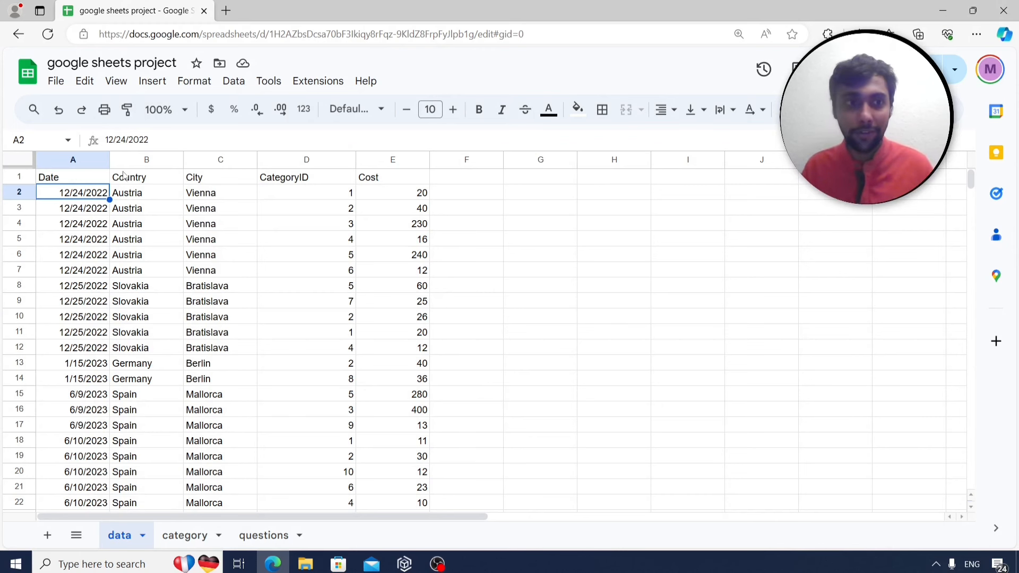
Review the data sheet's Country, City, Cost and CategoryID columns.
key(Up)
key(Right)
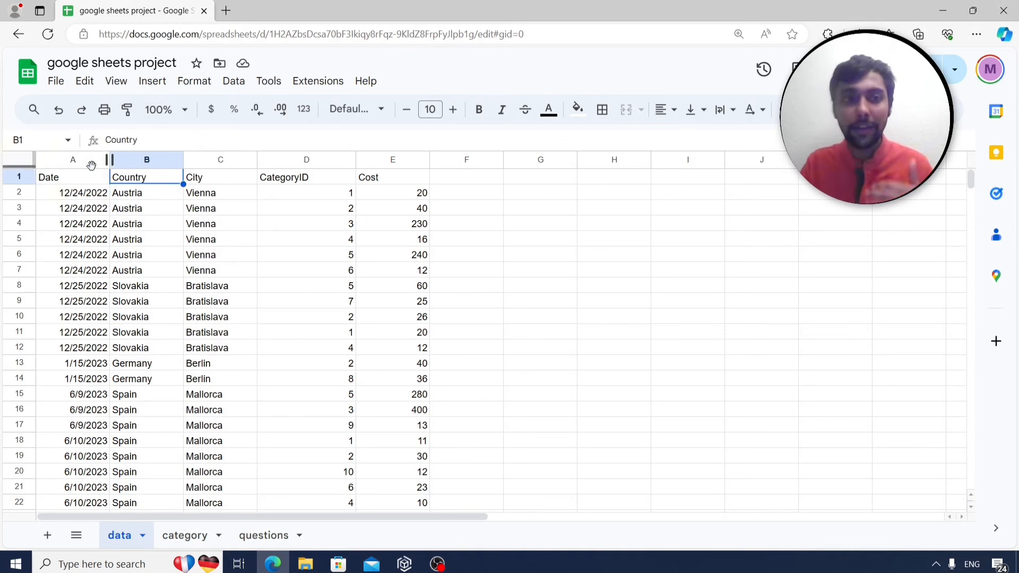
key(Down)
key(Right)
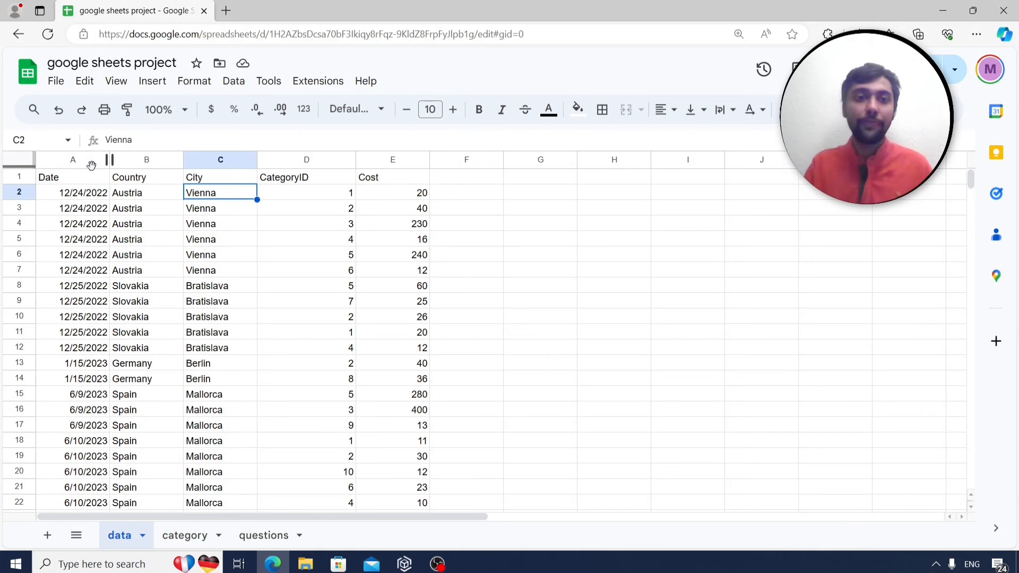
key(Right)
key(Right)
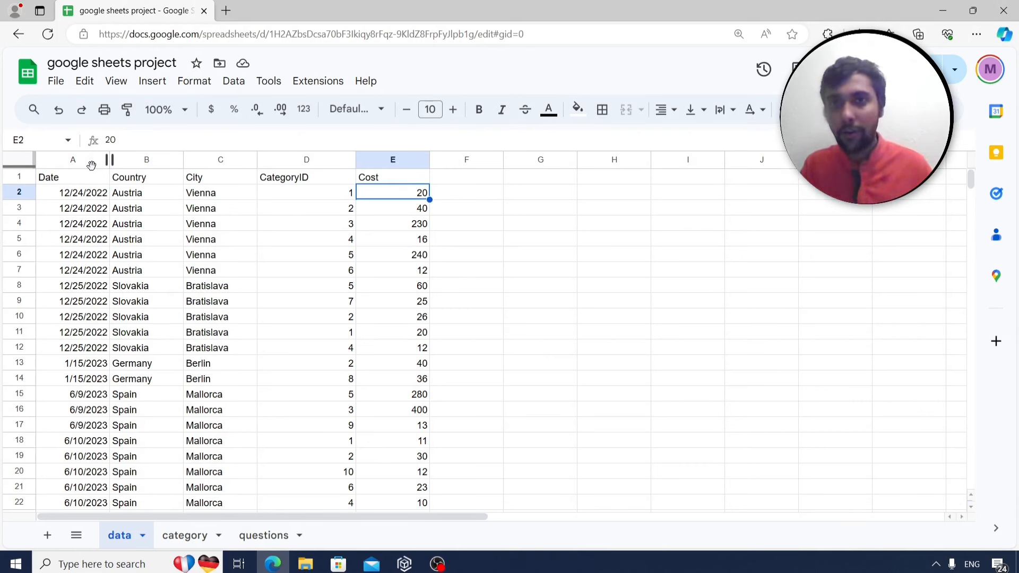
key(Left)
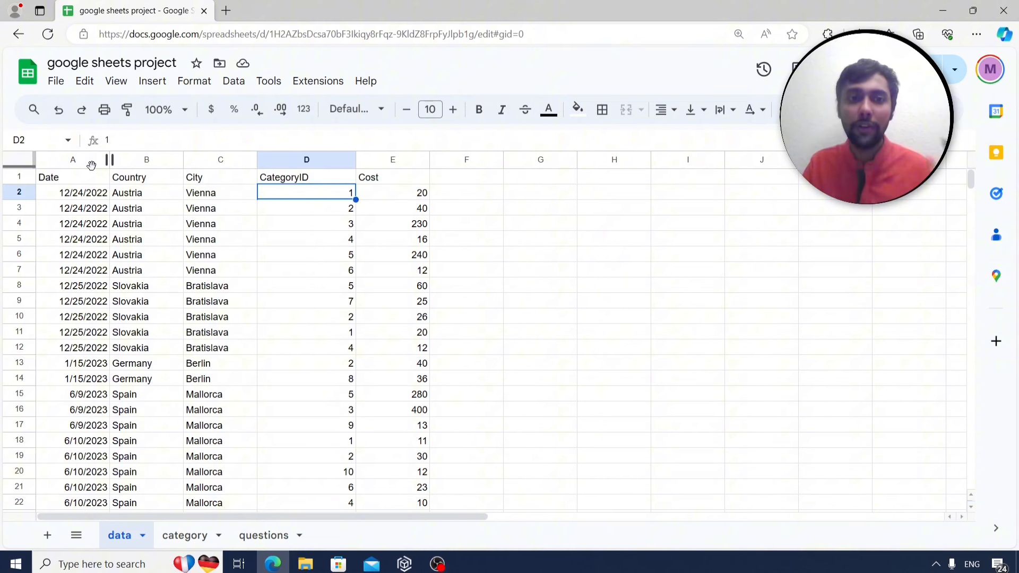
key(Up)
key(Down)
key(Down)
key(Down)
key(Down)
key(Down)
key(Down)
key(Down)
key(Down)
key(Down)
key(Down)
key(Down)
key(Down)
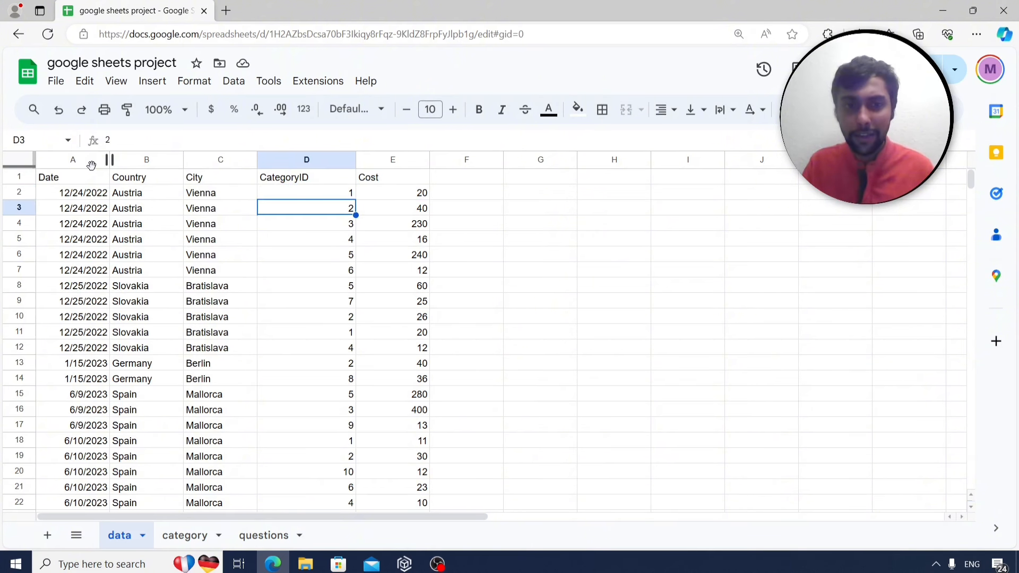
key(Down)
key(Down)
key(Down)
key(Down)
key(Down)
key(Down)
key(Down)
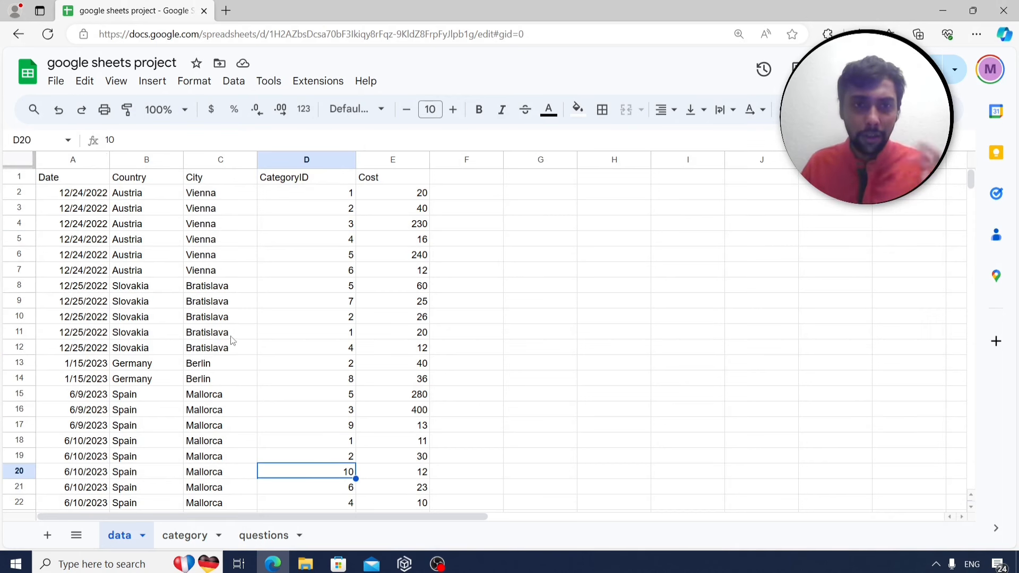
Check category IDs against names (Breakfast, Entrance, Shopping), then go to the questions sheet.
click(188, 537)
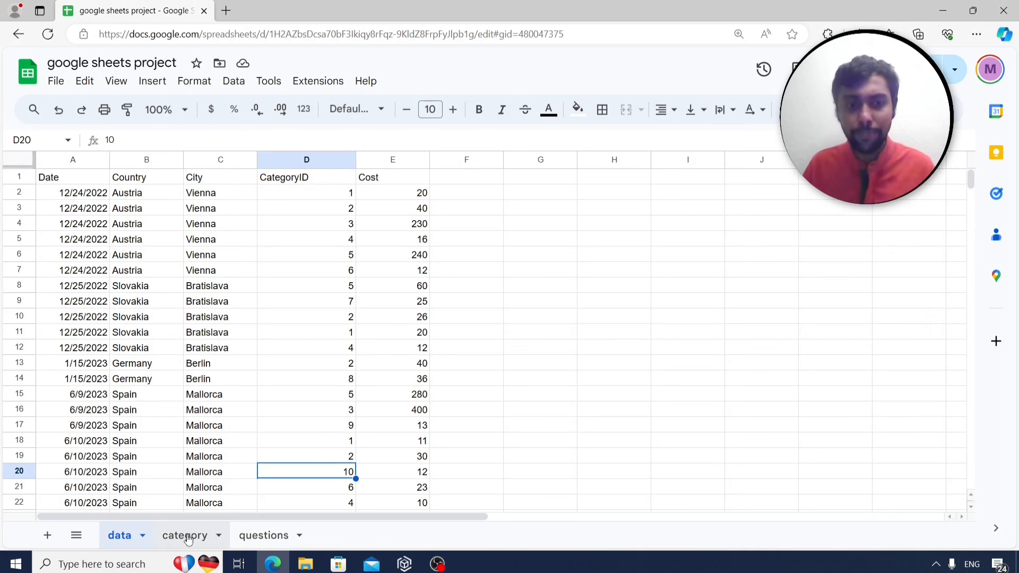
click(84, 195)
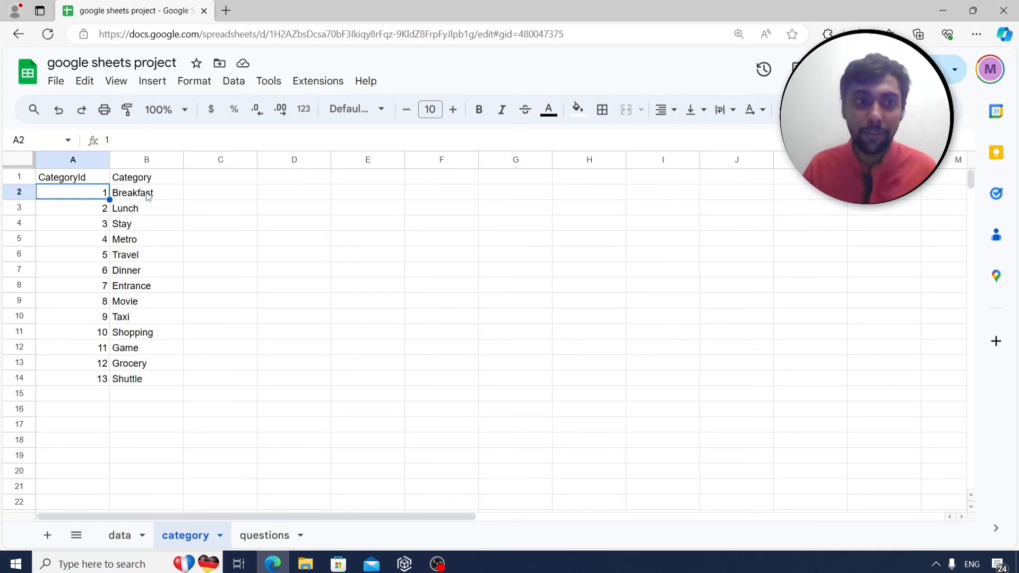
click(147, 195)
click(99, 288)
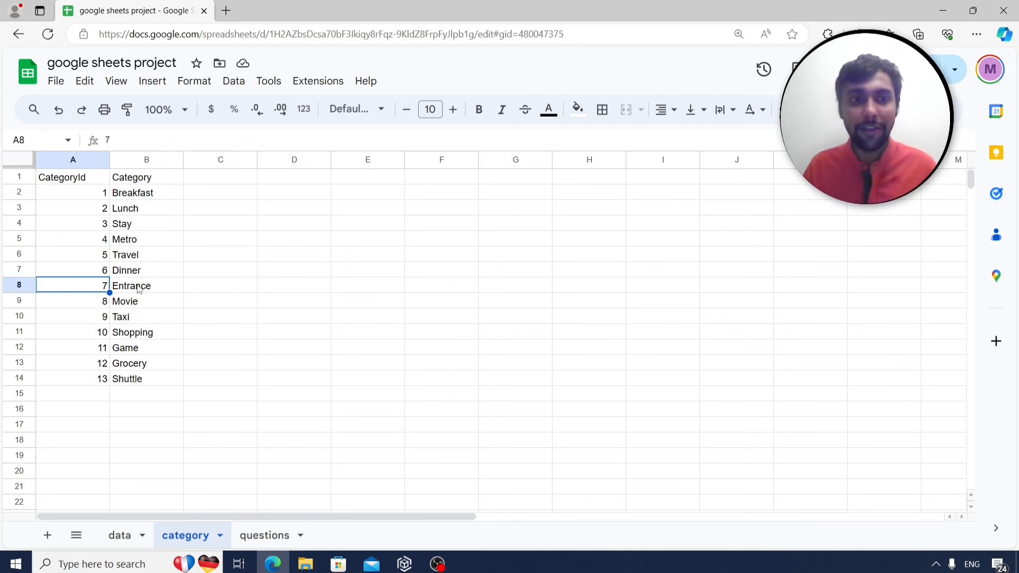
click(138, 289)
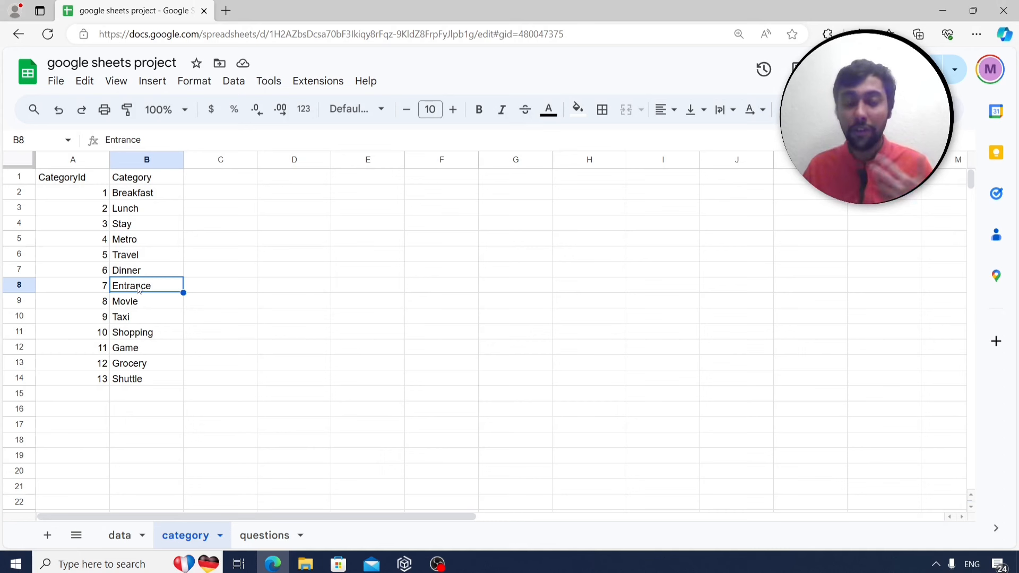
click(103, 338)
click(152, 338)
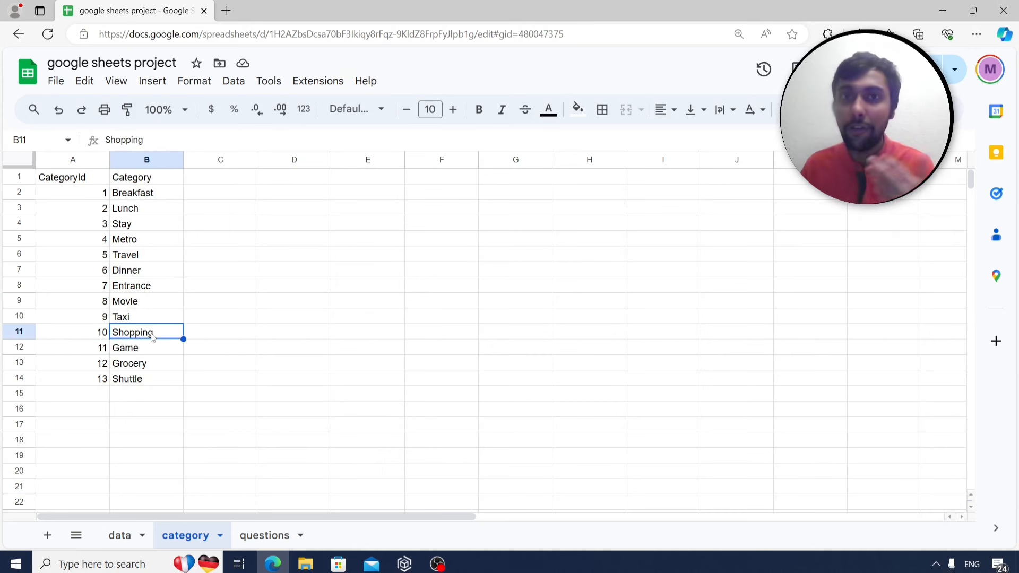
click(131, 538)
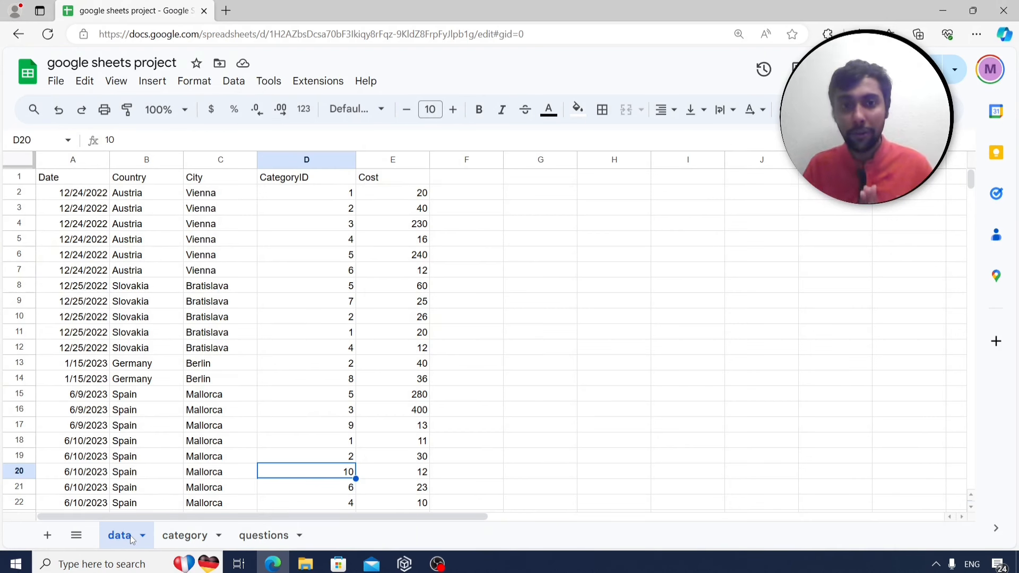
click(255, 536)
Read the unique-values question, then return to the travel-cost data sheet.
click(408, 213)
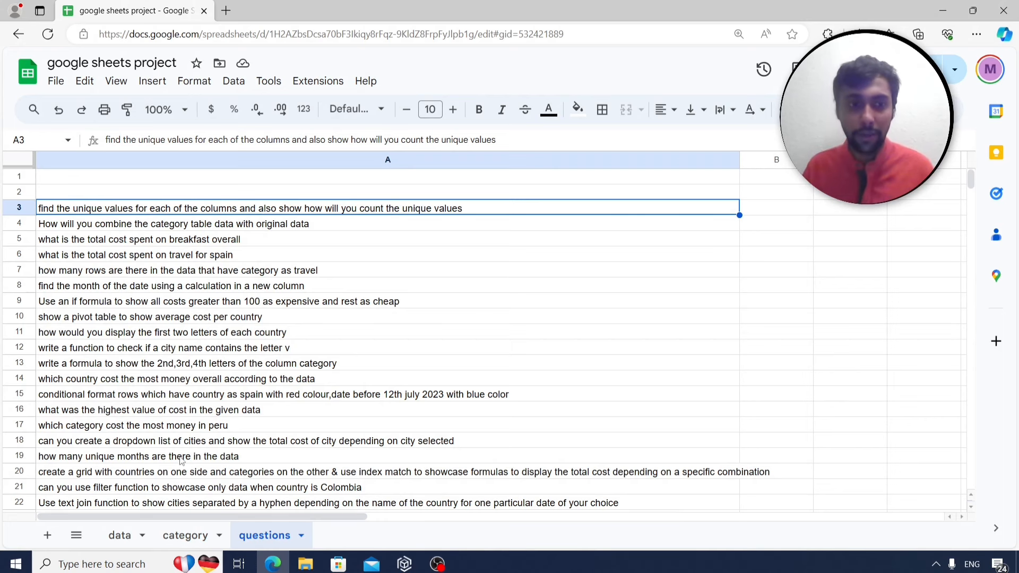
click(121, 536)
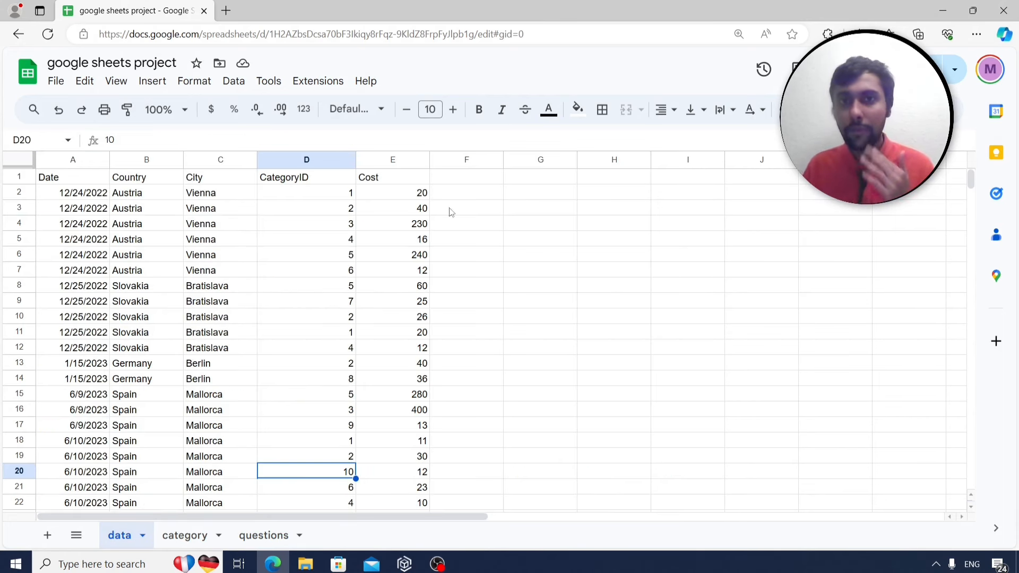
Survey the Country and Cost columns and settle on G5 for the formula.
click(604, 233)
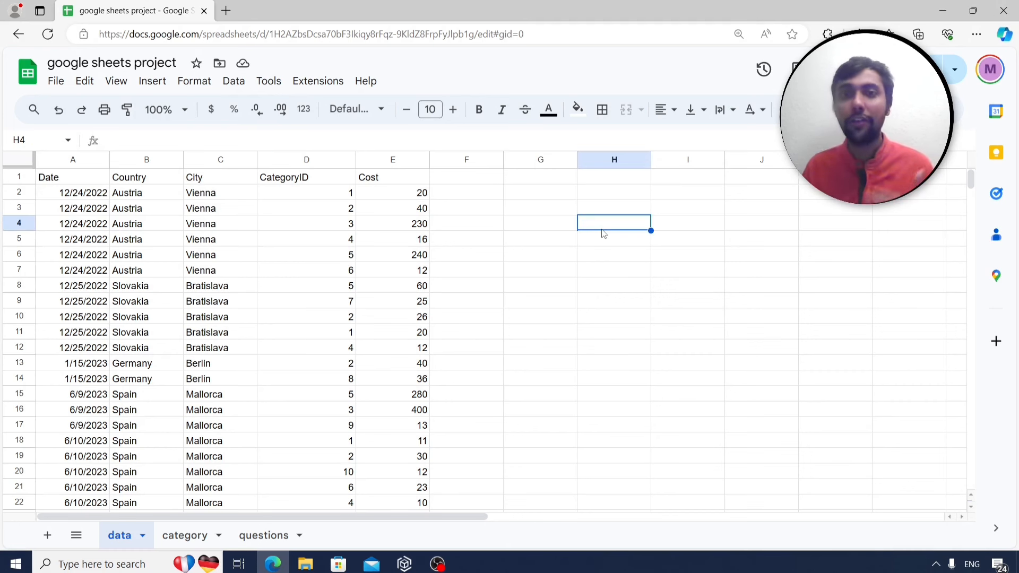
key(Down)
key(Left)
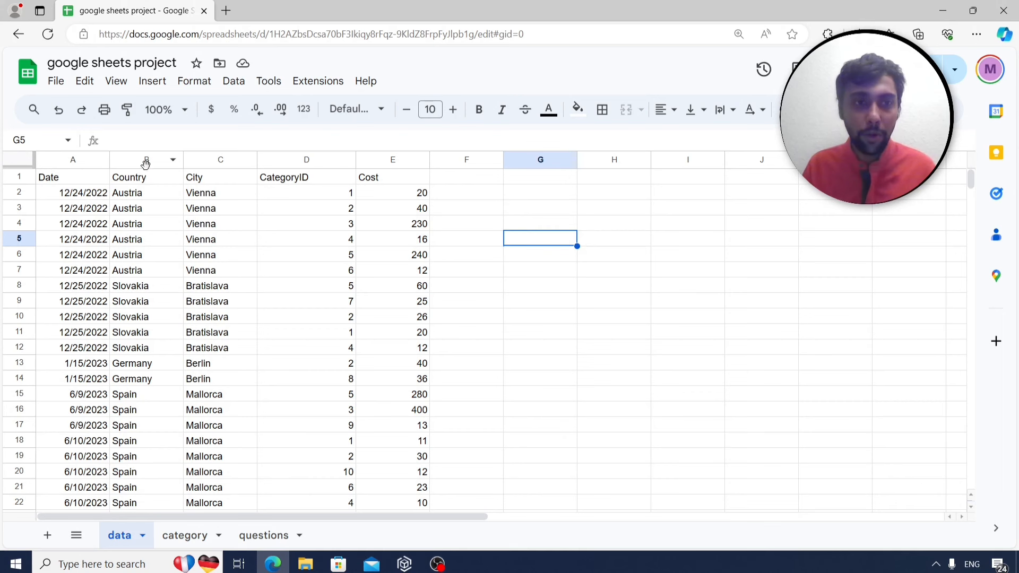
click(155, 254)
key(ctrl+Down)
key(Up)
key(Up)
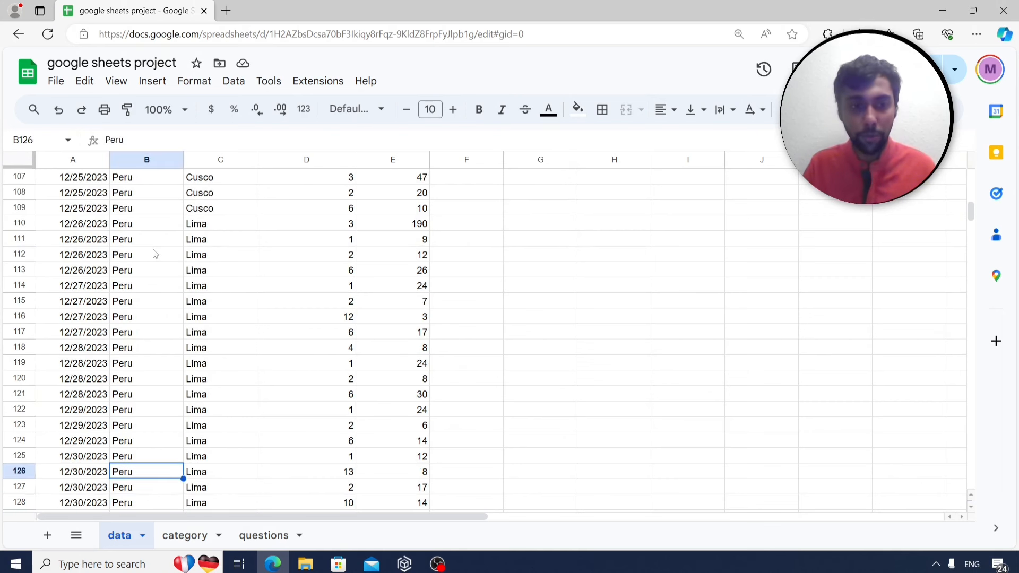
key(ctrl+Up)
key(Right)
key(Right)
key(Right)
key(Down)
key(Down)
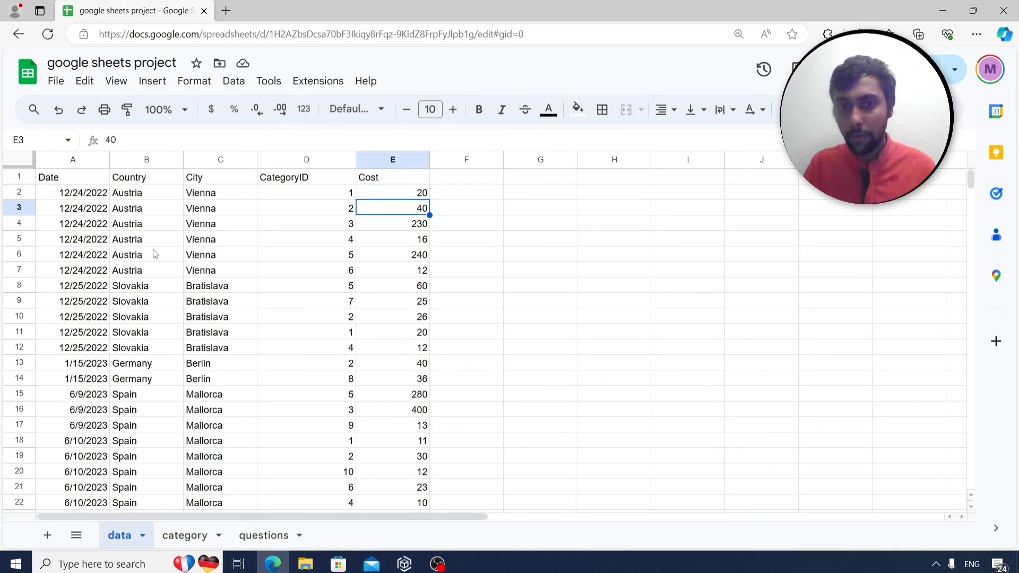
key(Right)
key(Right)
key(Down)
key(Down)
Enter =unique(B2:B128) in G5 and select the eight resulting countries.
text(=)
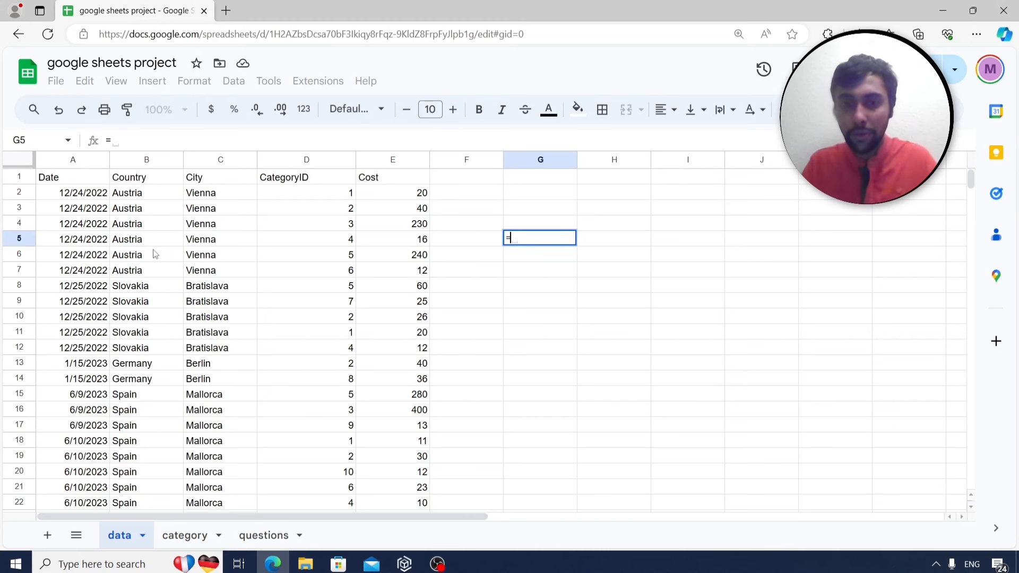
text(unique()
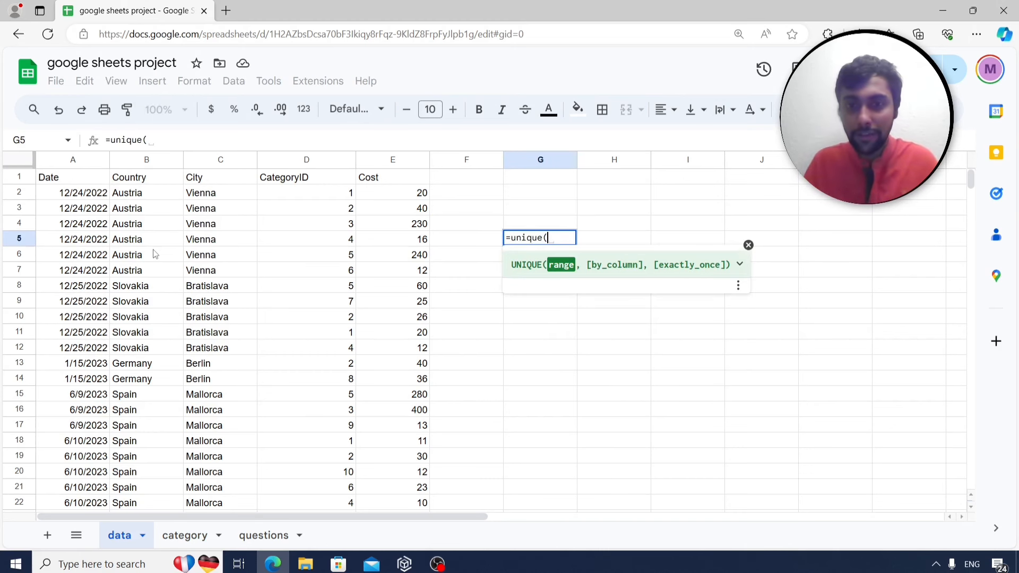
click(132, 197)
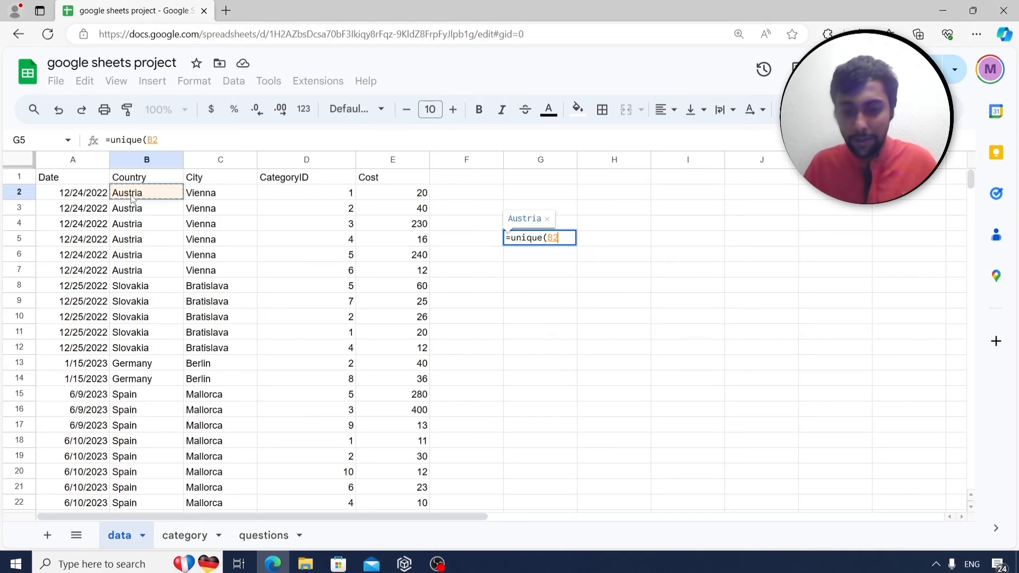
key(ctrl+shift+Down)
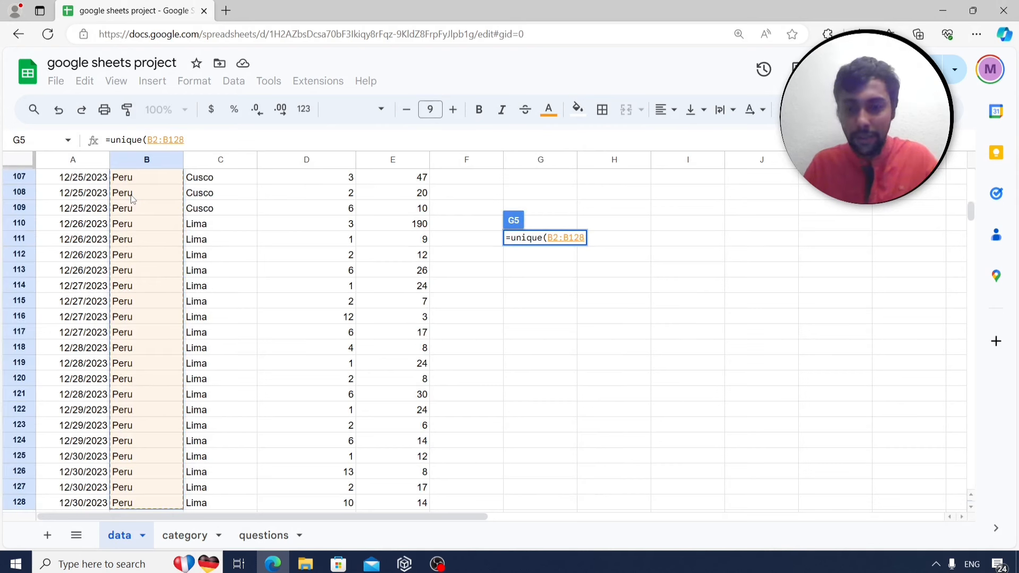
key(Return)
key(Up)
key(Up)
key(Up)
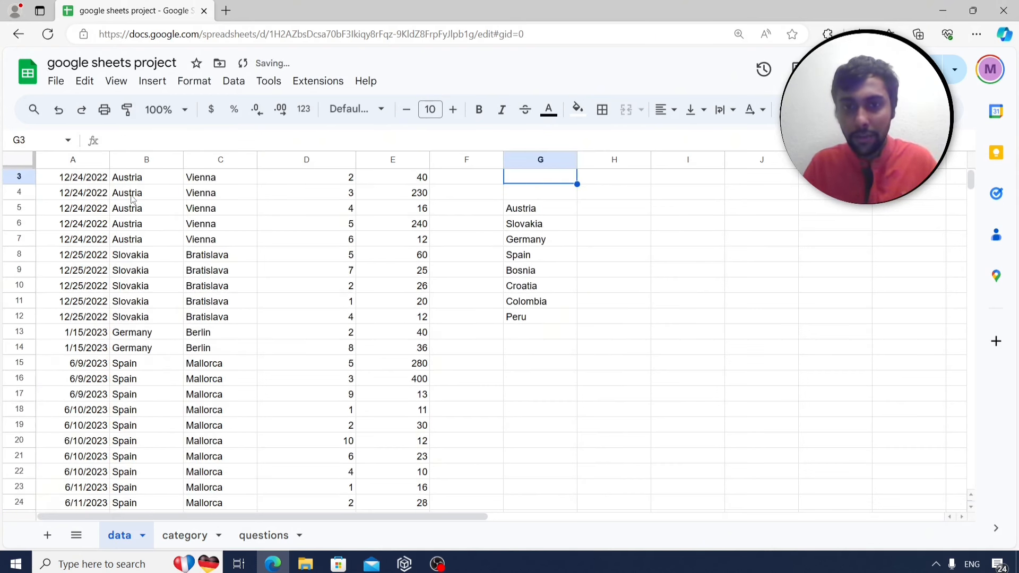
key(Down)
key(Down)
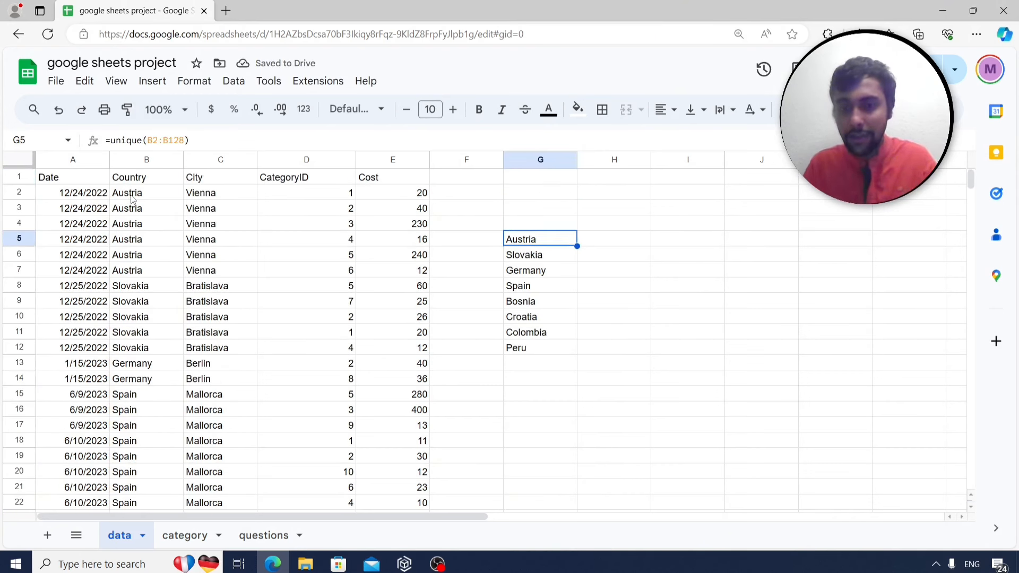
key(shift+Down)
key(shift+Down)
key(shift+Down)
key(shift+Down)
key(shift+Down)
key(shift+Down)
key(shift+Down)
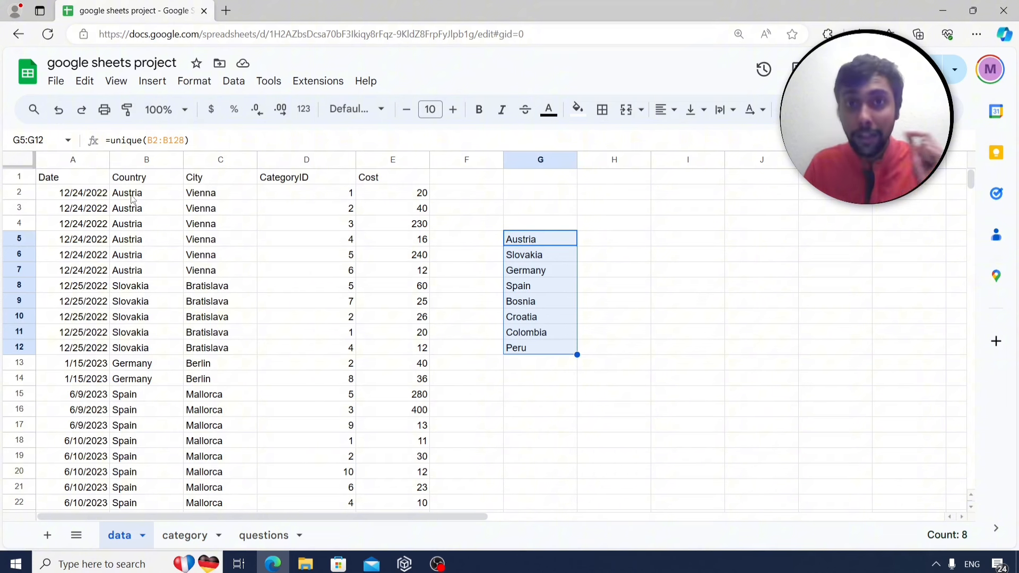
key(Right)
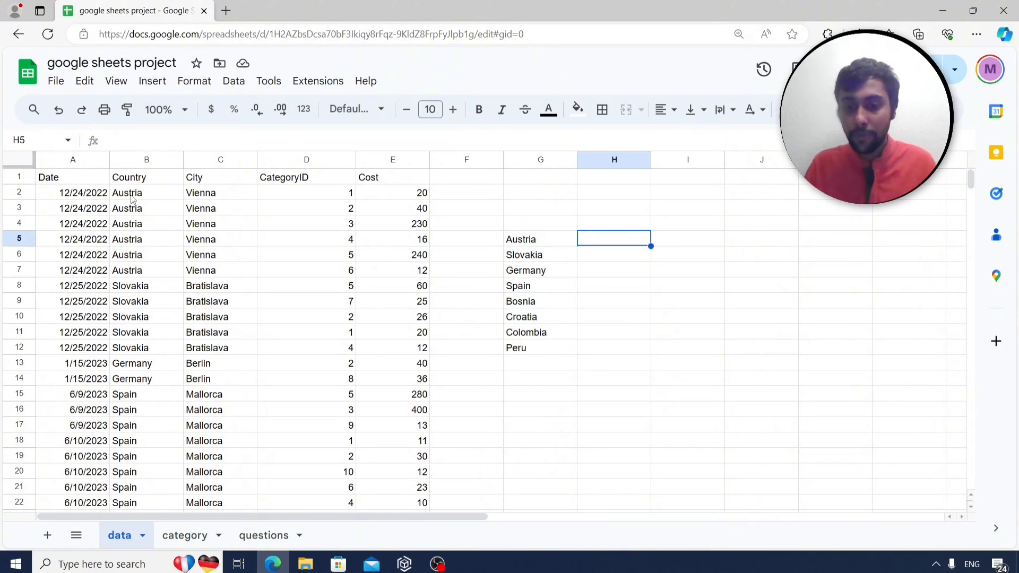
text(=countu)
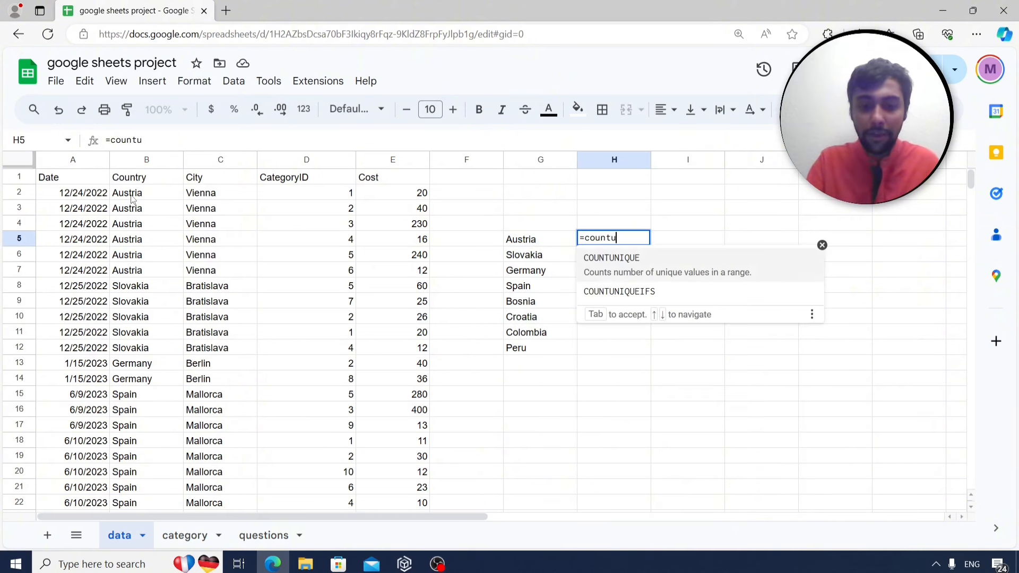
text(nique()
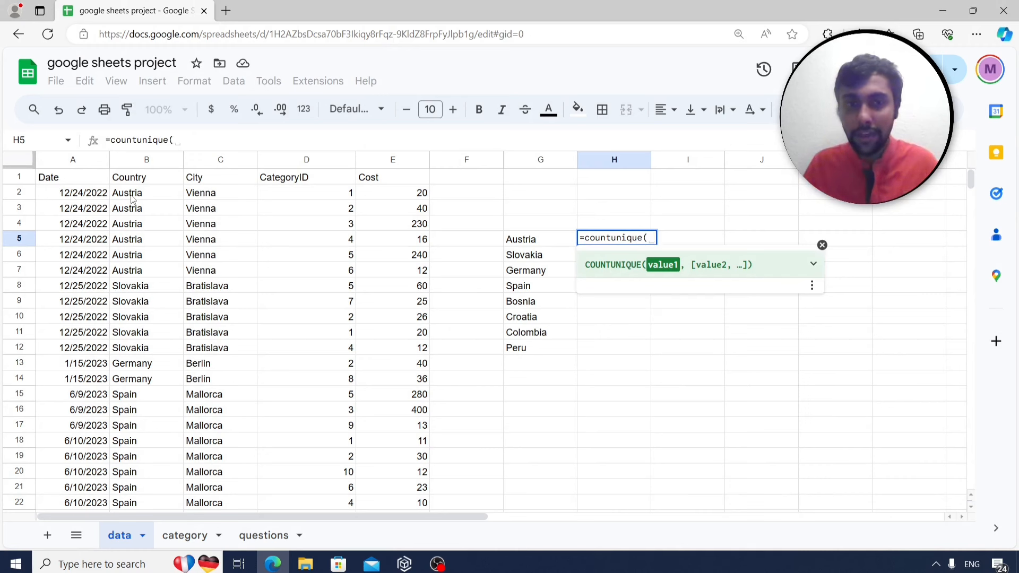
click(144, 195)
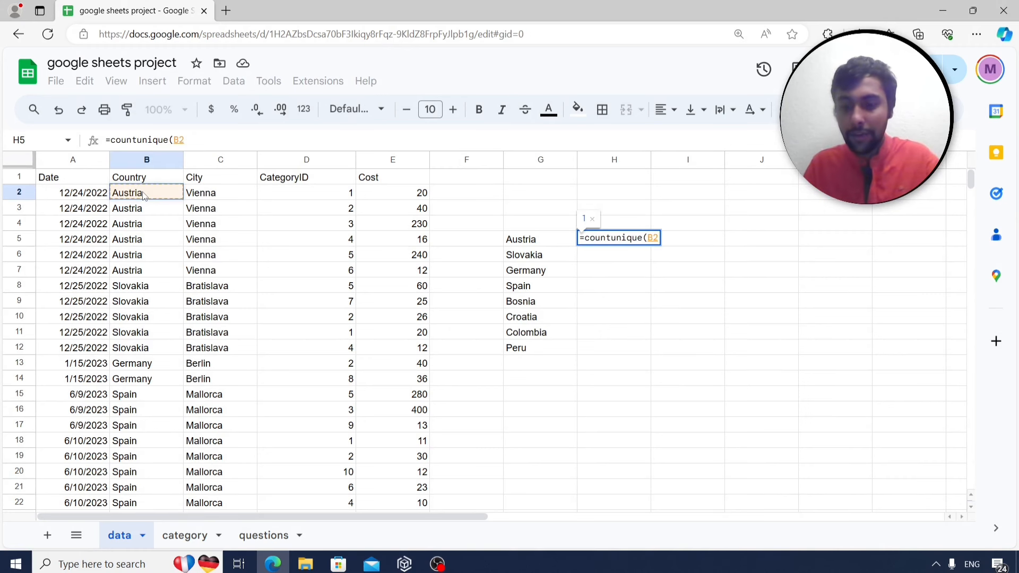
key(ctrl+shift+Down)
text())
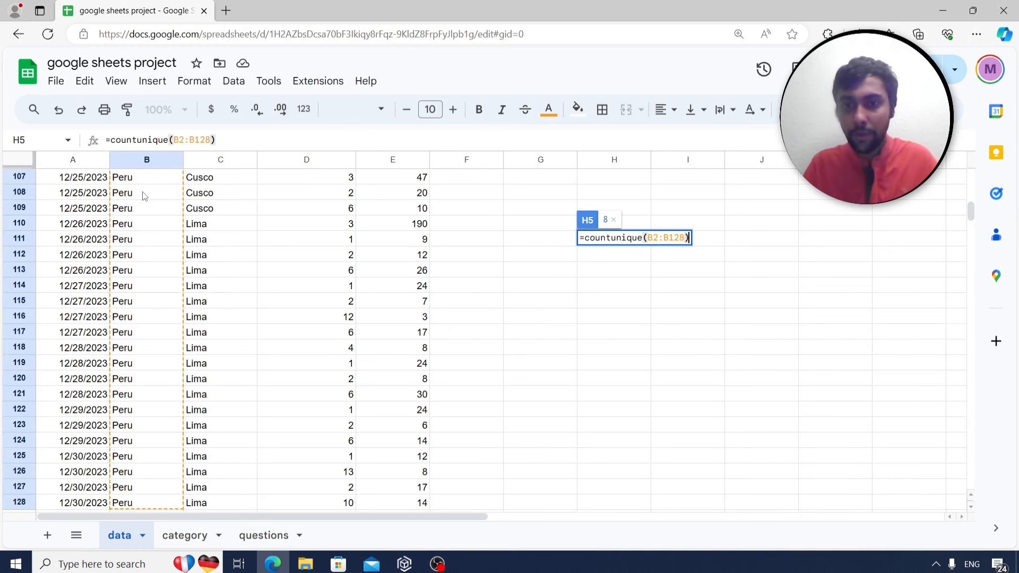
key(Return)
key(Up)
key(Up)
key(Down)
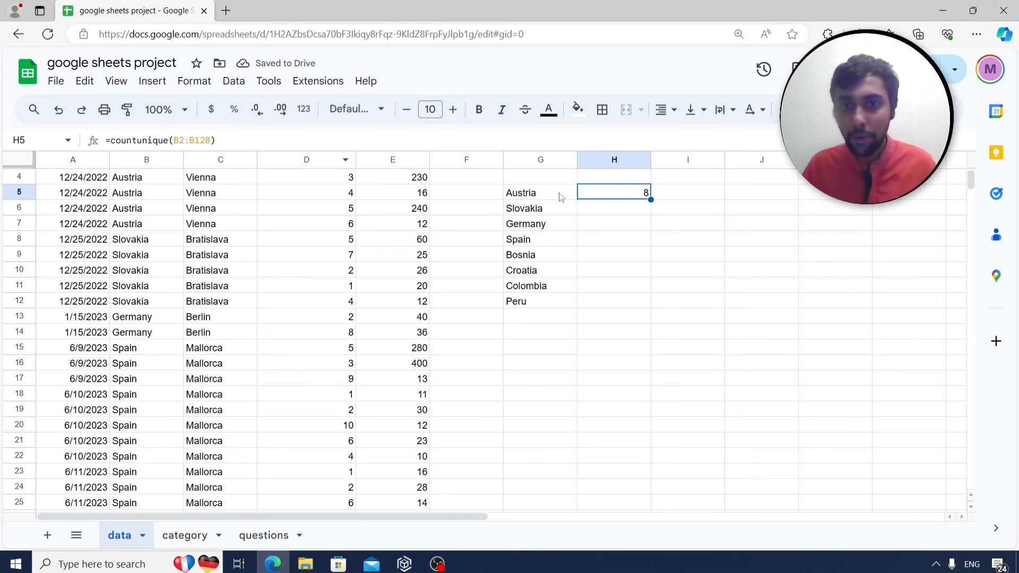
drag(560, 194, 553, 309)
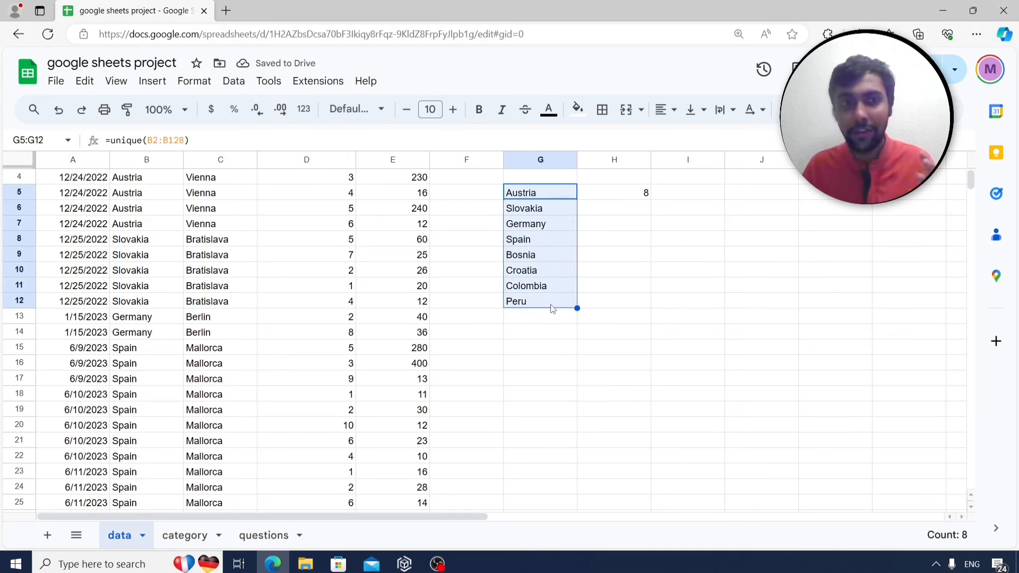
click(562, 194)
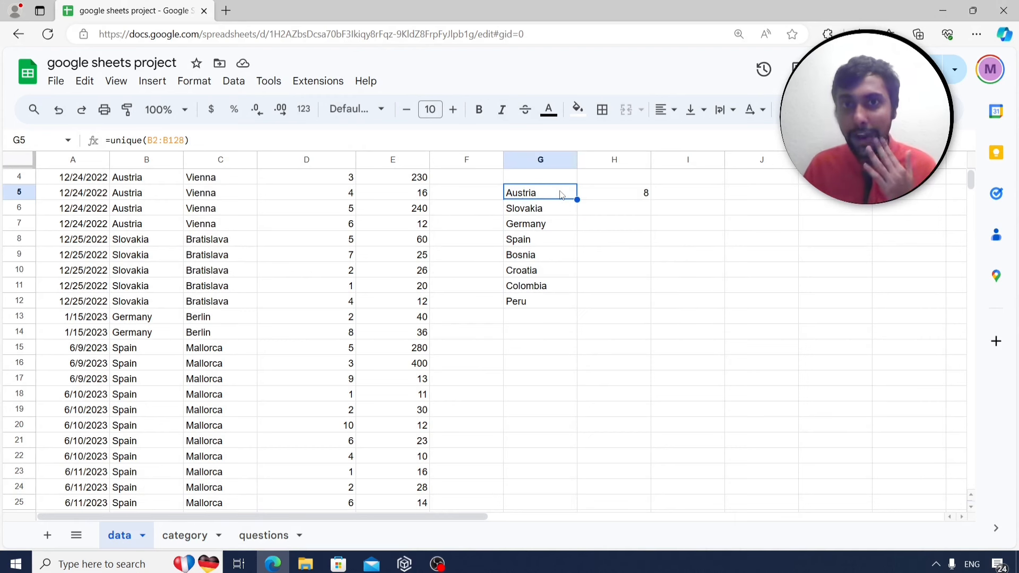
click(644, 196)
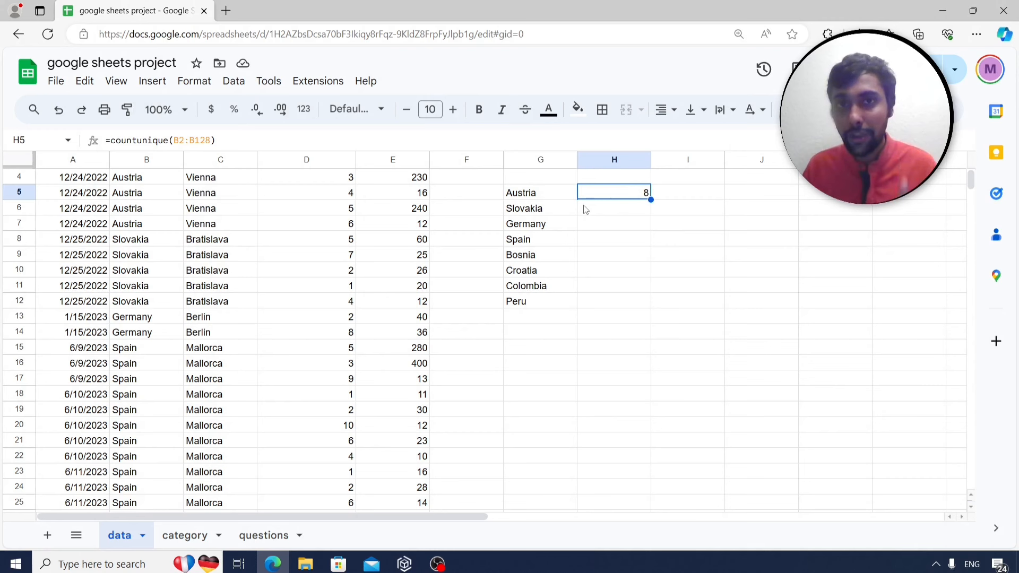
scroll(563, 291, up, 1)
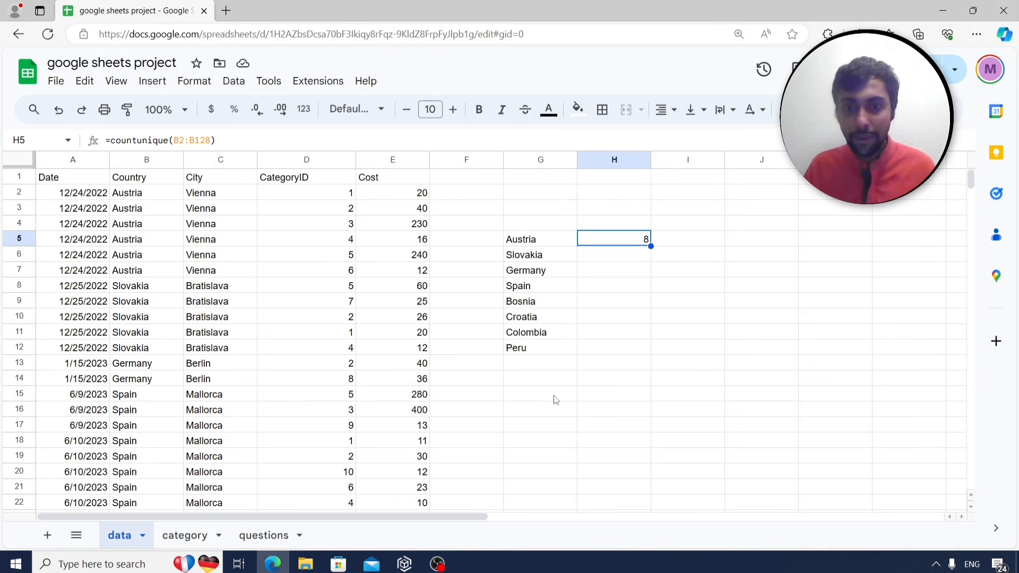
click(541, 402)
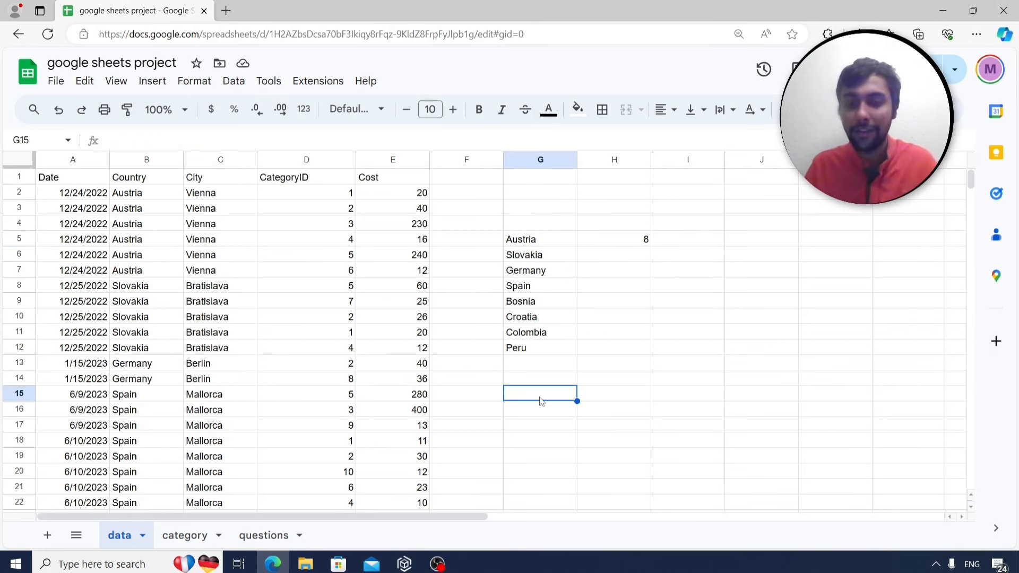
text(=uniqu)
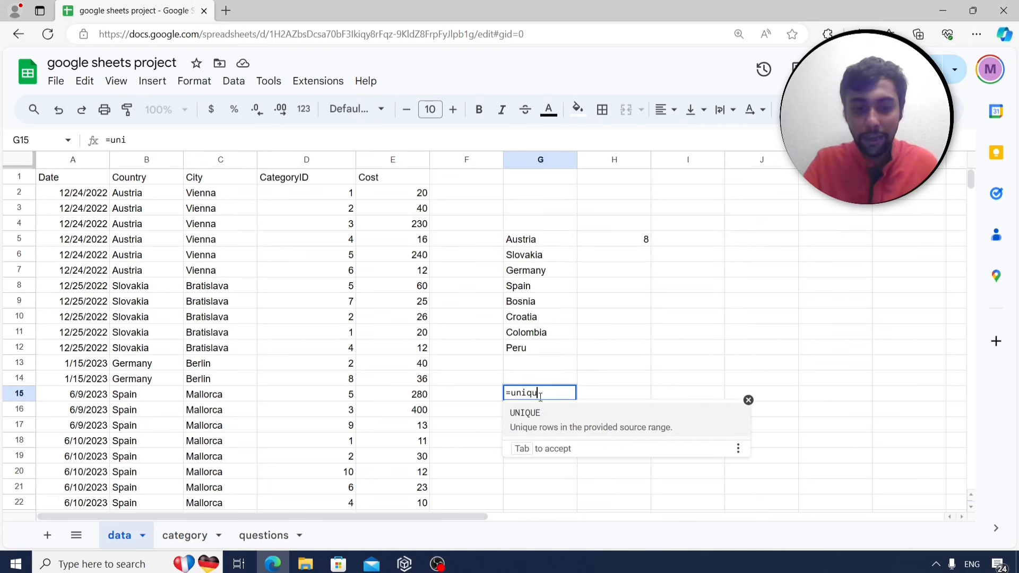
text(e()
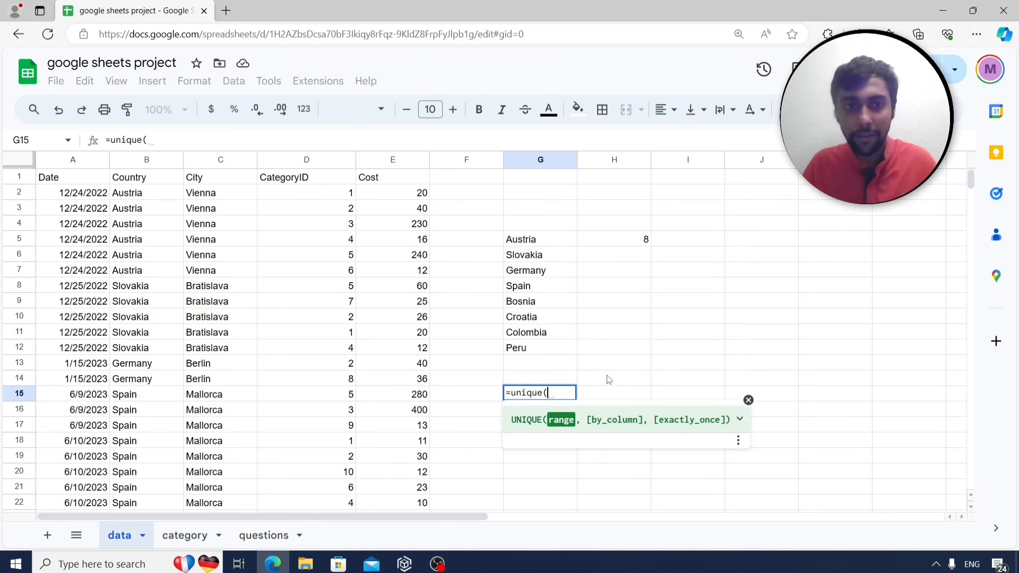
click(236, 196)
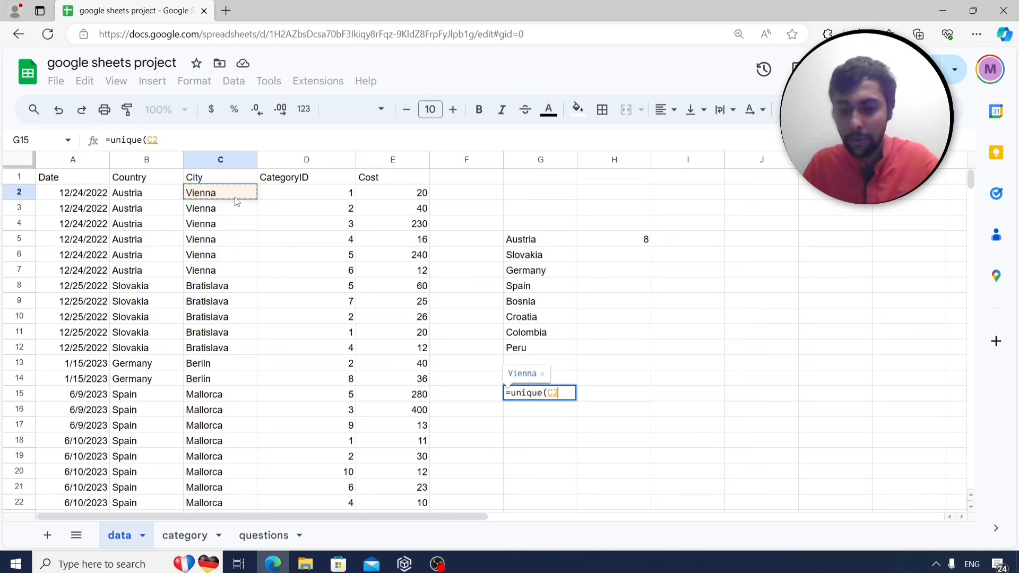
key(ctrl+shift+Down)
text())
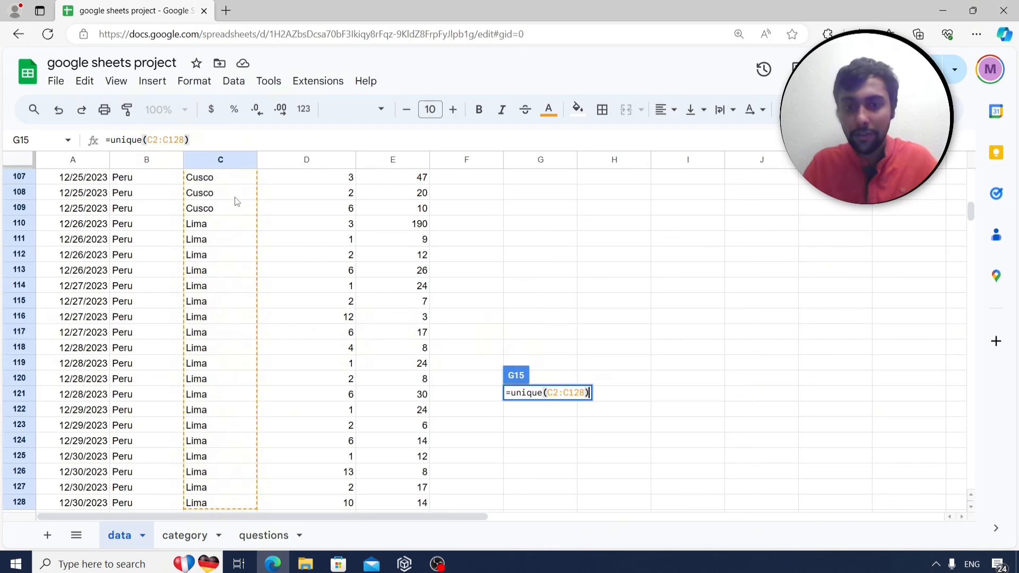
key(Return)
key(Up)
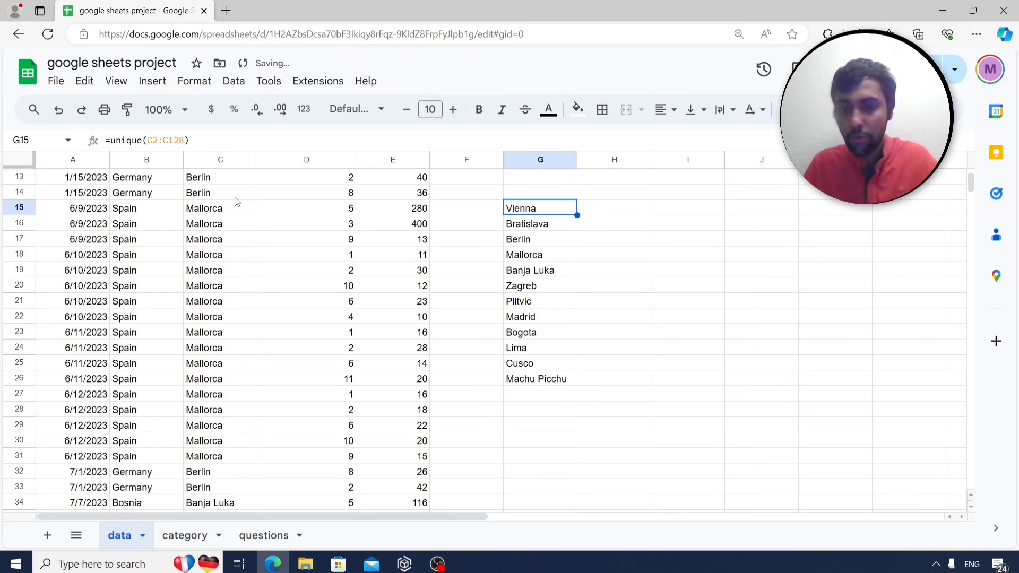
key(shift+Down)
key(shift+Down)
key(shift+Down)
key(shift+Down)
key(shift+Down)
key(shift+Down)
key(shift+Down)
key(shift+Down)
key(shift+Down)
key(shift+Down)
key(shift+Down)
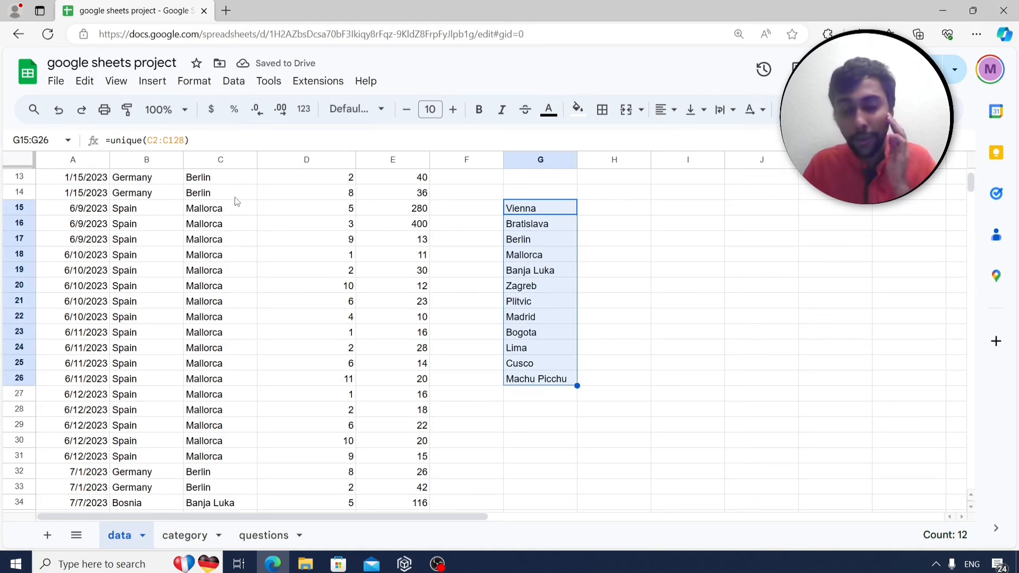
scroll(523, 239, up, 4)
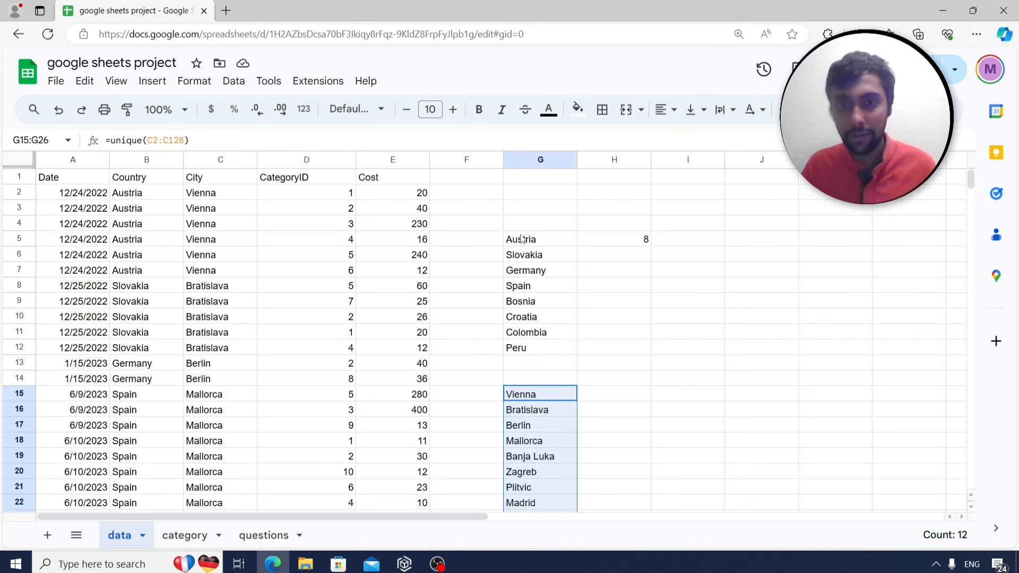
click(537, 400)
key(Delete)
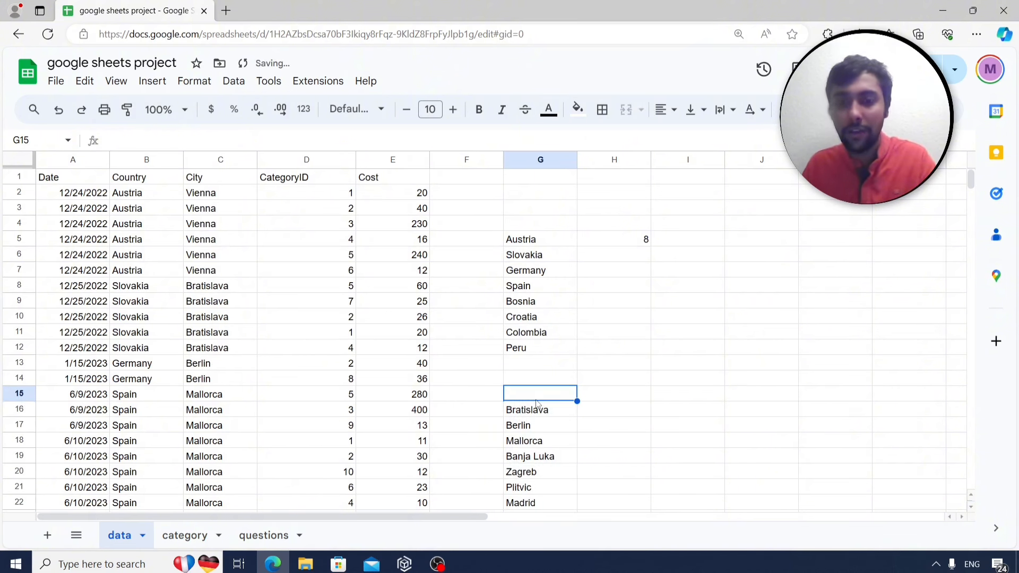
click(625, 240)
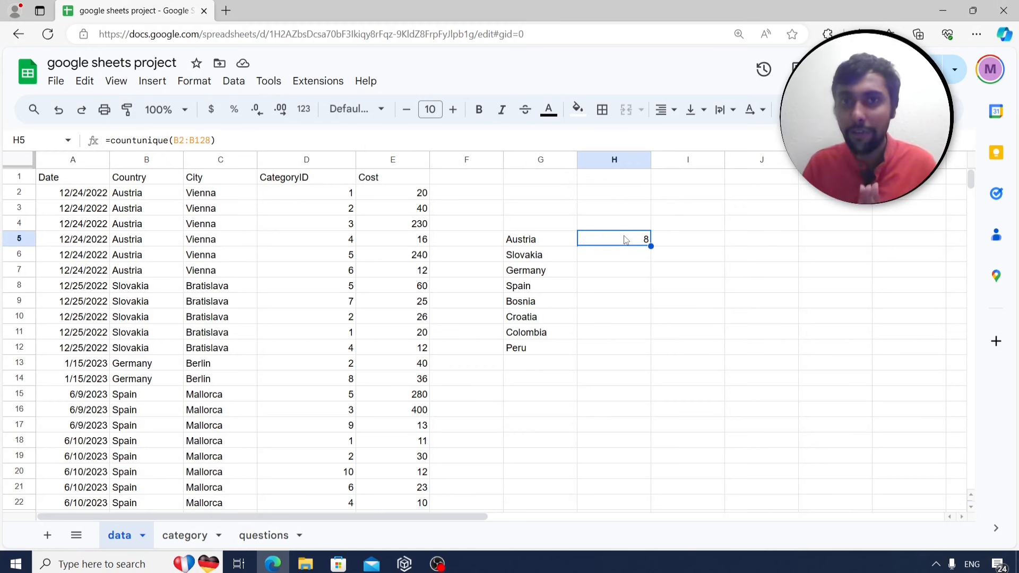
click(262, 534)
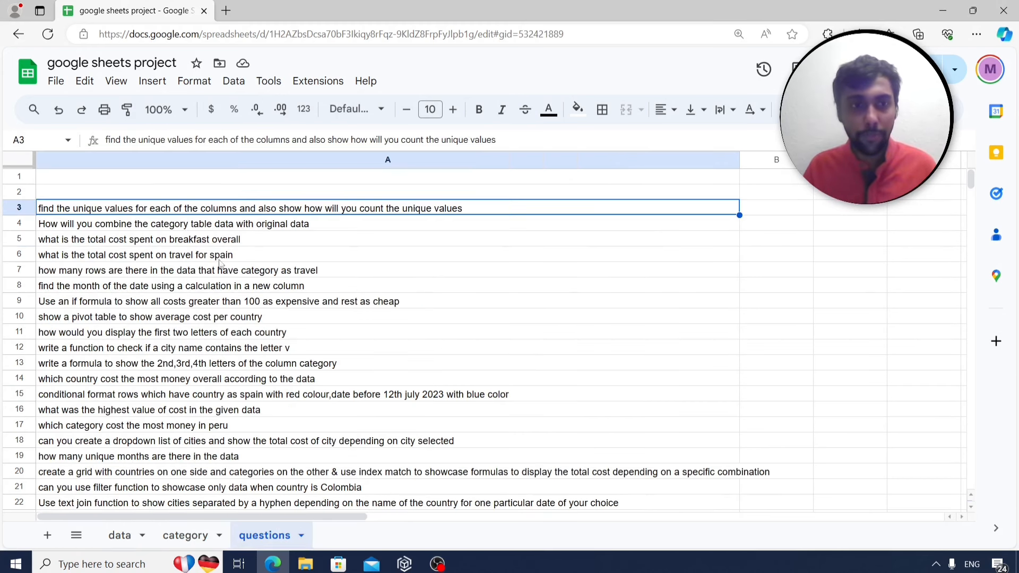
click(212, 223)
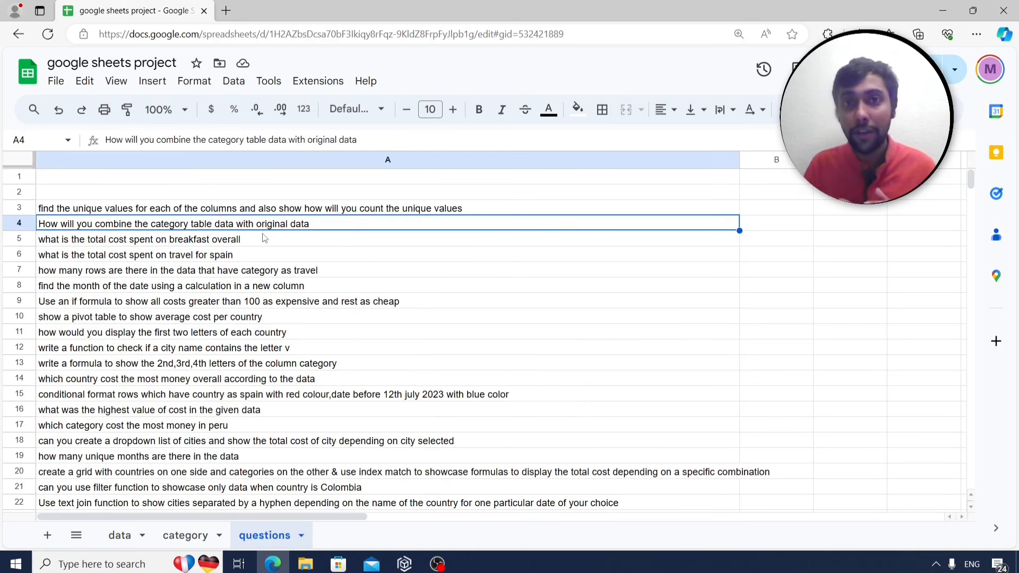
click(192, 535)
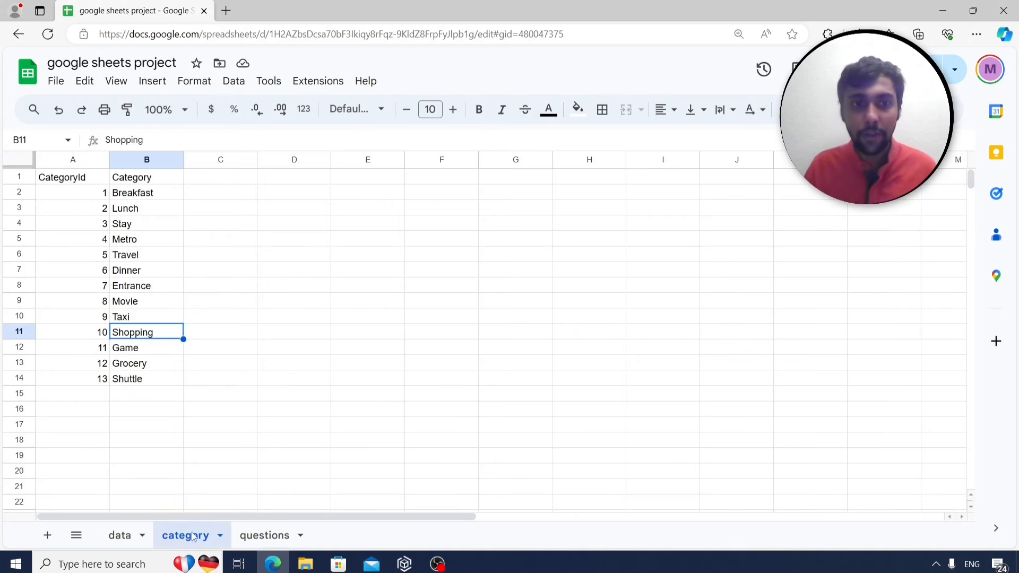
drag(141, 192, 148, 384)
click(123, 536)
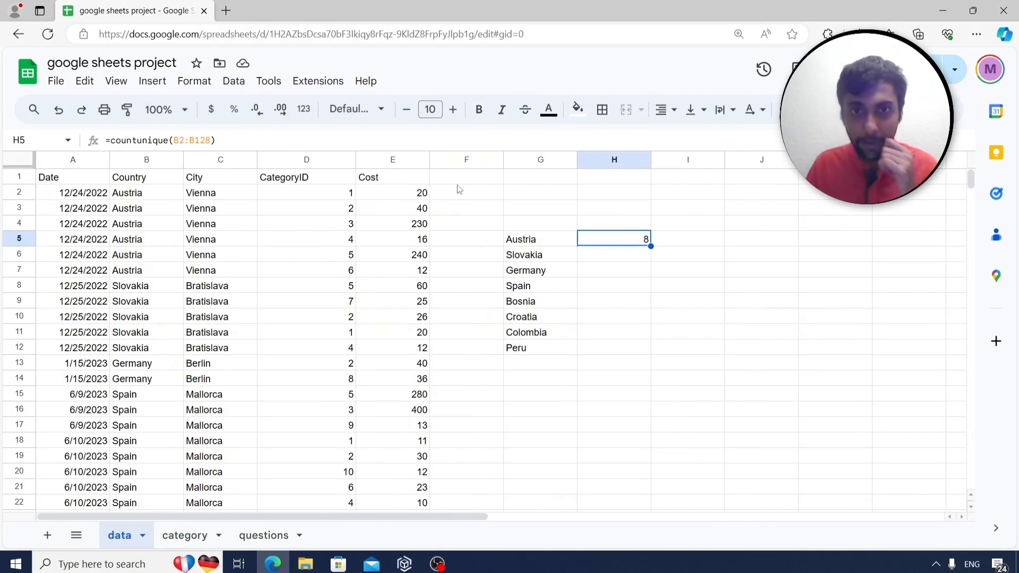
Insert two empty columns to the right of columns F and G.
right_click(467, 160)
click(524, 253)
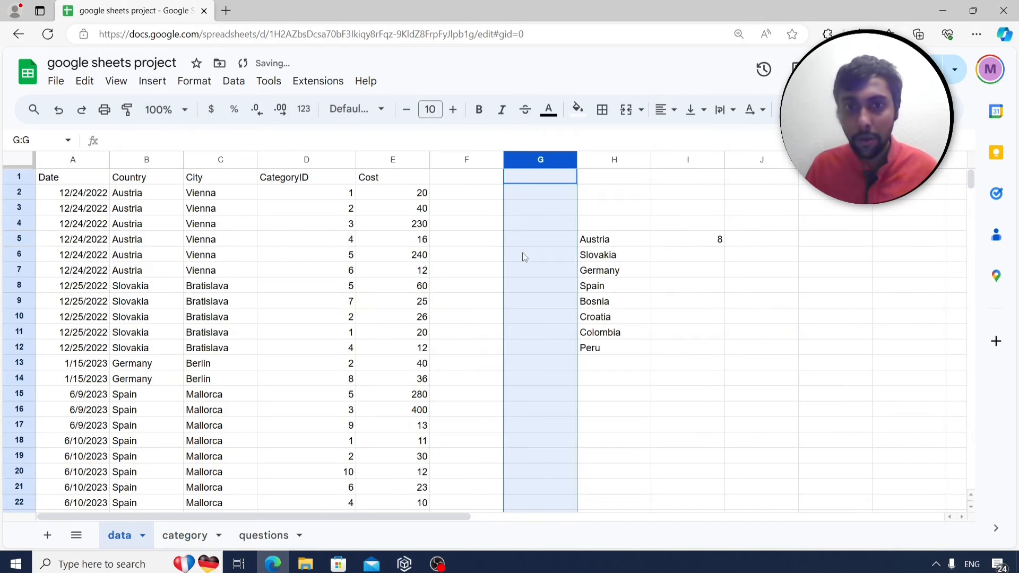
right_click(523, 159)
click(580, 259)
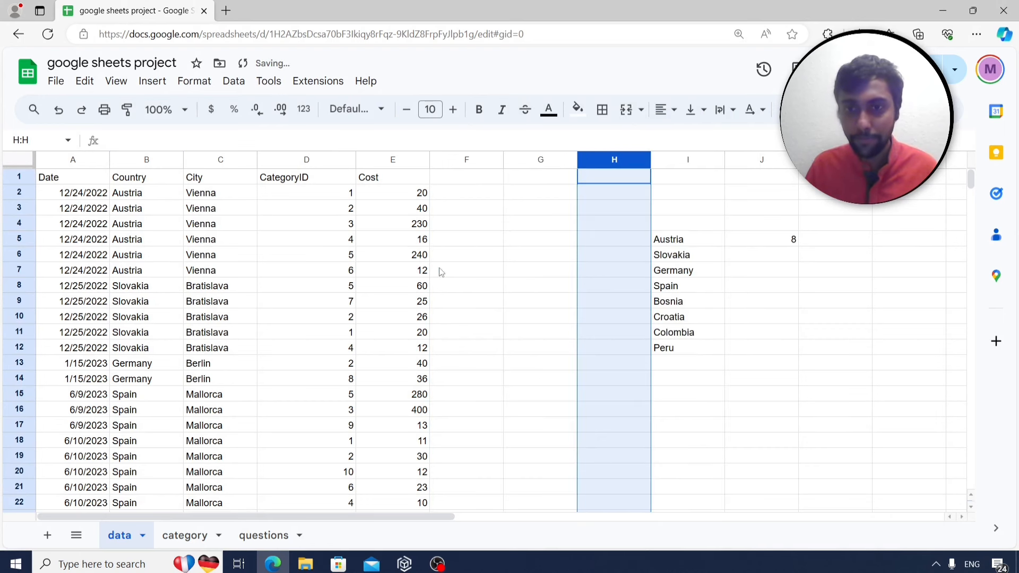
Compare the CategoryID headers on the data and category sheets, then select F1.
click(453, 187)
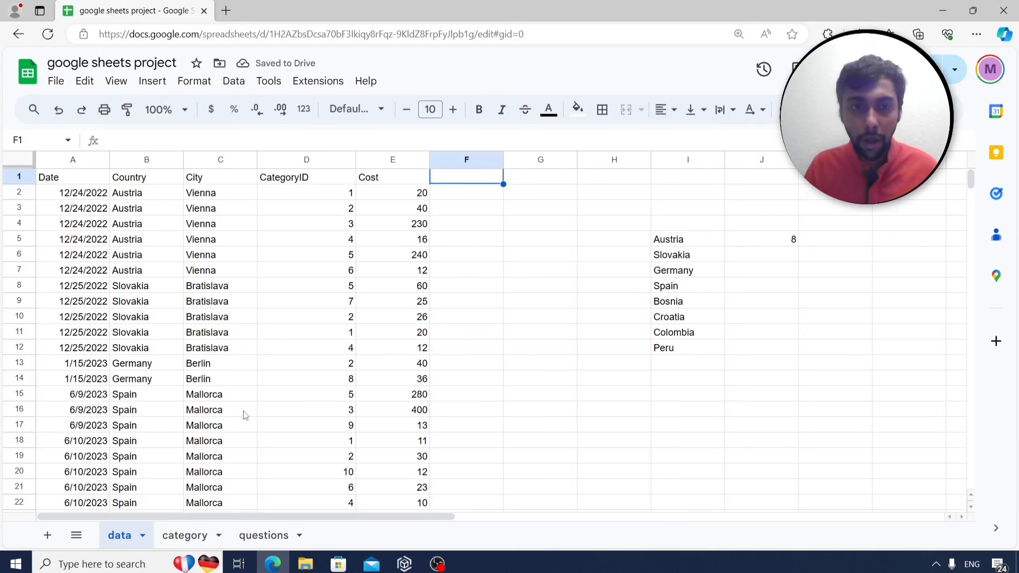
click(285, 180)
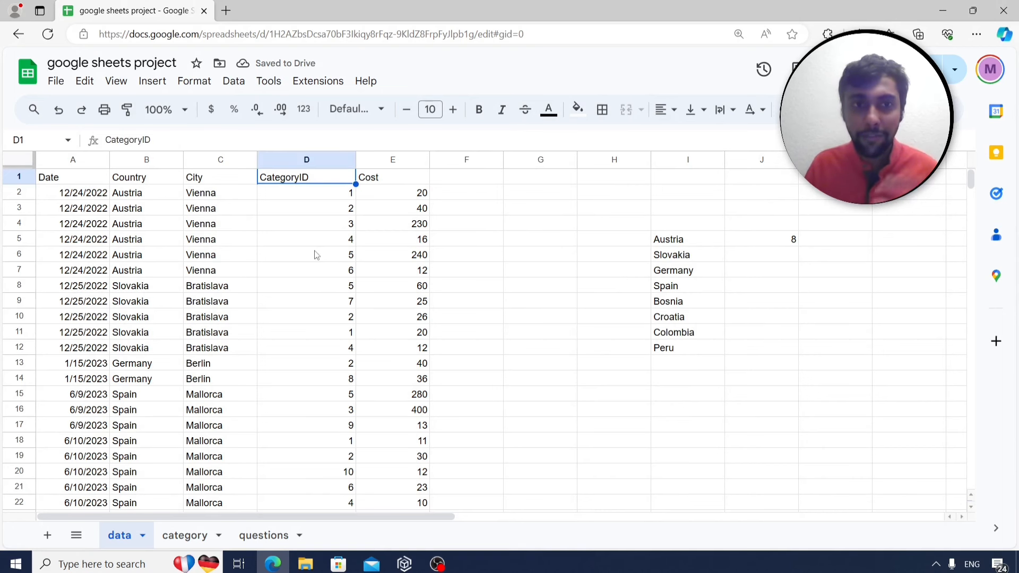
click(185, 535)
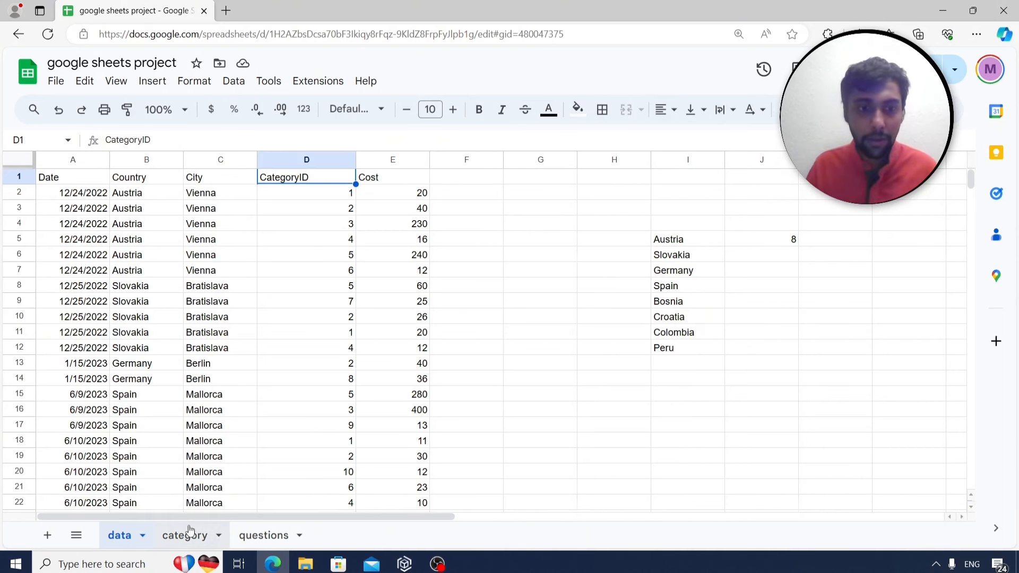
click(84, 178)
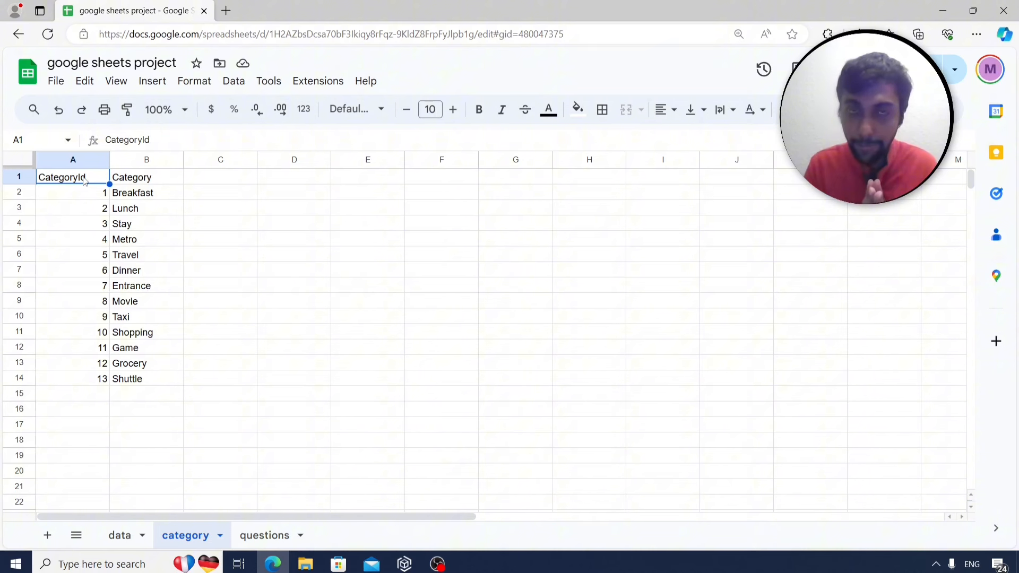
click(119, 535)
click(471, 183)
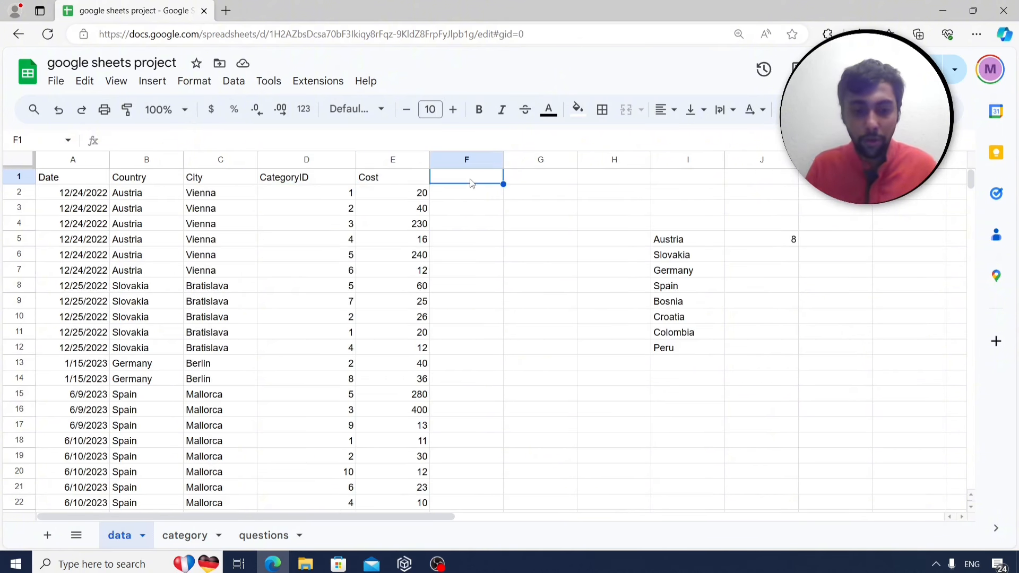
Add a 'category' header in F1 and enter =vlookup(D2,category!A2:B14,2,false) in F2.
text(category)
key(Return)
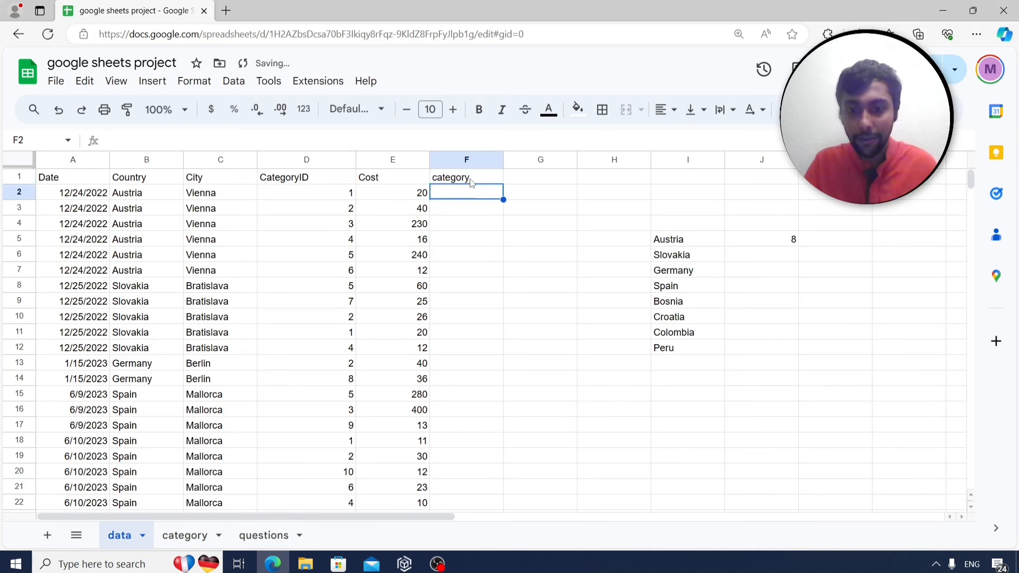
text(=v)
text(lookup))
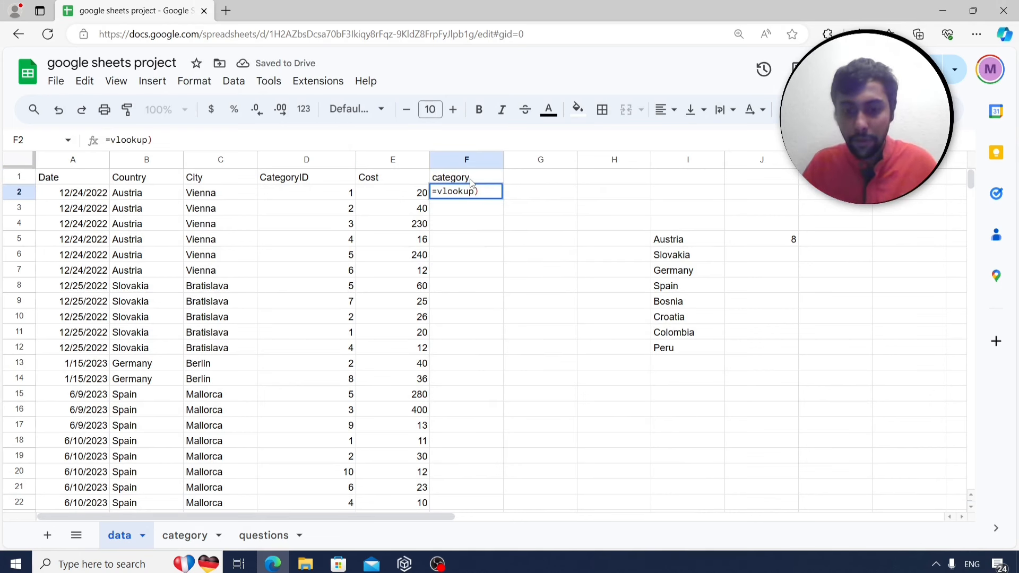
key(BackSpace)
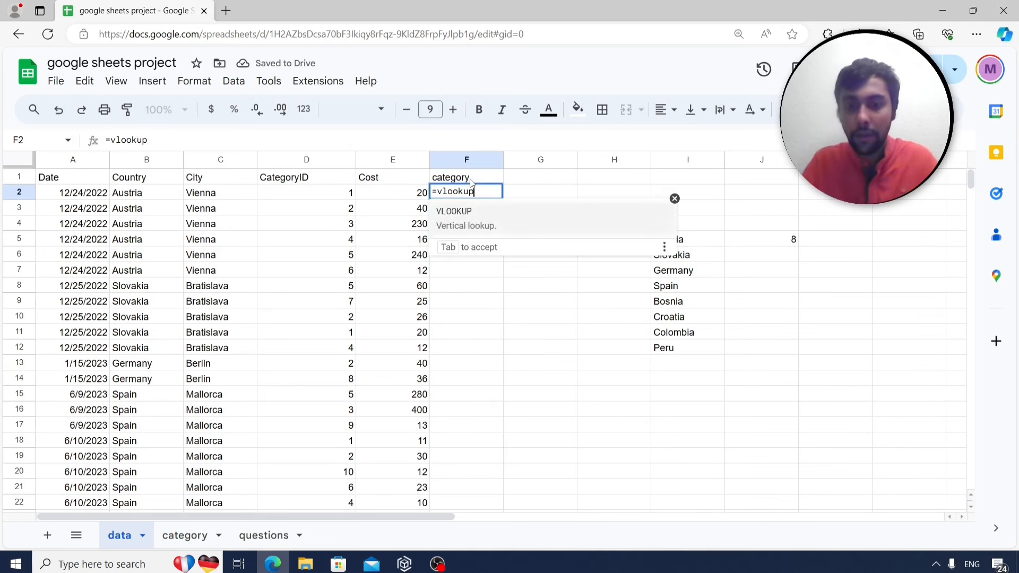
text(()
click(340, 196)
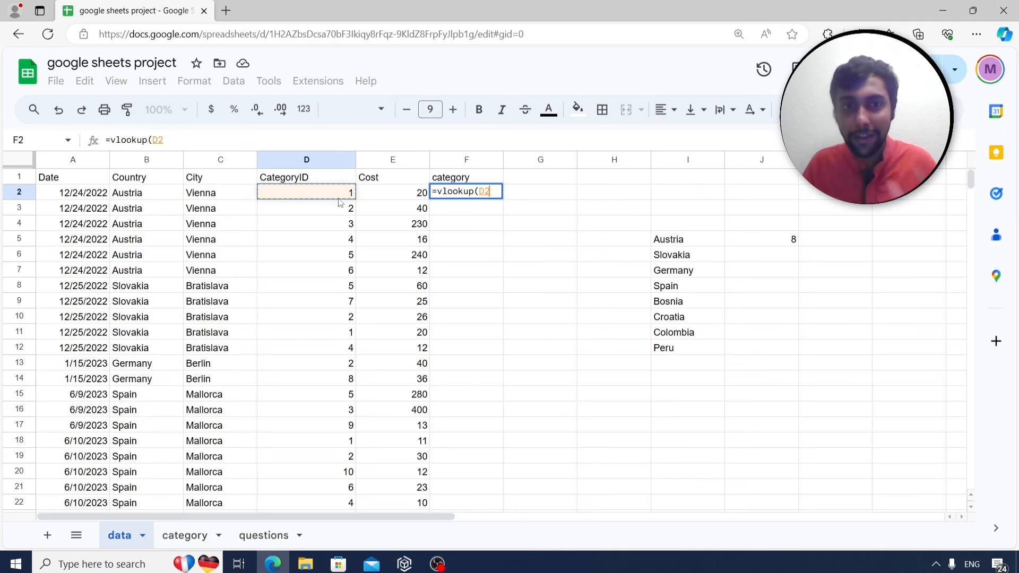
text(,)
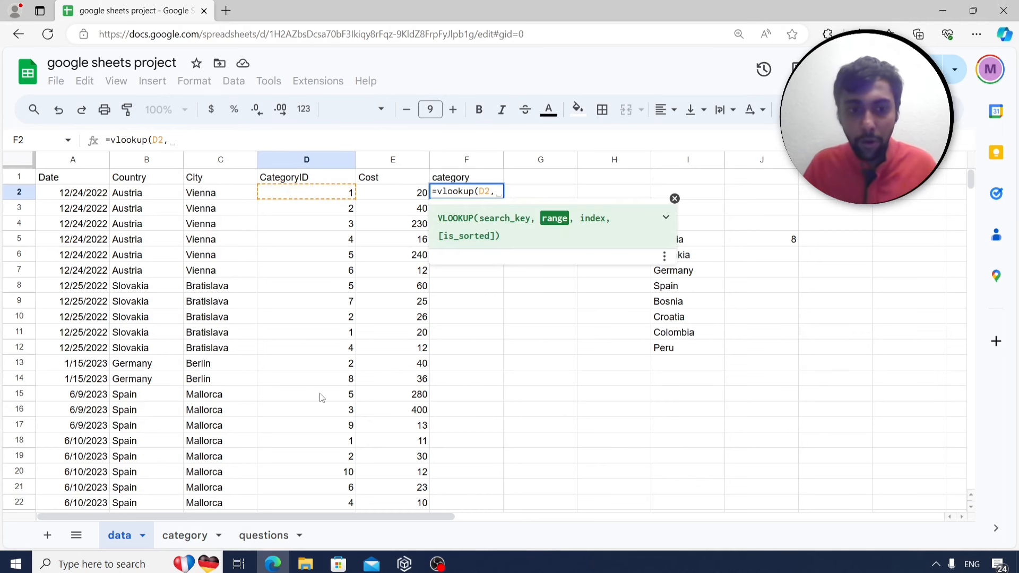
click(184, 535)
drag(103, 193, 151, 380)
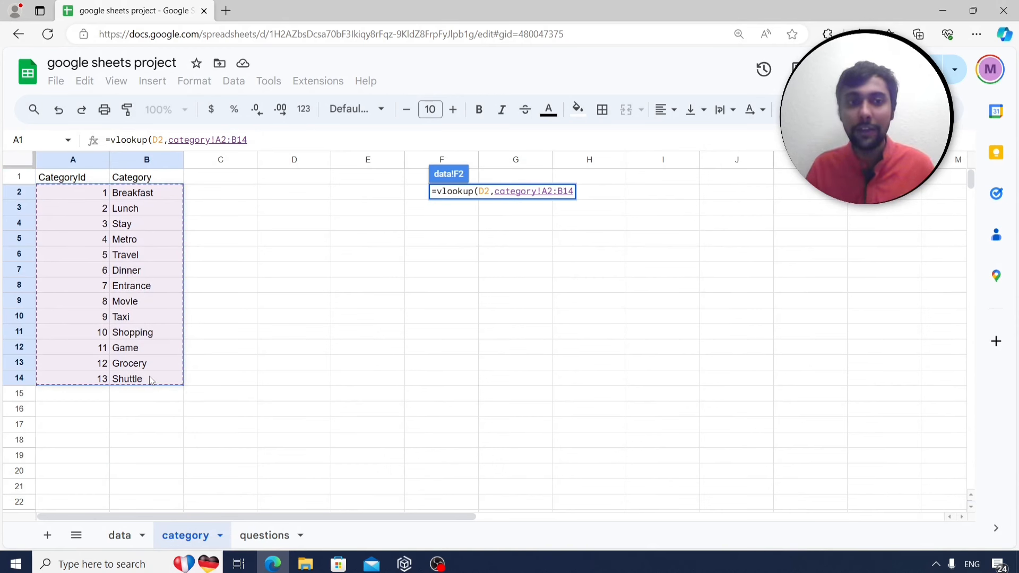
text(,)
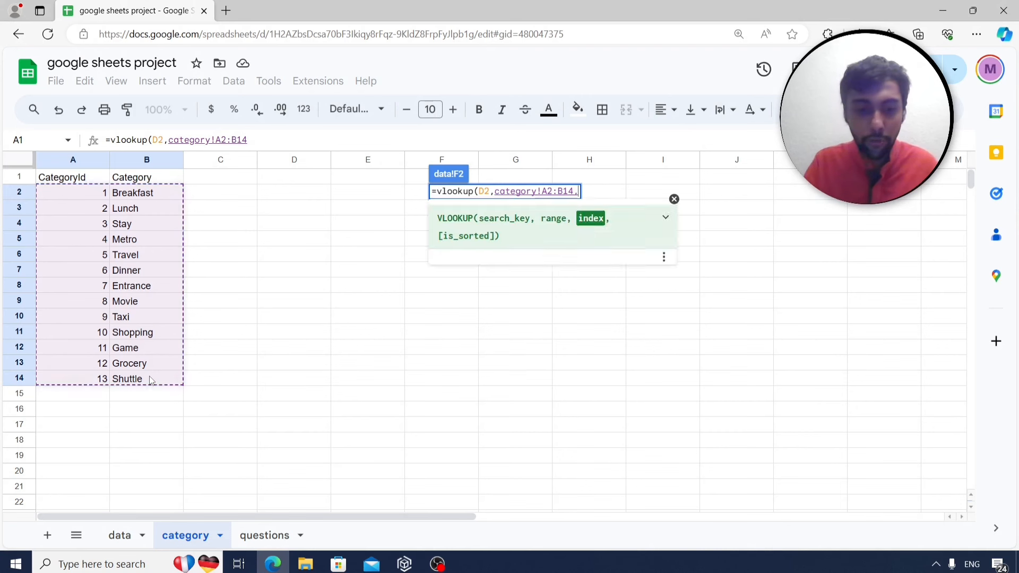
text(2)
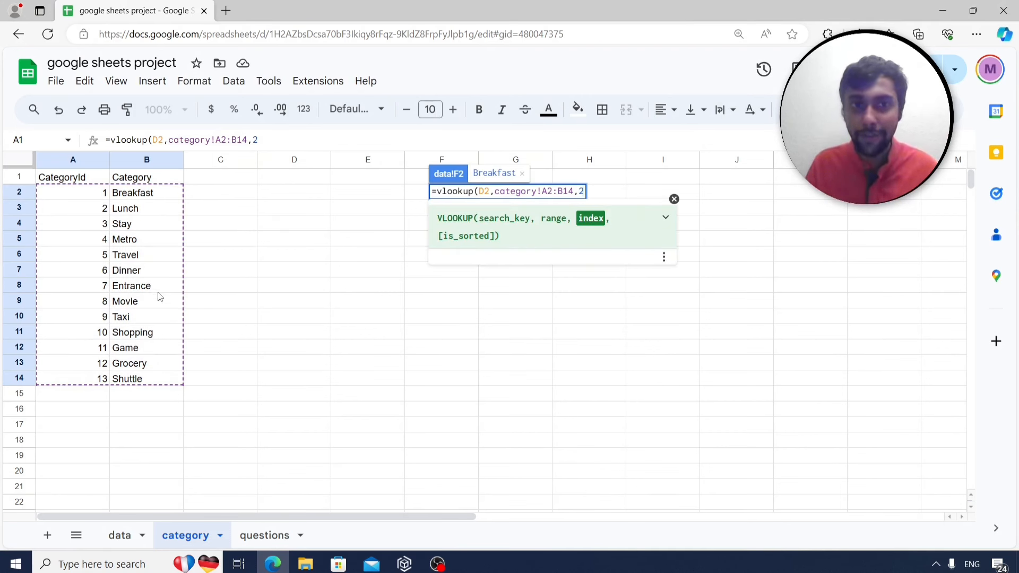
text(,false)
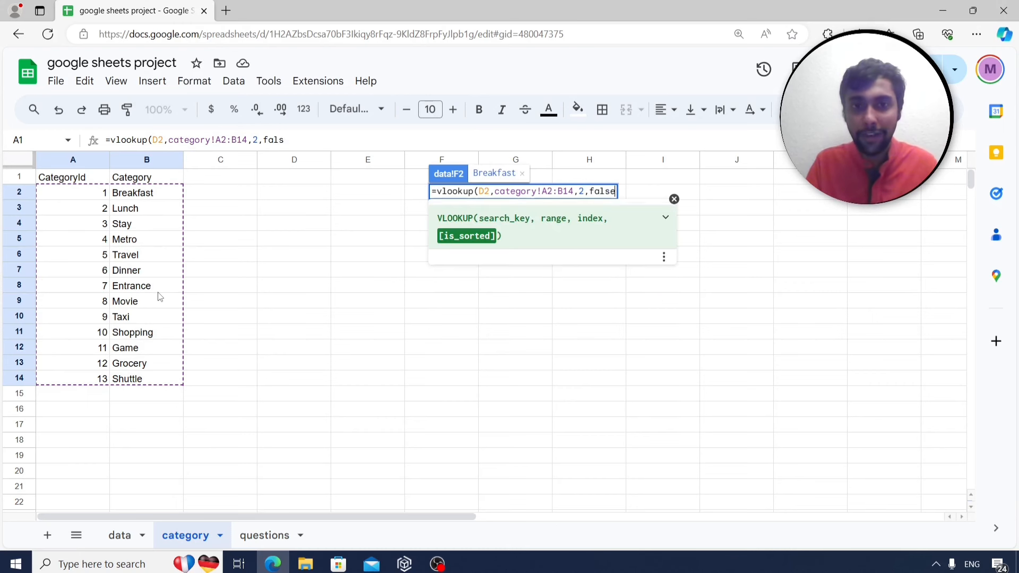
text())
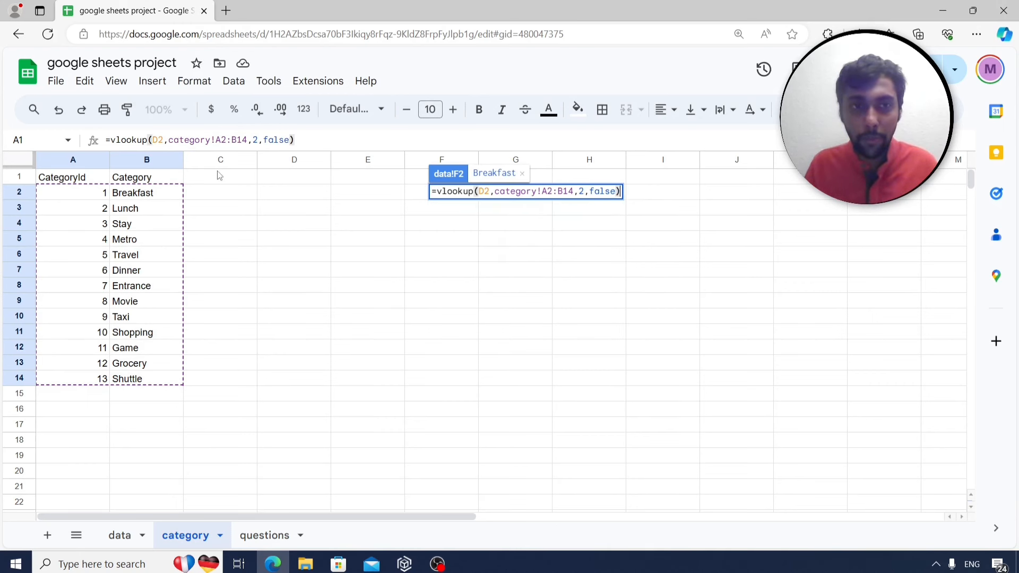
Lock the lookup range as category!$A$2:$B$14 so F2 returns Breakfast.
click(215, 140)
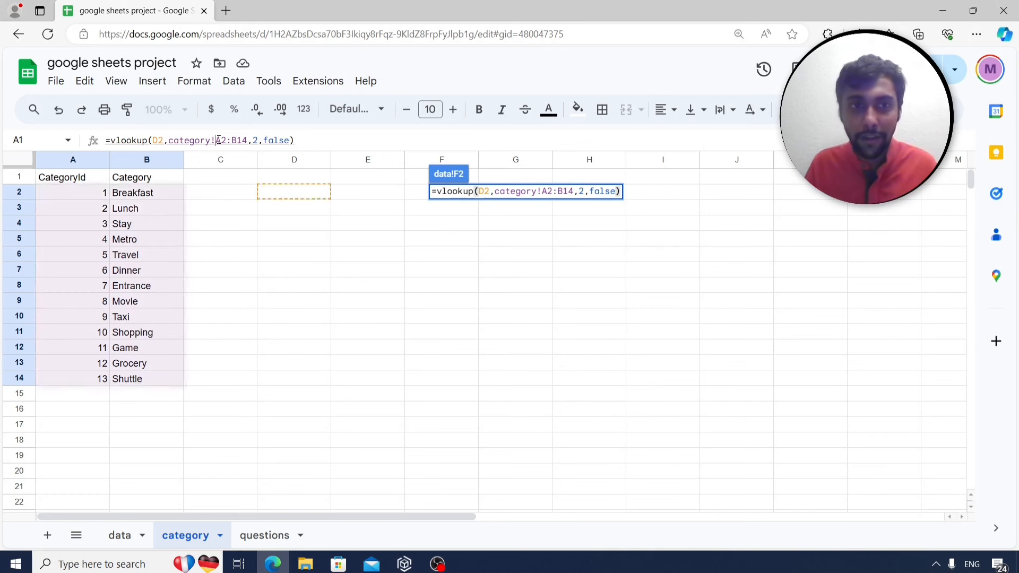
text($)
key(Right)
text($A)
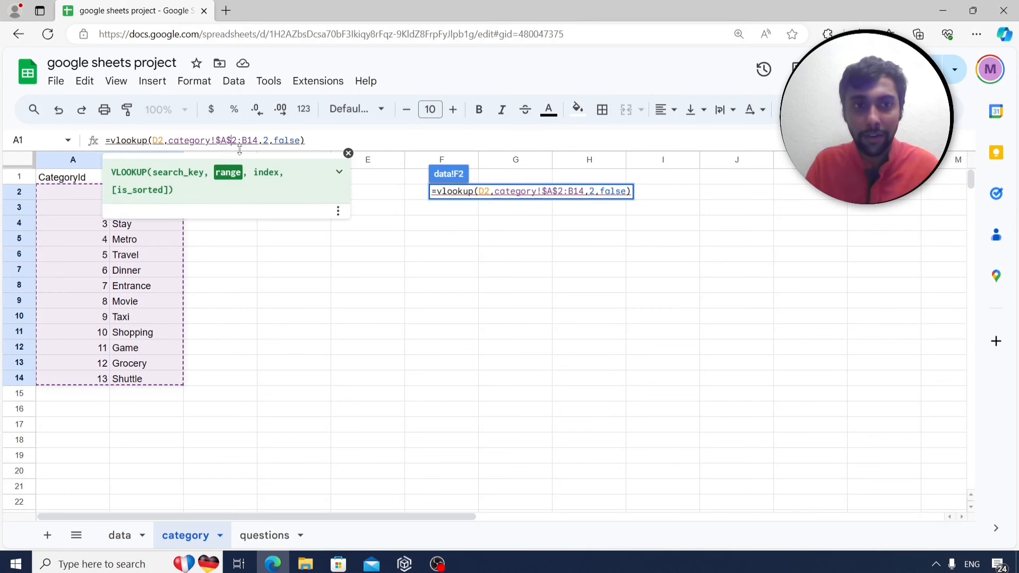
text($)
key(Right)
text($)
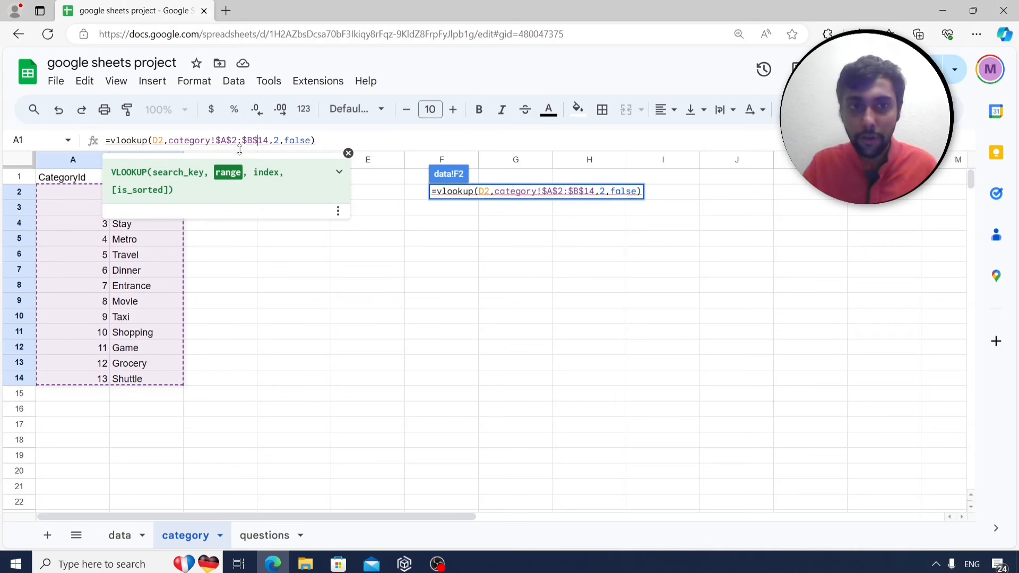
key(Return)
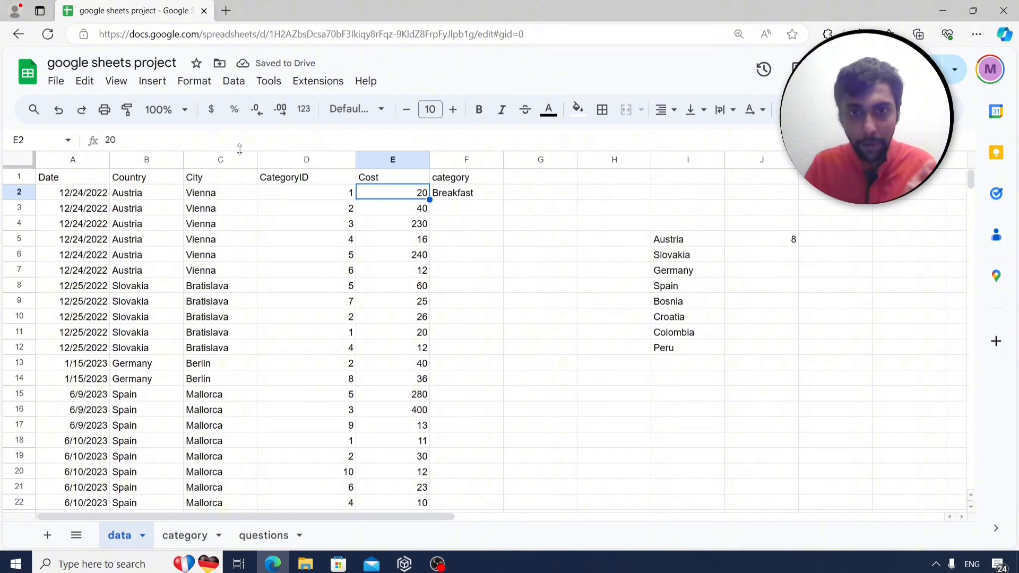
Fill the F2 lookup formula down column F and check the returned categories.
key(Down)
key(Up)
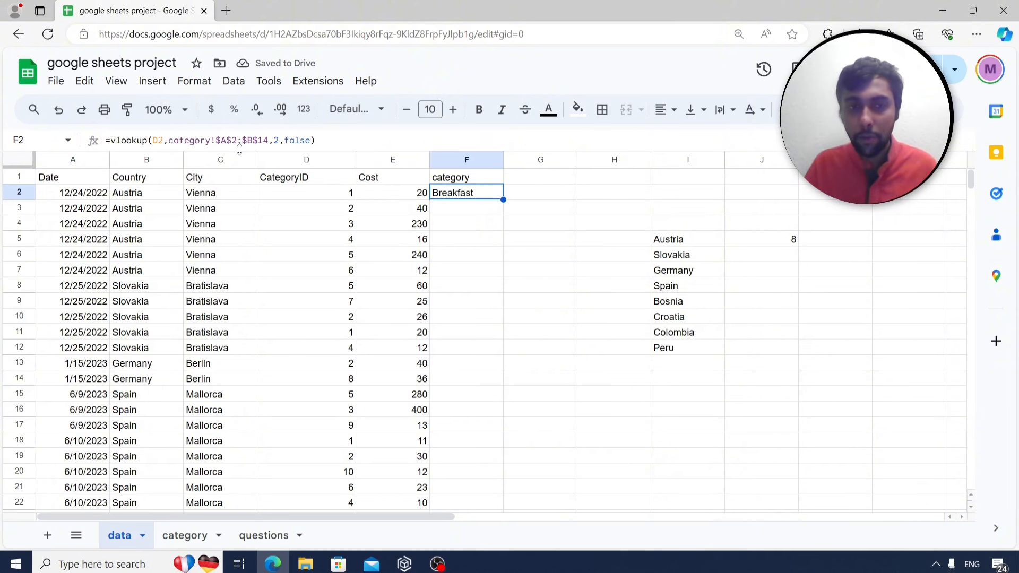
double_click(503, 200)
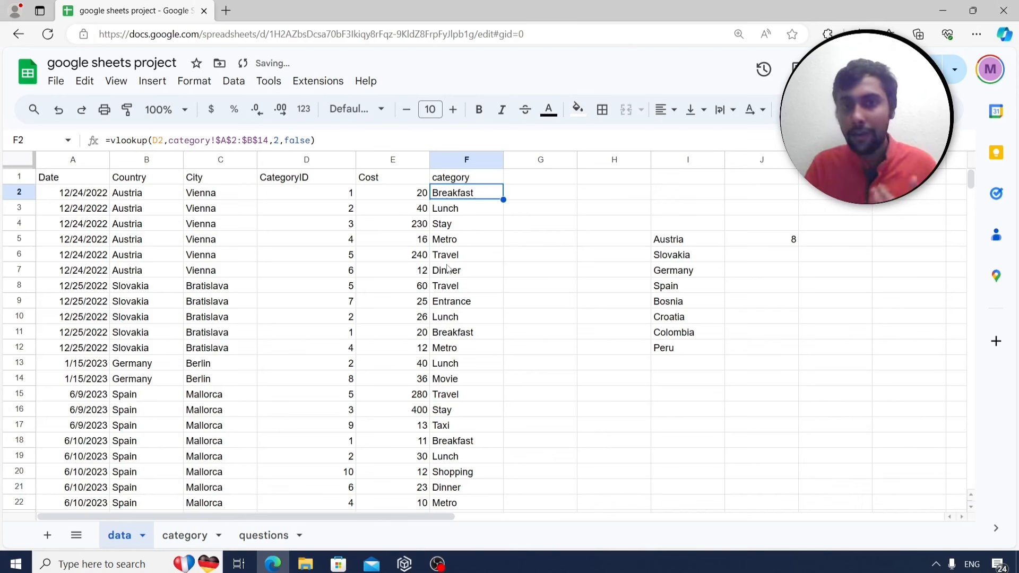
key(Down)
key(Down)
key(Down)
key(Down)
key(Up)
key(Left)
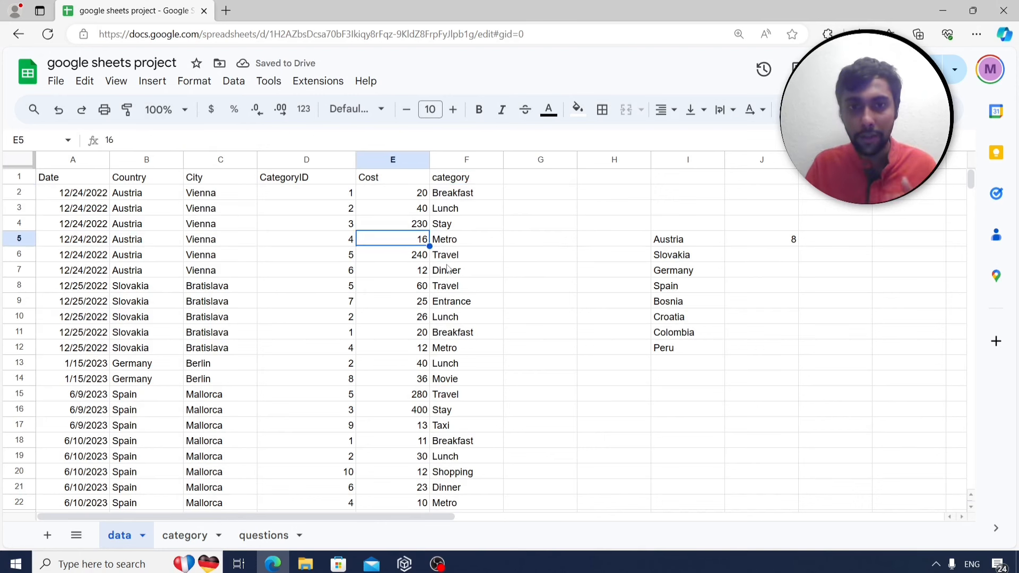
key(Left)
key(Down)
key(Right)
key(Right)
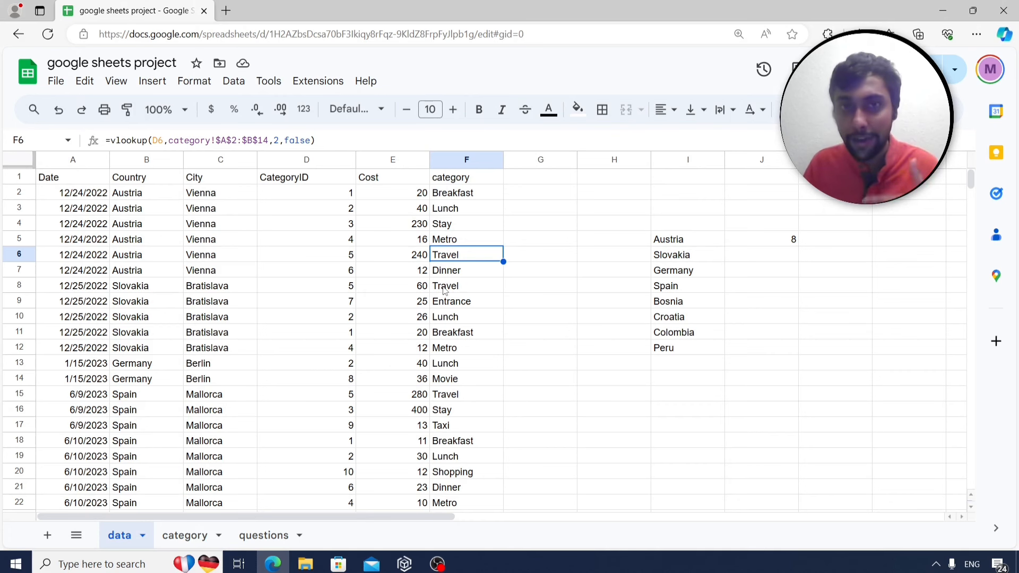
Confirm on the category sheet that ID 5 is Travel, then read the breakfast-total question.
click(204, 539)
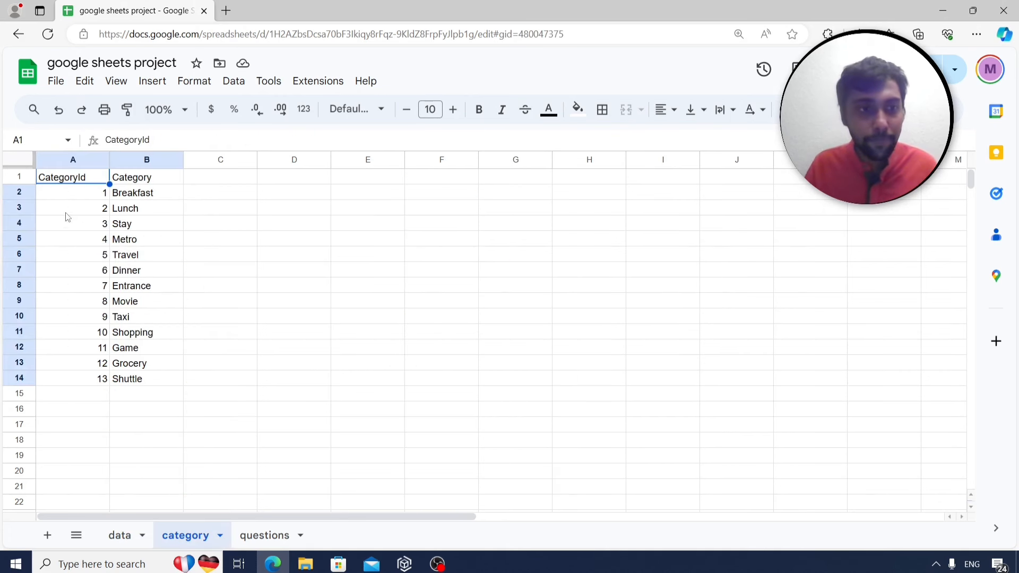
click(102, 255)
click(135, 260)
click(125, 537)
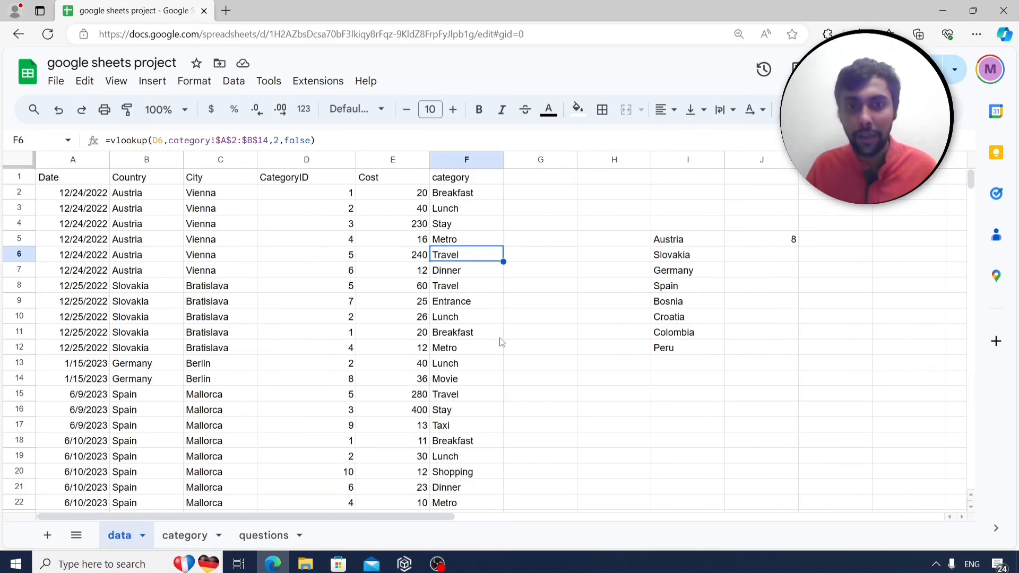
click(495, 197)
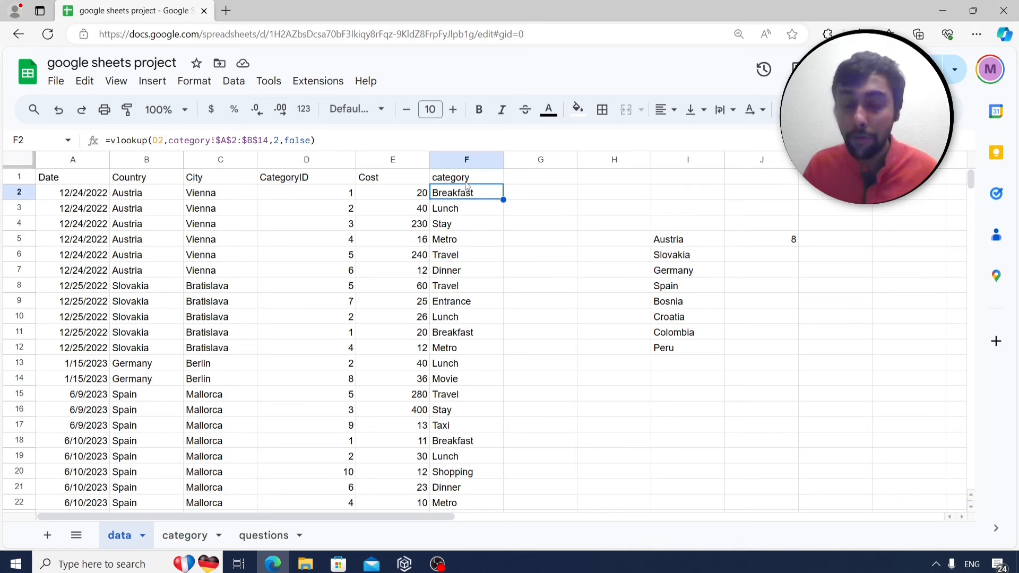
click(263, 536)
click(201, 243)
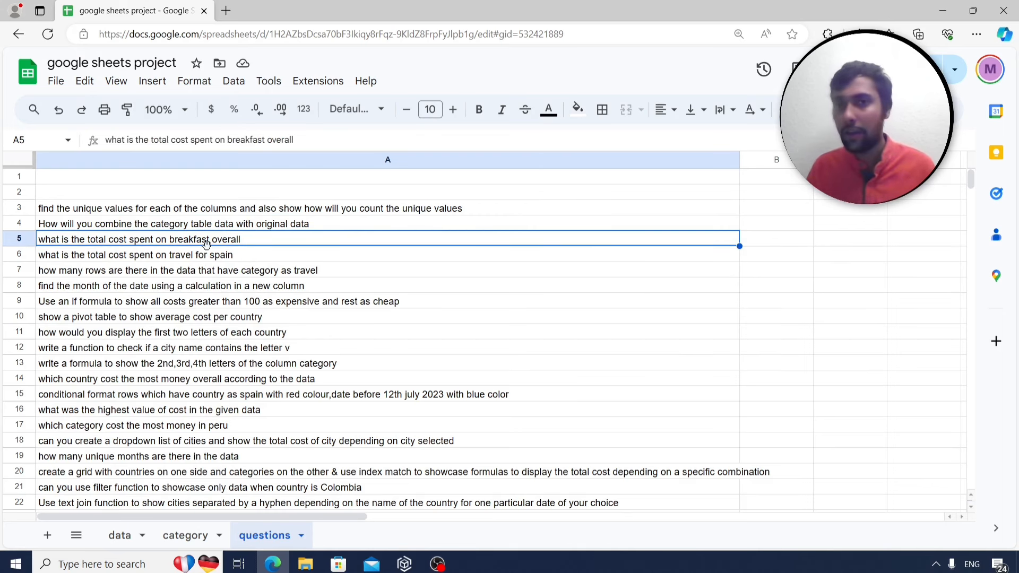
Back on the data sheet, inspect F2 and E2, then pick H15 for the breakfast label.
click(134, 540)
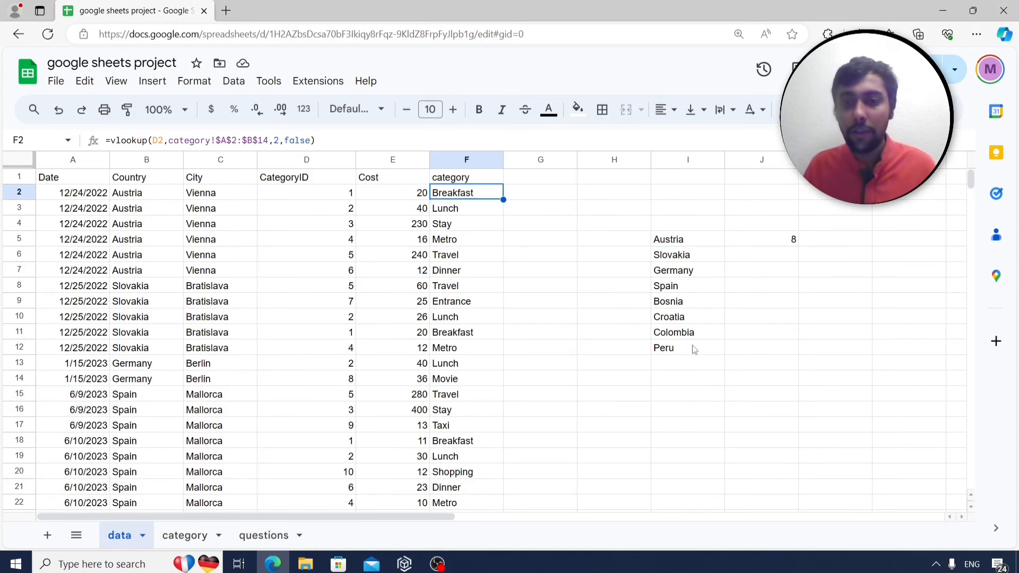
click(595, 398)
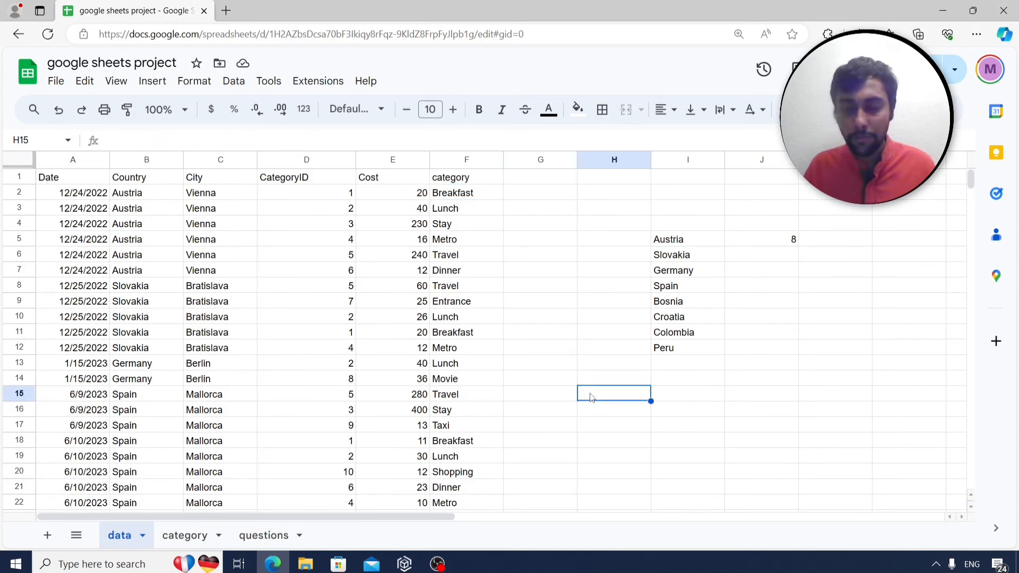
click(460, 195)
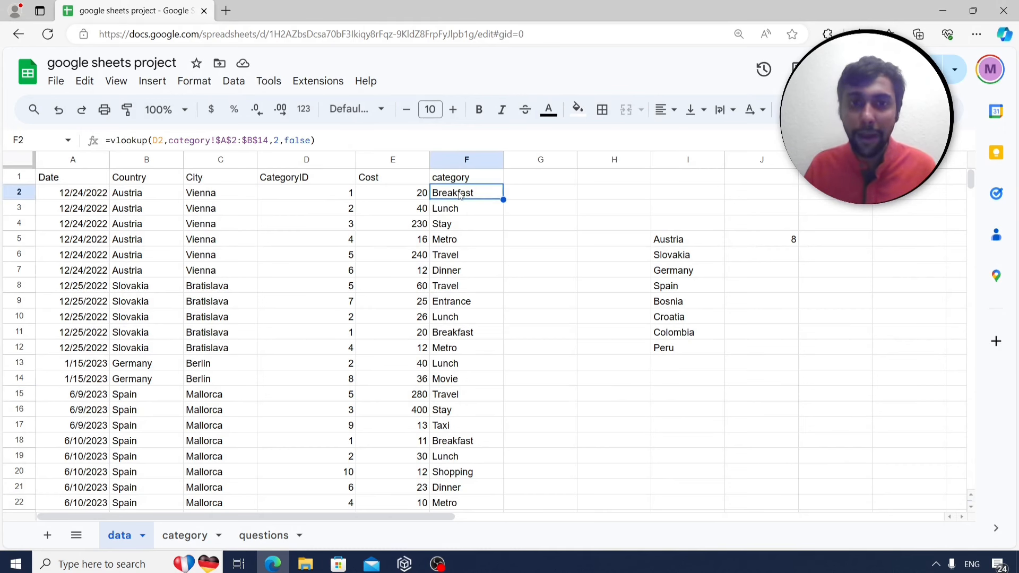
click(386, 200)
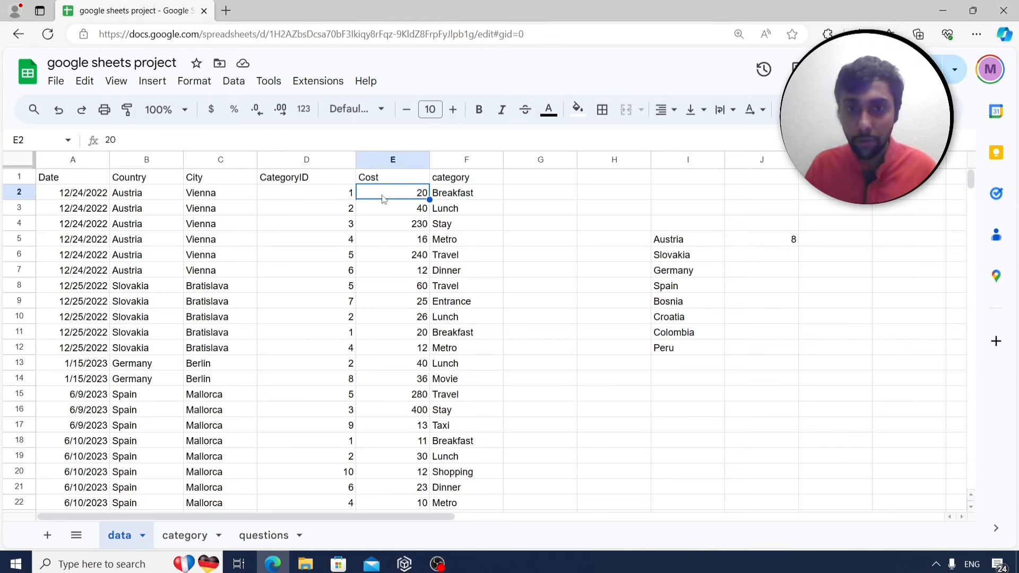
click(613, 400)
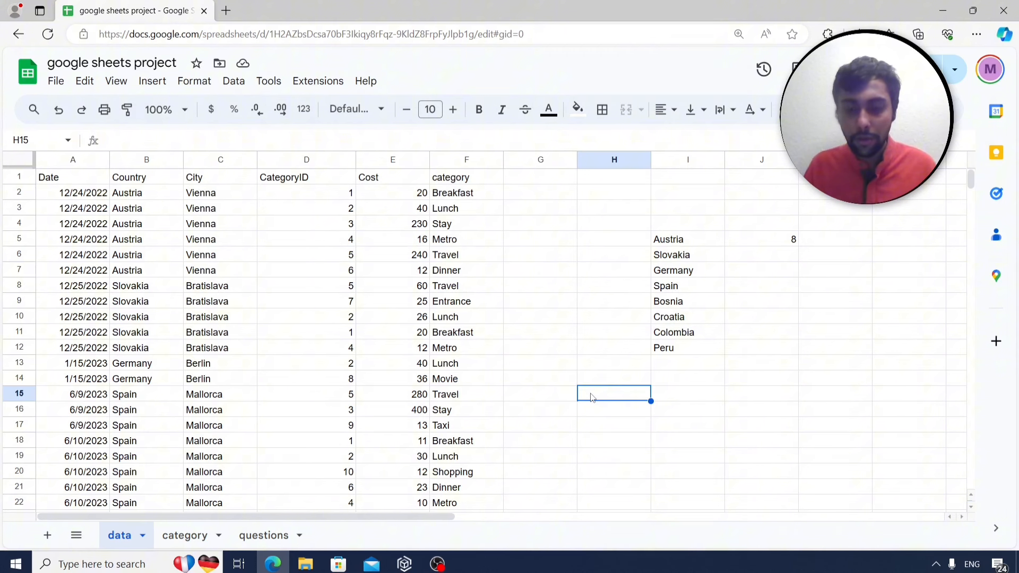
Label H15 'Breakfast' and start =sumif in H16 with range F2:F128.
text(Bre)
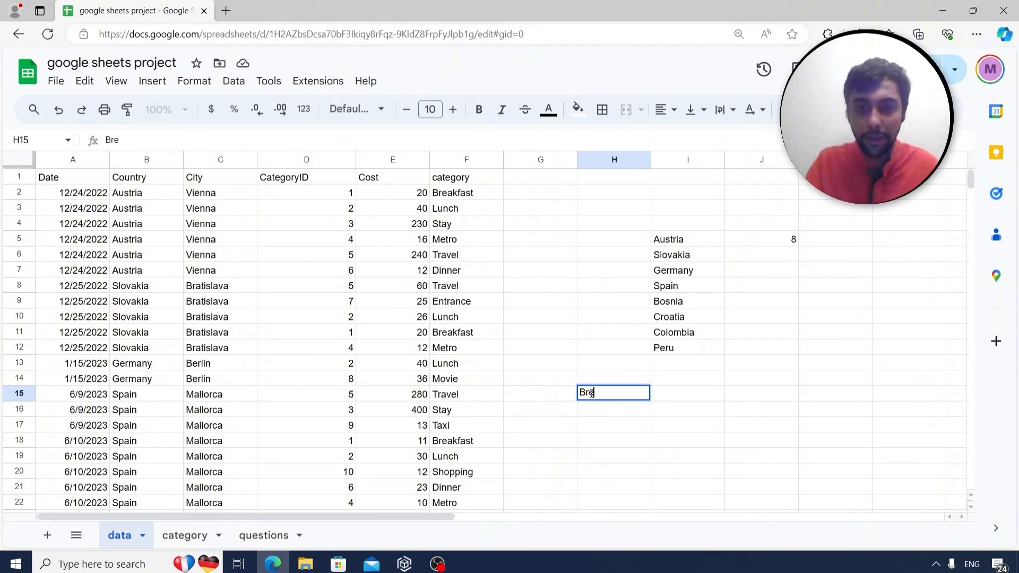
text(akfast)
key(Return)
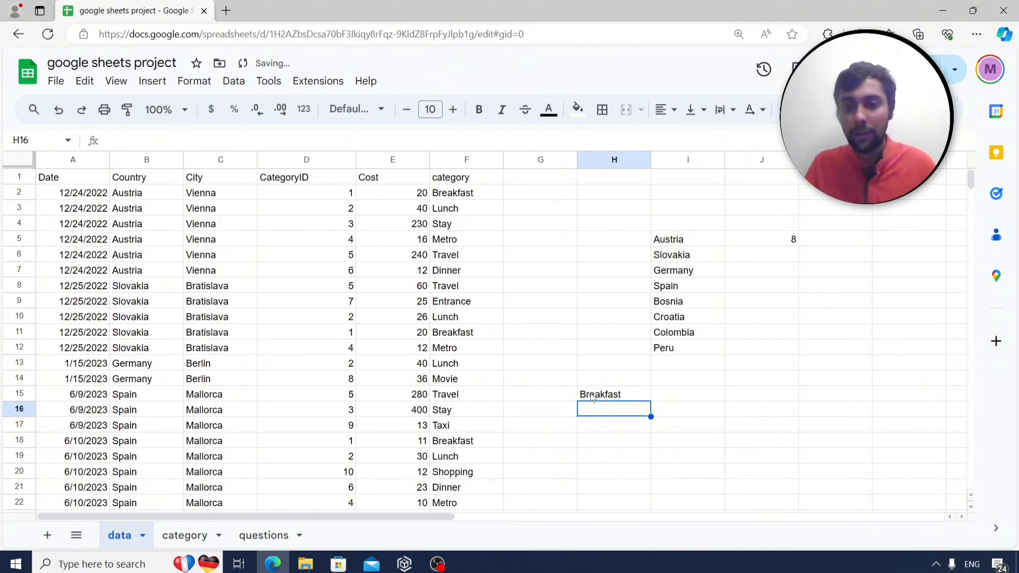
text(=sumif)
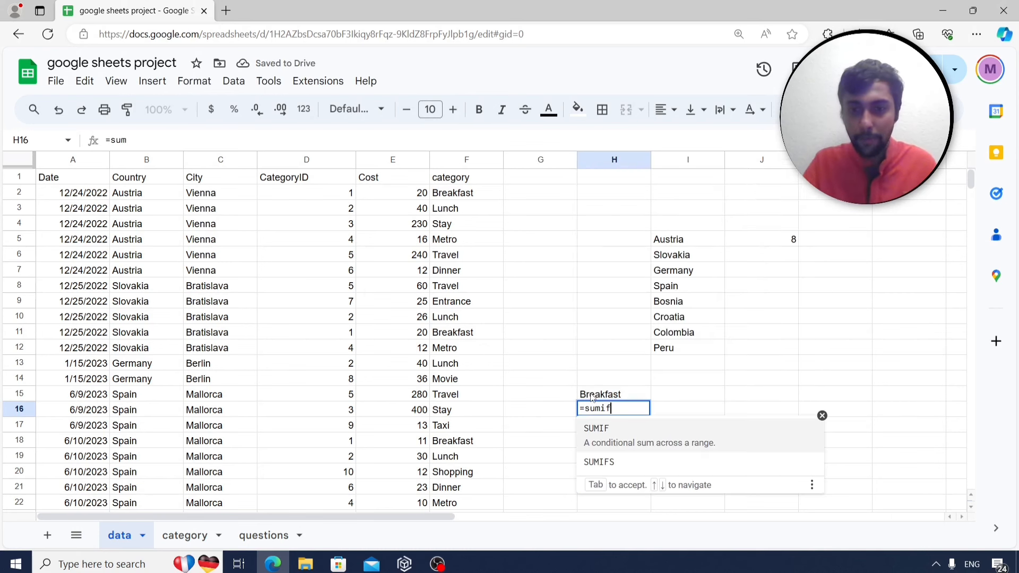
text(()
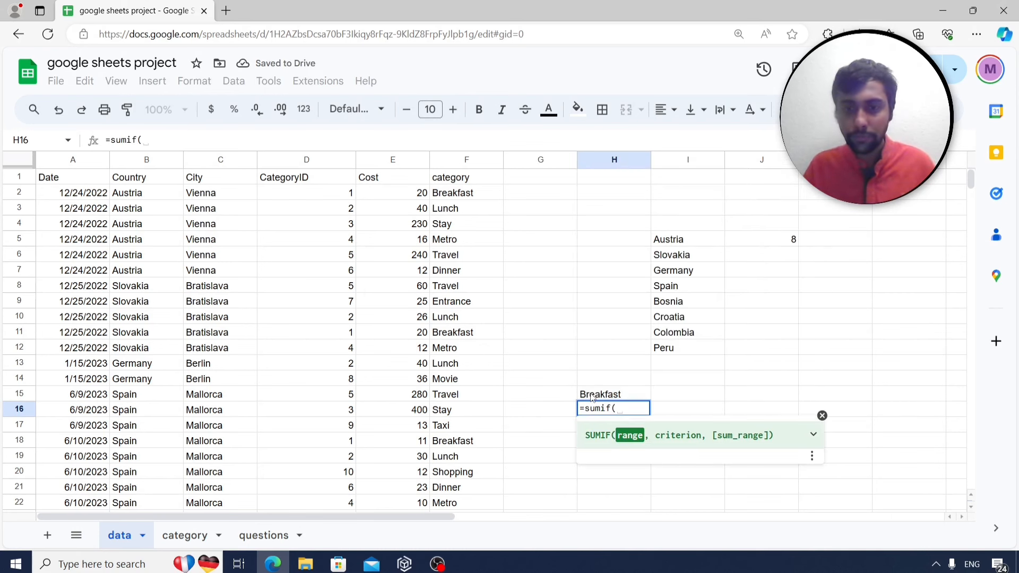
click(459, 202)
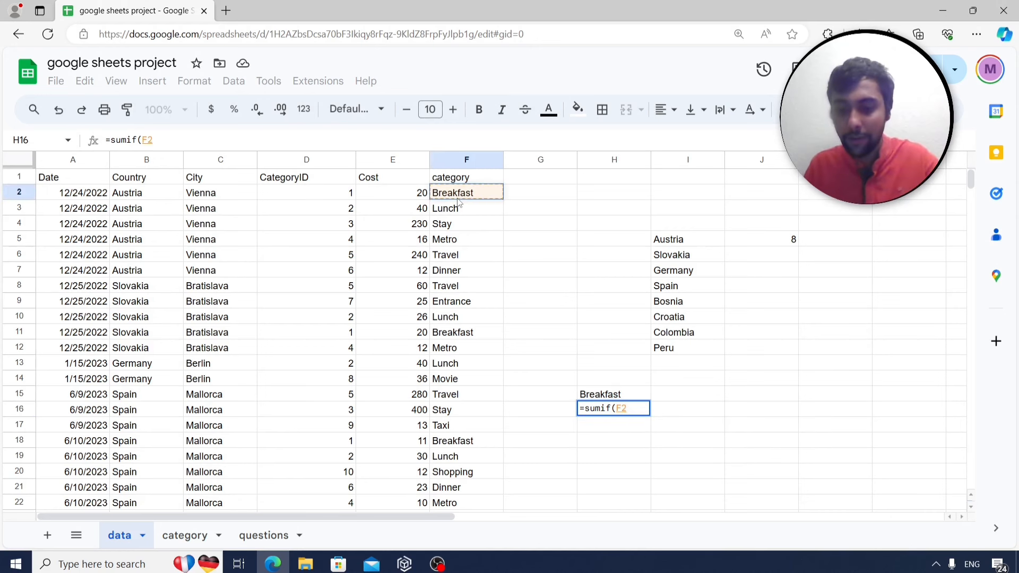
key(ctrl+shift+Down)
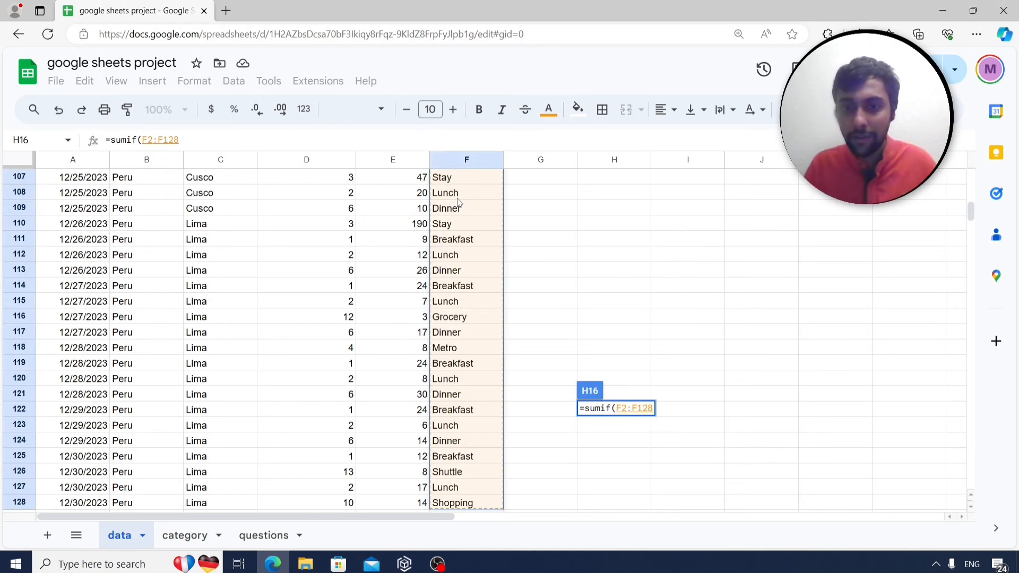
text(,)
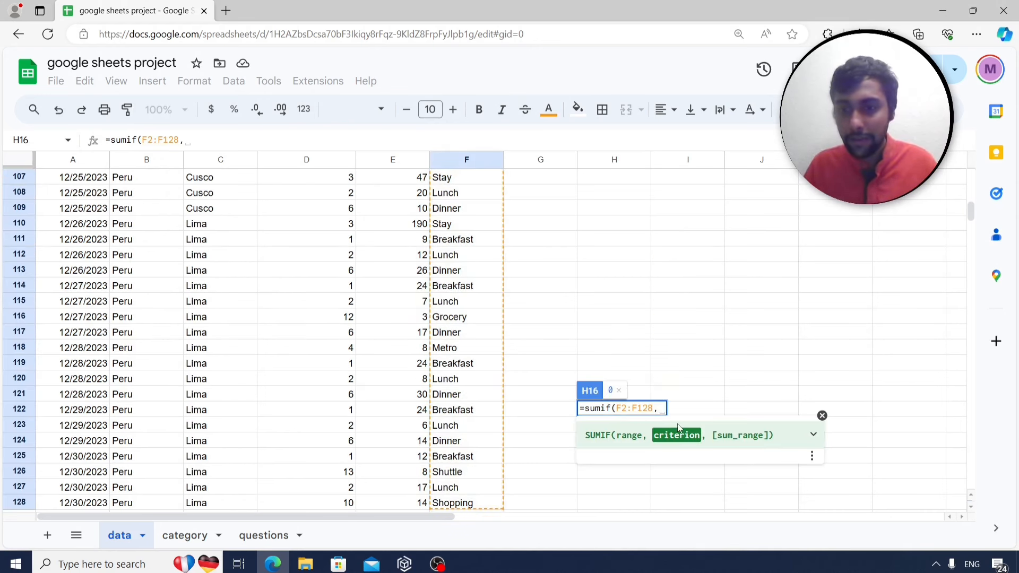
Finish the SUMIF with criterion H15 and sum range E2:E128, returning 400.
scroll(971, 212, up, 20)
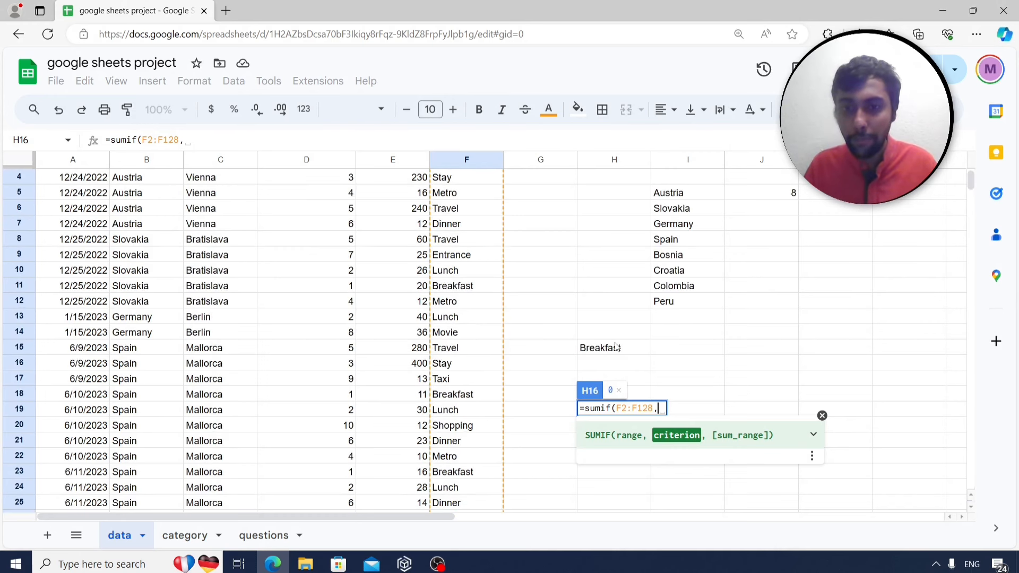
click(614, 351)
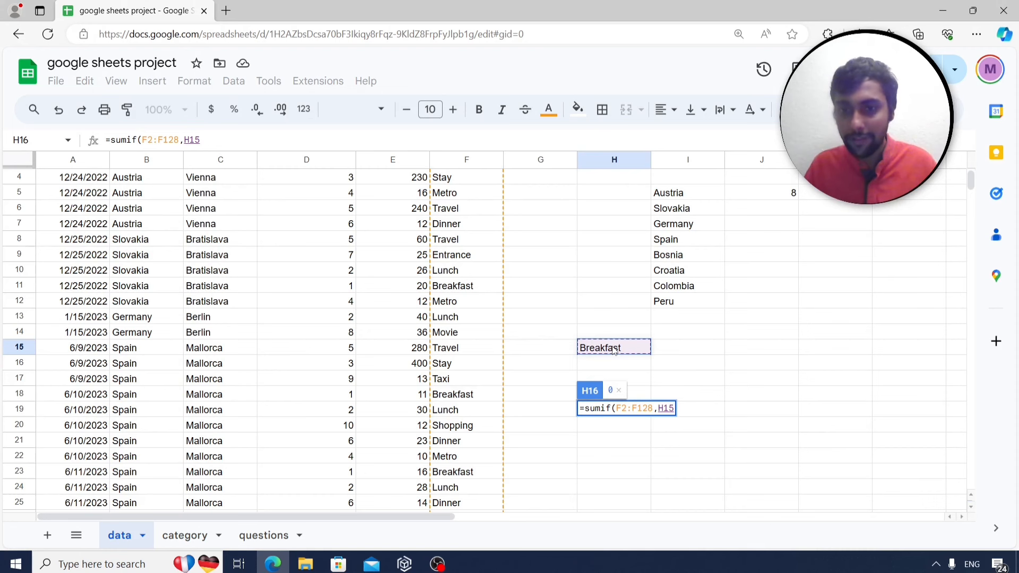
text(,)
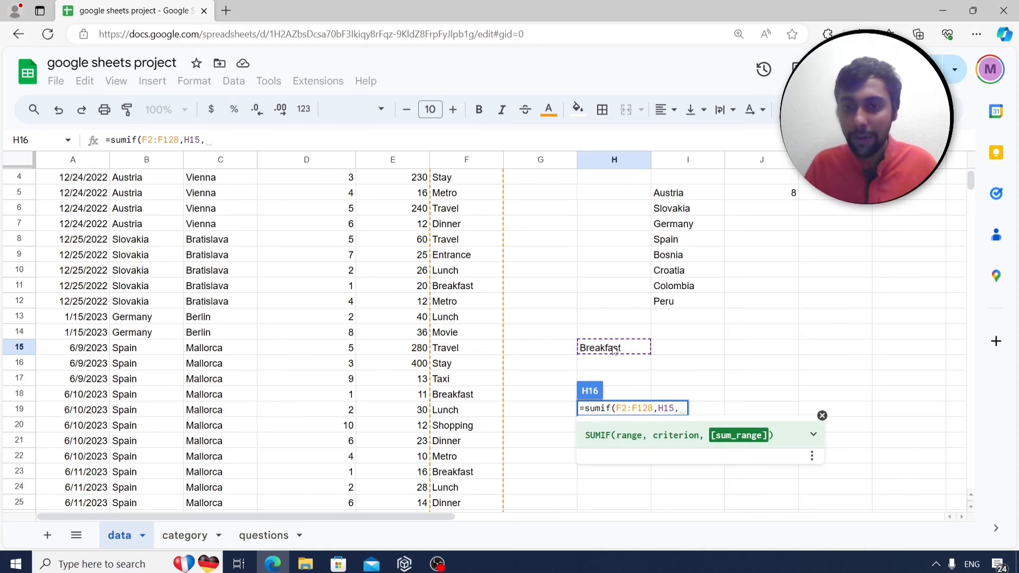
scroll(423, 241, up, 1)
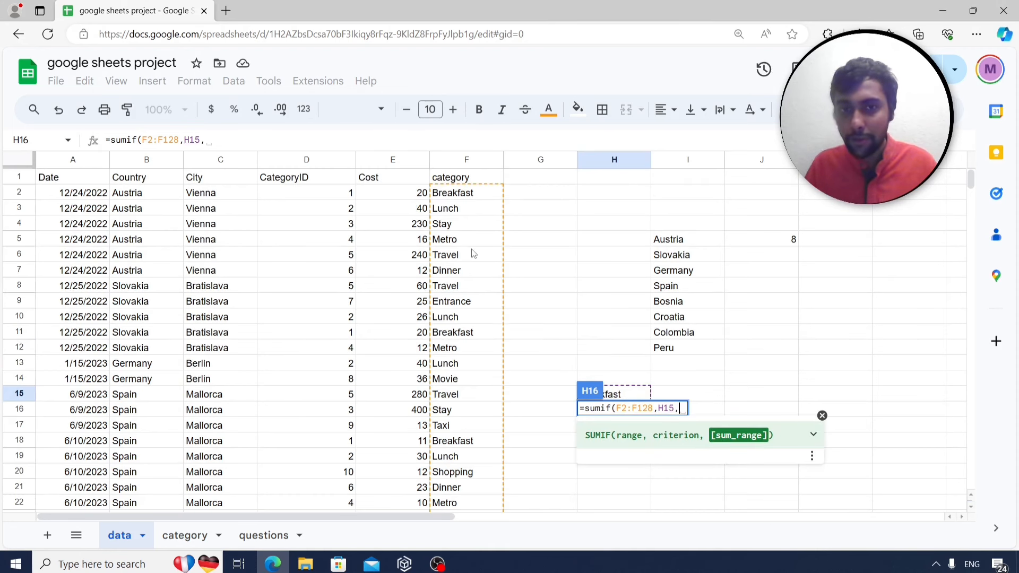
click(410, 197)
key(ctrl+shift+Down)
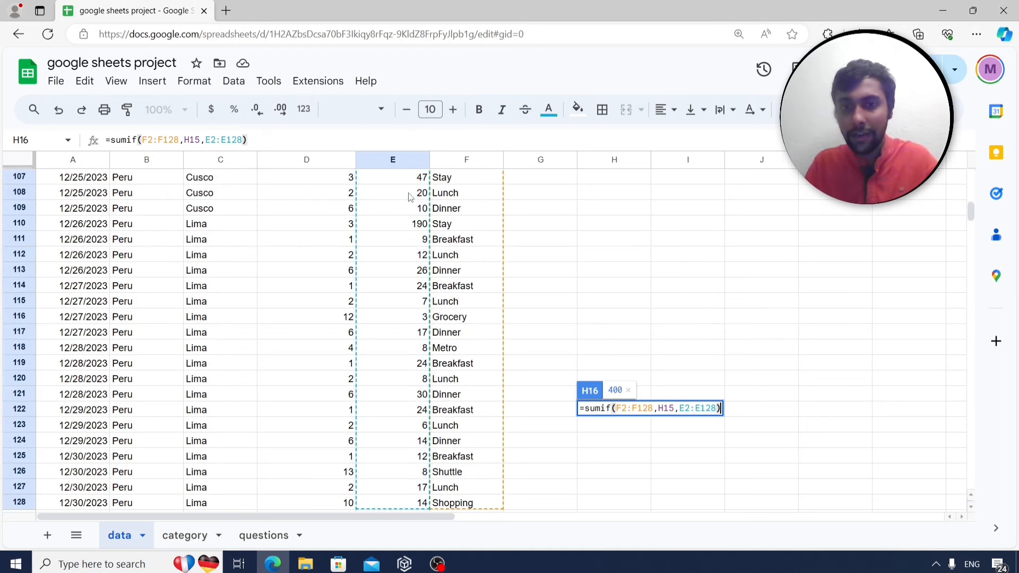
key(Return)
key(Up)
key(Up)
key(Up)
key(Down)
key(Down)
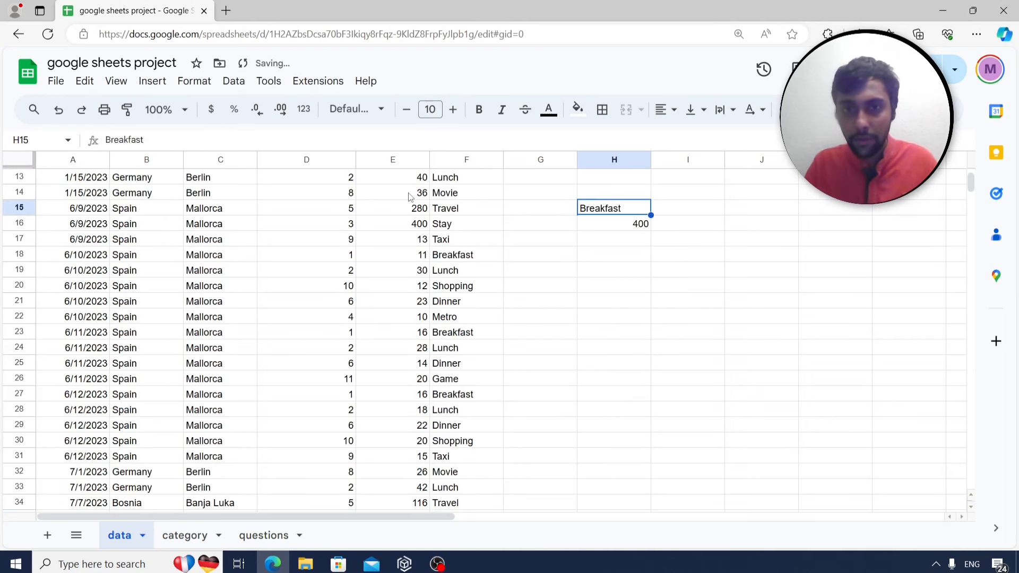
scroll(696, 239, up, 3)
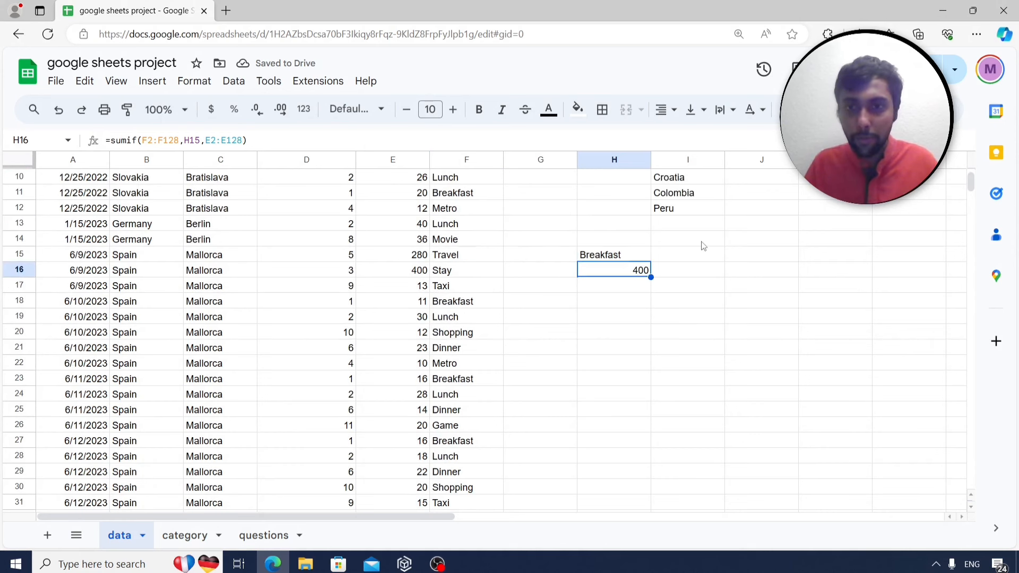
scroll(695, 332, up, 1)
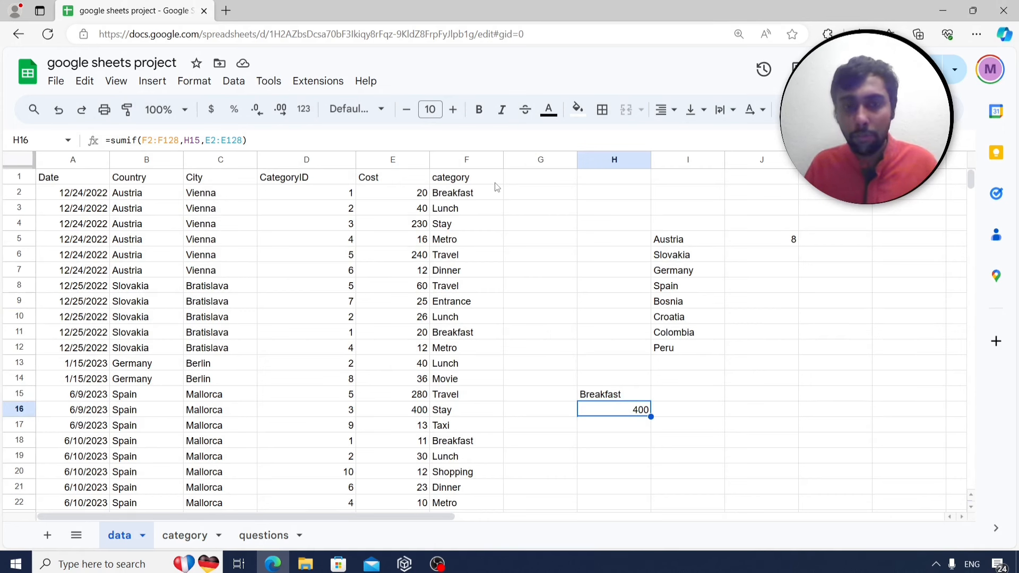
click(476, 179)
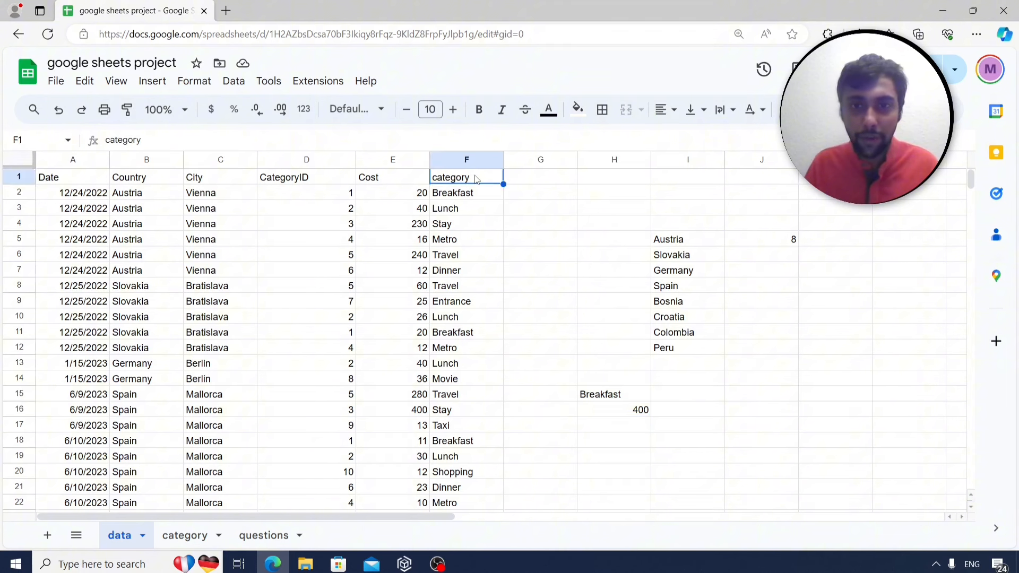
click(858, 109)
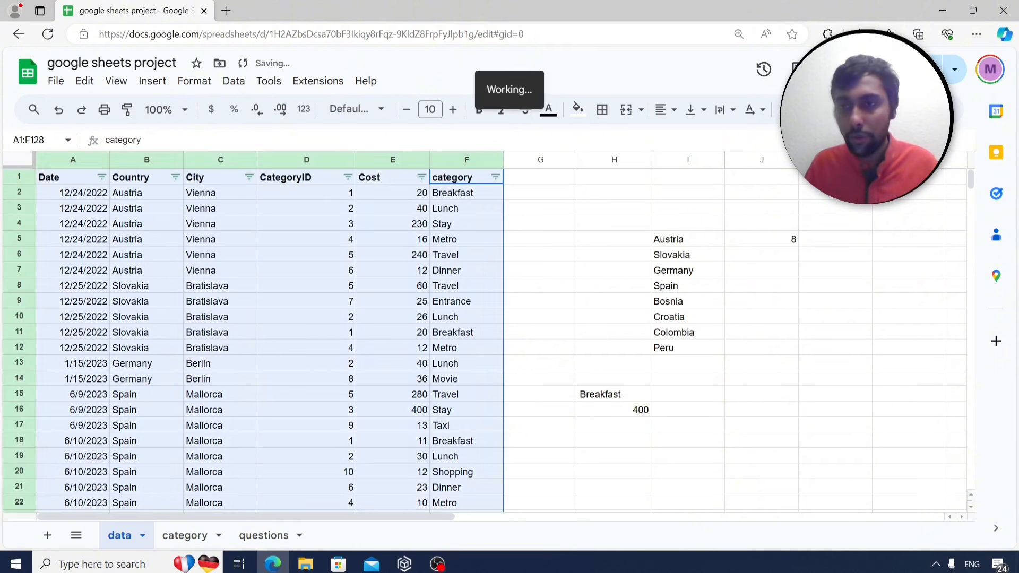
click(498, 177)
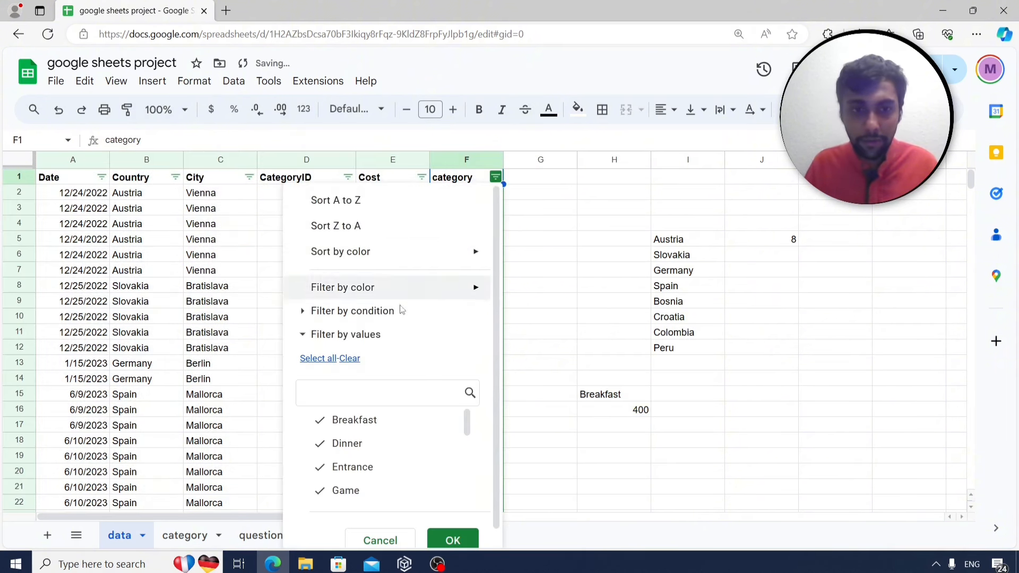
click(349, 359)
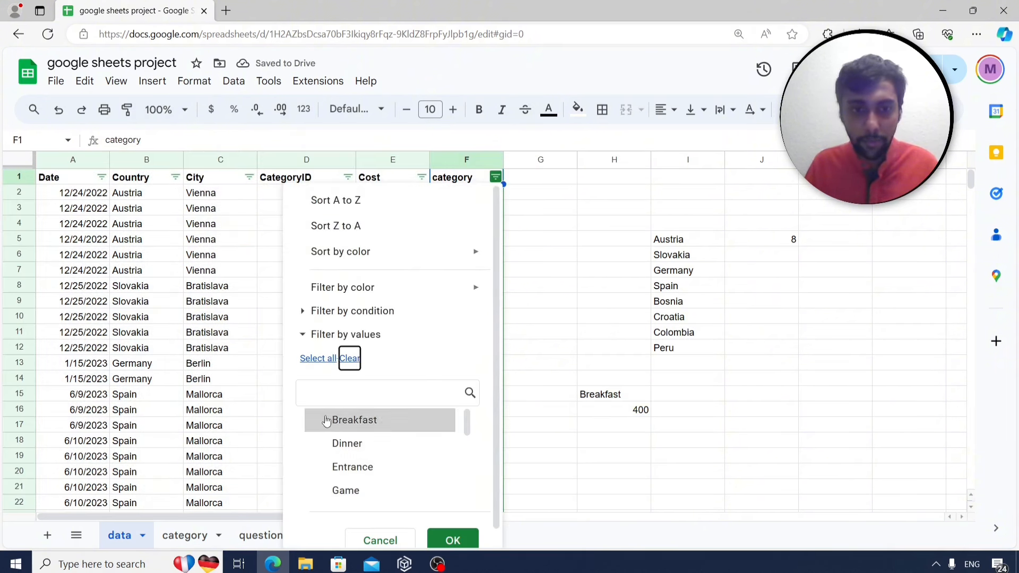
click(459, 542)
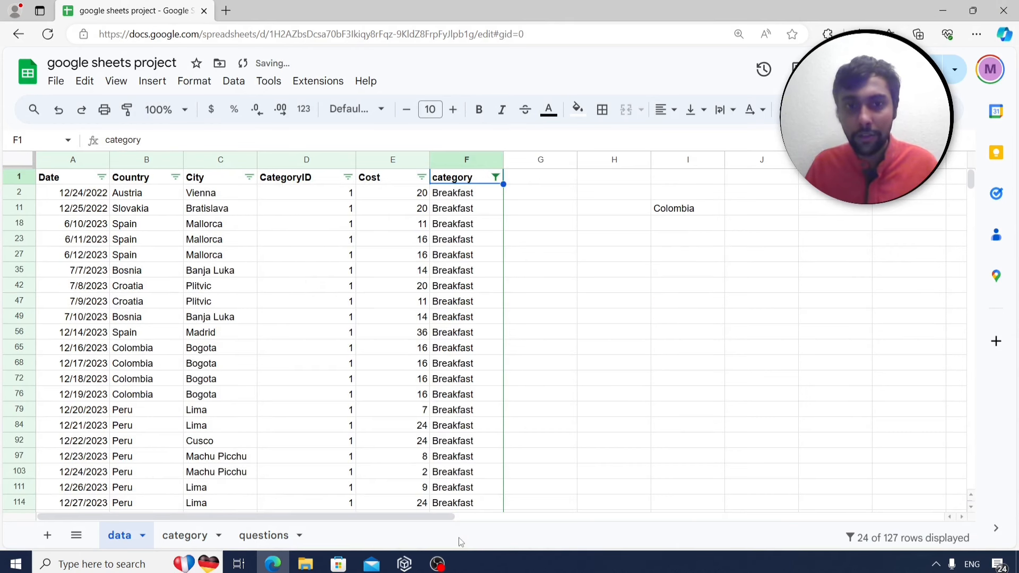
click(395, 161)
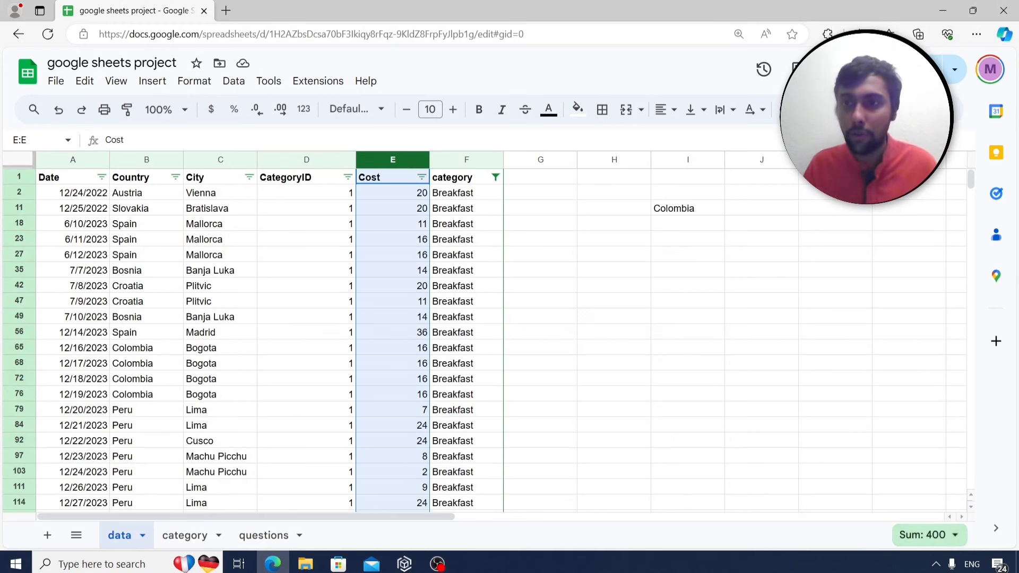
click(855, 110)
click(594, 351)
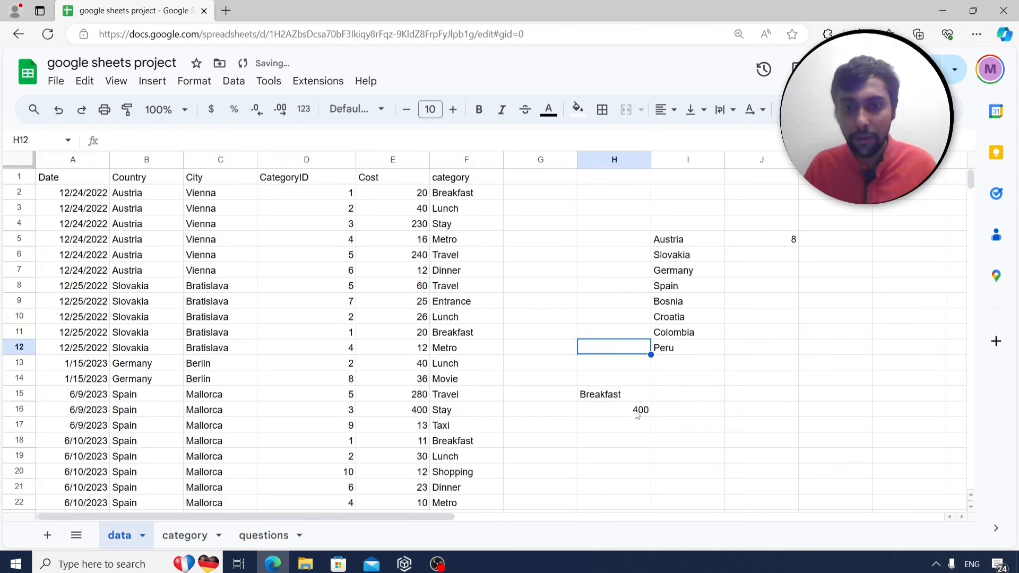
click(637, 413)
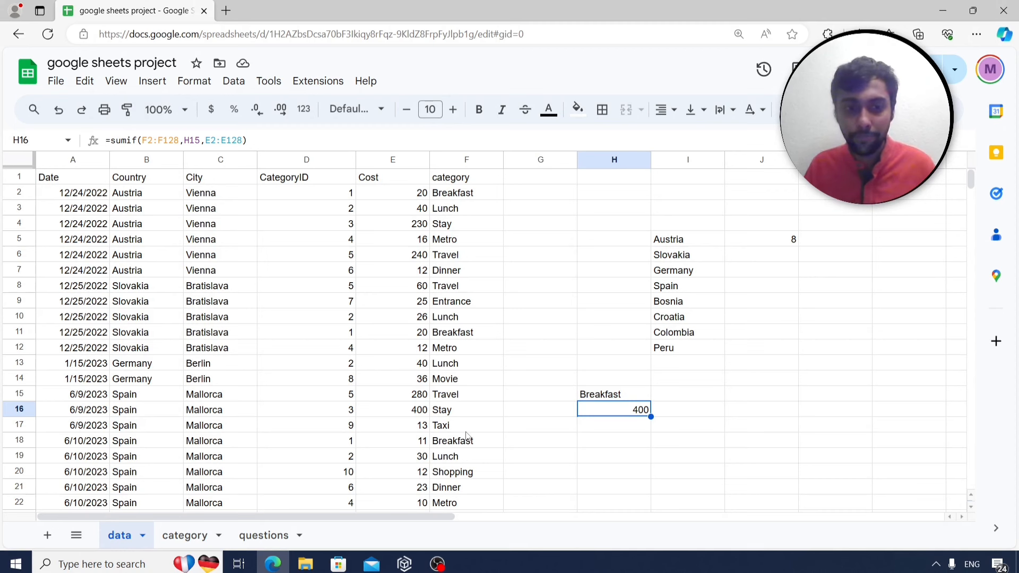
click(278, 536)
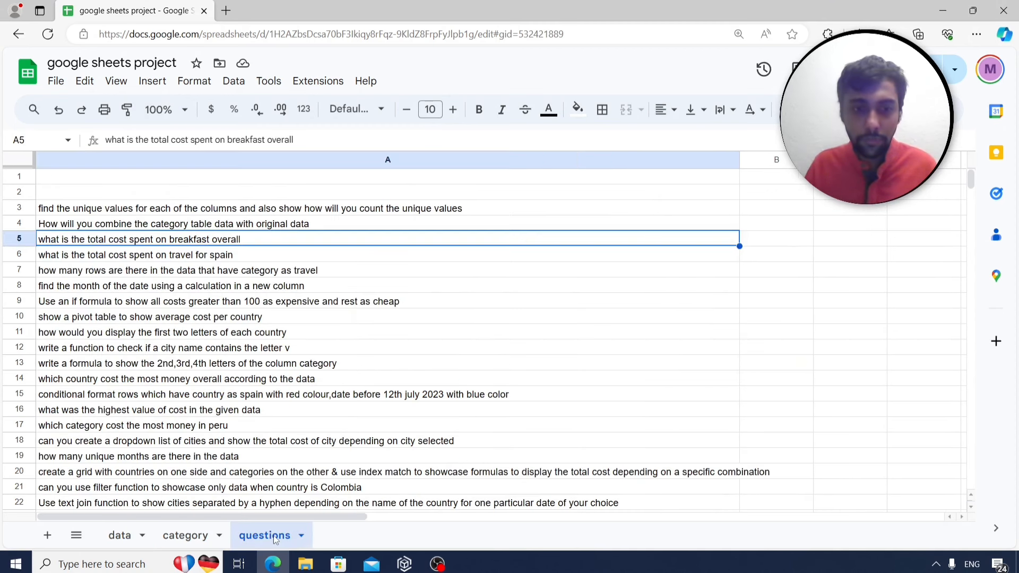
click(223, 259)
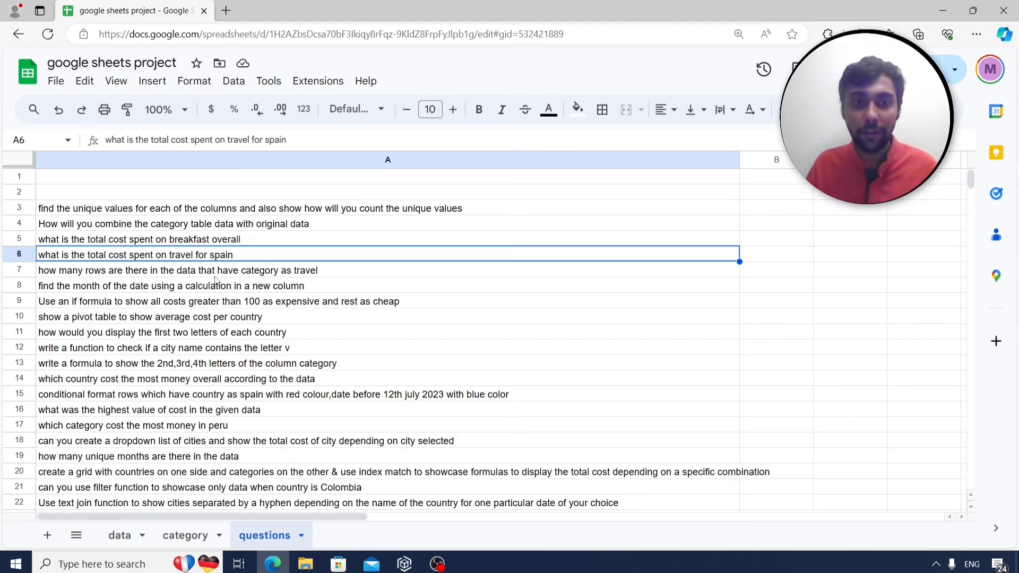
click(131, 538)
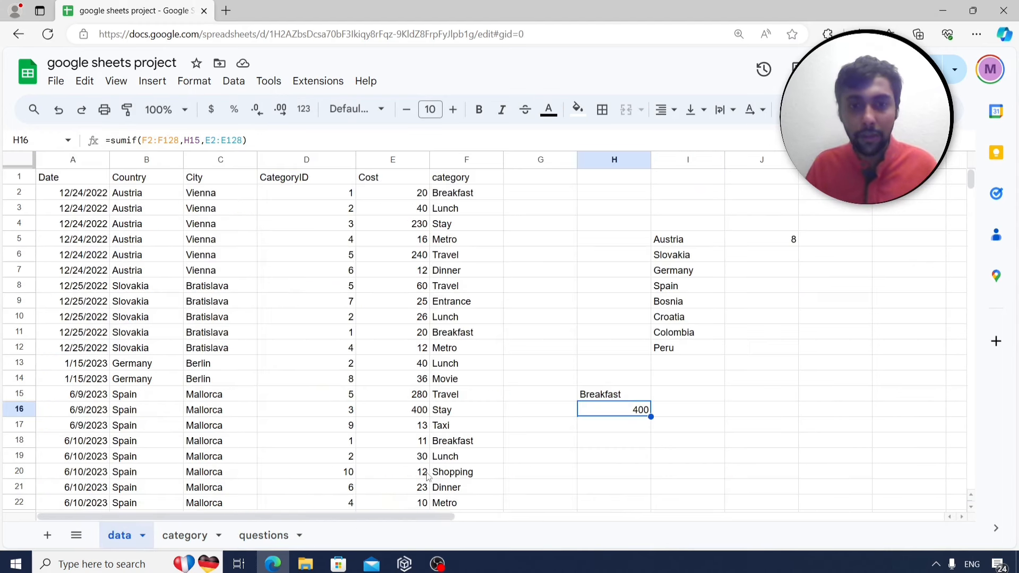
click(445, 293)
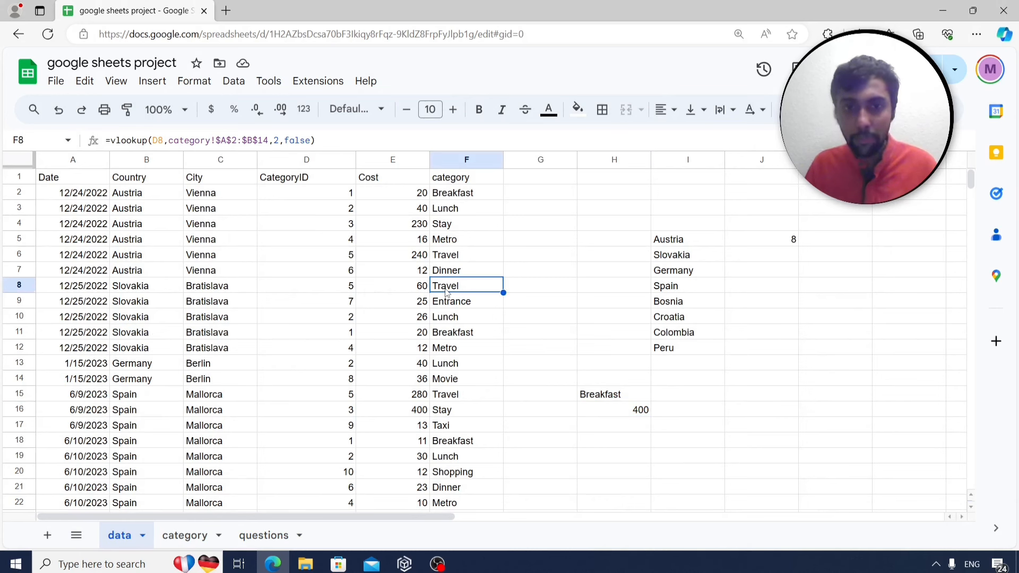
scroll(160, 439, down, 1)
click(143, 369)
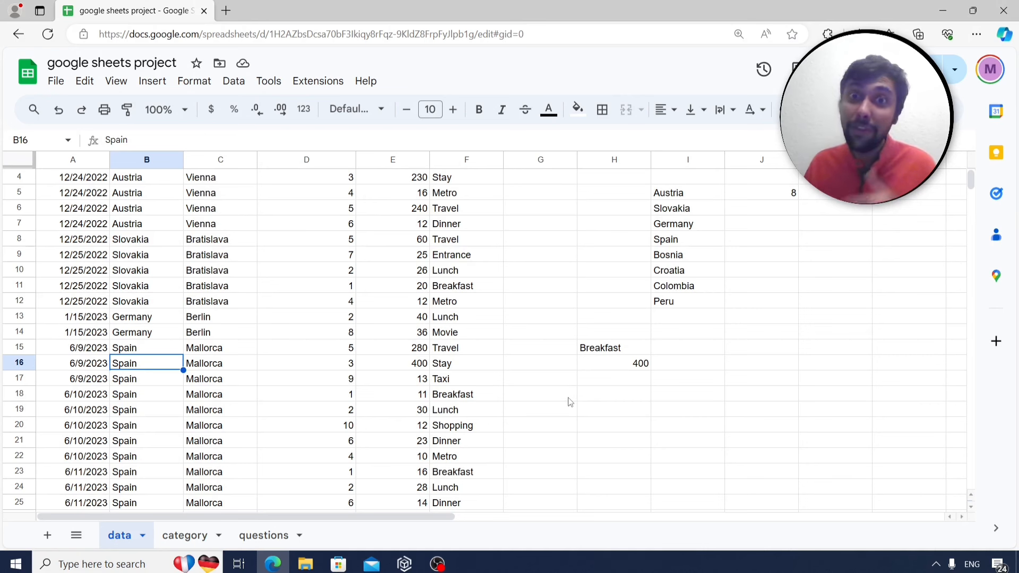
scroll(562, 405, up, 1)
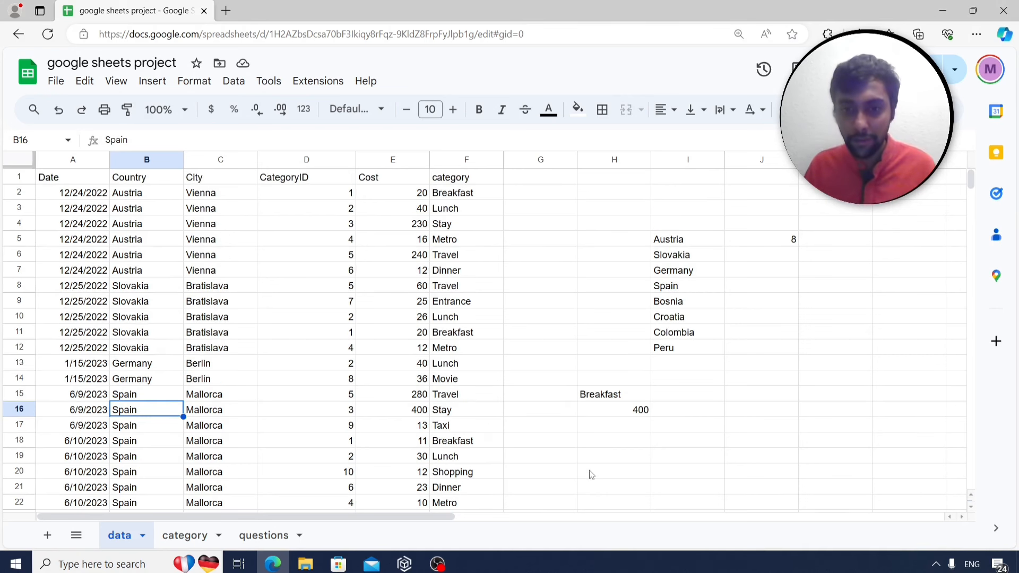
scroll(588, 472, down, 1)
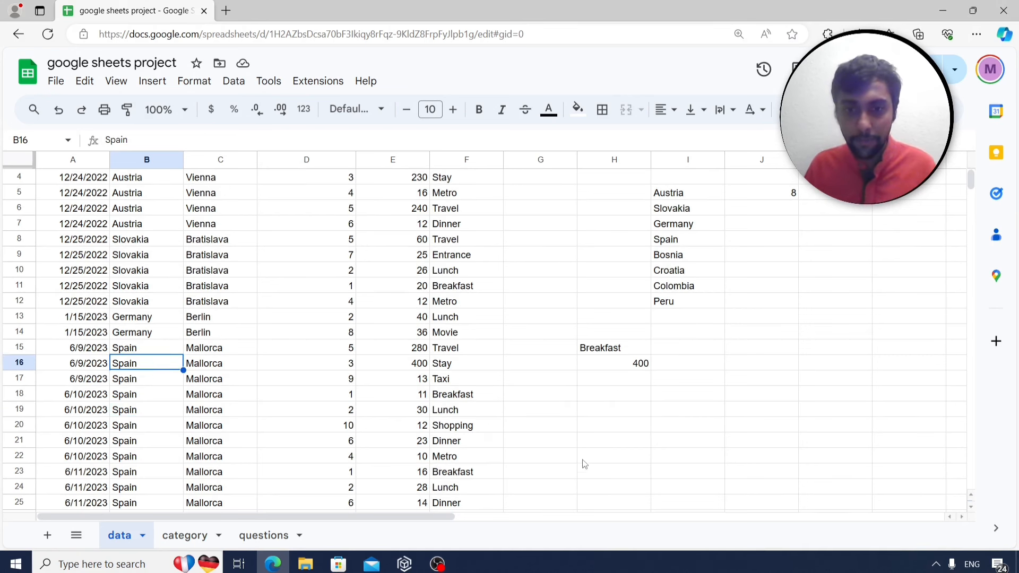
click(596, 413)
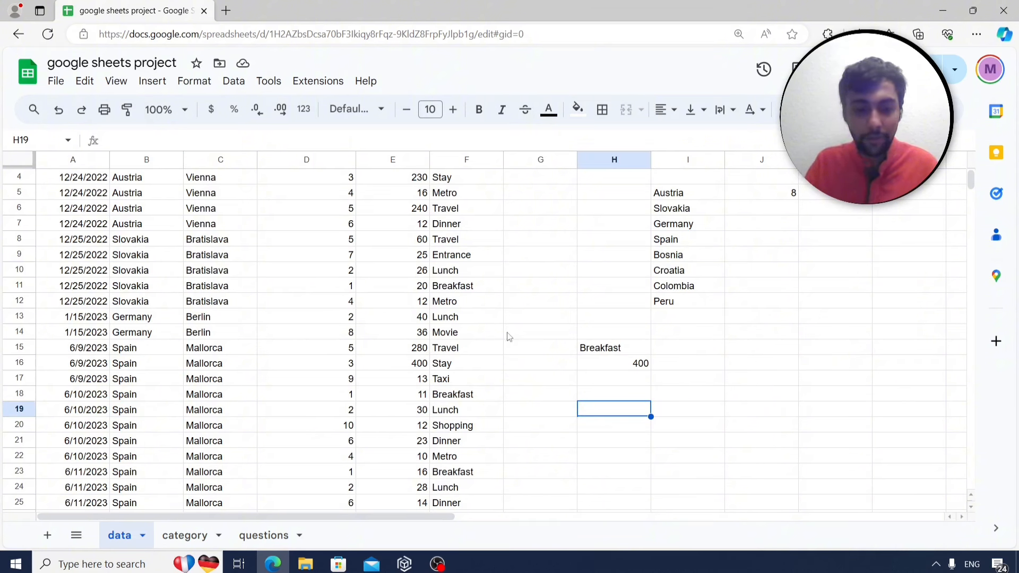
Enter Spain in H19 and Travel in I19 as the country and category criteria.
text(Spain)
key(Return)
key(Right)
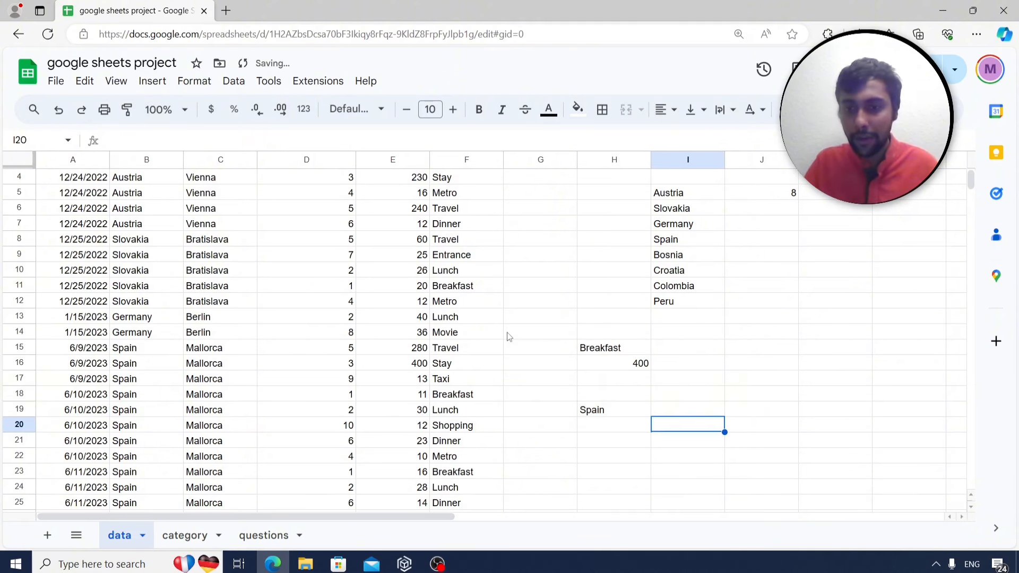
key(Up)
text(Travel)
key(Return)
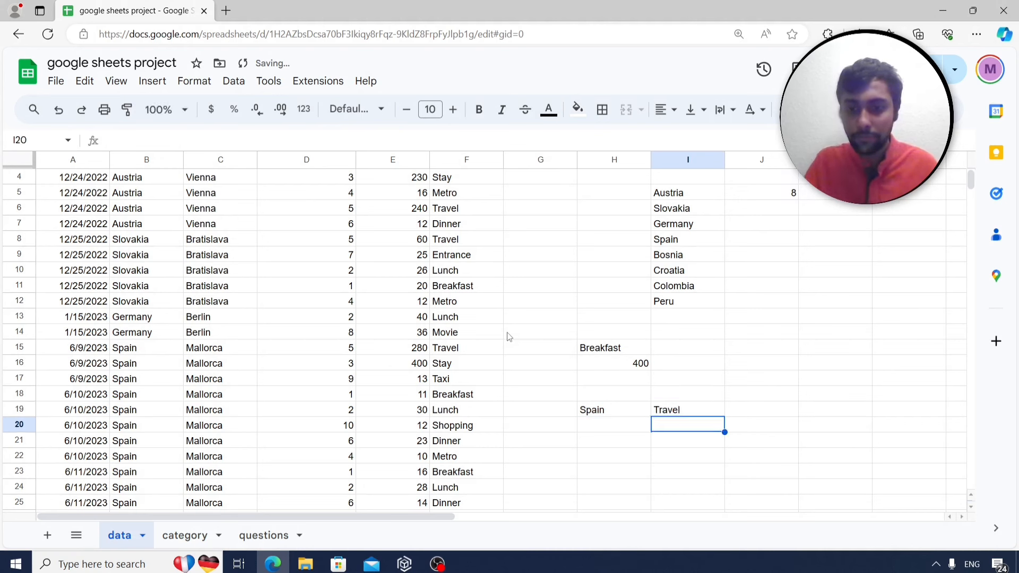
key(Down)
key(Down)
key(Left)
key(Left)
key(Right)
key(Up)
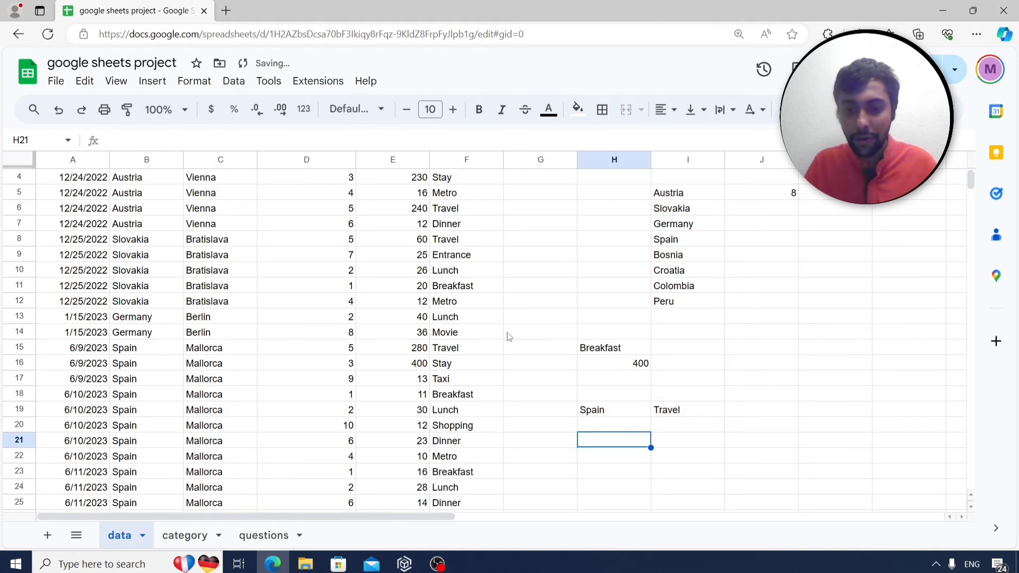
key(Down)
Start =sumifs in H22 with sum range E2:E128 and criteria range B2:B128.
text(=sumifs)
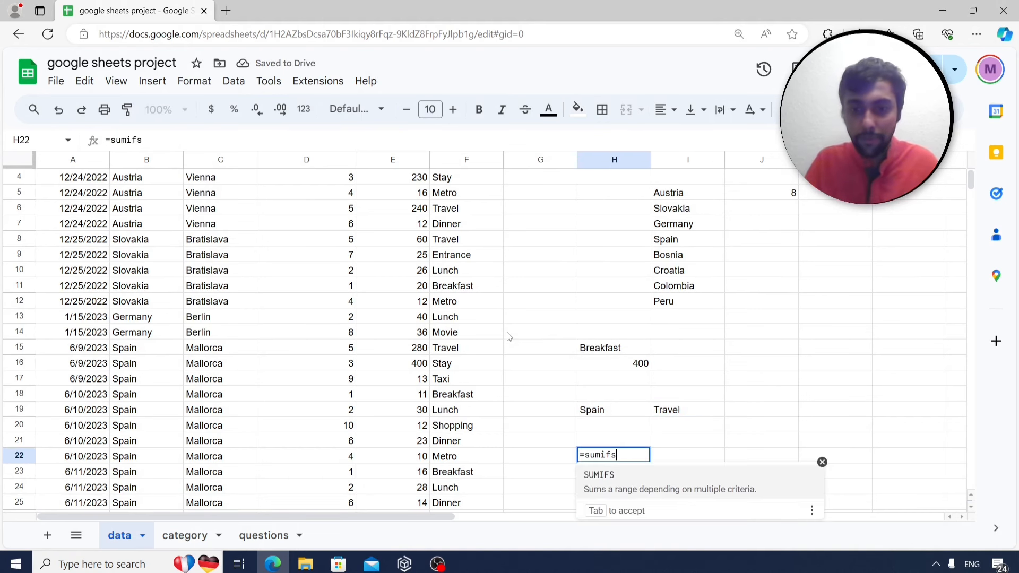
text(()
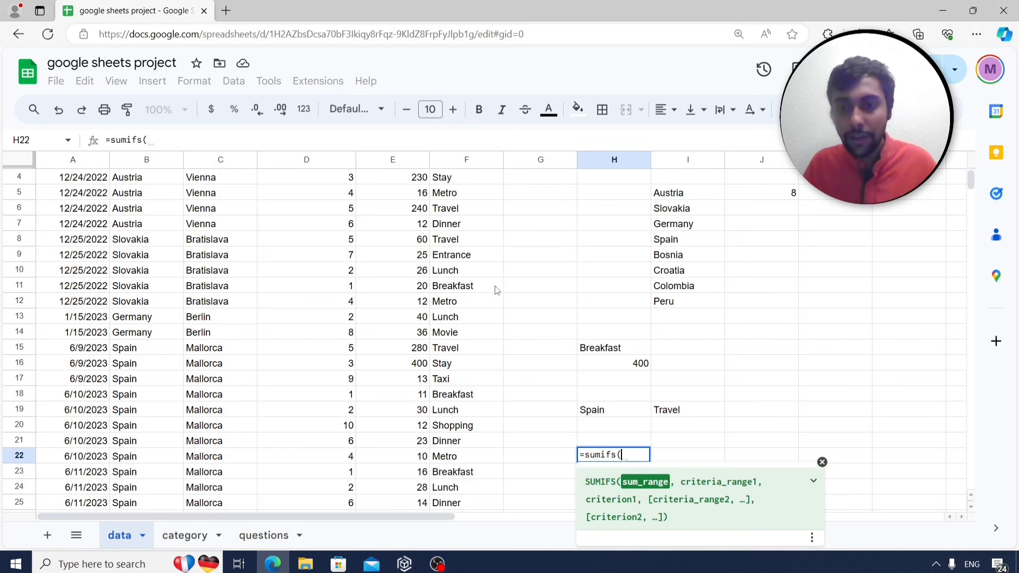
scroll(287, 255, up, 1)
click(402, 192)
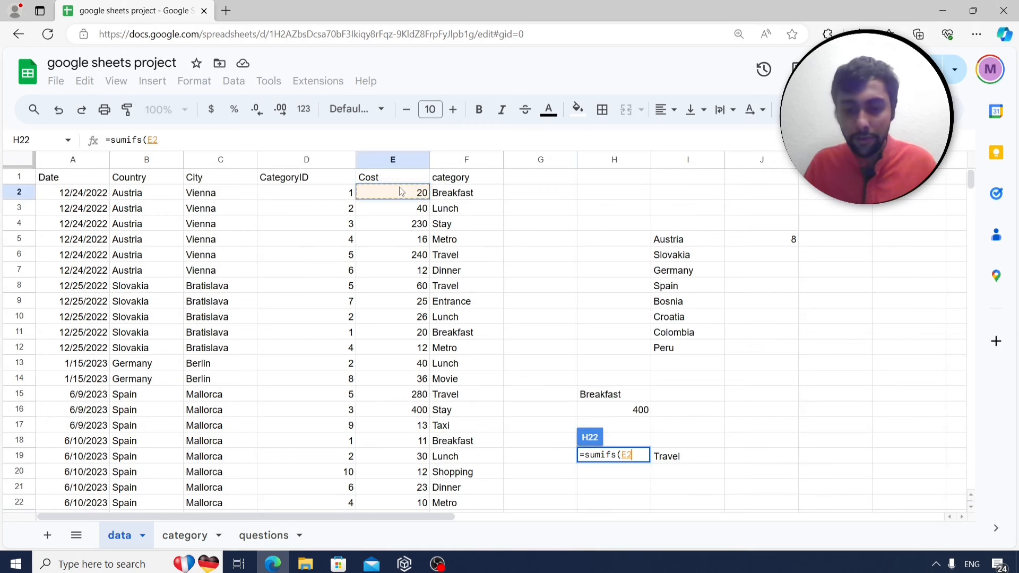
key(ctrl+shift+Down)
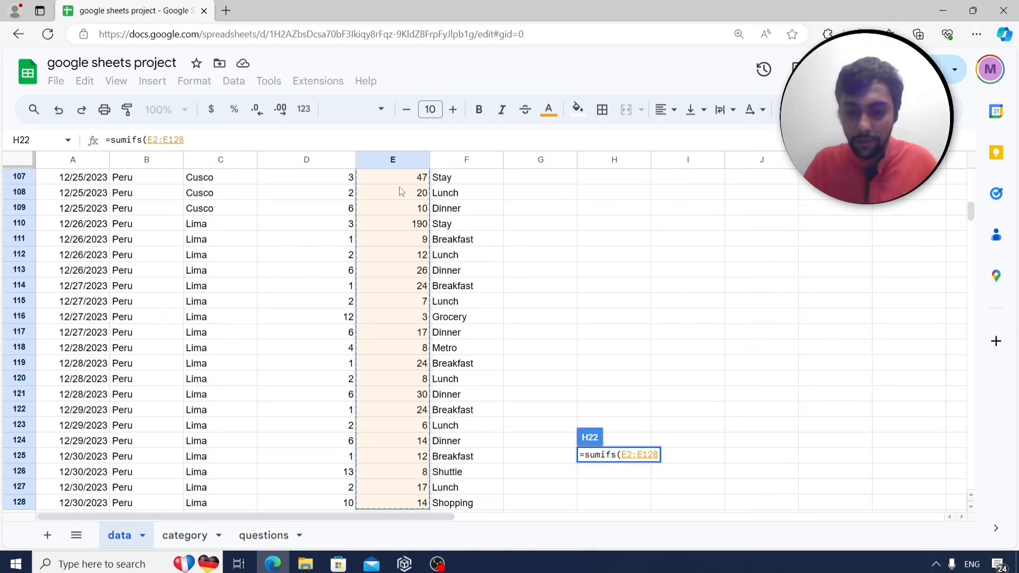
text(,)
scroll(652, 203, up, 20)
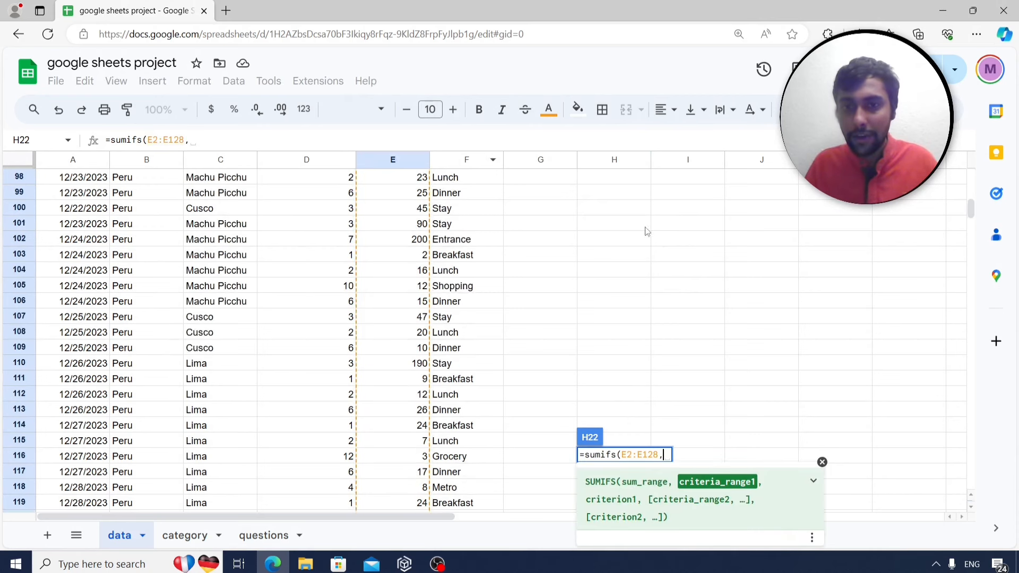
scroll(641, 234, up, 13)
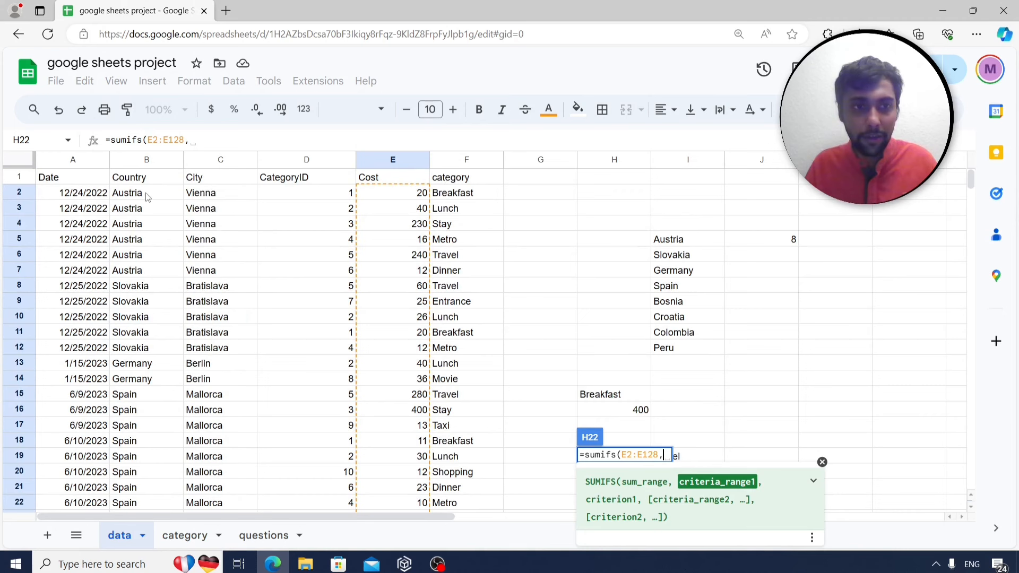
click(148, 197)
key(ctrl+shift+Down)
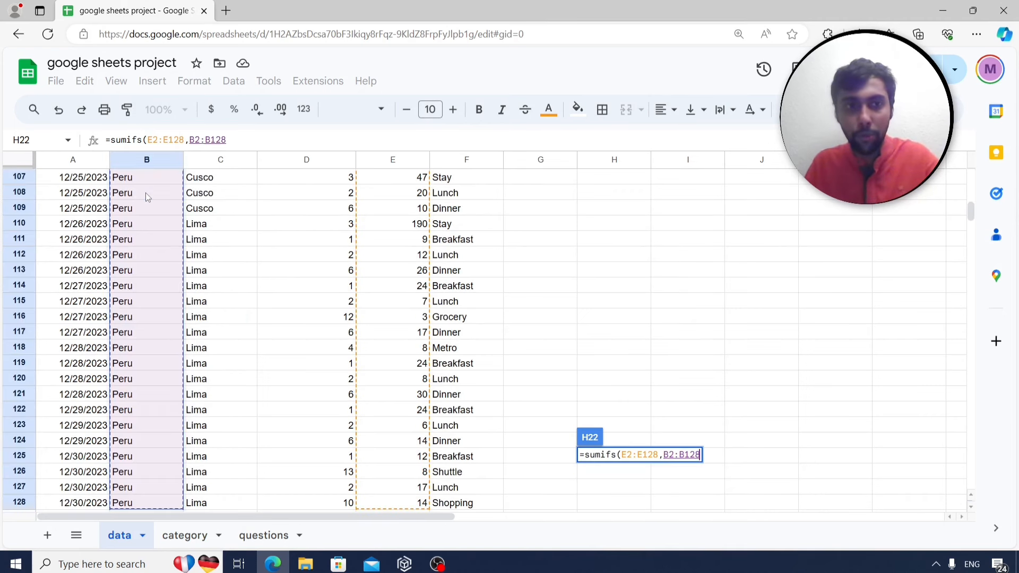
text(,)
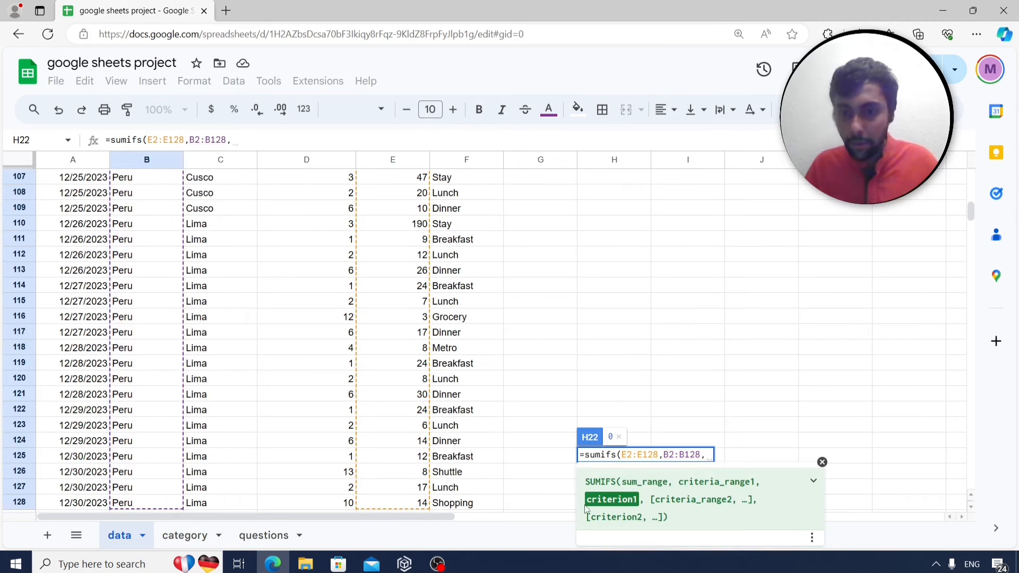
Finish the SUMIFS with criterion H19, range F2:F128 and criterion I19, giving 768.
scroll(628, 262, up, 20)
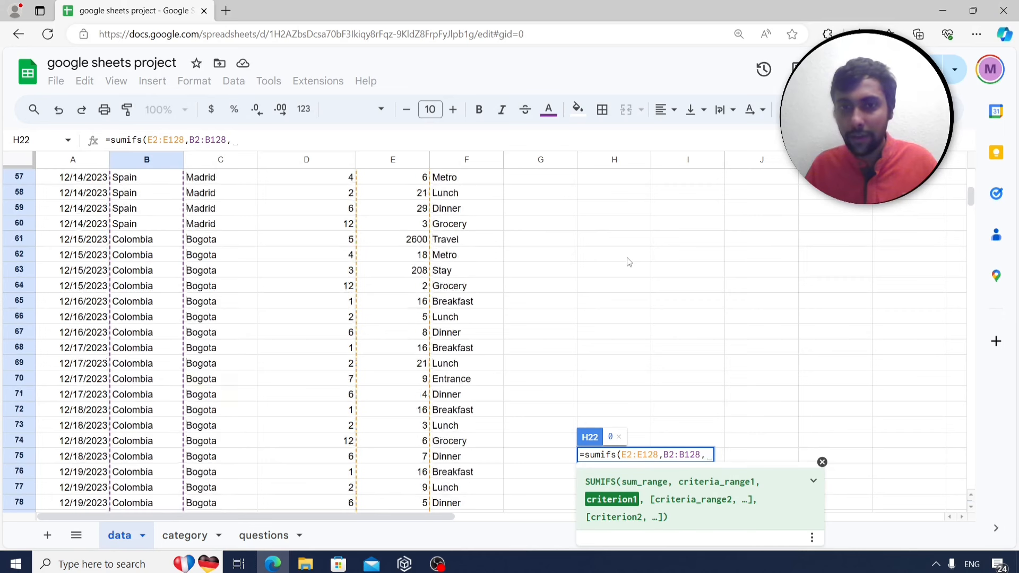
scroll(628, 261, up, 10)
scroll(632, 363, down, 2)
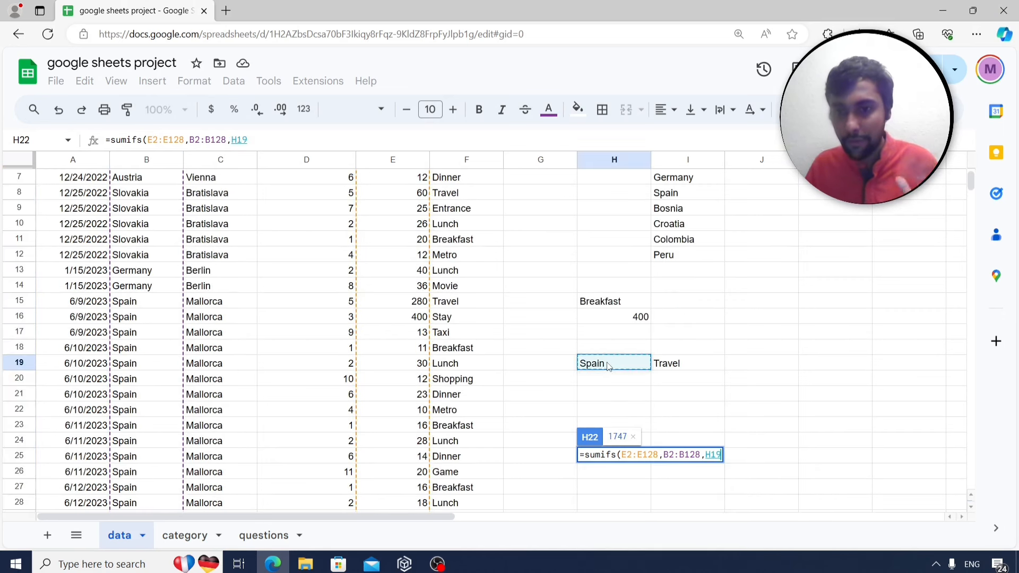
text(,)
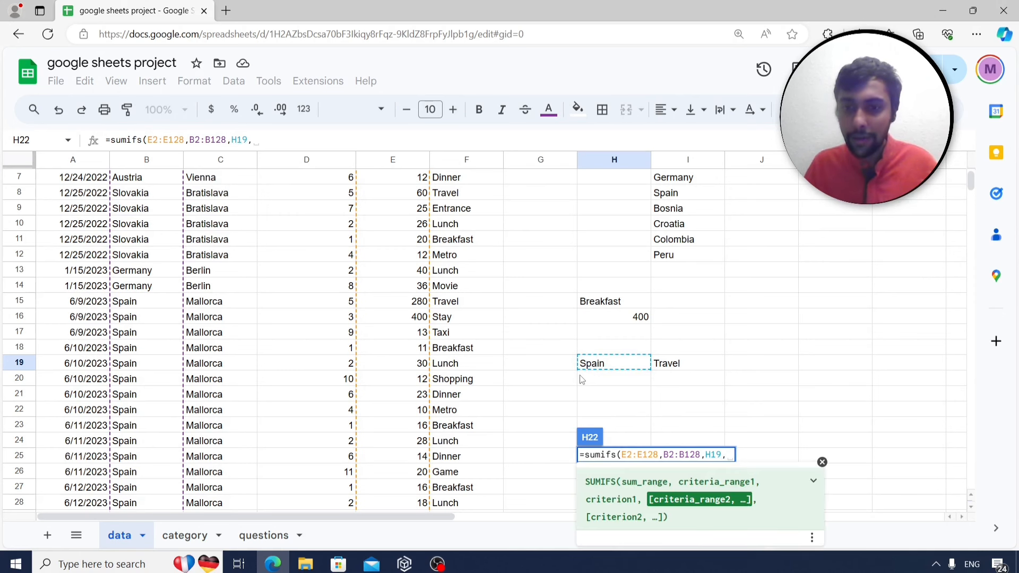
scroll(479, 258, up, 2)
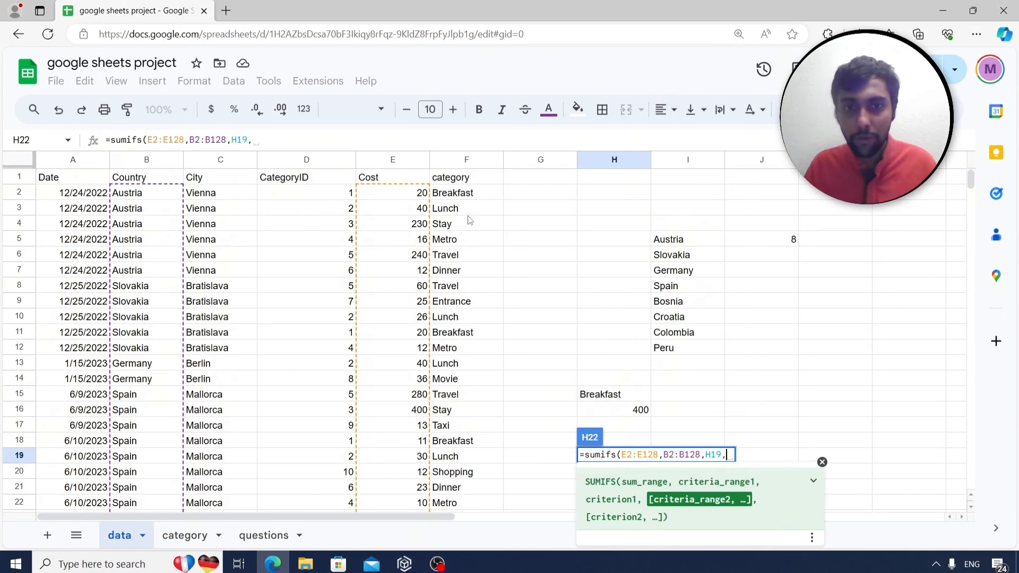
click(468, 197)
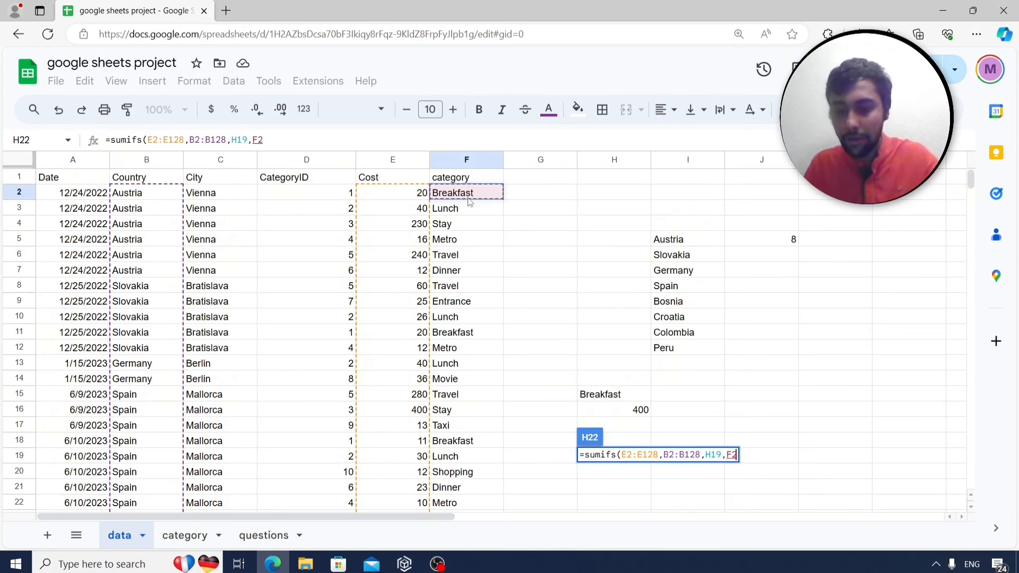
key(ctrl+shift+Down)
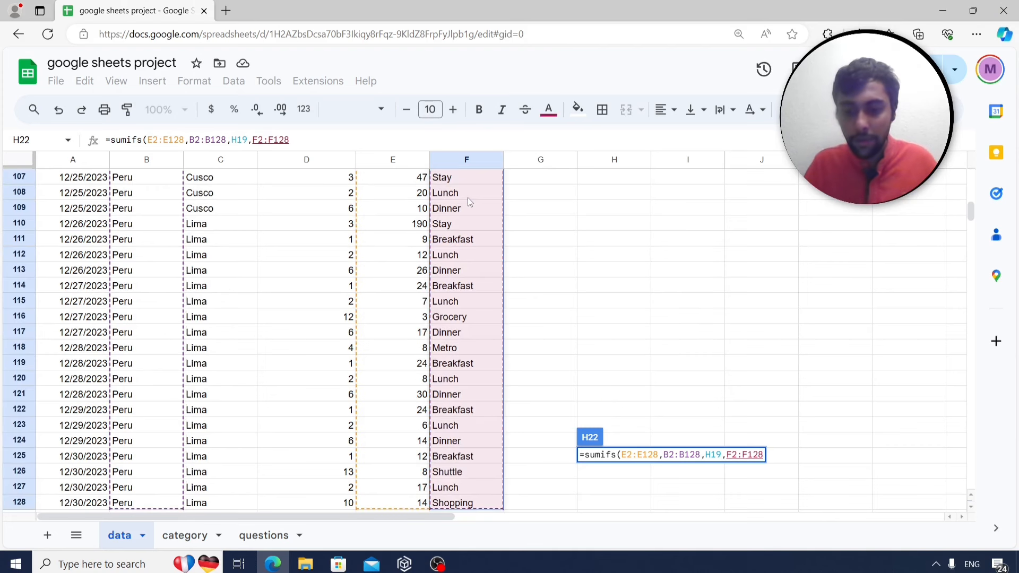
text(,)
scroll(716, 214, up, 15)
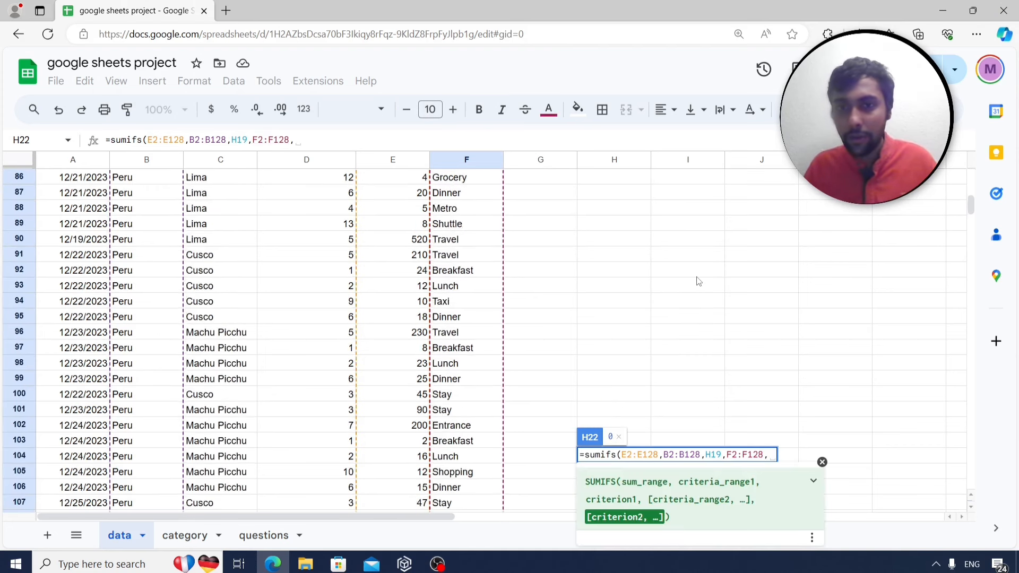
scroll(699, 281, up, 12)
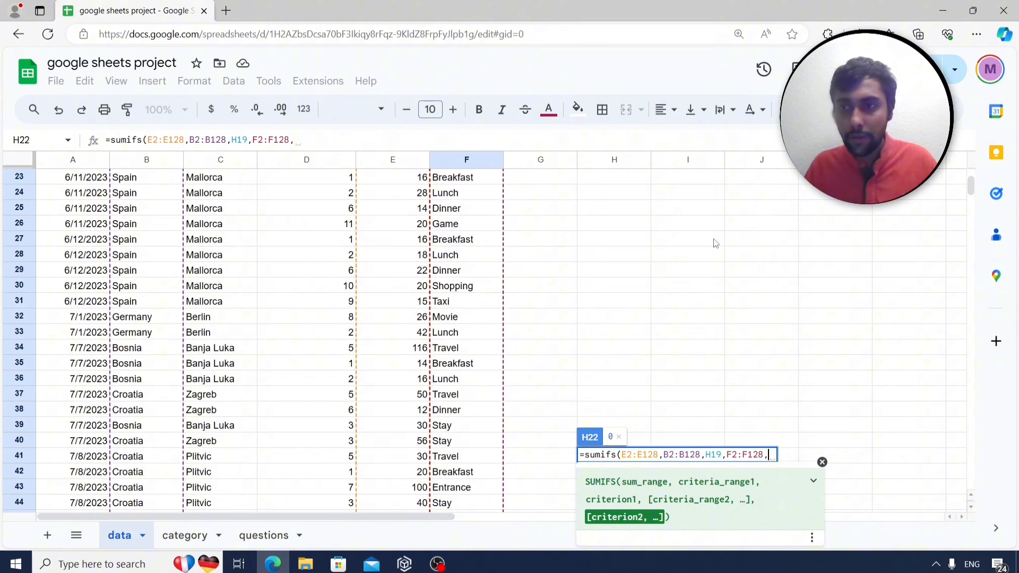
click(684, 301)
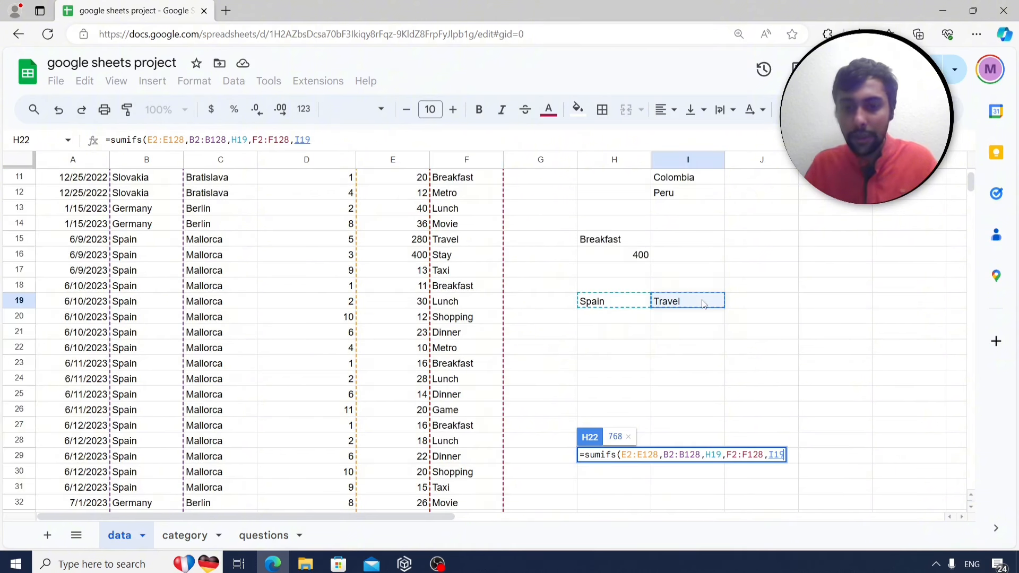
text())
key(Return)
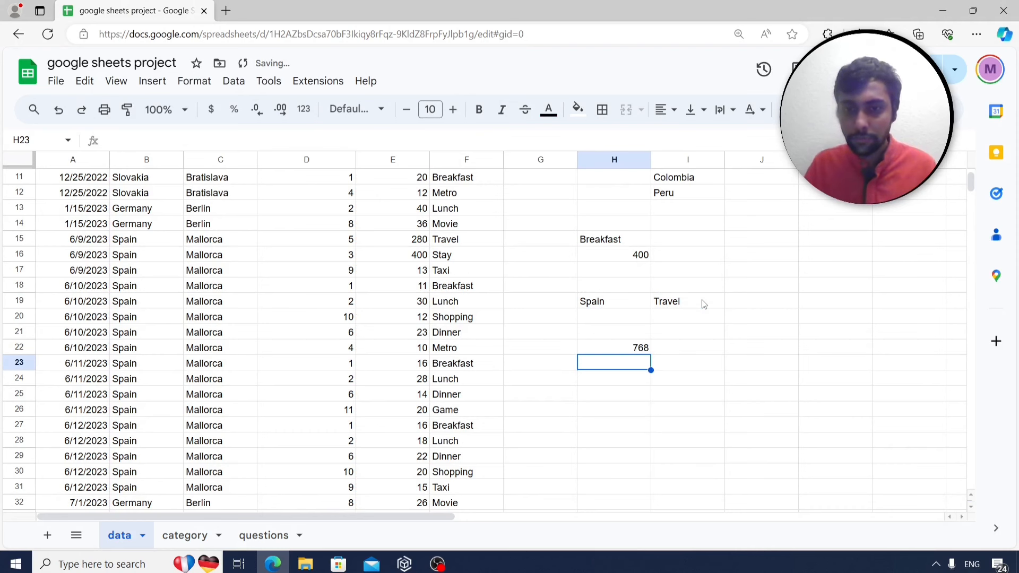
Check the 768 total against the Mallorca and Madrid travel costs, then glance at the questions sheet.
click(622, 349)
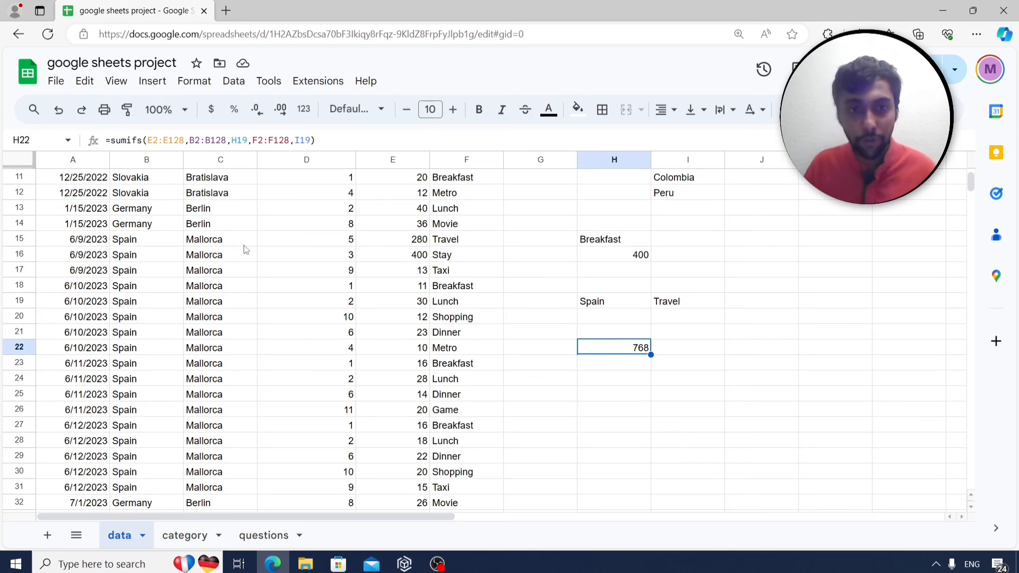
click(398, 241)
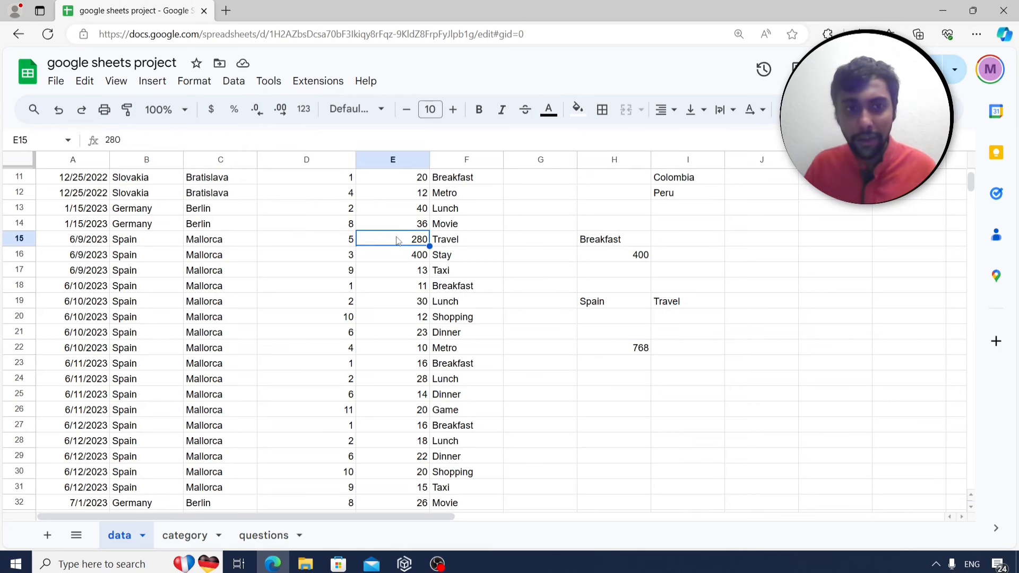
scroll(398, 241, down, 11)
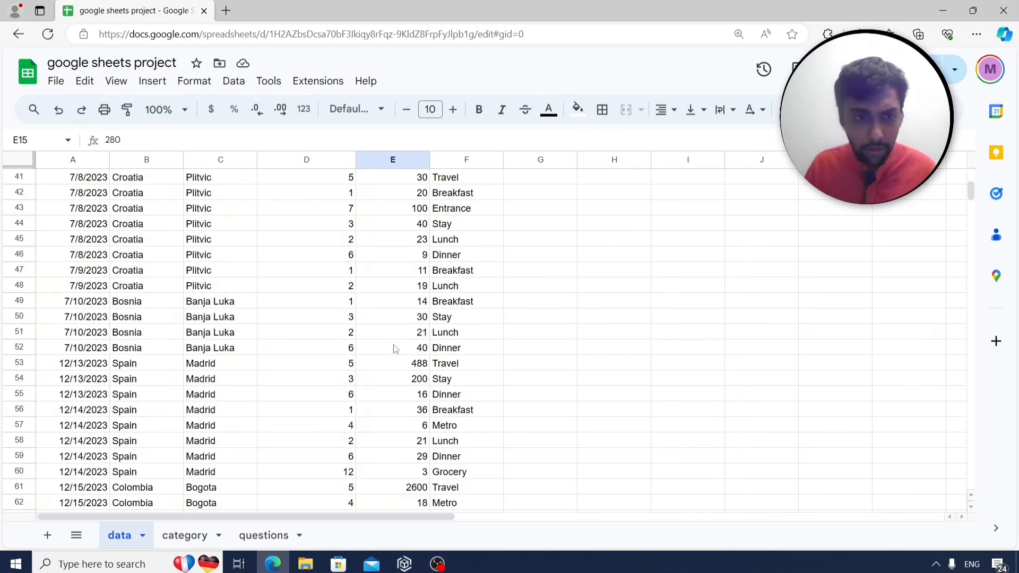
scroll(393, 355, down, 1)
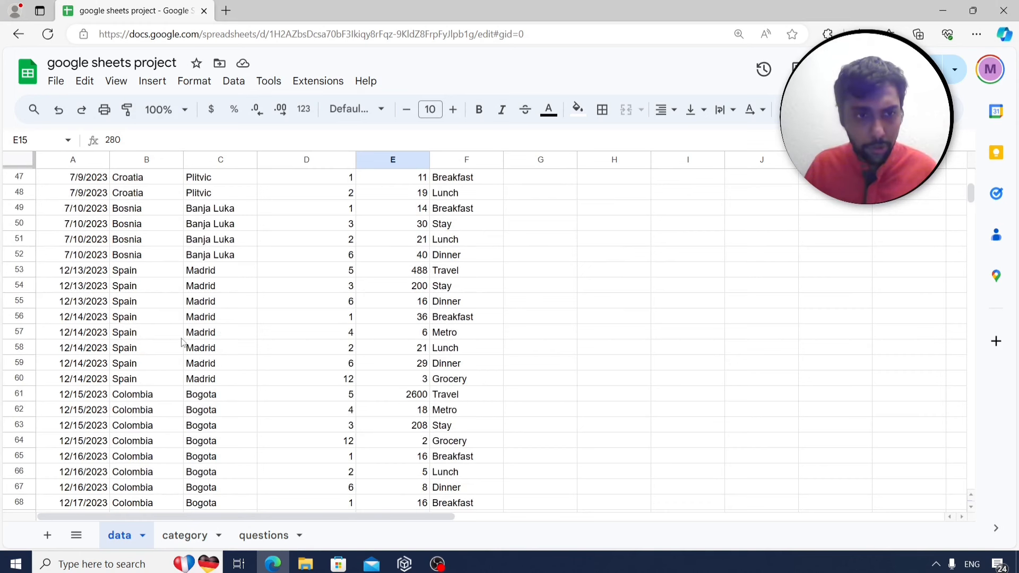
click(421, 274)
scroll(698, 288, up, 13)
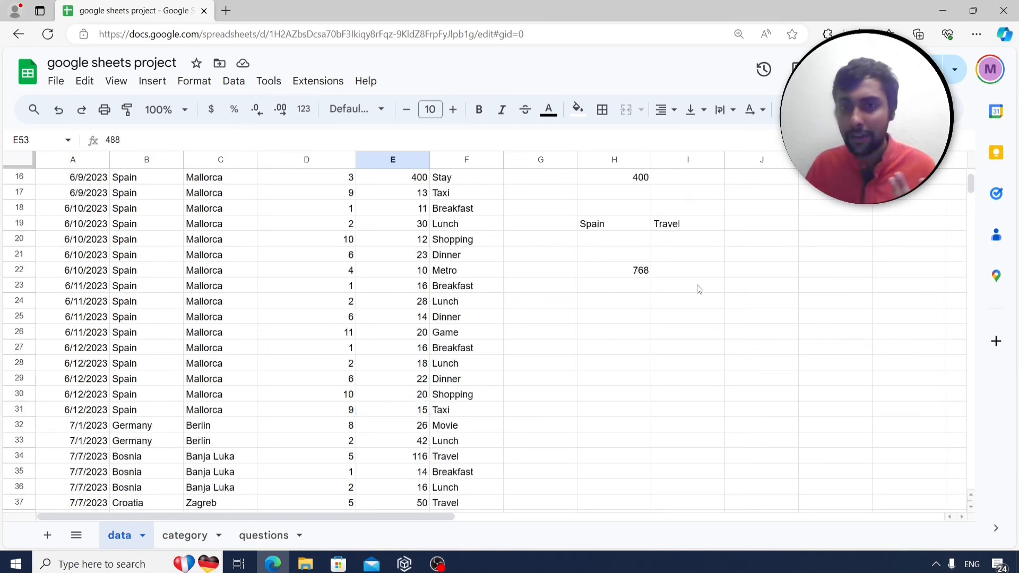
click(613, 413)
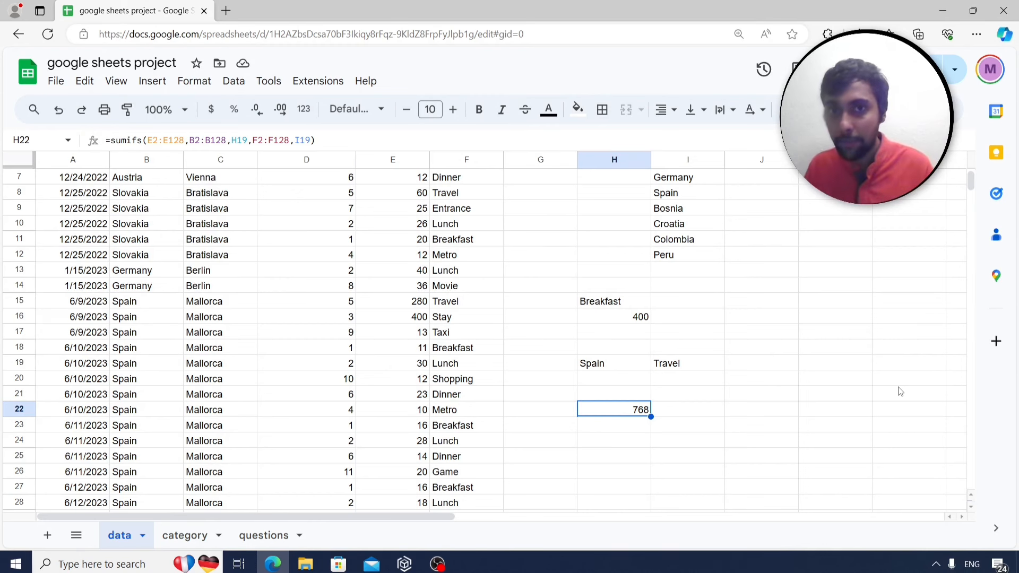
scroll(900, 392, up, 1)
scroll(901, 396, up, 1)
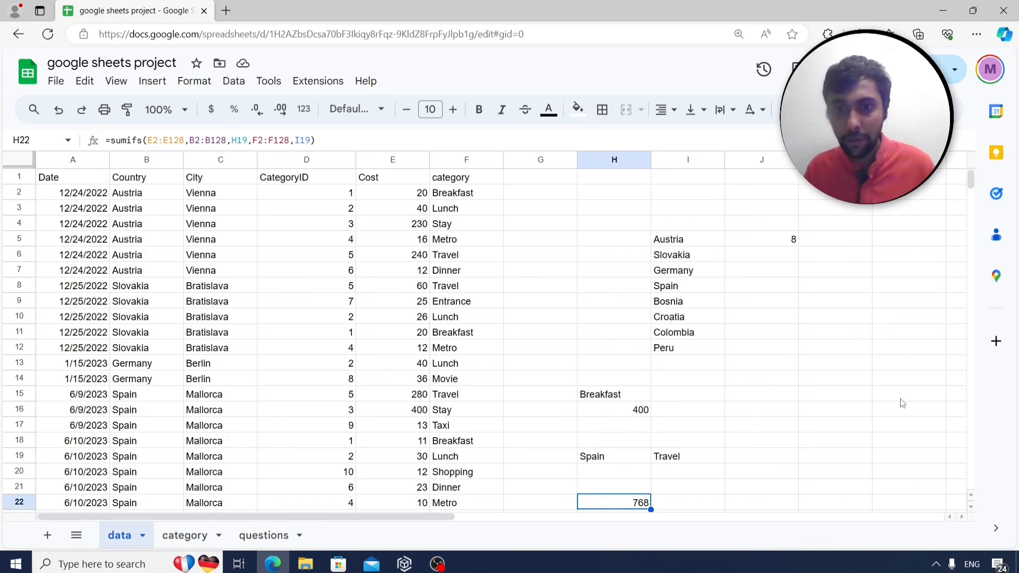
scroll(901, 404, down, 2)
click(265, 536)
click(210, 276)
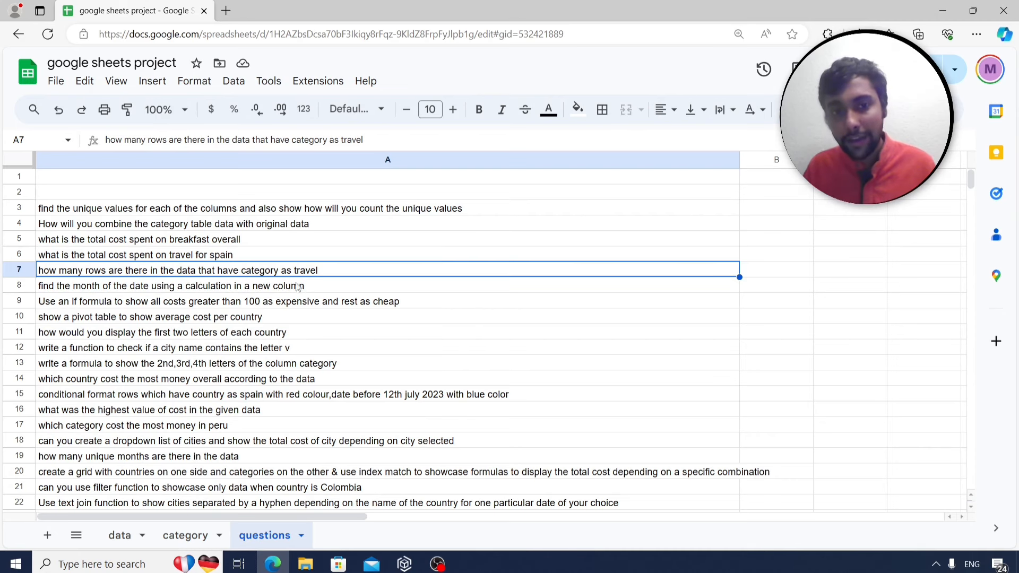
click(120, 536)
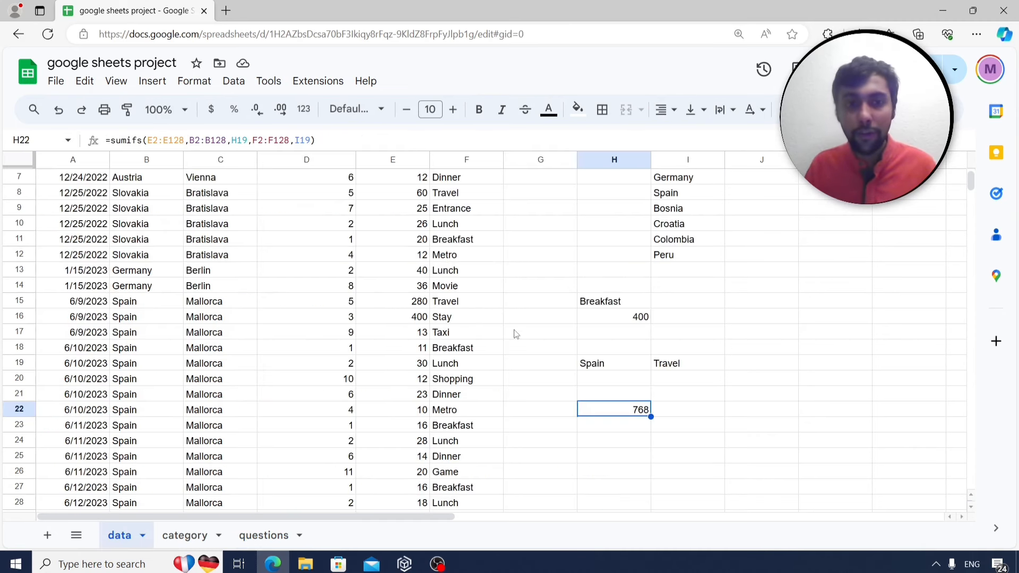
scroll(517, 320, down, 3)
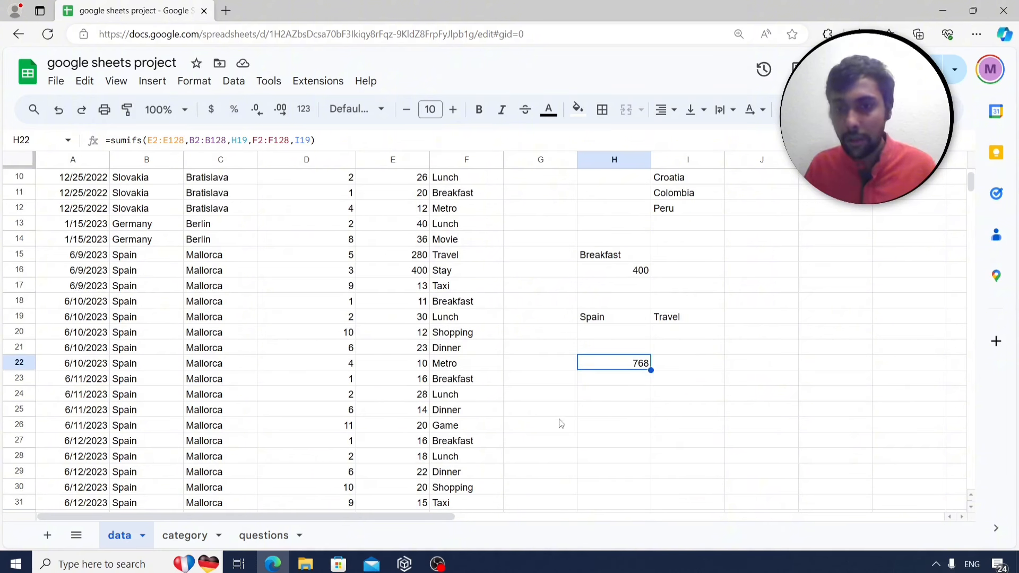
Enter =countif(F2:F128,I19) in H25, returning 11 Travel rows.
click(604, 408)
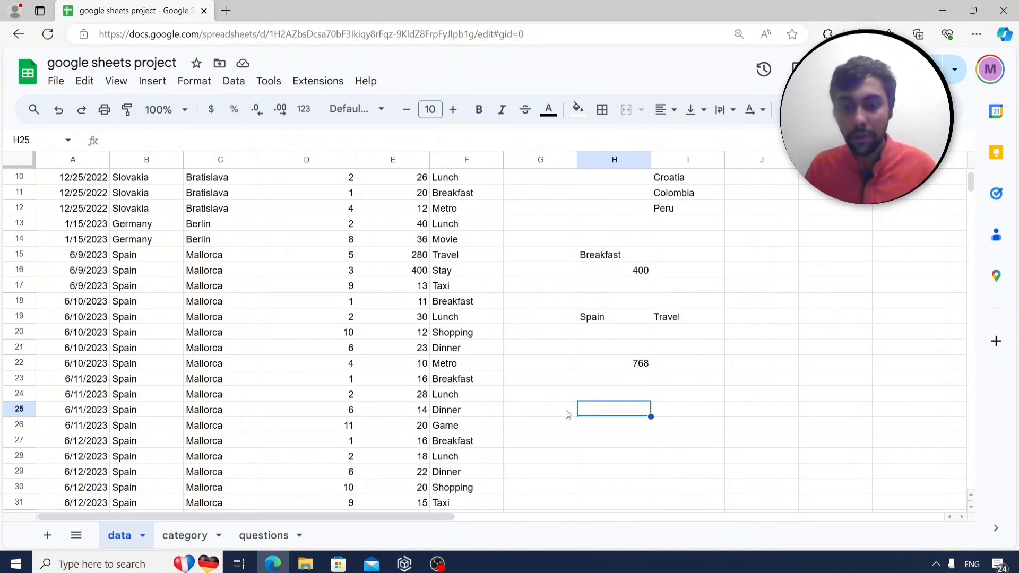
text(=count)
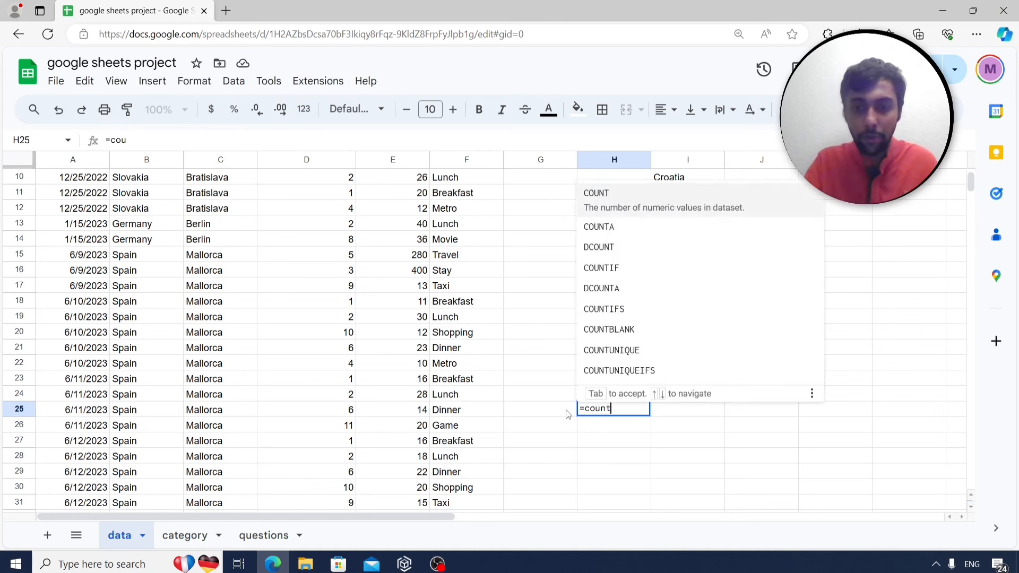
text(if()
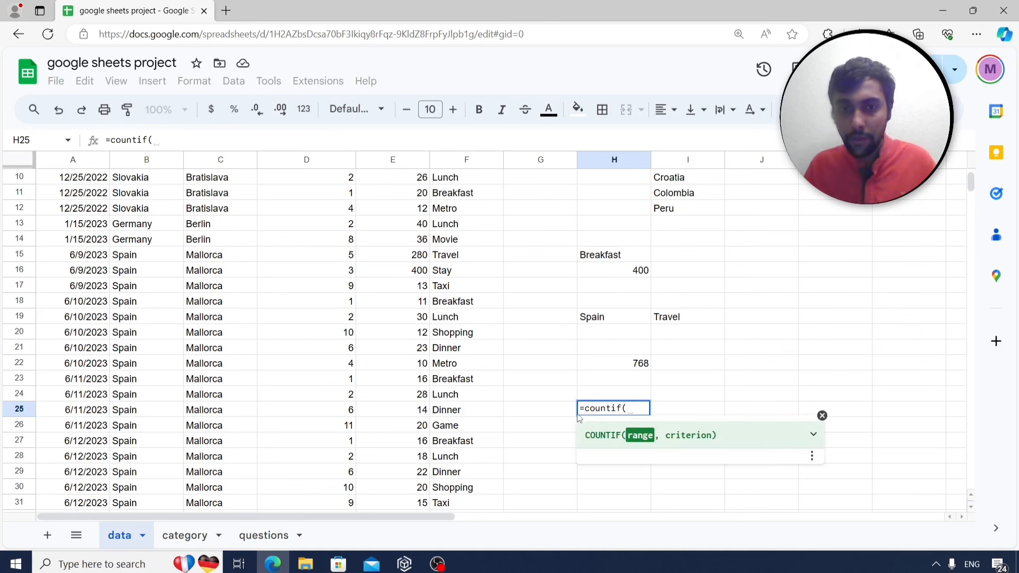
click(485, 241)
key(Up)
key(Up)
key(Up)
key(Up)
key(Up)
key(Up)
key(Up)
key(Up)
key(Up)
key(Up)
key(Up)
key(Up)
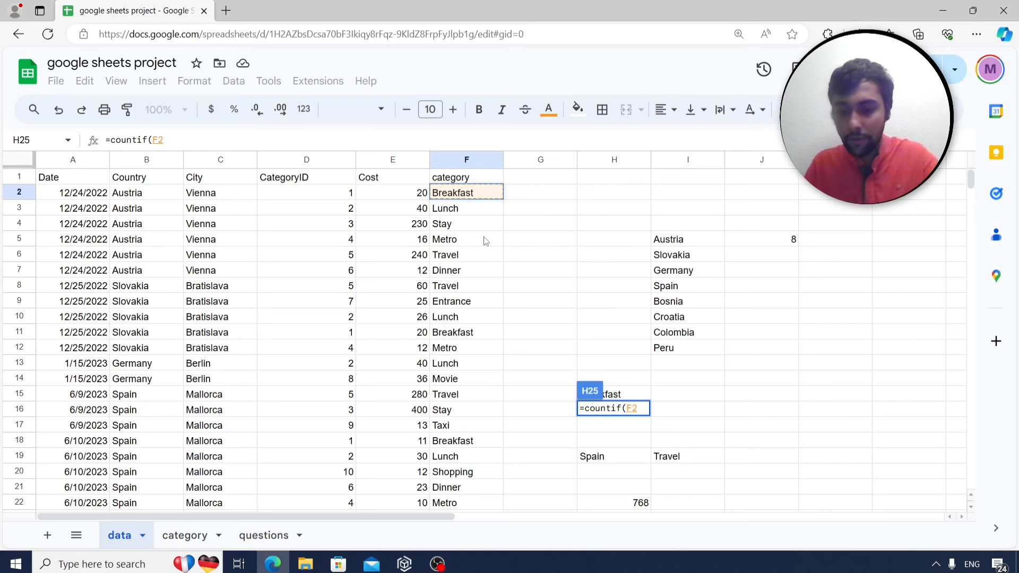
key(ctrl+shift+Down)
text(,)
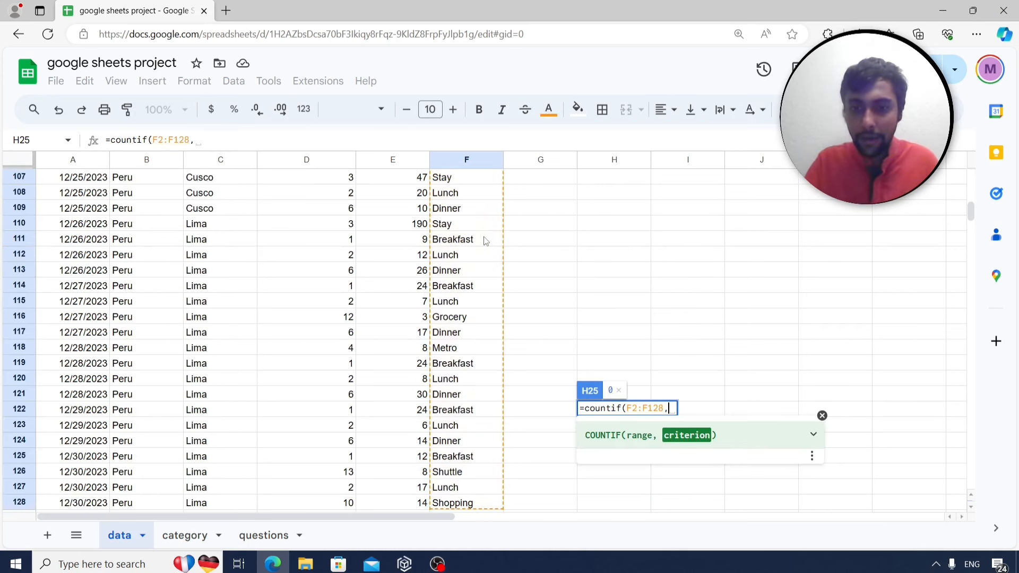
scroll(614, 257, up, 10)
scroll(615, 259, up, 20)
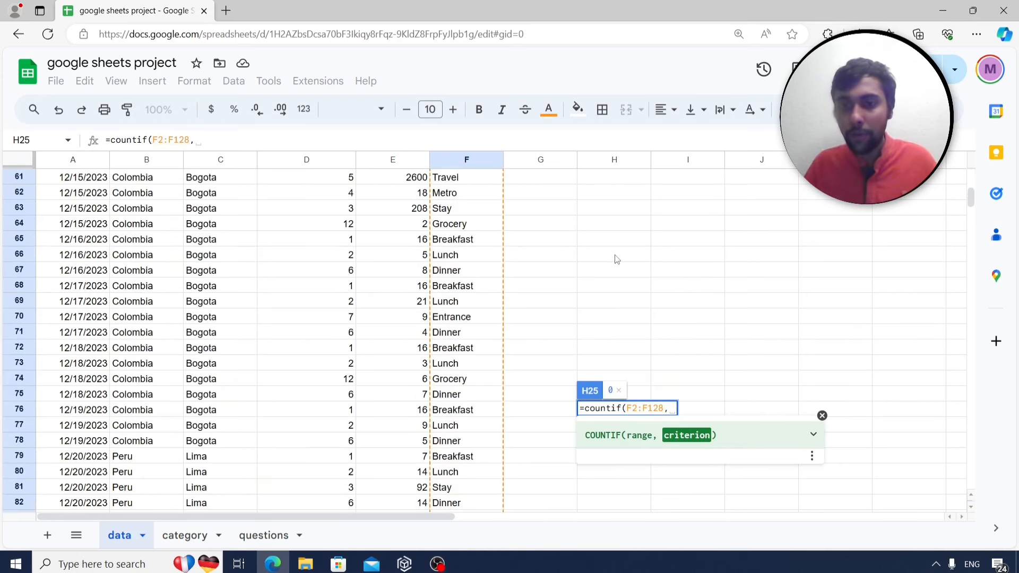
scroll(629, 233, up, 2)
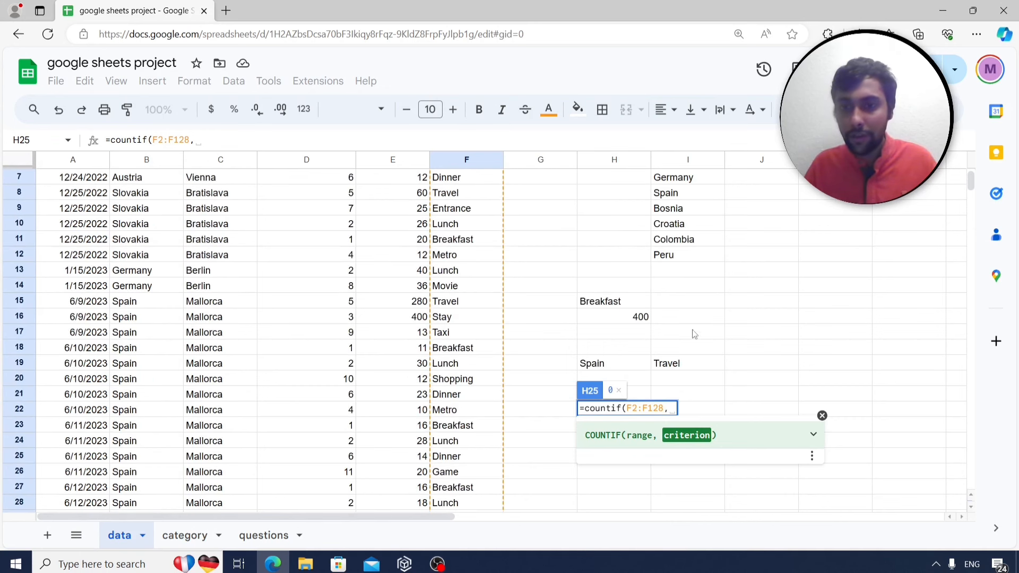
click(685, 363)
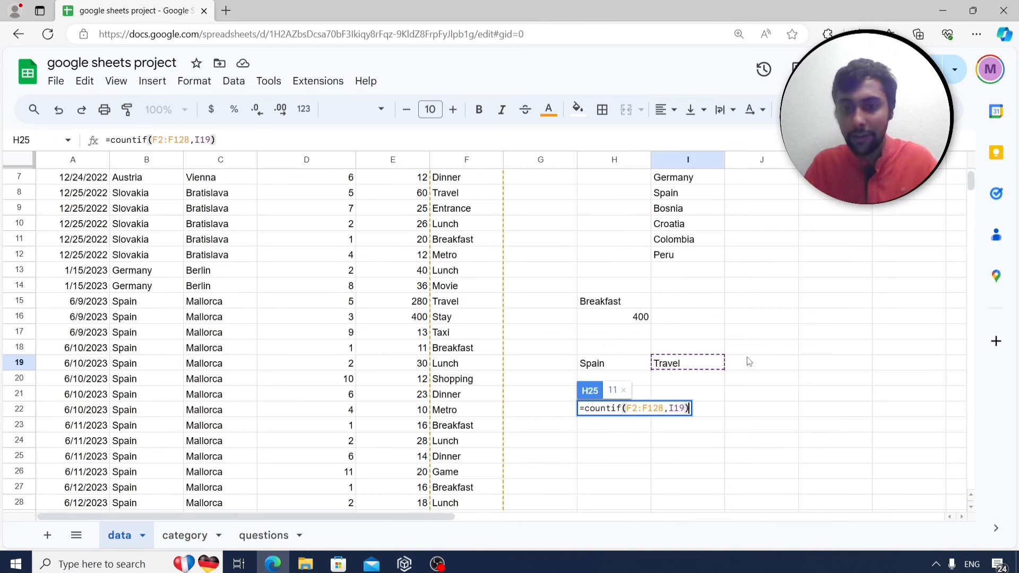
key(Return)
key(Up)
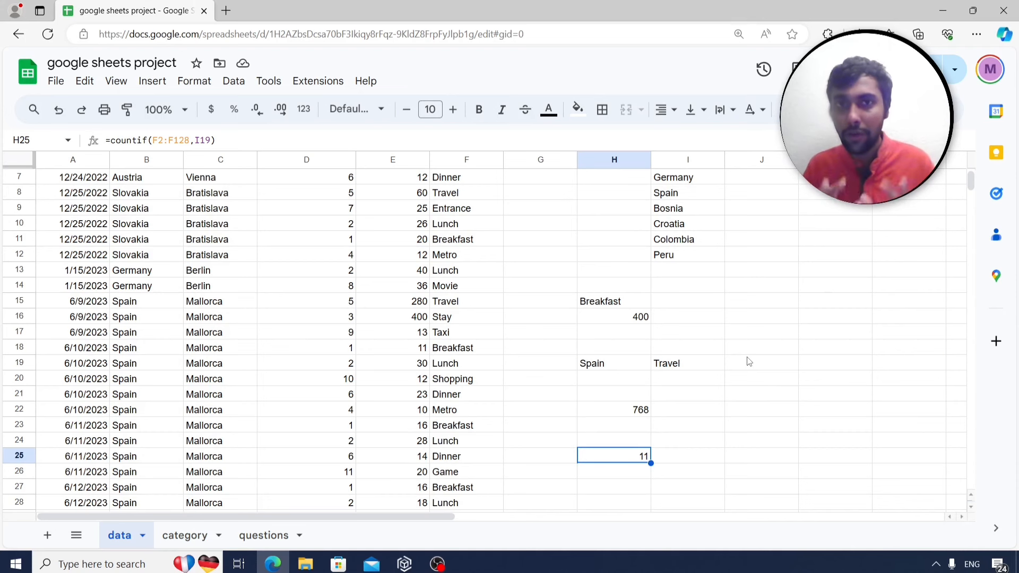
Read the question about a date's month on the questions sheet.
click(266, 535)
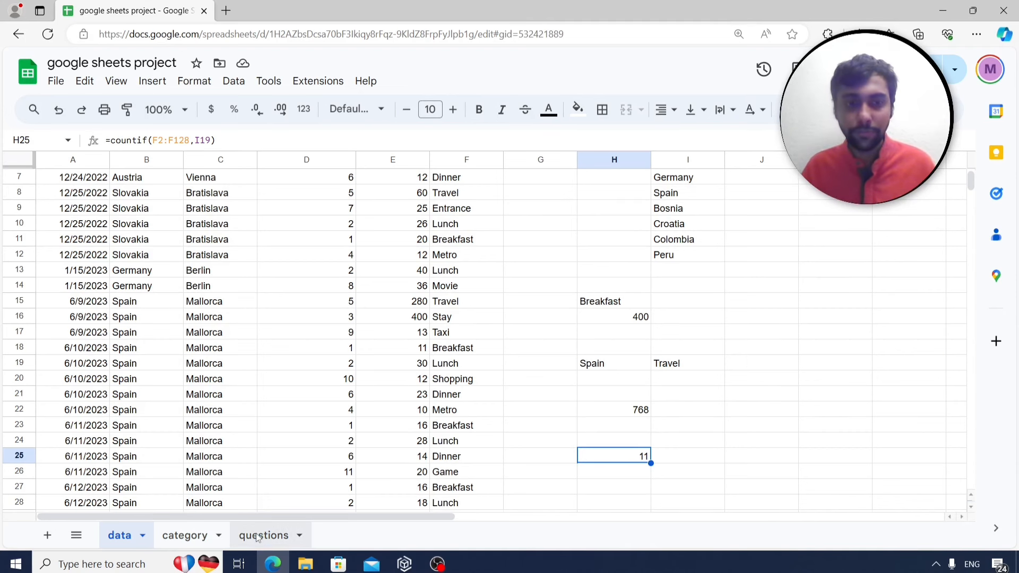
click(257, 291)
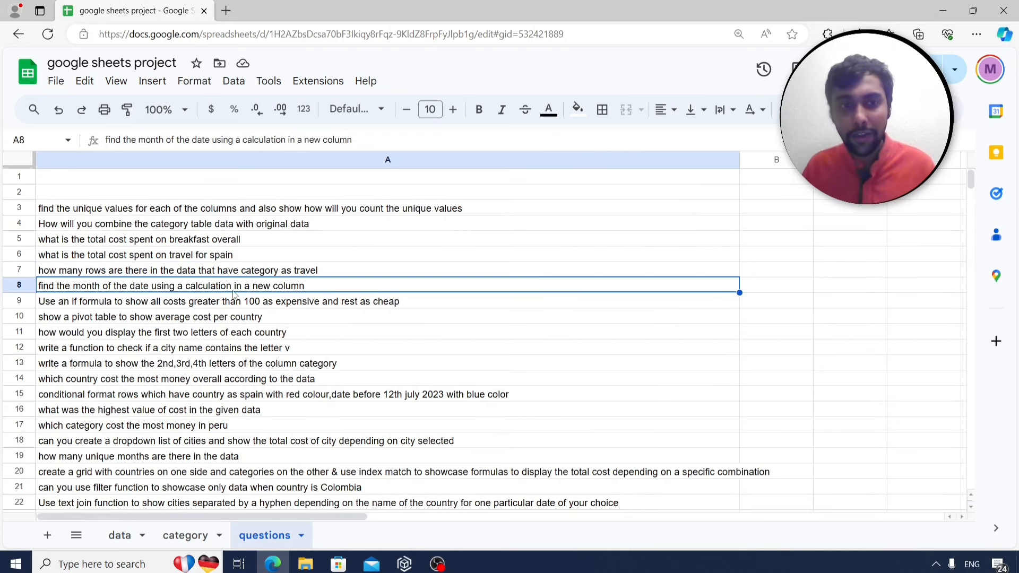
click(120, 535)
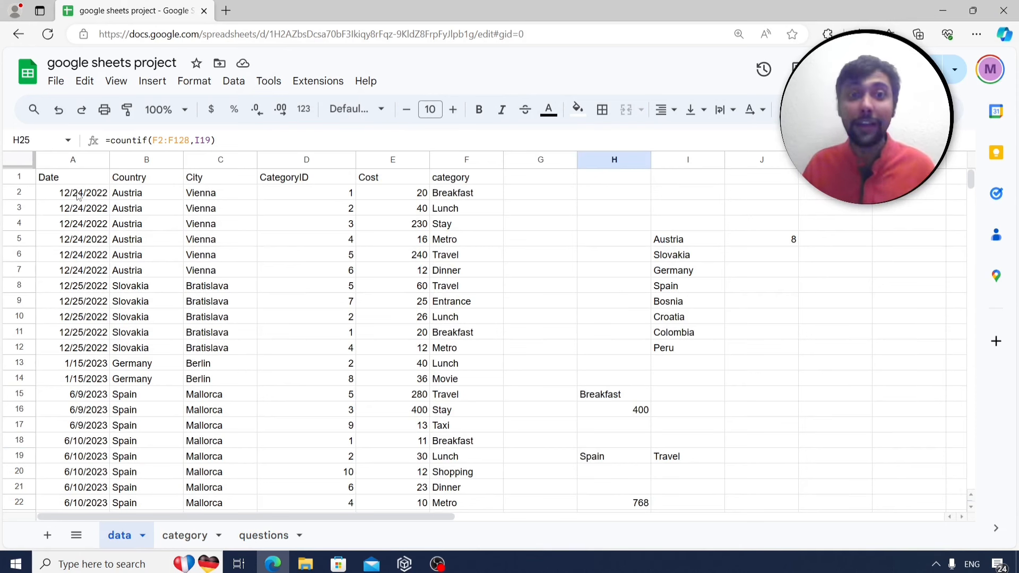
Try =month(A2) in G2, which returns 12, then delete it and return to the questions.
click(566, 193)
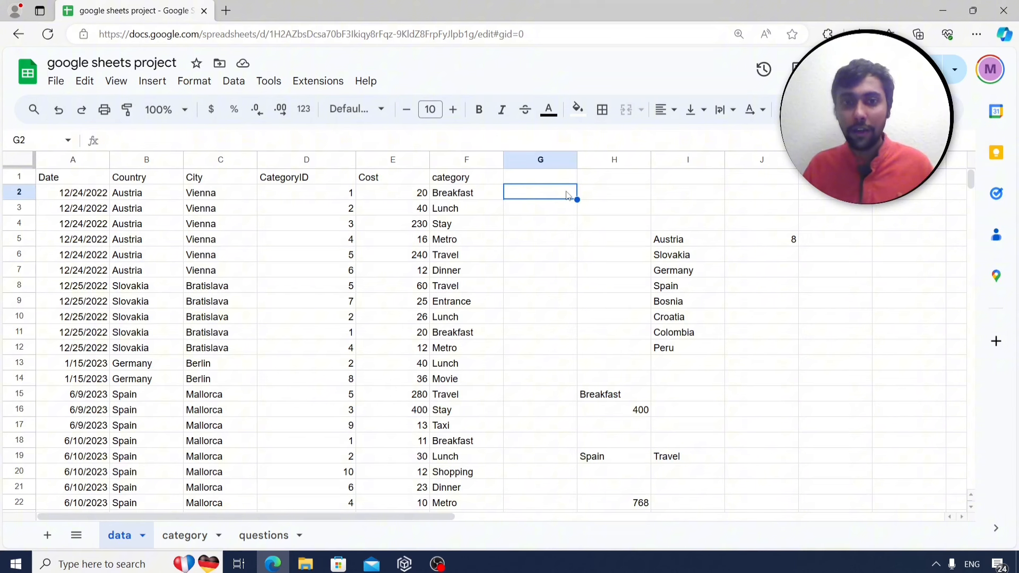
text(=)
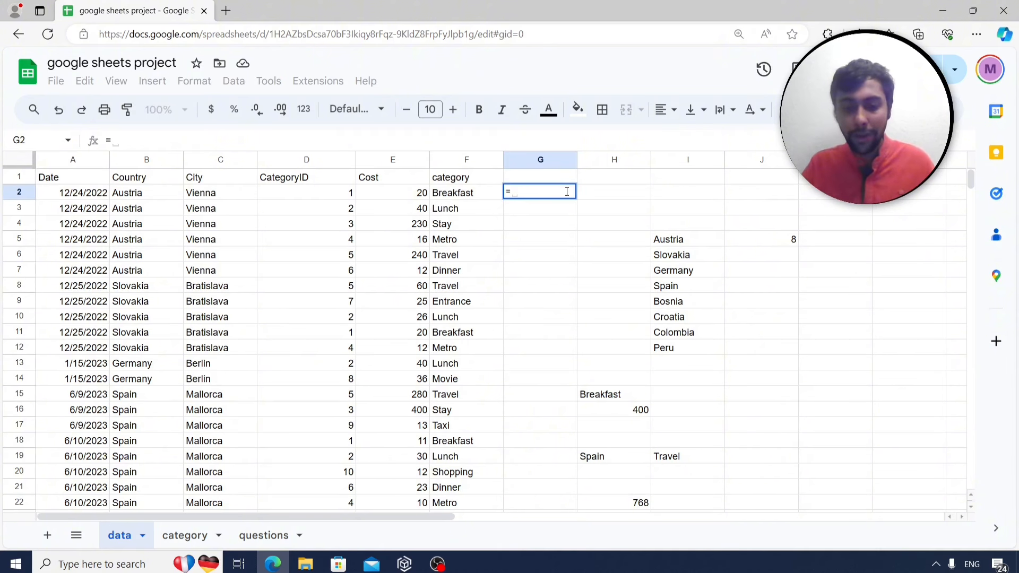
text(month()
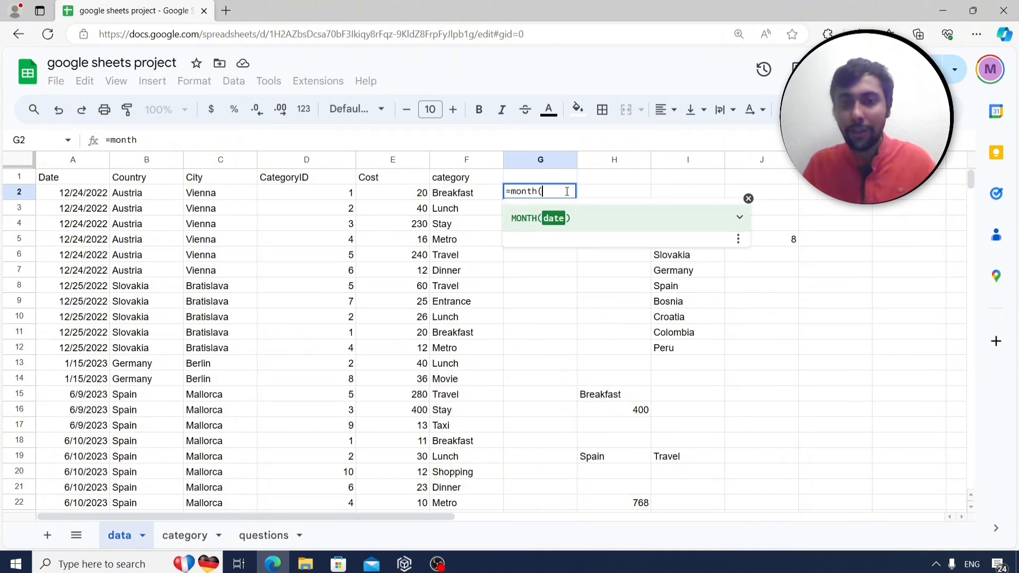
click(77, 200)
text())
key(Return)
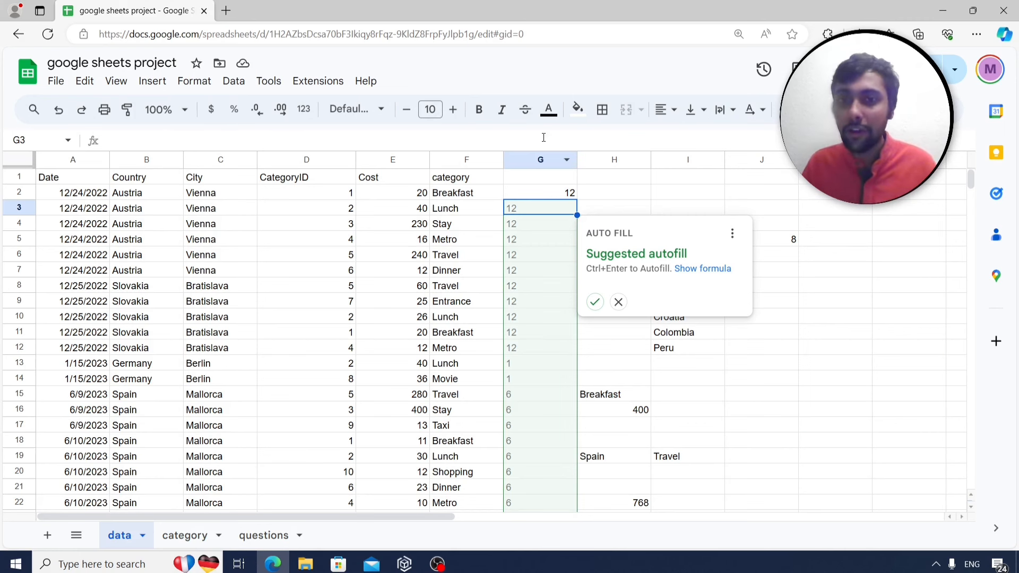
click(557, 192)
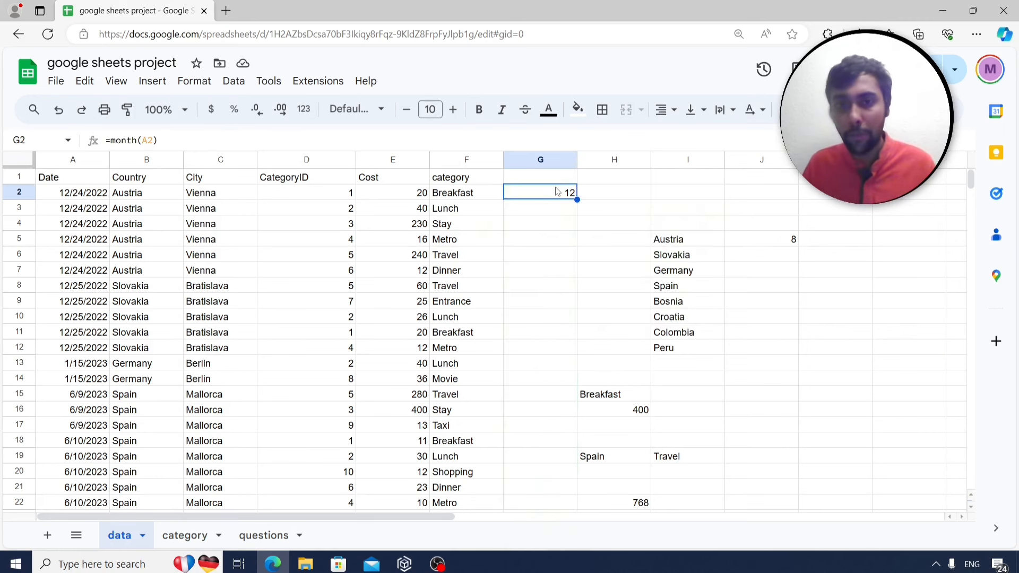
key(Delete)
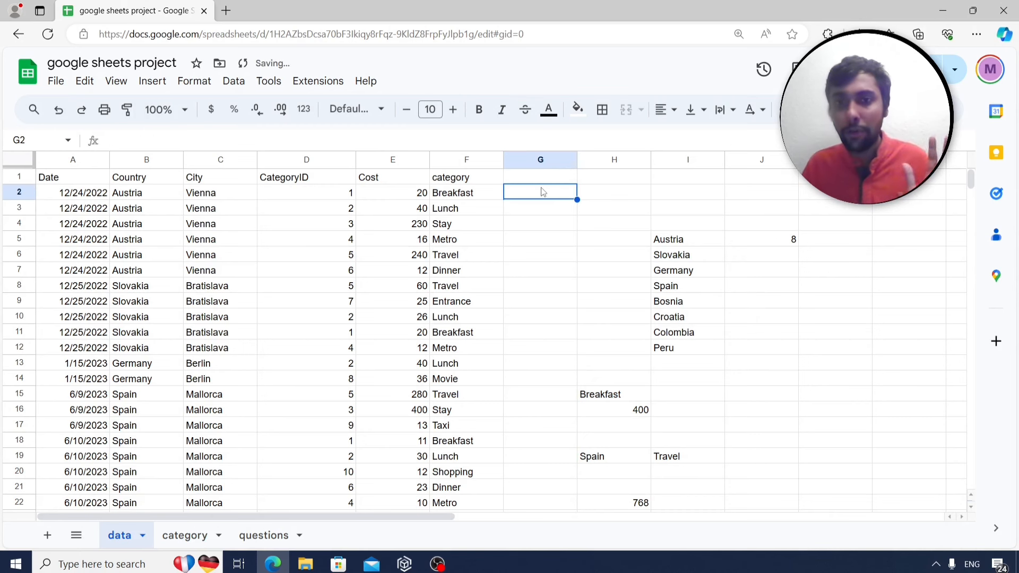
click(264, 535)
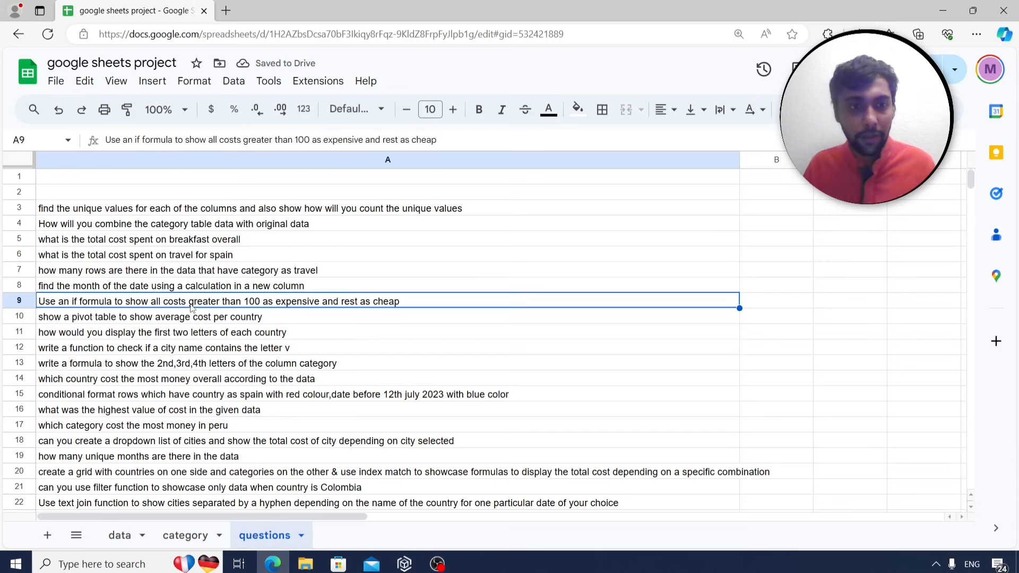
Add header 'price' in G1 and enter =if(E2>100,"expensive","cheap") in G2.
click(191, 304)
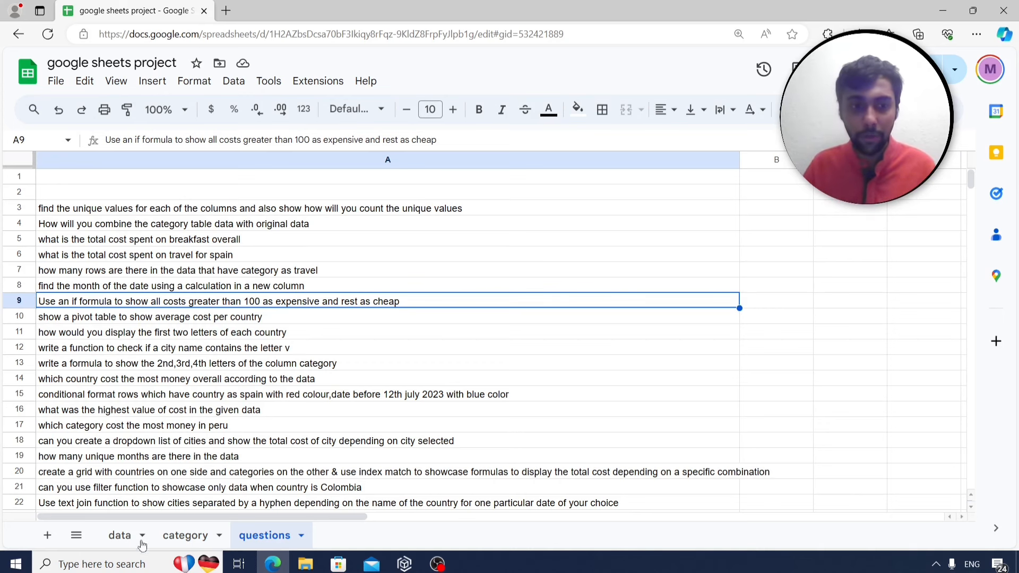
click(120, 535)
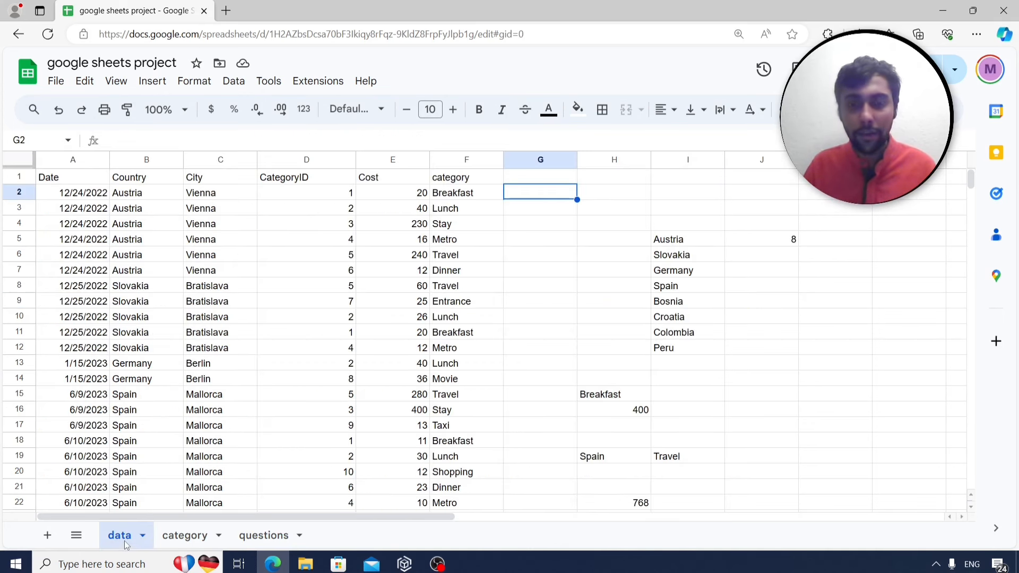
click(533, 181)
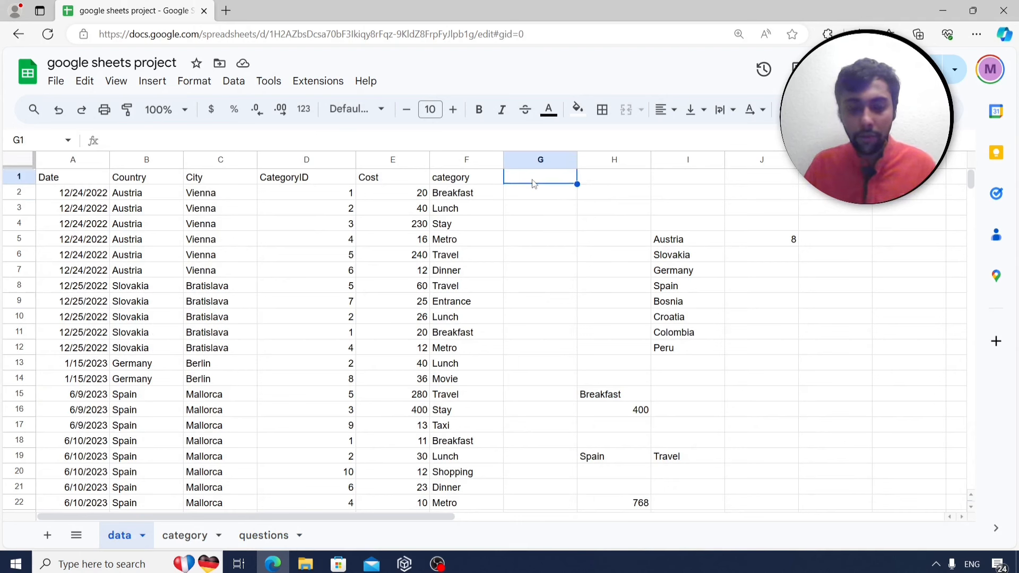
text(price)
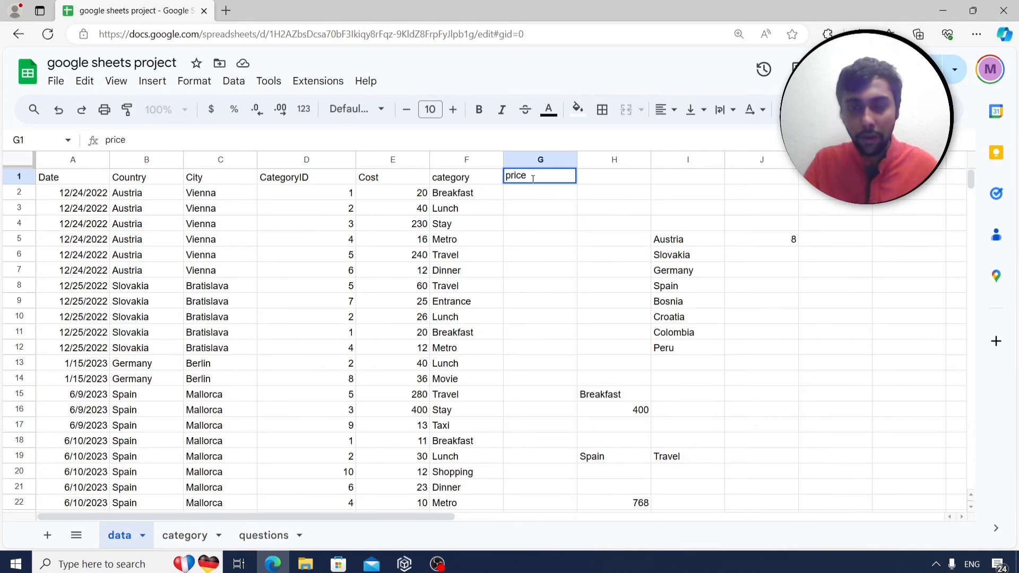
key(Return)
text(=)
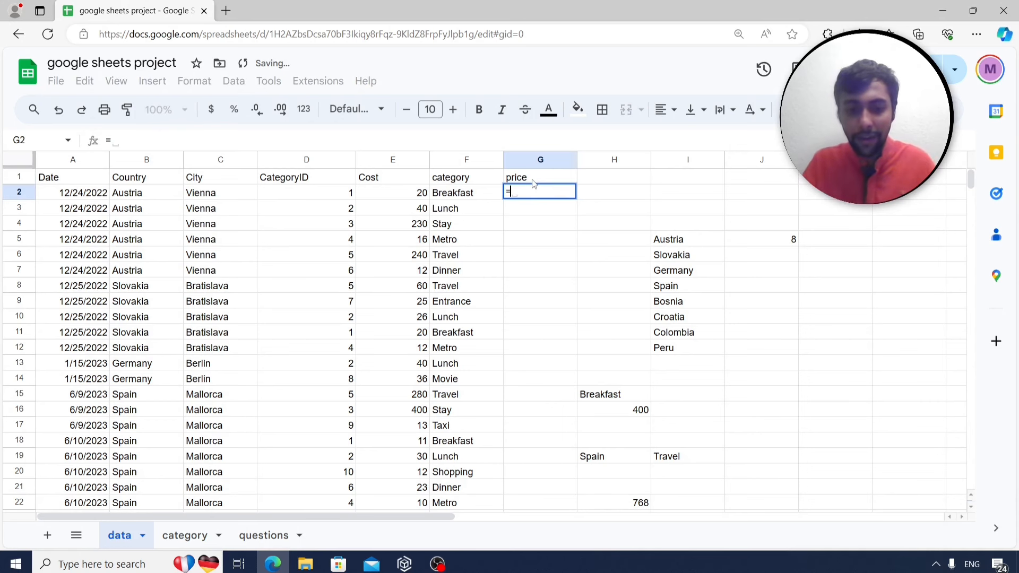
text(if()
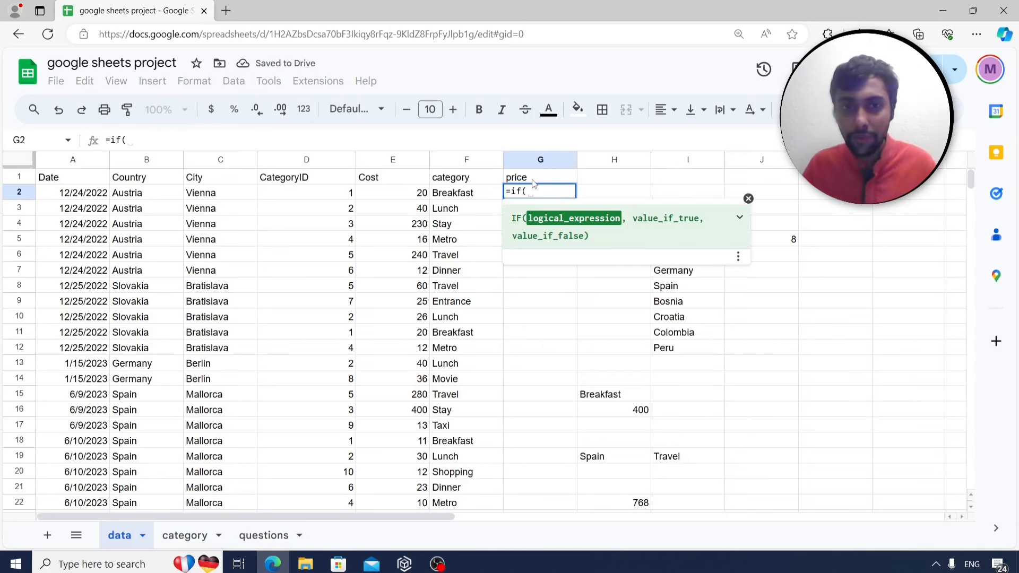
click(405, 199)
text(>100)
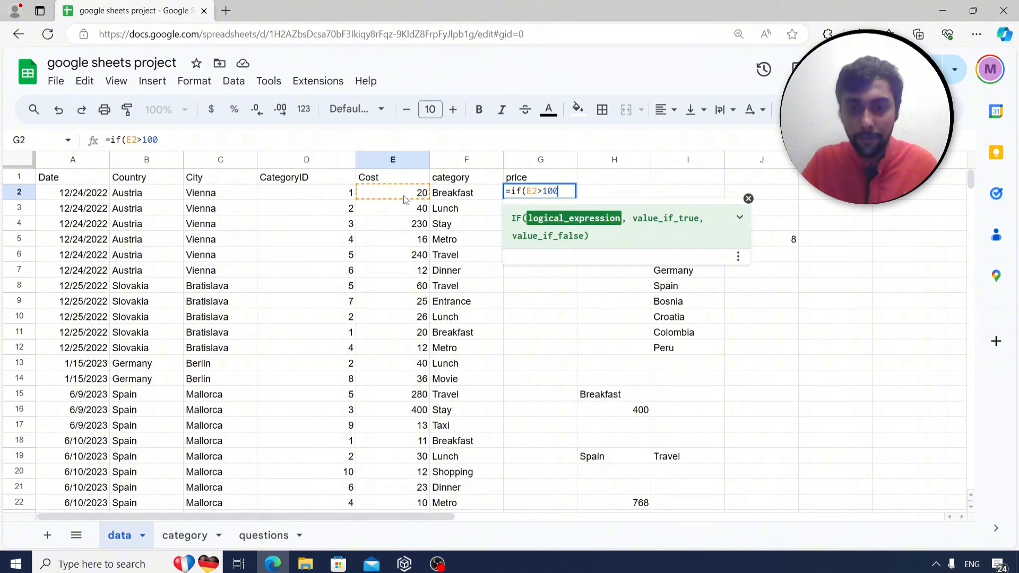
text(,"expe)
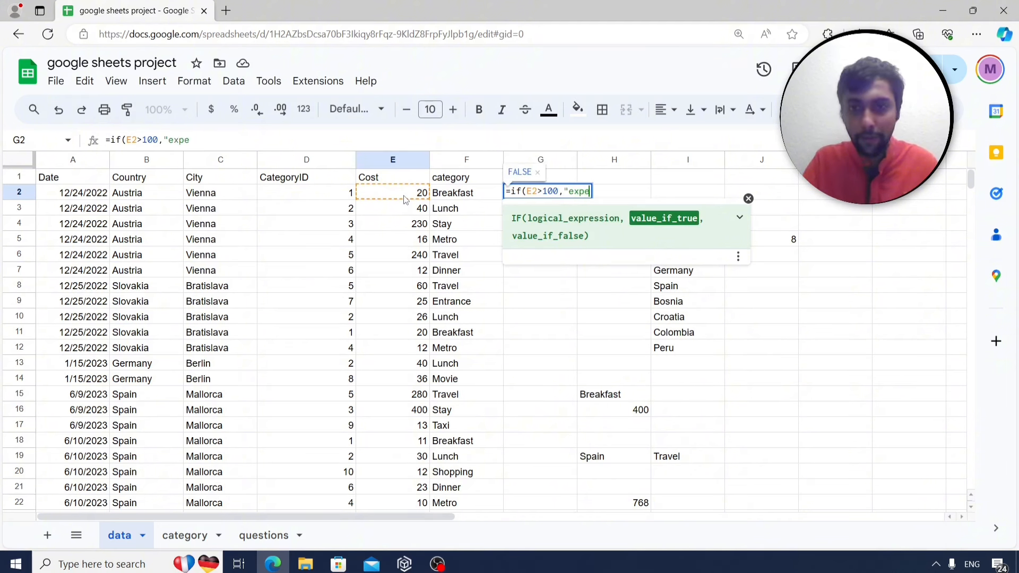
text(nsive",)
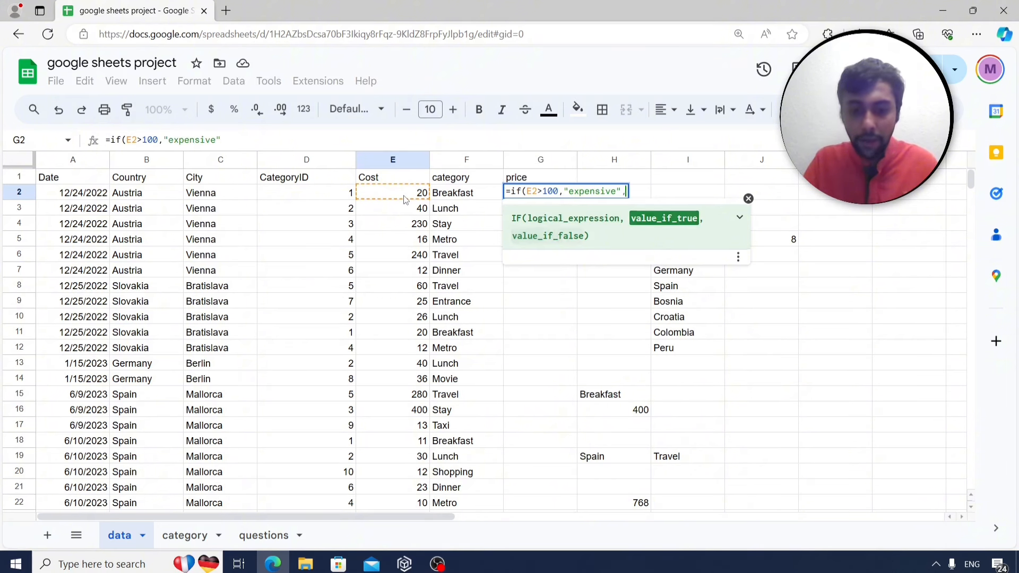
text("chea)
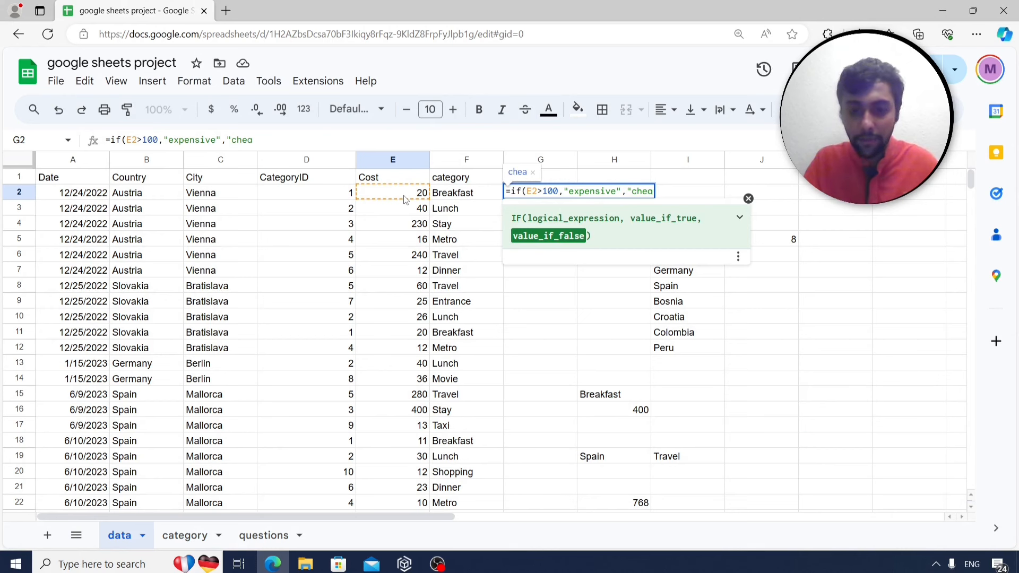
text(p"))
key(Return)
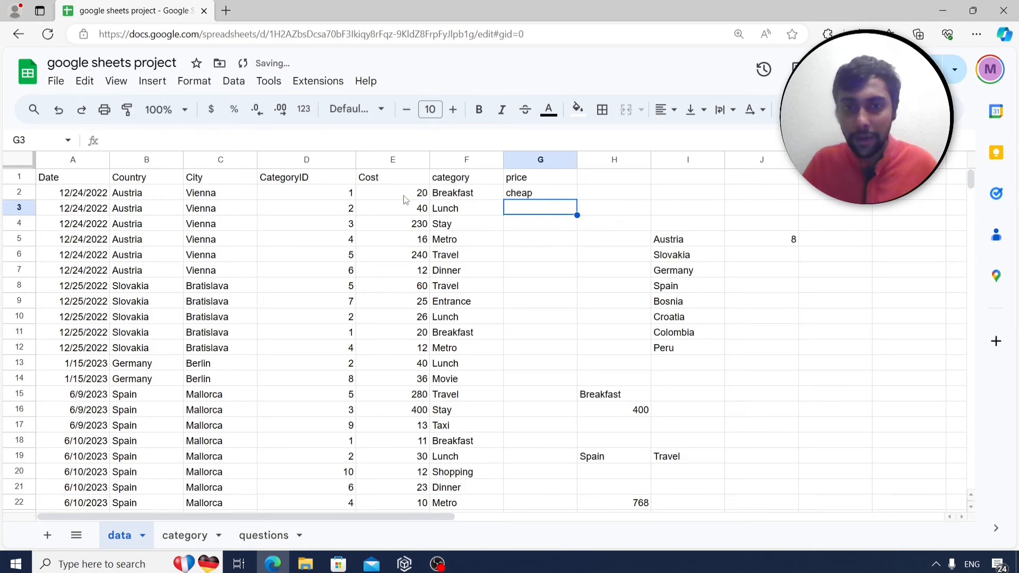
Fill the price formula down column G and confirm the 230 cost in row 4 reads expensive.
click(541, 192)
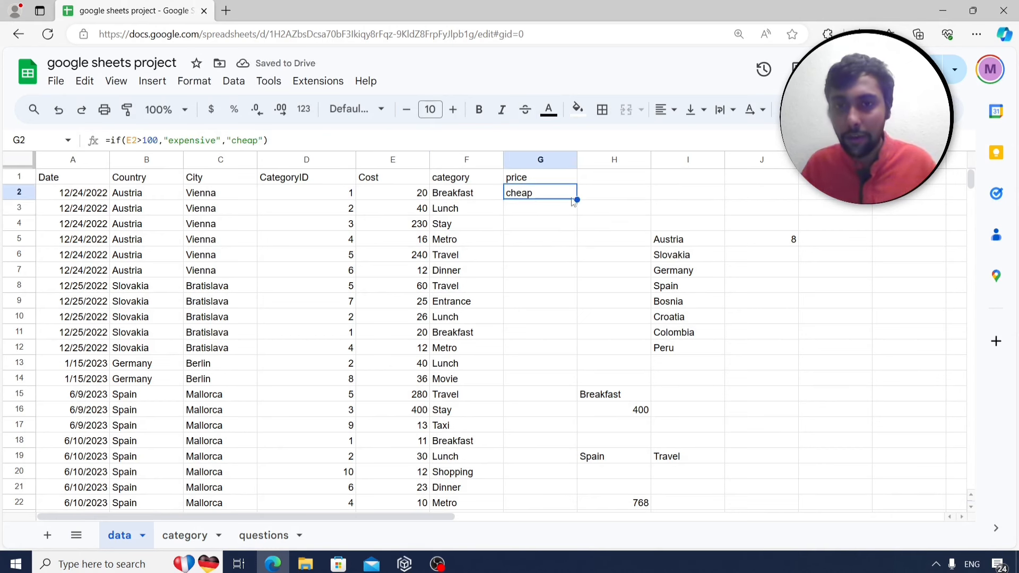
double_click(576, 199)
click(523, 237)
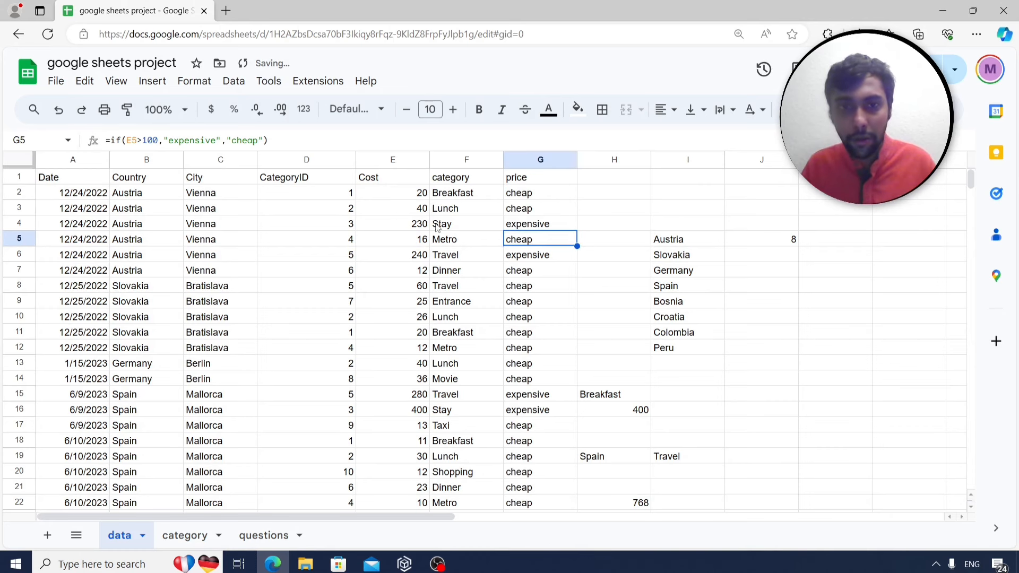
click(425, 223)
click(520, 227)
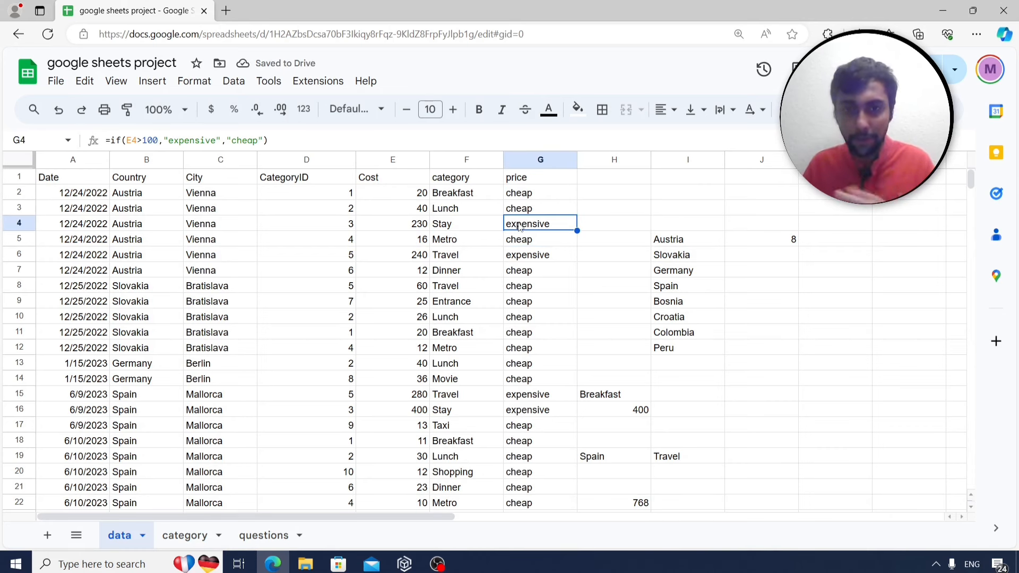
click(528, 196)
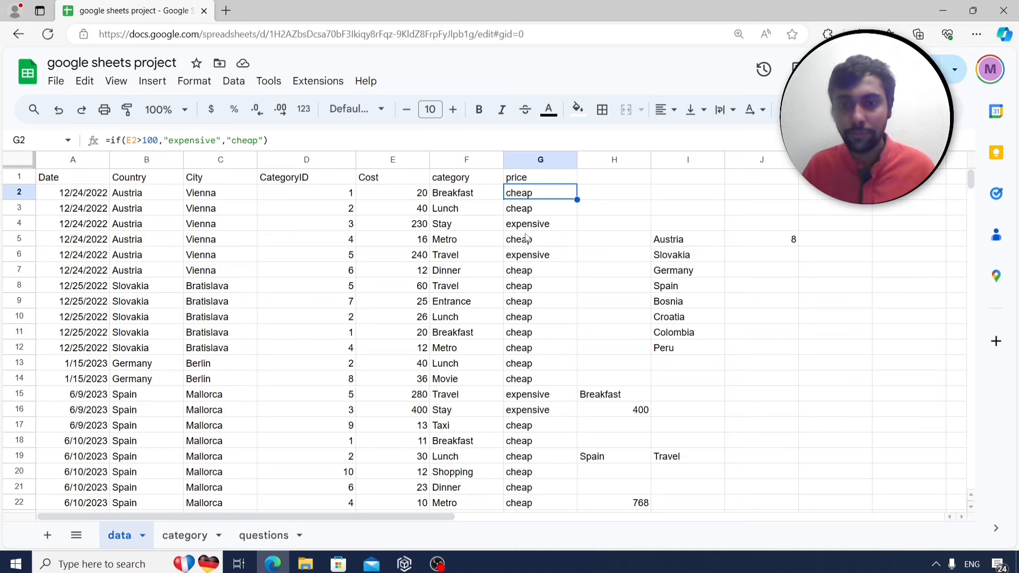
click(265, 537)
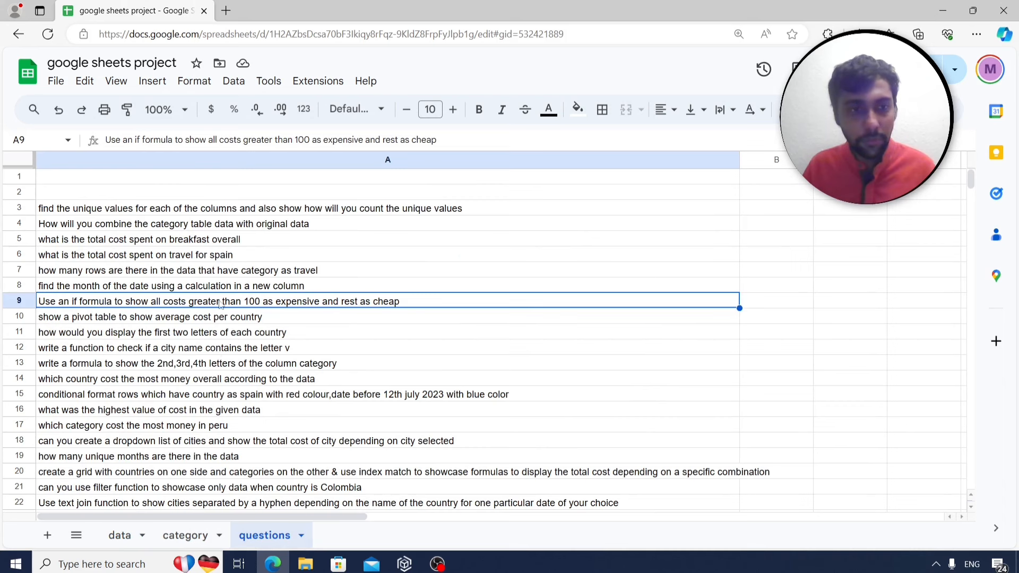
Create a pivot table on a new sheet from data columns A through G.
click(185, 321)
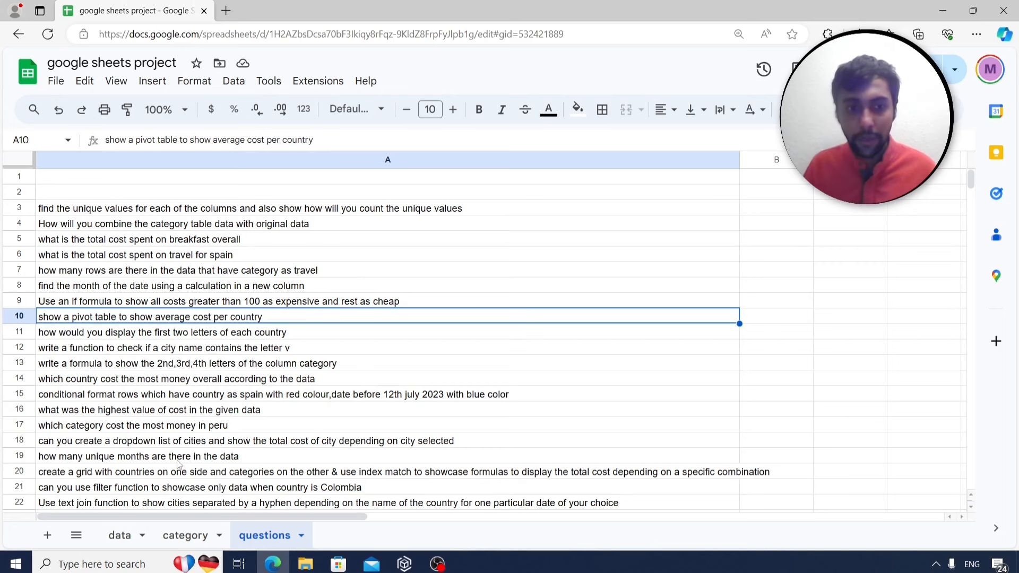
click(128, 528)
click(175, 241)
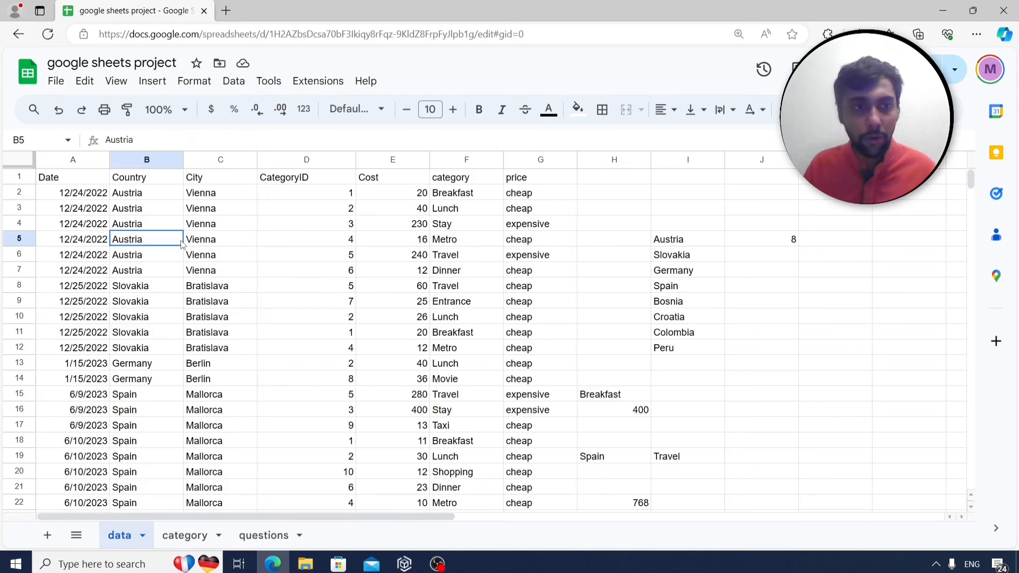
drag(74, 161, 540, 161)
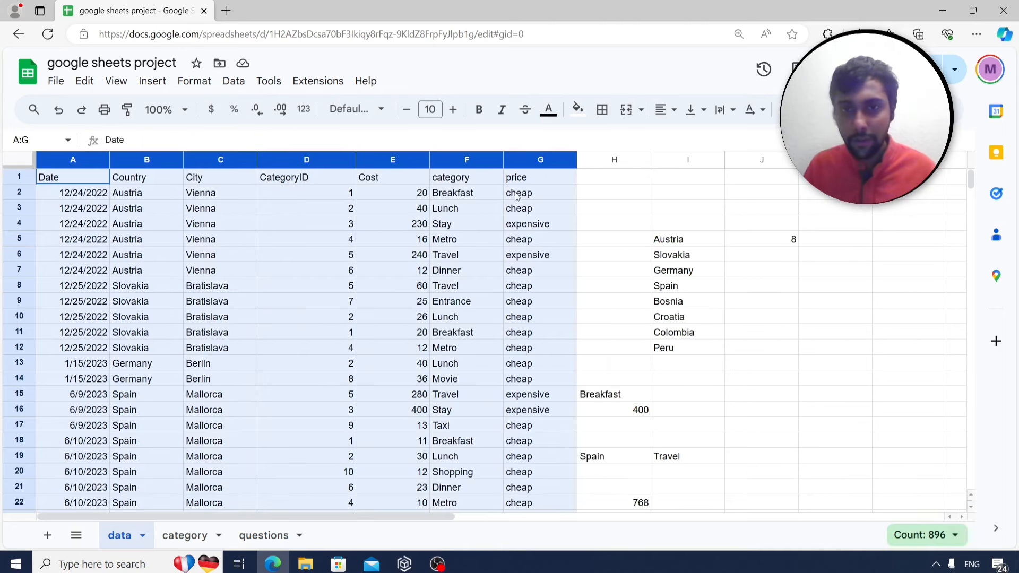
click(159, 83)
click(223, 237)
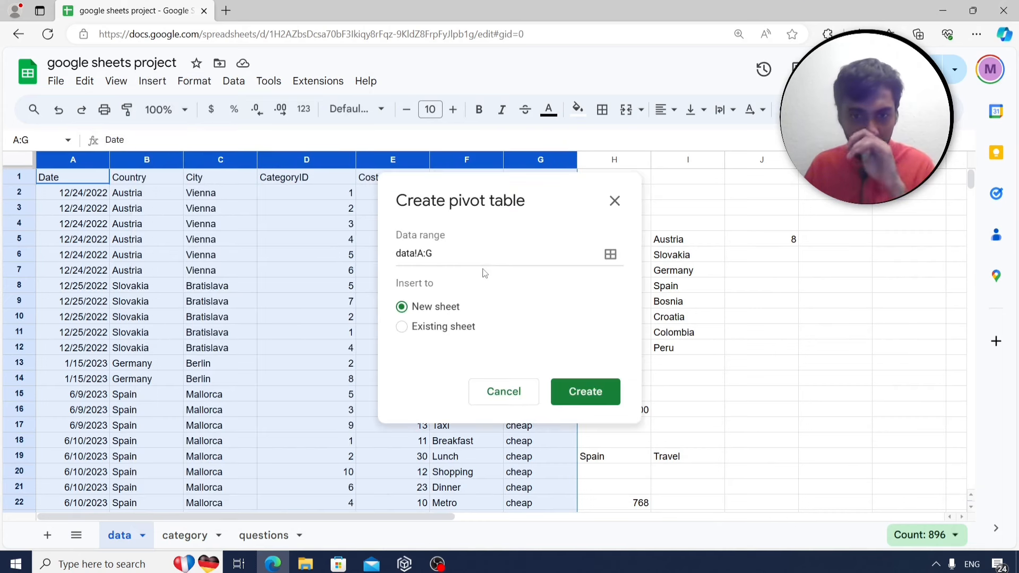
click(583, 391)
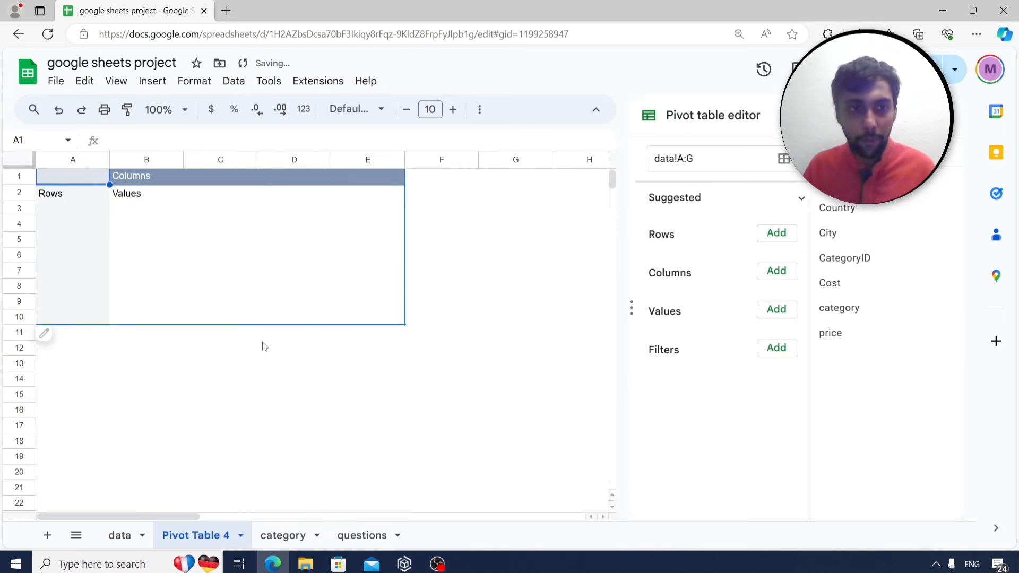
click(363, 536)
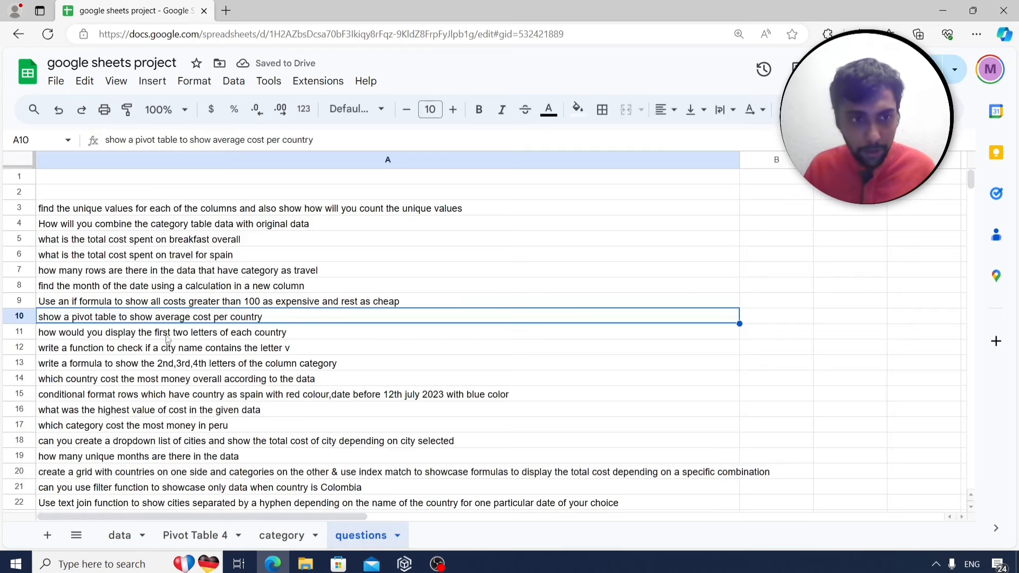
click(205, 536)
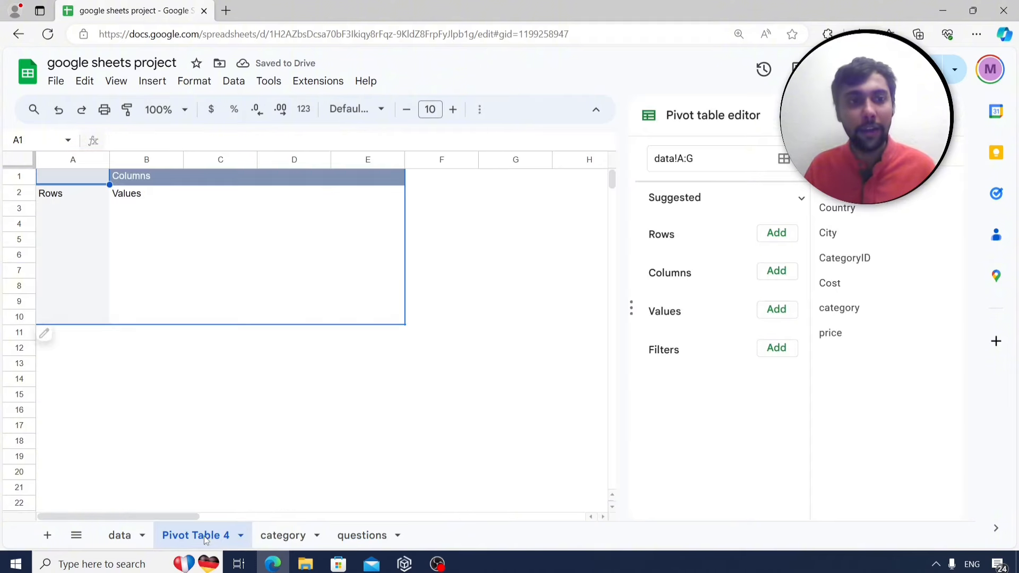
Set pivot rows to Country and values to Cost summarized by AVERAGE, then close the editor.
click(774, 234)
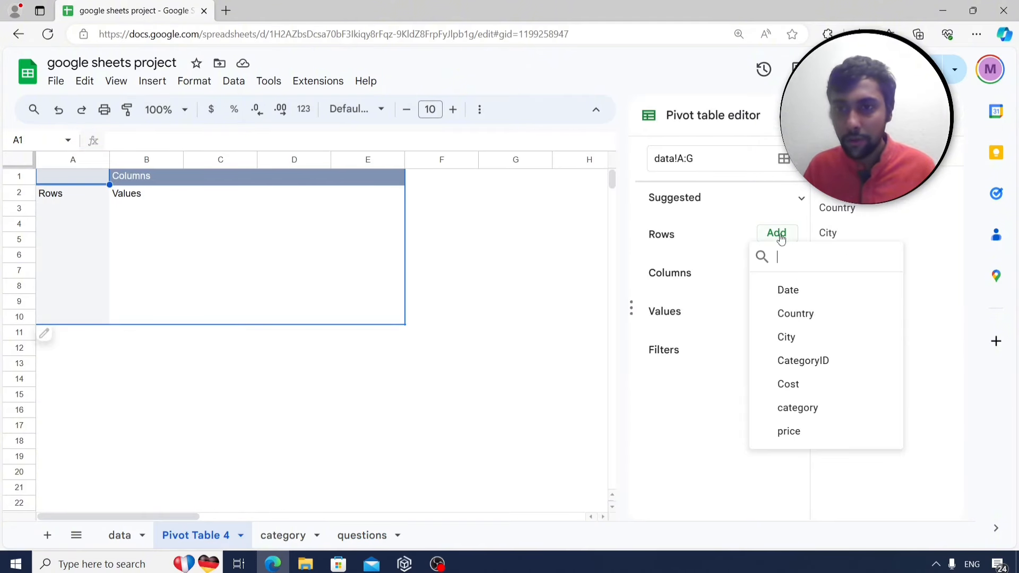
click(819, 322)
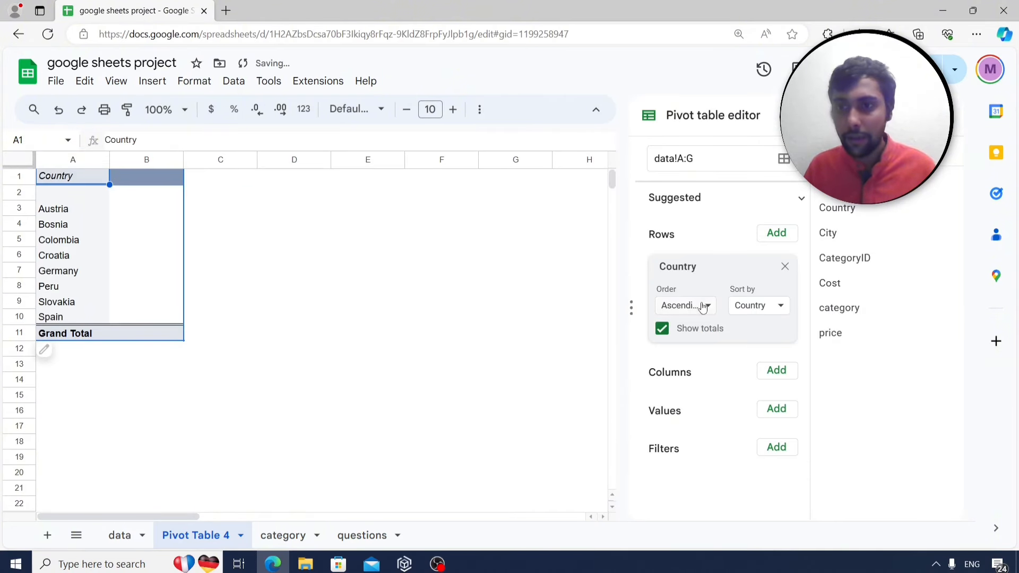
click(785, 410)
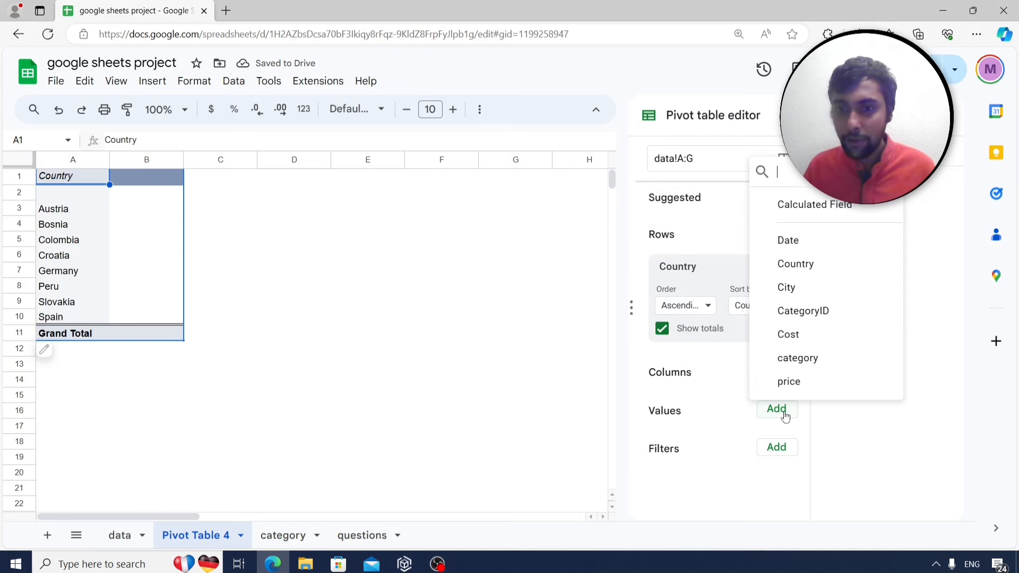
click(821, 335)
click(684, 482)
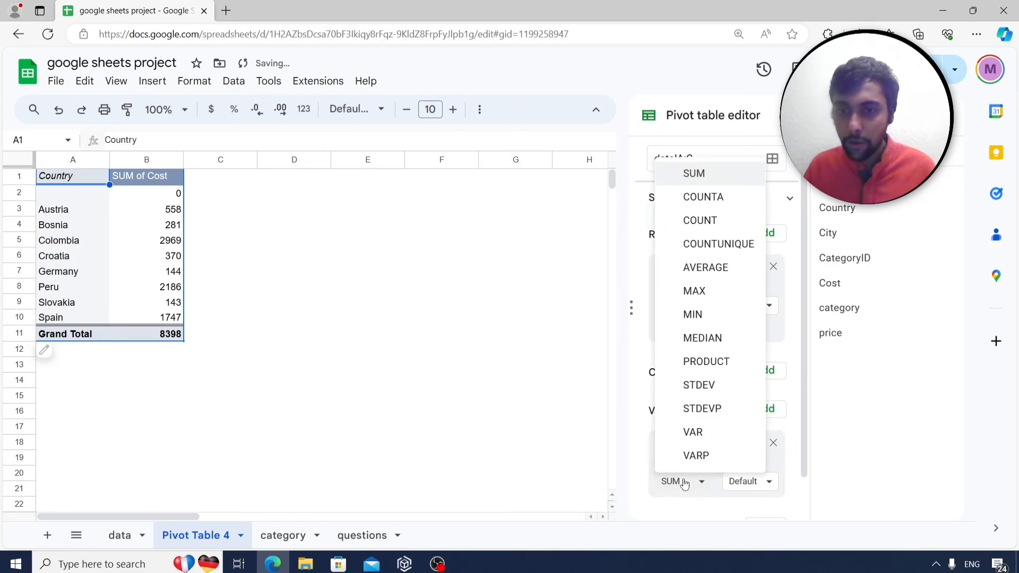
click(705, 270)
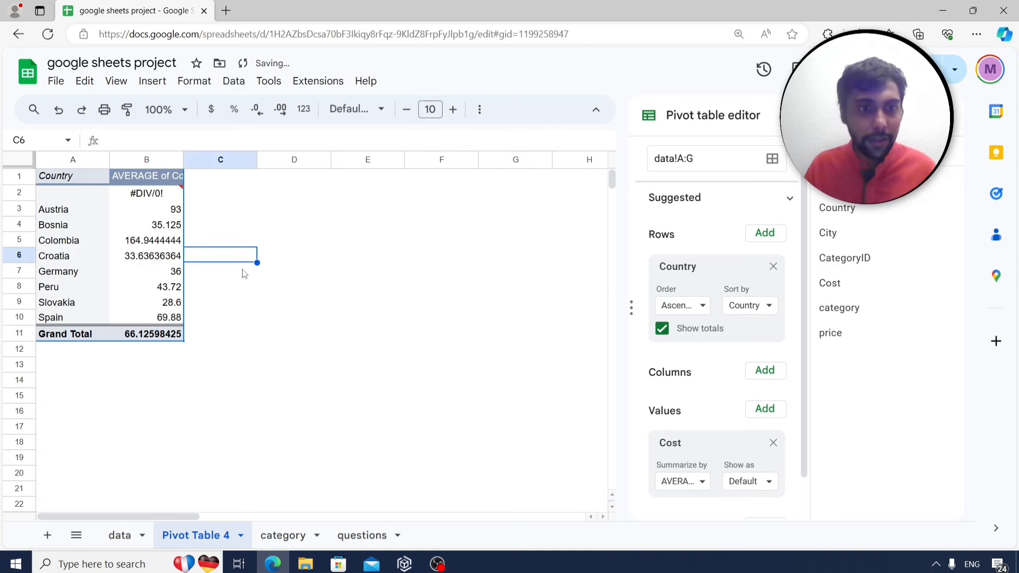
click(268, 361)
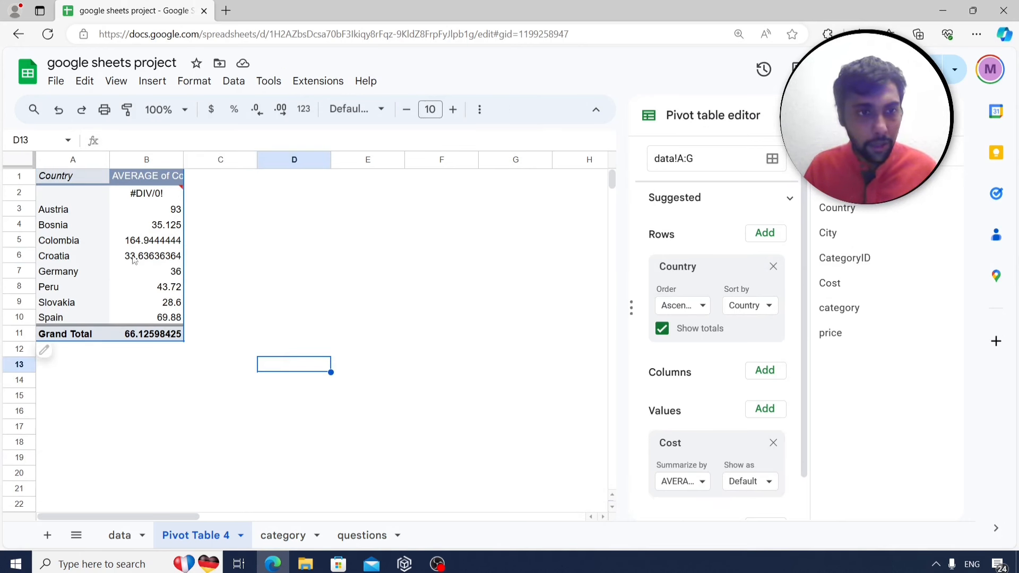
click(146, 242)
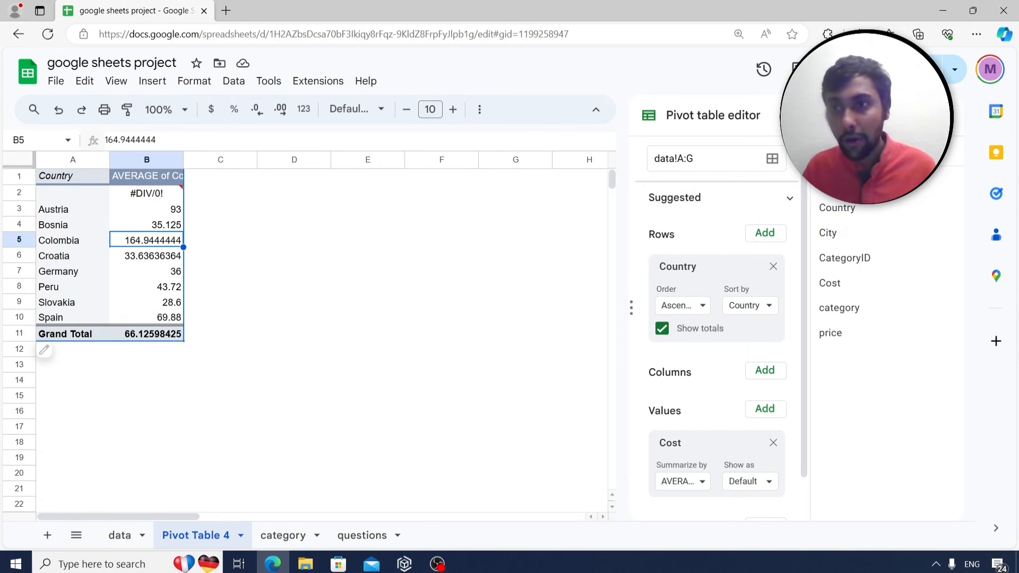
click(947, 115)
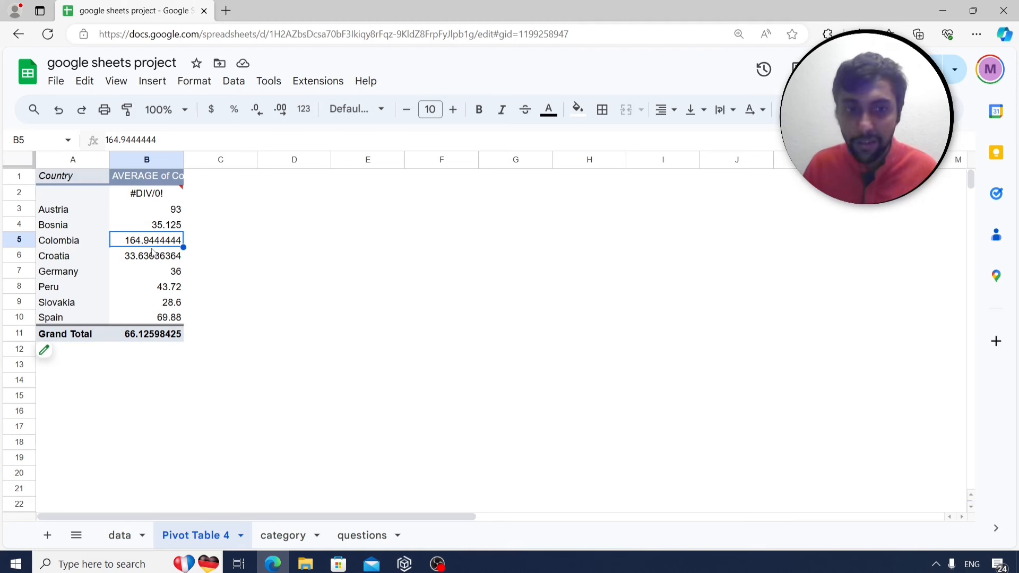
click(129, 545)
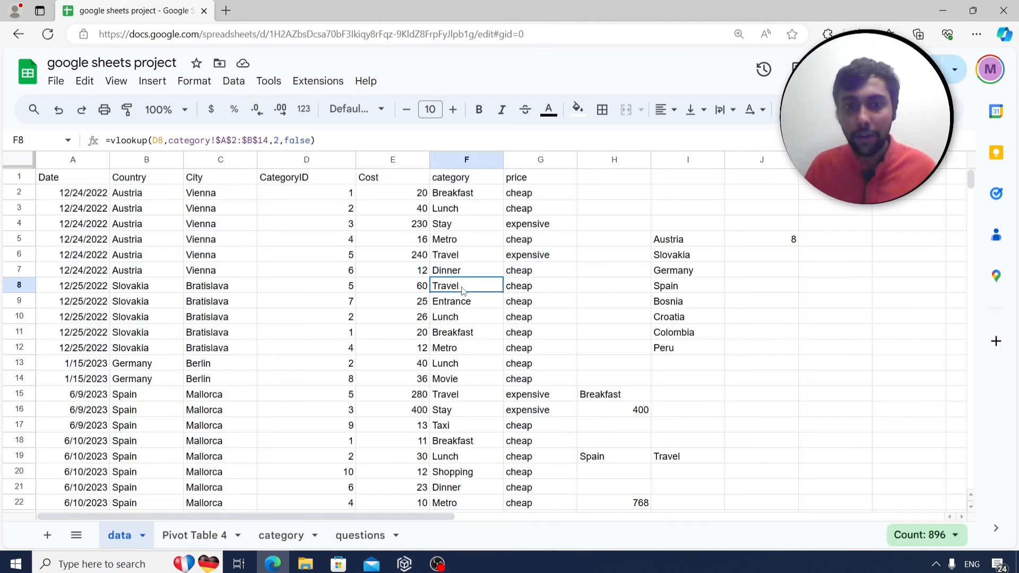
click(401, 195)
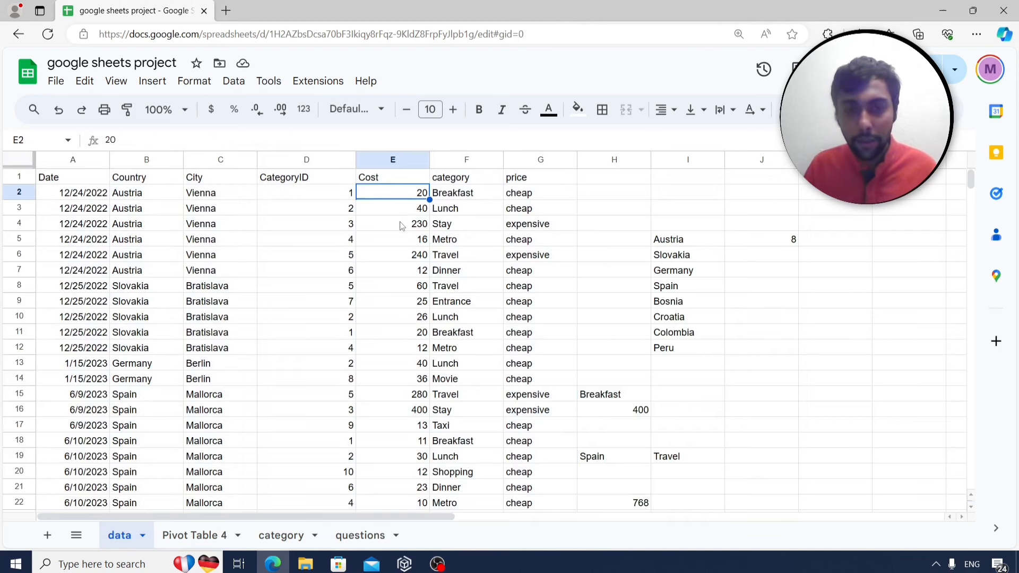
key(Down)
key(Down)
key(Down)
key(Down)
key(Down)
key(Down)
key(Down)
key(Down)
key(Down)
key(Down)
key(Down)
key(Down)
key(Down)
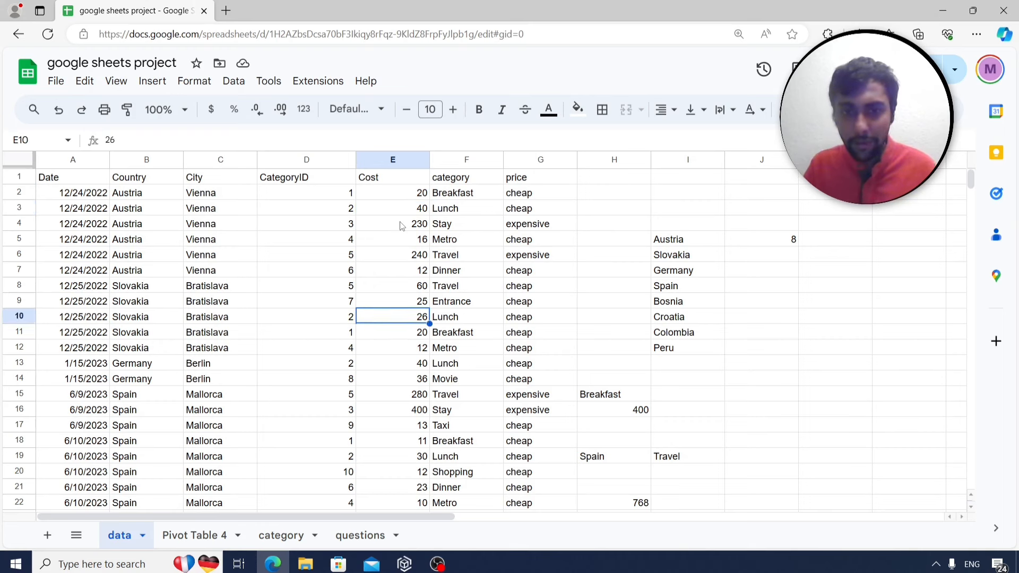
key(Down)
key(Down)
key(Down)
key(Down)
key(Down)
key(Down)
key(Down)
key(Down)
key(Down)
key(Down)
key(Down)
key(Down)
key(Down)
key(Down)
key(Down)
key(Down)
key(Down)
key(Down)
key(Down)
key(Down)
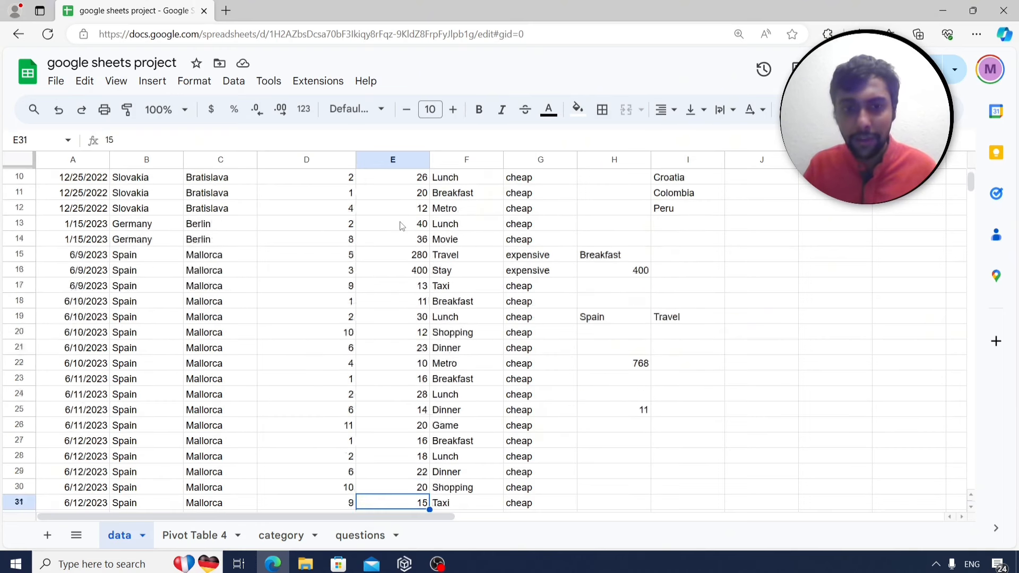
key(Down)
key(Down)
key(Down)
key(Down)
key(Down)
key(Down)
key(Down)
key(Down)
key(Down)
key(Down)
key(Down)
key(Down)
key(Down)
key(Down)
key(Down)
key(Down)
key(Down)
key(Down)
key(Down)
key(Down)
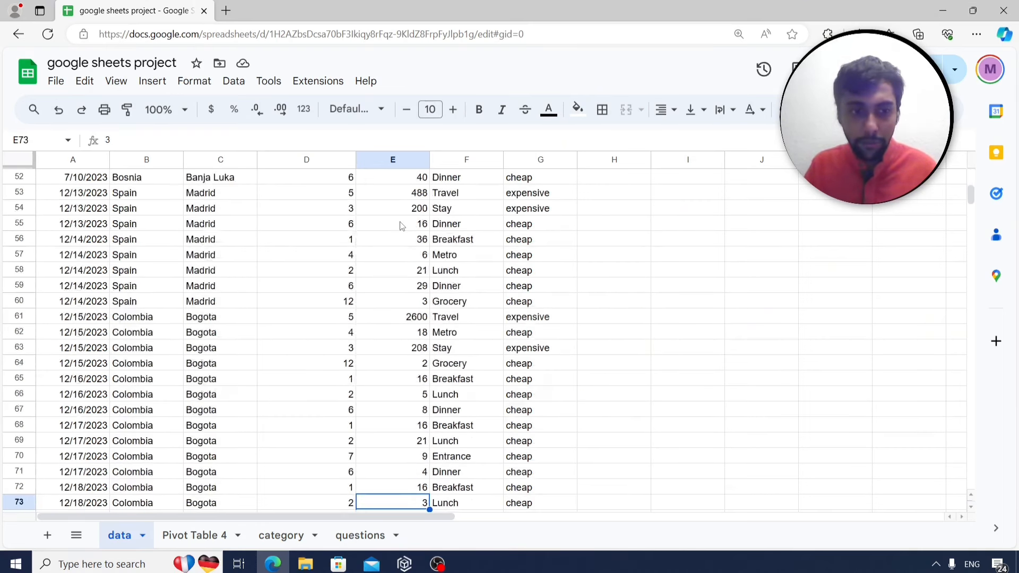
key(Up)
key(Up)
key(Up)
key(Up)
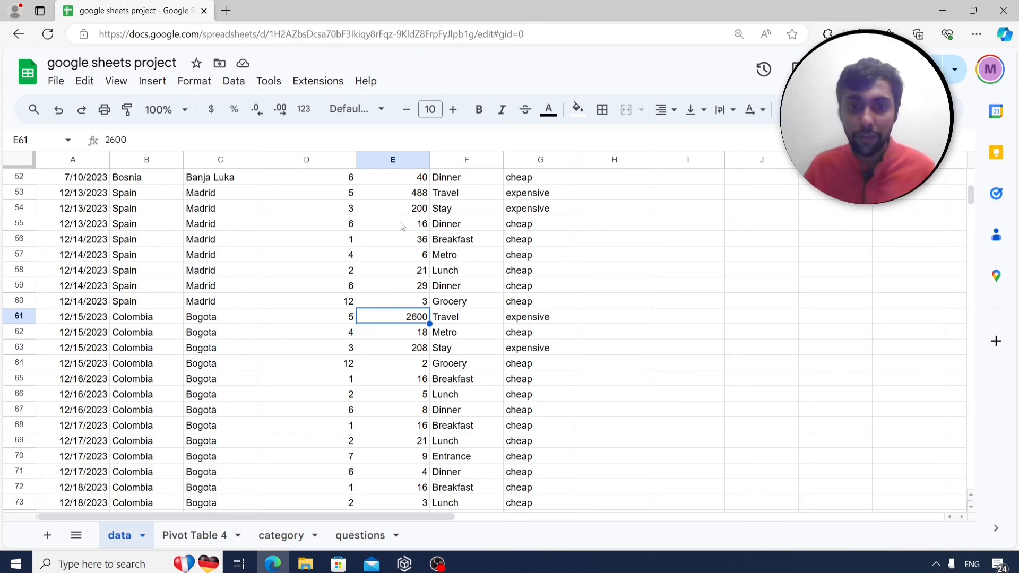
click(223, 536)
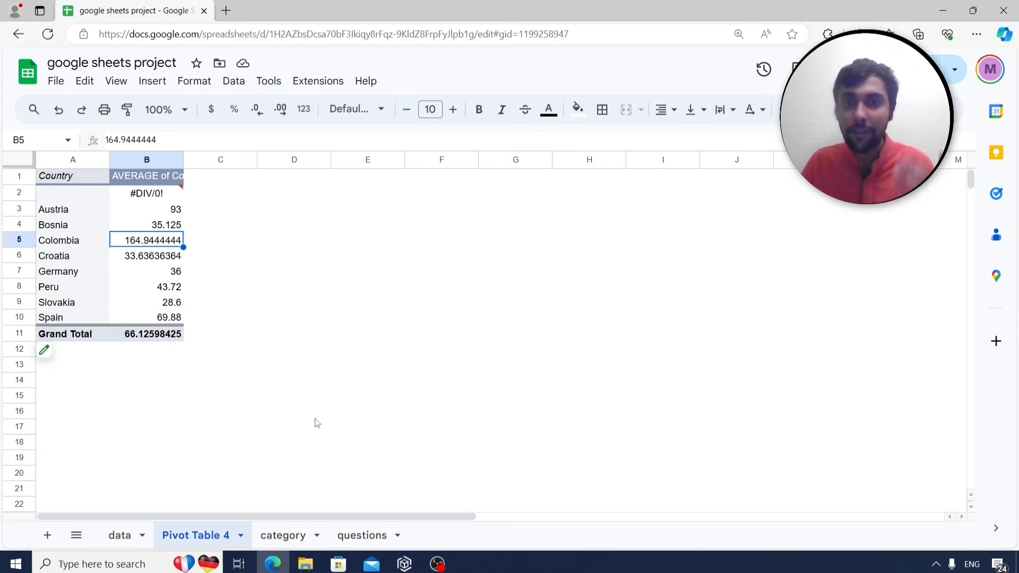
Enter =left(B2,2) in H2 of the data sheet, returning Au.
click(357, 536)
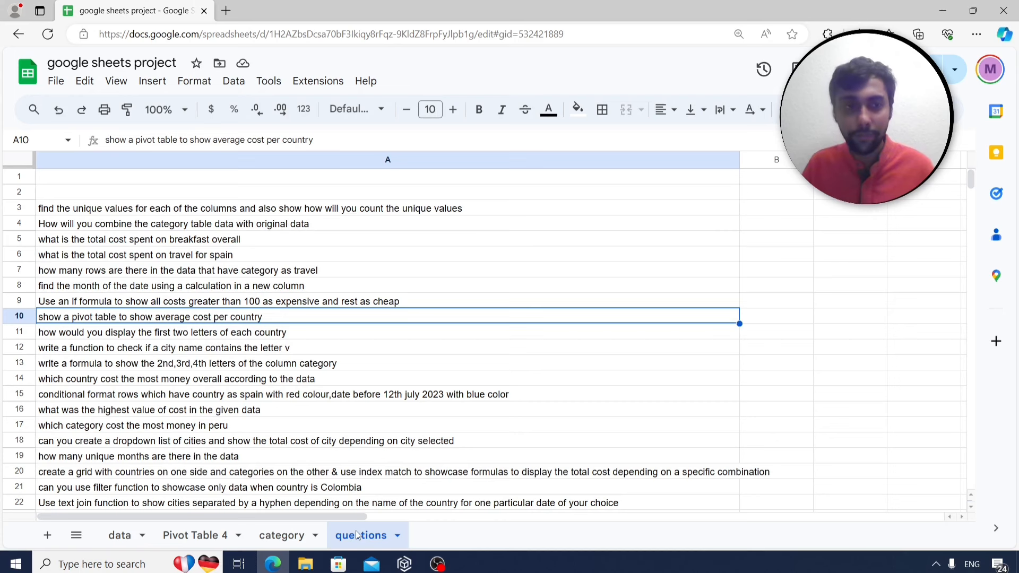
click(204, 338)
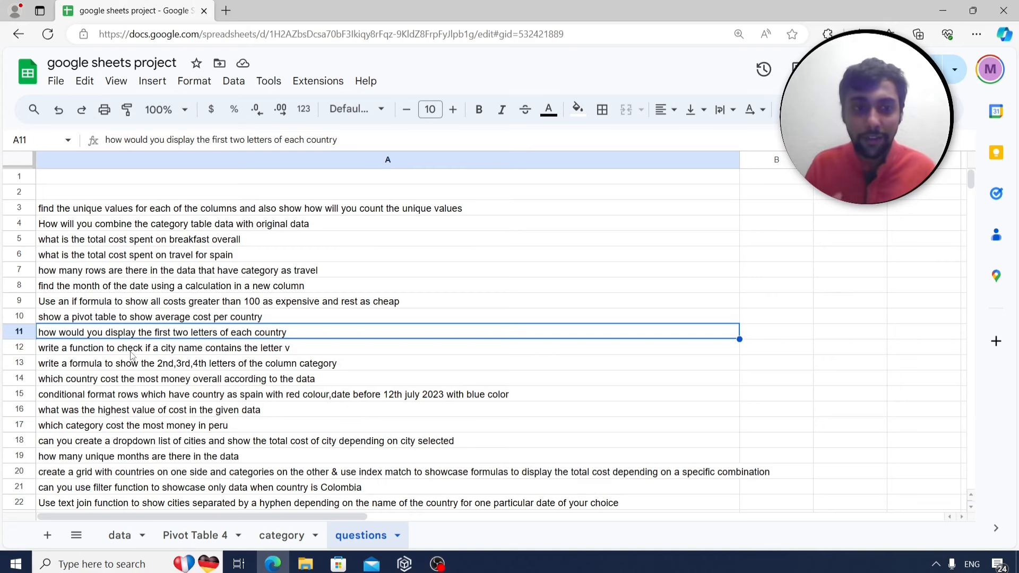
click(120, 536)
scroll(256, 366, up, 6)
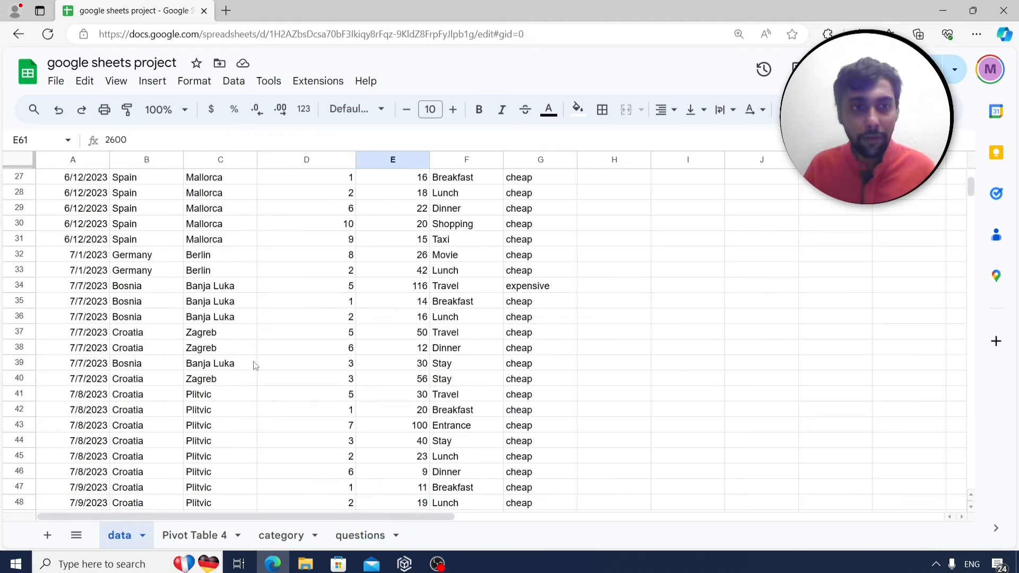
drag(971, 192, 967, 176)
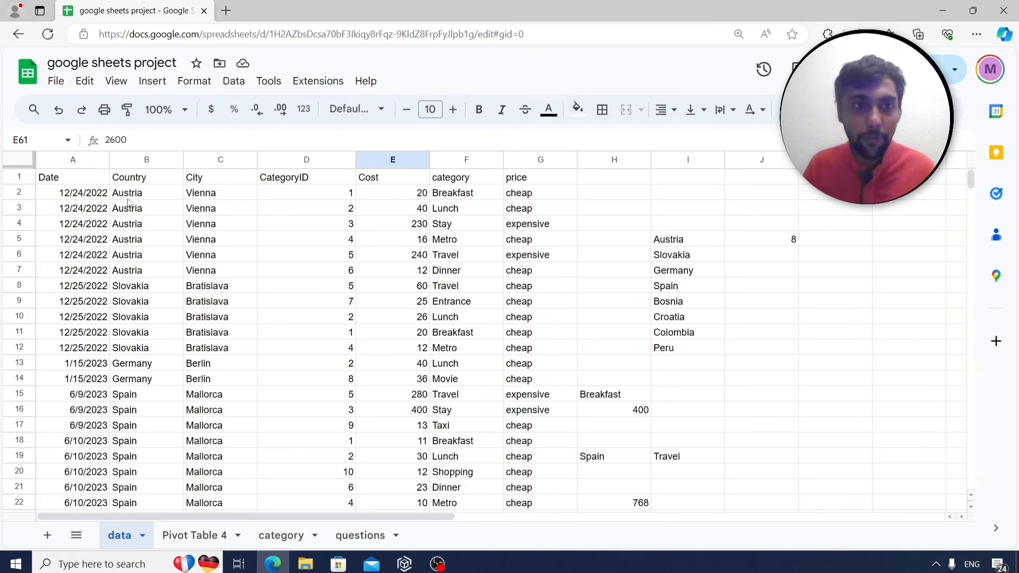
click(609, 196)
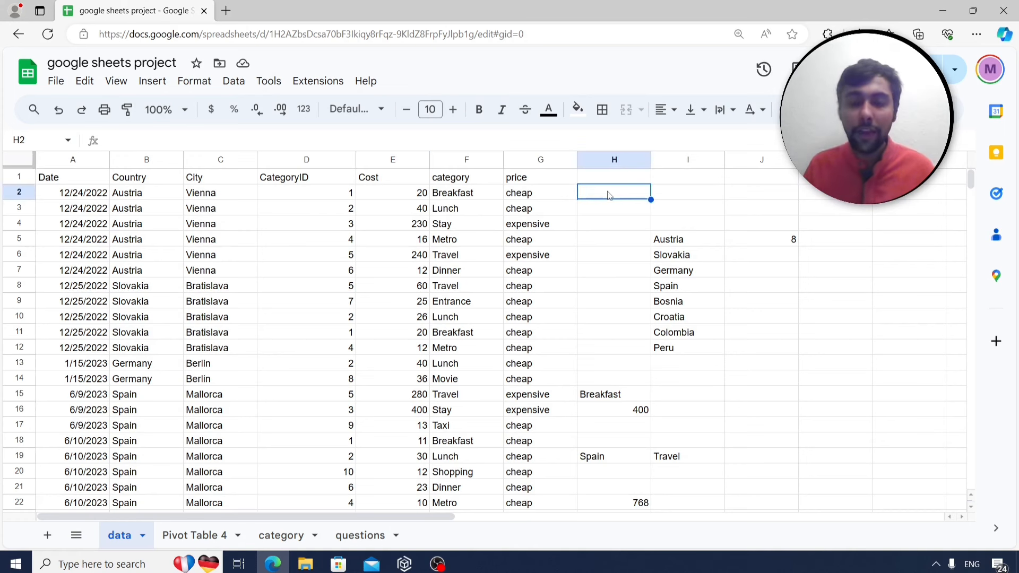
text(=left()
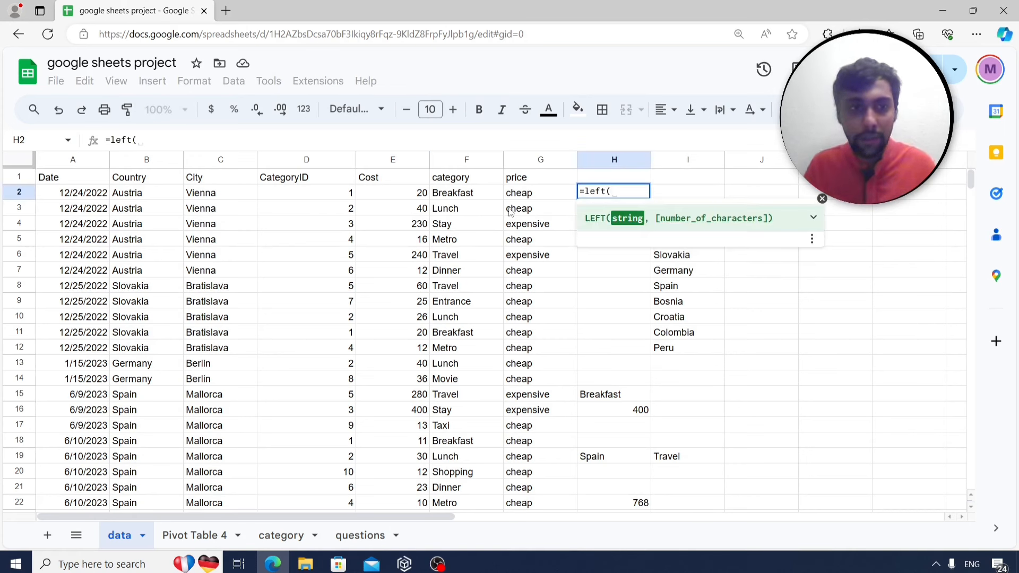
click(154, 194)
text(,2))
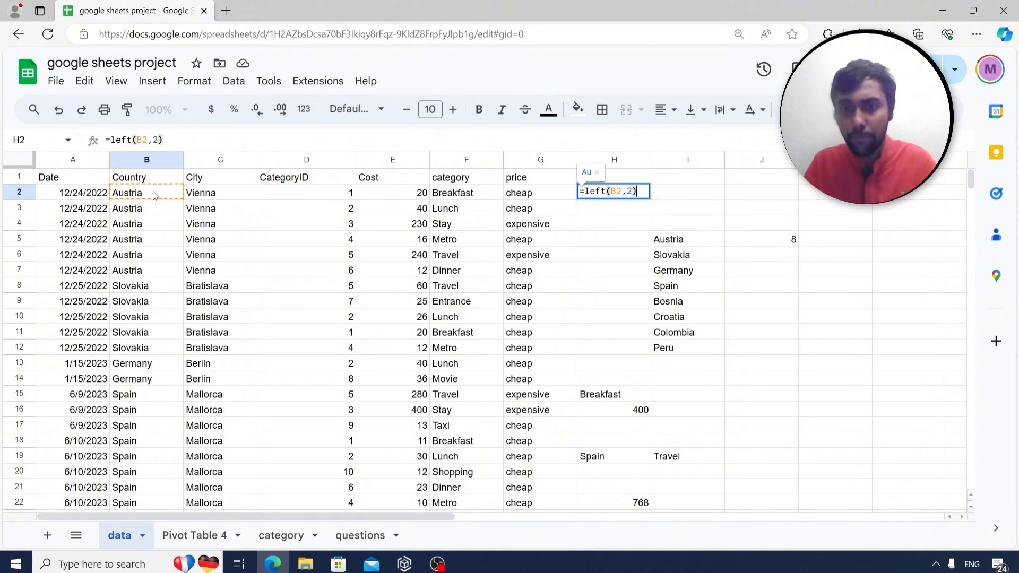
key(Return)
key(Up)
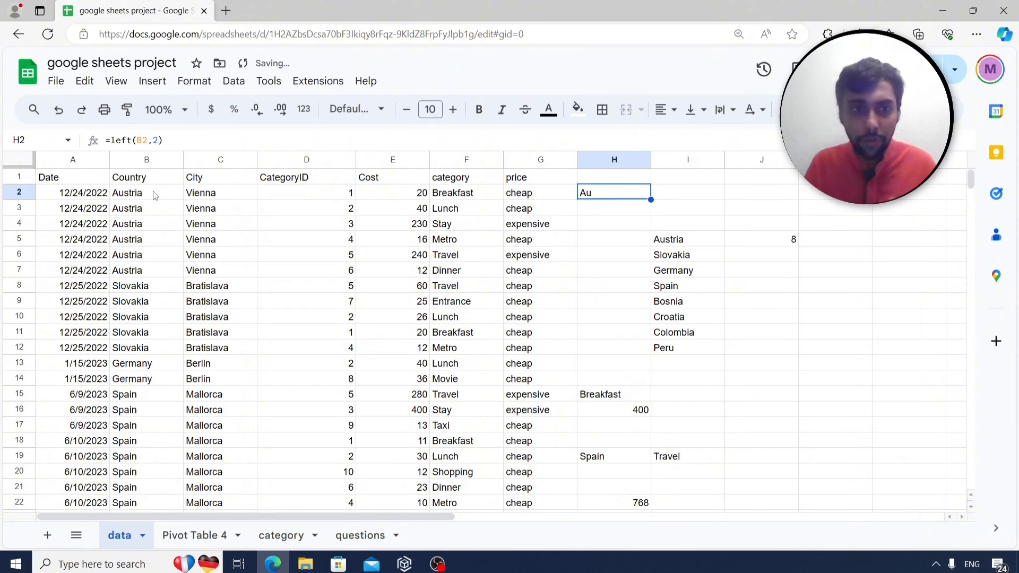
Test copying the H2 formula into H9, then return to the questions sheet.
key(ctrl+c)
click(593, 227)
key(Down)
key(Down)
key(Down)
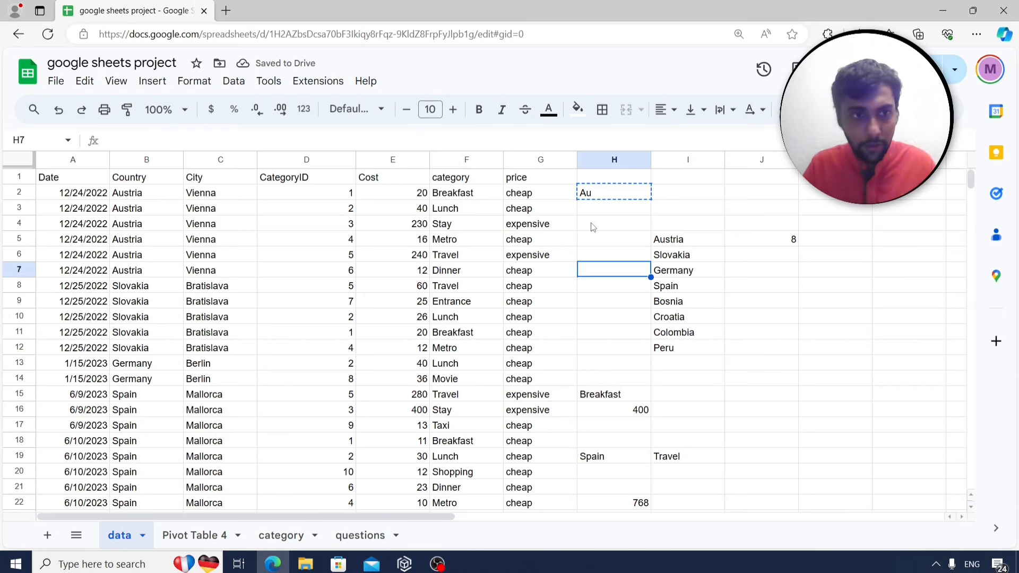
key(Down)
key(Down)
key(ctrl+v)
key(Down)
key(Up)
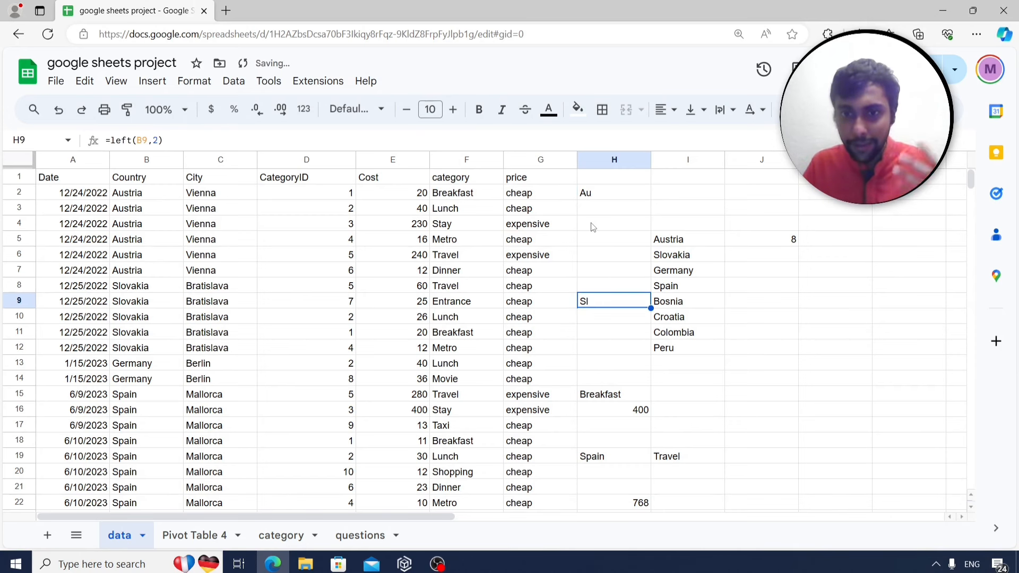
key(Up)
key(Up)
key(Up)
key(Up)
key(Up)
key(Up)
key(Up)
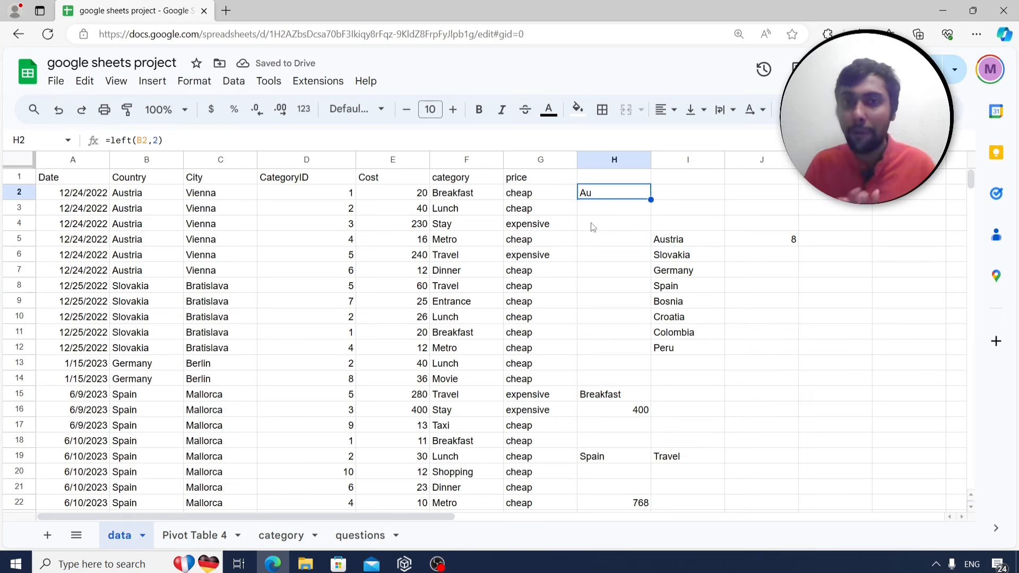
click(366, 535)
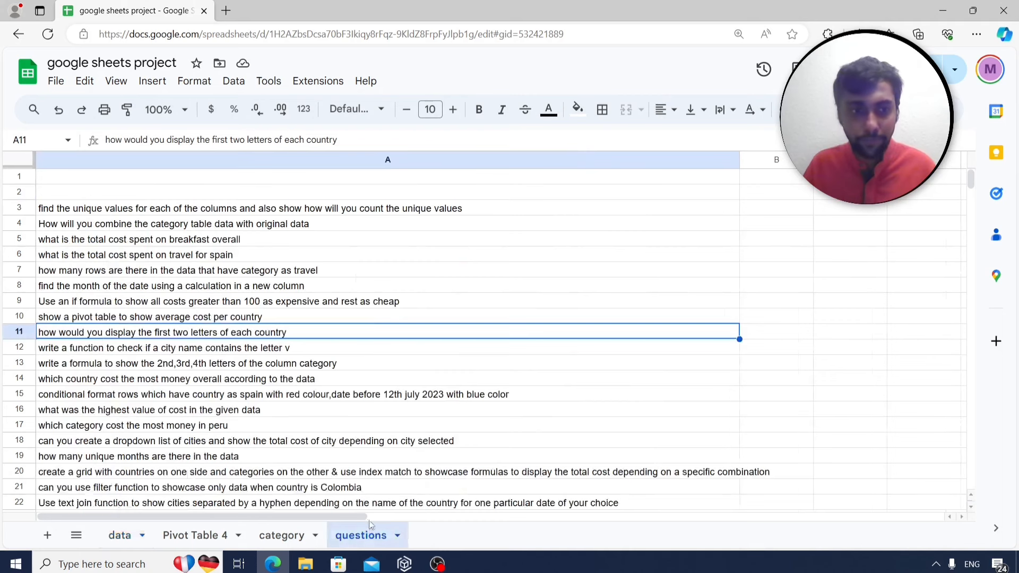
Copy data columns A–G and paste them as values only into A1 of new Sheet4.
click(255, 350)
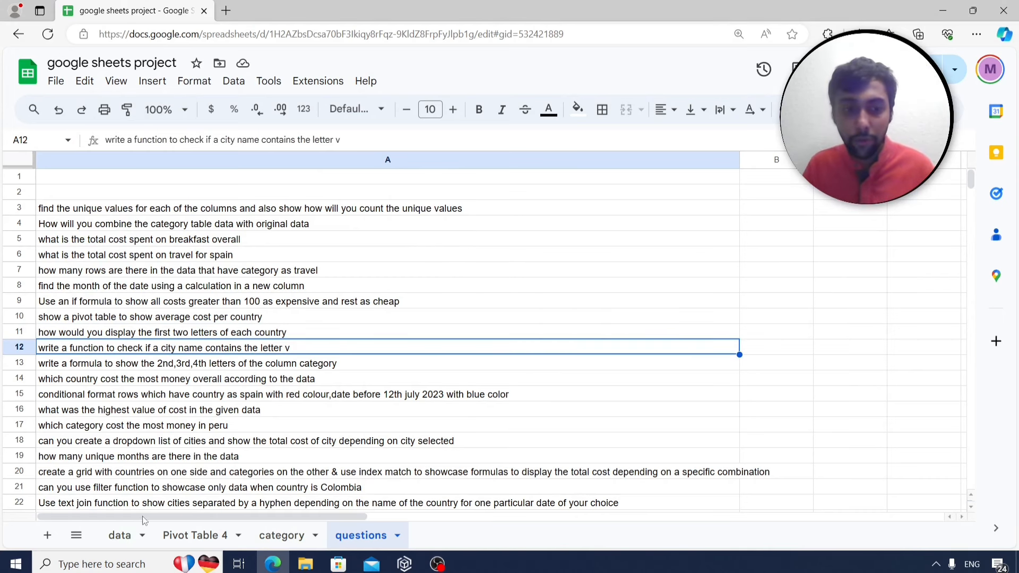
click(129, 535)
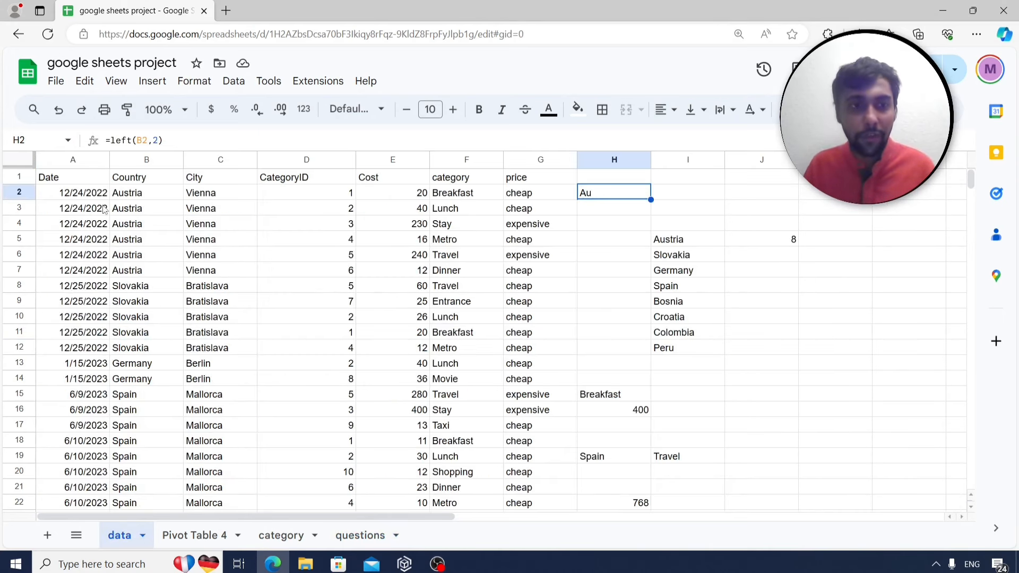
click(213, 256)
drag(73, 165, 510, 206)
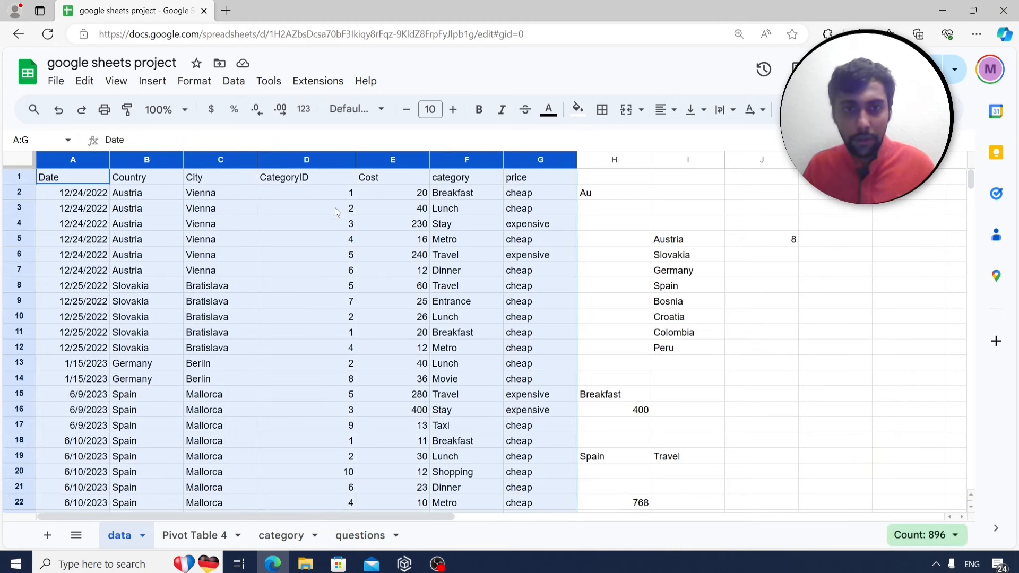
click(47, 535)
right_click(69, 179)
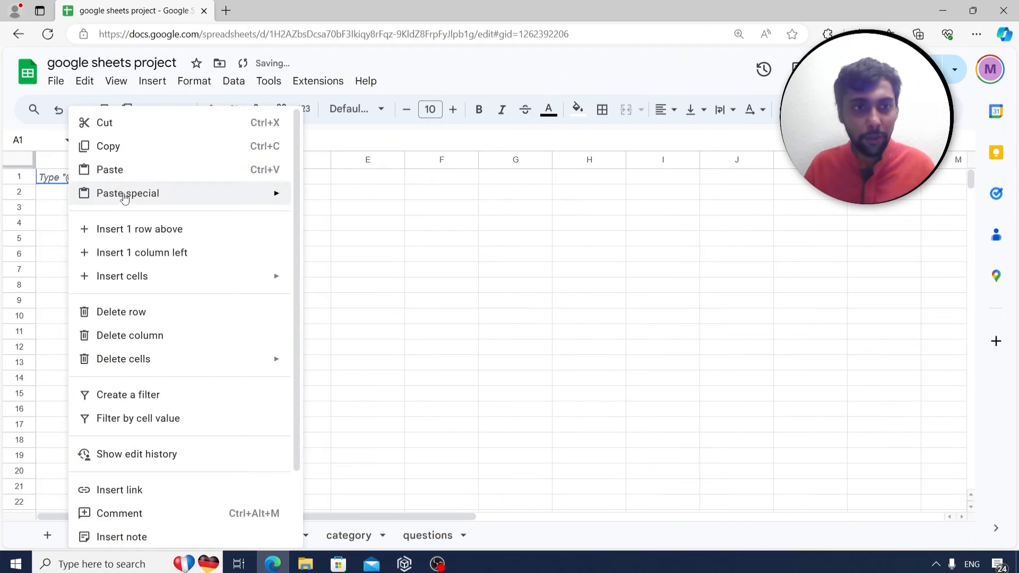
mouse_move(125, 197)
click(319, 197)
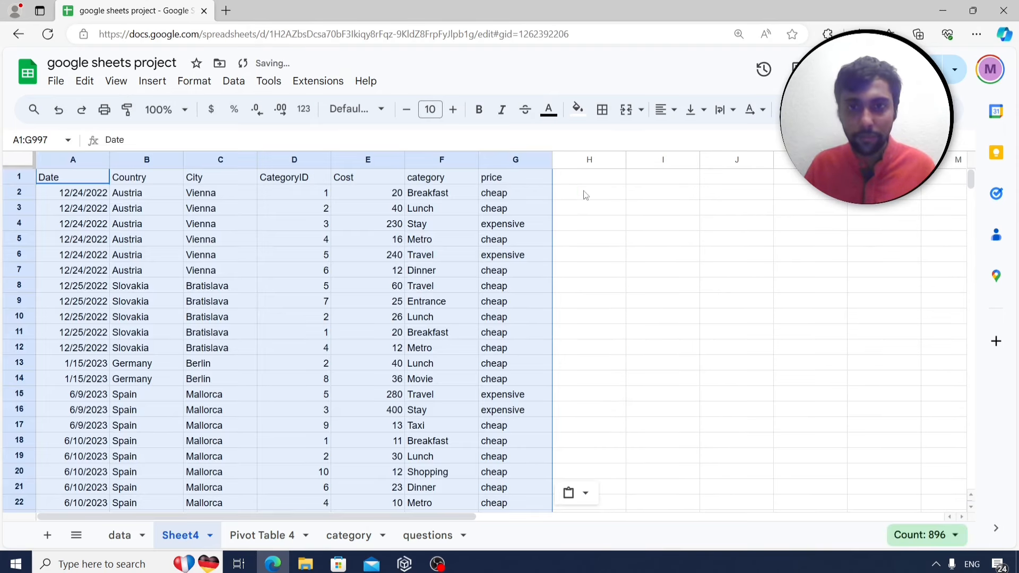
click(597, 200)
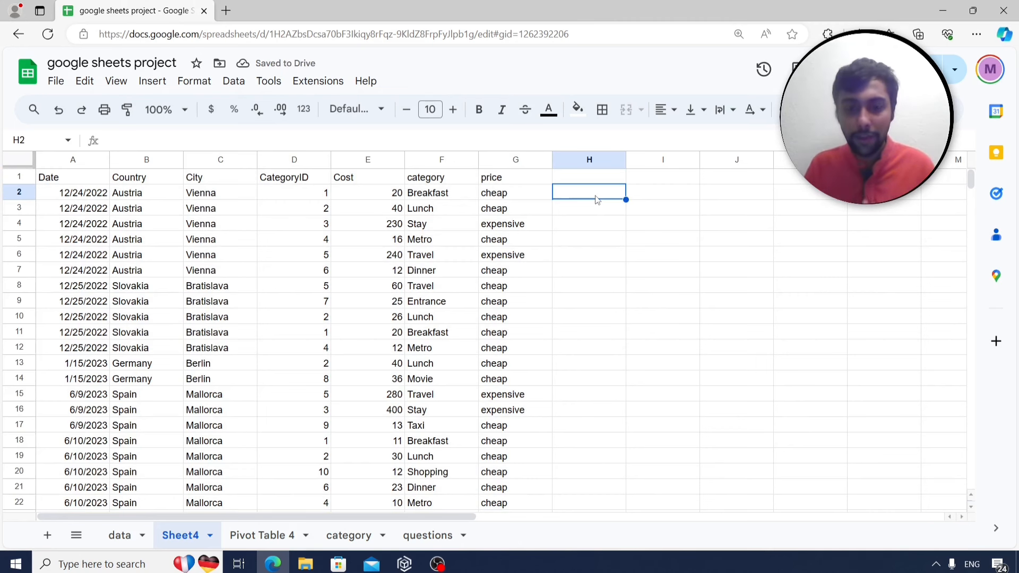
Enter =find("v",C2) in cell H2 of Sheet4.
text(=find)
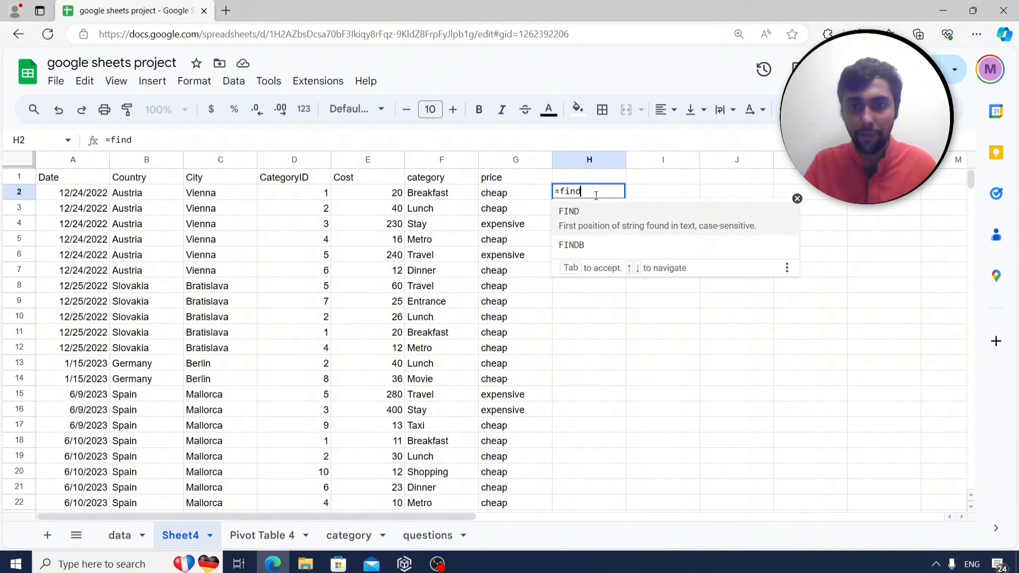
text(()
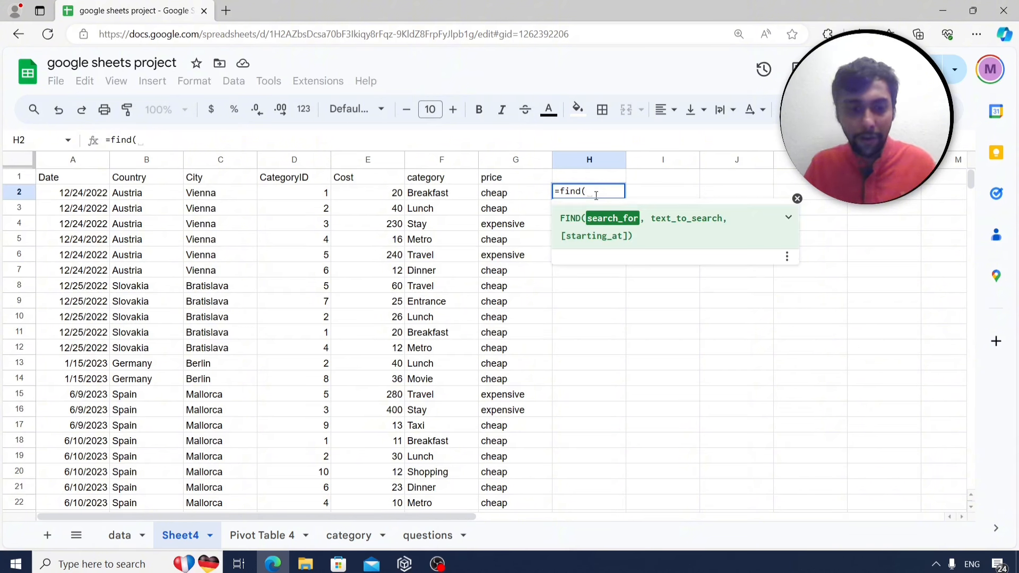
text("v")
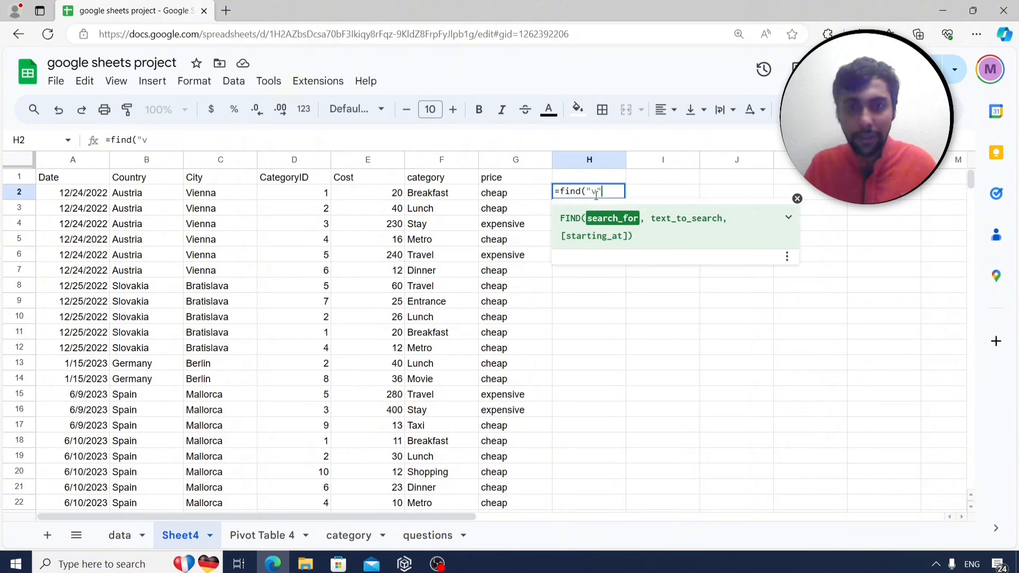
text(,)
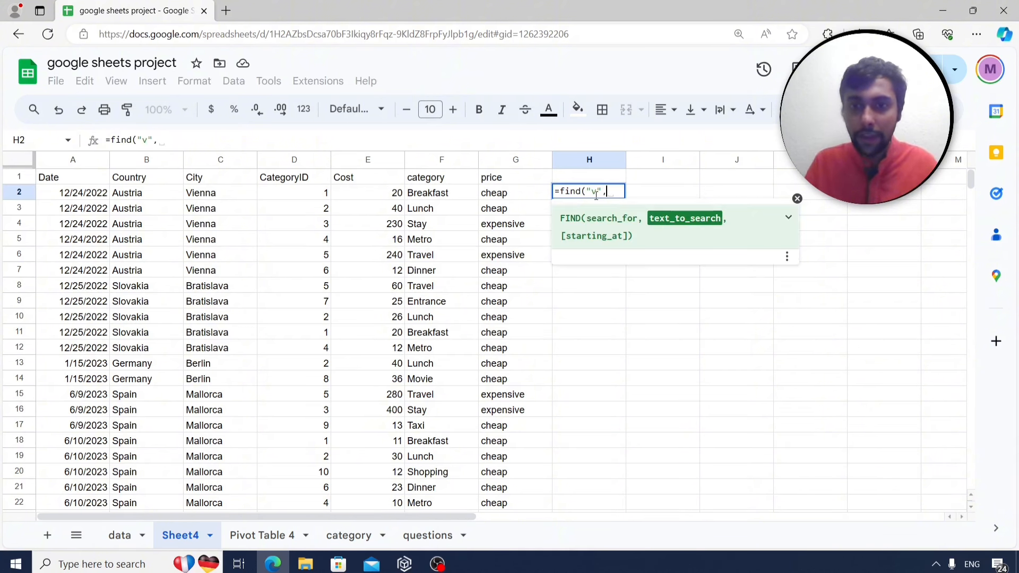
click(138, 195)
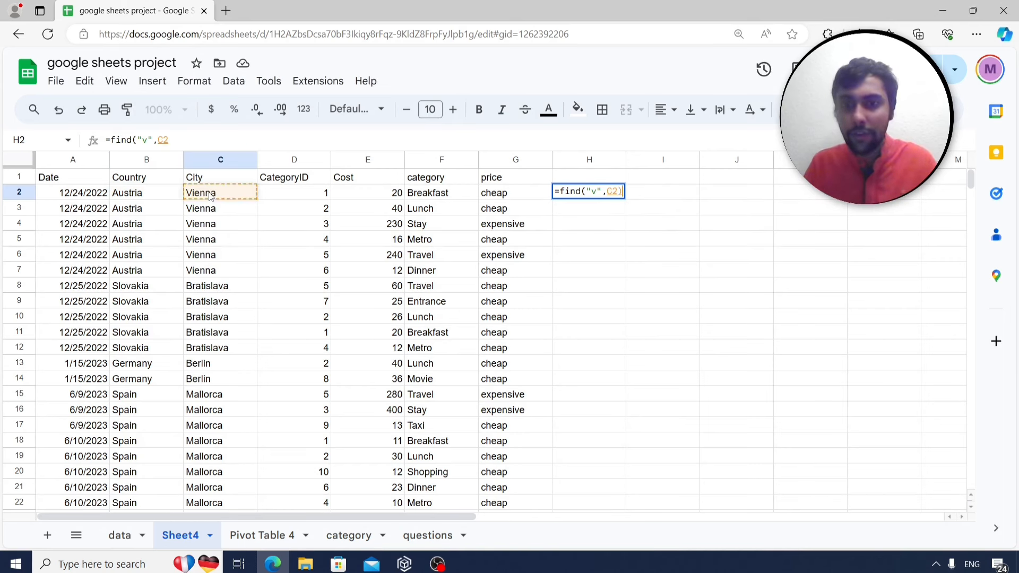
key(Return)
click(419, 536)
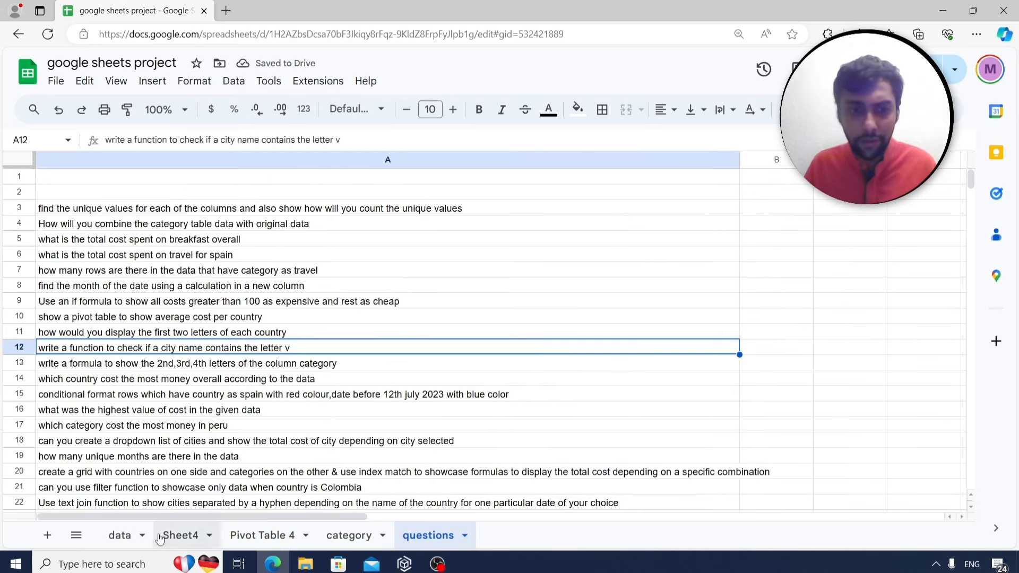
click(179, 536)
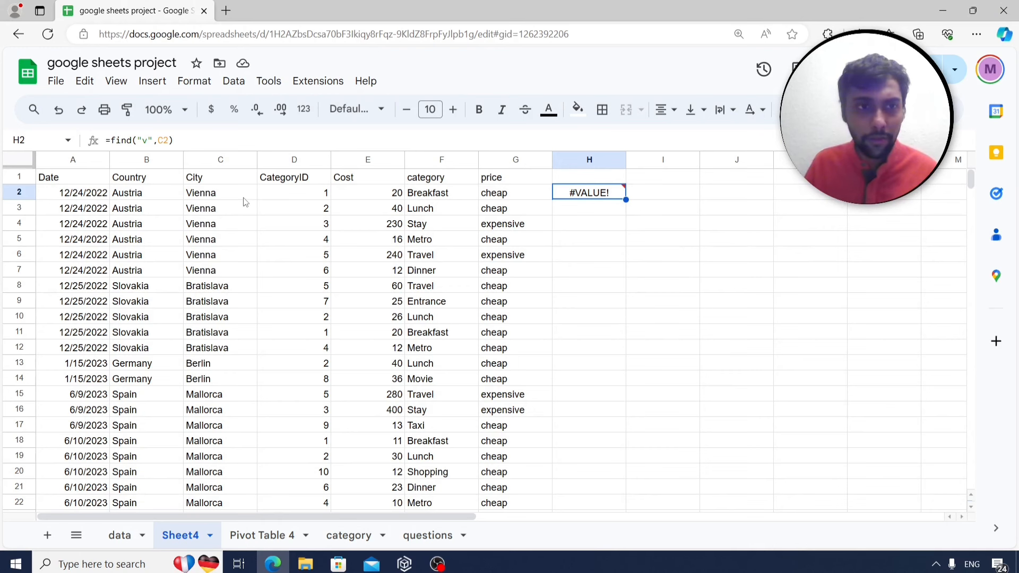
Fill the FIND formula down column H and review the results, 9 for Bratislava.
double_click(626, 199)
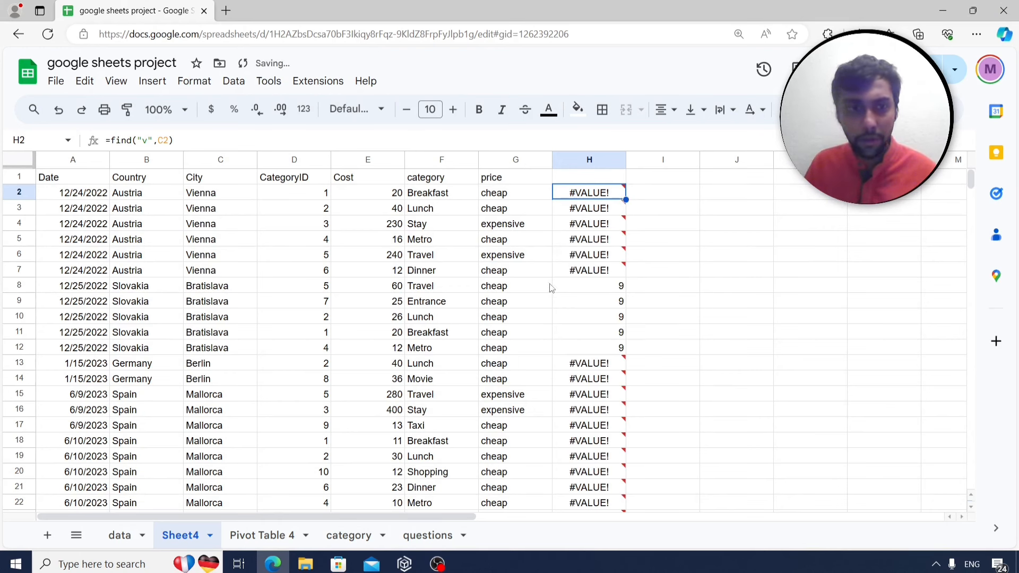
click(564, 290)
key(Down)
key(Down)
key(Down)
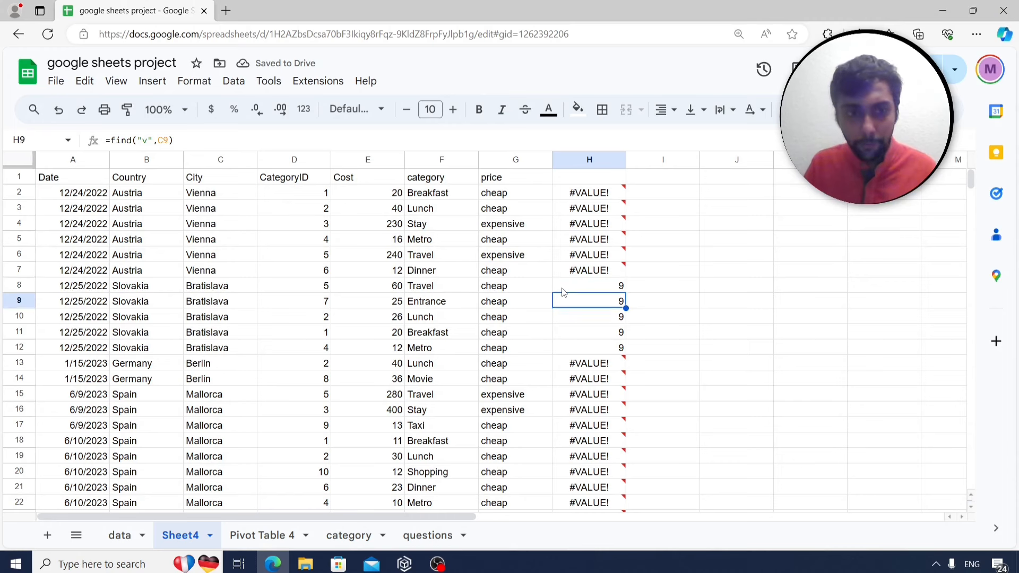
key(Down)
key(Down)
key(Down)
key(Down)
key(Down)
key(Down)
key(Down)
key(Down)
key(Down)
key(Down)
key(Down)
key(Down)
key(Down)
key(Down)
key(Down)
key(Down)
key(Down)
key(Down)
key(Down)
key(Down)
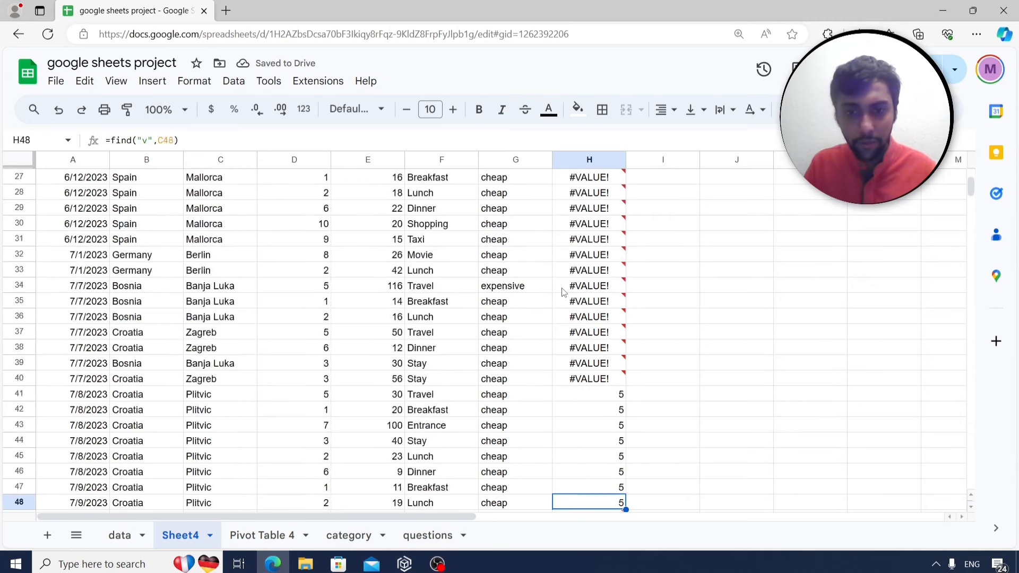
key(Up)
key(Up)
key(Up)
key(Up)
key(Up)
key(Up)
key(Up)
key(Up)
key(Up)
key(Up)
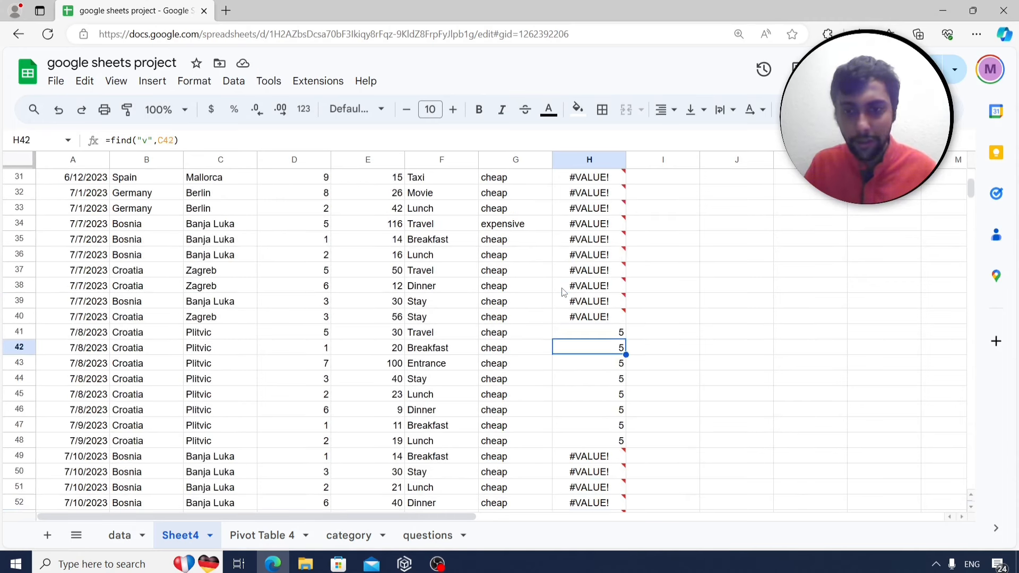
key(Up)
key(Up)
key(Up)
key(Up)
key(Up)
key(Up)
key(Up)
key(Up)
key(Up)
key(Up)
key(Up)
key(Up)
key(Up)
key(Up)
key(Up)
key(Up)
key(Up)
key(Up)
key(Up)
key(Up)
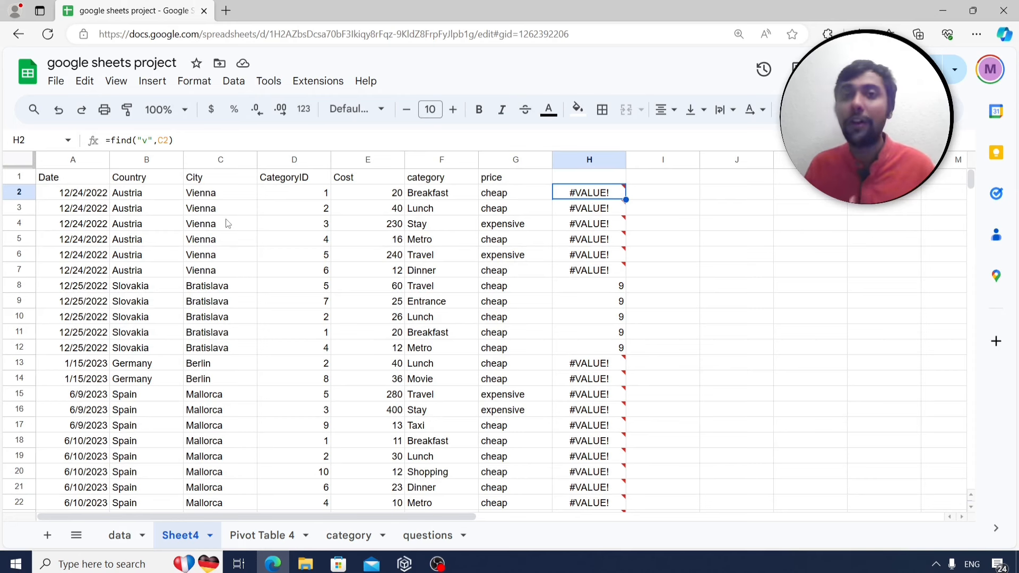
Test an uppercase "V" in H2, then restore the lowercase formula copied from H3.
click(146, 139)
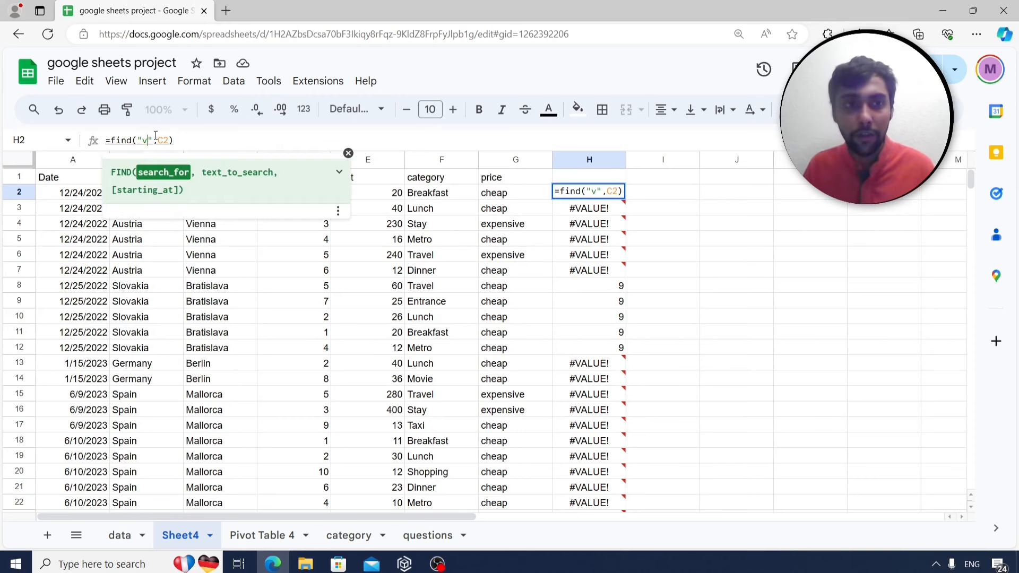
key(BackSpace)
text(V)
key(Return)
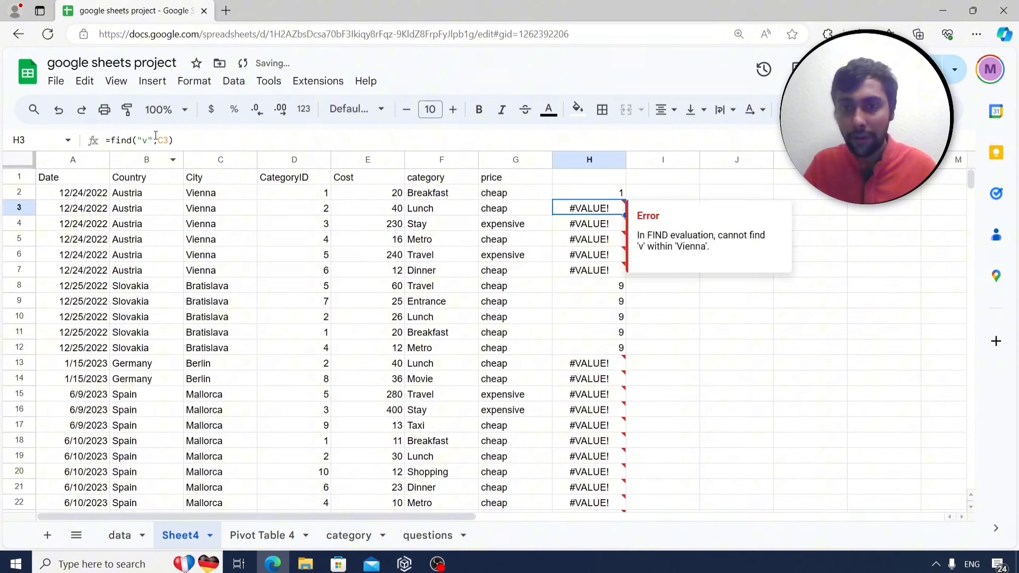
key(Up)
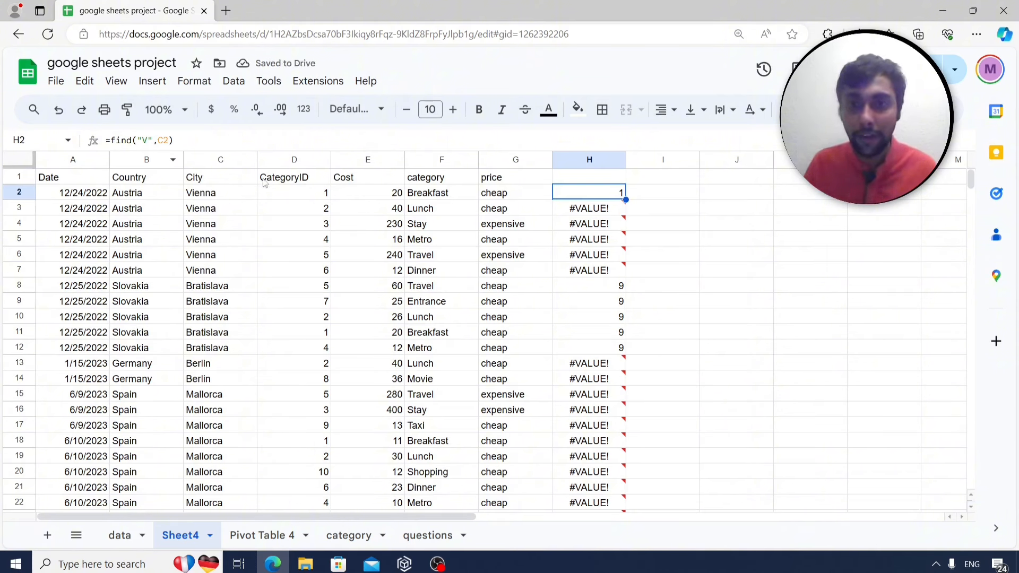
key(Down)
key(ctrl+c)
key(Up)
key(ctrl+v)
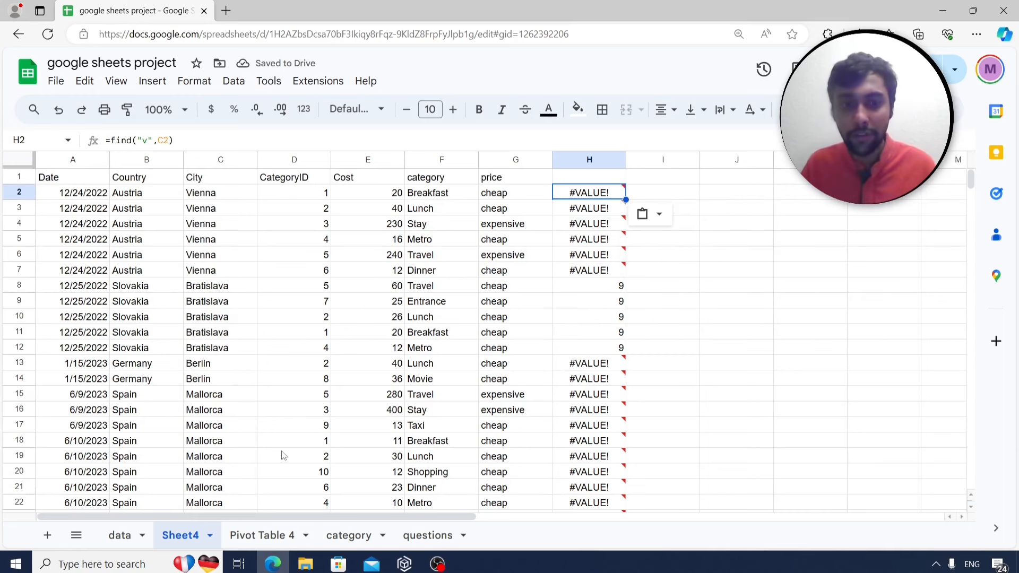
click(428, 535)
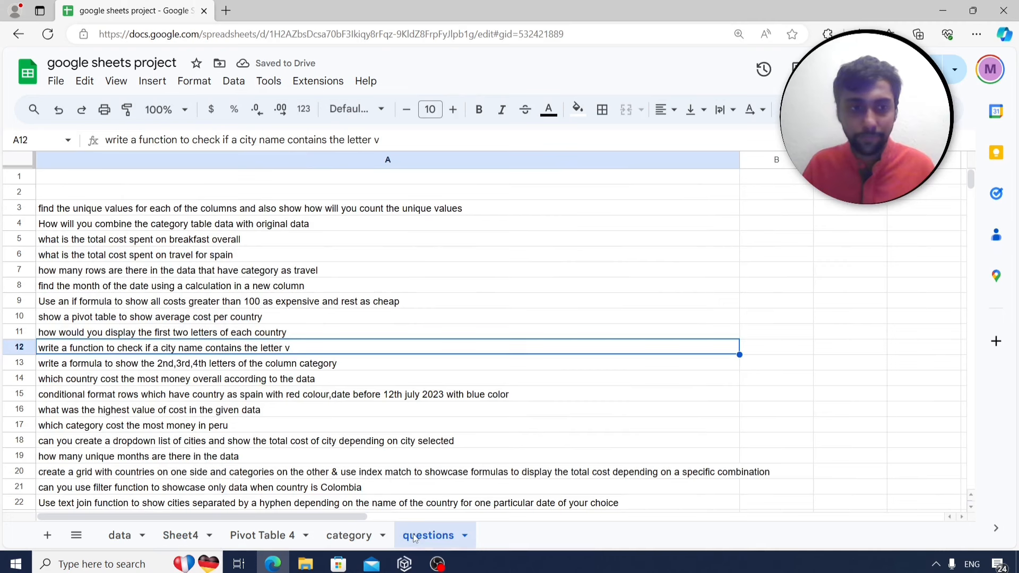
Read the question in A13 about category letters, then select Sheet4 cell I2.
click(181, 368)
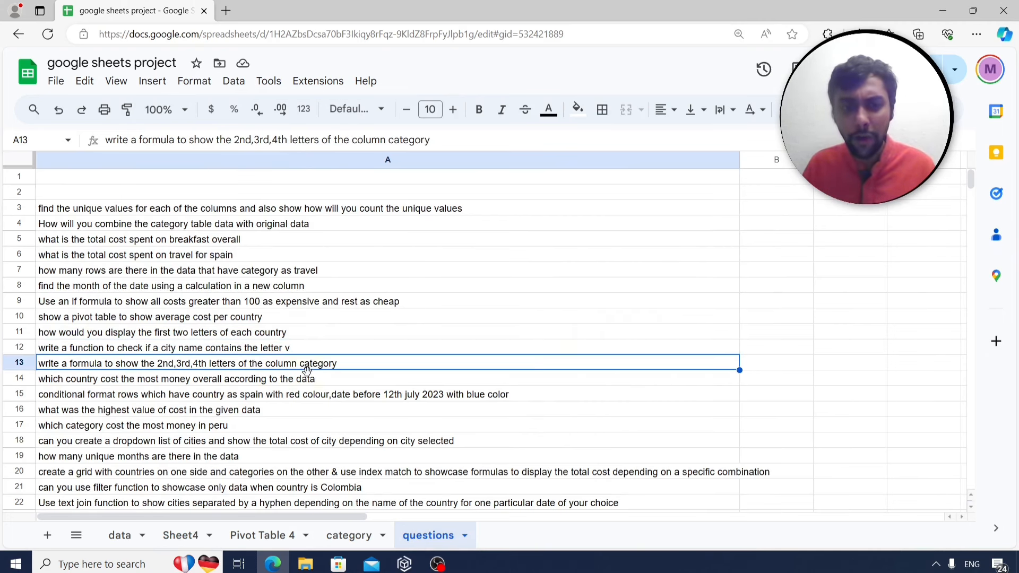
click(183, 534)
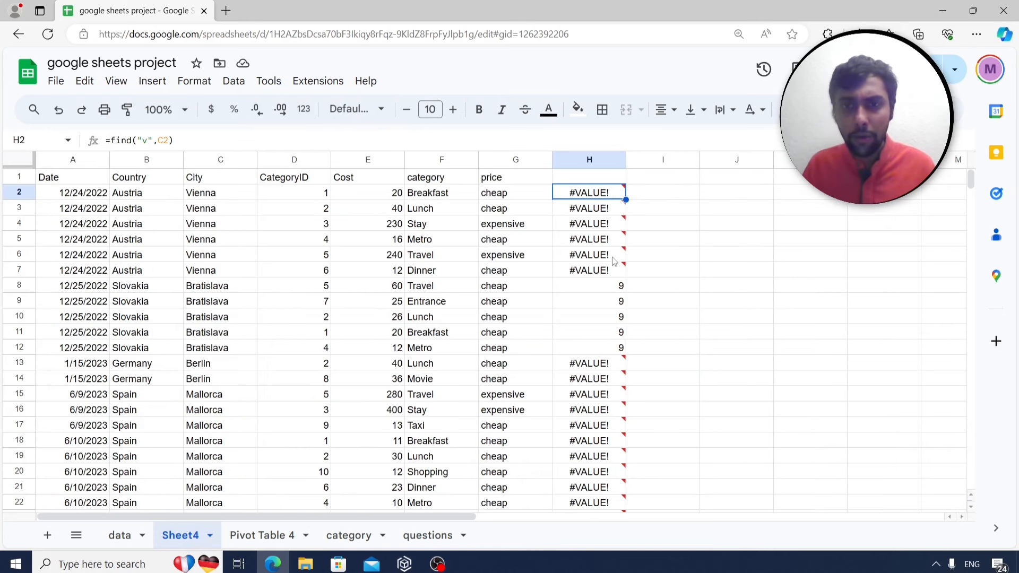
click(688, 195)
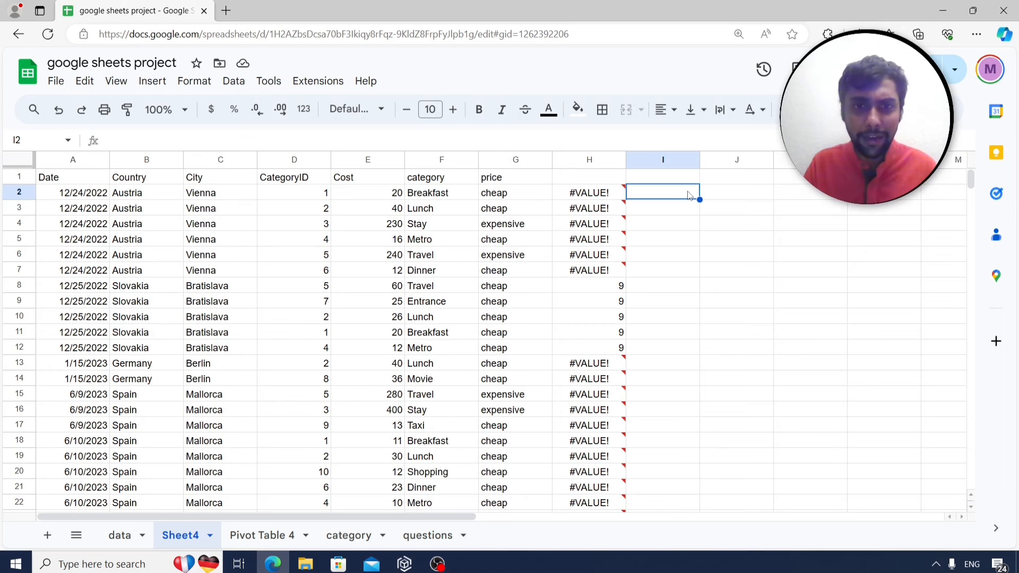
Enter =mid(F2,2,3) in cell I2.
key(Left)
key(Left)
key(Left)
key(Right)
key(Right)
key(Right)
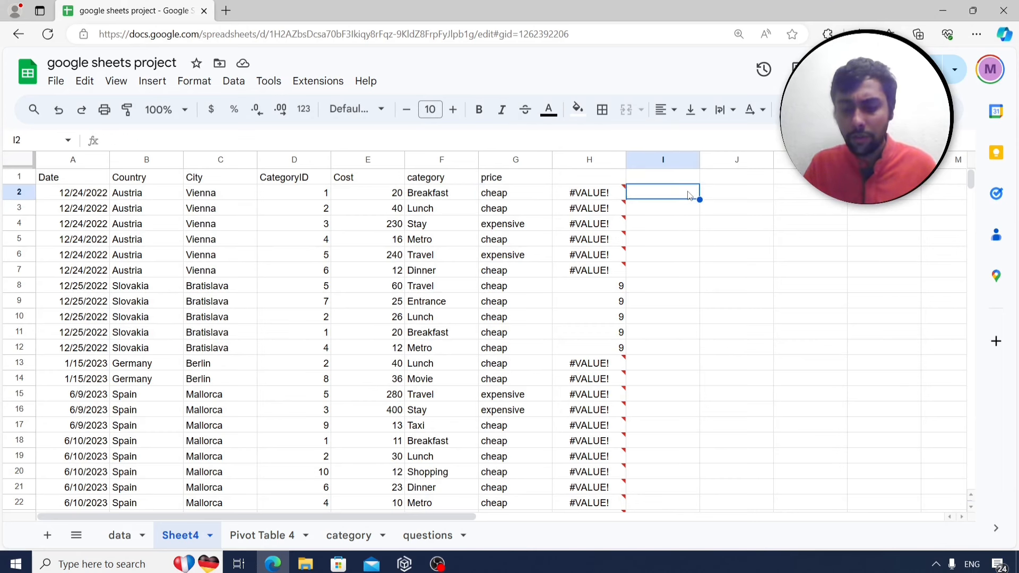
text(=mid)
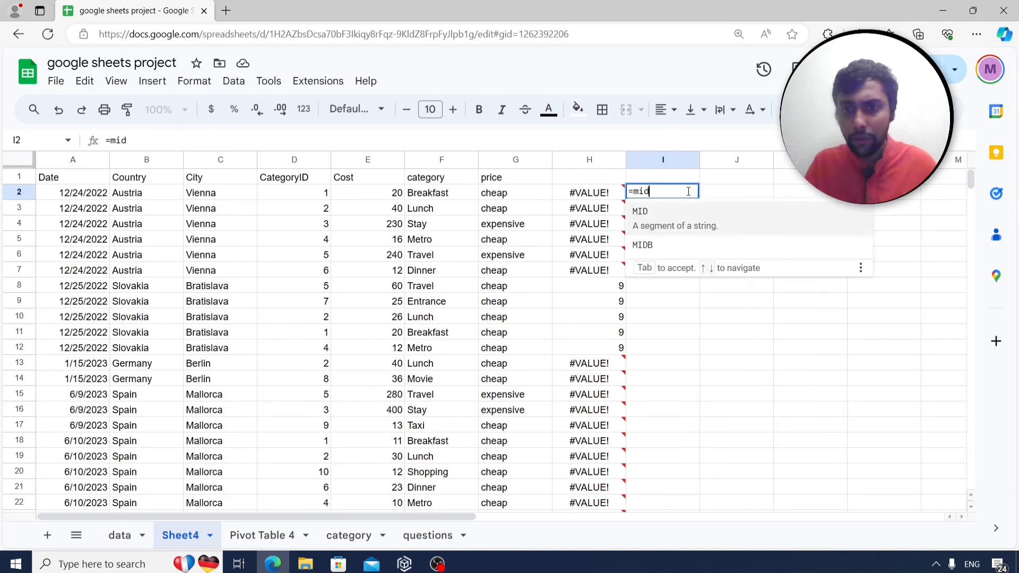
text(()
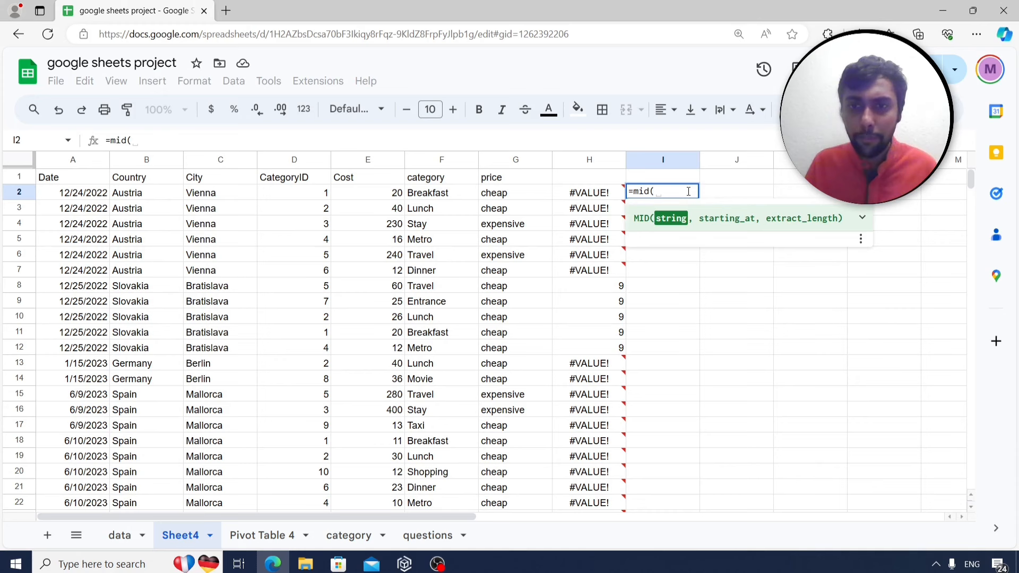
click(434, 193)
text(,)
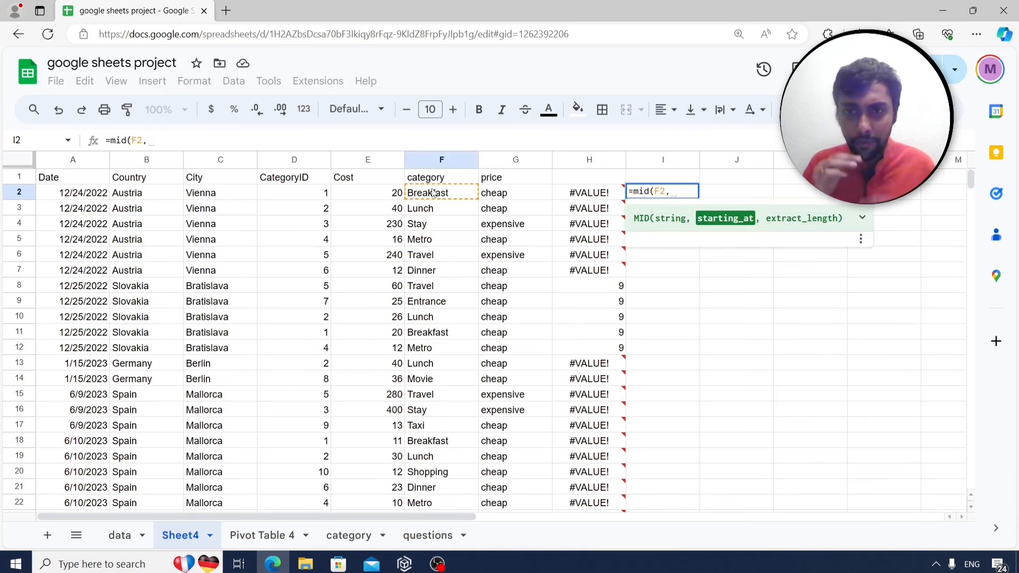
text(2)
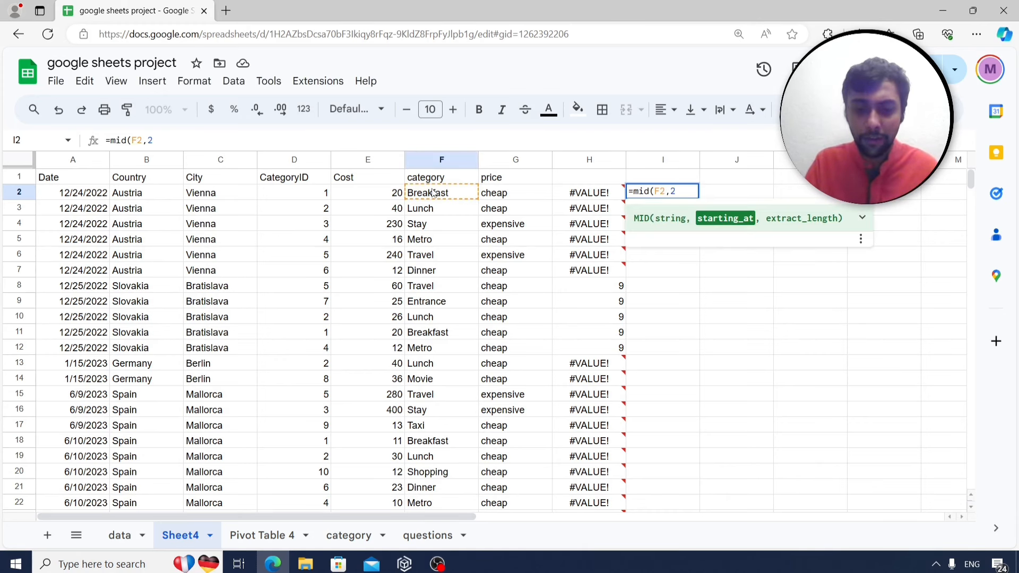
text(,)
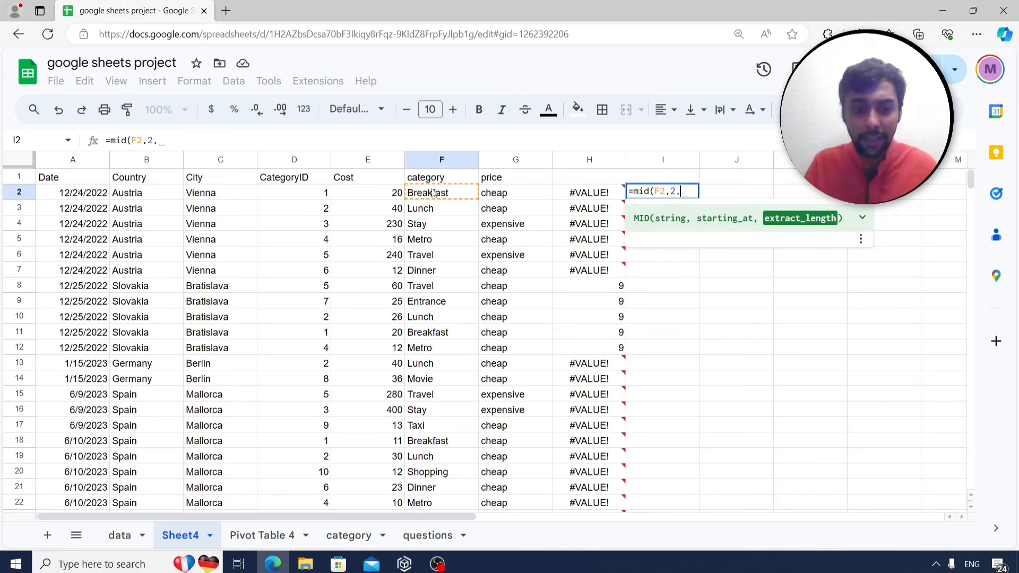
text(3))
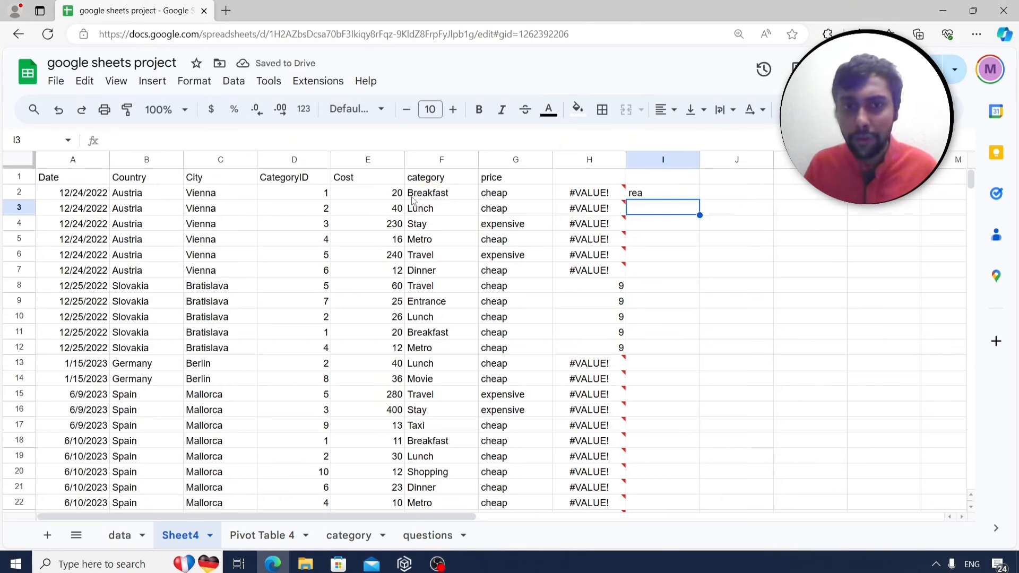
Fill the MID formula down column I and check results such as rea for Breakfast.
click(670, 196)
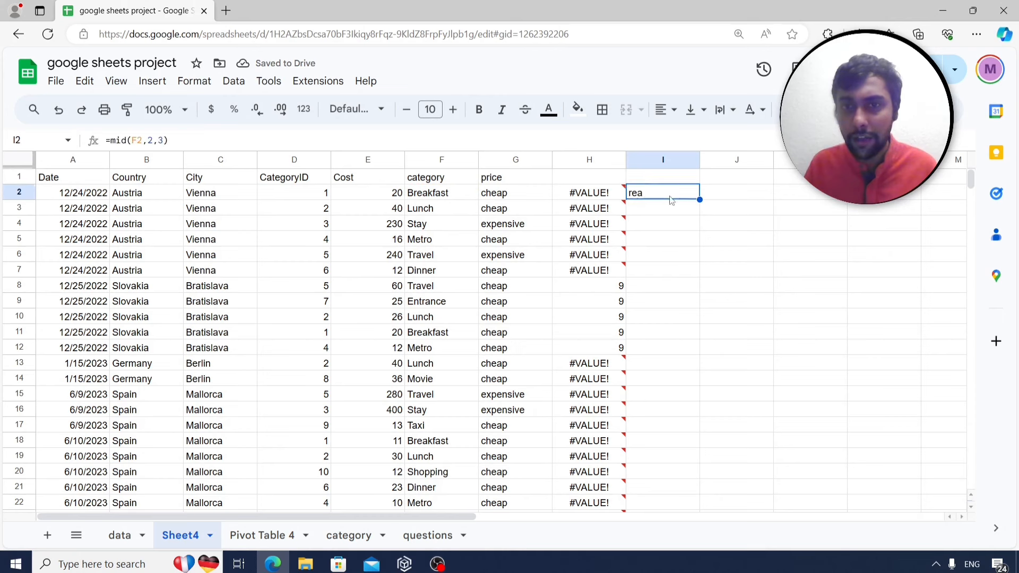
double_click(699, 198)
click(638, 211)
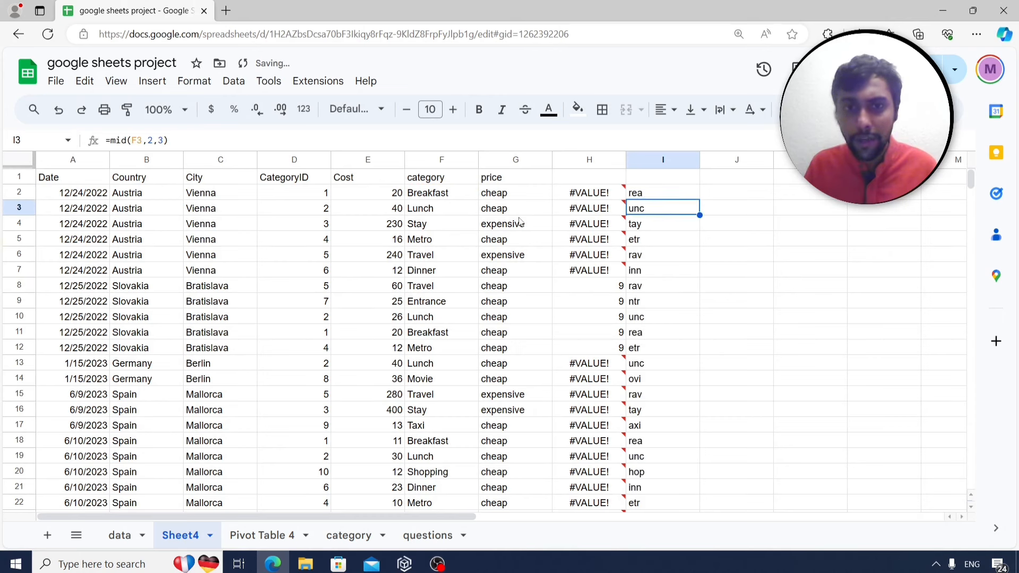
click(429, 274)
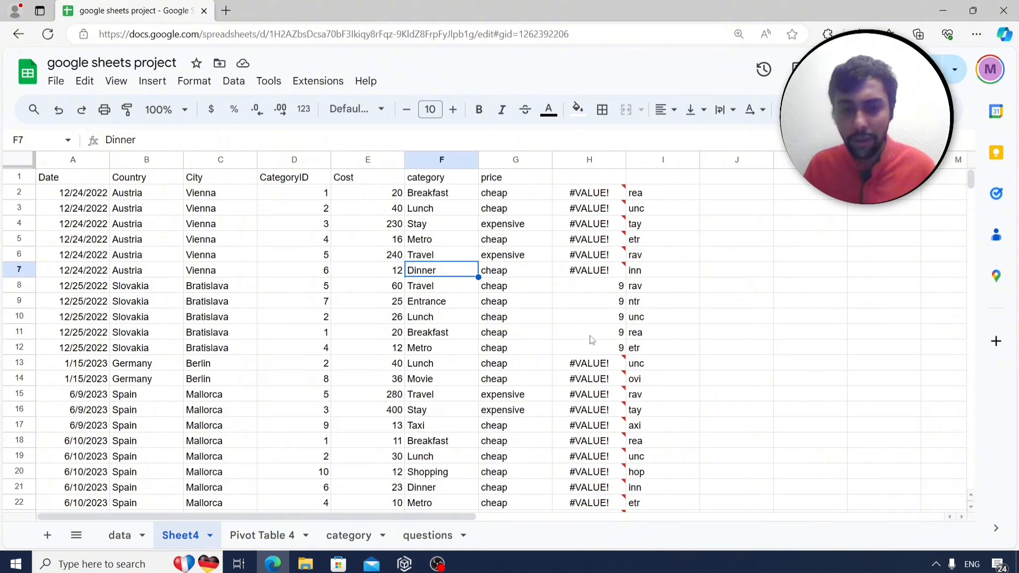
click(685, 350)
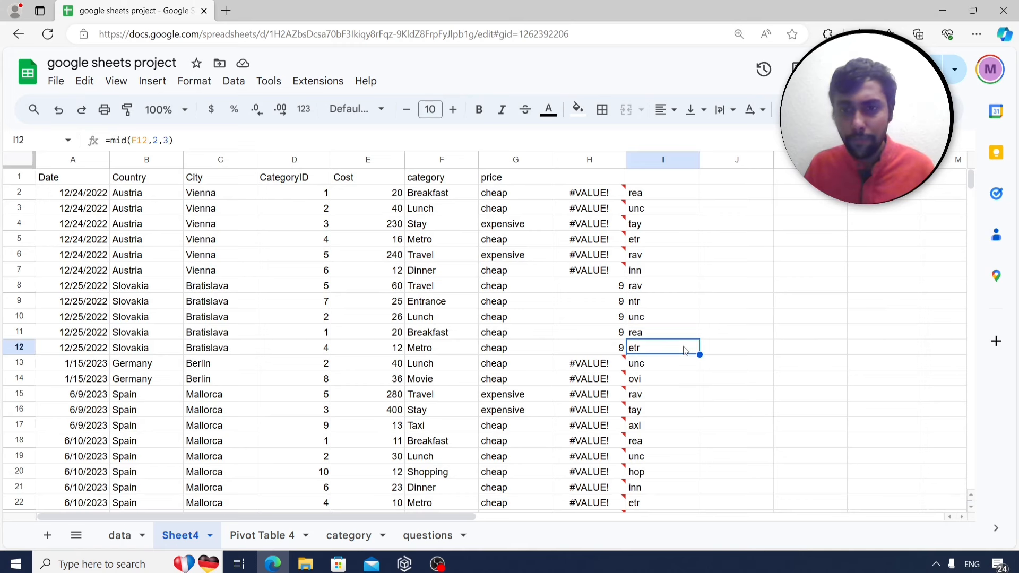
Read row 14's question on which country cost the most, then return to the data sheet.
click(430, 535)
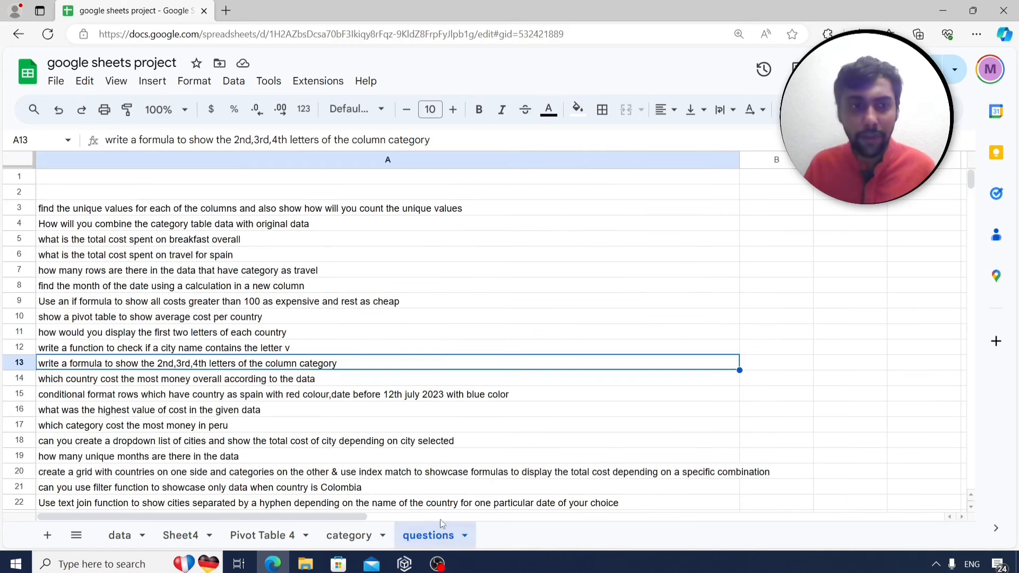
click(329, 379)
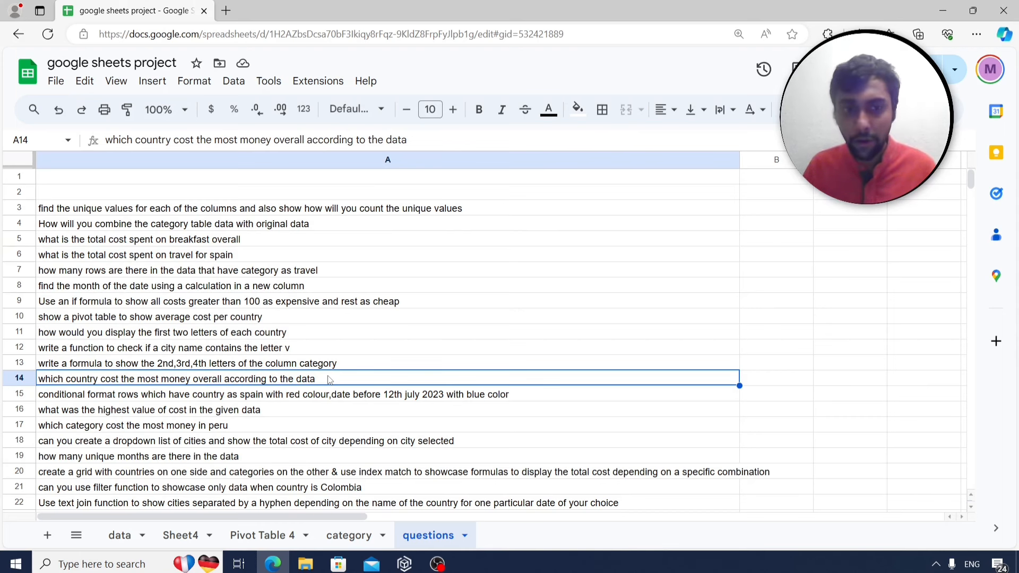
click(129, 535)
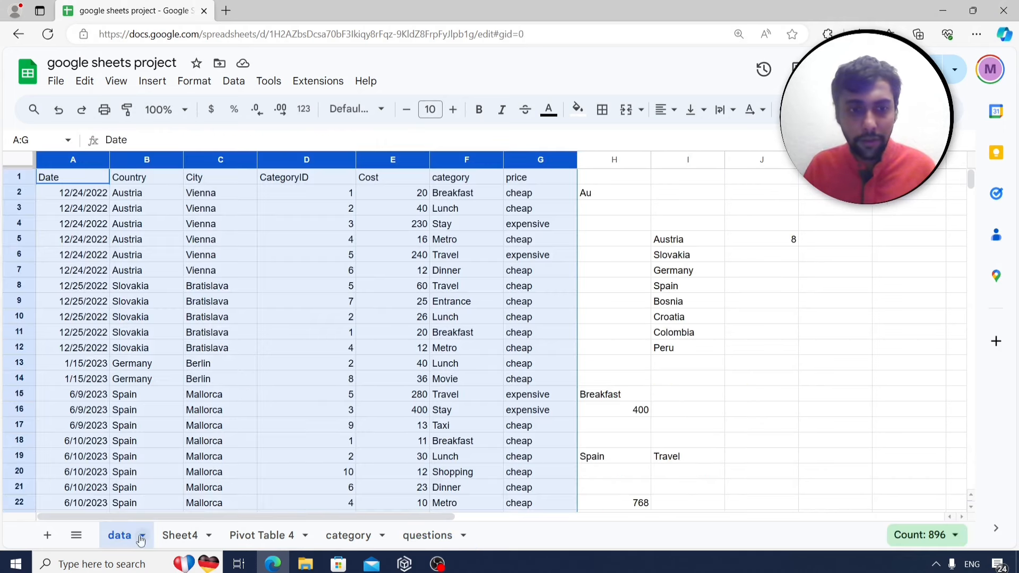
Select columns A:G on the data sheet and insert a pivot table on a new sheet.
click(234, 289)
drag(80, 159, 508, 190)
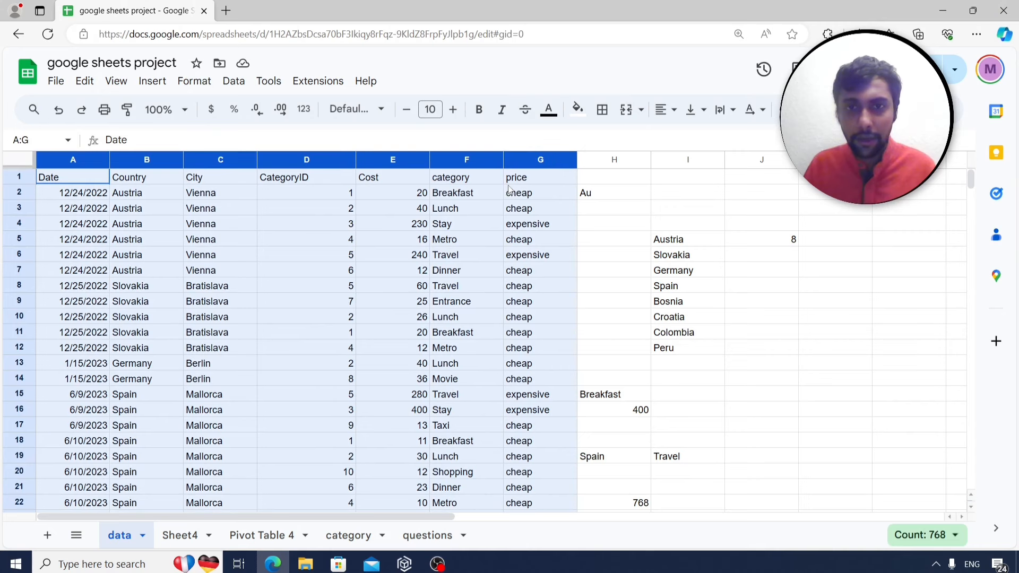
click(152, 80)
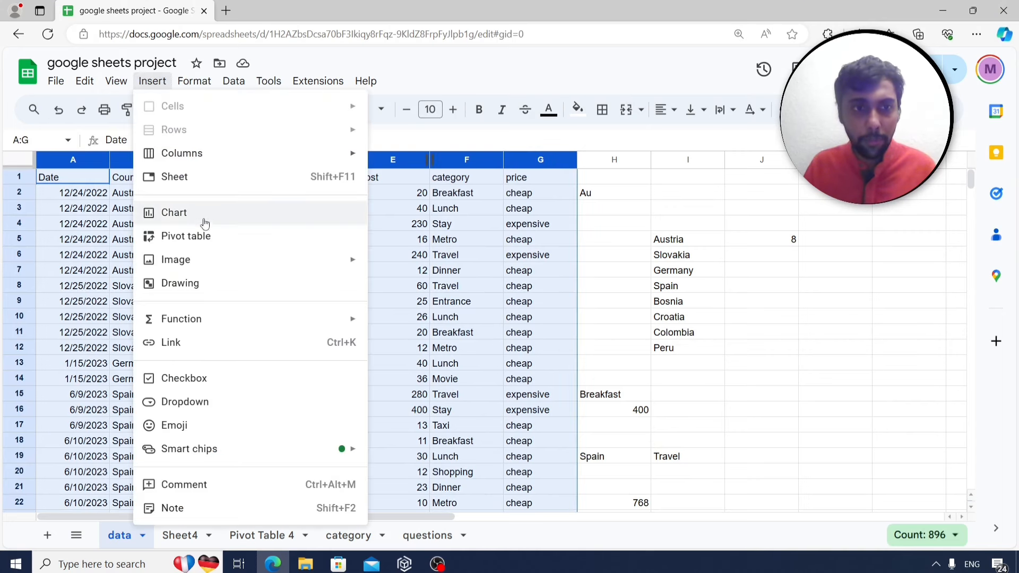
click(206, 237)
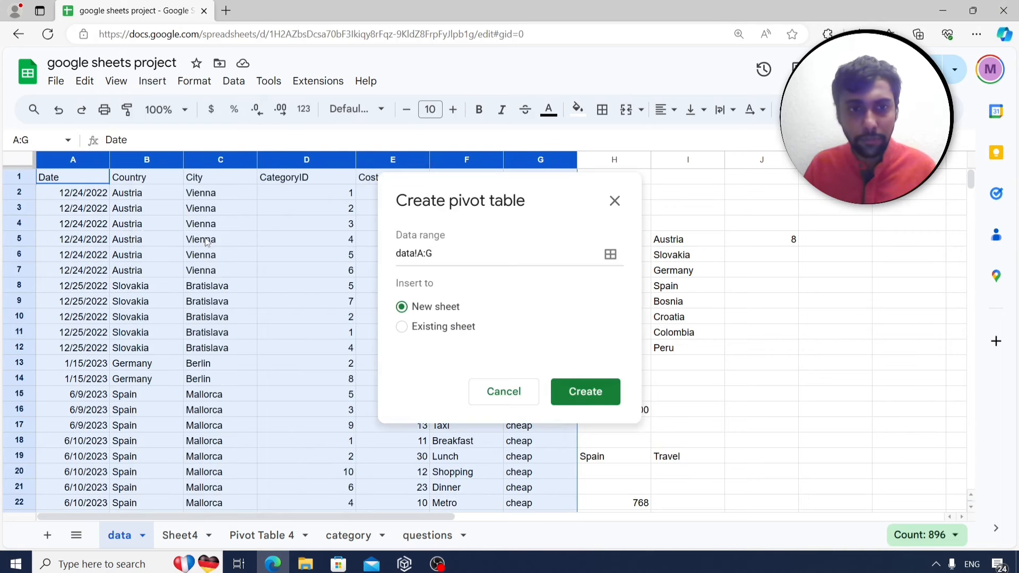
click(582, 393)
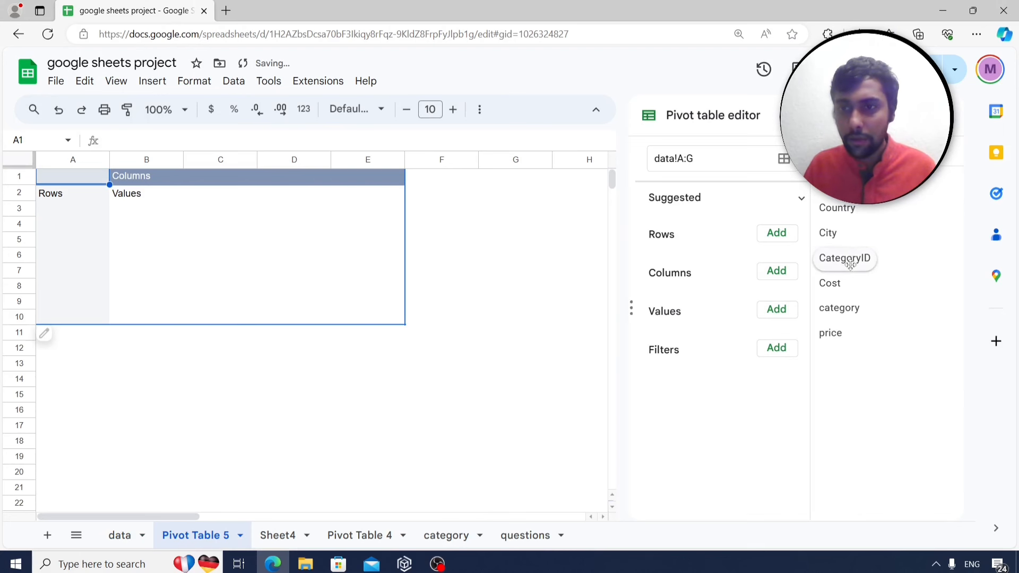
Add Country as the pivot rows and SUM of Cost as the values.
click(777, 233)
click(801, 314)
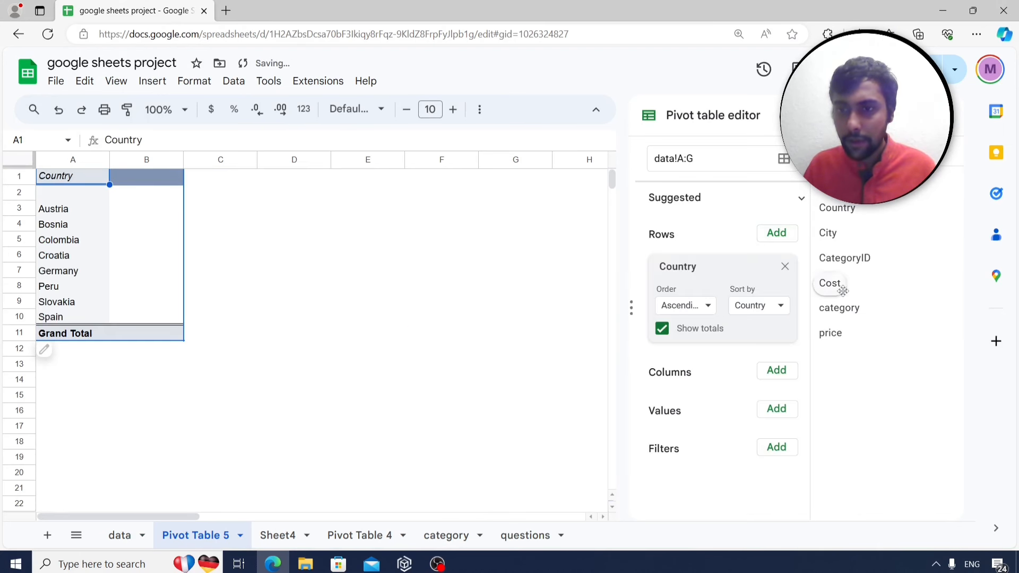
click(777, 409)
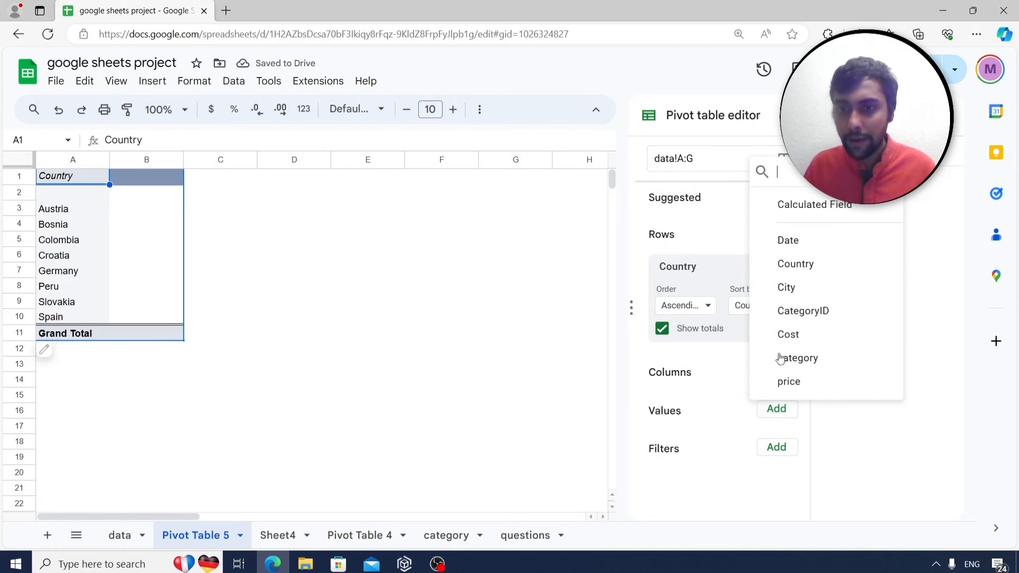
click(808, 334)
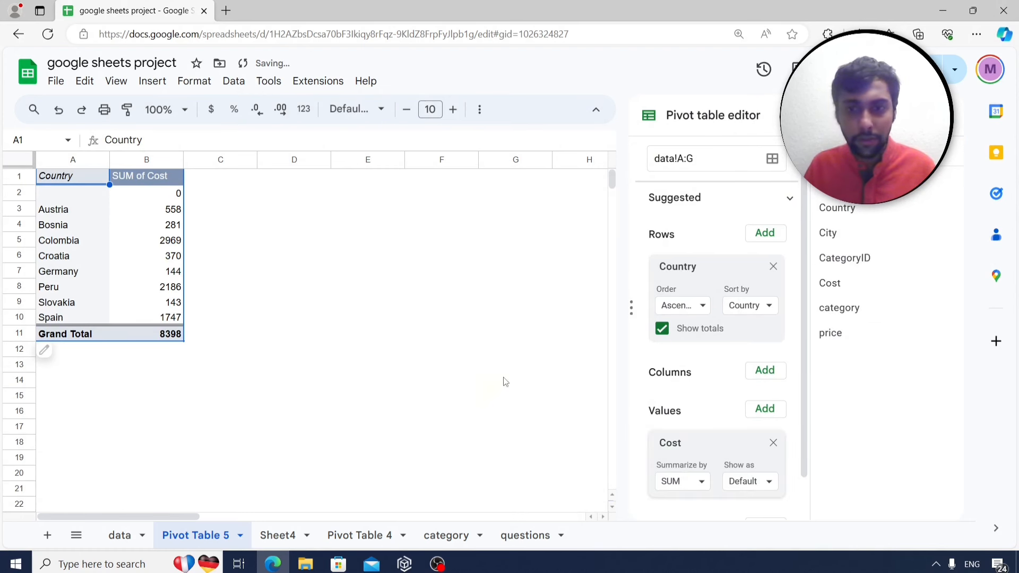
right_click(153, 227)
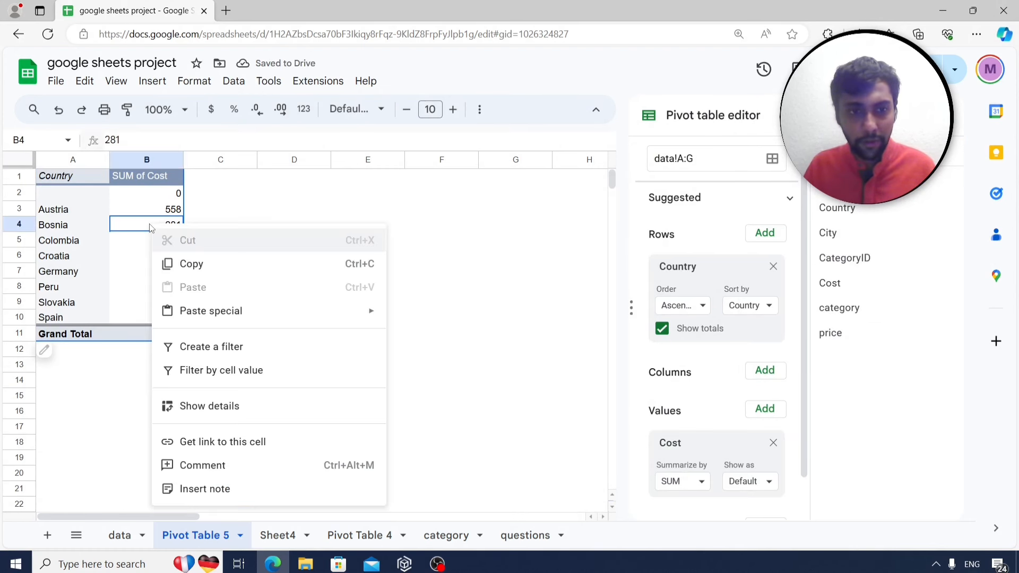
click(123, 262)
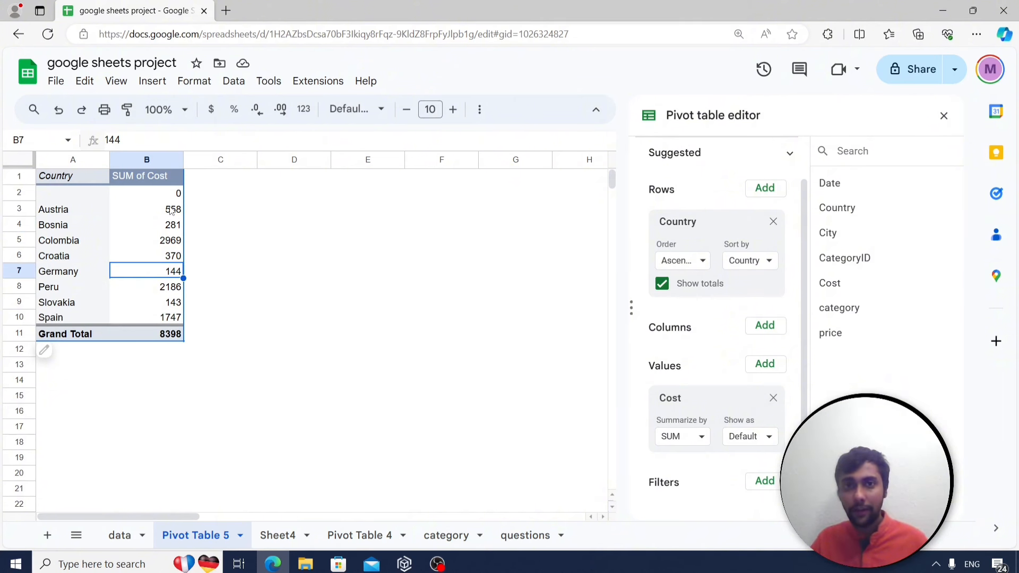
Sort countries descending by SUM of Cost so Colombia (2969) is first, and close the editor.
click(702, 261)
click(705, 312)
click(754, 263)
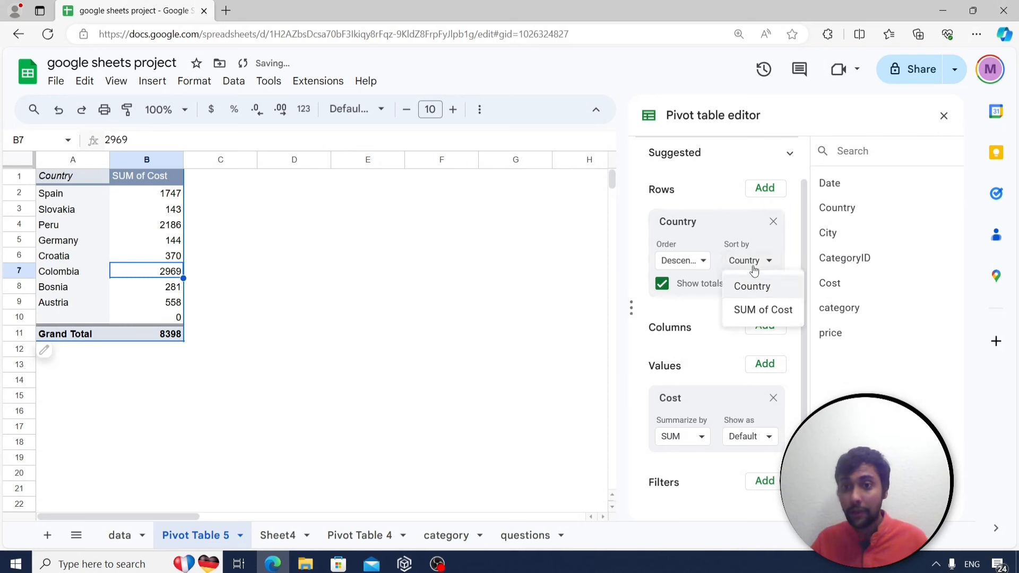
click(759, 309)
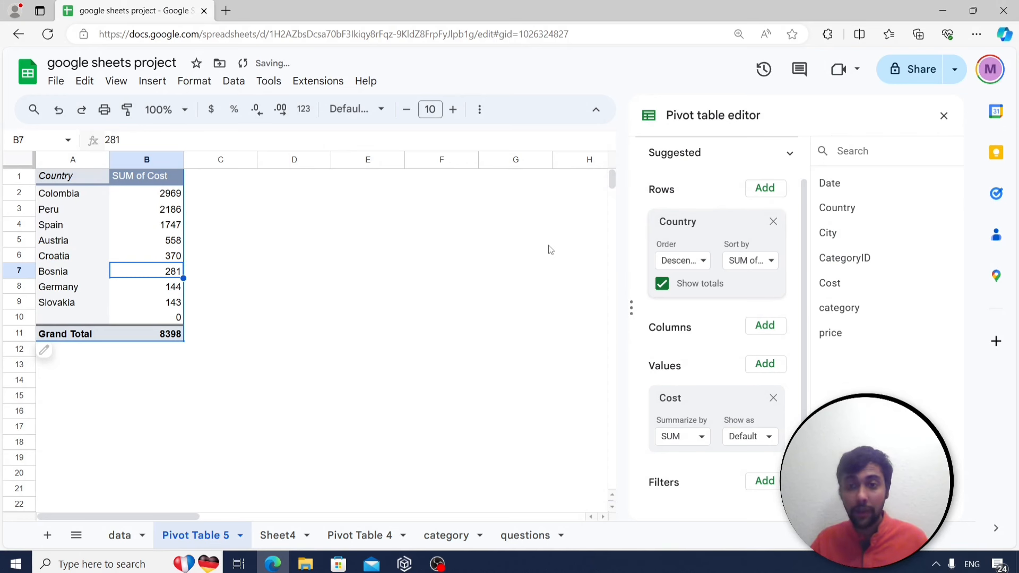
click(156, 194)
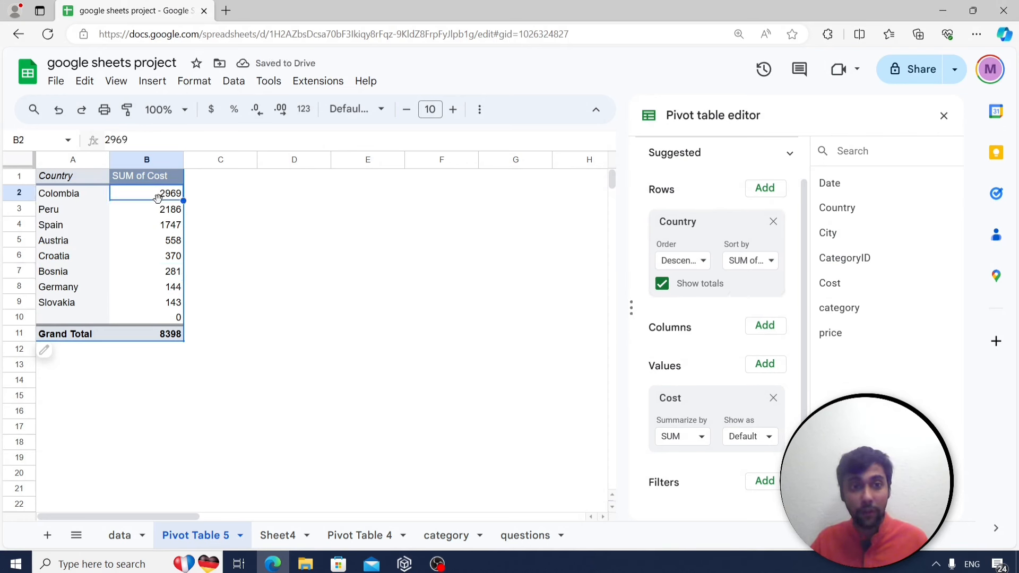
click(944, 115)
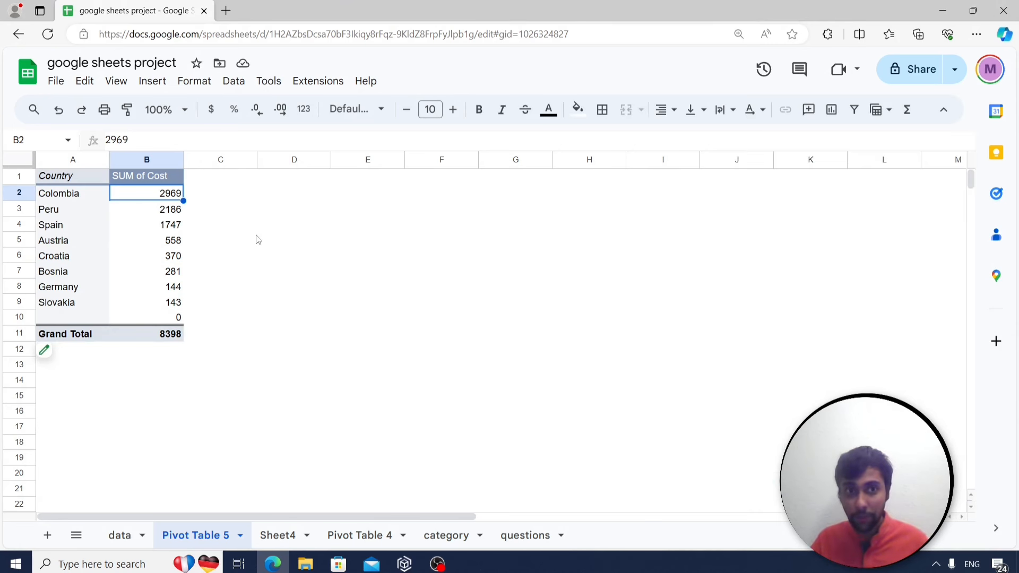
click(501, 533)
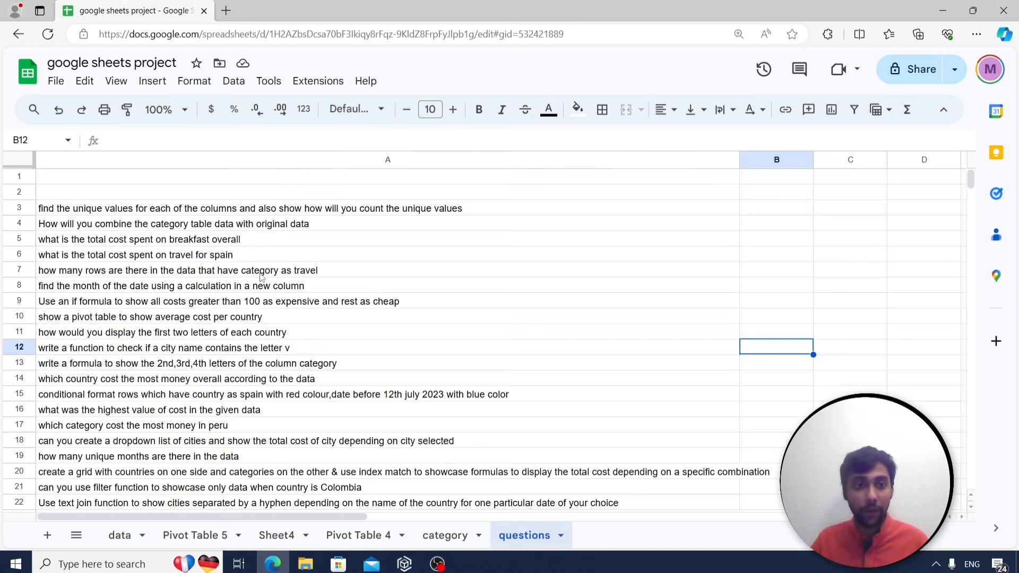
scroll(218, 366, down, 1)
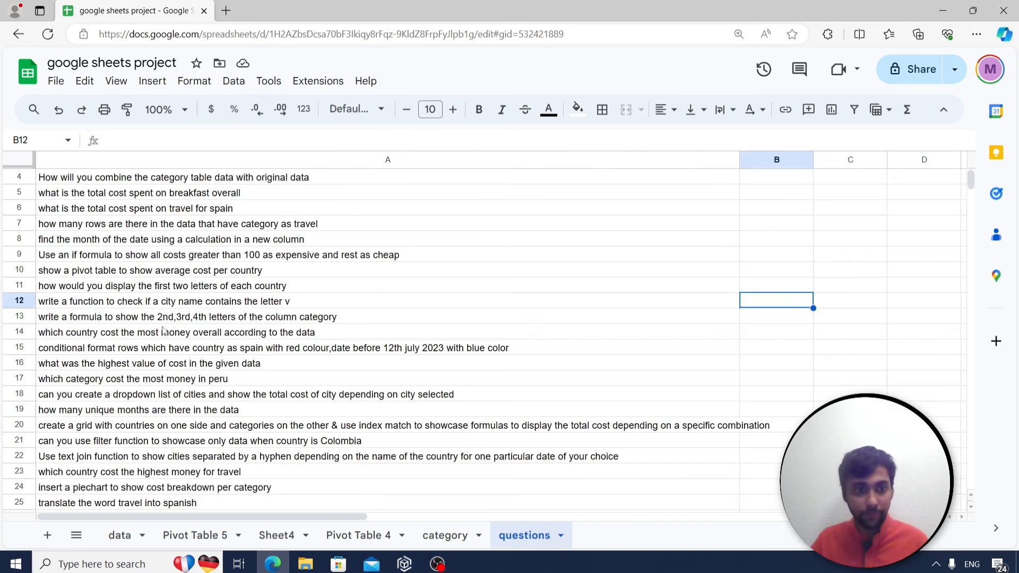
click(117, 292)
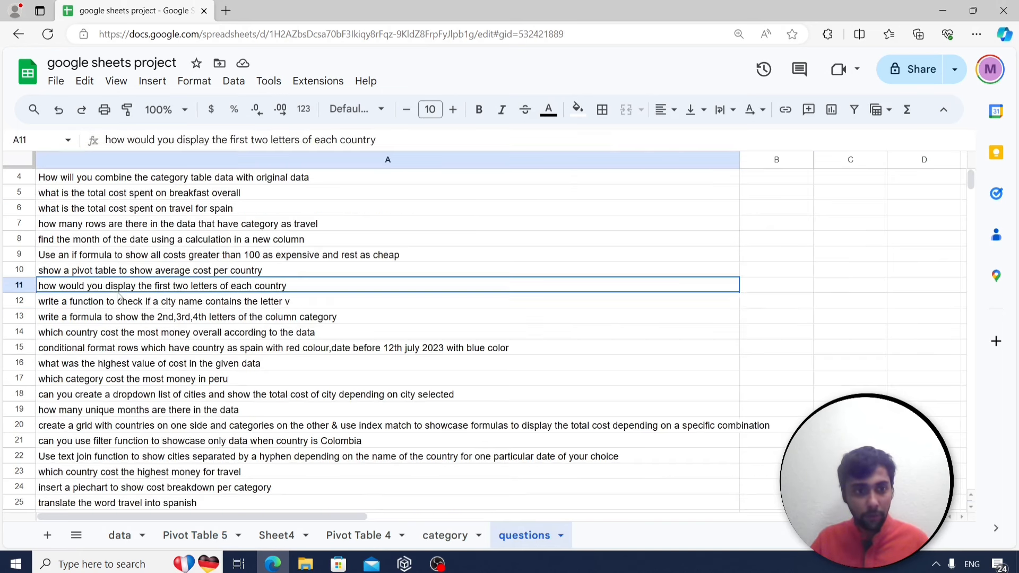
click(140, 336)
click(132, 350)
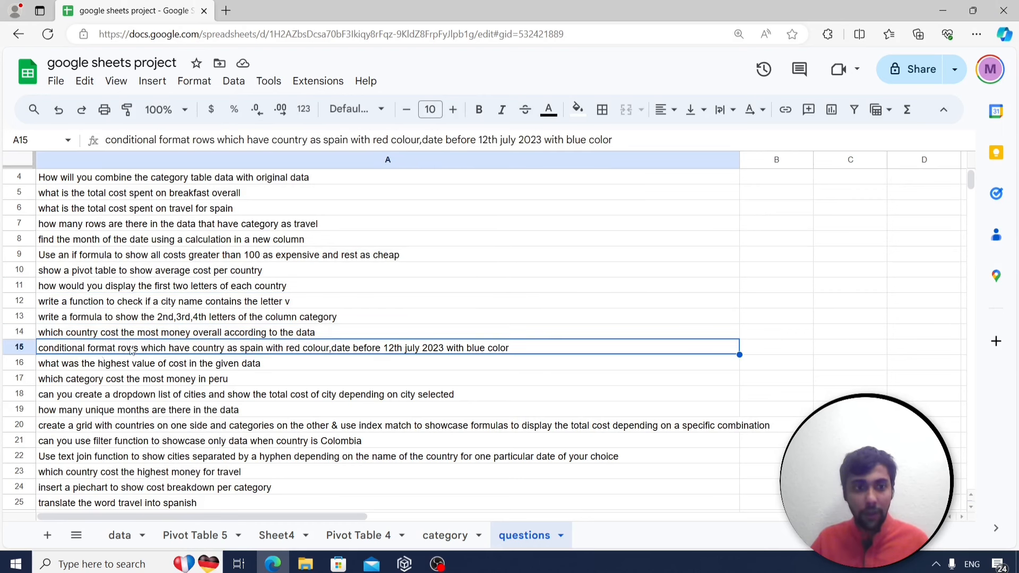
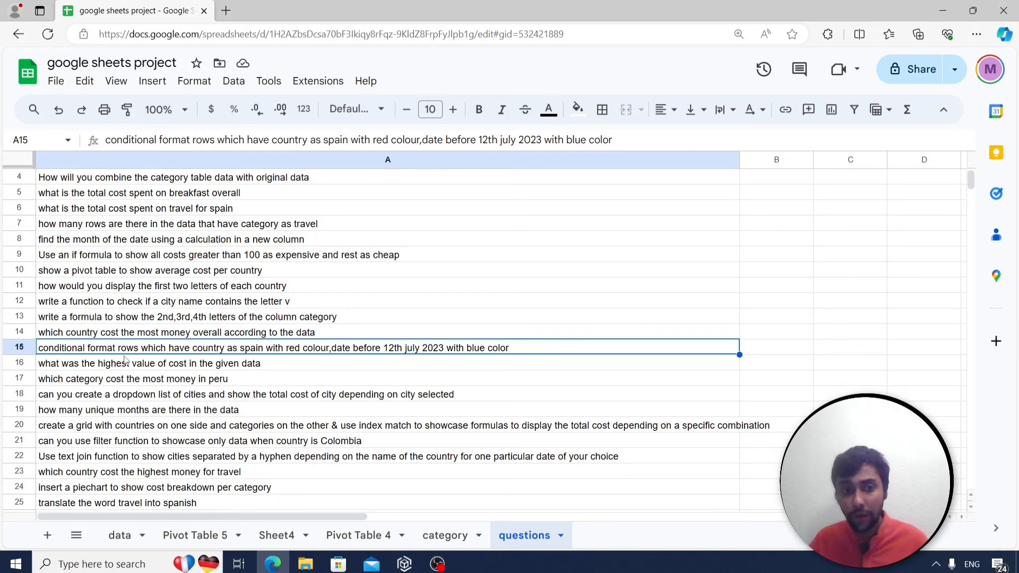
On the data sheet, select the whole Country column B and bring up the Format menu.
click(137, 536)
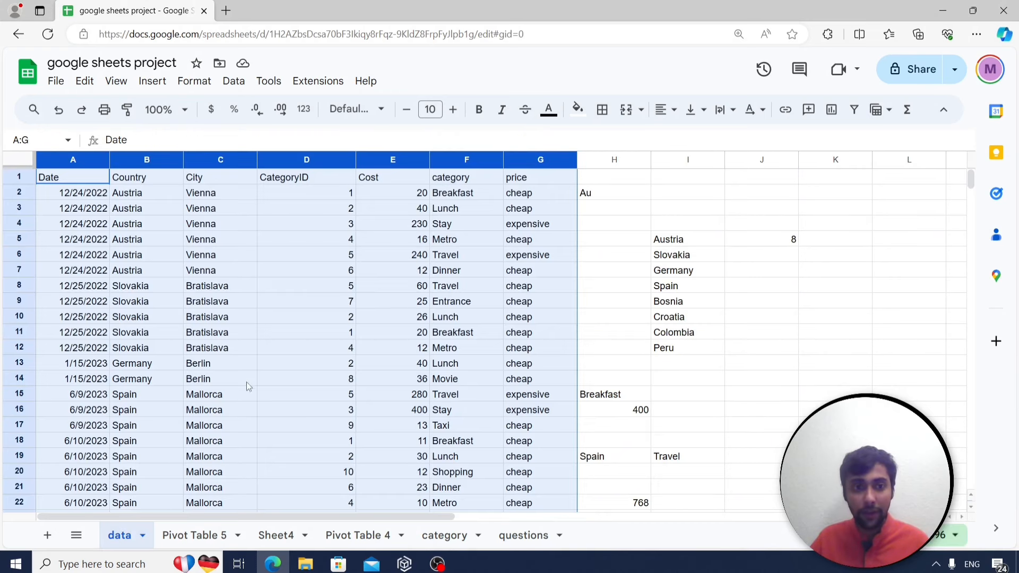
click(207, 228)
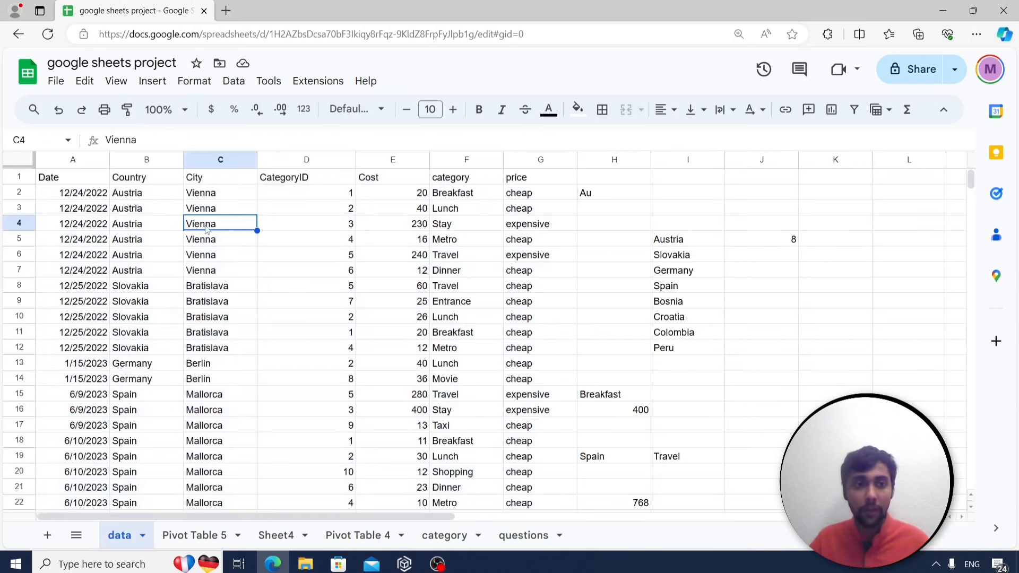
click(140, 159)
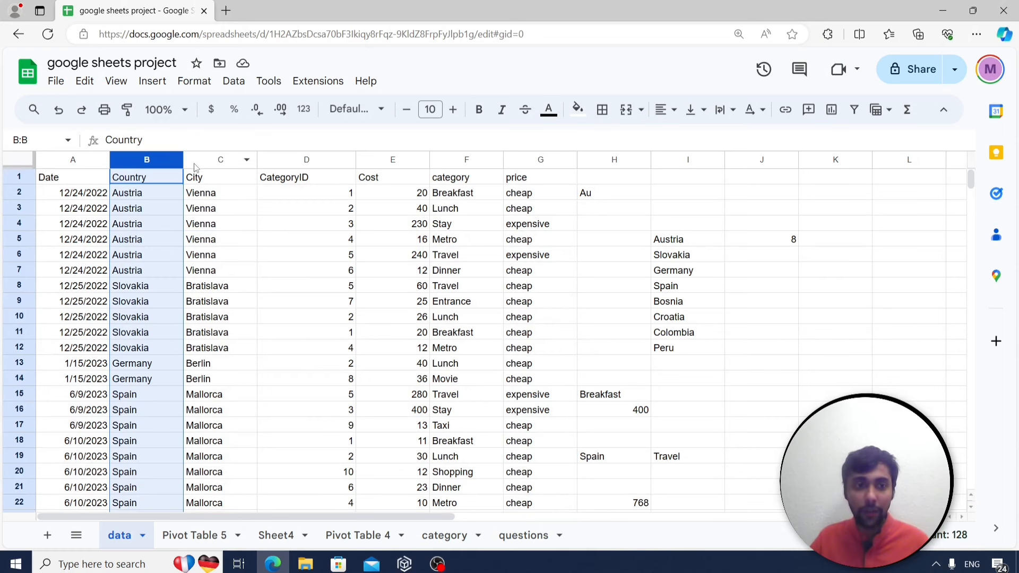
click(197, 82)
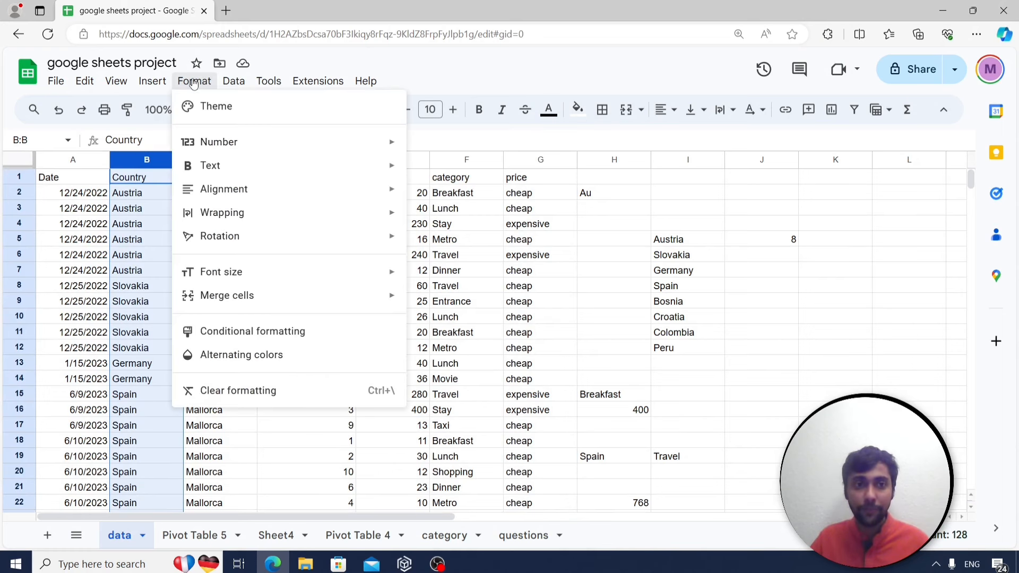
Add a 'Text is exactly' Spain rule filling matching Country cells red across B1:B997.
click(282, 331)
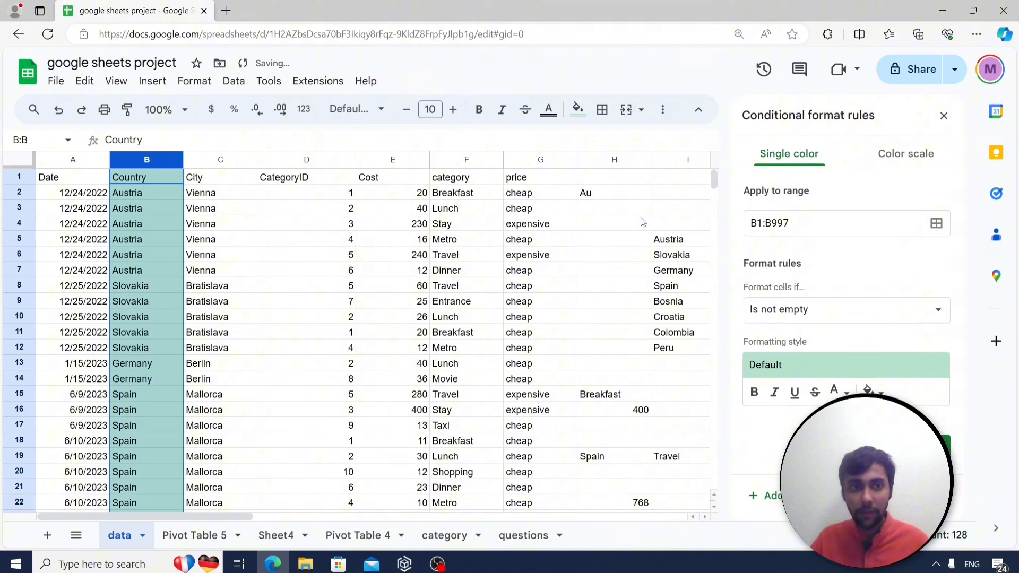
click(883, 316)
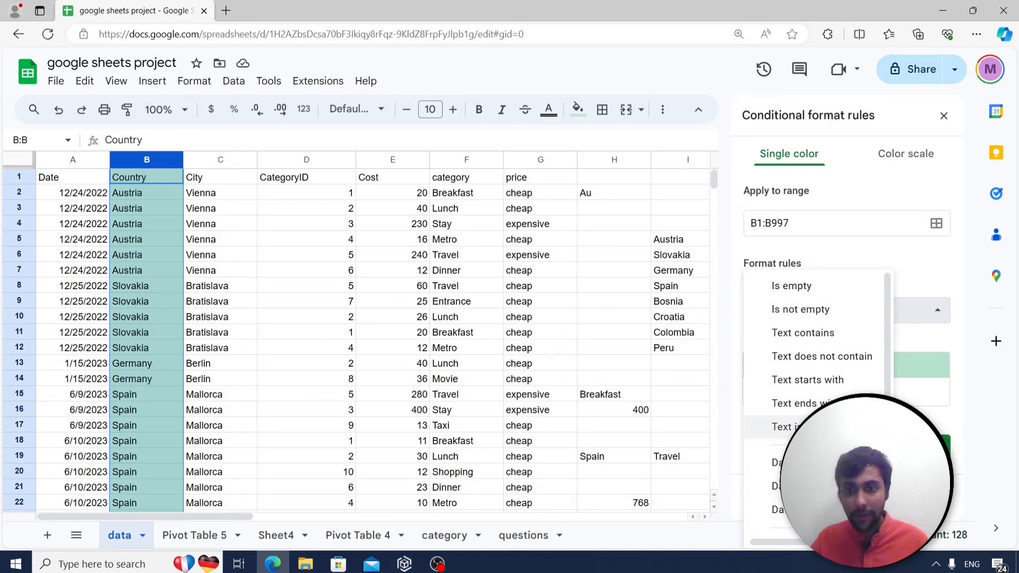
click(818, 427)
click(802, 351)
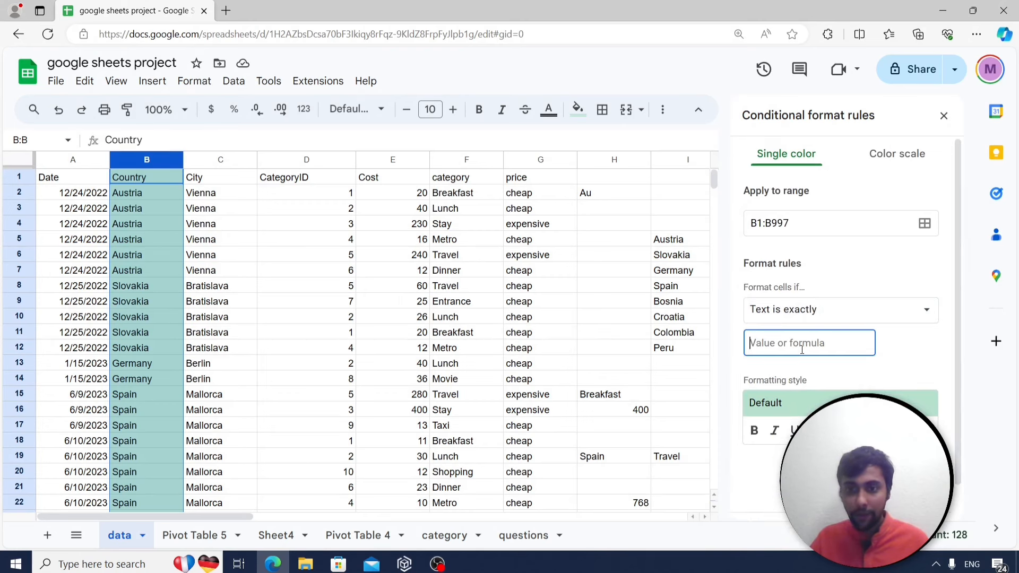
text(Spain)
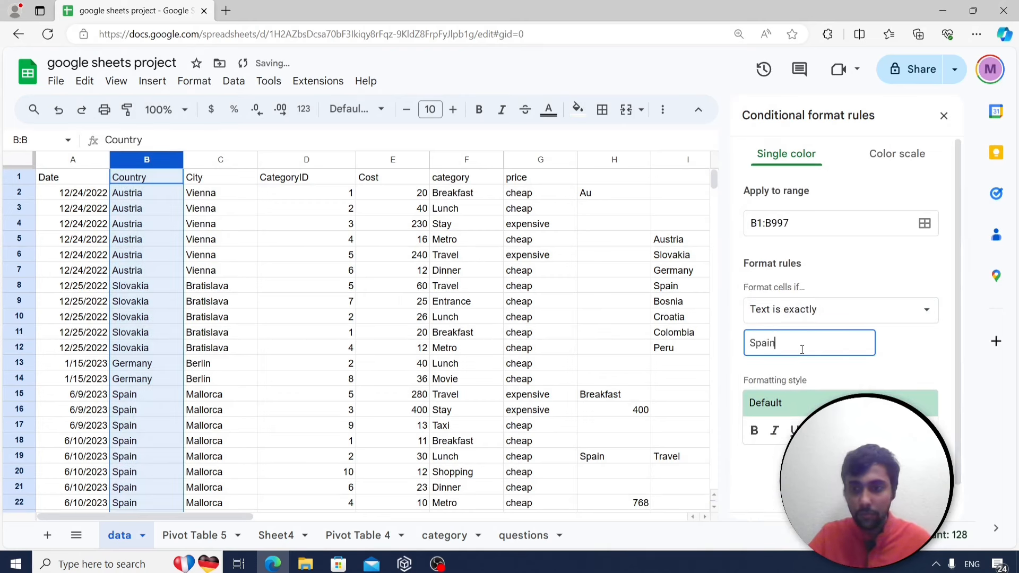
click(855, 431)
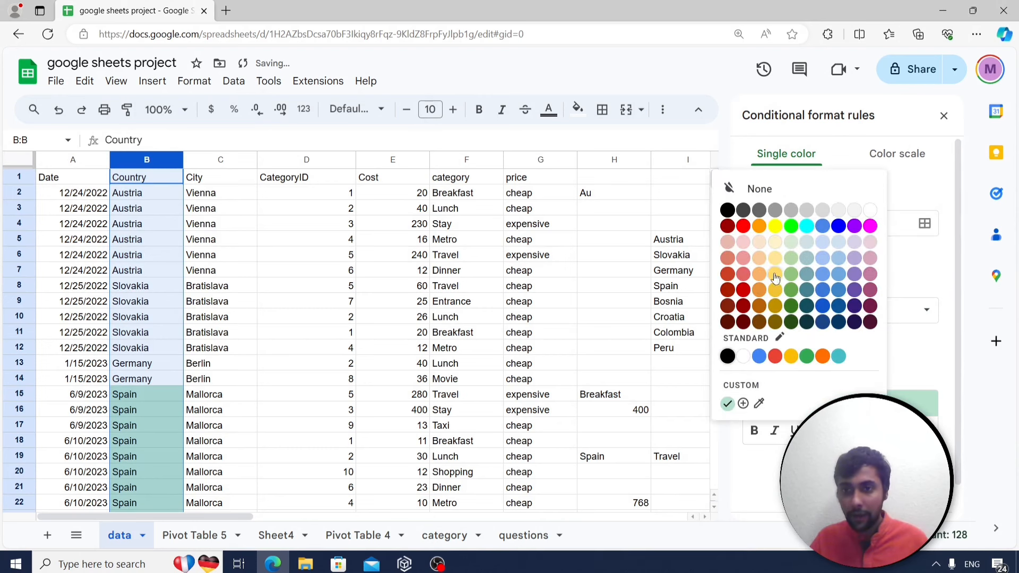
click(745, 231)
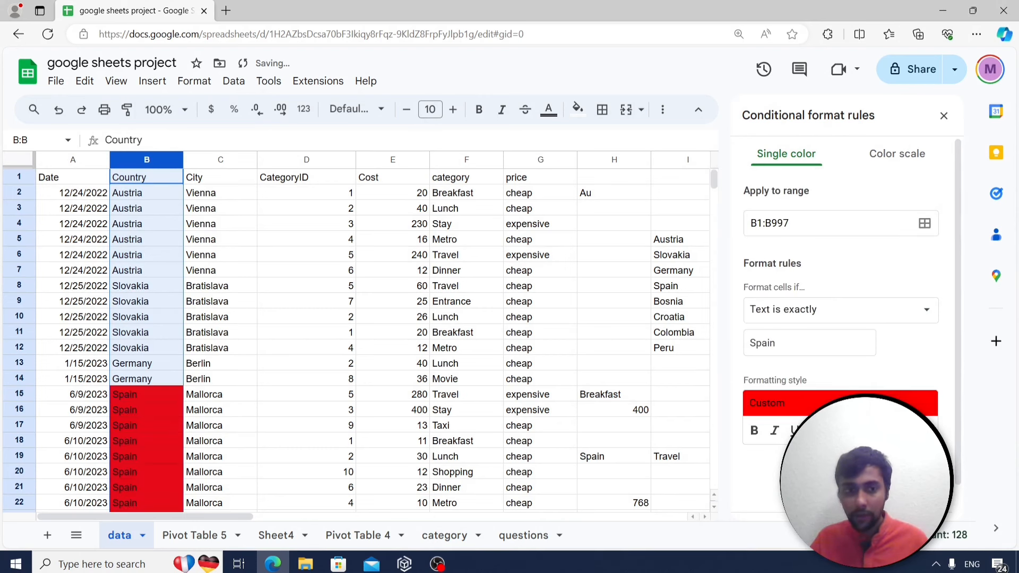
click(911, 474)
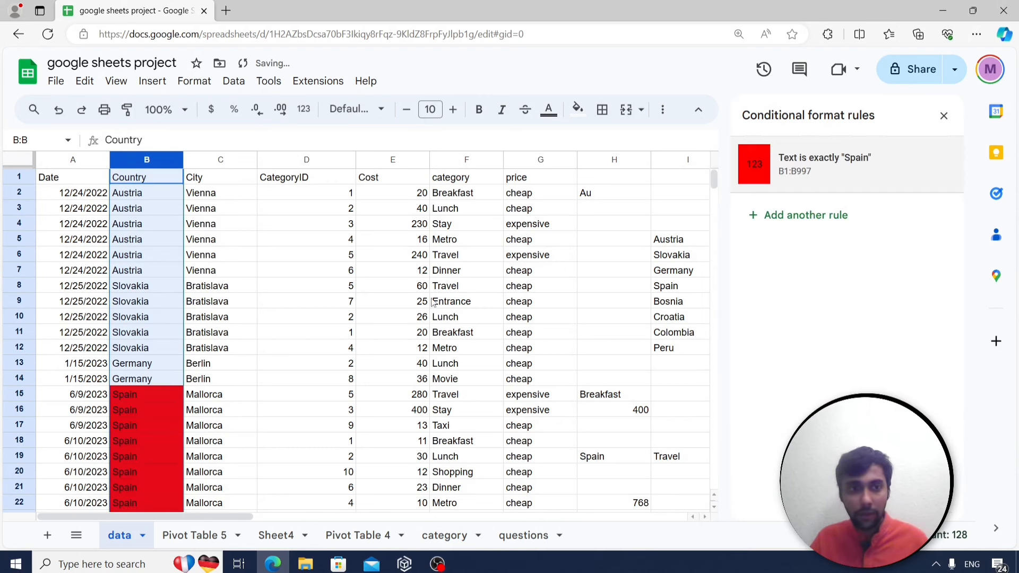
click(946, 115)
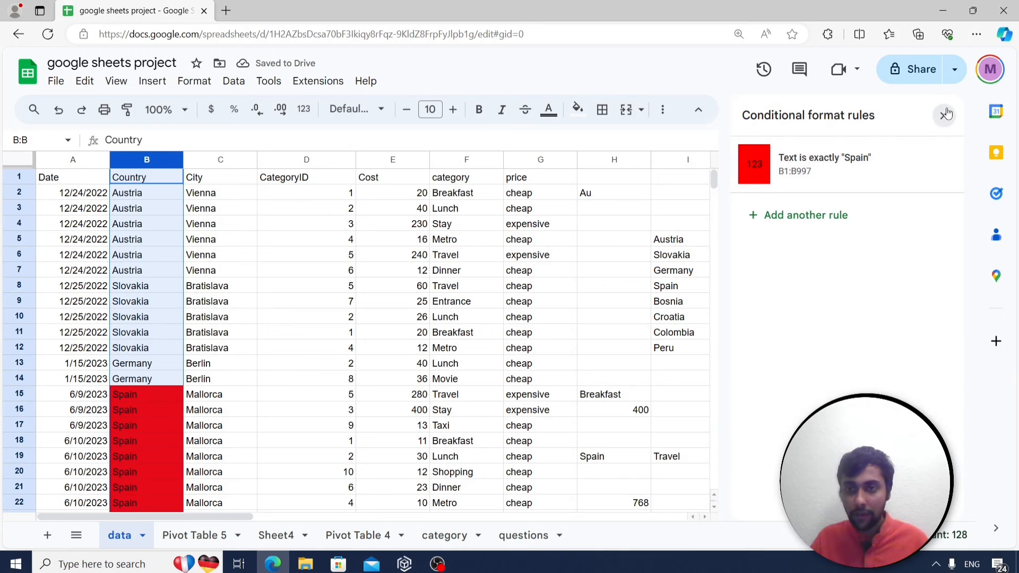
click(160, 336)
key(Down)
key(Down)
key(Down)
key(Down)
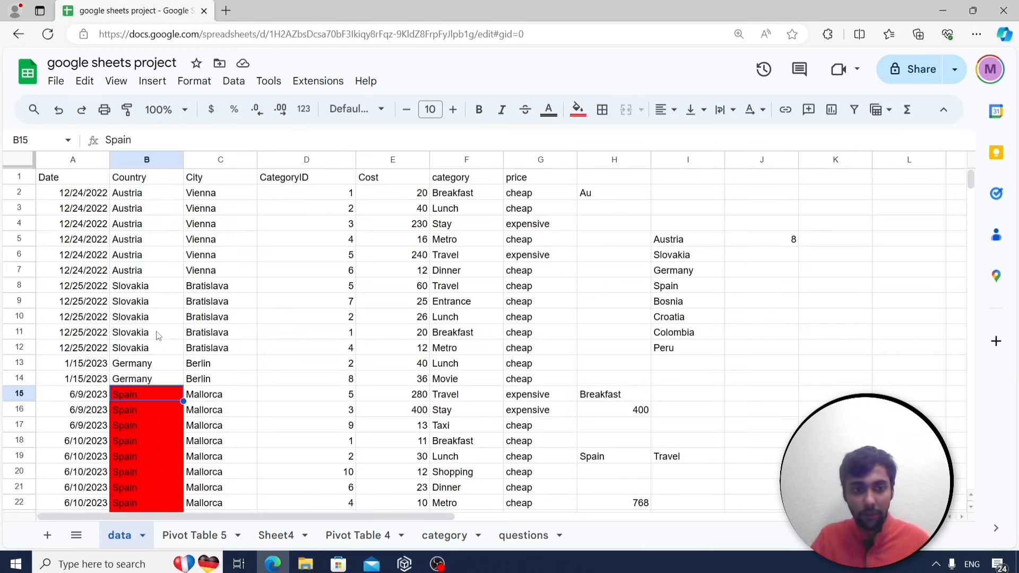
key(ctrl+Down)
key(Up)
key(ctrl+Up)
key(Down)
key(Down)
key(Down)
key(Down)
key(Down)
key(Down)
key(Down)
key(Down)
key(Down)
key(Down)
key(Down)
key(Down)
key(Down)
key(Down)
key(Down)
key(Down)
key(Down)
key(Down)
key(Down)
key(Down)
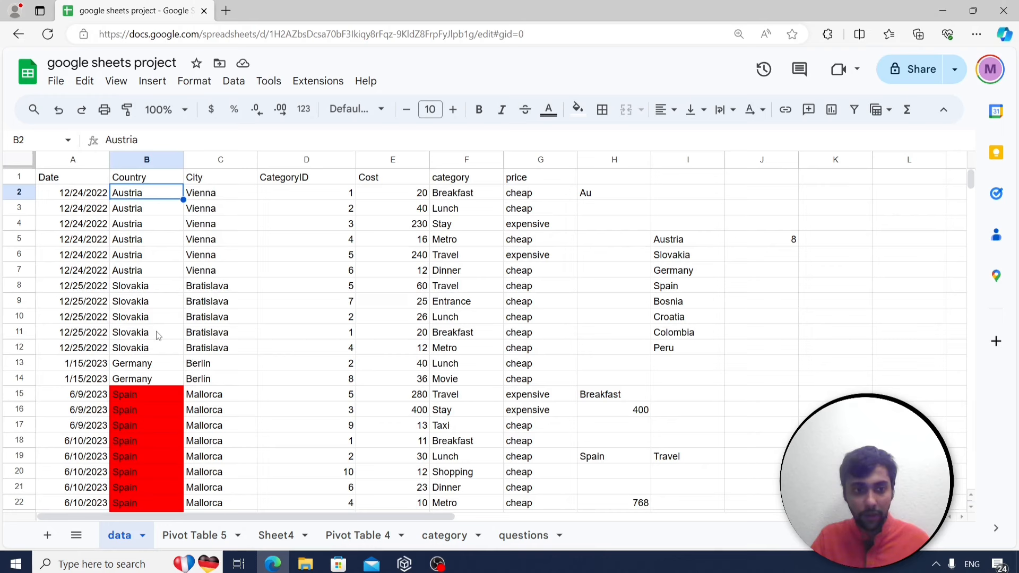
key(Down)
key(Down)
key(Down)
key(Down)
key(Down)
key(Down)
key(Down)
key(Down)
key(Down)
key(Down)
key(Down)
key(Down)
key(Down)
key(Down)
key(Down)
key(Down)
key(Down)
key(Down)
key(Down)
key(Down)
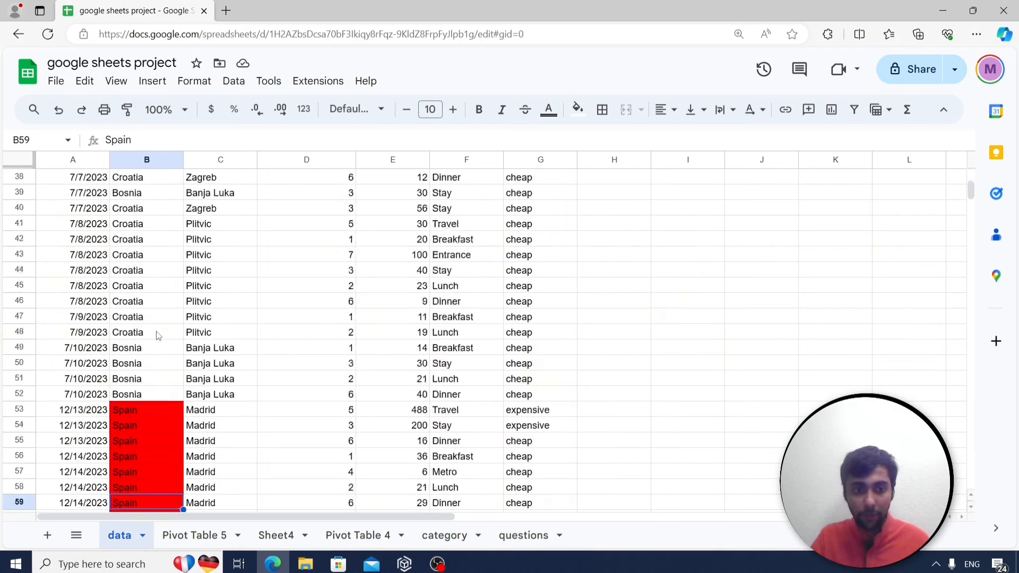
key(Up)
key(Up)
key(Up)
key(Up)
key(Up)
key(Up)
key(Up)
key(Up)
key(Up)
key(Up)
key(Up)
key(Up)
key(Up)
key(Up)
key(Up)
key(Up)
key(Up)
key(Up)
key(Up)
key(Up)
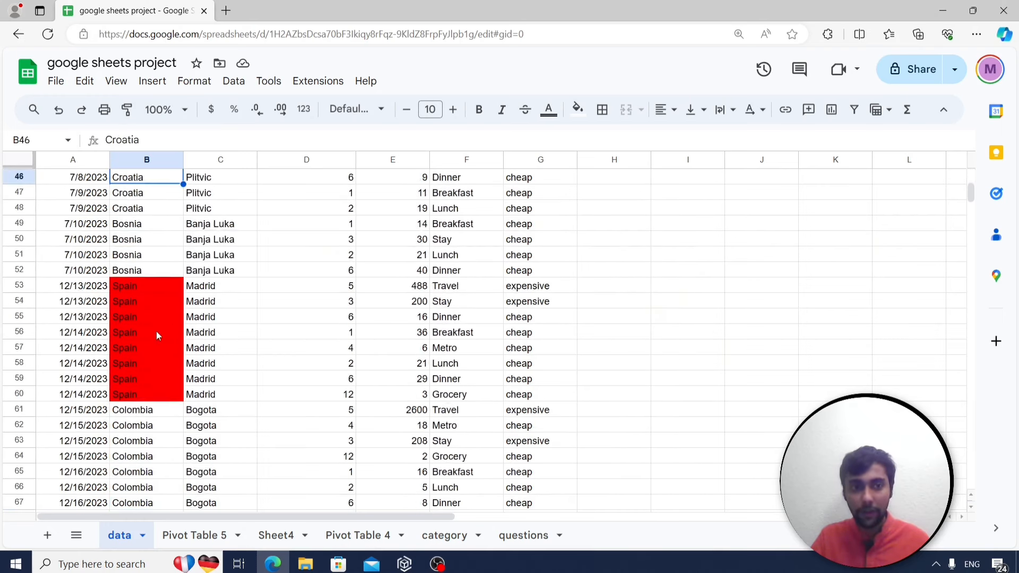
key(ctrl+Up)
key(Right)
key(Right)
key(Right)
key(Down)
key(Down)
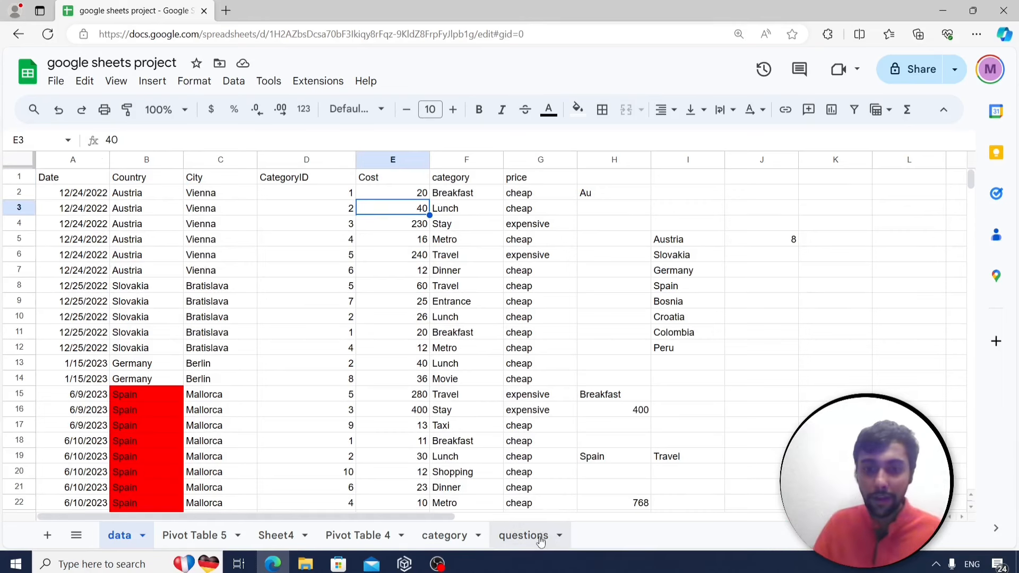
click(523, 535)
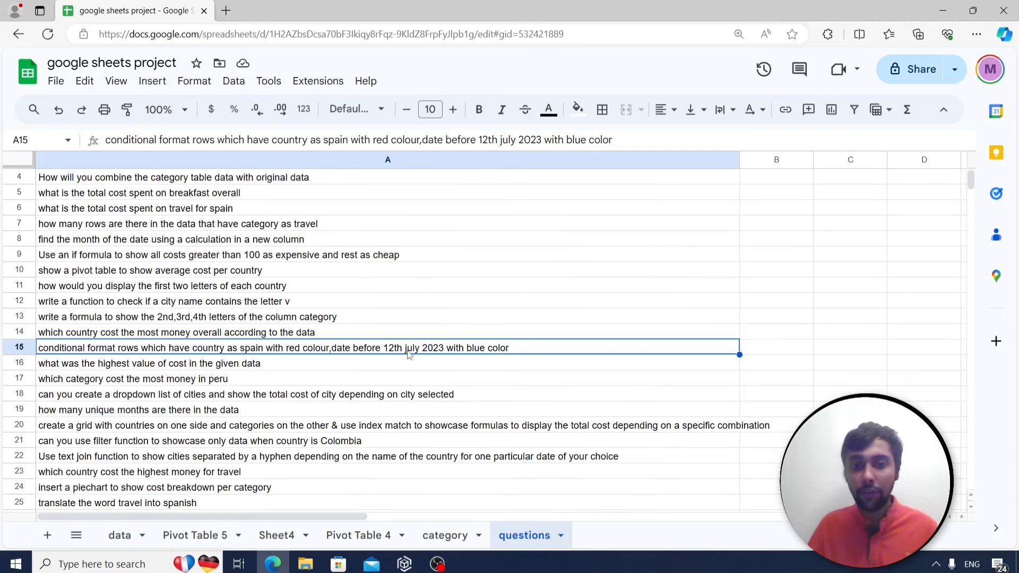
click(119, 535)
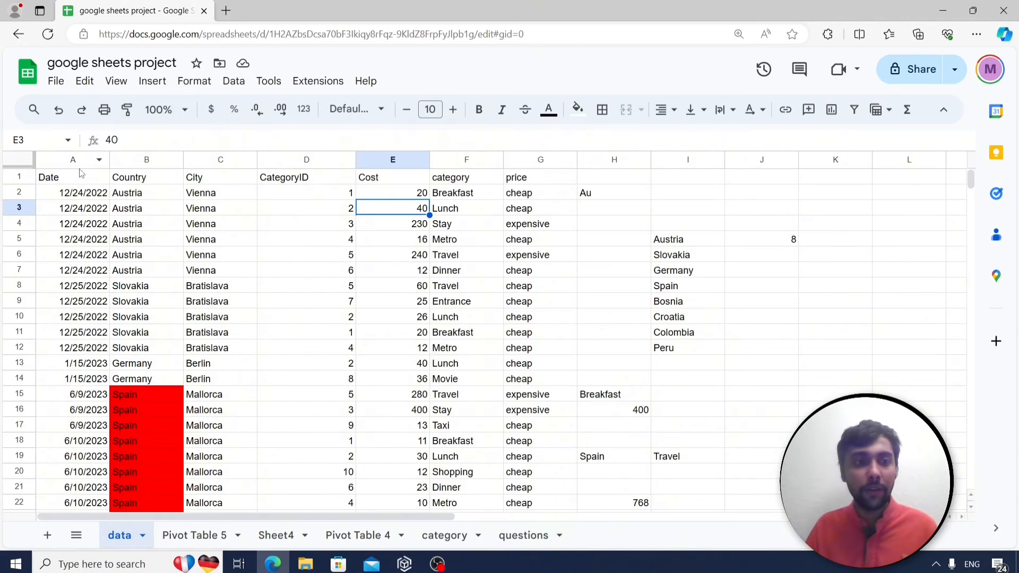
click(85, 192)
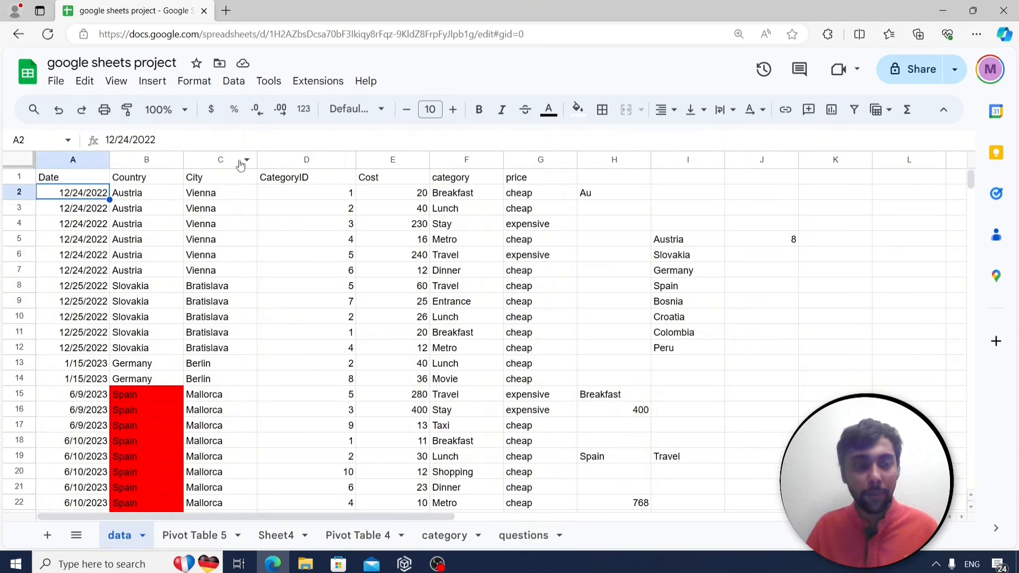
Add a custom formula rule =a2<date(2023,7,12) that fills A2 blue.
click(214, 81)
click(249, 330)
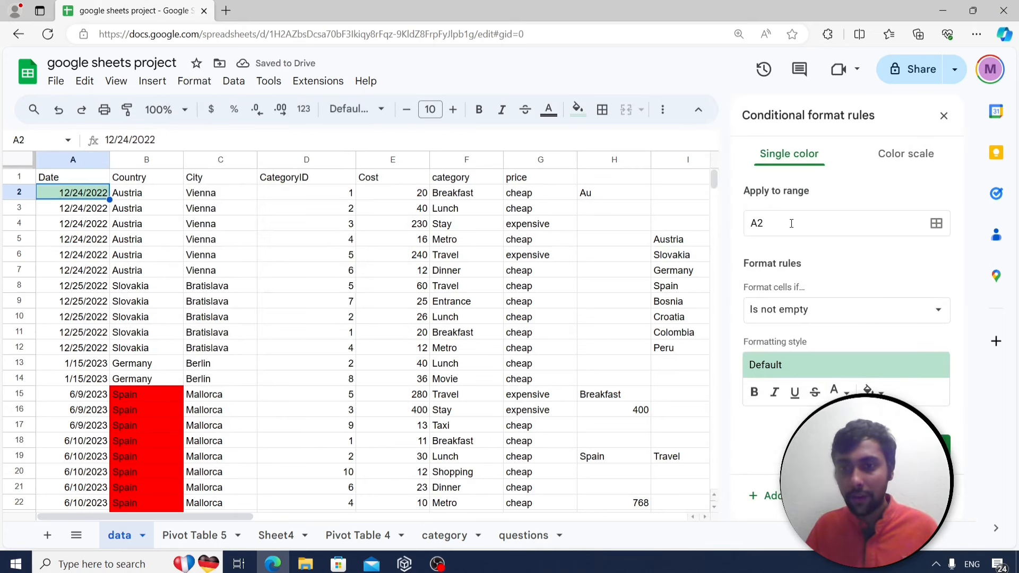
click(873, 313)
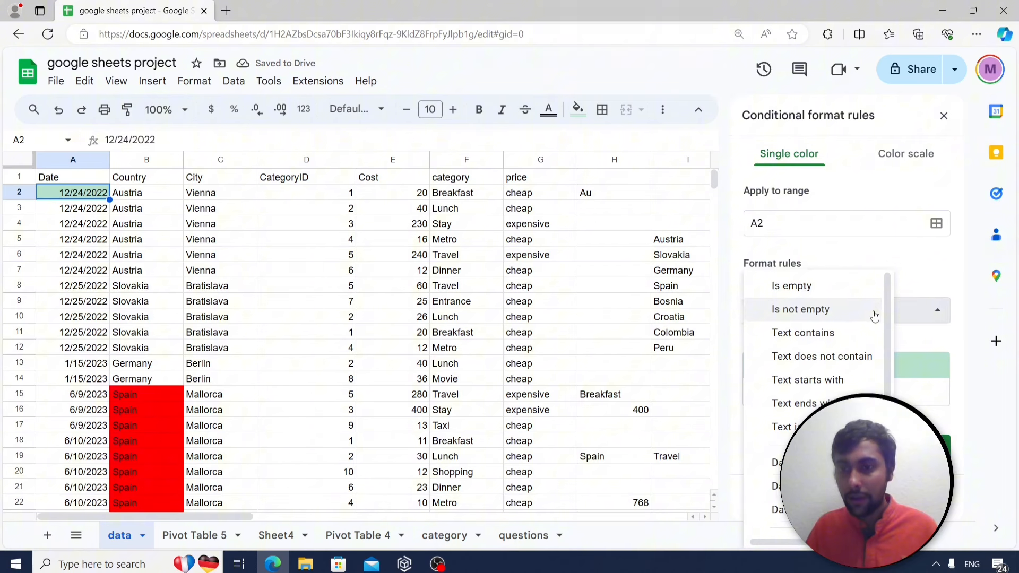
scroll(816, 366, down, 1)
scroll(816, 366, down, 5)
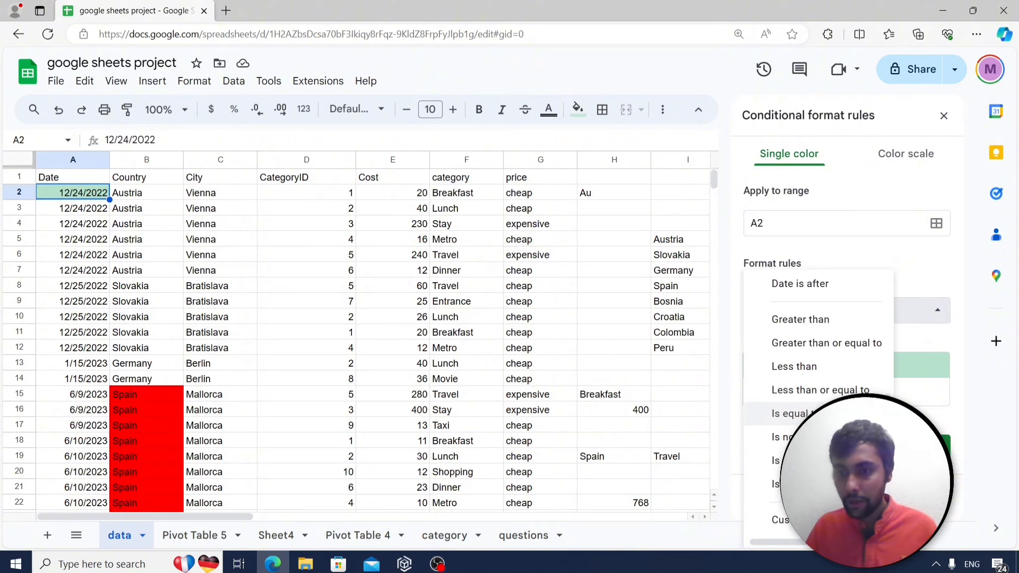
click(783, 526)
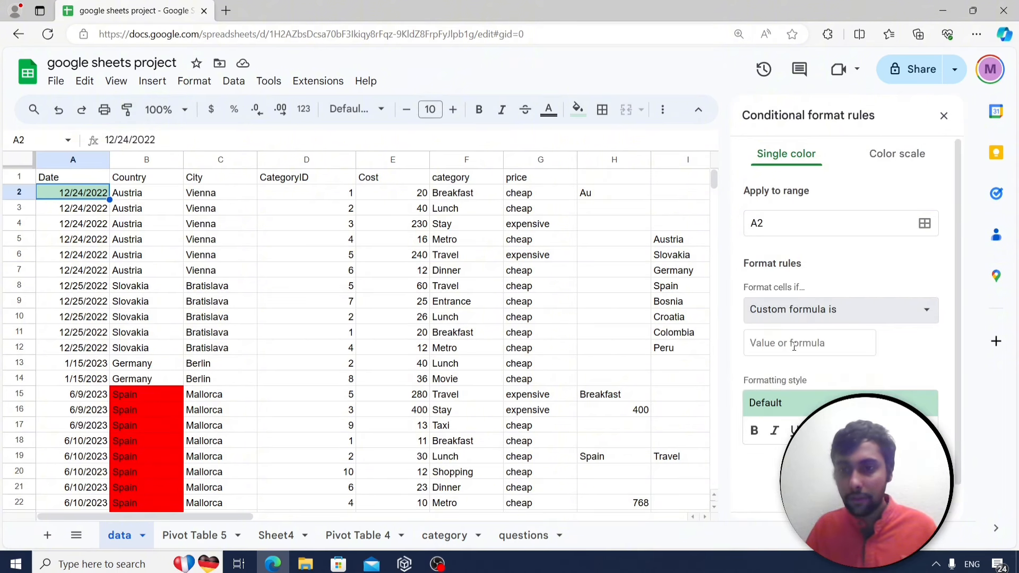
click(787, 343)
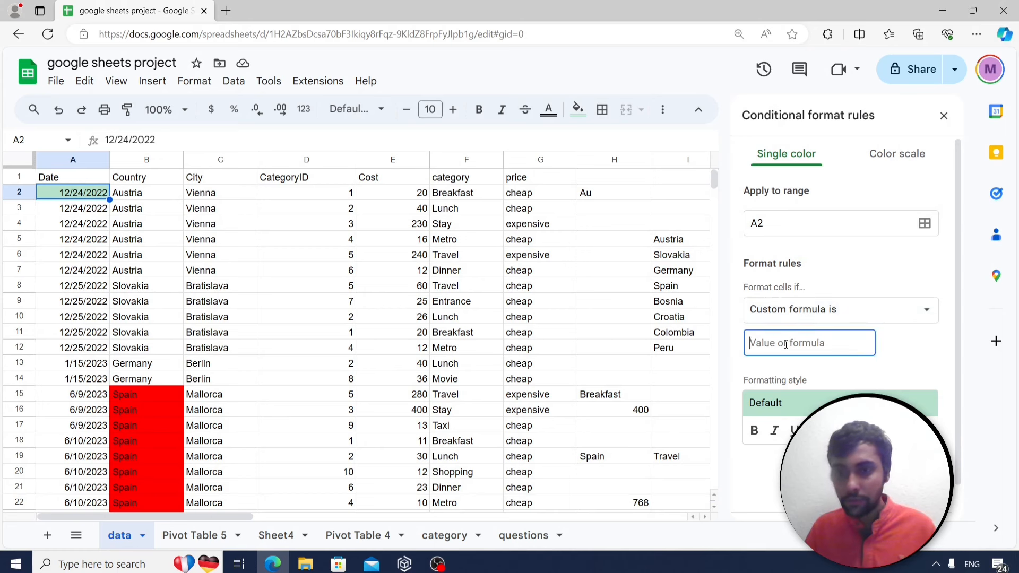
text(=a2)
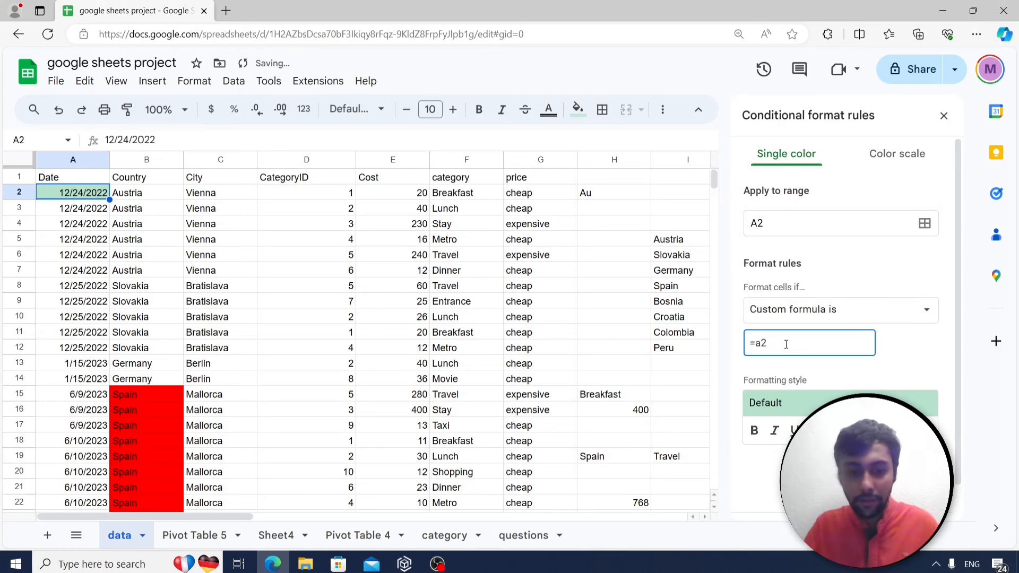
text(<d)
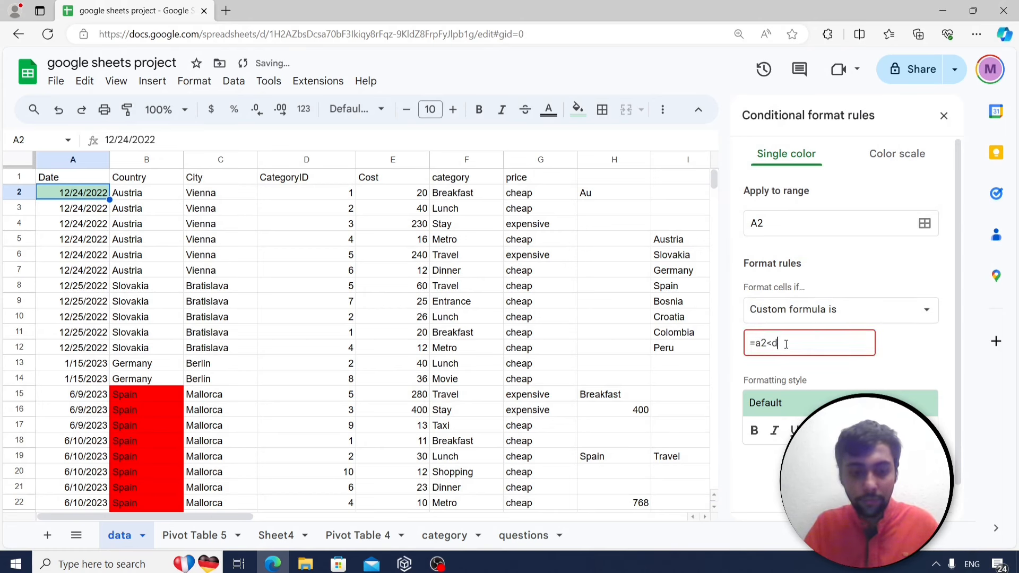
text(ate(2)
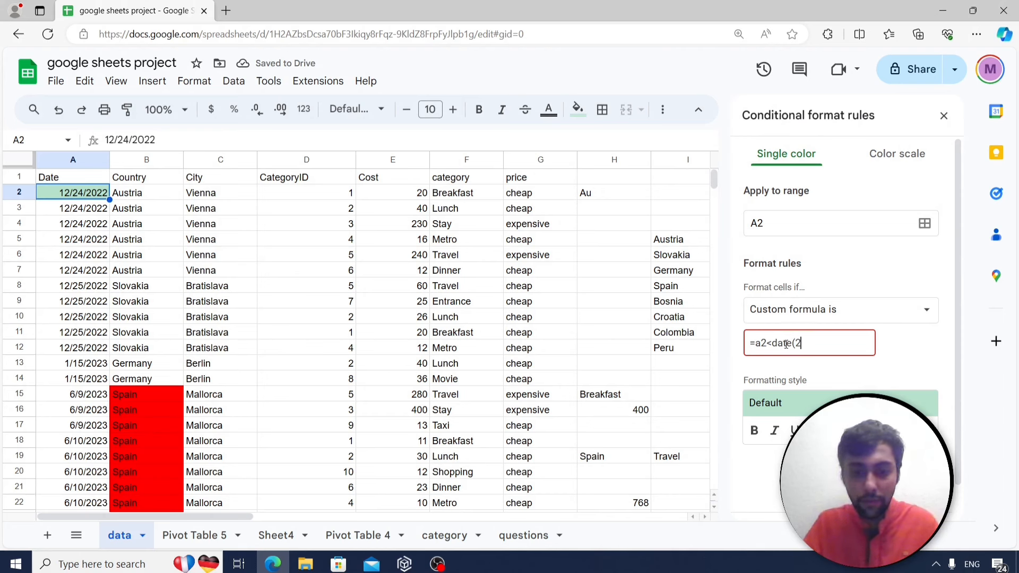
text(023,)
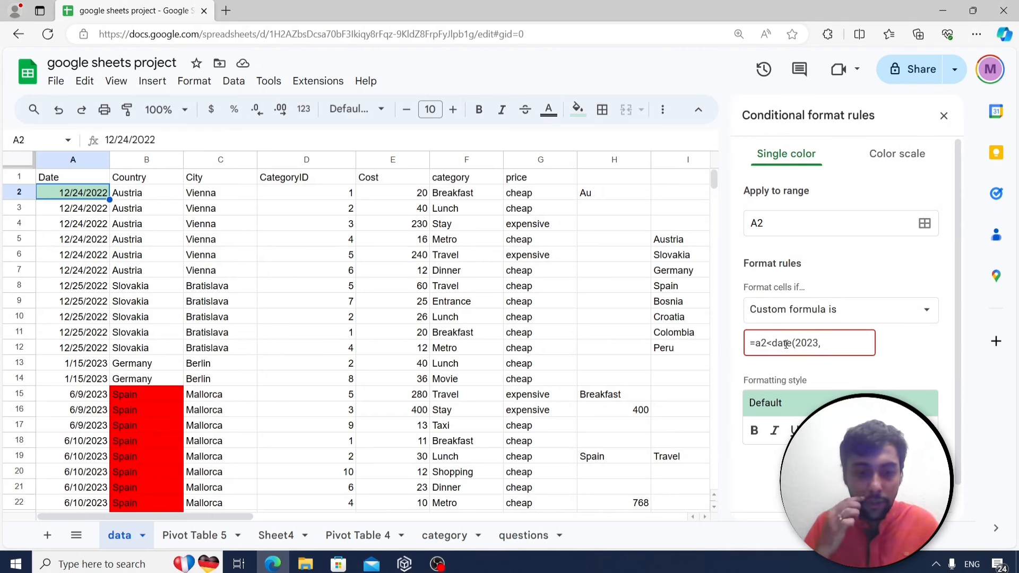
text(7,12)
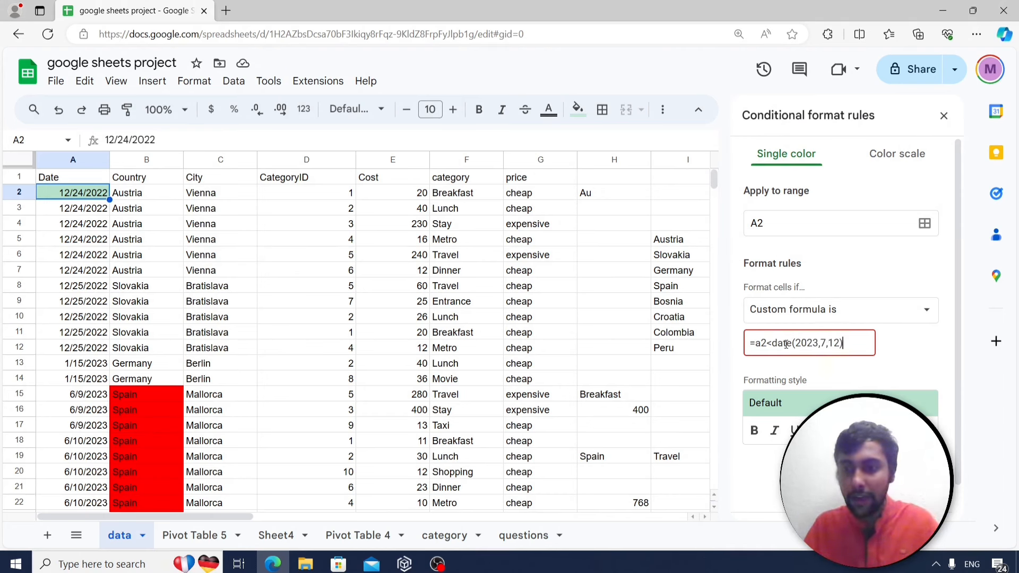
text())
click(875, 431)
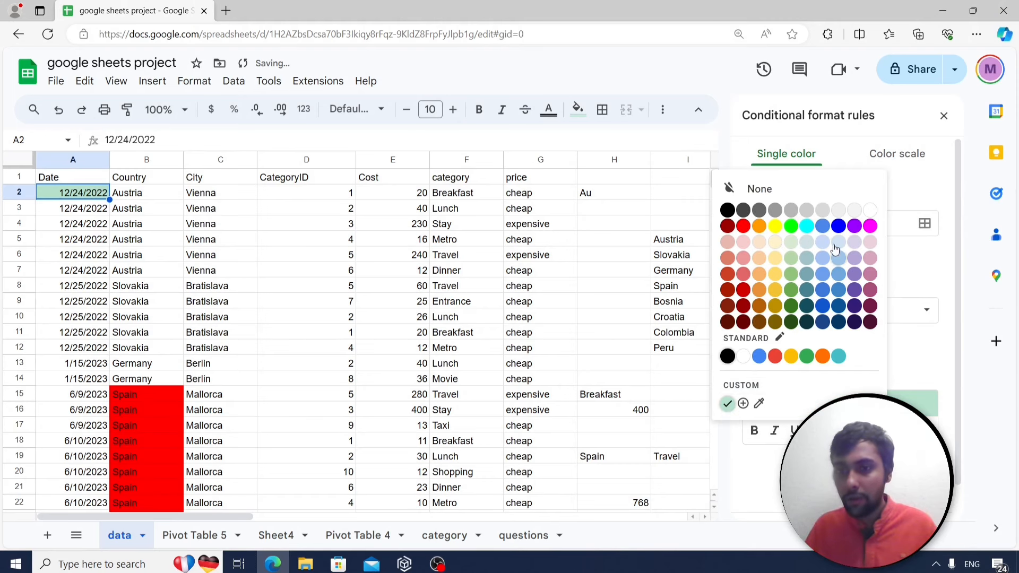
click(838, 226)
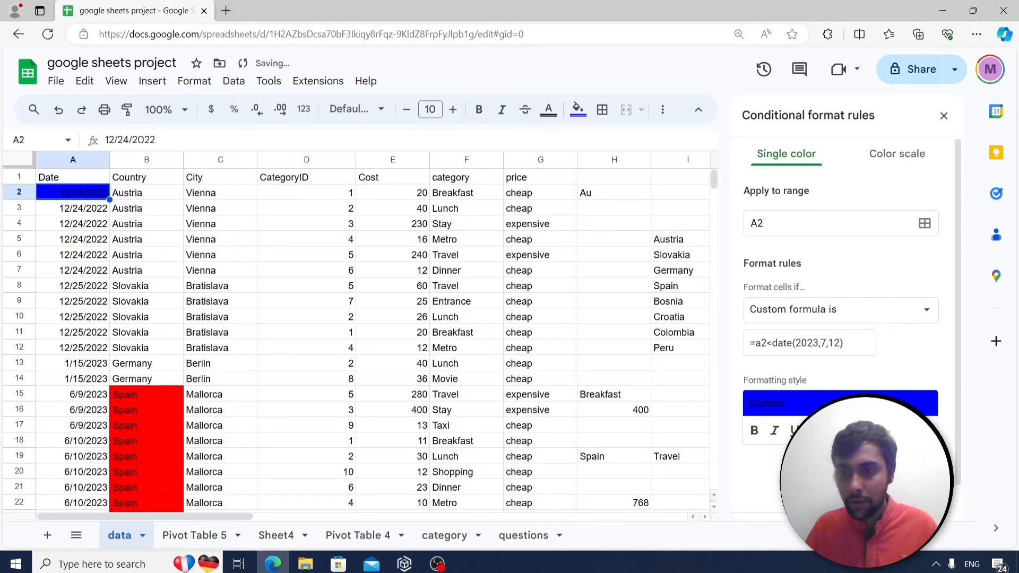
click(914, 480)
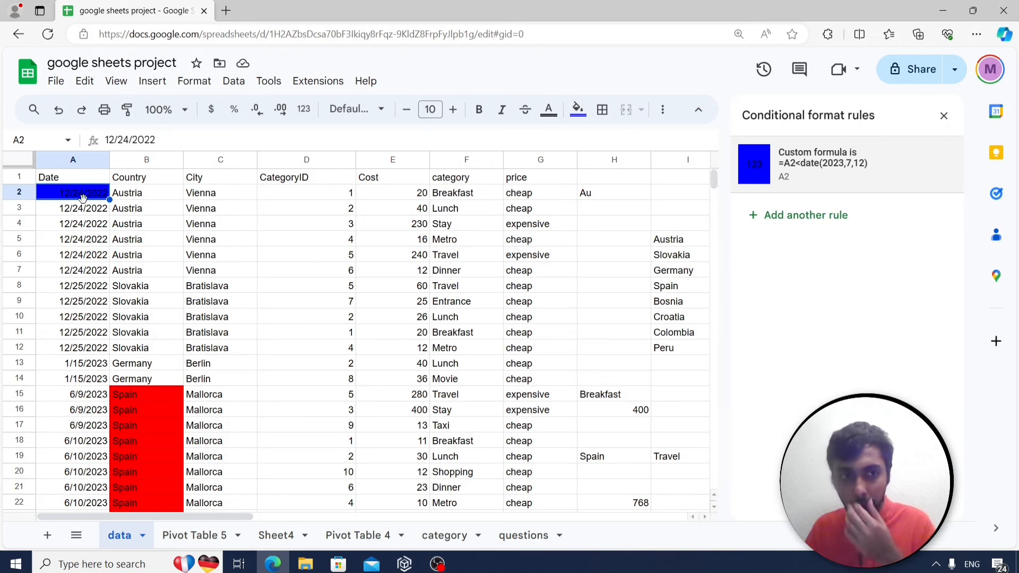
click(128, 112)
Paint A2's blue date rule down column A to A128, confirming A52 (7/10/2023) is the last blue date.
mouse_move(81, 210)
mouse_down()
mouse_move(60, 567)
mouse_move(87, 438)
mouse_move(100, 159)
mouse_move(96, 190)
mouse_up()
scroll(80, 289, up, 10)
scroll(77, 287, up, 11)
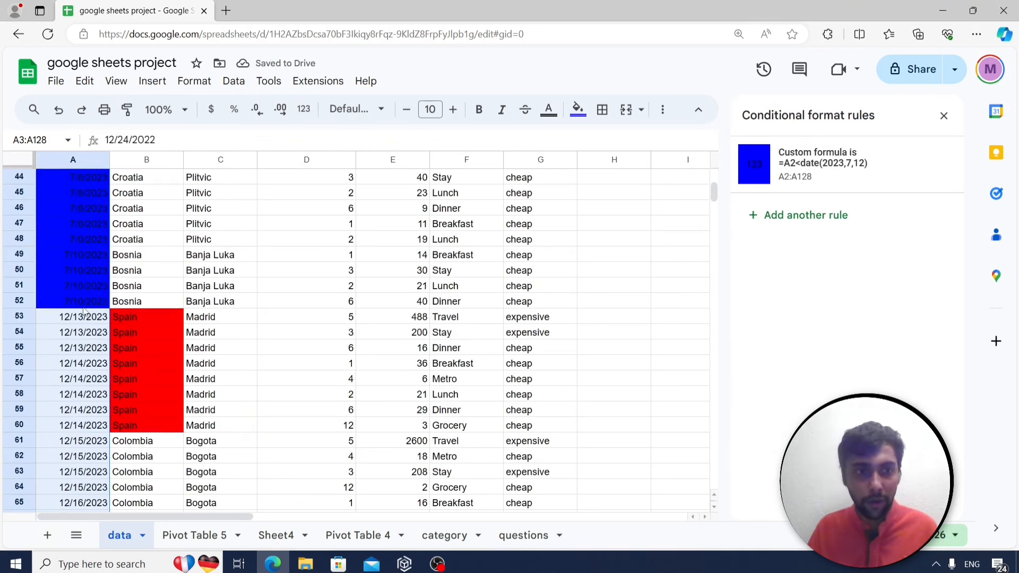
click(82, 307)
click(78, 323)
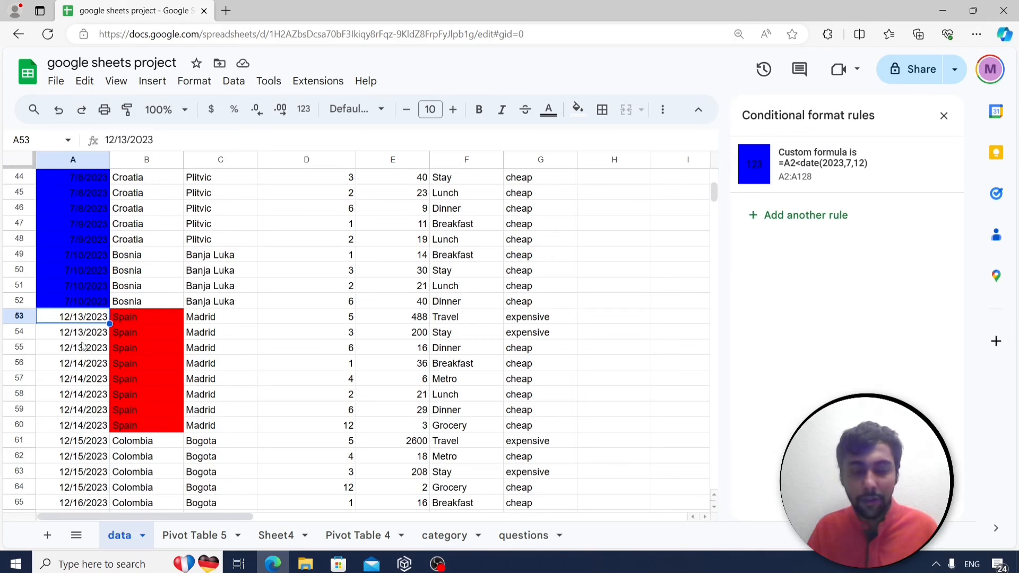
click(85, 307)
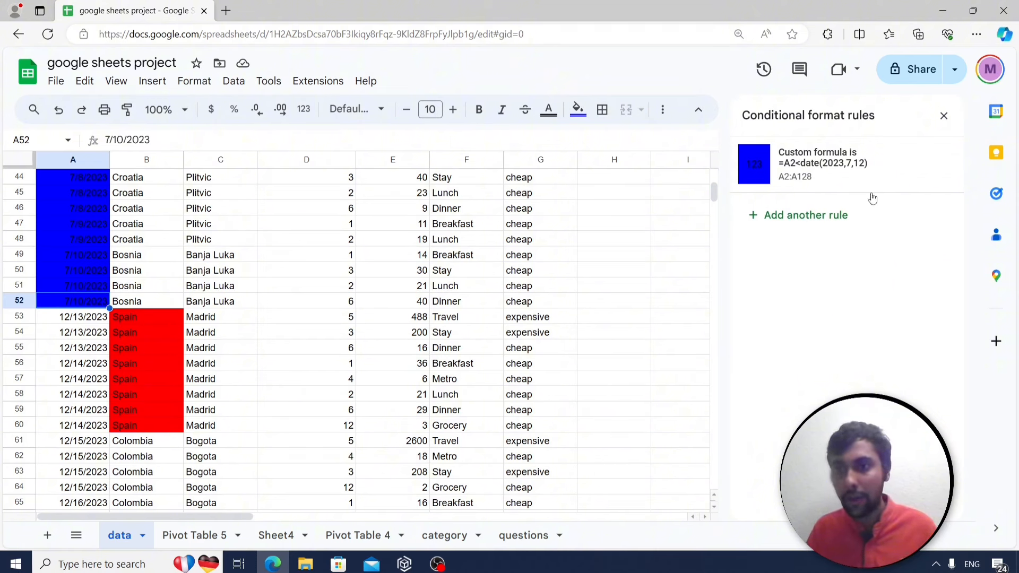
Close the conditional format rules panel and return to the questions sheet.
scroll(101, 223, up, 8)
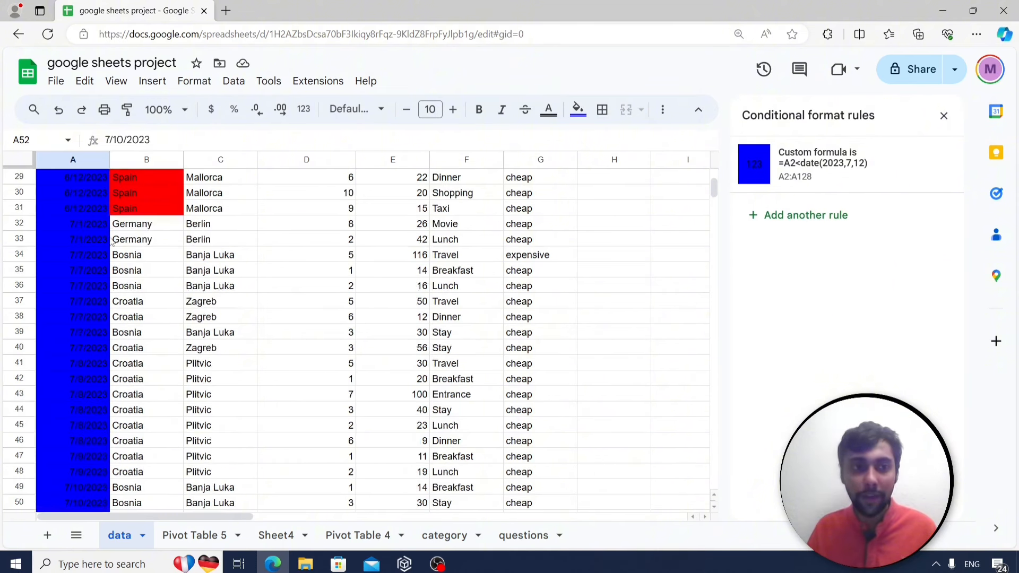
scroll(81, 241, up, 6)
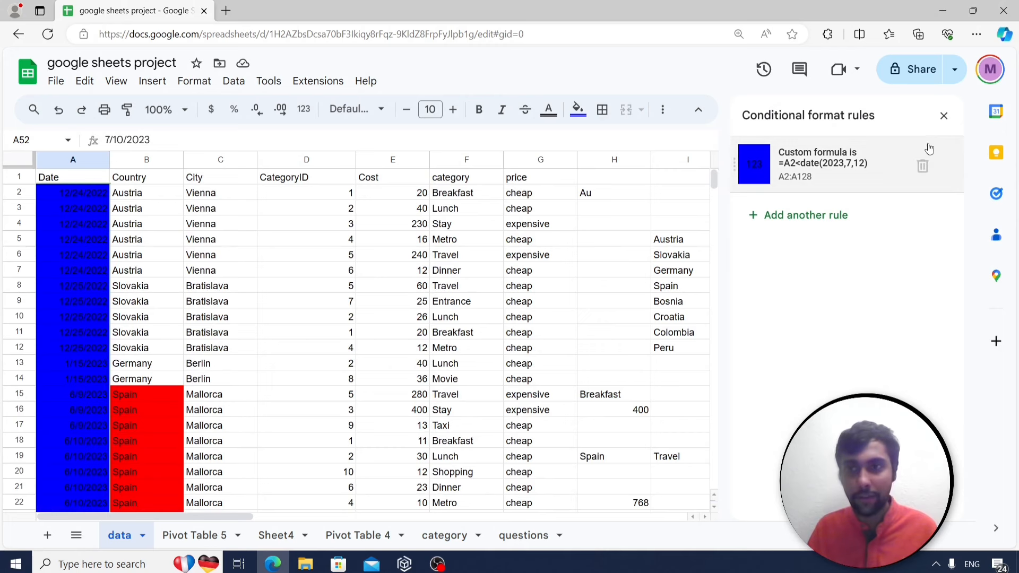
click(944, 117)
click(520, 536)
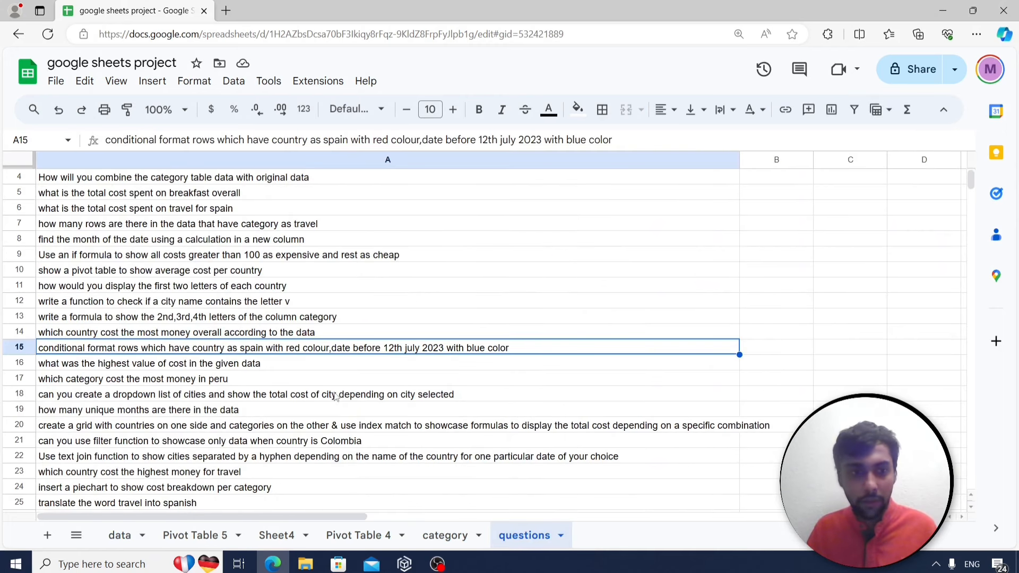
Note the highest-cost question, then start typing =max( into cell I2 of the data sheet.
click(219, 368)
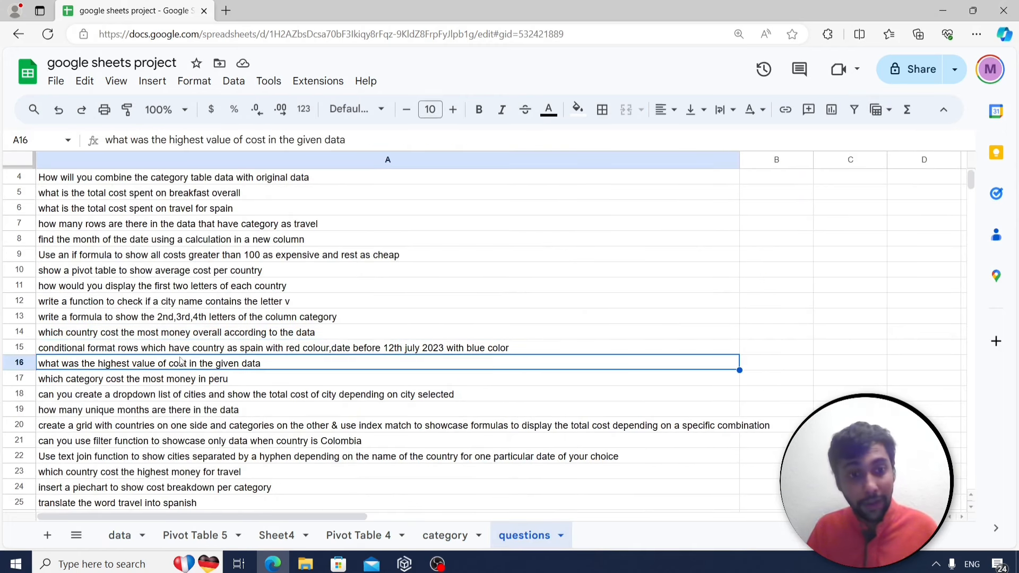
click(119, 538)
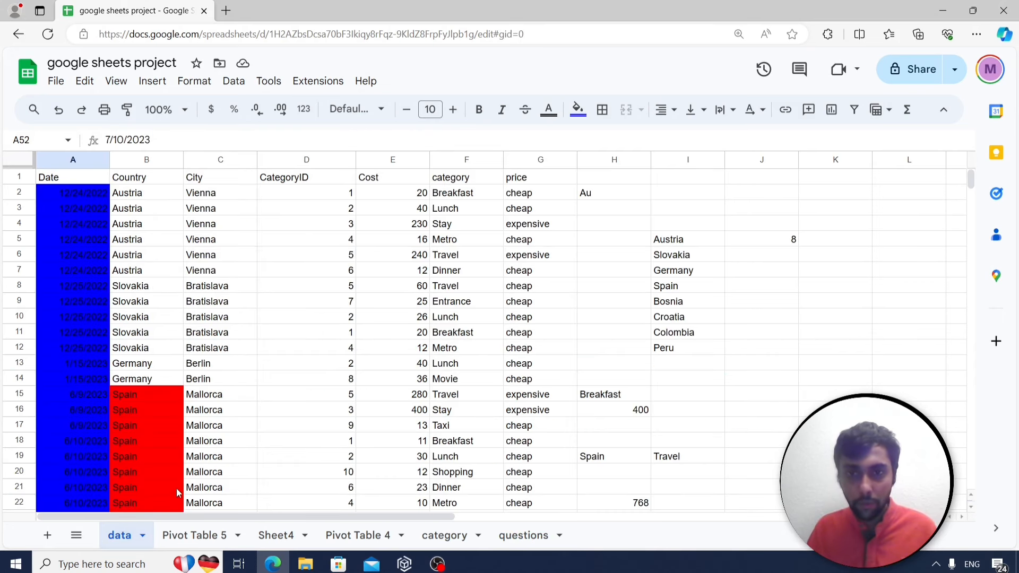
click(679, 193)
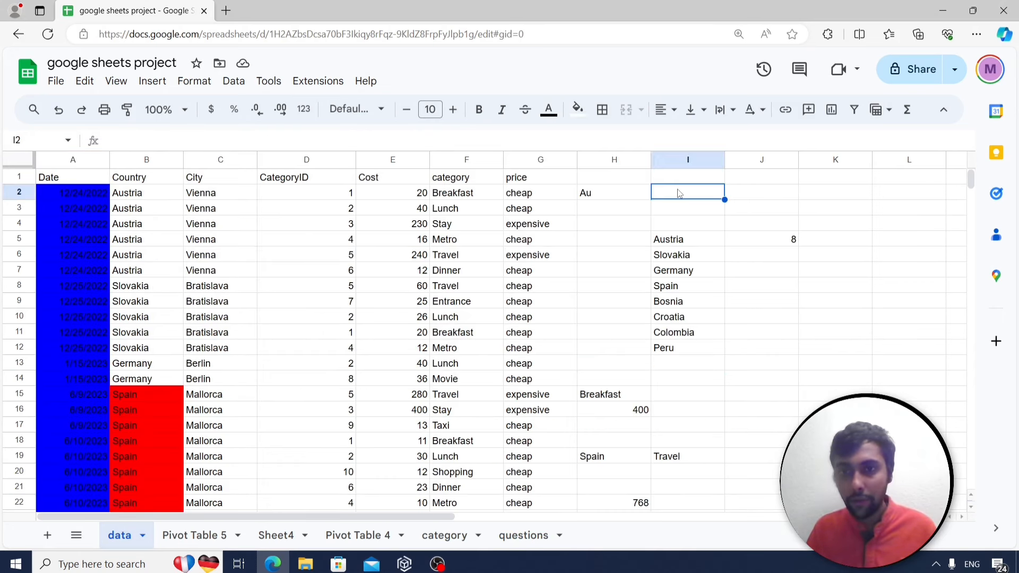
text(=max()
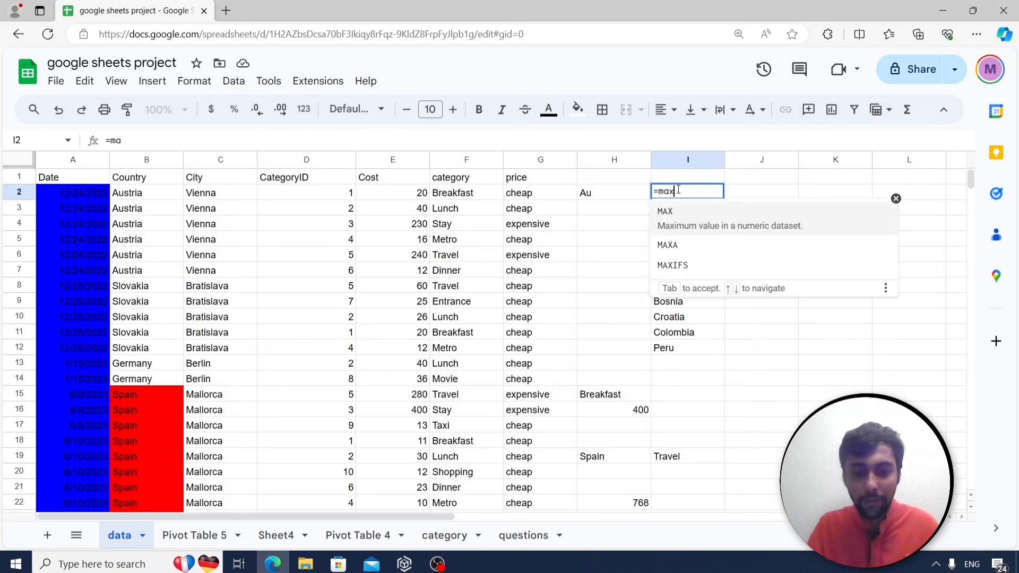
Complete =max(E2:E128) in I2, returning 2600, and verify it against the Bogota cost in E61.
click(398, 193)
key(ctrl+shift+Down)
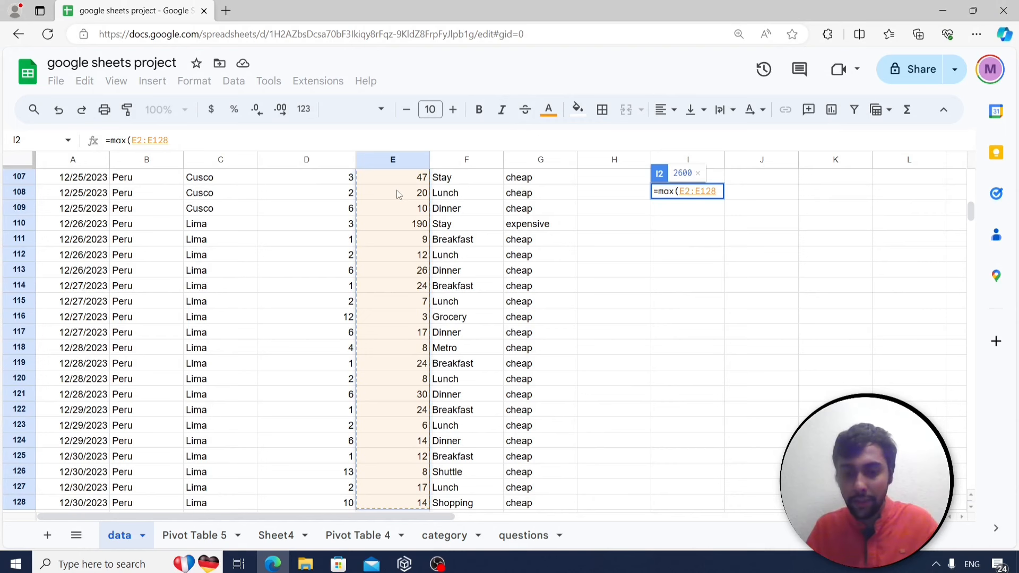
key(Return)
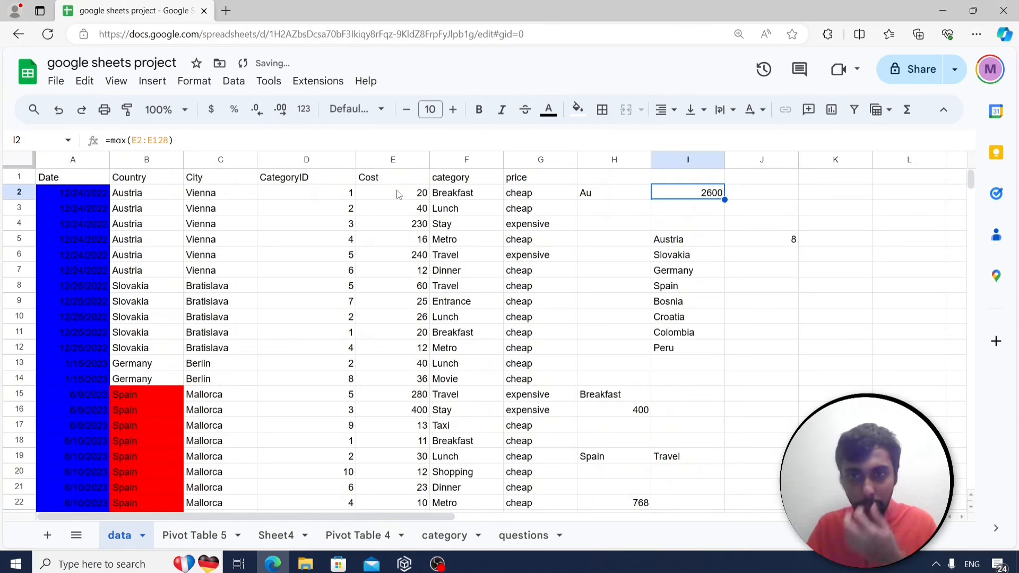
scroll(402, 229, down, 15)
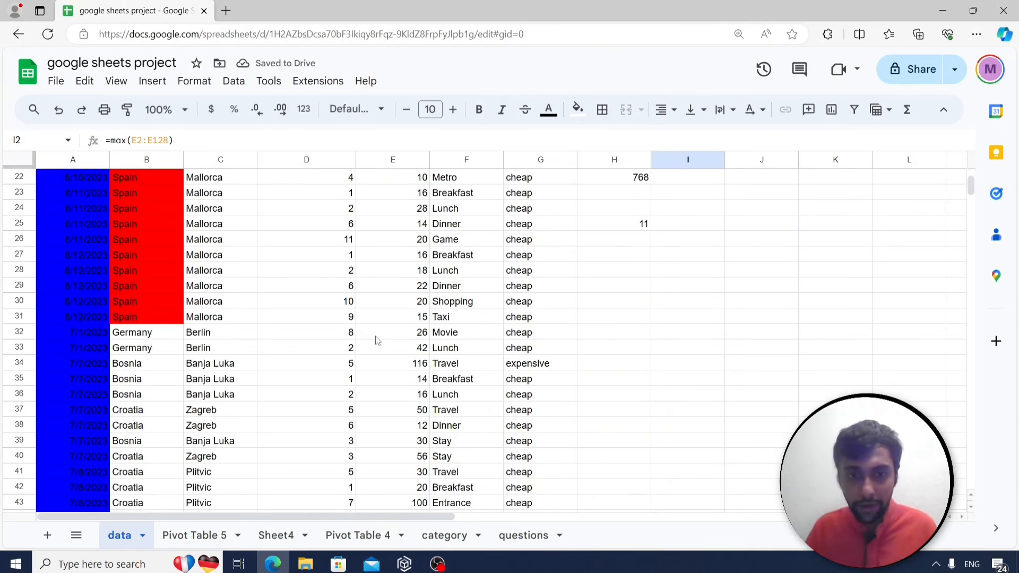
scroll(376, 361, down, 9)
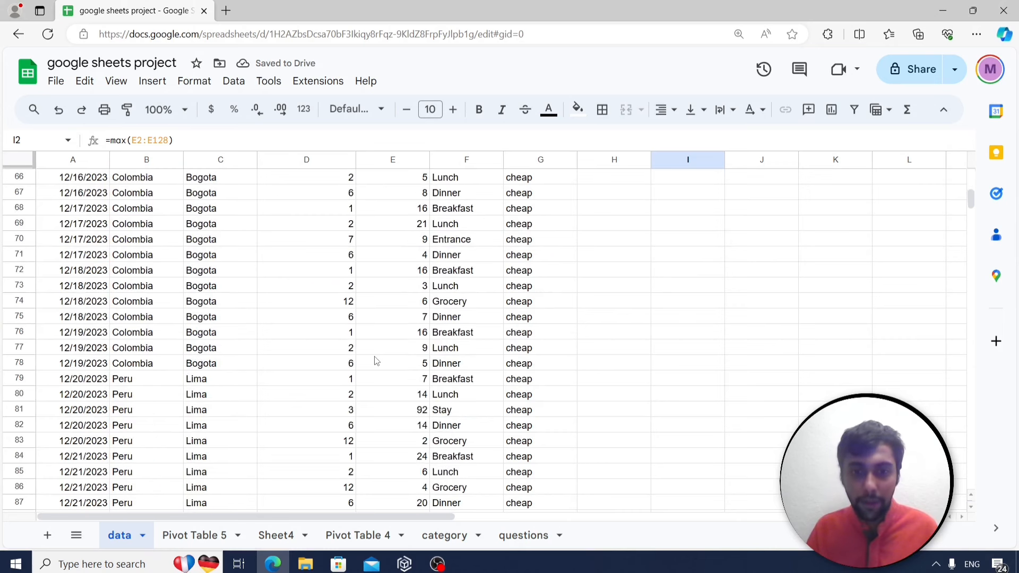
scroll(376, 363, down, 6)
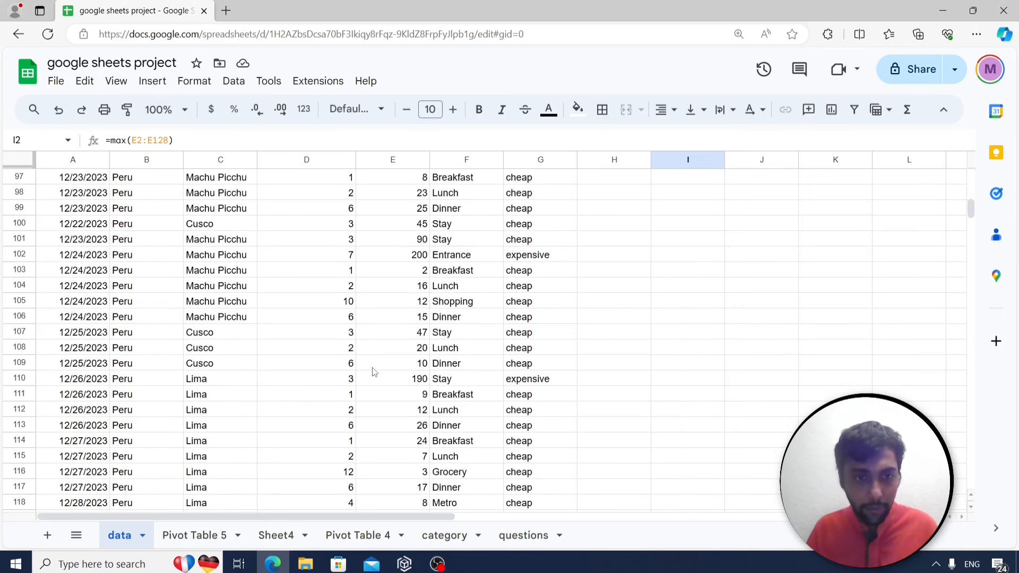
scroll(375, 369, up, 9)
scroll(375, 371, up, 4)
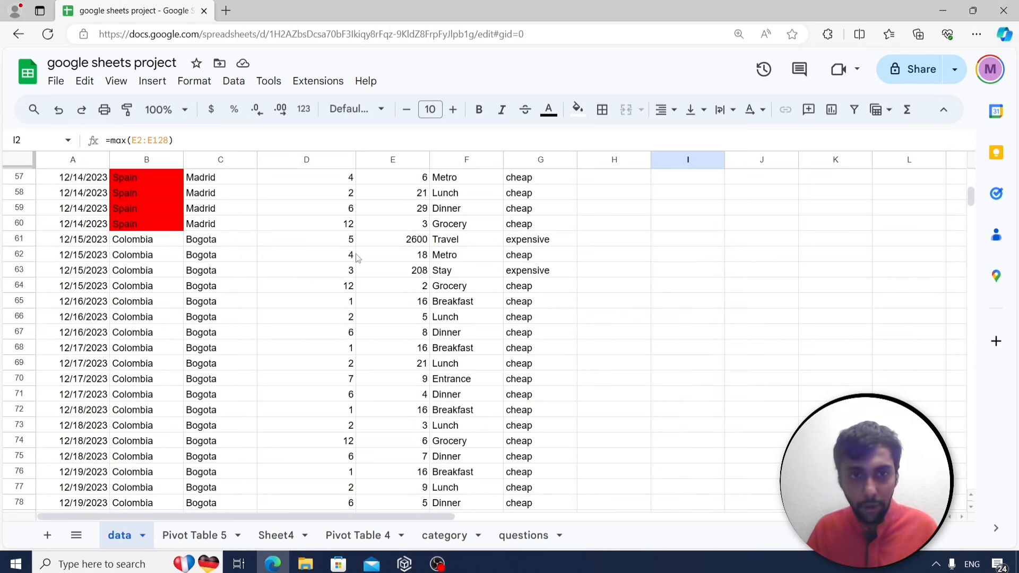
click(414, 243)
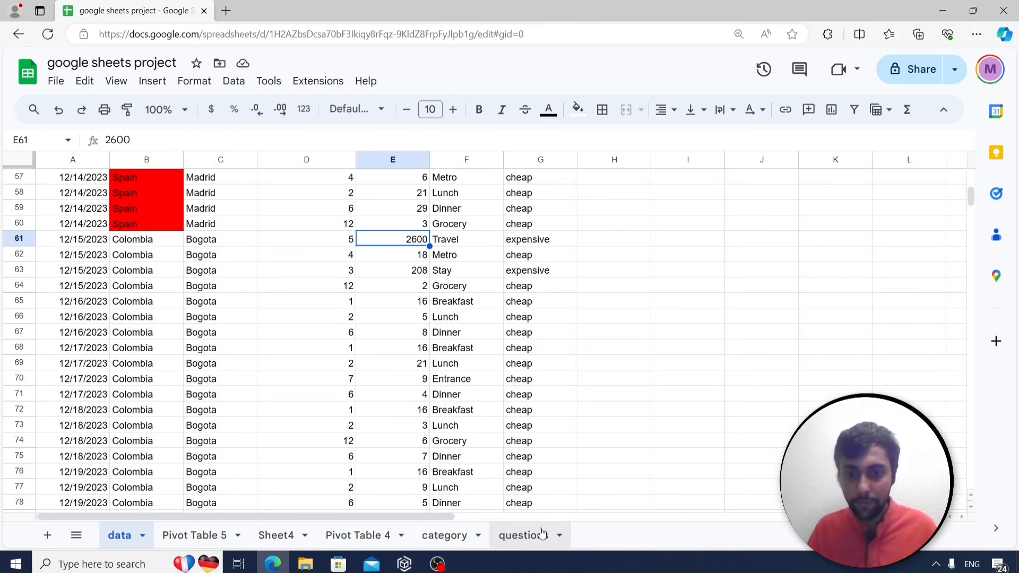
click(523, 535)
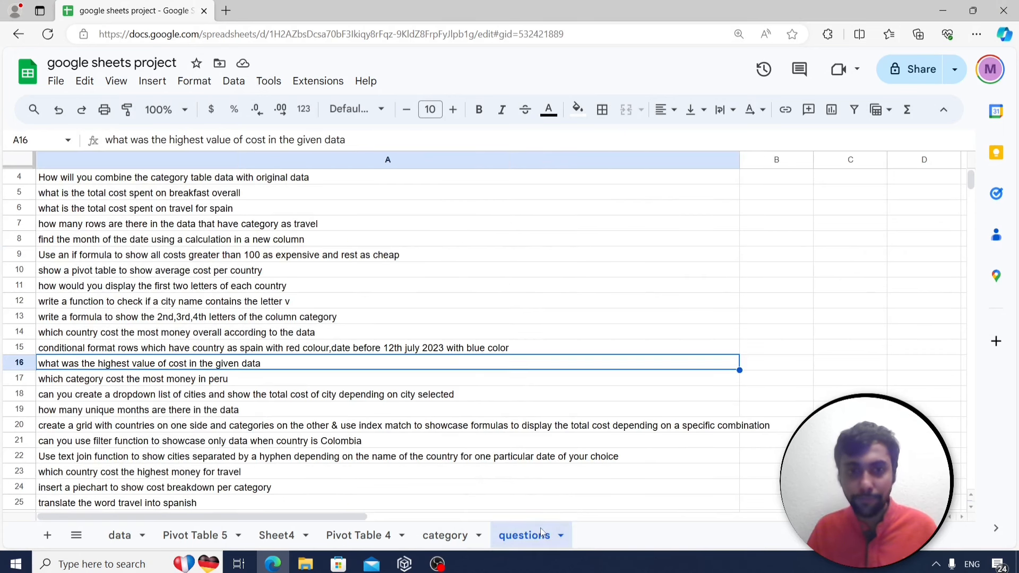
click(239, 382)
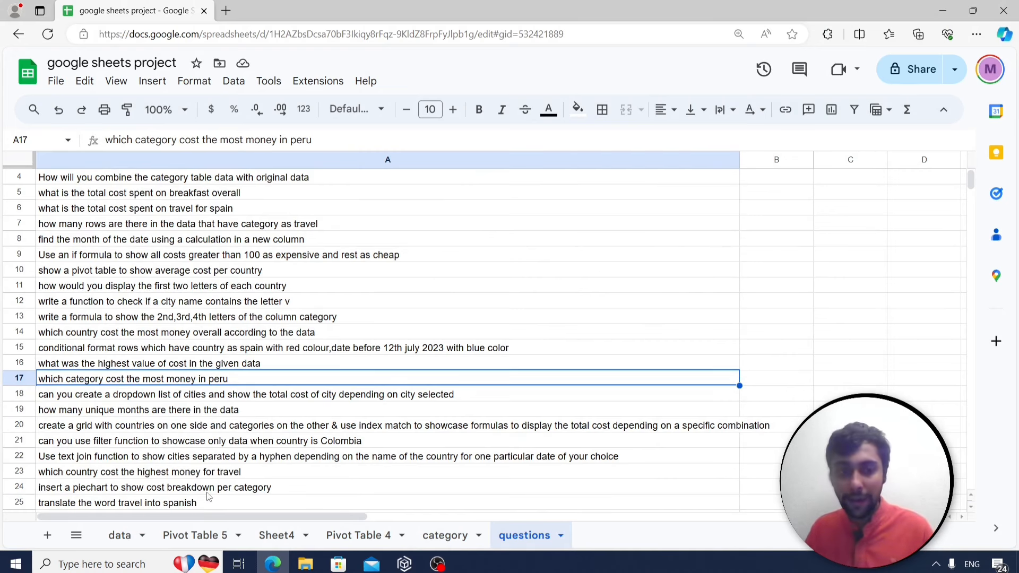
click(132, 534)
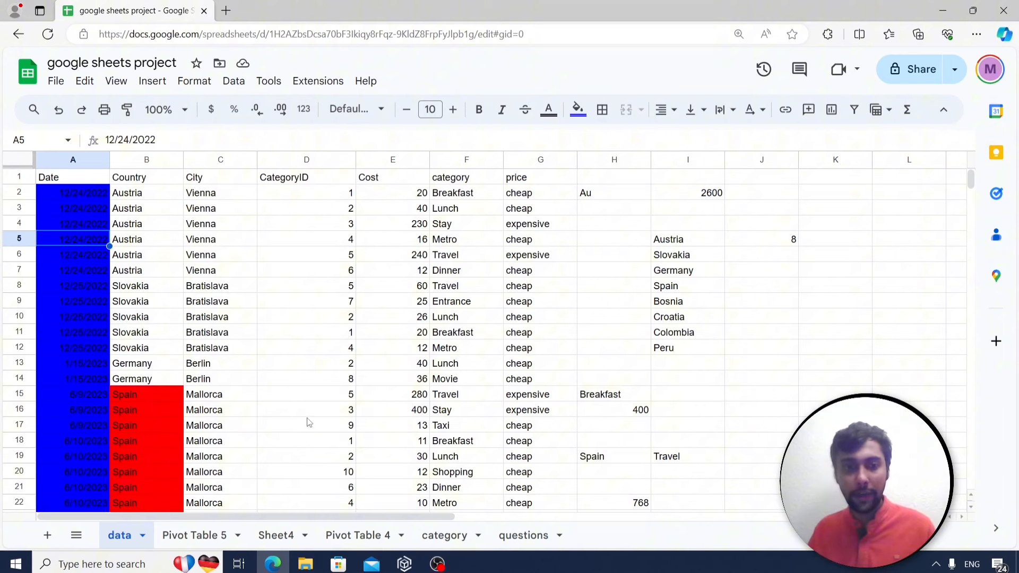
scroll(306, 422, down, 17)
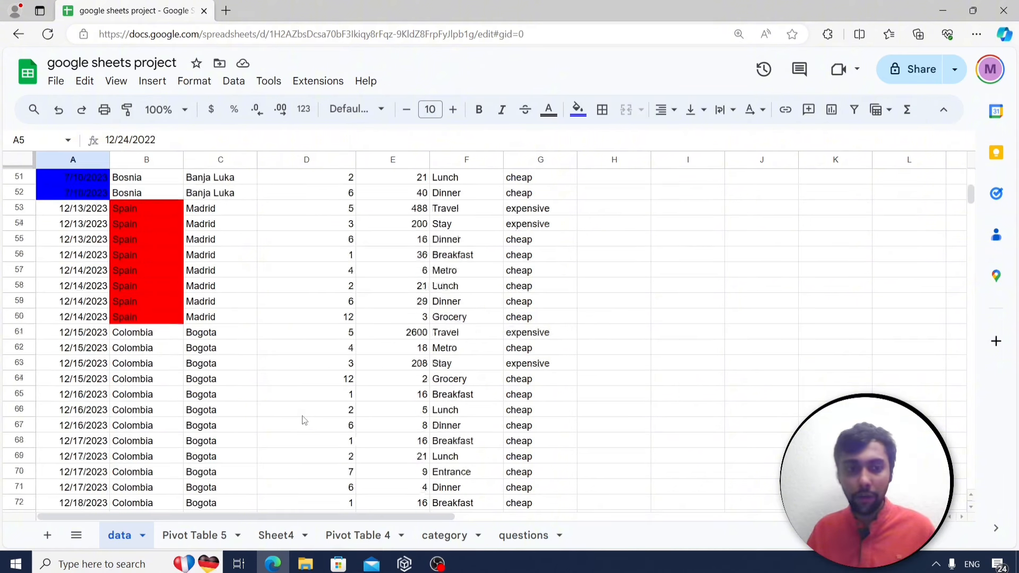
scroll(305, 421, down, 15)
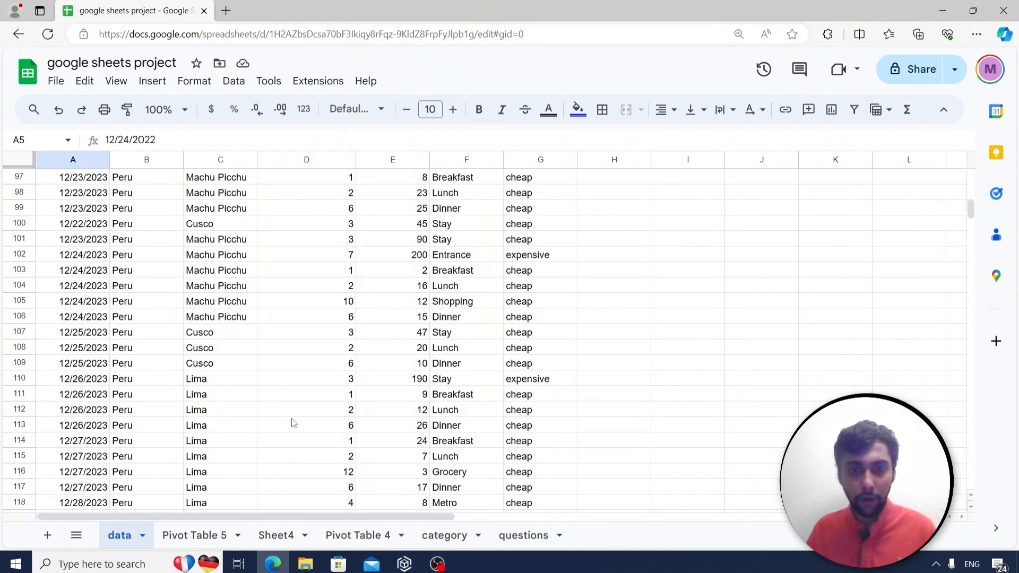
scroll(293, 422, down, 2)
scroll(293, 423, down, 1)
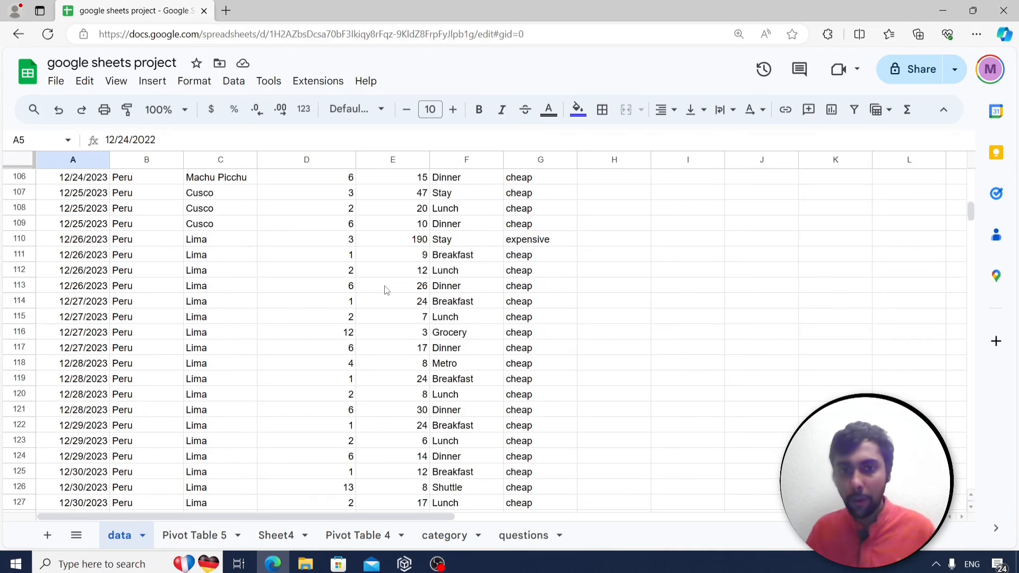
scroll(336, 275, up, 20)
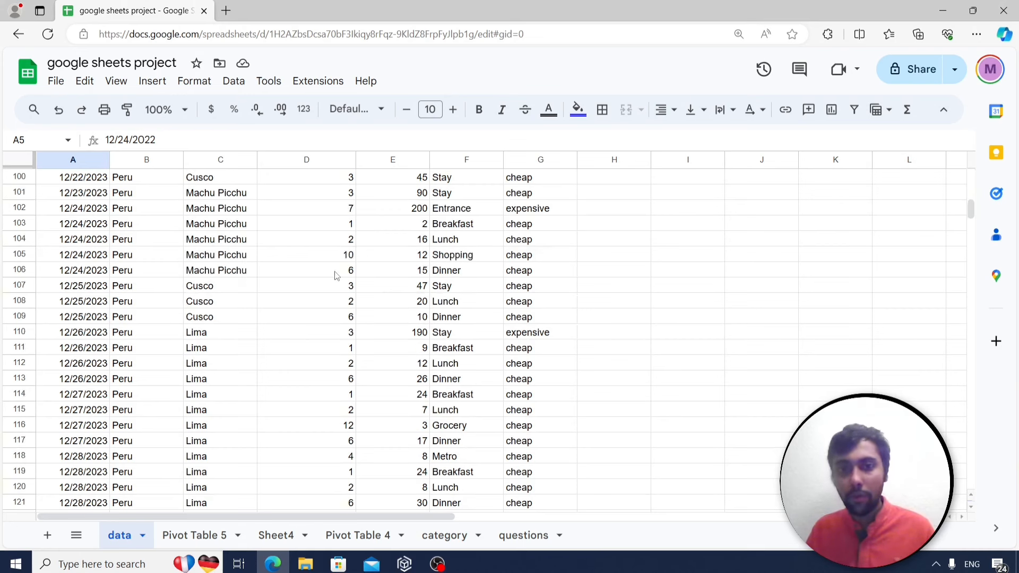
scroll(336, 275, up, 11)
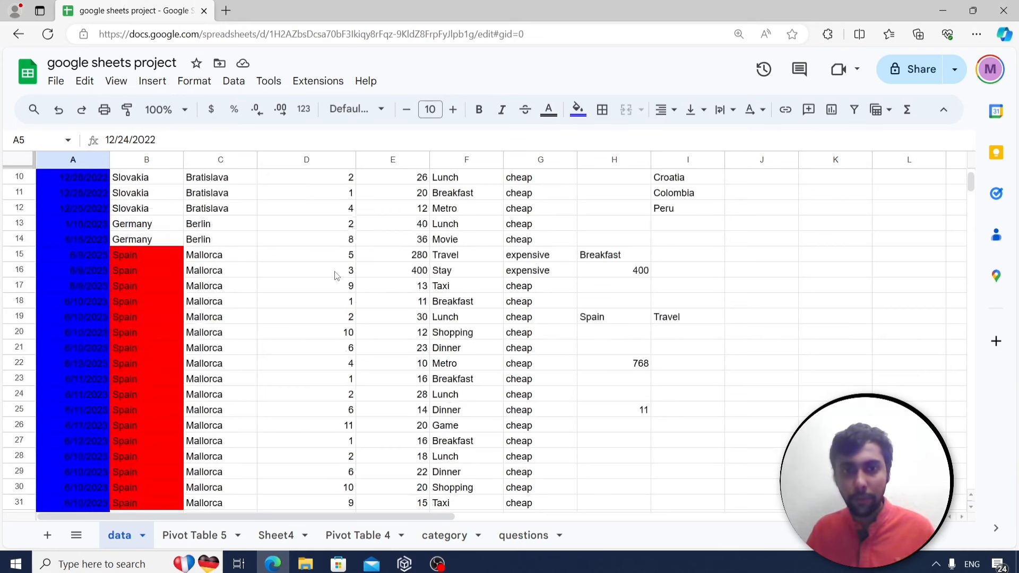
Select data columns A:G and create a new pivot table on a new sheet.
drag(77, 159, 516, 195)
click(153, 81)
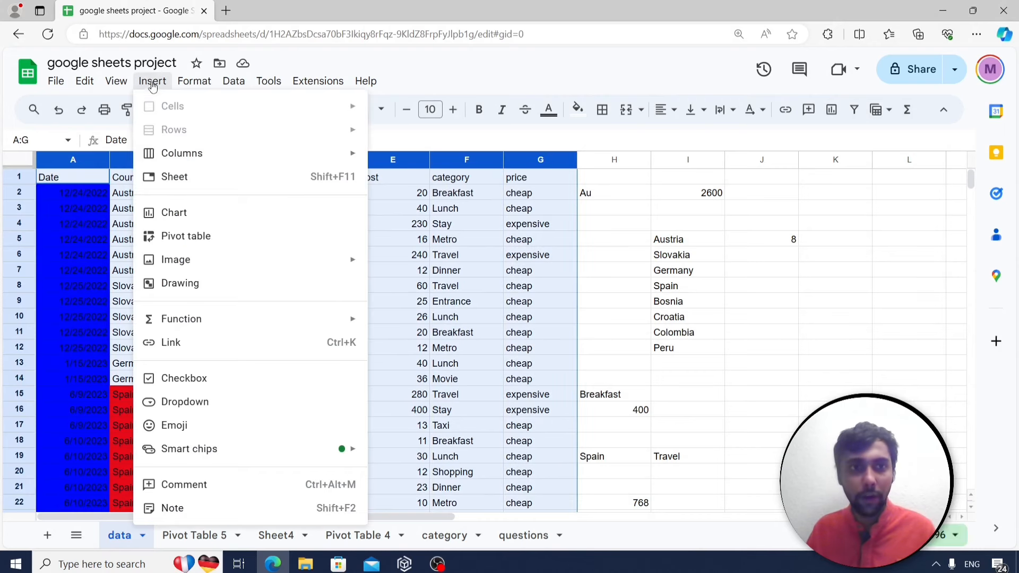
click(198, 236)
click(603, 391)
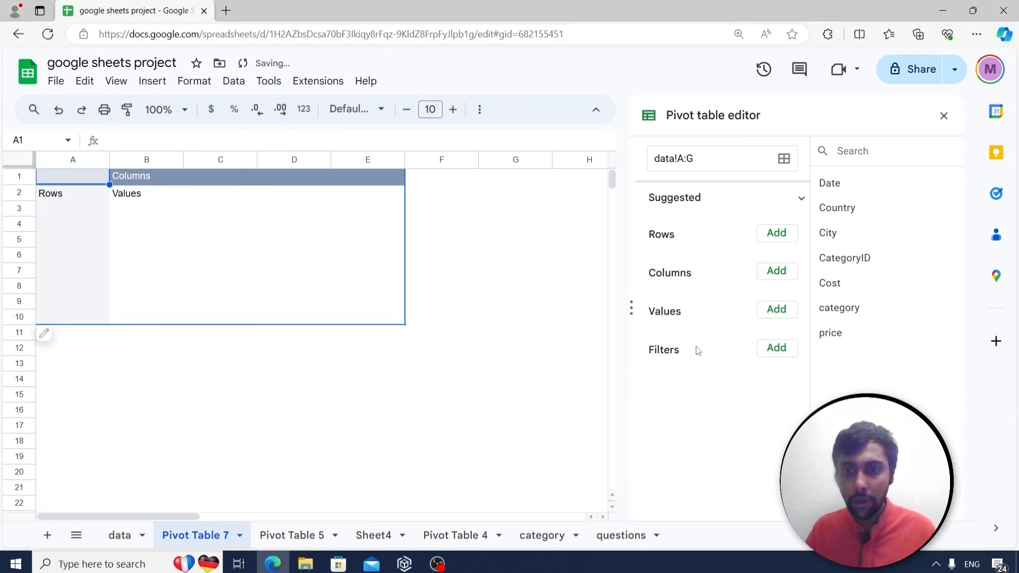
Add a Country filter showing only Peru and put category under Rows.
click(776, 348)
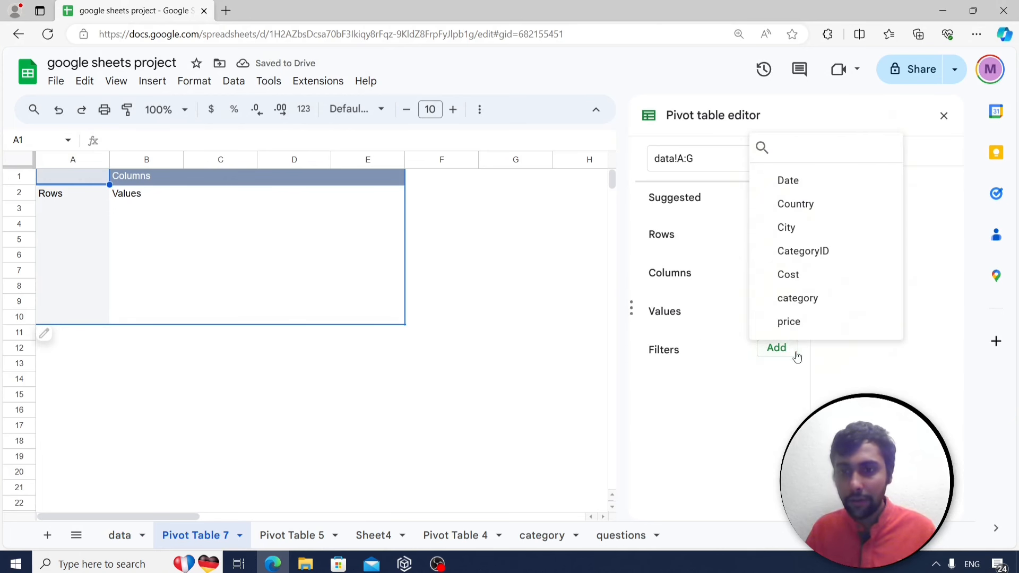
click(799, 205)
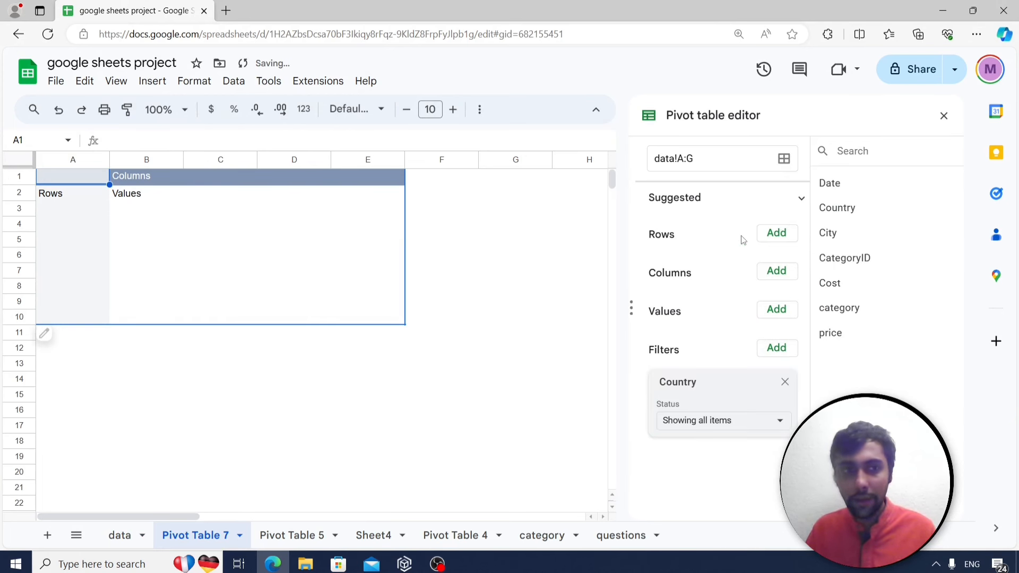
click(717, 422)
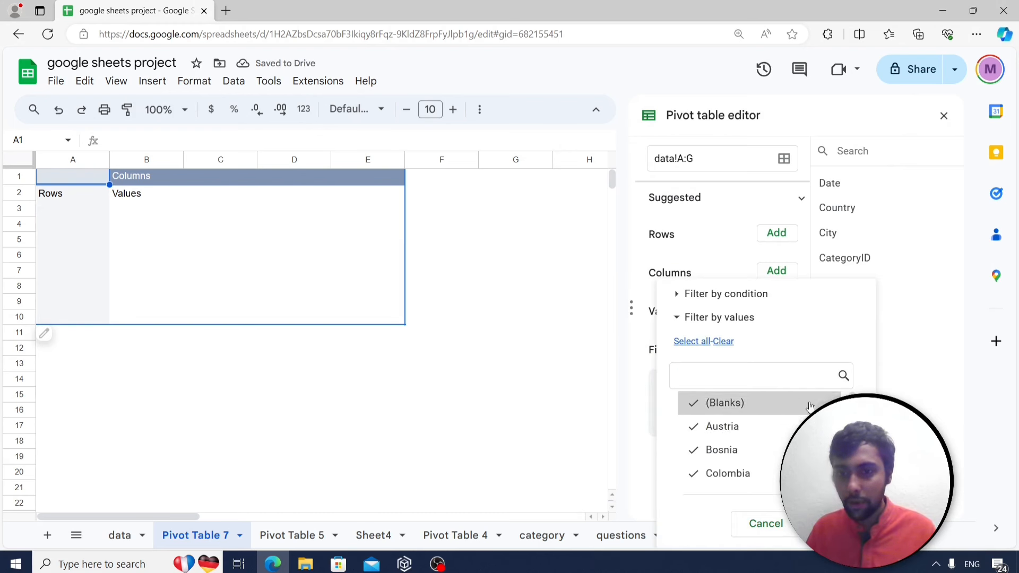
click(723, 341)
scroll(699, 423, down, 1)
scroll(700, 423, down, 3)
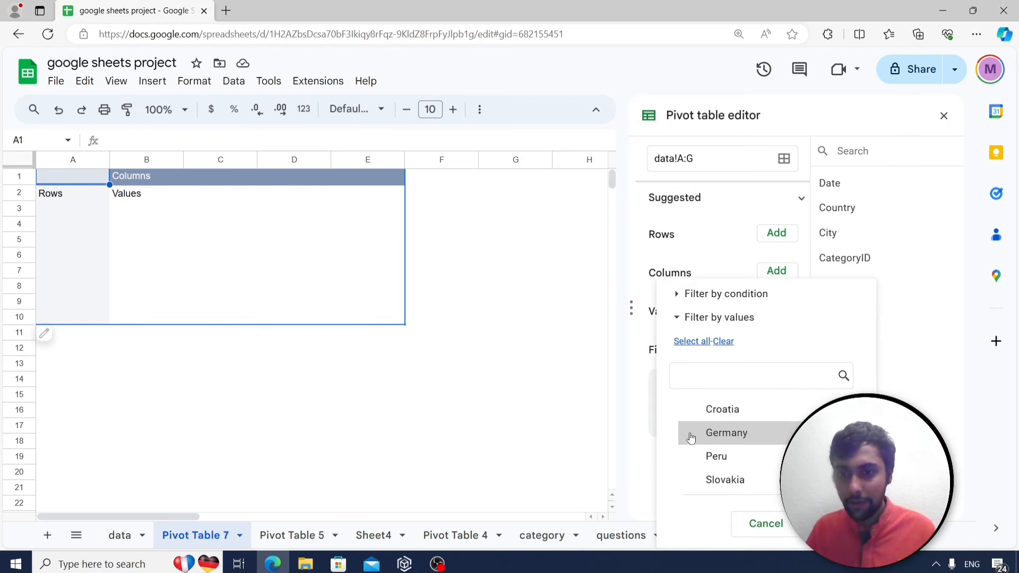
click(690, 455)
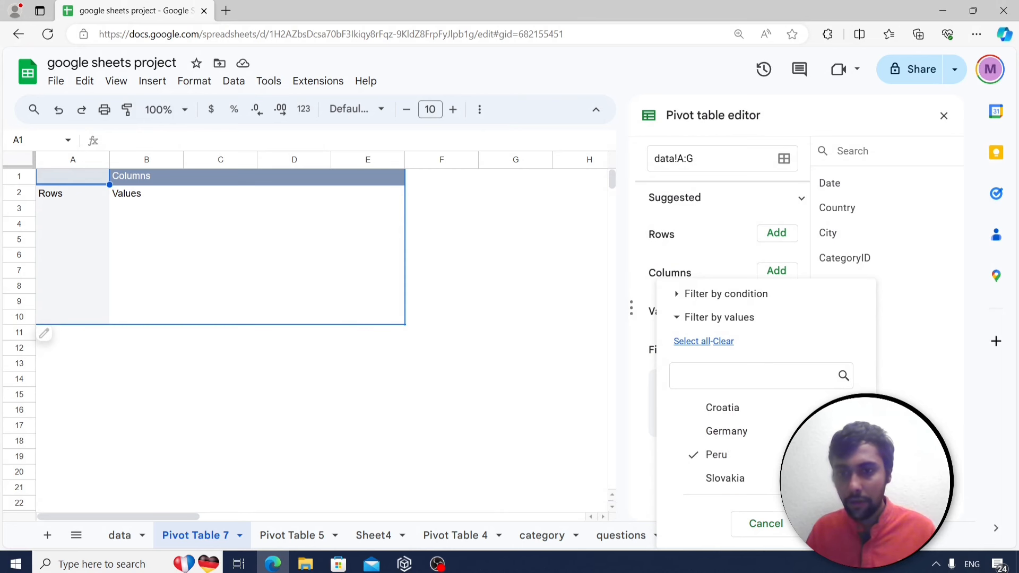
click(831, 524)
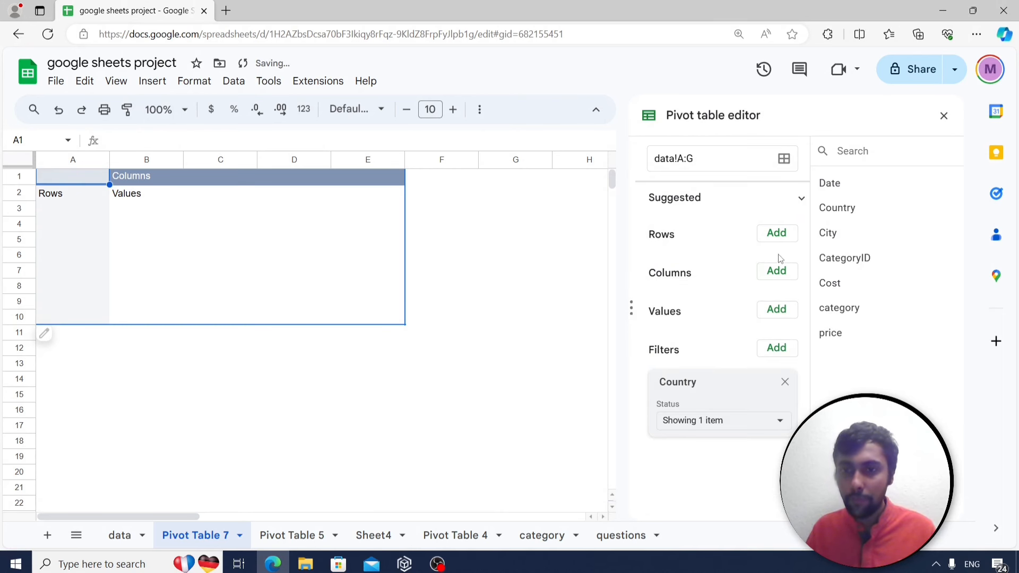
click(777, 235)
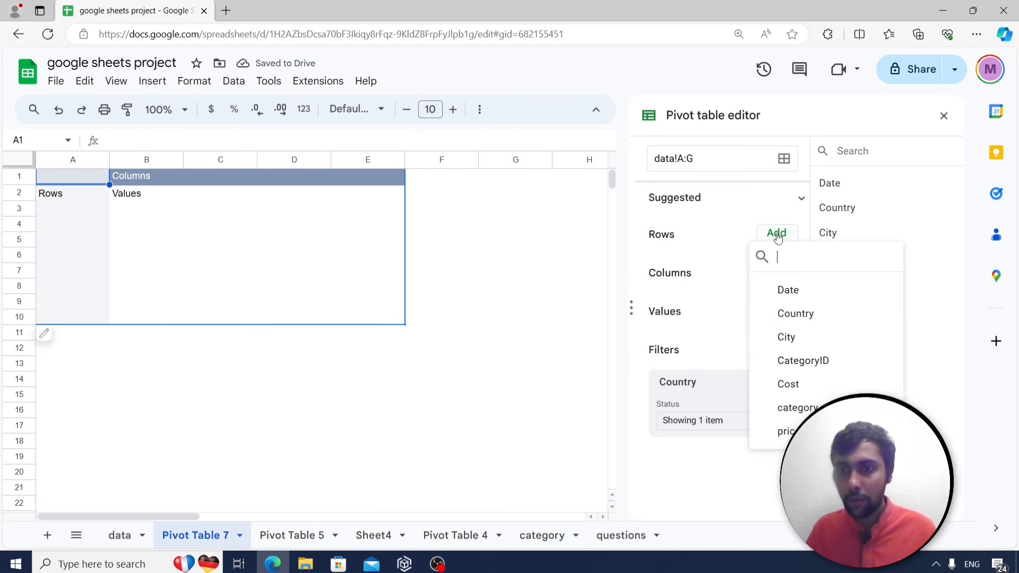
click(798, 407)
Add SUM of Cost as values and sort categories descending by SUM of Cost.
scroll(767, 417, down, 1)
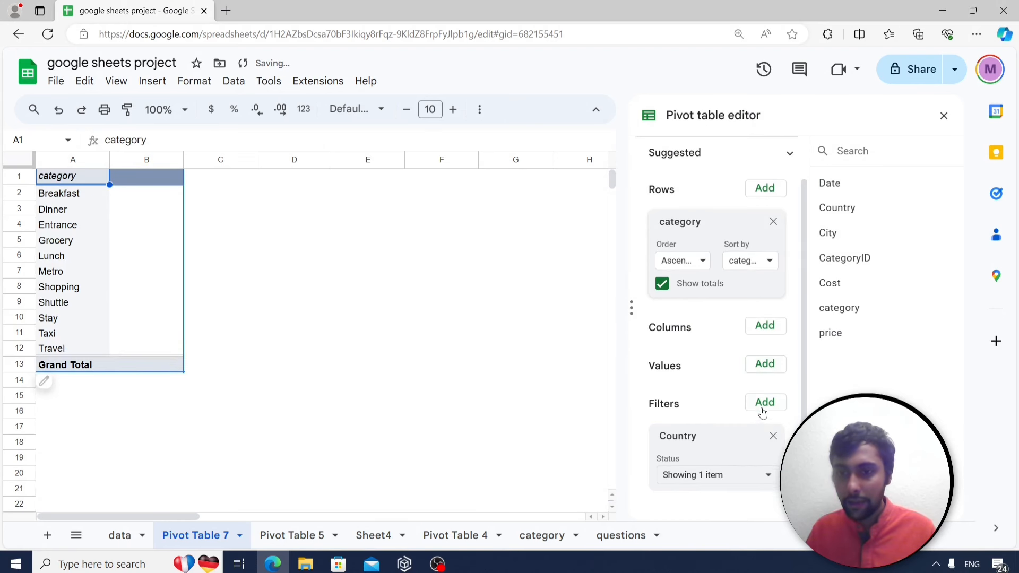
click(759, 374)
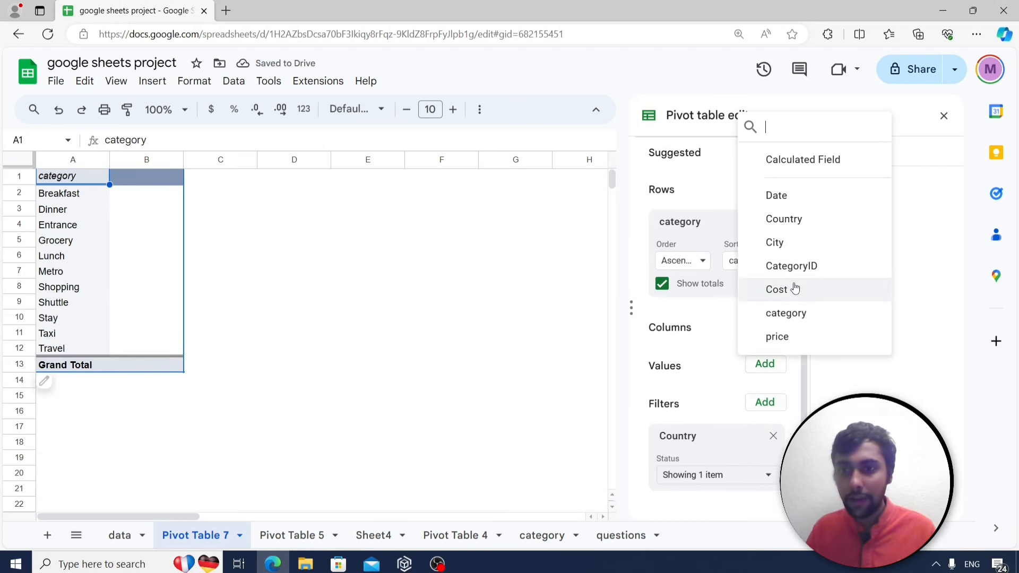
click(775, 289)
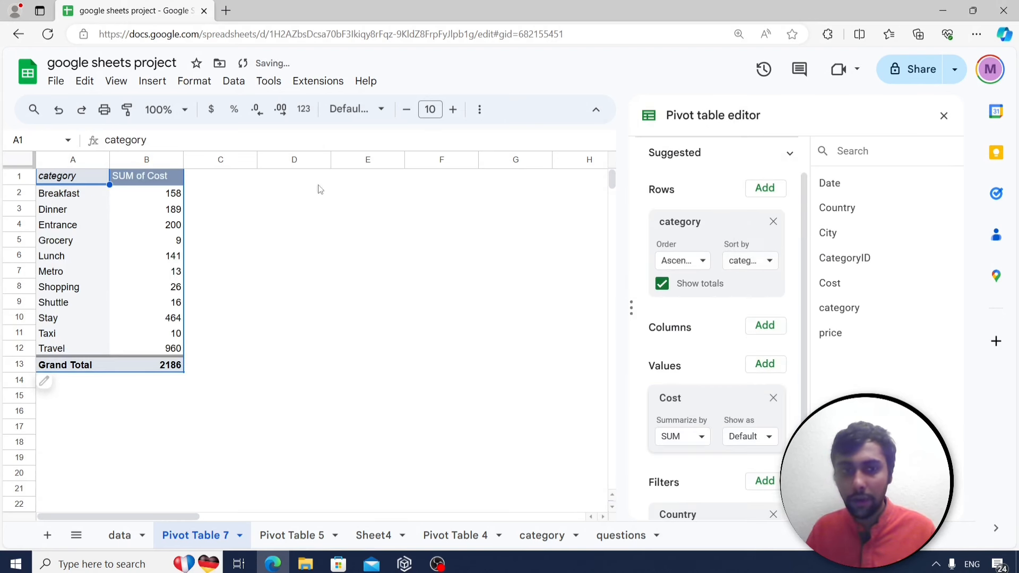
click(679, 267)
click(691, 310)
click(752, 261)
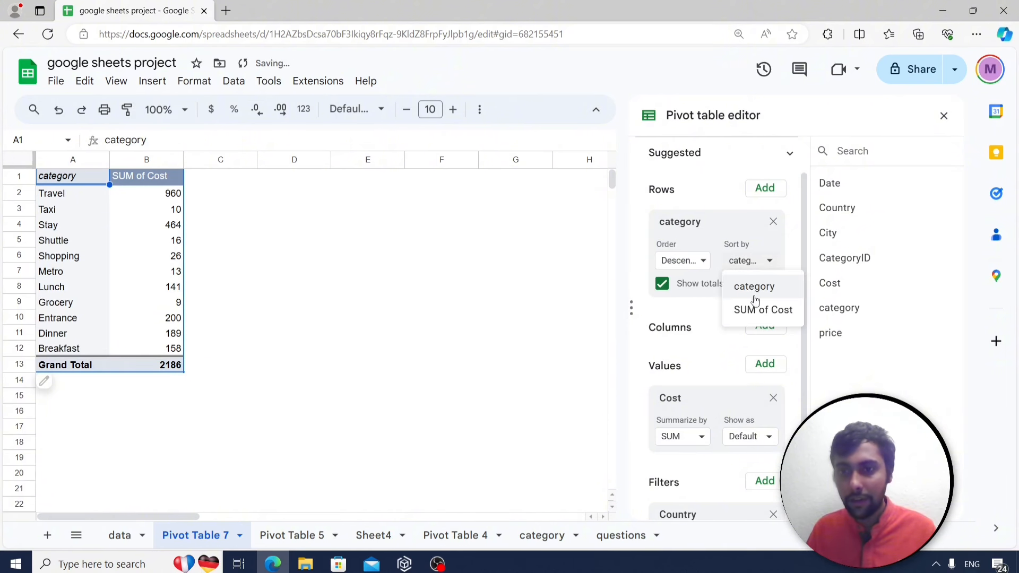
click(757, 310)
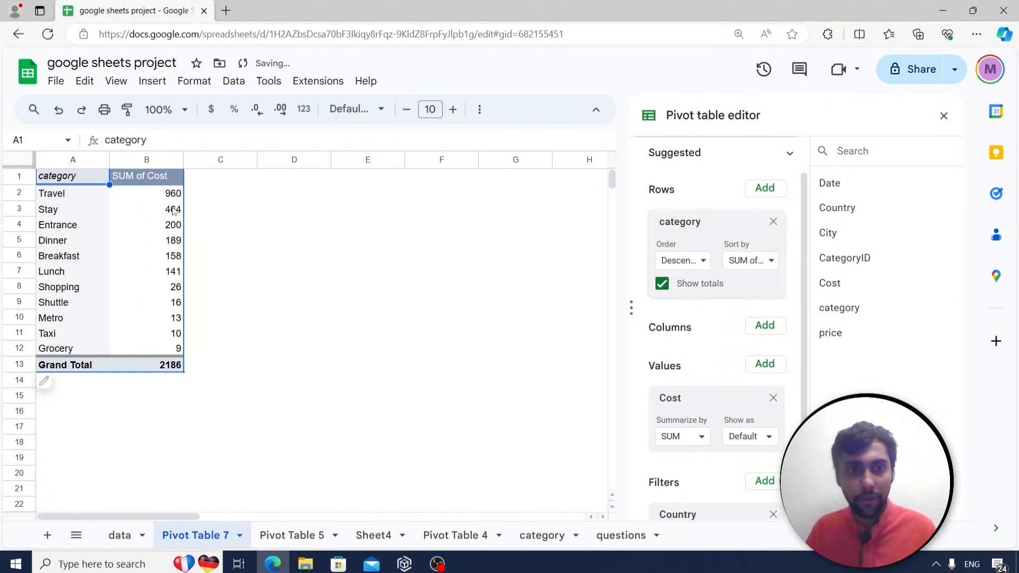
click(944, 116)
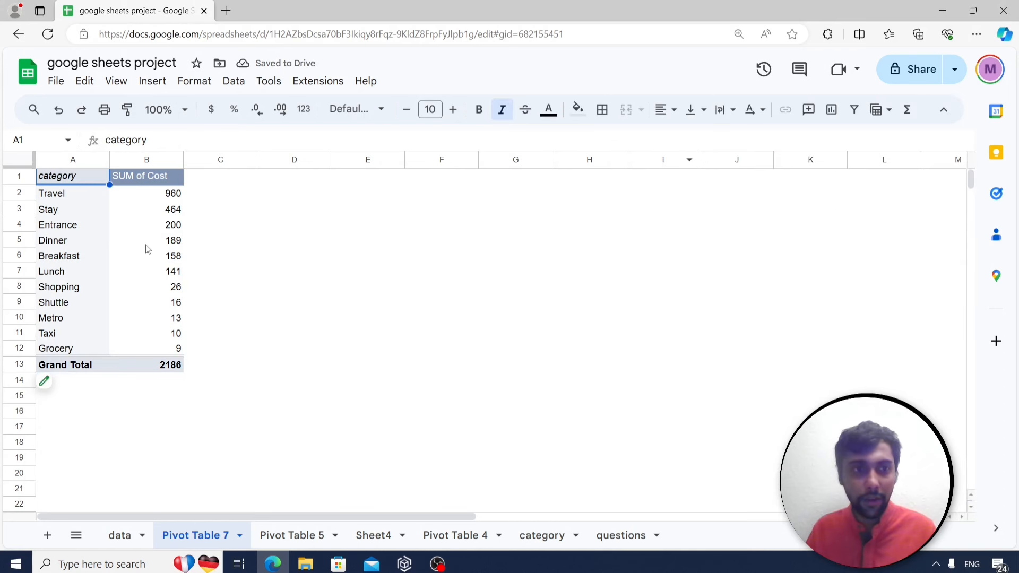
Check the Travel total of 960 and confirm the Country filter includes only Peru.
click(148, 218)
click(248, 228)
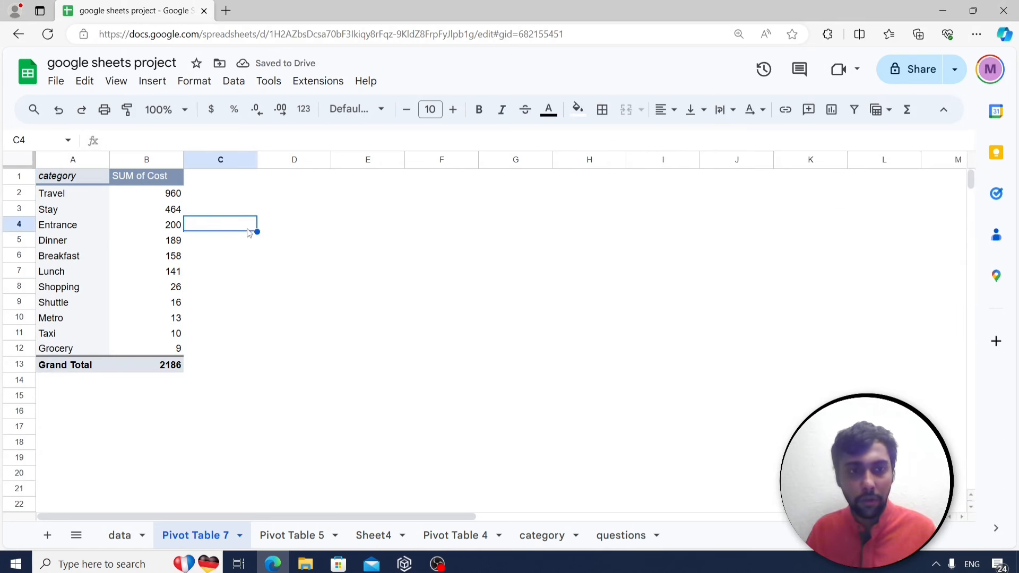
click(148, 198)
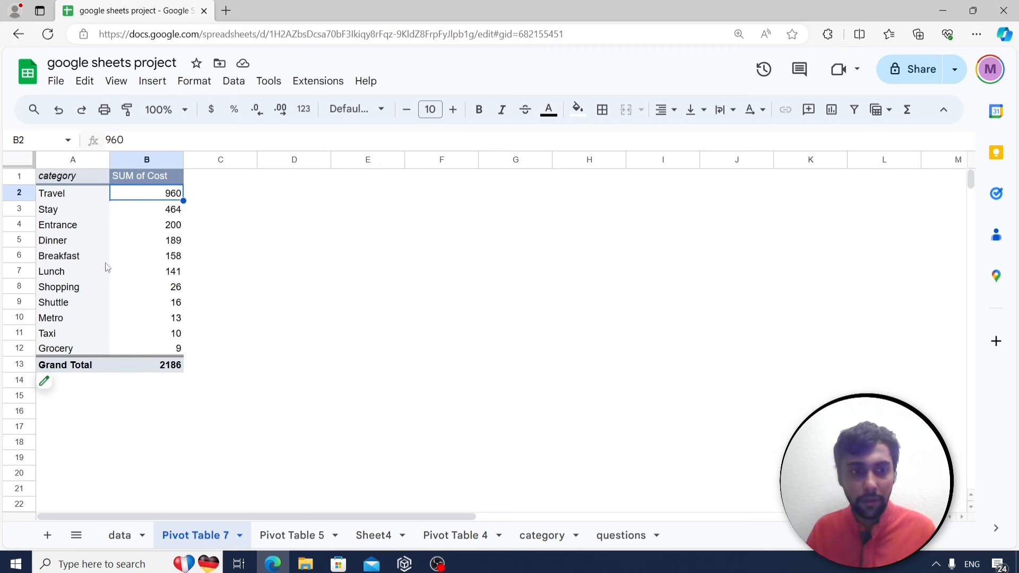
click(53, 383)
scroll(648, 297, down, 2)
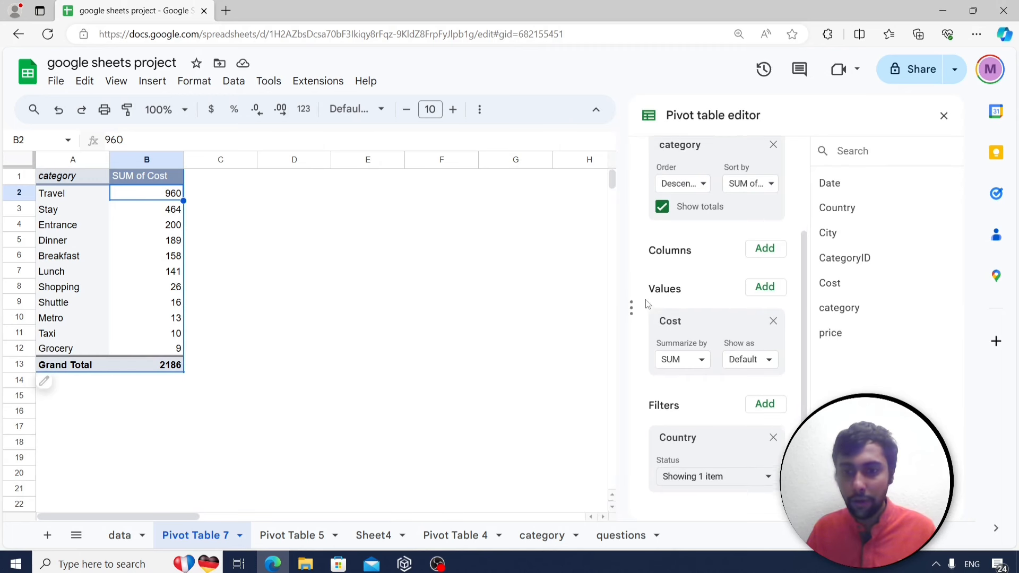
click(666, 478)
scroll(695, 424, down, 3)
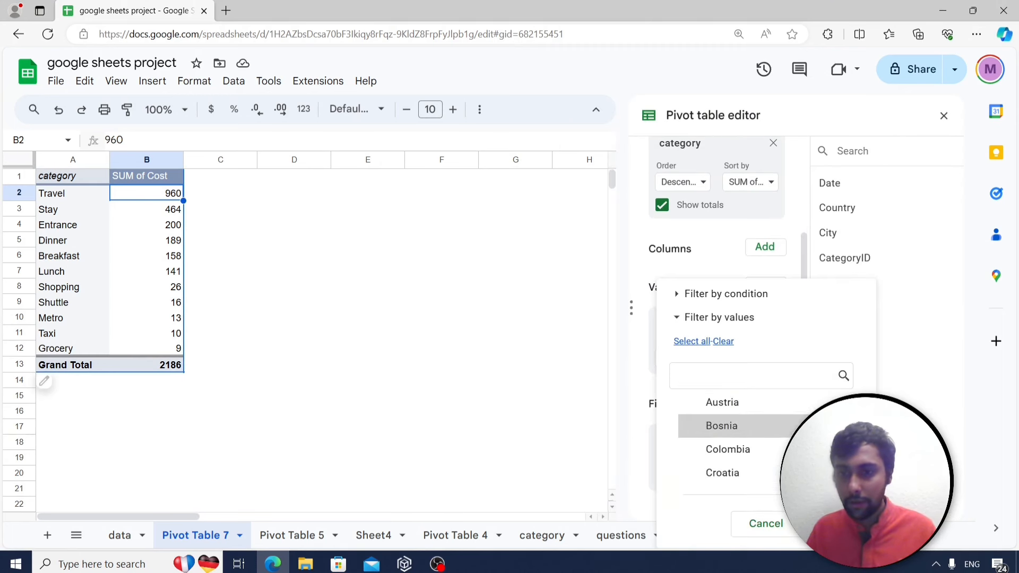
click(826, 524)
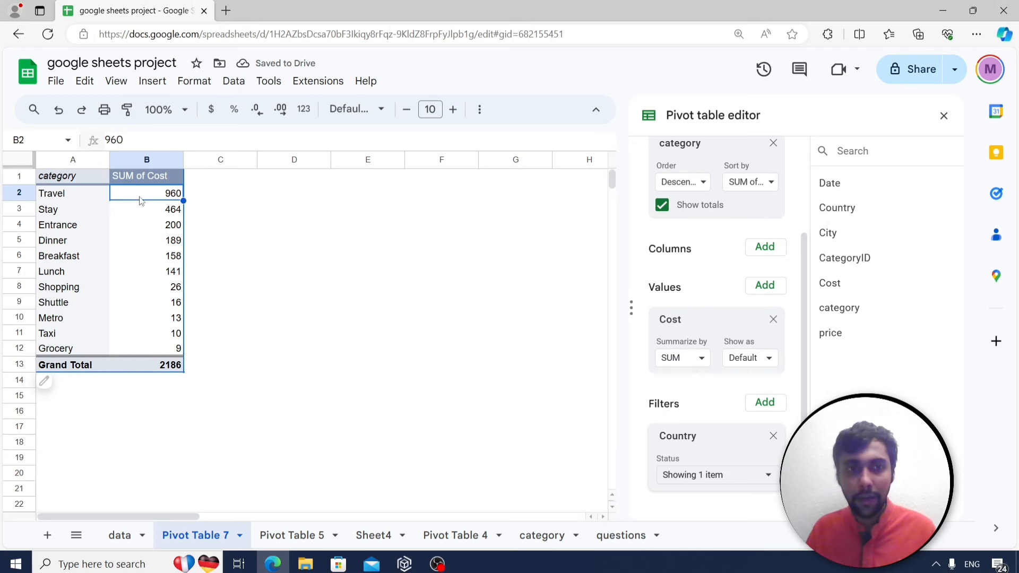
click(944, 116)
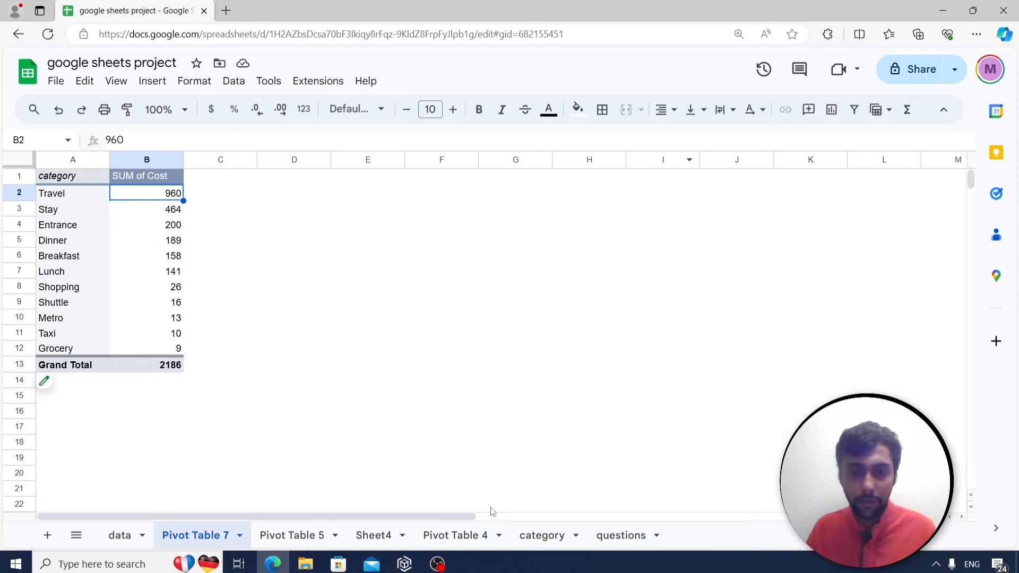
Review the dropdown list question in row 18, then select and copy data columns A:G.
click(616, 536)
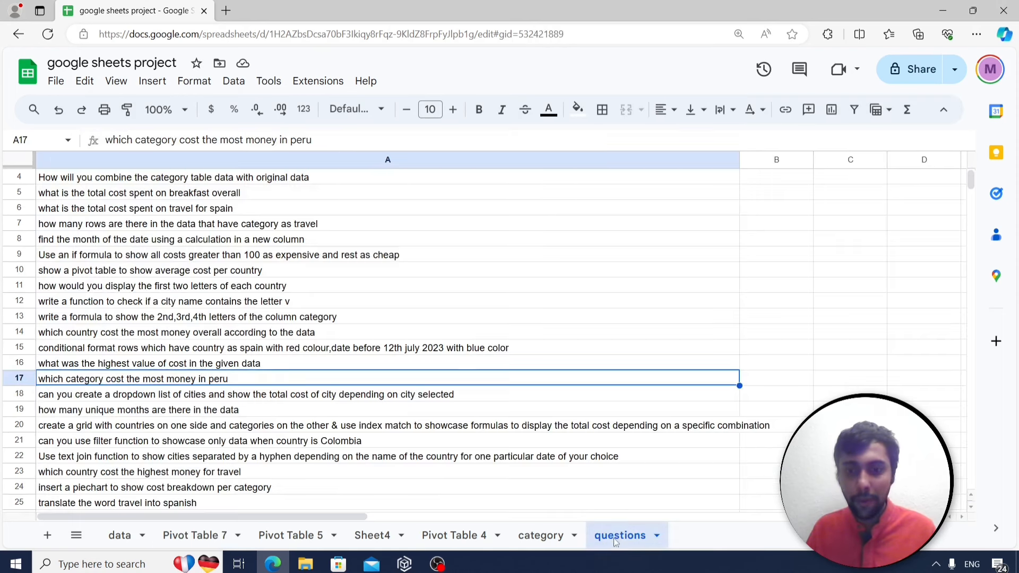
click(187, 397)
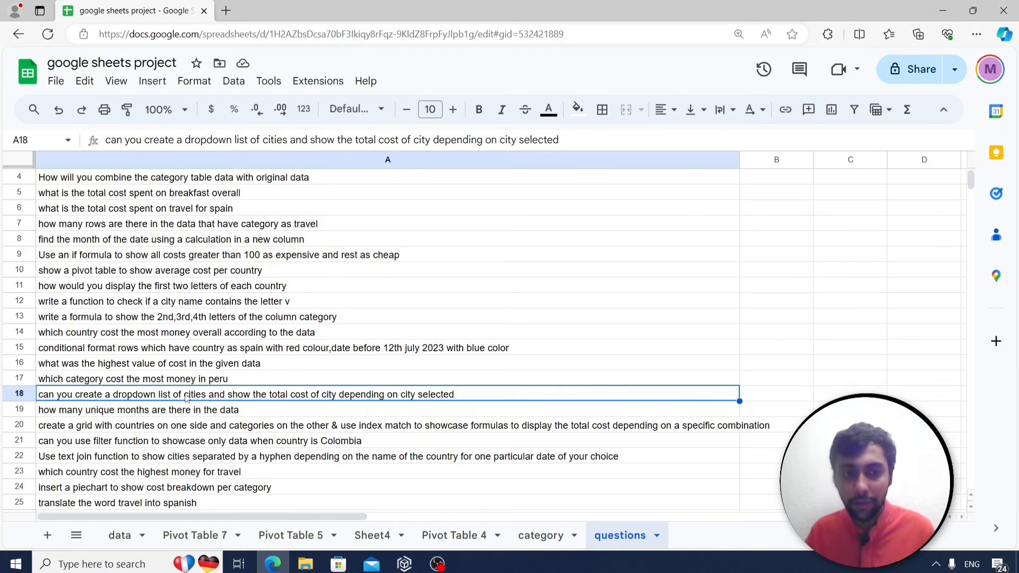
click(111, 542)
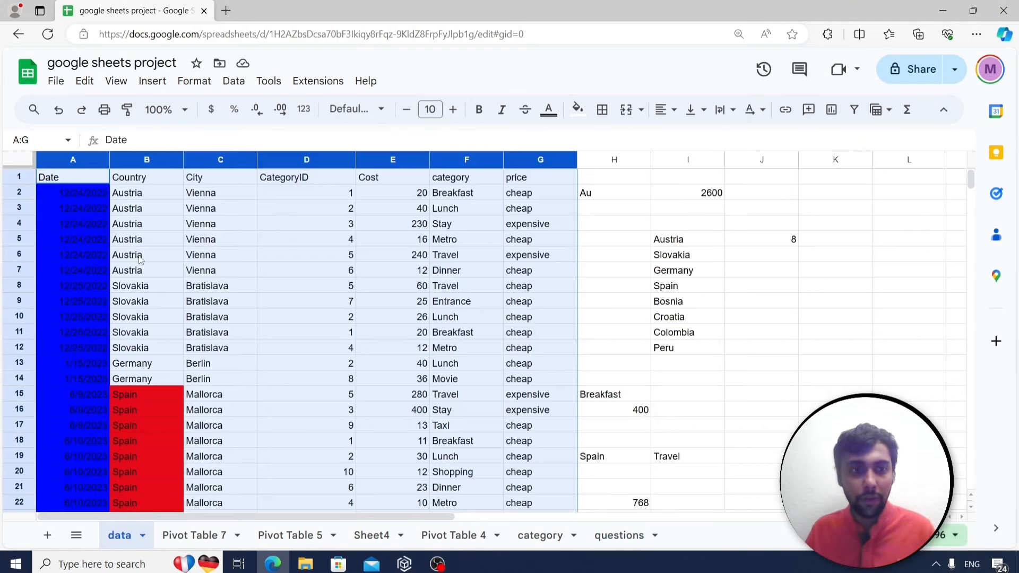
click(202, 228)
drag(69, 166, 524, 194)
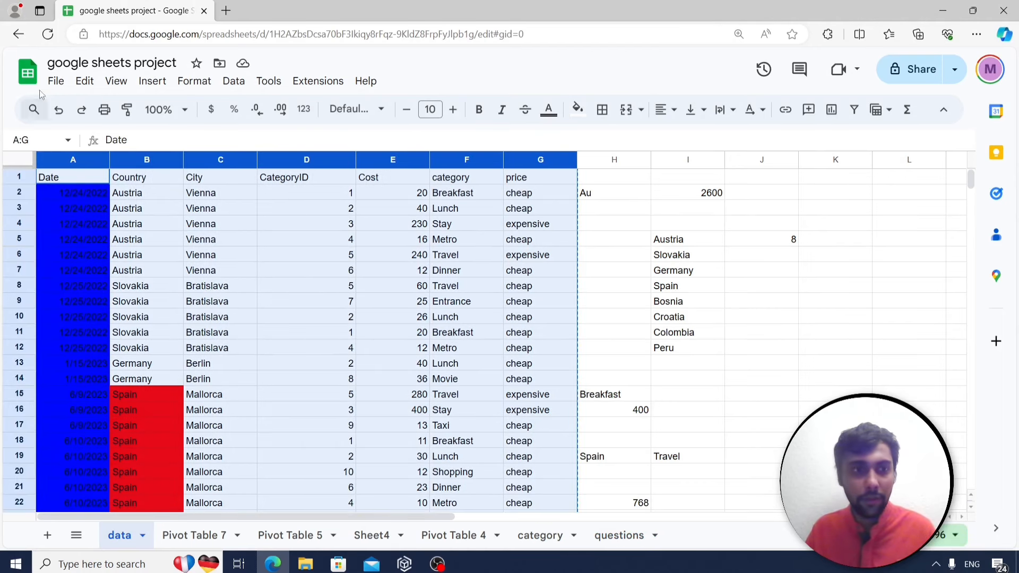
Add Sheet5 and paste the copied columns into A1 as values only.
click(47, 535)
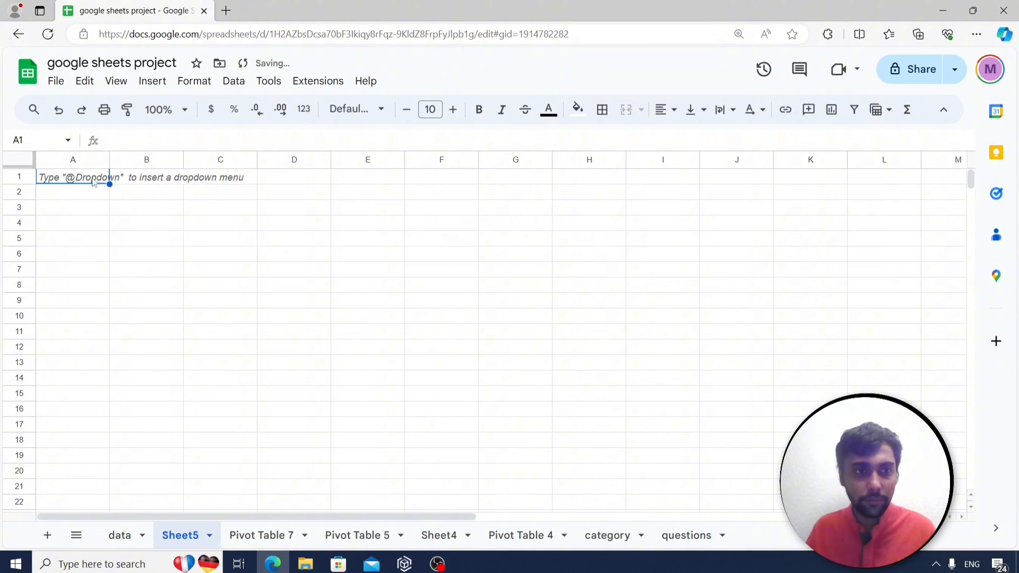
right_click(78, 178)
mouse_move(125, 198)
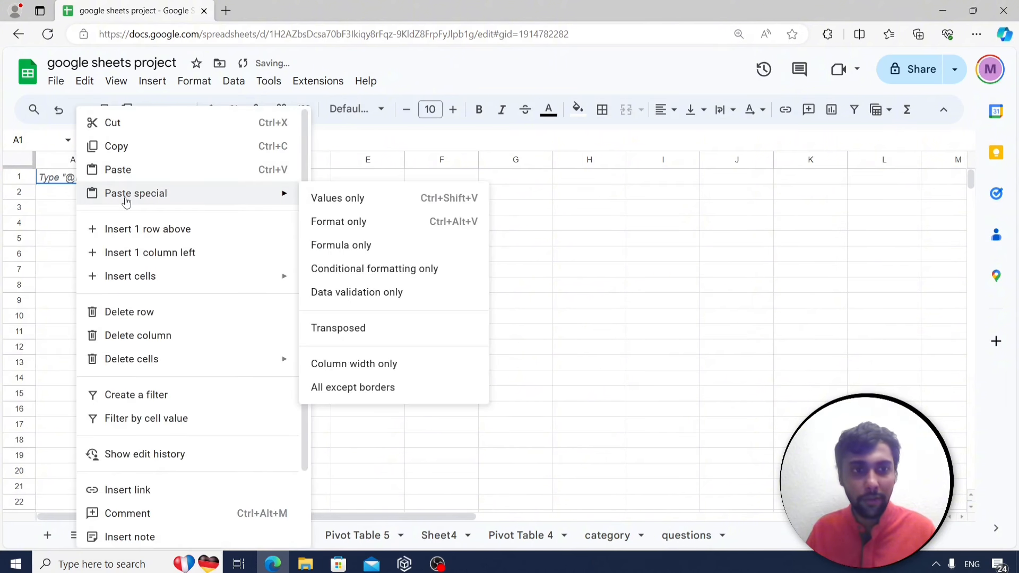
click(376, 206)
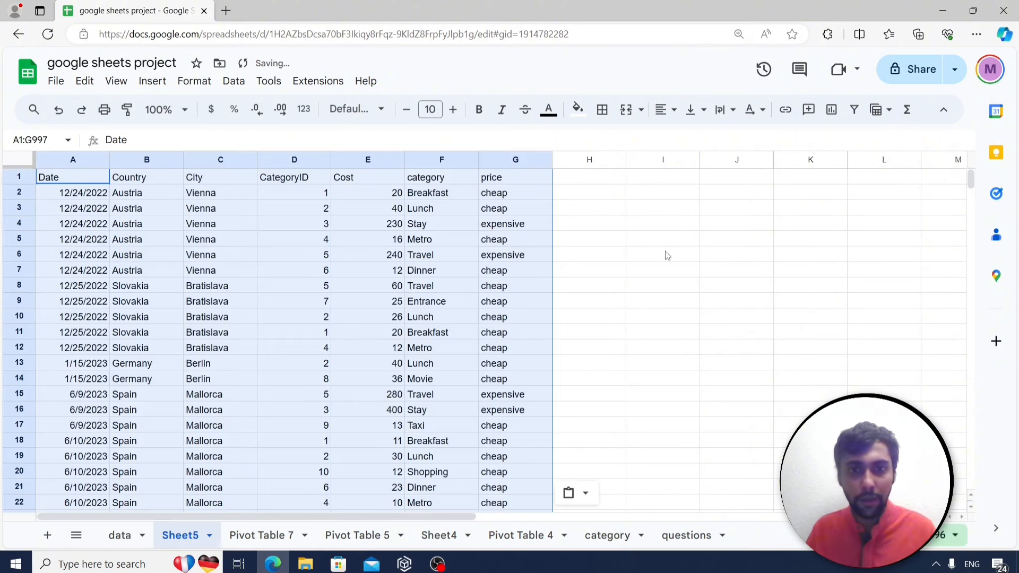
Open the Data validation rules panel briefly and close it again.
click(655, 210)
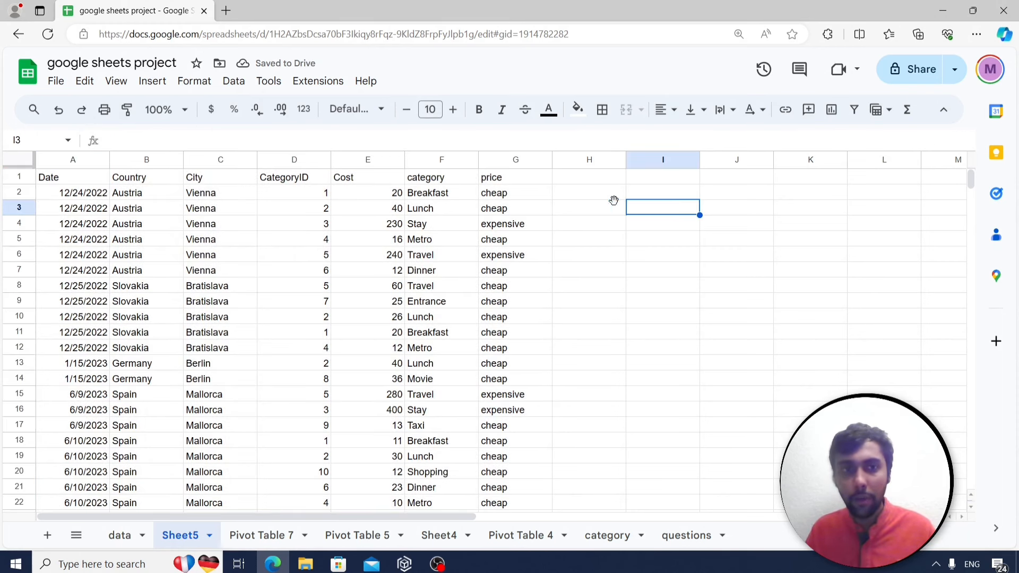
click(231, 82)
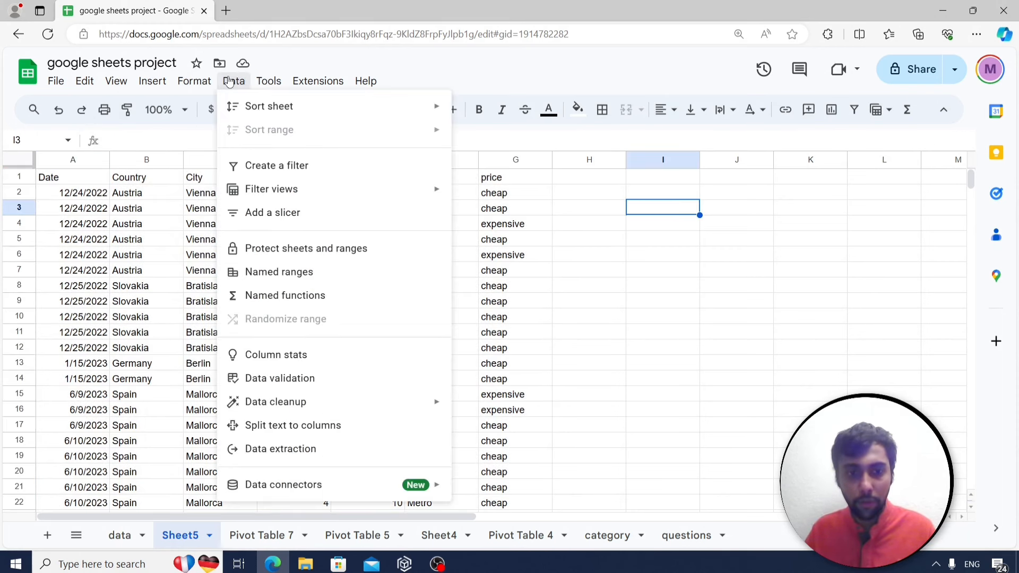
click(298, 379)
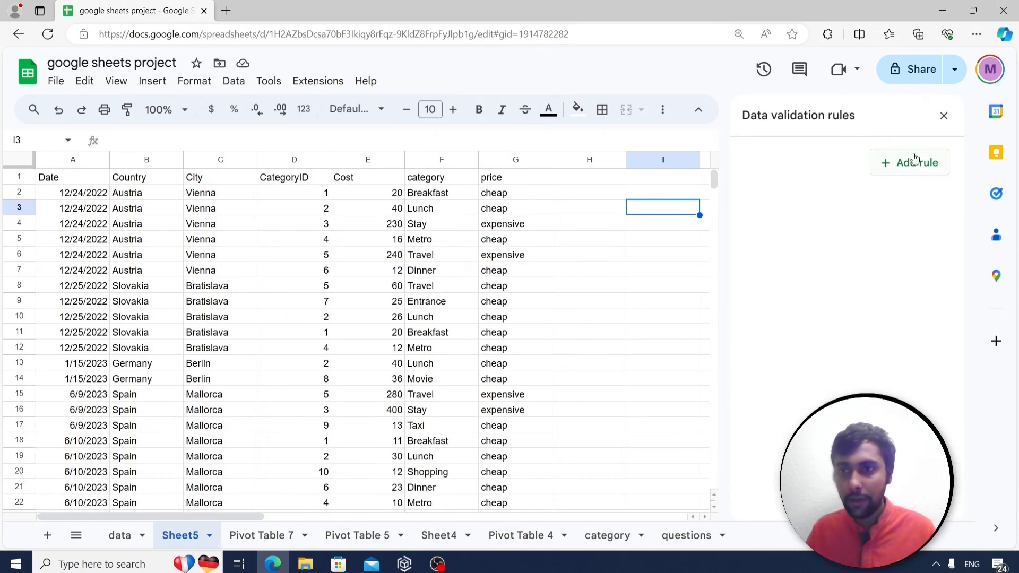
click(943, 115)
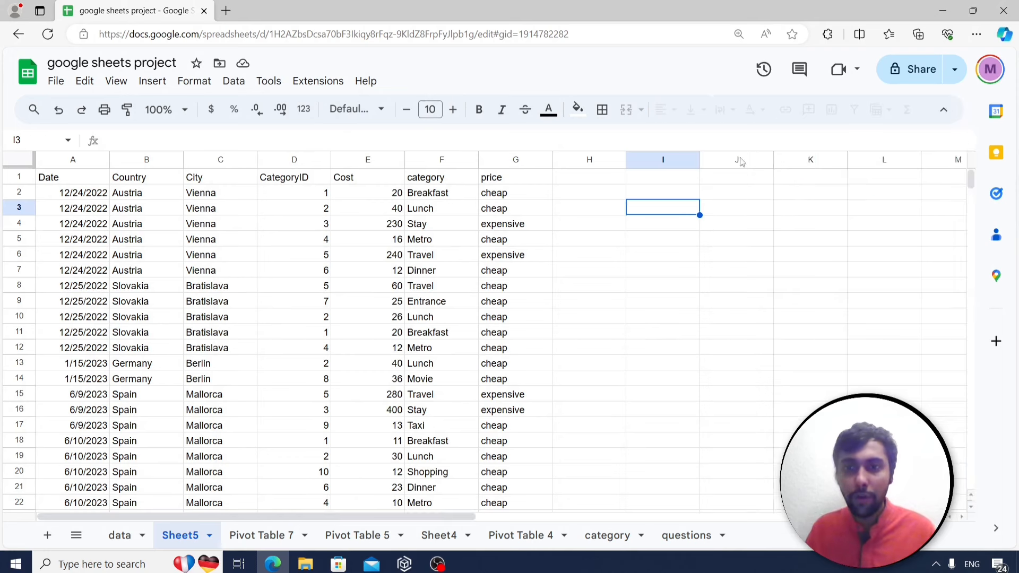
Enter =unique(C2:C128) in H3, listing 12 distinct cities from Vienna to Machu Picchu.
click(607, 196)
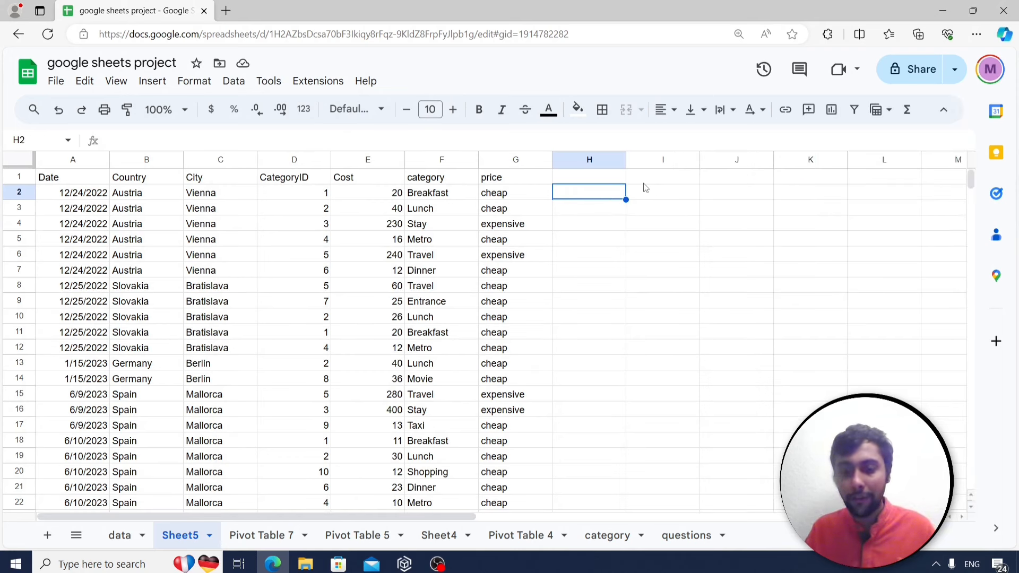
key(Down)
text(=uniq)
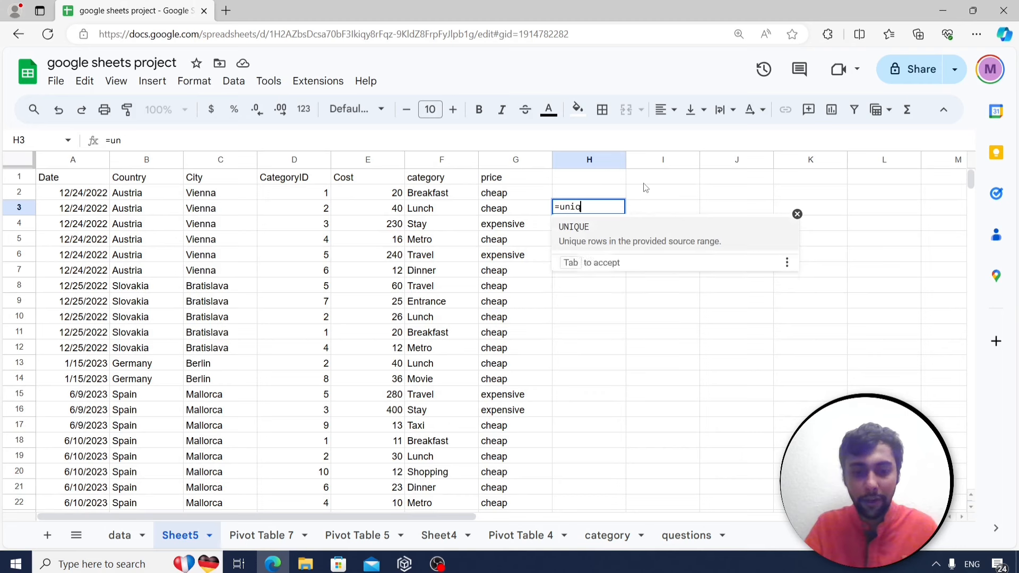
text(ue()
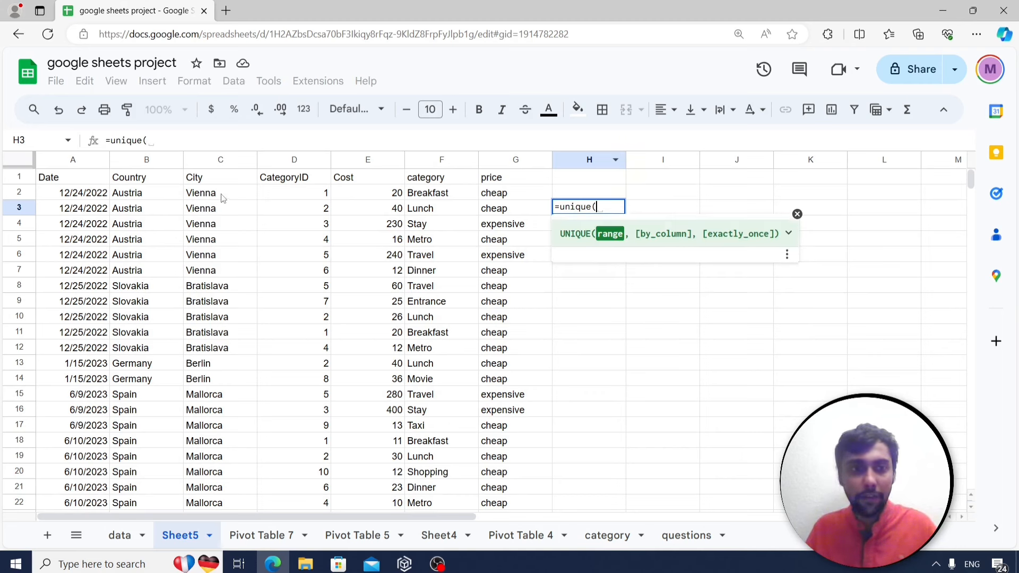
click(223, 198)
key(ctrl+shift+Down)
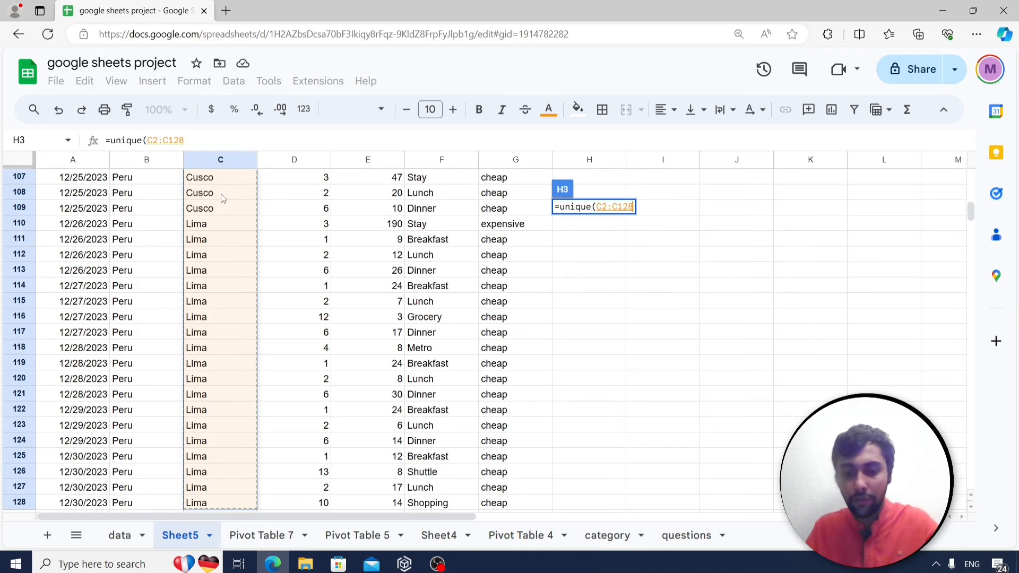
text())
key(Return)
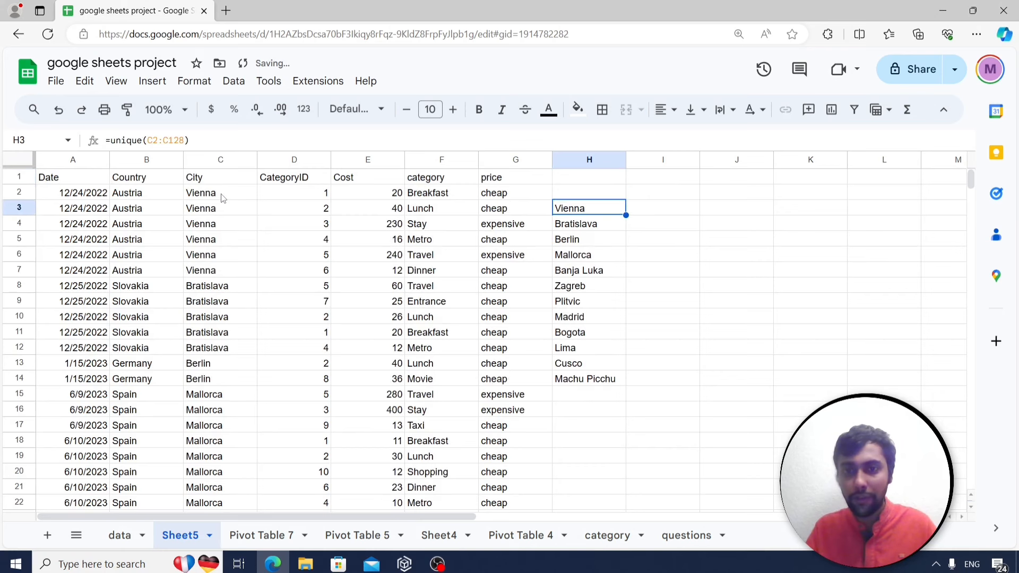
key(Right)
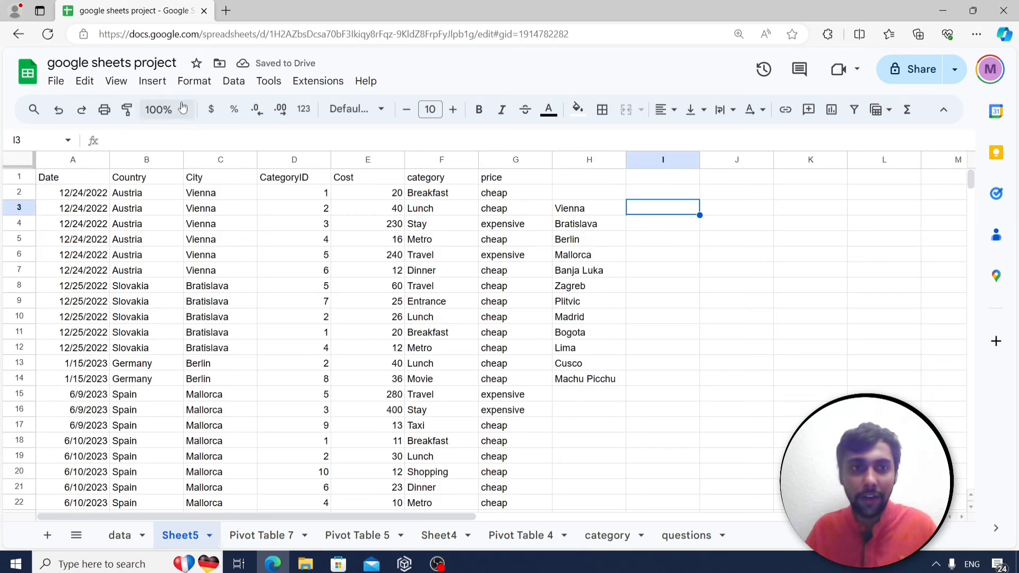
click(234, 81)
Add a data validation rule on I3 with the 'Dropdown (from a range)' criterion.
click(291, 381)
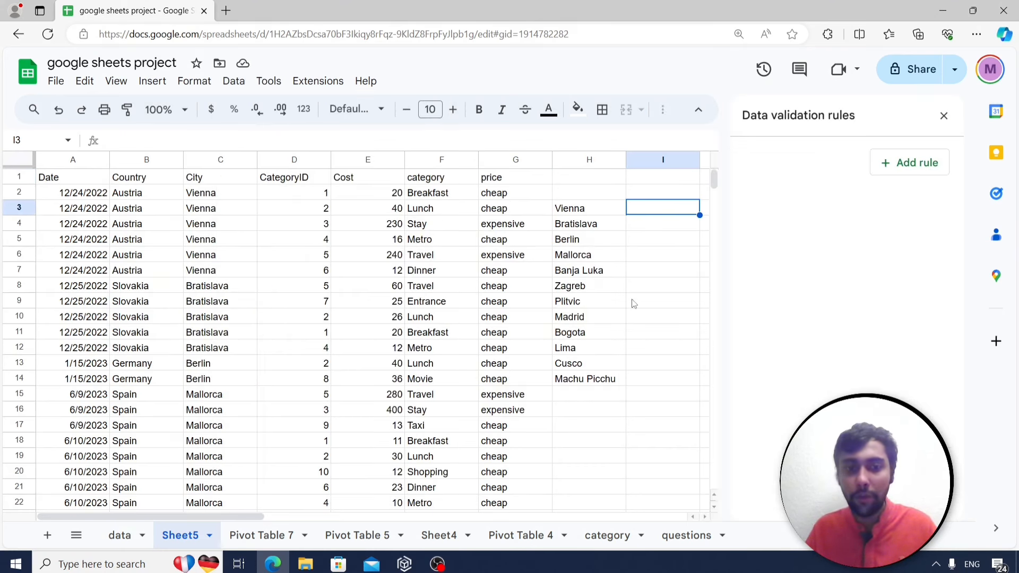
click(920, 169)
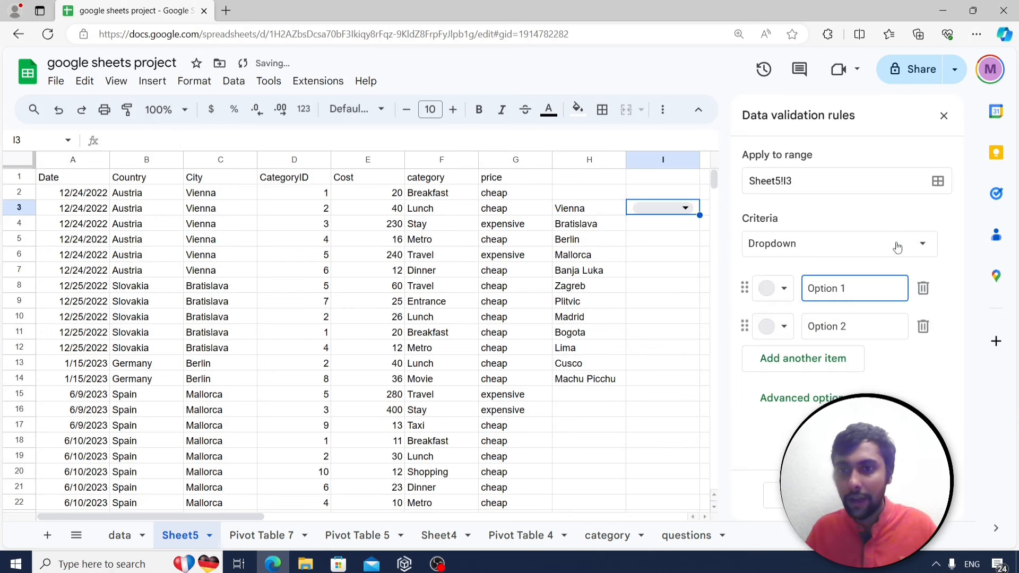
click(937, 182)
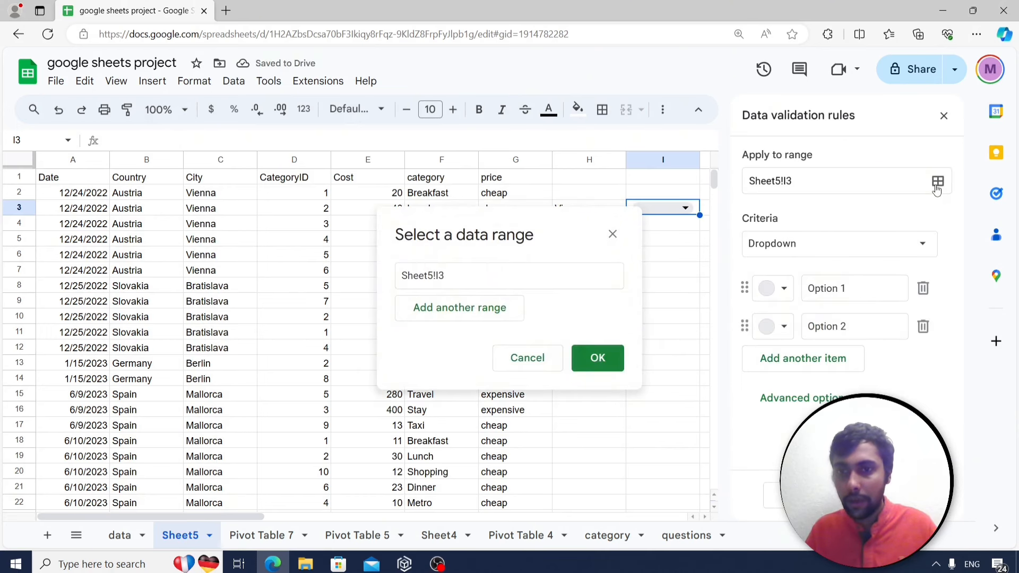
click(612, 234)
click(918, 245)
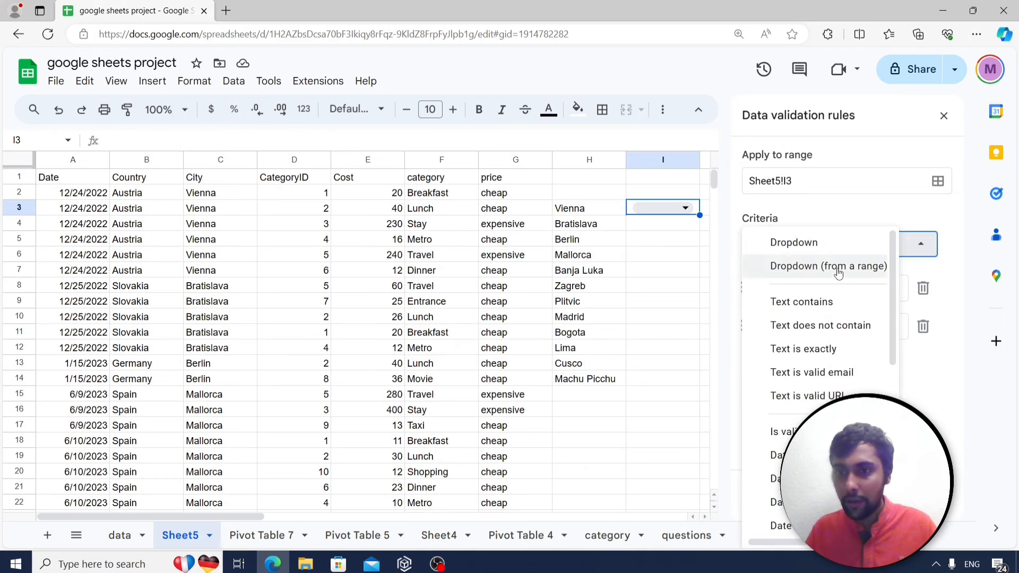
click(812, 267)
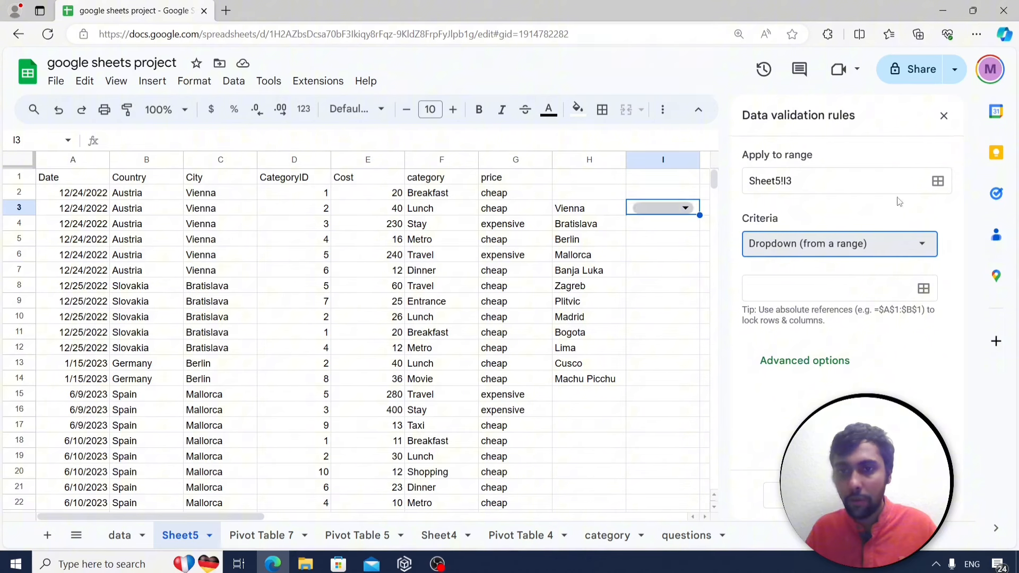
click(939, 182)
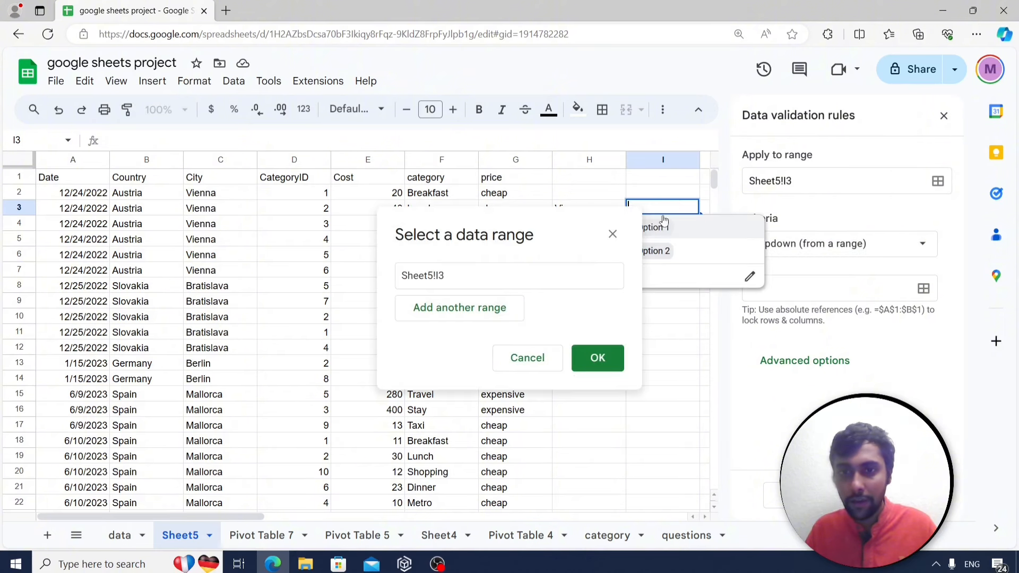
click(487, 276)
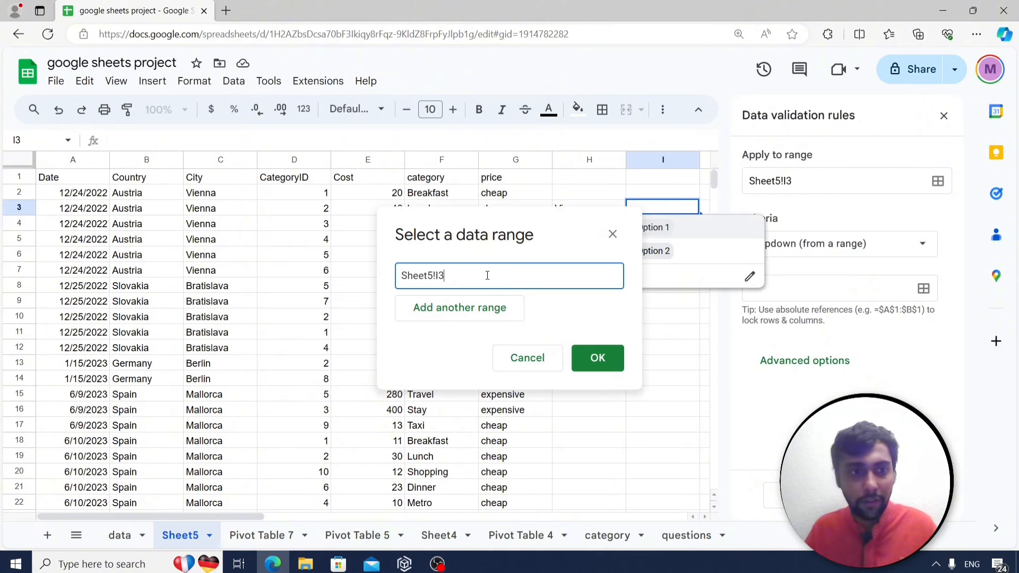
click(596, 357)
click(879, 247)
click(878, 244)
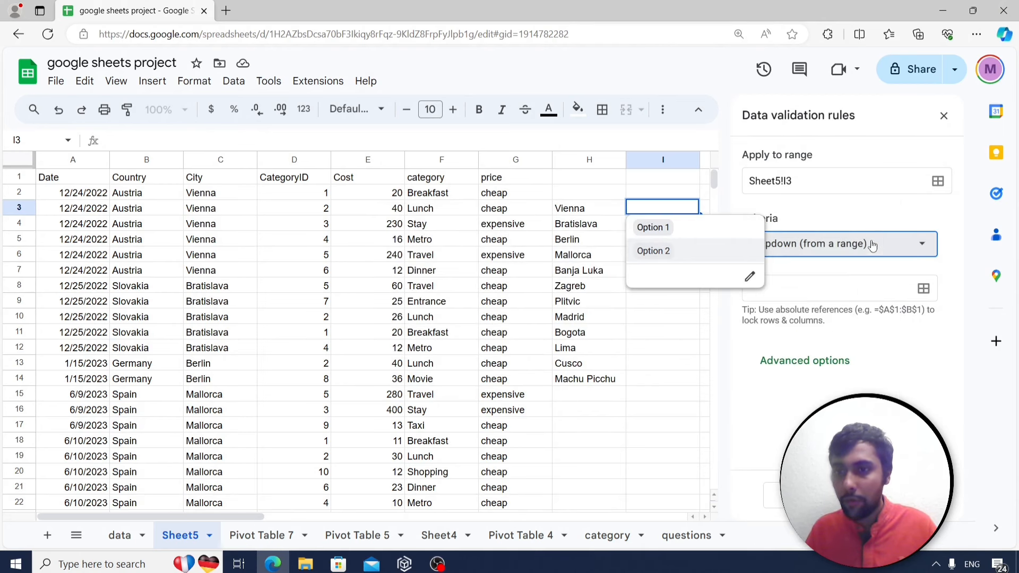
Use the city list H3:H14 as the dropdown's source and save the rule.
click(924, 288)
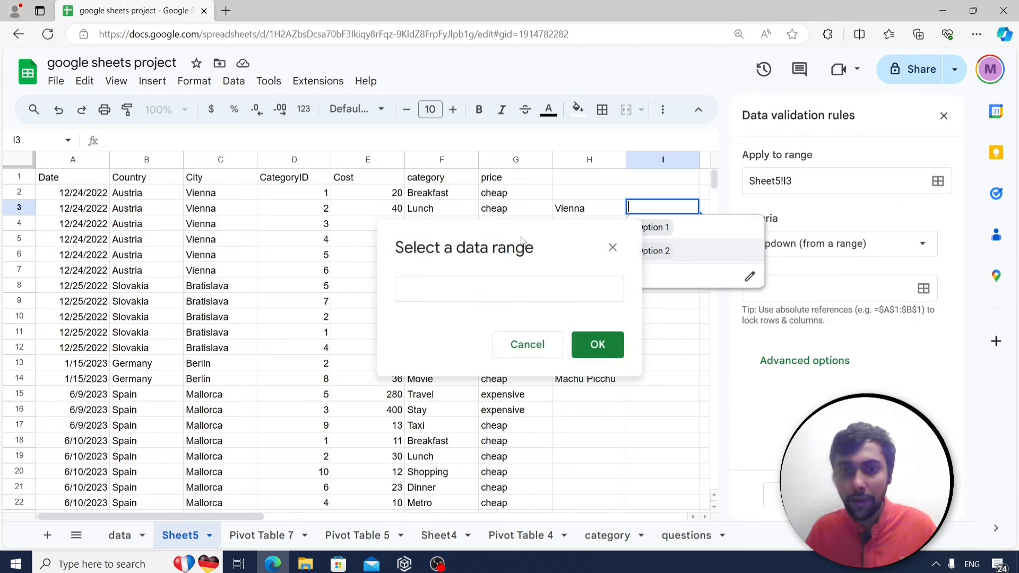
drag(522, 241, 364, 231)
drag(584, 208, 591, 380)
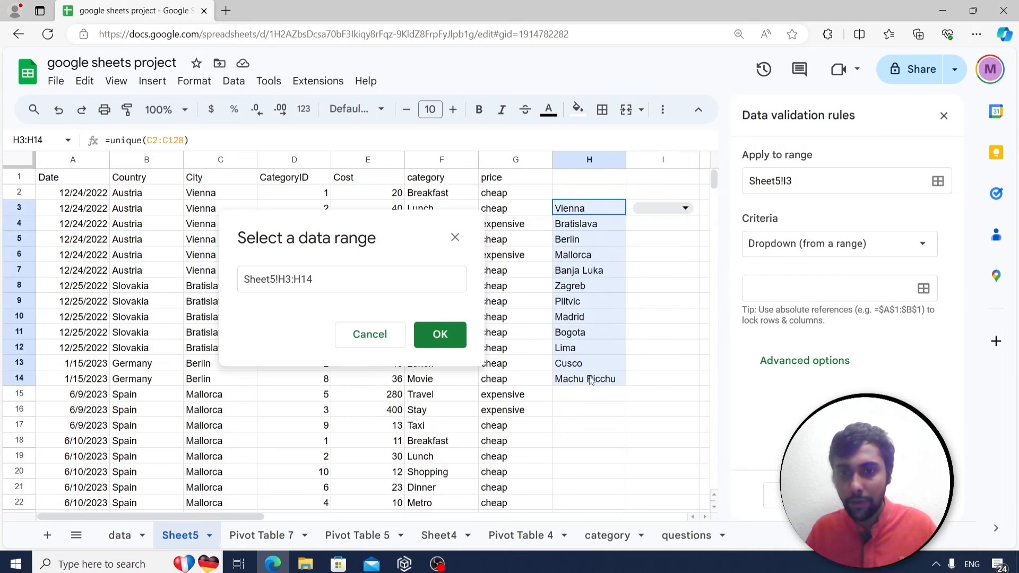
click(450, 336)
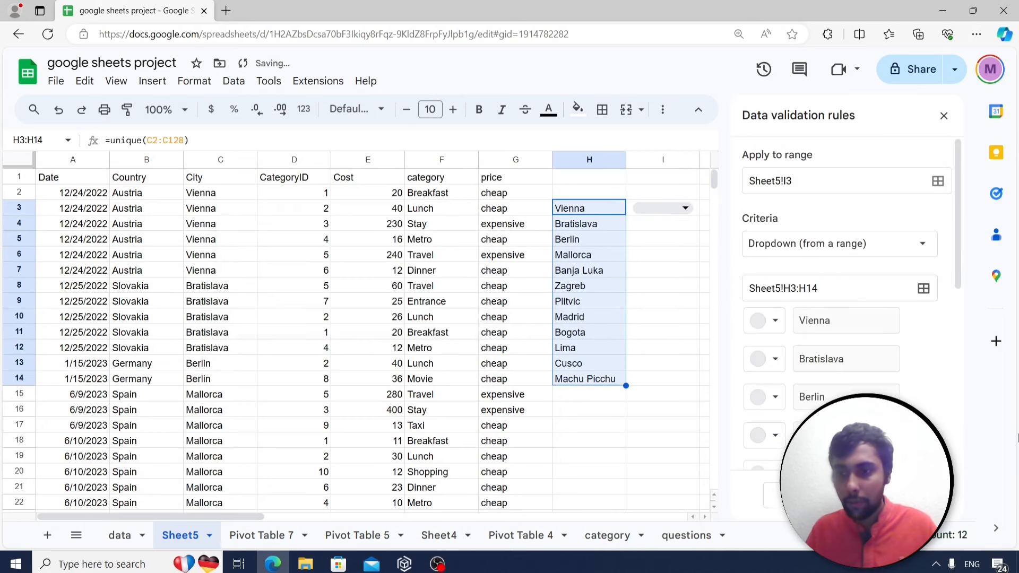
click(912, 495)
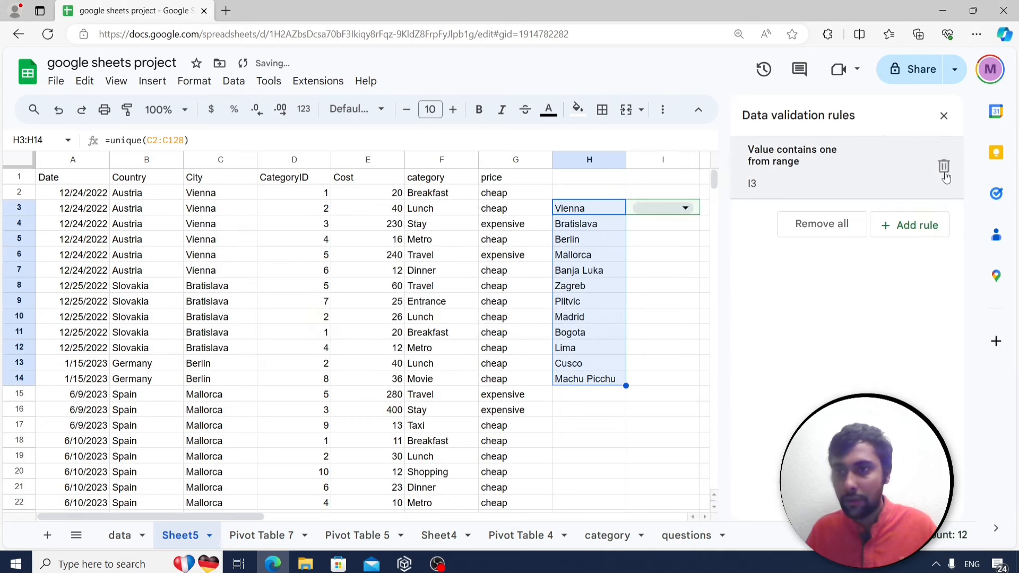
Close the validation panel and choose Bratislava in I3's dropdown.
click(940, 118)
click(685, 208)
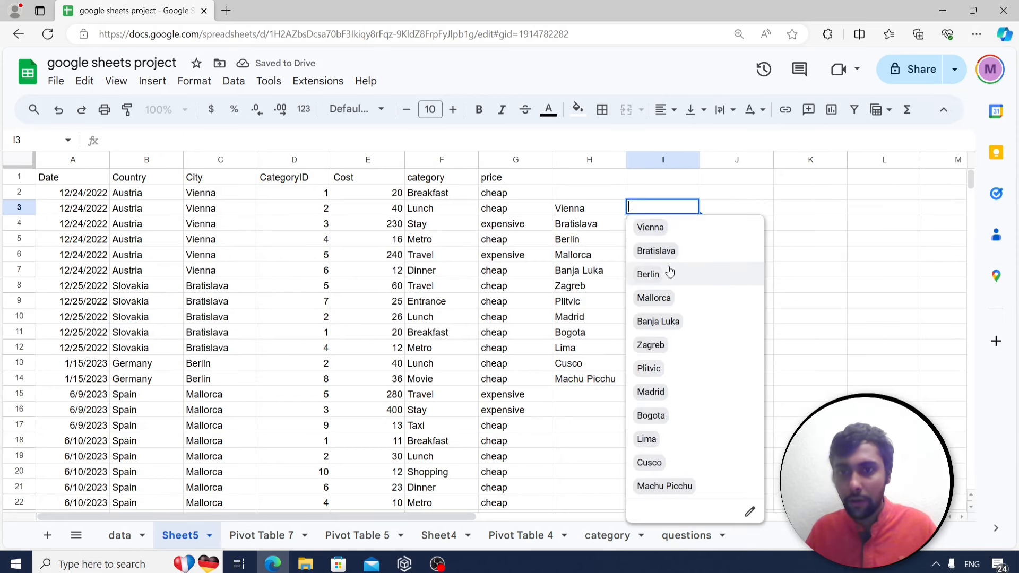
click(669, 254)
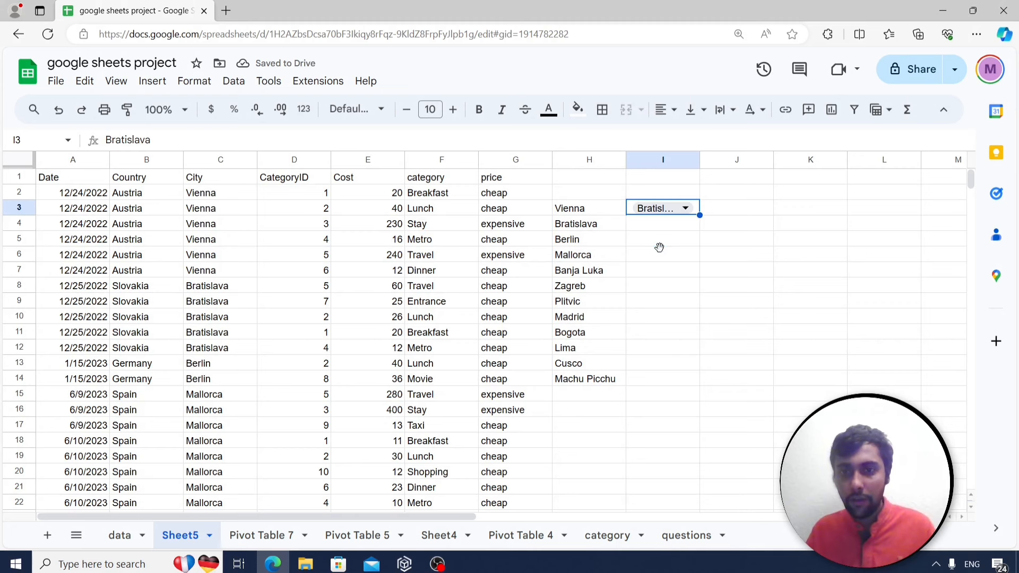
click(660, 254)
Enter =SUMIF(C2:C128,I3,E2:E128) in I6 to total Cost for the selected city, giving 143.
text(=)
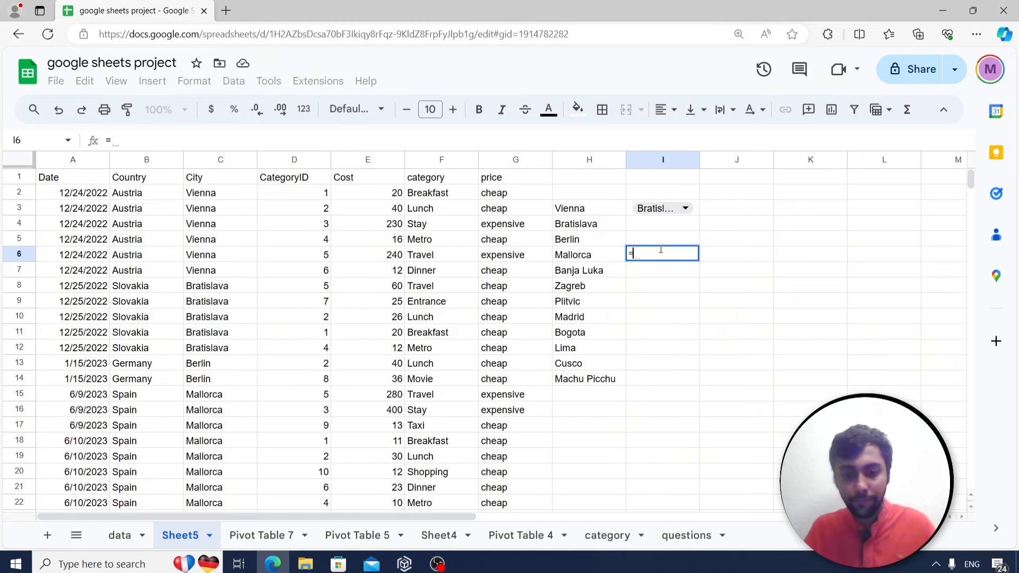
text(sumif()
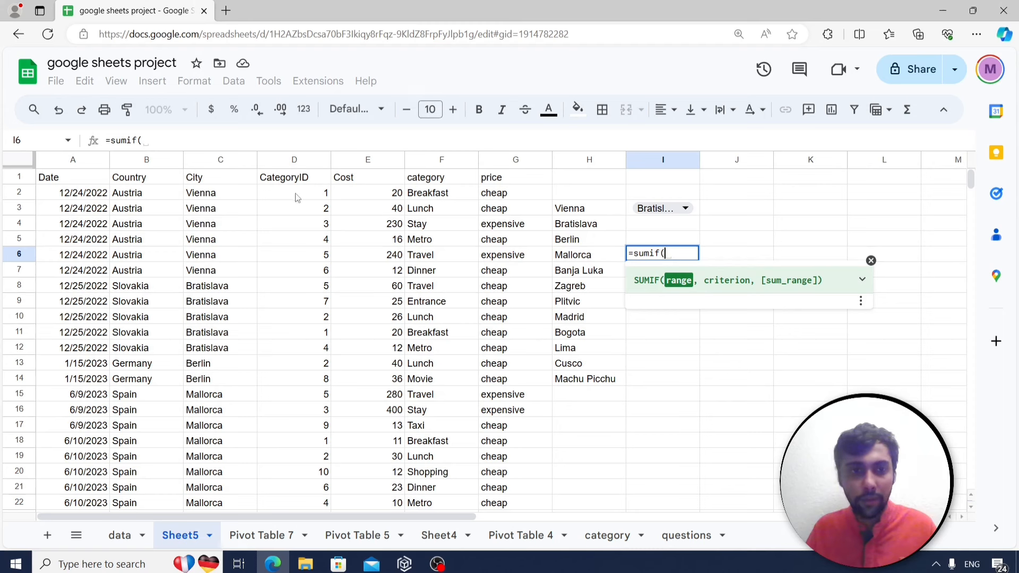
click(246, 199)
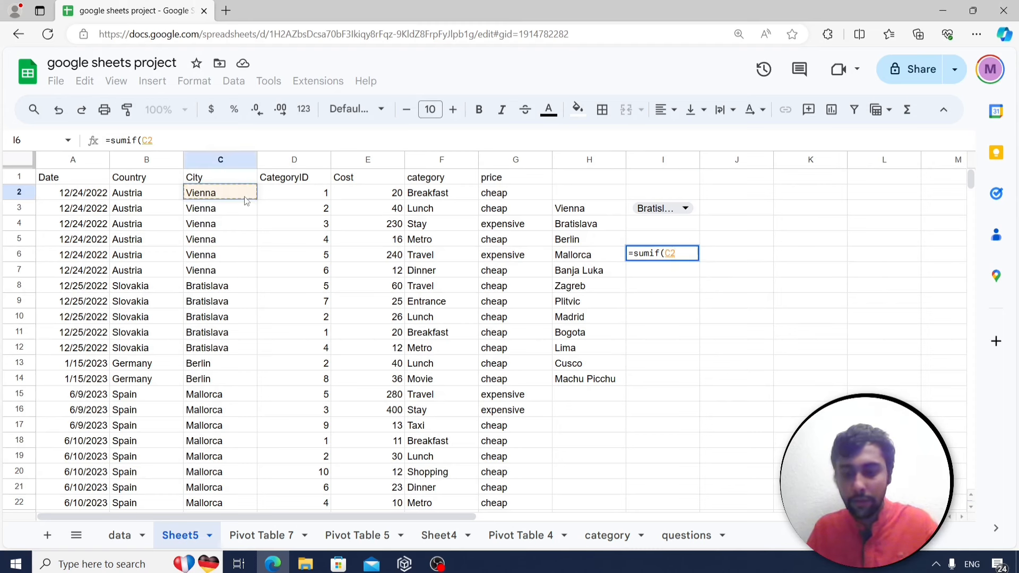
key(ctrl+shift+Down)
text(,)
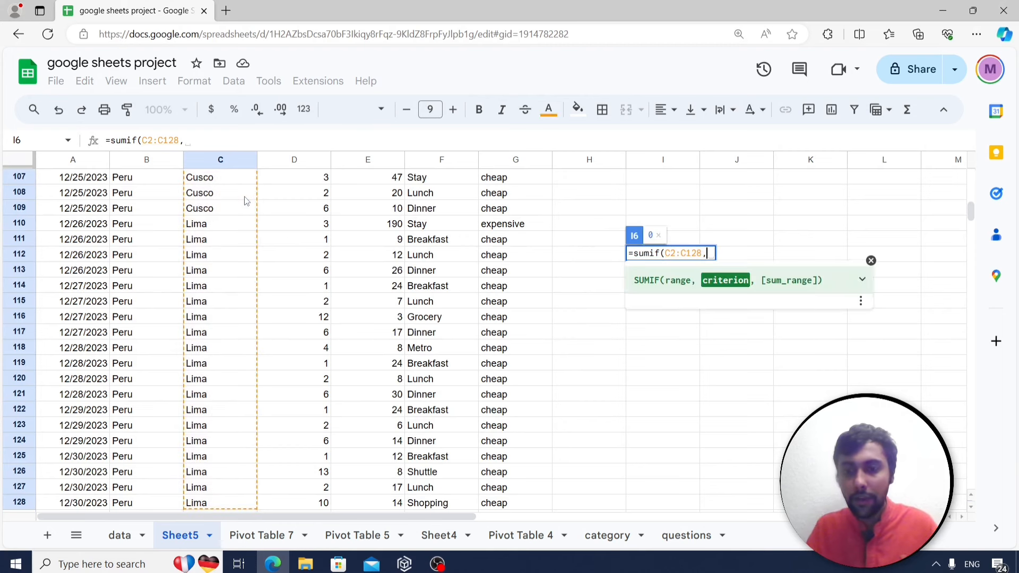
scroll(690, 215, up, 5)
scroll(700, 215, up, 20)
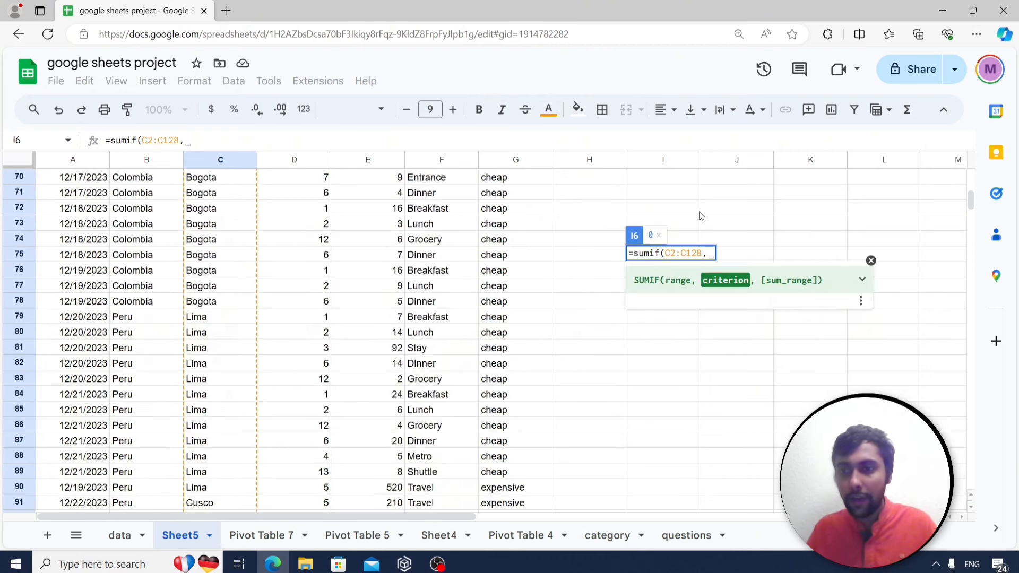
scroll(701, 215, up, 5)
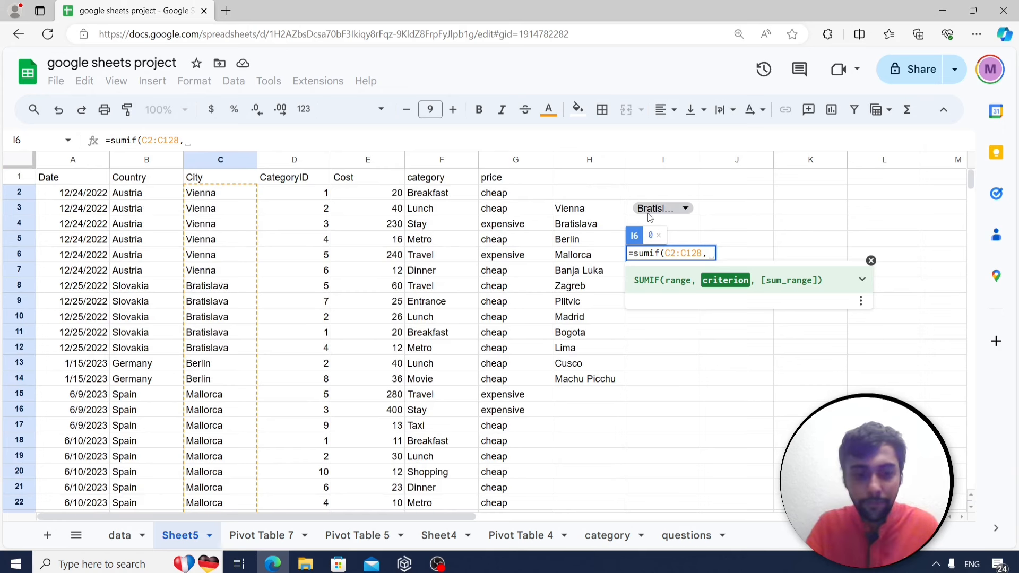
text(i3,)
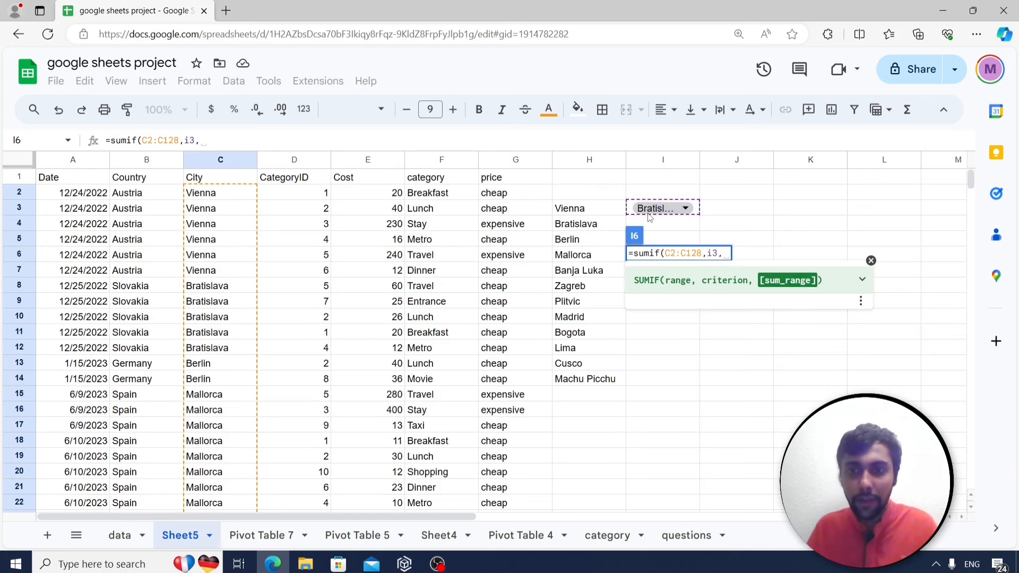
click(356, 196)
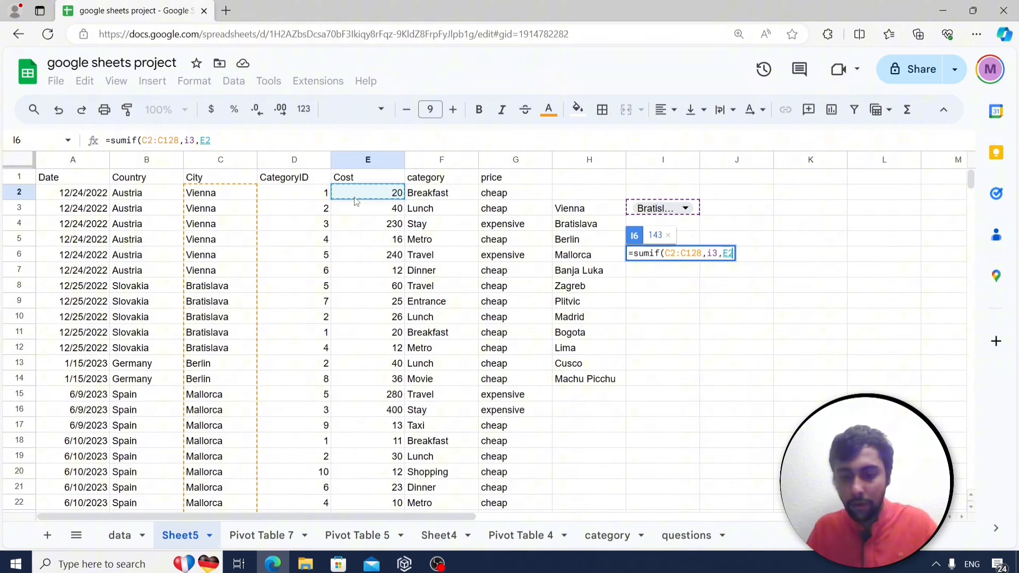
key(ctrl+shift+Down)
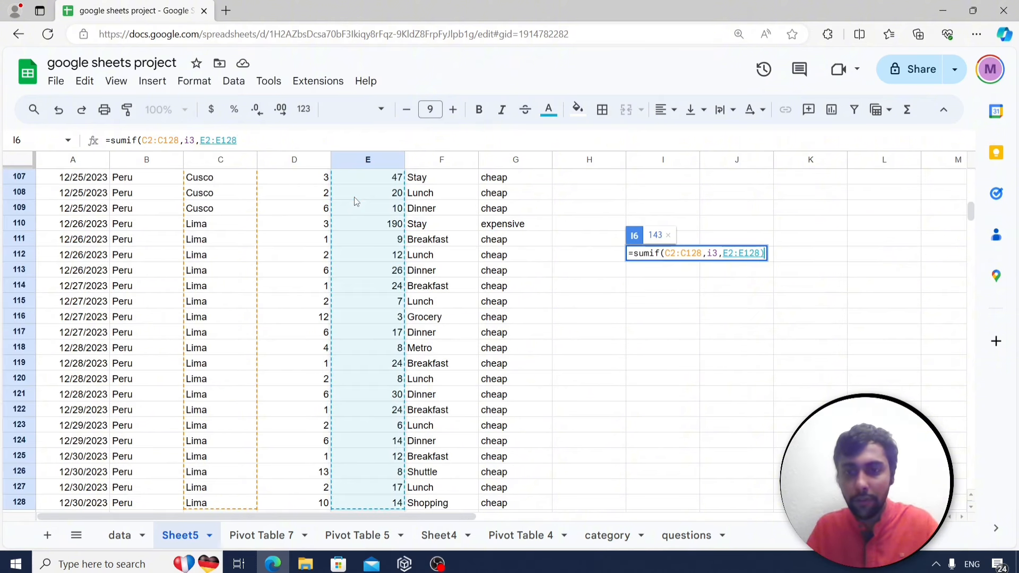
key(Return)
key(Up)
key(Up)
key(Up)
key(Up)
key(Up)
key(Up)
key(Down)
key(Down)
key(Down)
key(Down)
key(Down)
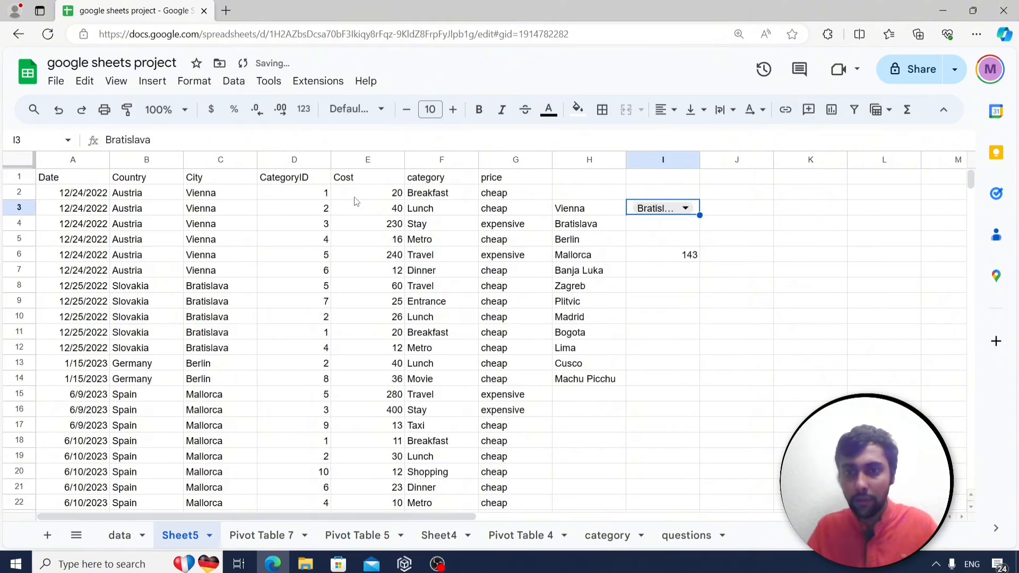
Try Berlin, then Banja Luka, then Plitvic in I3's dropdown, checking the I6 total.
click(671, 209)
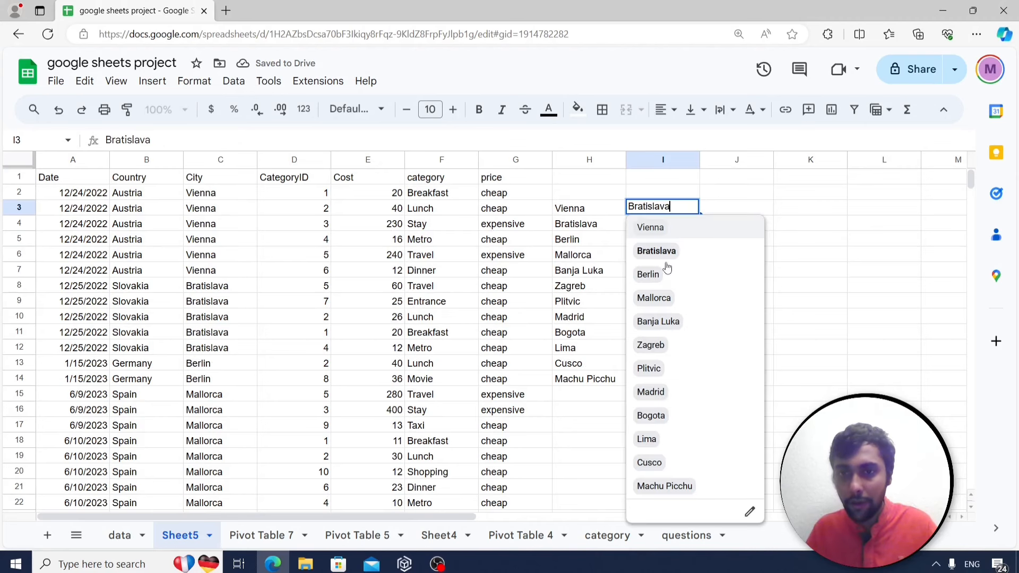
click(649, 275)
click(676, 209)
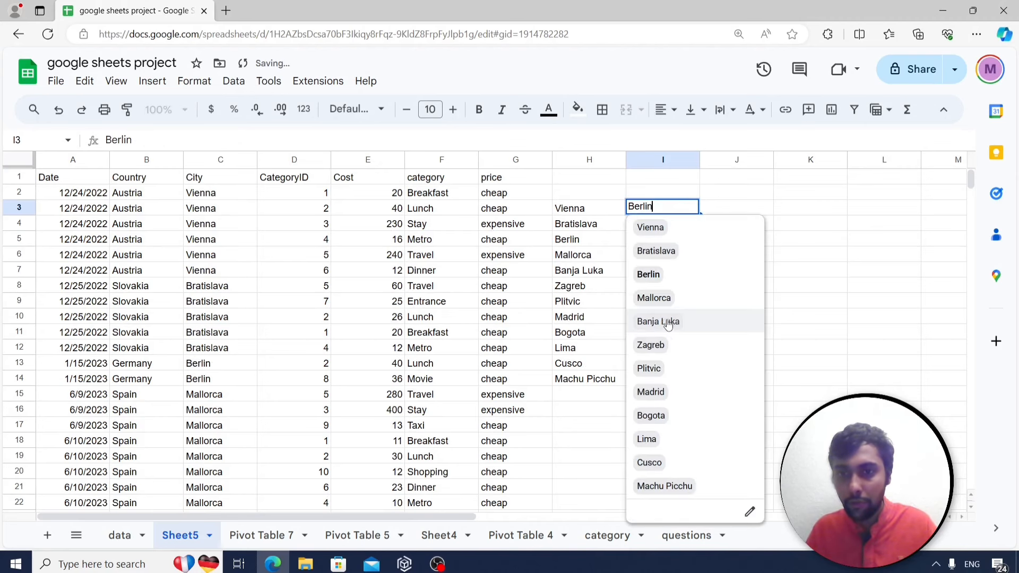
click(660, 322)
click(688, 258)
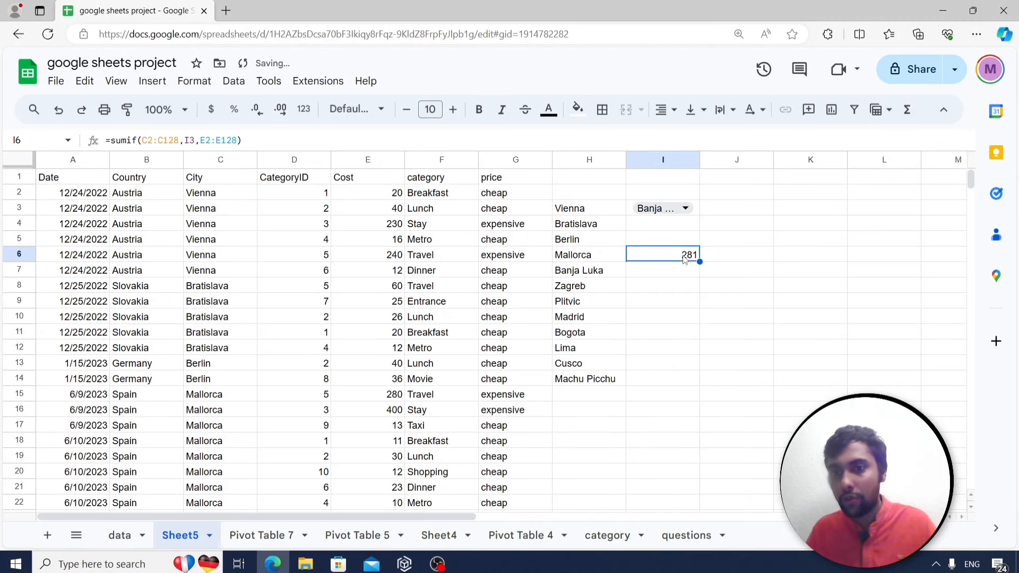
click(671, 208)
click(648, 368)
click(663, 256)
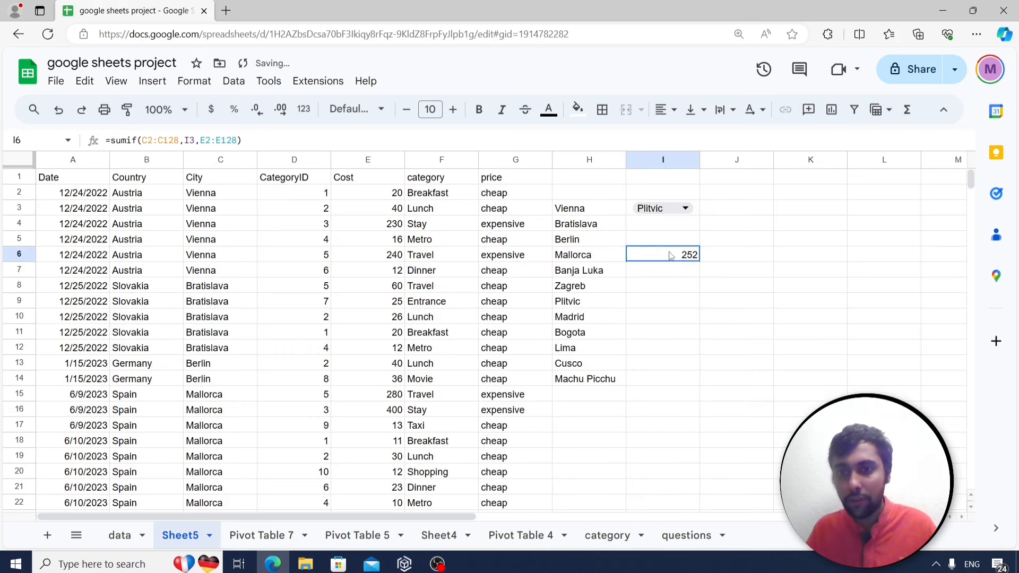
click(658, 306)
click(670, 254)
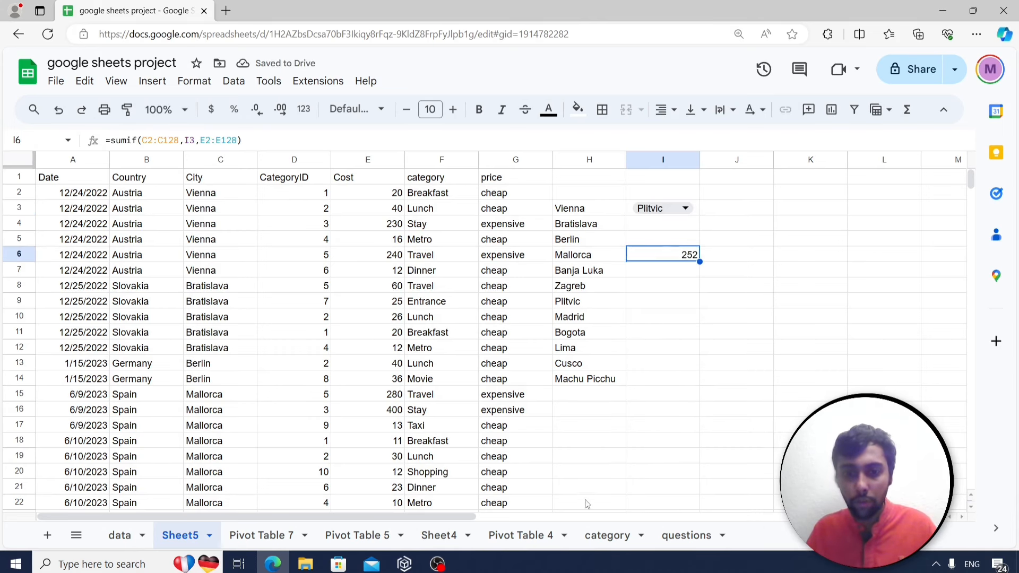
Review the unique-months question on the questions sheet, then bring up column H's menu on Sheet5.
click(685, 535)
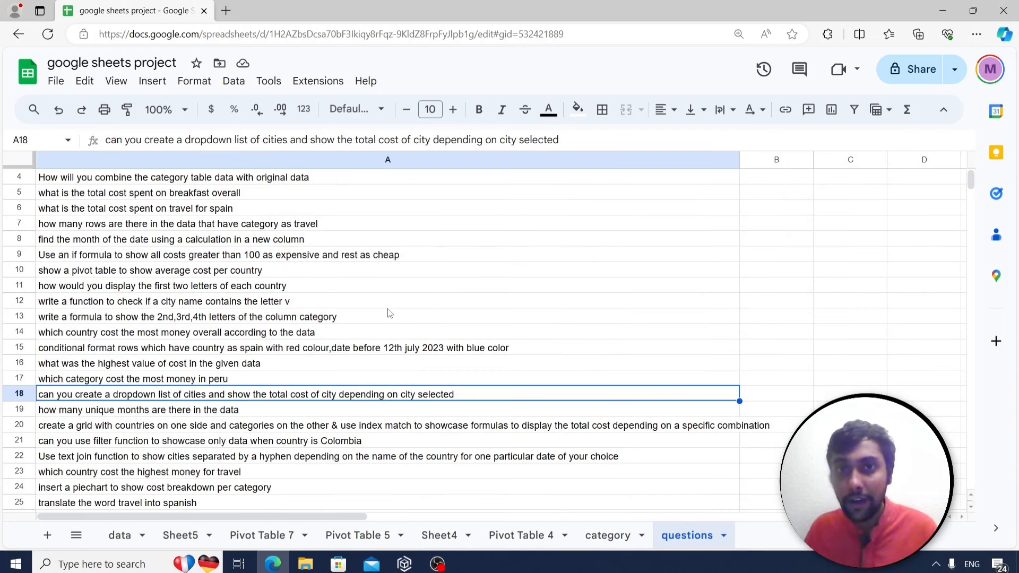
click(219, 414)
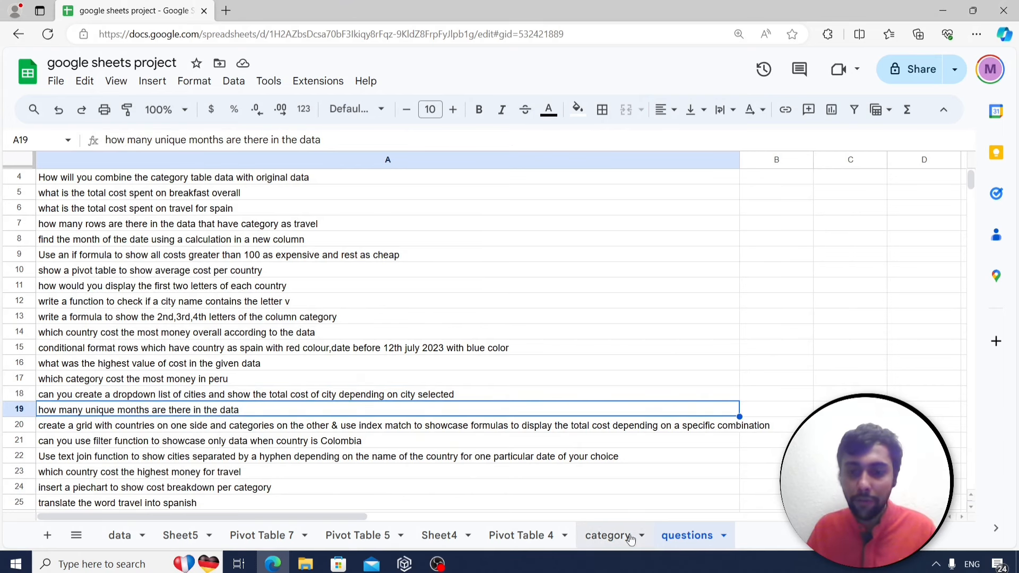
click(172, 536)
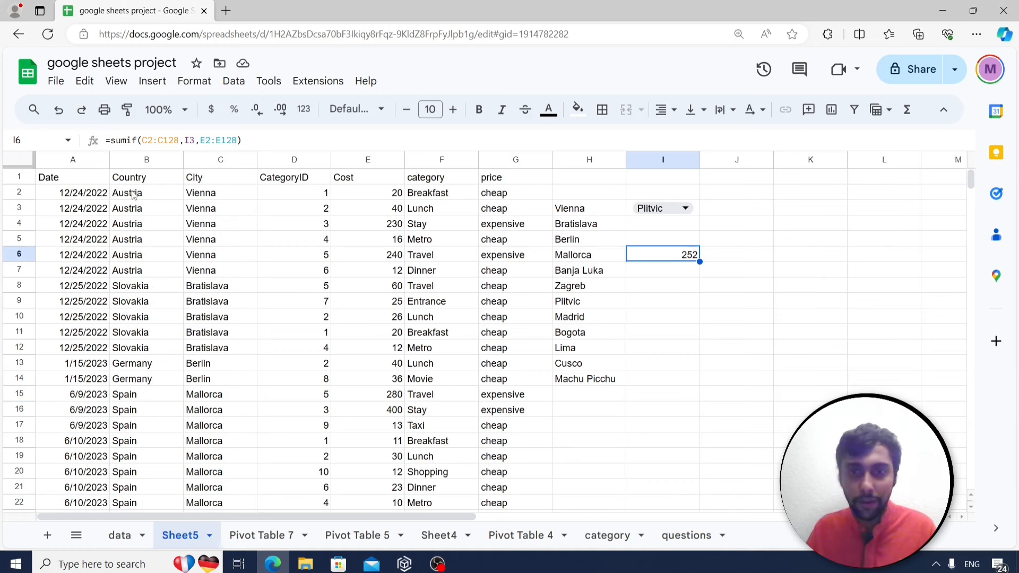
click(573, 161)
right_click(572, 161)
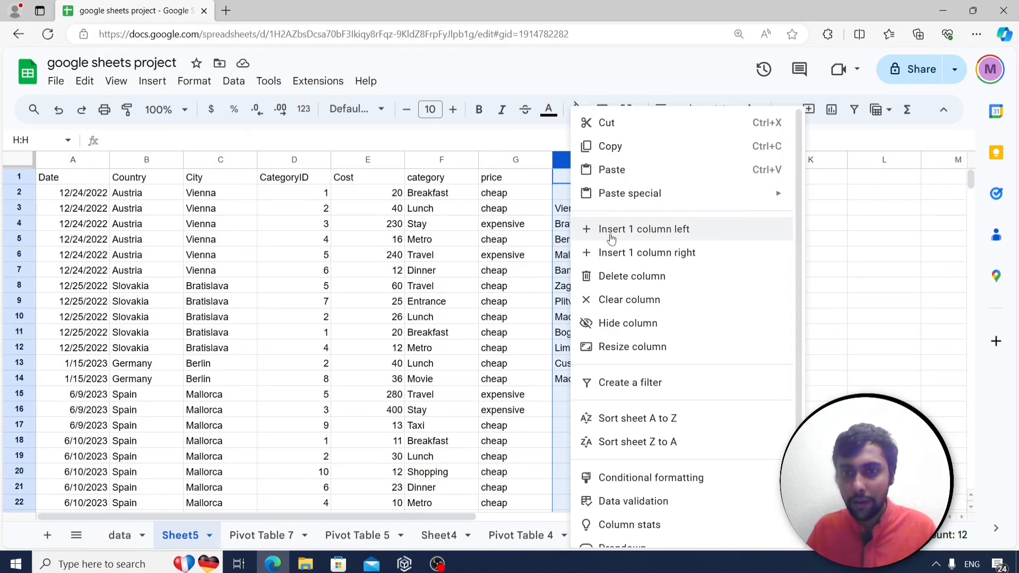
Insert a 'month' column at H with =MONTH(A2) filled down every row.
click(609, 232)
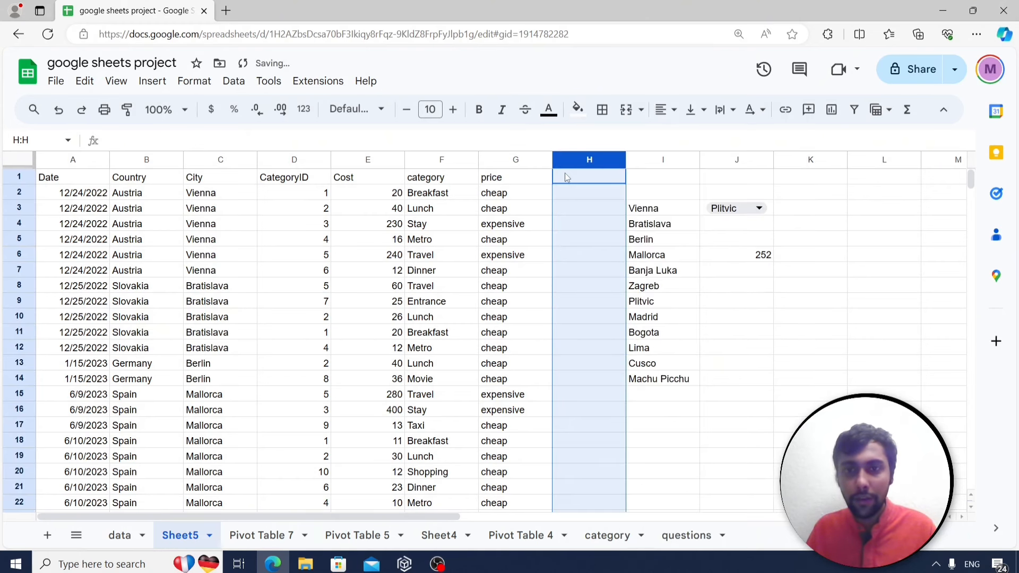
text(month)
key(Return)
text(=m)
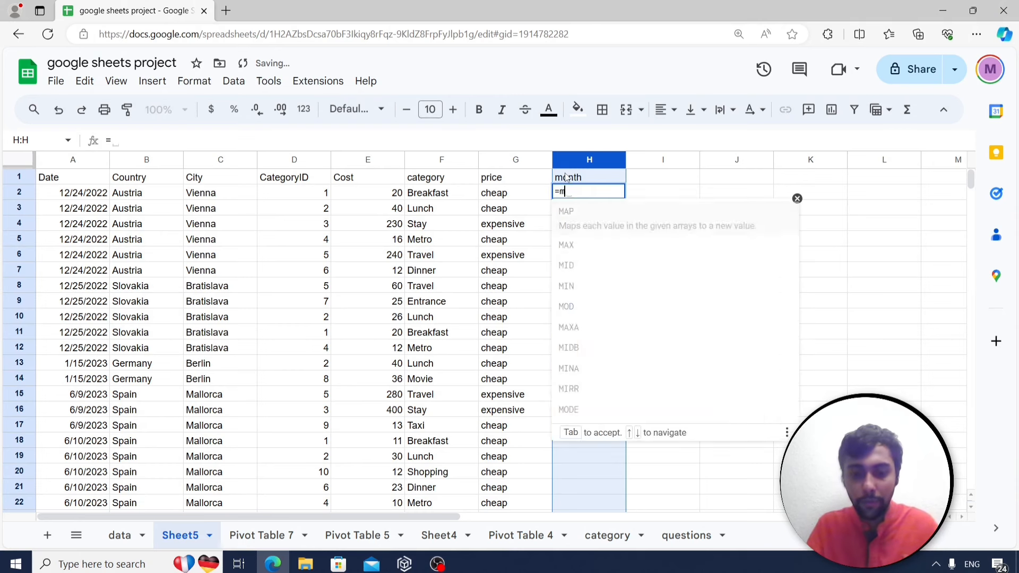
text(onth(A2)
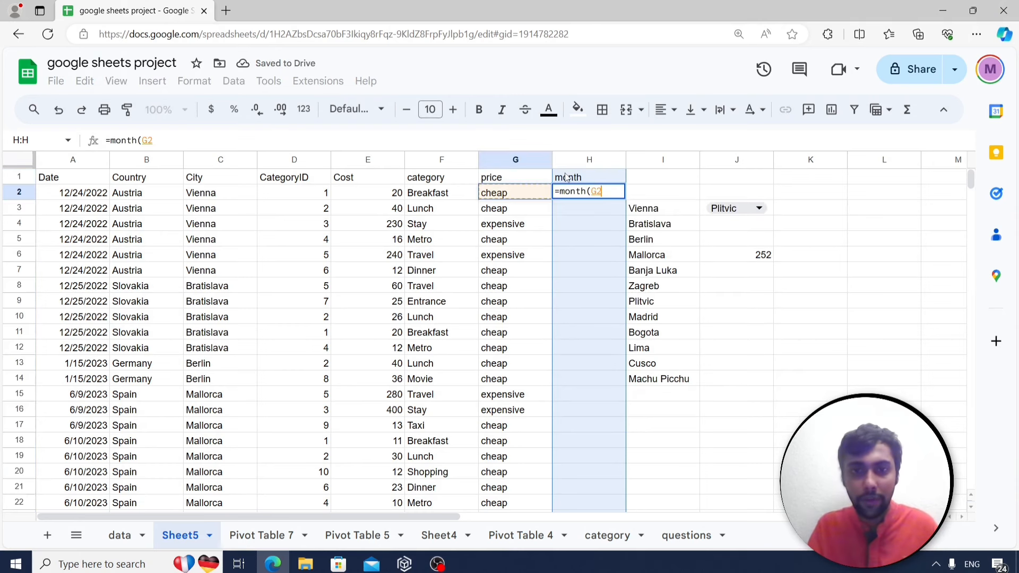
key(Return)
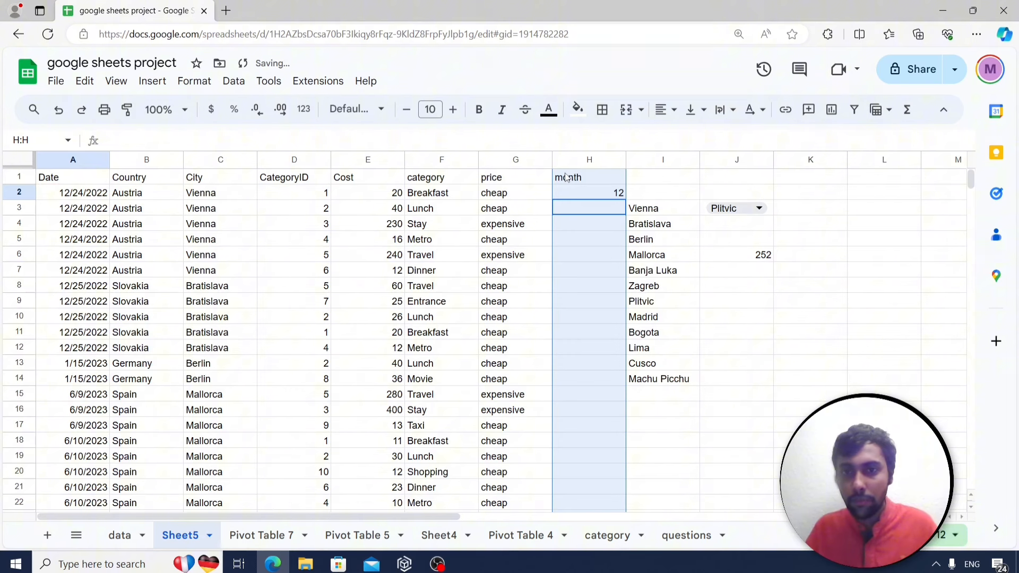
click(595, 195)
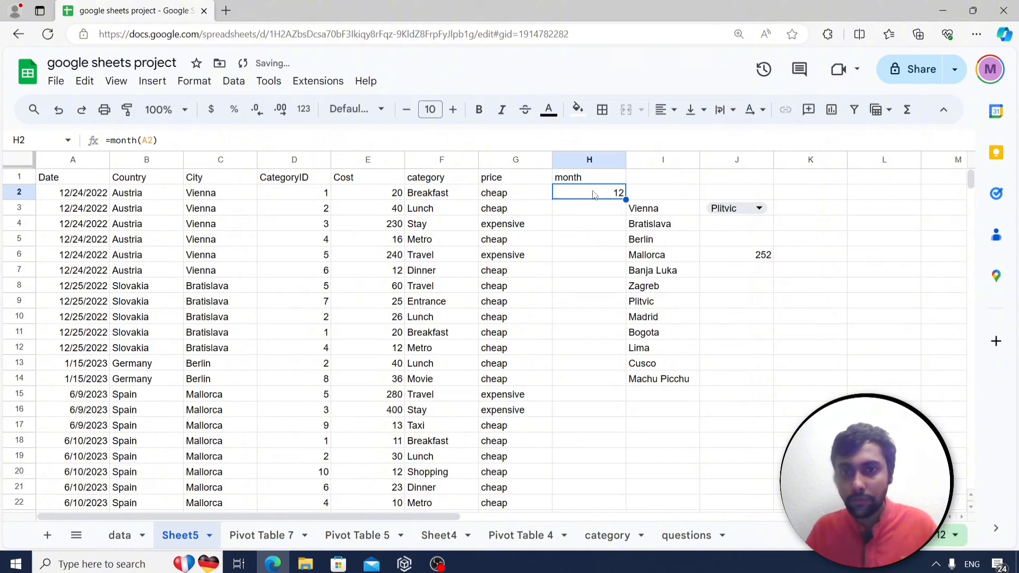
double_click(627, 196)
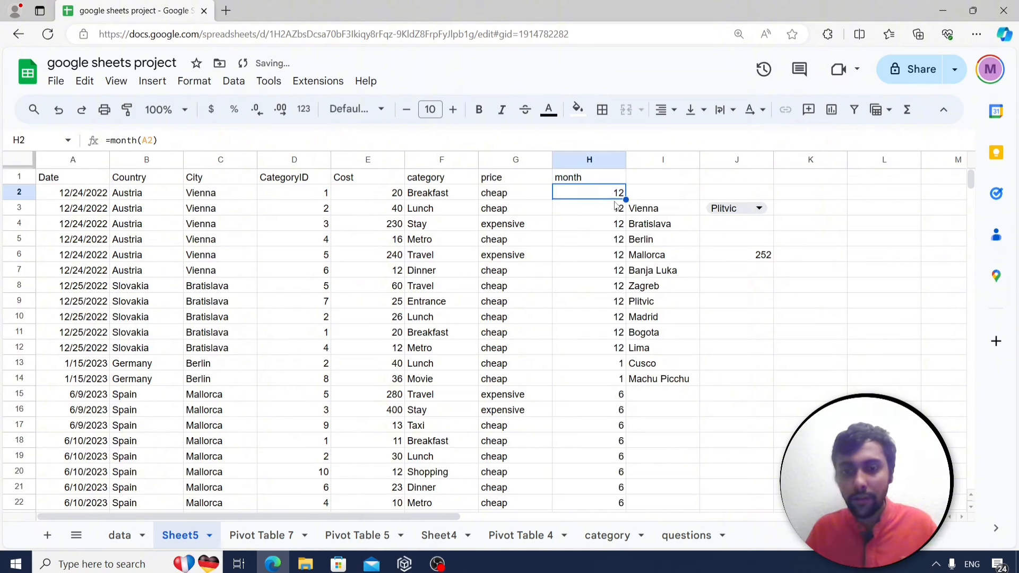
Enter =COUNTUNIQUE(H2:H128) in K2 to count the distinct months (4).
key(Right)
key(Right)
key(Right)
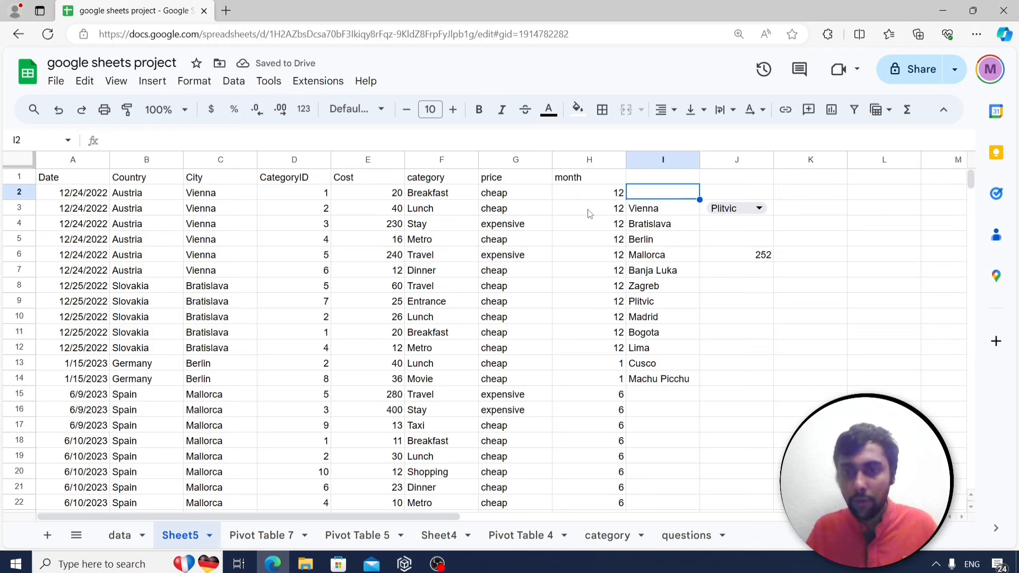
text(=)
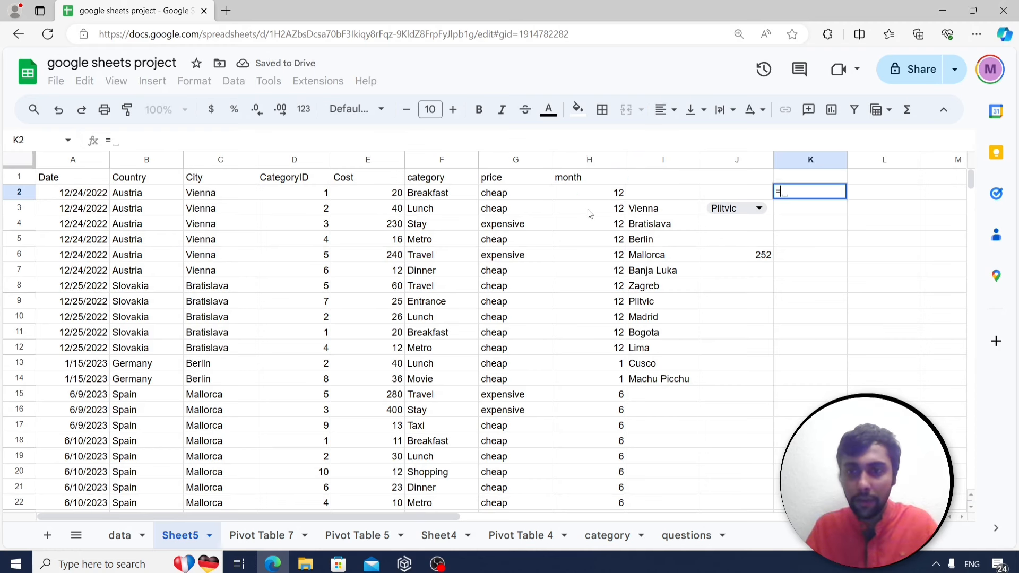
text(countun)
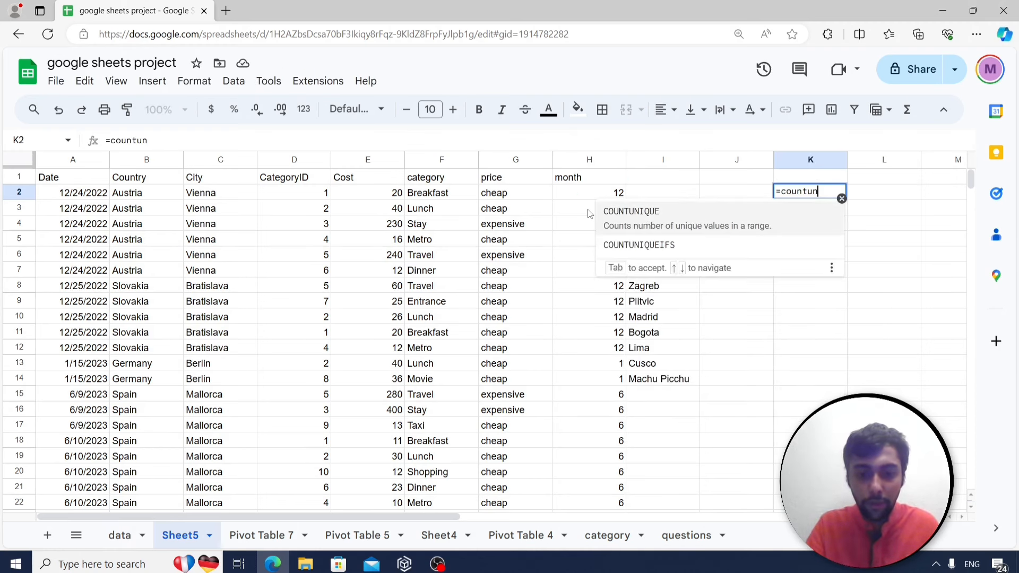
text(qiue)
key(BackSpace)
key(BackSpace)
key(BackSpace)
key(BackSpace)
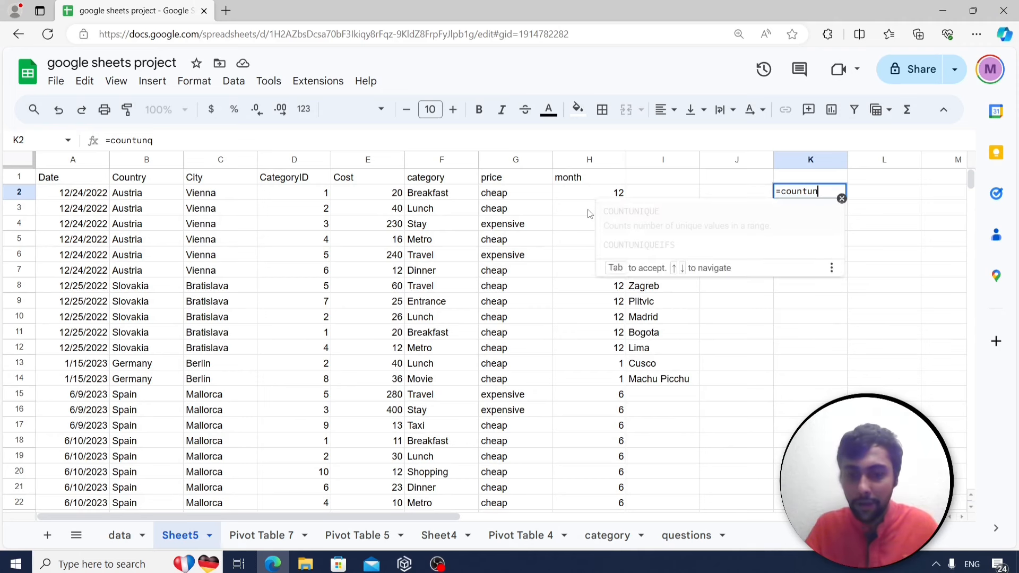
text(ique()
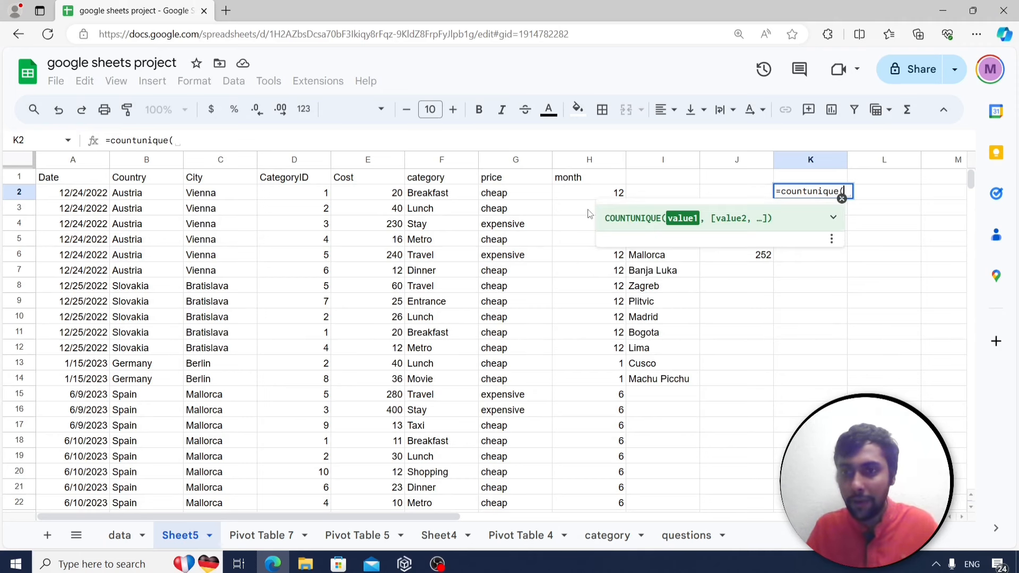
click(585, 196)
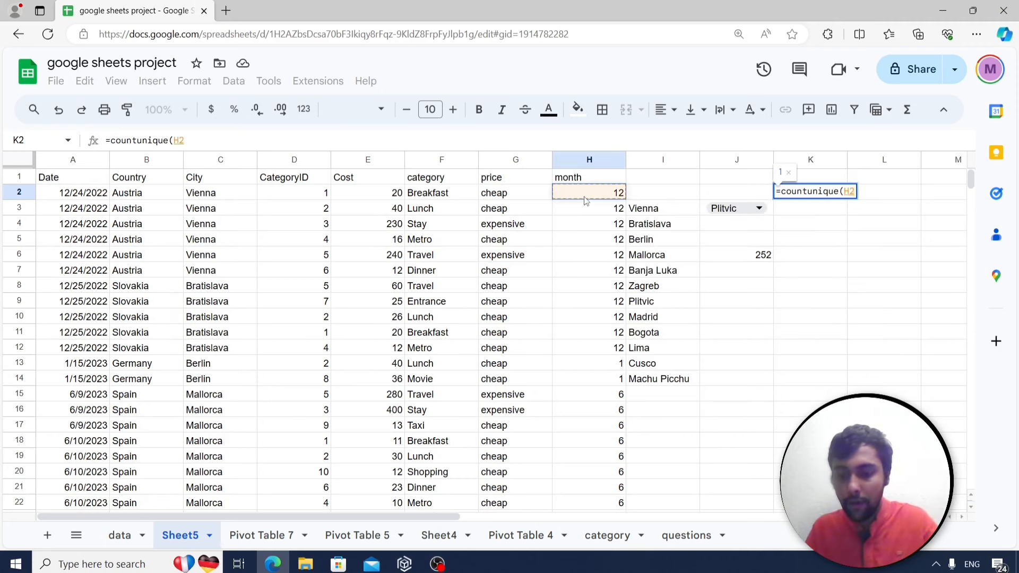
key(ctrl+shift+Down)
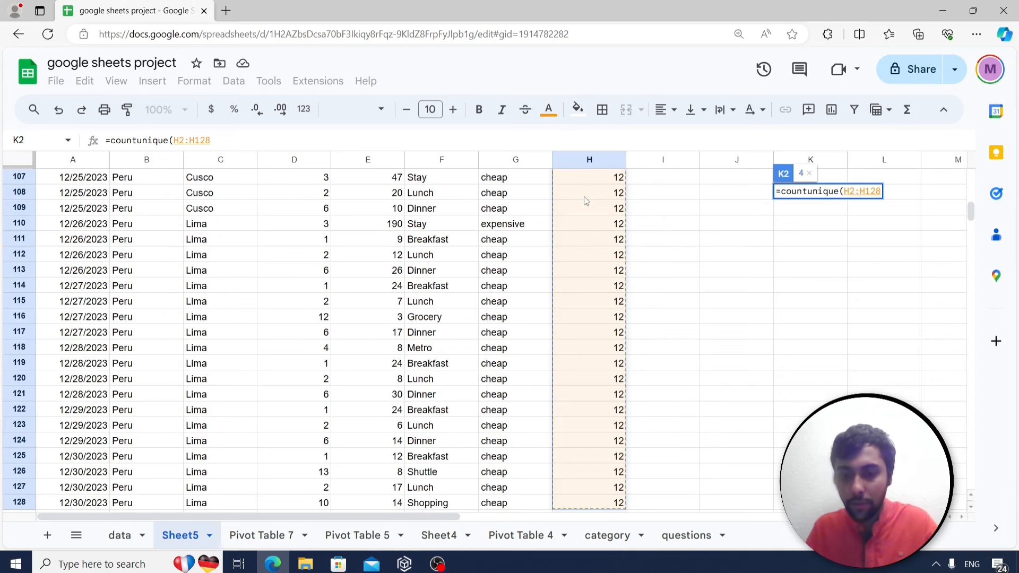
key(Return)
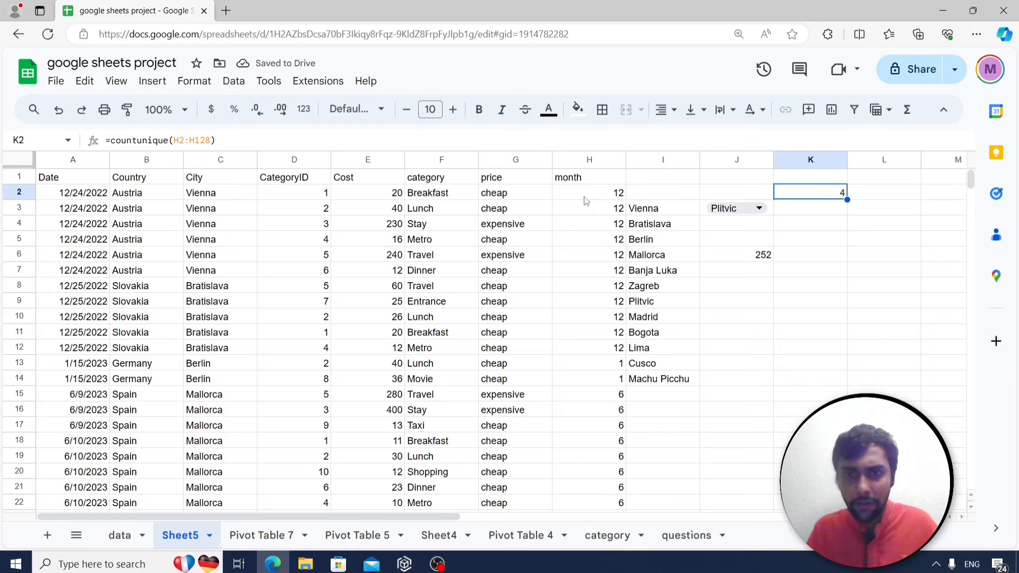
click(559, 269)
scroll(577, 355, down, 8)
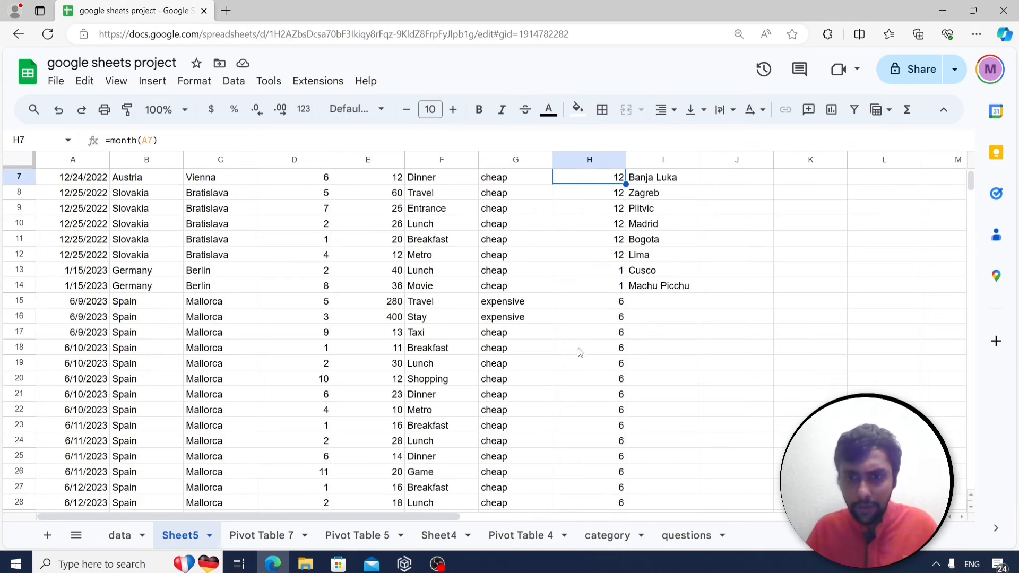
scroll(576, 357, down, 8)
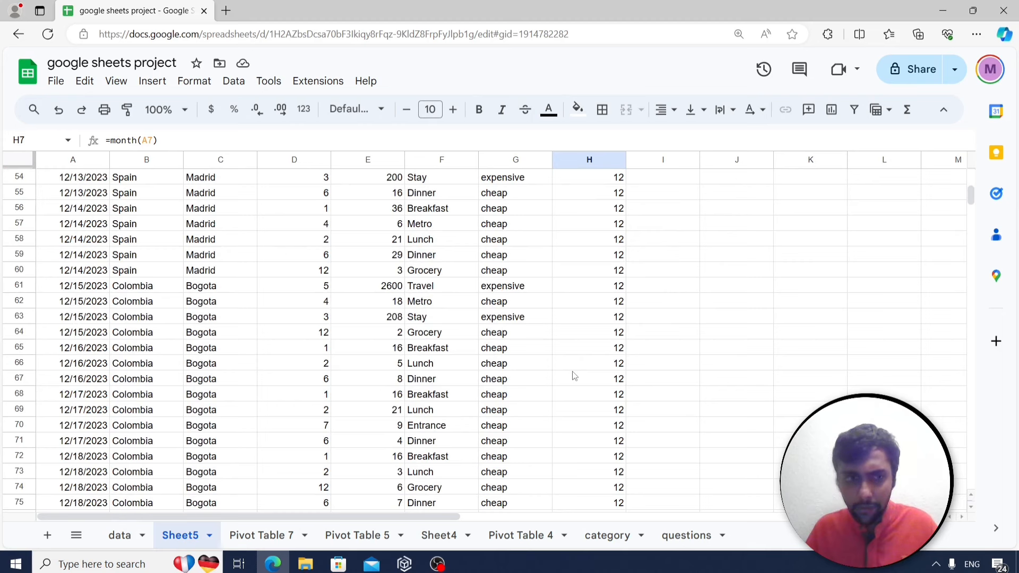
scroll(574, 376, down, 10)
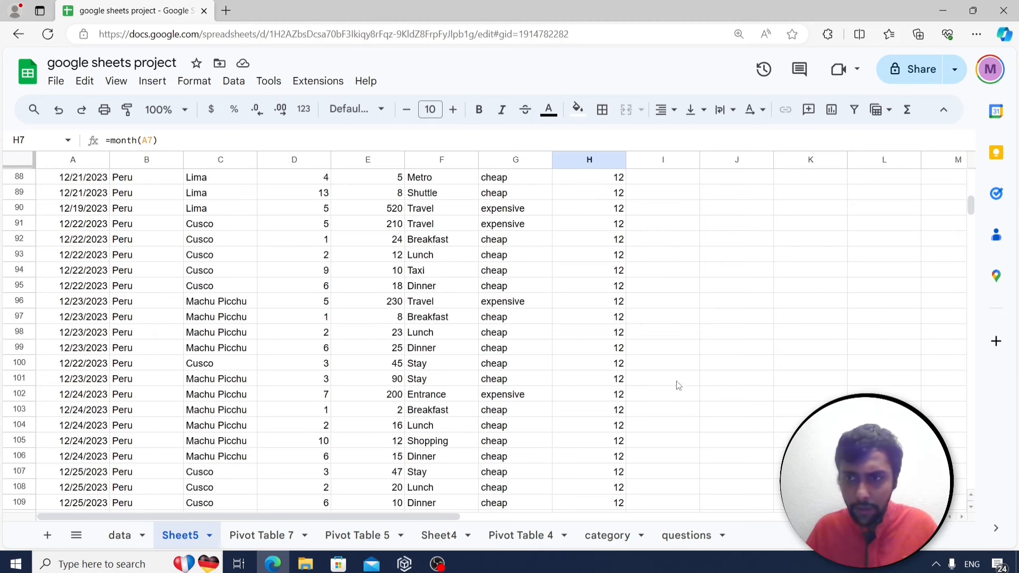
scroll(669, 382, down, 7)
scroll(579, 382, up, 8)
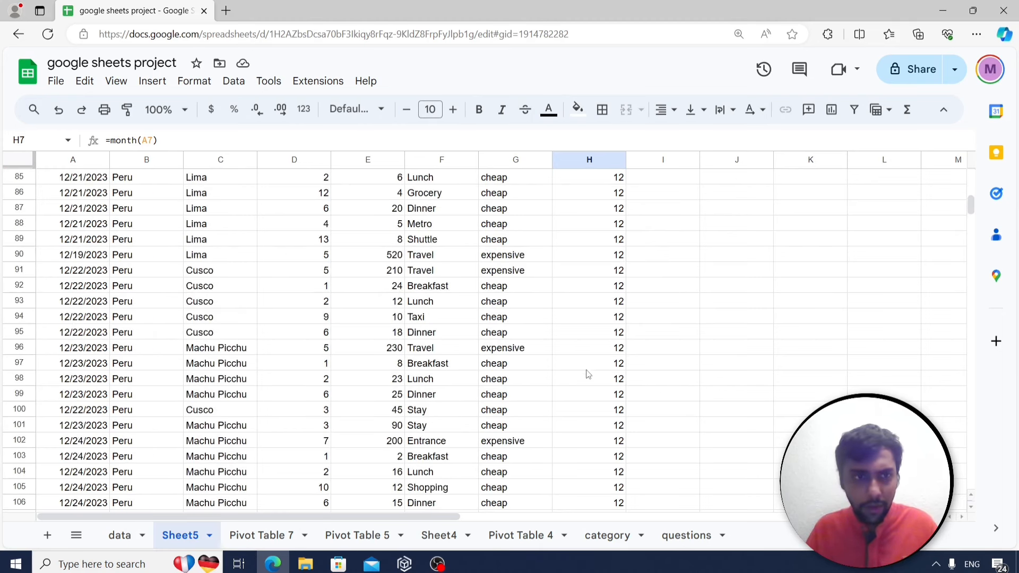
scroll(588, 375, up, 16)
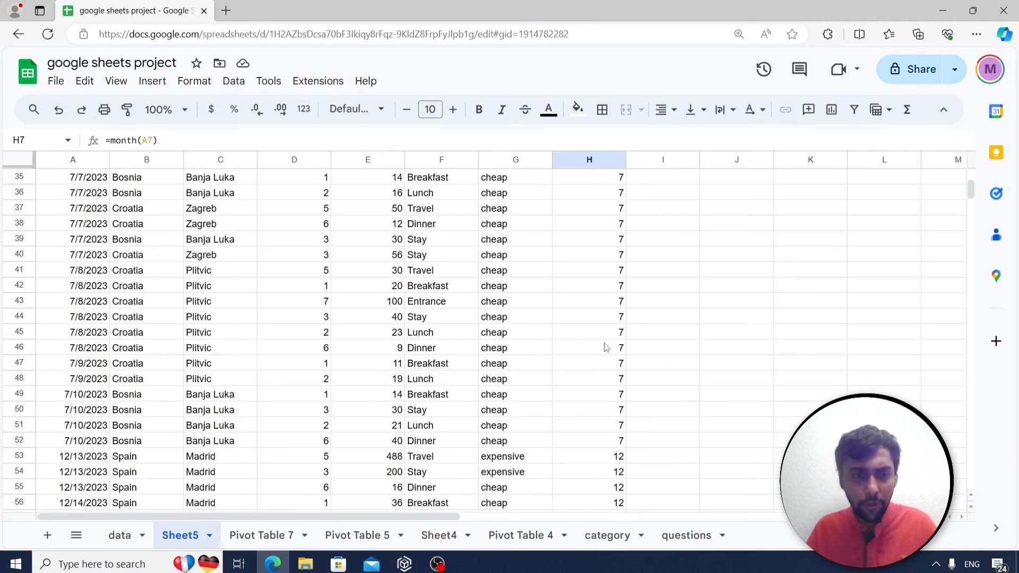
scroll(606, 347, up, 7)
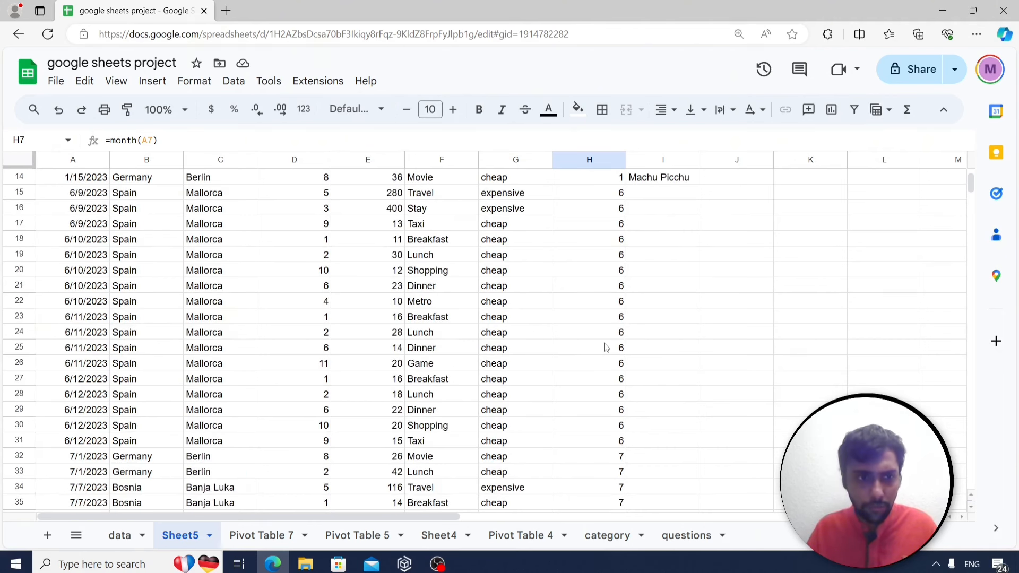
scroll(588, 339, up, 3)
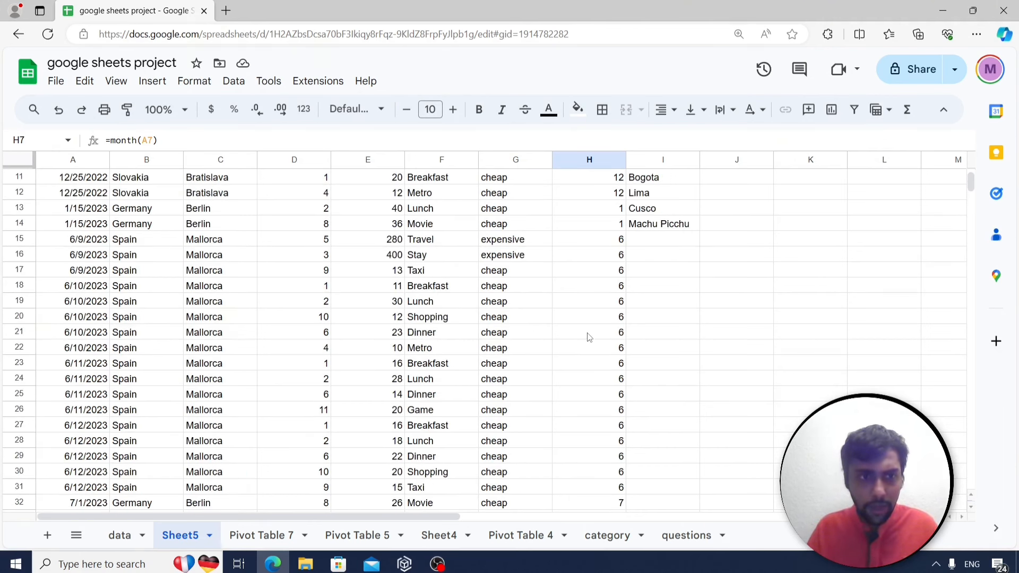
scroll(588, 338, up, 1)
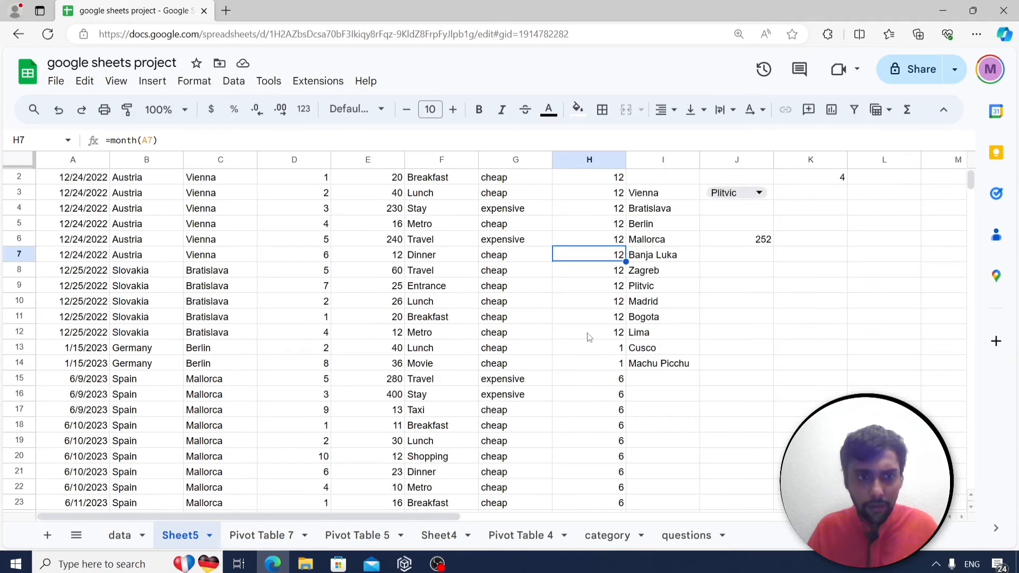
scroll(577, 350, up, 1)
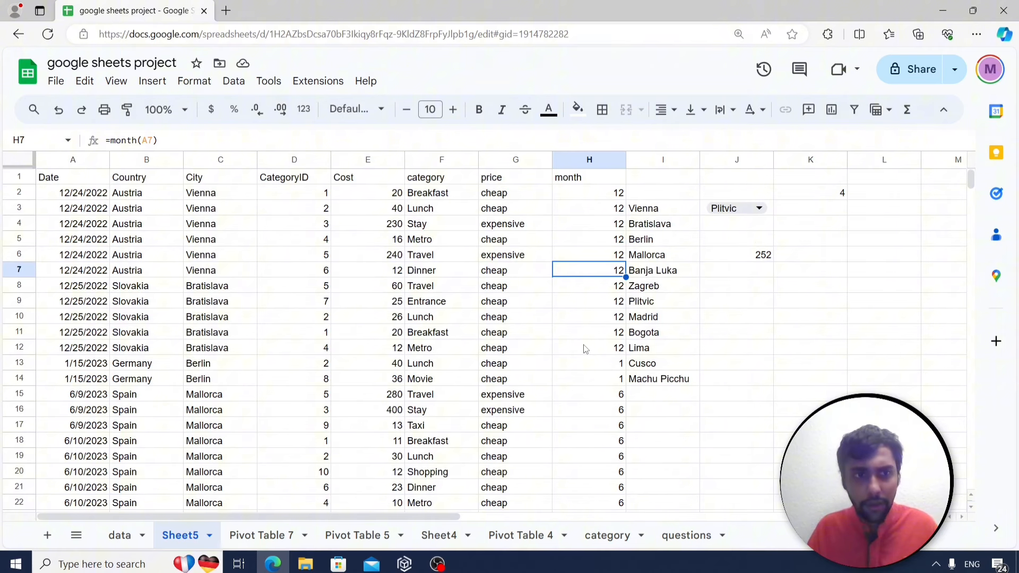
click(832, 197)
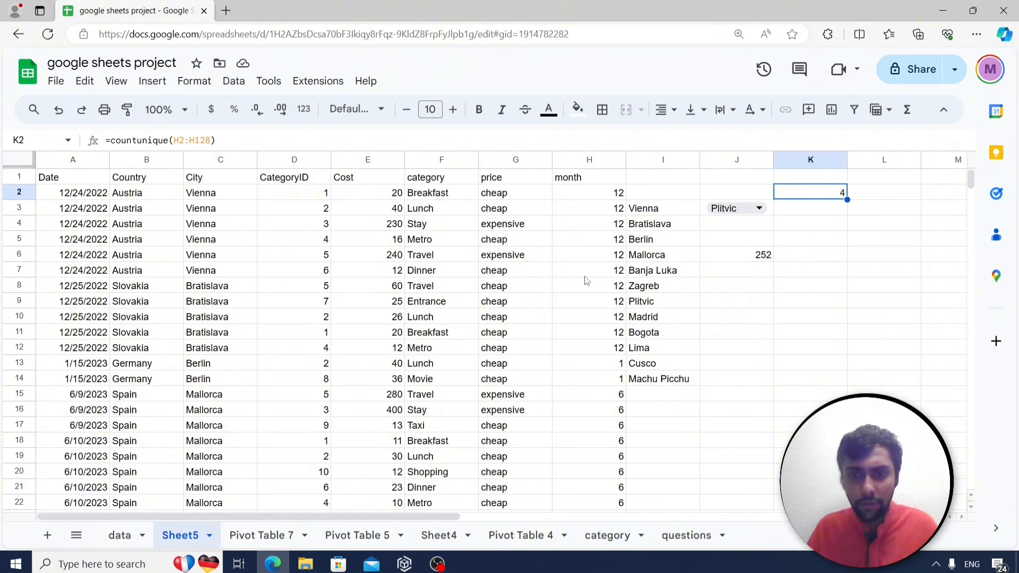
scroll(586, 280, down, 13)
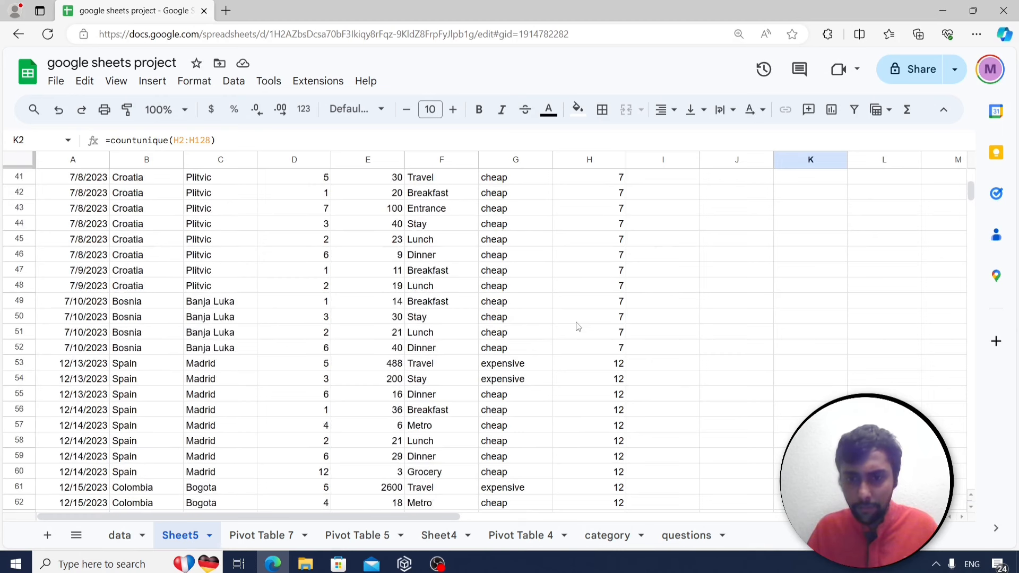
scroll(578, 326, down, 20)
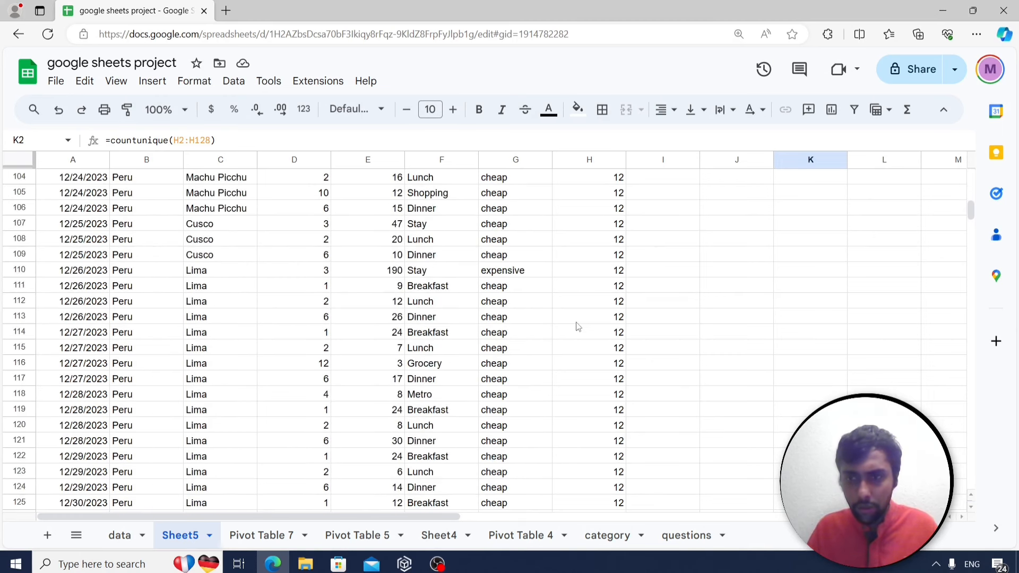
scroll(578, 327, down, 4)
drag(968, 223, 969, 169)
Read the INDEX/MATCH grid question on the questions sheet, then go to the data sheet.
click(688, 535)
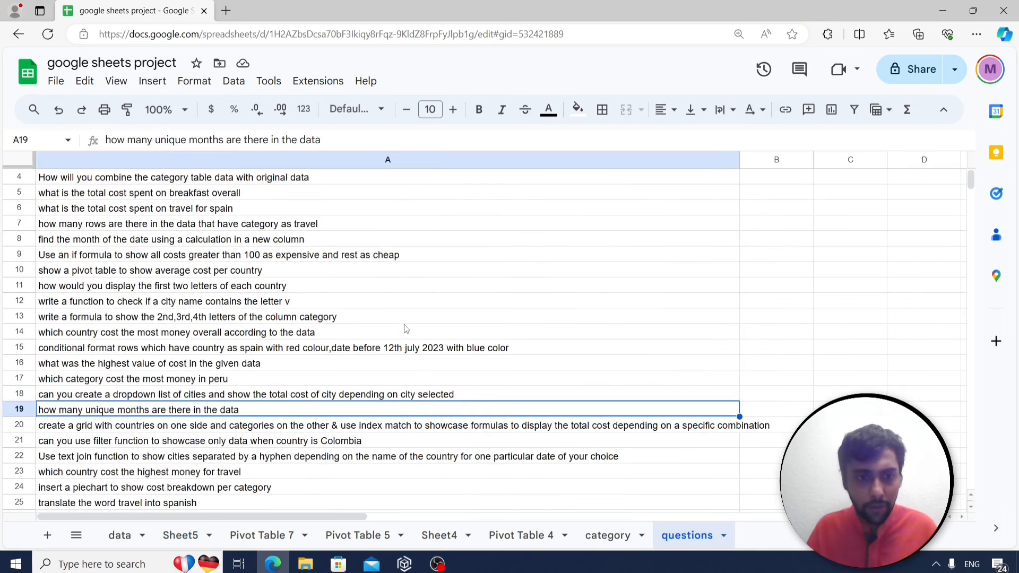
click(334, 429)
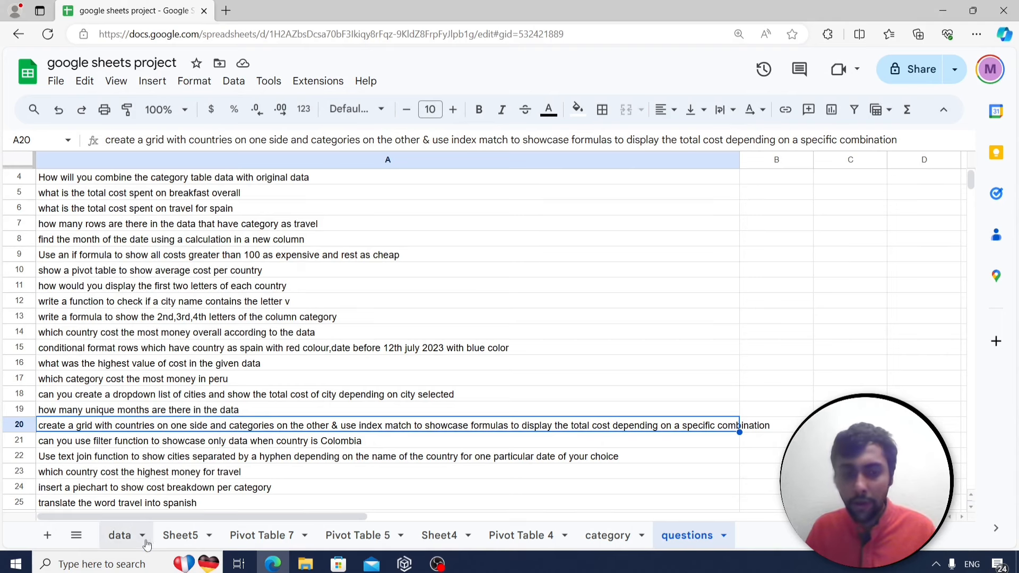
click(119, 535)
Create a pivot table from columns A:G on a new sheet.
click(259, 230)
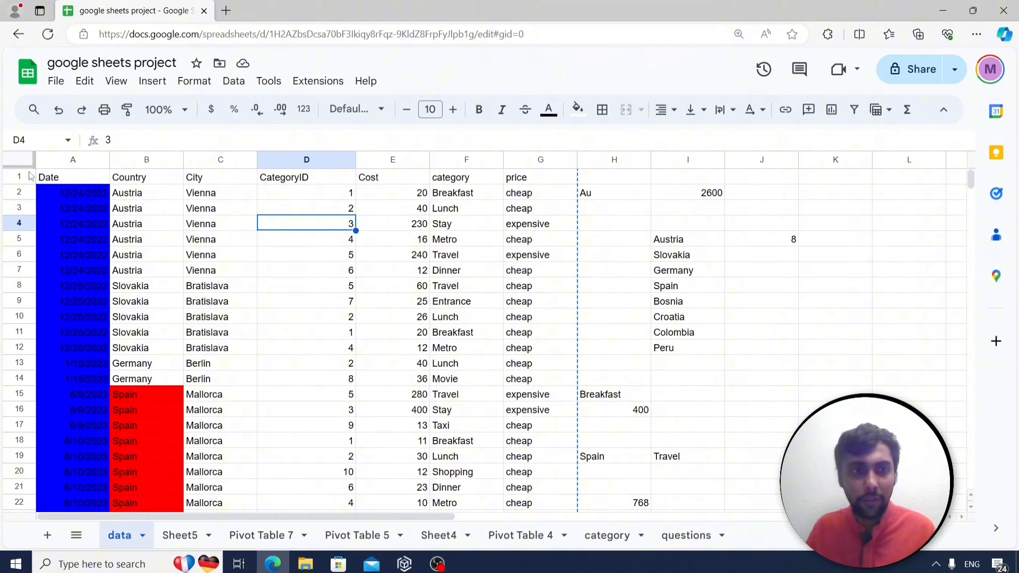
drag(75, 160, 540, 159)
click(153, 81)
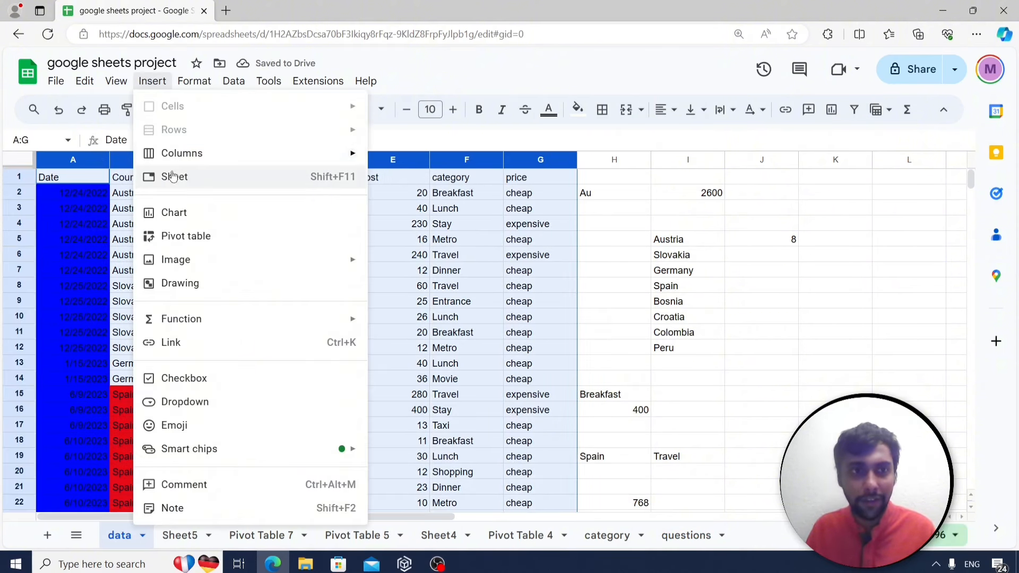
click(191, 235)
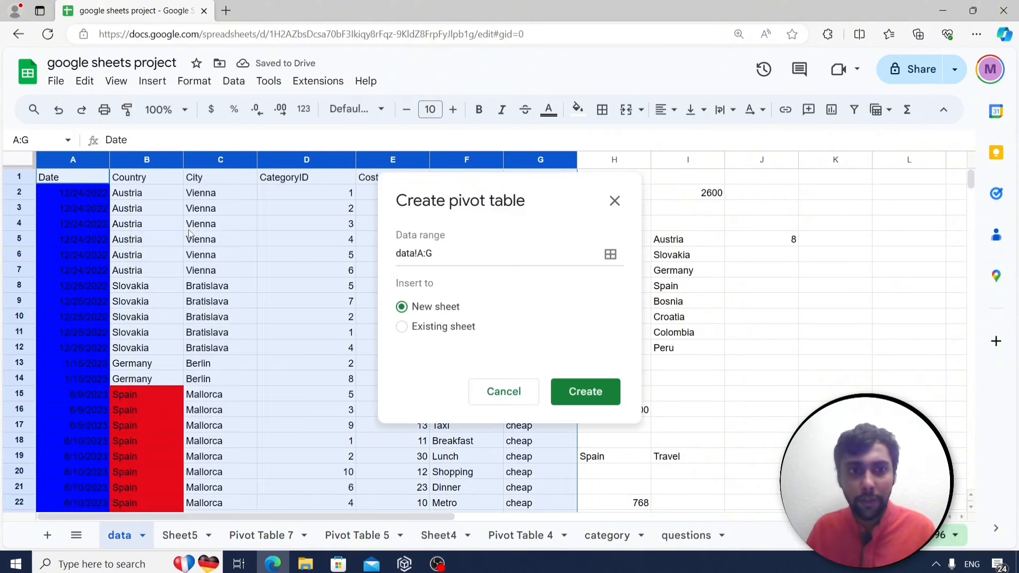
click(595, 393)
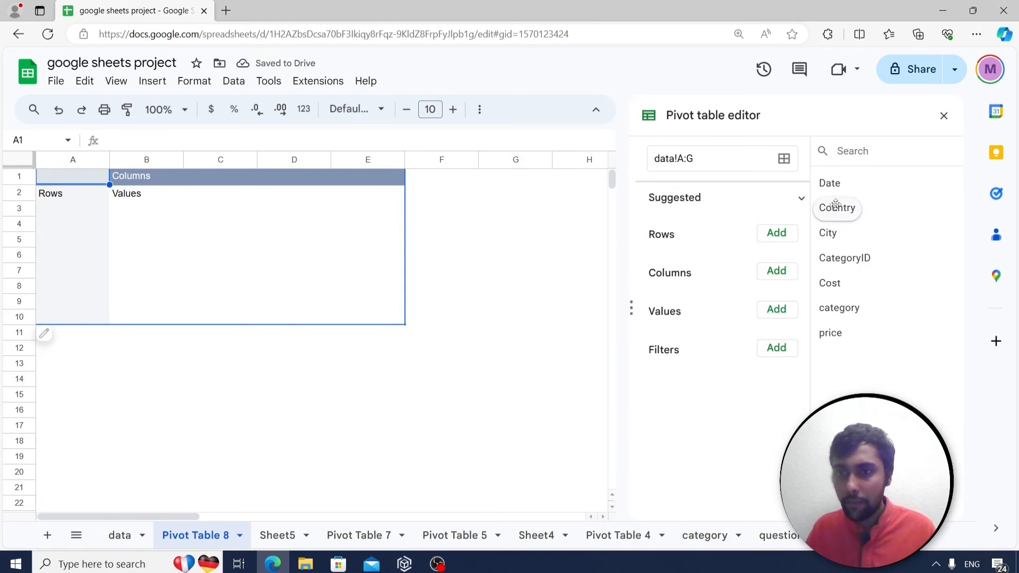
Set the pivot to Country rows, category columns and SUM of Cost values.
click(777, 233)
click(804, 311)
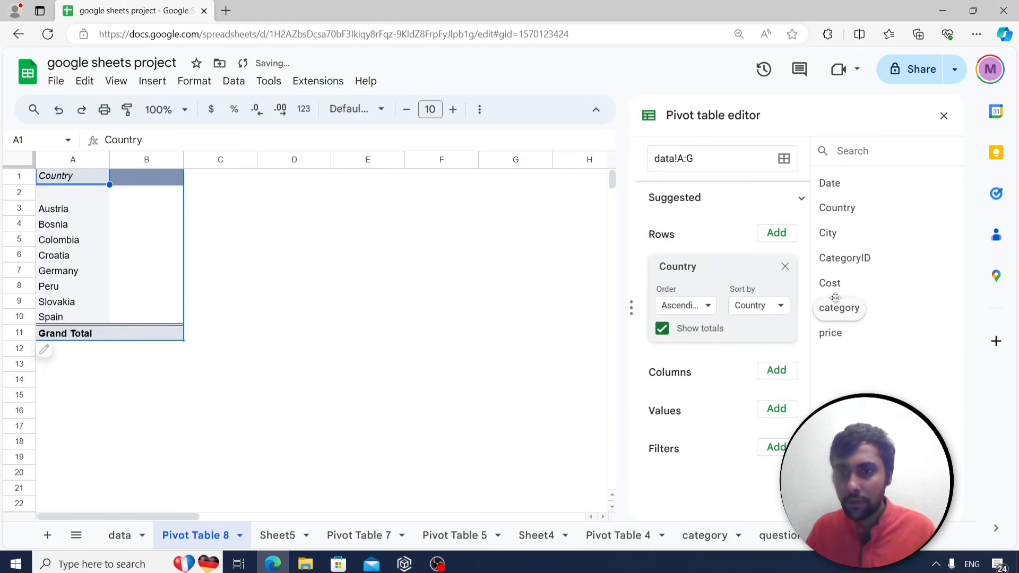
click(788, 371)
click(810, 334)
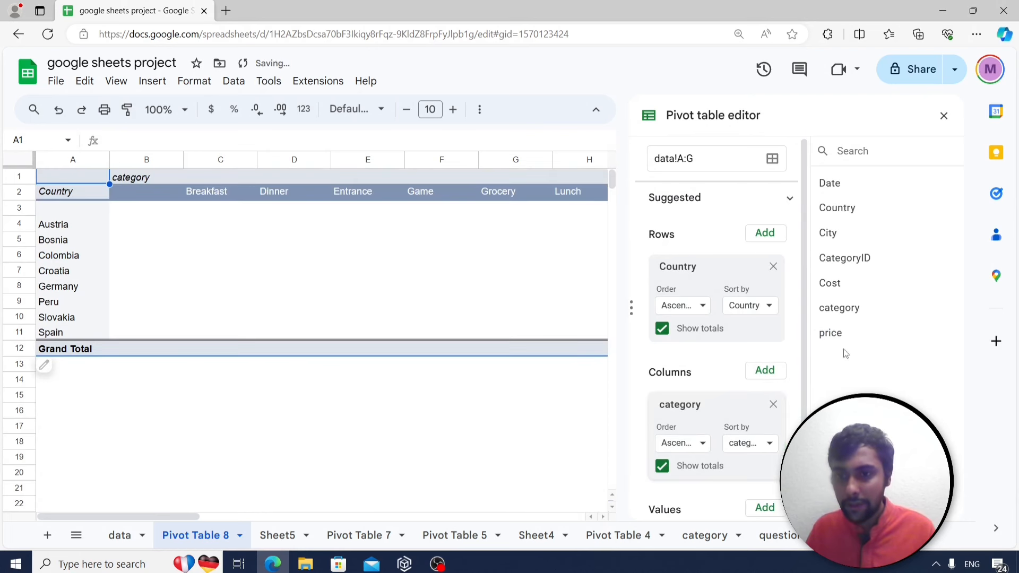
click(766, 443)
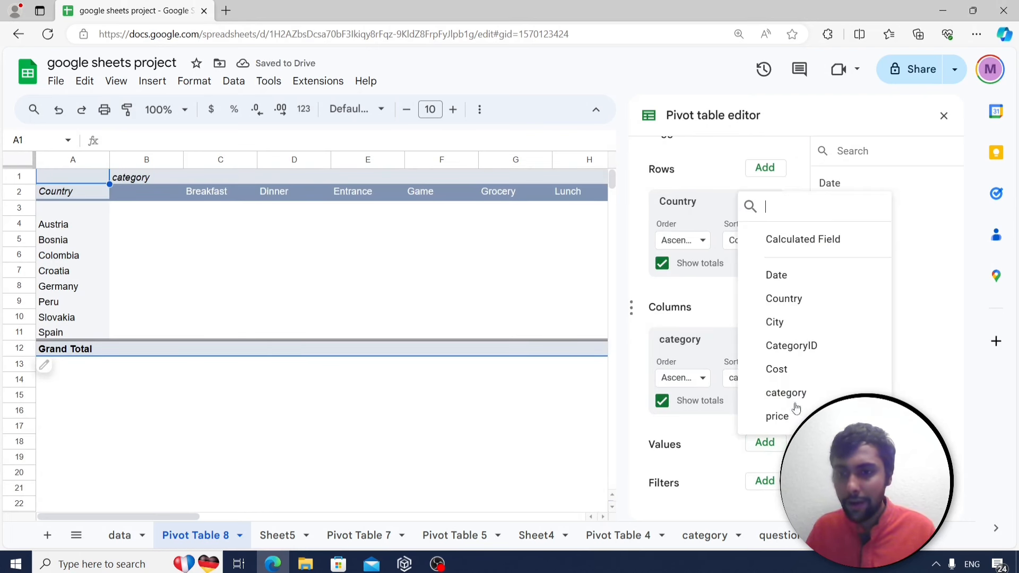
click(815, 367)
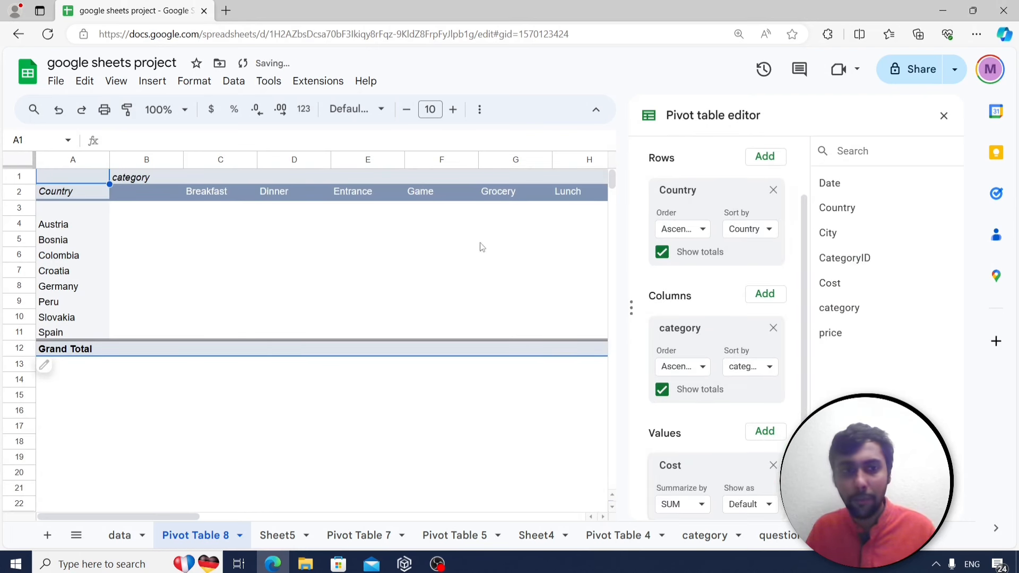
click(944, 115)
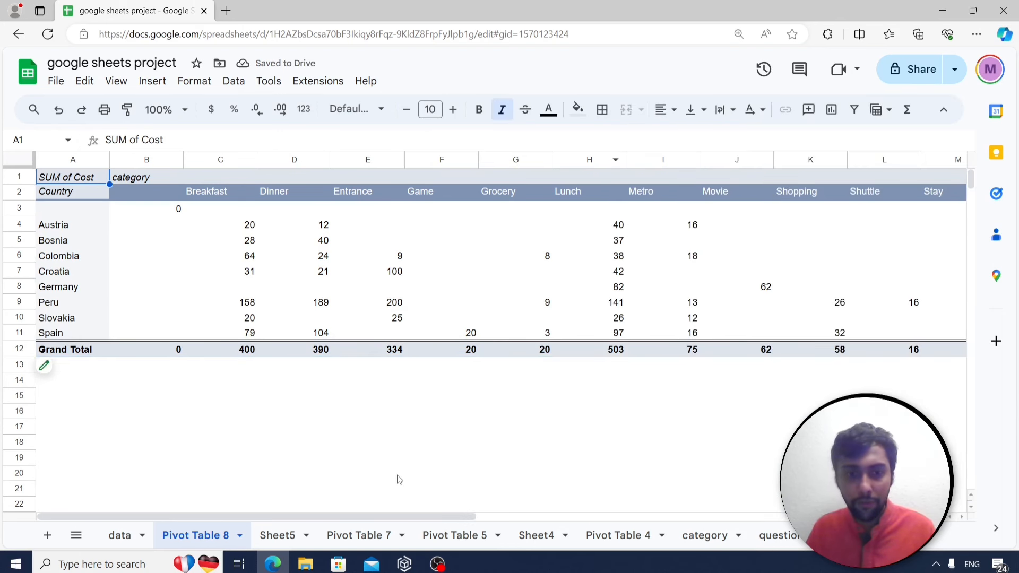
Enter Austria in B17 below the pivot table as the grid's first country.
drag(432, 514, 410, 525)
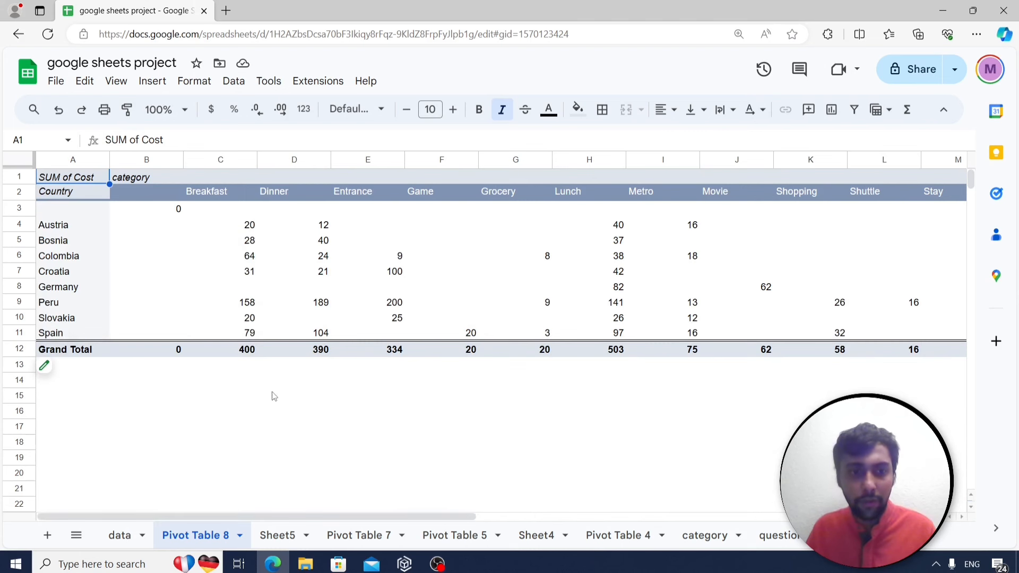
click(192, 409)
key(Left)
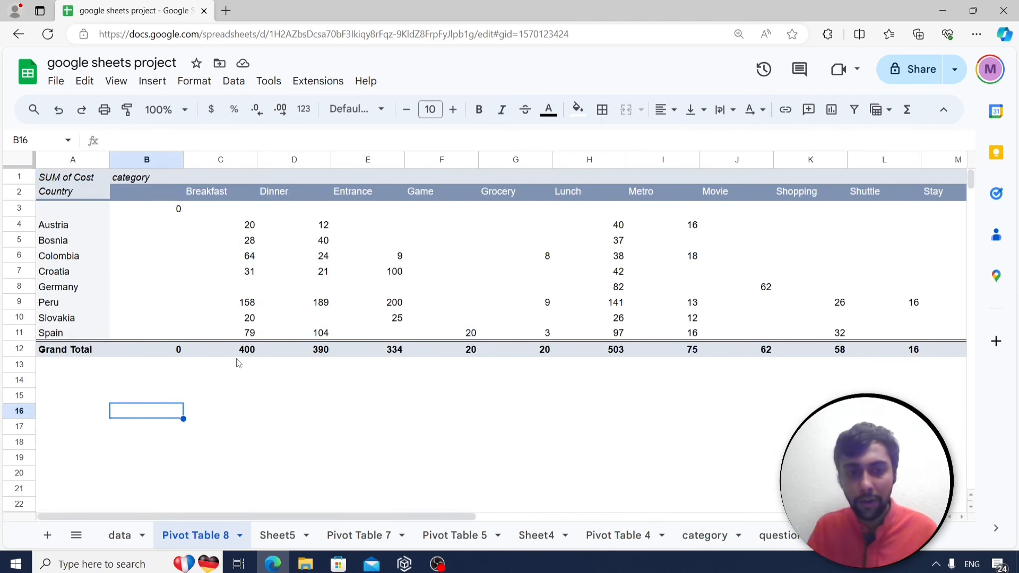
key(Down)
key(Right)
key(Up)
key(Left)
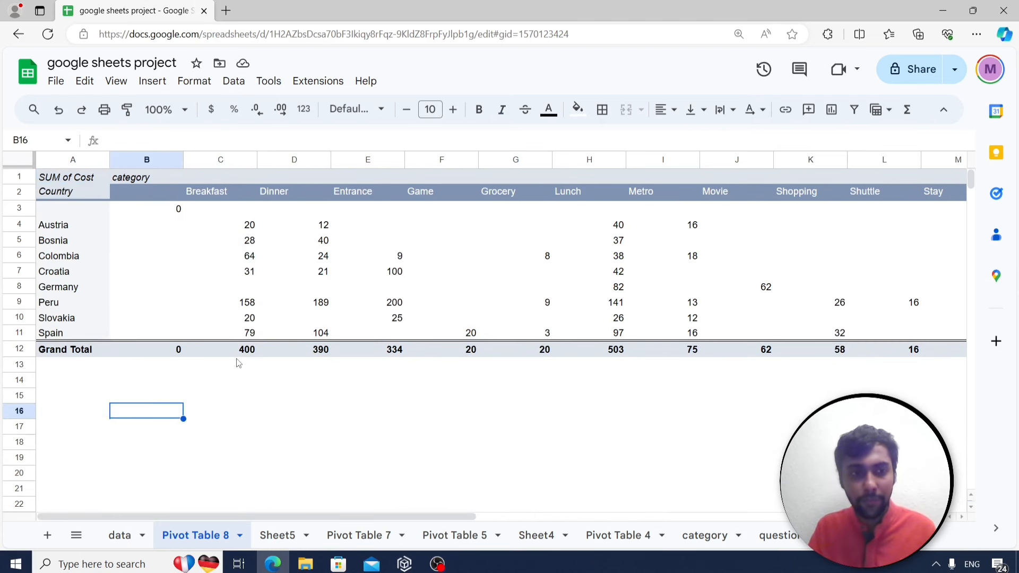
key(Down)
key(Right)
key(Left)
text(Austria)
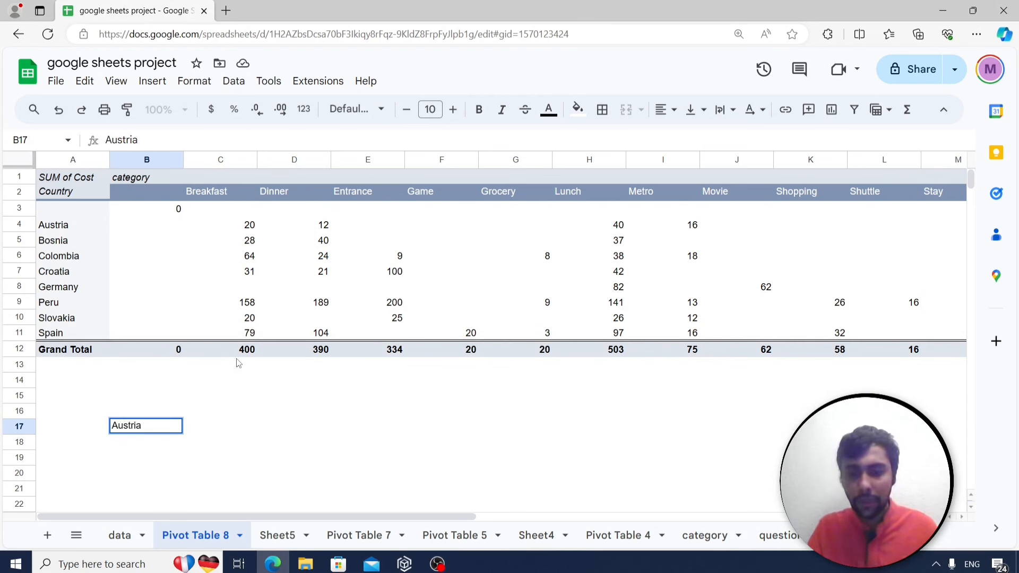
key(Return)
Enter Dinner in C16 as the grid's category header.
key(Up)
key(Right)
key(Up)
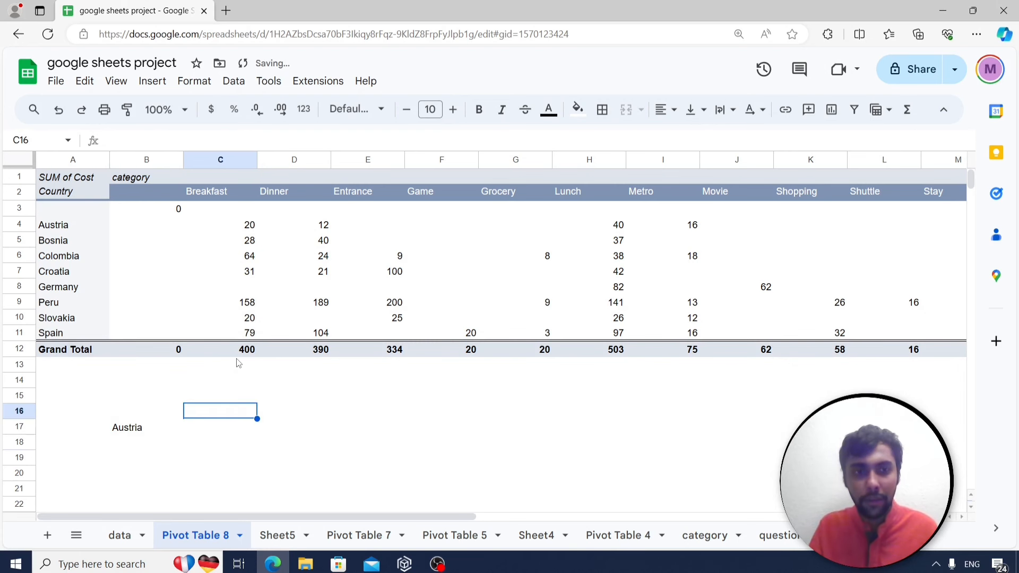
text(Dinner)
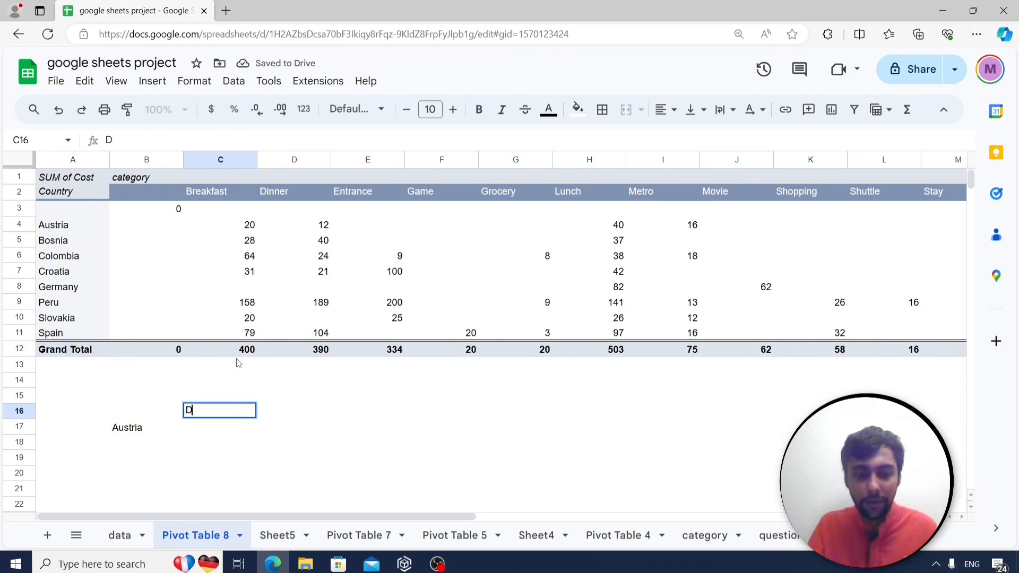
key(Return)
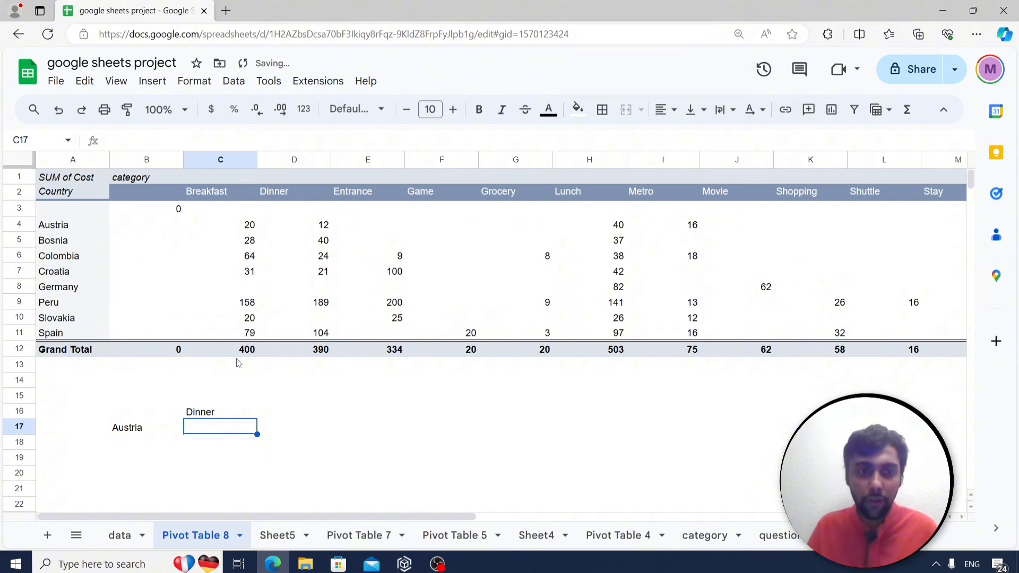
Check Austria's Dinner total in the pivot, then move to cell B19.
click(323, 227)
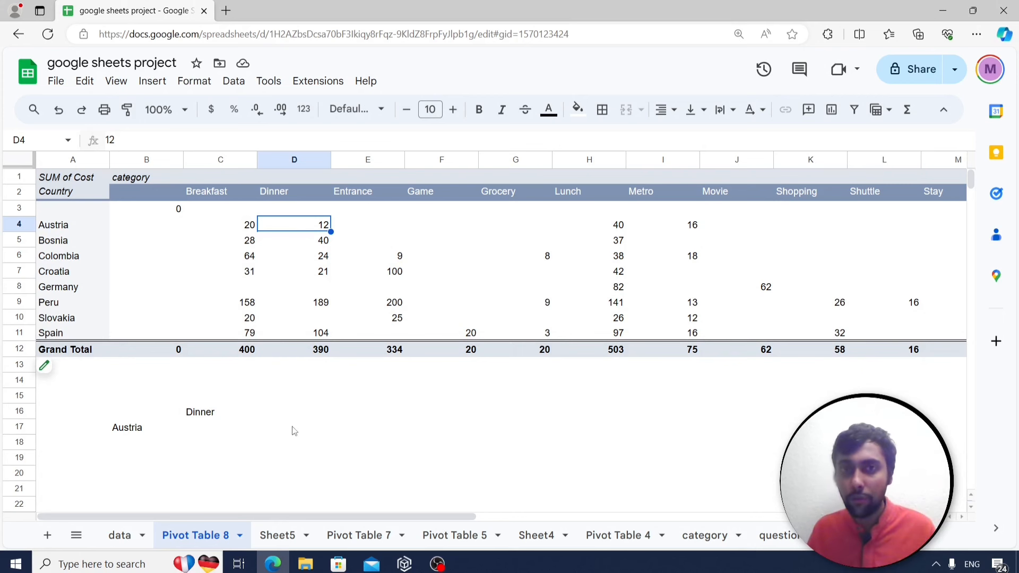
click(206, 432)
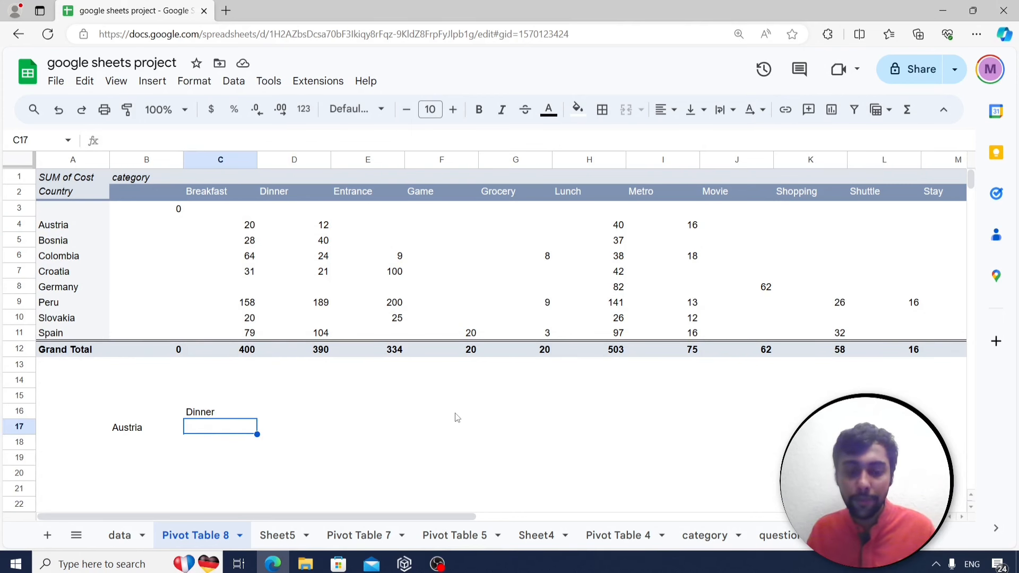
key(Return)
key(Left)
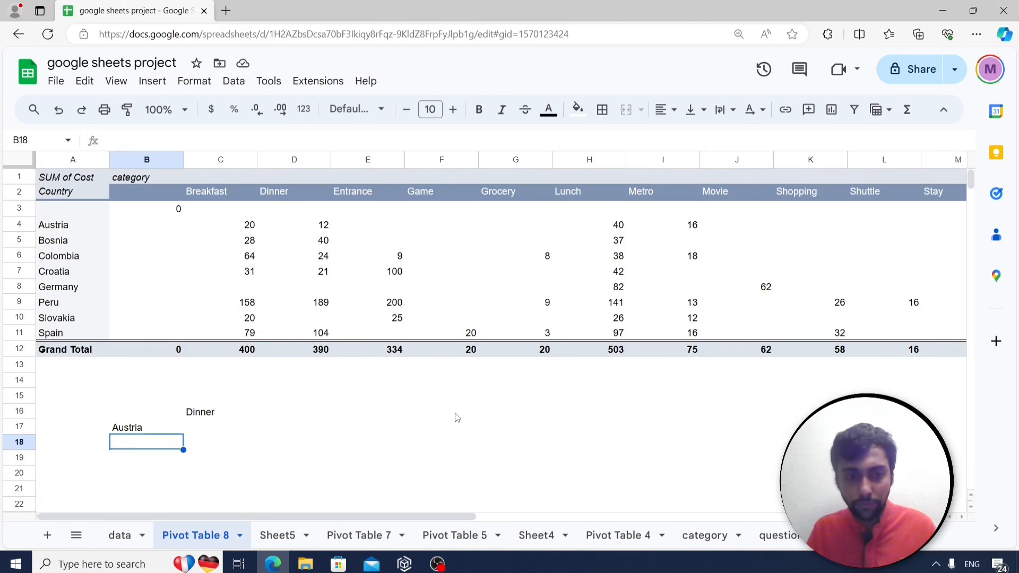
key(Down)
key(Right)
key(Up)
key(Left)
key(Down)
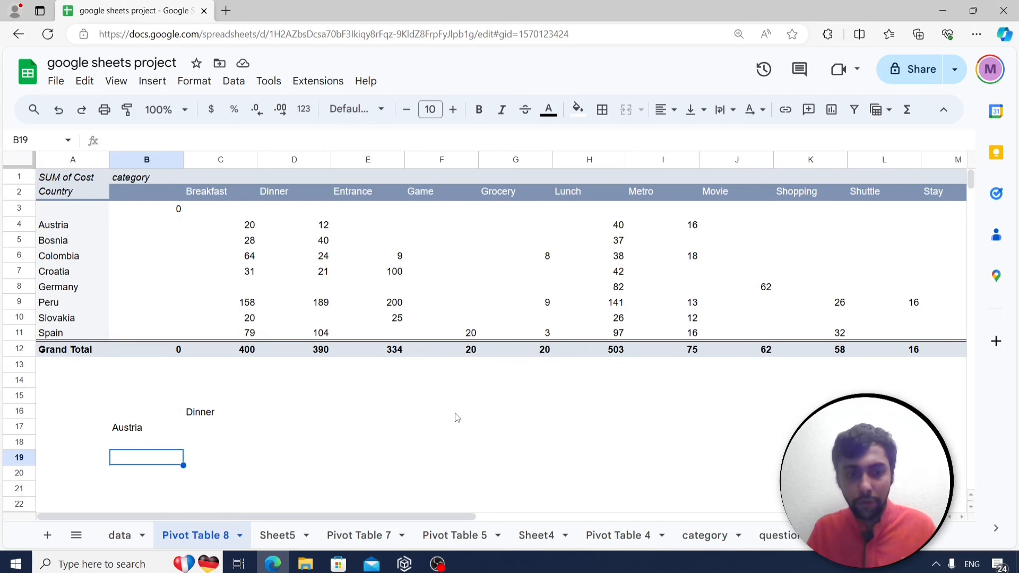
Enter =match(B17,A4:A11) in B19 to find the country's row position.
text(=)
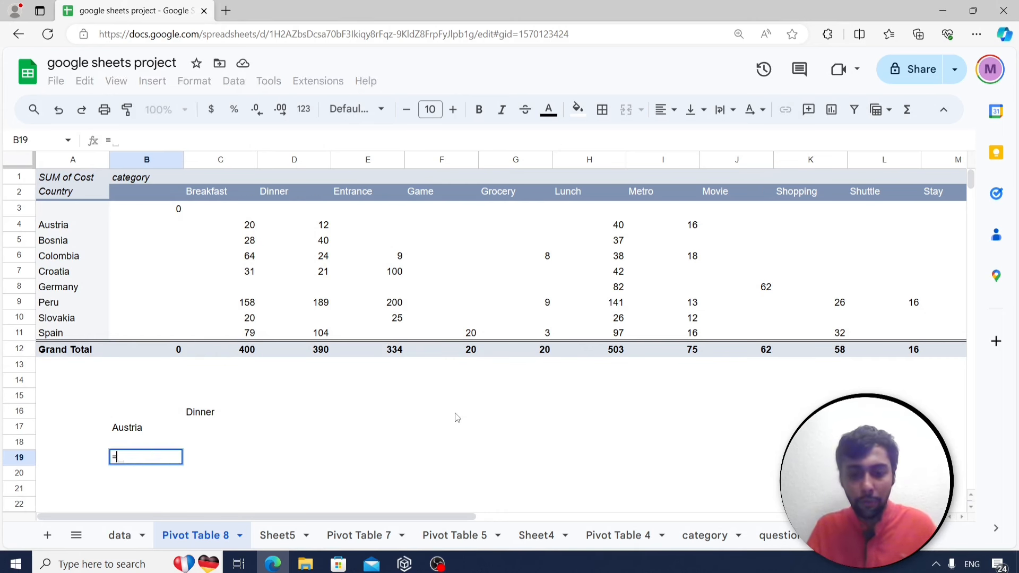
text(match()
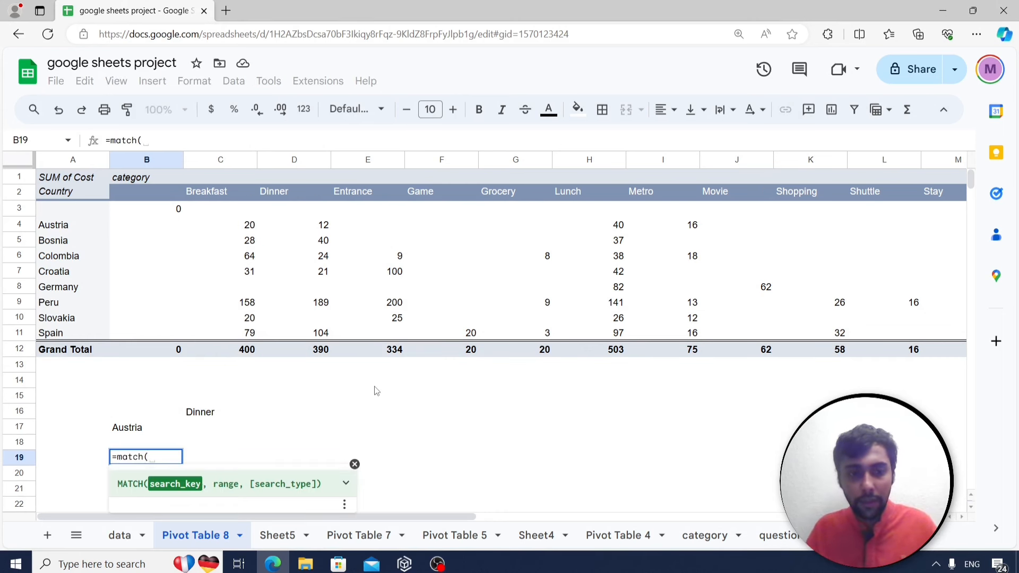
click(138, 431)
text(,)
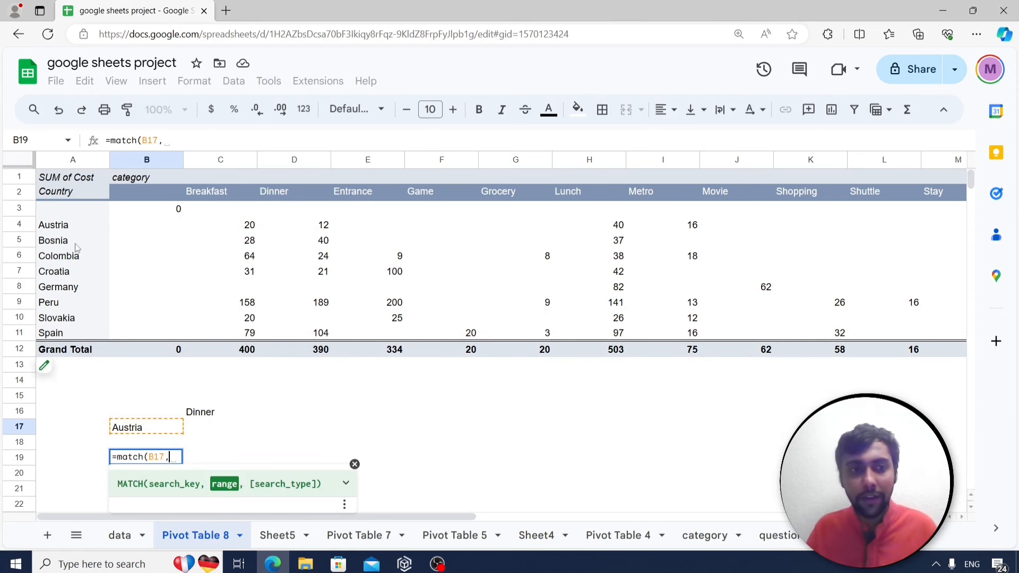
drag(72, 226, 74, 332)
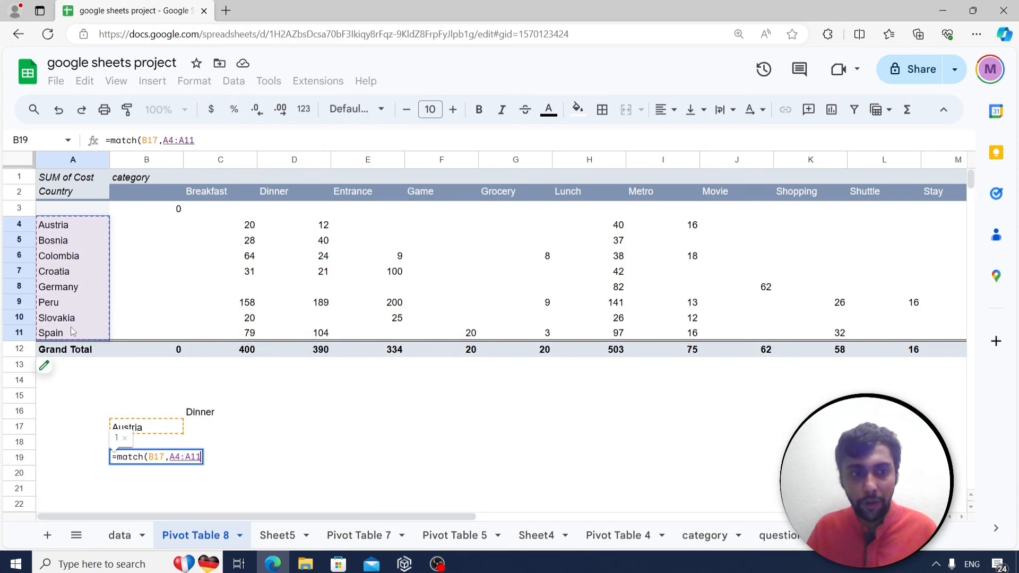
text())
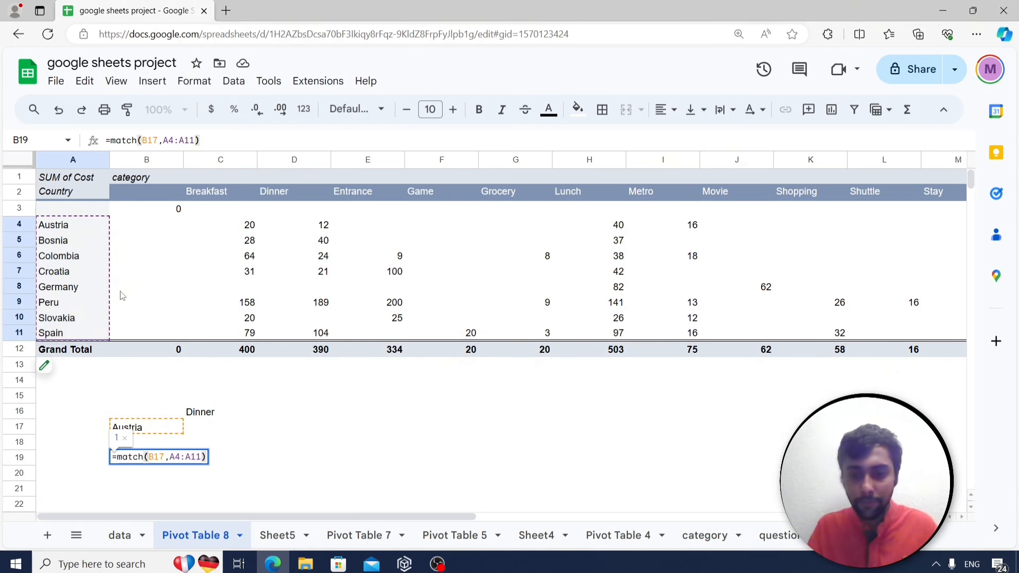
key(Return)
key(Up)
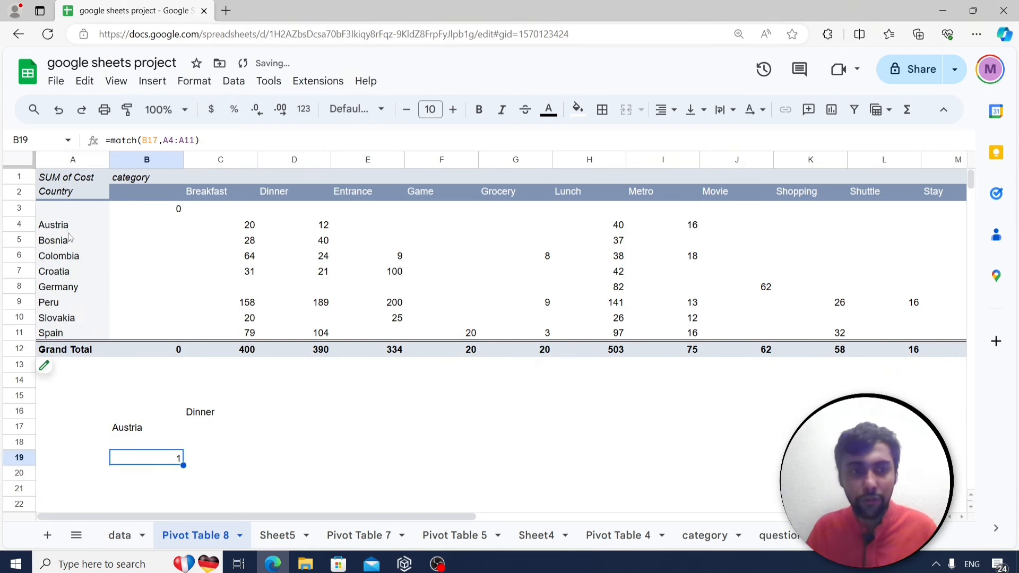
Change B17 to Bosnia so B19 returns 2.
click(116, 430)
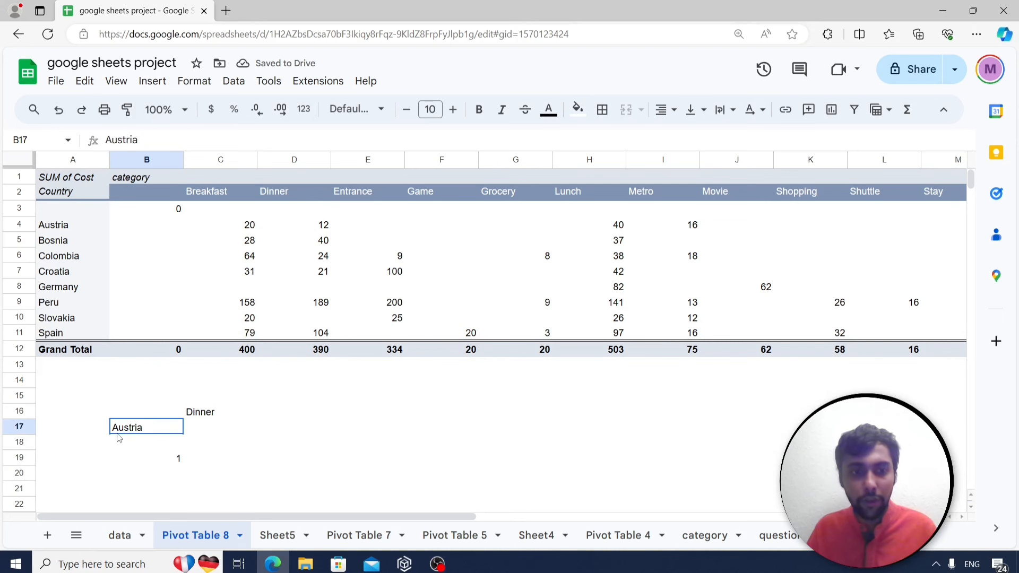
text(Bosnia)
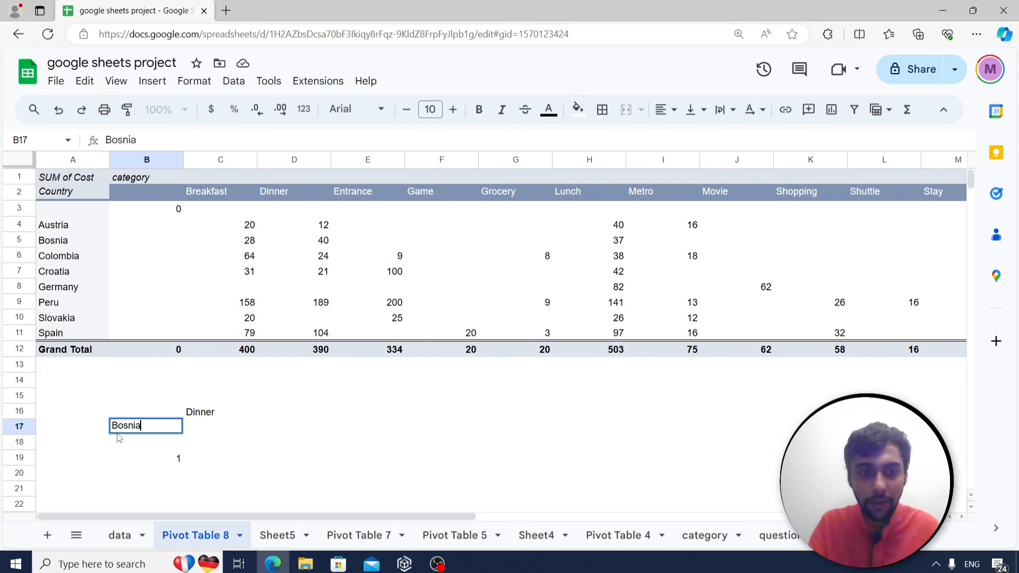
key(Return)
key(Down)
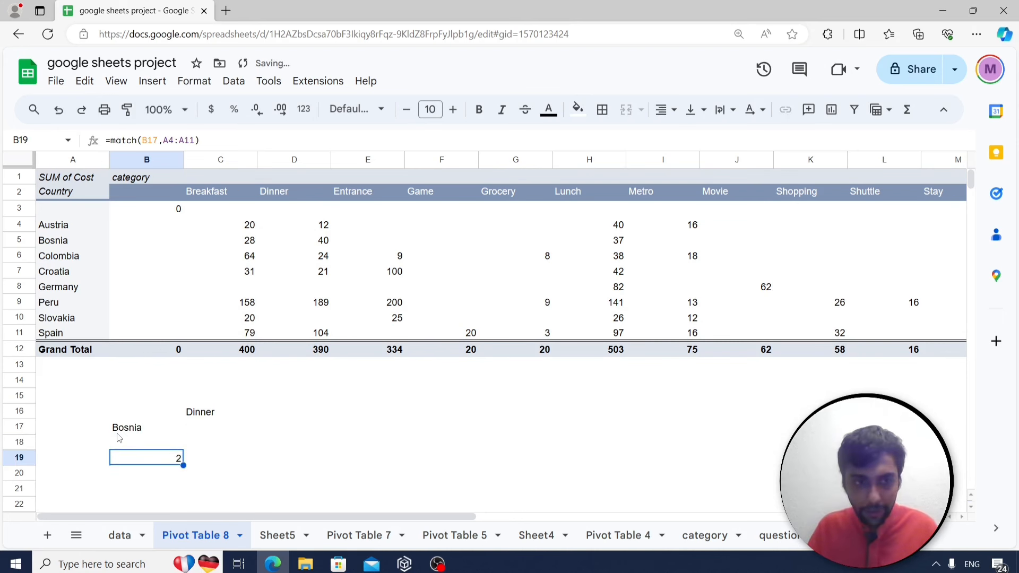
drag(78, 221, 69, 326)
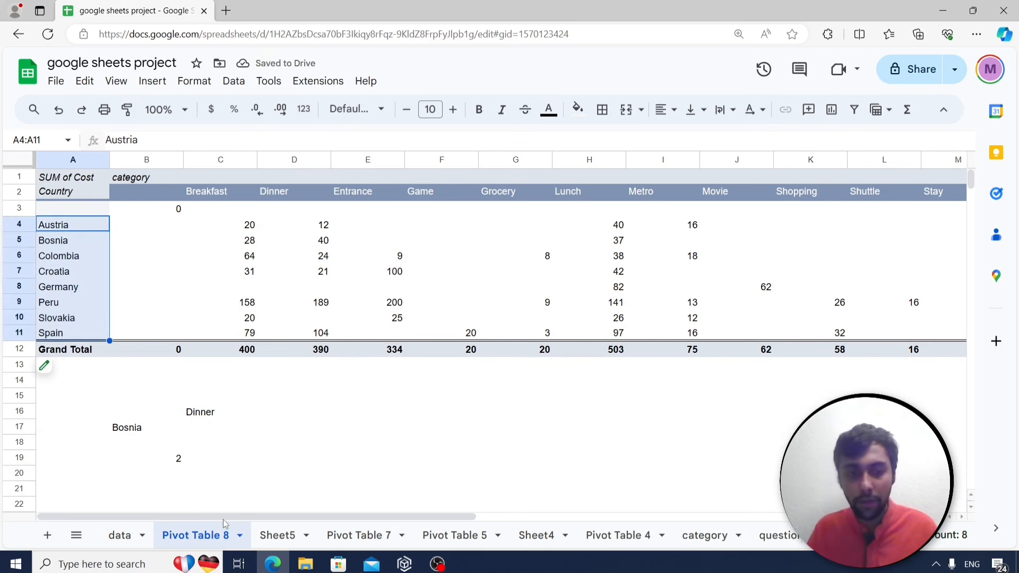
click(171, 459)
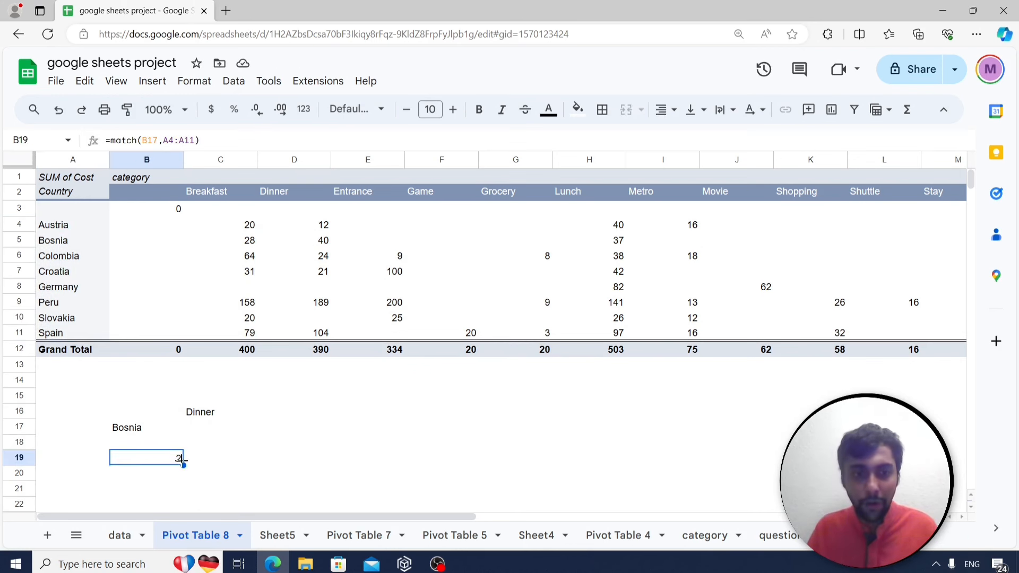
click(223, 462)
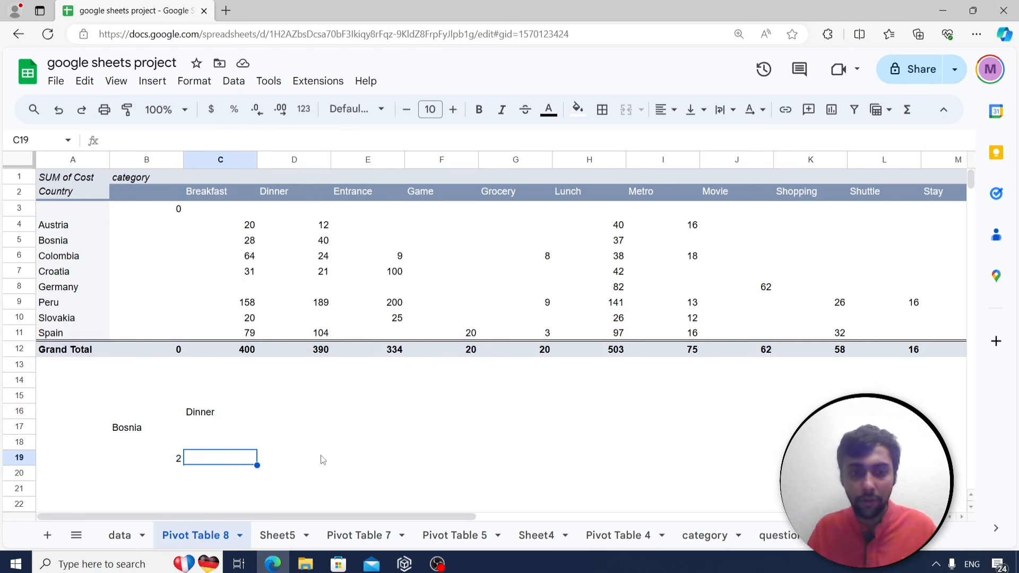
Enter =match(C16,C2:O2,0) in C19 to find the category's column position.
text(=mat)
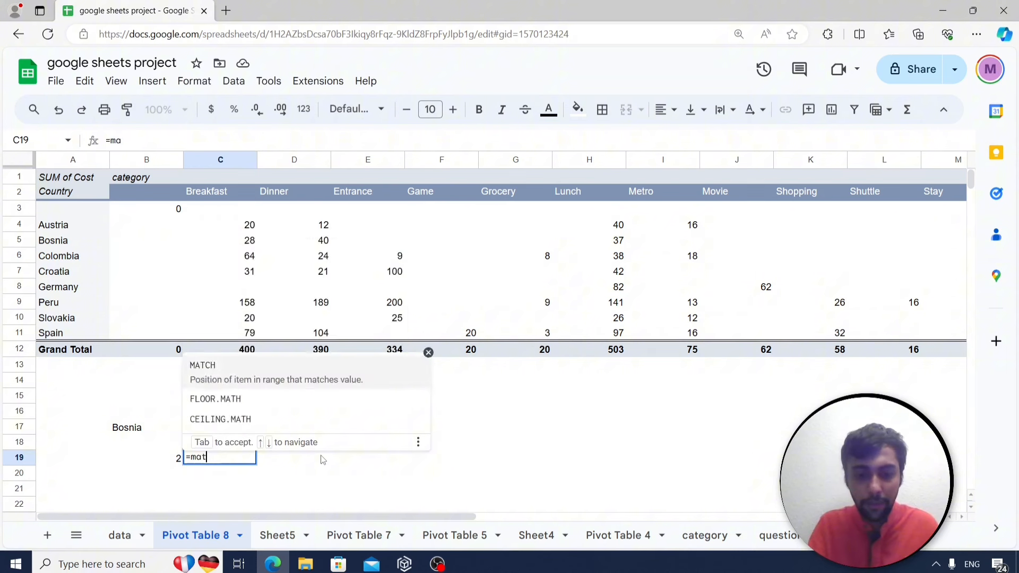
text(ch()
click(199, 411)
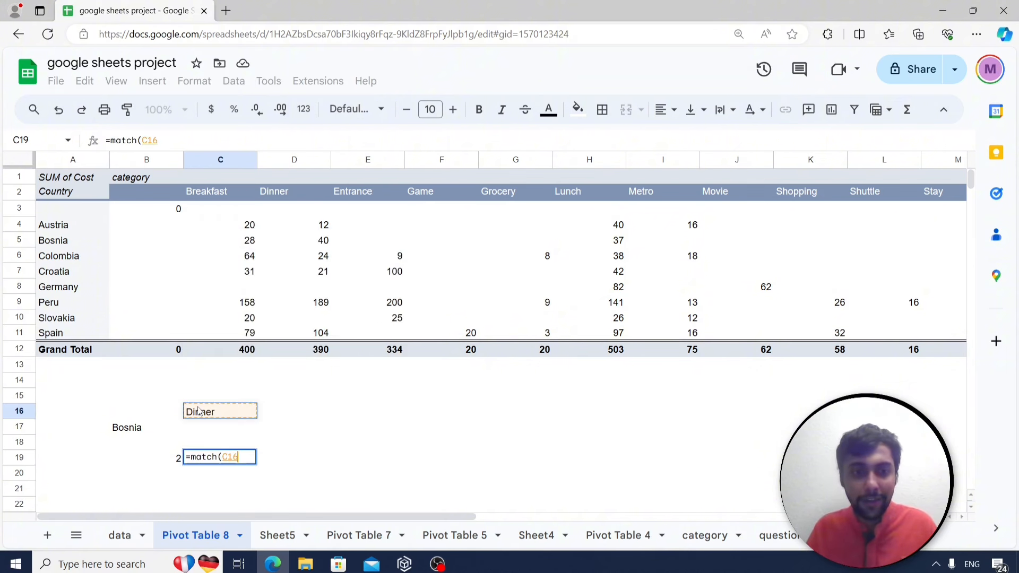
text(,)
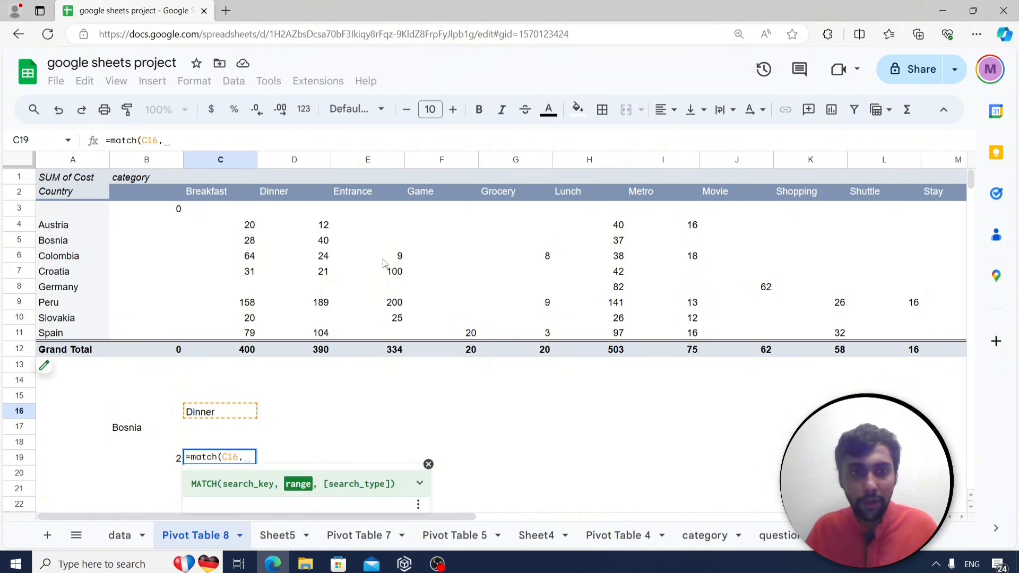
drag(218, 192, 673, 198)
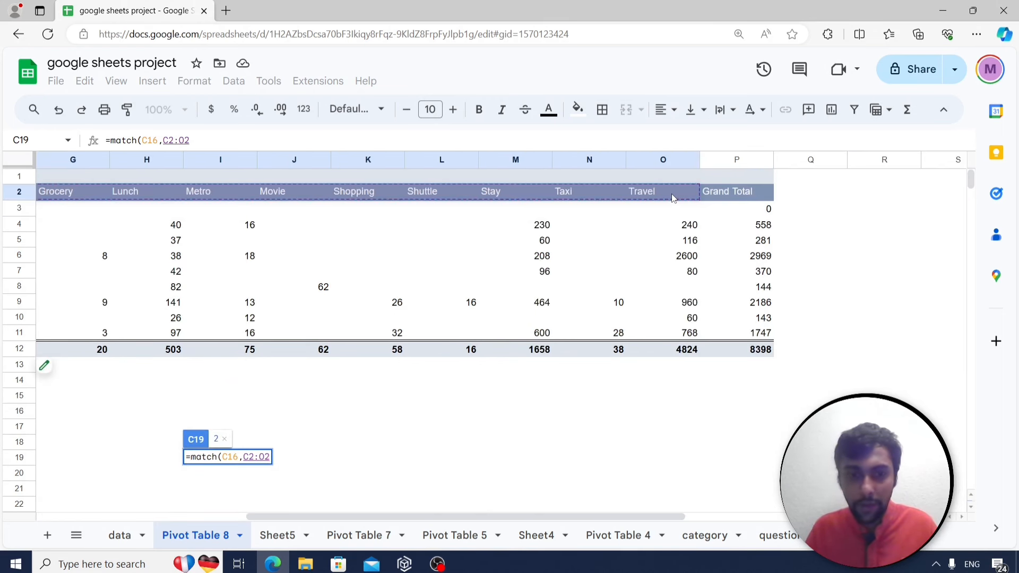
text(,0))
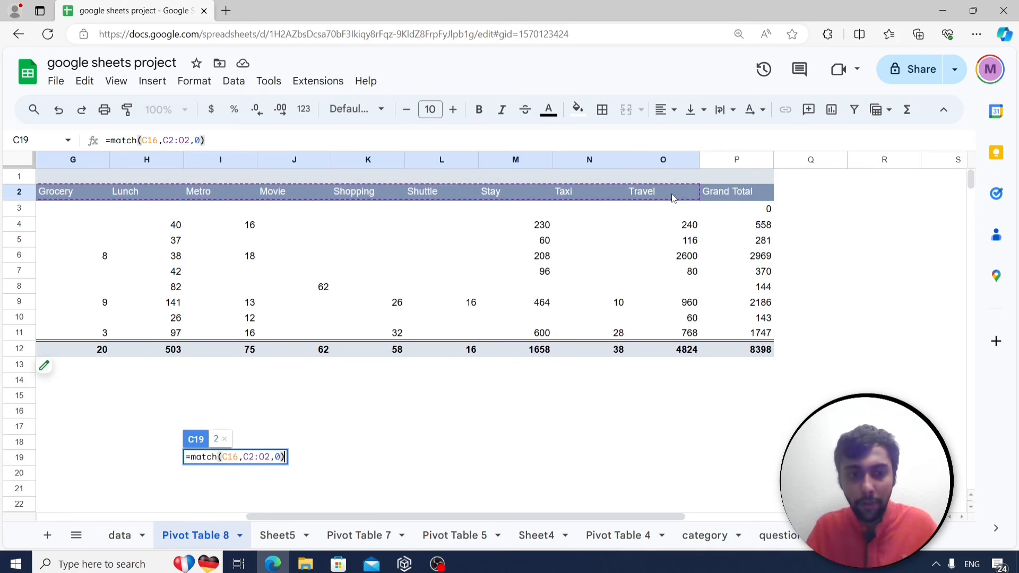
key(Return)
key(Left)
key(Left)
key(Right)
key(Right)
key(Up)
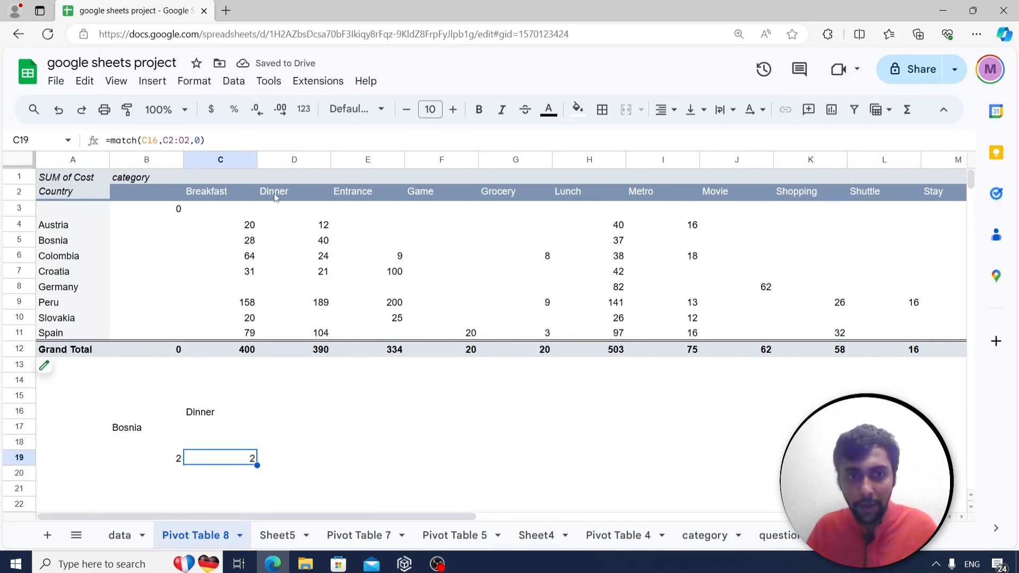
Change C16 to Game to see the category MATCH return 4.
click(230, 415)
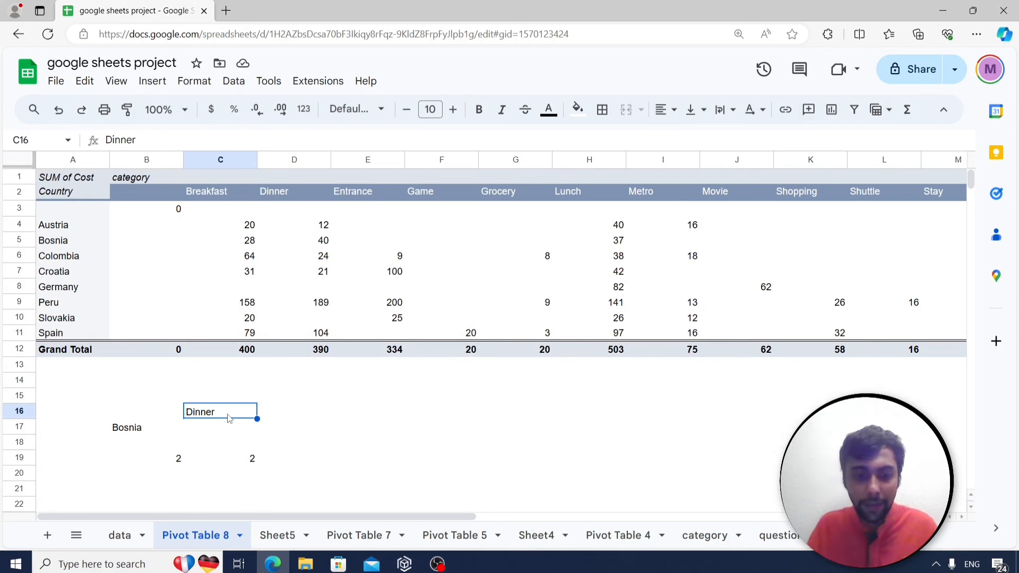
text(Game)
key(Return)
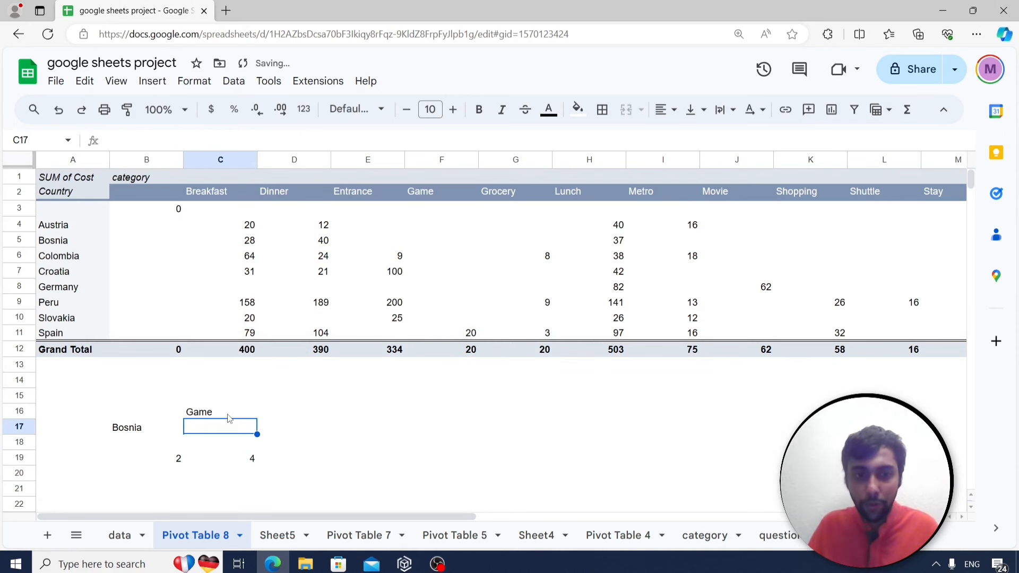
click(242, 461)
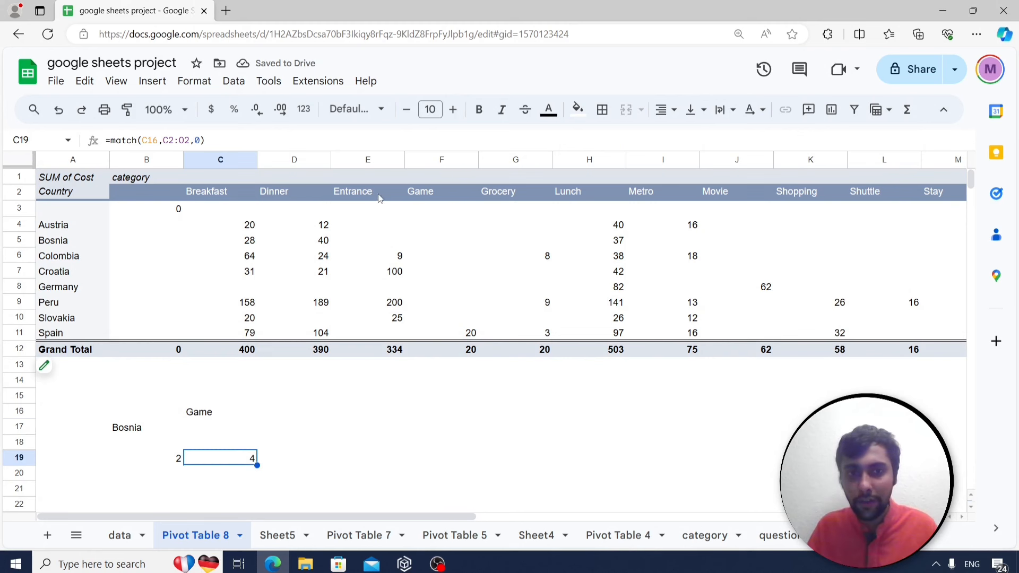
Restore Dinner in C16 and compare the B19 and C19 MATCH results, both 2.
click(216, 412)
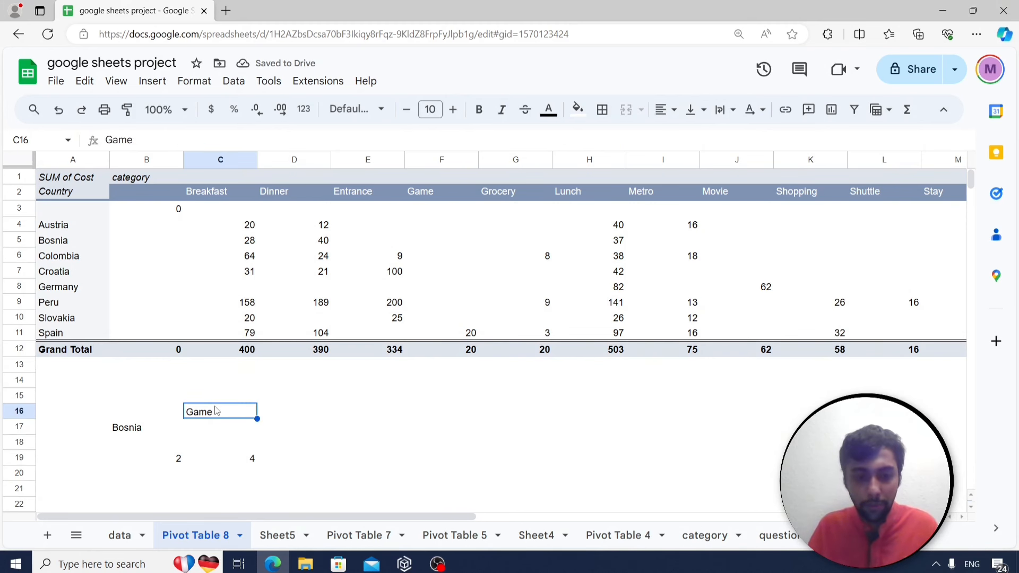
text(Dinner)
key(Return)
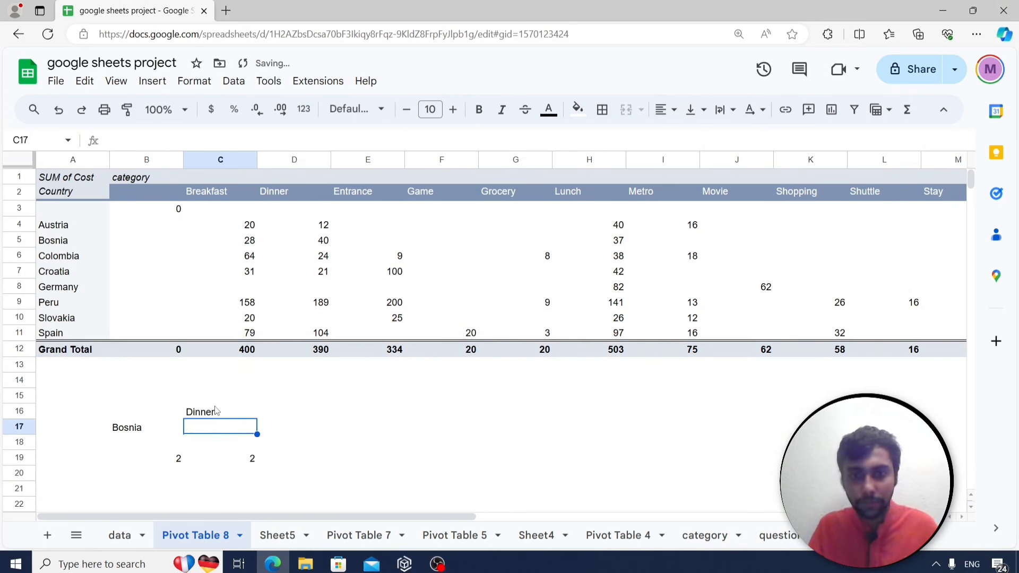
key(Down)
key(Down)
key(Left)
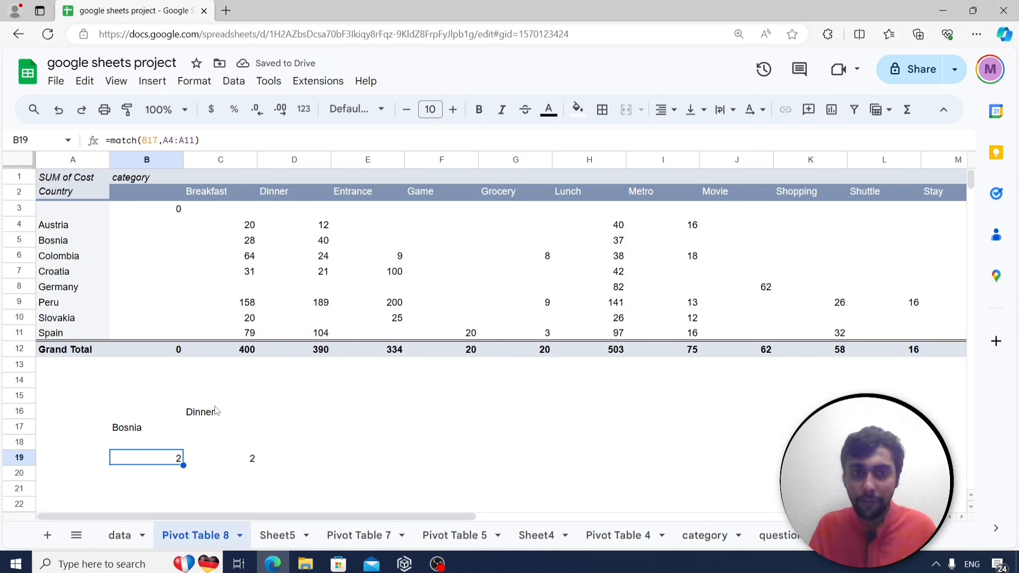
key(Right)
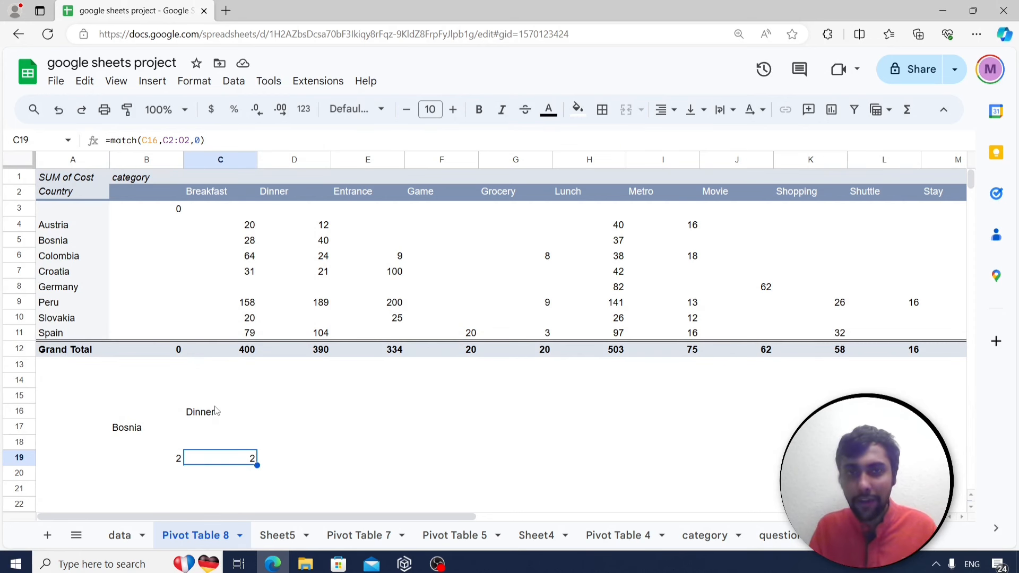
key(Left)
key(Down)
key(Down)
key(Down)
key(Down)
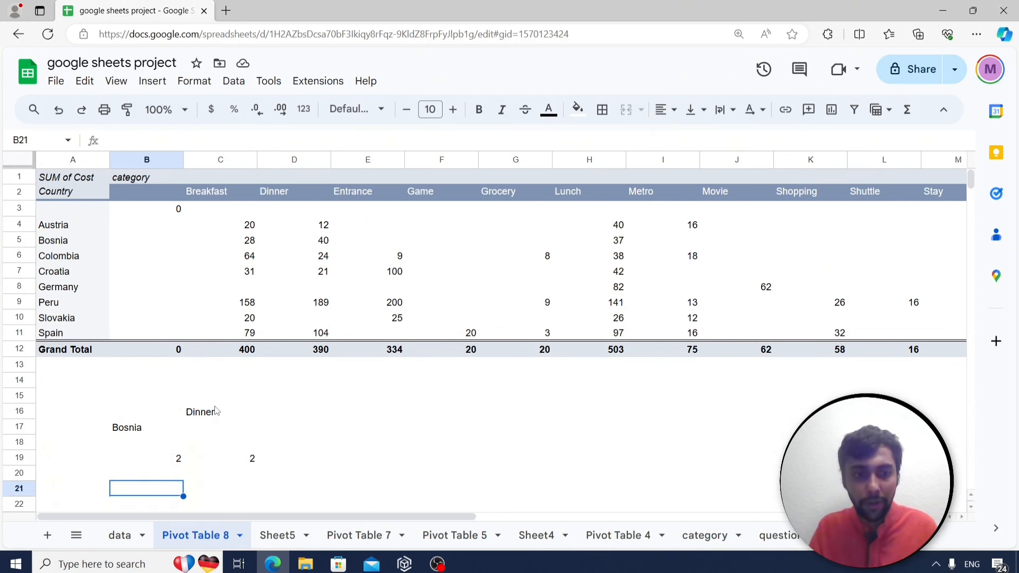
Enter =index(C4:O11,2,2) in B20 over the cost table.
key(Up)
key(Up)
key(Up)
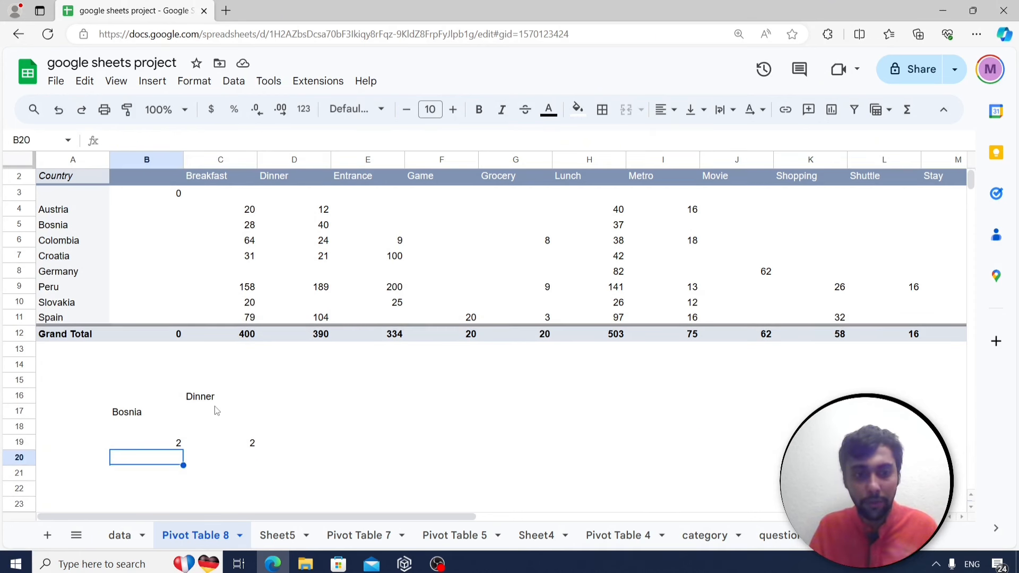
text(=index()
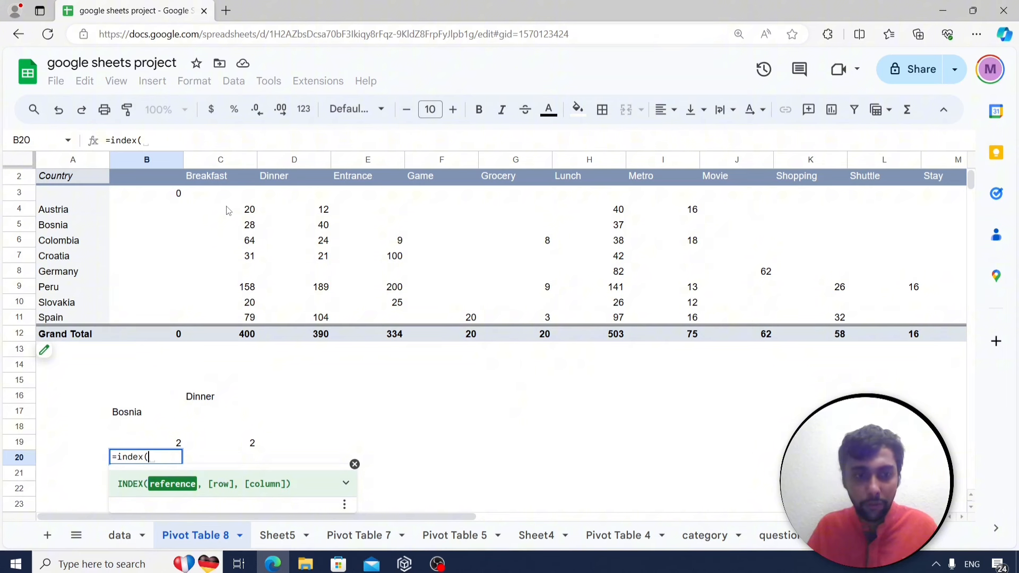
drag(228, 211, 696, 316)
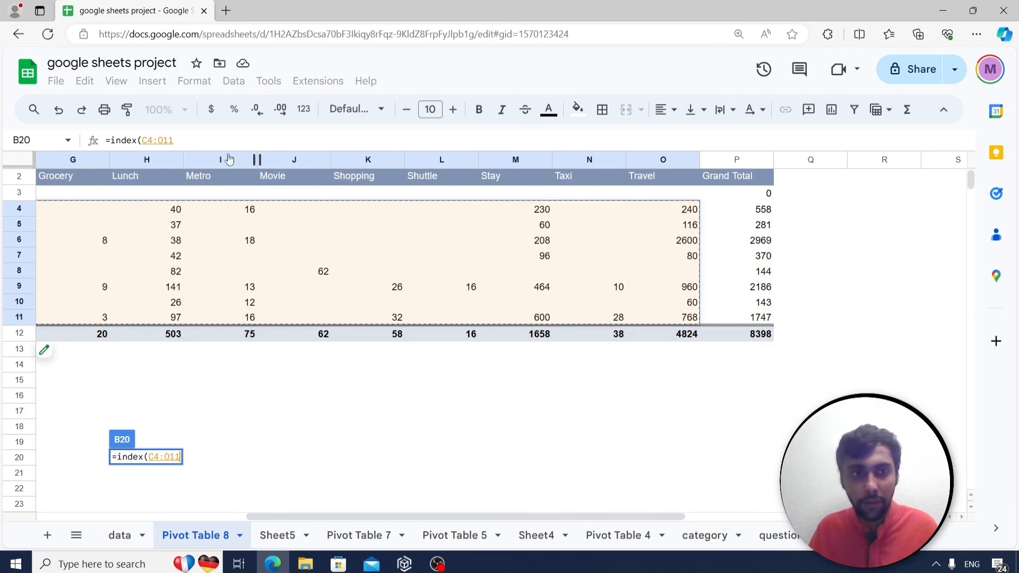
text(,)
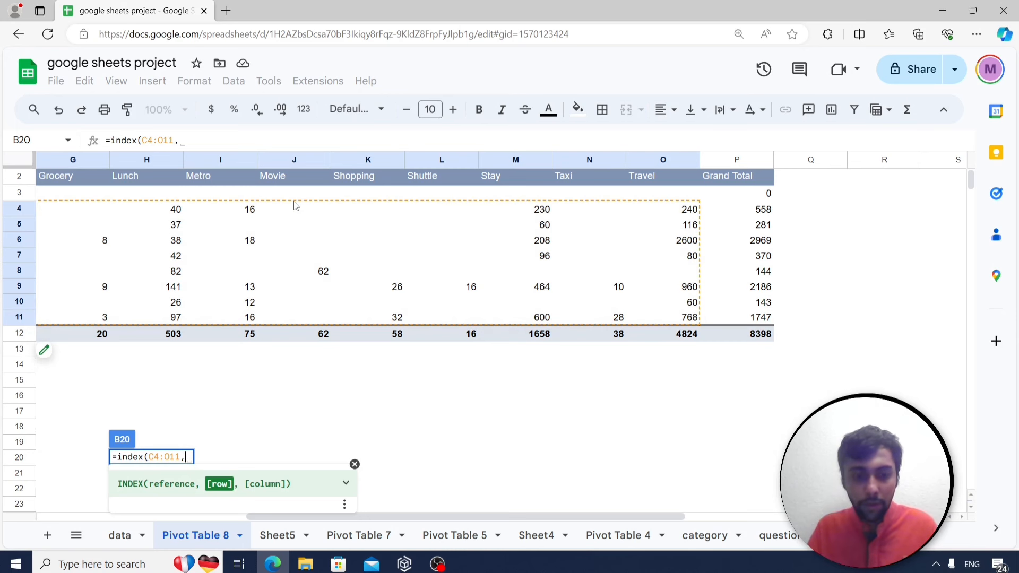
text(2,2))
key(Return)
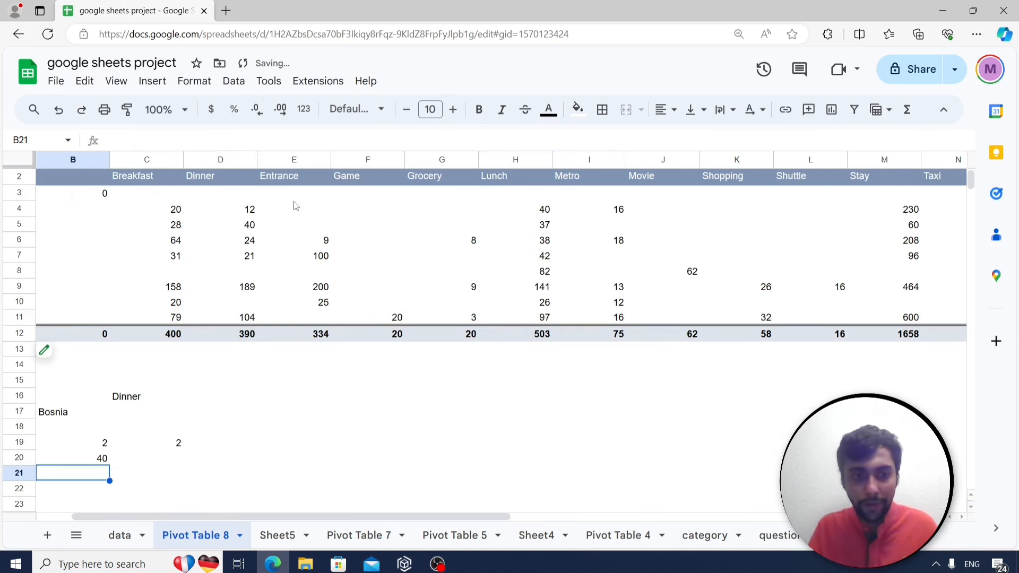
Change the INDEX formula to use the MATCH positions: =index(C4:O11,B19,C19).
key(Right)
key(Right)
key(Up)
key(Left)
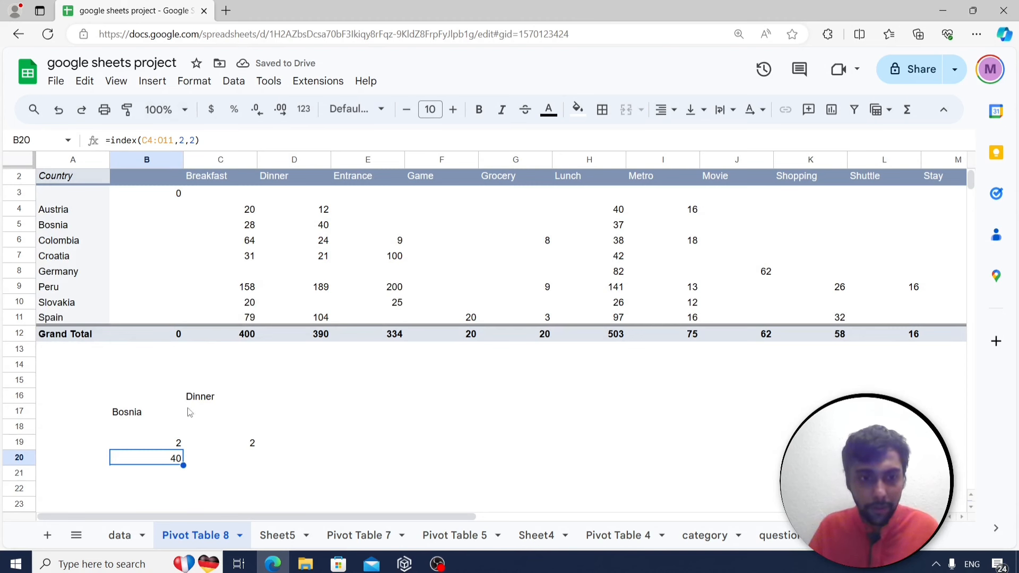
click(178, 446)
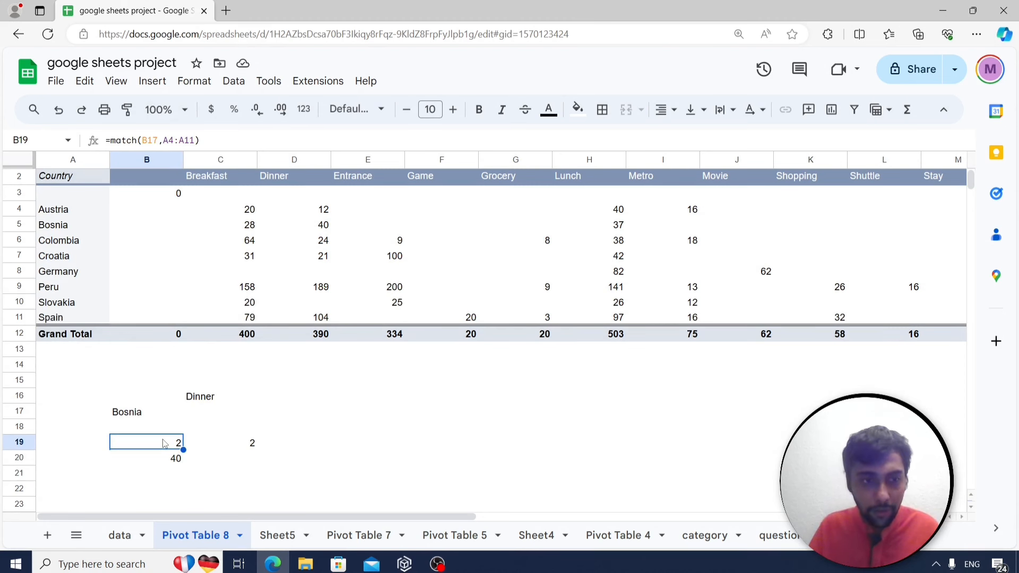
click(233, 445)
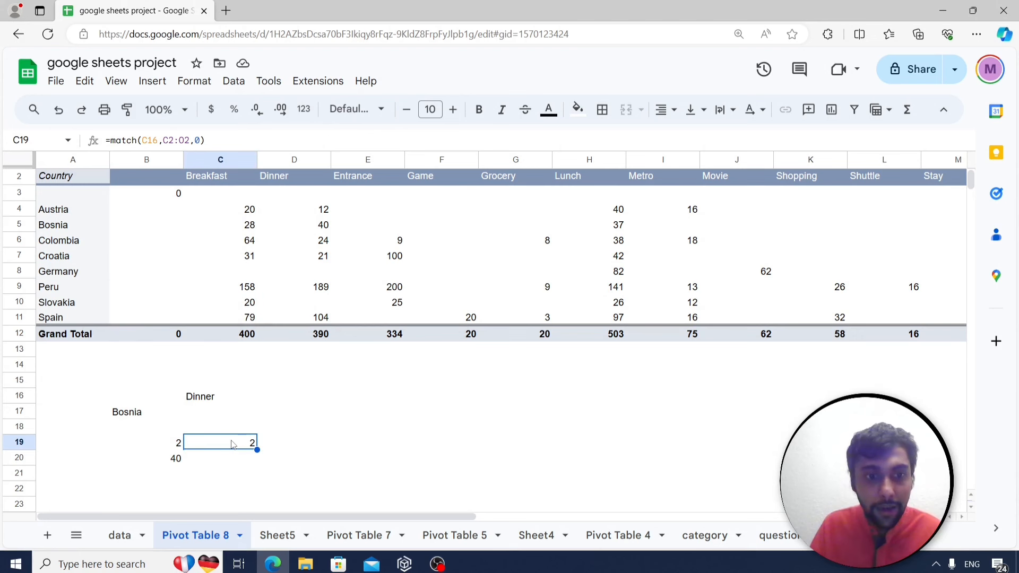
click(171, 460)
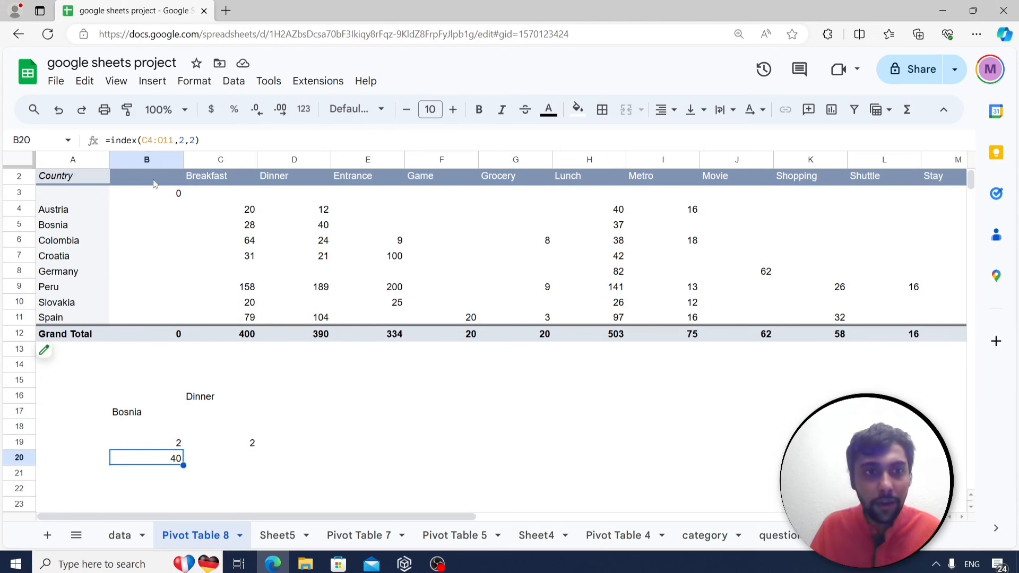
double_click(183, 141)
text(b19)
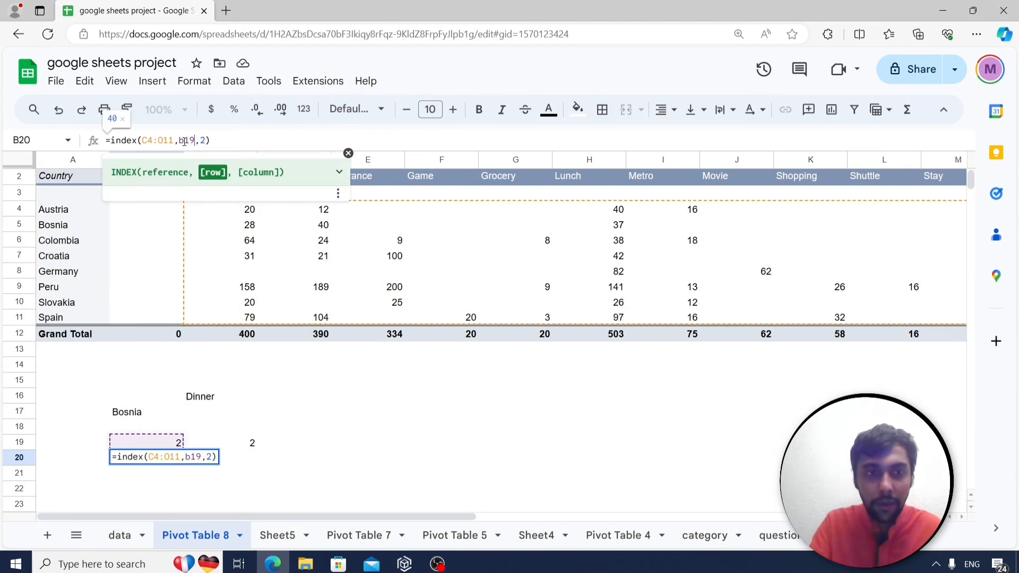
click(206, 140)
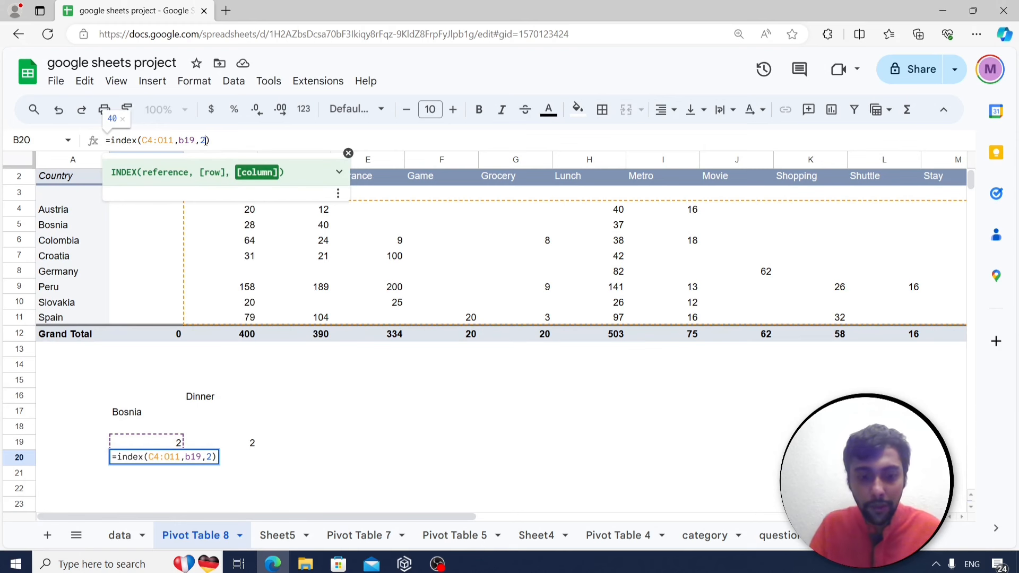
key(Return)
key(Up)
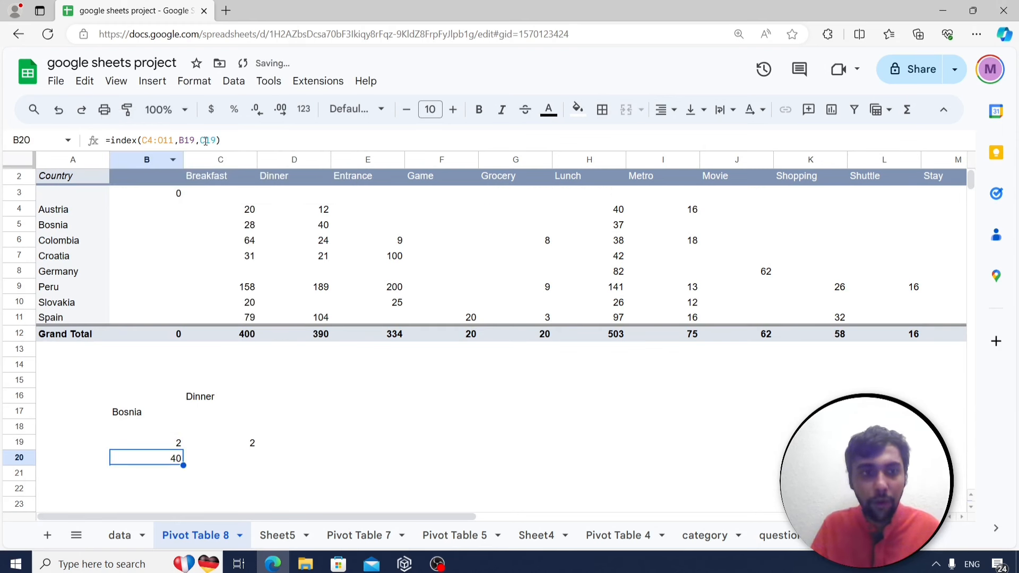
Change the country in B17 from Bosnia to Peru and check Peru's Dinner cost of 189.
click(326, 227)
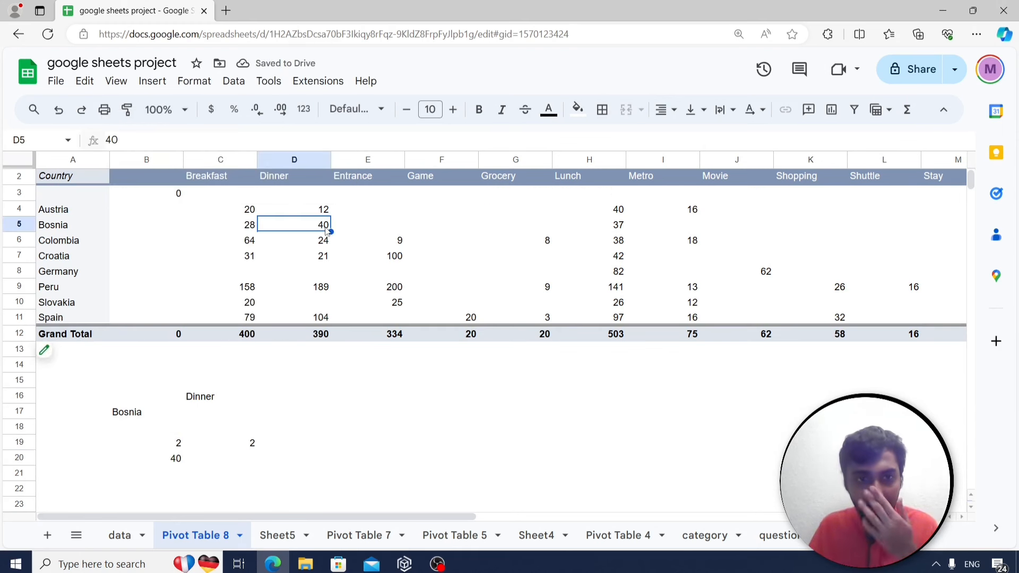
click(128, 414)
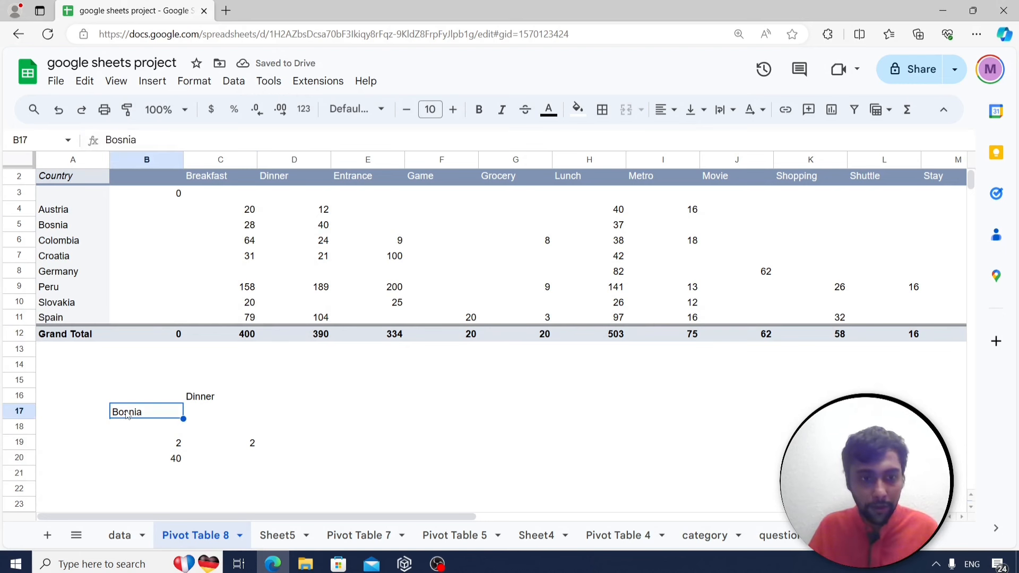
text(Peru)
key(Return)
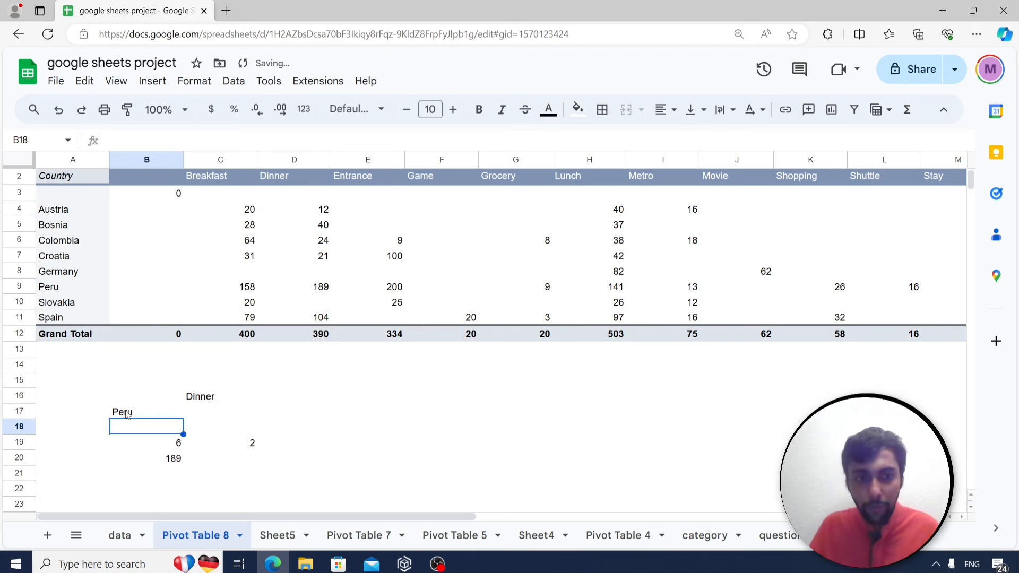
click(157, 447)
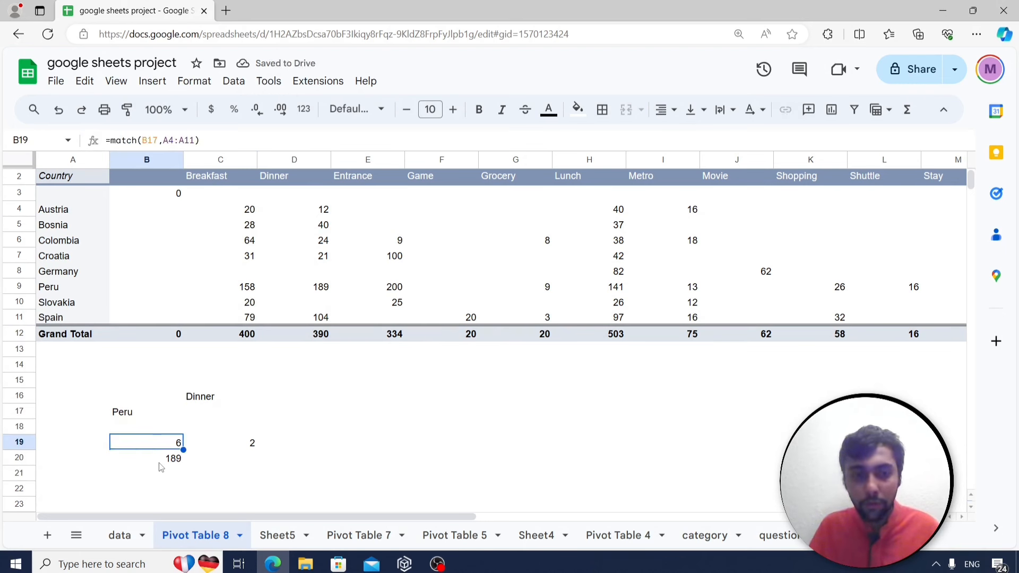
click(161, 466)
click(52, 293)
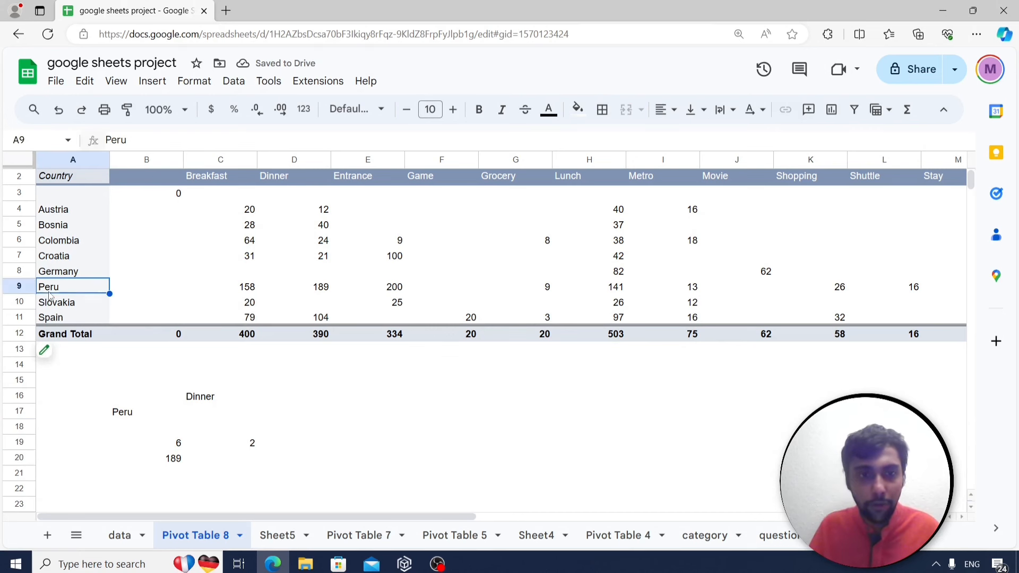
click(323, 289)
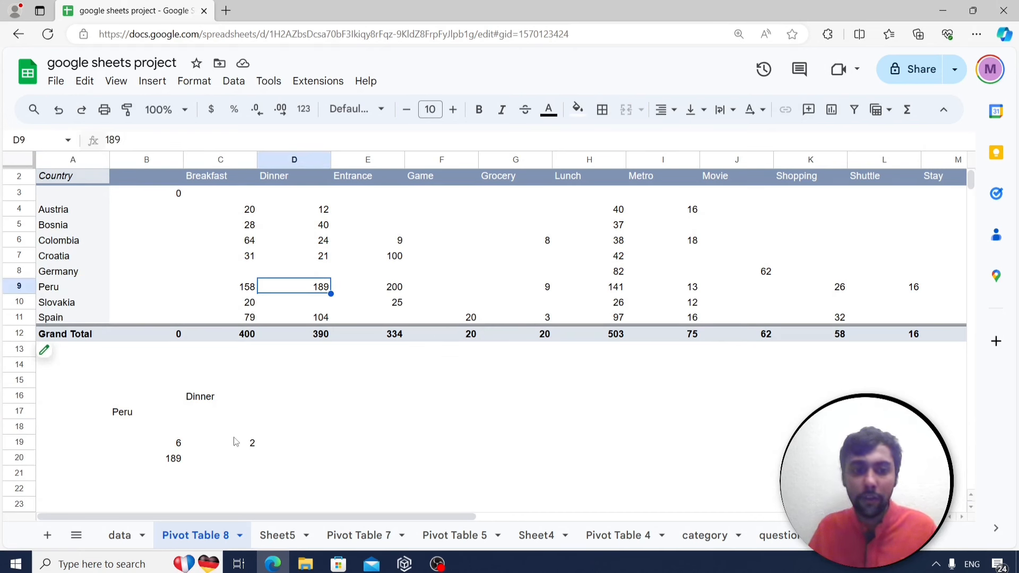
Set the category in C16 to Entrance and confirm the lookup returns Peru's 200.
click(205, 404)
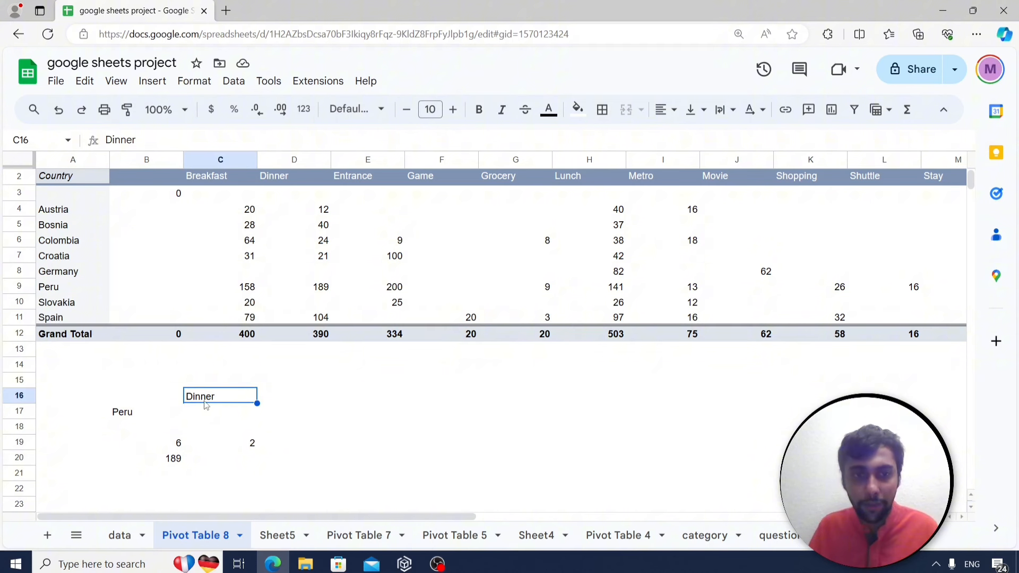
text(Entra)
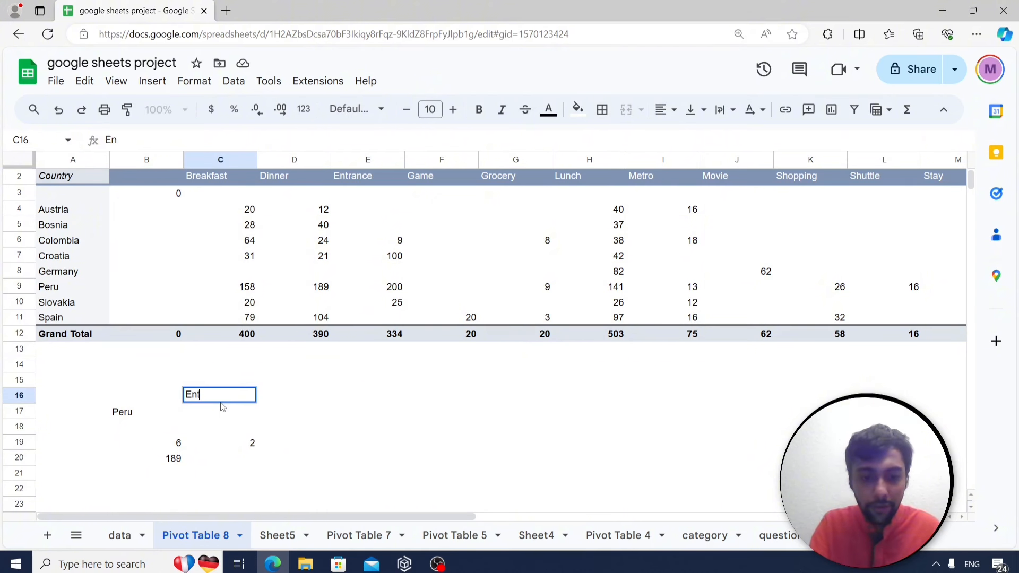
text(nce)
key(Return)
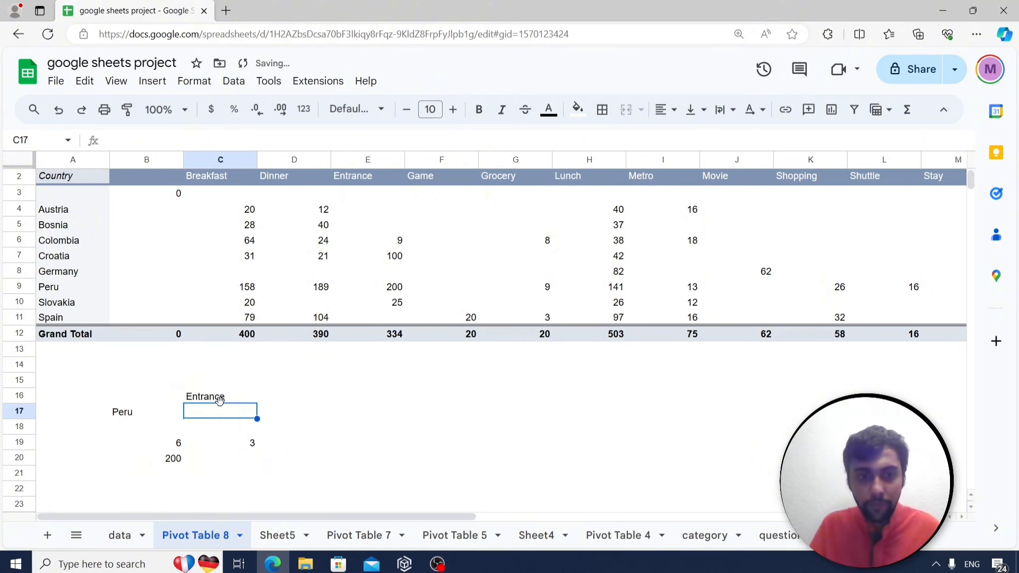
click(58, 289)
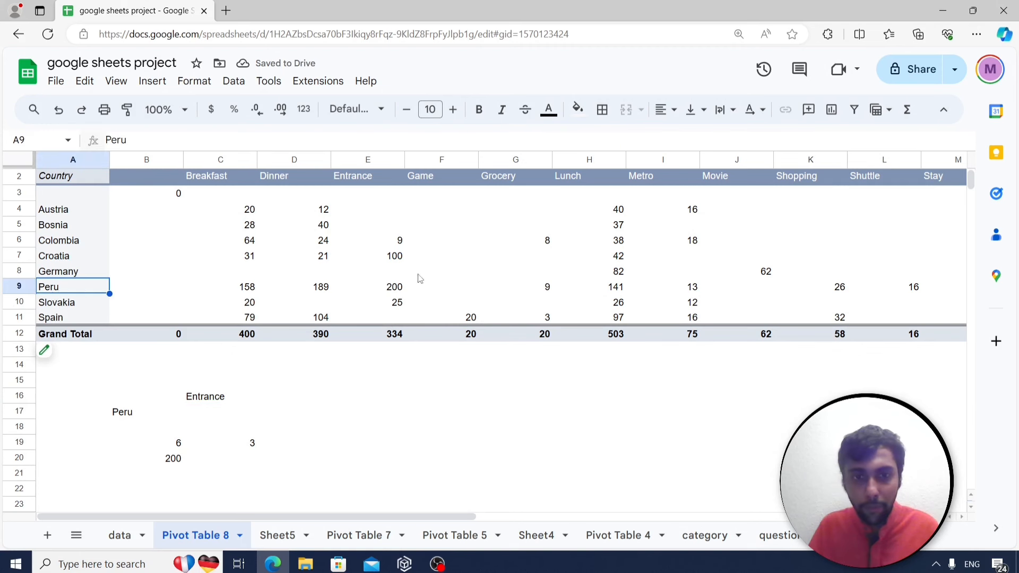
click(389, 287)
click(181, 460)
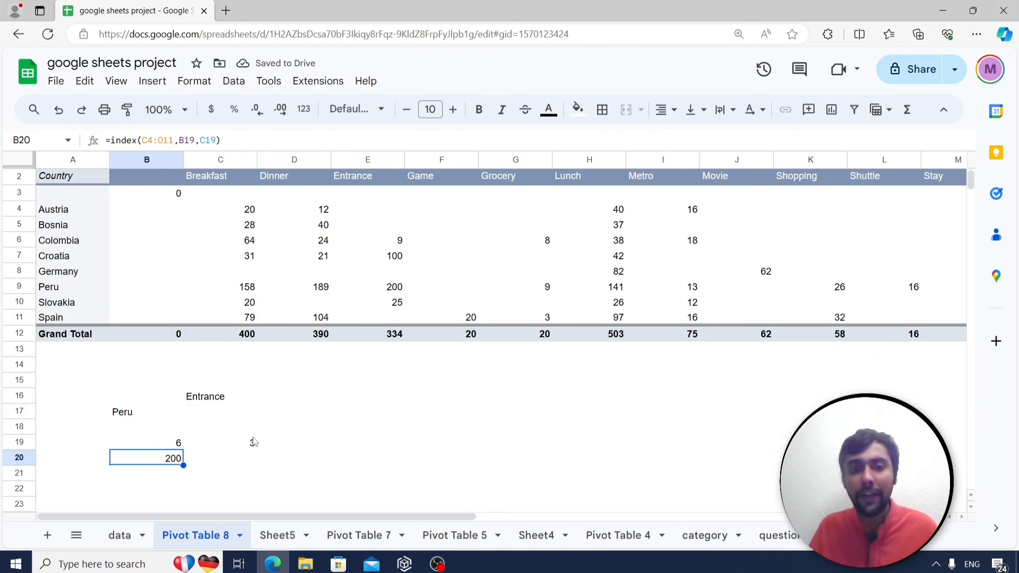
click(169, 444)
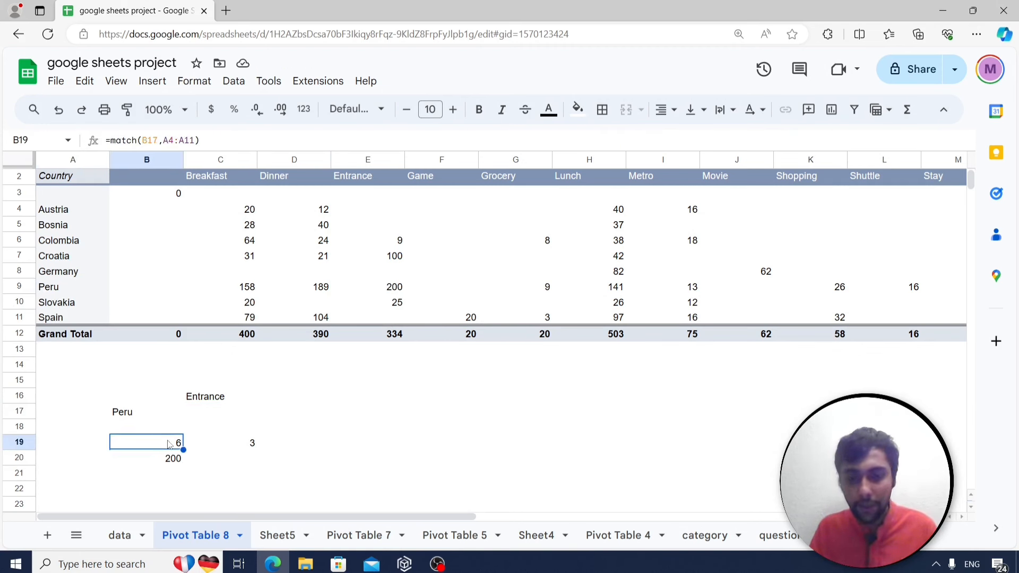
key(Right)
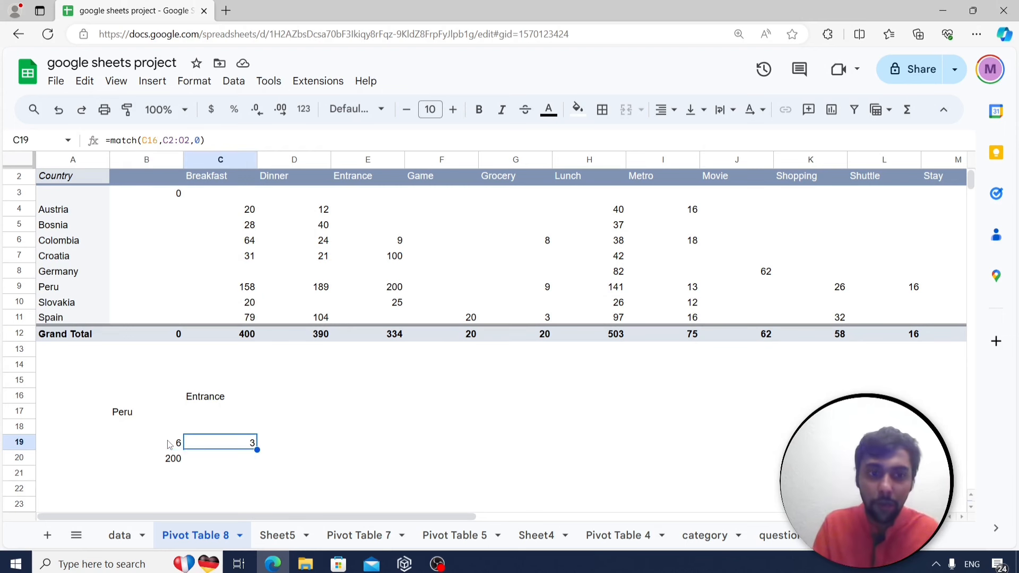
key(Left)
key(Down)
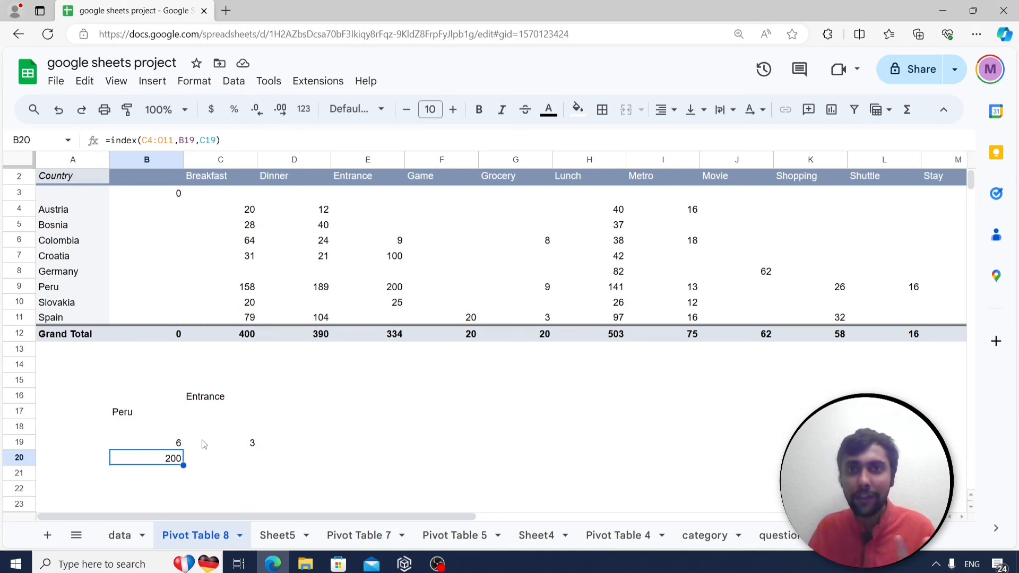
Read the Colombia FILTER question on the questions sheet, then return to the data sheet.
click(764, 536)
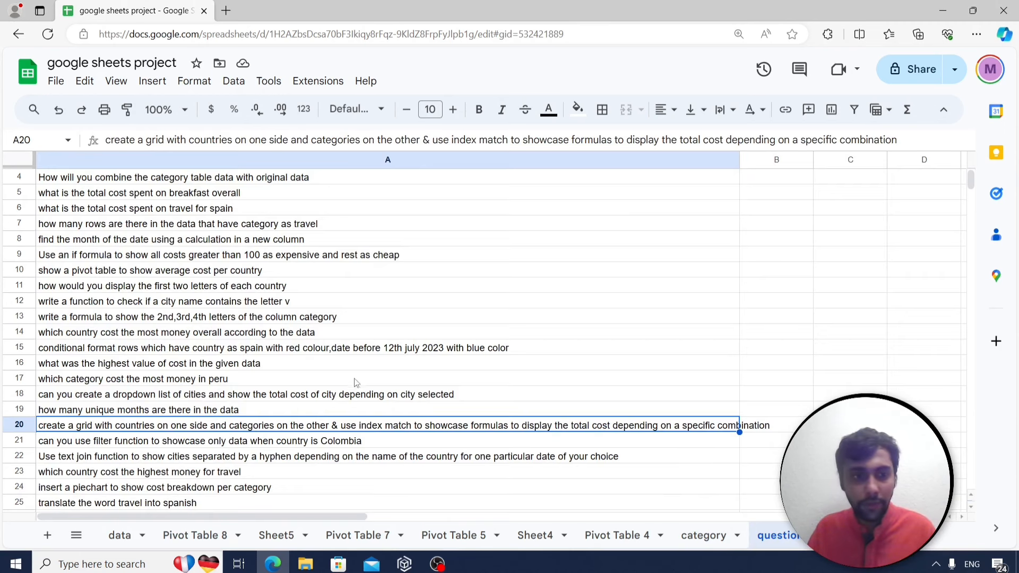
scroll(355, 383, down, 2)
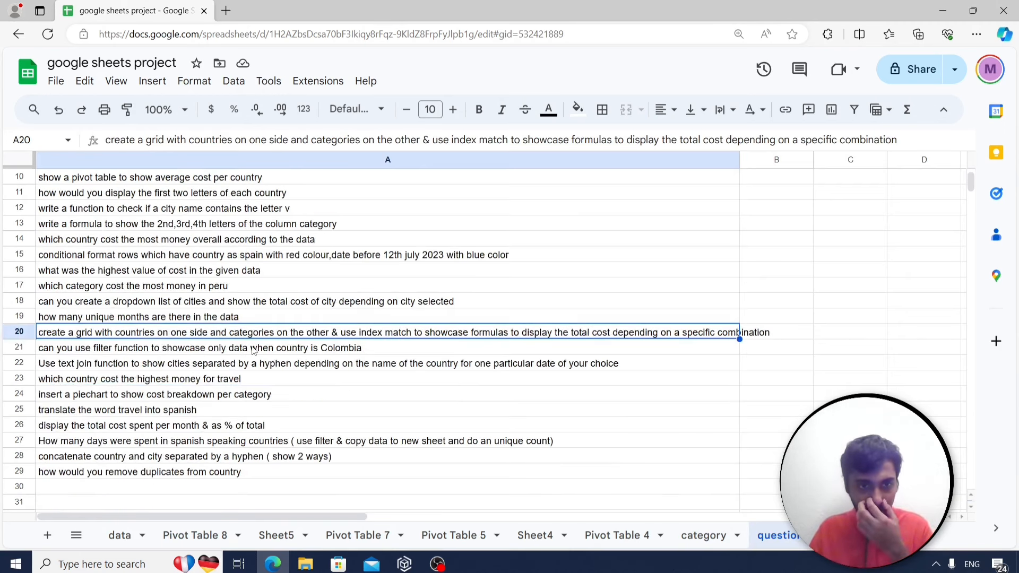
click(254, 351)
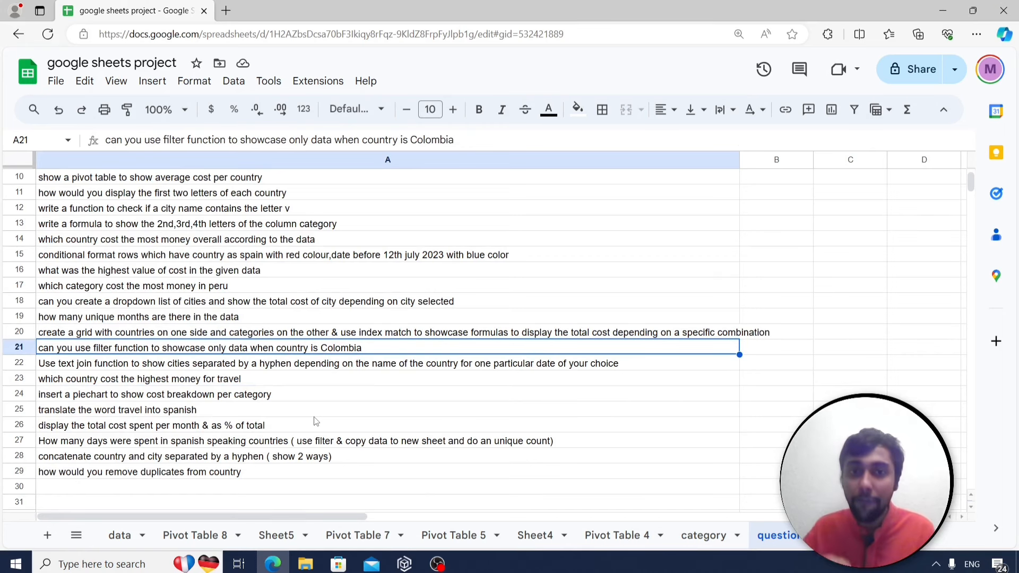
click(120, 536)
Copy the data table's columns A through G.
click(206, 193)
drag(85, 160, 531, 159)
key(ctrl+c)
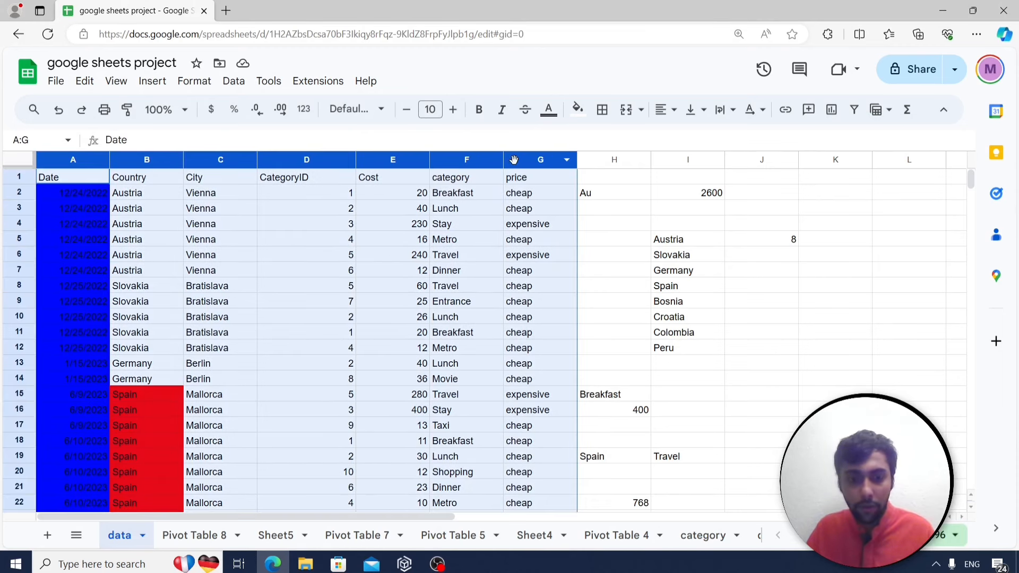
Add a new Sheet6 and paste the copied columns into A1 as values only.
click(58, 82)
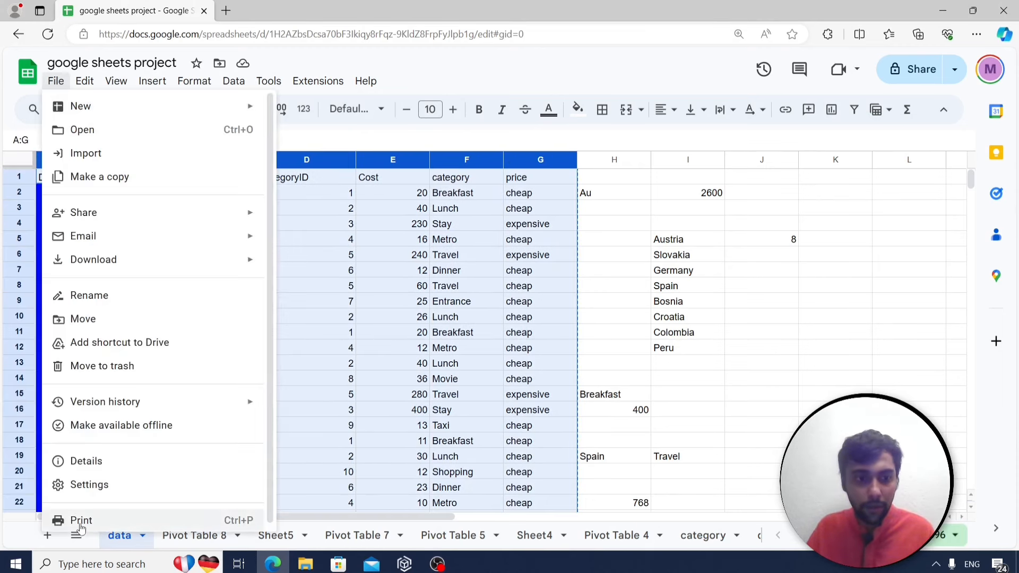
click(51, 537)
click(54, 539)
right_click(75, 179)
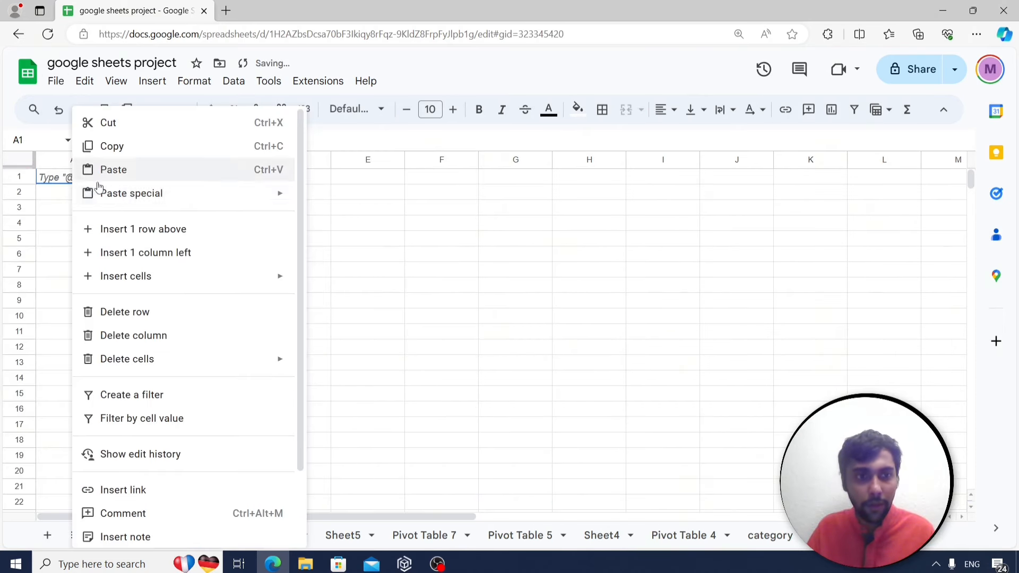
mouse_move(109, 196)
click(331, 198)
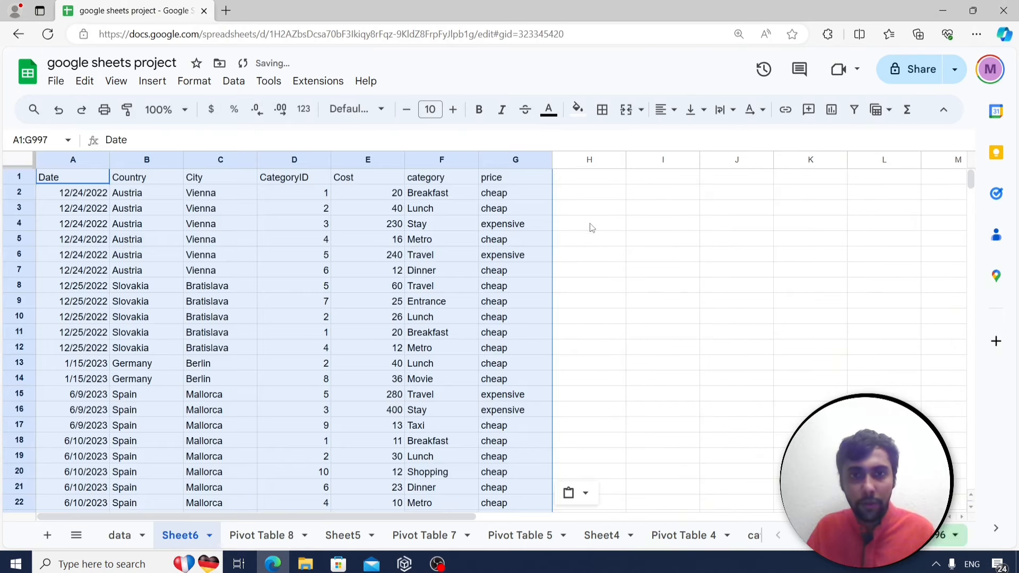
Write =filter(A2:G128,B2:B128="Colombia") into cell I2 on Sheet6.
click(634, 197)
text(=filter)
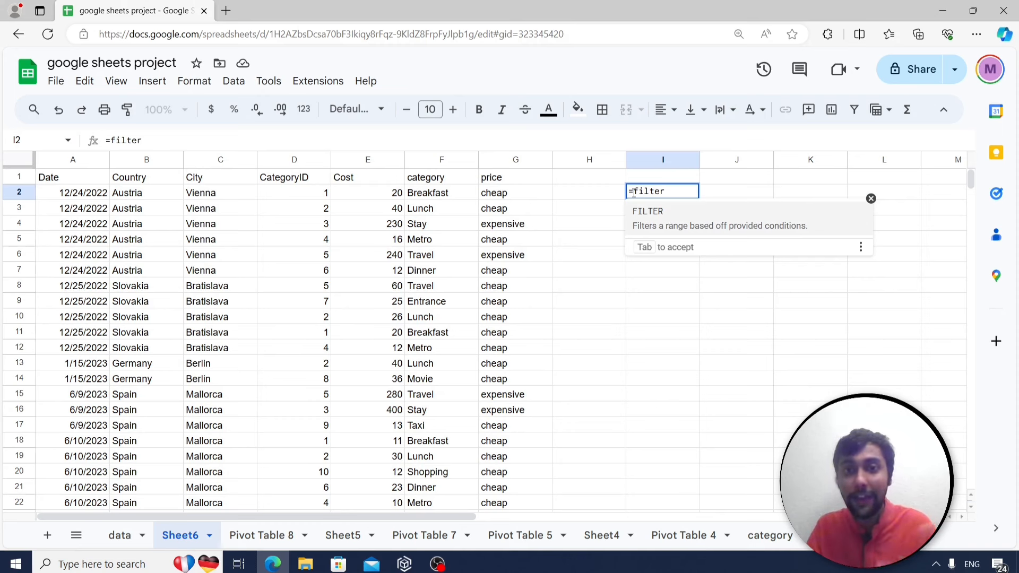
text(()
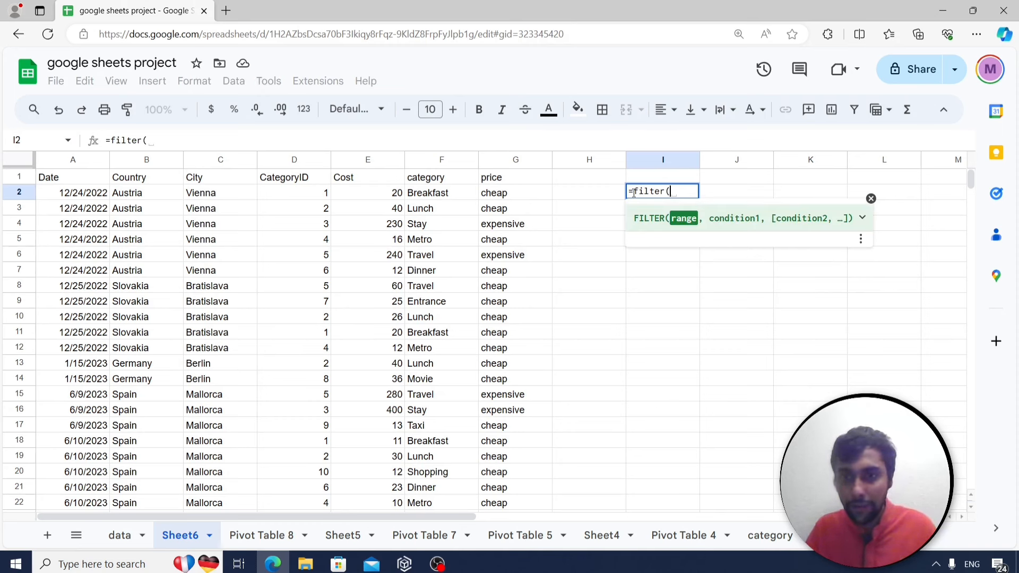
click(78, 195)
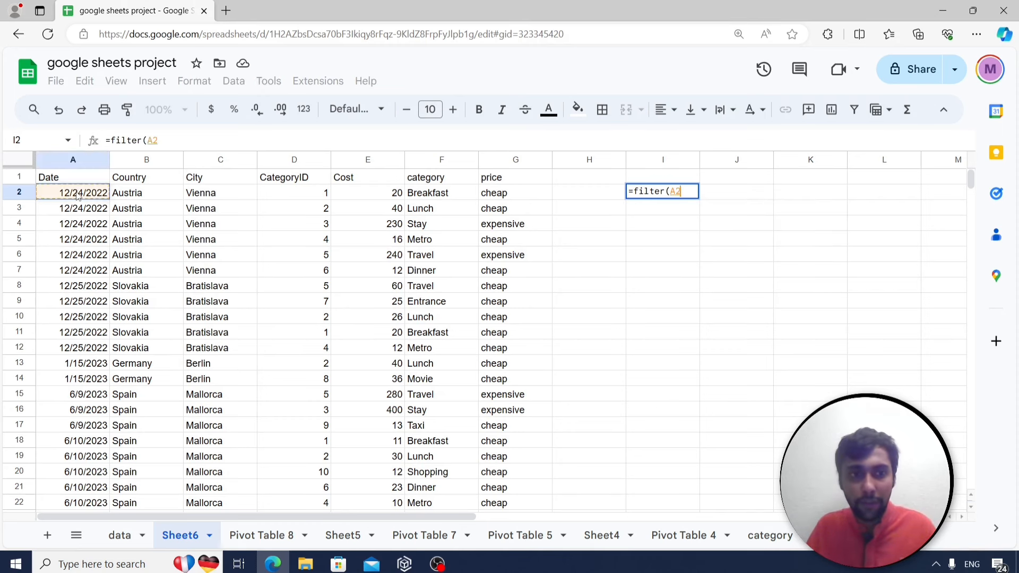
key(shift+Right)
key(shift+Right)
key(shift+Right)
key(shift+Right)
key(shift+Right)
key(shift+Right)
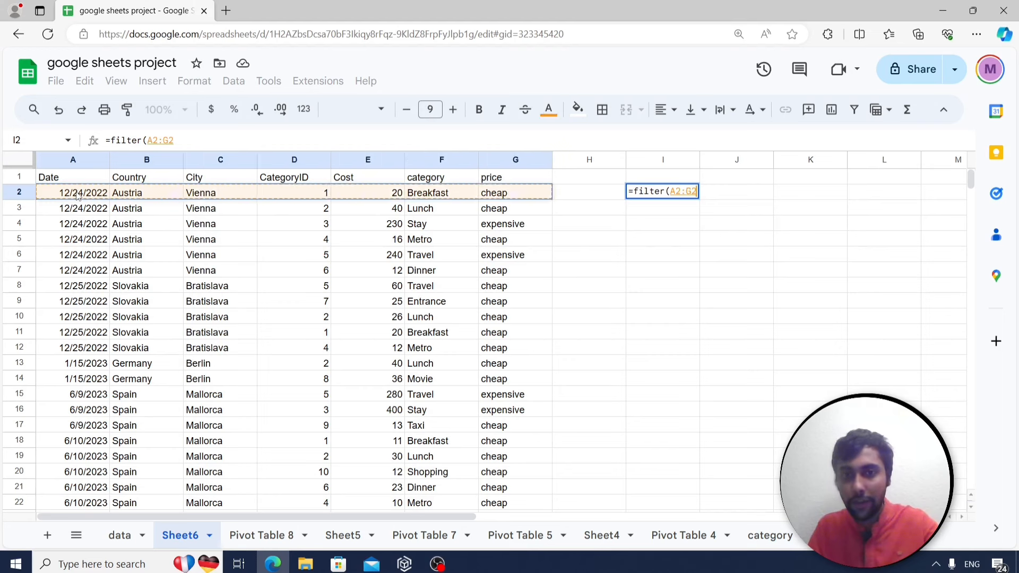
key(ctrl+shift+Down)
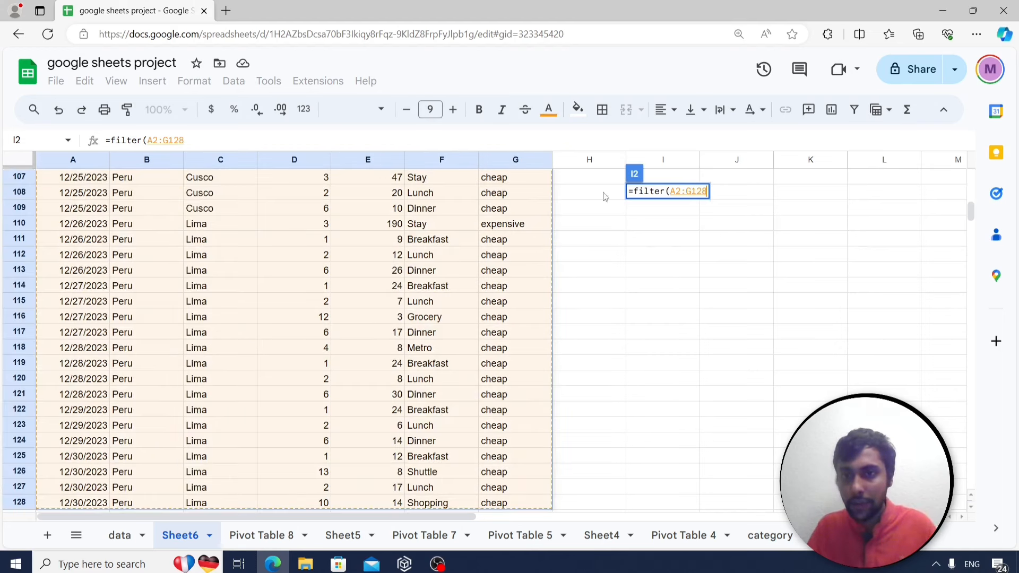
drag(970, 212, 971, 178)
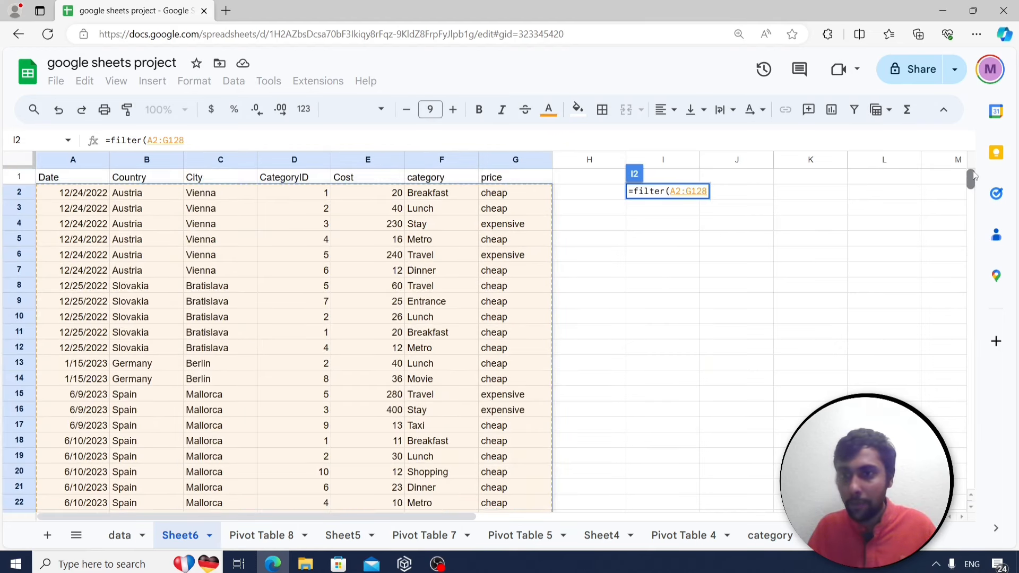
text(,)
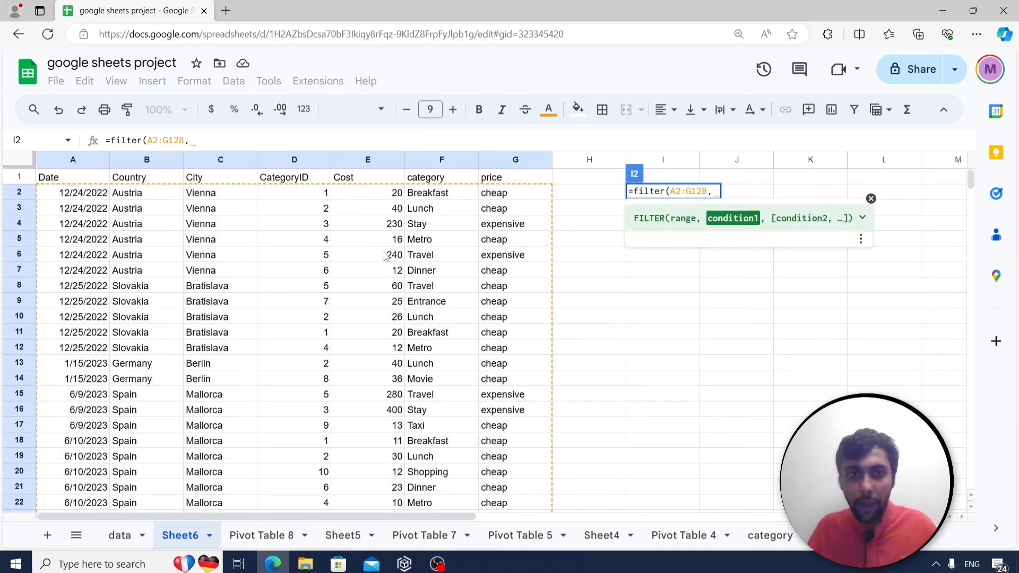
click(133, 195)
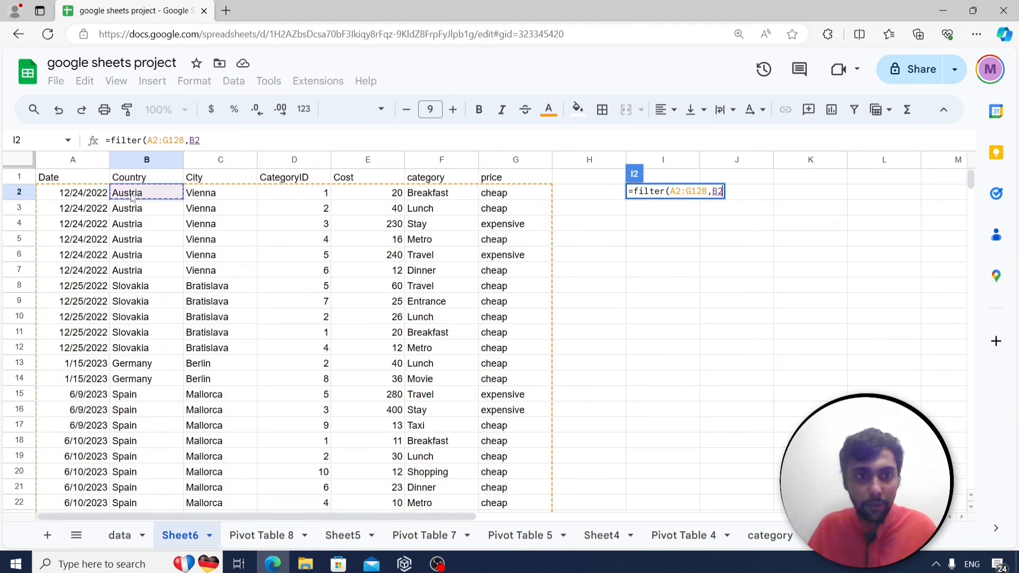
key(ctrl+shift+Down)
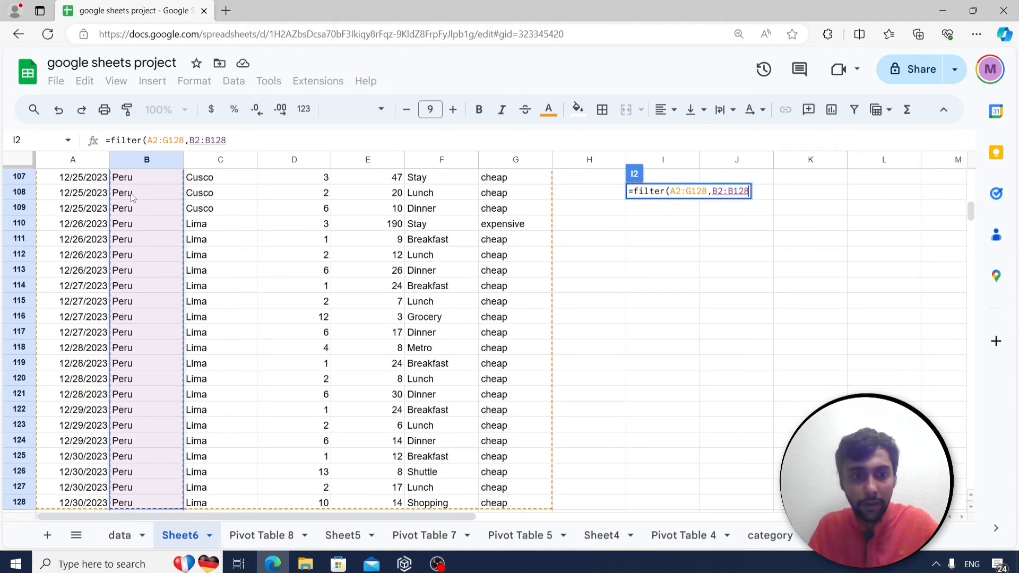
text(="Col)
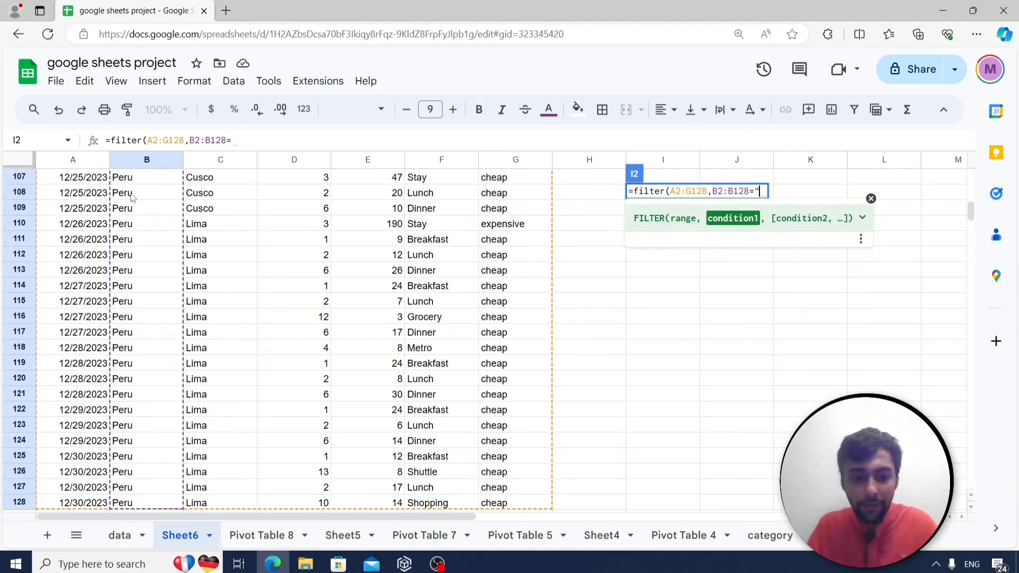
text(ombia)
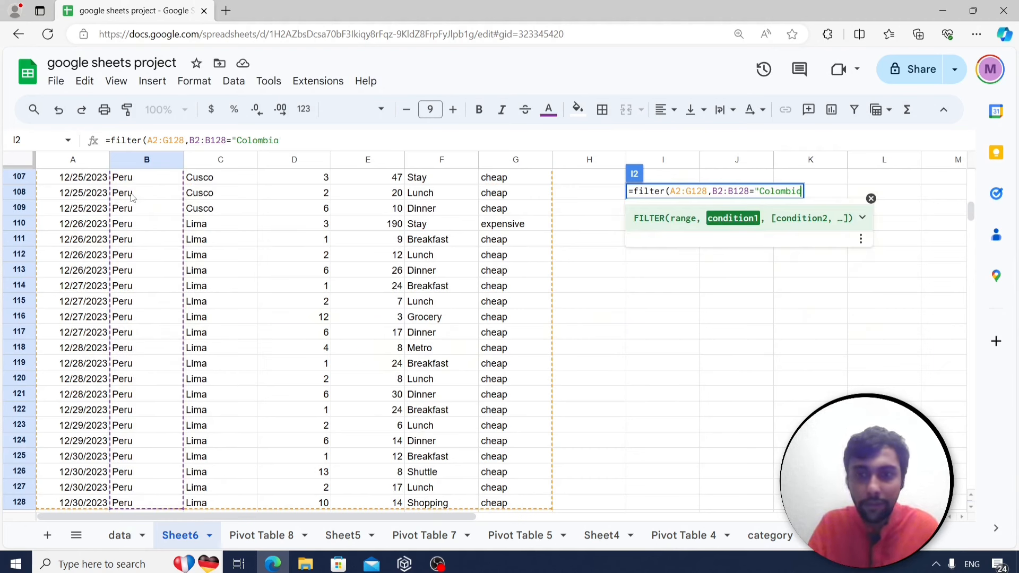
text("))
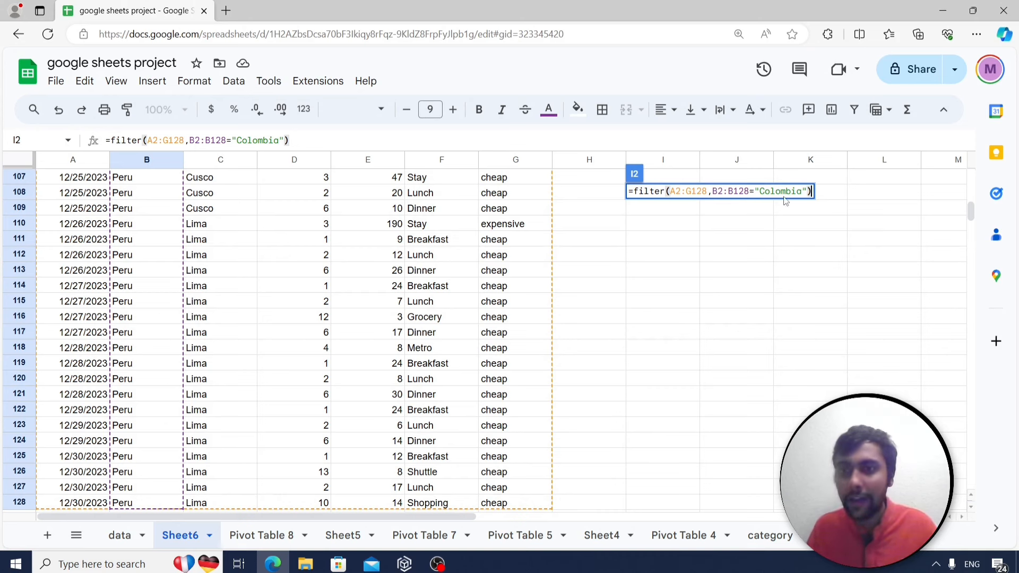
Commit the FILTER formula and browse the 18 Colombia rows it returns.
key(Return)
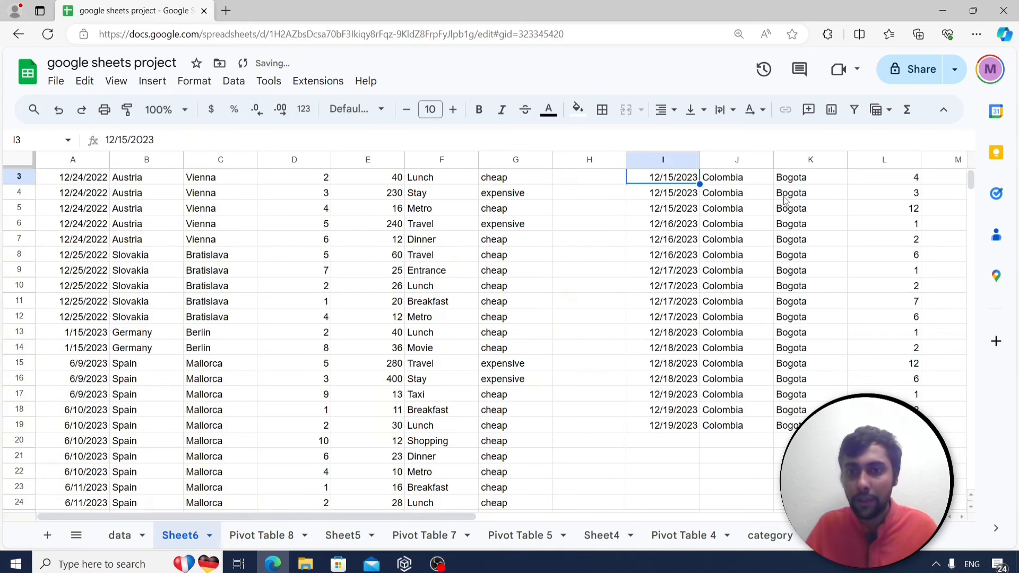
scroll(786, 200, up, 1)
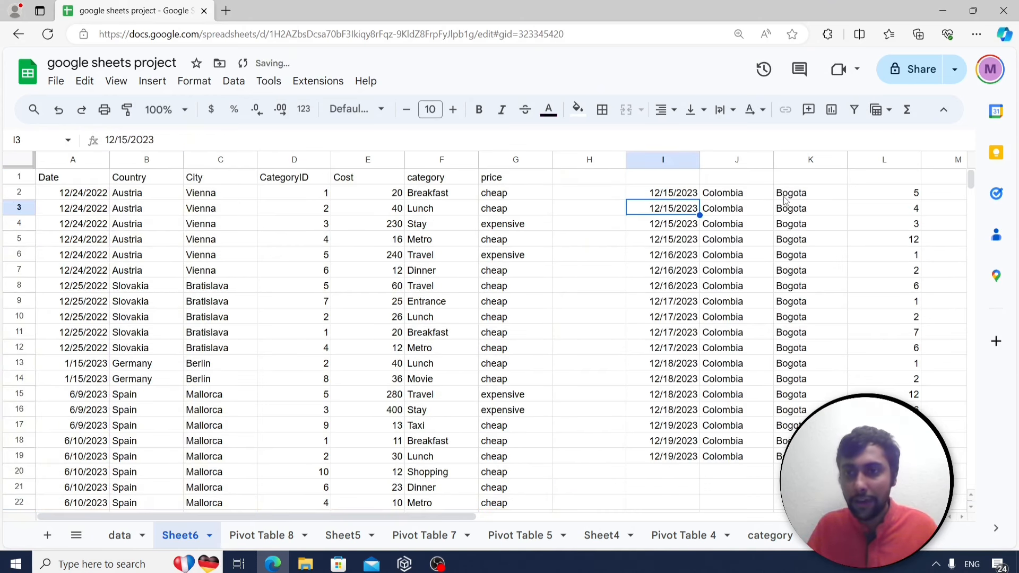
click(678, 196)
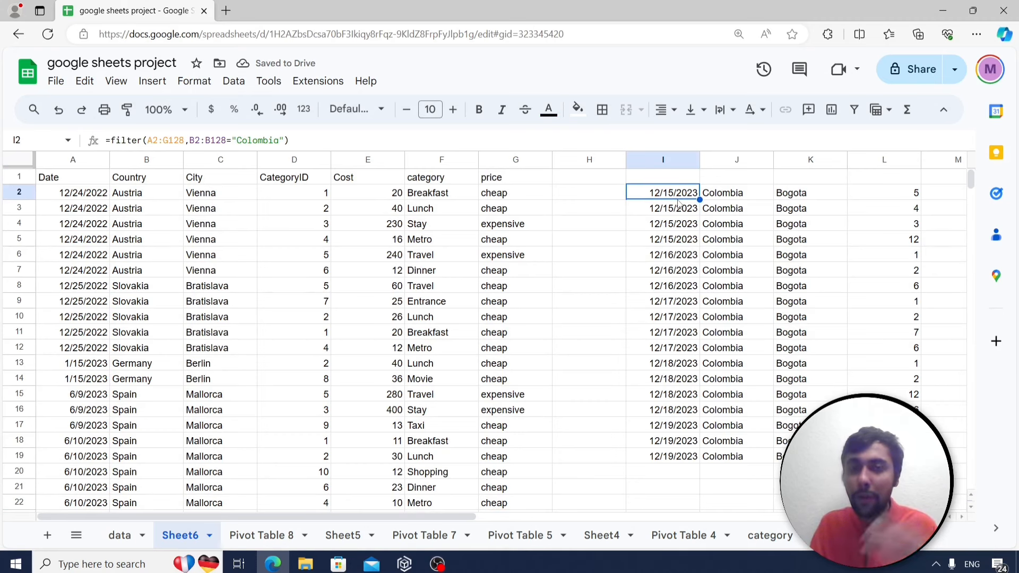
key(Right)
key(Right)
key(Right)
key(Right)
key(Right)
key(Right)
key(Left)
key(Left)
key(Left)
key(Left)
key(Left)
key(Down)
key(Right)
key(Down)
key(Down)
key(Down)
key(Down)
key(Down)
key(Down)
key(Down)
key(Down)
key(Down)
key(Down)
key(Down)
key(Down)
key(Down)
key(Down)
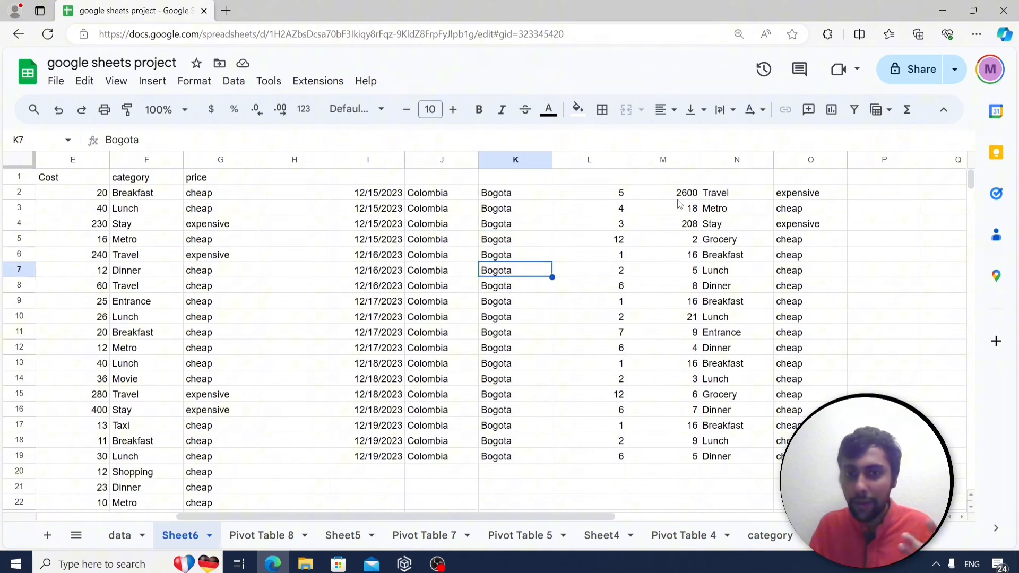
key(Down)
key(Left)
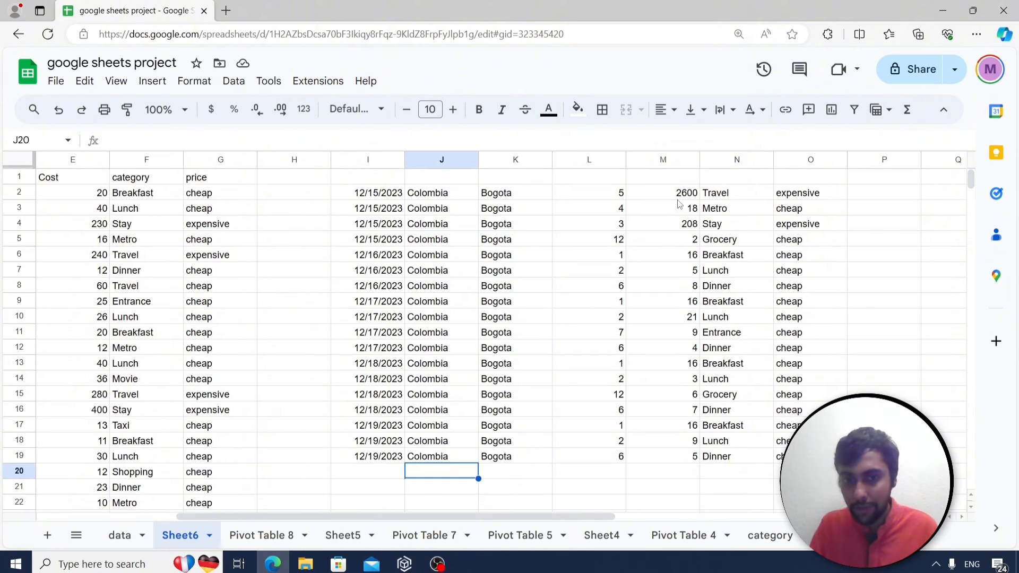
key(Up)
key(Up)
key(Up)
key(Up)
key(Up)
key(Up)
key(Up)
key(Up)
key(Up)
key(Up)
key(Up)
key(Up)
key(Up)
key(Up)
key(Up)
key(Up)
key(Left)
Return to the questions sheet and select the text join question in A22.
key(Up)
key(Up)
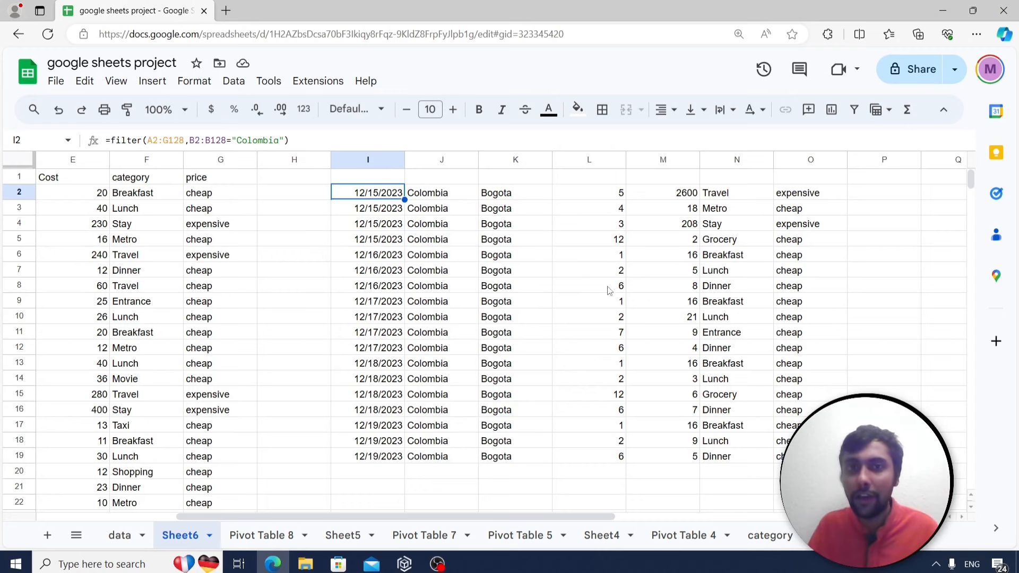
click(845, 535)
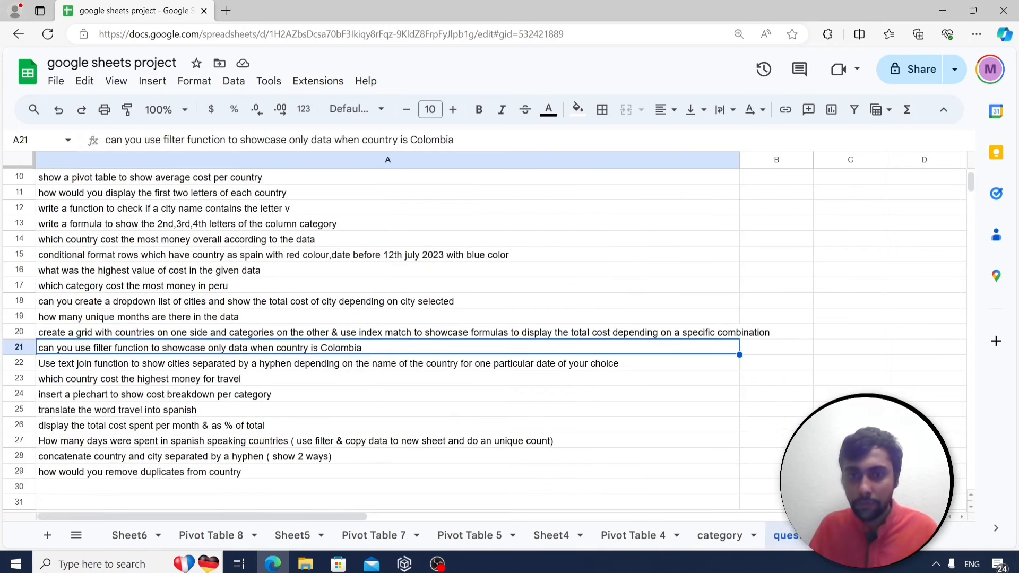
click(188, 366)
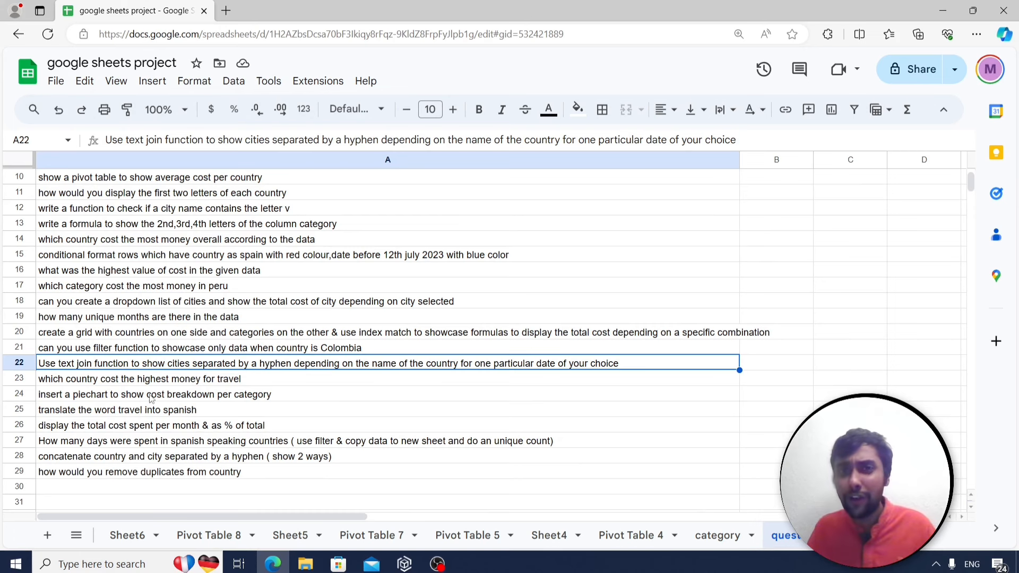
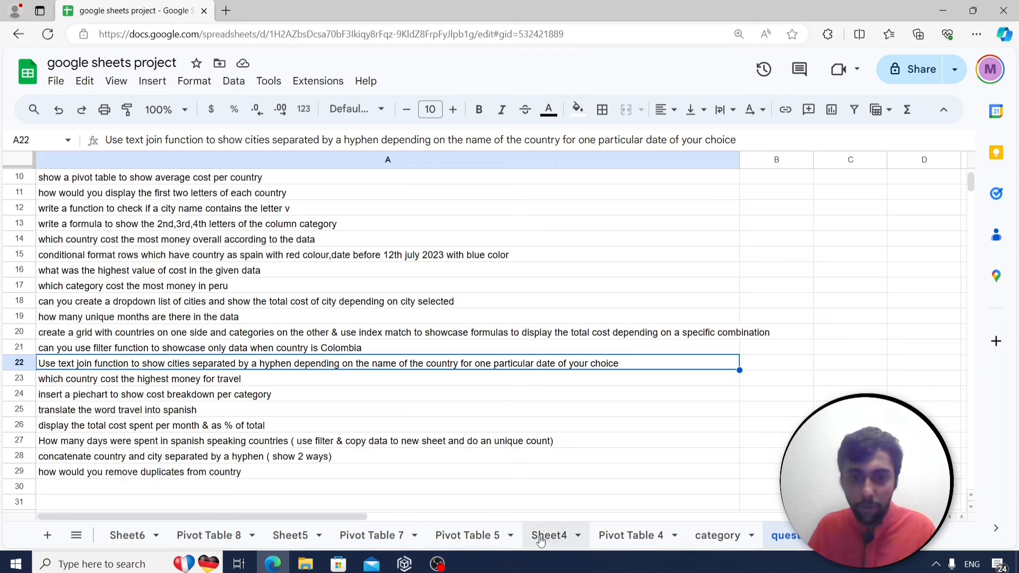
Copy the header and first five travel records (A1:G6) from Sheet6.
click(128, 536)
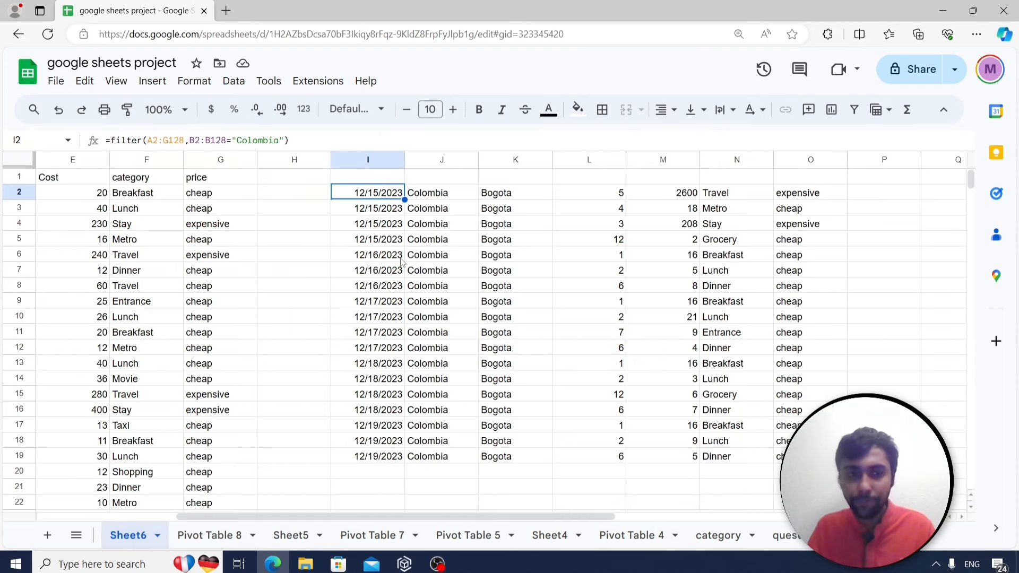
key(Left)
key(Left)
key(ctrl+Left)
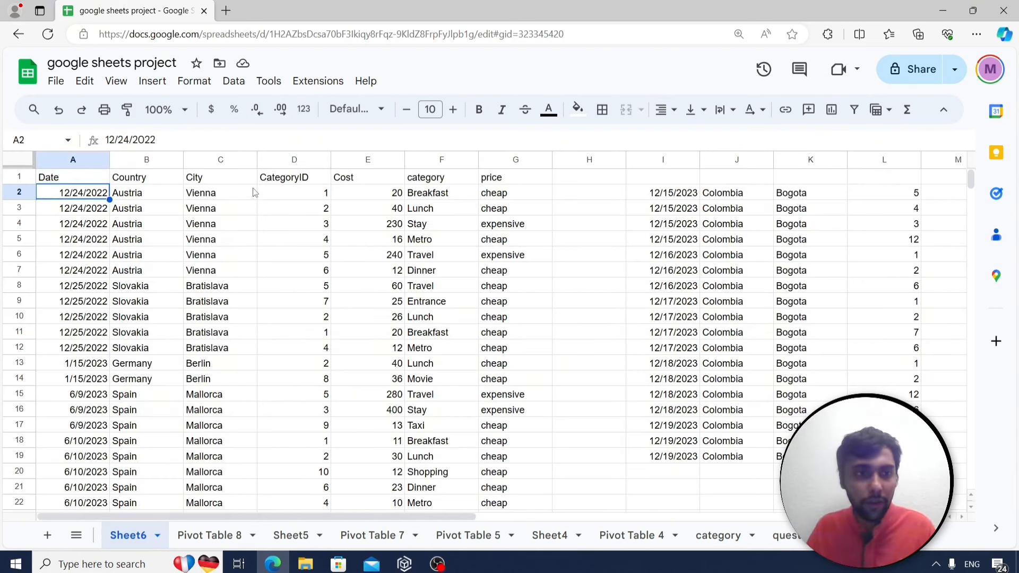
drag(83, 179, 502, 254)
key(ctrl+c)
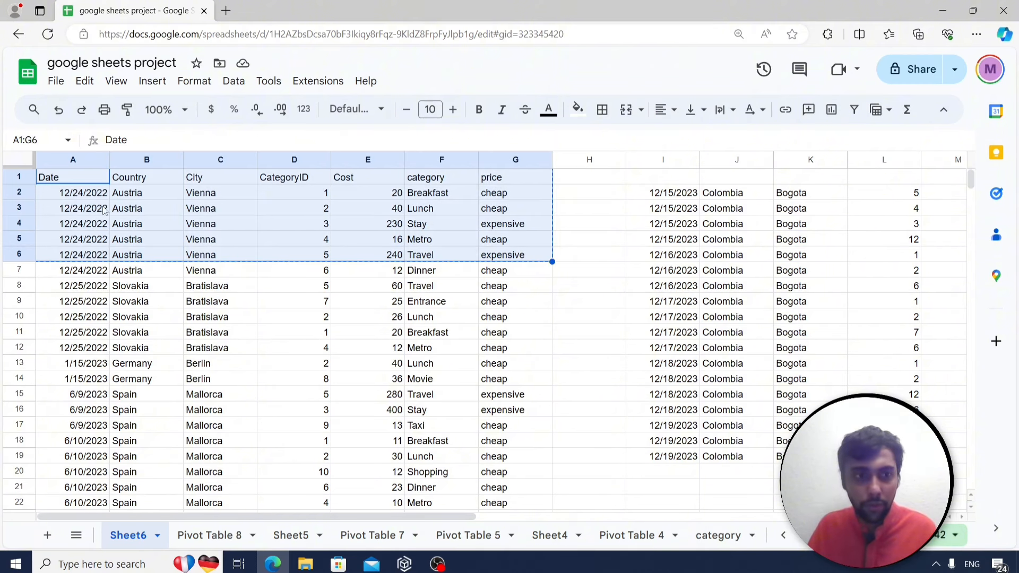
Paste the copied header and five Vienna travel rows into A1 of a new Sheet7.
click(46, 536)
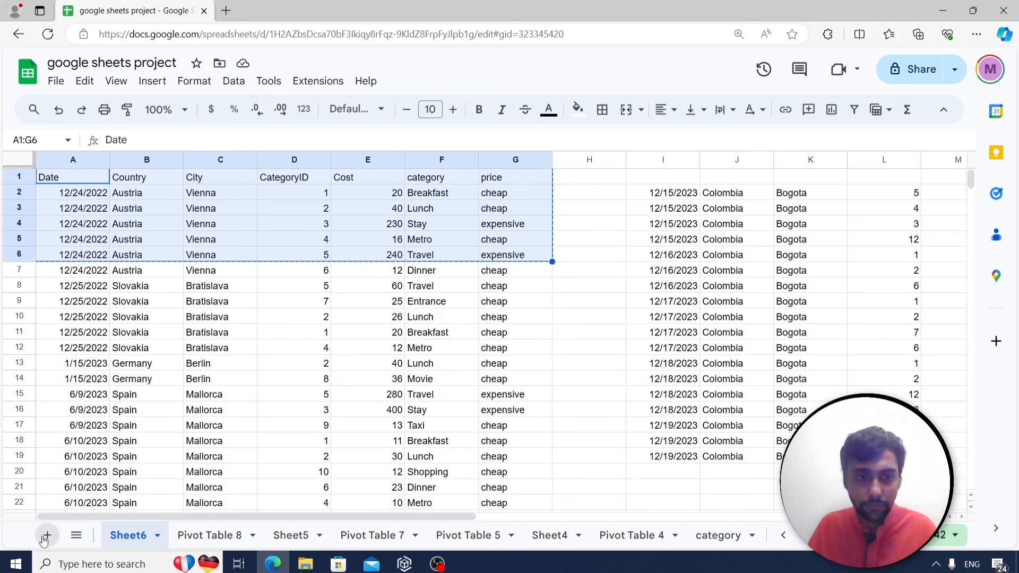
key(ctrl+v)
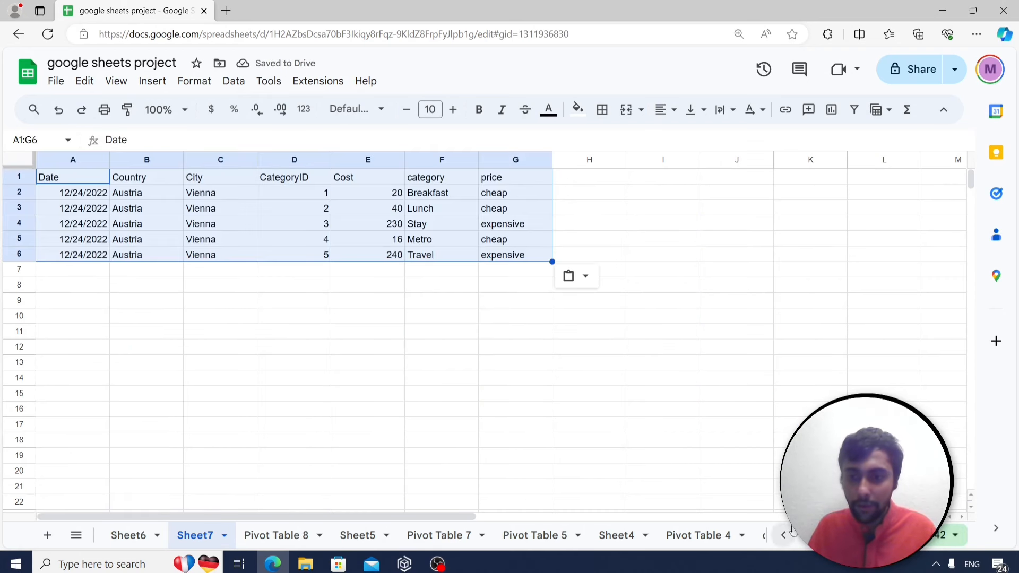
click(805, 544)
click(717, 536)
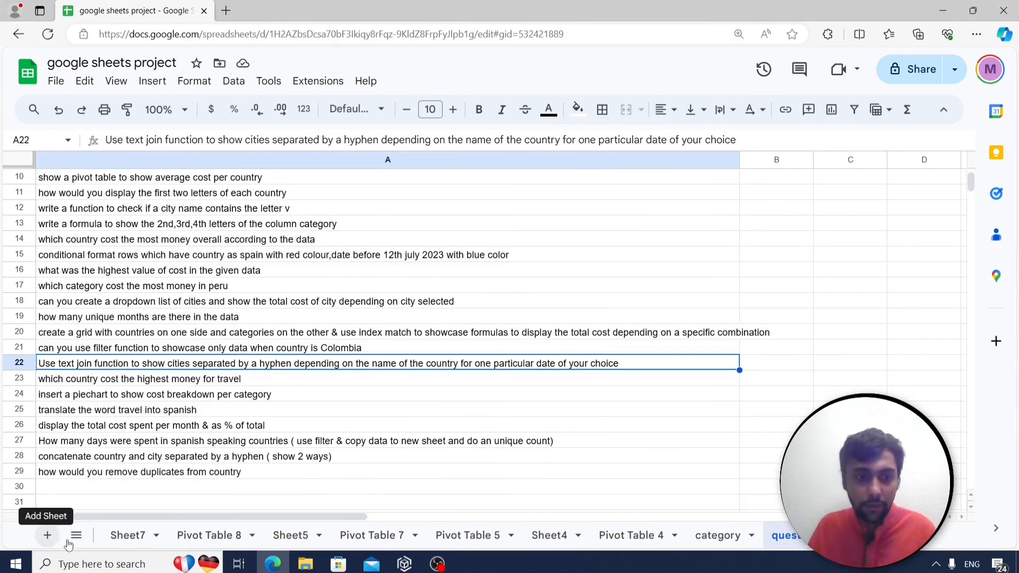
click(112, 541)
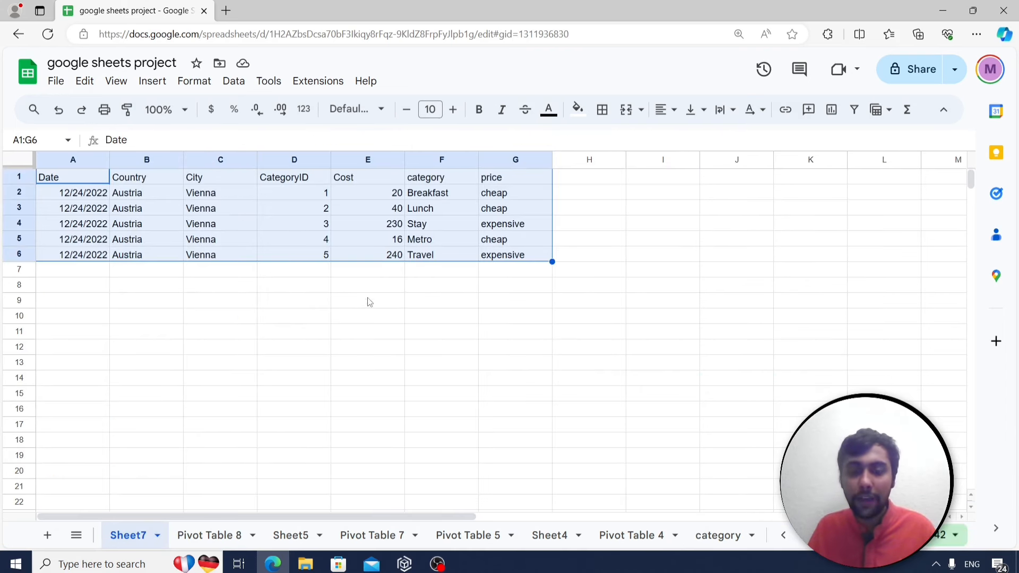
Enter =textjoin("-",,filter(C2:C6,B2:B6="Austria")) in C10 and check the joined Vienna cities.
click(247, 319)
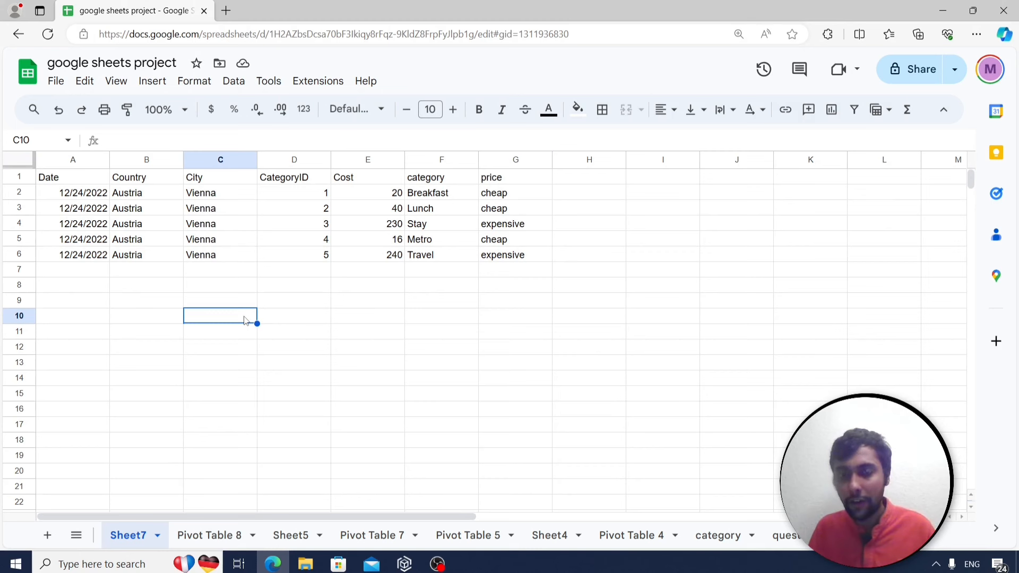
text(=)
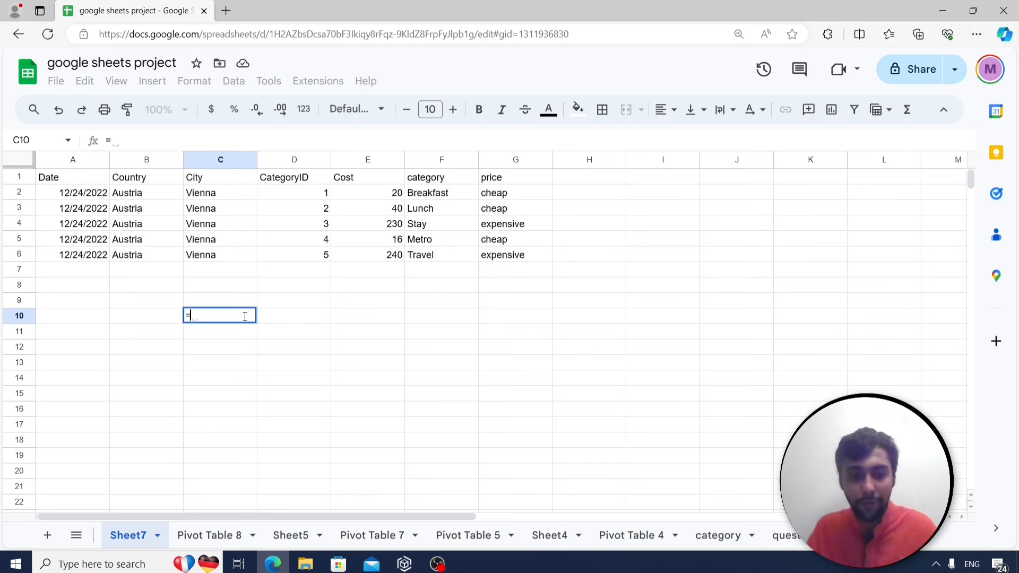
text(textjoin)
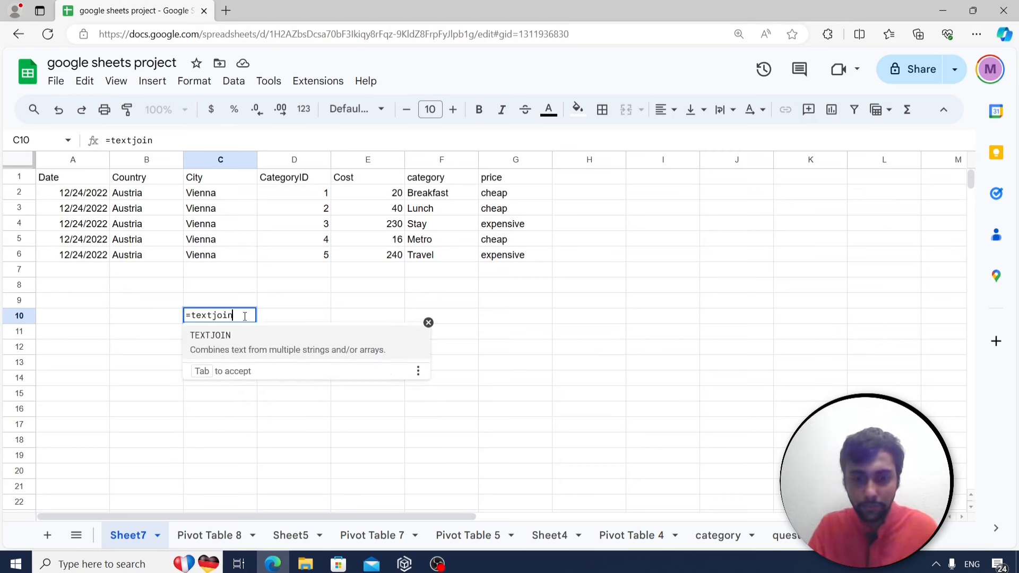
text(()
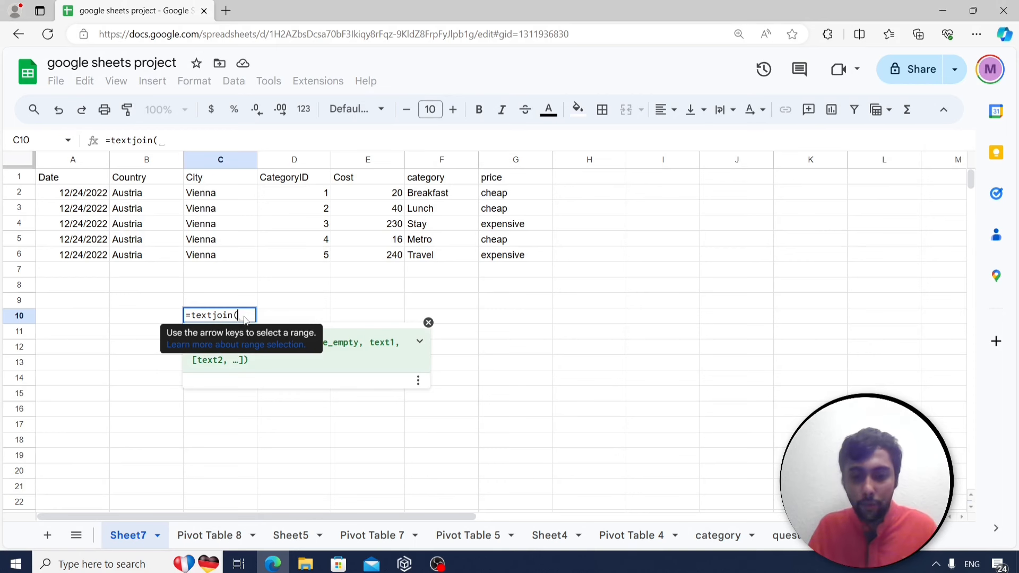
text("-")
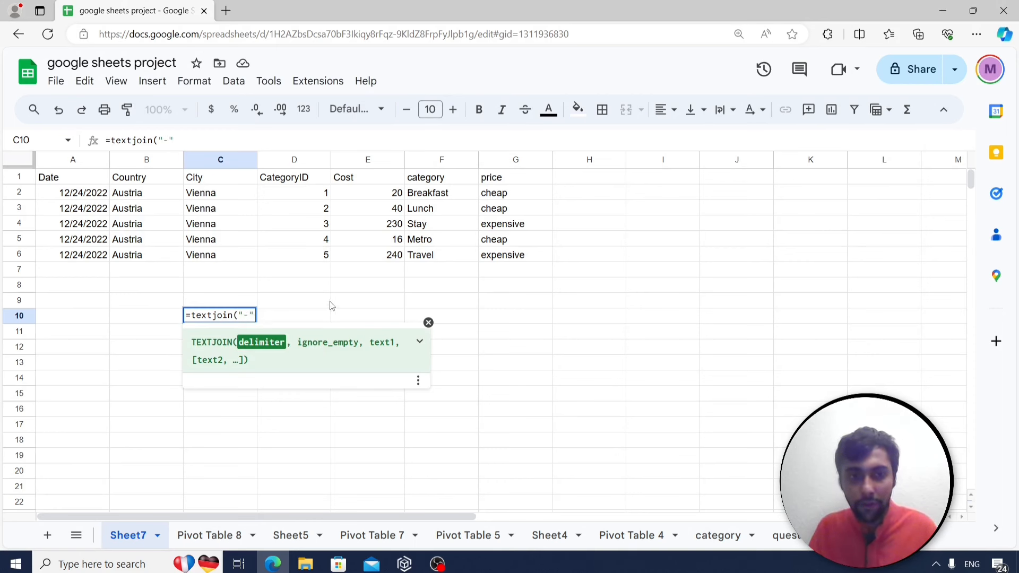
text(-",)
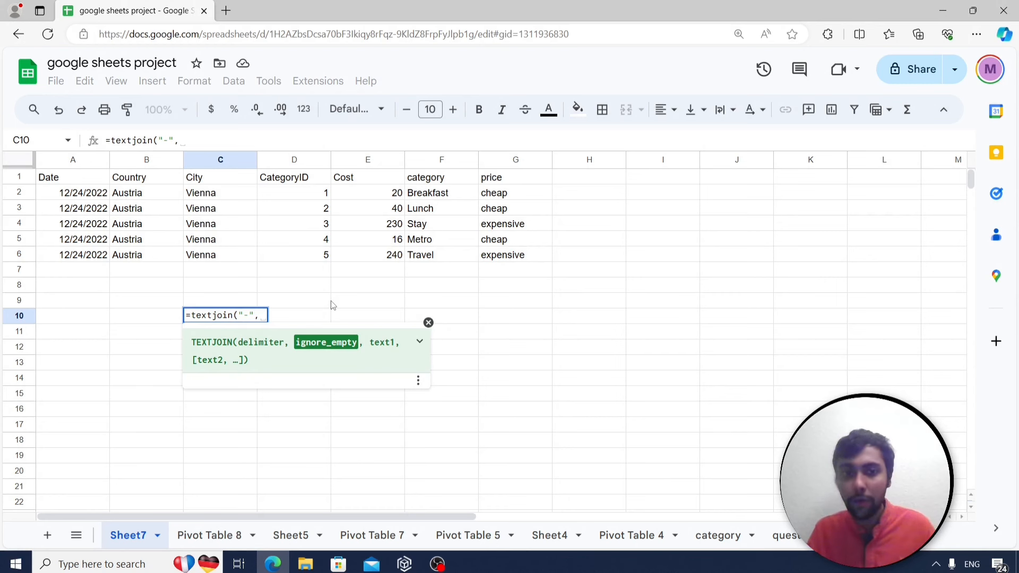
text(,)
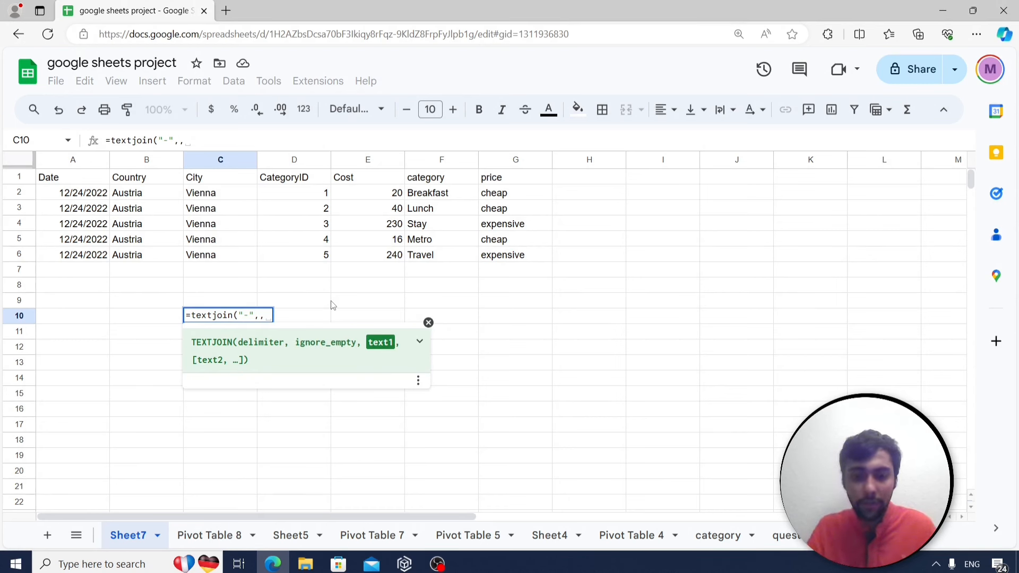
text(filter()
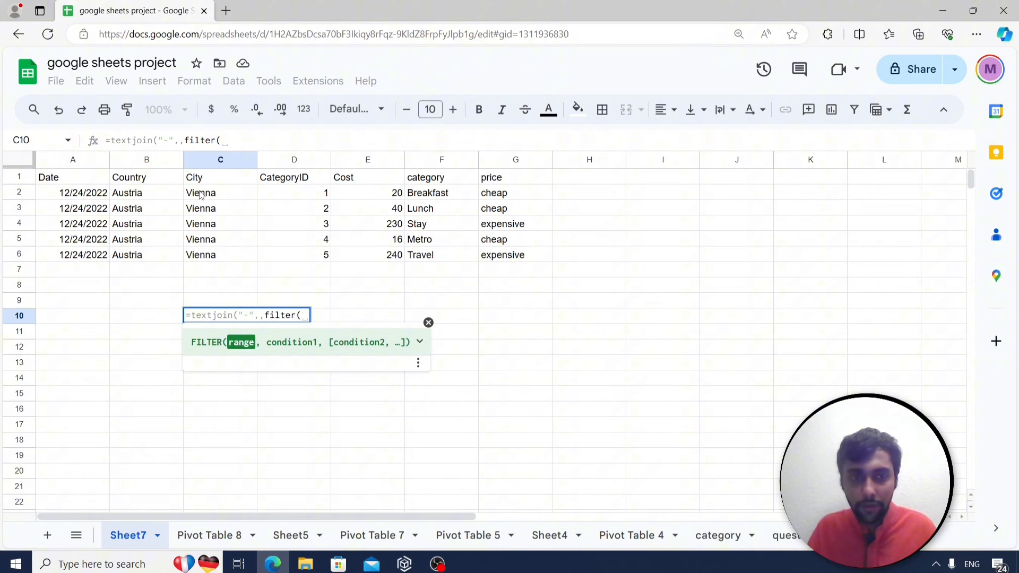
click(201, 196)
drag(202, 195, 203, 255)
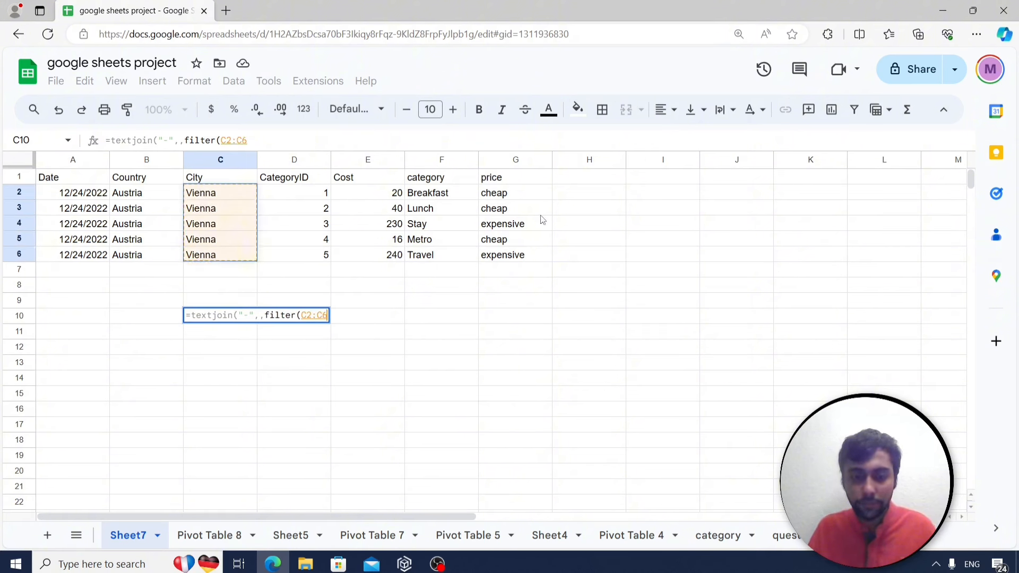
text(,)
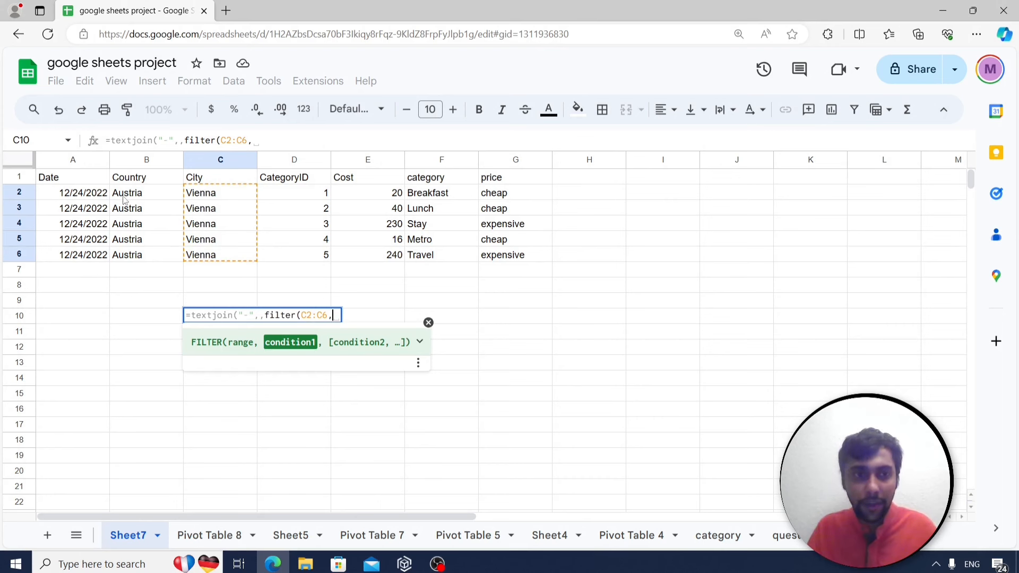
drag(127, 197, 128, 256)
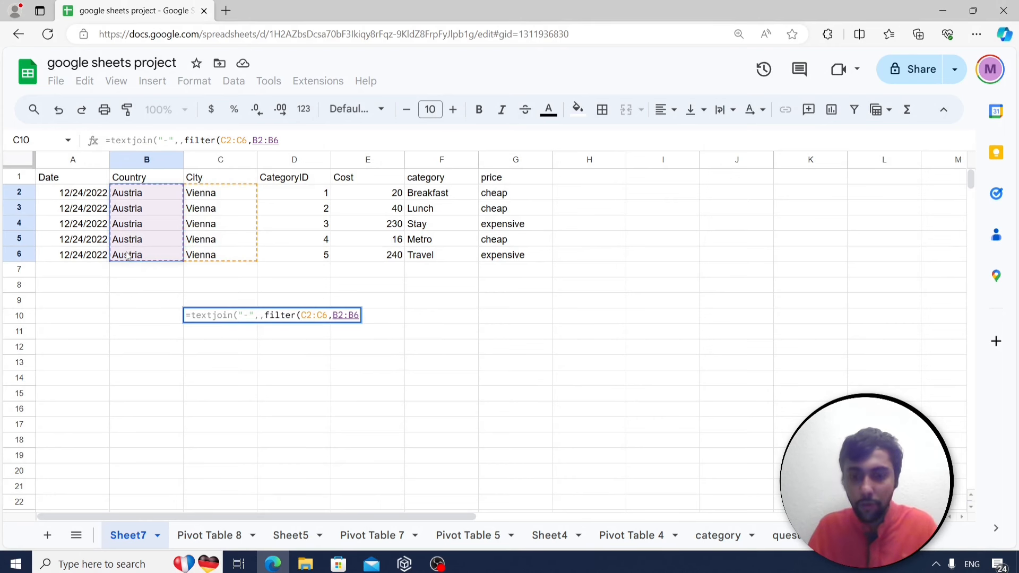
text(=)
text("Austra)
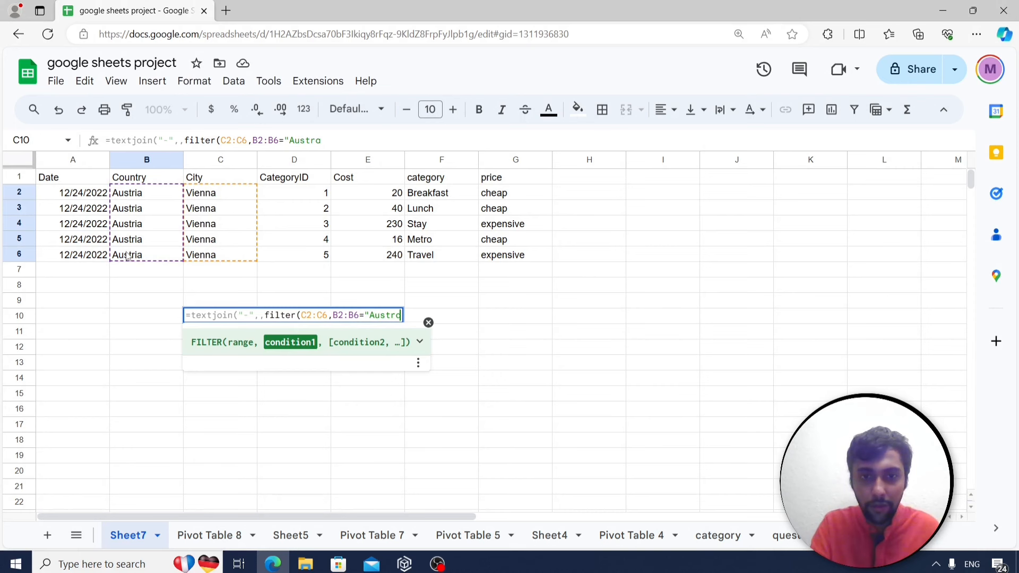
key(BackSpace)
text(ia")
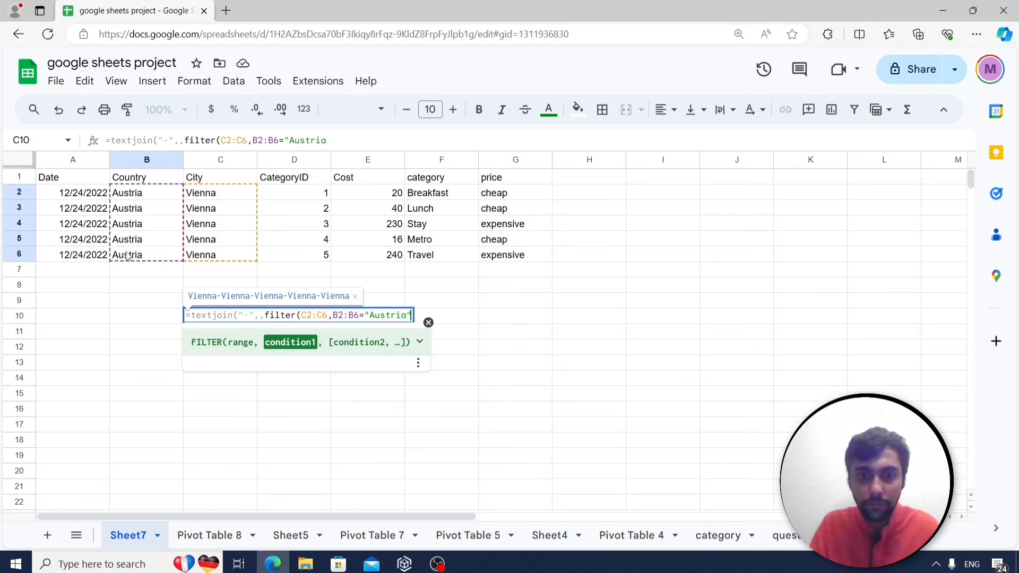
text())
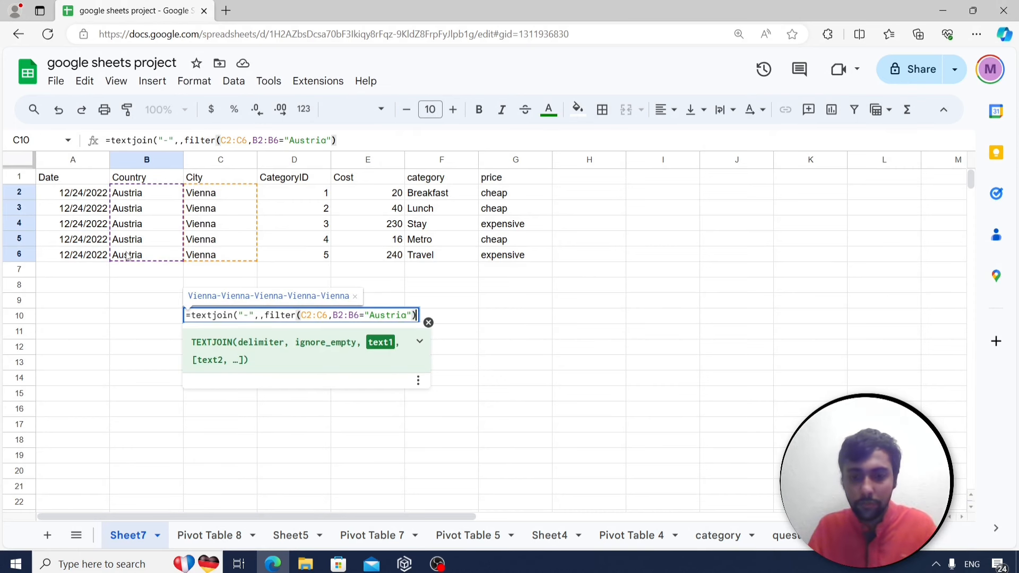
text())
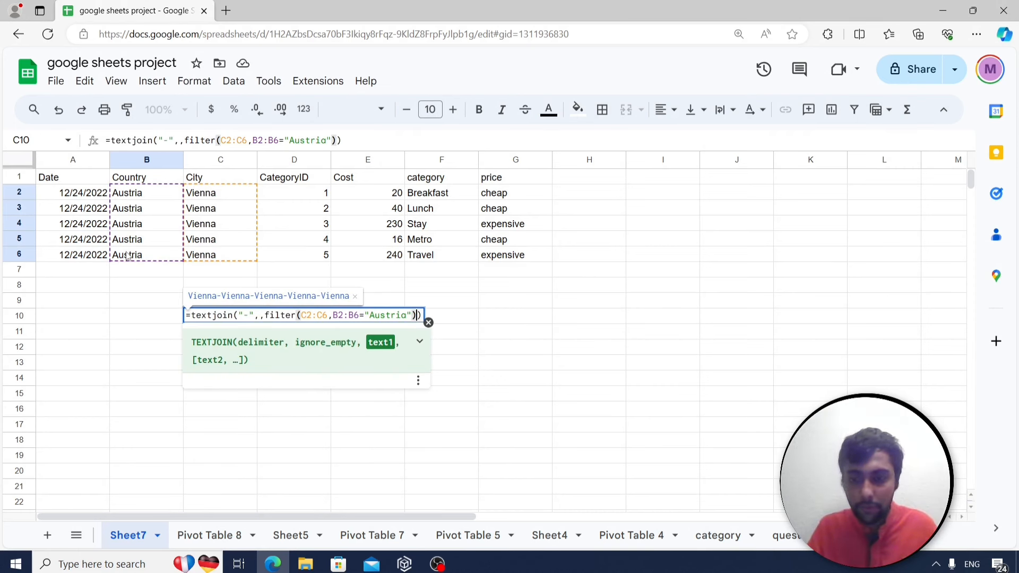
key(Return)
key(Up)
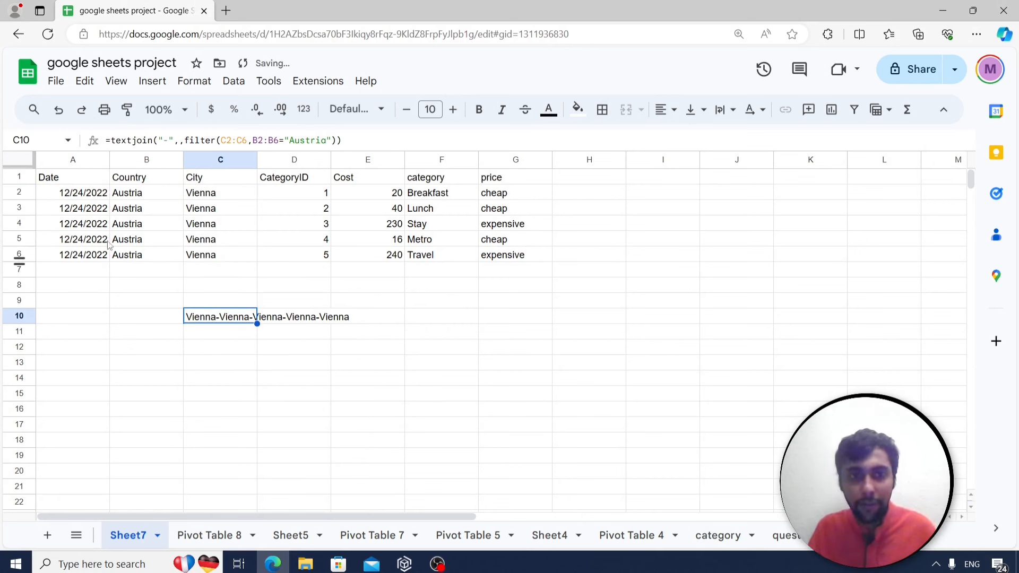
drag(234, 196, 223, 254)
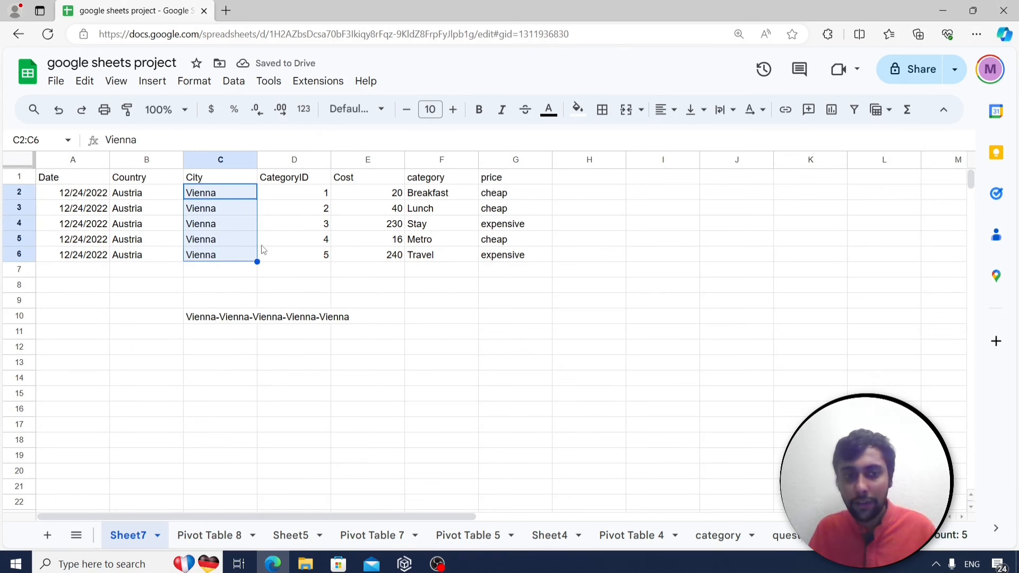
click(208, 252)
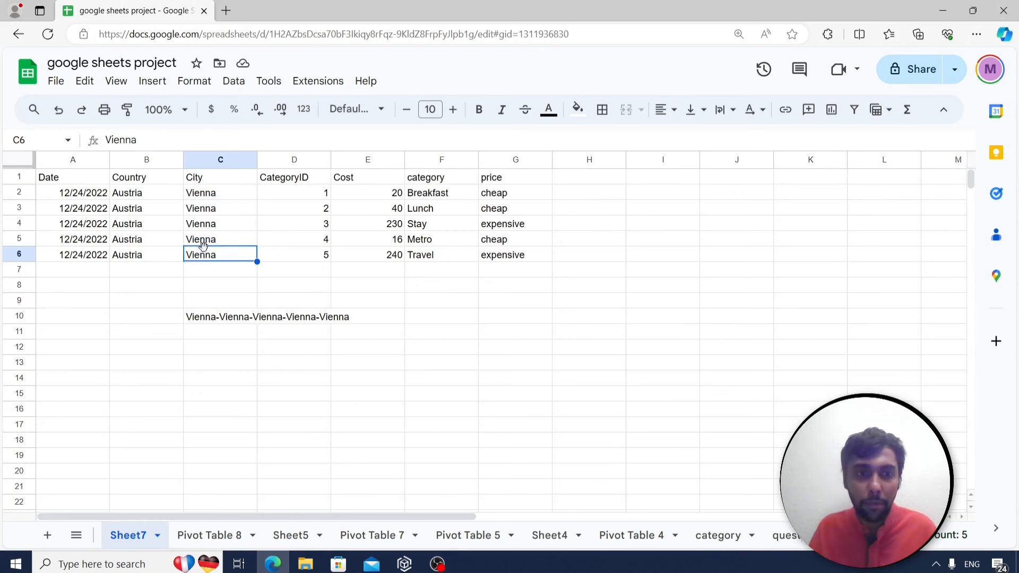
click(212, 239)
text(S)
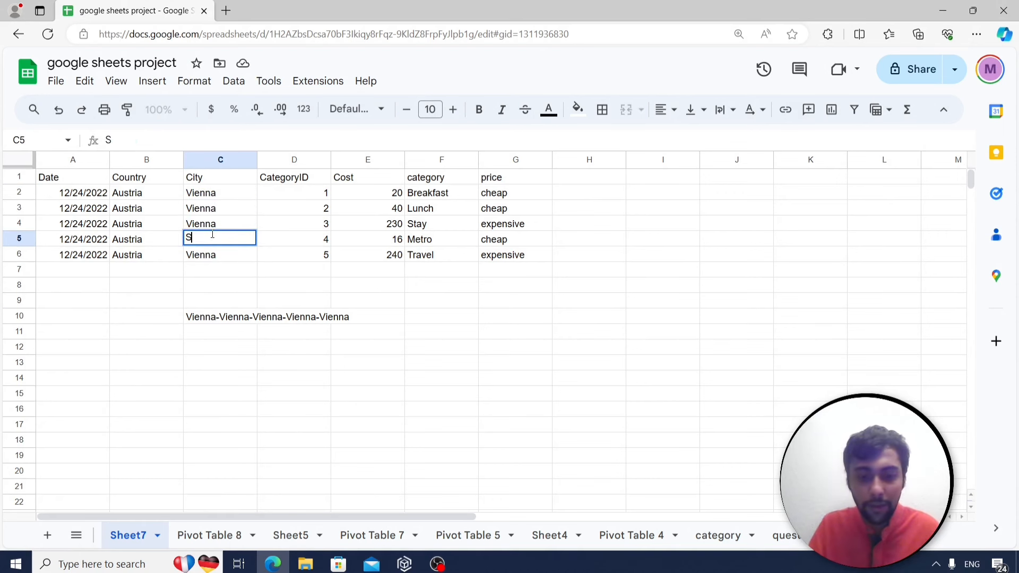
text(alzburg)
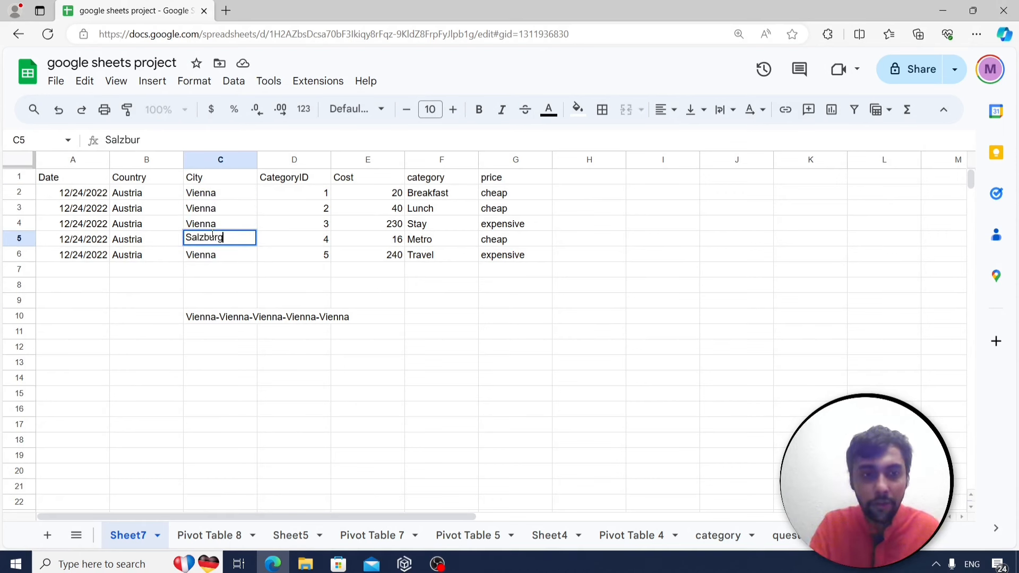
key(Return)
key(Down)
key(Down)
key(Down)
key(Down)
key(Right)
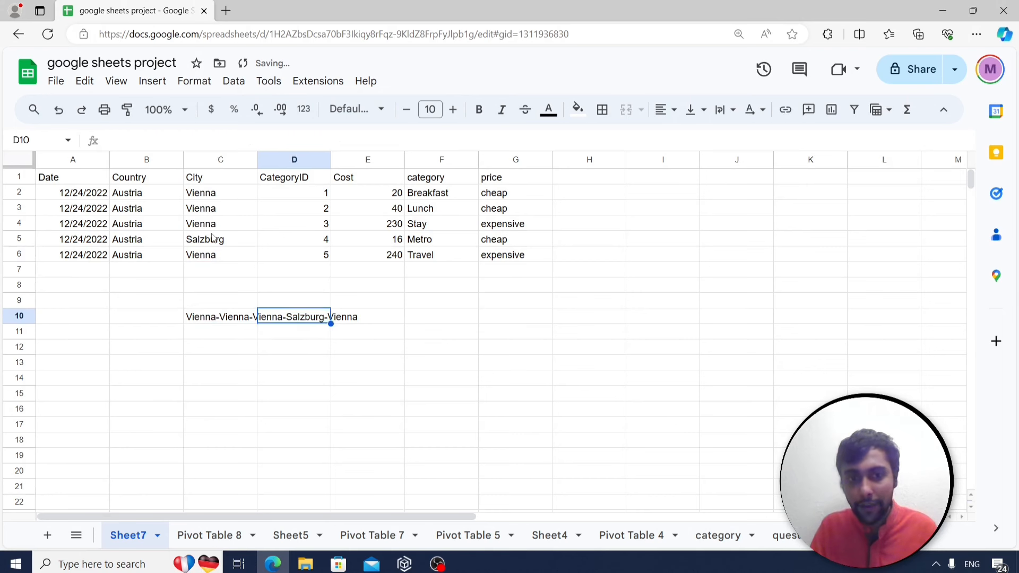
key(Left)
key(Right)
key(Right)
key(Left)
key(Left)
key(Left)
key(Left)
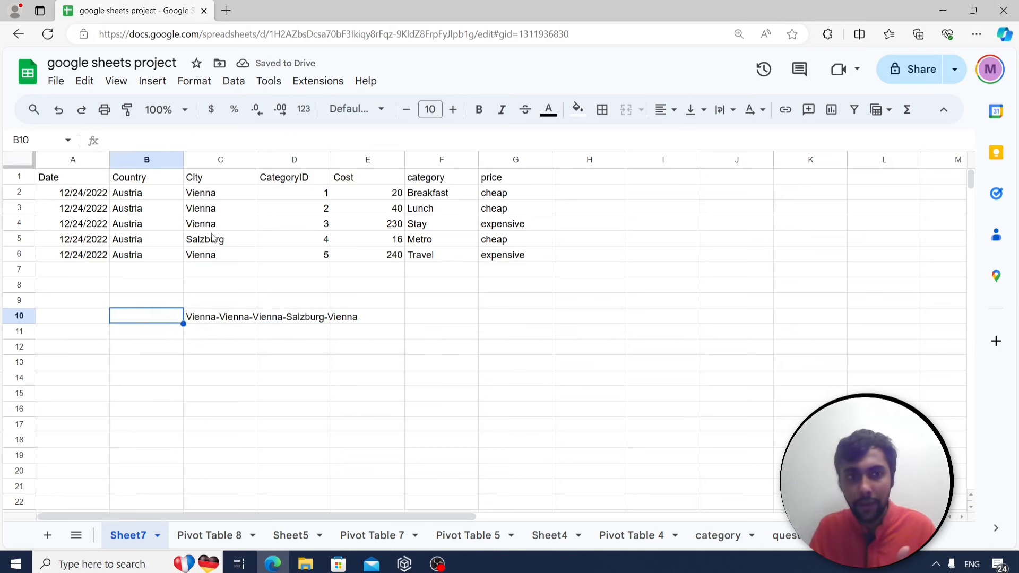
key(Up)
key(Up)
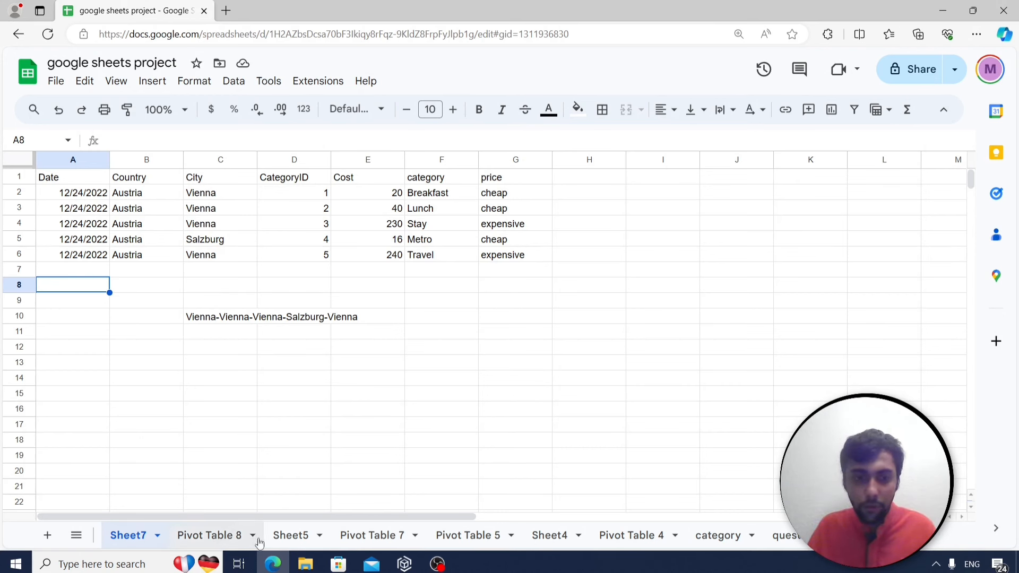
Copy the Peru expense rows B82:G96 from Sheet5 and return to Sheet7.
click(285, 540)
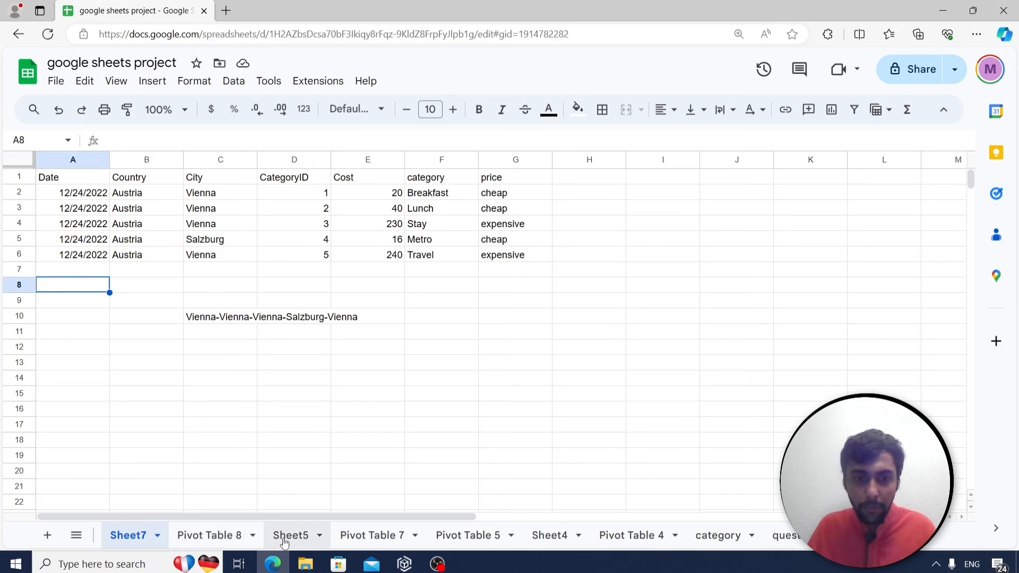
scroll(170, 423, down, 8)
scroll(171, 423, down, 13)
scroll(165, 423, down, 1)
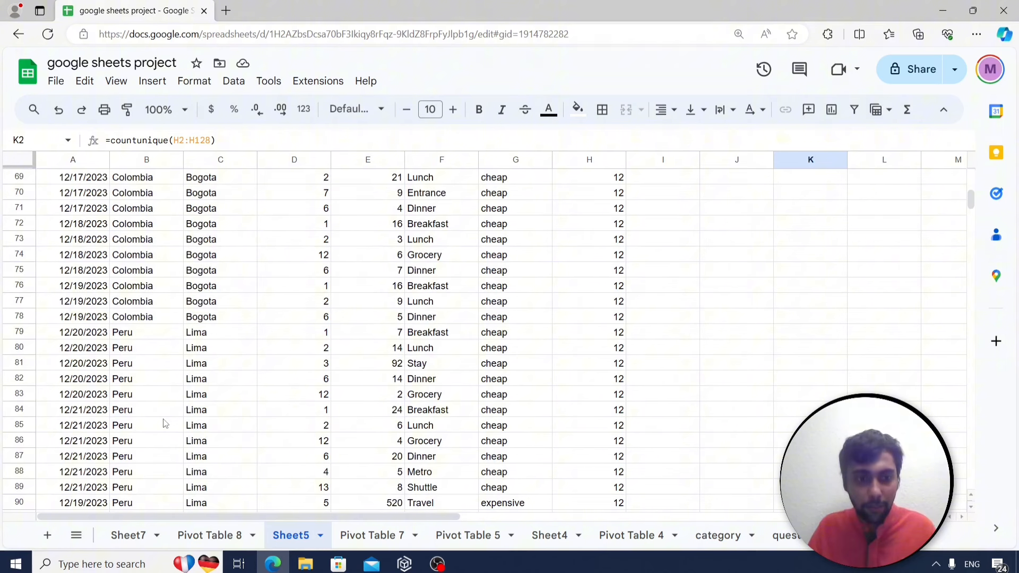
scroll(237, 370, down, 1)
scroll(236, 368, down, 1)
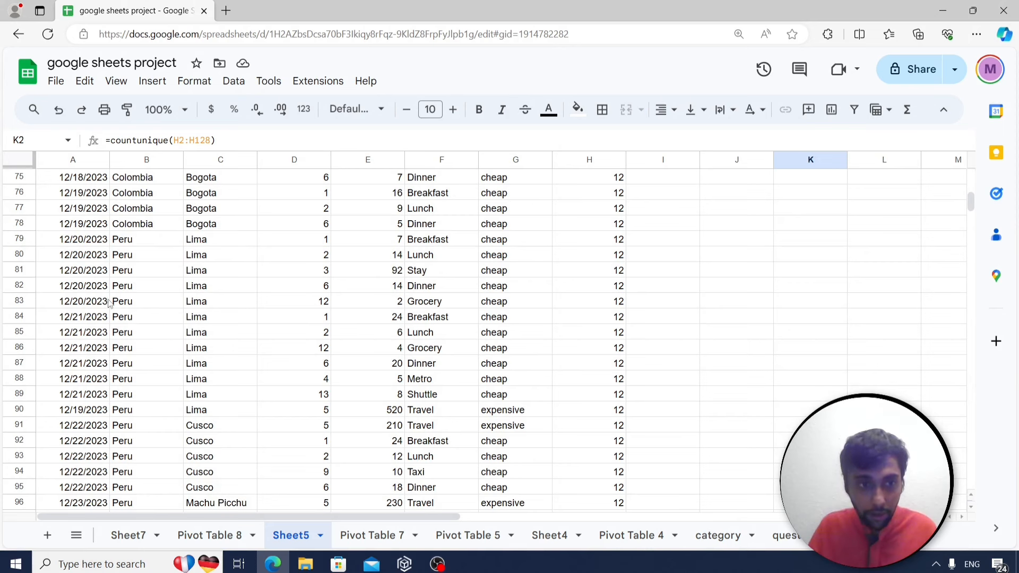
scroll(215, 348, down, 2)
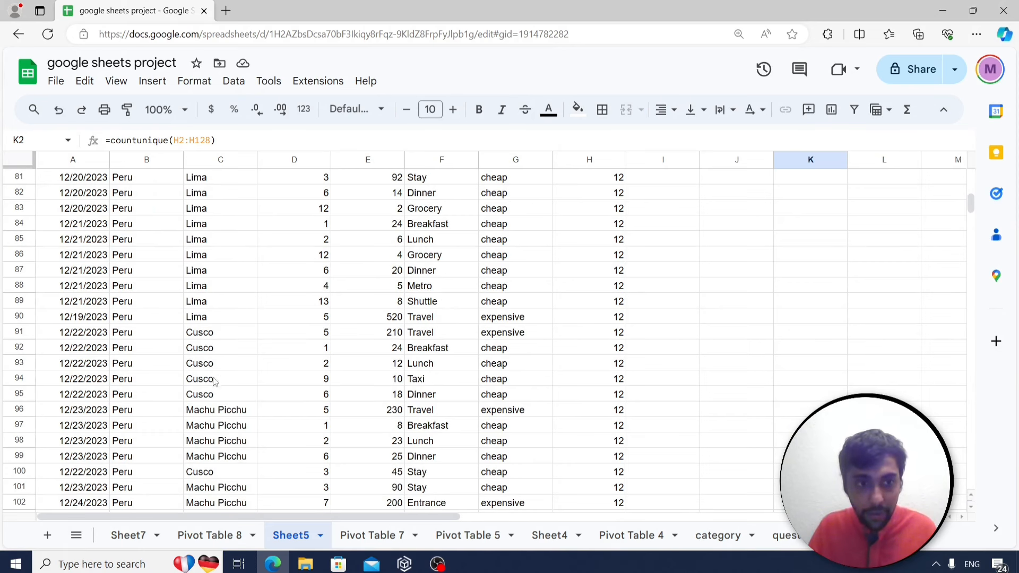
scroll(233, 404, up, 1)
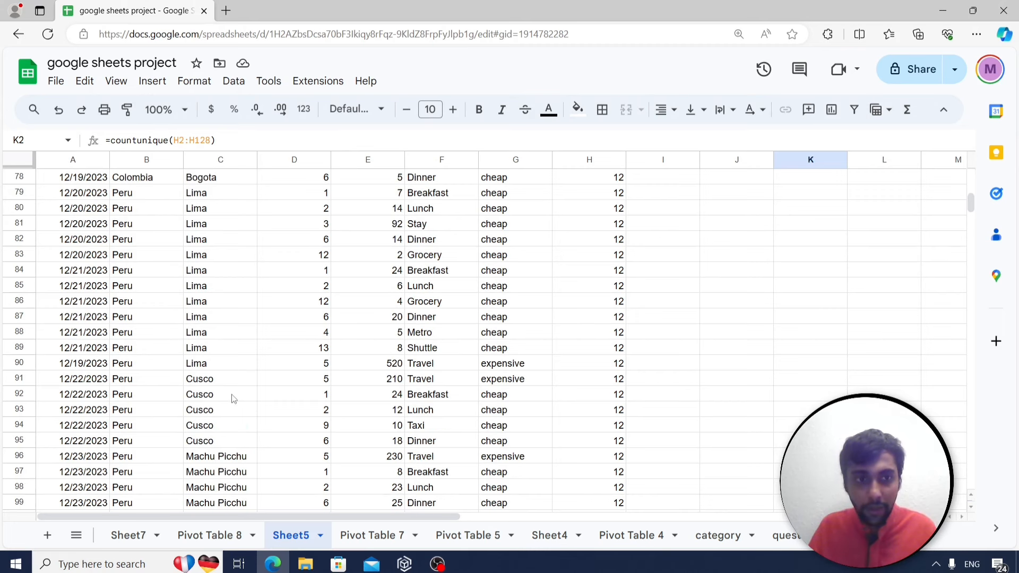
mouse_move(154, 242)
mouse_down()
mouse_move(295, 406)
mouse_move(395, 415)
mouse_move(502, 460)
mouse_up()
key(ctrl+c)
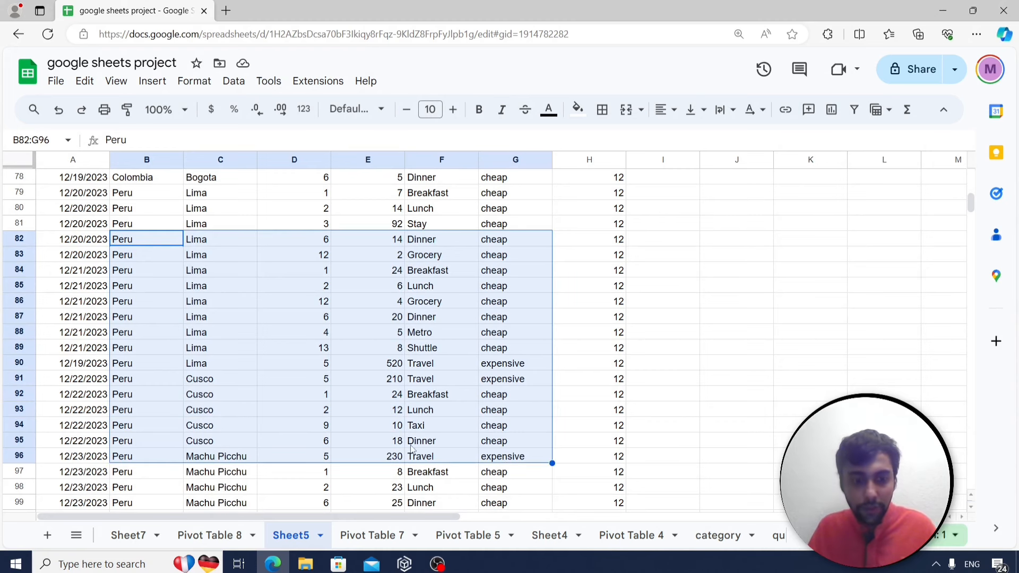
click(127, 535)
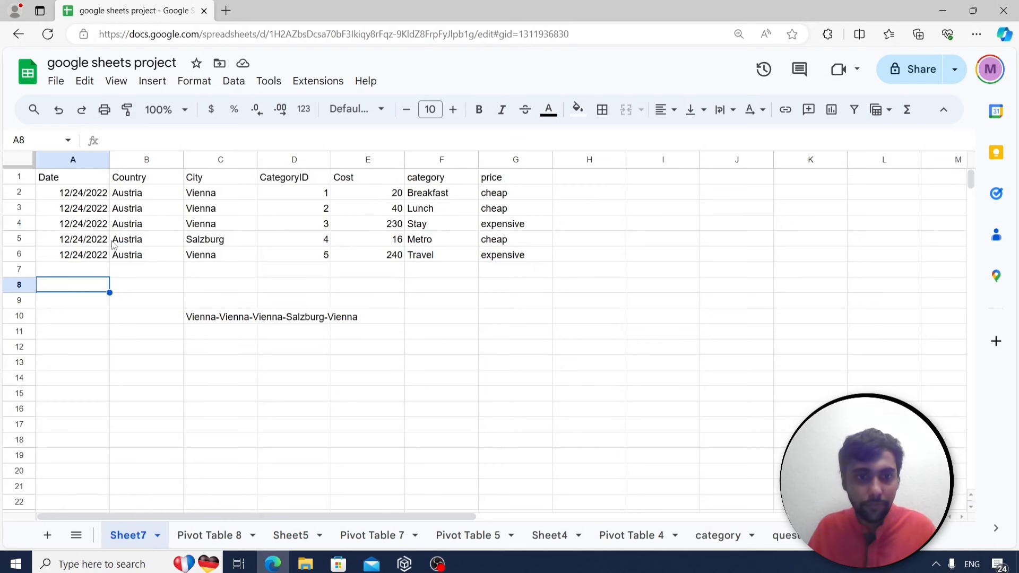
Paste the Peru rows at A2 and delete the old header row 1.
click(81, 194)
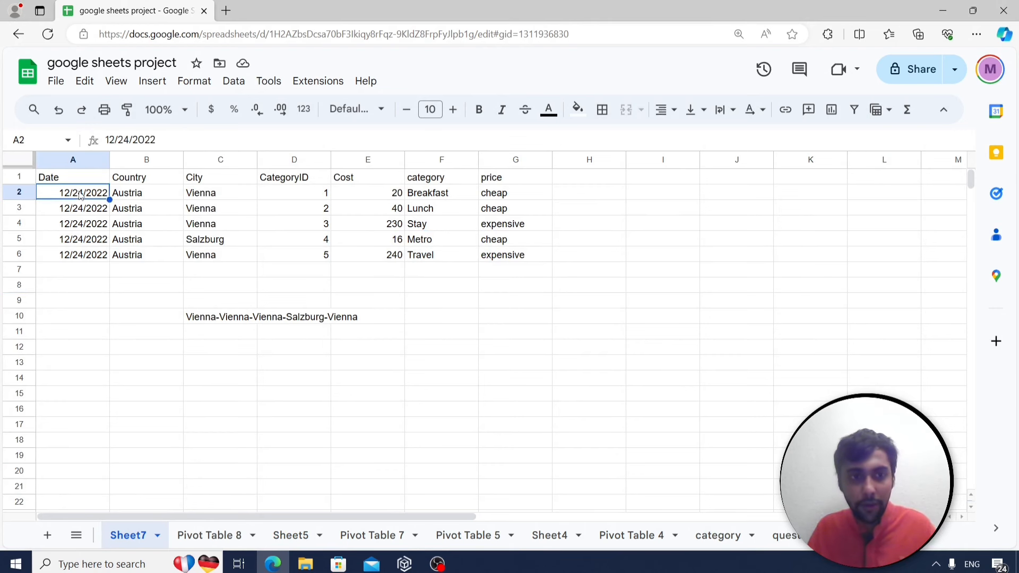
key(ctrl+v)
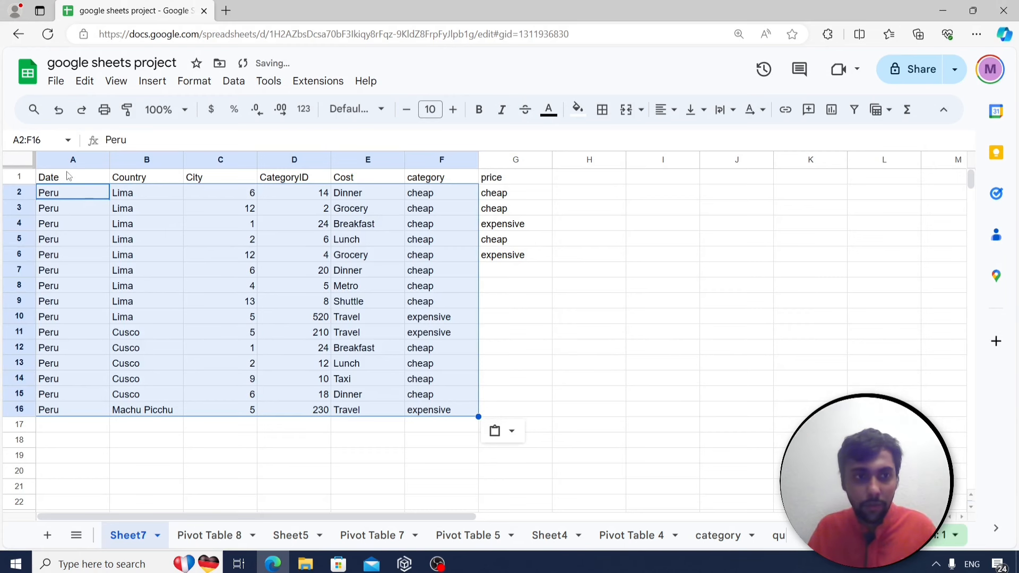
click(20, 178)
right_click(20, 177)
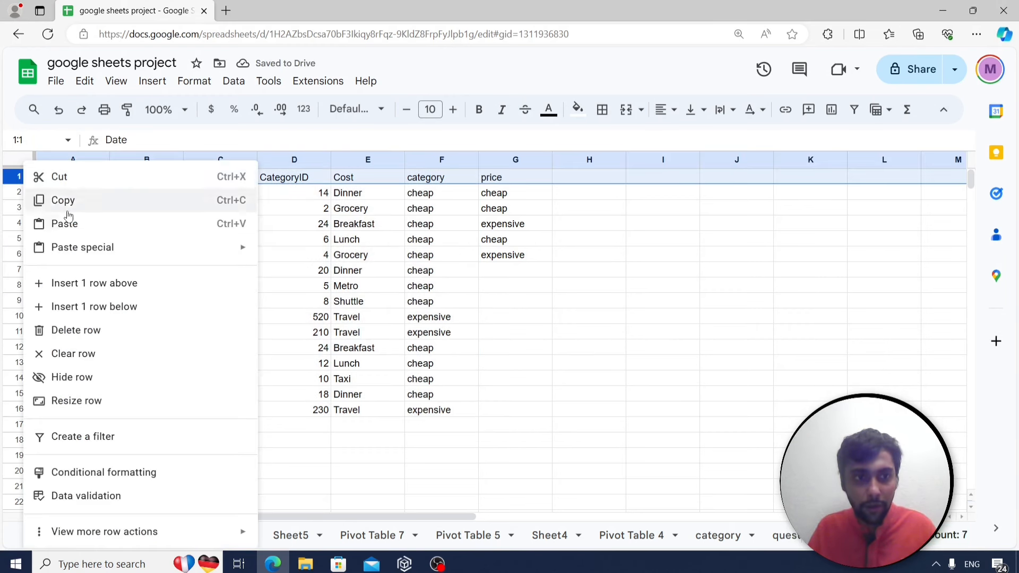
click(111, 332)
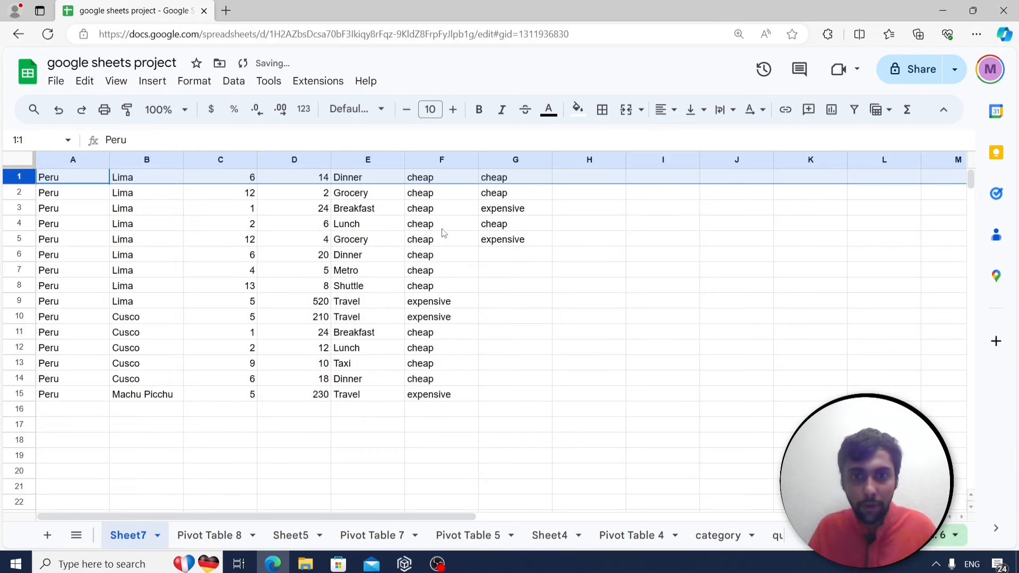
Delete the leftover price column G.
click(514, 160)
right_click(514, 159)
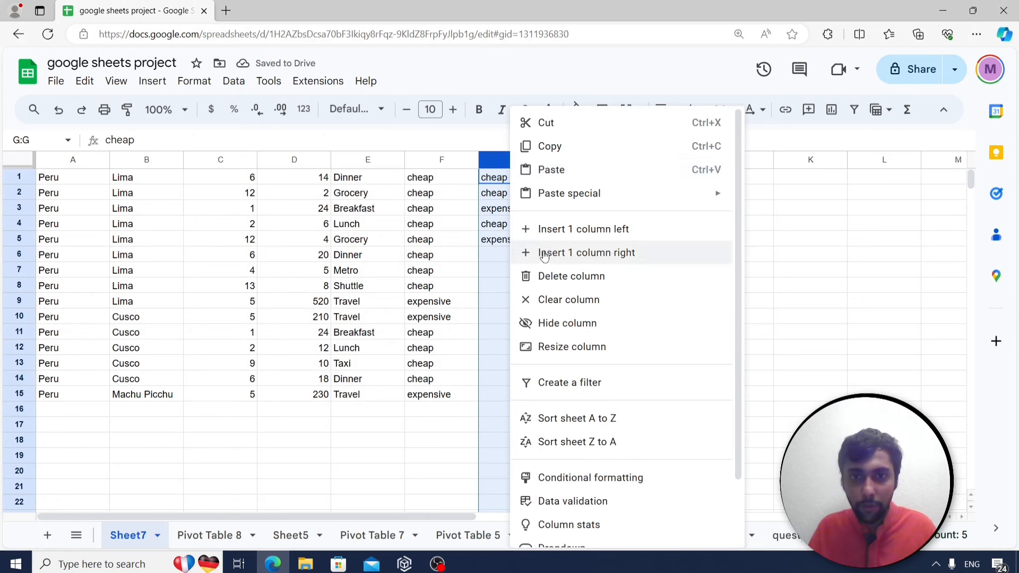
click(557, 289)
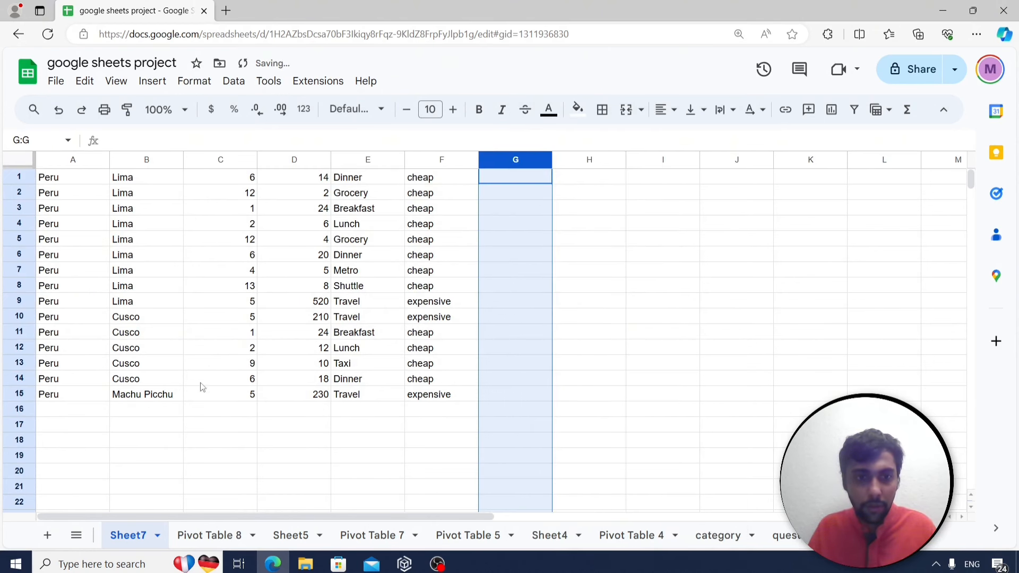
click(198, 444)
Enter =textjoin("-",,filter(B1:B15,A1:A15="Peru")) in C18 and review the joined Peru cities.
text(=textjoin()
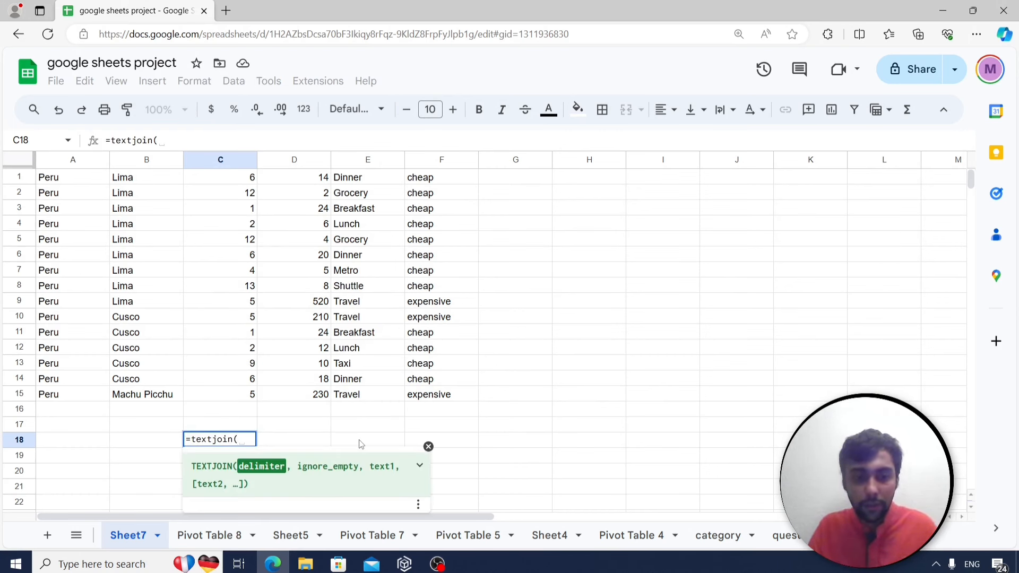
text("-",)
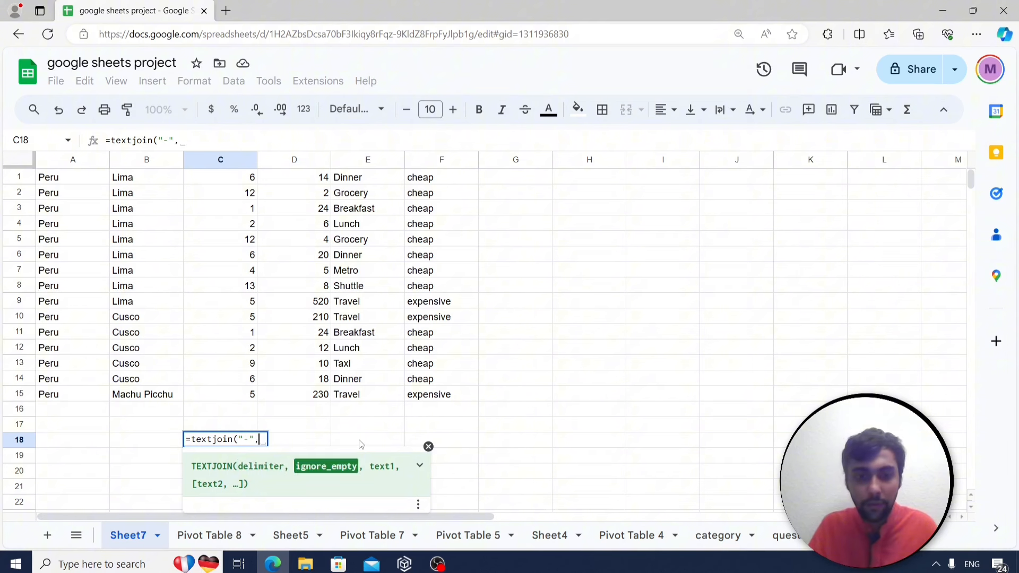
text(,)
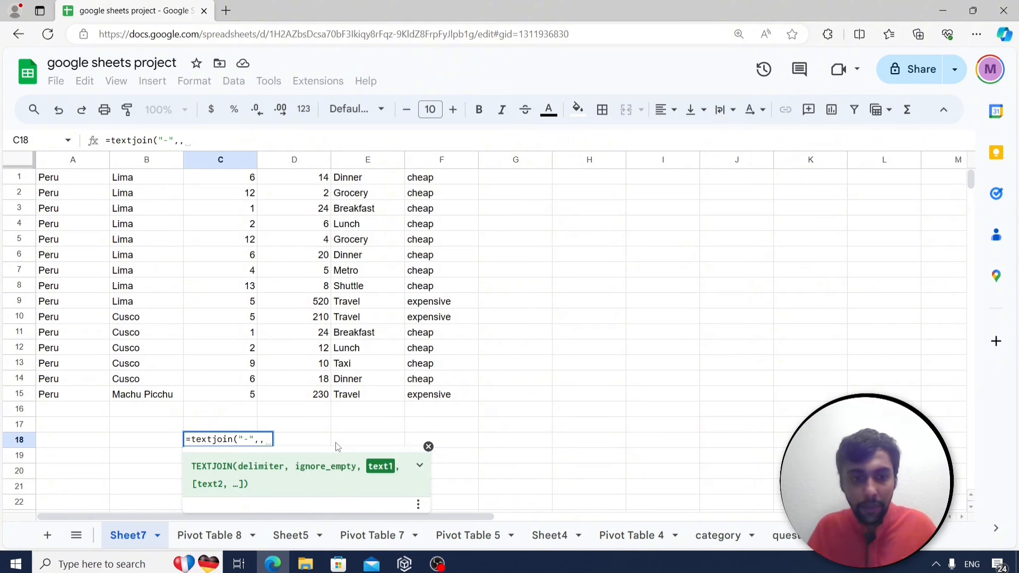
text(filter)
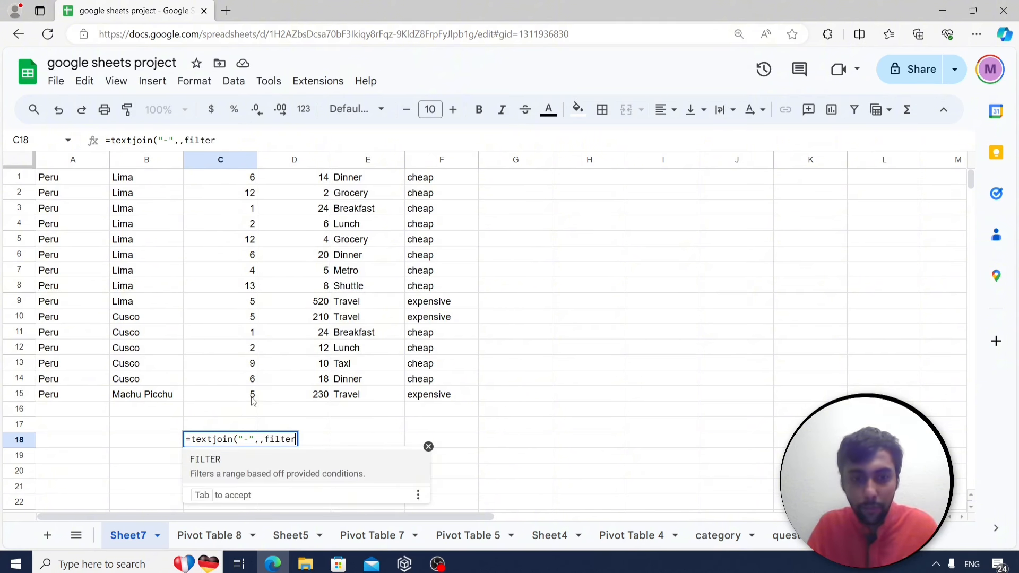
text(()
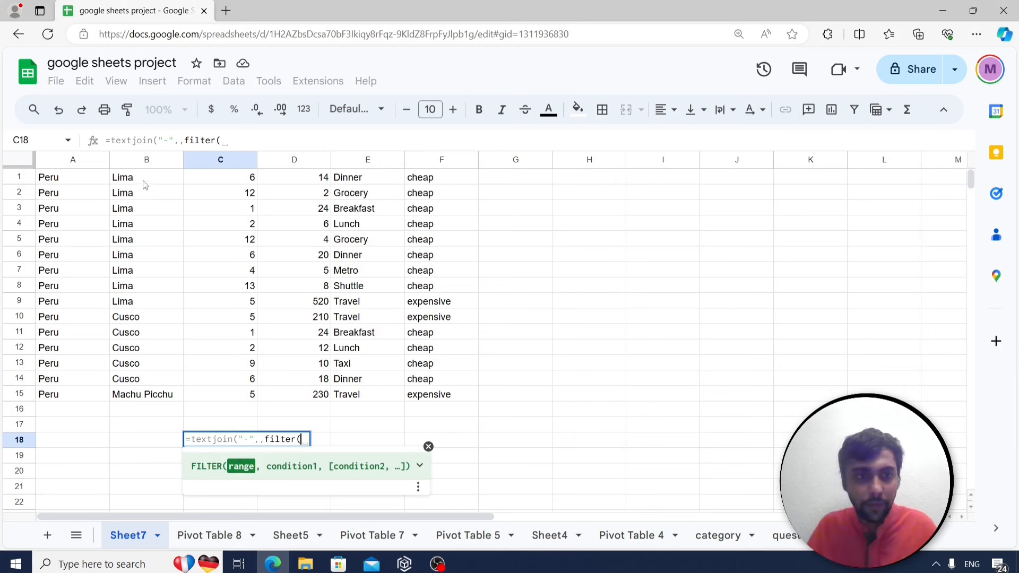
drag(143, 184, 146, 224)
drag(145, 260, 147, 396)
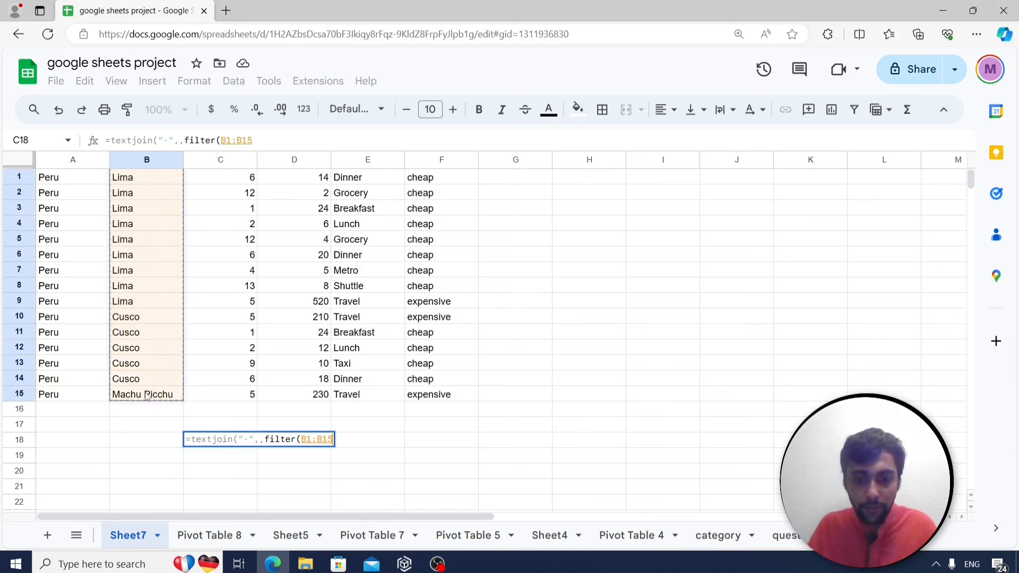
text(,)
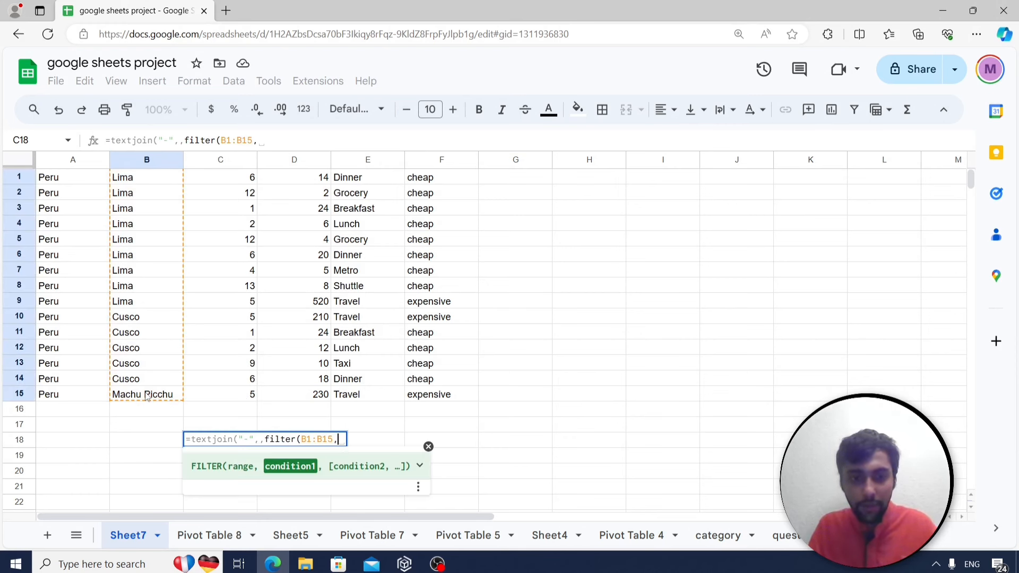
drag(62, 180, 59, 394)
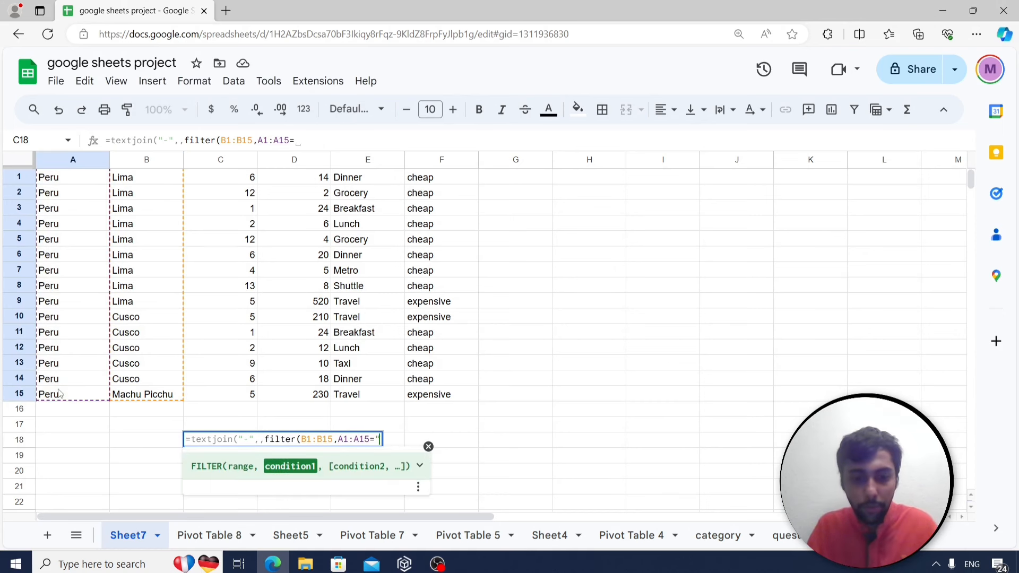
text(="Peru")
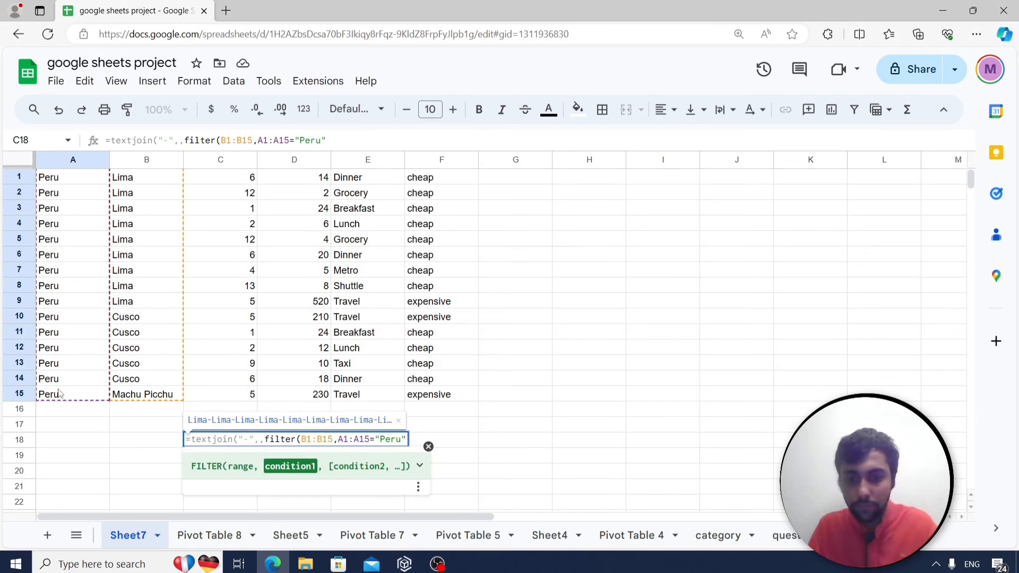
key(Return)
key(Up)
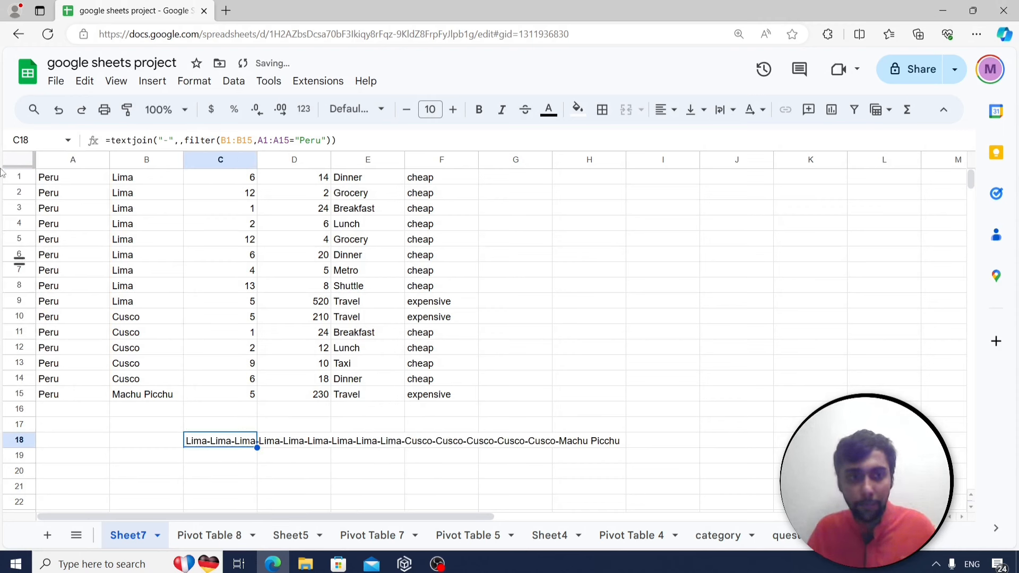
drag(170, 182, 144, 398)
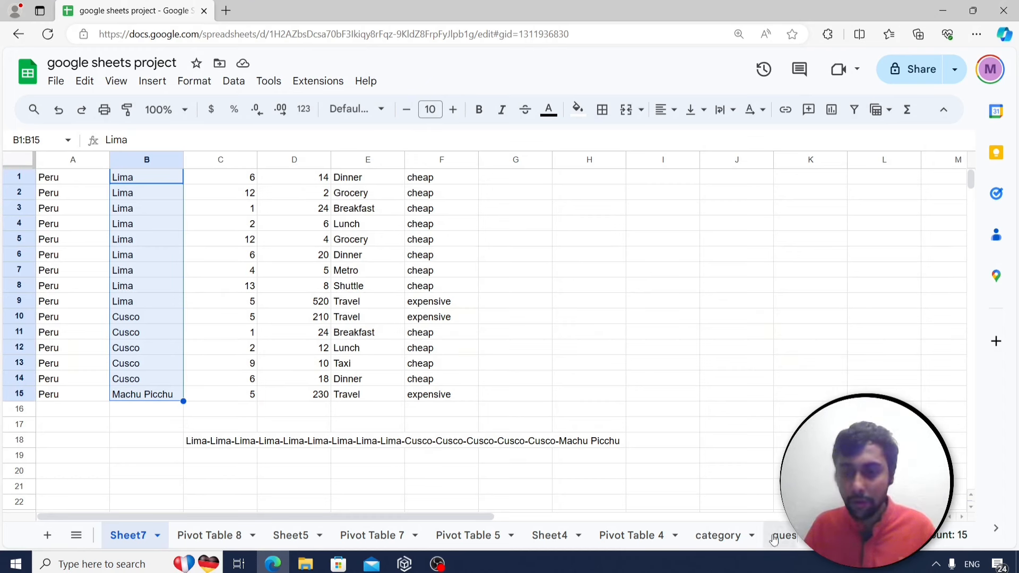
click(223, 444)
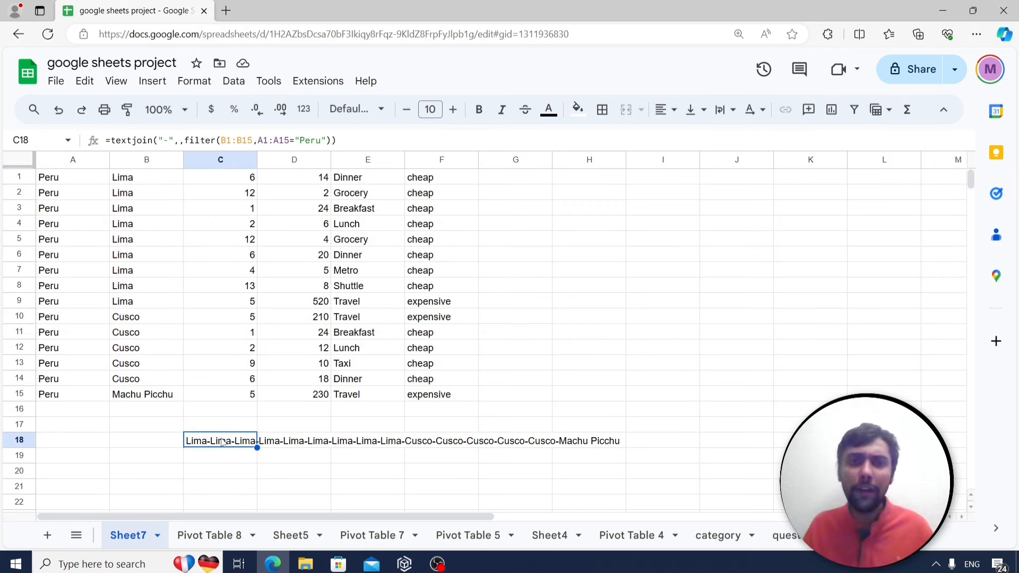
click(789, 544)
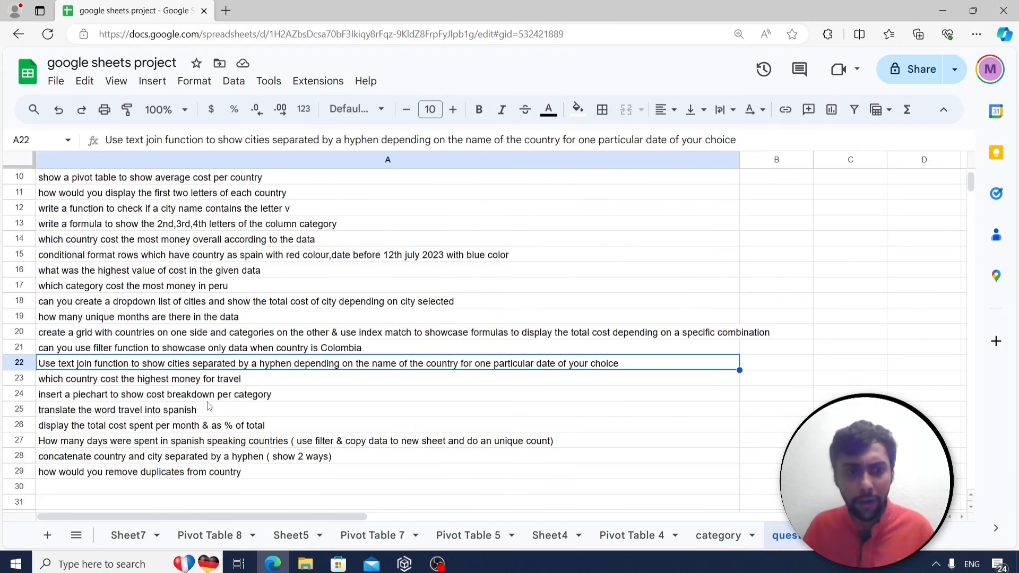
Select the highest-travel-cost question, then open the Pivot Table 7 category-cost pivot editor.
click(189, 384)
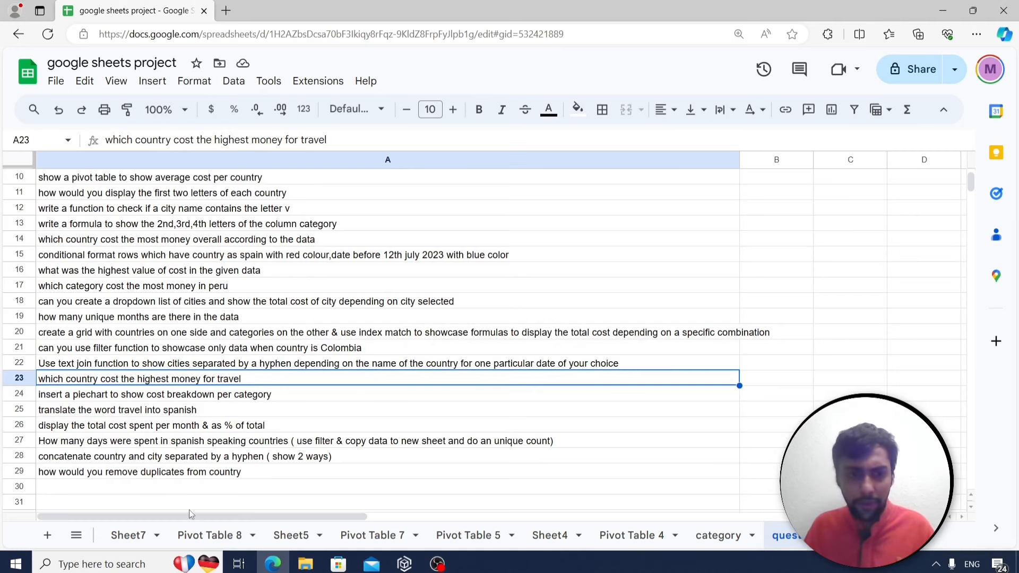
scroll(193, 510, down, 1)
click(217, 536)
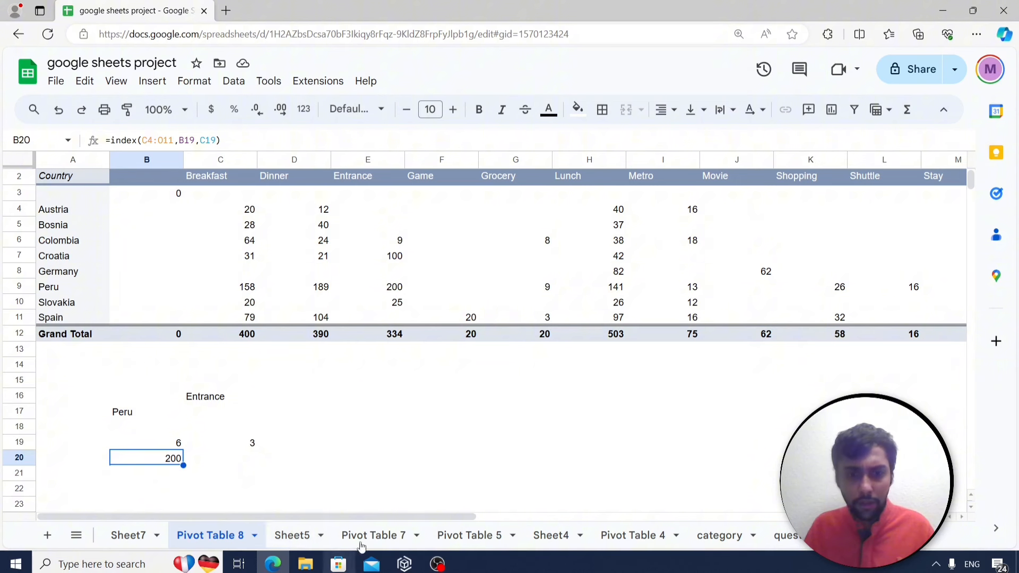
click(384, 533)
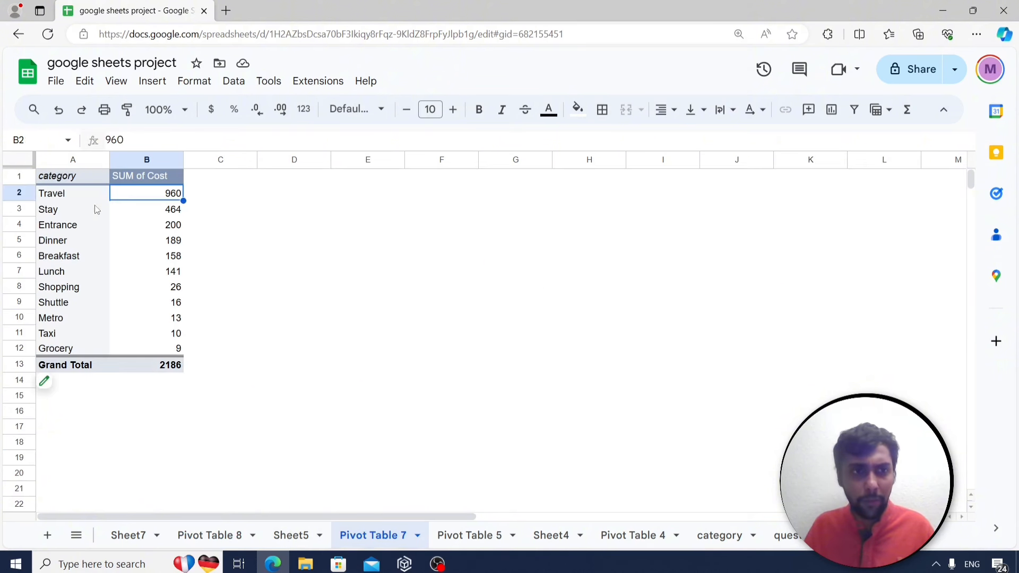
click(81, 235)
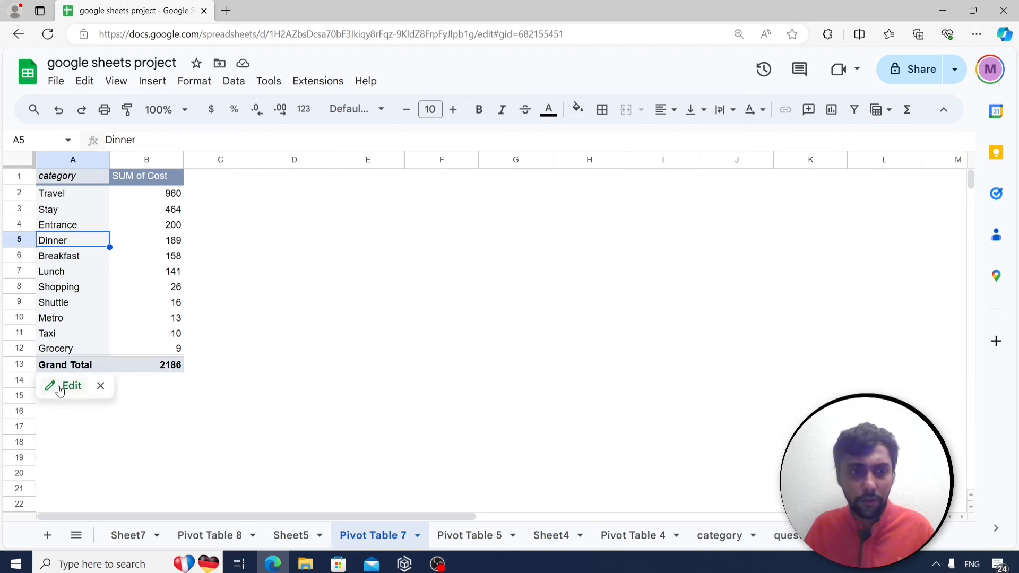
click(61, 388)
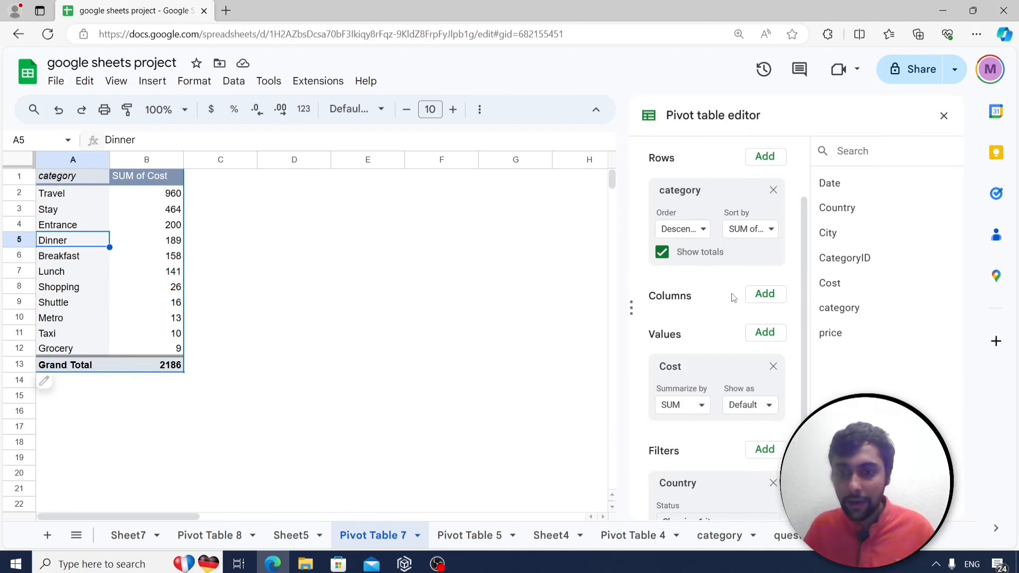
Remove the Country filter from the pivot table.
scroll(703, 361, down, 1)
click(725, 478)
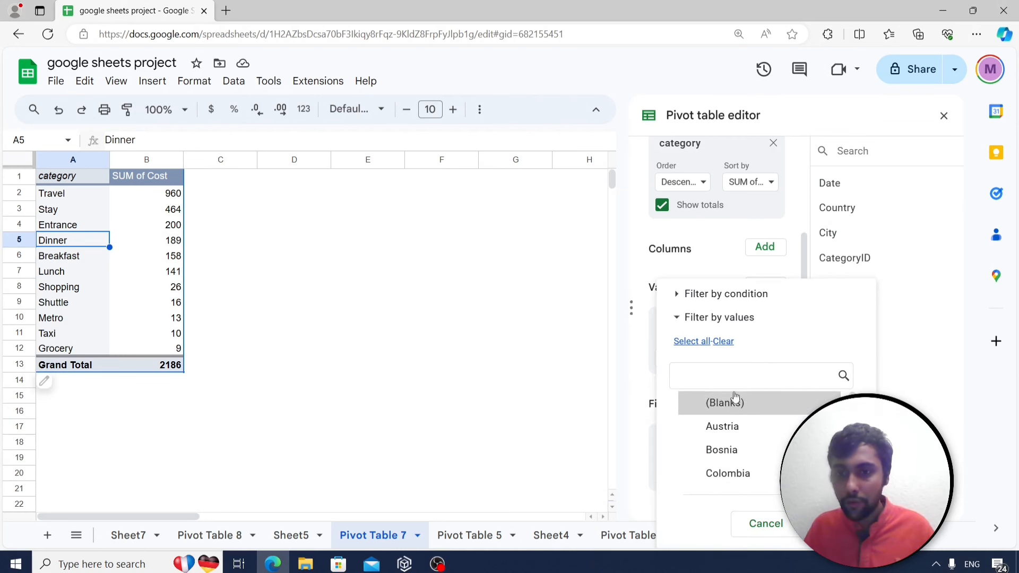
click(704, 343)
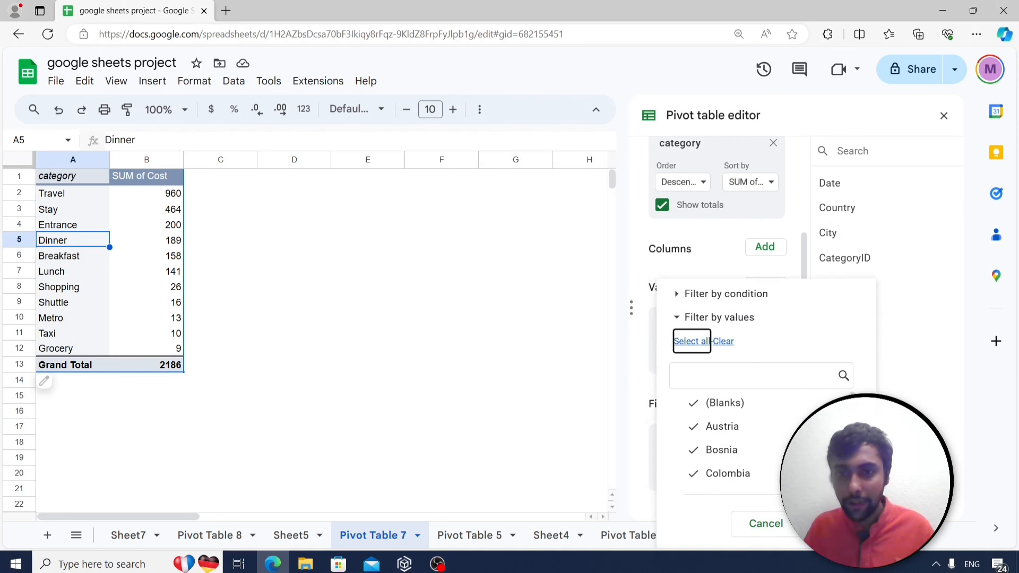
click(829, 524)
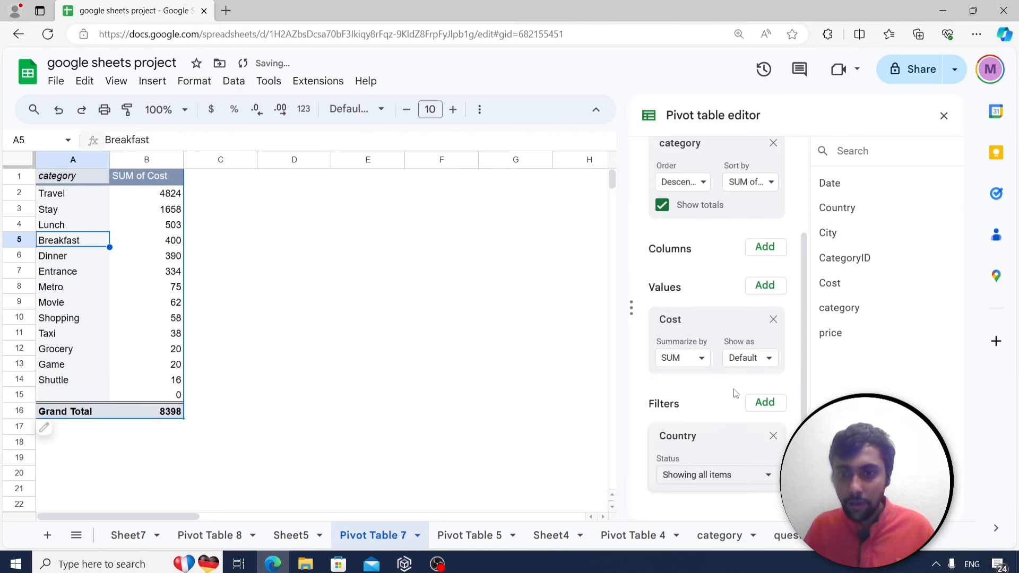
click(773, 437)
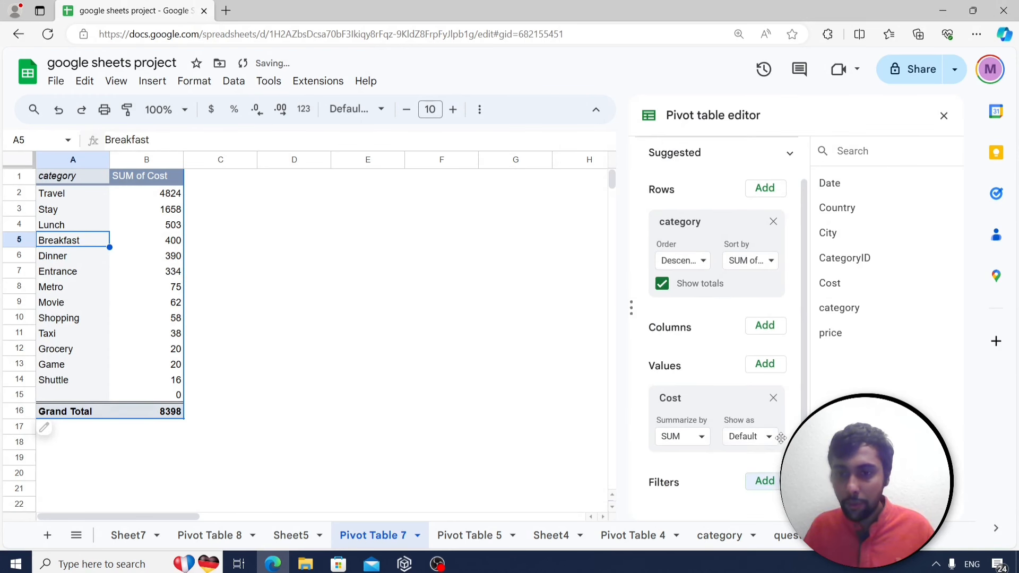
Add a category filter that shows only Travel.
click(765, 481)
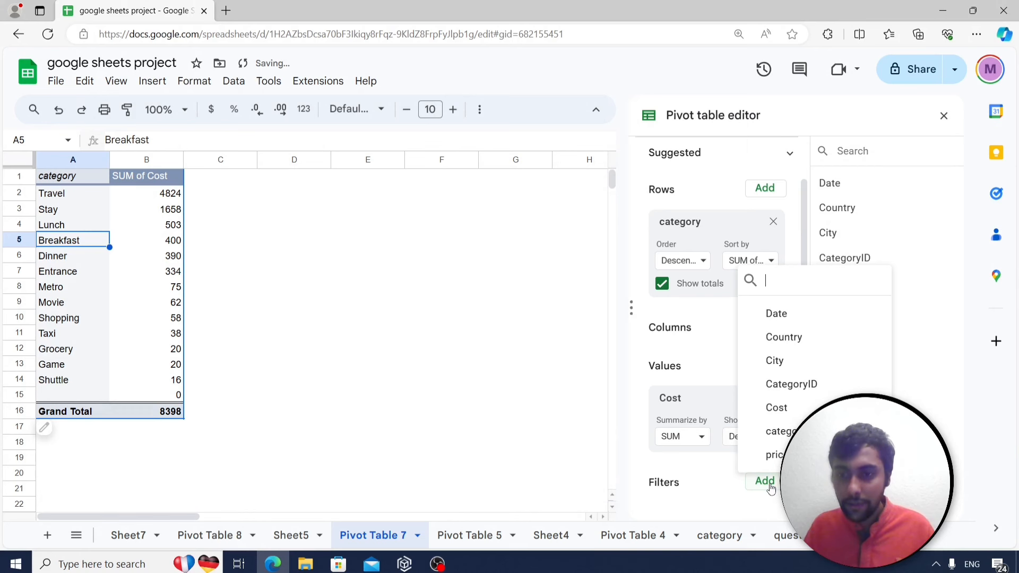
click(765, 428)
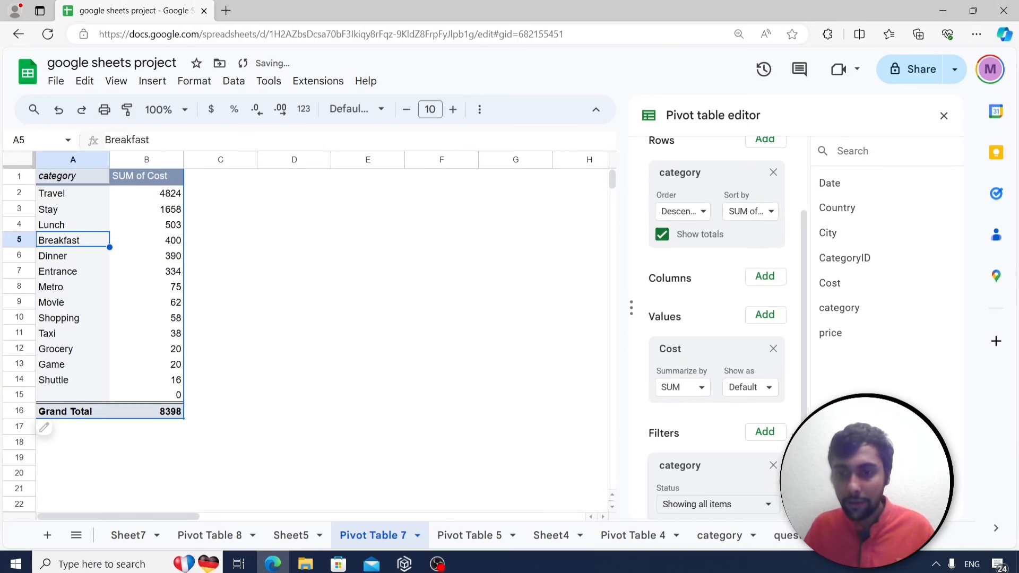
click(723, 475)
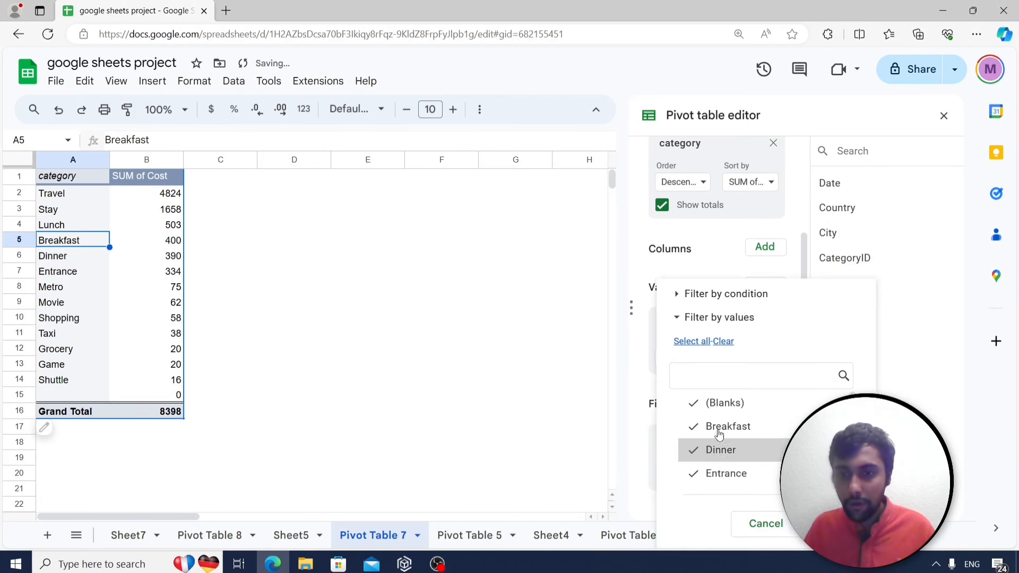
click(718, 342)
scroll(730, 434, down, 4)
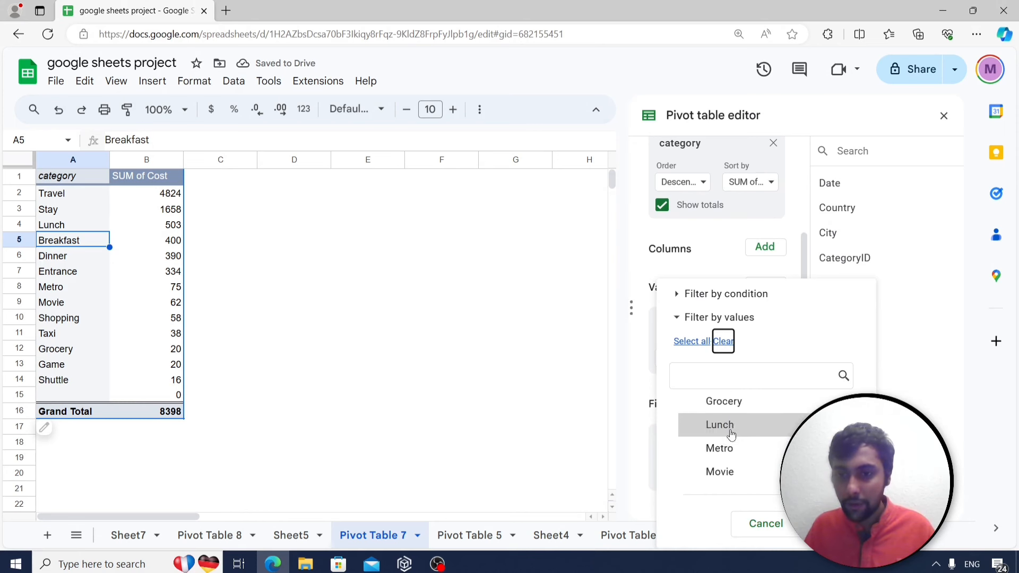
scroll(729, 435, down, 2)
click(720, 475)
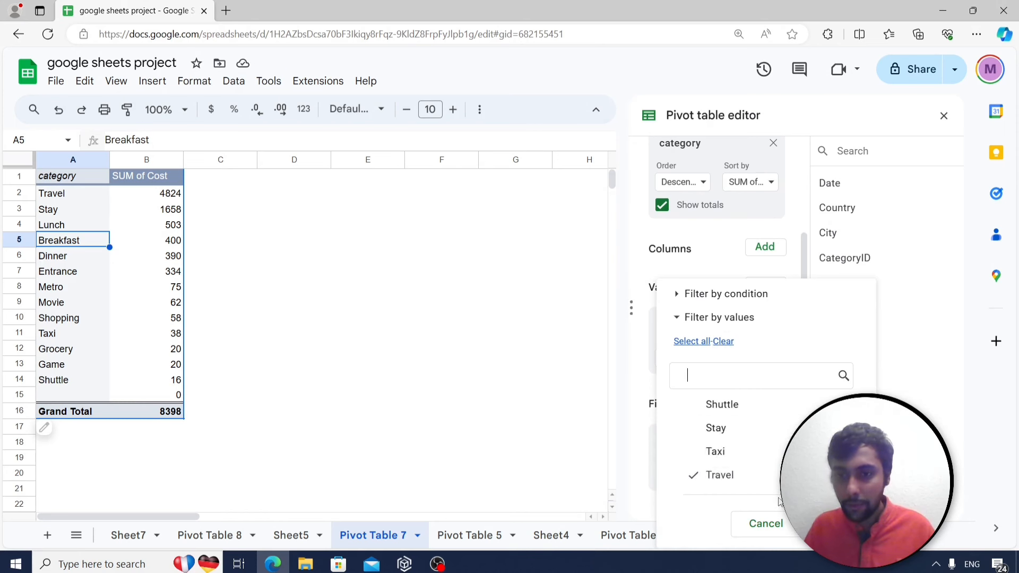
click(820, 524)
scroll(764, 244, up, 3)
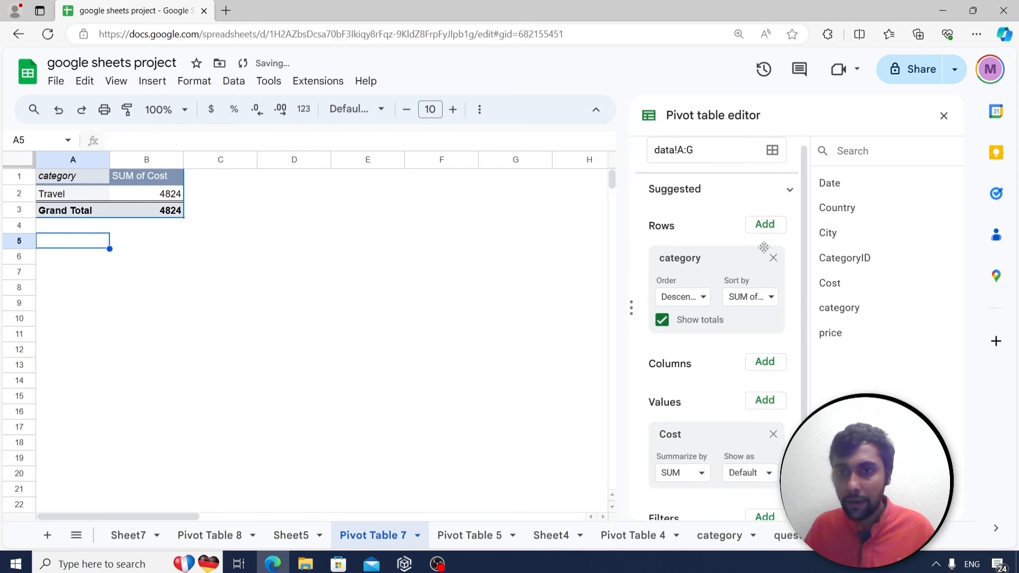
Replace the category rows with Country, giving Colombia 2600 of the 4824 total.
click(773, 258)
click(764, 226)
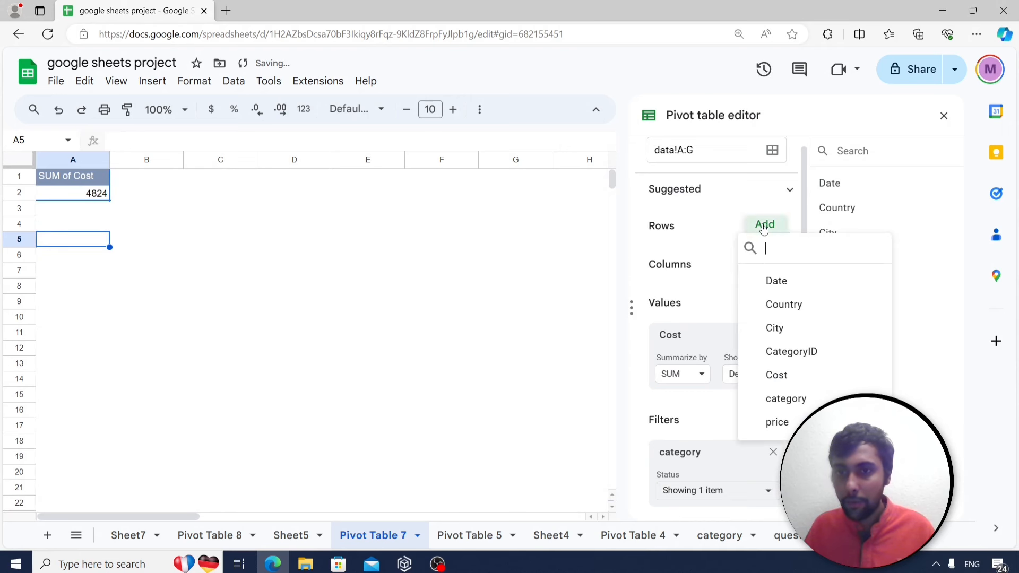
click(792, 308)
scroll(705, 447, down, 2)
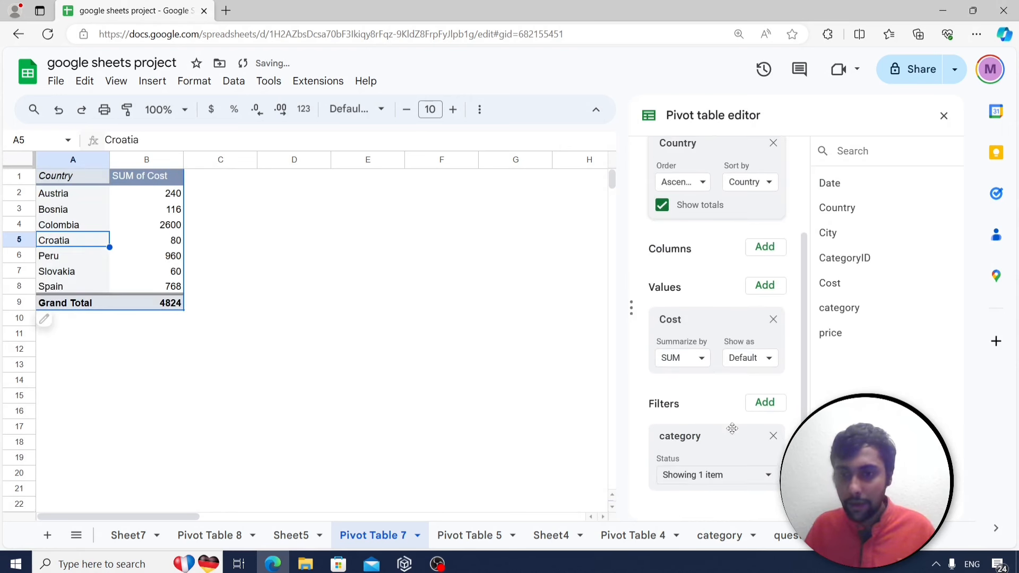
click(706, 480)
scroll(763, 422, down, 1)
scroll(732, 435, down, 4)
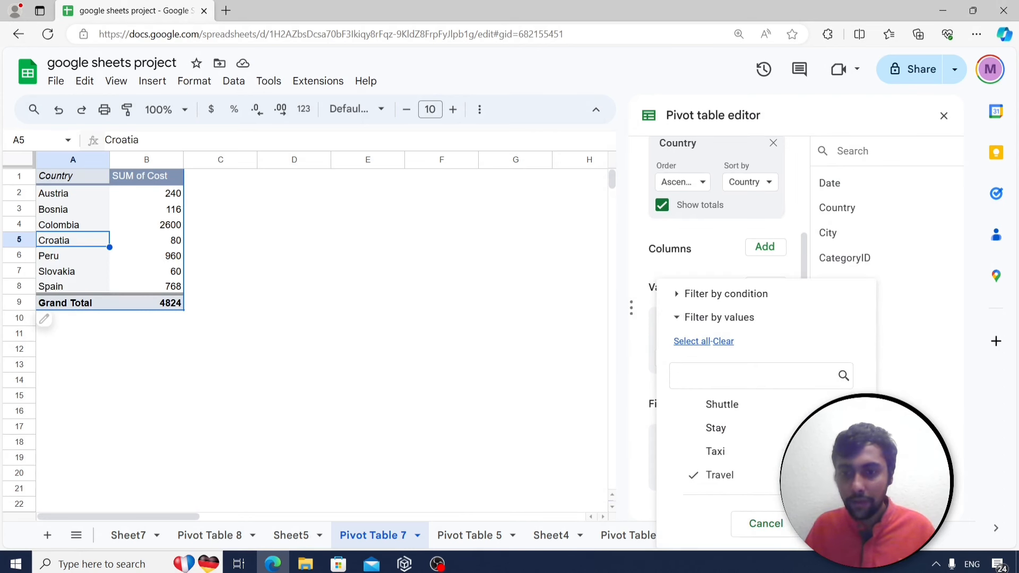
click(833, 524)
click(242, 222)
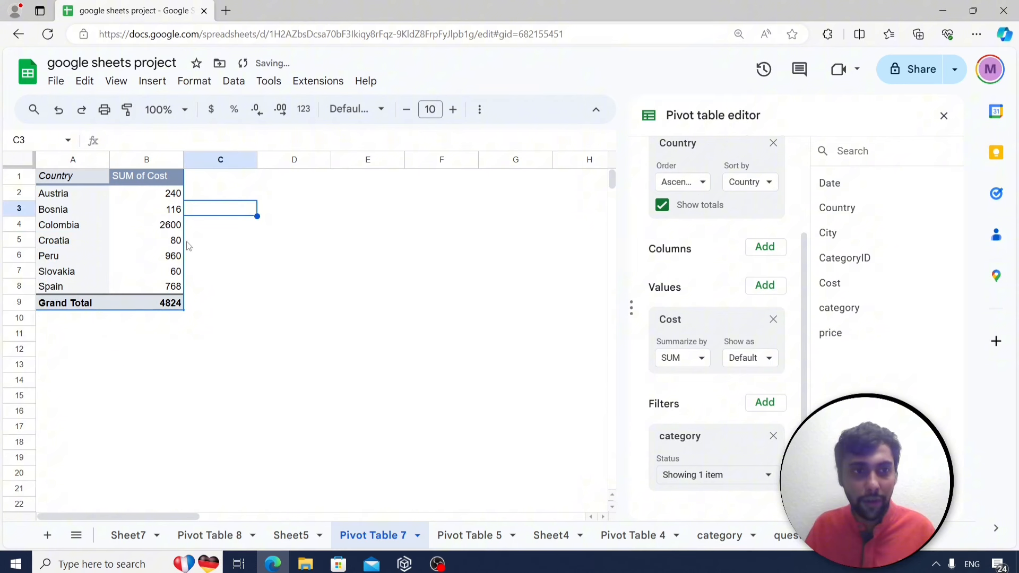
click(158, 228)
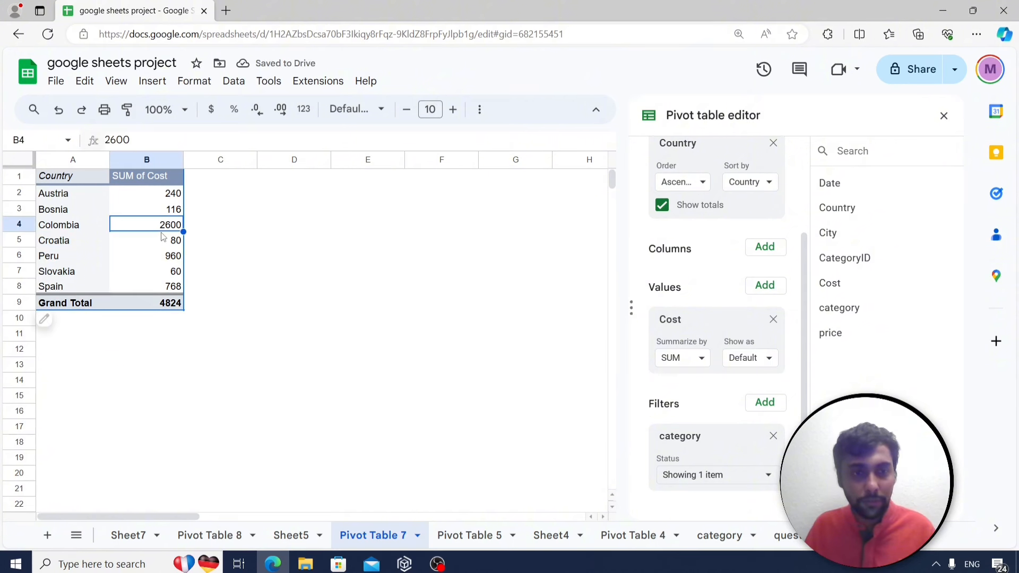
click(942, 116)
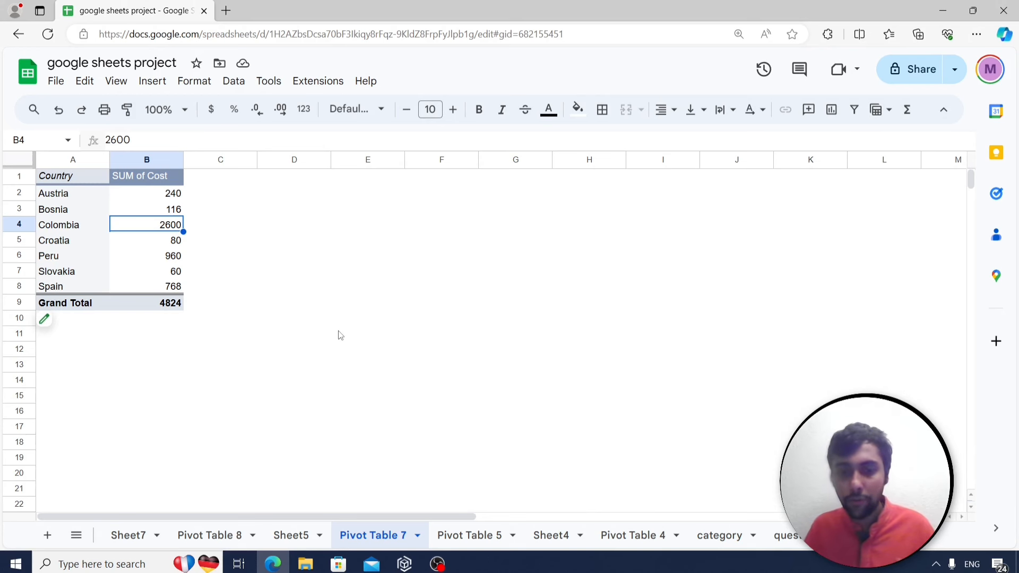
Review the pie chart question in row 24, then reopen the Pivot Table 7 editor.
click(781, 535)
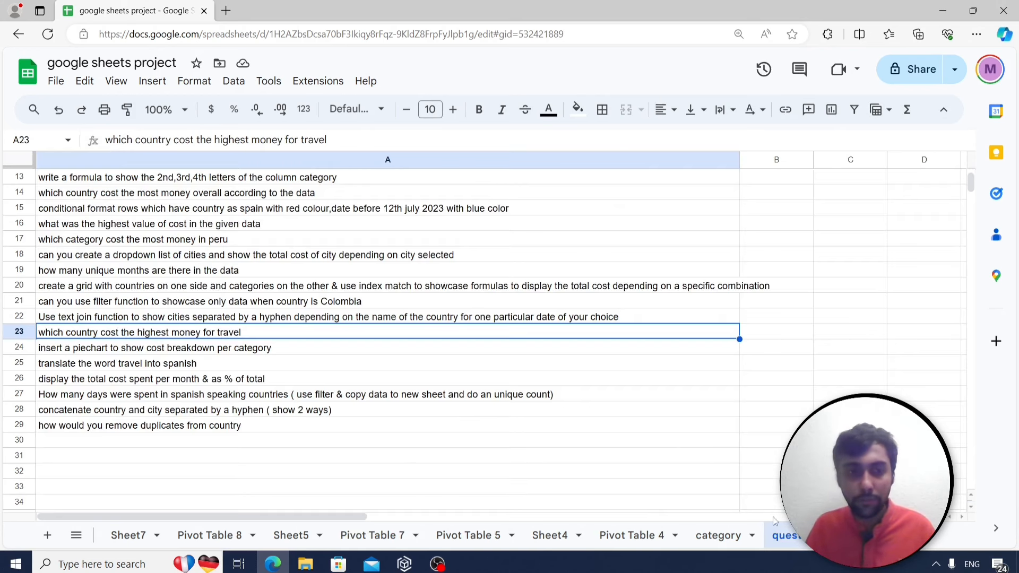
click(151, 352)
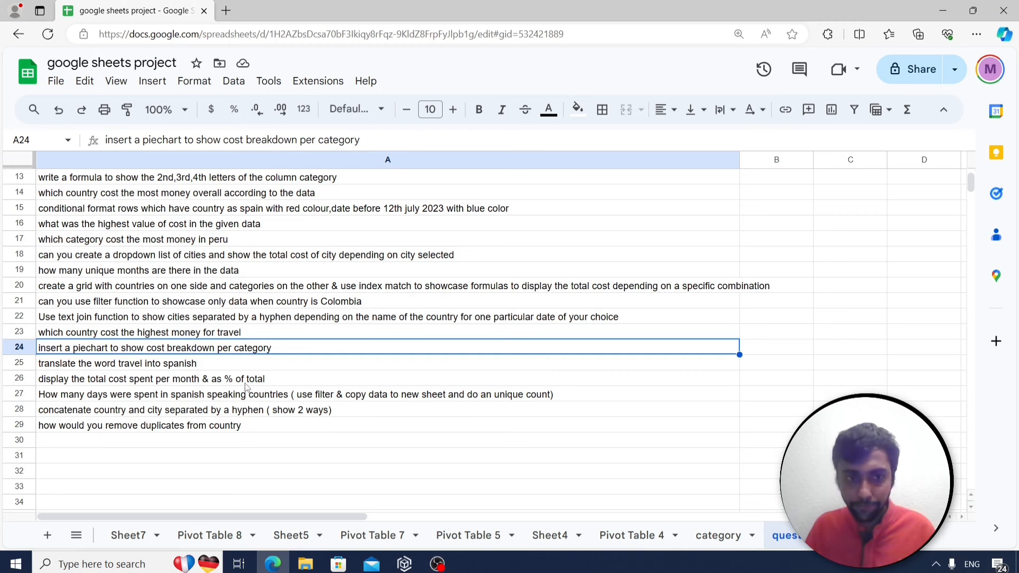
click(217, 537)
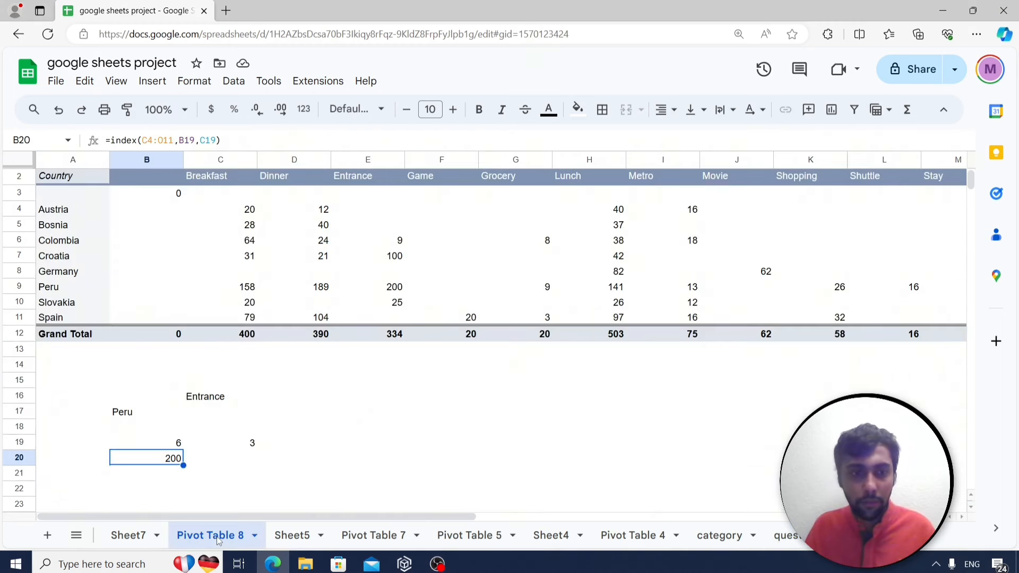
click(371, 535)
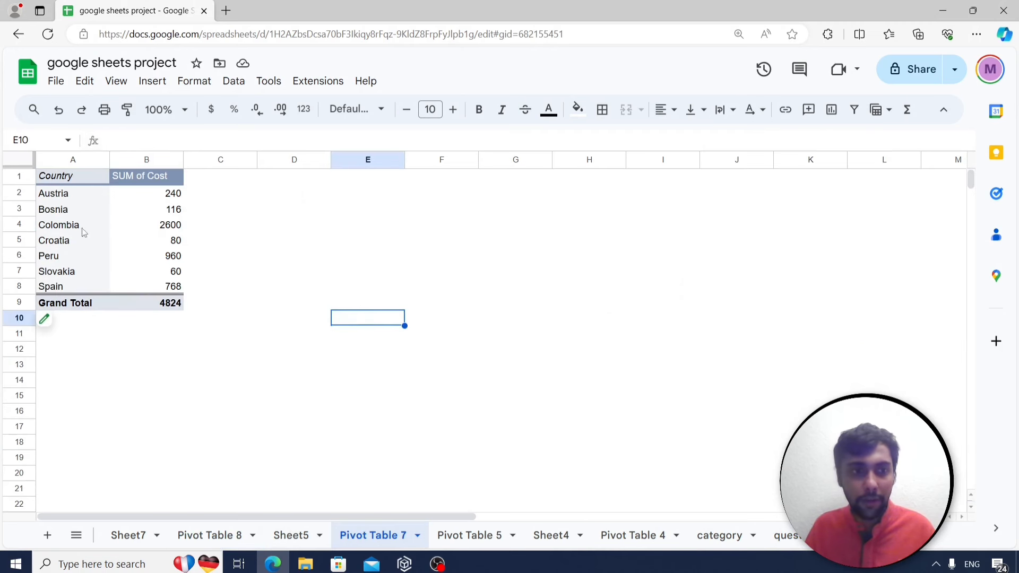
click(58, 195)
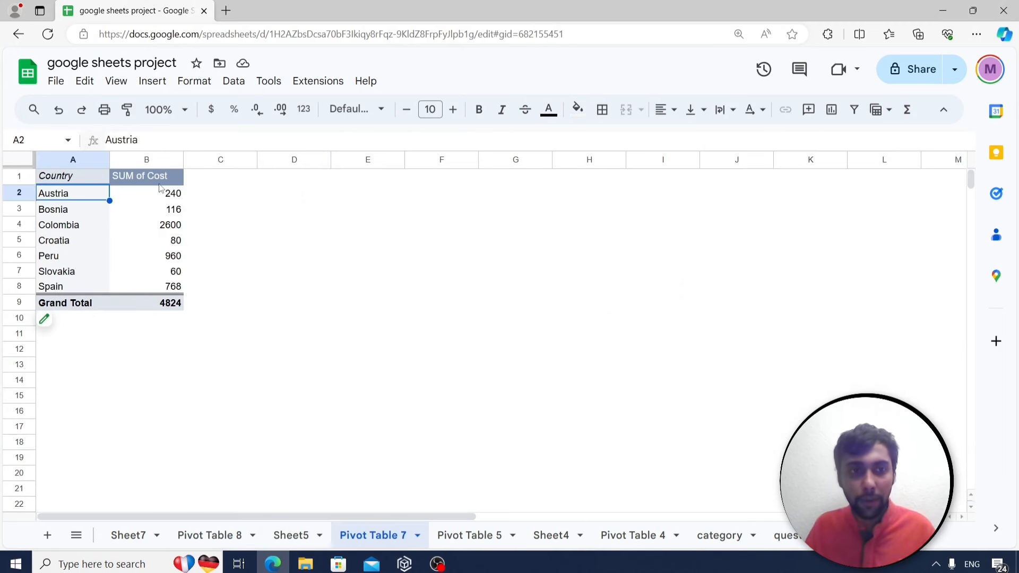
click(80, 319)
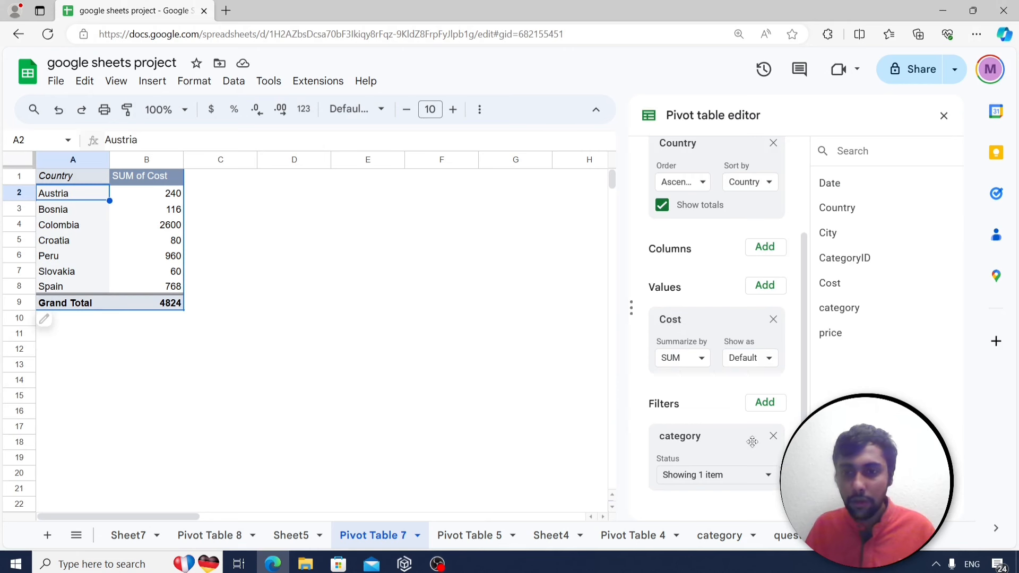
Remove the category filter and the Country rows from the pivot.
click(745, 476)
click(580, 426)
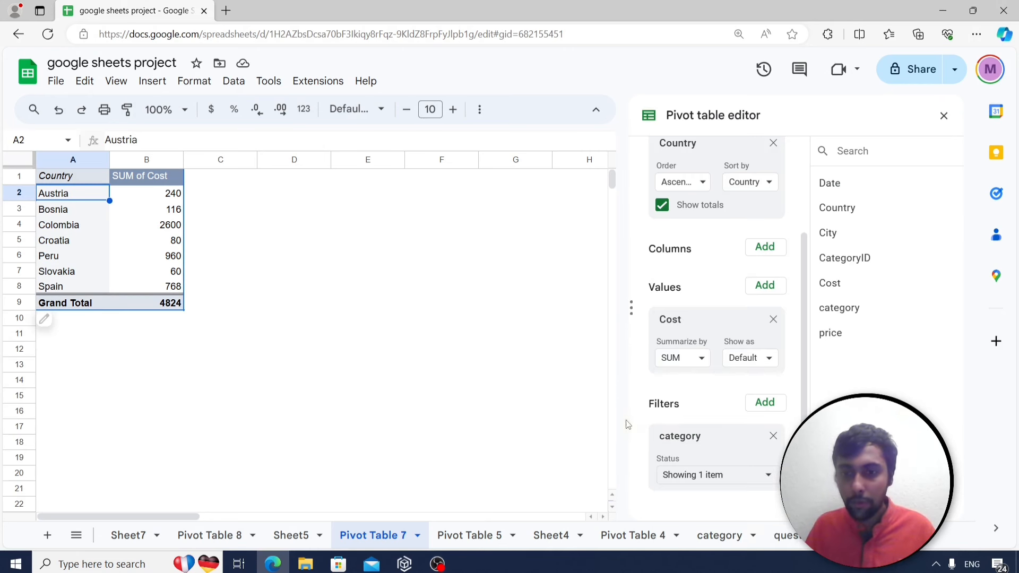
click(773, 436)
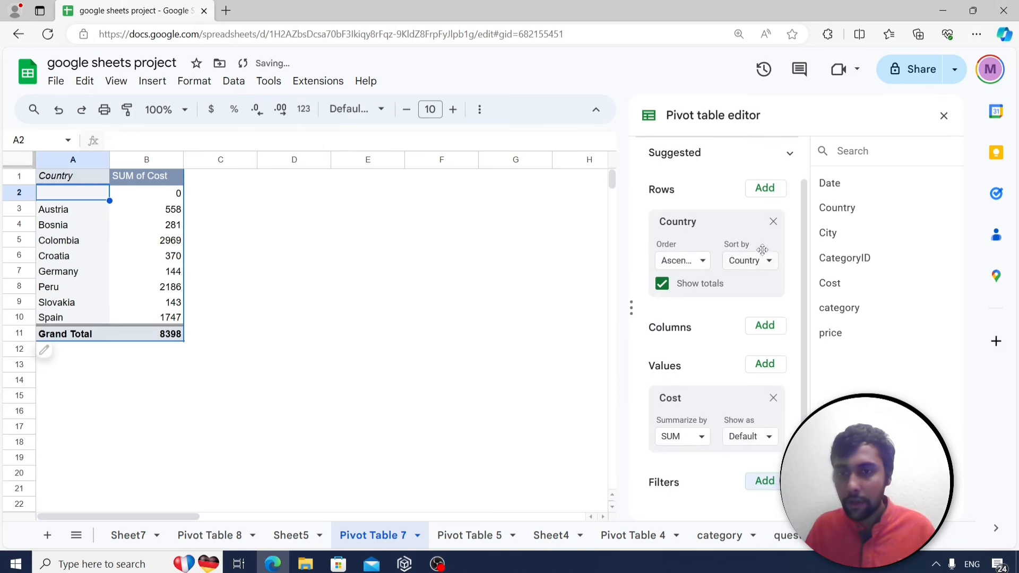
click(774, 221)
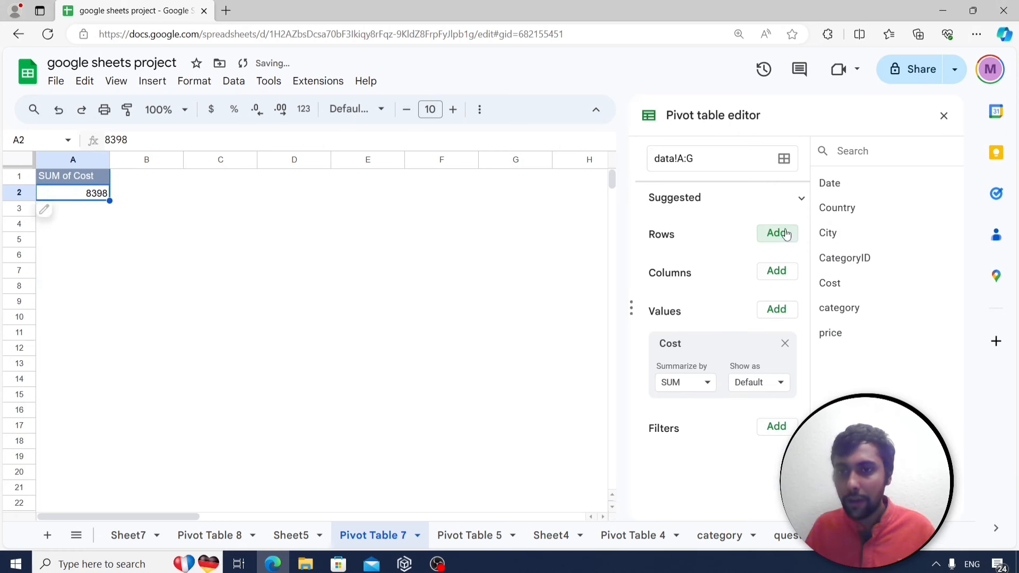
Set category as the pivot rows and select the category totals A2:B14.
click(786, 236)
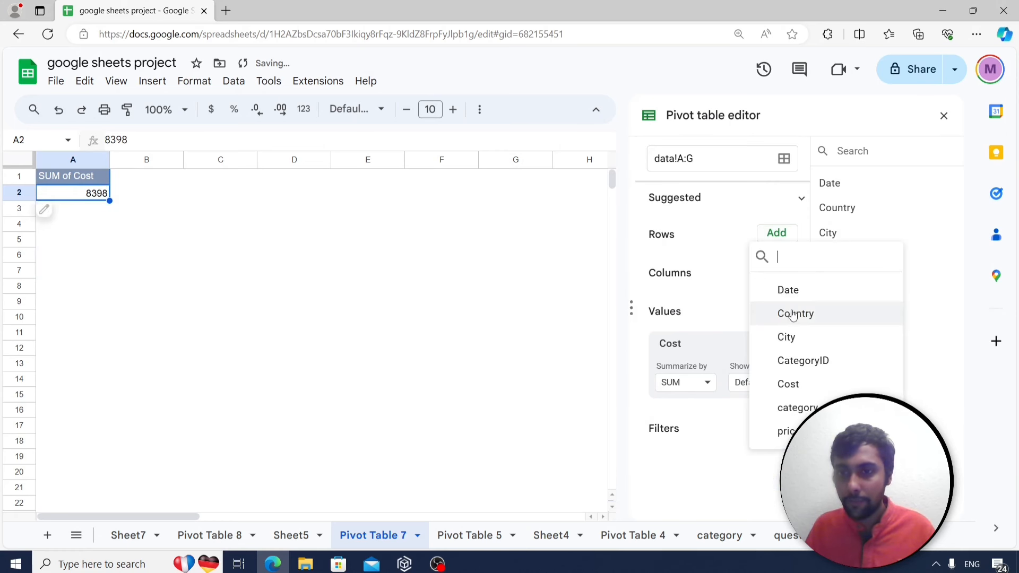
click(791, 404)
click(313, 259)
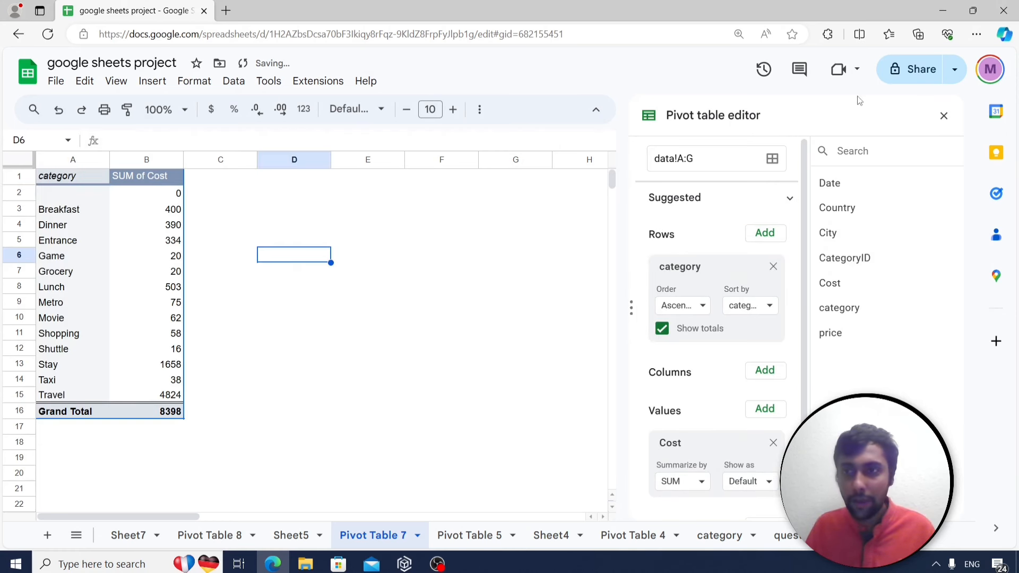
click(944, 116)
click(224, 239)
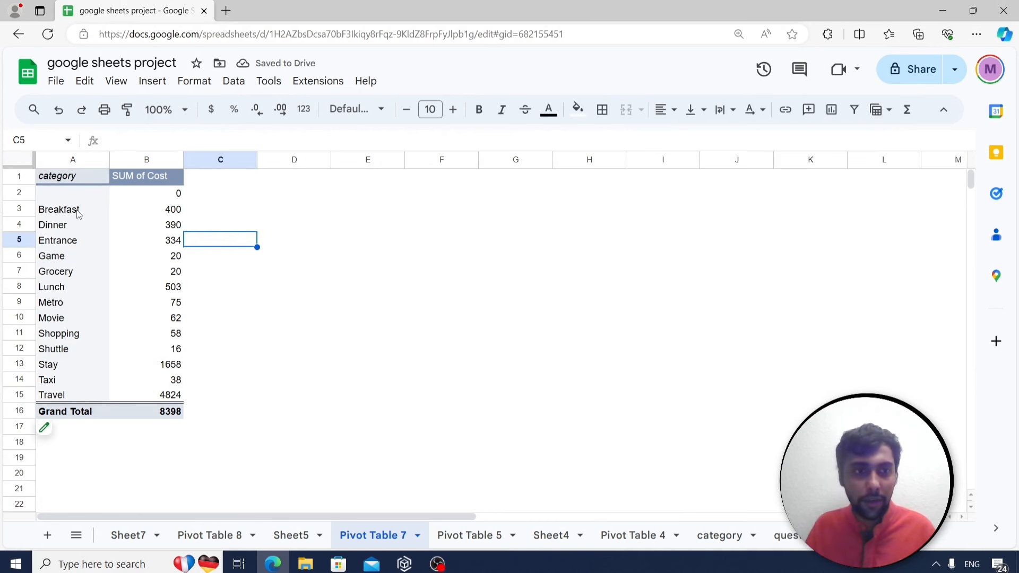
drag(62, 197, 144, 397)
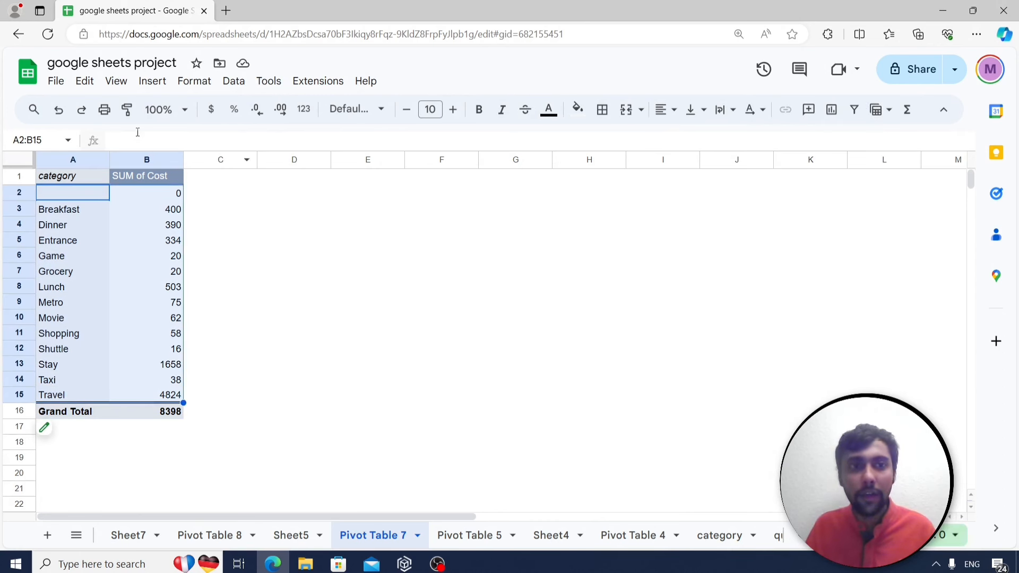
Insert a pie chart of SUM of Cost by category into Pivot Table 7.
click(153, 81)
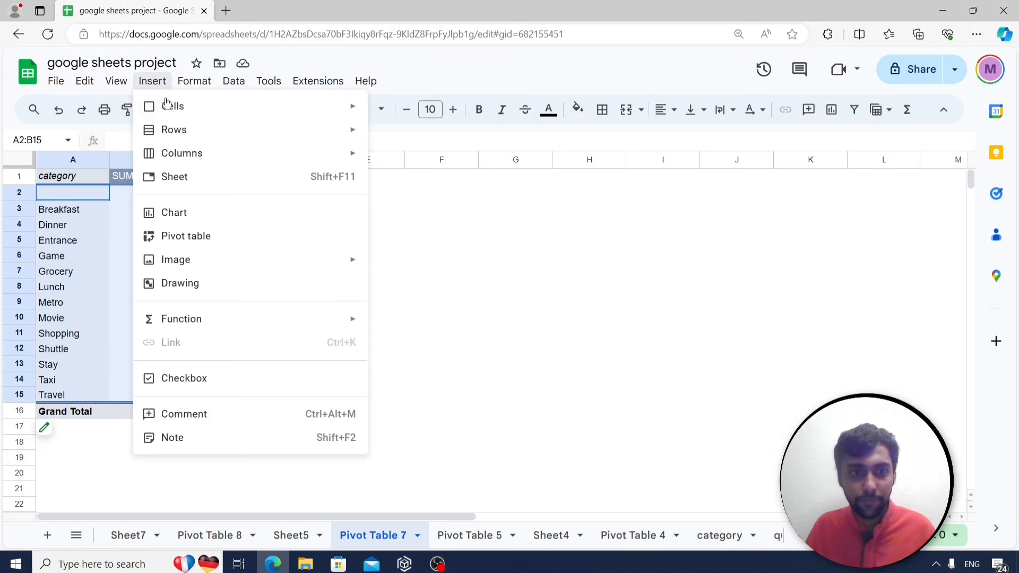
key(Escape)
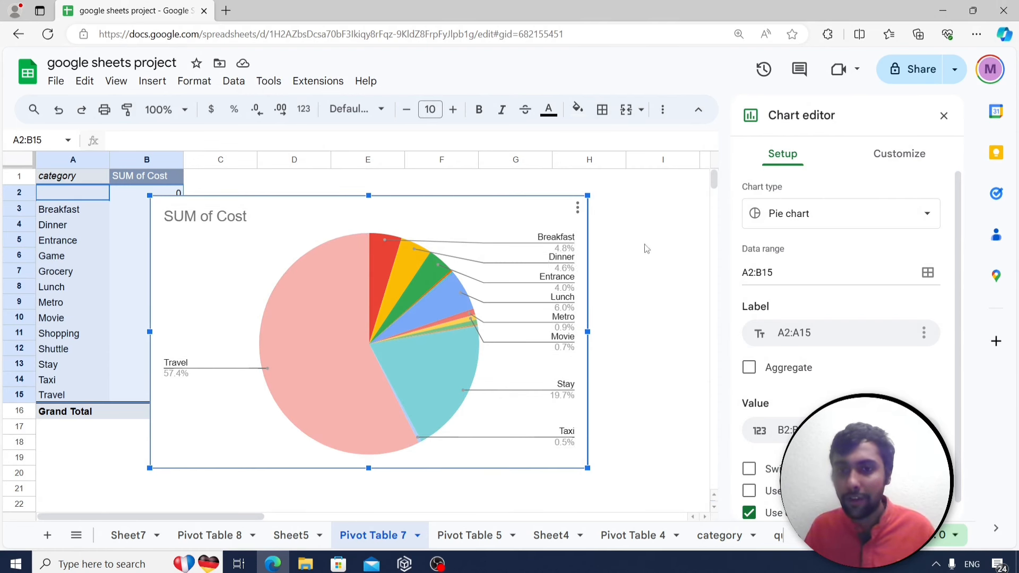
click(943, 116)
Go back to the questions sheet and select the translate-travel question in A25.
click(631, 256)
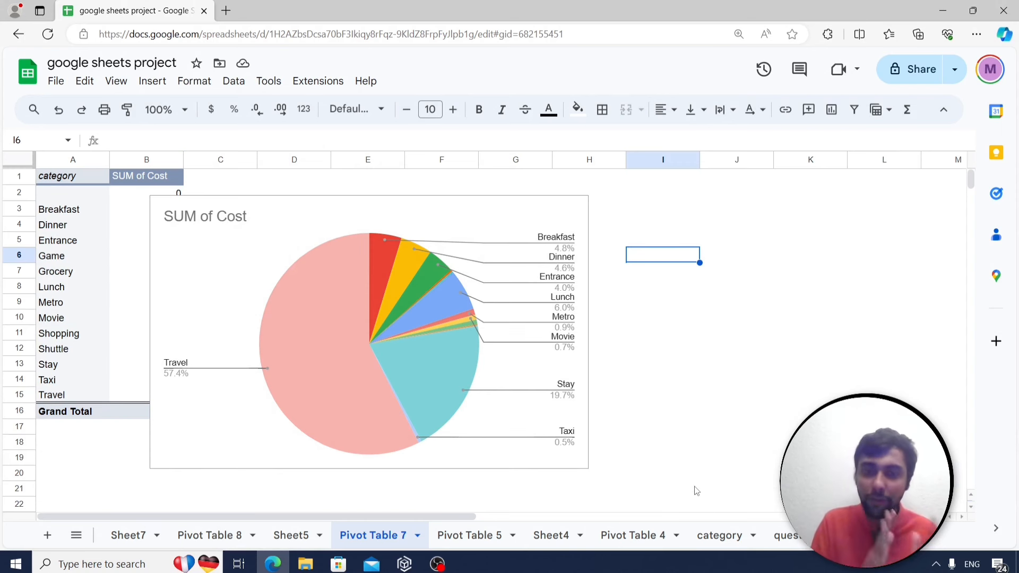
click(784, 535)
click(195, 366)
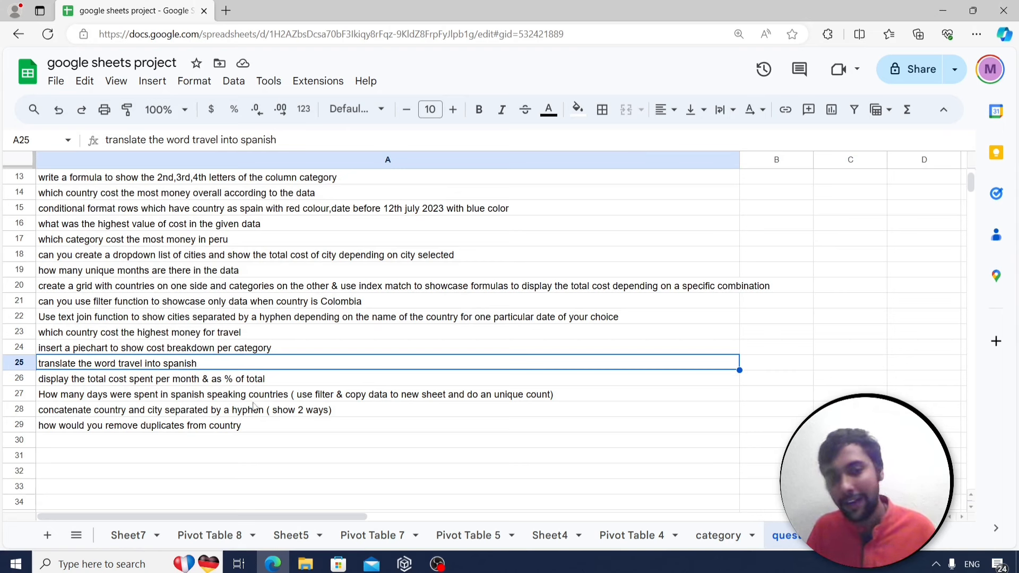
Enter =googletranslate("travel","EN","ES") in A31 so it displays viajar.
click(285, 465)
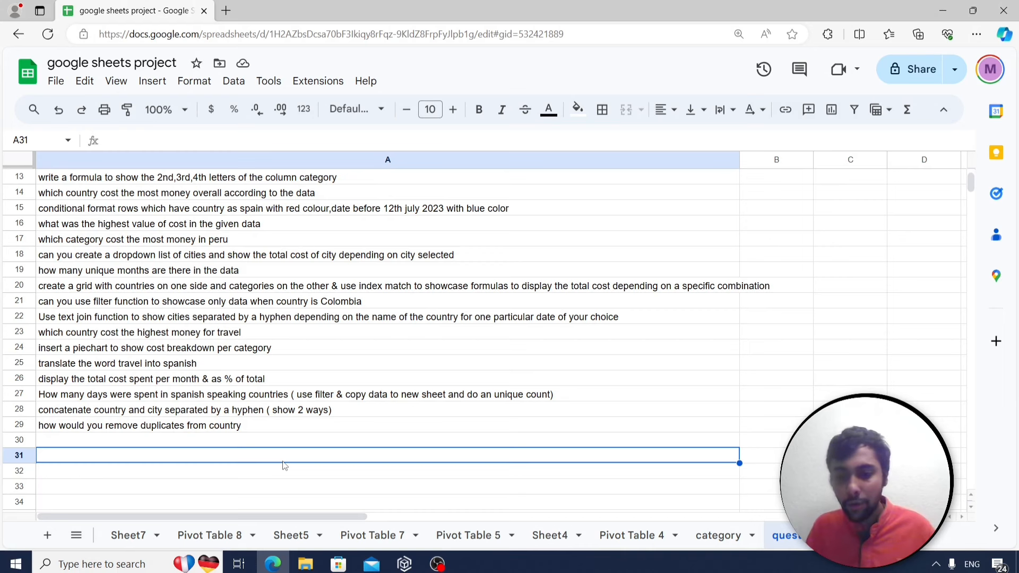
text(=googletranslate)
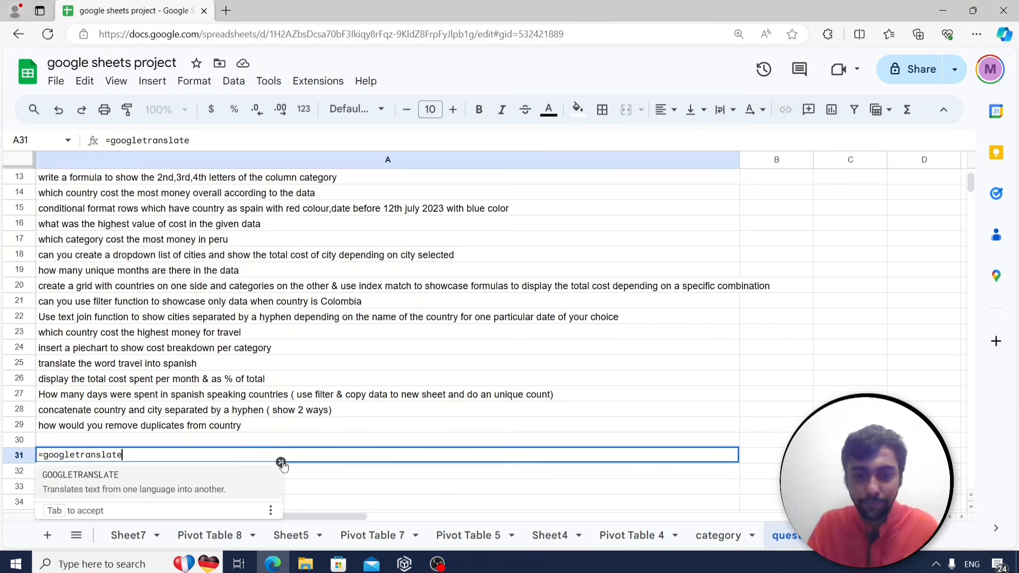
text(()
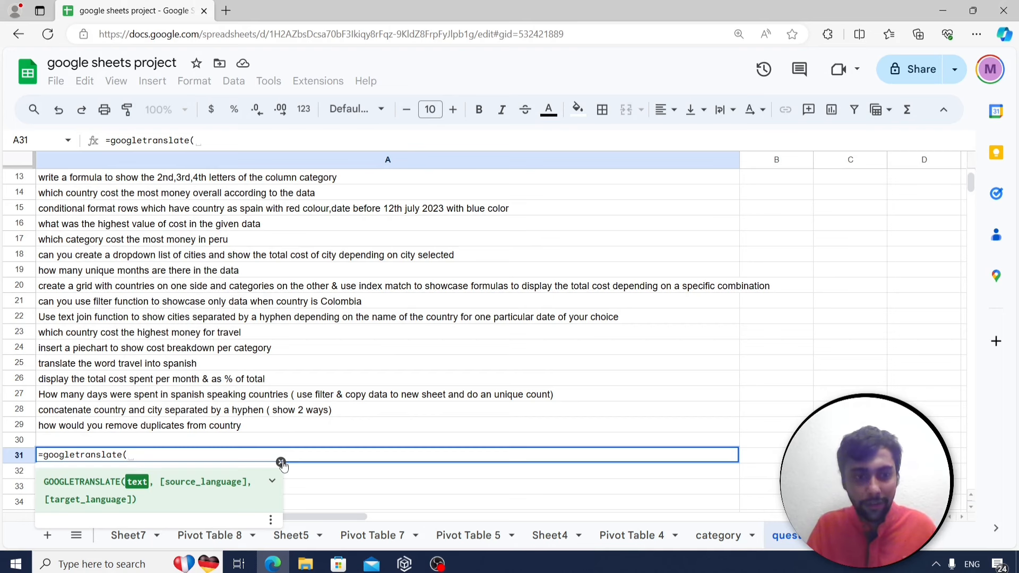
text("trav)
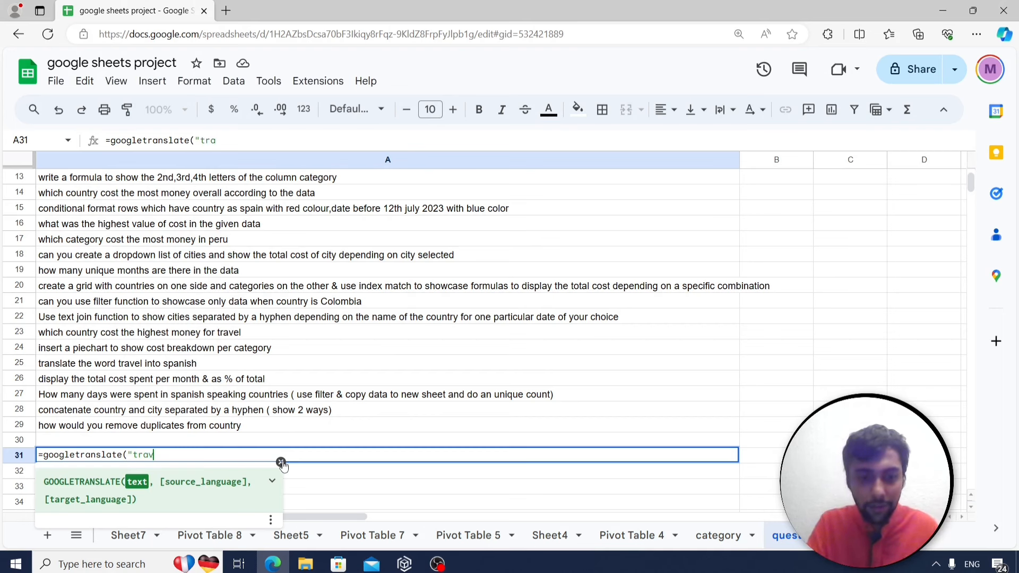
text(el",)
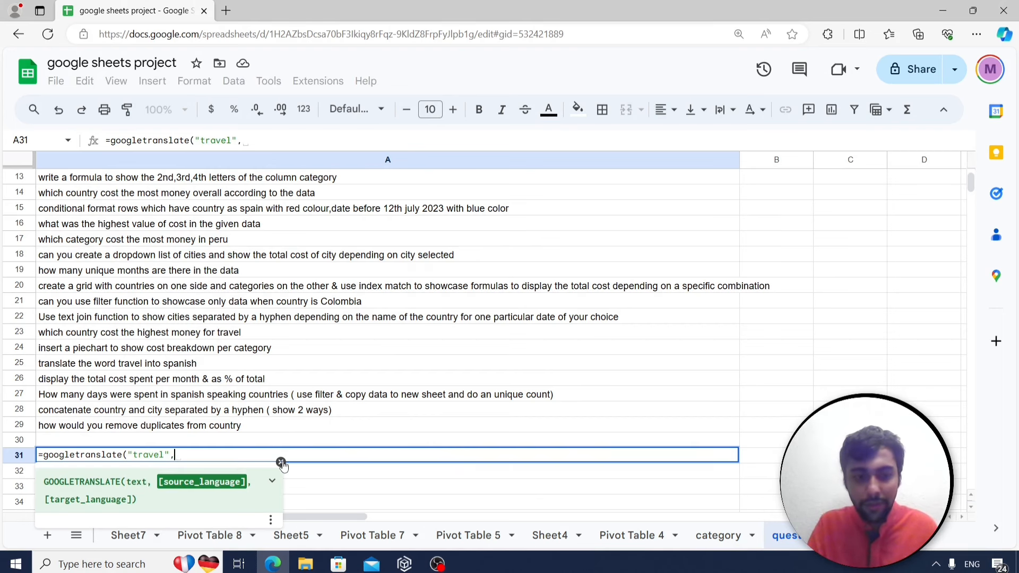
text("EN","ES)
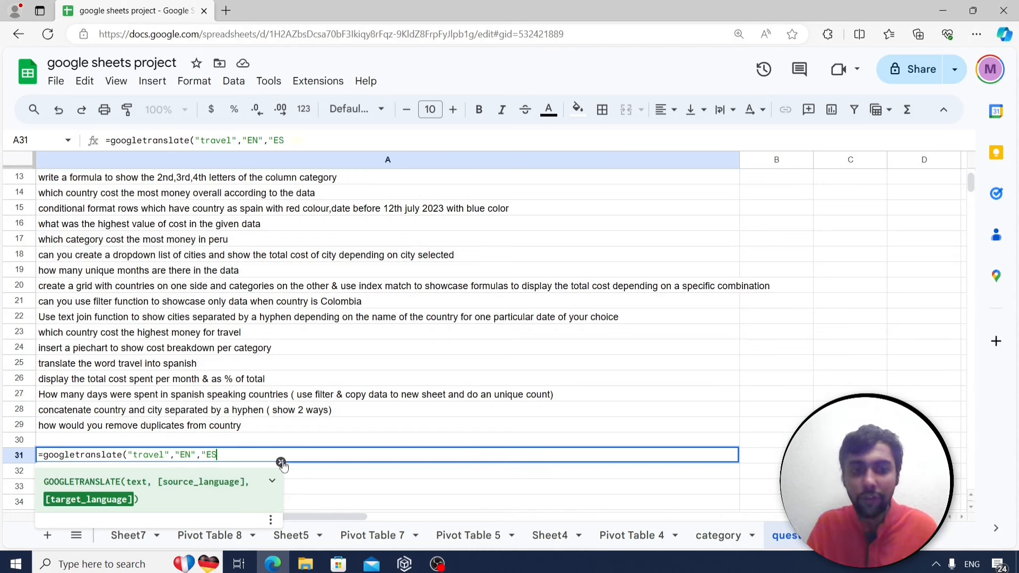
text("))
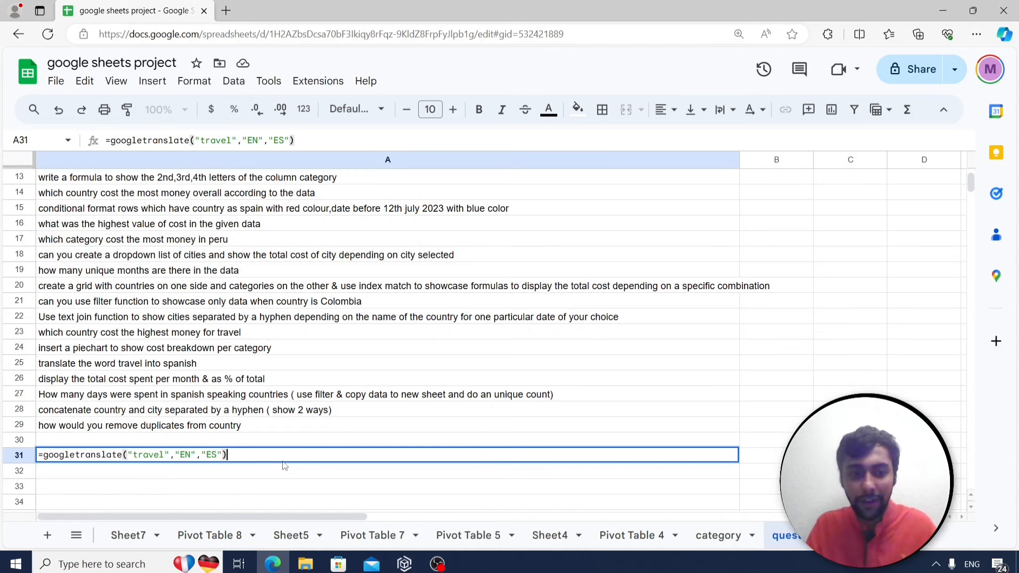
key(Return)
click(96, 457)
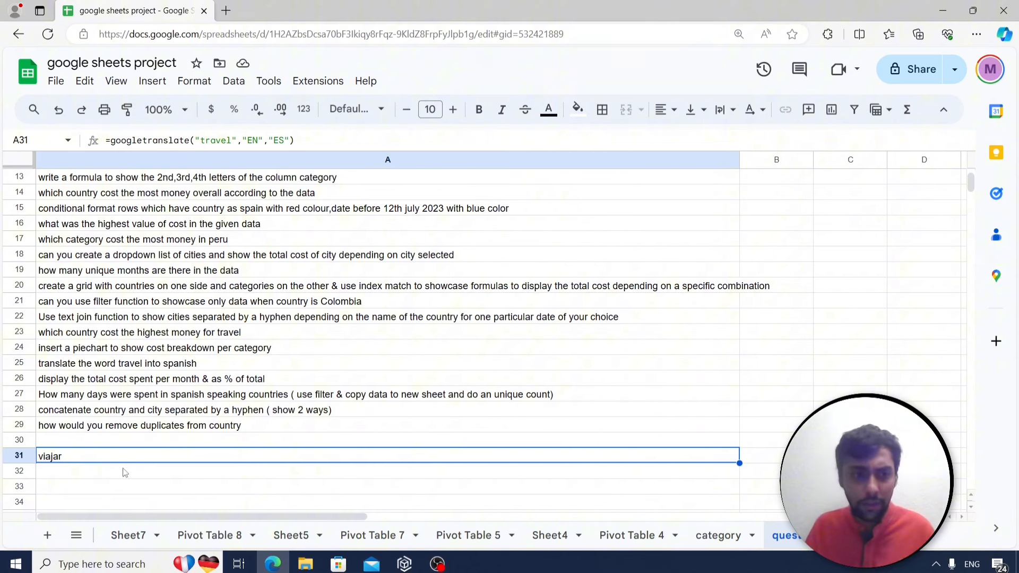
click(112, 366)
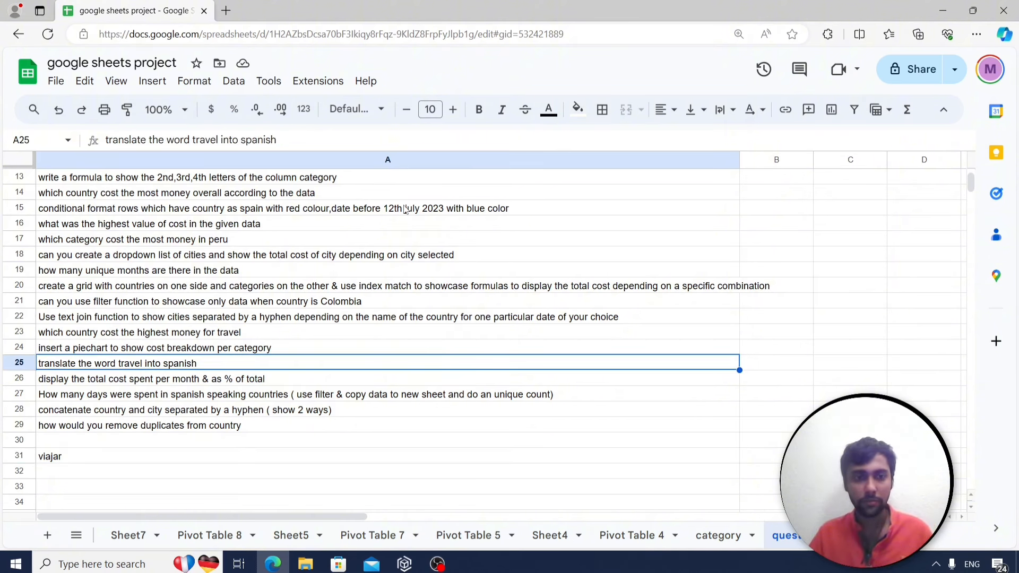
Read the next question in A26, then copy columns A–G of the data sheet.
click(105, 381)
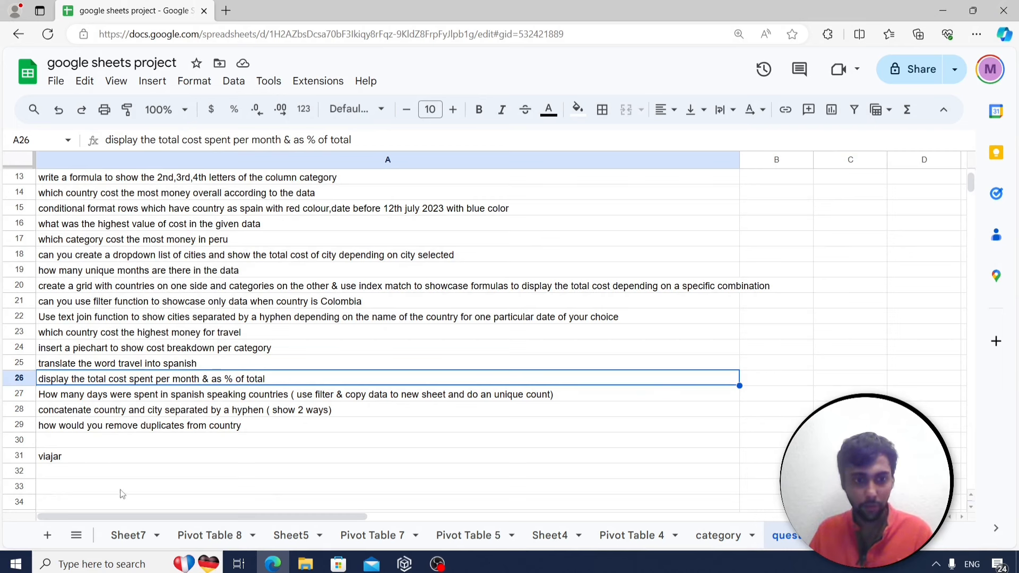
click(133, 536)
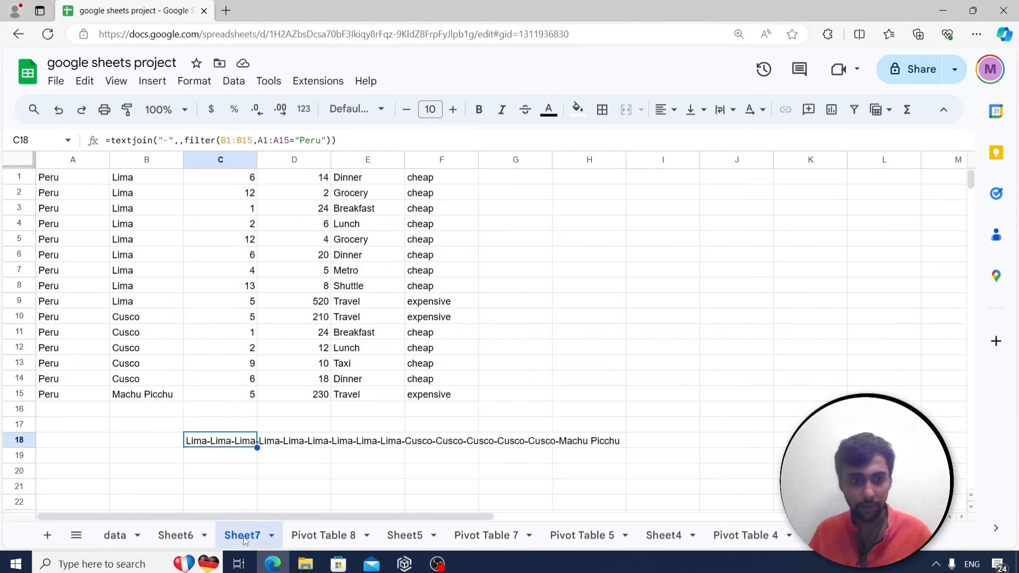
click(127, 535)
click(174, 225)
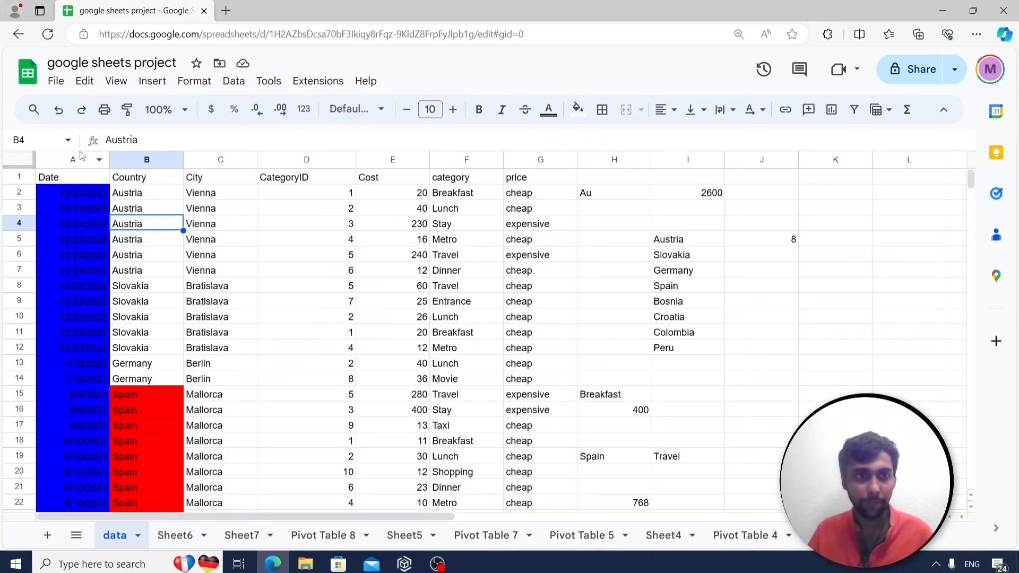
drag(81, 158, 539, 179)
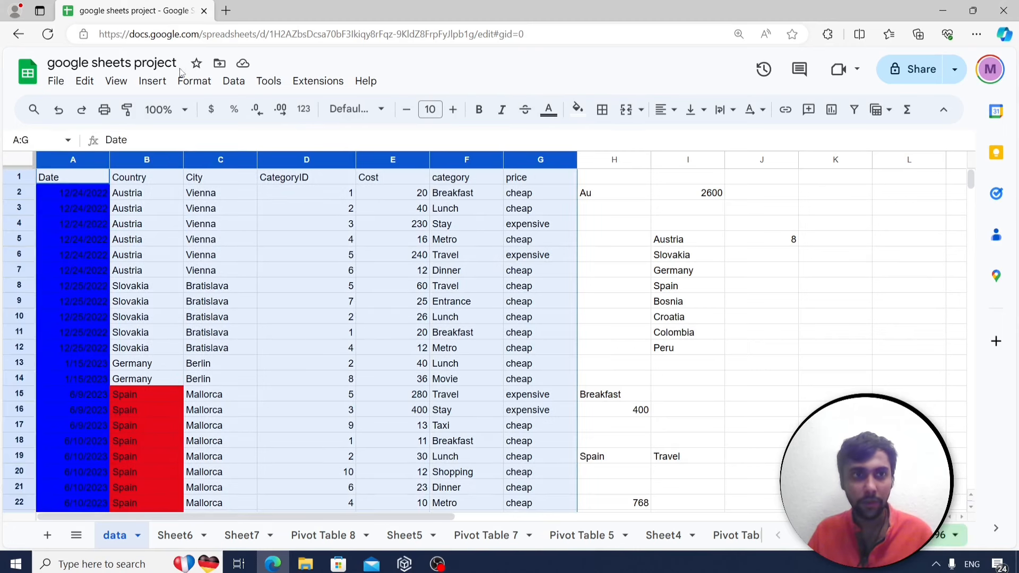
click(159, 81)
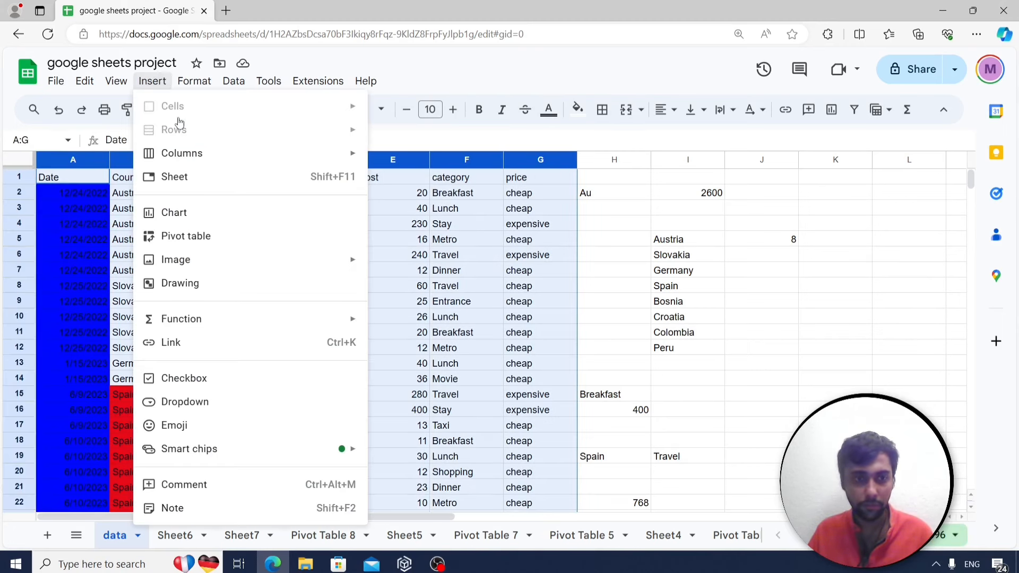
click(476, 227)
drag(81, 159, 531, 184)
key(ctrl+c)
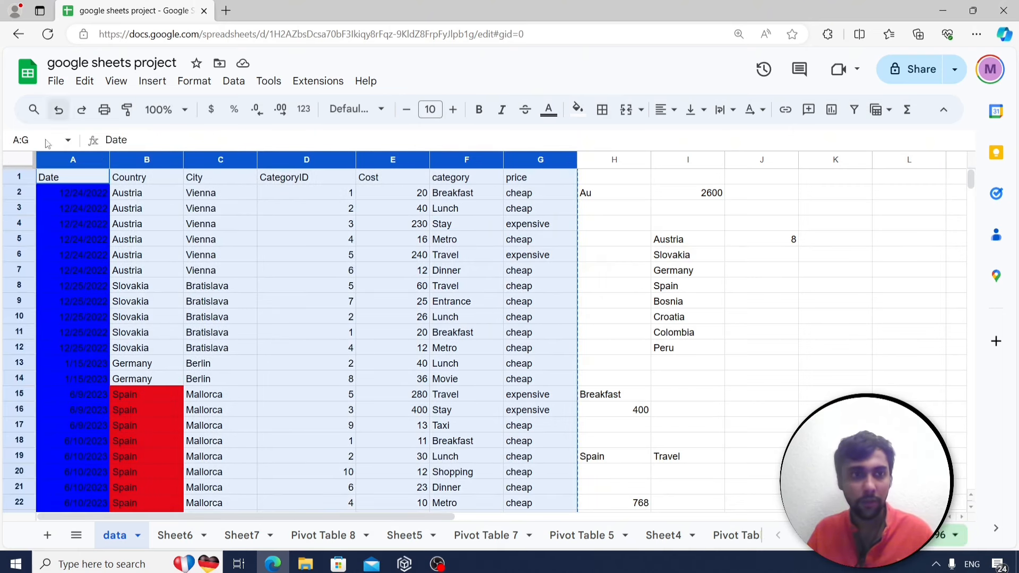
Paste the copied table into a new Sheet8 as values only, without formatting.
click(47, 535)
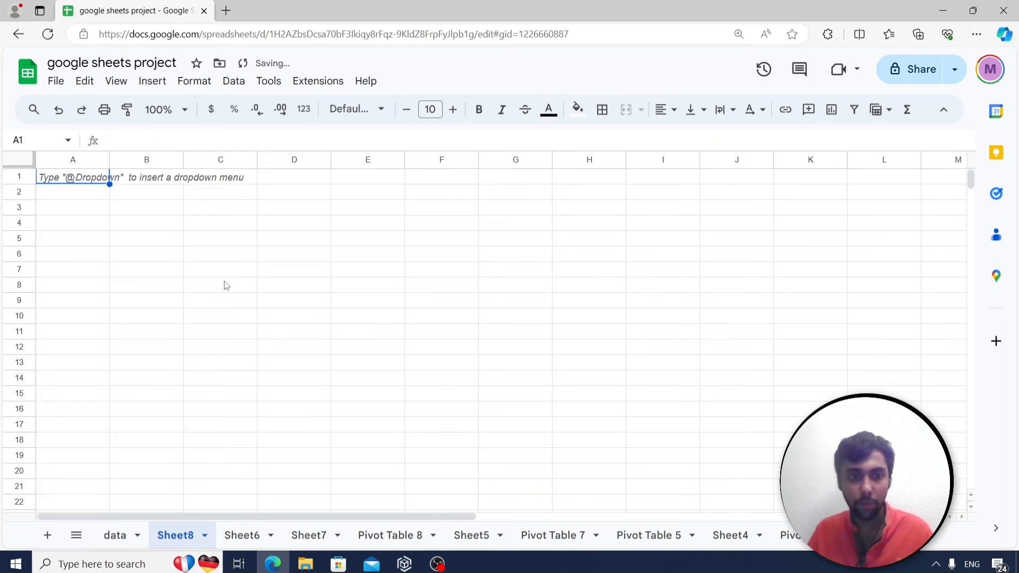
key(ctrl+v)
click(610, 184)
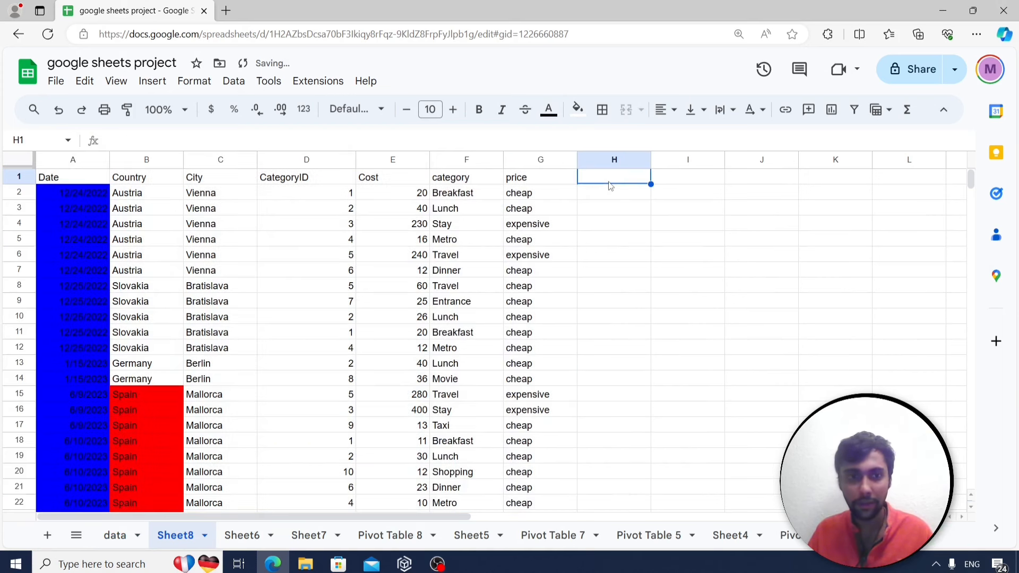
key(ctrl+z)
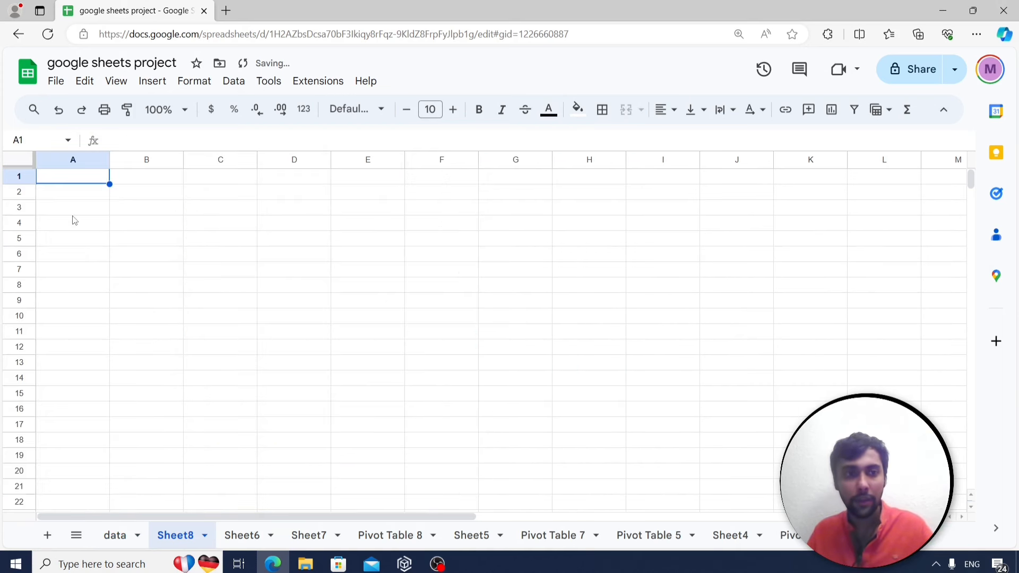
right_click(78, 180)
mouse_move(157, 192)
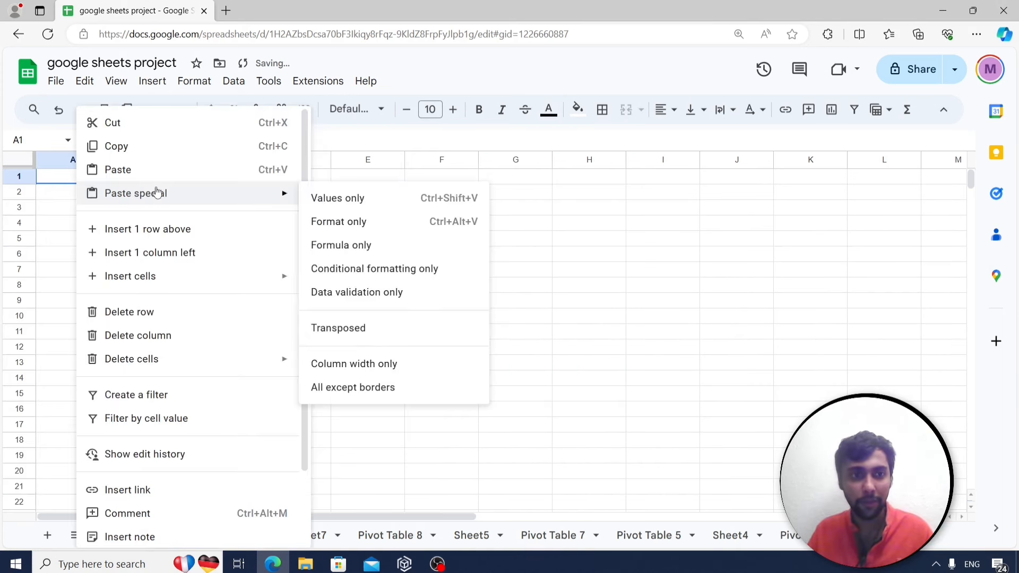
click(352, 198)
click(592, 177)
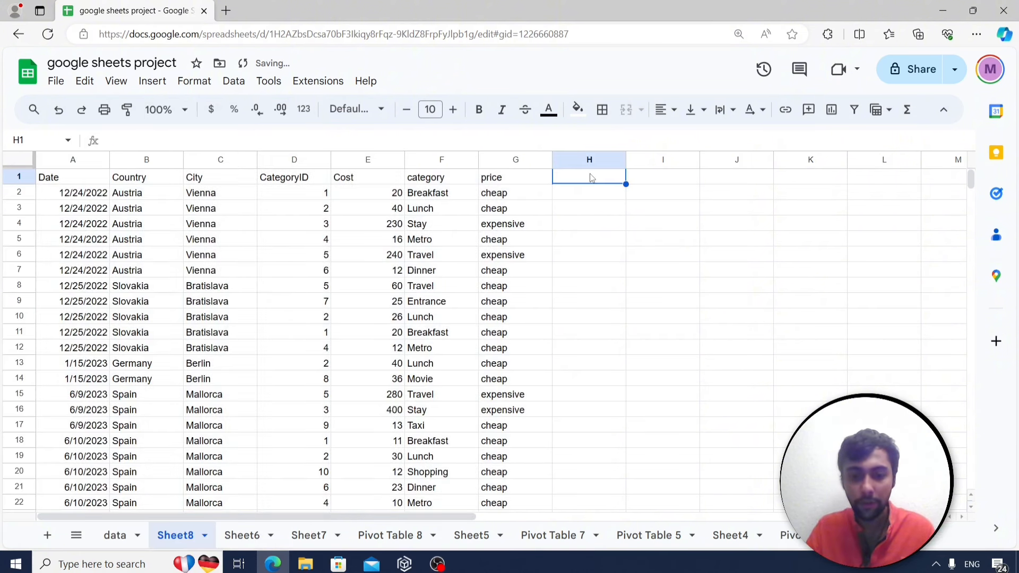
Label H1 'month' and enter =month(A2) in H2 on Sheet8.
text(month)
key(Return)
text(month()
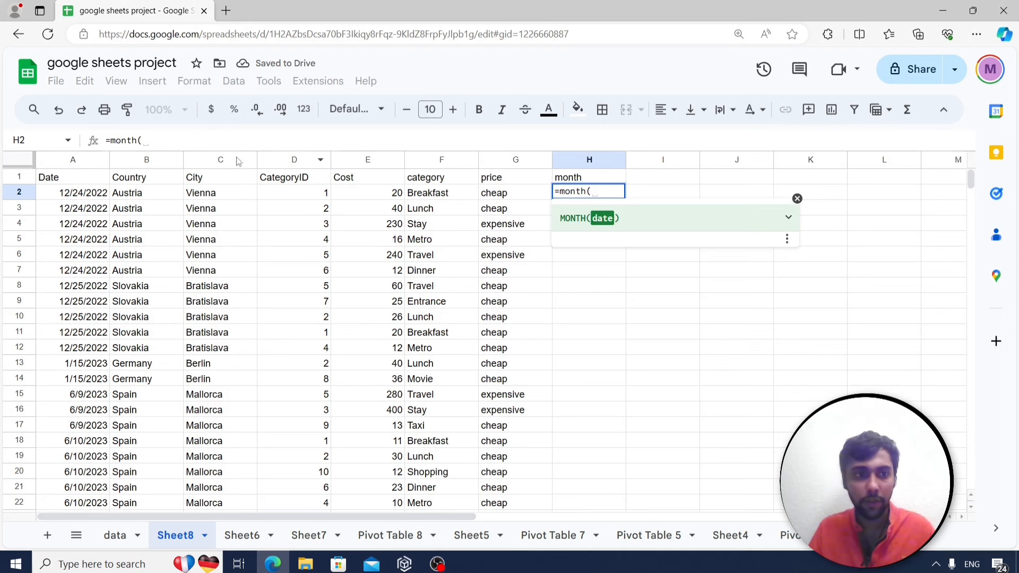
click(76, 193)
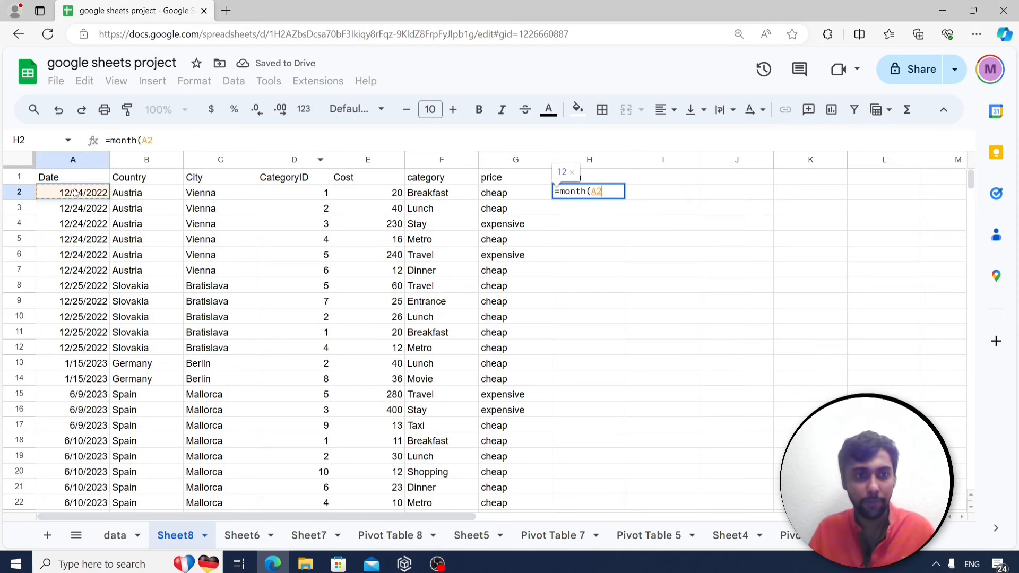
key(Return)
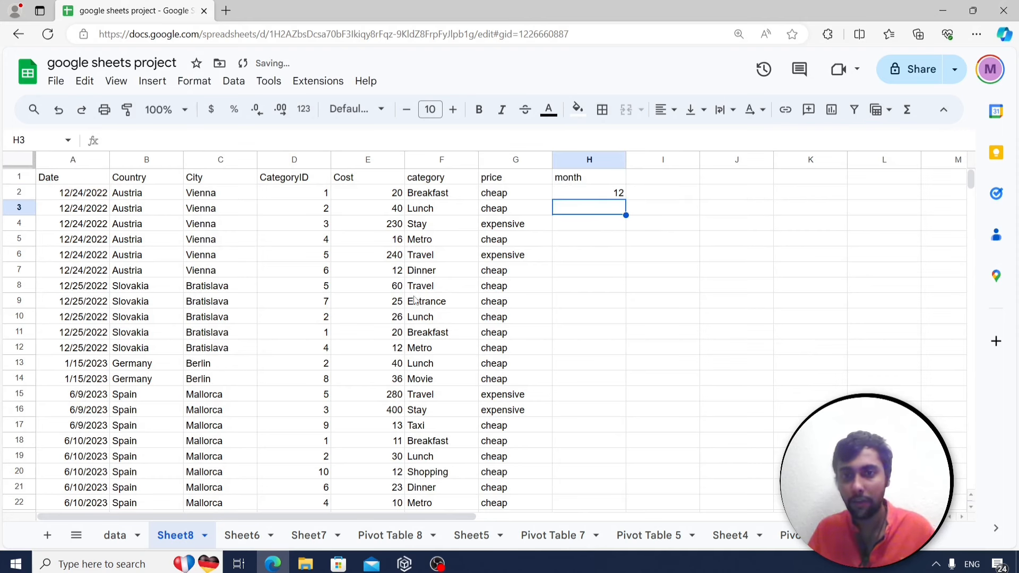
Fill the month formula down column H and select columns A through H.
click(580, 198)
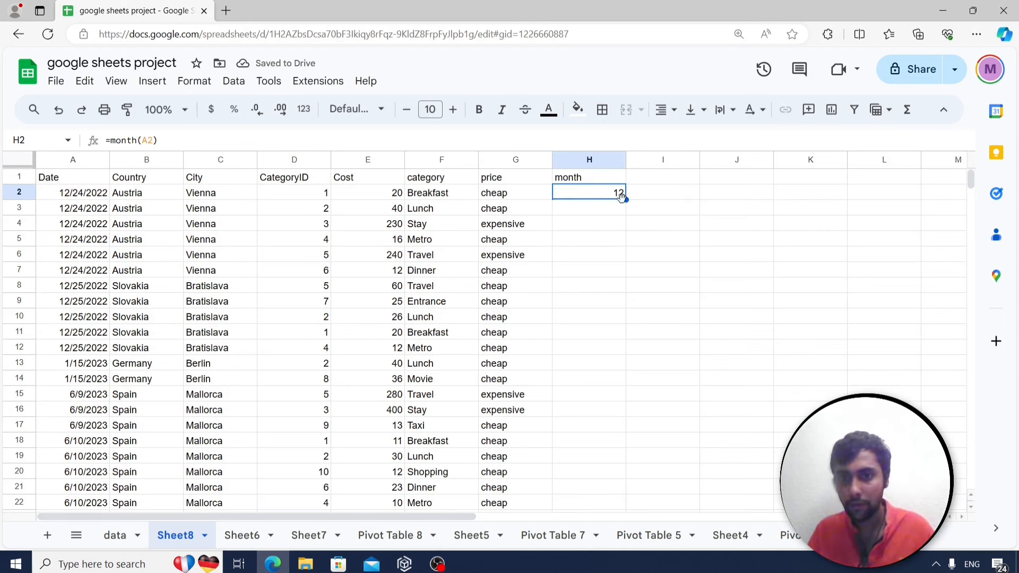
double_click(626, 200)
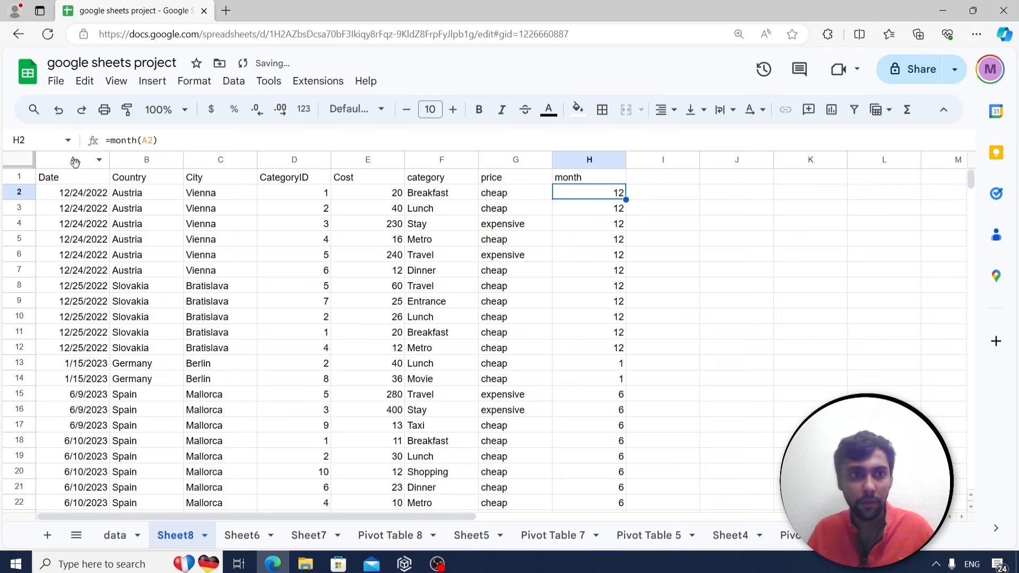
drag(75, 162, 587, 223)
click(153, 81)
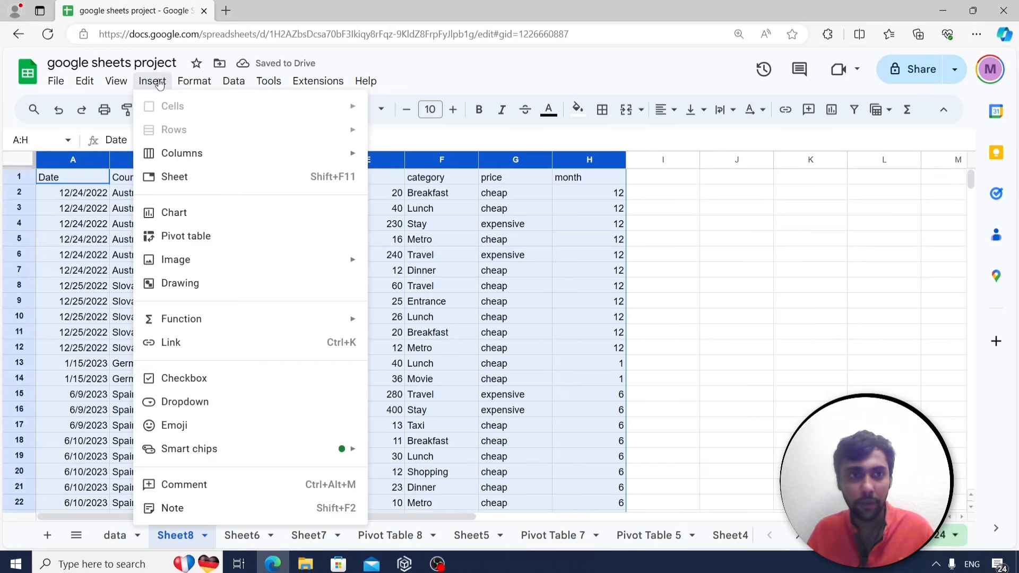
Create a pivot table on a new sheet with month as rows and SUM of Cost as values.
click(193, 237)
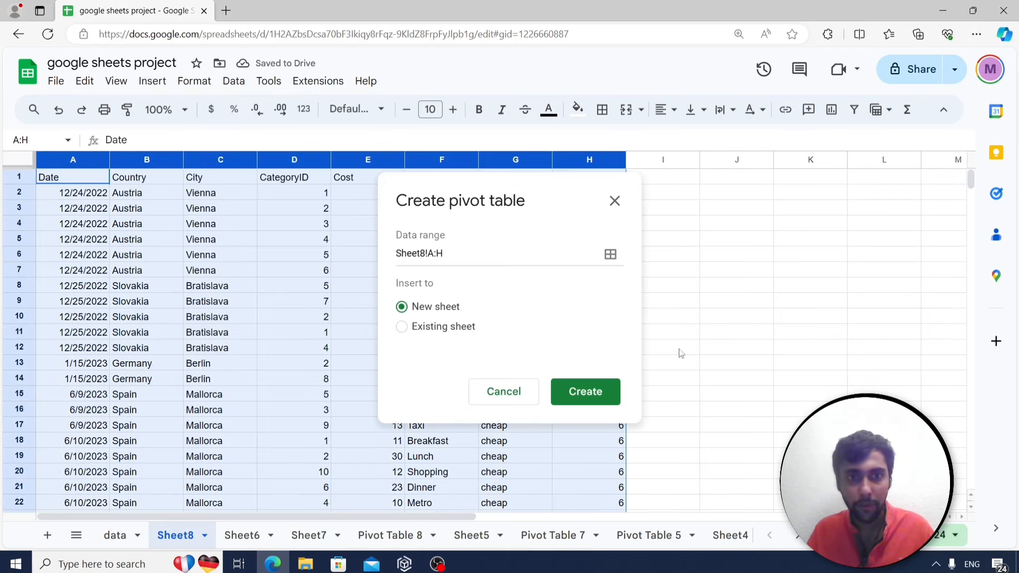
click(587, 390)
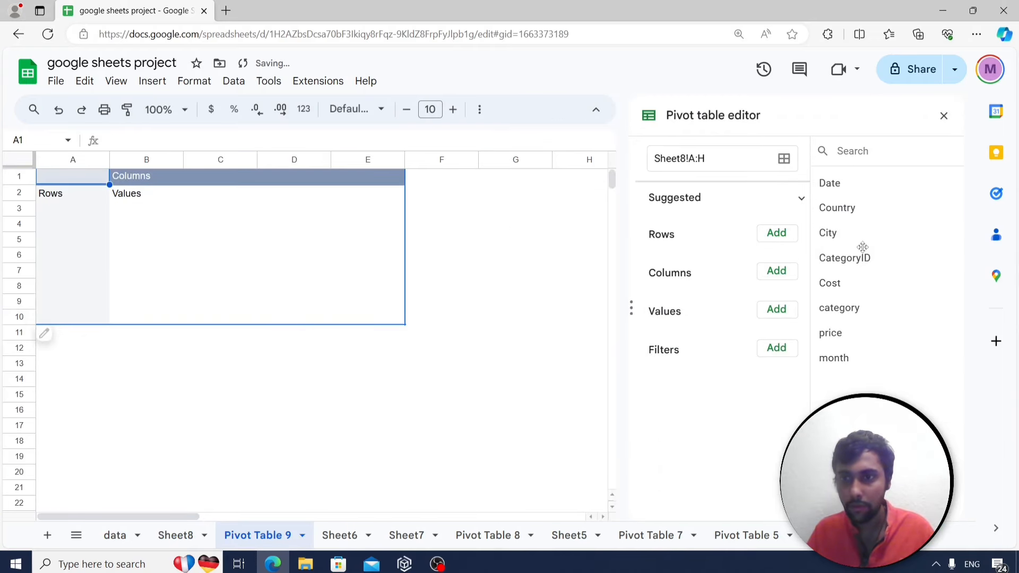
click(778, 236)
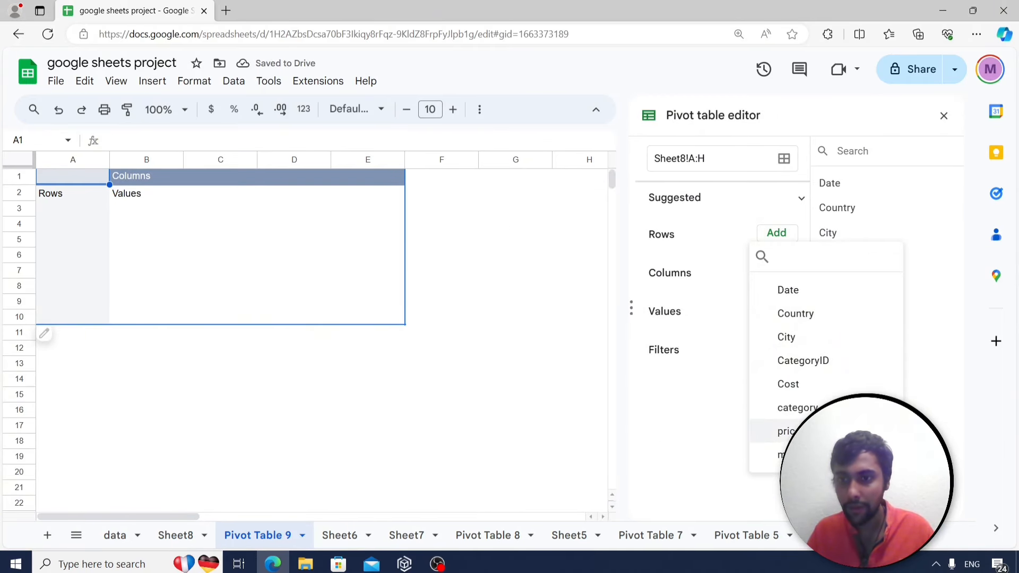
click(785, 455)
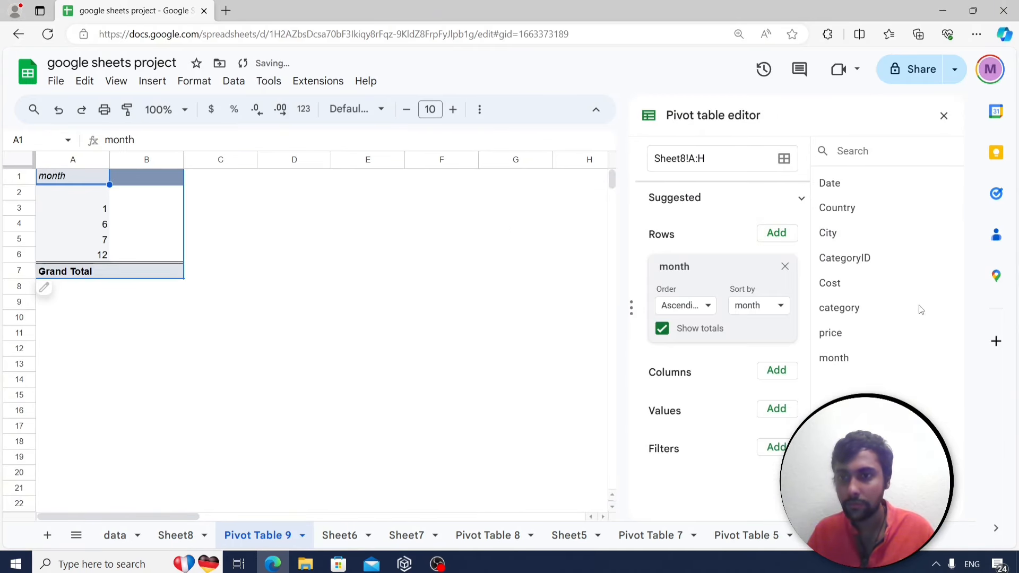
click(785, 408)
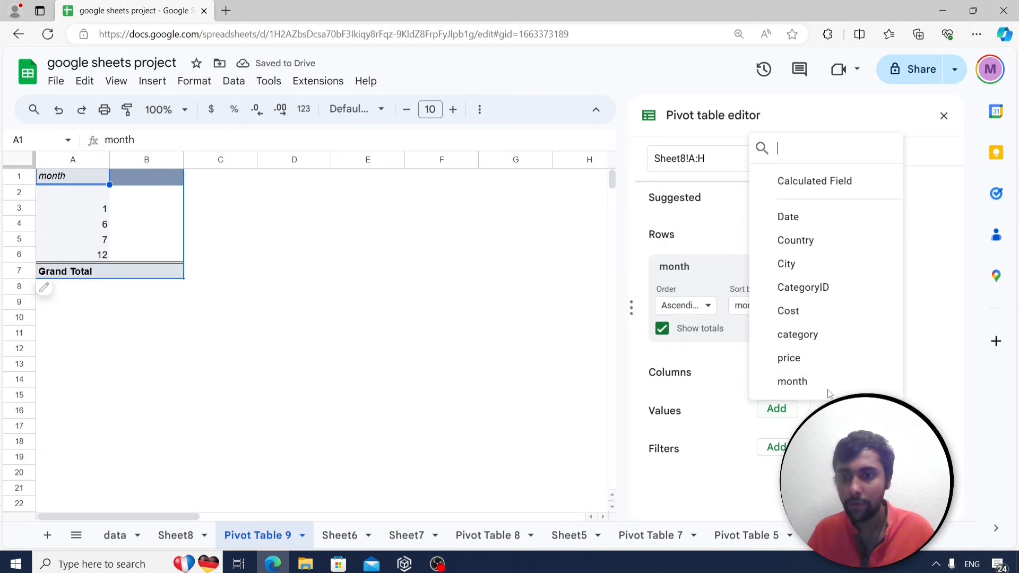
click(820, 311)
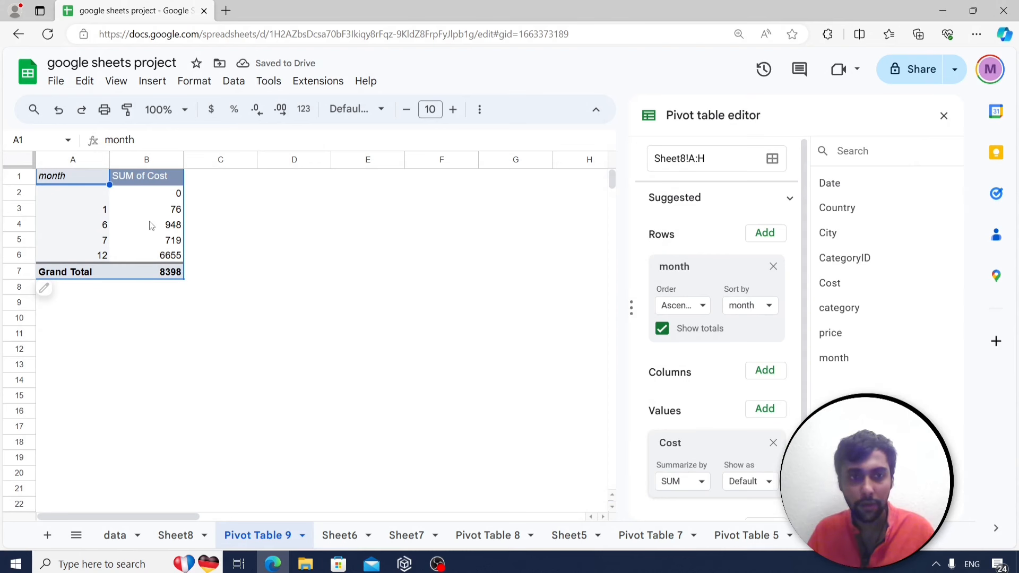
Show the Cost sums as % of column and check months 7 and 12.
scroll(762, 467, down, 1)
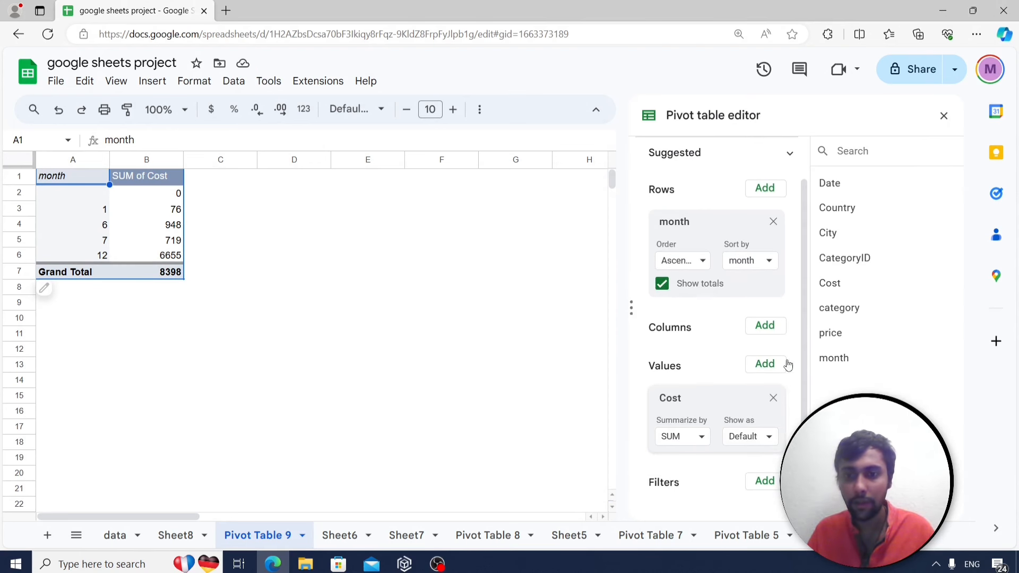
click(760, 437)
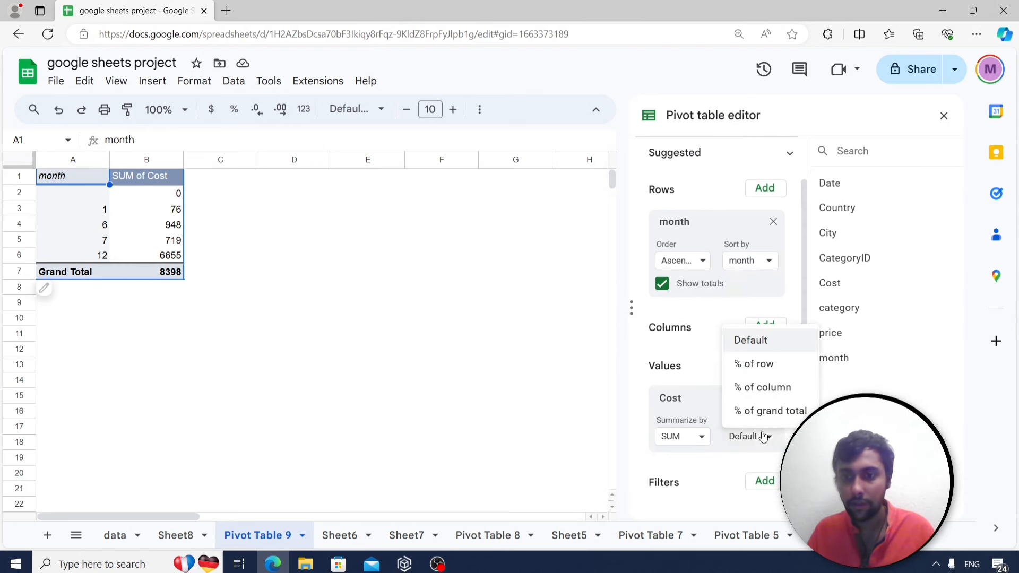
click(762, 388)
click(945, 116)
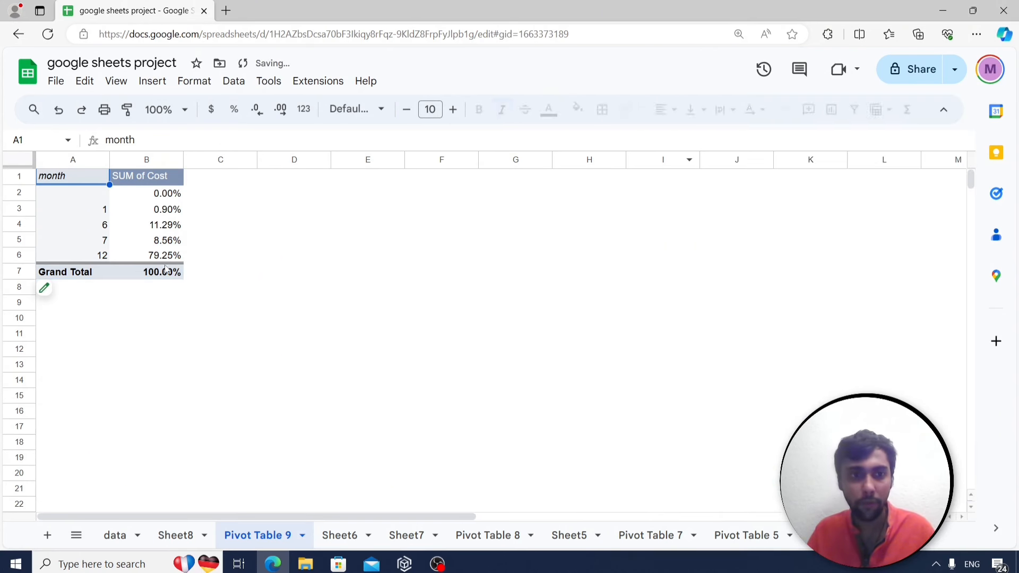
click(153, 242)
click(163, 257)
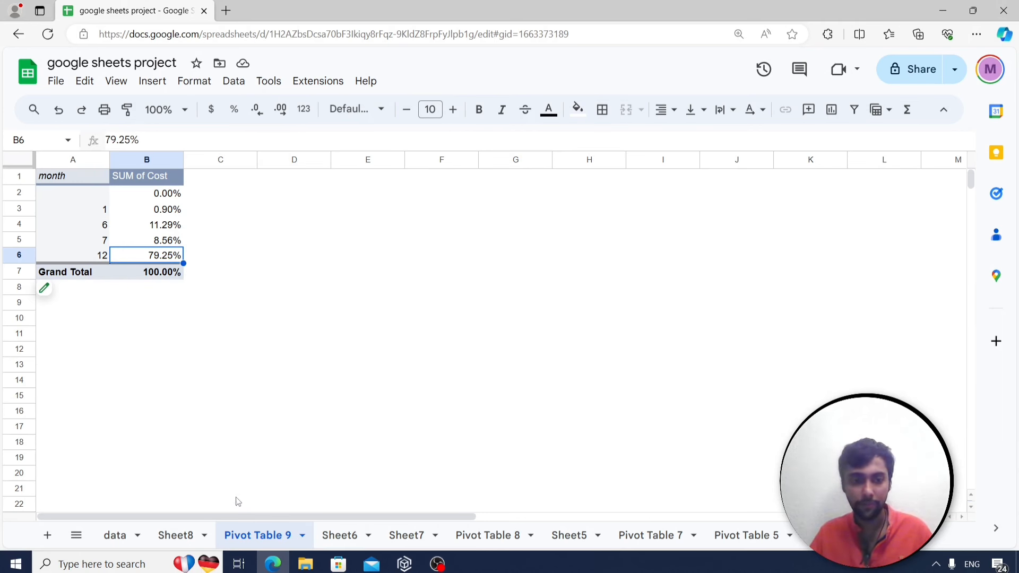
click(917, 535)
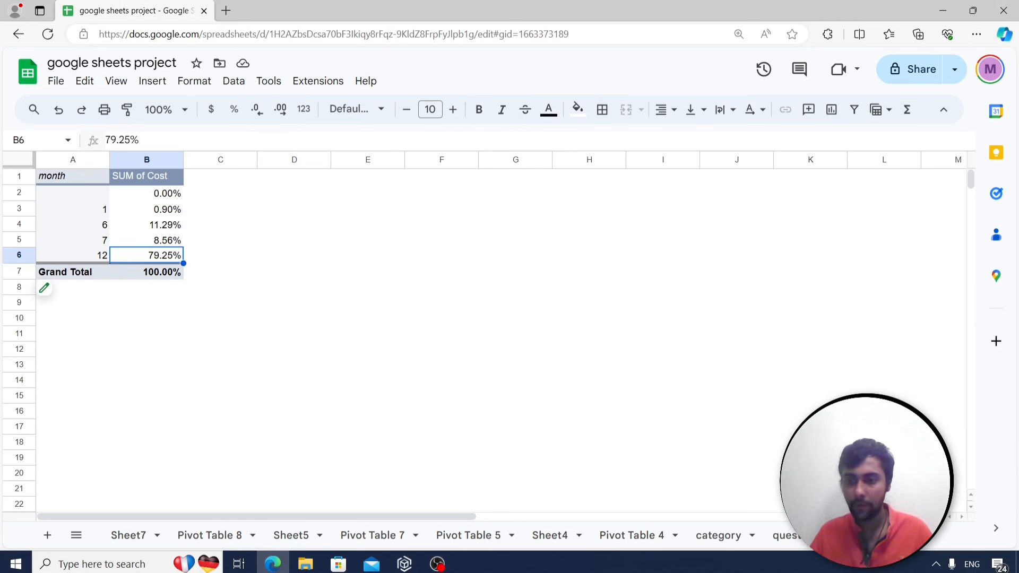
Read the question about Spanish-speaking countries on the questions sheet.
click(795, 543)
click(164, 398)
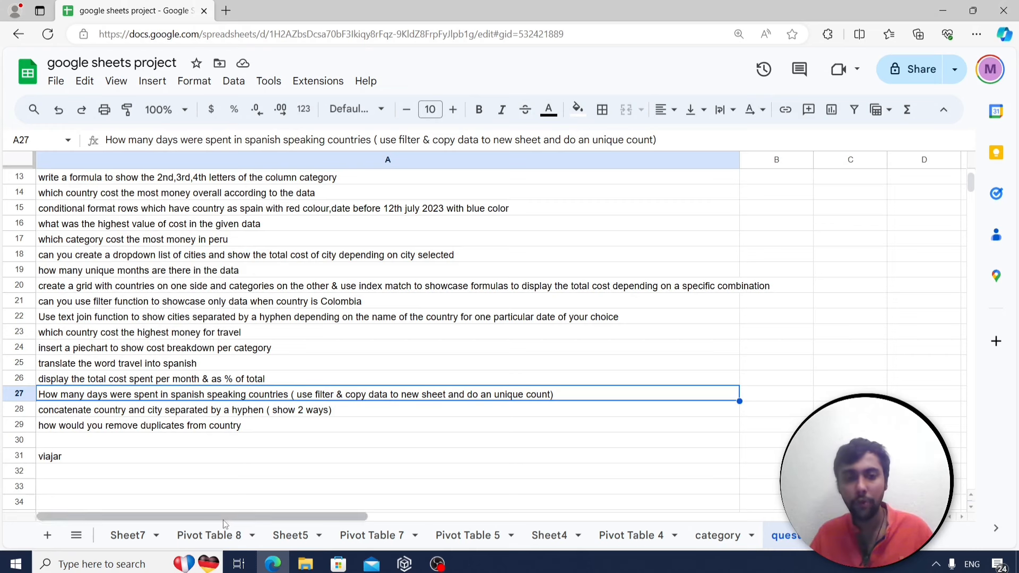
click(896, 535)
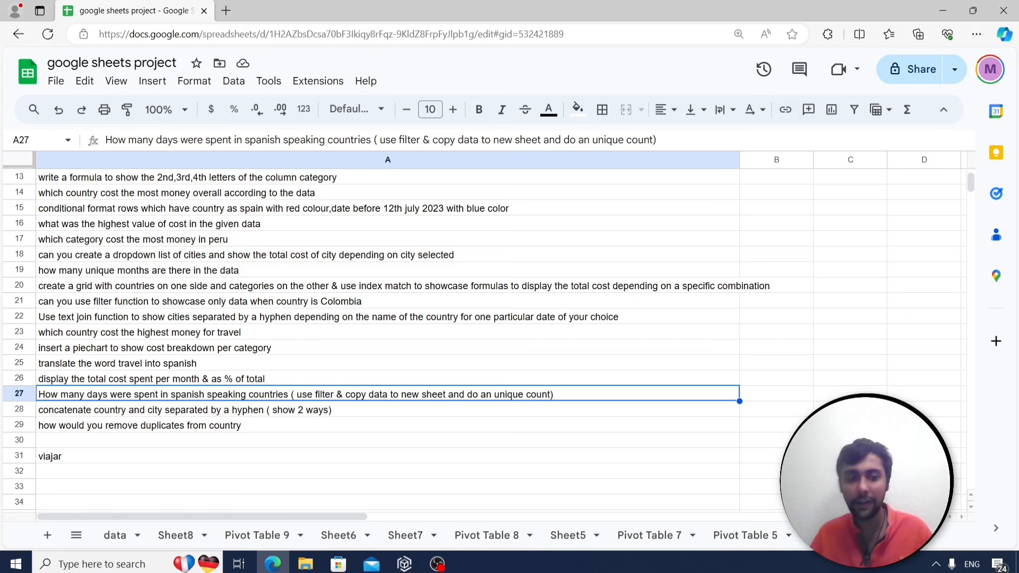
Select columns A through G of the travel data on the data sheet.
click(128, 535)
scroll(165, 306, down, 15)
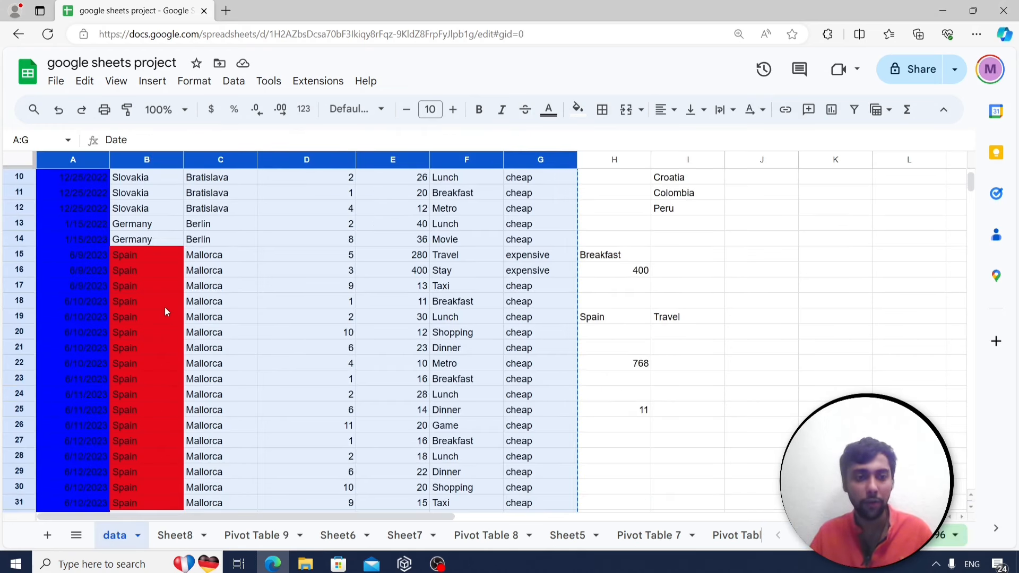
scroll(154, 340, down, 11)
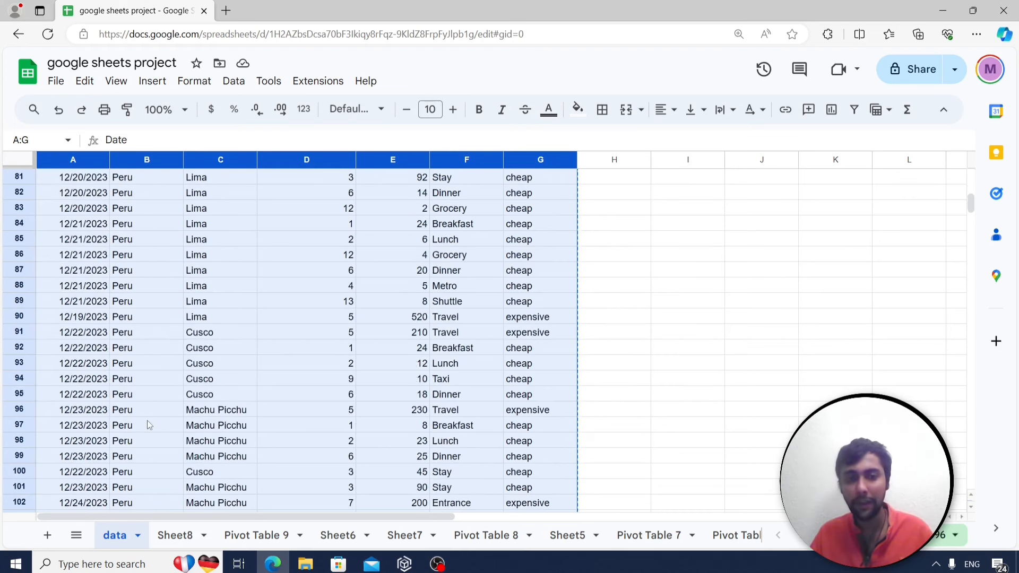
scroll(149, 424, down, 6)
scroll(150, 425, up, 10)
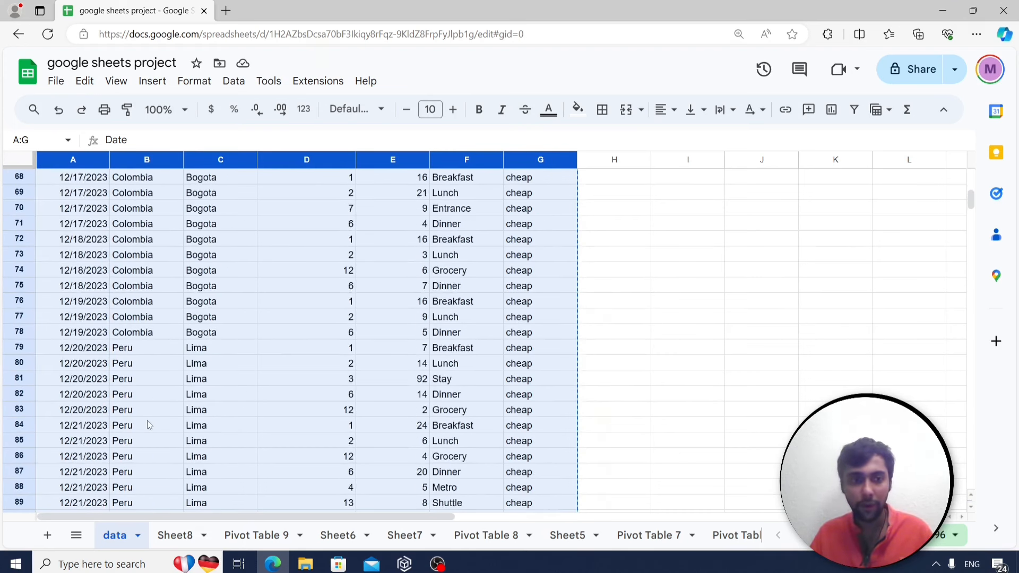
scroll(149, 424, up, 10)
click(225, 316)
key(ctrl+Up)
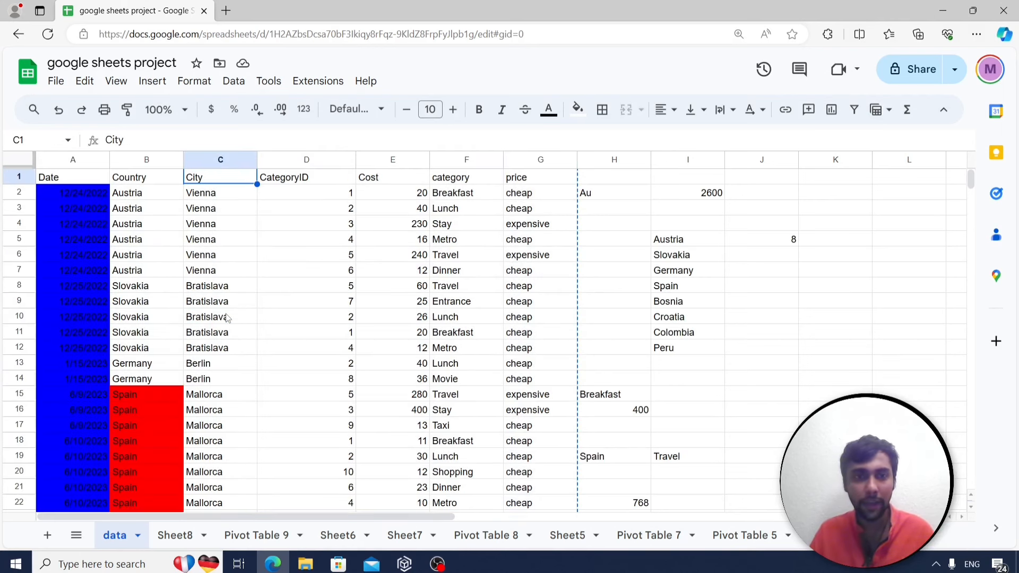
drag(82, 162, 544, 207)
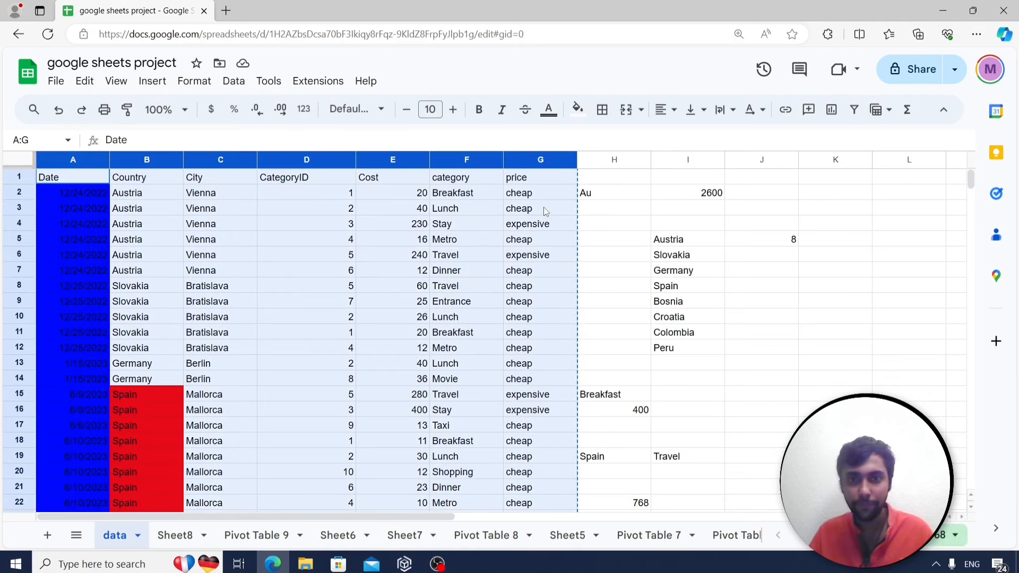
Paste the data as values only into new Sheet9 and create a filter on it.
click(48, 535)
right_click(75, 183)
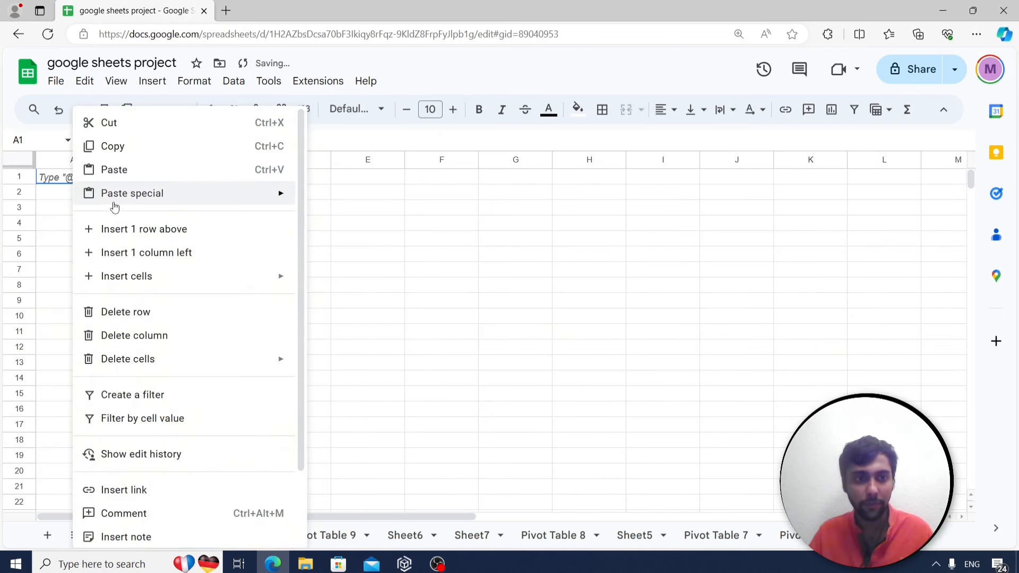
mouse_move(150, 200)
click(315, 200)
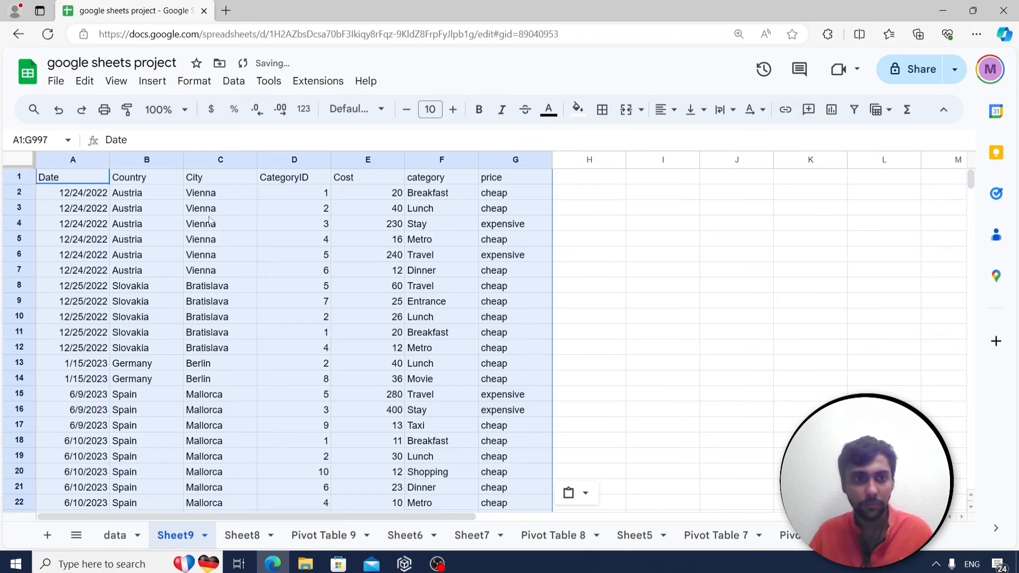
click(161, 180)
click(854, 110)
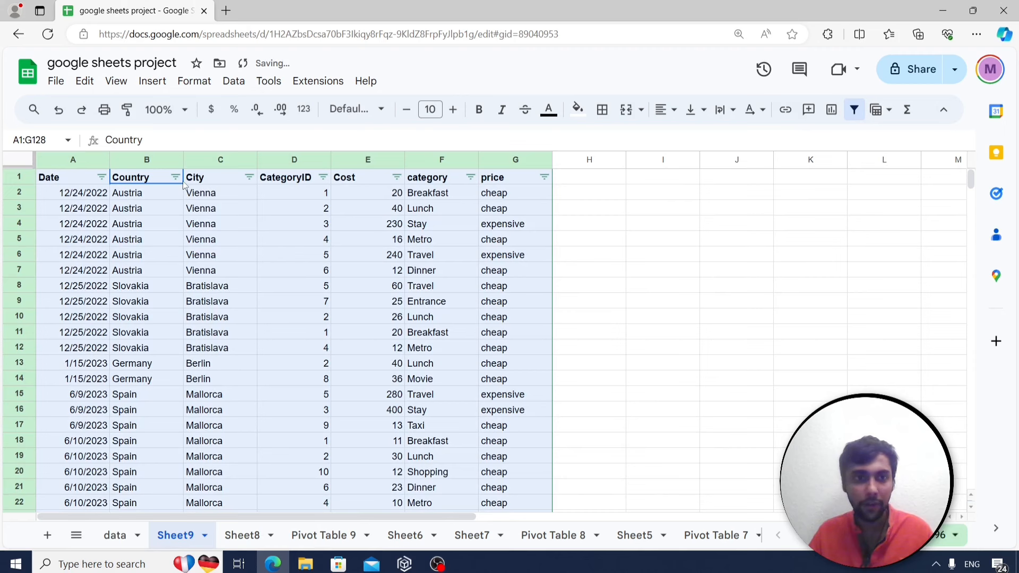
Filter Sheet9's Country column to show only Peru, Colombia and Spain.
click(175, 177)
click(238, 358)
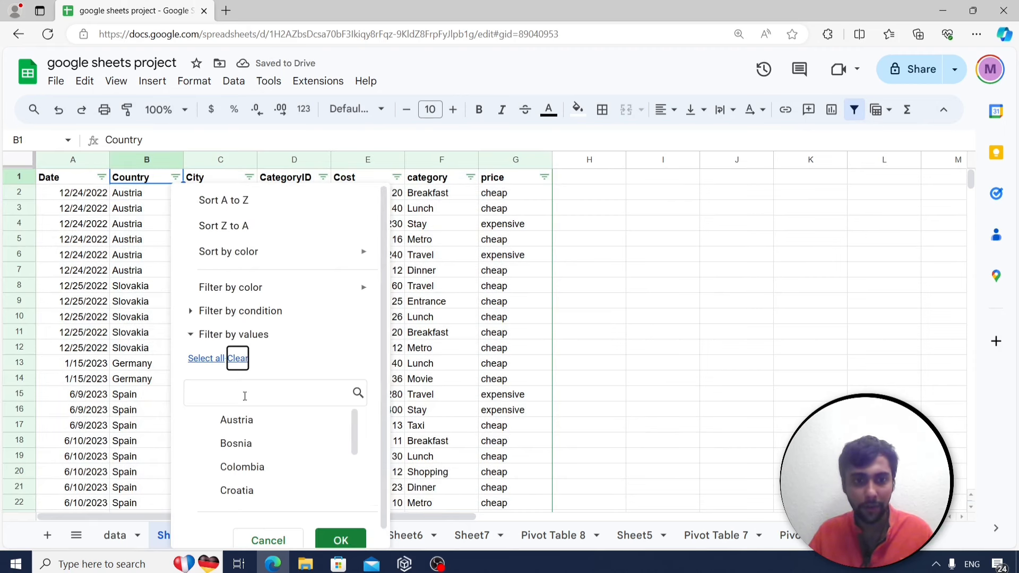
scroll(228, 433, down, 5)
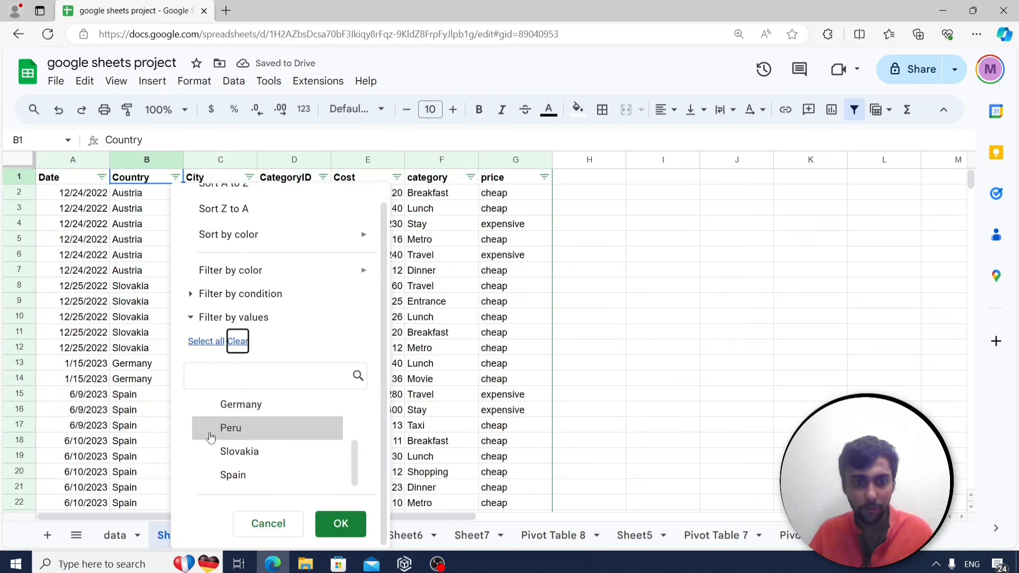
click(211, 436)
scroll(215, 446, up, 1)
scroll(216, 440, up, 1)
click(205, 409)
click(340, 524)
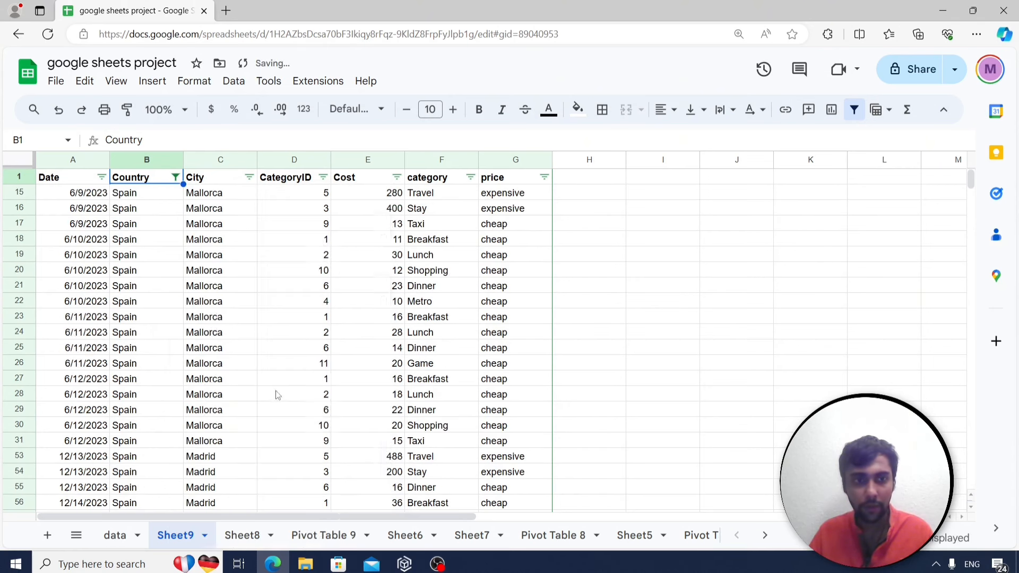
Start a =countuniq formula in I15, discard it, and select the filtered data columns.
click(655, 205)
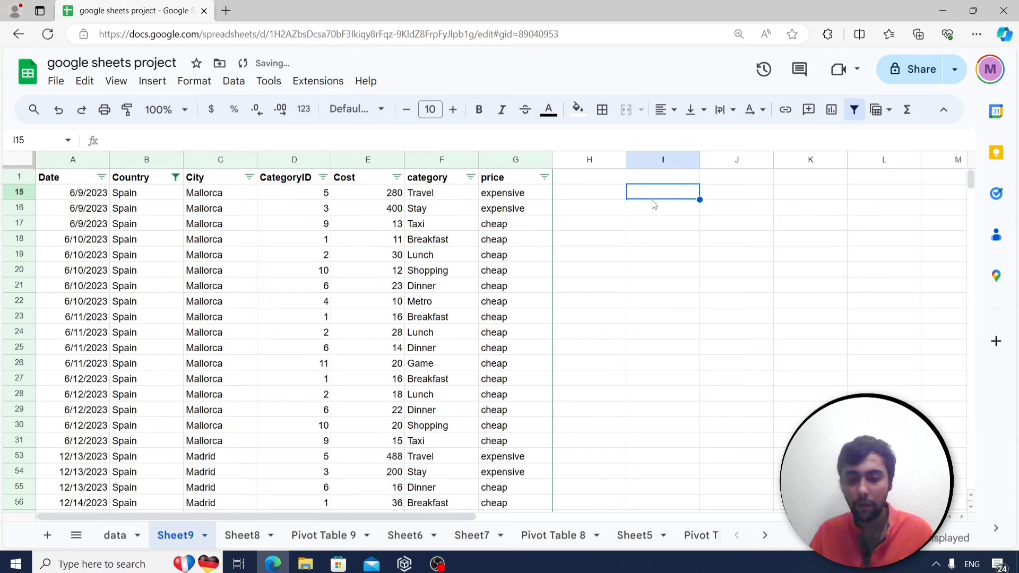
text(=co)
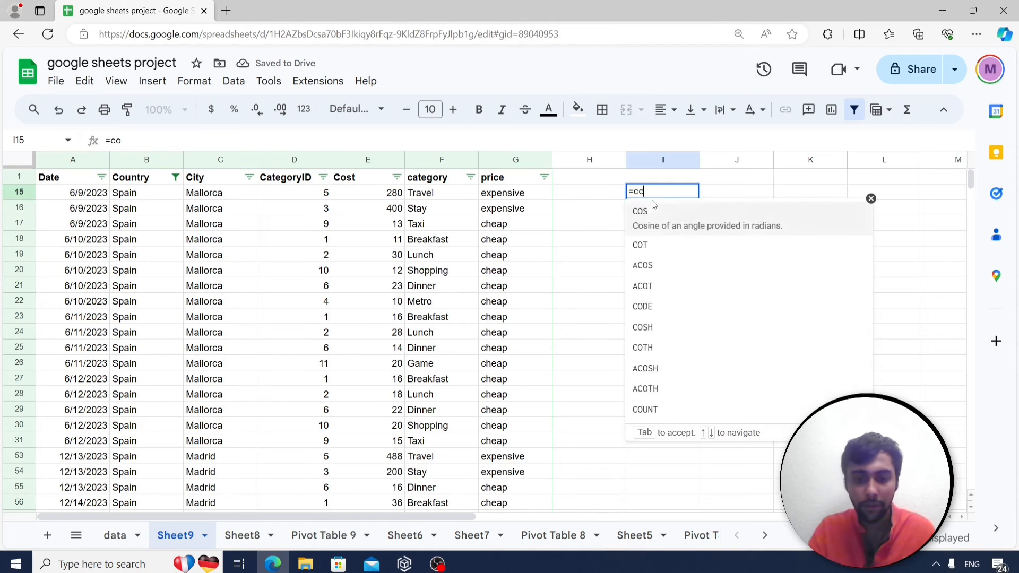
text(untuniq)
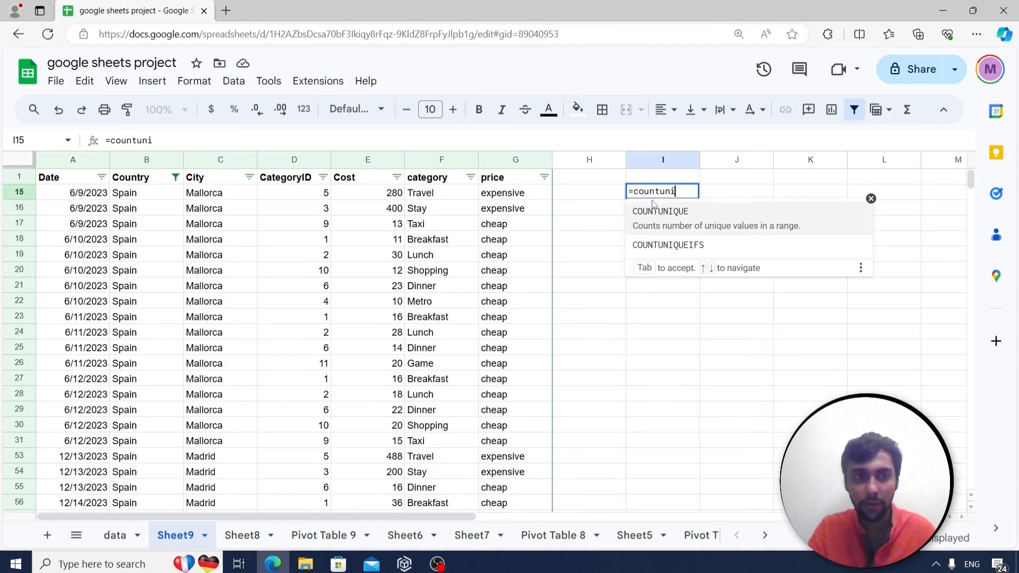
key(BackSpace)
key(BackSpace)
key(BackSpace)
key(BackSpace)
key(BackSpace)
key(BackSpace)
key(BackSpace)
key(BackSpace)
key(BackSpace)
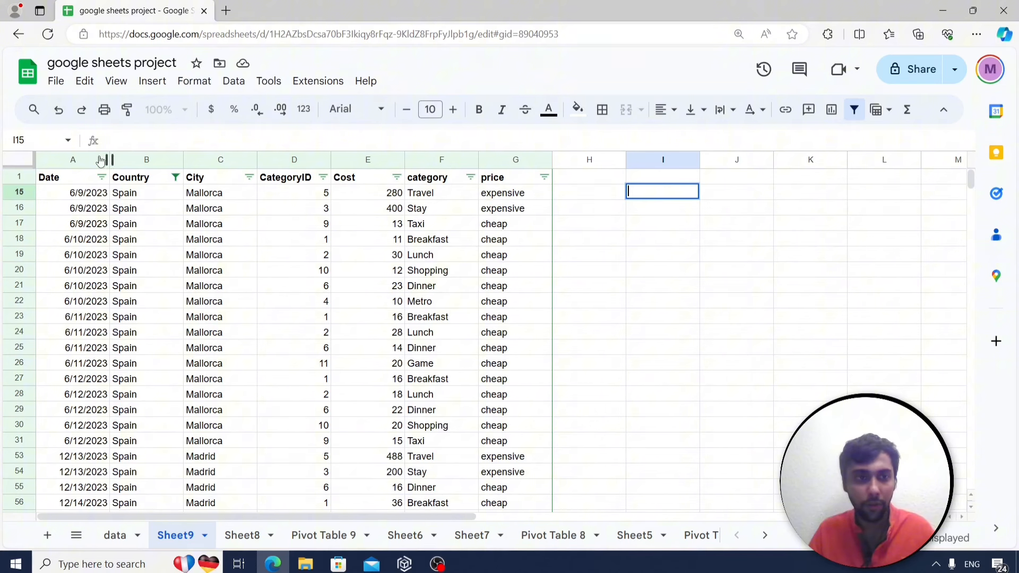
drag(81, 157, 499, 203)
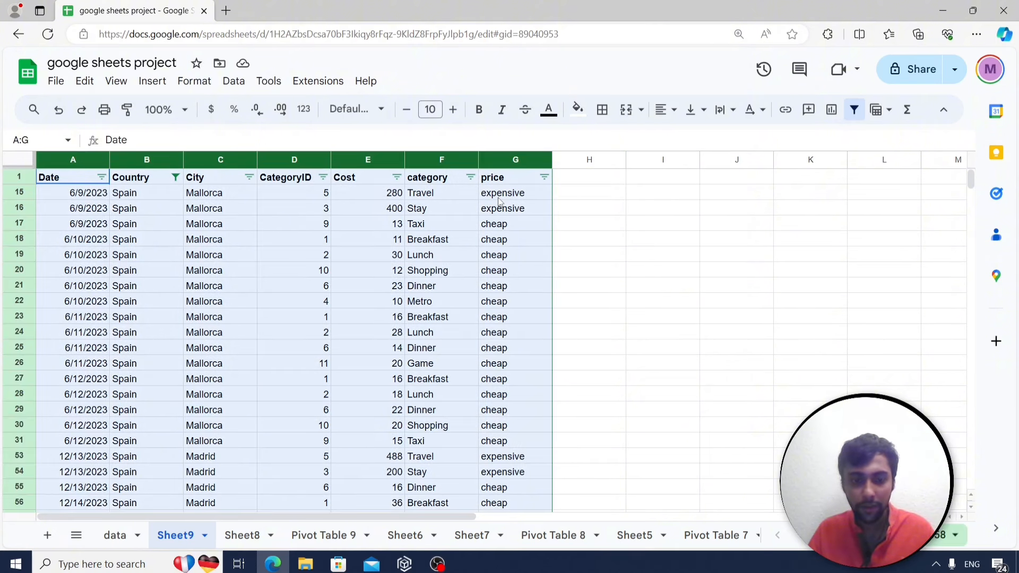
Paste the filtered data into new Sheet10 as values only and check its extent.
click(48, 536)
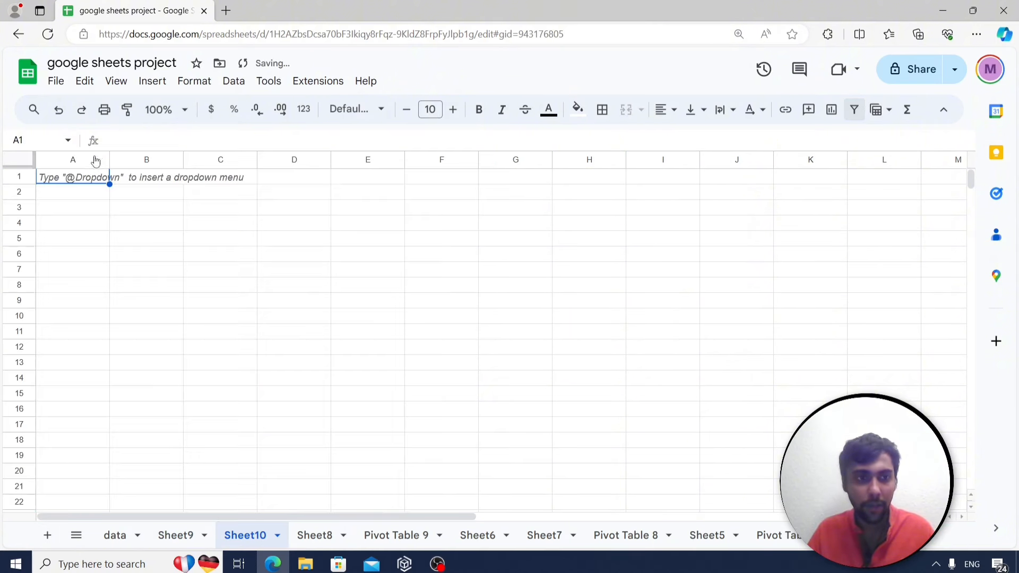
right_click(81, 178)
mouse_move(123, 202)
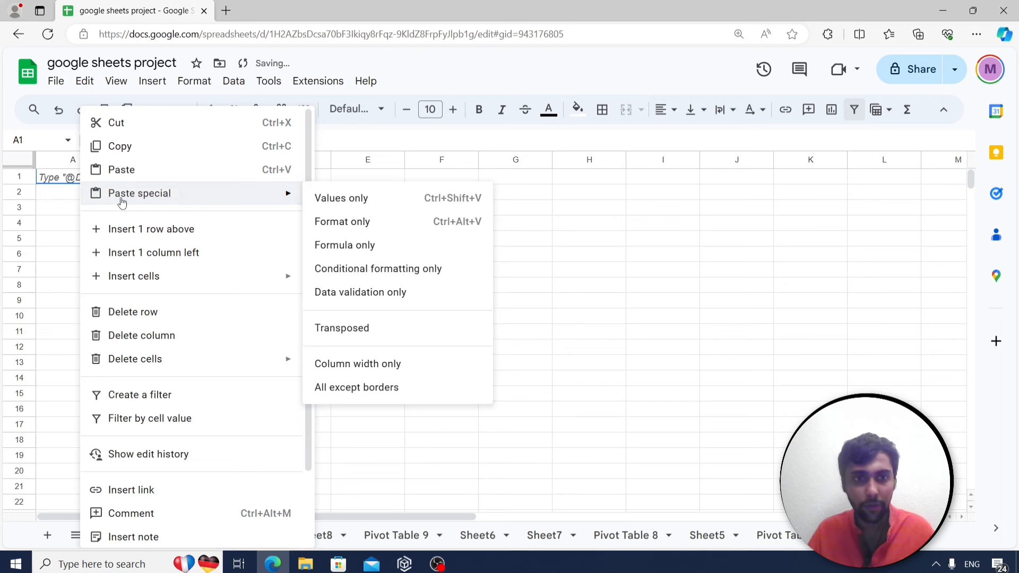
click(409, 200)
click(208, 225)
key(Left)
key(ctrl+Down)
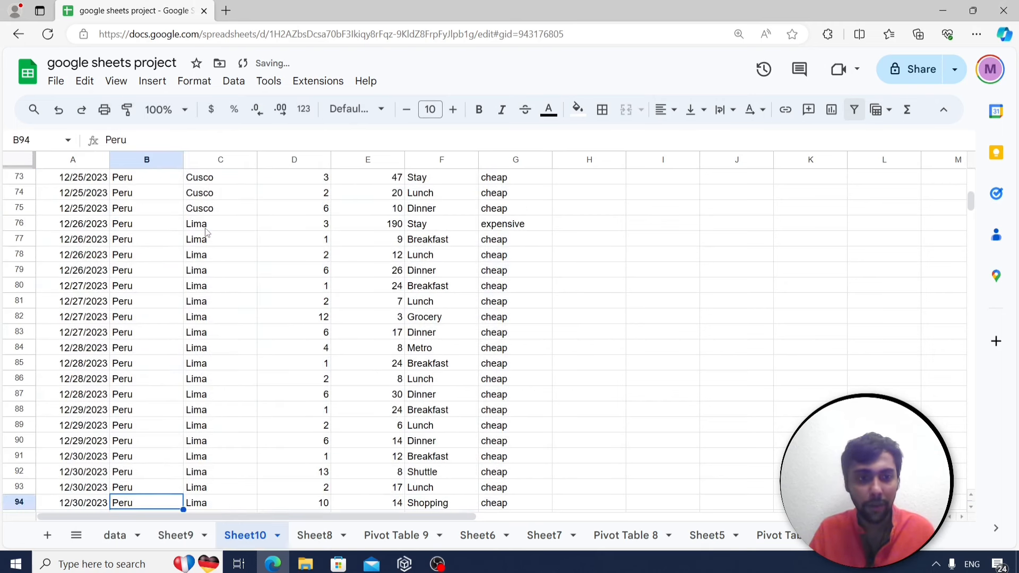
key(Up)
key(Up)
key(Up)
key(Up)
key(Up)
key(Up)
key(Up)
key(Up)
key(Up)
key(Up)
key(Up)
key(Up)
key(Up)
key(Up)
key(Up)
key(Up)
key(Up)
key(Up)
key(Up)
key(Up)
key(Up)
key(Up)
key(Up)
key(Up)
key(Up)
key(Up)
key(Up)
key(Up)
key(Up)
key(Up)
key(Up)
key(Up)
key(Up)
key(Up)
key(Up)
key(Up)
key(Up)
key(Up)
key(Up)
key(Up)
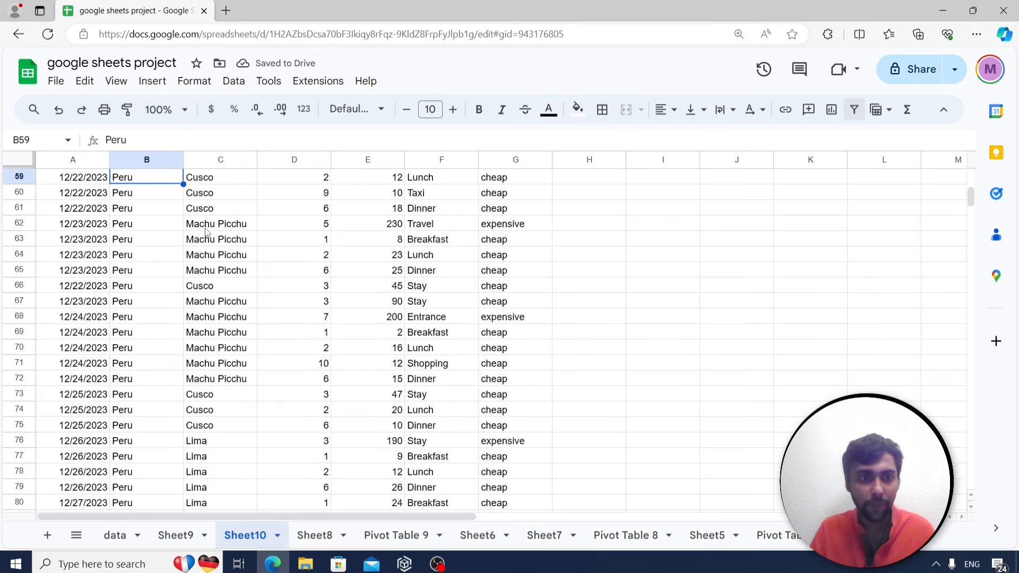
key(ctrl+Up)
Enter =countunique(A2:A94) in I3, returning 22 unique dates.
key(Right)
key(Right)
key(Right)
key(Right)
key(Right)
key(Right)
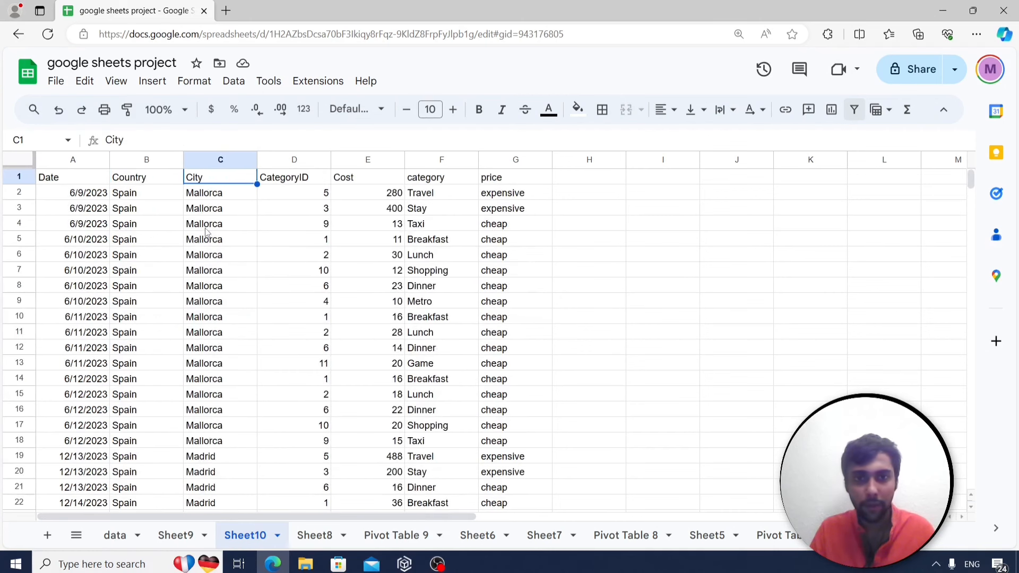
key(Down)
key(Down)
key(Right)
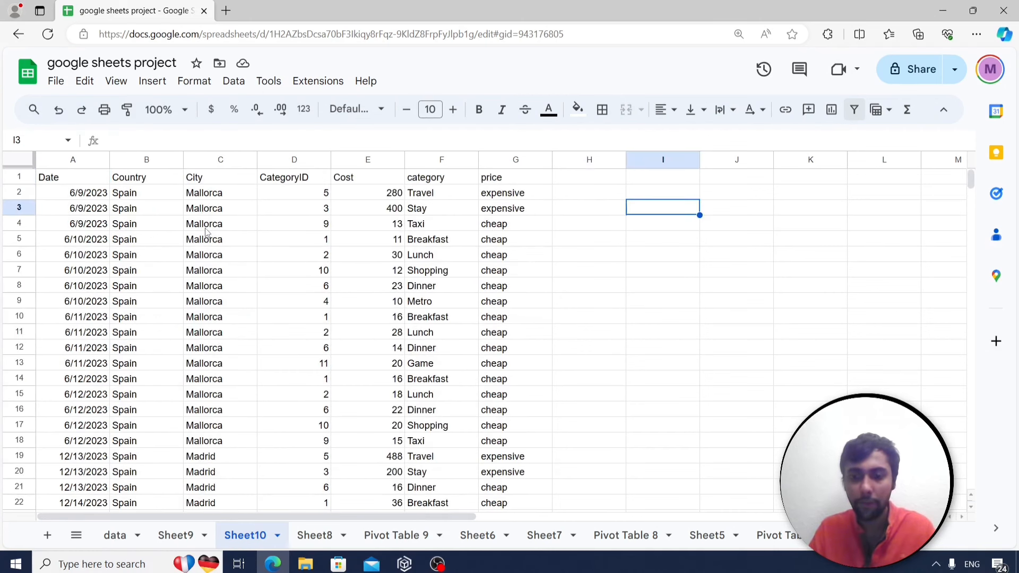
text(=countuniq)
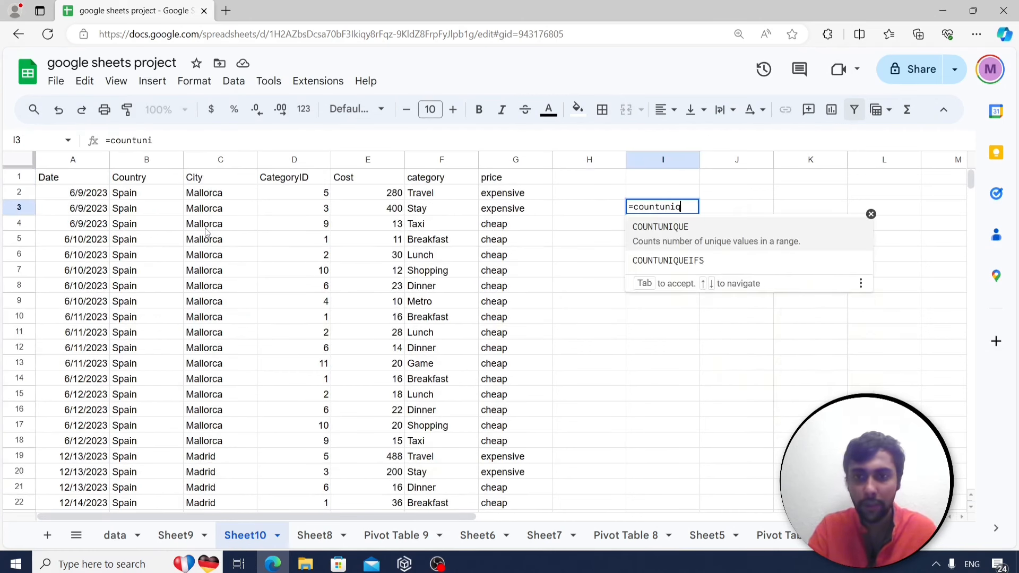
text(ue()
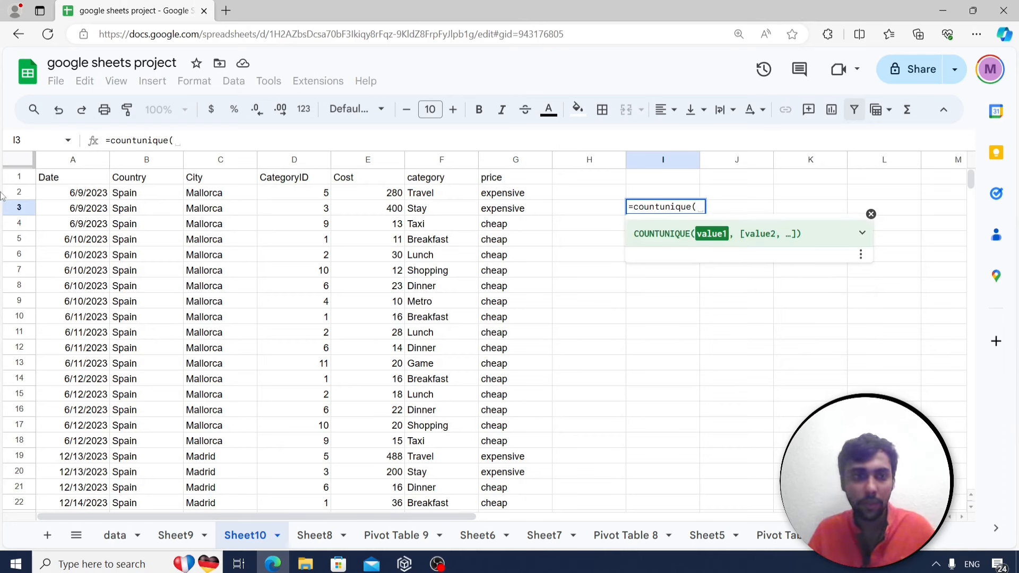
click(83, 194)
key(ctrl+shift+Down)
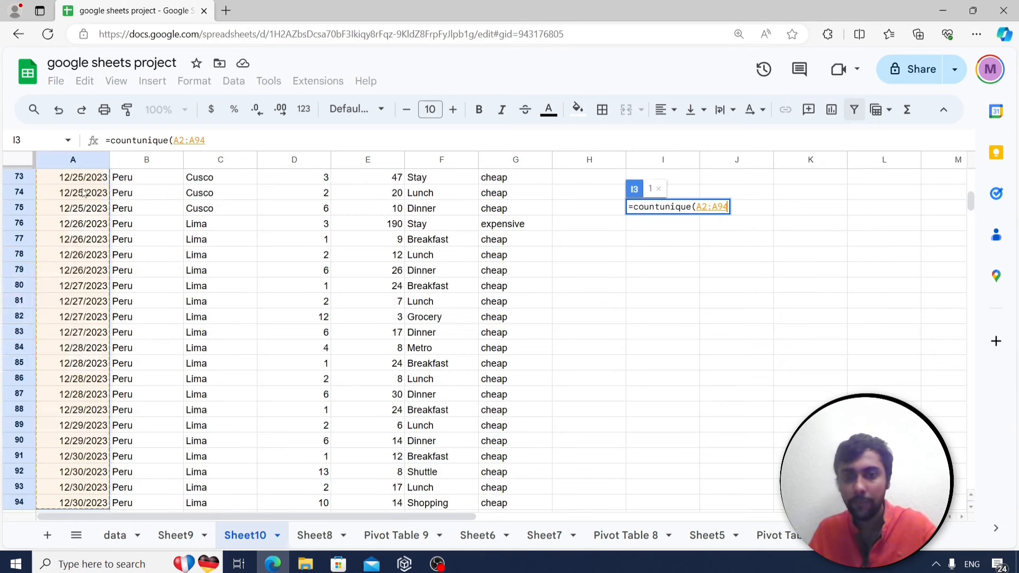
key(Return)
key(Up)
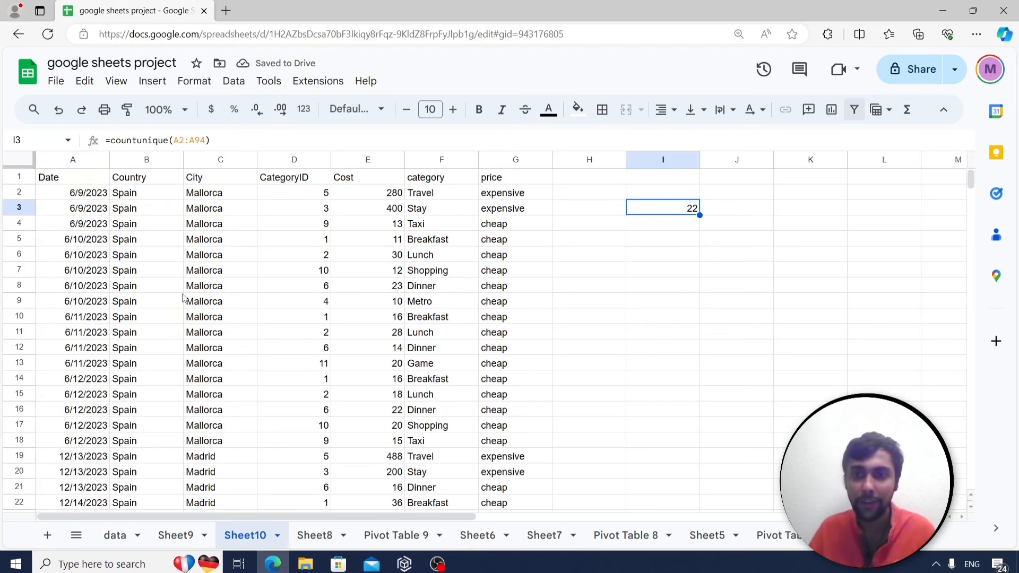
scroll(776, 535, down, 3)
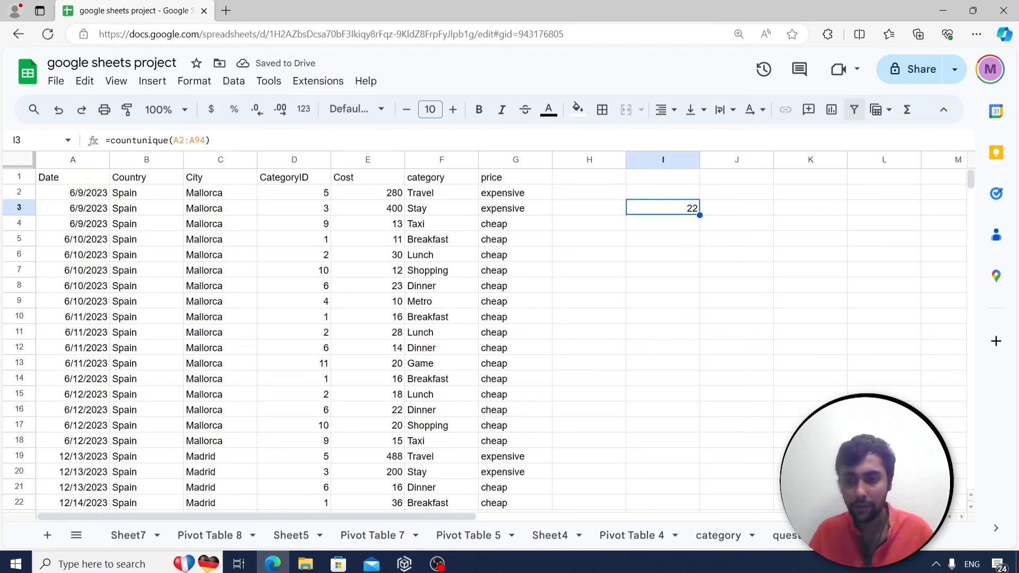
Read the question on concatenating country and city, then browse Sheet7, Pivot Table 8 and Sheet5.
click(776, 533)
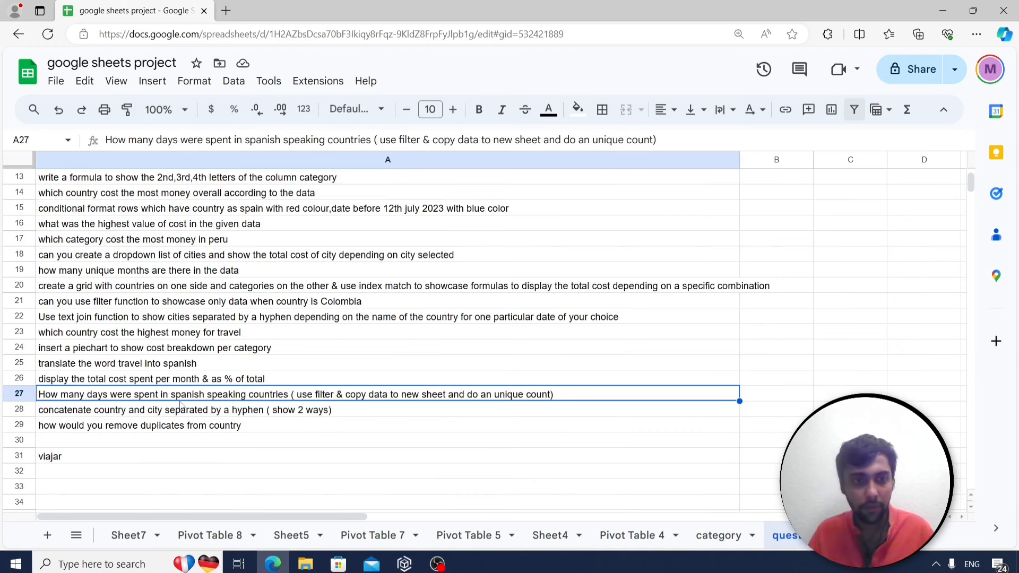
click(145, 414)
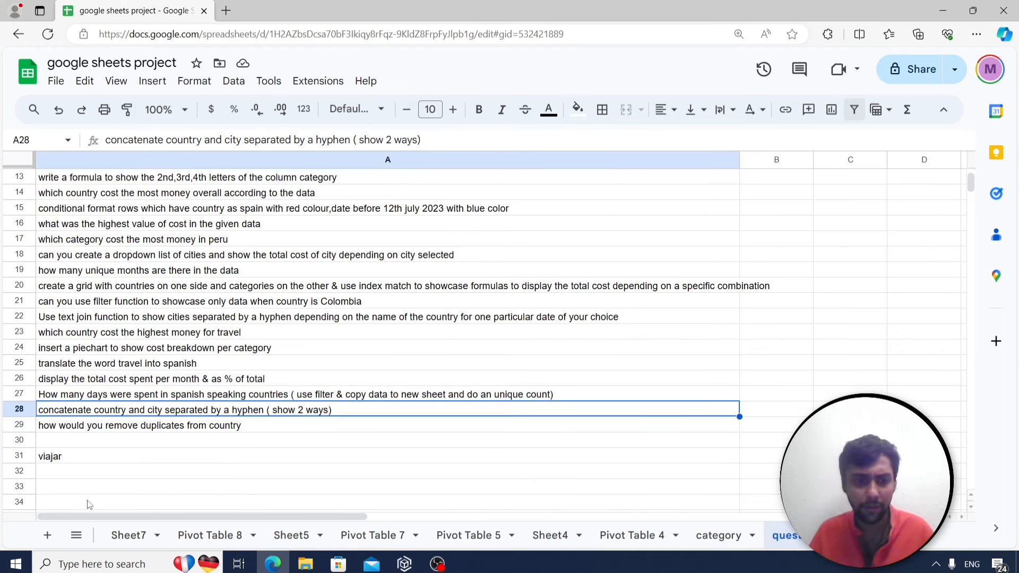
click(141, 537)
click(207, 537)
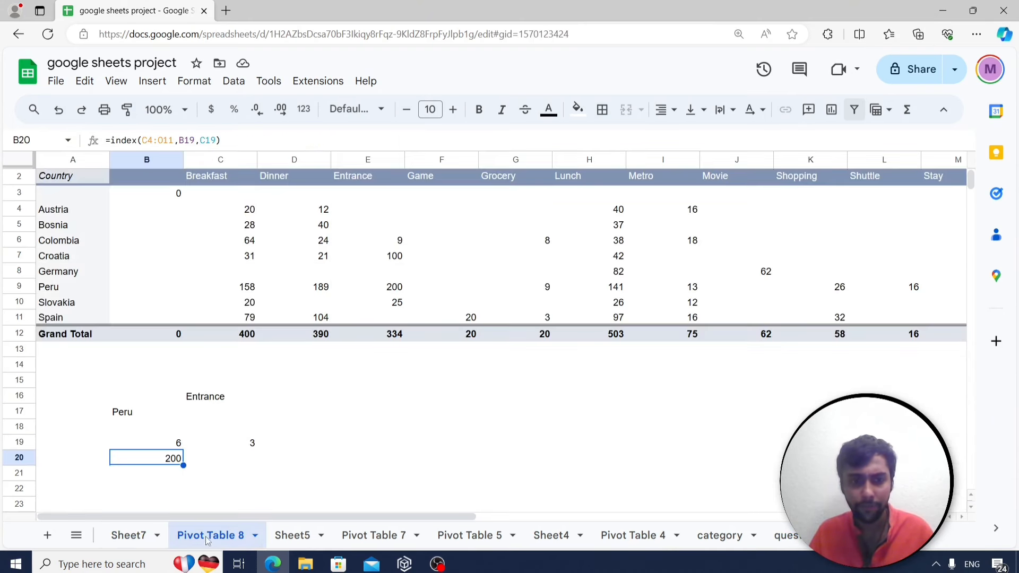
click(310, 537)
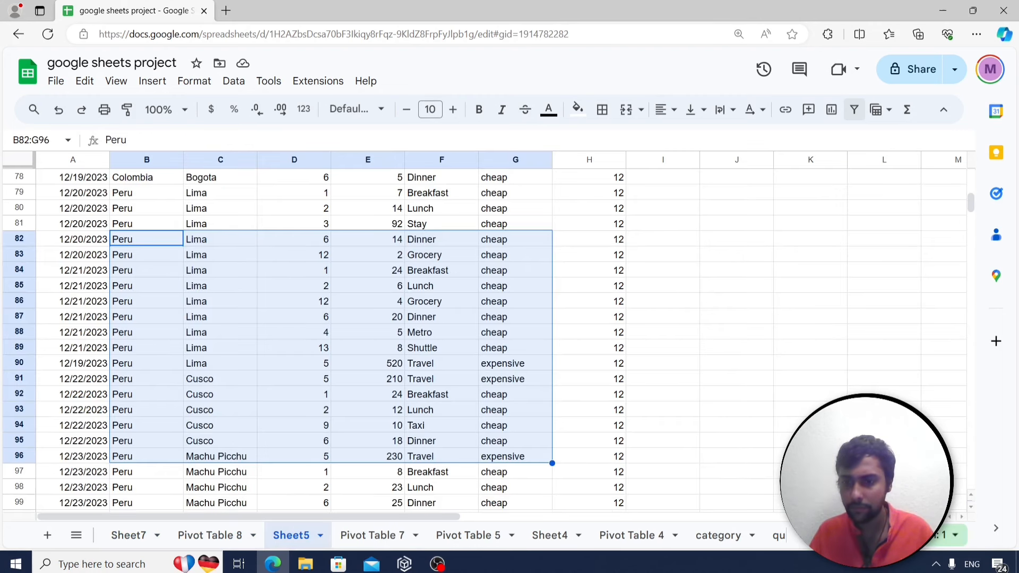
Switch to Sheet9 and remove its filter so every country's rows show again.
click(820, 535)
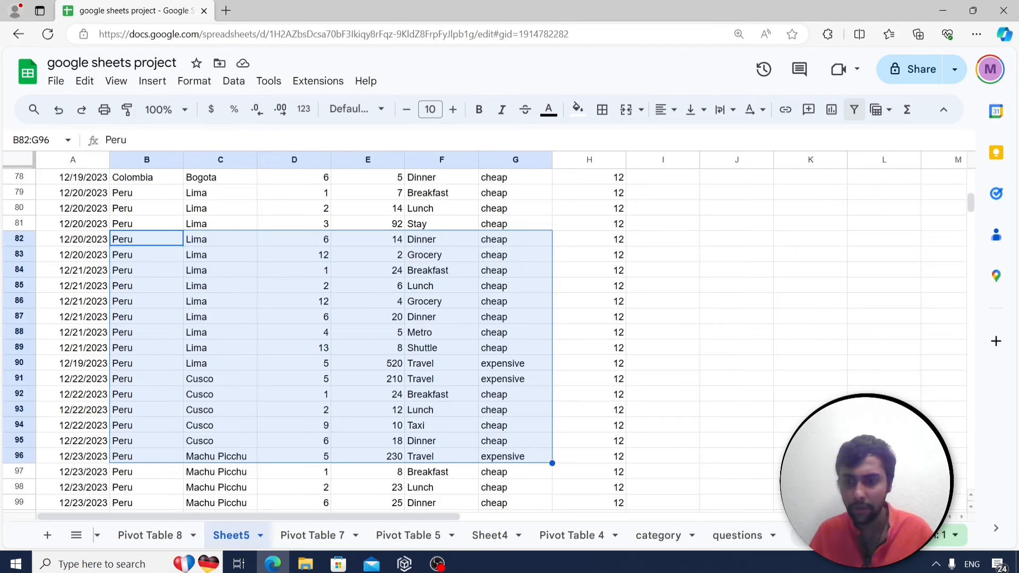
click(798, 537)
click(798, 537)
click(178, 536)
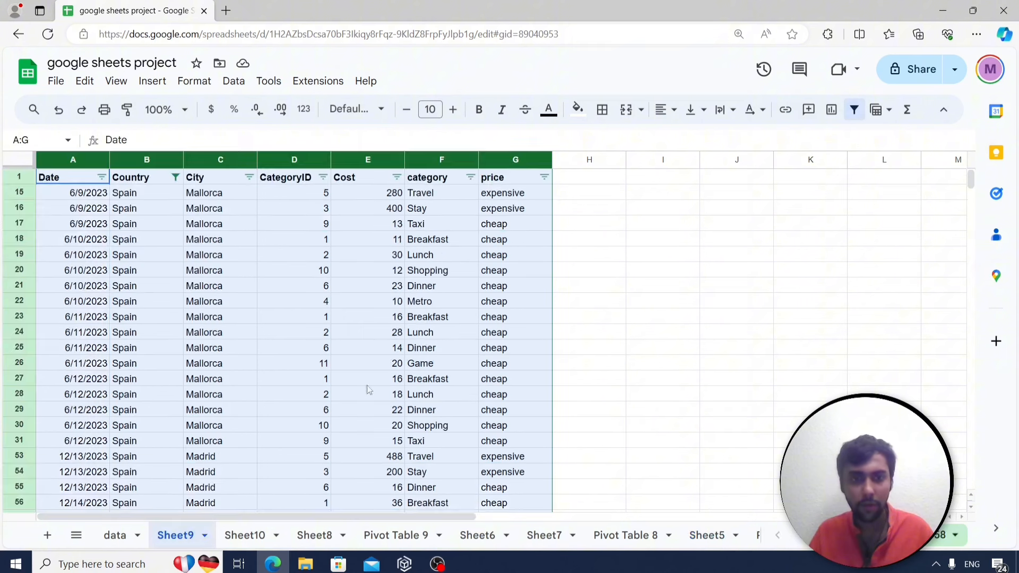
click(854, 109)
Enter =concatenate(B2,"-",C2) in H2 of Sheet9, showing Austria-Vienna.
click(609, 198)
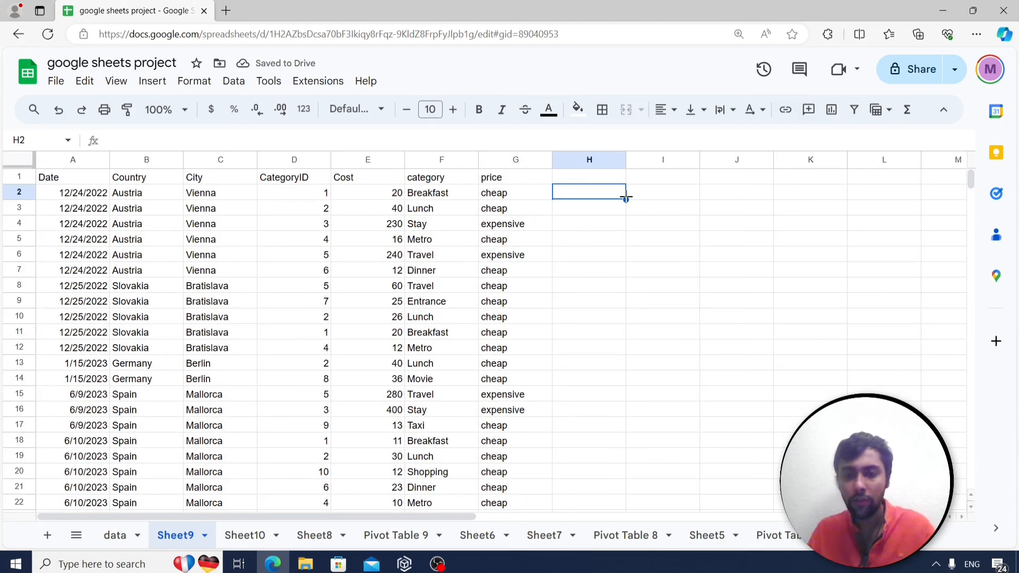
text(=conc)
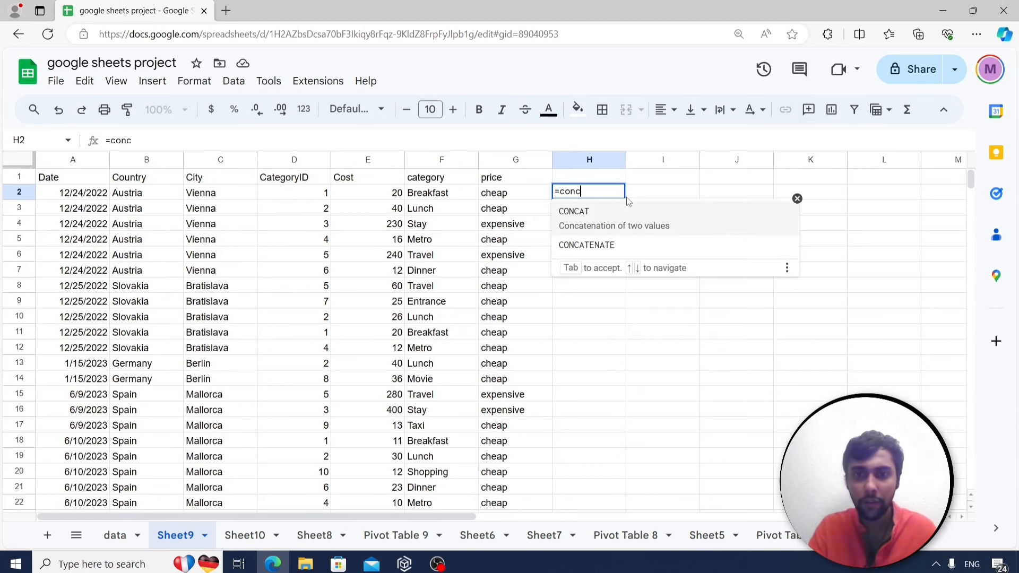
text(atenate)
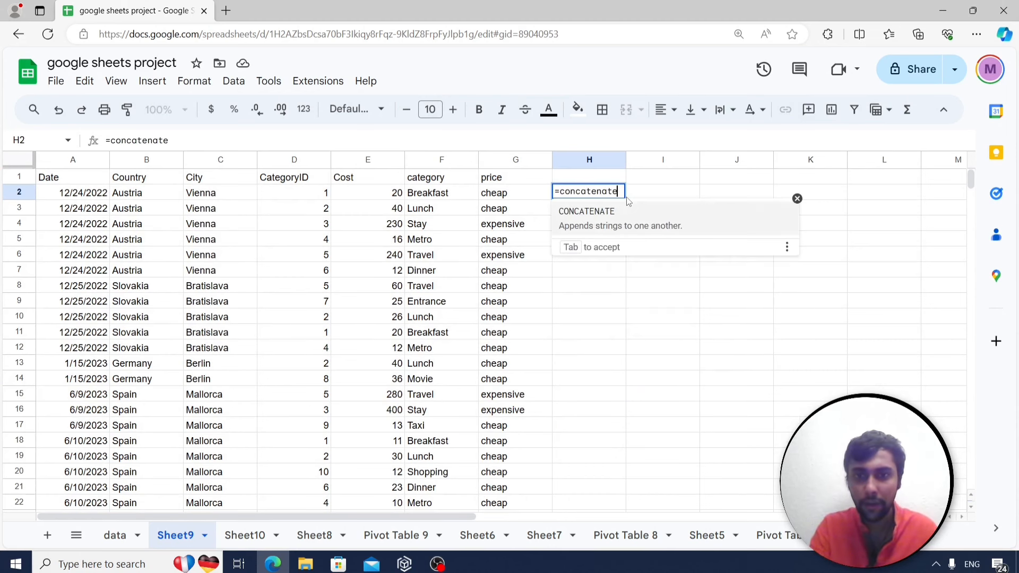
text(()
key(Left)
key(Left)
key(Left)
key(Left)
key(Left)
key(Left)
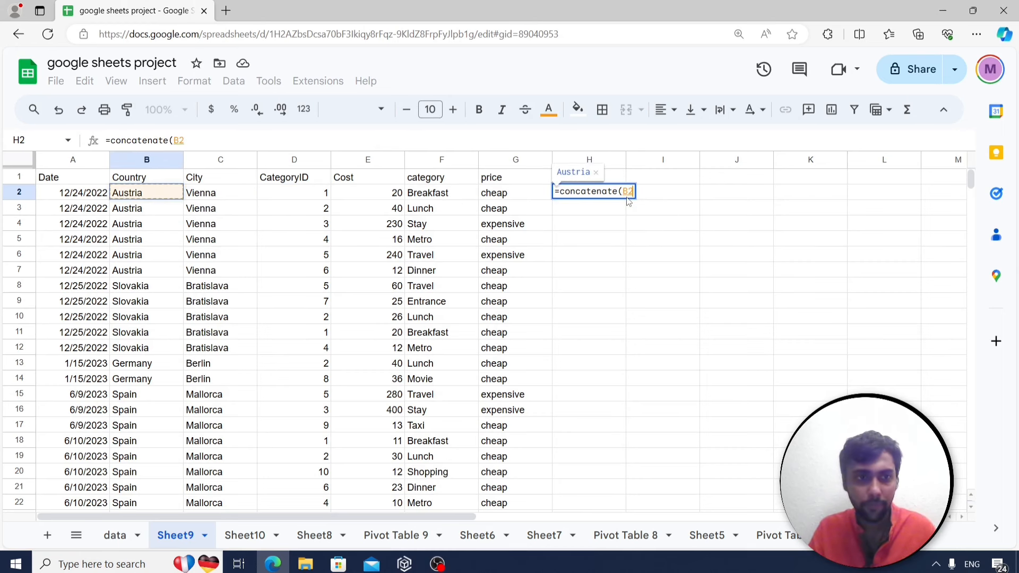
text(,)
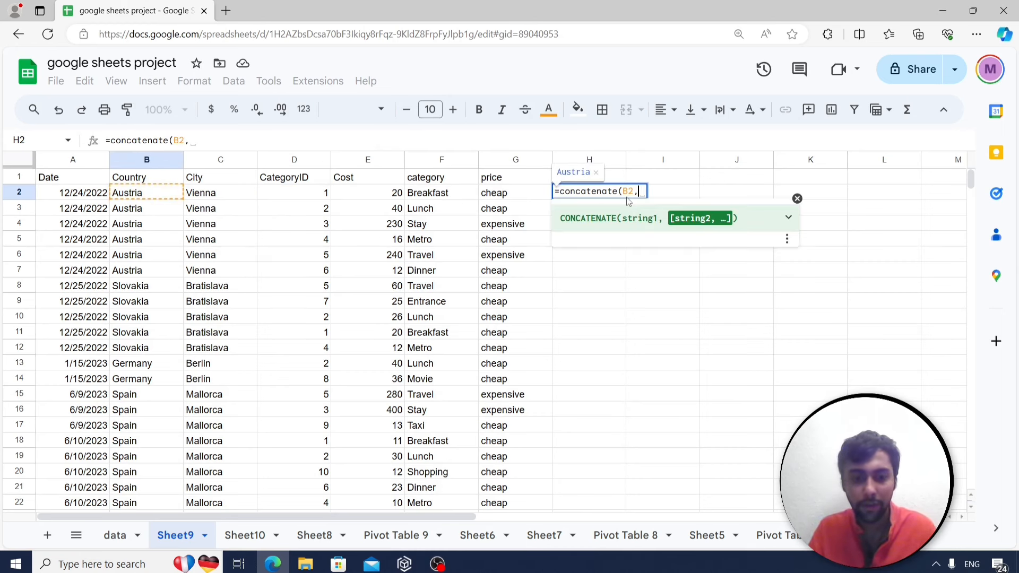
text("-",)
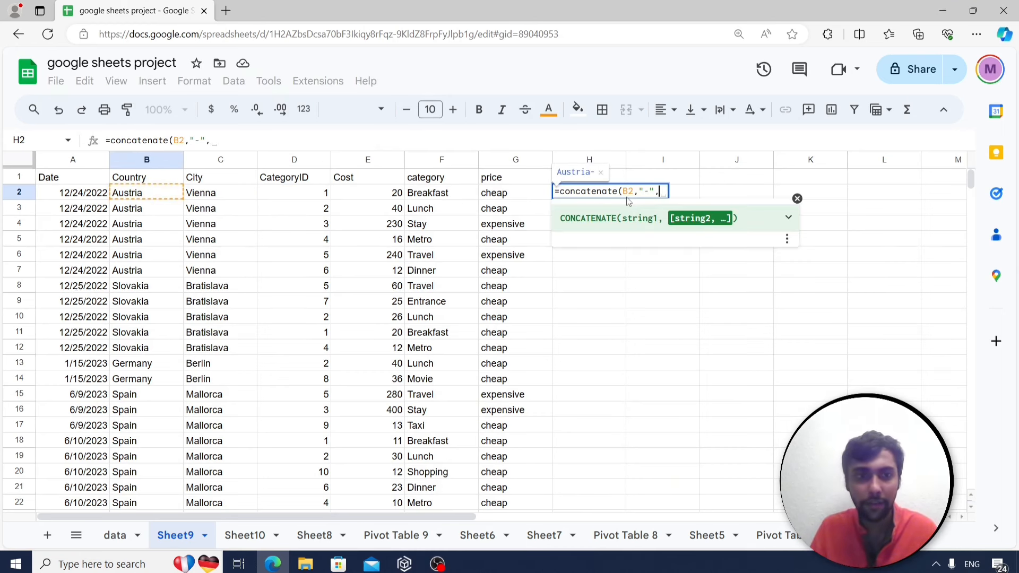
click(218, 193)
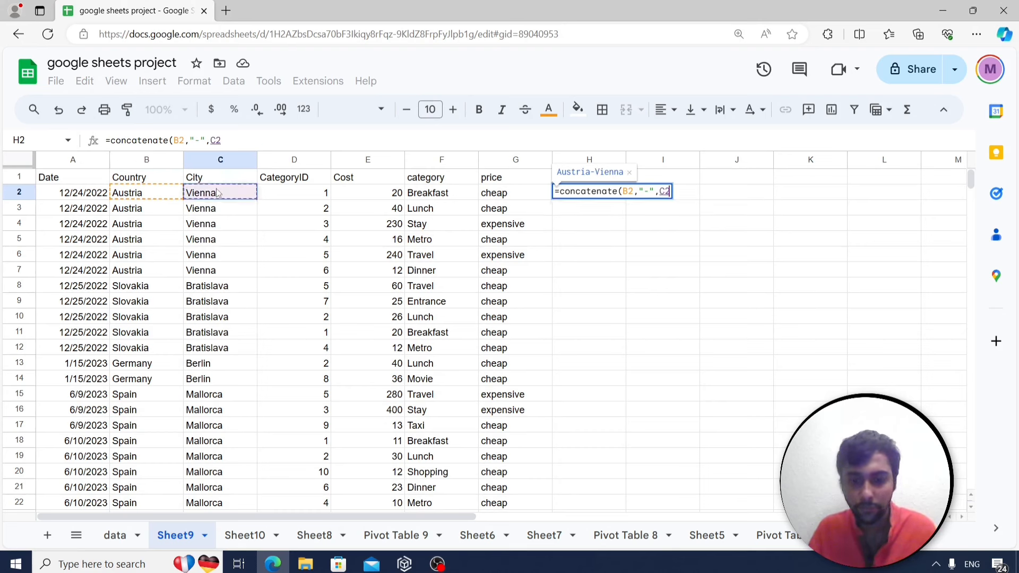
text())
key(Return)
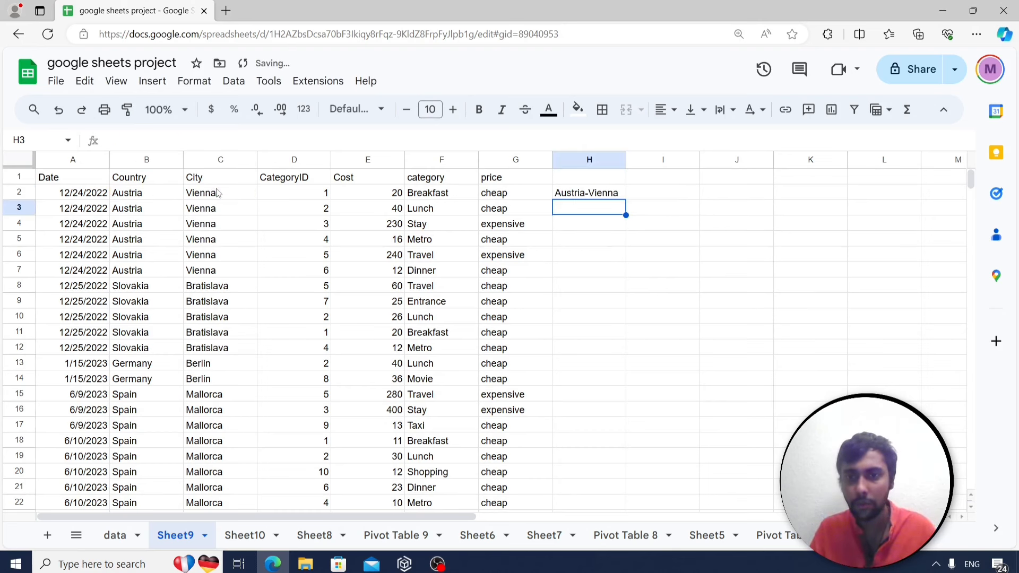
key(Up)
Enter =B2&"-"&C2 in I2 and compare it with the concatenate formula in H2.
key(Right)
text(=)
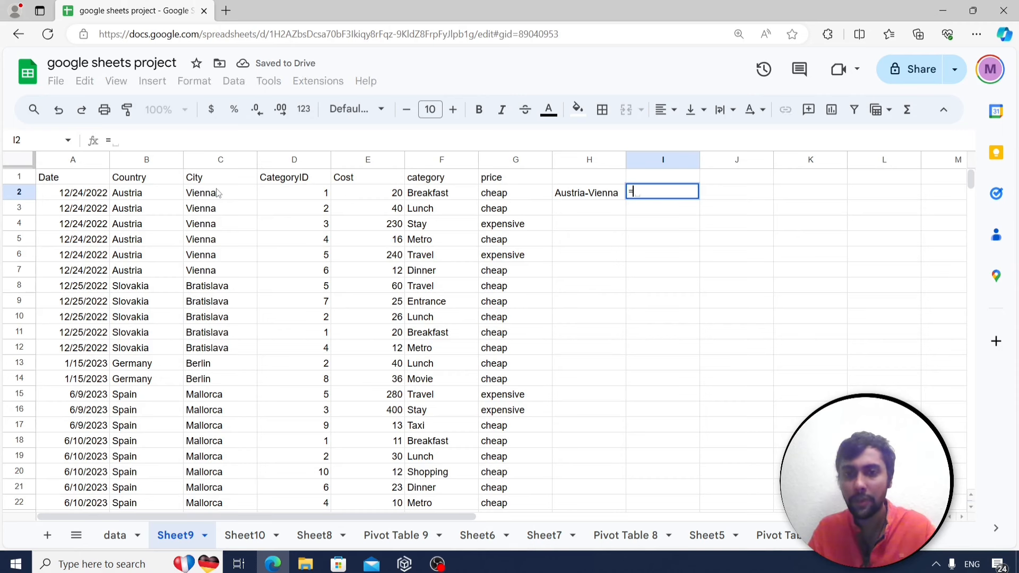
click(155, 198)
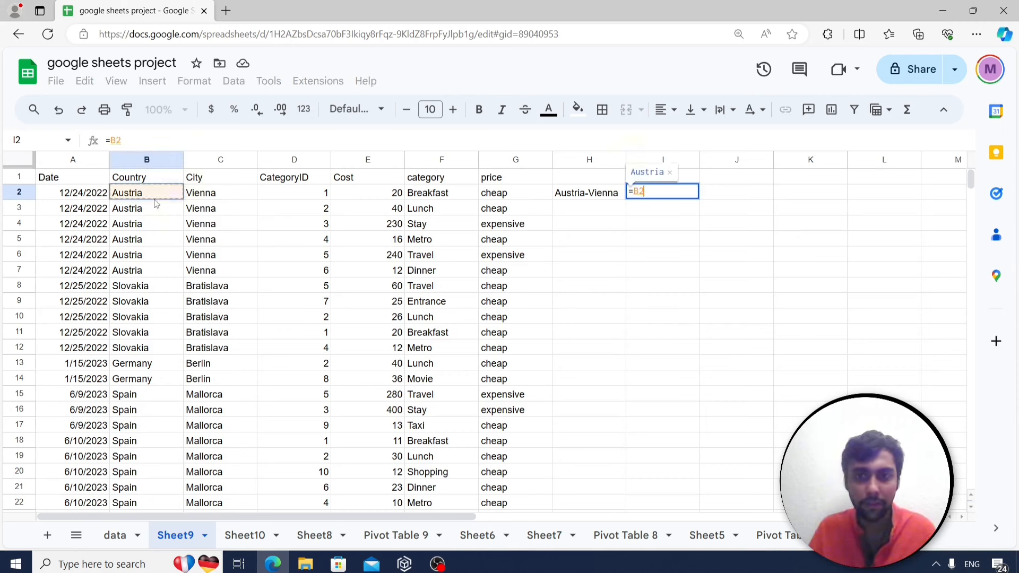
text(&"-)
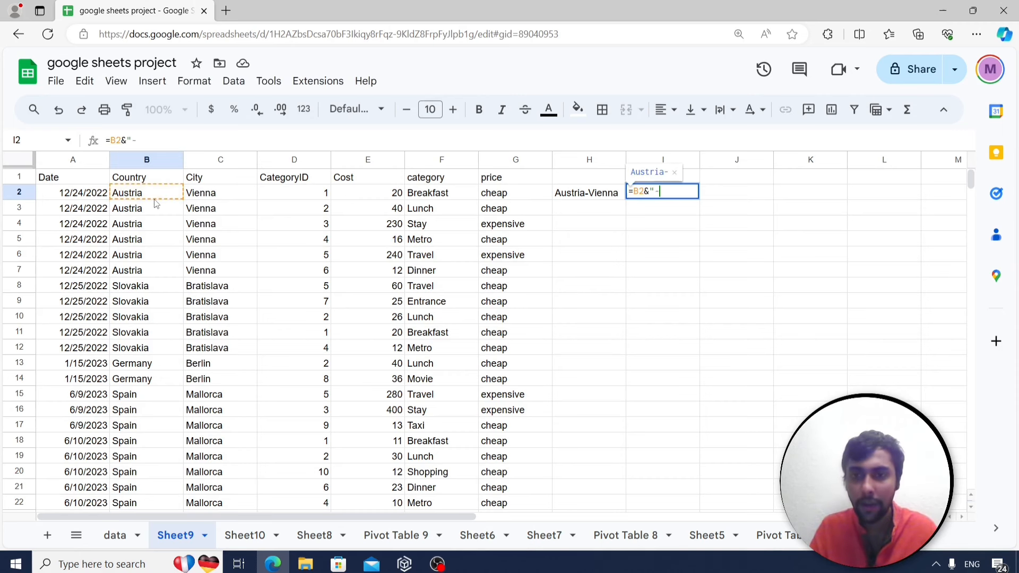
text("&C2)
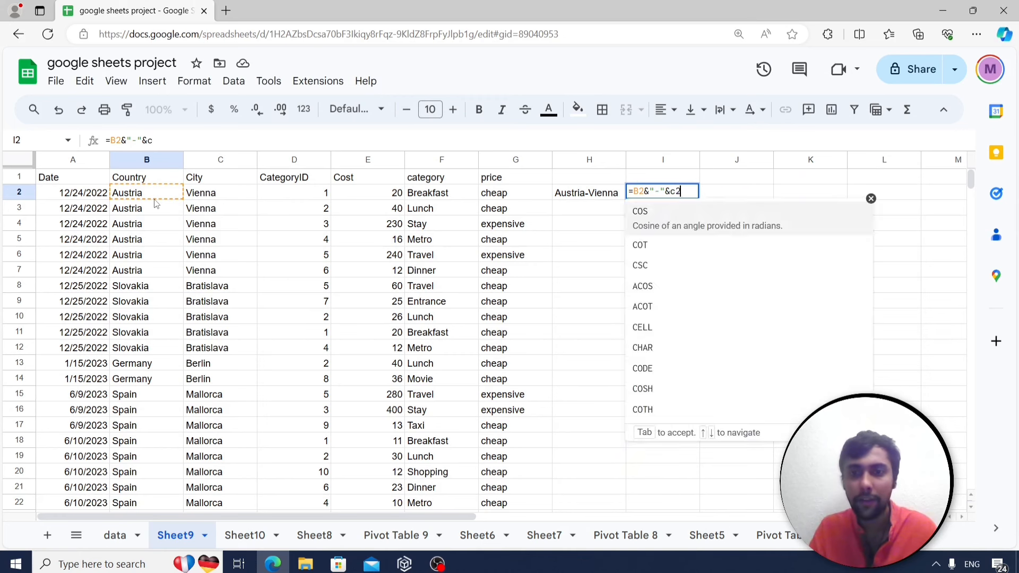
key(Return)
key(Up)
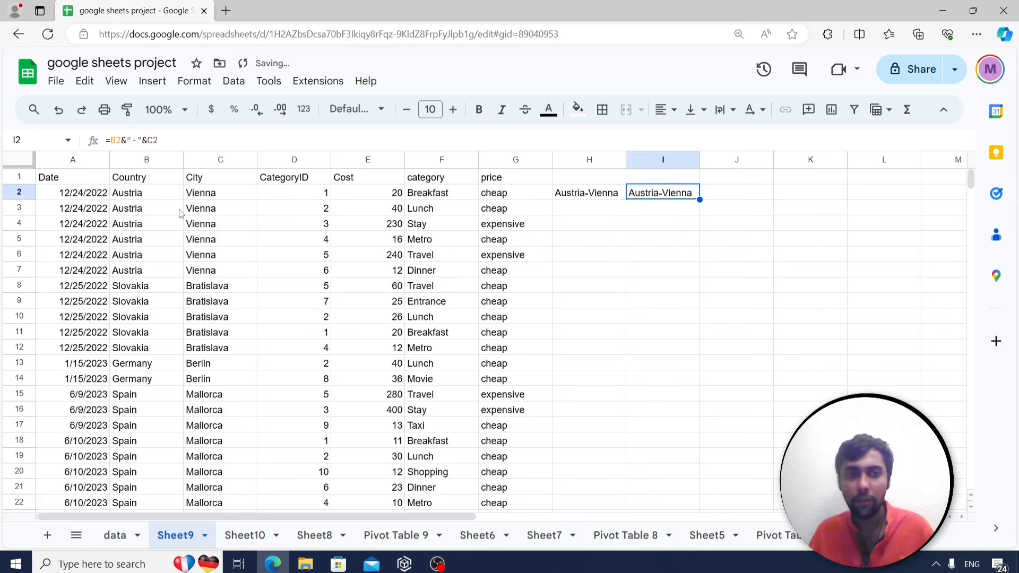
click(601, 196)
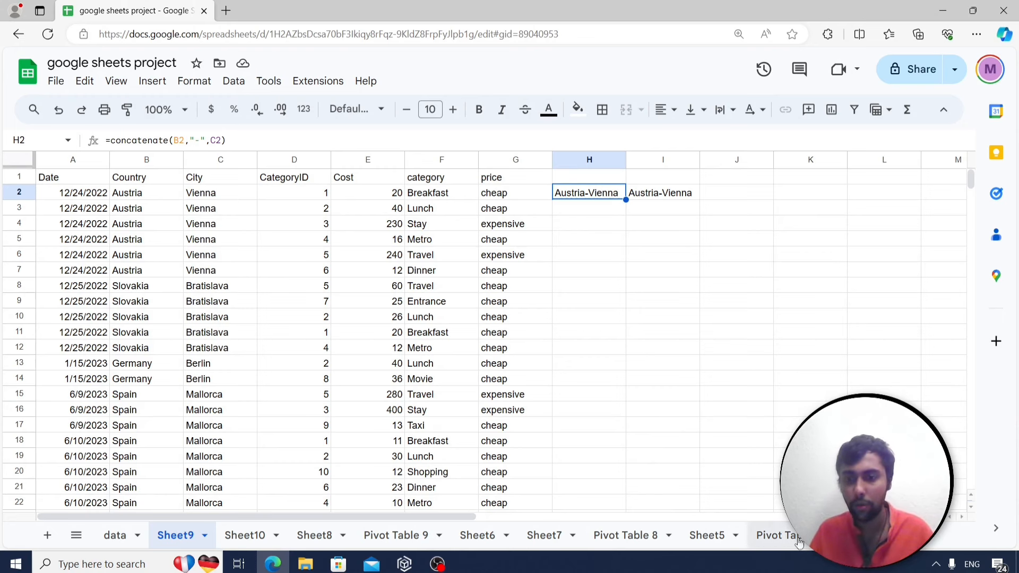
scroll(767, 542, down, 3)
Review the remove-duplicates question on the questions sheet.
click(767, 541)
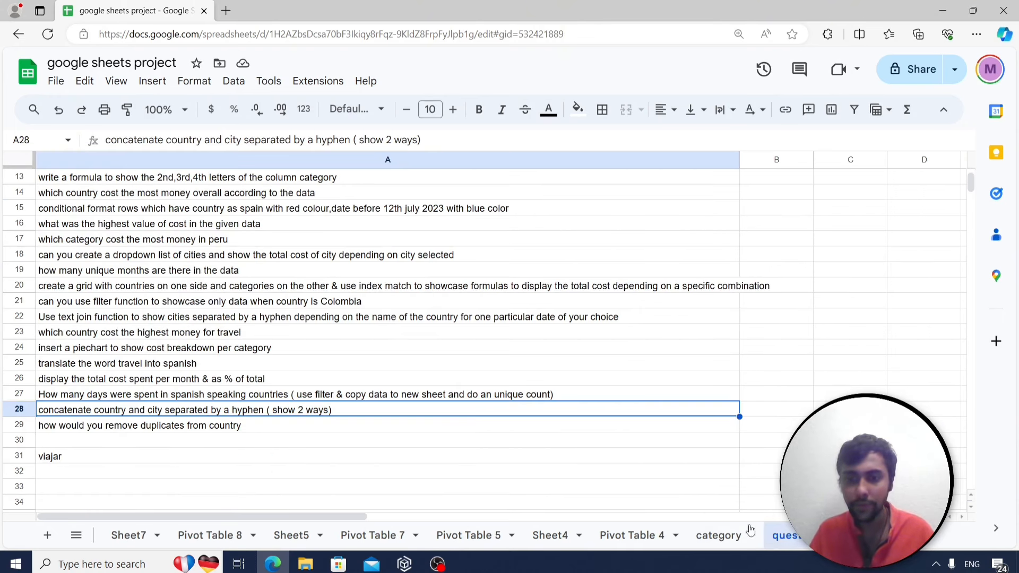
click(252, 430)
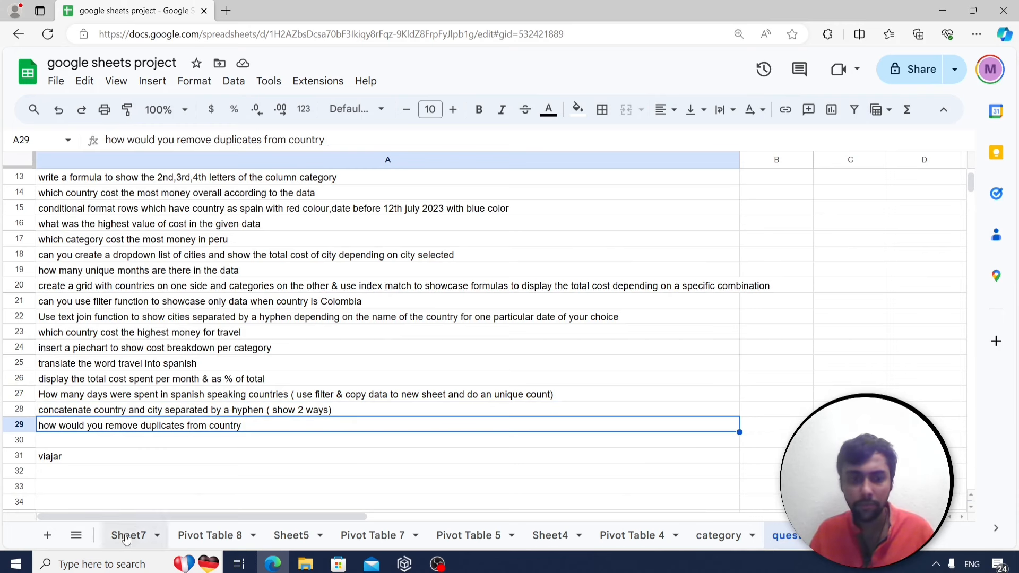
scroll(425, 535, up, 5)
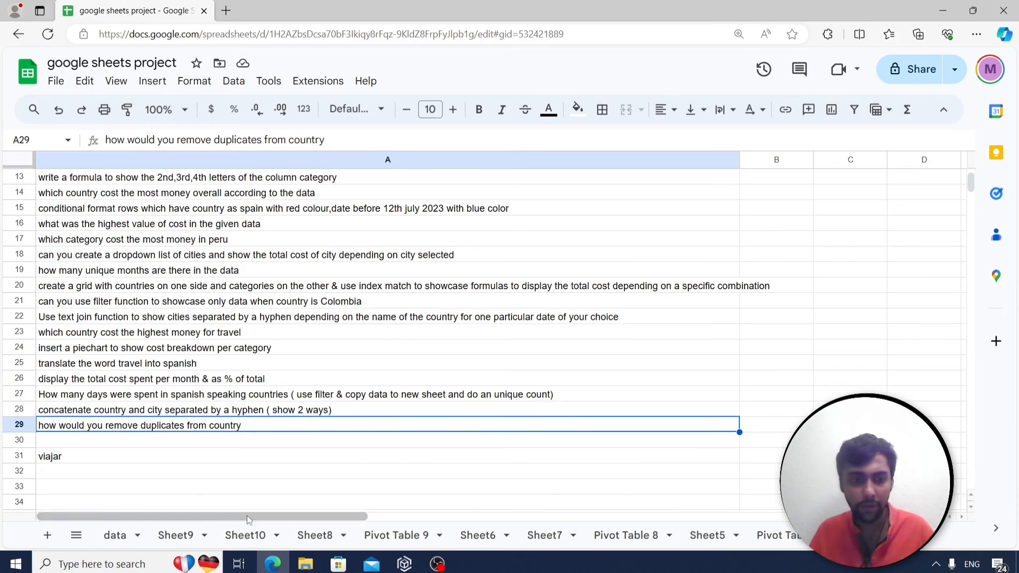
Select the whole Country column (column B) on the data sheet.
click(126, 539)
click(403, 268)
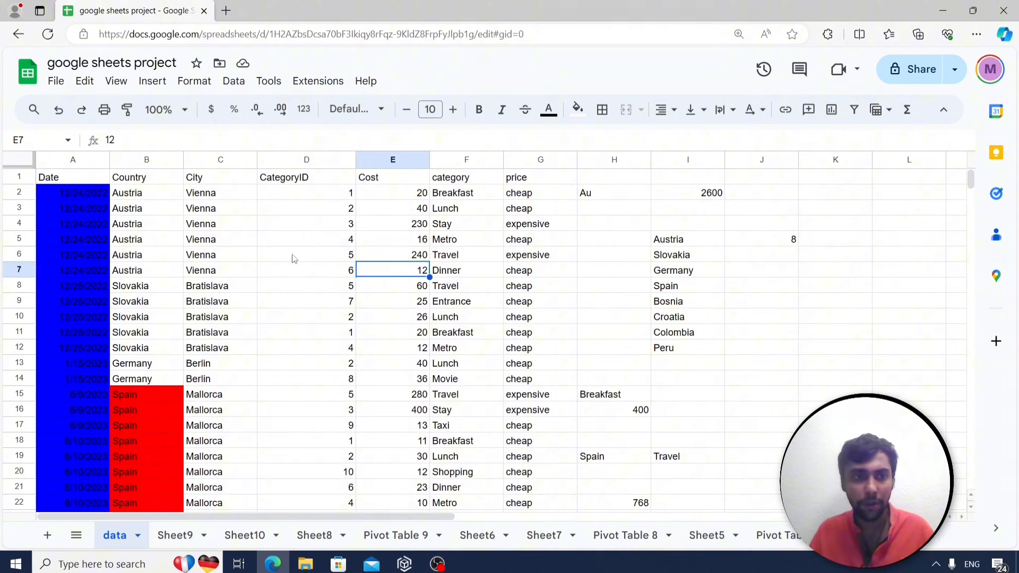
click(146, 160)
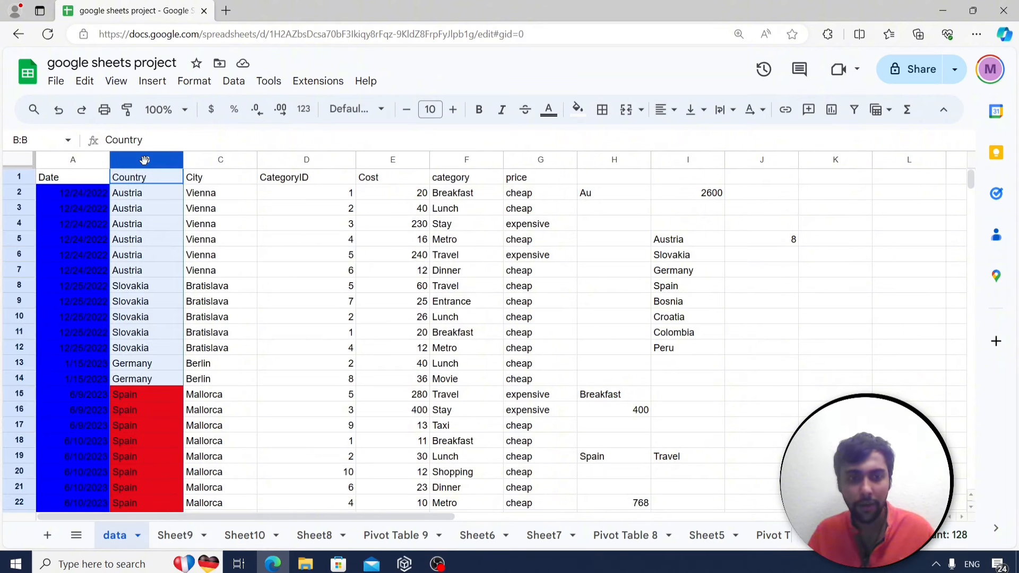
Add a new sheet and paste the Country column into A1 as values only.
click(47, 535)
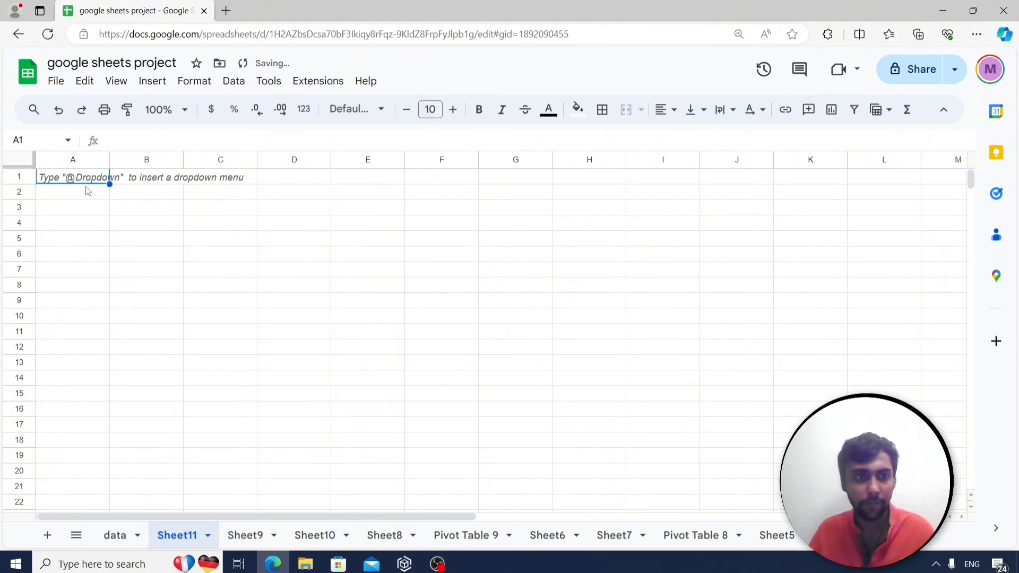
right_click(90, 182)
mouse_move(160, 194)
click(361, 198)
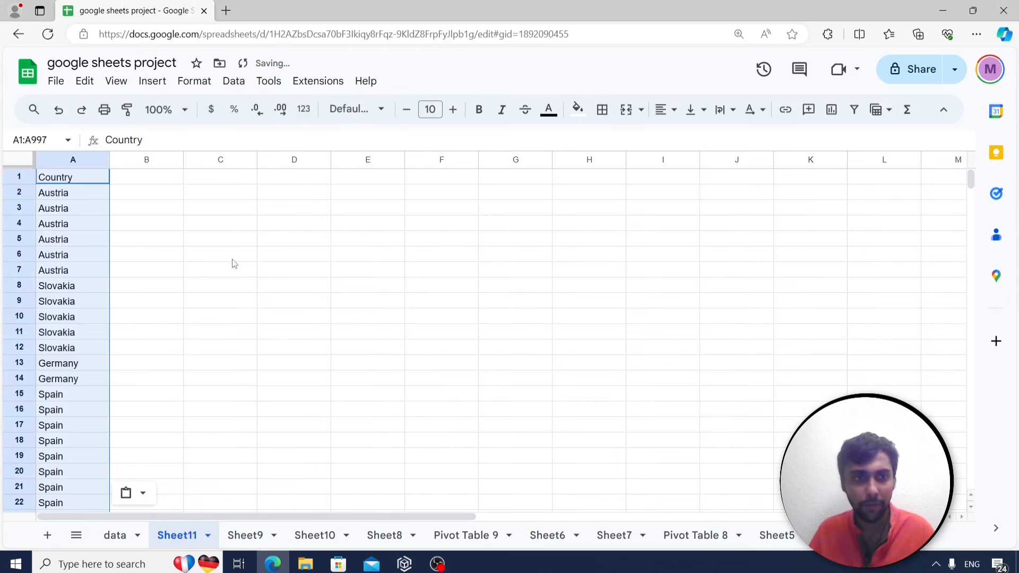
click(126, 206)
Remove duplicates from column A, then select A2:A9 to confirm eight unique countries remain.
click(82, 159)
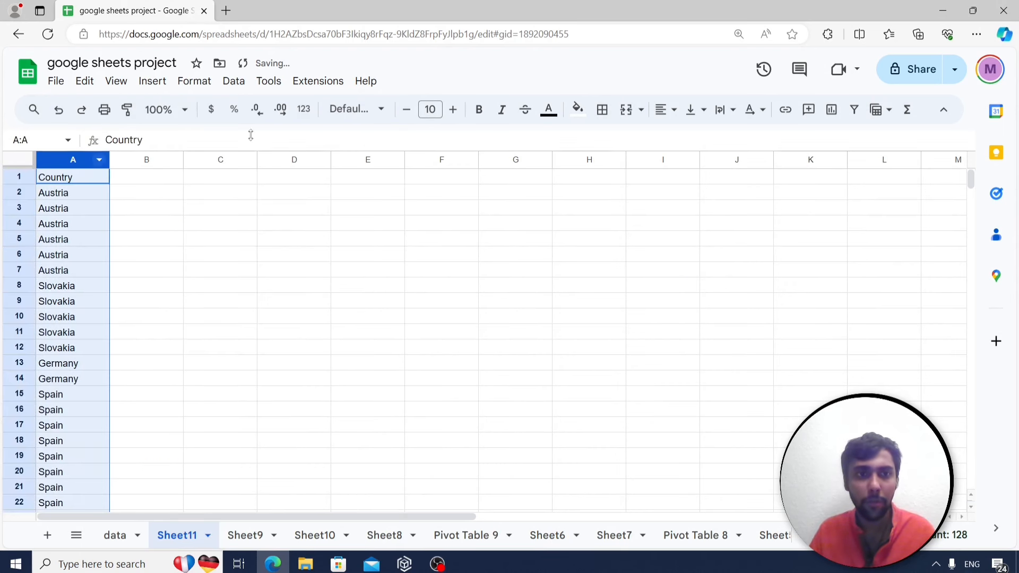
click(233, 83)
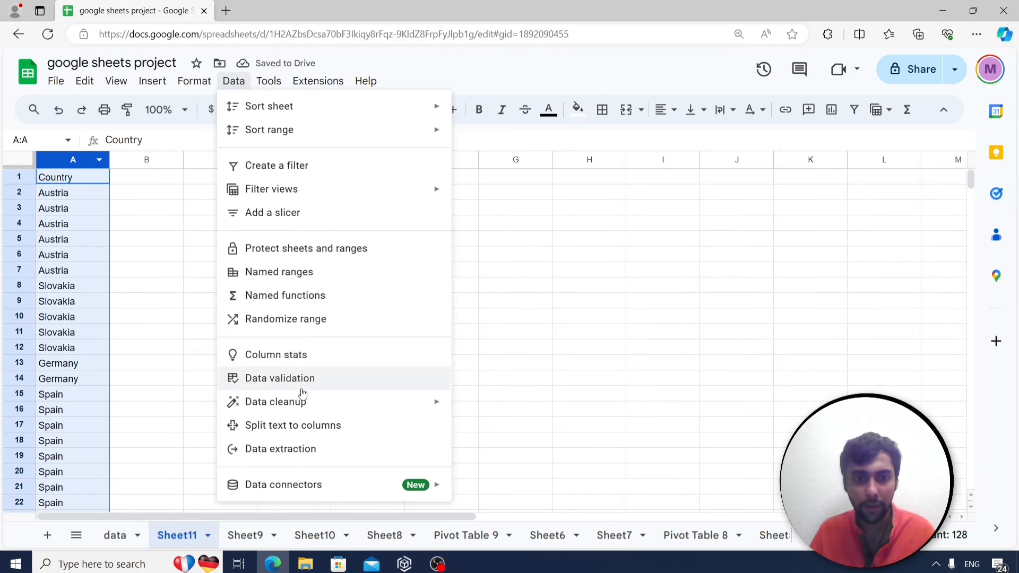
mouse_move(293, 405)
click(497, 428)
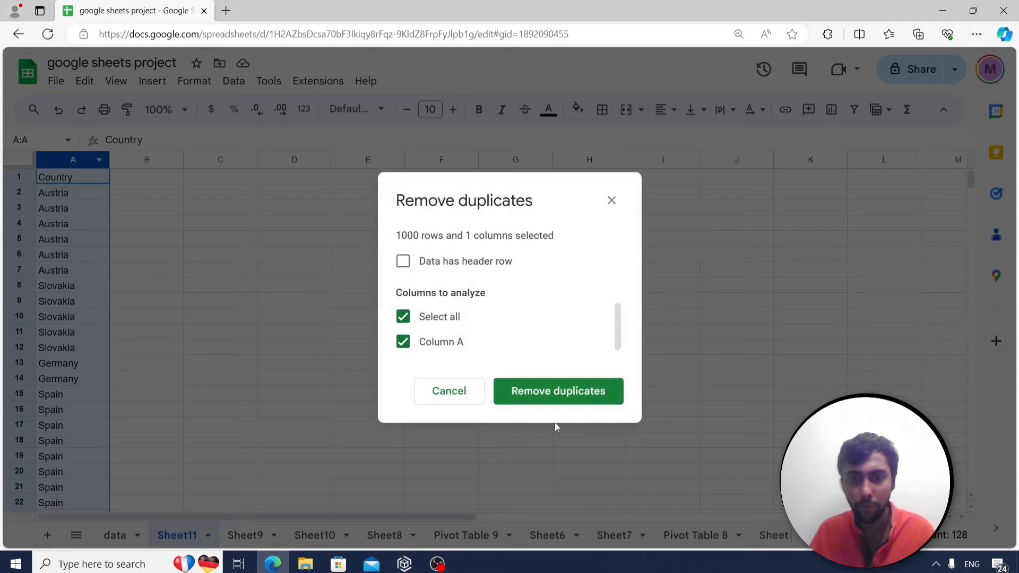
click(584, 397)
click(673, 354)
click(207, 262)
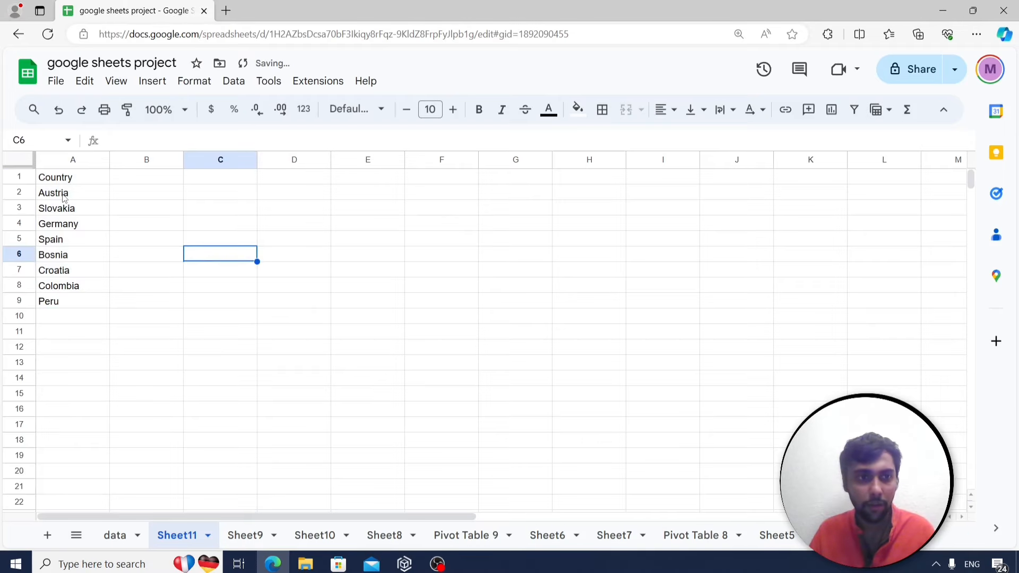
drag(53, 193, 74, 306)
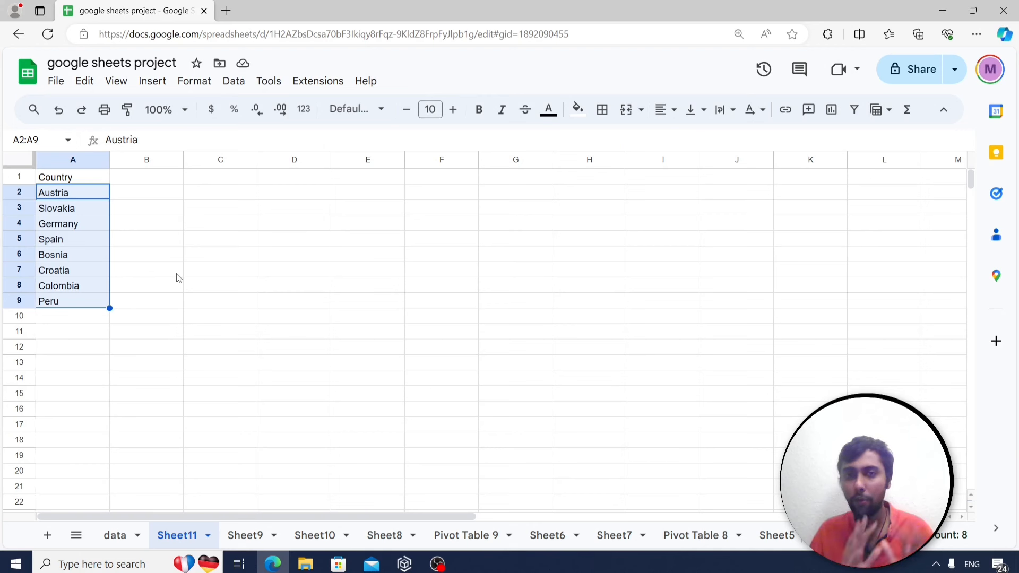
Scroll through the questions sheet's question list, then start a new browser tab.
scroll(738, 544, right, 10)
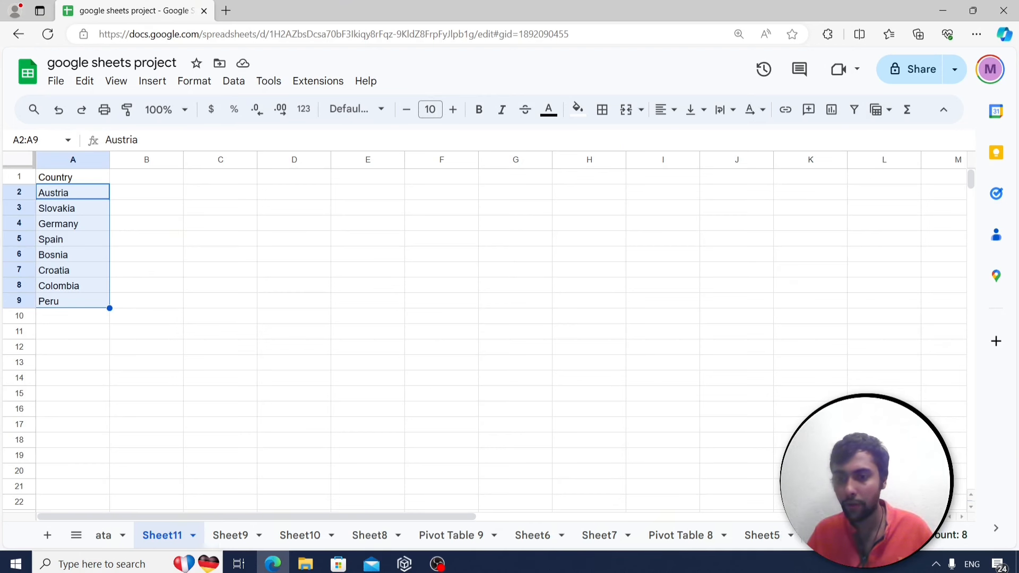
click(738, 544)
scroll(507, 267, up, 2)
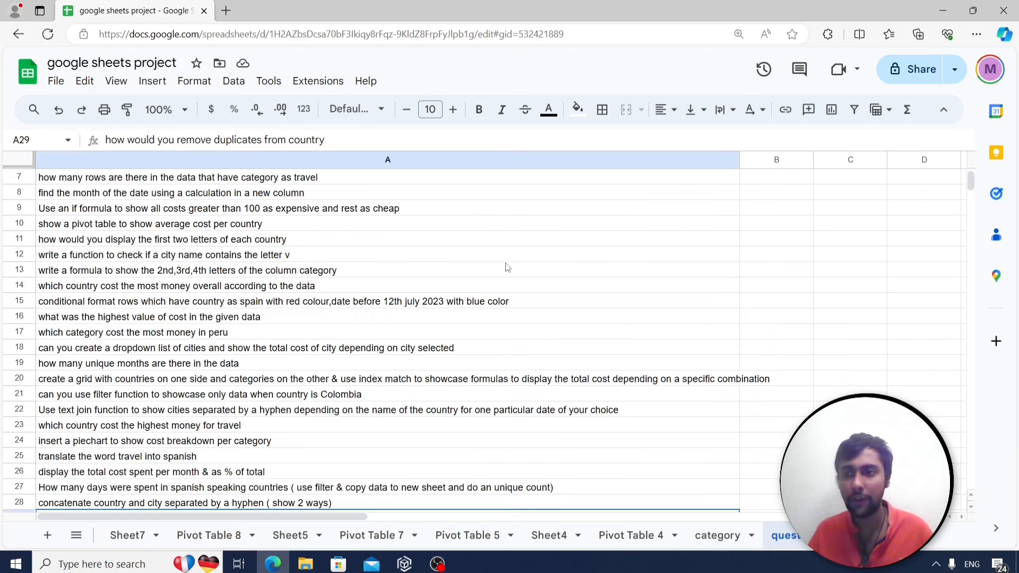
scroll(507, 267, up, 2)
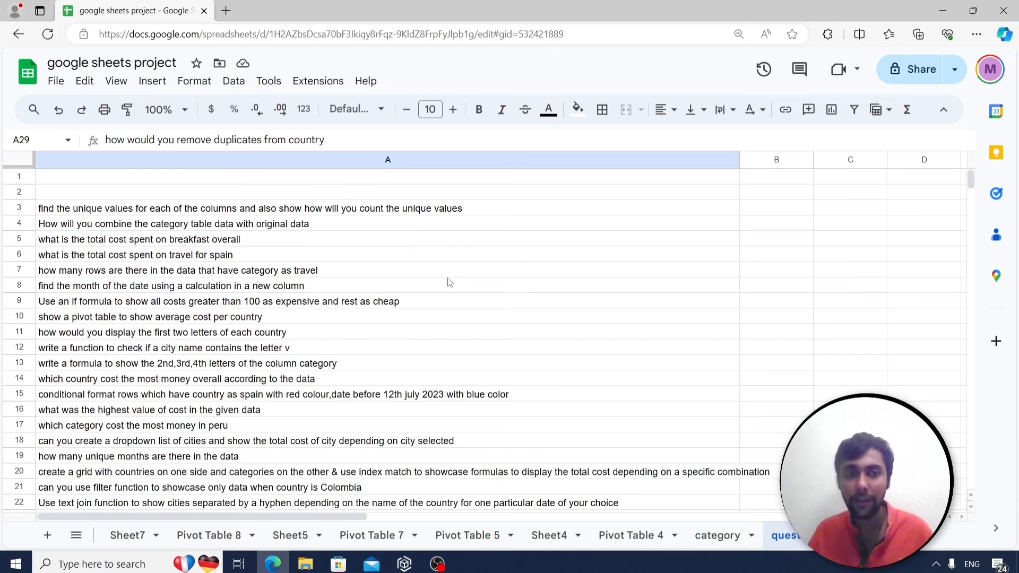
scroll(448, 283, down, 1)
scroll(364, 263, up, 1)
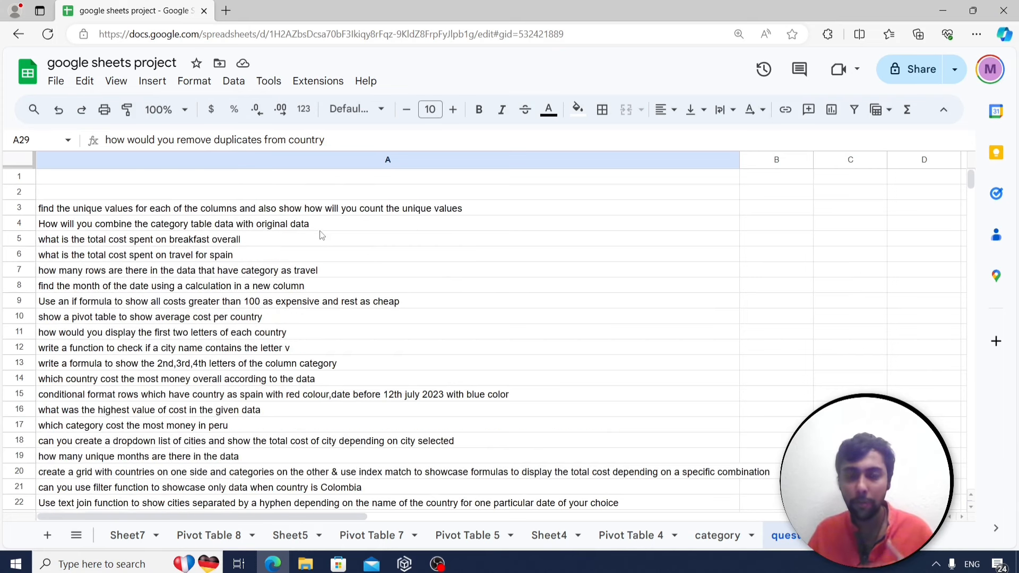
scroll(347, 251, down, 2)
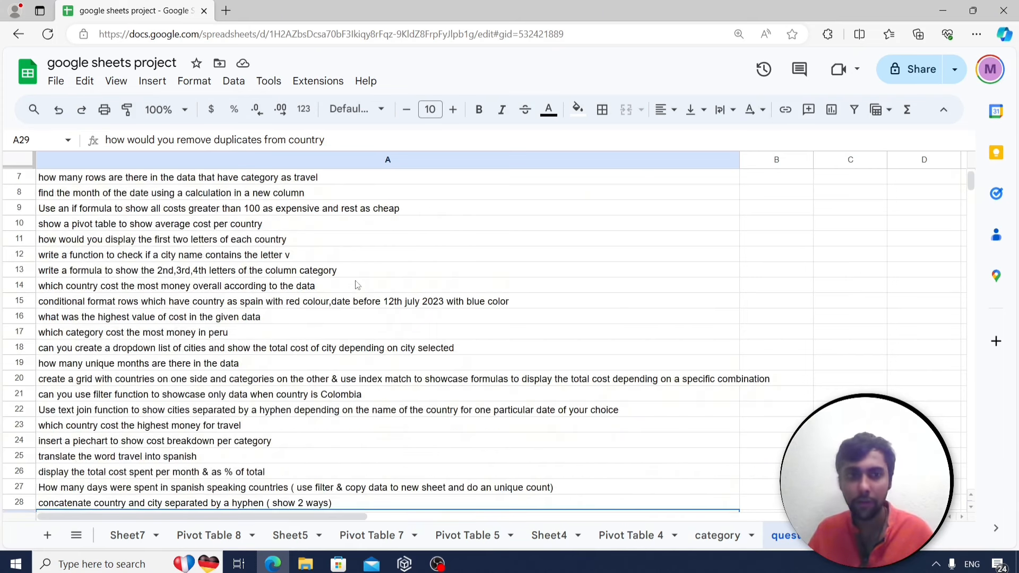
click(226, 10)
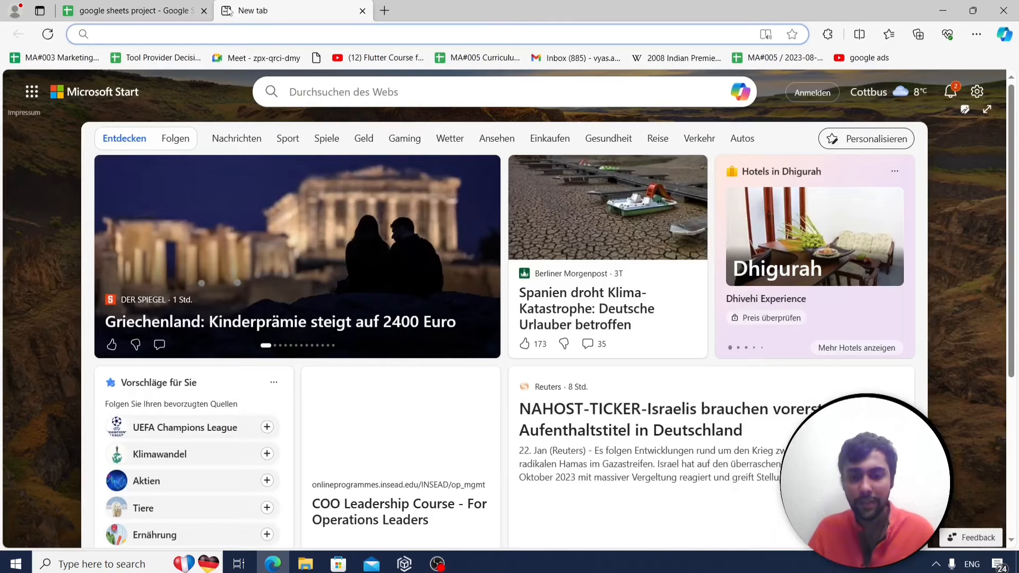
Load the ChatGPT site at chat.openai.com in the new tab.
text(op)
key(BackSpace)
key(BackSpace)
key(BackSpace)
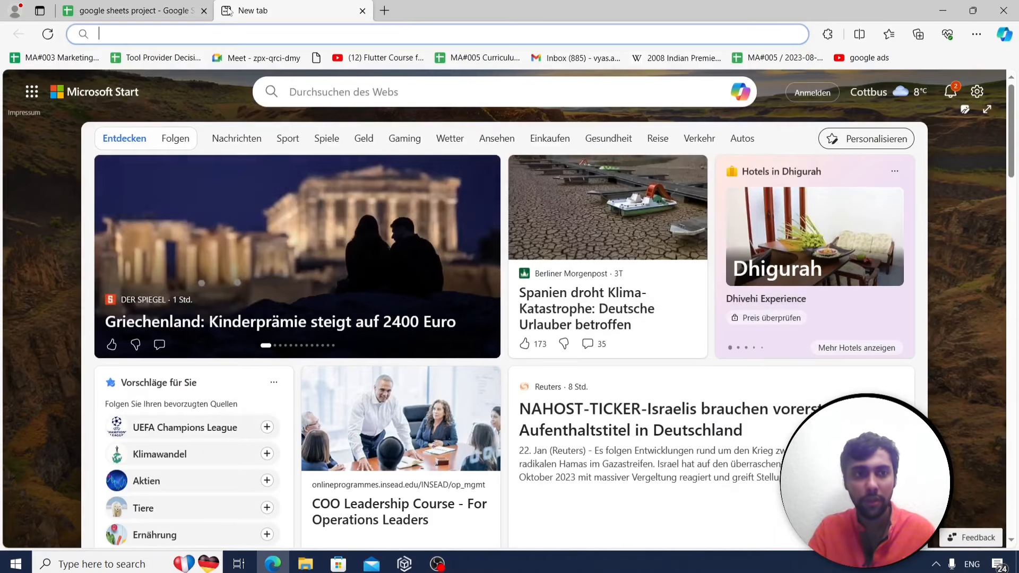
text(chat)
key(Return)
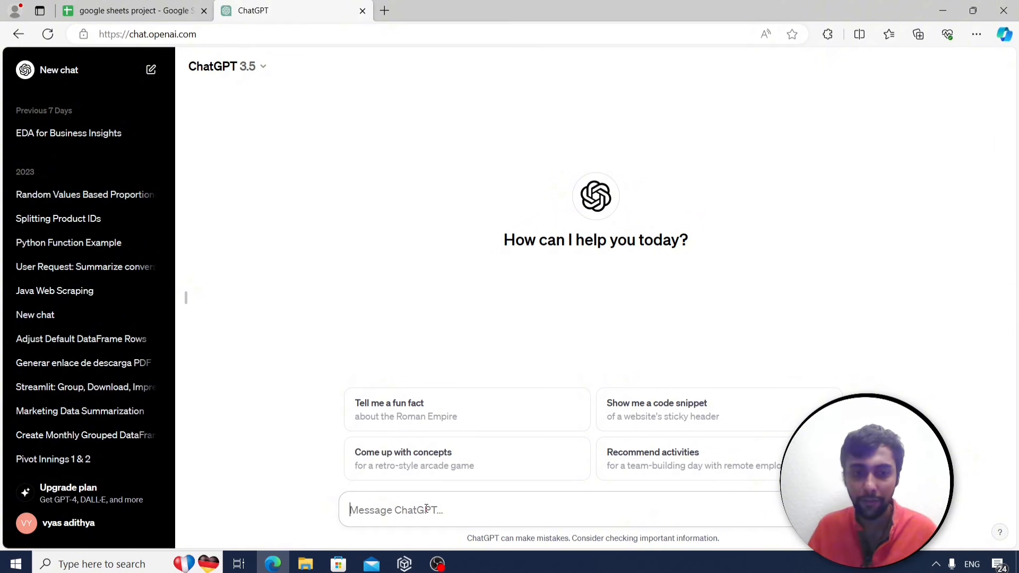
Ask ChatGPT for a Google Sheets function translating 'travel' into Spanish, then return to Sheets.
text(write me a)
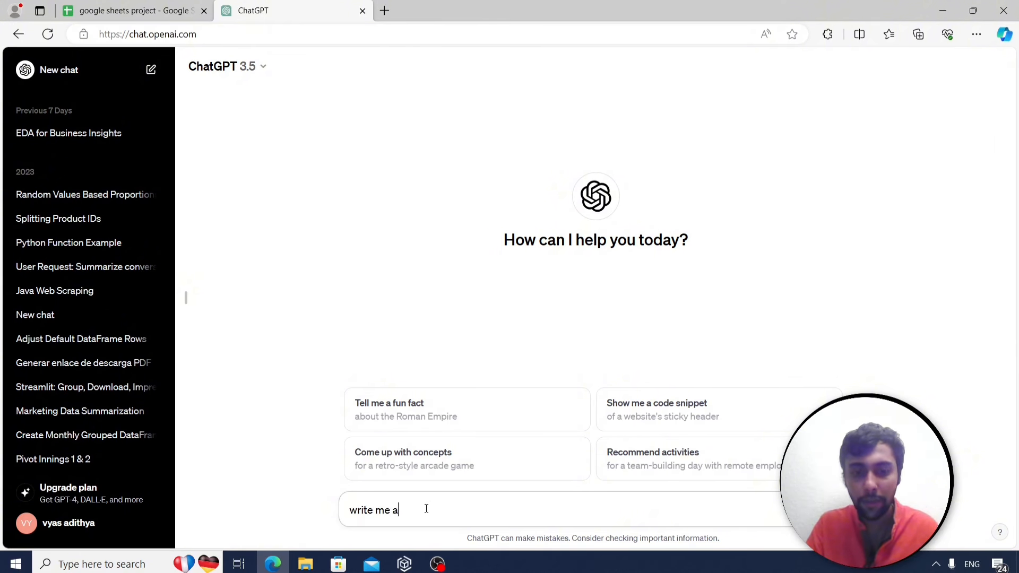
text( google transla)
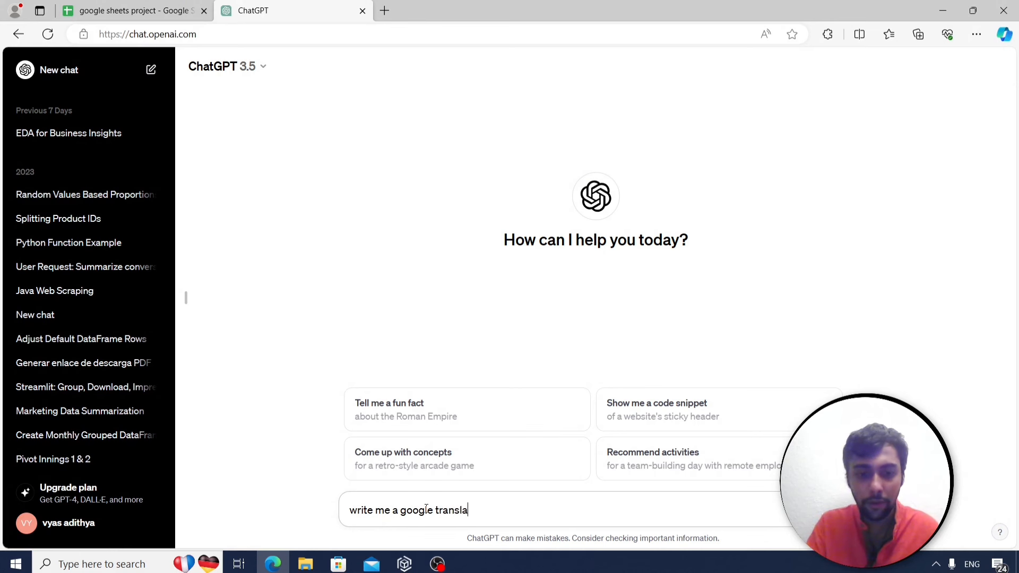
text(te function in )
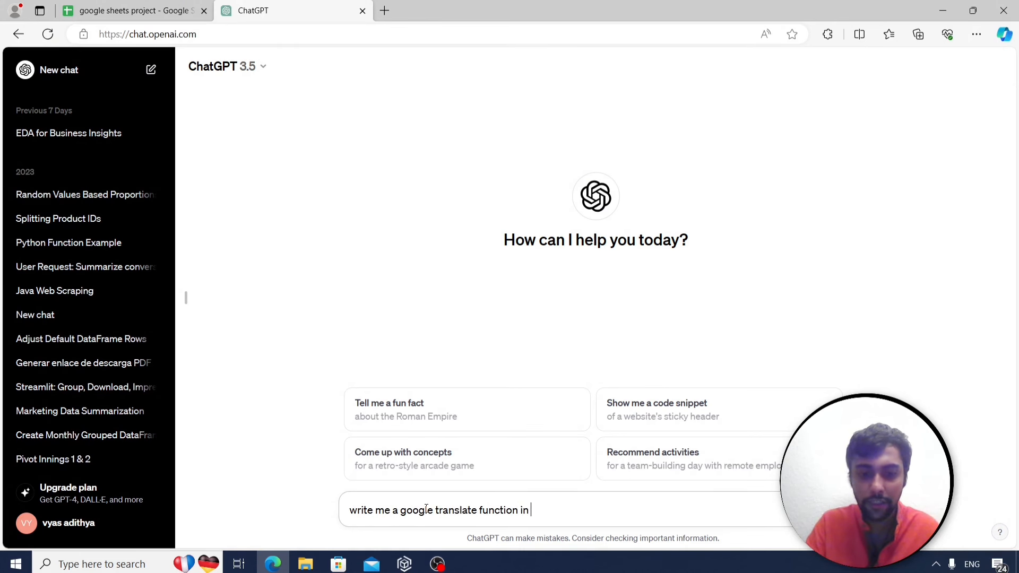
text(google sheets to c)
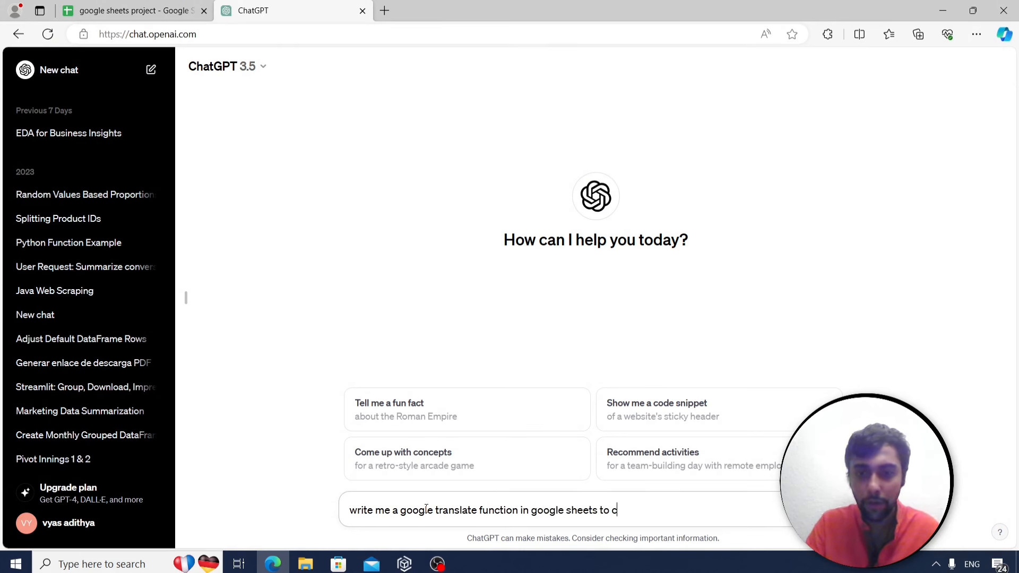
text(onvert the word )
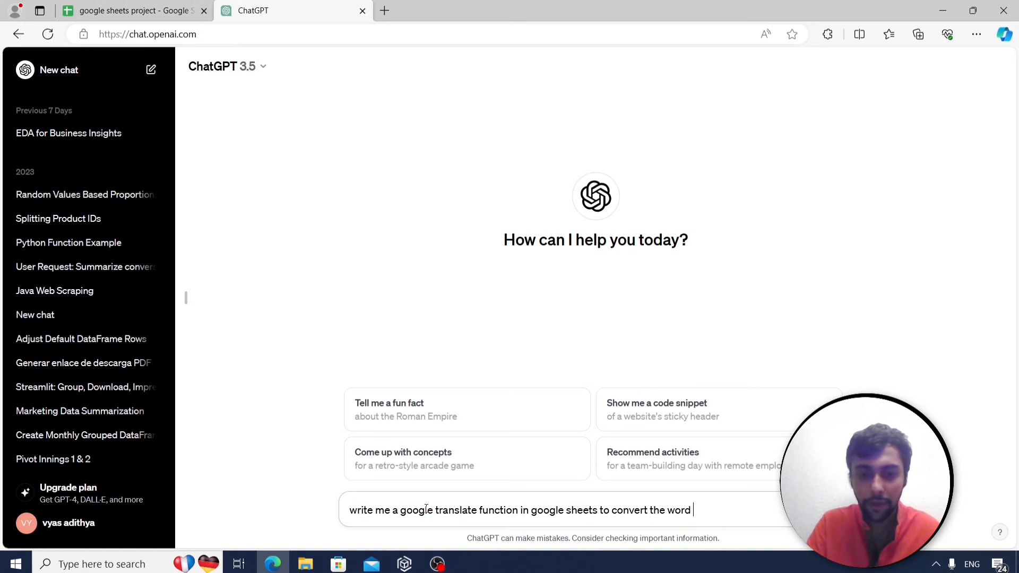
text(travel from engl)
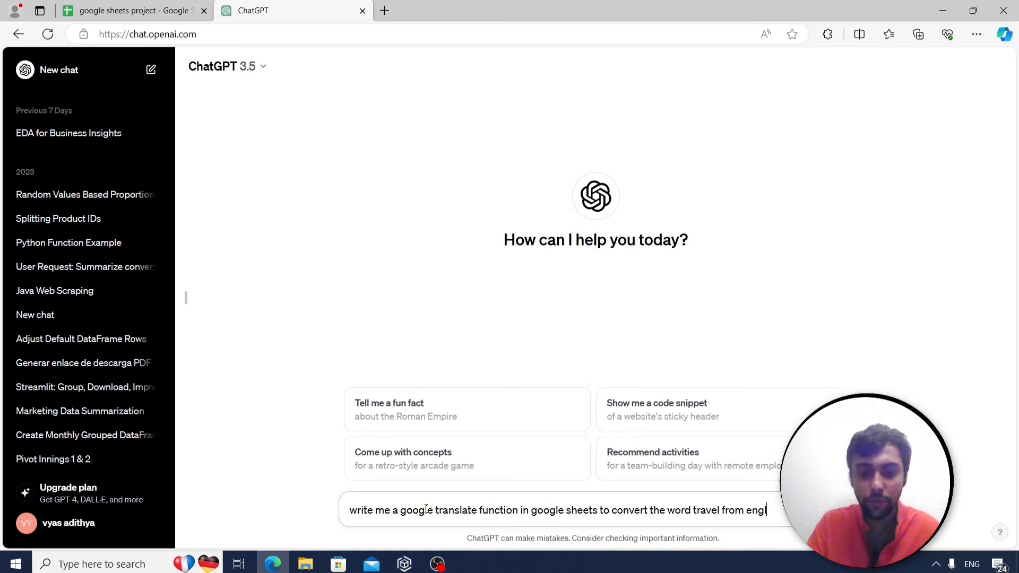
text(ish to spanish)
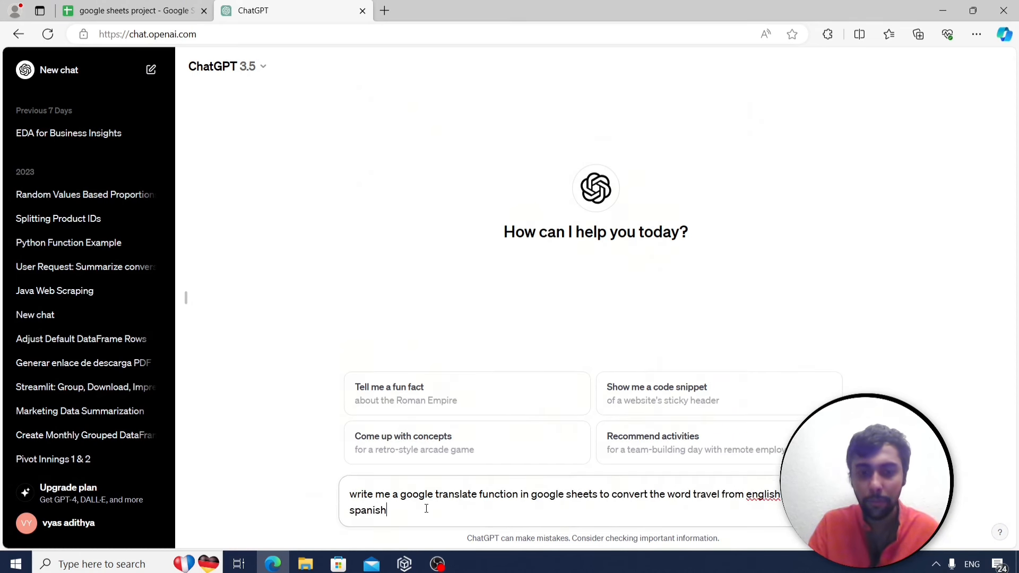
key(Return)
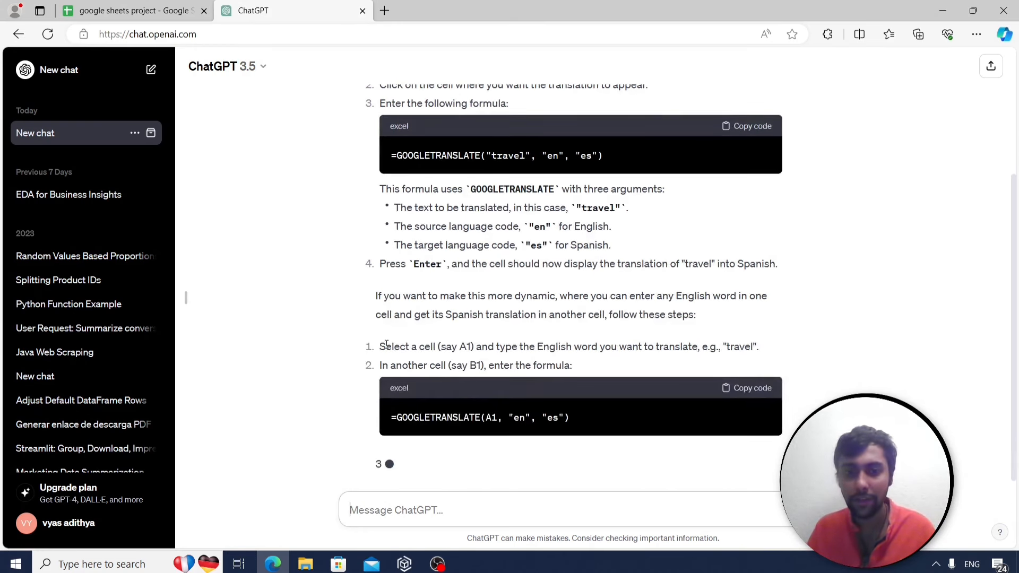
key(ctrl+Tab)
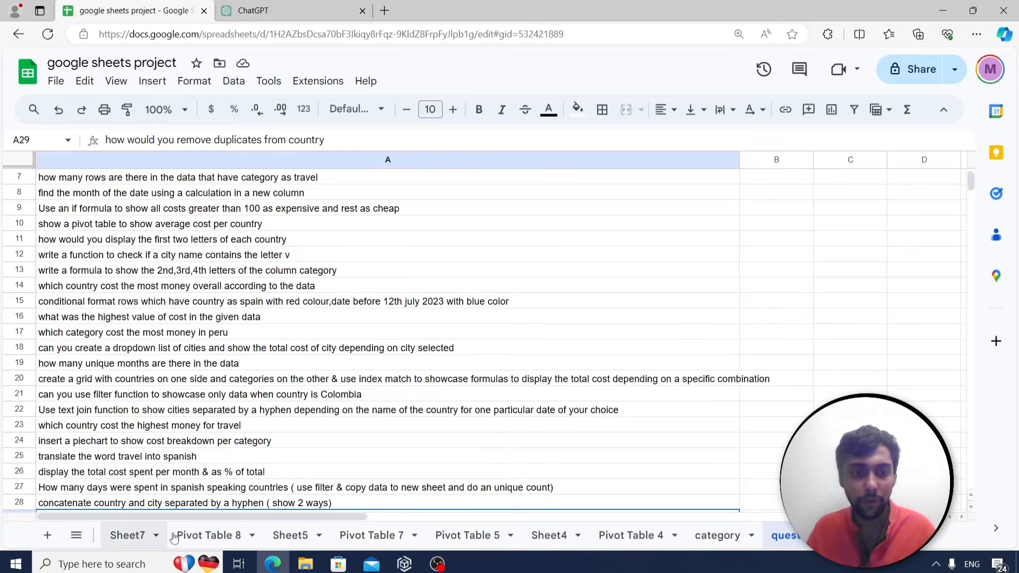
Scroll the sheet tabs back to the start and open the data sheet.
scroll(212, 535, up, 5)
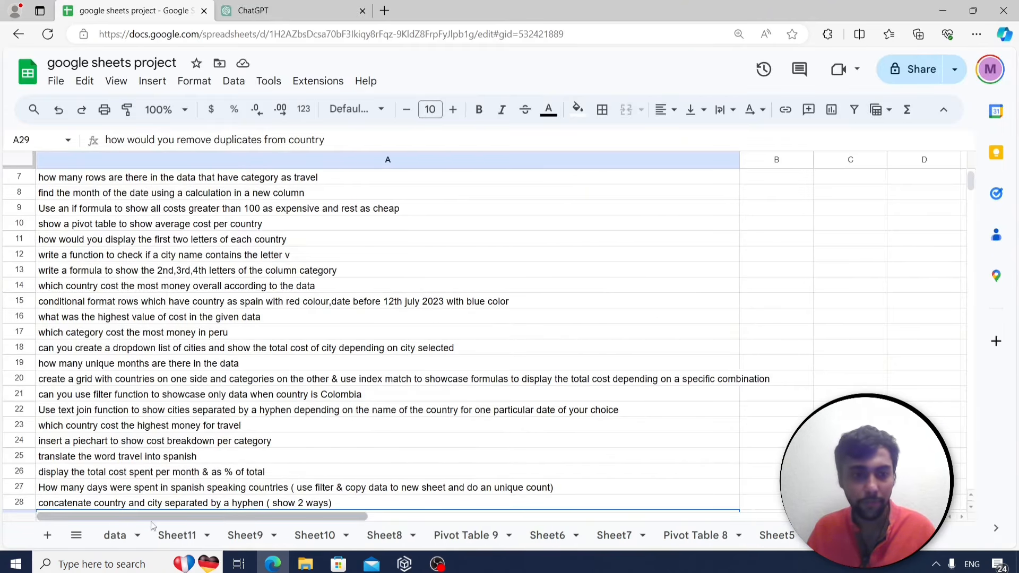
click(114, 535)
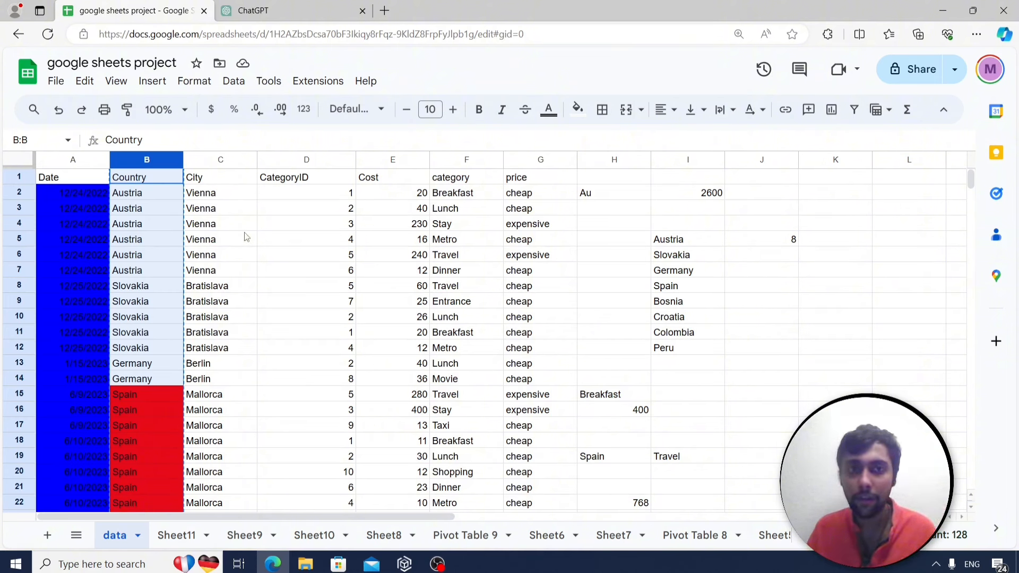
Ask ChatGPT for a SUMIF totalling column E where column B is Spain, and copy =SUMIF(B:B, "Spain", E:E).
click(295, 5)
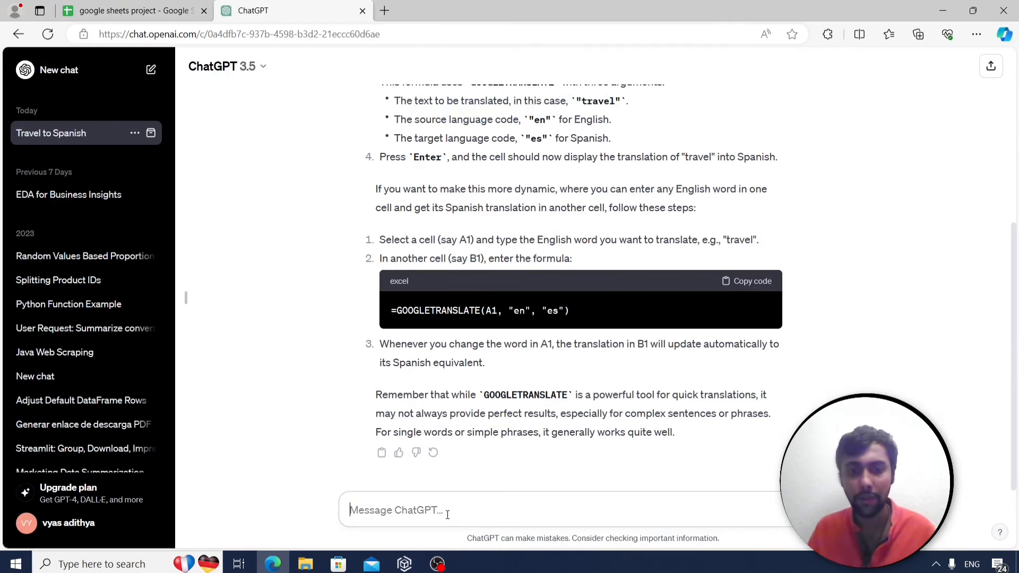
text(i have col)
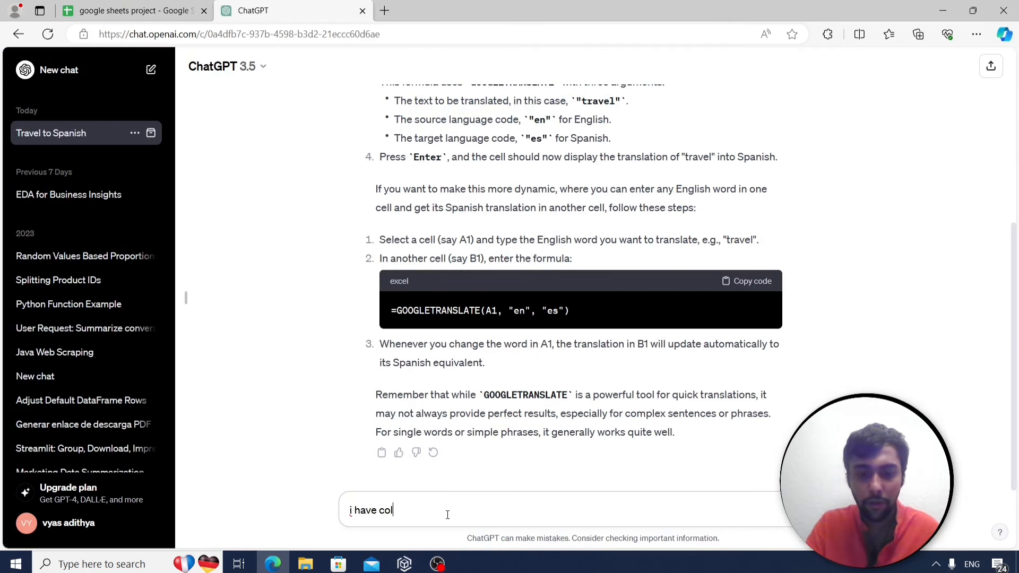
text(umn B as cou)
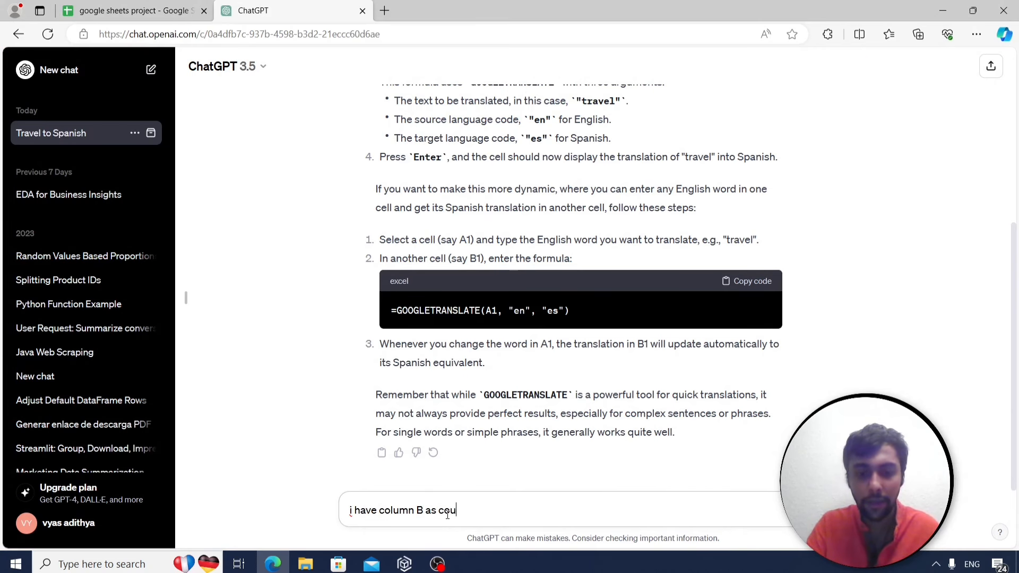
text(ntry.. column )
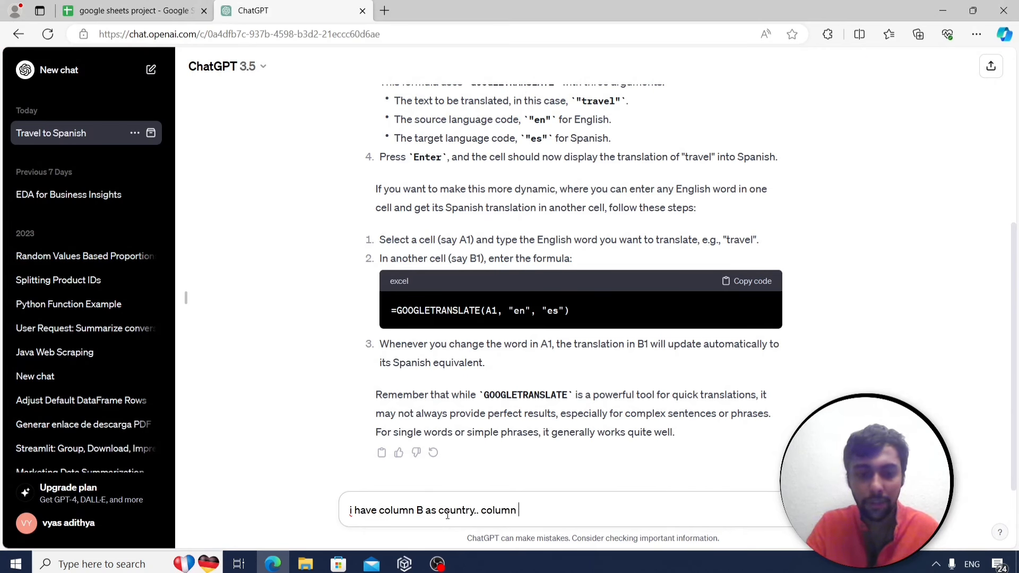
text(E as cost..)
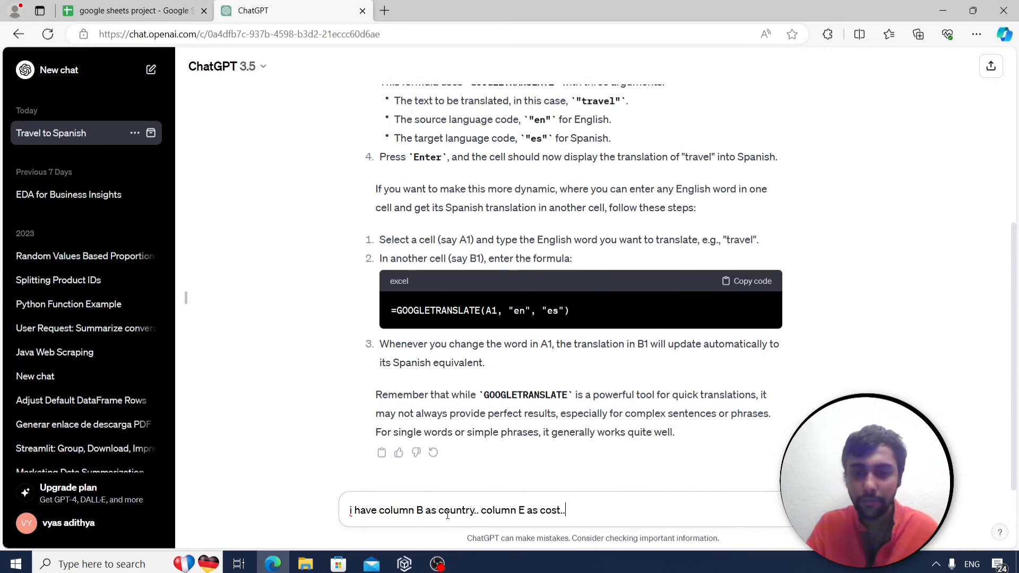
text( write me a)
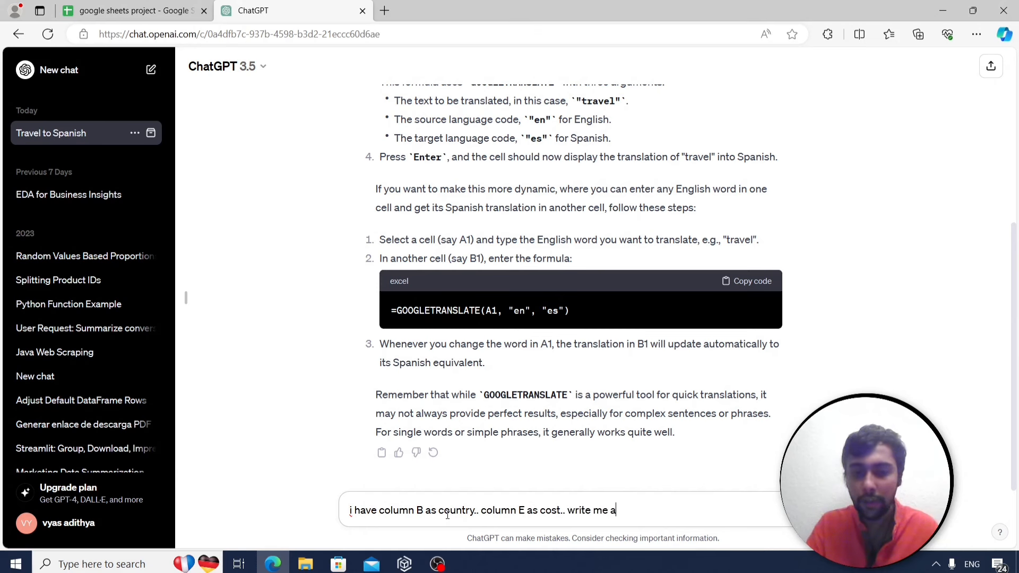
text( sumif formula t)
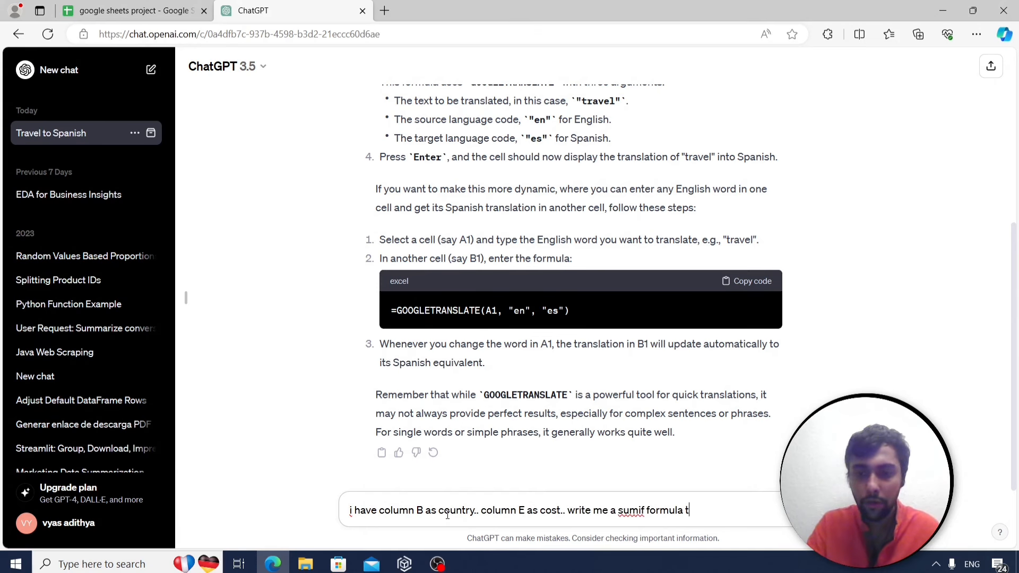
text(o show)
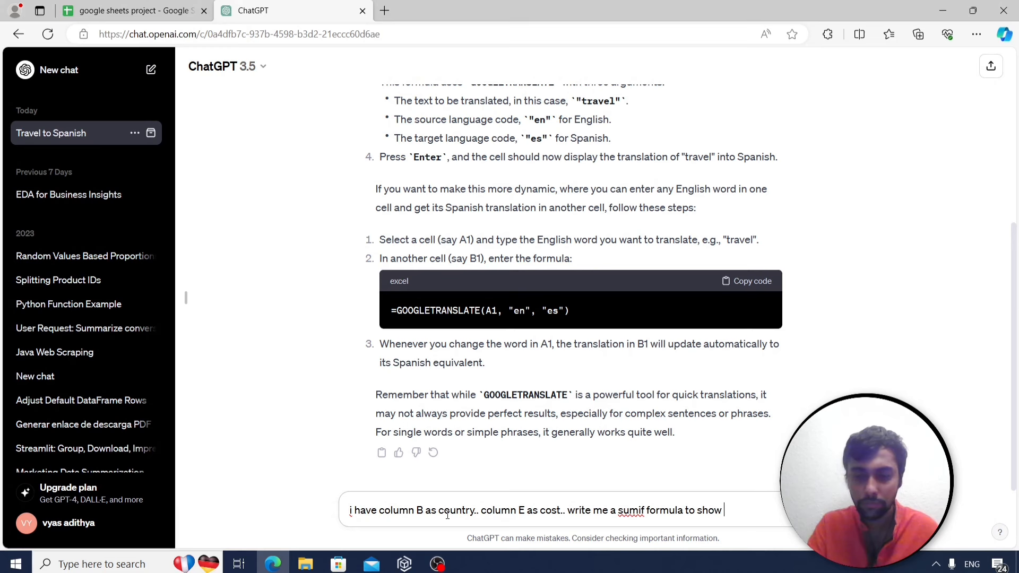
text( only the cost)
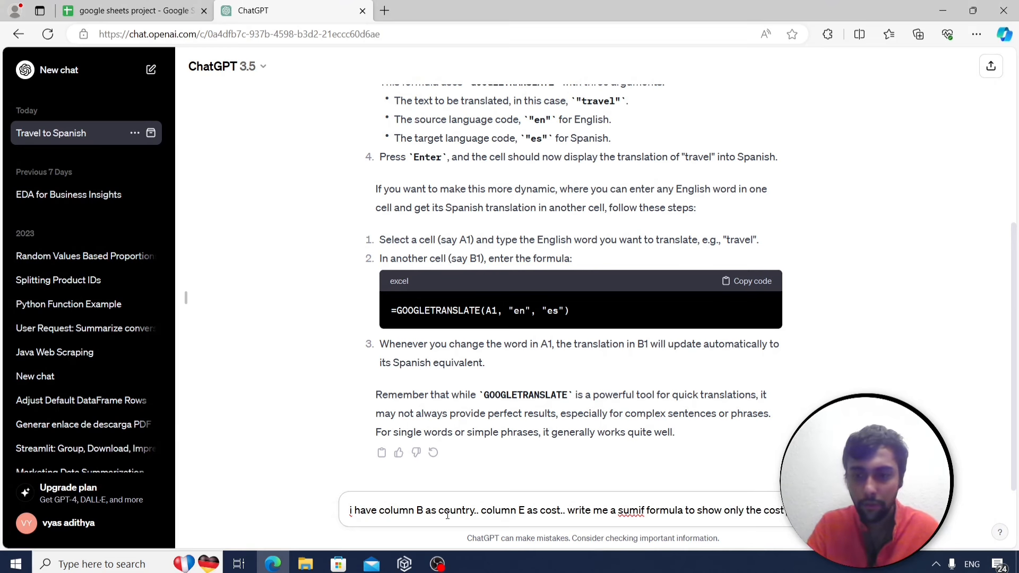
text( when the countr)
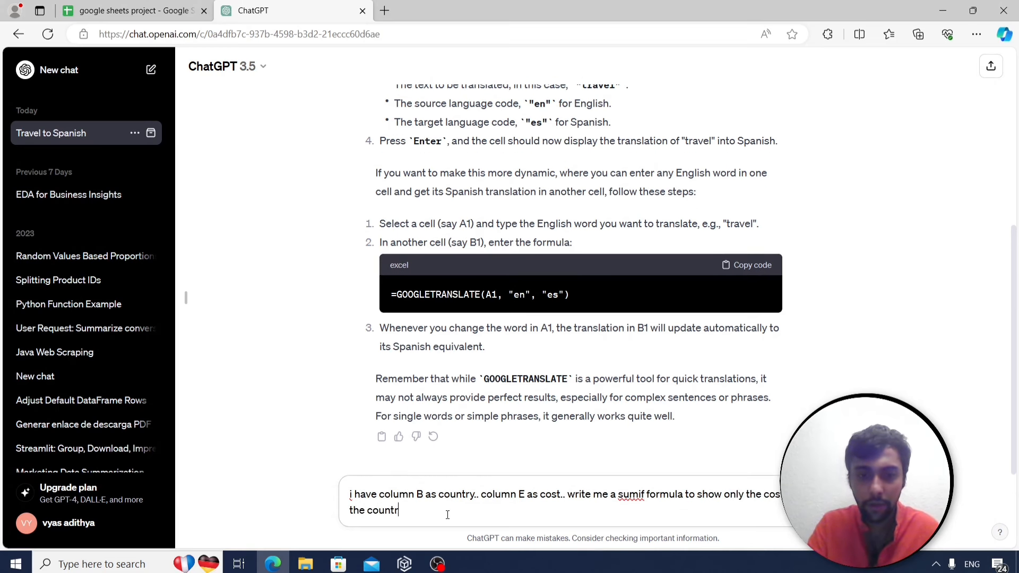
text(y column ha)
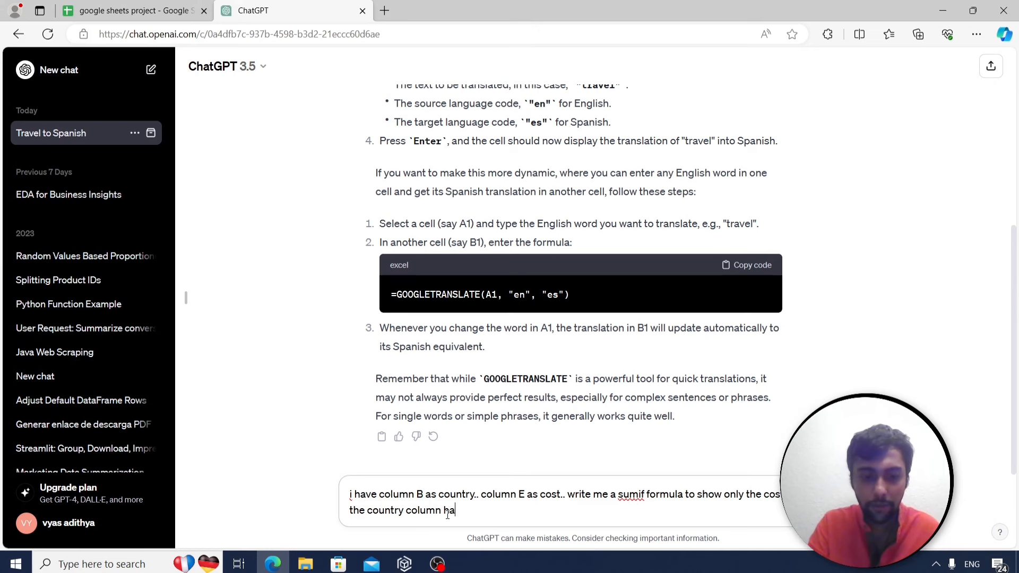
text(s value Spai)
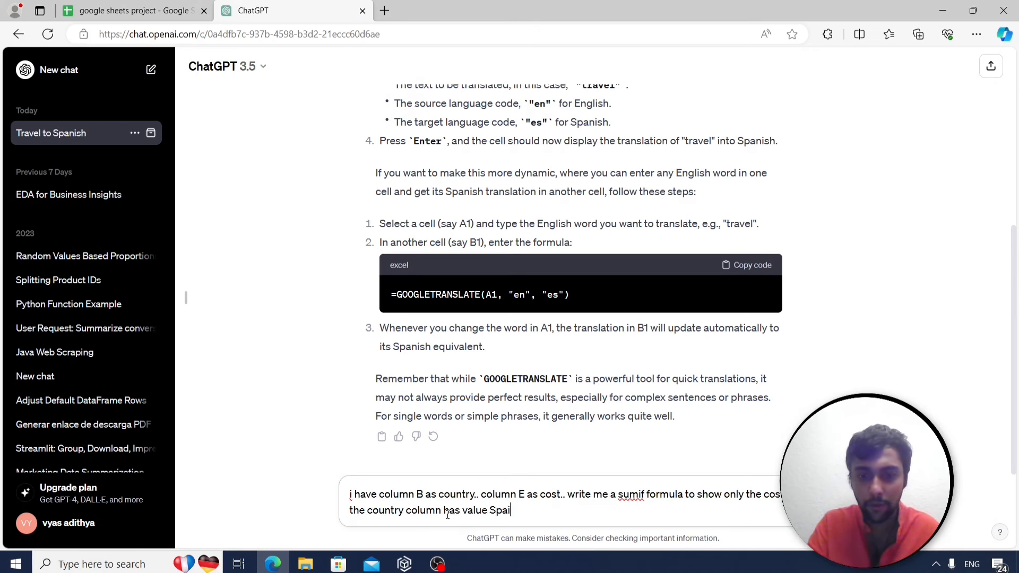
text(n..)
key(Return)
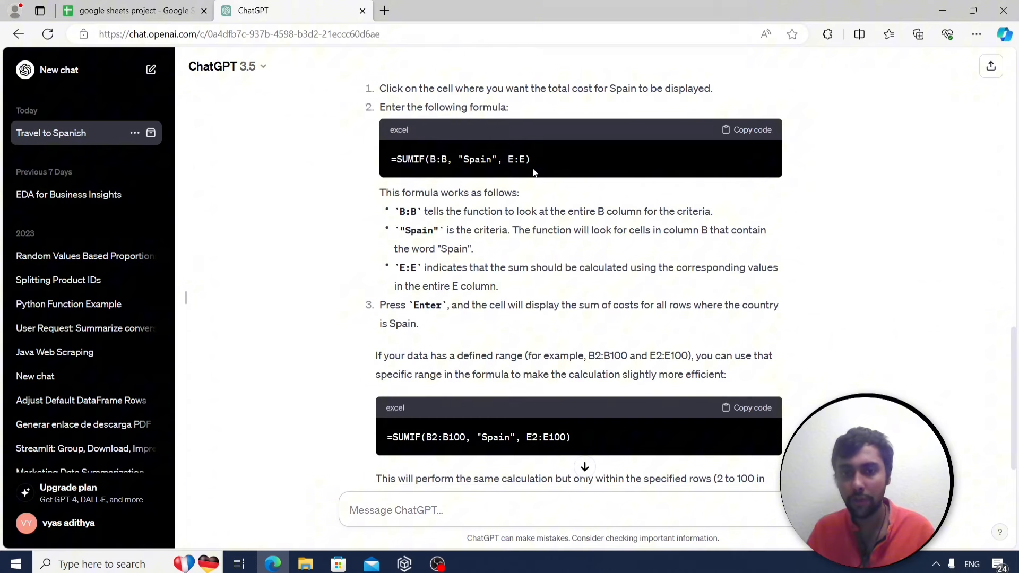
scroll(561, 234, up, 1)
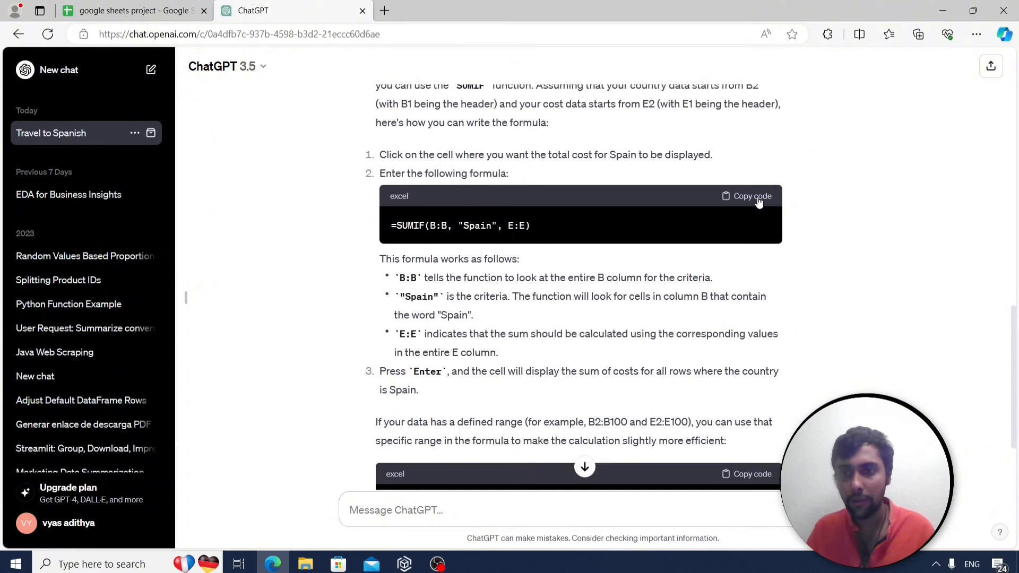
click(753, 196)
key(ctrl+Tab)
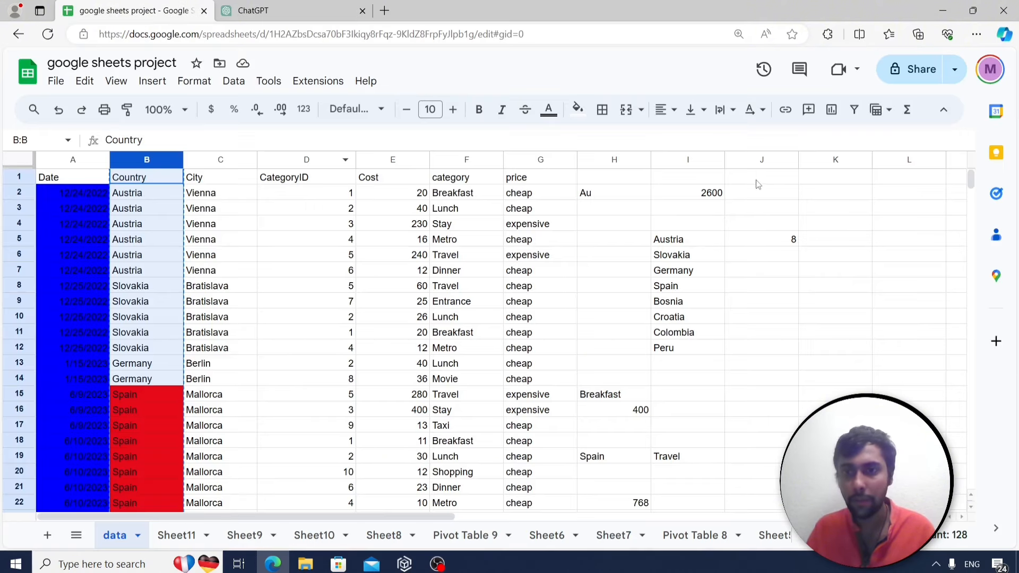
Paste =SUMIF(B:B, "Spain", E:E) into J2, removing the doubled equals sign so it shows 1747.
click(776, 192)
text(=)
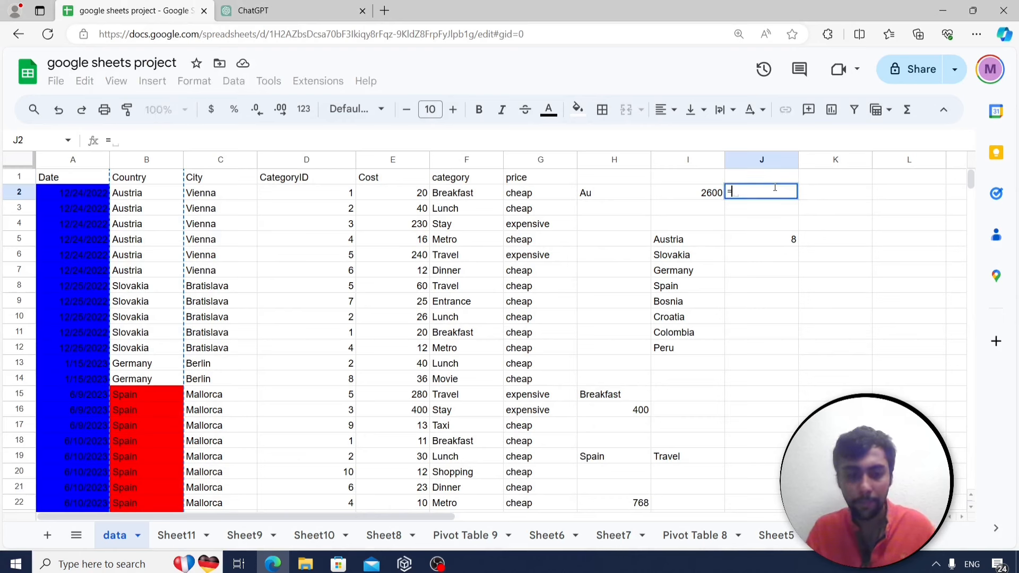
key(ctrl+v)
key(Return)
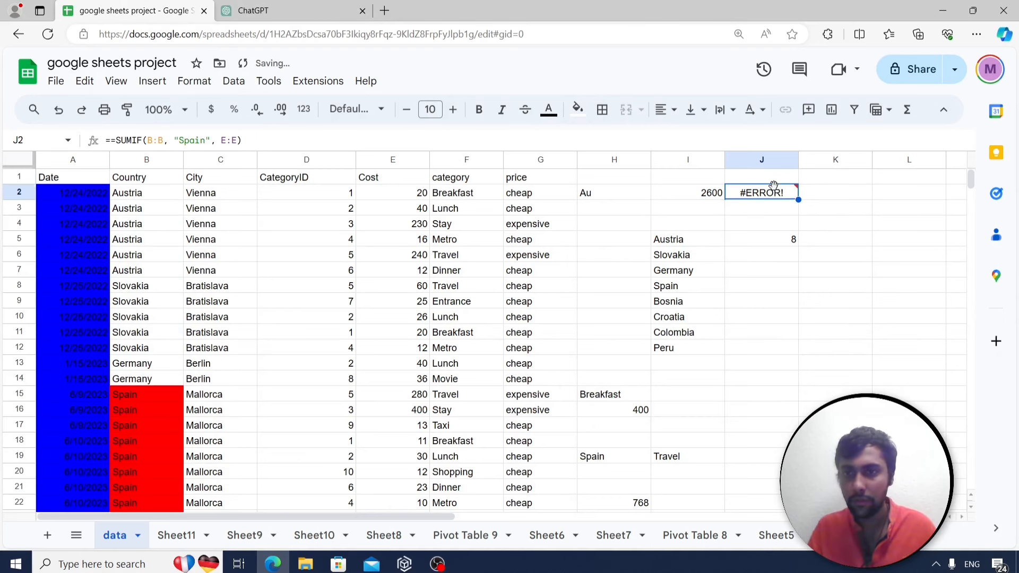
click(109, 140)
key(BackSpace)
key(Return)
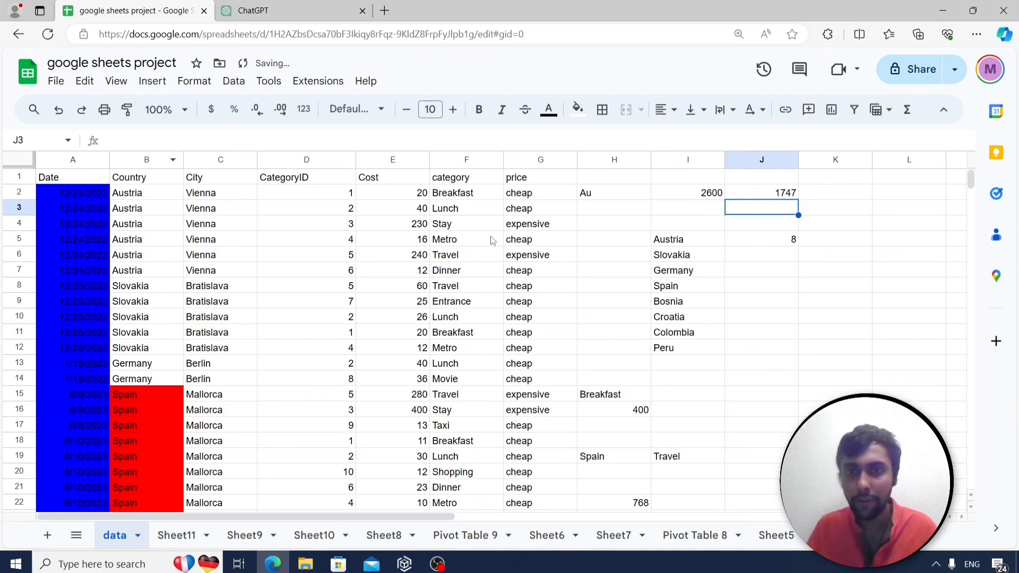
Compare J2's formula with ChatGPT's explanation of the SUMIF.
click(777, 194)
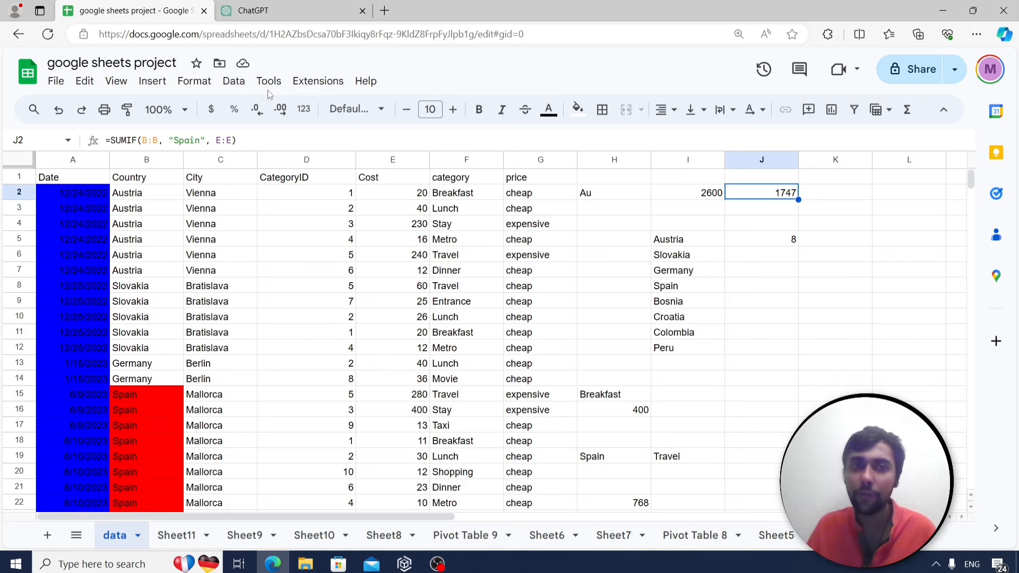
click(286, 11)
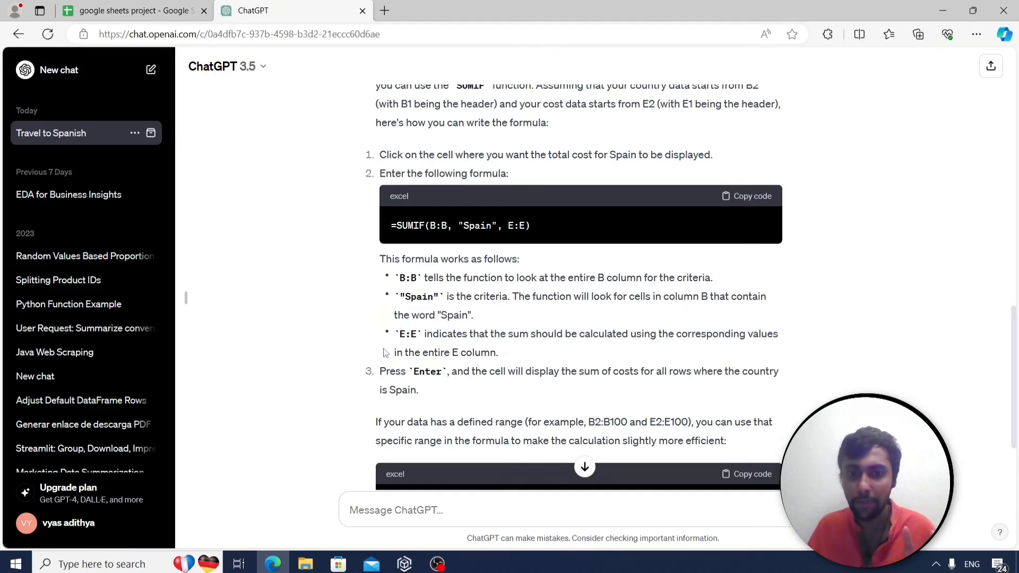
scroll(386, 353, down, 2)
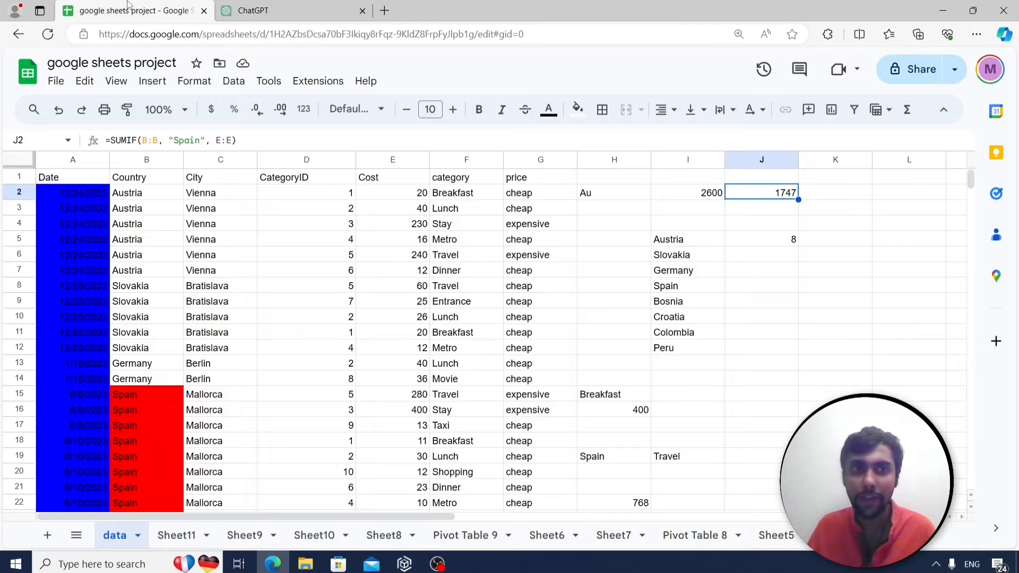
click(132, 10)
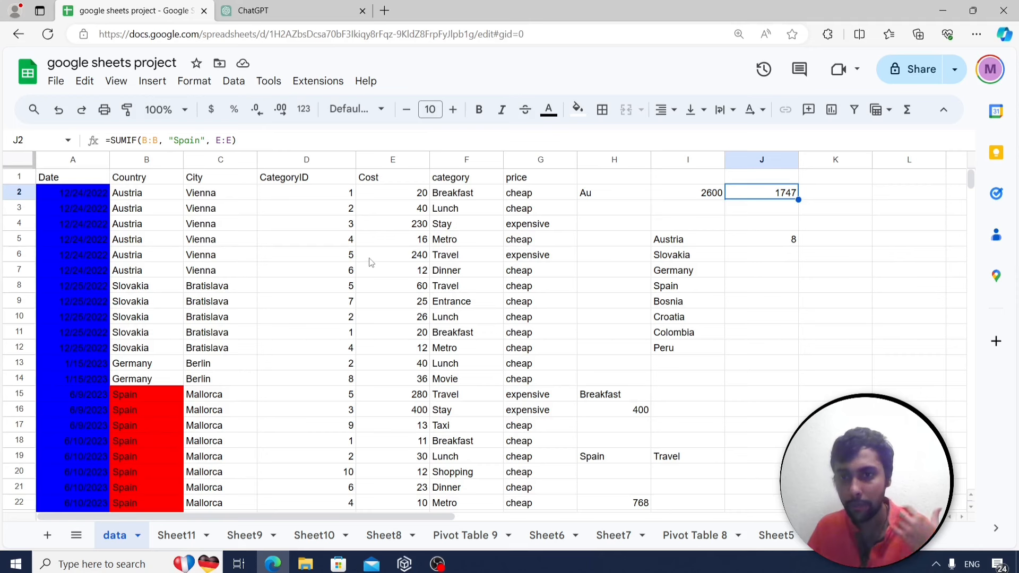
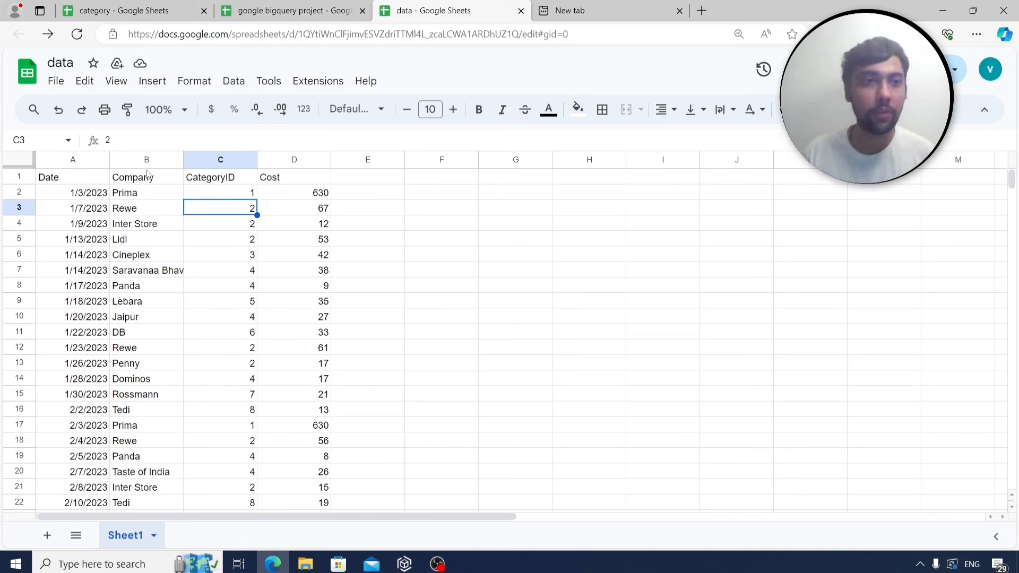
Review the Date, Company, CategoryID and Cost columns of the expense data.
click(81, 182)
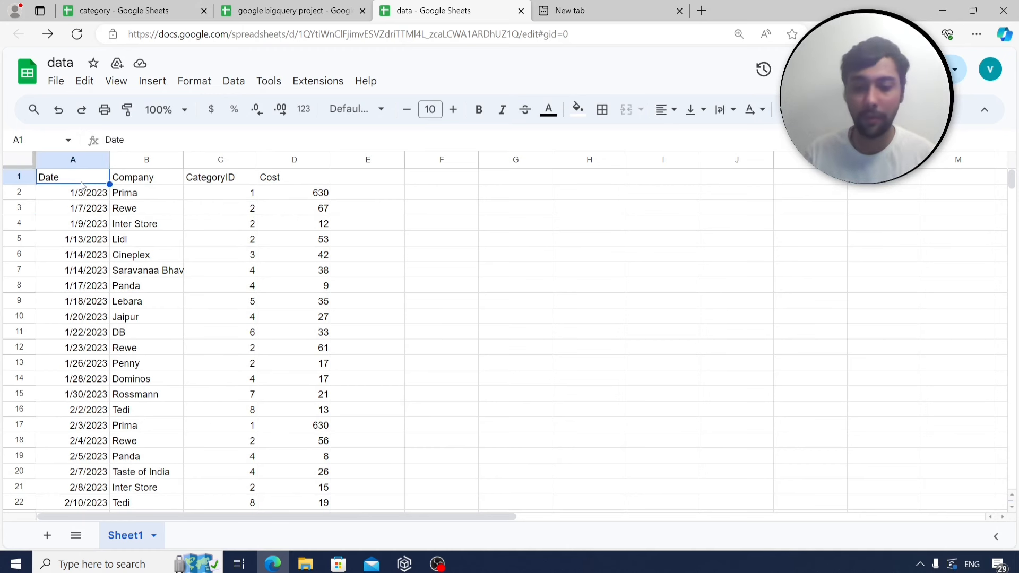
key(Down)
key(Right)
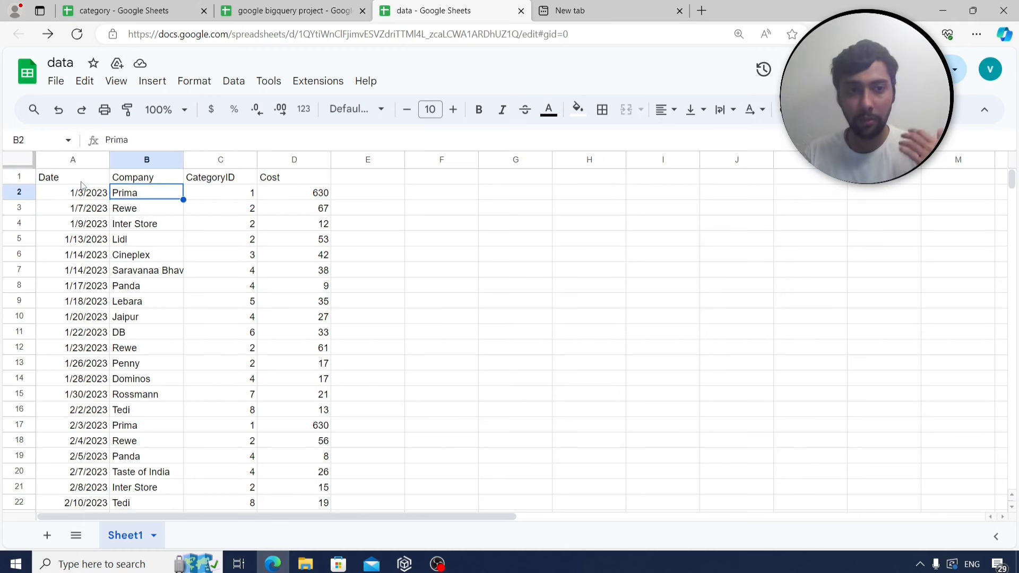
key(Up)
key(Down)
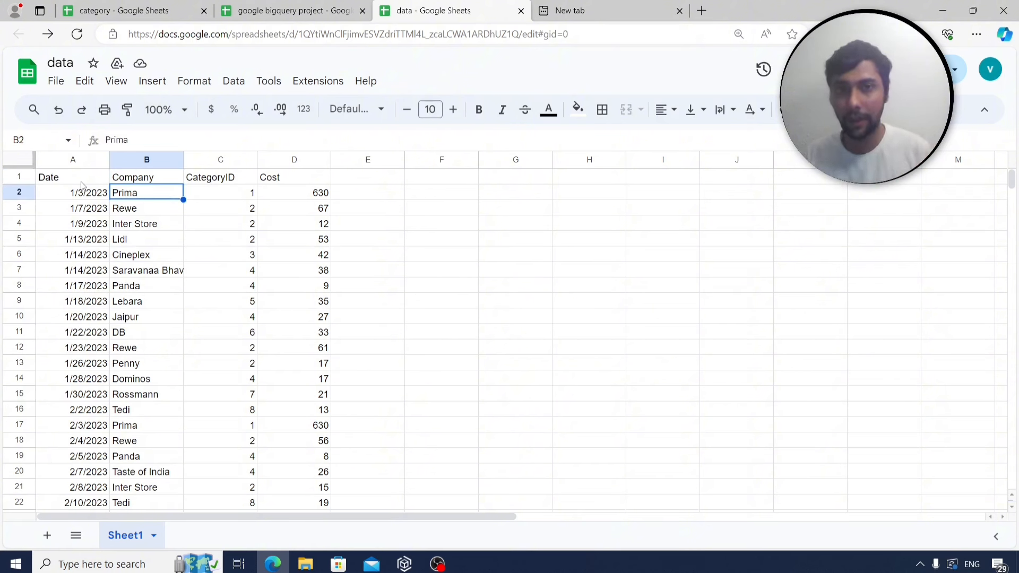
key(Right)
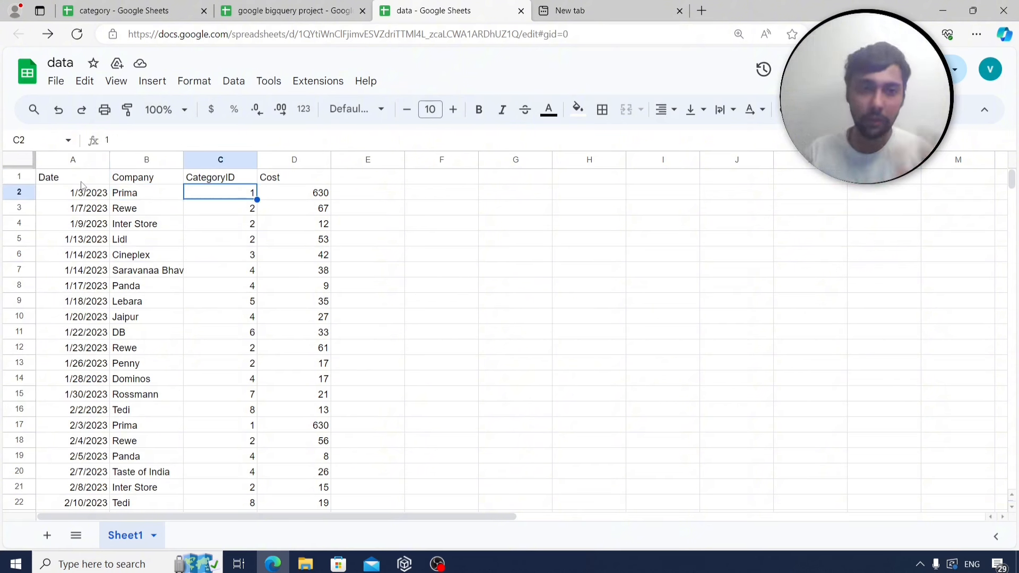
key(Down)
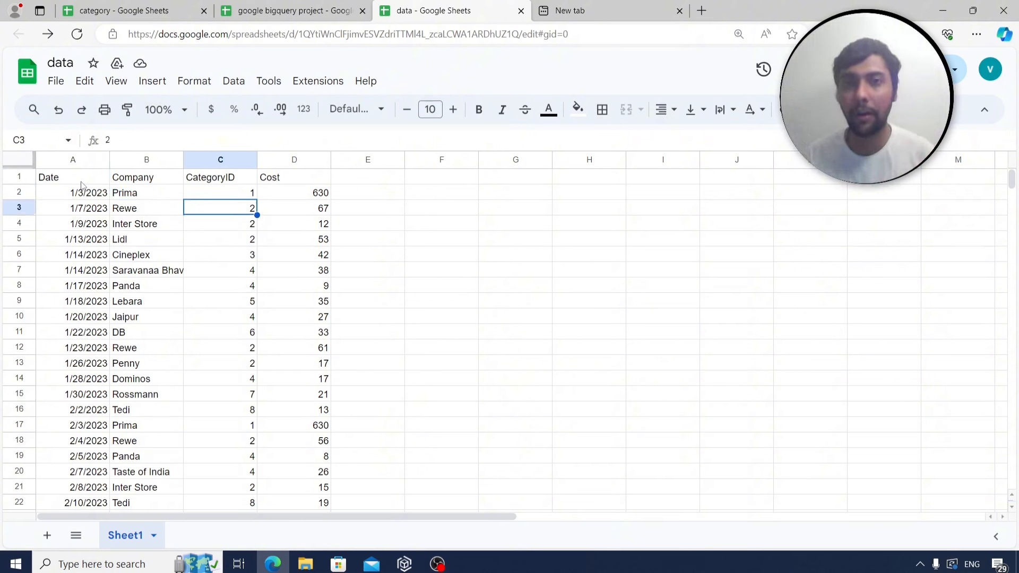
key(Up)
key(Right)
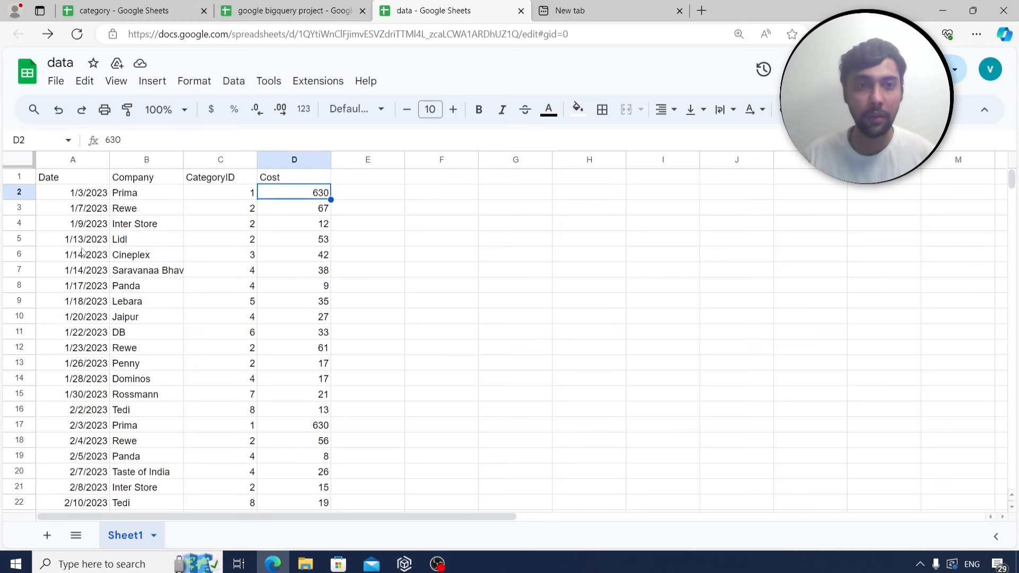
Look over the category IDs and names in the category spreadsheet, down to Shopping.
click(158, 11)
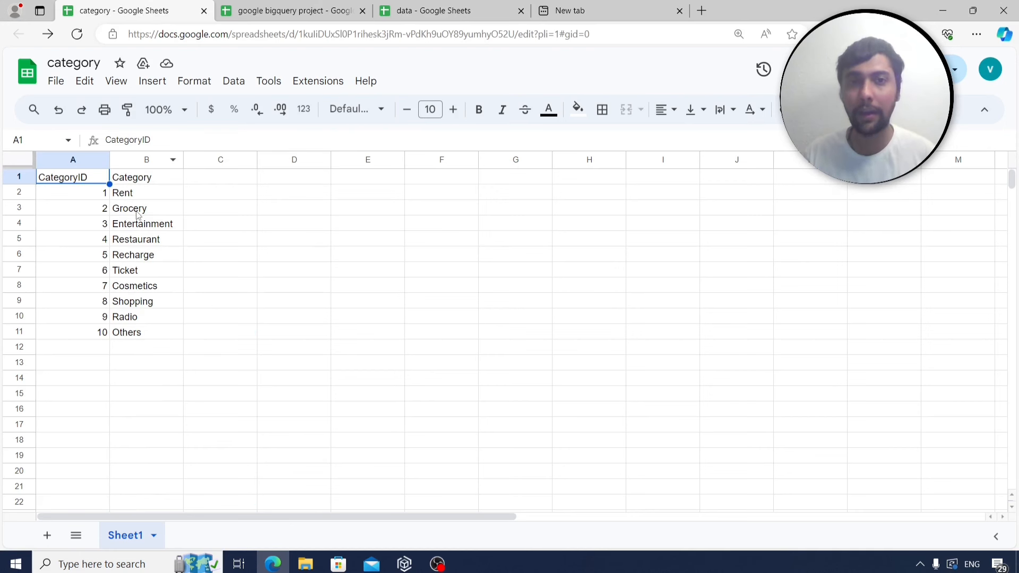
click(89, 199)
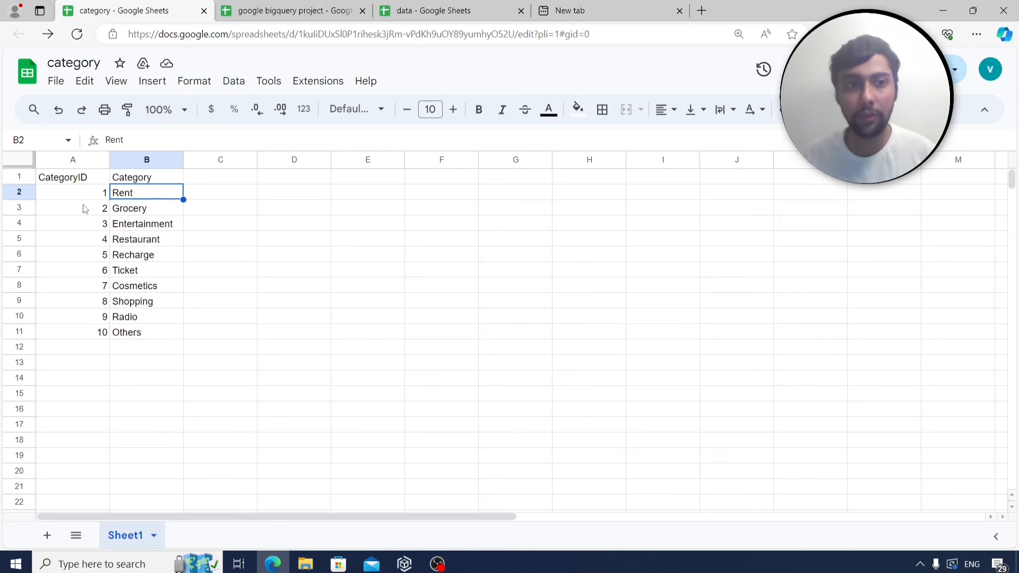
click(133, 198)
click(122, 259)
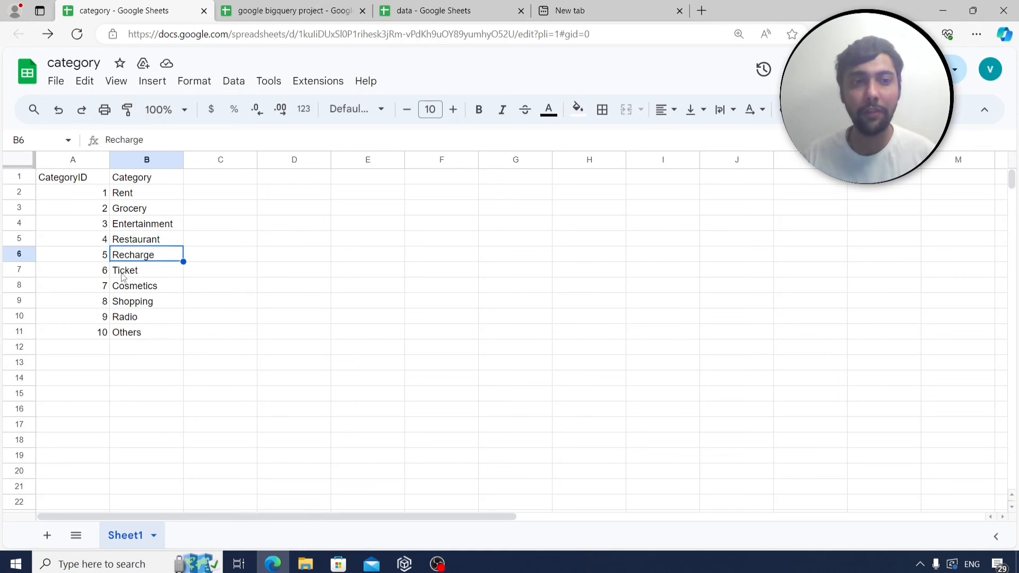
click(97, 304)
click(147, 306)
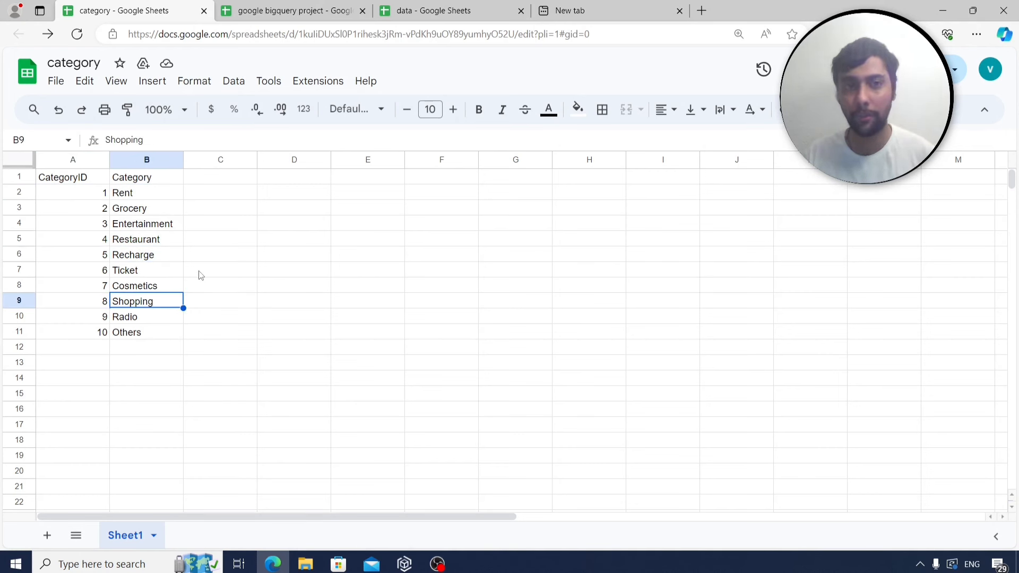
Read through the project's question list, then move to an empty new browser tab.
key(ctrl+Tab)
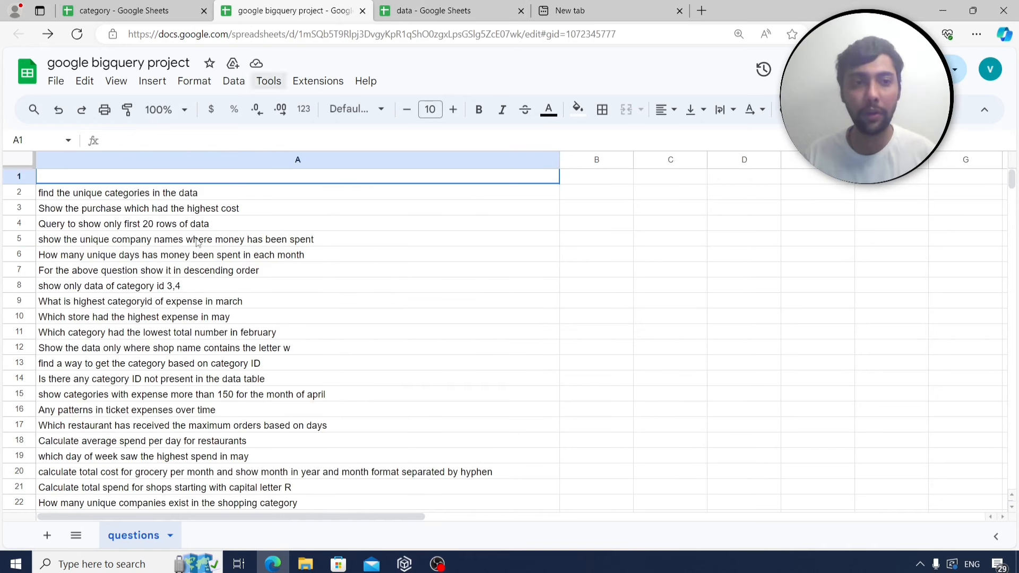
click(195, 195)
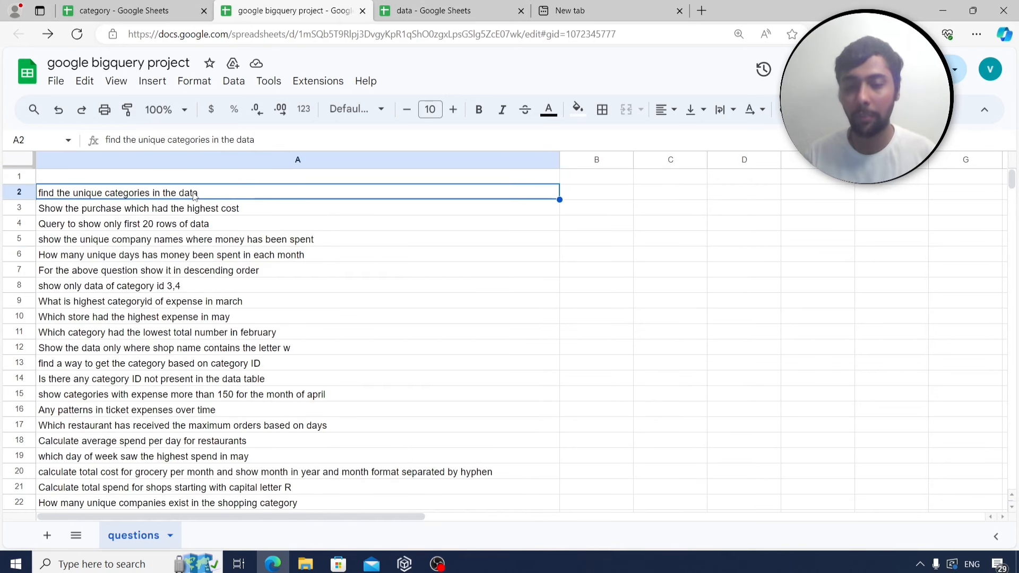
key(Down)
key(Down)
key(Down)
key(Down)
key(Up)
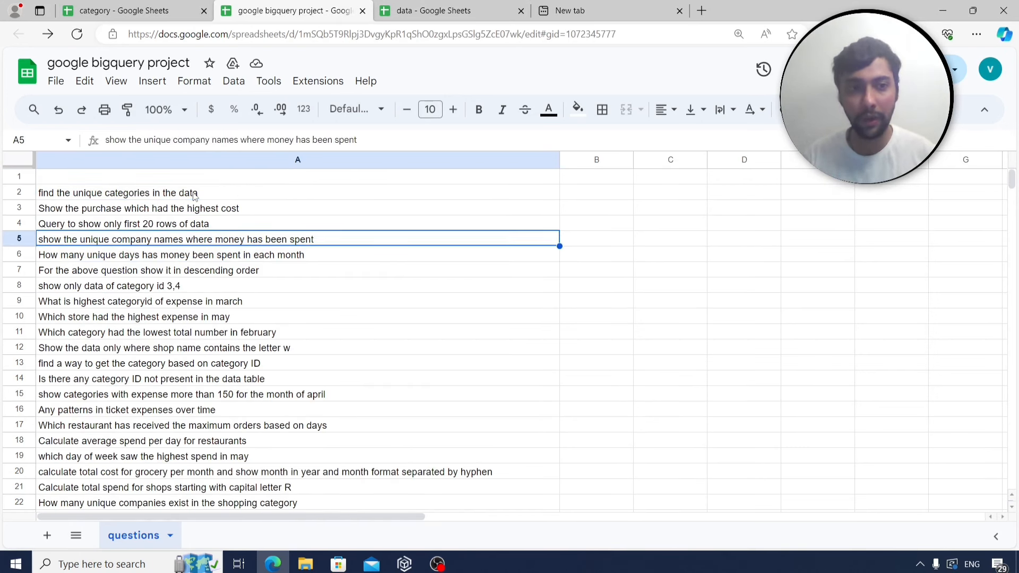
click(195, 195)
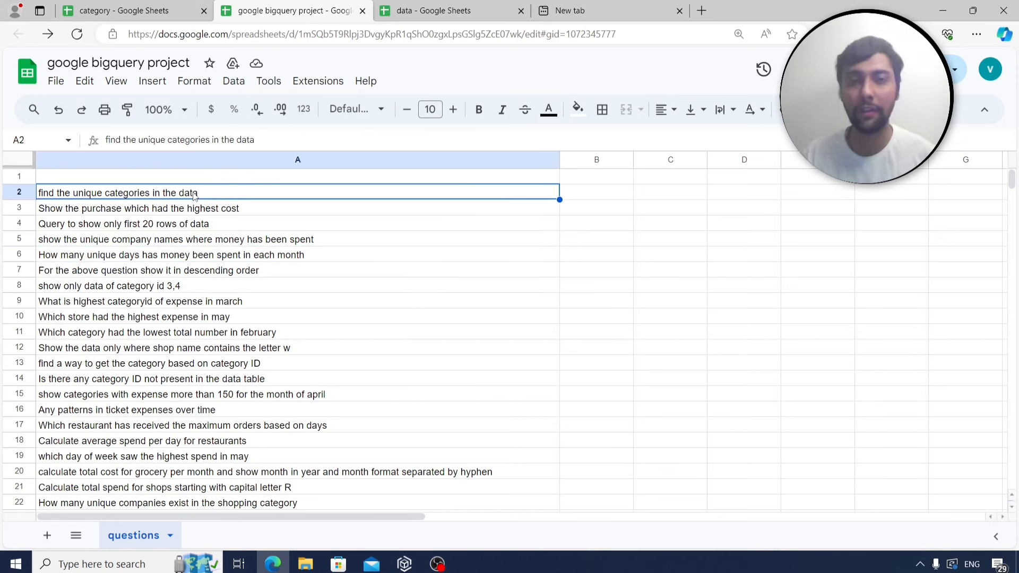
click(598, 13)
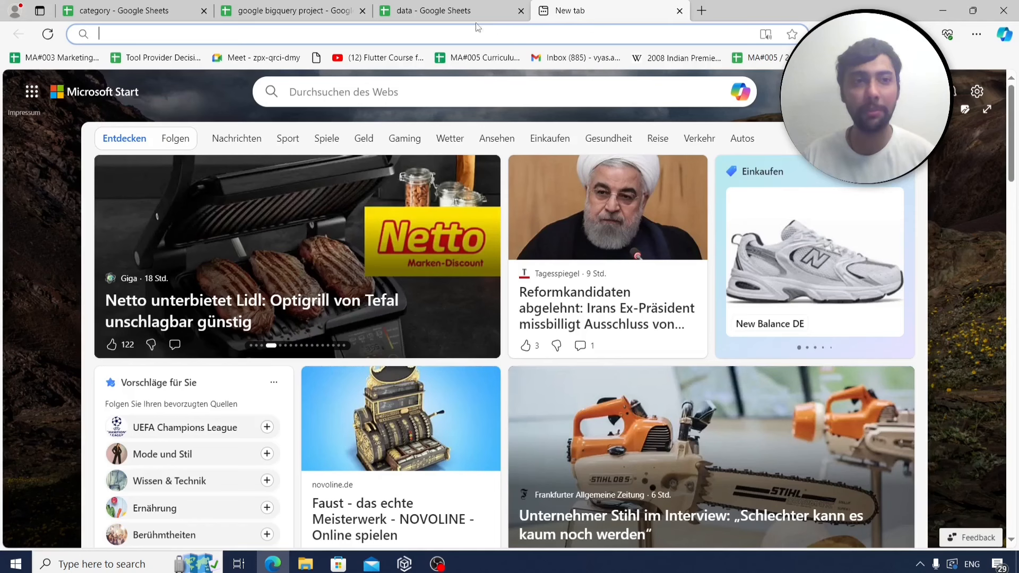
Open the pasted BigQuery console URL and create a project named bigqueryanalysis.
text(https://console.cloud.google.com/bigquery?pli=1)
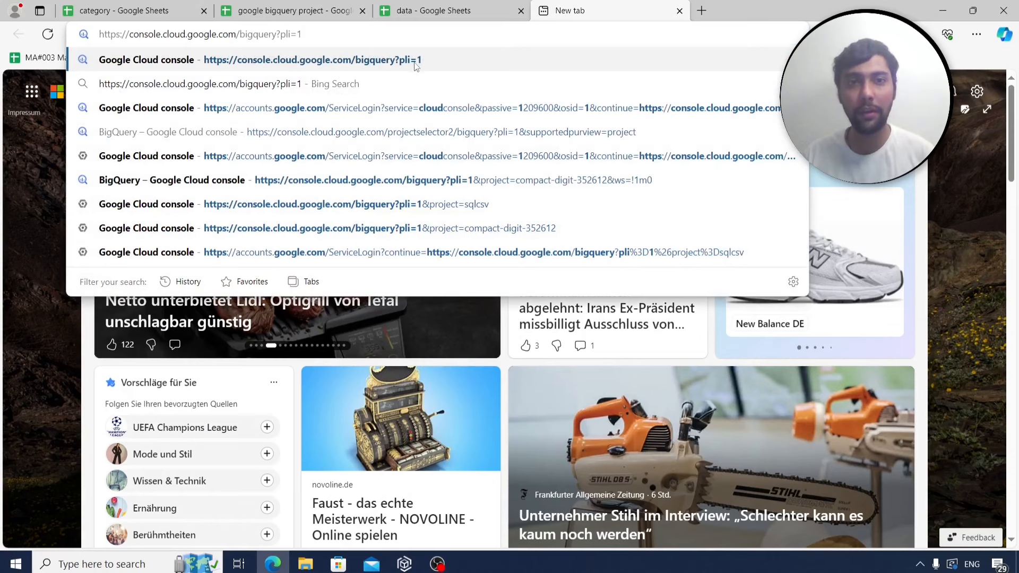
click(381, 63)
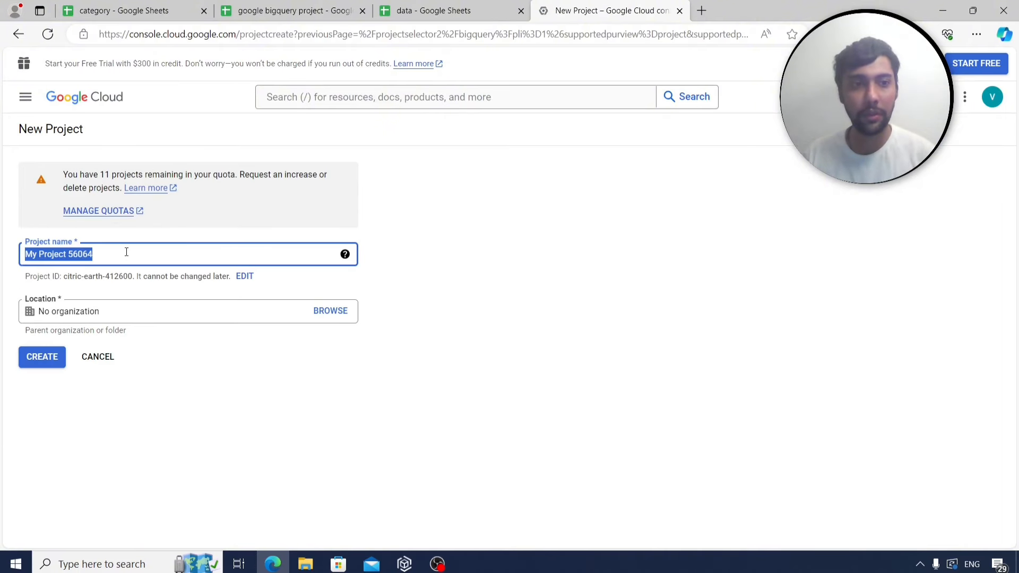
text(big)
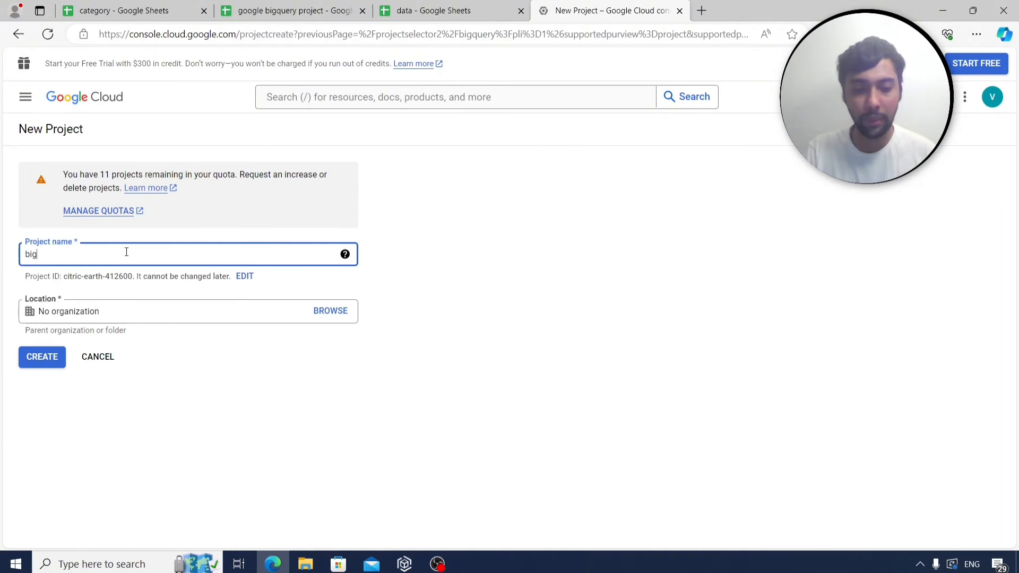
text(queryanal)
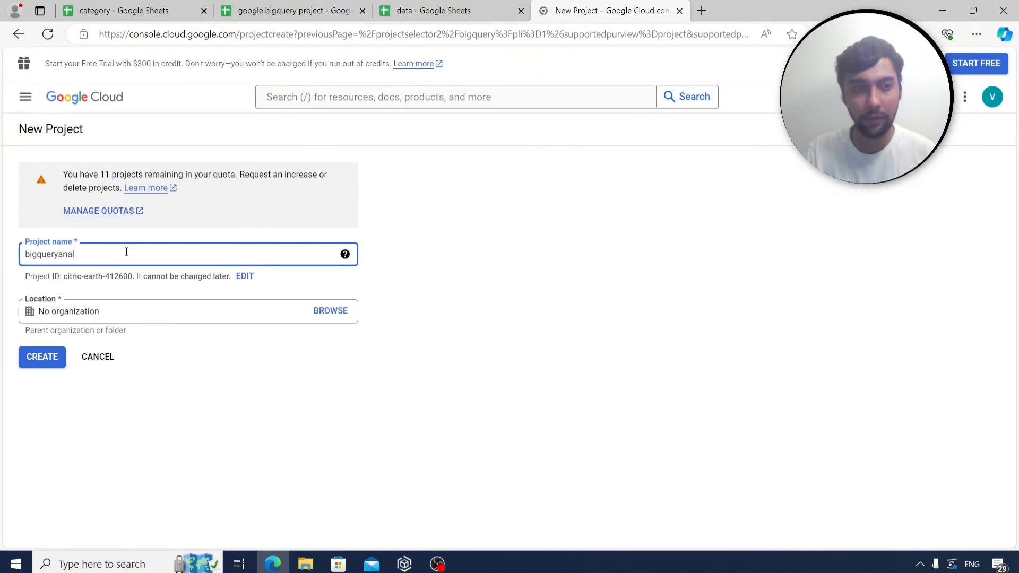
text(ysis)
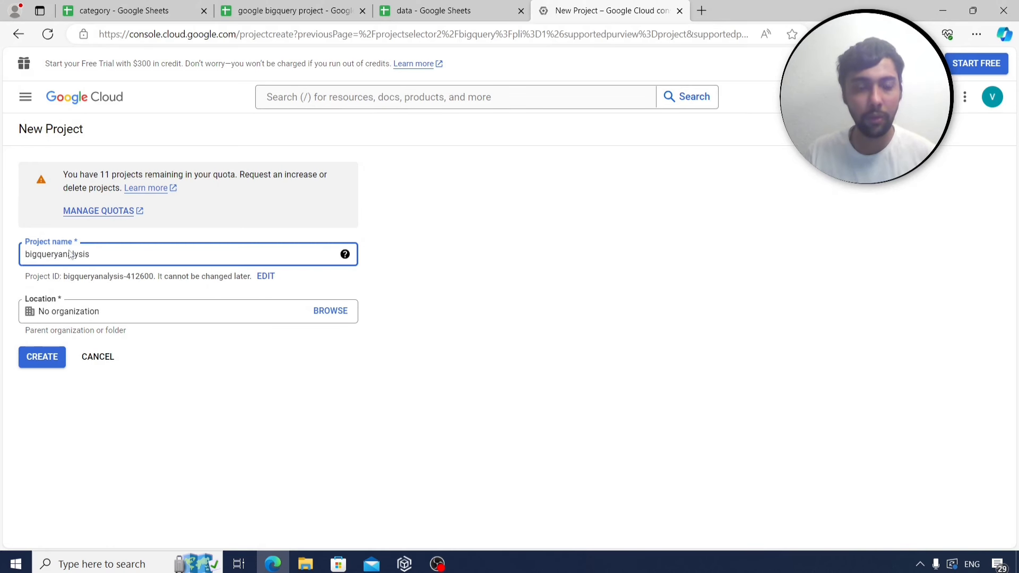
click(40, 355)
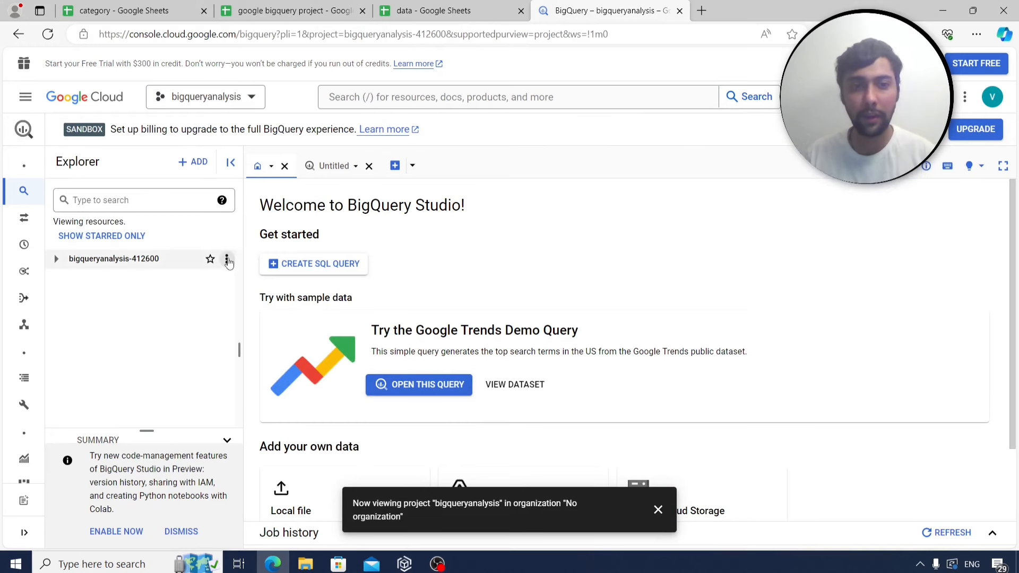
Create a dataset with ID expenses under the bigqueryanalysis-412600 project.
click(226, 259)
click(249, 284)
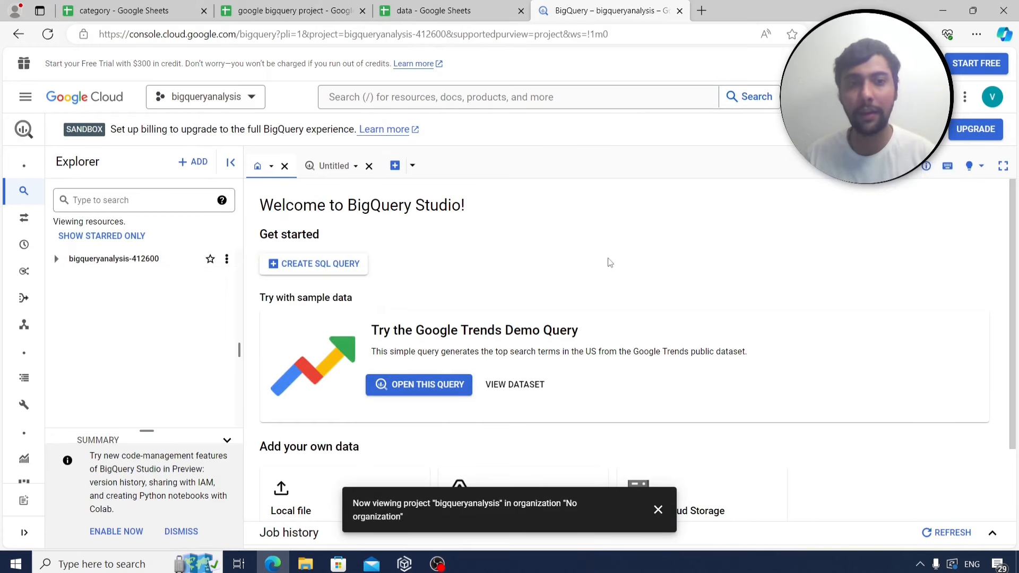
click(685, 159)
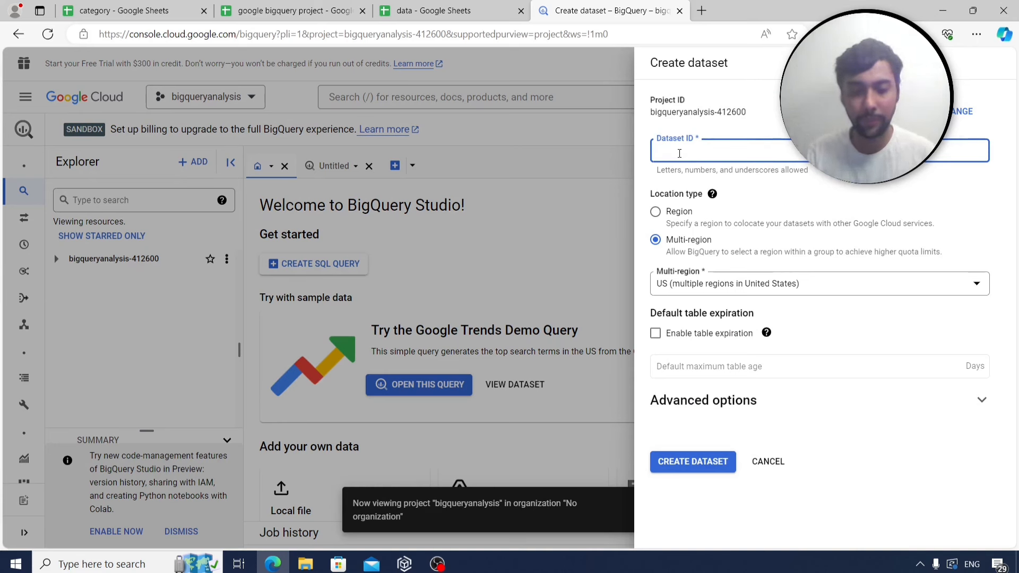
text(expenses)
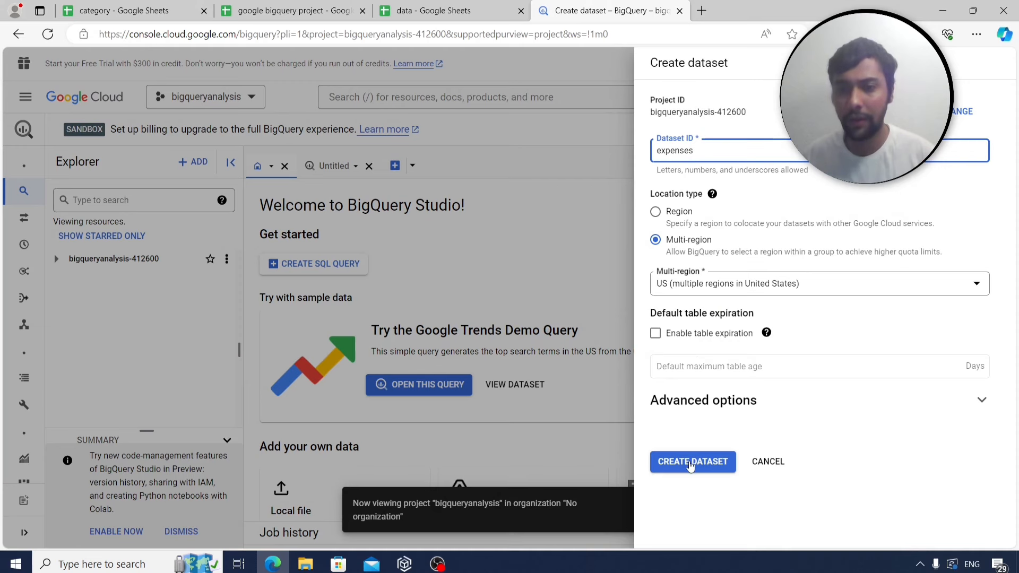
click(690, 465)
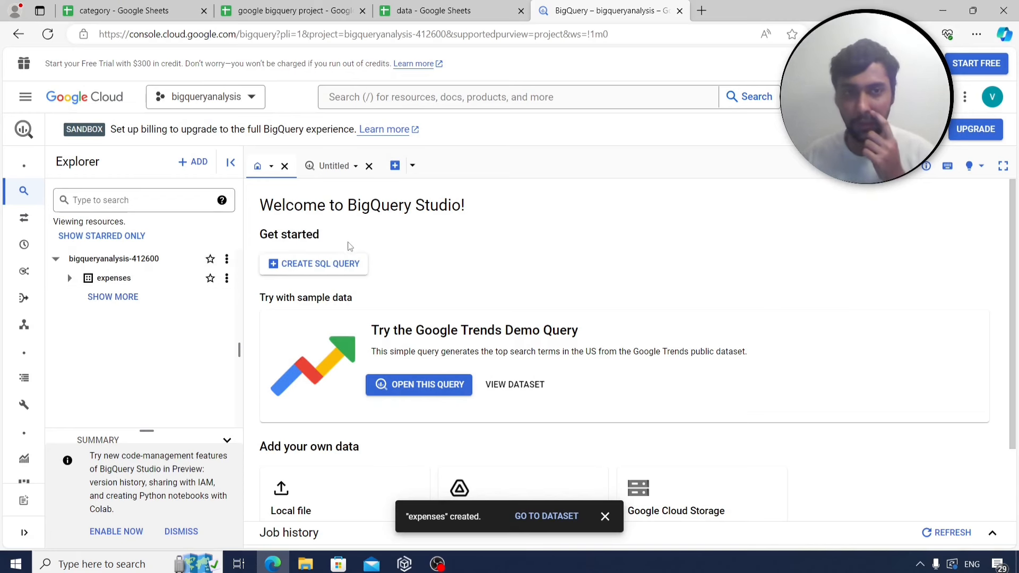
Download the data sheet as a CSV file.
click(414, 11)
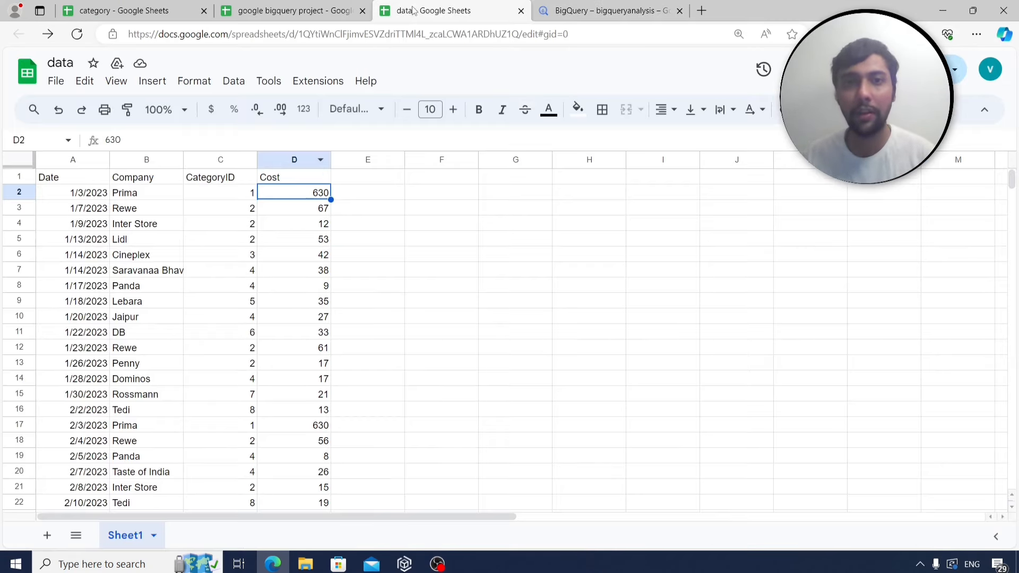
click(55, 80)
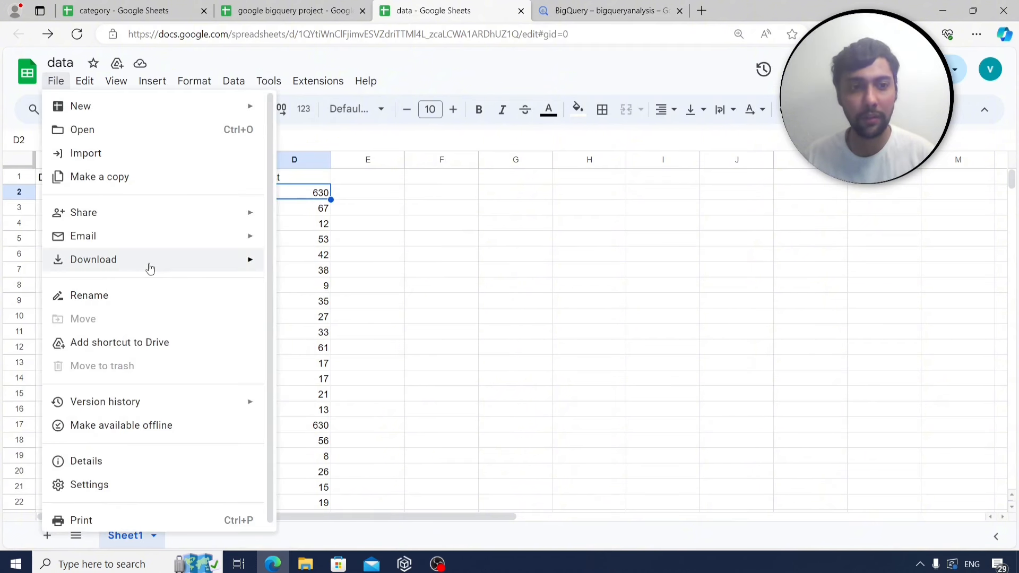
mouse_move(192, 267)
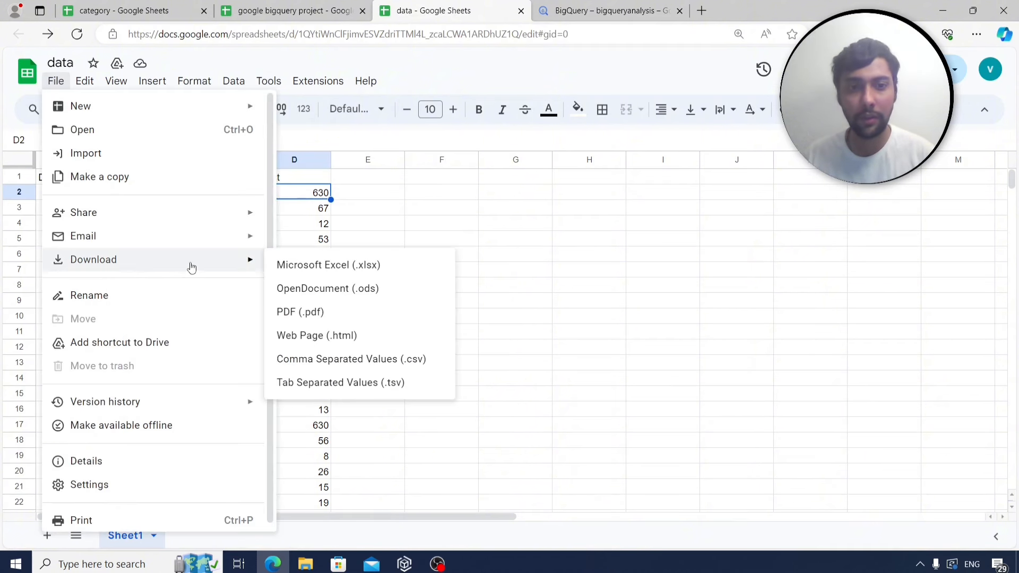
click(360, 360)
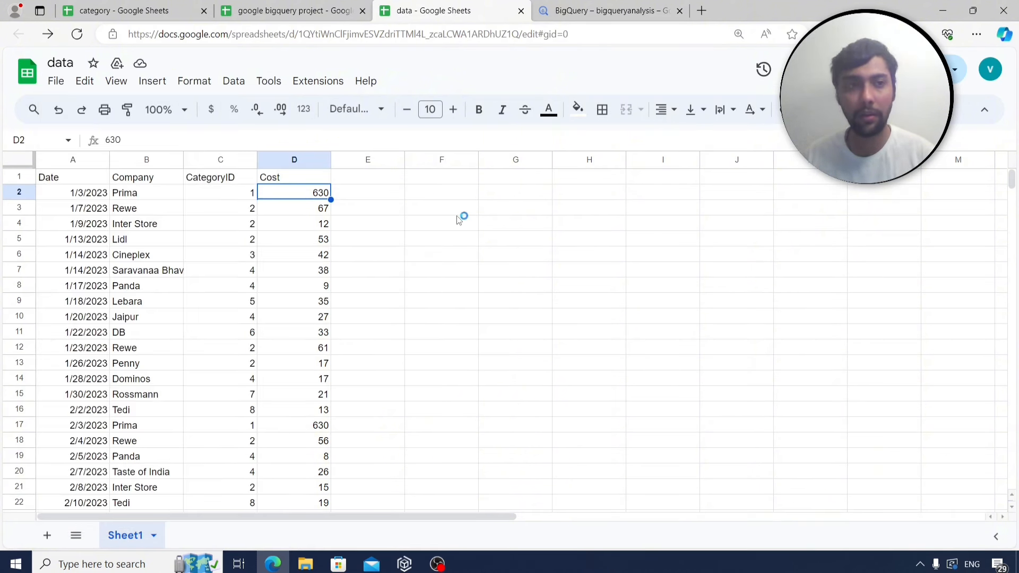
Download the category sheet as a CSV file and return to BigQuery.
click(99, 12)
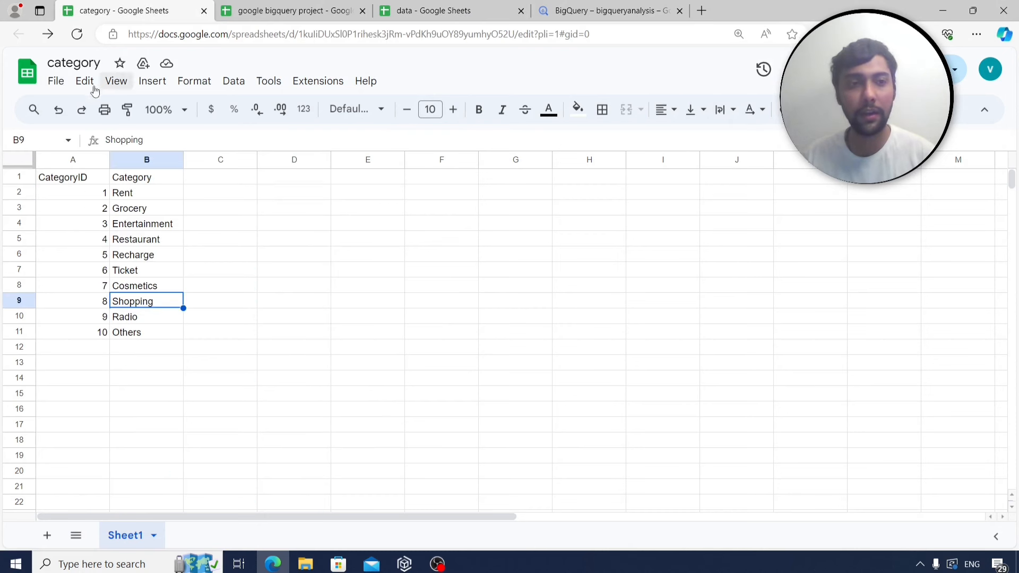
click(55, 81)
mouse_move(133, 259)
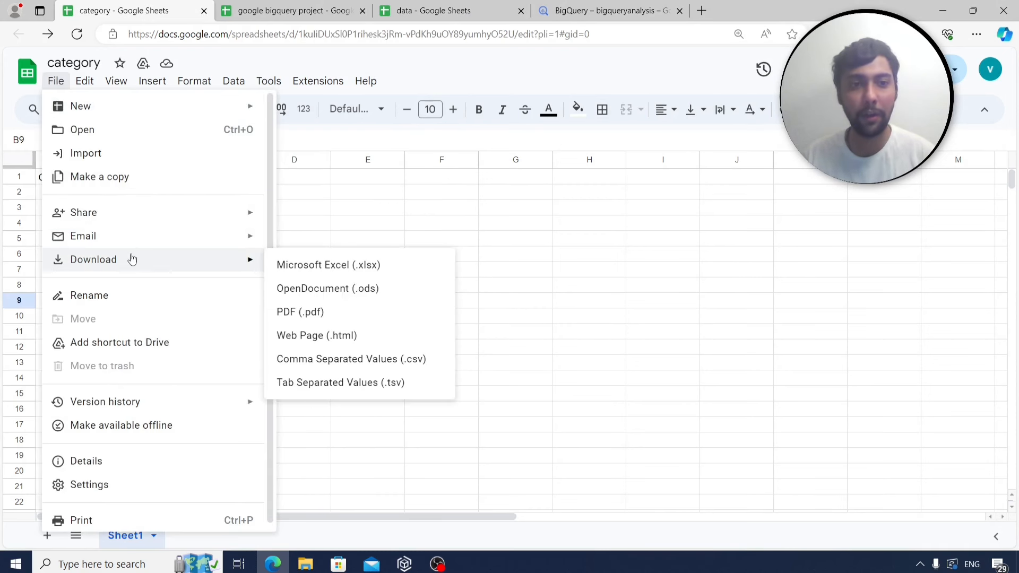
click(349, 359)
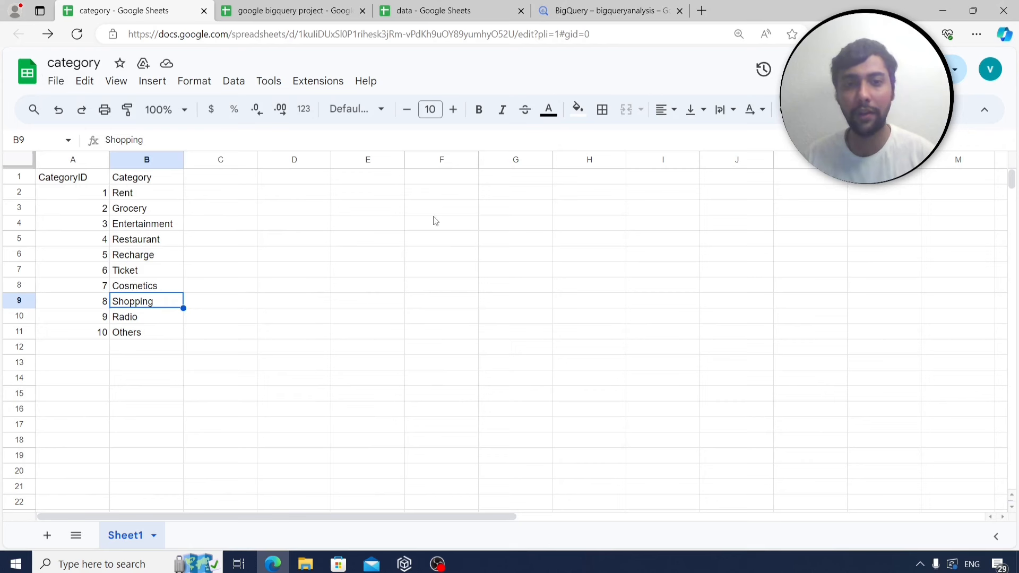
click(598, 8)
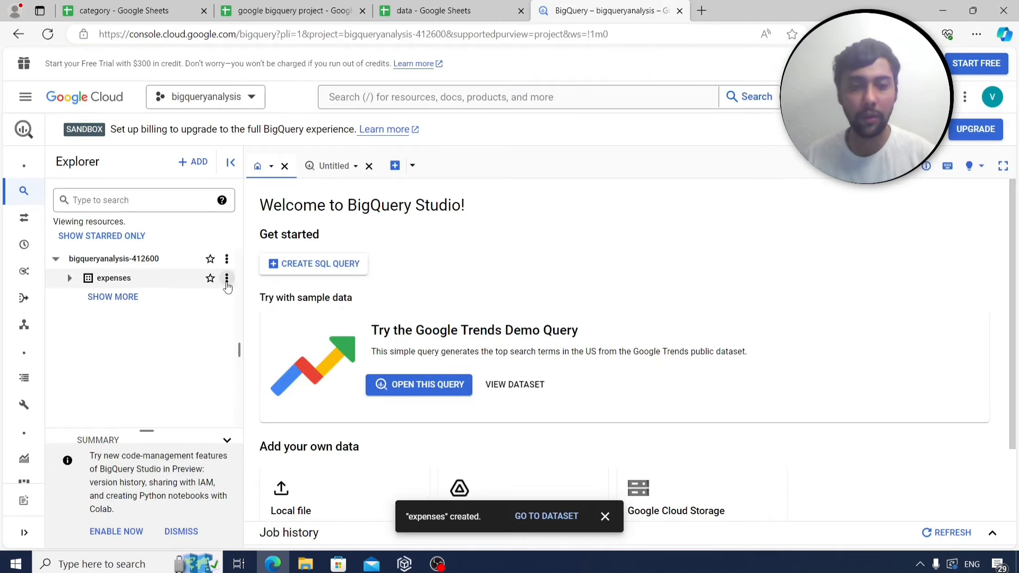
Start a new table in expenses with data - Sheet1.csv uploaded as its source.
click(227, 283)
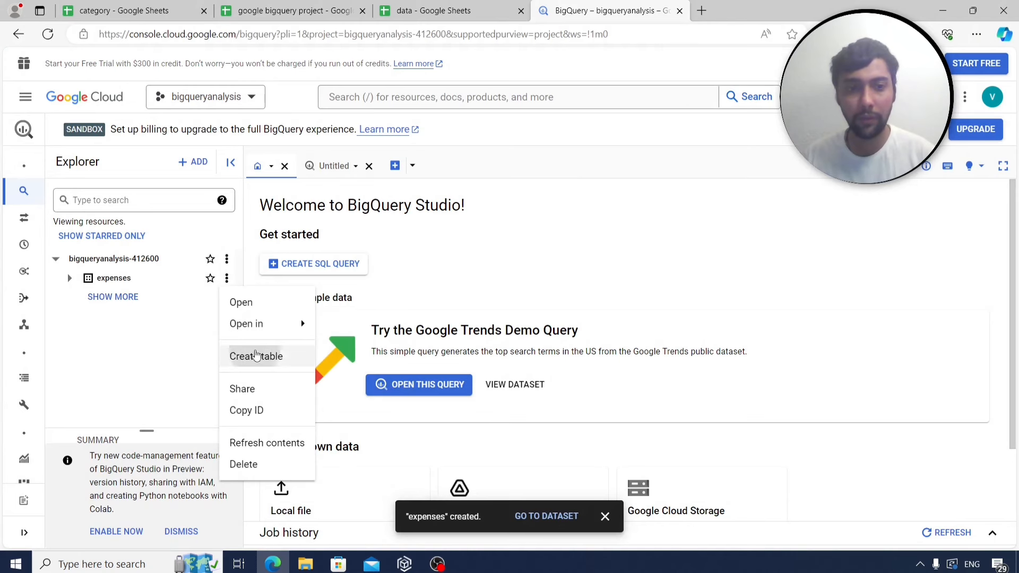
click(249, 357)
click(784, 144)
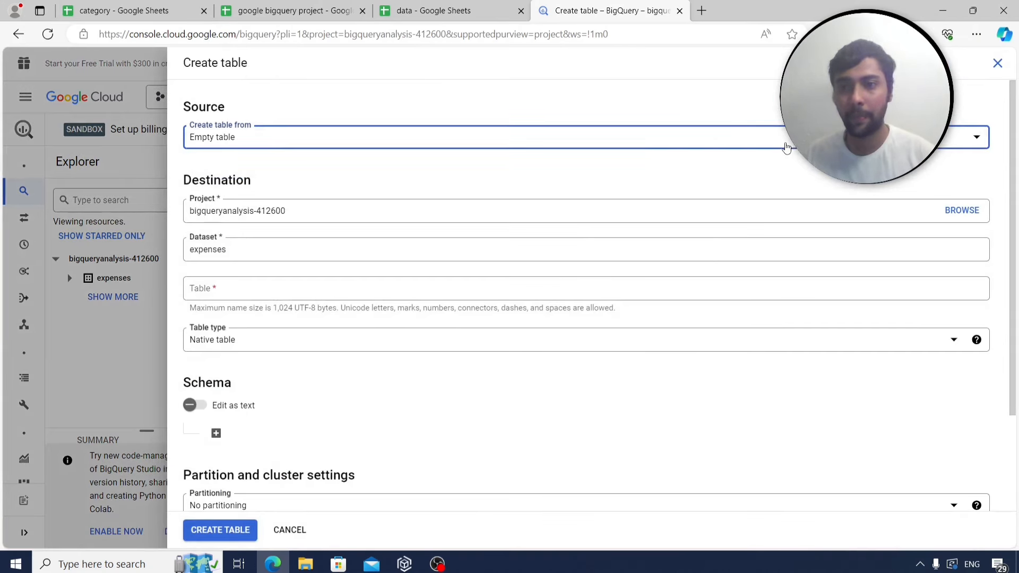
click(461, 195)
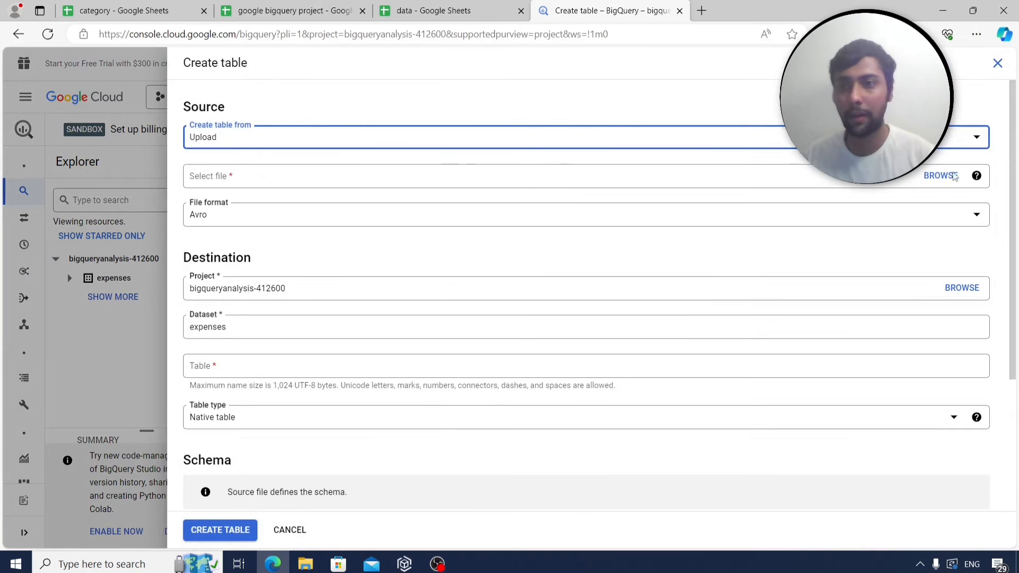
click(948, 176)
scroll(272, 227, down, 5)
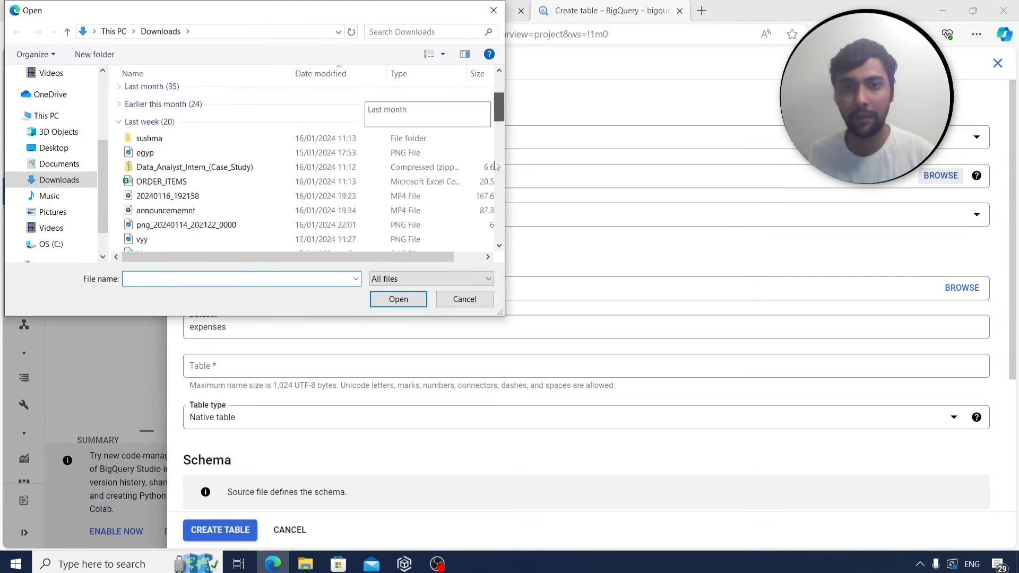
click(273, 227)
click(393, 299)
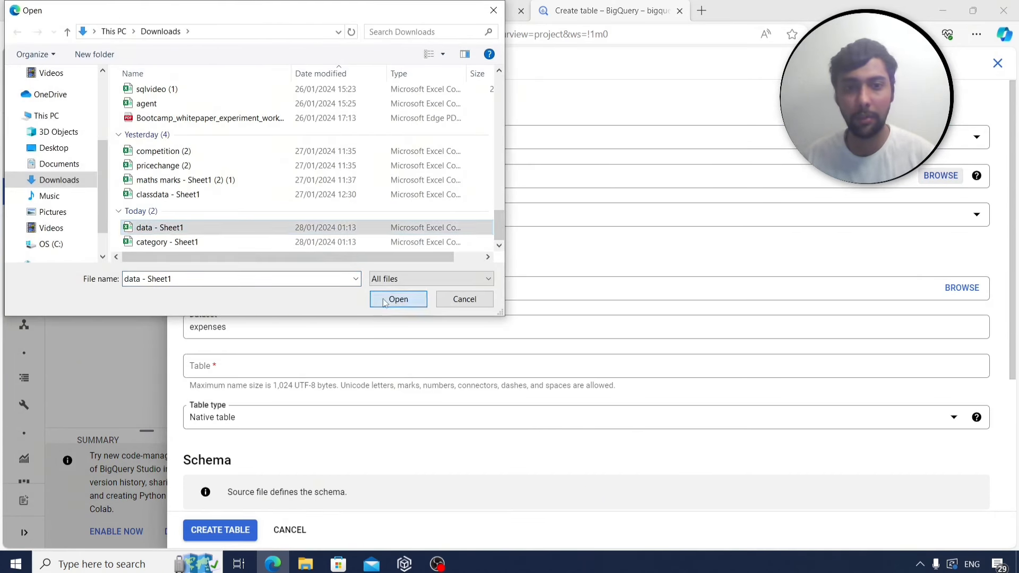
Name the table data, turn on schema auto-detect, and create it.
click(281, 365)
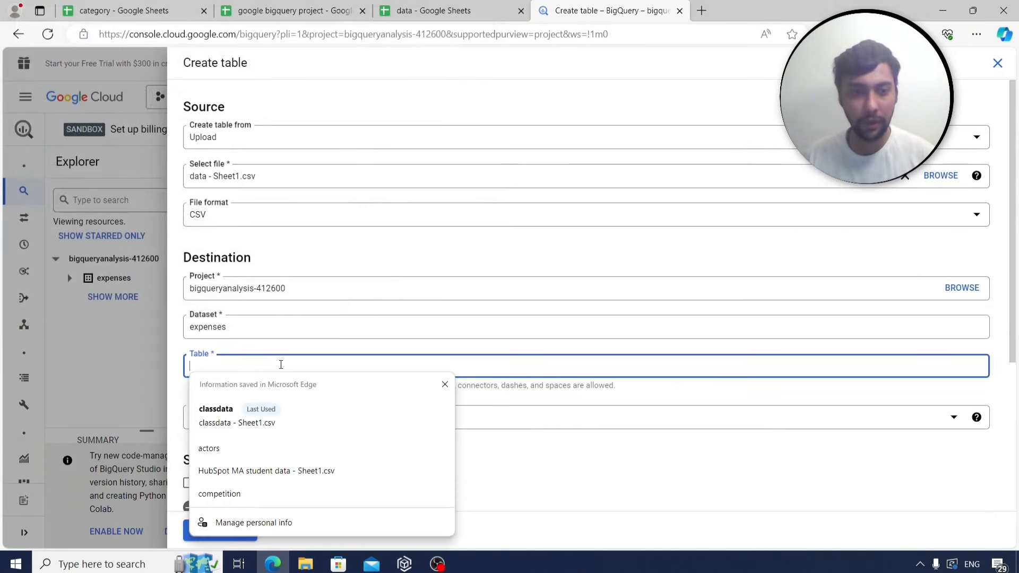
text(data)
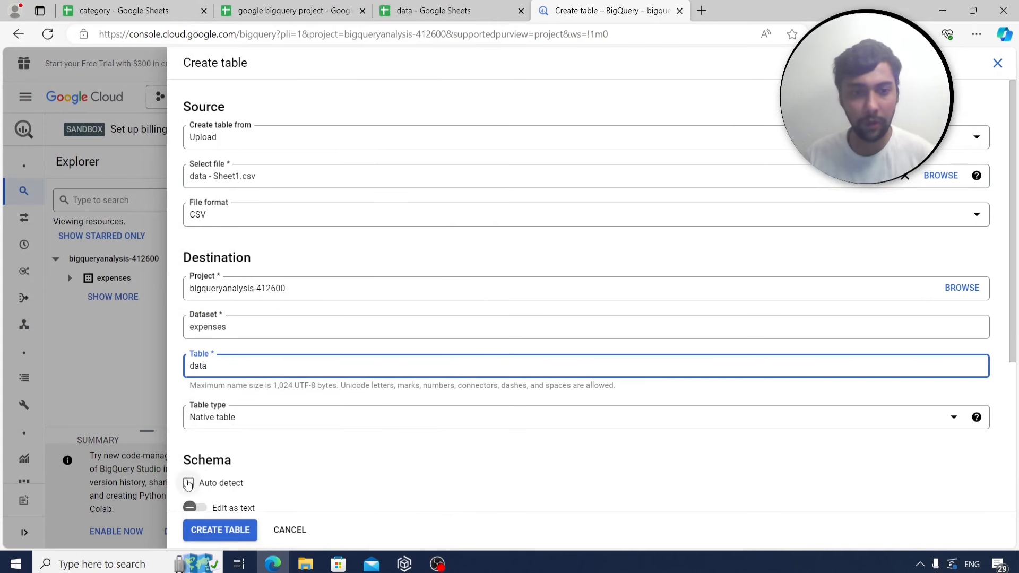
click(188, 482)
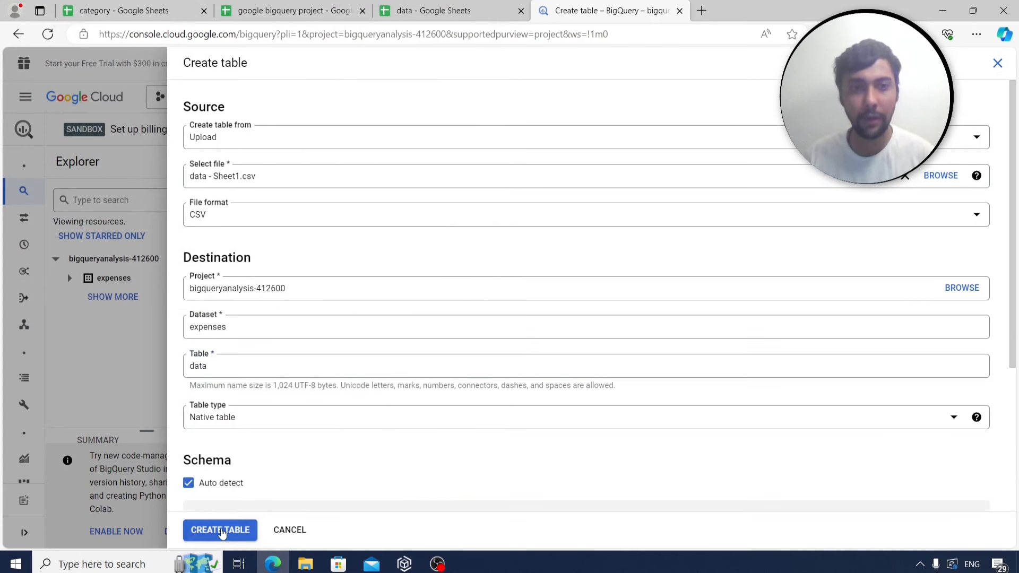
click(221, 530)
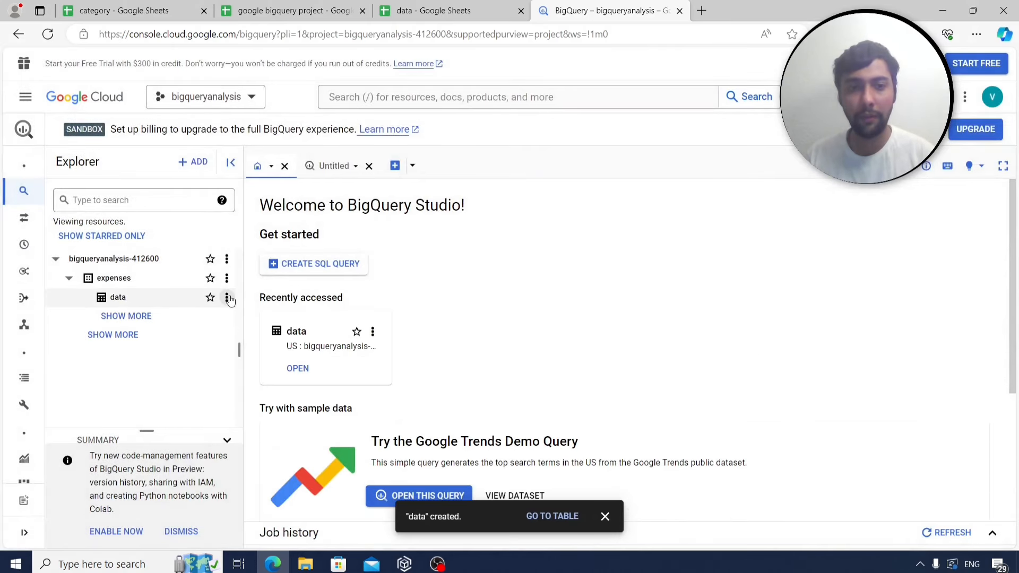
Run SELECT * on the data table with the LIMIT 1000 clause removed.
click(226, 297)
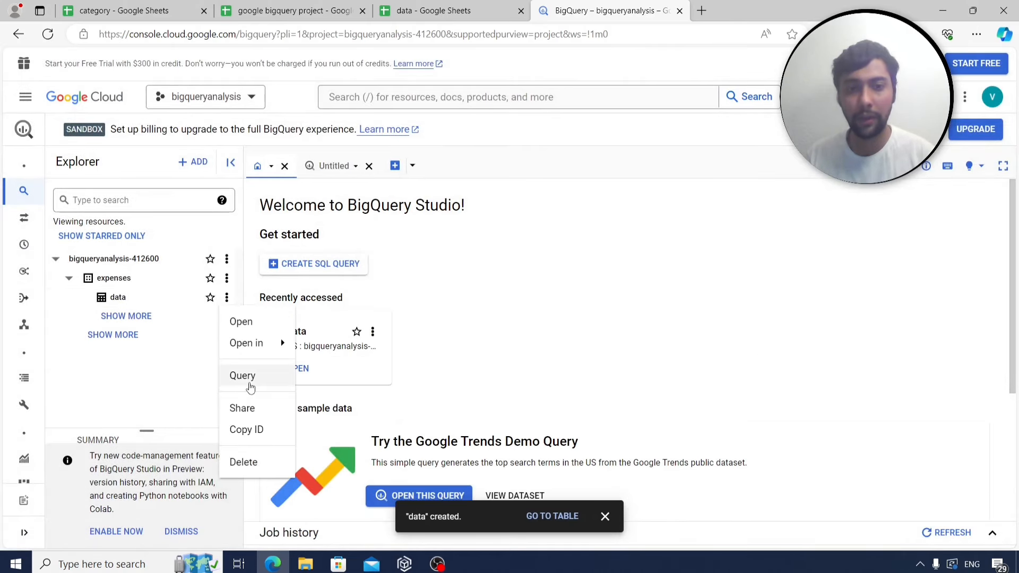
click(249, 383)
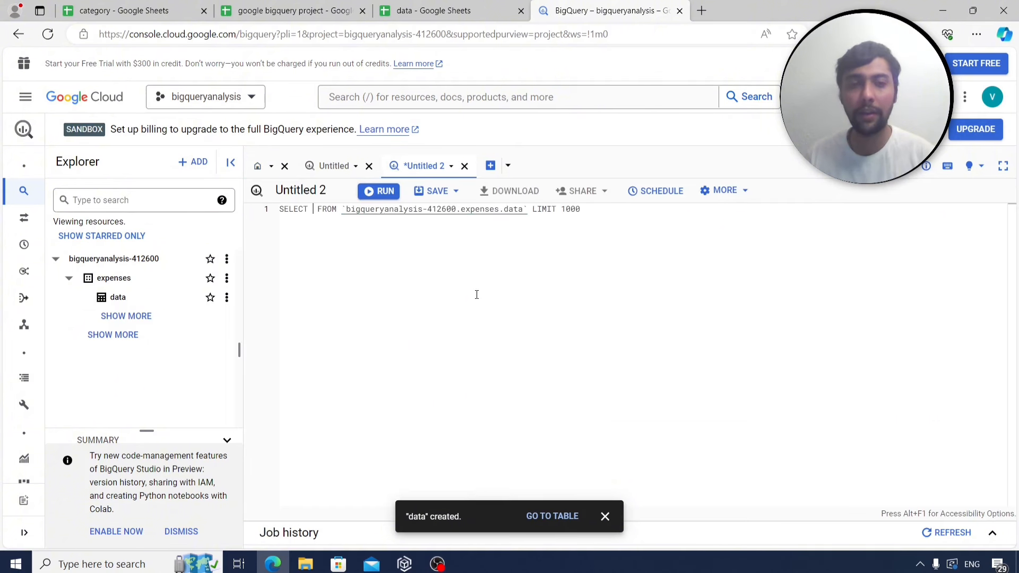
text(*)
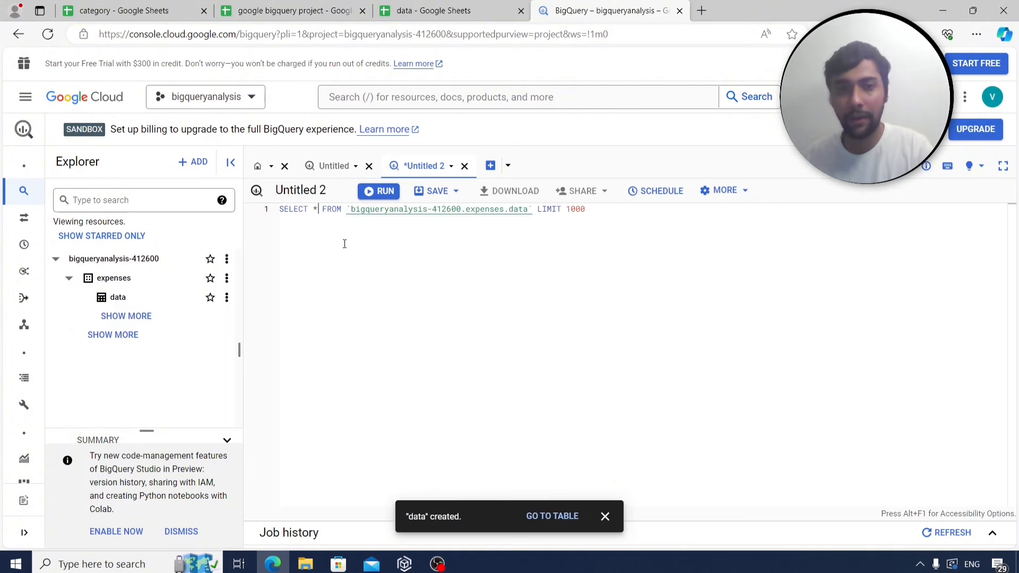
drag(597, 211, 536, 210)
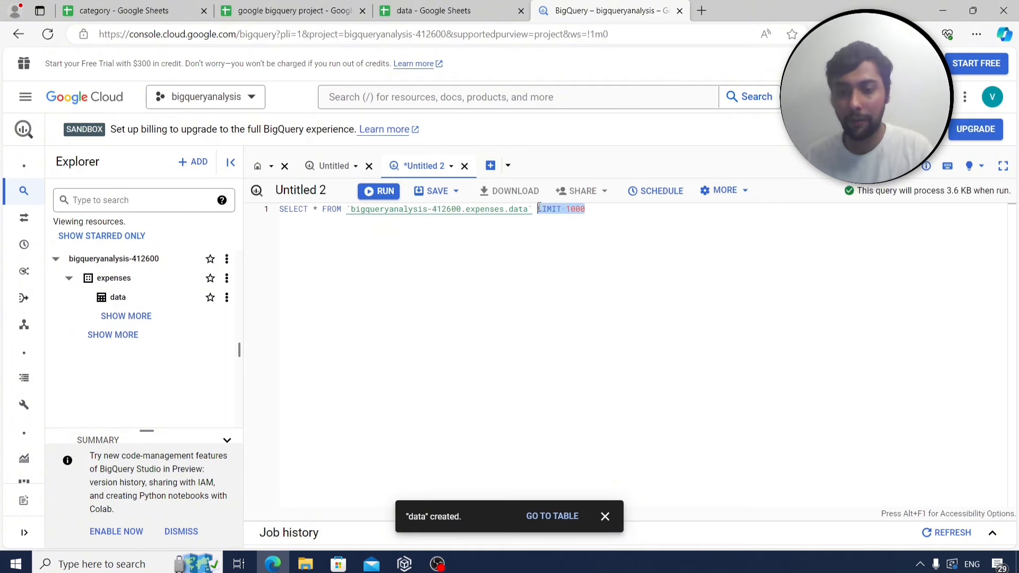
key(BackSpace)
click(386, 193)
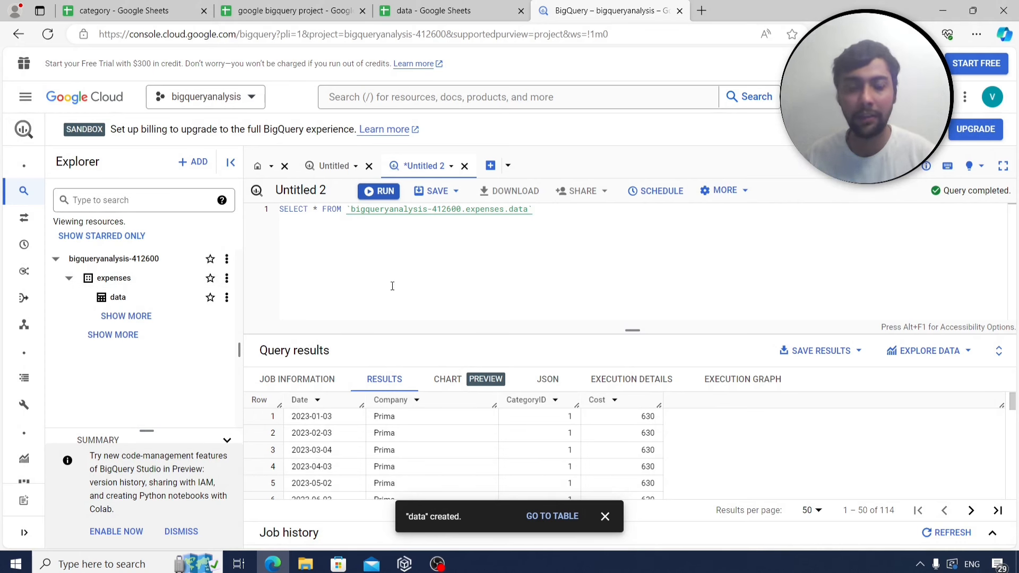
View the data table's schema, then begin creating another table in expenses.
click(226, 298)
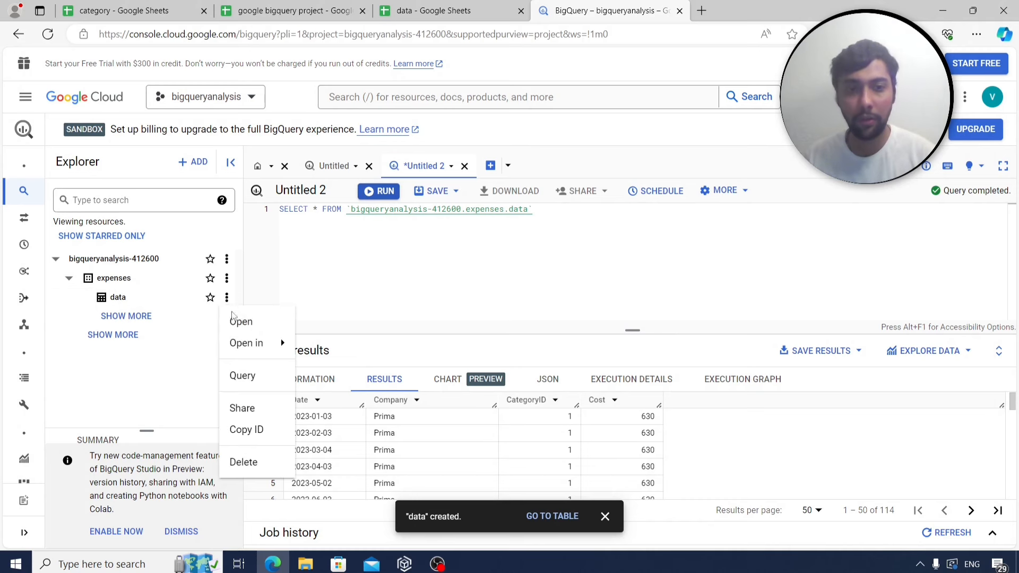
click(237, 321)
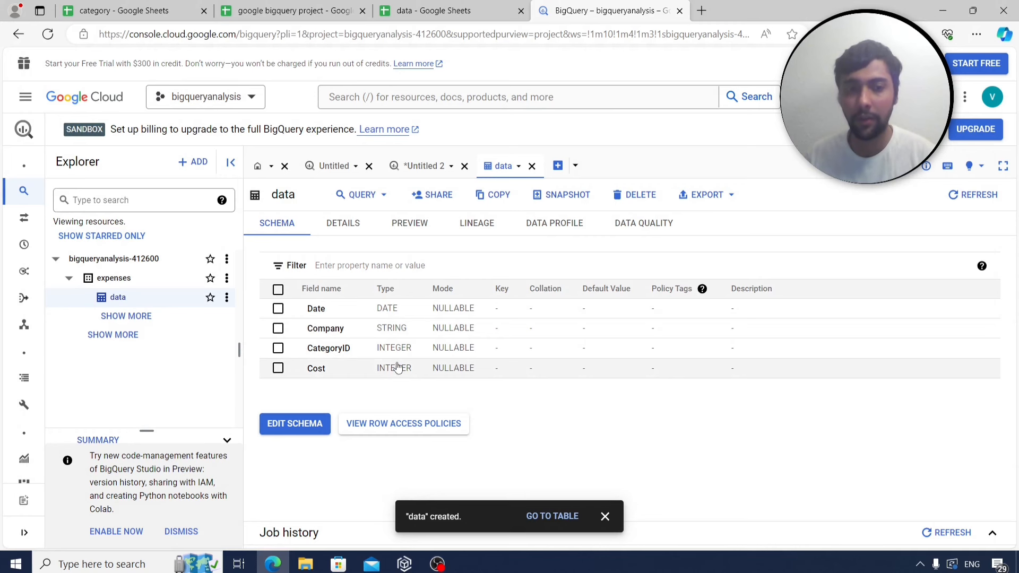
click(227, 279)
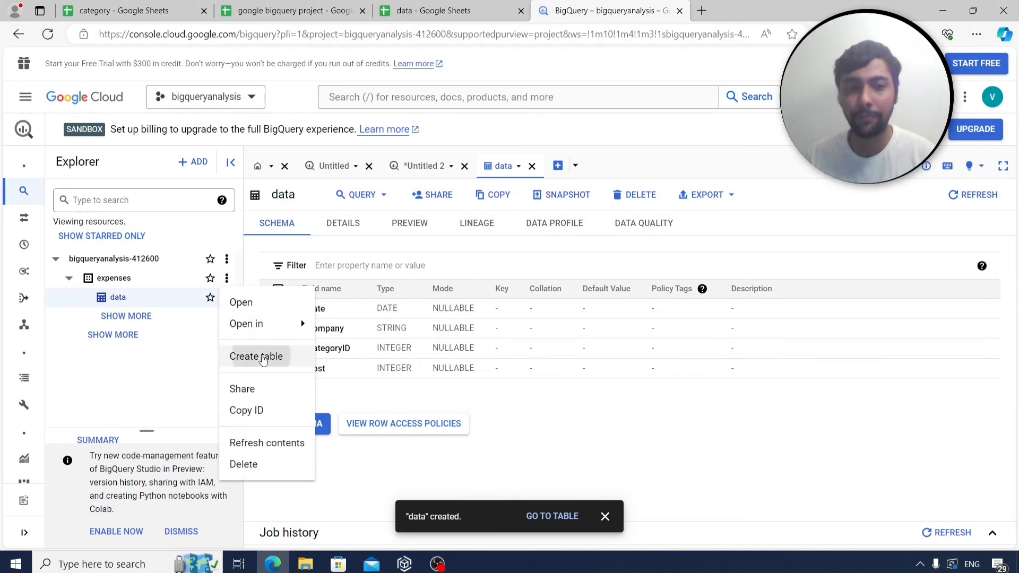
click(263, 360)
Set the new table's source to the uploaded file category - Sheet1.csv.
click(792, 139)
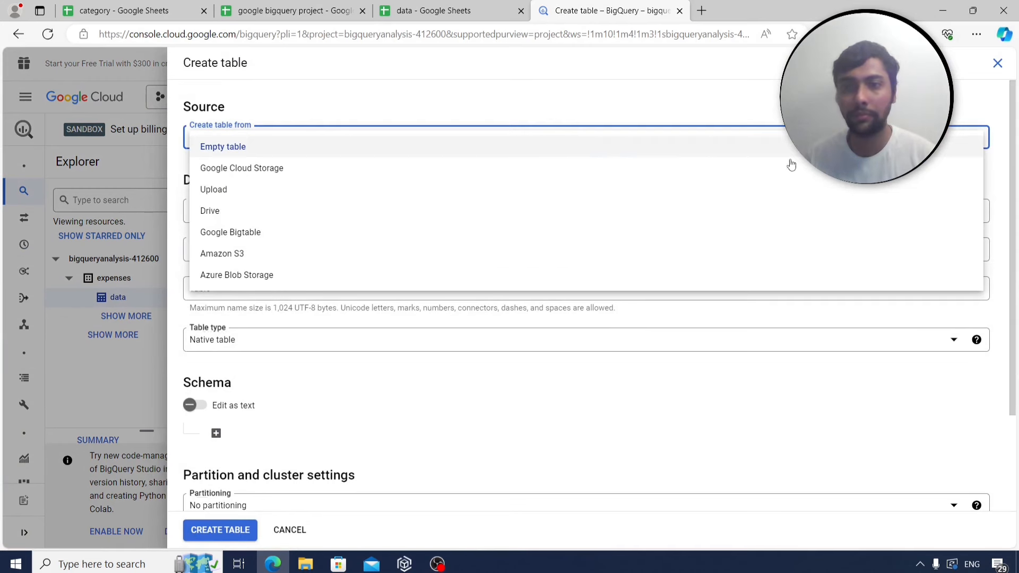
click(505, 190)
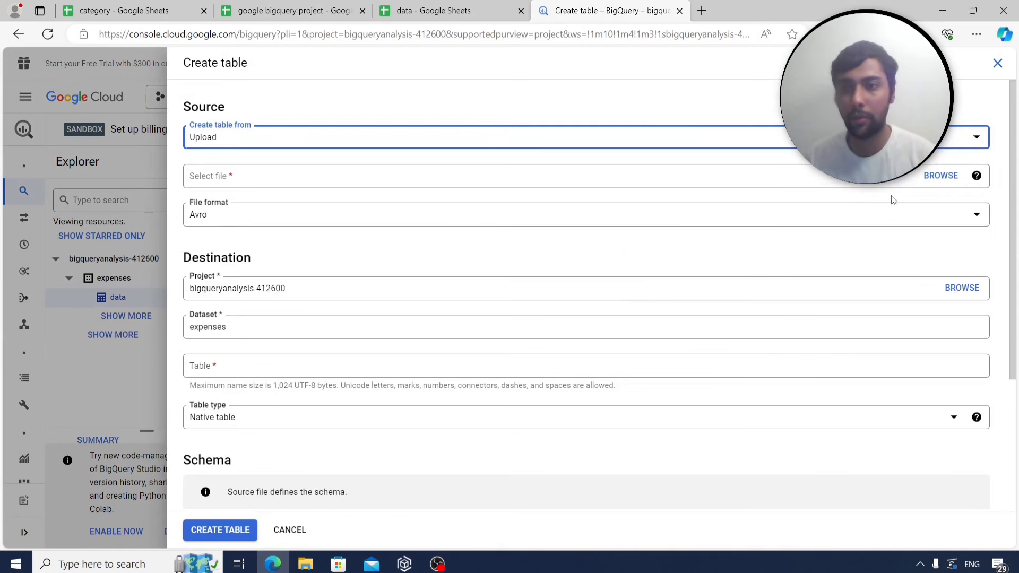
click(927, 175)
drag(498, 96, 488, 222)
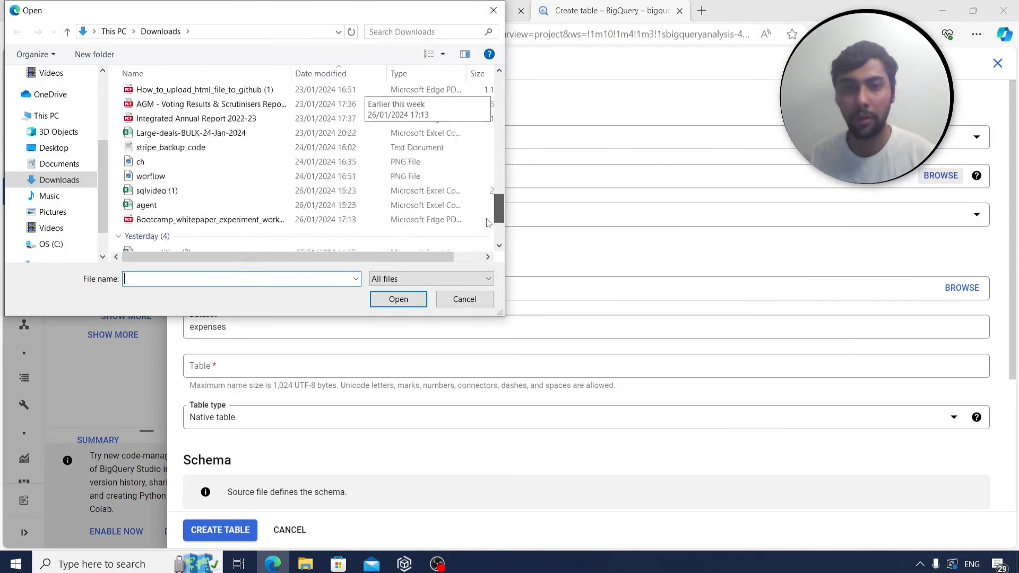
scroll(488, 221, down, 2)
click(253, 242)
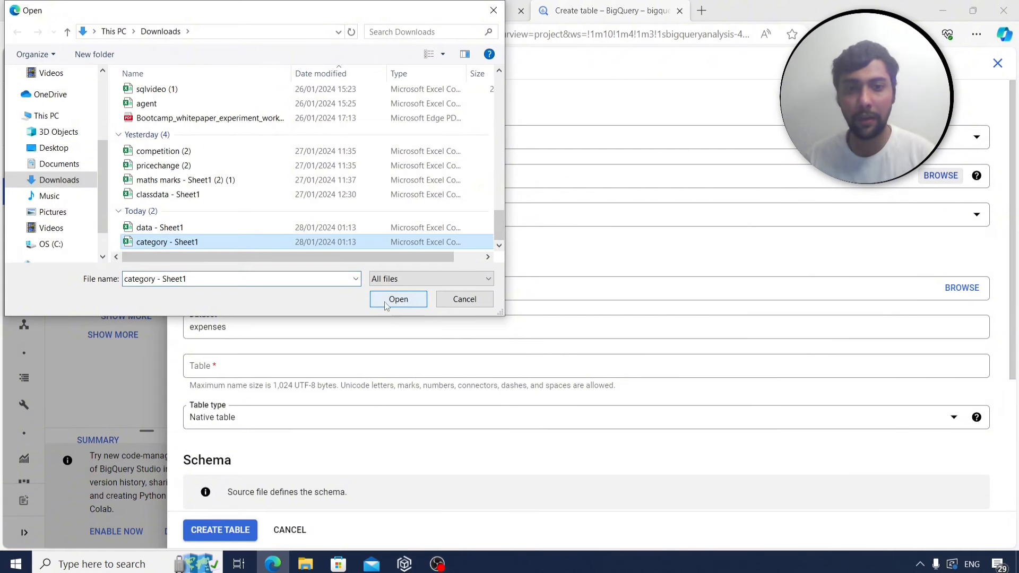
click(398, 299)
Name the table category, enable schema auto-detect, and create it.
click(246, 364)
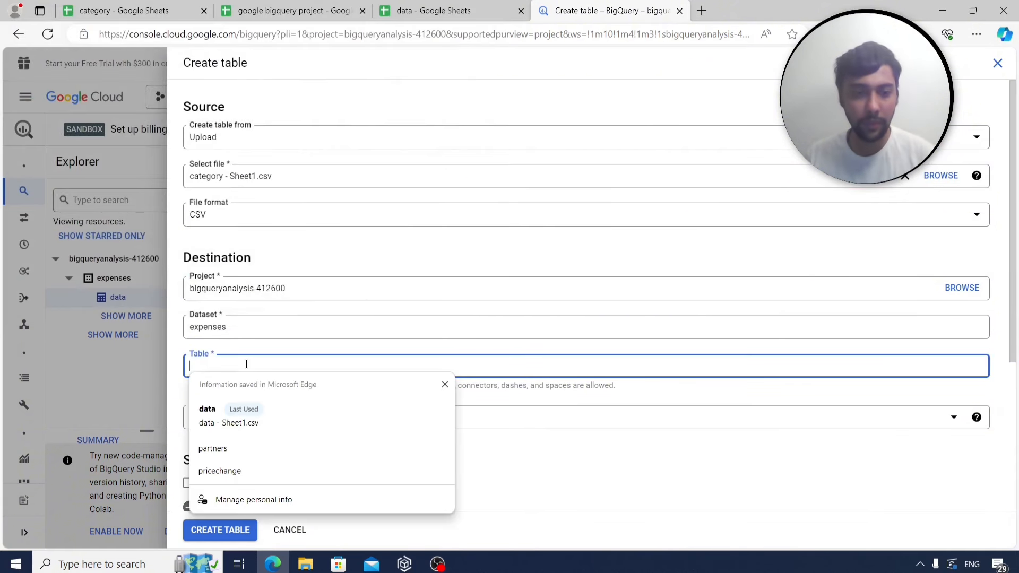
text(category)
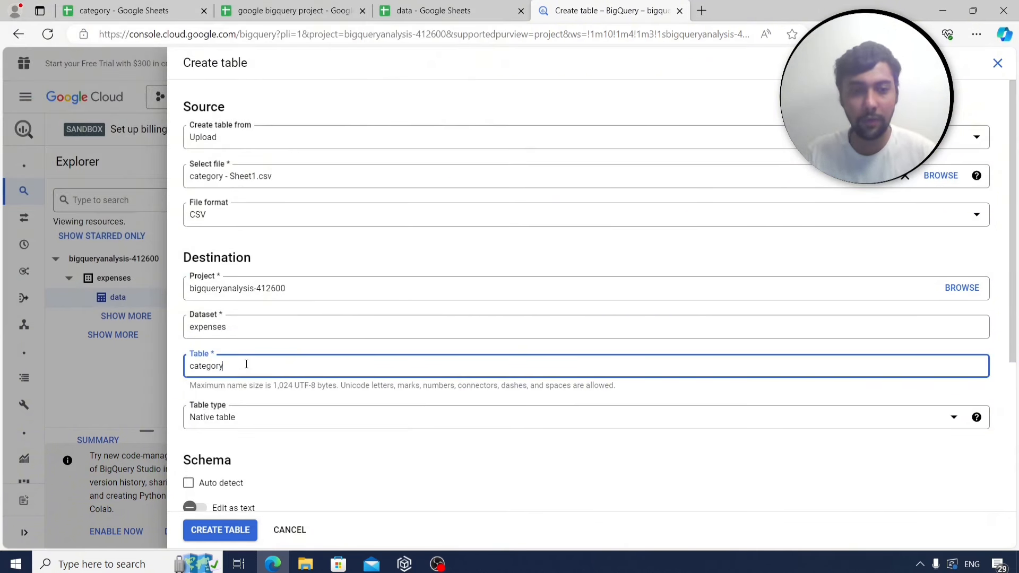
click(188, 483)
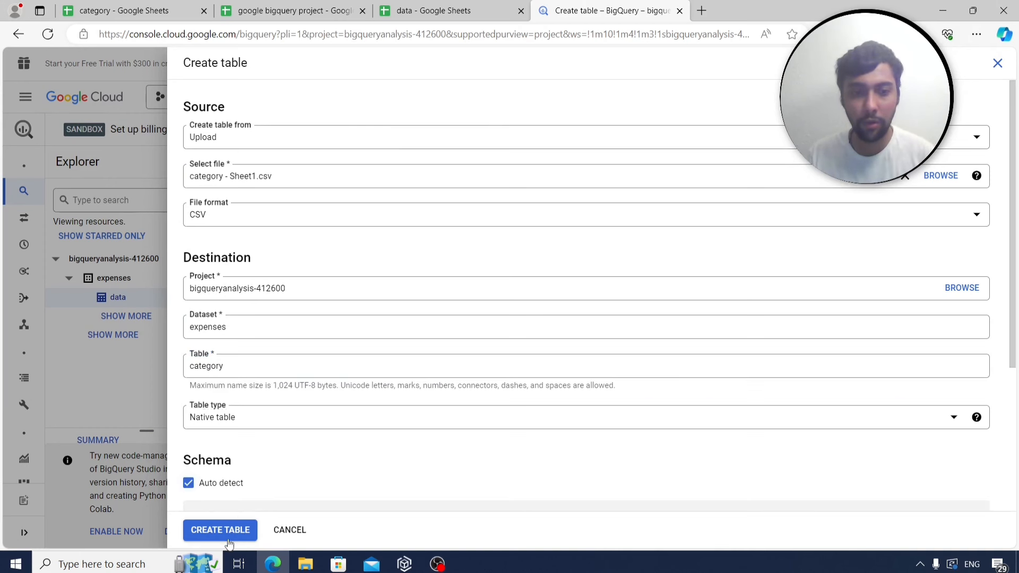
click(229, 531)
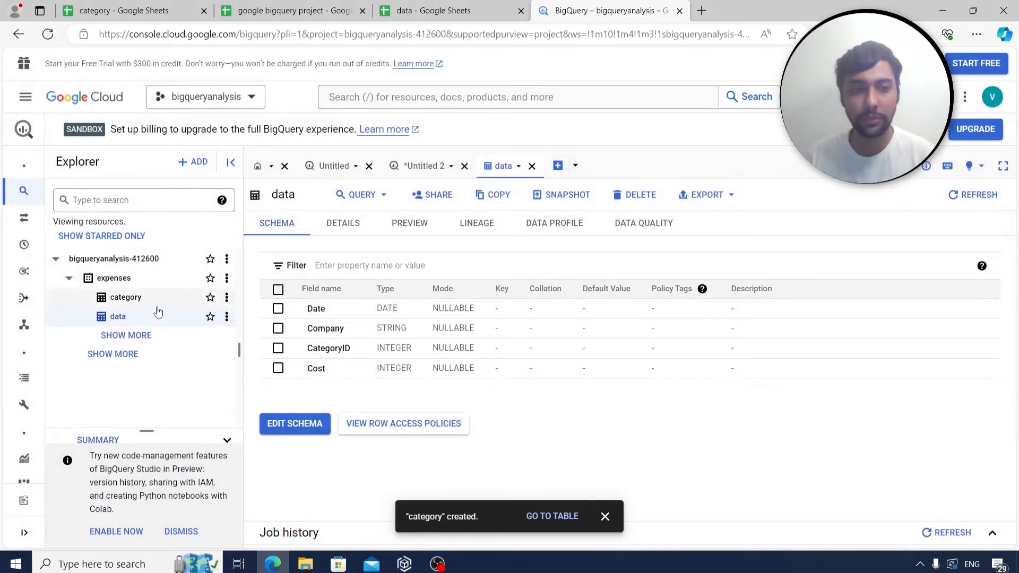
click(227, 317)
Run SELECT * on the category table, then go back to the Untitled 2 query.
click(242, 376)
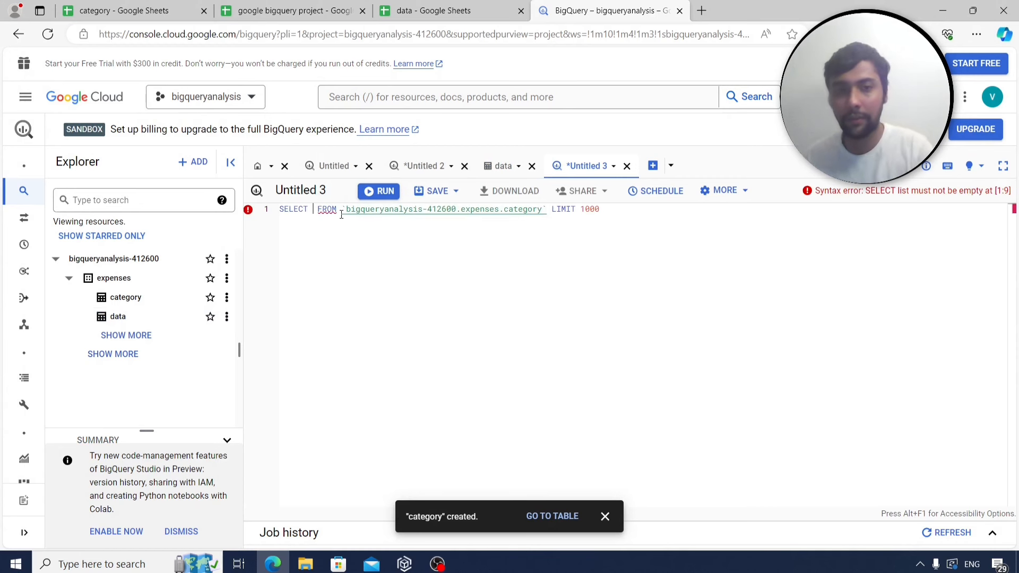
text(*)
key(ctrl+Return)
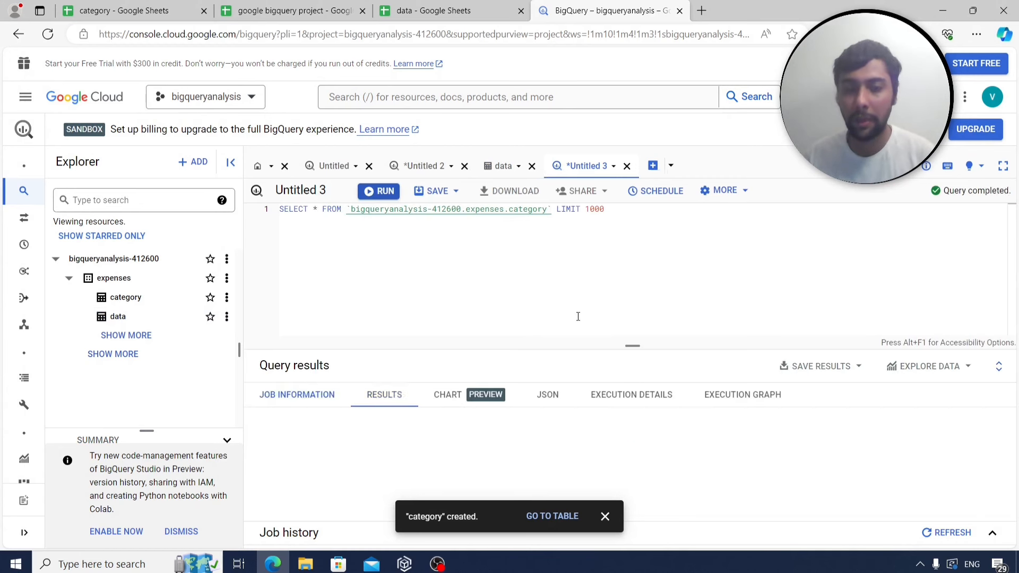
drag(556, 348, 555, 324)
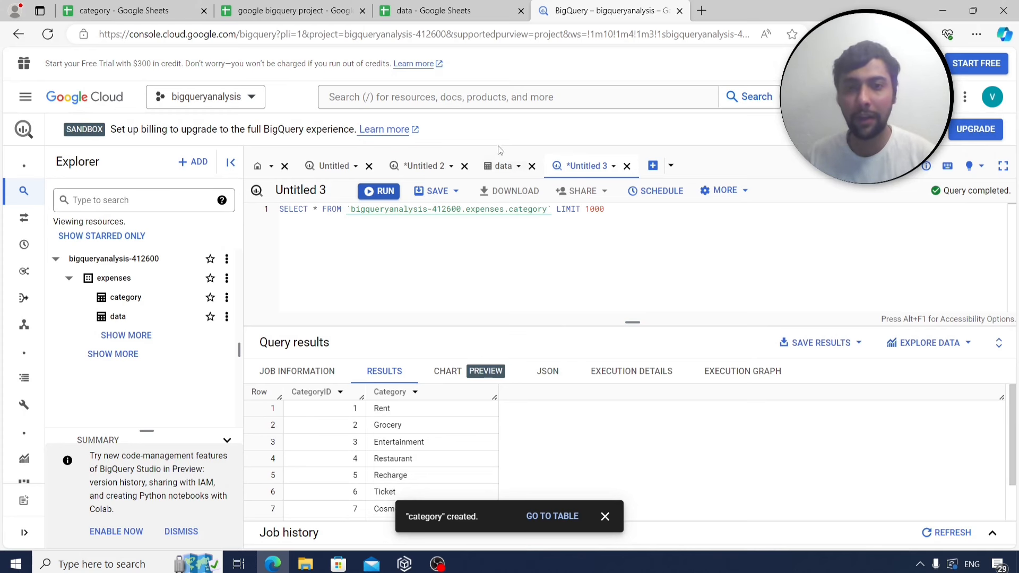
click(503, 166)
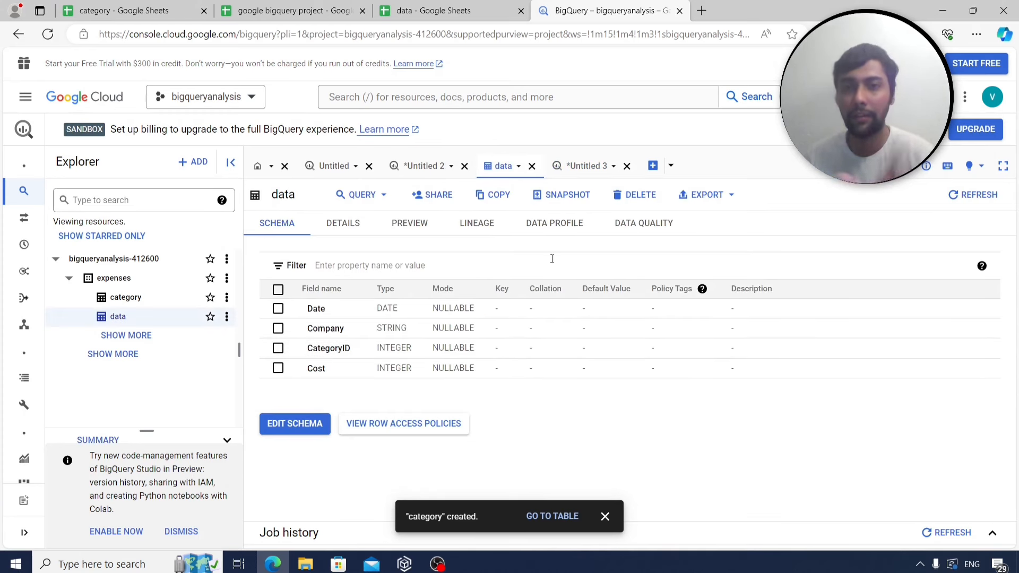
click(422, 167)
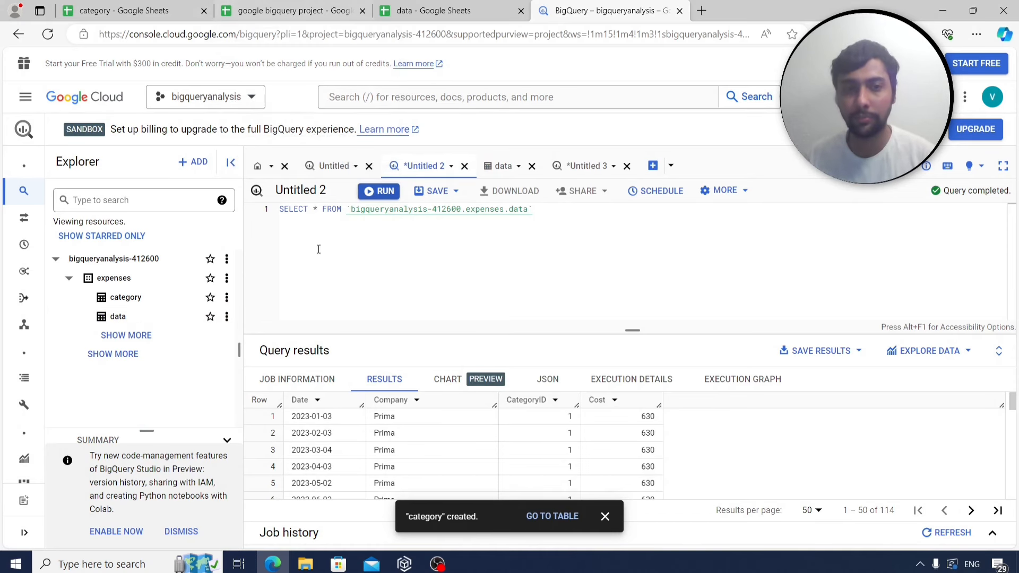
Check the questions and data, then run SELECT distinct CategoryID on the data table.
click(301, 10)
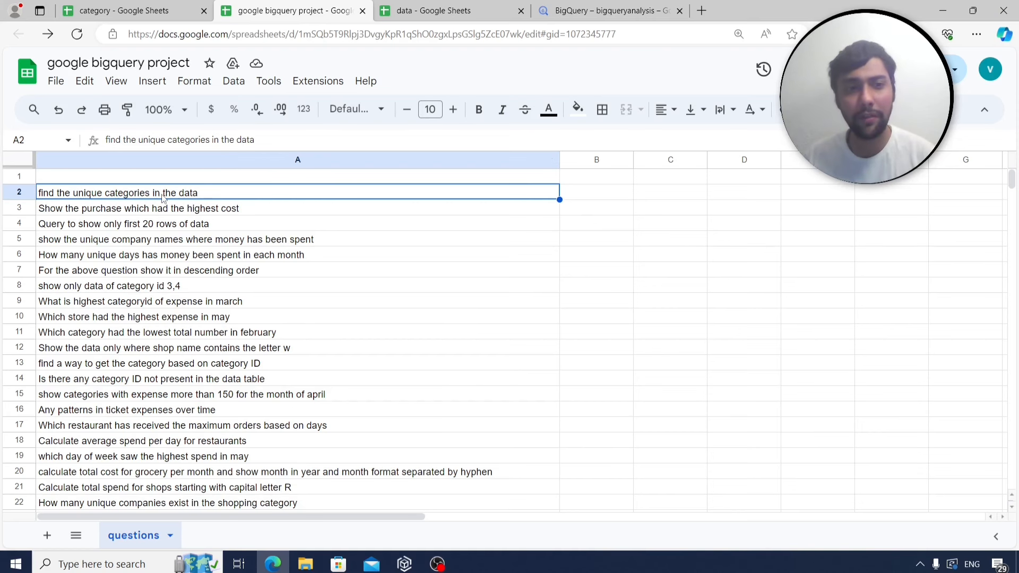
click(452, 13)
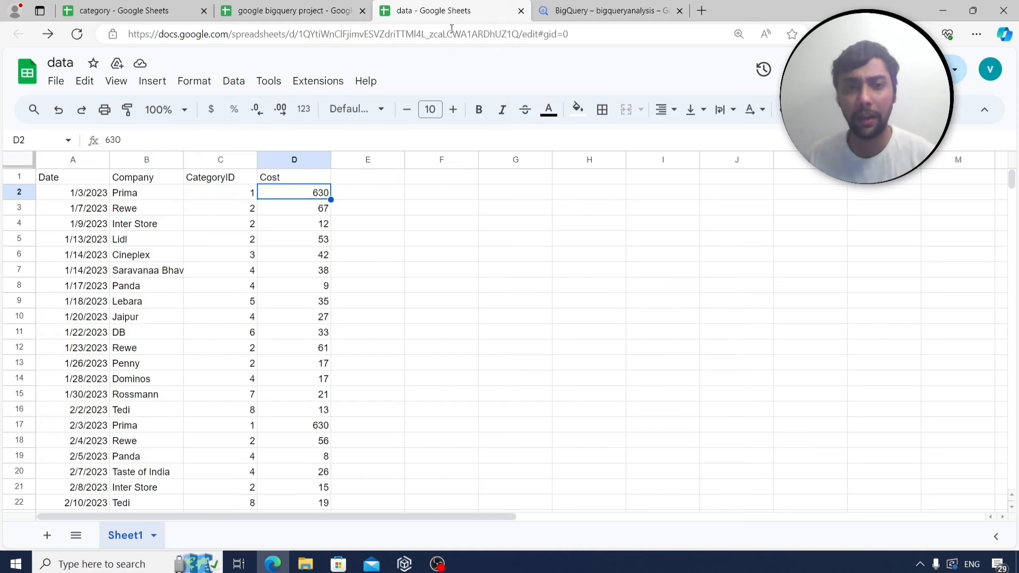
click(610, 11)
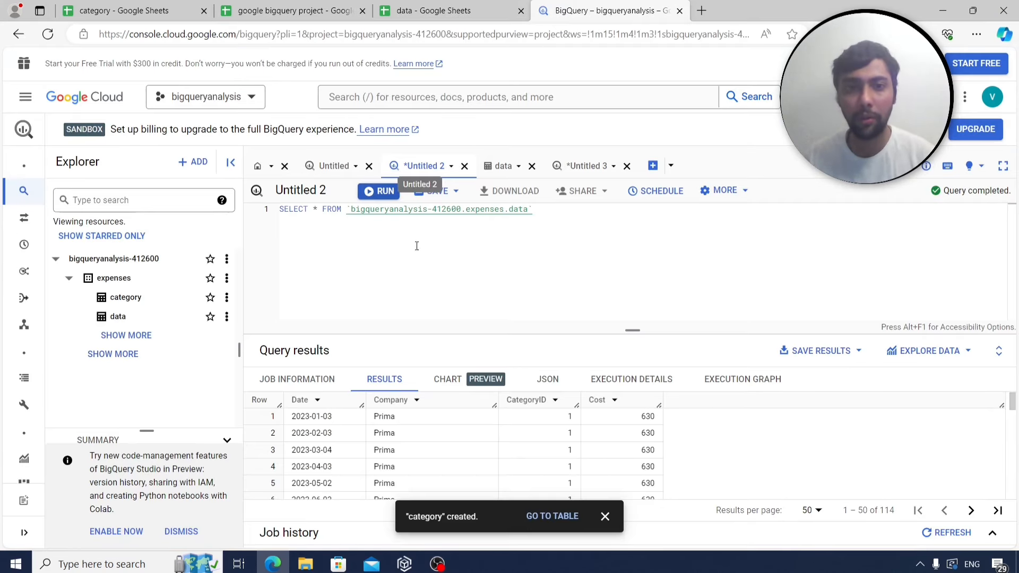
click(318, 207)
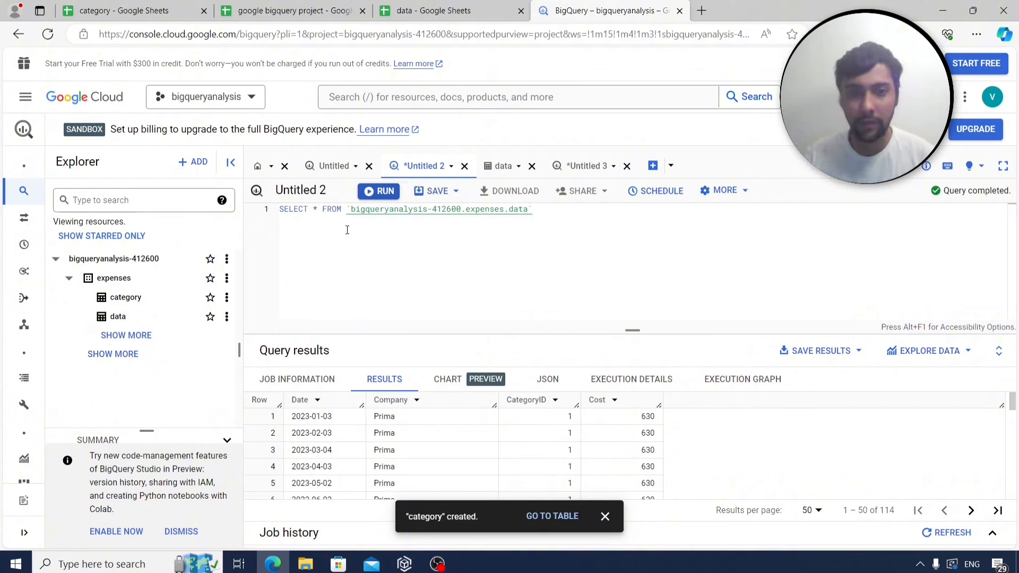
key(BackSpace)
text(distinct)
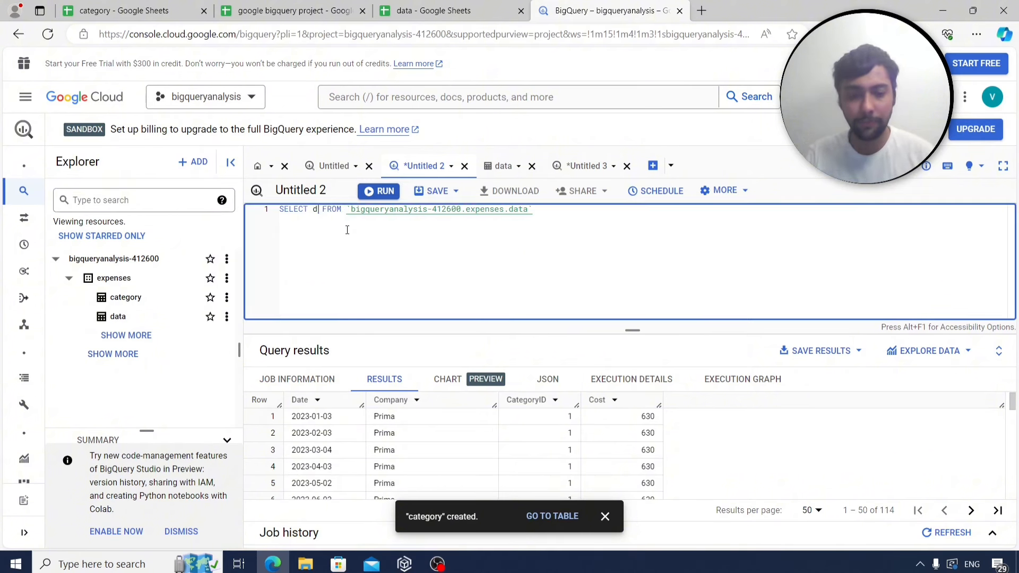
text( categoryI)
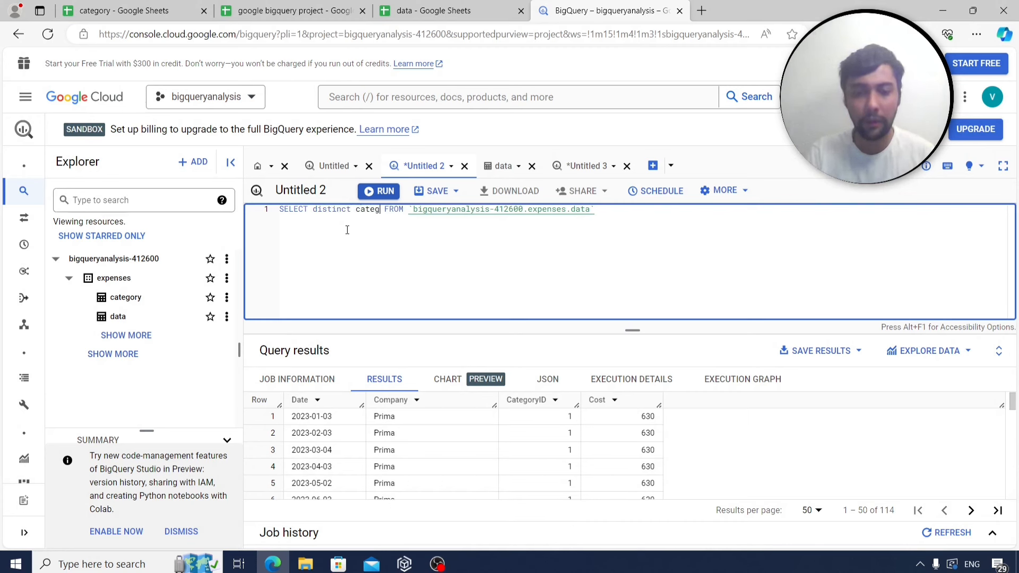
text(S)
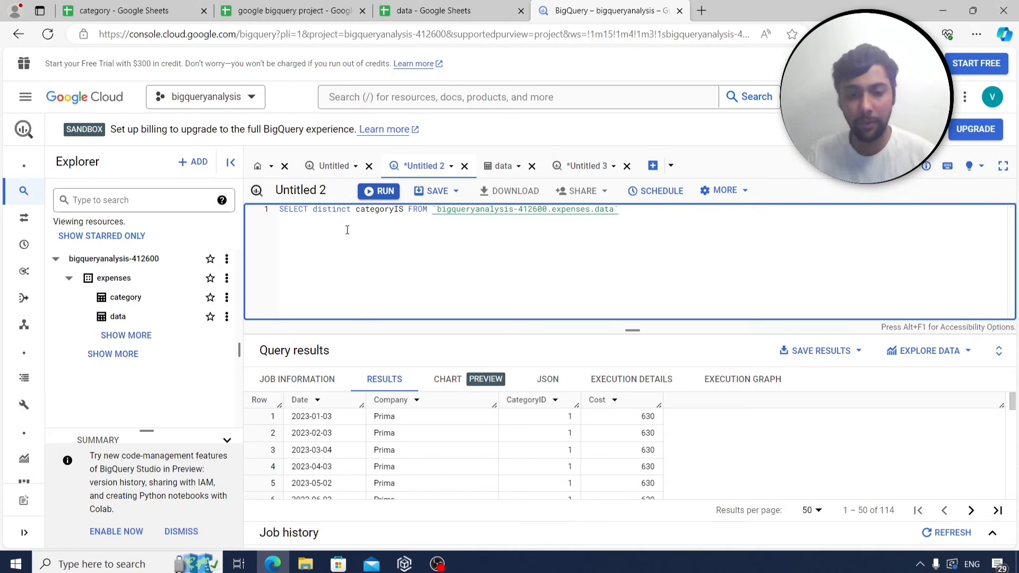
key(BackSpace)
text(D)
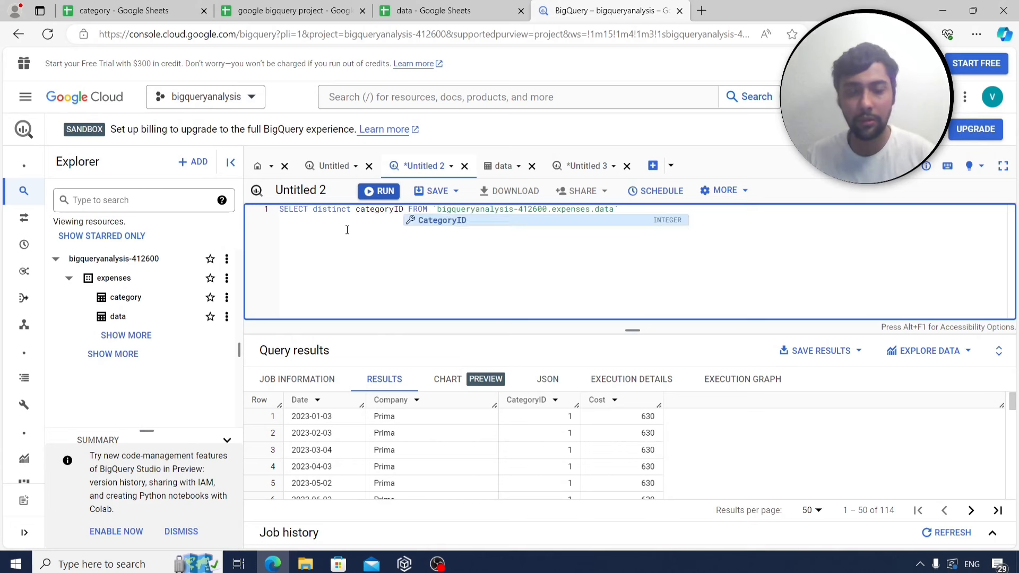
click(466, 221)
click(386, 194)
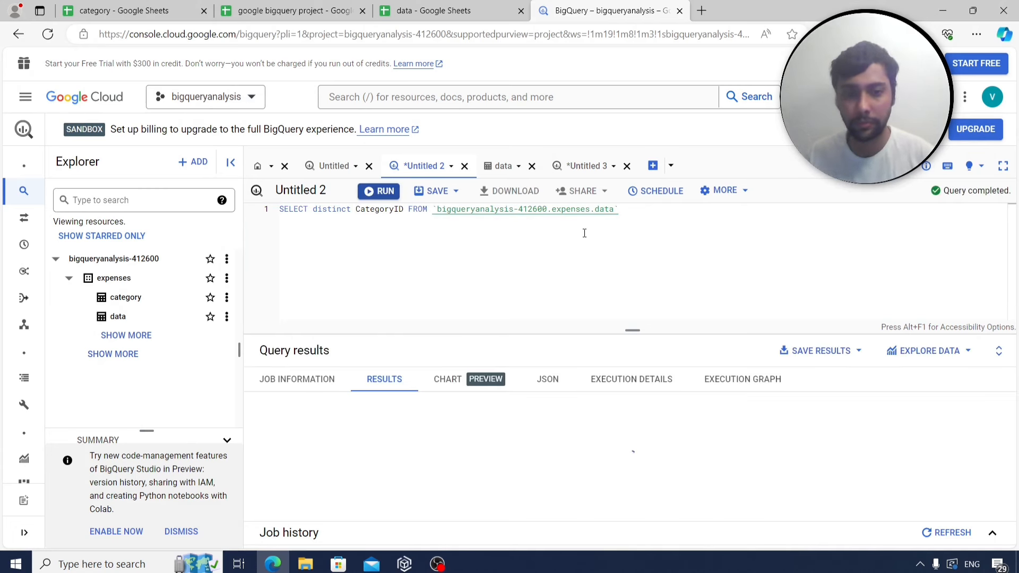
Copy the full distinct CategoryID query text.
scroll(379, 428, down, 1)
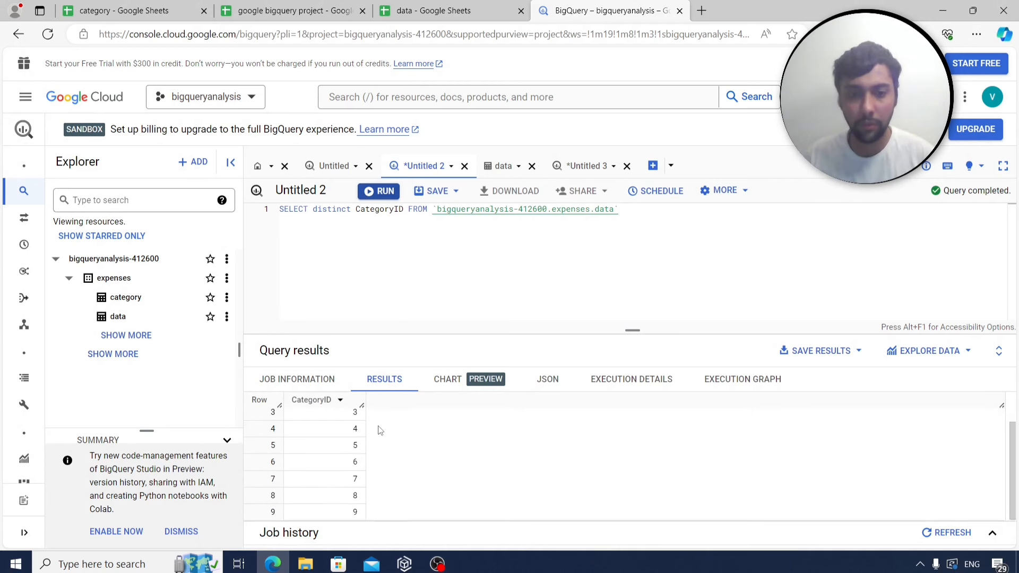
scroll(394, 466, up, 1)
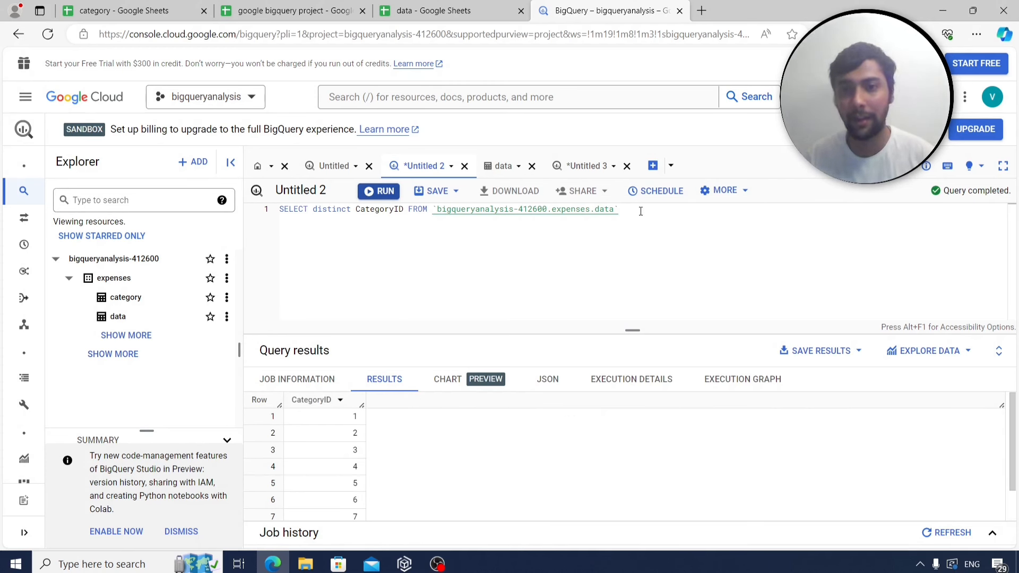
key(ctrl+a)
key(ctrl+c)
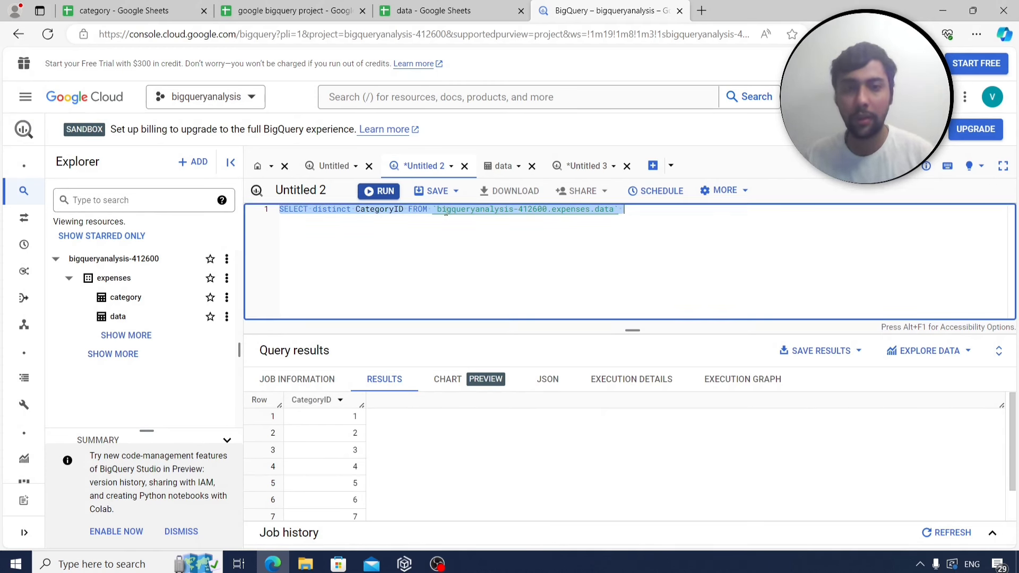
click(312, 15)
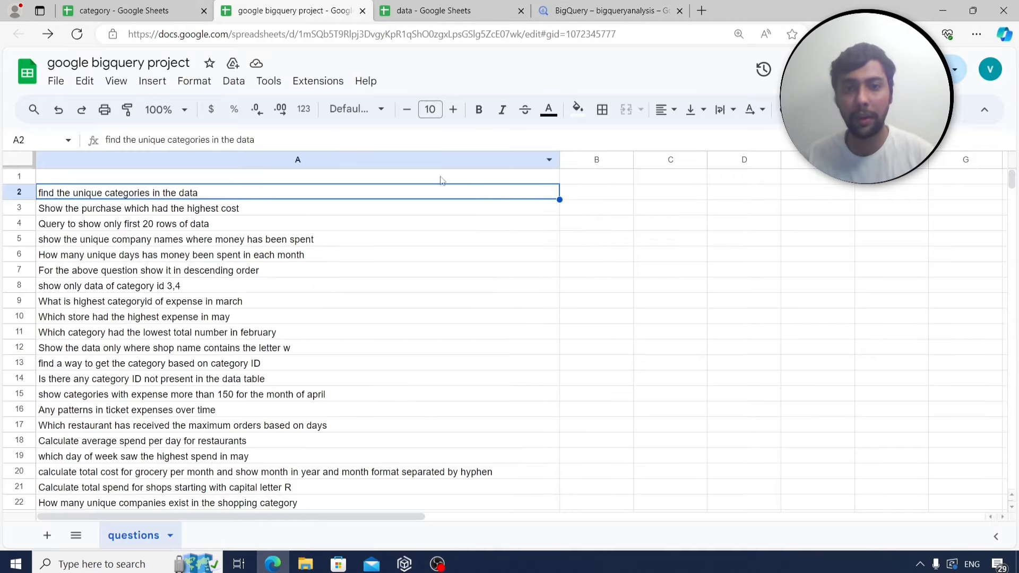
Paste the SELECT distinct CategoryID query into B2 beside the unique-categories question.
click(581, 197)
key(ctrl+v)
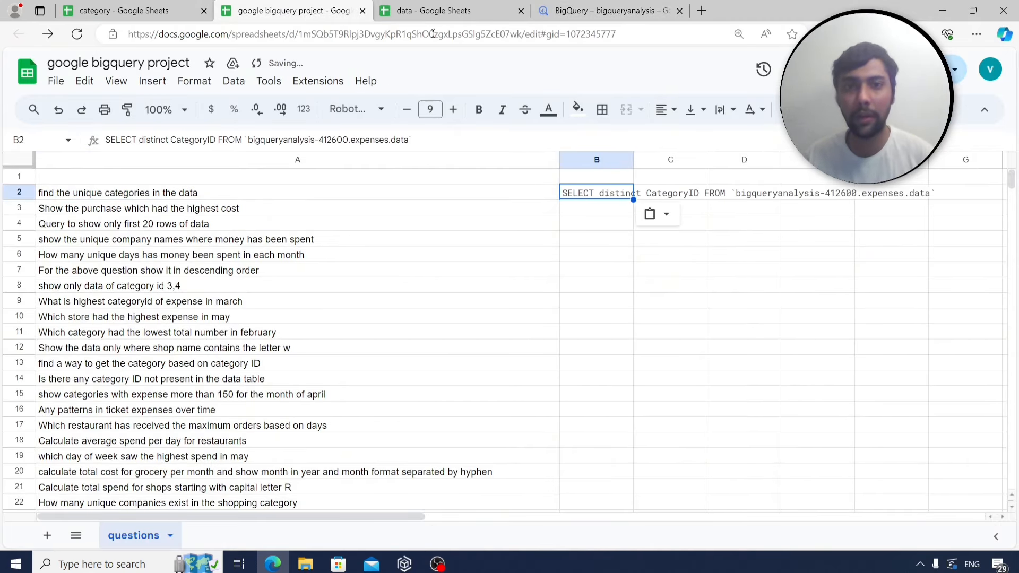
click(240, 211)
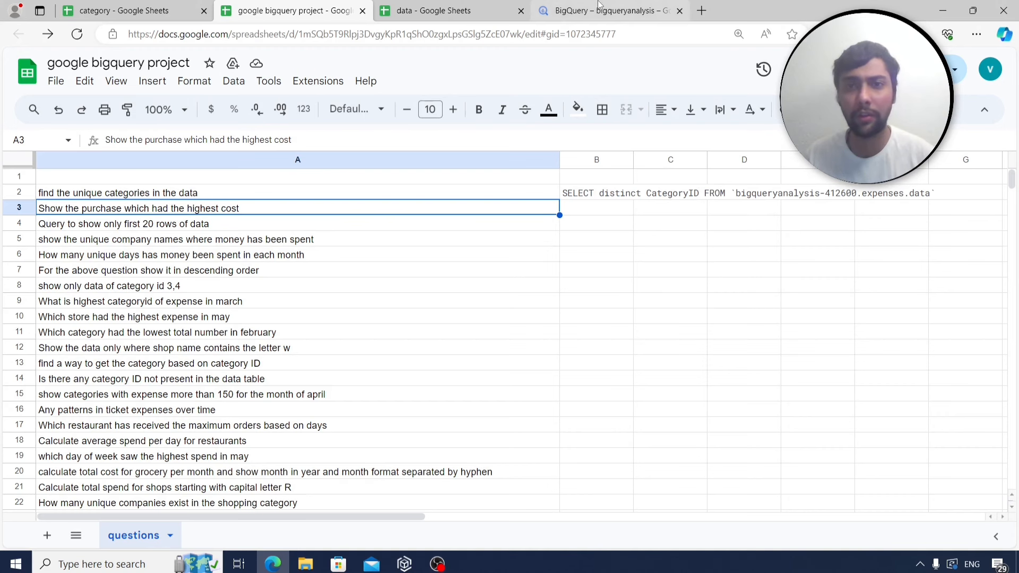
click(584, 12)
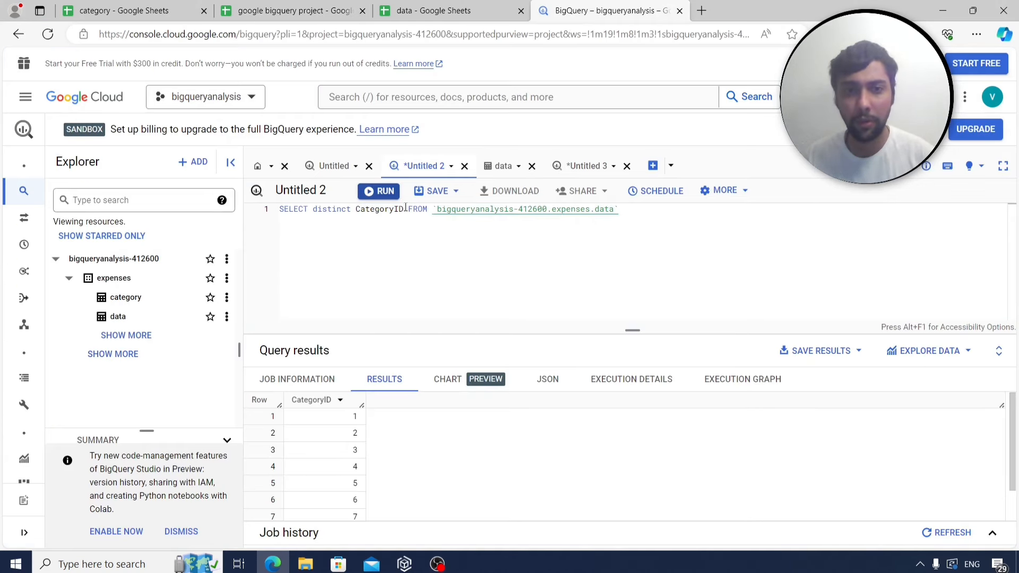
Change the select list to *, rerun, then to max(Cost) and run it, returning 630.
drag(406, 209, 313, 211)
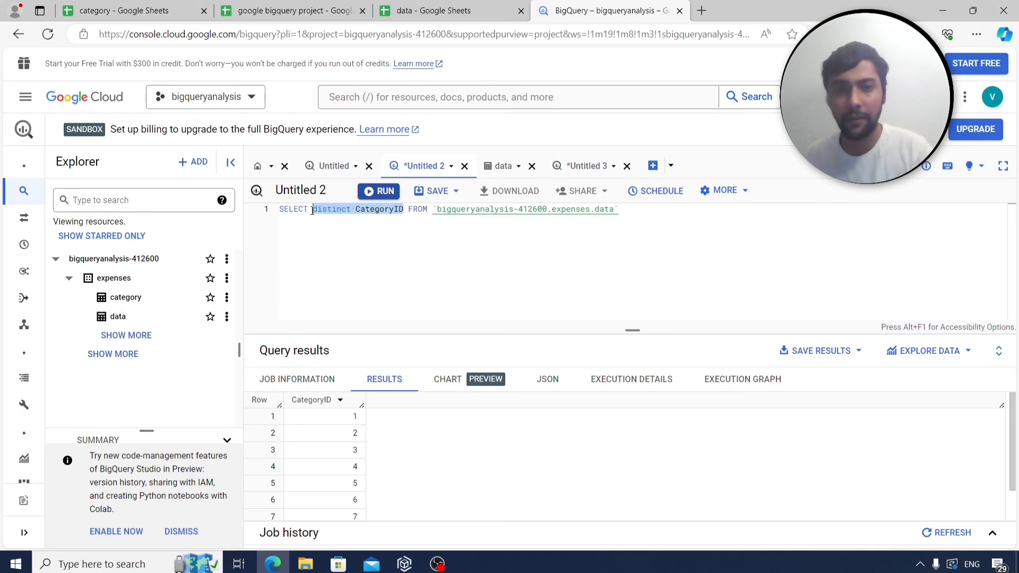
text(*)
click(380, 192)
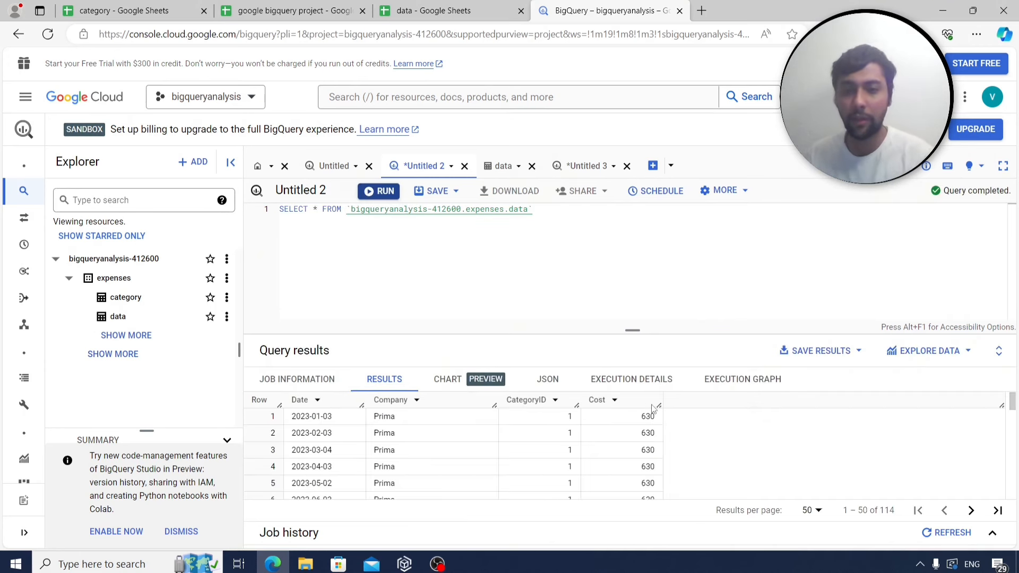
click(330, 217)
key(BackSpace)
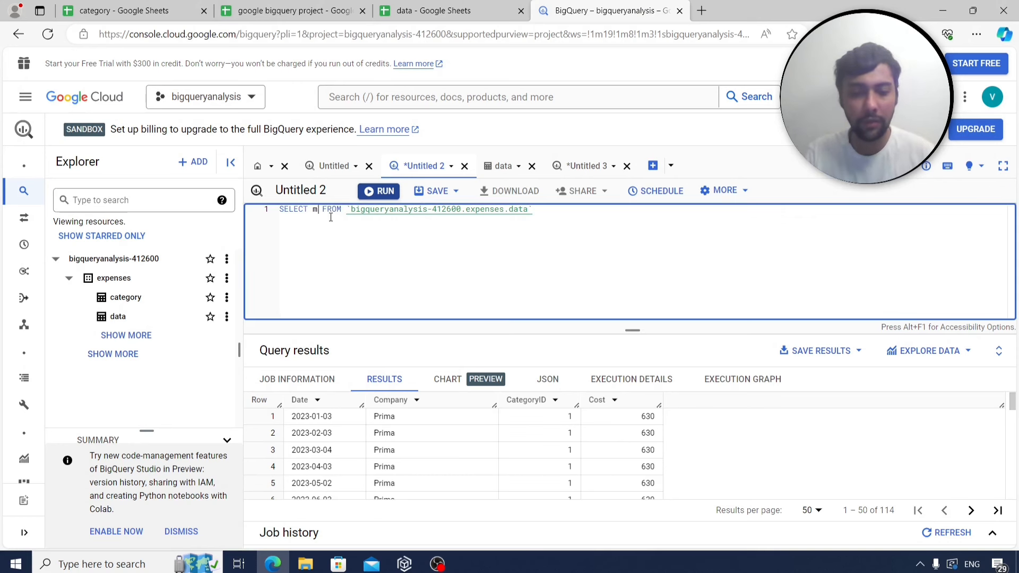
text(max(C)
text(ost))
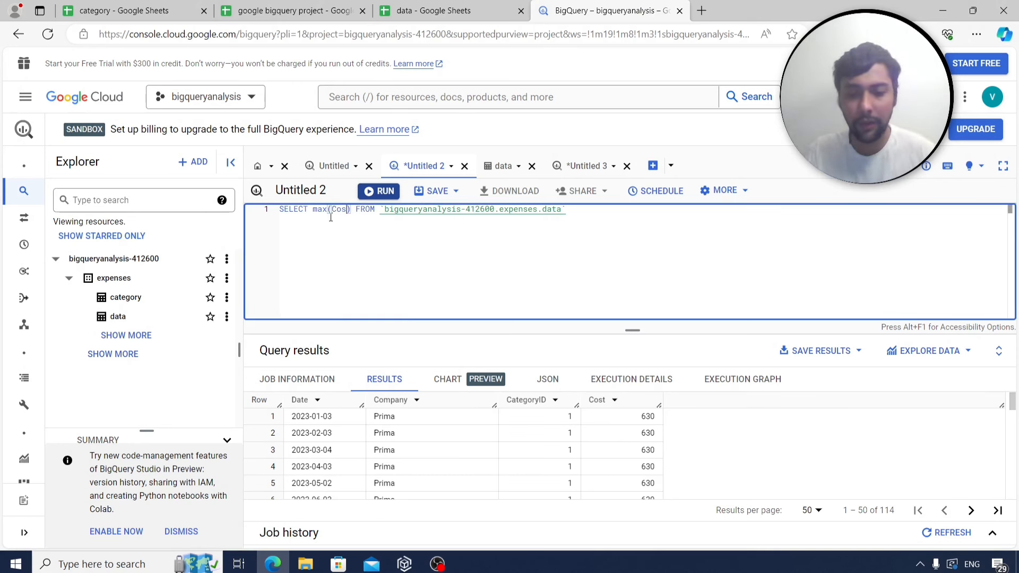
click(383, 193)
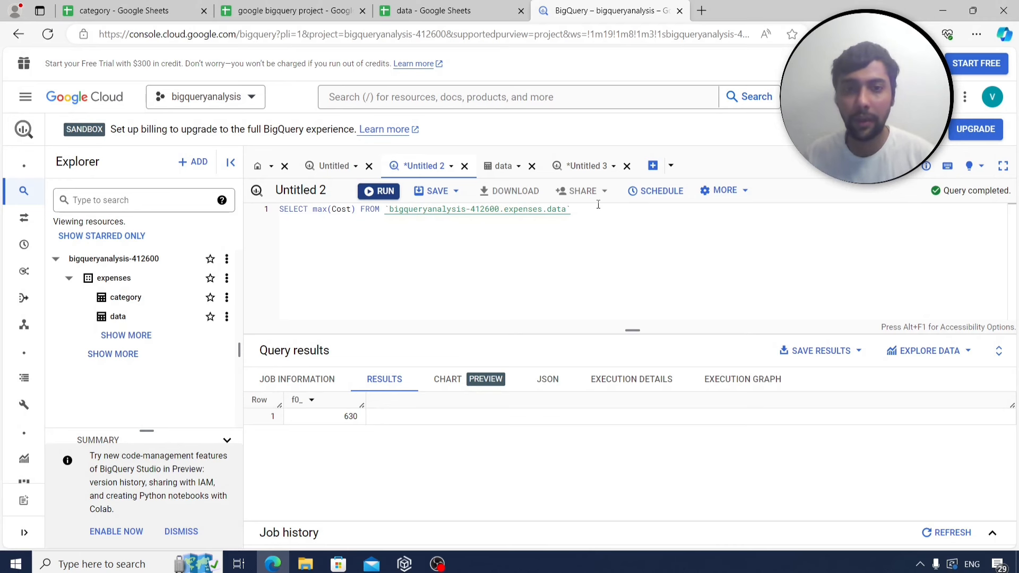
Paste the max(Cost) query into cell B3 of the questions sheet.
drag(598, 205, 279, 209)
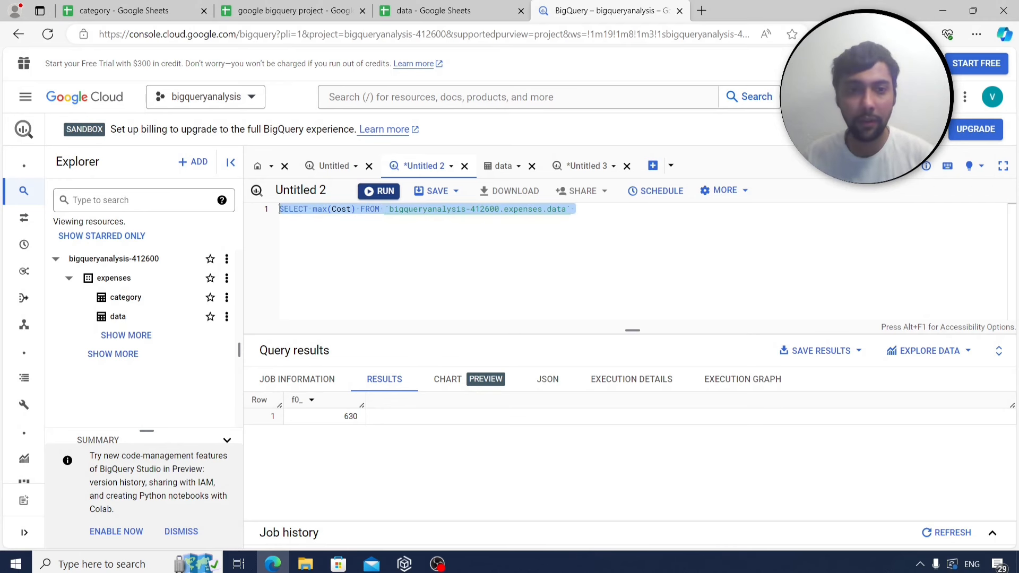
click(302, 10)
click(620, 210)
key(ctrl+v)
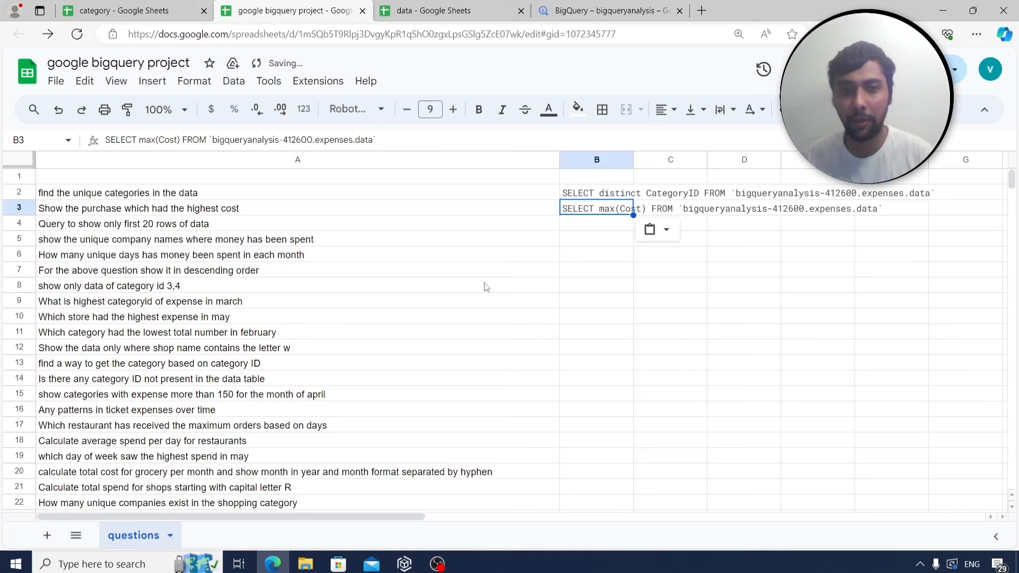
click(229, 222)
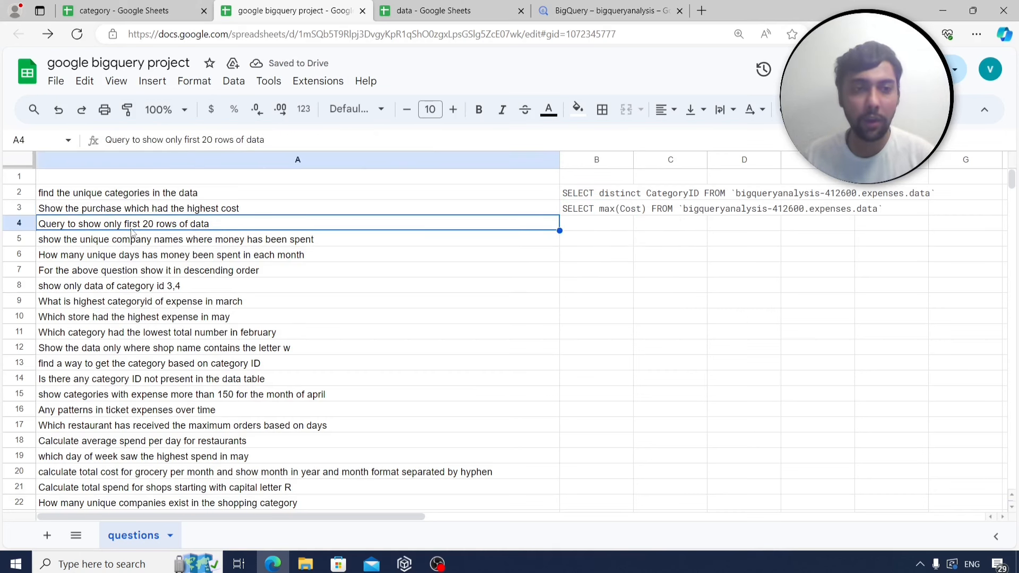
Replace max(Cost) with * and rerun the select-all query on the expenses data.
click(600, 11)
click(437, 263)
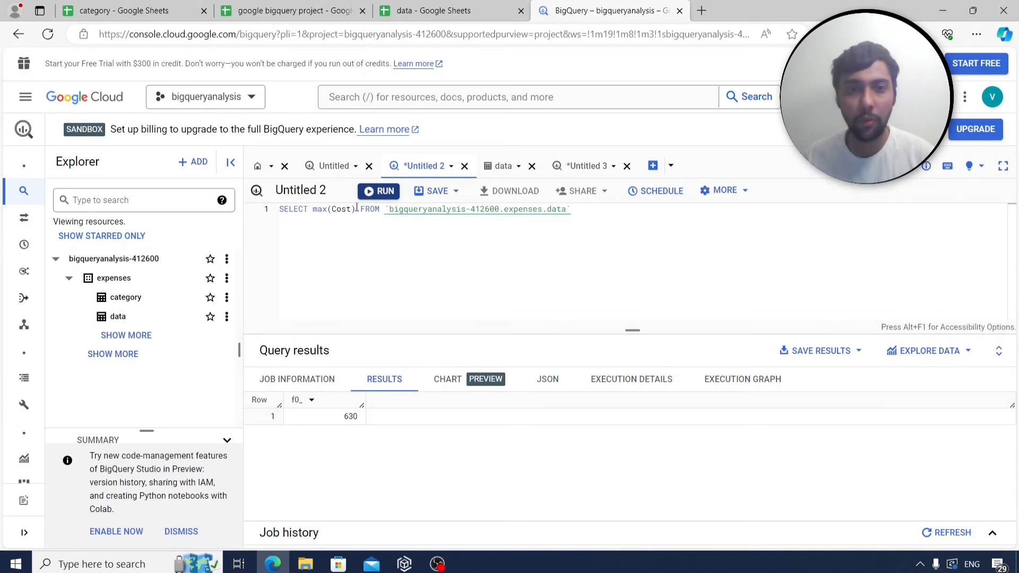
drag(357, 208, 312, 209)
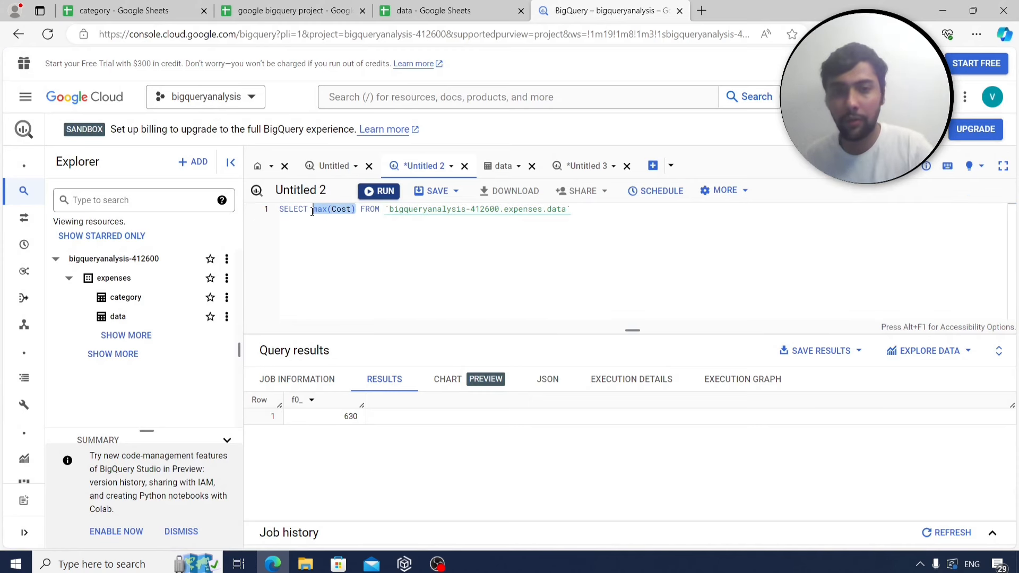
text(*)
click(380, 191)
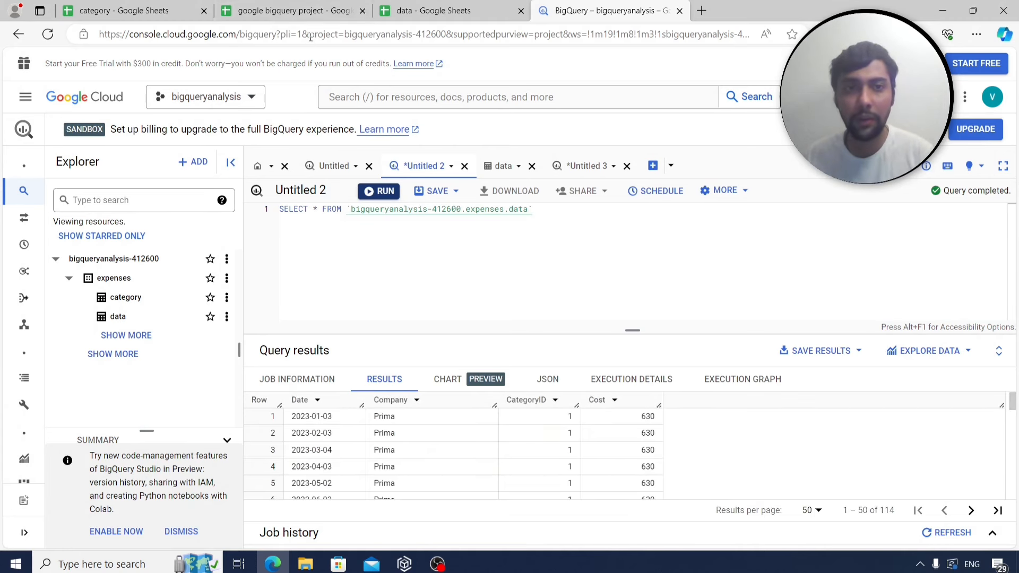
Add 'limit 20' on a new line and run the query to get 20 rows.
click(318, 3)
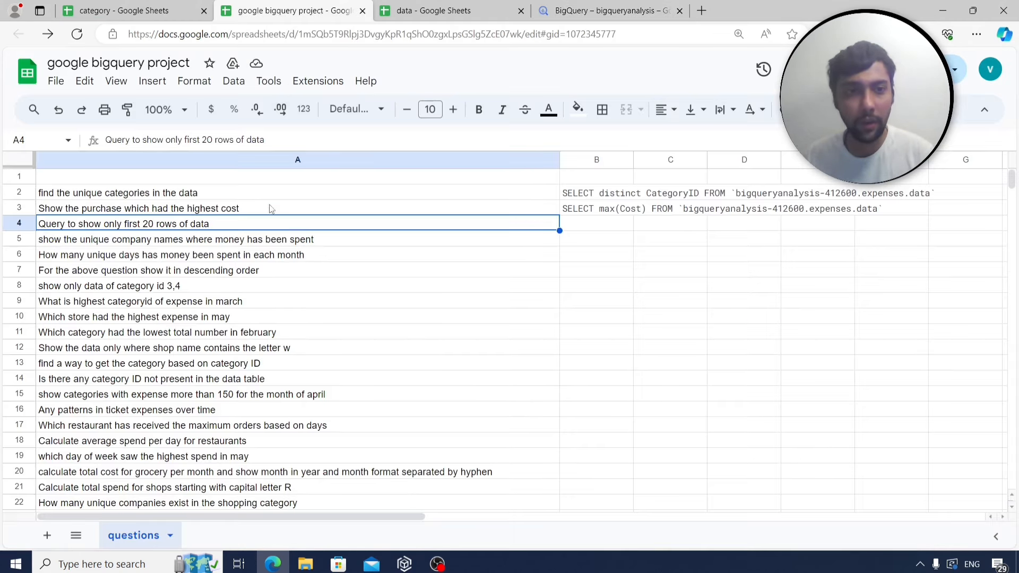
click(605, 10)
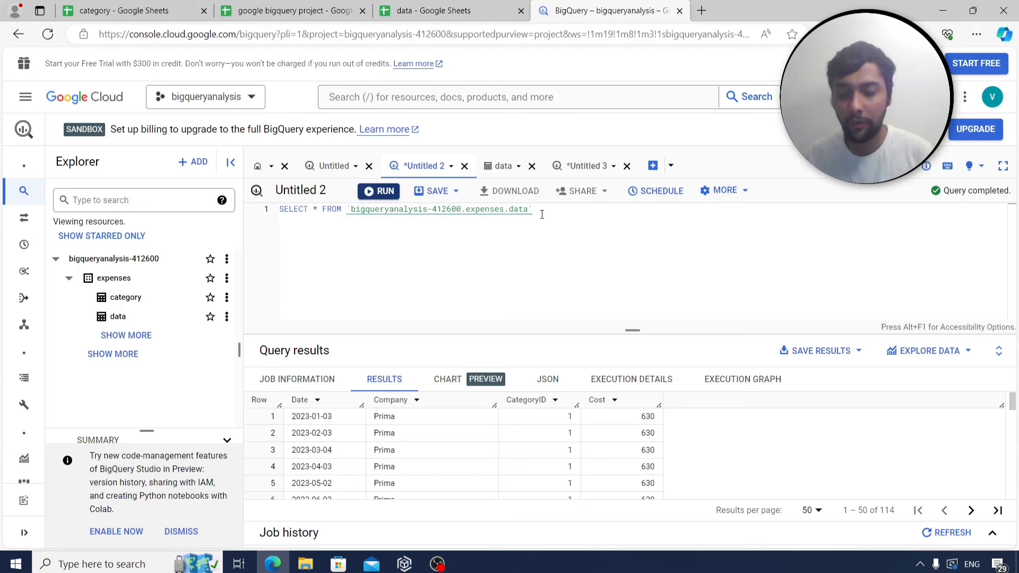
click(542, 215)
key(Return)
text(lim)
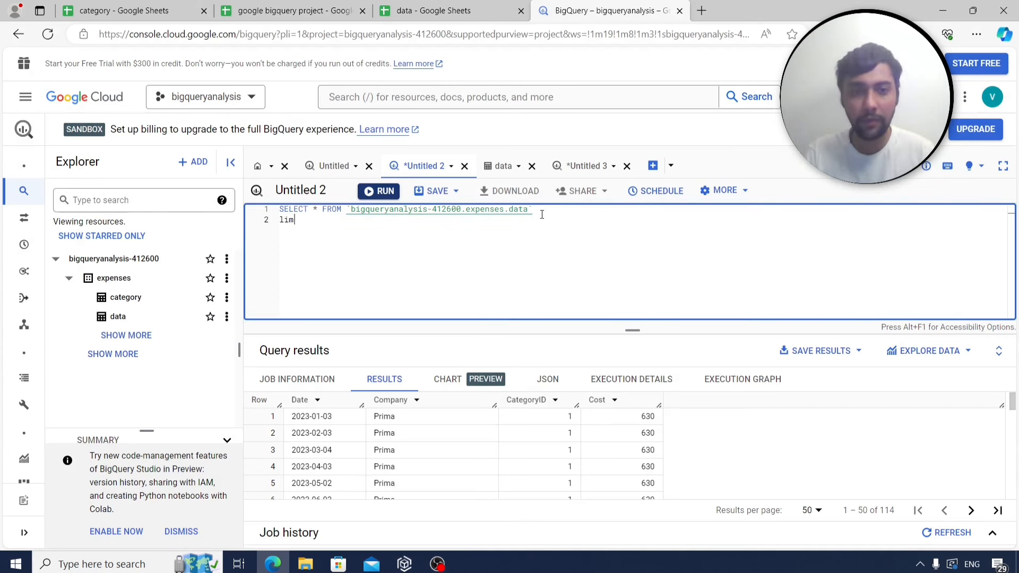
text(it 20)
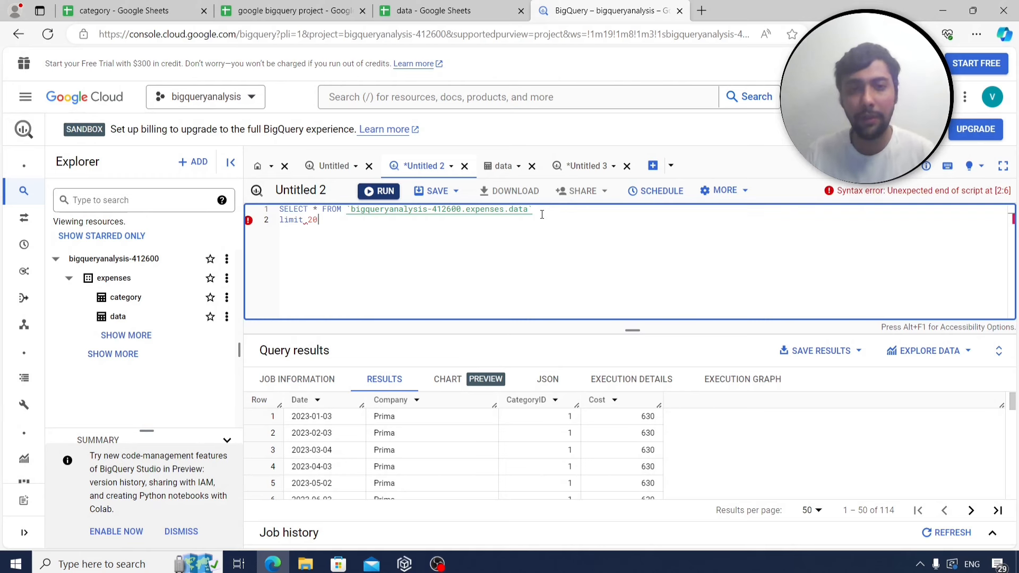
key(ctrl+Return)
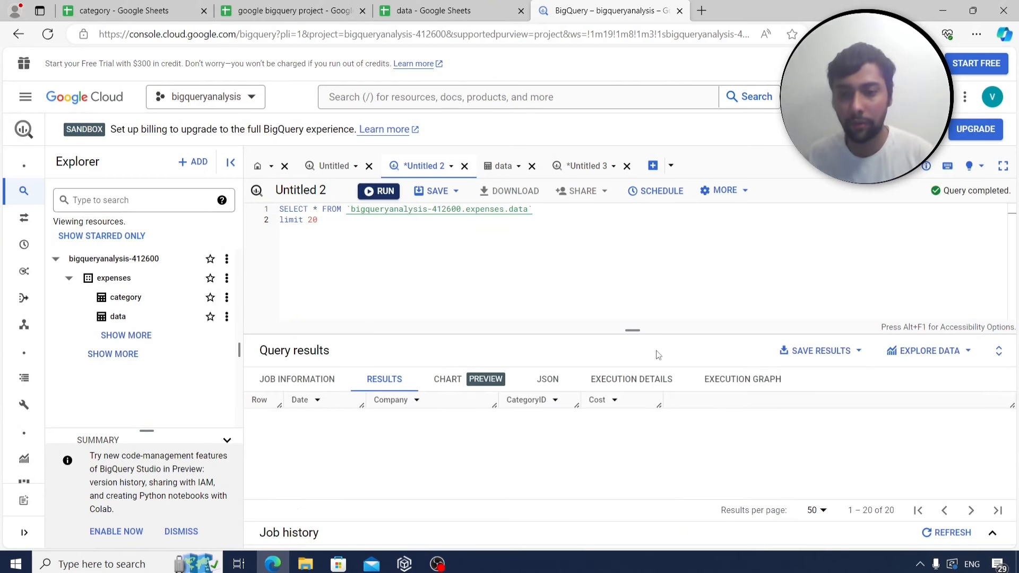
scroll(689, 422, down, 3)
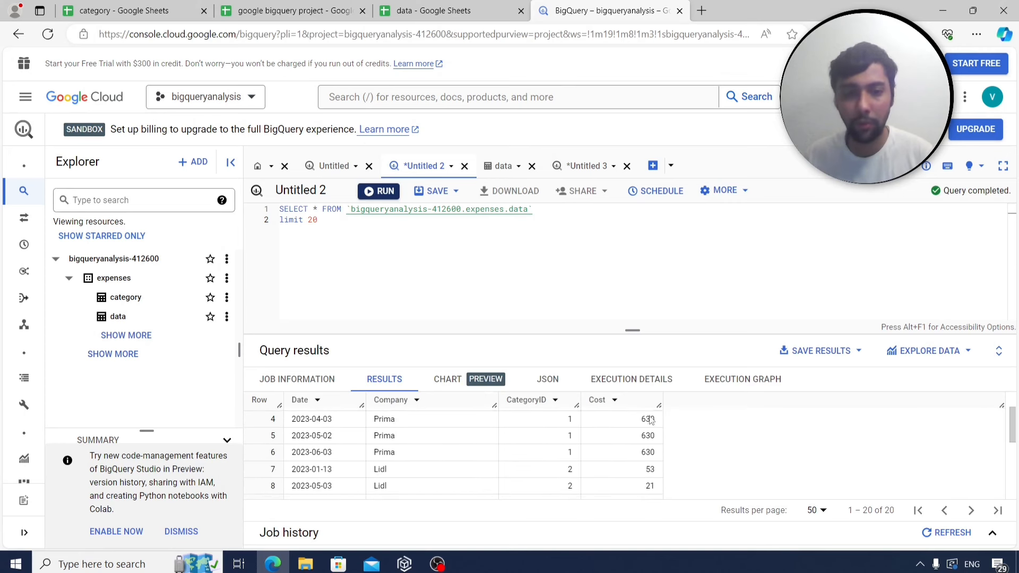
scroll(628, 428, up, 2)
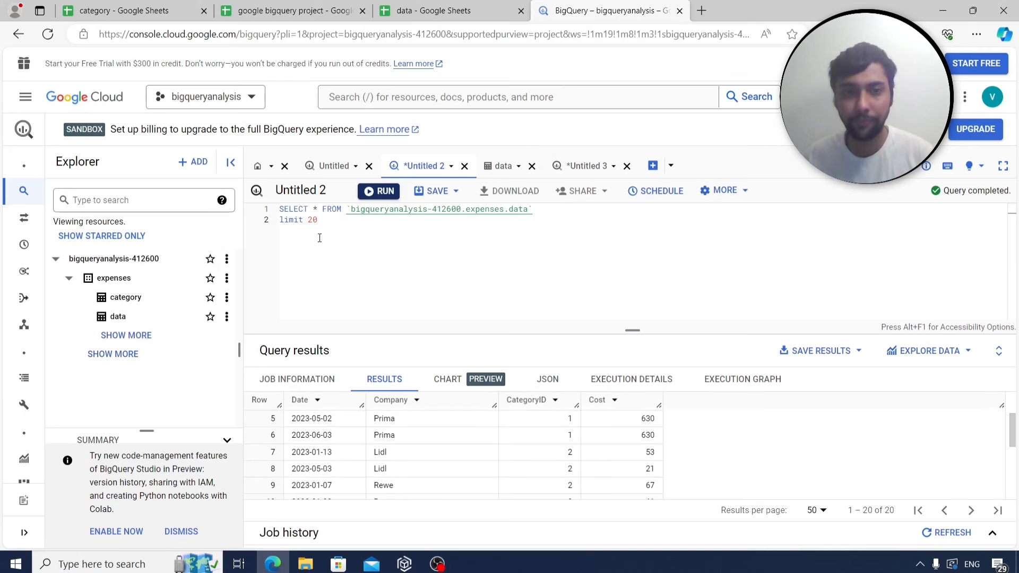
Copy the two-line limit 20 query into cell B4 of the questions sheet.
drag(334, 227, 267, 211)
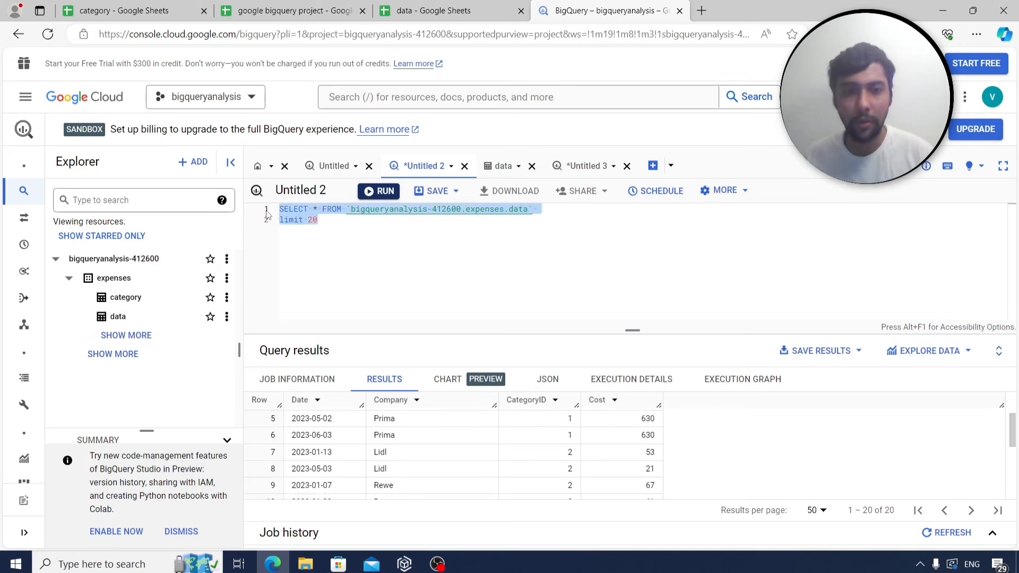
key(ctrl+c)
click(292, 11)
click(581, 229)
key(ctrl+v)
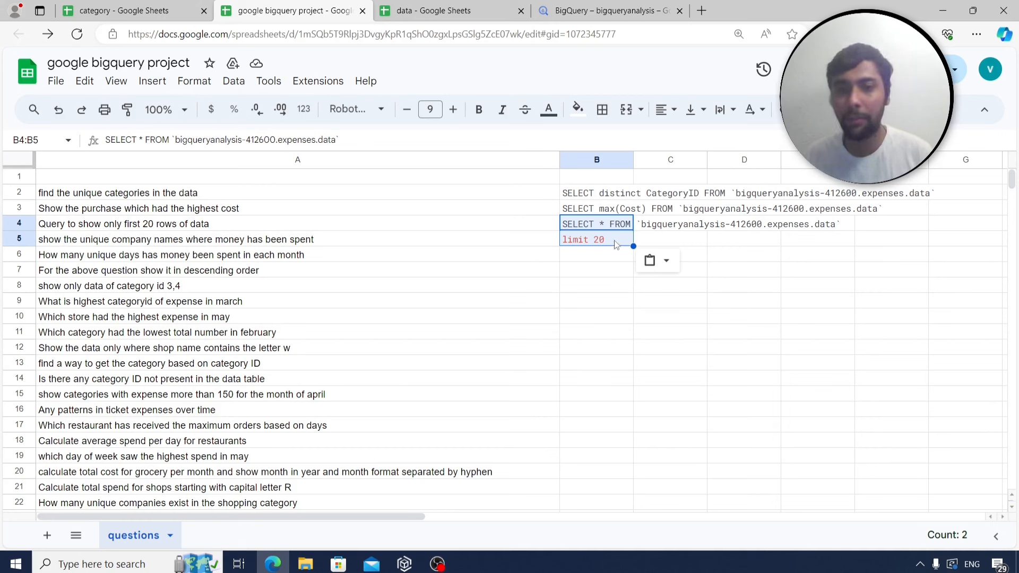
Move the limit 20 query from B4:B5 into B3 of a new Sheet4, widen column B, and label A3 q3.
key(ctrl+c)
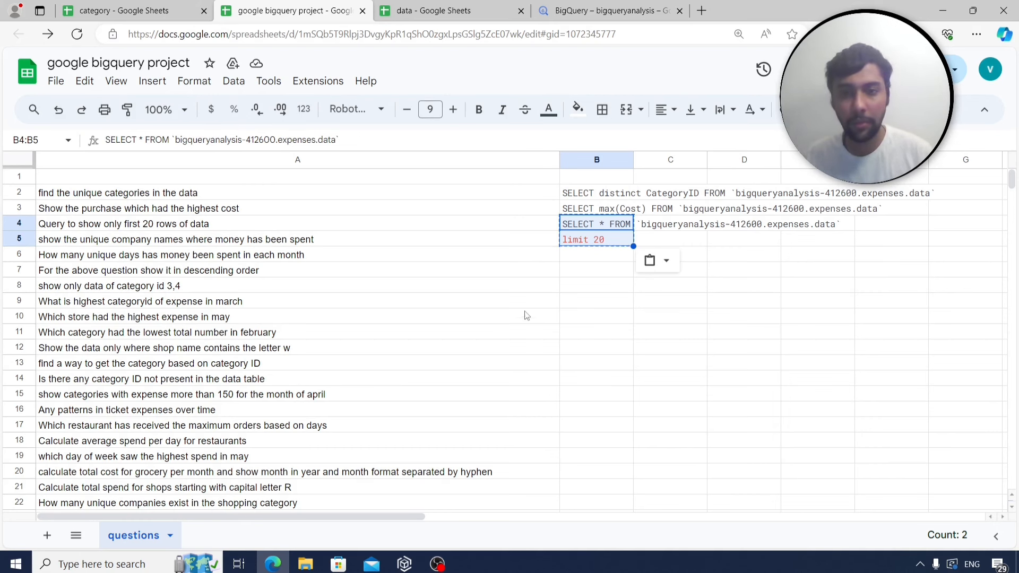
click(47, 535)
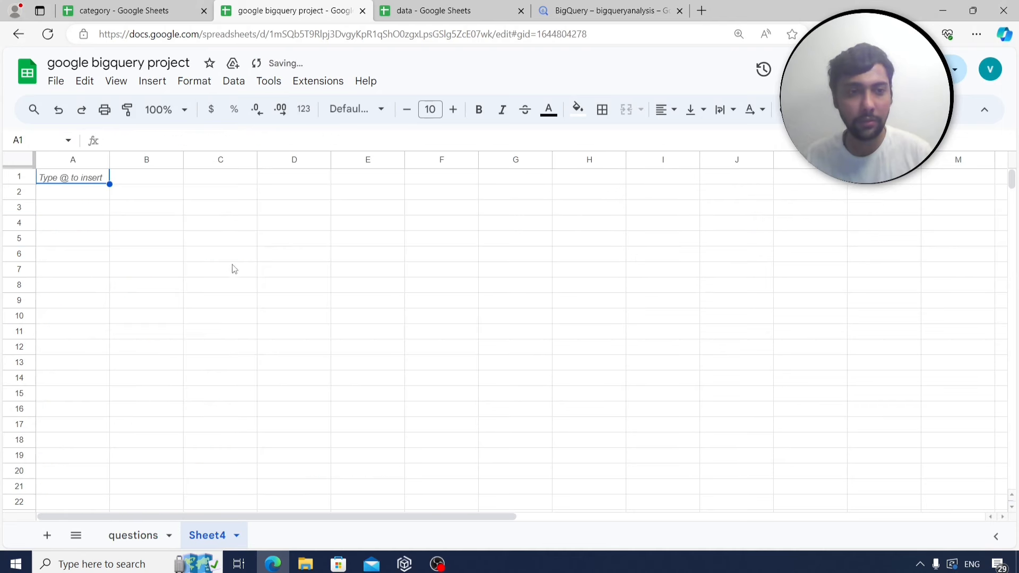
click(148, 201)
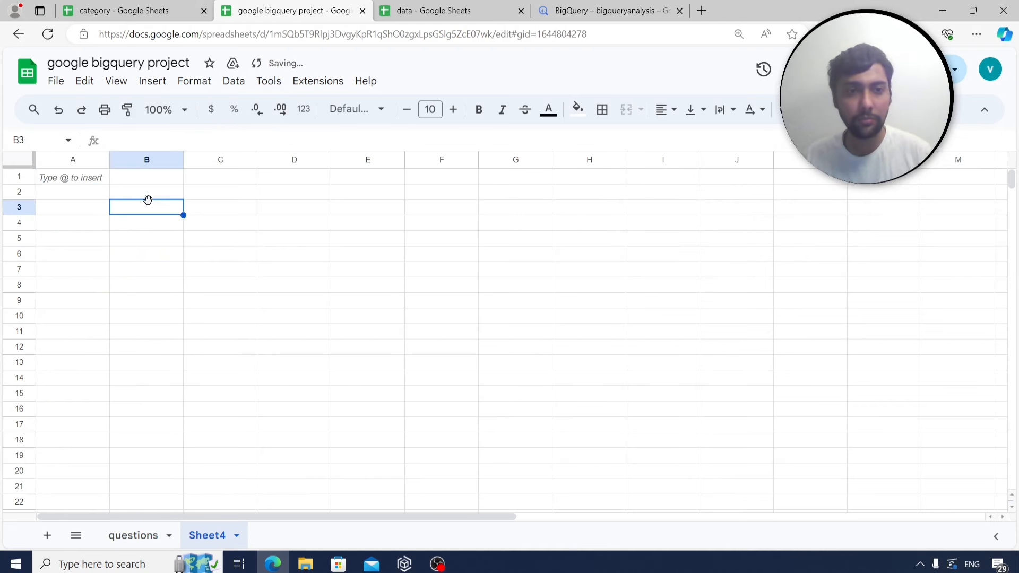
key(ctrl+v)
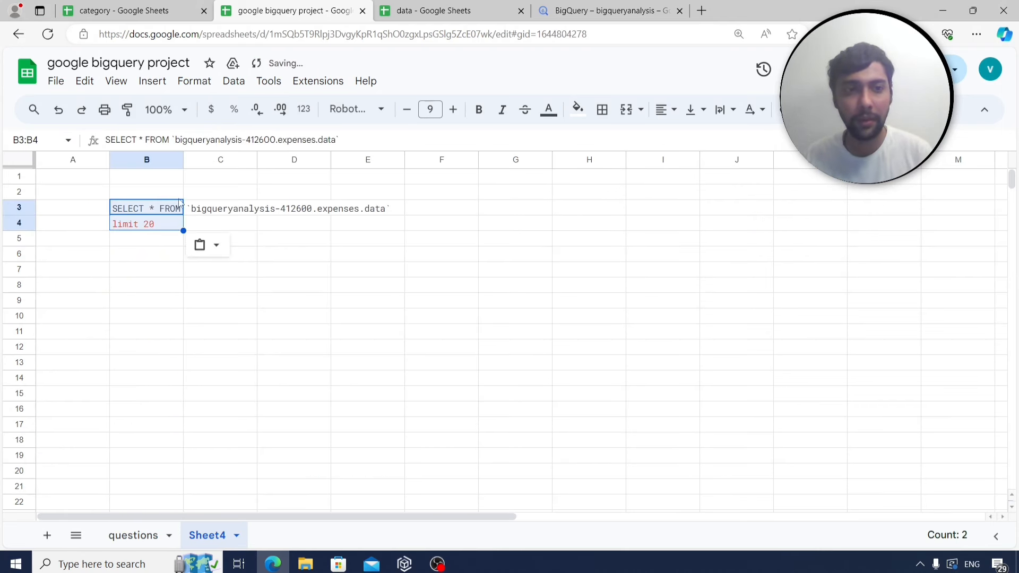
drag(360, 161, 419, 161)
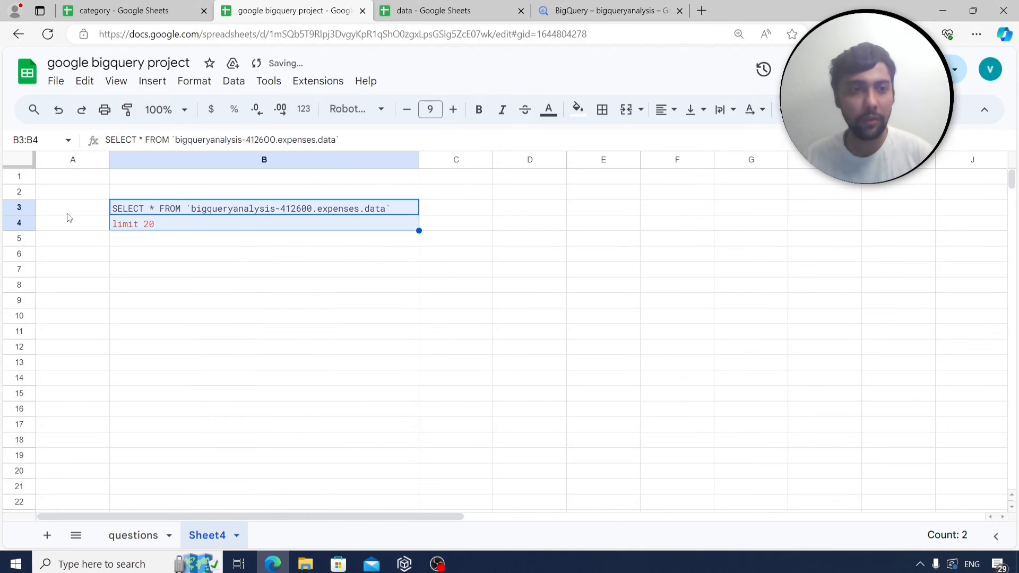
click(67, 208)
text(c)
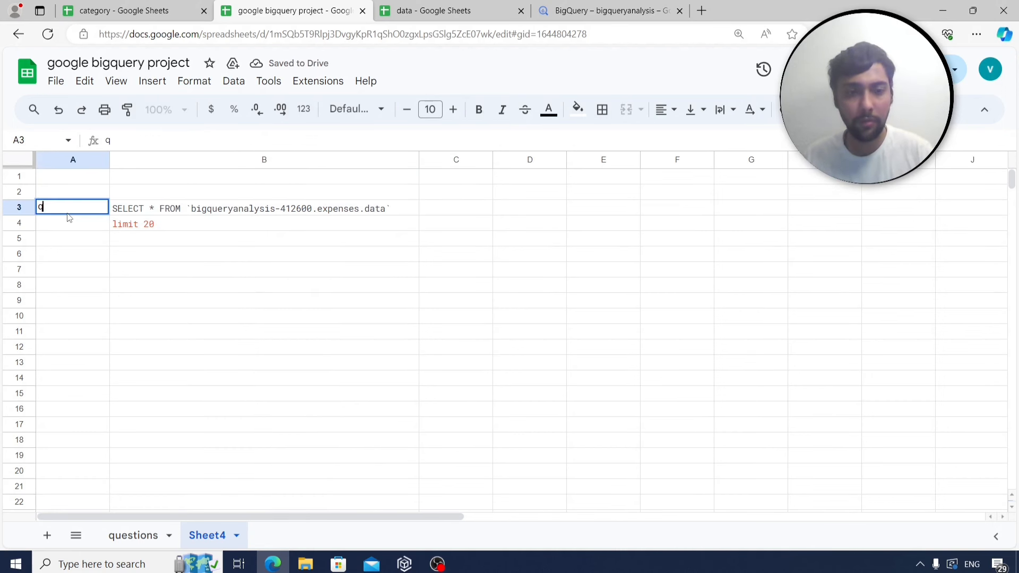
text(3)
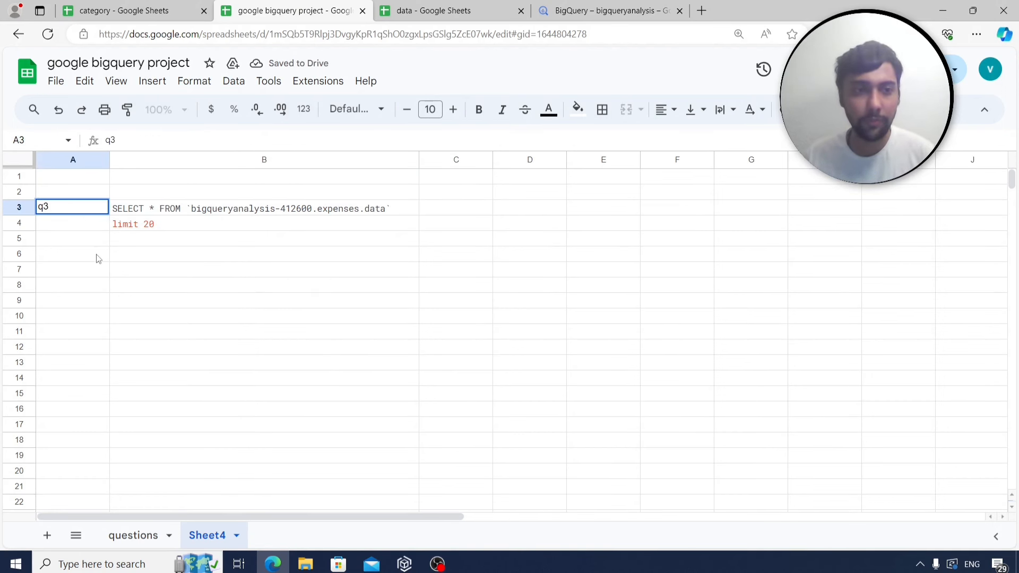
click(97, 258)
click(140, 537)
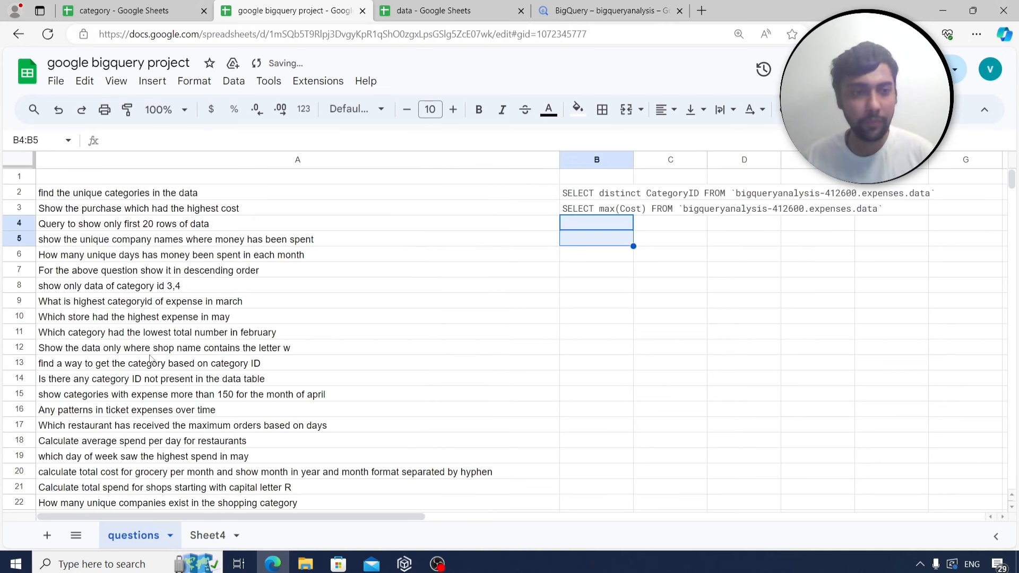
Insert a blank column left of the questions and enter 1, 2, 3 in A2:A4.
right_click(88, 164)
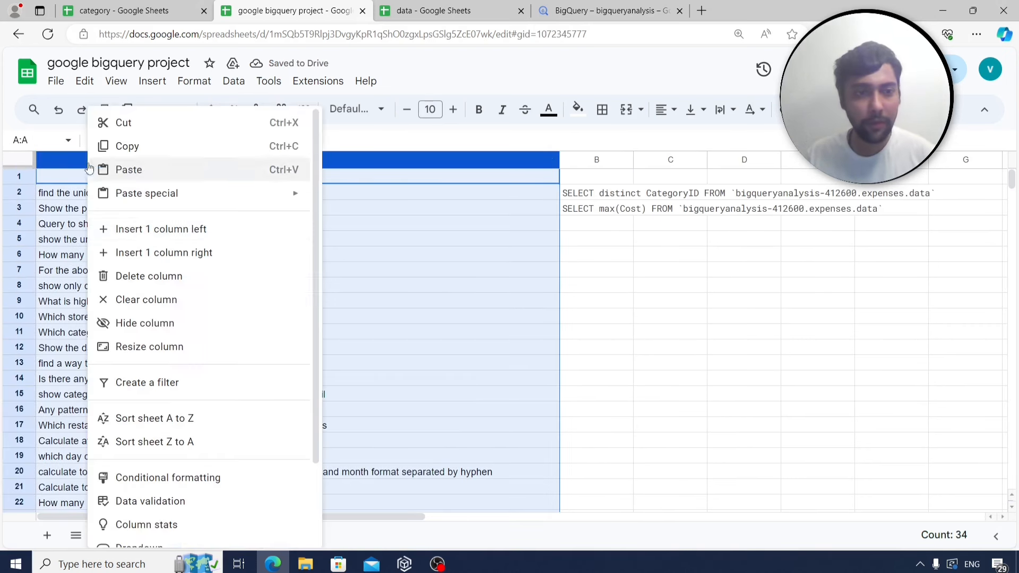
click(143, 233)
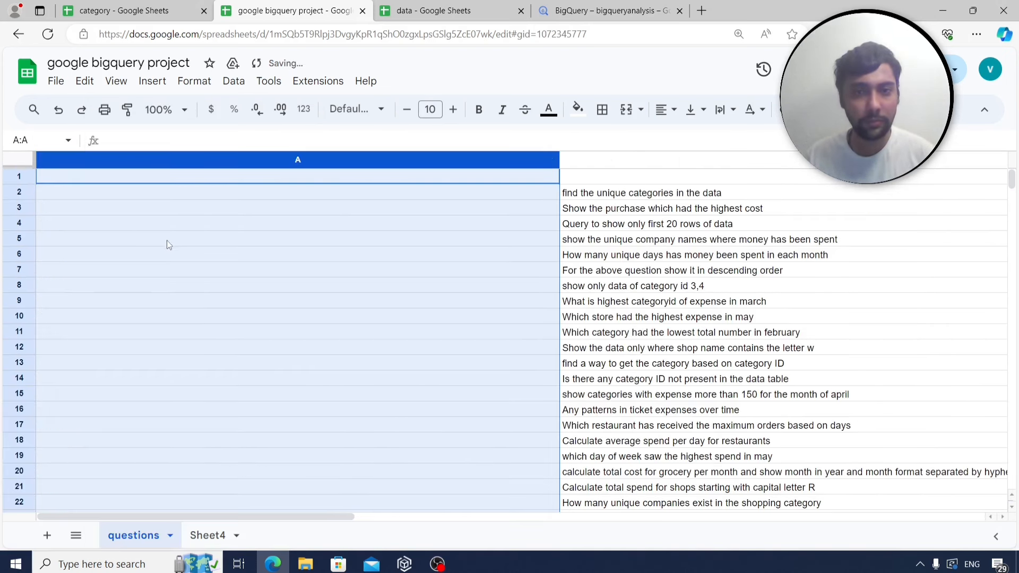
click(226, 194)
text(1)
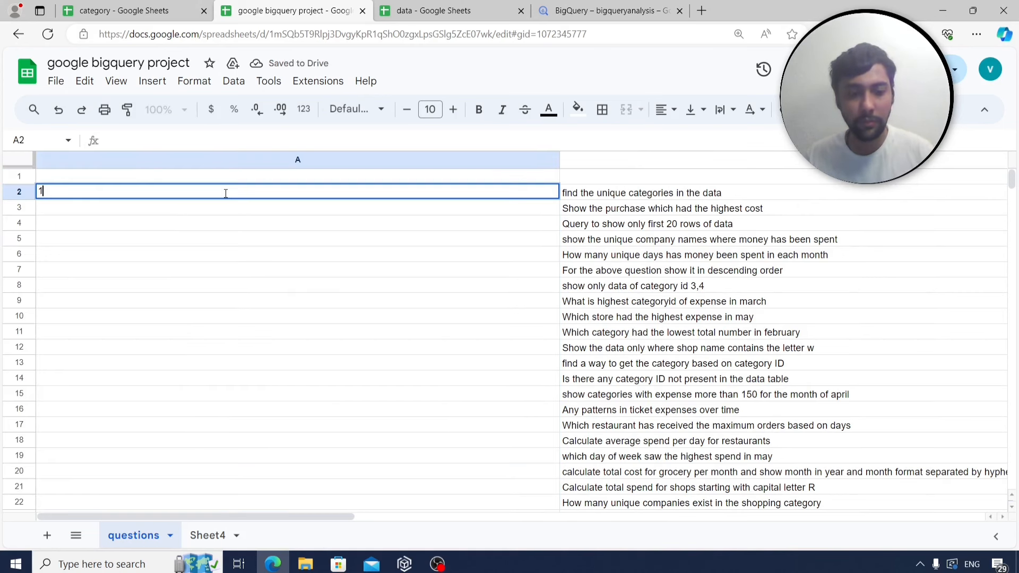
key(Return)
text(2)
key(Return)
text(3)
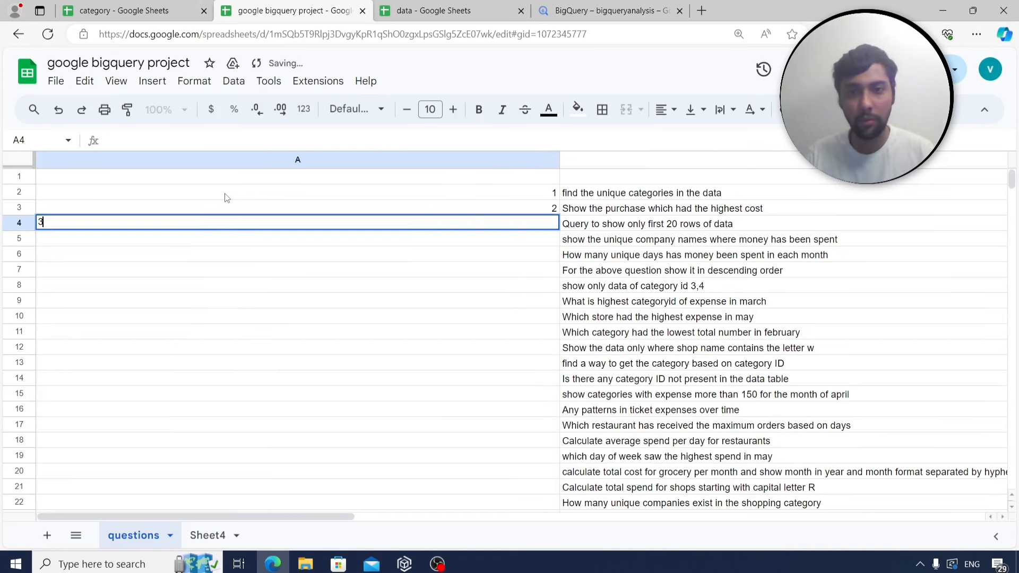
key(Return)
Fill the numbering down beside all questions and narrow the question column B.
drag(547, 193, 555, 226)
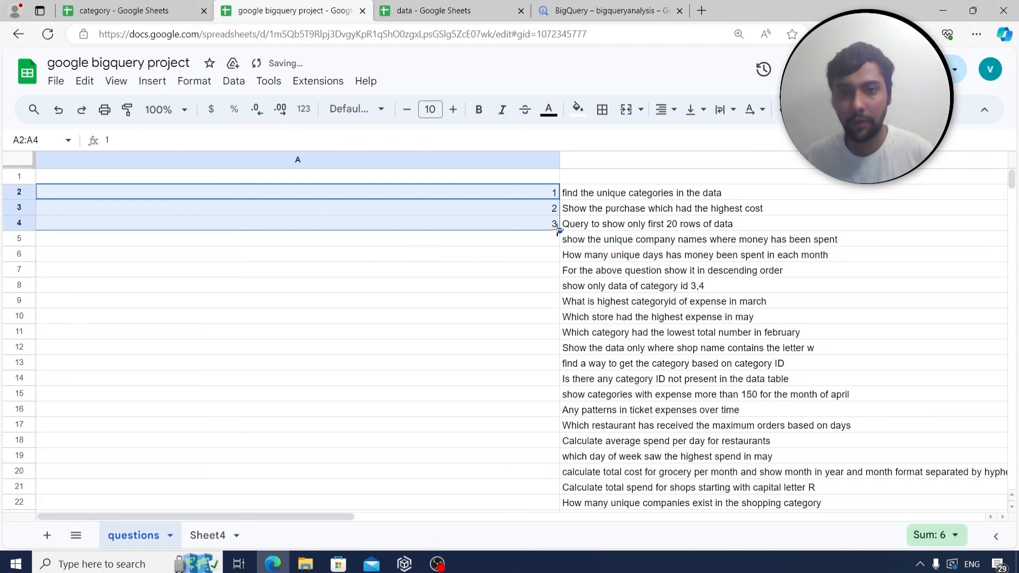
double_click(559, 231)
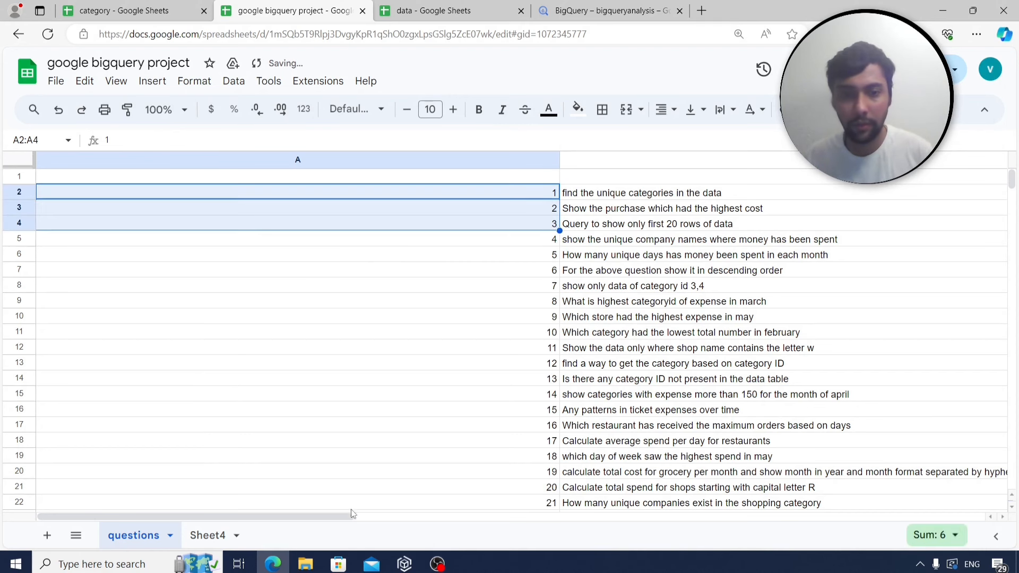
drag(350, 514, 517, 528)
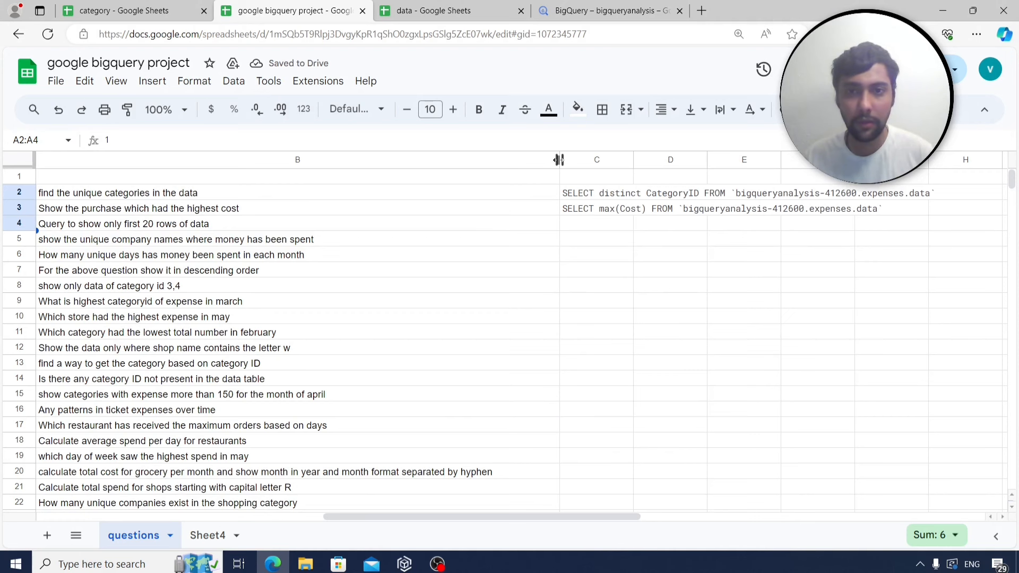
drag(559, 160, 460, 159)
click(200, 227)
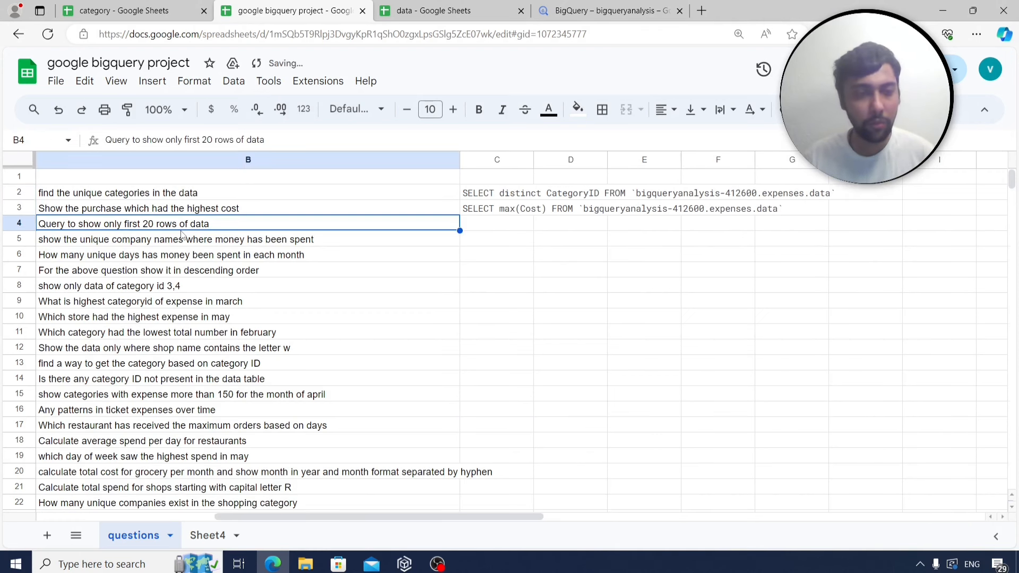
click(181, 235)
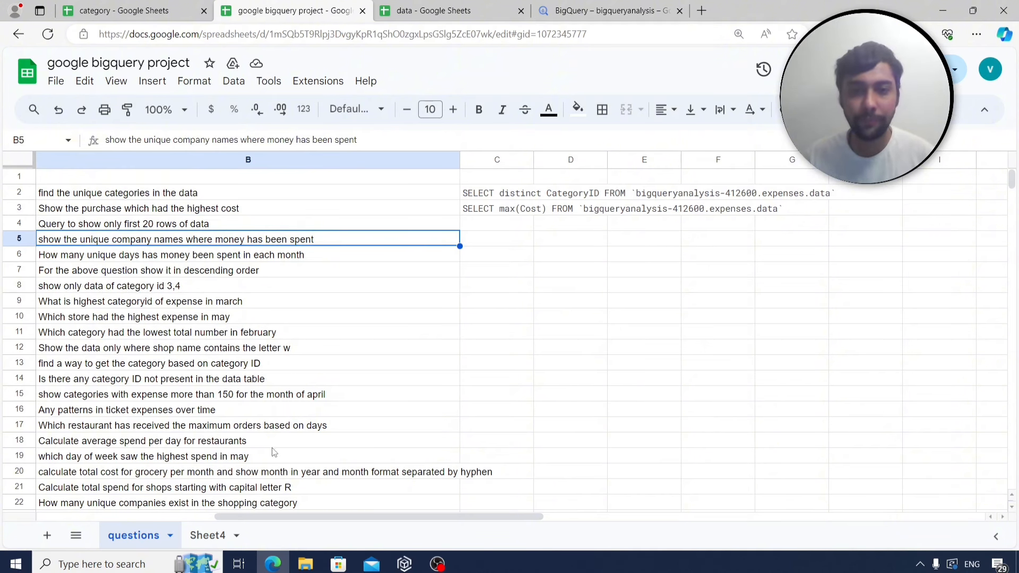
Delete the 'limit 20' line and rerun the query without a row limit.
click(610, 11)
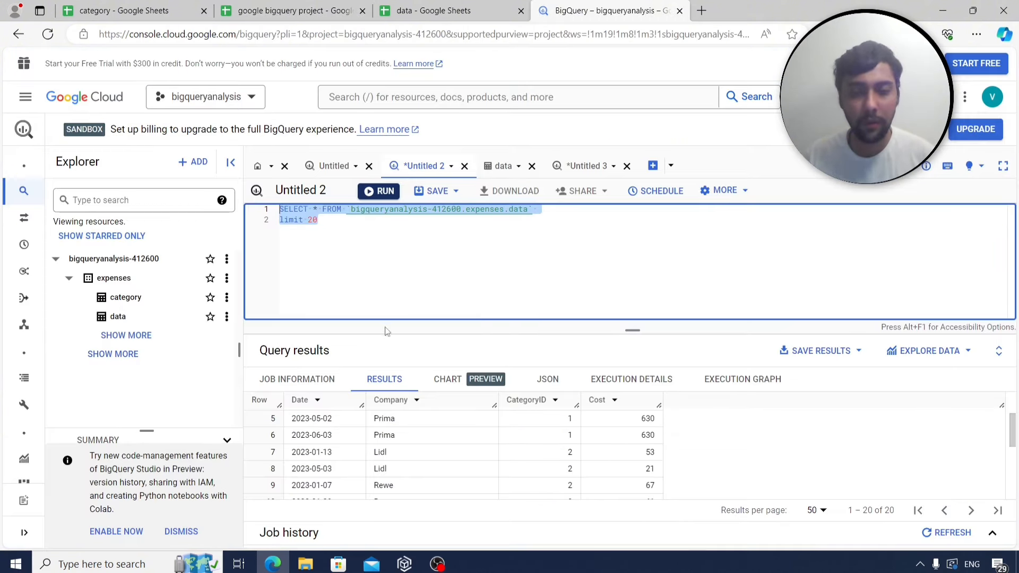
click(353, 220)
drag(353, 221, 278, 221)
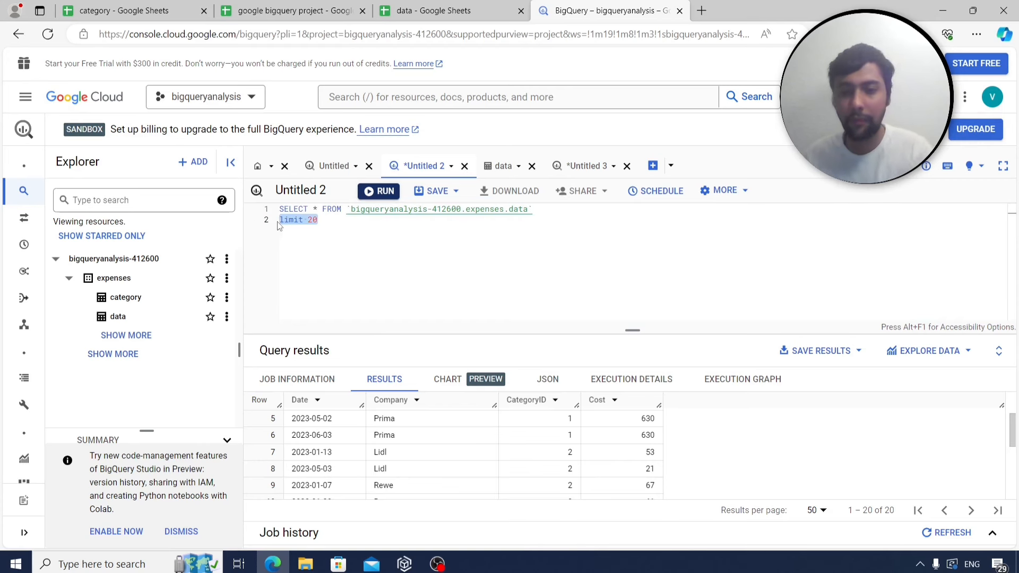
key(BackSpace)
click(392, 192)
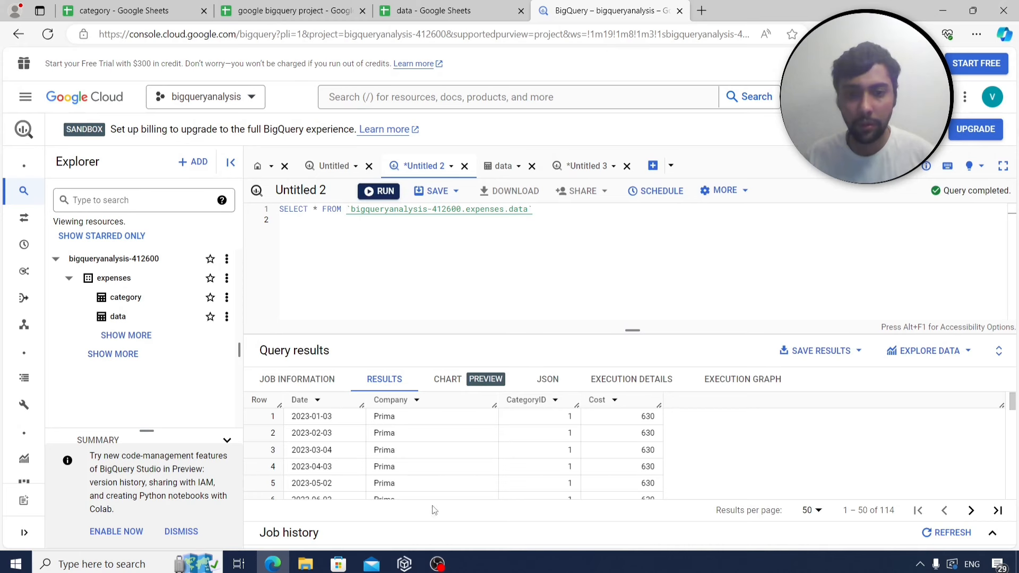
Replace * with 'distinct Company', run it, and scroll through the 21 company names.
click(315, 209)
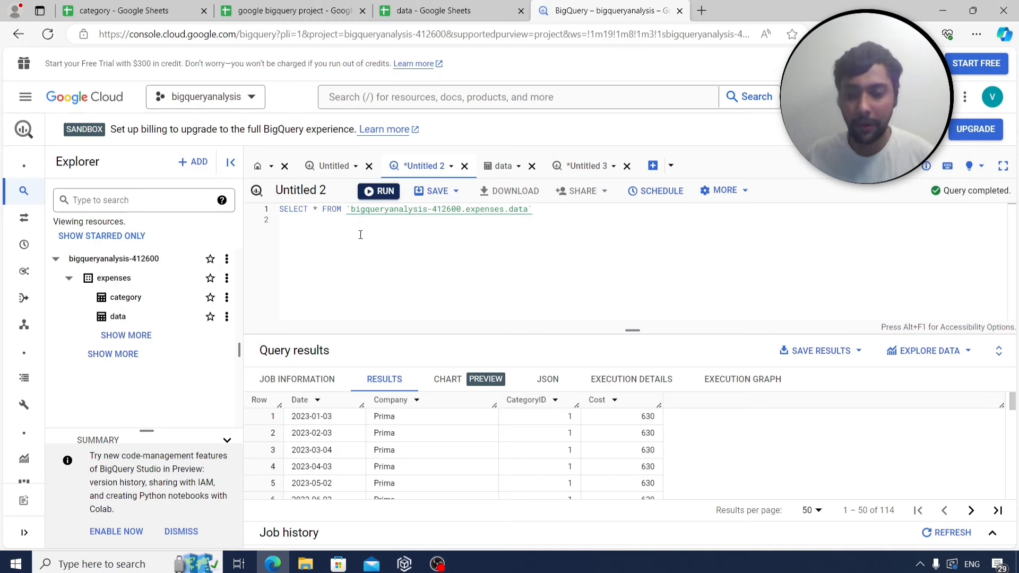
key(Delete)
text(distinct )
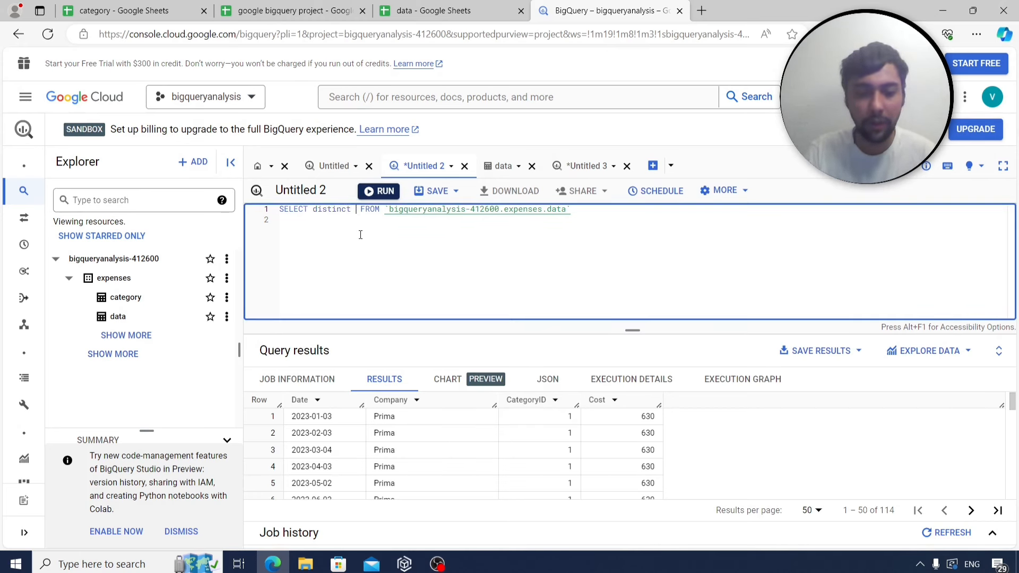
text(Company)
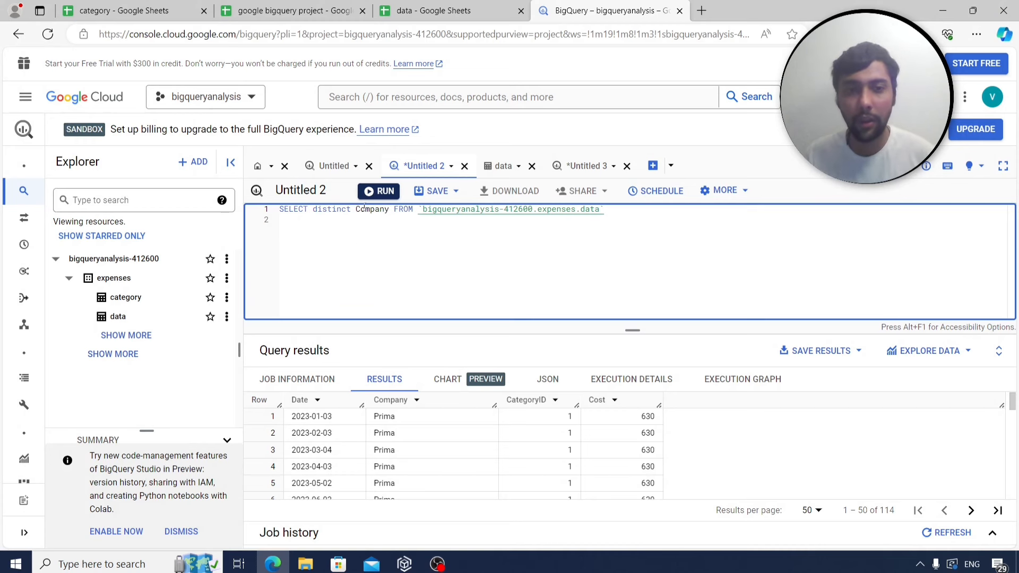
click(383, 191)
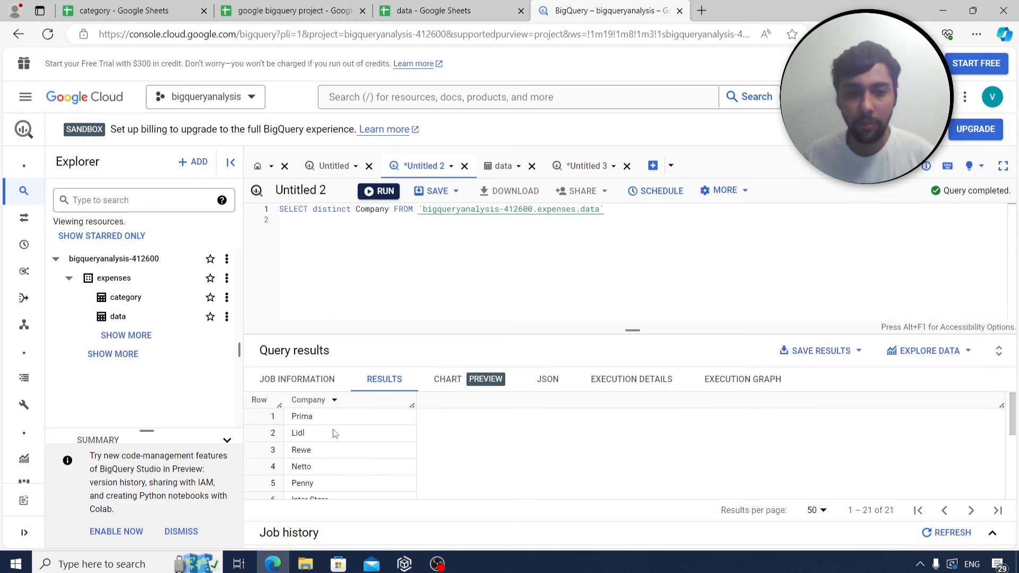
scroll(326, 434, down, 5)
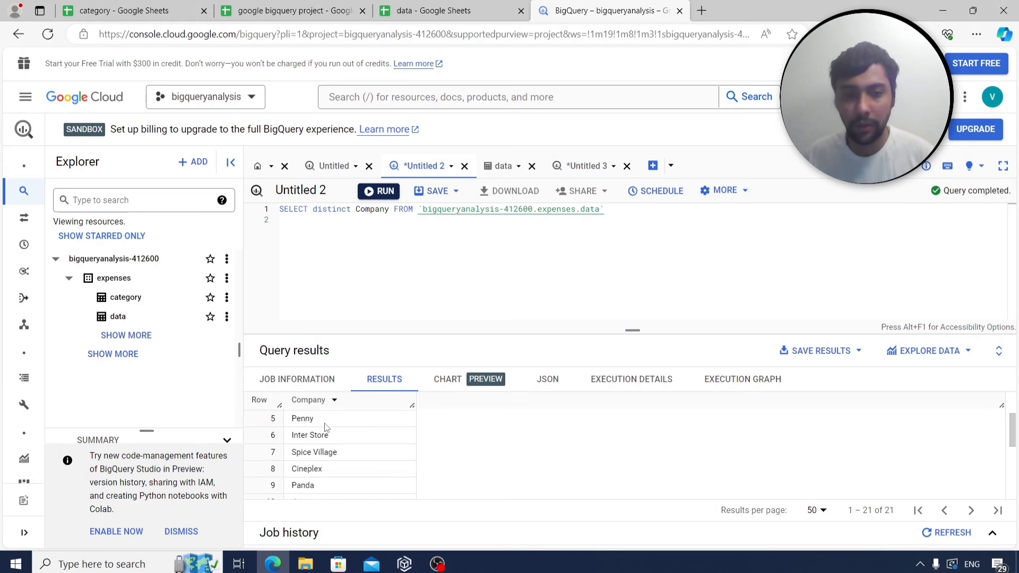
scroll(327, 429, down, 3)
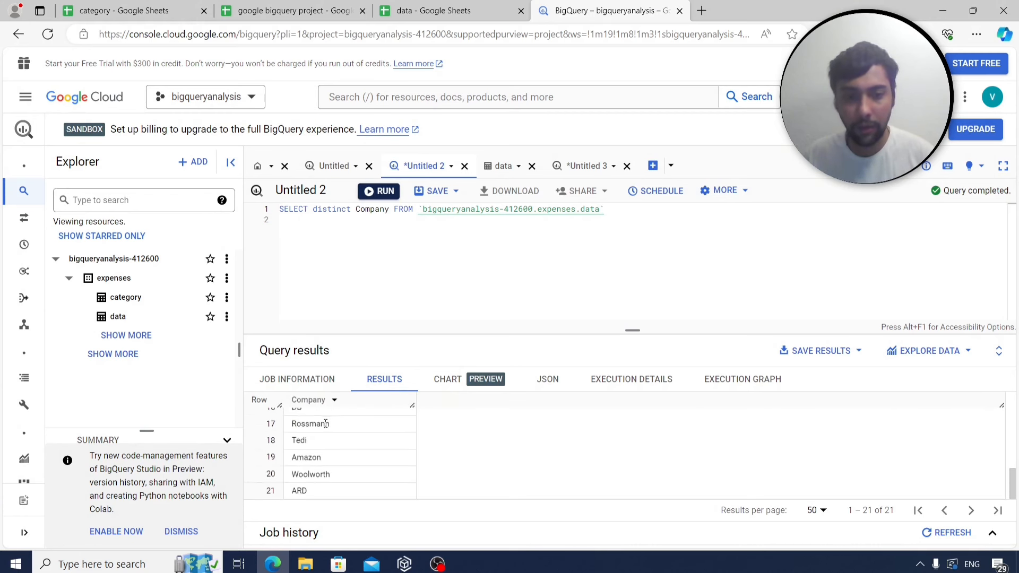
scroll(369, 457, up, 8)
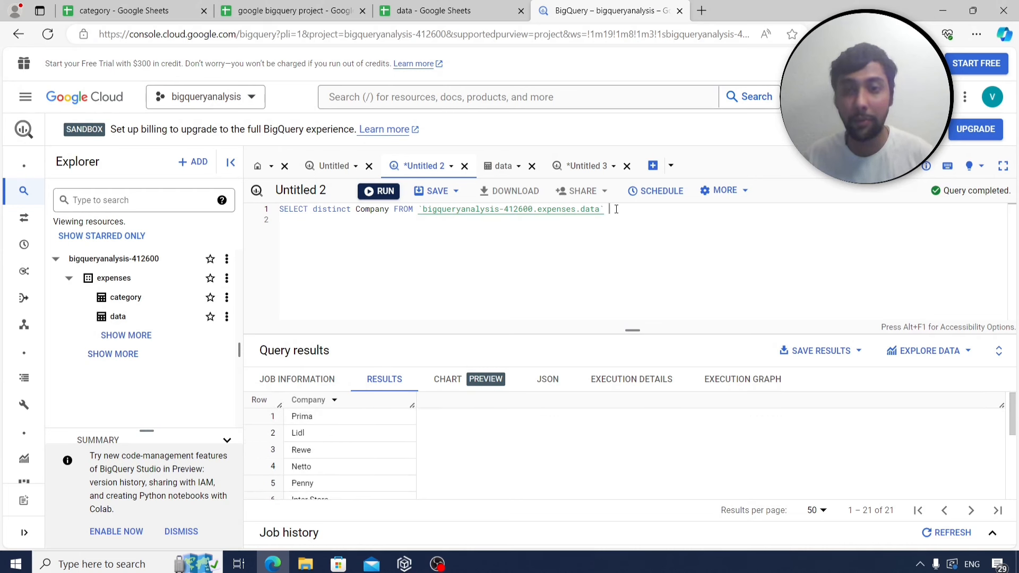
Copy the distinct Company query into B6 of Sheet4, labelled q4 in A6.
key(ctrl+a)
key(ctrl+c)
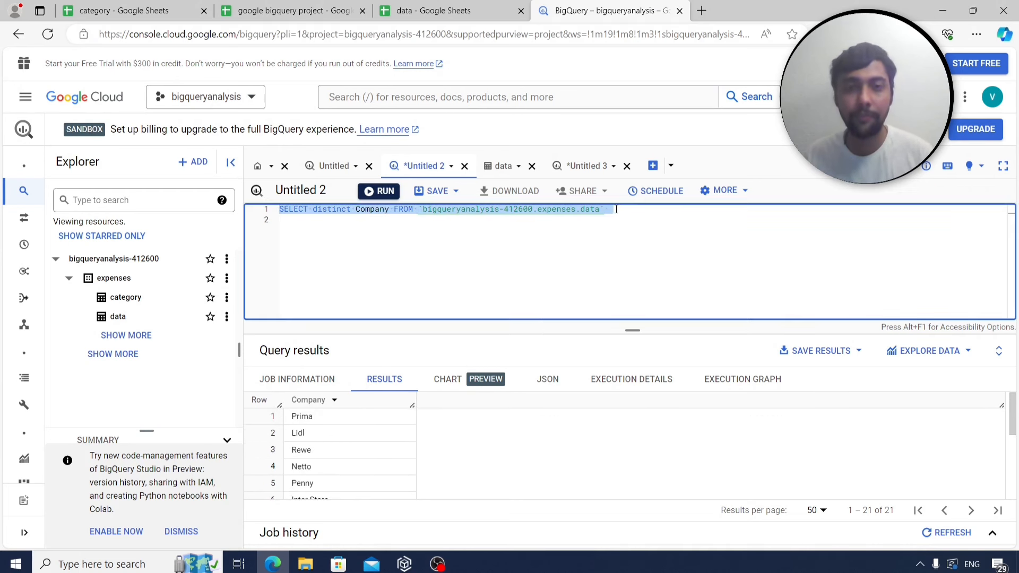
click(329, 11)
click(210, 535)
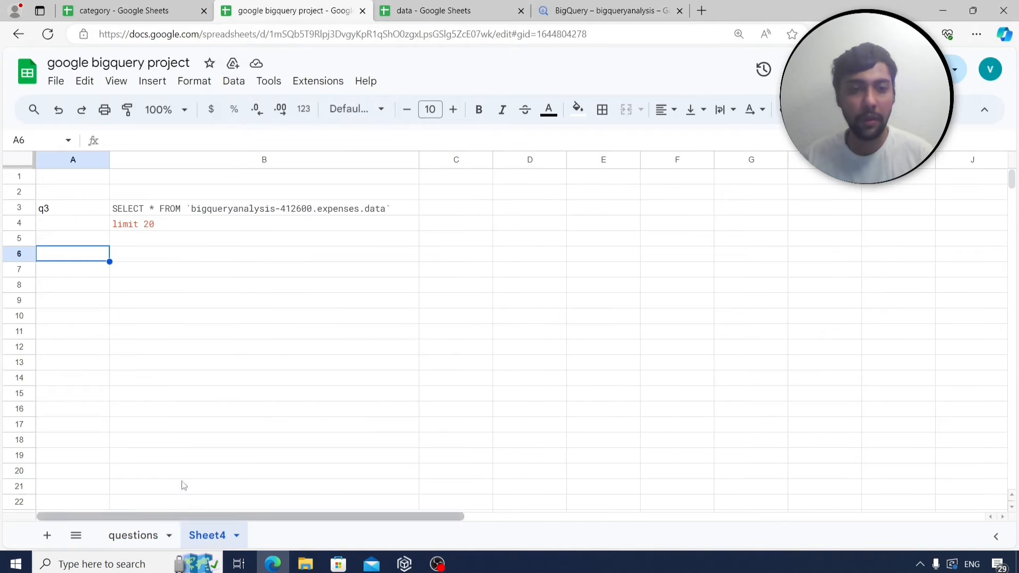
text(q4)
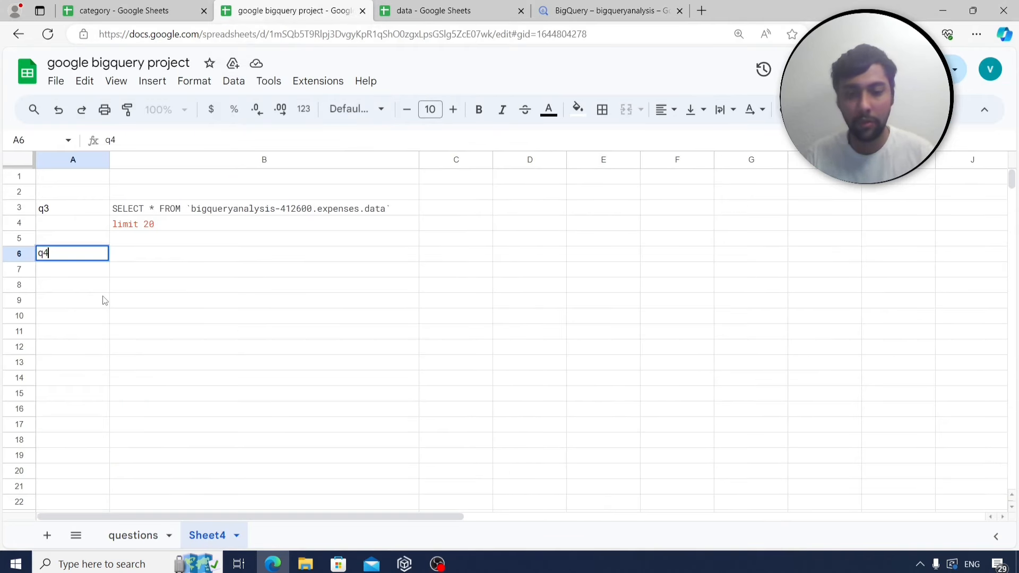
key(Return)
key(Up)
key(Right)
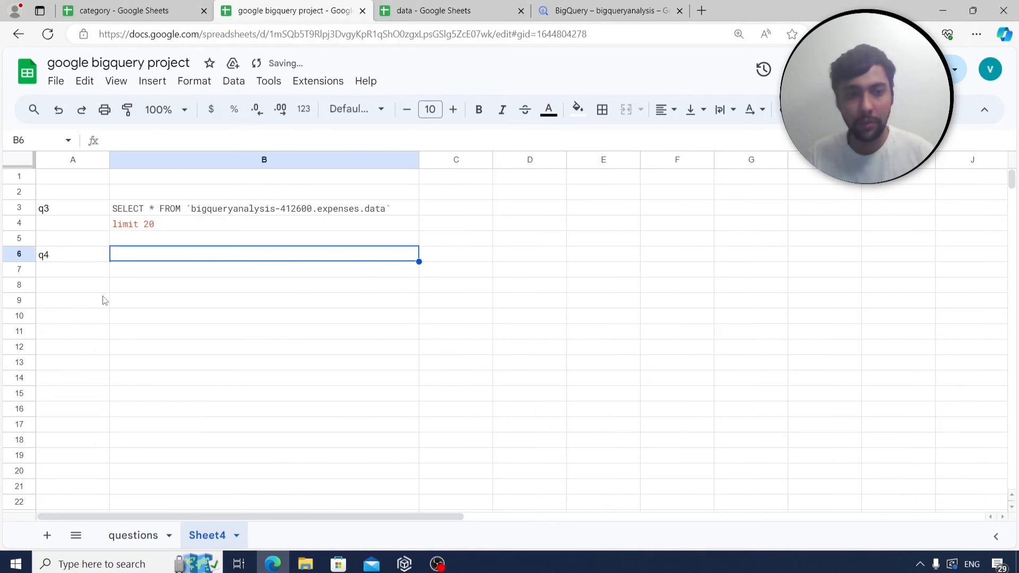
key(ctrl+v)
click(63, 301)
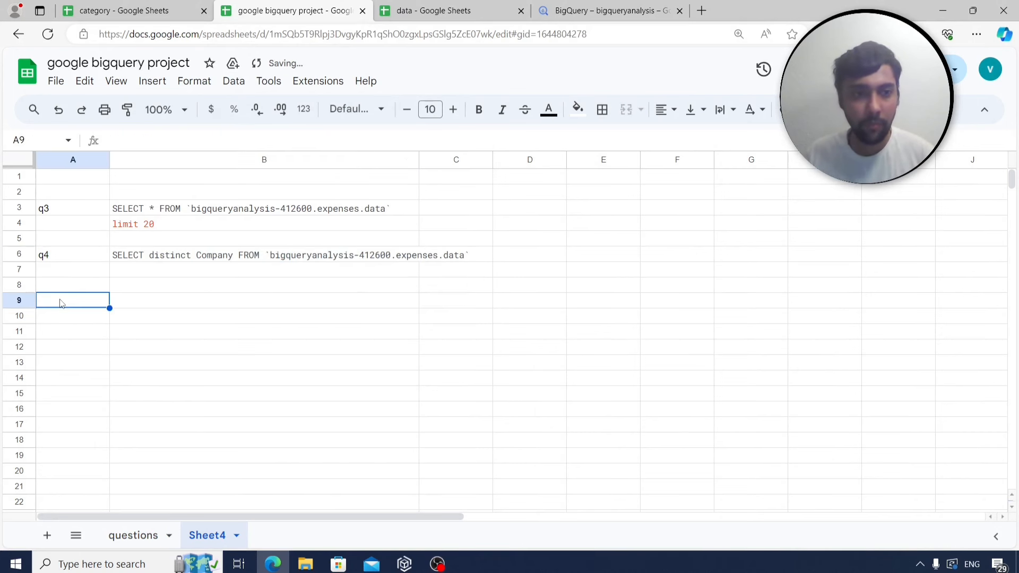
Check the unique-days question, then select 'distinct Company' in the BigQuery query for replacement.
click(133, 535)
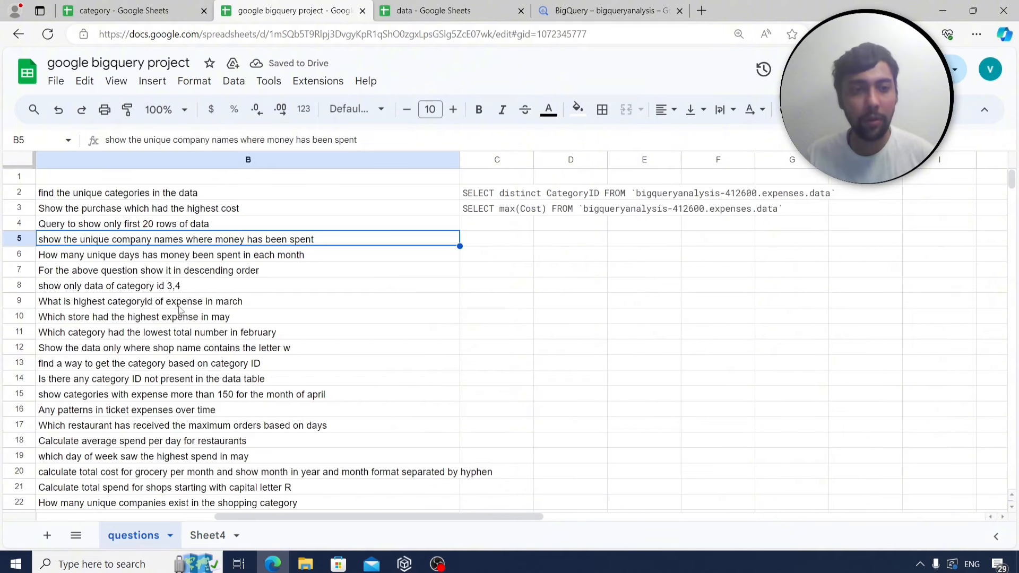
click(197, 256)
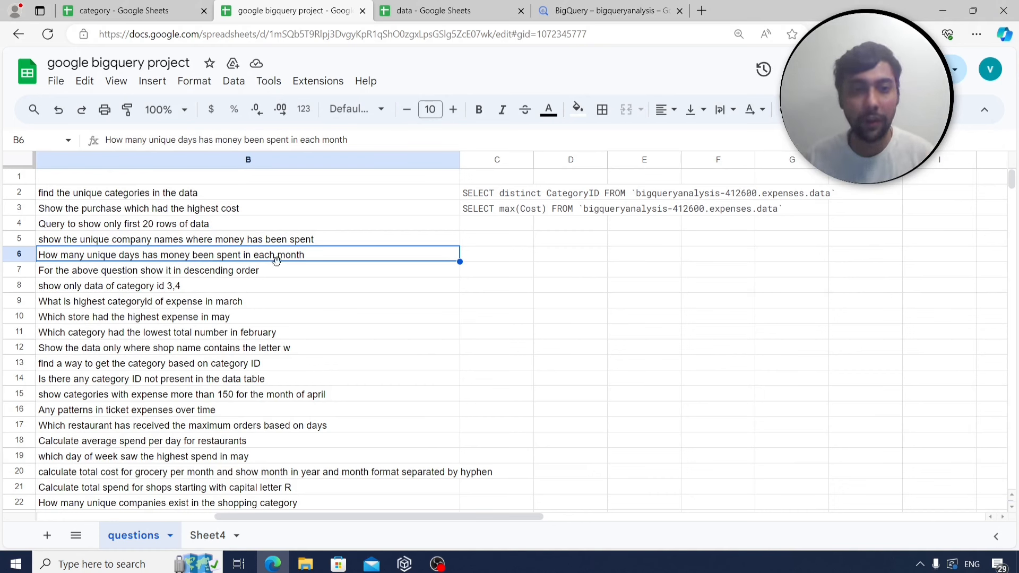
click(586, 17)
drag(389, 209, 311, 210)
Restore SELECT * on the expenses data table, run it, and scroll through the results.
text(*)
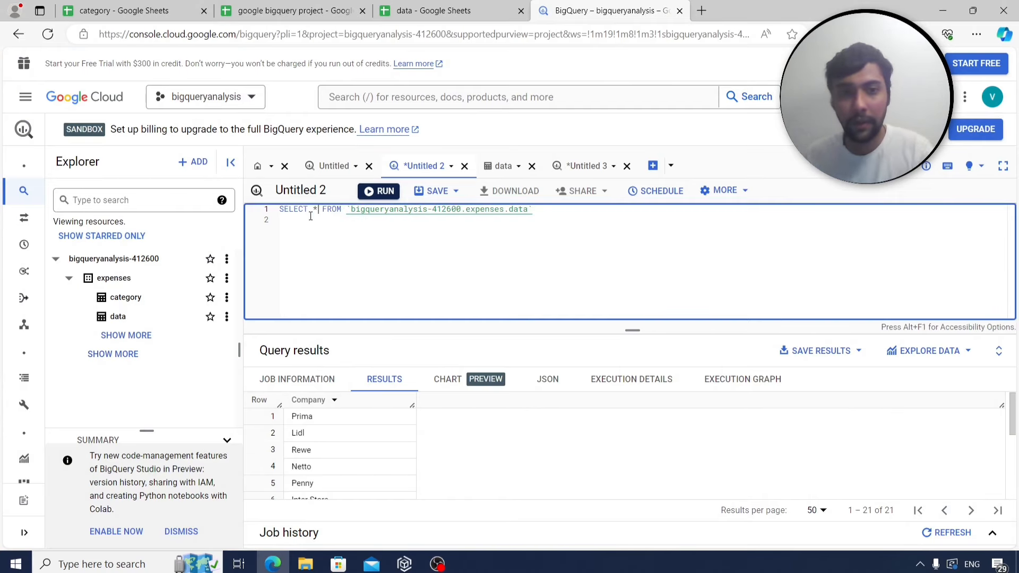
click(384, 192)
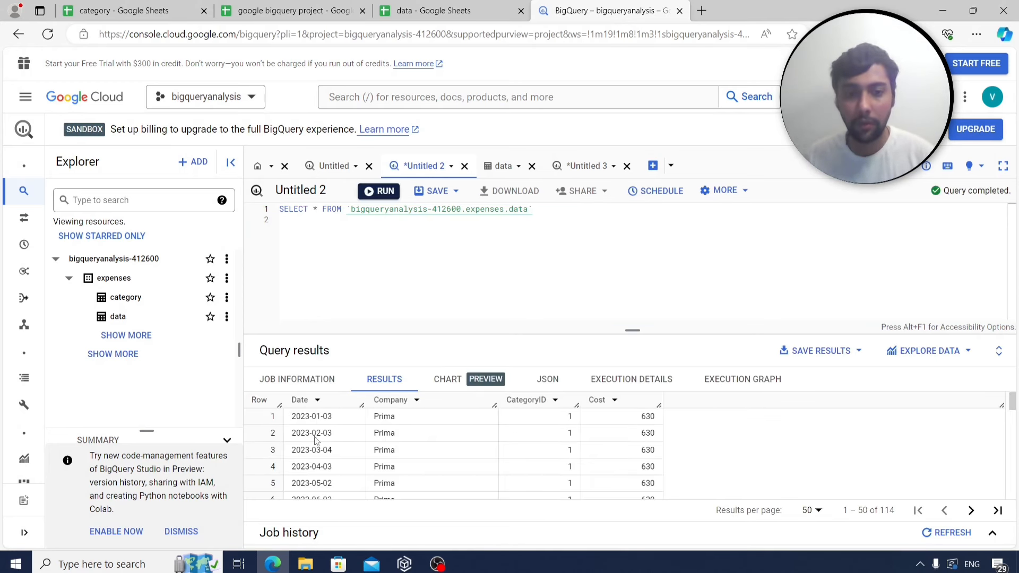
scroll(345, 457, down, 5)
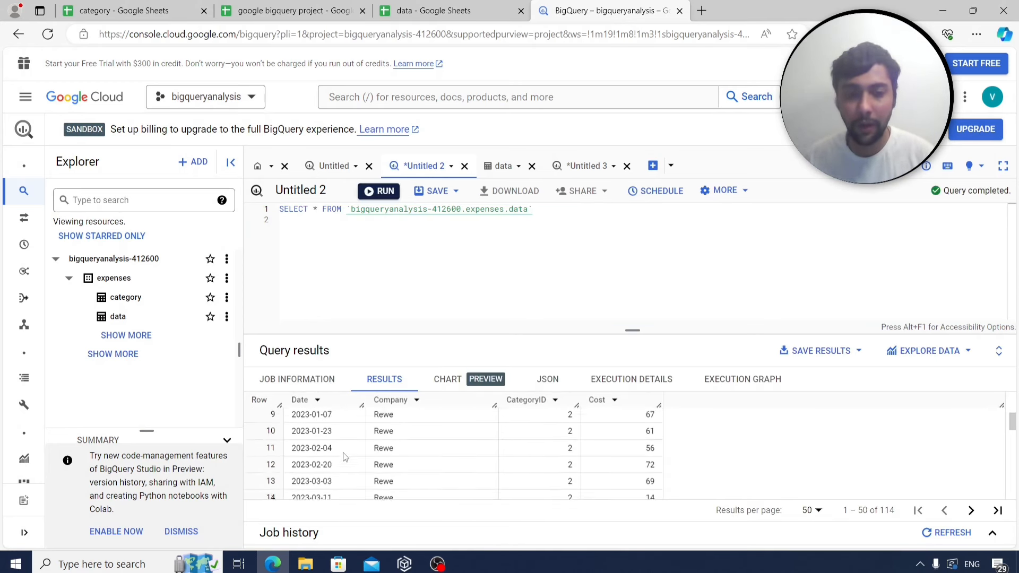
scroll(345, 457, down, 3)
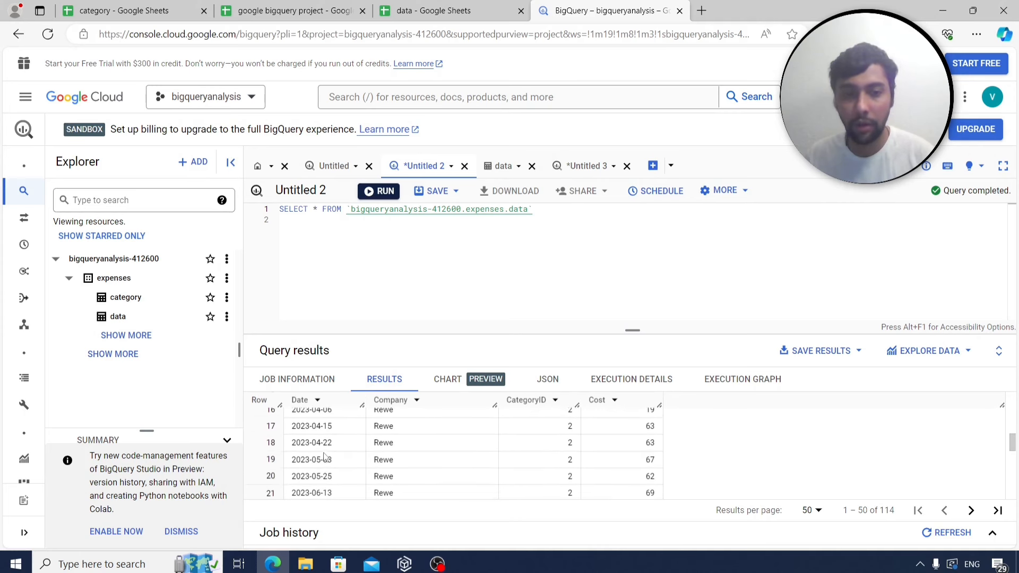
scroll(328, 448, up, 2)
scroll(329, 446, up, 5)
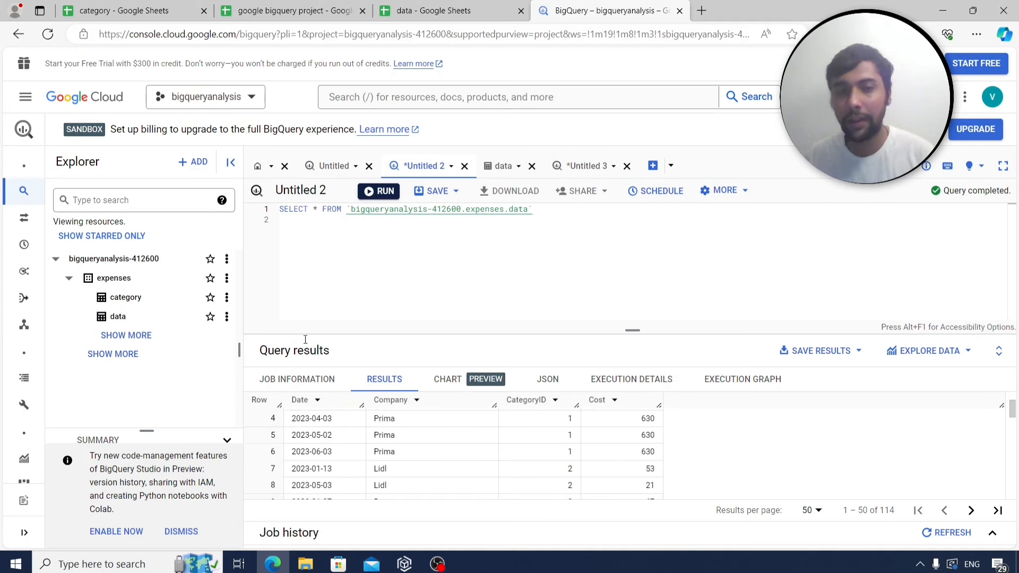
Put FROM on its own line, change the select list to extract(month from date), and run it.
key(ctrl+z)
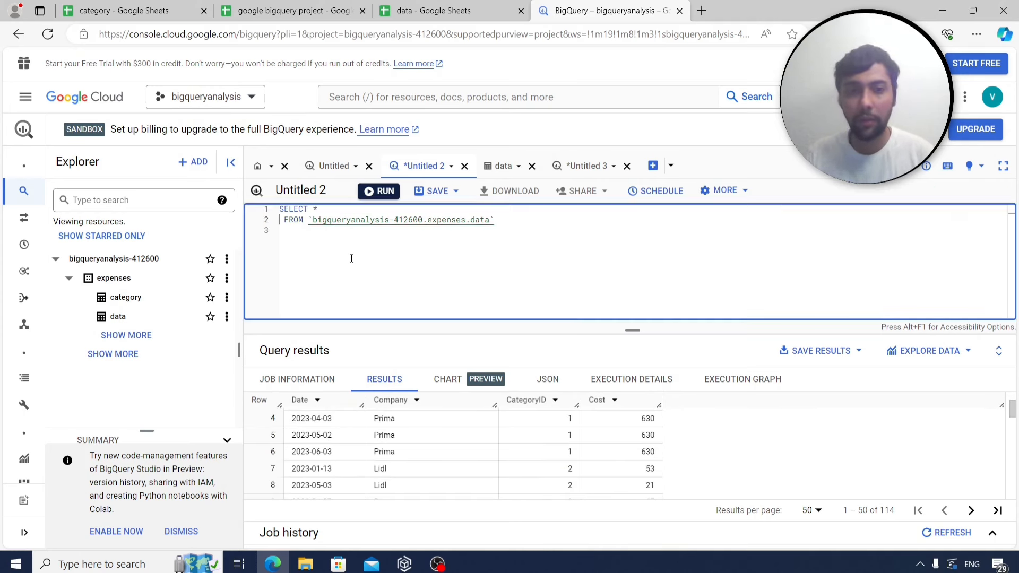
key(Return)
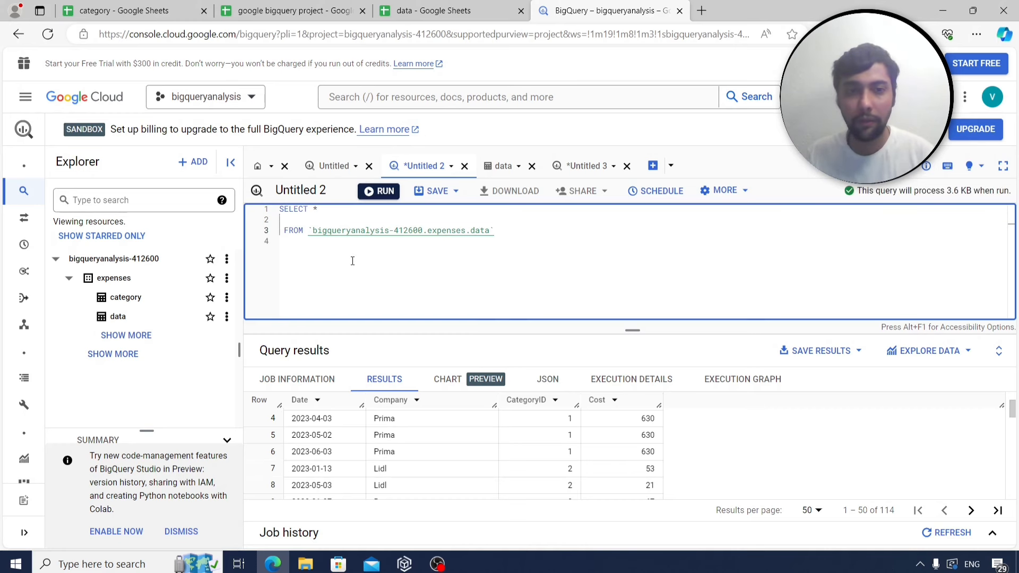
click(329, 206)
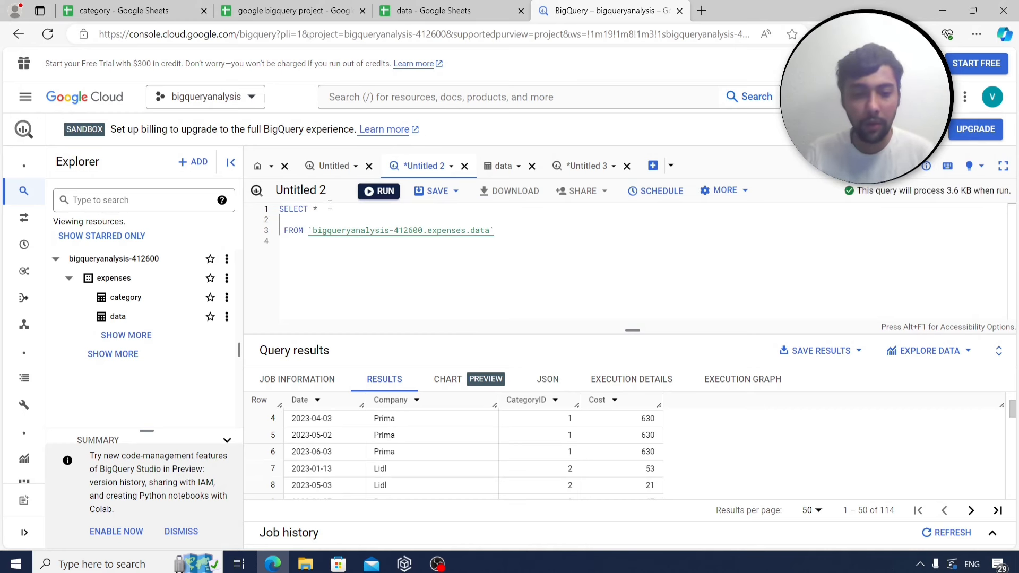
key(BackSpace)
text(extract()
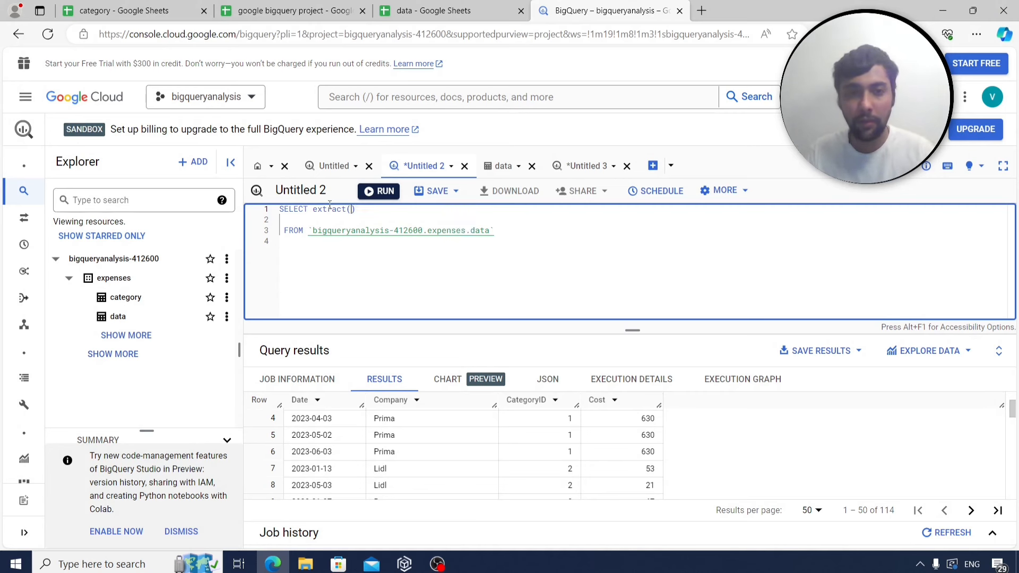
text(month from)
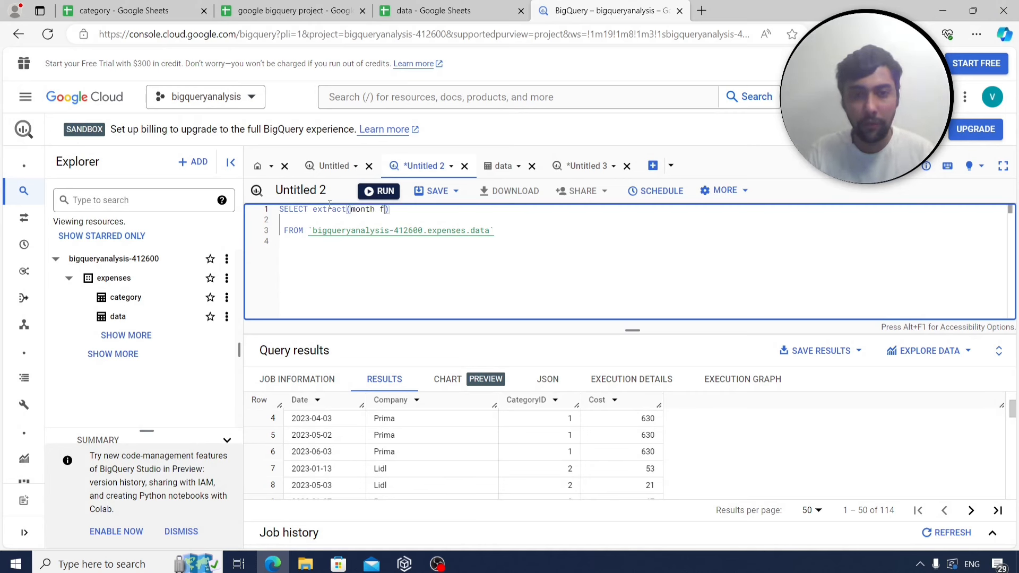
text( date)
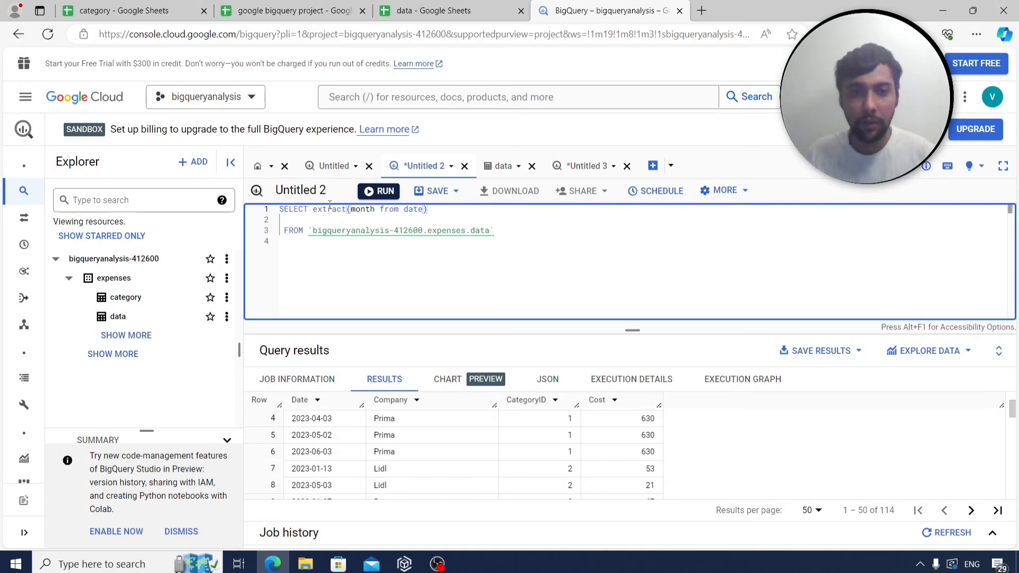
click(378, 192)
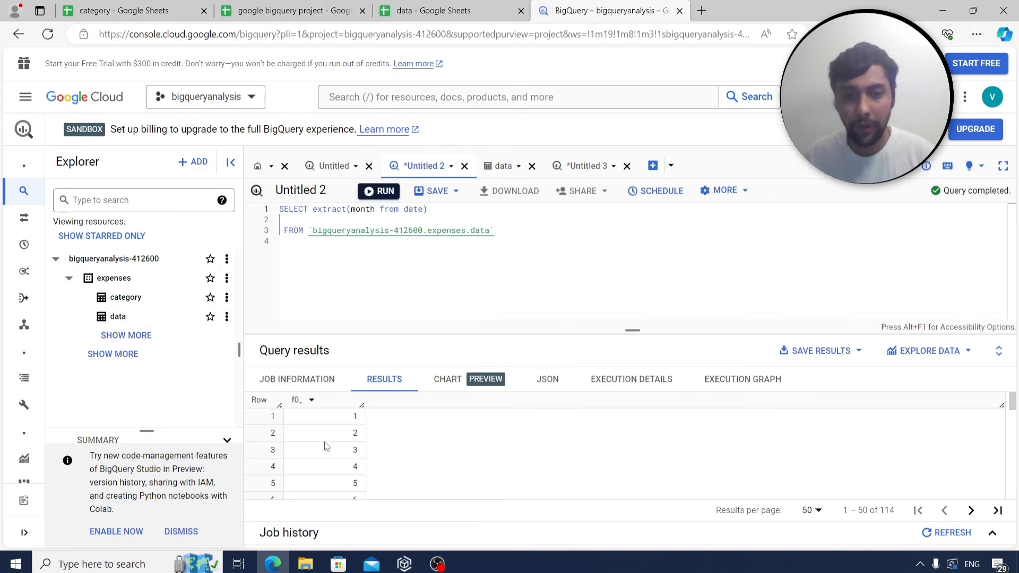
scroll(325, 447, down, 3)
scroll(325, 447, up, 3)
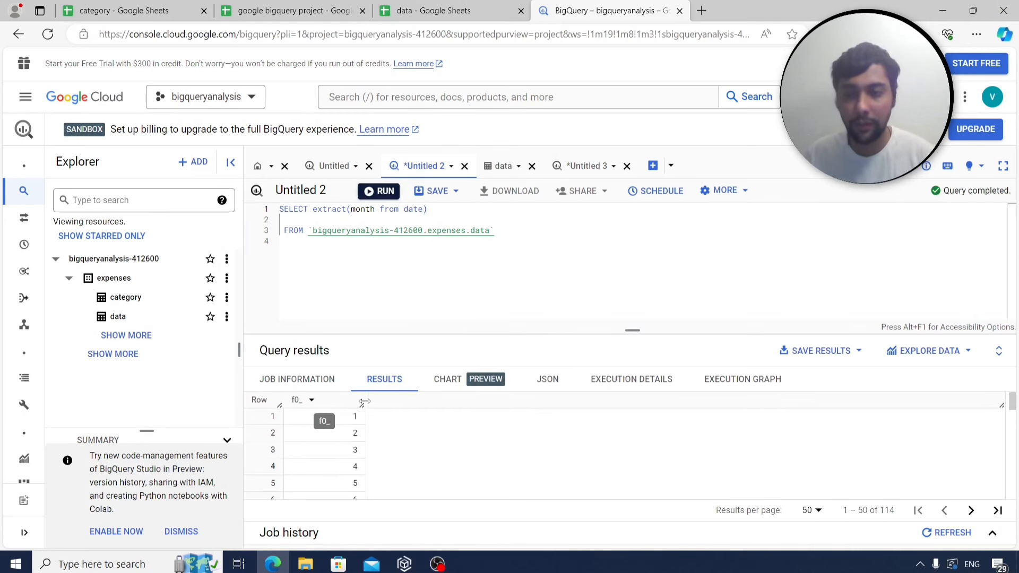
click(306, 11)
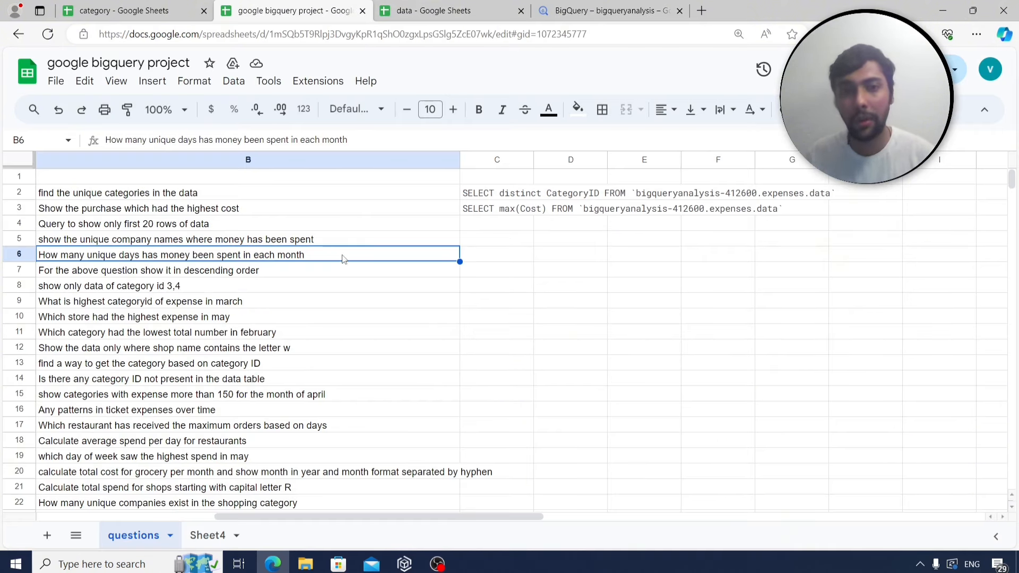
click(610, 11)
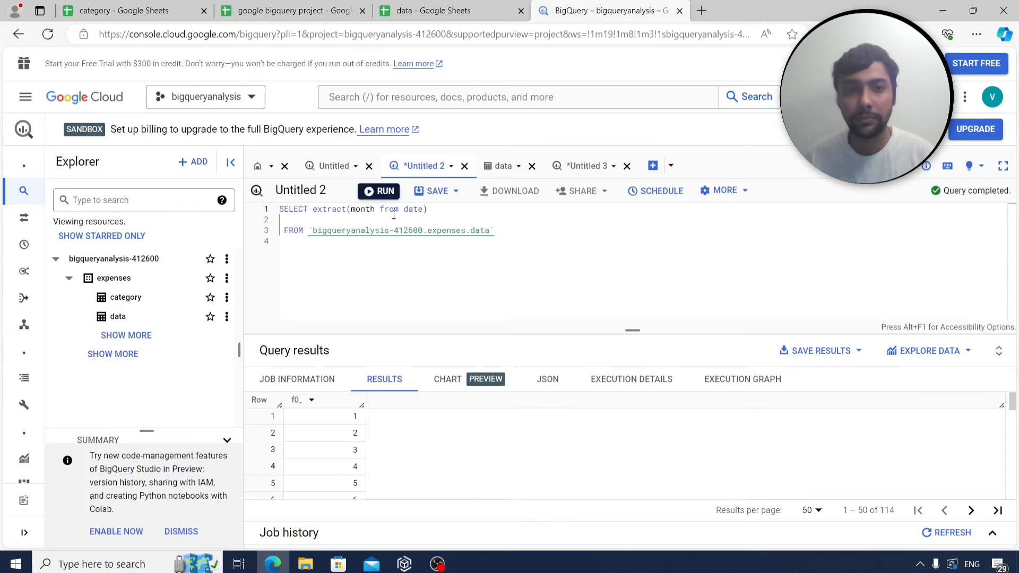
Add count(distinct date) and 'group by extract(month from date)', run it (month 3 peaks at 21), and select the query.
click(439, 208)
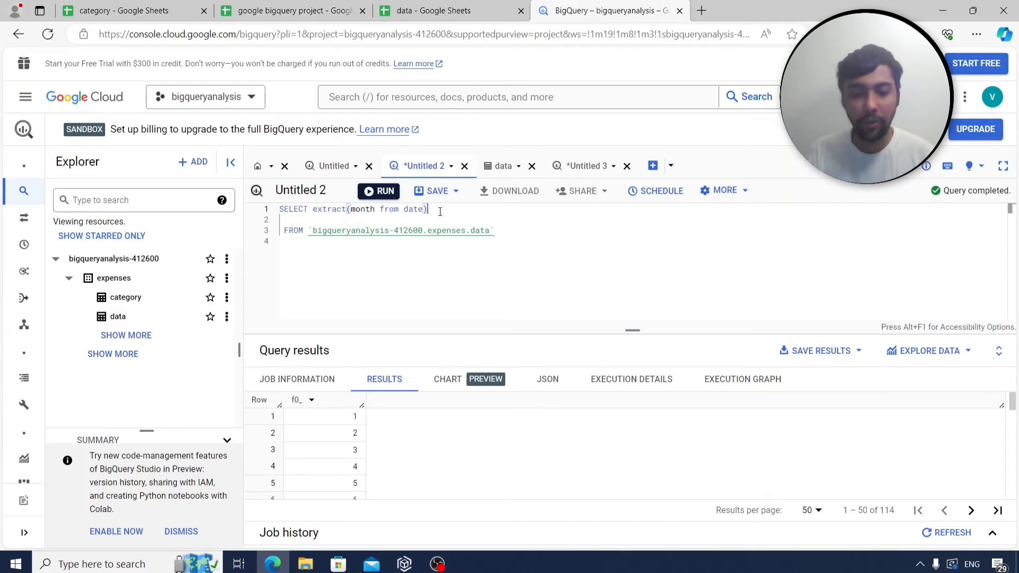
text(,cou)
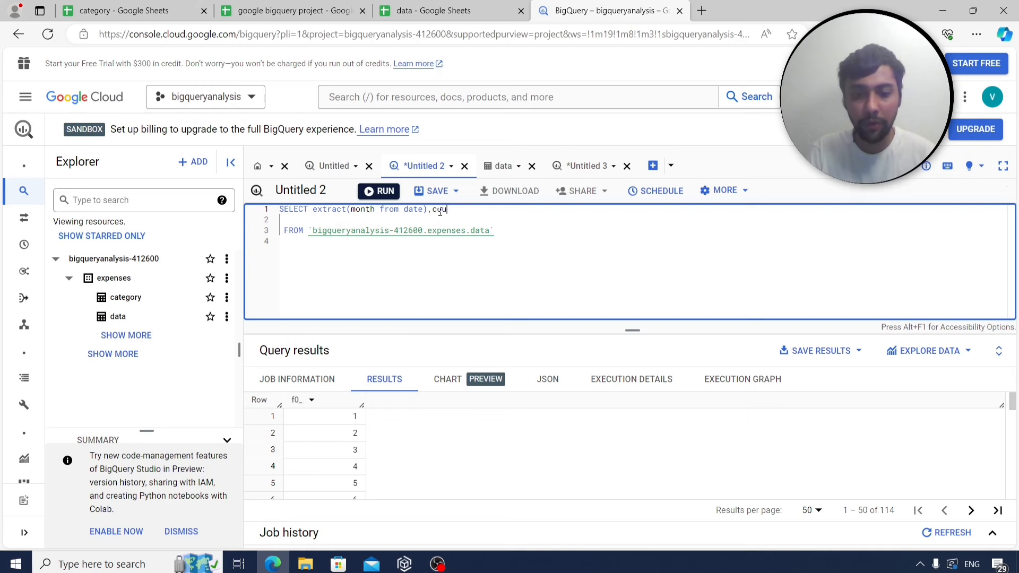
text(nt(distinct date)
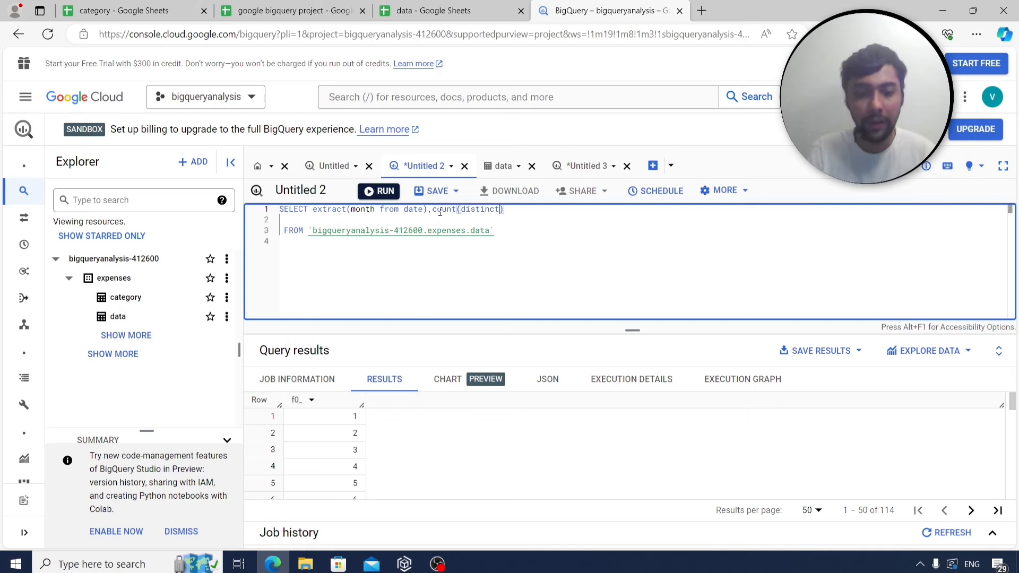
click(508, 230)
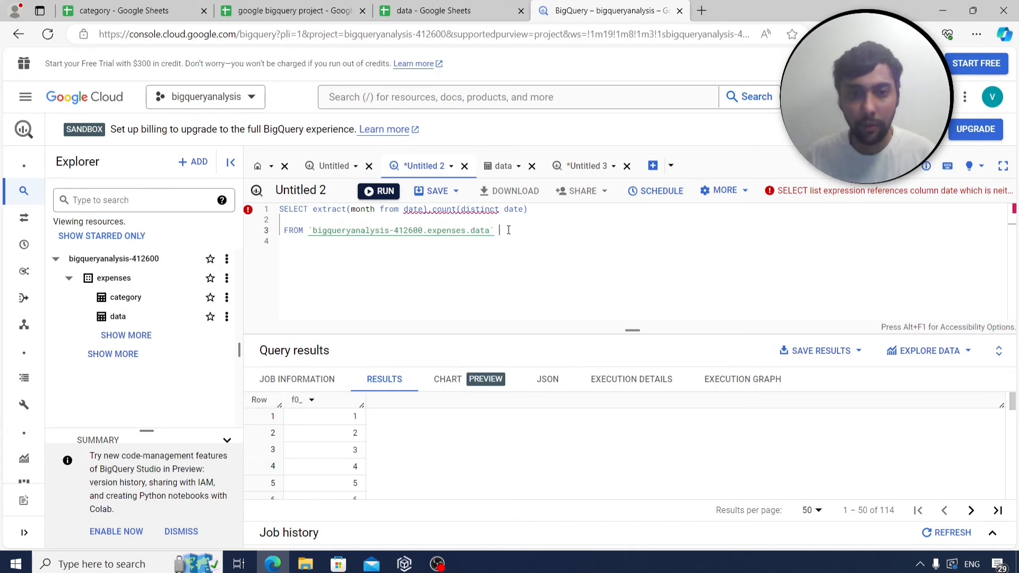
key(Return)
text(grou)
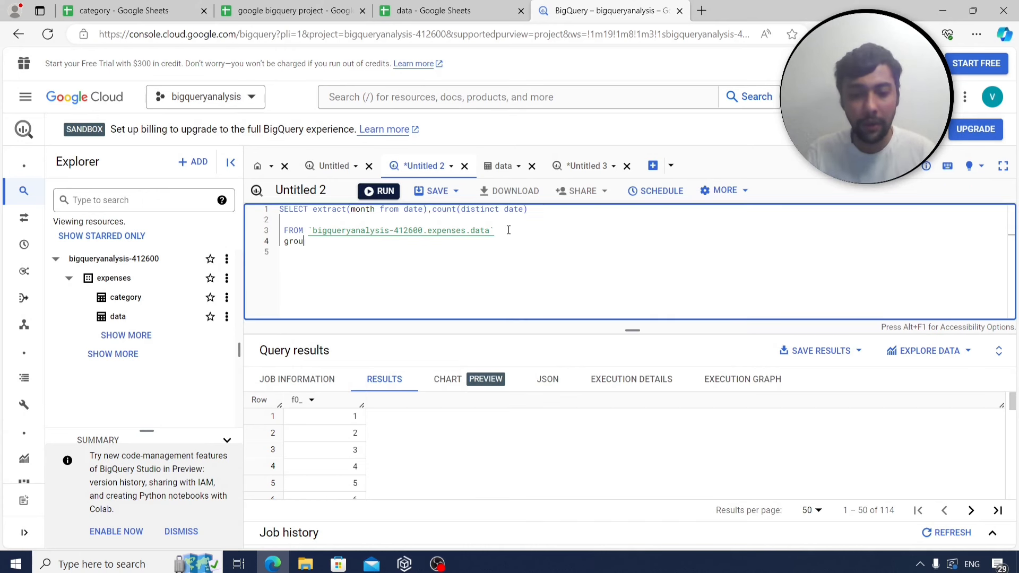
text(p by)
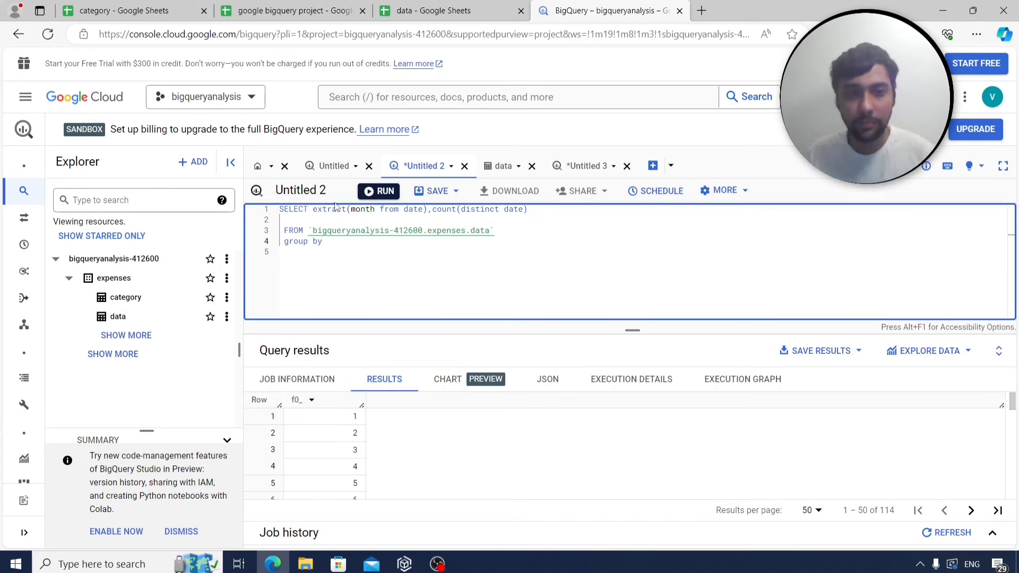
drag(313, 210, 427, 209)
key(ctrl+c)
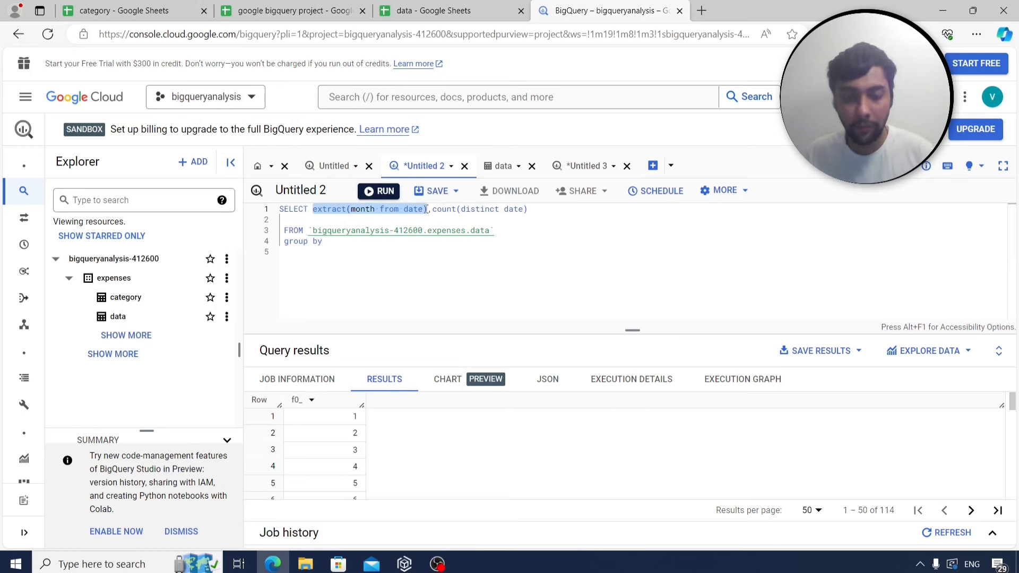
click(346, 243)
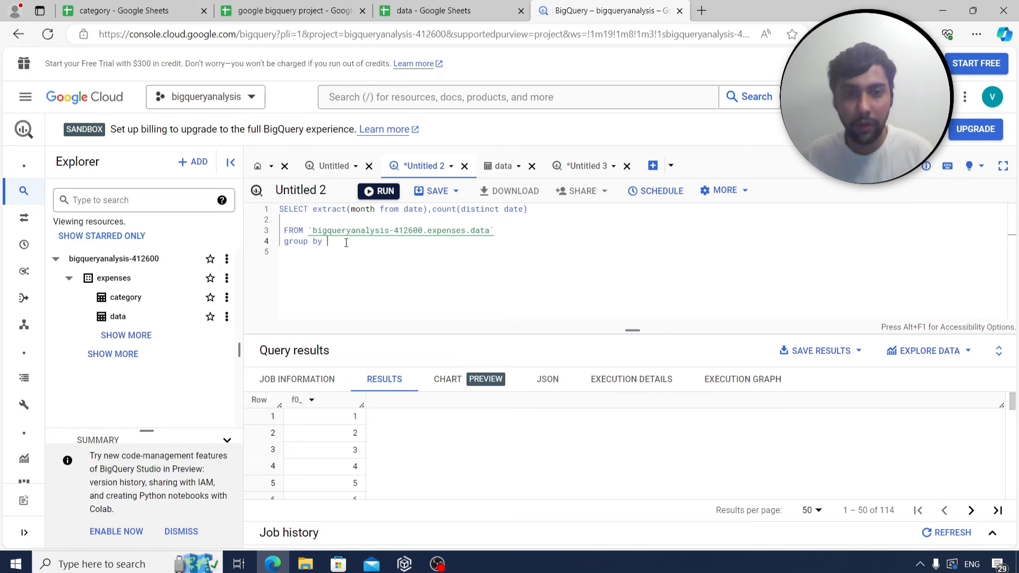
key(ctrl+v)
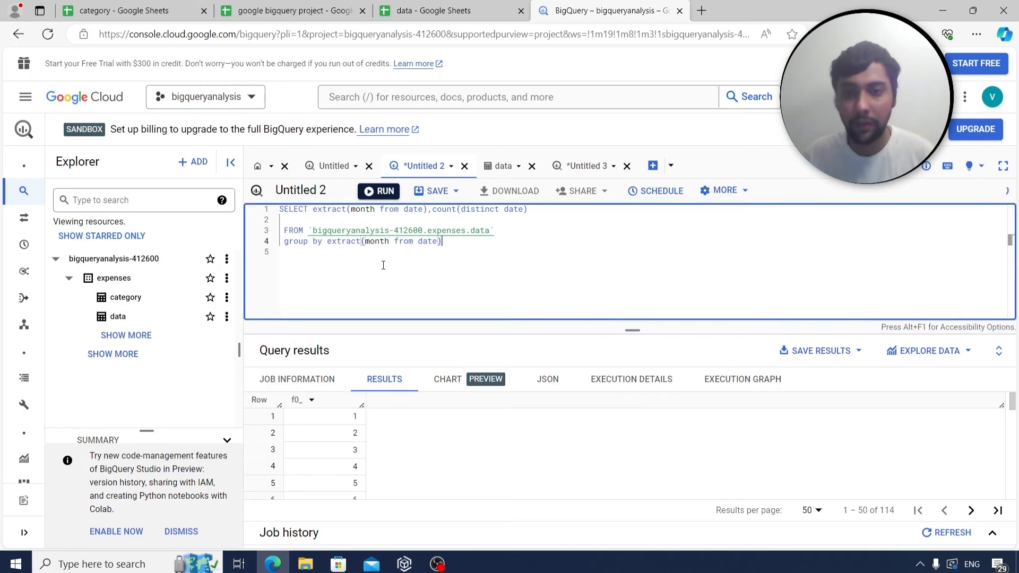
click(373, 193)
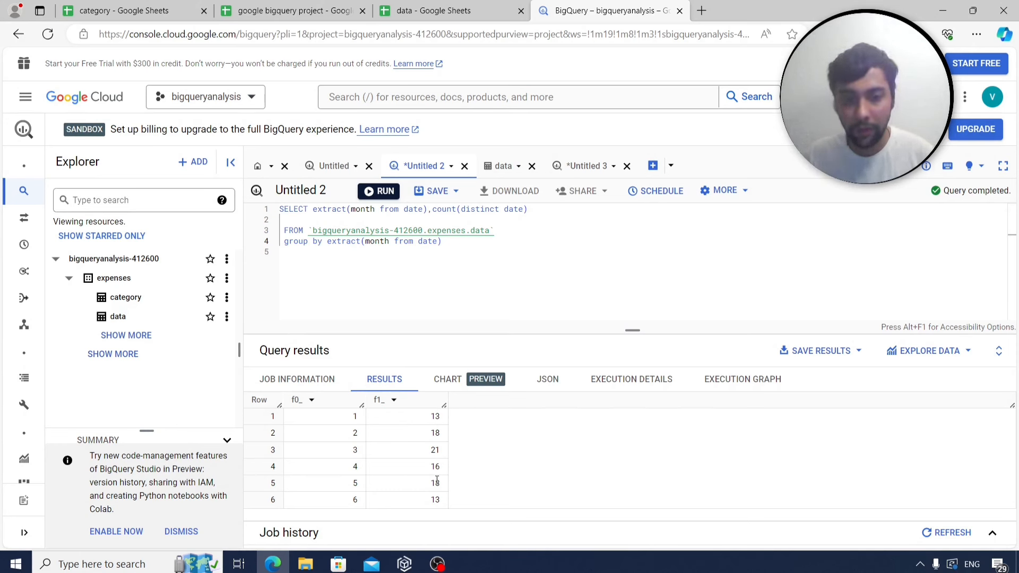
drag(352, 450, 451, 457)
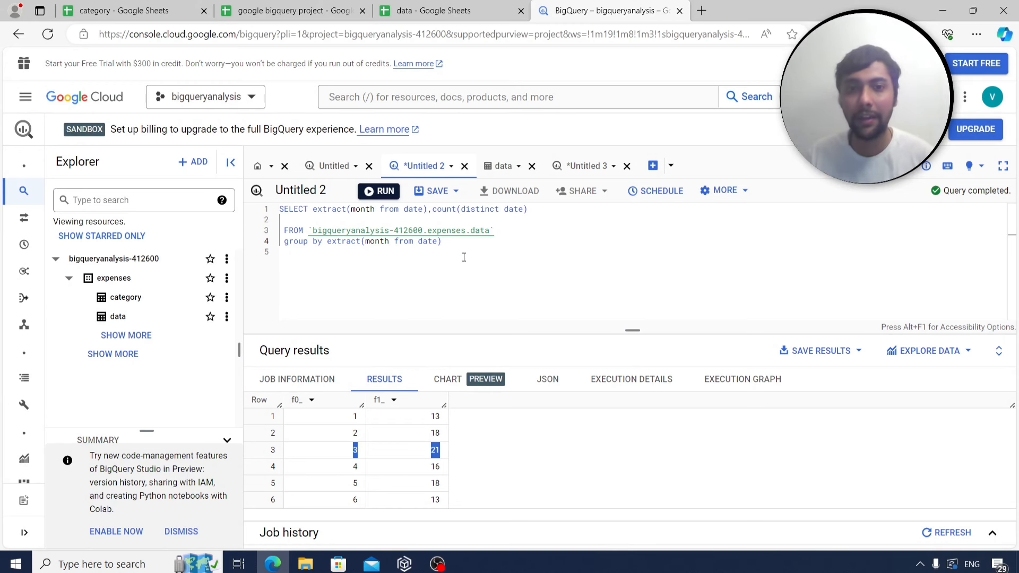
drag(462, 254, 274, 205)
key(ctrl+c)
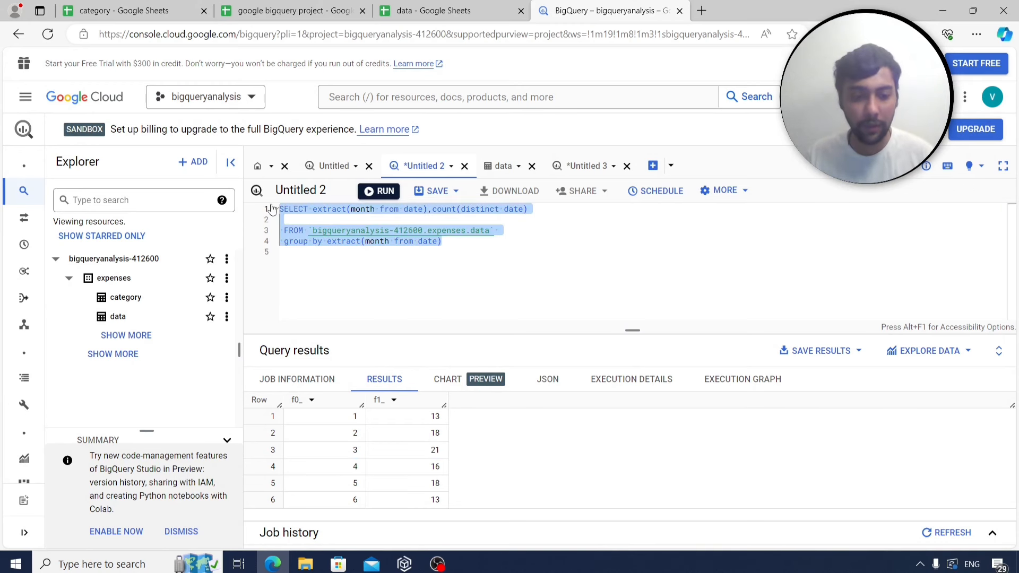
Label A9 of Sheet4 q5 and paste the month-grouped query into B9.
click(297, 11)
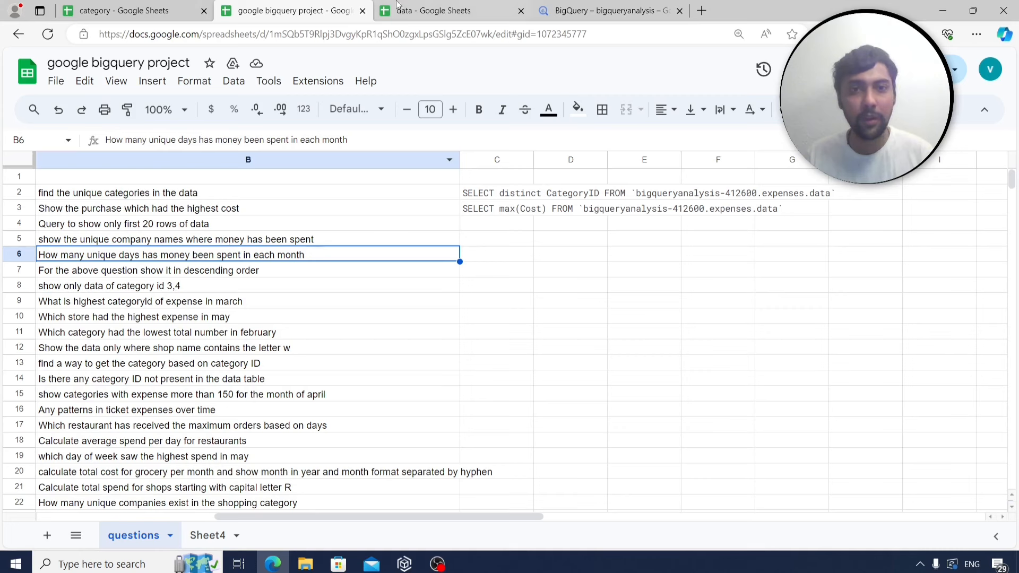
click(205, 536)
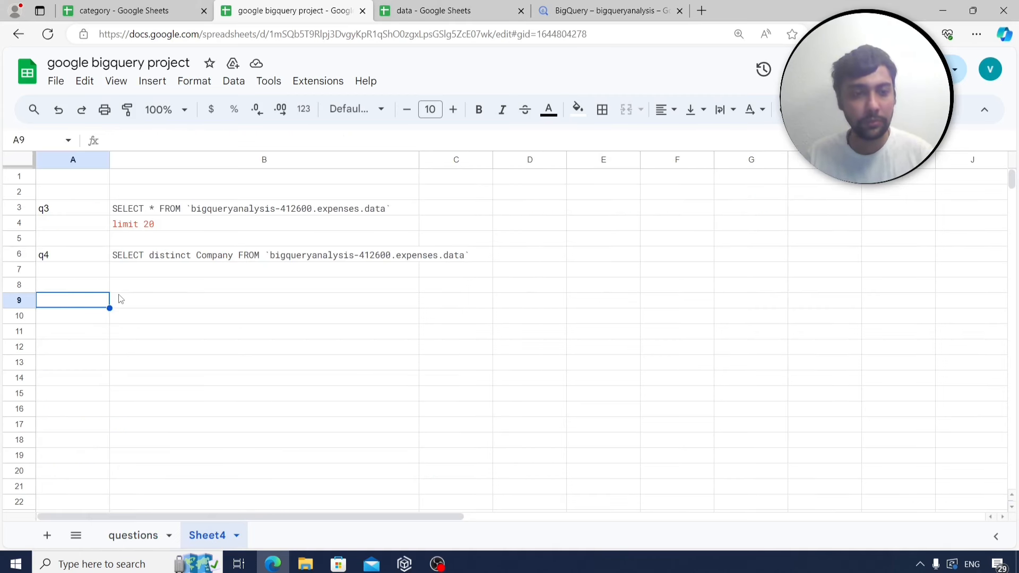
text(q5)
key(Return)
key(Right)
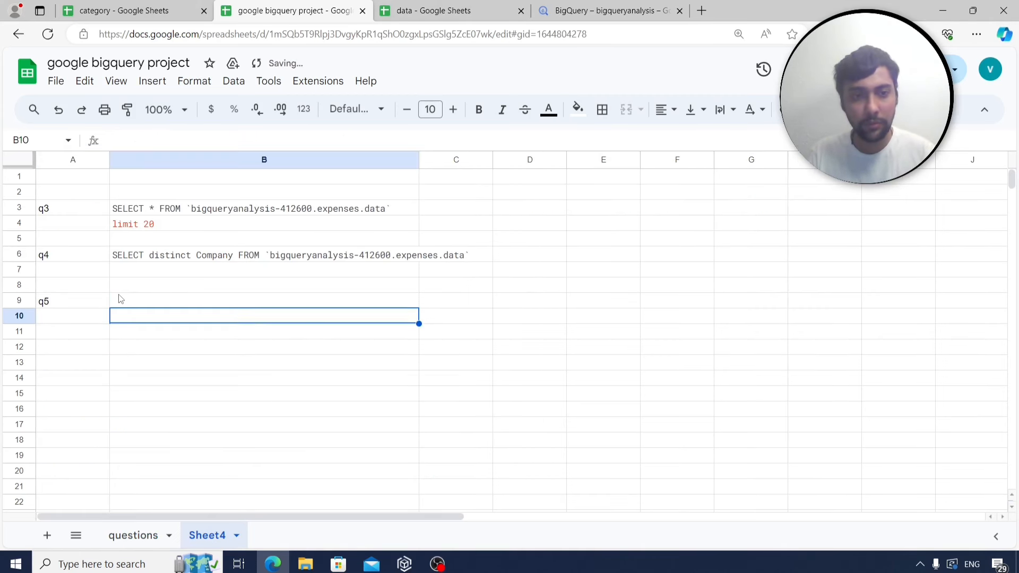
key(Up)
key(ctrl+v)
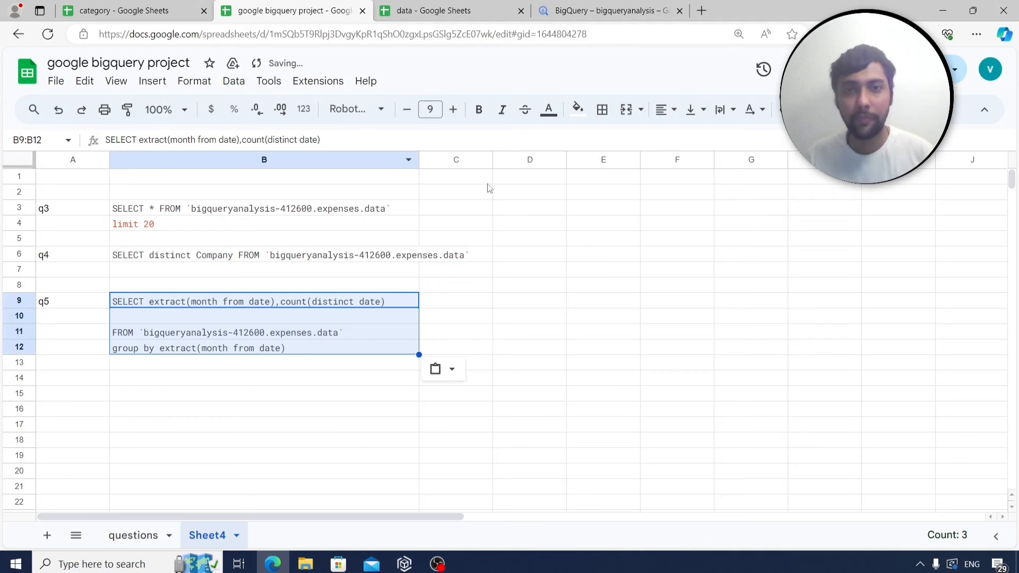
Look up the descending-order question, then return to the BigQuery query after the group by line.
click(150, 537)
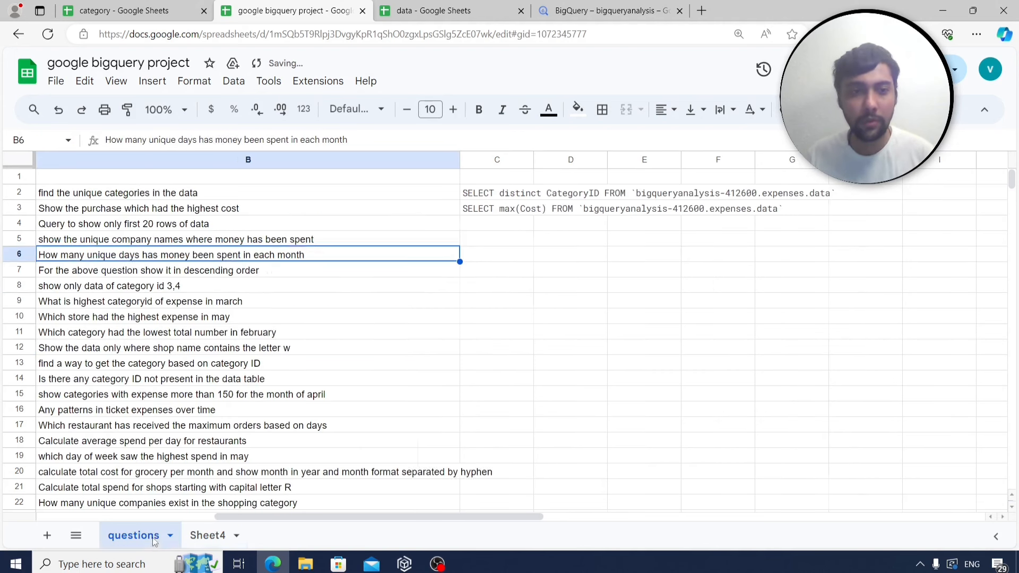
click(159, 274)
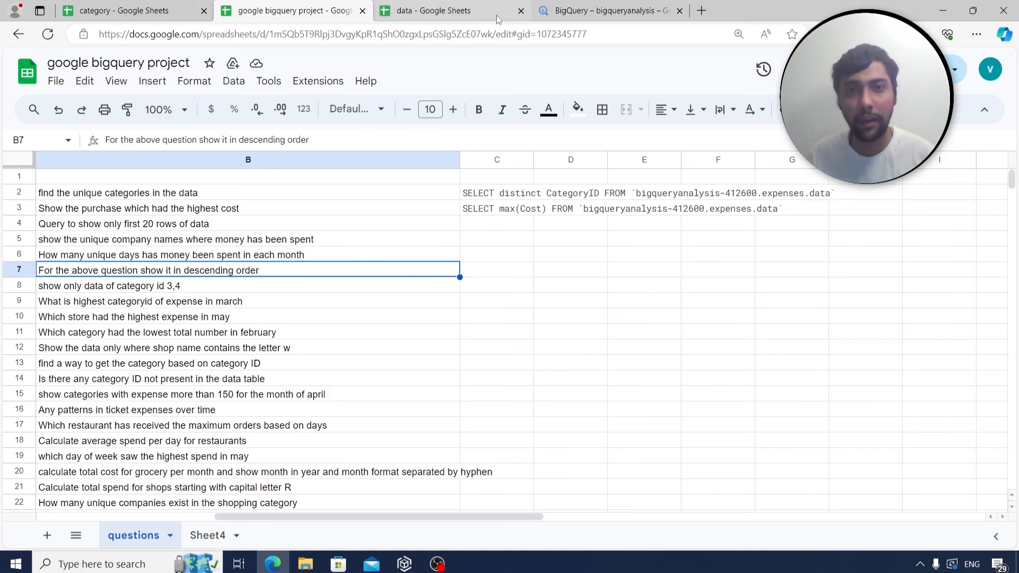
click(587, 6)
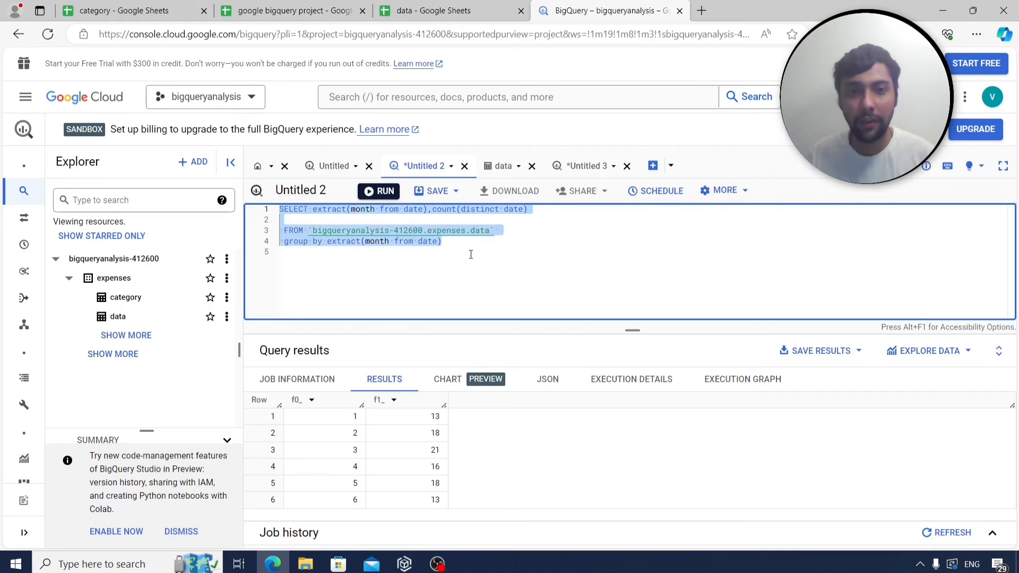
click(448, 242)
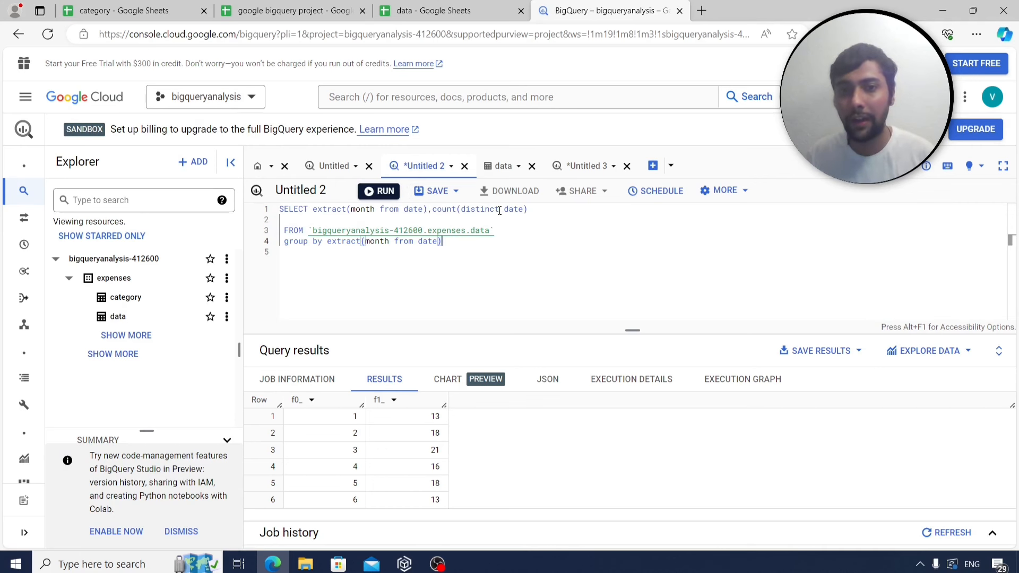
Append 'order by count(distinct date) desc', run it so month 3 (21 days) leads, and select the query.
click(469, 243)
key(Return)
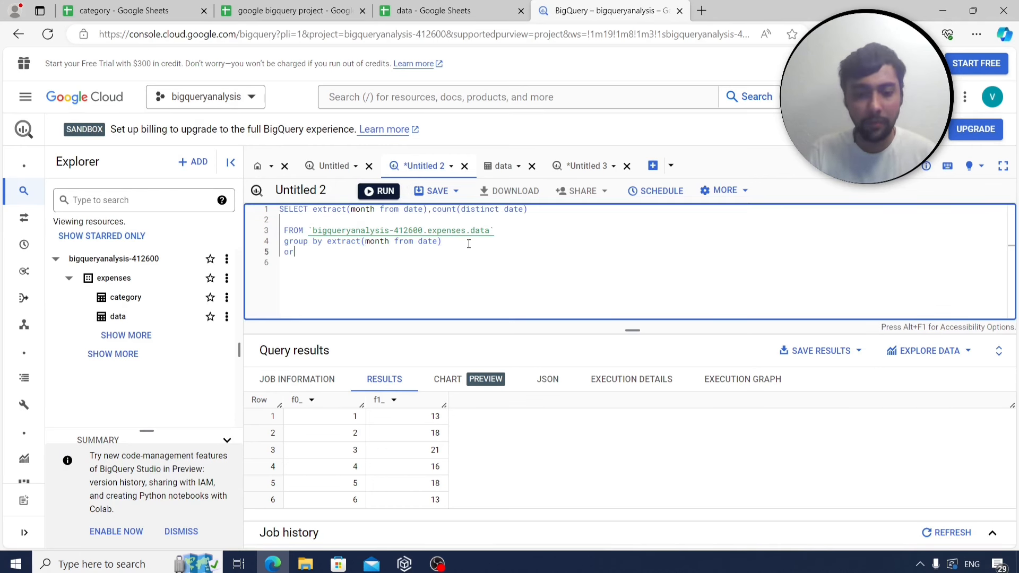
text(order by co)
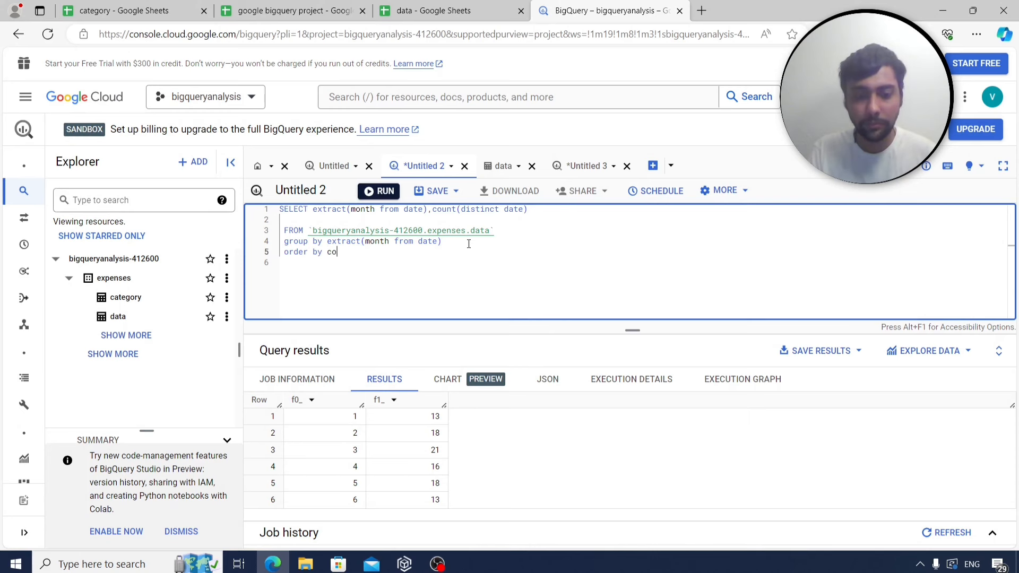
text(unt(distinct)
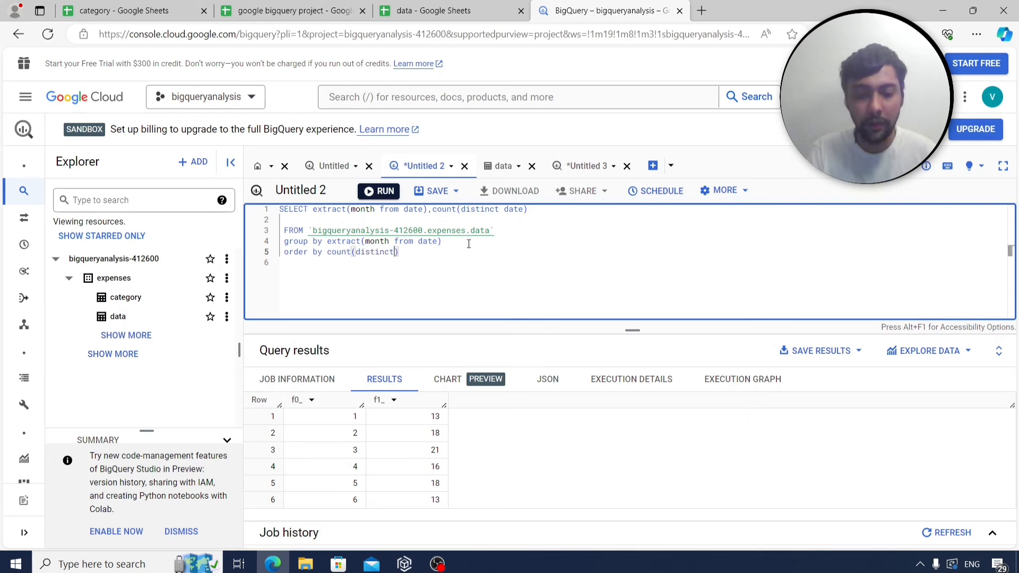
text( date) des)
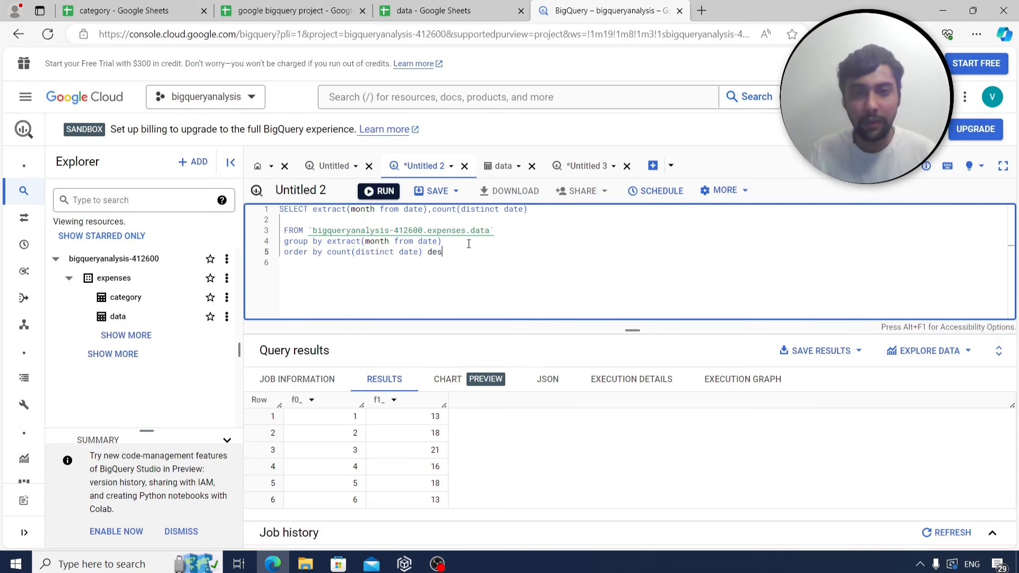
text(c)
click(392, 191)
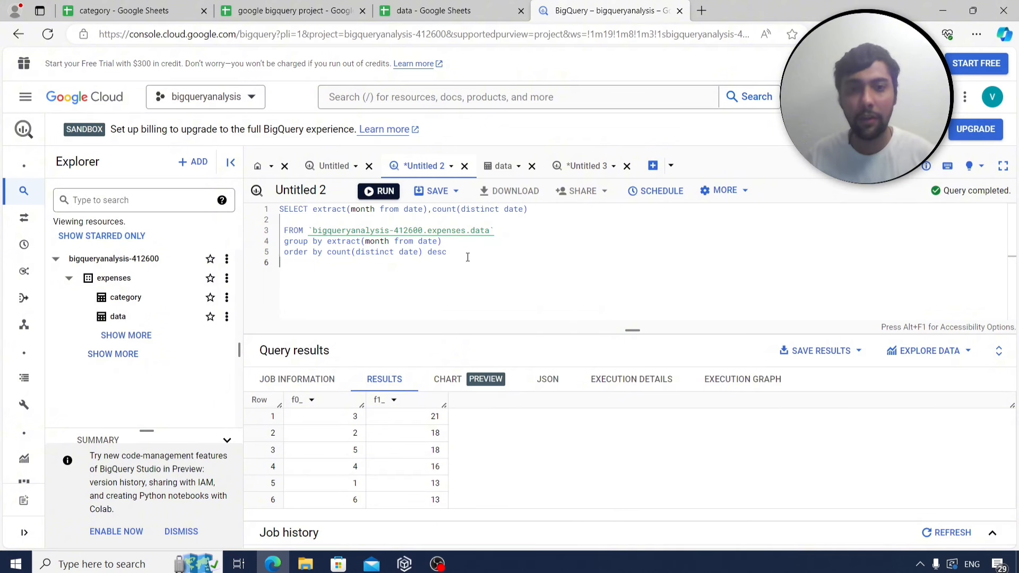
drag(468, 257, 261, 207)
key(ctrl+c)
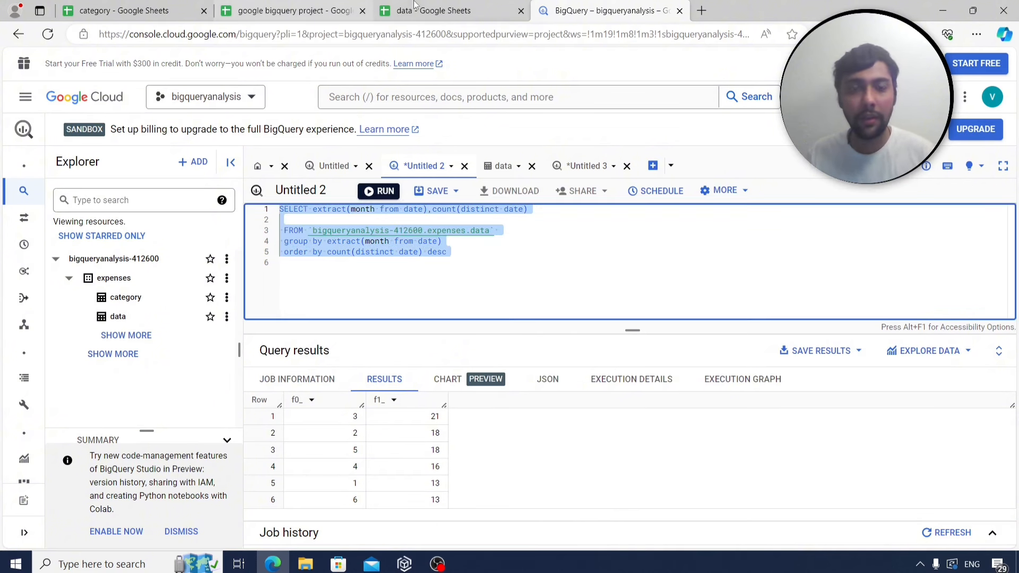
Label A15 on Sheet4 as q6 and paste the descending-sorted monthly query into B15.
click(292, 11)
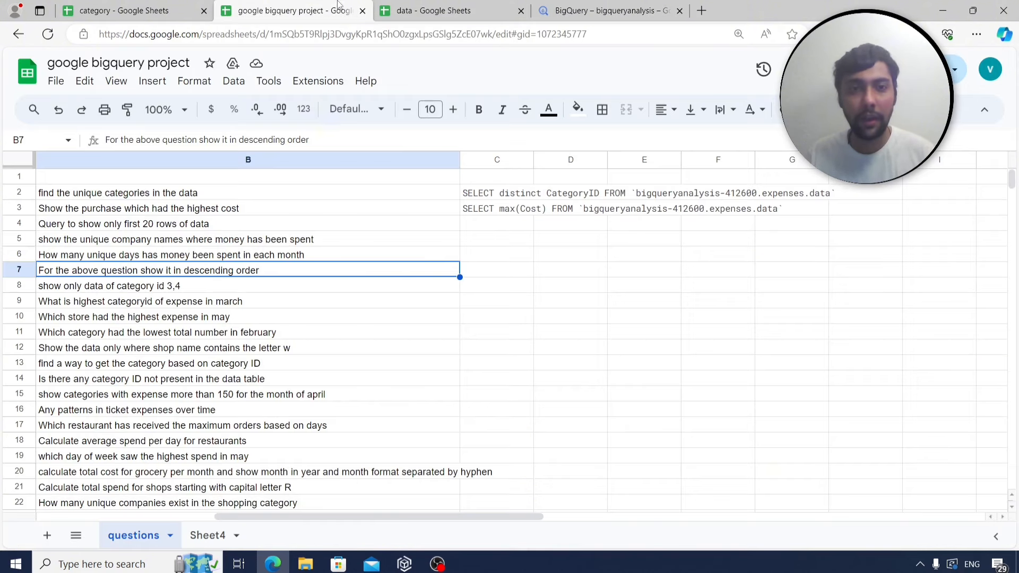
click(207, 535)
click(87, 390)
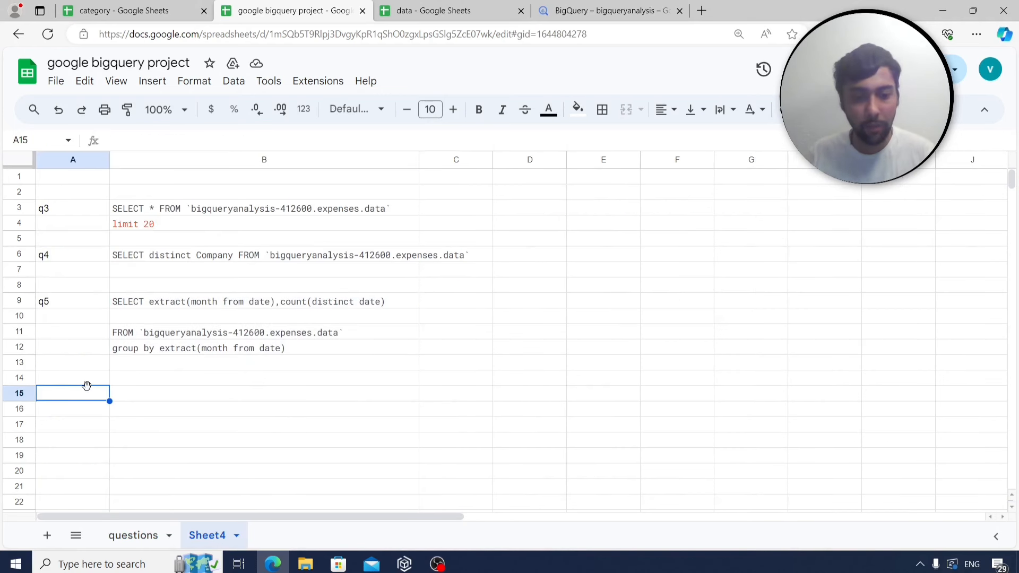
text(q6)
key(Return)
key(Up)
key(Right)
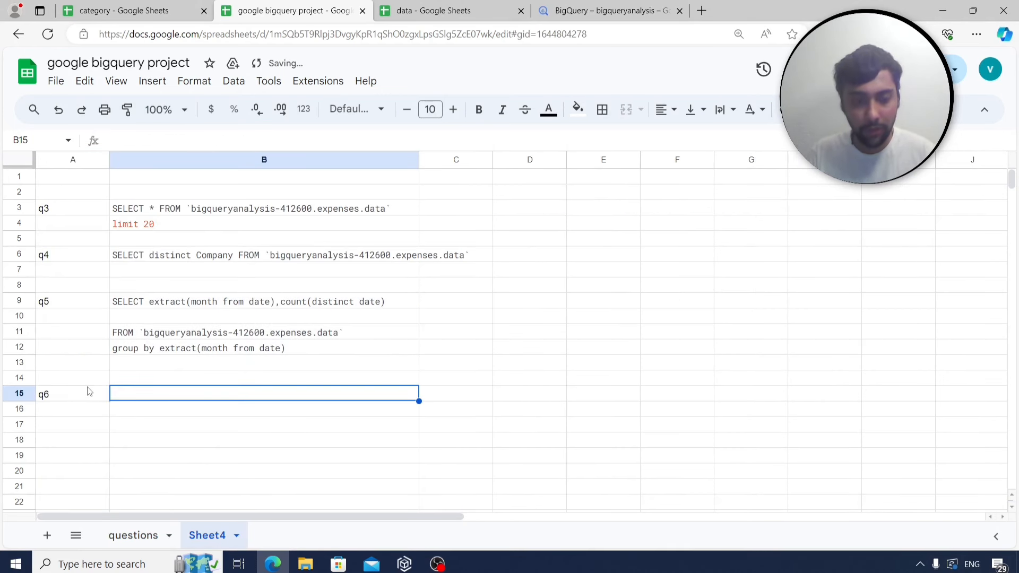
key(ctrl+v)
Return to the questions sheet and select the category id 3,4 question in B8.
scroll(89, 391, down, 3)
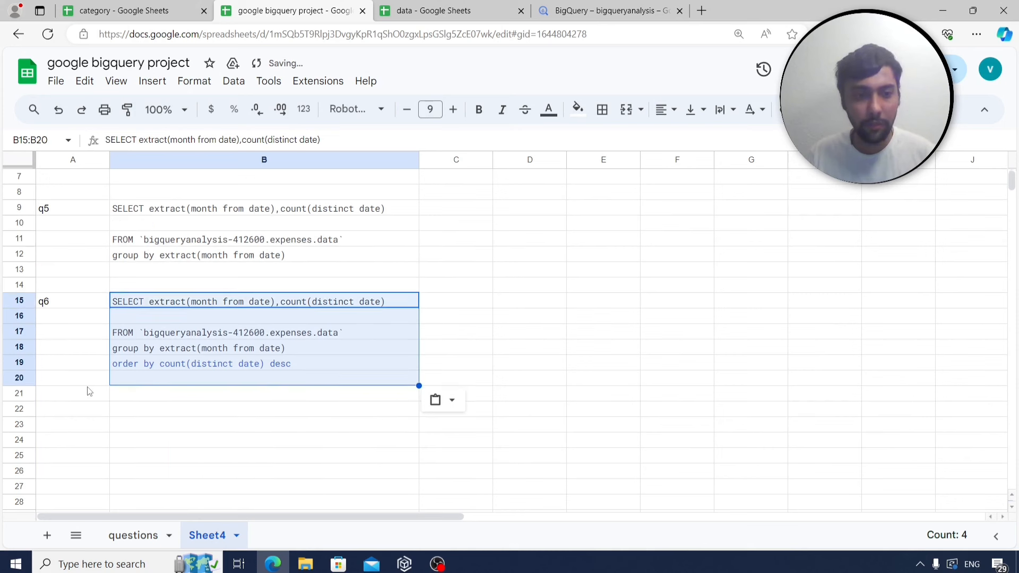
click(90, 351)
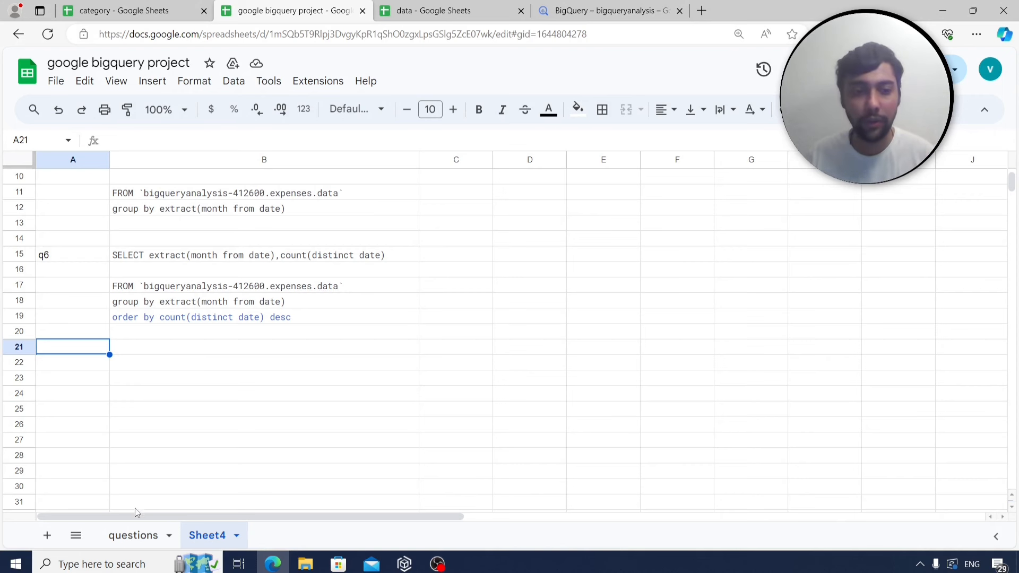
click(133, 536)
click(160, 287)
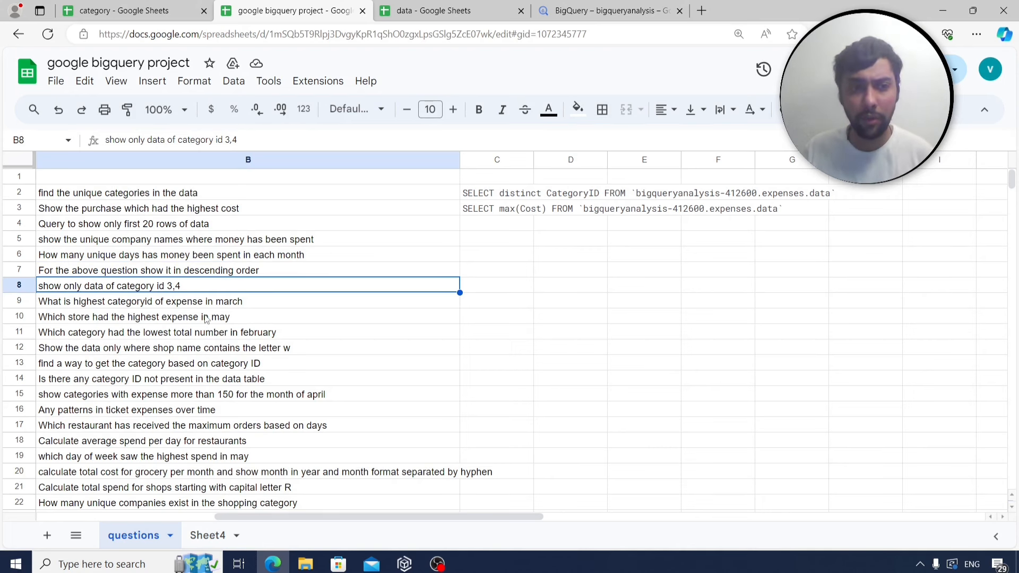
Remove the group by and order by lines, change the select list to *, and run it.
click(589, 7)
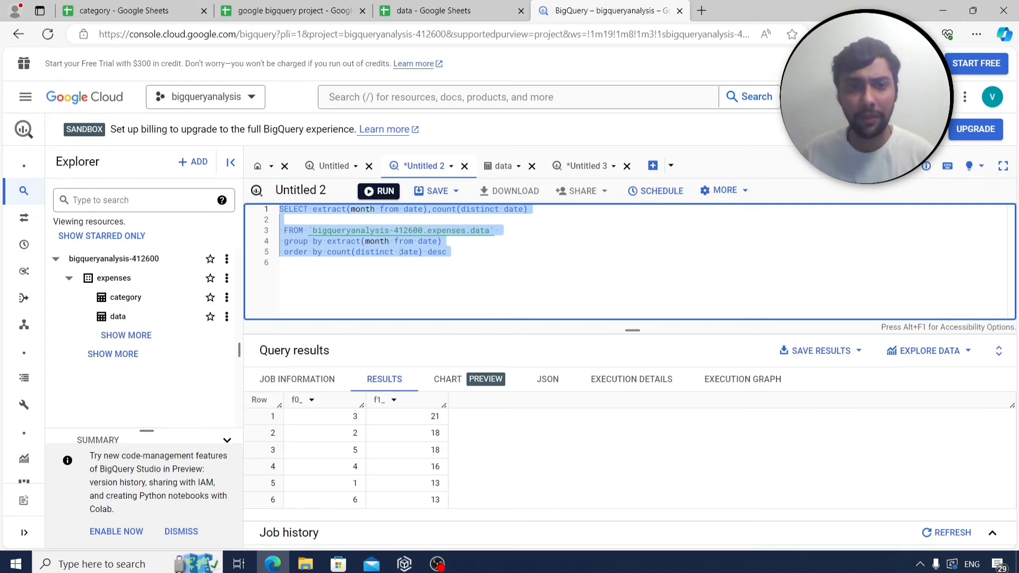
drag(466, 252, 251, 238)
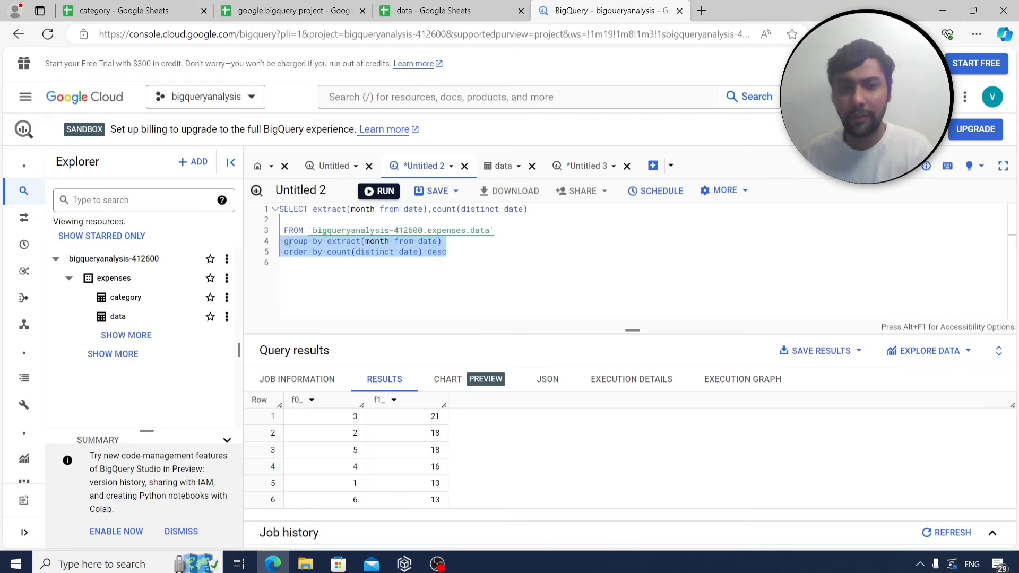
key(BackSpace)
drag(529, 210, 324, 210)
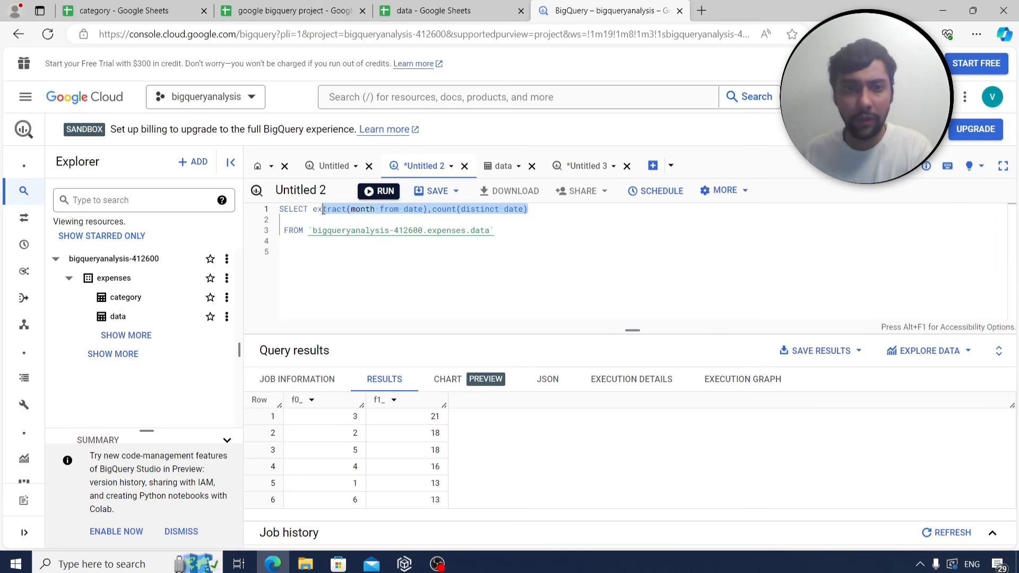
text(*)
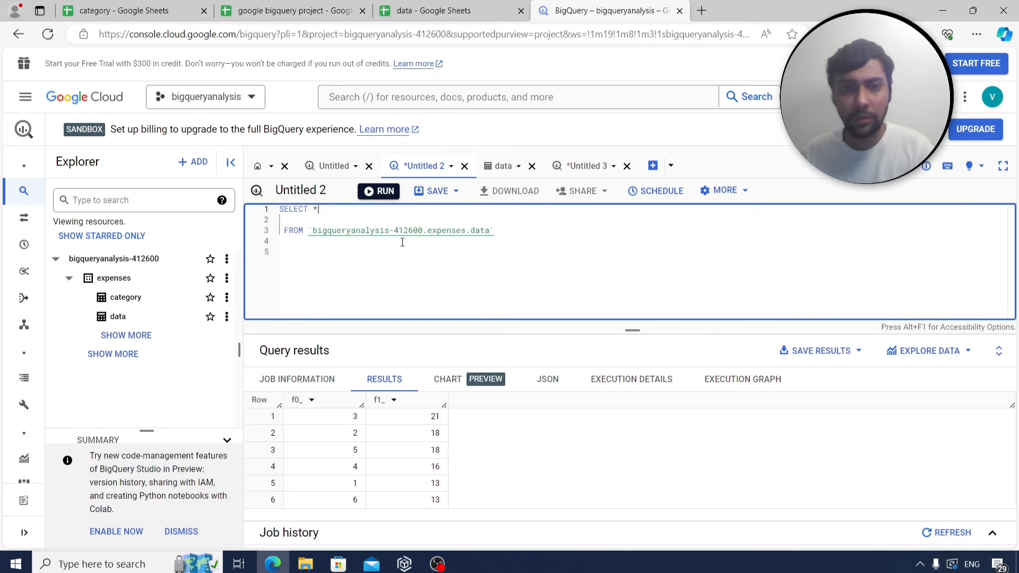
click(385, 191)
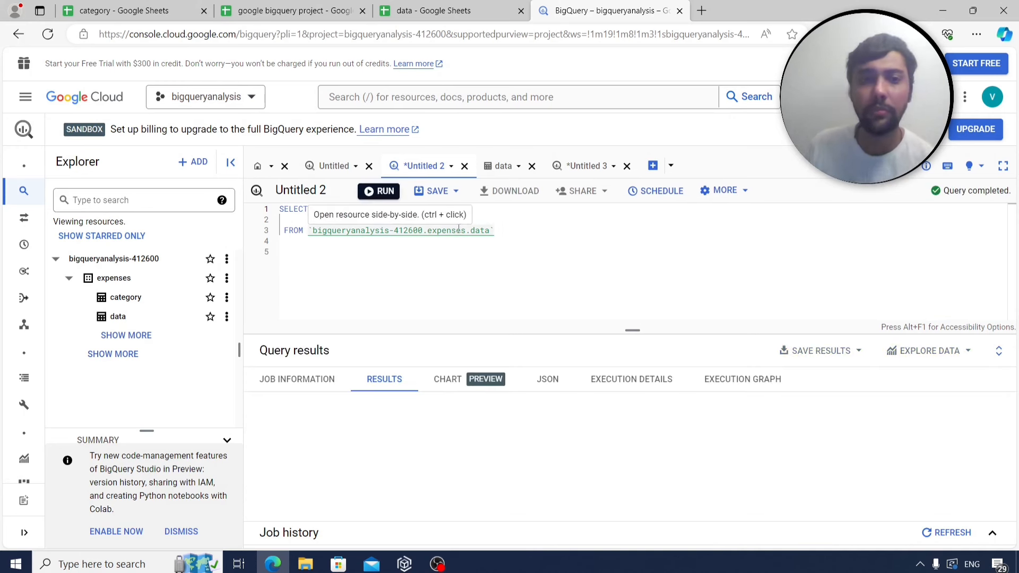
click(330, 5)
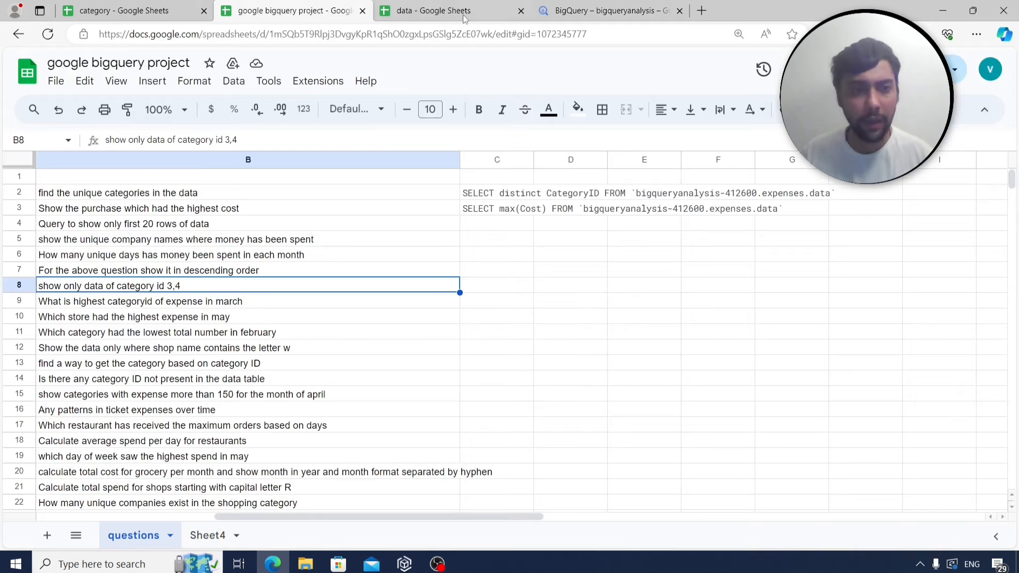
click(567, 6)
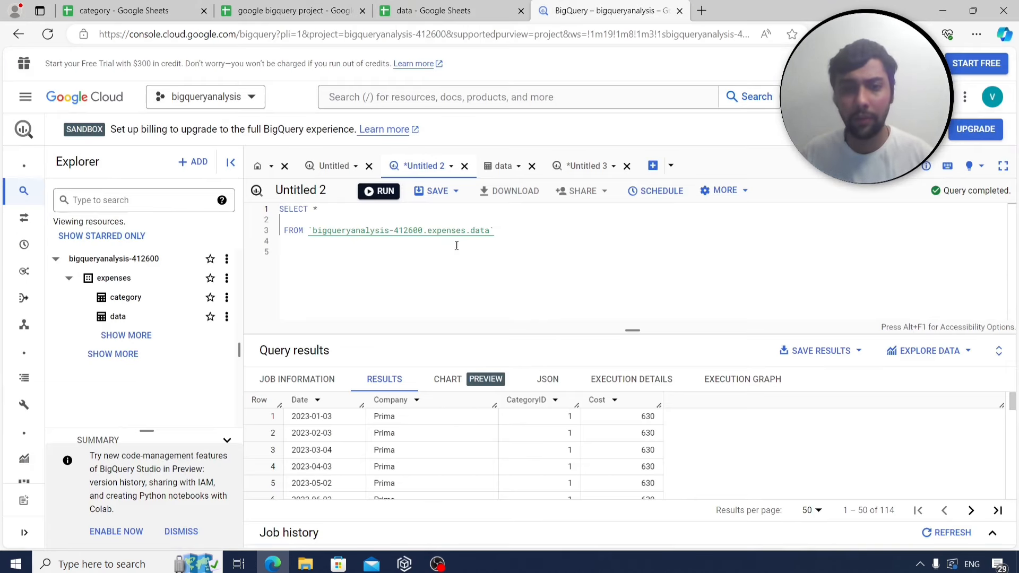
Add 'where categoryid in (3,4)', run it for 33 rows, and select the full query text.
click(498, 229)
key(Return)
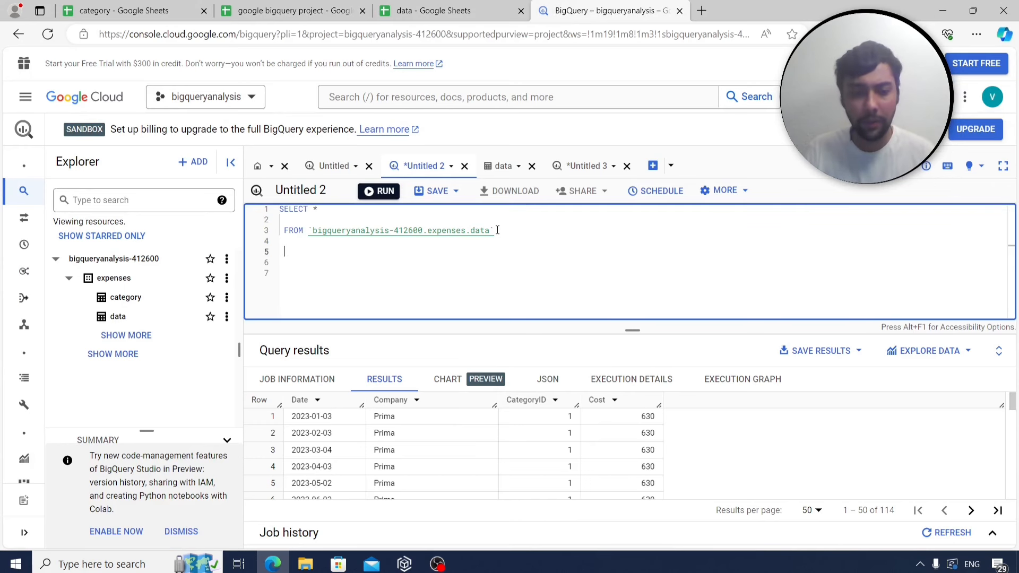
text(where categor)
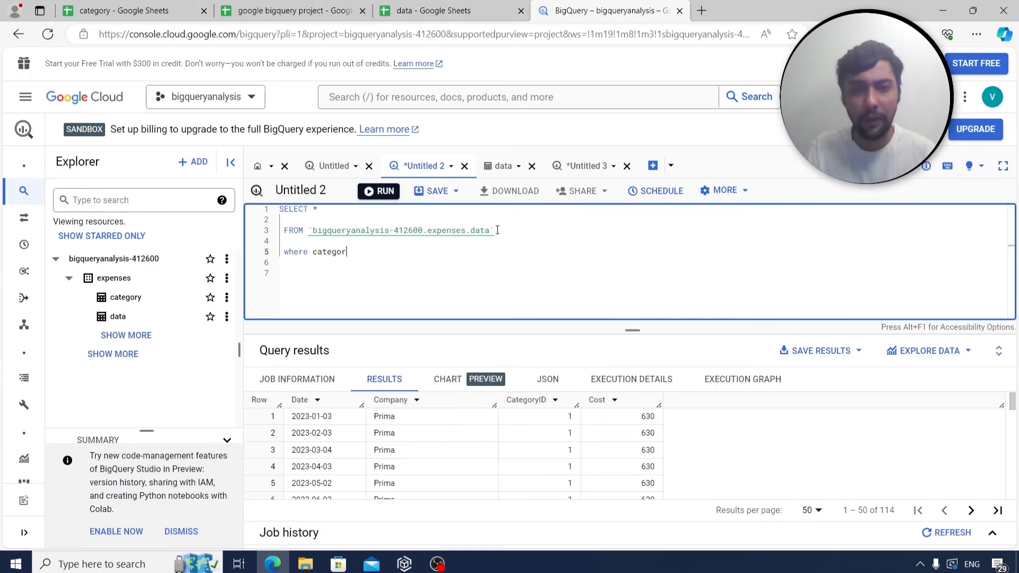
text(yid in (3,4)
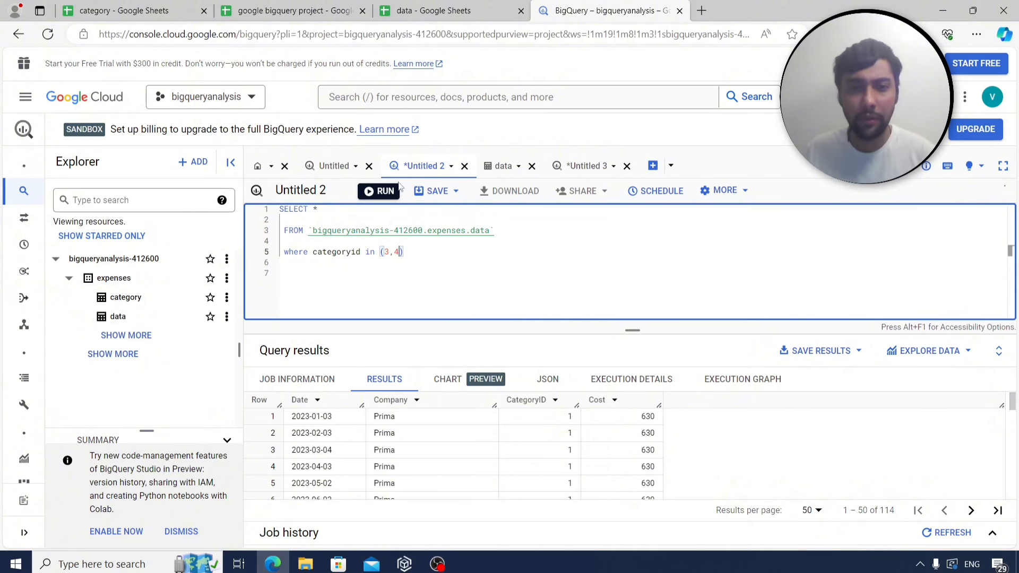
key(ctrl+Return)
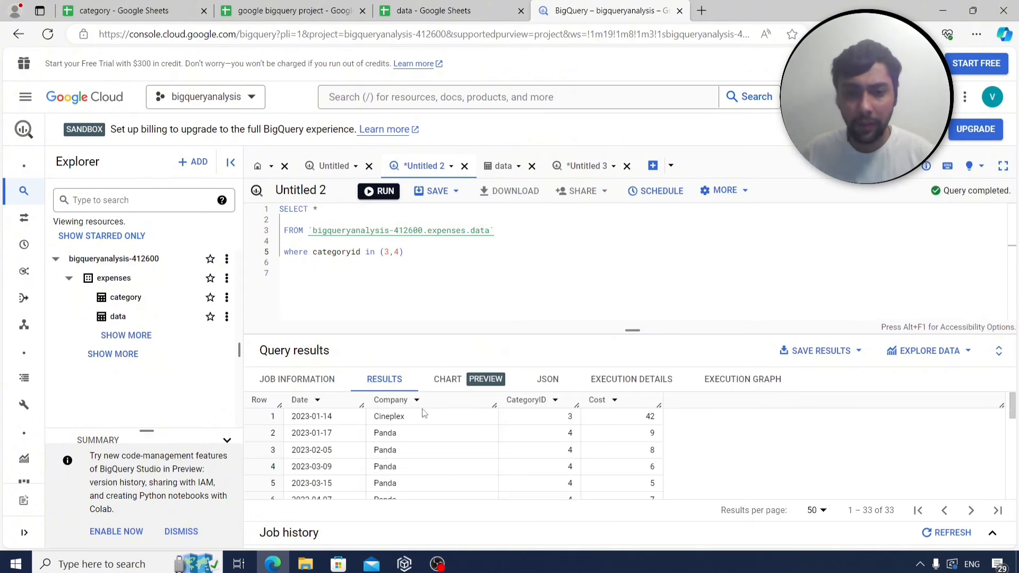
scroll(552, 430, down, 3)
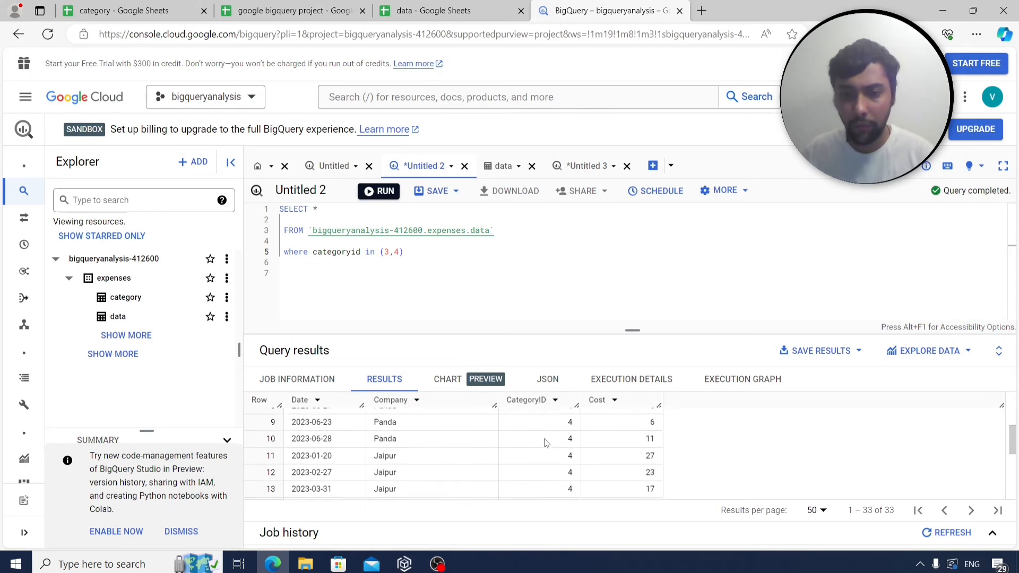
scroll(547, 443, down, 5)
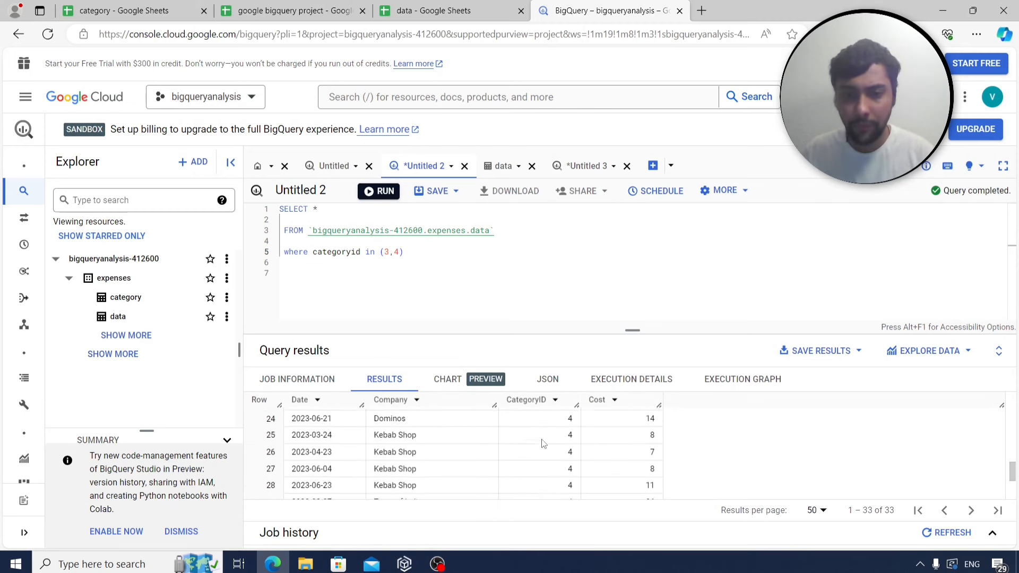
scroll(542, 444, down, 2)
scroll(1014, 395, up, 7)
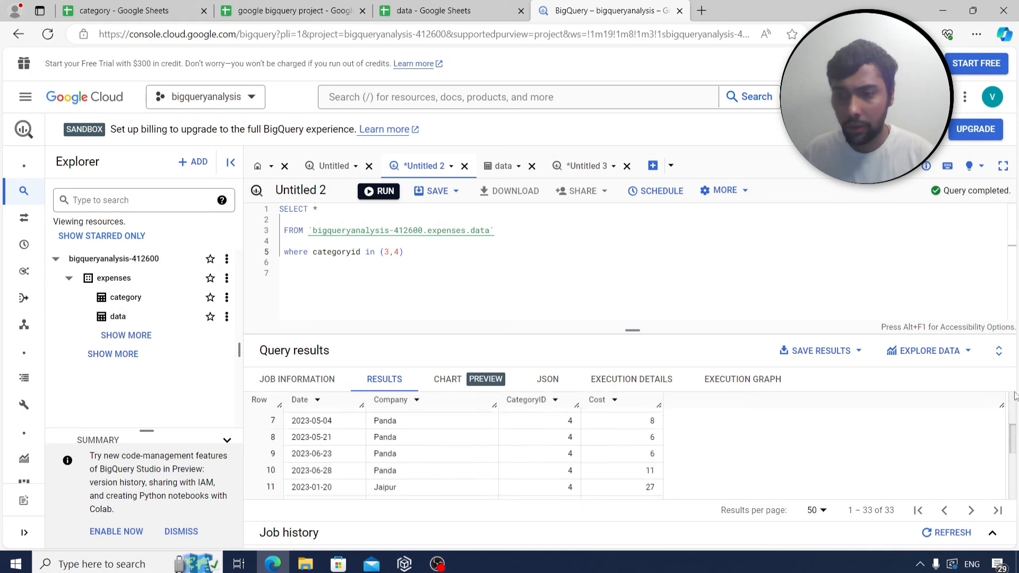
scroll(1015, 395, up, 2)
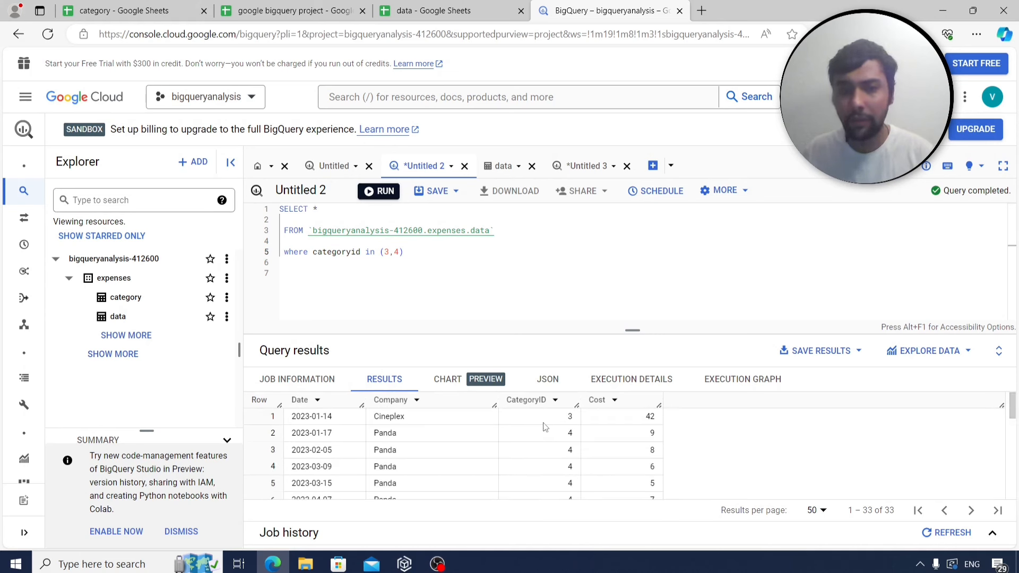
drag(413, 253, 279, 208)
key(ctrl+c)
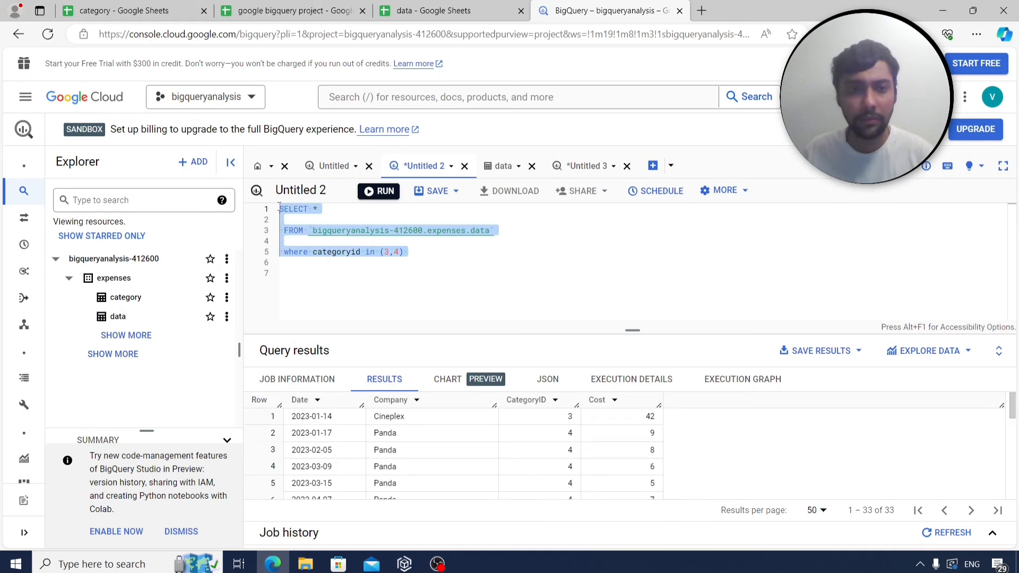
click(279, 5)
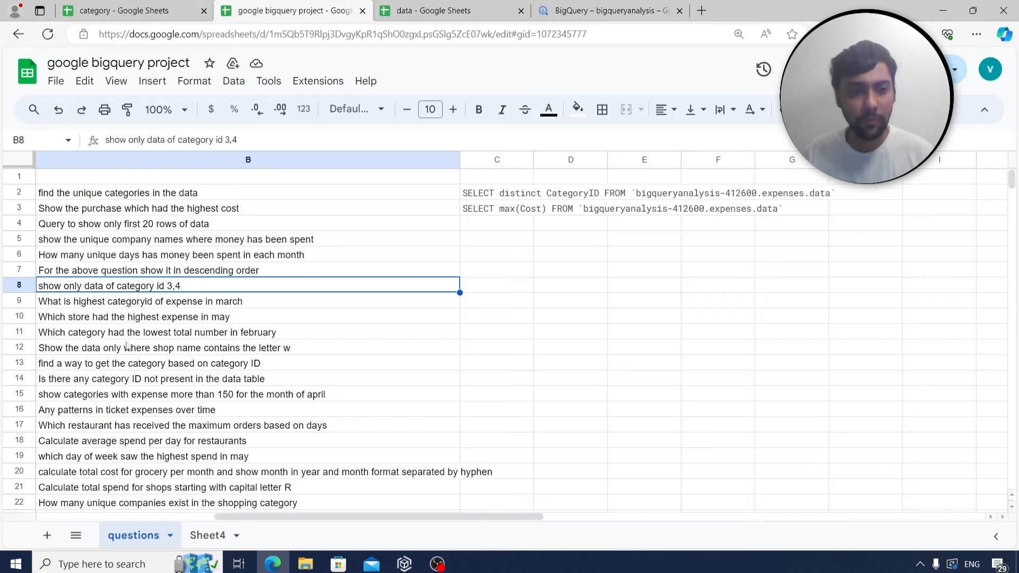
Enter q7 in A21 on Sheet4 and paste the category 3,4 query into B21.
click(204, 535)
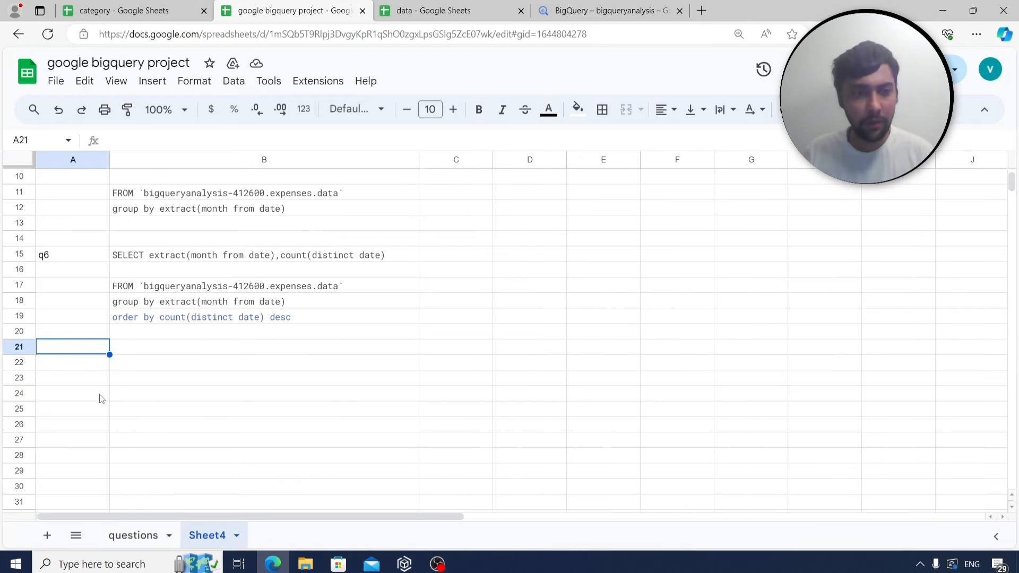
text(q7)
key(Return)
key(Up)
key(Right)
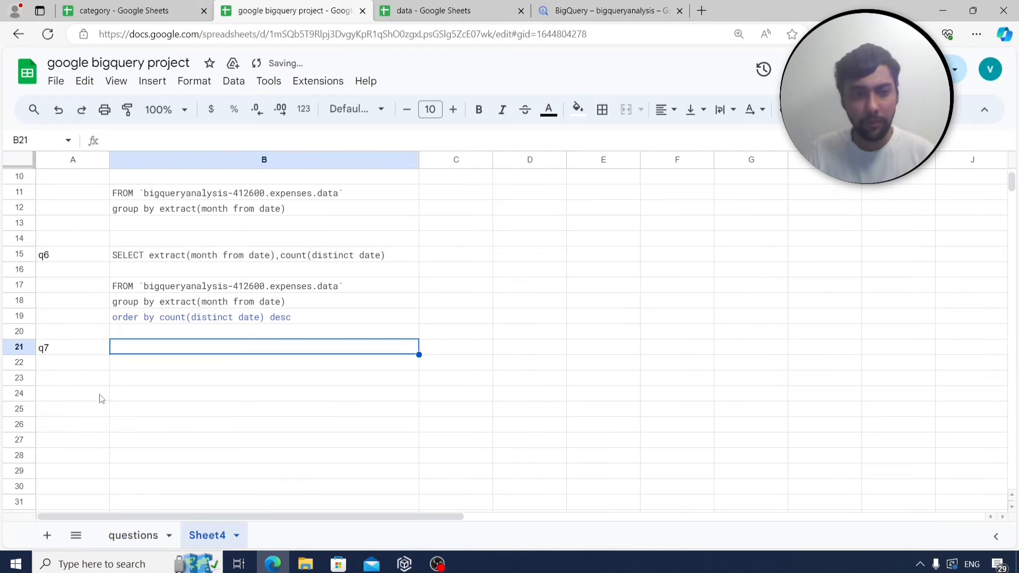
key(ctrl+v)
Select the March expenses question in B9 of the questions sheet, then return to BigQuery.
scroll(98, 345, down, 3)
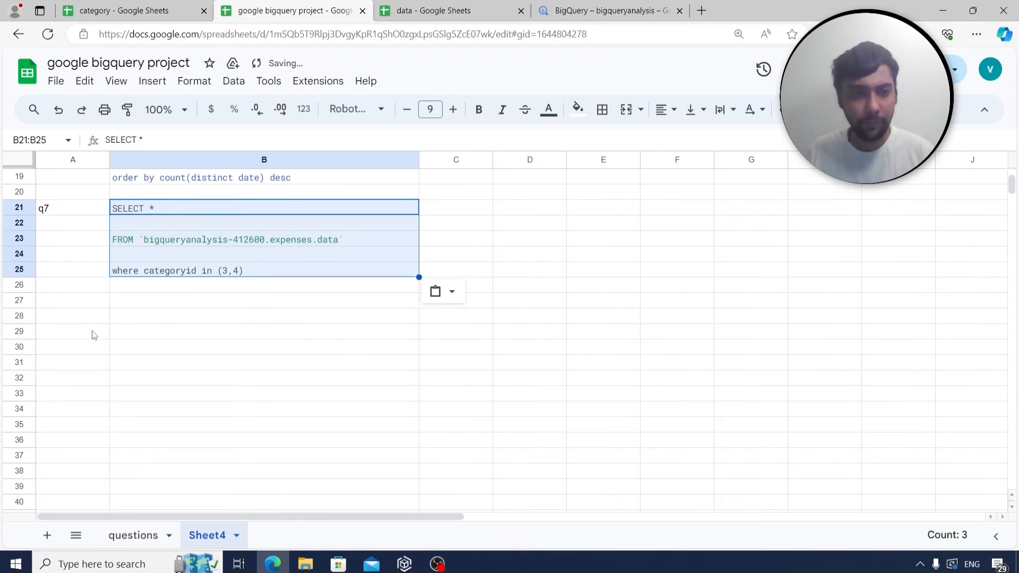
click(83, 324)
key(Down)
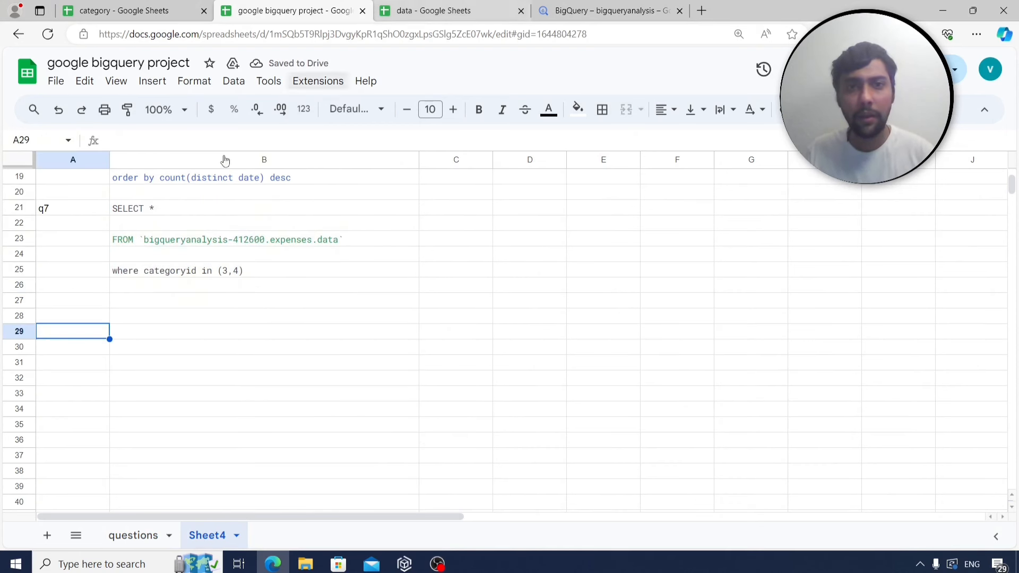
click(130, 524)
click(96, 303)
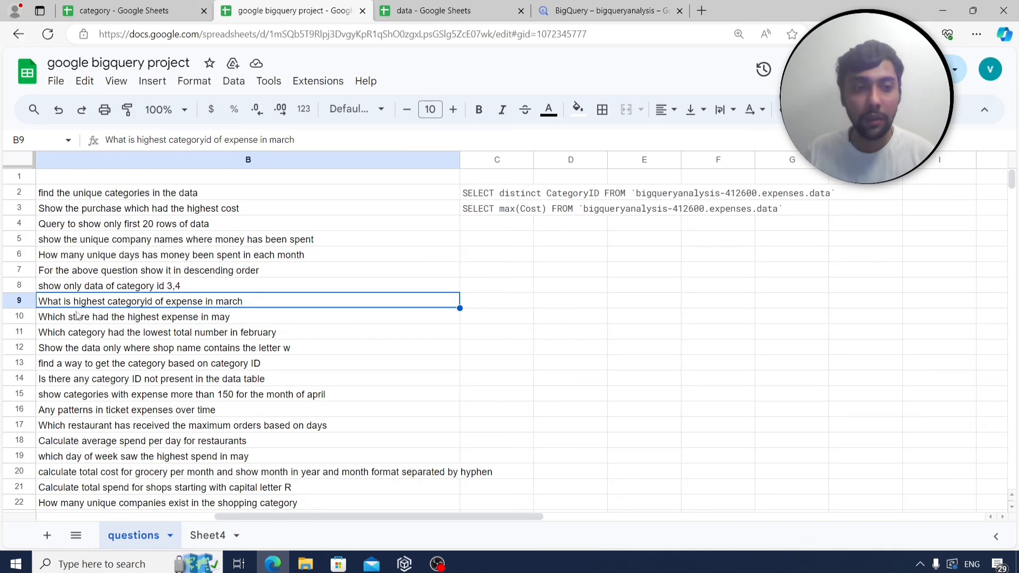
click(629, 9)
Replace the category filter with extract(month from date)=3 and select categoryID, sum(cost).
click(428, 261)
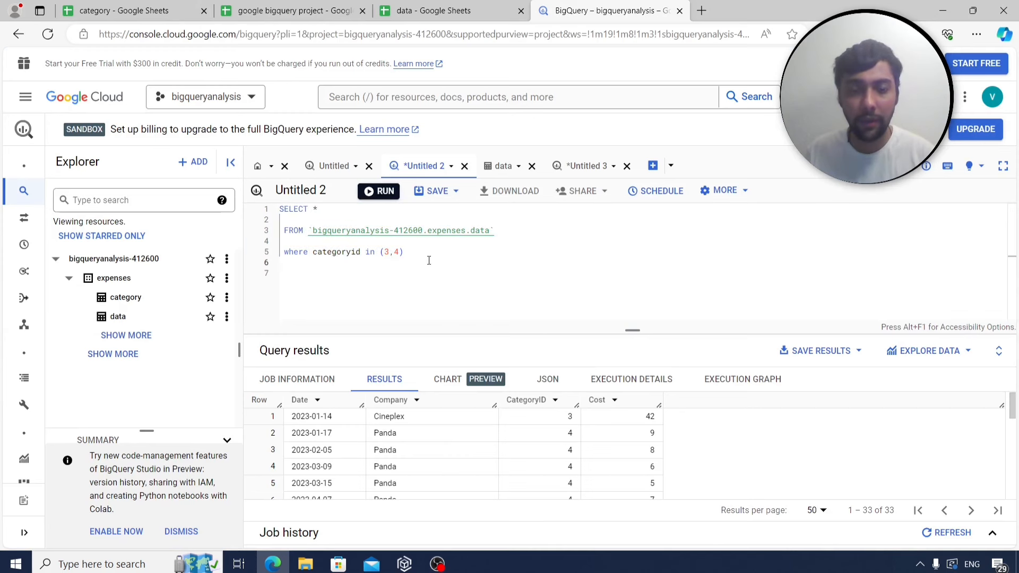
drag(420, 253, 312, 253)
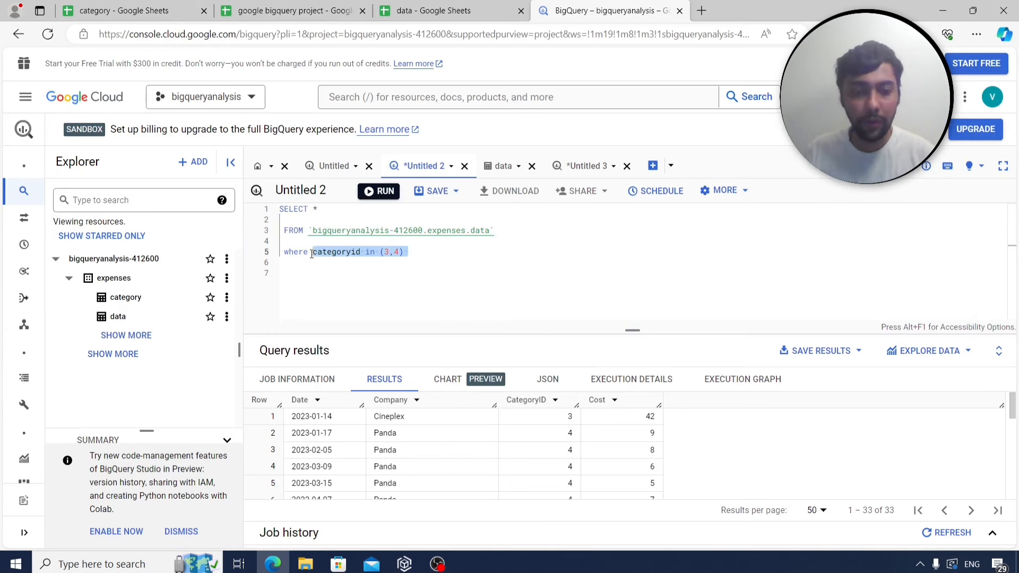
text(extract(month)
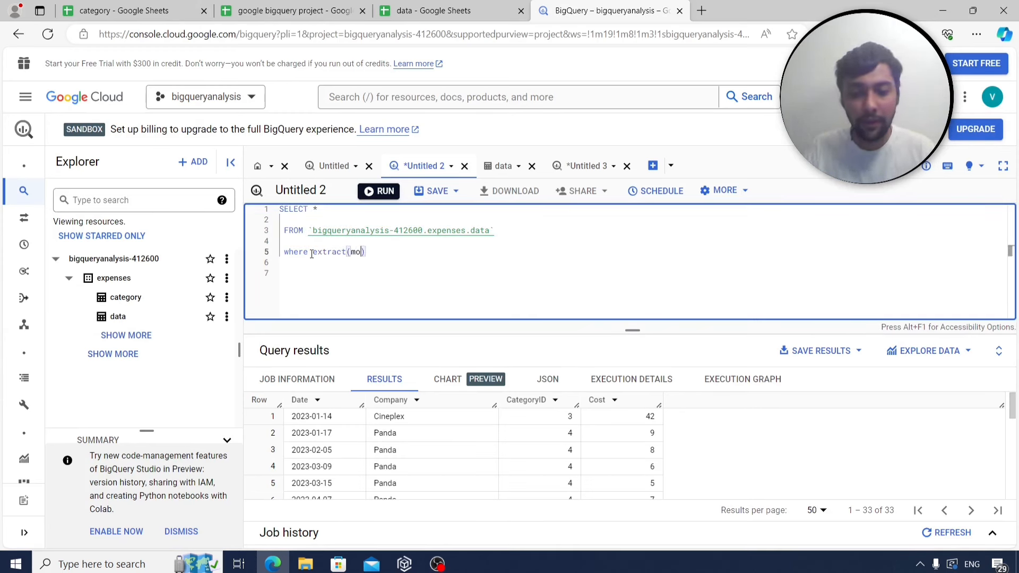
text( from date))
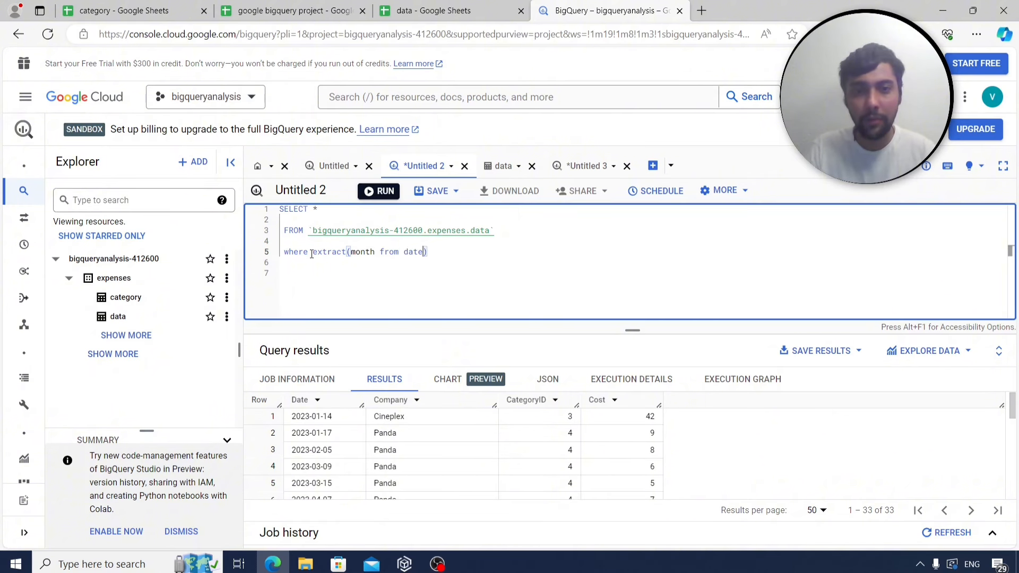
text(=3)
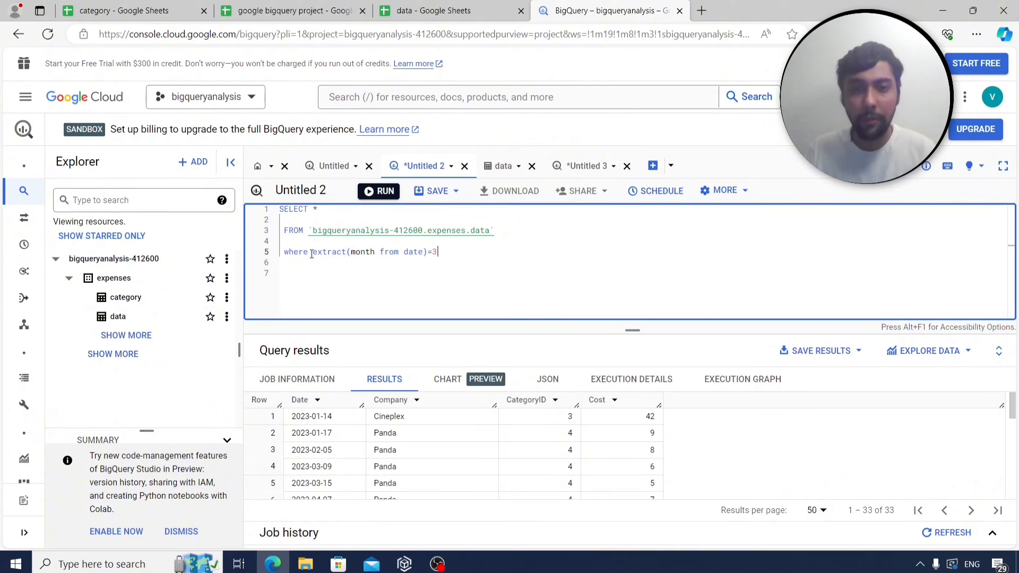
click(332, 210)
key(BackSpace)
text(catego)
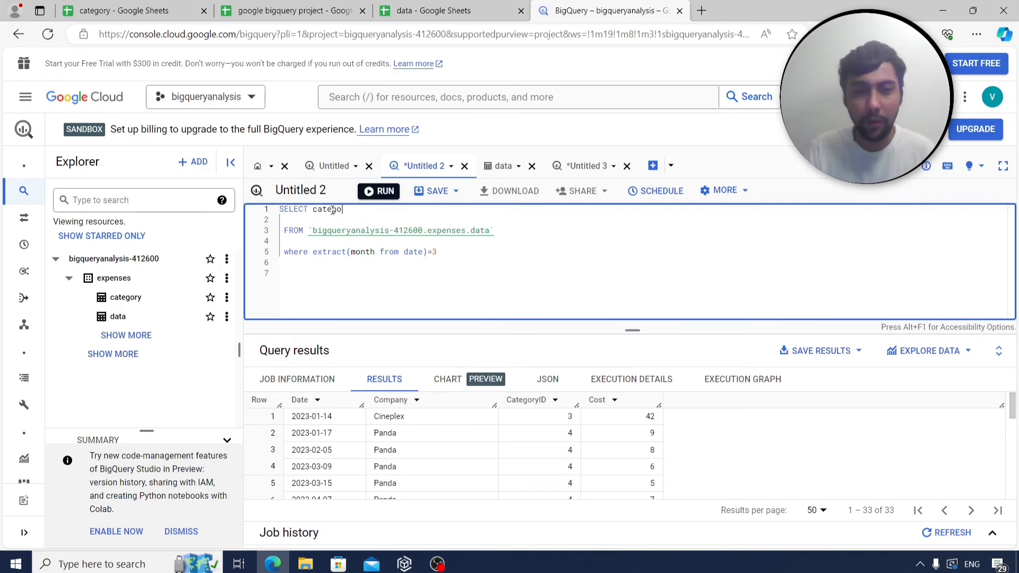
text(ryID,)
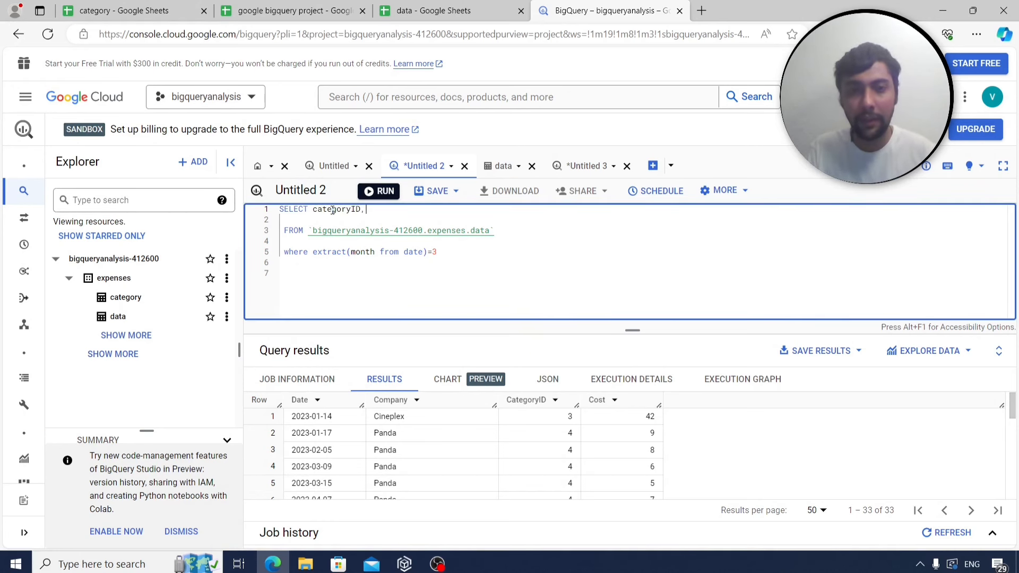
text(sum(cost))
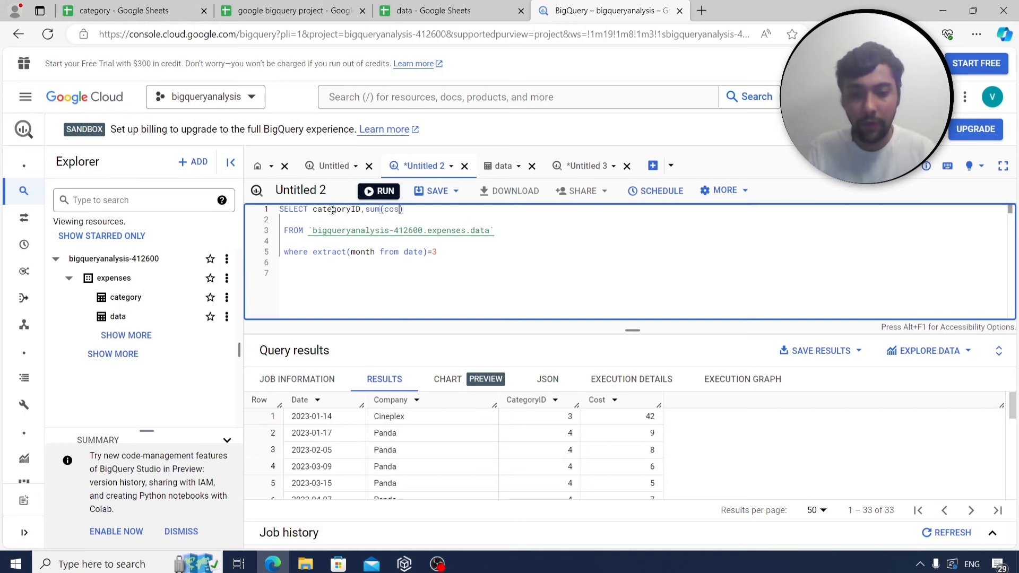
Add 'group by categoryID' and 'order by sum(cost) desc' lines to the query.
click(461, 257)
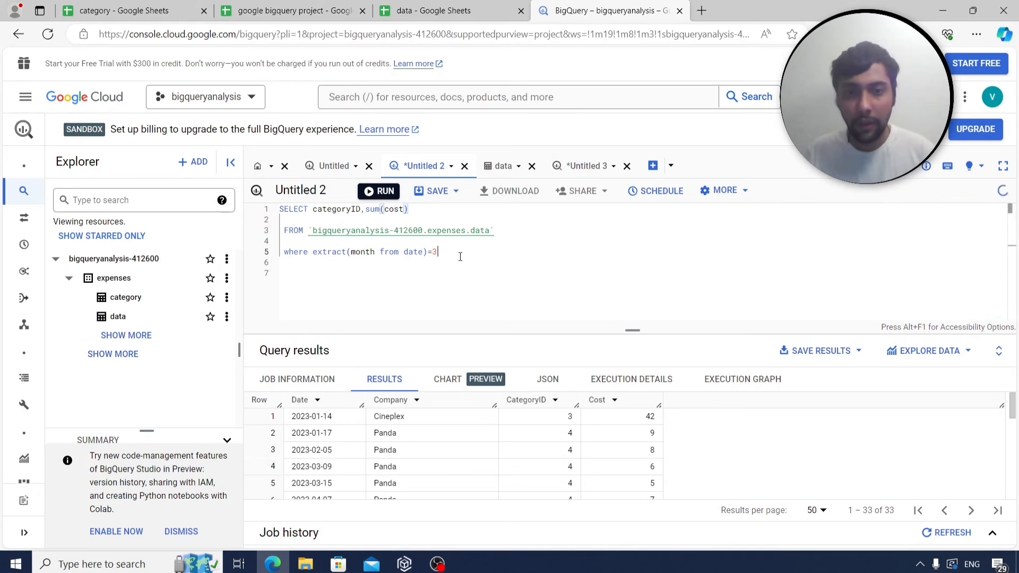
key(Return)
key(Return)
text(group by category)
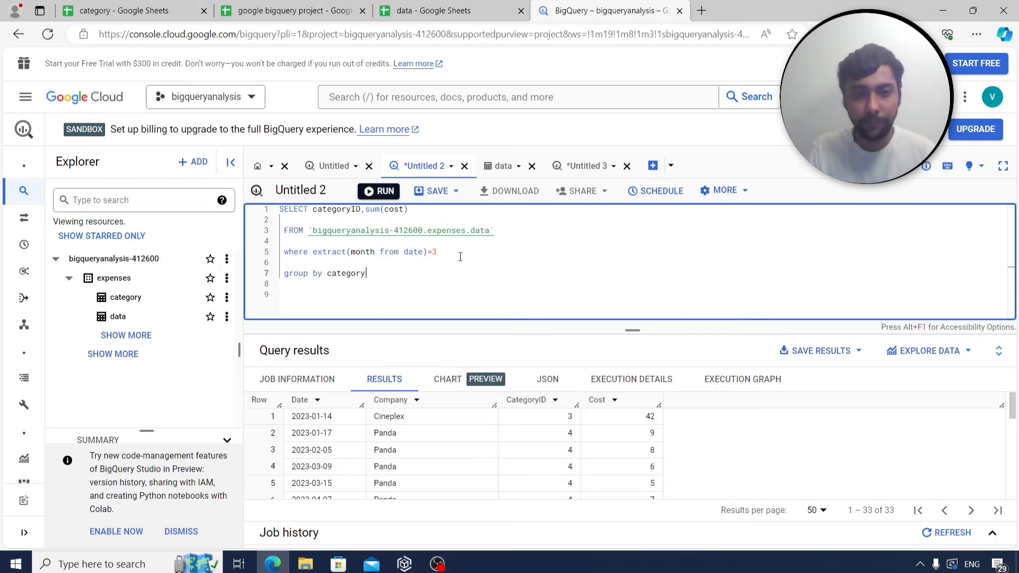
text(ID)
click(287, 11)
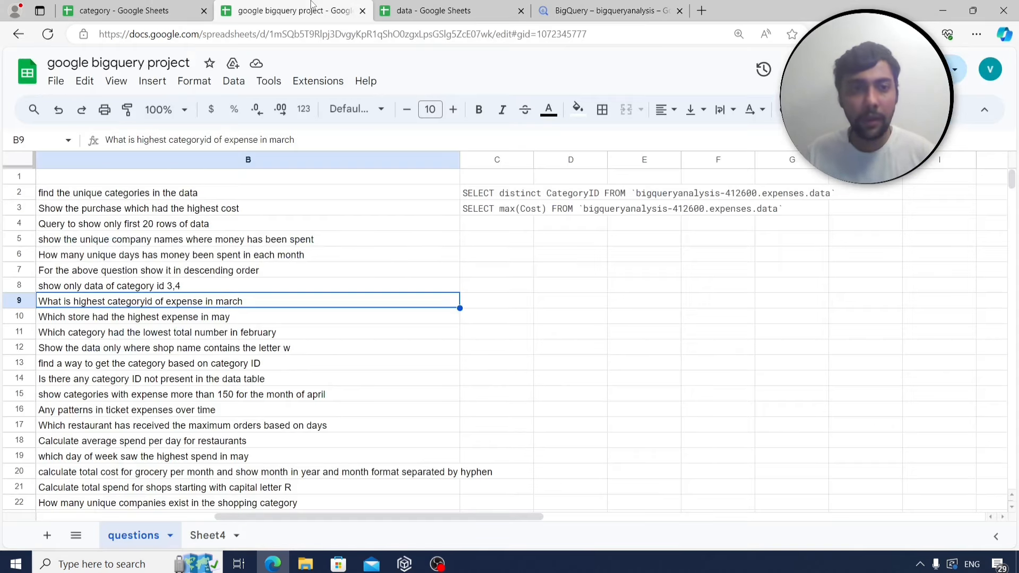
click(621, 12)
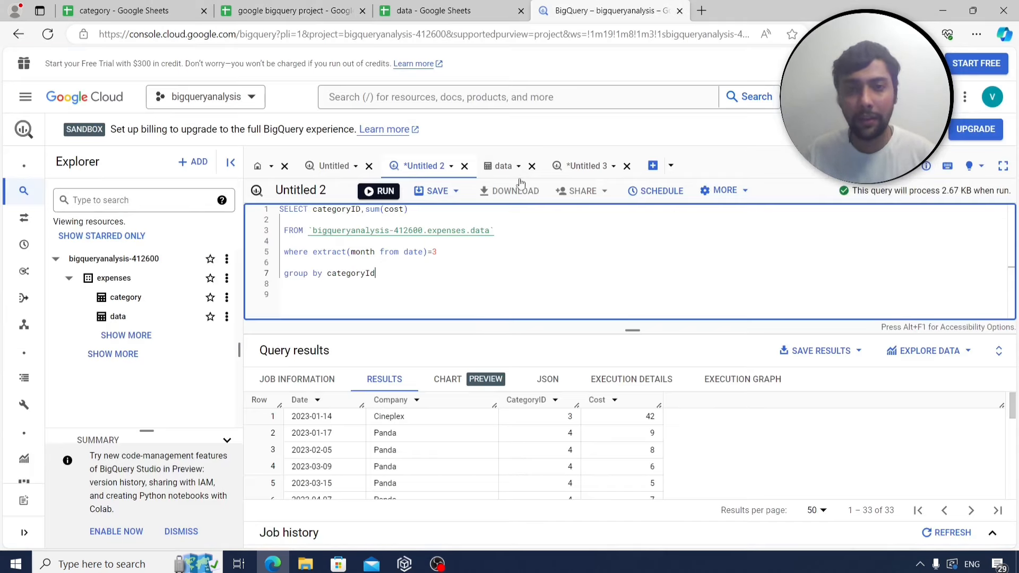
key(Return)
key(Return)
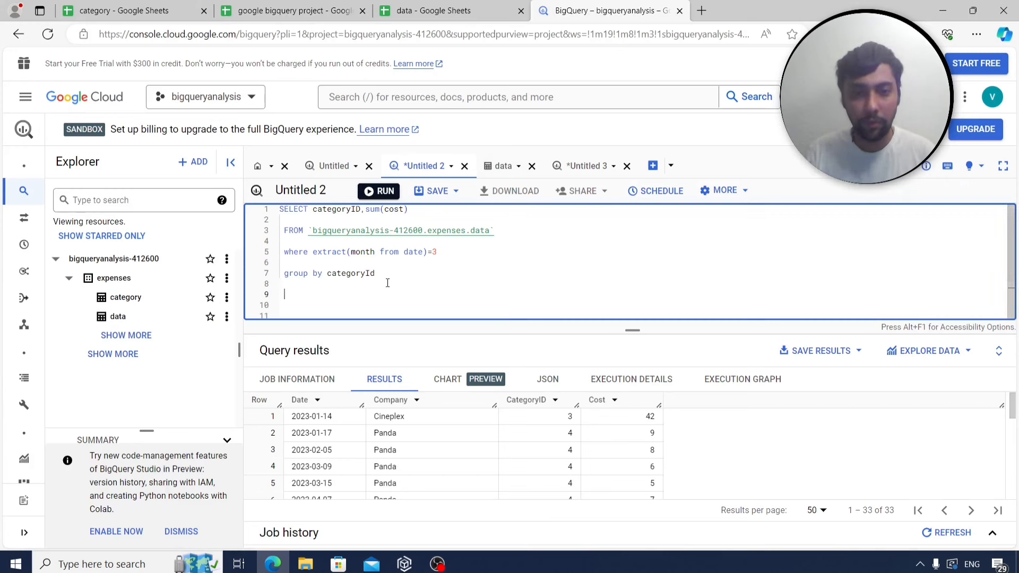
text(order )
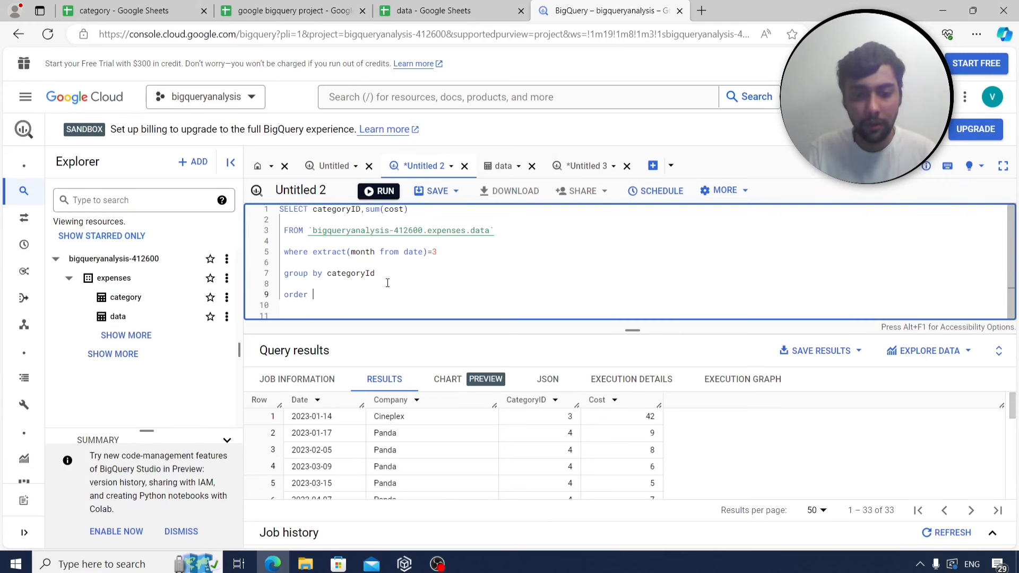
text(by sum(cost))
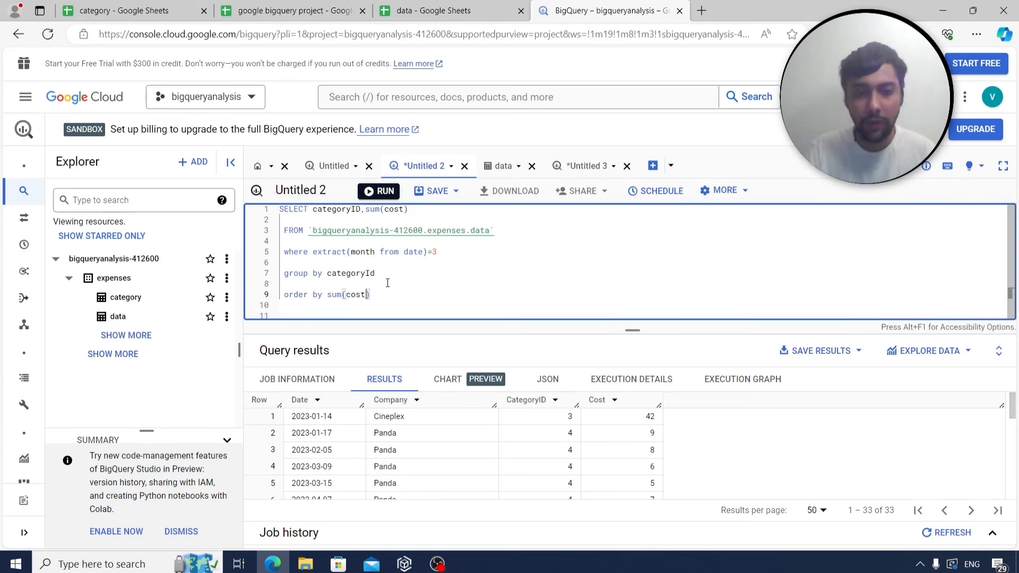
text( desc)
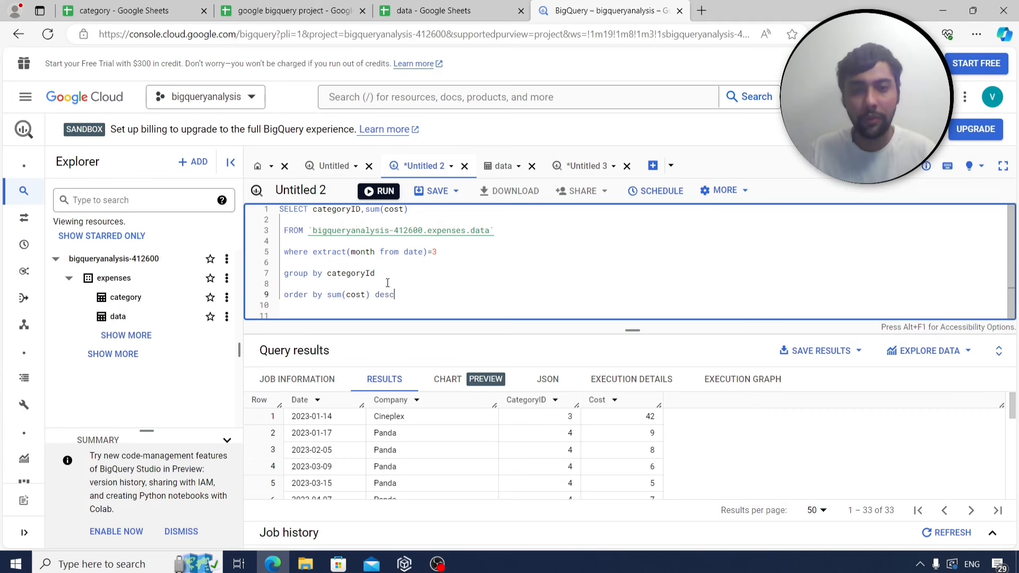
triple_click(444, 249)
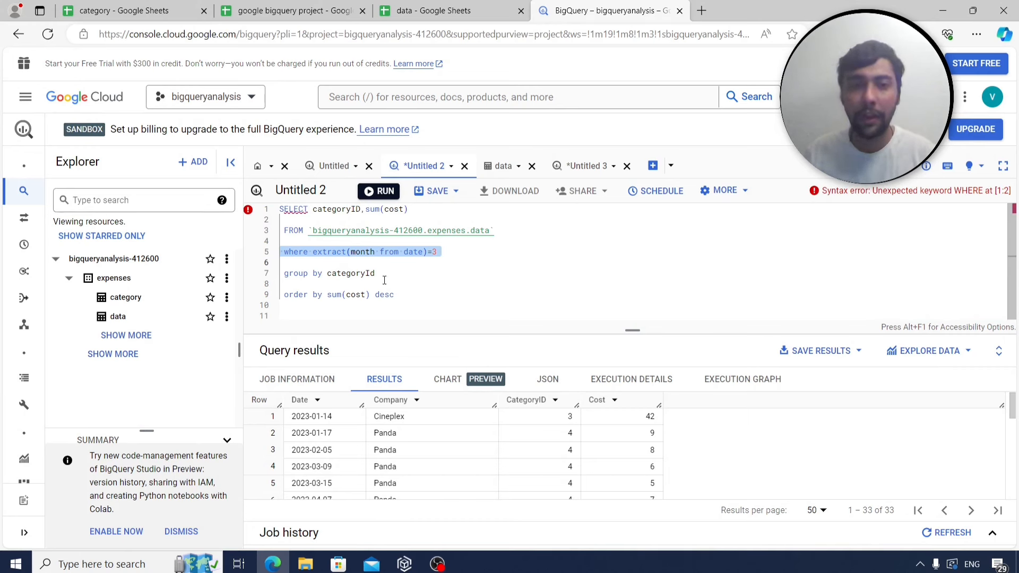
triple_click(381, 270)
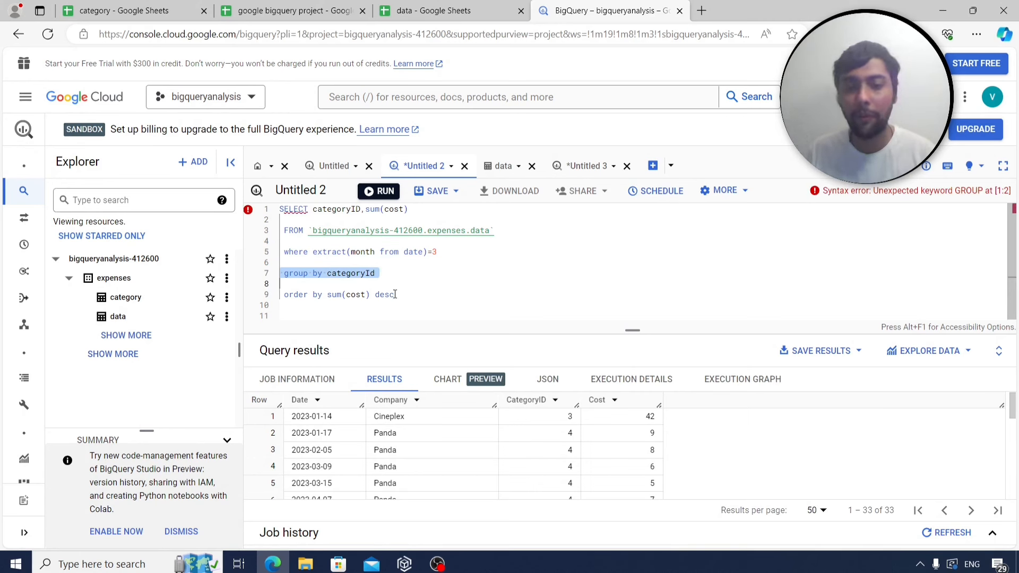
click(479, 286)
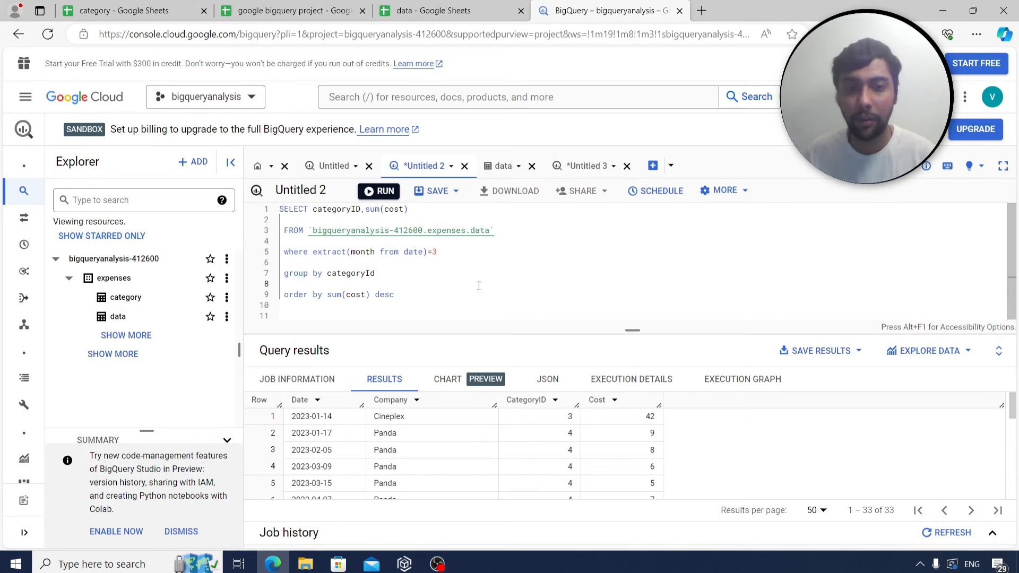
Run the March query, giving category 1 at 630 first, and select the whole query text.
click(375, 194)
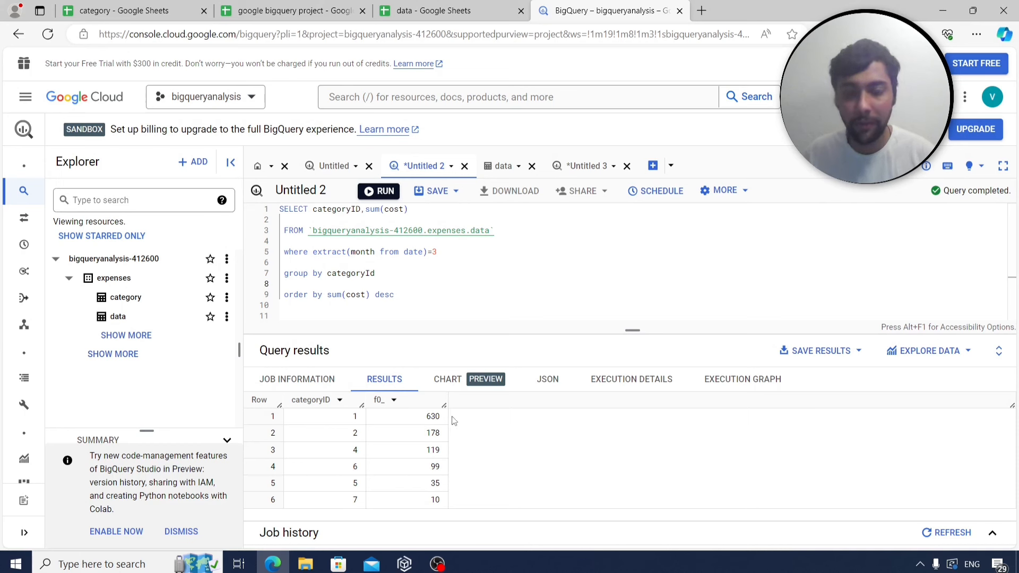
double_click(406, 299)
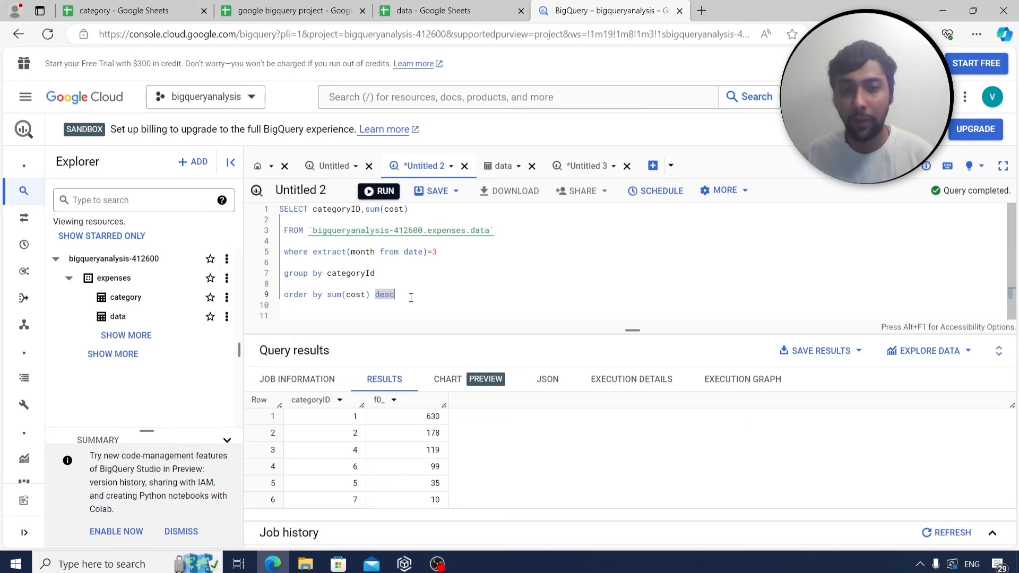
drag(431, 299, 268, 206)
key(ctrl+c)
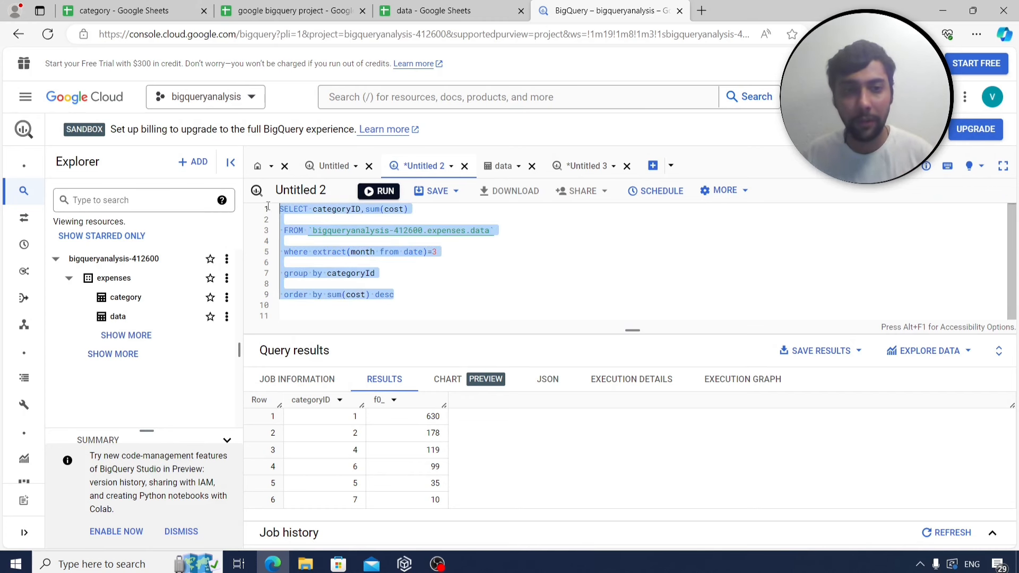
Label A29 on Sheet4 as q8 and paste the March category-totals query into B29.
click(290, 11)
click(208, 535)
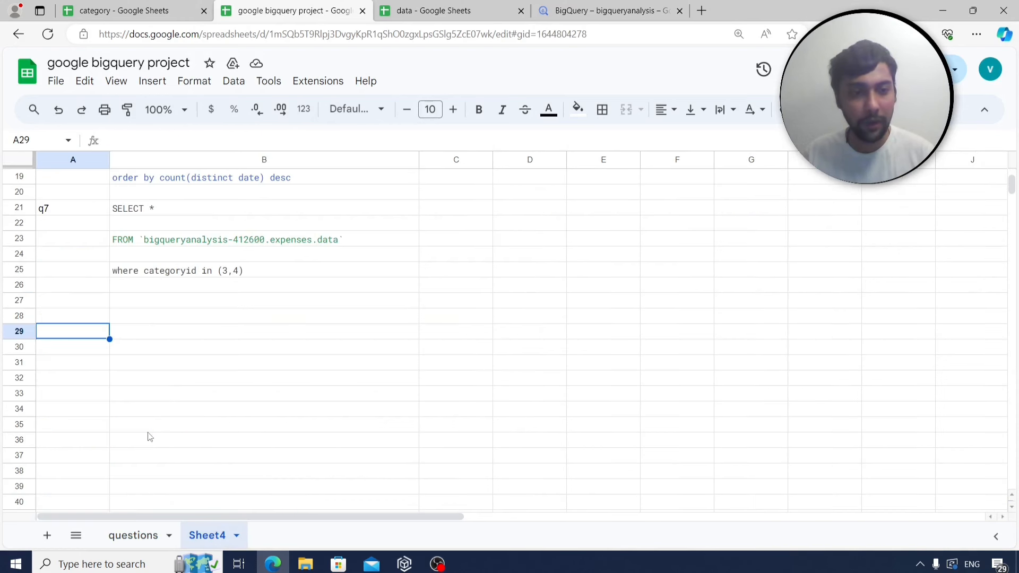
text(q8)
click(181, 334)
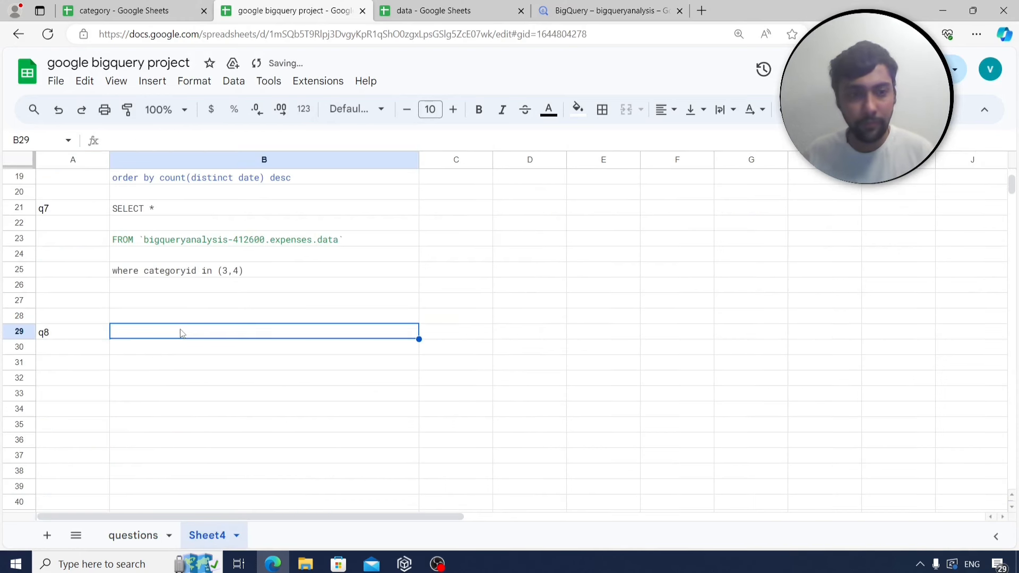
key(ctrl+v)
Return to the questions sheet and select the May highest-expense store question in B10.
scroll(181, 333, down, 4)
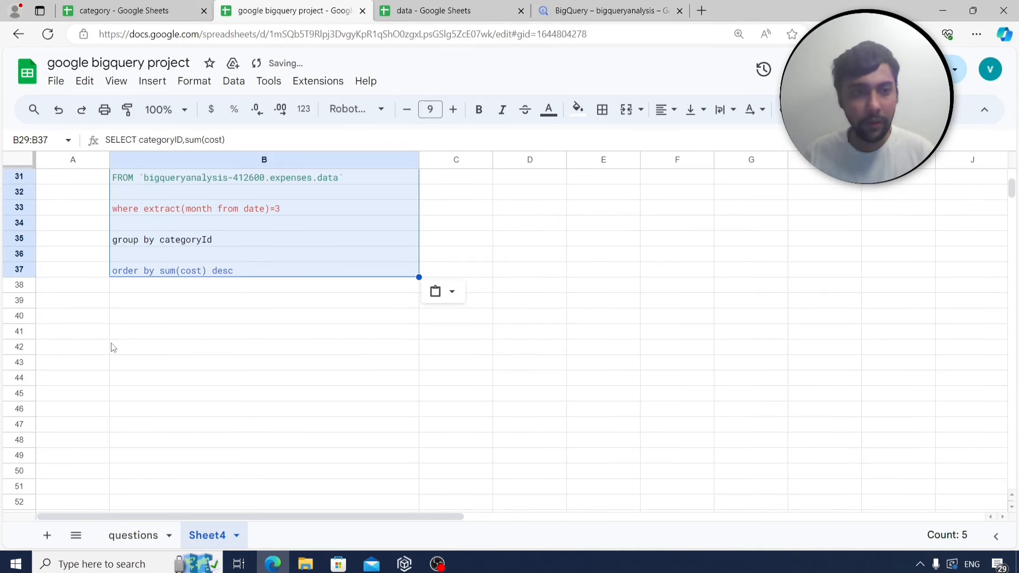
click(85, 332)
click(134, 537)
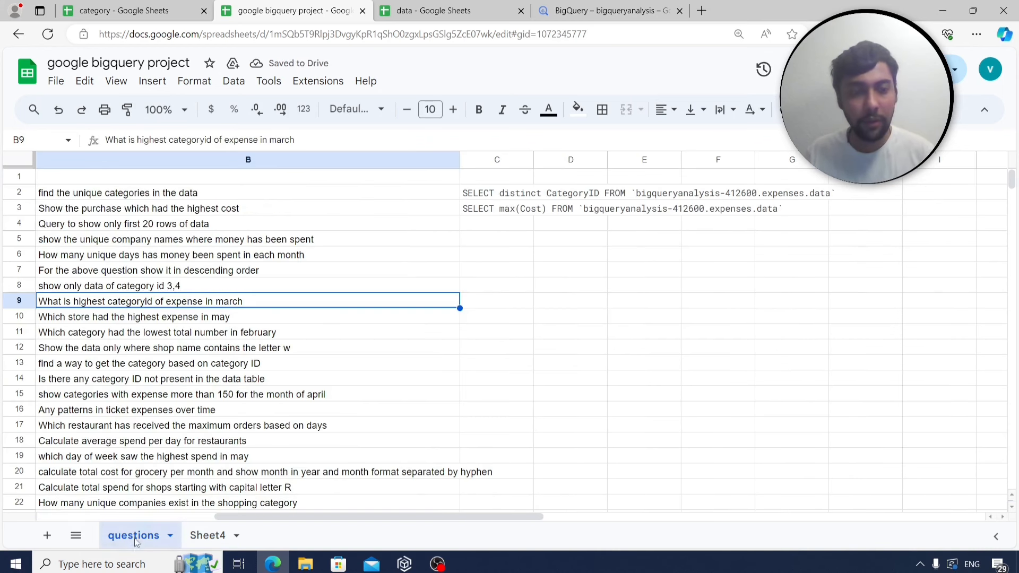
click(109, 321)
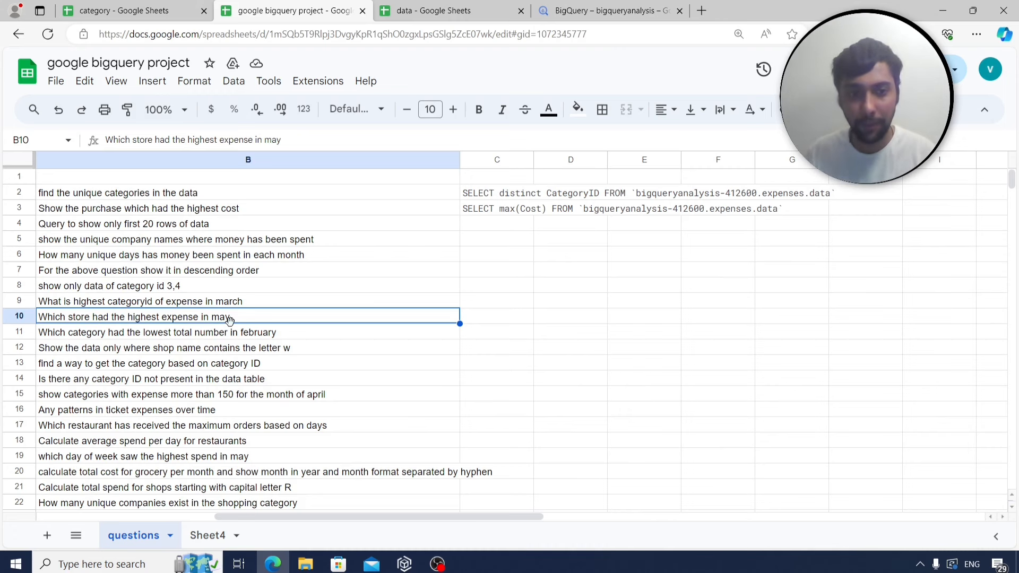
Change the month filter to 5 and replace categoryID with company in SELECT and GROUP BY.
click(597, 14)
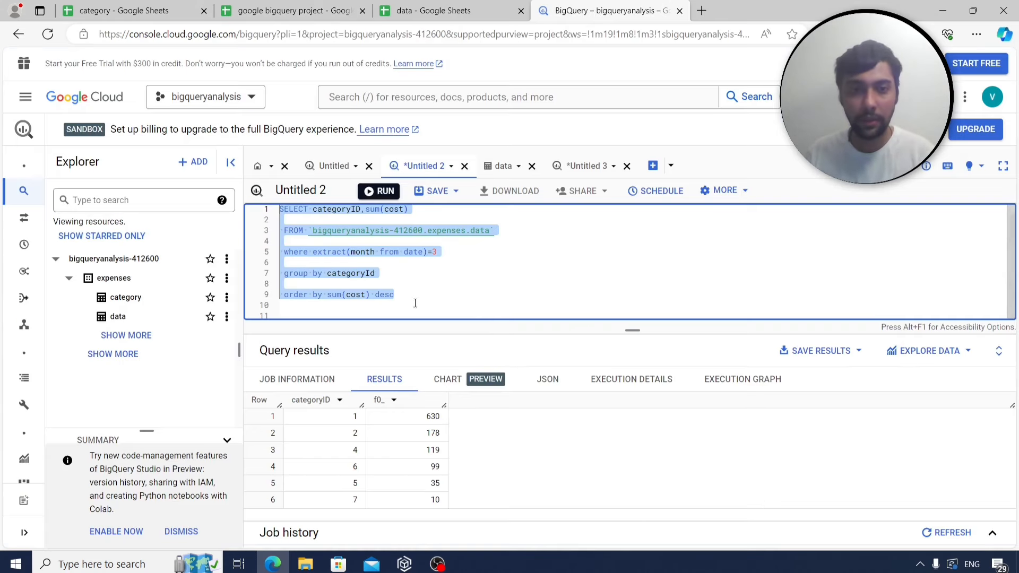
click(448, 302)
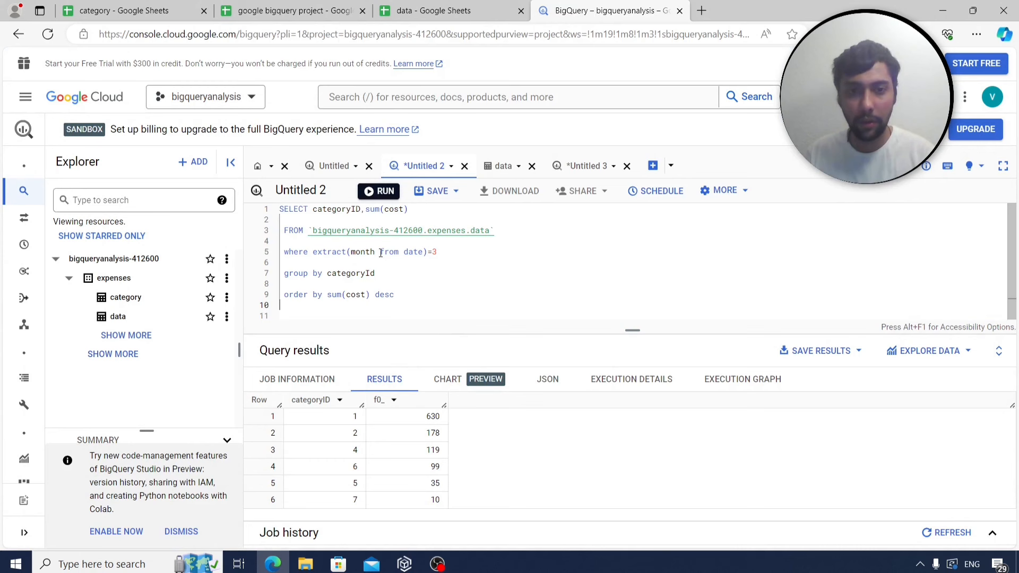
click(442, 254)
key(BackSpace)
text(5)
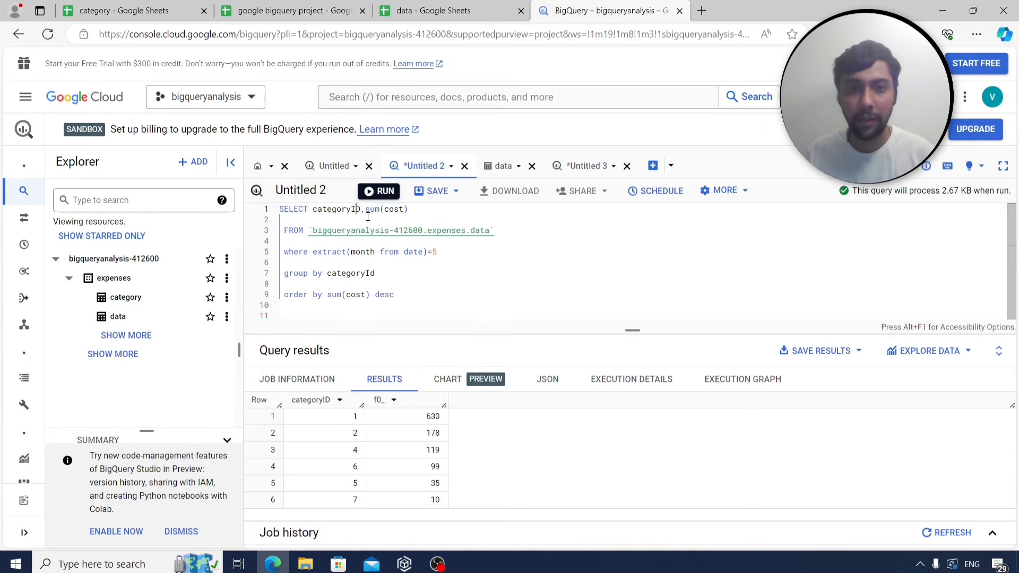
double_click(340, 210)
text(category)
key(BackSpace)
key(BackSpace)
key(BackSpace)
key(BackSpace)
key(BackSpace)
key(BackSpace)
key(BackSpace)
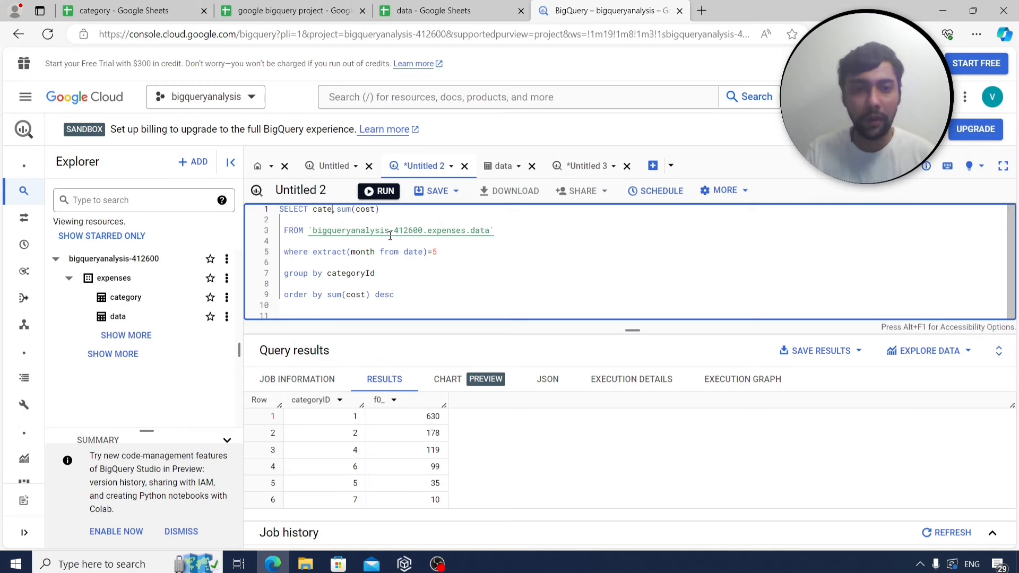
text(ompany)
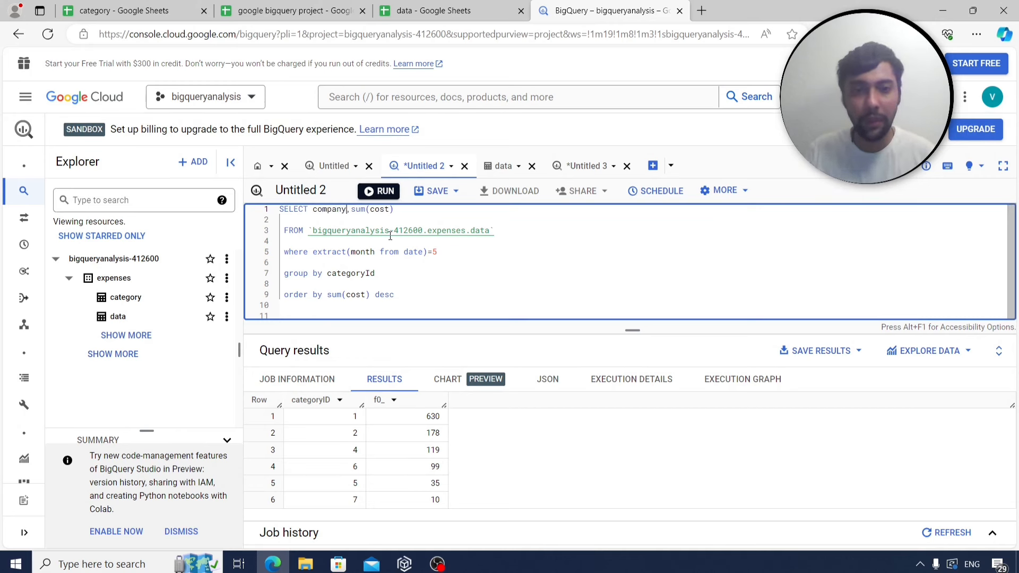
drag(375, 273, 328, 275)
text(company)
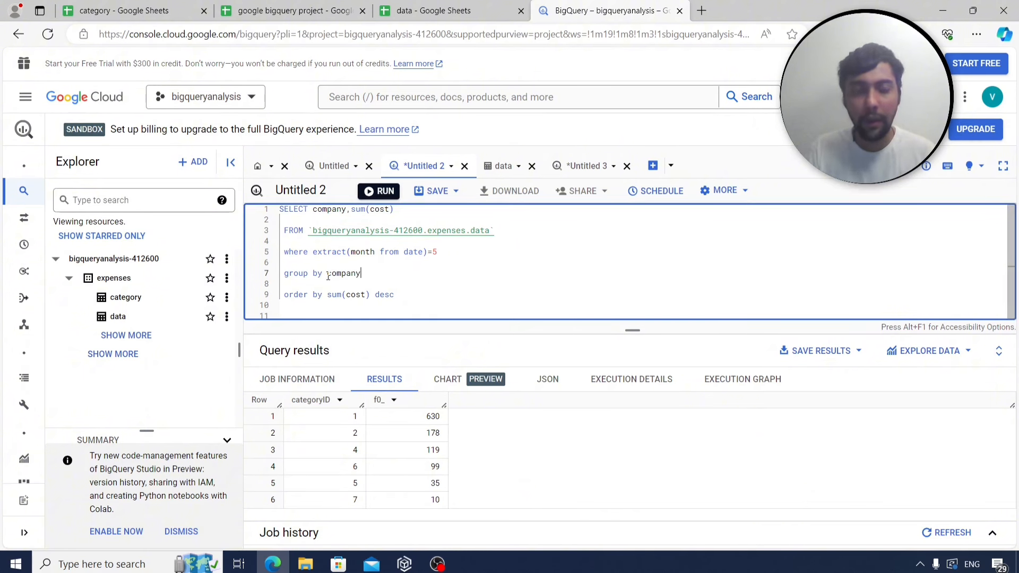
click(430, 259)
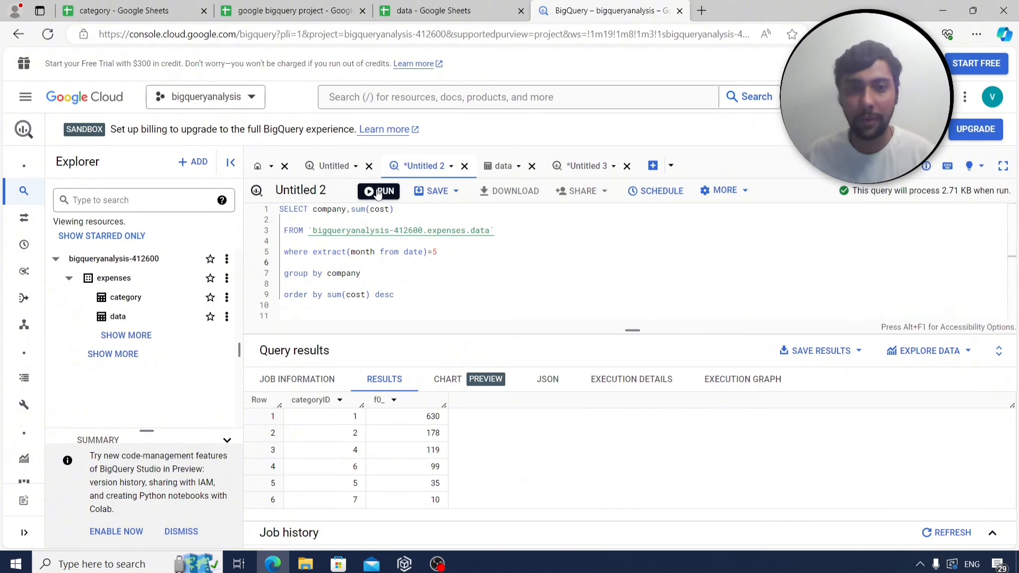
Run the May query and review the 15 store totals, led by Prima at 630.
key(ctrl+Return)
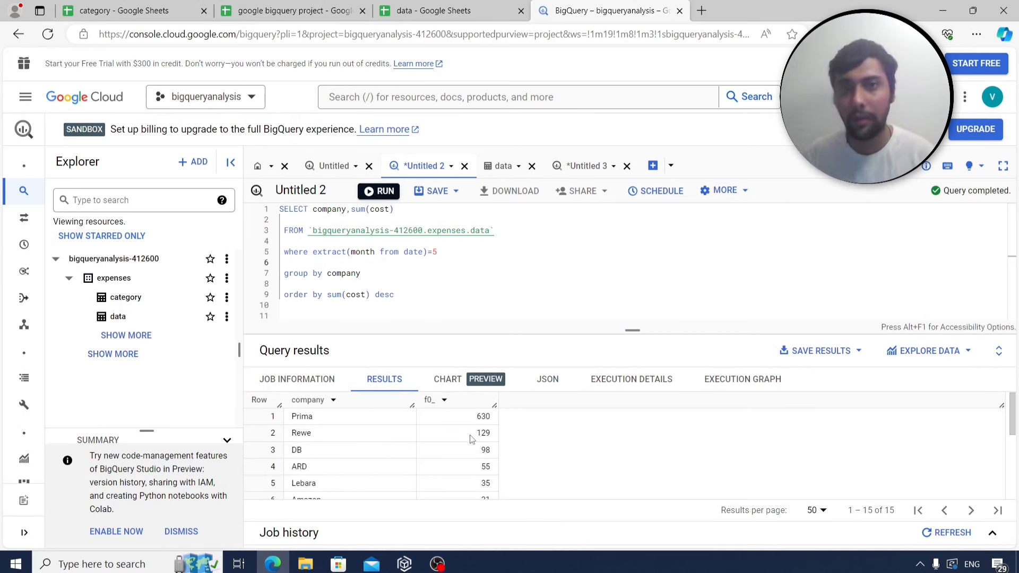
scroll(472, 439, down, 3)
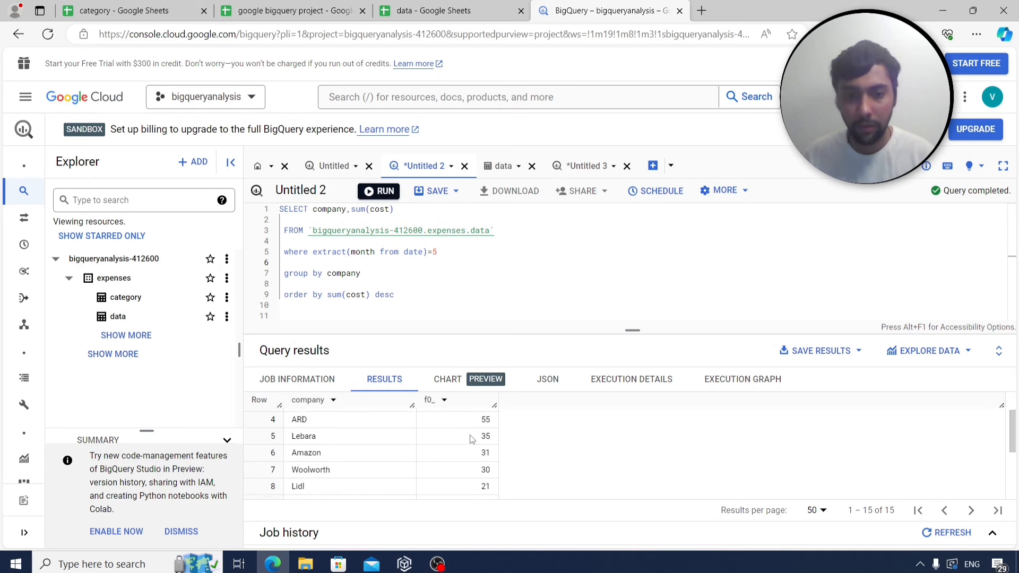
scroll(472, 439, up, 3)
scroll(472, 439, down, 4)
scroll(472, 439, down, 2)
scroll(472, 439, up, 5)
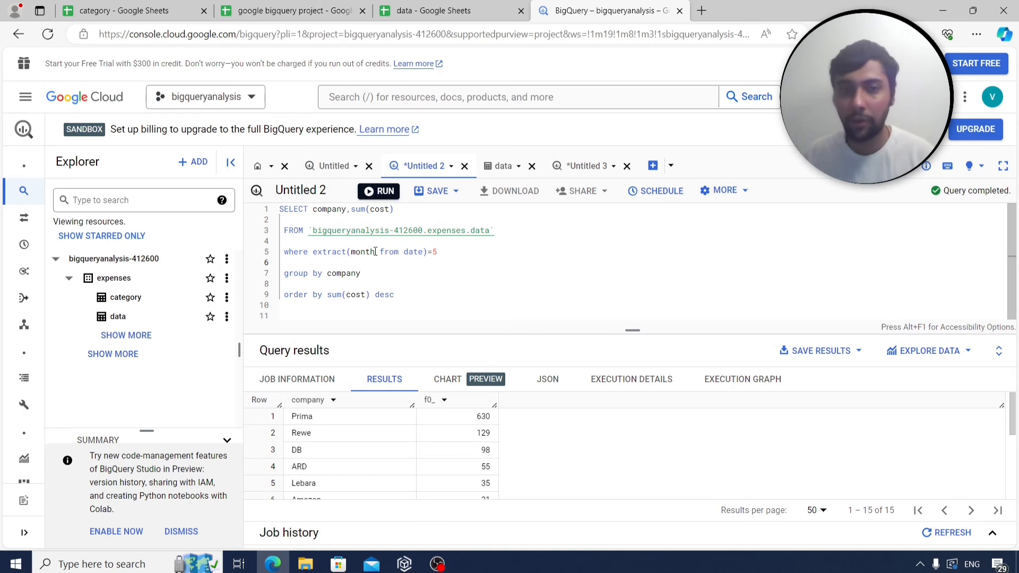
Copy the May per-company query and paste it beside the q9 label in A41 on Sheet4.
shift+click(271, 204)
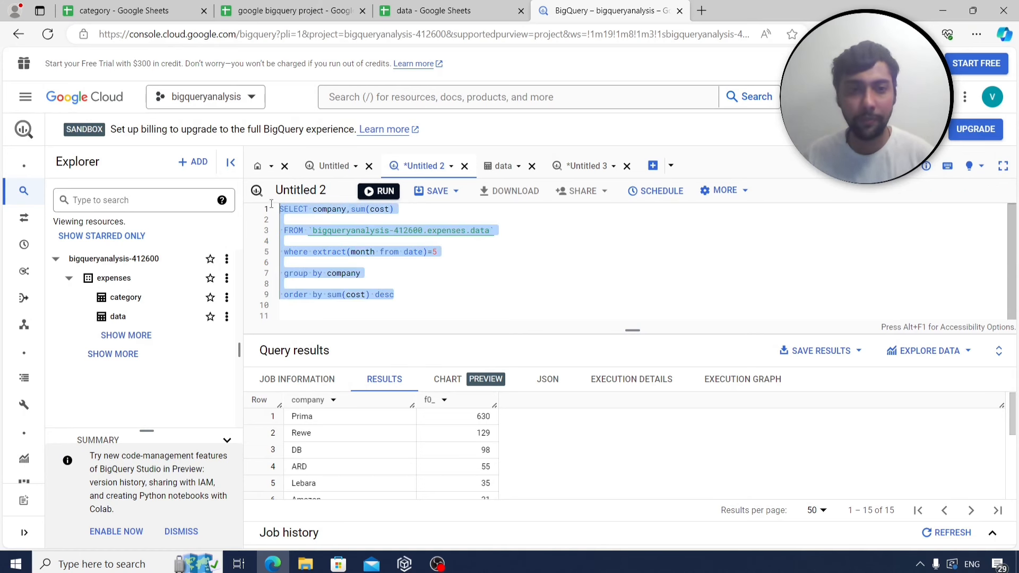
click(289, 10)
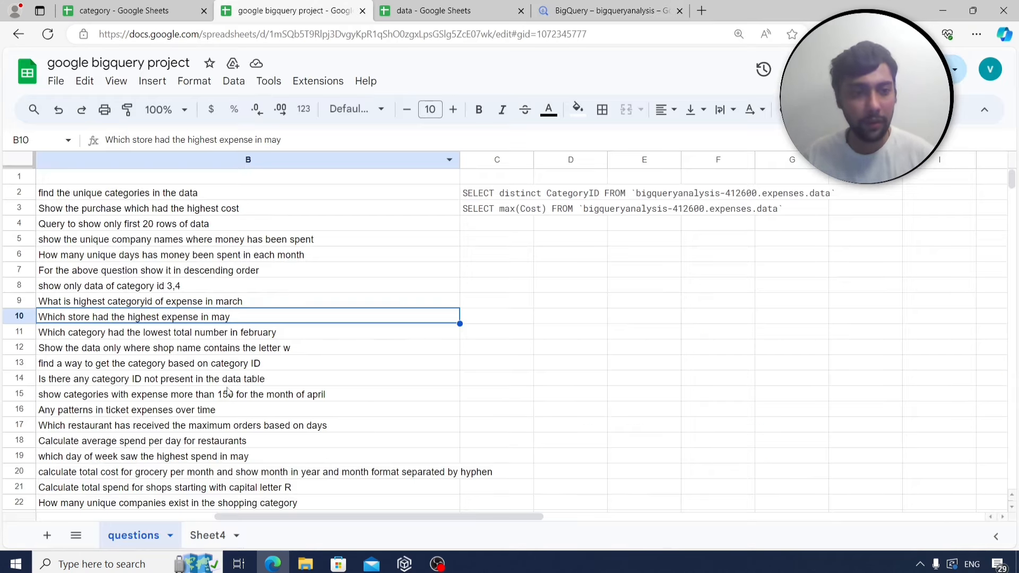
click(207, 535)
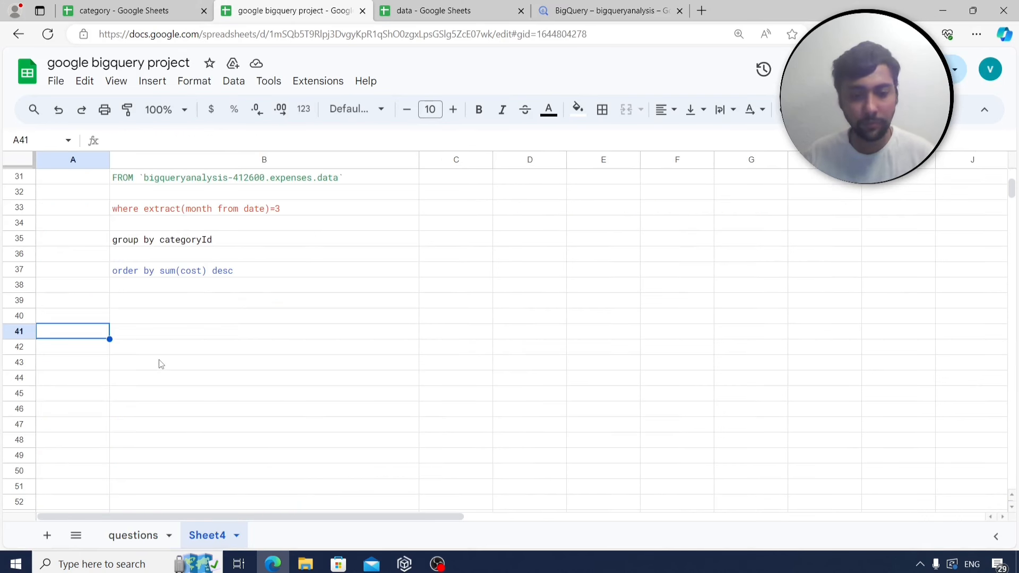
text(q9)
key(Tab)
text(SELECT company,sum(cost)  FROM `bigqueryanalysis-412600.expenses.data`  where extract(month from date)=3  group by company  order by sum(cost) desc)
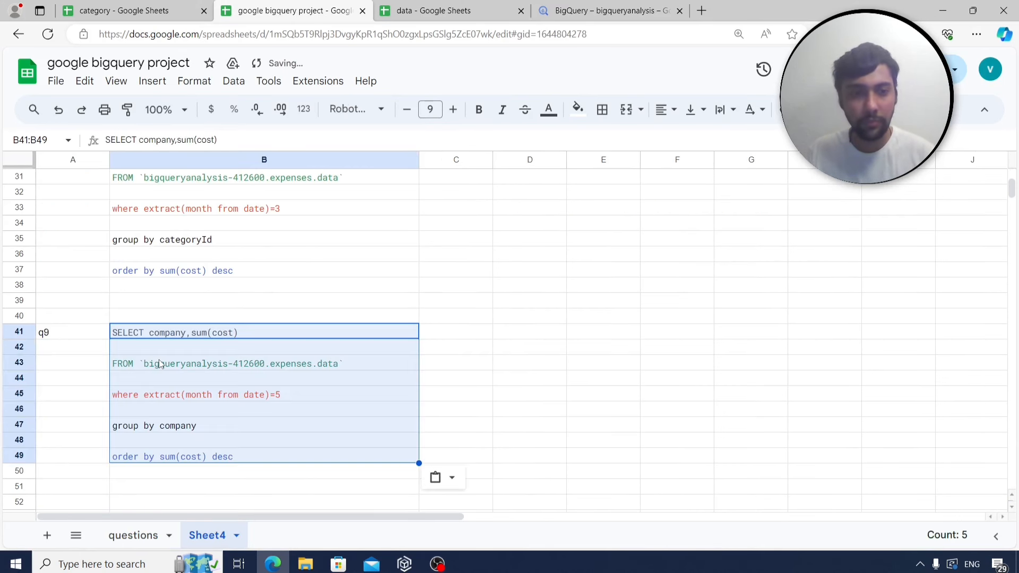
Label A52 as q10, then select the February lowest-category question in B11.
scroll(168, 356, down, 5)
click(76, 272)
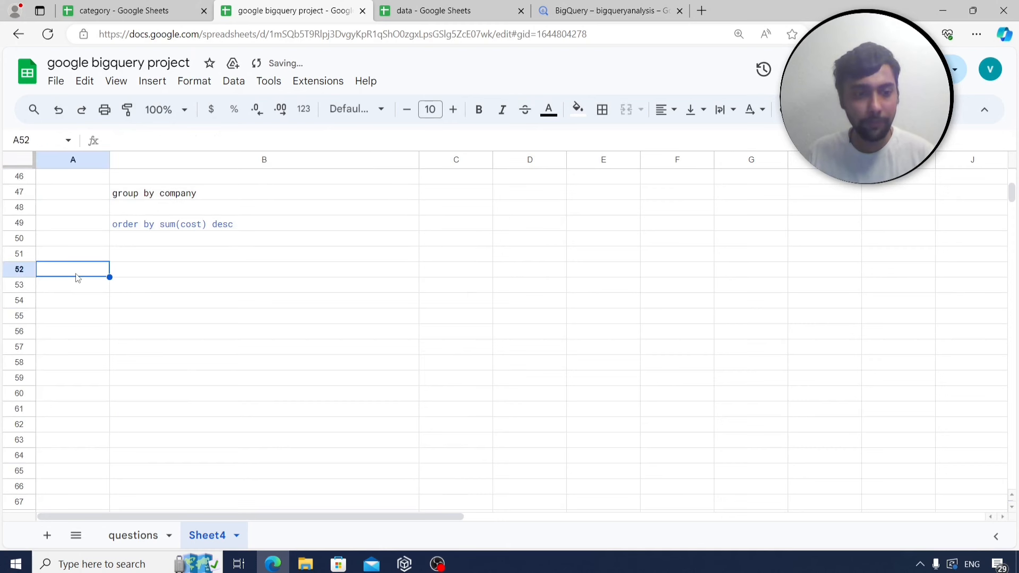
text(q10)
key(Return)
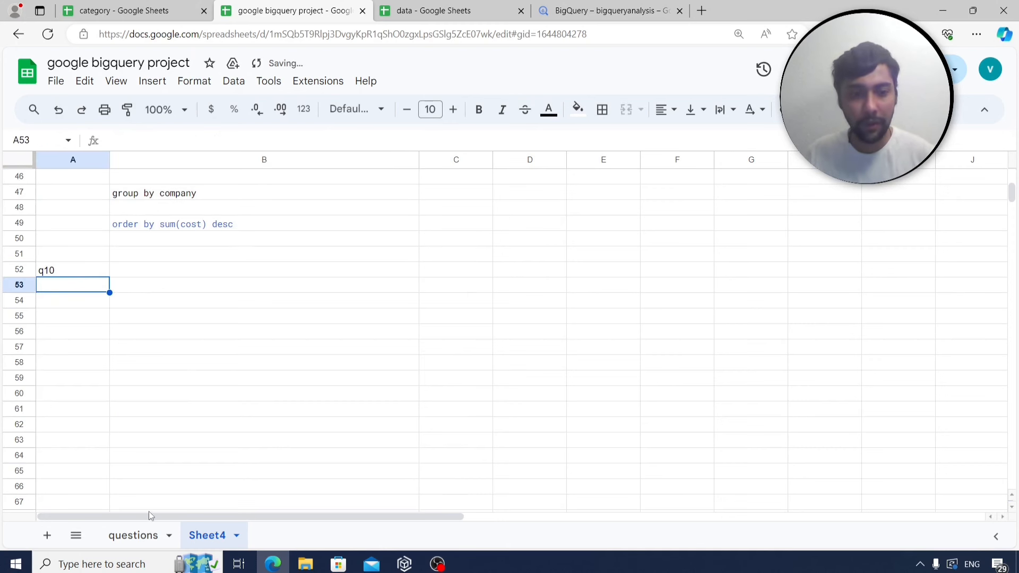
click(148, 534)
click(168, 336)
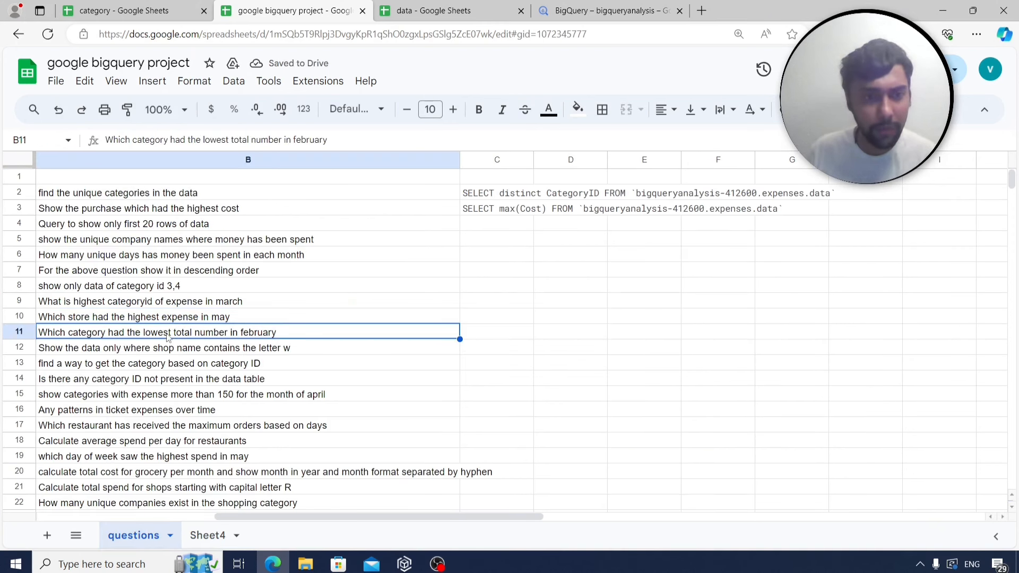
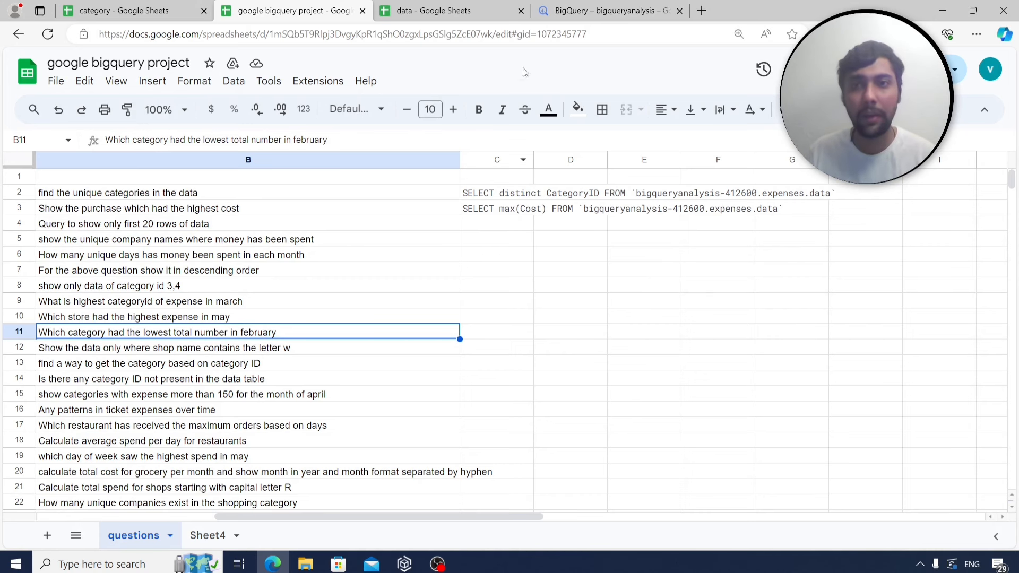
Start a new query tab, Untitled 4, on the expenses.data table from its Explorer menu.
click(593, 14)
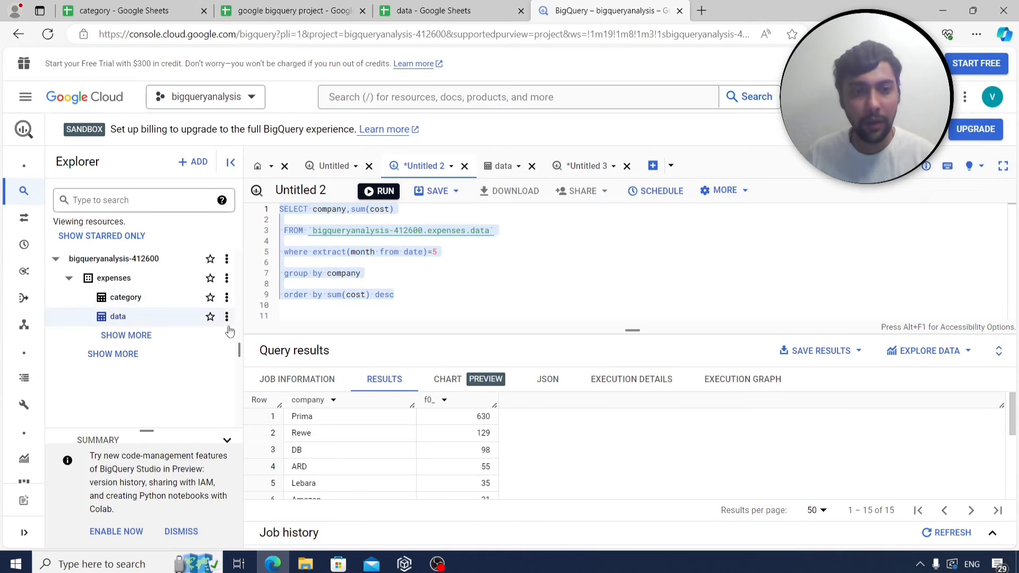
click(227, 317)
click(244, 374)
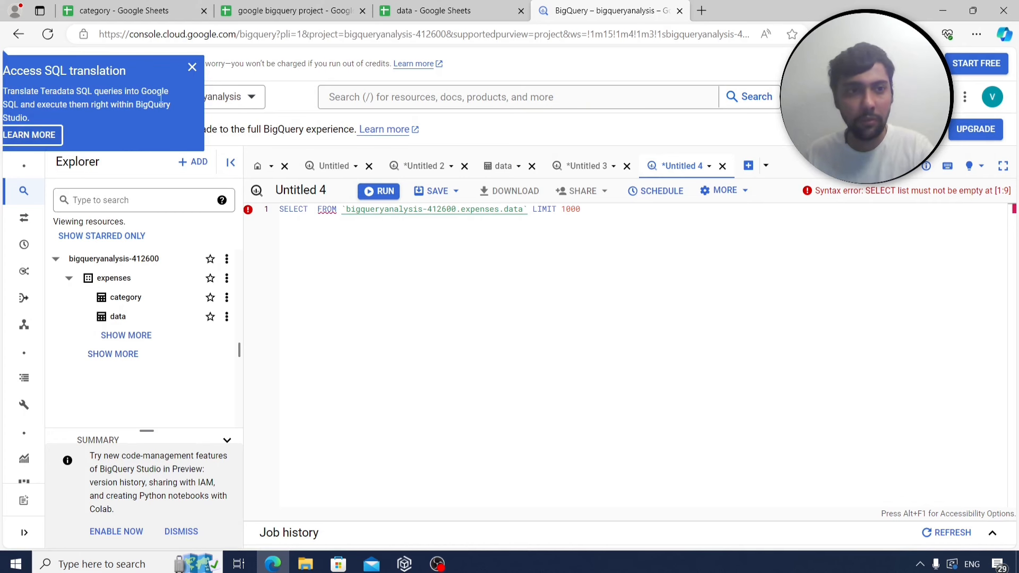
Dismiss the SQL translation popup and run SELECT * on expenses.data, returning 114 rows.
click(192, 68)
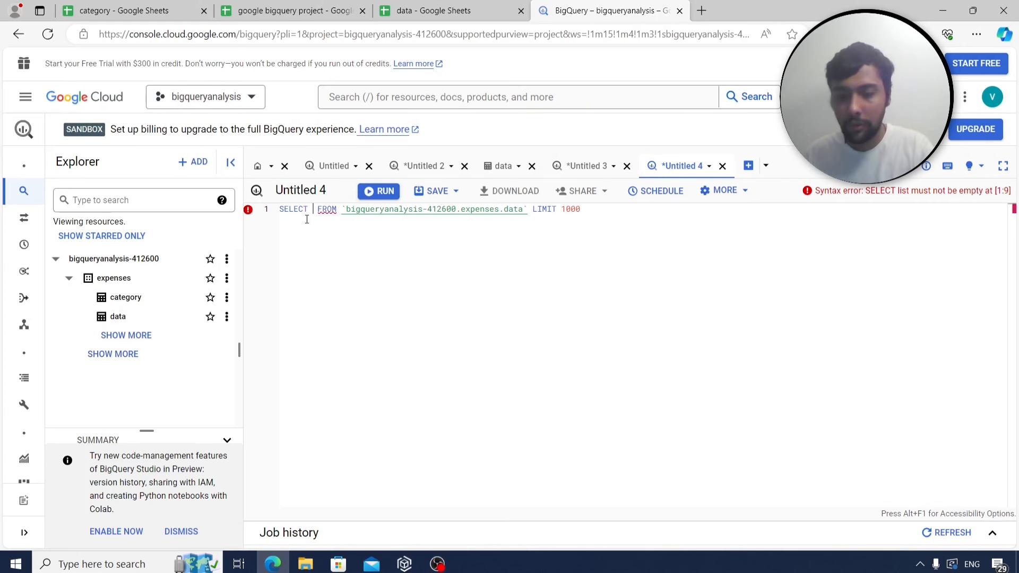
text(*)
key(ctrl+Return)
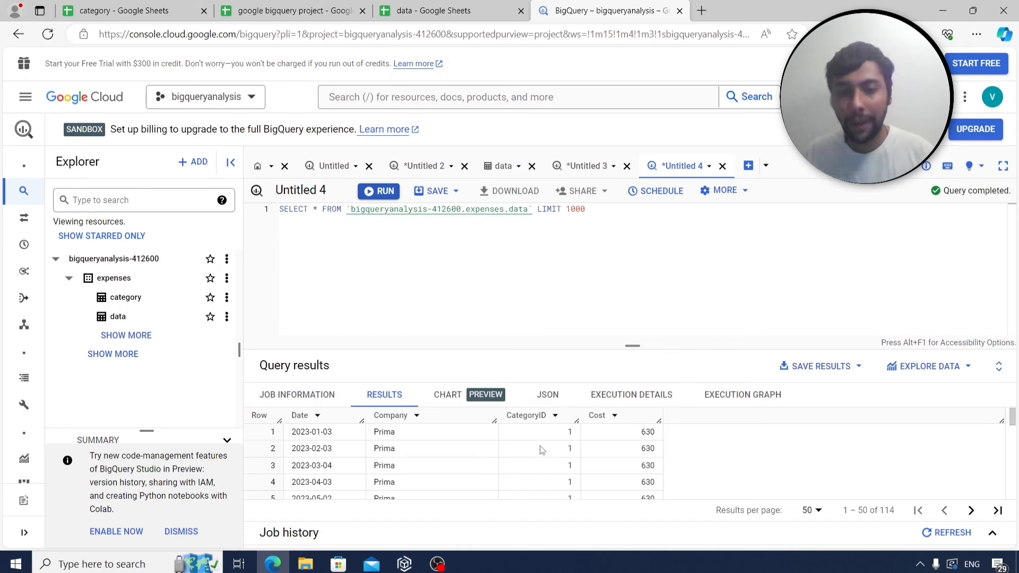
Check the category table's fields, then delete the LIMIT 1000 clause from Untitled 4.
click(152, 304)
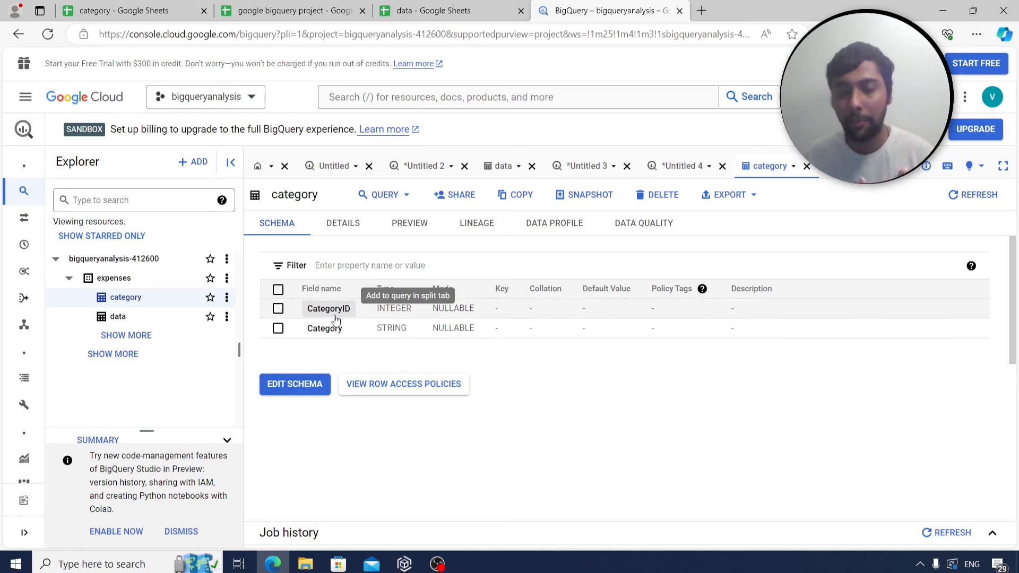
click(672, 175)
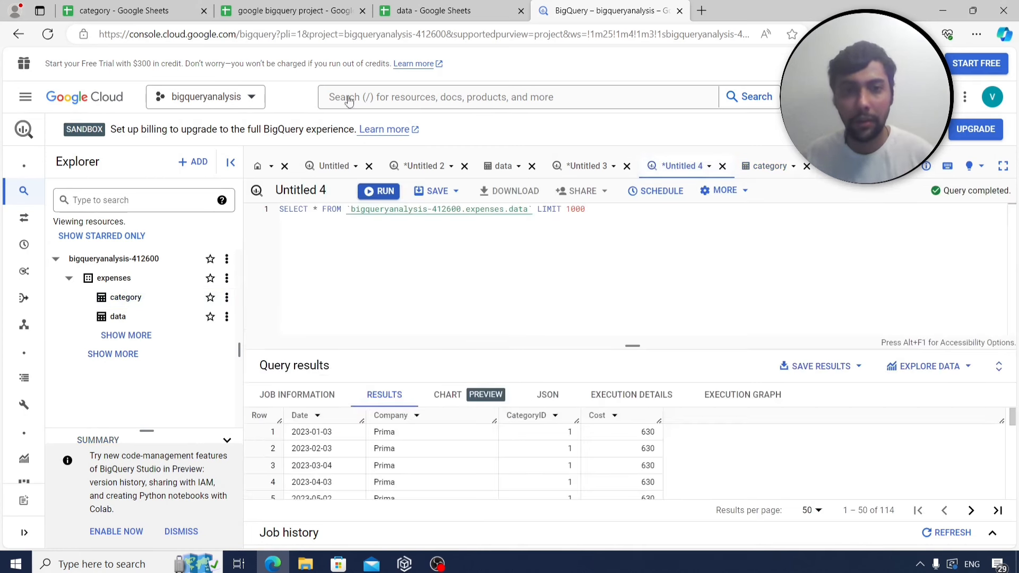
click(292, 11)
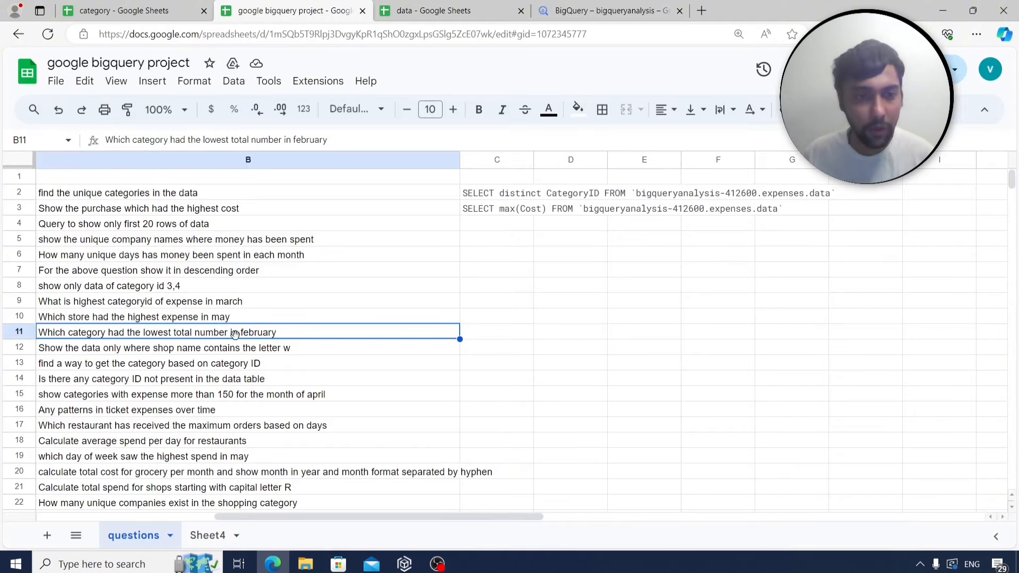
click(639, 5)
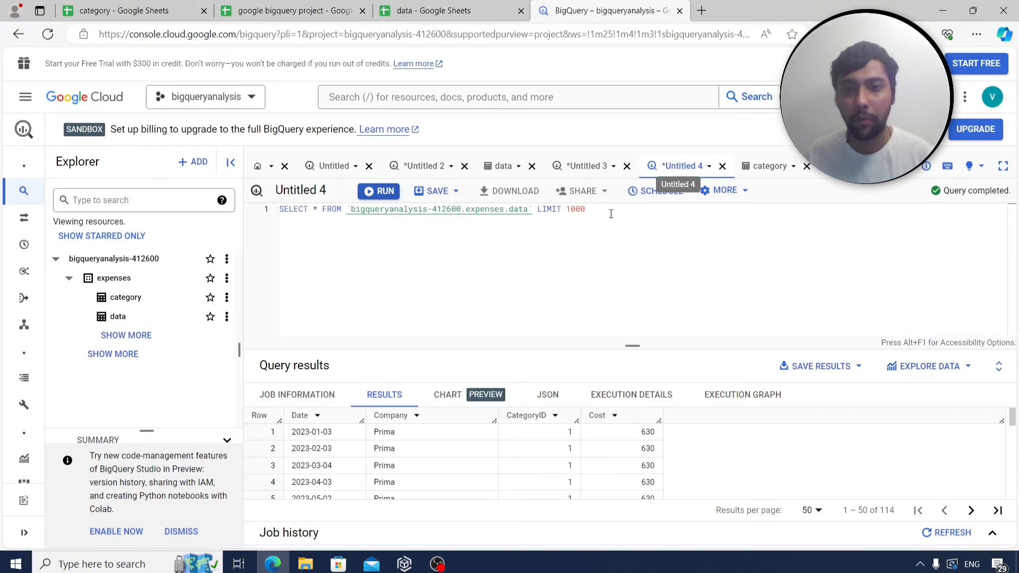
drag(611, 214, 539, 208)
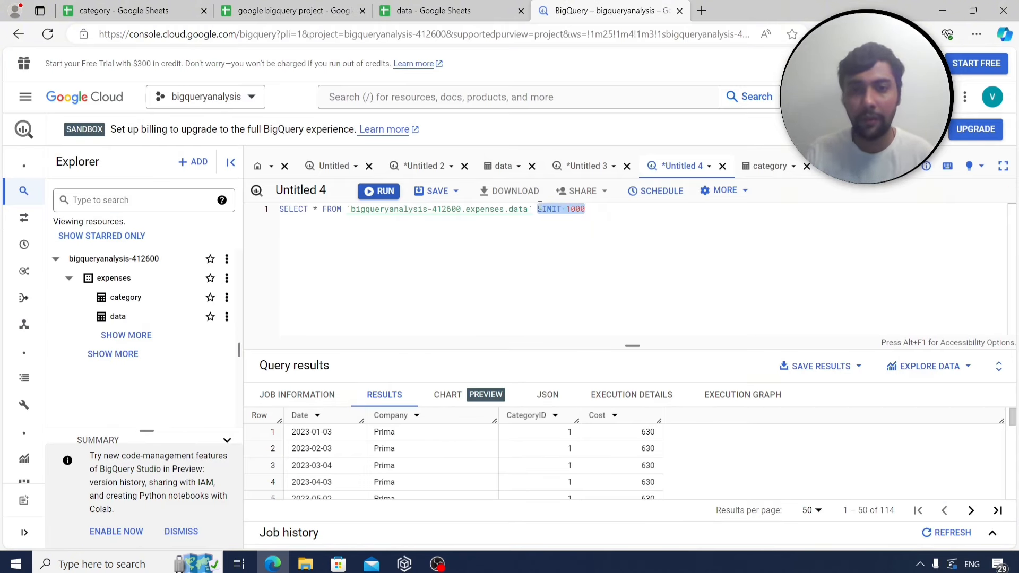
key(BackSpace)
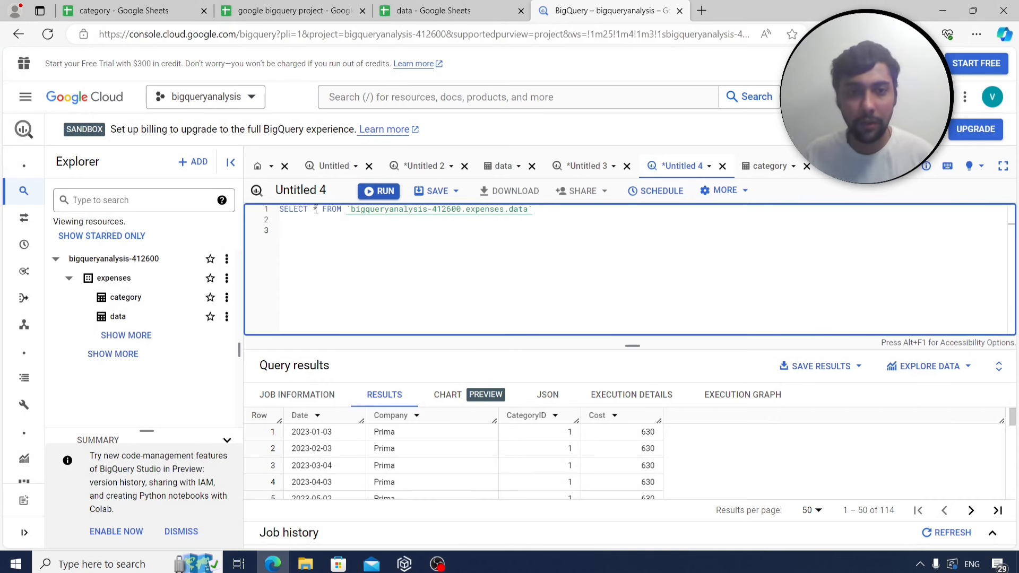
Alias expenses.data as a and add a JOIN followed by the pasted table path.
click(328, 211)
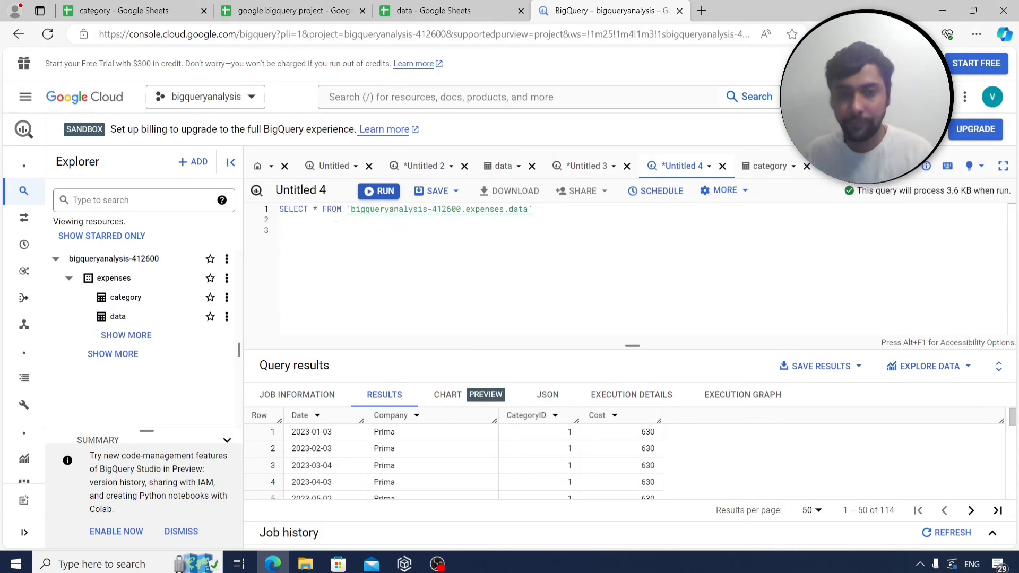
key(Return)
key(Return)
click(522, 232)
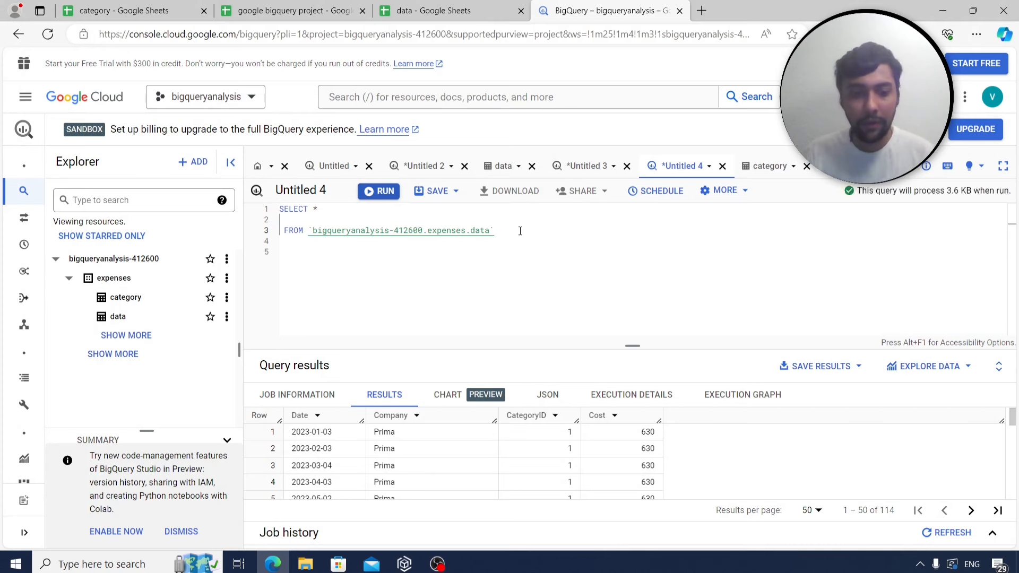
text(as a   )
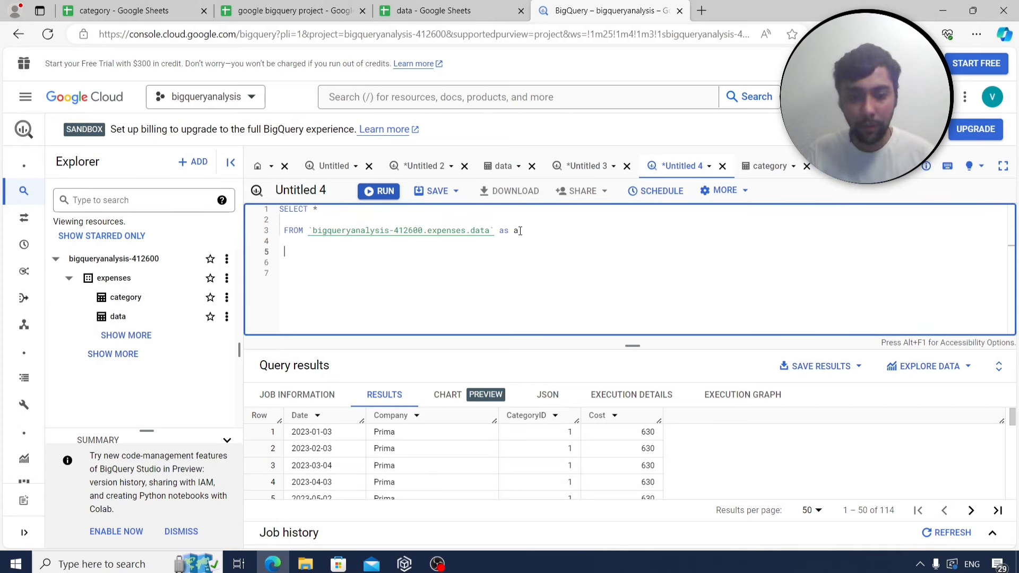
text(join)
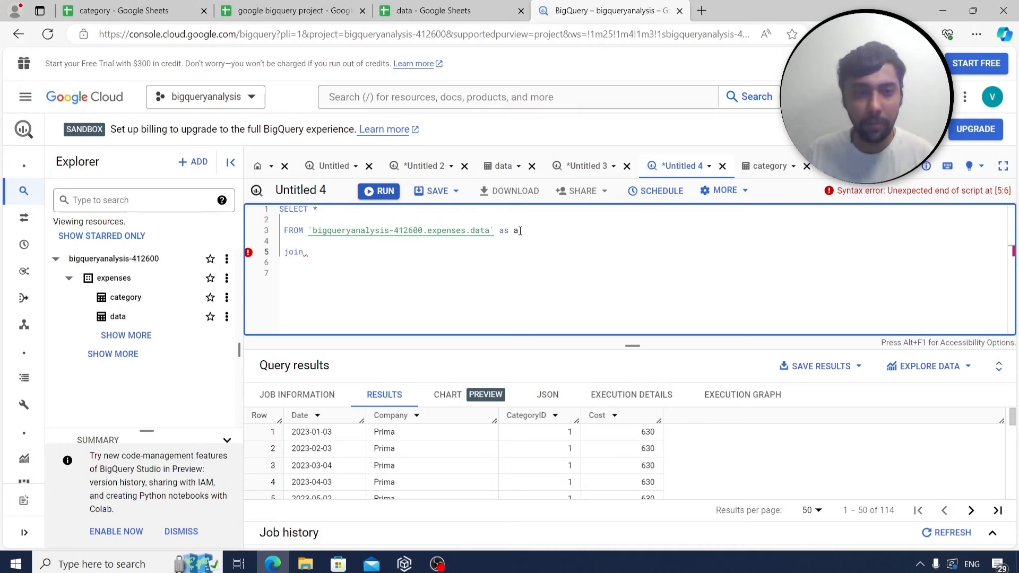
drag(309, 229, 496, 231)
key(ctrl+c)
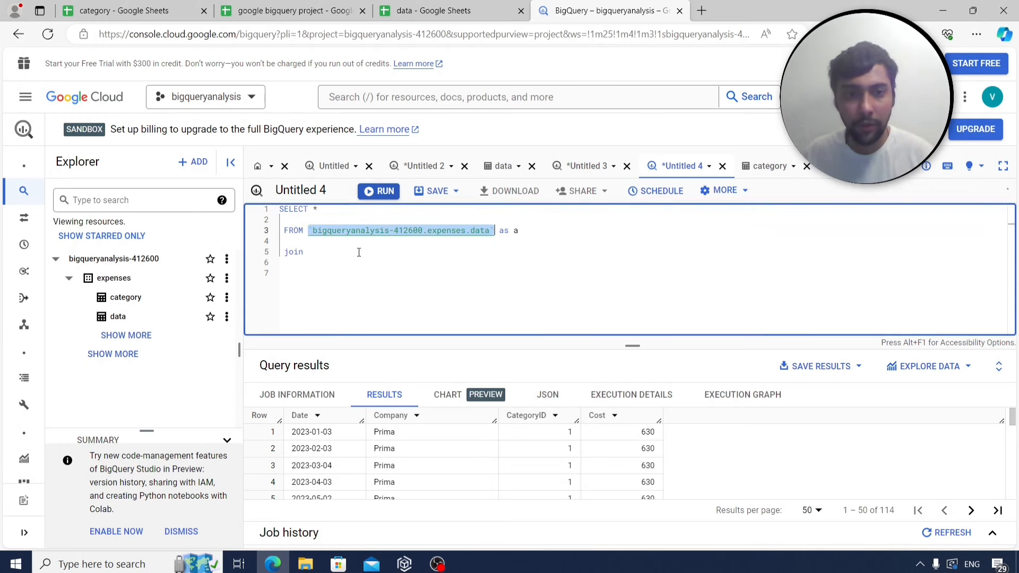
click(355, 253)
key(ctrl+v)
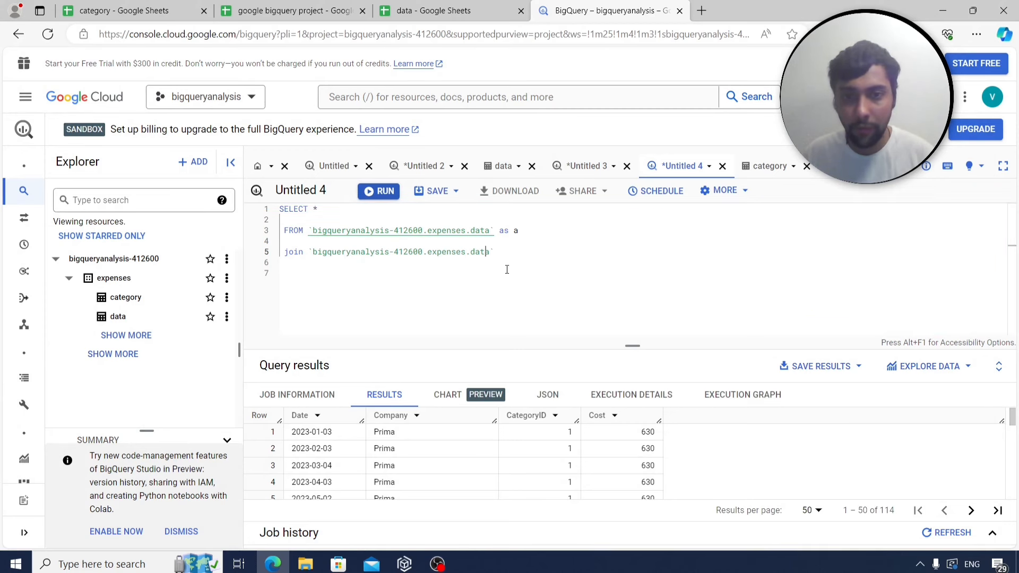
Make the joined table expenses.category as b, ON a.categoryid=b.categoryid.
click(492, 253)
key(BackSpace)
key(BackSpace)
key(BackSpace)
key(BackSpace)
key(BackSpace)
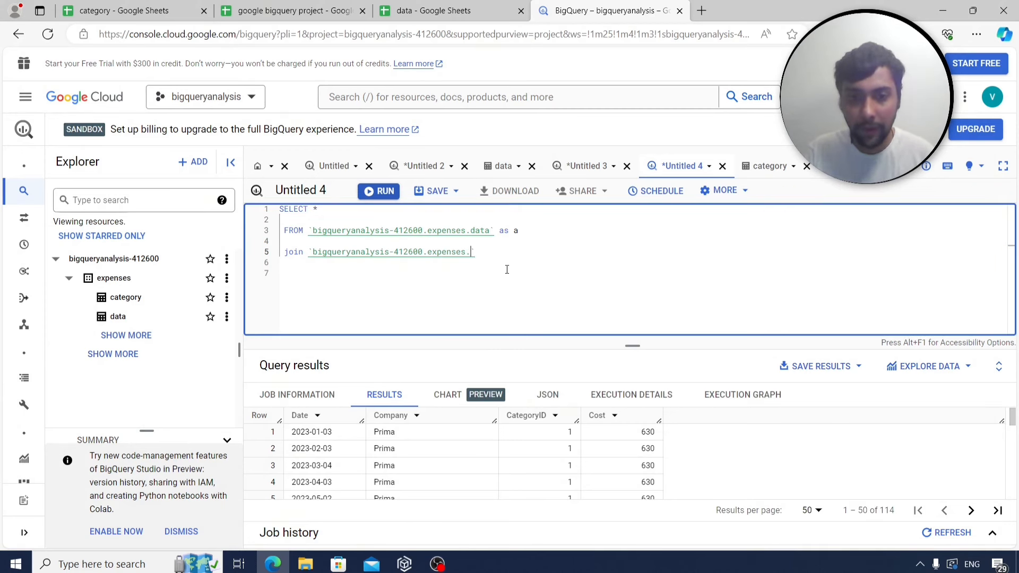
text(category)
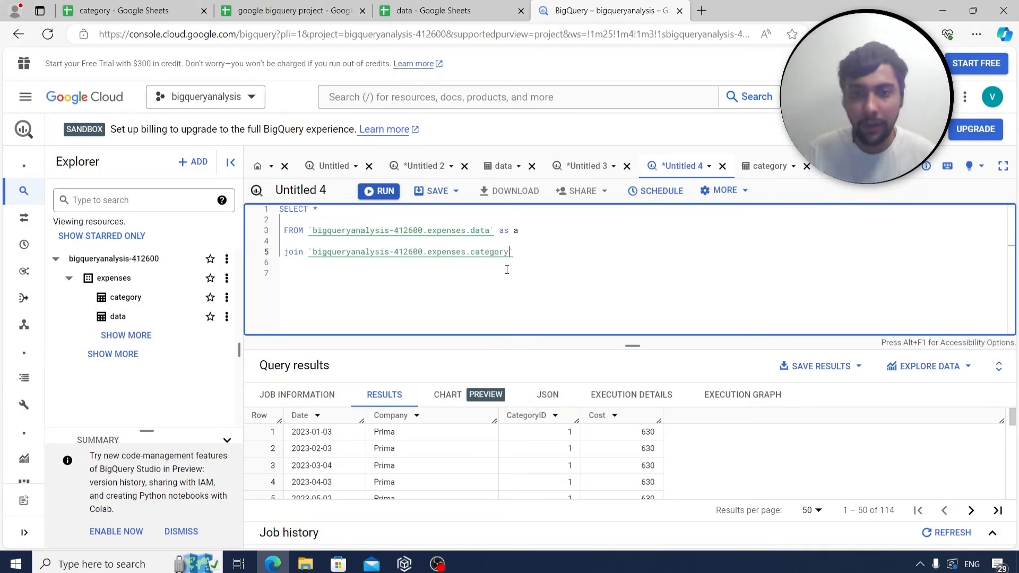
click(523, 250)
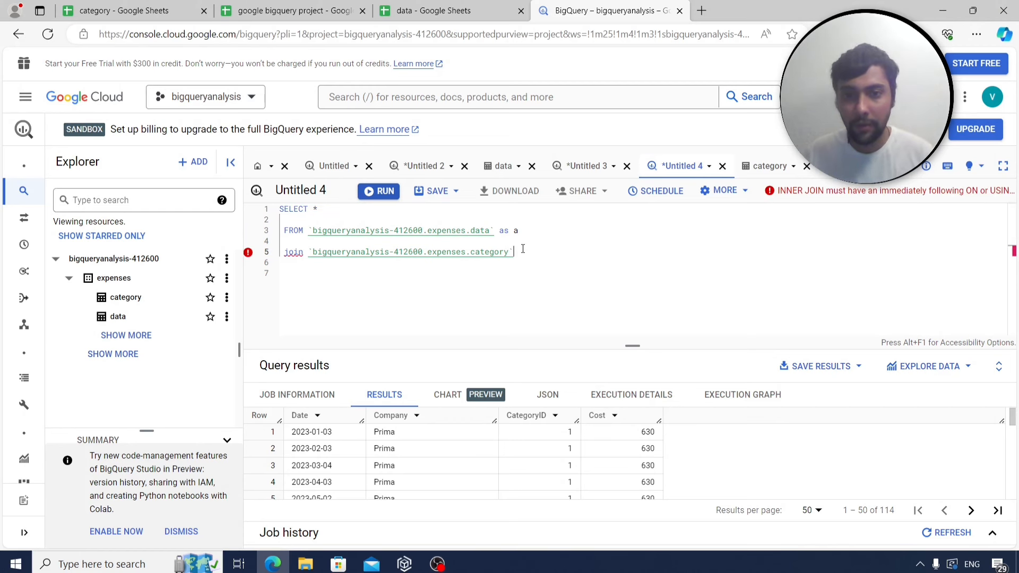
text(as b)
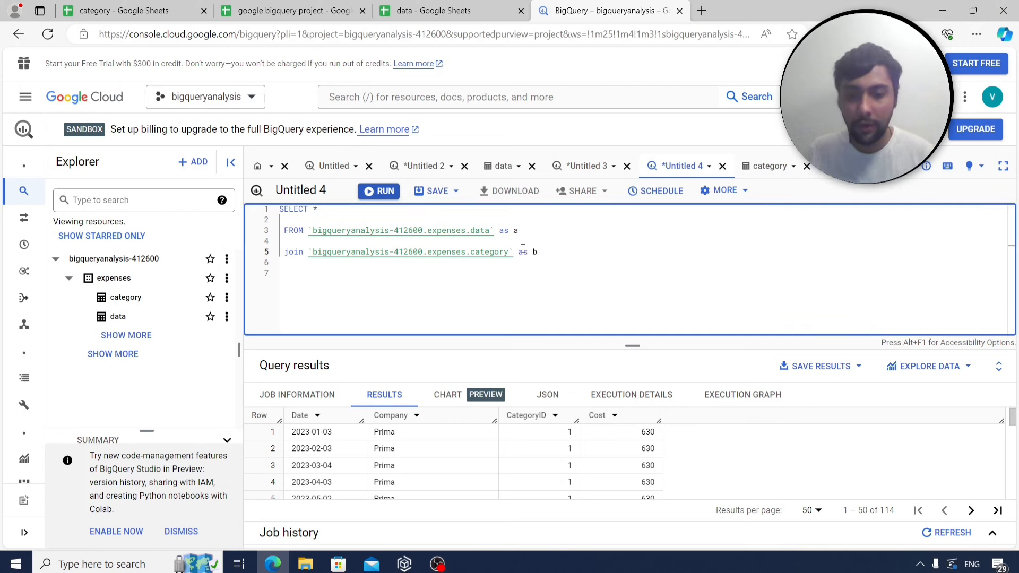
key(Return)
text(on a)
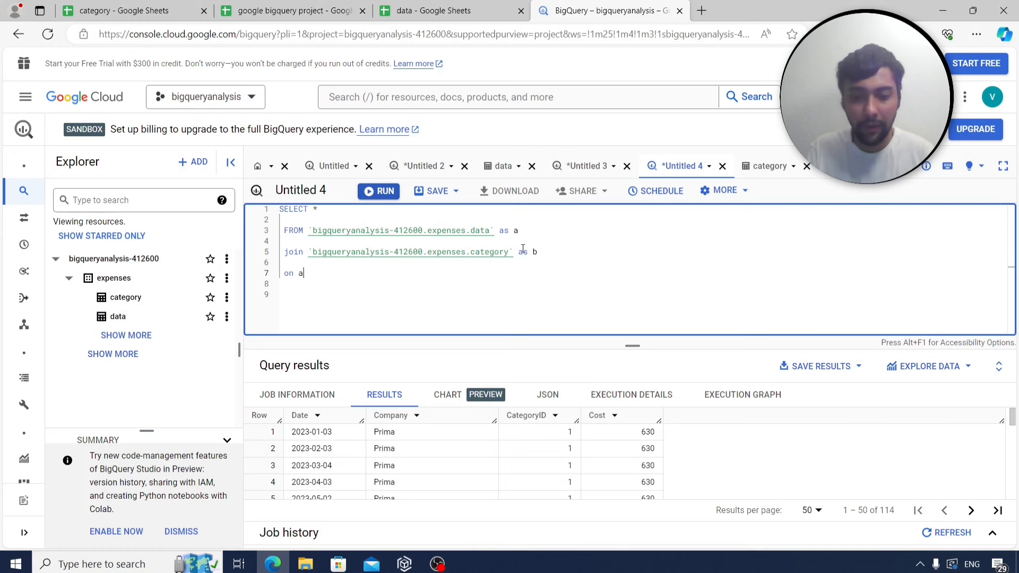
text(.categoryid=)
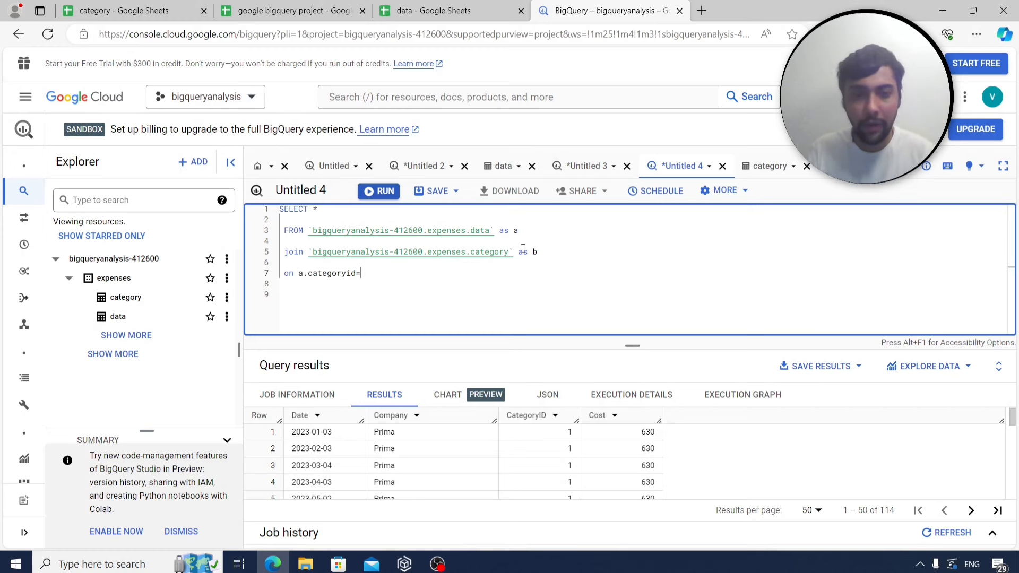
text(b.category)
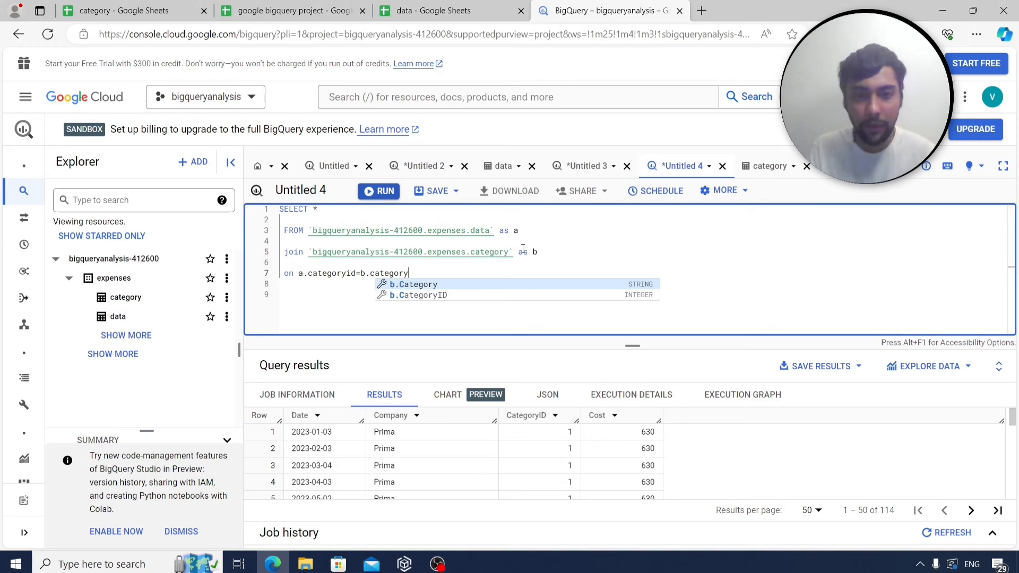
text(id)
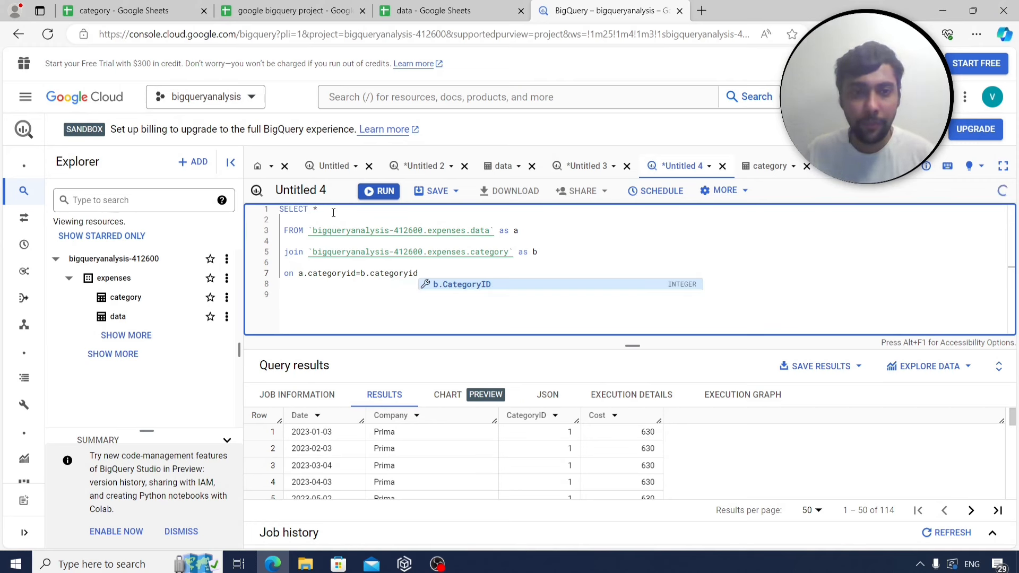
Select b.category and sum(a.cost), grouped by b.category.
click(334, 213)
key(BackSpace)
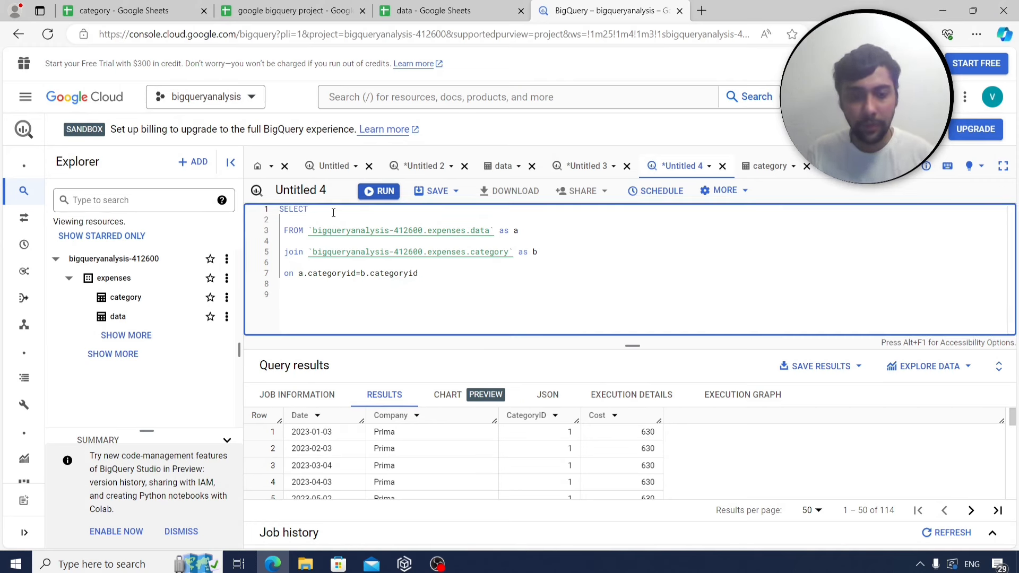
text(b.catego)
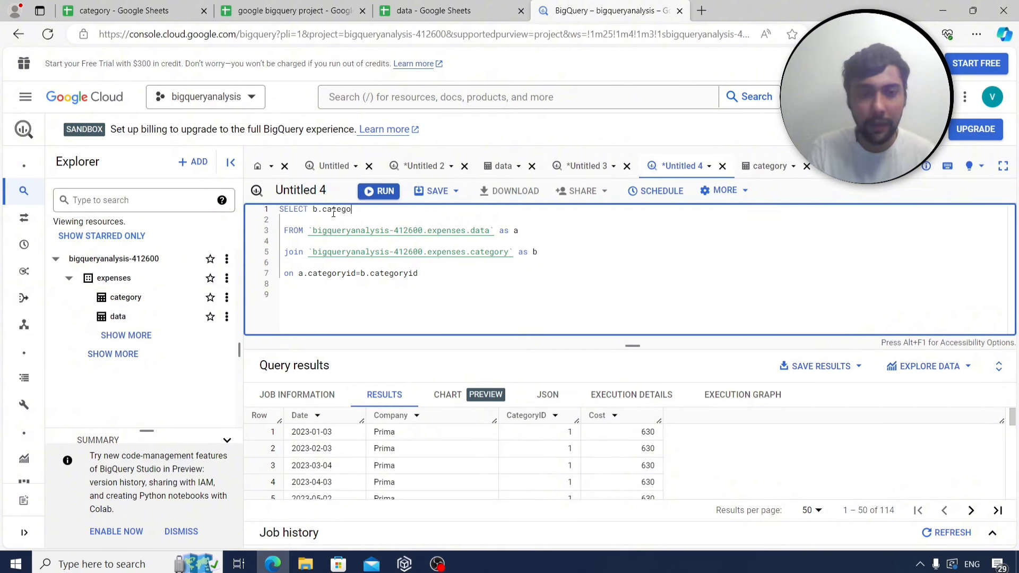
text(ry,sum(a.cost)
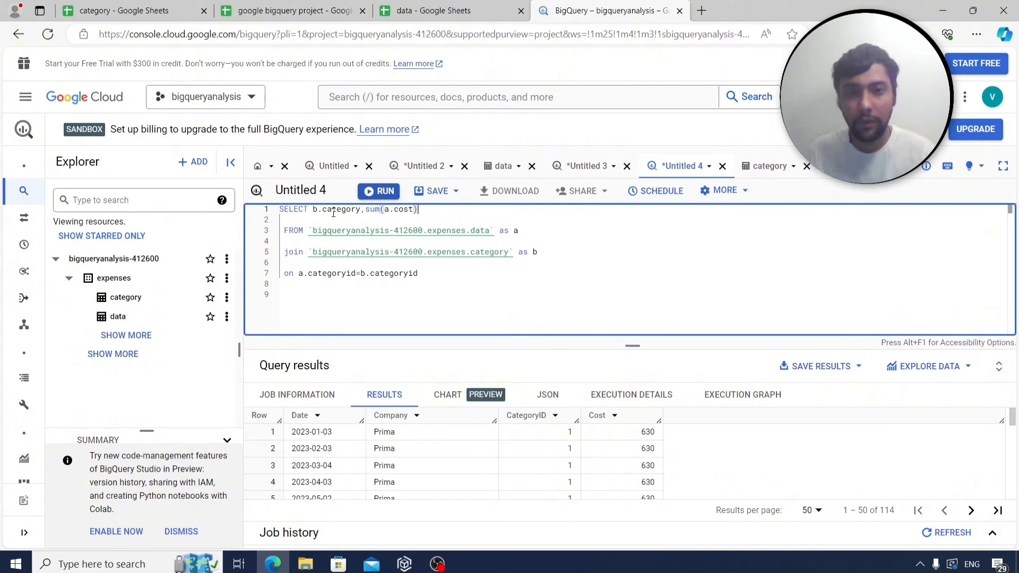
click(425, 274)
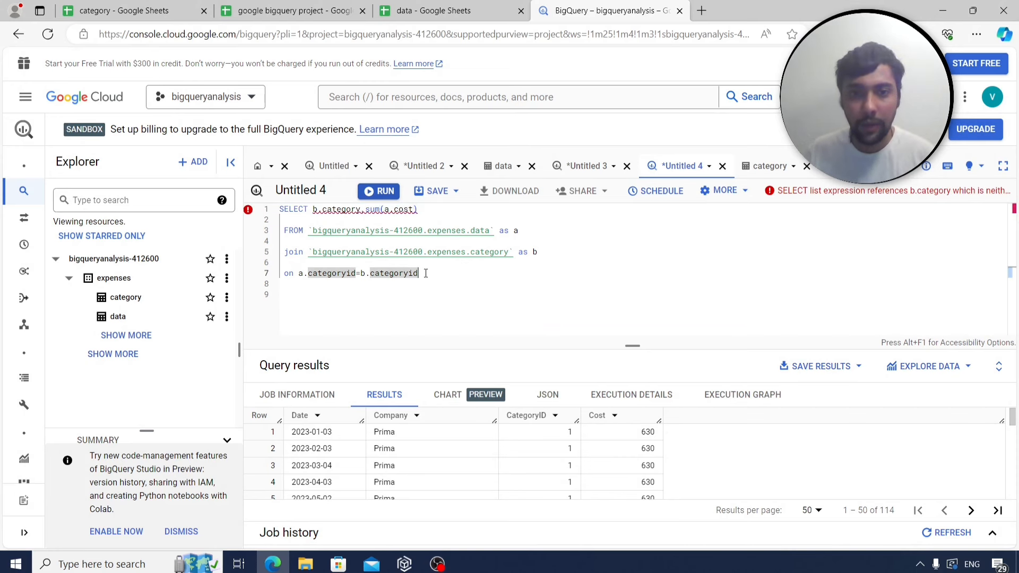
key(Return)
key(Return)
text(groz)
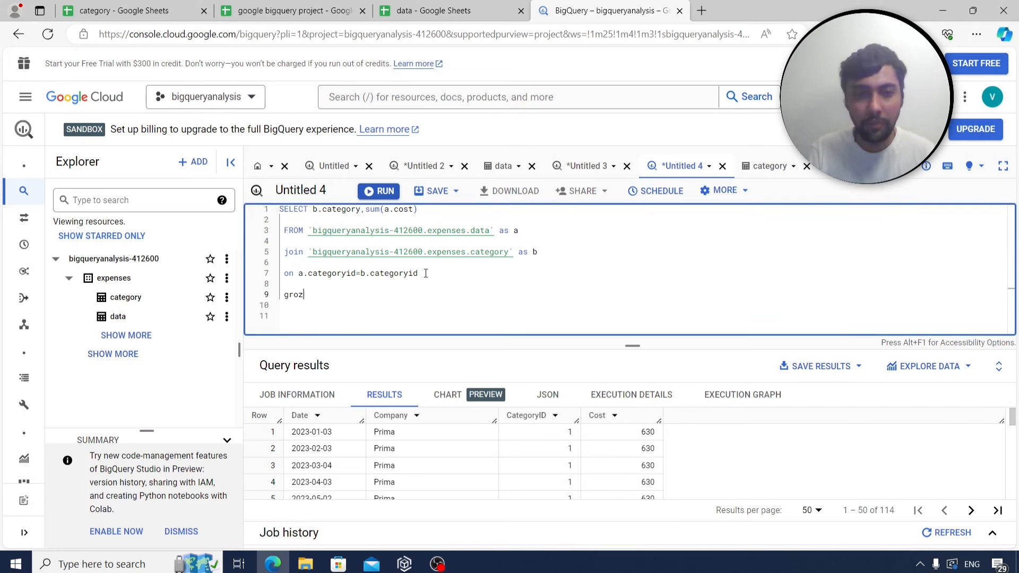
text(p)
key(BackSpace)
key(BackSpace)
text(up by b)
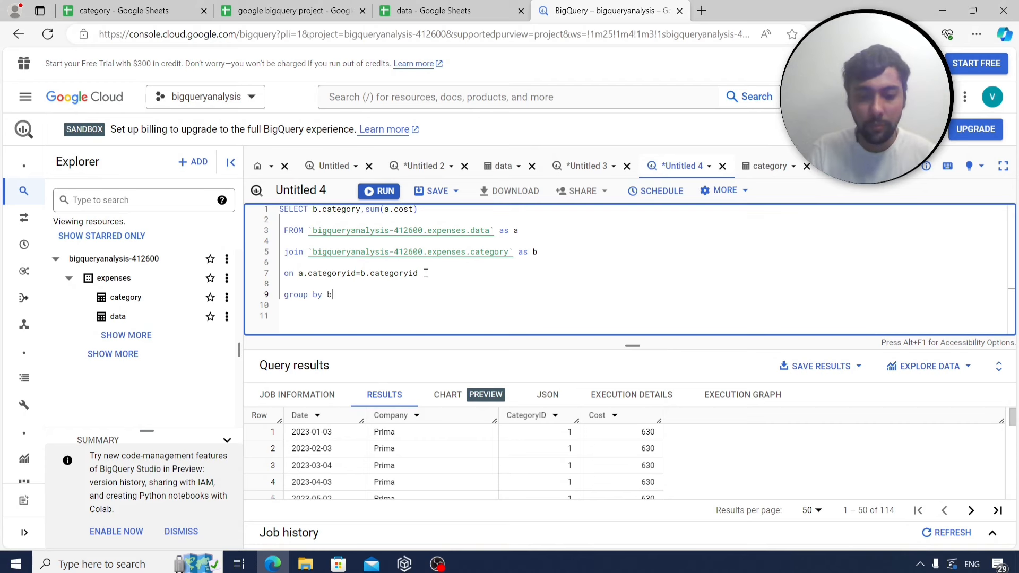
text(.category)
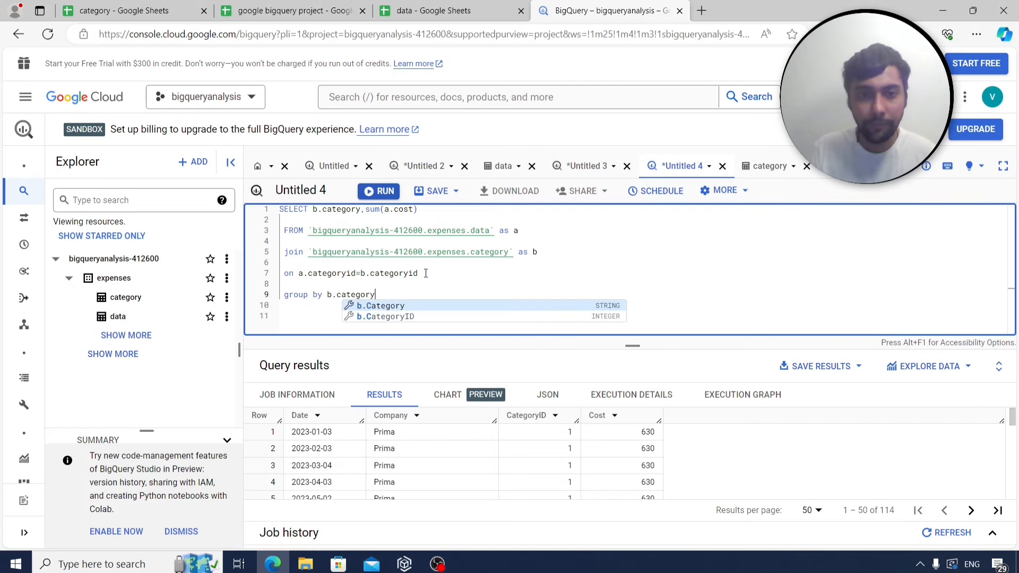
Add a filter where extract(month from date)=2 after the join condition.
click(289, 11)
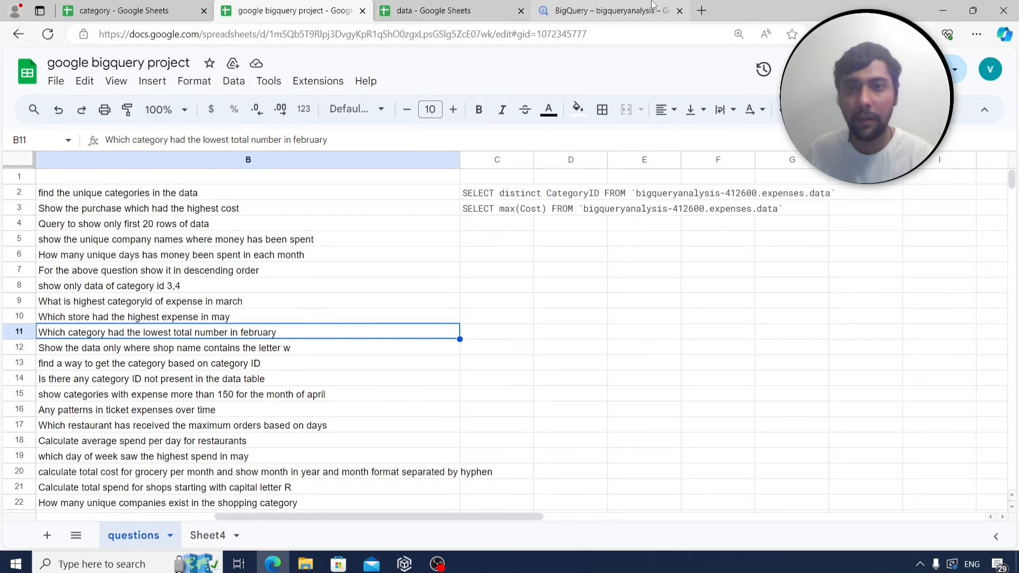
click(600, 11)
click(443, 274)
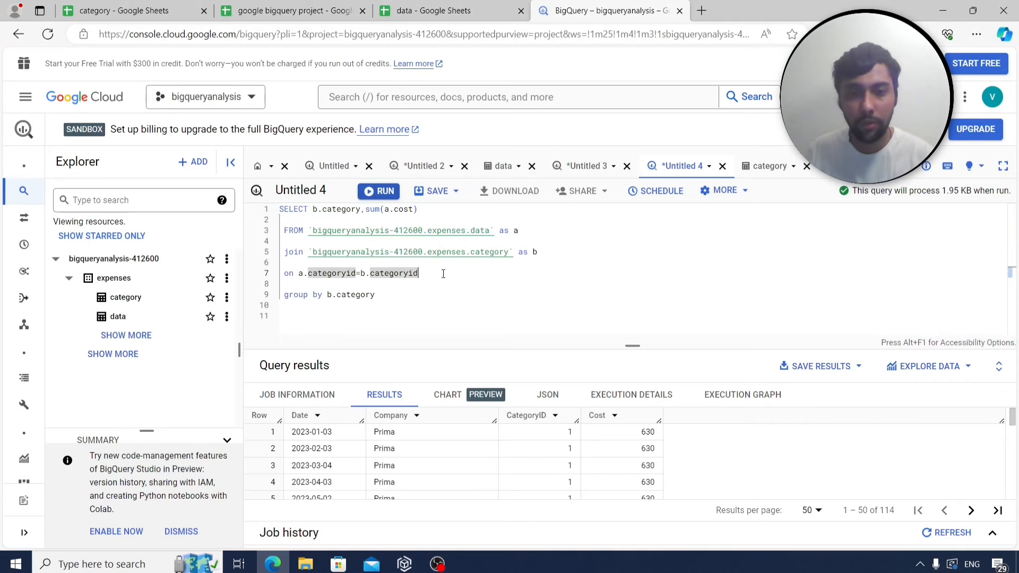
key(Return)
key(Return)
text(where)
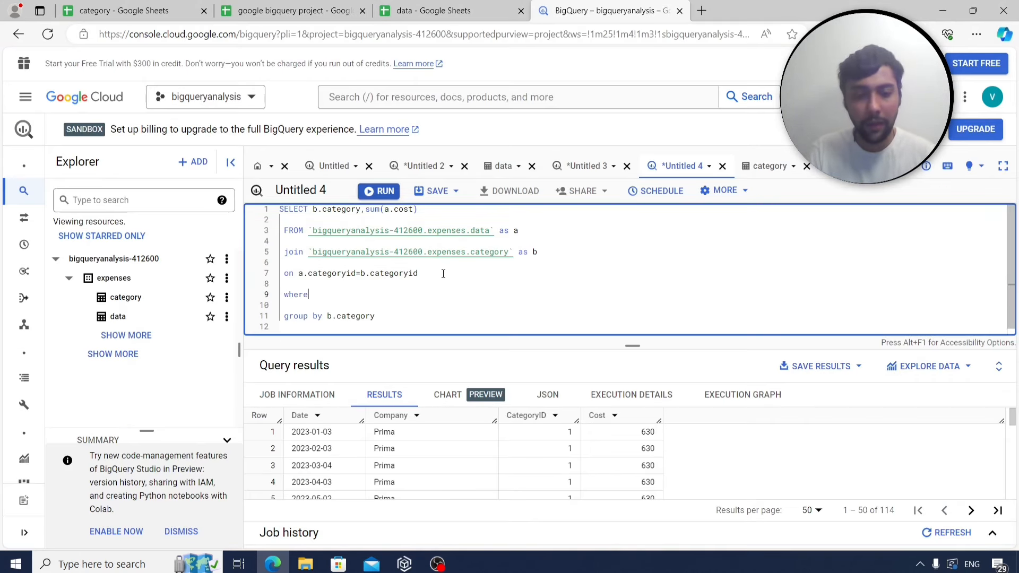
text( extract(month)
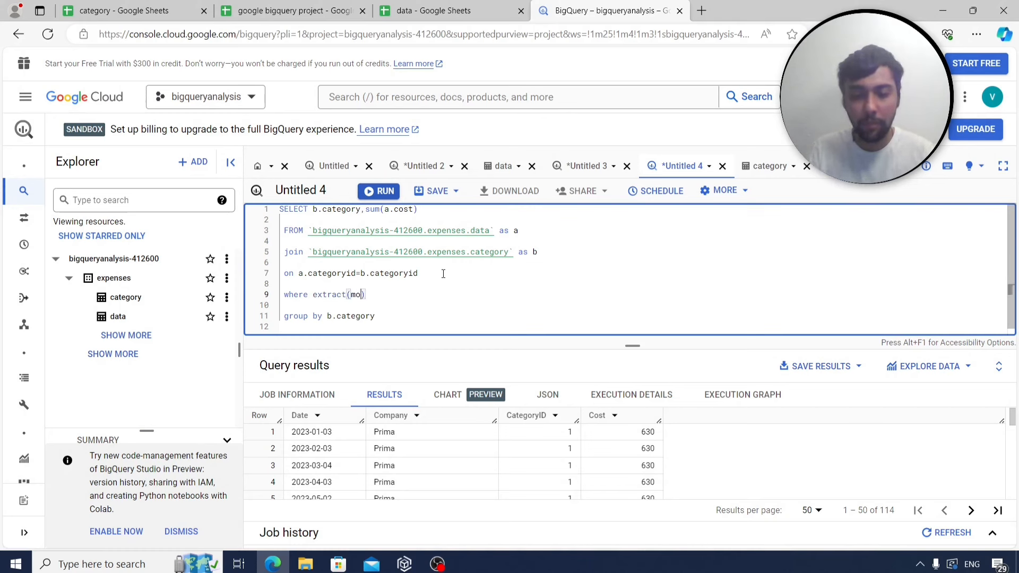
text( from date)
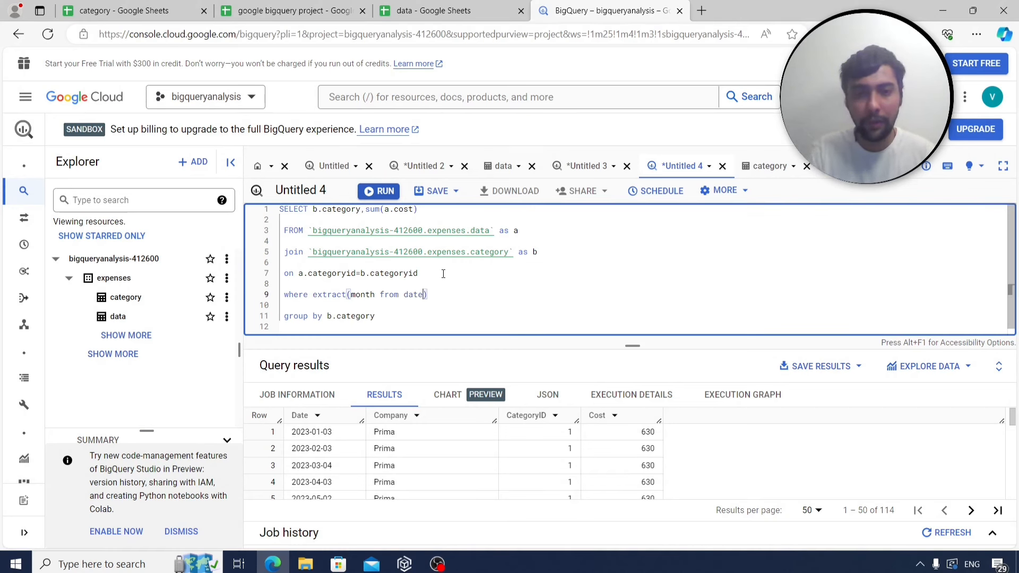
text()=2)
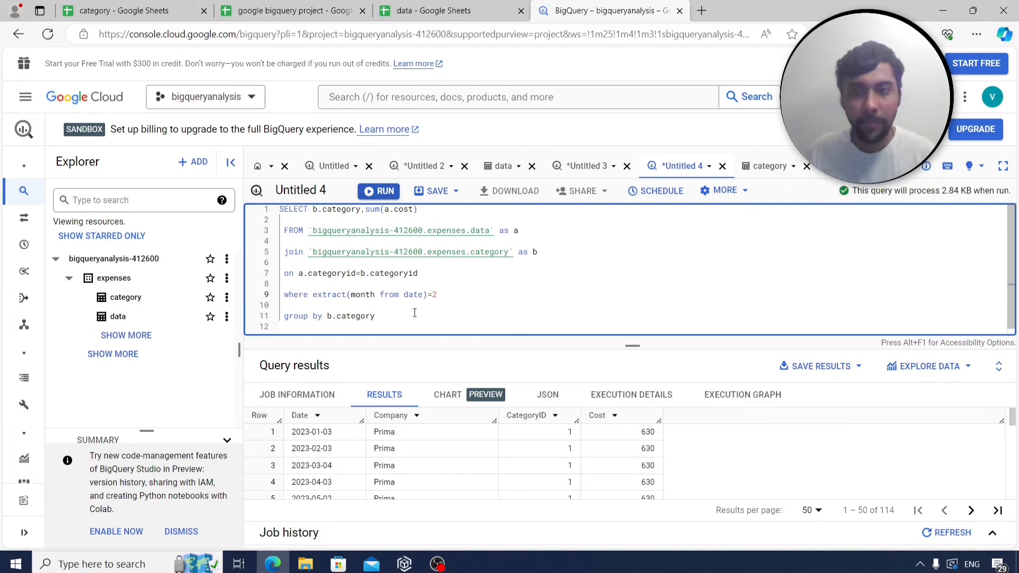
Run the February category totals and review them, Cosmetics lowest at 11.
click(370, 192)
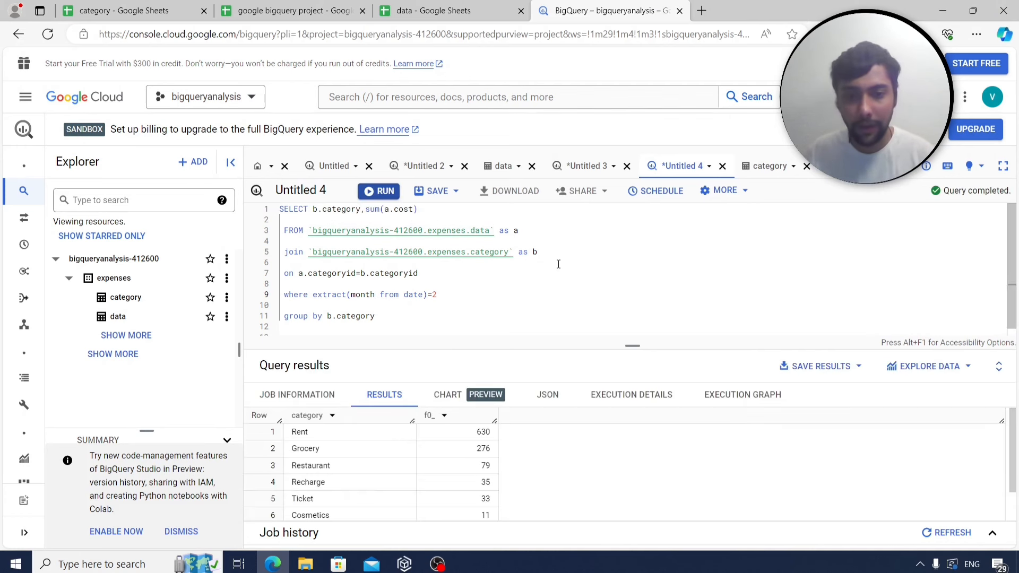
double_click(486, 449)
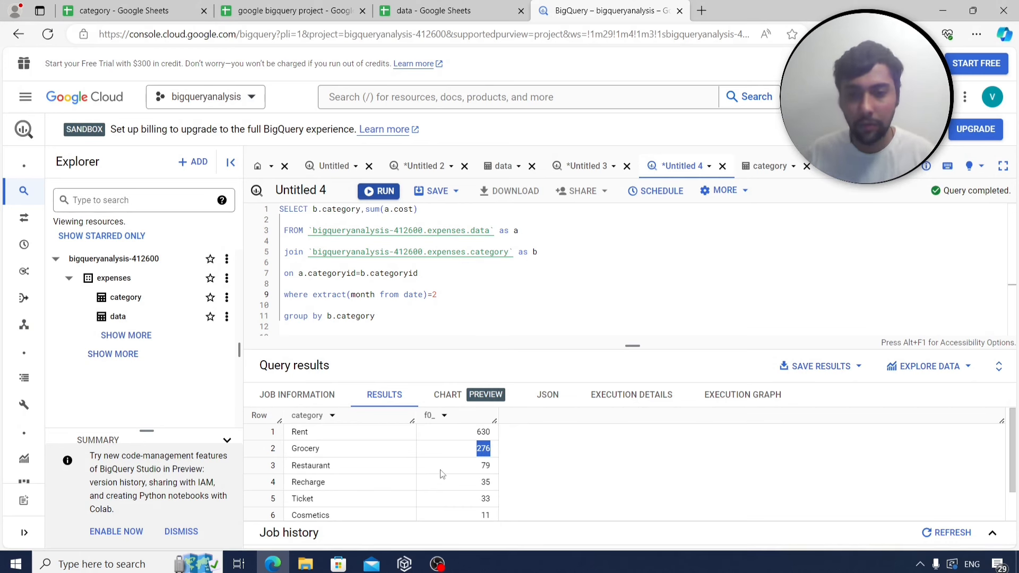
scroll(442, 474, down, 1)
scroll(442, 474, up, 1)
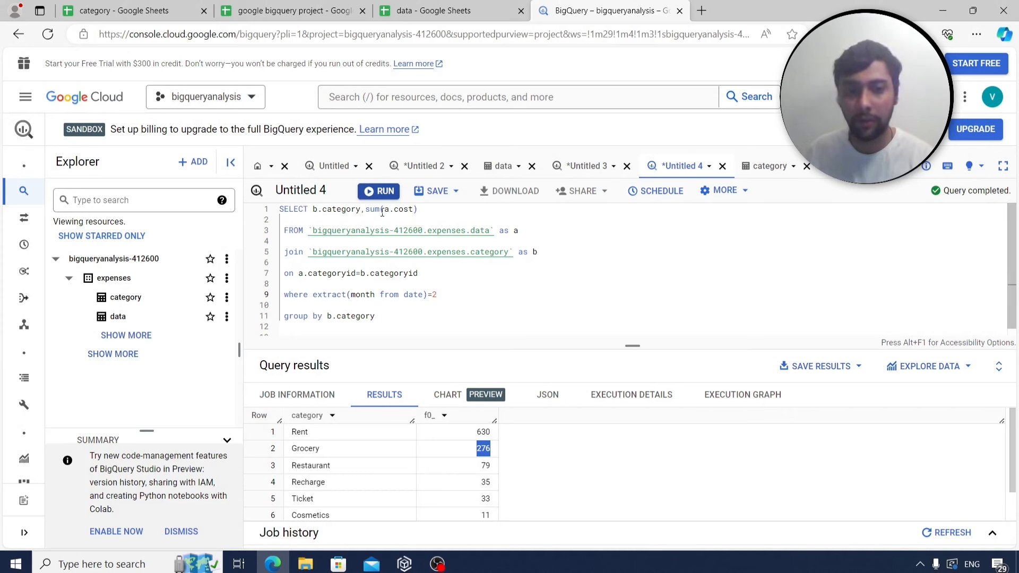
scroll(417, 446, down, 2)
scroll(416, 446, up, 2)
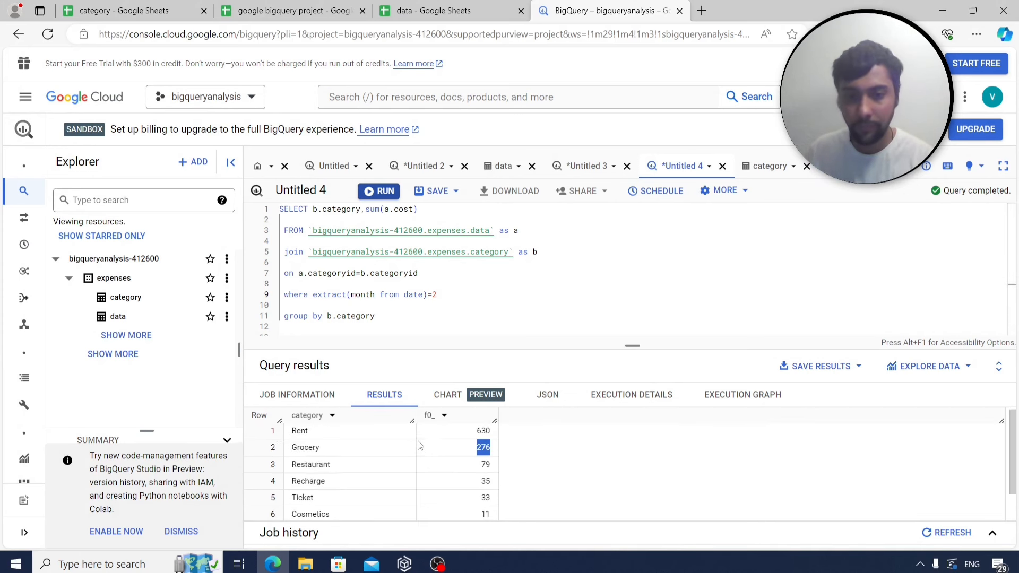
Copy the whole query and paste it into Sheet4 cell B52 under q10.
click(419, 317)
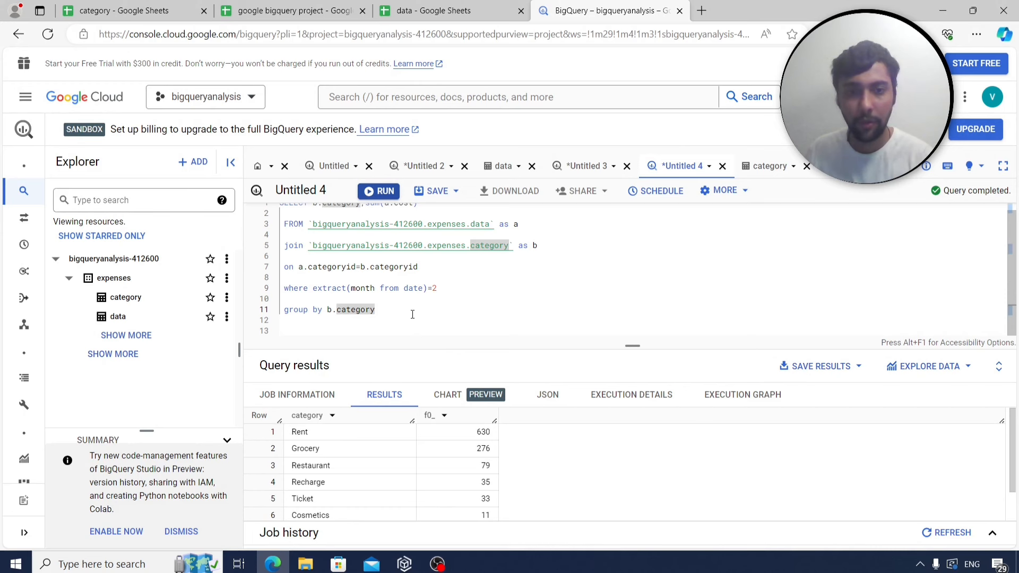
key(ctrl+a)
key(ctrl+c)
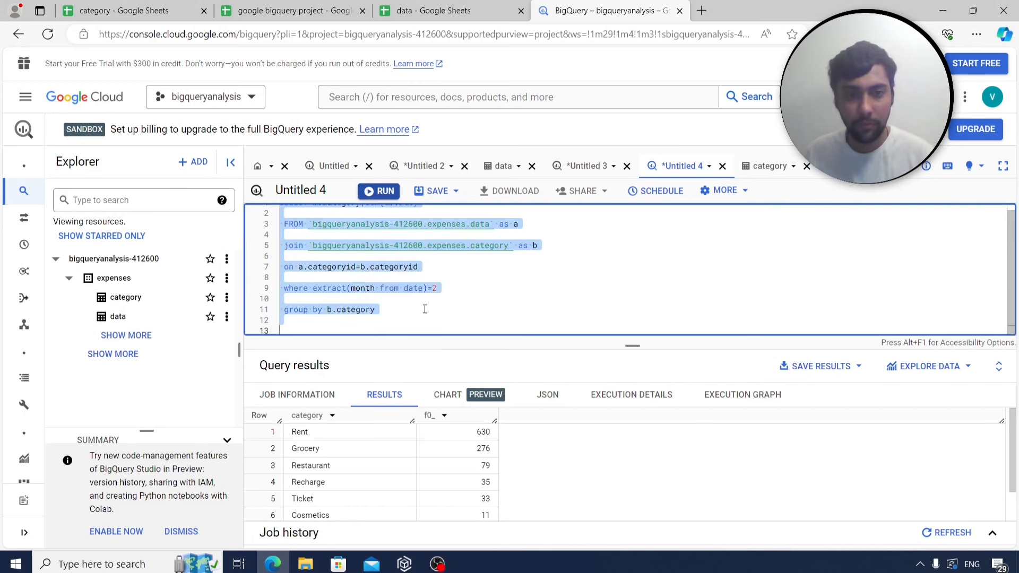
click(291, 10)
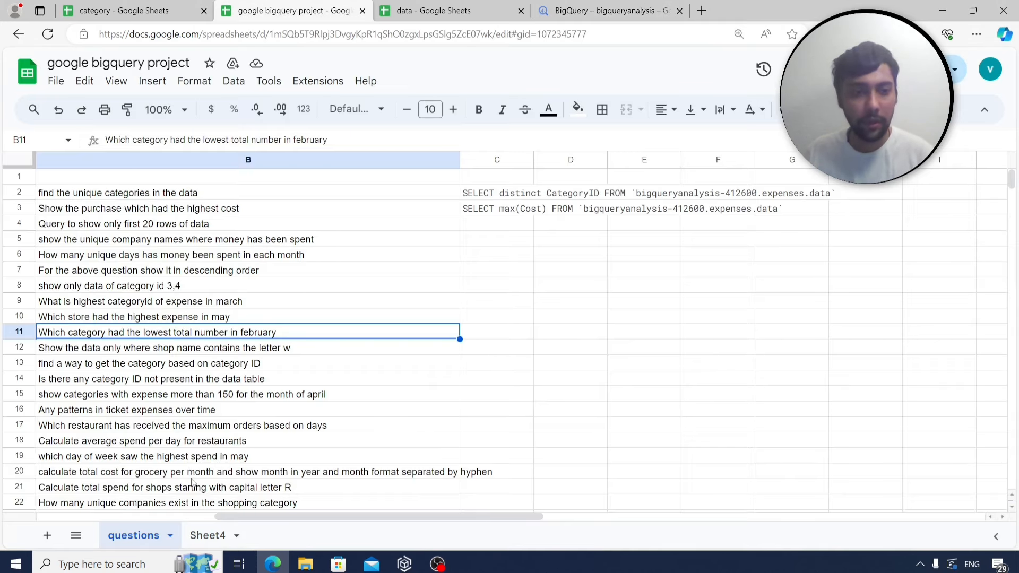
click(208, 535)
click(186, 273)
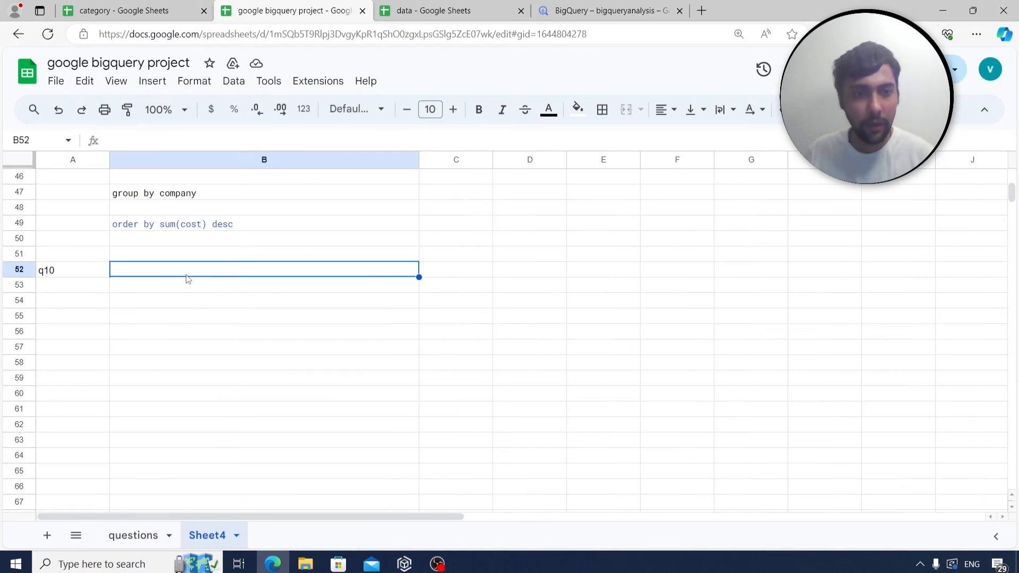
key(ctrl+v)
Label A67 as q11 and read the row 12 question.
scroll(132, 433, down, 3)
click(86, 353)
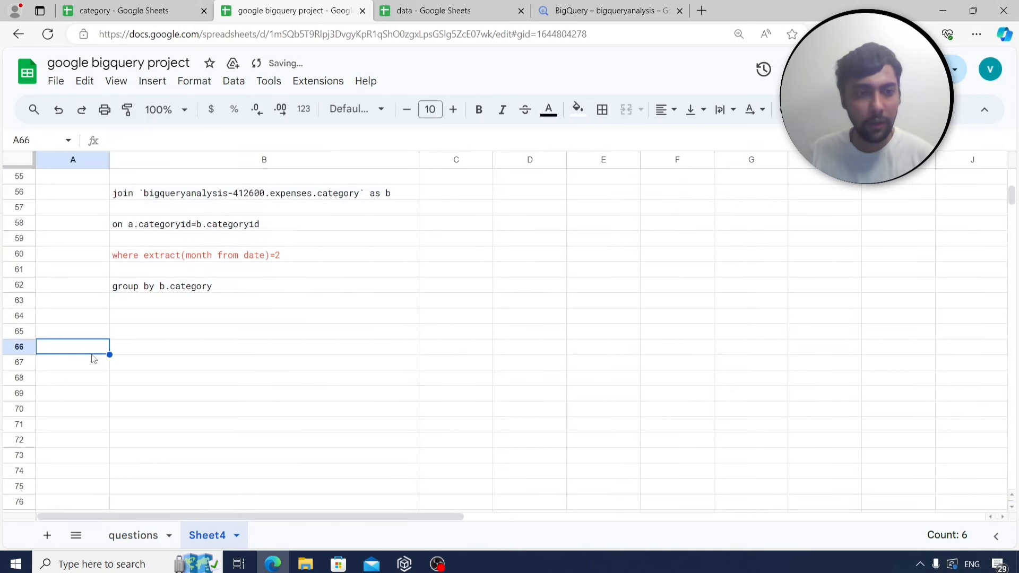
click(93, 367)
text(q11)
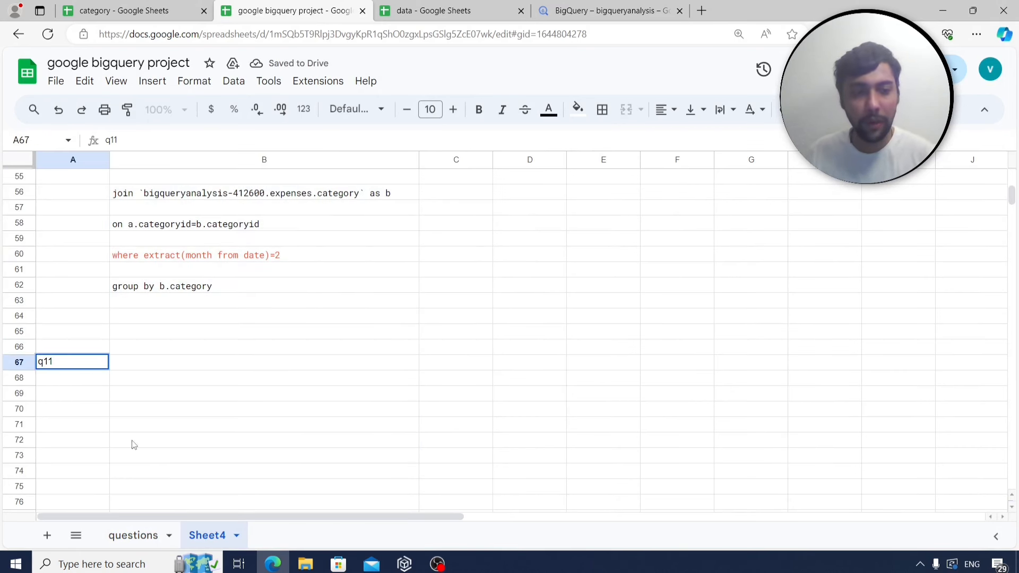
click(131, 537)
click(167, 352)
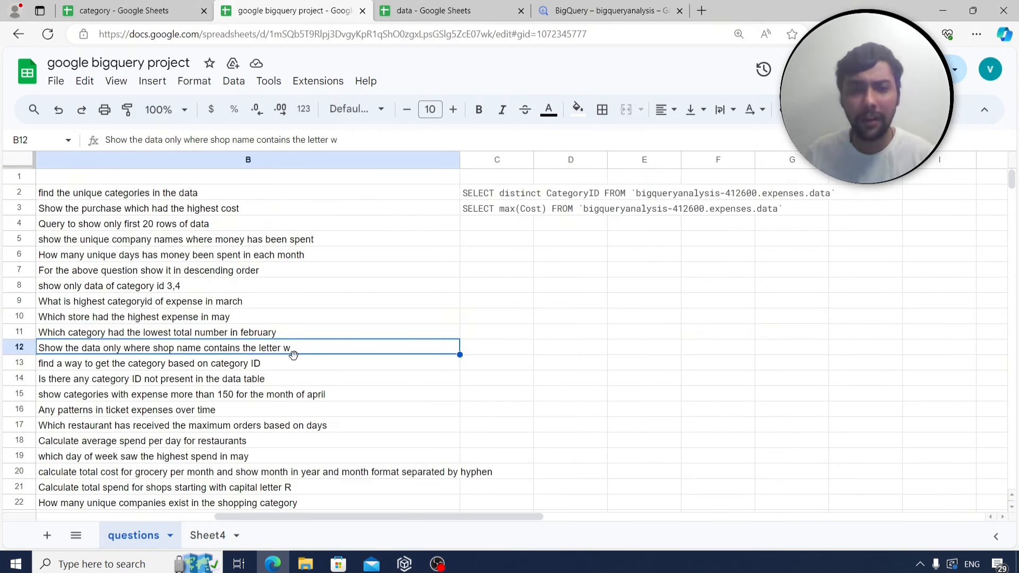
click(590, 8)
Remove the join, filter, grouping and column list, leaving SELECT * FROM expenses.data.
click(590, 267)
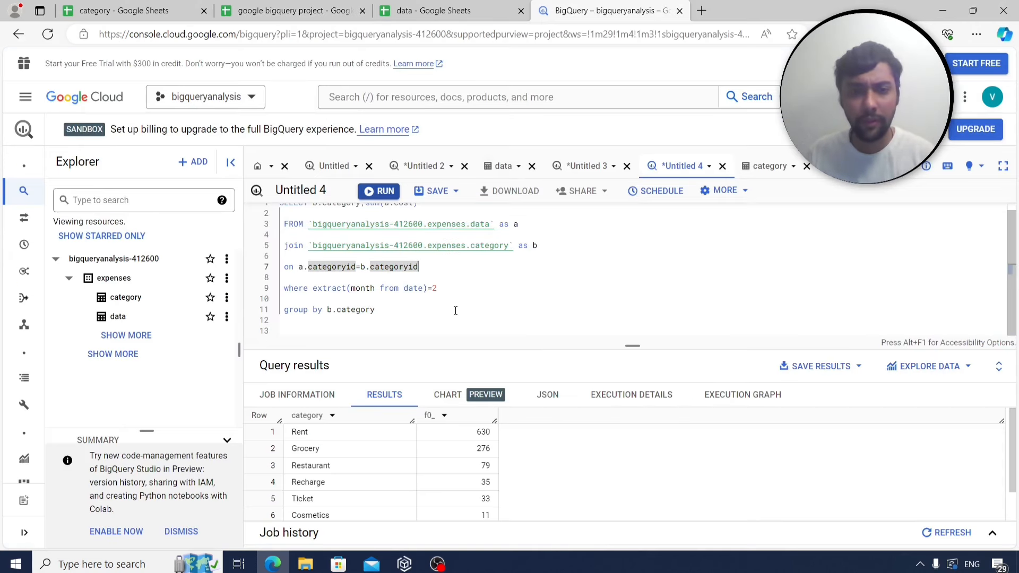
drag(455, 312, 280, 245)
key(BackSpace)
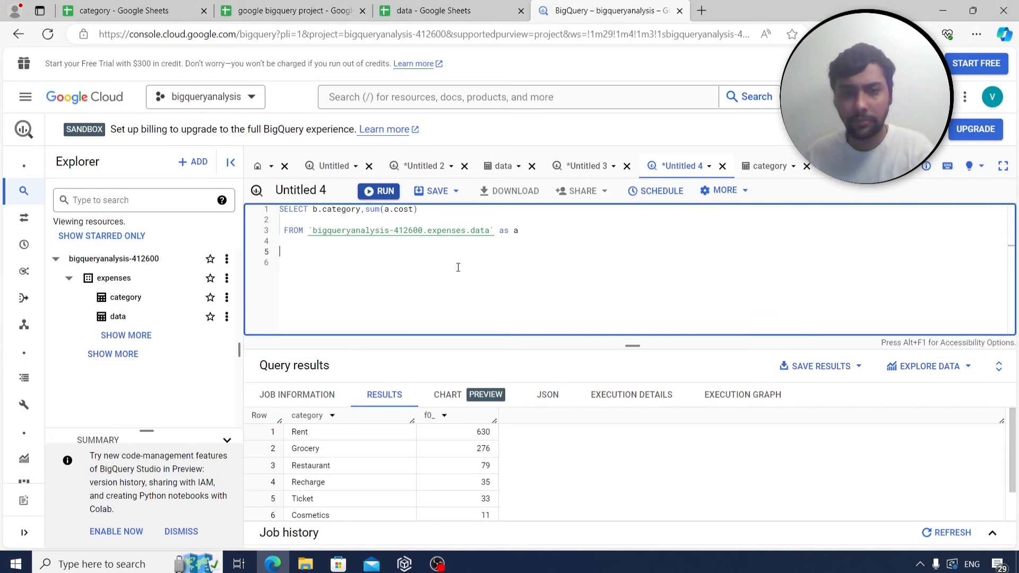
drag(417, 210, 311, 210)
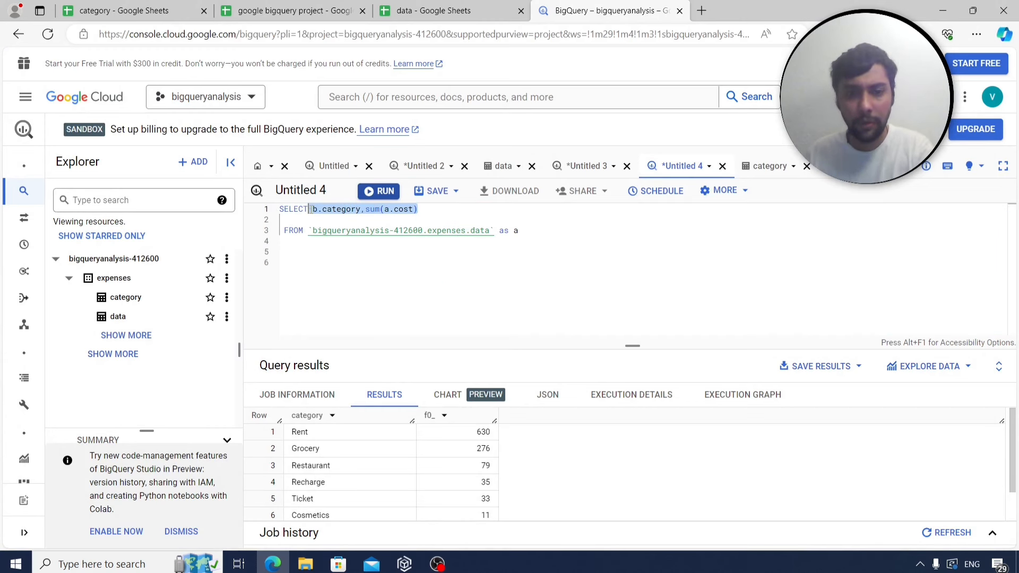
key(BackSpace)
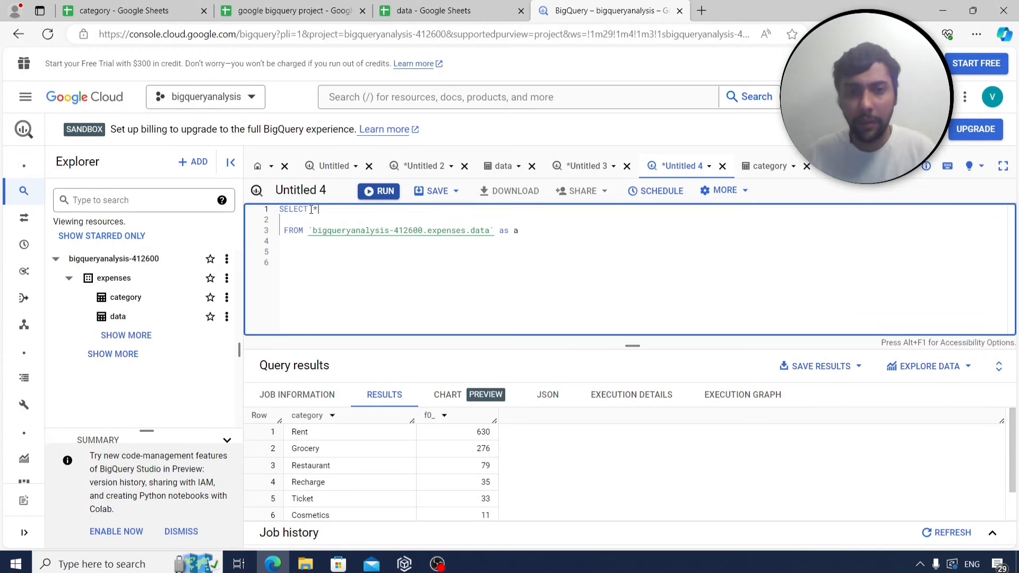
click(531, 232)
key(BackSpace)
key(BackSpace)
key(BackSpace)
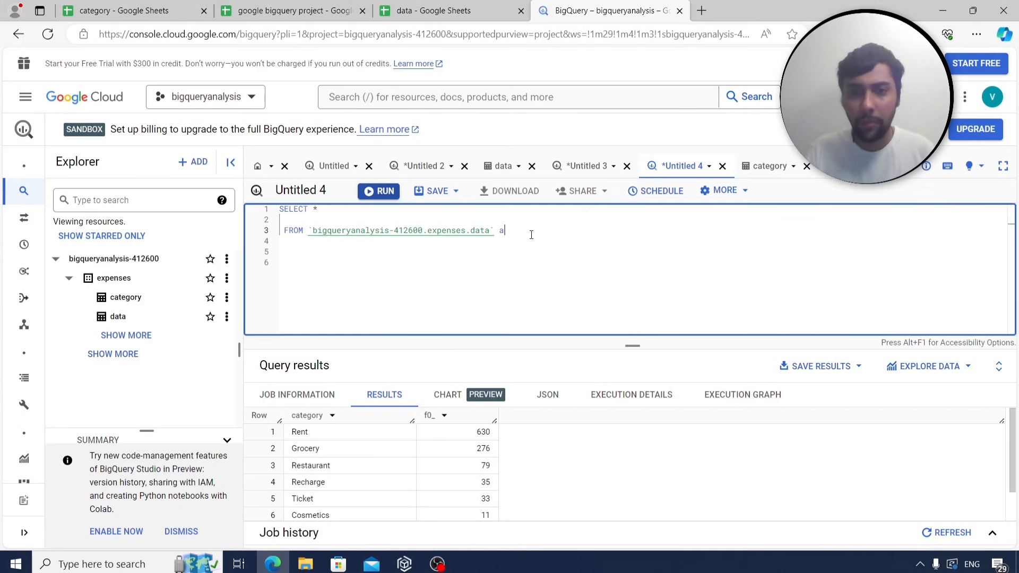
Filter with where company like '%w%' and run it, reviewing 18 Rewe and Woolworth rows.
key(Return)
key(Return)
text(where co)
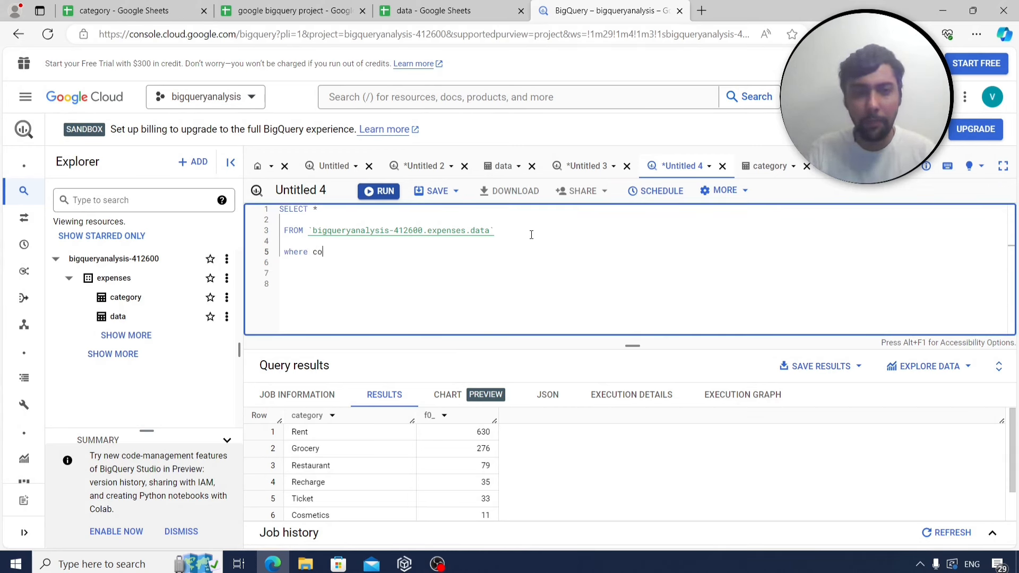
text(mpany like '%w%)
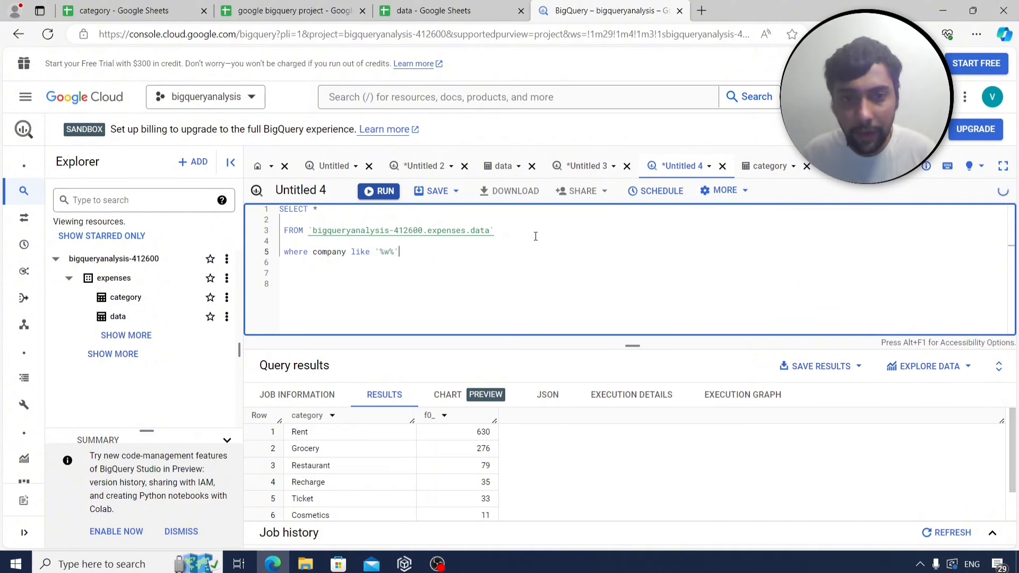
key(ctrl+Return)
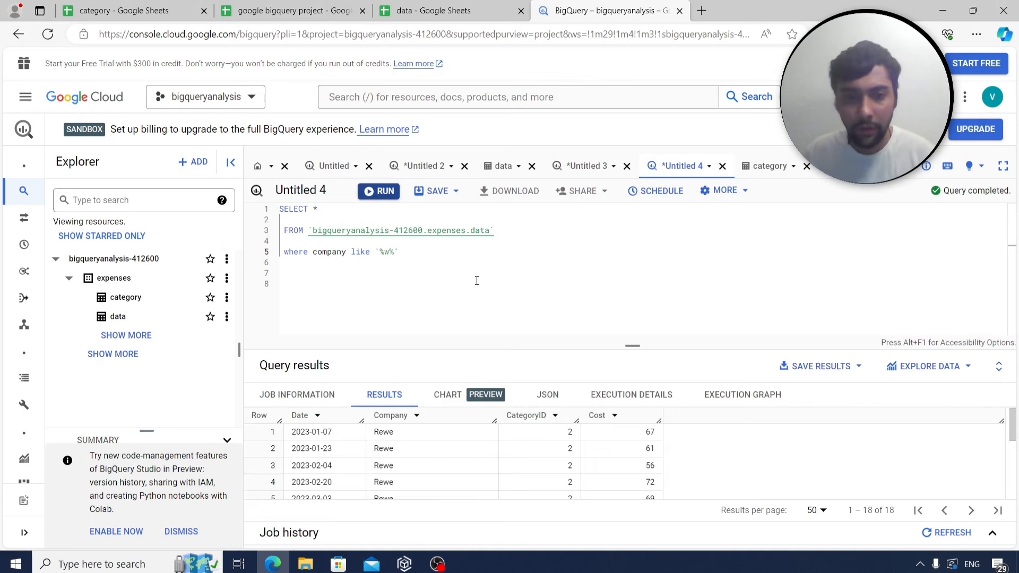
scroll(424, 452, down, 3)
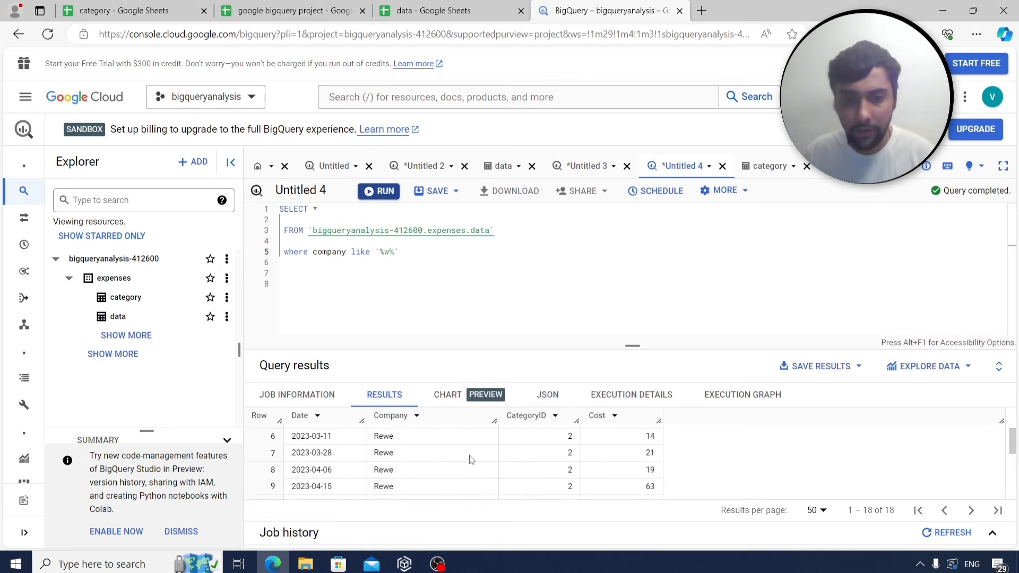
scroll(467, 459, down, 3)
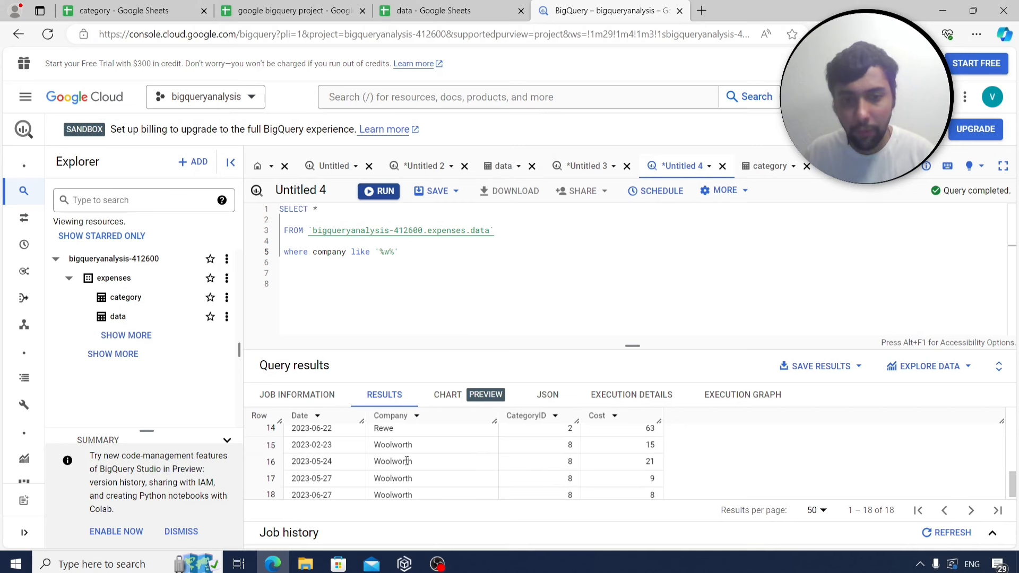
scroll(414, 463, up, 5)
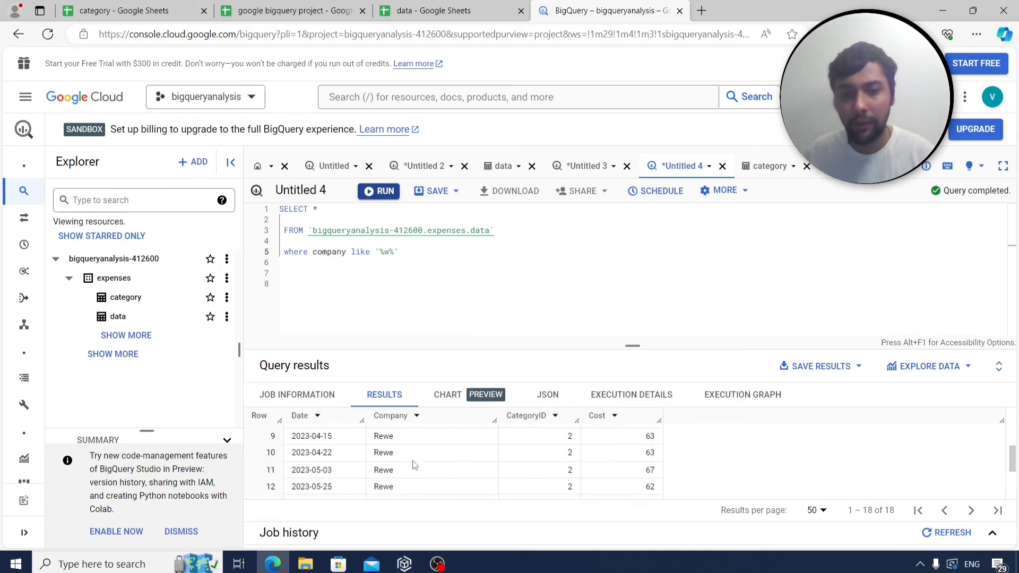
scroll(415, 465, up, 1)
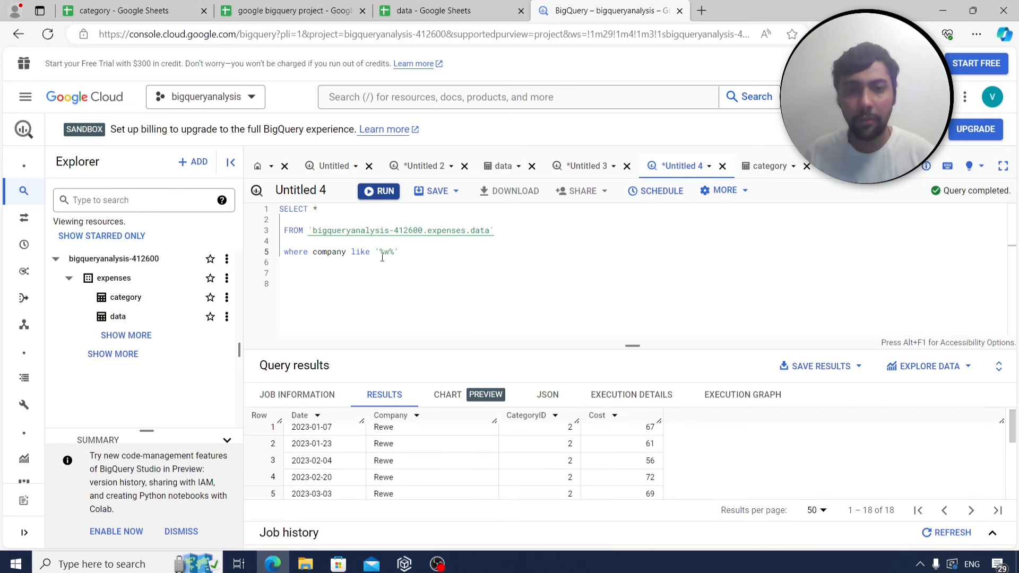
drag(419, 253, 276, 208)
key(ctrl+c)
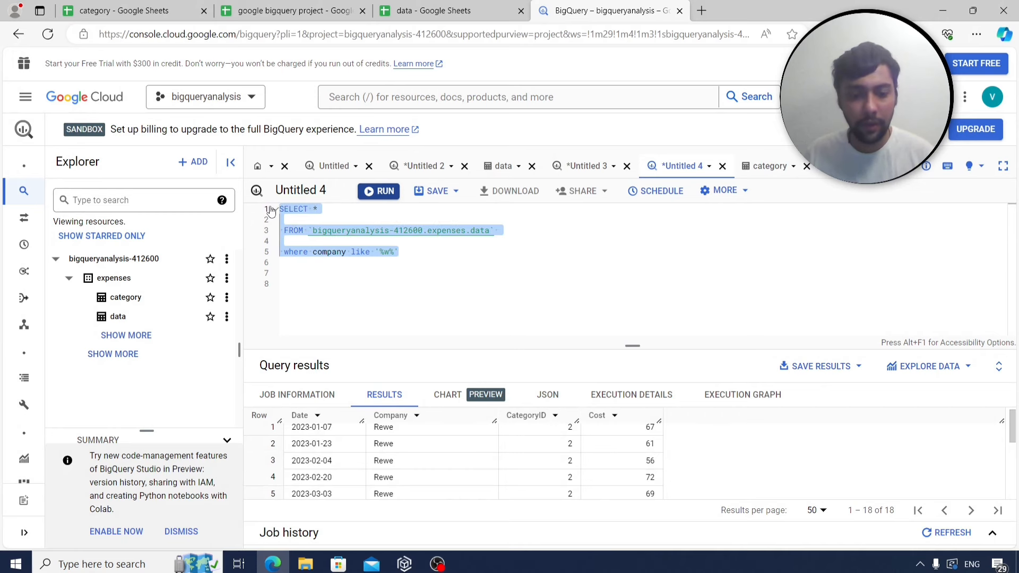
Paste the letter-w query into B67 under q11 on Sheet4 and label A75 as q12.
click(314, 5)
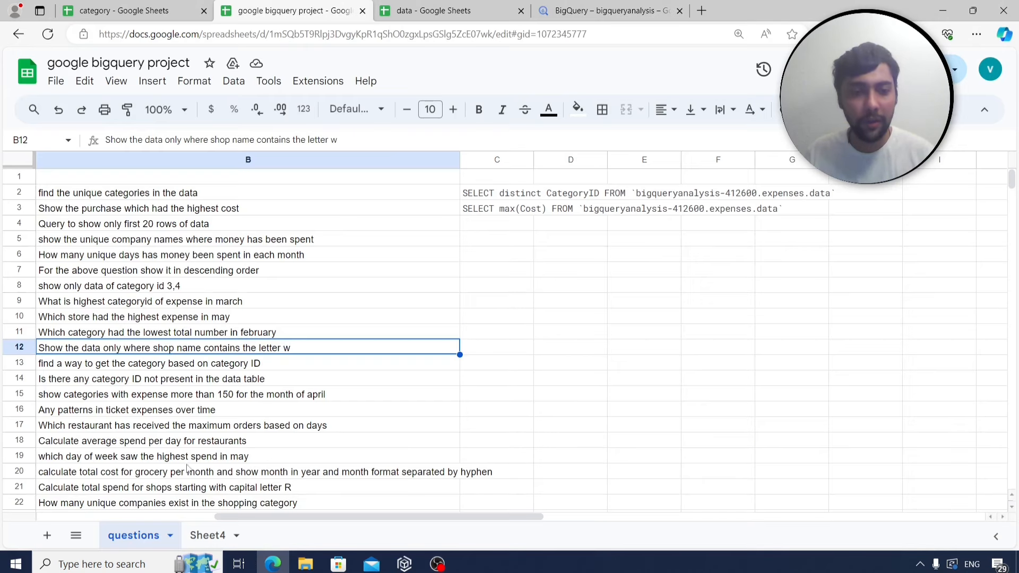
click(215, 536)
click(185, 323)
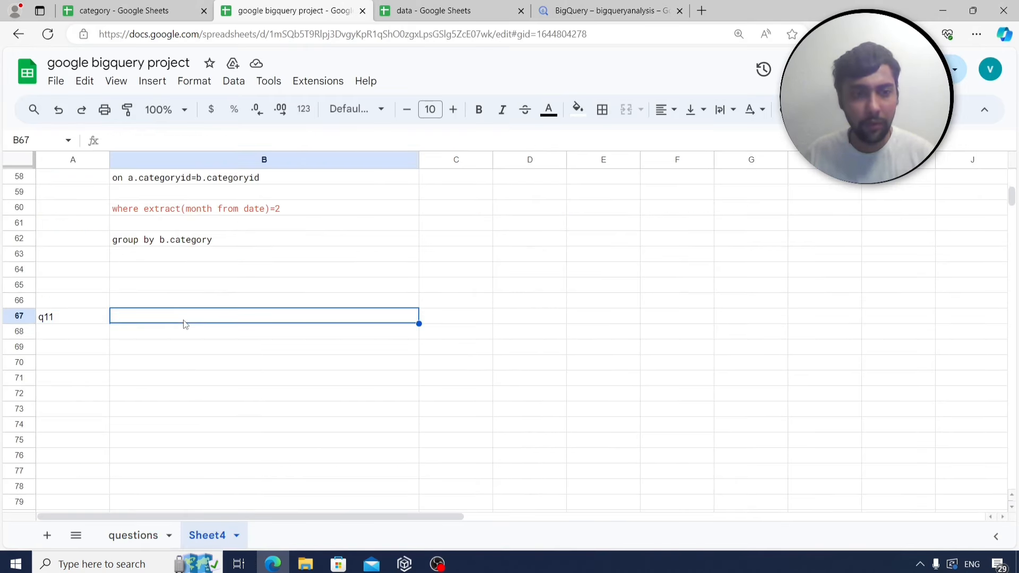
key(ctrl+v)
click(69, 439)
text(q12)
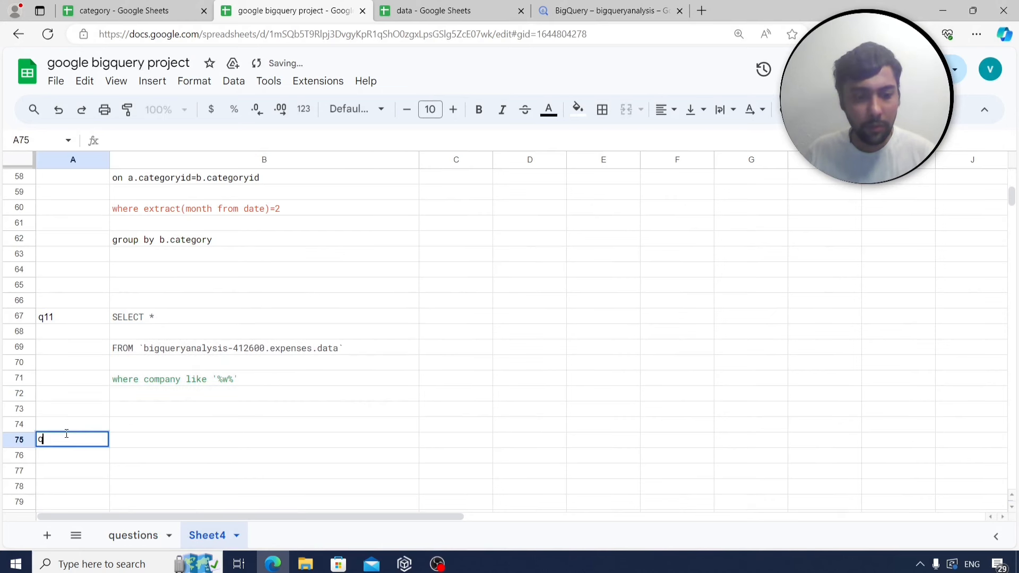
Read the category-ID question in B13 of the questions sheet.
click(118, 538)
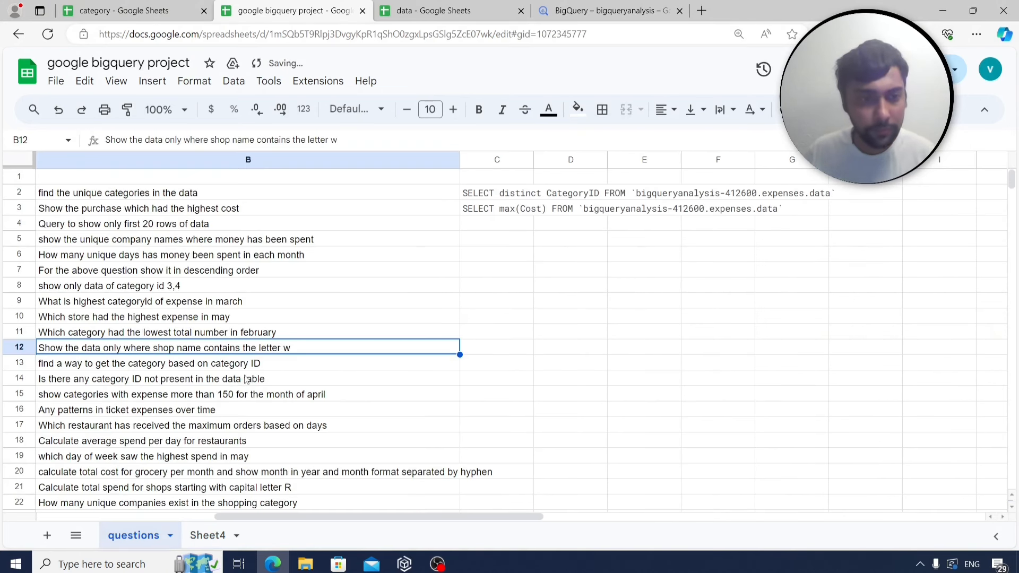
scroll(248, 379, down, 1)
click(149, 320)
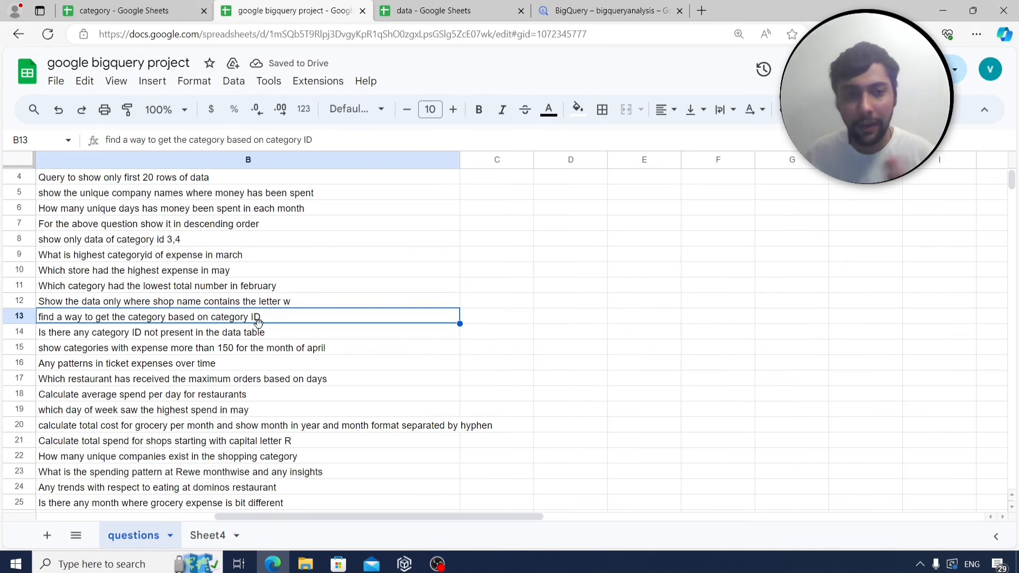
click(595, 11)
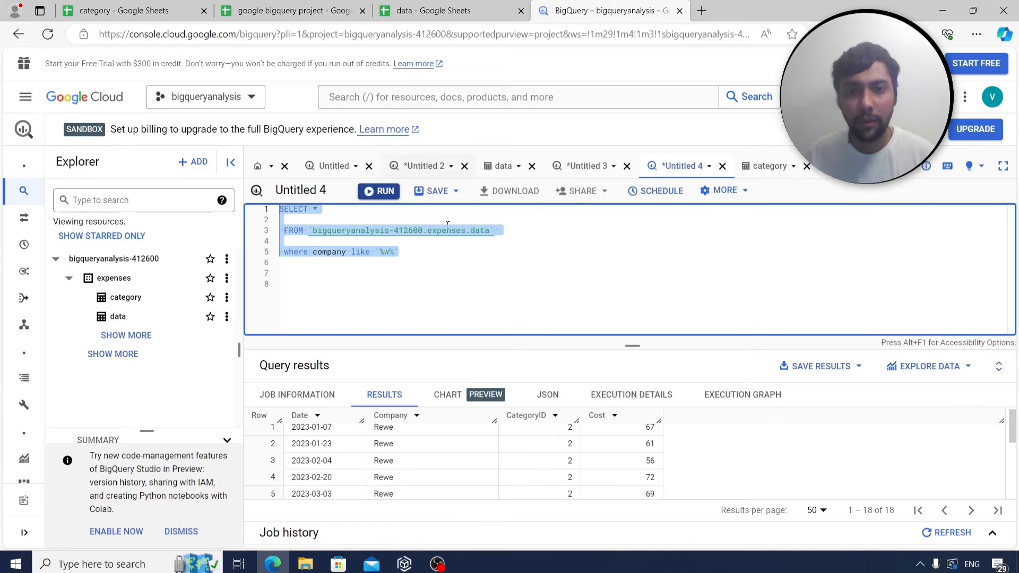
Select a.*, alias expenses.data as a, and replace the WHERE line with join.
click(432, 277)
click(324, 207)
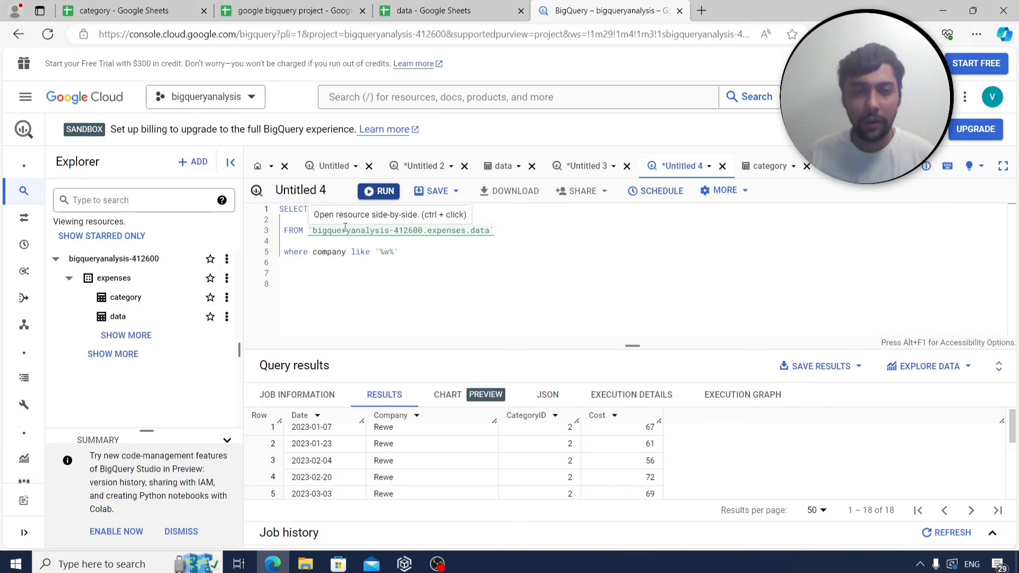
text(a.)
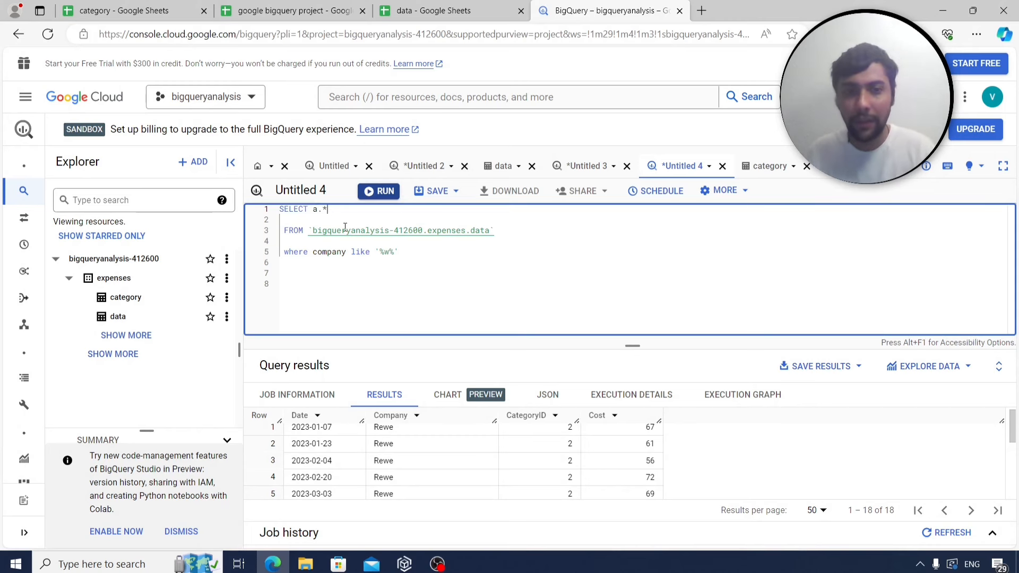
click(494, 232)
text(as a)
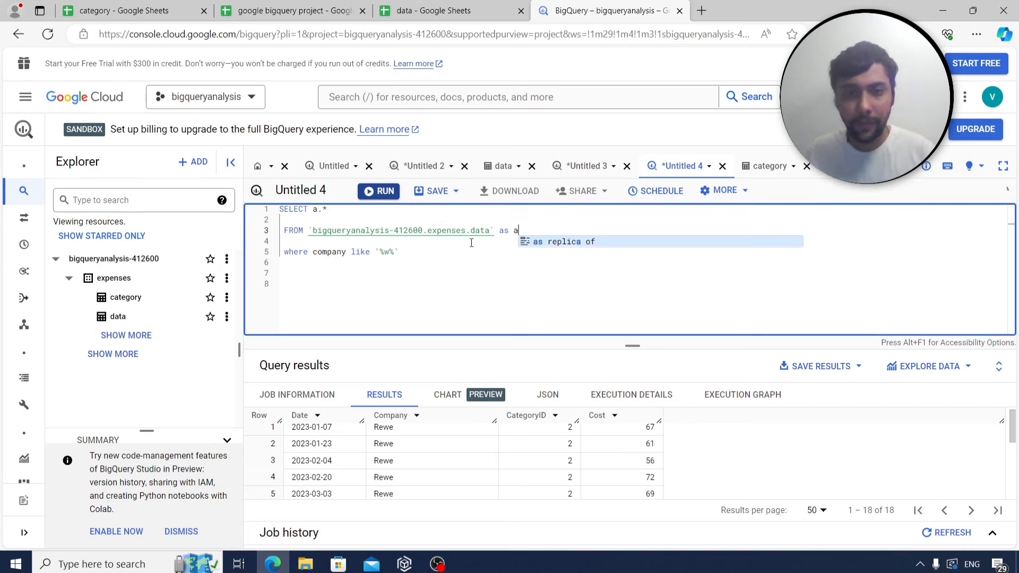
click(471, 243)
drag(311, 261, 261, 250)
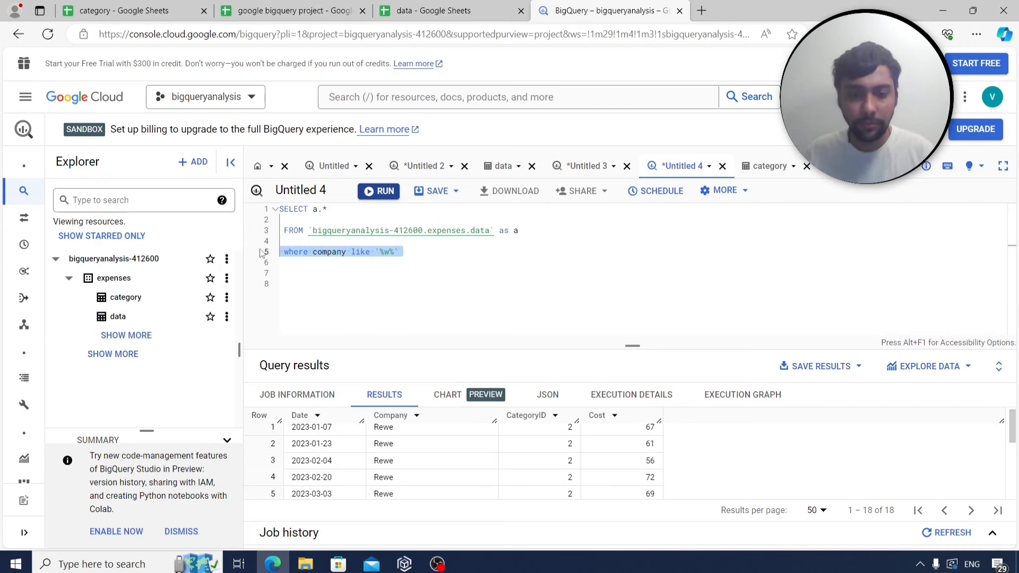
text(join)
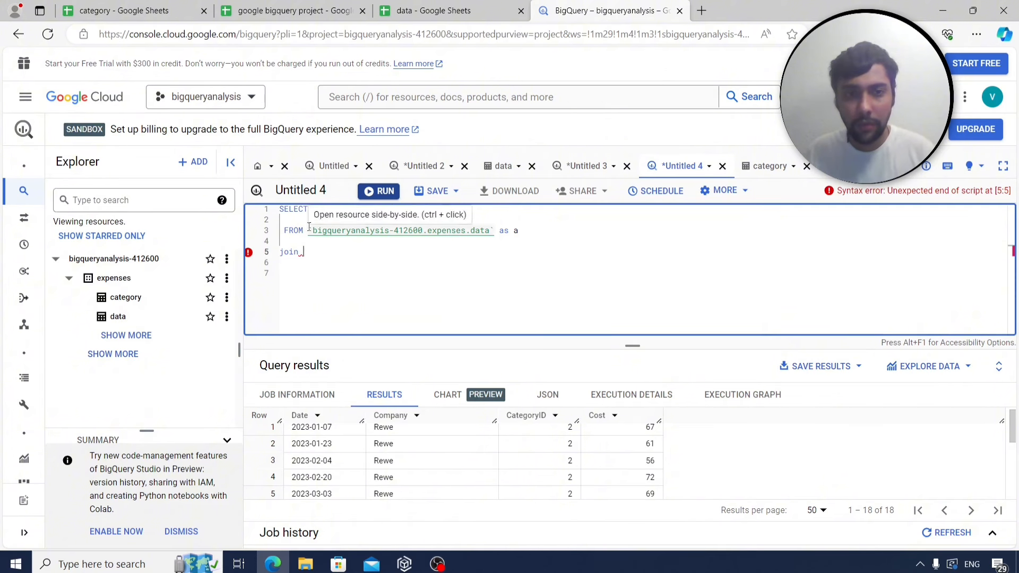
Put expenses.category after join by copying and editing the data table path.
drag(310, 230, 495, 234)
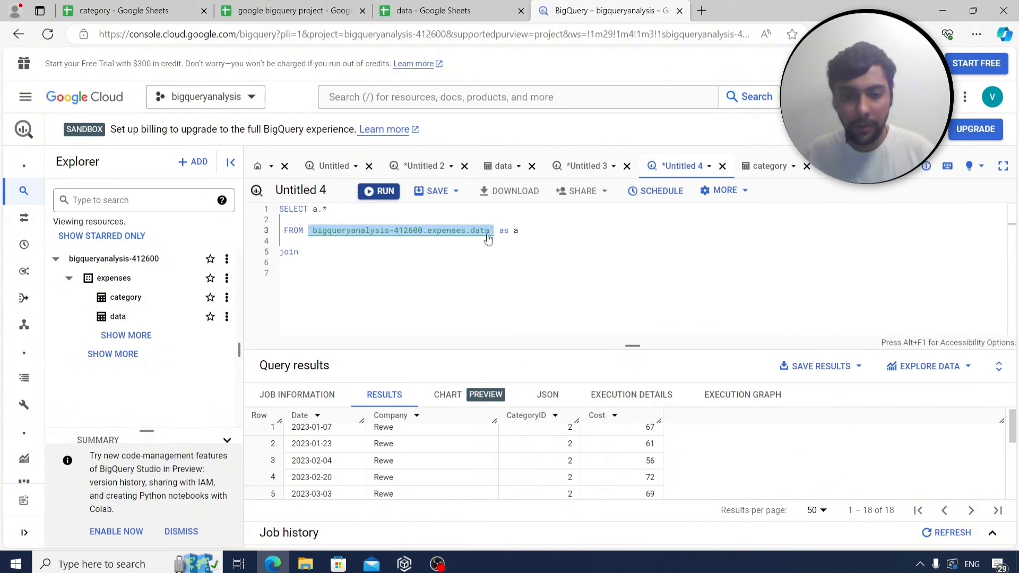
key(ctrl+c)
click(348, 252)
key(ctrl+v)
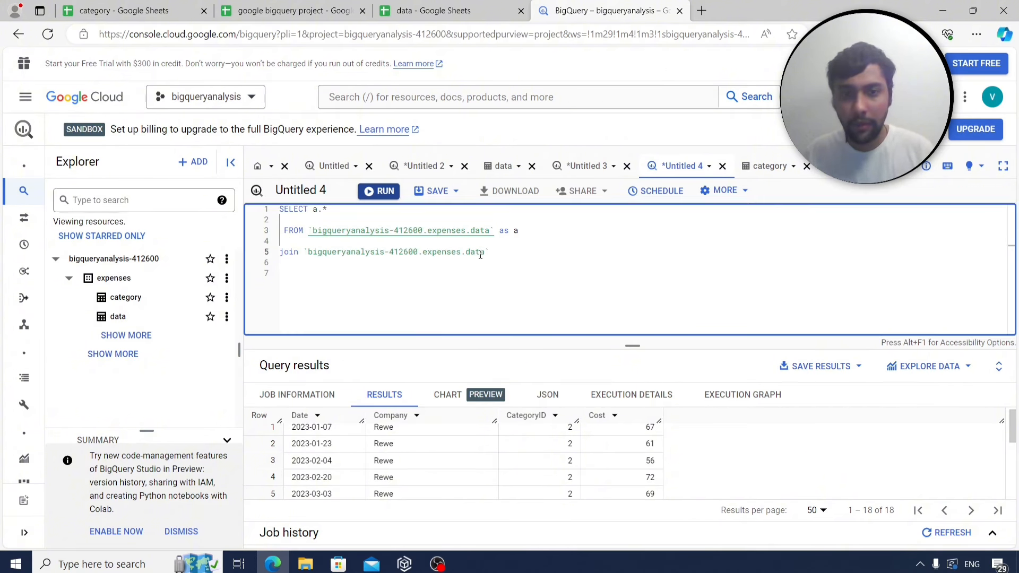
click(480, 255)
key(BackSpace)
key(BackSpace)
key(BackSpace)
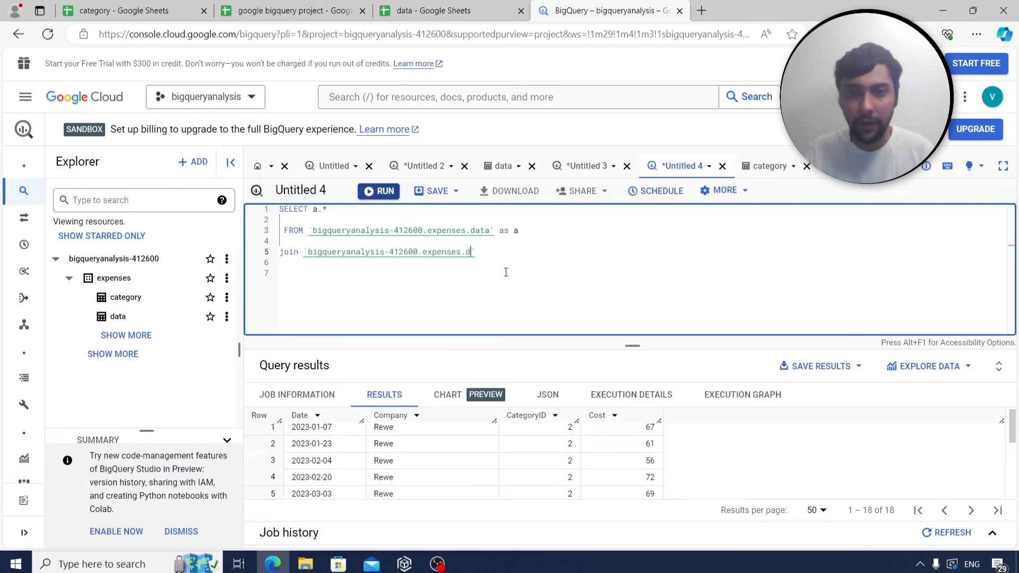
text(ctegor)
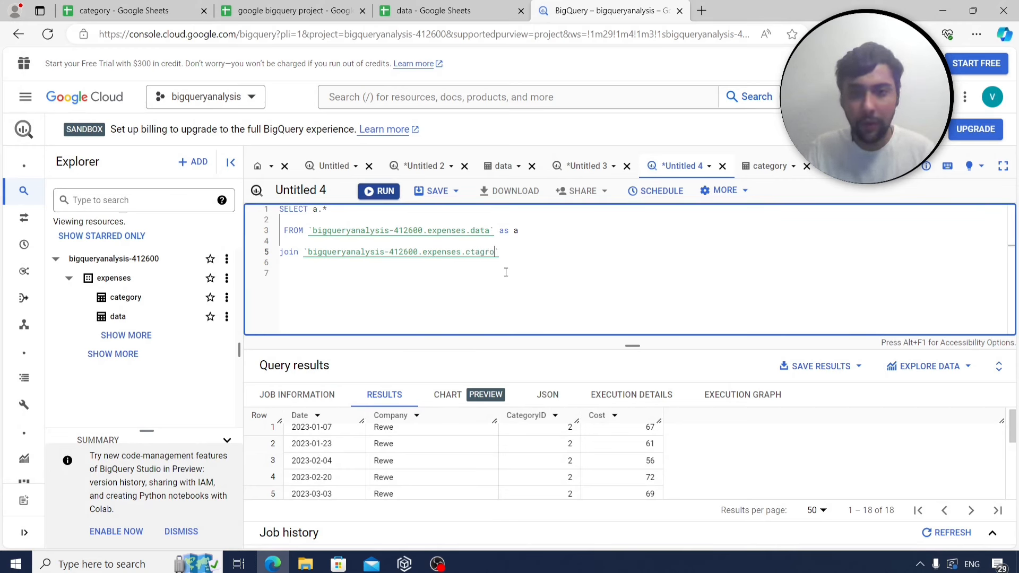
key(BackSpace)
key(BackSpace)
key(BackSpace)
key(BackSpace)
text(egory` as)
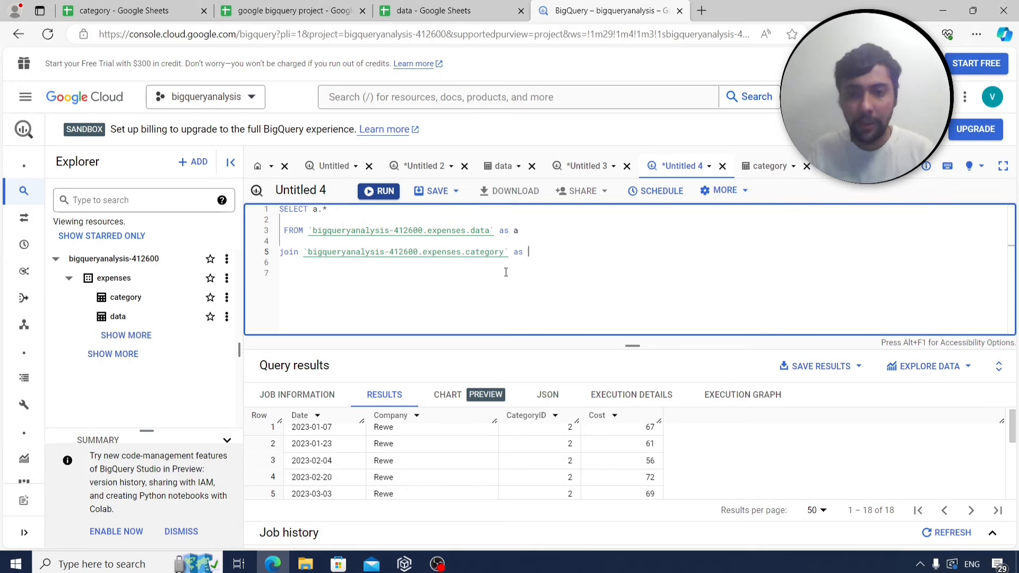
Add ON a.categoryid=b.categoryid and extend the select list with b.*.
key(Return)
key(Return)
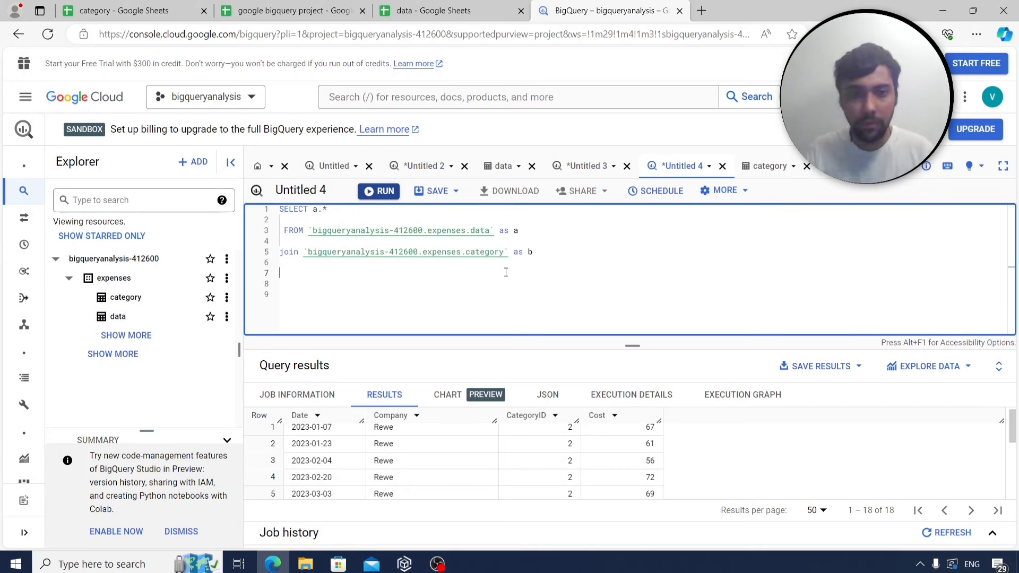
text(on a.categ)
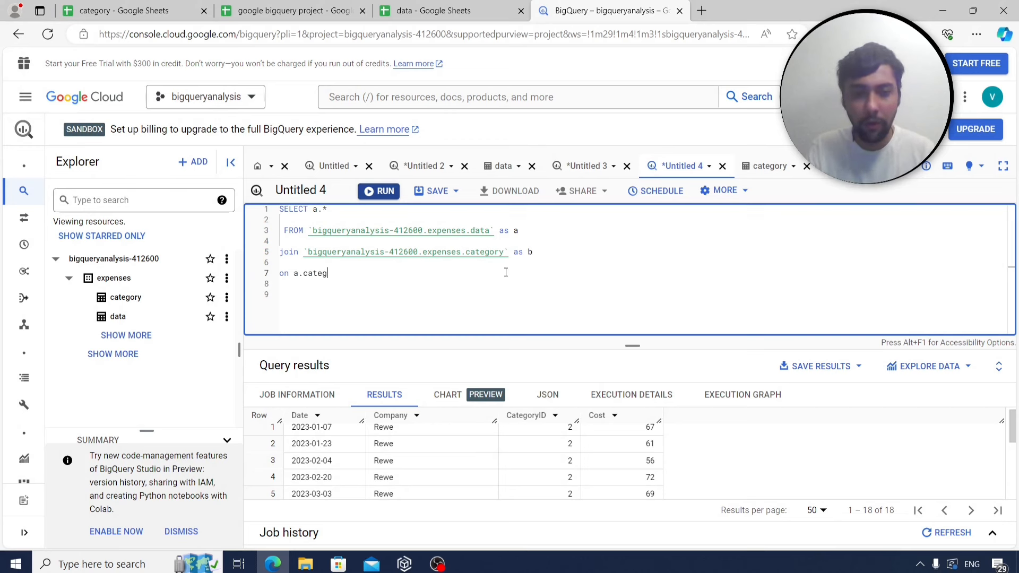
text(oryid)
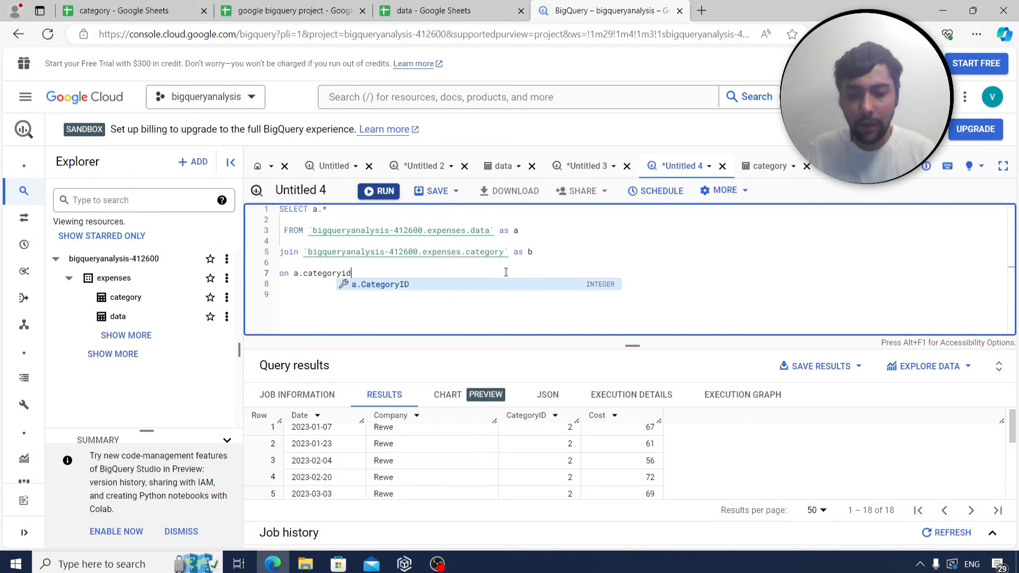
text(=)
text(tegor)
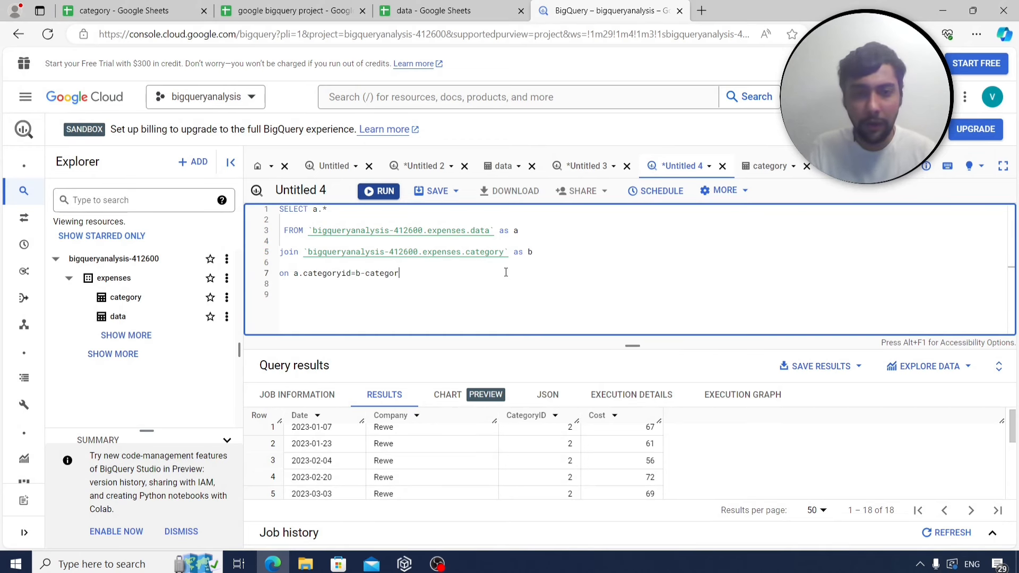
key(BackSpace)
key(BackSpace)
key(BackSpace)
key(BackSpace)
key(BackSpace)
key(BackSpace)
key(BackSpace)
key(BackSpace)
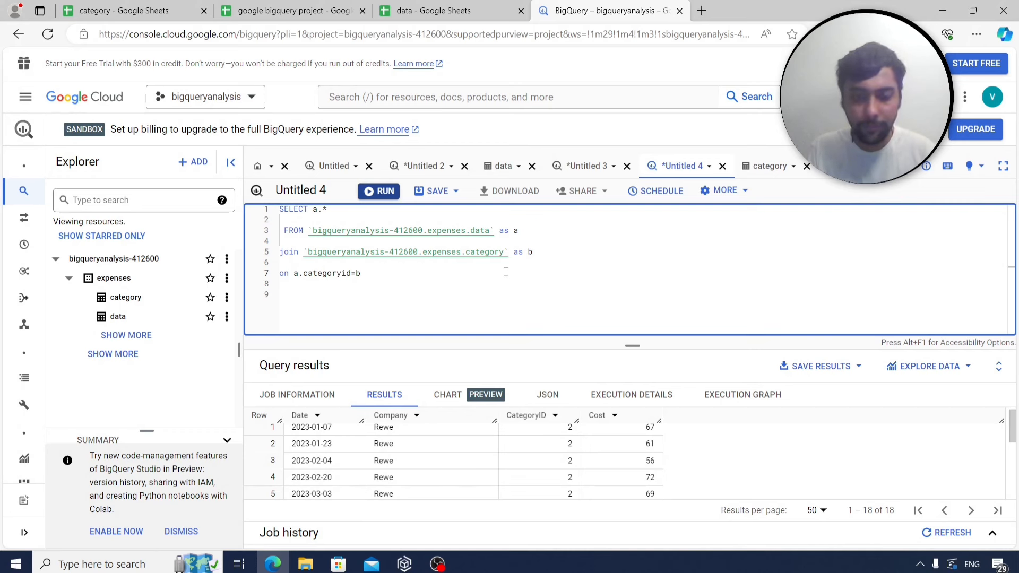
text(.categoryid)
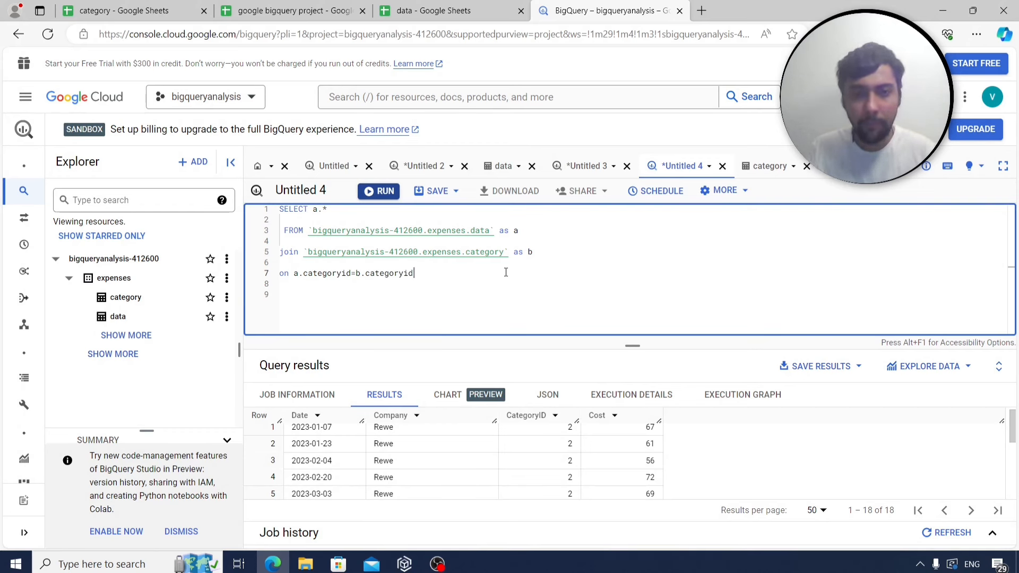
click(353, 212)
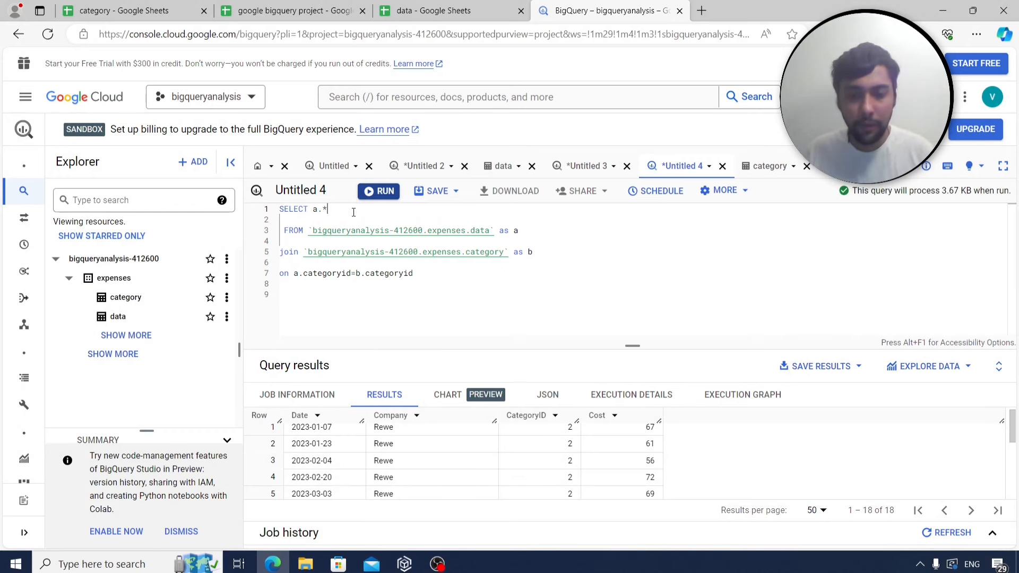
text(,b)
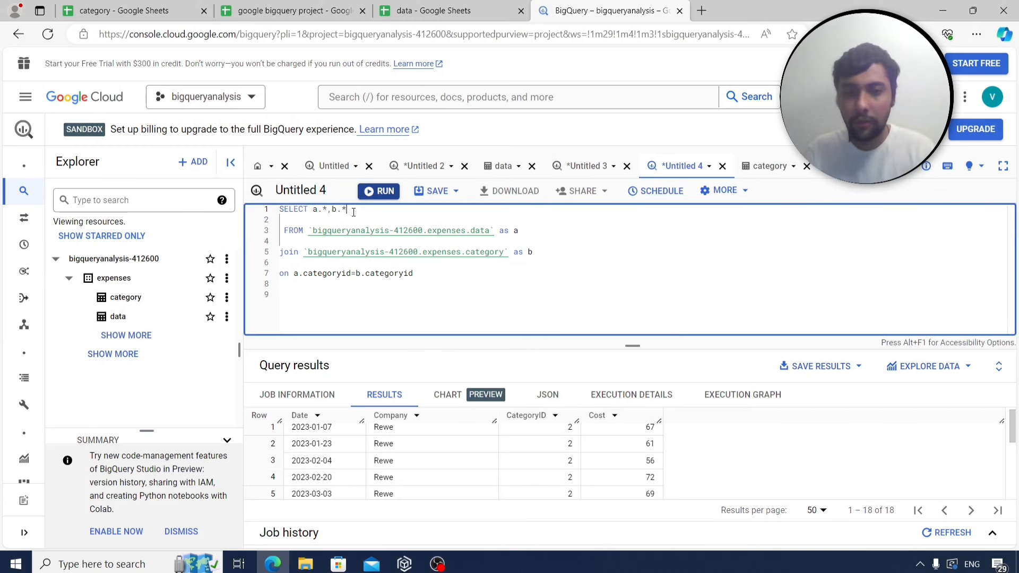
text(.*)
Run the a.*, b.* join and page through its 114 rows with names like Rent and Grocery.
click(378, 192)
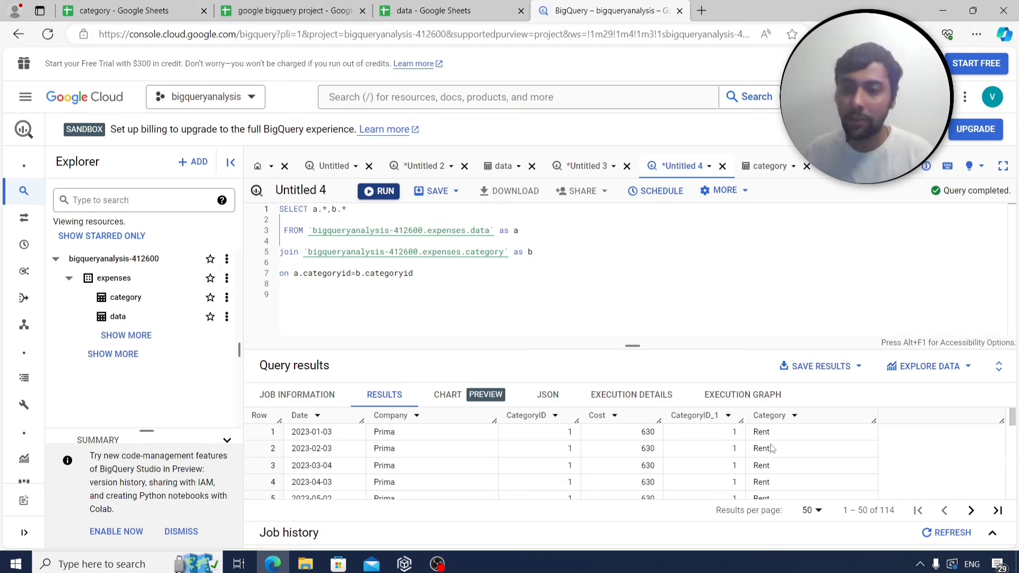
scroll(828, 449, down, 4)
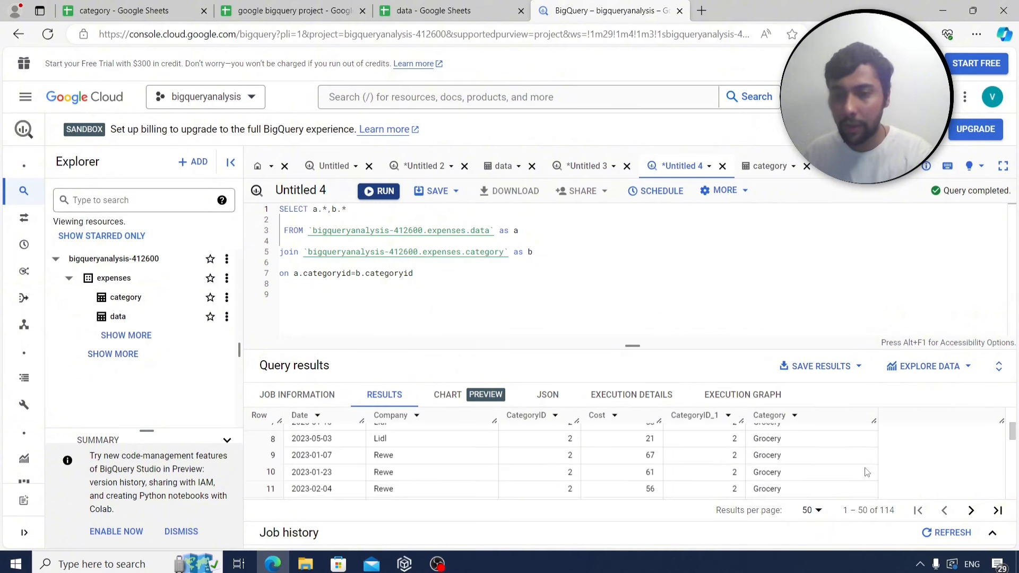
scroll(866, 472, down, 5)
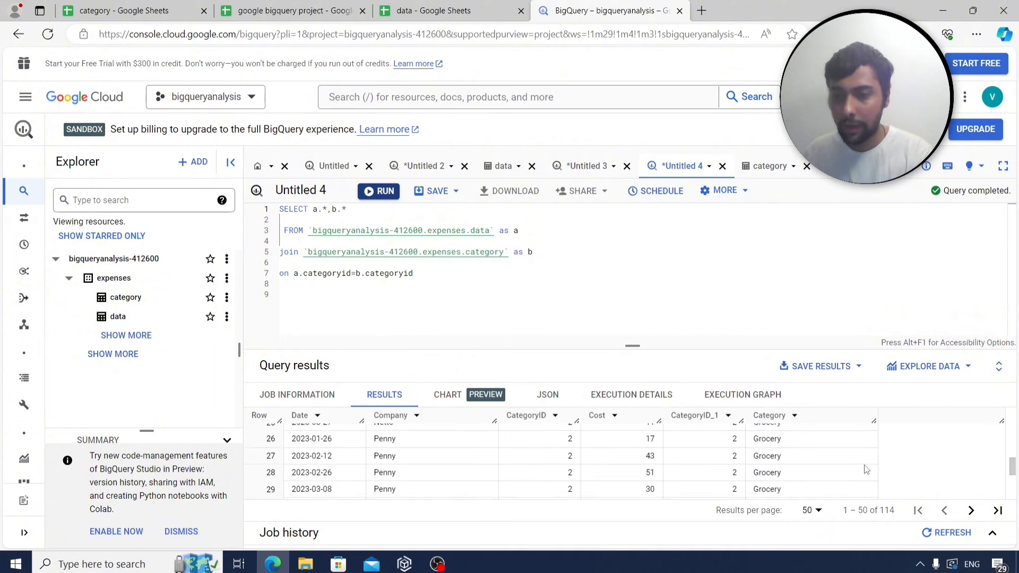
scroll(866, 469, down, 2)
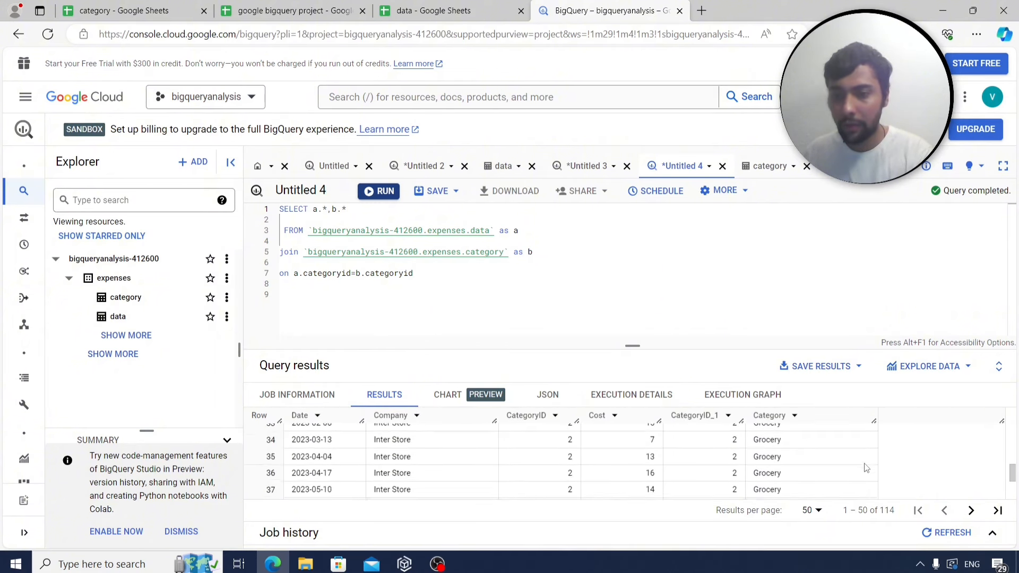
click(971, 512)
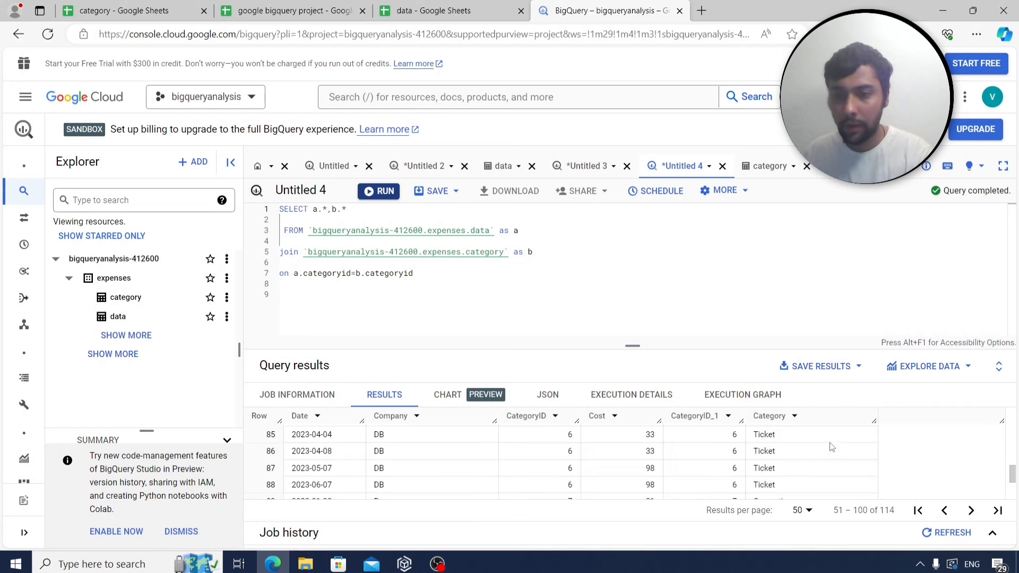
scroll(833, 447, down, 1)
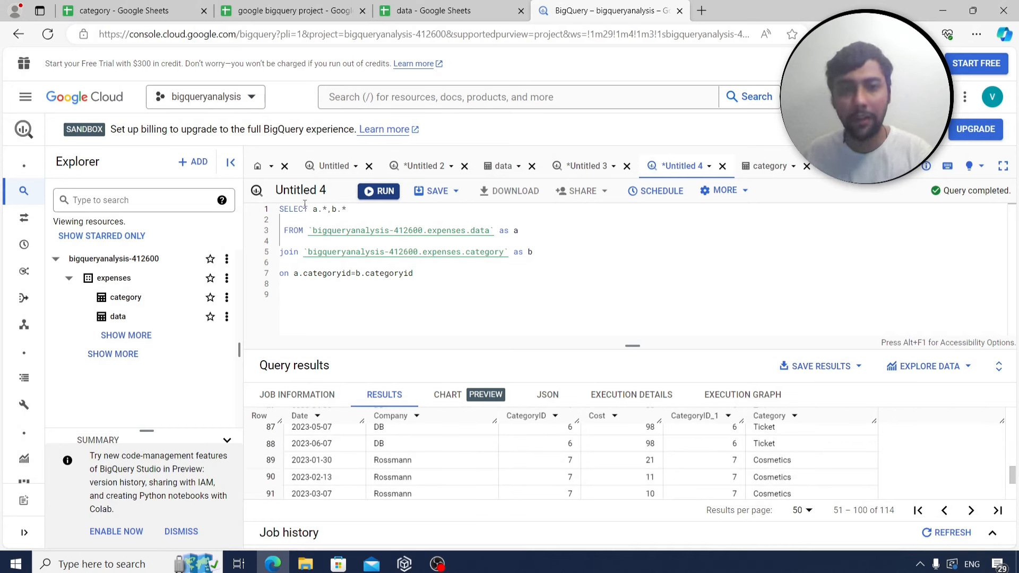
click(426, 283)
drag(436, 280, 273, 209)
key(ctrl+c)
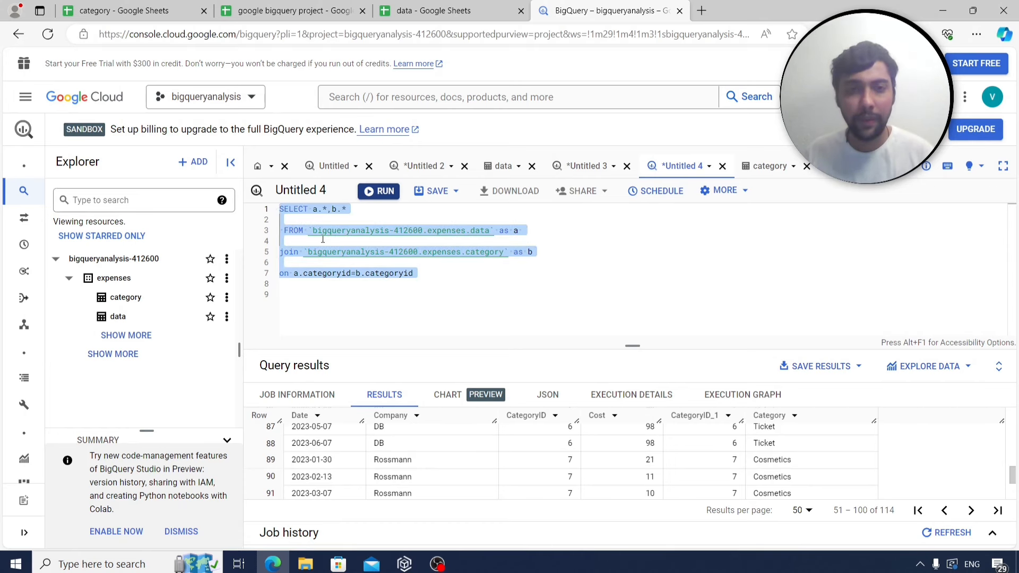
Paste the join query into B75 under q12 on Sheet4 and label A86 as q13.
click(290, 11)
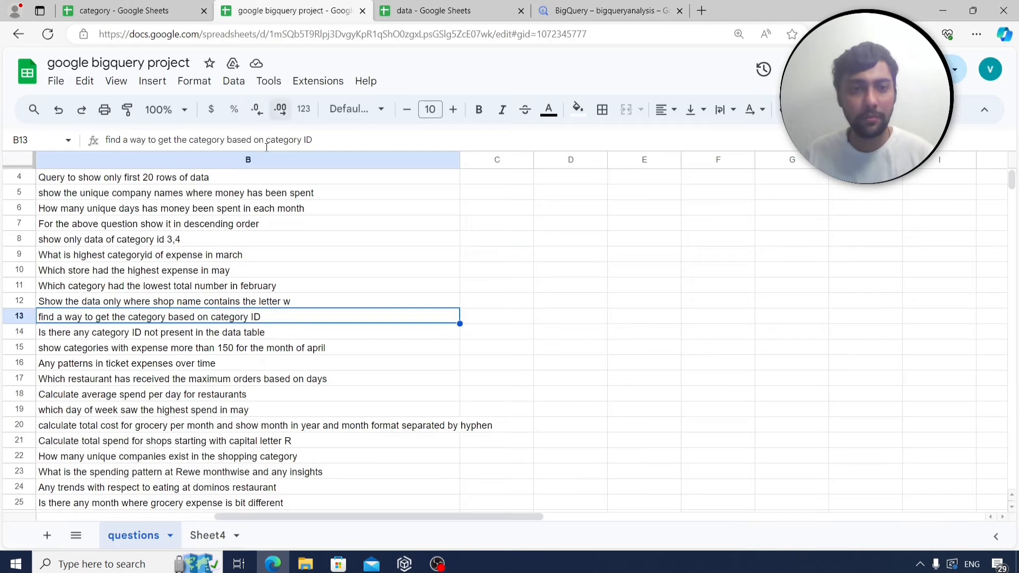
click(222, 535)
click(173, 444)
key(ctrl+v)
scroll(179, 448, down, 3)
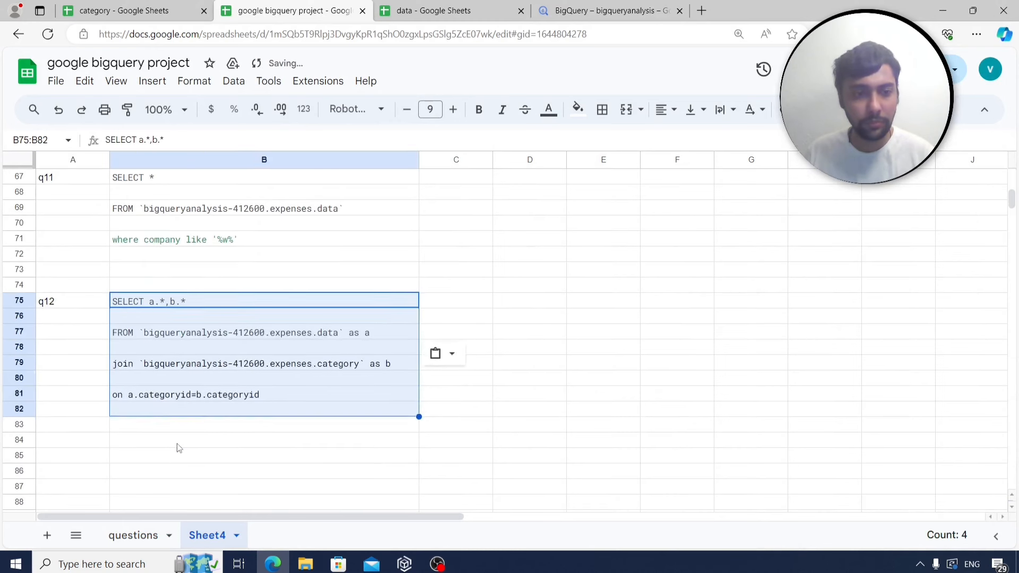
scroll(179, 449, down, 2)
click(80, 379)
text(q13)
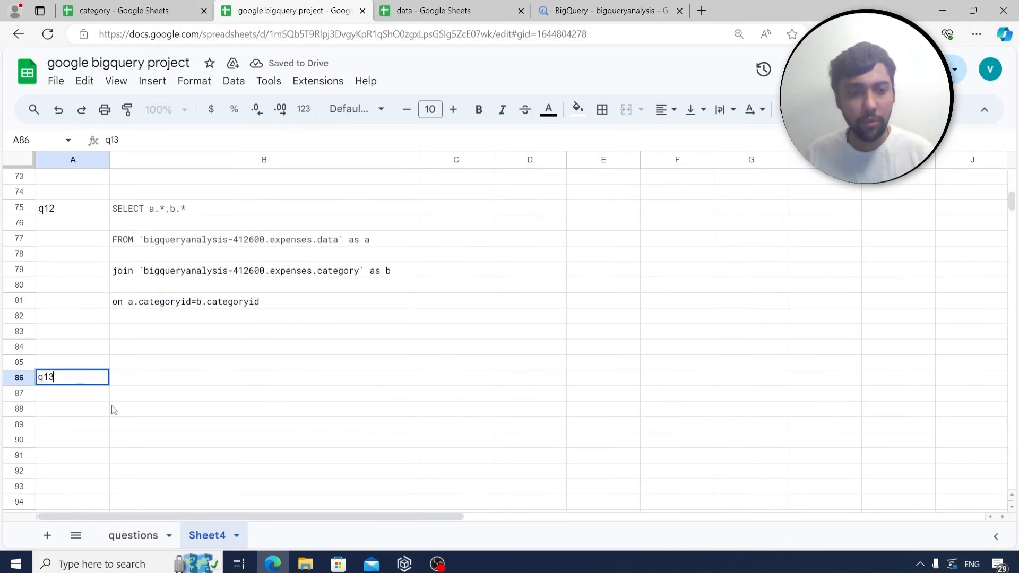
key(Return)
Read question 14 about missing category IDs on the questions sheet.
click(134, 535)
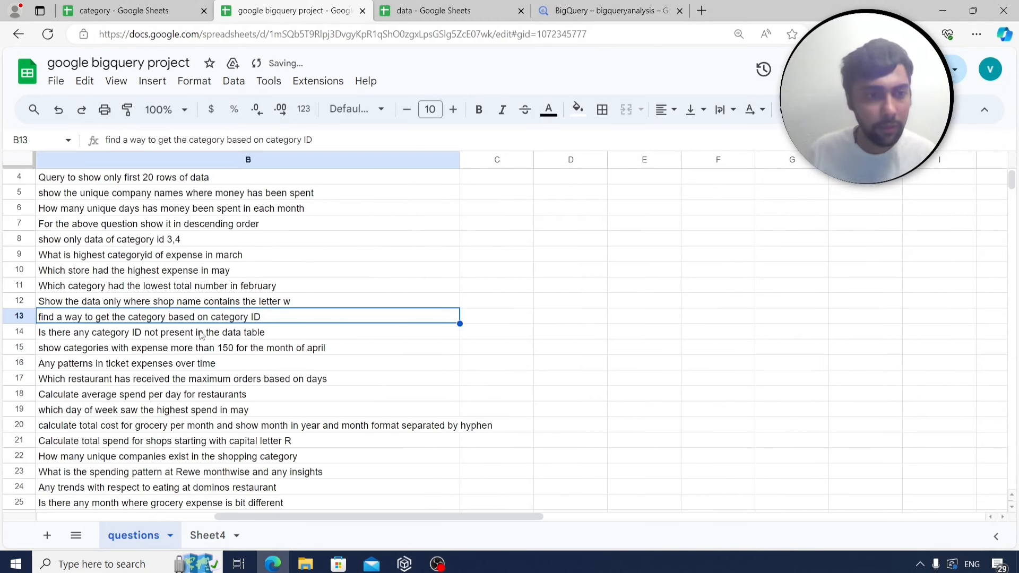
click(201, 336)
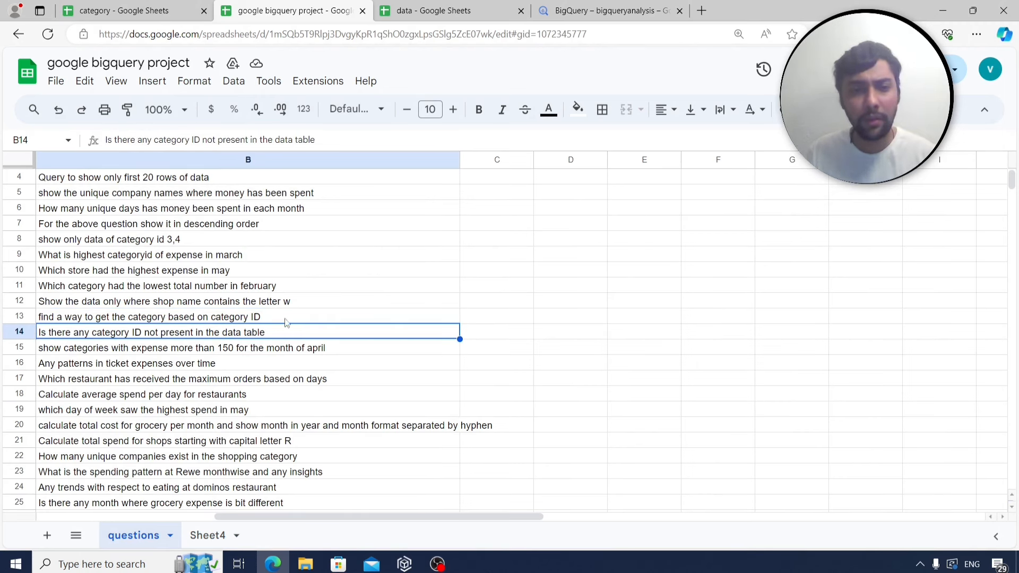
click(590, 10)
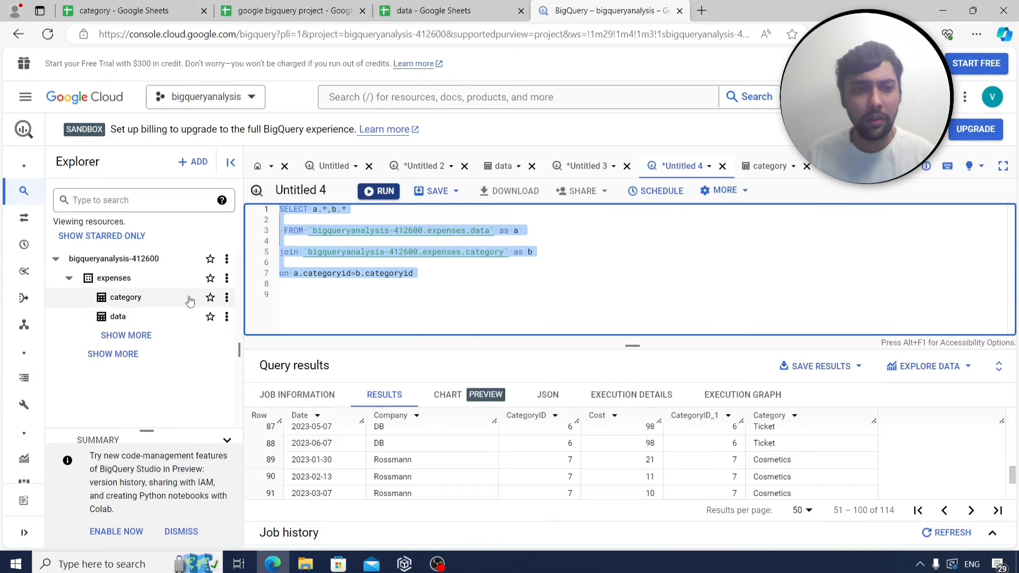
Run SELECT * on the category table to view its ten categories.
click(436, 291)
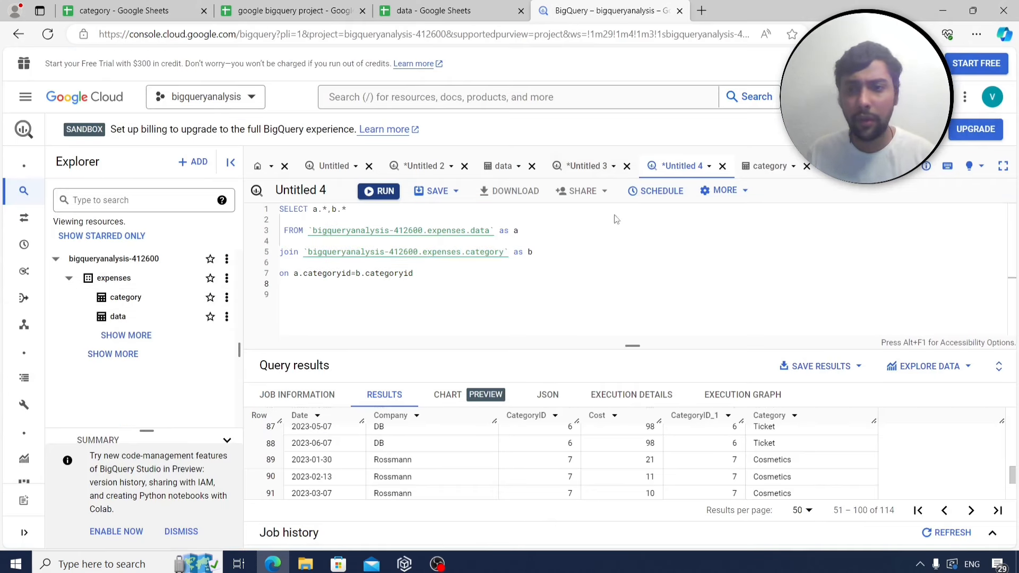
click(226, 297)
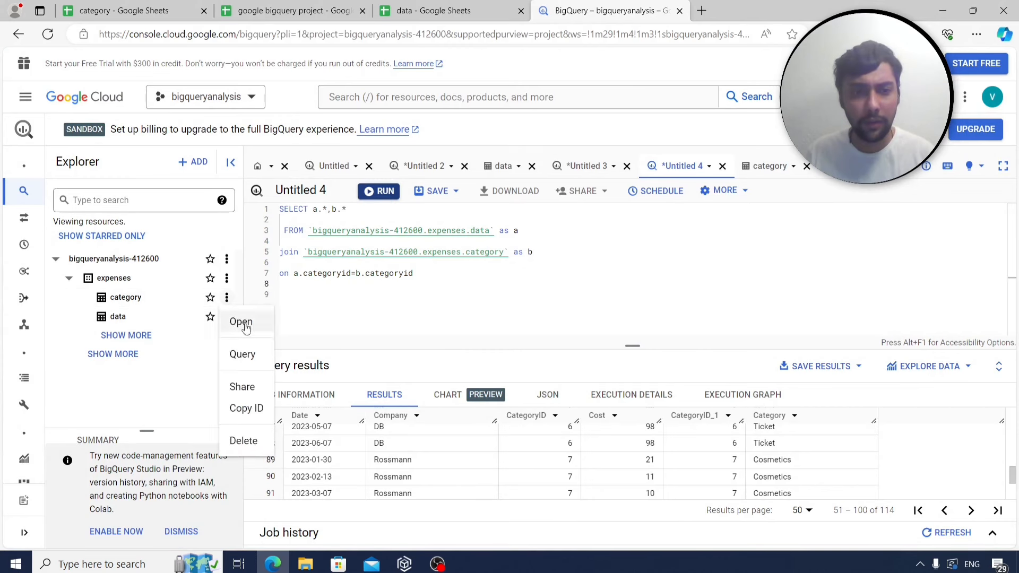
click(243, 353)
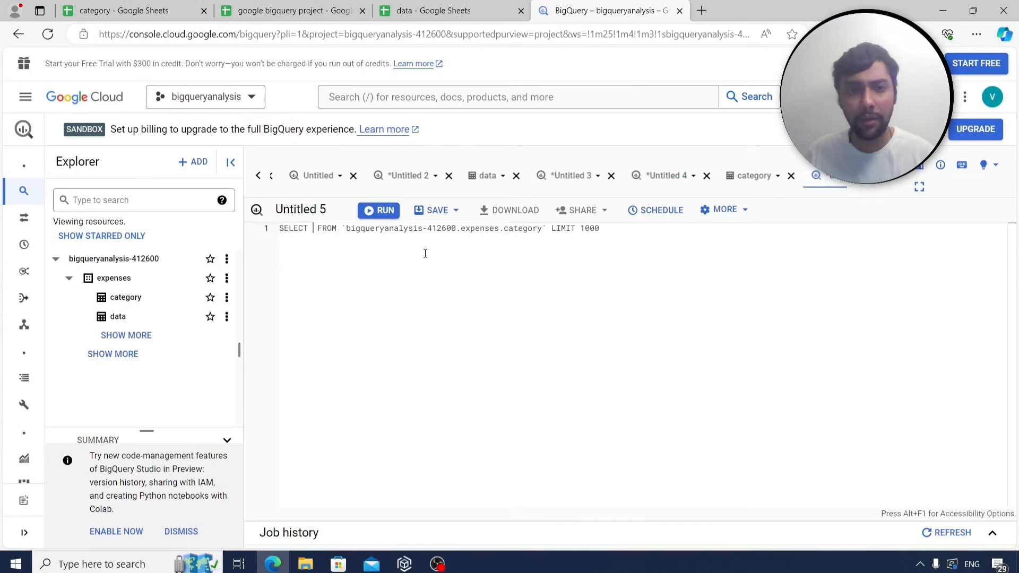
text(*)
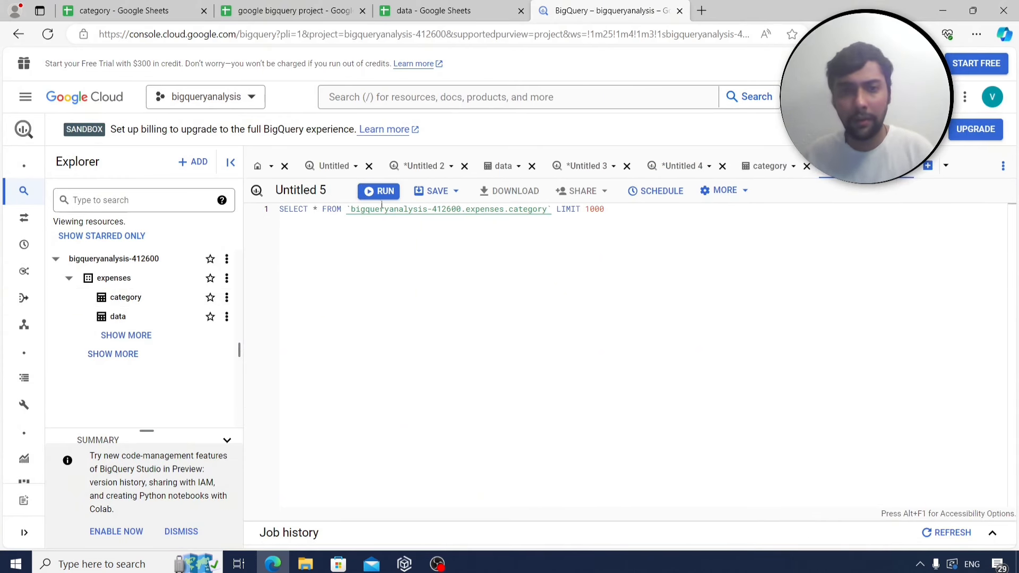
click(379, 191)
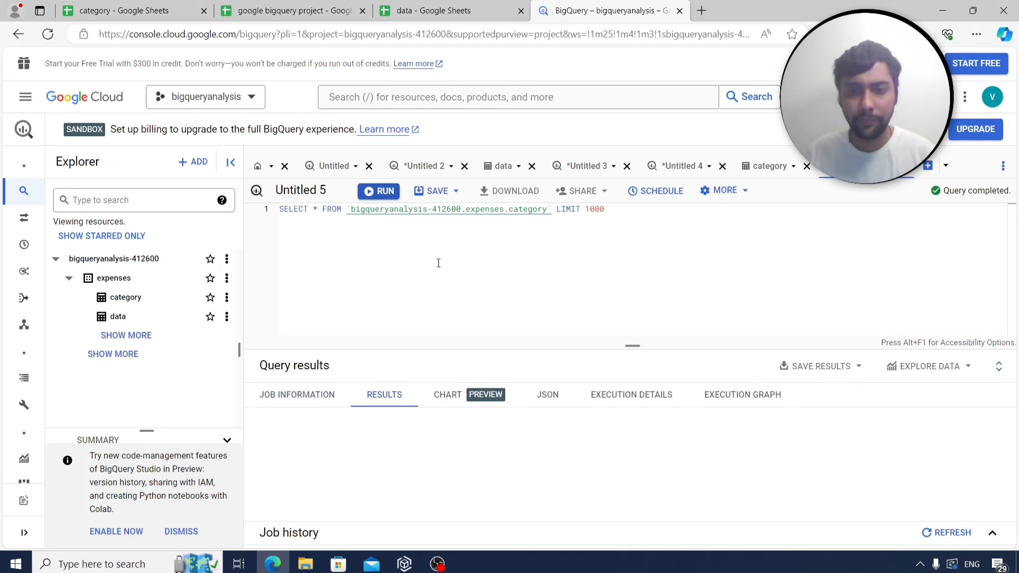
scroll(395, 468, down, 1)
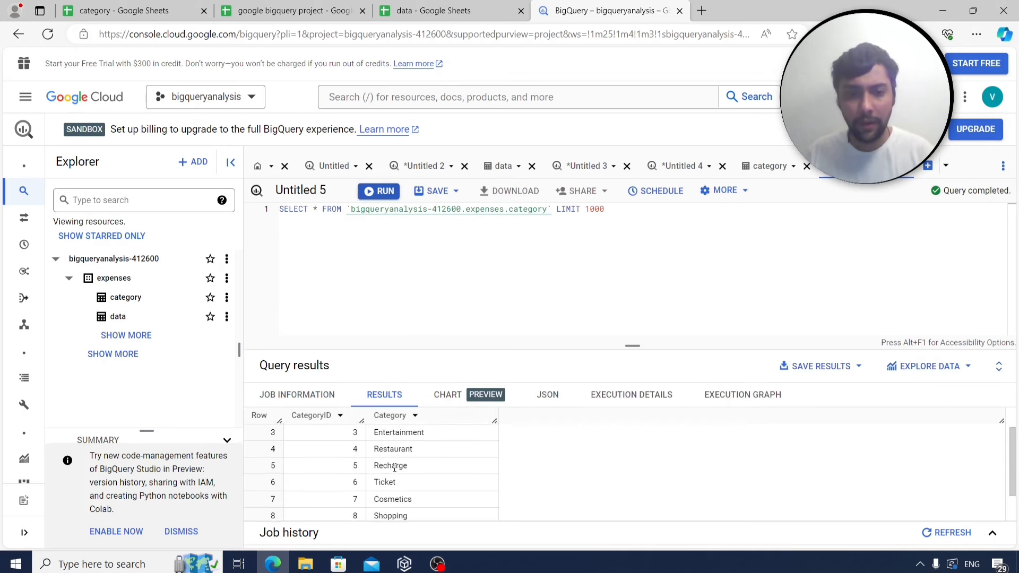
scroll(394, 468, down, 1)
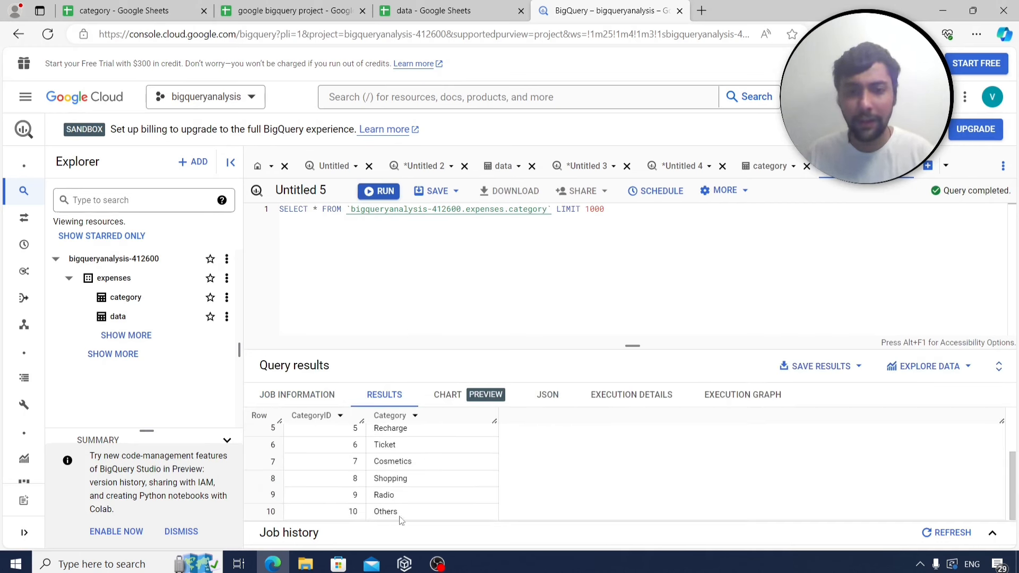
scroll(379, 432, up, 2)
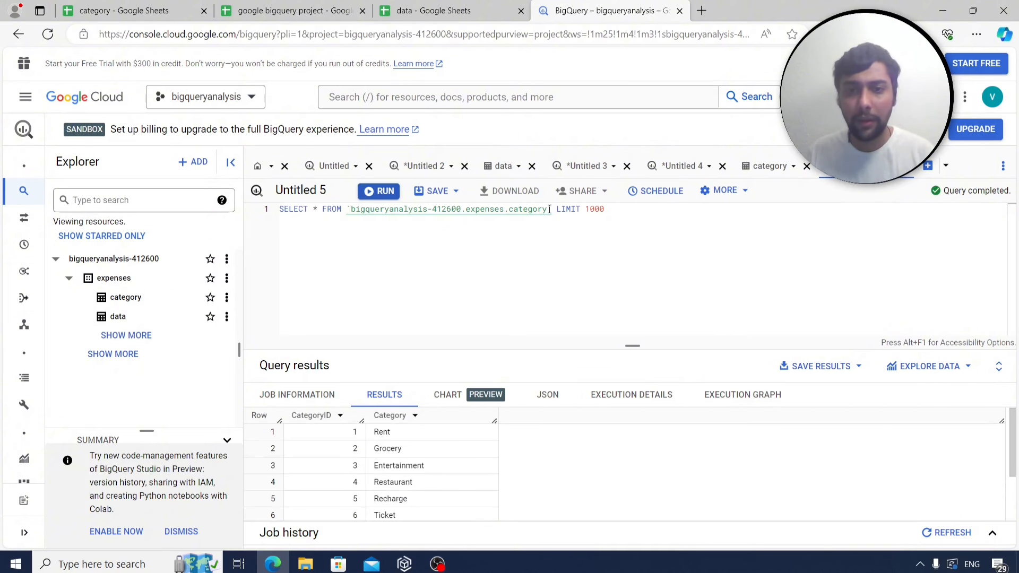
Change the query to SELECT distinct categoryid FROM the data table and run it, returning IDs 1–9.
key(BackSpace)
key(BackSpace)
key(BackSpace)
key(BackSpace)
key(BackSpace)
key(BackSpace)
key(BackSpace)
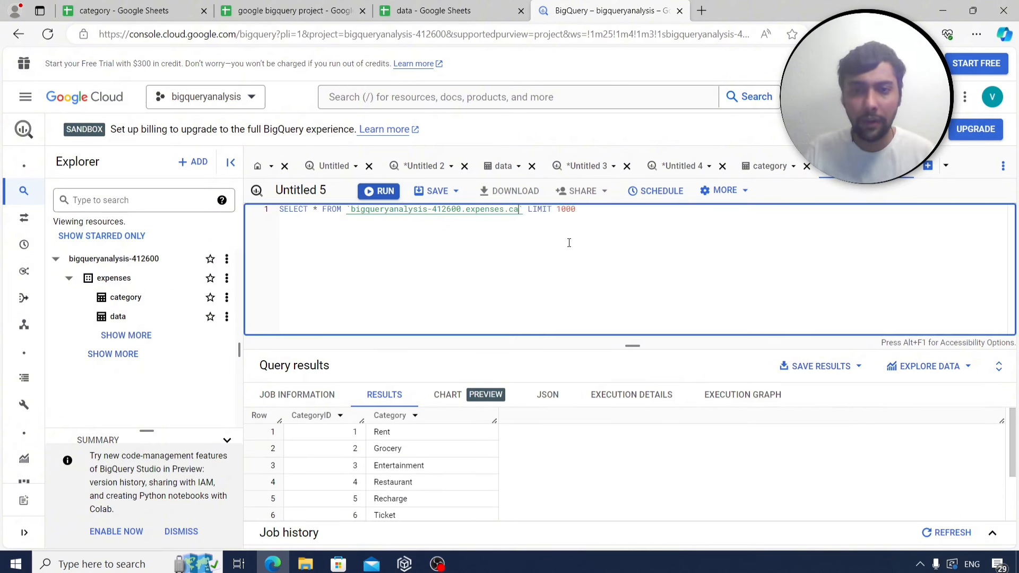
key(BackSpace)
text(data)
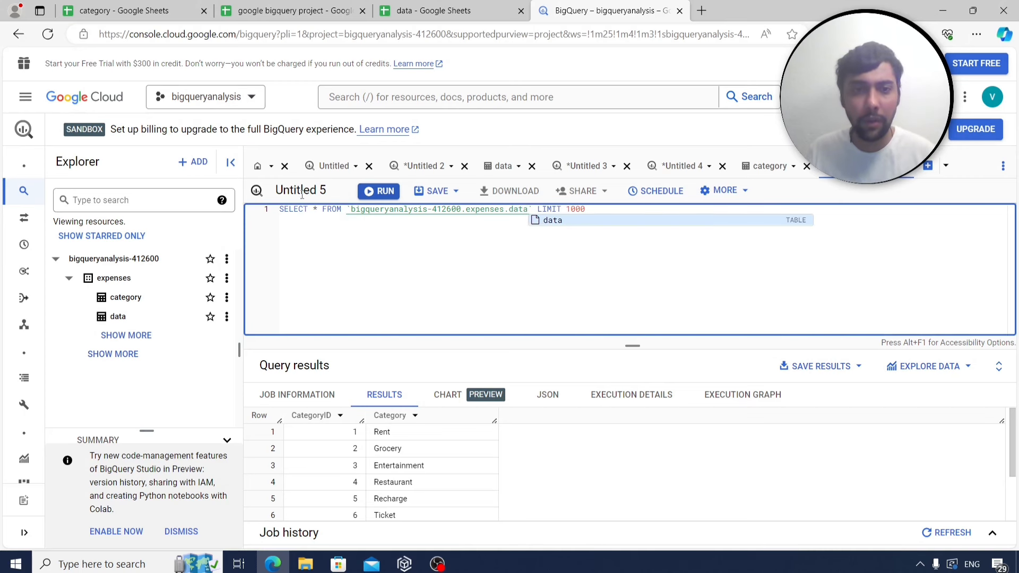
click(319, 210)
key(BackSpace)
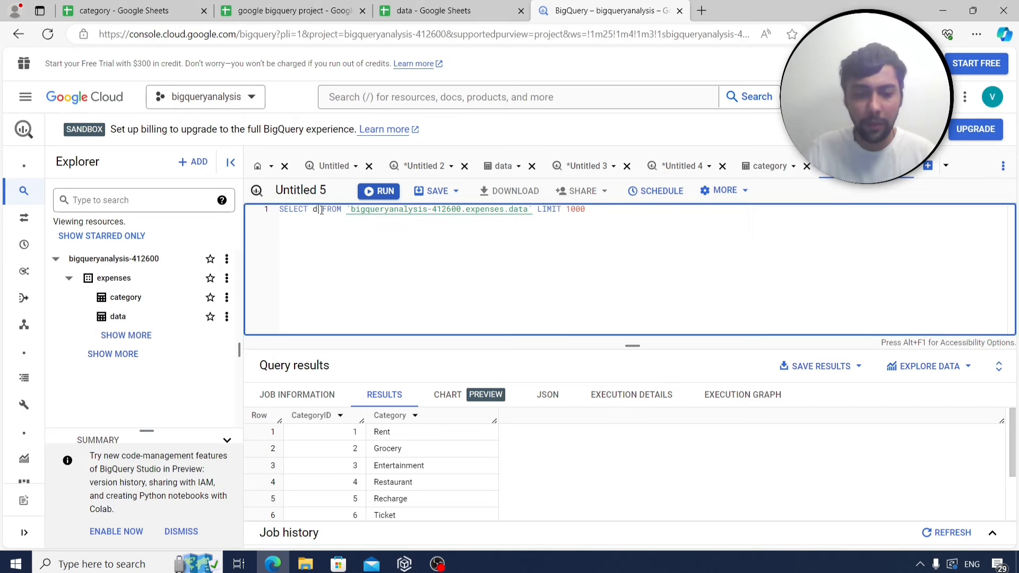
text(distinct categoryid)
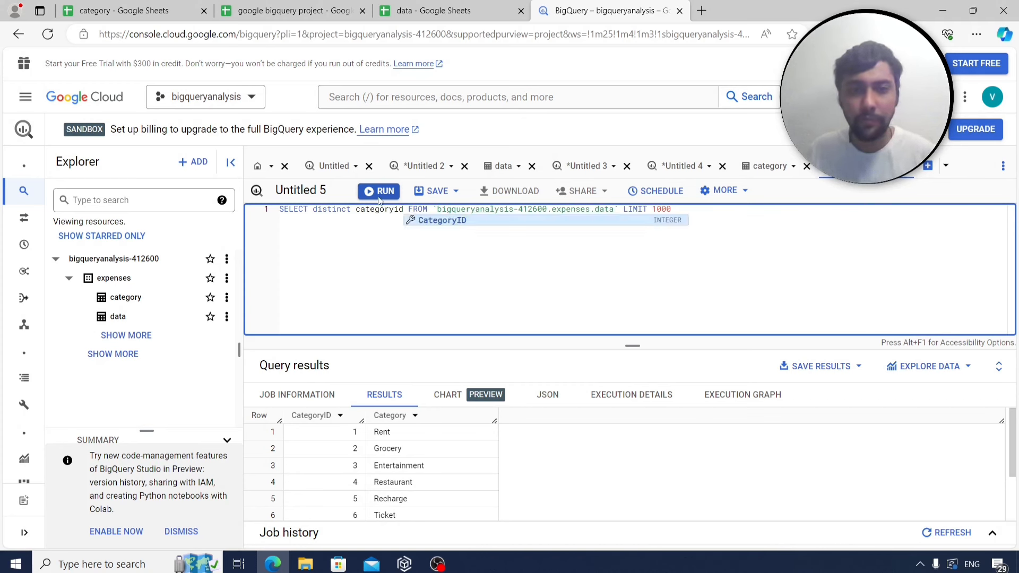
key(ctrl+Return)
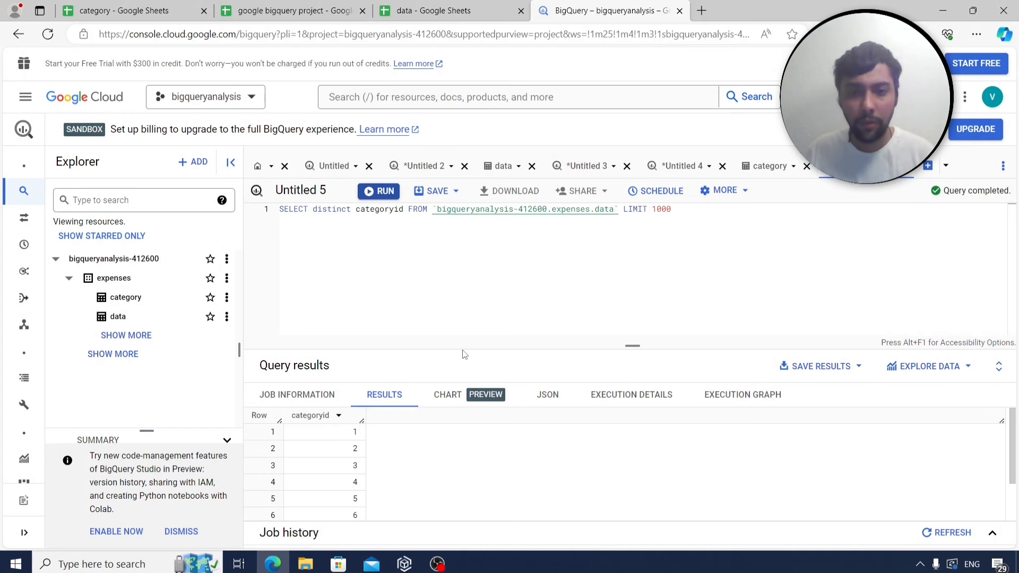
drag(460, 342, 464, 310)
Delete LIMIT 1000 from the distinct categoryid query and move FROM onto line 3.
scroll(336, 429, down, 1)
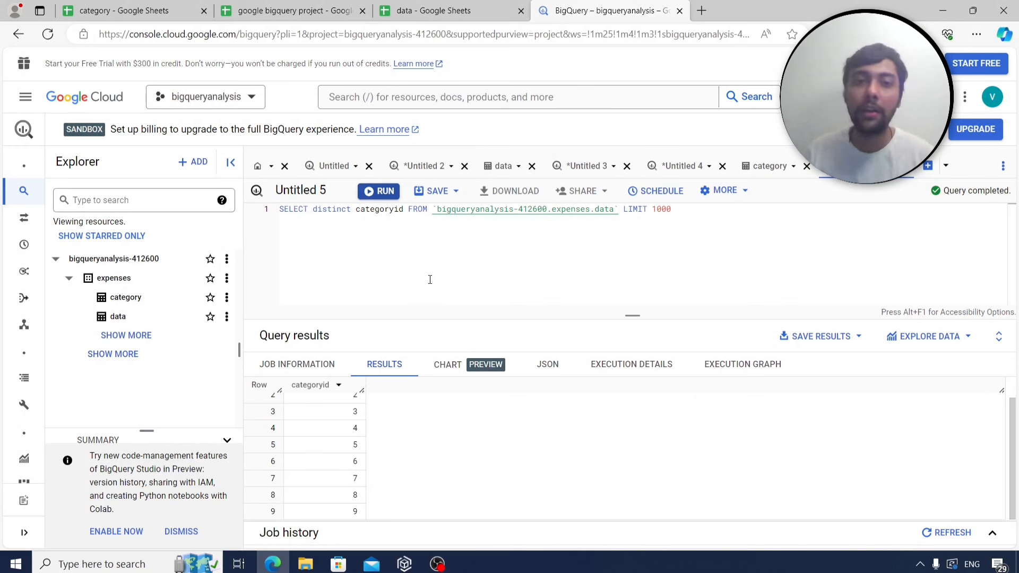
click(682, 213)
key(BackSpace)
key(BackSpace)
key(BackSpace)
key(BackSpace)
key(BackSpace)
key(BackSpace)
key(BackSpace)
key(BackSpace)
key(BackSpace)
key(BackSpace)
key(BackSpace)
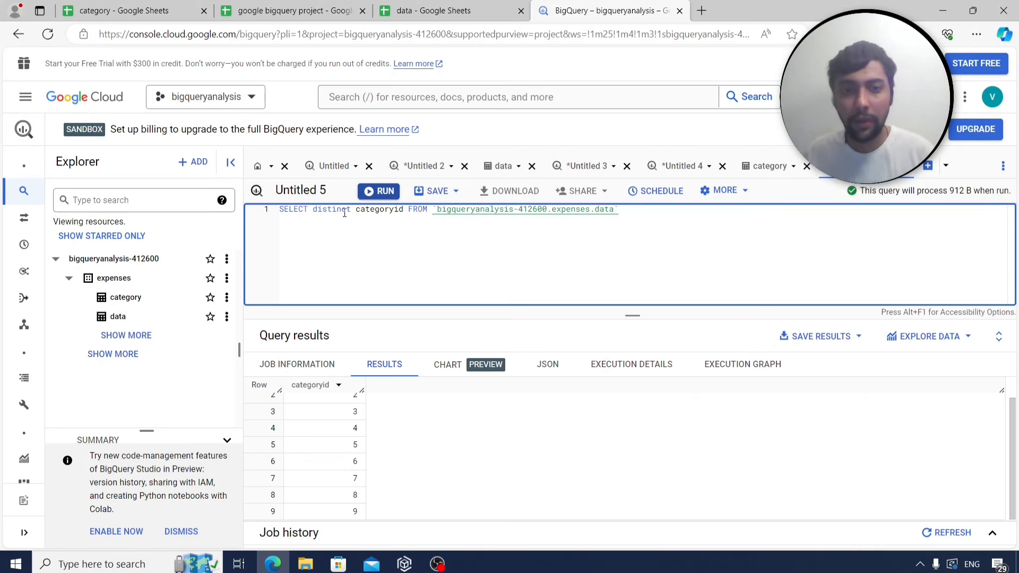
double_click(406, 210)
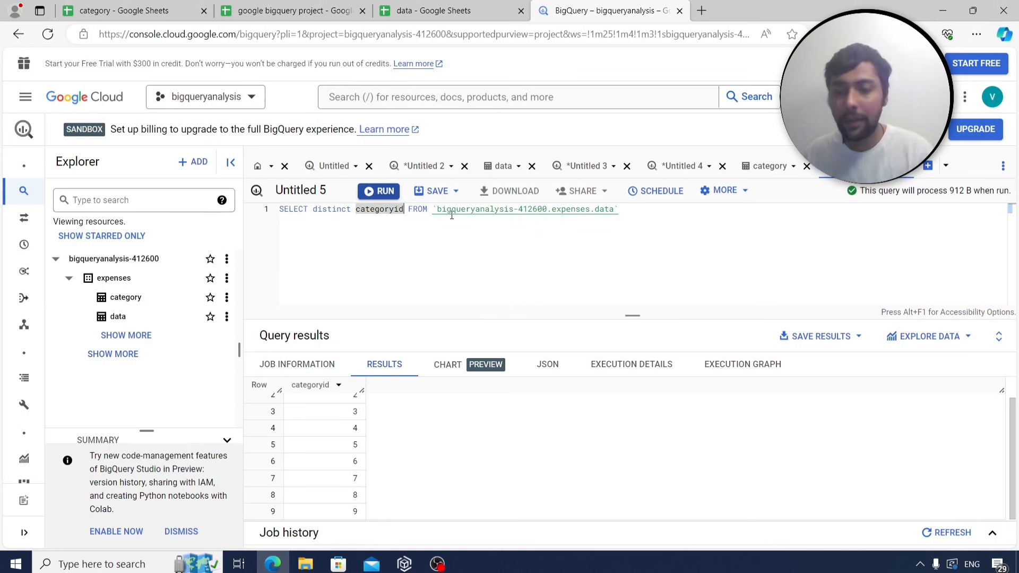
click(399, 236)
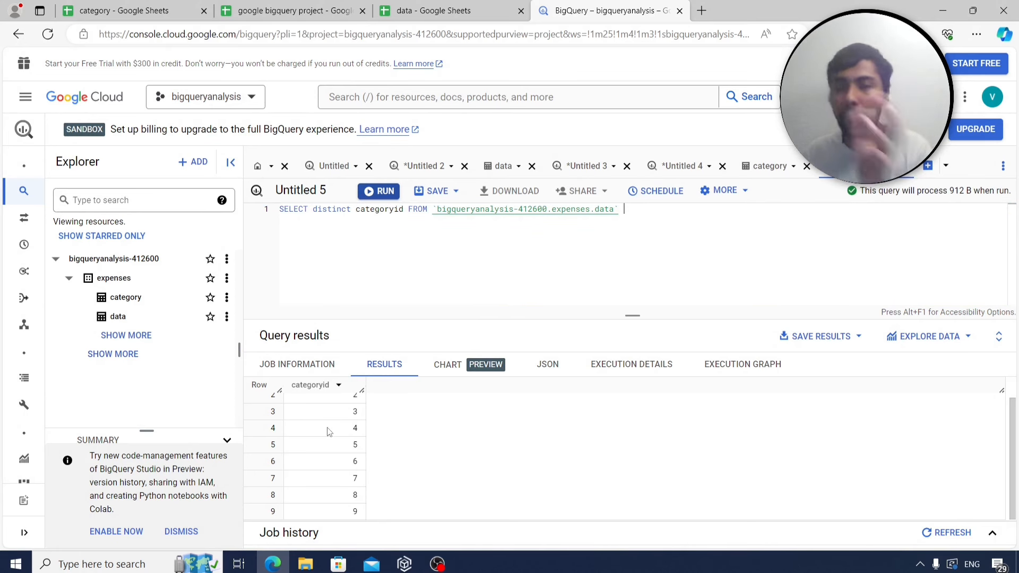
click(409, 210)
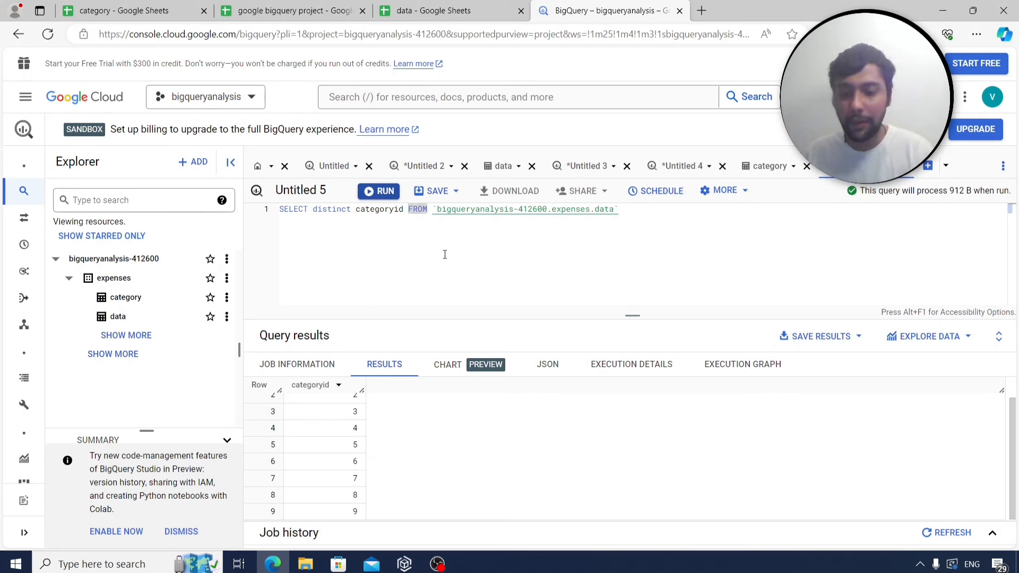
key(Return)
key(Return)
Change the FROM table to category as a and add data as b on a.categoryid=b.categoryid.
click(484, 232)
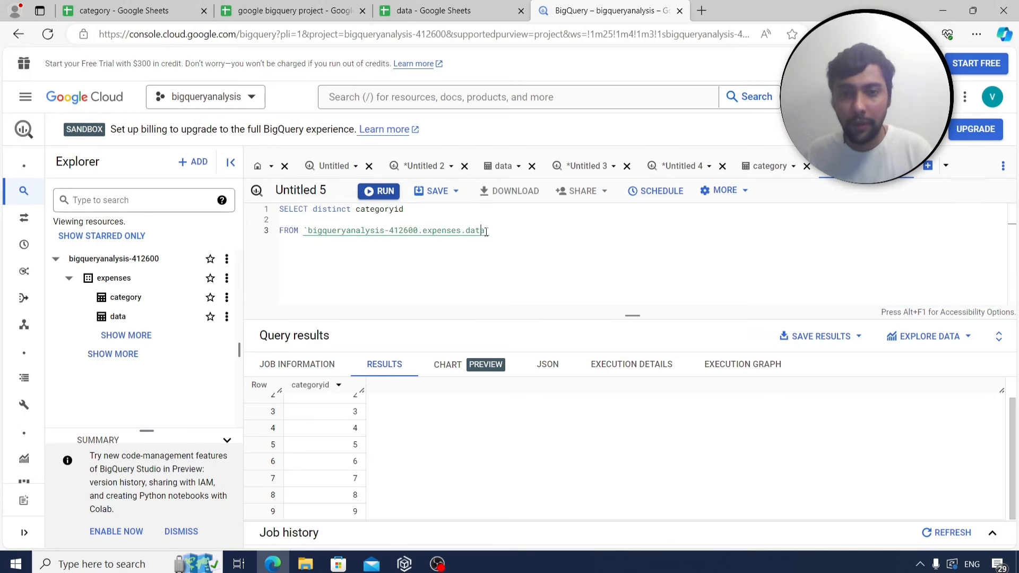
key(BackSpace)
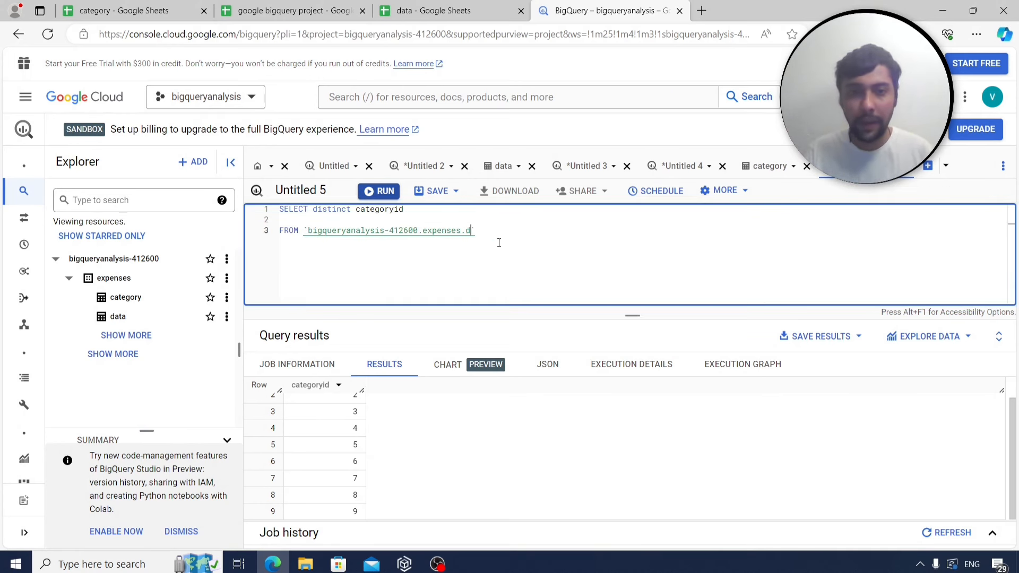
text(category)
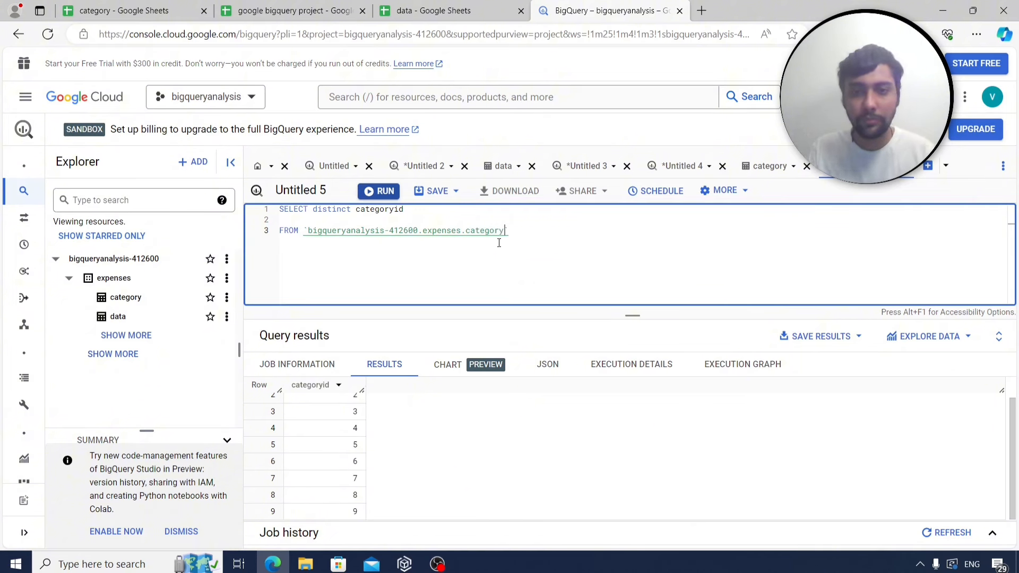
click(522, 227)
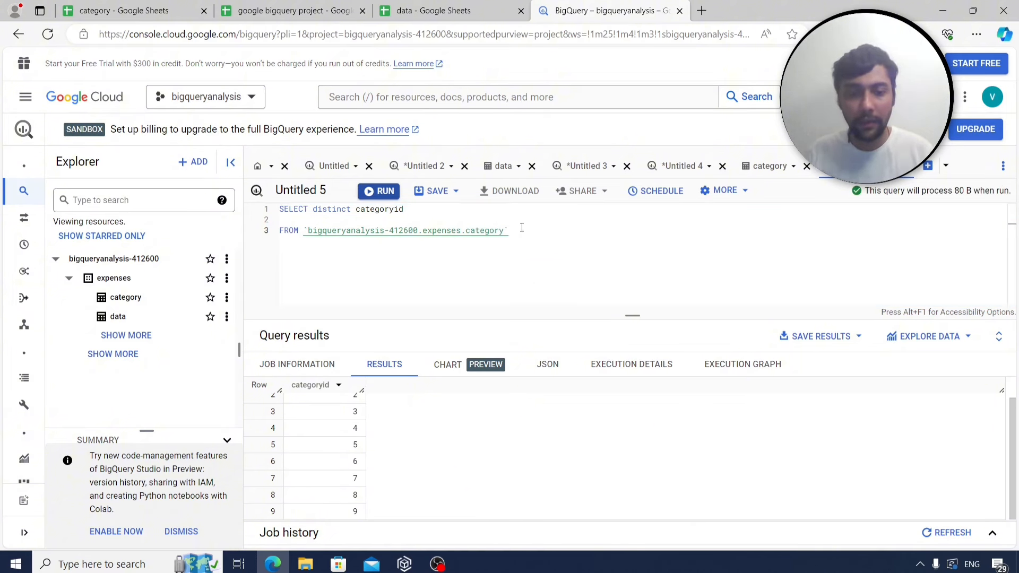
click(522, 227)
text(as a)
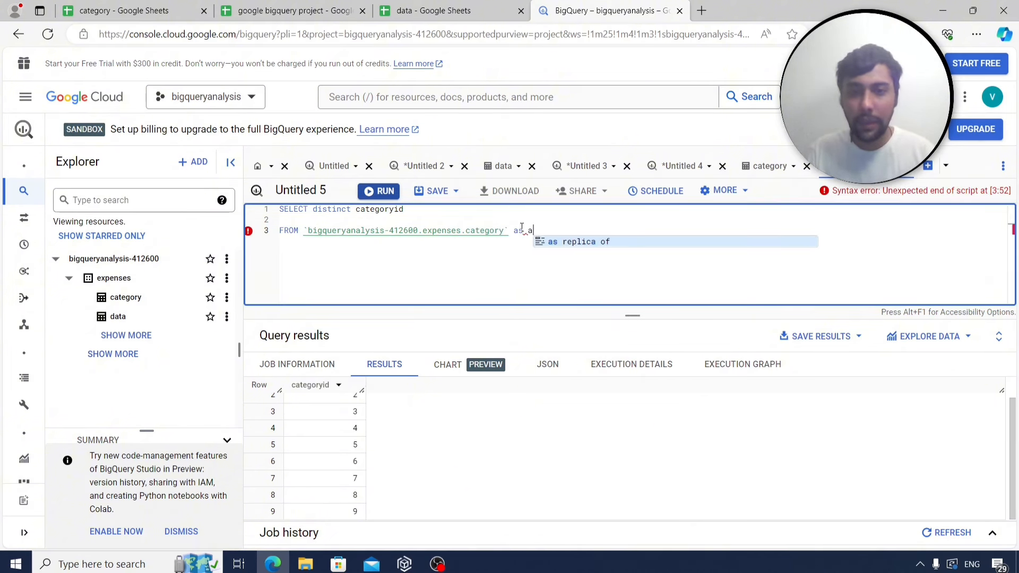
key(Tab)
key(BackSpace)
key(BackSpace)
key(BackSpace)
key(BackSpace)
key(BackSpace)
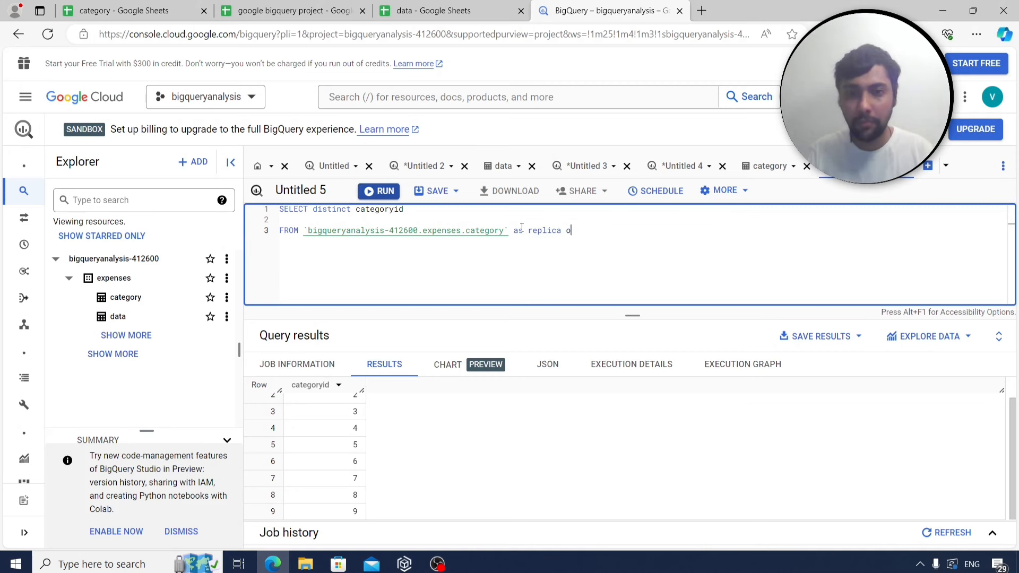
key(BackSpace)
key(BackSpace)
key(BackSpace)
key(BackSpace)
key(BackSpace)
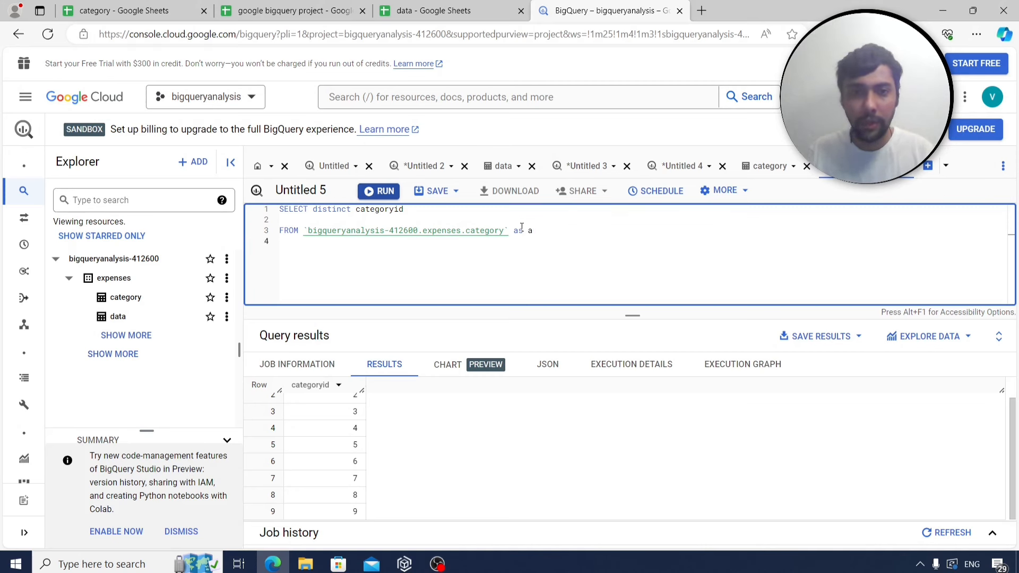
drag(304, 231, 509, 225)
key(ctrl+c)
click(348, 248)
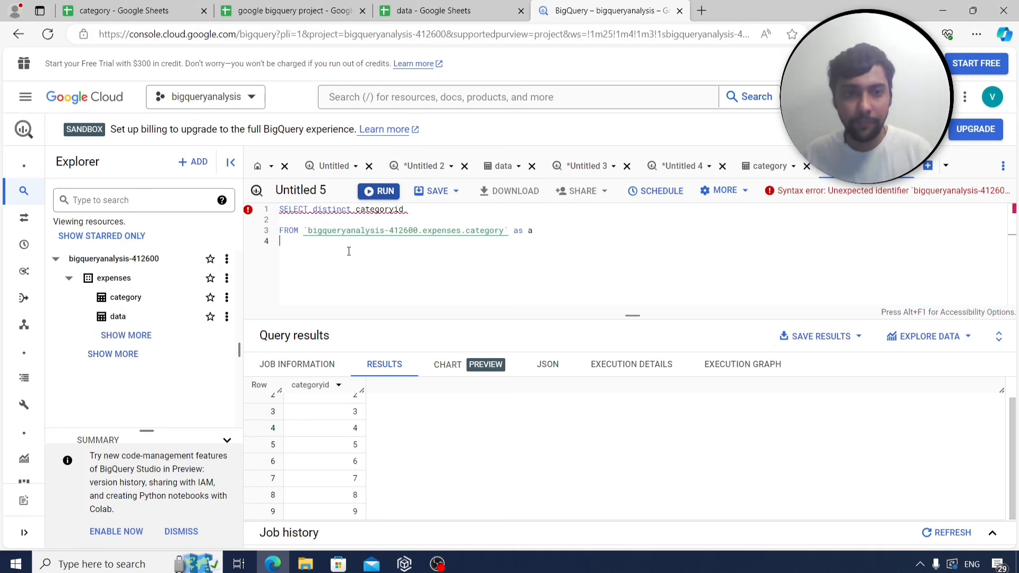
key(ctrl+v)
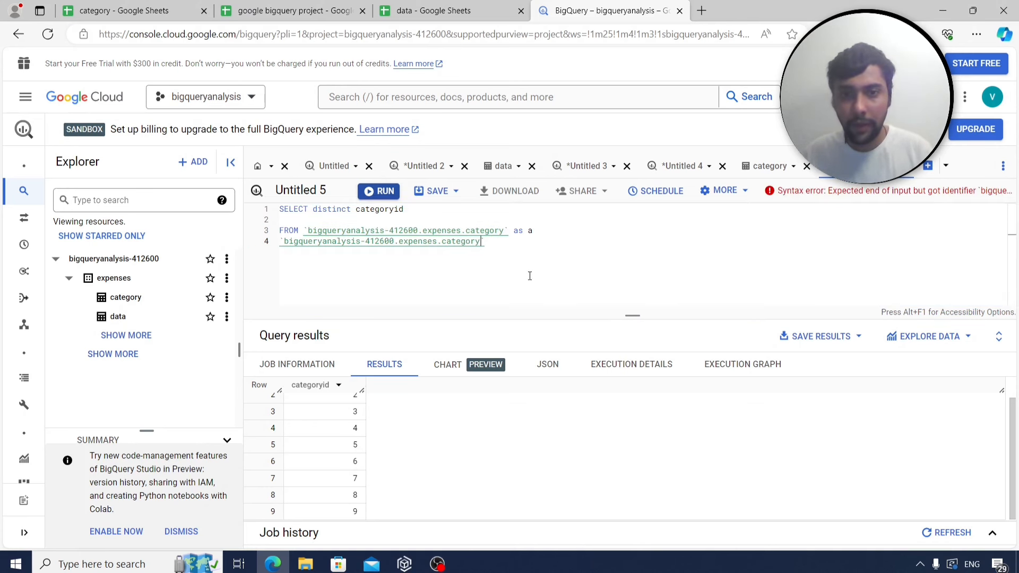
key(BackSpace)
key(BackSpace)
key(BackSpace)
key(BackSpace)
key(BackSpace)
key(BackSpace)
key(BackSpace)
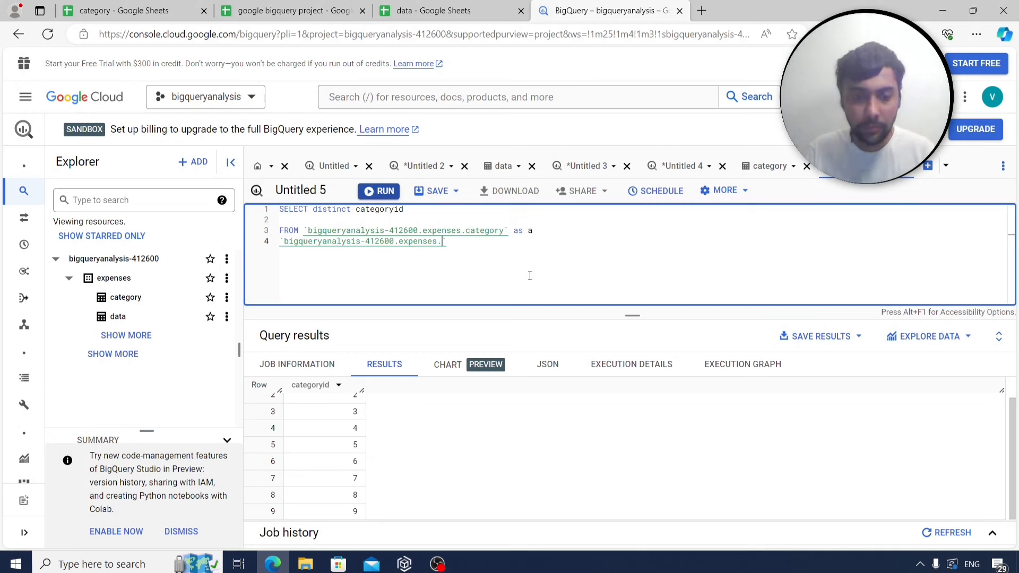
text(data` as )
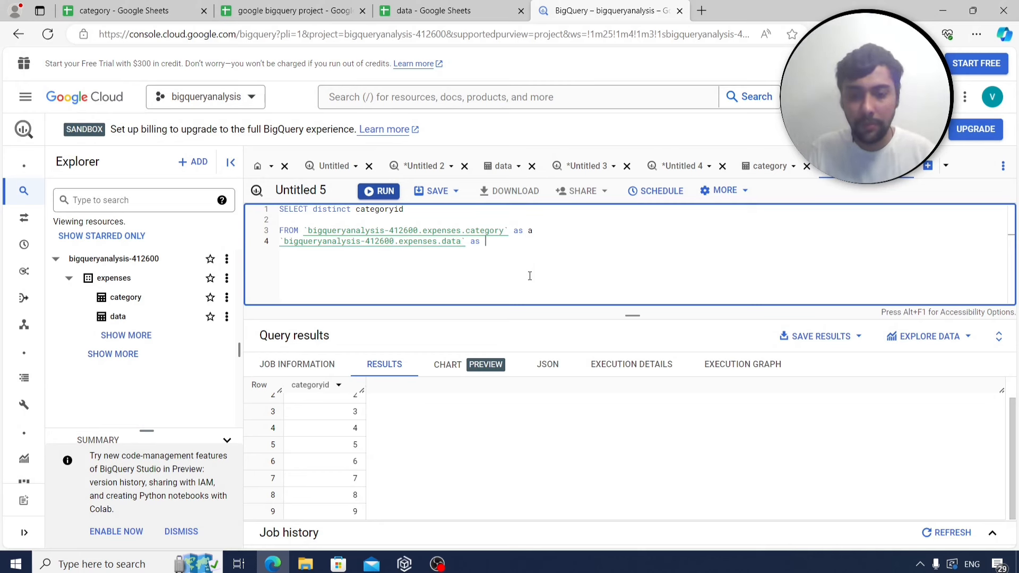
text(b)
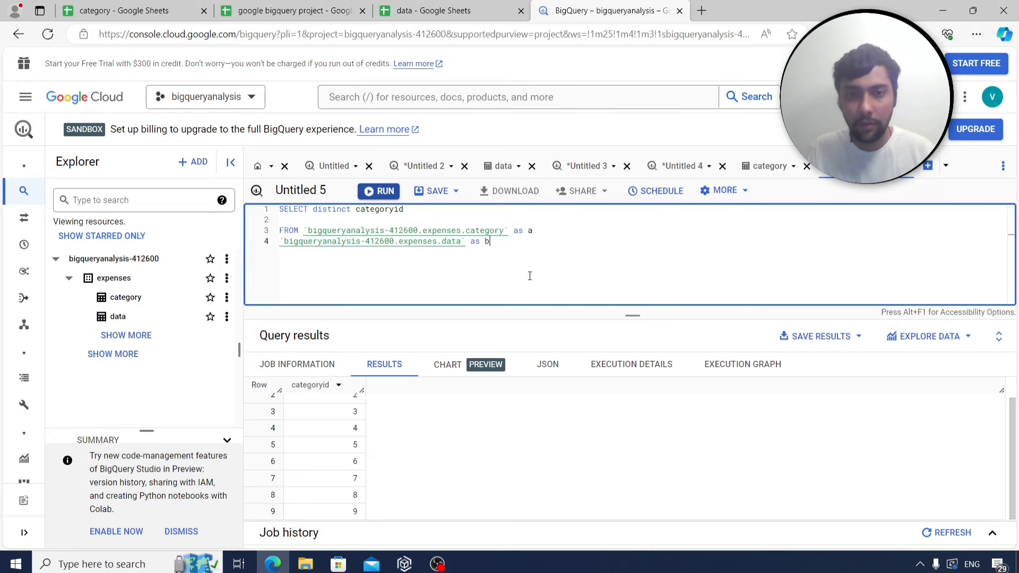
text( on a.categoryid=)
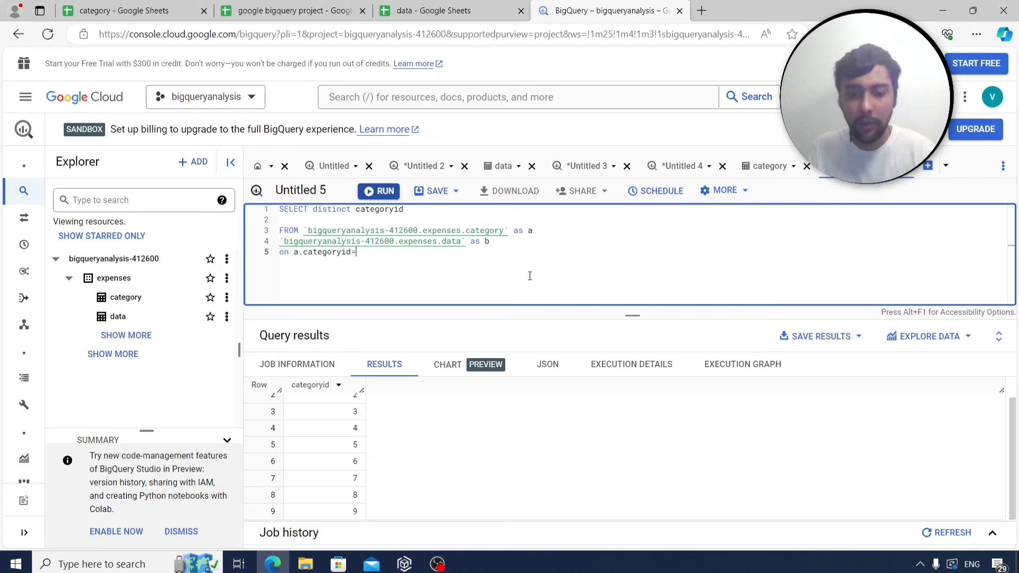
text(b.categ)
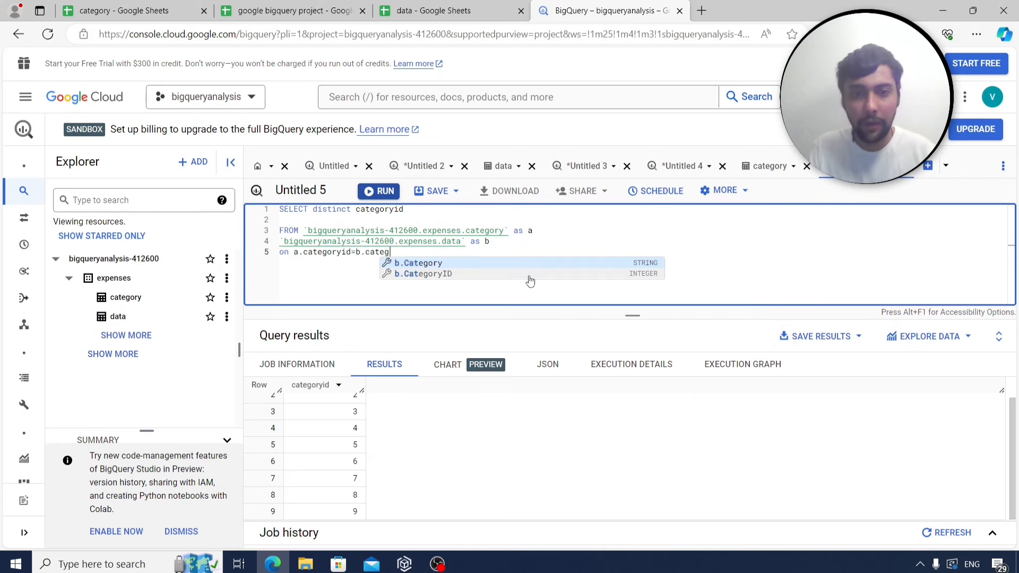
text(oryid)
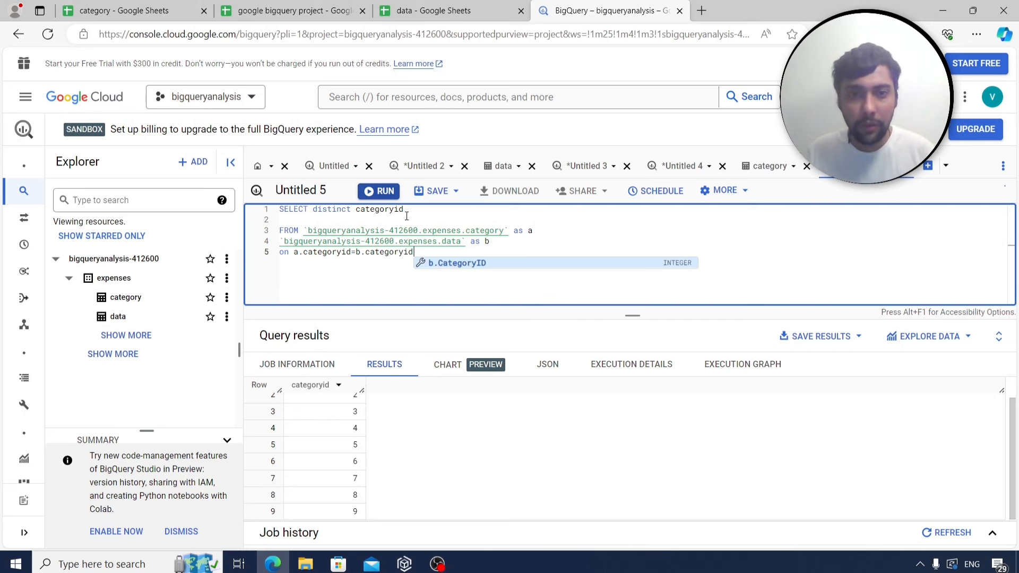
Select a.* and make the join a LEFT JOIN, then run the query.
drag(405, 209, 318, 213)
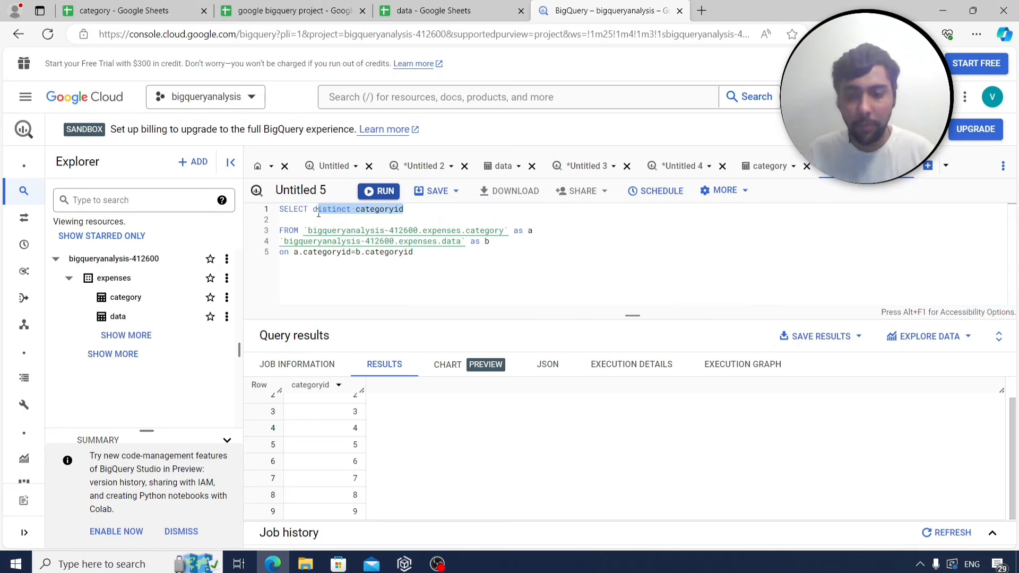
key(BackSpace)
key(BackSpace)
text(a.*,b.*)
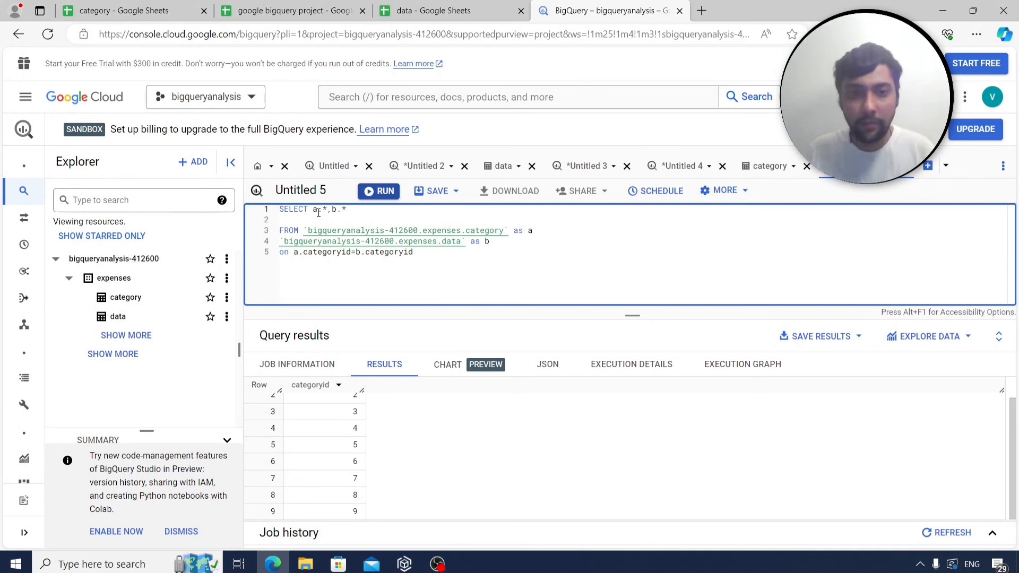
click(421, 252)
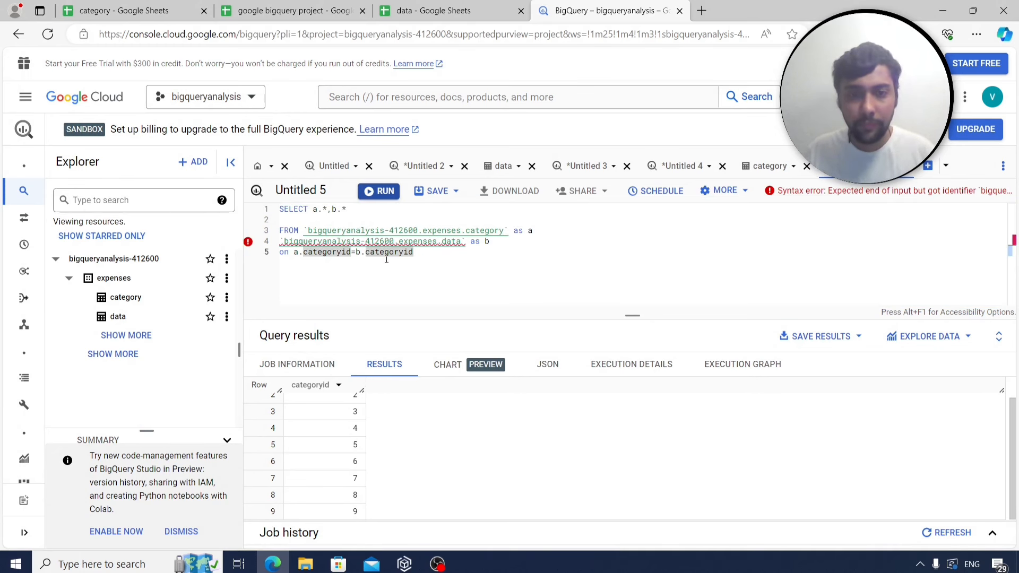
click(281, 240)
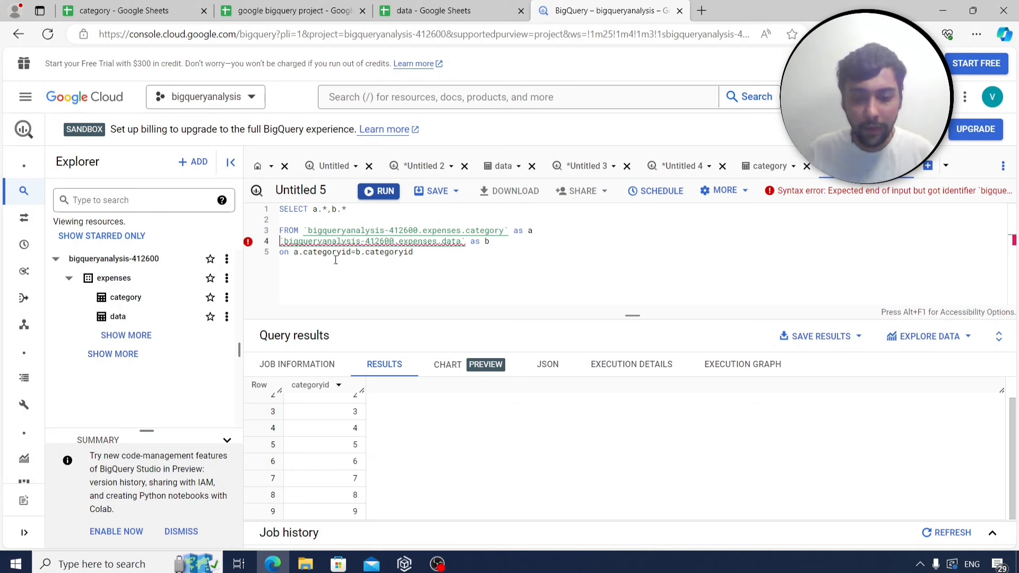
text(left join)
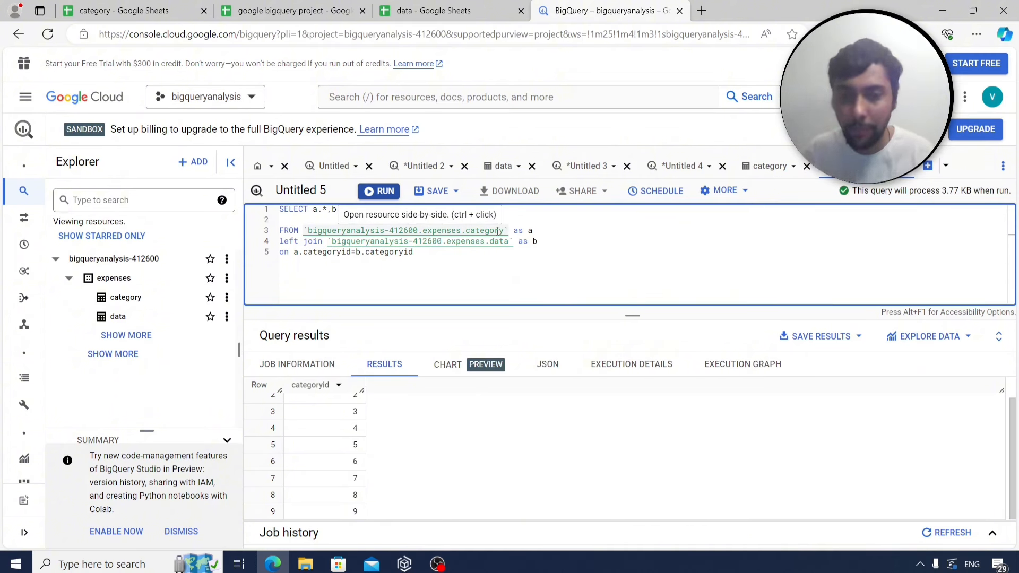
click(455, 275)
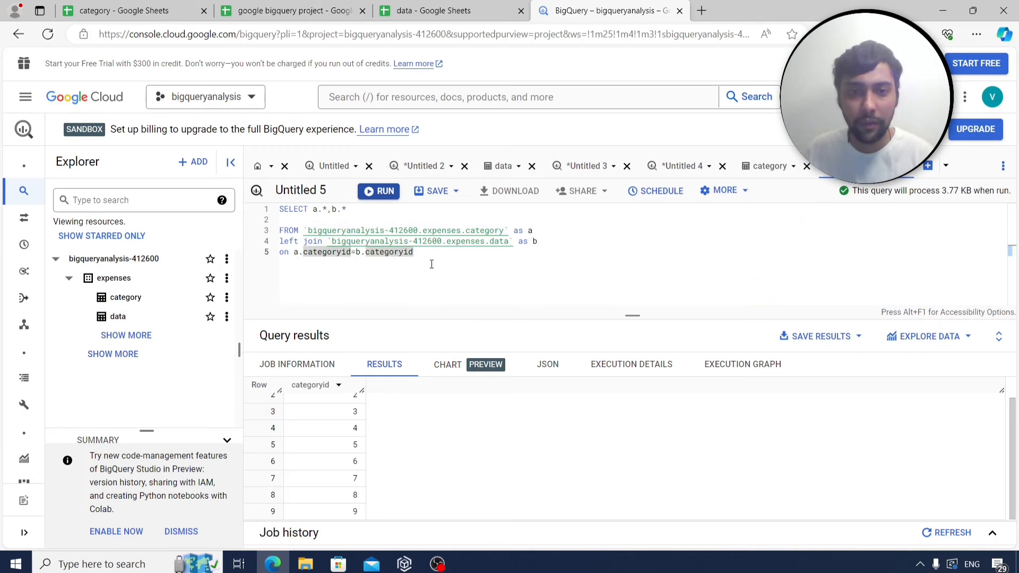
key(ctrl+Return)
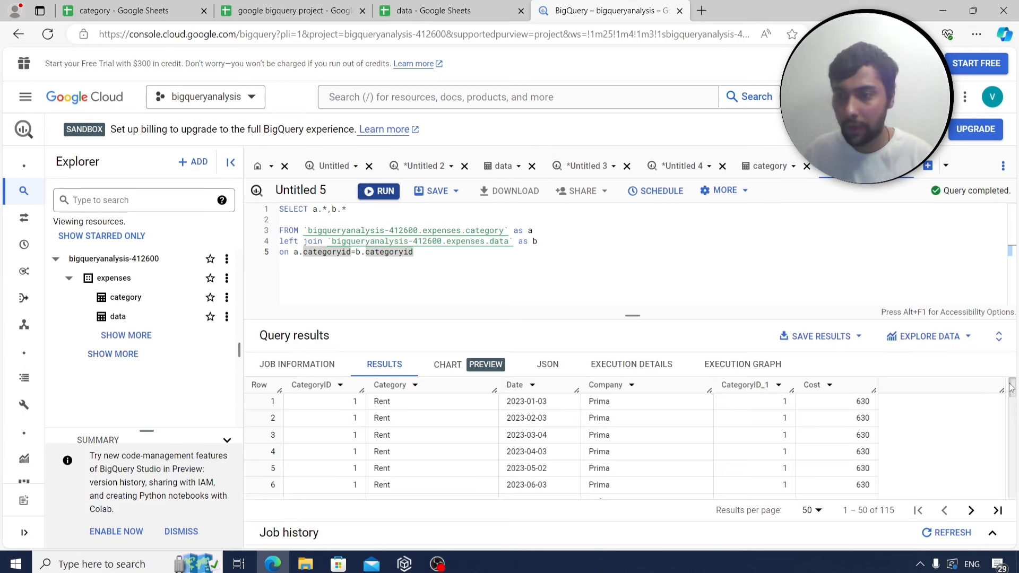
Show 200 results per page to list all 115 joined rows.
scroll(1011, 387, down, 2)
click(817, 510)
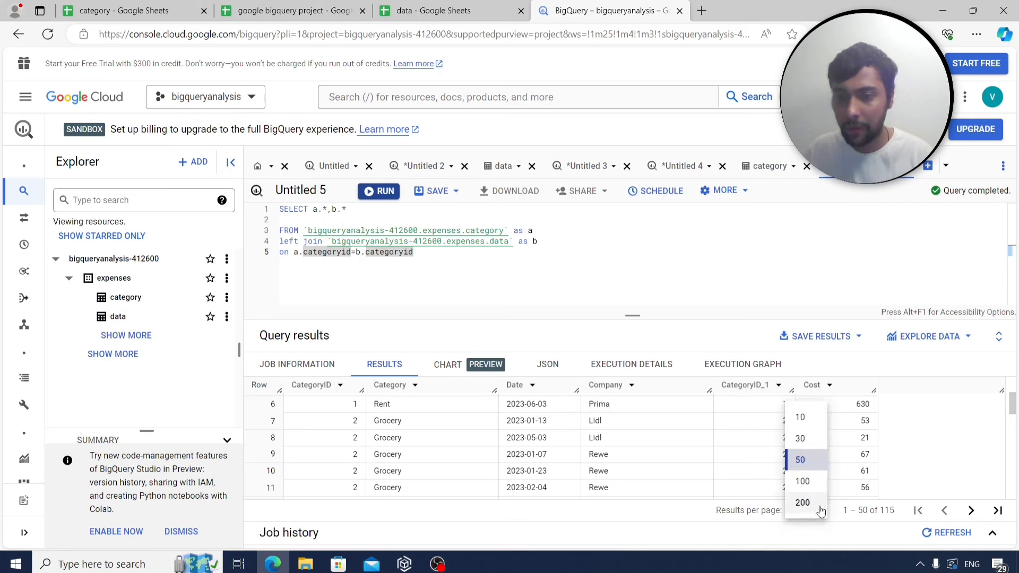
click(803, 503)
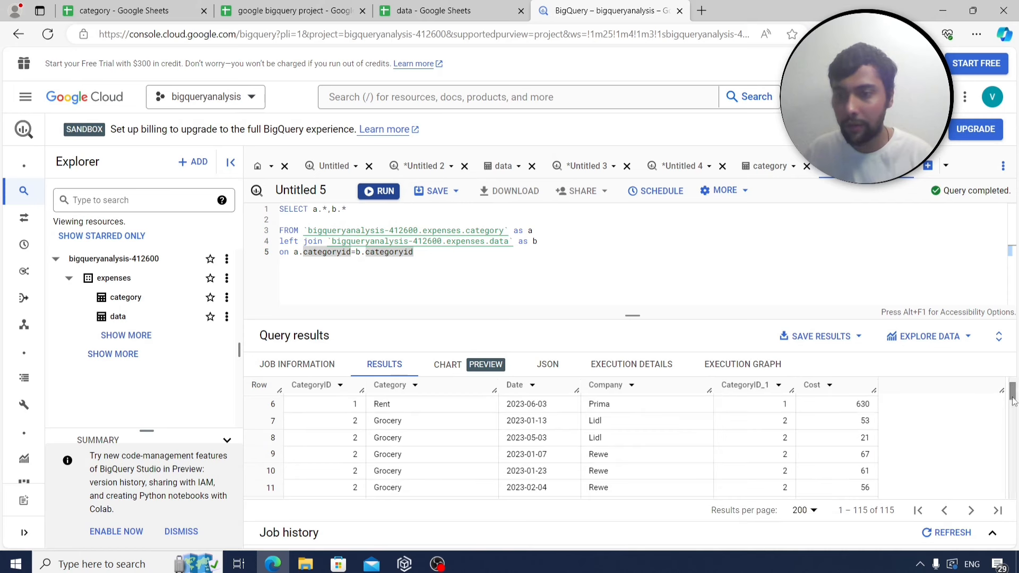
drag(1013, 402, 1015, 500)
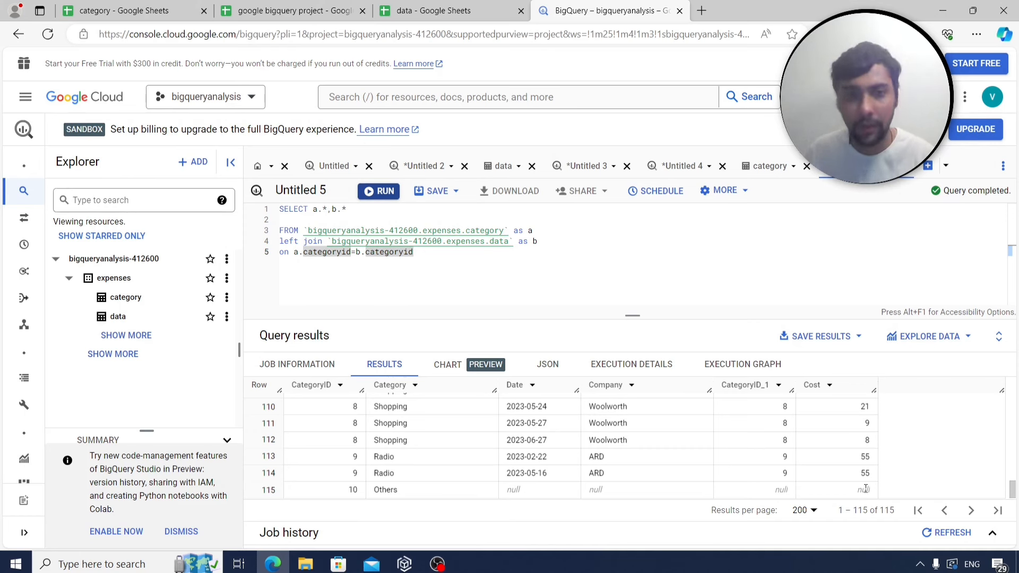
click(451, 269)
key(Return)
Add 'where b.Date is null' and run, leaving only Others (ID 10).
text(wher)
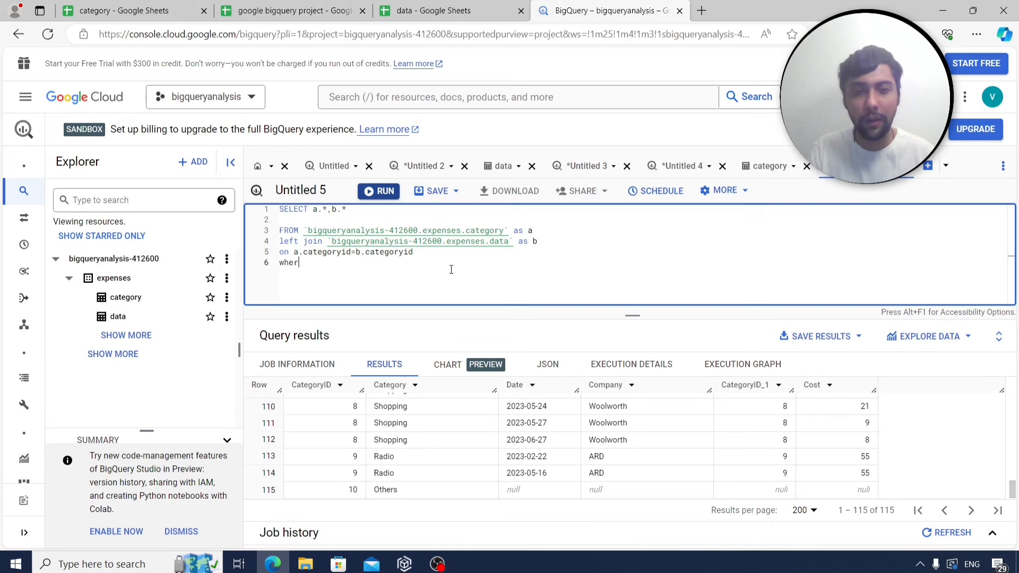
text(e )
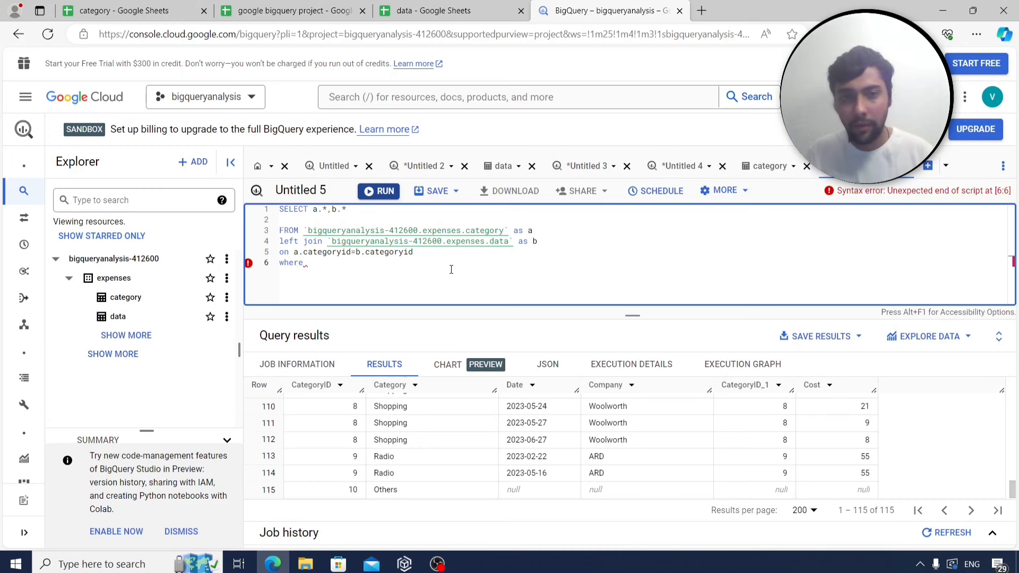
text(b.)
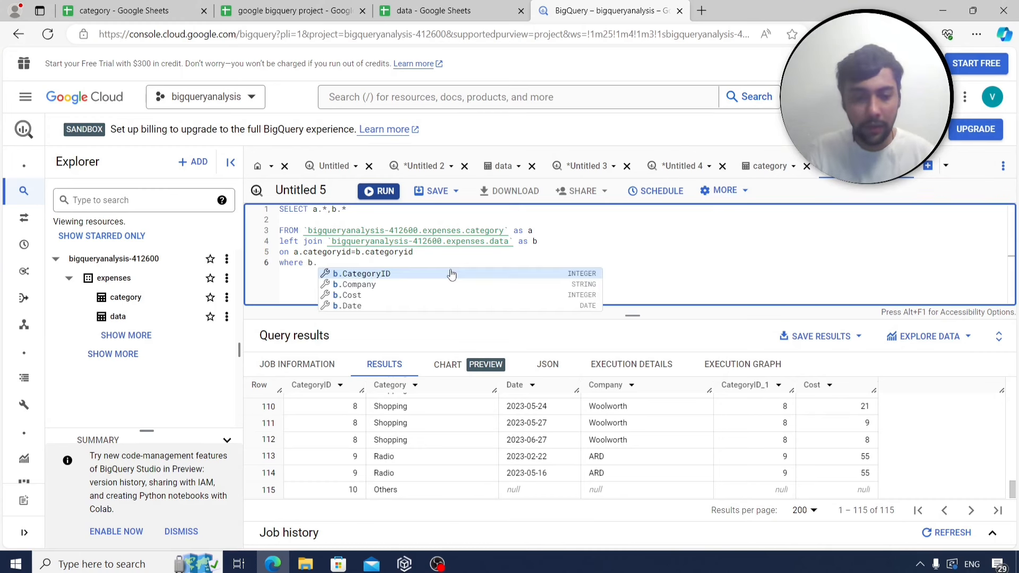
text(Date is nu)
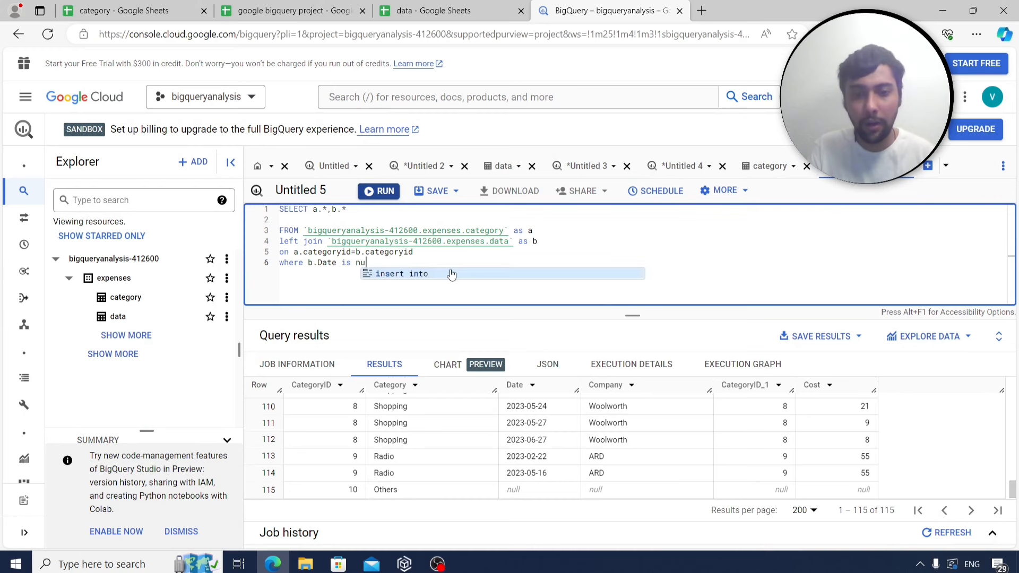
text(ll)
key(ctrl+Return)
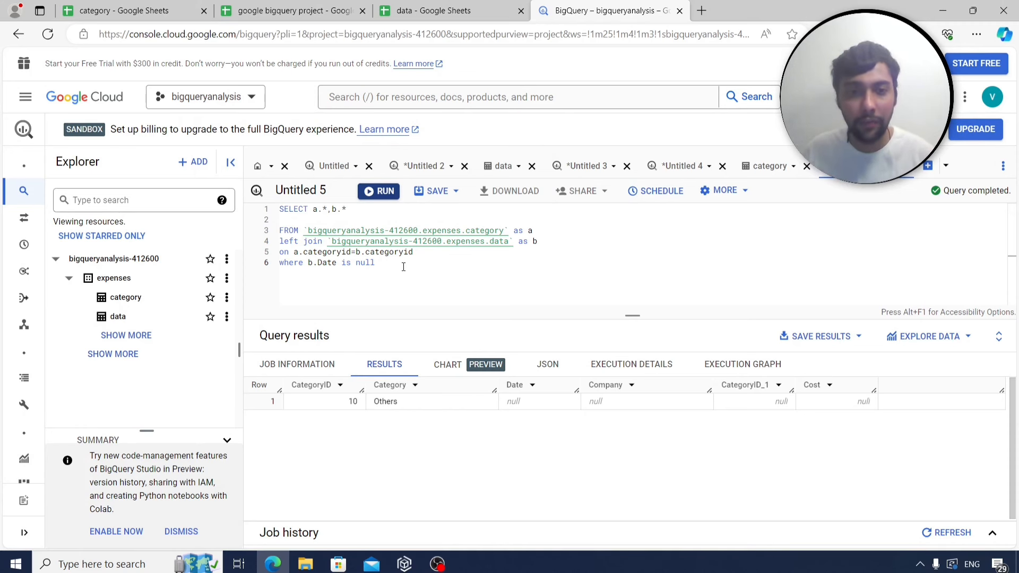
drag(403, 267, 273, 213)
key(ctrl+c)
Paste the null-date join query into B86 beside q13 on Sheet4.
click(297, 7)
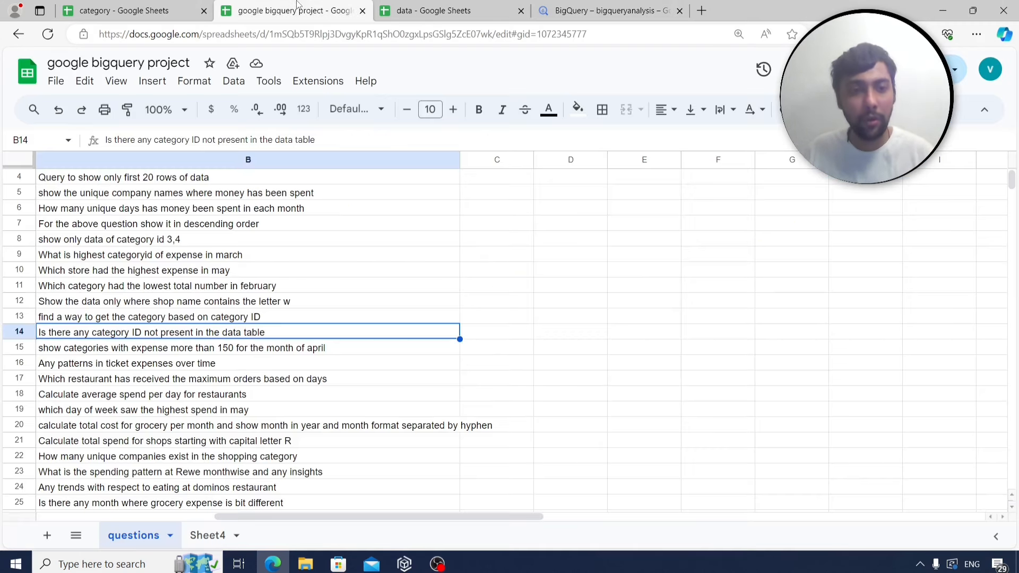
click(200, 536)
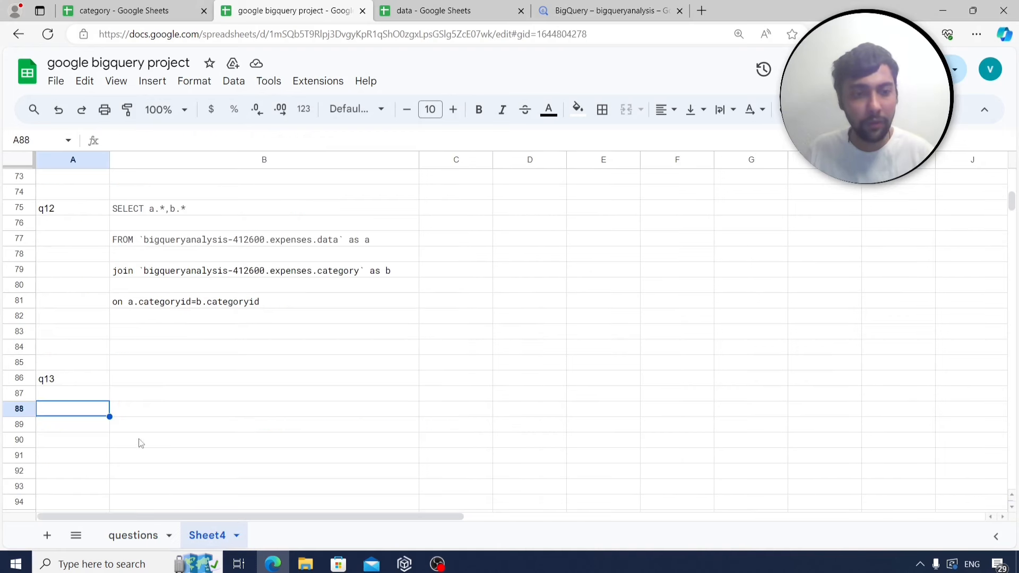
click(162, 385)
key(ctrl+v)
Label A94 as q14 and pick the April expenses above 150 question.
scroll(152, 392, down, 2)
click(88, 418)
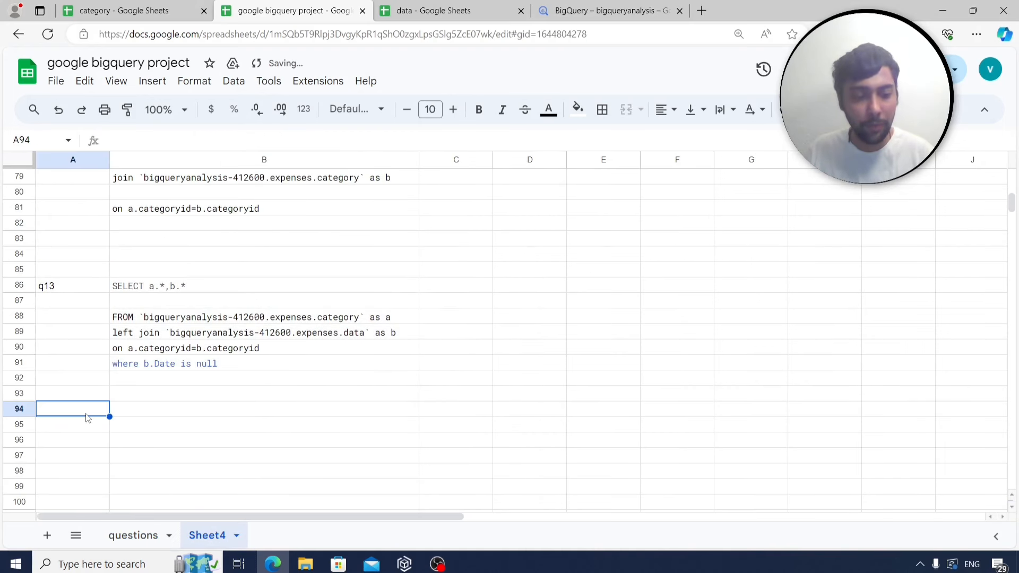
text(q14)
key(Return)
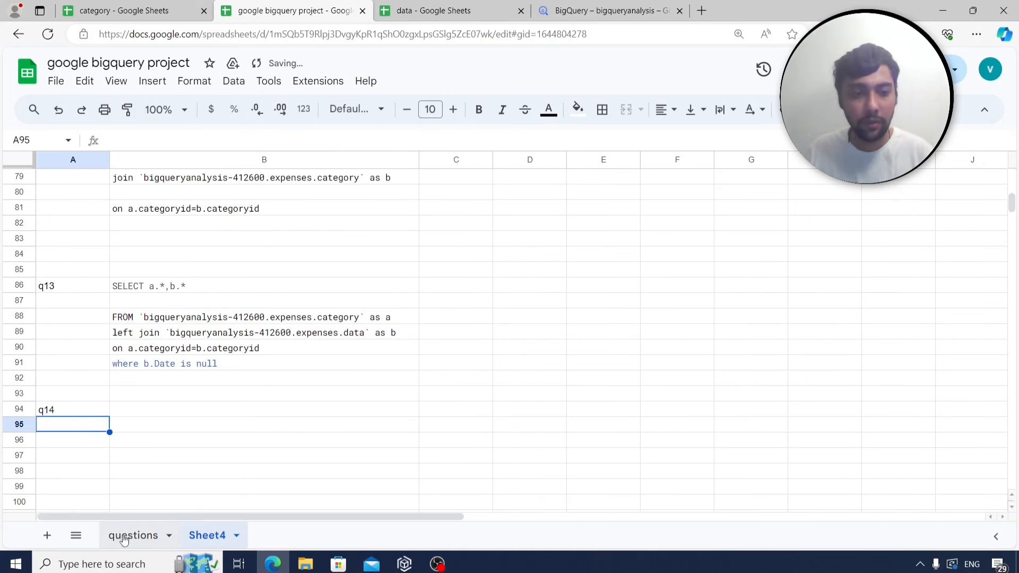
click(124, 538)
click(151, 355)
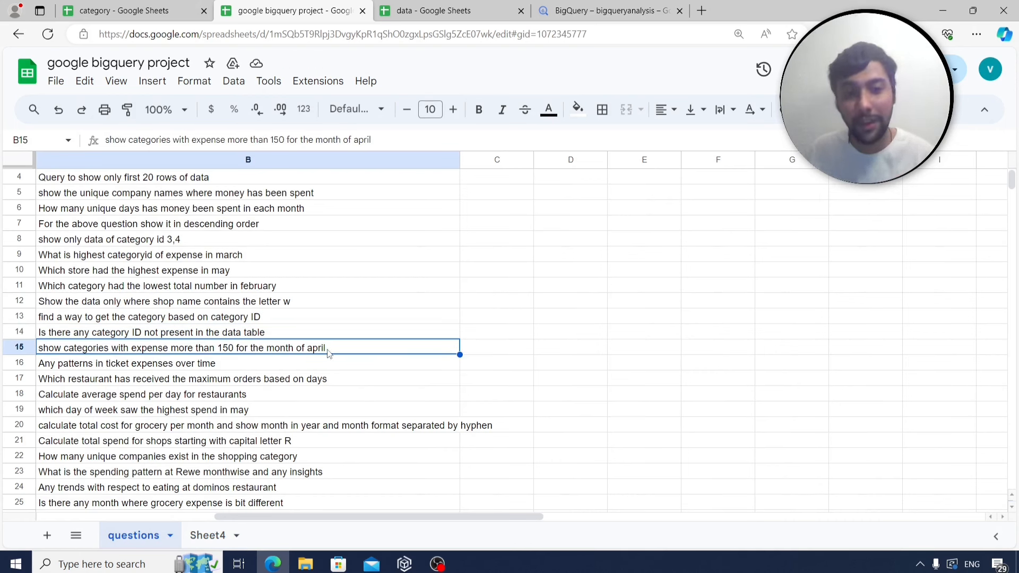
click(610, 11)
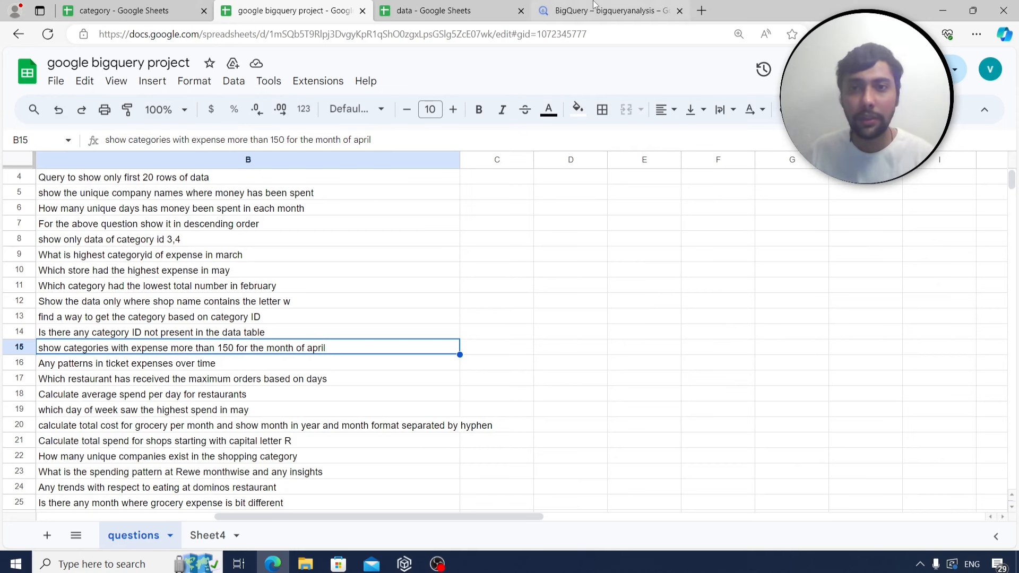
Swap the tables to data a join category b, dropping LEFT and the null-date filter.
click(429, 279)
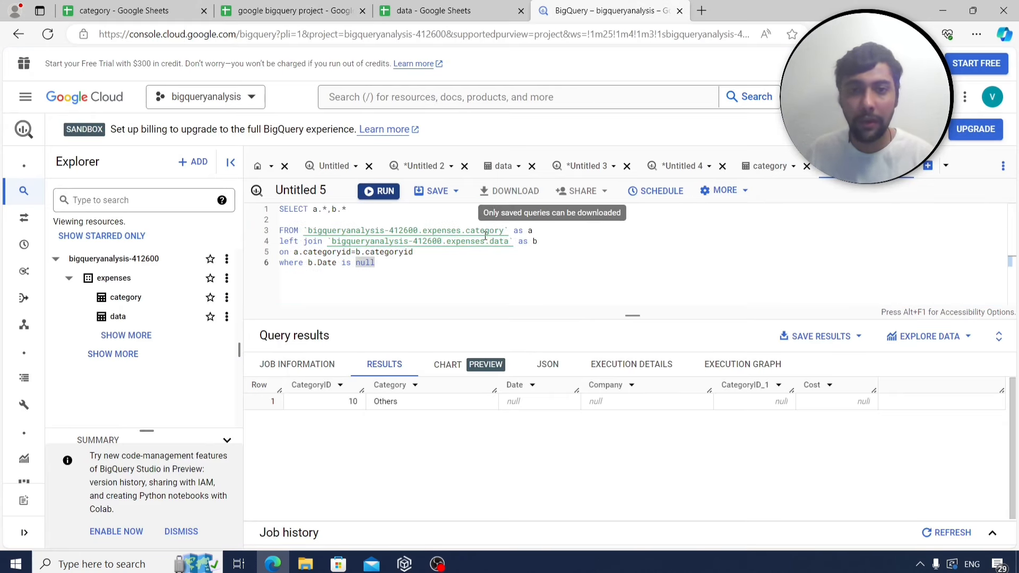
drag(408, 275, 267, 217)
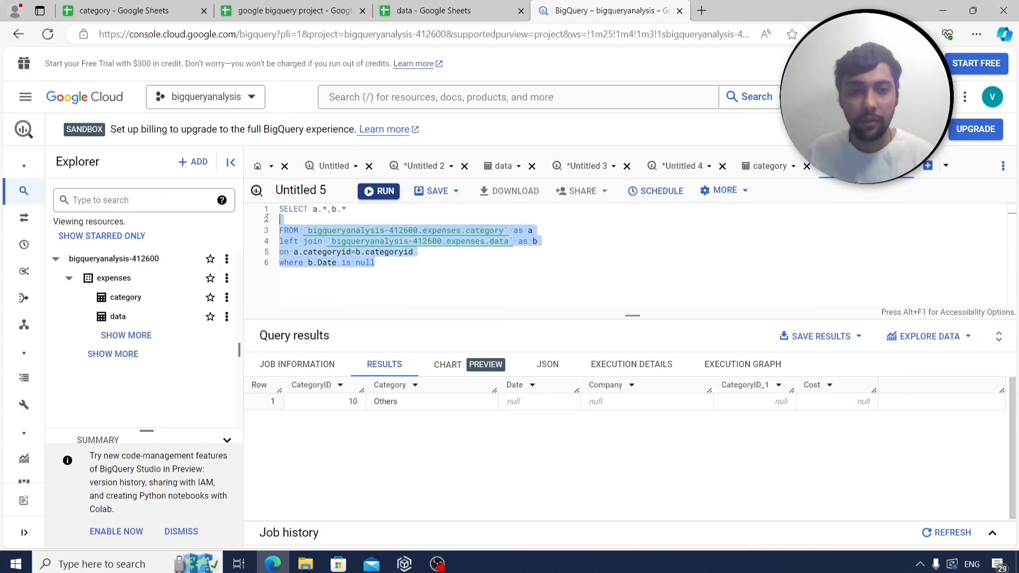
click(508, 243)
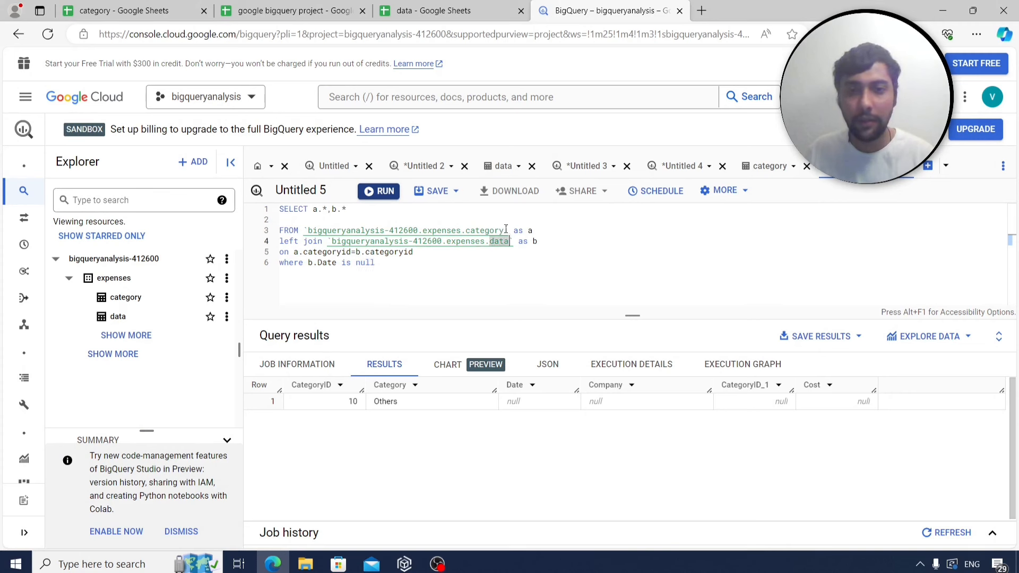
key(Up)
key(BackSpace)
key(BackSpace)
key(BackSpace)
key(BackSpace)
key(BackSpace)
key(BackSpace)
key(BackSpace)
key(BackSpace)
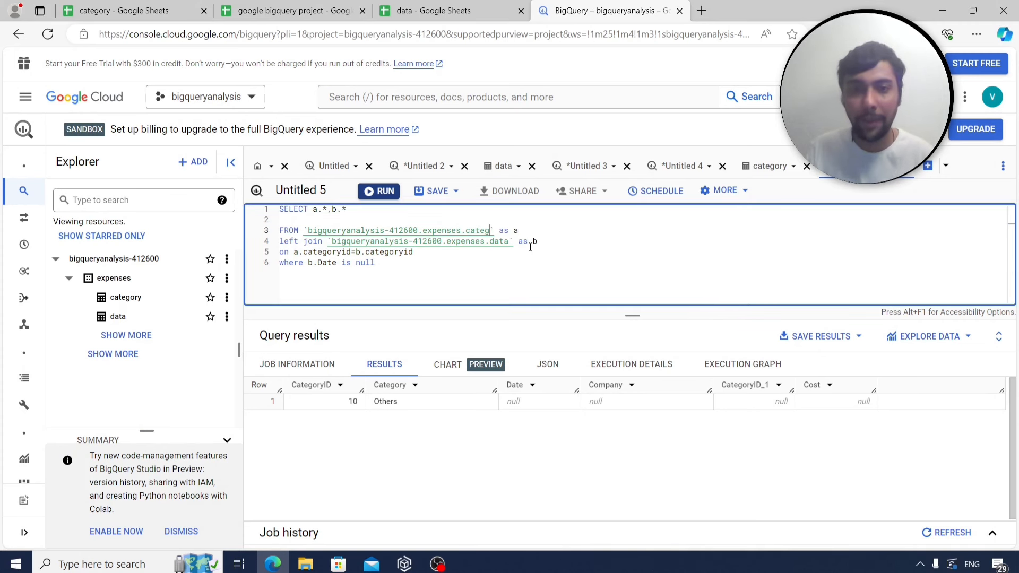
text(data)
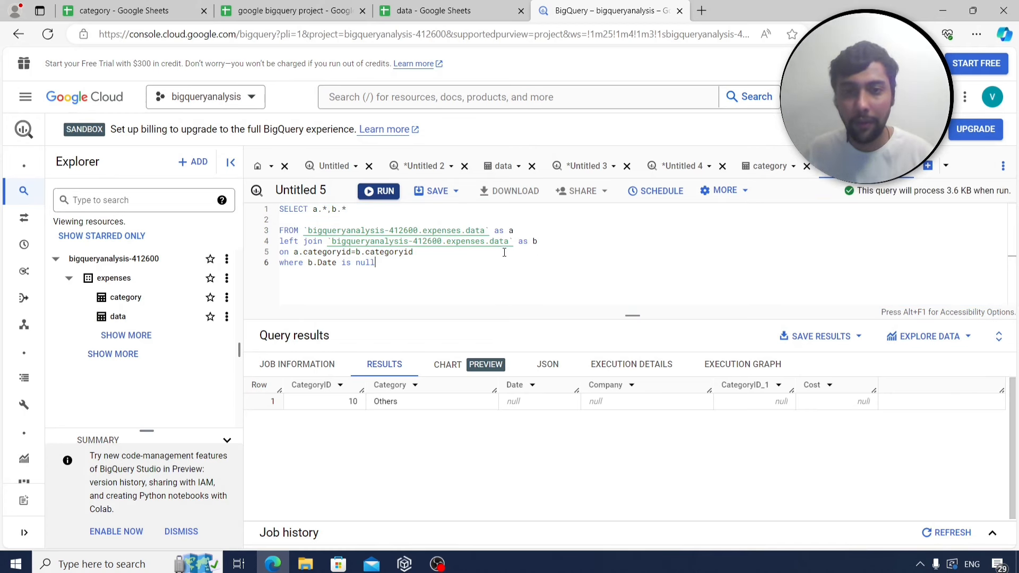
click(507, 242)
key(BackSpace)
key(BackSpace)
key(BackSpace)
key(BackSpace)
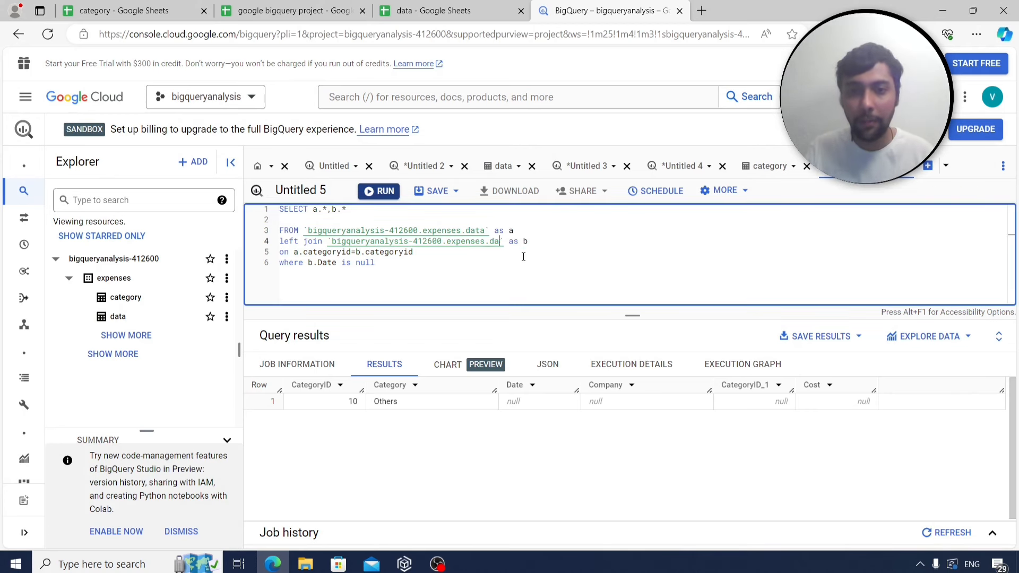
text(category)
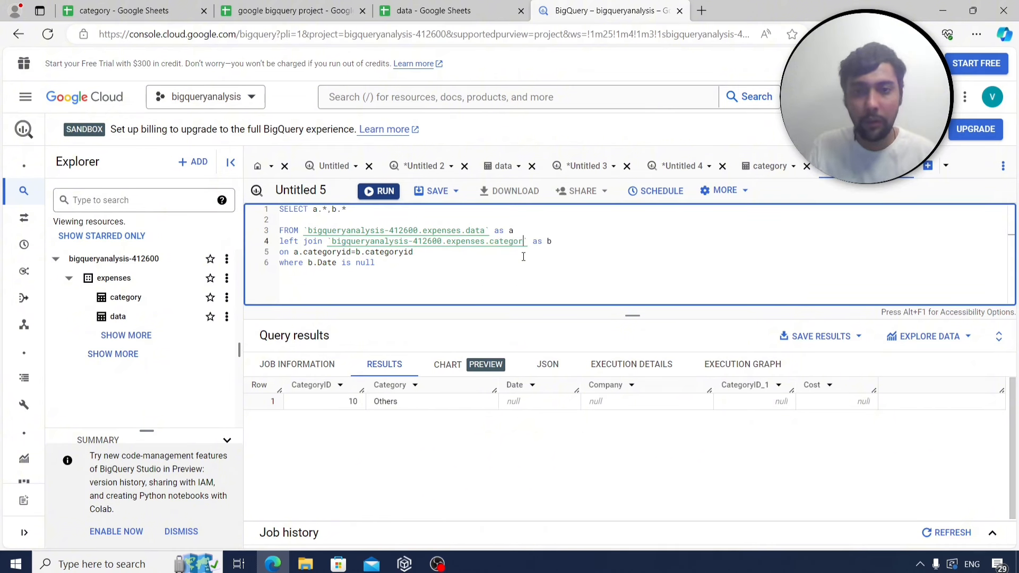
double_click(290, 240)
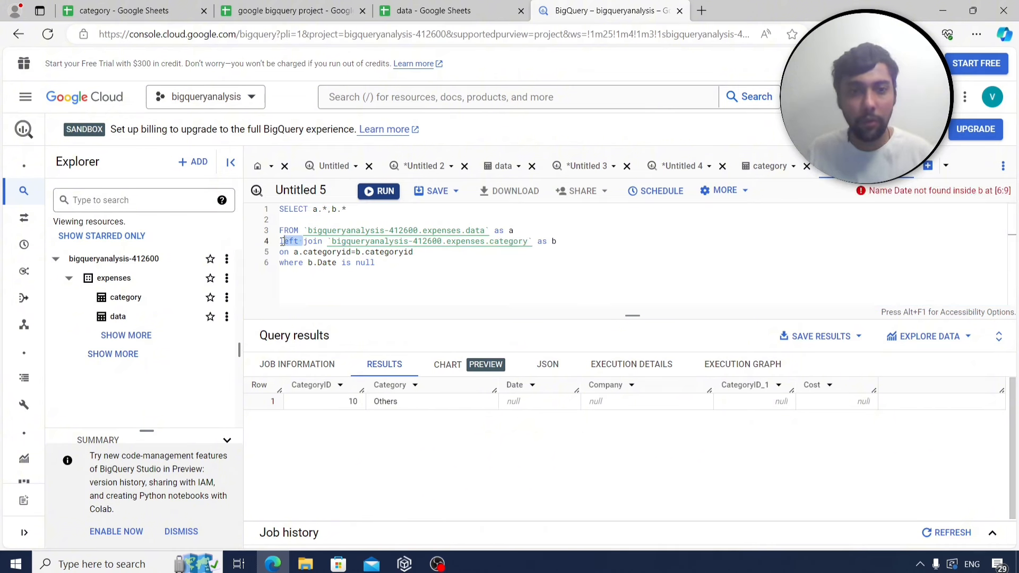
key(BackSpace)
drag(376, 263, 280, 263)
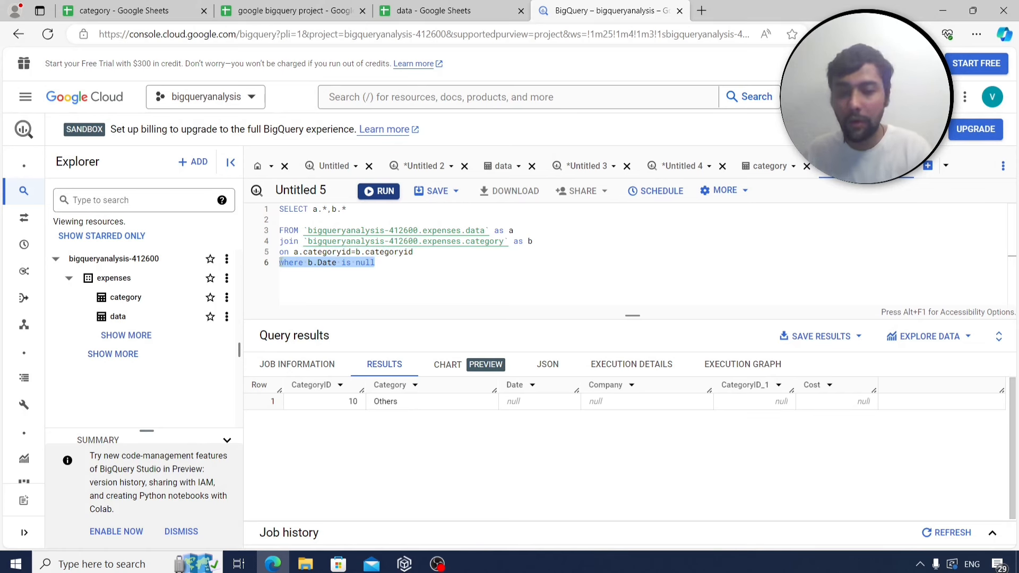
key(BackSpace)
Make the select list b.category, sum(a.cost).
click(356, 210)
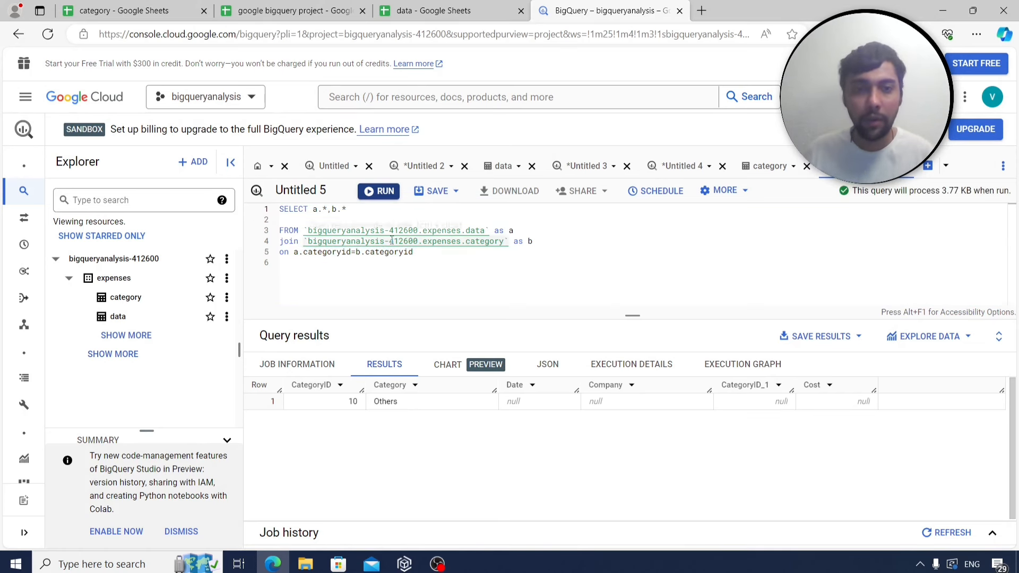
key(BackSpace)
key(BackSpace)
text(category)
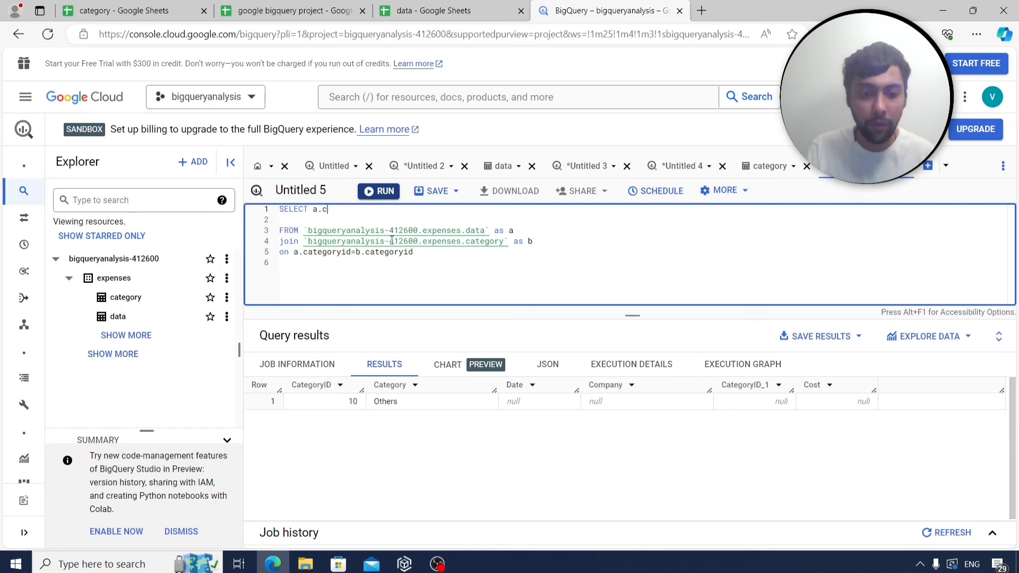
click(290, 4)
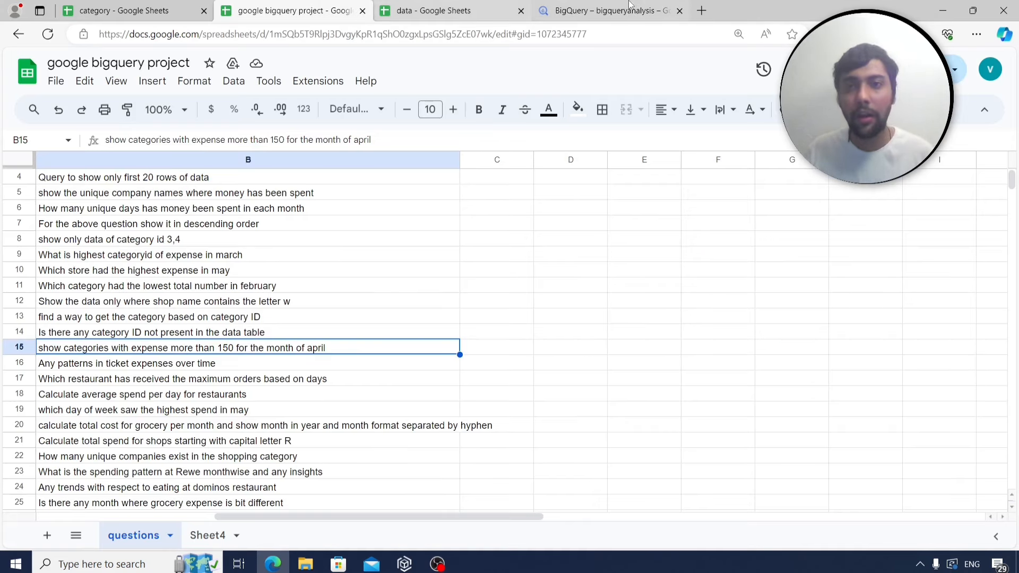
click(605, 10)
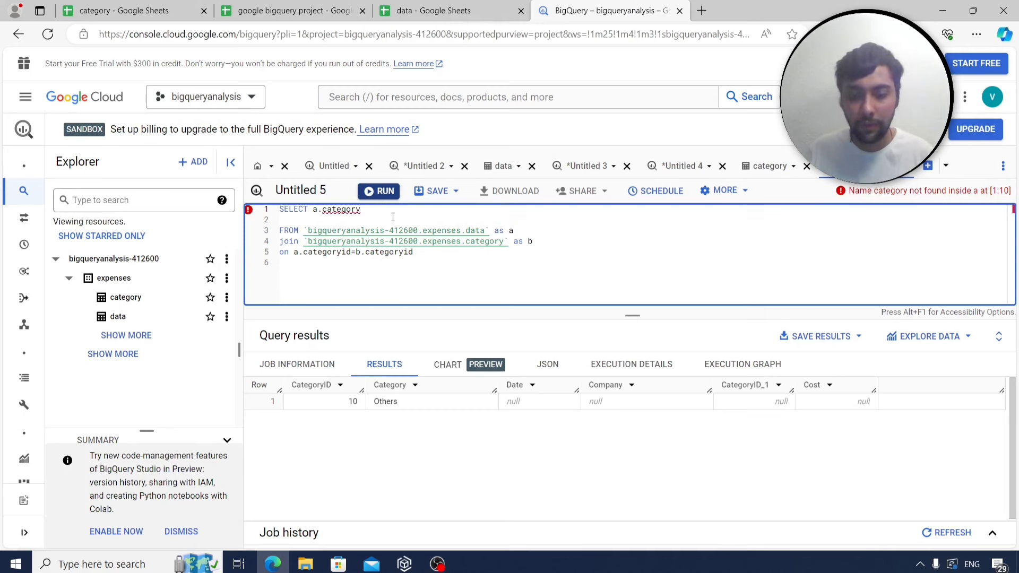
text(,)
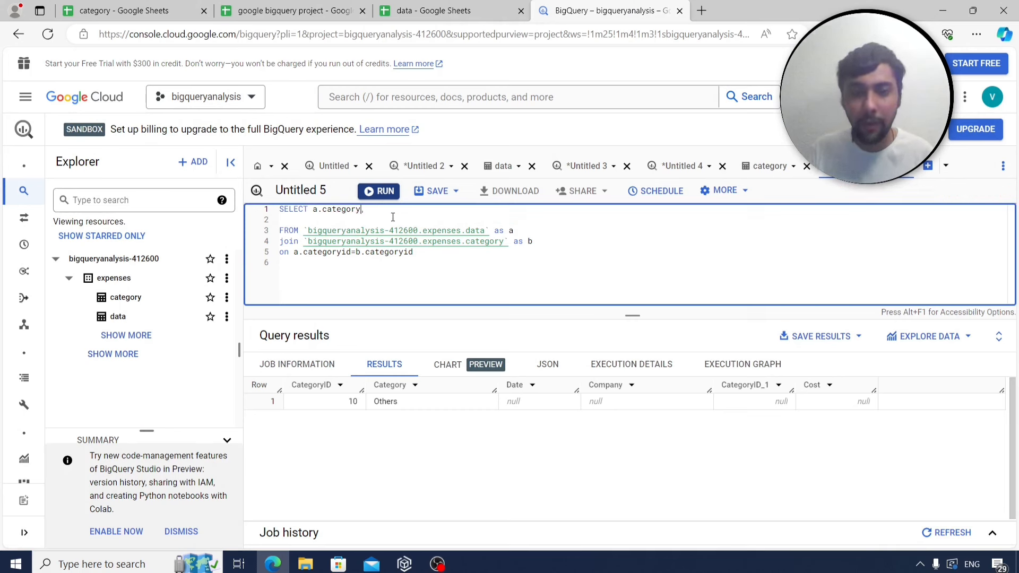
key(BackSpace)
text(b)
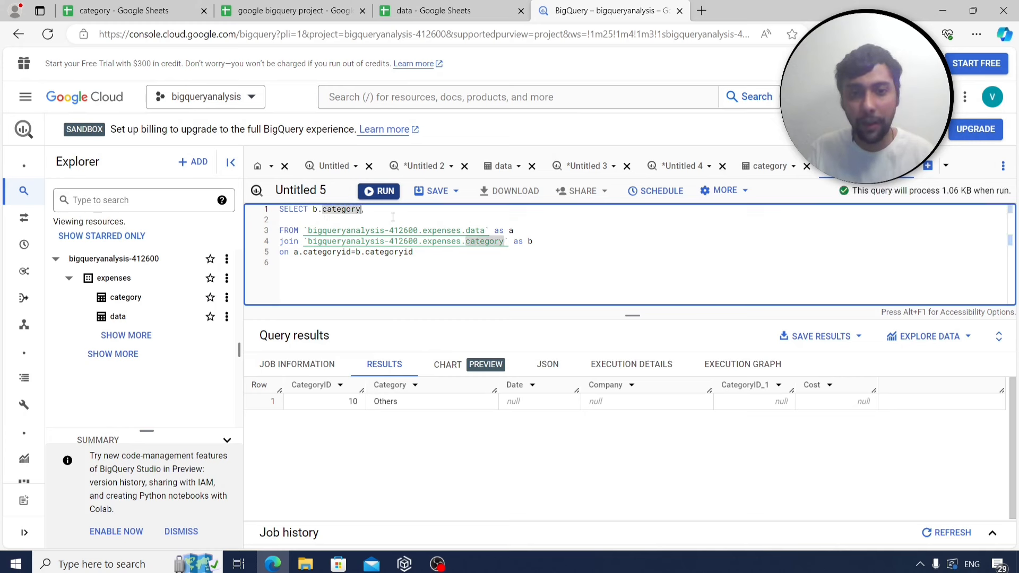
key(End)
text(sum(a.cost)
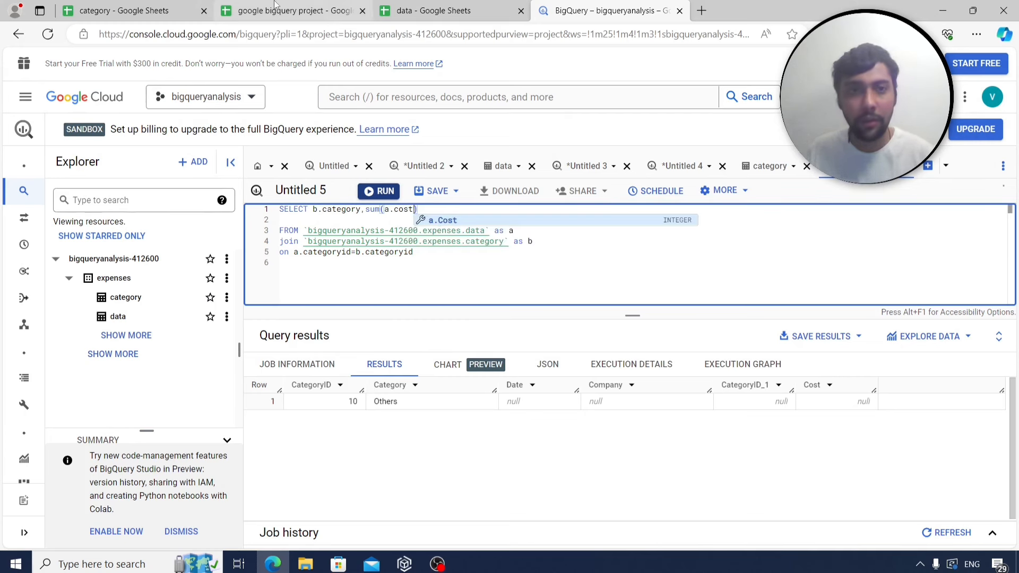
Add where extract(month from date)=4 group by b.category and run, giving seven totals led by Rent 630.
click(292, 11)
click(633, 5)
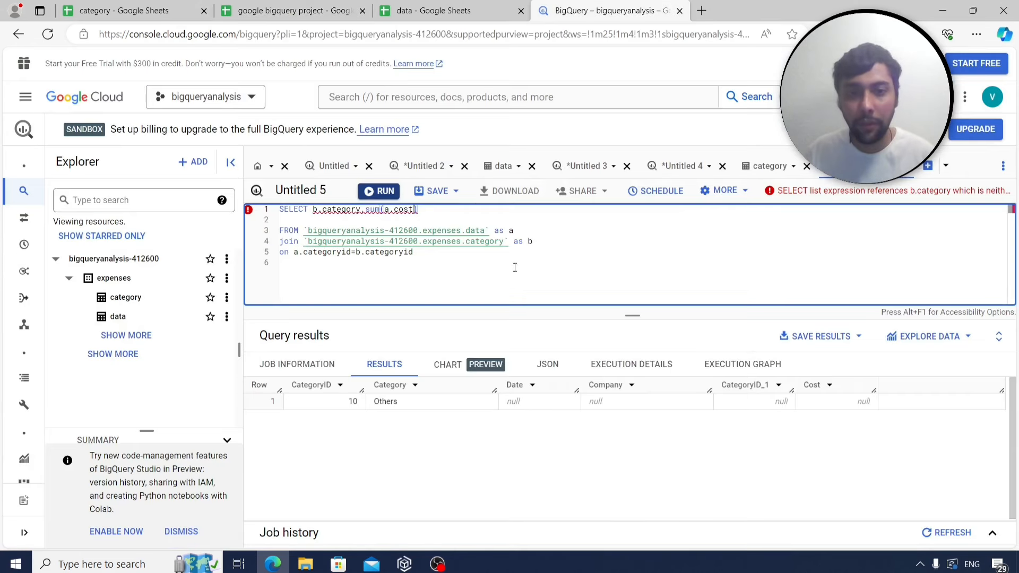
click(444, 253)
key(Return)
text(wh)
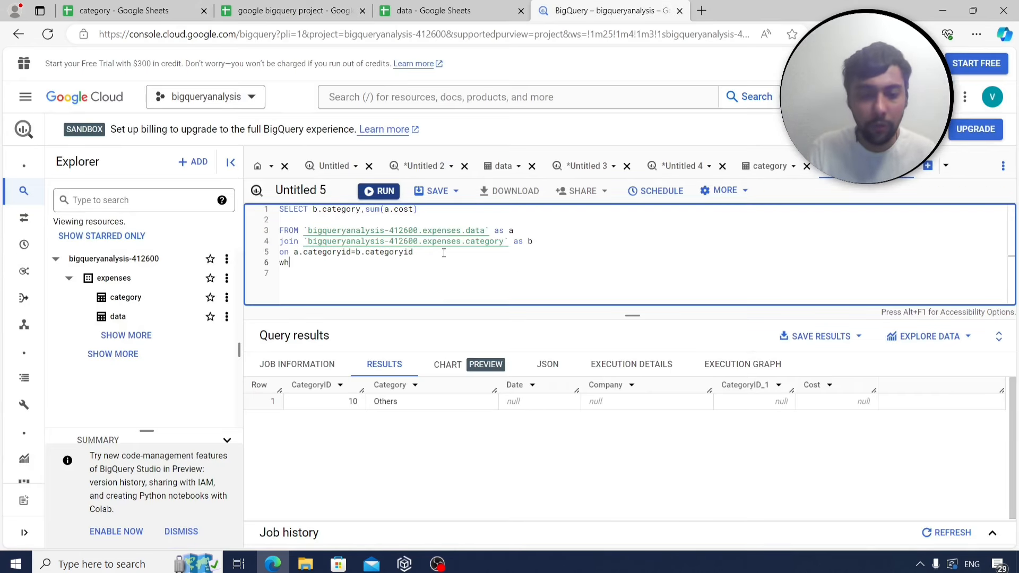
text(ere extract)
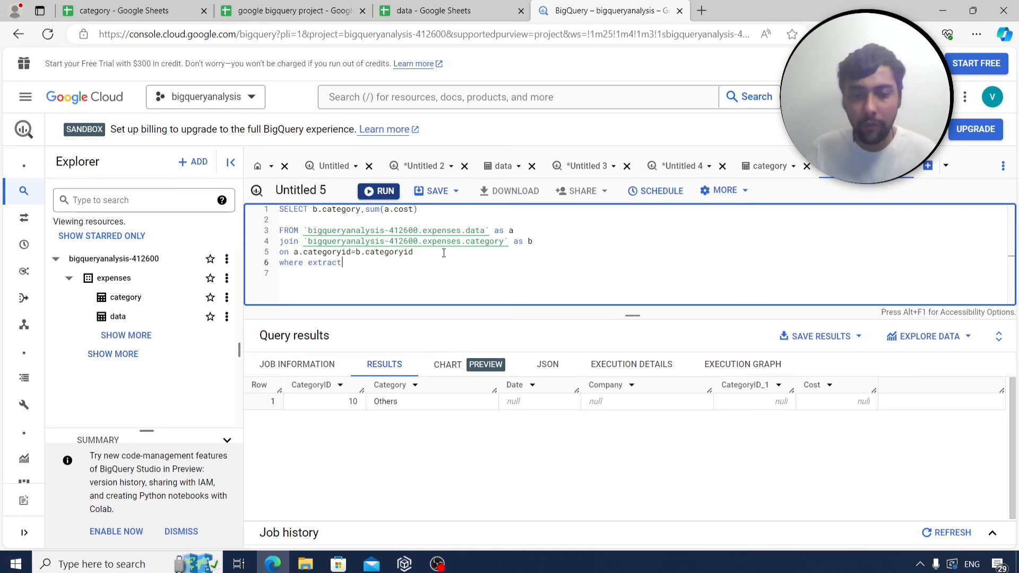
text(()
text(month from d)
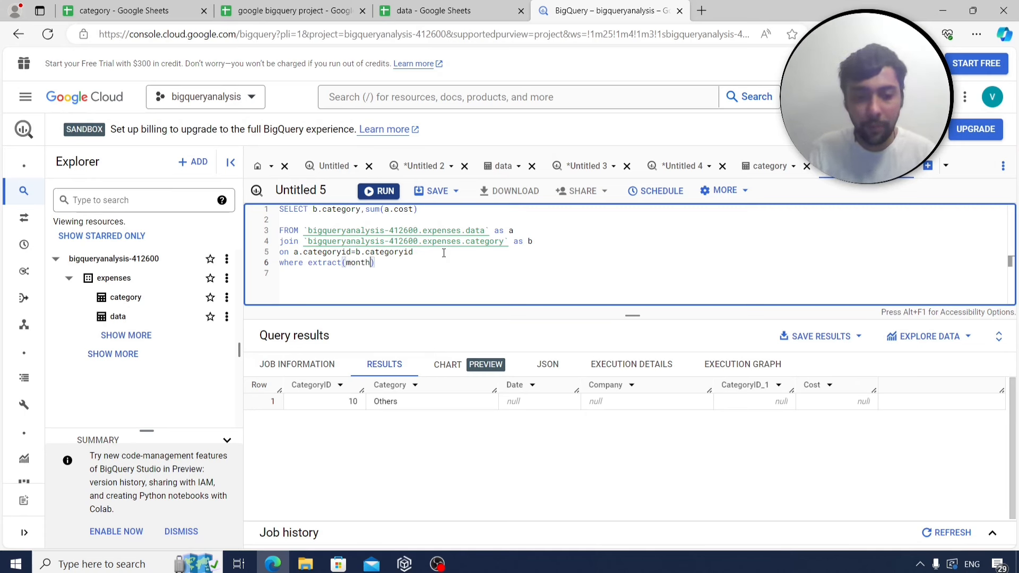
text(ate))
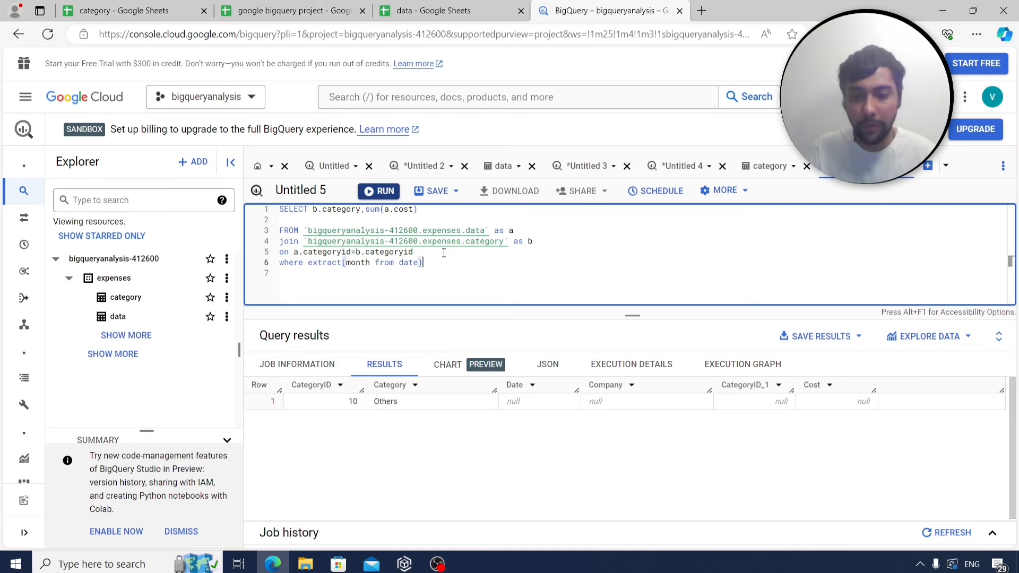
text(=4)
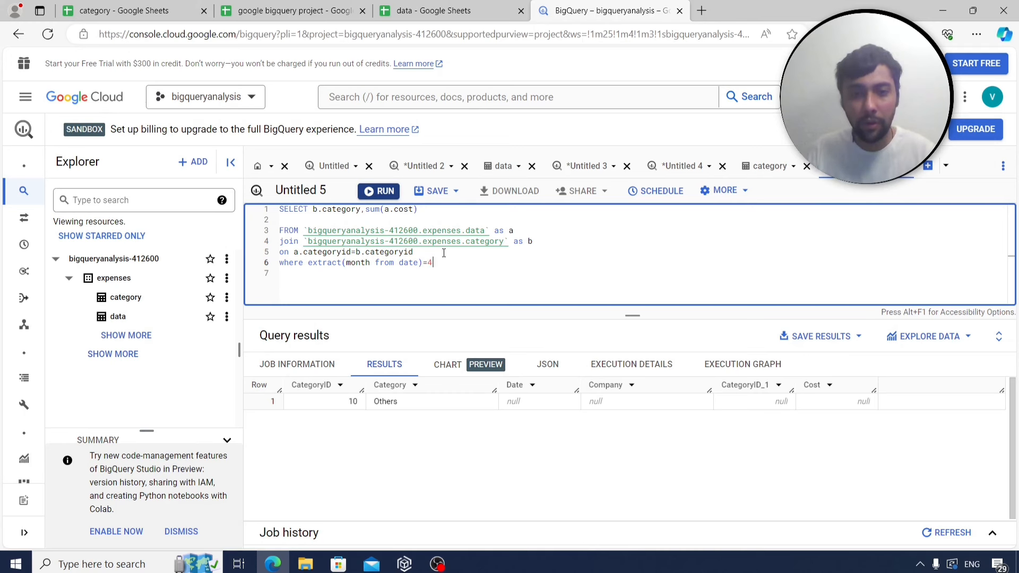
text( group by)
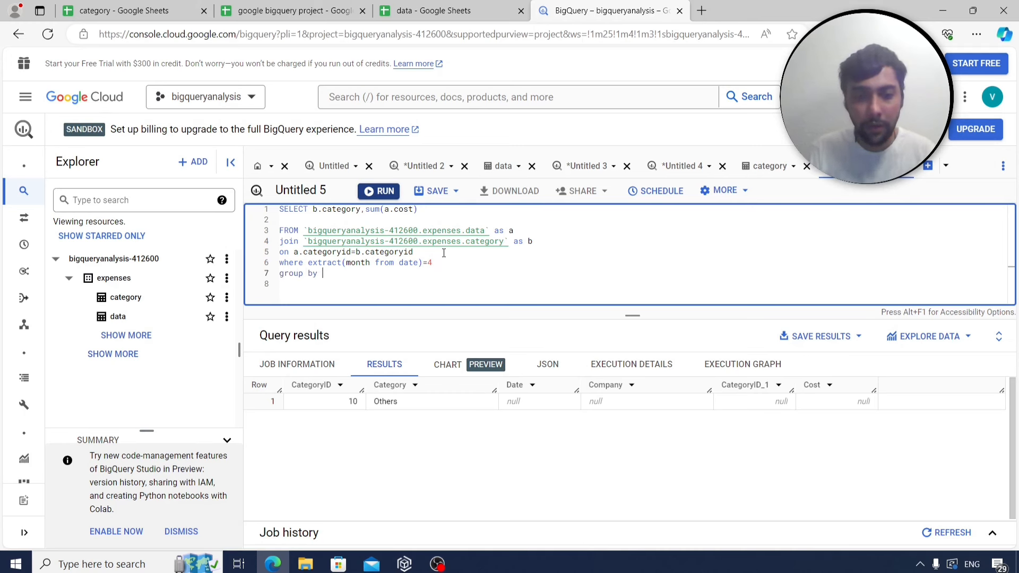
text( b.category)
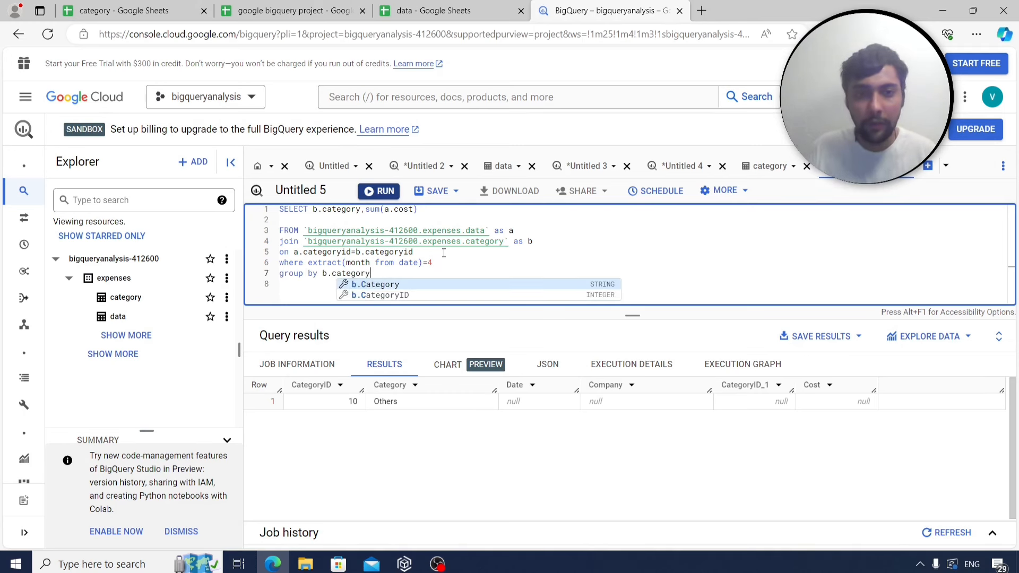
click(380, 193)
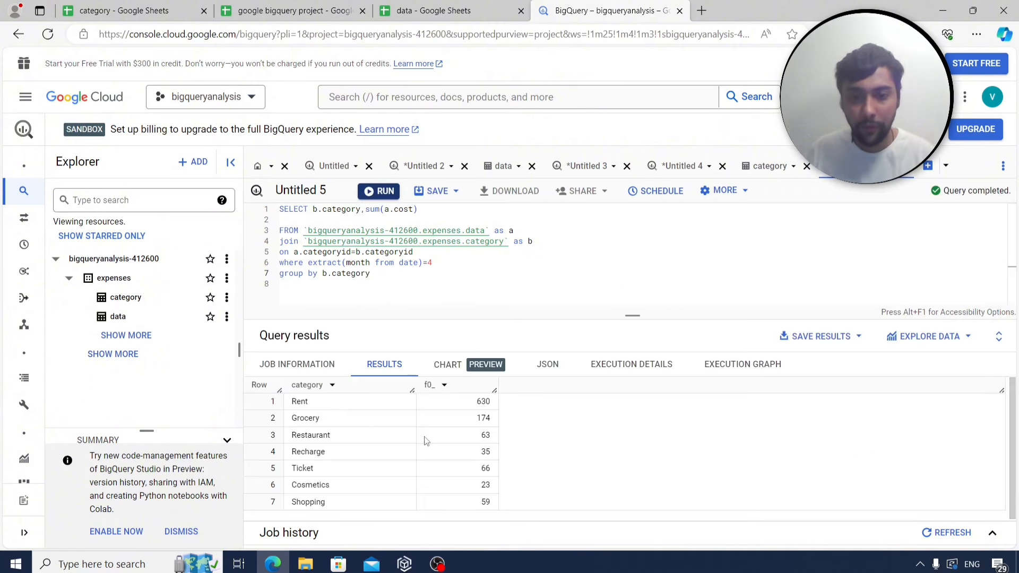
Add having sum(a.cost)>150 and run, leaving Rent at 630 and Grocery at 174.
click(244, 11)
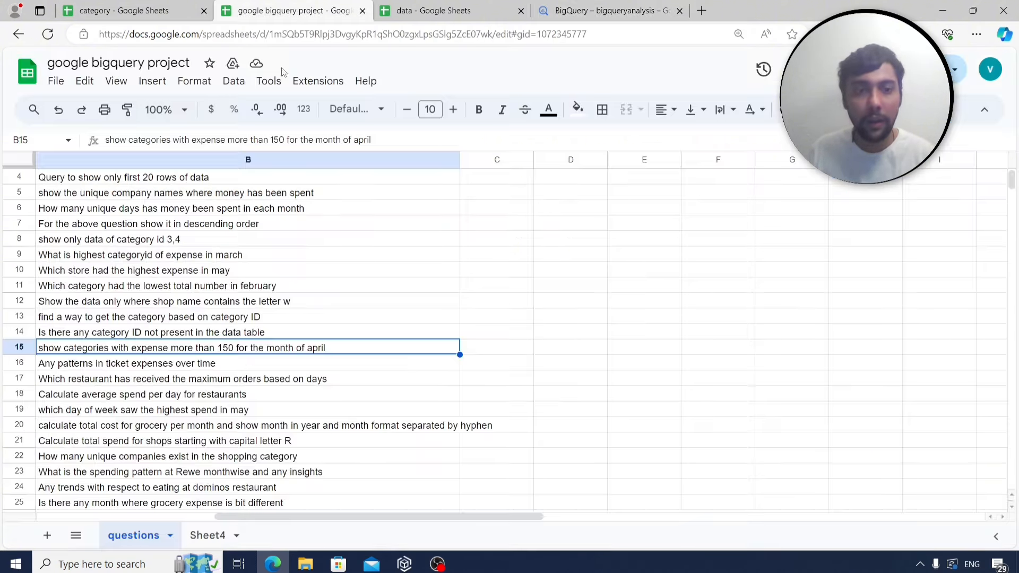
click(617, 6)
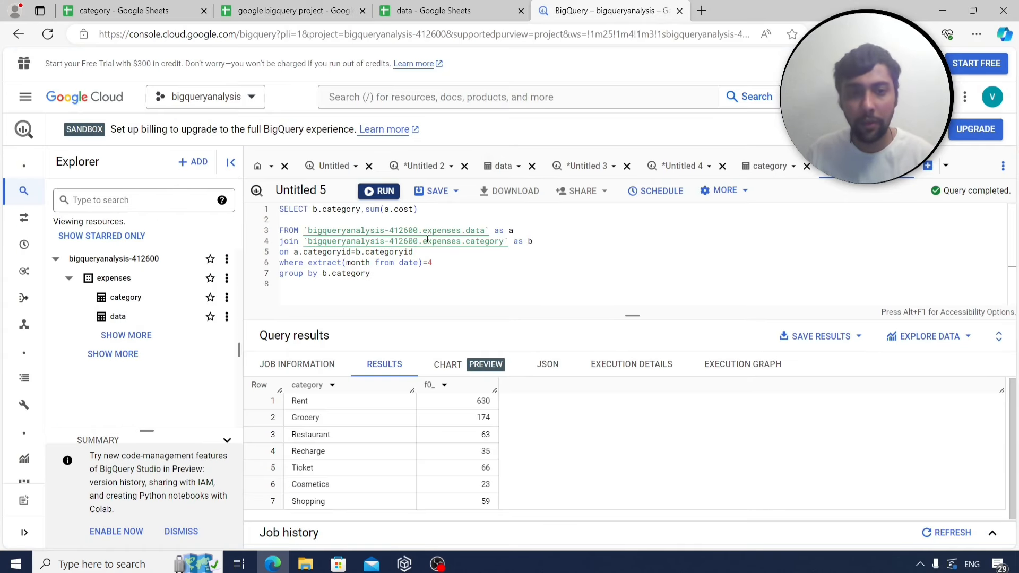
click(404, 271)
key(Return)
text(having)
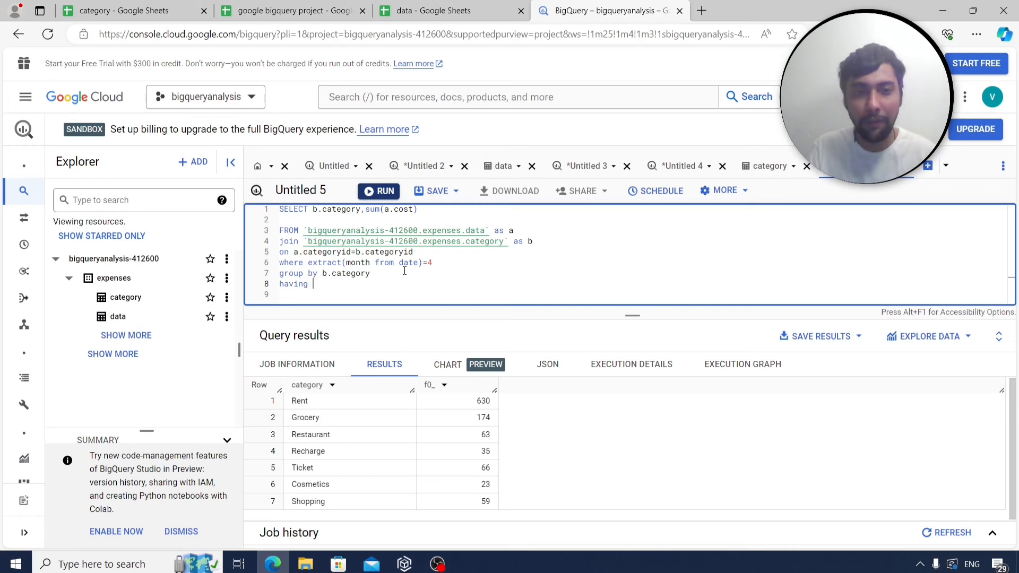
text( sum(a.cost)
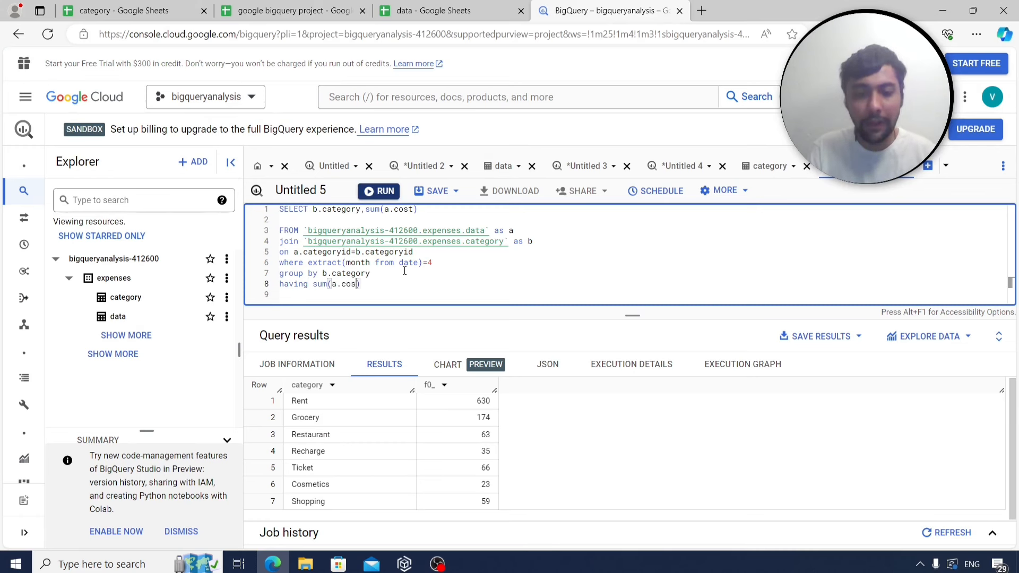
text()>150)
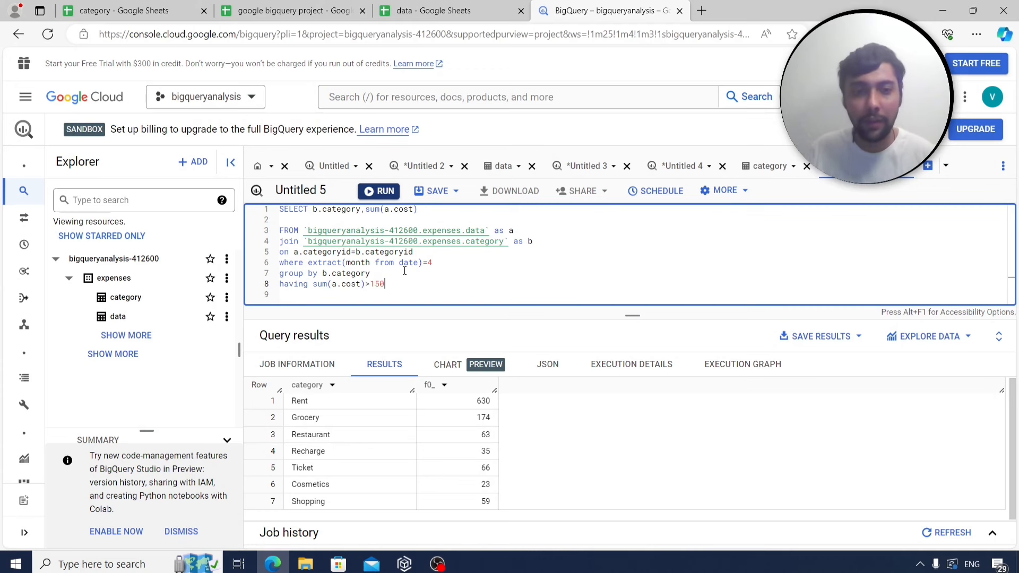
click(380, 191)
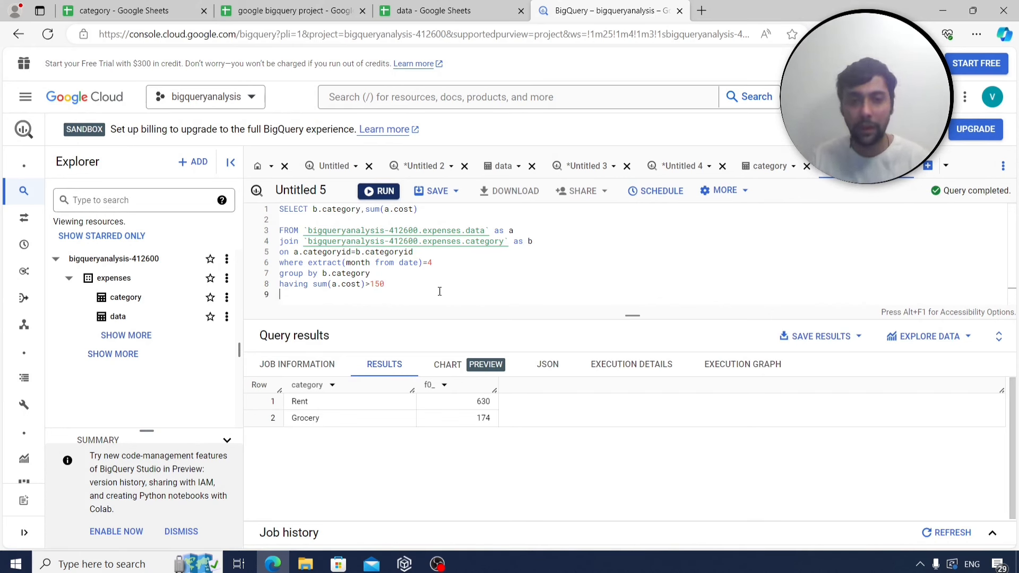
drag(414, 289, 267, 213)
key(ctrl+c)
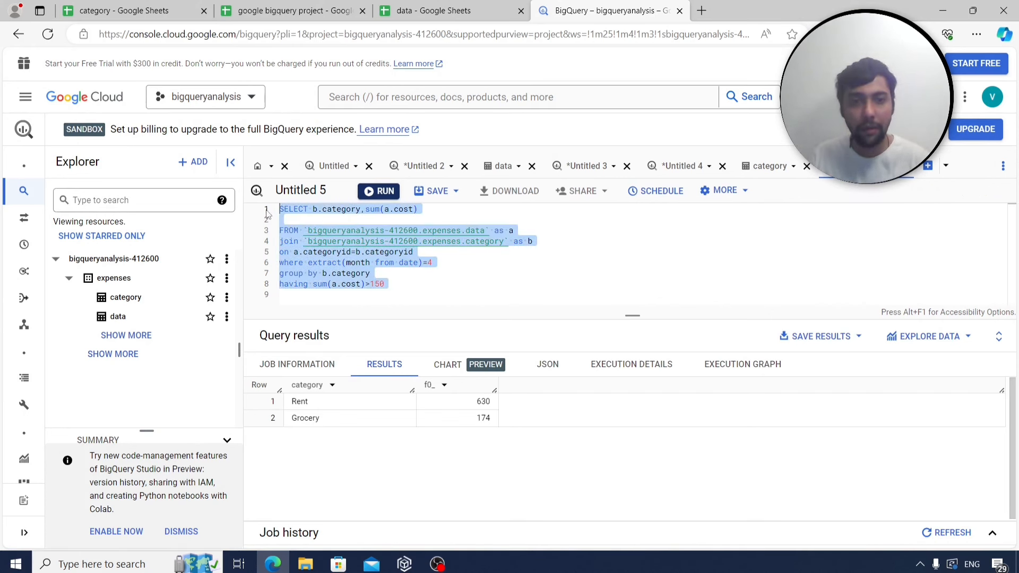
Paste the April over-150 category totals query beside q14 on Sheet4.
click(340, 9)
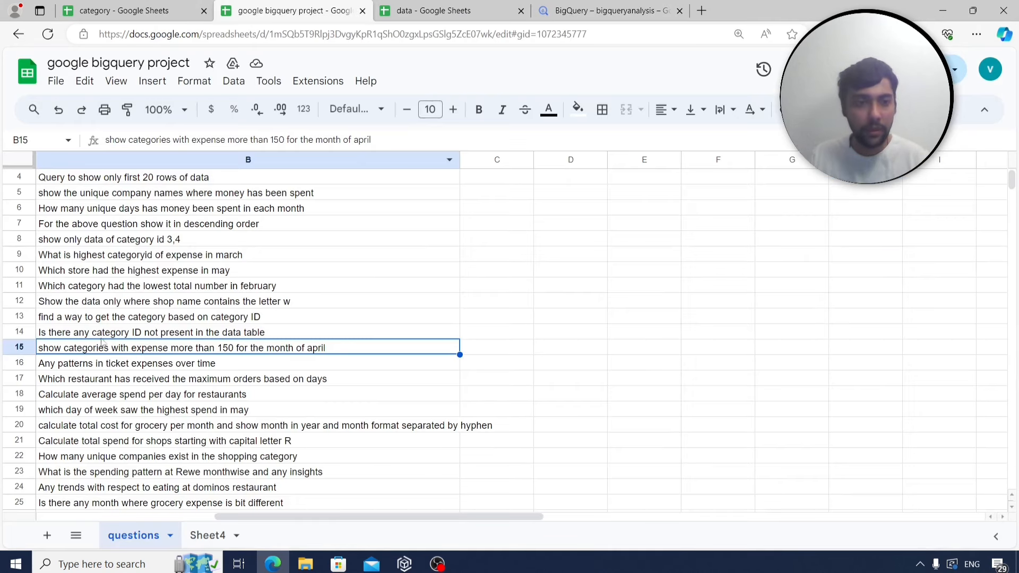
click(208, 535)
click(173, 409)
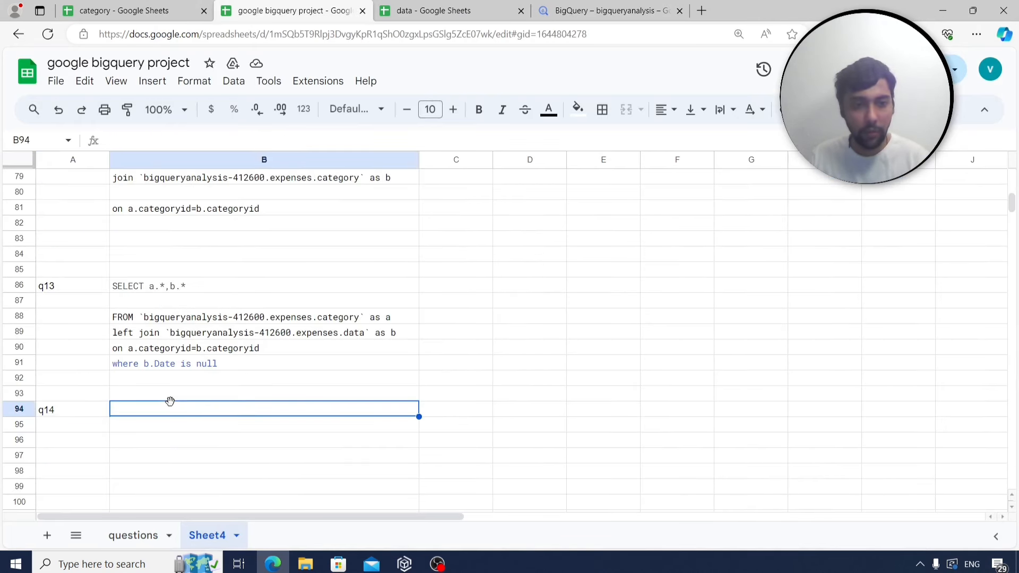
key(ctrl+v)
scroll(464, 375, down, 2)
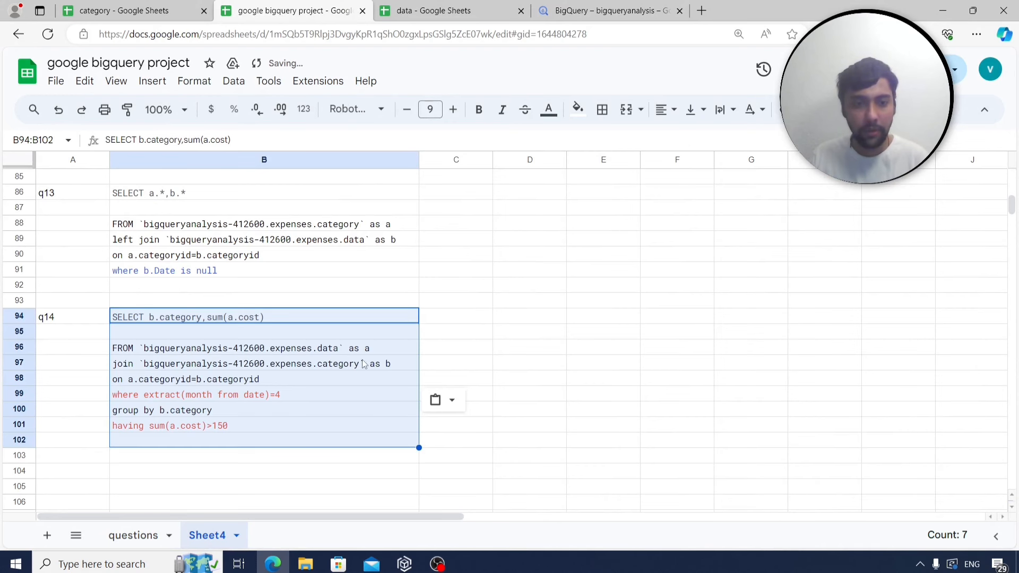
key(ctrl+shift+Page_Up)
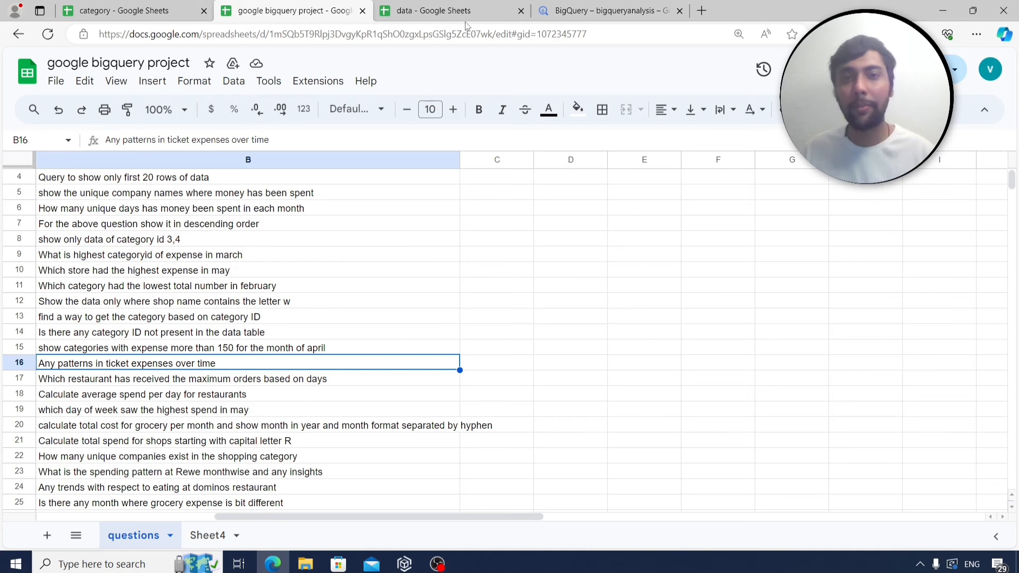
click(587, 12)
Remove the WHERE, GROUP BY and HAVING lines, select a.*,b.* and run the join.
drag(474, 286, 277, 264)
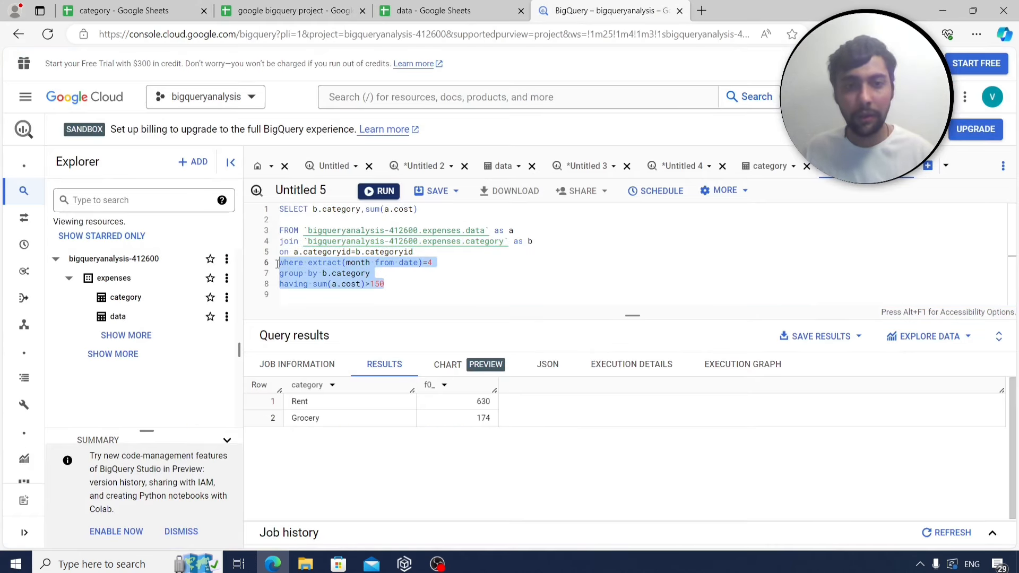
key(BackSpace)
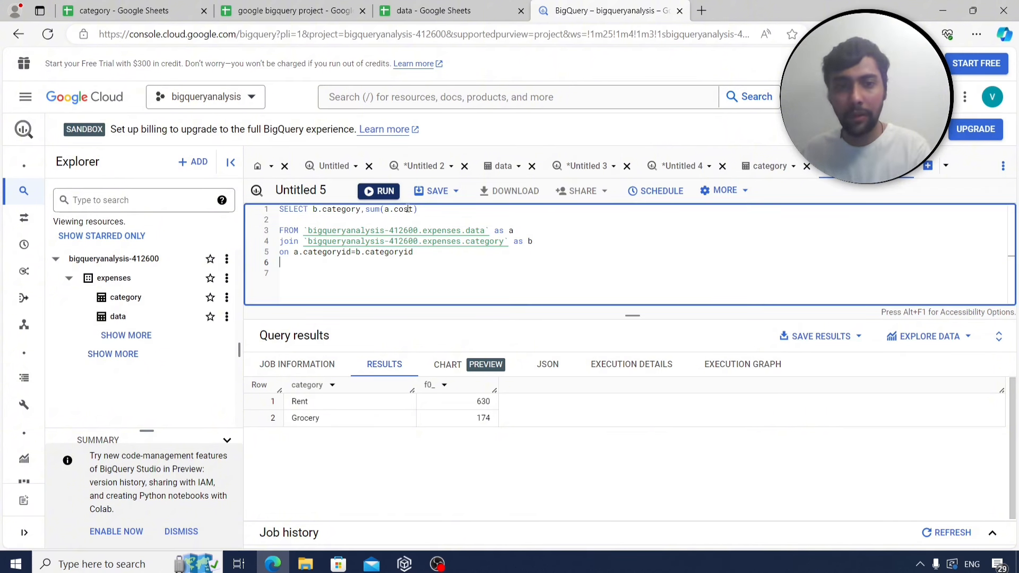
drag(422, 210, 313, 213)
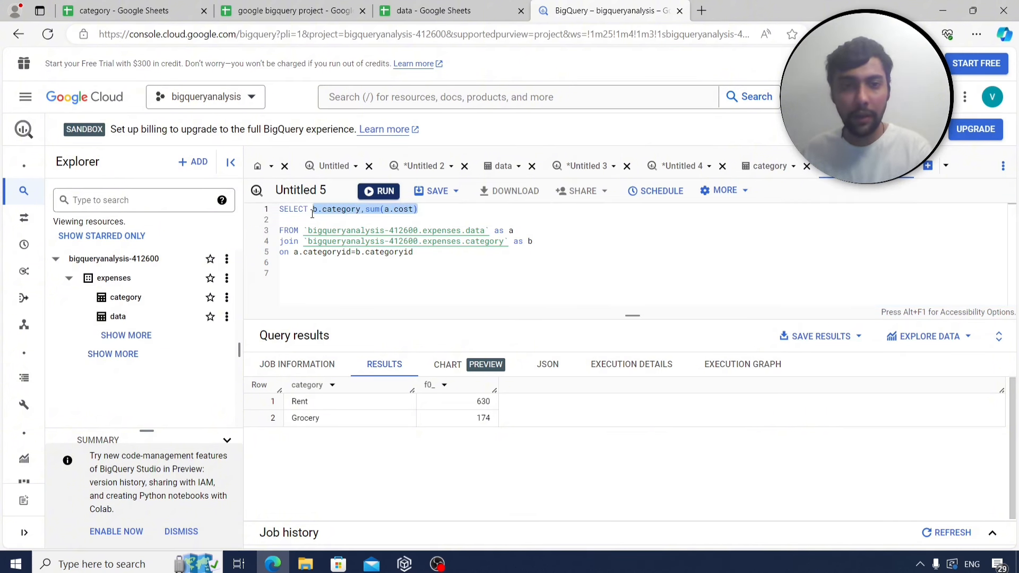
text(a.*)
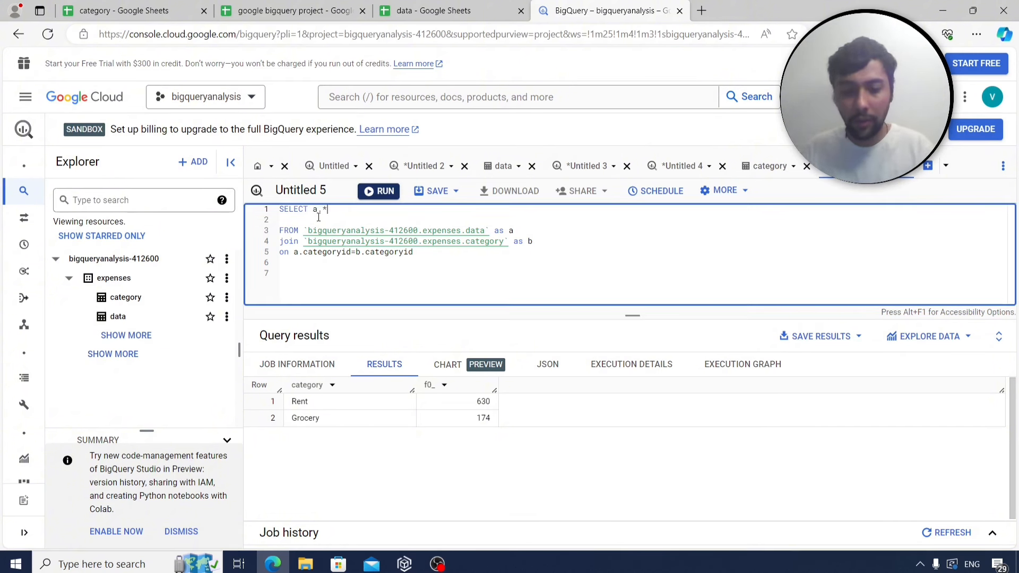
text(,b.*)
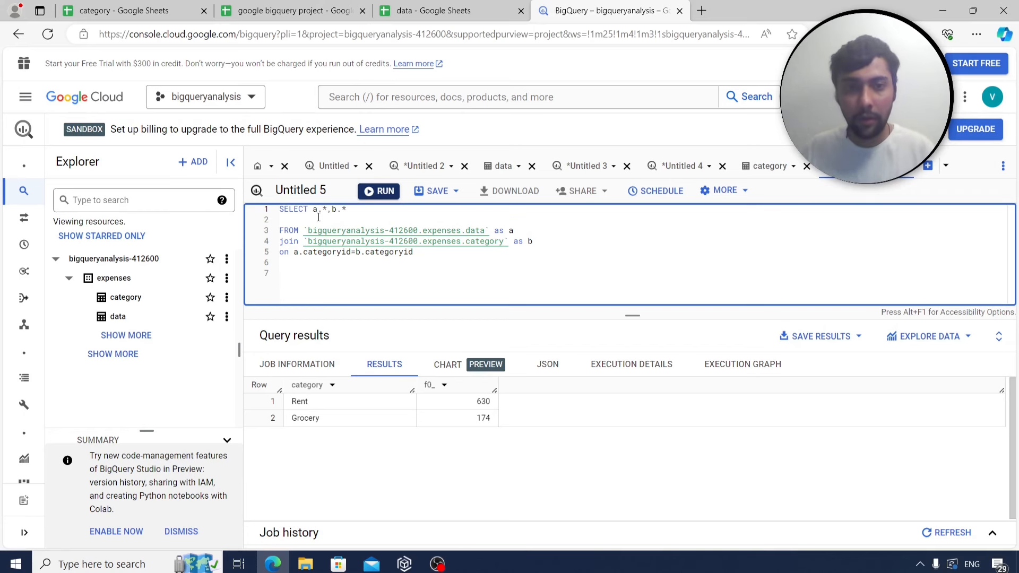
key(ctrl+Return)
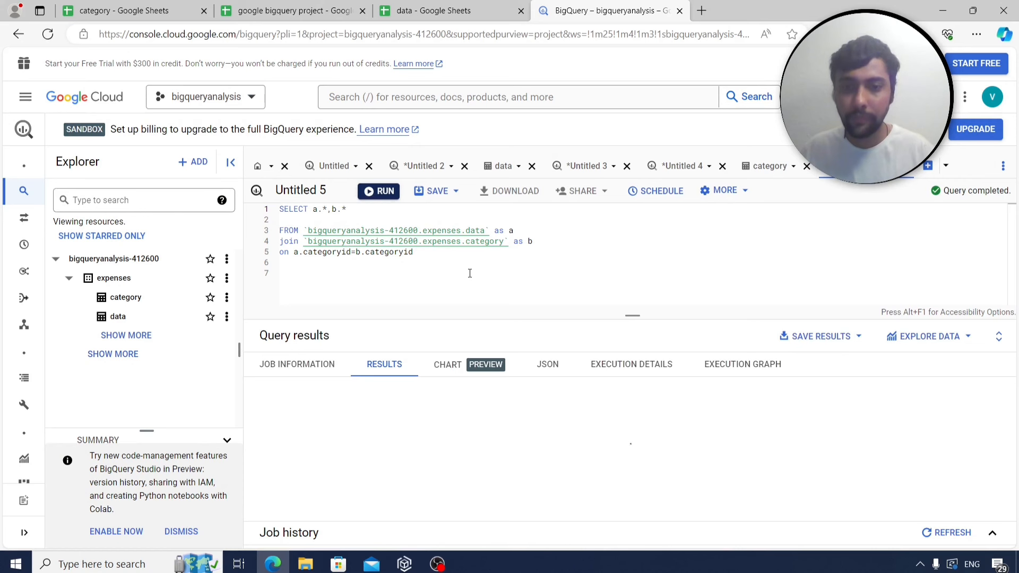
Filter with where category='Ticket' and run, returning nine DB tickets costing 33 or 98.
click(445, 256)
key(Return)
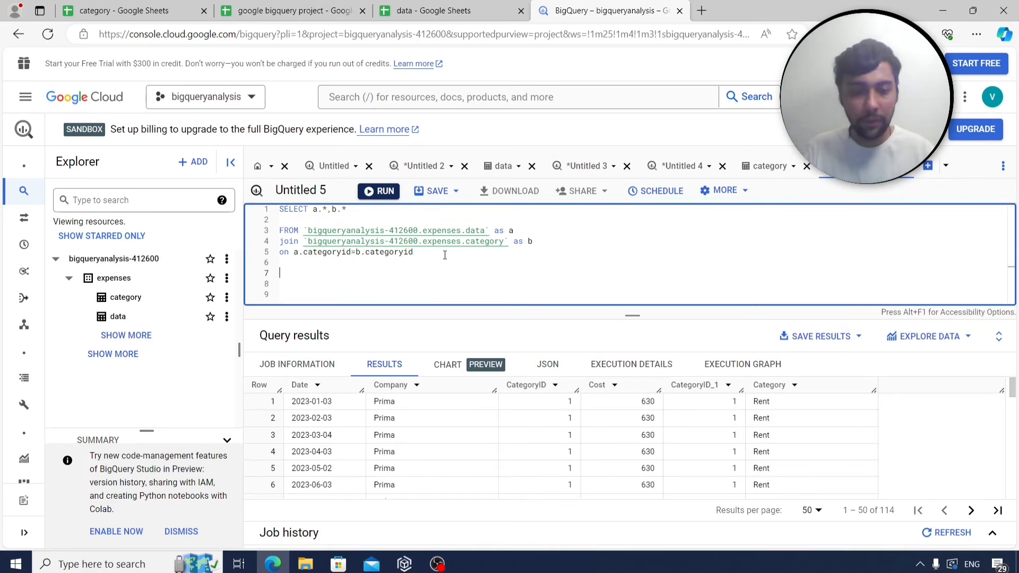
text(where category)
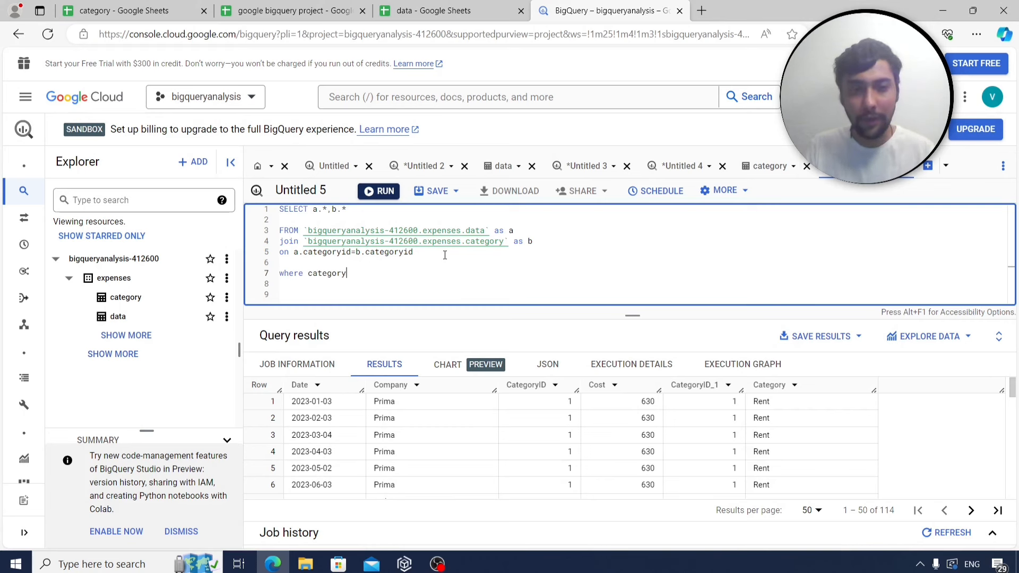
text(=)
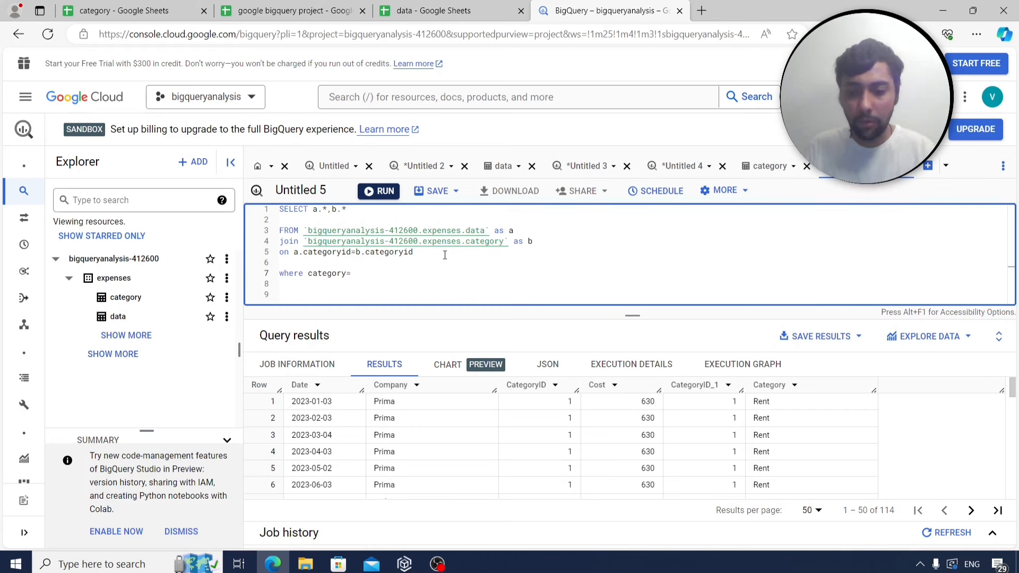
text('ticket)
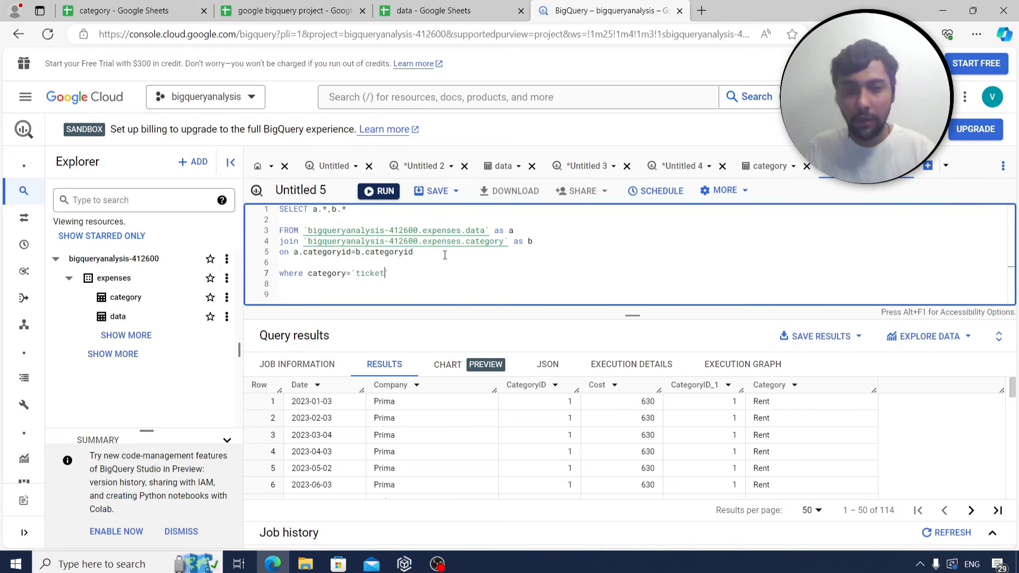
key(ctrl+Return)
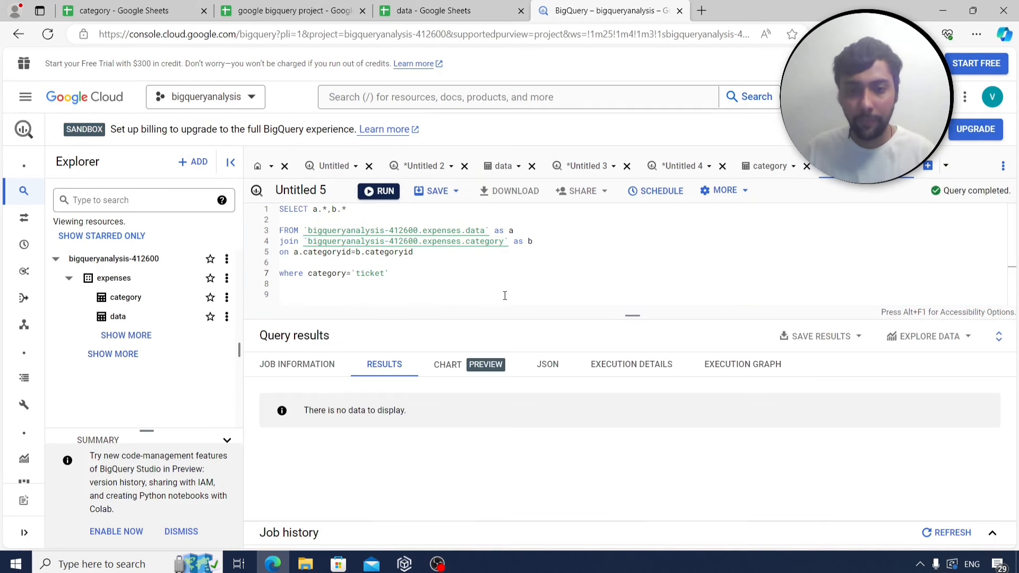
double_click(370, 273)
key(Left)
key(BackSpace)
text(T)
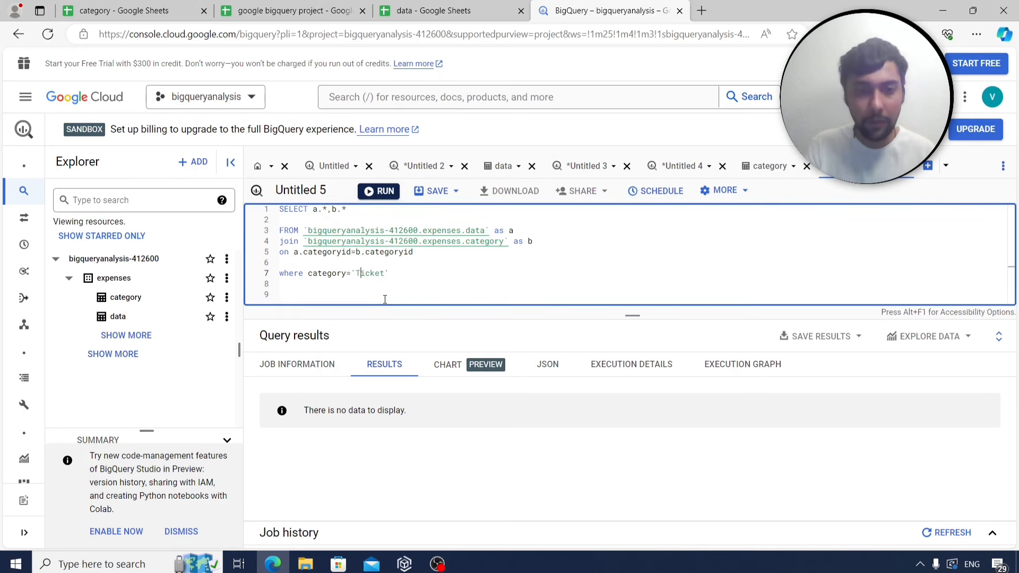
click(375, 191)
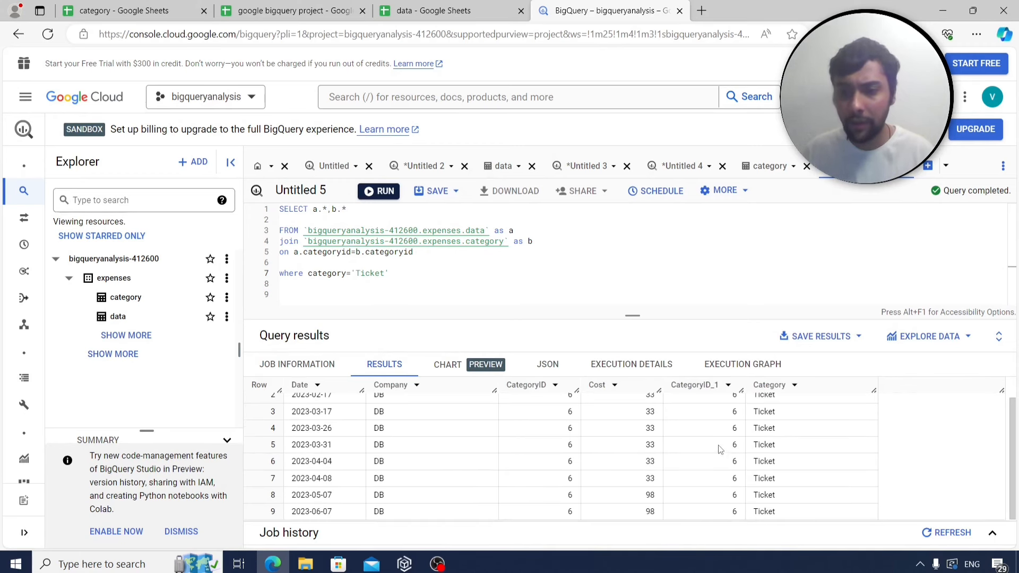
click(291, 10)
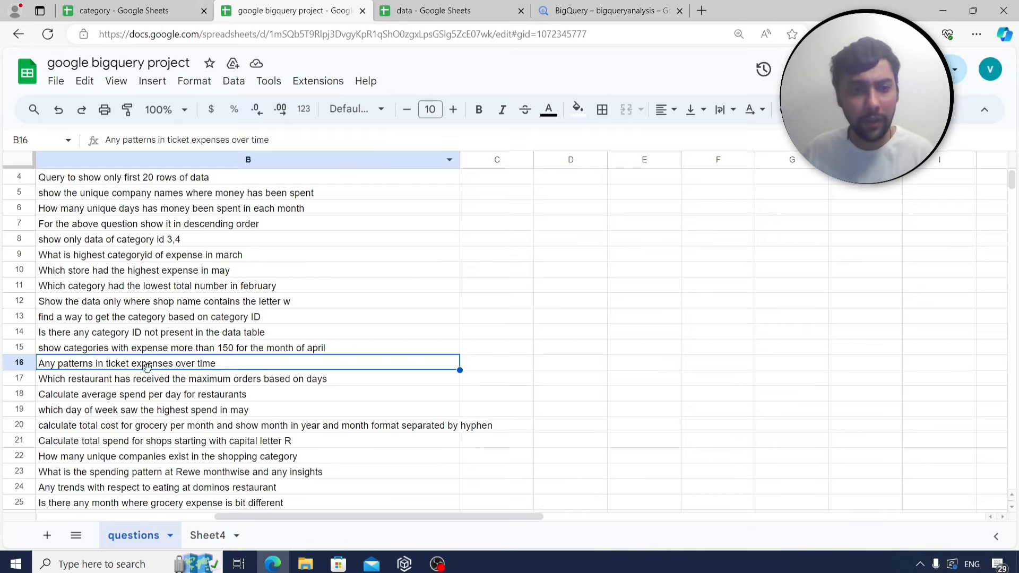
click(593, 11)
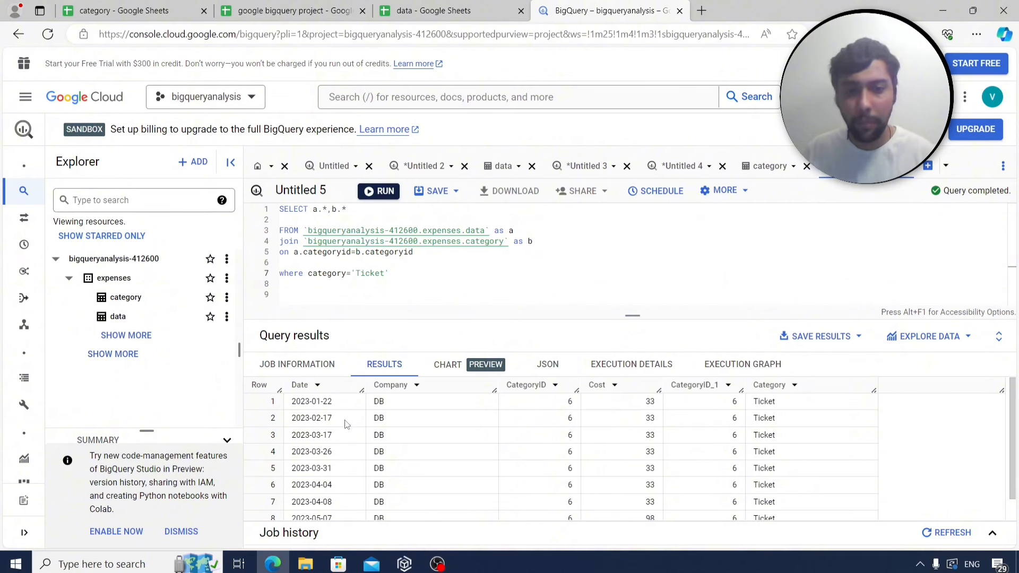
click(359, 210)
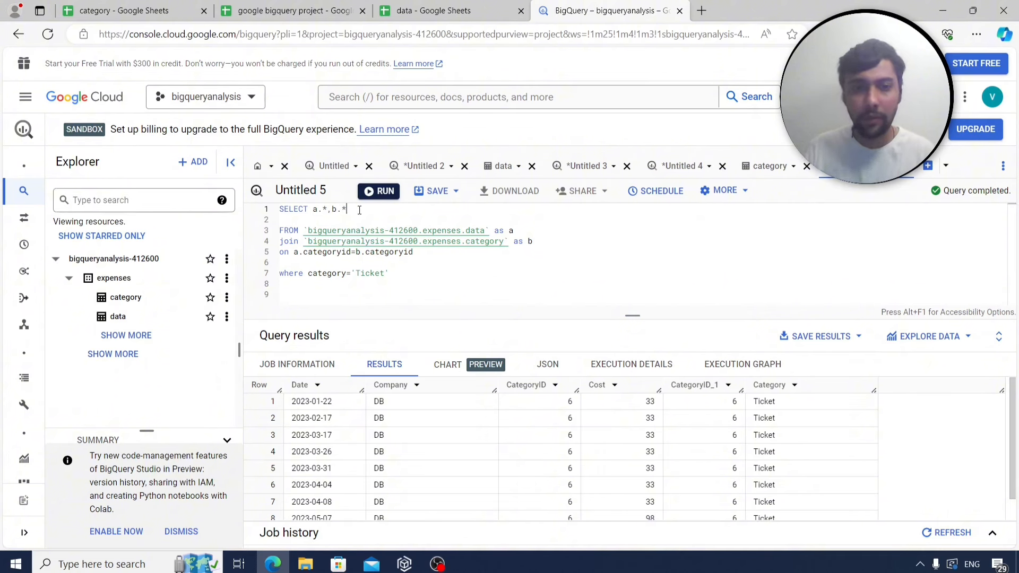
Change the SELECT list to extract(month from date) and sum(a.cost).
key(BackSpace)
key(BackSpace)
key(BackSpace)
key(BackSpace)
key(BackSpace)
key(BackSpace)
key(BackSpace)
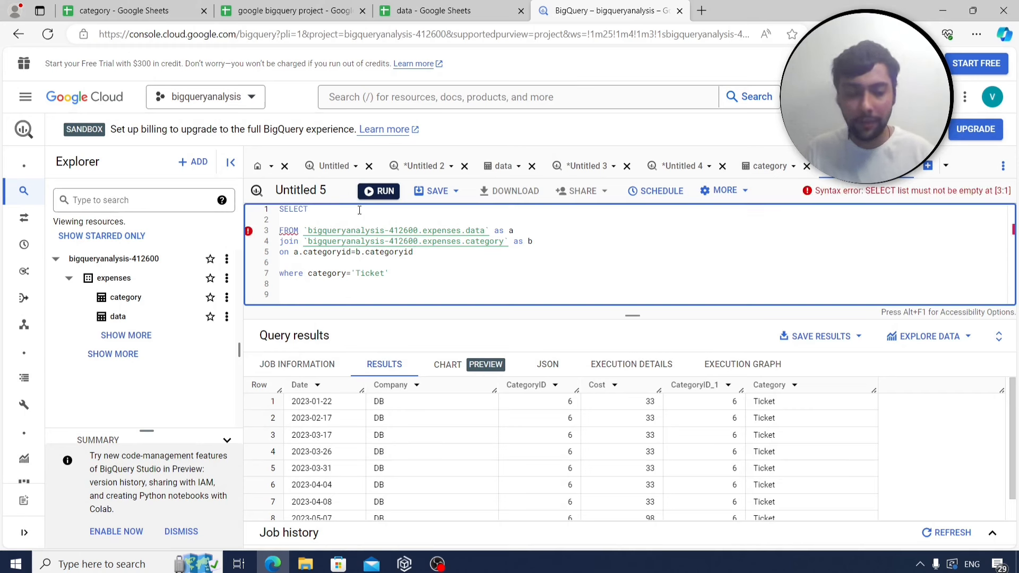
text(extr)
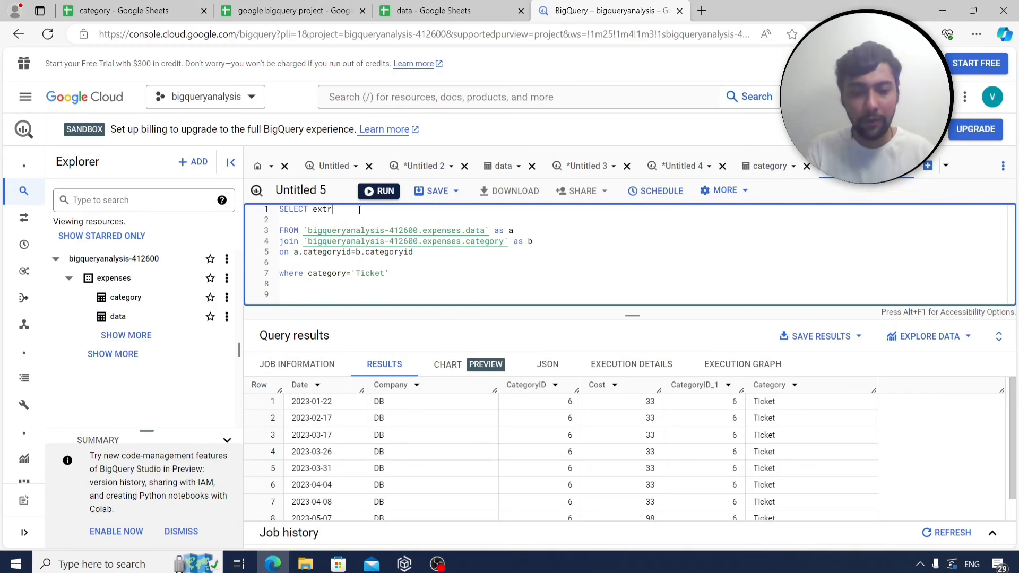
text(act(month from da)
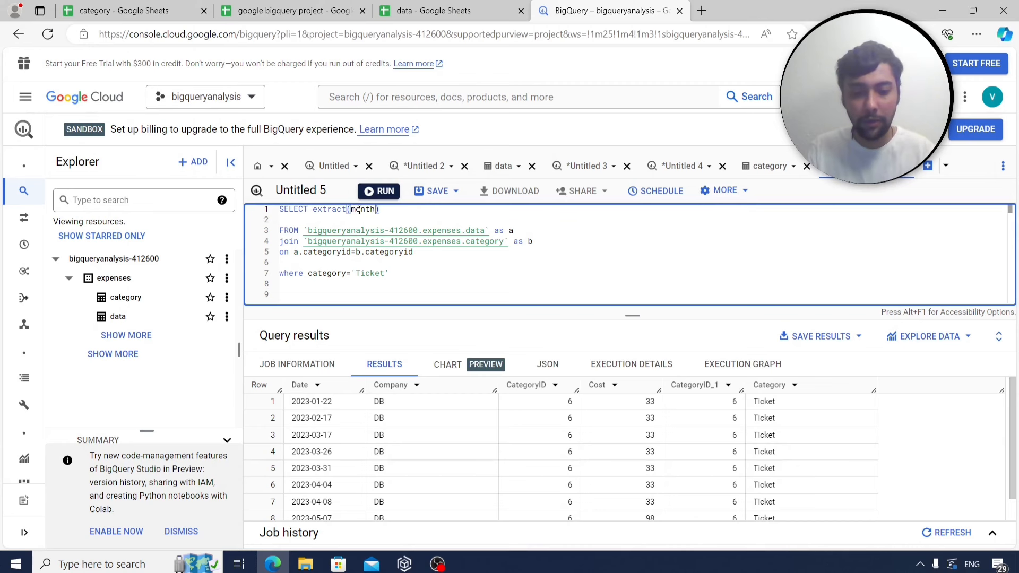
text(te)
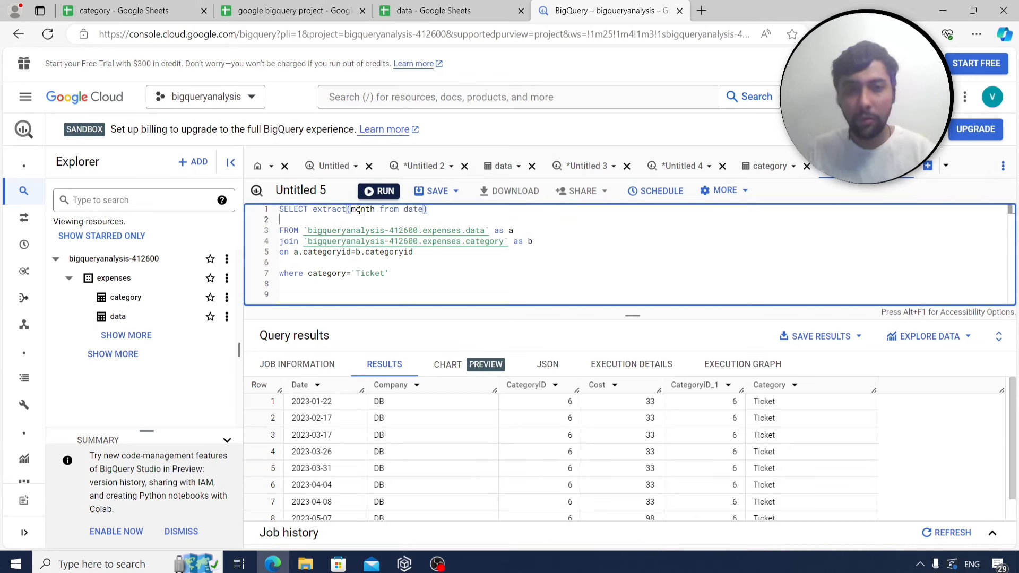
key(BackSpace)
text(,)
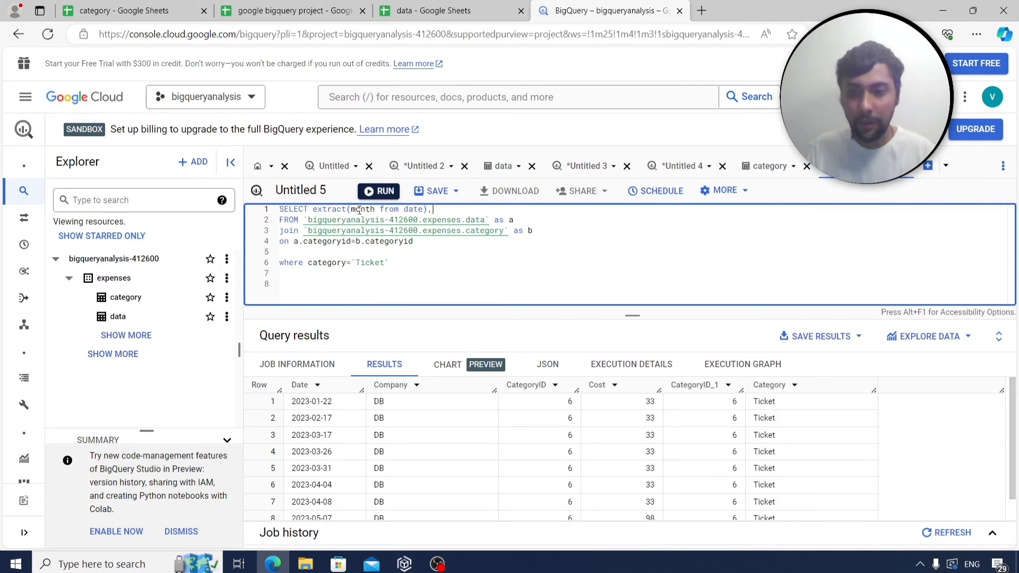
text(sum()
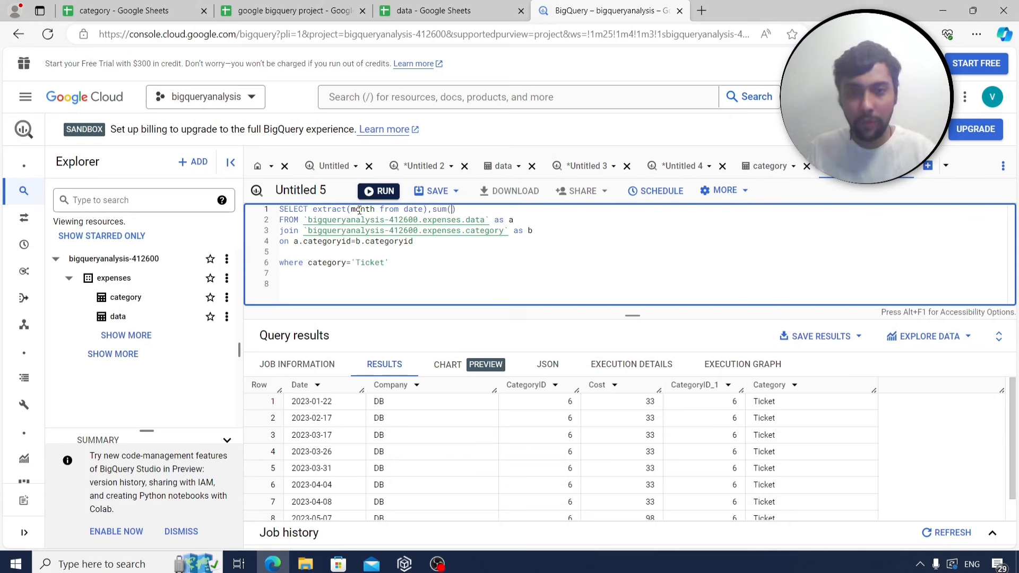
text(a.cos)
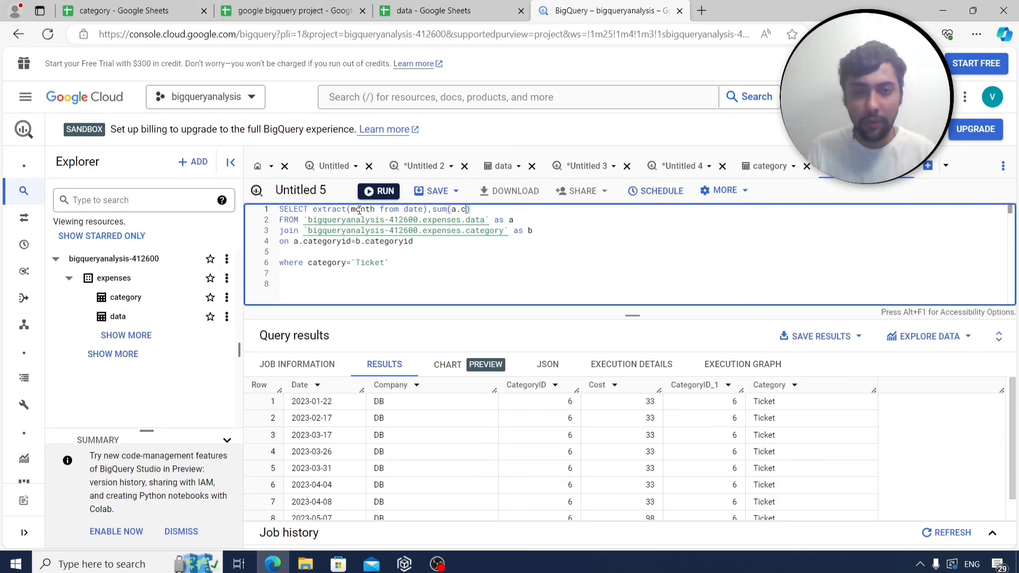
text(t)
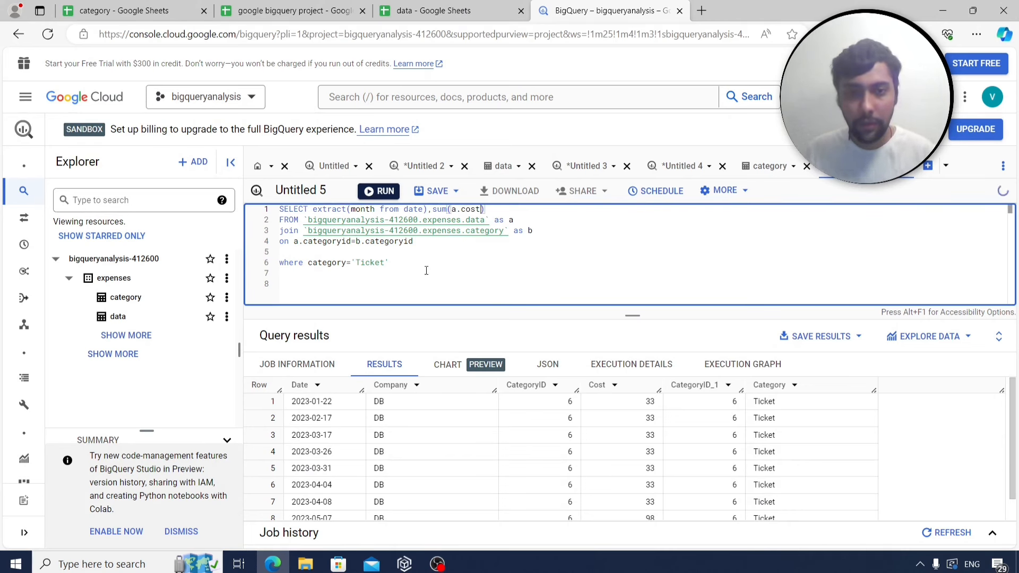
Prefix the Ticket filter with alias b and add group by extract(month from date).
click(308, 264)
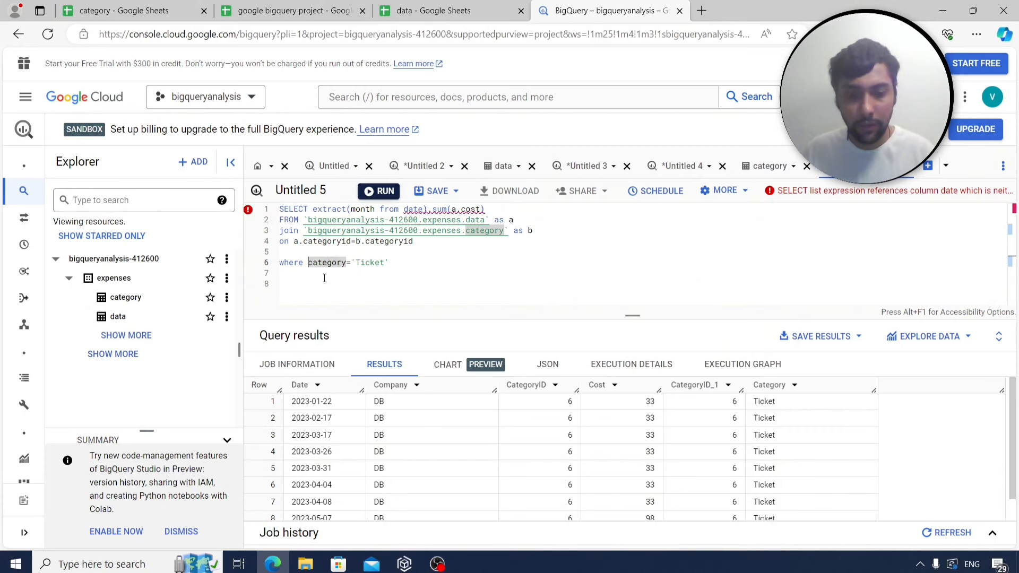
click(407, 262)
key(Return)
text(gro)
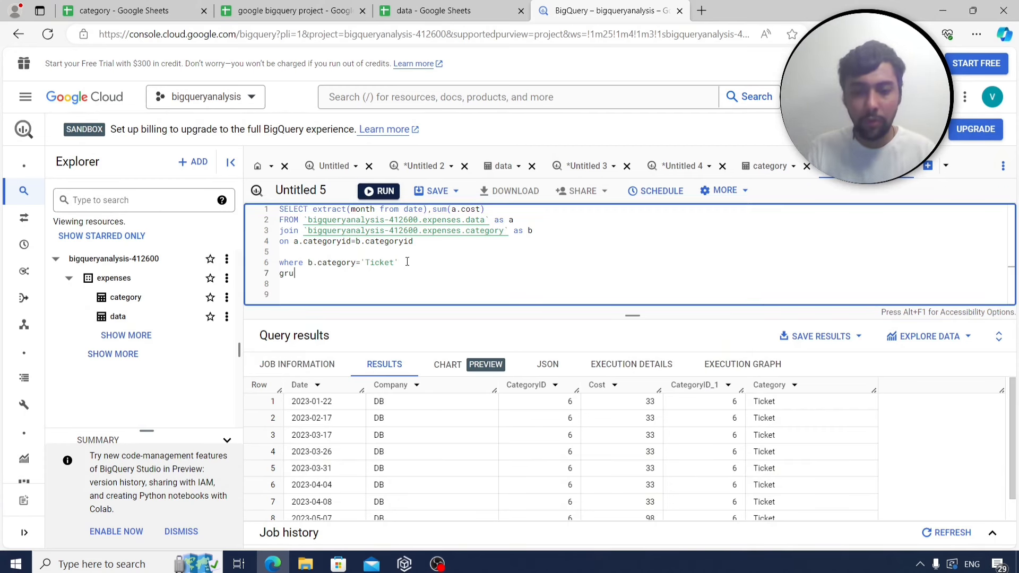
text(up by)
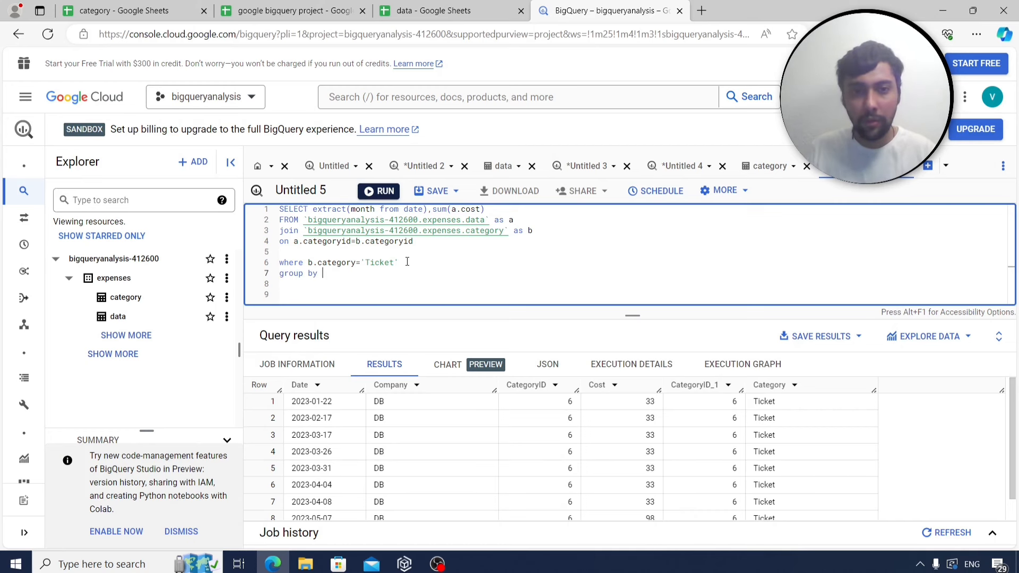
drag(313, 209, 428, 209)
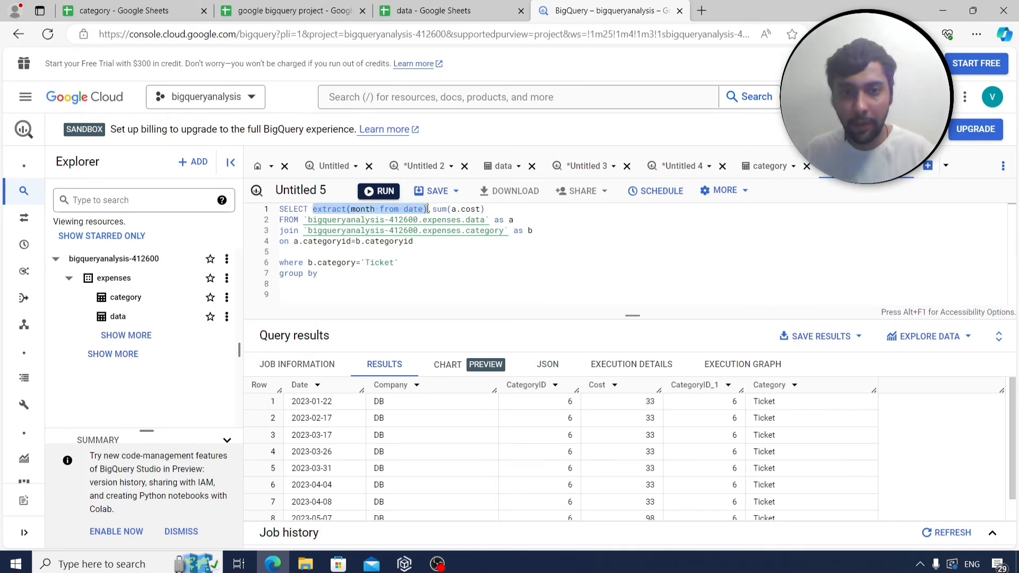
key(ctrl+c)
click(345, 274)
key(ctrl+v)
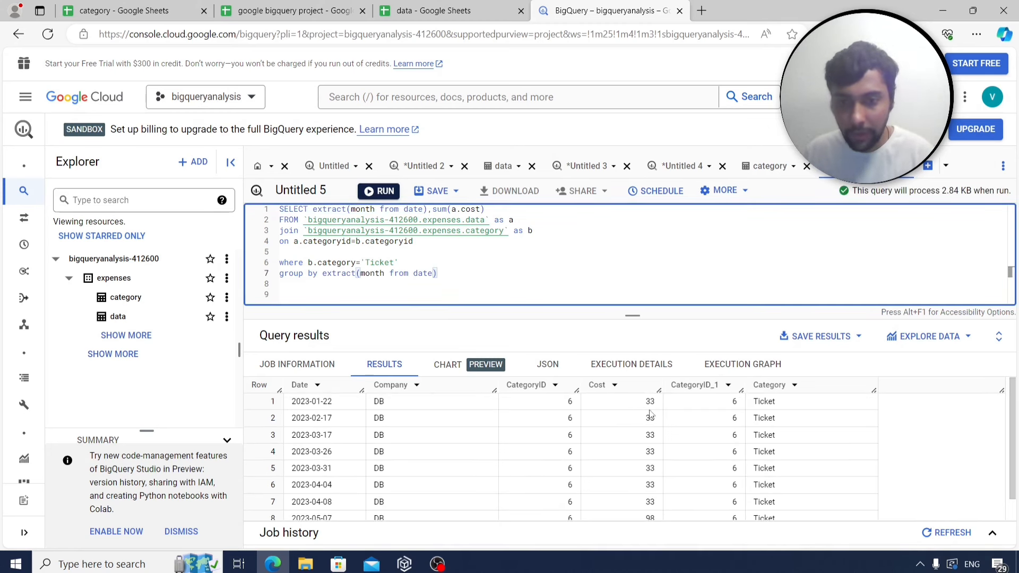
Run the query to get monthly Ticket costs 33, 33, 99, 66, 98, 98, then select it.
scroll(651, 413, down, 1)
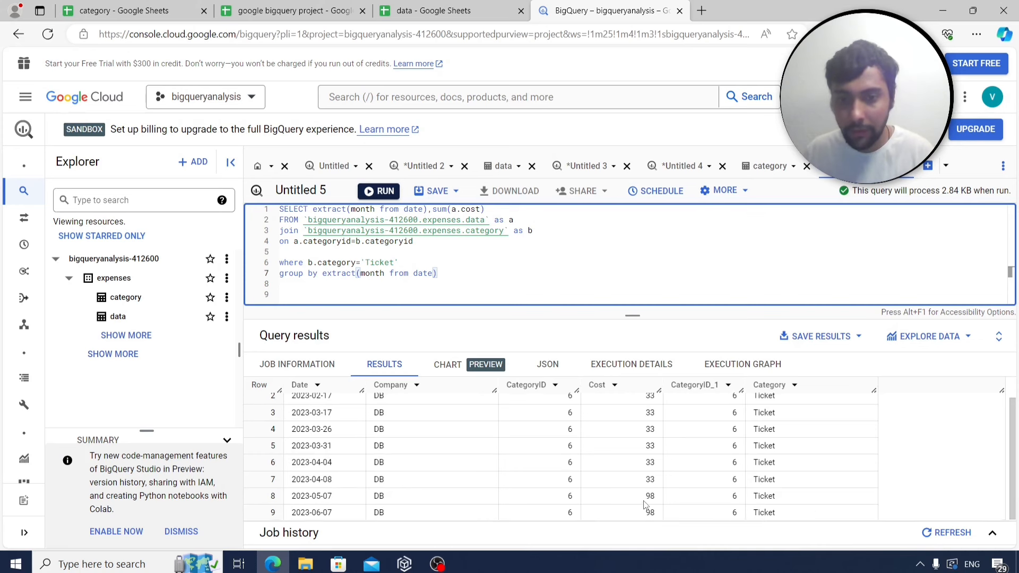
scroll(645, 504, up, 1)
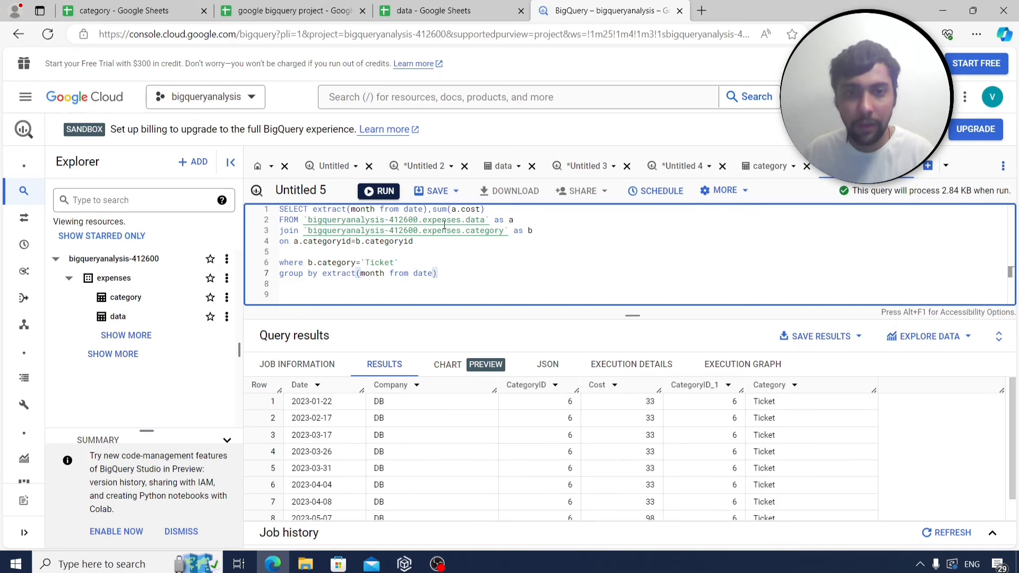
click(384, 192)
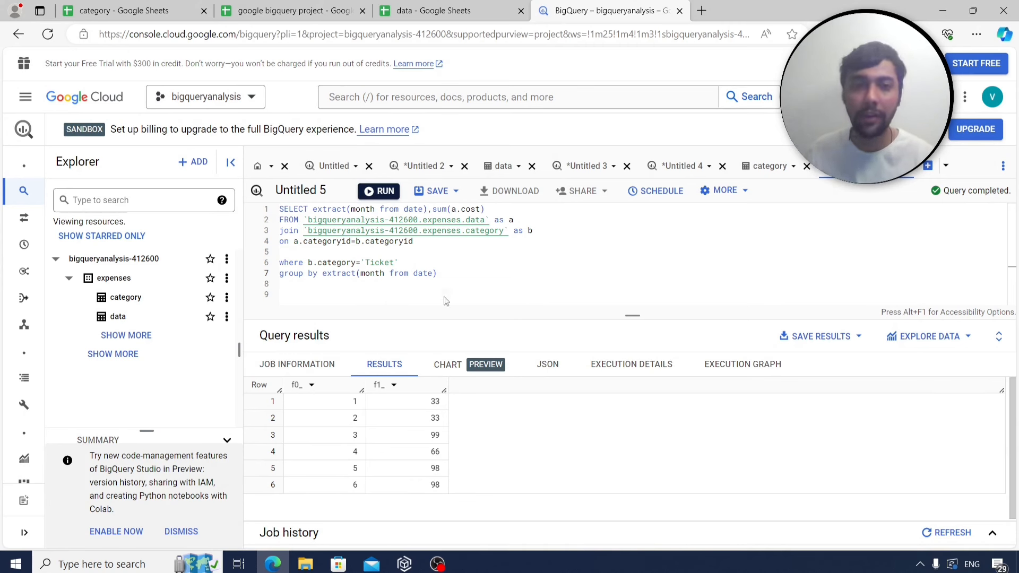
drag(451, 277, 267, 211)
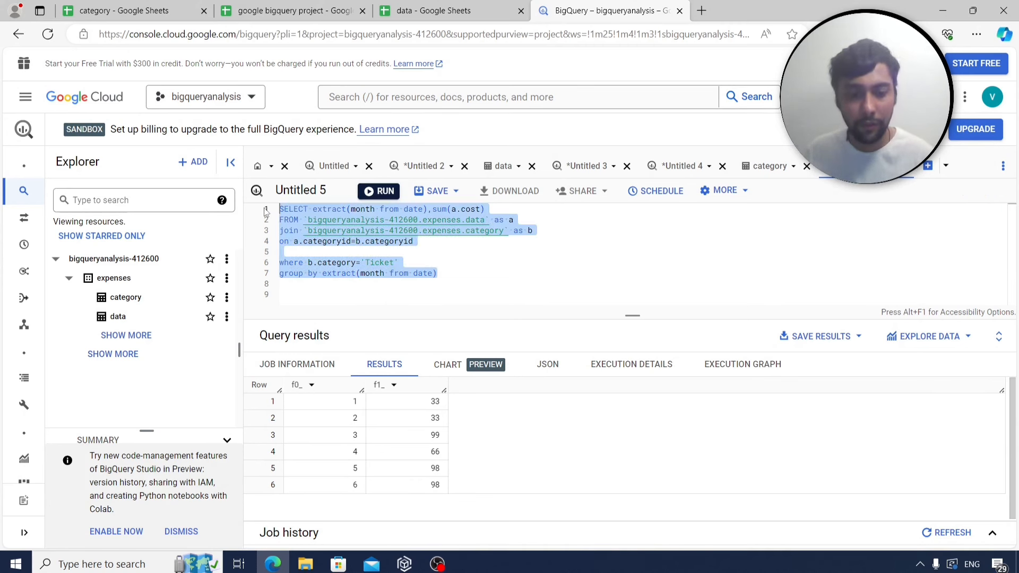
Log the monthly Ticket query in Sheet4 with the label q15 beside it.
click(292, 10)
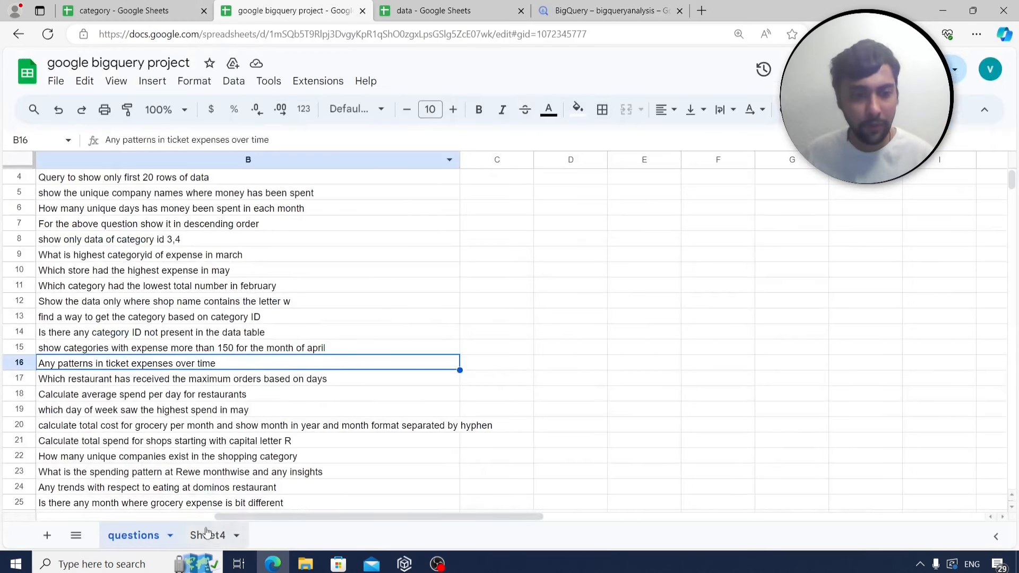
click(207, 535)
scroll(165, 443, down, 3)
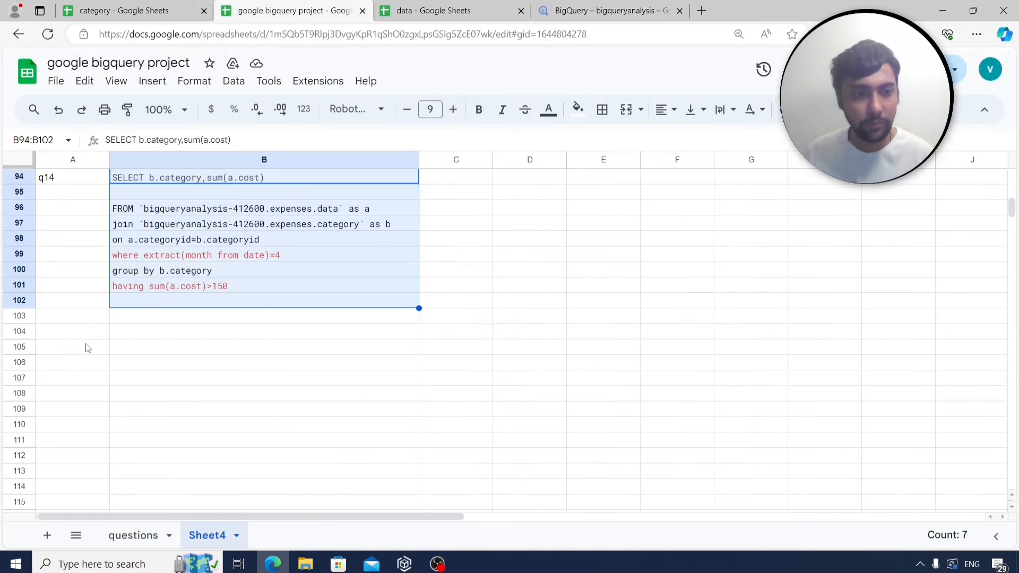
click(87, 347)
text(q15)
click(175, 347)
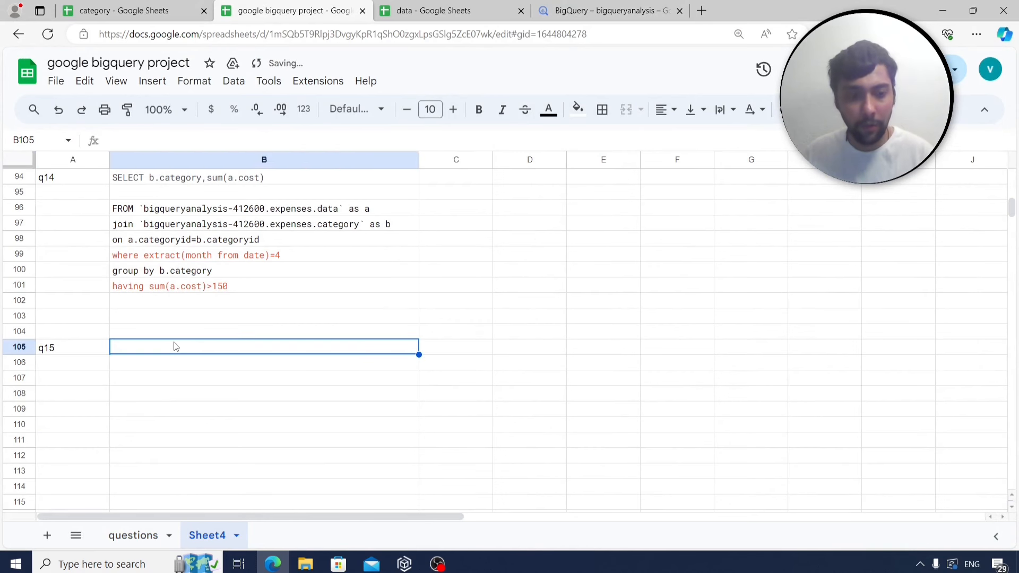
key(ctrl+v)
Read the next question about restaurants' maximum orders by days.
click(133, 535)
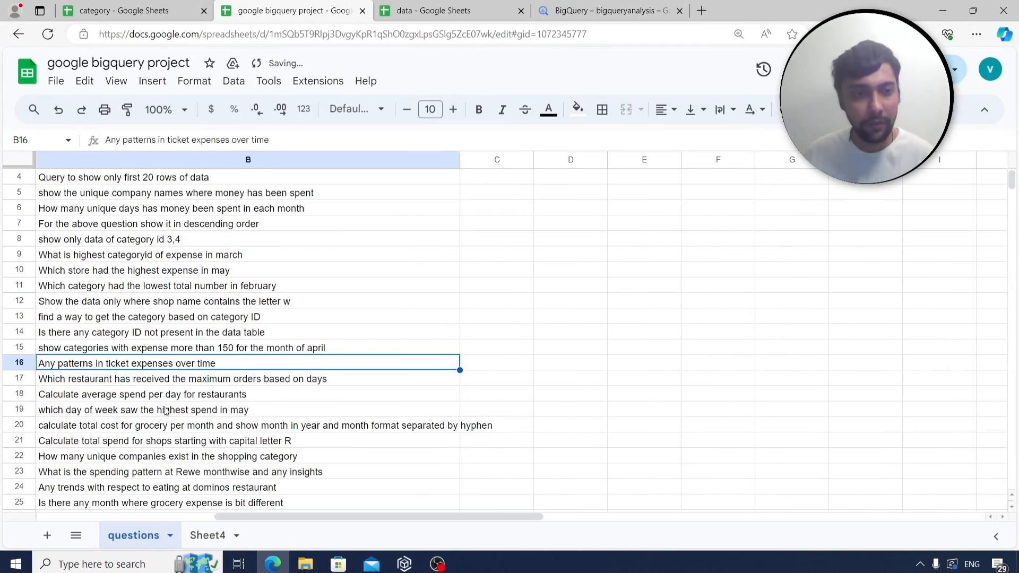
scroll(166, 410, down, 1)
click(133, 335)
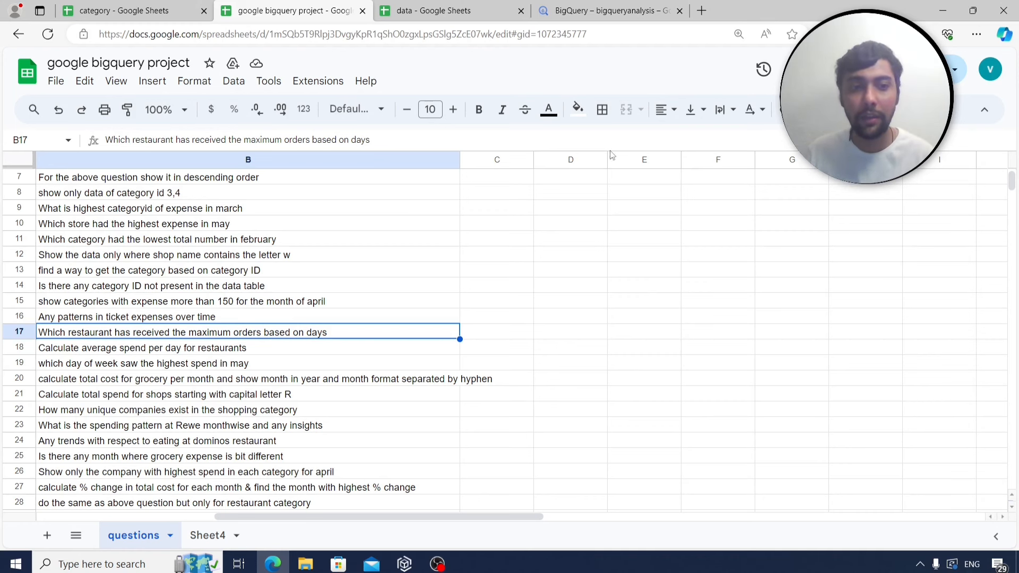
Change the query's category filter from Ticket to Restaurant.
click(572, 7)
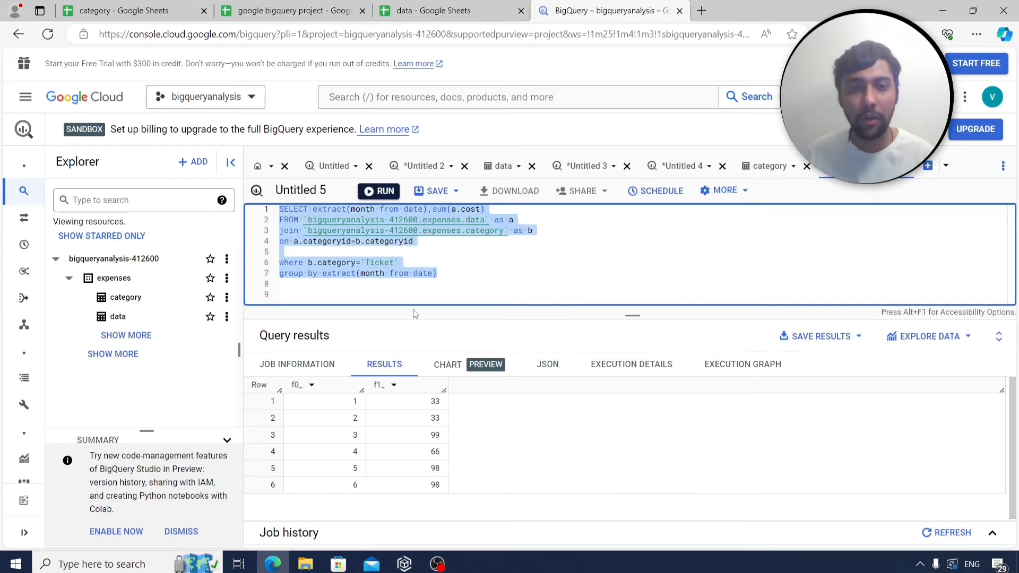
click(465, 286)
click(394, 262)
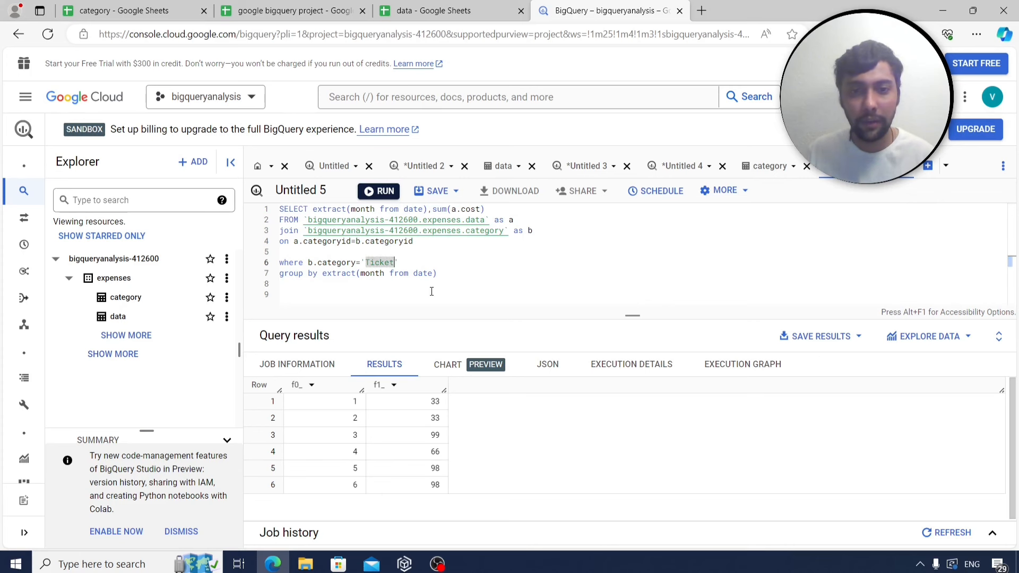
key(BackSpace)
key(BackSpace)
key(BackSpace)
key(BackSpace)
key(BackSpace)
key(BackSpace)
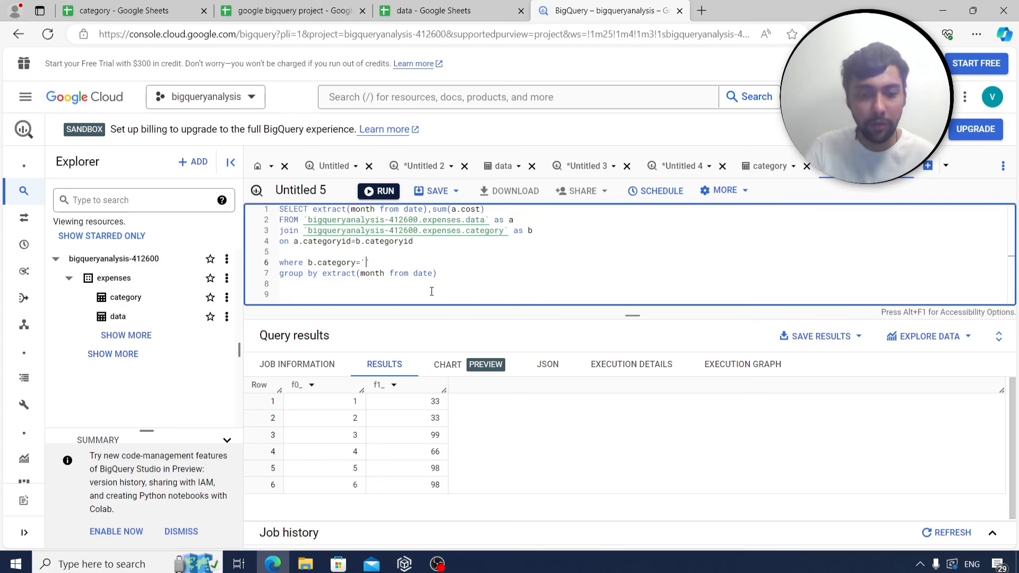
text(Restaurant)
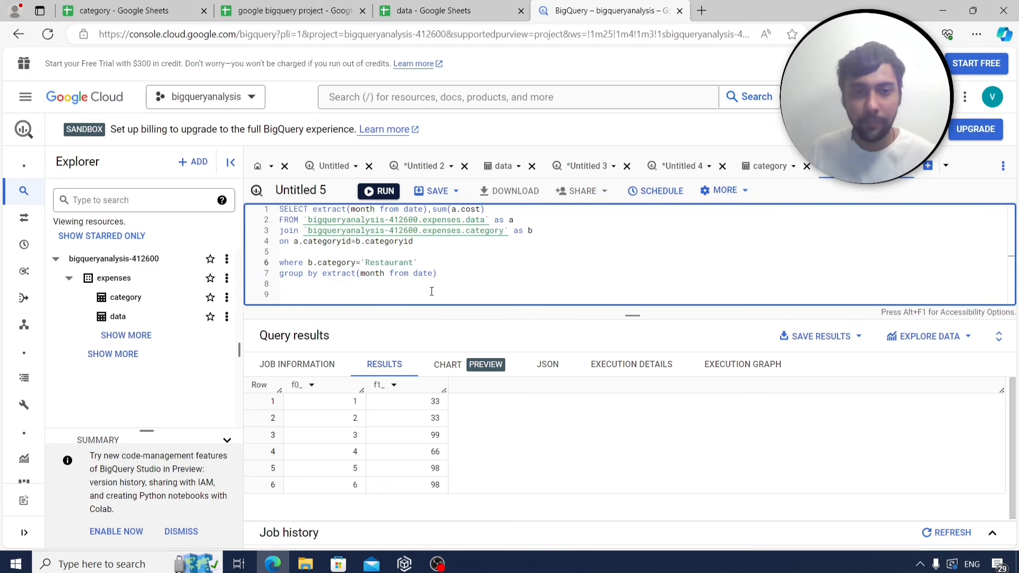
Replace the month expression with company in both SELECT and GROUP BY.
drag(446, 273, 325, 276)
text(company)
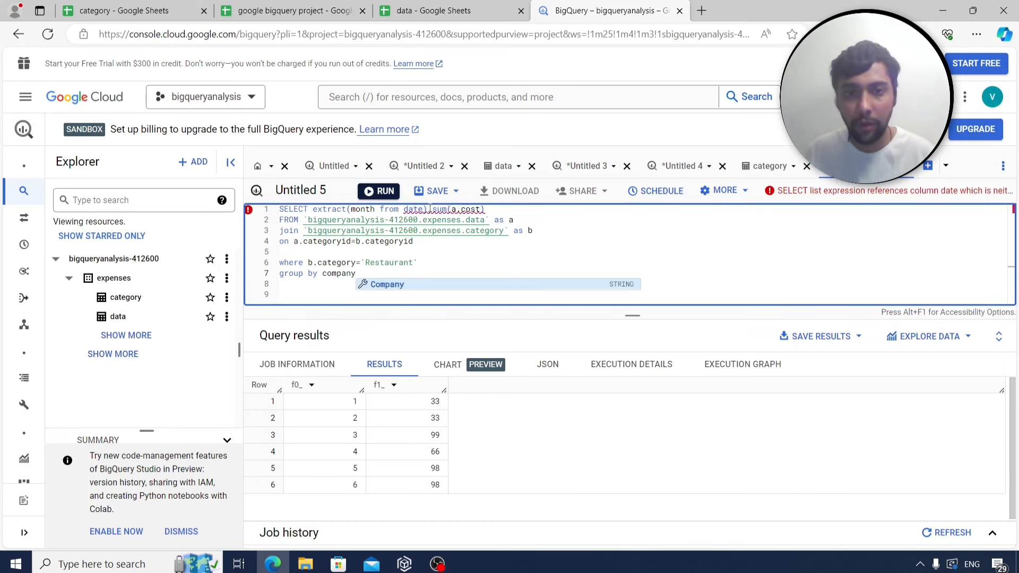
drag(427, 208, 314, 212)
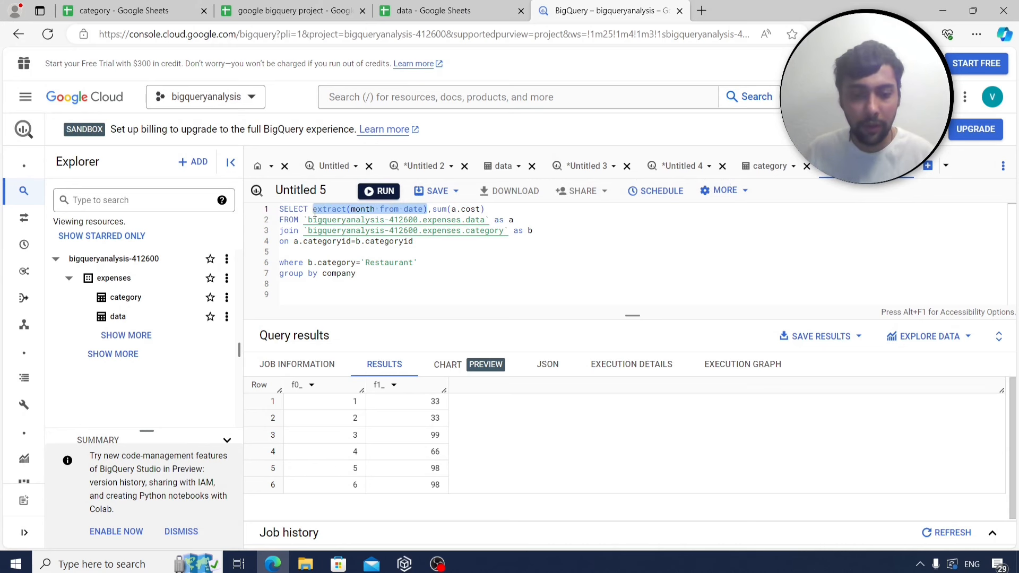
text(company)
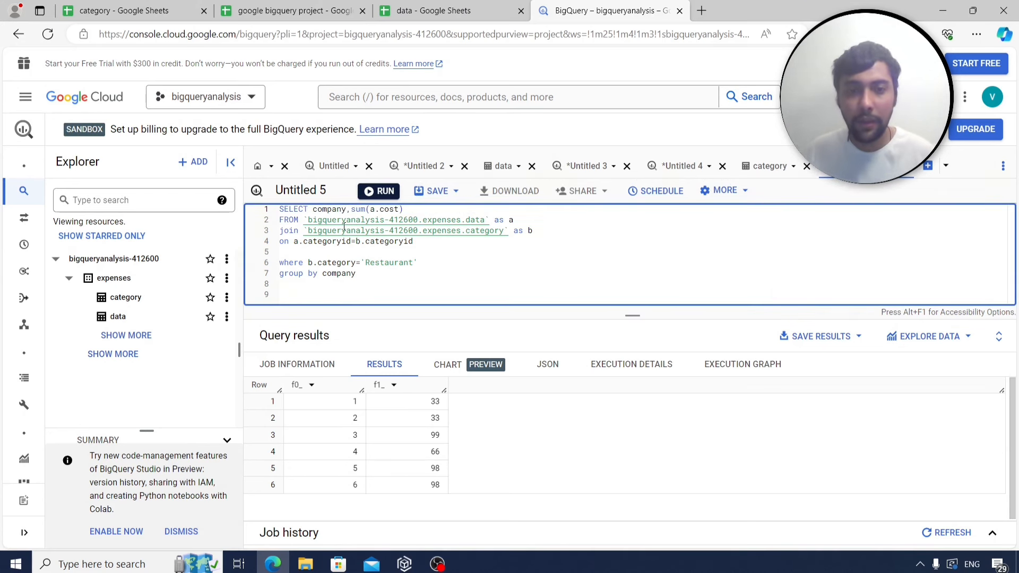
click(287, 11)
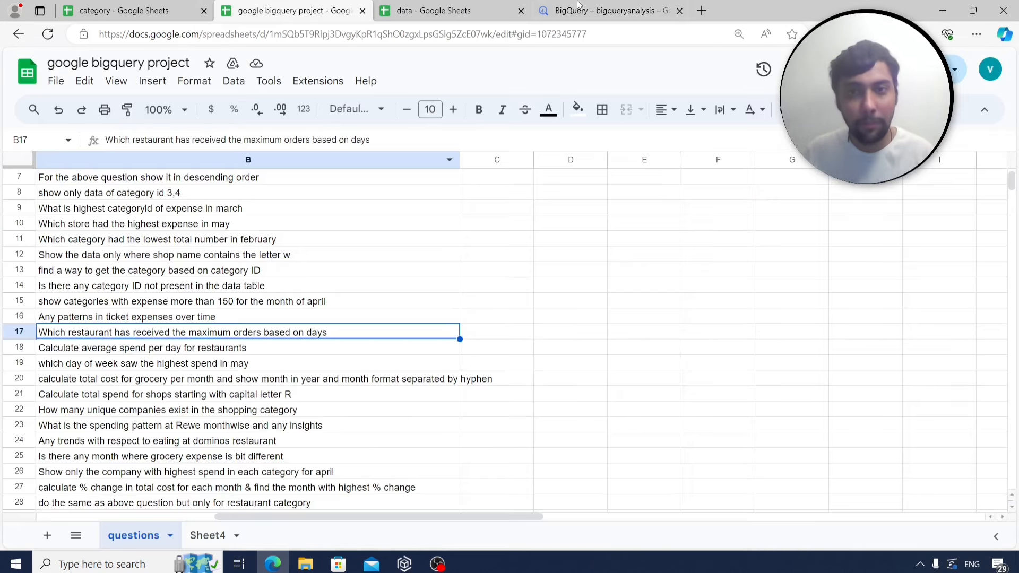
click(594, 7)
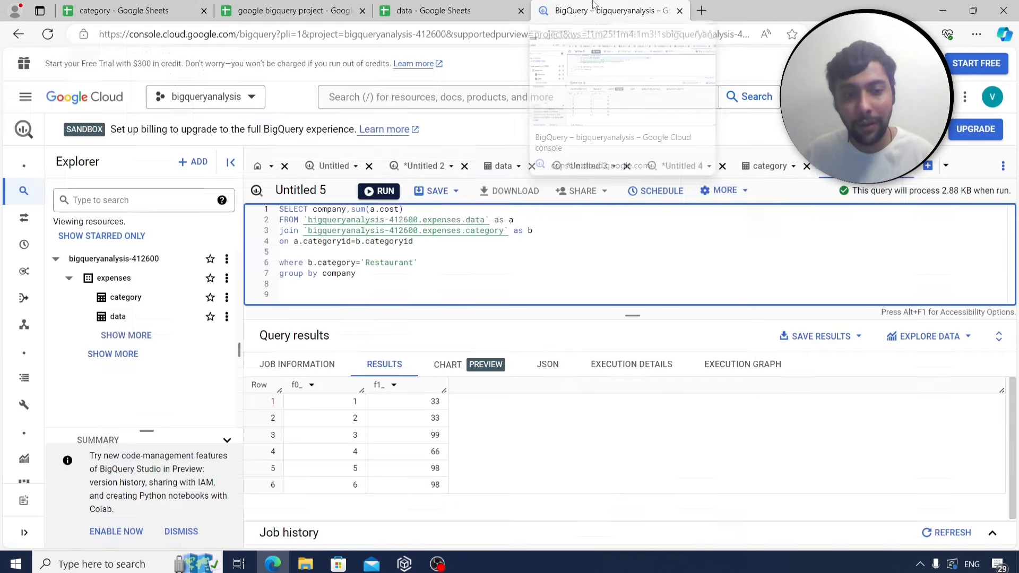
Change sum(a.cost) to count(distinct date) in the SELECT list.
click(402, 210)
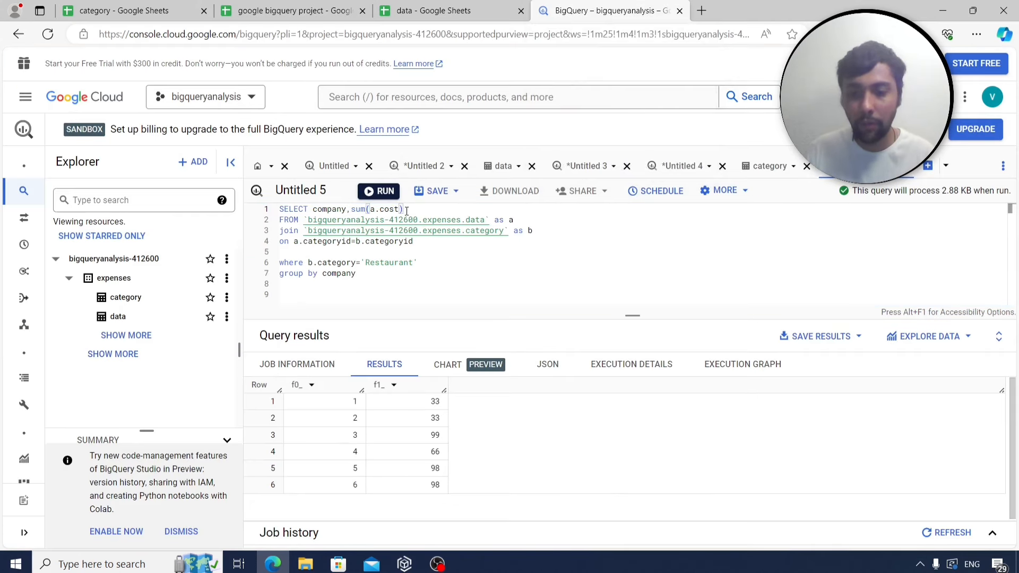
key(BackSpace)
key(BackSpace)
key(BackSpace)
key(BackSpace)
key(BackSpace)
key(BackSpace)
key(BackSpace)
key(BackSpace)
key(BackSpace)
key(BackSpace)
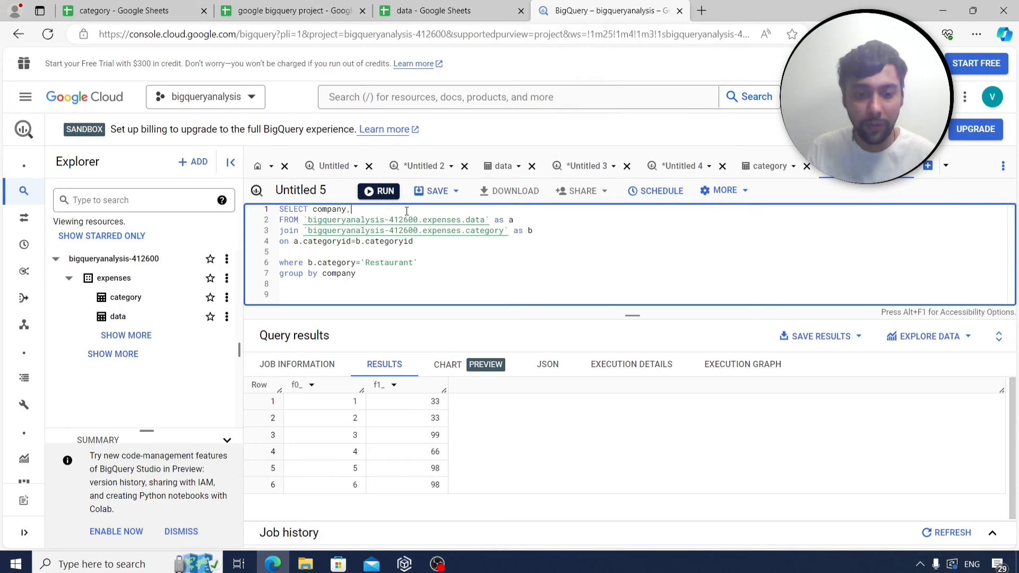
text(count()
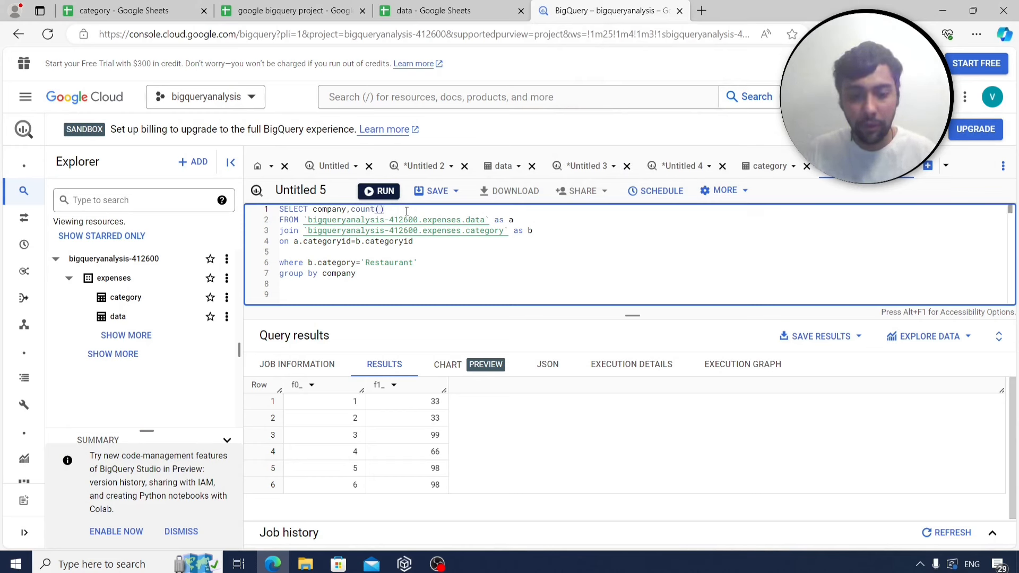
text(distinct )
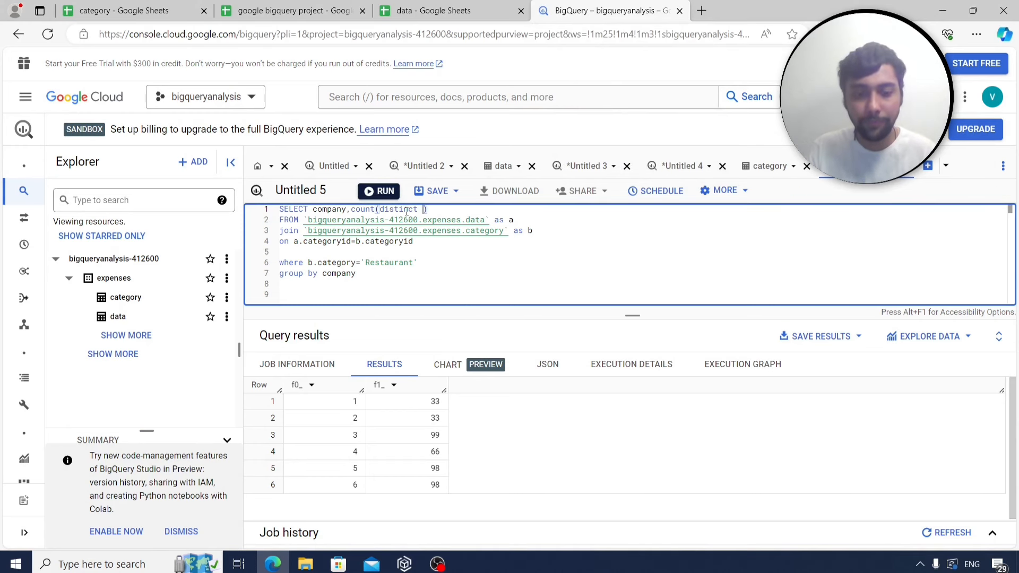
text(date)
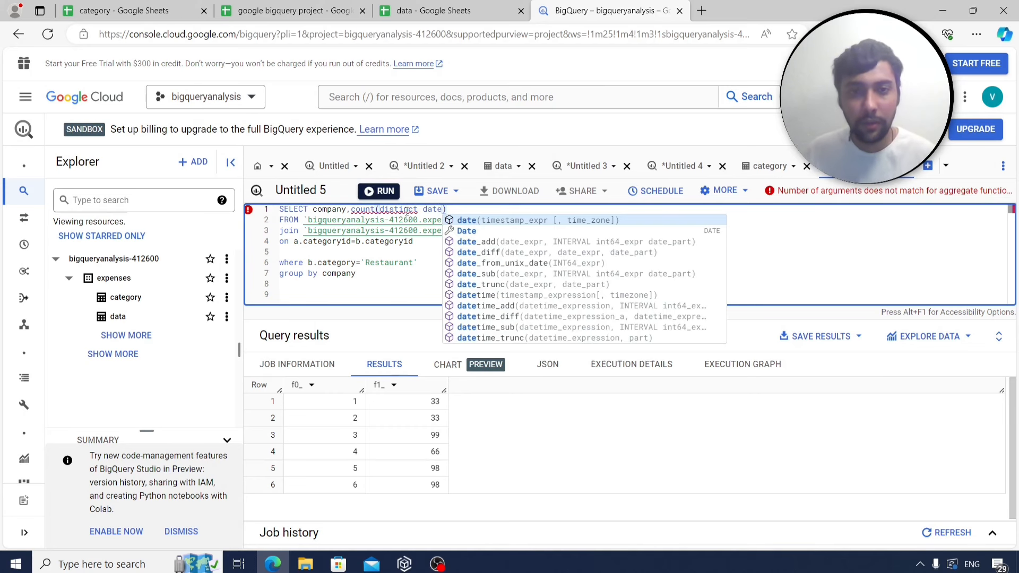
click(389, 281)
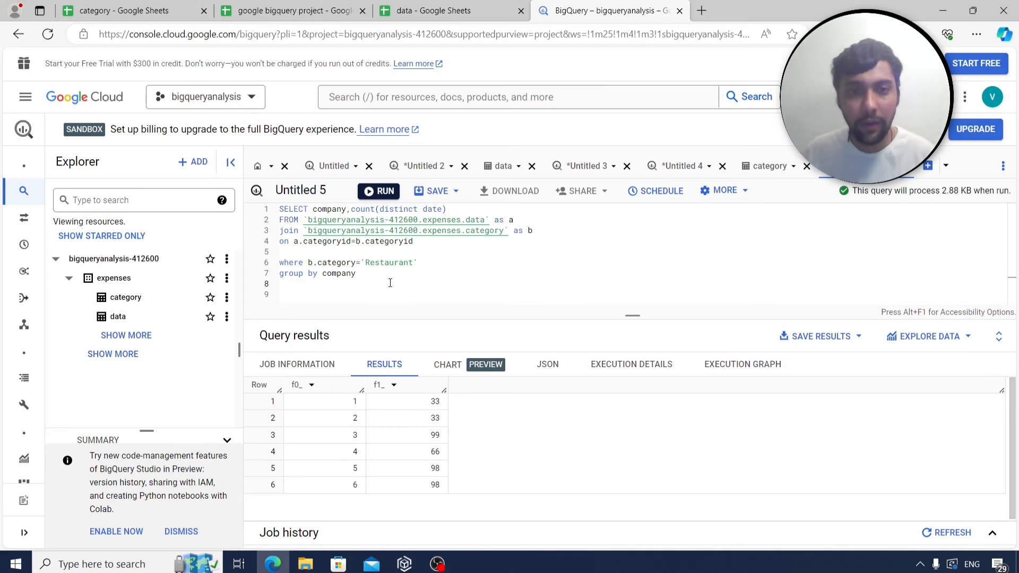
Run the query, then add order by count(distinct date) desc.
click(378, 191)
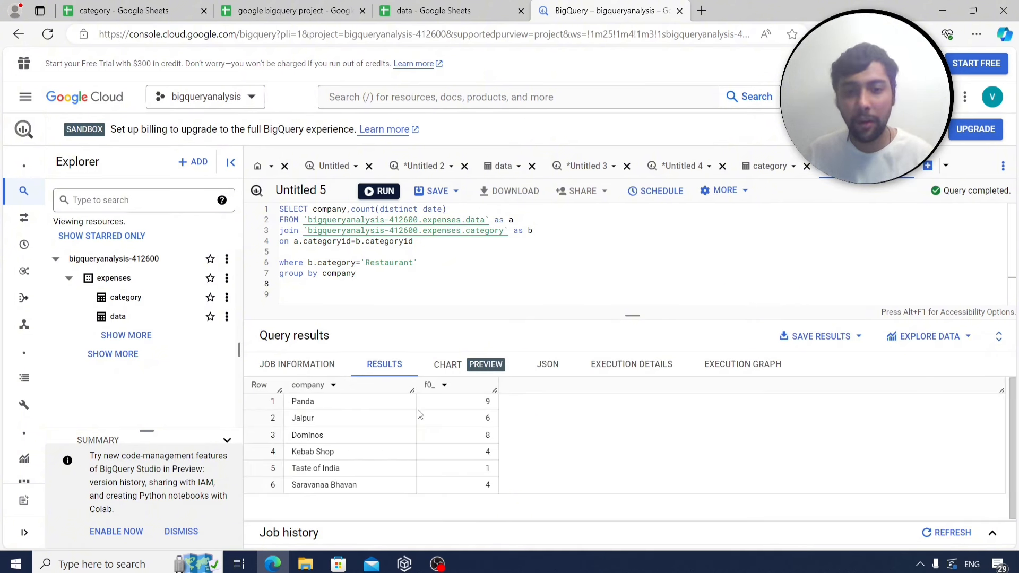
drag(448, 208, 352, 209)
key(ctrl+c)
click(381, 283)
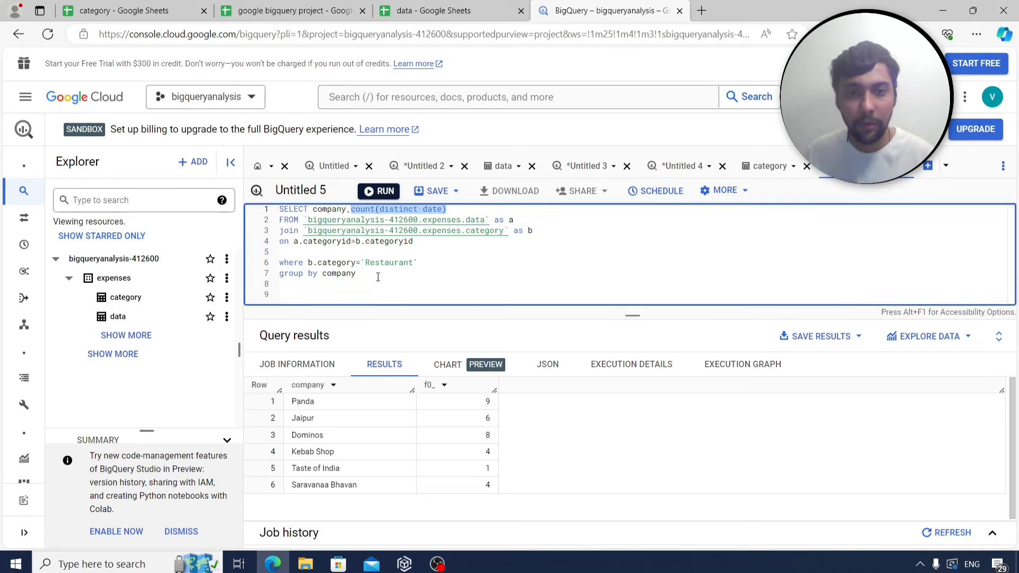
text(ir)
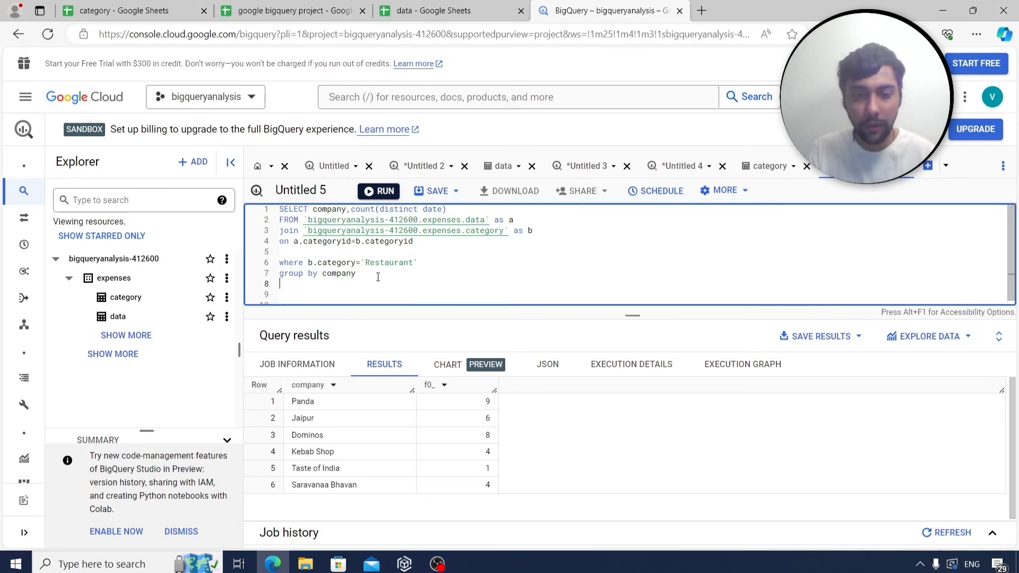
text(der by)
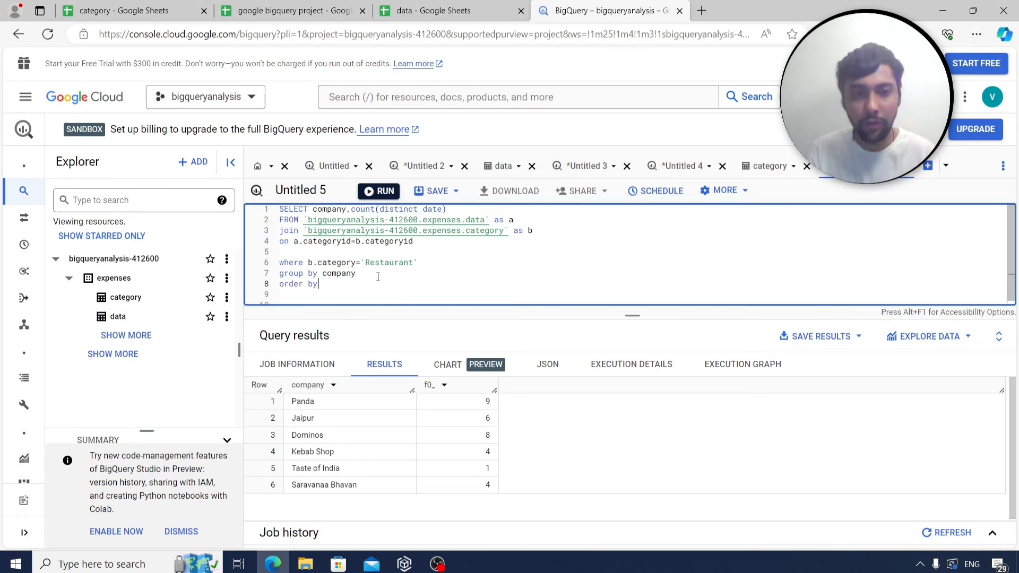
key(ctrl+v)
text(desc)
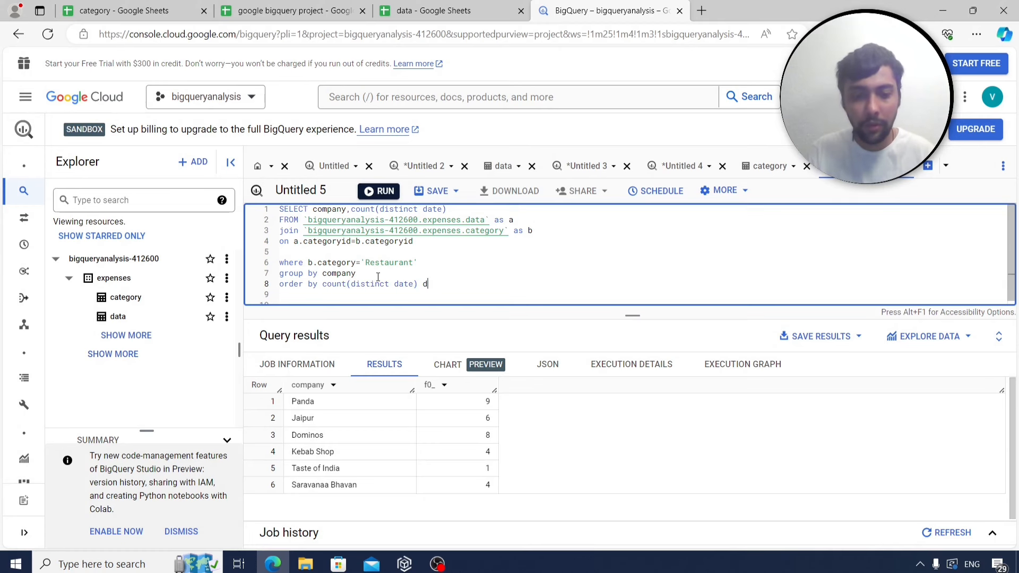
Rerun to rank Panda first with 9 days, Dominos 8, and select the query.
click(388, 196)
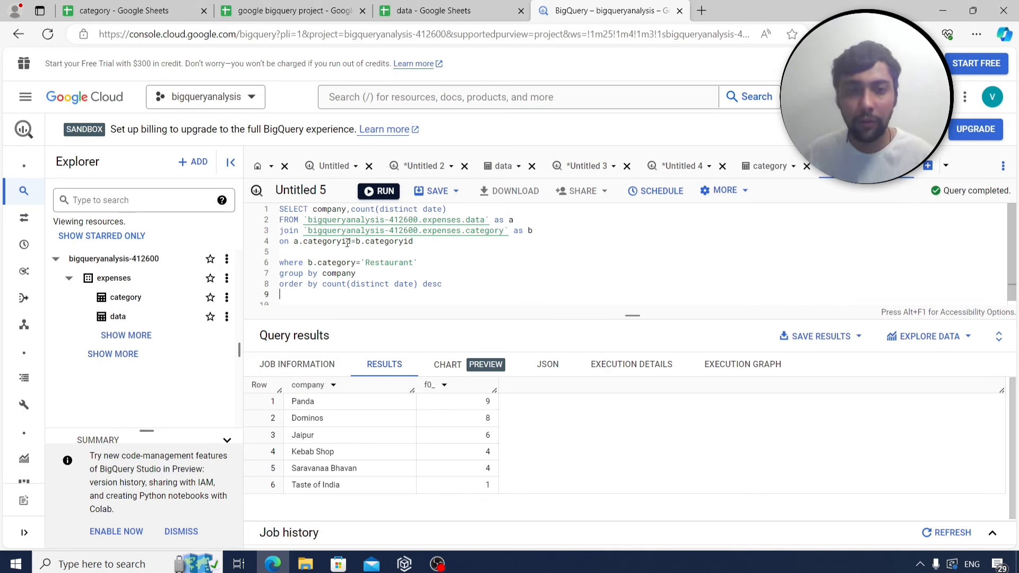
drag(446, 285, 280, 209)
key(ctrl+c)
click(287, 11)
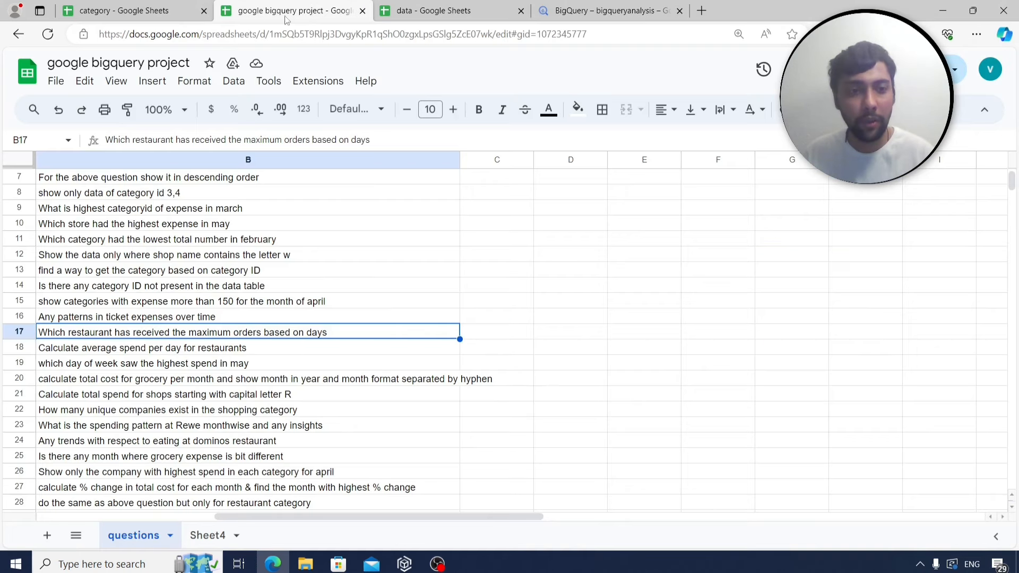
Log the restaurant query as q16 in Sheet4, then find the average-spend-per-day question.
click(208, 535)
scroll(223, 406, down, 3)
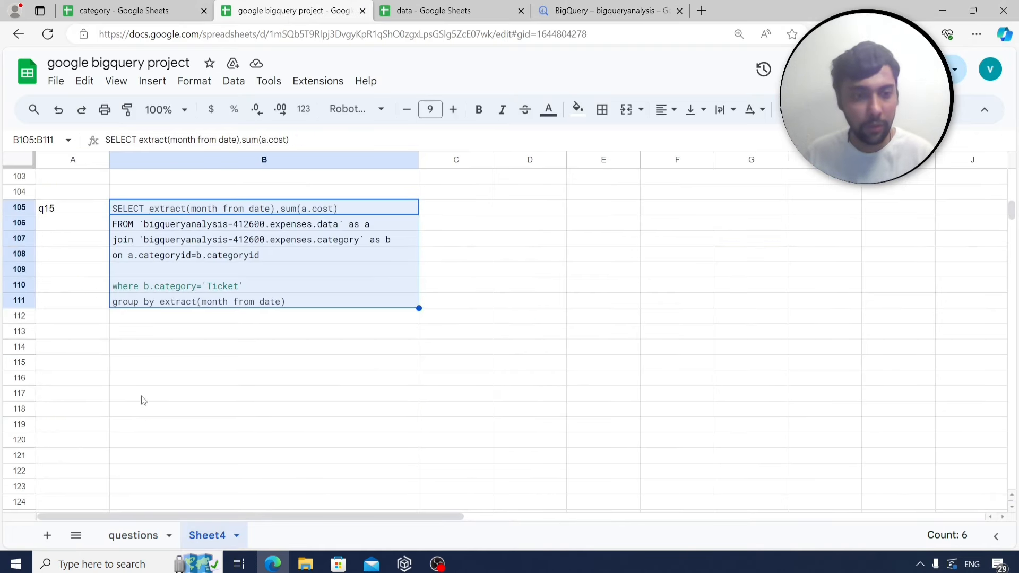
click(98, 361)
text(q16)
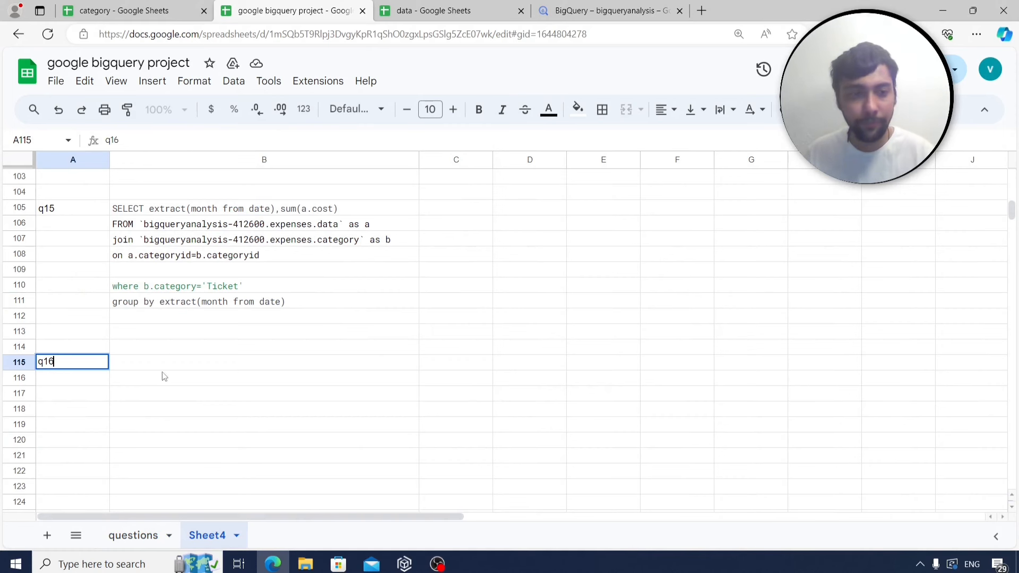
key(Tab)
key(ctrl+v)
scroll(160, 381, down, 4)
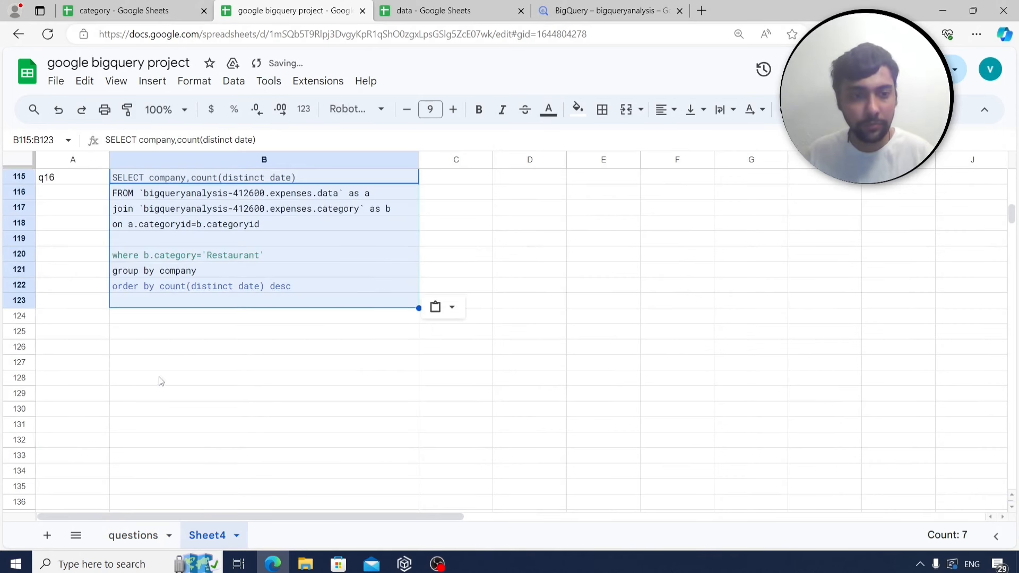
click(133, 535)
click(207, 352)
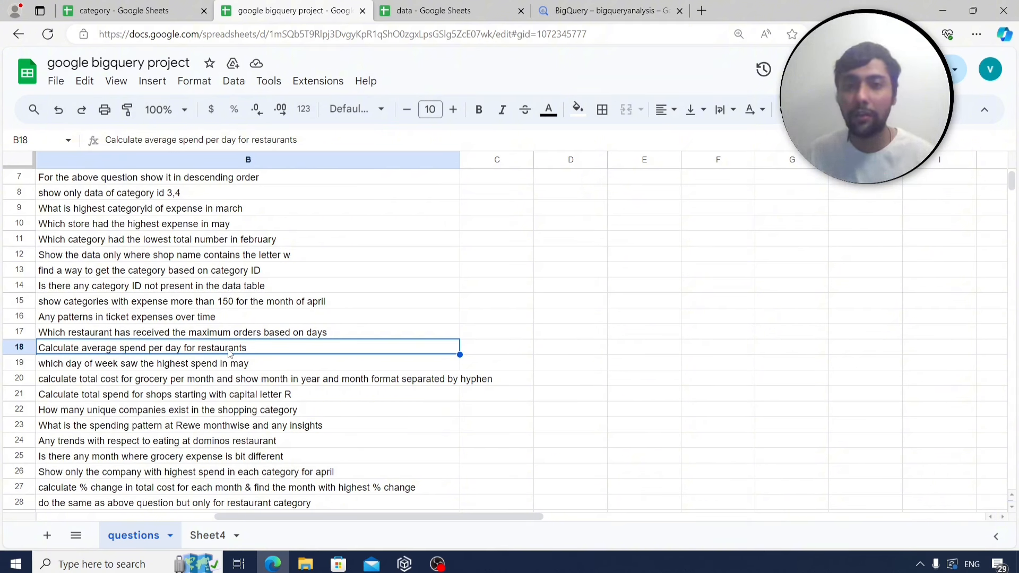
Replace company, with sum(cost)/ and delete the group by and order by lines.
click(605, 10)
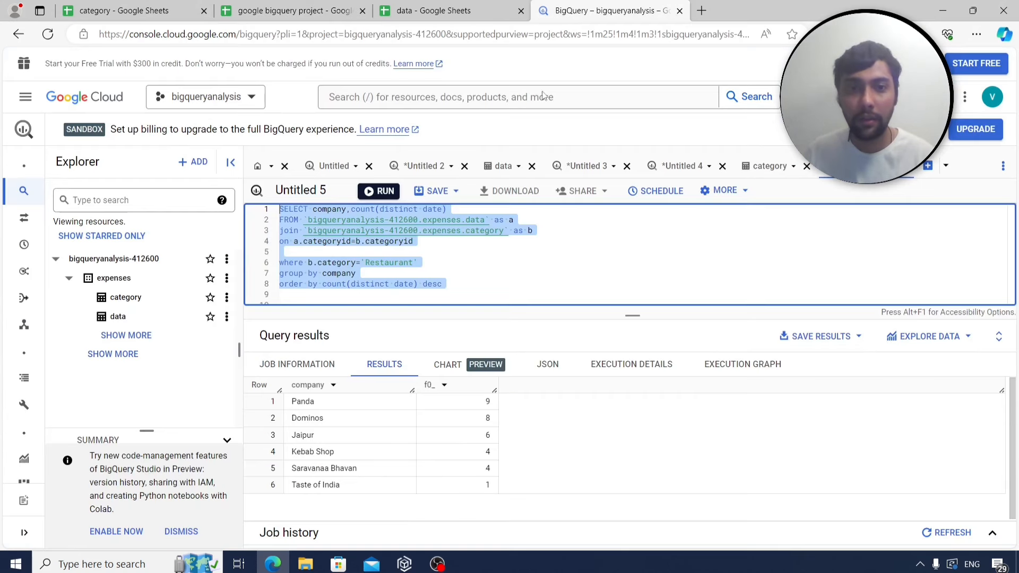
click(462, 265)
drag(353, 209, 314, 211)
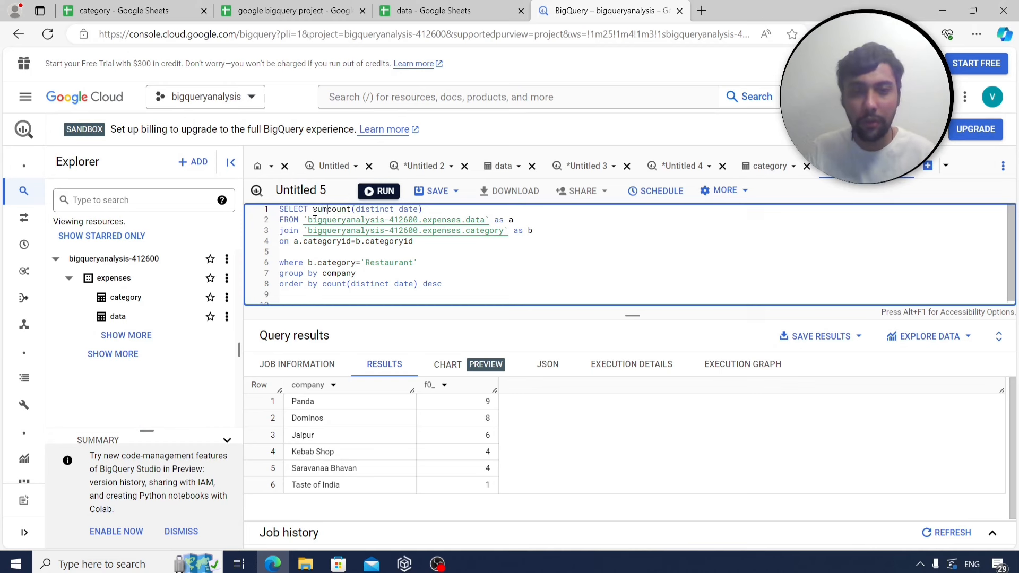
text(sum(cost)/)
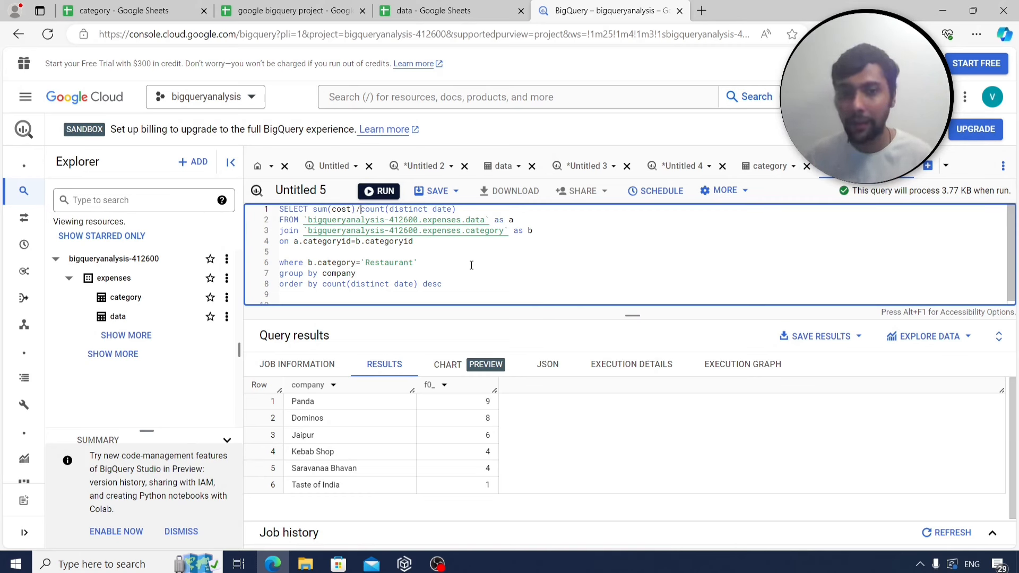
drag(442, 284, 280, 272)
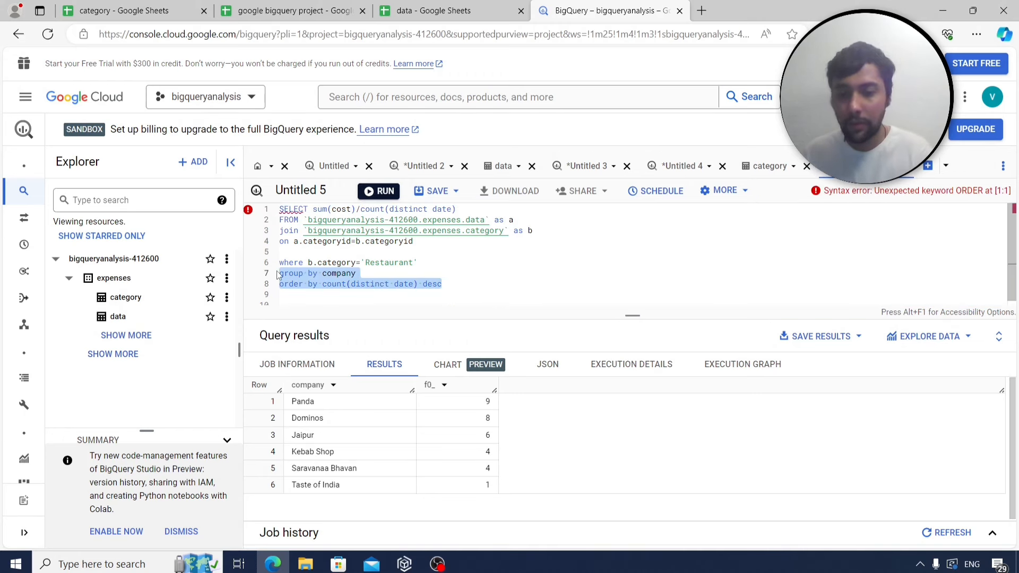
key(BackSpace)
Change count(distinct date) to count(date) and run, getting an average daily spend of 14.5.
click(305, 10)
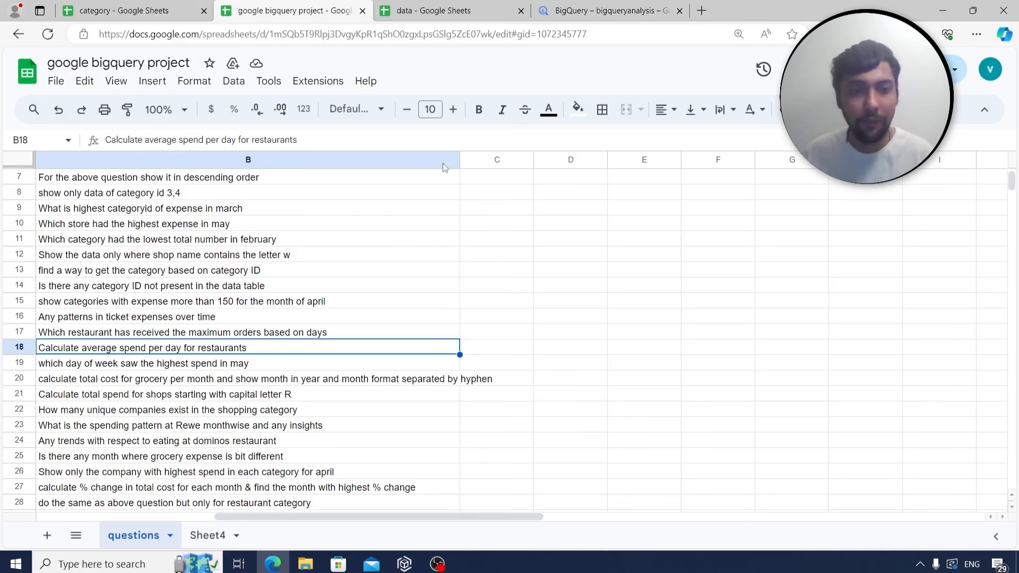
click(621, 9)
key(ctrl+Return)
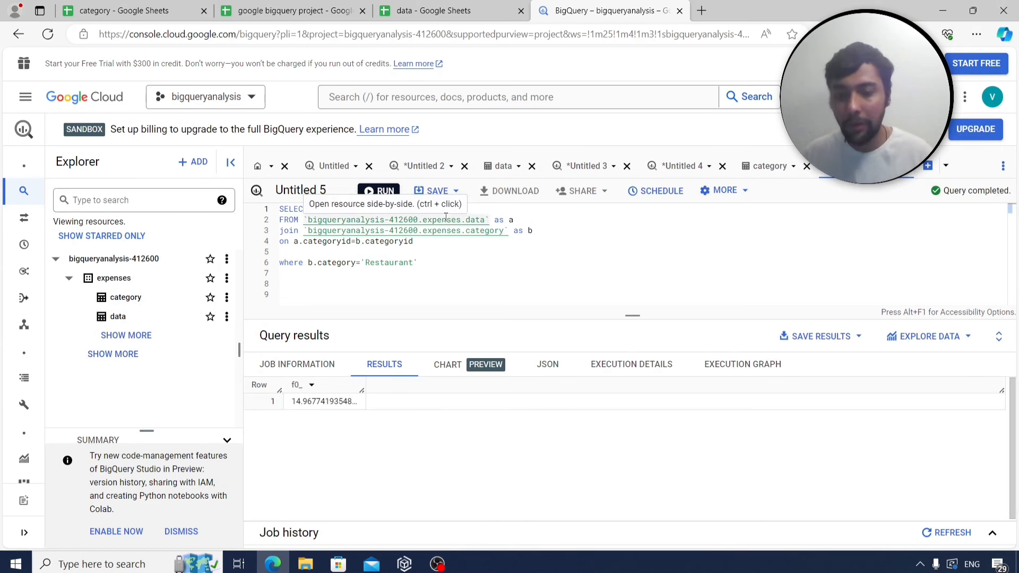
click(431, 212)
key(BackSpace)
key(BackSpace)
key(BackSpace)
key(BackSpace)
key(BackSpace)
key(BackSpace)
key(BackSpace)
key(BackSpace)
key(BackSpace)
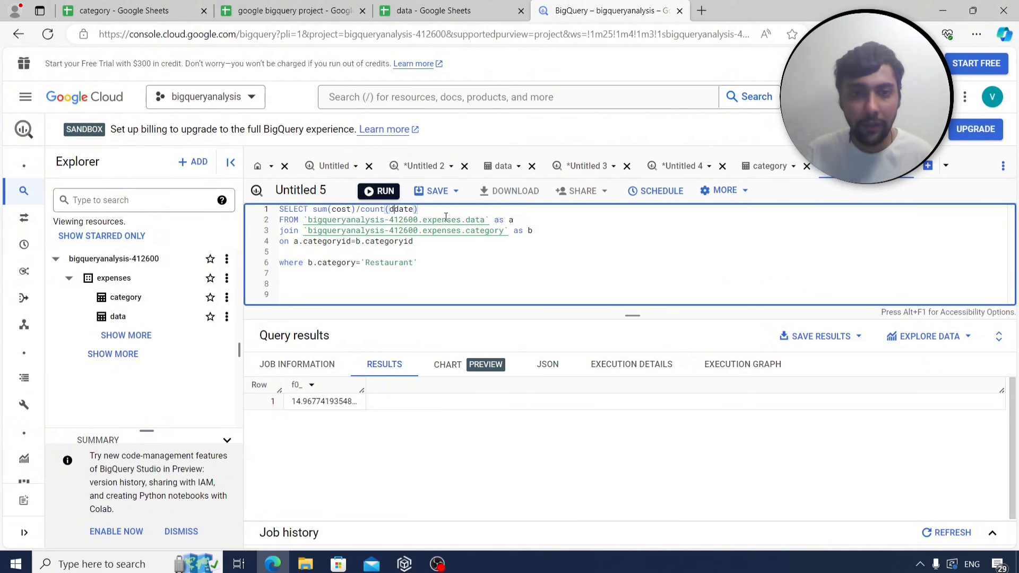
click(388, 192)
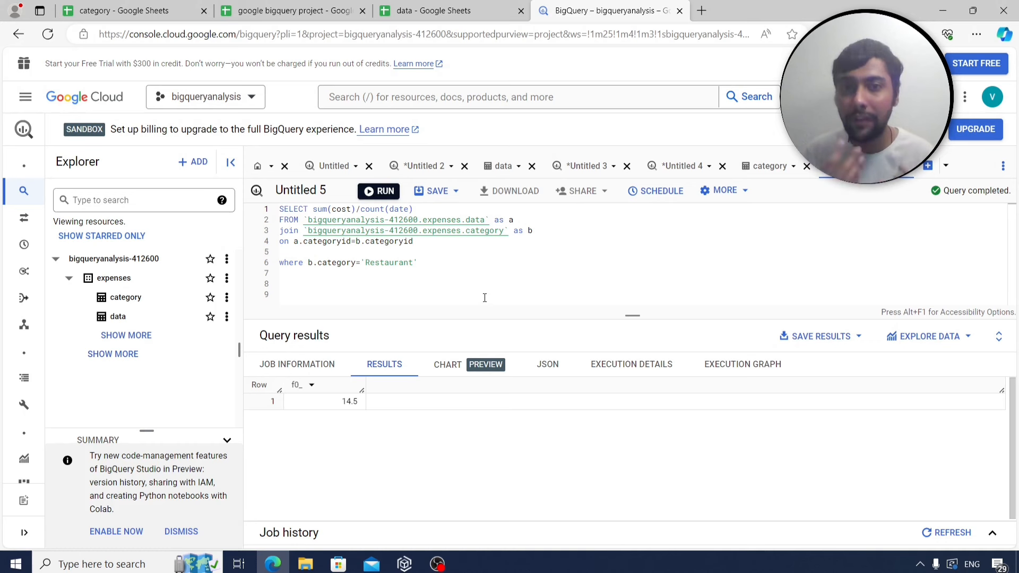
Select the whole average-spend query for copying.
click(390, 272)
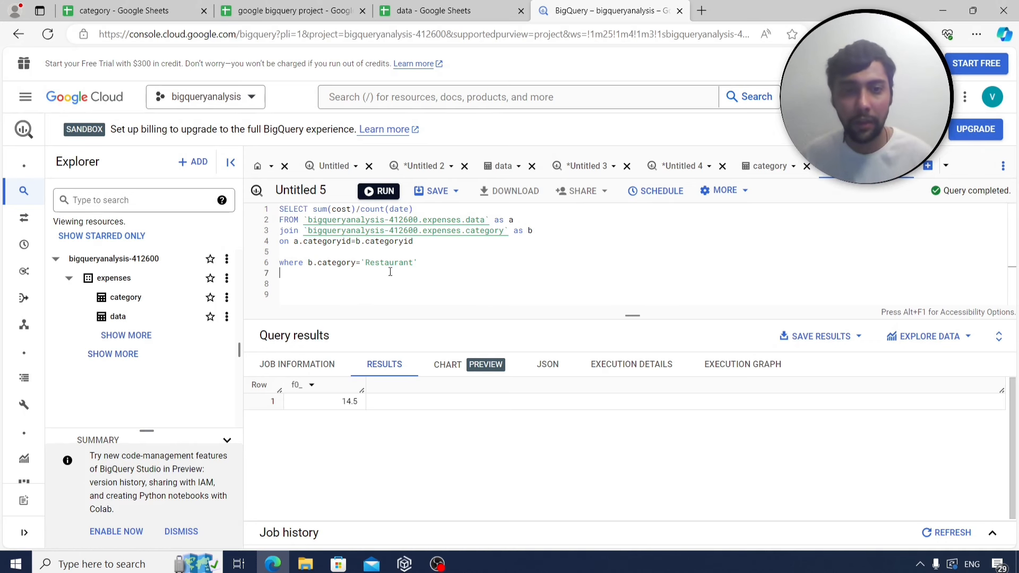
drag(427, 264, 254, 210)
key(ctrl+c)
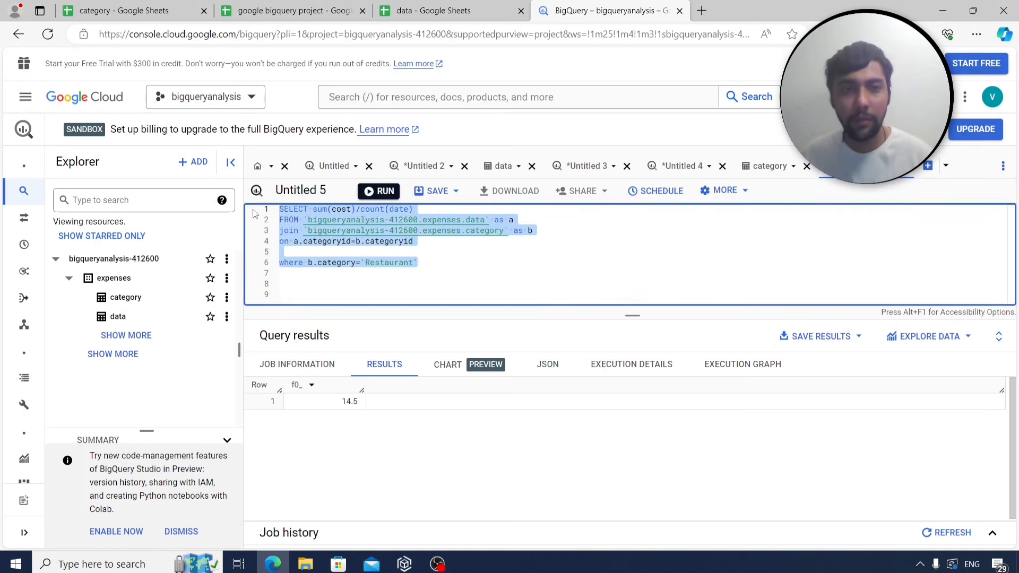
click(292, 10)
Record the average-spend query under a q17 label in Sheet4.
click(212, 536)
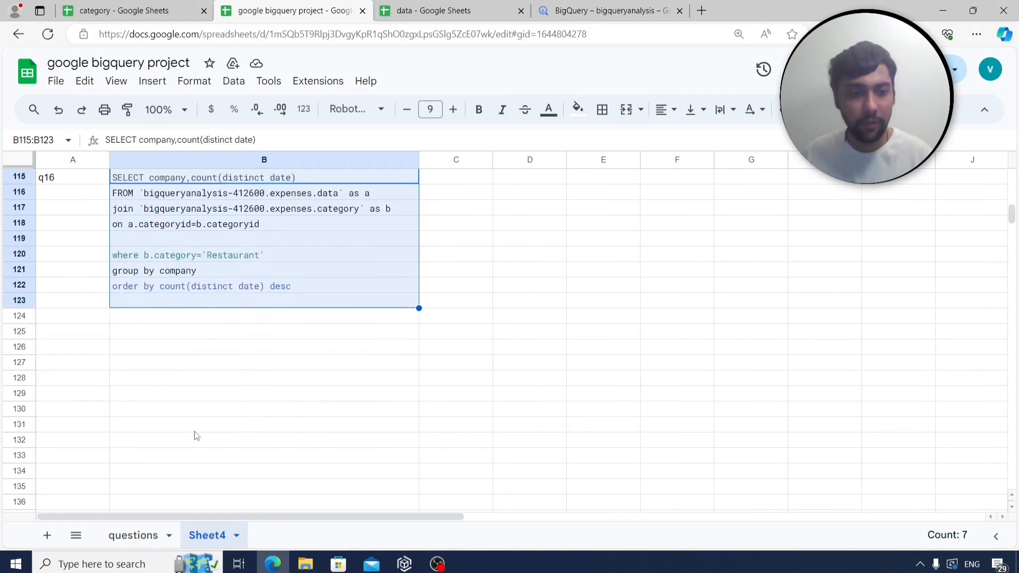
click(90, 333)
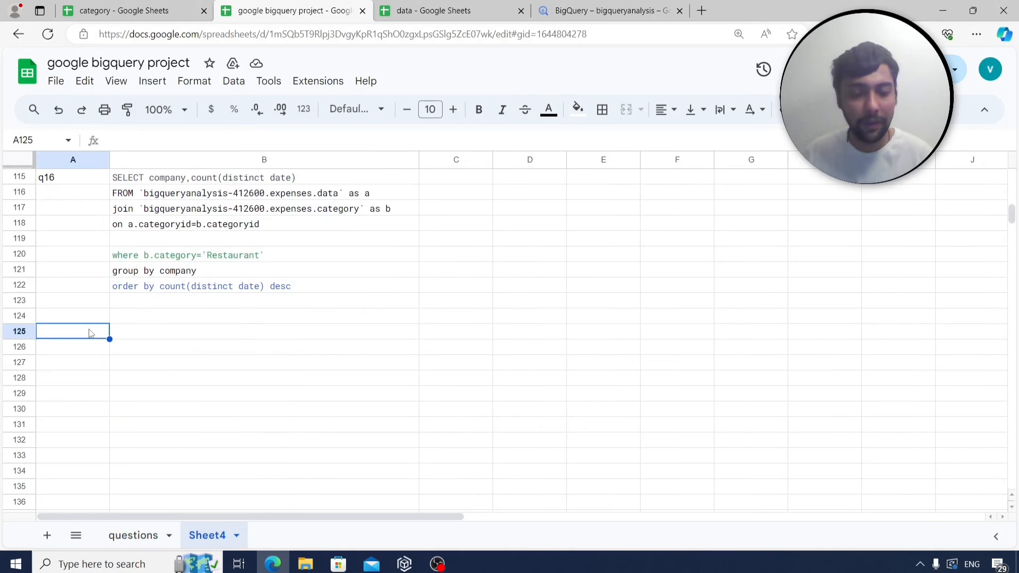
text(q17)
key(Return)
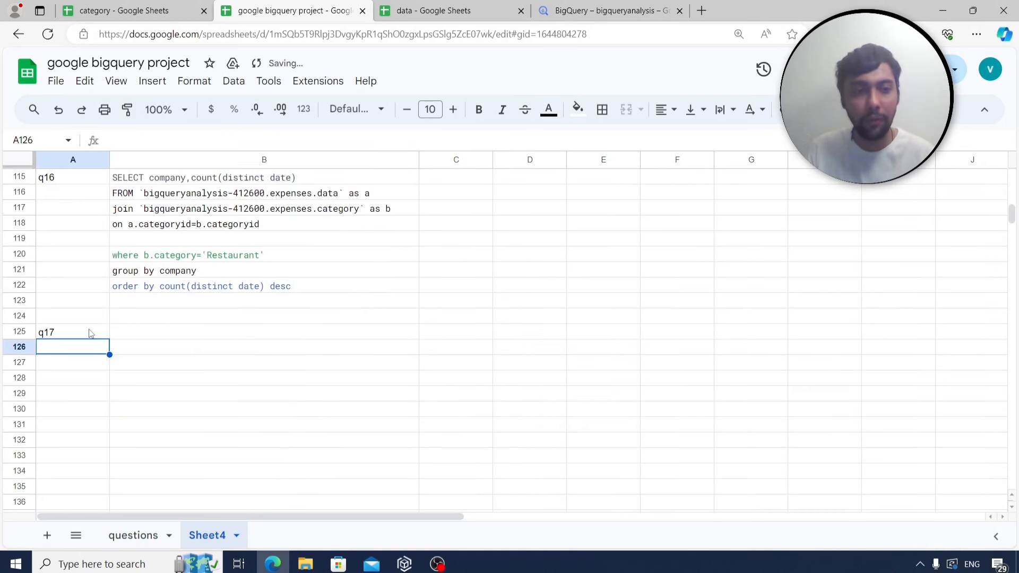
key(Up)
key(Right)
key(ctrl+v)
scroll(132, 360, down, 1)
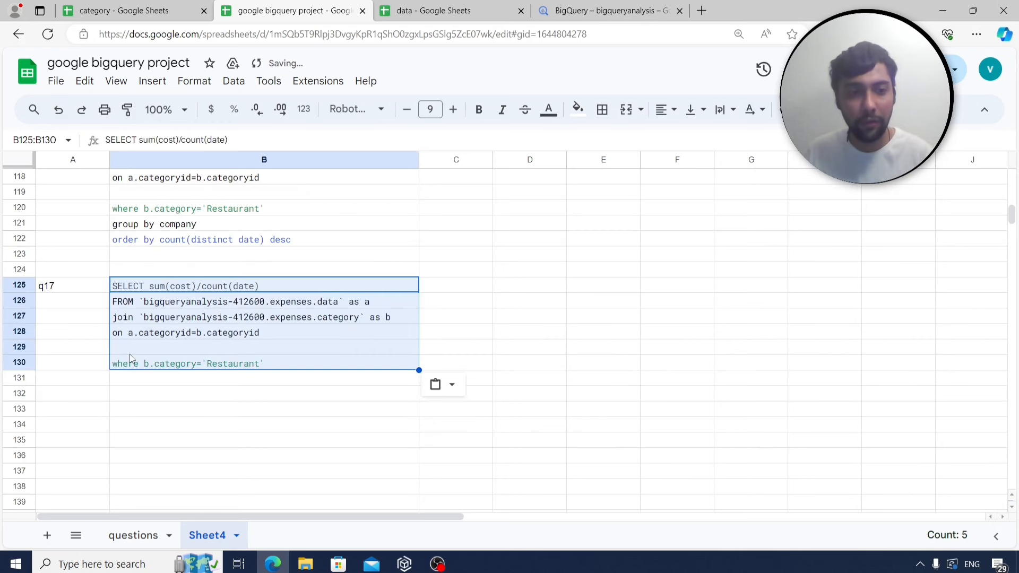
click(79, 423)
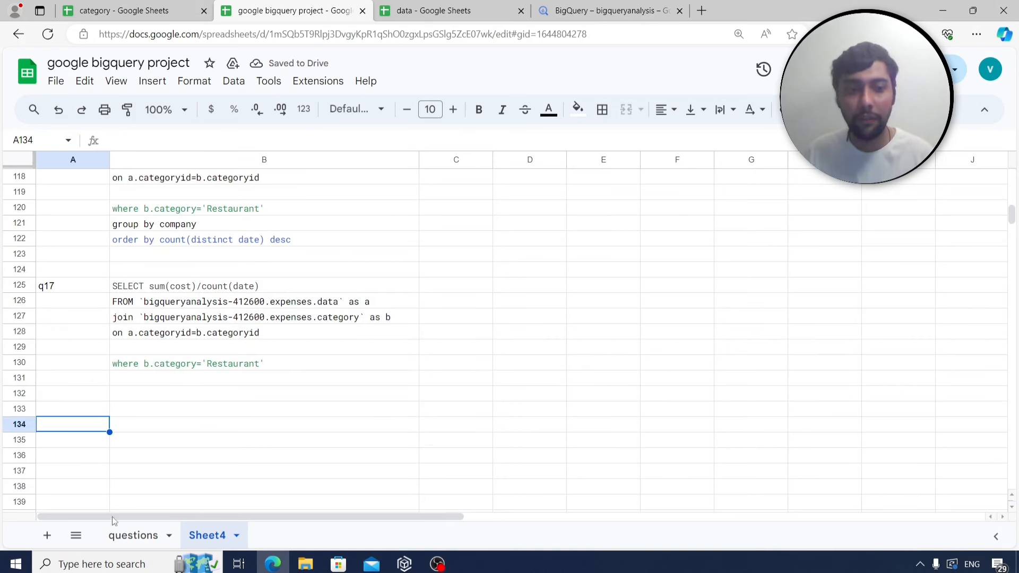
Find the next question, the day of week with highest spend in May.
click(593, 4)
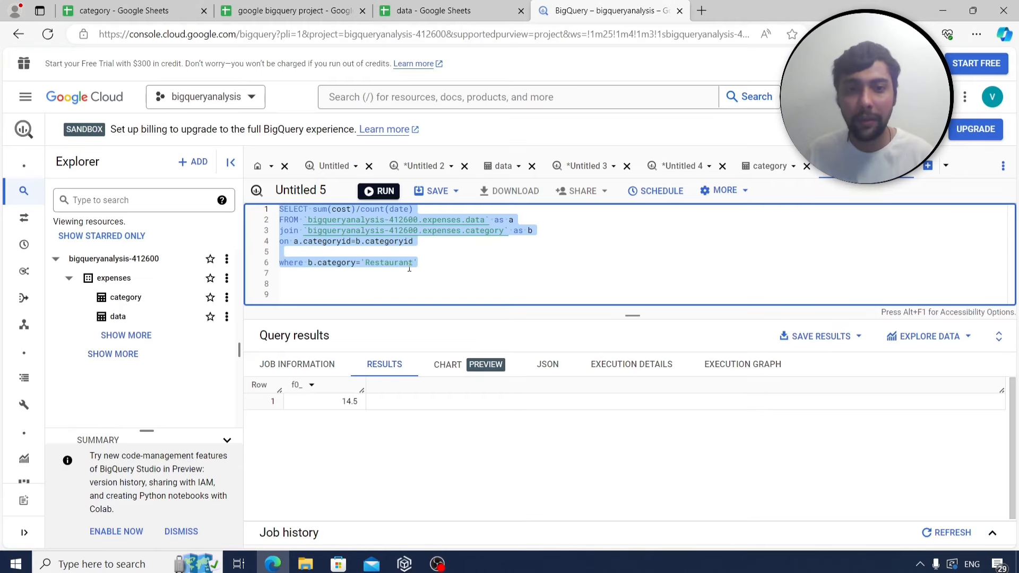
click(287, 11)
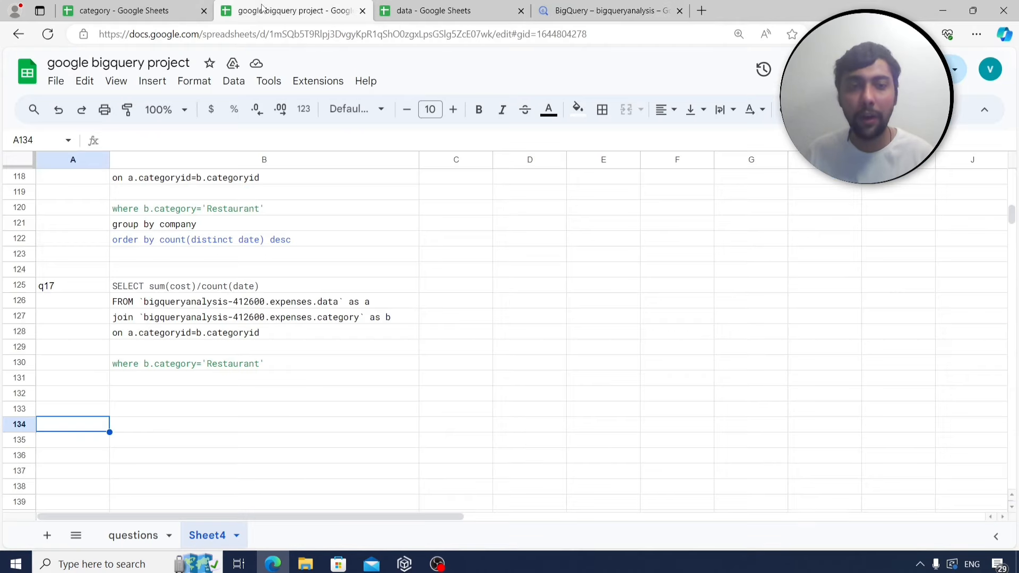
click(151, 534)
click(198, 364)
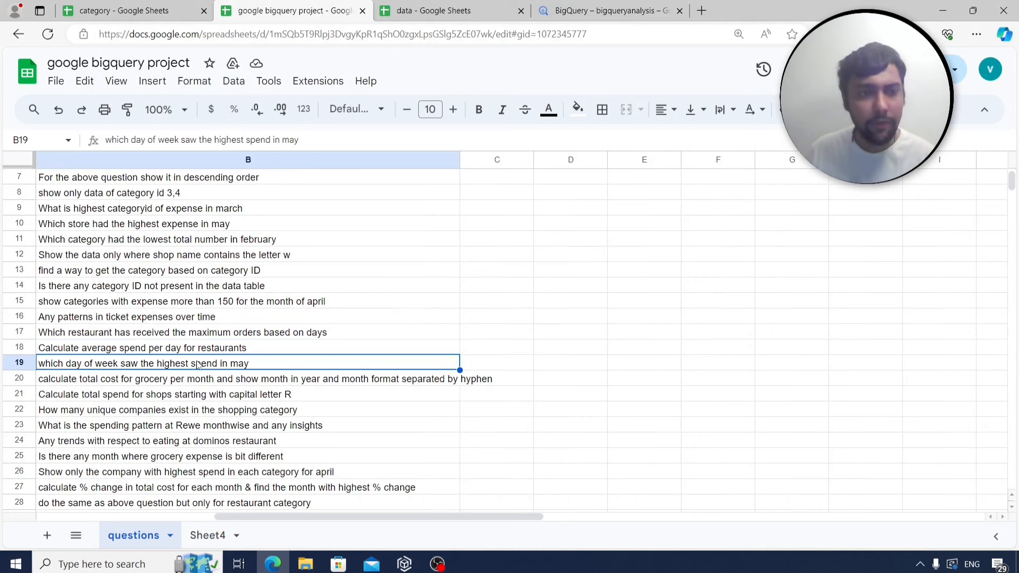
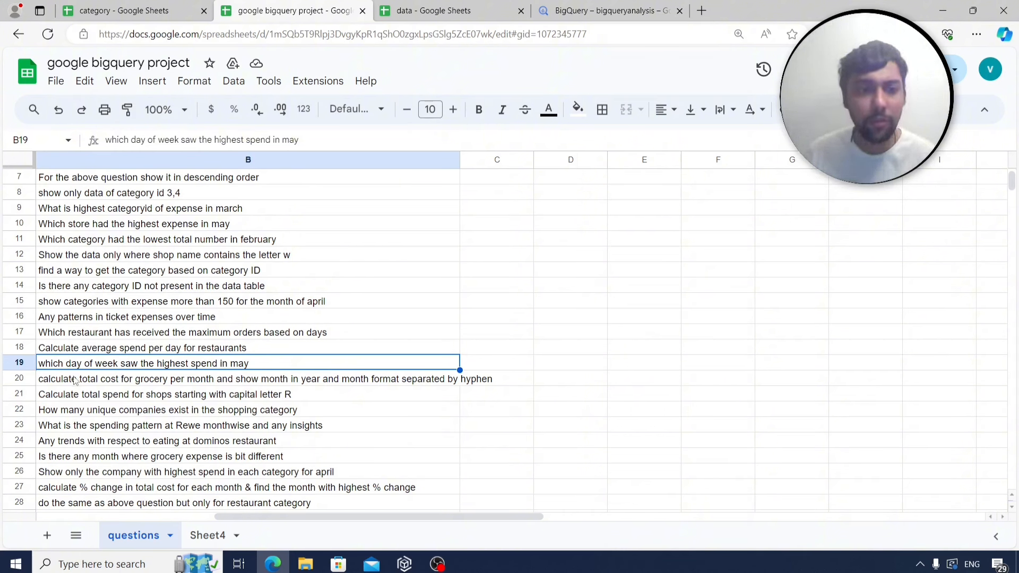
Delete the join and category filter lines from the BigQuery query.
click(612, 6)
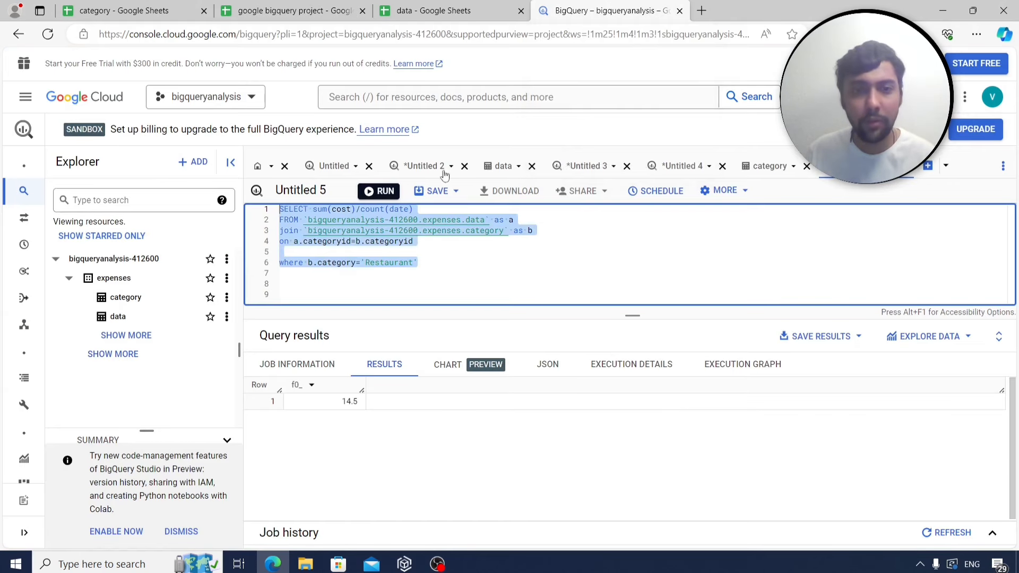
click(446, 244)
click(316, 8)
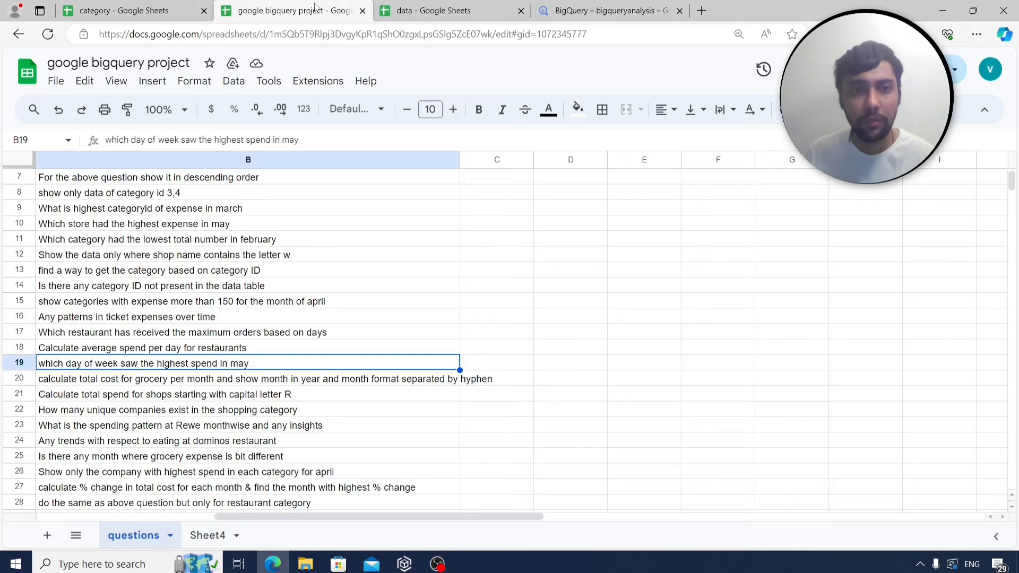
click(558, 11)
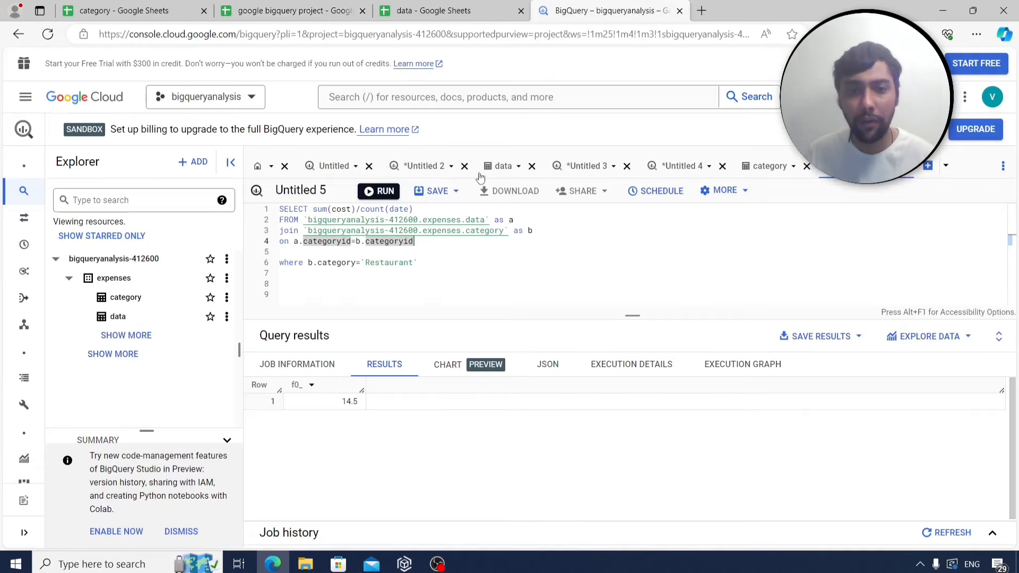
key(Down)
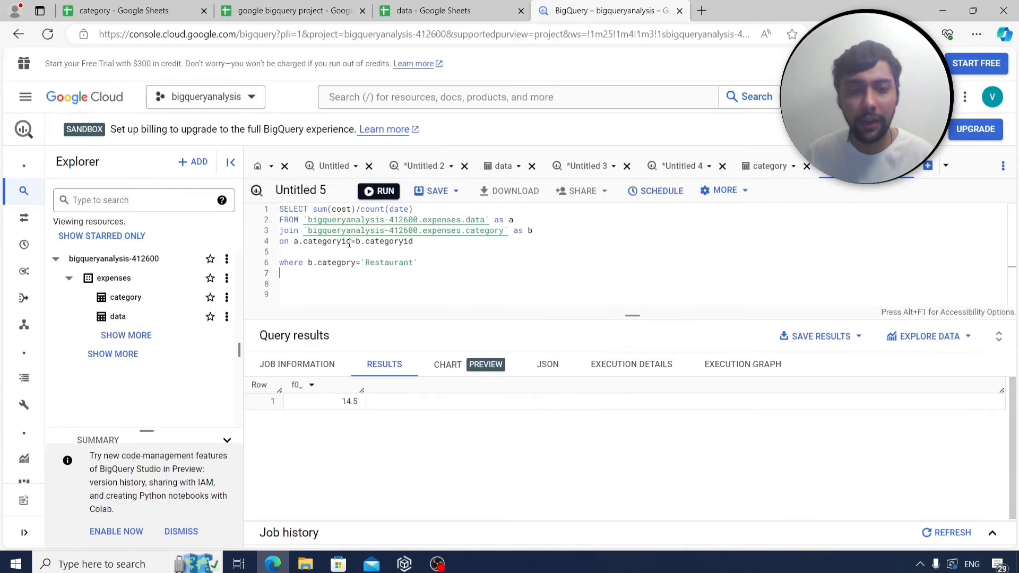
drag(319, 273, 277, 234)
key(BackSpace)
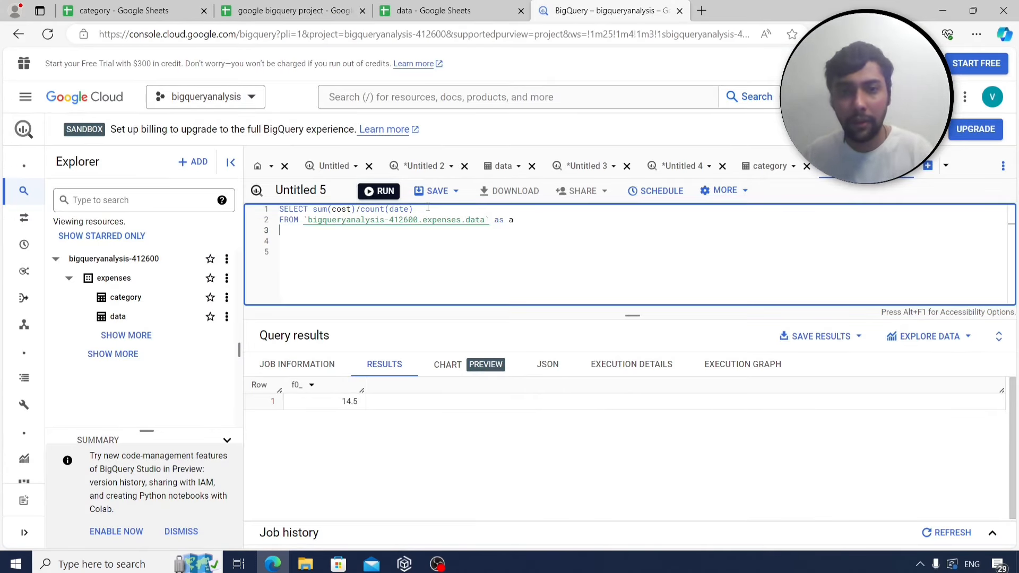
Clear the old SELECT expression and start a format_date('%w' day-of-week expression on line 3.
click(428, 208)
key(BackSpace)
key(BackSpace)
key(BackSpace)
key(BackSpace)
key(BackSpace)
key(BackSpace)
key(BackSpace)
key(BackSpace)
key(BackSpace)
key(BackSpace)
key(BackSpace)
key(BackSpace)
key(BackSpace)
key(BackSpace)
key(BackSpace)
key(BackSpace)
key(BackSpace)
key(BackSpace)
key(BackSpace)
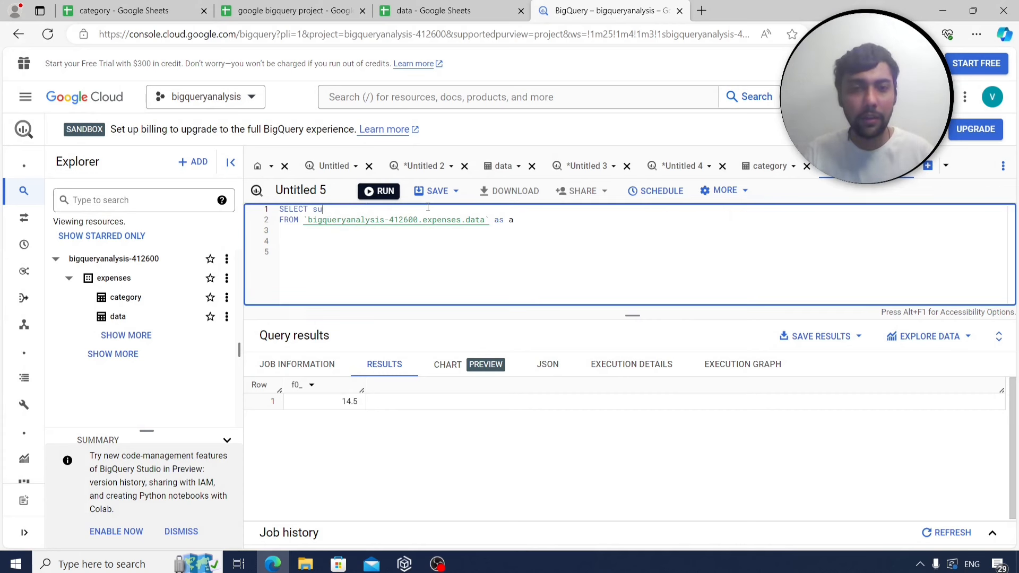
key(Return)
key(Return)
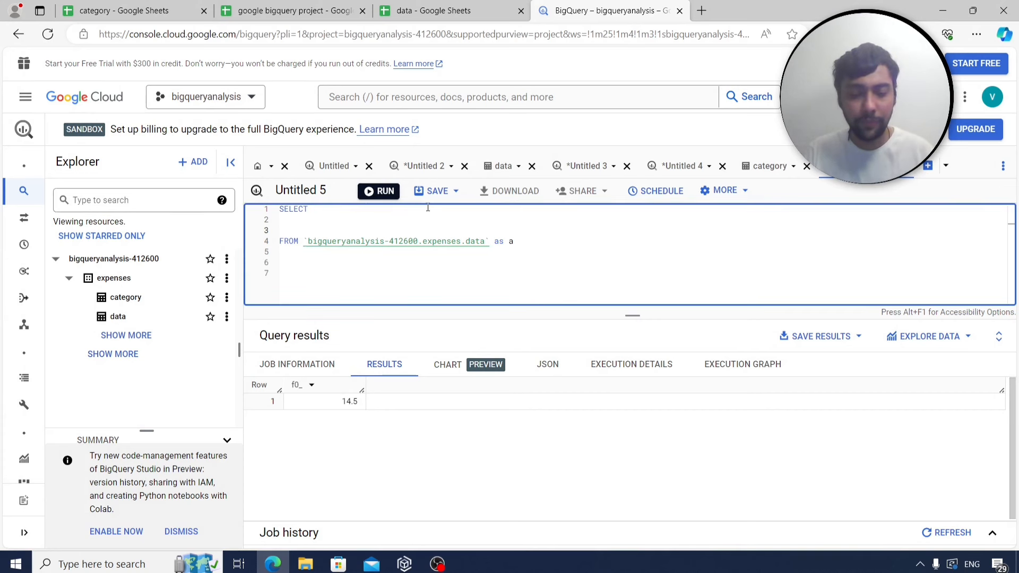
text(format_)
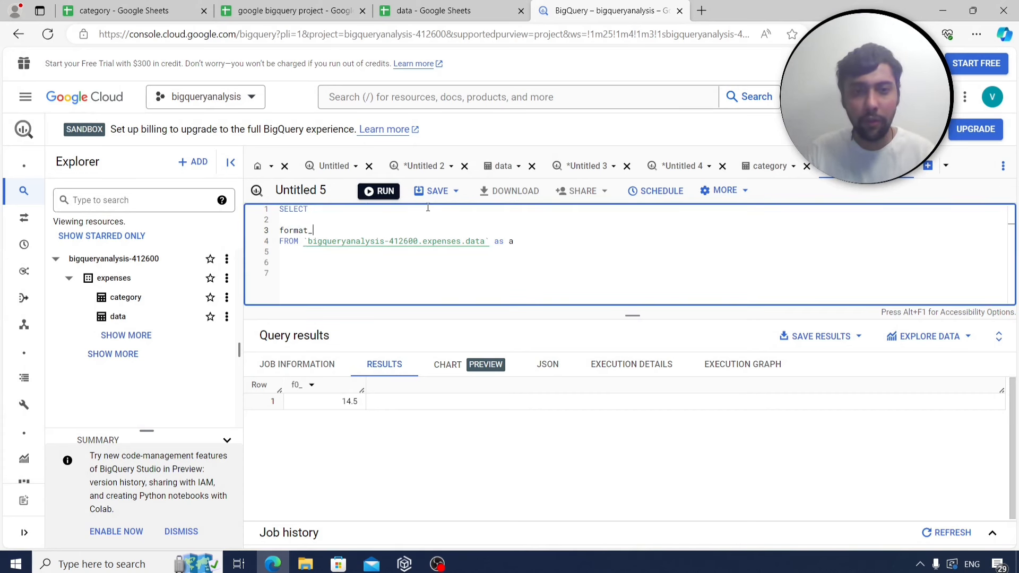
text(date(')
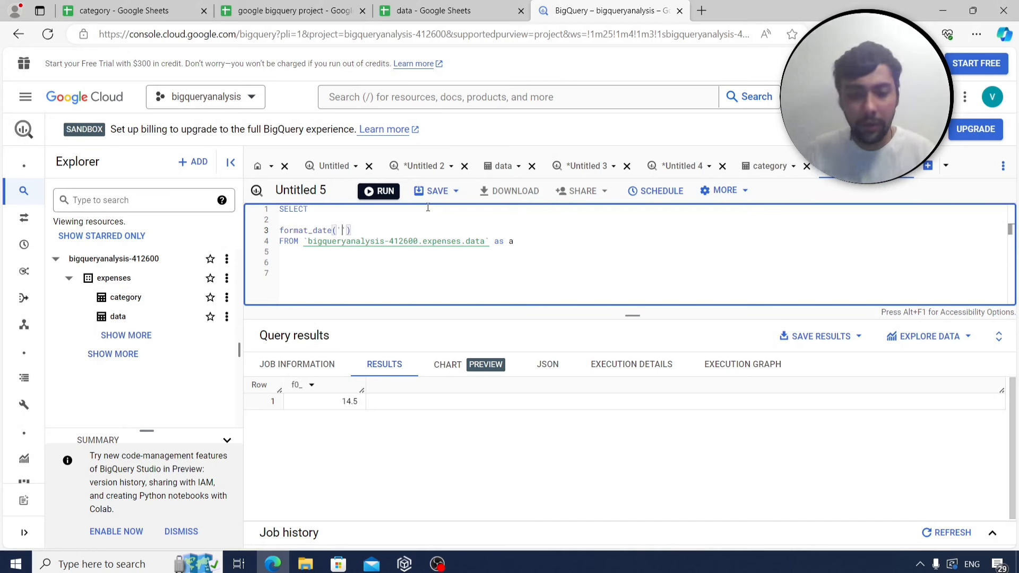
text(%)
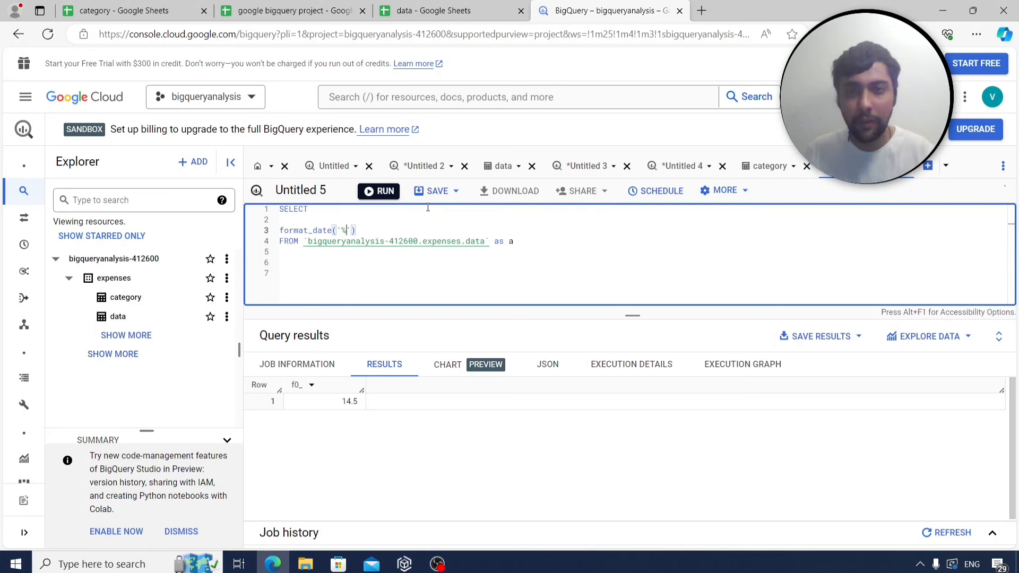
text(w)
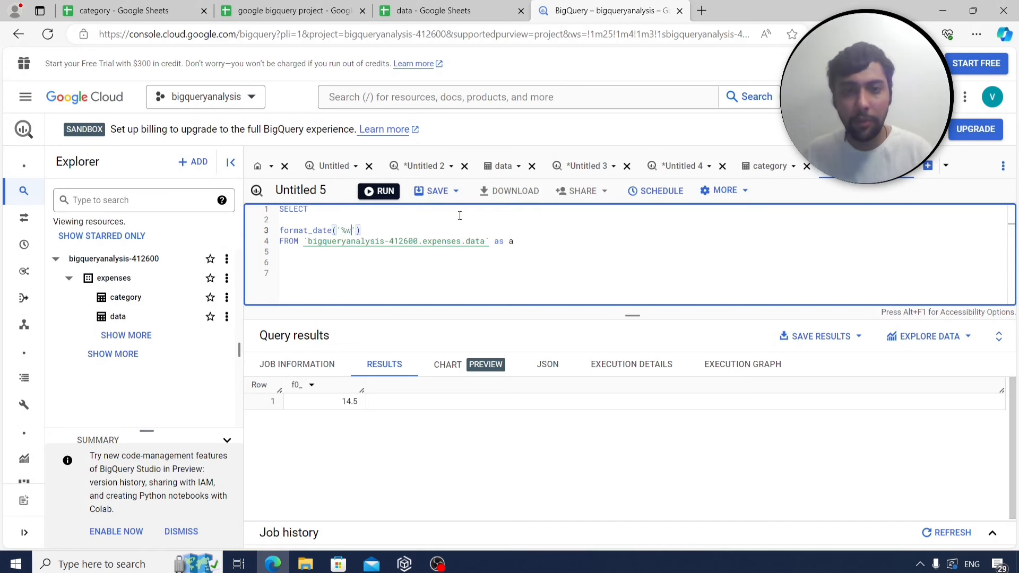
click(701, 11)
Ask ChatGPT how to group by weekday in BigQuery with total cost, and select the FORMAT_DATE('%A') expression it returns.
text(chat)
key(Return)
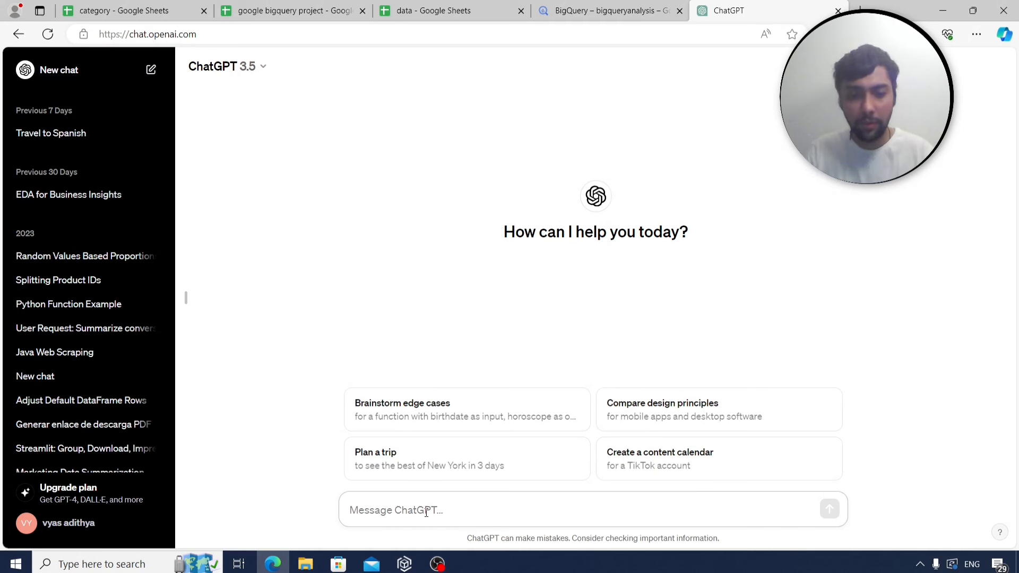
text(grozp)
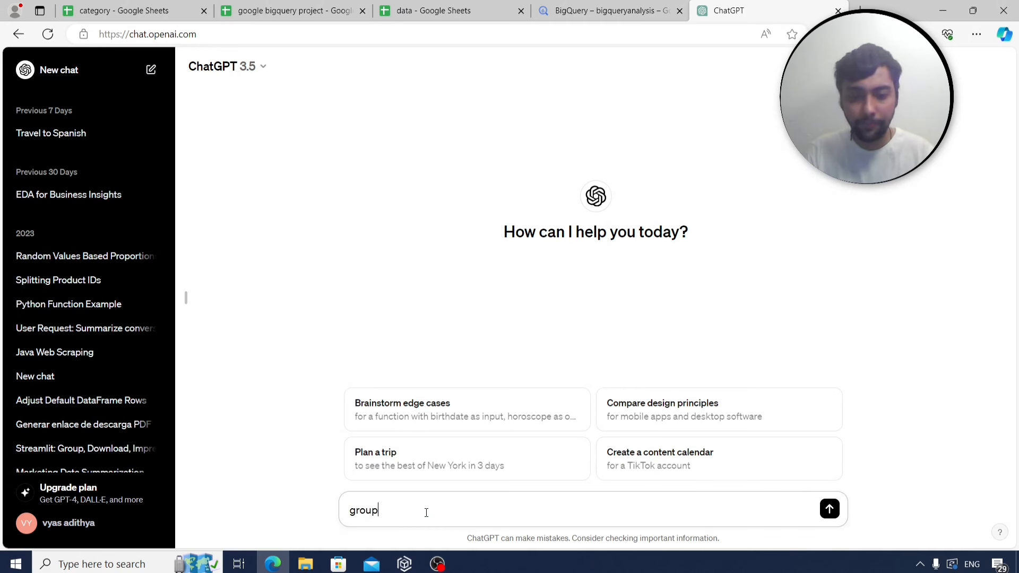
text( by week)
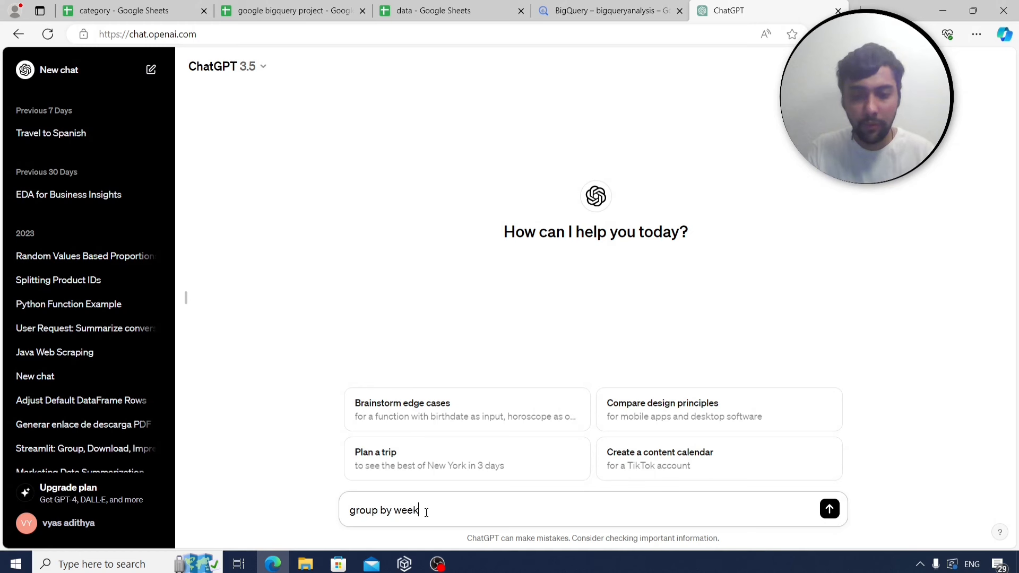
text(day or day )
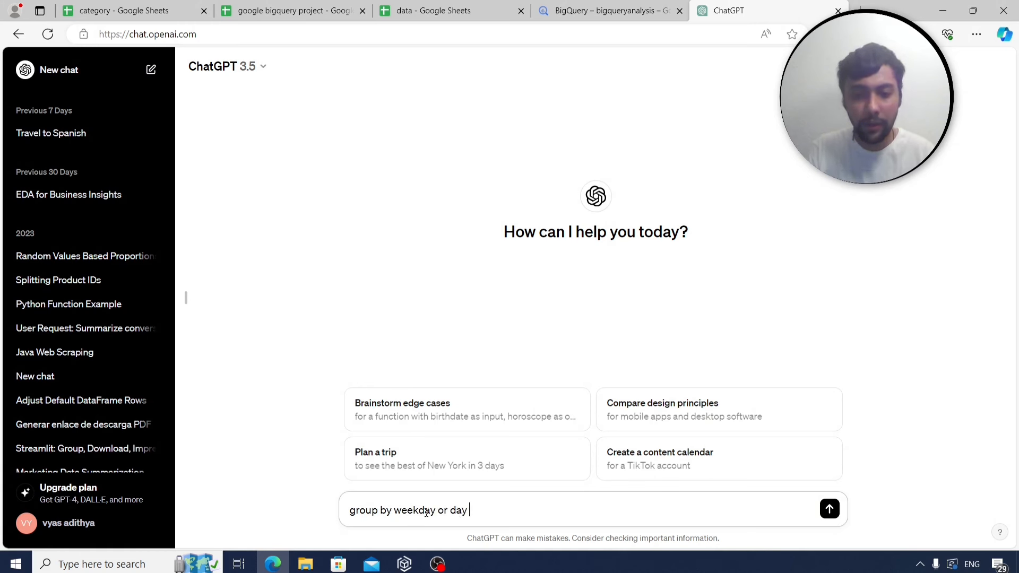
text(of week in goog)
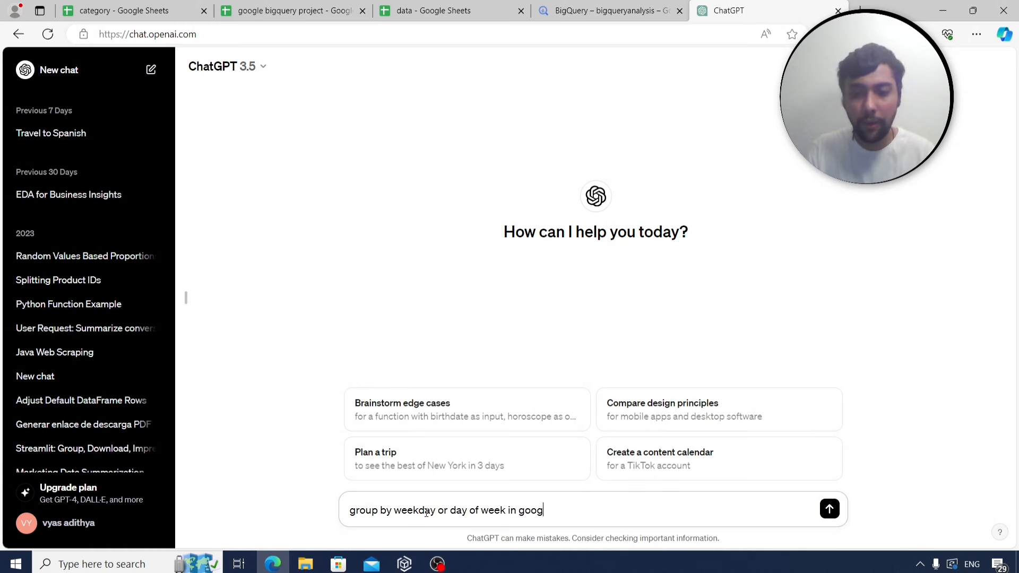
text(le bigquery and)
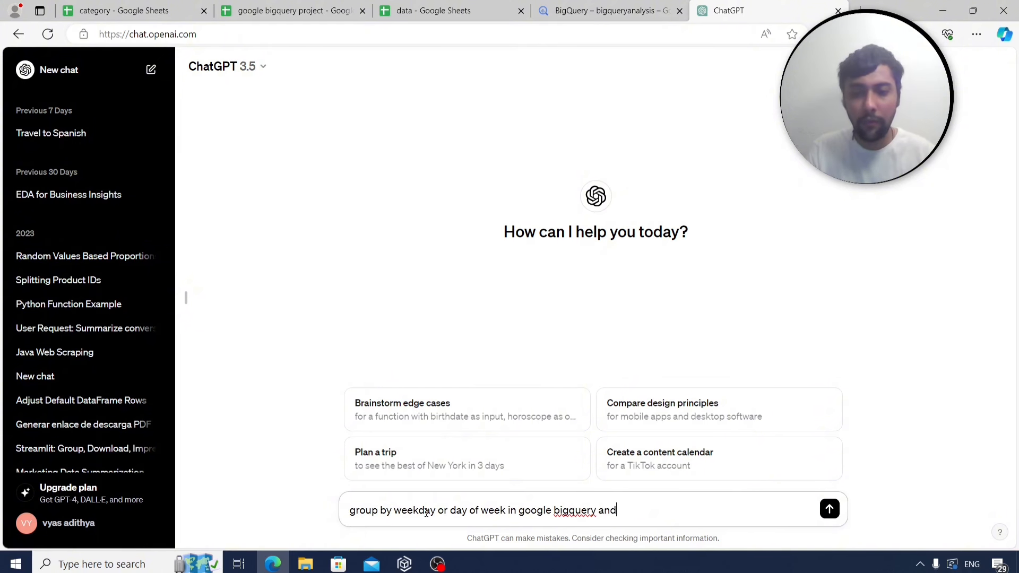
text( find total cos)
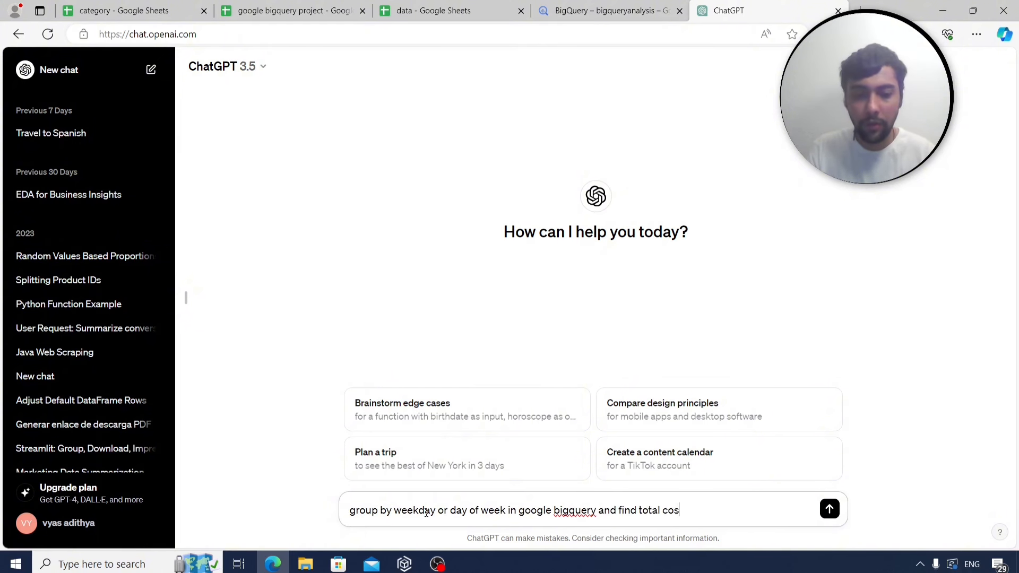
text(t.. please tel)
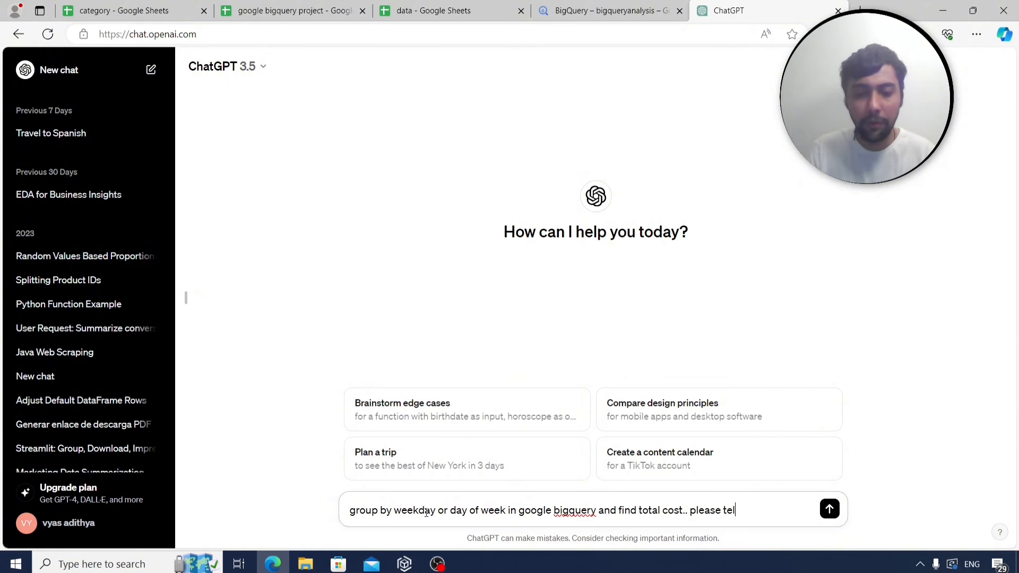
text(l me formula)
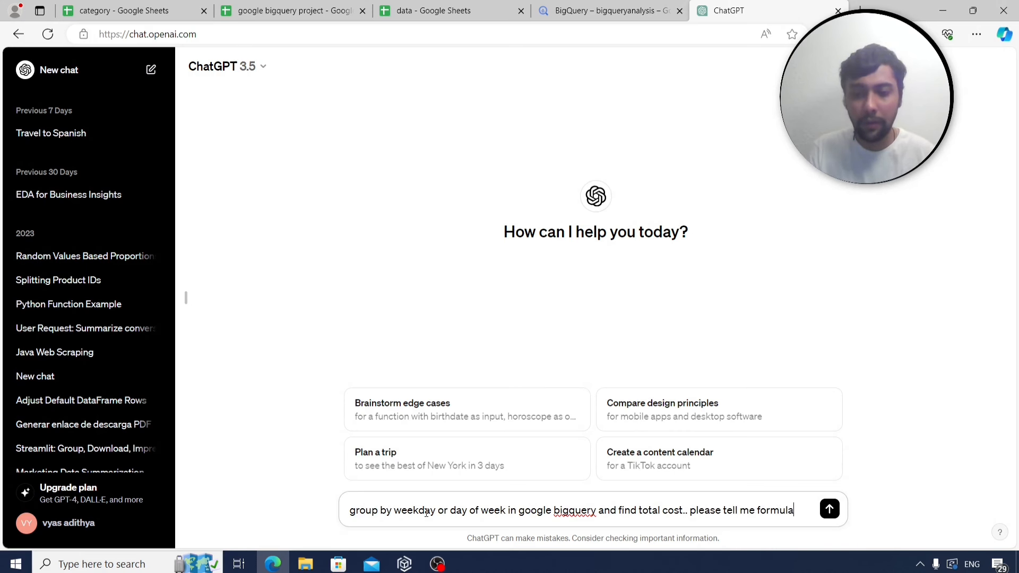
key(Return)
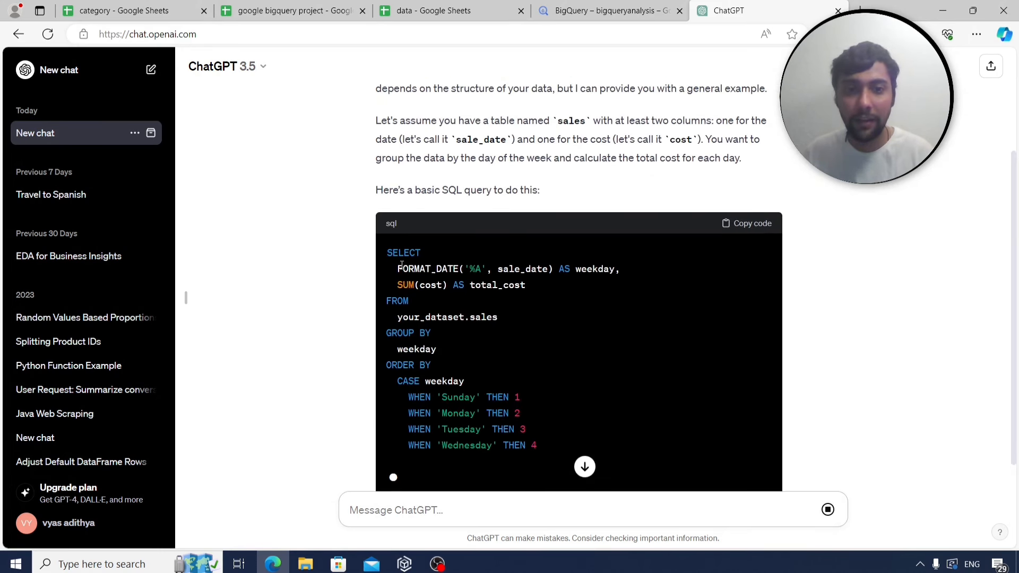
drag(396, 267, 553, 274)
key(ctrl+c)
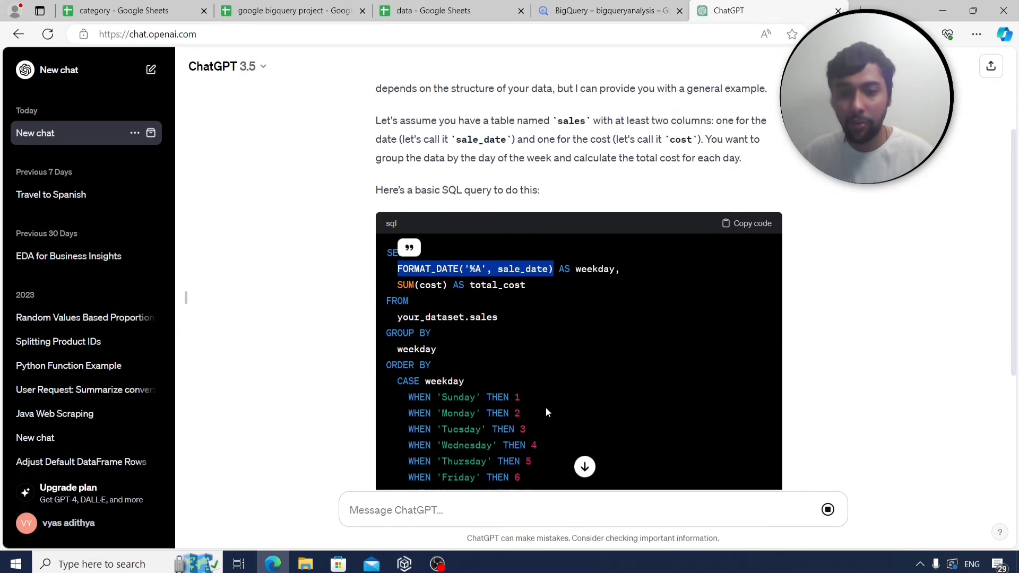
scroll(546, 412, down, 1)
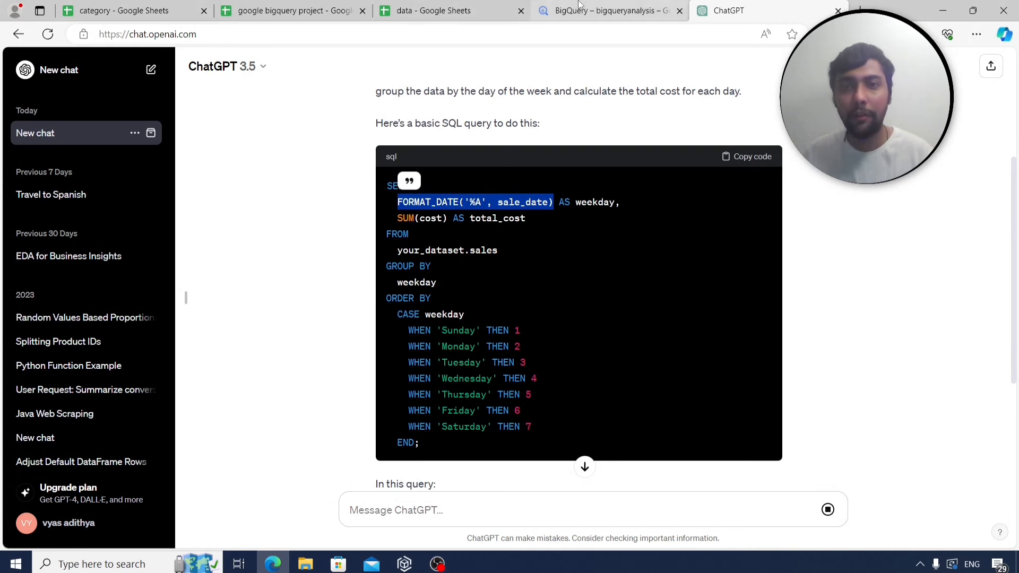
click(606, 10)
Put FORMAT_DATE('%A', date) on line 3 and add ,sum(cost) to the select list.
click(381, 234)
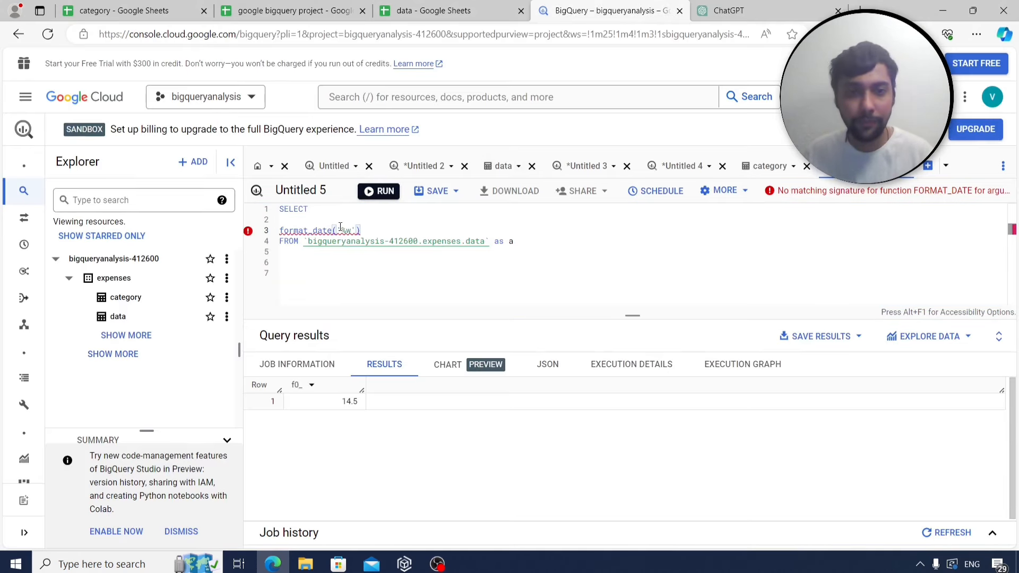
drag(361, 231, 275, 229)
key(ctrl+v)
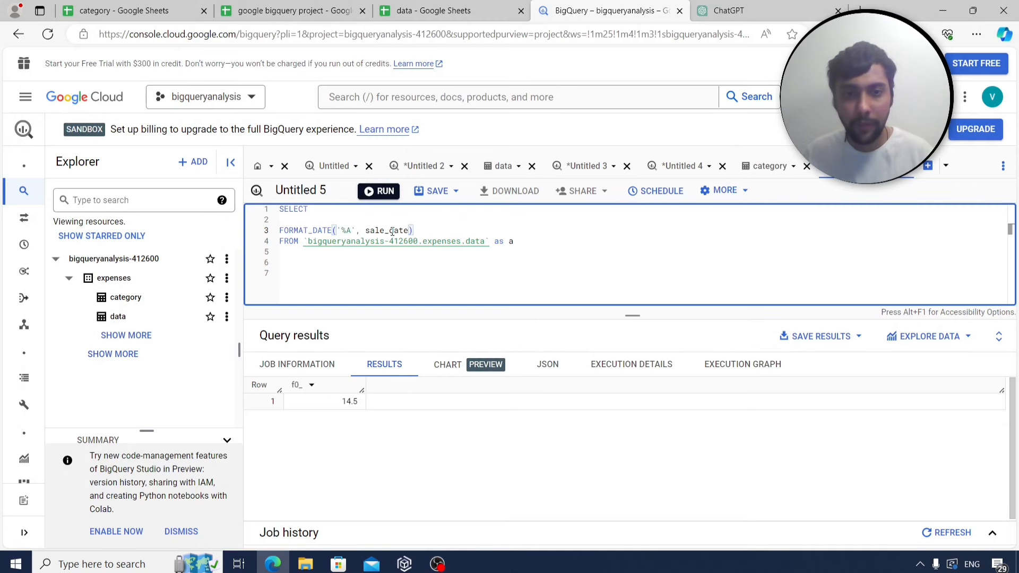
click(391, 231)
key(BackSpace)
key(BackSpace)
key(BackSpace)
key(BackSpace)
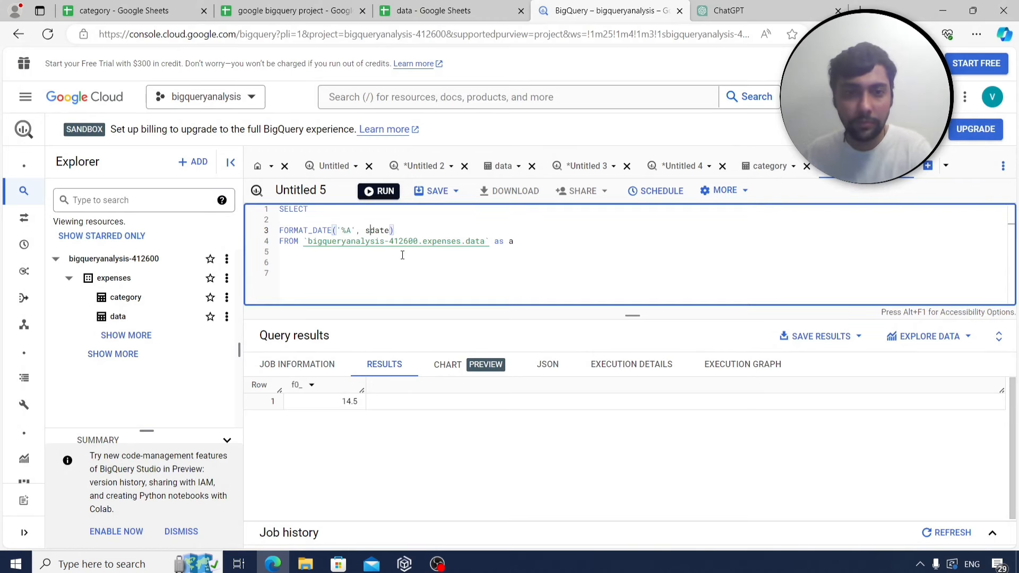
click(292, 11)
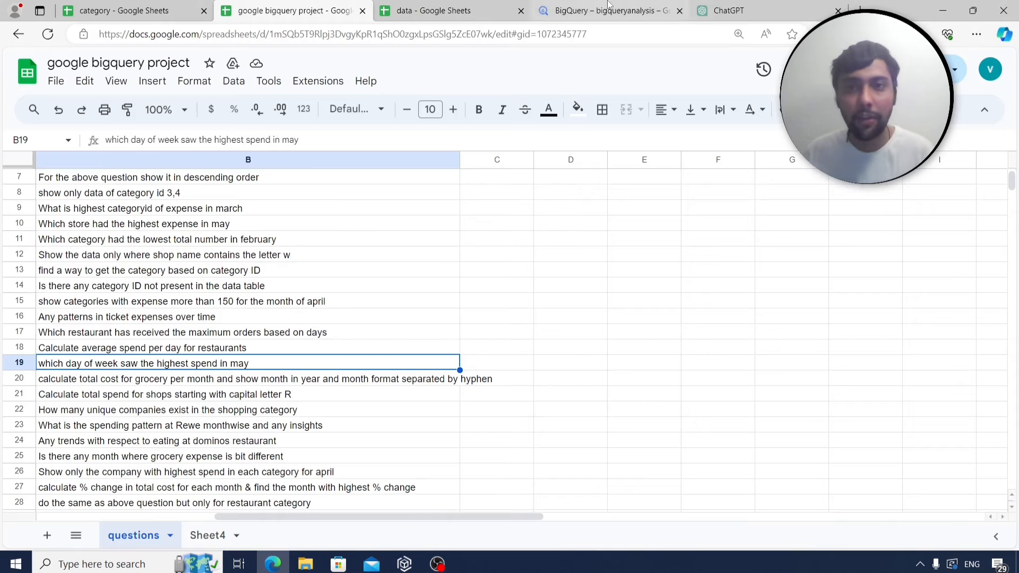
click(647, 8)
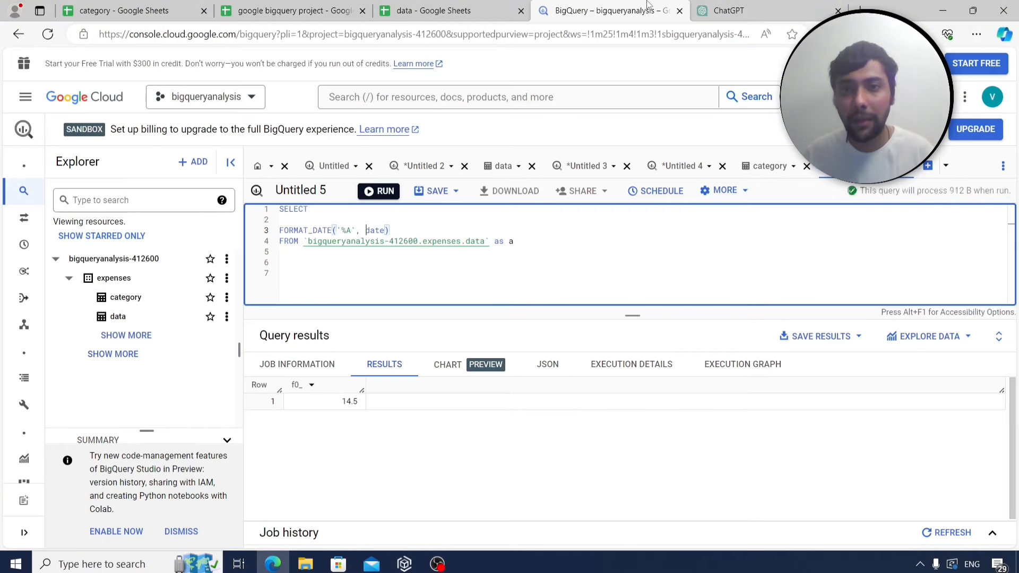
click(444, 227)
text(,sum)
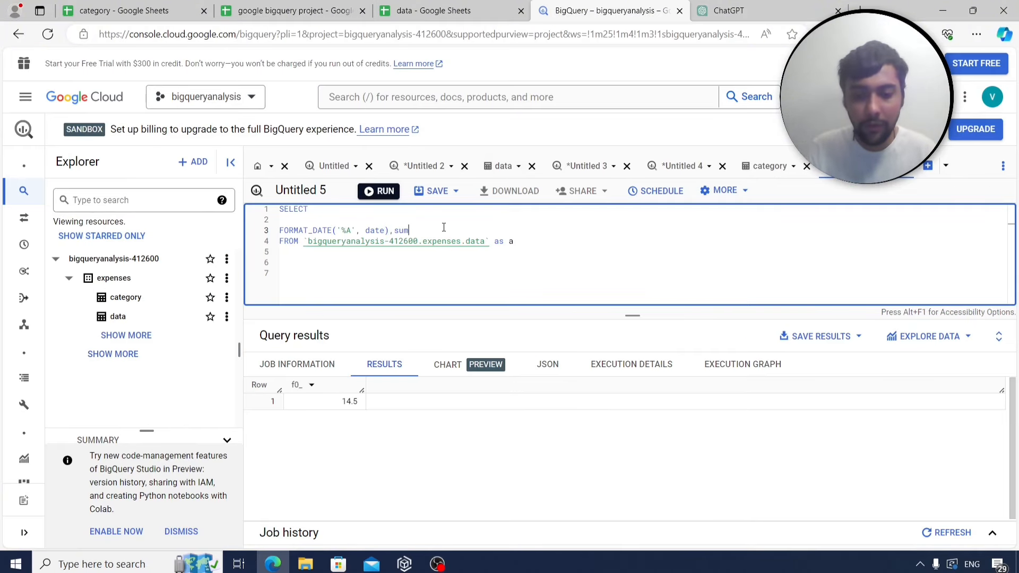
text((cost)
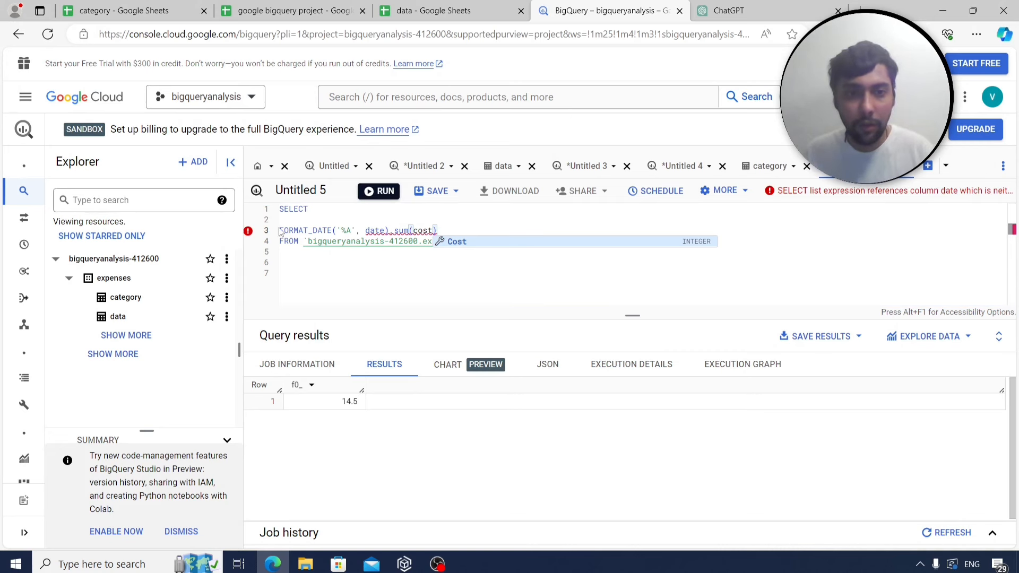
Group by FORMAT_DATE('%A', date), filter to extract(month from date)=5, and run the query.
drag(281, 229, 392, 230)
key(ctrl+c)
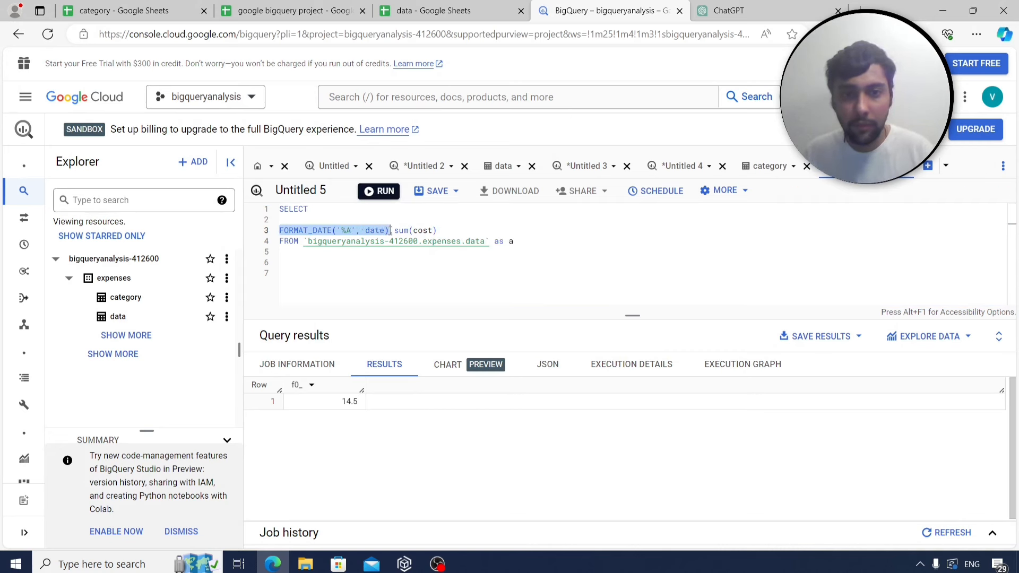
click(541, 240)
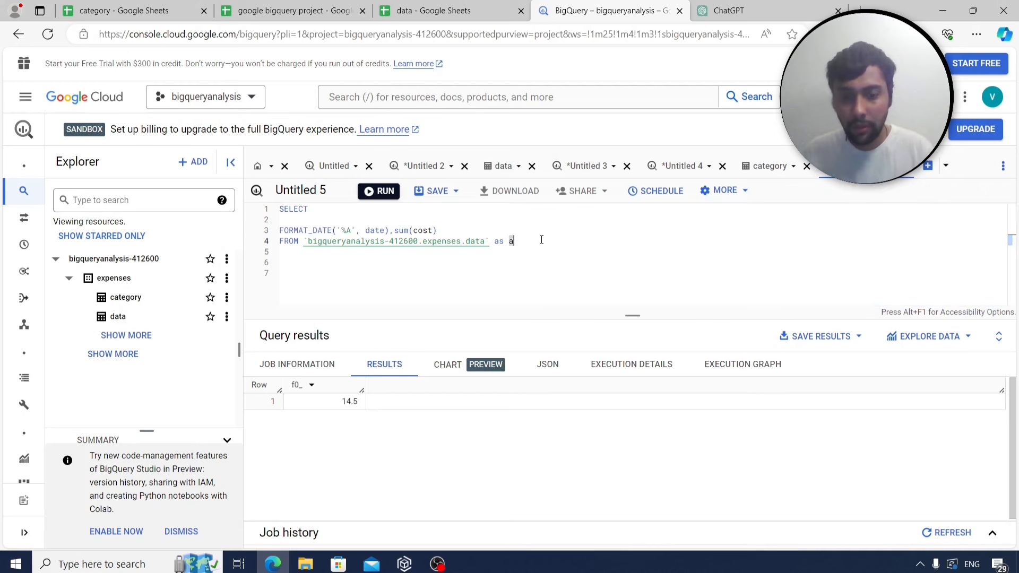
key(Return)
text(group)
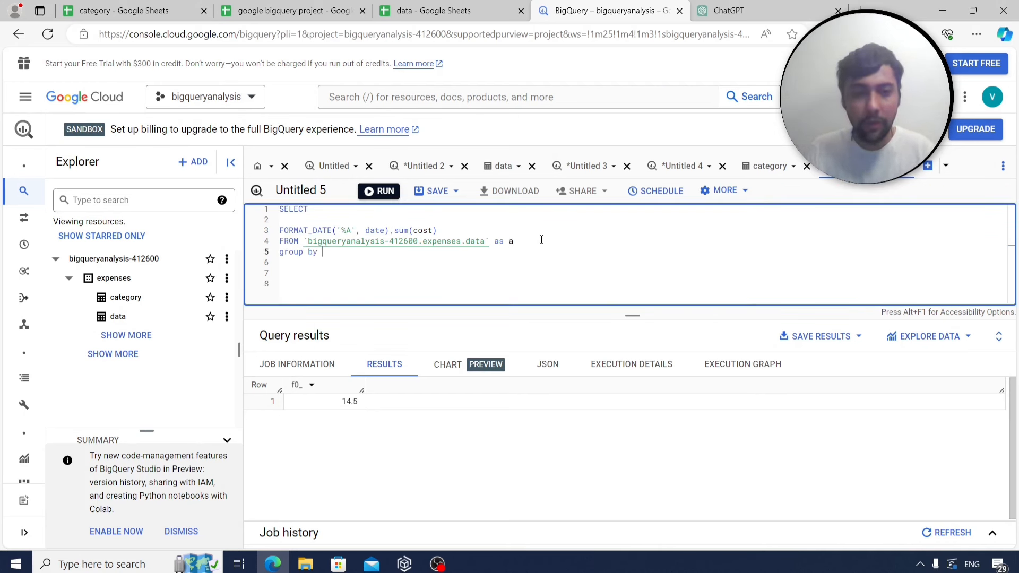
text( by)
key(ctrl+v)
click(529, 239)
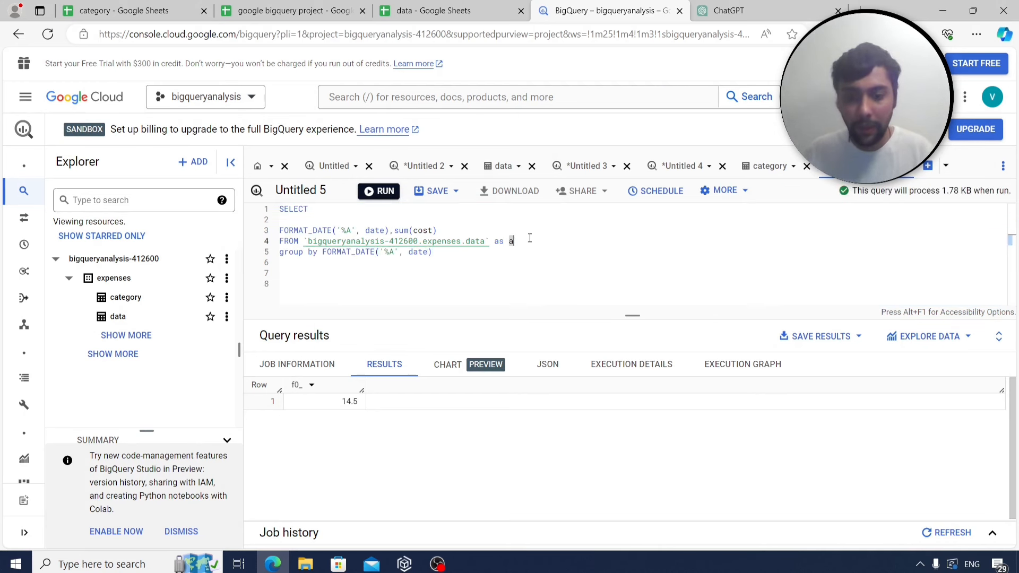
key(Return)
text(where extr)
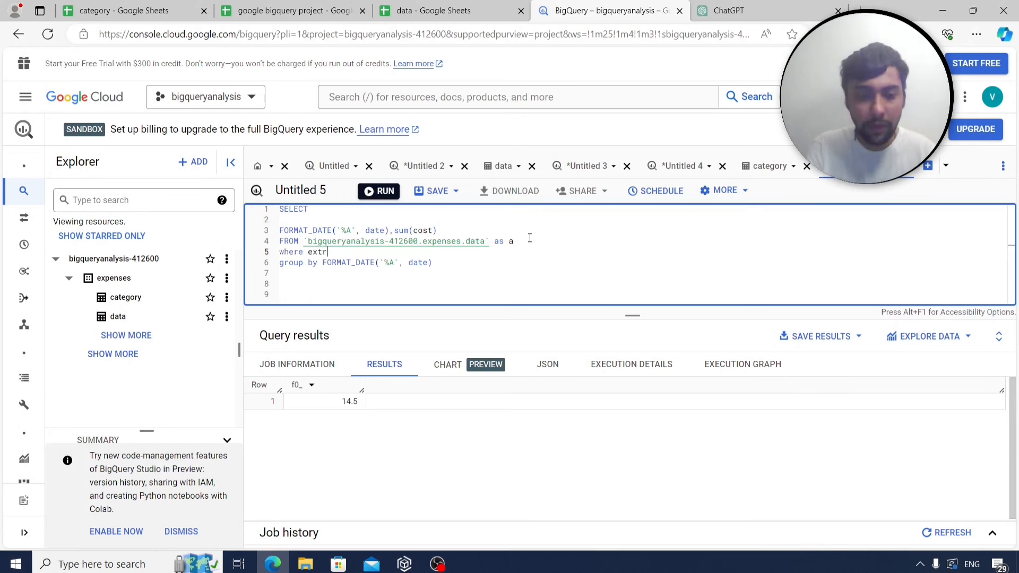
text(act(month fr)
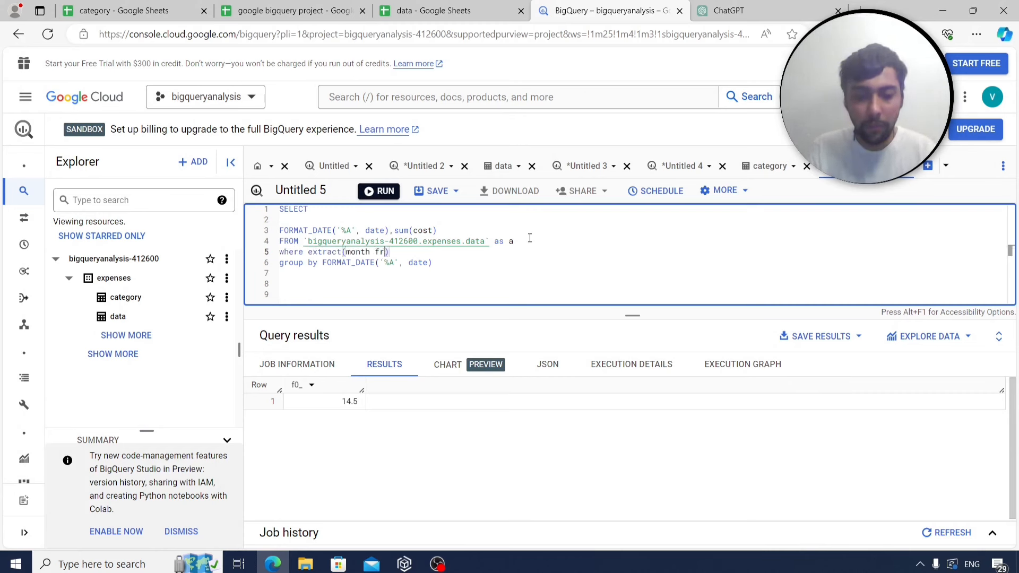
text(om date))
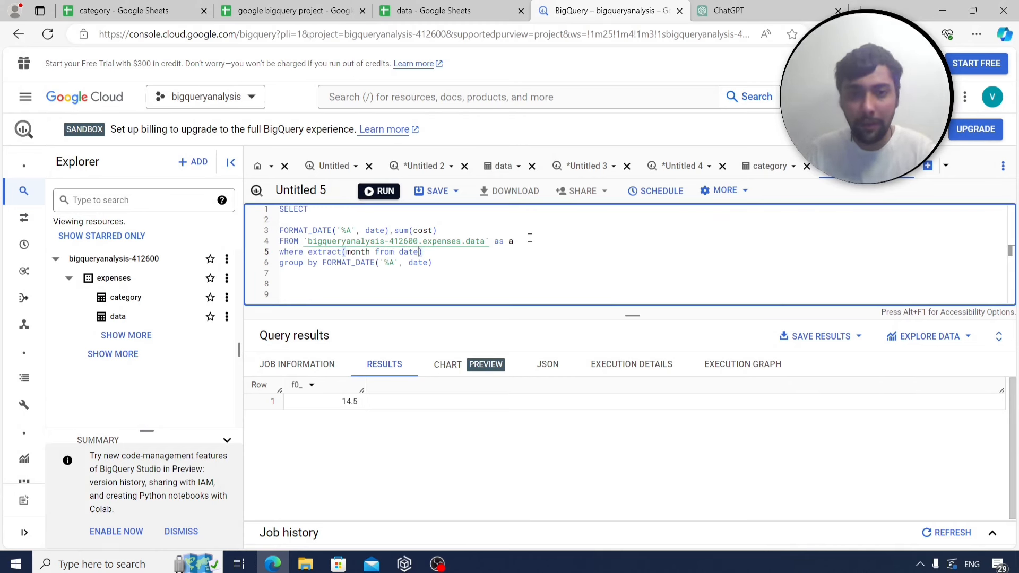
text(=5)
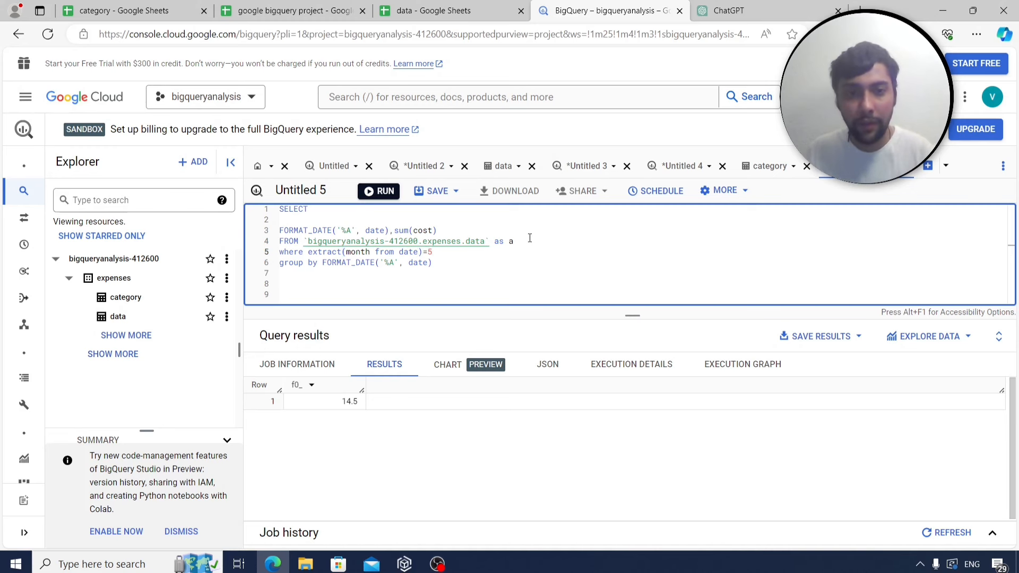
click(380, 192)
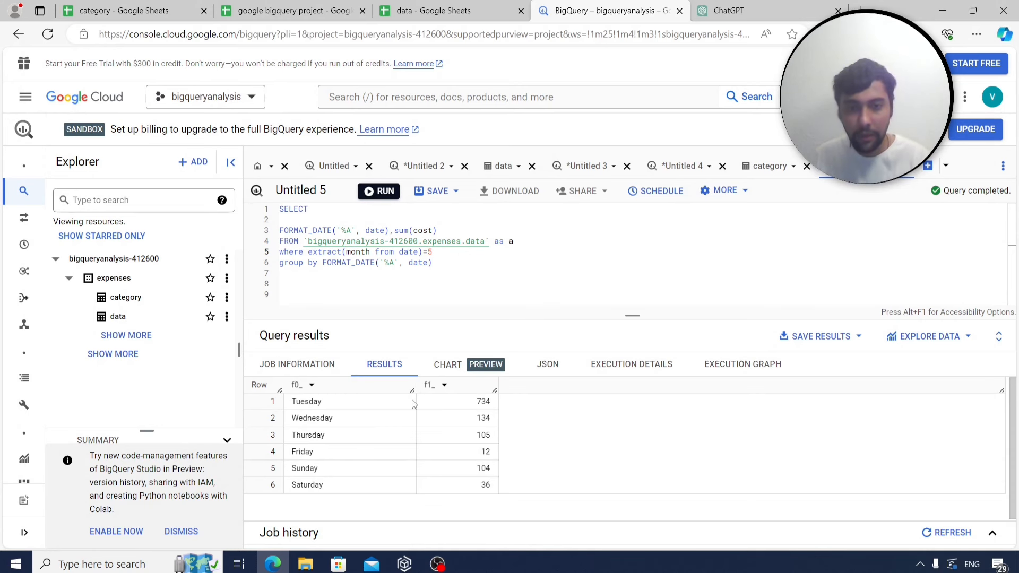
Check the May weekday totals, with Tuesday highest at 734, and select the whole query for copying.
click(312, 8)
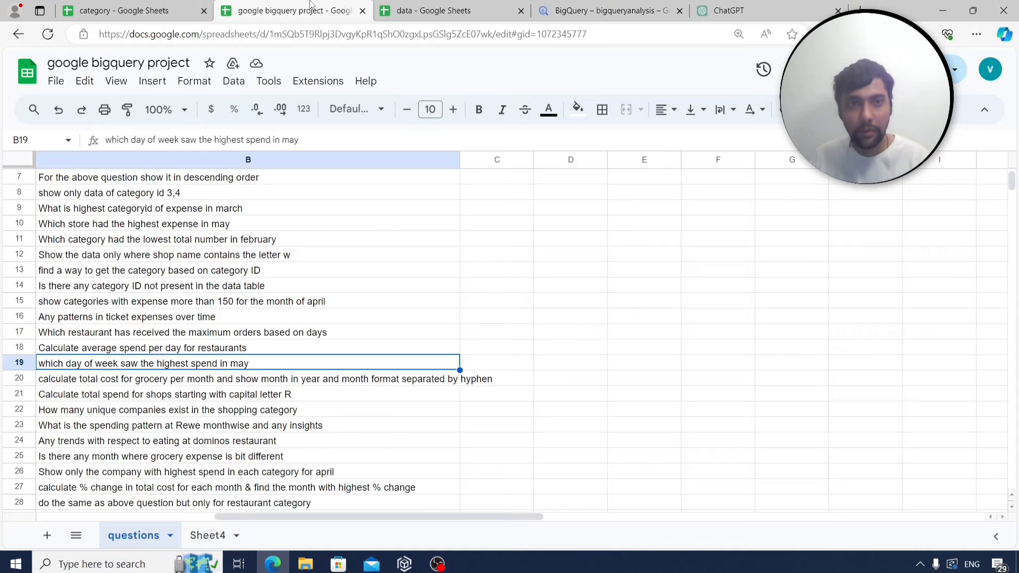
click(599, 7)
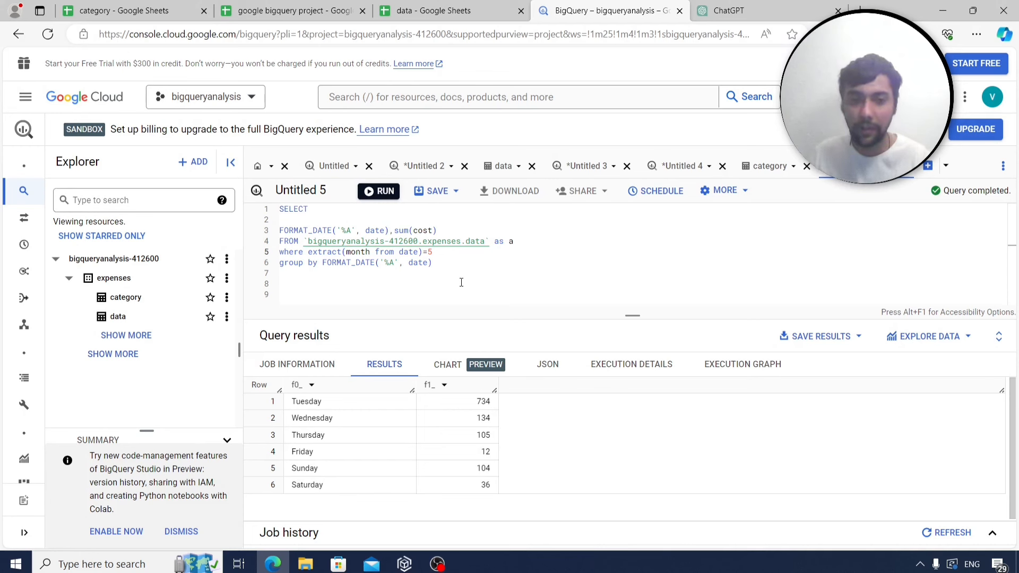
double_click(483, 418)
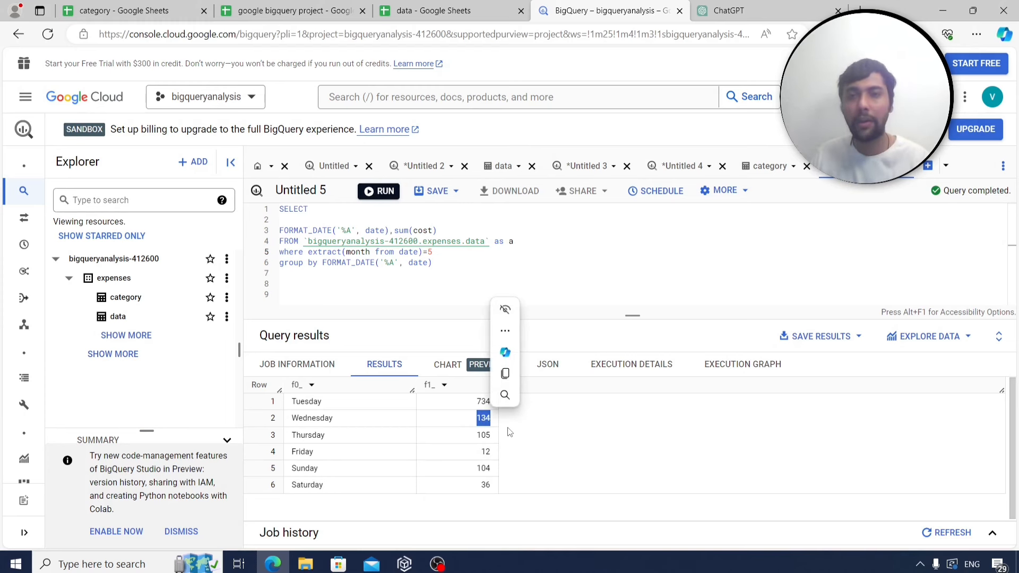
click(429, 285)
key(ctrl+a)
key(ctrl+c)
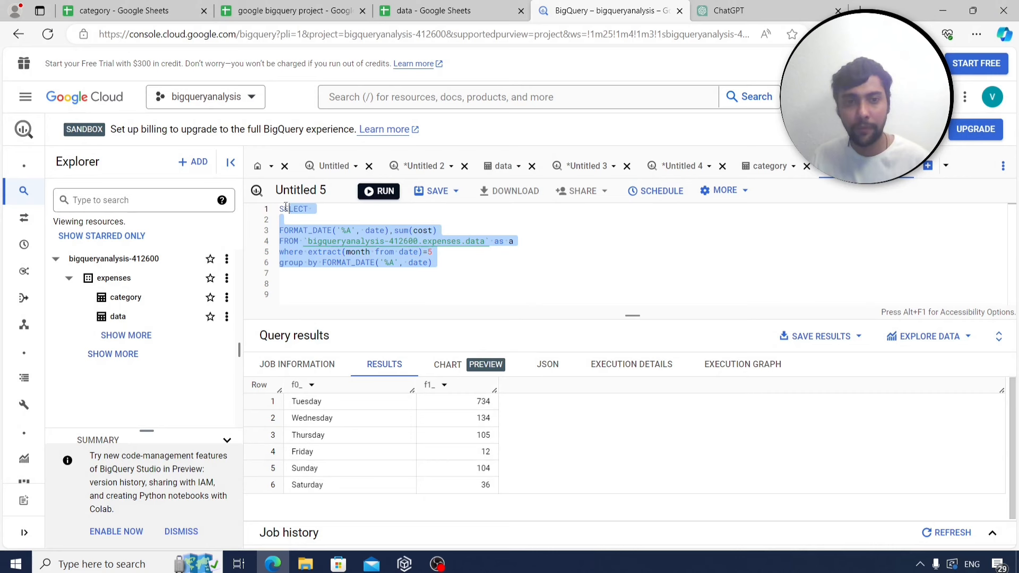
click(257, 8)
Store the query beside a q18 label on Sheet4, then select the grocery-cost question.
click(207, 535)
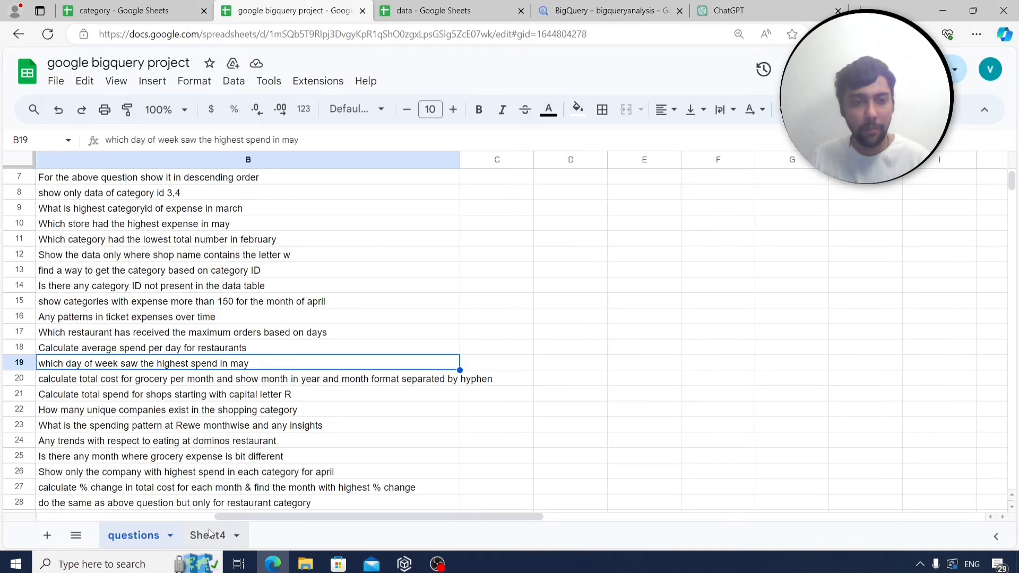
text(q18)
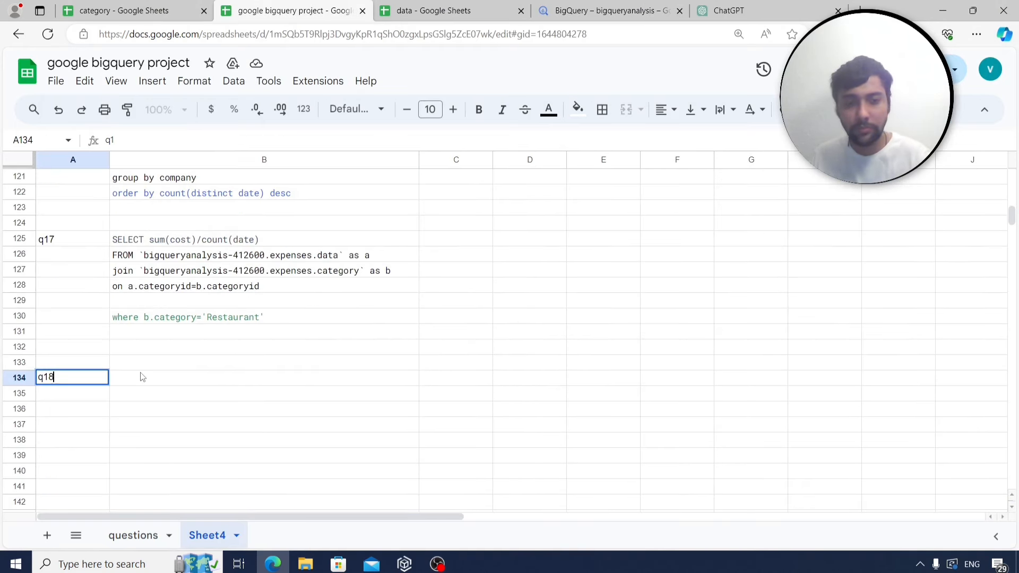
click(152, 381)
key(ctrl+v)
scroll(197, 367, down, 3)
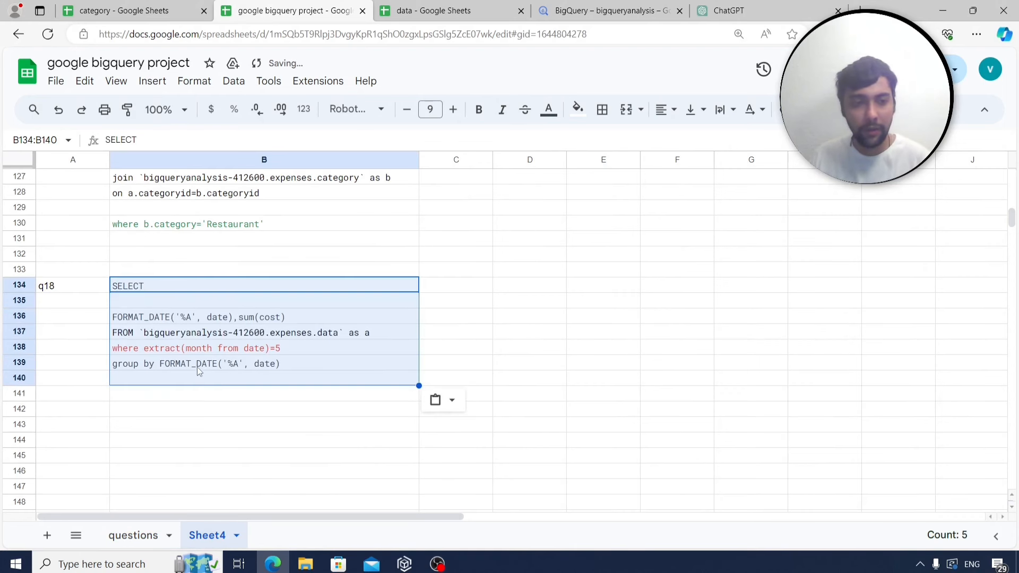
click(87, 369)
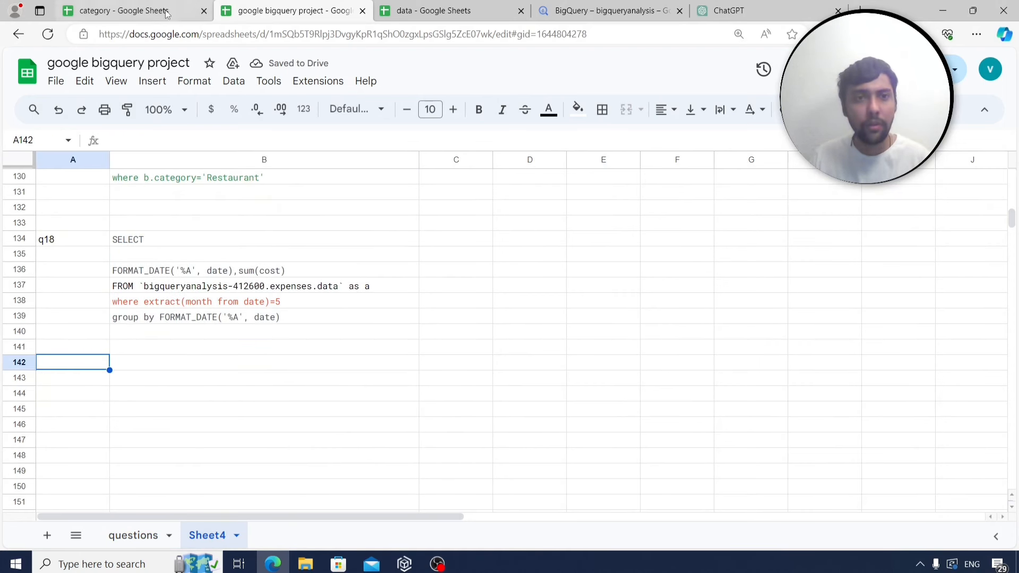
click(146, 538)
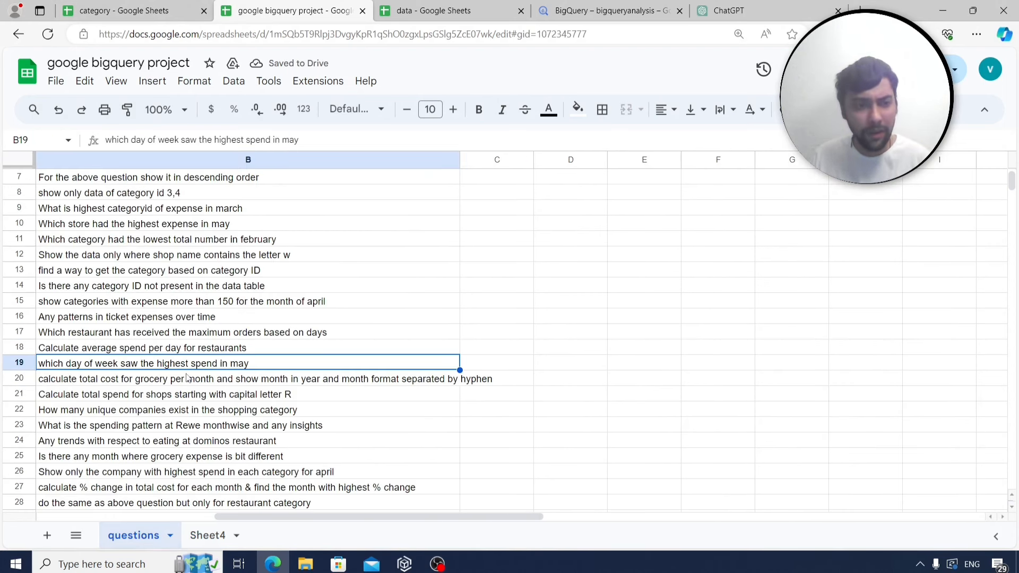
click(182, 381)
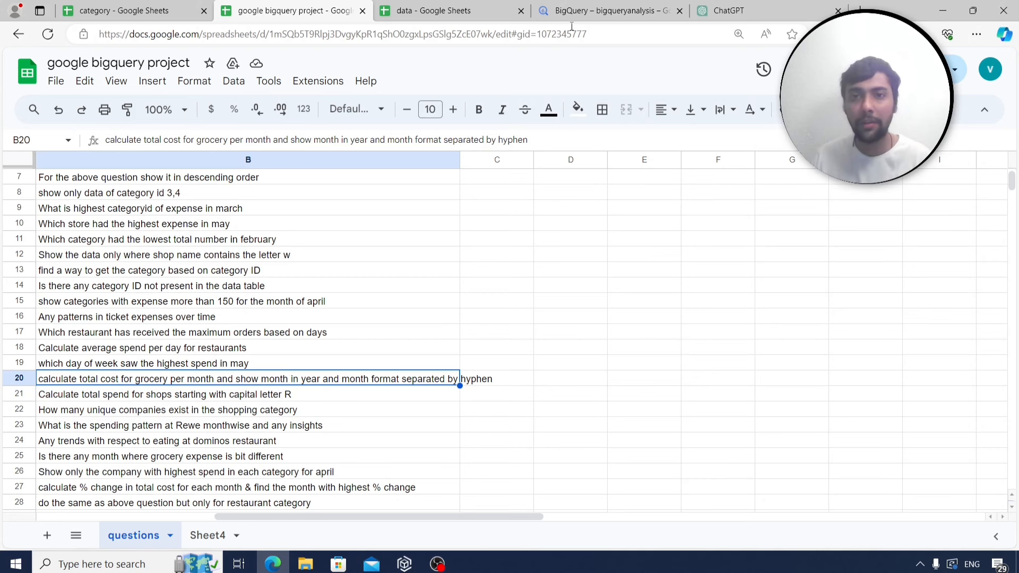
Add a join to the category table after the data table in the FROM clause.
click(586, 7)
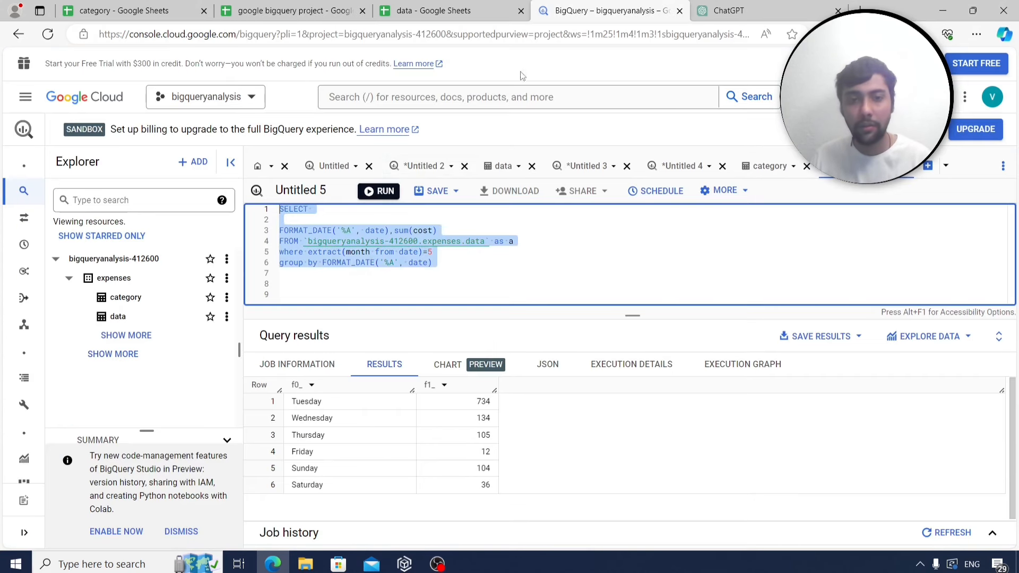
click(459, 283)
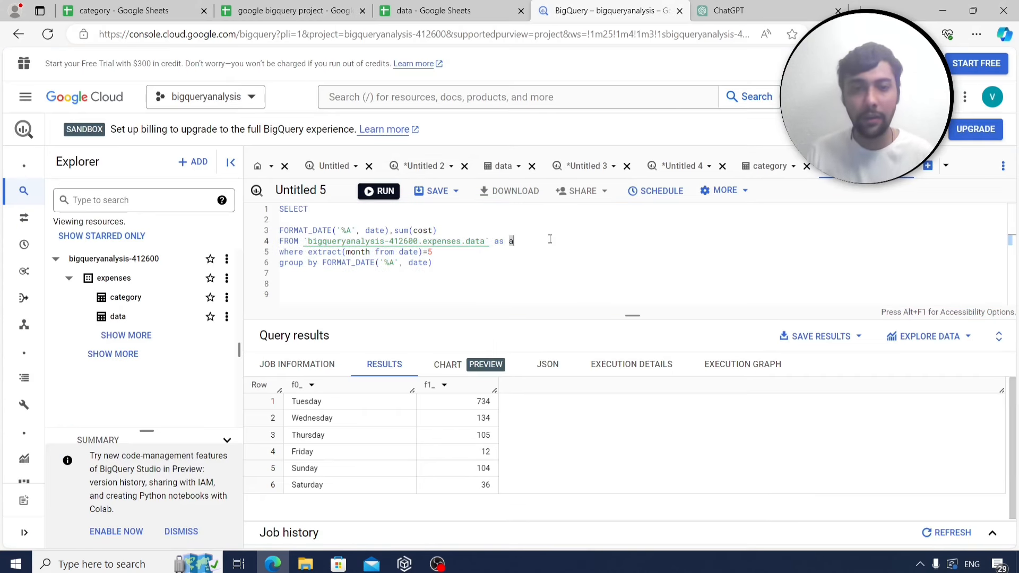
key(Return)
text(join)
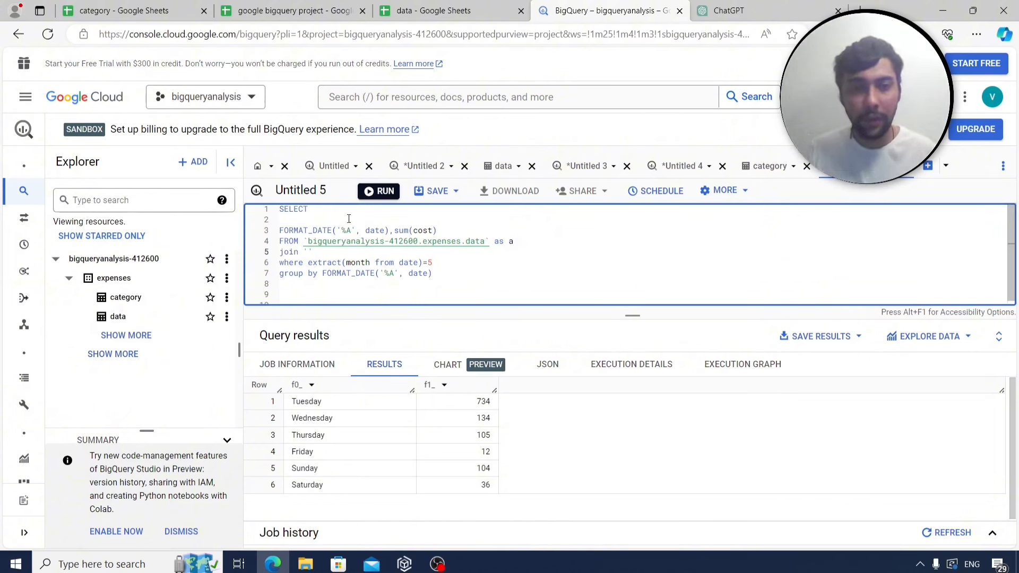
mouse_move(304, 242)
mouse_down()
mouse_move(485, 241)
mouse_move(304, 241)
mouse_up()
key(ctrl+c)
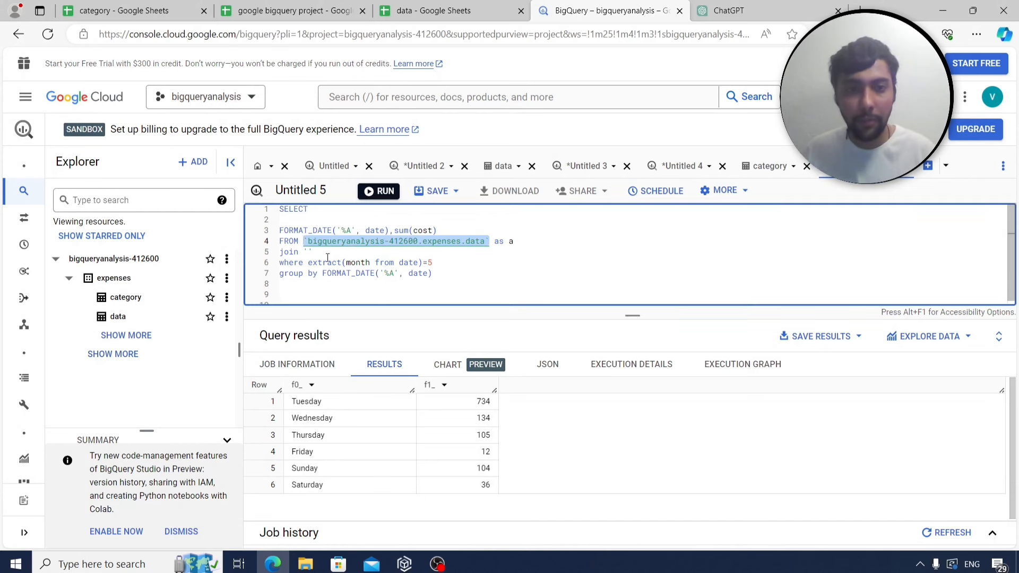
click(309, 252)
key(BackSpace)
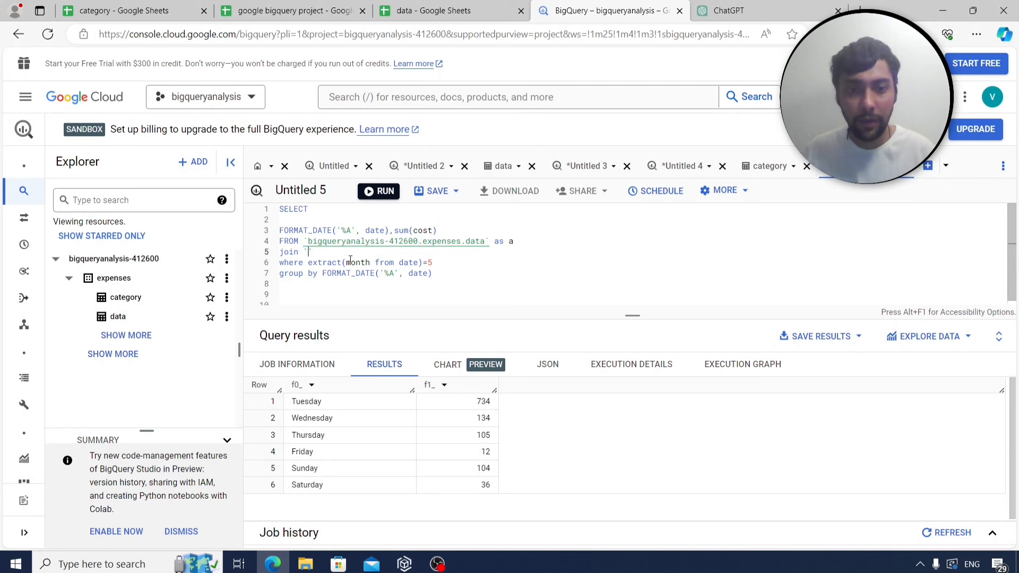
key(ctrl+v)
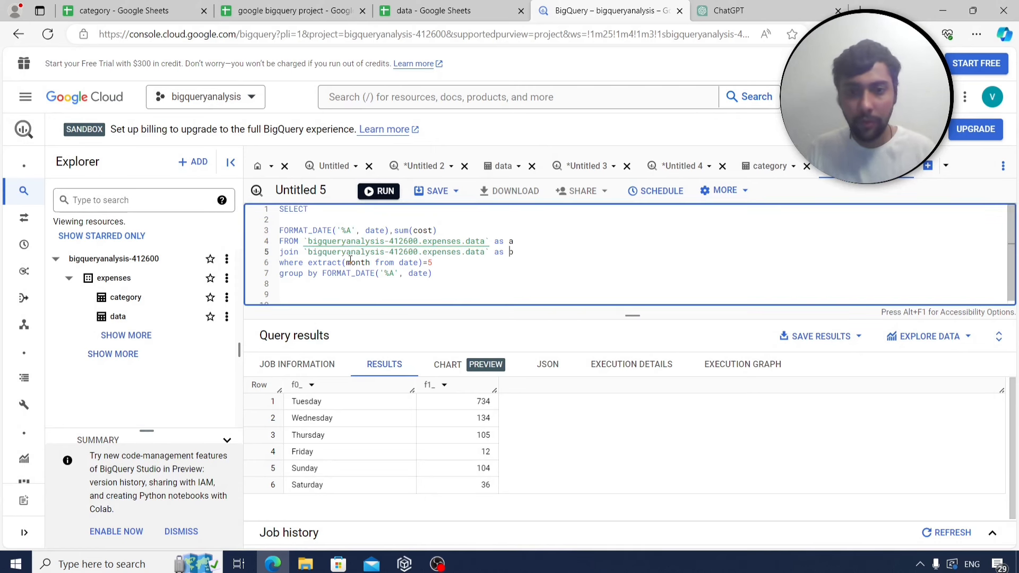
key(Left)
key(Left)
key(Left)
key(Left)
key(Left)
key(BackSpace)
key(BackSpace)
key(BackSpace)
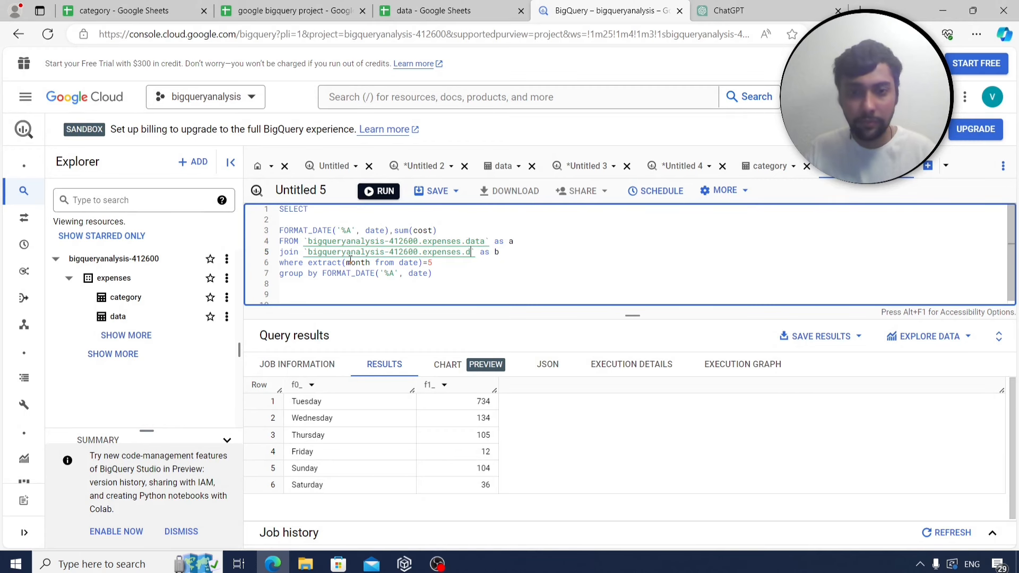
text(ategory)
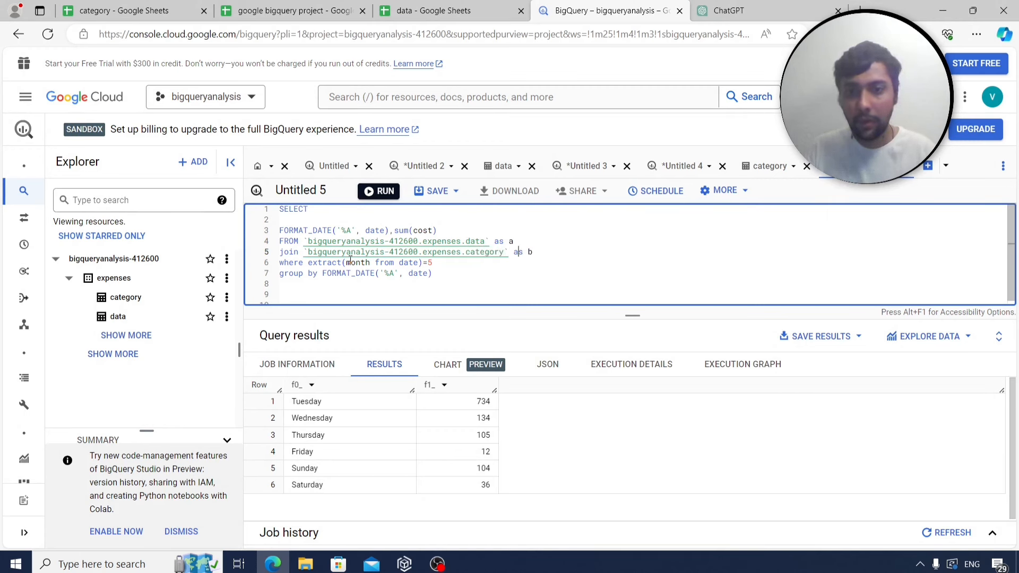
Join on a.categoryid=b.categoryid and replace the month filter and grouping with b.category='Grocery'.
key(End)
key(Return)
text(on a)
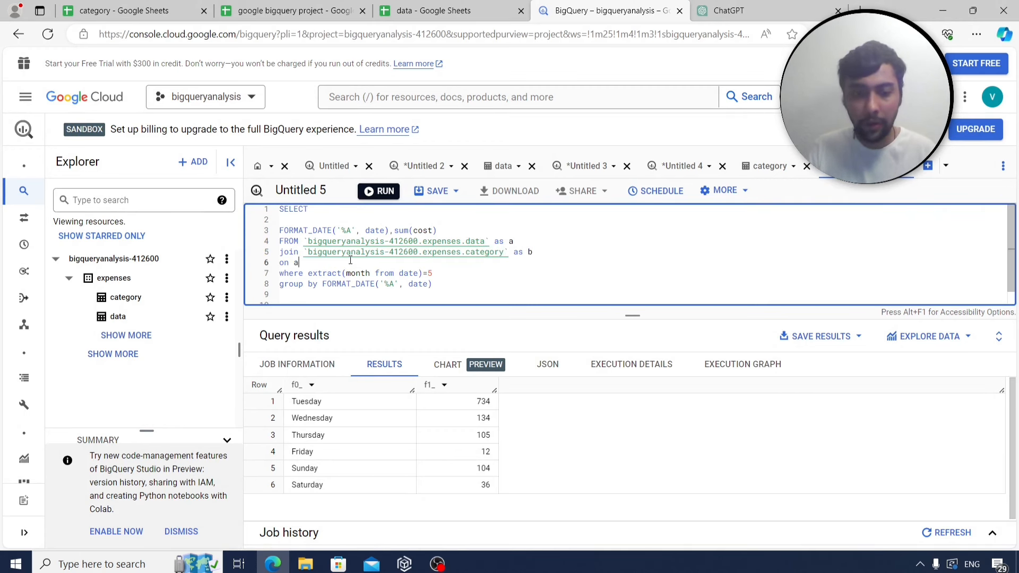
text(.categorid)
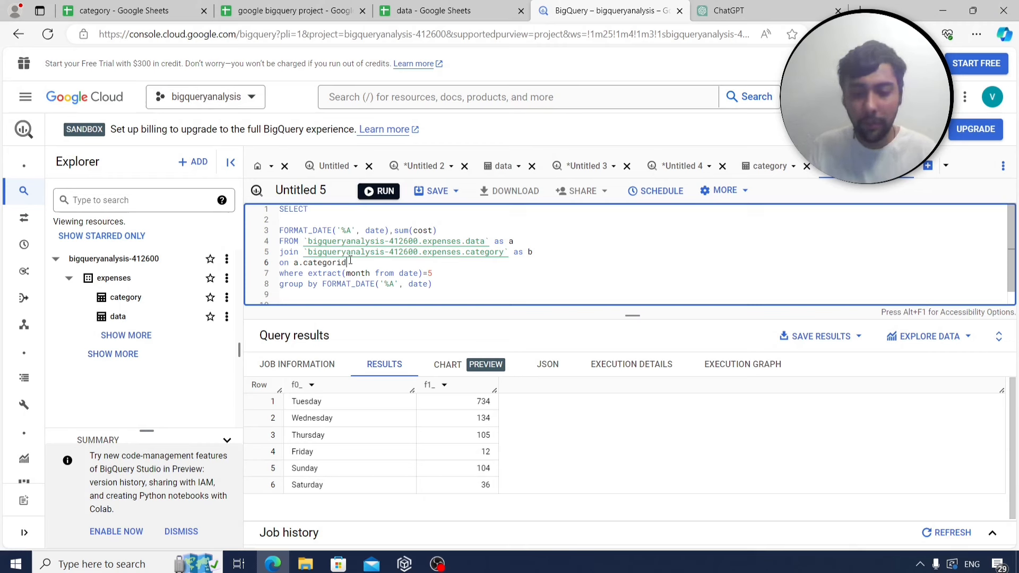
text(=b.categor)
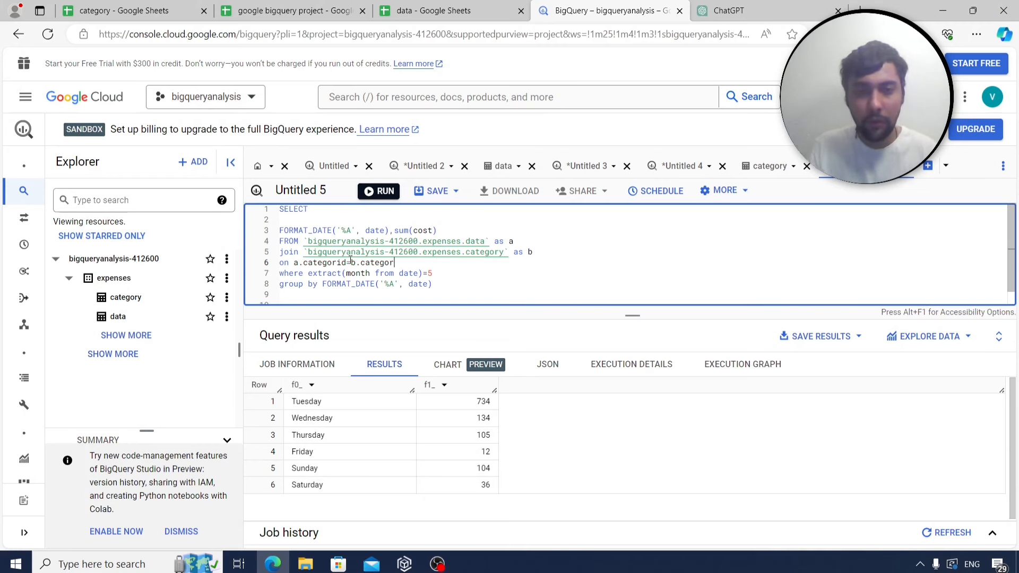
text(yid)
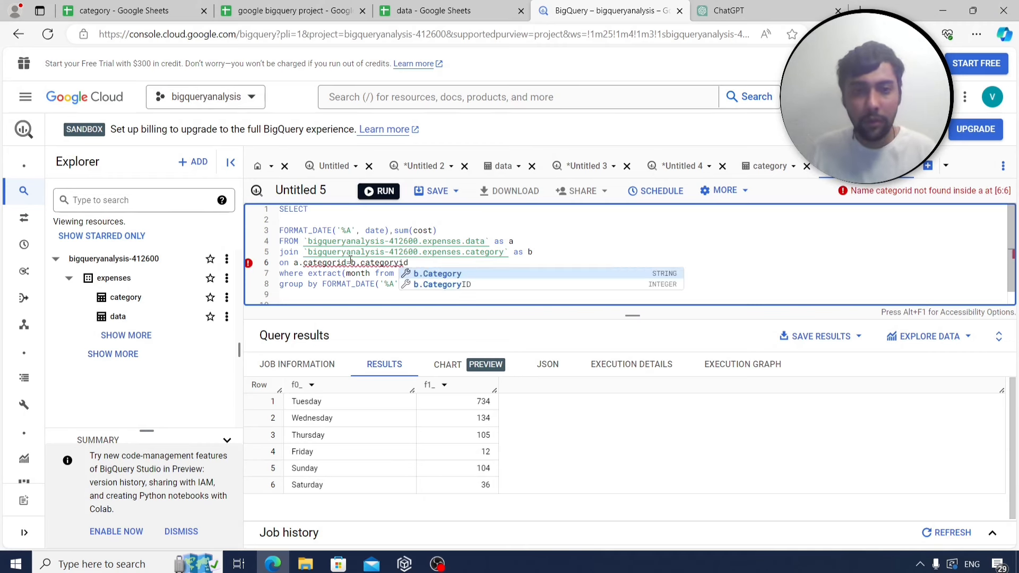
click(472, 275)
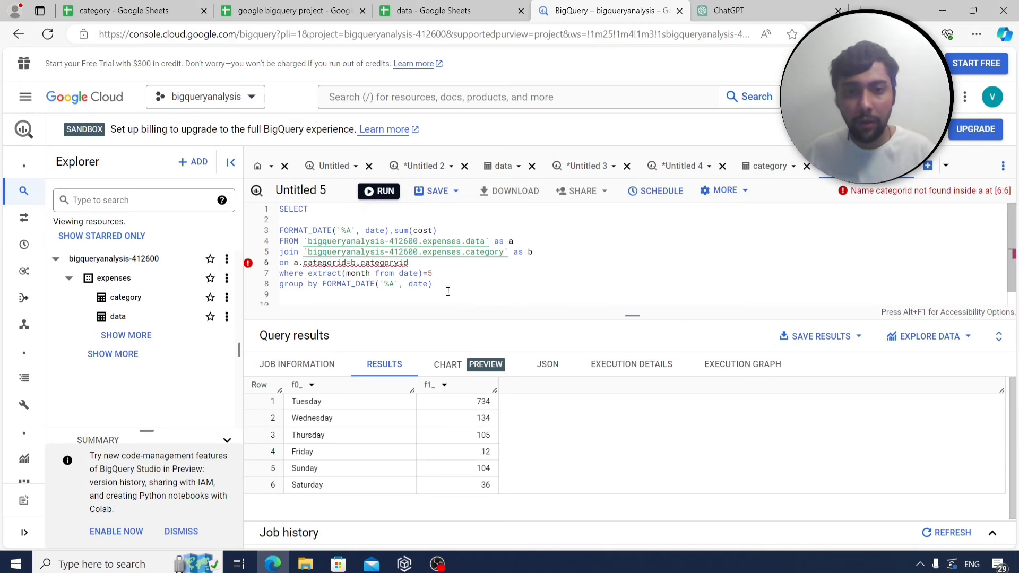
drag(330, 289, 309, 273)
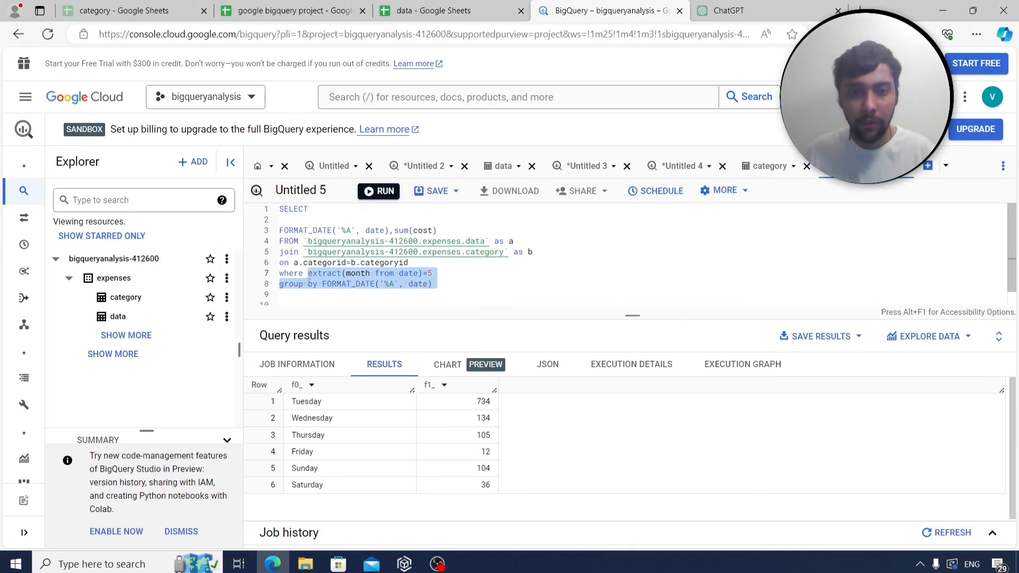
text(b.category)
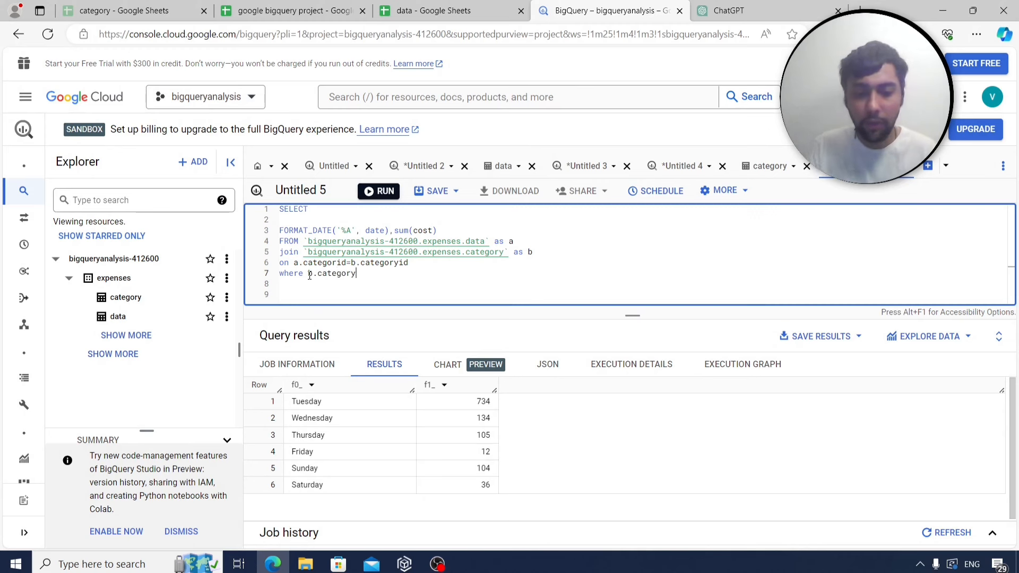
text(='Grocery)
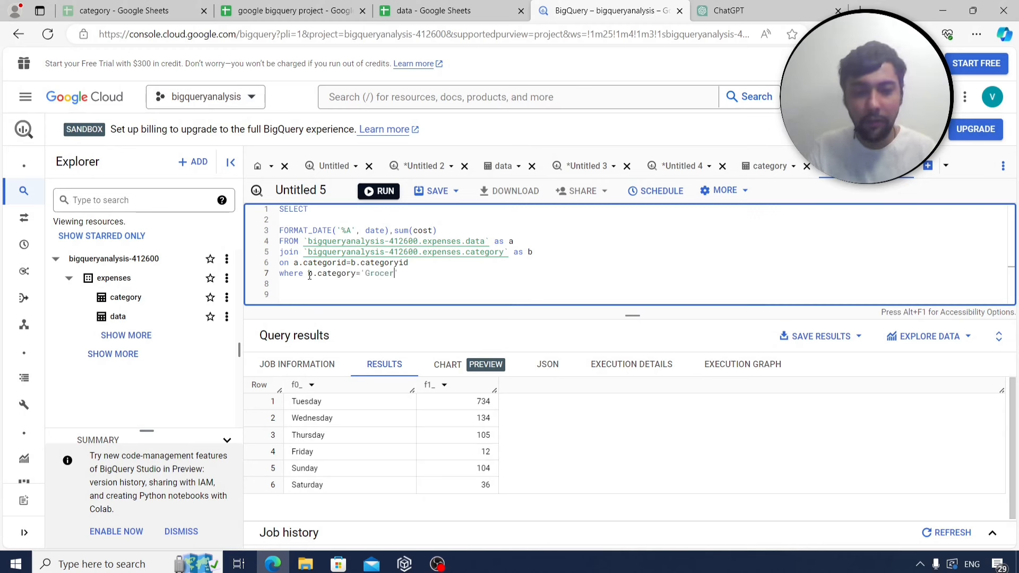
click(335, 267)
text(y)
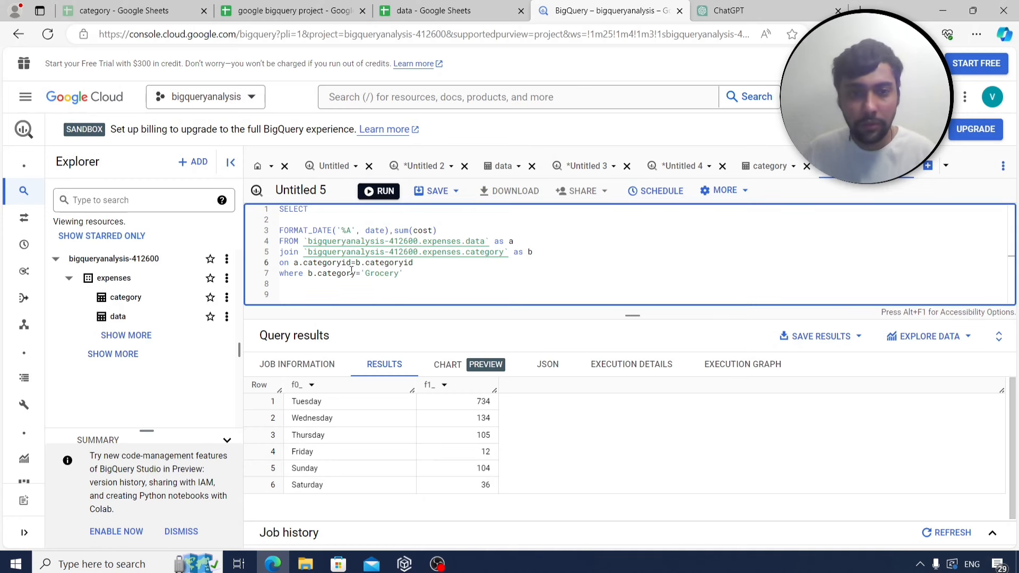
drag(437, 230, 285, 230)
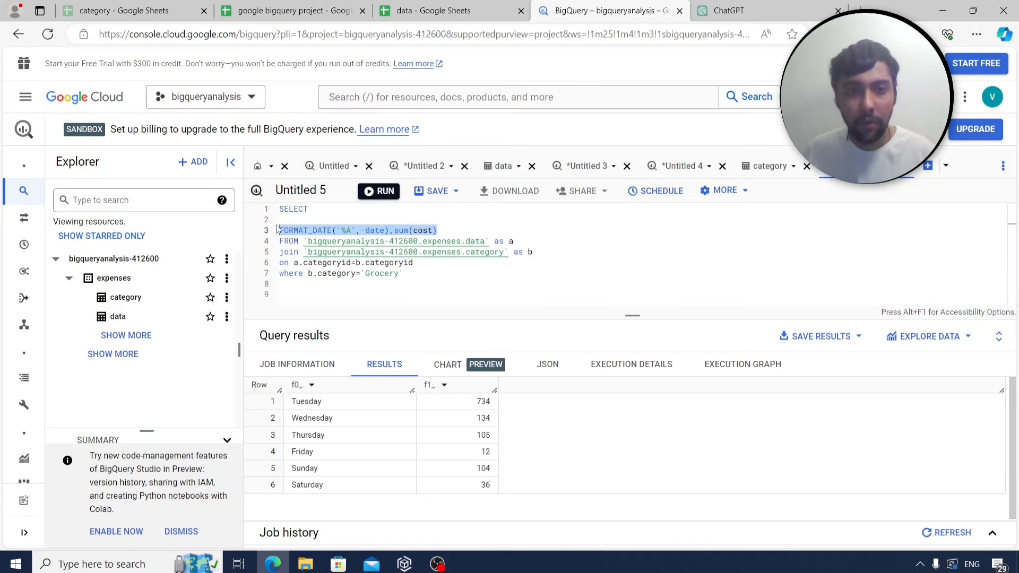
click(260, 6)
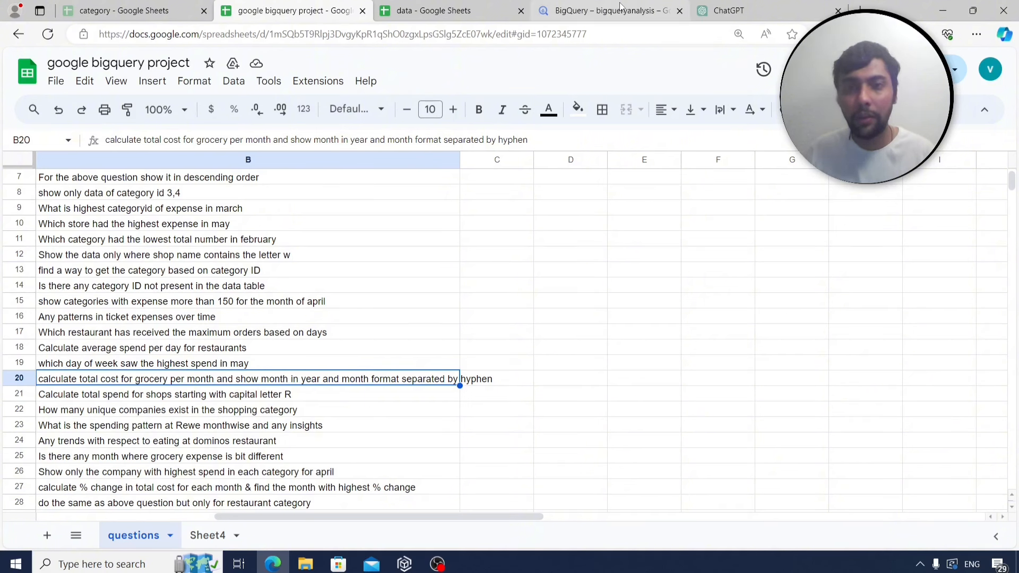
Change the select list's date format from '%A' to year-month '%Y-%m'.
click(587, 7)
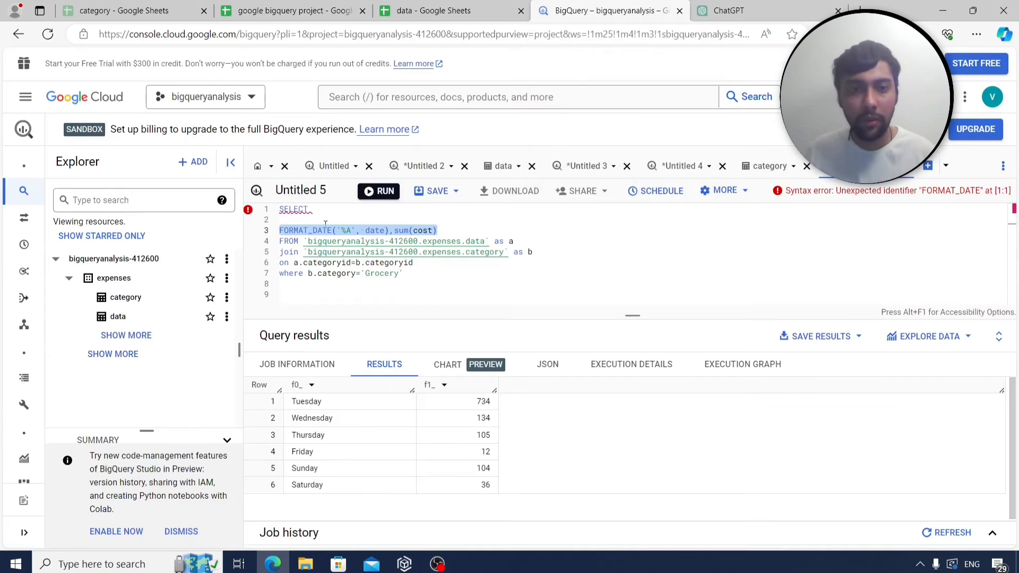
key(Right)
click(353, 234)
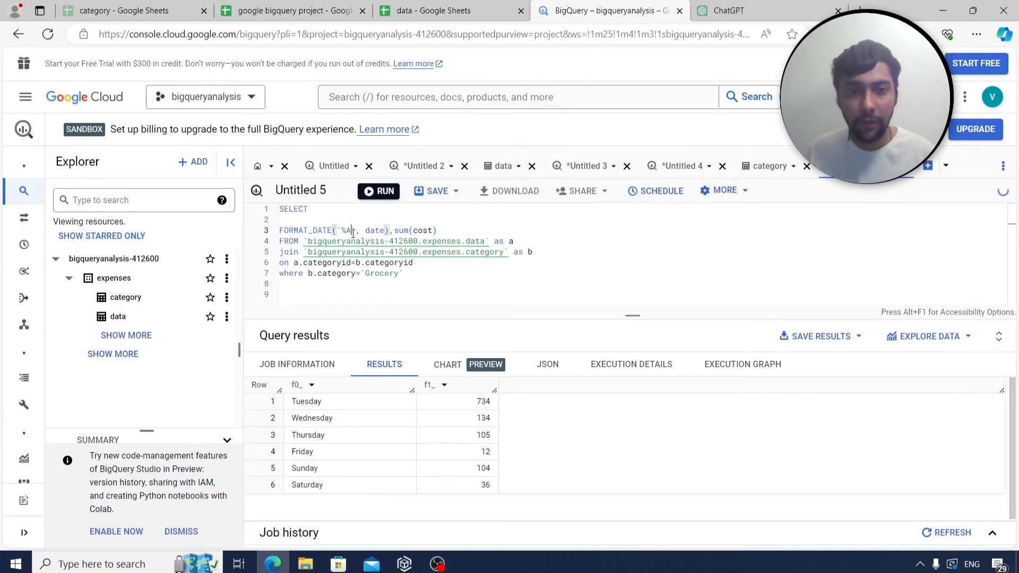
key(BackSpace)
text(Y)
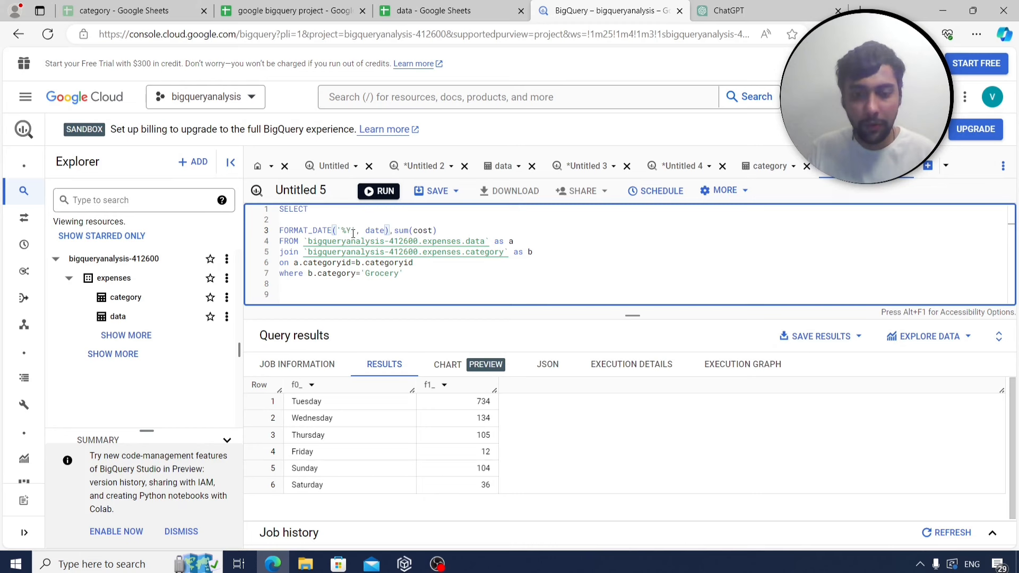
text(%m)
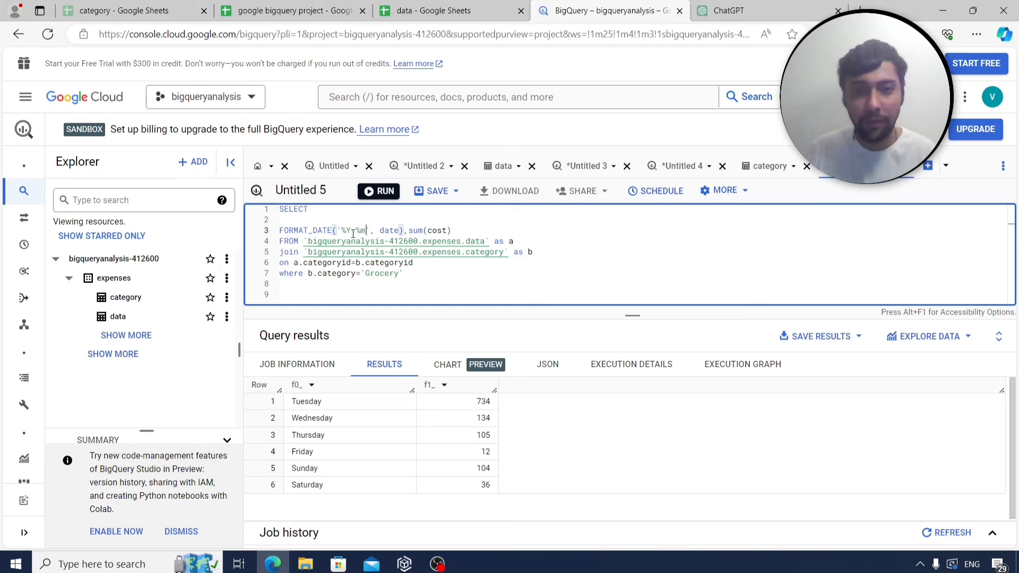
click(466, 232)
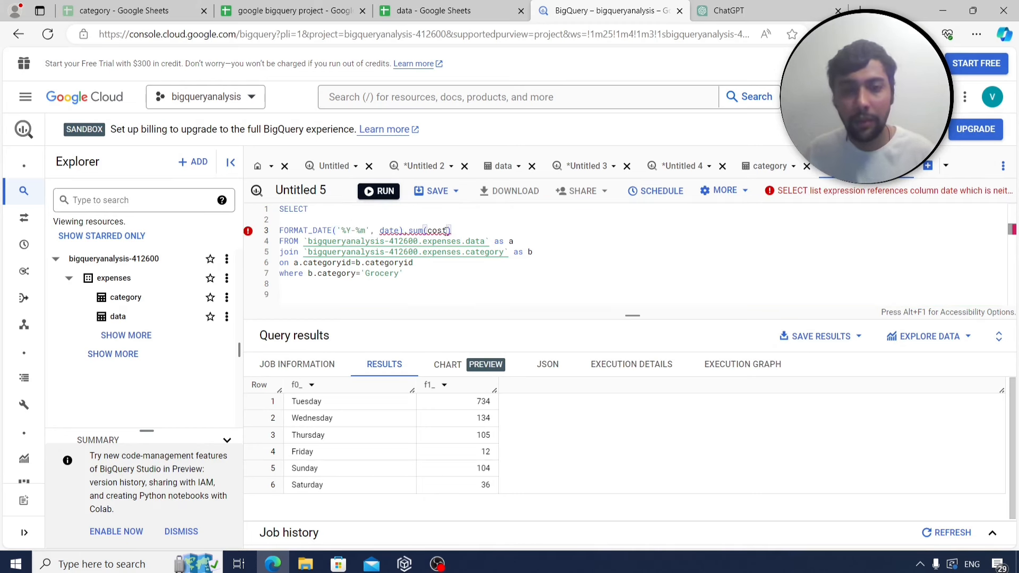
Group by FORMAT_DATE('%Y-%m', date) below the Grocery filter and run the query.
click(421, 277)
key(Return)
text(group by)
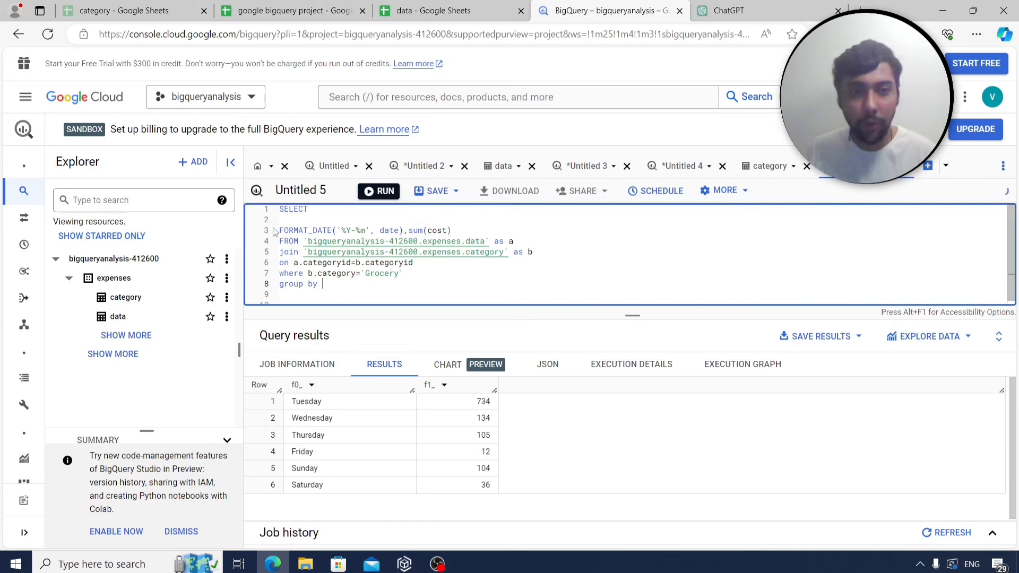
drag(278, 231, 410, 232)
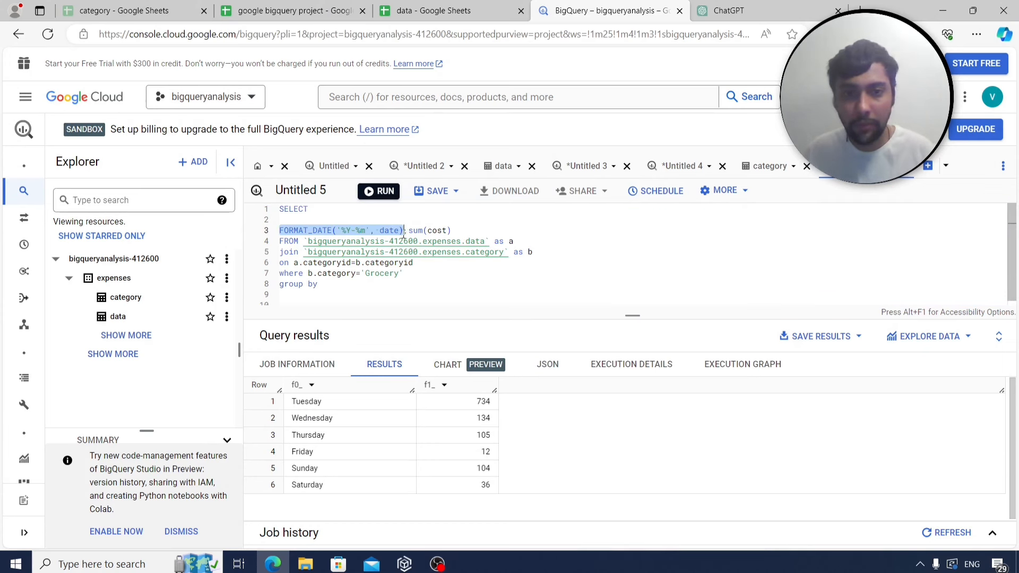
key(ctrl+c)
click(344, 281)
key(ctrl+v)
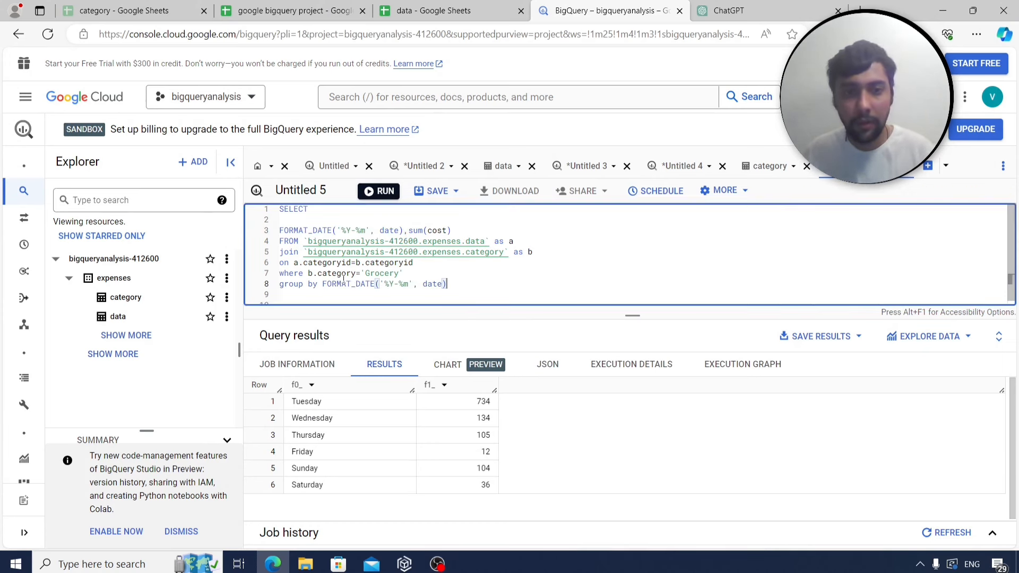
click(382, 196)
Review the six monthly Grocery totals, 2023-02 highest at 276, and select the whole query.
click(271, 6)
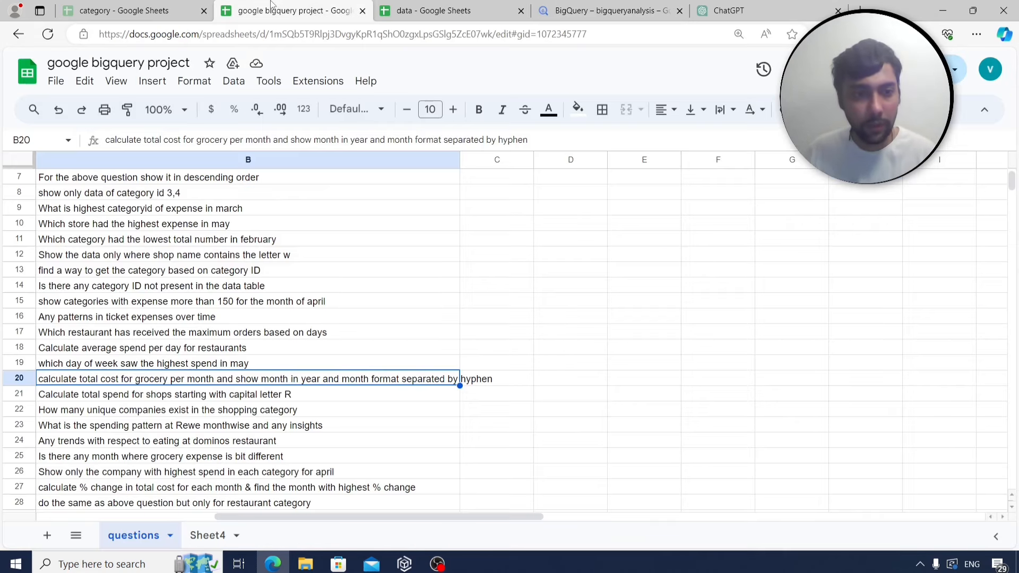
click(584, 8)
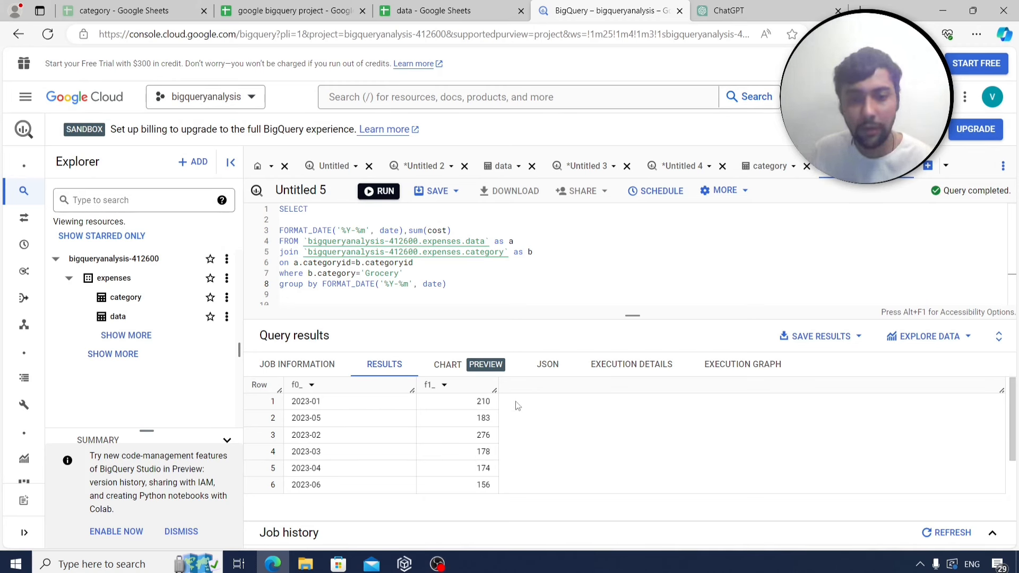
click(466, 303)
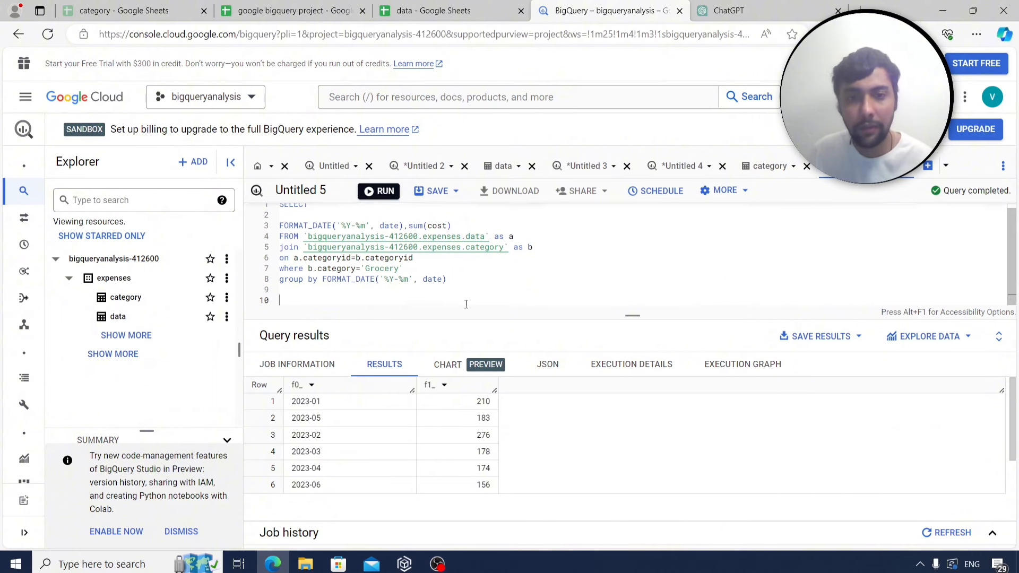
scroll(470, 302, up, 1)
click(292, 7)
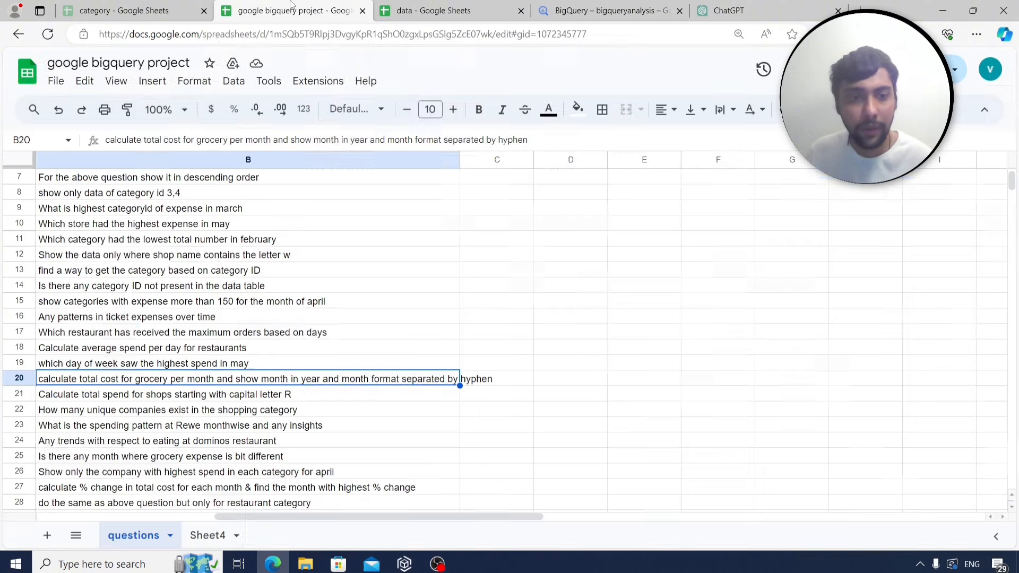
click(610, 11)
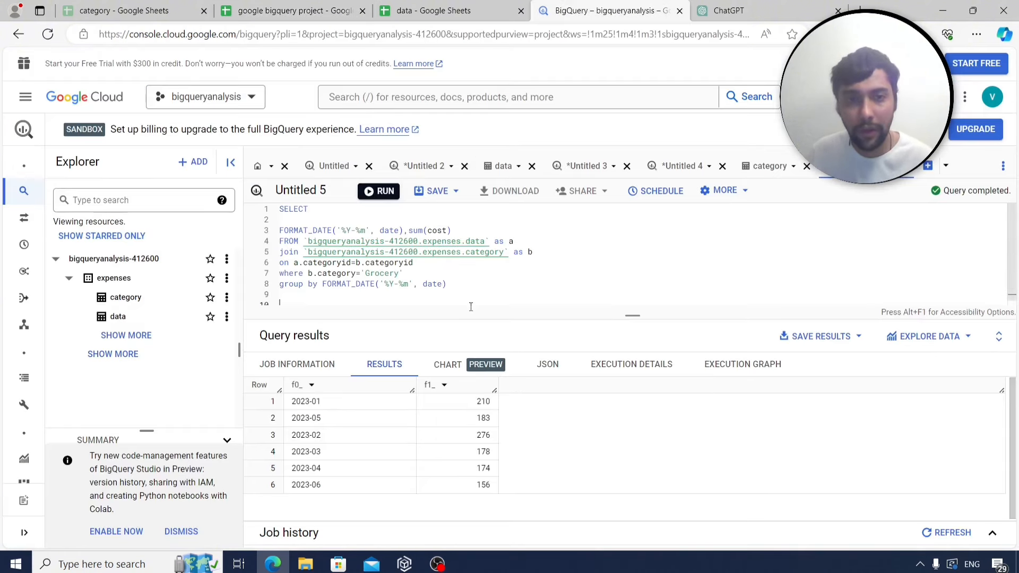
key(ctrl+a)
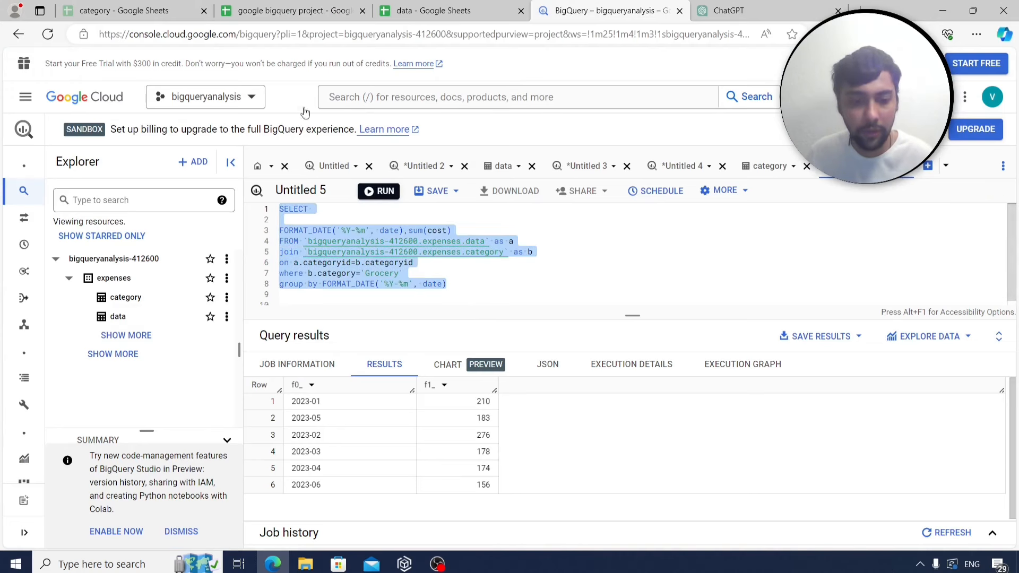
click(330, 7)
Save the monthly Grocery query as q19 in B142 on Sheet4, then select question B21.
click(215, 535)
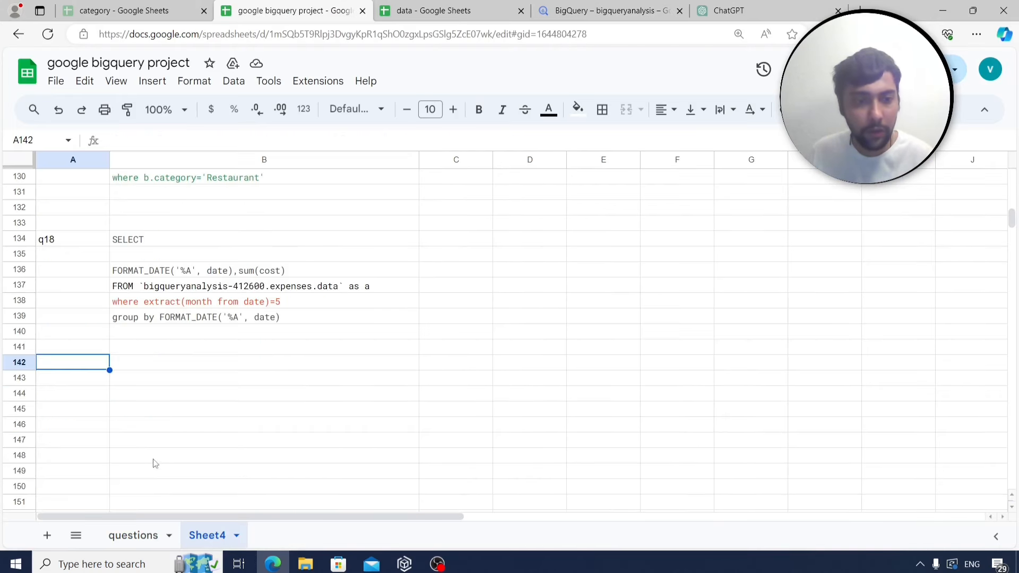
text(q19)
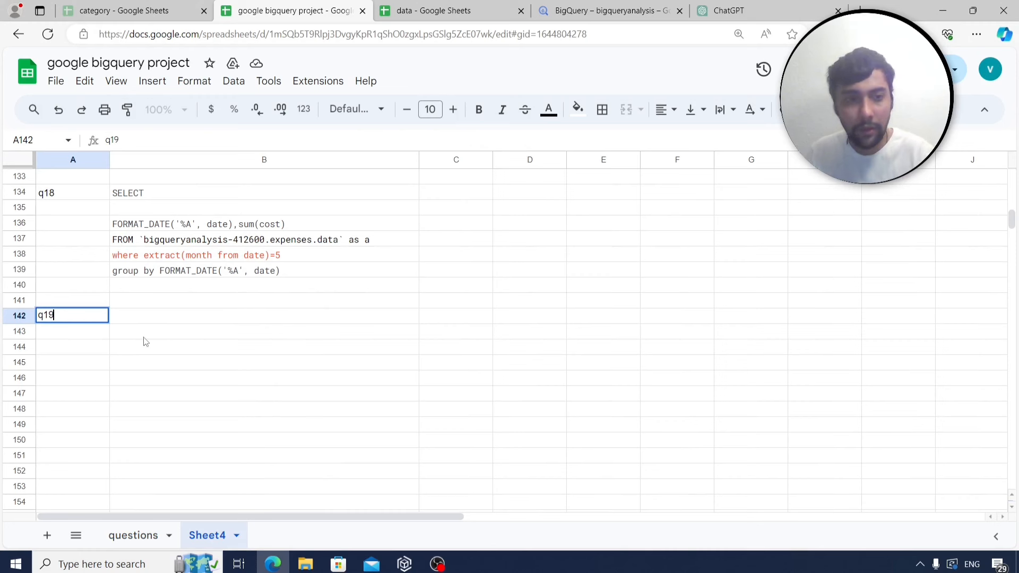
click(157, 323)
key(ctrl+v)
scroll(125, 366, down, 2)
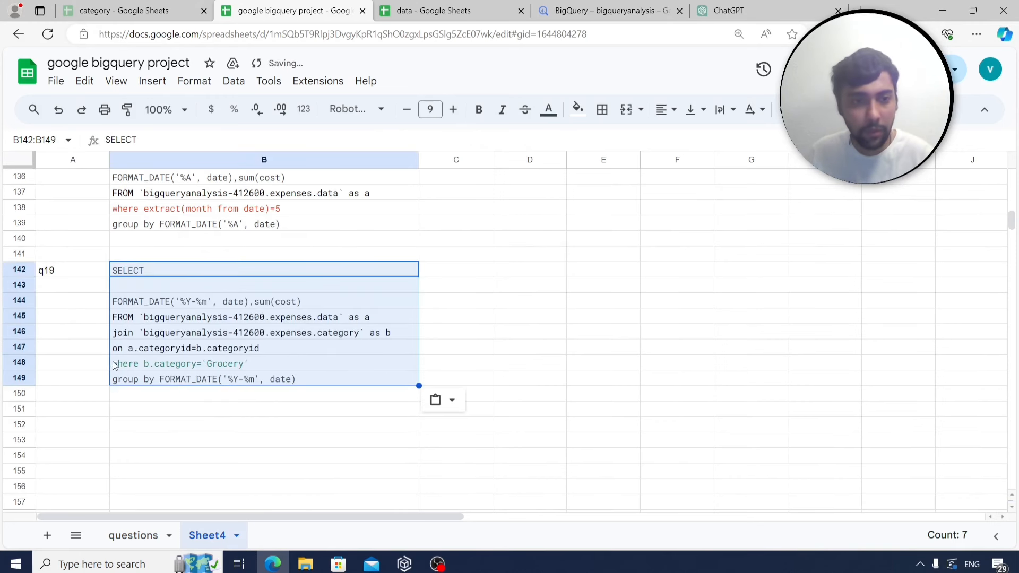
click(87, 370)
click(139, 536)
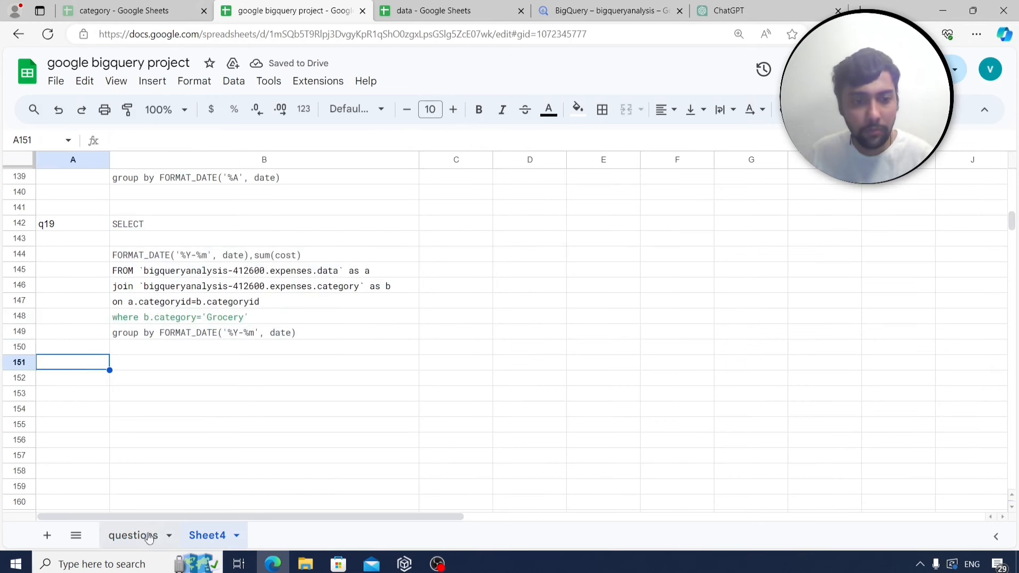
scroll(185, 417, down, 1)
click(156, 350)
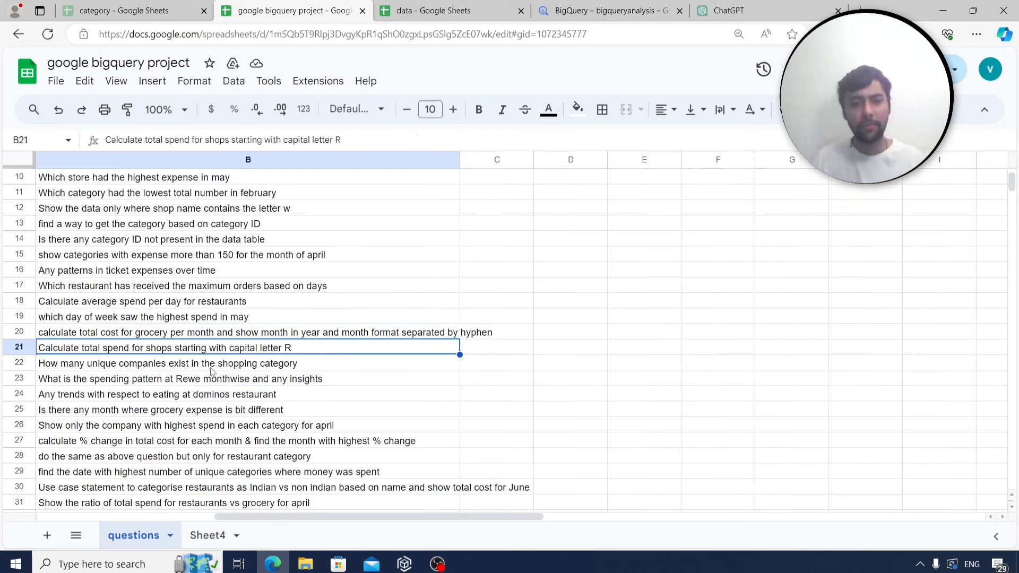
Remove the month expression and category join, filter with where company like 'R%', and run it.
click(577, 11)
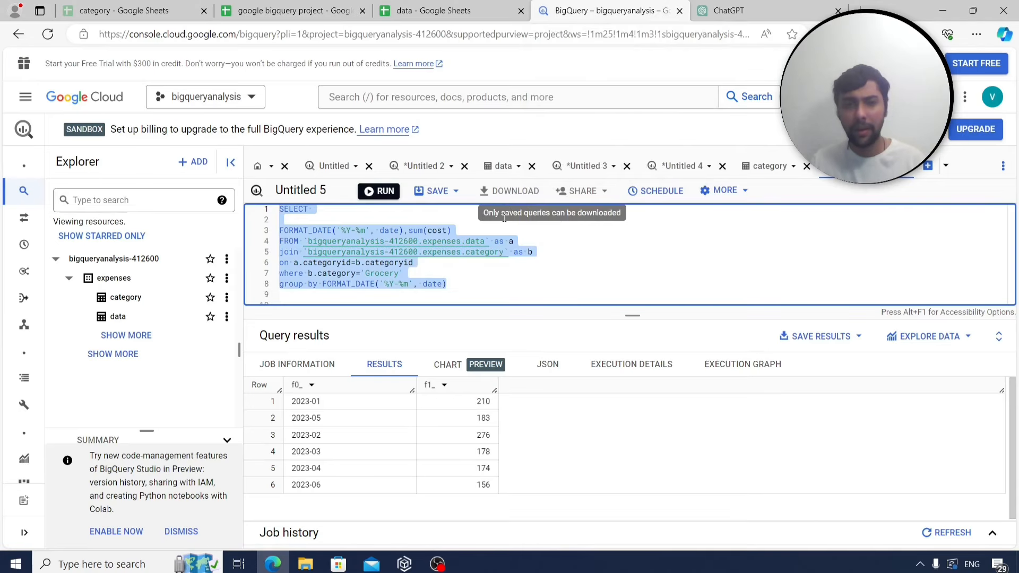
click(465, 275)
drag(408, 230, 283, 230)
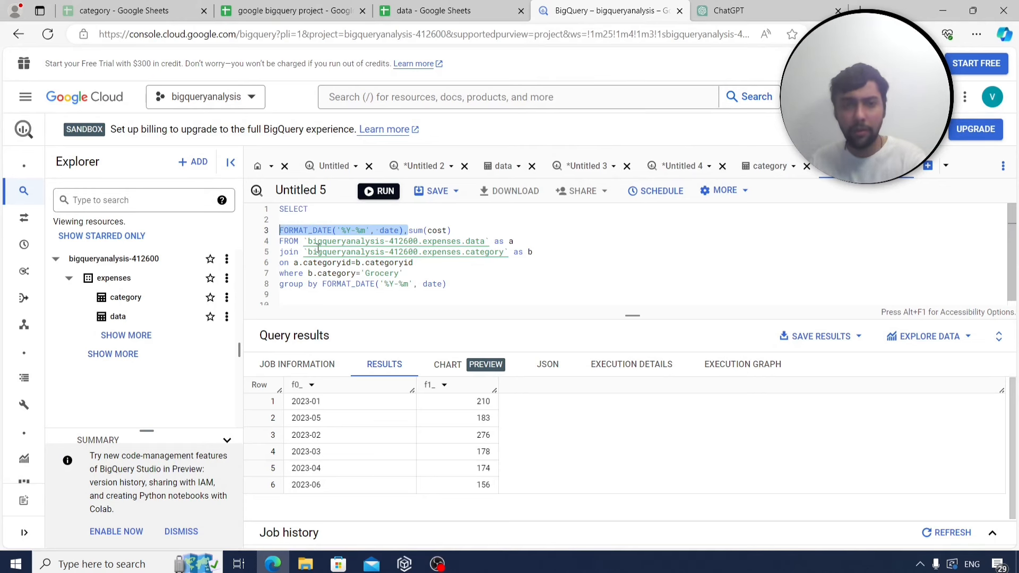
key(BackSpace)
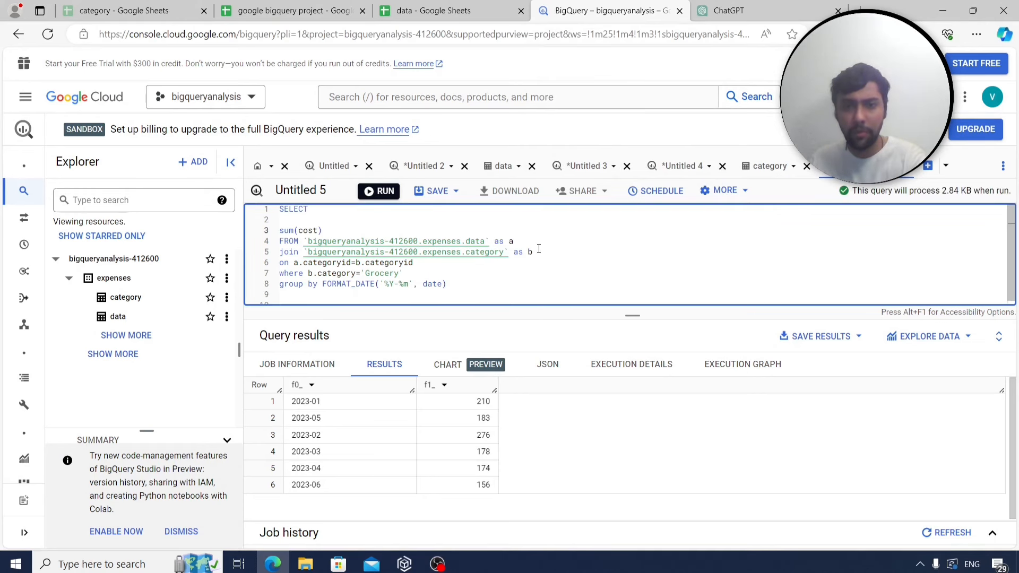
drag(412, 263, 279, 252)
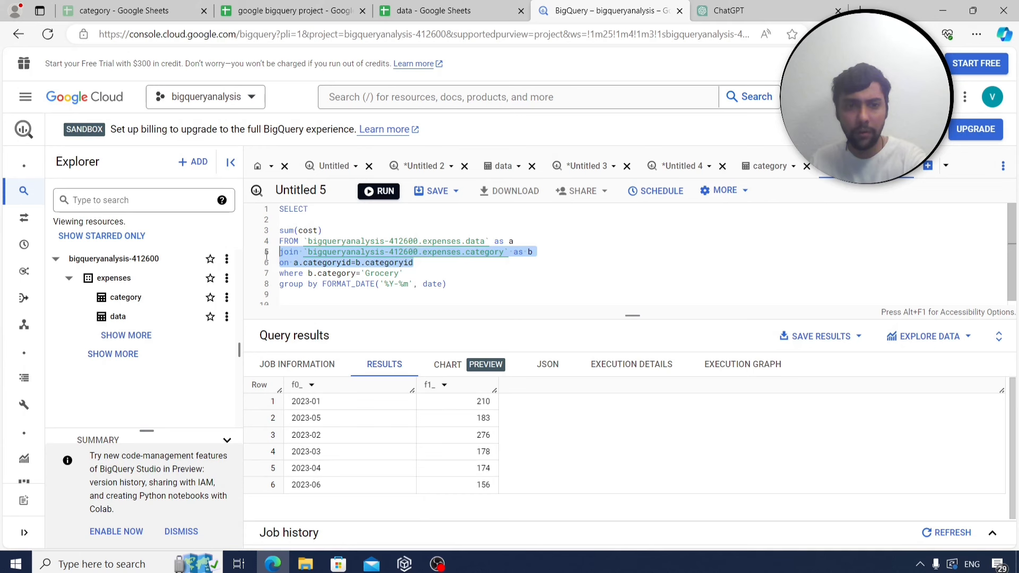
key(BackSpace)
drag(451, 280, 253, 261)
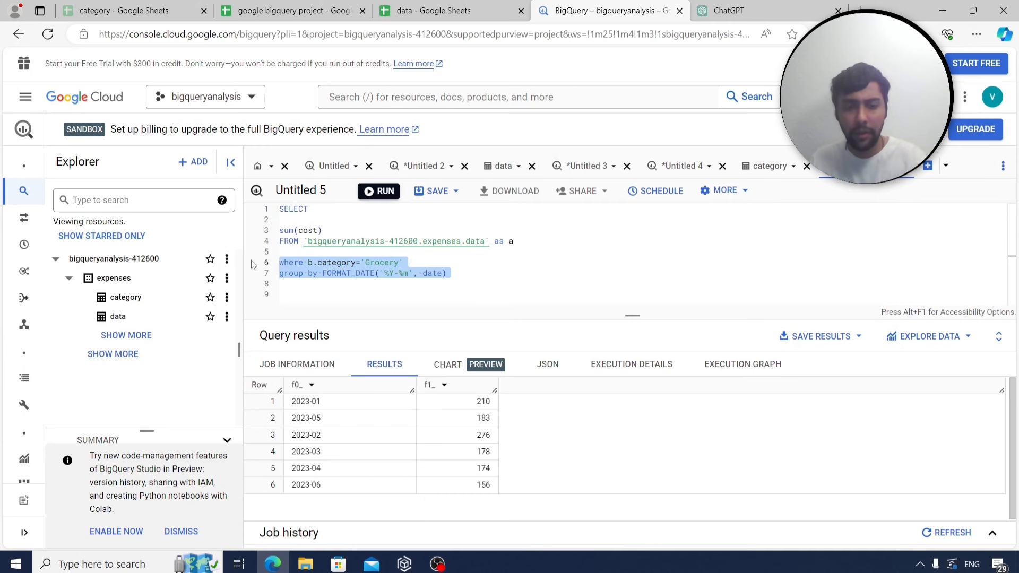
text(where company)
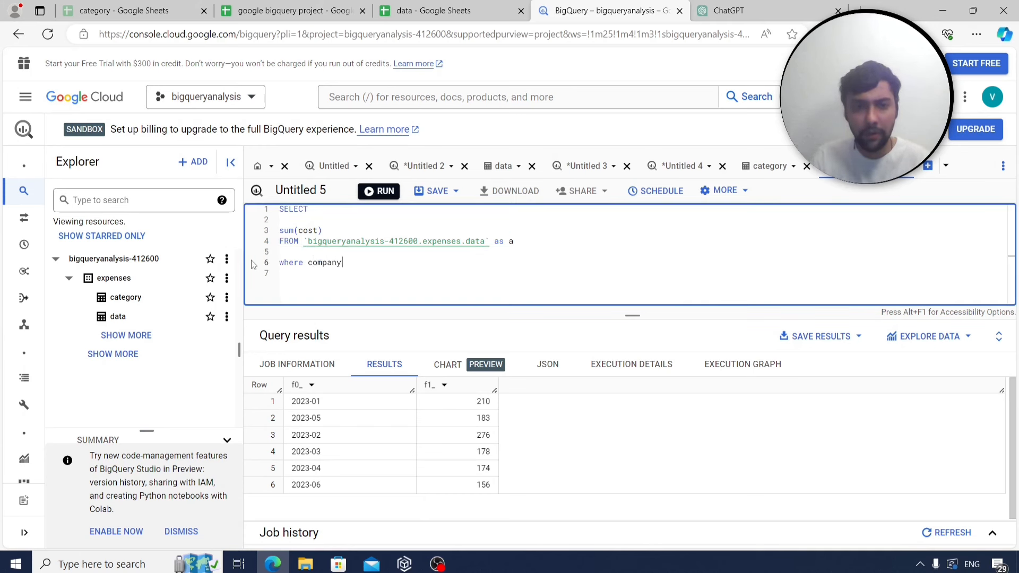
text( like ')
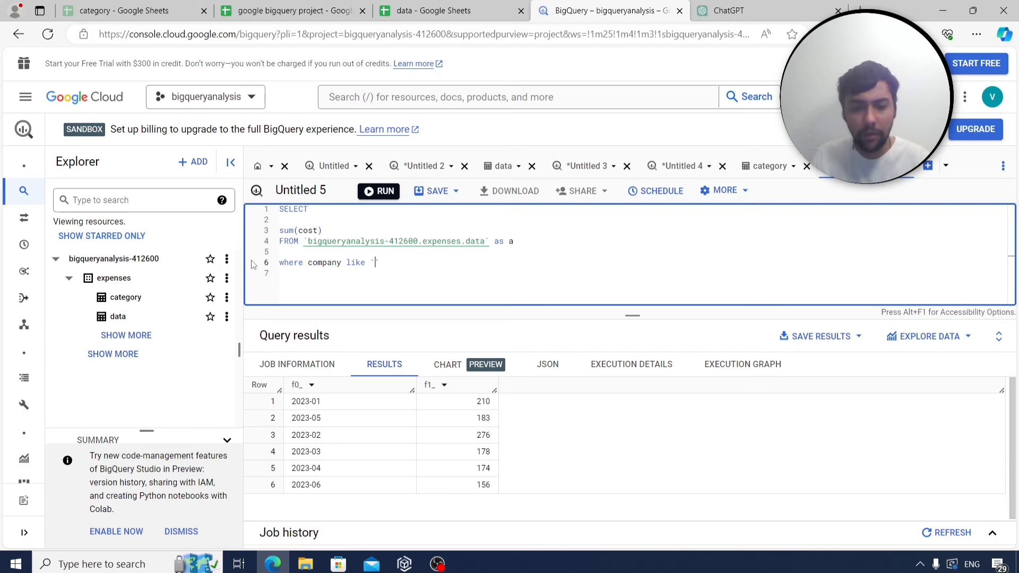
text(R%)
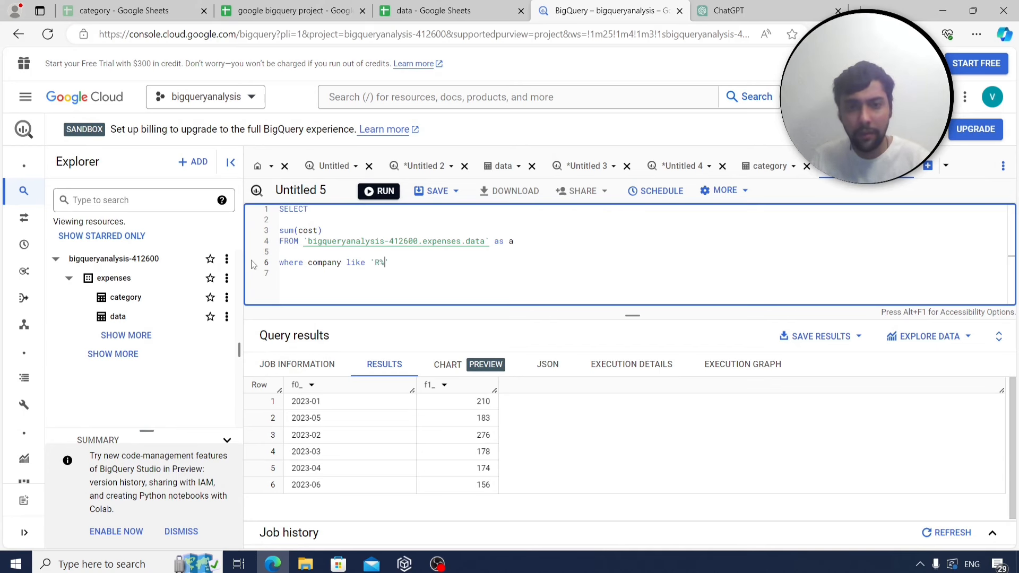
click(390, 193)
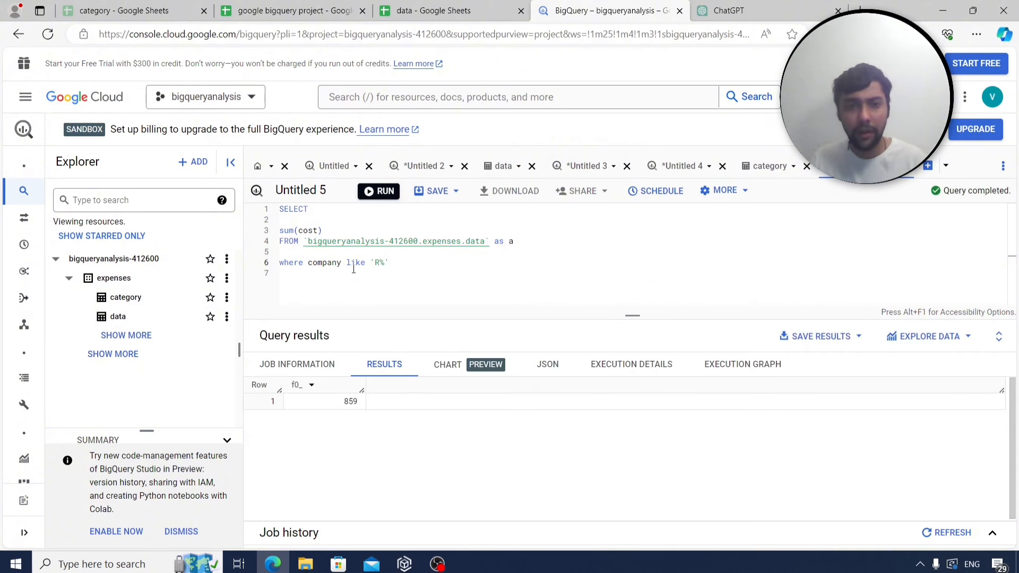
Select company with sum(cost), group by company, rerun for Rewe 766 and Rossmann 93, and select the query.
drag(342, 263, 306, 263)
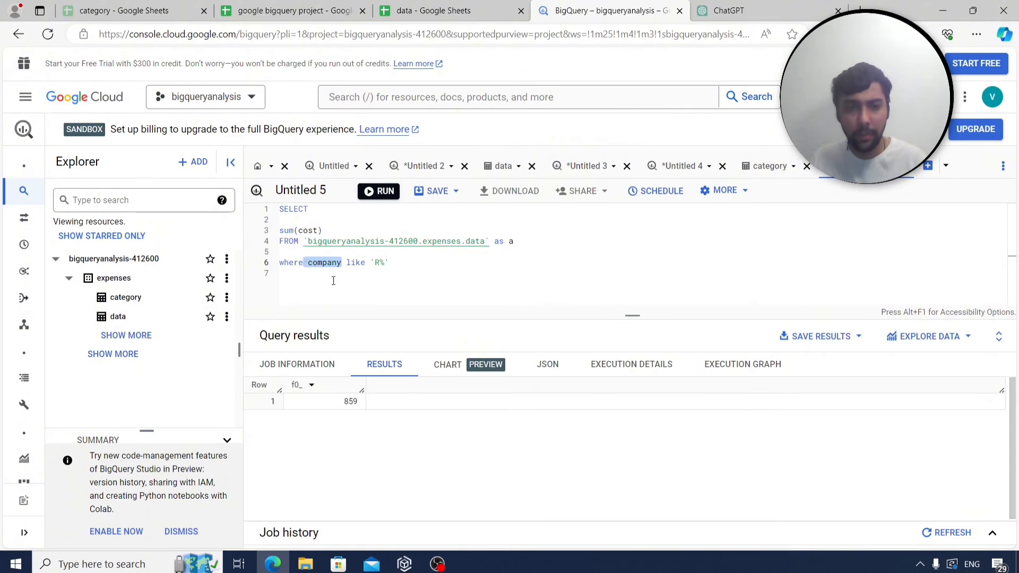
key(ctrl+c)
click(295, 220)
key(ctrl+v)
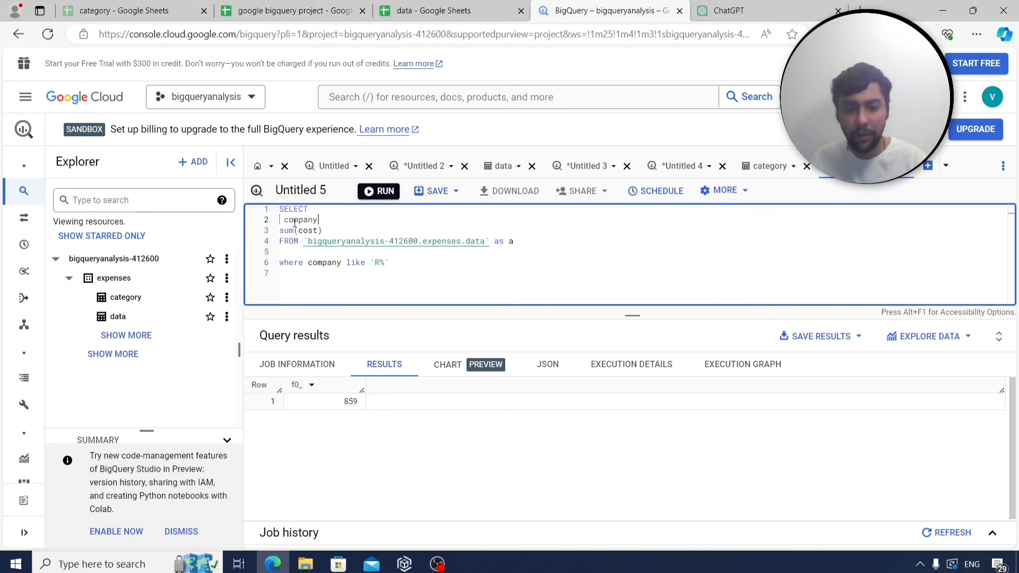
click(400, 259)
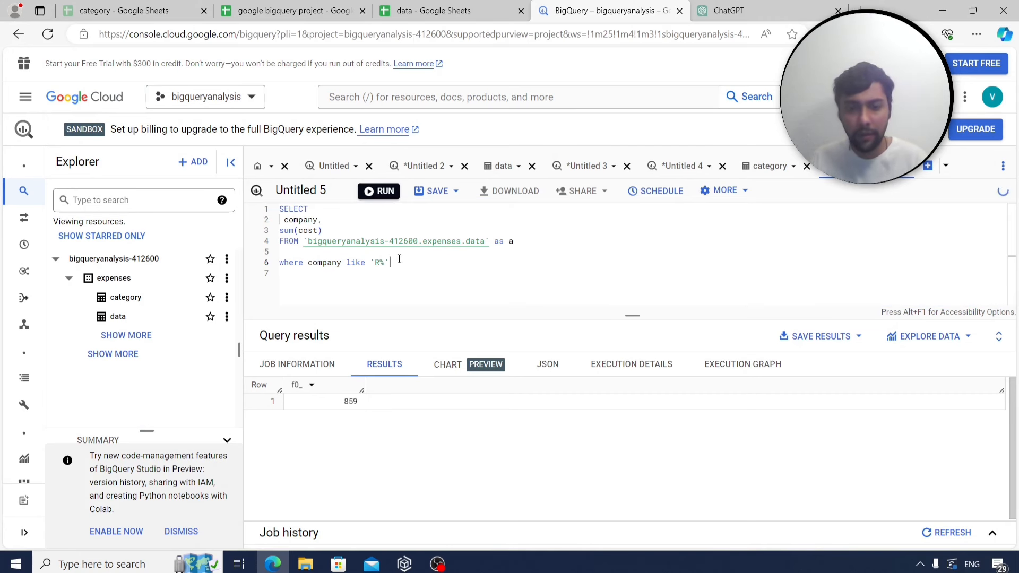
key(Return)
text(group by company)
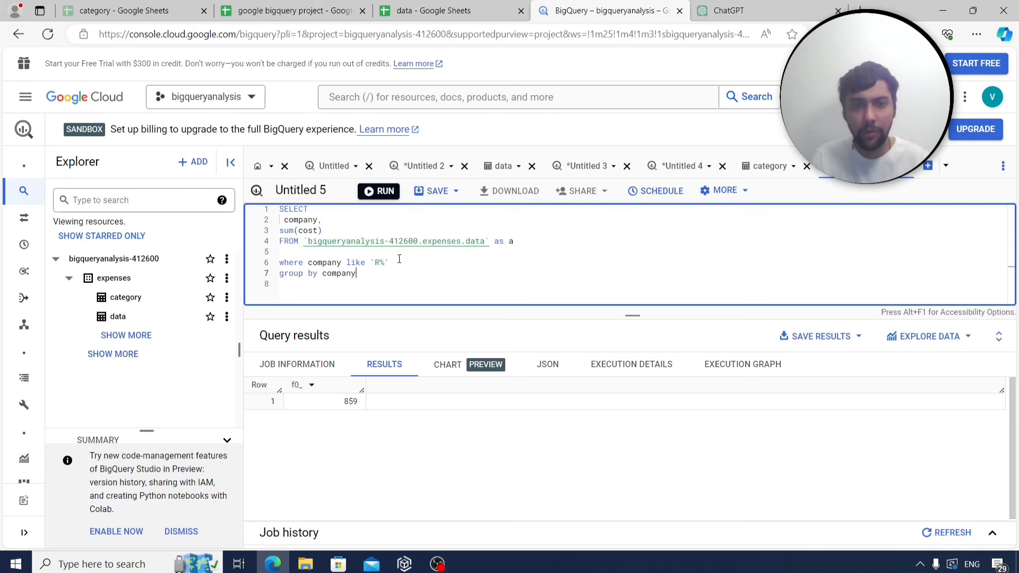
key(ctrl+Return)
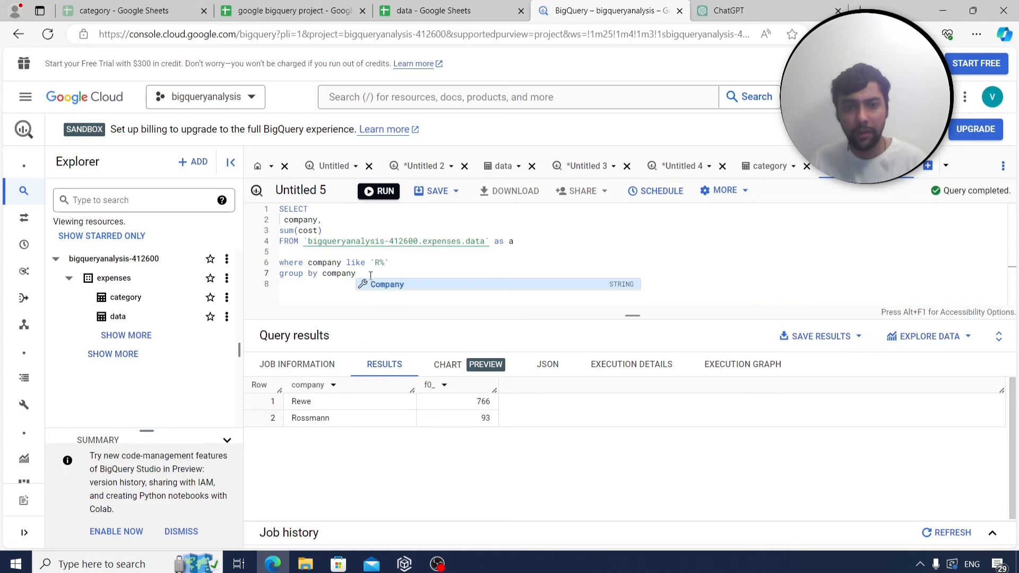
drag(299, 246, 268, 207)
key(ctrl+a)
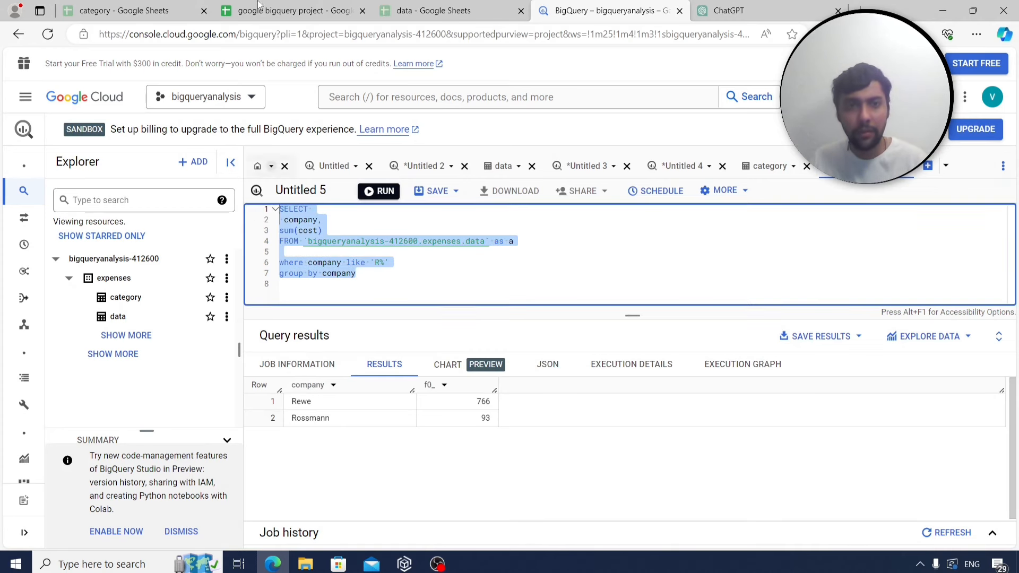
click(281, 10)
Label A151 on Sheet4 as q20 and paste the R-company spend query into B151.
click(215, 535)
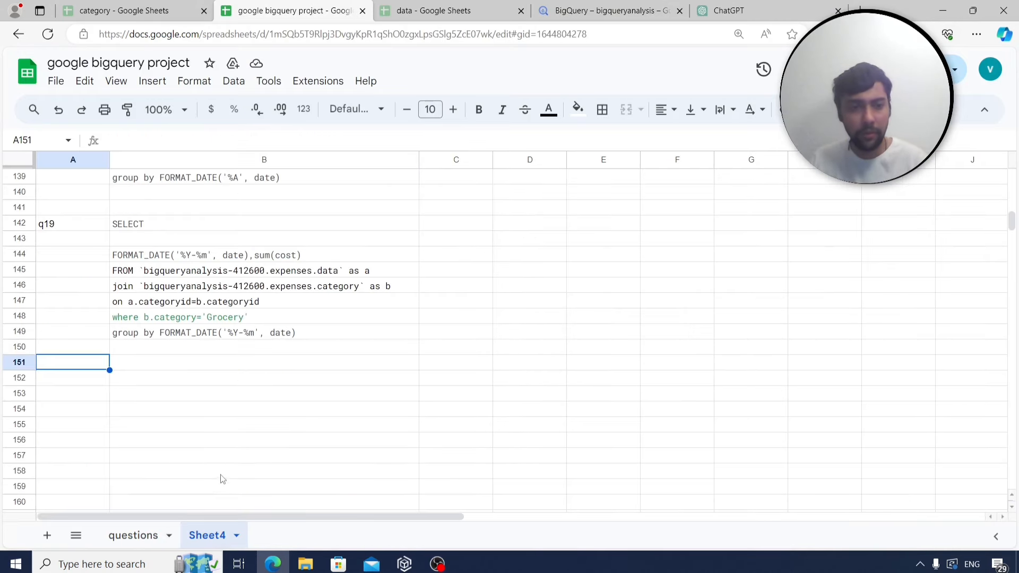
text(q20)
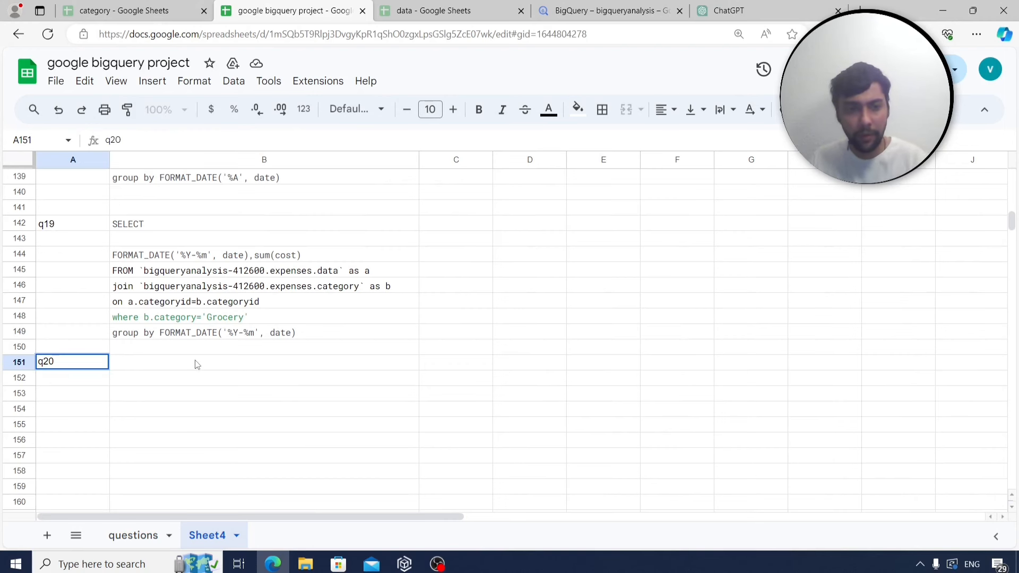
click(191, 368)
key(ctrl+v)
scroll(177, 482, down, 3)
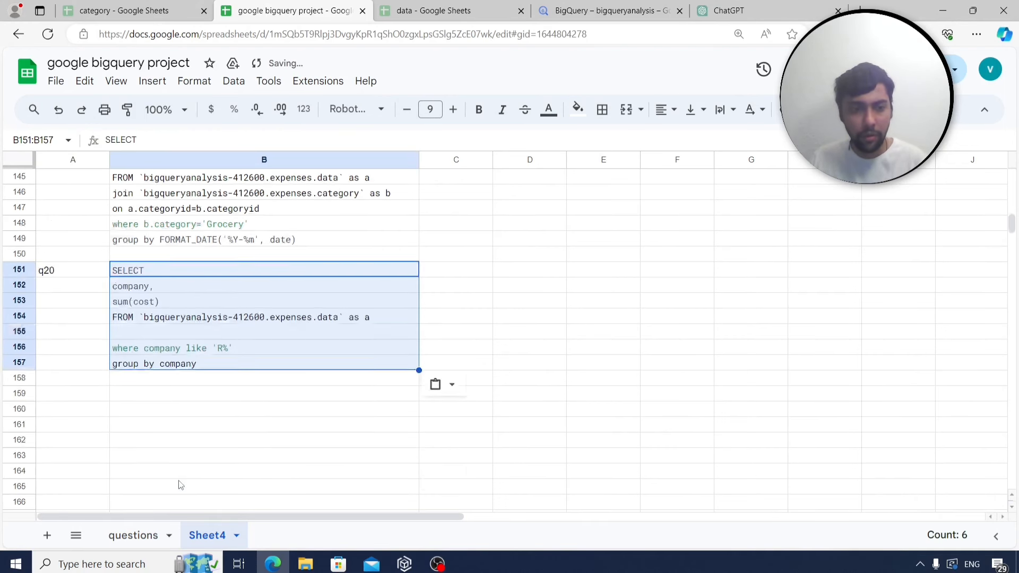
Move to the next question in B22 on the questions sheet.
click(134, 535)
scroll(209, 406, down, 1)
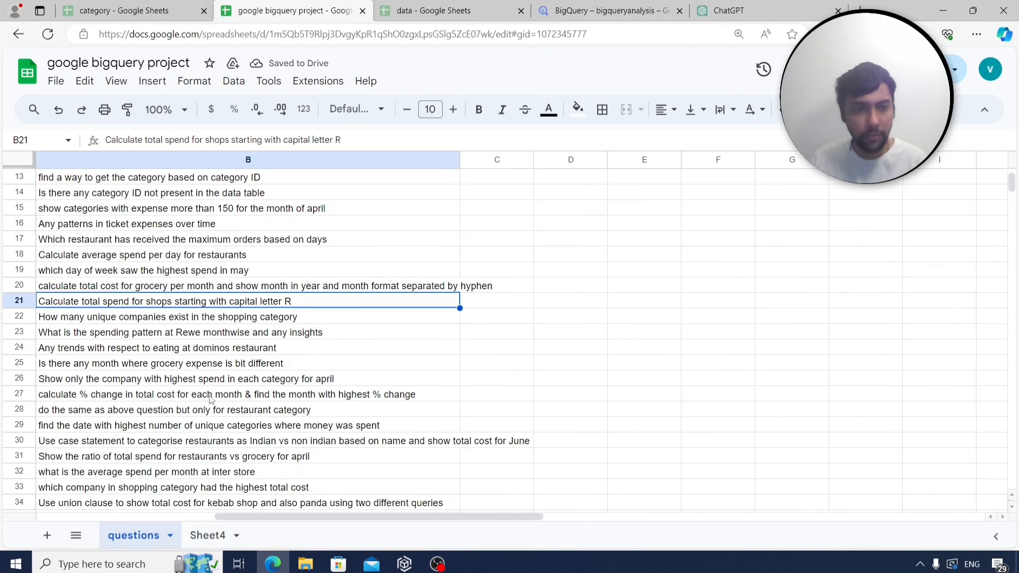
click(147, 317)
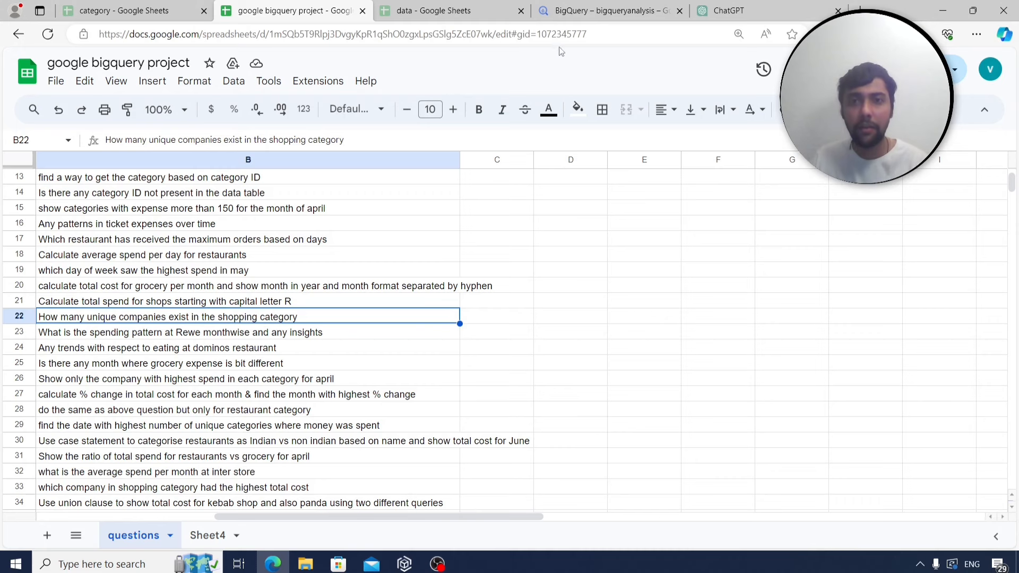
click(564, 12)
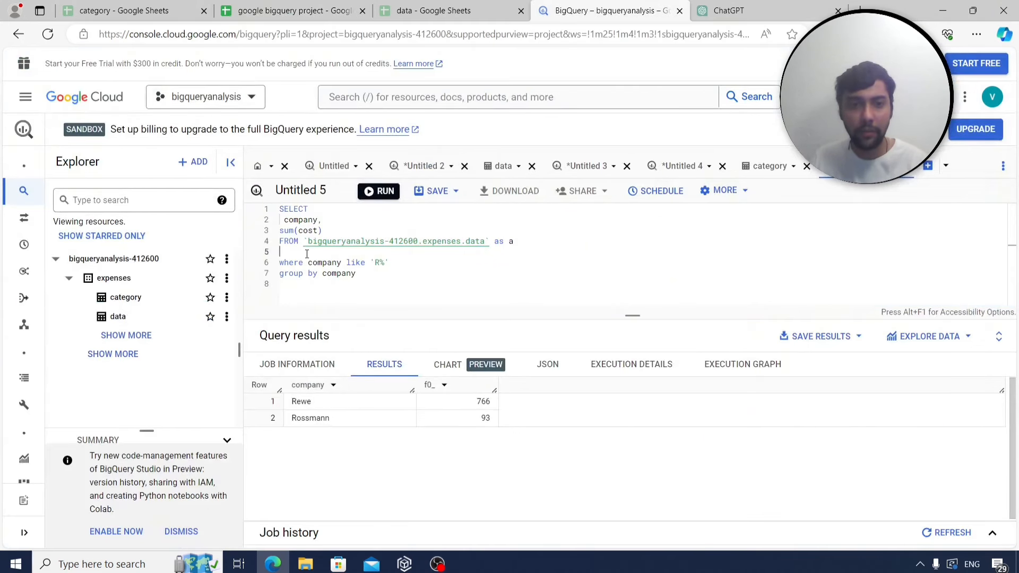
click(286, 10)
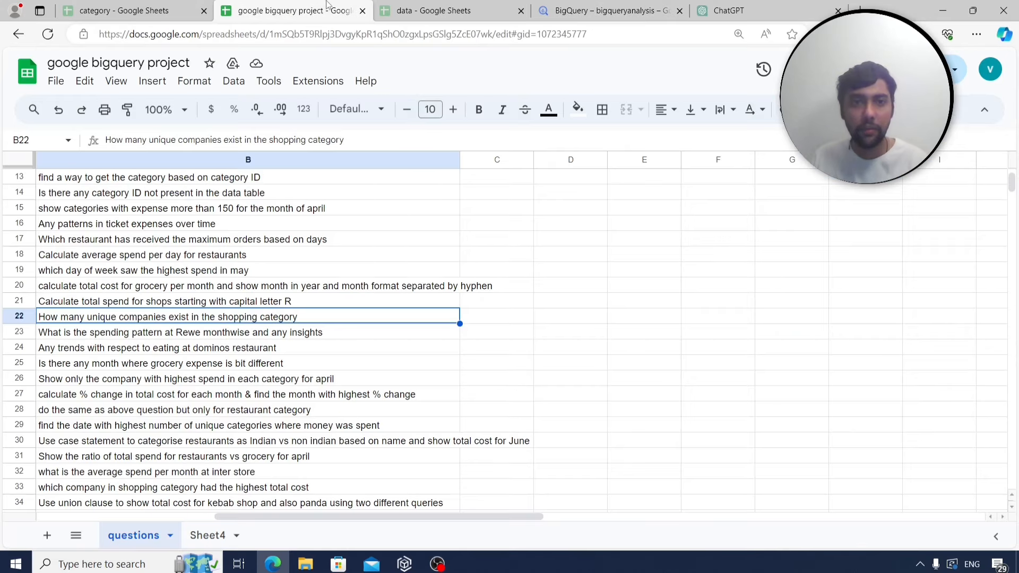
Copy the q19 query's join and ON lines from B146:B147.
click(208, 535)
scroll(250, 330, up, 2)
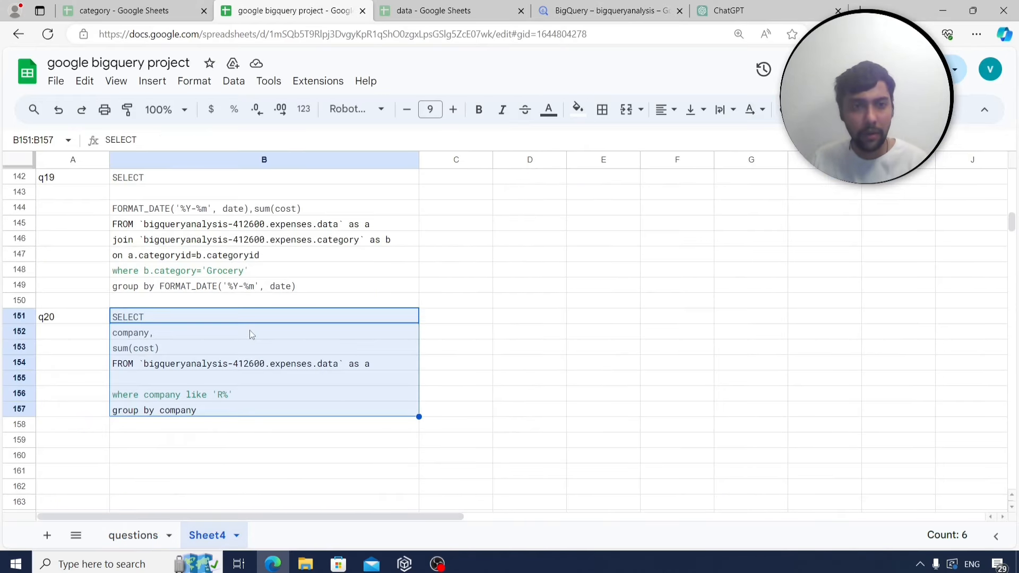
click(295, 242)
drag(274, 259, 273, 247)
key(ctrl+c)
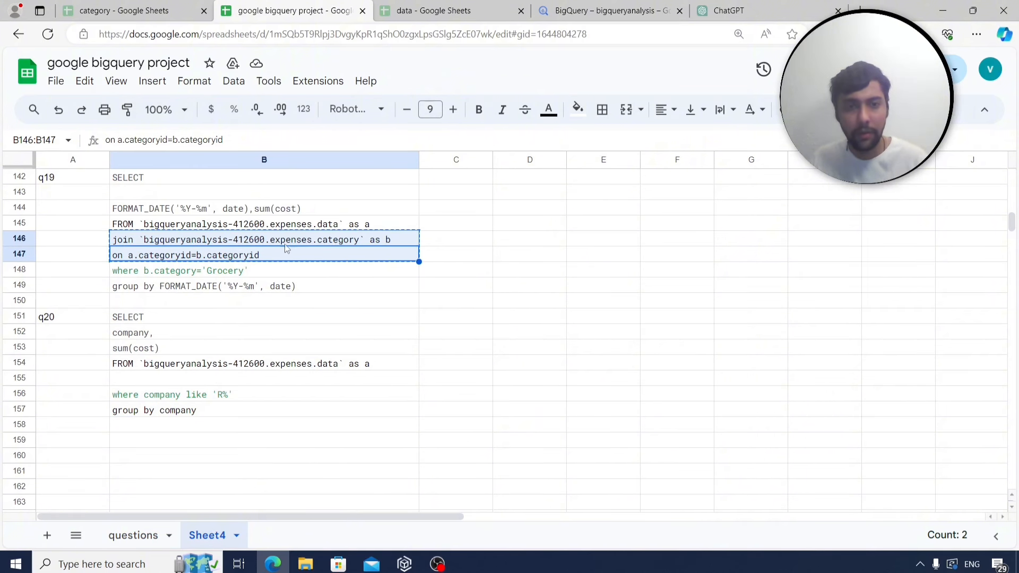
click(525, 329)
click(595, 12)
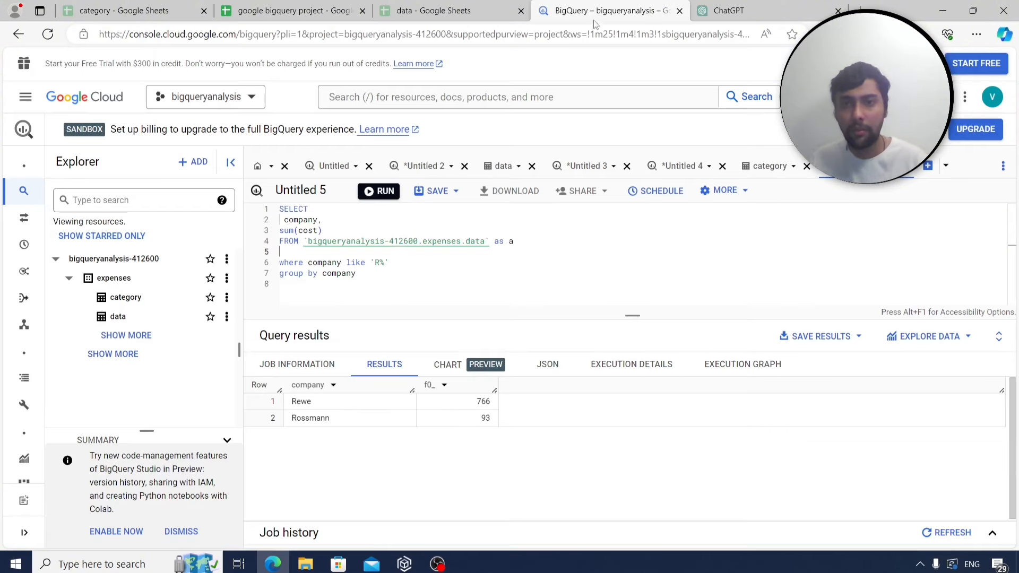
Insert the join to the category table on line 5 of the query.
click(297, 253)
key(ctrl+v)
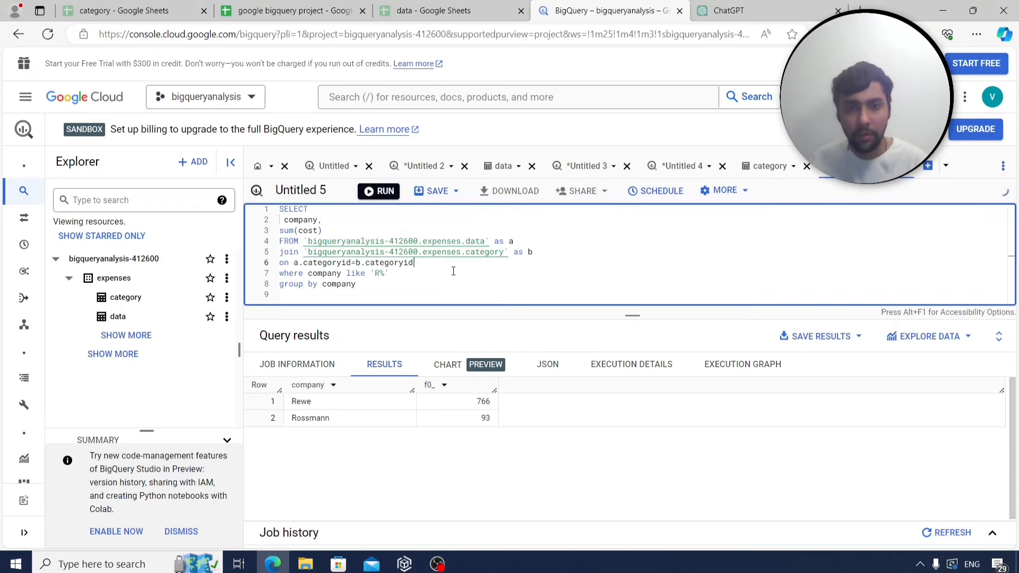
click(292, 11)
click(134, 536)
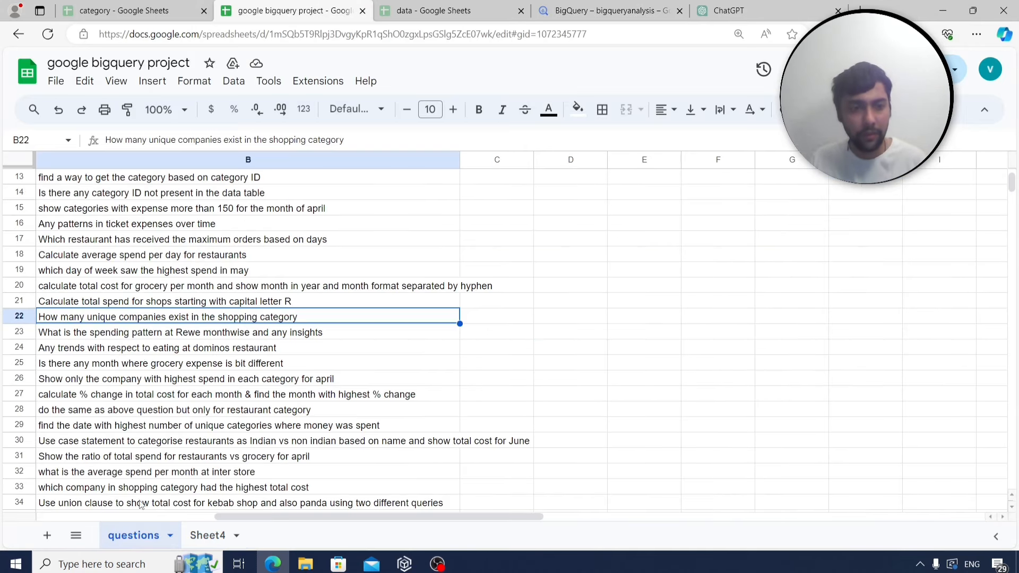
click(611, 11)
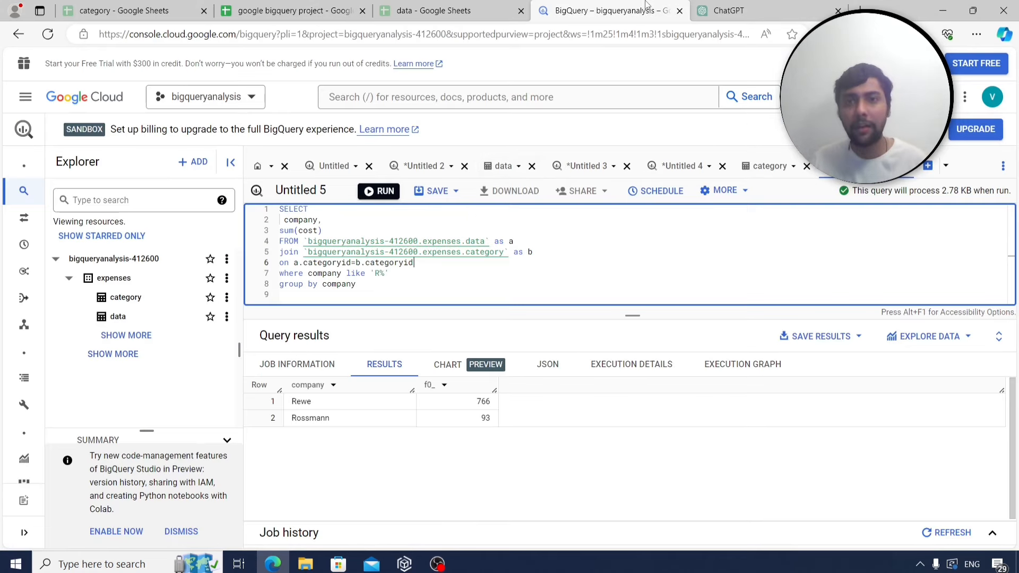
Run SELECT * filtered to b.category='Shopping' and review the matching rows.
drag(367, 286, 308, 273)
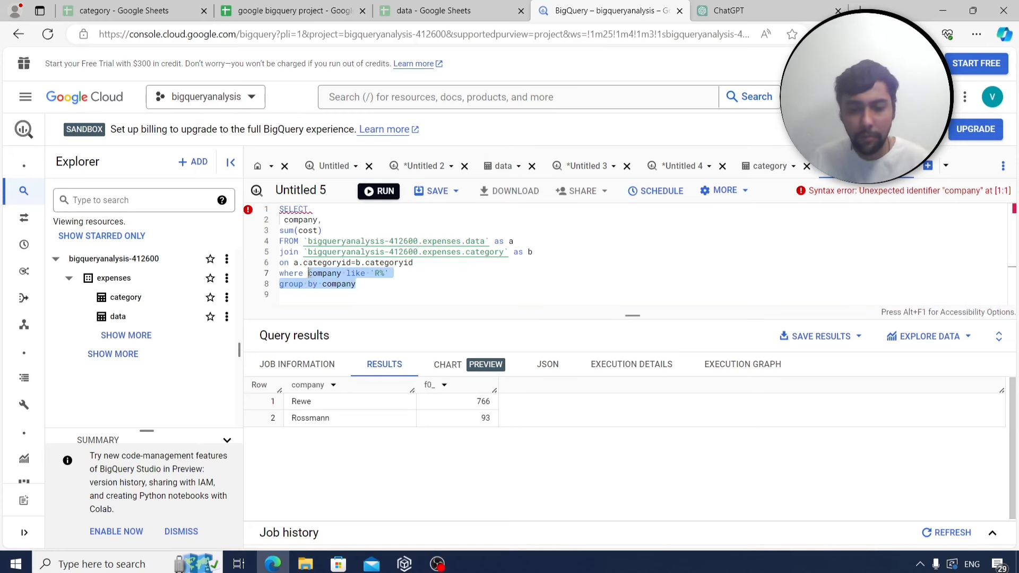
text(b.category=)
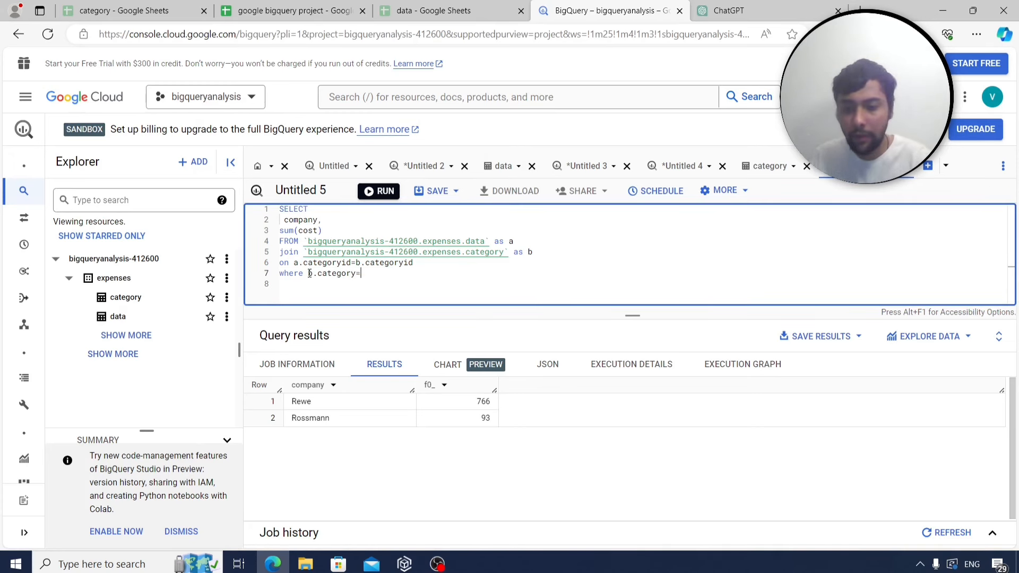
text('Shopping)
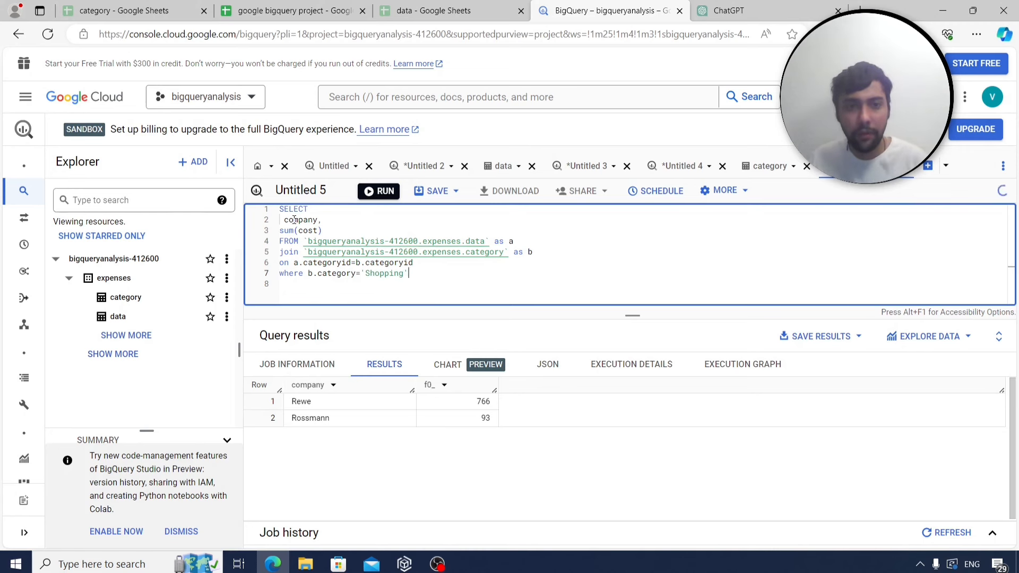
drag(322, 230, 281, 219)
text(*)
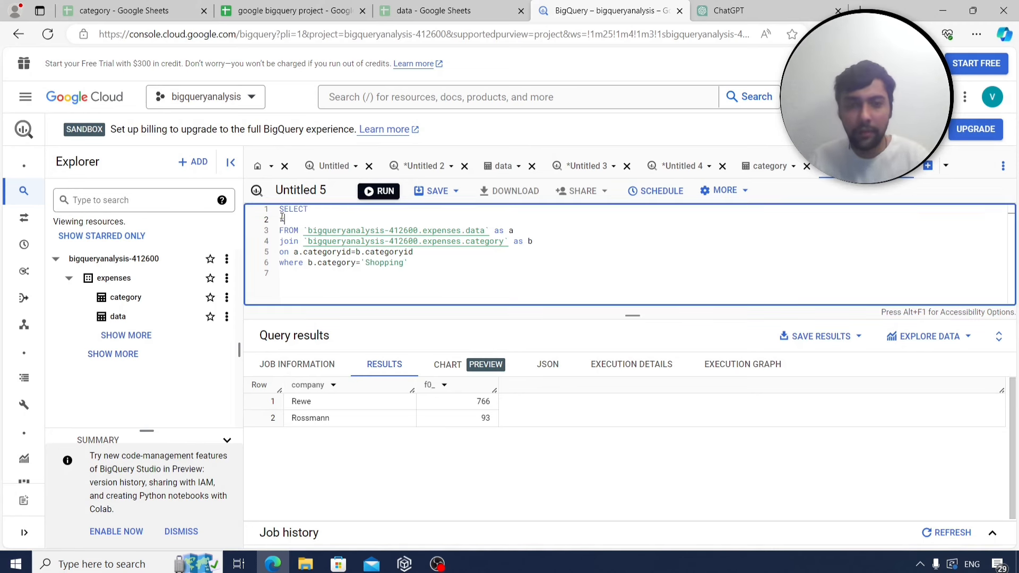
click(376, 192)
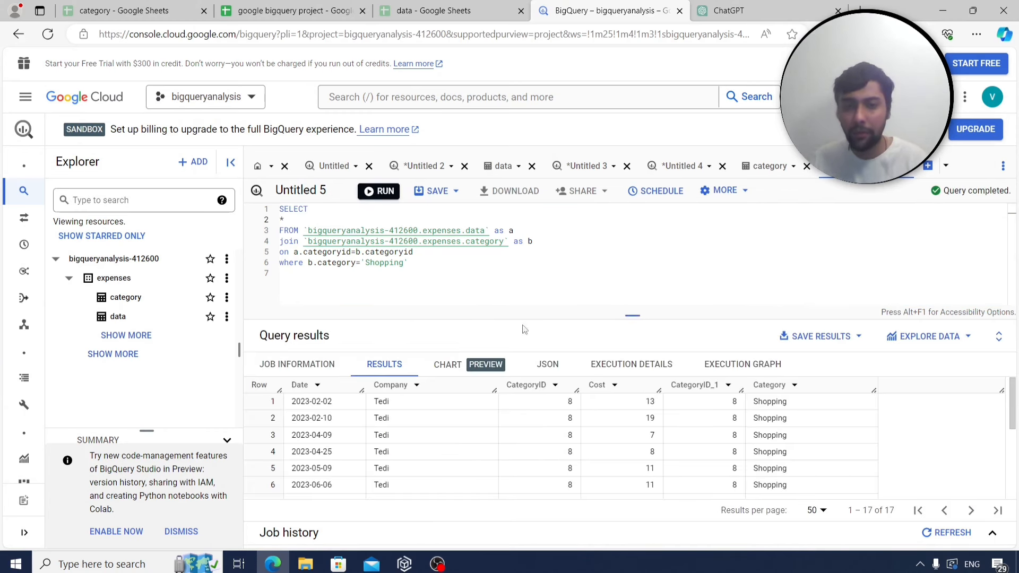
scroll(445, 422, down, 1)
scroll(446, 425, down, 3)
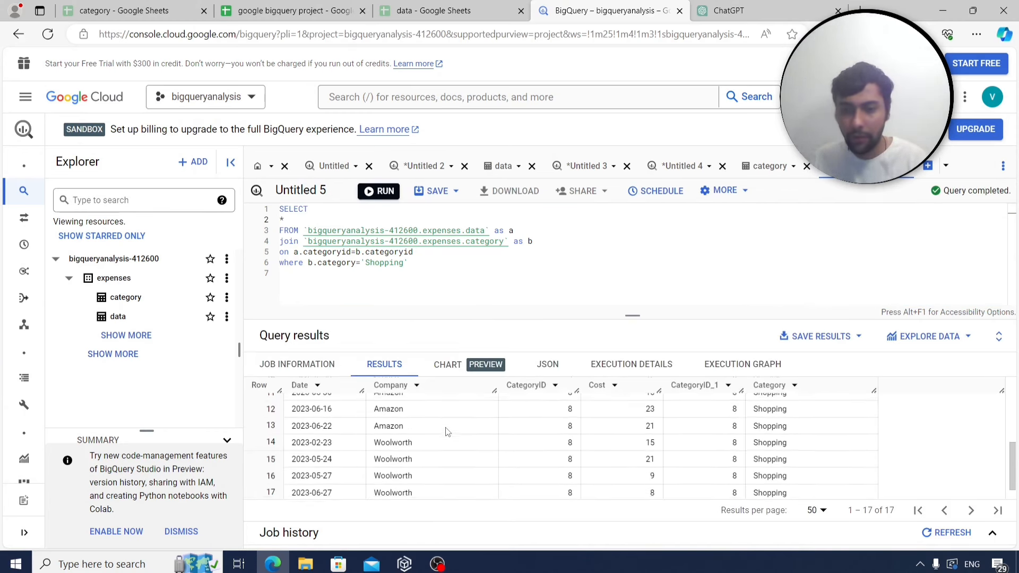
scroll(446, 430, up, 2)
scroll(446, 431, up, 3)
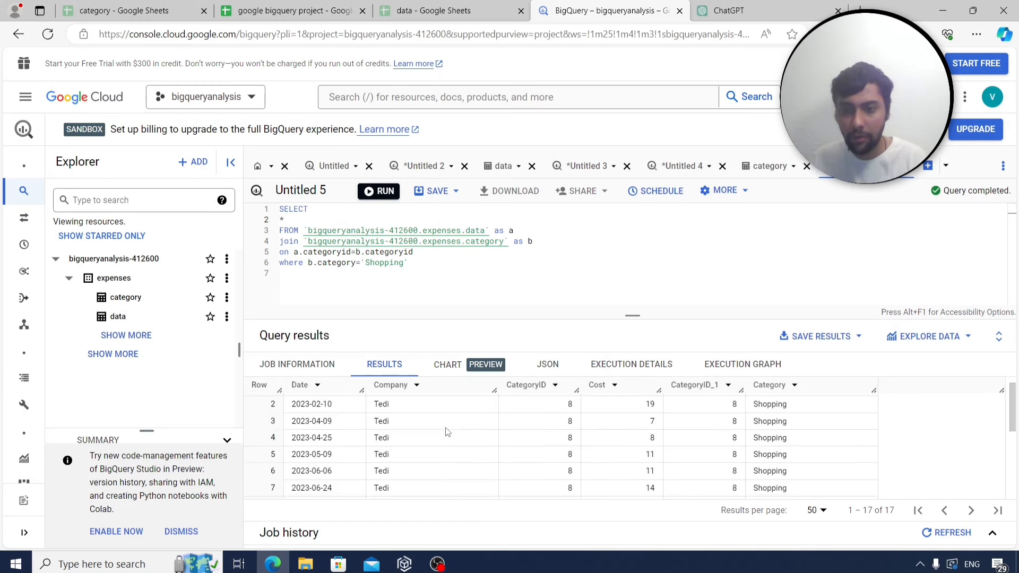
scroll(446, 431, down, 3)
scroll(446, 431, down, 1)
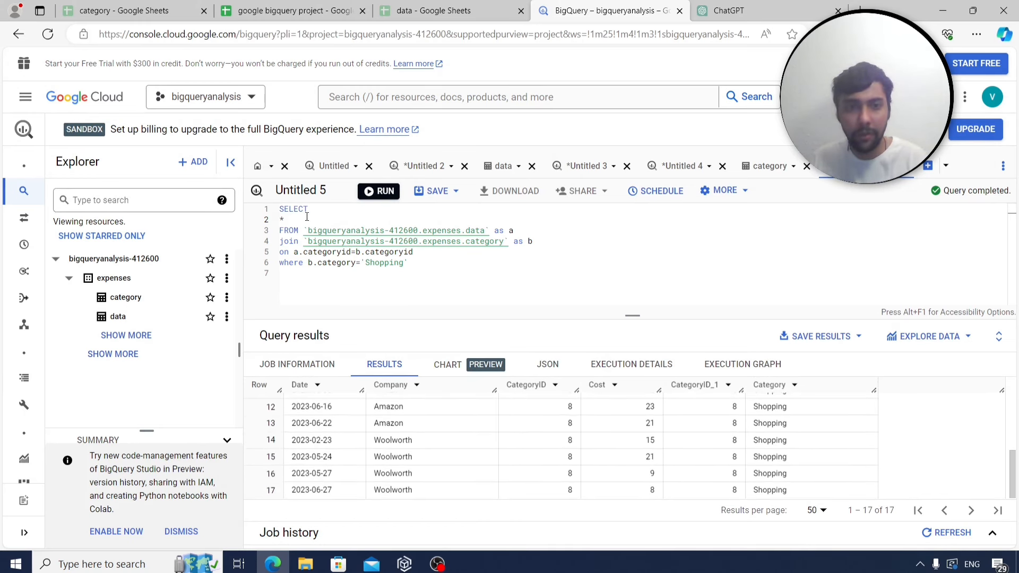
Change the select to DISTINCT company and rerun, returning Tedi, Amazon and Woolworth.
click(289, 216)
key(BackSpace)
text(distin)
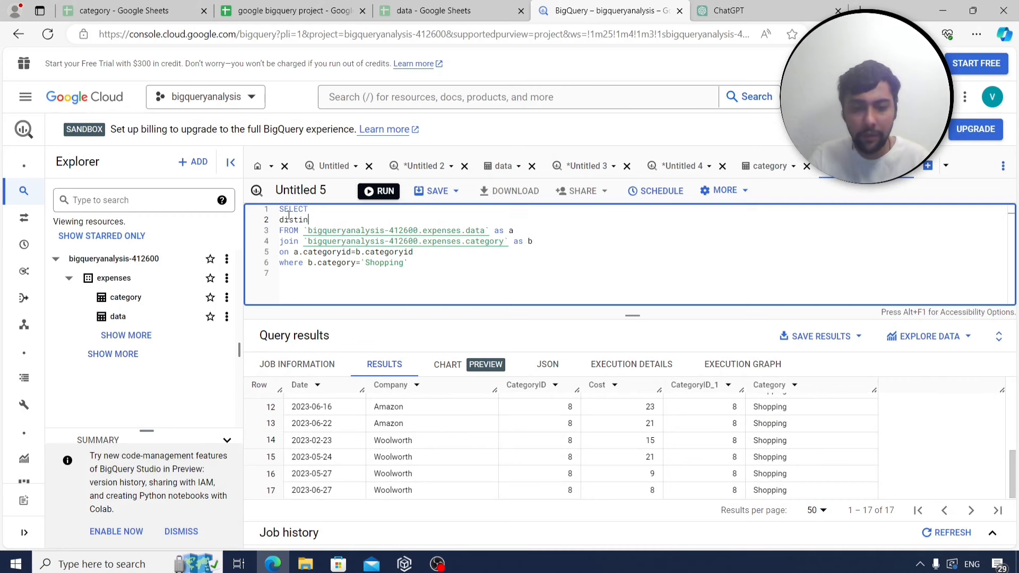
text(ct company)
key(ctrl+Return)
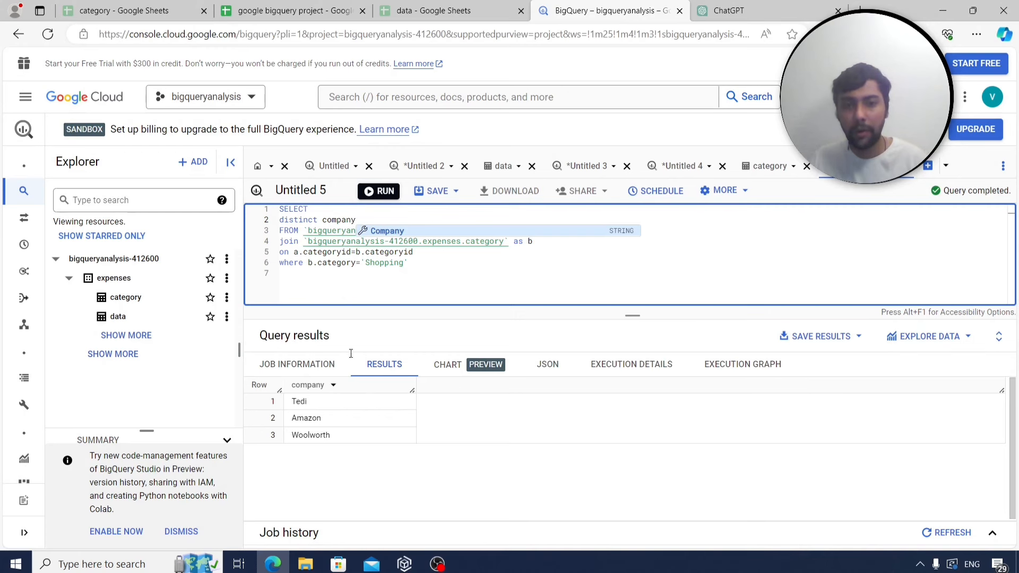
click(426, 272)
drag(414, 261, 268, 204)
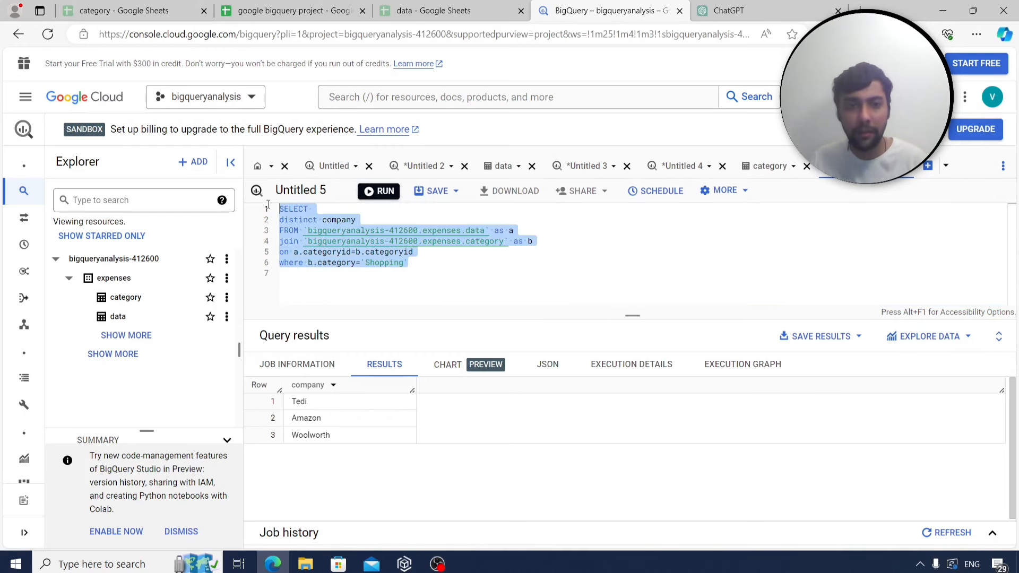
click(269, 8)
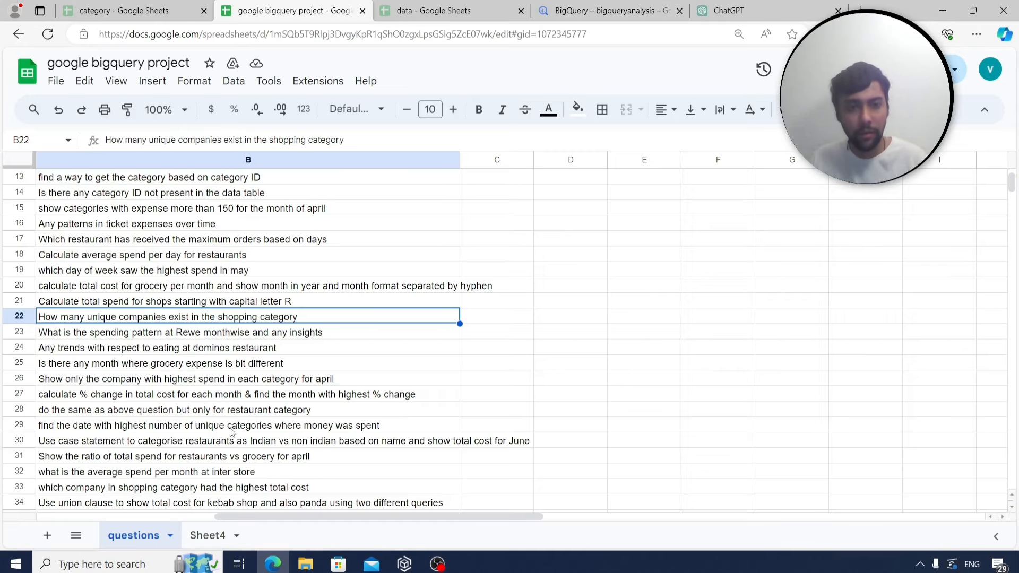
Save the Shopping-company query as q21 in A160:B160, then select the Rewe question in B23.
click(212, 537)
click(74, 447)
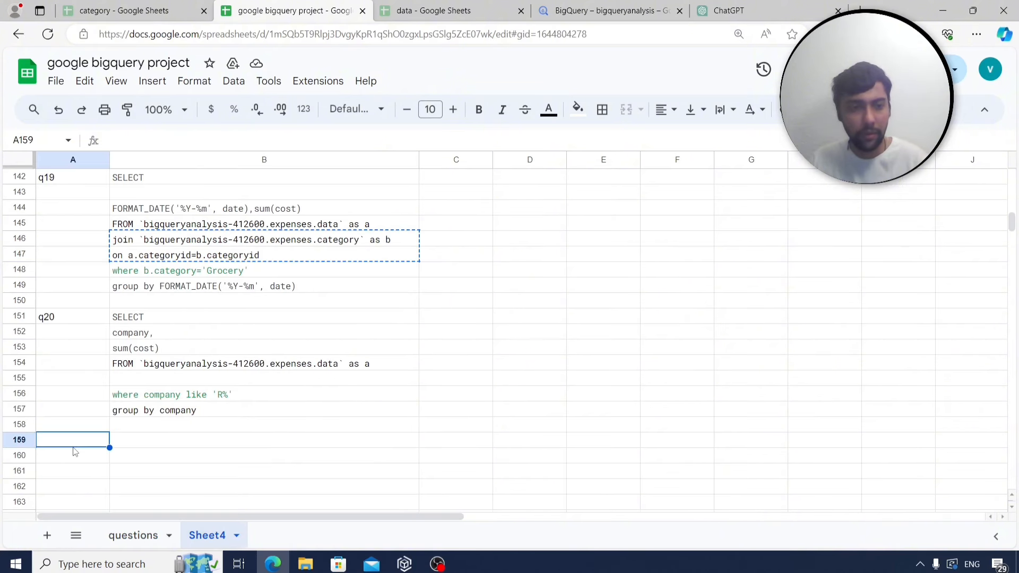
click(86, 465)
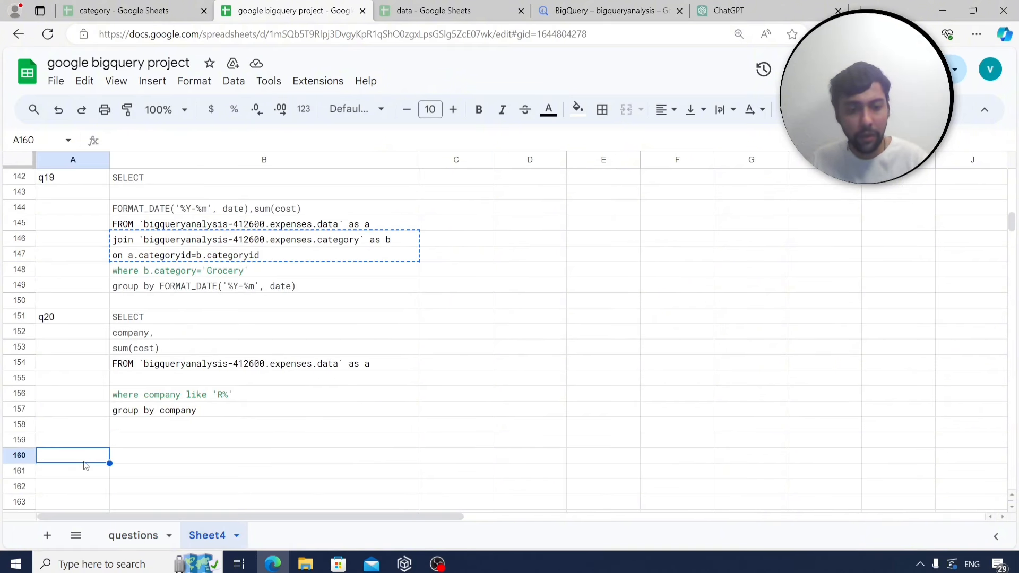
text(q21)
key(Tab)
key(ctrl+v)
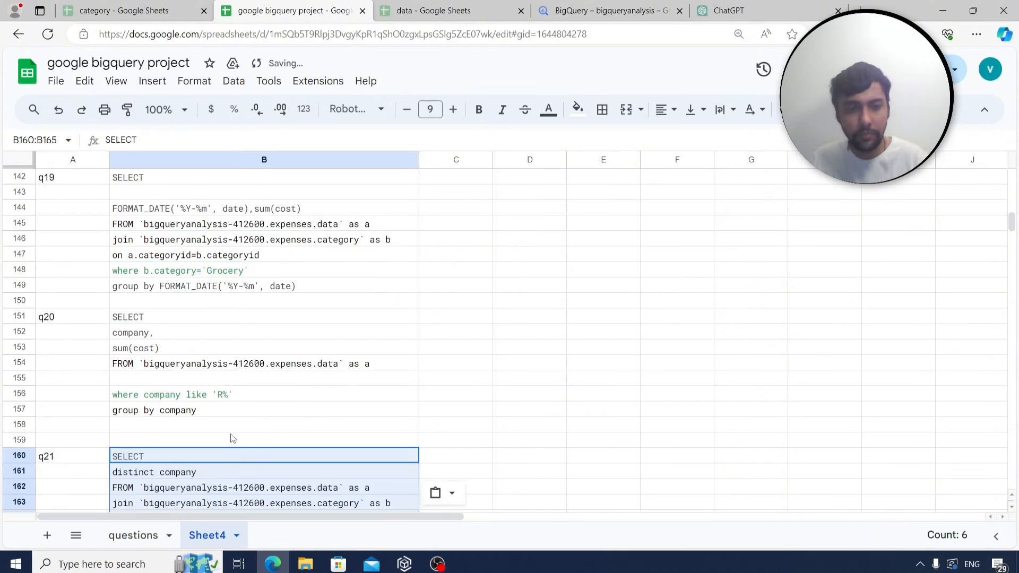
scroll(232, 439, down, 3)
click(139, 536)
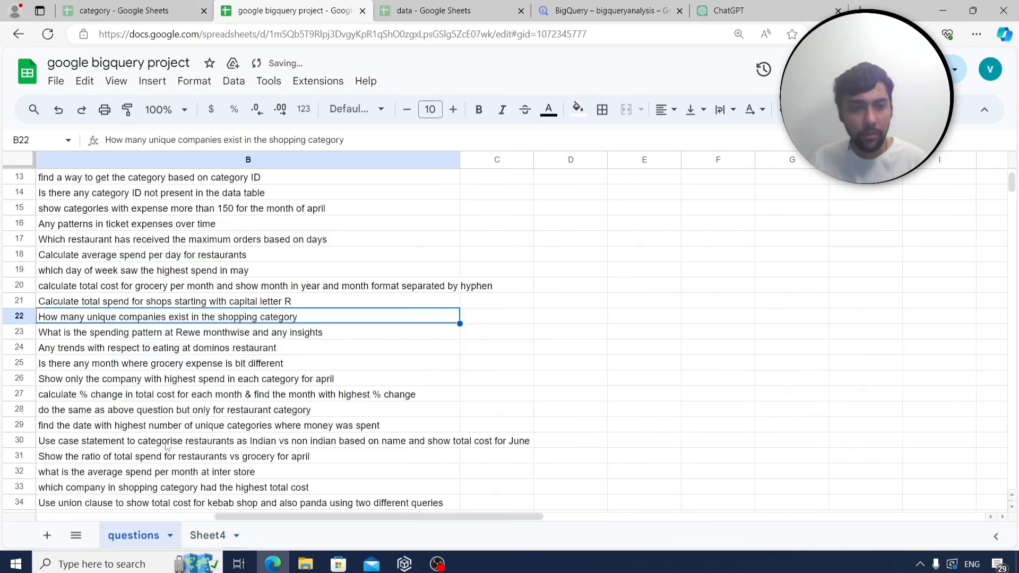
click(120, 336)
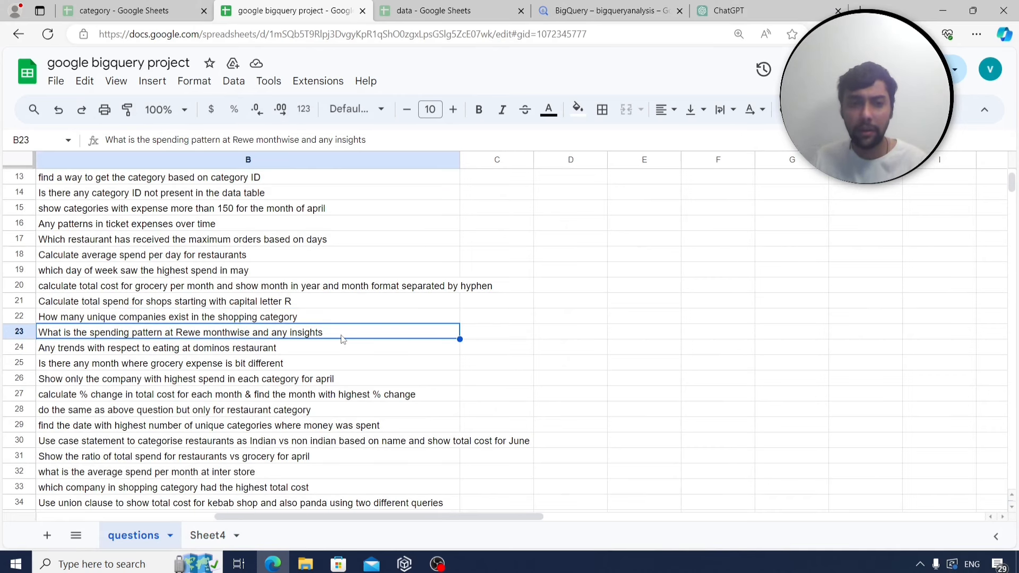
Copy the q19 monthly Grocery query from B142:B149 on Sheet4.
click(218, 535)
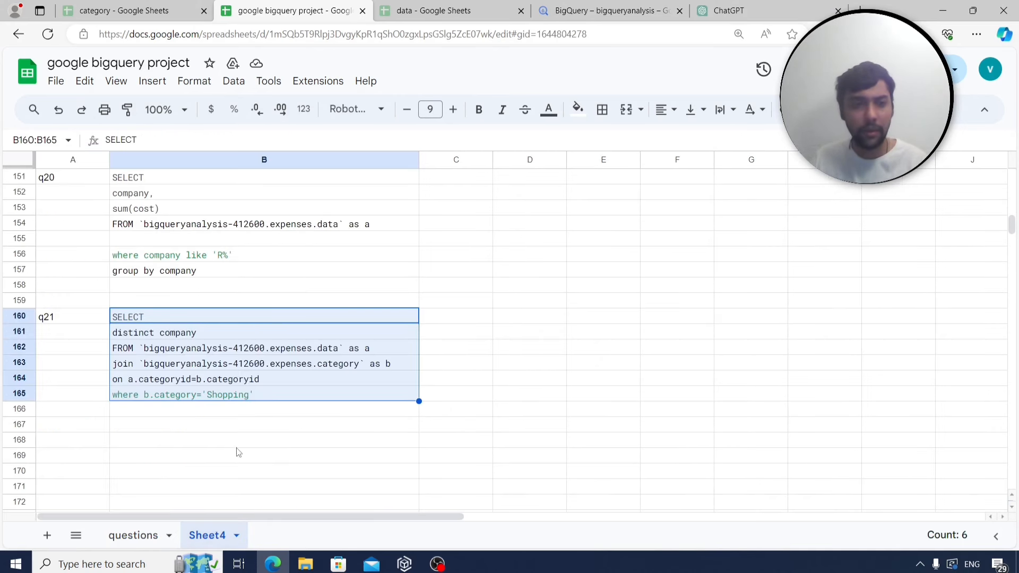
scroll(238, 451, up, 1)
click(333, 311)
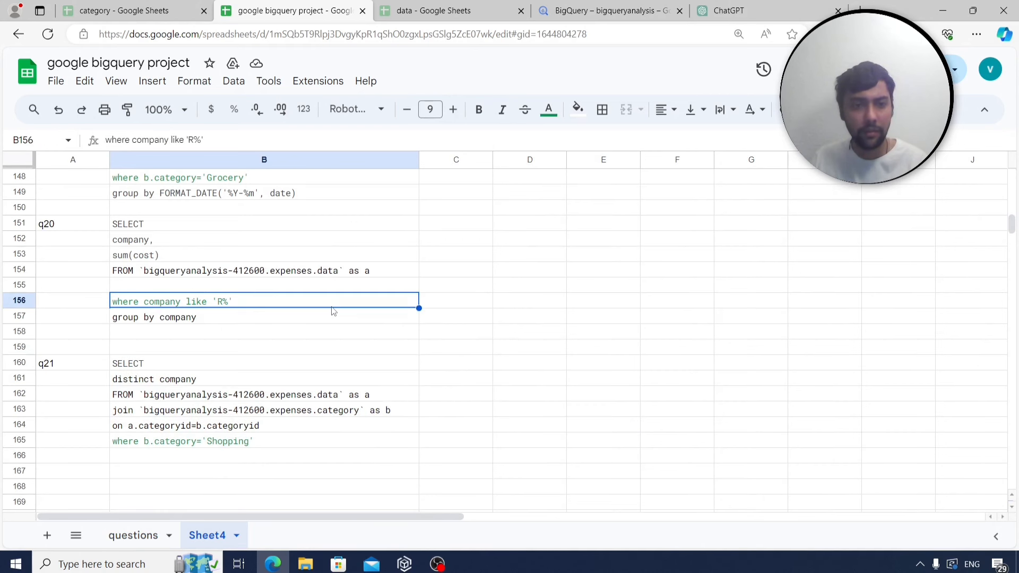
scroll(335, 313, up, 2)
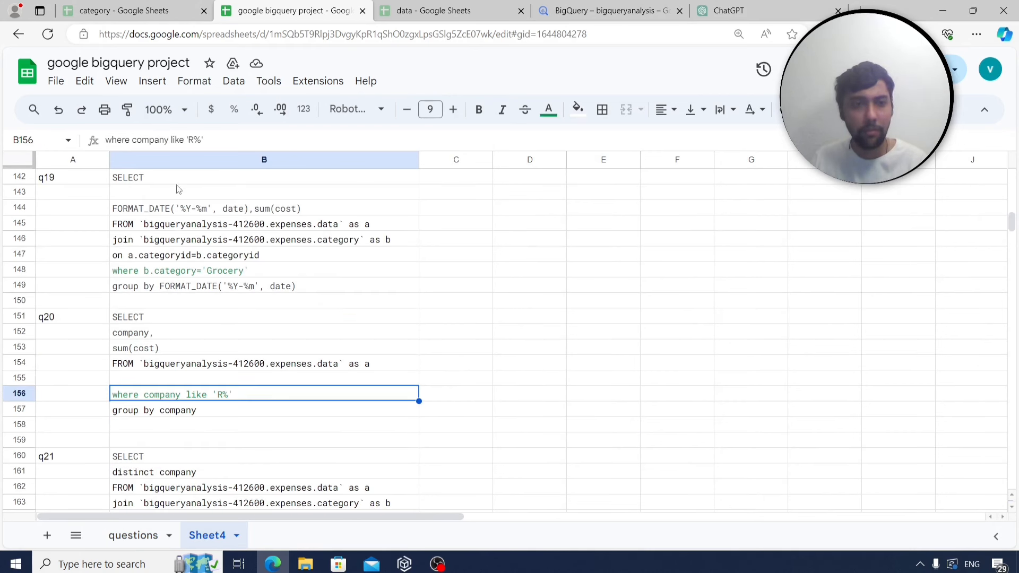
drag(176, 180, 201, 287)
key(ctrl+c)
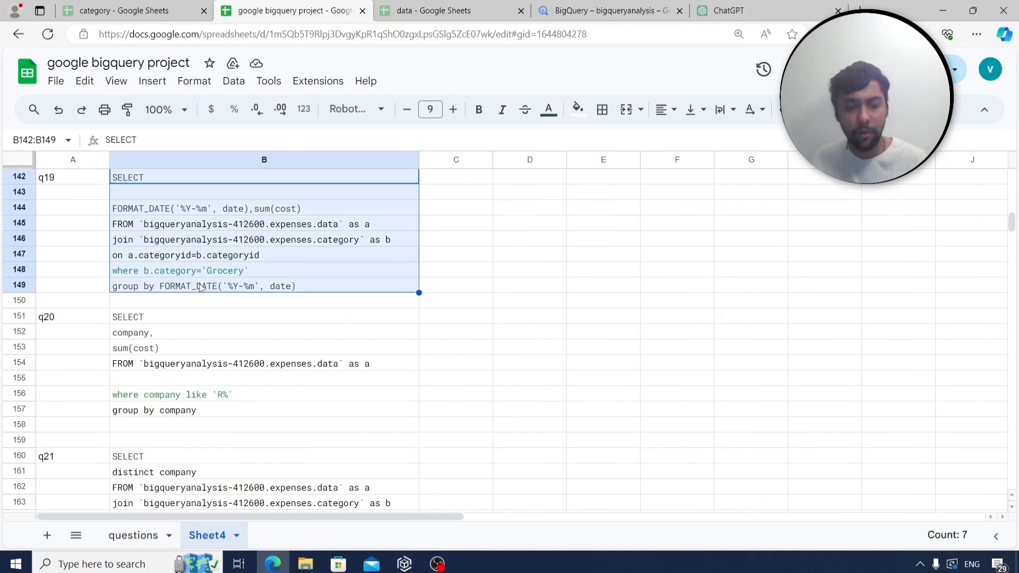
click(605, 10)
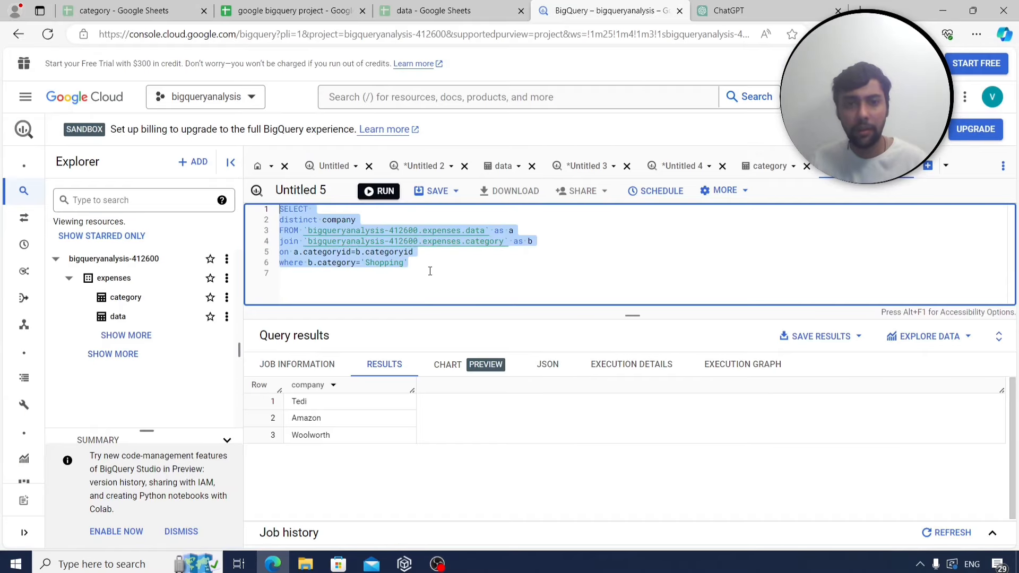
Replace the editor's query with the q19 Grocery query and delete its category join.
drag(430, 271, 278, 211)
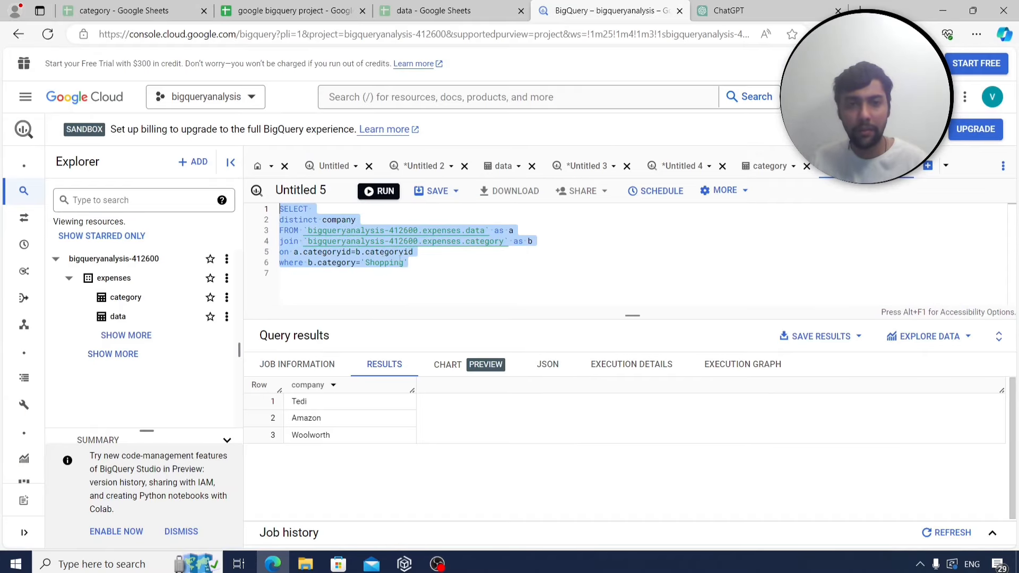
key(ctrl+v)
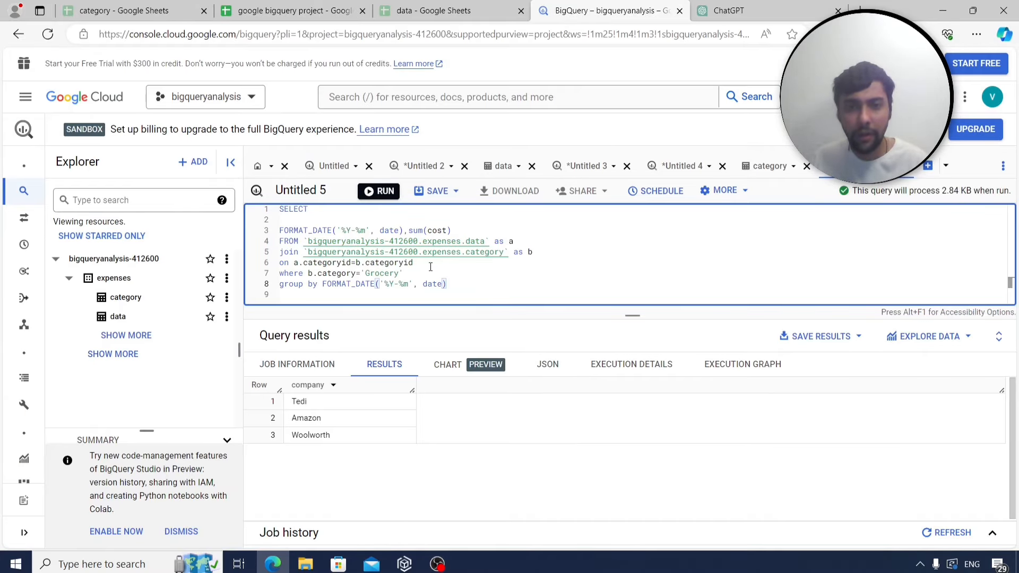
drag(424, 262, 276, 250)
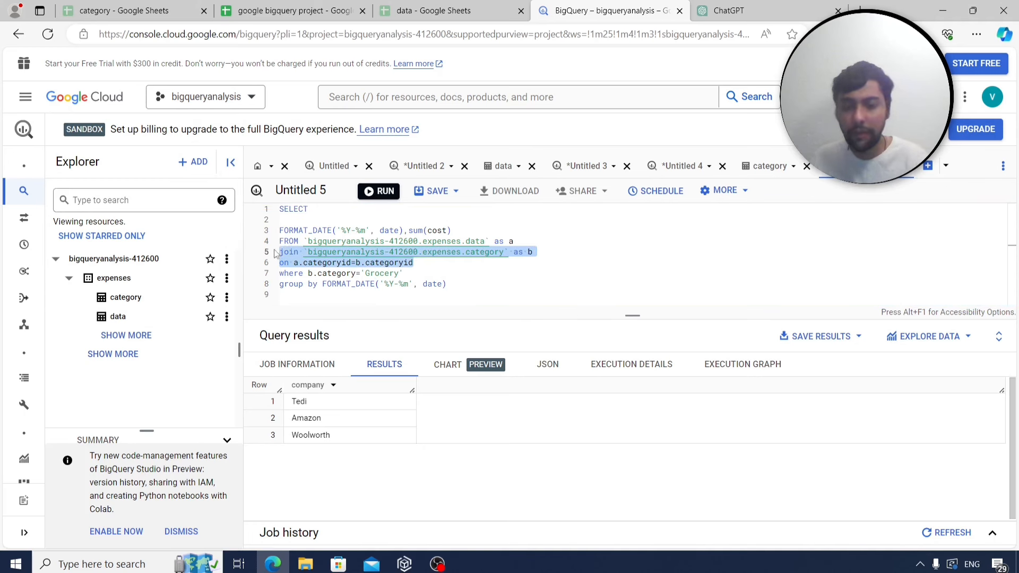
key(BackSpace)
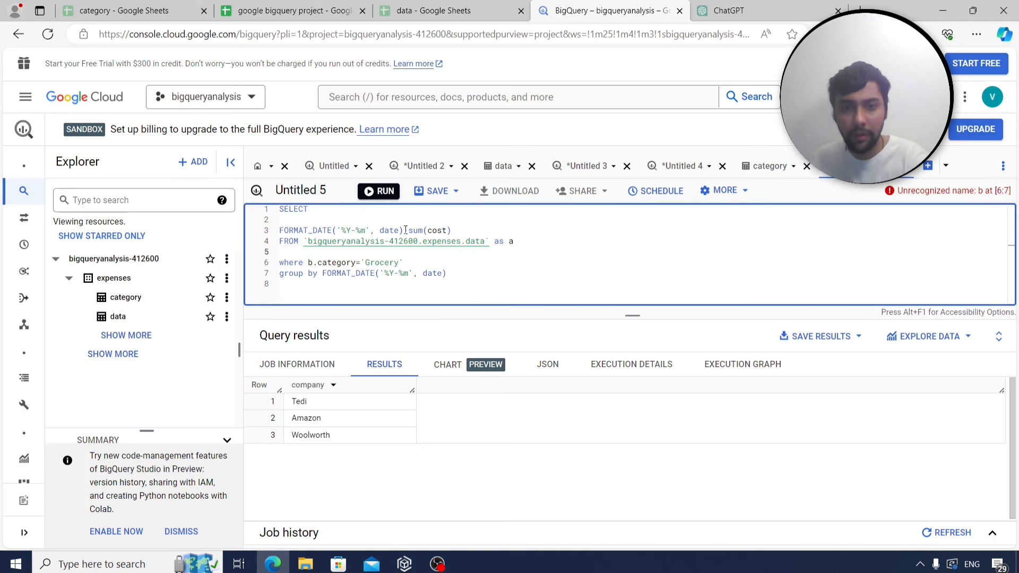
click(404, 229)
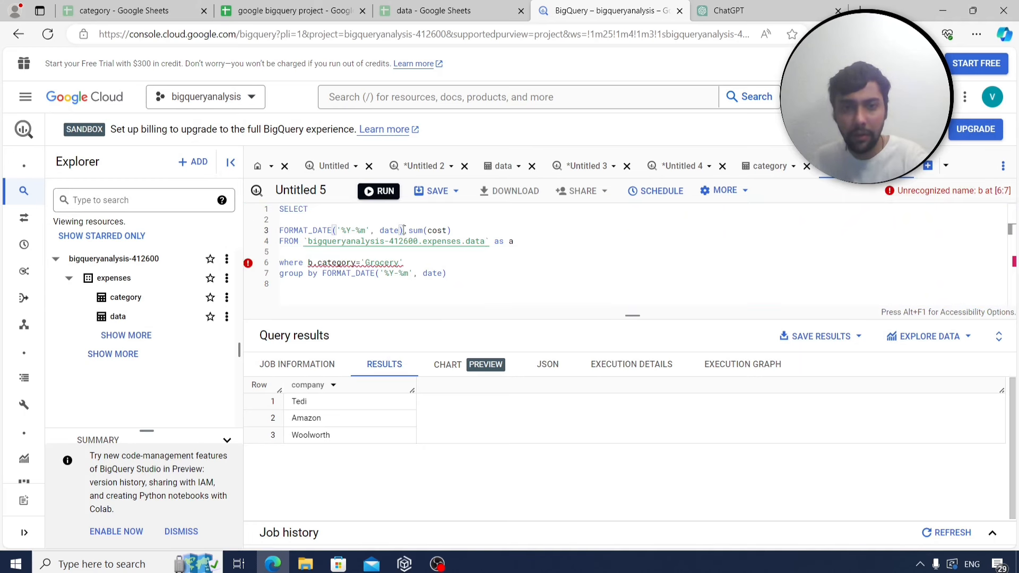
Add company to the select and group by, filter to company='Rewe', and run.
click(332, 221)
text(company,)
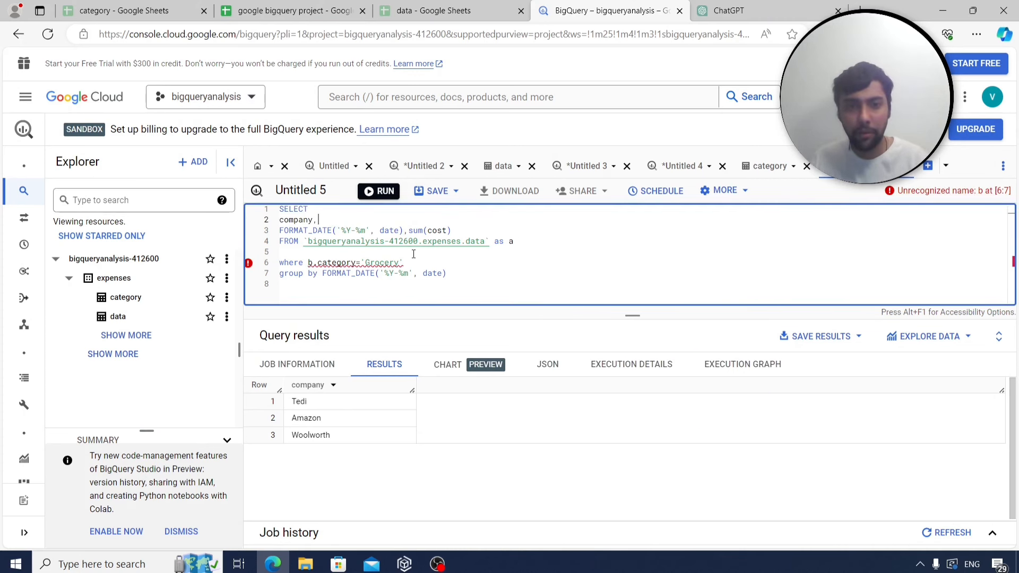
click(323, 274)
text(company,)
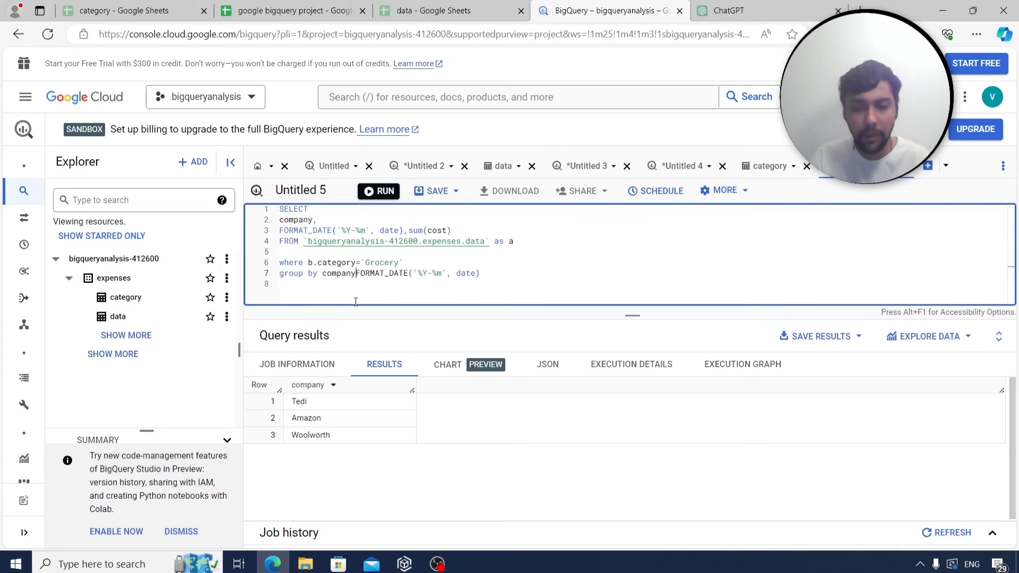
drag(404, 262, 309, 263)
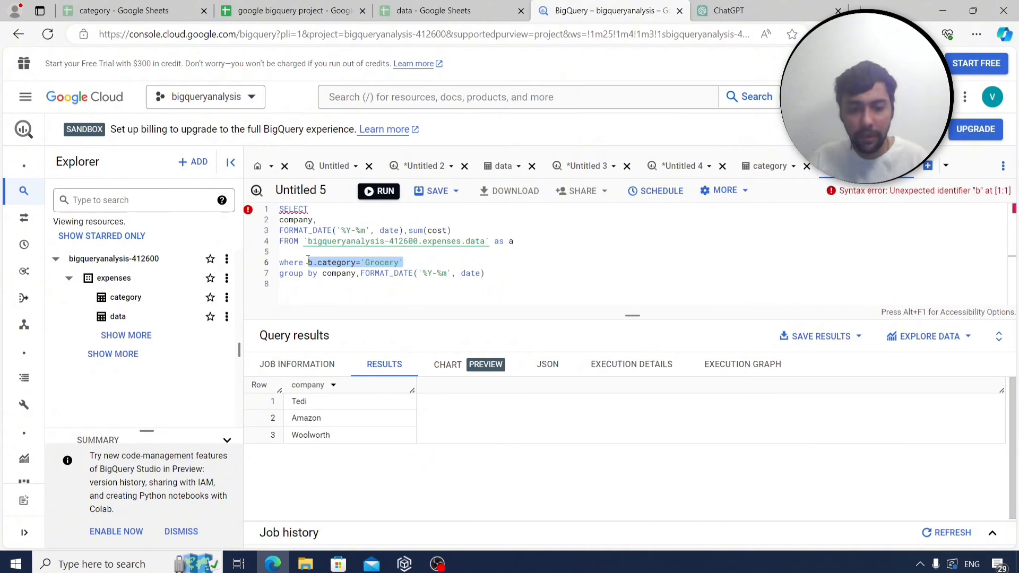
text(compan)
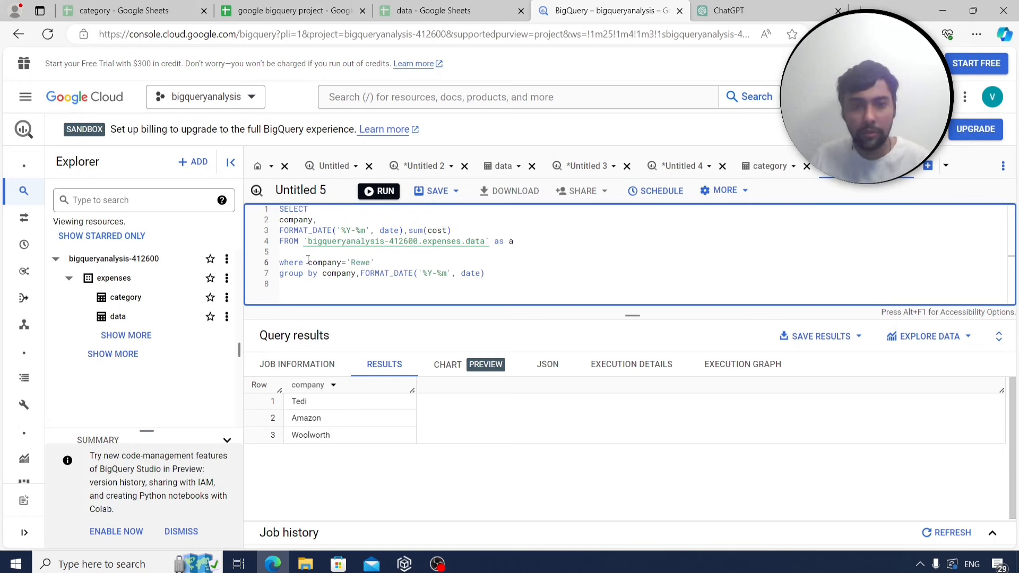
click(394, 192)
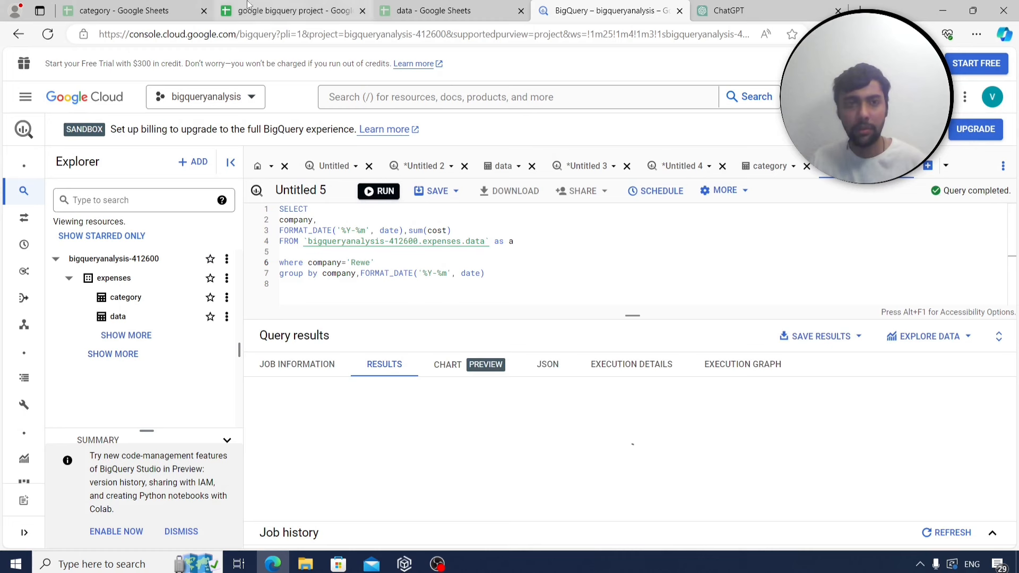
click(292, 10)
click(133, 536)
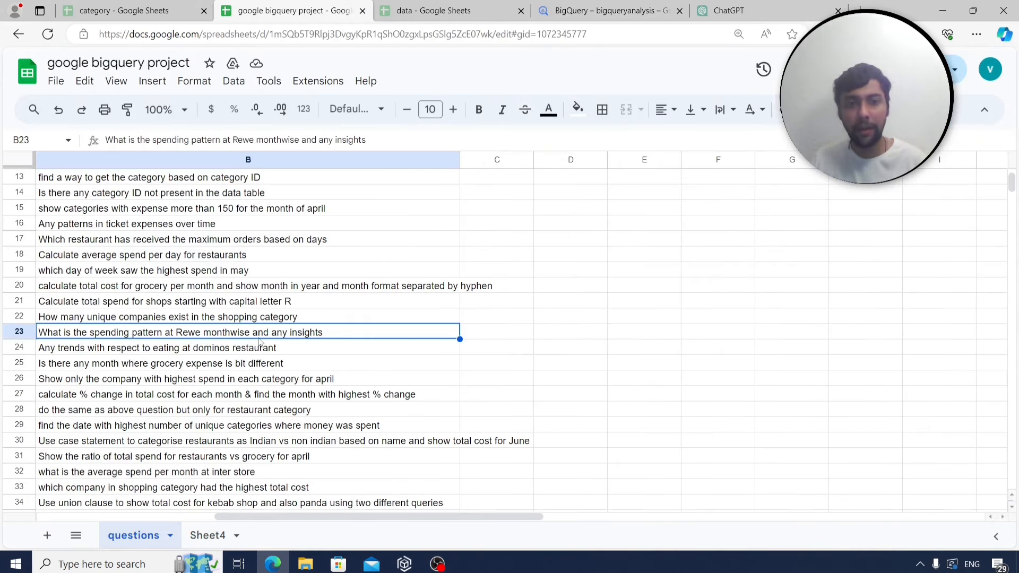
Review Rewe's monthly totals for 2023-01 to 2023-06 and copy the full query.
click(584, 11)
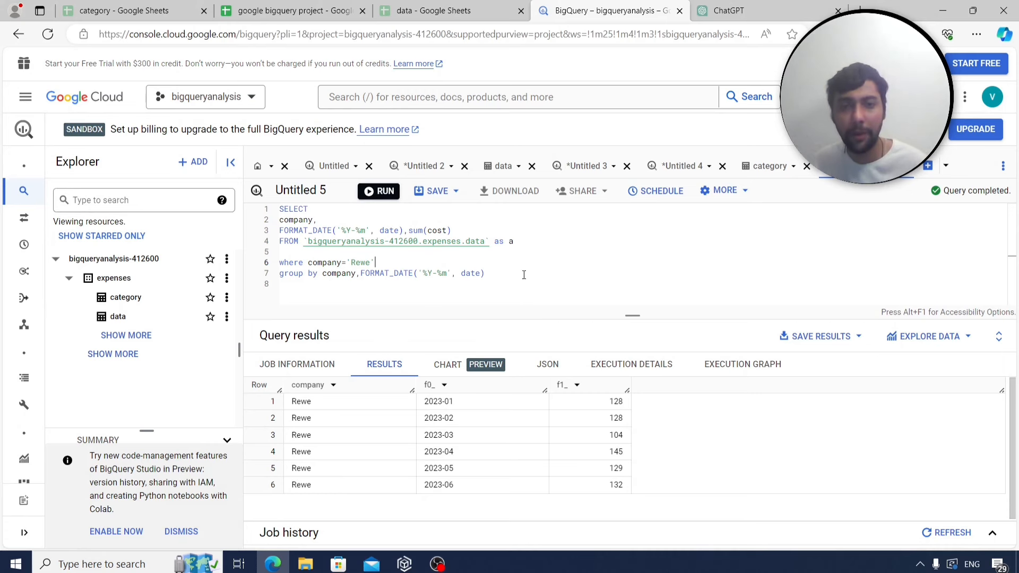
drag(483, 273, 277, 211)
key(ctrl+c)
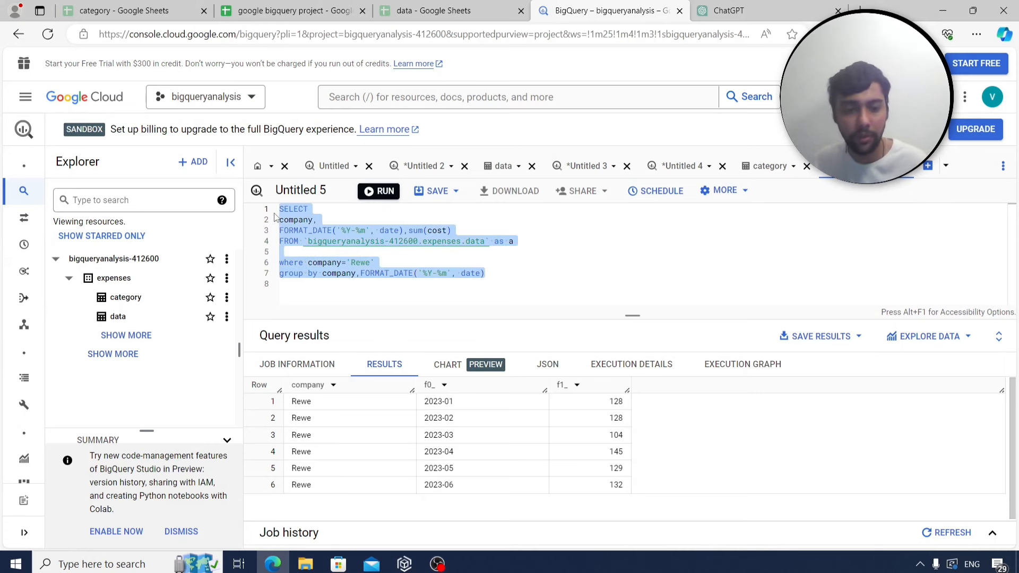
click(234, 11)
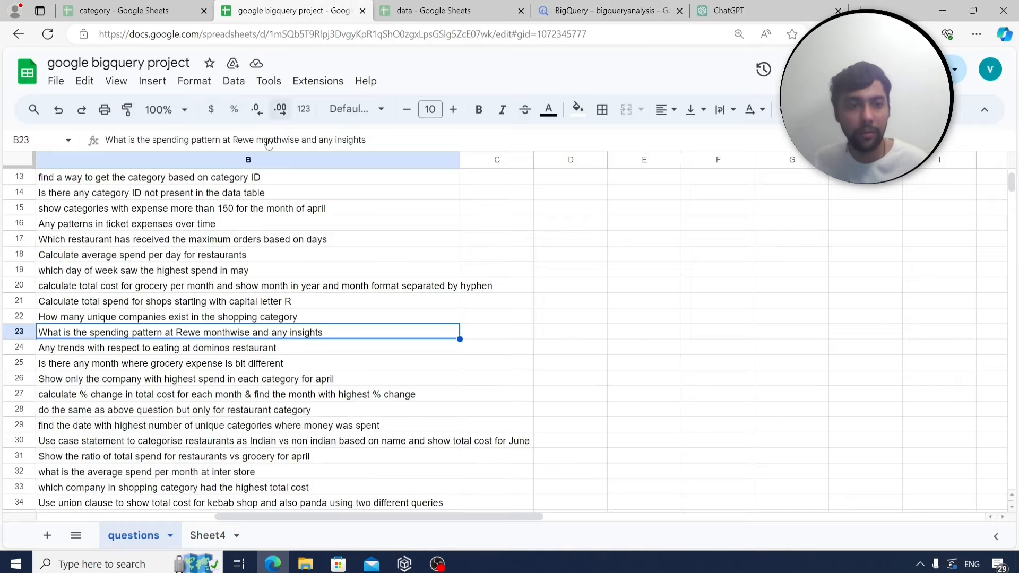
Store the Rewe query as q22 in A169:B169, then select the Dominos question in B24.
click(206, 536)
scroll(154, 438, down, 5)
click(97, 365)
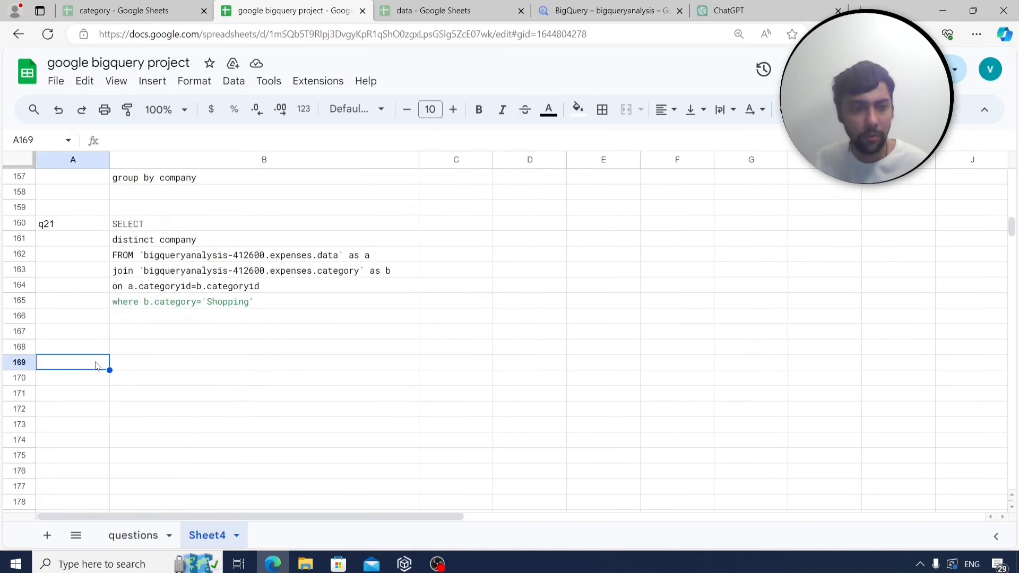
text(q22)
click(160, 366)
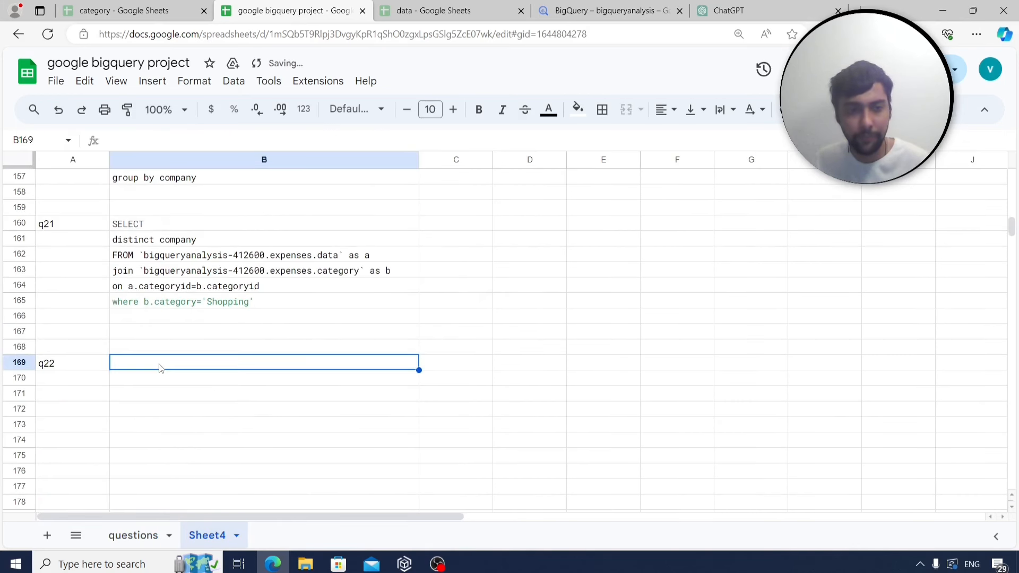
key(ctrl+v)
click(134, 536)
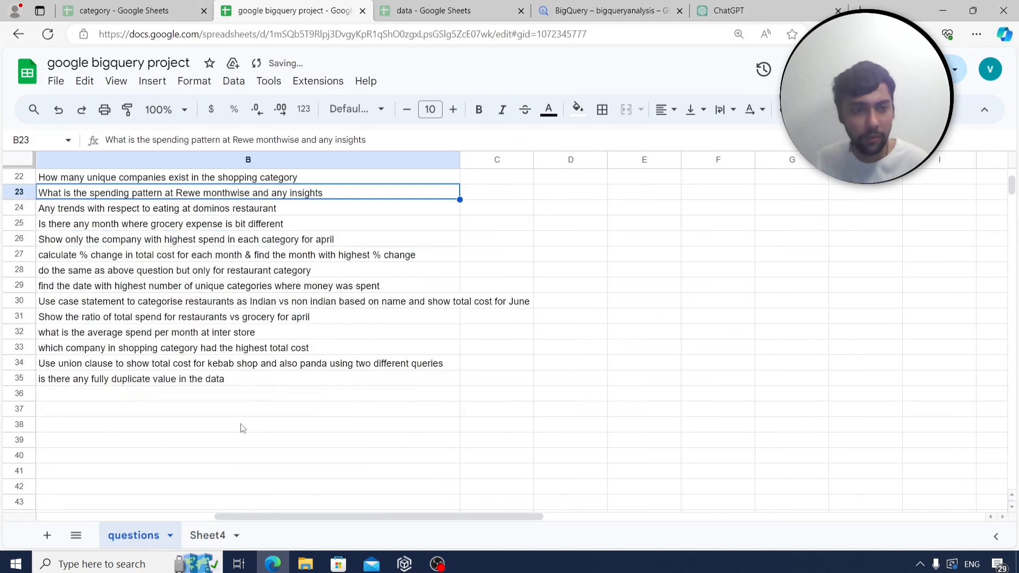
scroll(242, 429, up, 1)
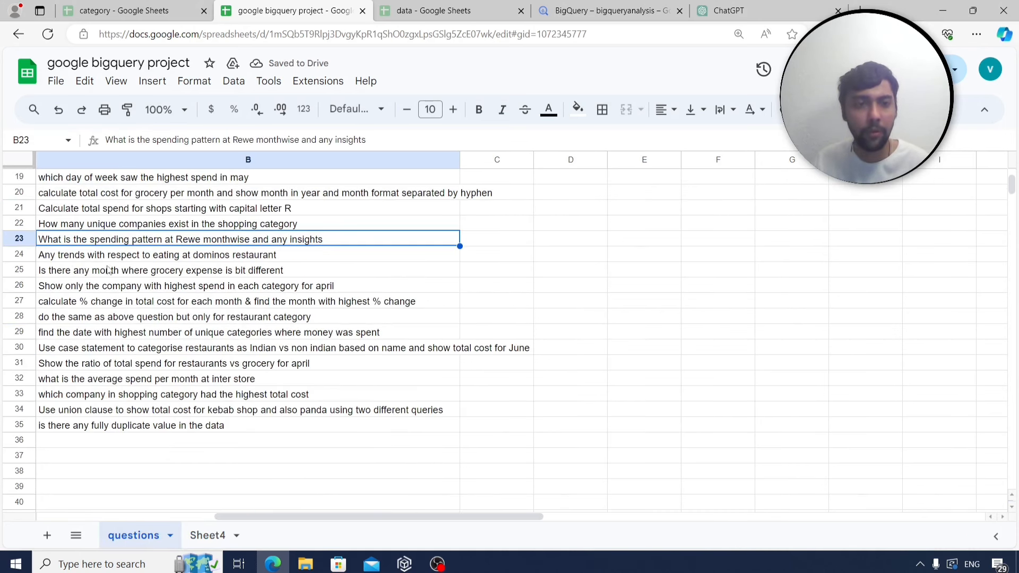
click(167, 262)
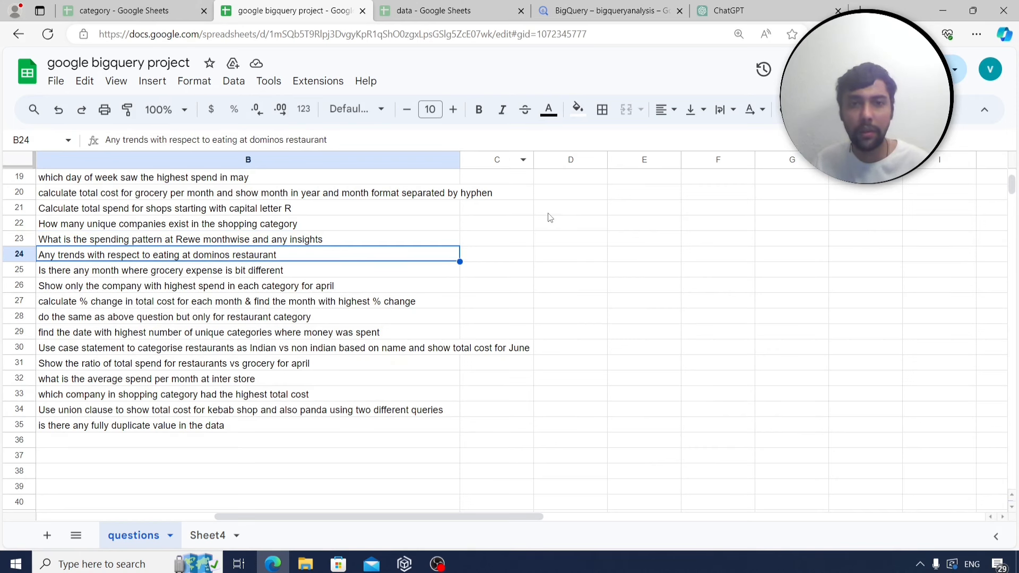
Check Dominos' spelling in the data sheet, change the filter from 'Rewe' to 'Dominos', and run.
click(603, 7)
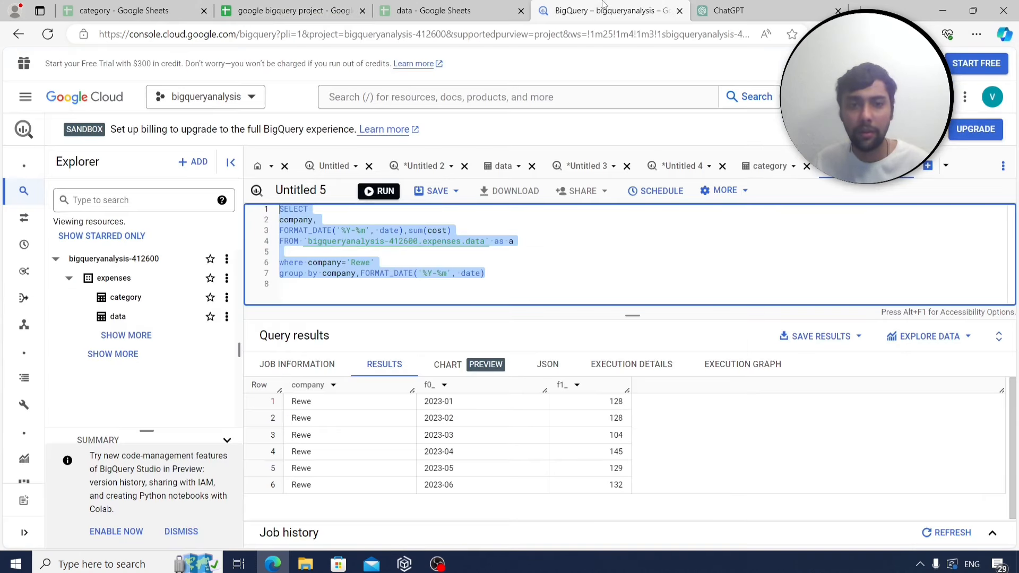
click(371, 262)
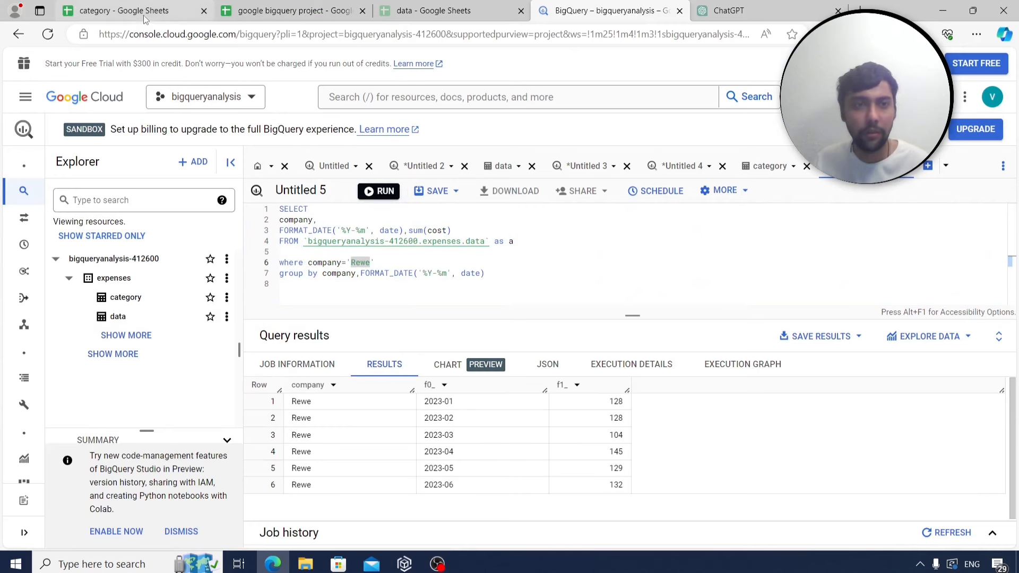
click(435, 10)
scroll(187, 296, down, 1)
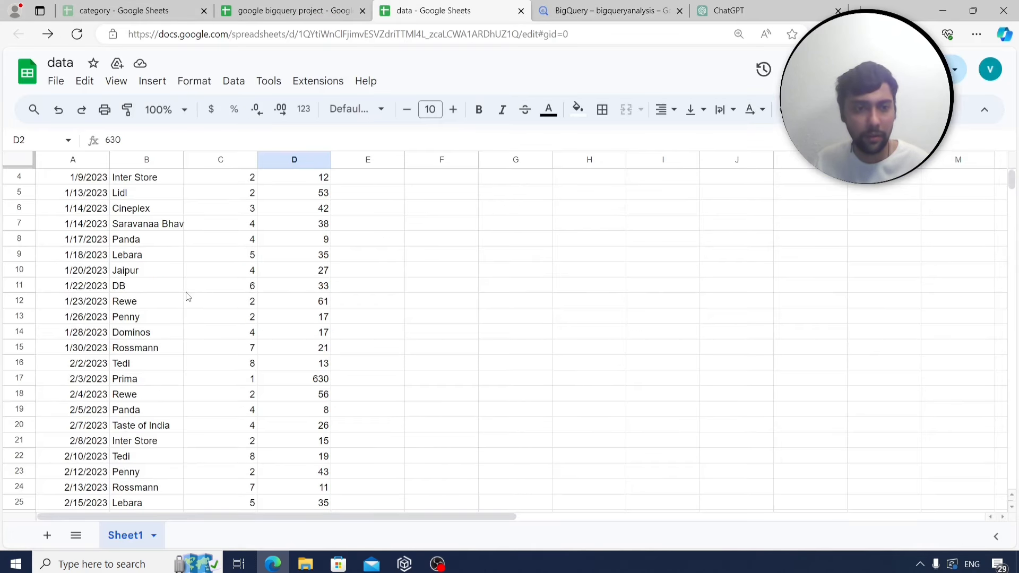
scroll(167, 382, down, 2)
click(147, 443)
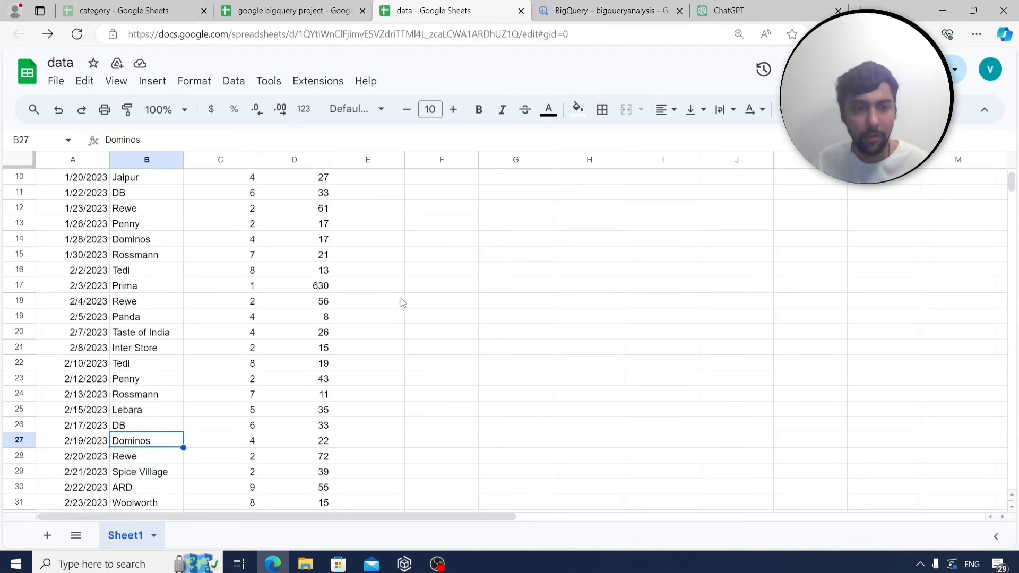
key(ctrl+Tab)
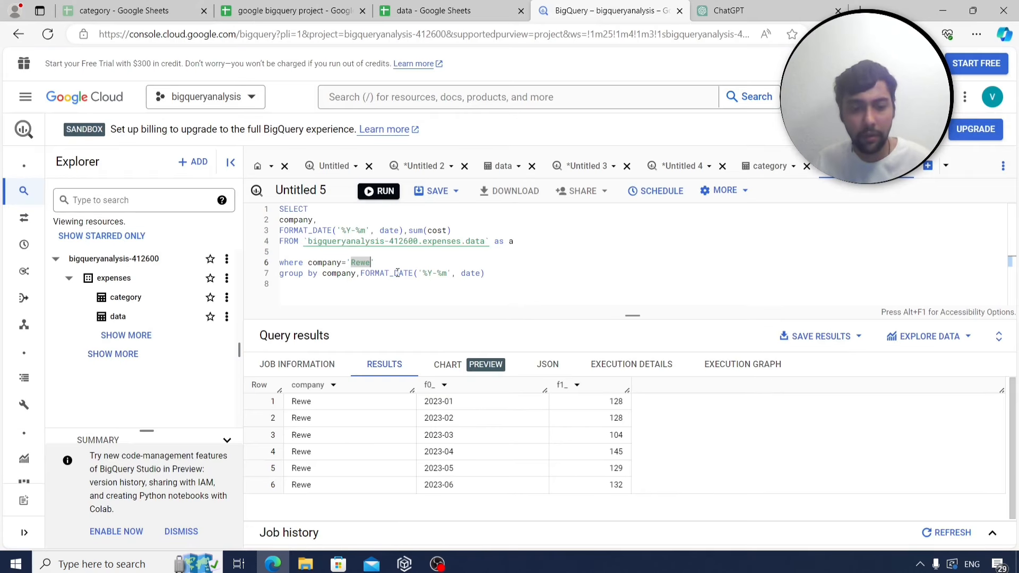
text(Dominos)
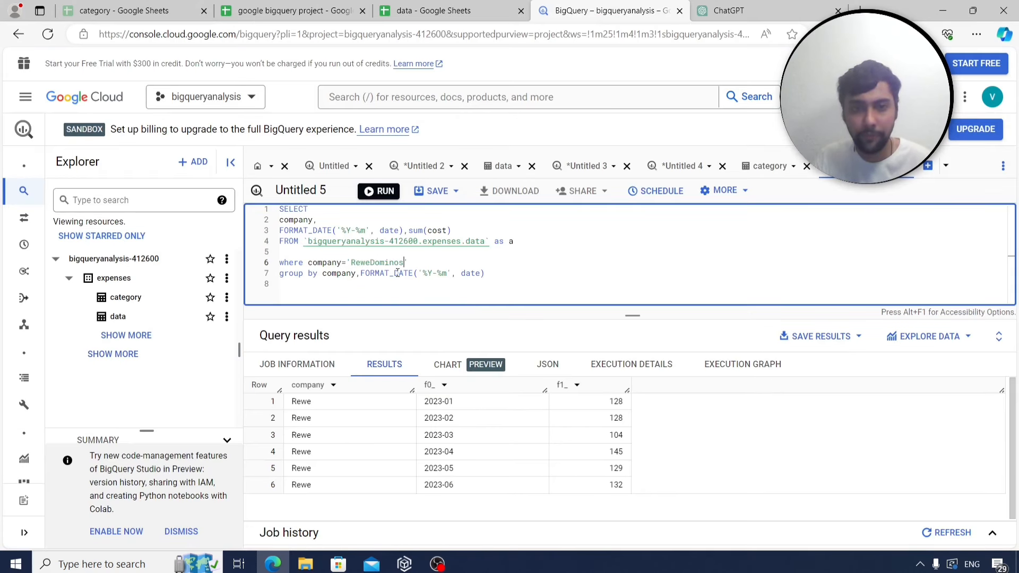
key(BackSpace)
key(BackSpace)
key(BackSpace)
key(BackSpace)
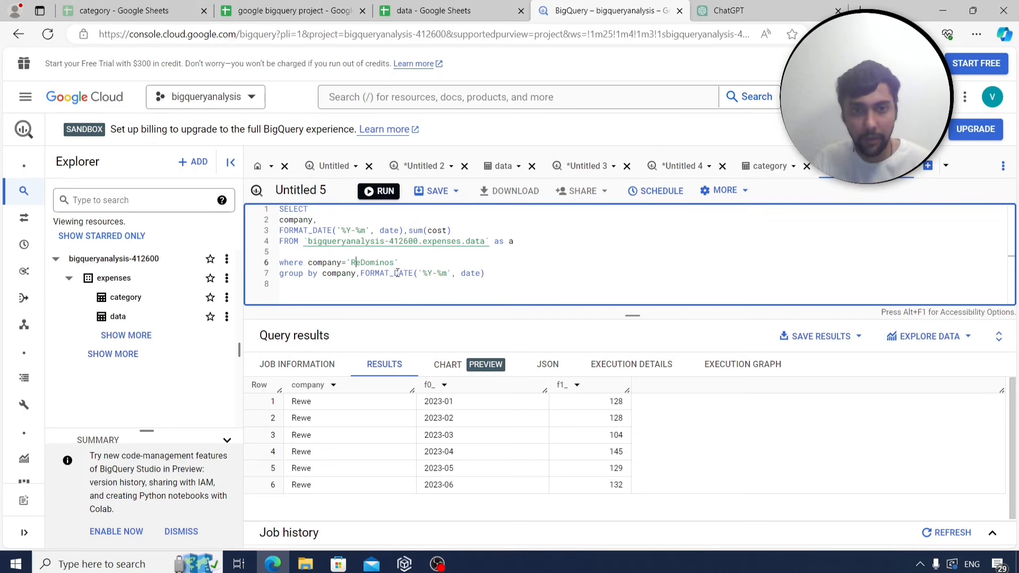
key(ctrl+Return)
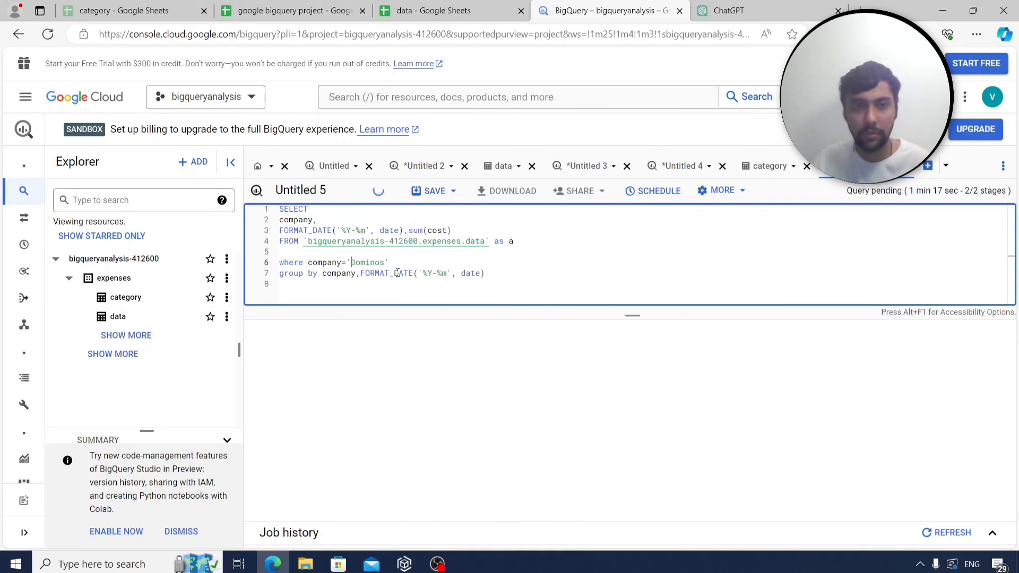
click(295, 7)
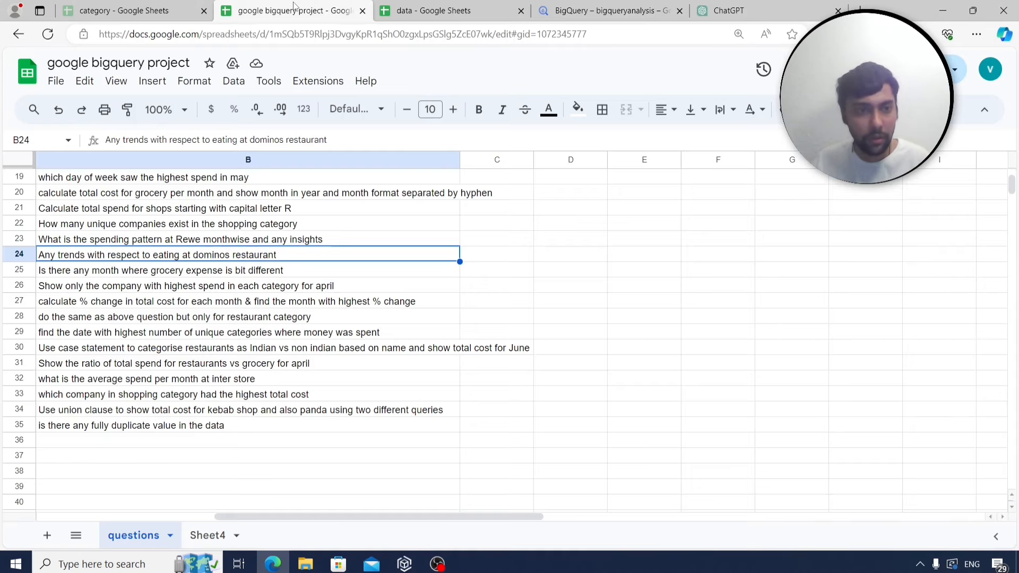
click(584, 11)
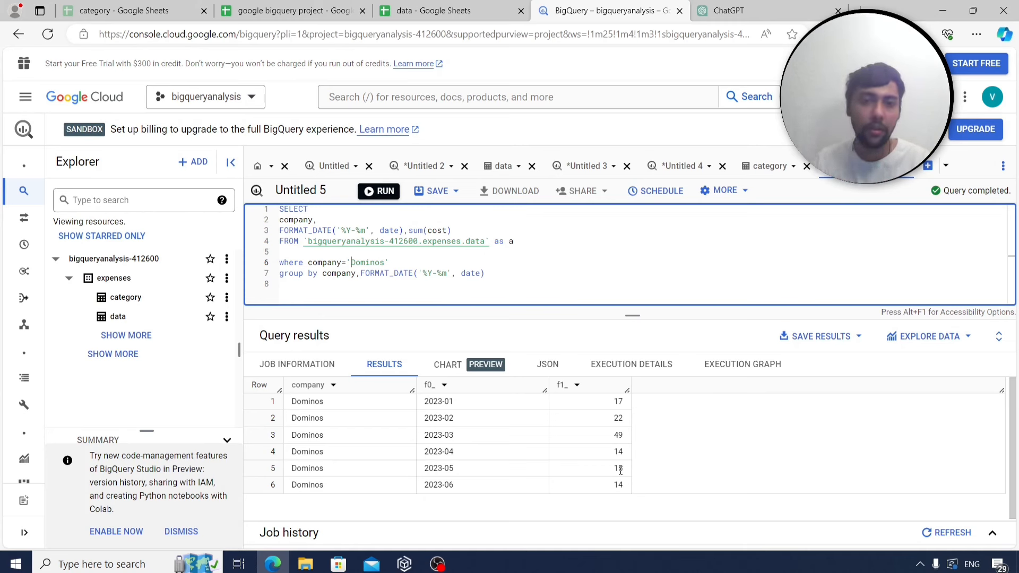
Add count(distinct date) to the Dominos query and rerun it.
click(482, 230)
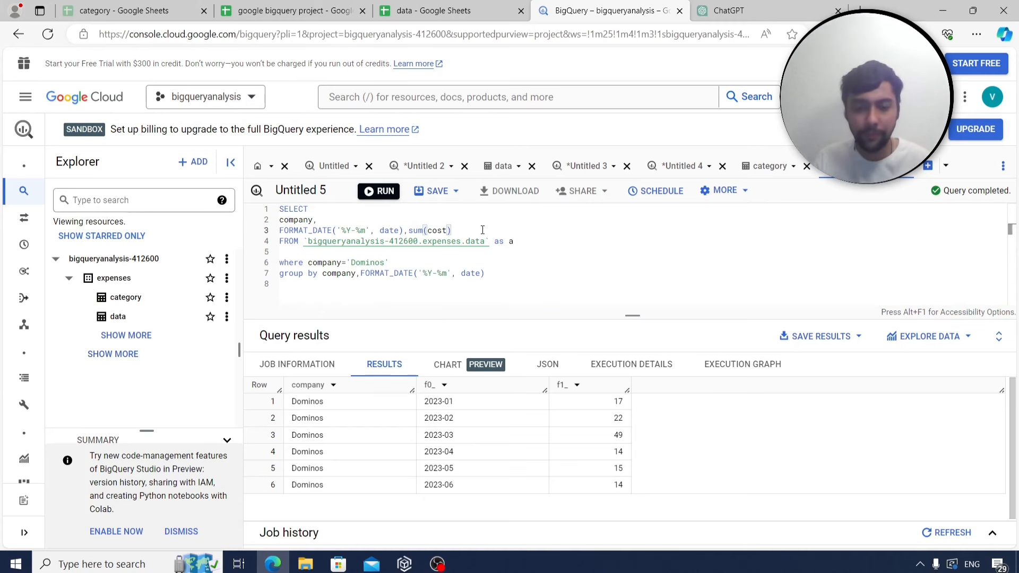
text(,count)
text((distinct d)
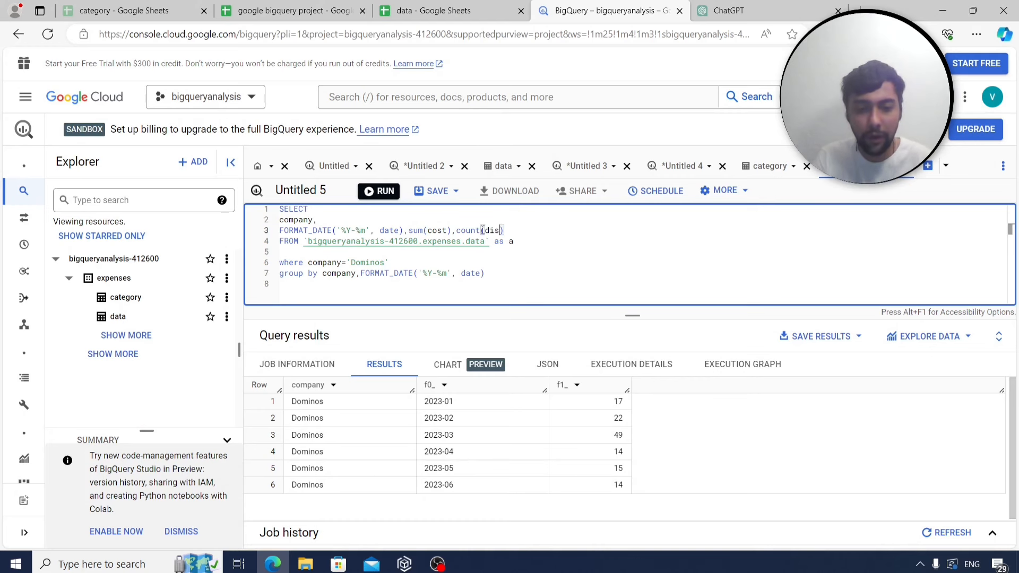
text(are)
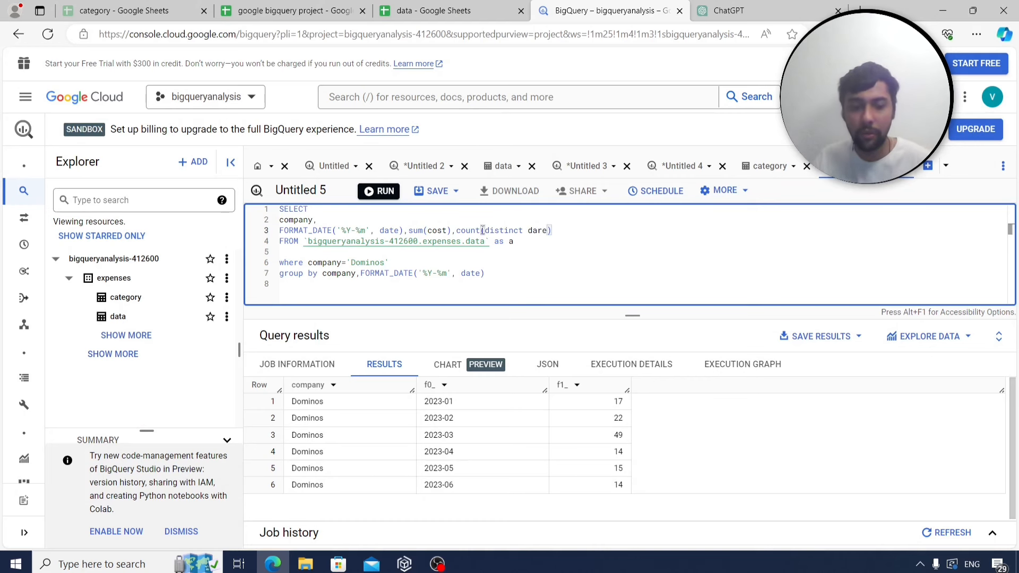
key(BackSpace)
key(BackSpace)
text(te)
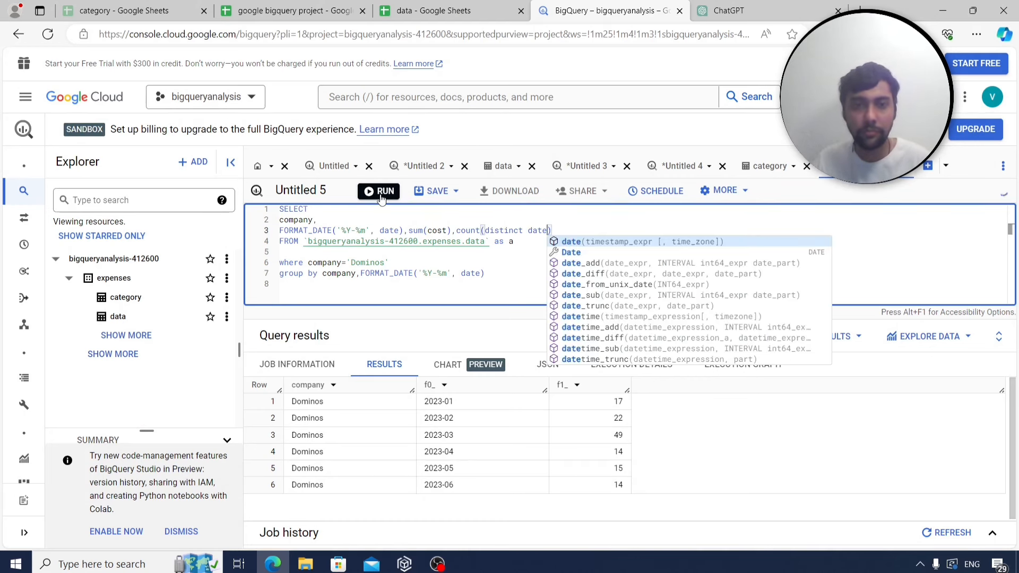
click(380, 192)
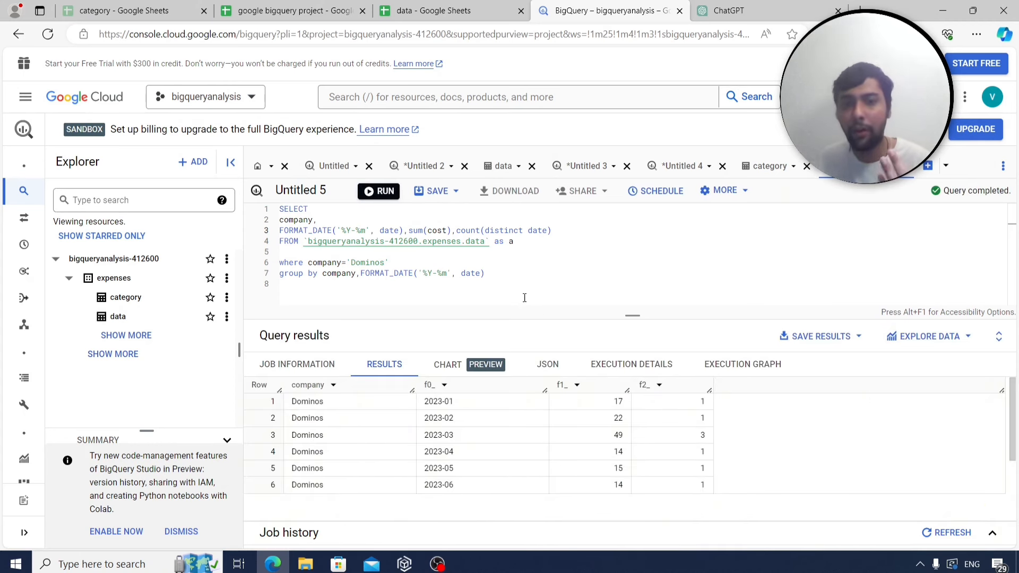
drag(499, 273, 252, 207)
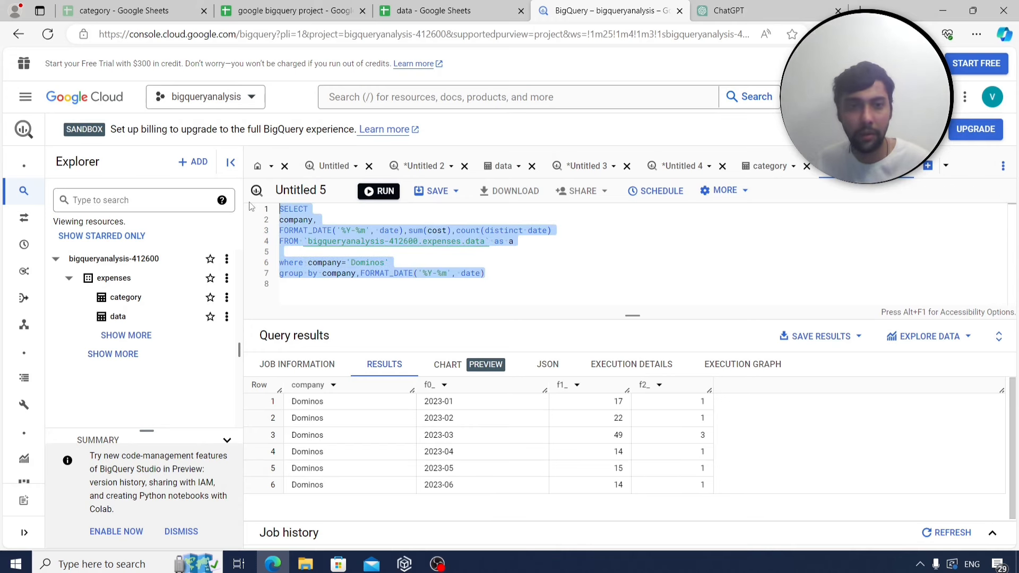
Save the Dominos query as q23 in A179:B179 on Sheet4.
click(292, 11)
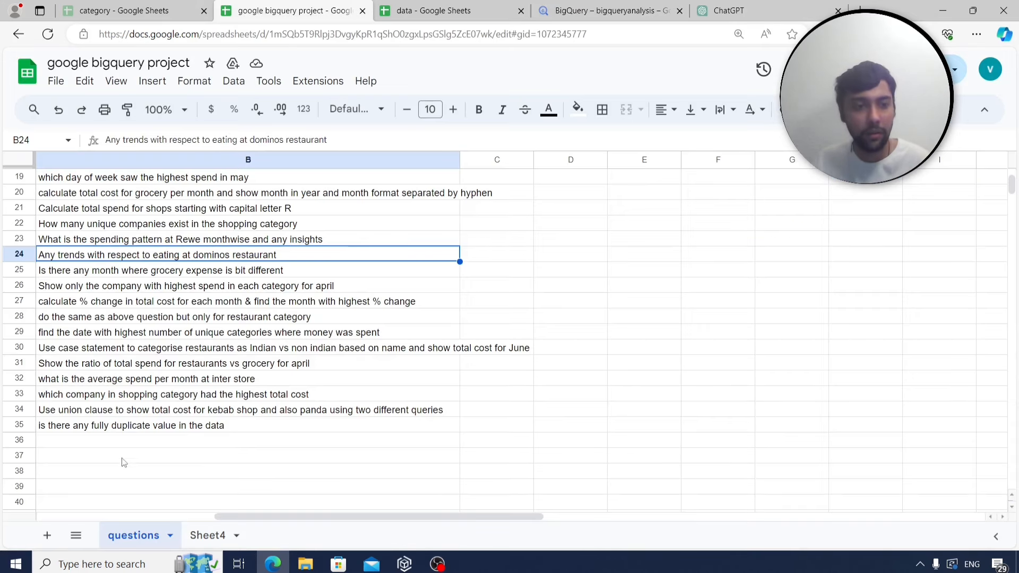
click(214, 535)
click(95, 422)
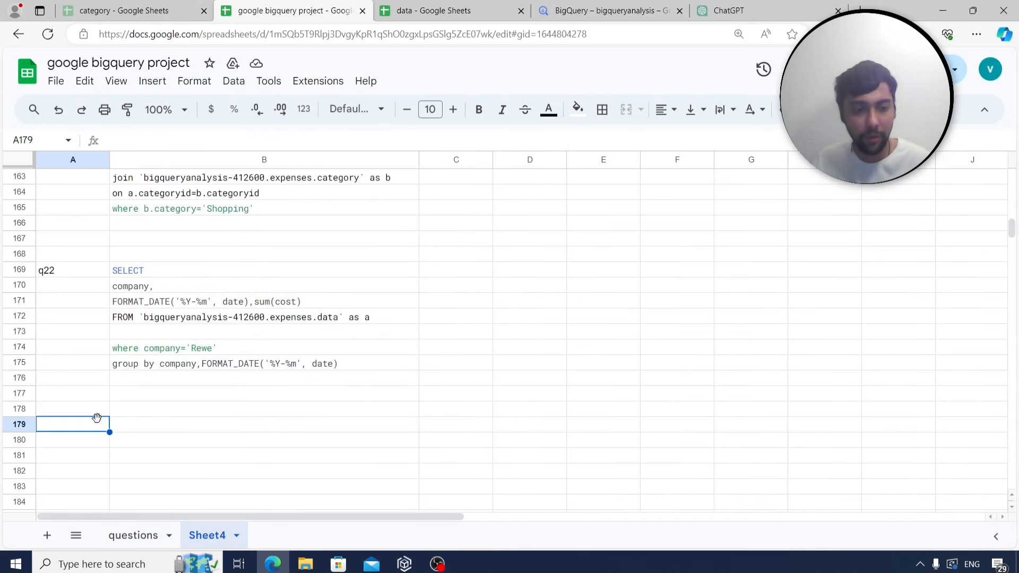
text(q23)
click(135, 429)
key(ctrl+v)
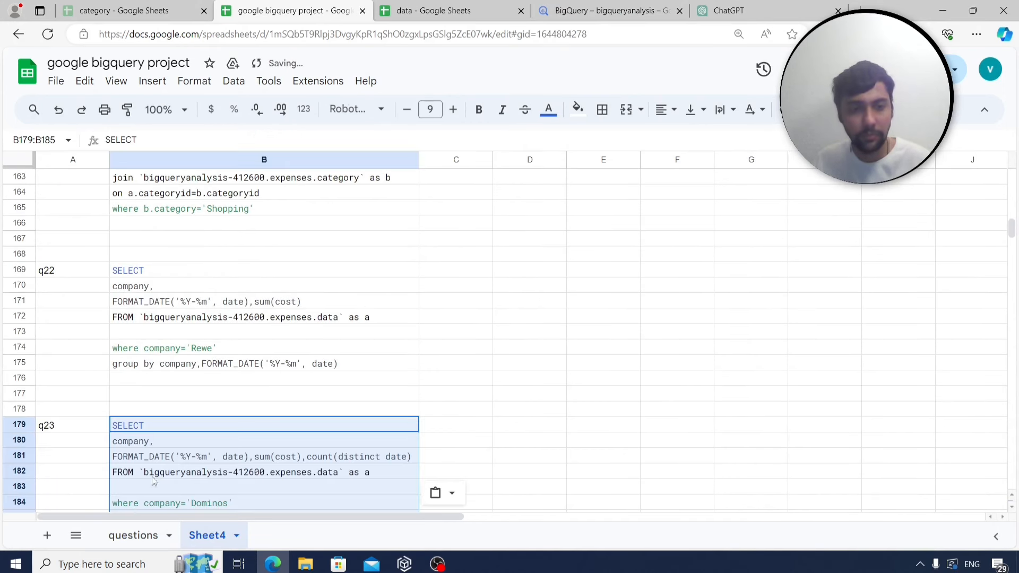
click(133, 535)
Select the grocery-expense question, then copy the q19 Grocery query from B142:B149.
scroll(199, 299, down, 1)
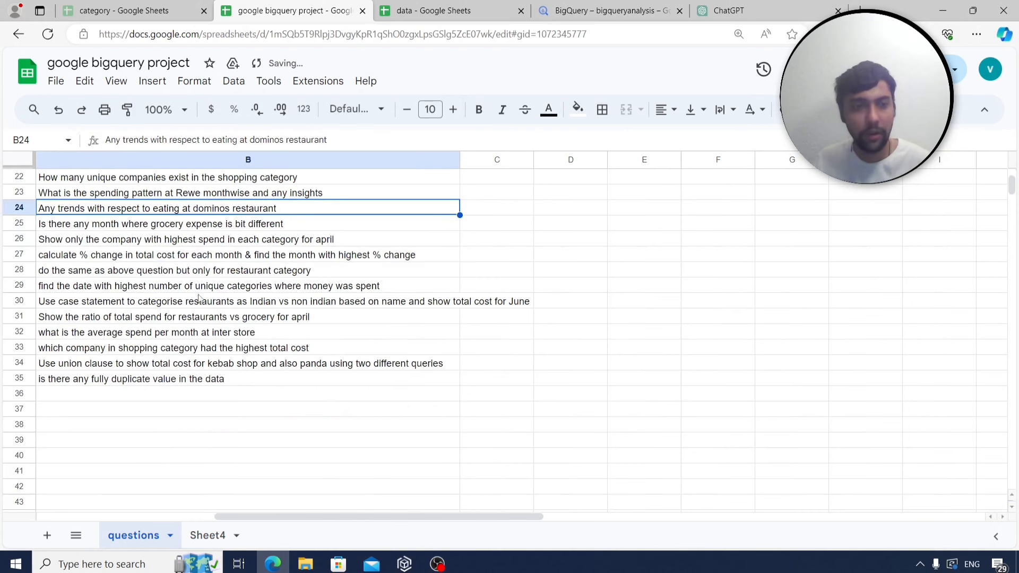
click(150, 227)
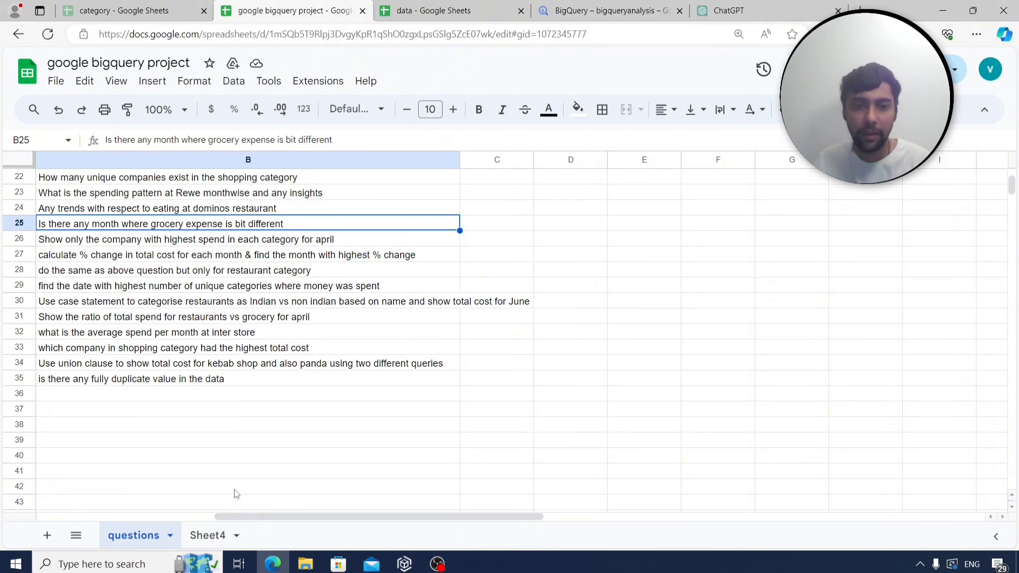
click(209, 536)
scroll(313, 388, up, 5)
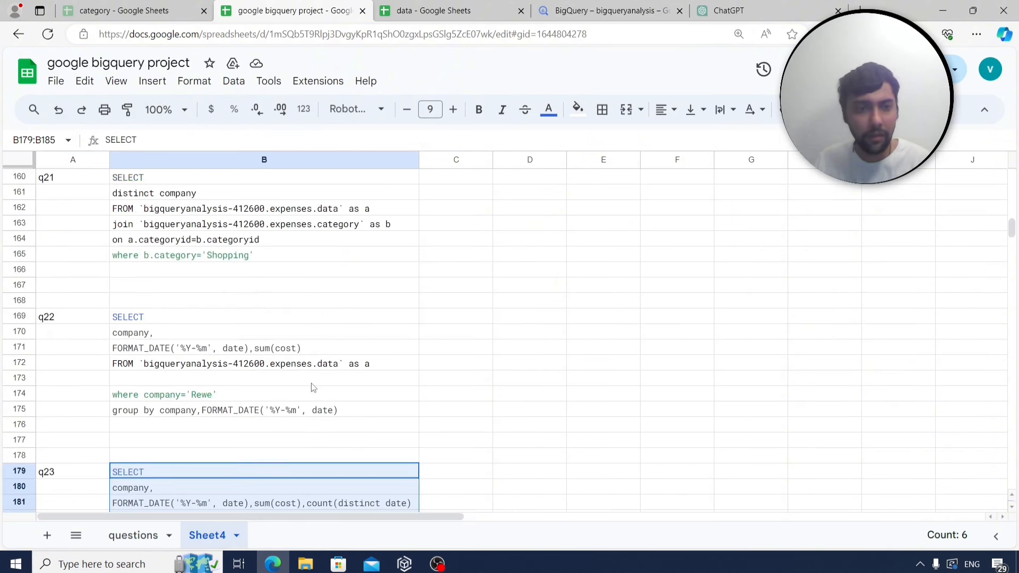
scroll(313, 387, up, 2)
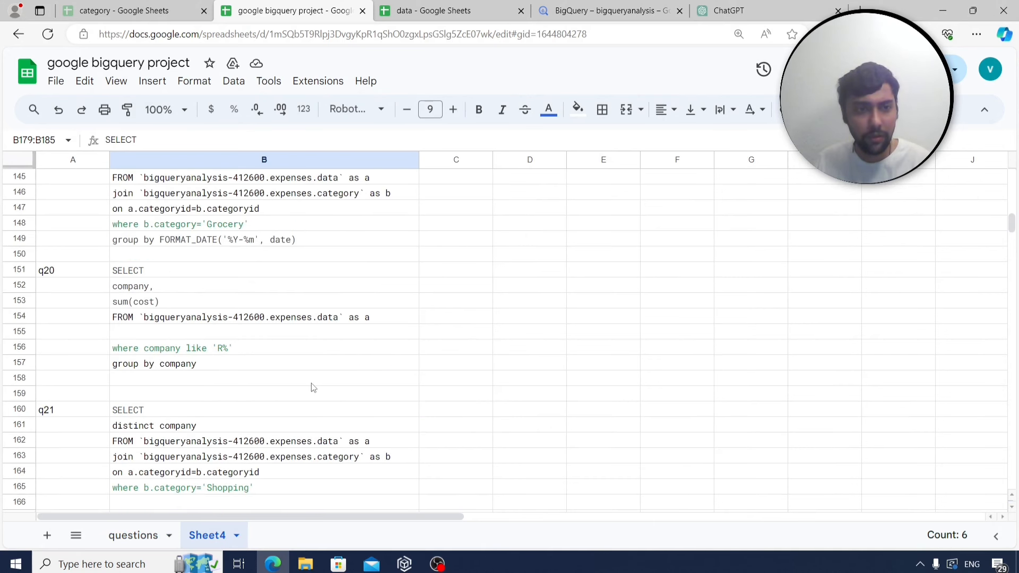
click(198, 180)
drag(197, 179, 214, 289)
key(ctrl+c)
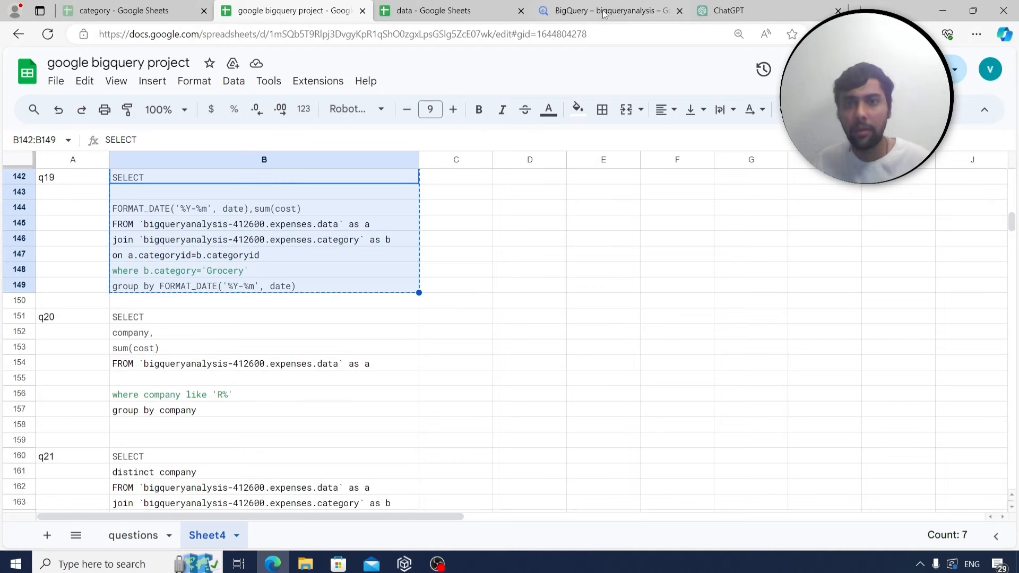
click(605, 11)
Paste and run the Grocery monthly spend query, then select all of its text.
key(ctrl+v)
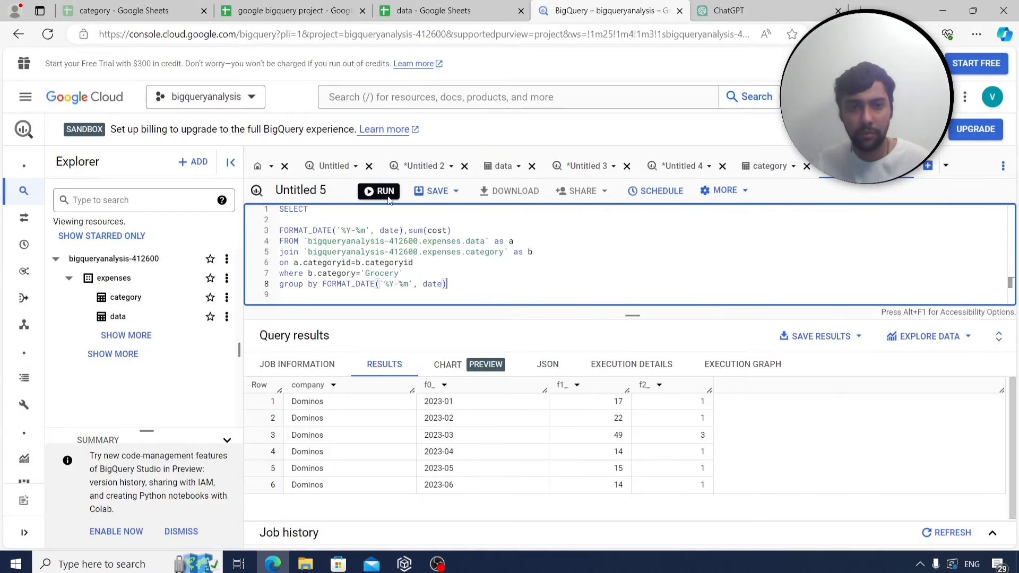
key(ctrl+Return)
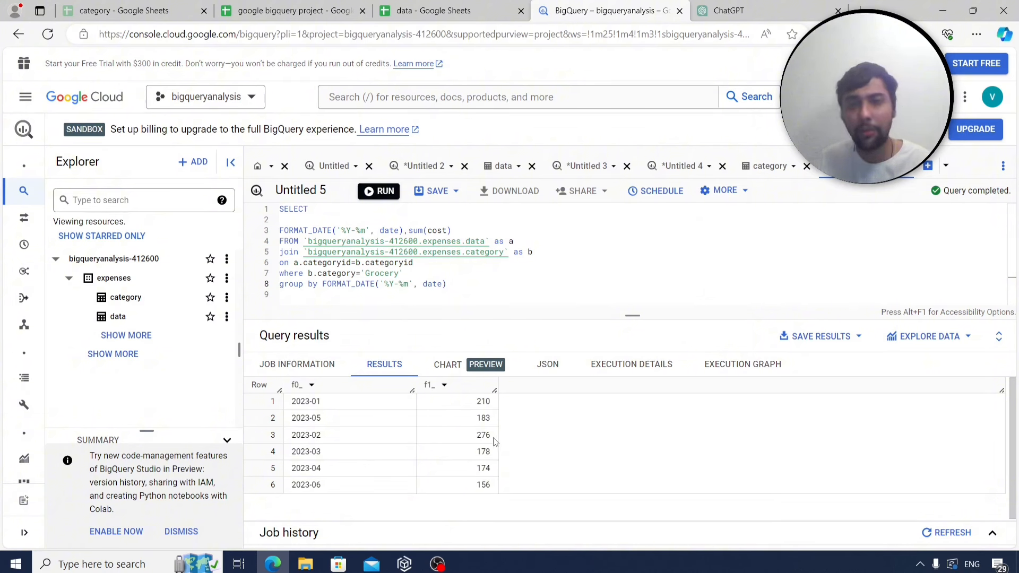
click(464, 292)
key(ctrl+a)
key(ctrl+c)
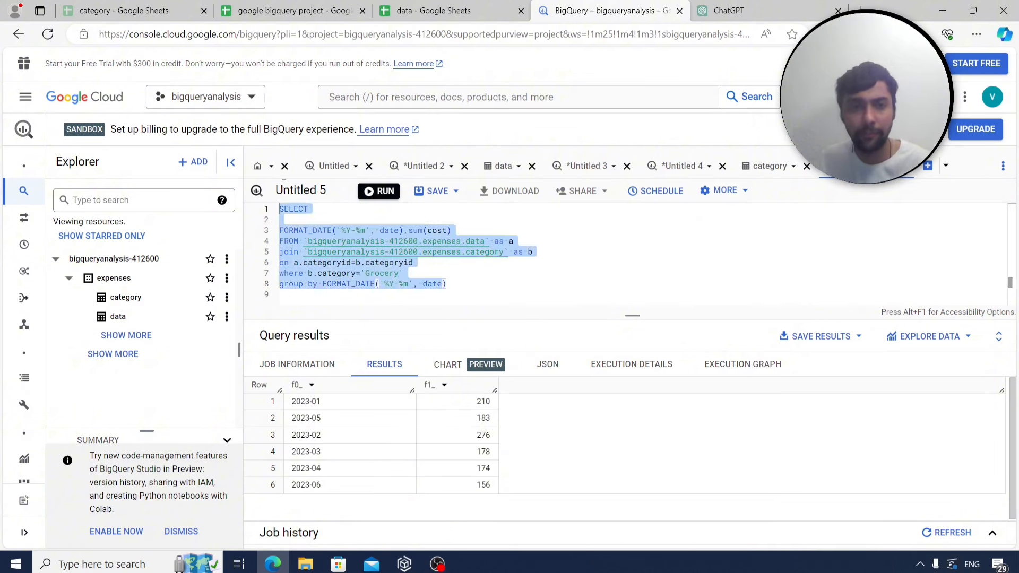
Label A188 'q24' on Sheet4 and paste the Grocery query into B188.
click(264, 5)
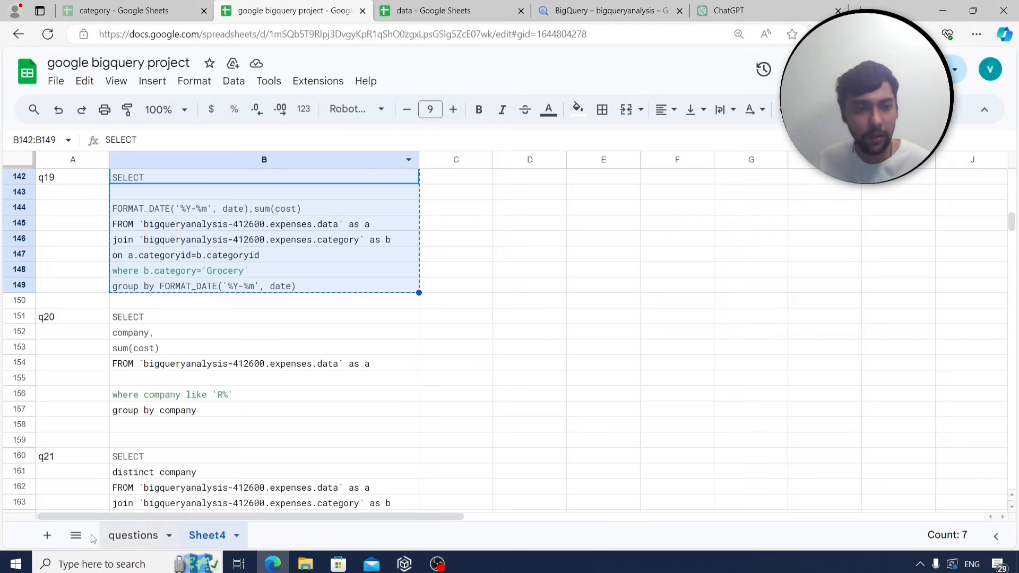
click(122, 536)
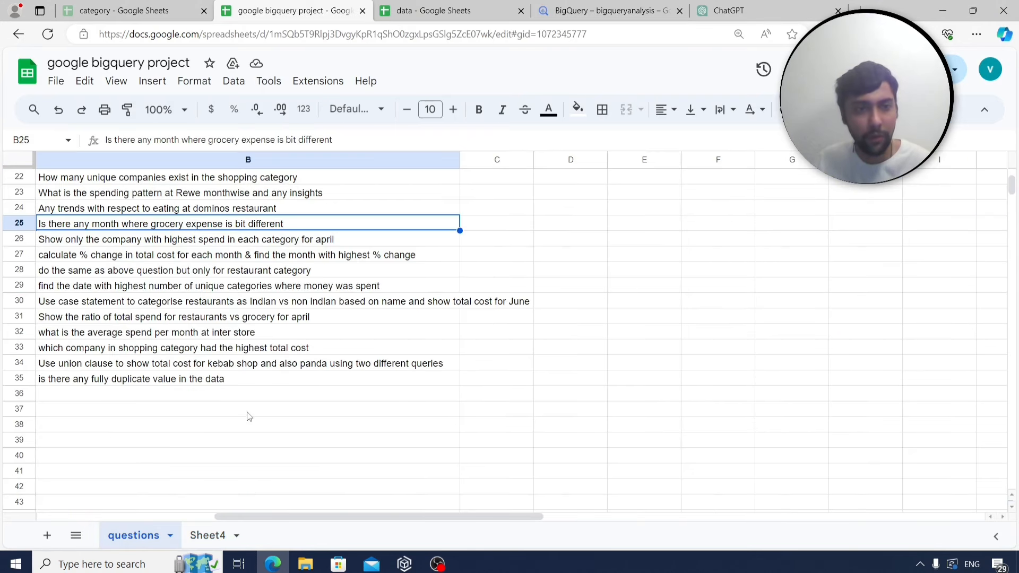
click(210, 536)
scroll(273, 390, down, 2)
scroll(272, 390, down, 8)
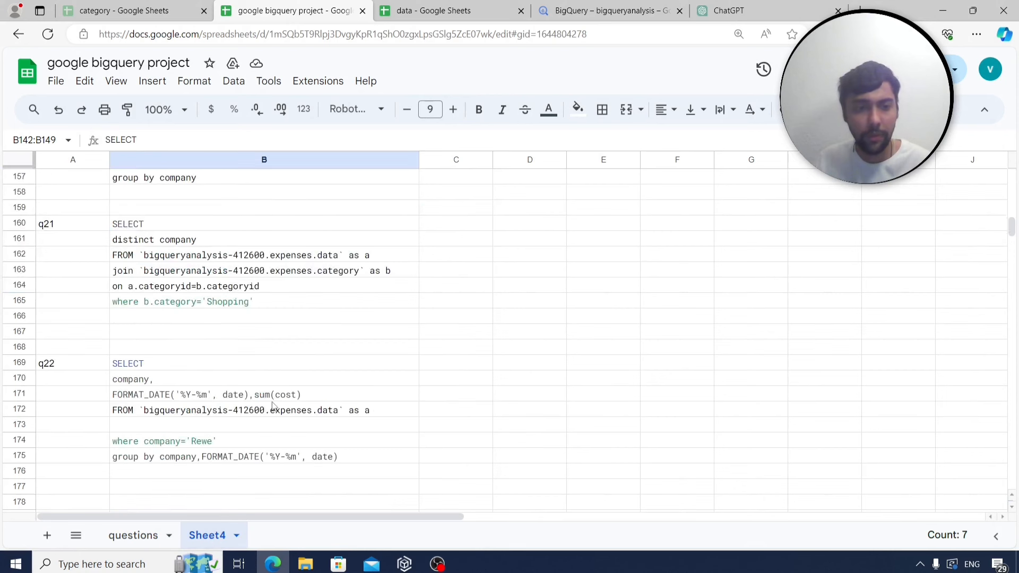
click(79, 366)
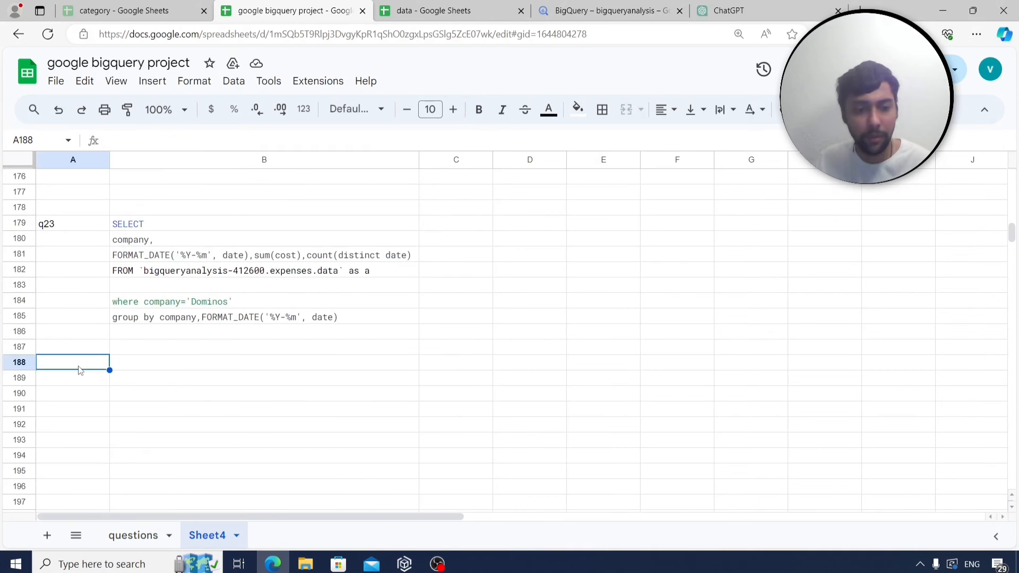
text(q24)
click(162, 370)
key(ctrl+v)
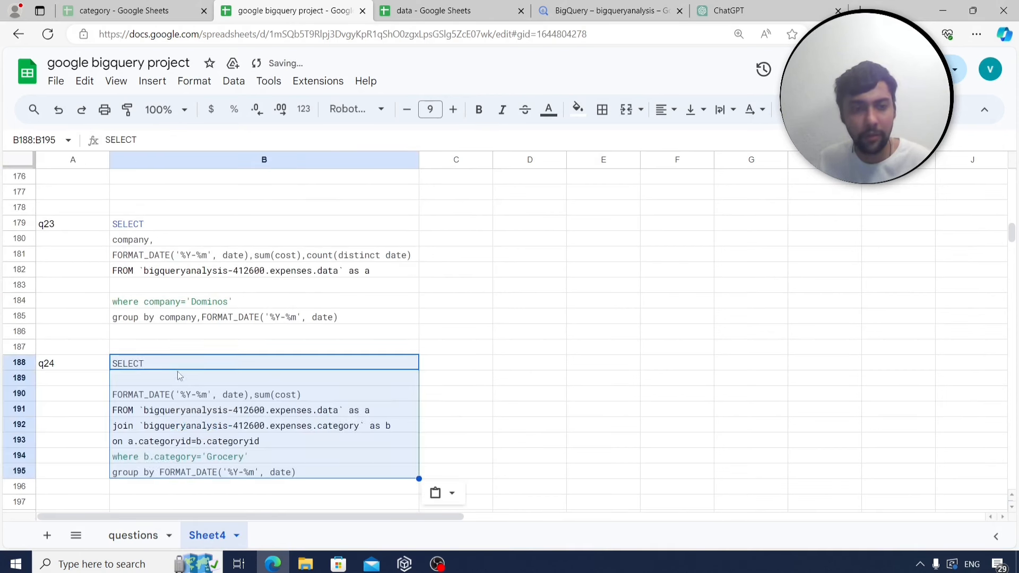
Check the April top-spender question in row 26, then switch back to BigQuery.
scroll(210, 396, down, 2)
click(136, 530)
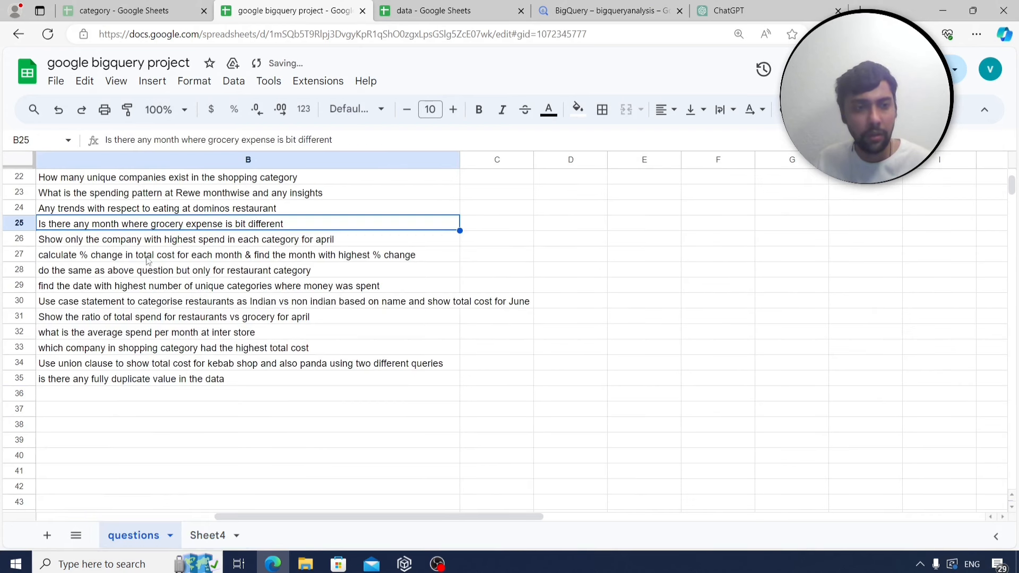
click(142, 242)
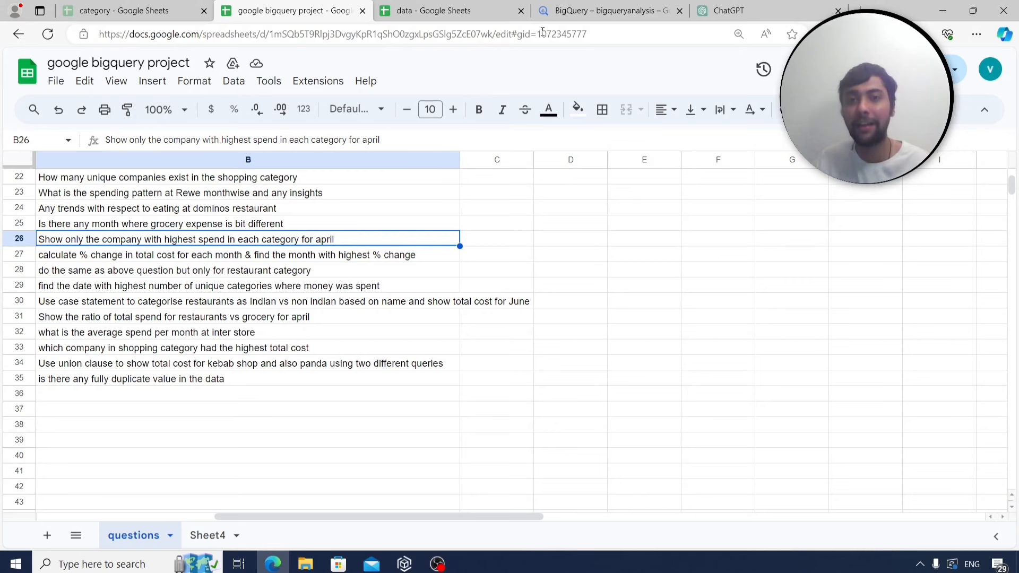
click(592, 5)
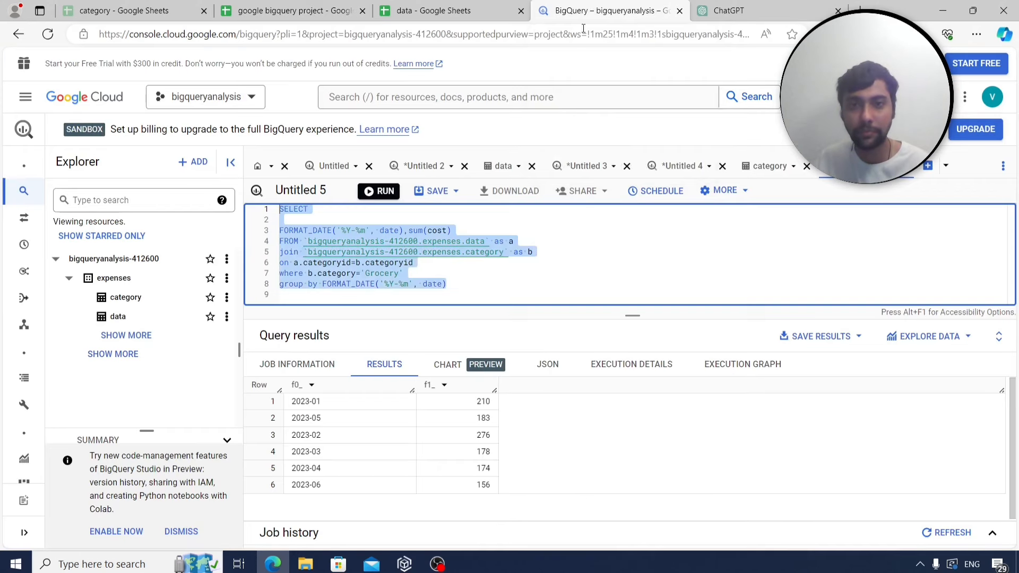
Delete the category join, the Grocery filter and the group by clause from the query.
click(515, 294)
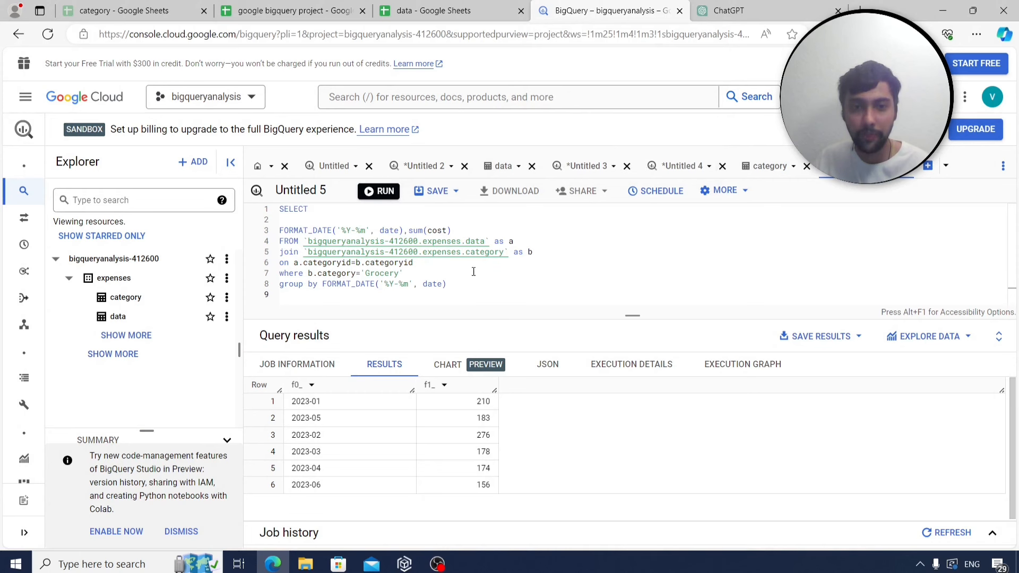
drag(439, 264, 280, 251)
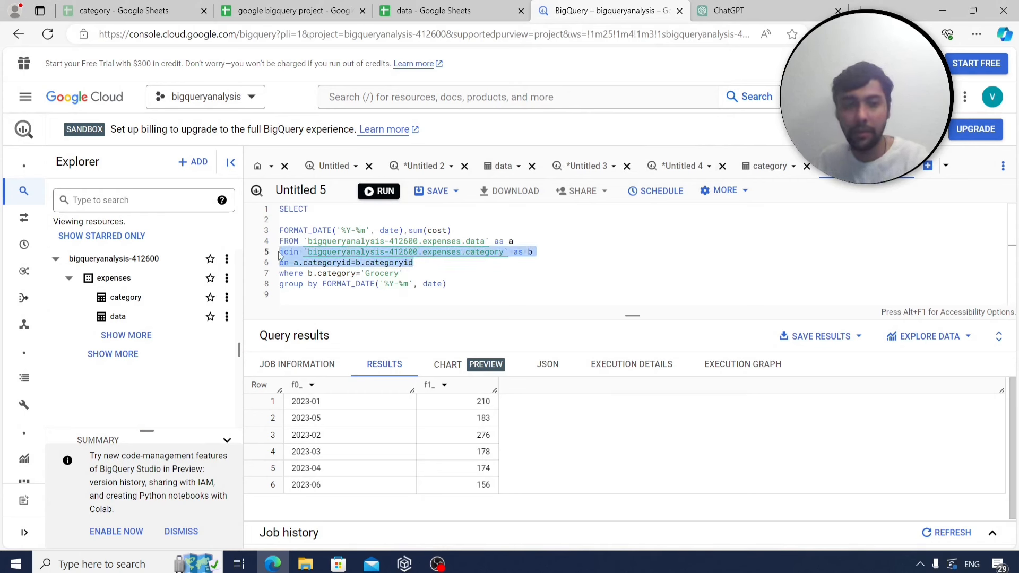
key(BackSpace)
drag(403, 264, 280, 251)
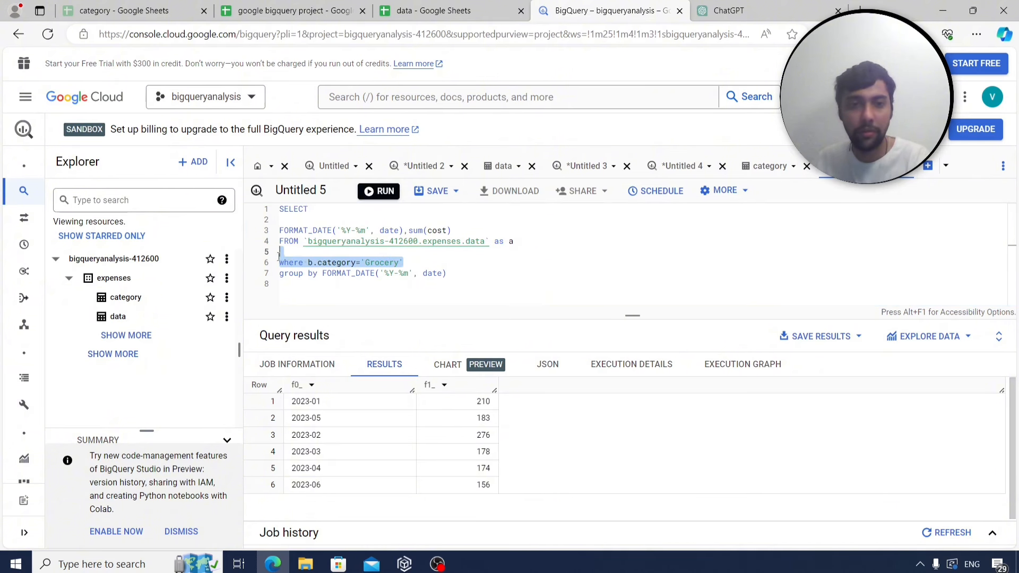
key(BackSpace)
triple_click(287, 263)
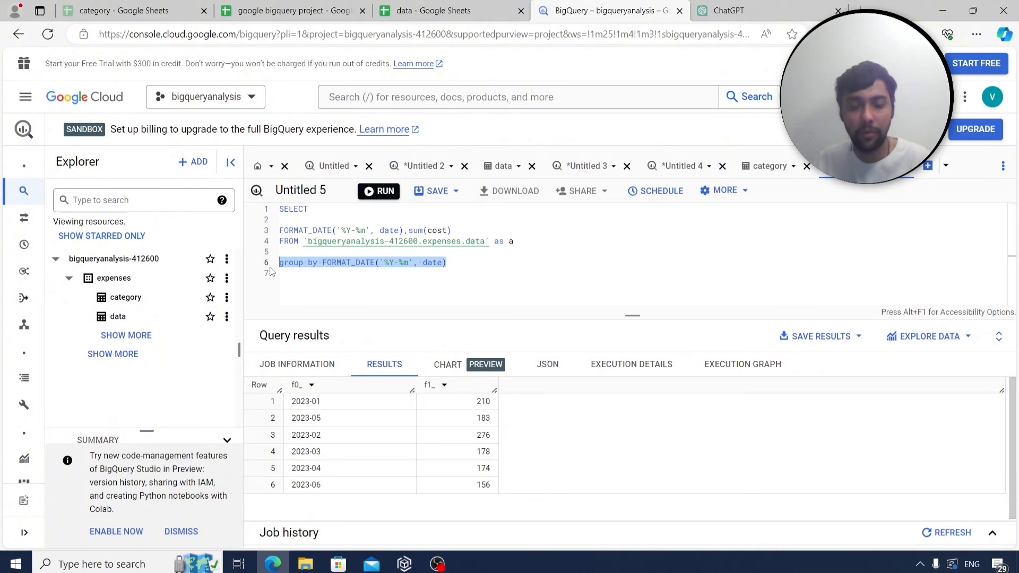
key(BackSpace)
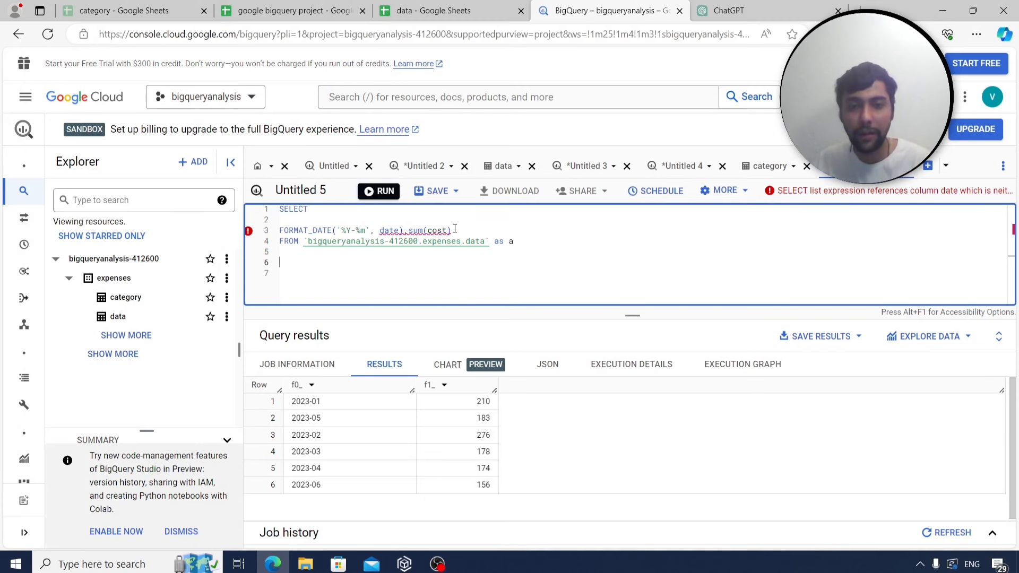
Replace the month-formatting expression with the columns categoryid,Company.
click(456, 230)
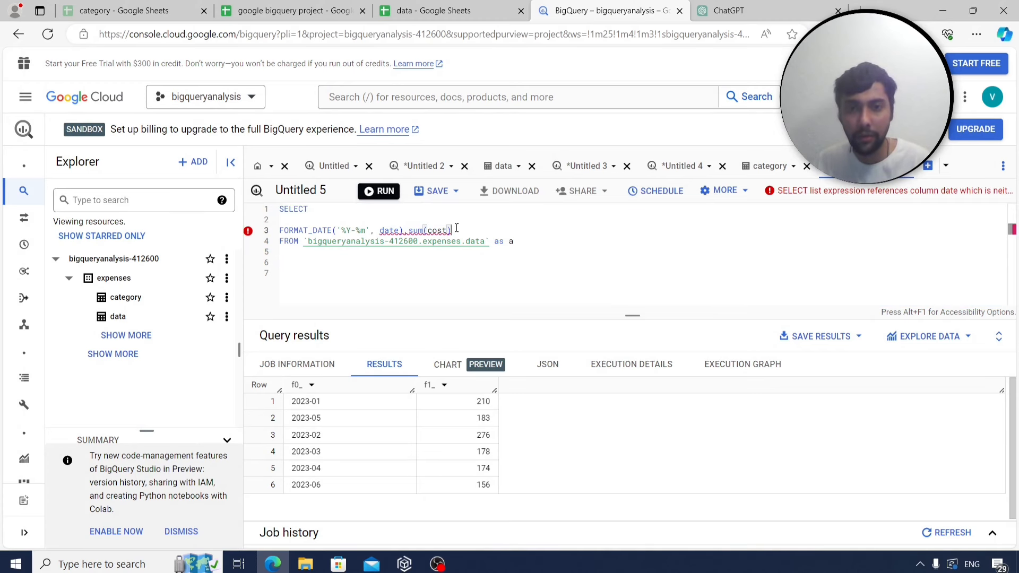
double_click(399, 230)
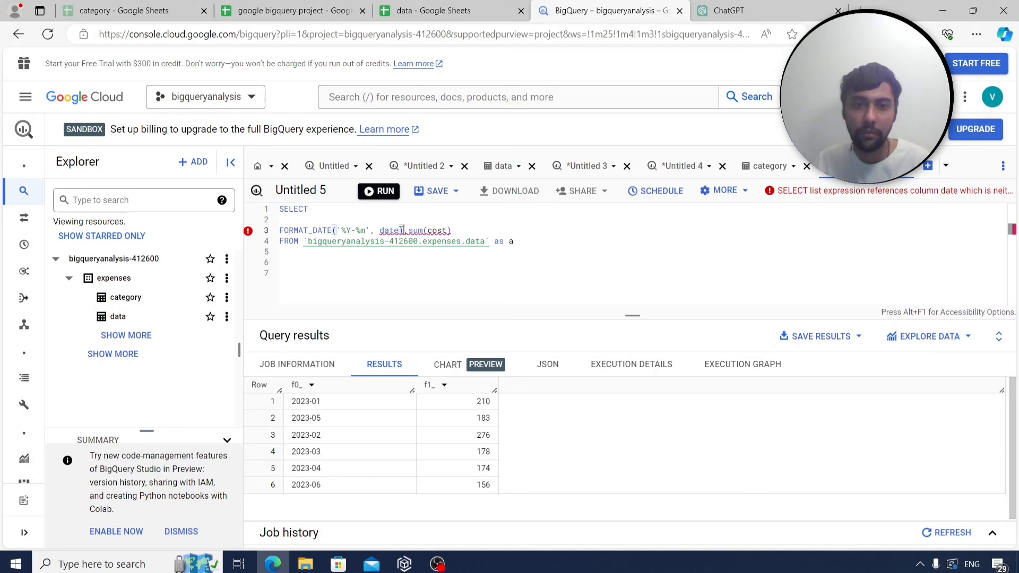
drag(403, 230, 276, 227)
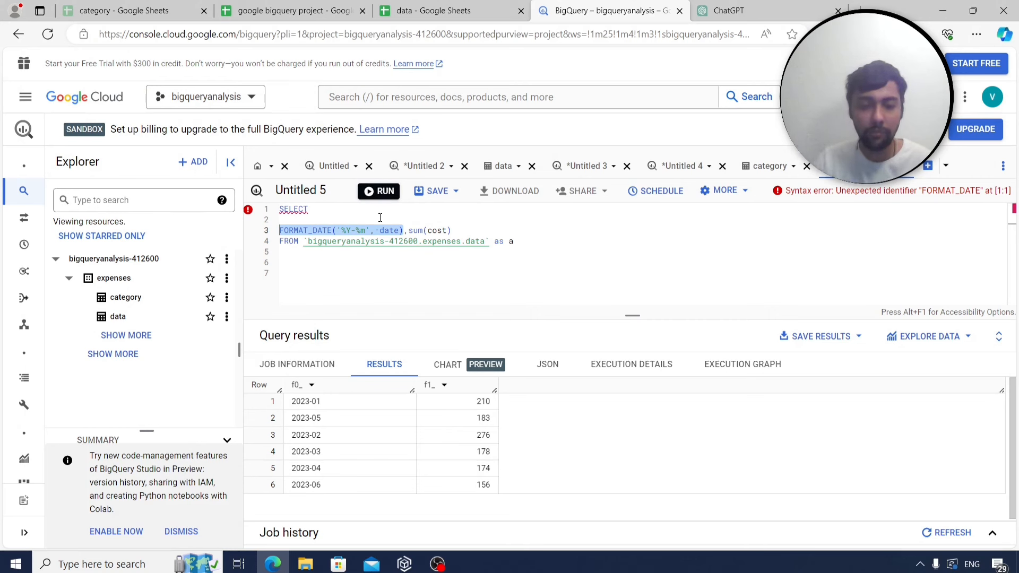
text(catre)
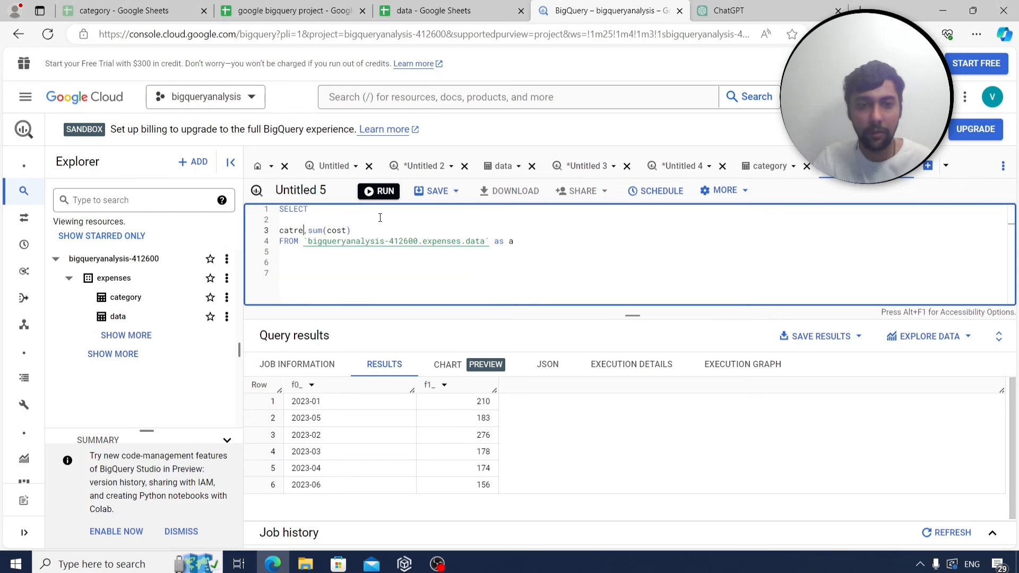
key(BackSpace)
key(BackSpace)
text(ergor)
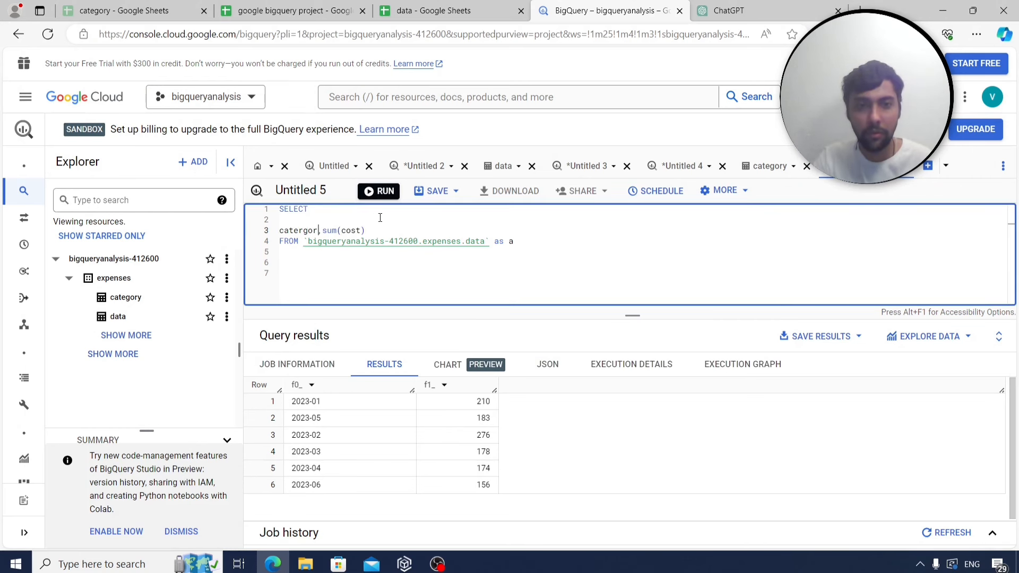
key(BackSpace)
key(BackSpace)
key(BackSpace)
text(gory)
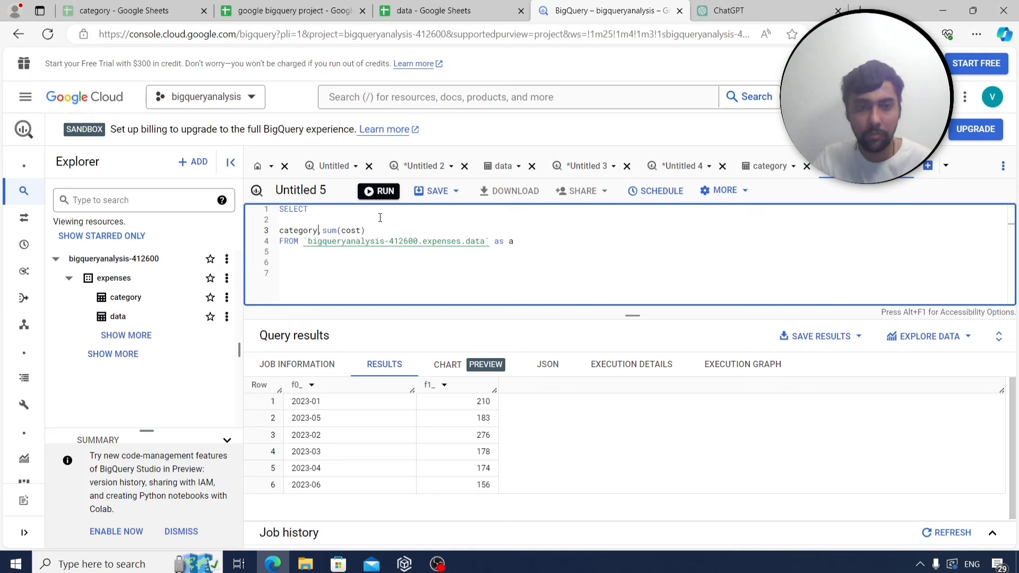
text(id,compay)
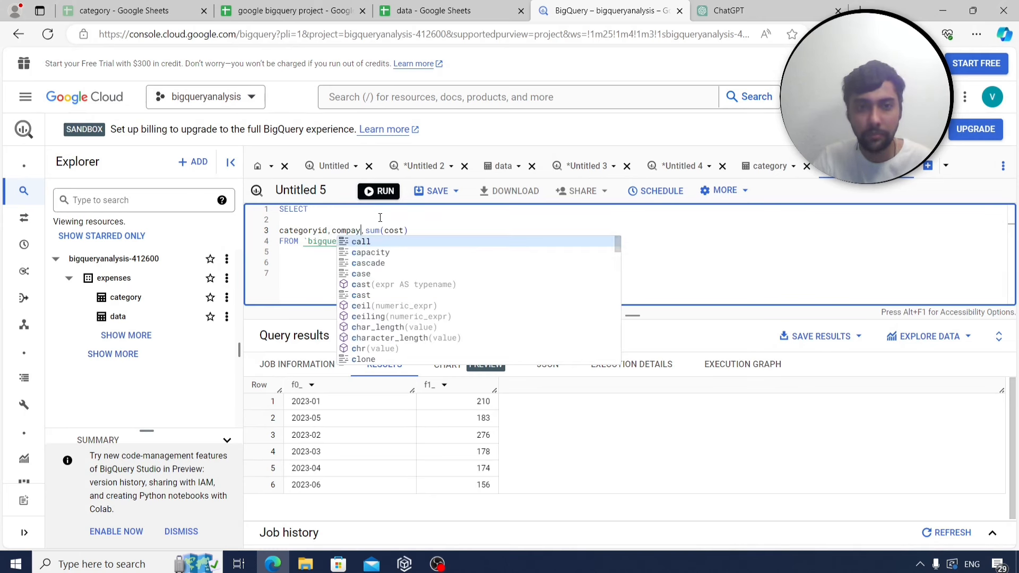
key(BackSpace)
text(ny)
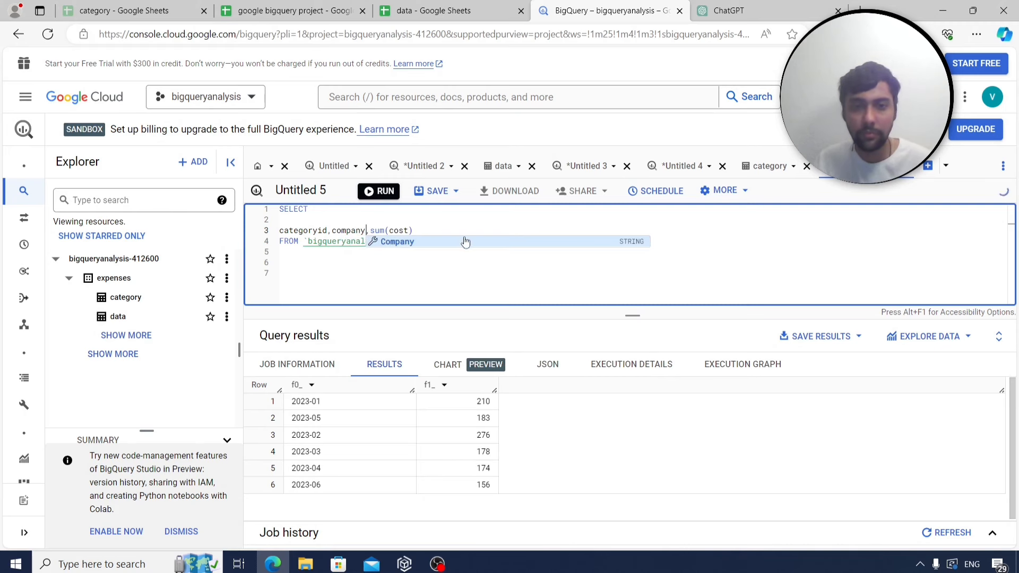
click(465, 241)
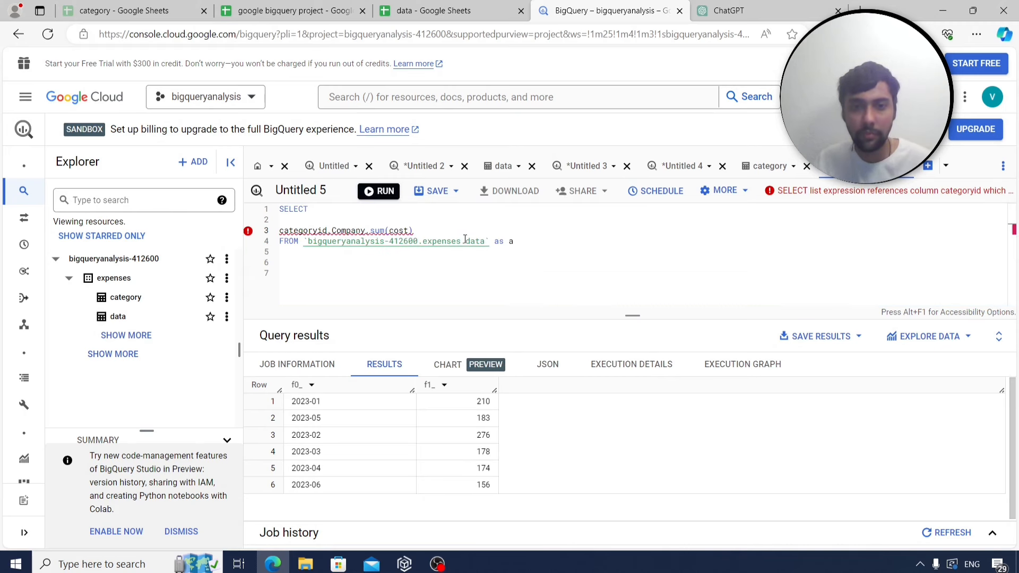
Add the filter WHERE extract(month from date)=4 after the table alias.
click(577, 244)
key(Return)
text(where)
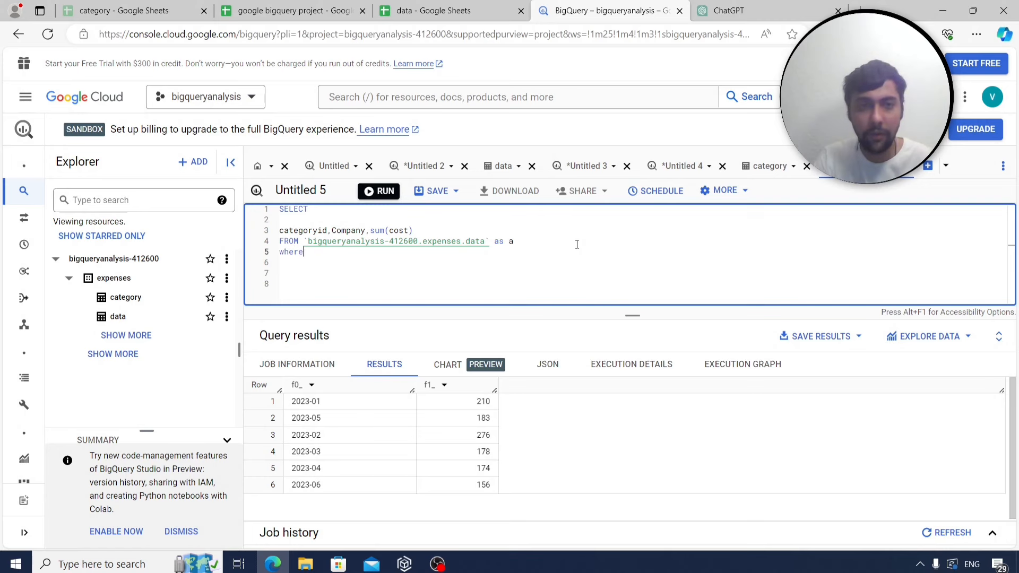
click(286, 10)
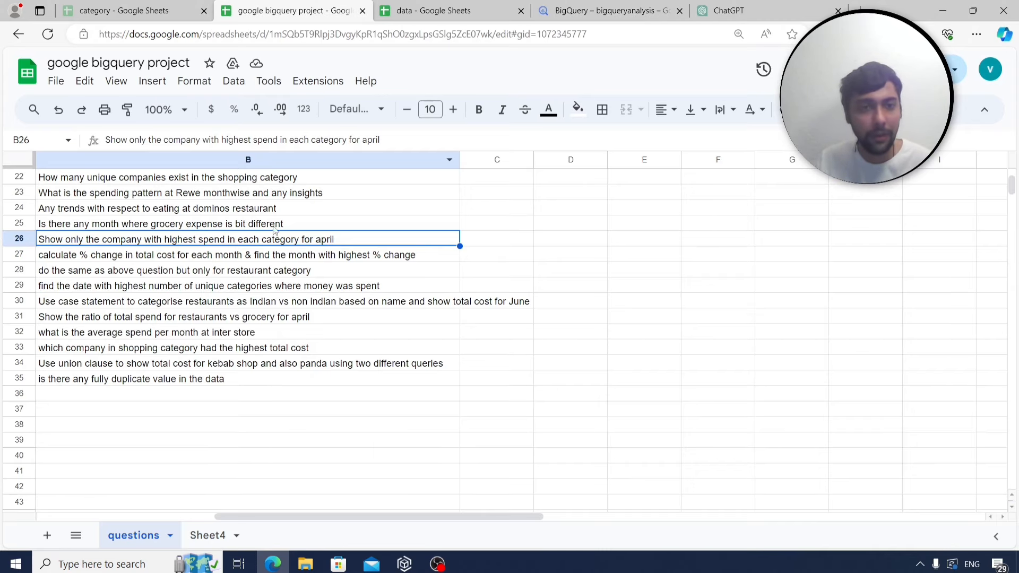
click(599, 10)
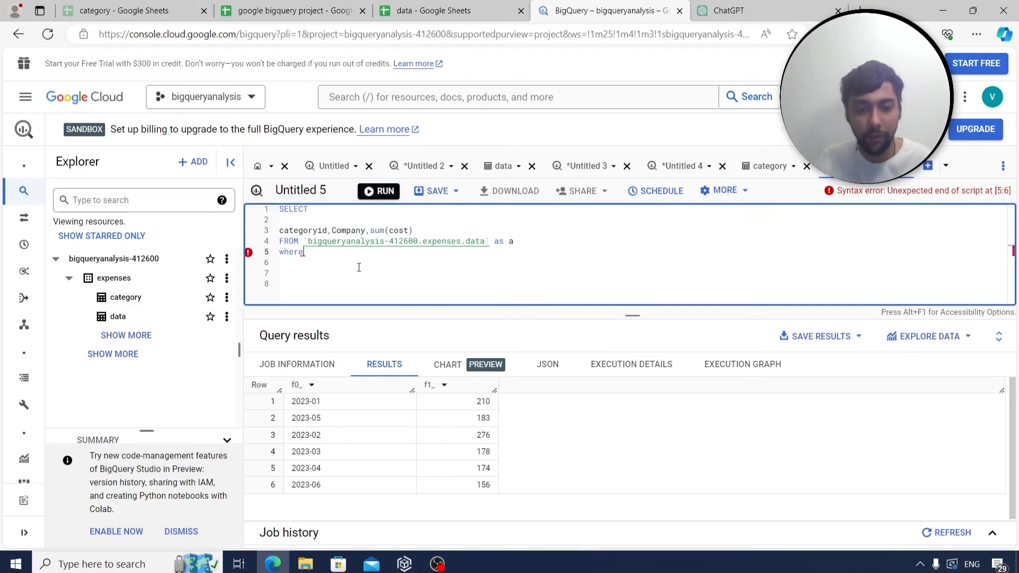
text(extract)
text((month from )
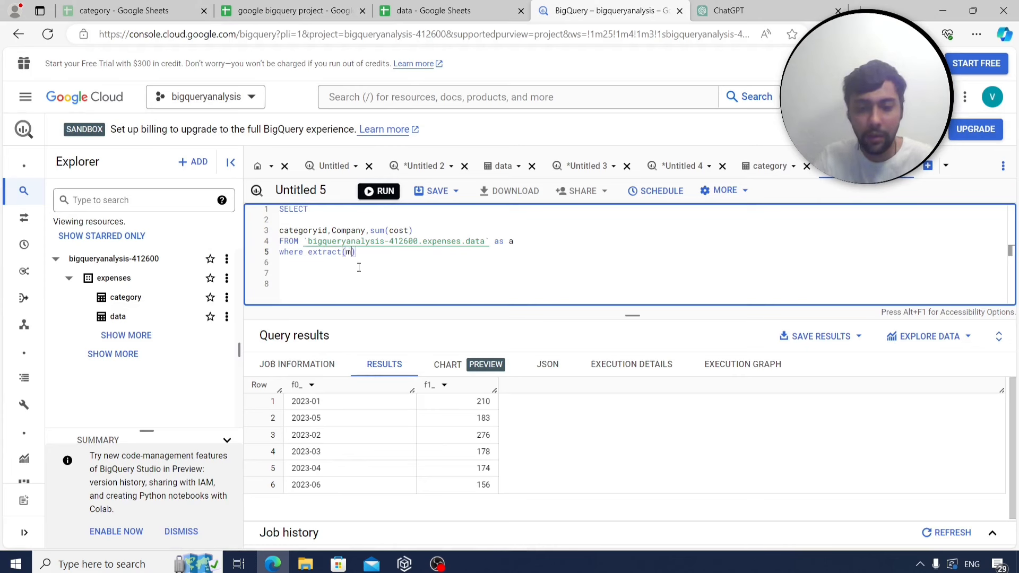
text(date))
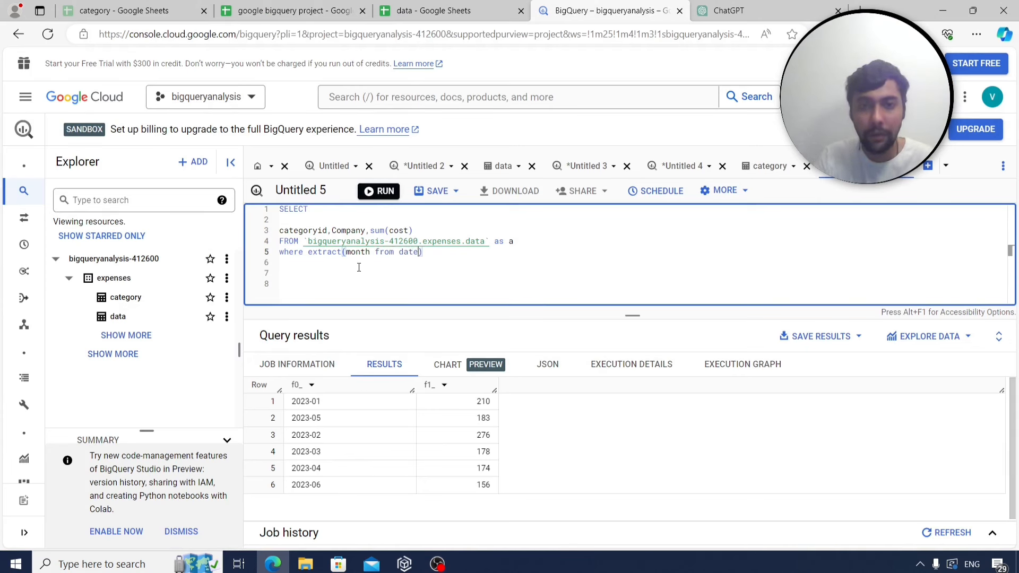
text(=)
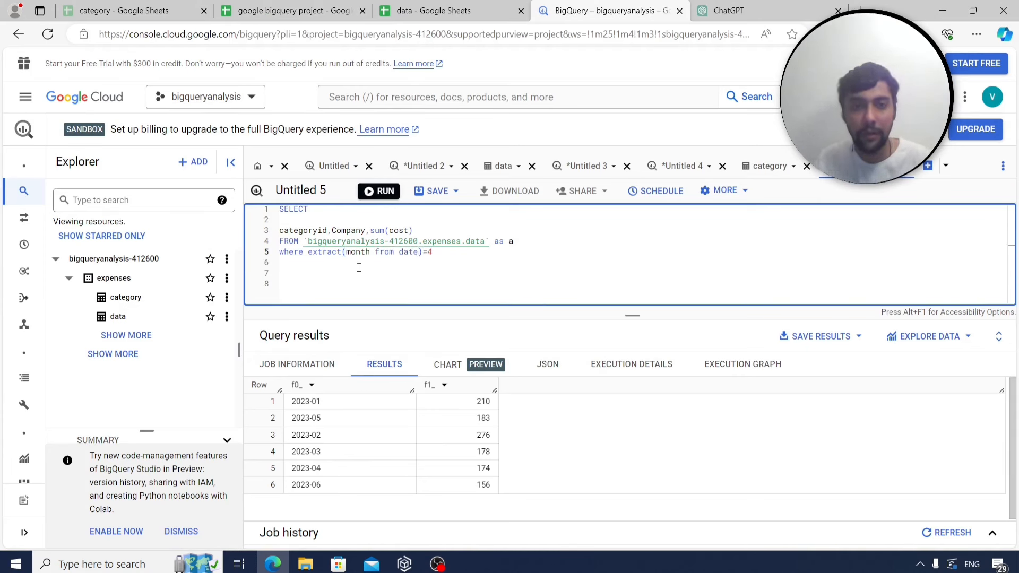
text(4)
Add a GROUP BY categoryid,Company clause by copying the column list.
key(Return)
text(group by)
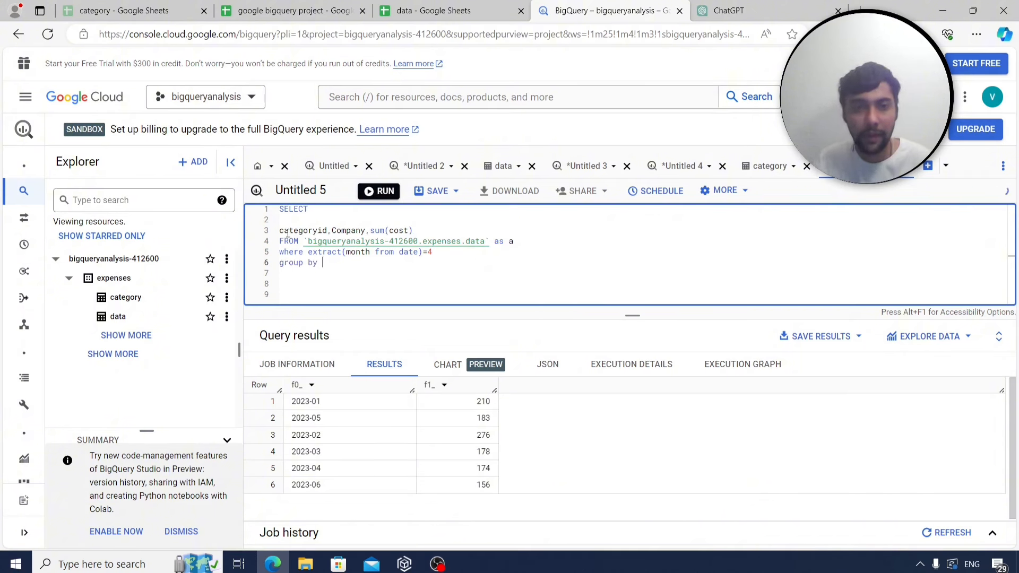
drag(281, 232, 366, 234)
key(ctrl+c)
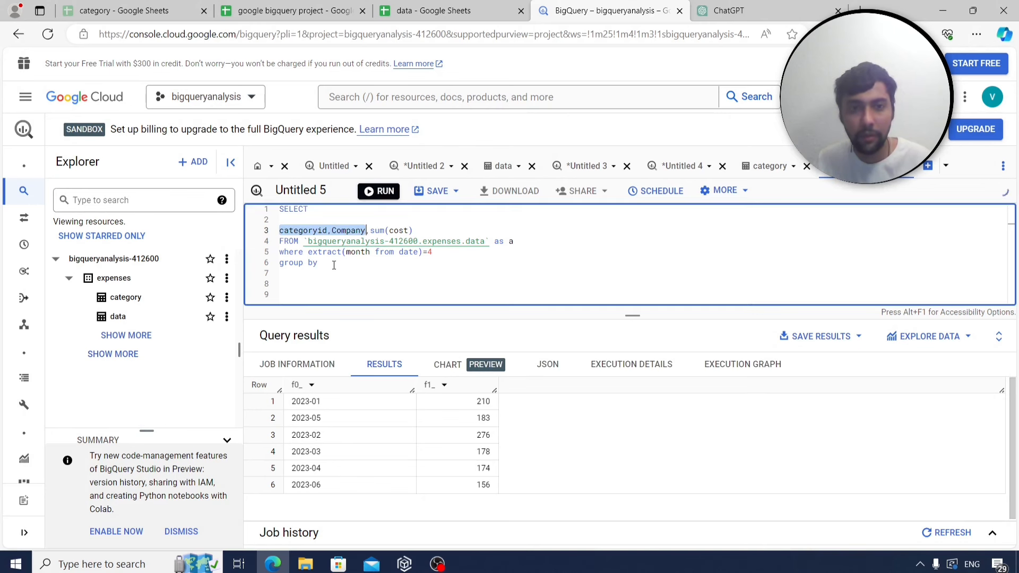
click(337, 264)
key(ctrl+v)
Run the April per-company query and review its 13 rows, e.g. Prima 630, Saravanaa Bhavan 23.
click(383, 194)
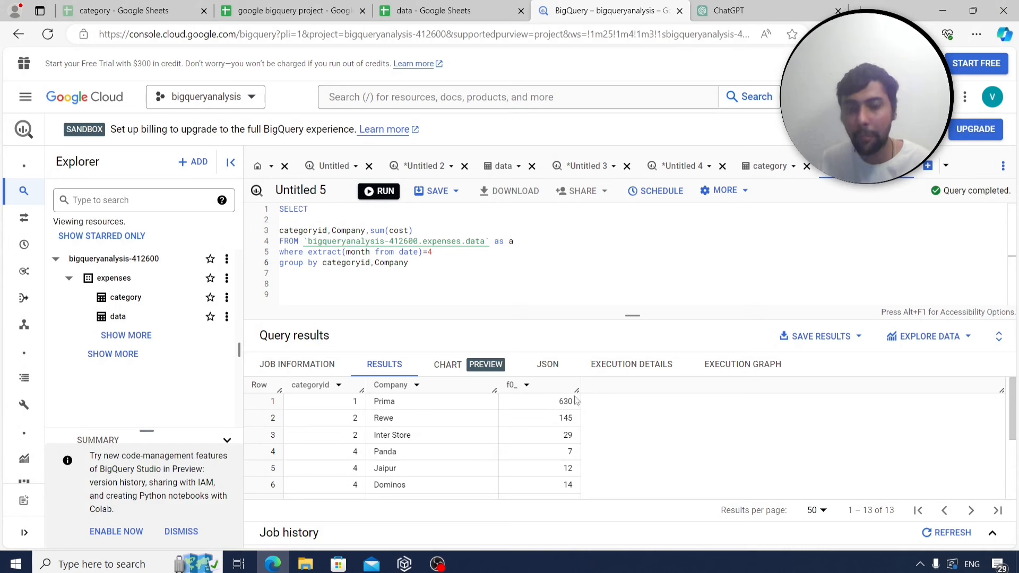
scroll(542, 428, down, 3)
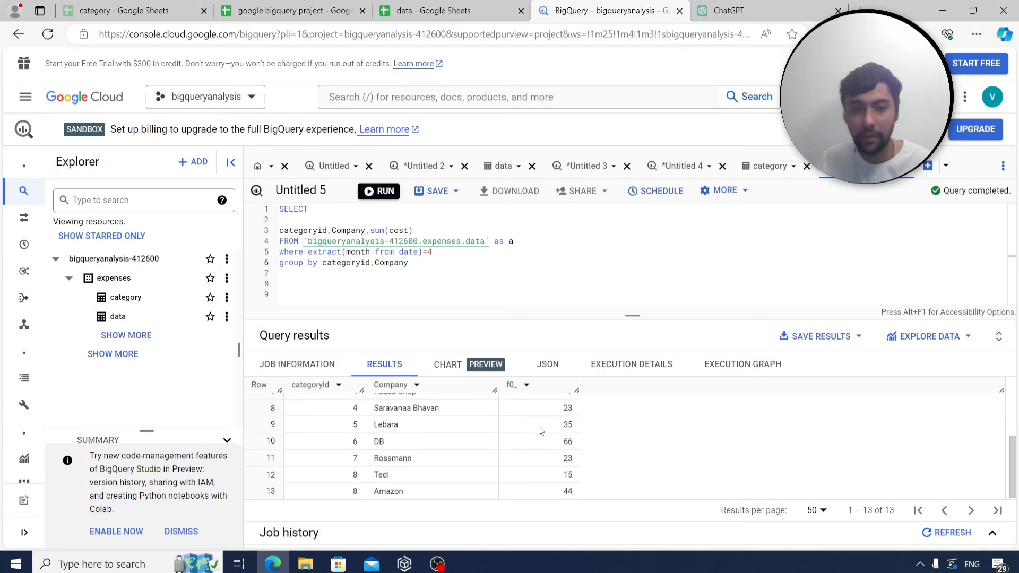
scroll(542, 430, up, 3)
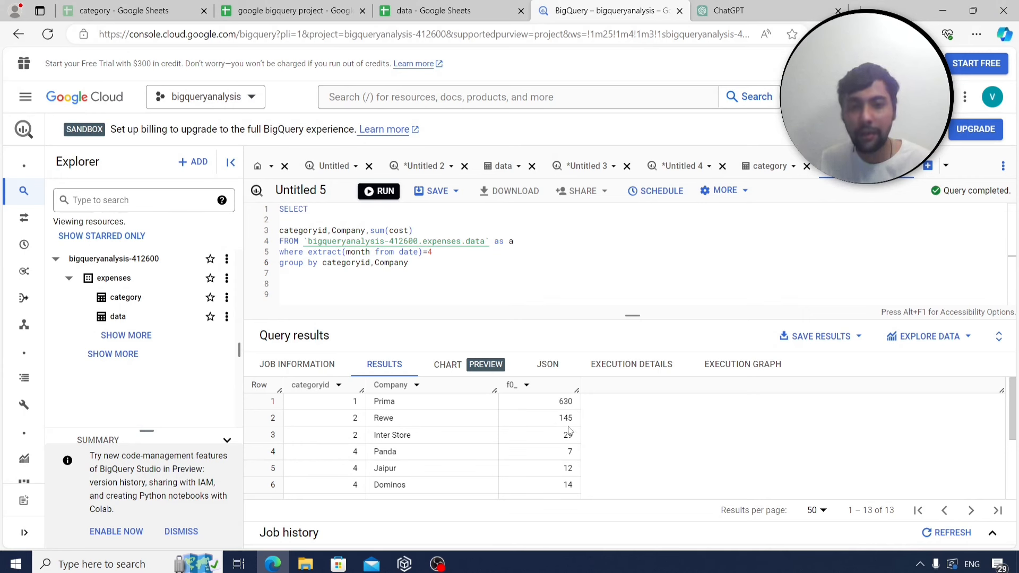
double_click(356, 418)
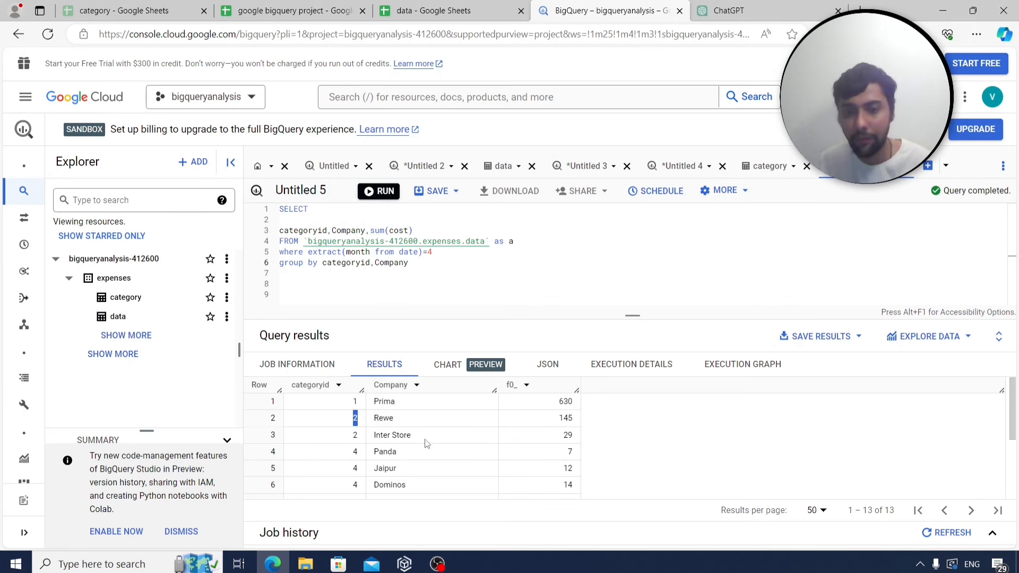
scroll(552, 458, down, 3)
scroll(551, 461, up, 1)
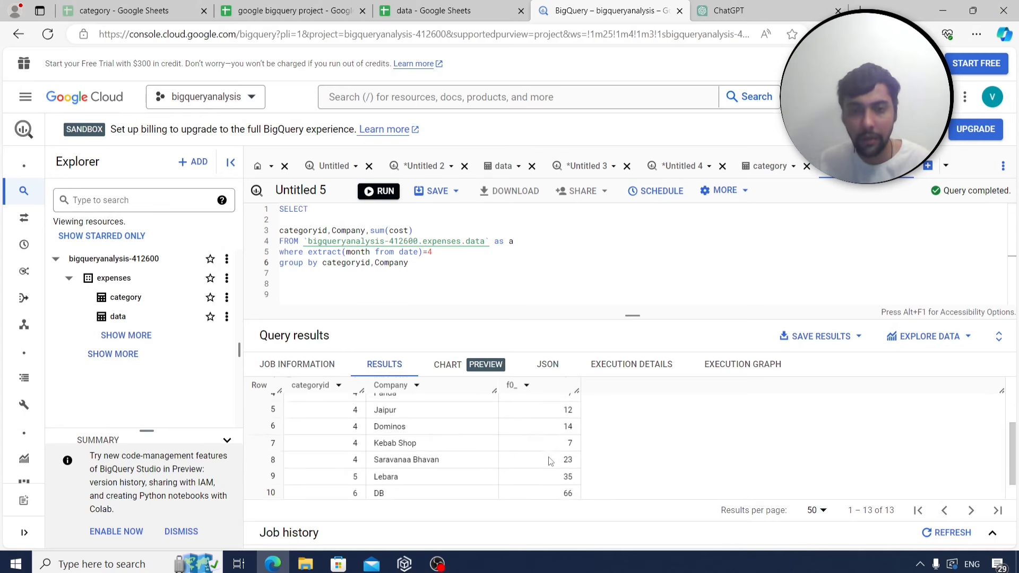
scroll(551, 461, up, 2)
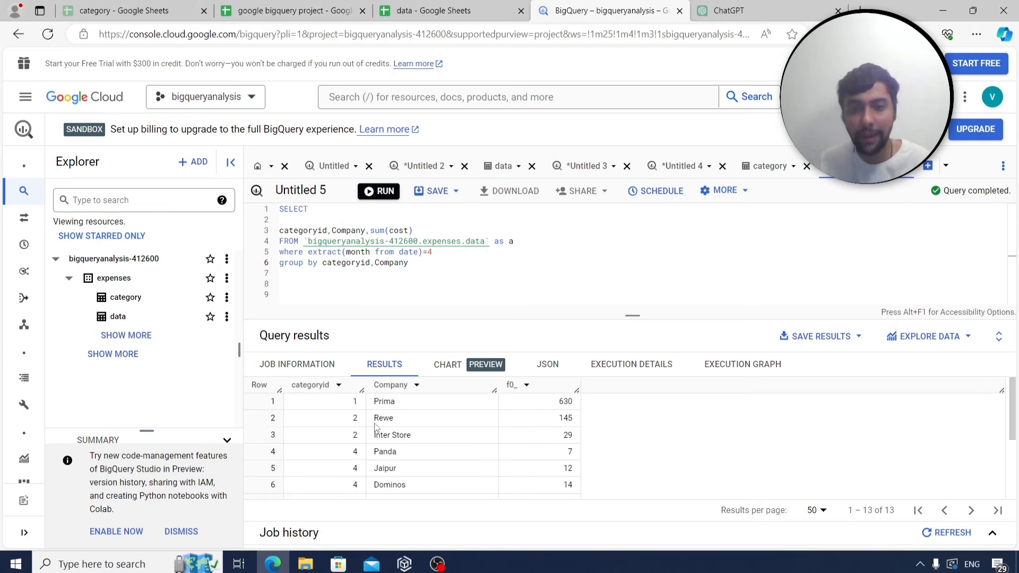
scroll(473, 437, down, 1)
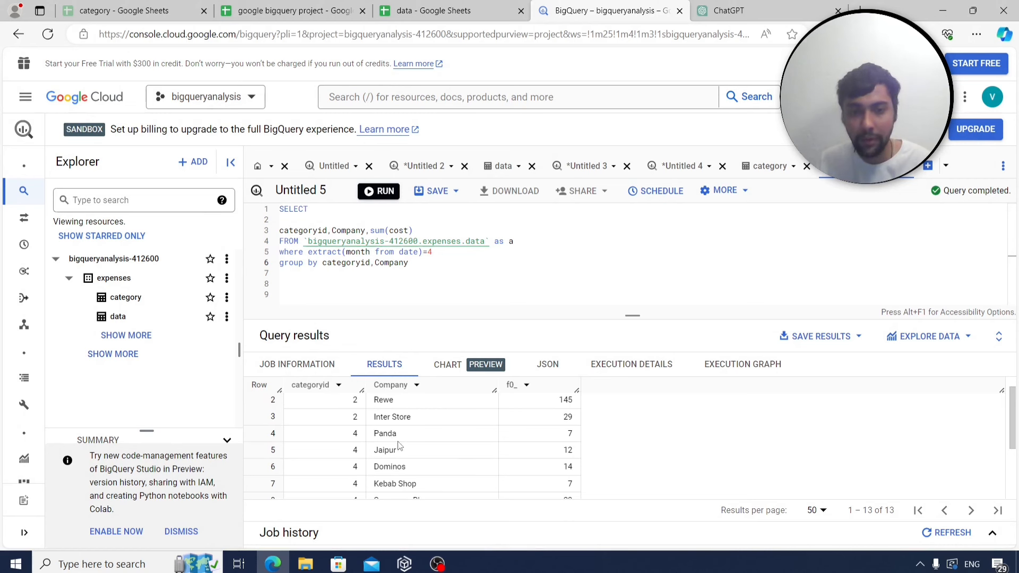
scroll(401, 446, down, 1)
scroll(423, 471, down, 1)
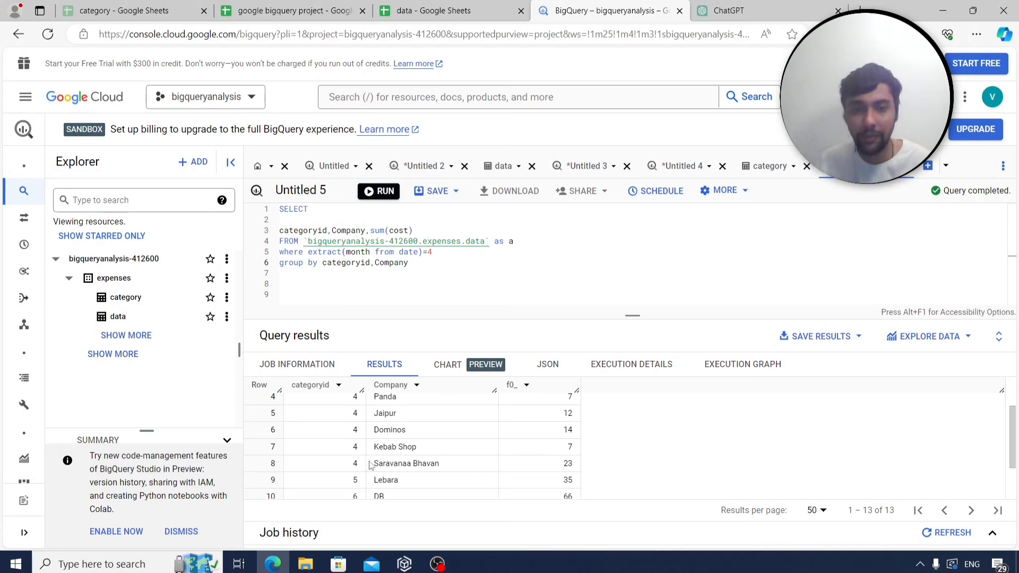
drag(370, 464, 587, 463)
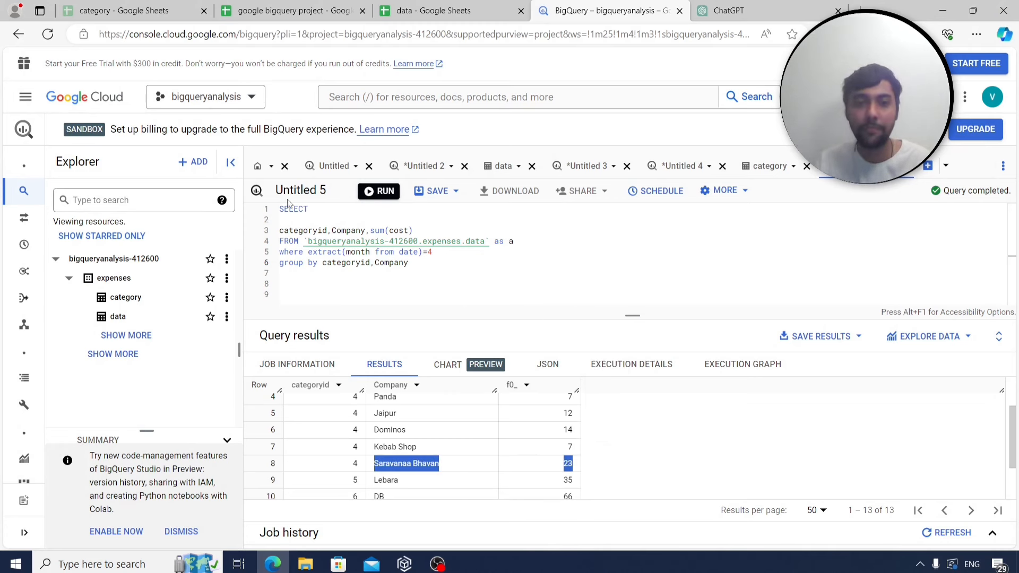
click(312, 222)
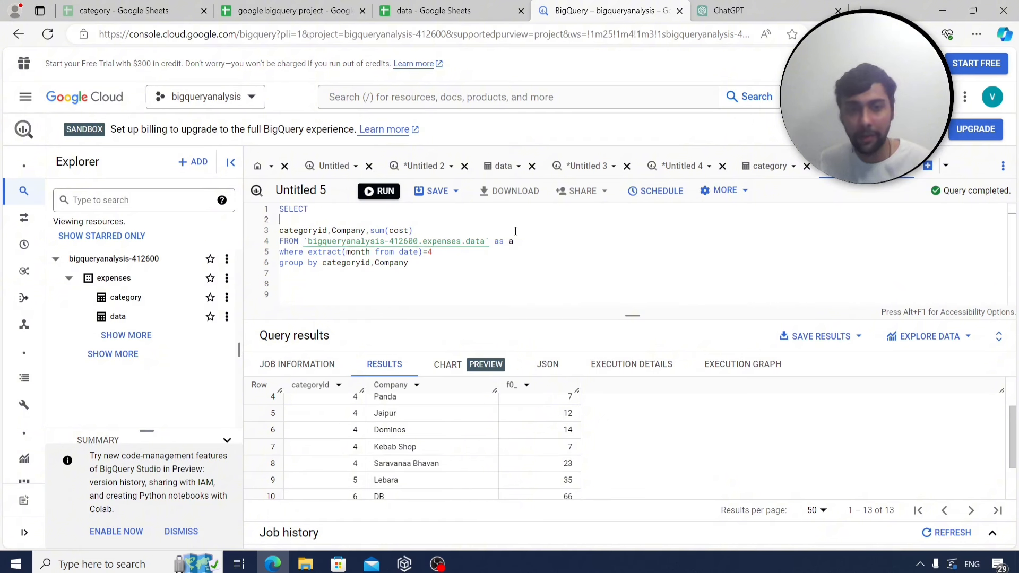
Alias the cost sum as totalcost and remove the blank line below SELECT.
click(468, 228)
text(as totalcost)
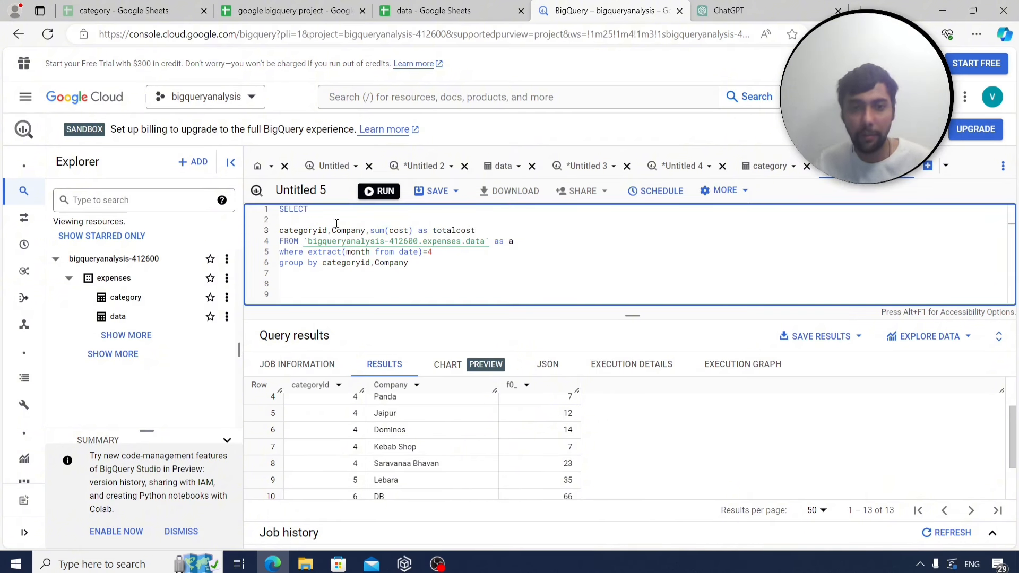
click(290, 216)
key(BackSpace)
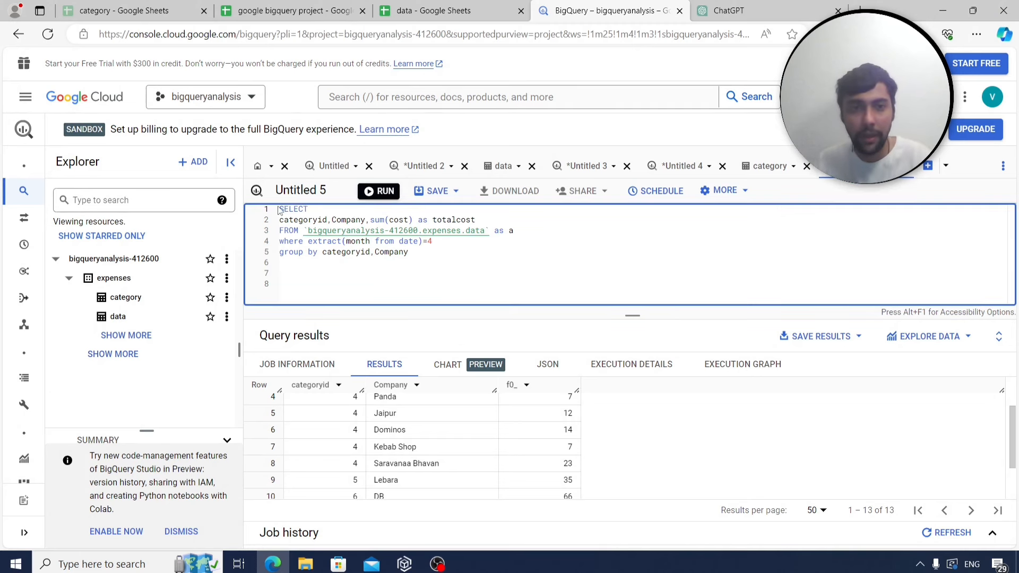
Insert 'with datanew as (' on a new line above the SELECT.
click(280, 211)
key(Return)
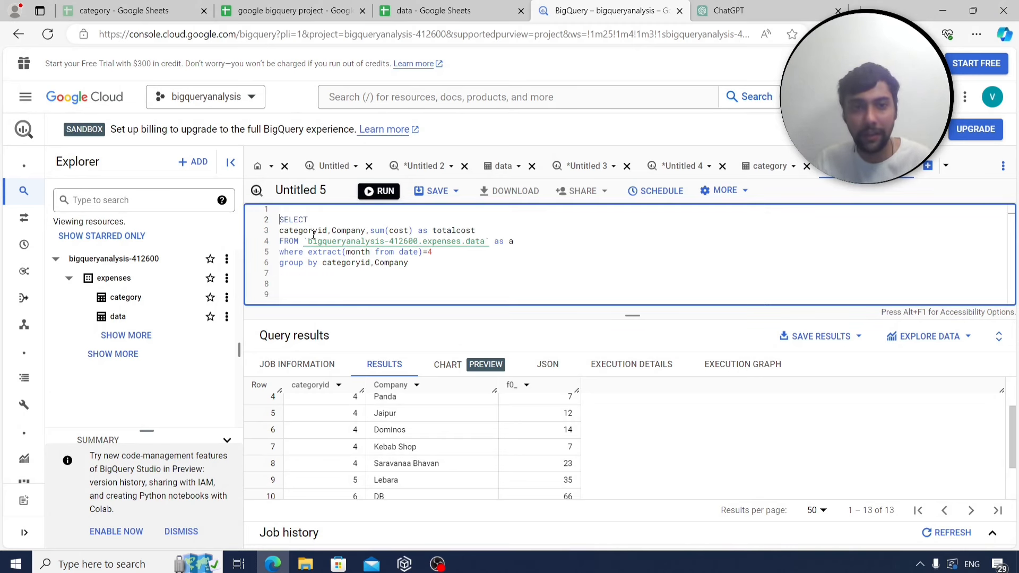
text(with)
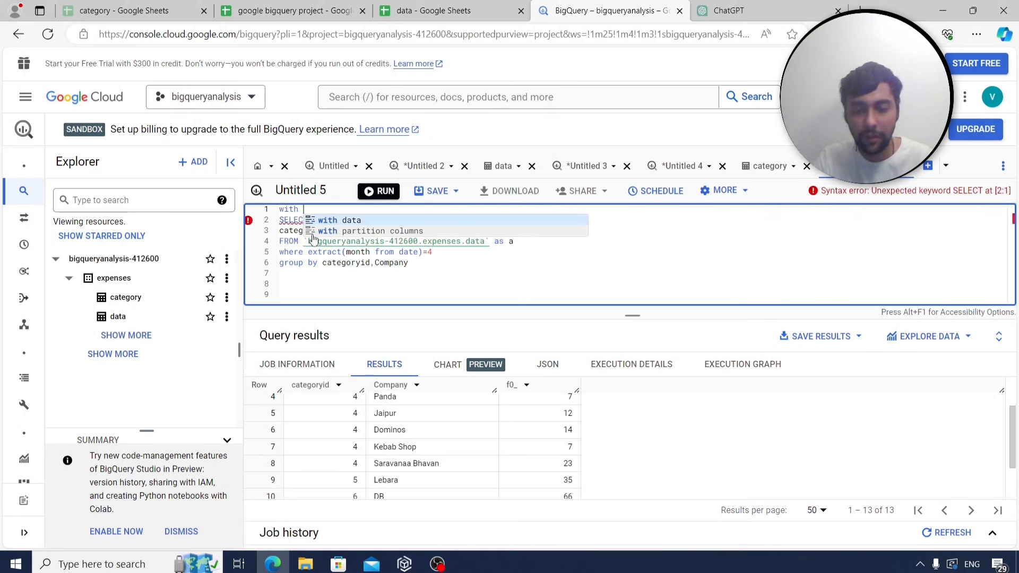
text(d)
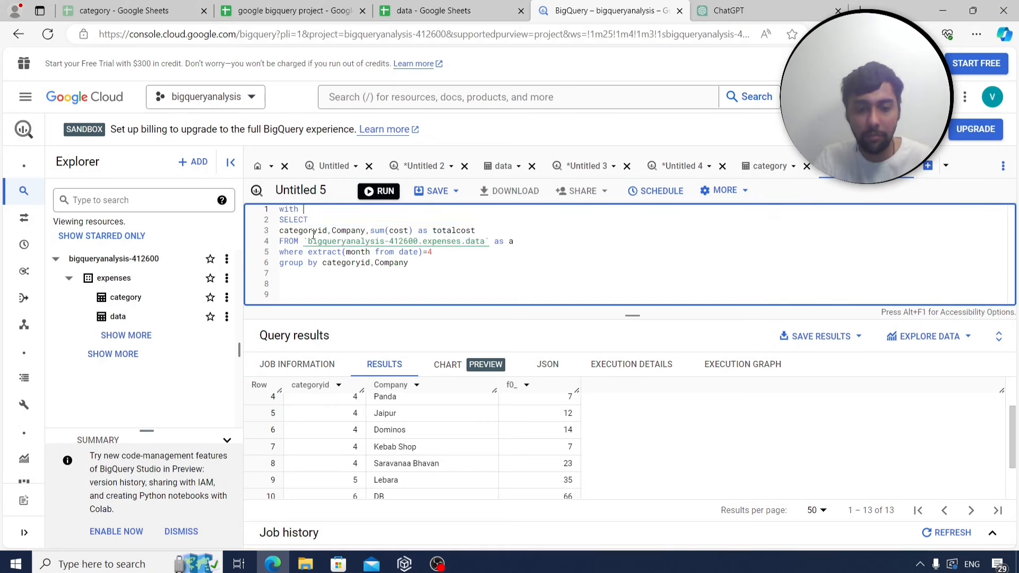
text(atanew)
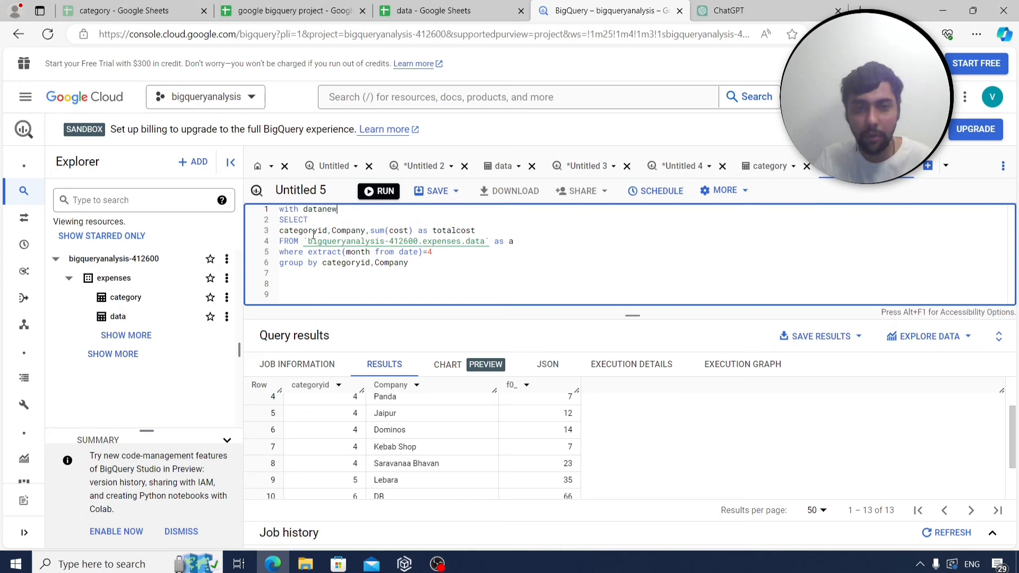
text( as ()
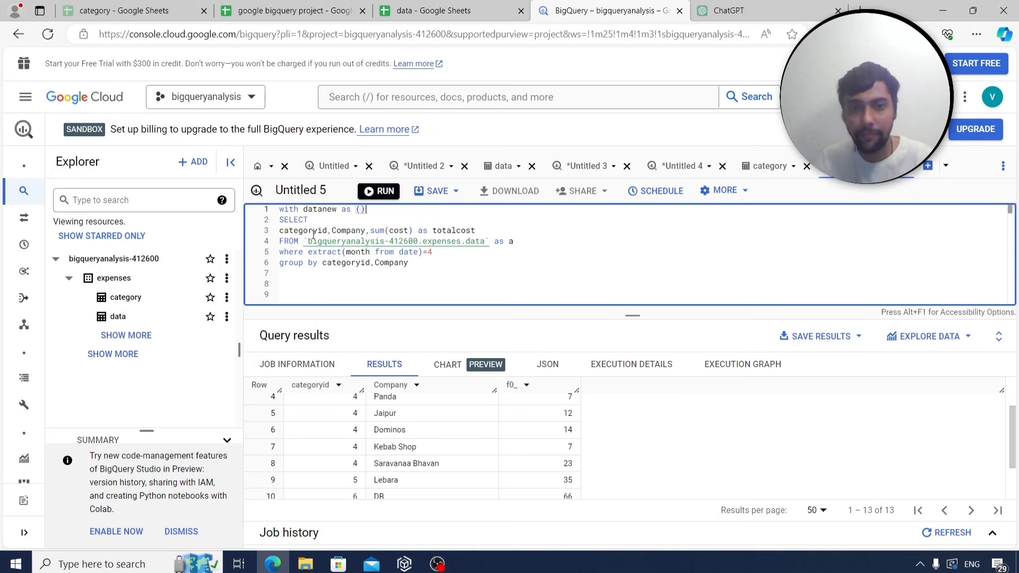
key(Delete)
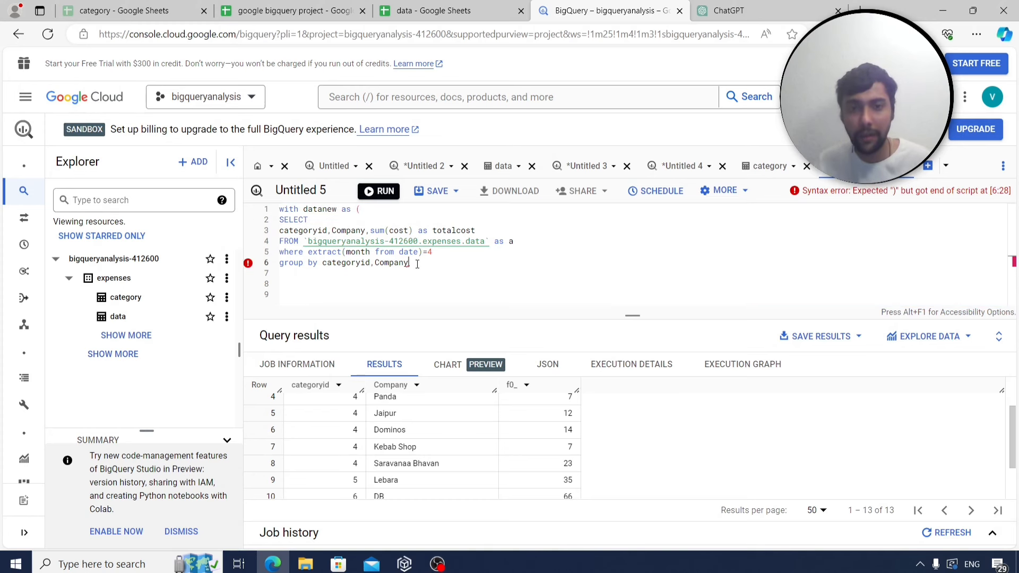
Close the CTE after the grouping and begin an outer select ranking companies by totalcost.
click(417, 264)
text())
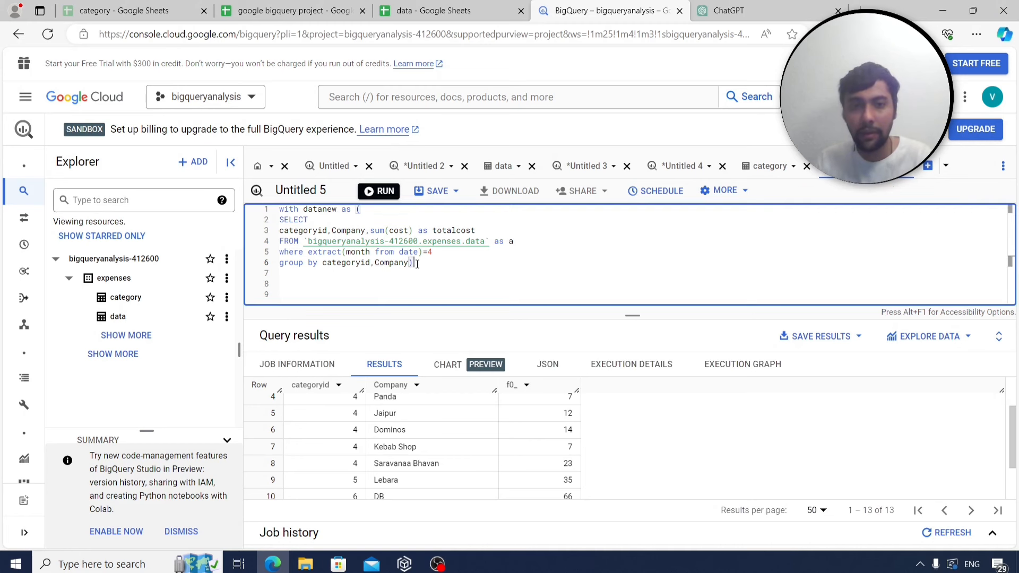
key(Return)
key(Return)
text(sel)
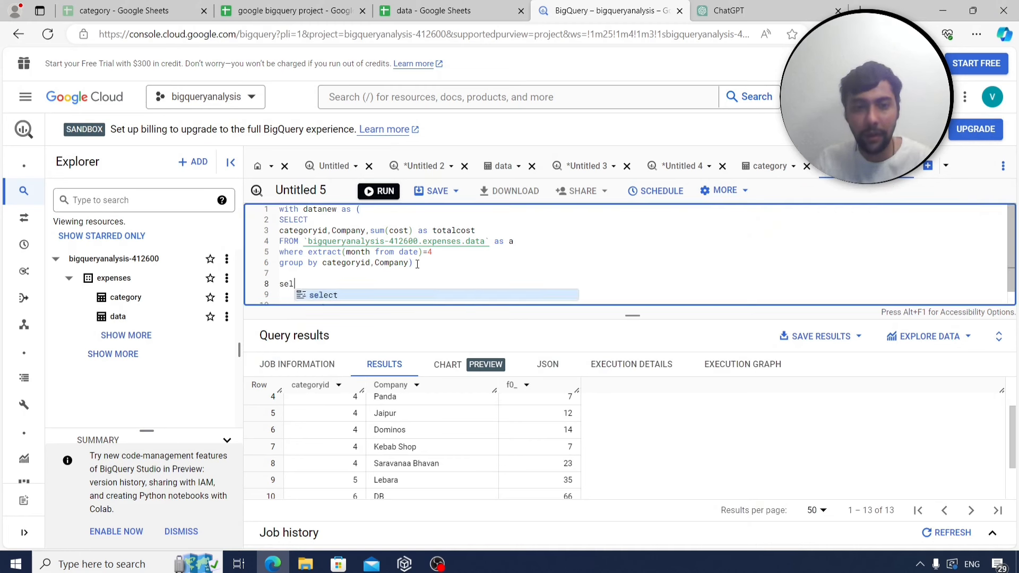
text(ect compa)
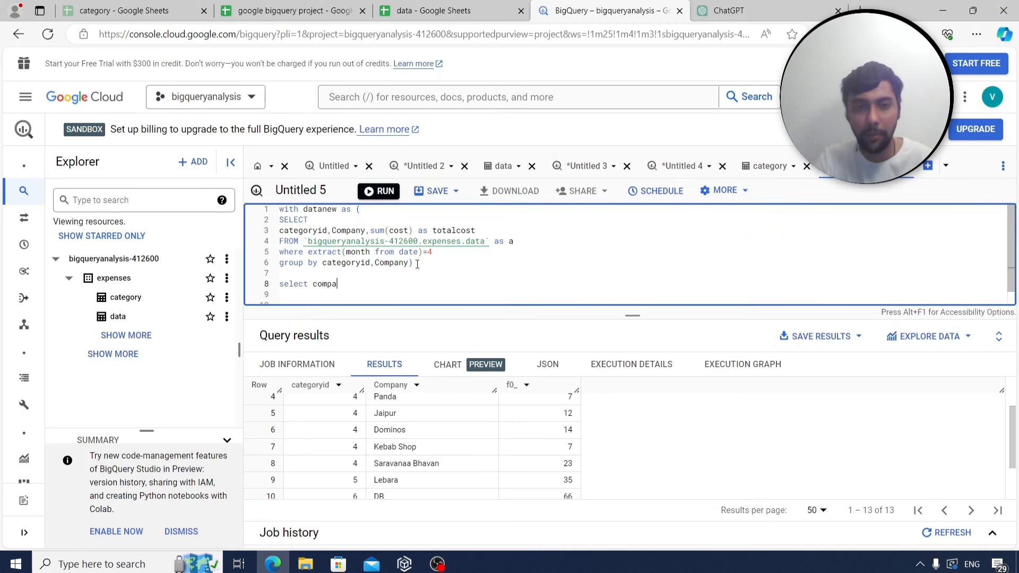
text(ny,categoryid,)
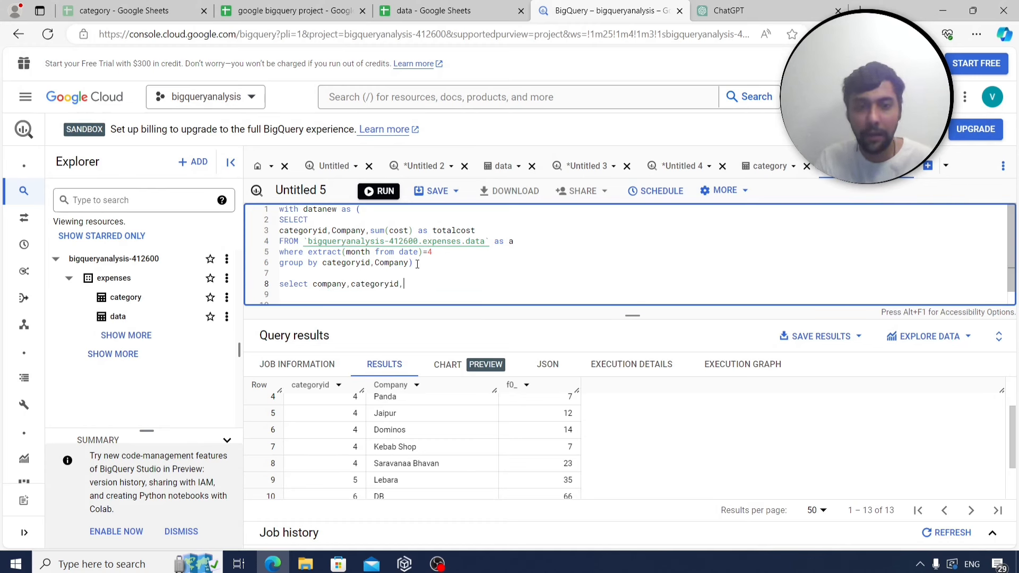
text(rank())
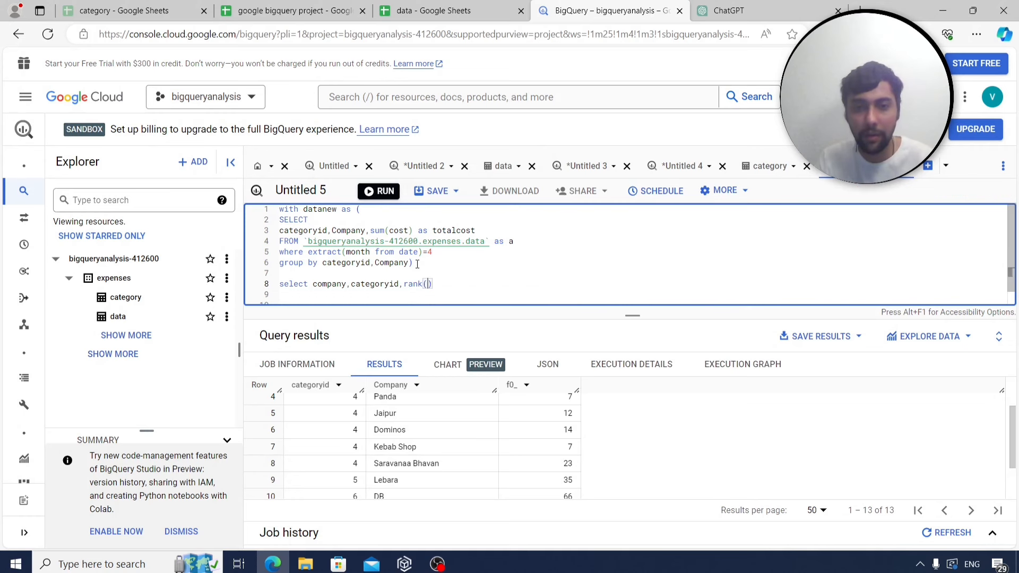
text( over )
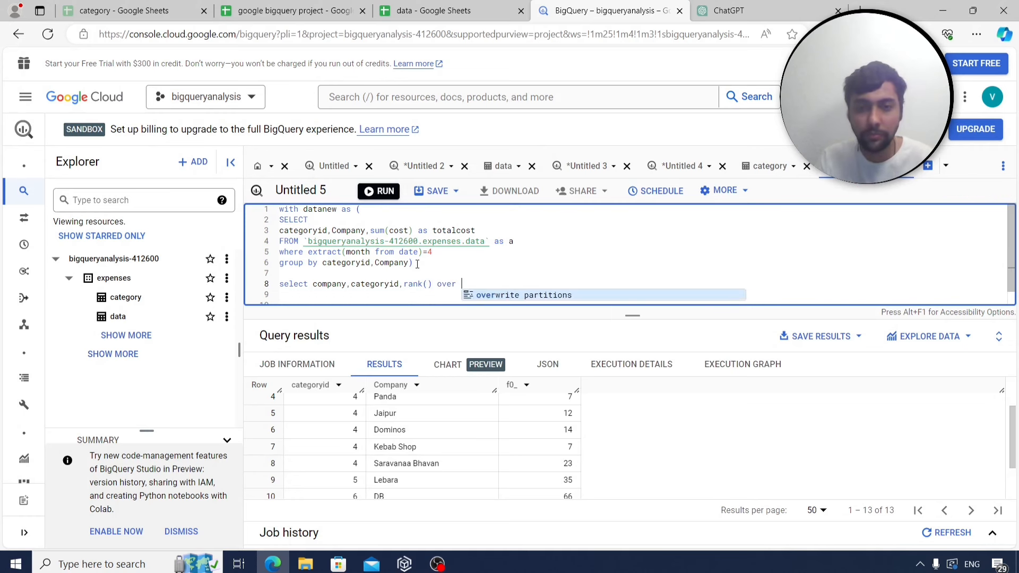
text((partition by)
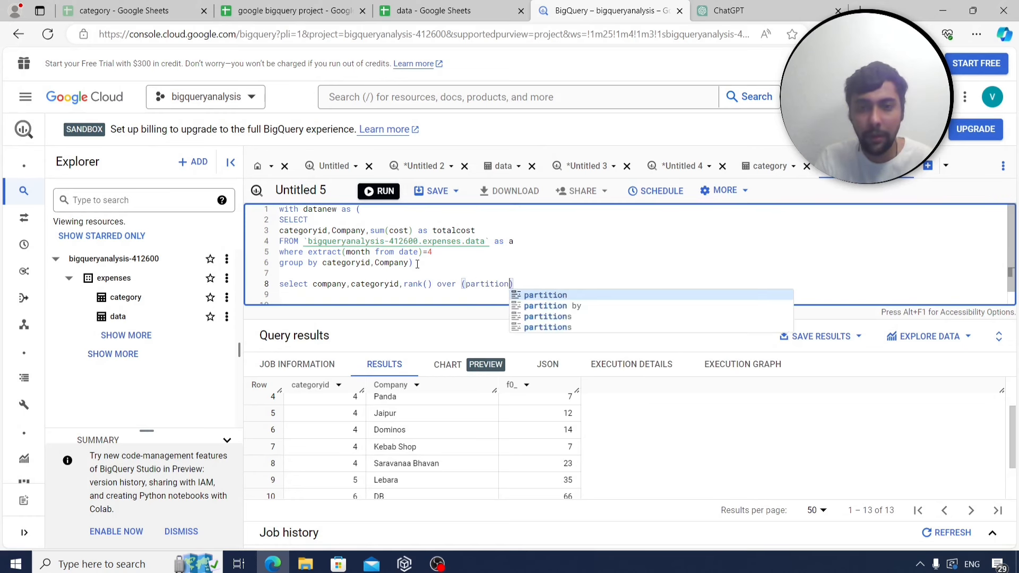
text( categoryid)
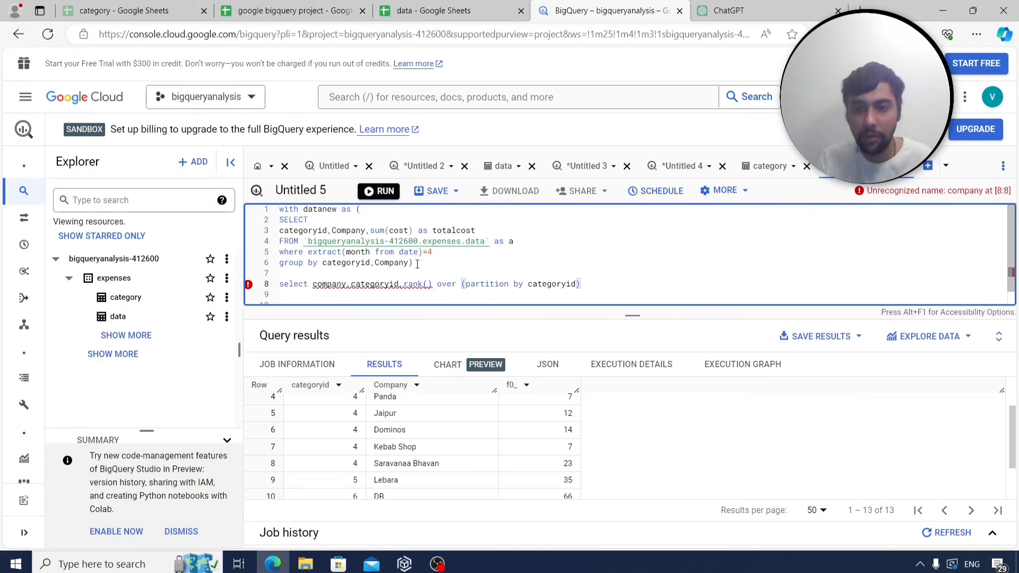
text( order b)
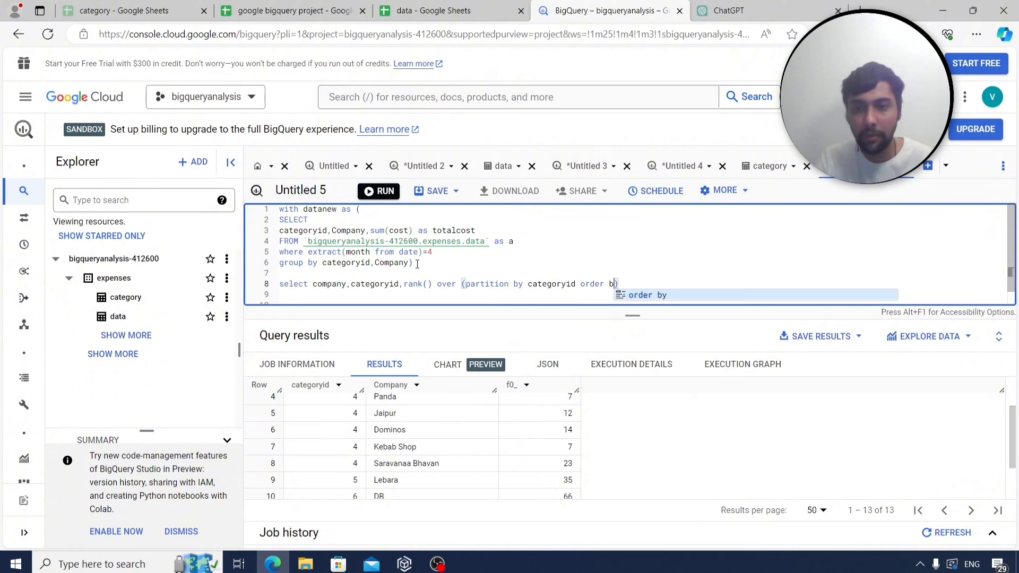
text(y )
text(totalcost )
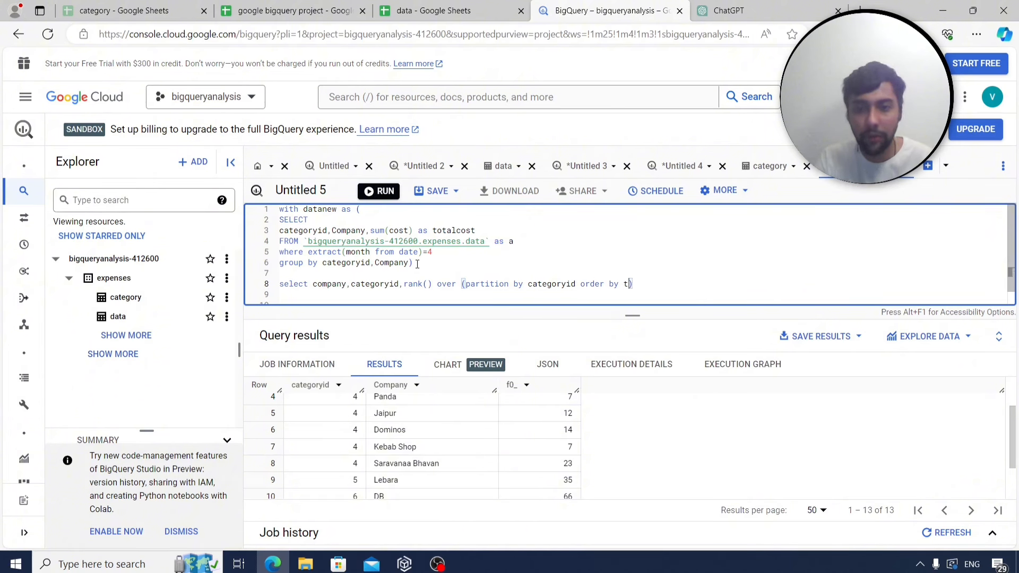
text(desc))
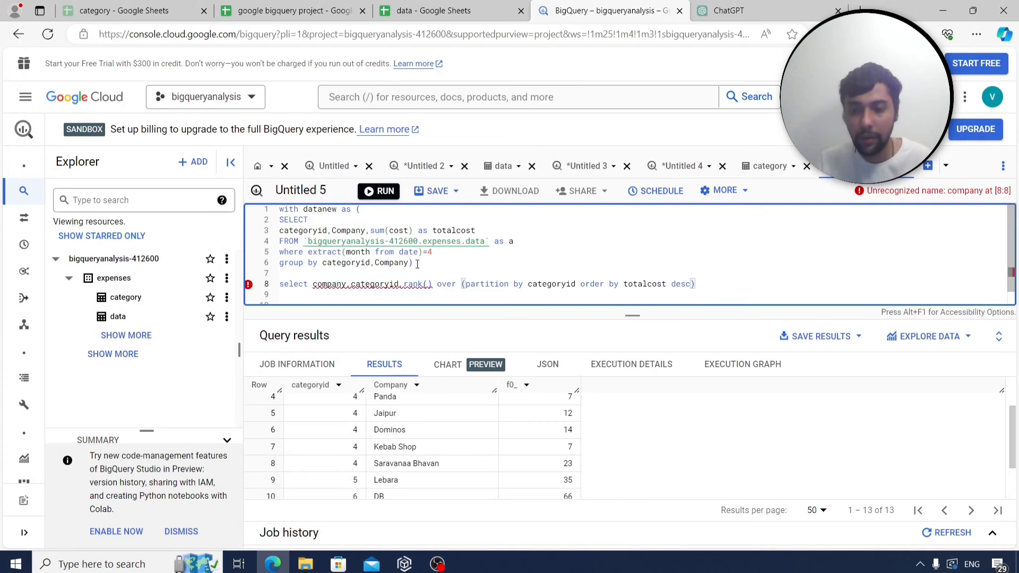
text( as ra)
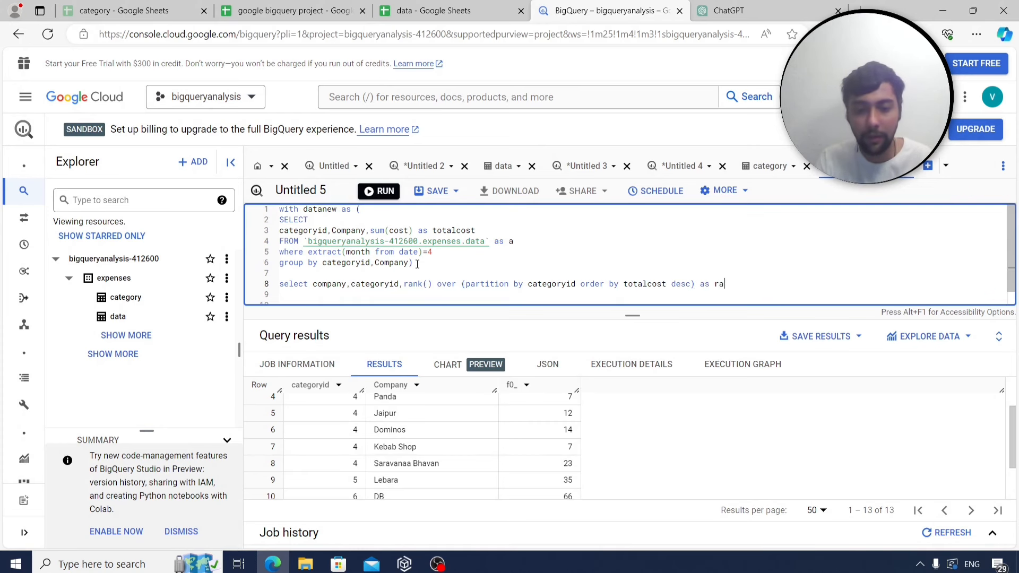
text(nking)
Complete the ranking alias and add 'from finalnew' on line 9.
key(Return)
text(f)
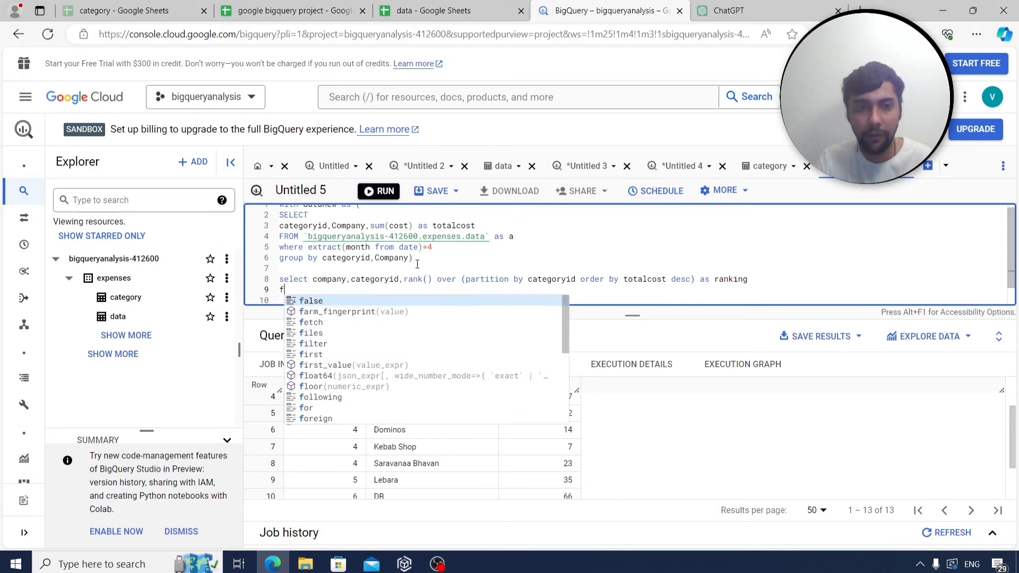
text(rom finalnew)
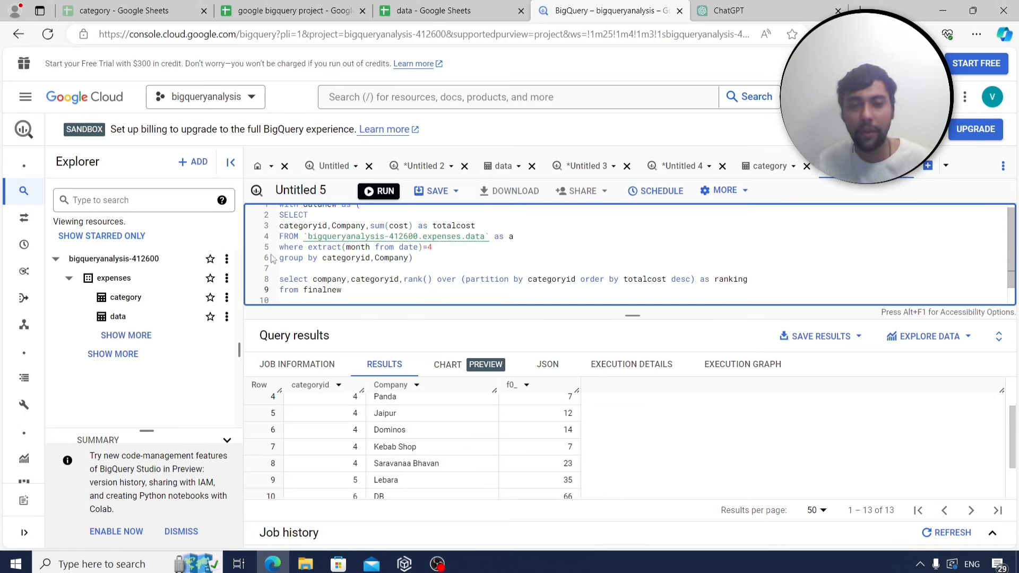
scroll(265, 256, up, 1)
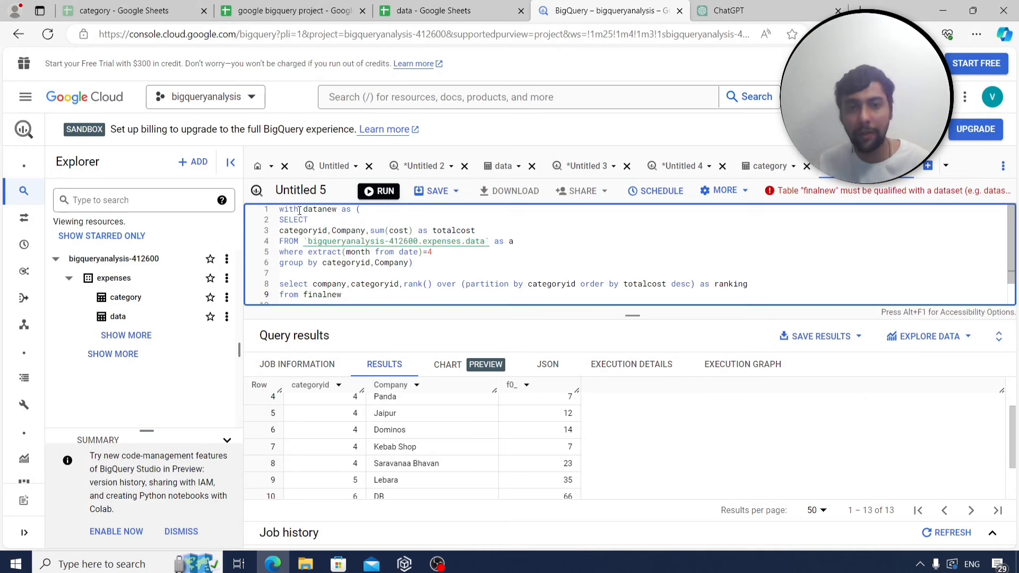
Run the query, change finalnew to datanew, and rerun to get 13 ranked rows.
click(381, 192)
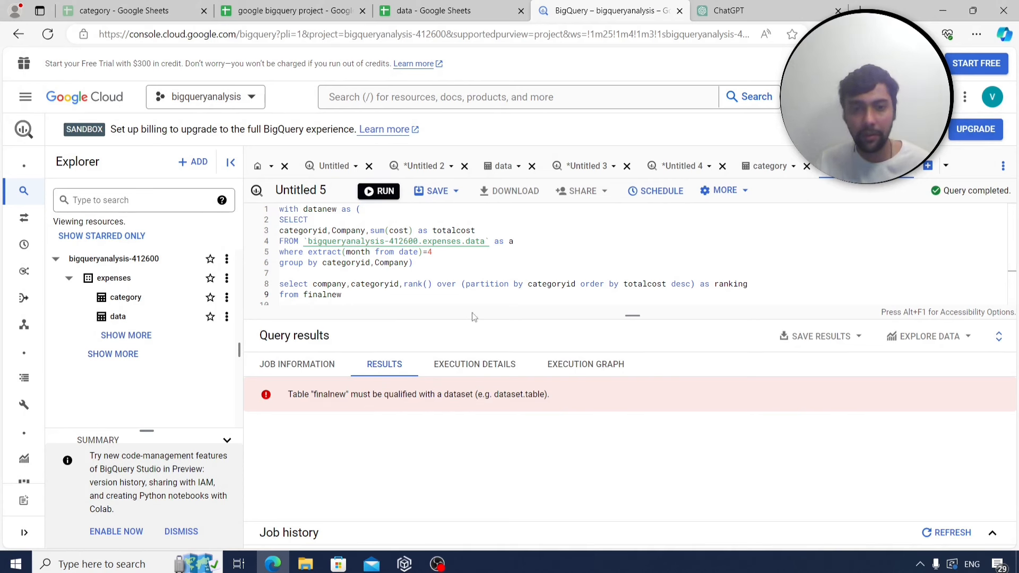
click(329, 303)
key(BackSpace)
key(BackSpace)
key(BackSpace)
key(BackSpace)
key(BackSpace)
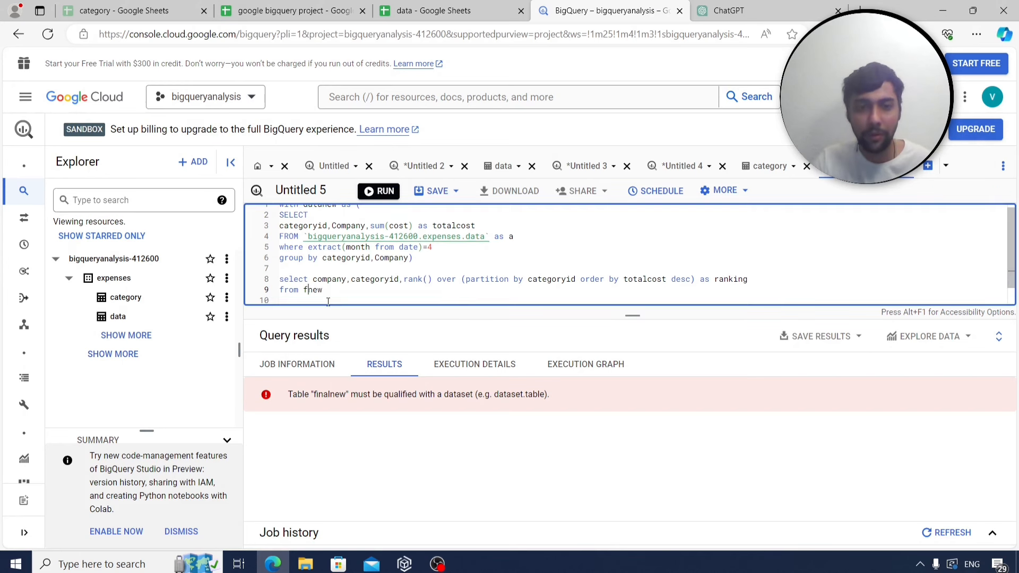
text(data)
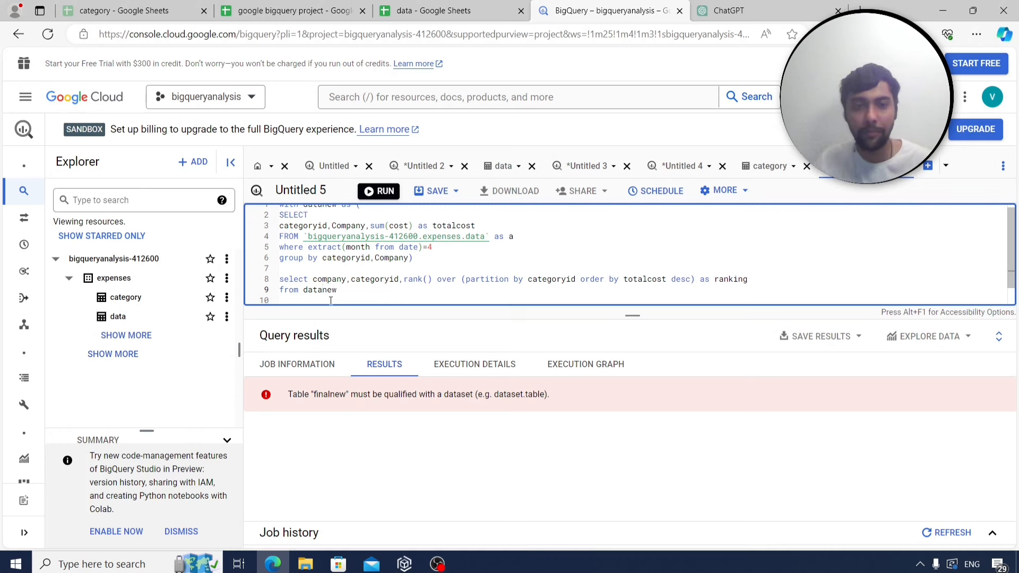
scroll(331, 301, up, 1)
click(379, 191)
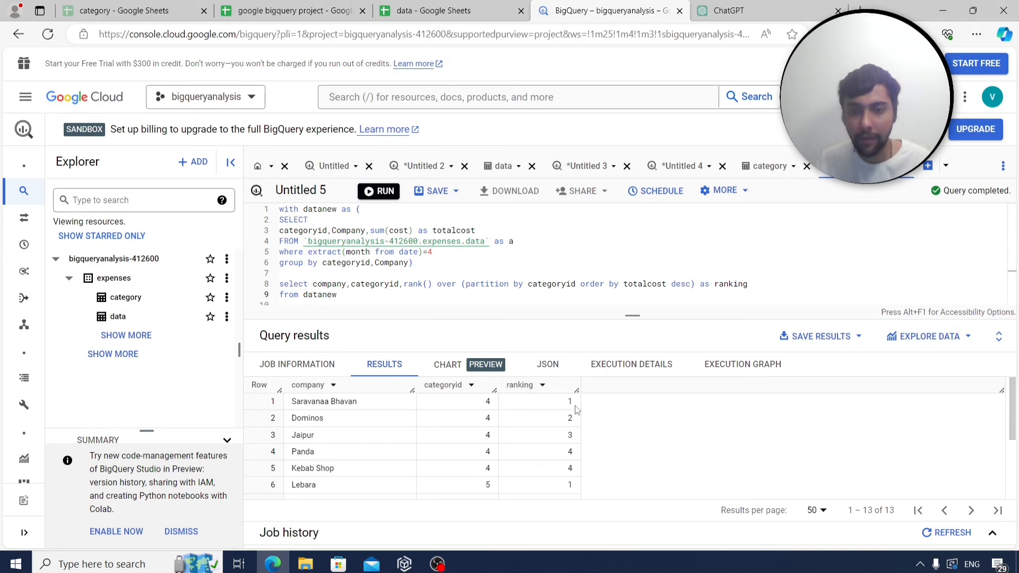
scroll(576, 410, down, 1)
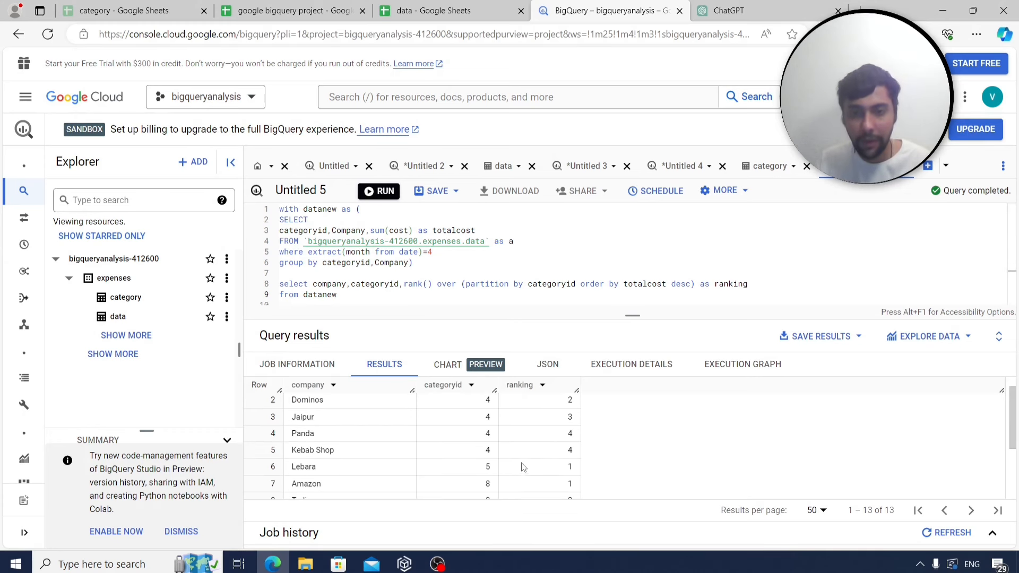
scroll(525, 467, down, 2)
scroll(414, 481, down, 1)
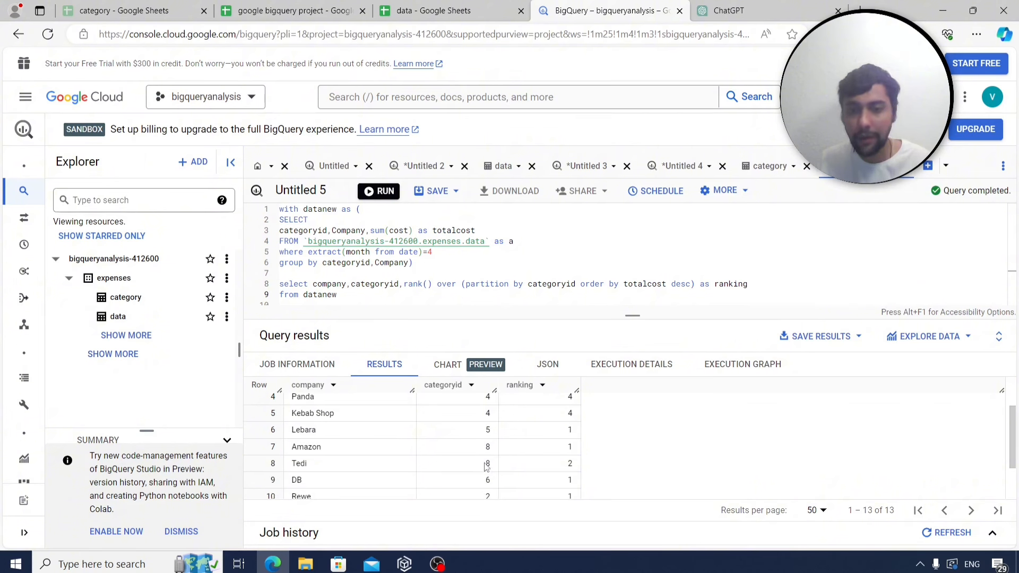
scroll(547, 454, down, 1)
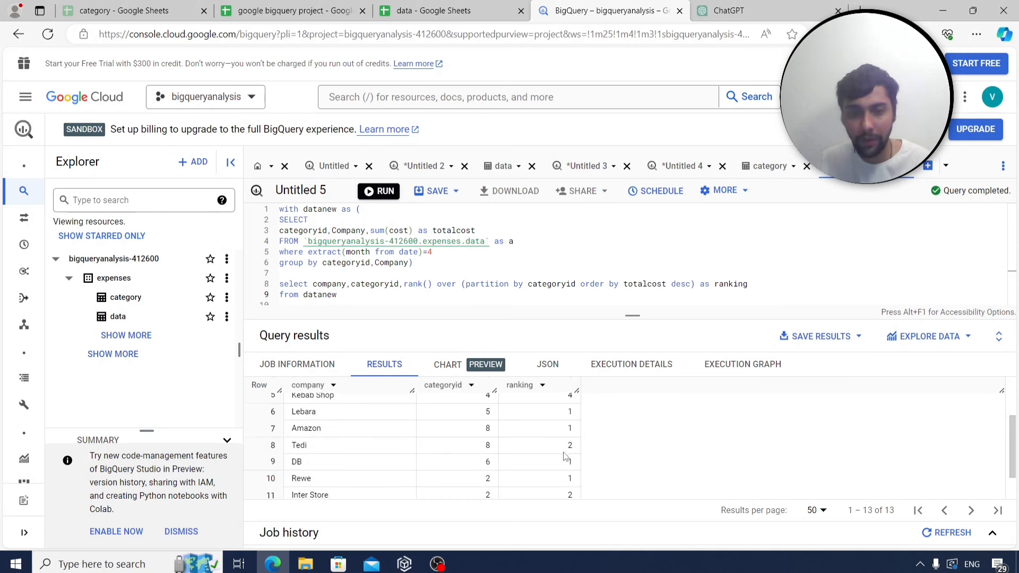
scroll(566, 457, up, 3)
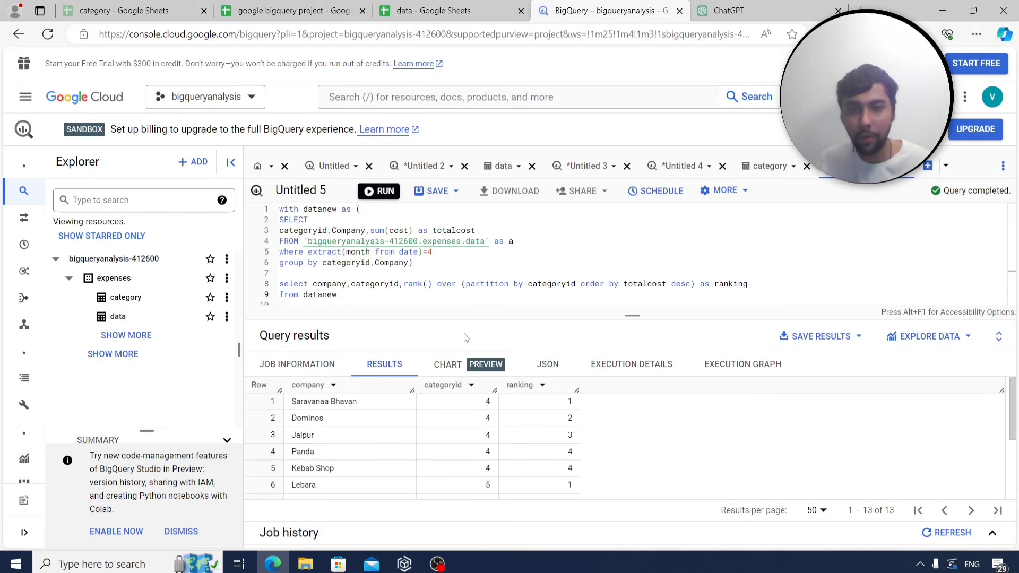
click(391, 302)
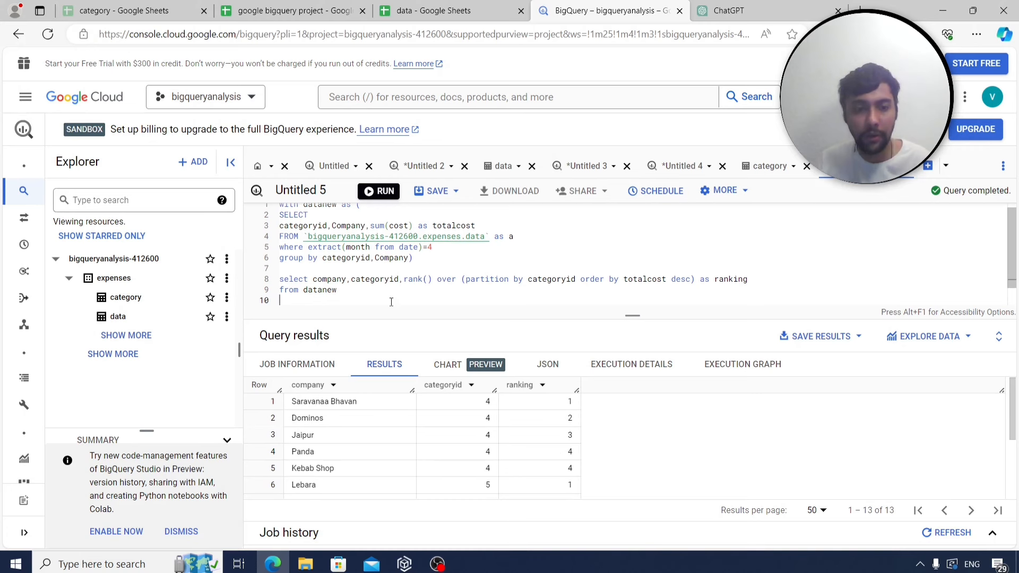
Add 'qualify ranking=1' on line 10 and rerun, leaving seven top-ranked rows.
text(qualify)
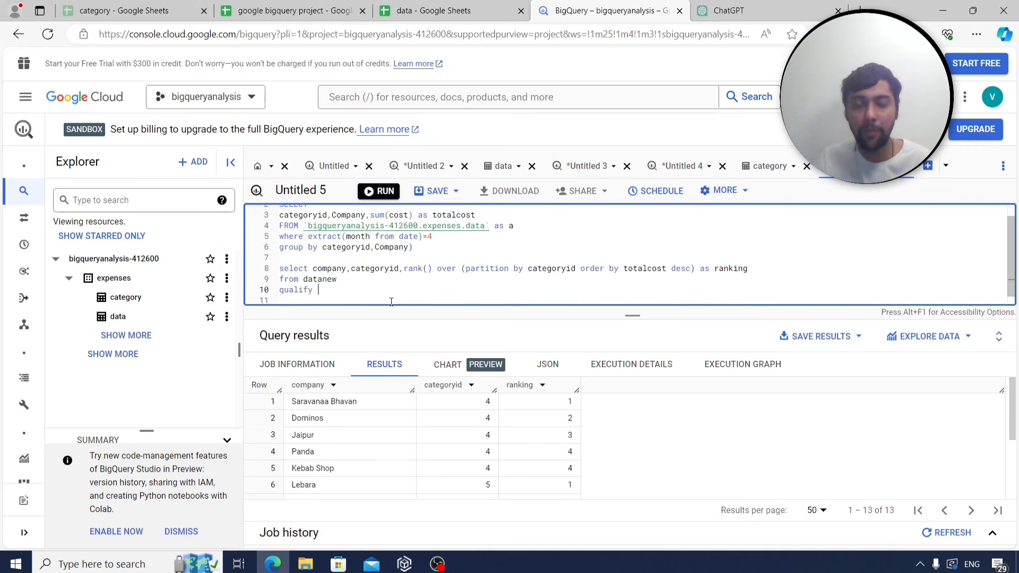
text( r)
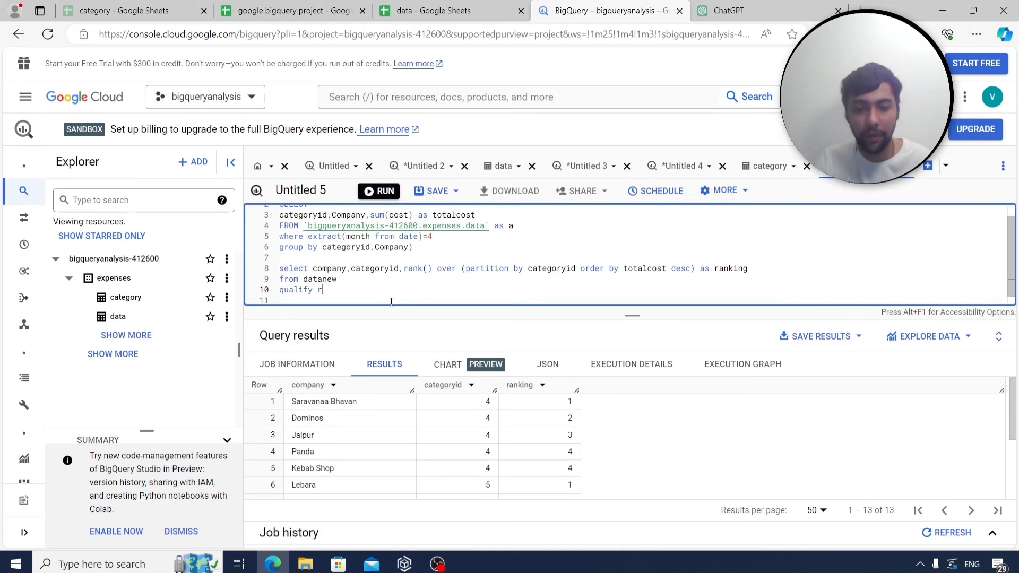
text(anking=1)
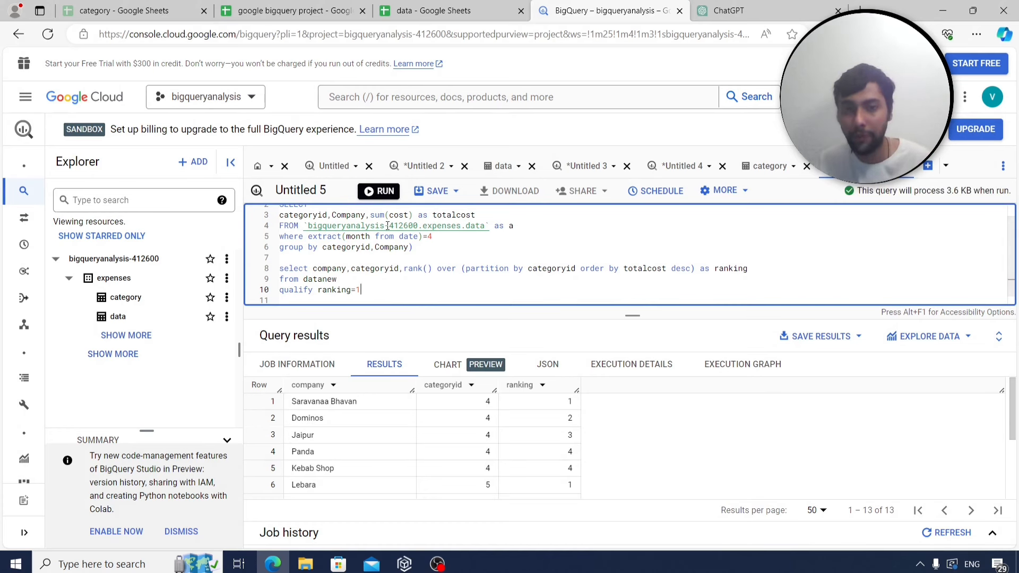
click(376, 190)
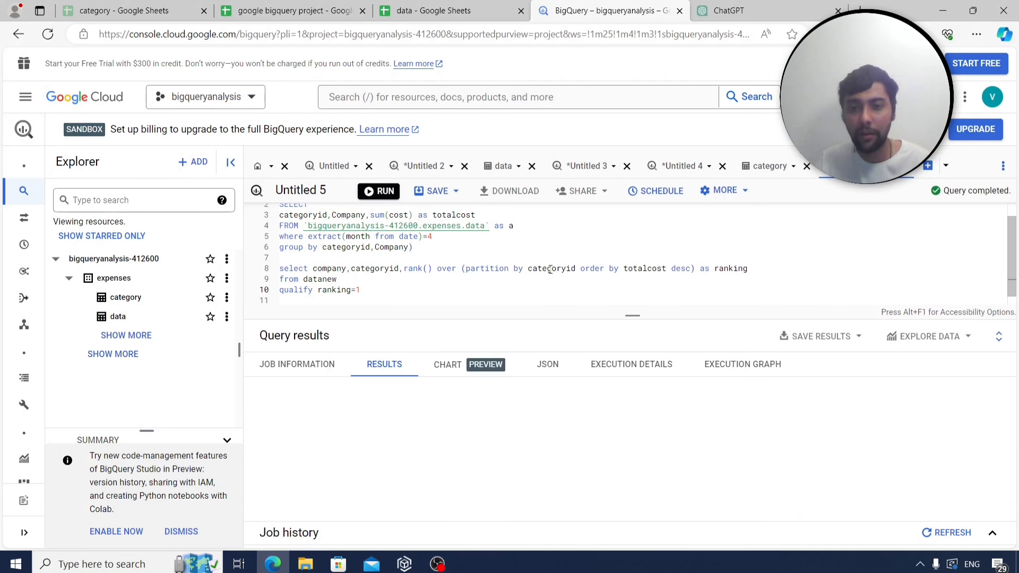
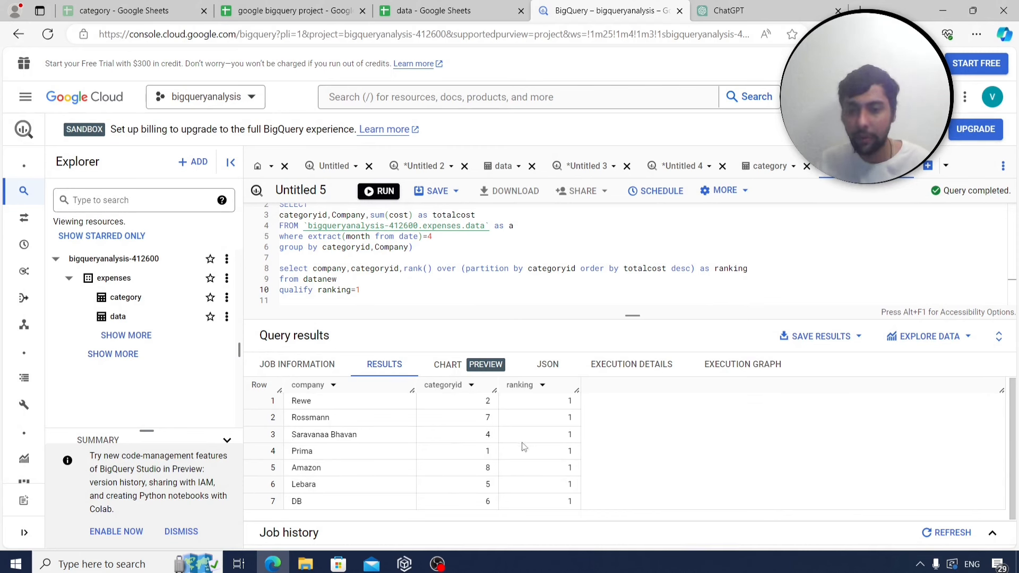
Enlarge the editor and copy the whole April highest-spend-per-category ranking query for the project spreadsheet.
scroll(449, 287, up, 1)
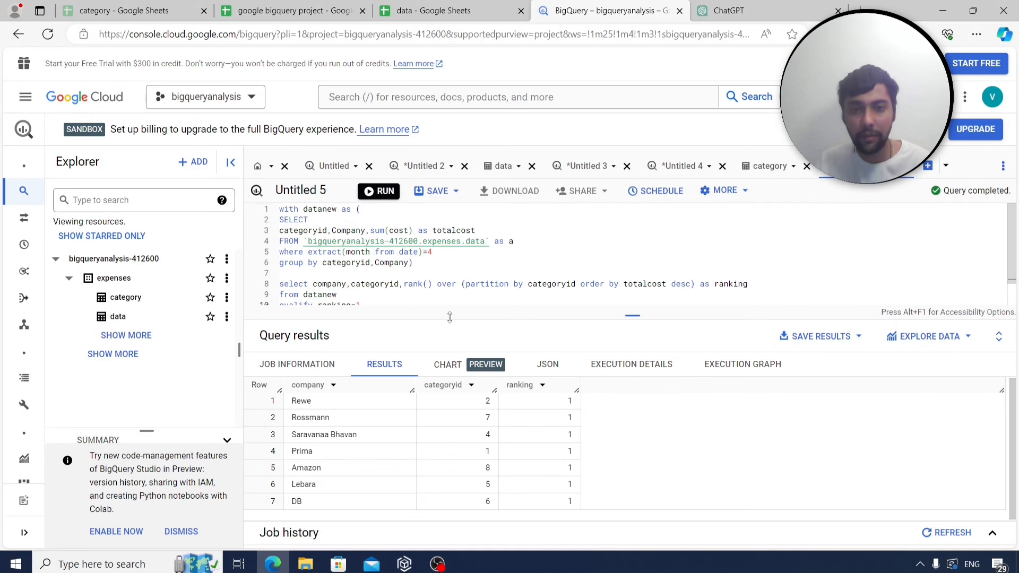
drag(450, 319, 450, 363)
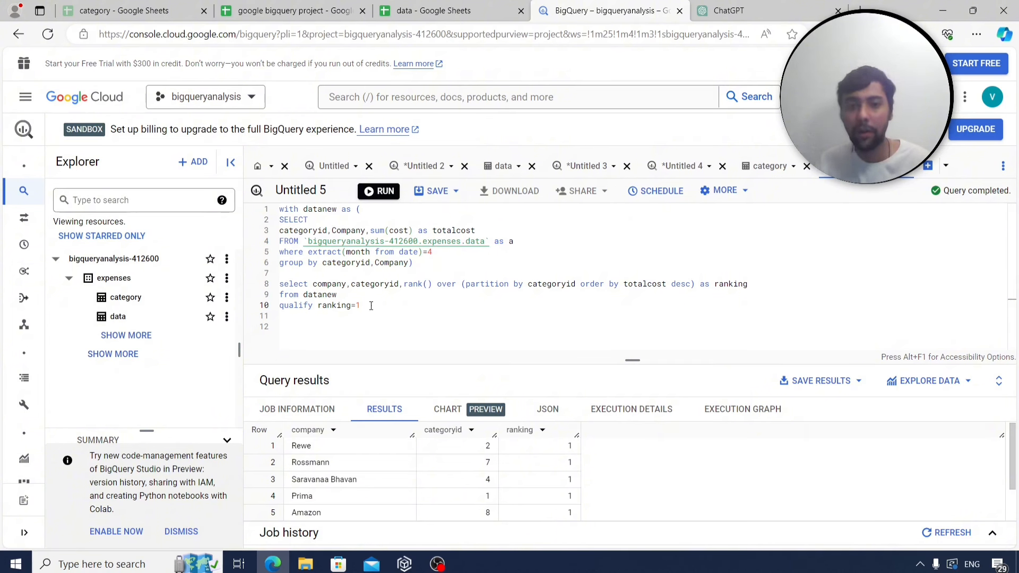
drag(371, 306, 276, 208)
key(ctrl+c)
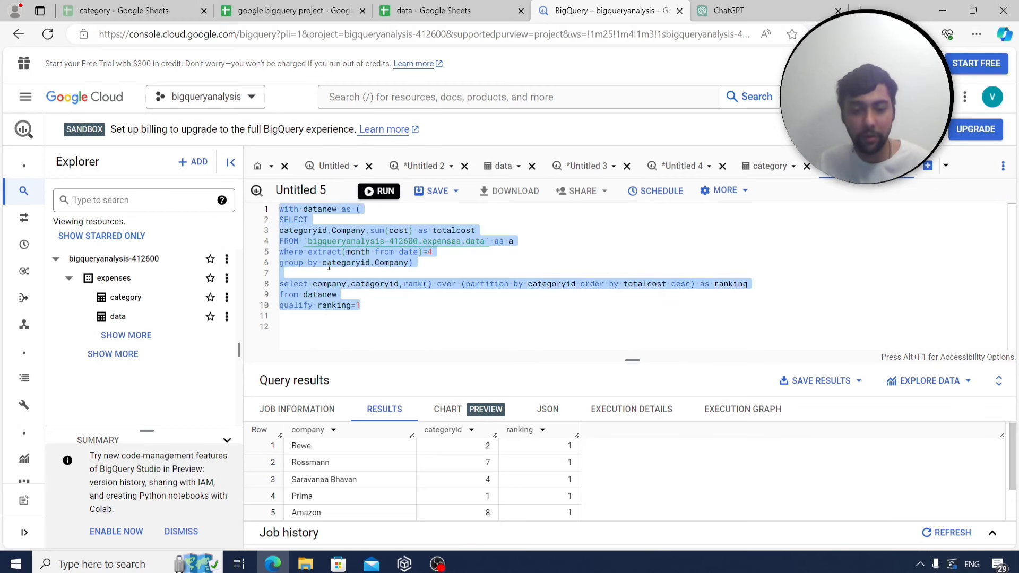
click(300, 11)
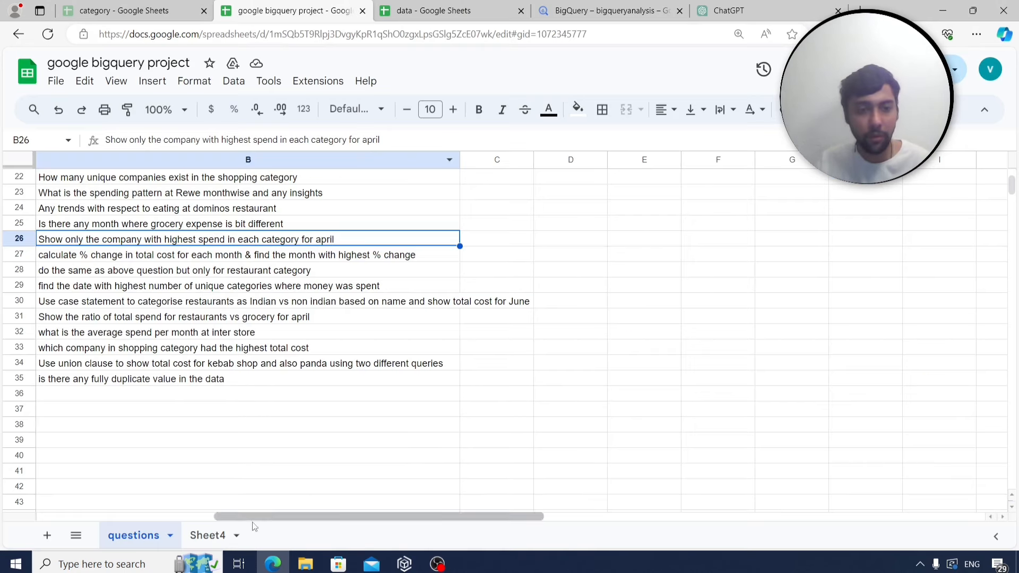
On Sheet4, label A198 as q25 and paste the ranking query beside it.
click(224, 538)
click(84, 378)
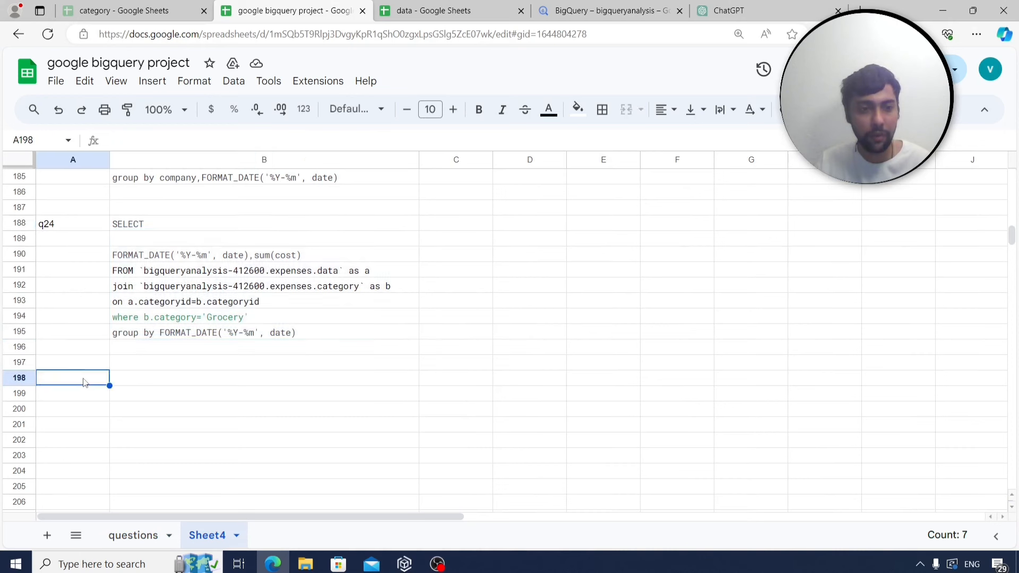
text(q25)
key(Tab)
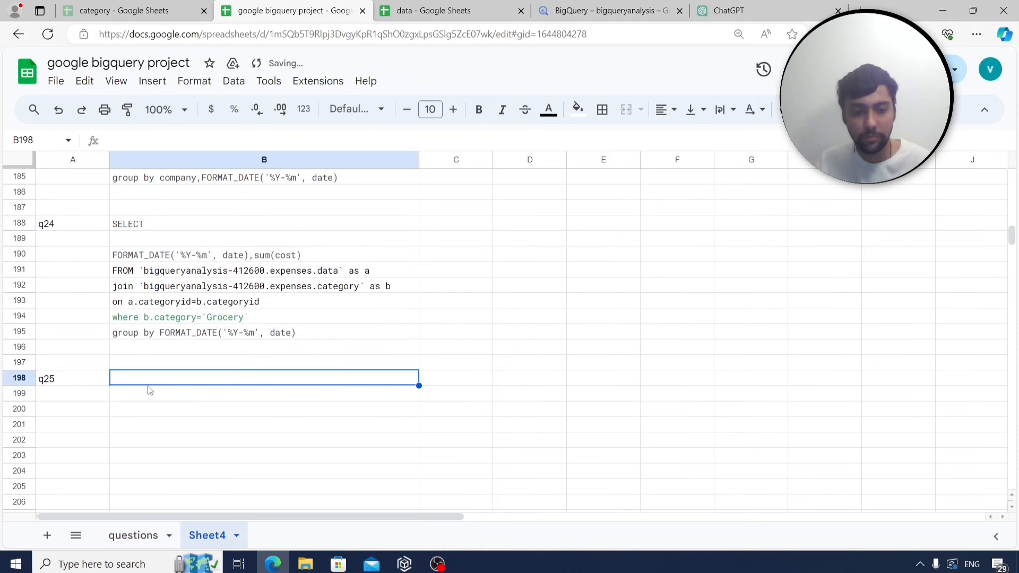
key(ctrl+v)
Add the q26 label in A211, select question B27 on the questions sheet, and return to BigQuery.
scroll(175, 391, down, 5)
click(93, 352)
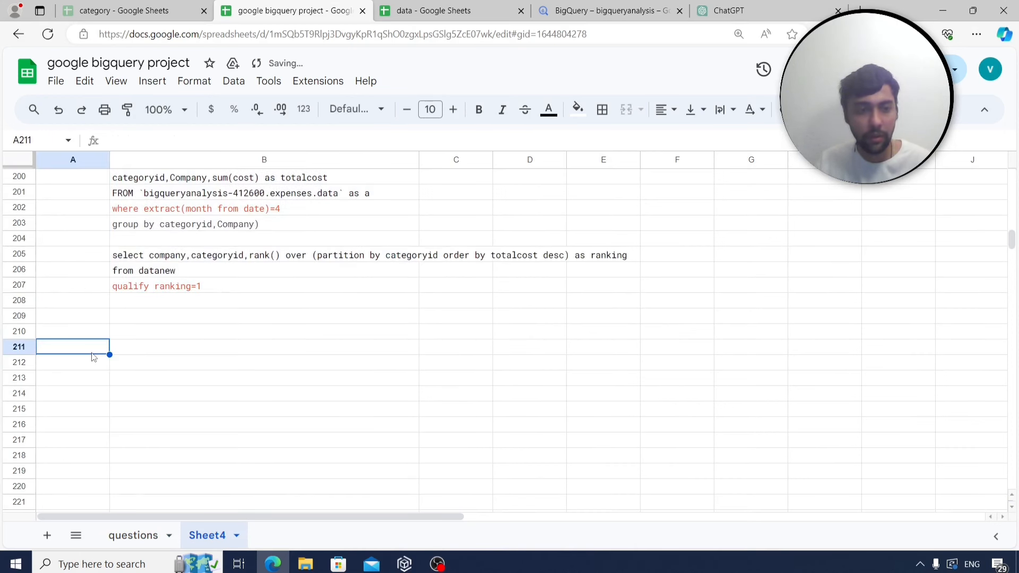
text(q25)
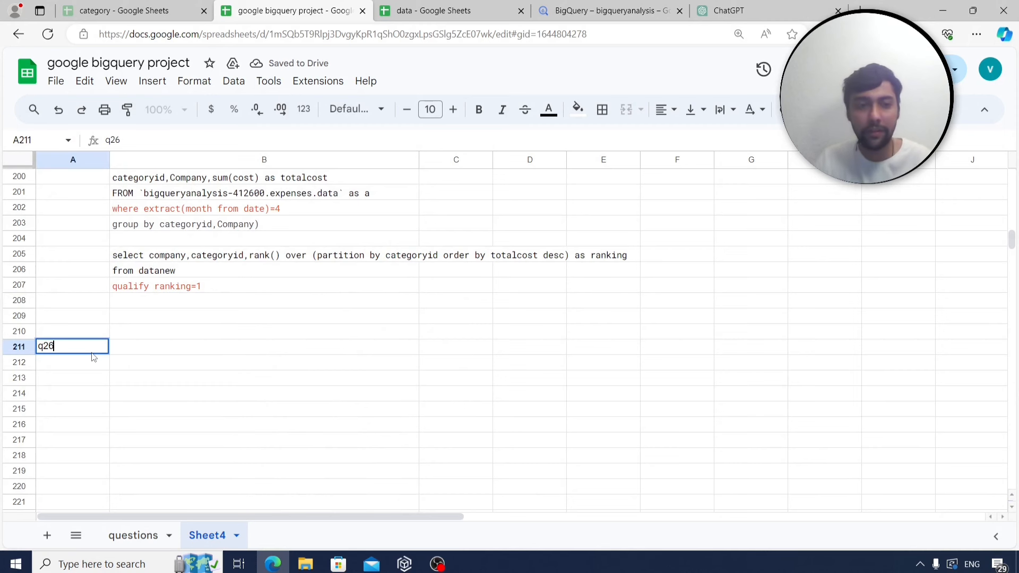
click(120, 533)
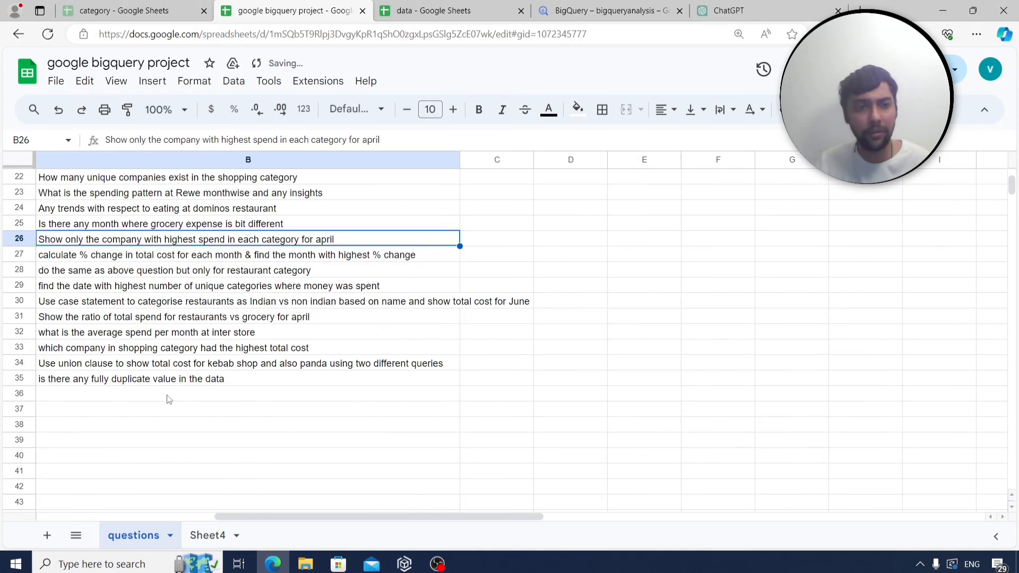
click(126, 252)
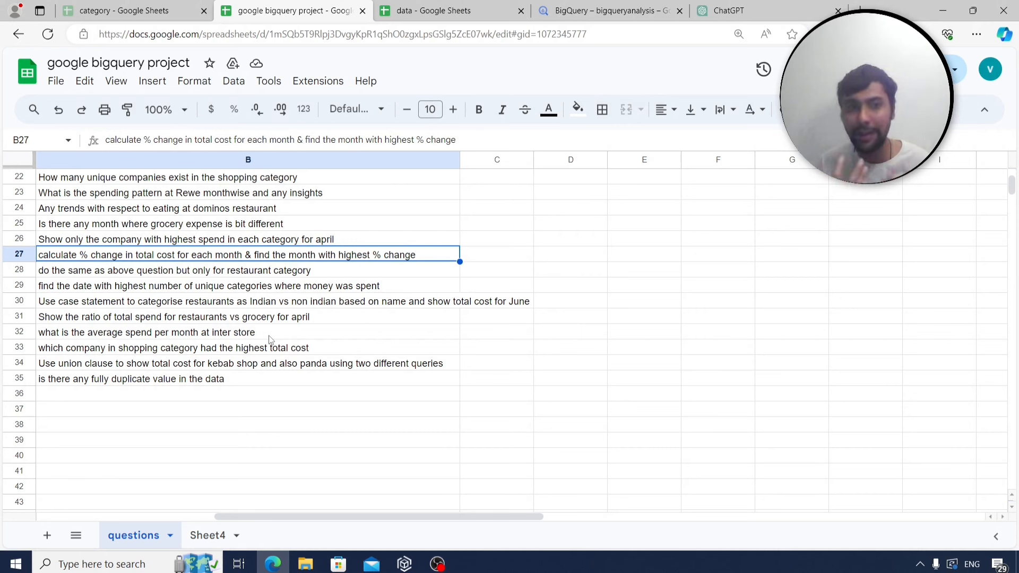
click(609, 11)
Start a new select listing format_Date('%Y-%m') as the first column.
click(444, 267)
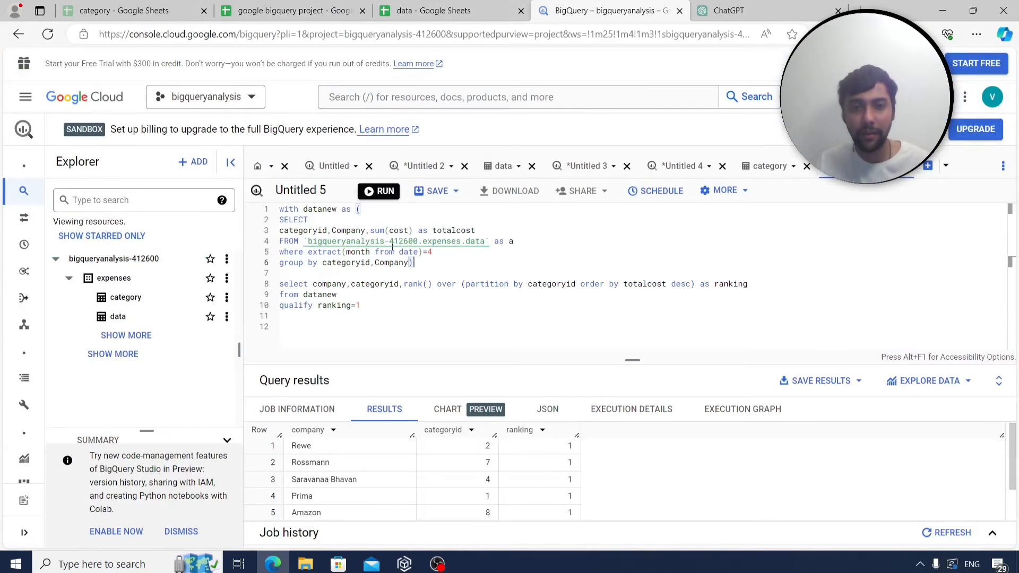
drag(366, 230, 277, 209)
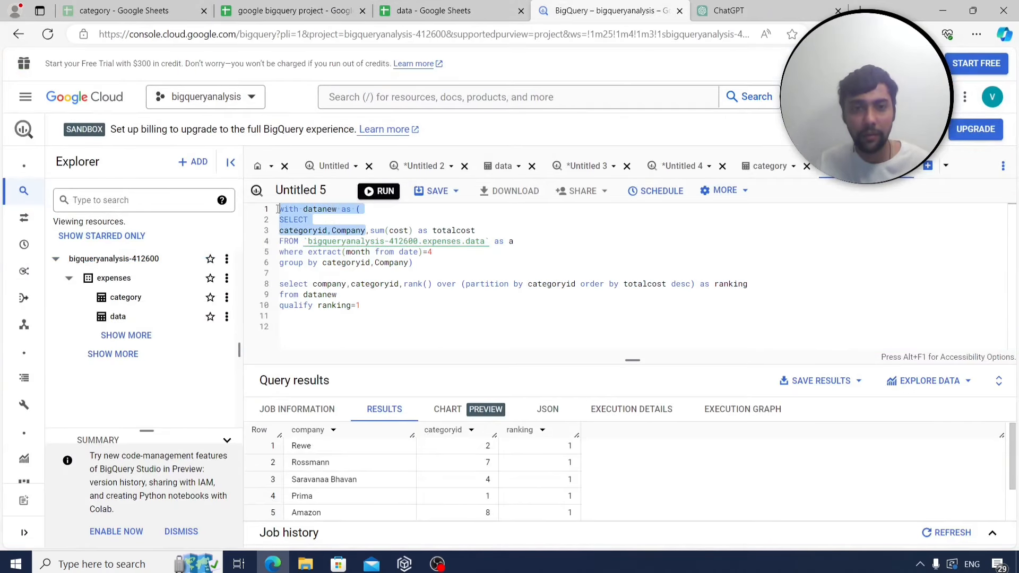
text(select)
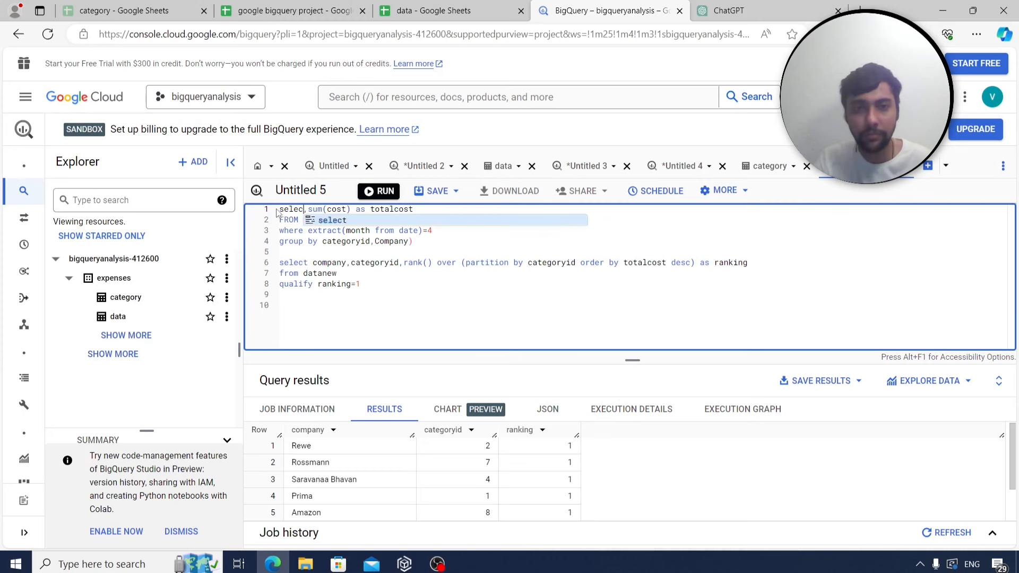
key(Return)
key(Return)
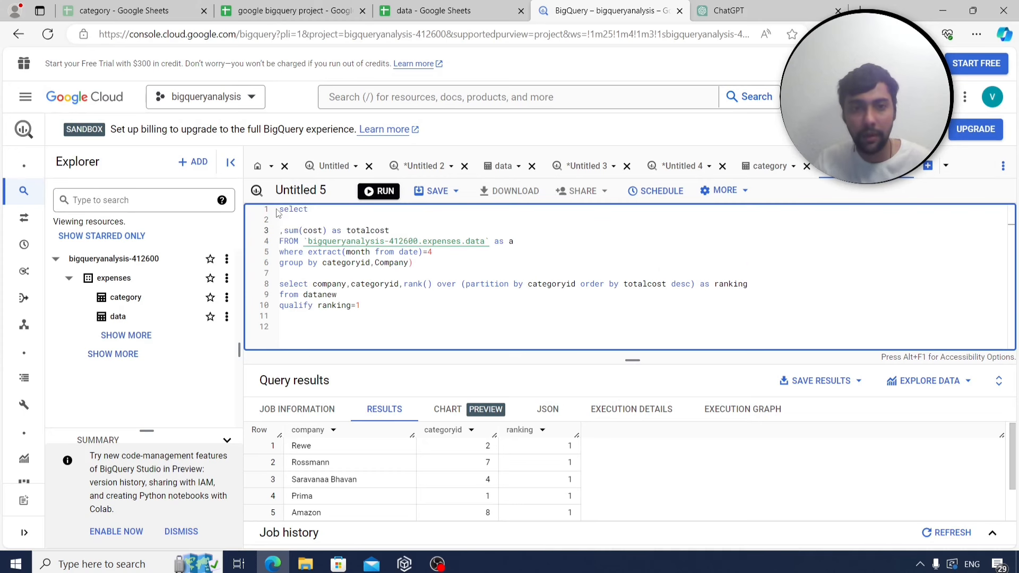
text(format)
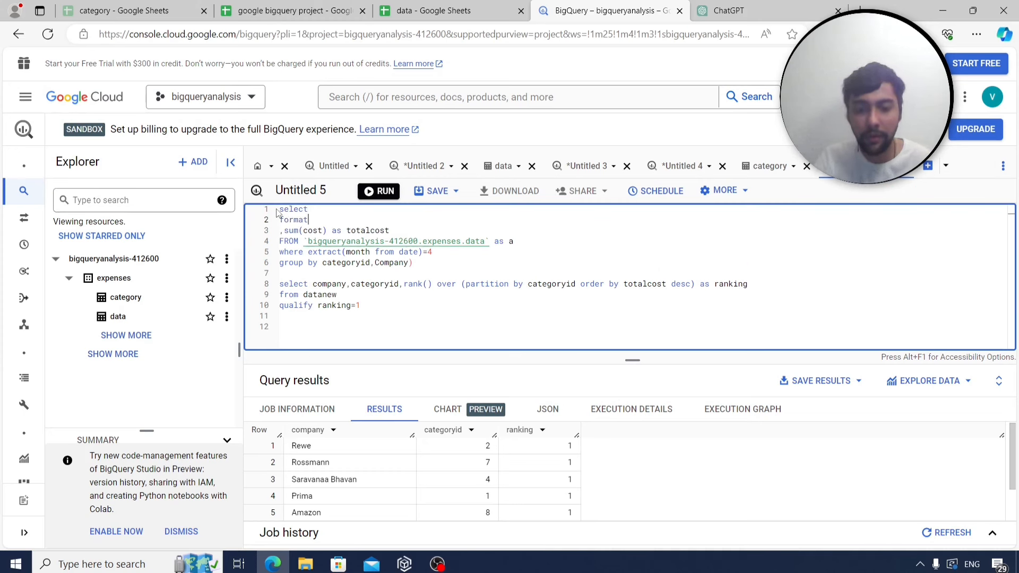
text(_Date(')
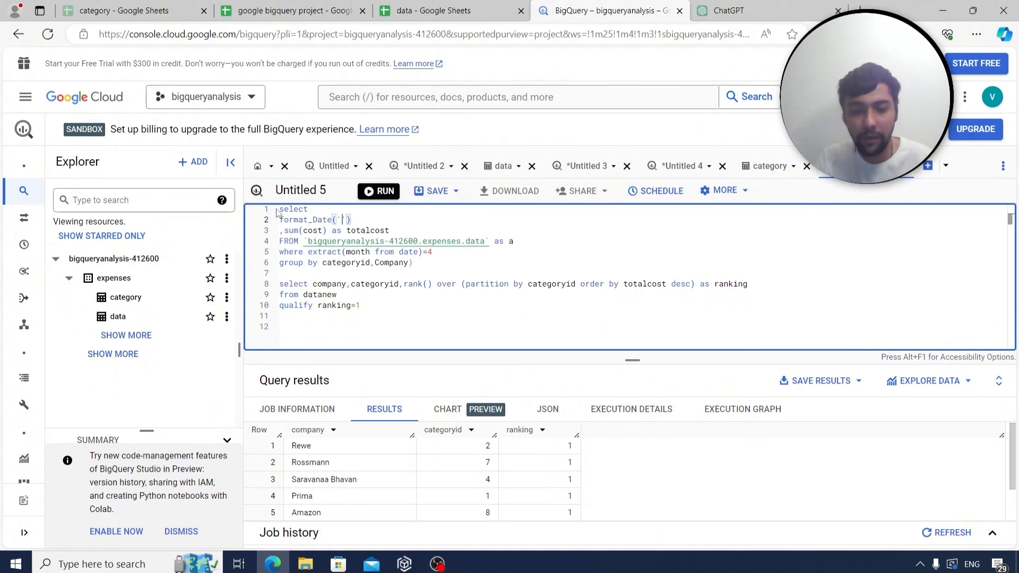
text(%Y-%)
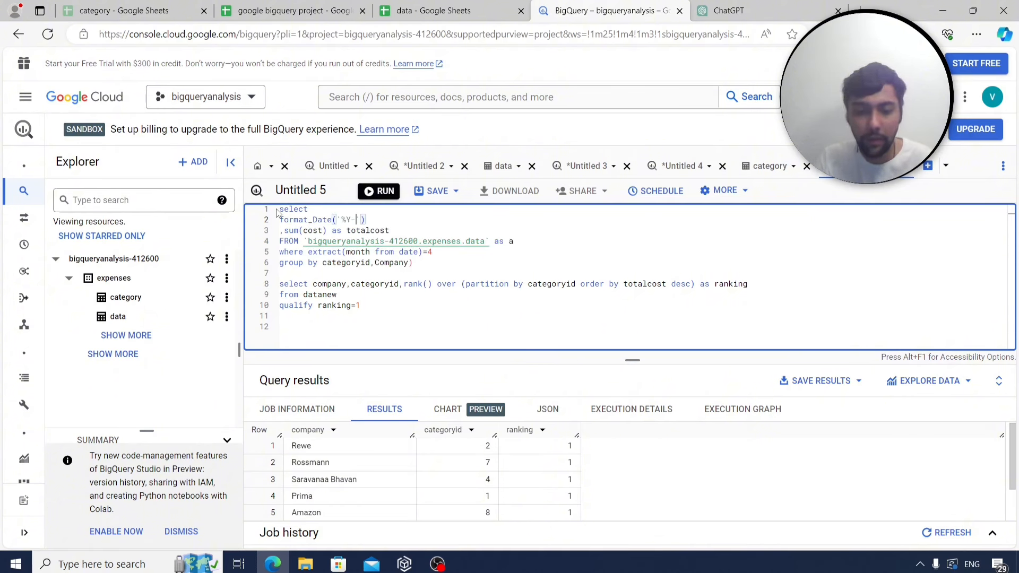
text(m'))
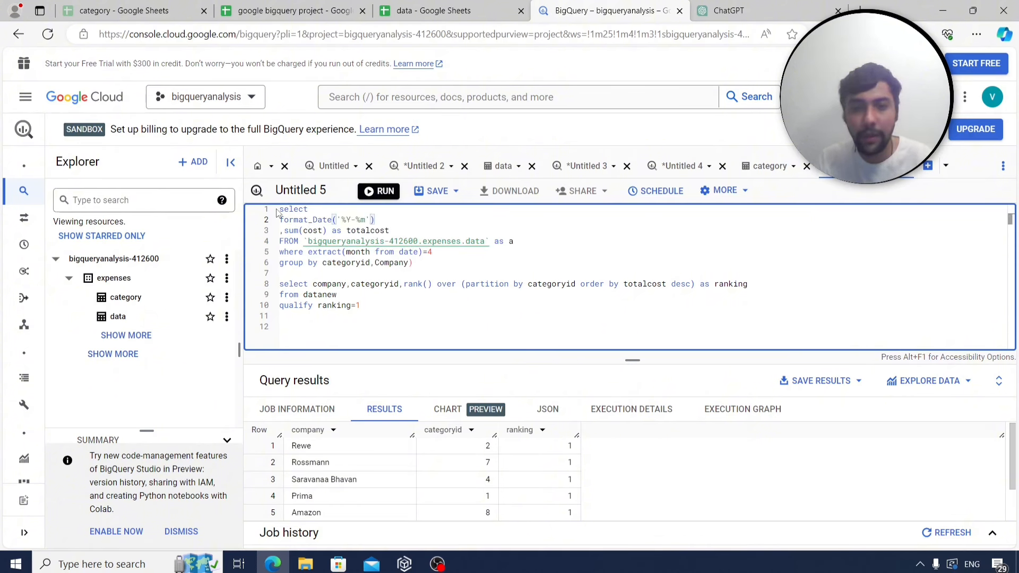
text(,)
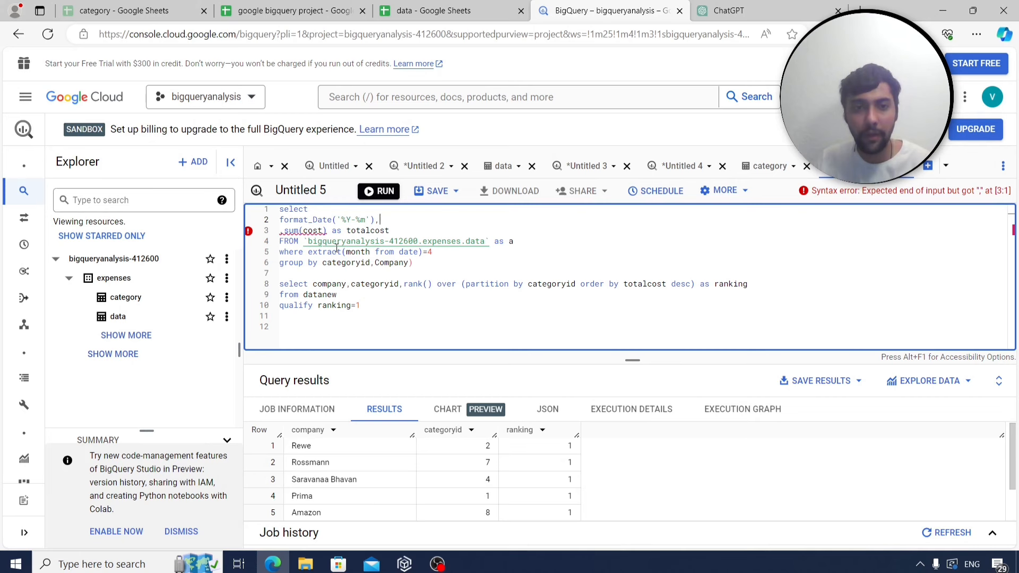
Group by the month format, delete the April filter and leftover ranking lines, then run.
drag(429, 264, 402, 264)
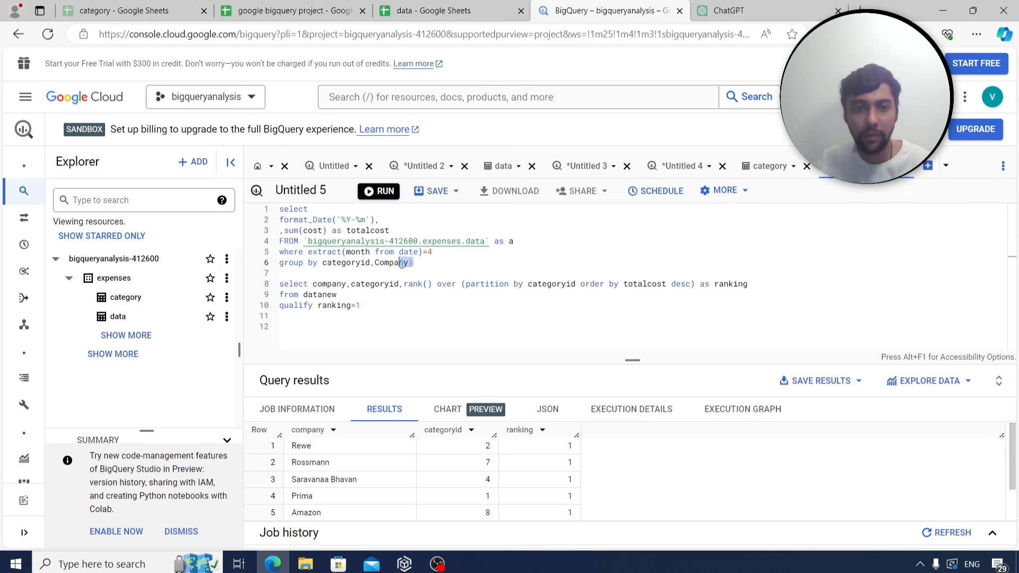
drag(375, 219, 277, 224)
key(ctrl+c)
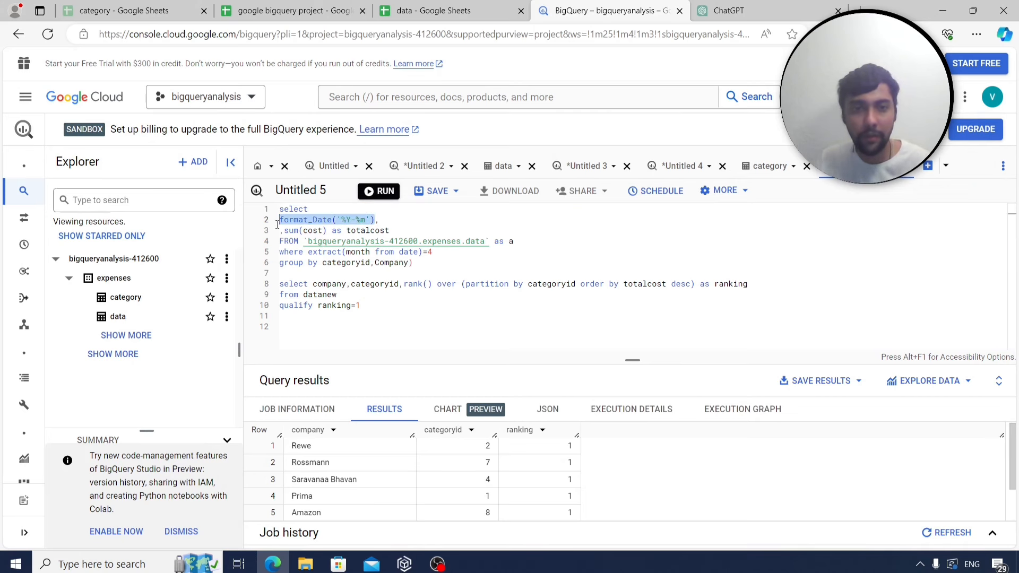
drag(420, 263, 322, 264)
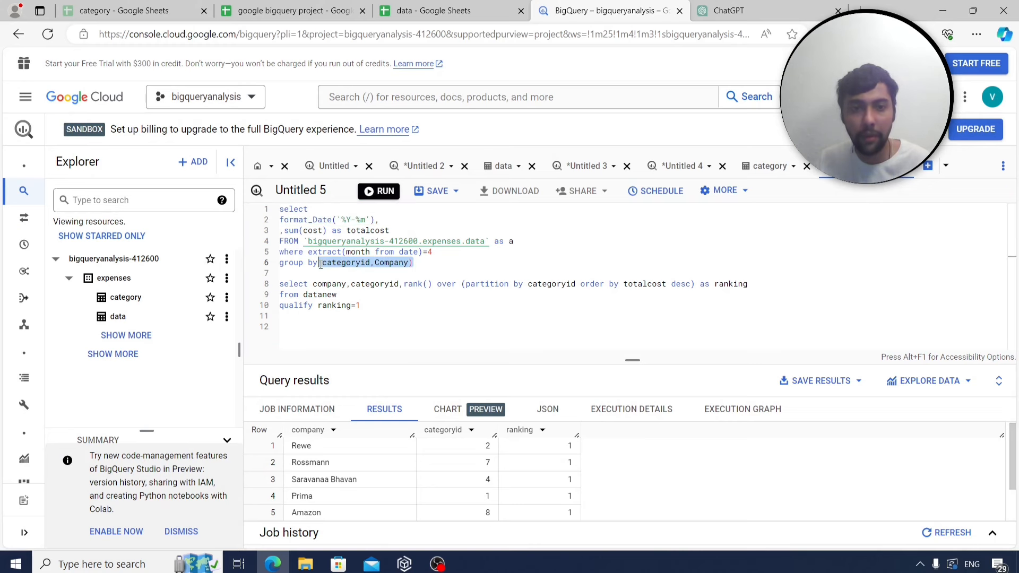
key(ctrl+v)
drag(433, 253, 272, 251)
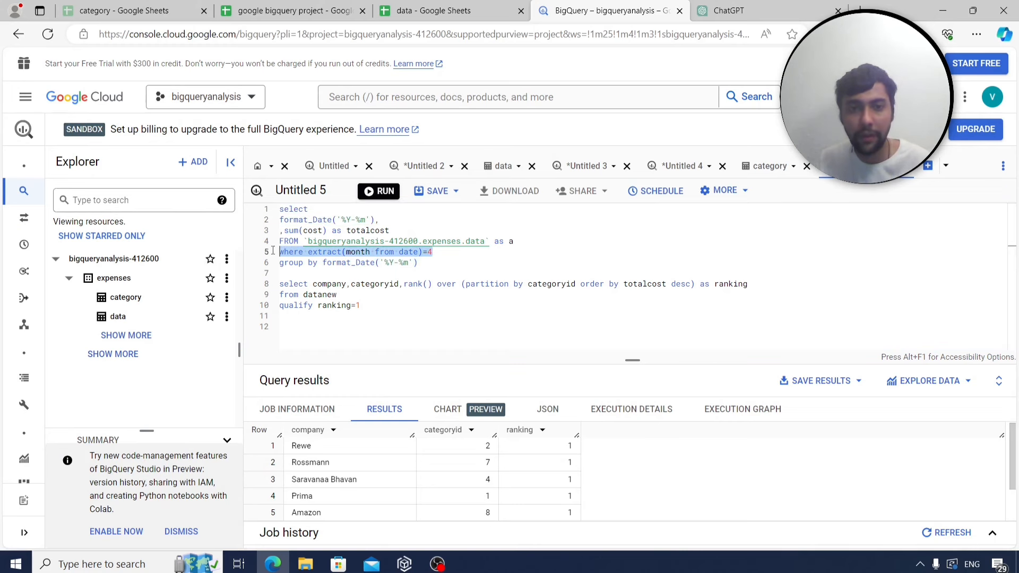
key(BackSpace)
drag(361, 306, 248, 278)
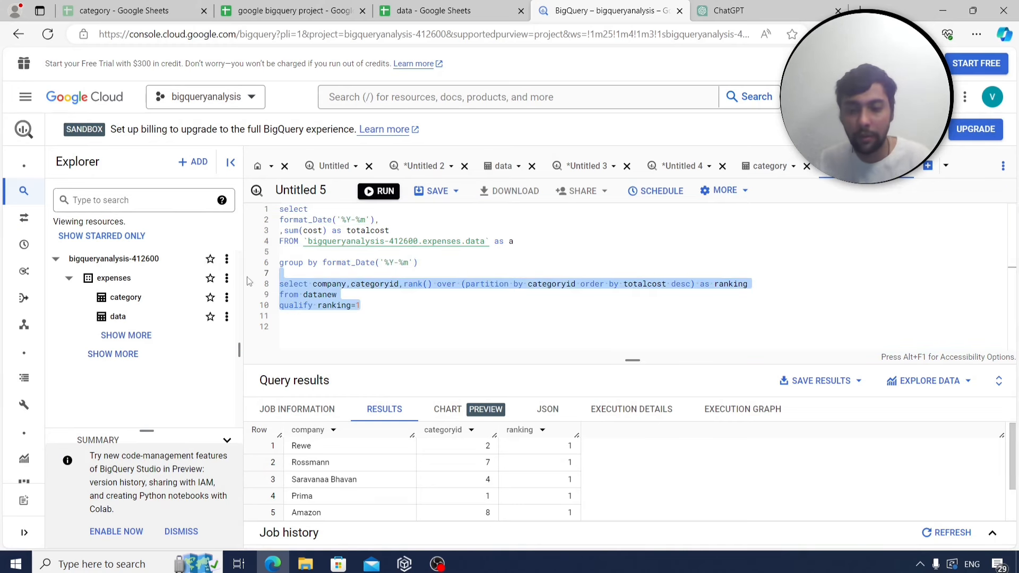
key(BackSpace)
click(378, 202)
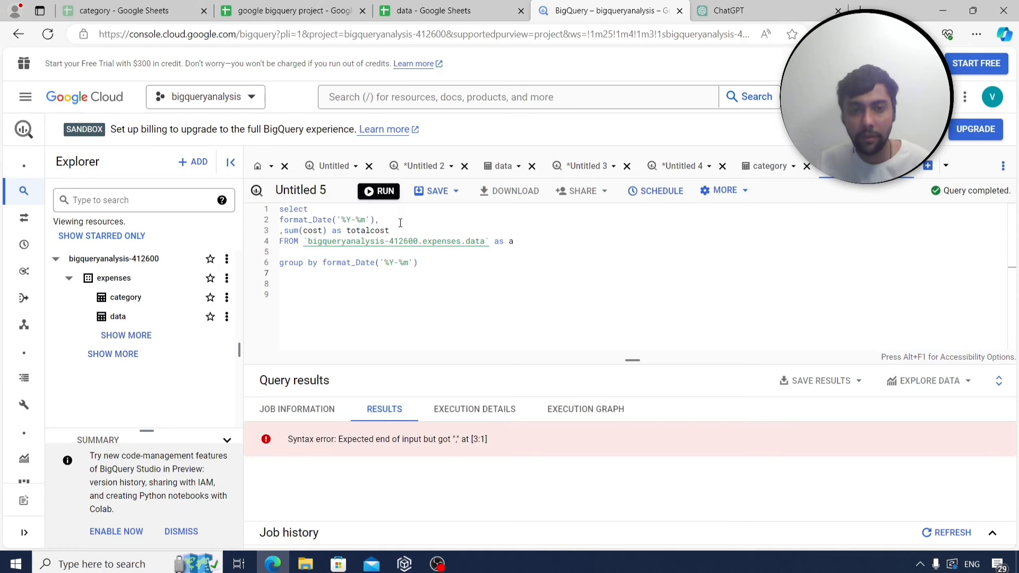
Remove the stray comma and add the date argument to format_Date in select and group by.
click(381, 219)
key(BackSpace)
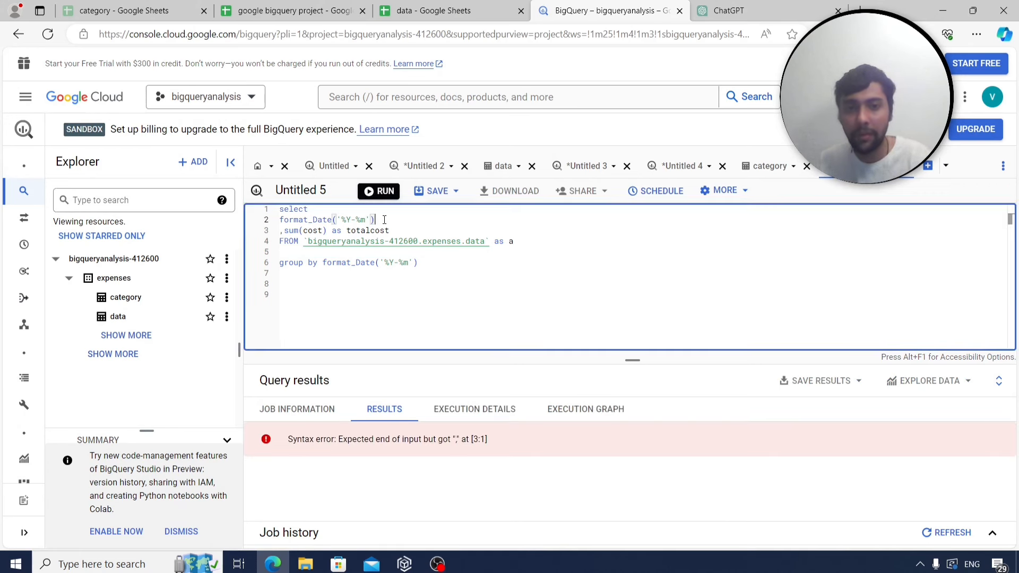
key(ctrl+Return)
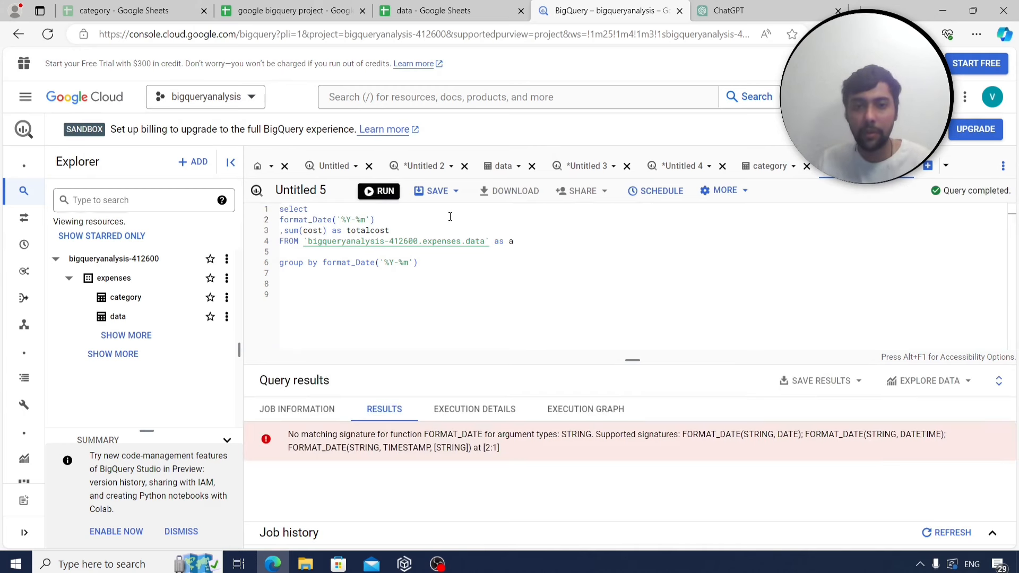
click(379, 223)
text(,date)
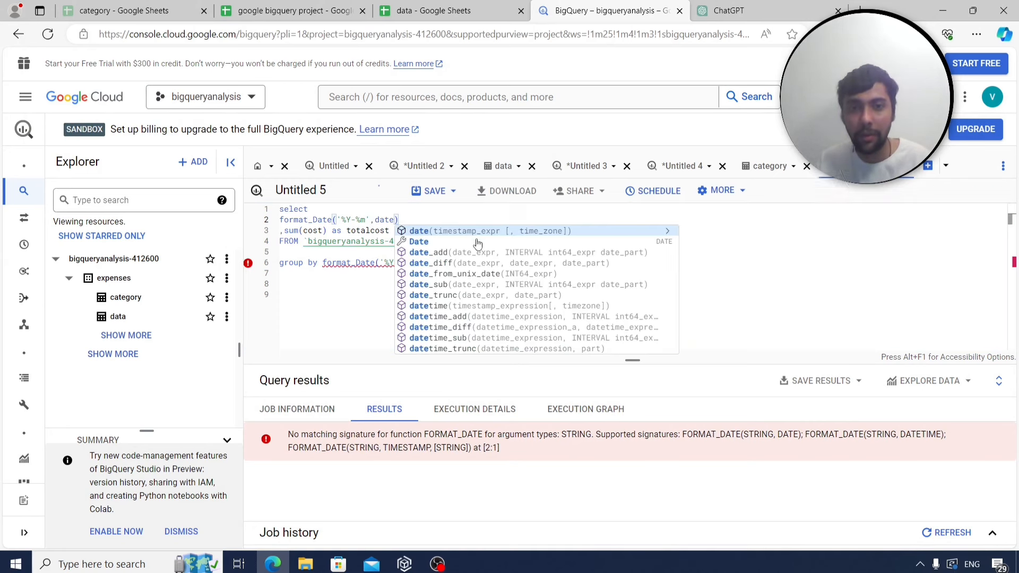
click(380, 193)
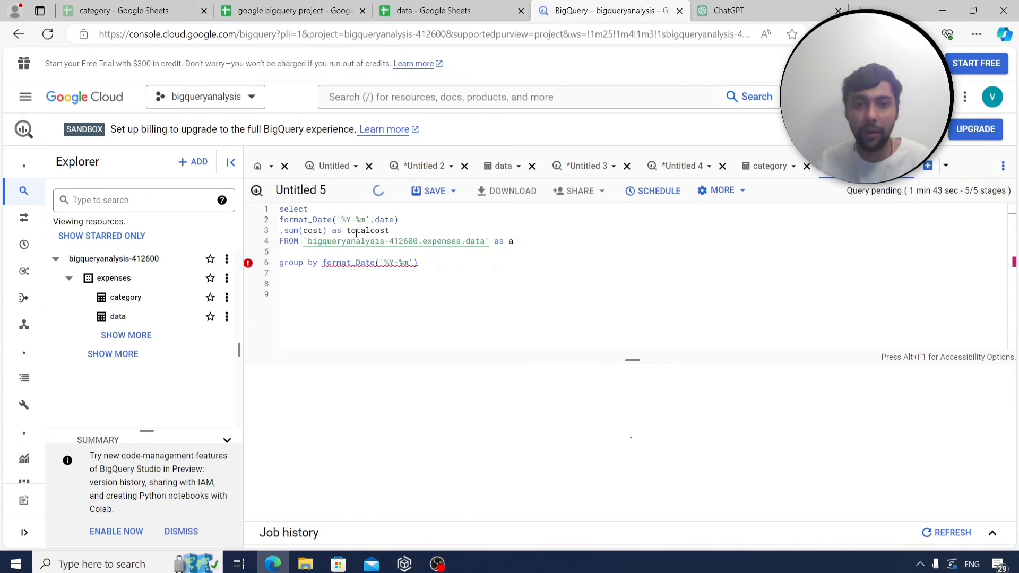
click(416, 265)
text(,date)
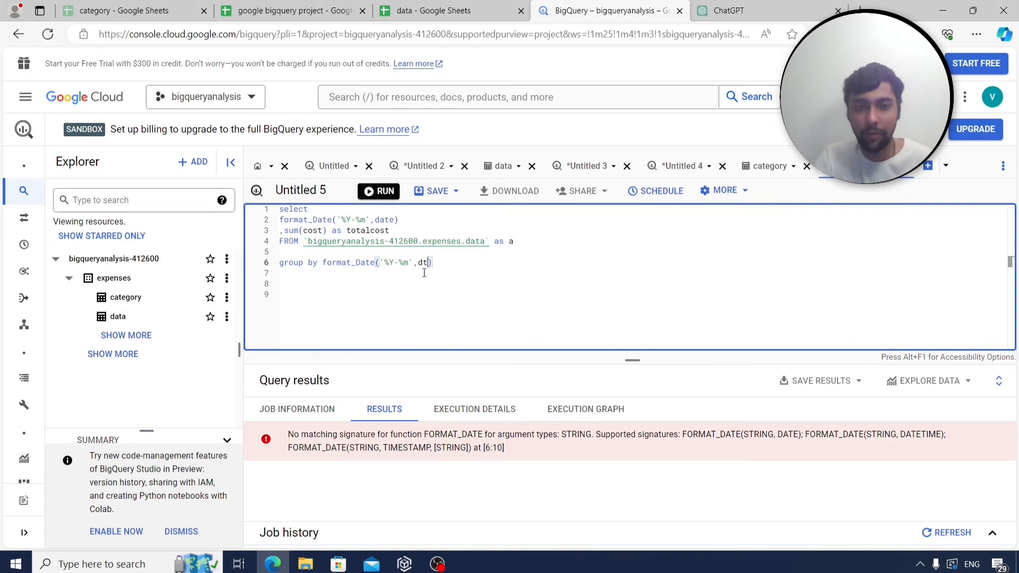
click(378, 191)
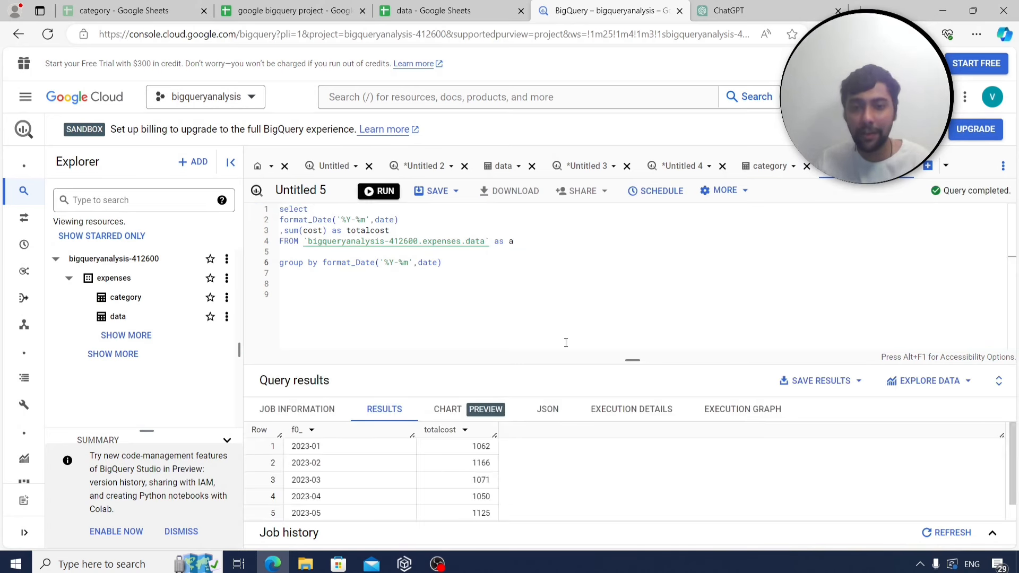
Wrap the monthly totals query in 'with final as (...)' and begin an outer select.
drag(530, 362, 545, 319)
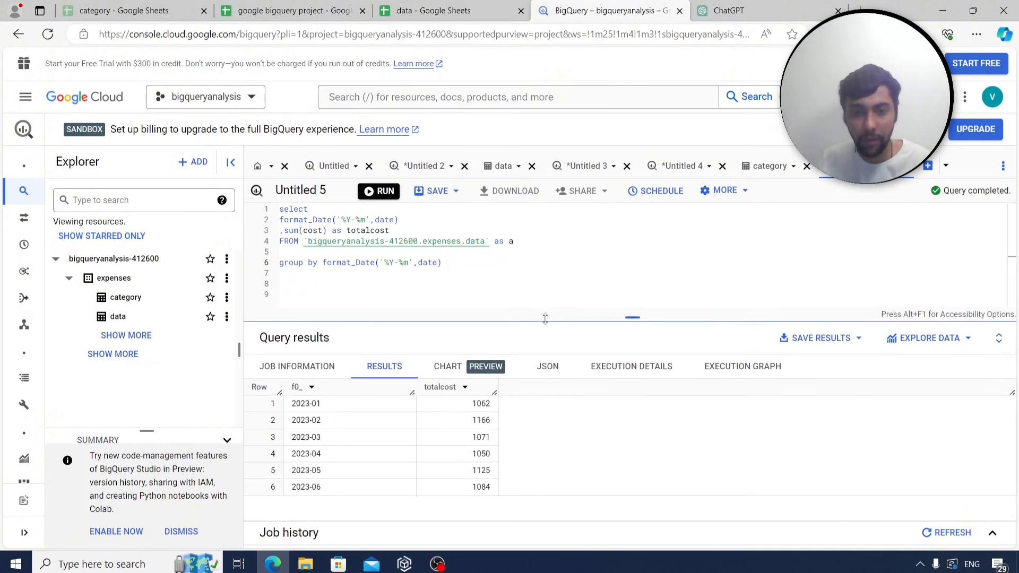
double_click(287, 209)
key(Return)
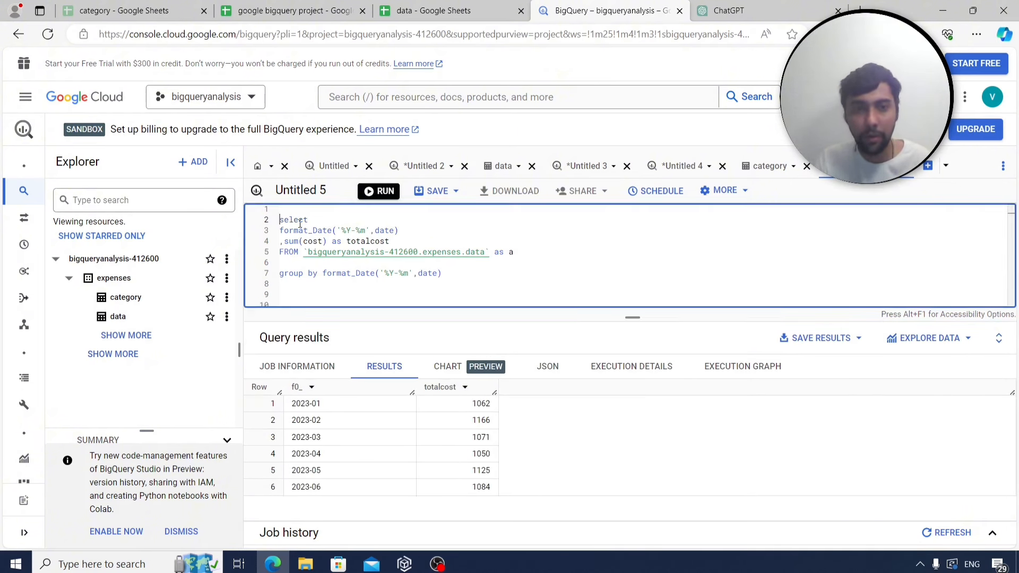
key(Up)
text(with )
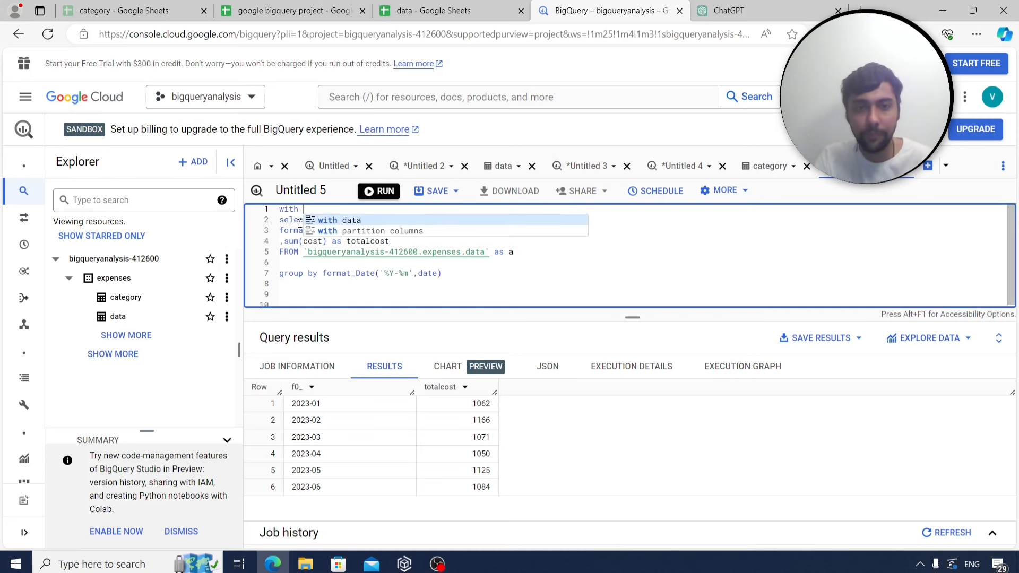
text(final as ()
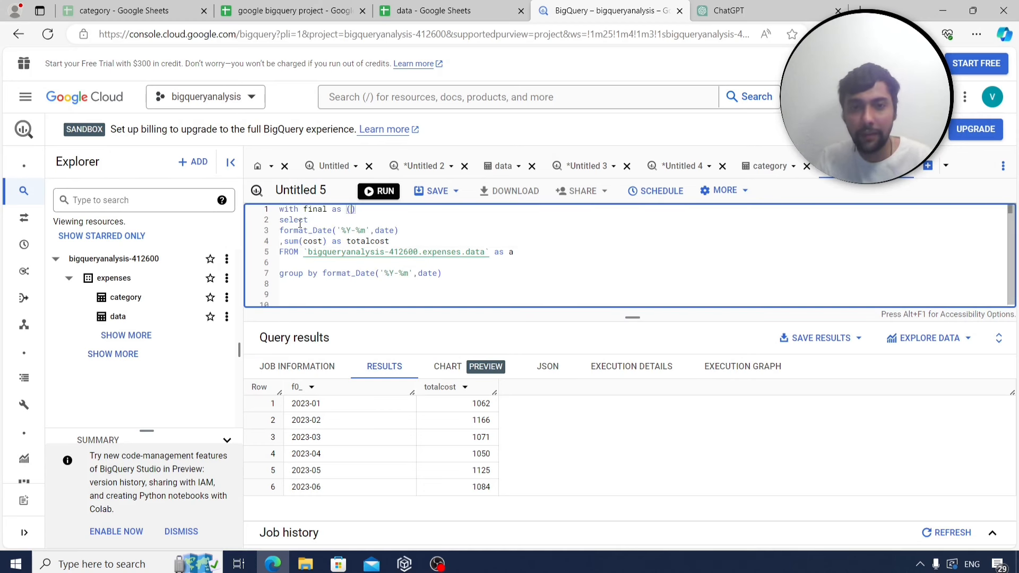
click(452, 273)
text())
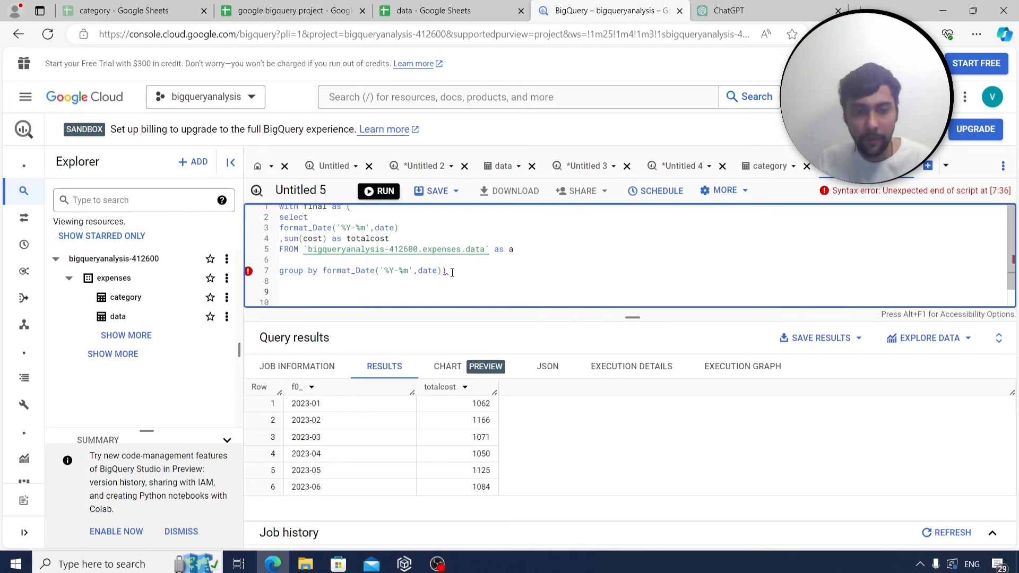
key(Return)
key(Return)
text(select)
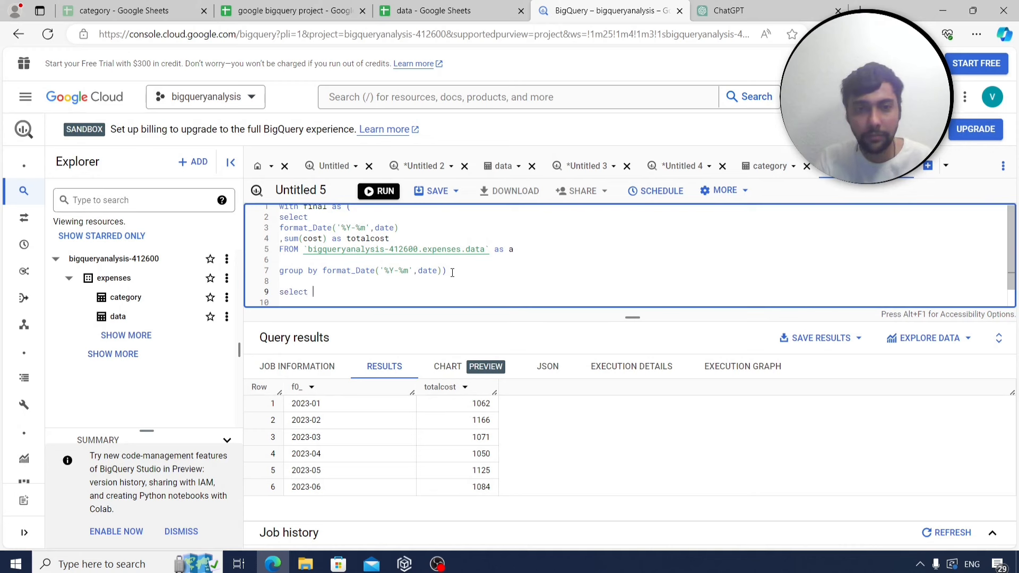
Alias the month as yearmonth and select lag(totalcost) over (order by yearmonth) as previousmonthcost from final.
click(412, 228)
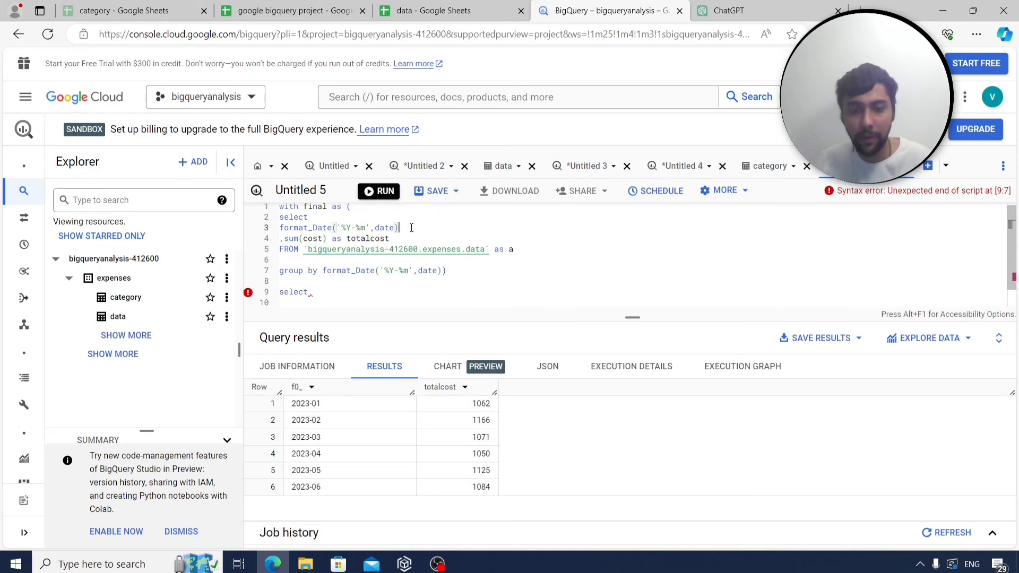
text(as yearm)
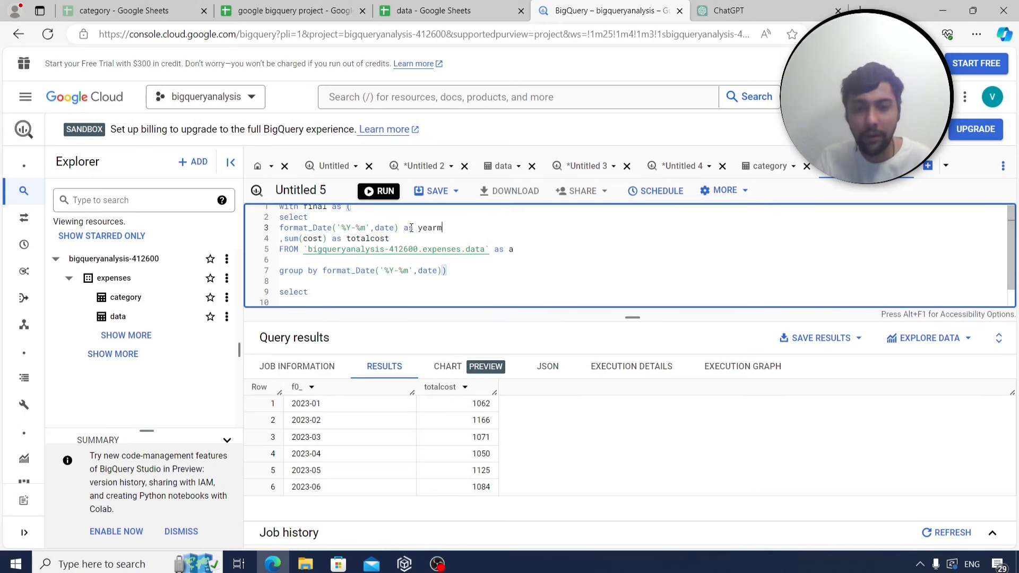
text(onth)
click(343, 287)
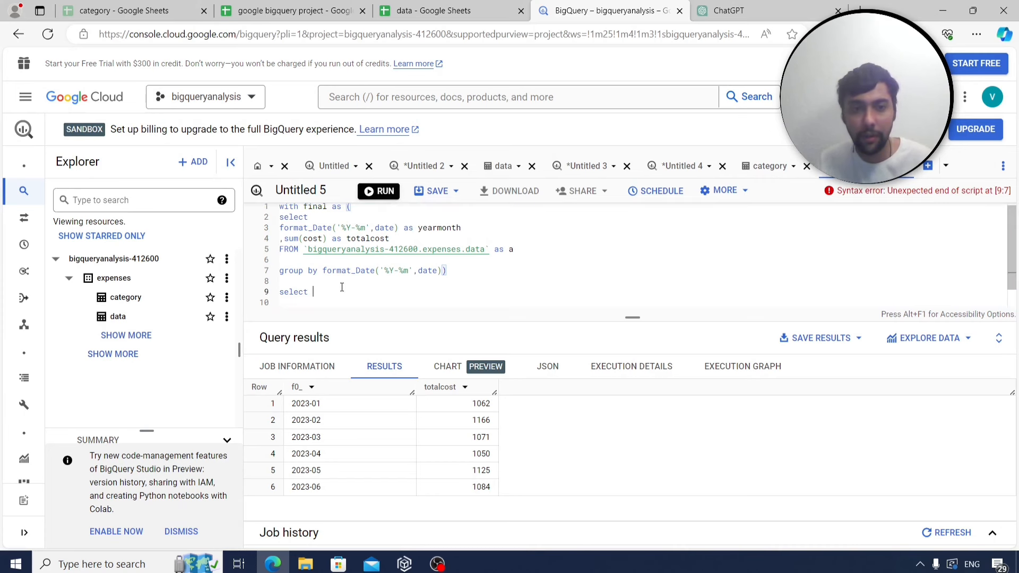
text(yearmonth,)
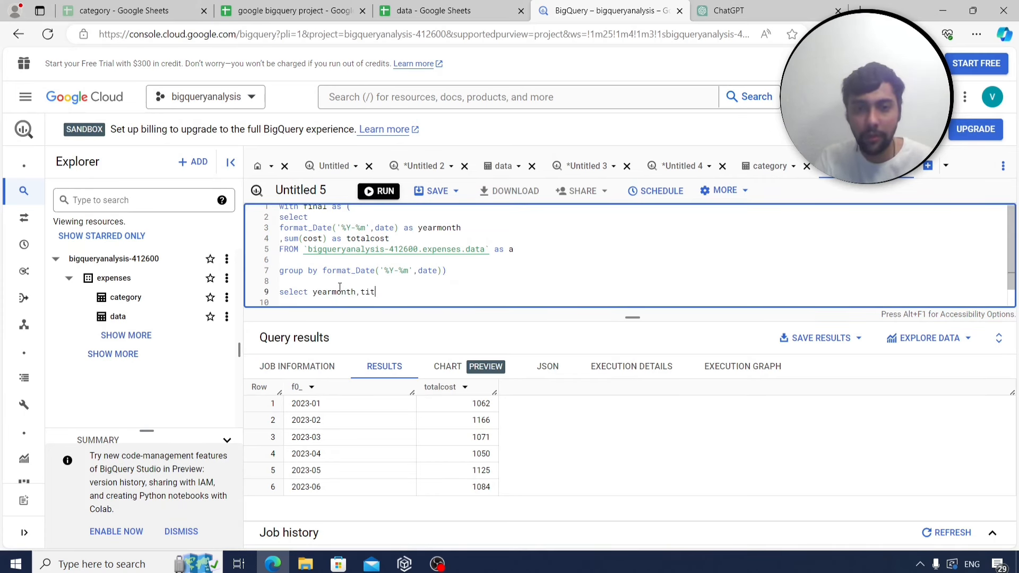
text(totalcost)
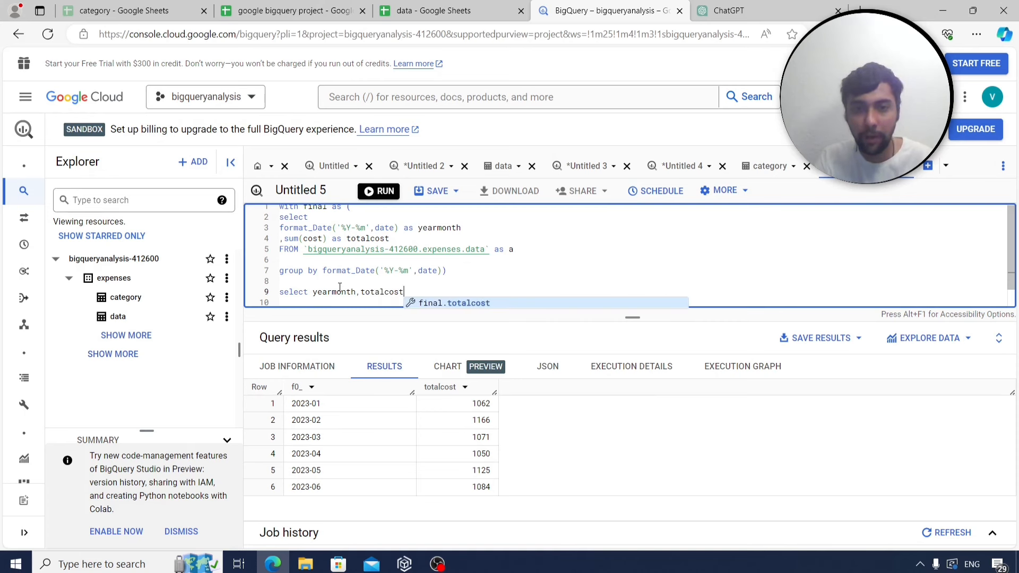
text(,lag()
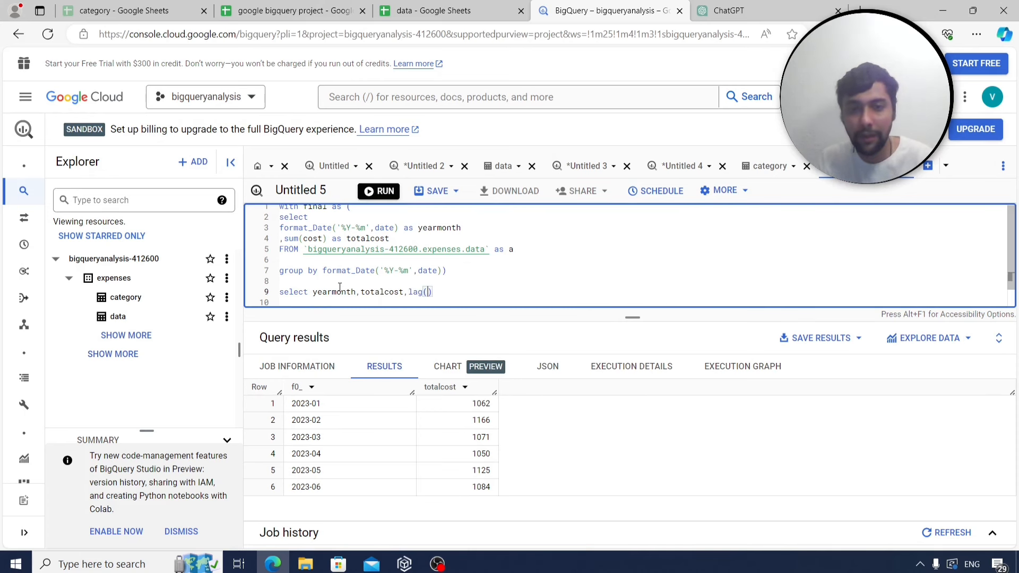
text(totalcos)
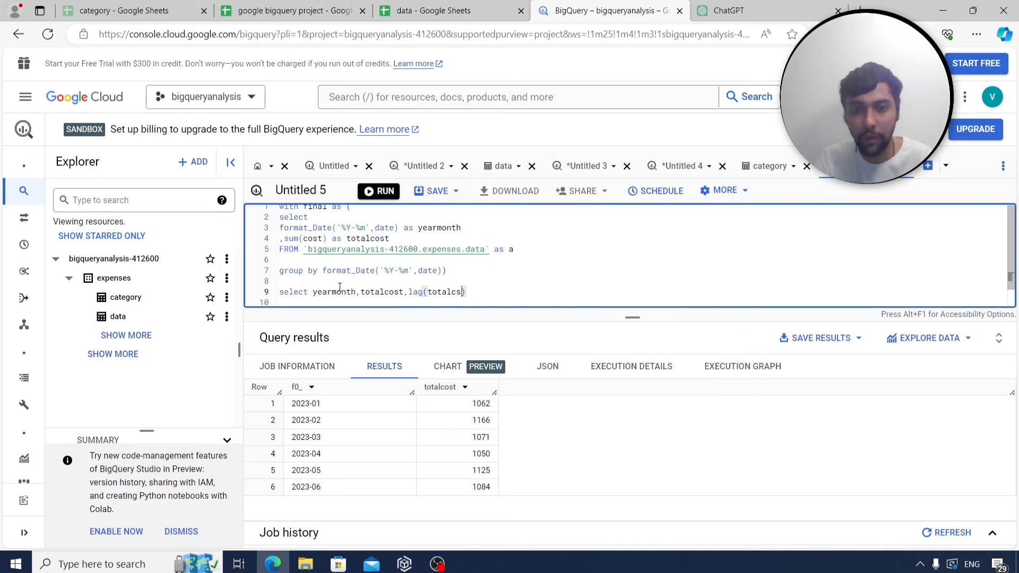
text(t) ove)
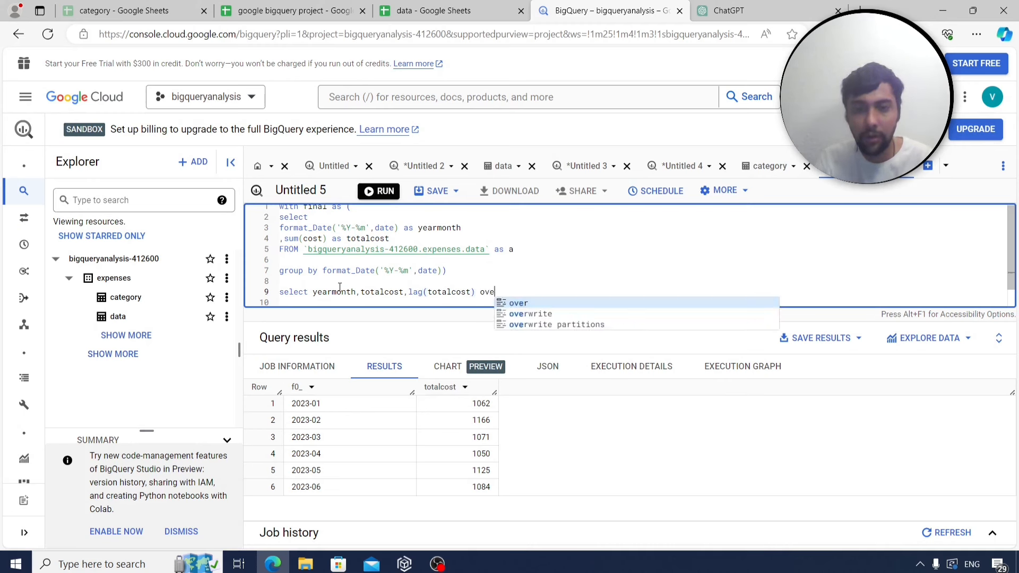
text(r ()
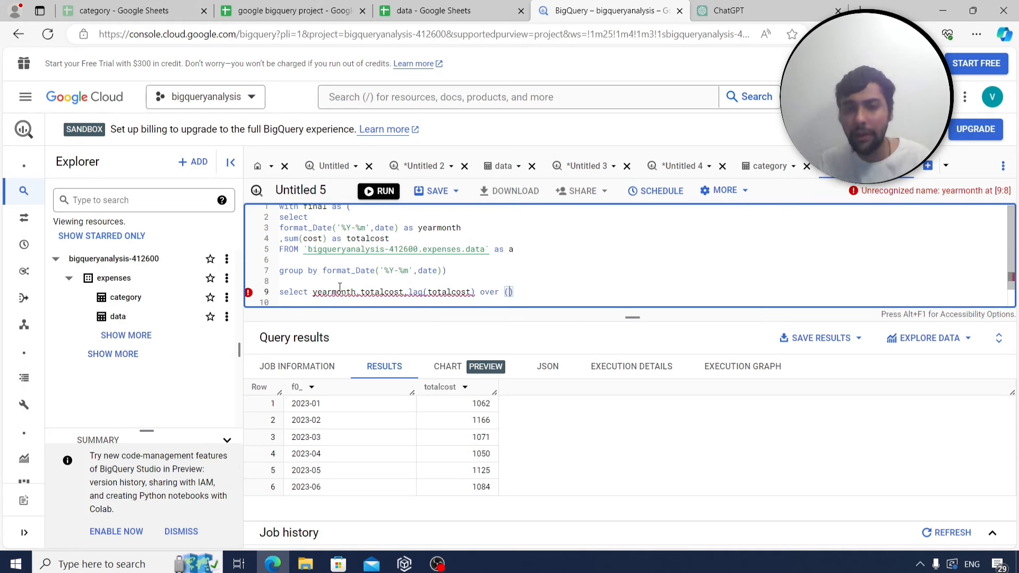
text(order by )
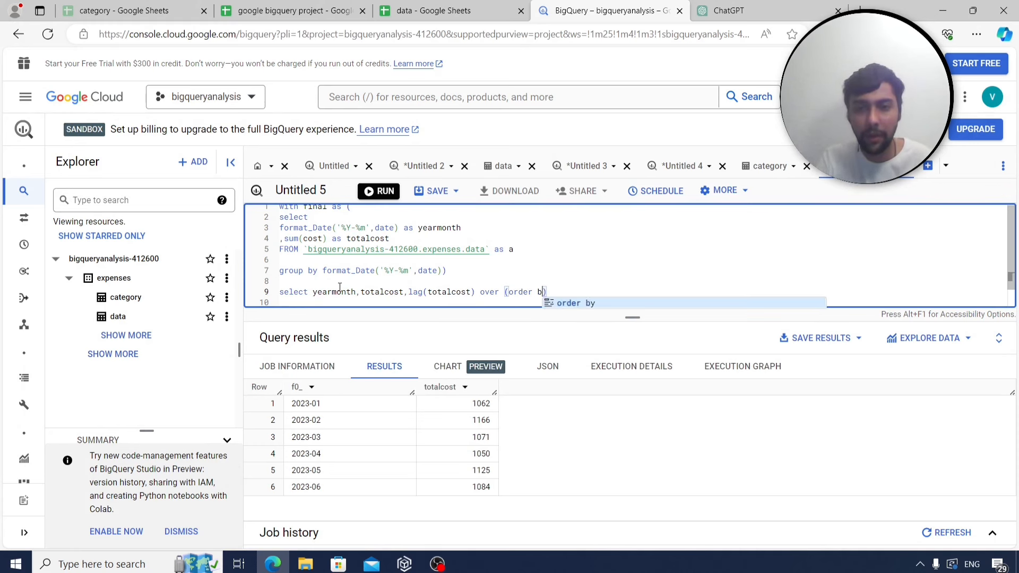
text(yearmonth)
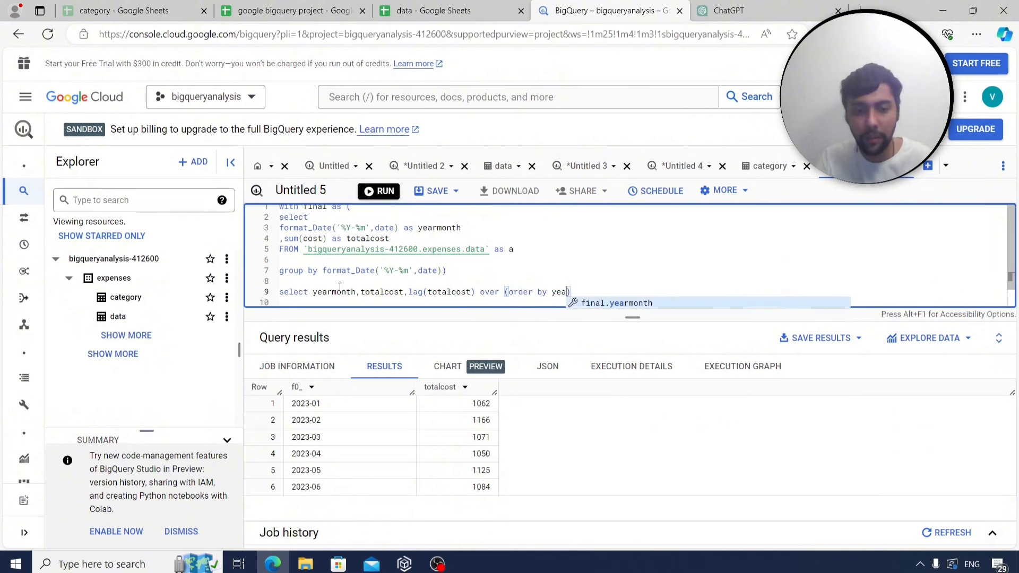
key(Right)
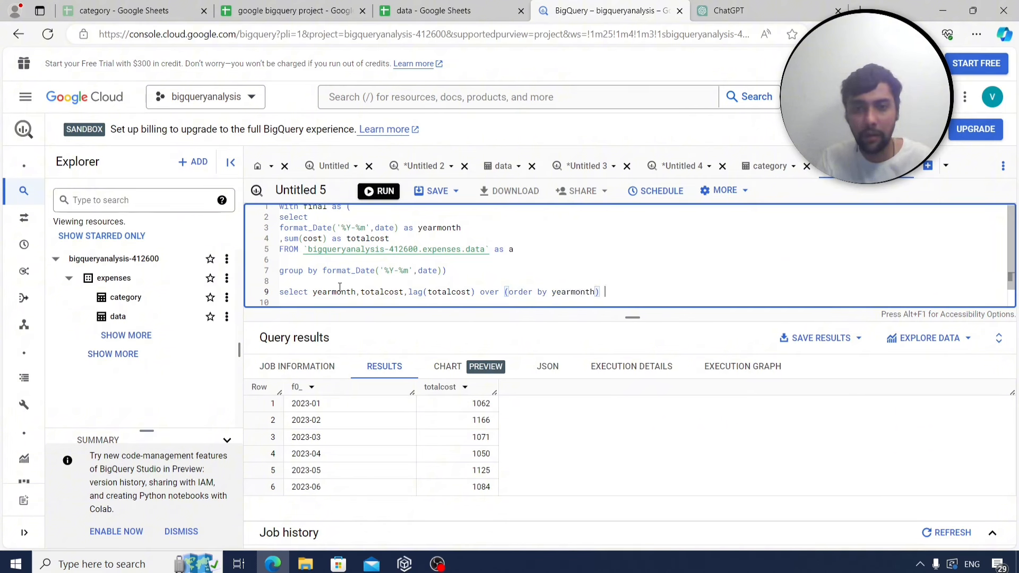
text(as previo)
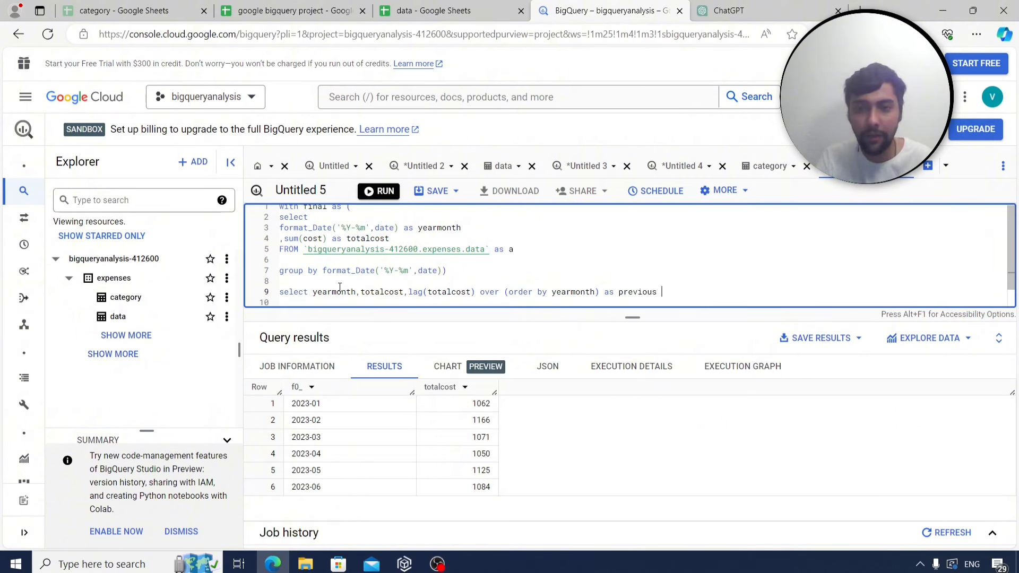
text(usmonth)
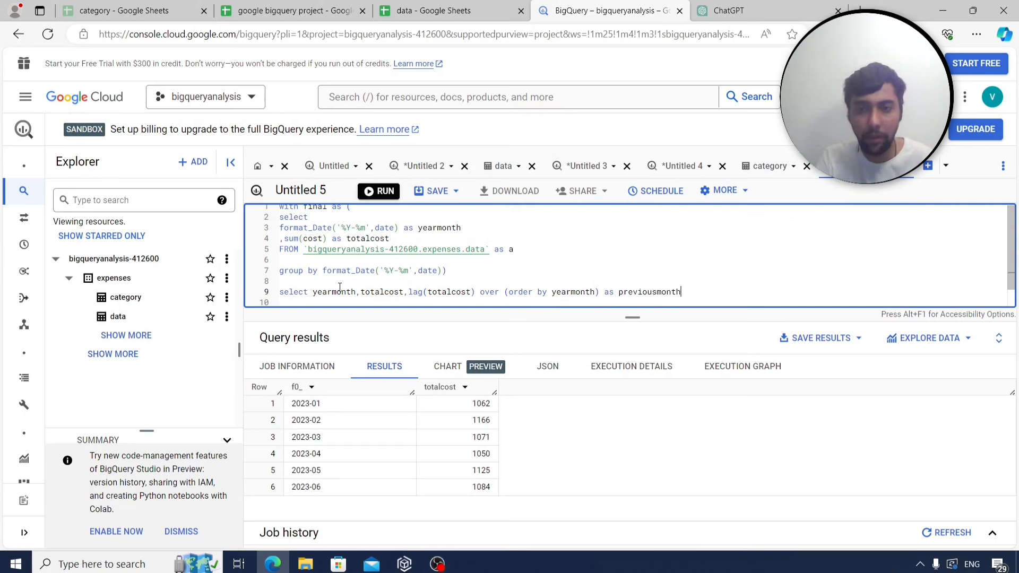
text(cost)
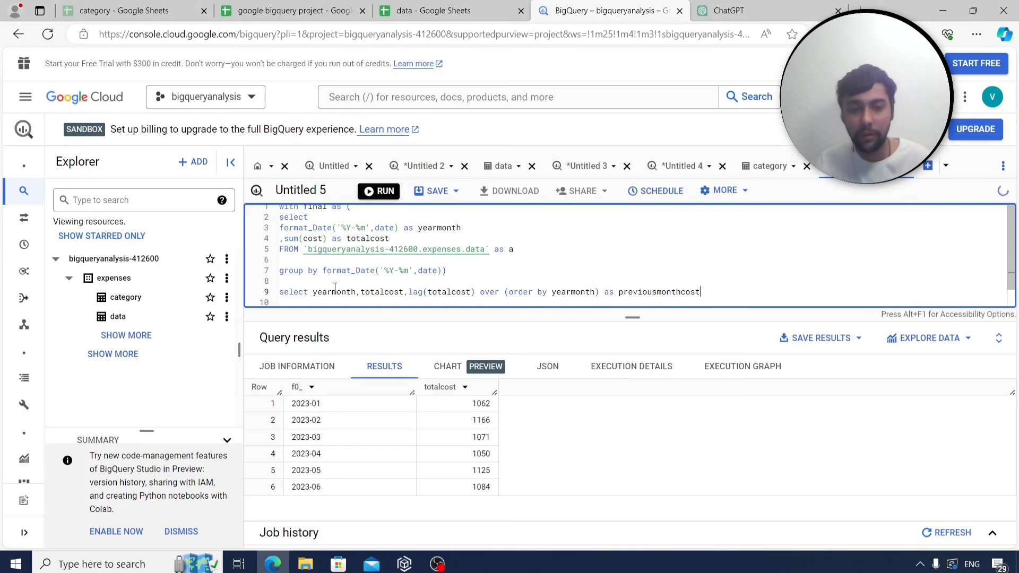
key(Return)
text(f)
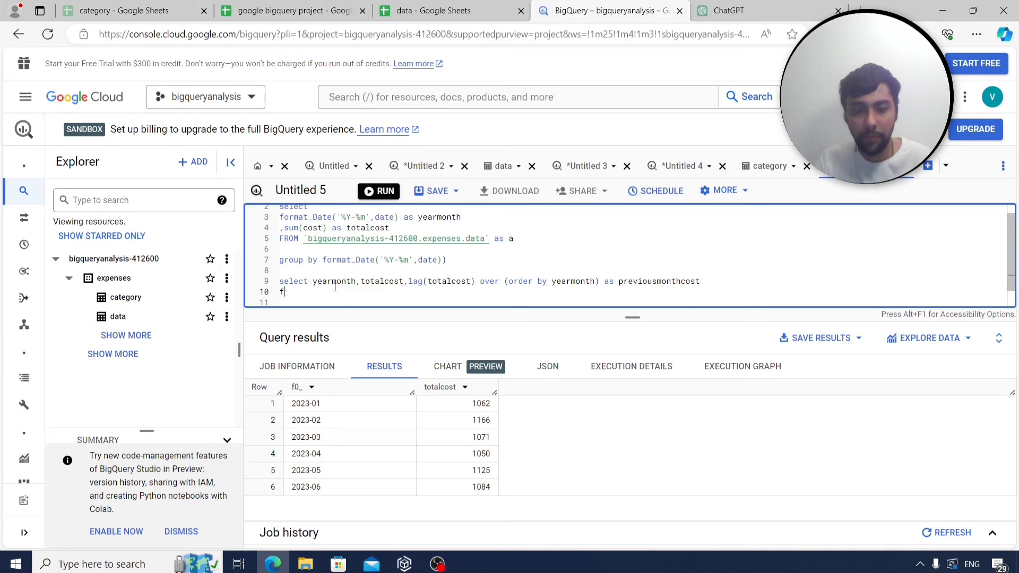
text(rom final)
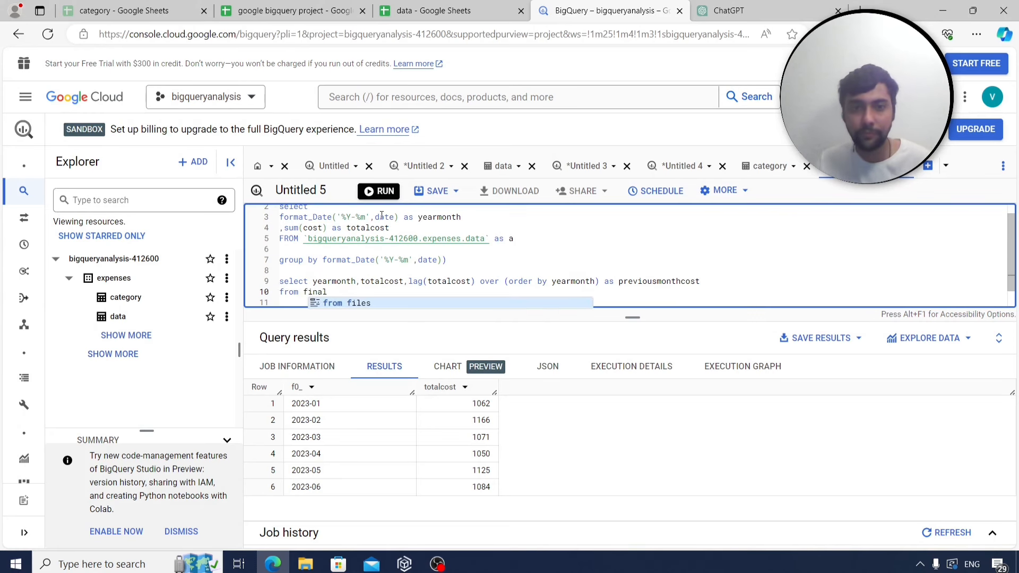
click(380, 192)
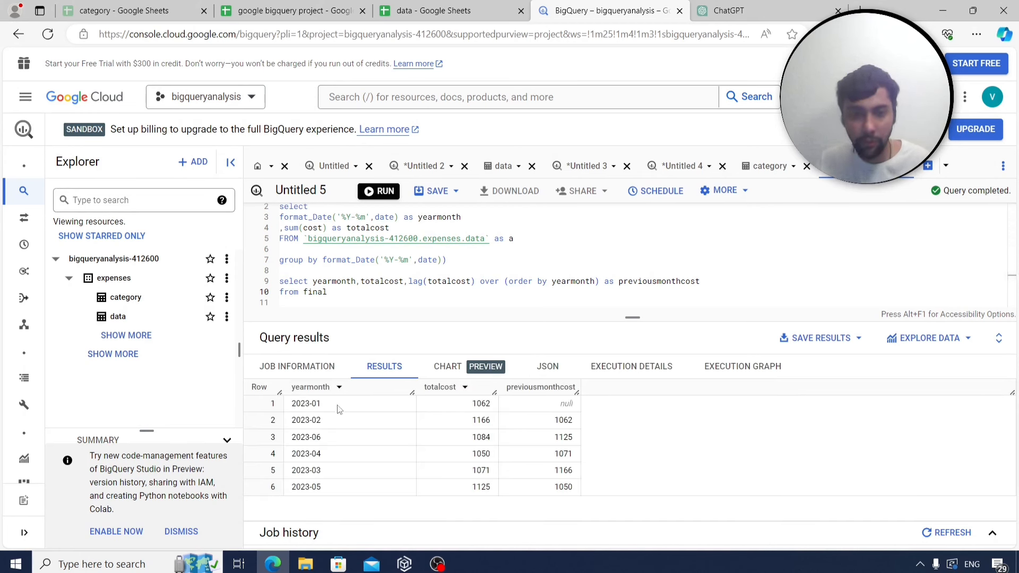
Compare the 1062 and 1166 monthly totals against the matching previousmonthcost values.
double_click(476, 402)
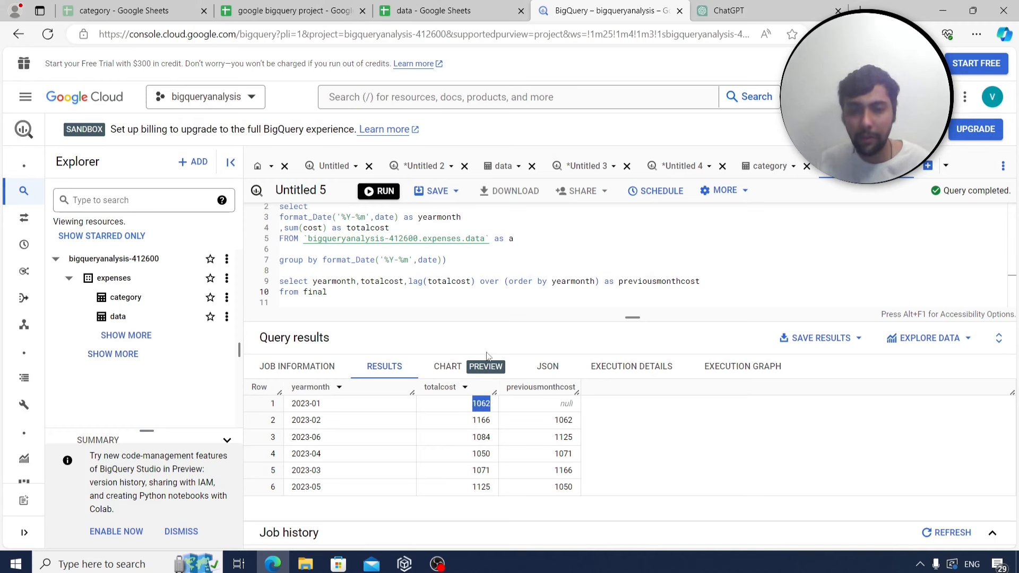
double_click(475, 422)
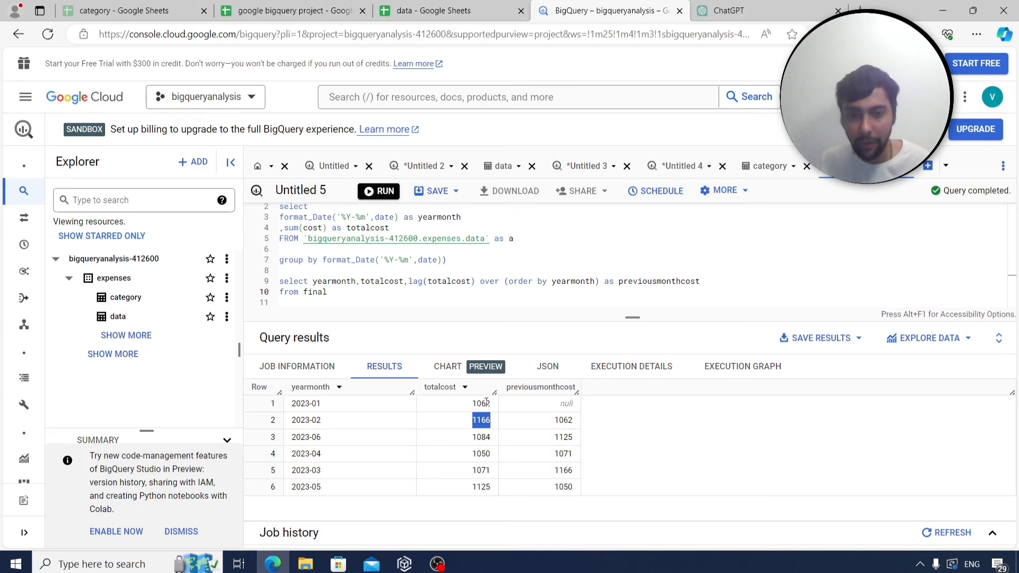
double_click(481, 403)
double_click(563, 420)
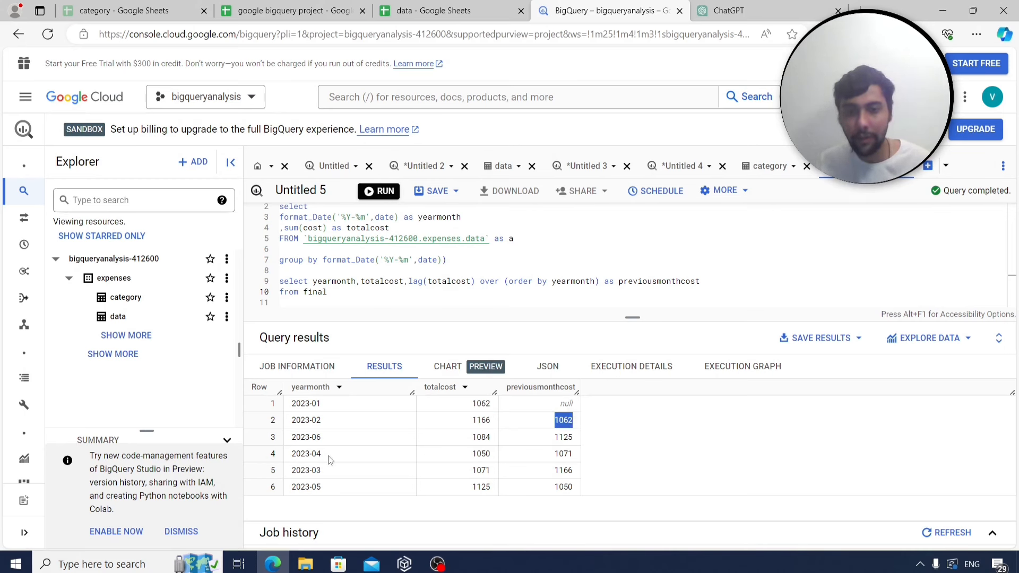
double_click(481, 470)
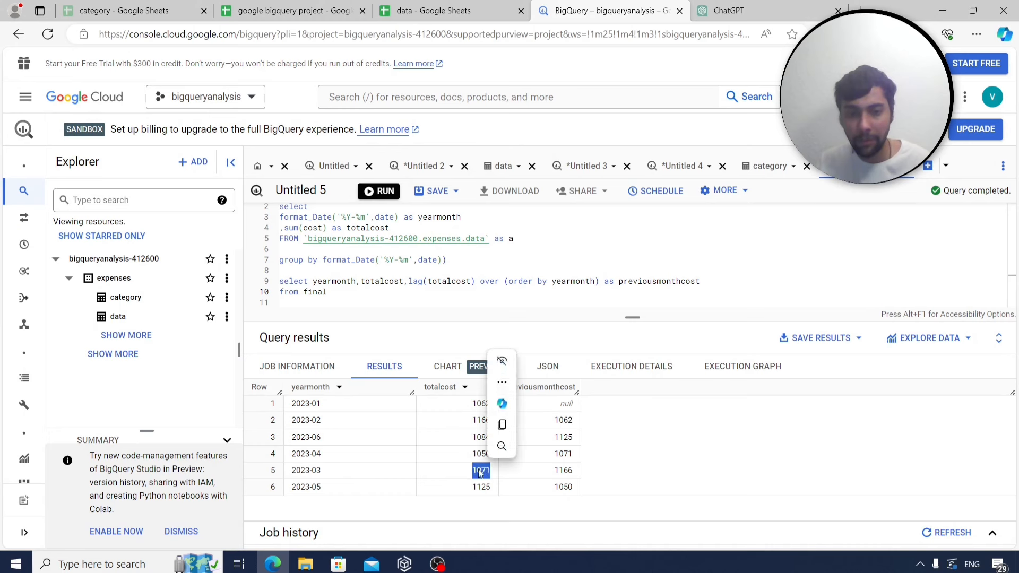
double_click(478, 420)
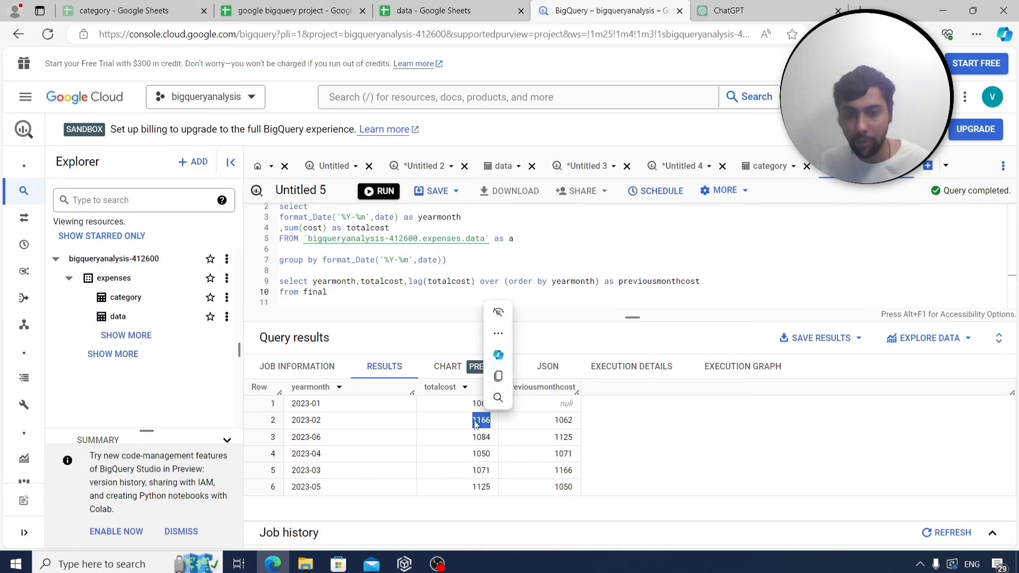
double_click(563, 470)
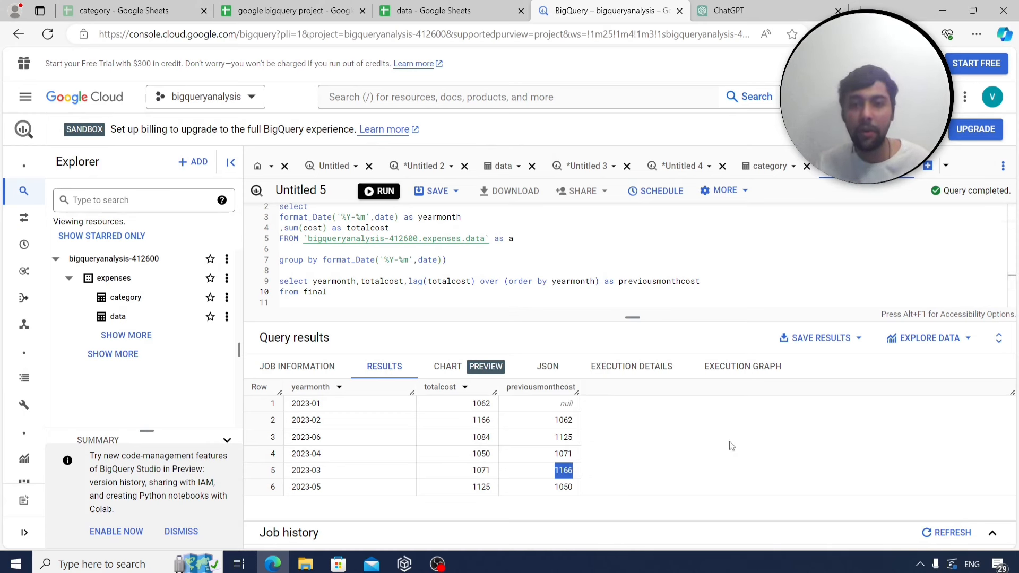
Add blank lines below the month-over-month query.
click(440, 317)
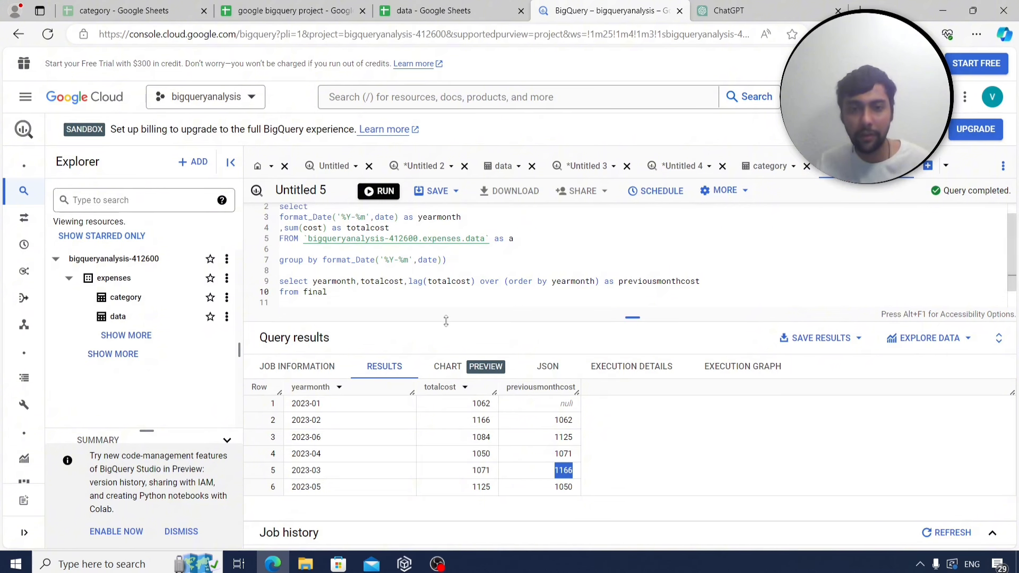
key(Return)
key(Return)
scroll(415, 323, up, 1)
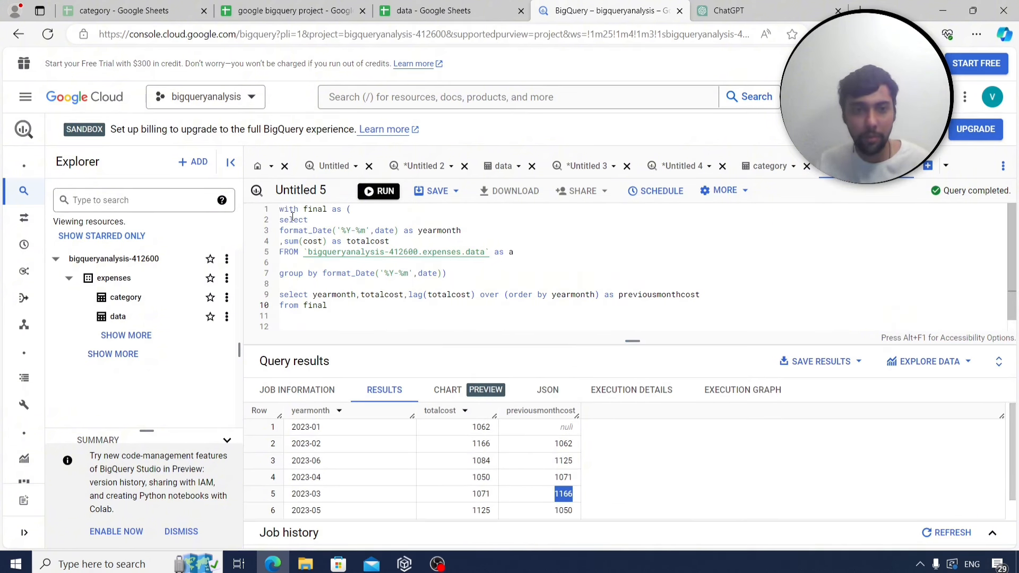
Wrap the previous-month query in 'with final2 as (...)'.
drag(281, 208, 300, 213)
key(Home)
key(Return)
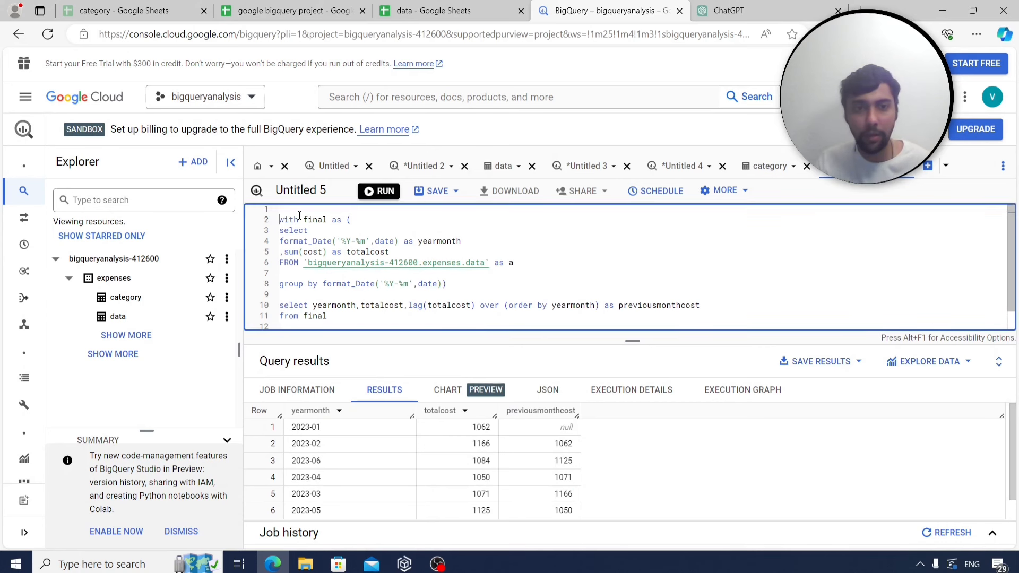
key(Up)
text(with fina)
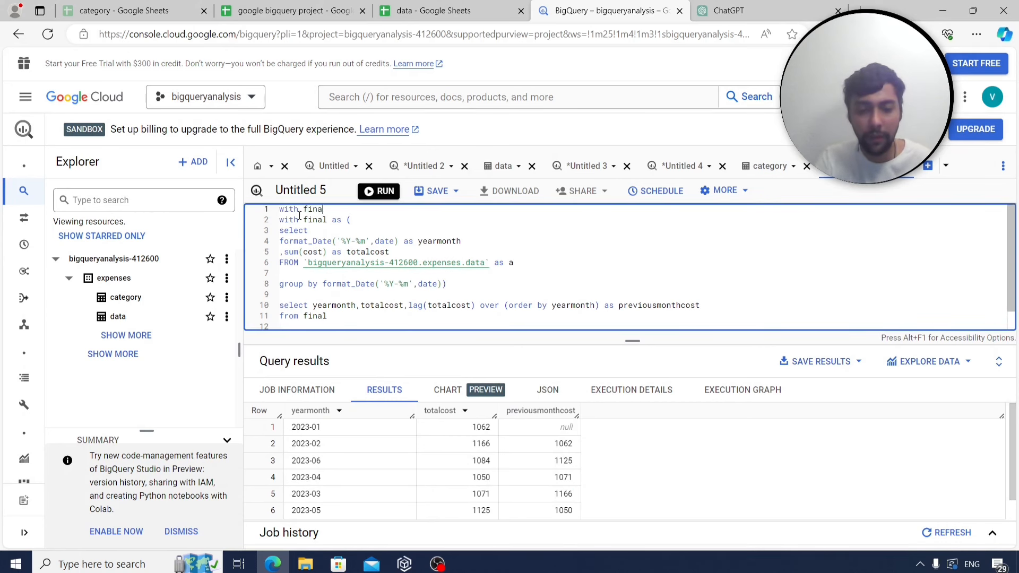
text(l2 as ()
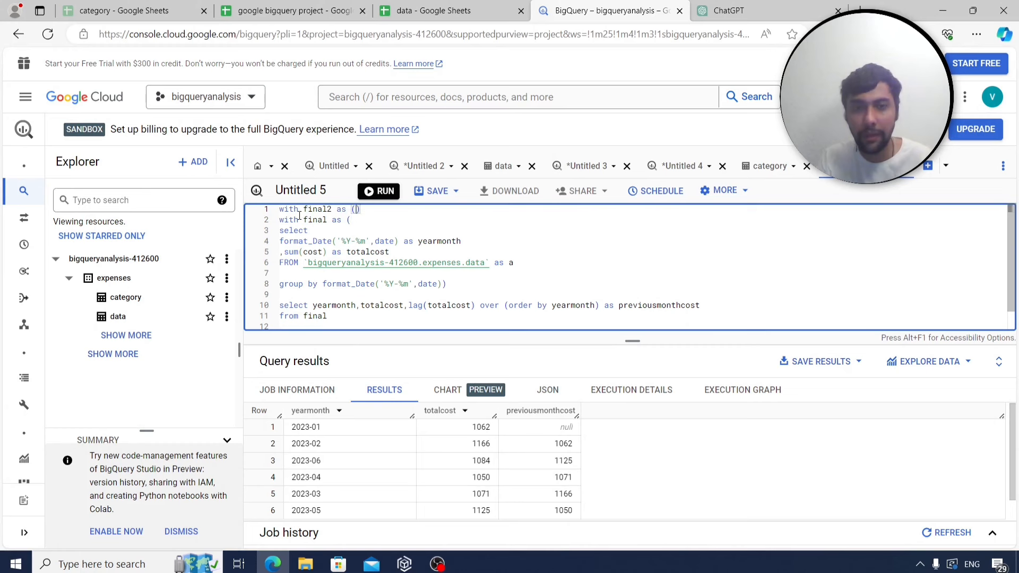
scroll(353, 292, down, 1)
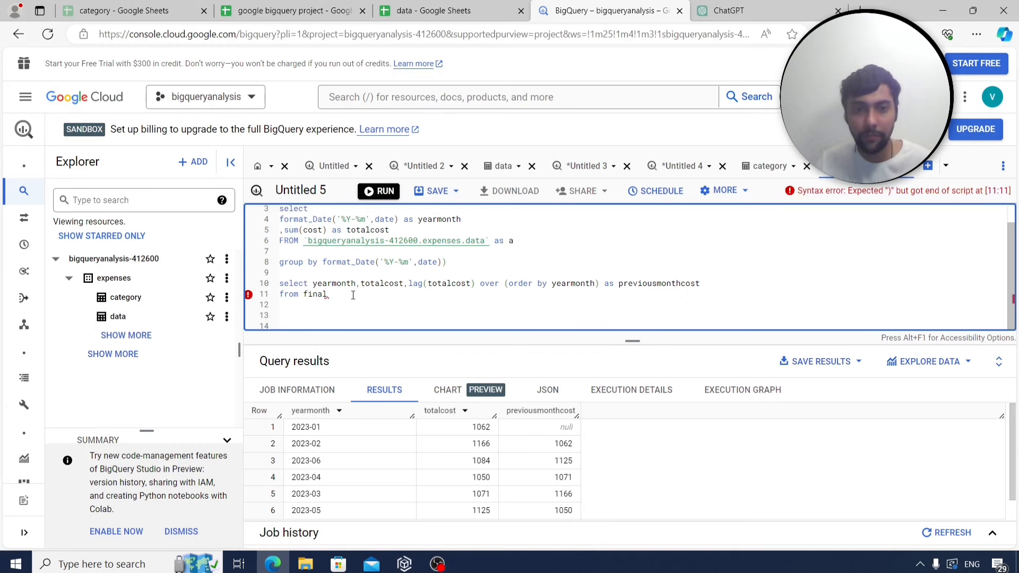
click(353, 295)
text())
key(Return)
key(Return)
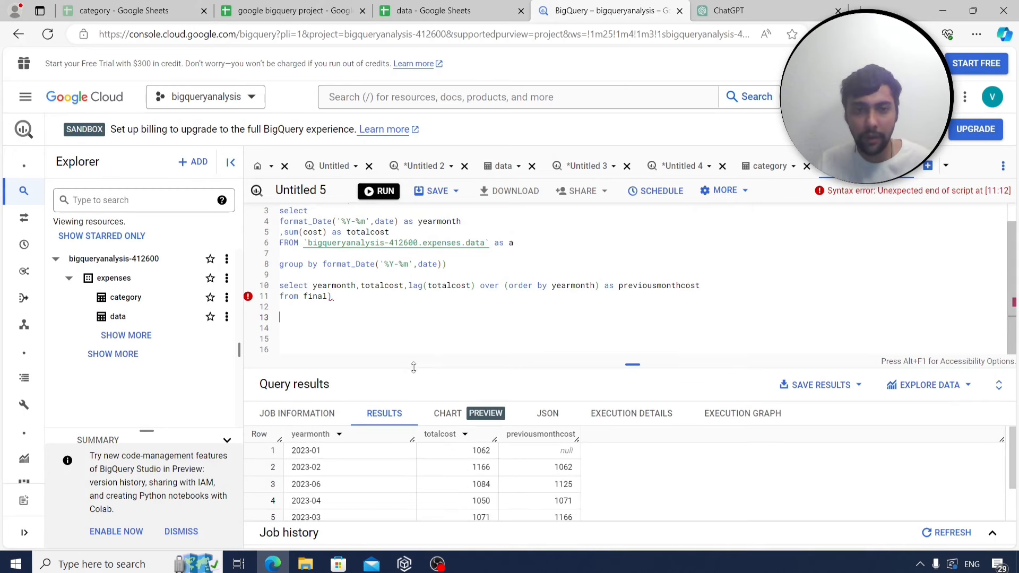
Write the outer query selecting yearmonth and the cost change from final2, ordered by yearmonth.
click(367, 334)
text(selec)
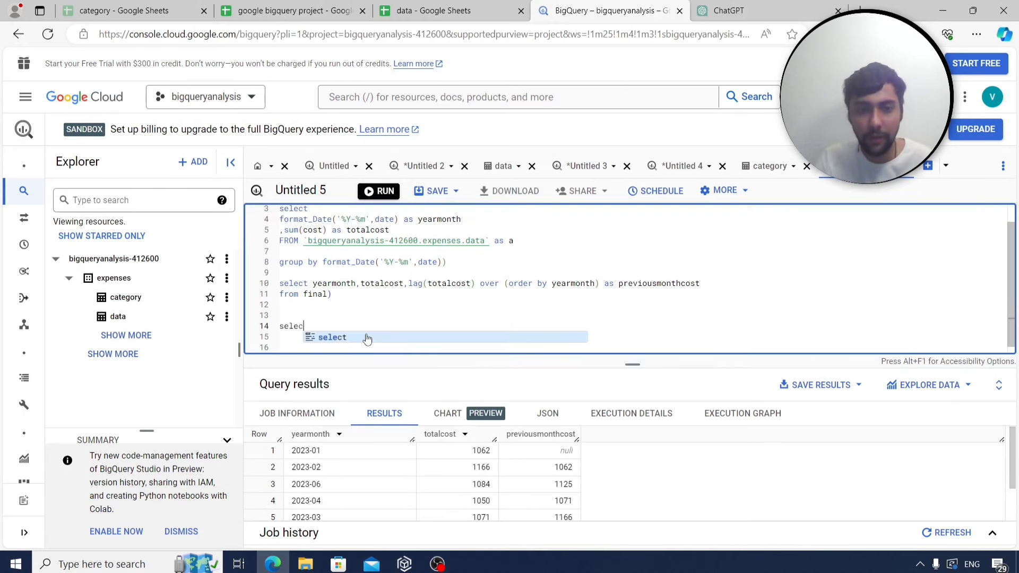
text(t yearmonth,)
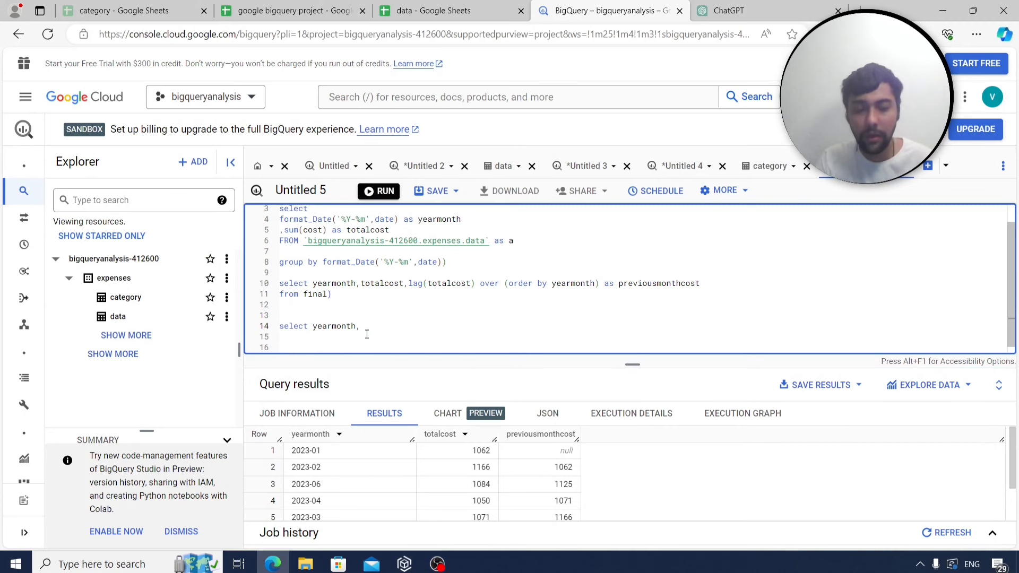
text( (totalcost)
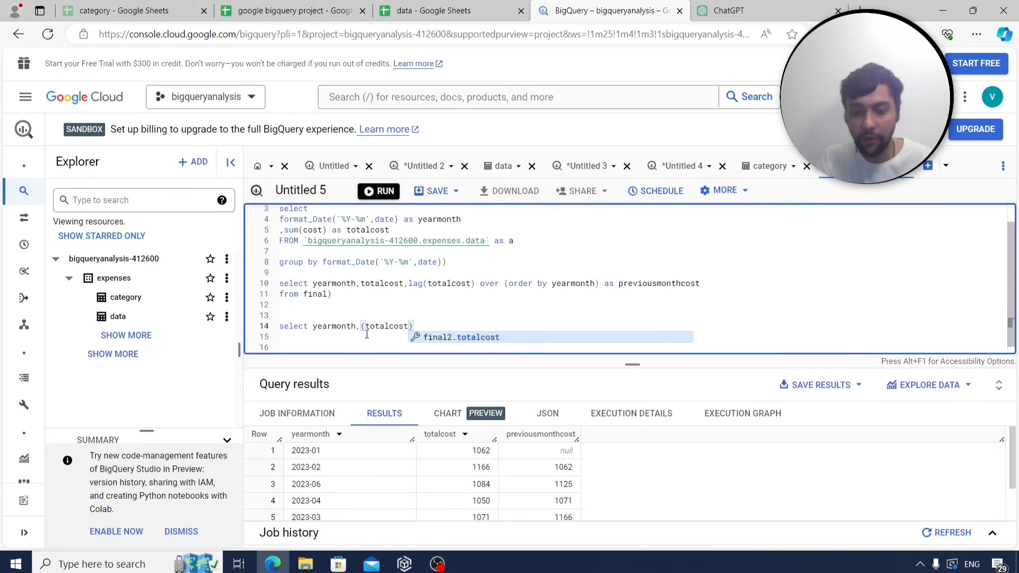
text(-previous)
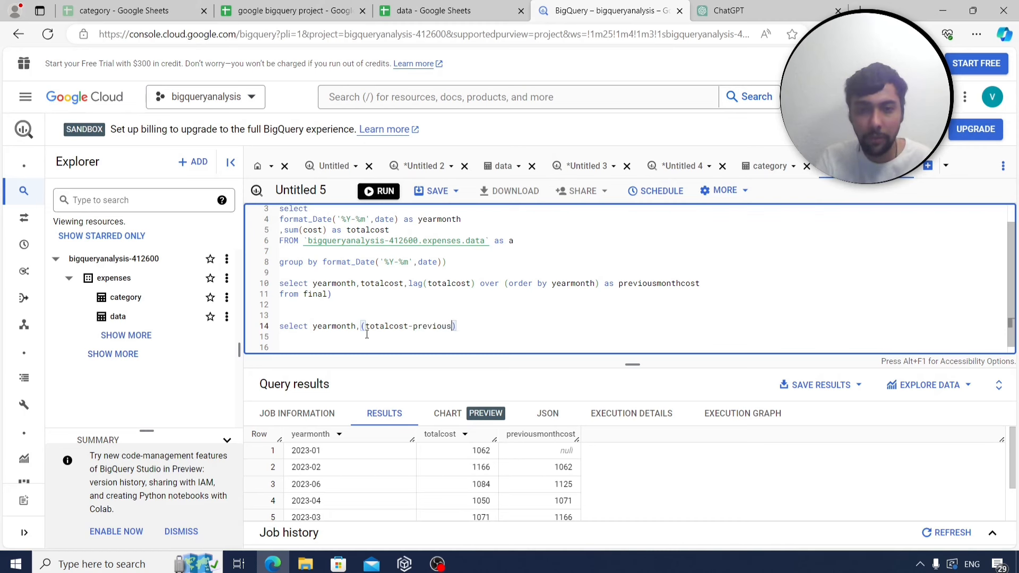
text(monthcost)
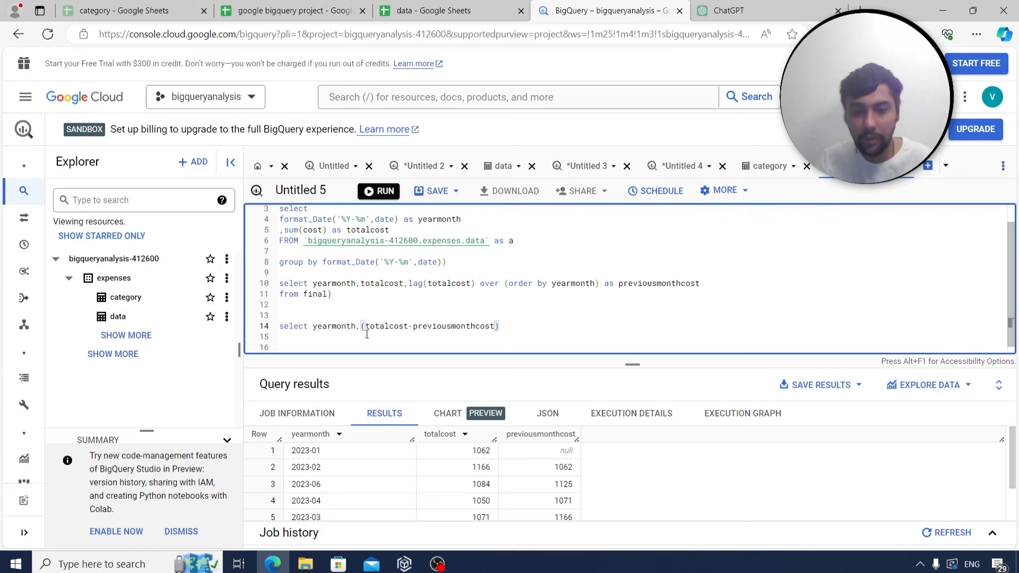
text(/previousmont)
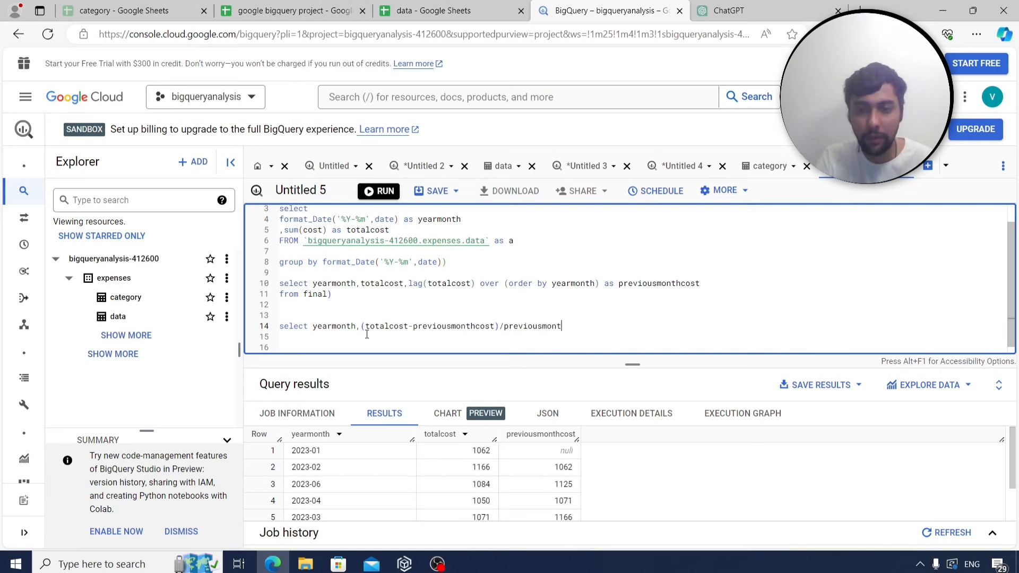
text(hcost)
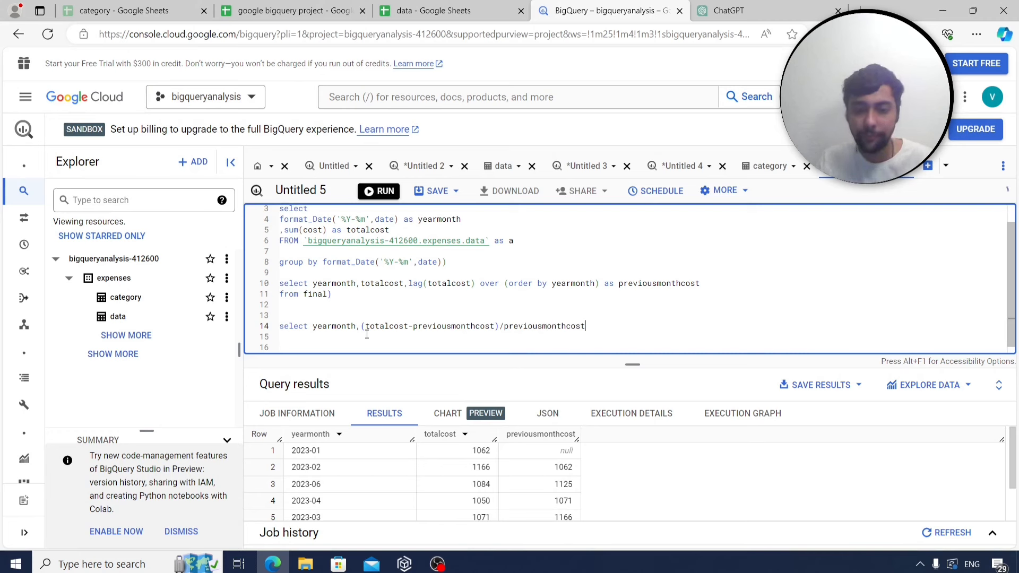
key(Return)
text(from final2)
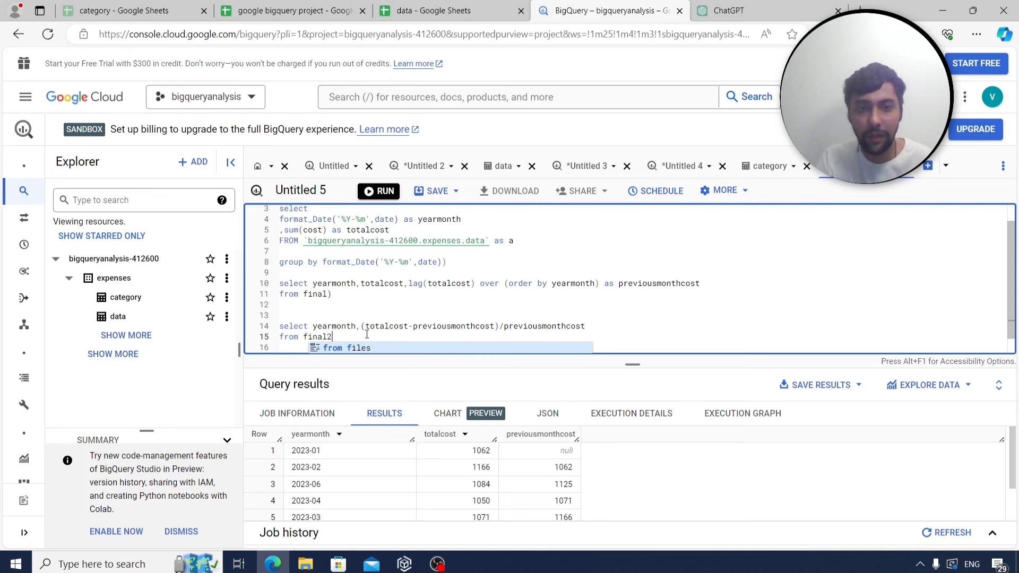
key(Tab)
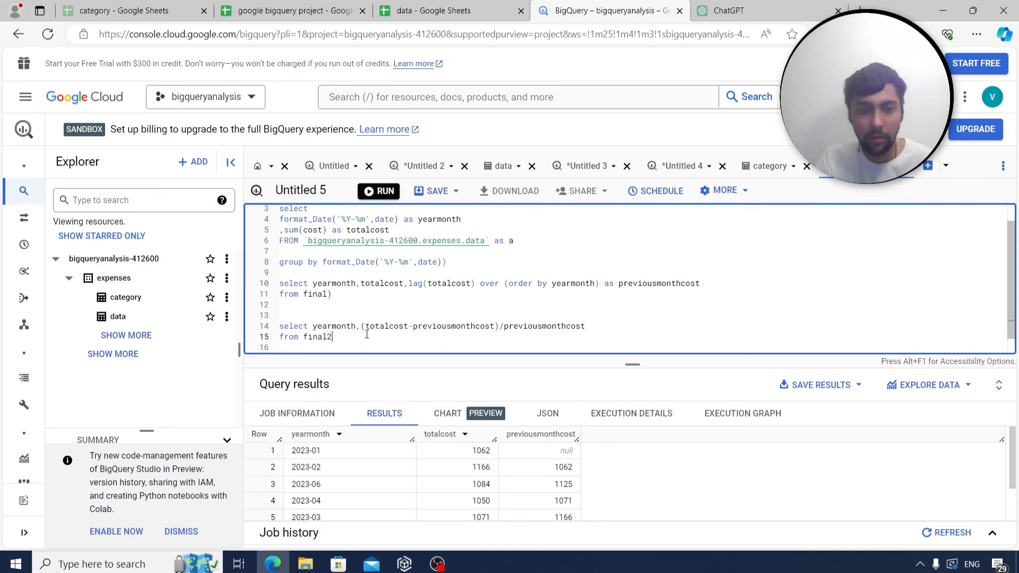
key(Return)
text(order by)
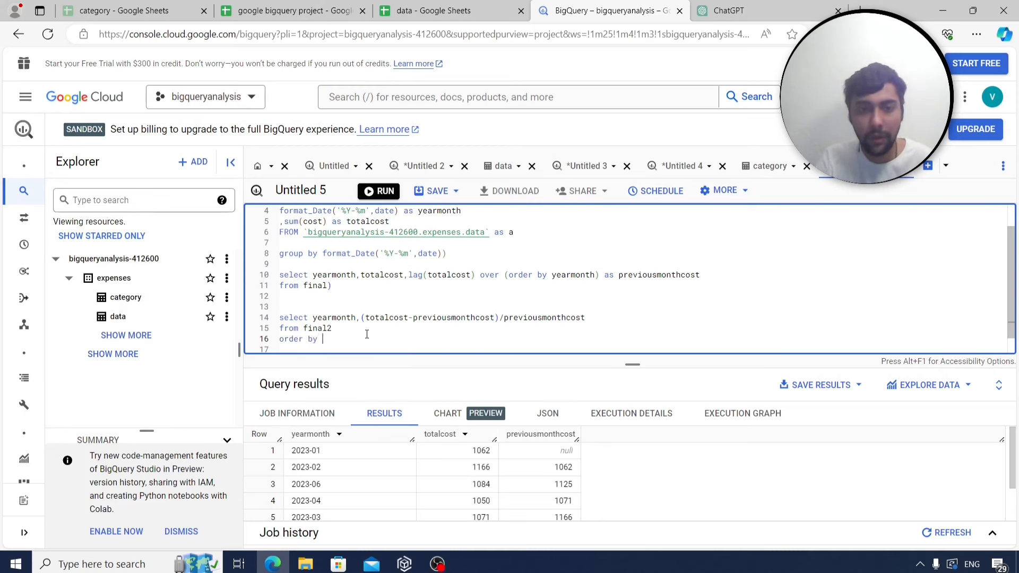
text( yearmonth)
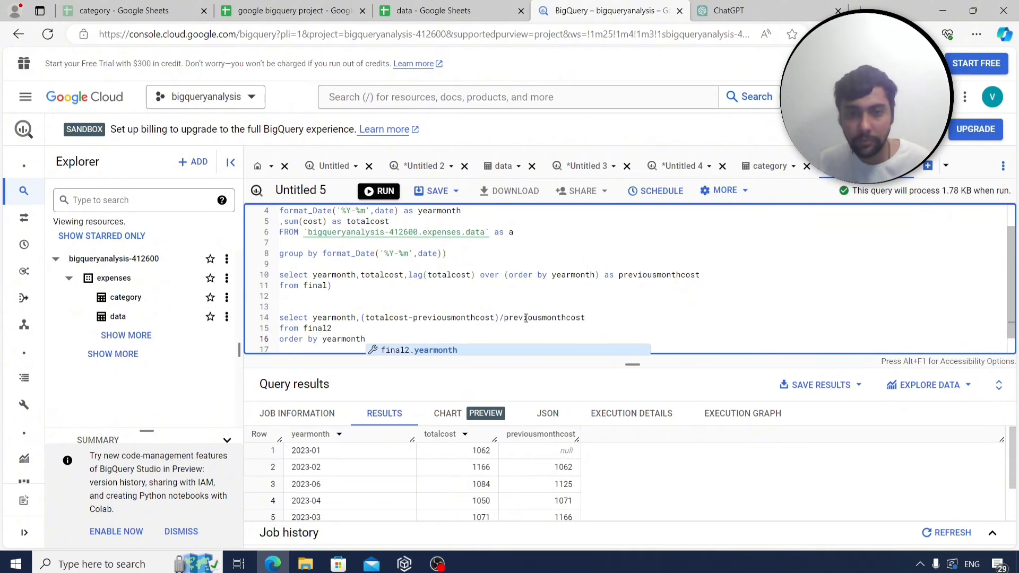
Bracket the expression as ((totalcost-previousmonthcost)/previousmonthcost)*100 and run it.
click(616, 318)
text())
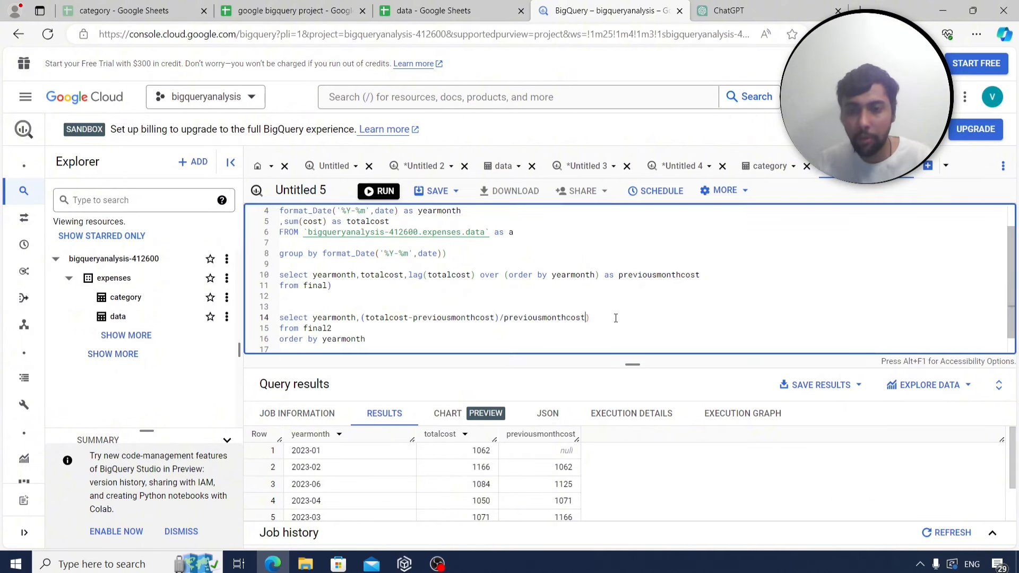
key(Left)
key(Left)
key(Left)
key(Left)
key(Left)
key(Left)
key(Left)
key(Left)
key(Left)
key(Left)
key(Left)
key(Left)
key(Left)
key(Left)
key(Left)
key(Left)
key(Left)
key(Left)
key(Left)
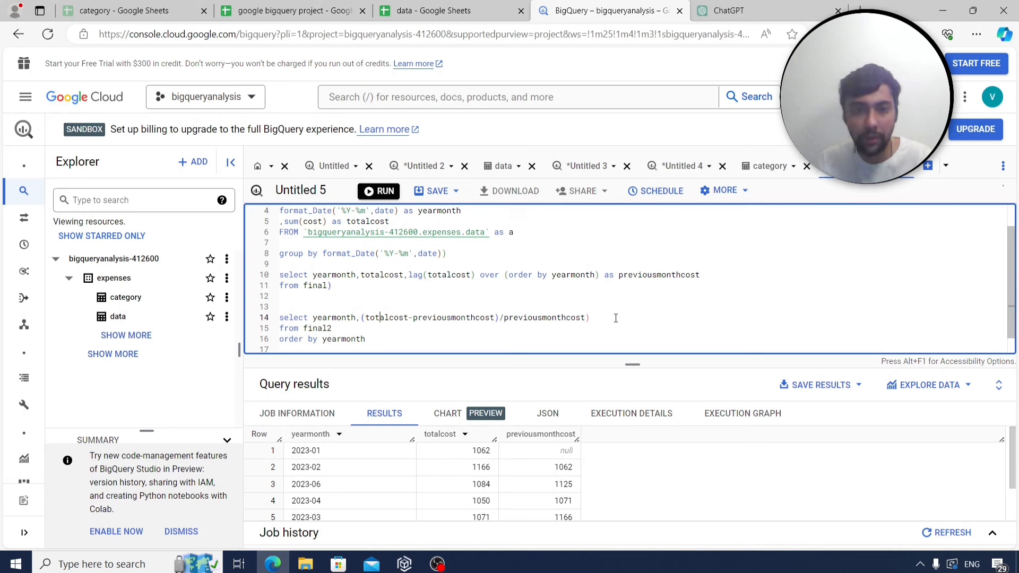
key(Left)
key(Left)
key(Left)
text(()
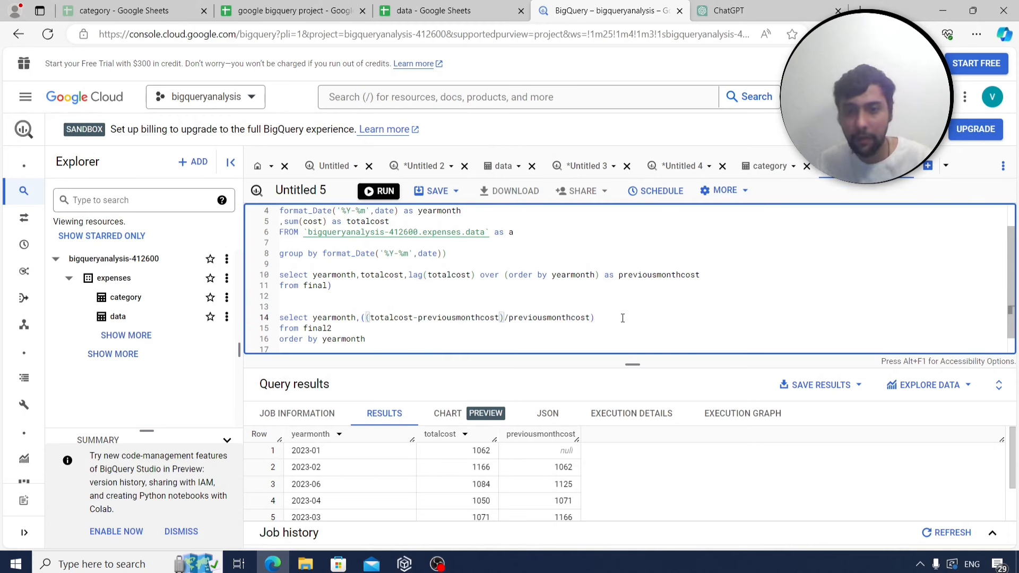
click(623, 318)
text(*100)
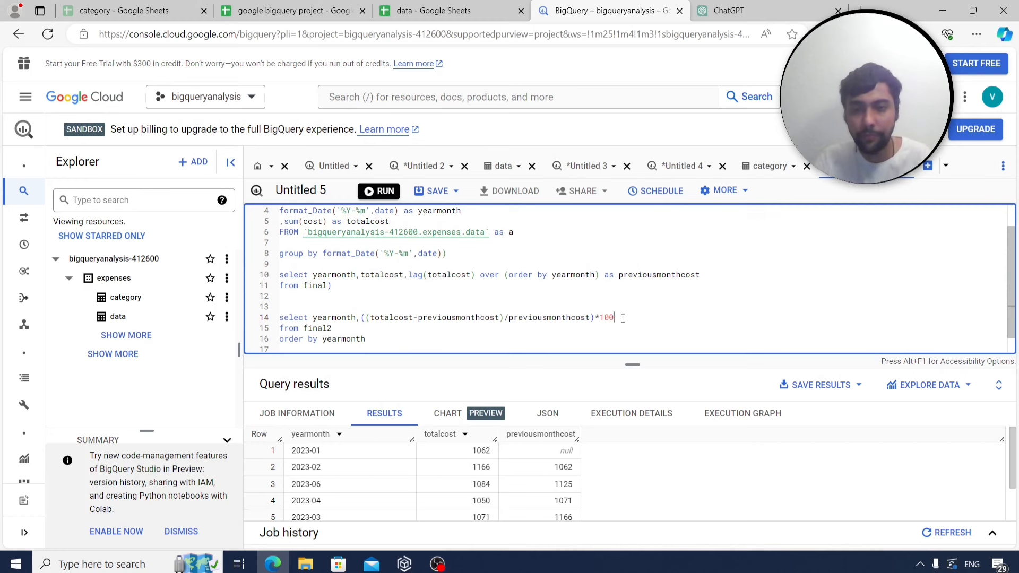
key(ctrl+Return)
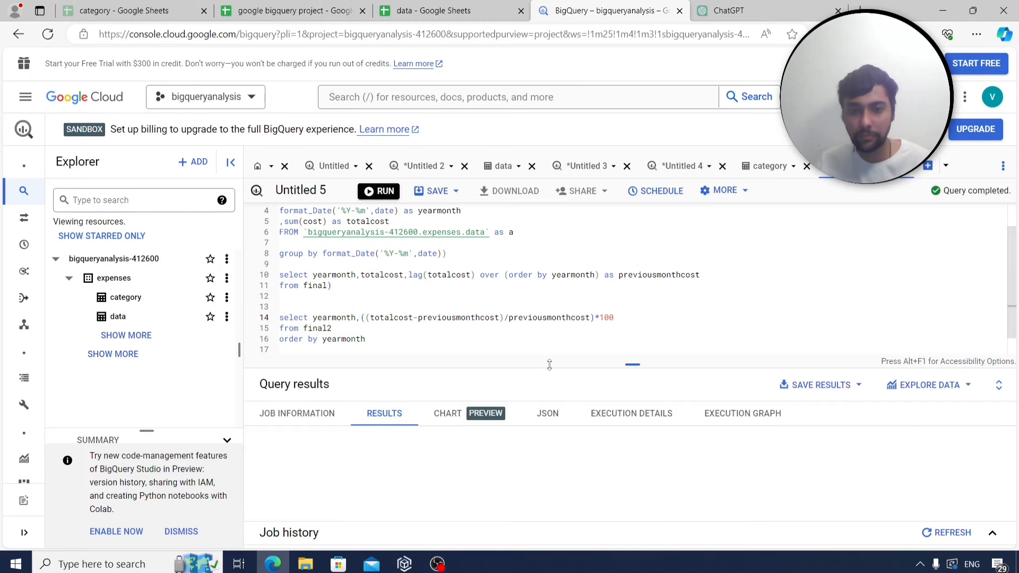
Enlarge the results to view monthly percent changes, like 9.79 for 2023-02, and place the caret before the expression.
drag(549, 365, 566, 318)
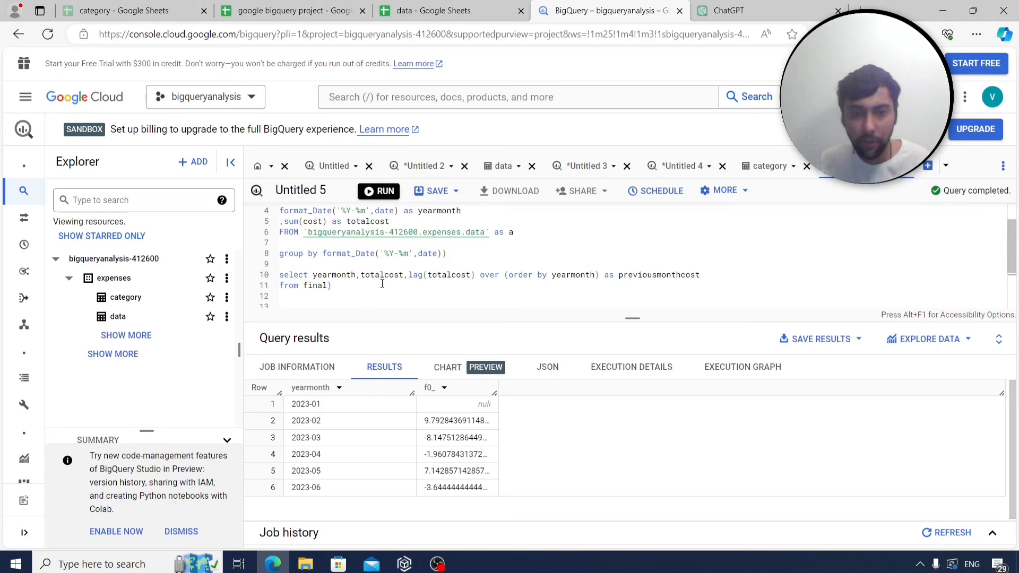
scroll(500, 291, down, 2)
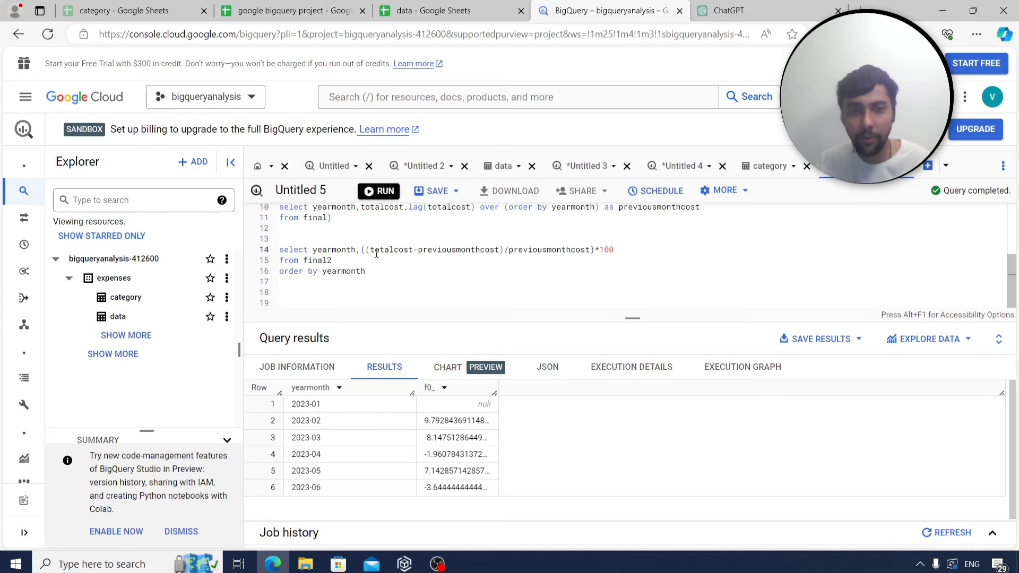
click(361, 250)
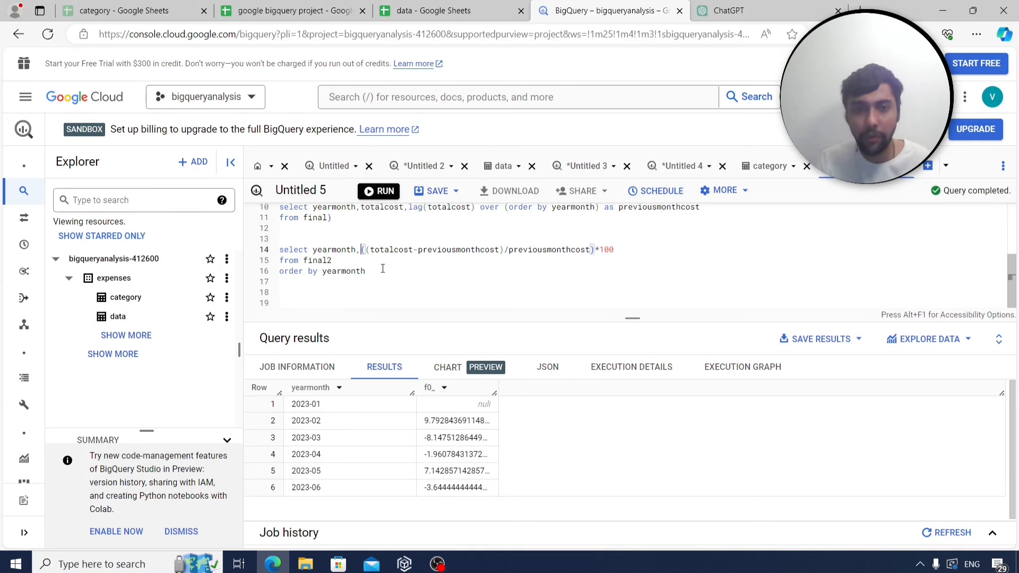
Add totalcost and previousmonthcost columns before the percent-change expression and rerun.
text(total,)
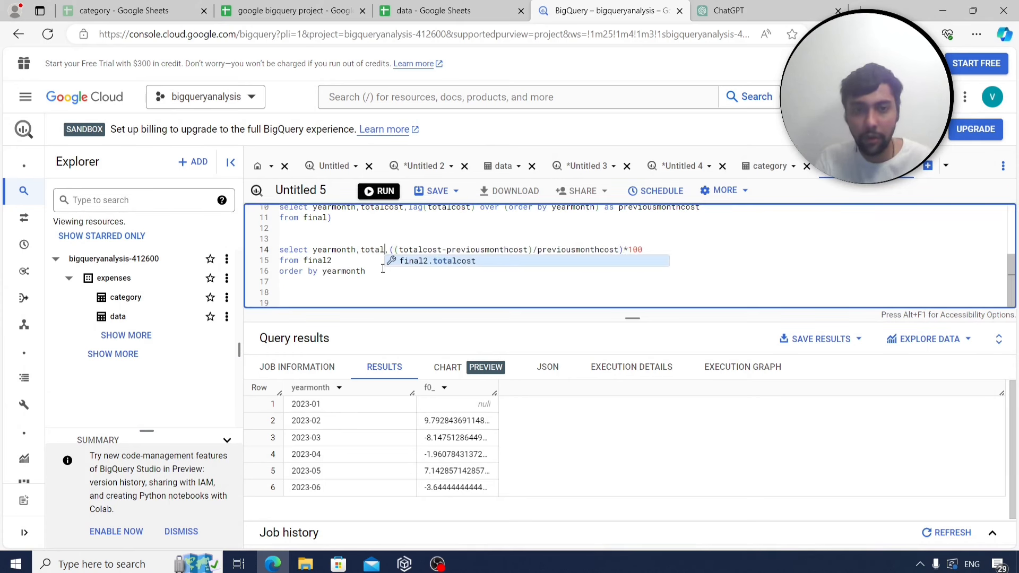
text(cost)
key(Right)
text(p)
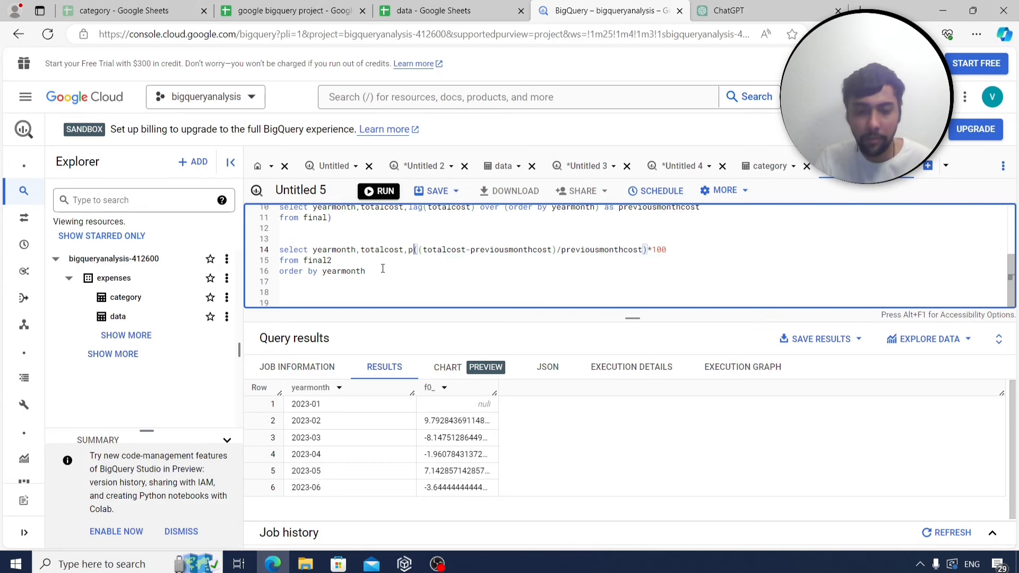
text(reviousmonthcos)
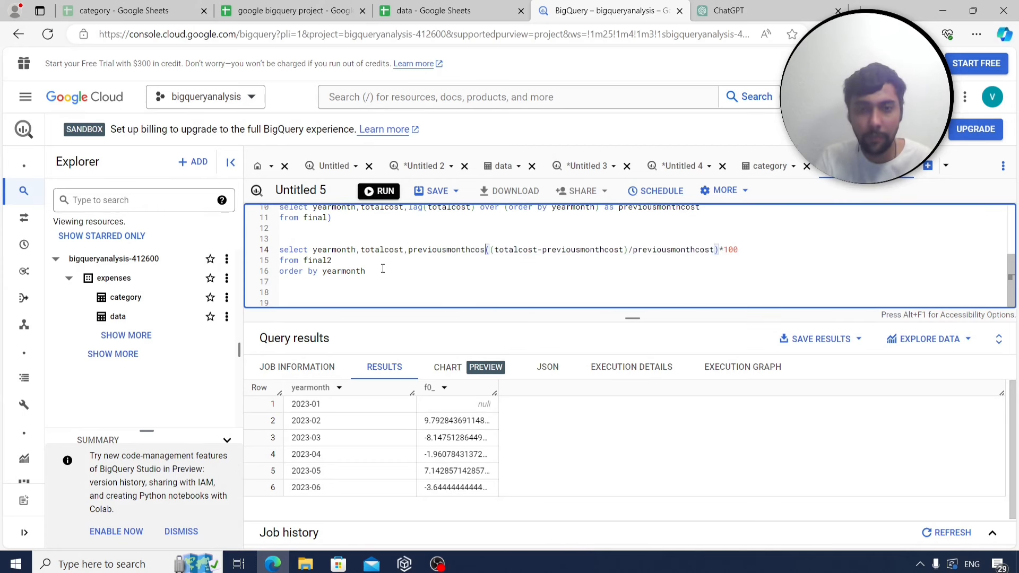
text(t,)
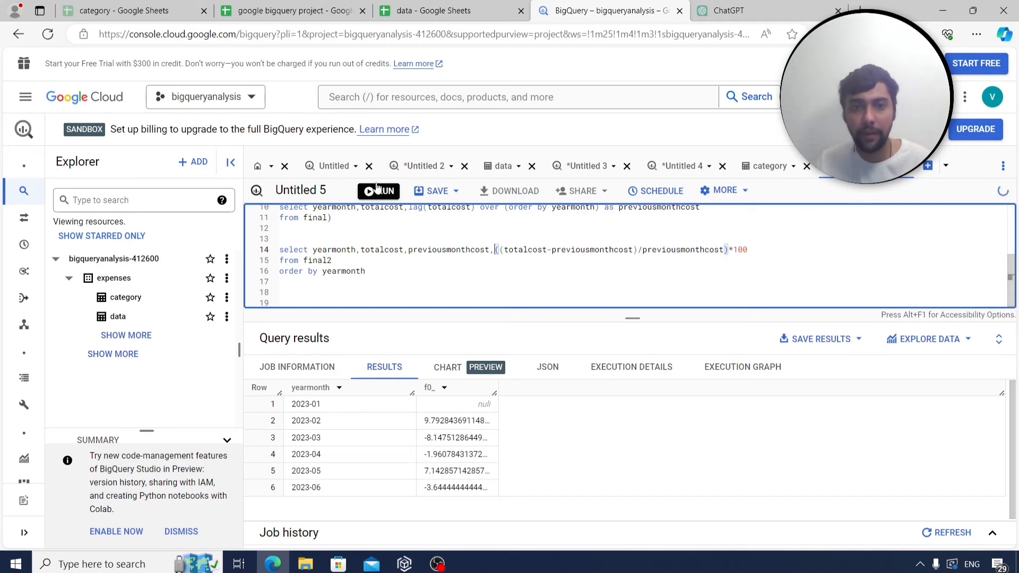
click(379, 190)
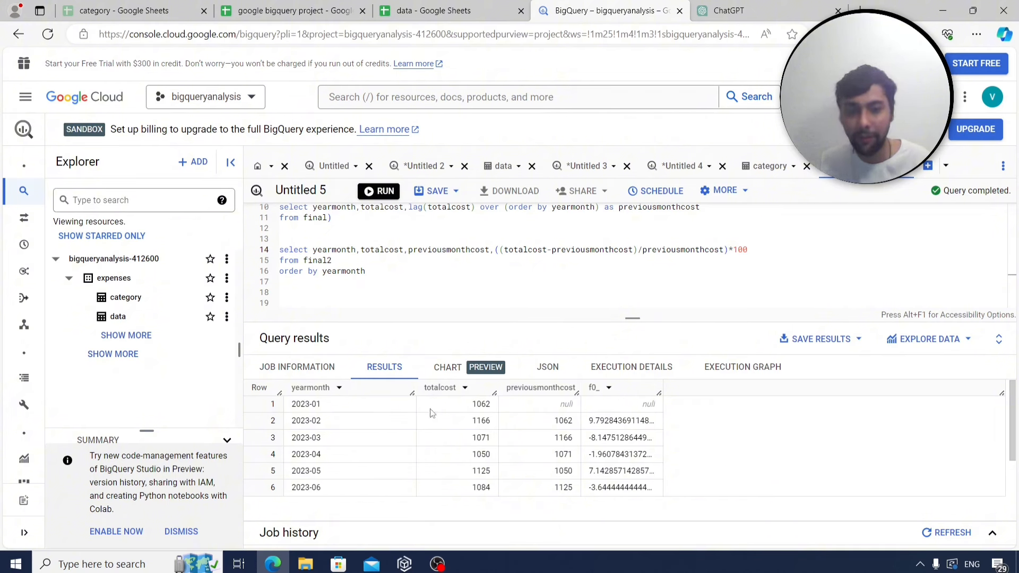
double_click(480, 405)
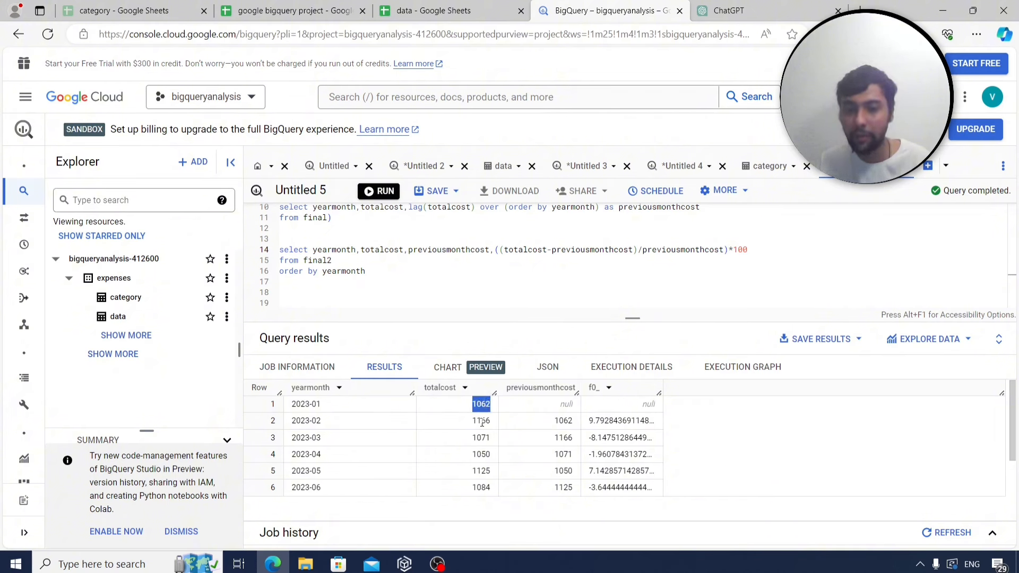
double_click(481, 421)
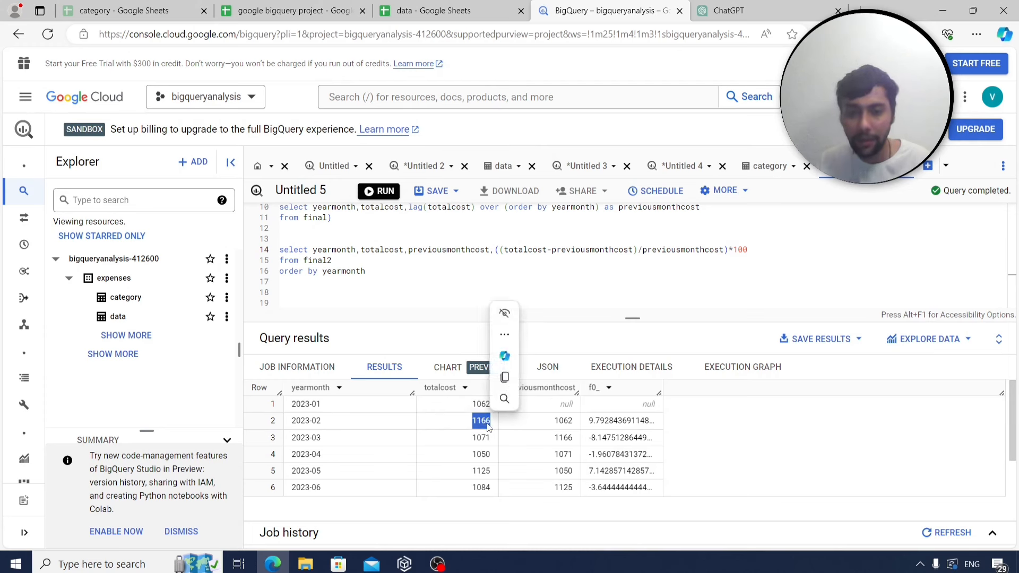
drag(490, 438, 487, 438)
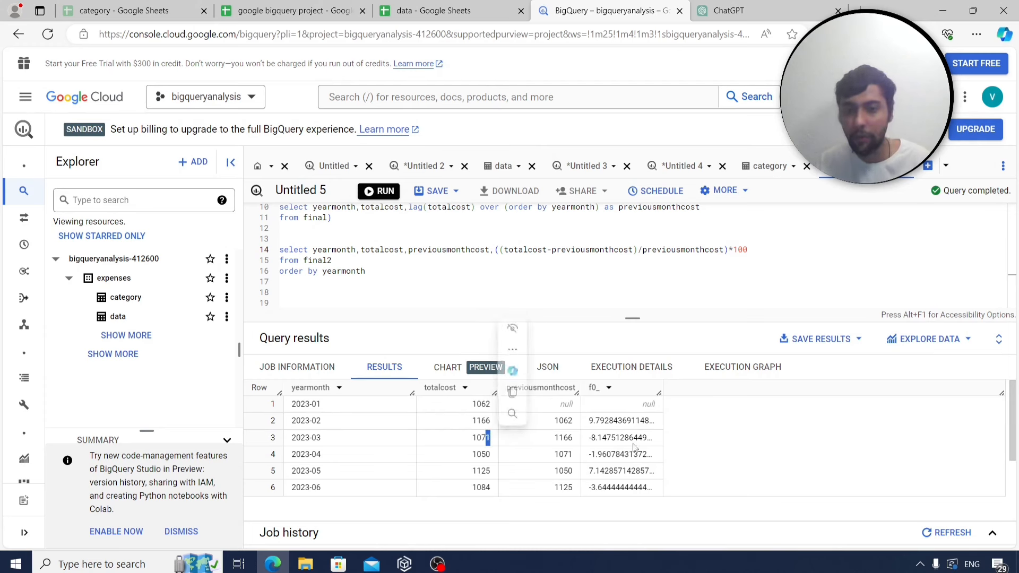
double_click(485, 457)
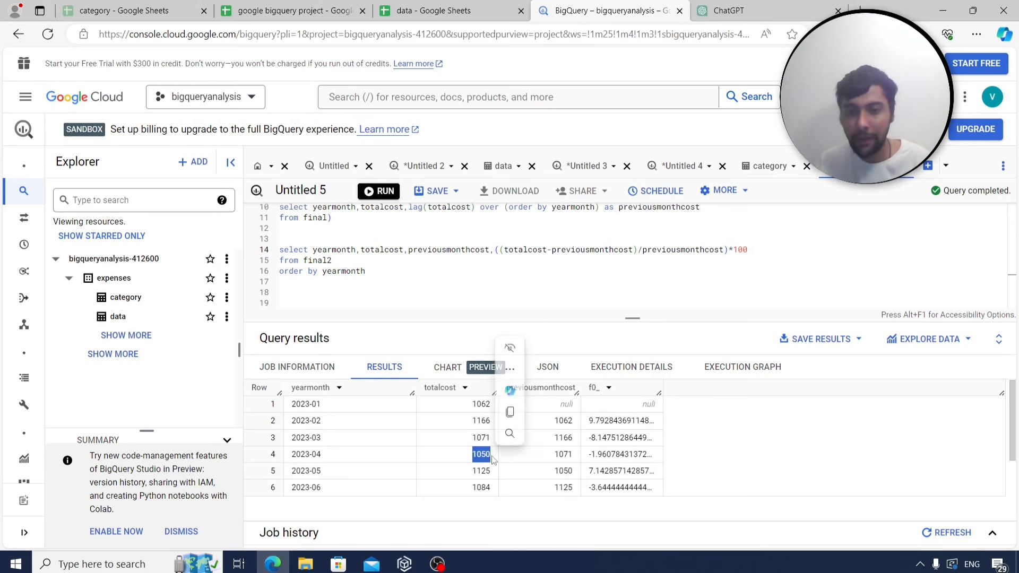
double_click(606, 457)
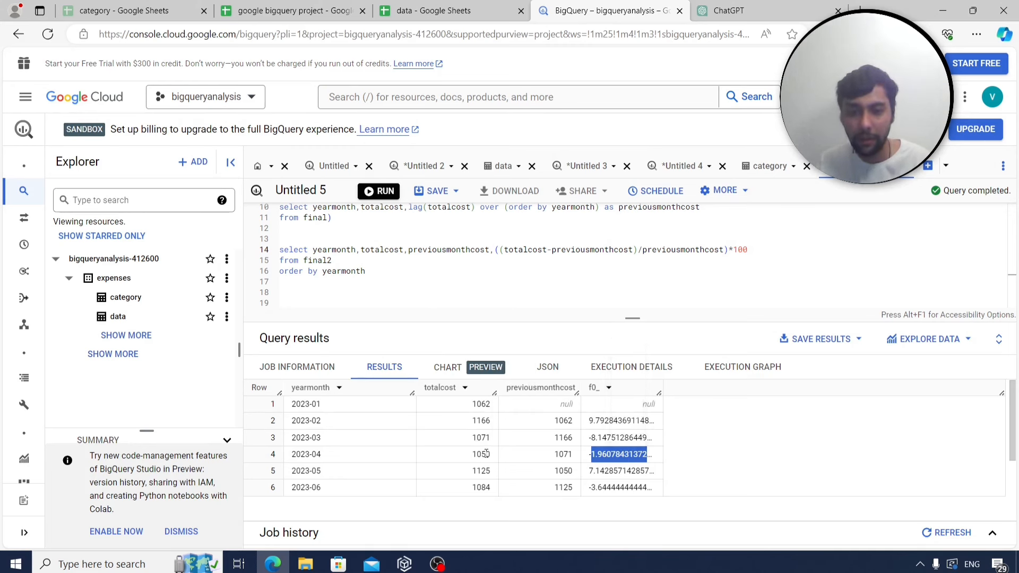
double_click(610, 471)
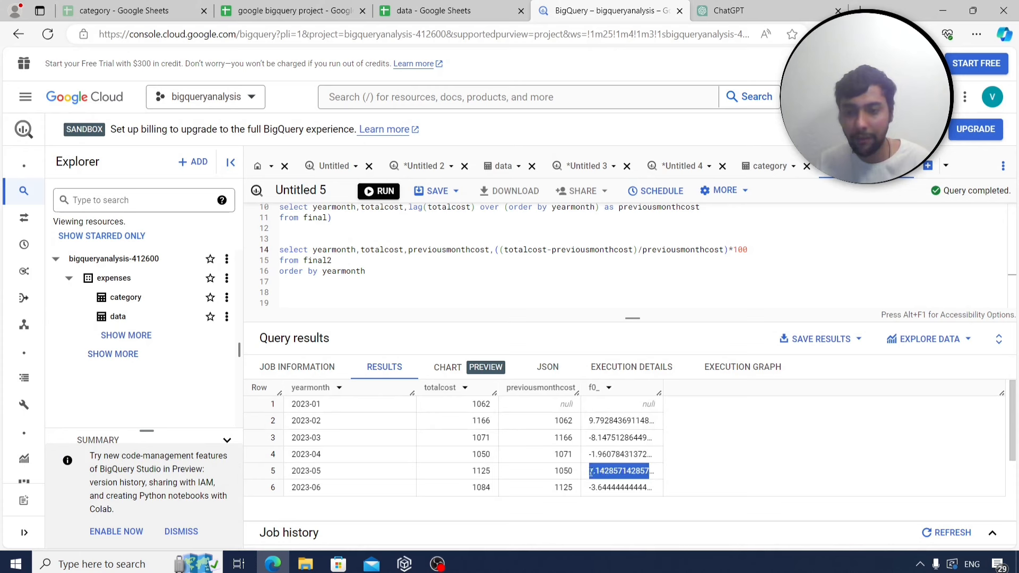
double_click(481, 471)
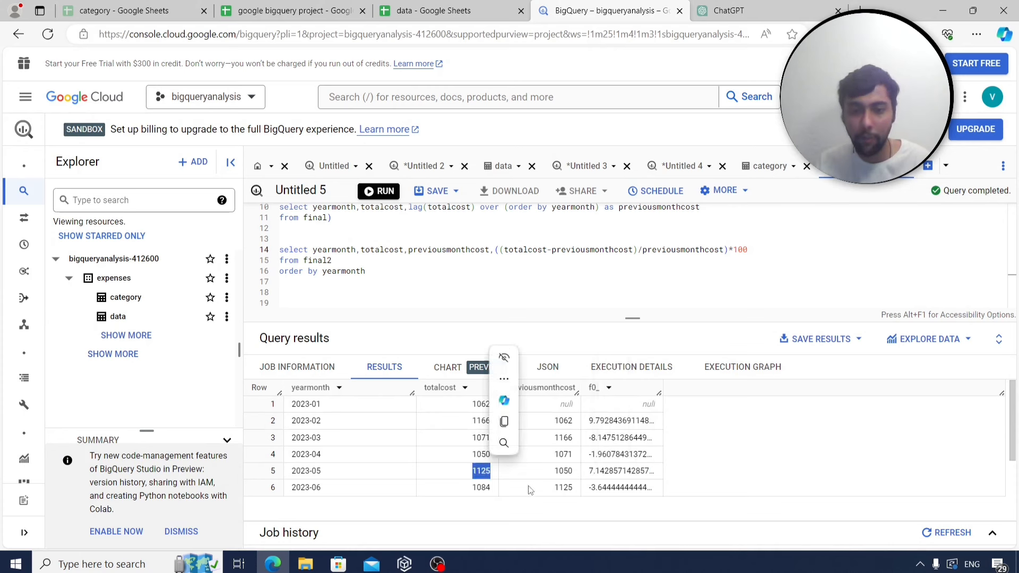
double_click(481, 488)
double_click(599, 487)
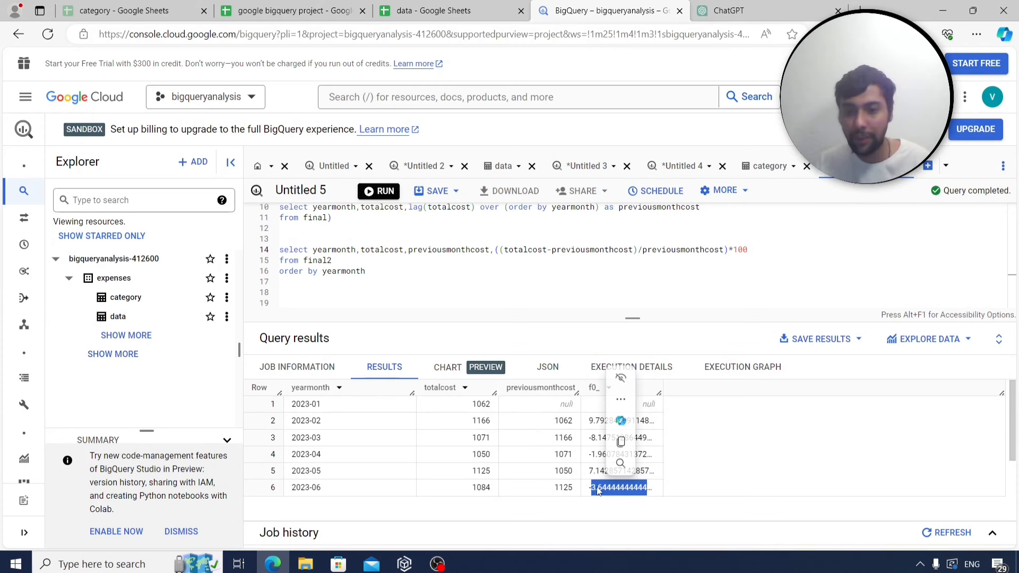
click(758, 473)
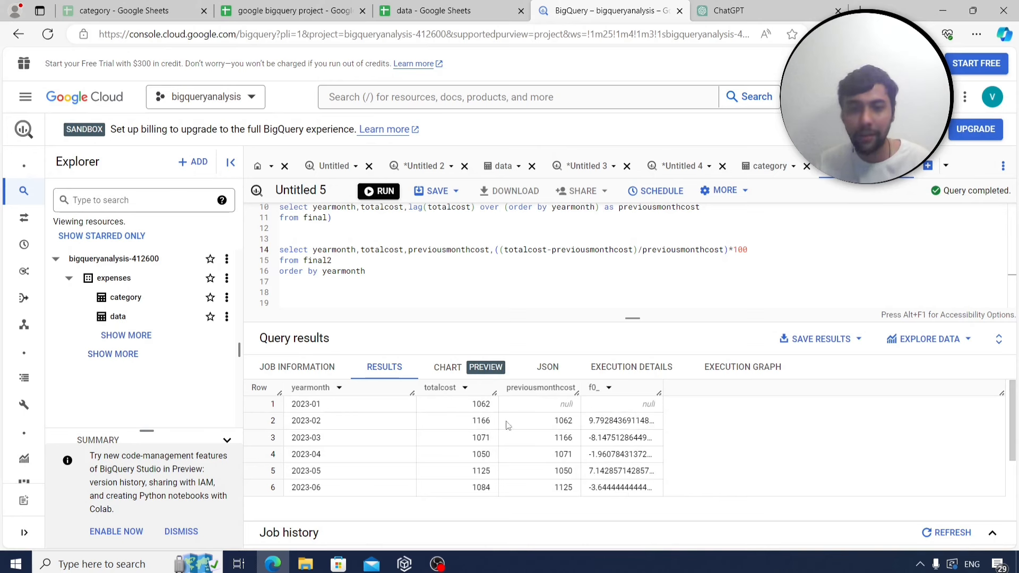
double_click(604, 423)
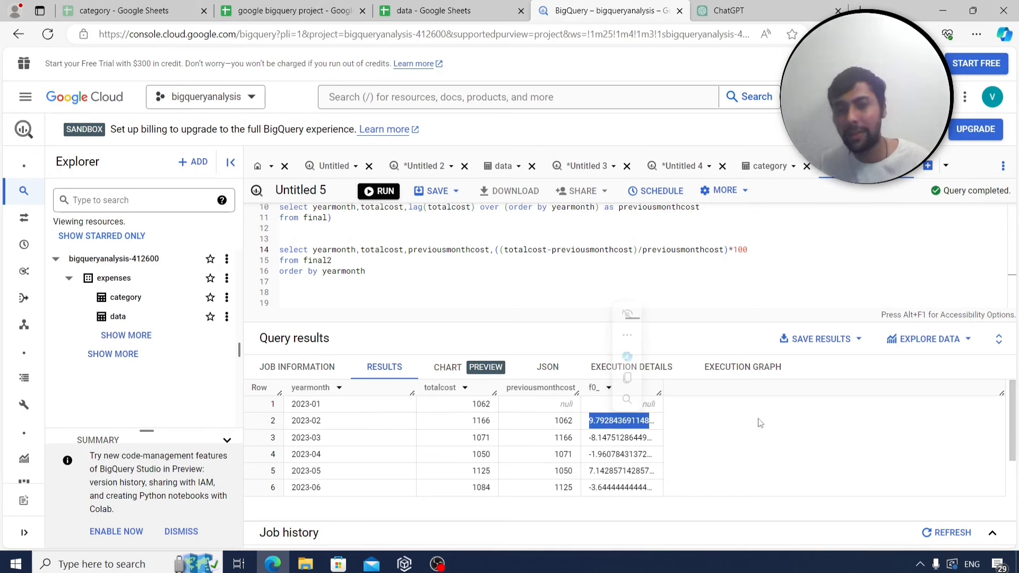
Copy the percent-change query and paste it into B211 on Sheet4 beside q26.
click(540, 285)
scroll(710, 281, up, 3)
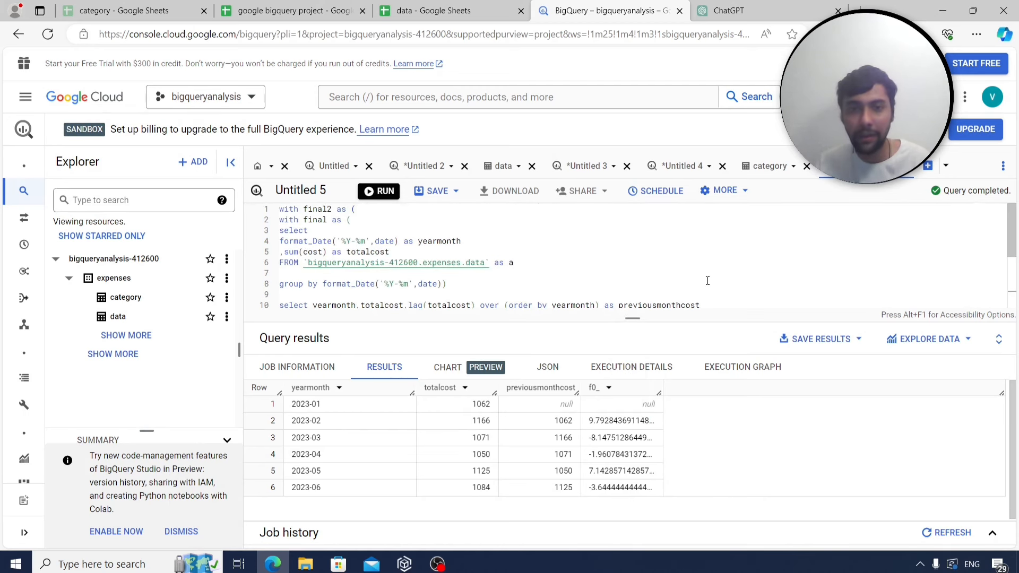
scroll(707, 281, down, 2)
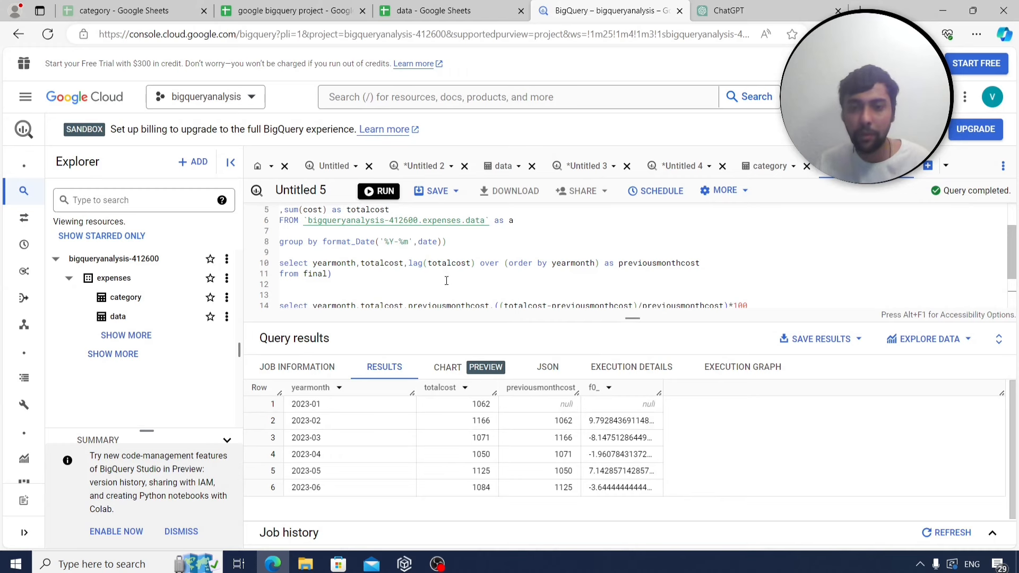
scroll(478, 280, down, 2)
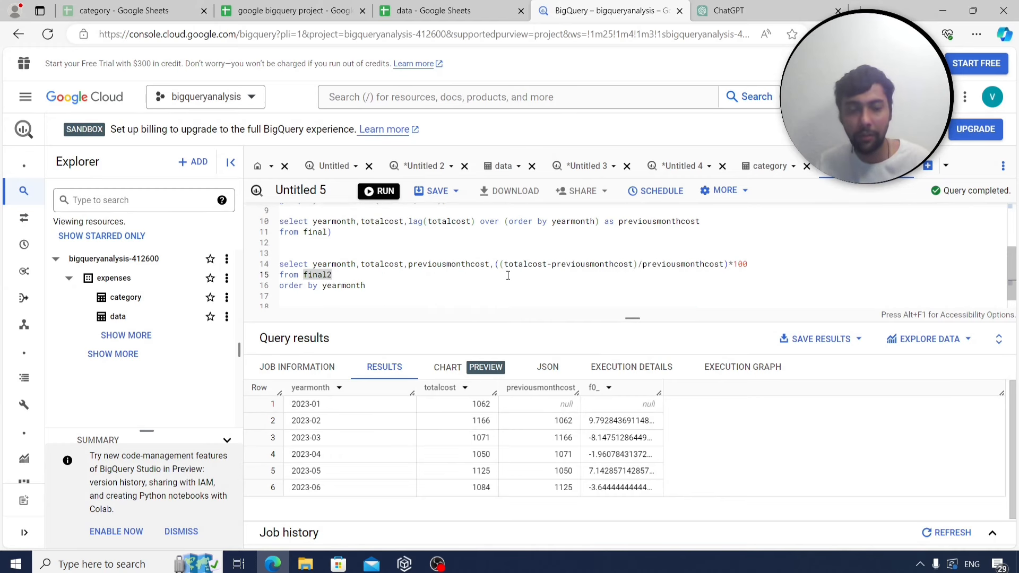
key(ctrl+a)
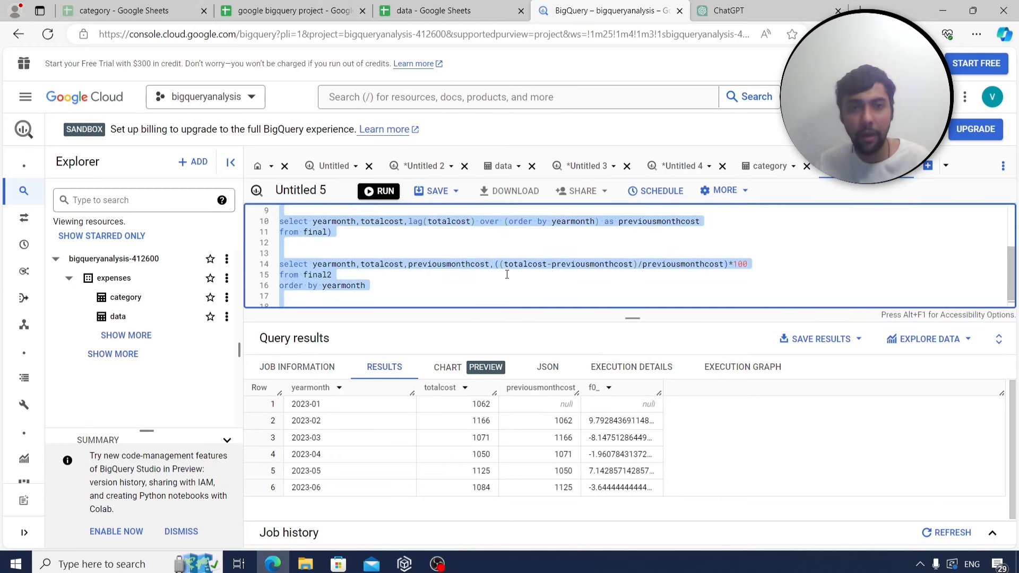
click(292, 10)
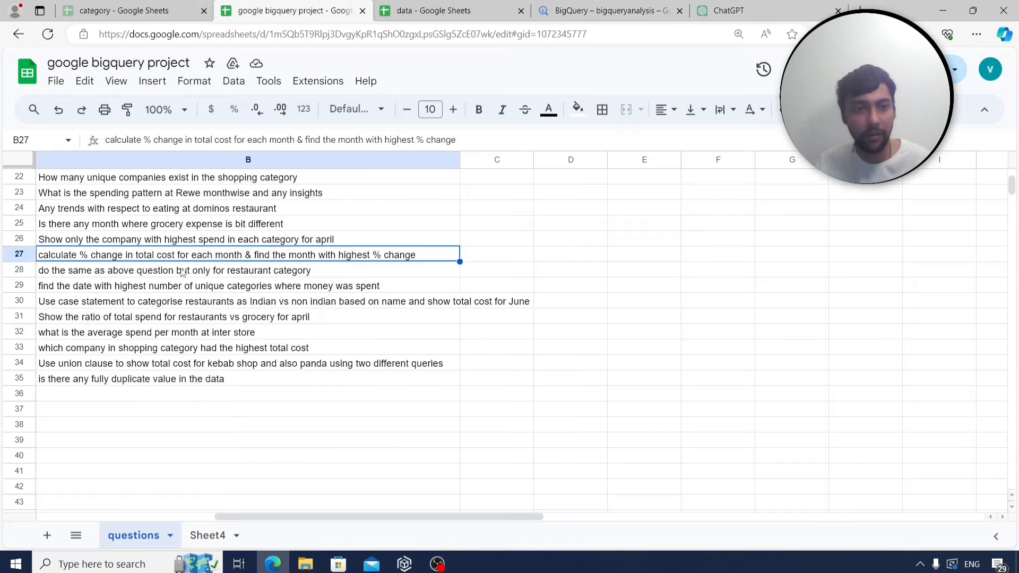
click(208, 536)
click(192, 256)
text(with final2 as ( with final as ( select format_Date('%Y-%m',date) as yearmonth ,sum(cost) as totalcost FROM `bigqueryanalysis-410306.expenses.data` as e  group by format_Date('%Y-%m',date))  select yearmonth,totalcost,lag(totalcost) over (order by yearmonth) as previousmonthcost from final)   select yearmonth,totalcost,previousmonthcost,((totalcost-previousmonthcost)/previousmonthcost)*100 from final2 order by yearmonth)
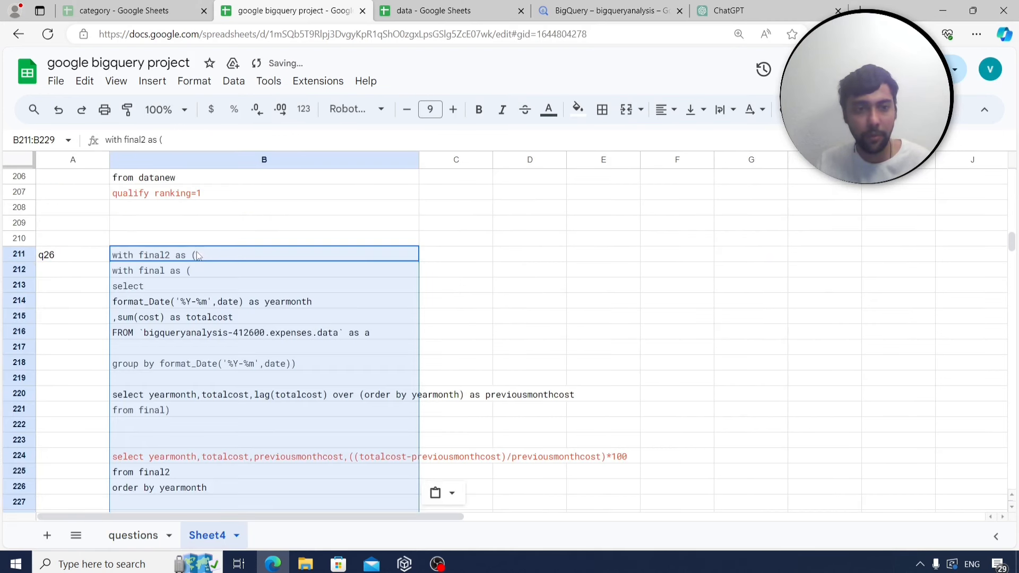
Add the q27 label in A232 and select the next question in row 28.
scroll(159, 319, down, 5)
click(82, 349)
text(q27)
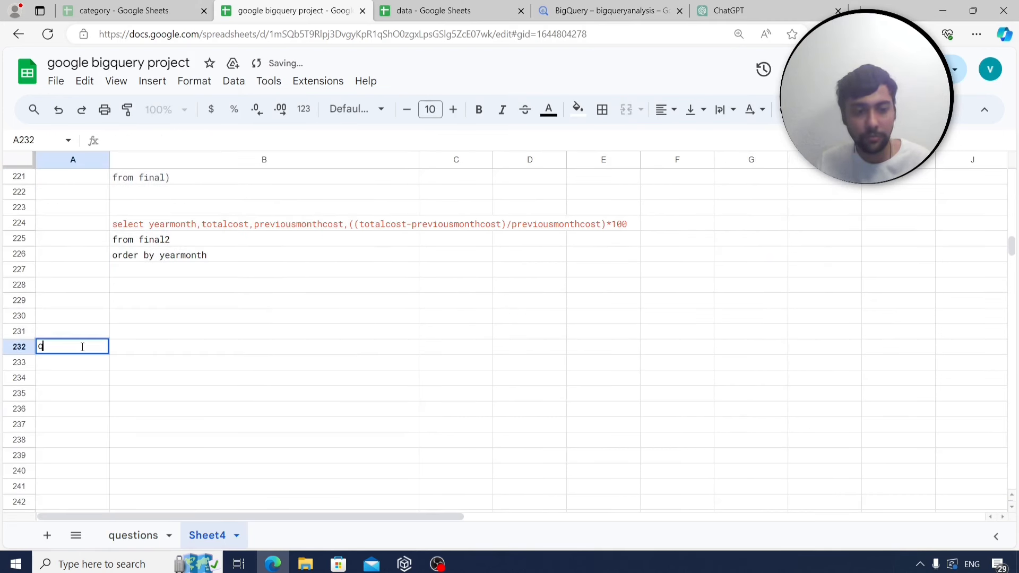
click(88, 388)
click(134, 535)
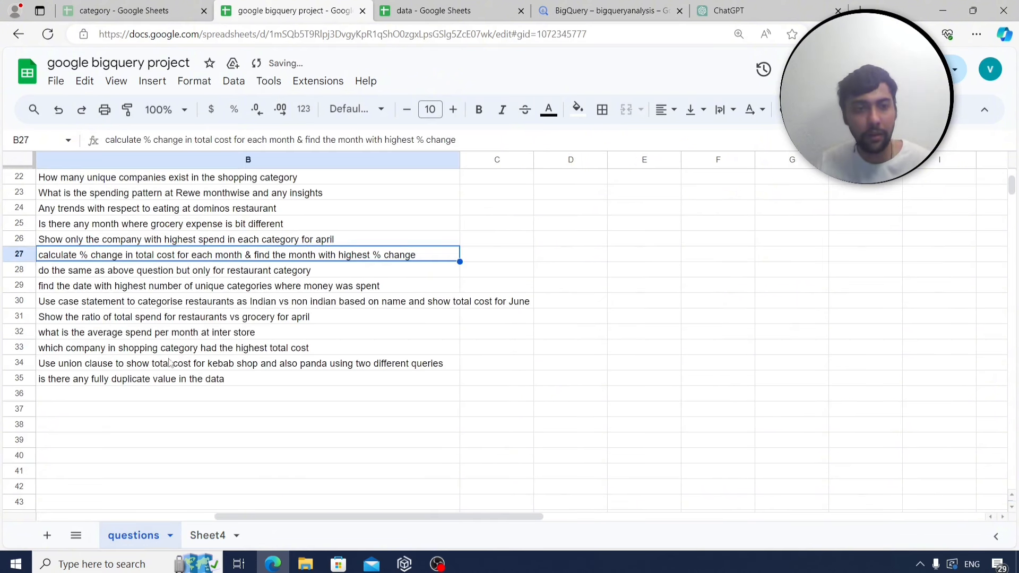
click(159, 275)
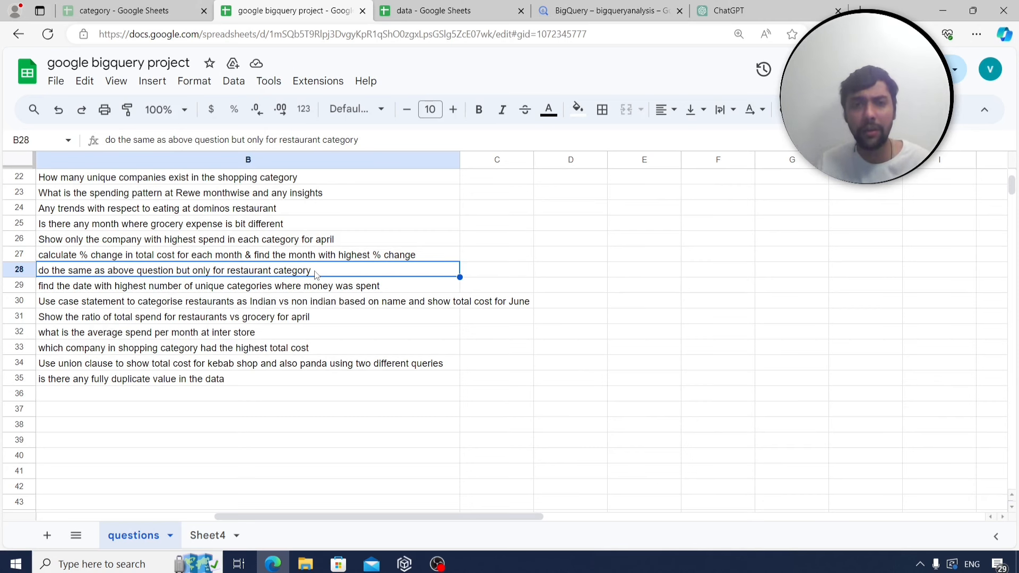
Return to the BigQuery percent-change query and make the editor taller.
click(592, 17)
scroll(494, 261, up, 2)
scroll(494, 263, down, 1)
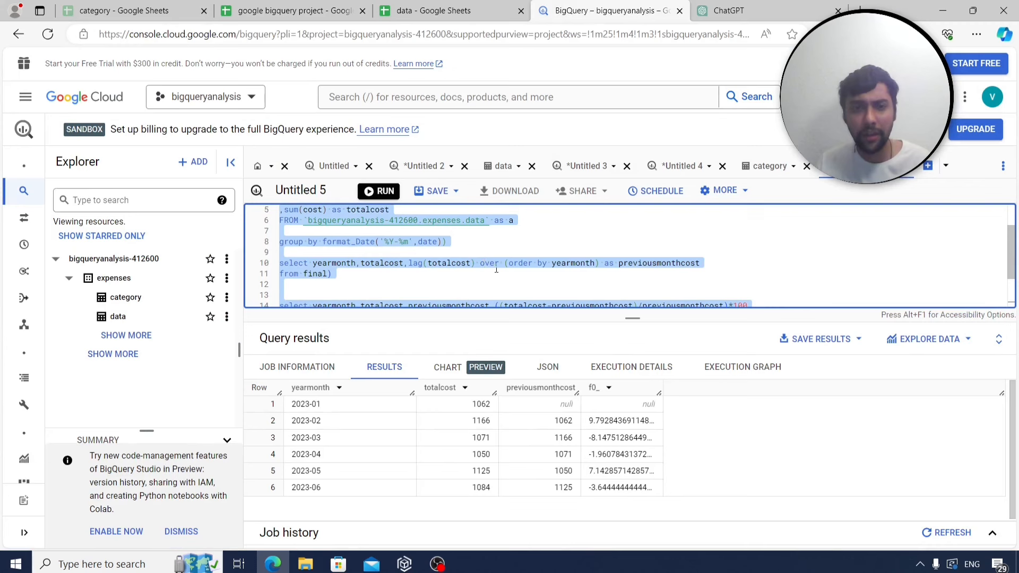
scroll(496, 270, up, 1)
drag(492, 319, 489, 370)
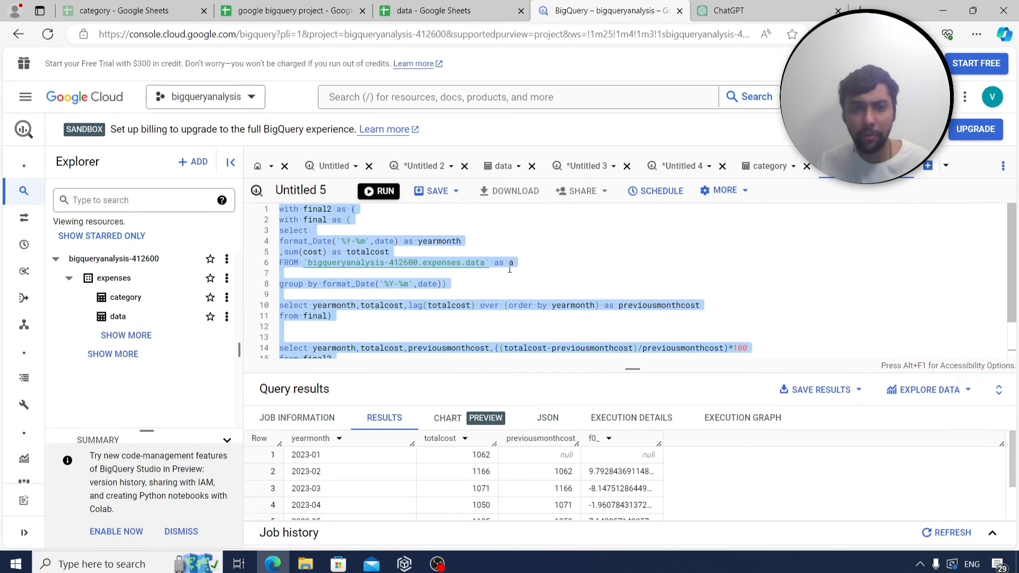
click(287, 274)
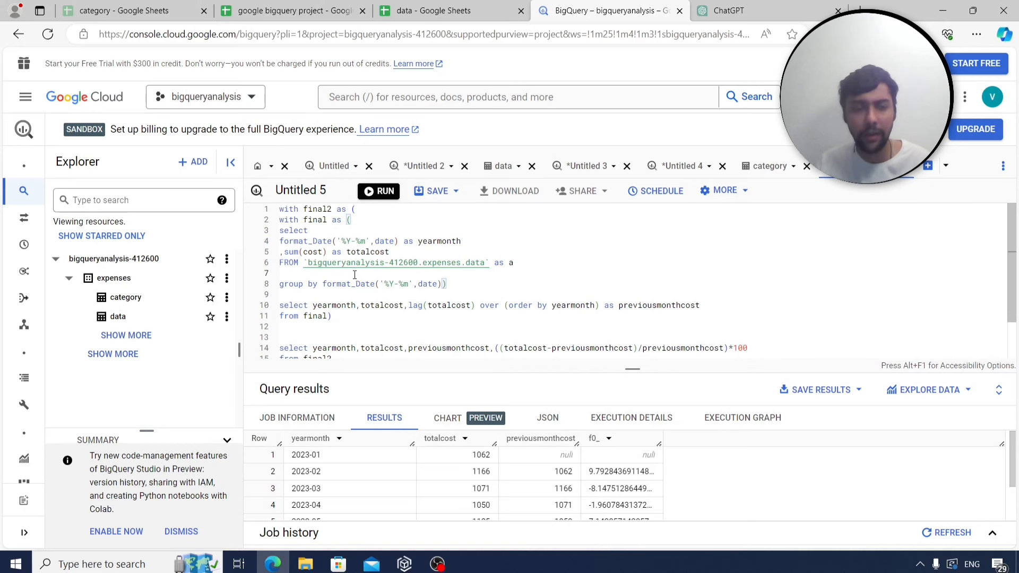
Preview the category table's rows, then go back to the Untitled 5 query.
click(227, 297)
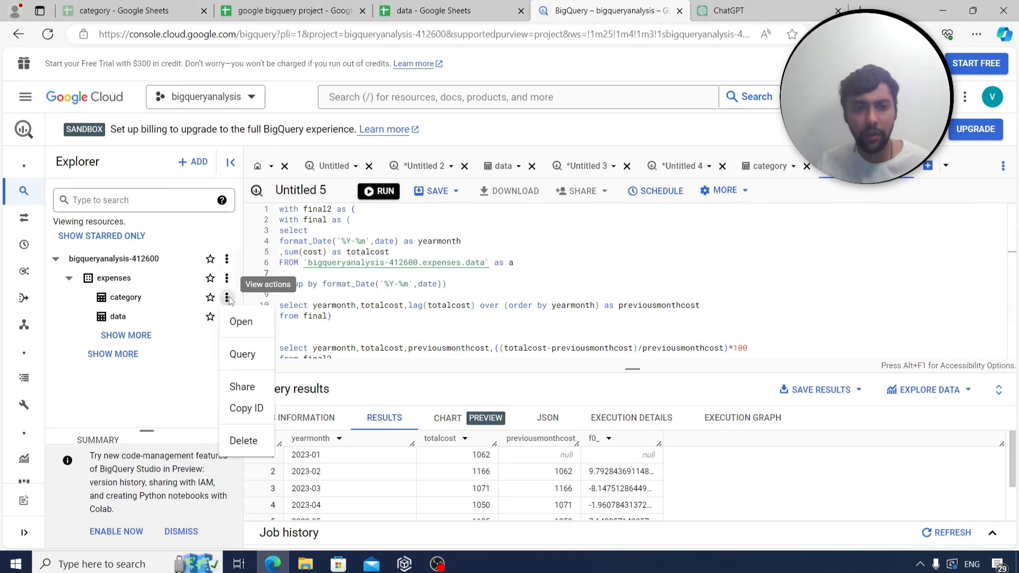
click(252, 324)
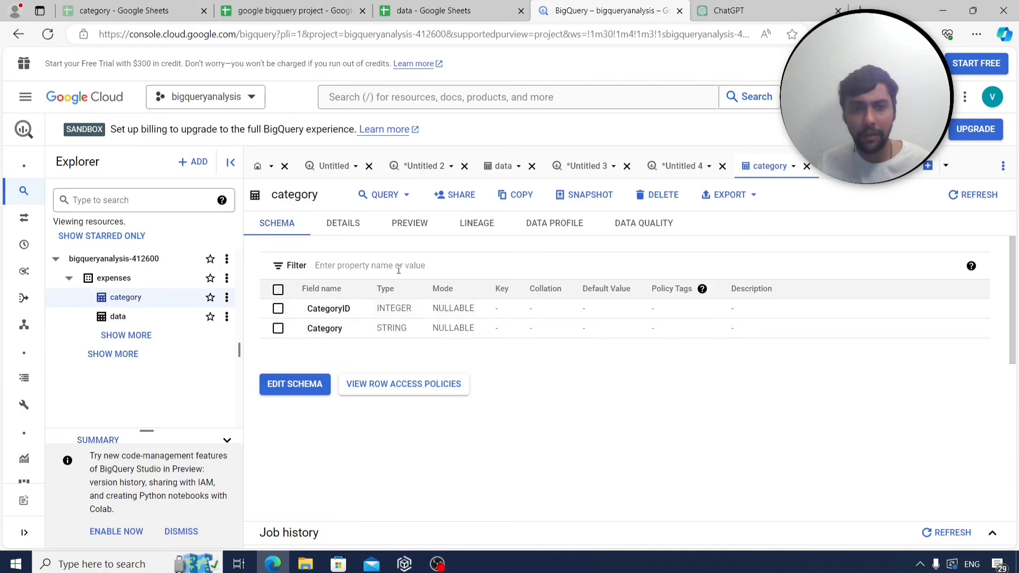
click(409, 224)
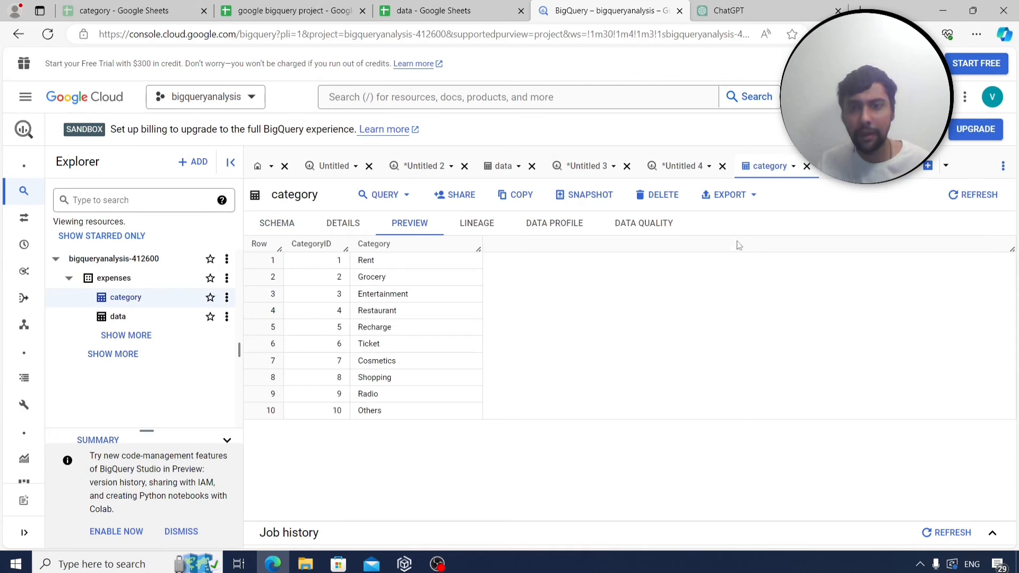
click(854, 166)
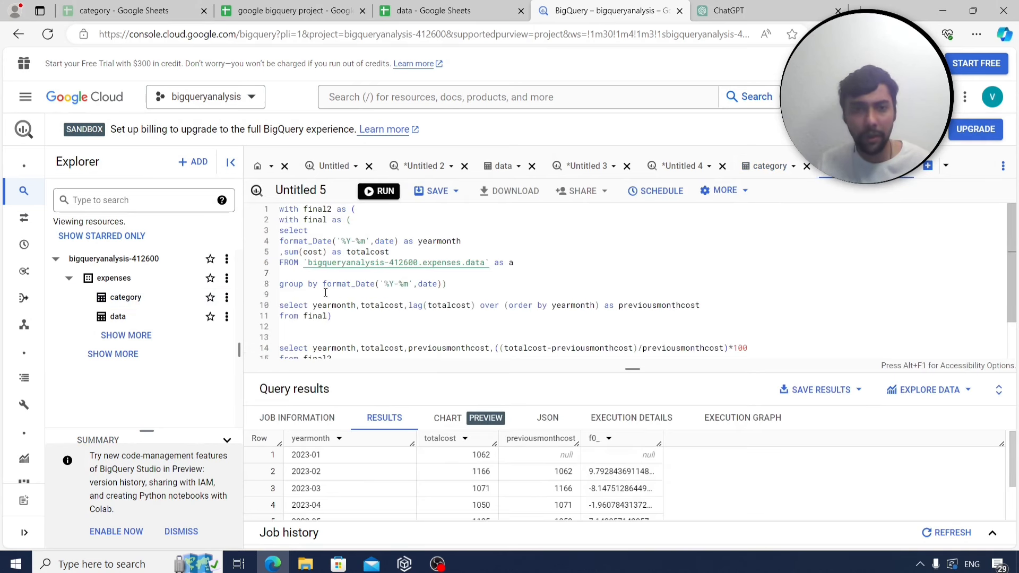
Add 'where categoryid=4' to the inner query and run it, enlarging the results pane.
key(Down)
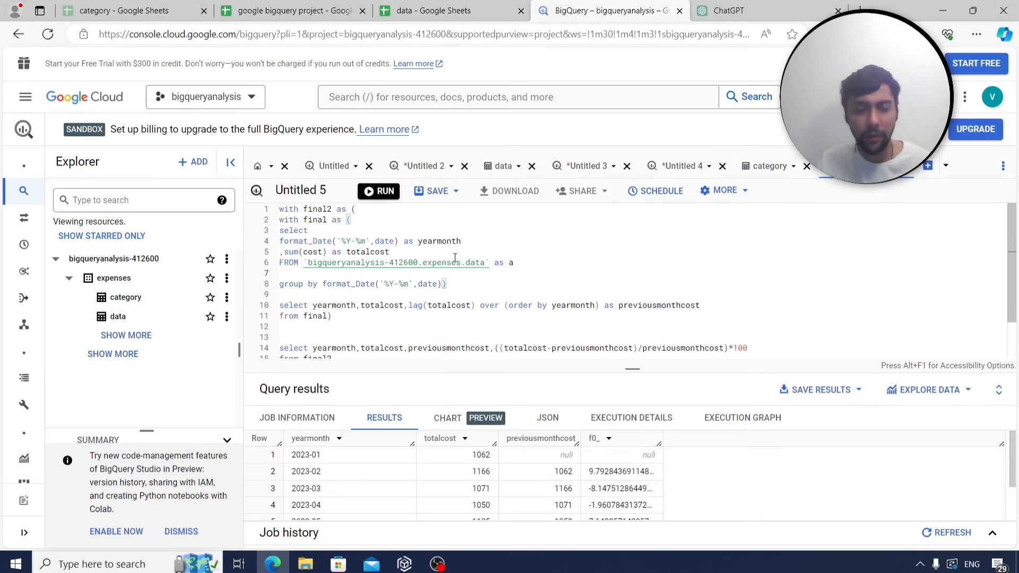
key(Up)
text(where cat)
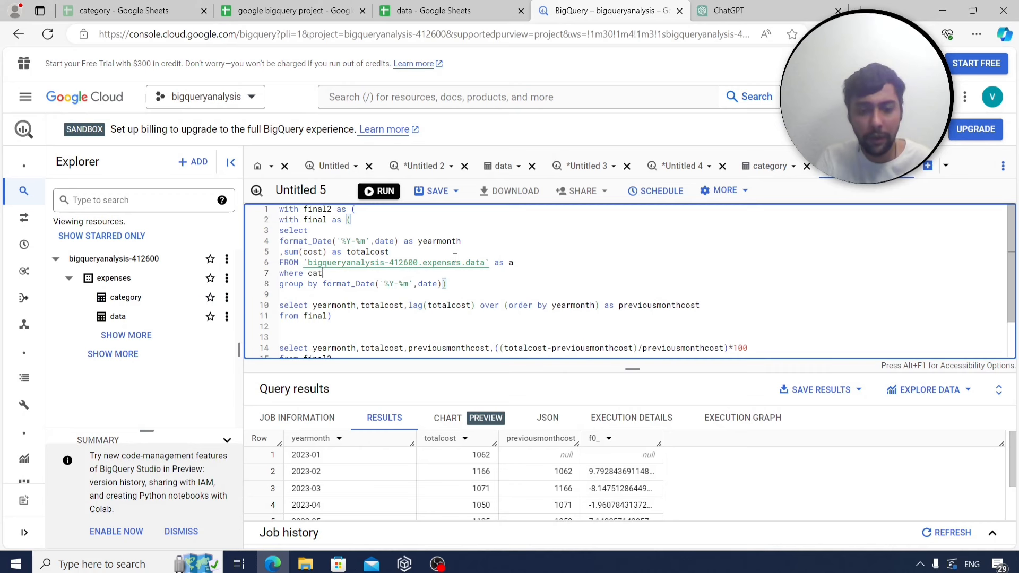
text(egory)
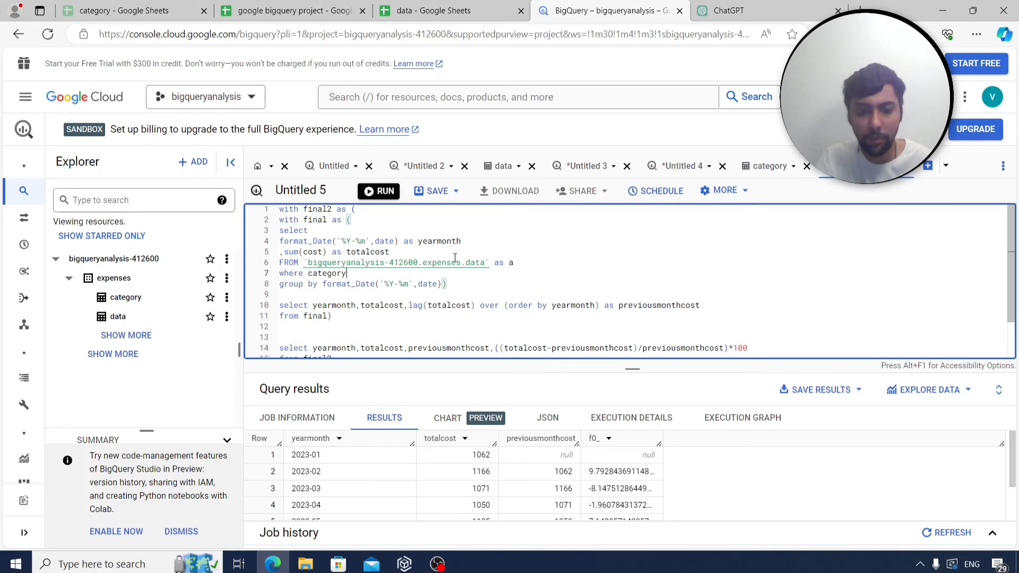
text(id=4)
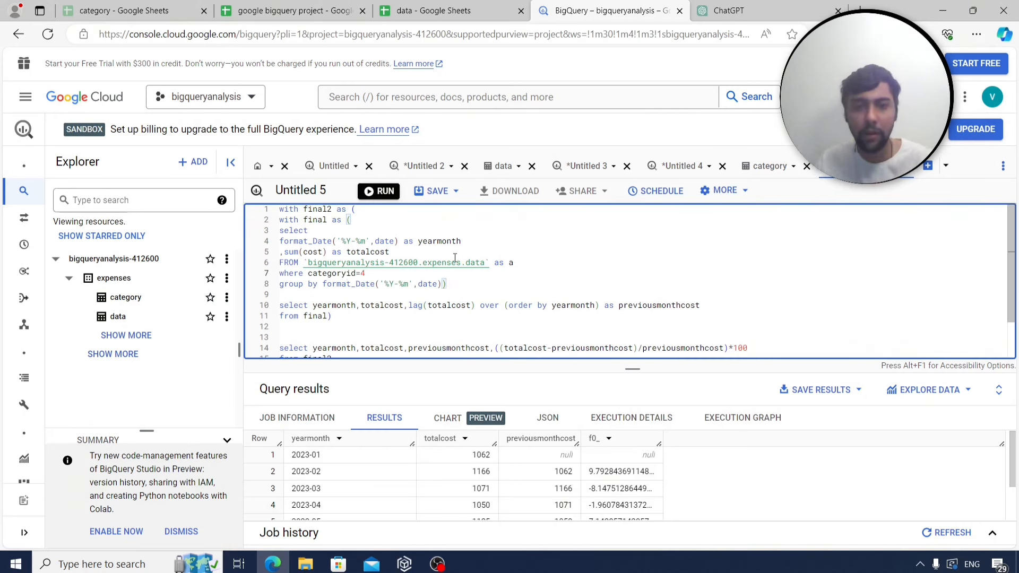
click(383, 191)
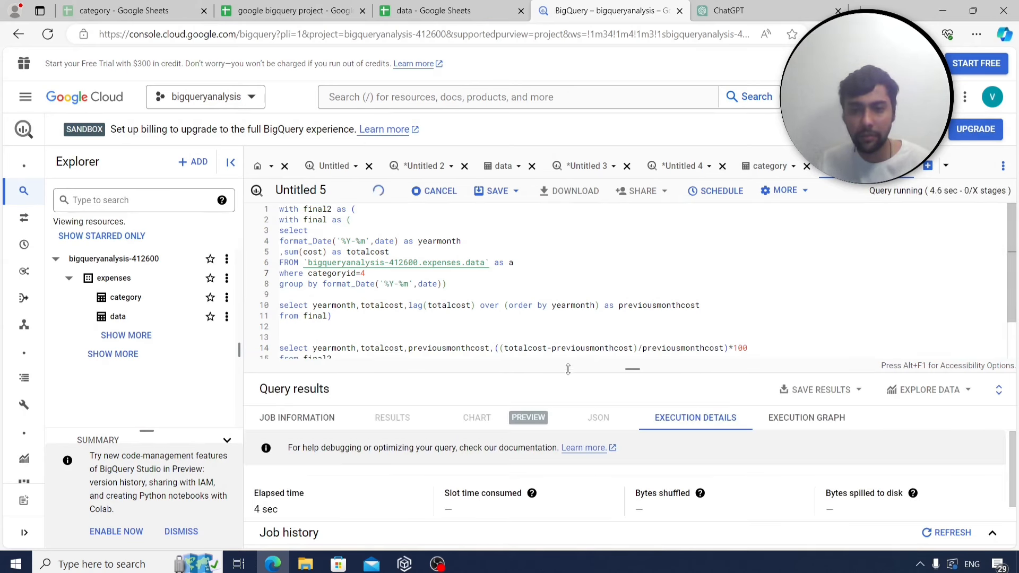
drag(566, 373, 565, 317)
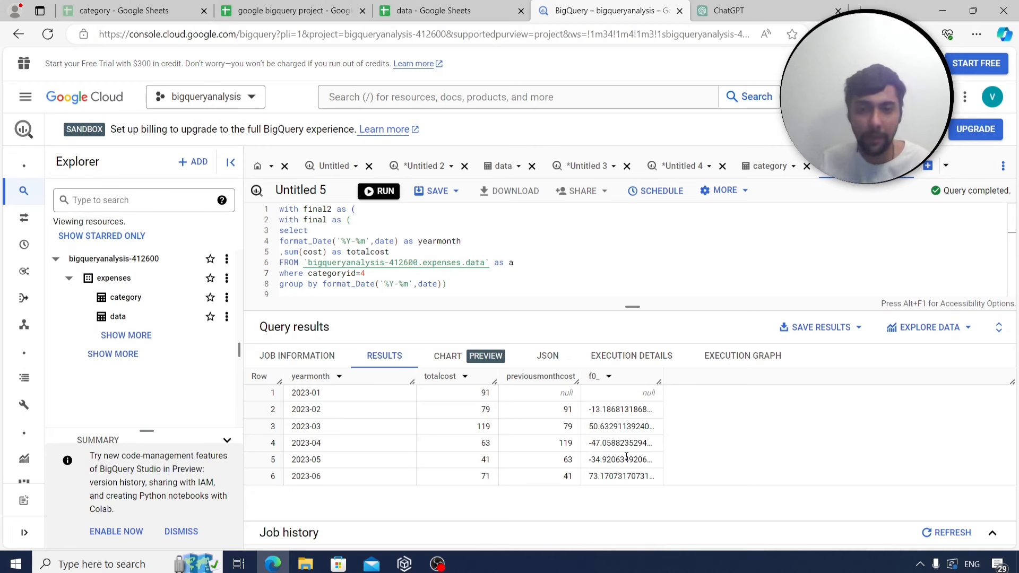
Copy the category-4 query and paste it into B232 on Sheet4 beside q27.
click(672, 233)
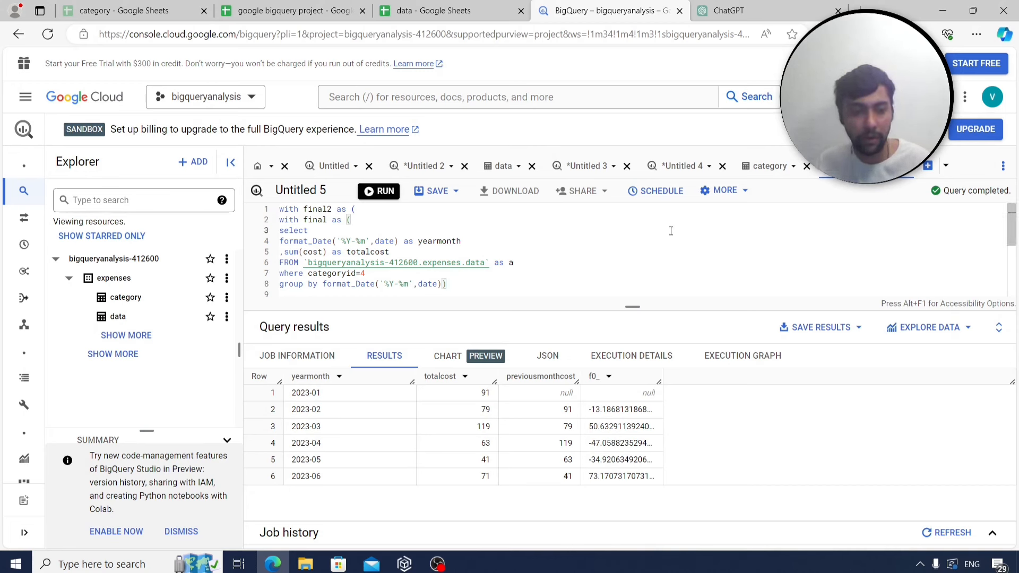
key(ctrl+a)
key(ctrl+c)
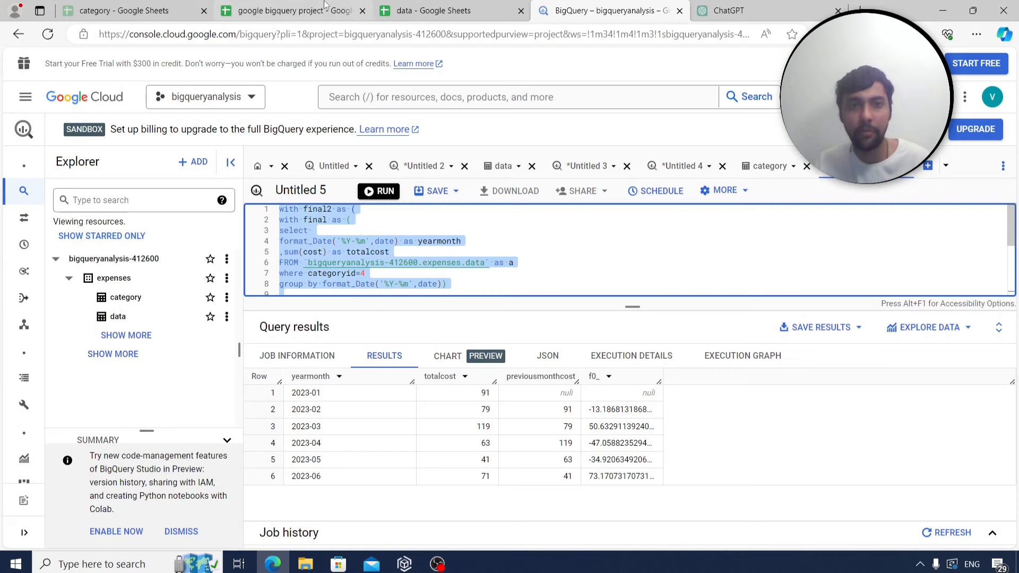
click(276, 11)
click(225, 544)
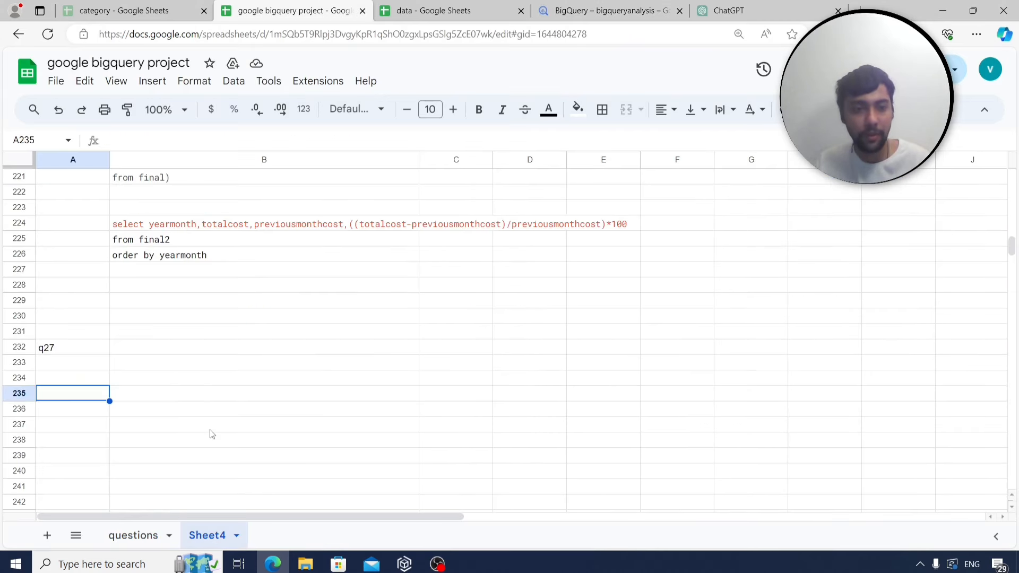
scroll(185, 335, down, 1)
click(179, 308)
key(ctrl+v)
Label A251 as q28 and read the dates-with-most-categories question before returning to BigQuery.
scroll(189, 330, down, 5)
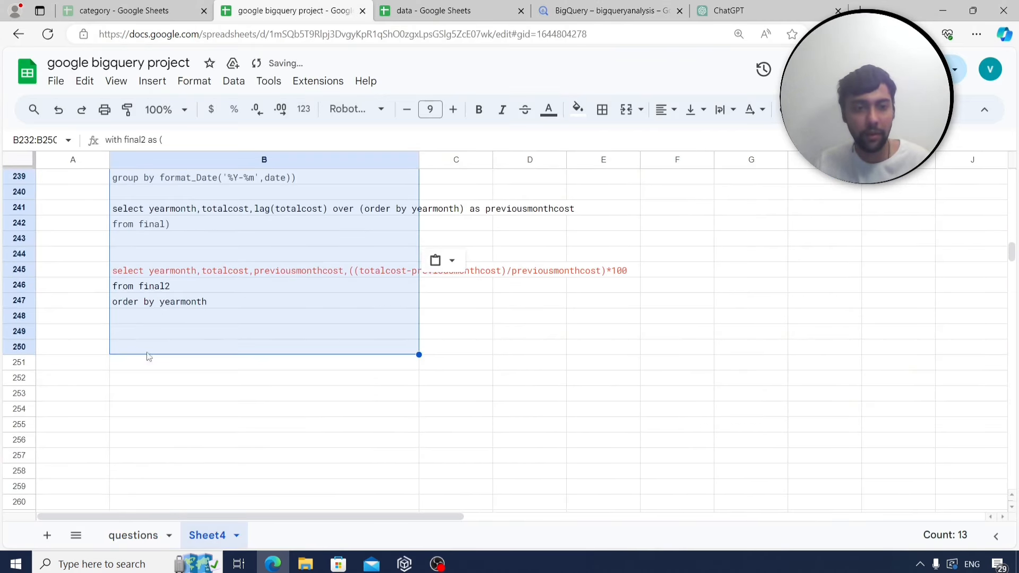
click(84, 367)
text(q28)
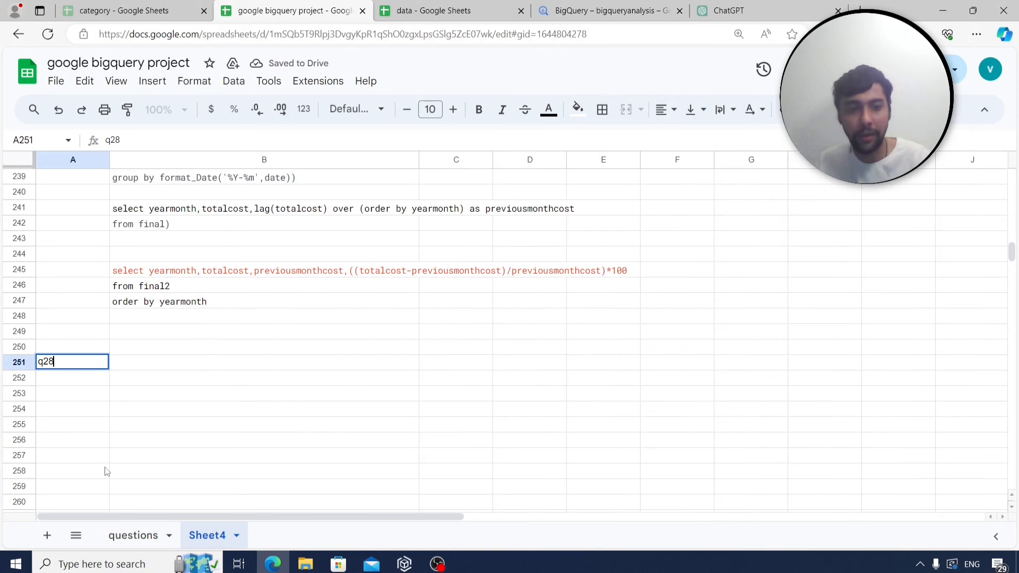
click(134, 535)
click(158, 288)
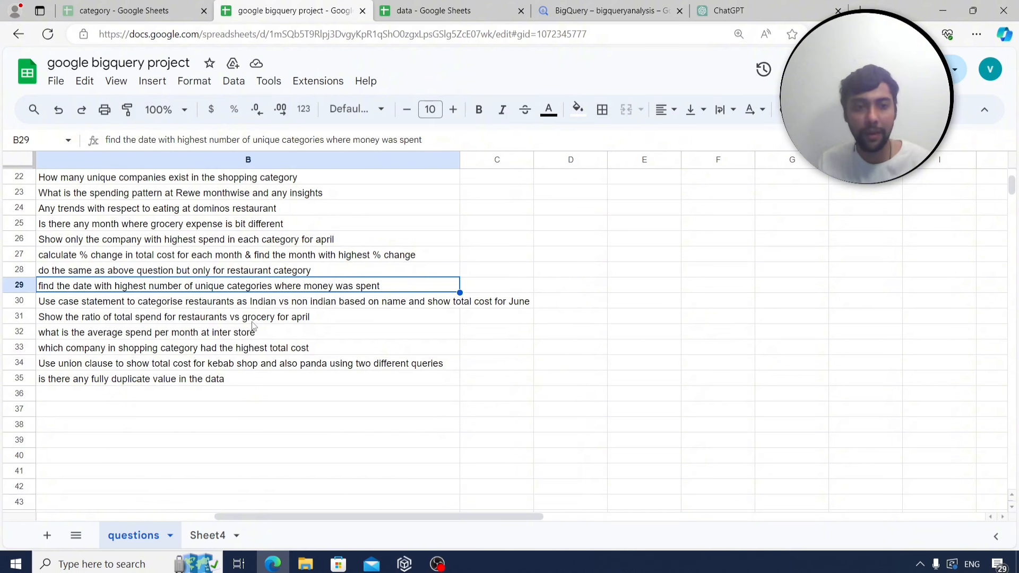
click(605, 11)
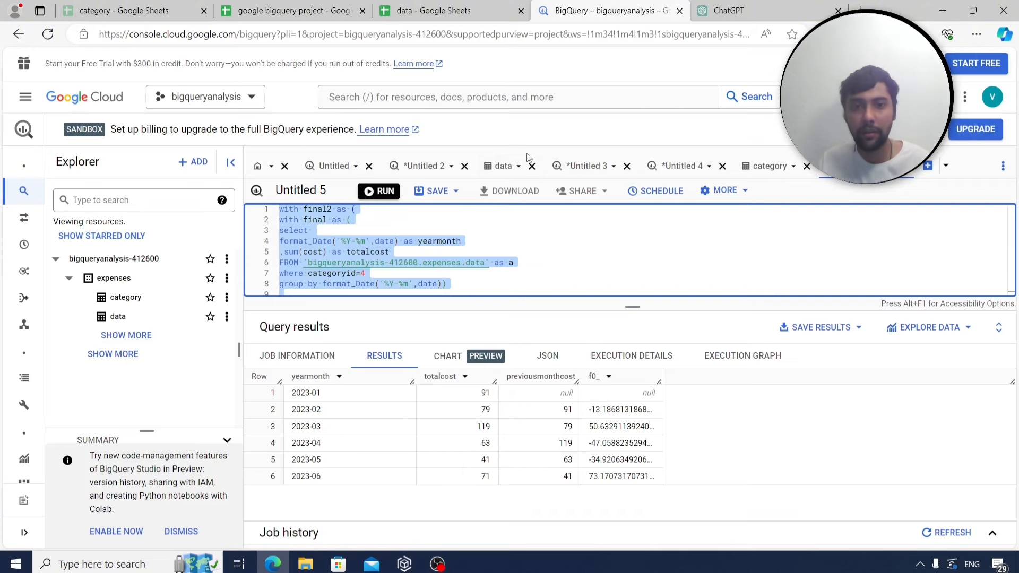
click(461, 254)
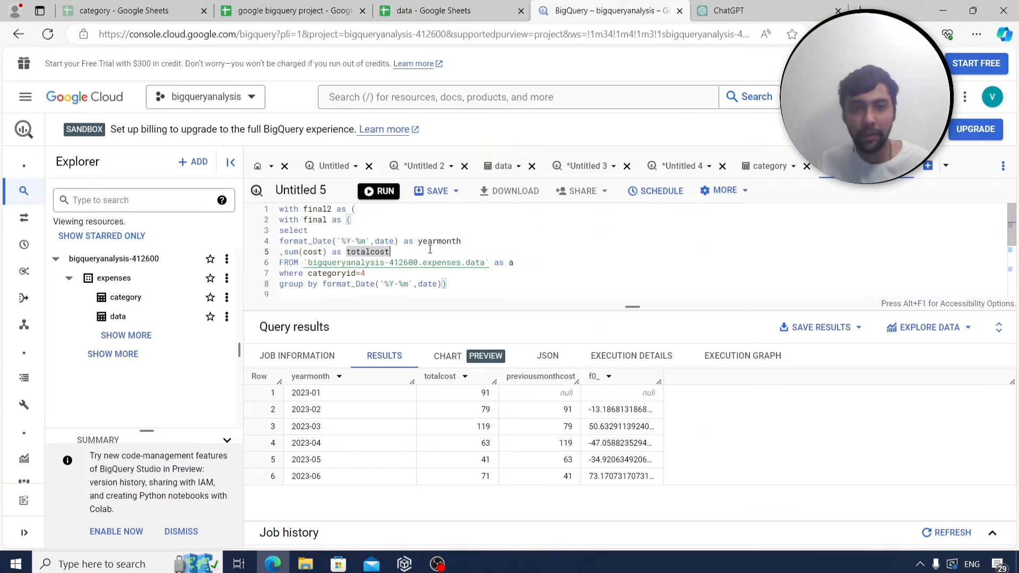
Strip the old percent-change query down to its FROM clause, leaving a blank line above it.
drag(417, 250, 277, 208)
key(BackSpace)
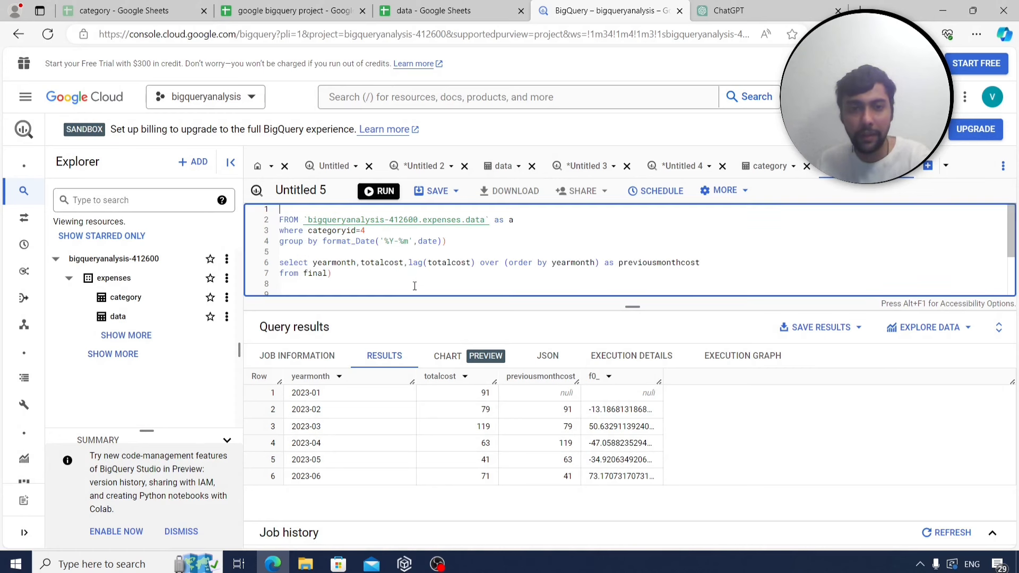
key(ctrl+a)
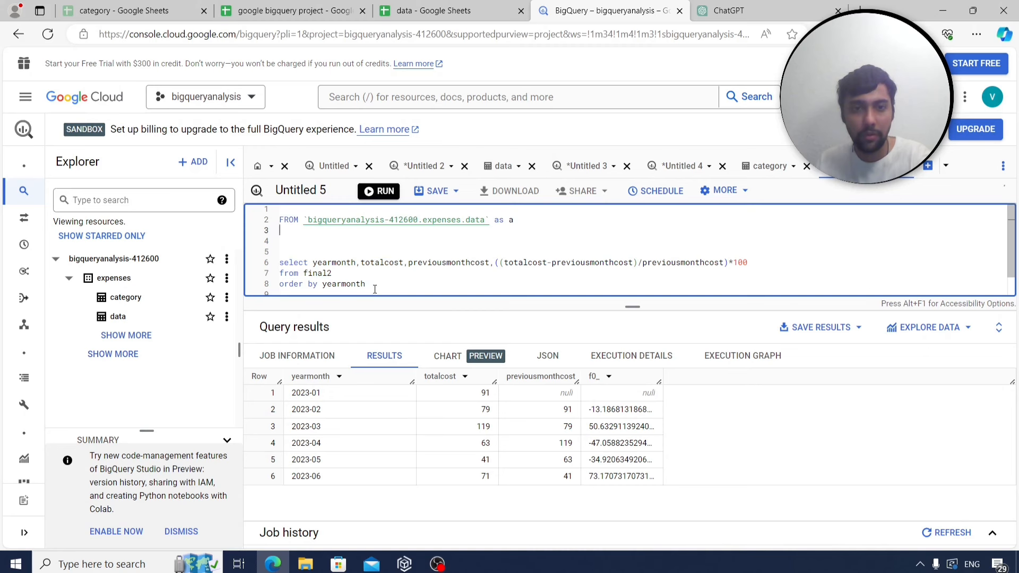
drag(374, 289, 307, 258)
key(BackSpace)
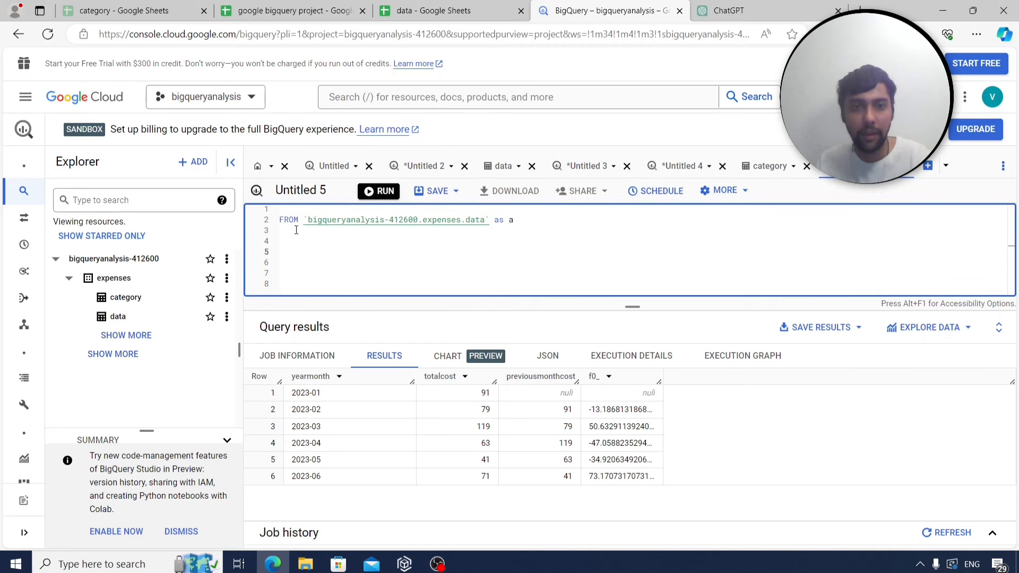
click(284, 219)
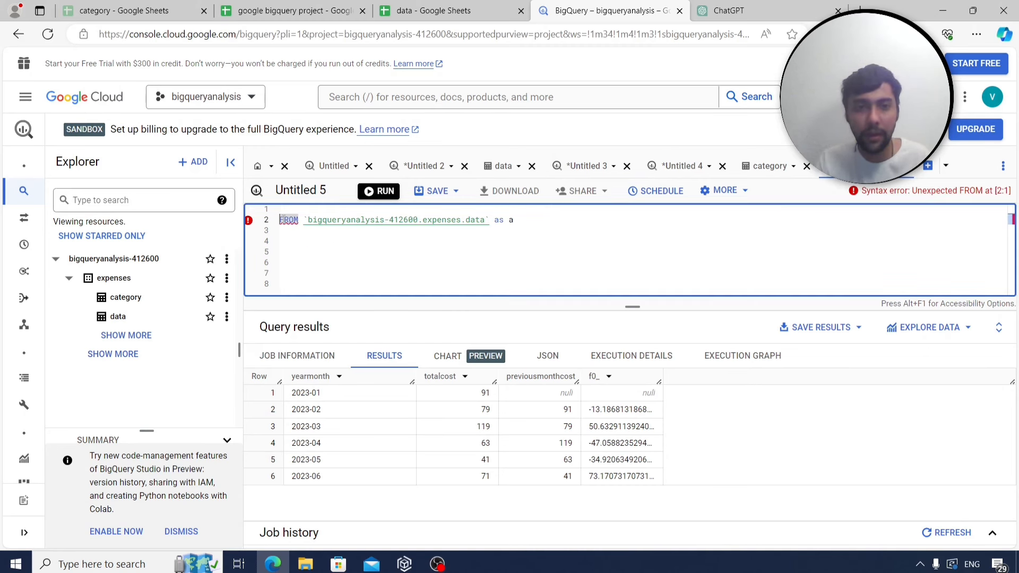
key(Return)
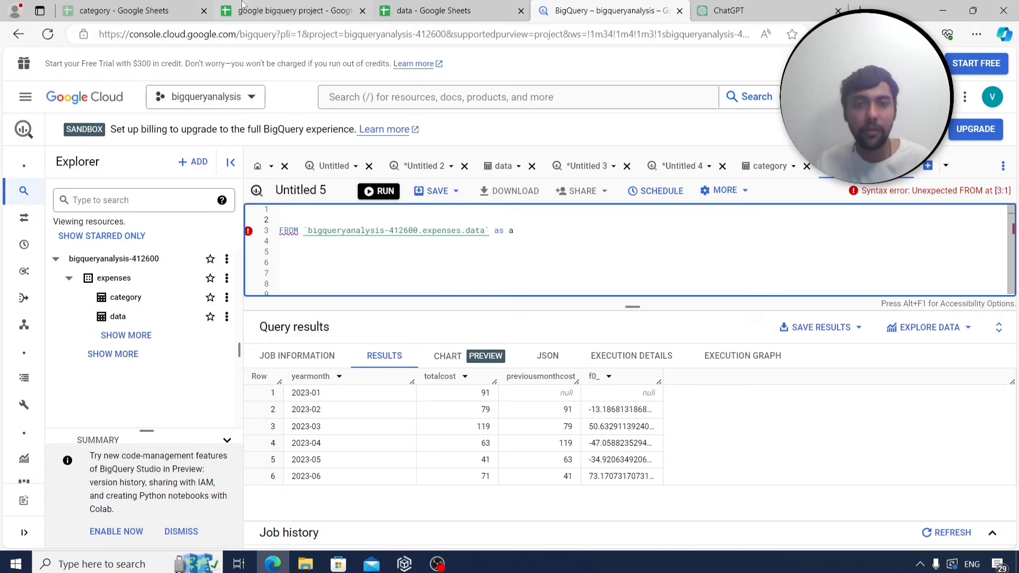
click(253, 5)
click(592, 9)
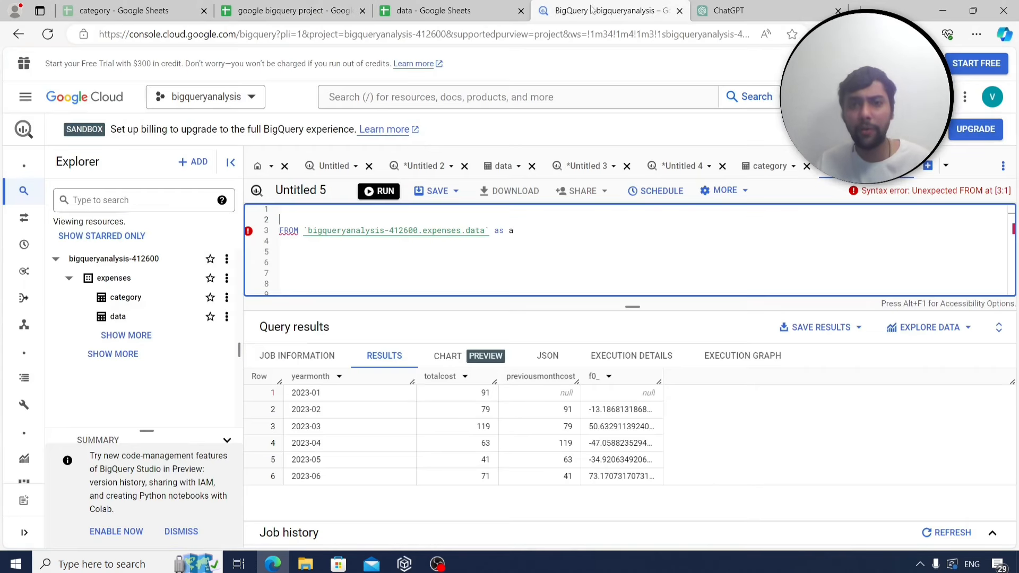
Select date with count(distinct categoryid) and group by date.
text(select )
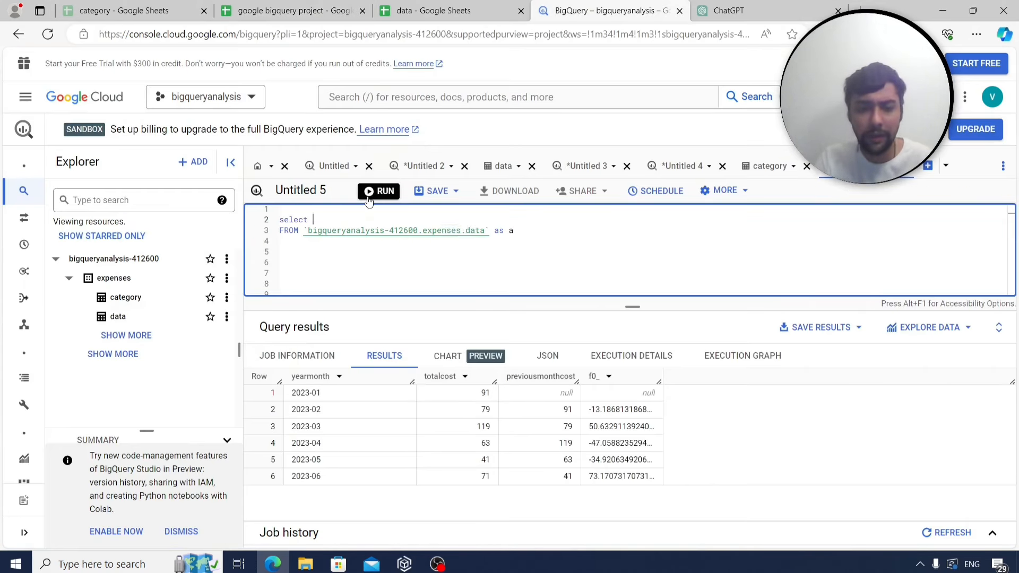
text(date,count)
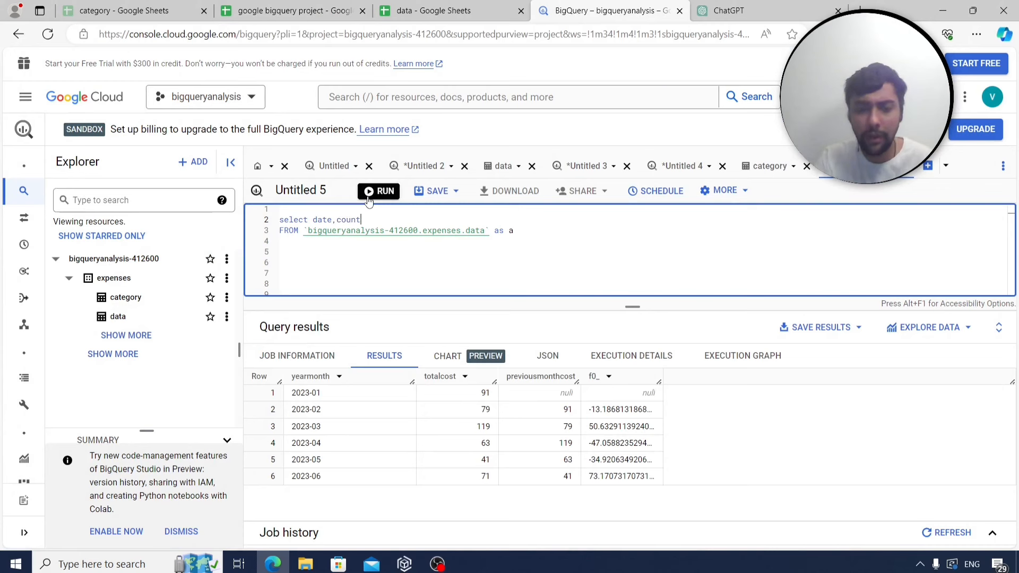
text((distinct categorid)
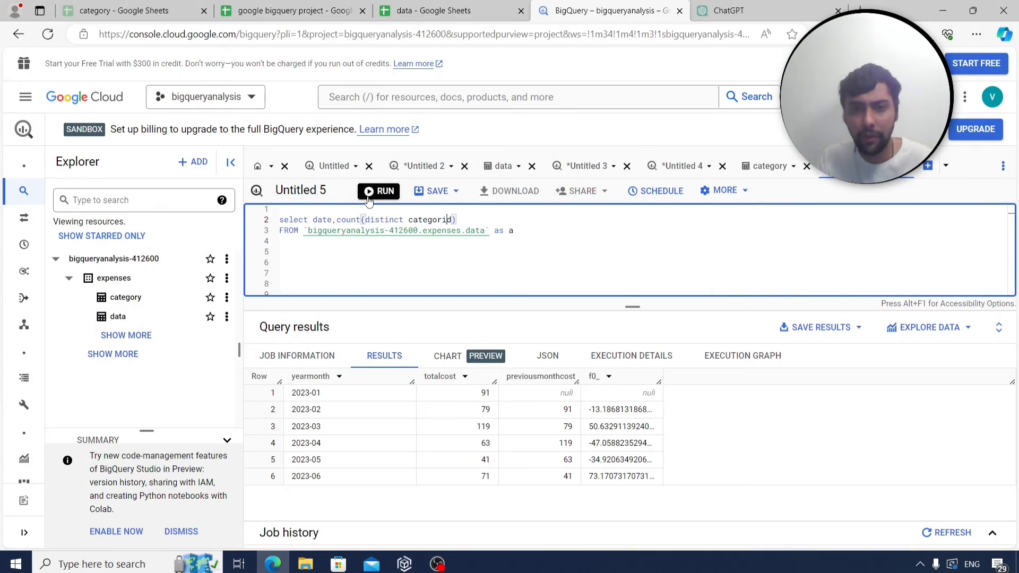
key(BackSpace)
key(BackSpace)
text(yid)
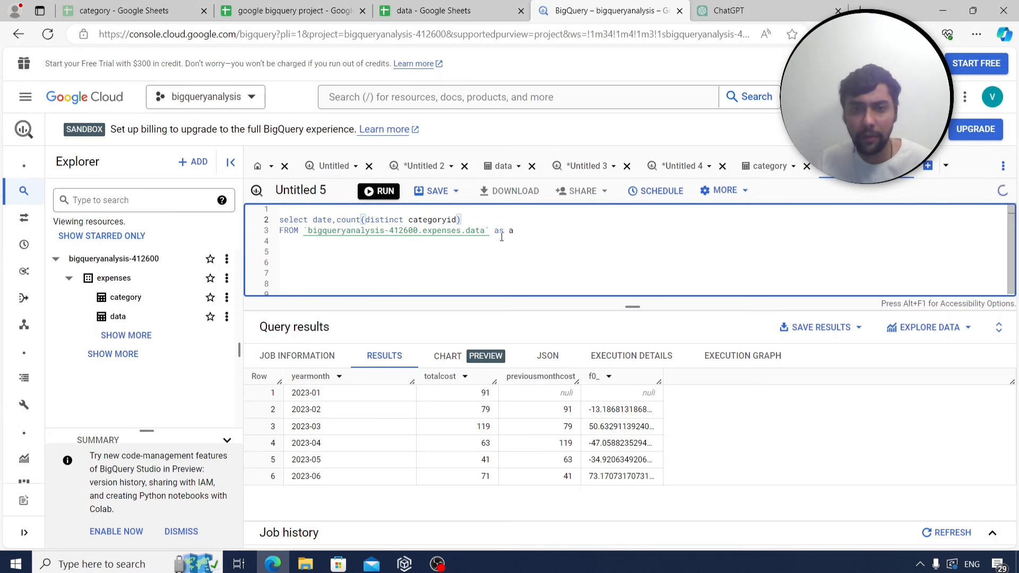
click(530, 234)
key(Return)
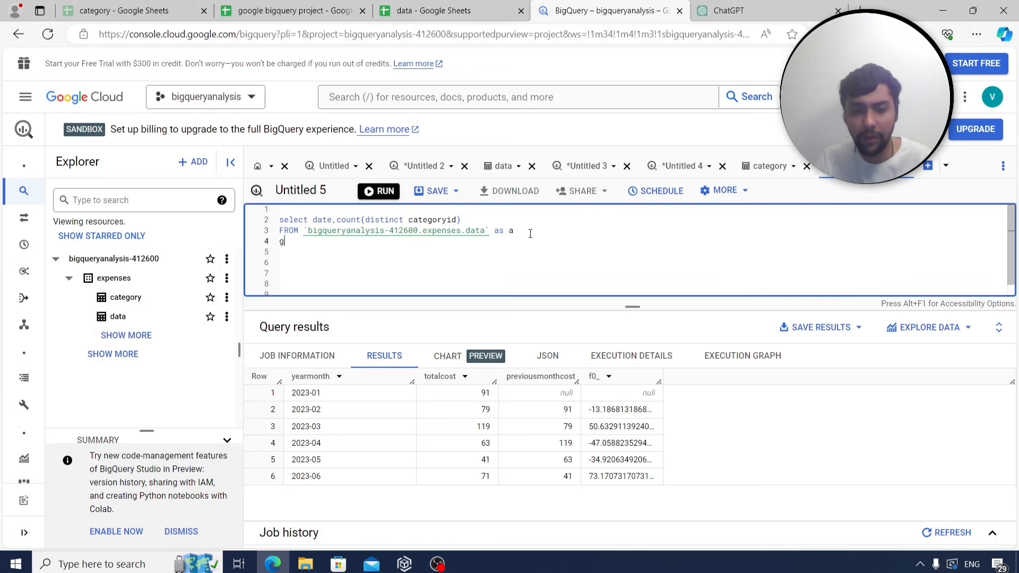
text(group by dat)
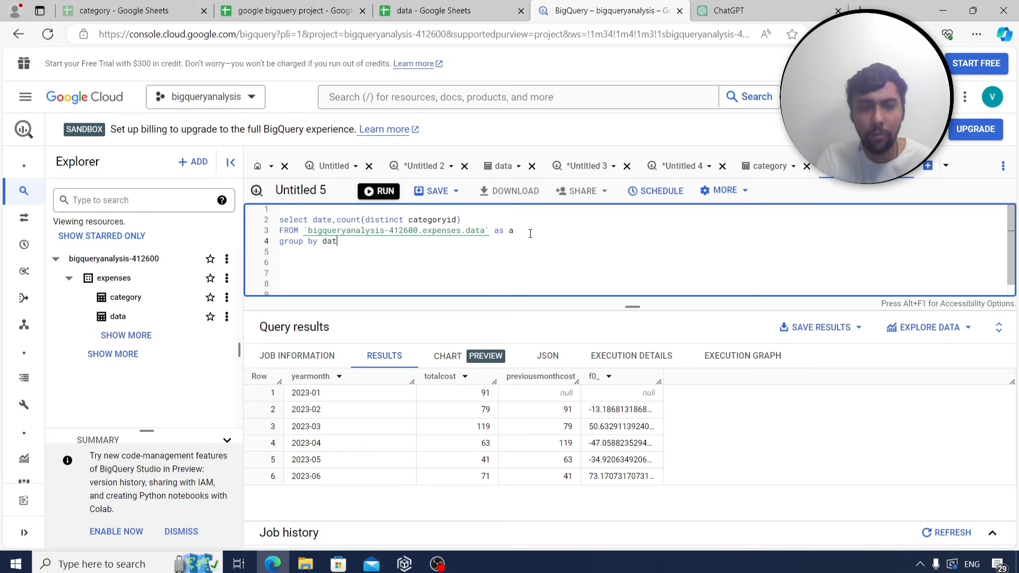
text(e)
Add 'order by count(distinct categoryid) desc' to the query.
key(Return)
text(order by)
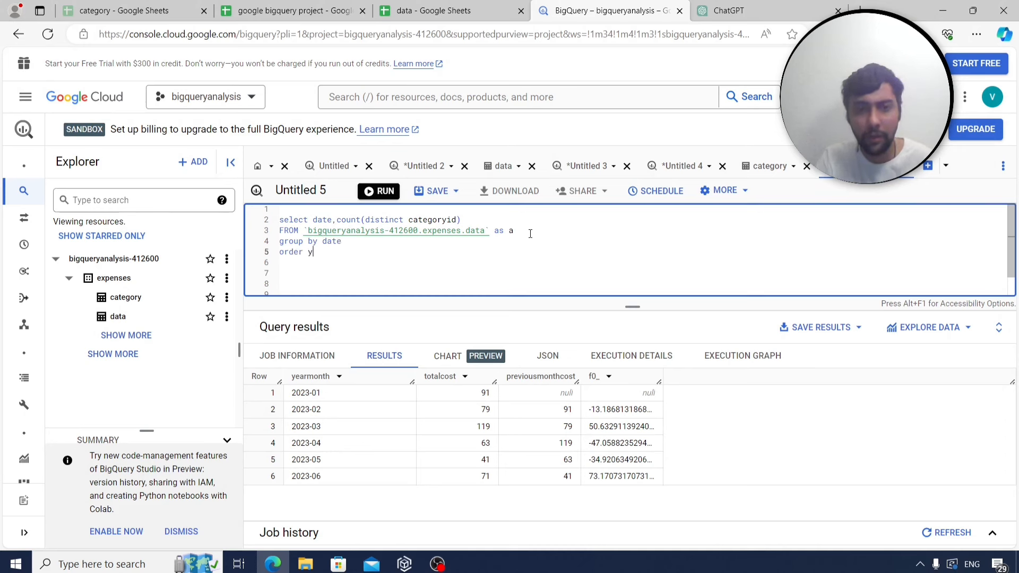
key(BackSpace)
text(by count()
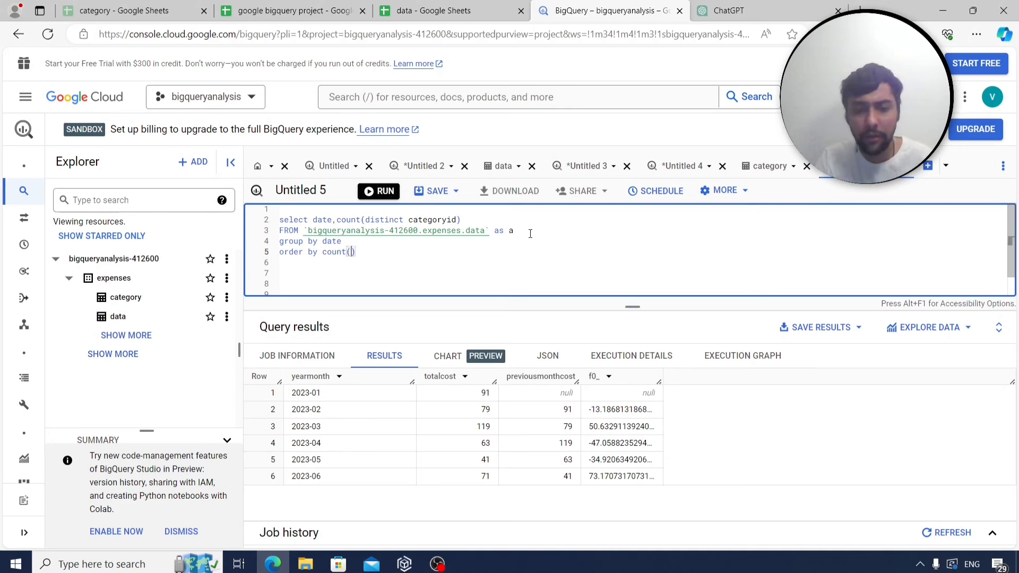
text(distinct cate)
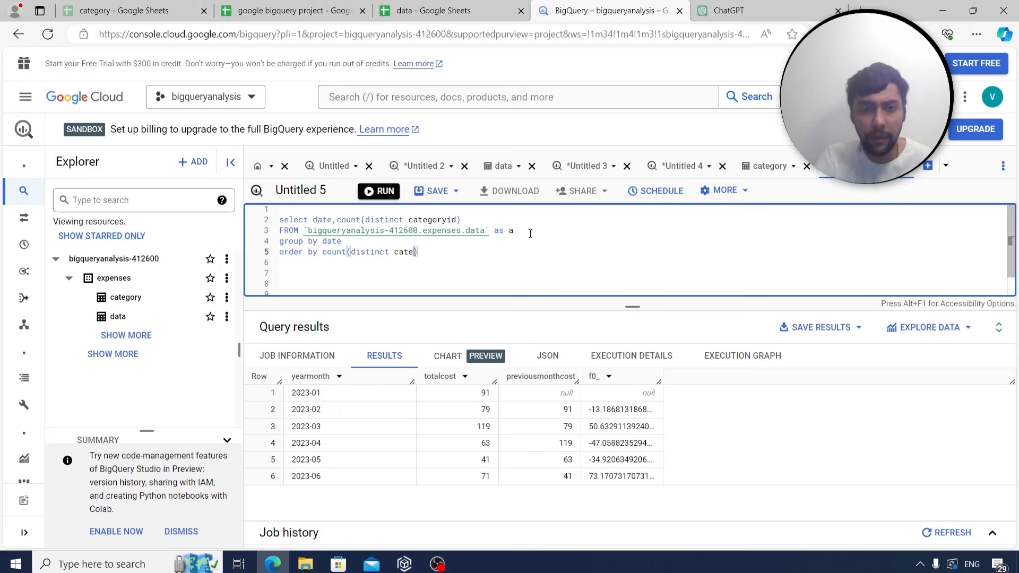
text(gor)
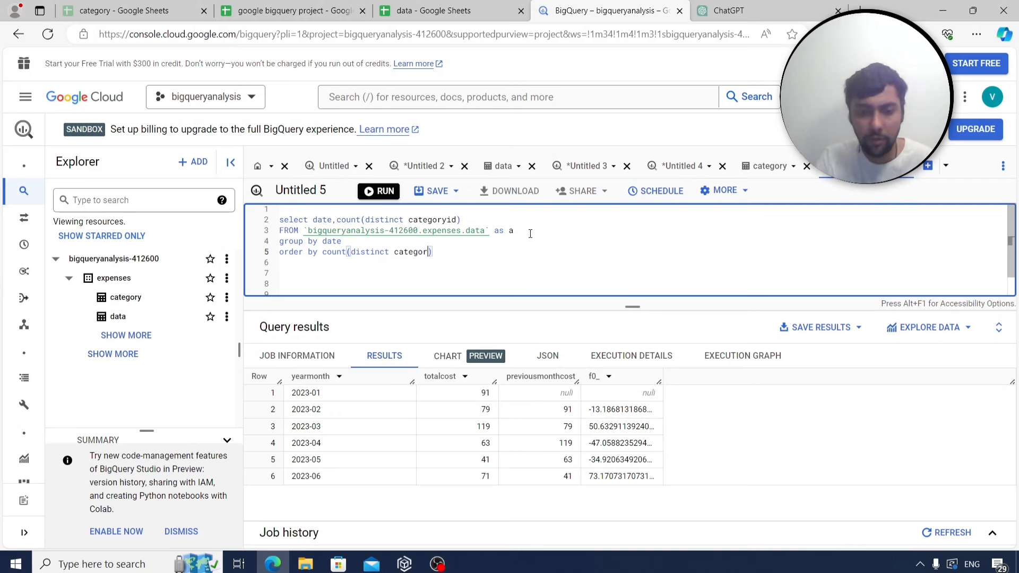
key(BackSpace)
text(oryid)
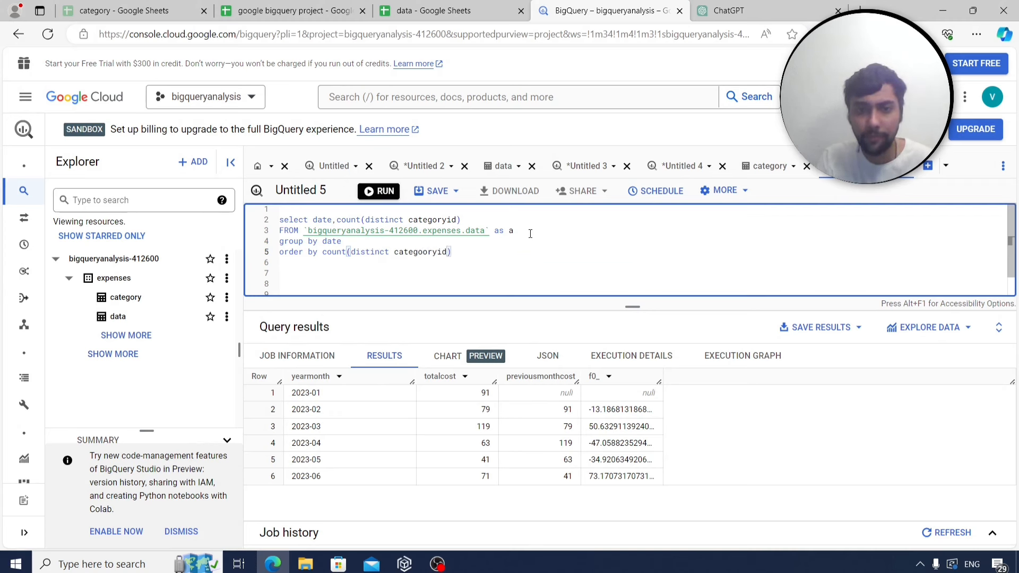
key(Left)
key(Left)
key(Left)
key(Left)
key(BackSpace)
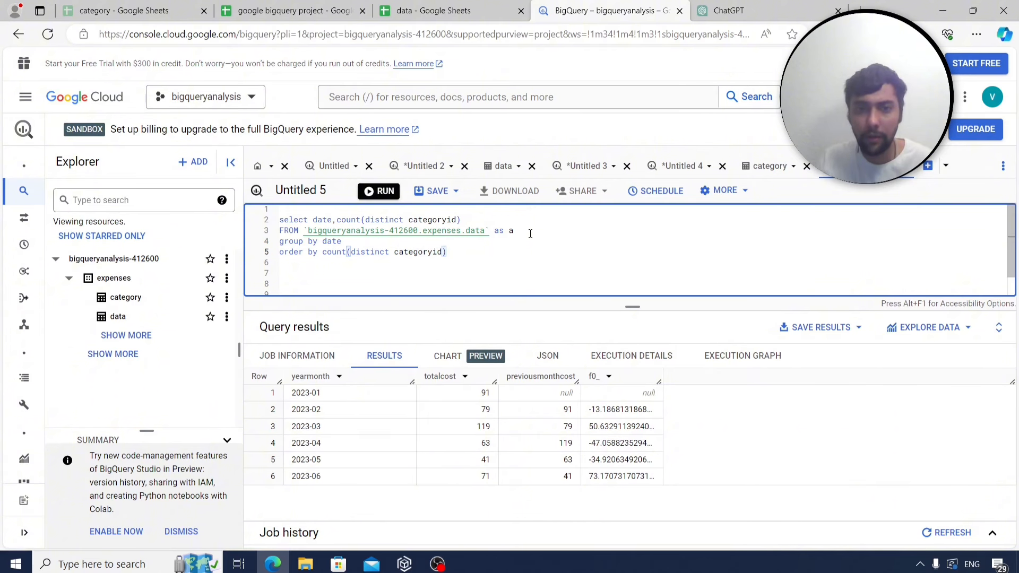
click(513, 247)
text(desc)
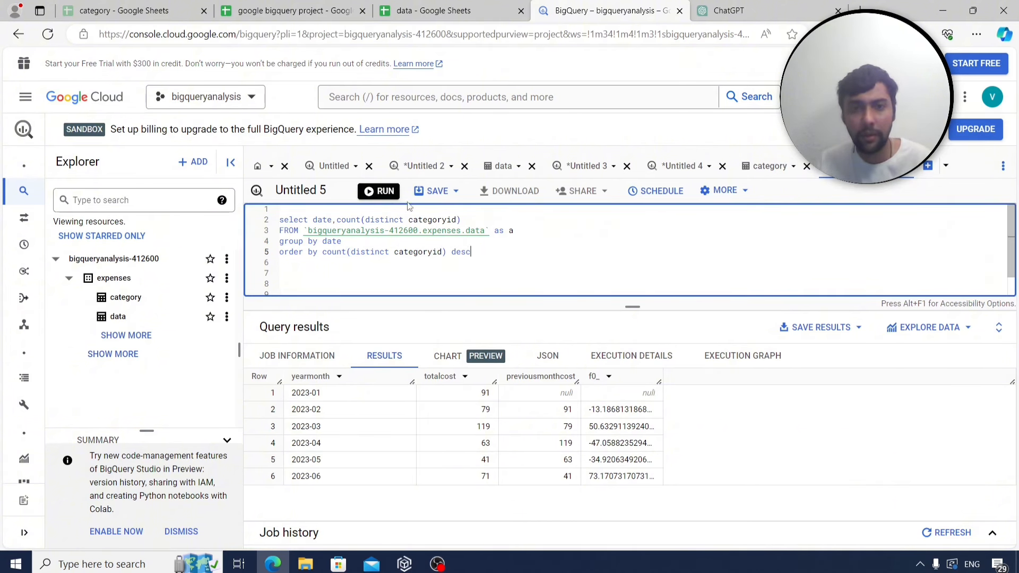
Run the query, ranking 2023-06-07 first with 3 across 99 rows, and select its text.
click(379, 191)
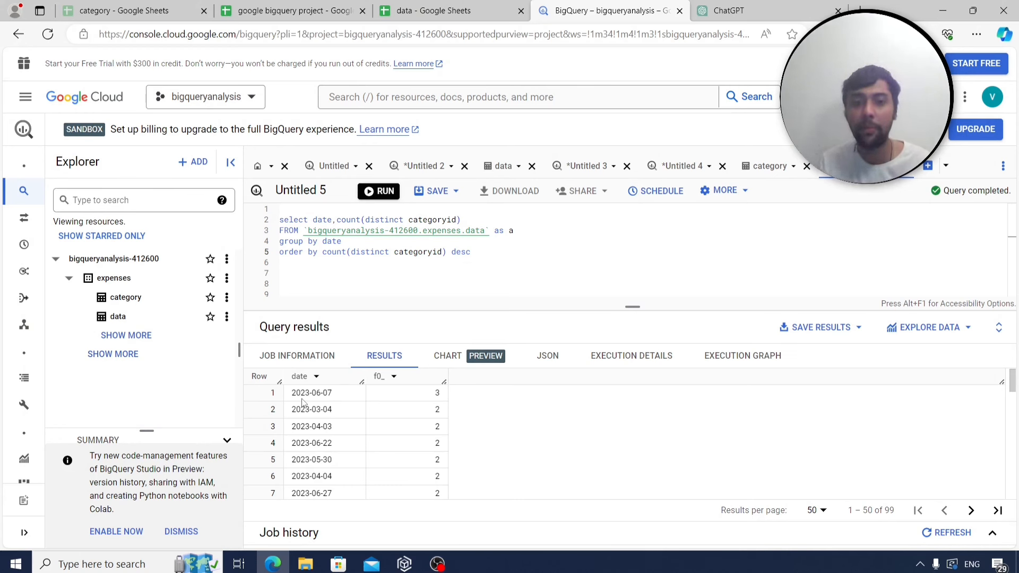
scroll(509, 437, down, 3)
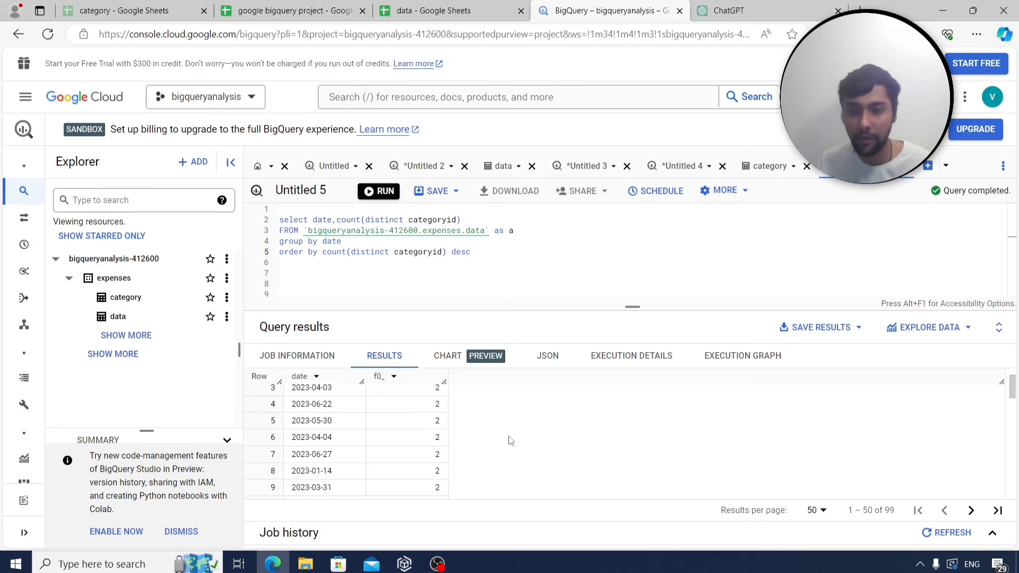
scroll(509, 435, up, 3)
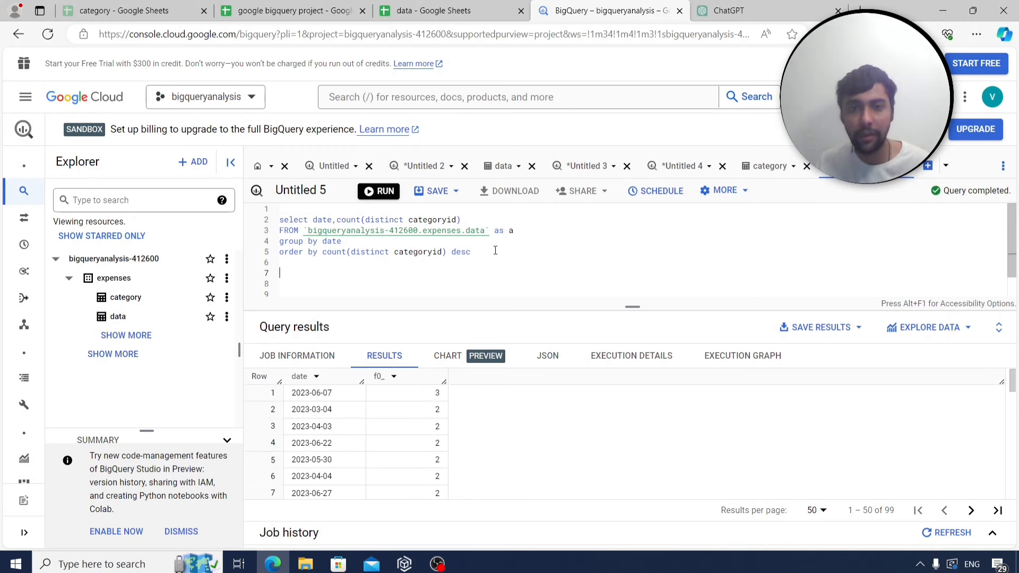
drag(495, 250, 275, 224)
key(ctrl+c)
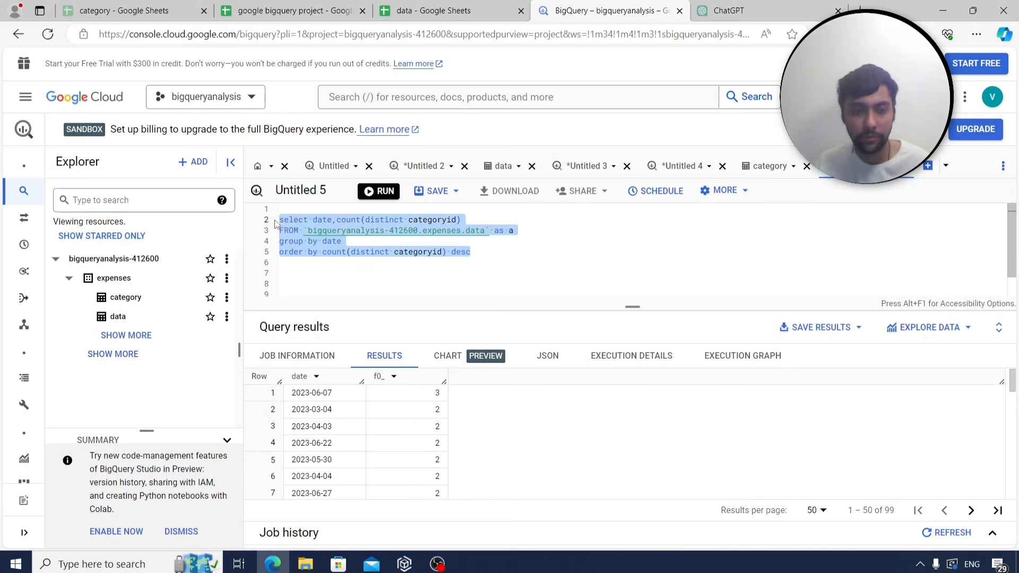
Paste the date-ranking query into B251 beside q28 on Sheet4.
click(292, 11)
click(207, 535)
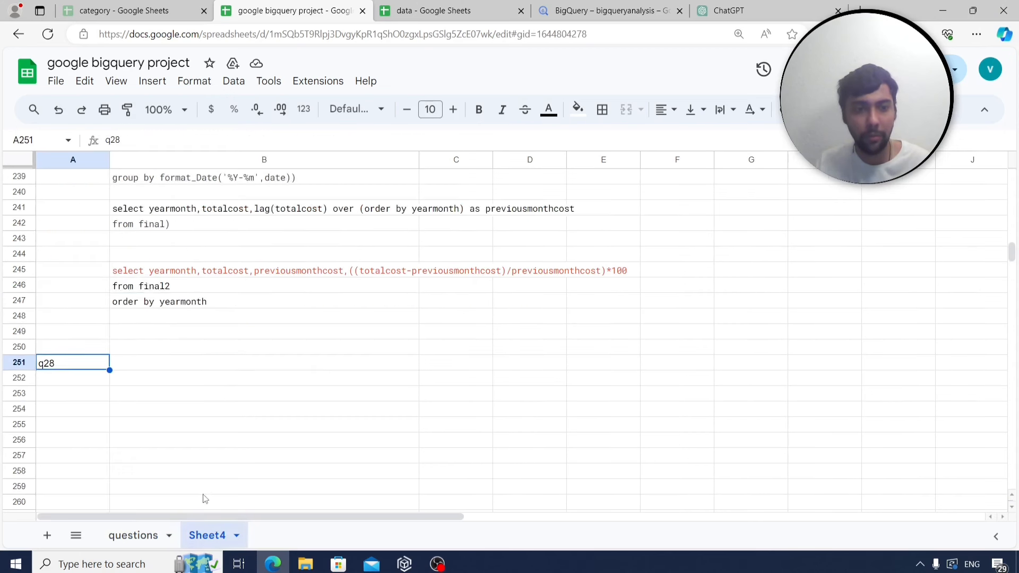
scroll(208, 435, down, 1)
click(205, 320)
key(ctrl+v)
scroll(203, 345, down, 2)
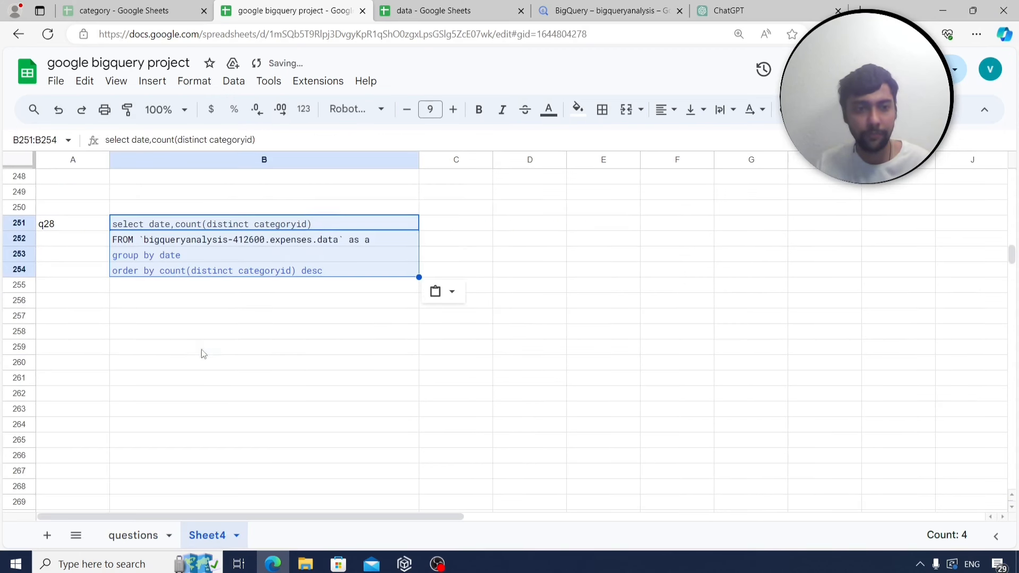
click(79, 317)
Read the next question in B30 on the questions sheet, then go back to BigQuery.
click(133, 535)
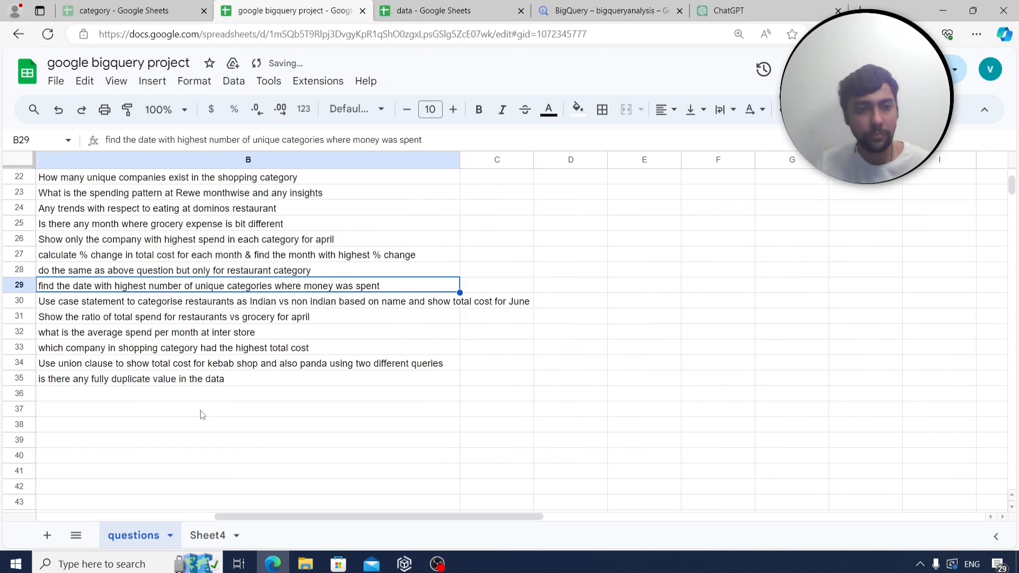
click(167, 304)
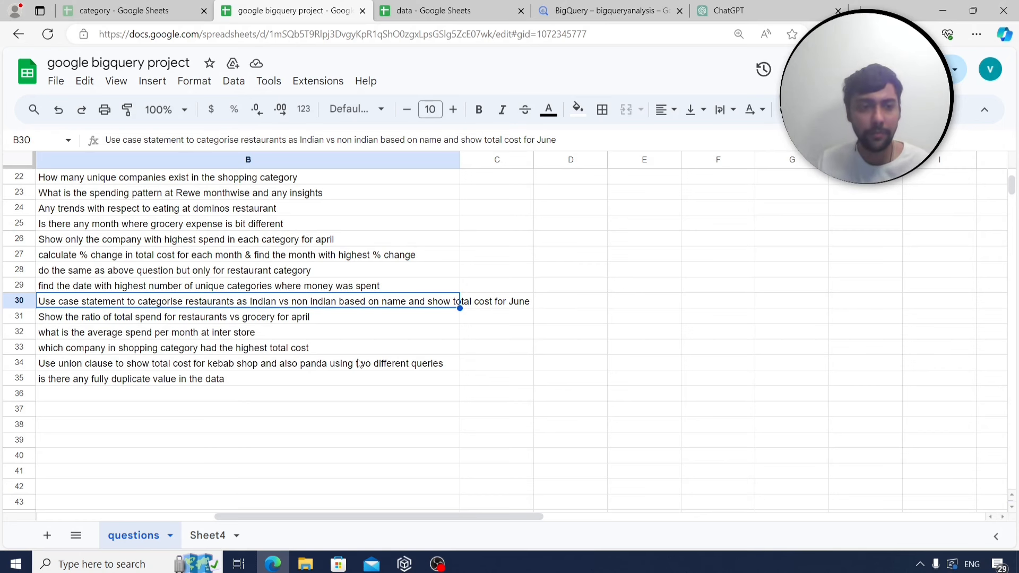
click(586, 12)
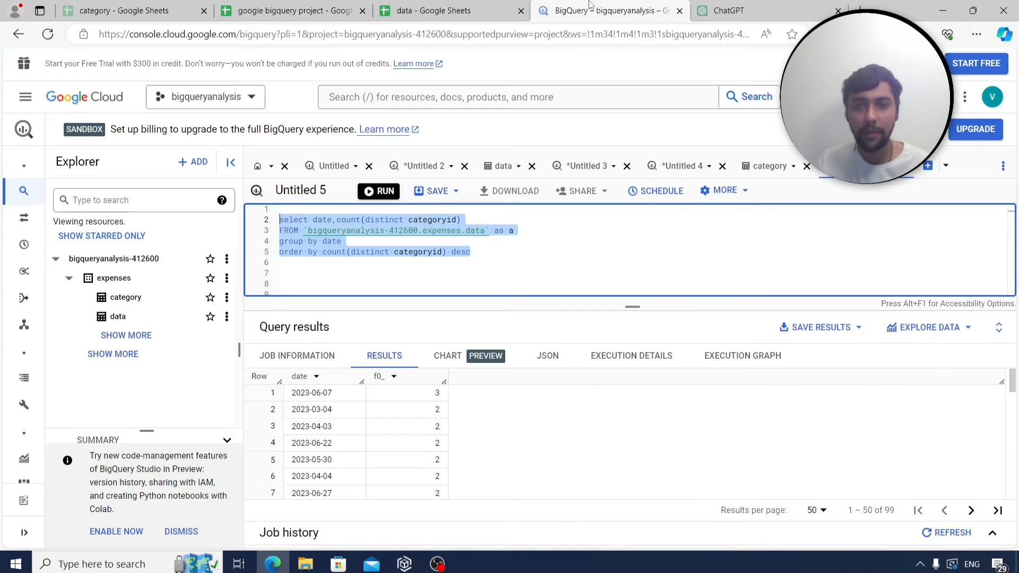
Replace the grouping lines with 'where extract(month from date)=6' and select * instead.
click(482, 246)
drag(471, 251, 281, 246)
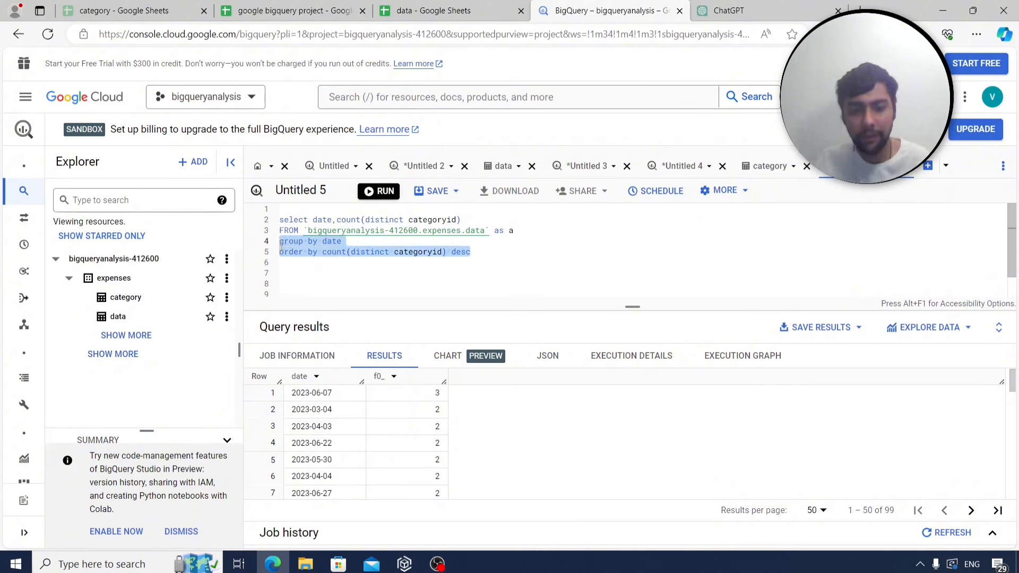
text(where extract)
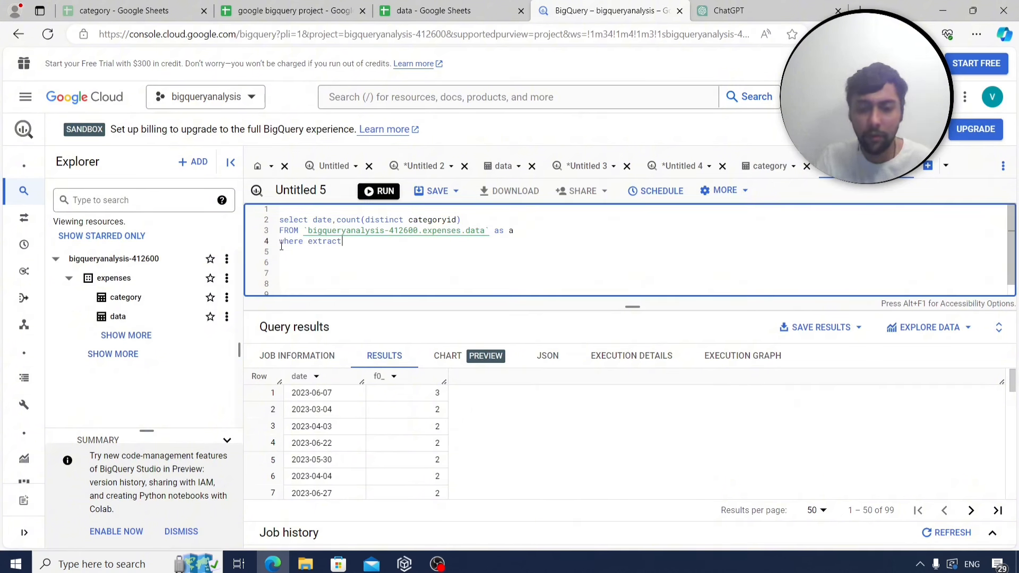
text((month from date)
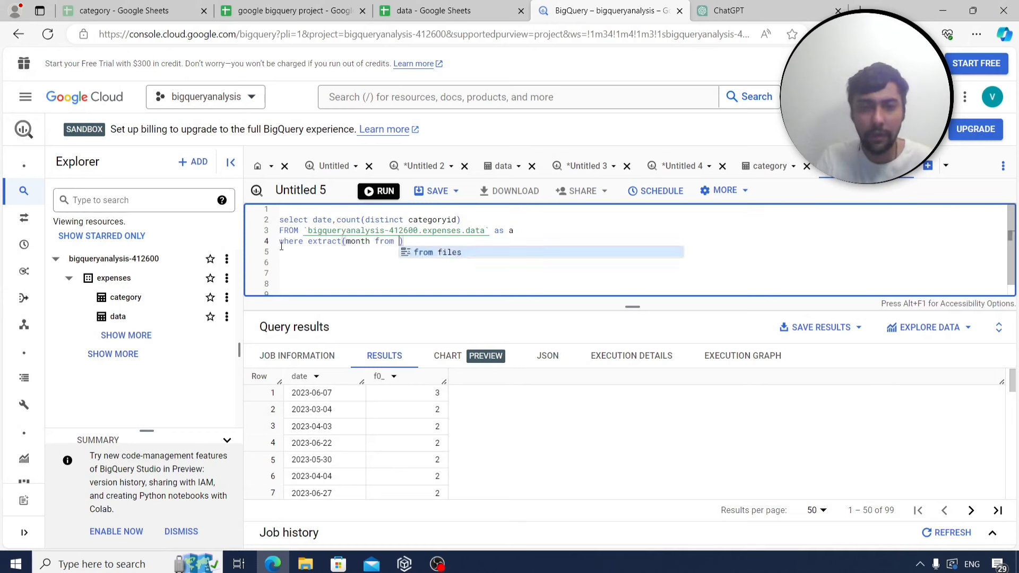
text()=6)
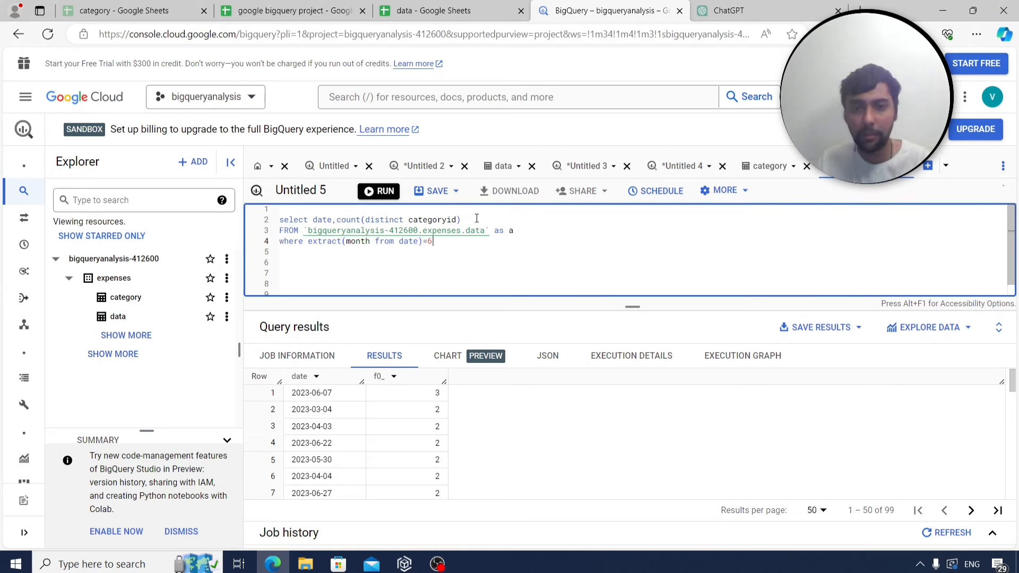
drag(476, 219, 314, 220)
text(*)
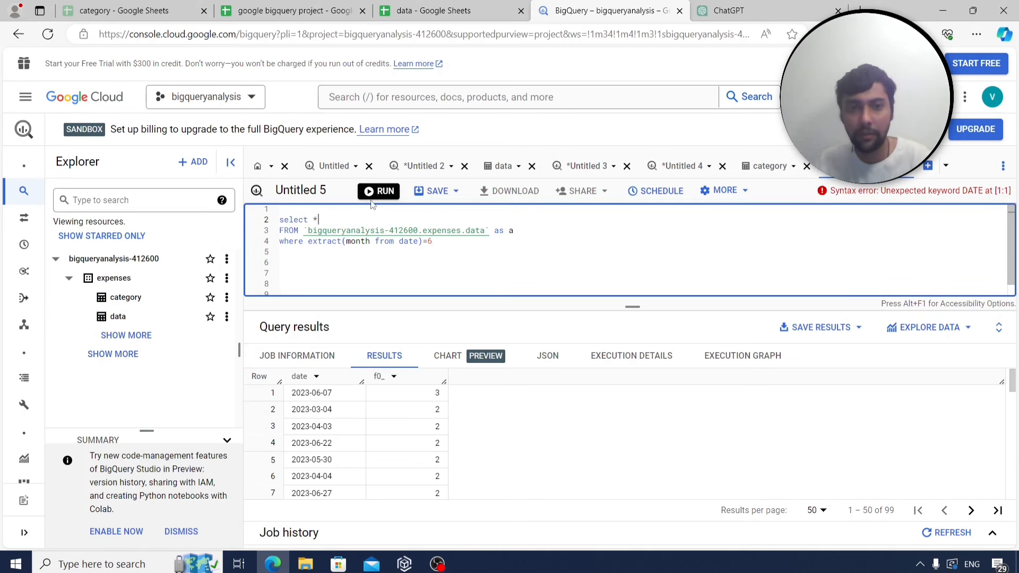
Run the June query and review its 19 expense records.
key(ctrl+Return)
click(308, 4)
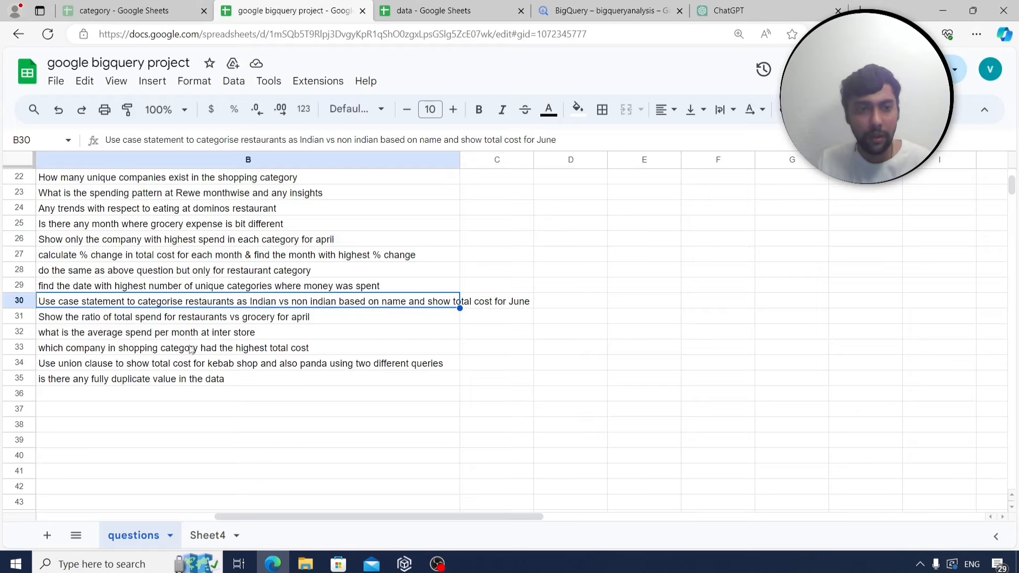
click(589, 16)
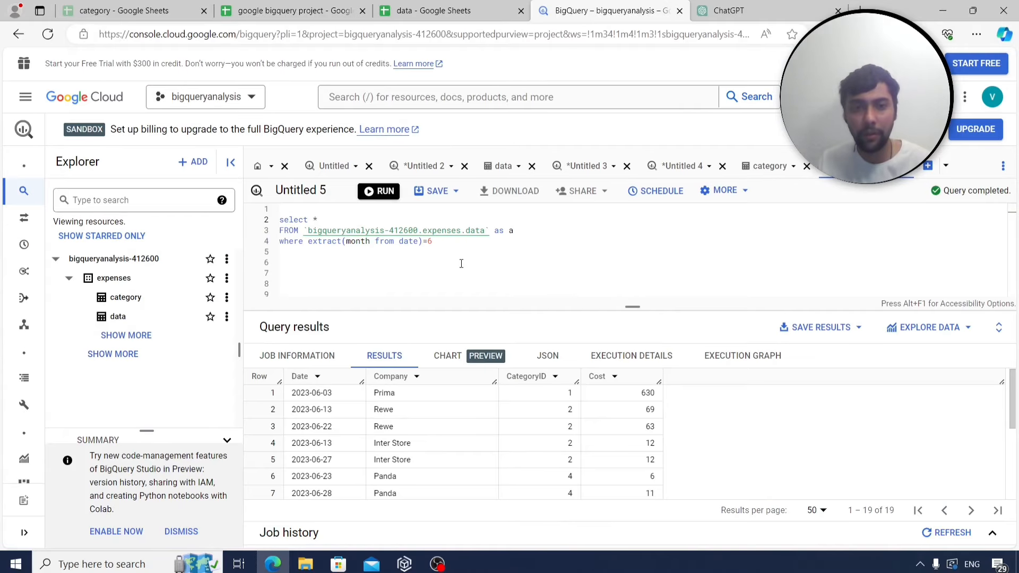
scroll(434, 405, down, 3)
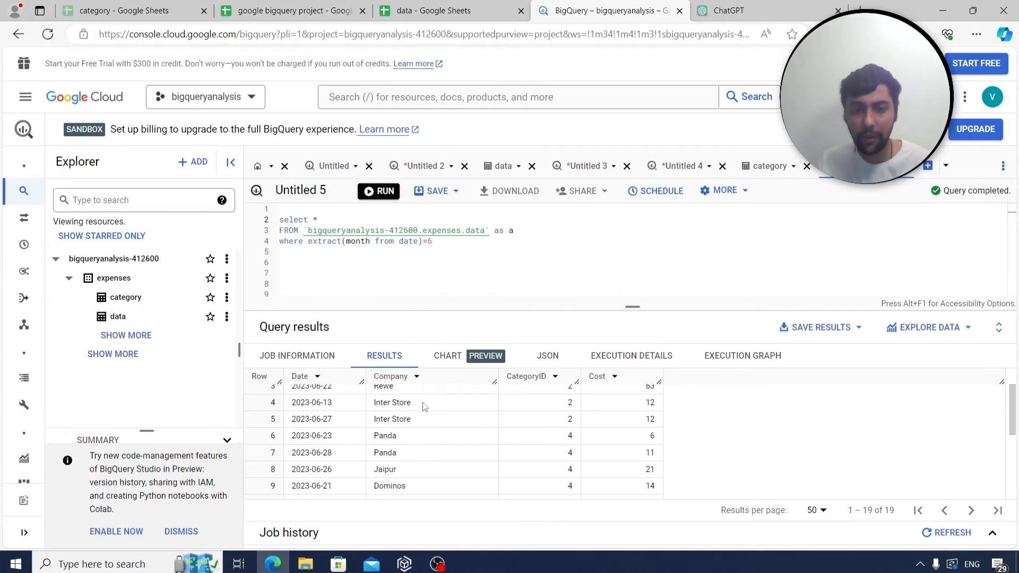
scroll(421, 406, down, 2)
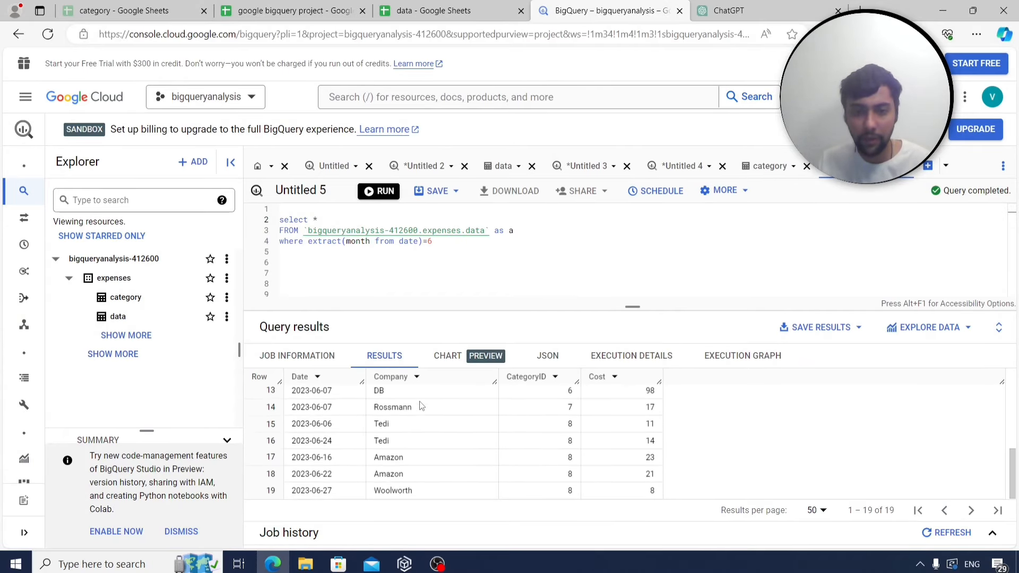
scroll(421, 406, up, 3)
scroll(421, 405, down, 1)
scroll(419, 405, up, 1)
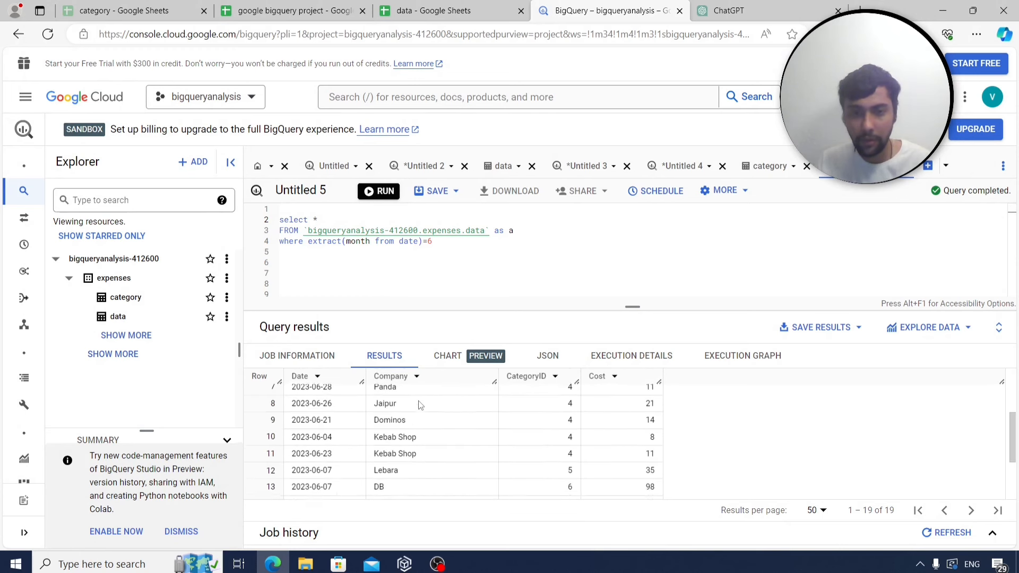
Add a category 4 condition to the June filter and run it, noting the Jaipur rows.
click(459, 245)
text(and categoryid=4)
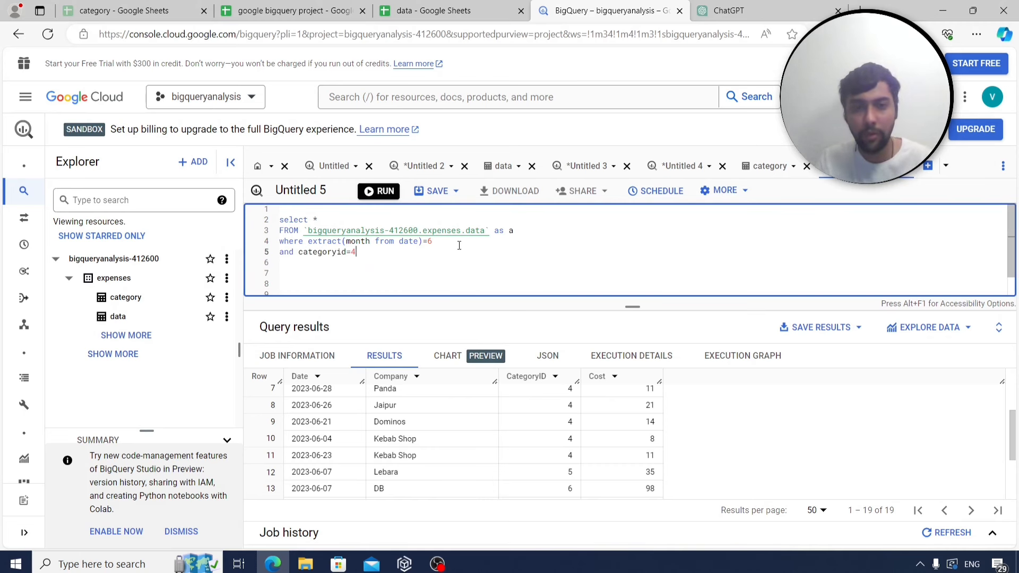
key(ctrl+Return)
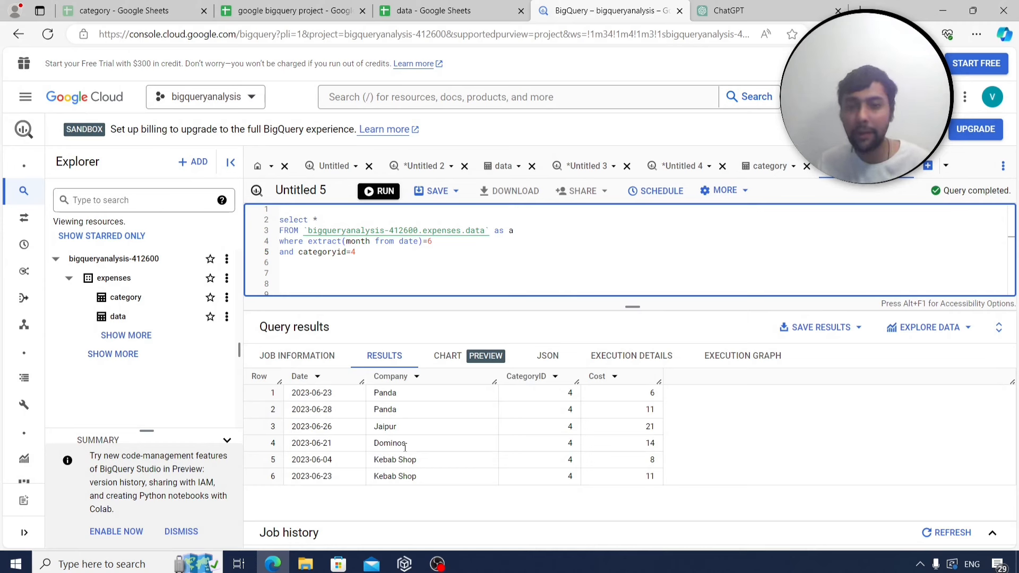
drag(372, 430, 397, 427)
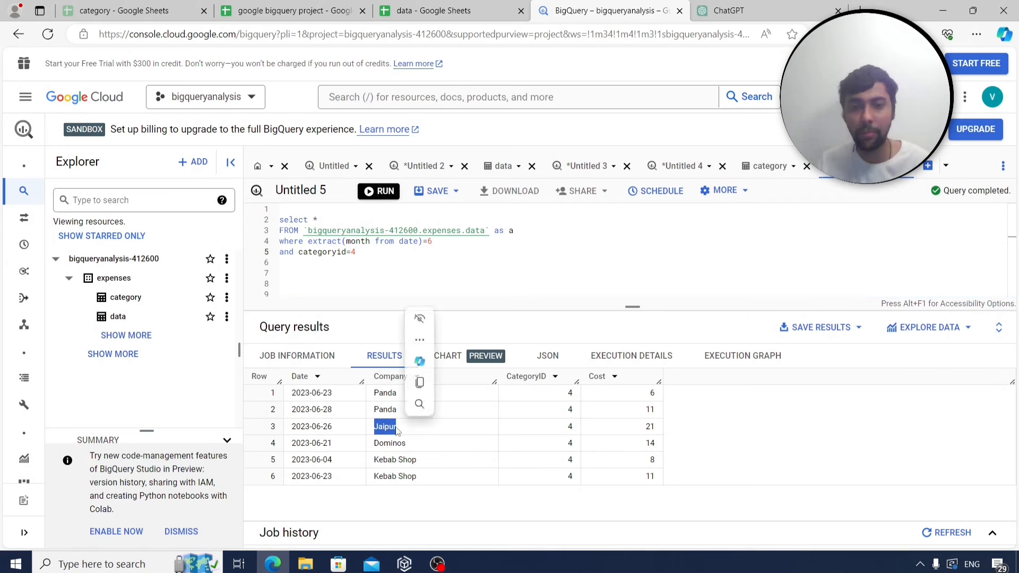
click(320, 220)
Replace * with a CASE labelling Jaipur 'indian' else 'nonindian' as restauranttype, plus sum(cost).
key(BackSpace)
text(case)
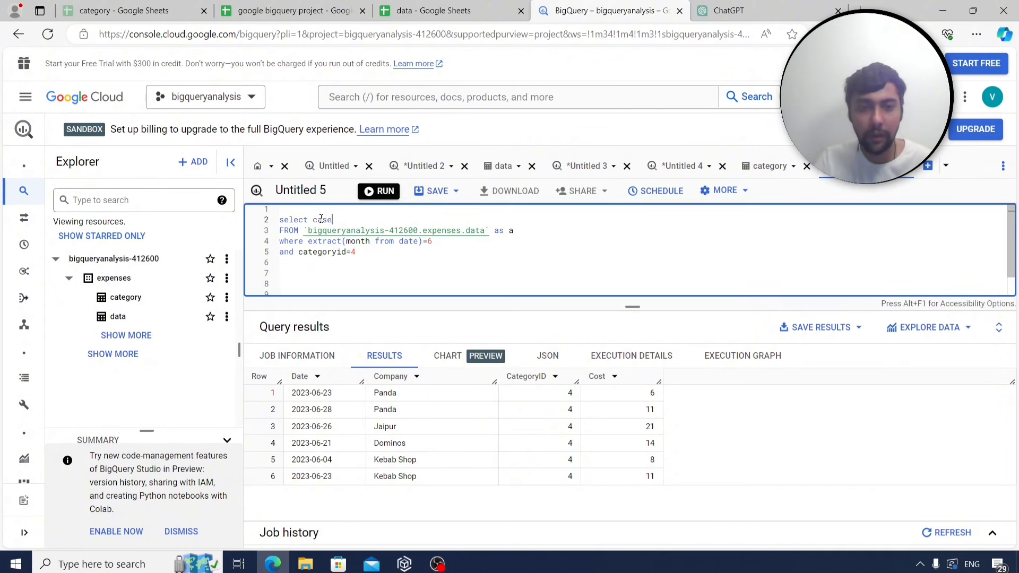
text( when company)
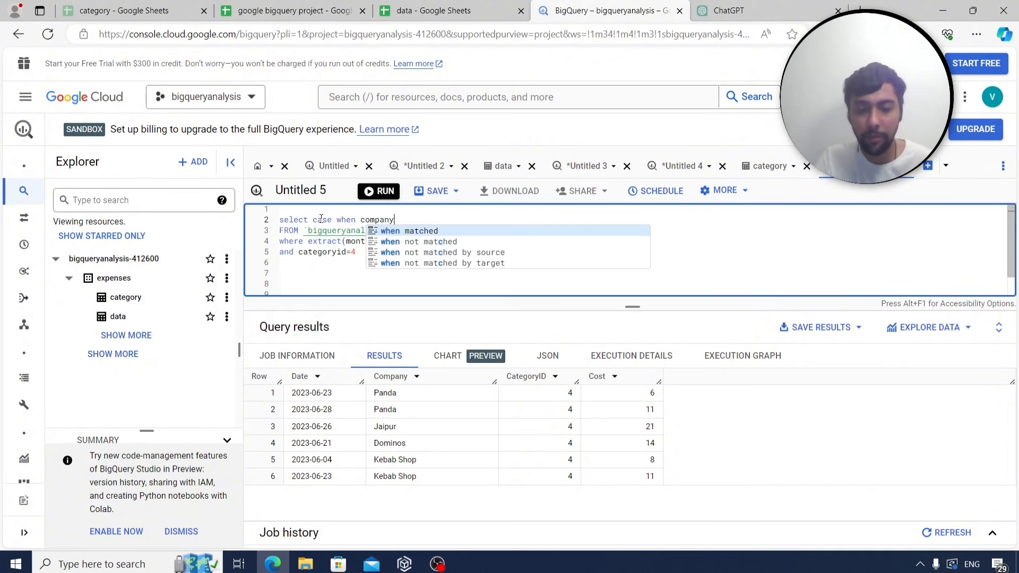
text(='P)
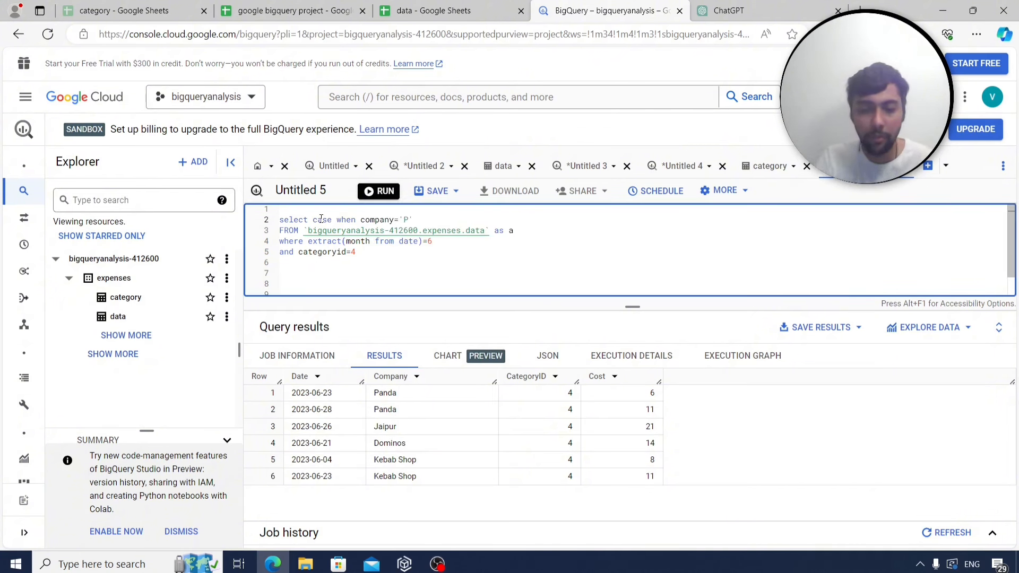
key(BackSpace)
key(BackSpace)
key(BackSpace)
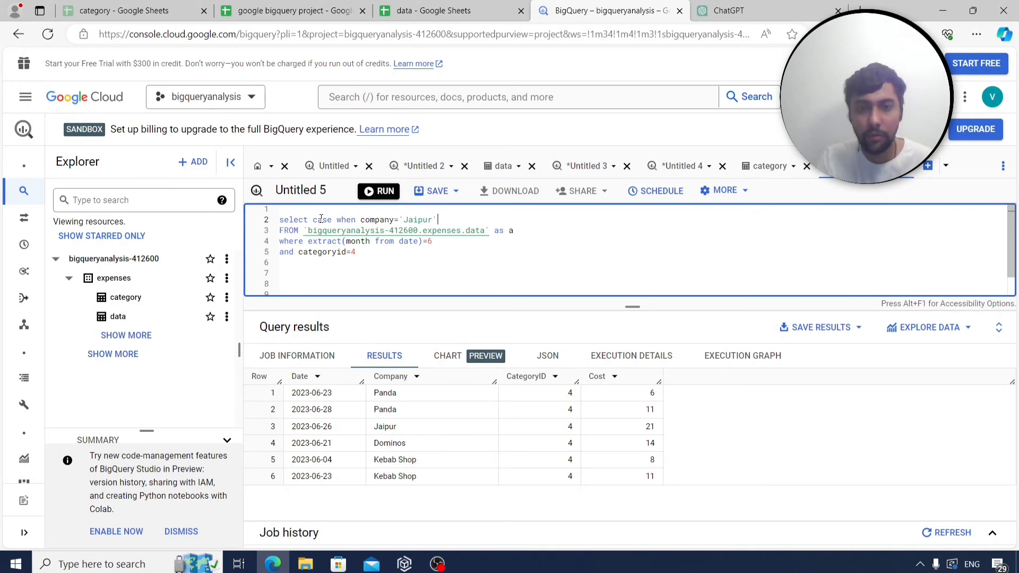
text(then ')
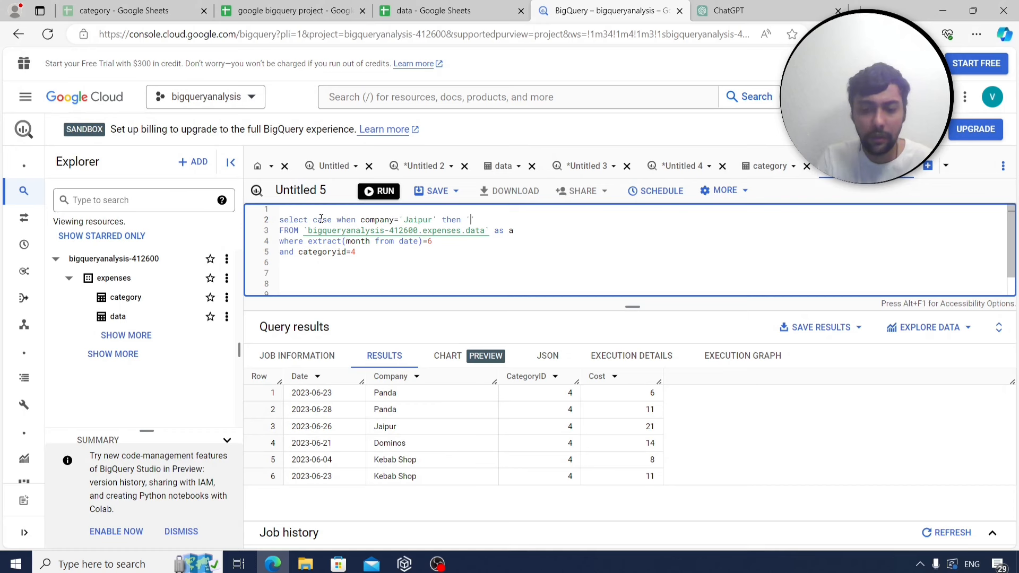
text(indian' el)
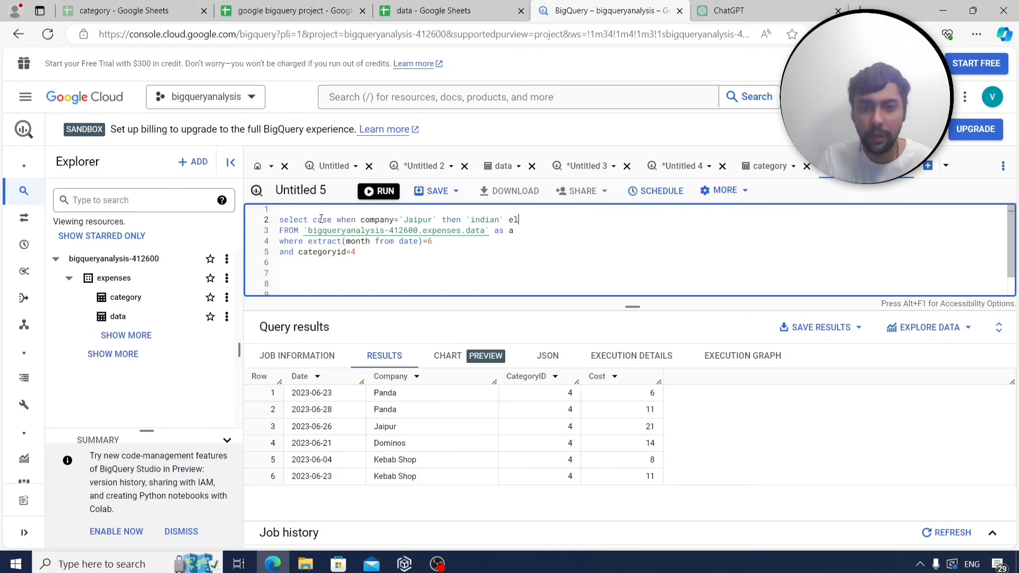
text(se 'nonin)
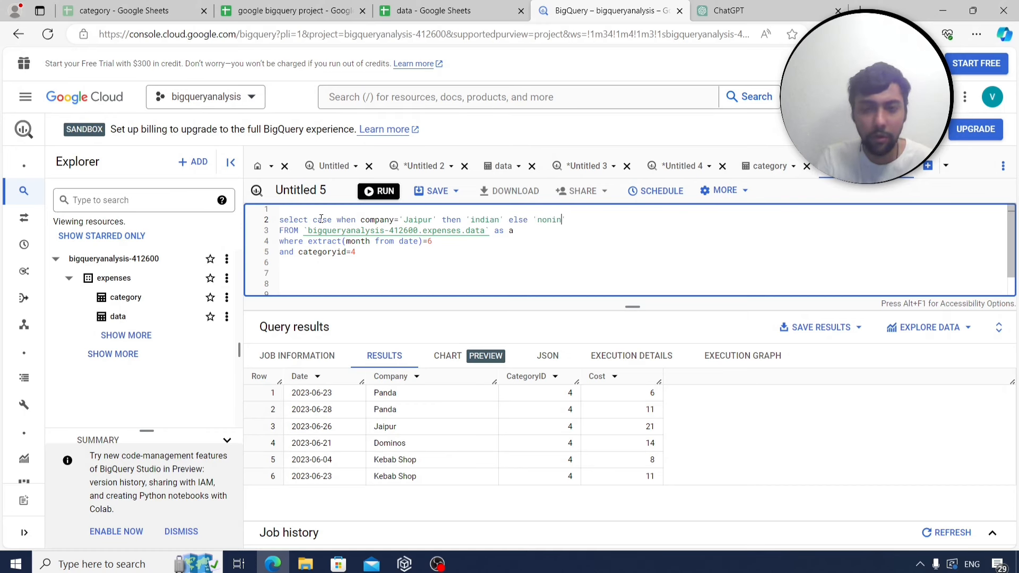
text(dian' end as r)
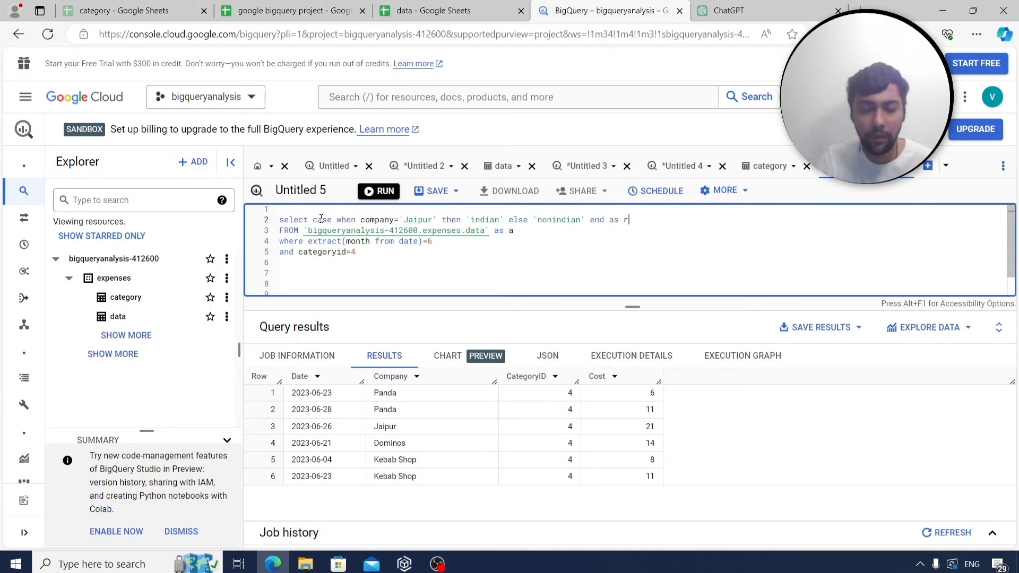
text(estauranttype)
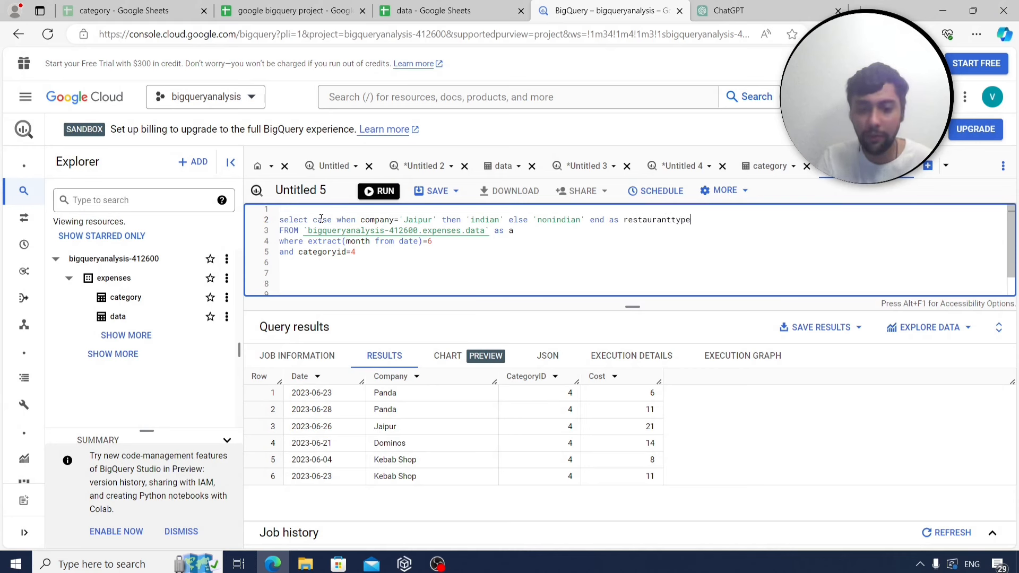
text(,)
key(Return)
text(sm)
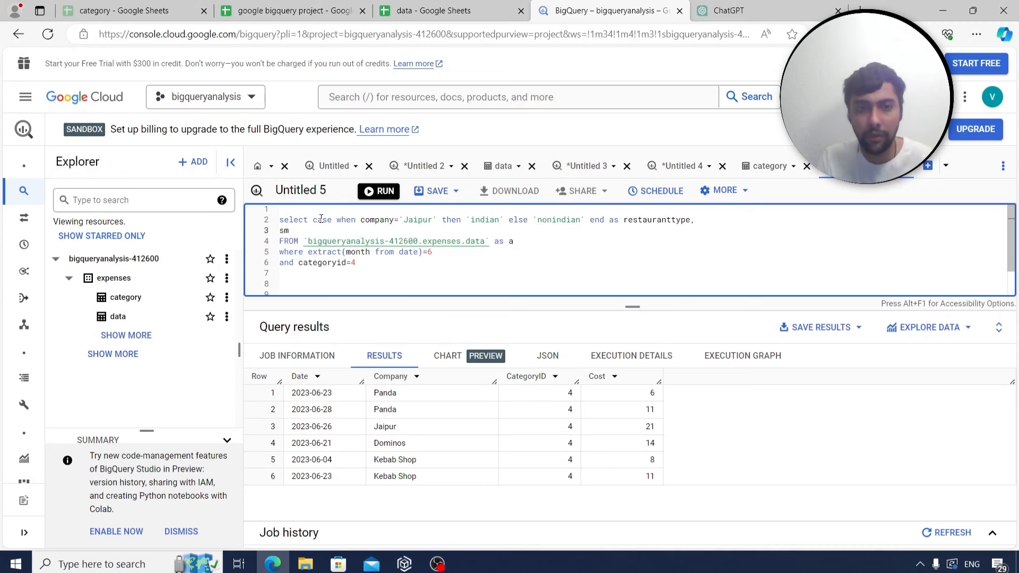
text(um(cost)
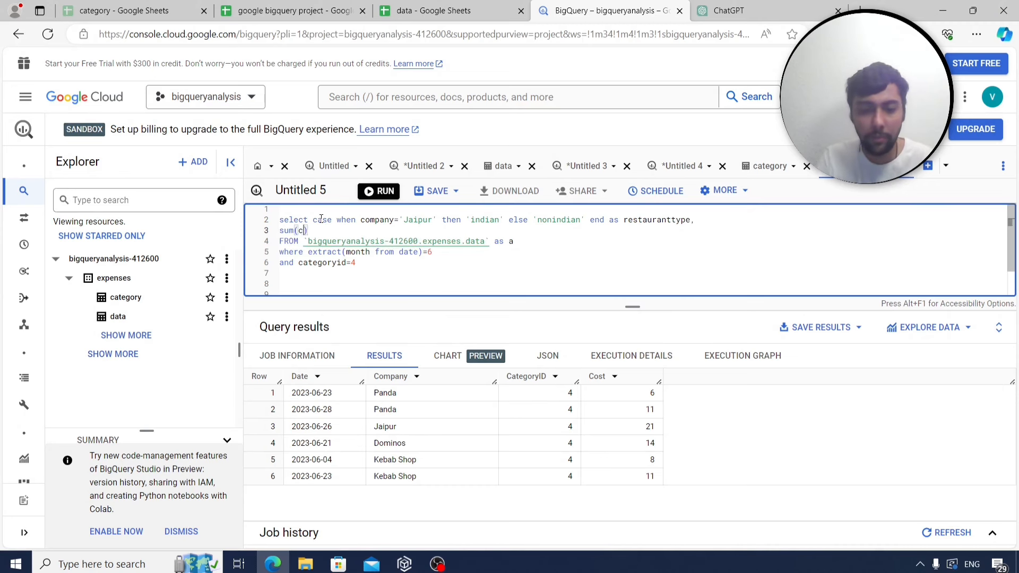
Group by restauranttype and run, giving nonindian 50 and indian 21.
click(372, 265)
key(Return)
text(group by )
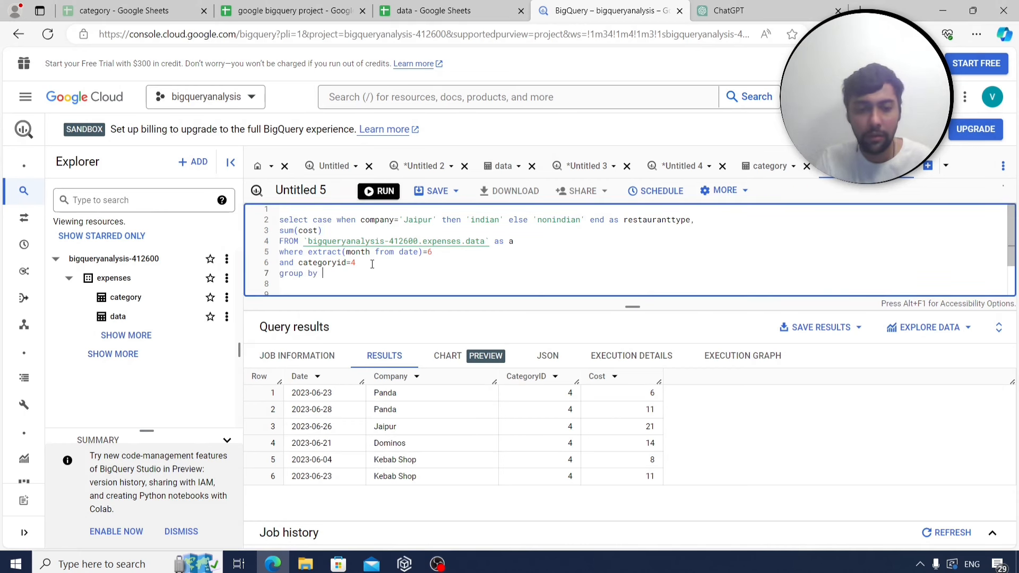
text(restaur)
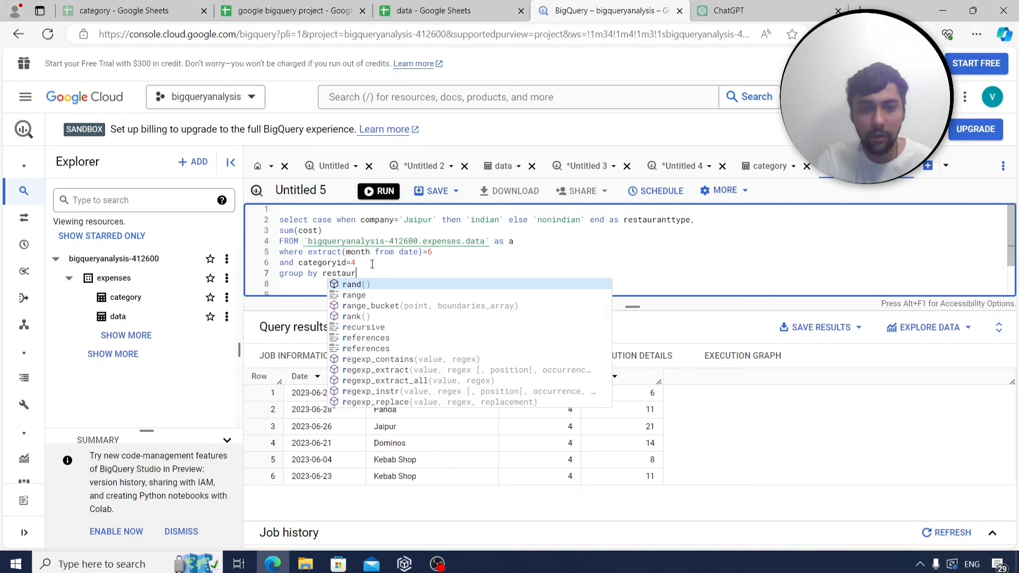
text(anttype)
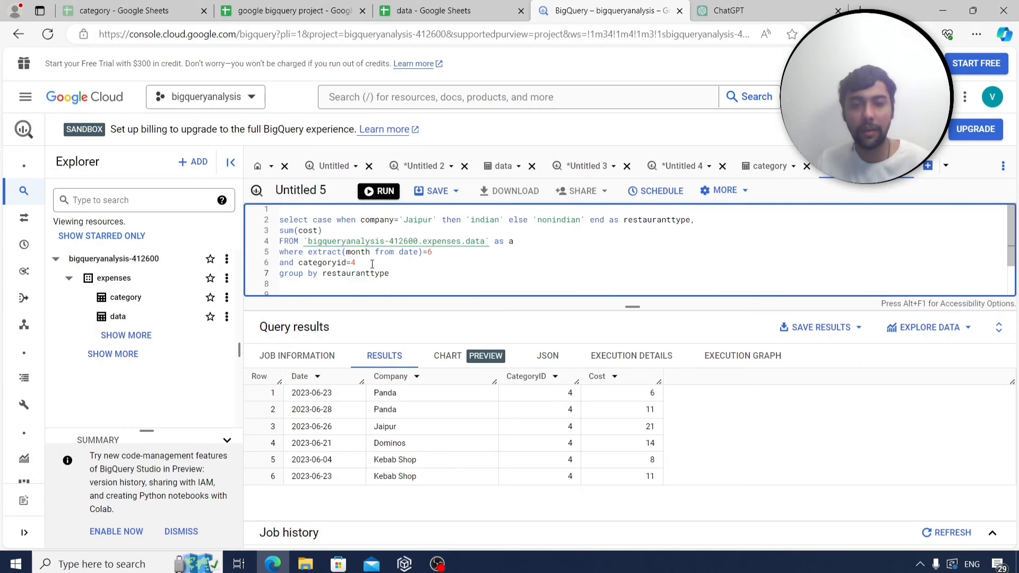
click(380, 191)
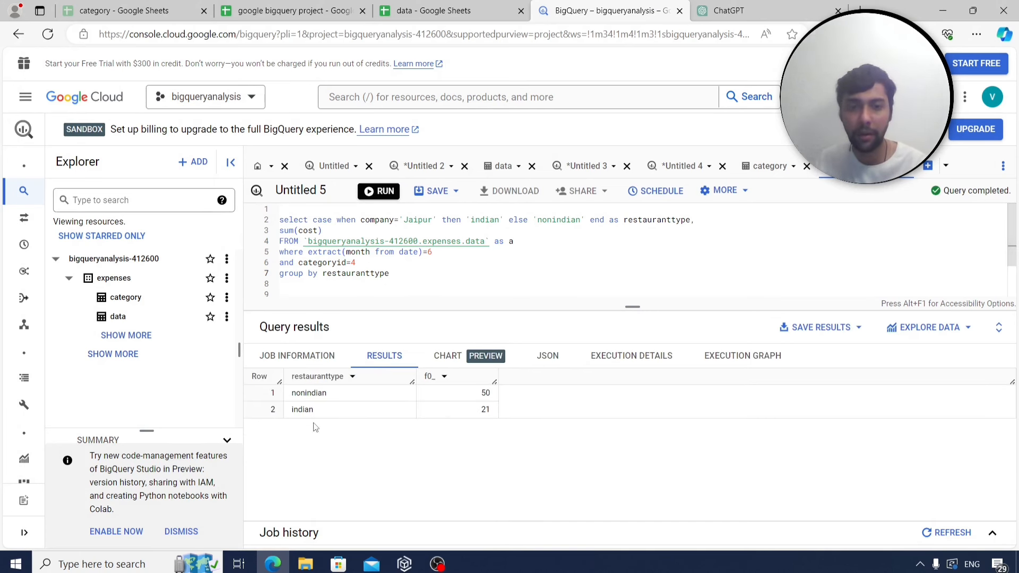
Copy the restaurant-type query into Sheet4, labelling A258 as q29 and pasting into B258.
drag(391, 273, 275, 210)
key(ctrl+c)
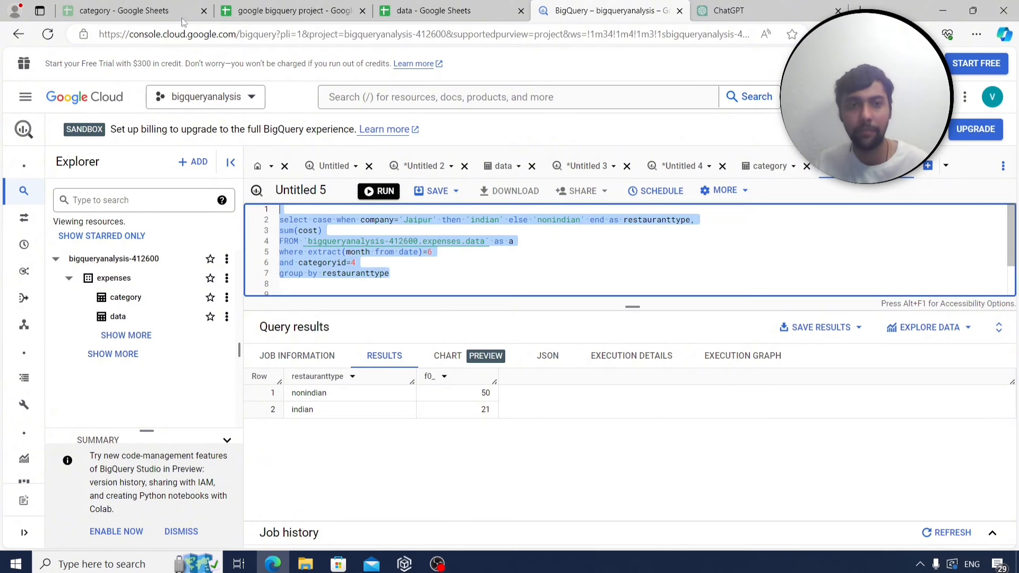
click(280, 8)
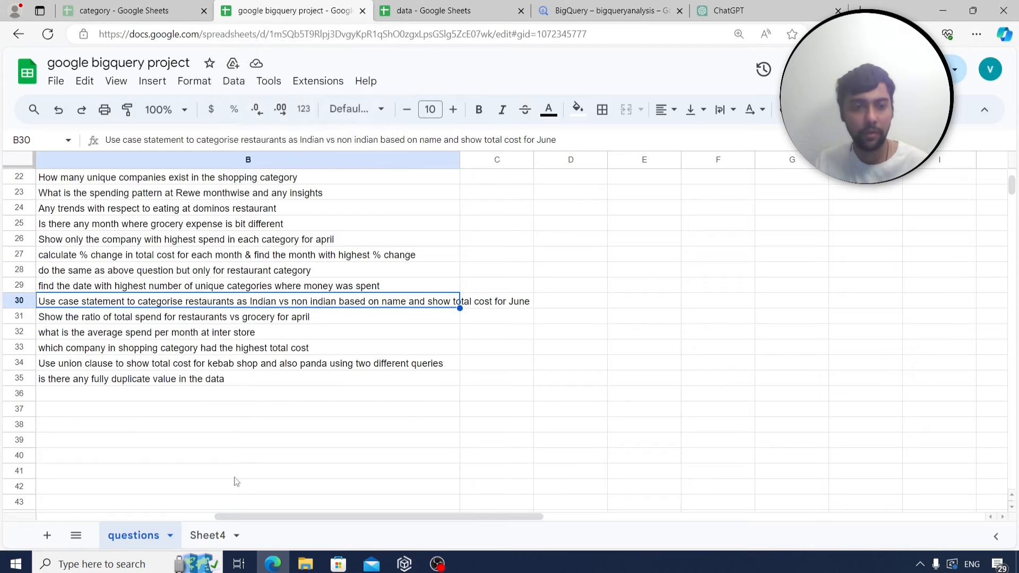
click(206, 536)
click(94, 286)
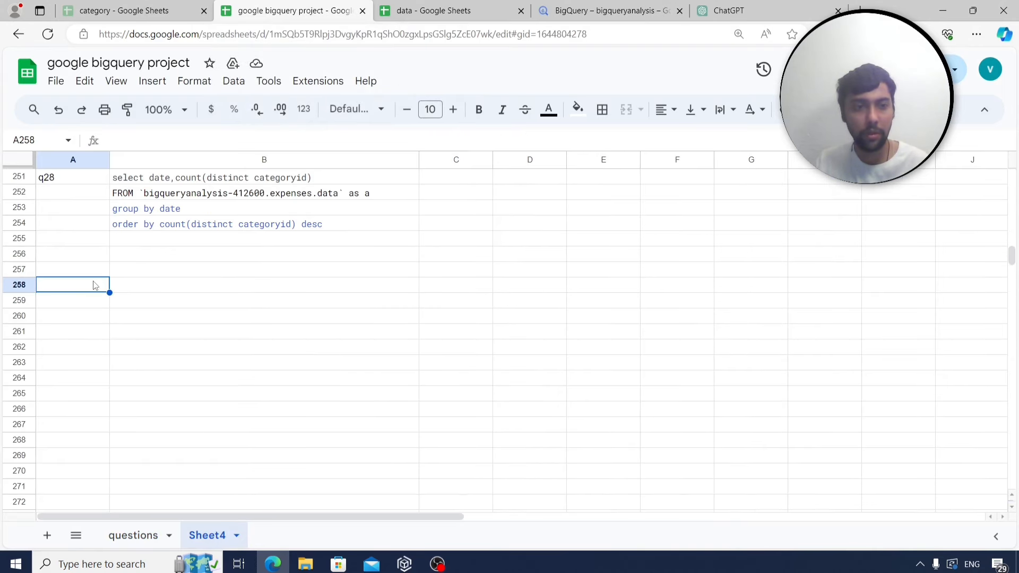
text(q29)
click(149, 289)
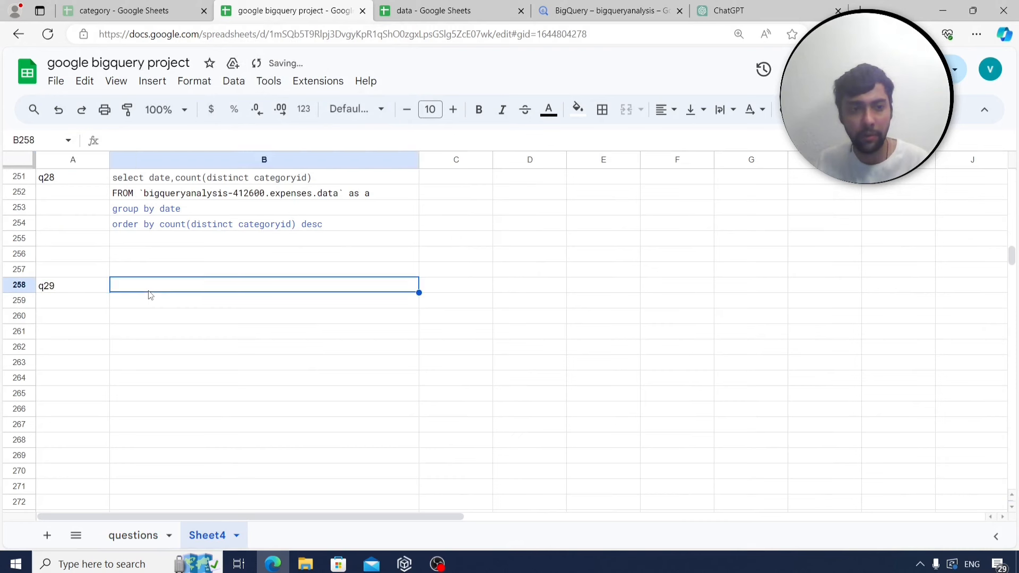
key(ctrl+v)
Read the April restaurants-versus-grocery question, then return to BigQuery.
click(134, 535)
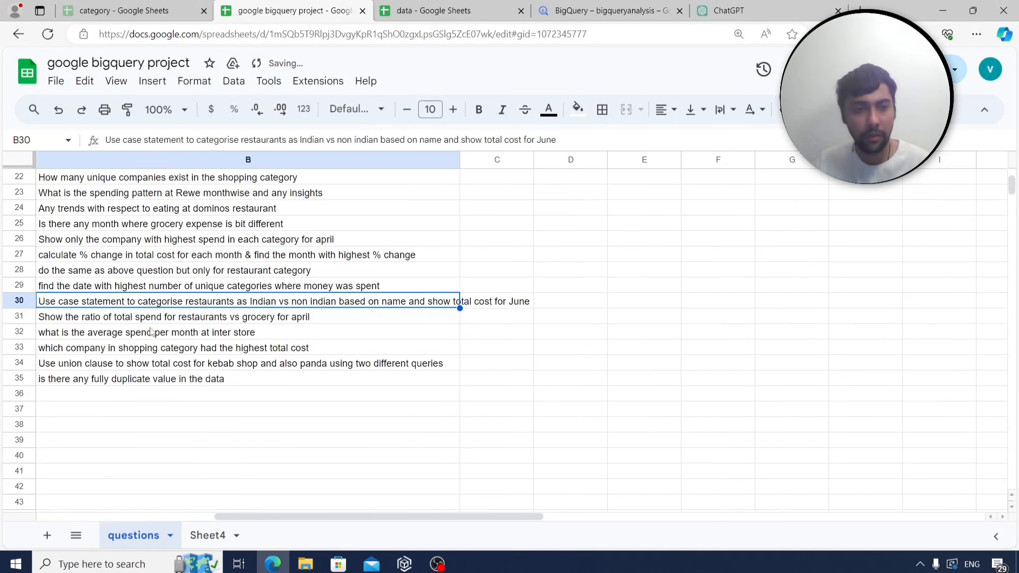
click(138, 319)
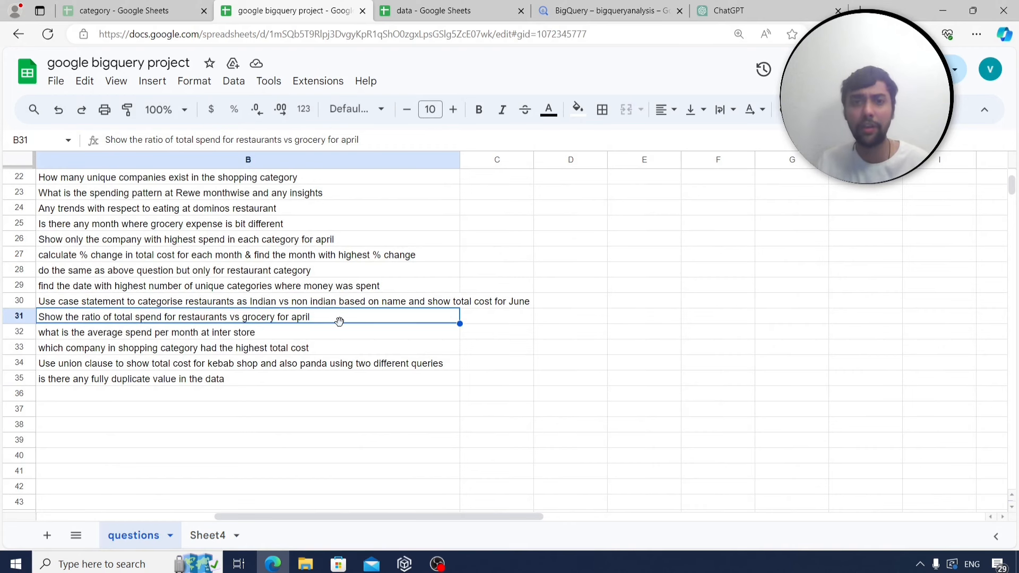
click(609, 11)
Change the month filter from 6 to 4 and delete the categoryid and GROUP BY lines.
click(415, 290)
click(439, 249)
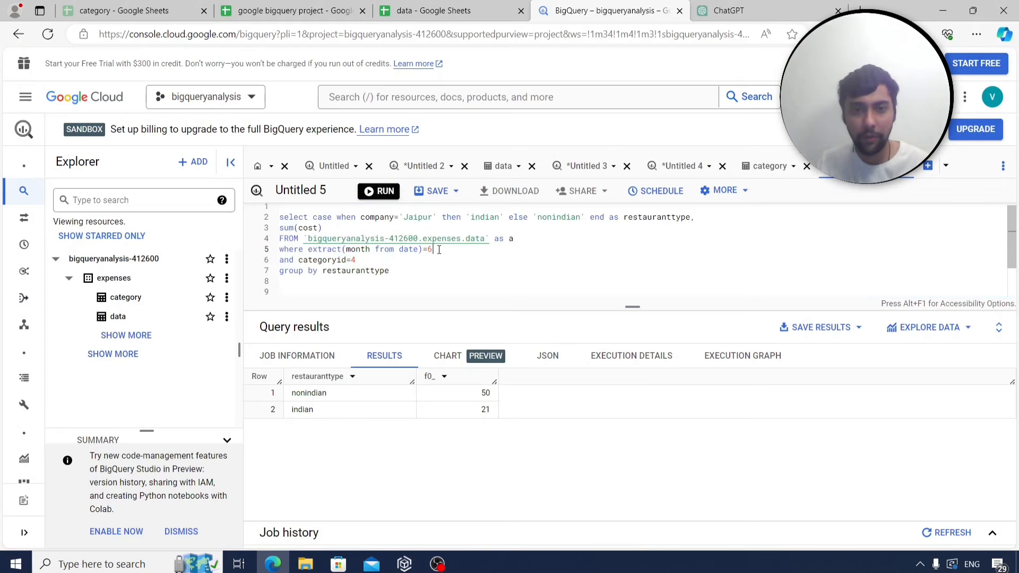
key(BackSpace)
text(4)
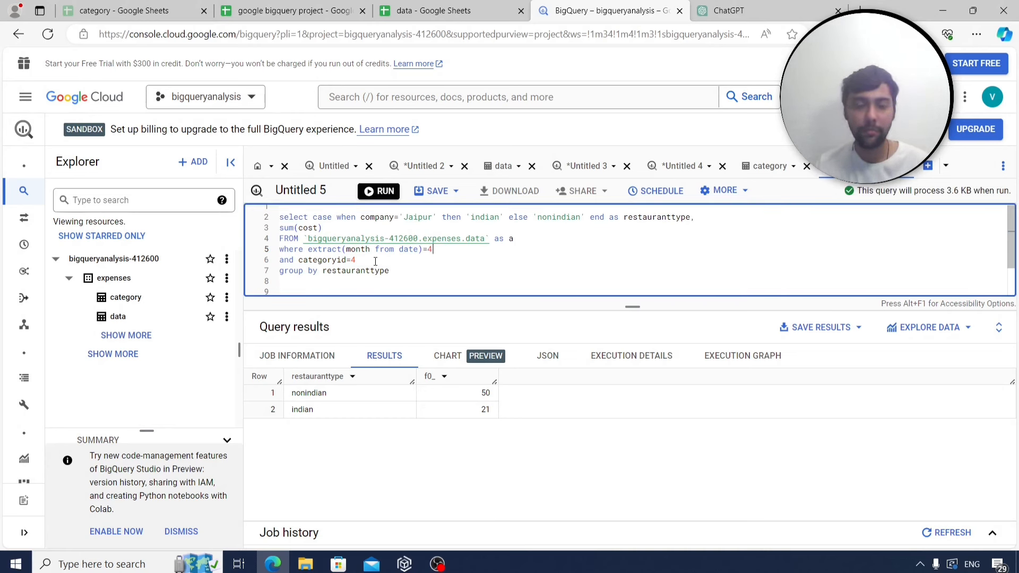
drag(271, 261, 269, 270)
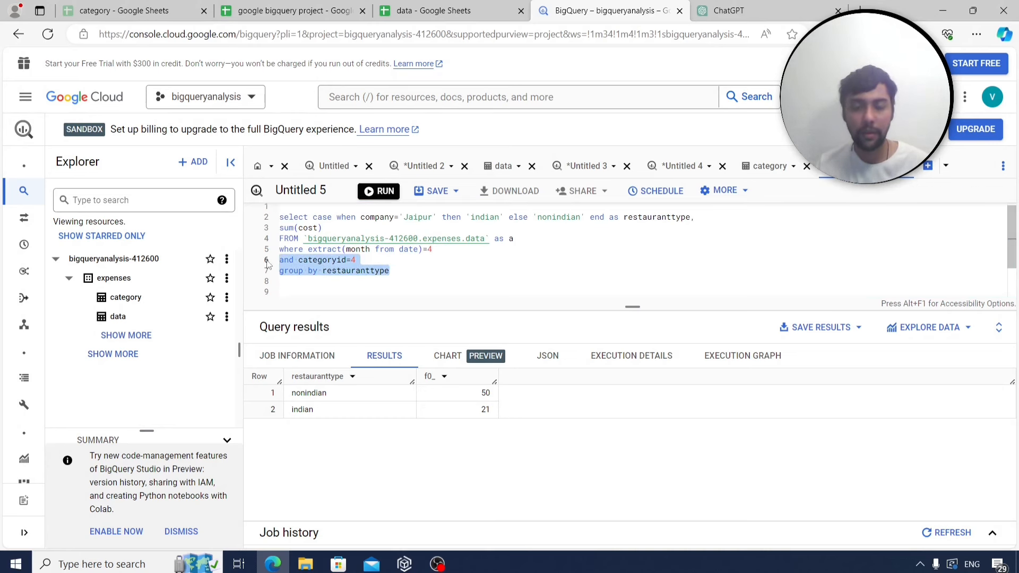
key(BackSpace)
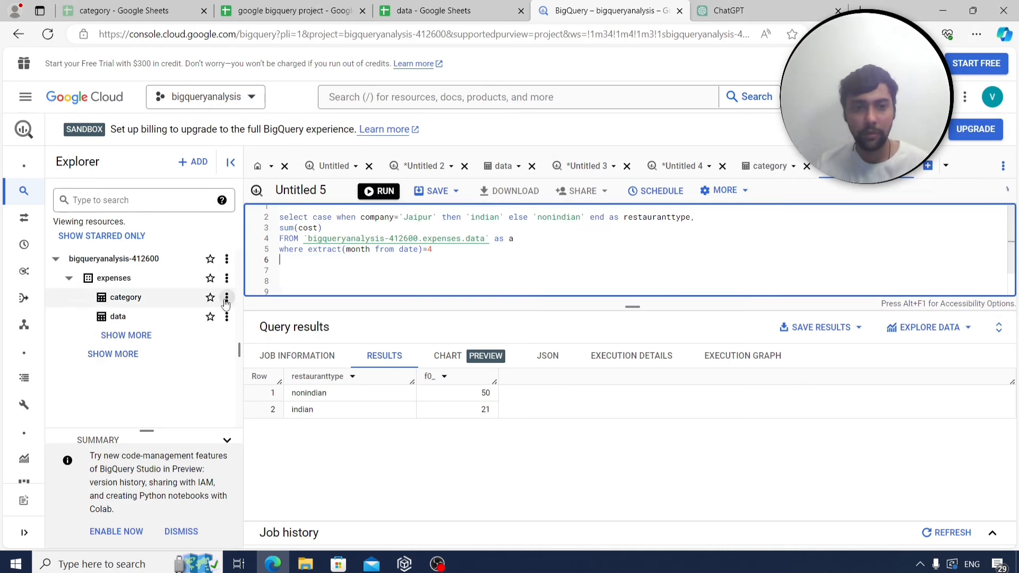
Check the category table's IDs, then back in Untitled 5 select the CASE through sum(cost) lines.
click(226, 298)
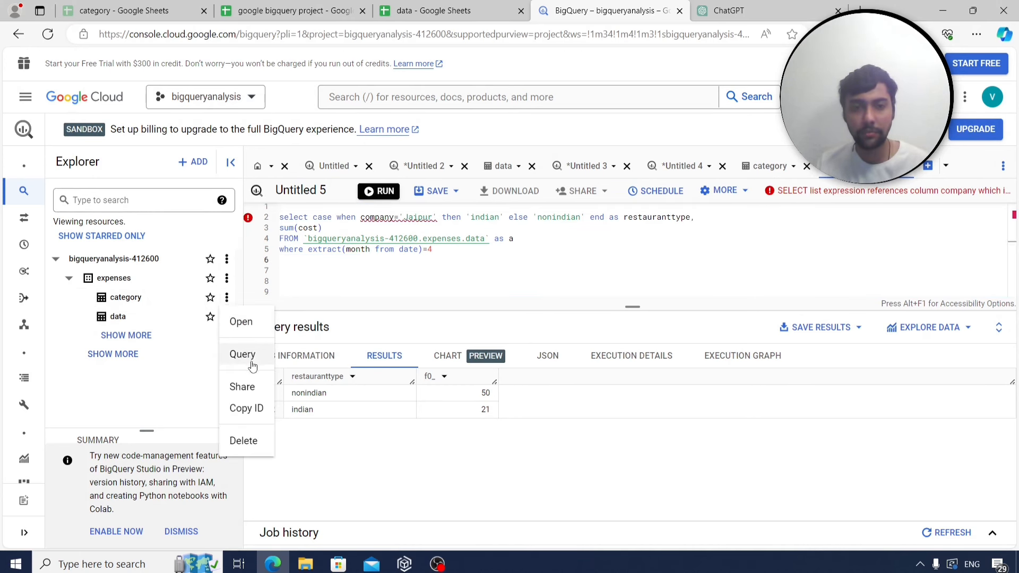
click(241, 323)
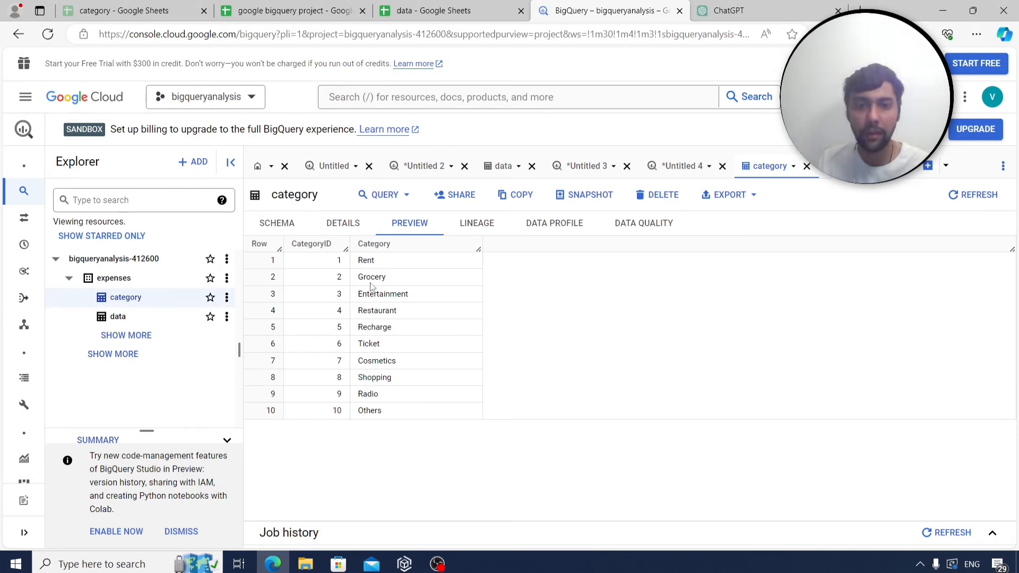
click(861, 166)
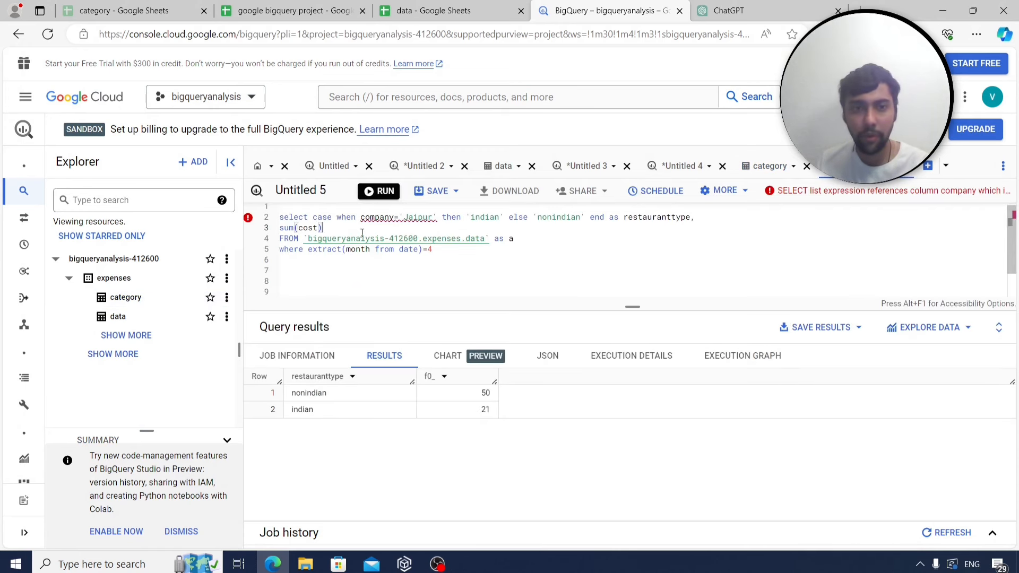
click(295, 10)
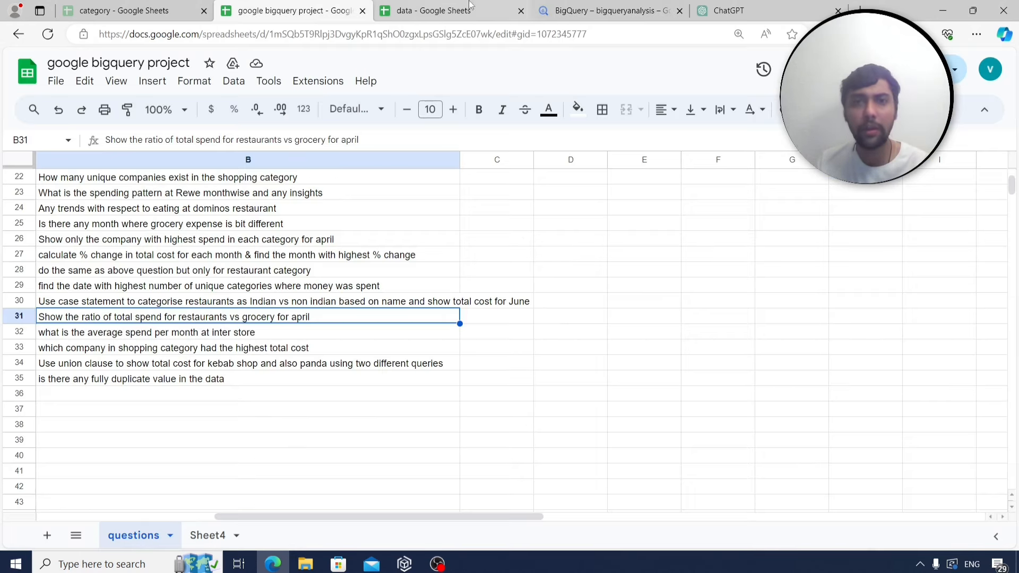
click(569, 8)
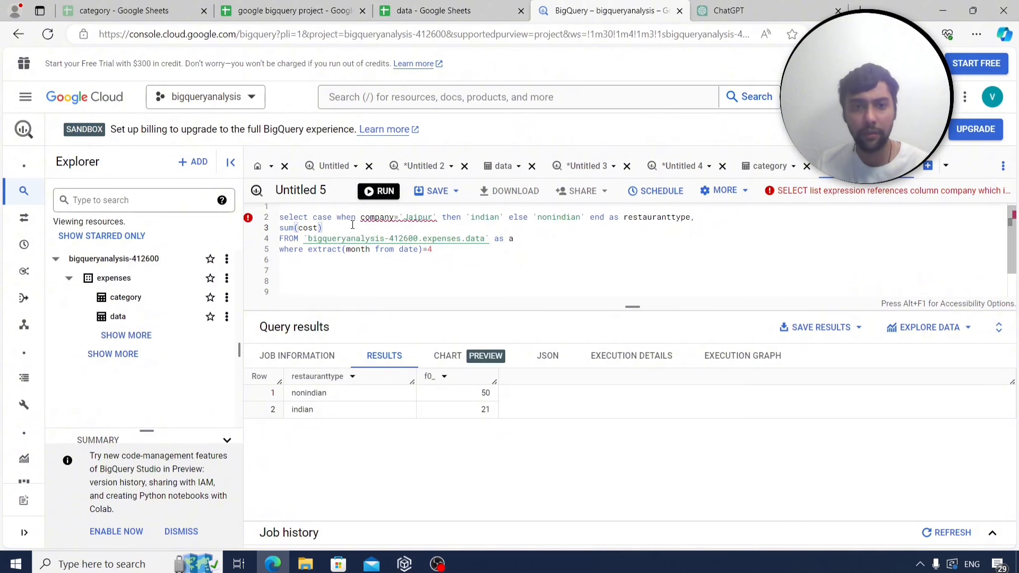
shift+click(315, 216)
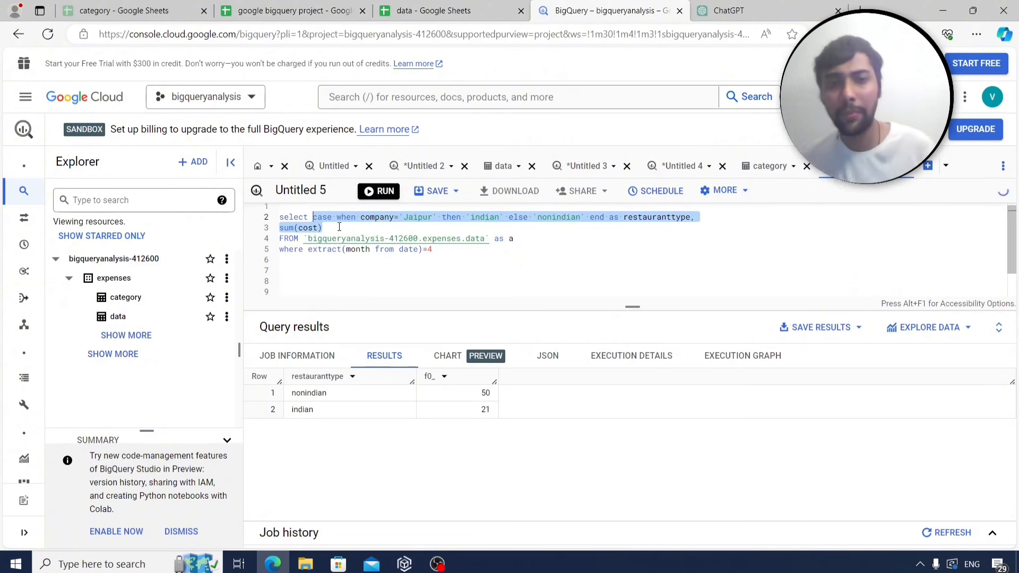
Rewrite line 2 as the restaurant total sum(if(categoryid=4,cost,0)) followed by a division sign.
key(BackSpace)
text(sum()
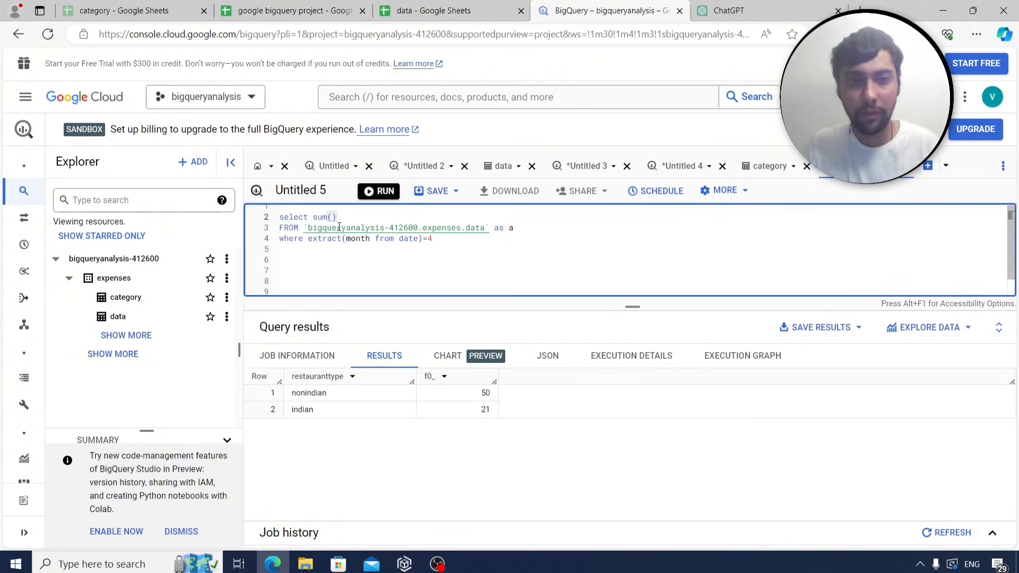
click(275, 6)
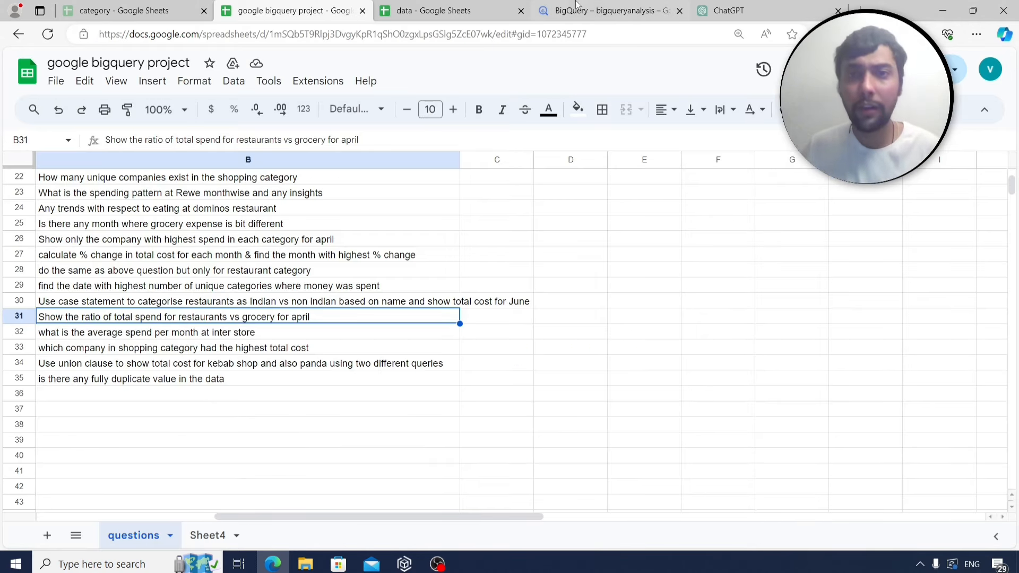
click(582, 16)
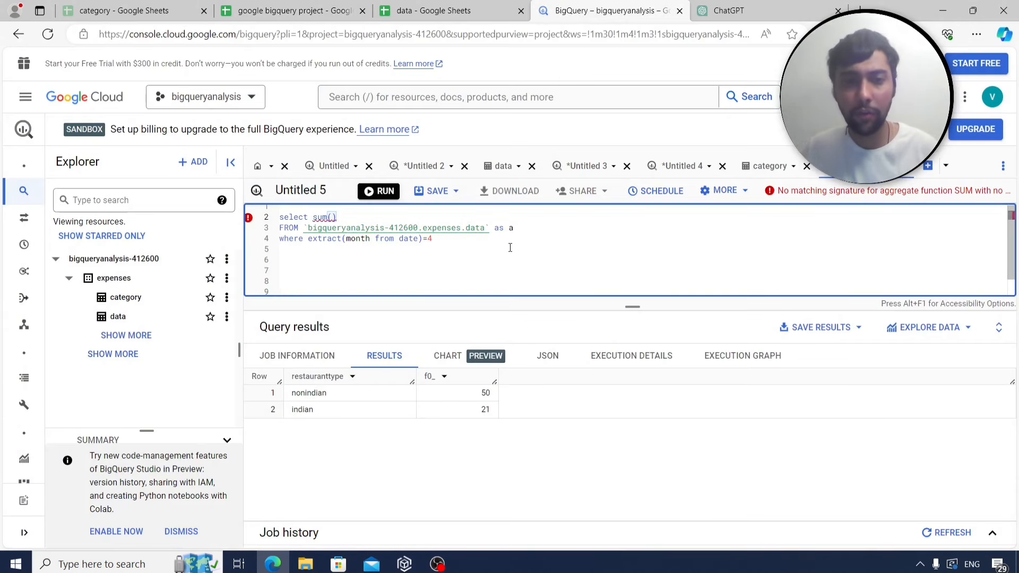
click(779, 167)
click(861, 166)
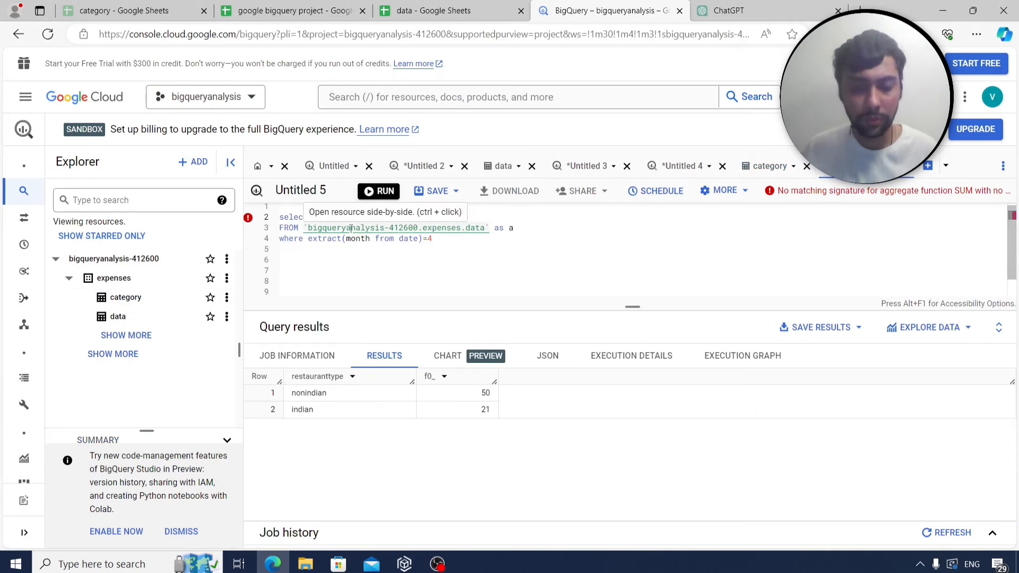
click(331, 218)
text(if()
text(categor)
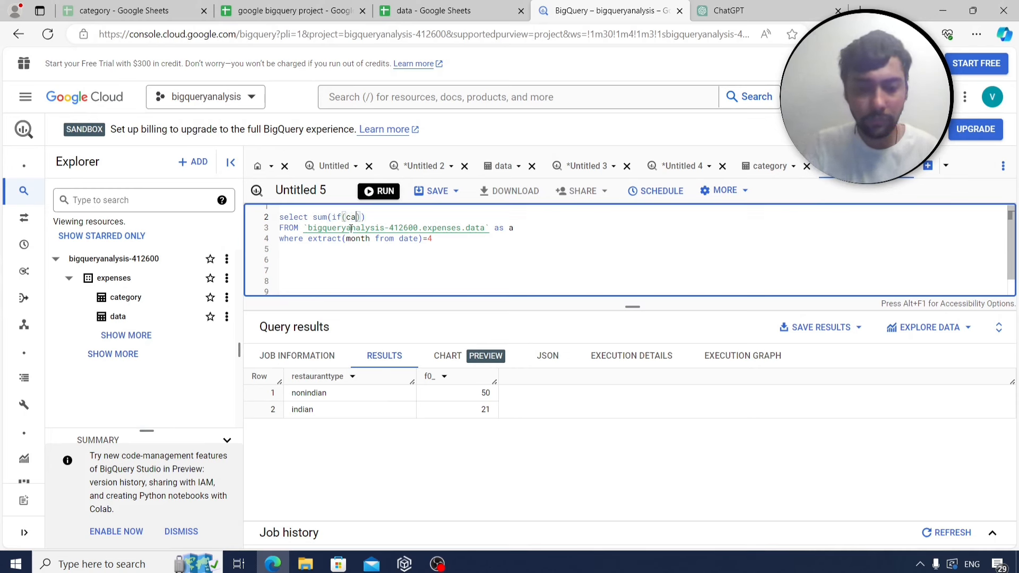
text(yid=4,)
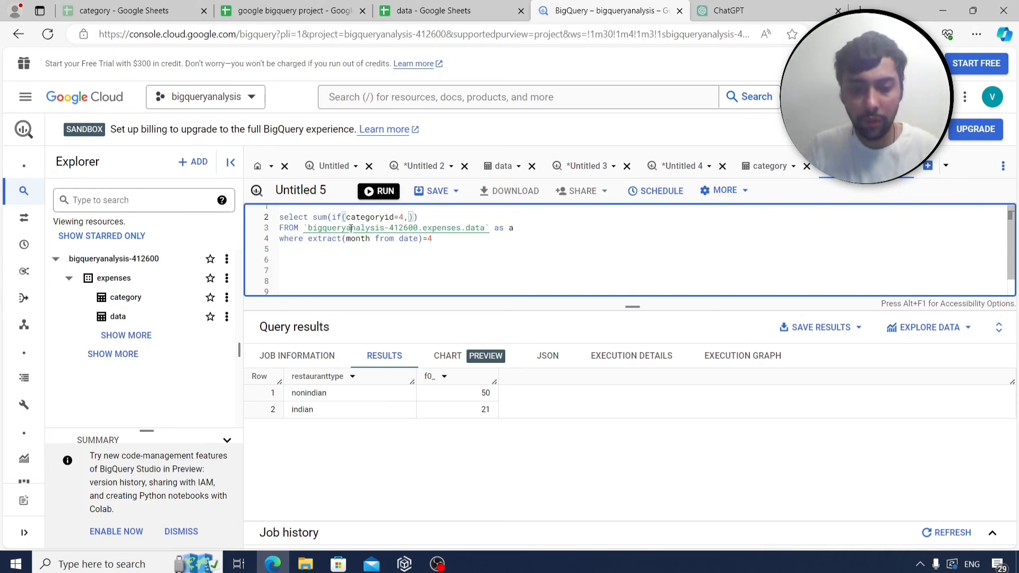
text(cost,0)
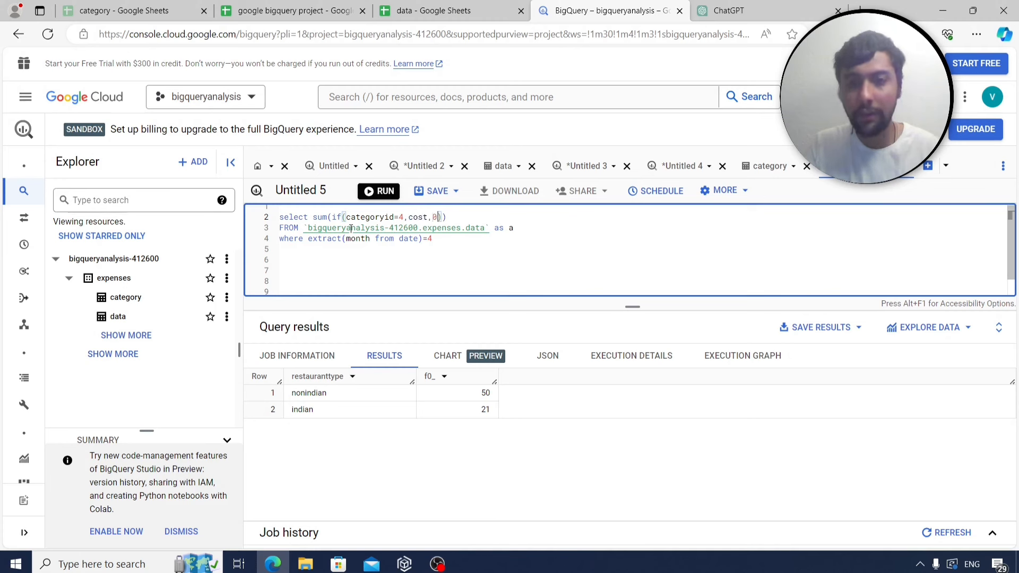
key(Right)
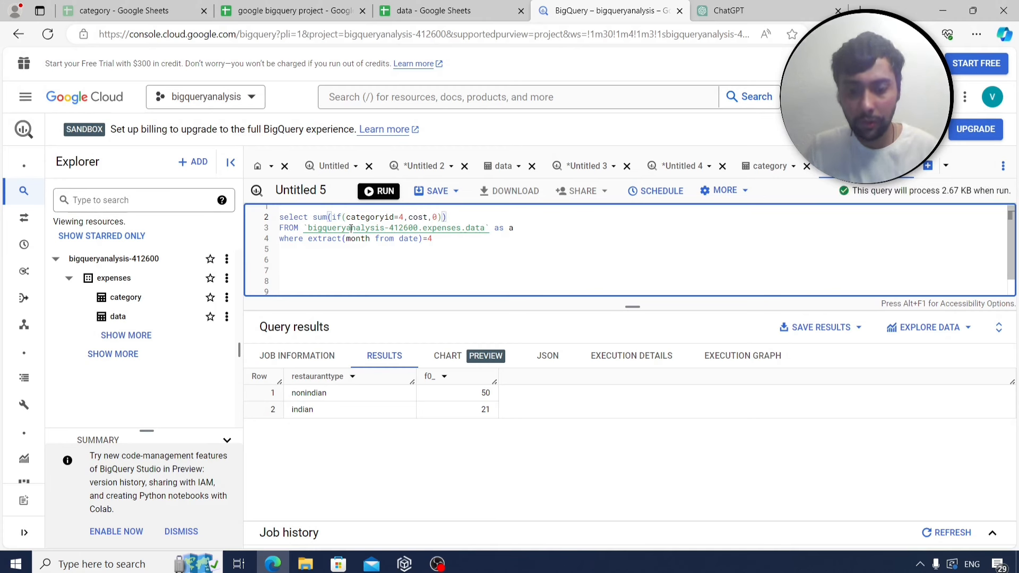
text(,)
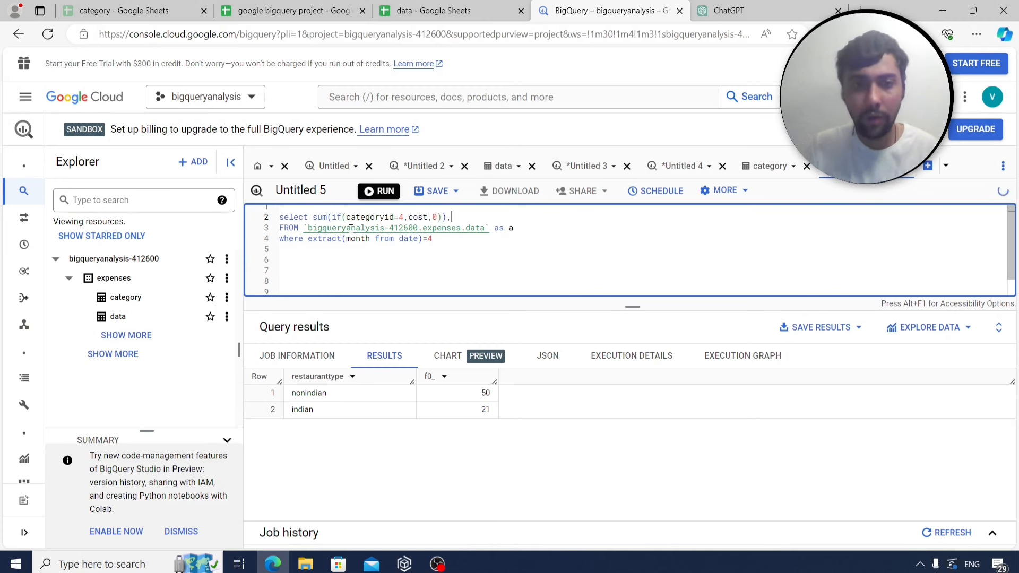
key(BackSpace)
text(/)
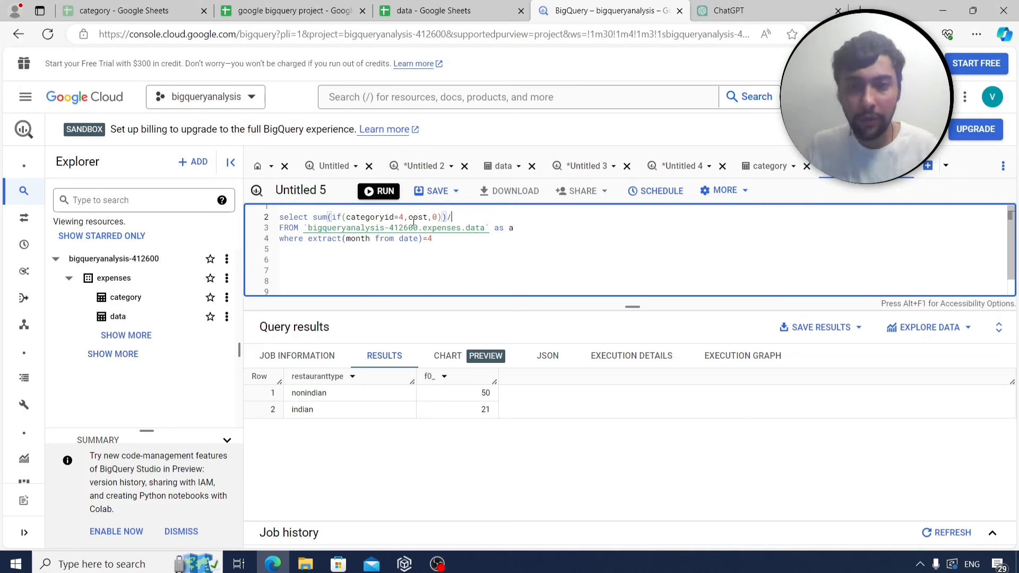
Add the grocery divisor sum(if(categoryid=2,cost,0)) by copying the first sum.
drag(314, 217, 448, 220)
key(ctrl+c)
click(511, 214)
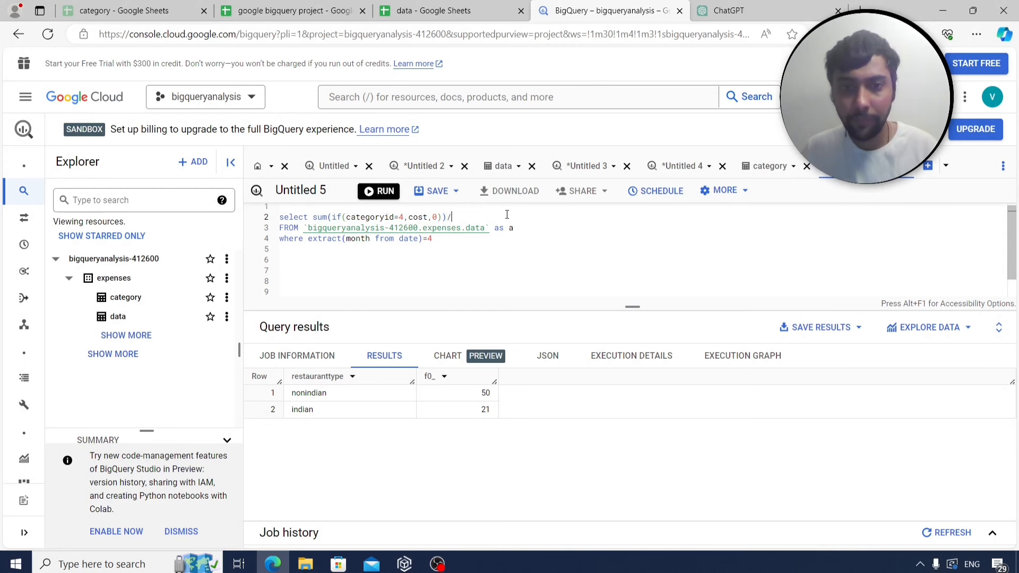
key(ctrl+v)
key(Left)
key(Left)
key(Left)
key(Left)
key(Left)
key(Left)
key(Left)
key(Left)
key(Left)
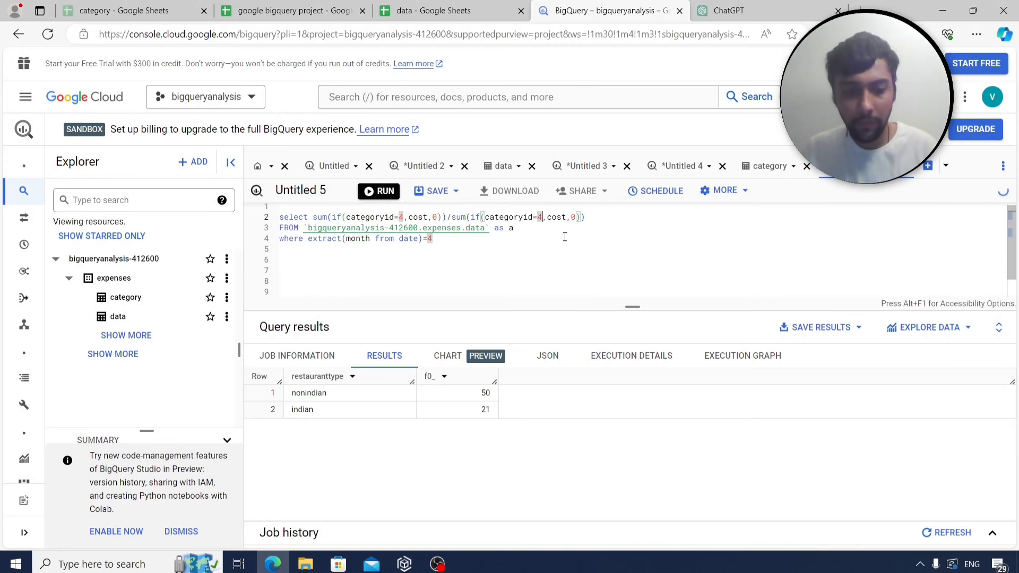
key(BackSpace)
text(2)
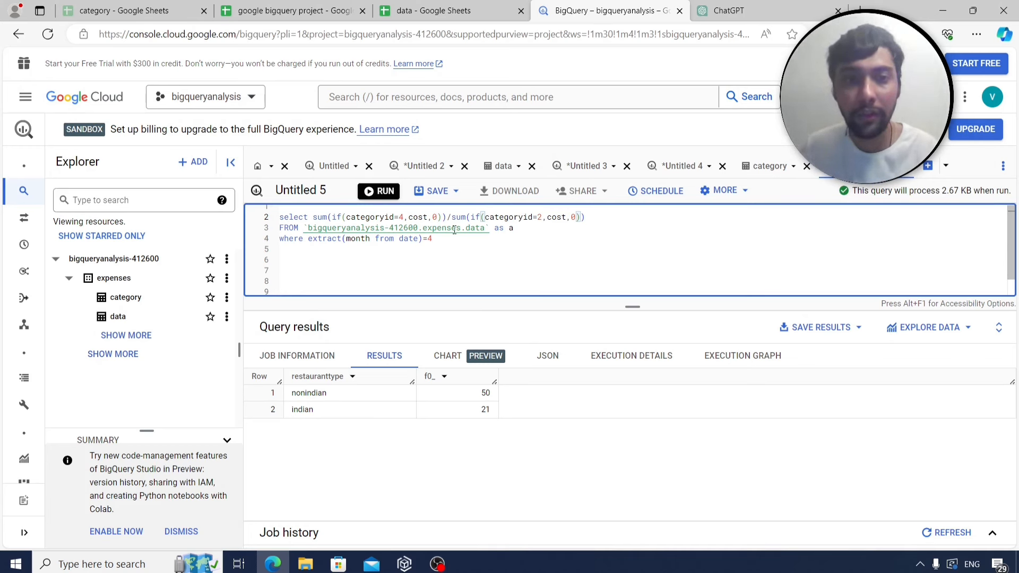
Run the April restaurant-to-grocery ratio query.
click(293, 7)
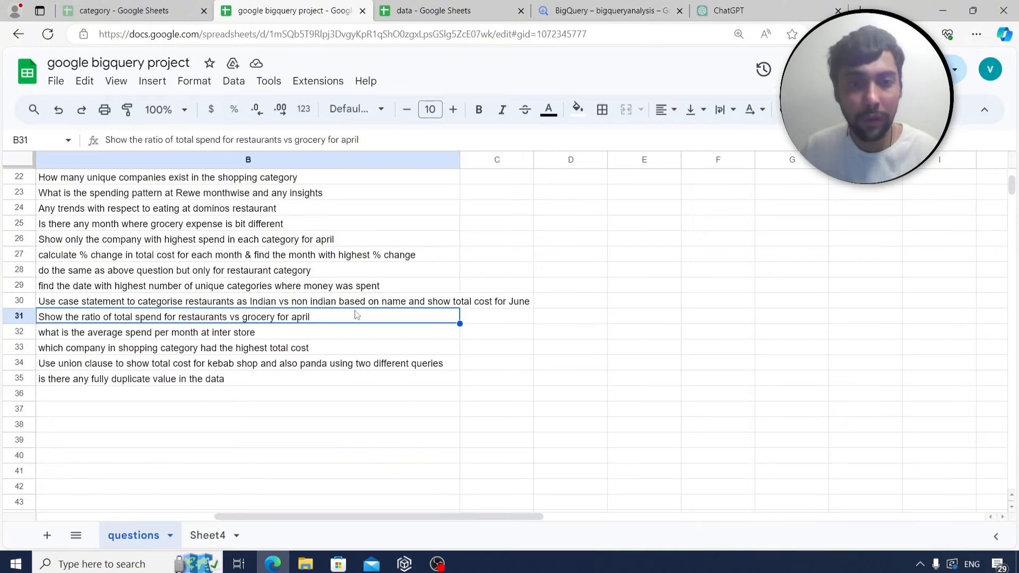
click(573, 12)
click(375, 240)
key(ctrl+a)
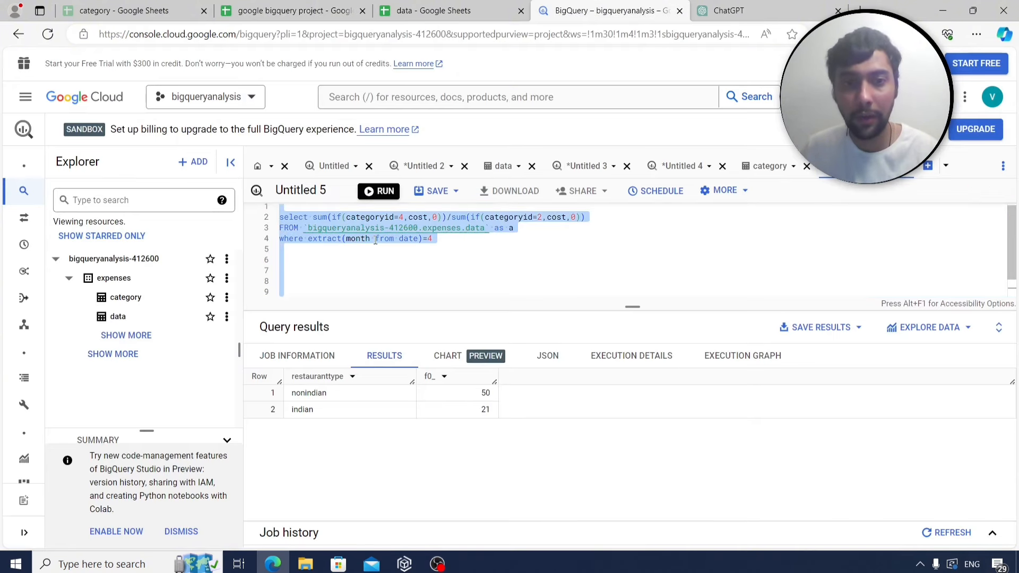
click(436, 263)
click(373, 193)
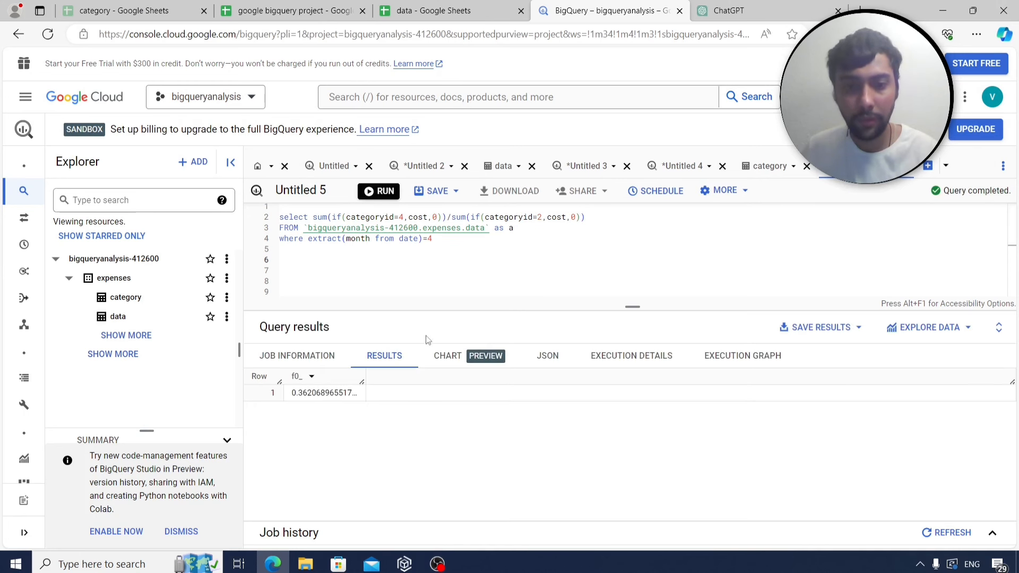
Swap the division for a comma and rerun to see totals 63 and 174.
click(455, 221)
key(BackSpace)
text(,)
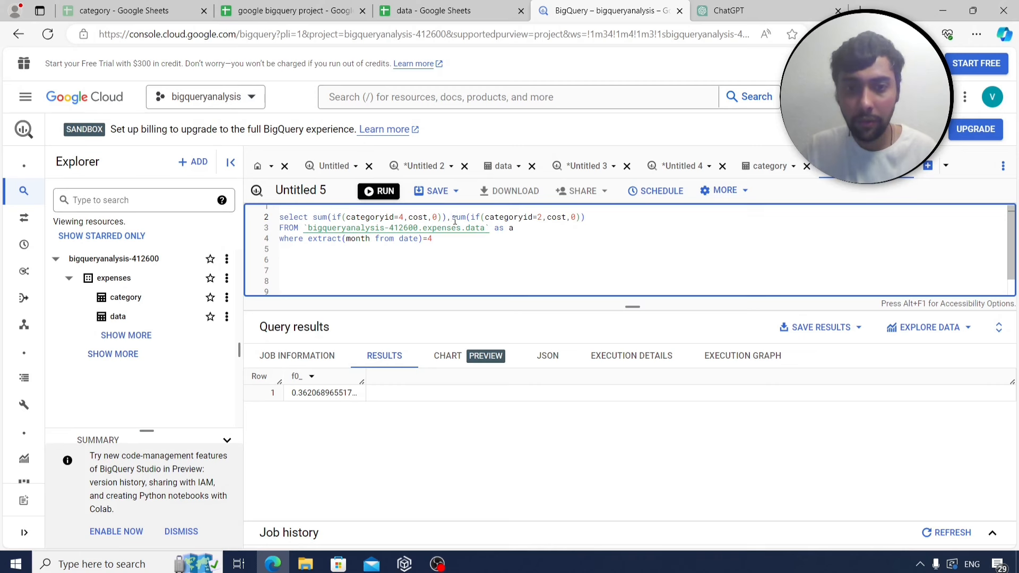
key(ctrl+Return)
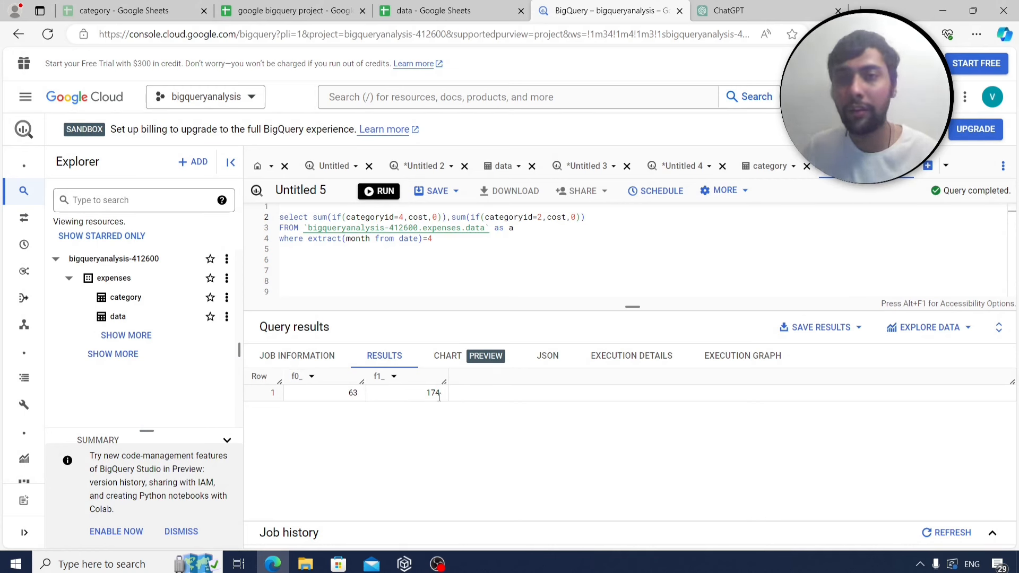
Restore the division sign between the sums and select the full ratio query.
click(451, 215)
text(,)
key(BackSpace)
text(/)
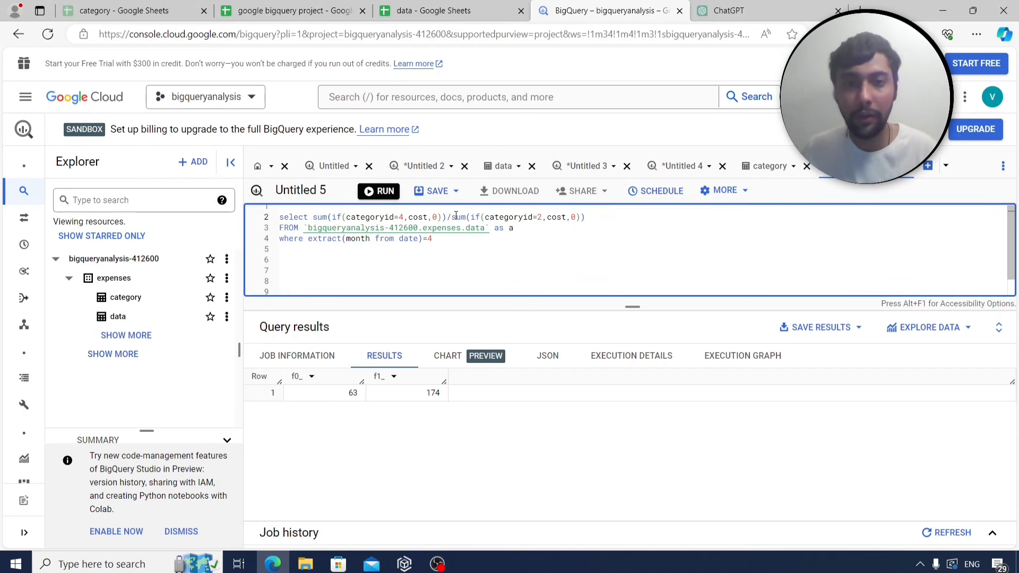
key(ctrl+a)
key(ctrl+c)
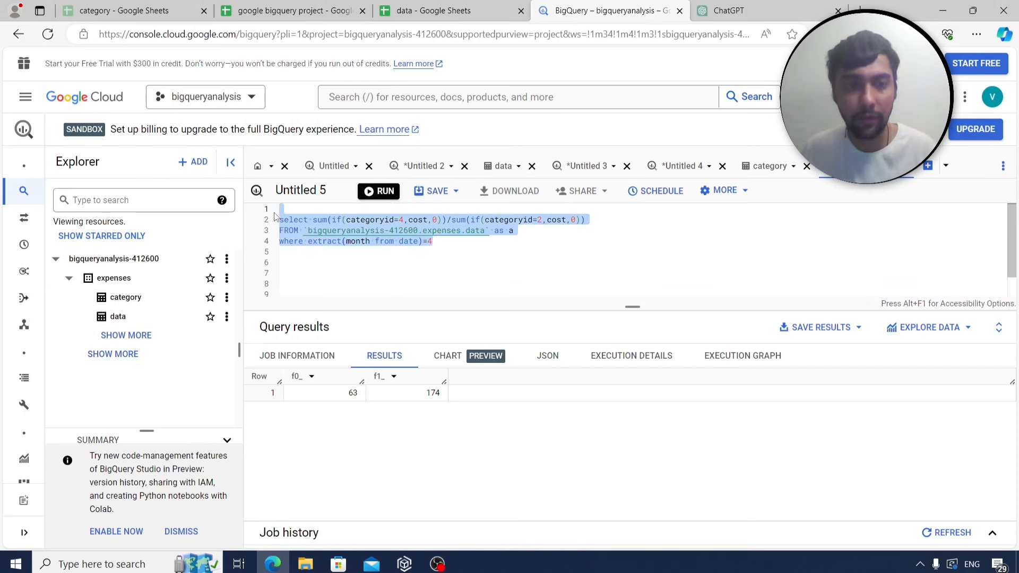
On Sheet4, label A269 as q30 and paste the ratio query into B269.
click(286, 10)
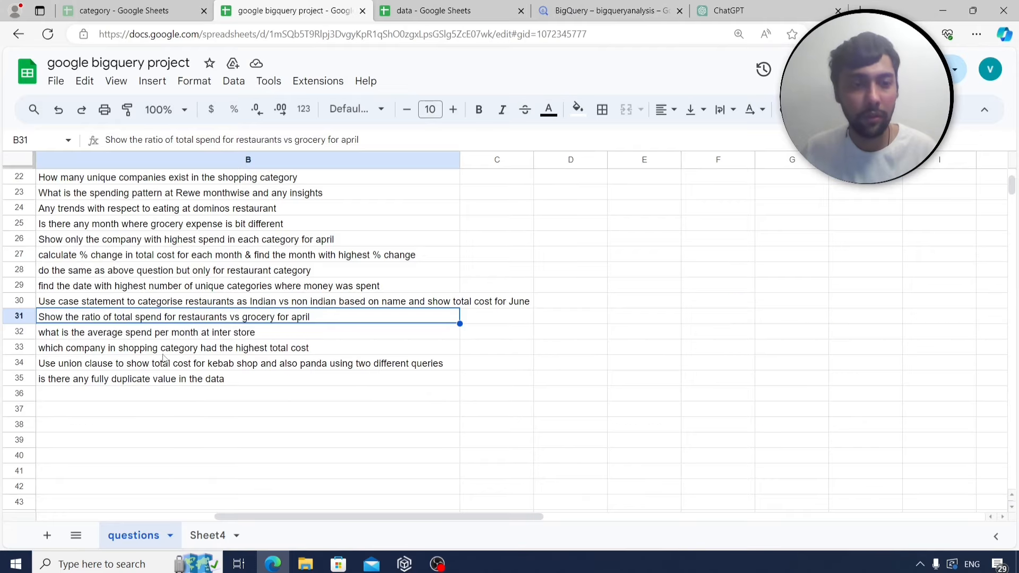
click(207, 536)
click(81, 454)
text(q)
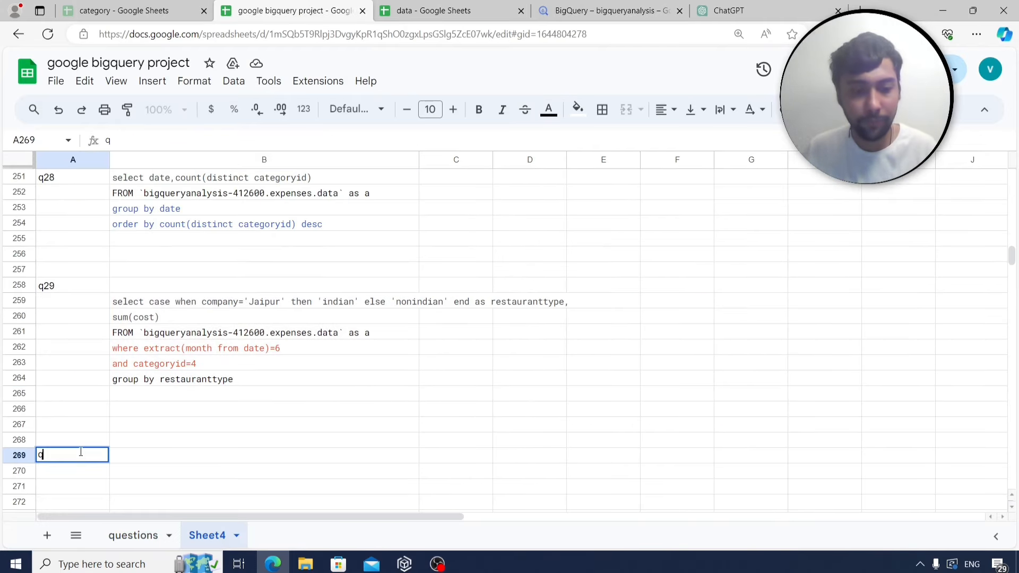
text(30)
click(154, 455)
key(ctrl+v)
scroll(259, 456, down, 2)
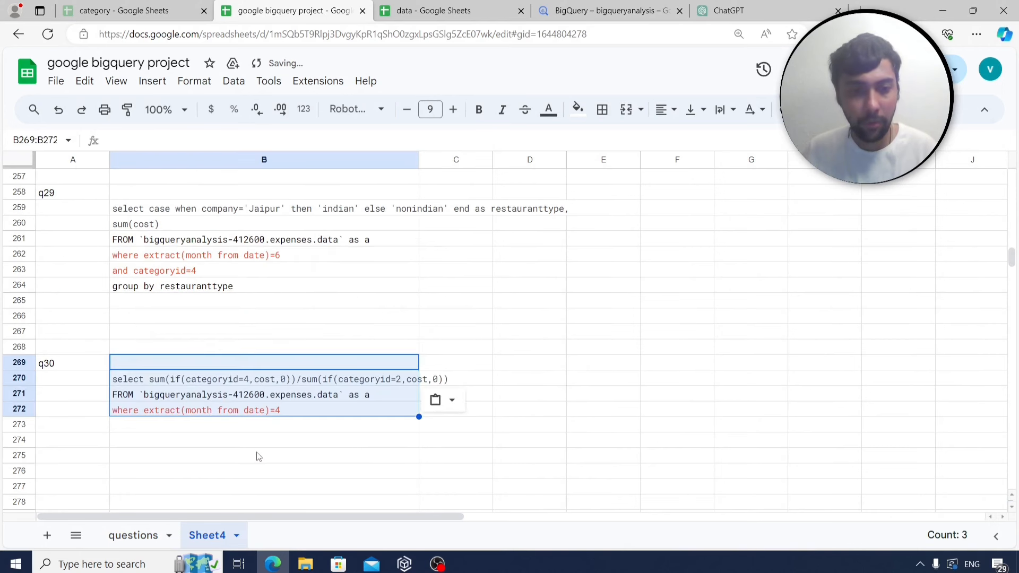
scroll(258, 456, down, 2)
click(71, 401)
Select the Inter Store average monthly spend question and return to BigQuery.
click(123, 535)
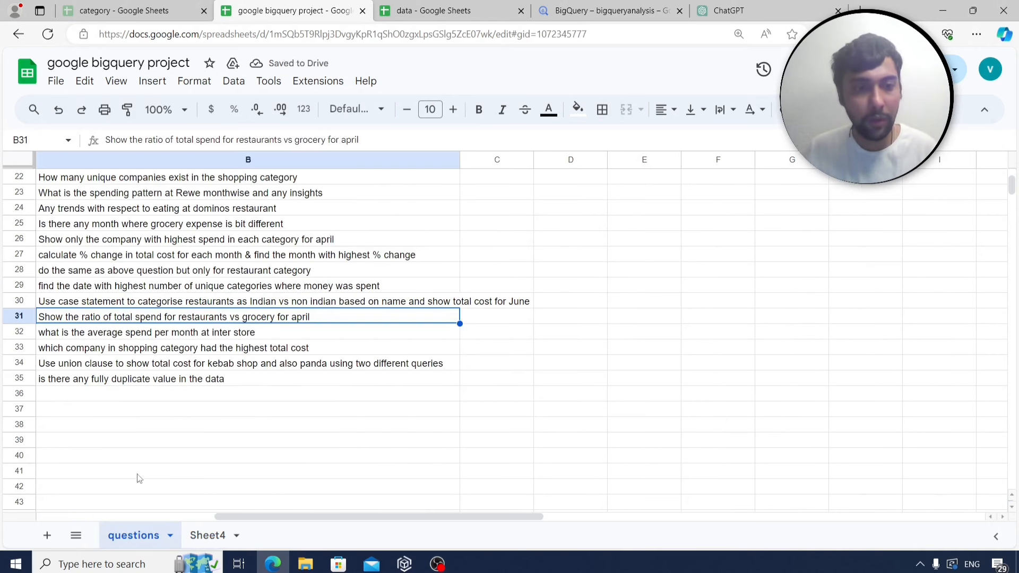
click(176, 336)
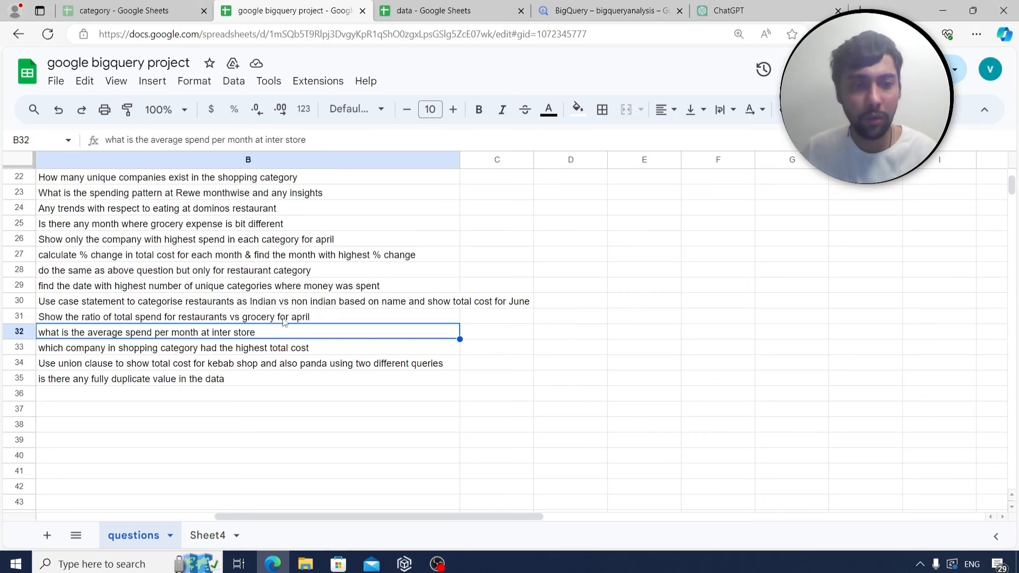
click(574, 4)
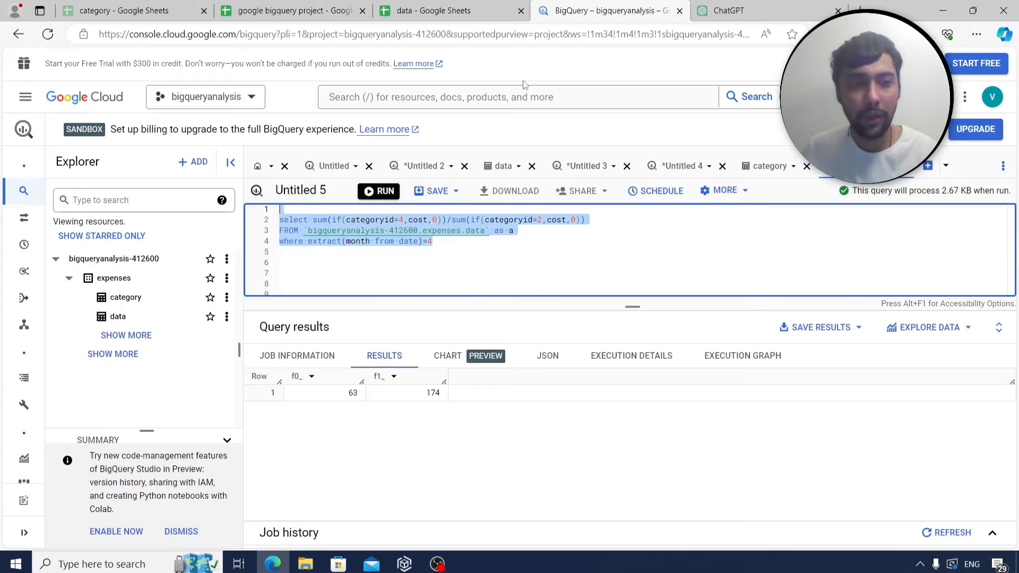
Replace the April month filter with company='Inter Store'.
click(475, 273)
drag(454, 242, 307, 246)
text(compan)
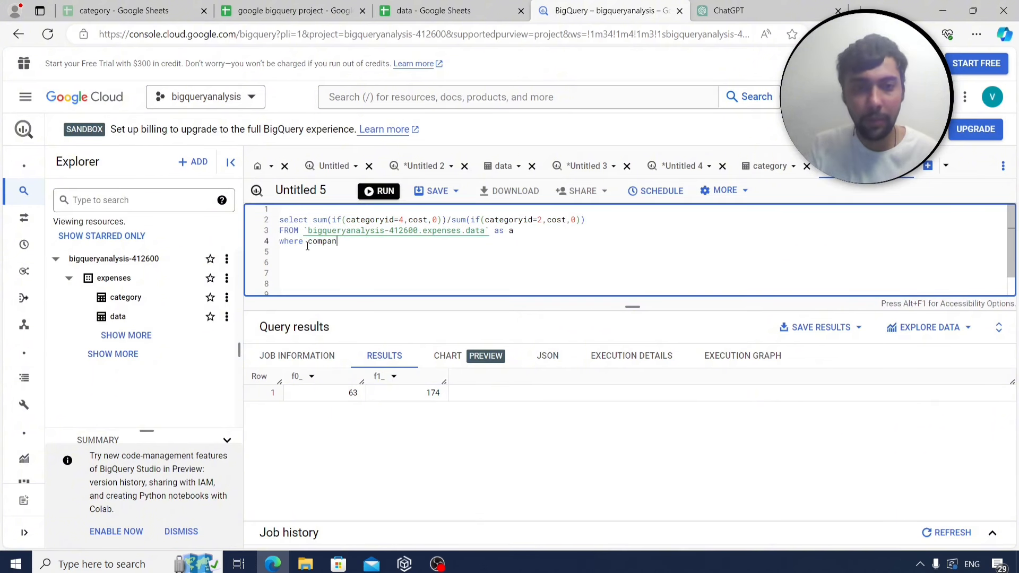
text(y='In)
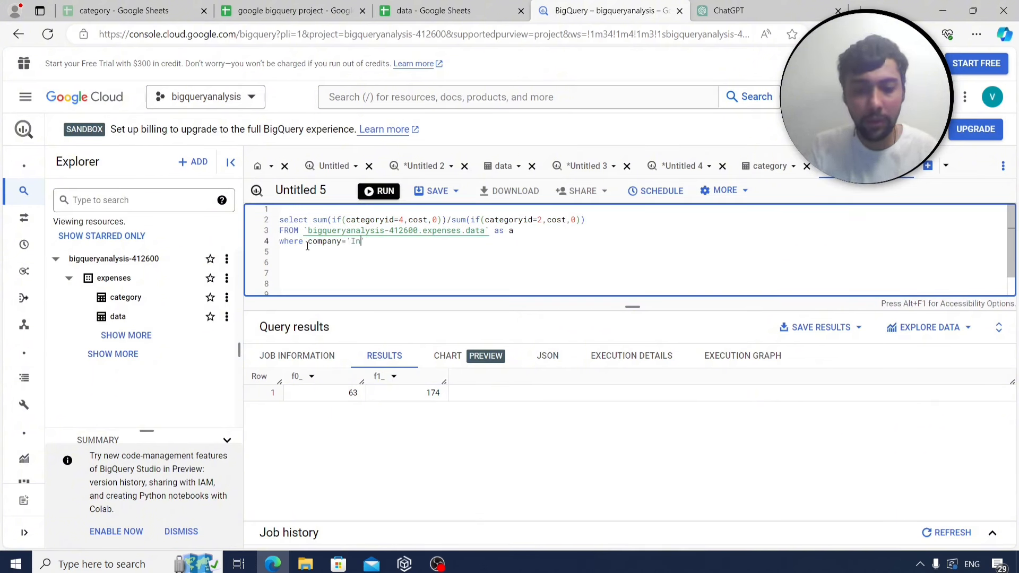
text(ter)
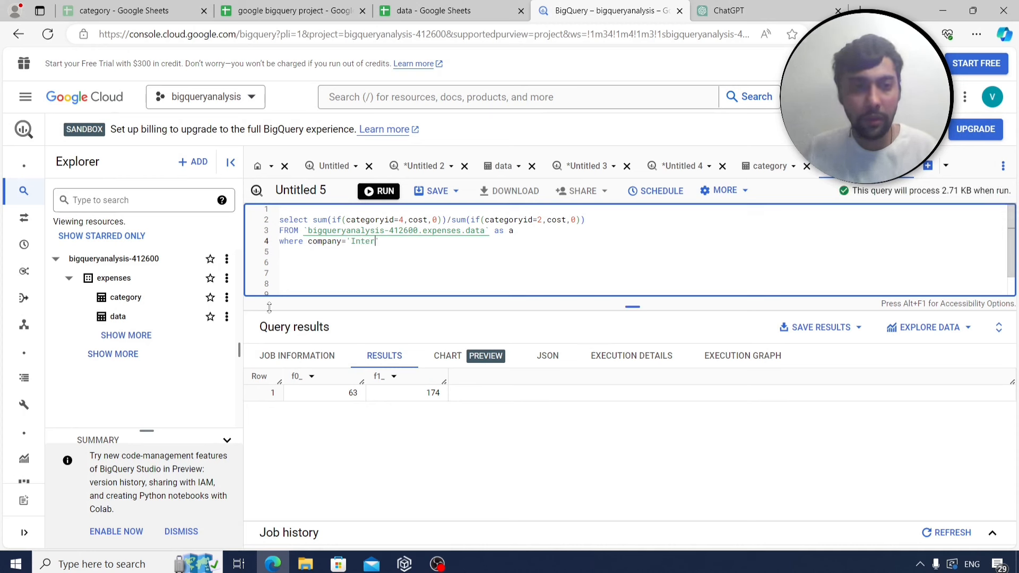
text( Store)
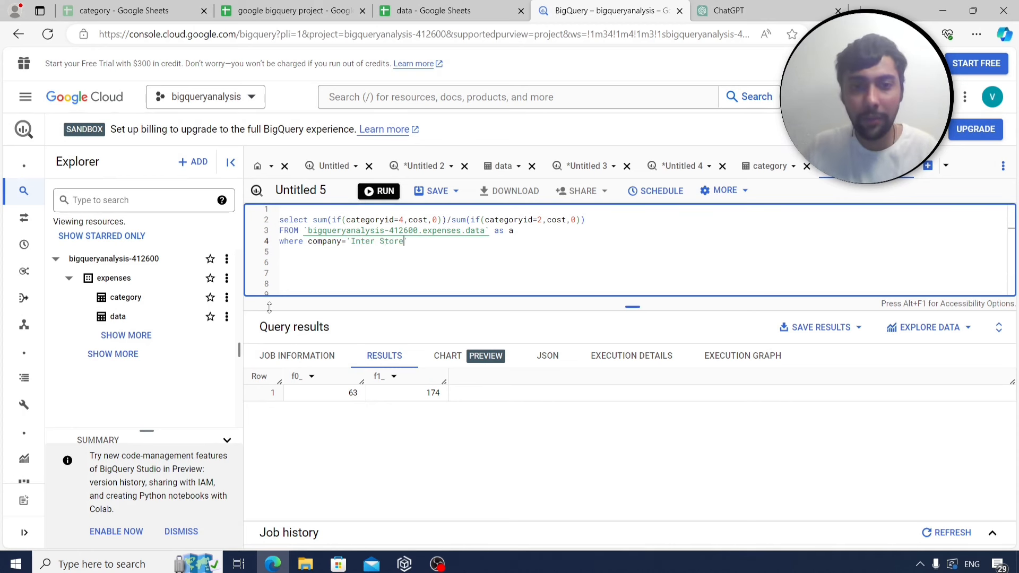
Select * to list all Inter Store rows, then clear the select list.
drag(585, 220, 313, 219)
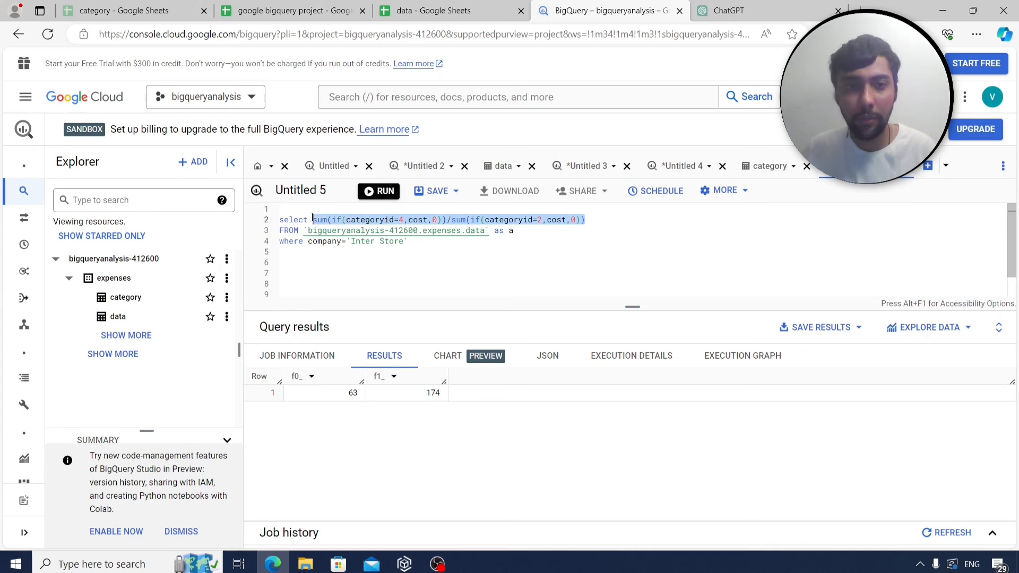
text(*)
click(378, 192)
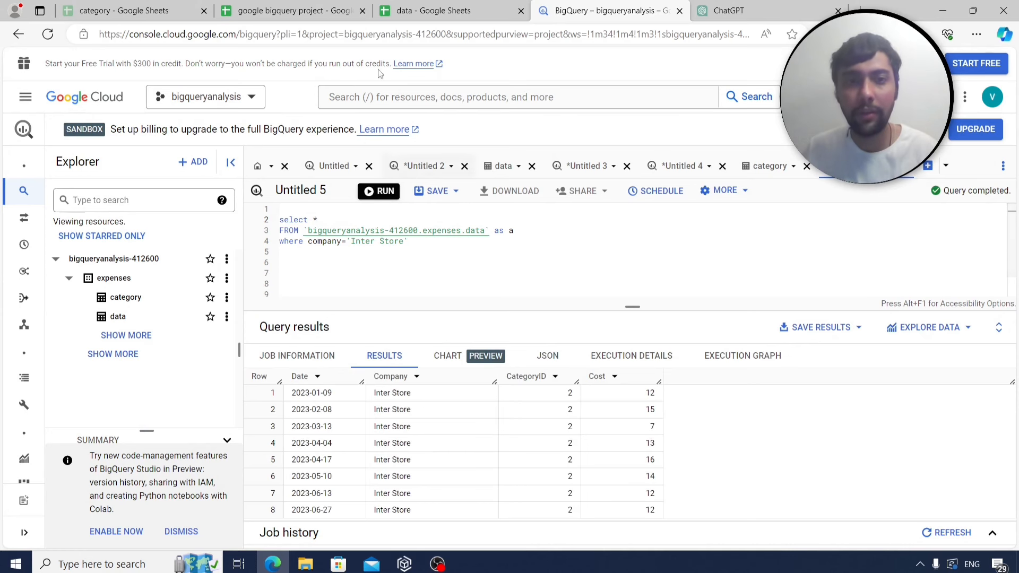
click(326, 6)
click(579, 7)
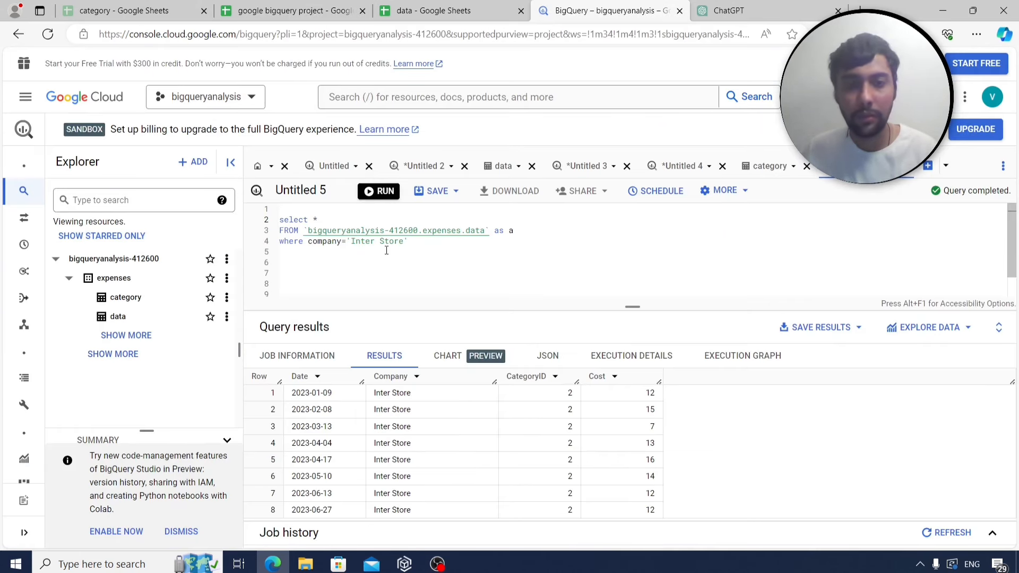
key(BackSpace)
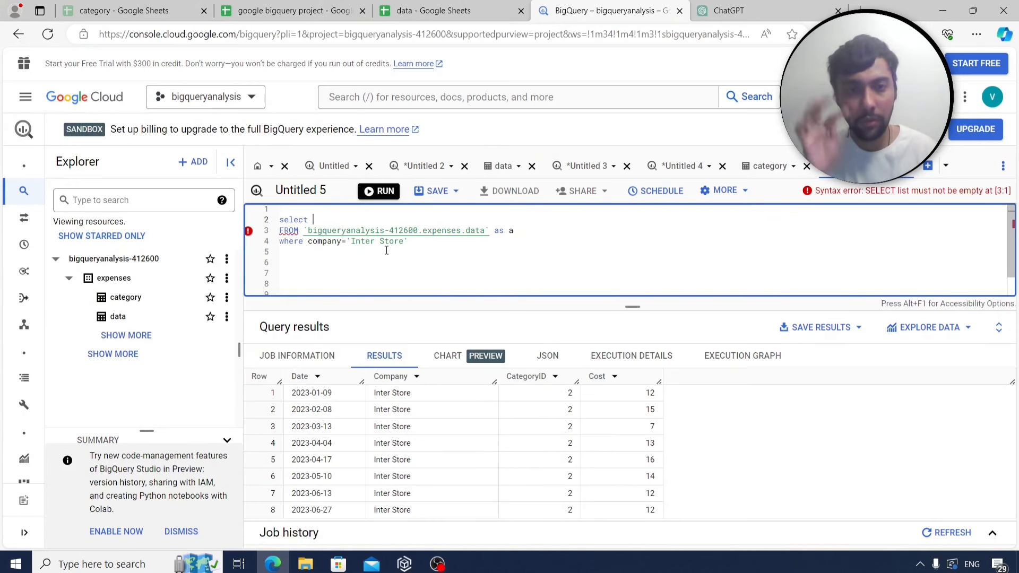
Select company, extract(month from date) and avg(cost), group by 1,2, and run the query.
text(co)
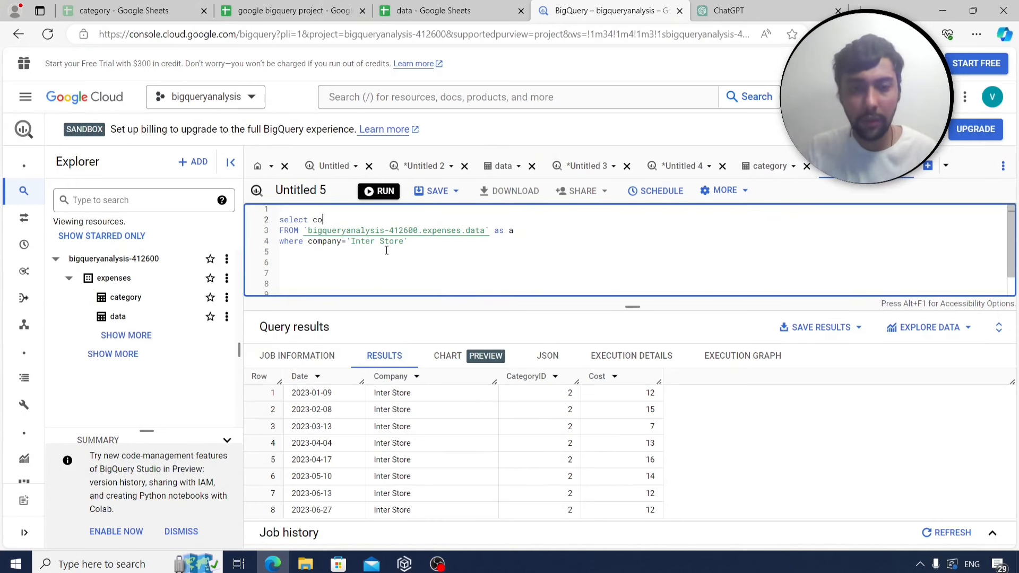
text(mpany,a)
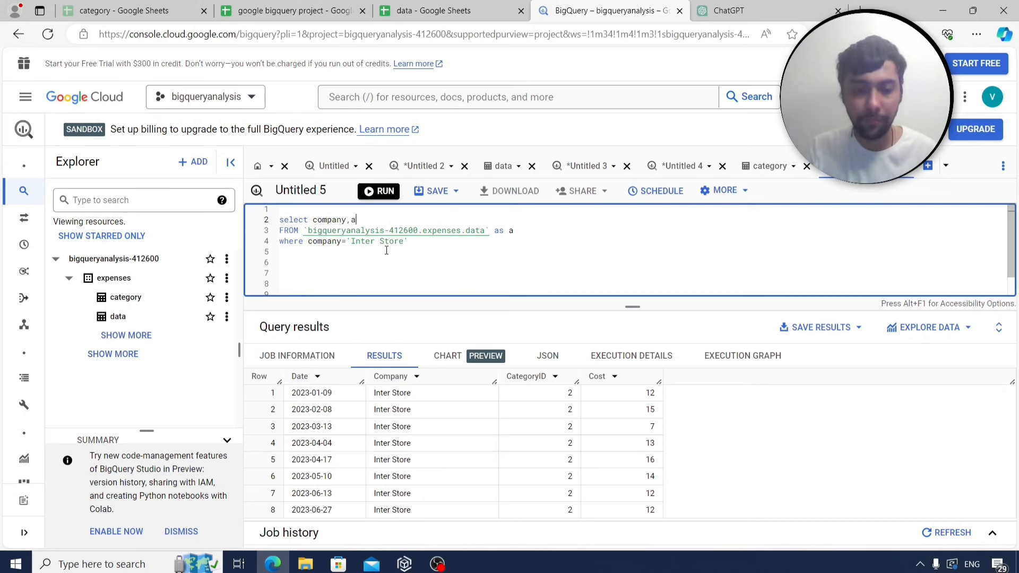
text(vera)
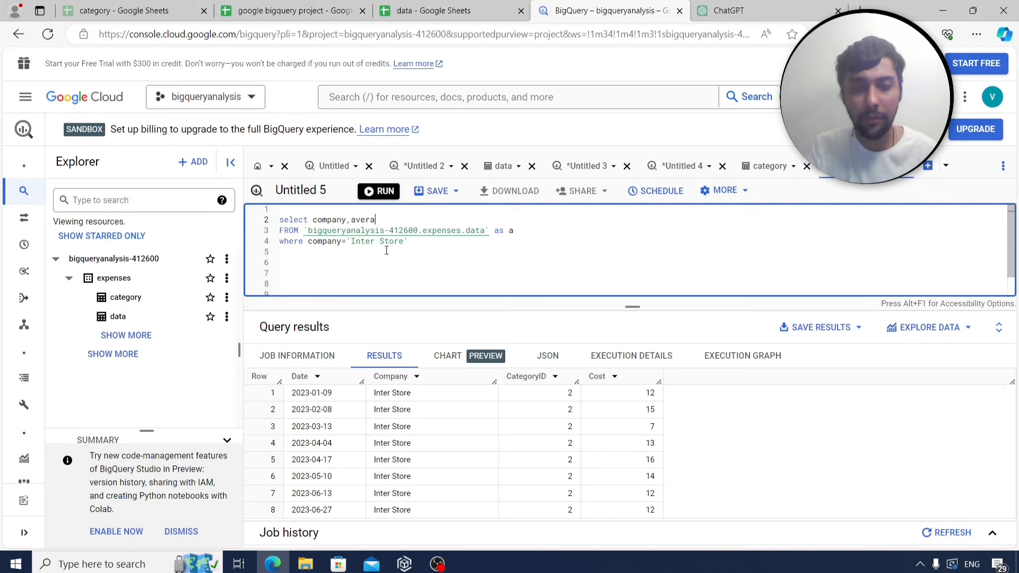
text(ge()
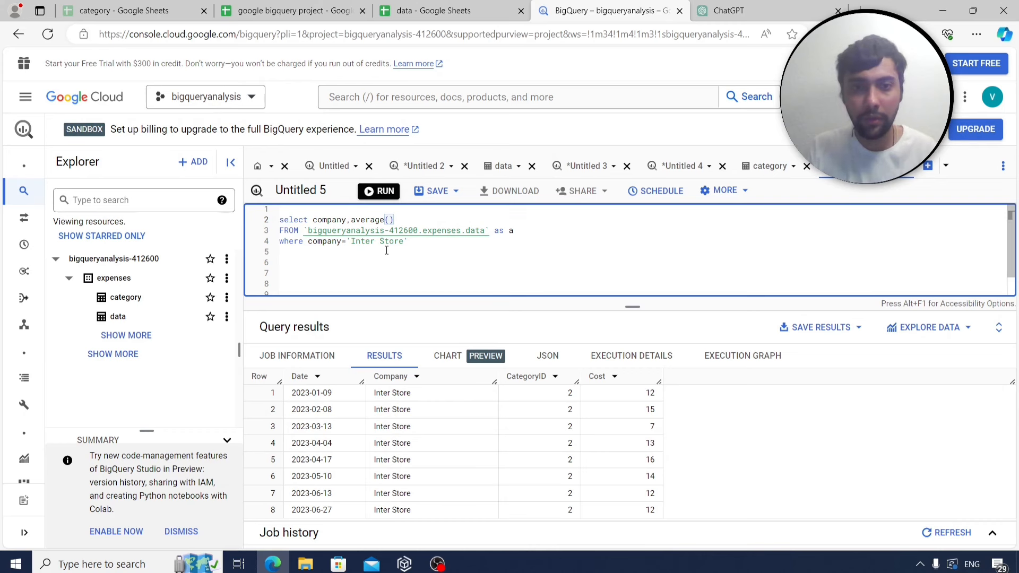
key(BackSpace)
key(BackSpace)
key(BackSpace)
key(BackSpace)
text(g)
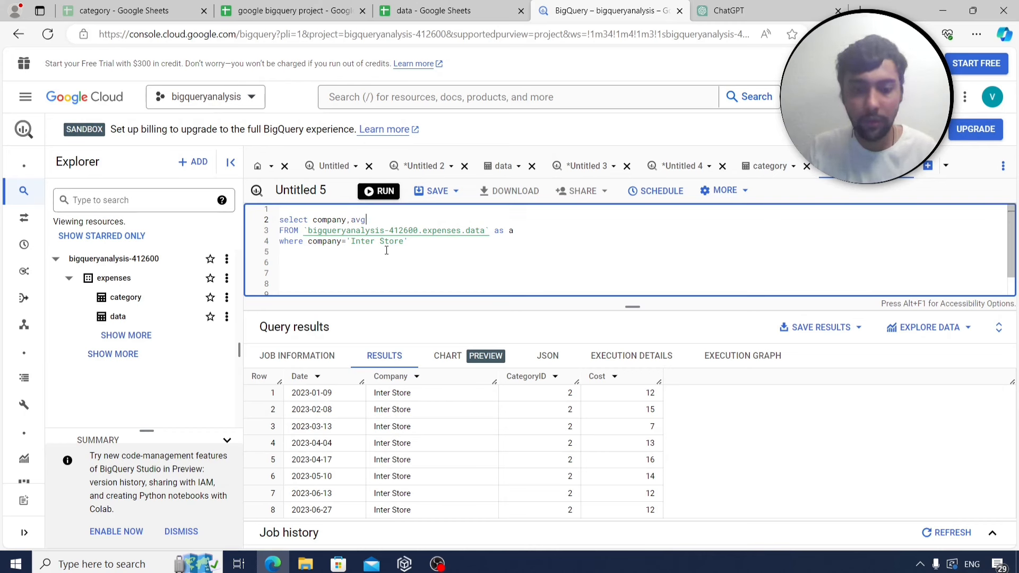
text((cost)
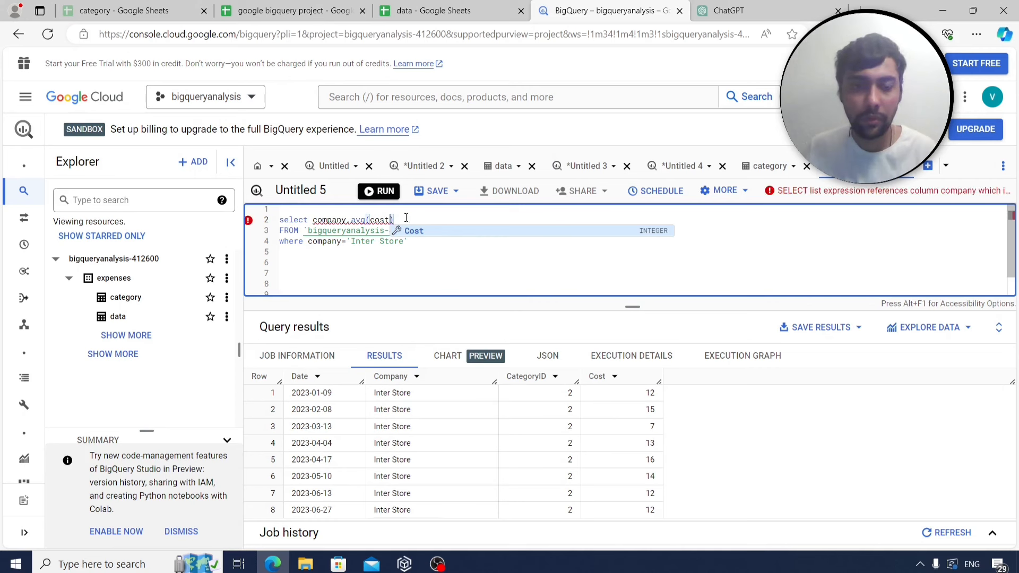
click(351, 221)
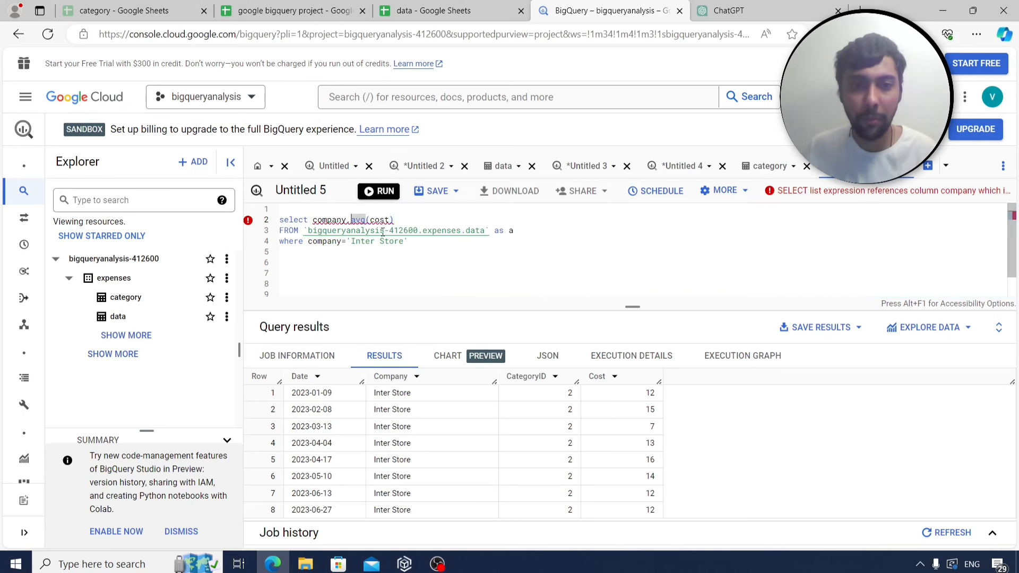
text(company,)
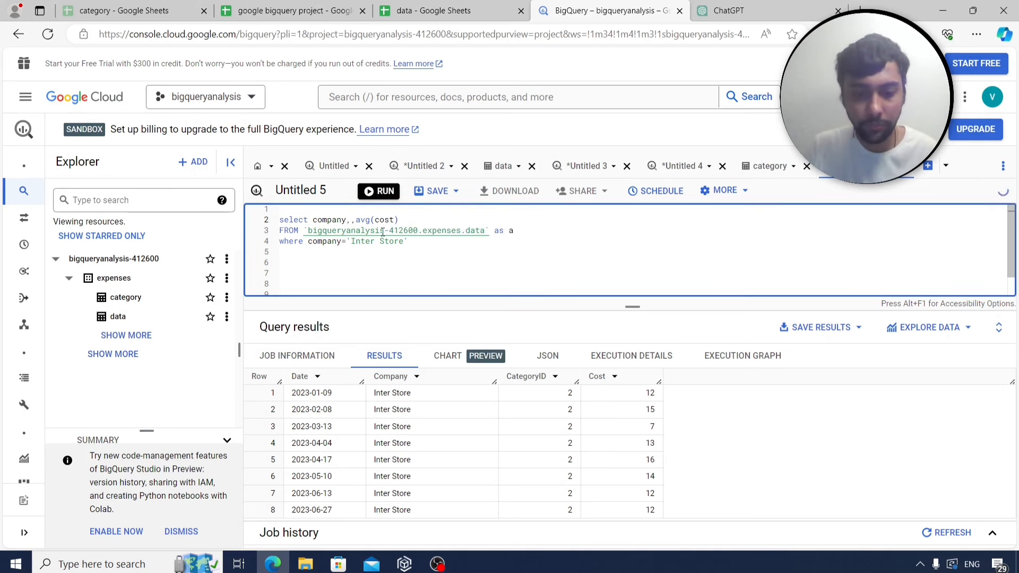
text(format_d)
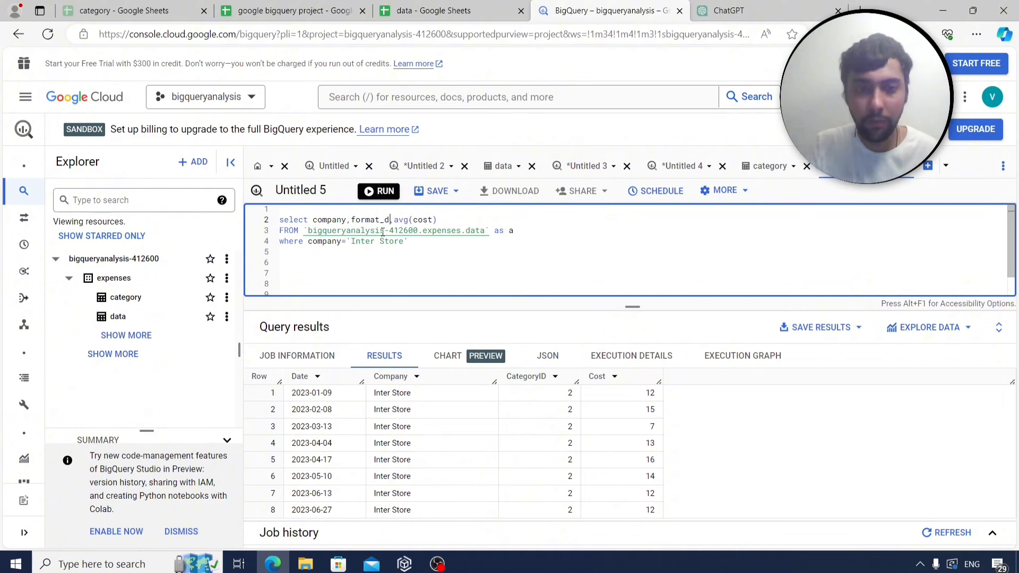
key(BackSpace)
key(BackSpace)
key(BackSpace)
key(BackSpace)
key(BackSpace)
key(BackSpace)
key(BackSpace)
key(BackSpace)
text(ext)
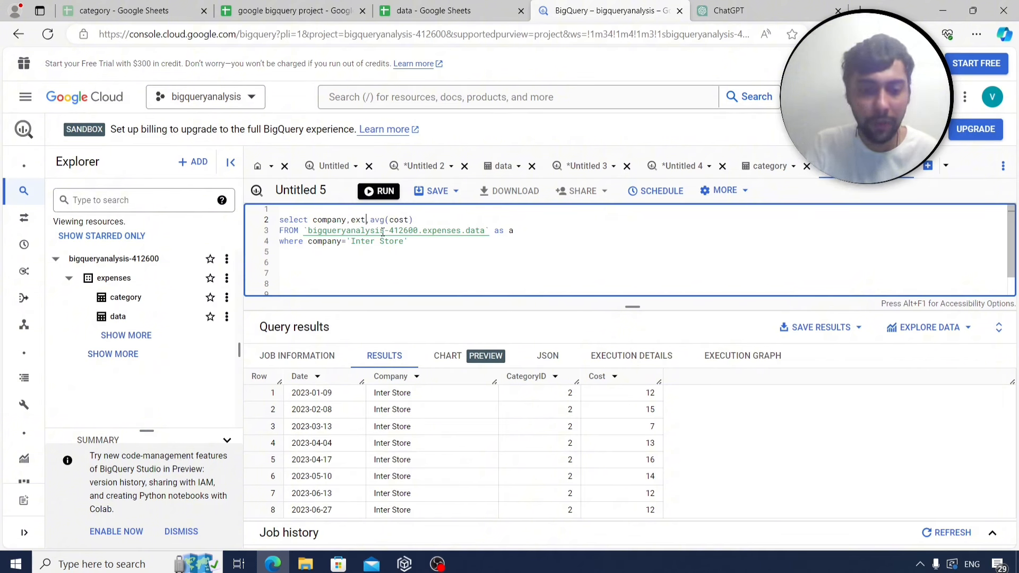
text(ract(month )
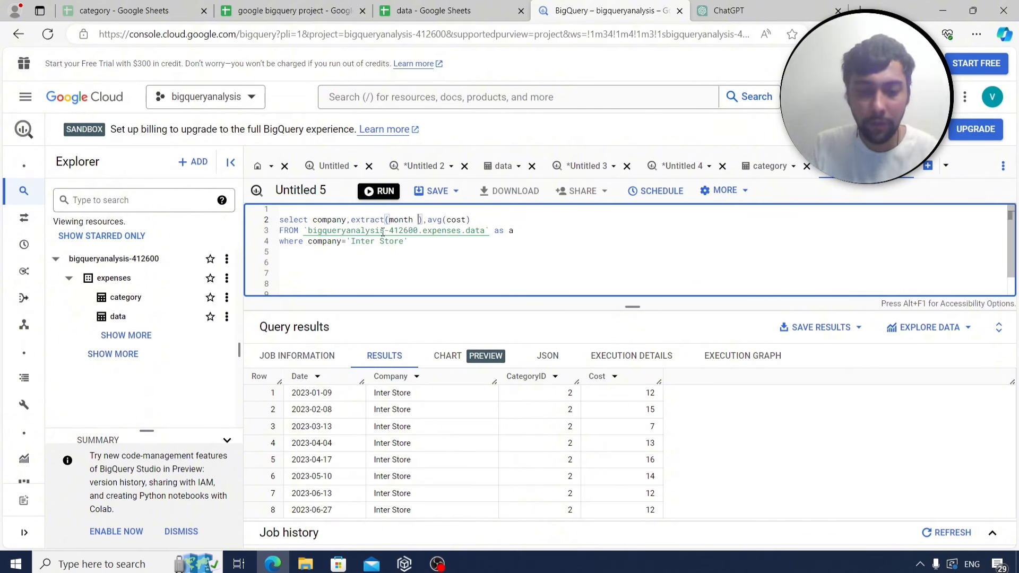
text(from date)
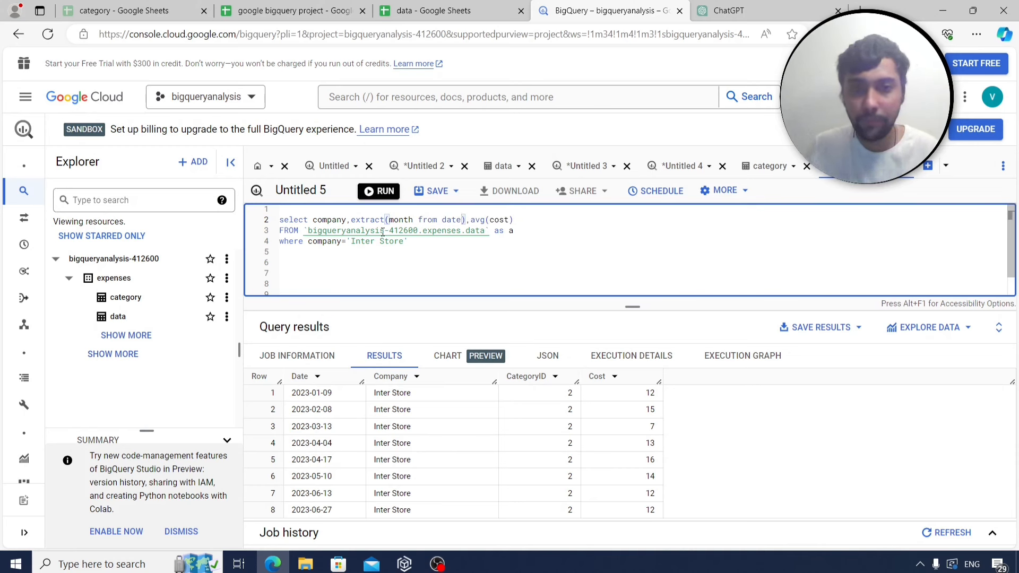
click(424, 244)
key(Return)
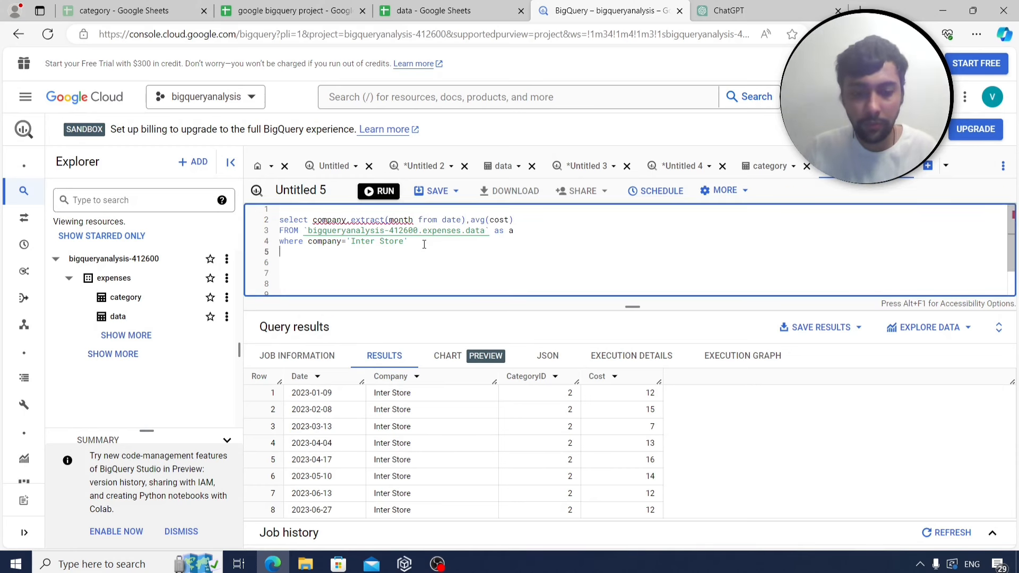
text(group by )
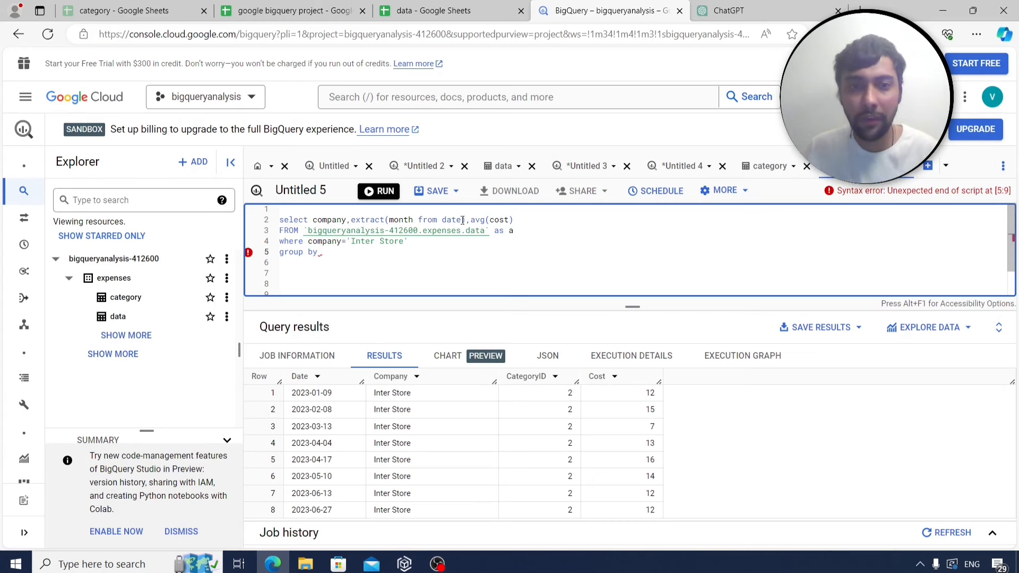
text(1,2)
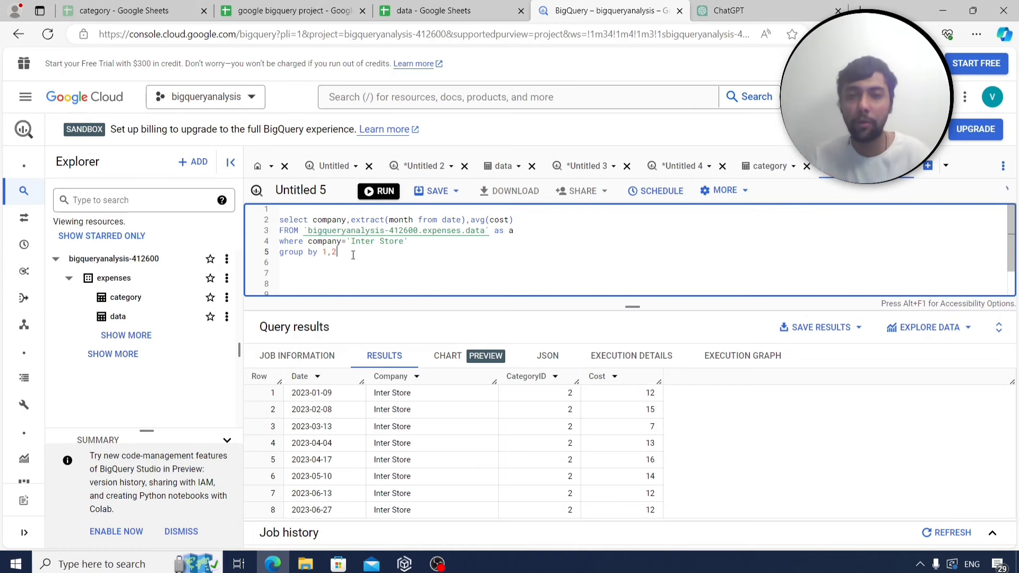
click(379, 192)
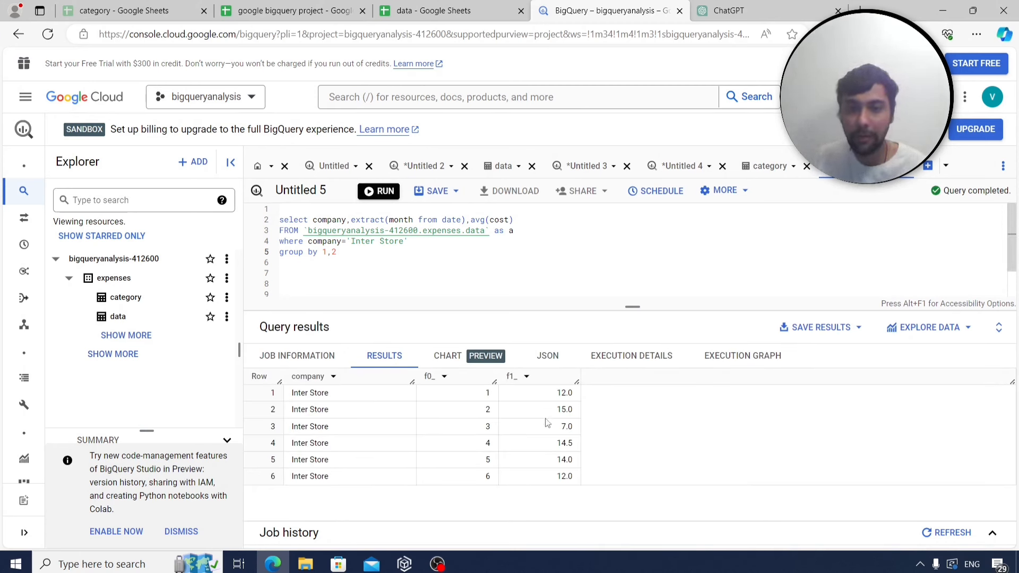
Replace avg(cost) with sum(cost)/count(distinct date) and rerun the Inter Store query.
click(495, 230)
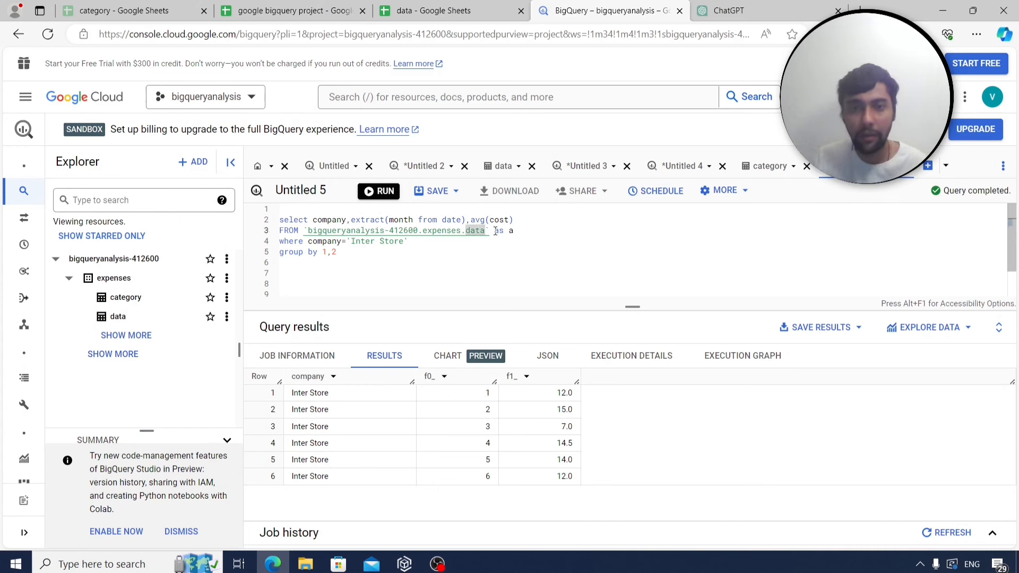
key(Up)
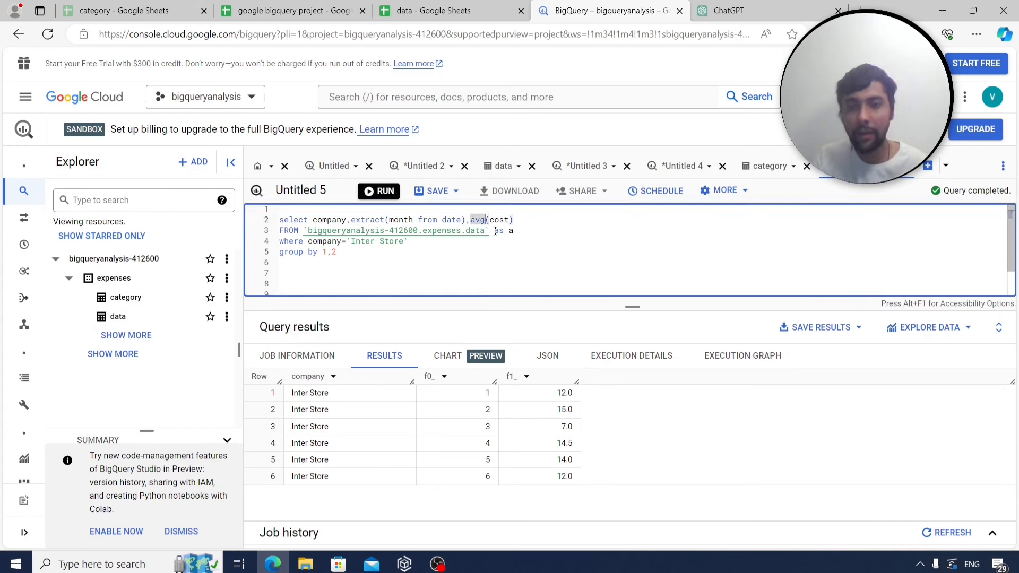
key(BackSpace)
key(BackSpace)
key(BackSpace)
text(sum)
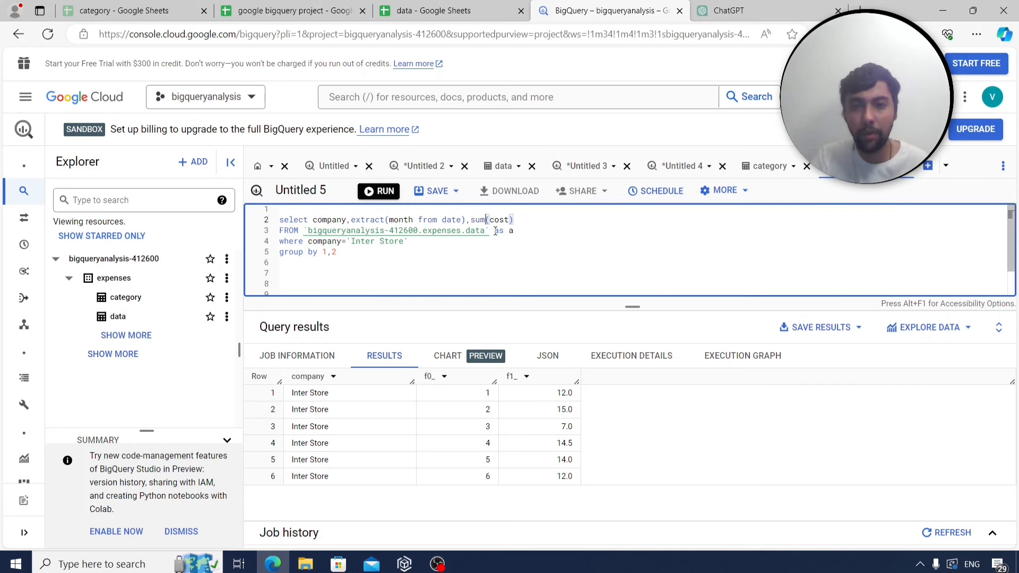
key(End)
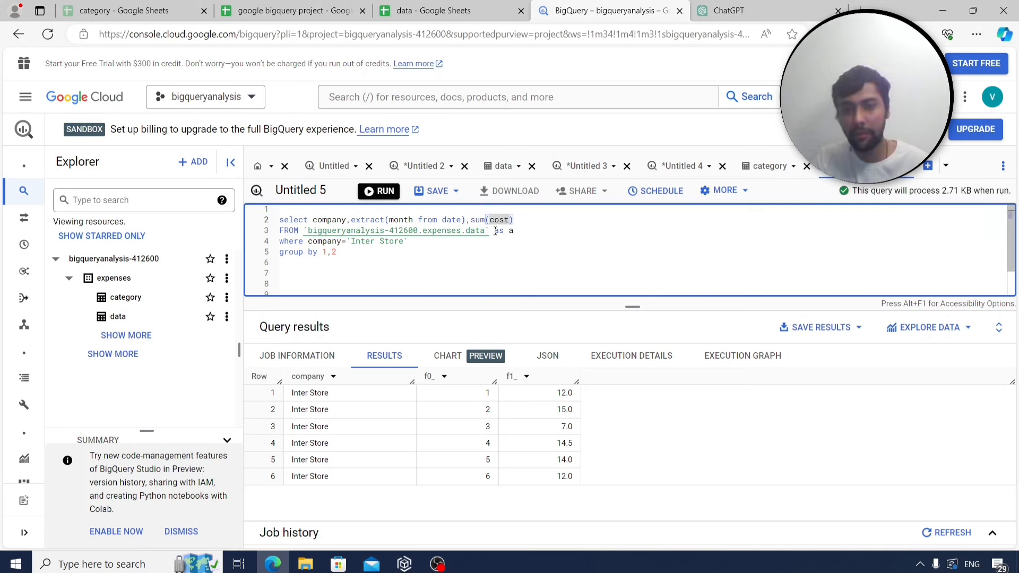
text(/c)
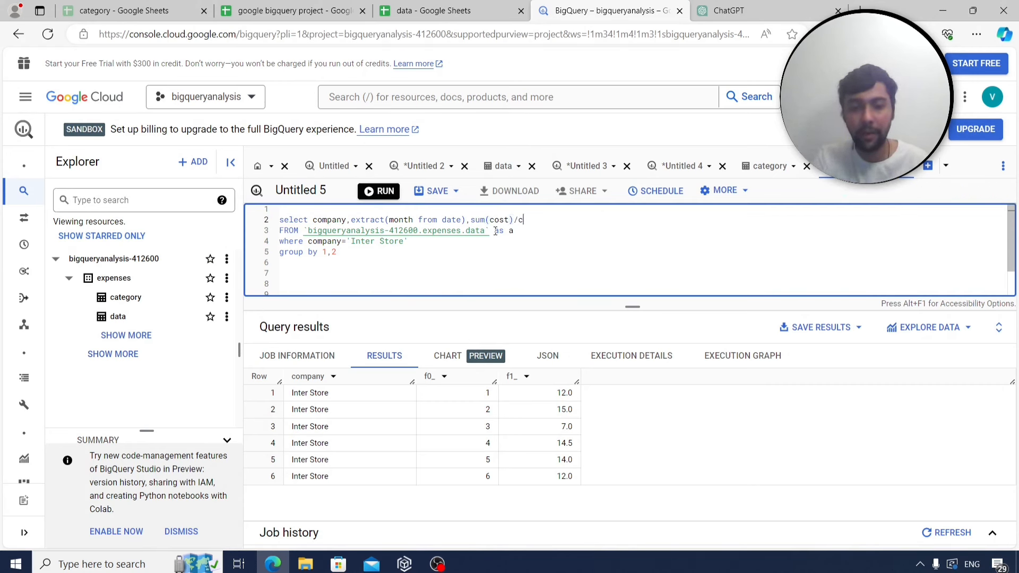
text(ount(distinct )
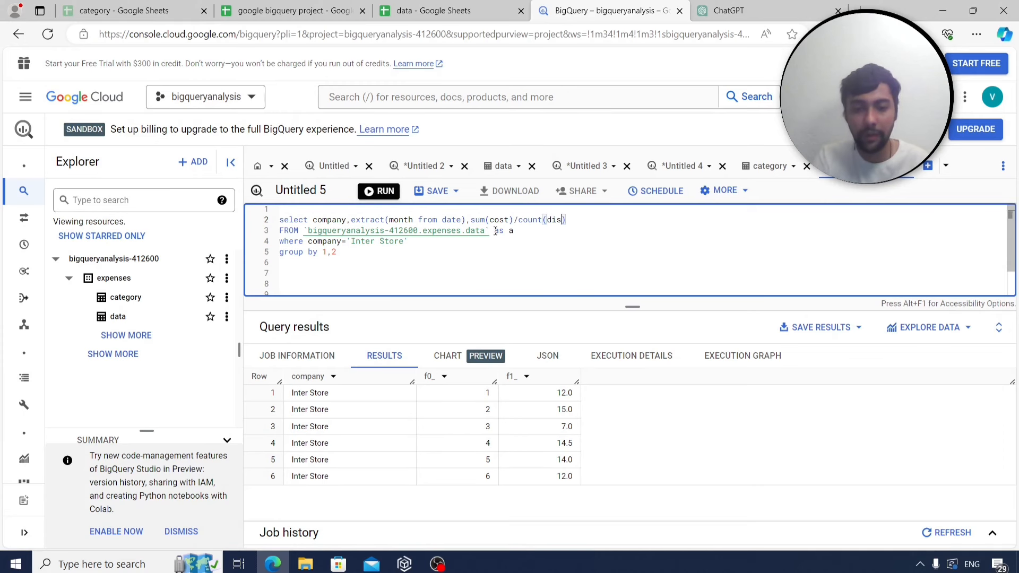
text(date)
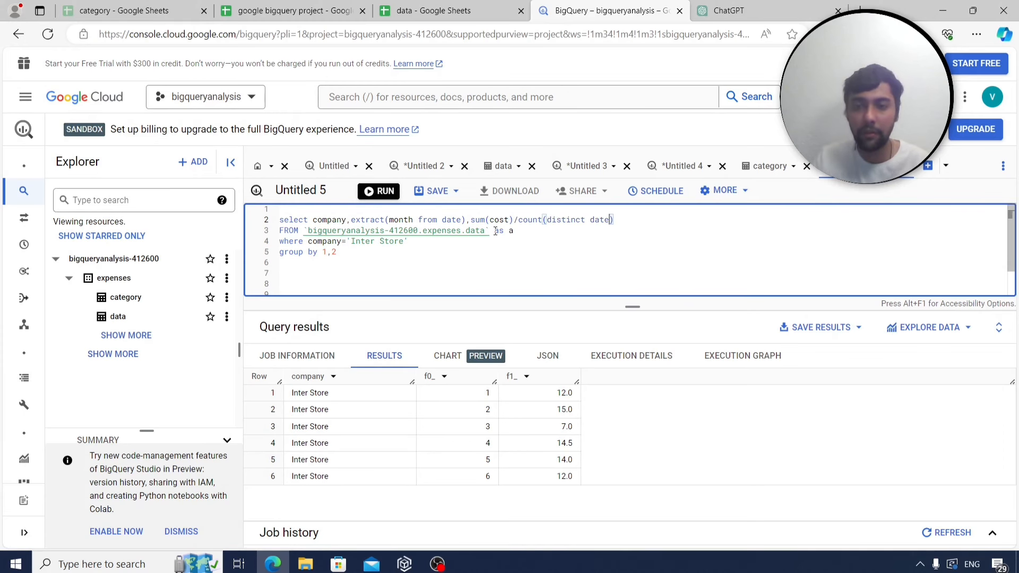
click(382, 193)
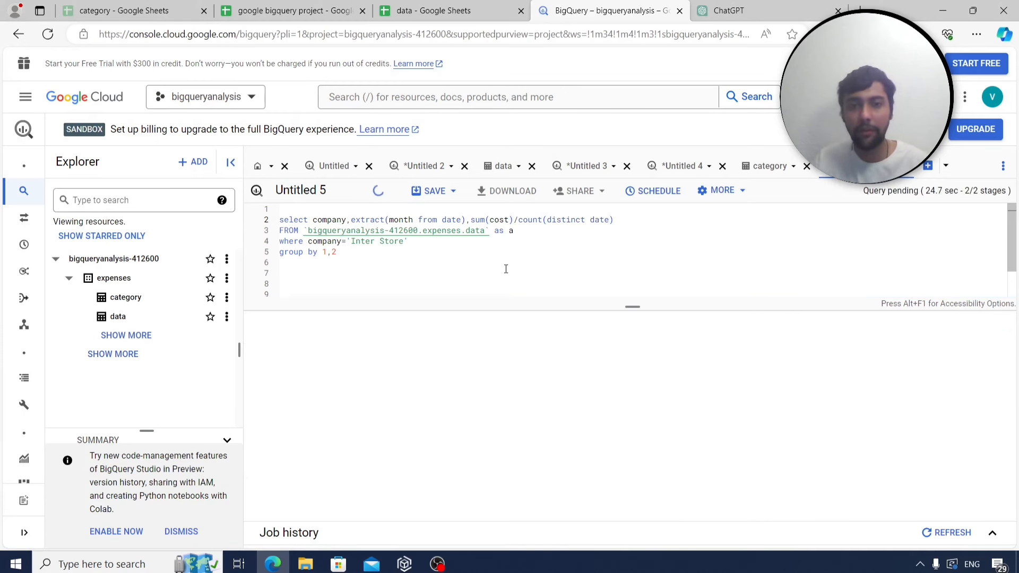
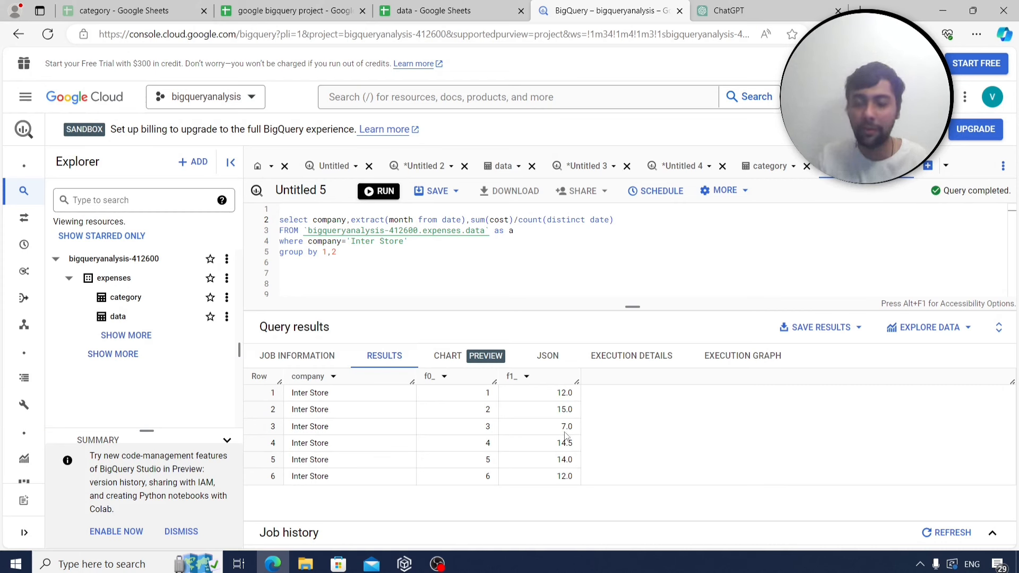
Select and copy the full Inter Store average-spend-per-month query from the editor.
click(370, 256)
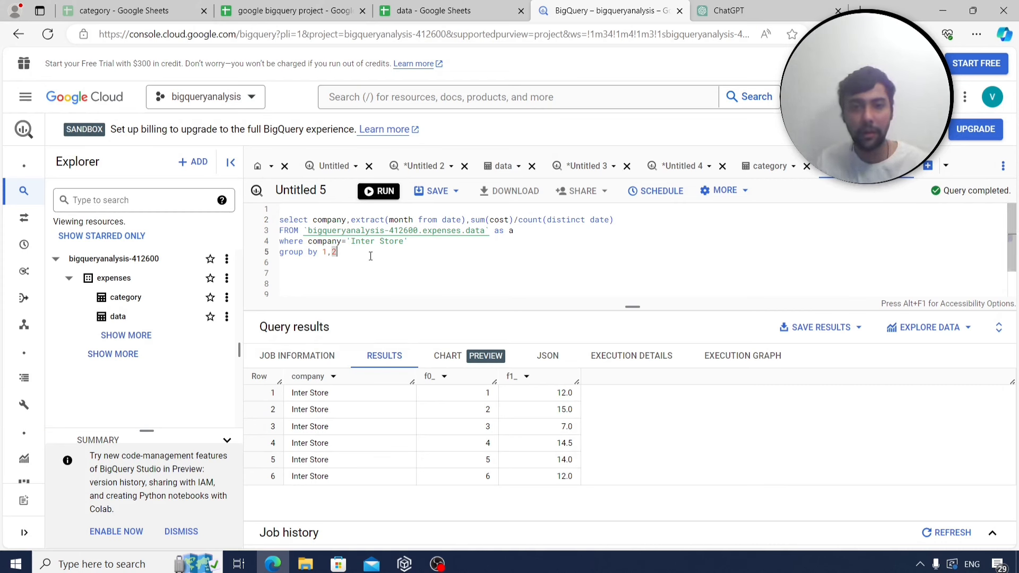
shift+click(253, 219)
key(ctrl+c)
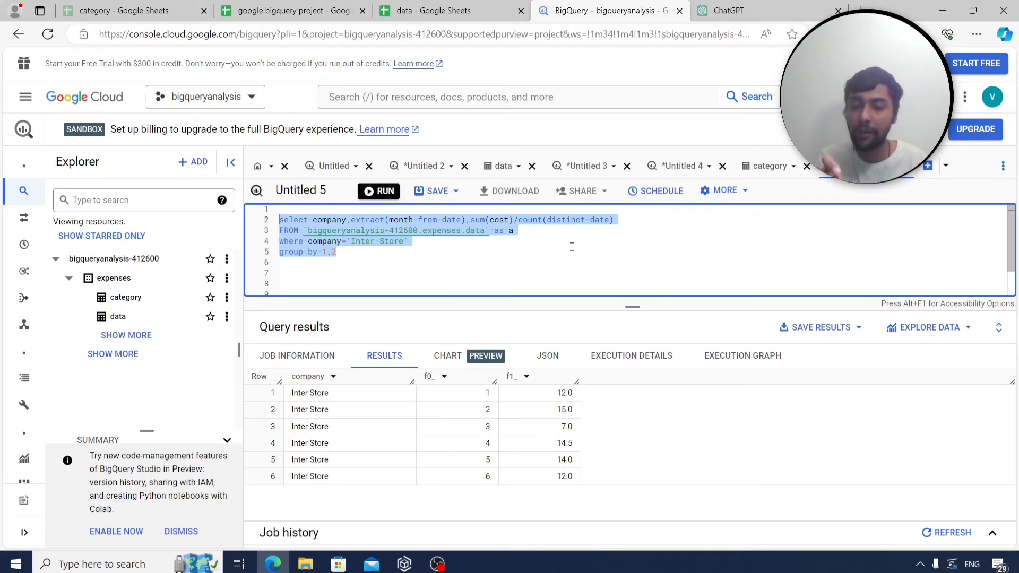
Label cell A277 on Sheet4 as q31 and paste the Inter Store query beside it.
click(290, 11)
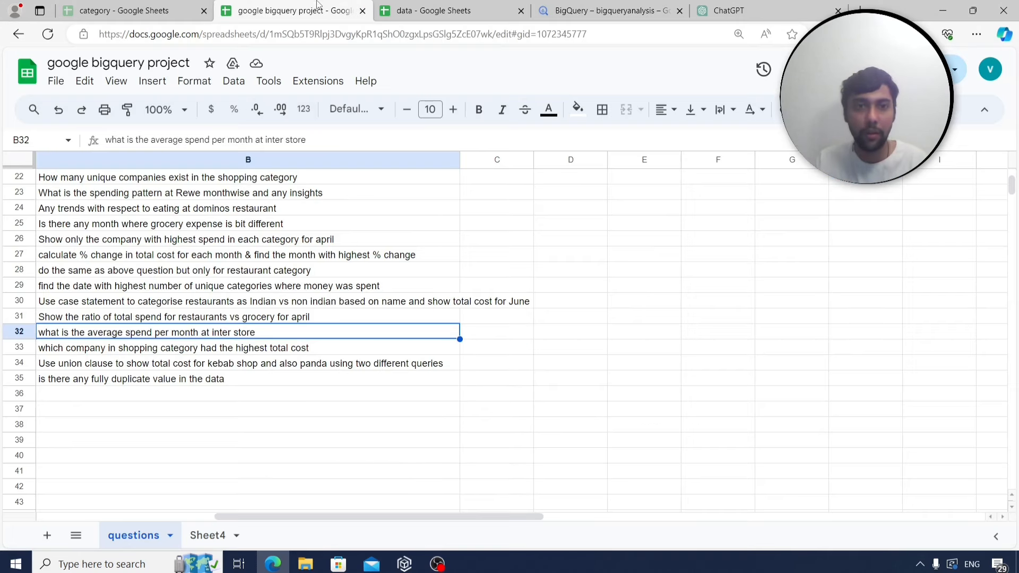
click(205, 536)
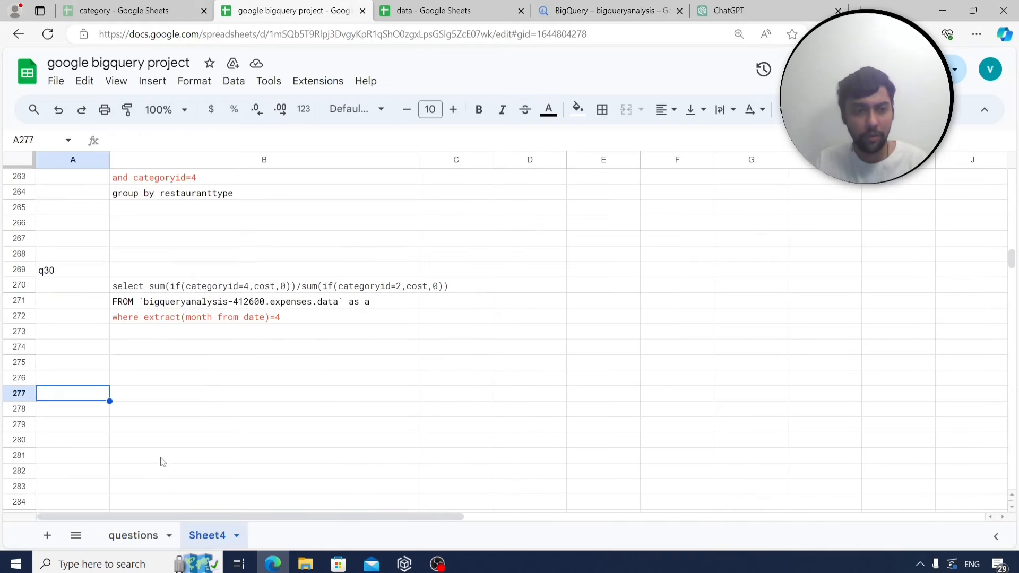
text(q31)
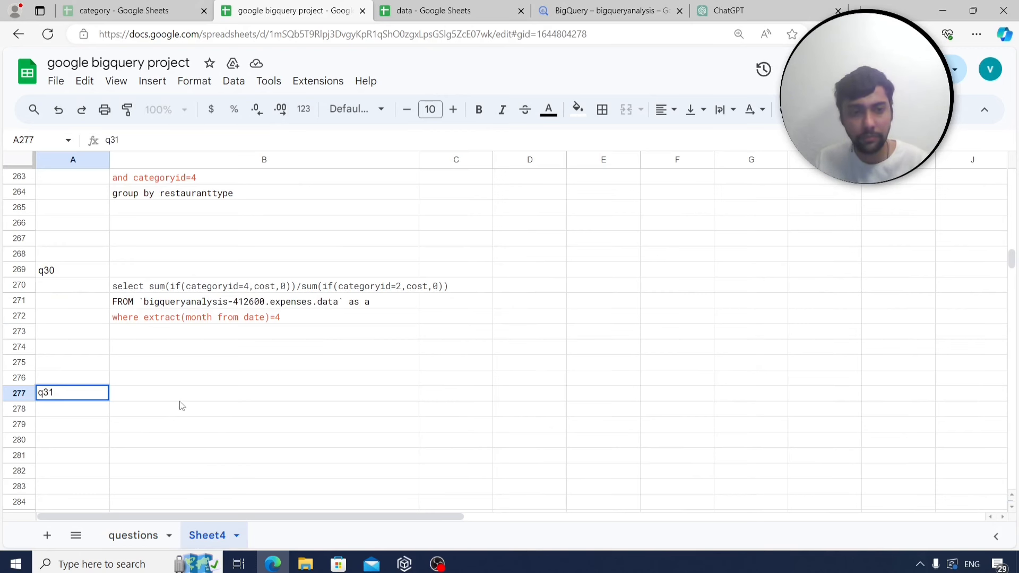
key(Tab)
key(ctrl+v)
scroll(178, 420, down, 2)
Read the next question in row 33 of the questions sheet, then return to BigQuery.
click(147, 528)
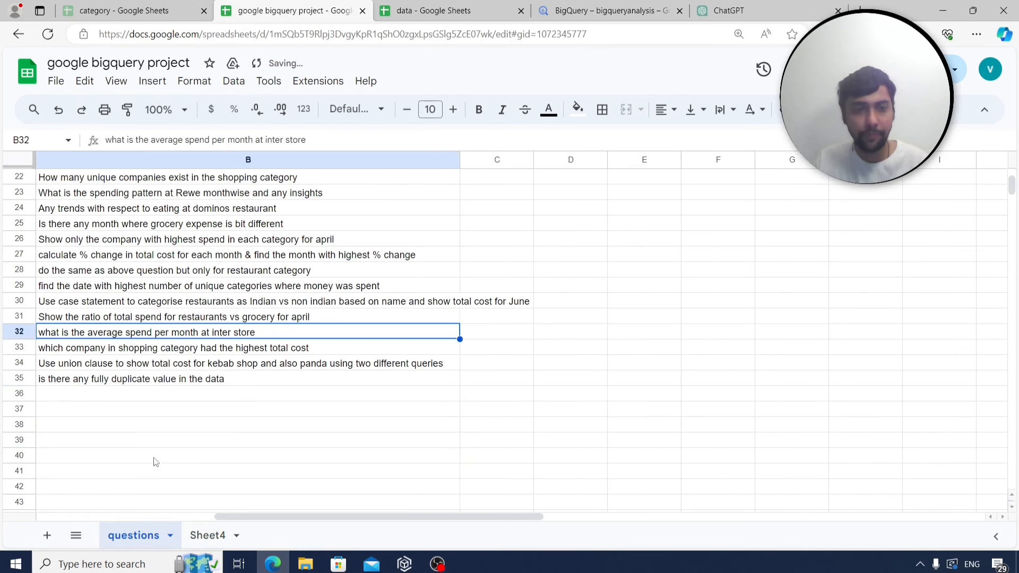
click(155, 351)
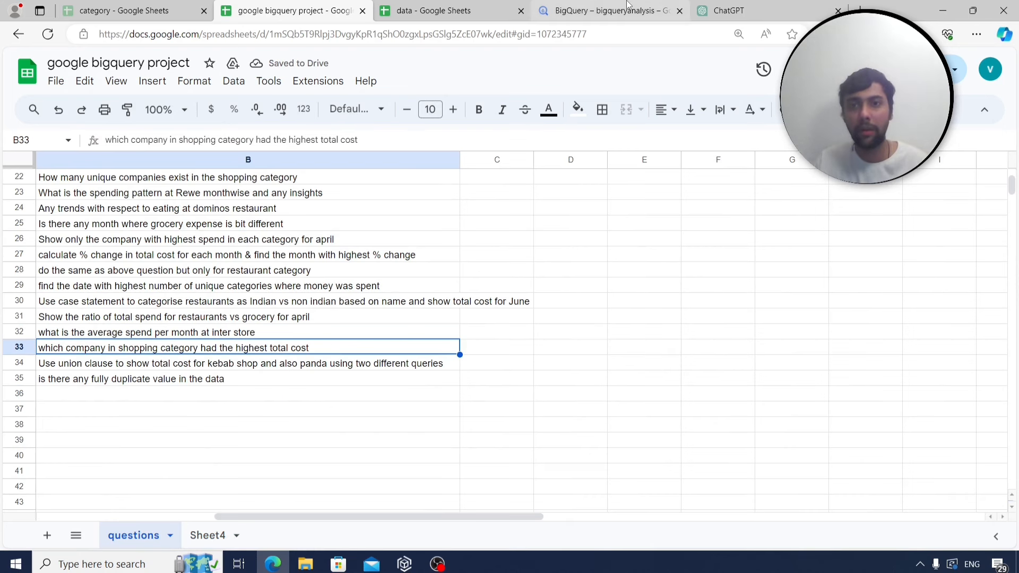
click(610, 10)
click(374, 276)
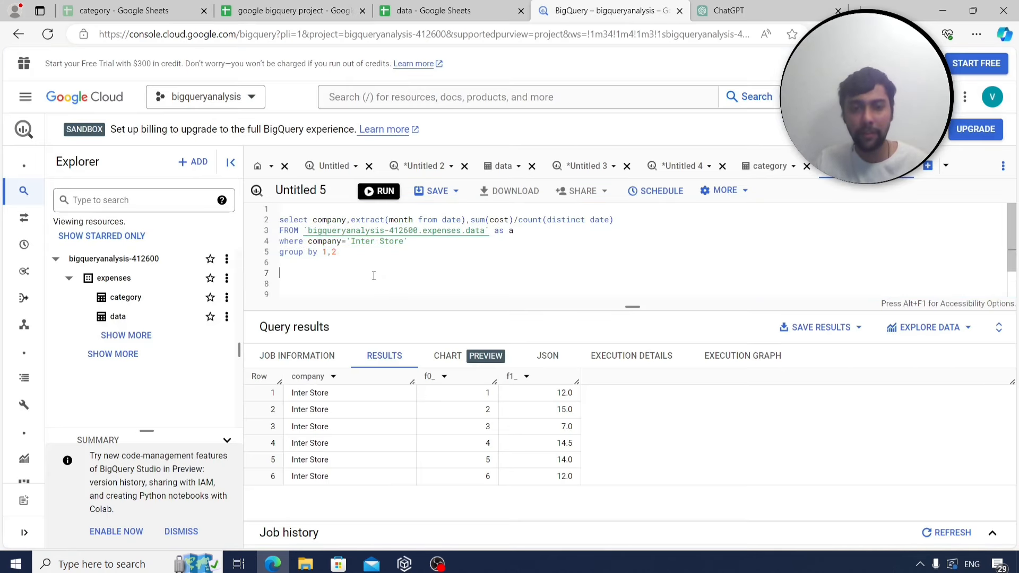
Look up shopping's category ID, then change the query to sum(cost) filtered on categoryid 8.
click(770, 166)
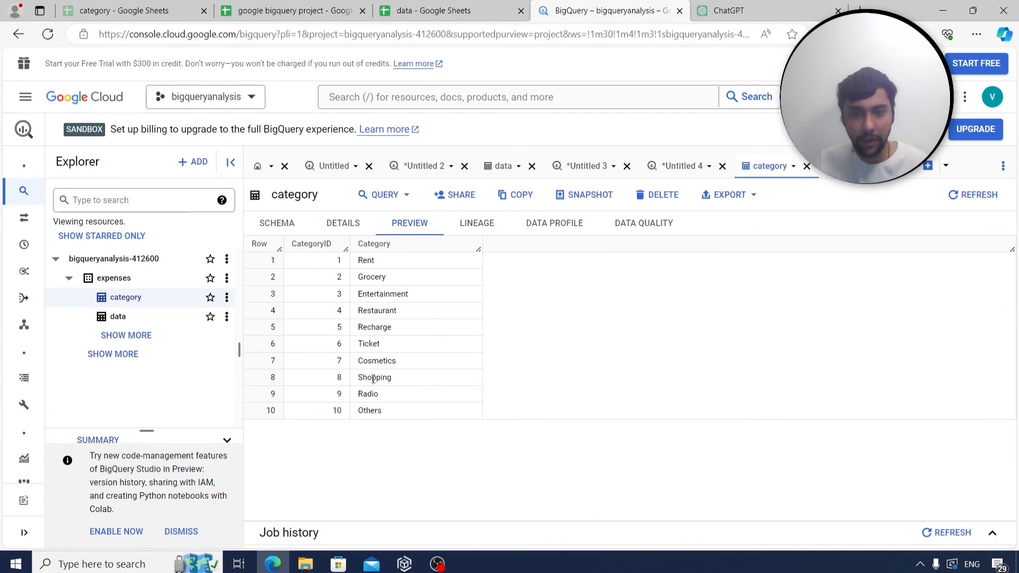
click(861, 166)
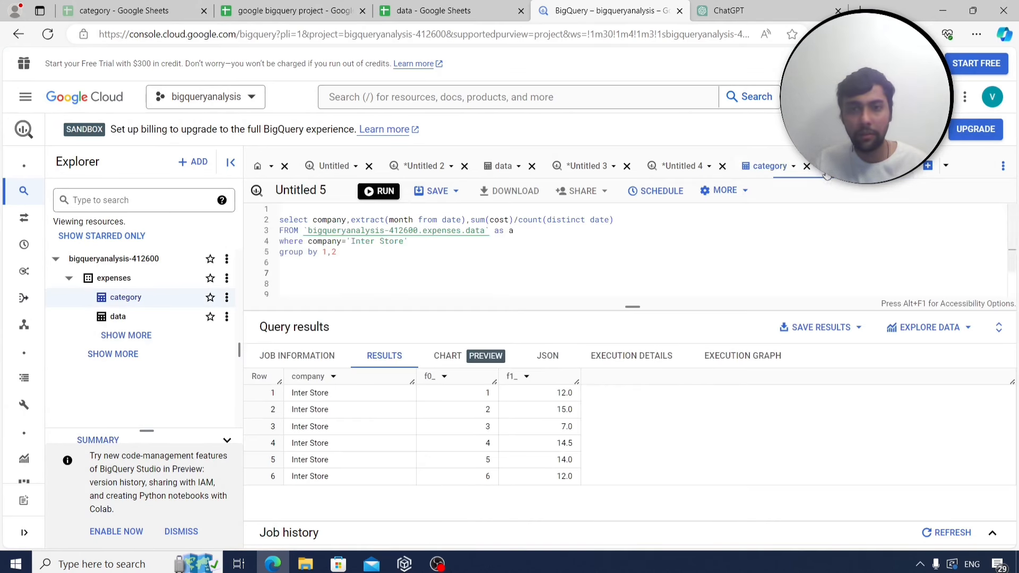
drag(417, 243, 315, 245)
text(ategoryid=8)
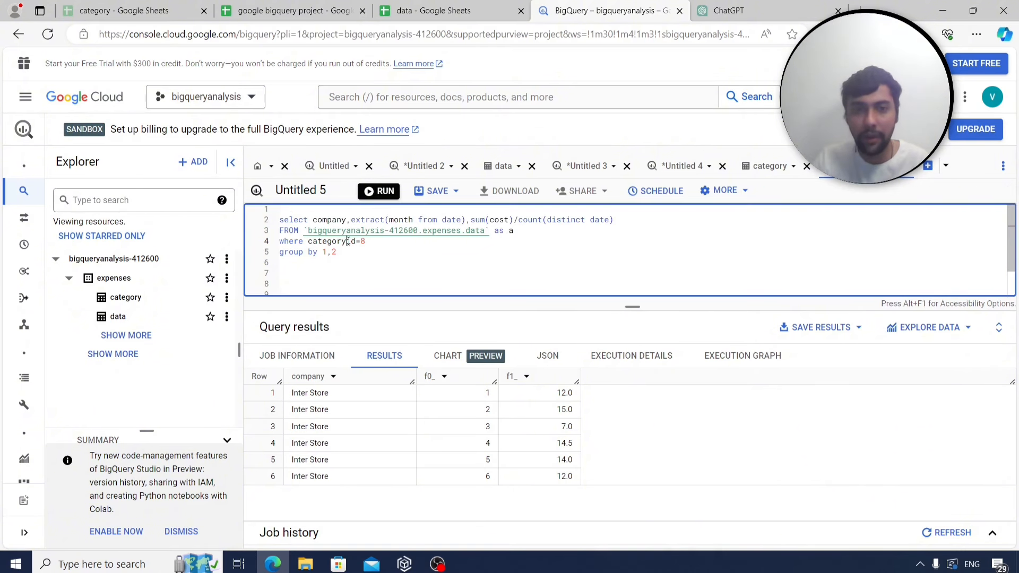
drag(614, 220, 351, 218)
text(sum(cost))
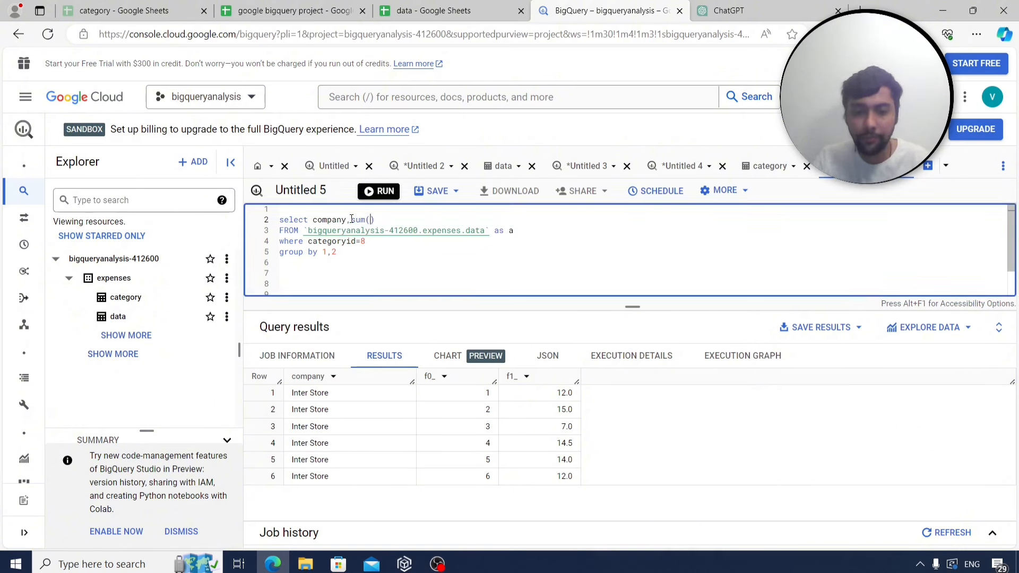
Group by company only and run it: Amazon 119, Tedi 83, Woolworth 53.
click(355, 256)
key(BackSpace)
key(BackSpace)
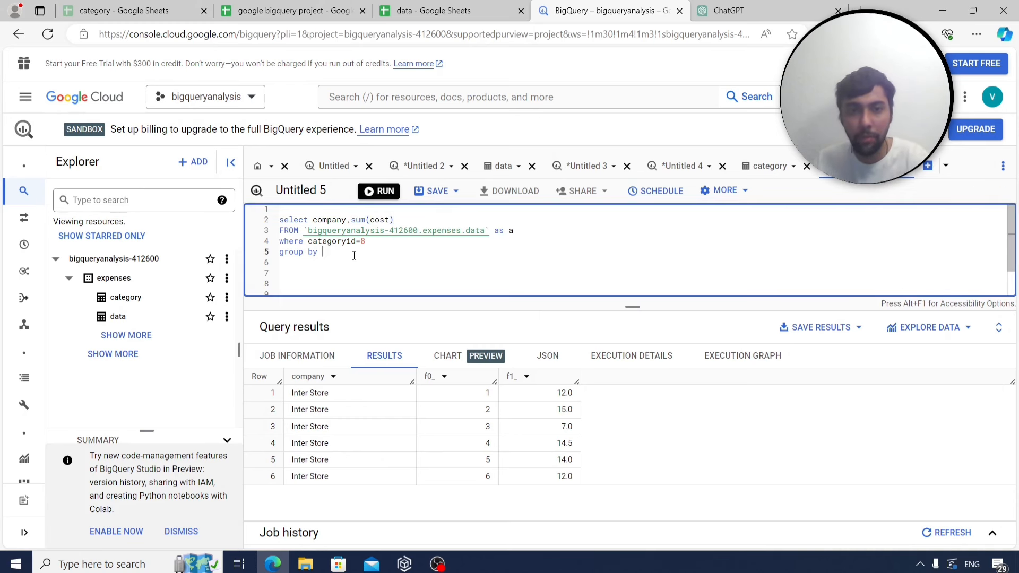
text(1)
key(ctrl+Return)
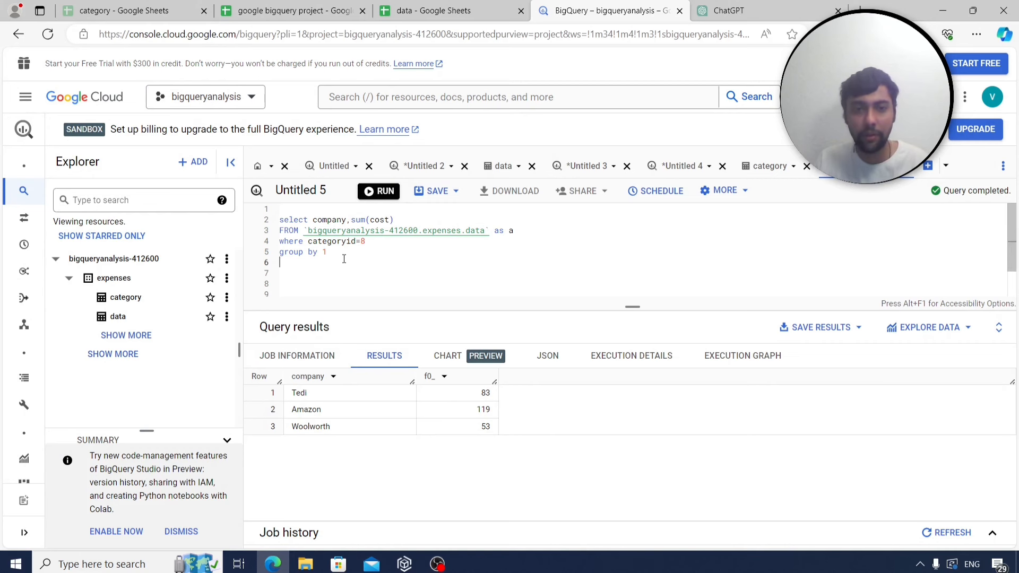
drag(344, 259, 261, 212)
key(ctrl+c)
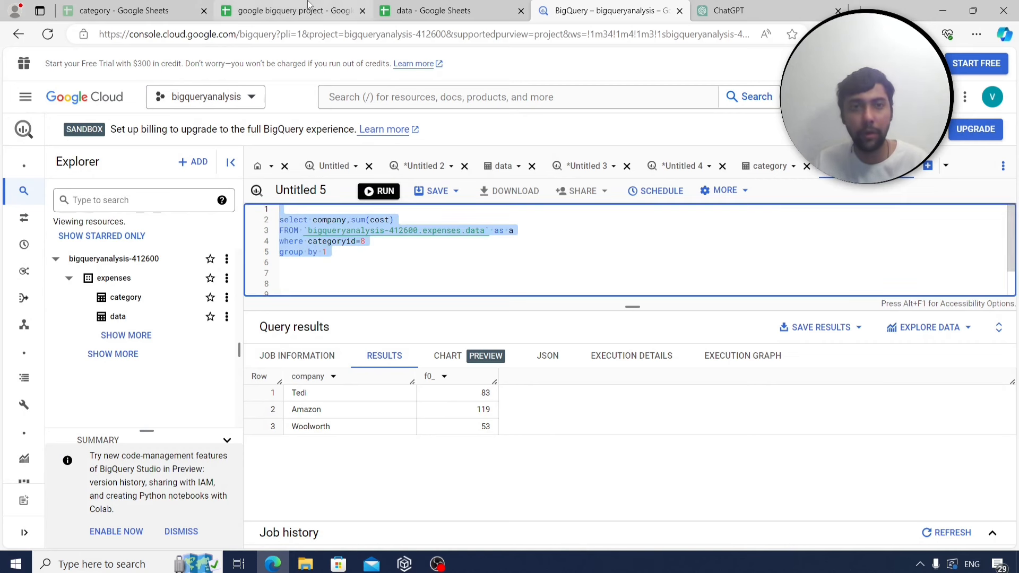
Label cell A283 on Sheet4 as q32 and paste the shopping-category query beside it.
click(289, 11)
click(206, 537)
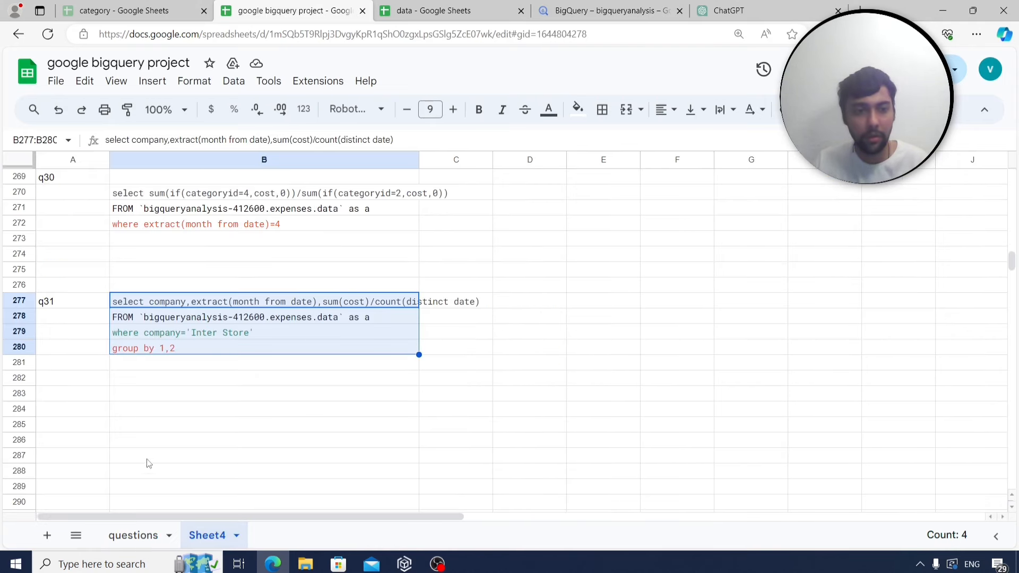
click(100, 399)
text(q32)
click(159, 393)
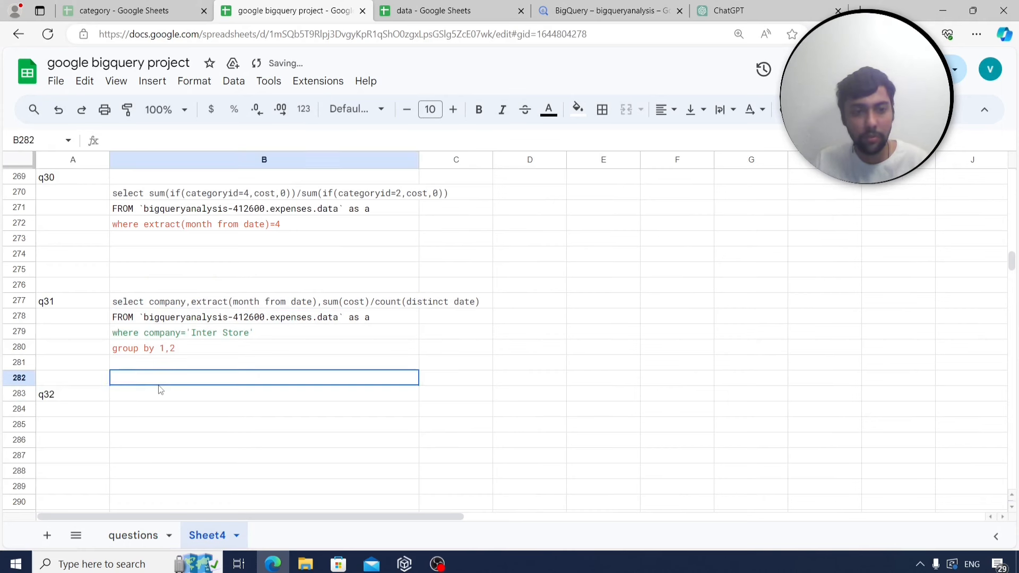
key(ctrl+v)
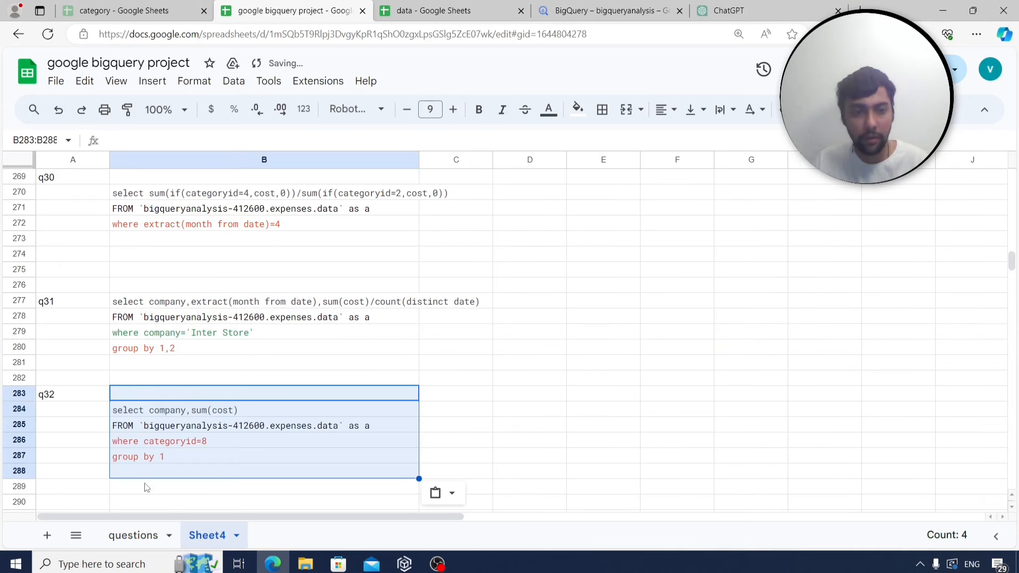
Read the union-clause question in row 34, then return to BigQuery.
click(133, 535)
scroll(201, 412, down, 1)
click(143, 320)
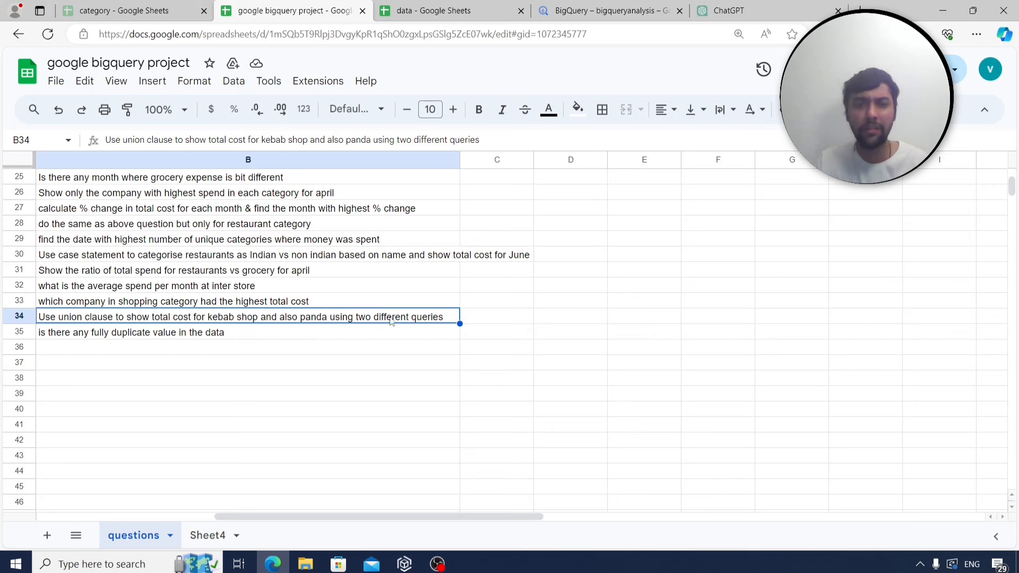
click(605, 11)
click(387, 237)
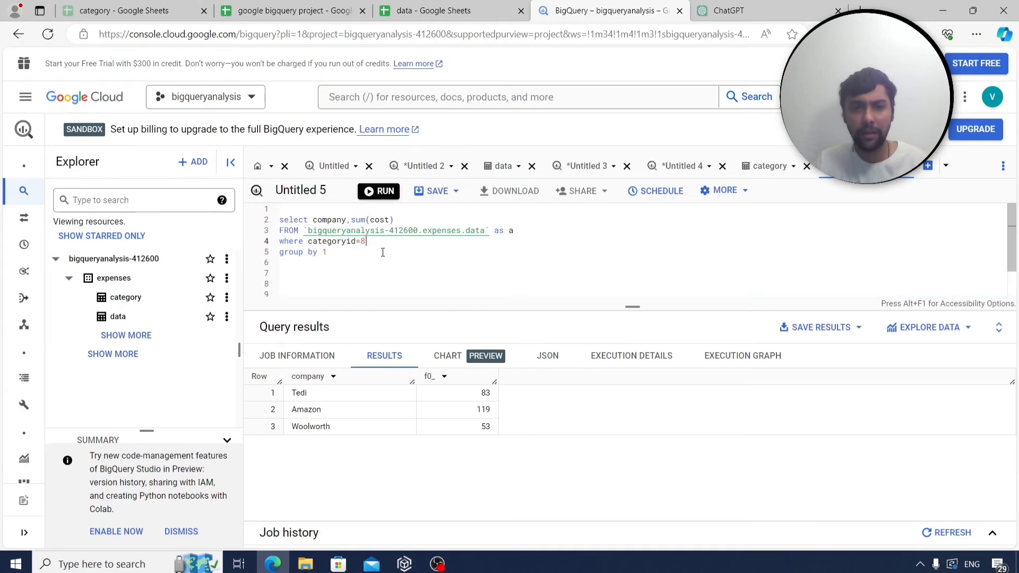
Drop the filter and grouping, run select distinct company, and browse the 21 companies returned.
drag(329, 253, 274, 244)
key(BackSpace)
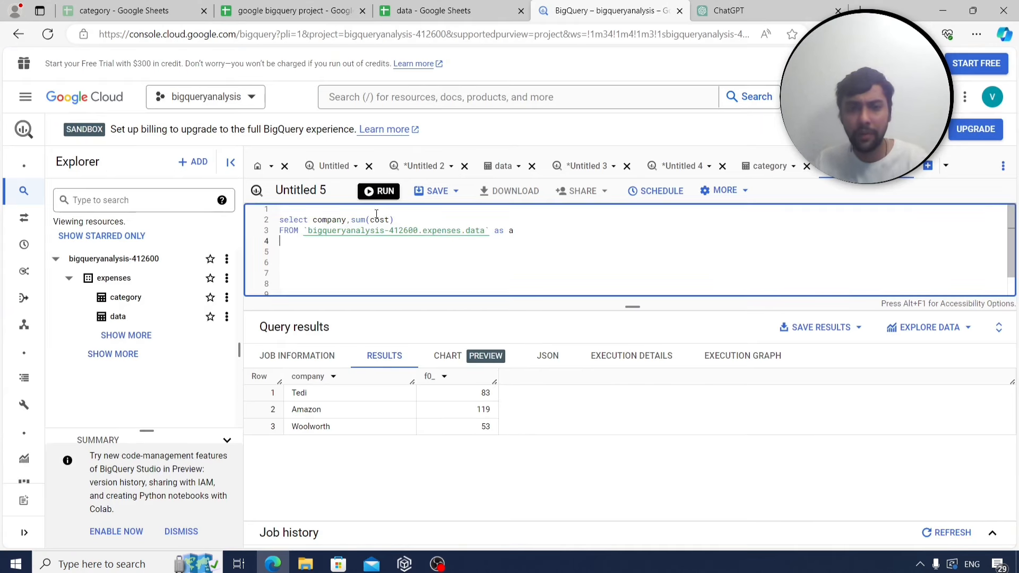
drag(393, 220, 313, 220)
text(dis)
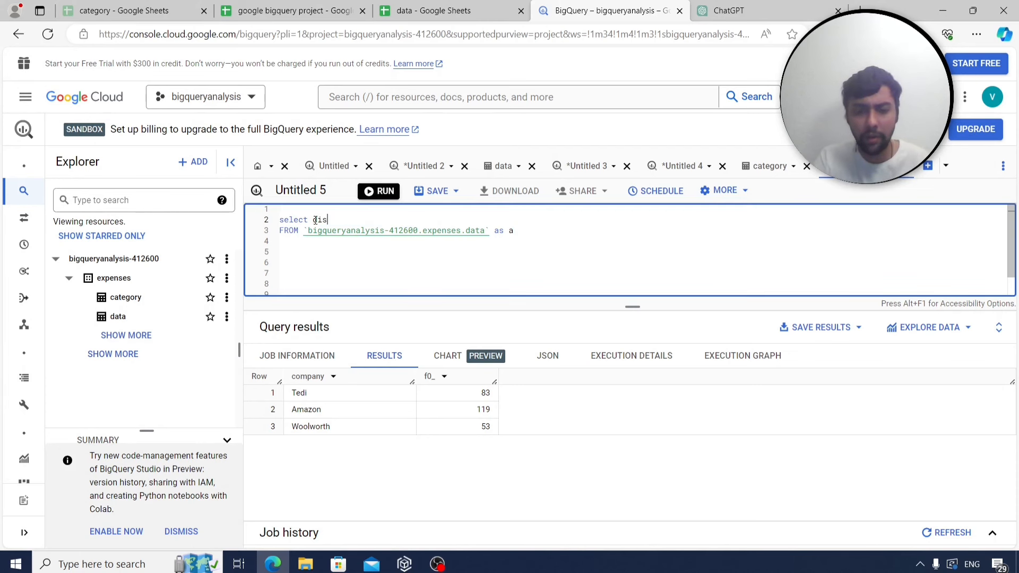
text(tinct c)
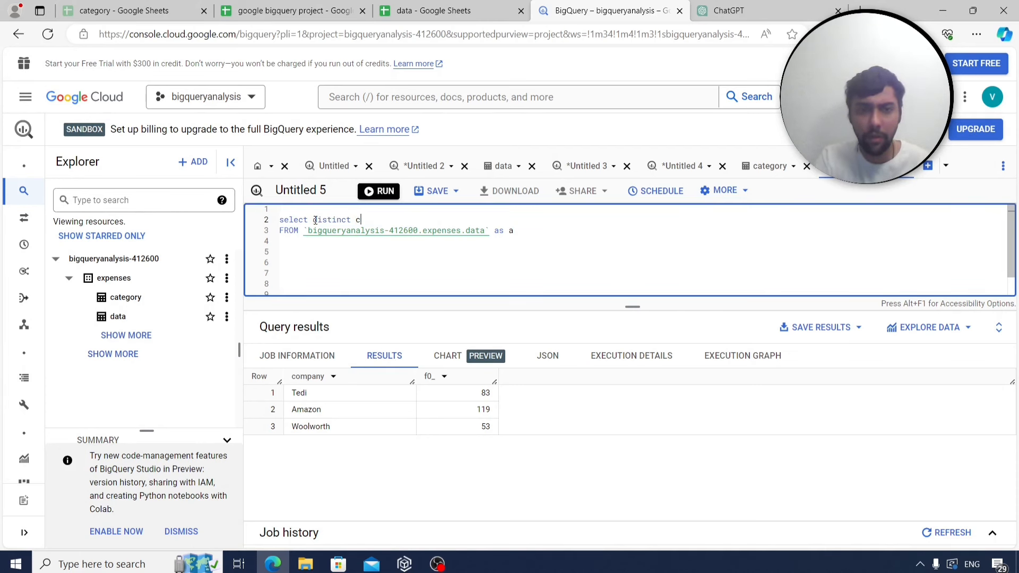
text(ompabny)
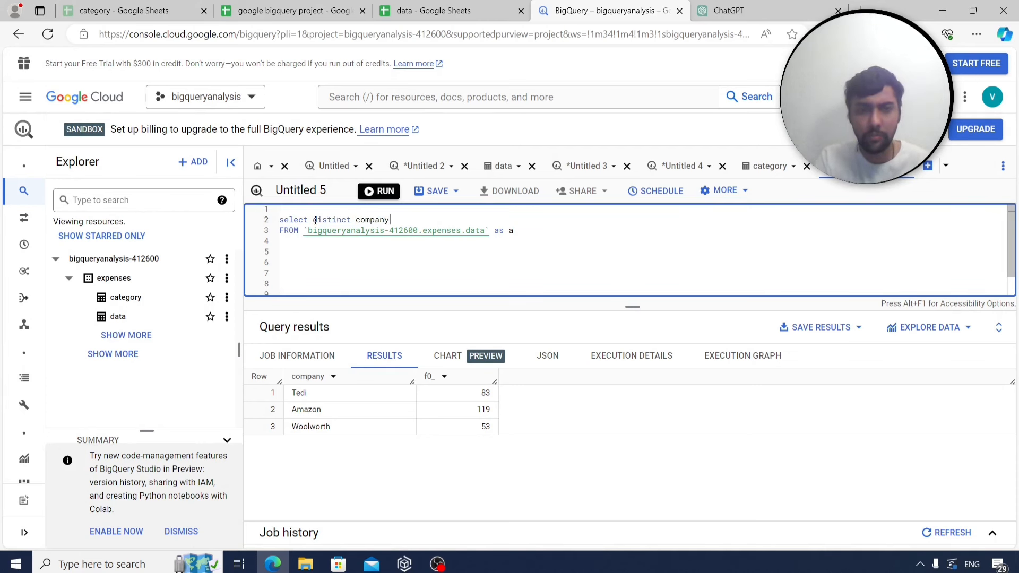
key(ctrl+Return)
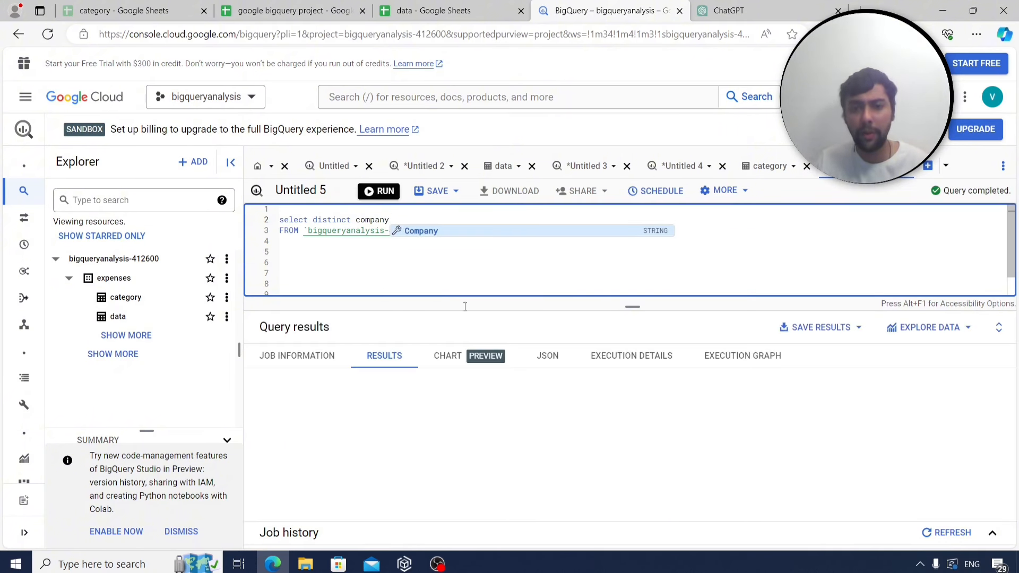
scroll(373, 428, down, 5)
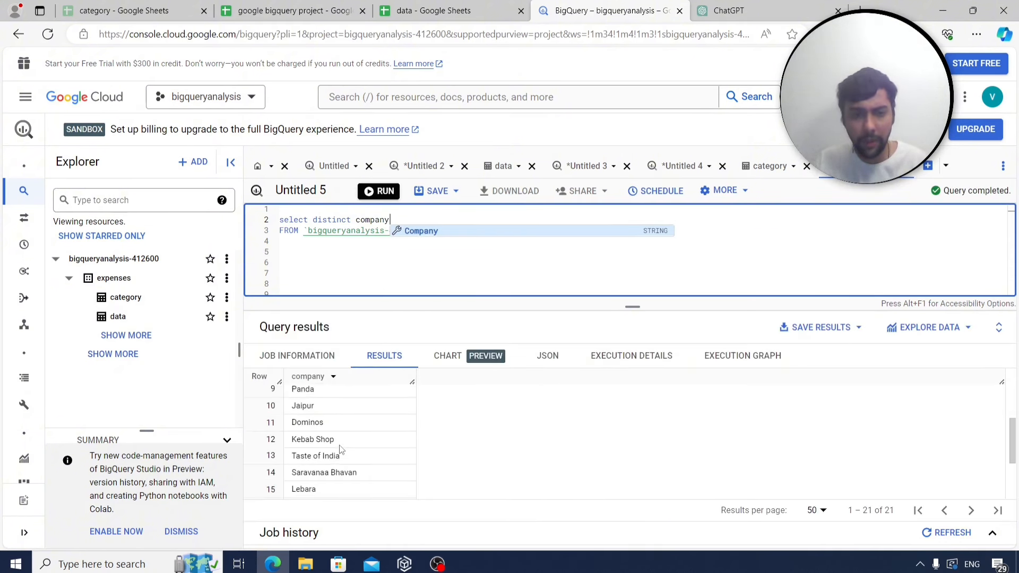
scroll(337, 451, down, 3)
scroll(338, 450, down, 1)
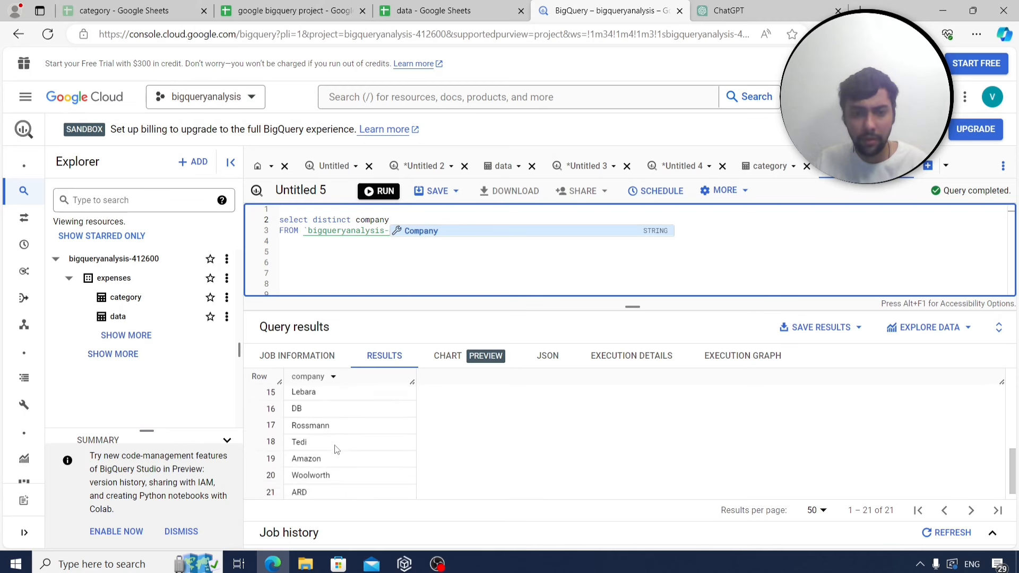
scroll(338, 450, up, 5)
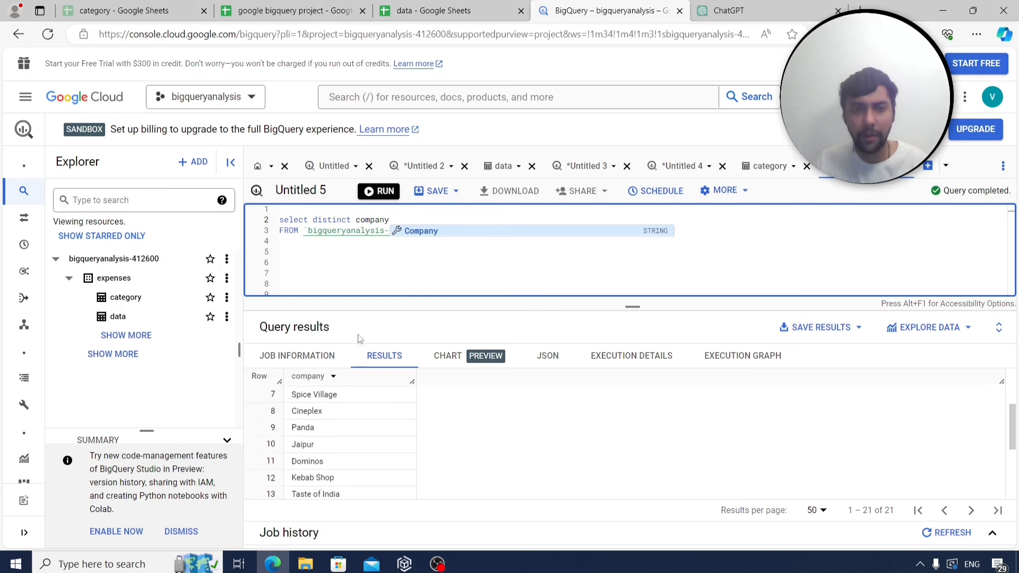
click(376, 272)
drag(401, 220, 313, 220)
Query company and sum(cost) where company='Kebab Shop', grouped by company.
text(coma)
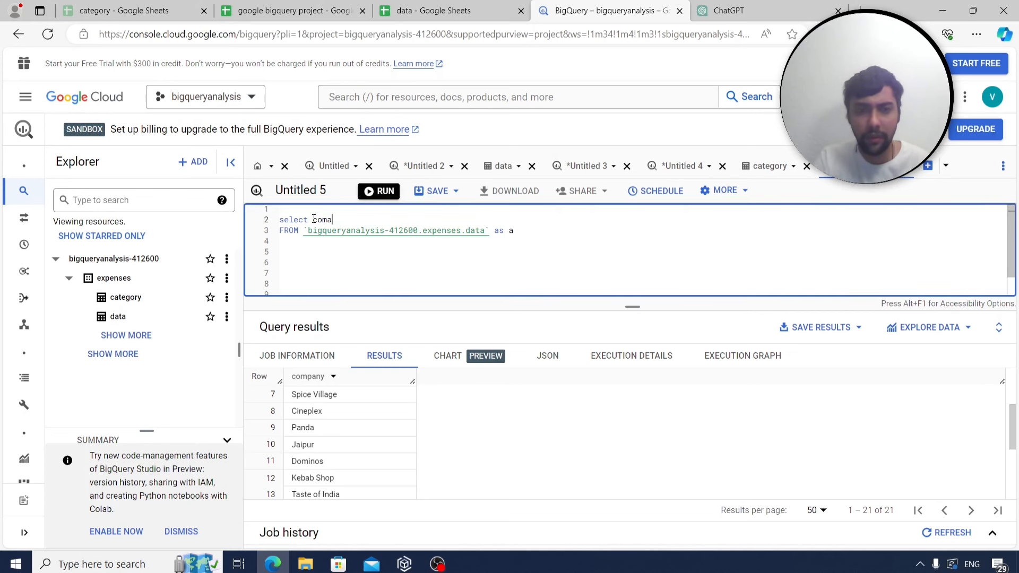
key(BackSpace)
text(pany,s)
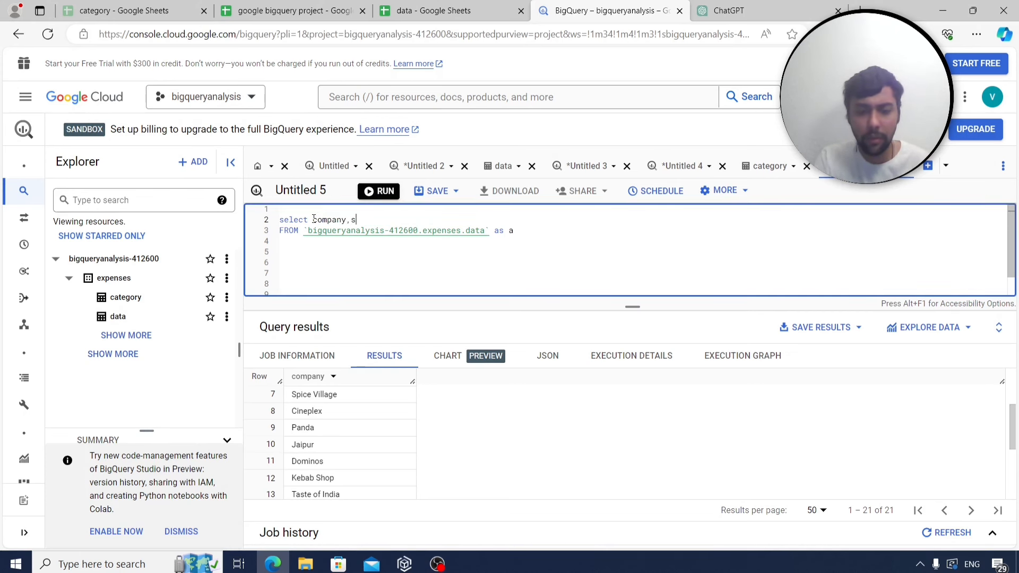
text(um(cost))
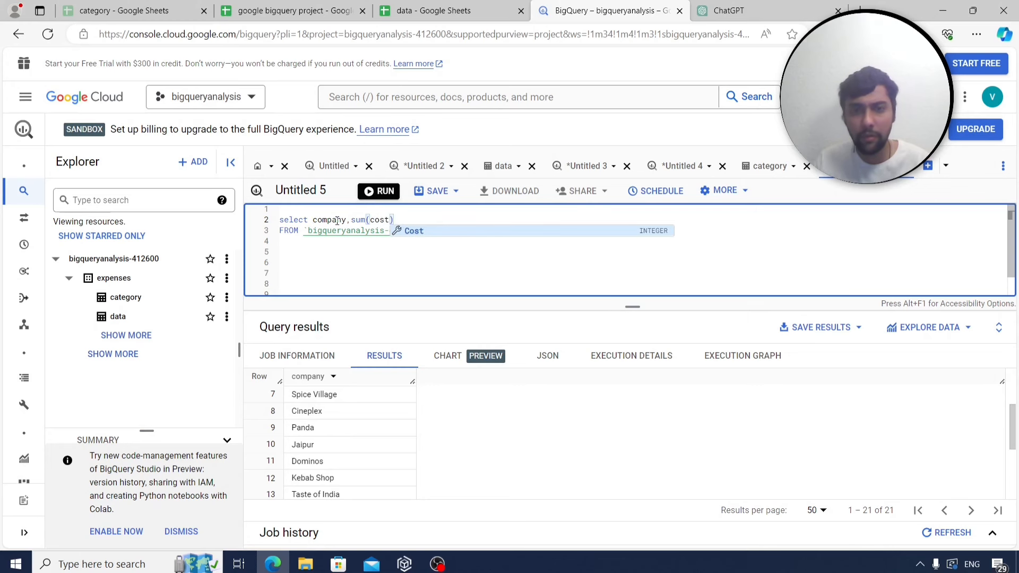
click(496, 279)
click(517, 235)
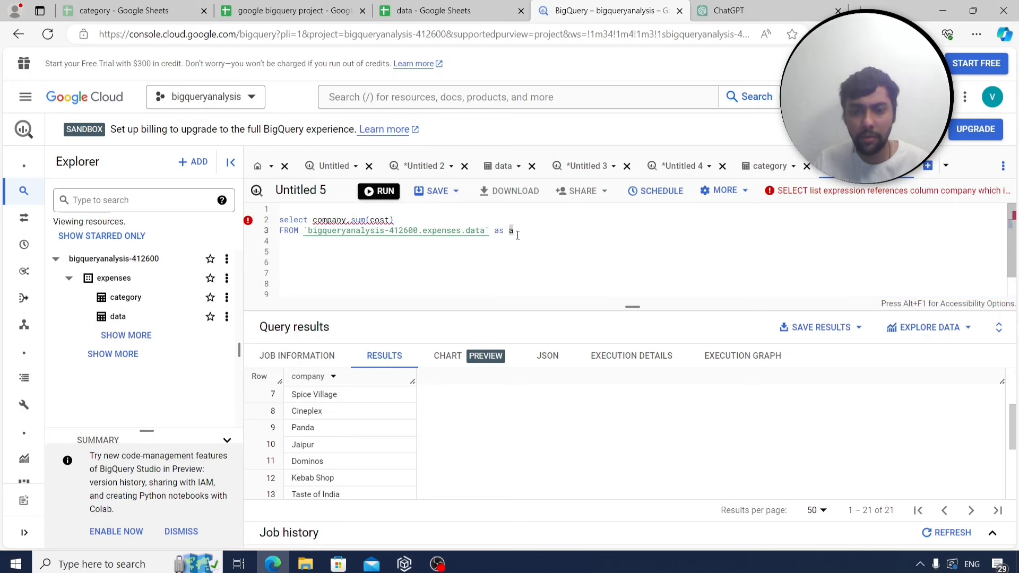
key(Return)
text(where co)
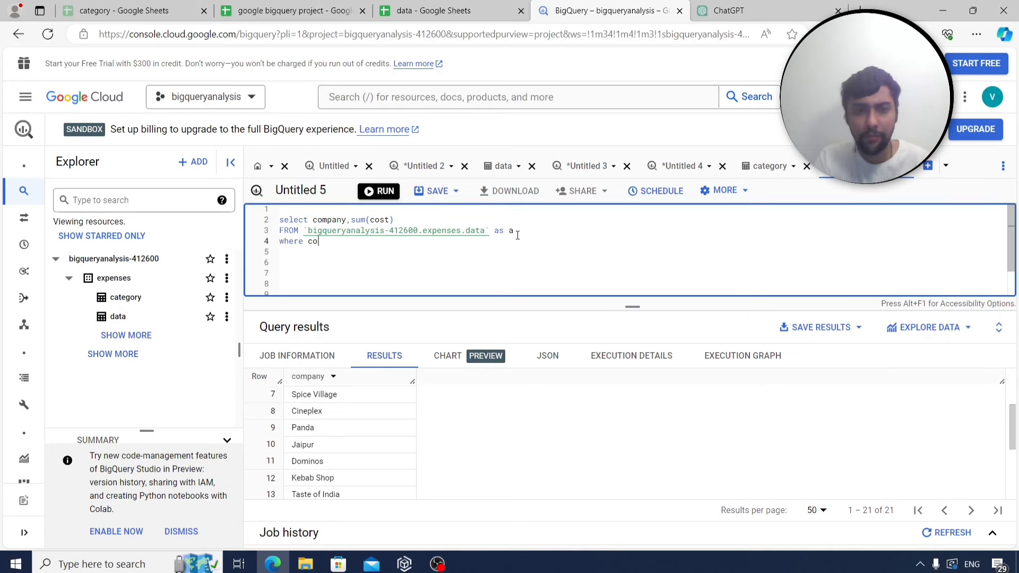
text(mpany)
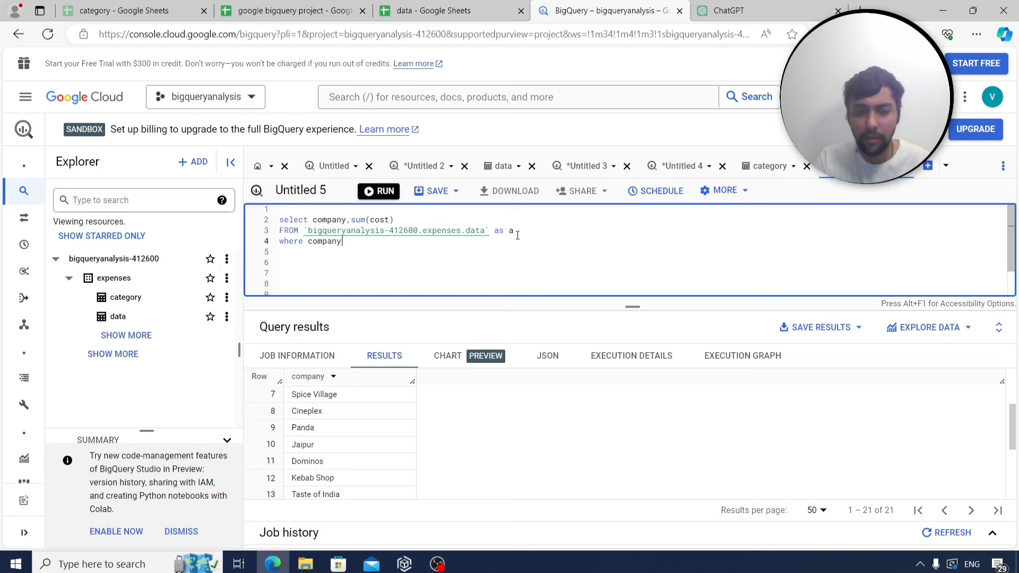
text(='Kebab)
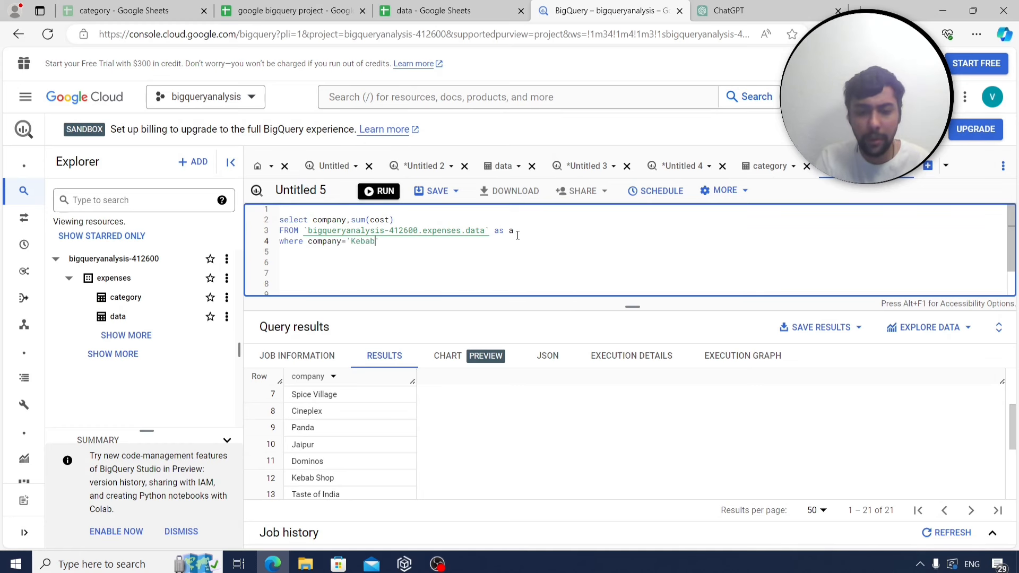
text( Shop' )
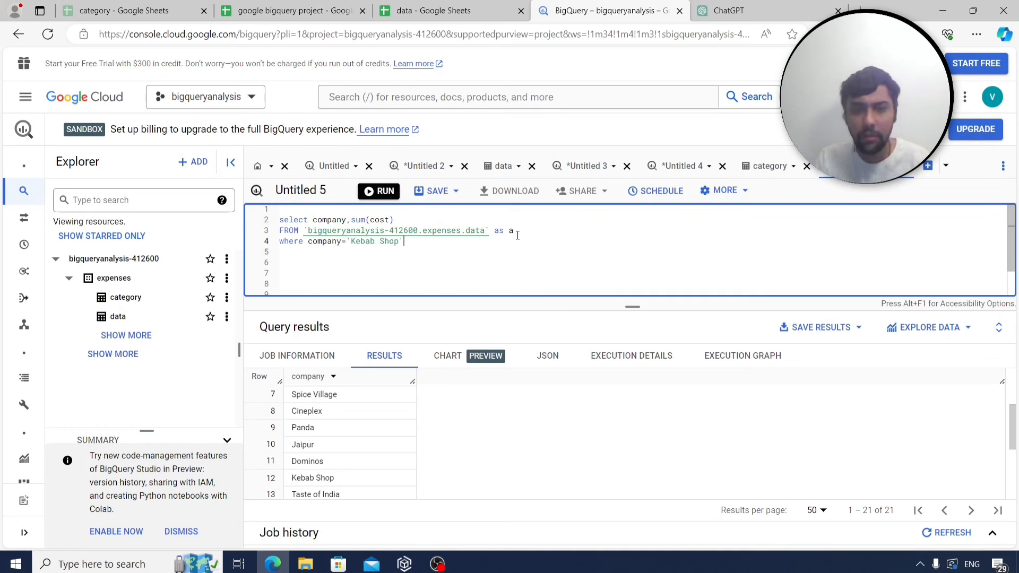
text(group by compab)
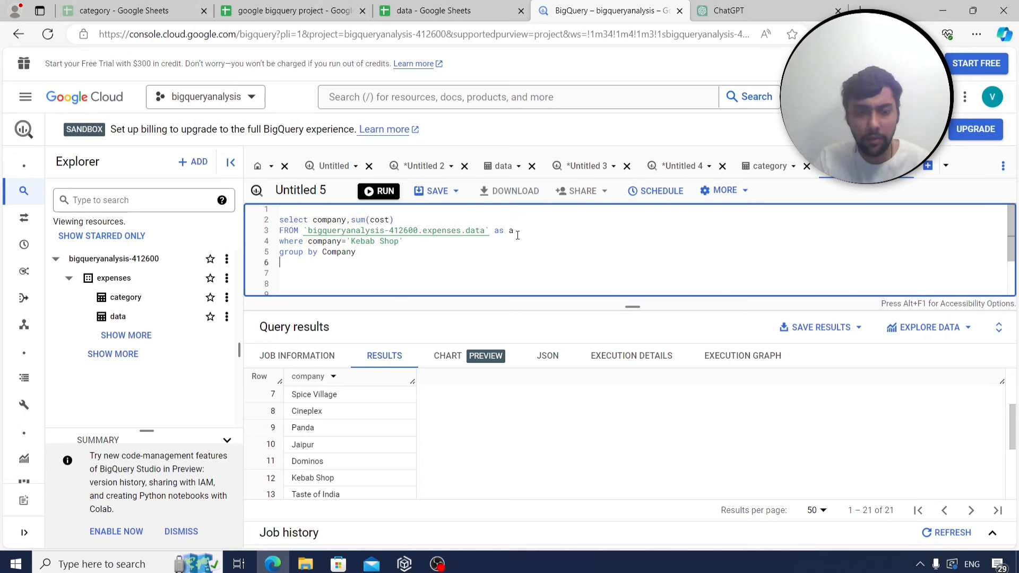
Append UNION ALL and a copy of that query filtered on 'Panda'.
text(union all)
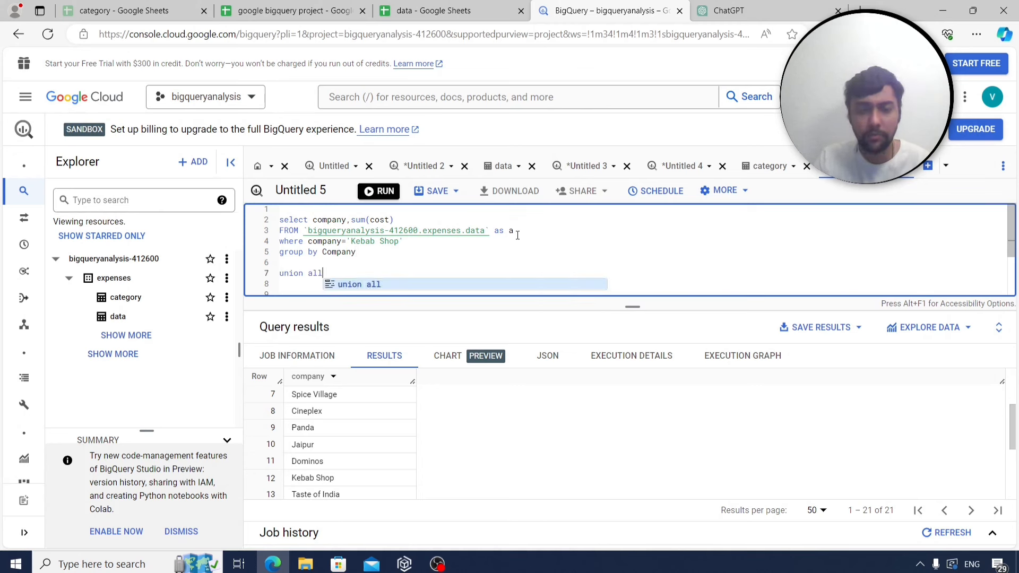
drag(379, 252, 270, 216)
key(ctrl+c)
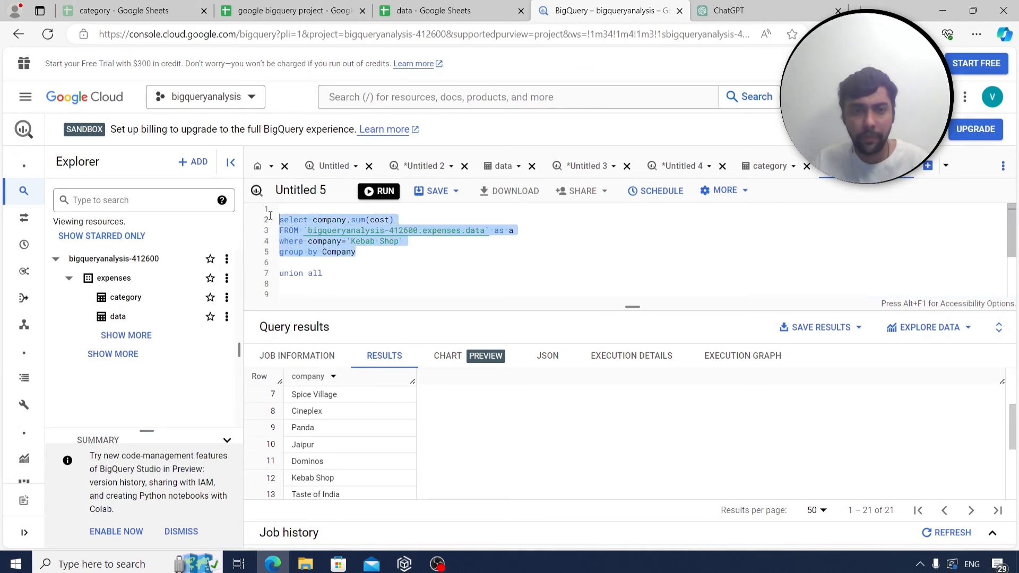
scroll(340, 244, down, 1)
click(310, 255)
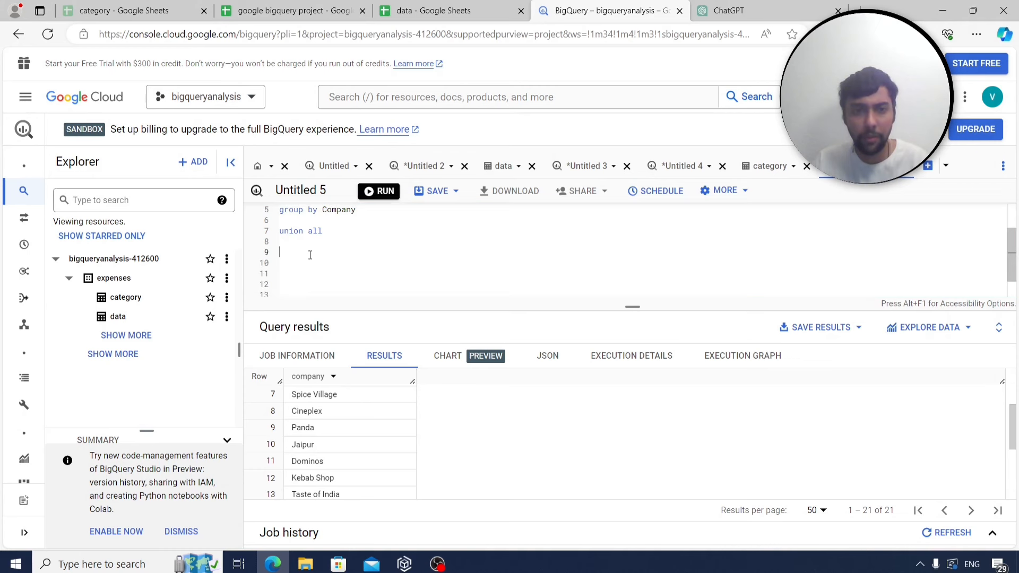
key(ctrl+v)
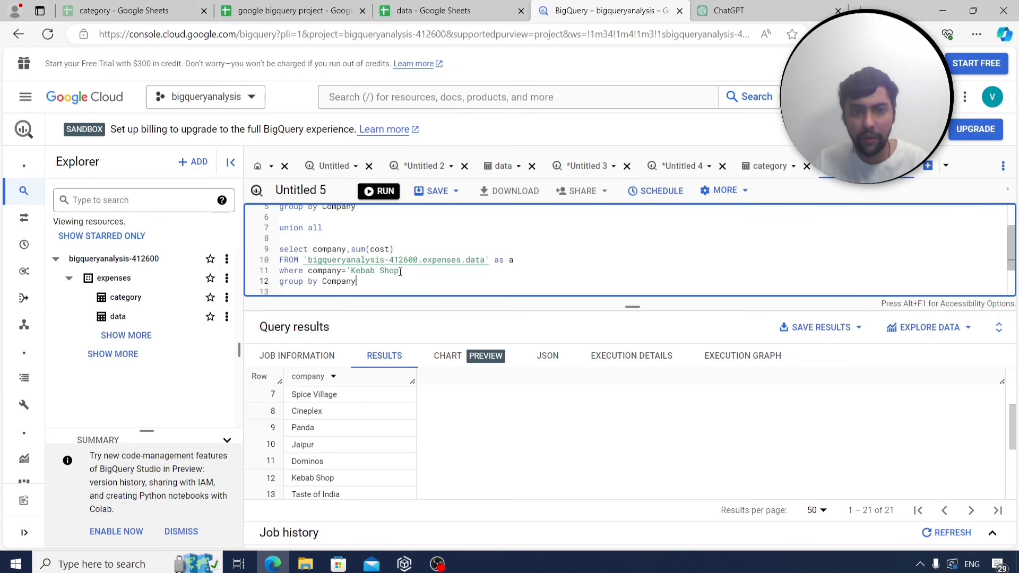
drag(399, 271, 354, 271)
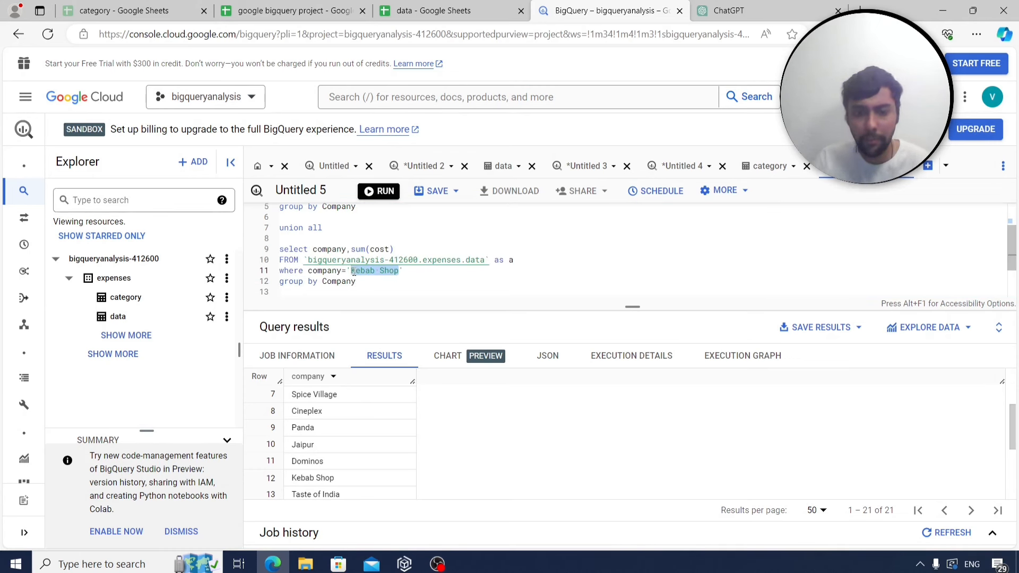
text(Panda)
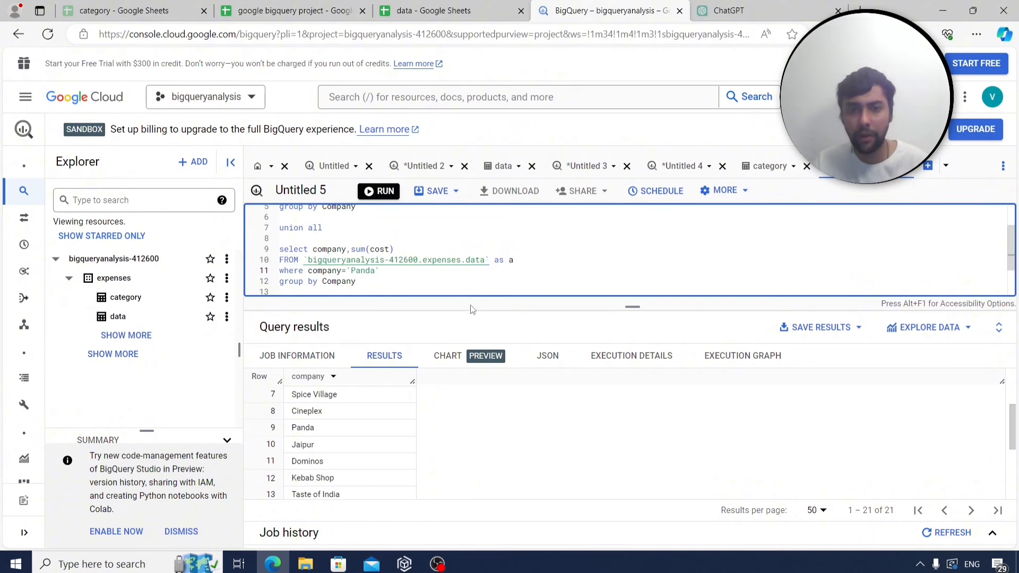
Enlarge the editor and run the union query, returning Kebab Shop 34 and Panda 66.
drag(473, 307, 478, 377)
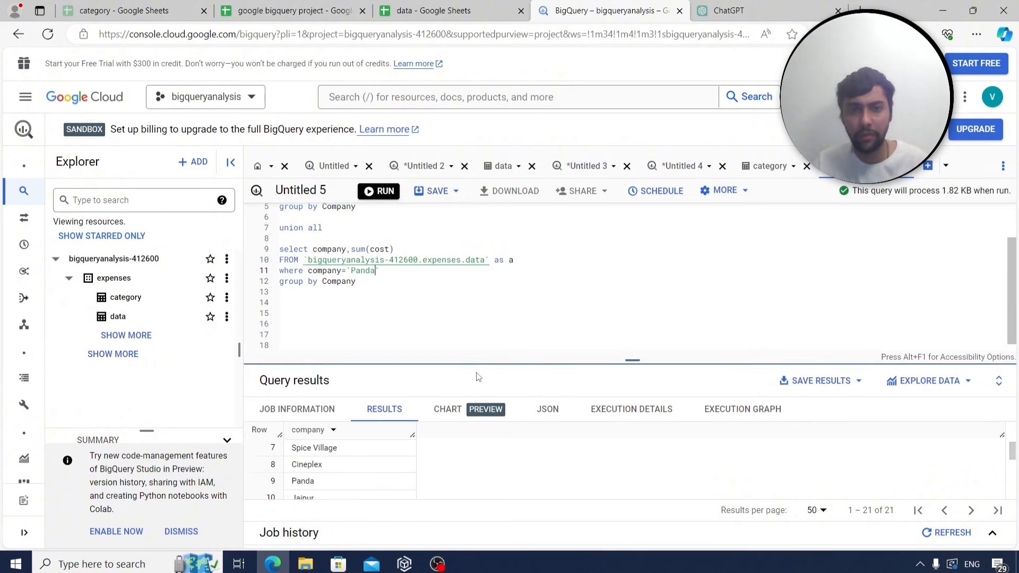
click(378, 191)
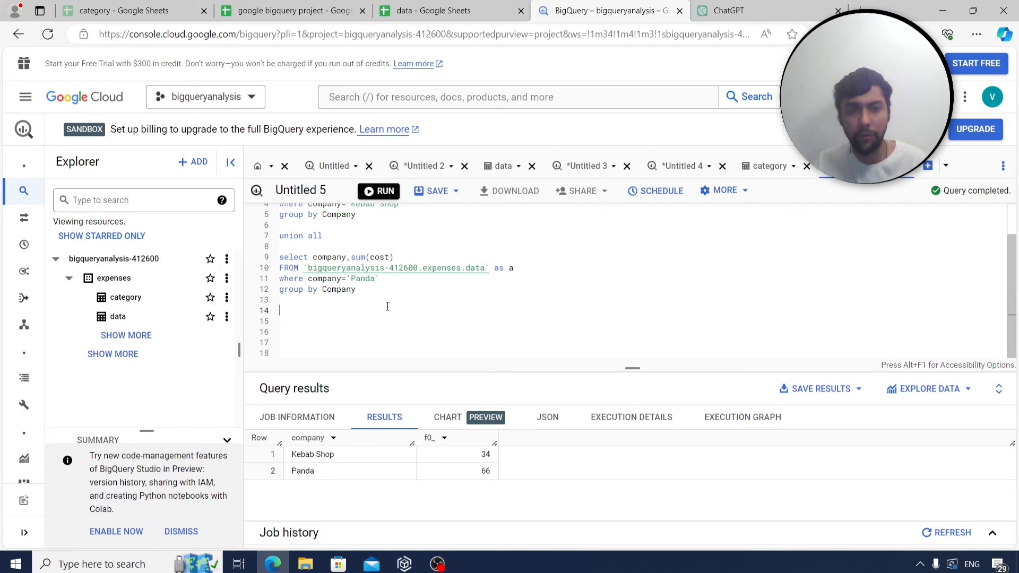
key(ctrl+a)
On Sheet4, type q33 in A290 and paste the union query into B290.
click(289, 11)
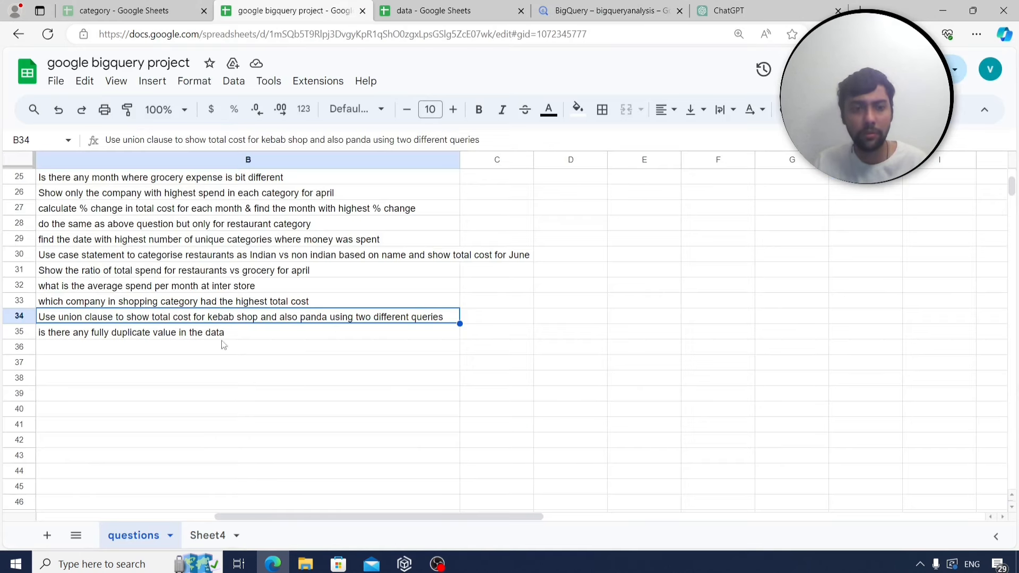
click(199, 532)
click(105, 489)
scroll(107, 487, down, 3)
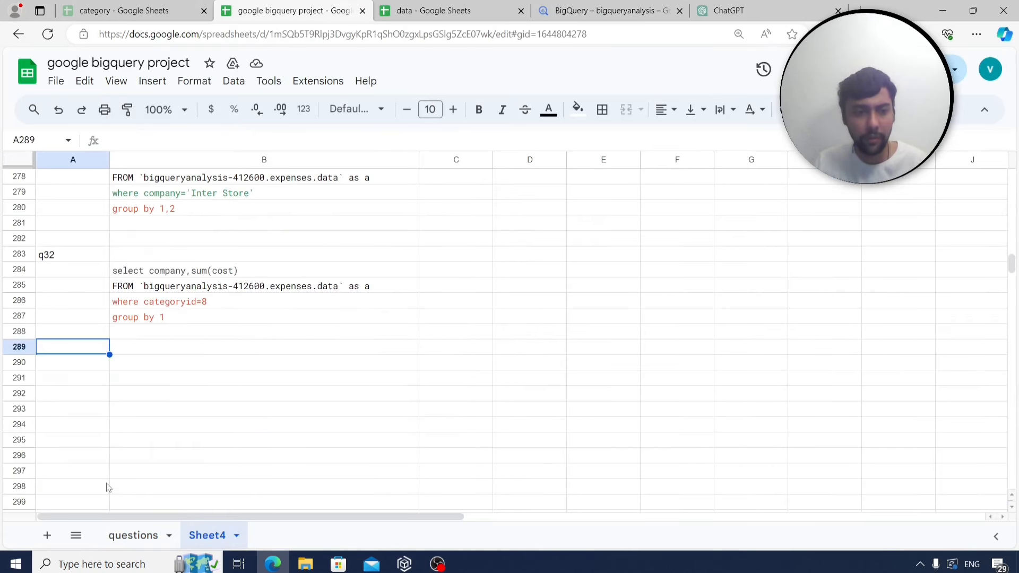
click(81, 363)
text(q33)
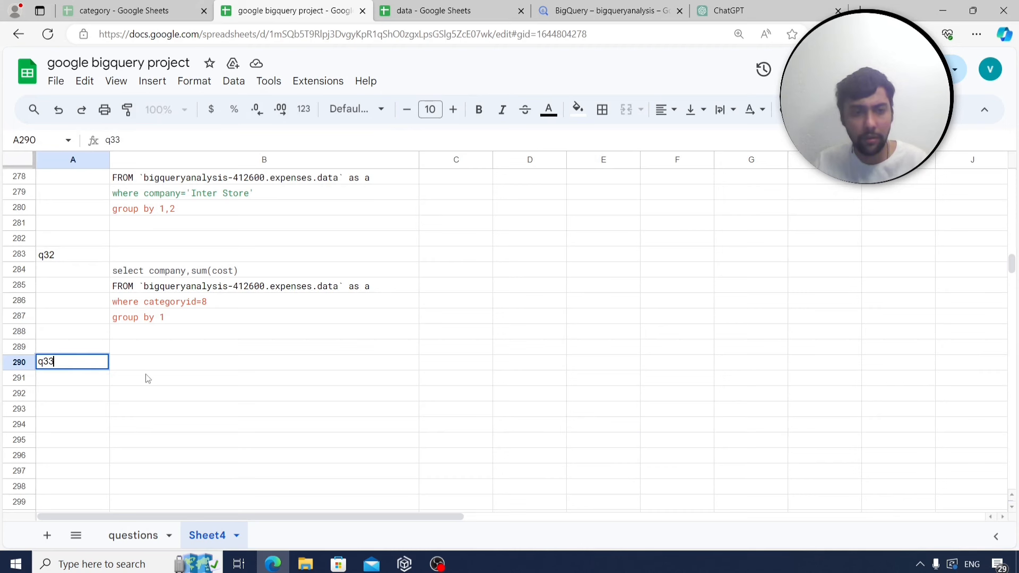
click(146, 369)
text(select company,sum(cost) FROM `bigqueryanalysis-412600.expenses.data` as a where company='Kebab Shop' group by Company  union all  select company,sum(cost) FROM `bigqueryanalysis-412600.expenses.data` as a where company='Panda' group by Company)
Read the next question about duplicate values, then return to the BigQuery editor.
scroll(147, 373, down, 4)
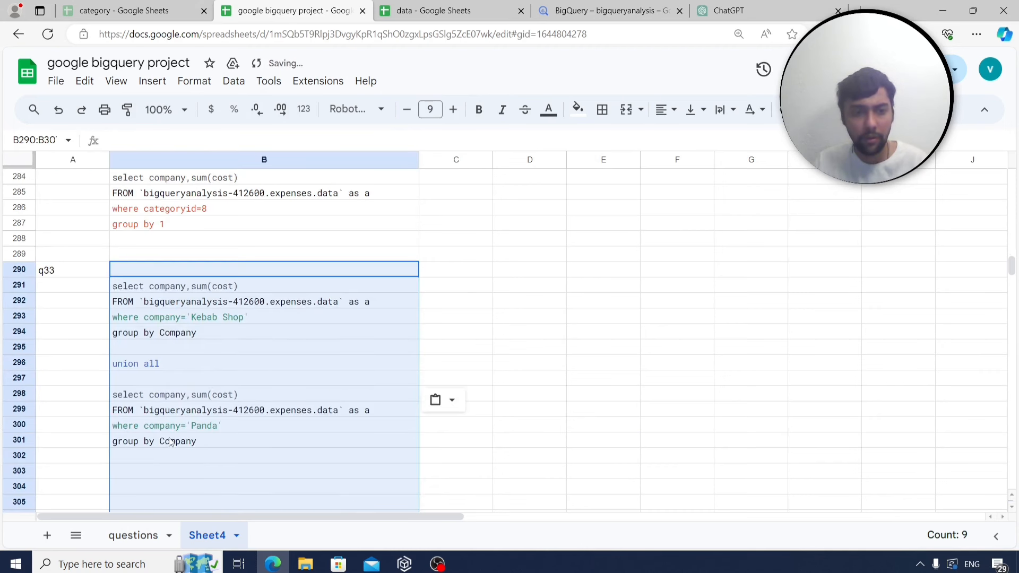
click(73, 408)
click(150, 537)
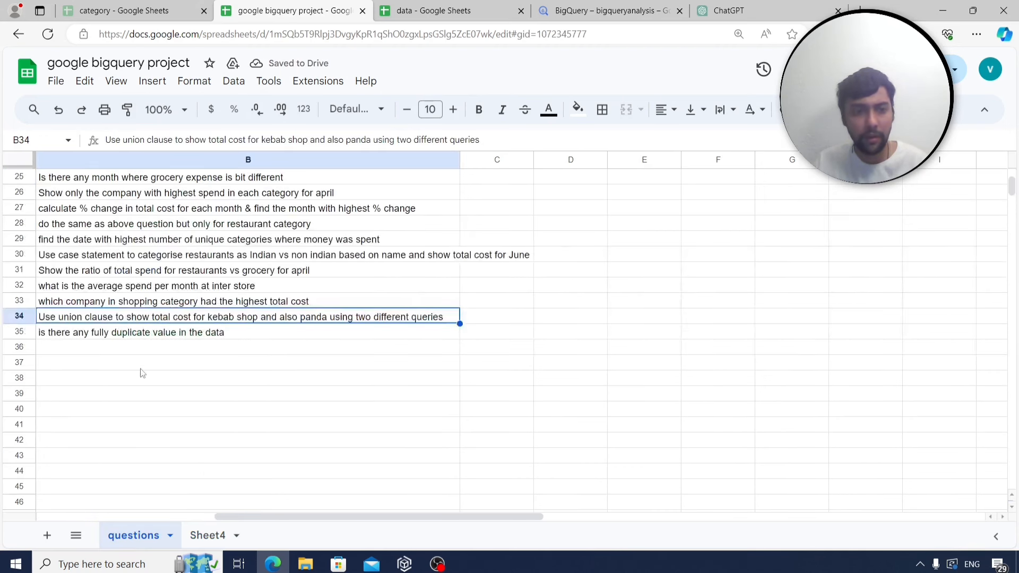
click(141, 336)
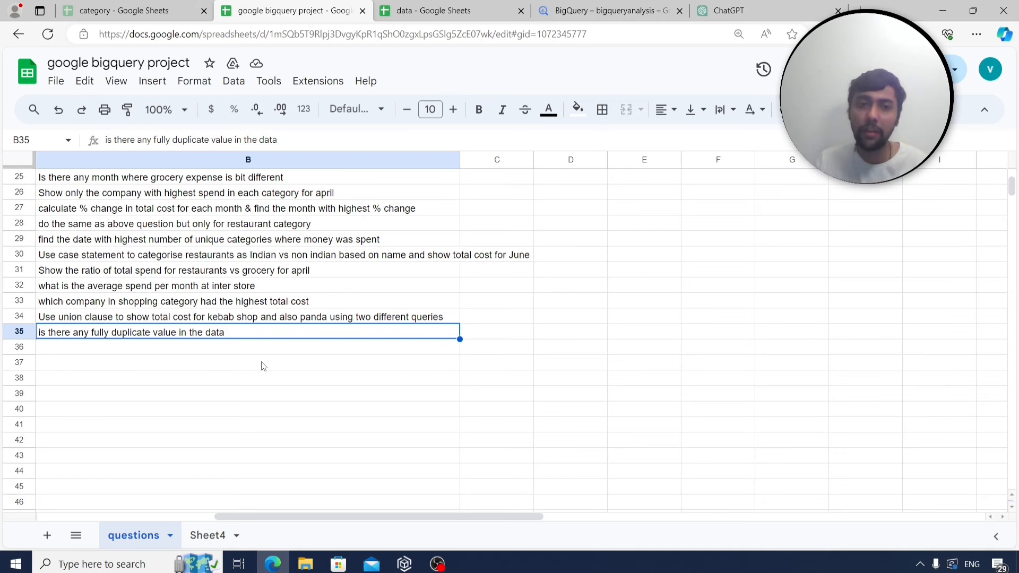
click(611, 11)
click(409, 313)
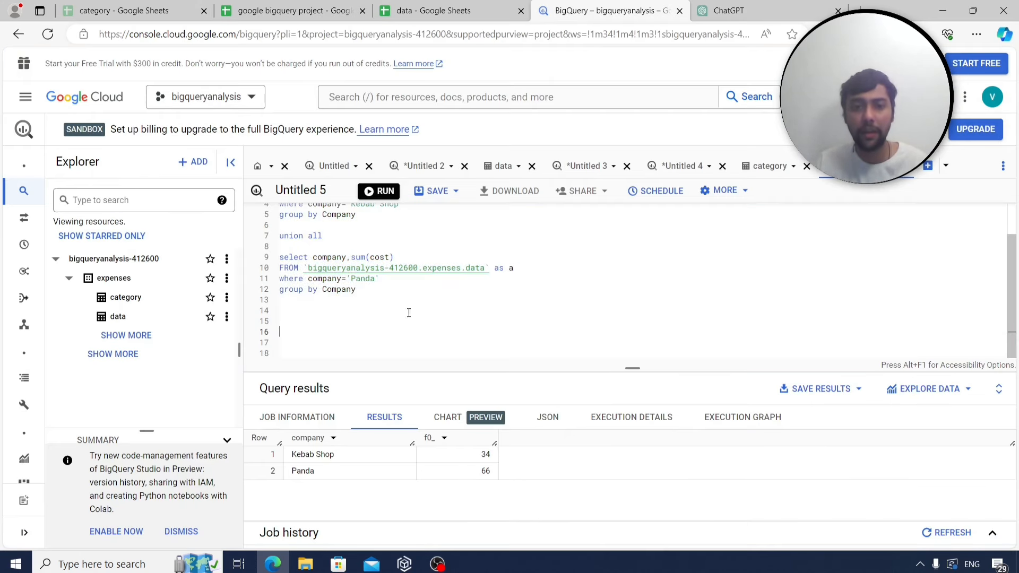
Reduce the query to select * from the expenses table without an alias and run it, returning 114 rows.
key(ctrl+a)
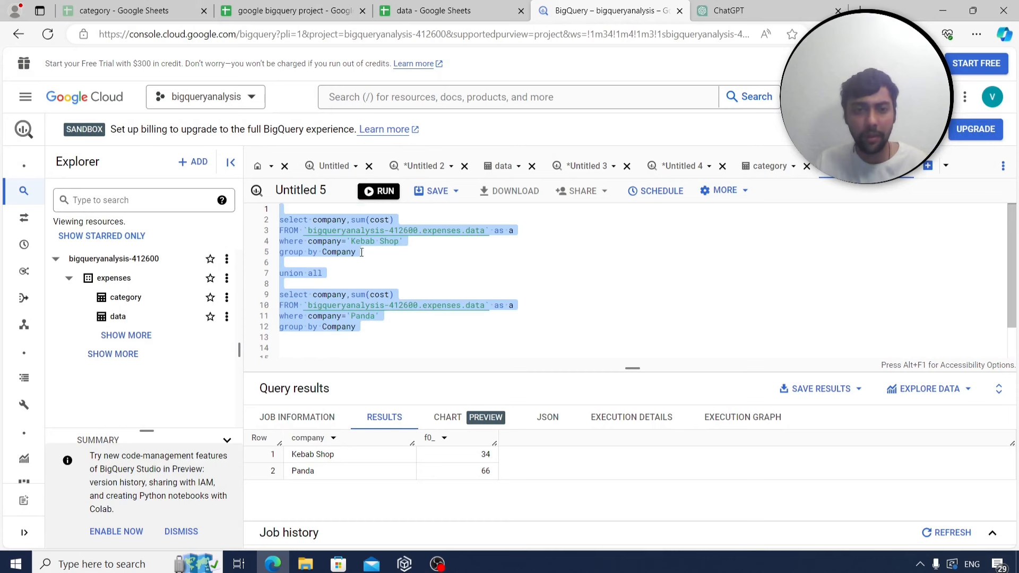
drag(361, 252, 275, 240)
key(BackSpace)
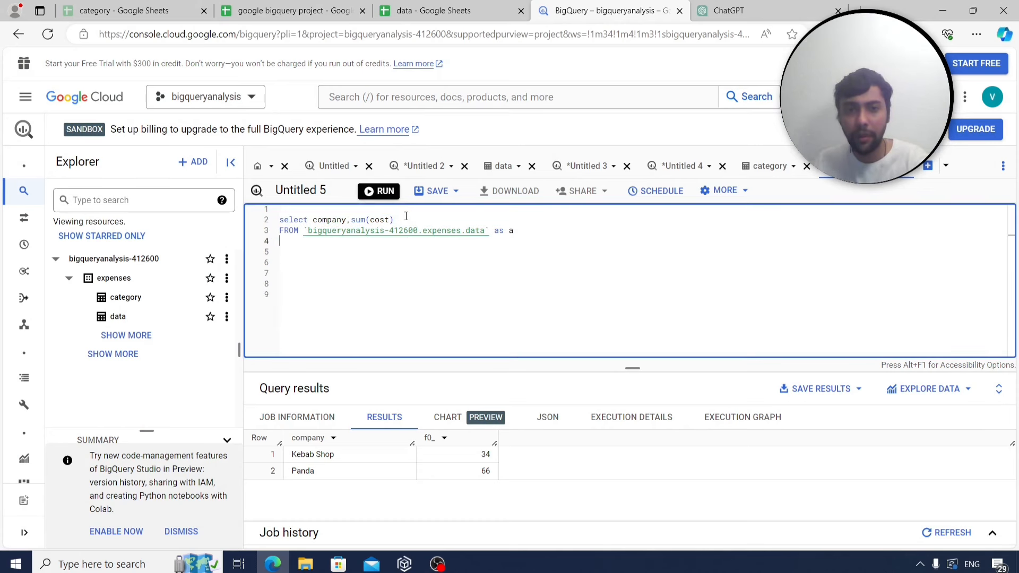
drag(407, 218, 312, 219)
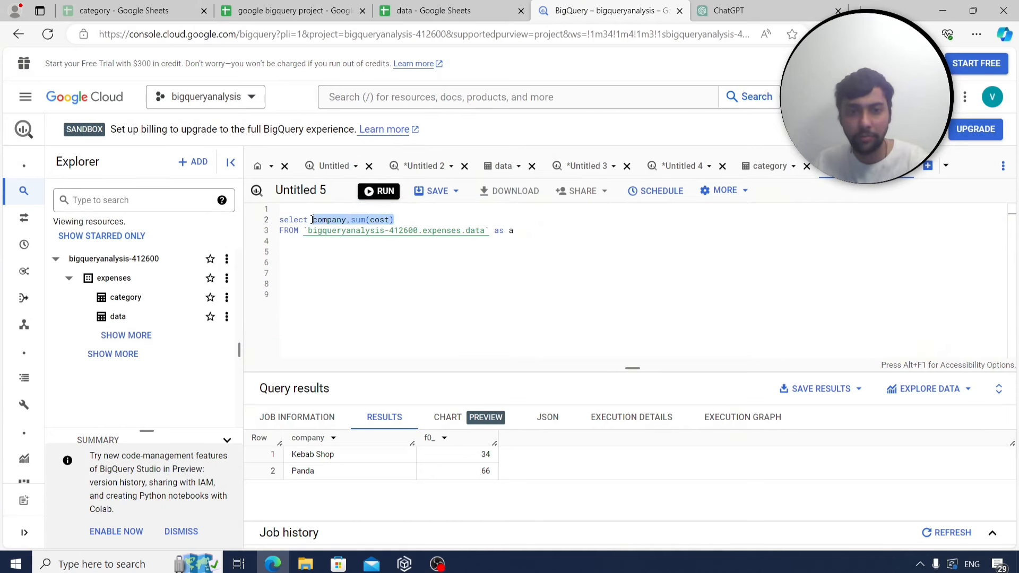
text(*)
click(541, 230)
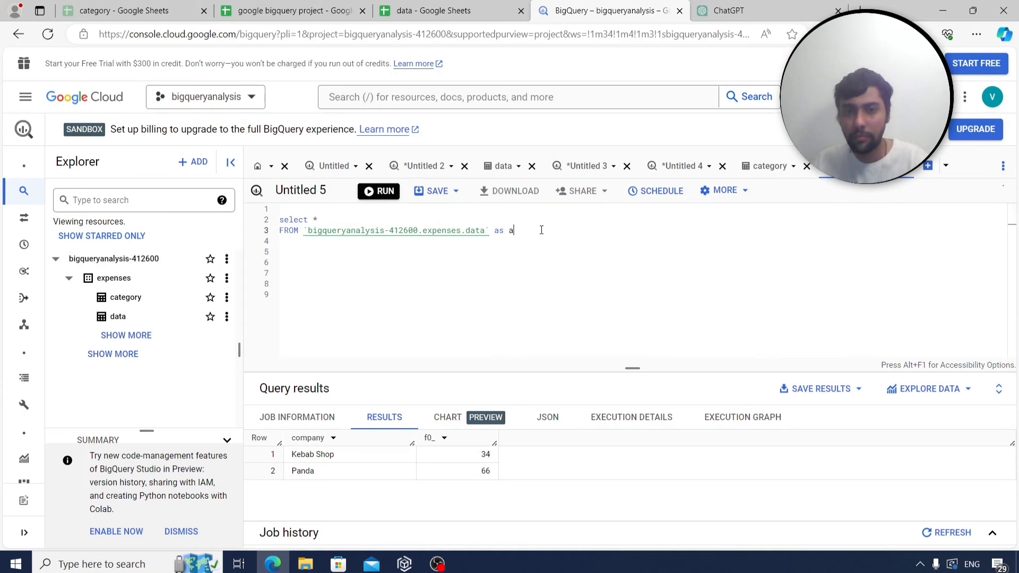
key(BackSpace)
key(BackSpace)
key(BackSpace)
key(BackSpace)
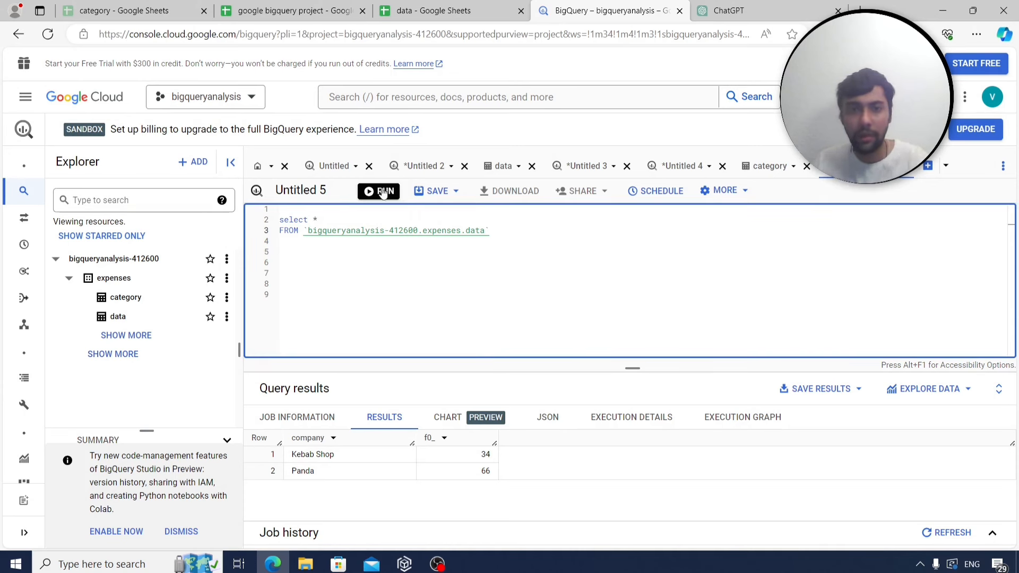
key(ctrl+Return)
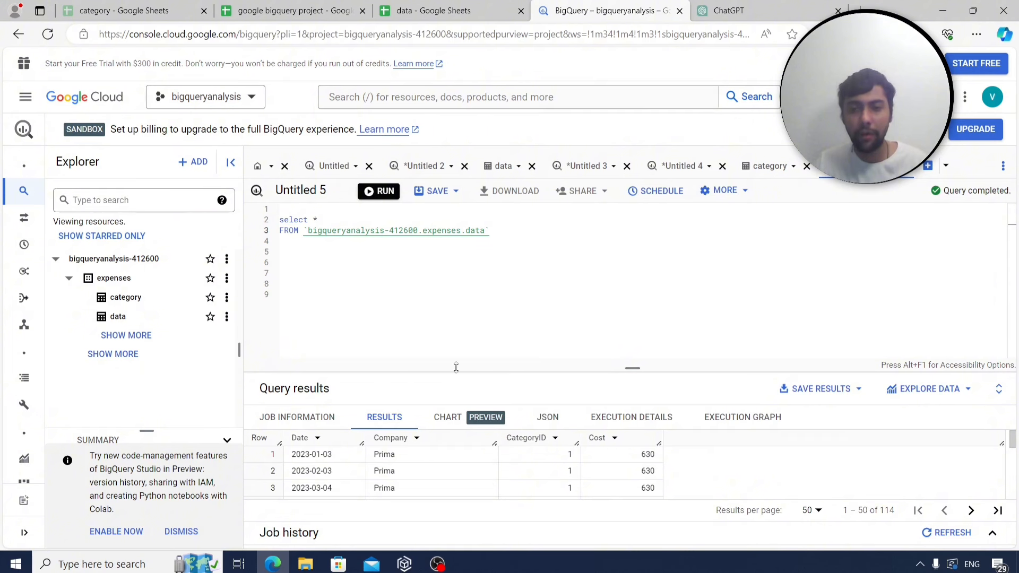
Add row_number() over (partition by date,company,categoryid,cost) as rownumber after select * and run it.
drag(455, 368, 457, 362)
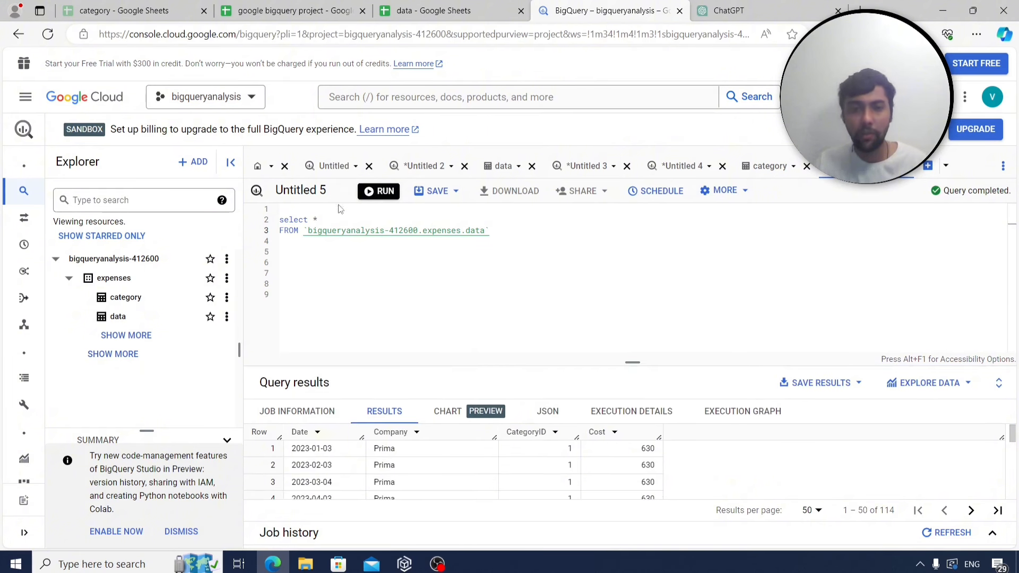
click(321, 219)
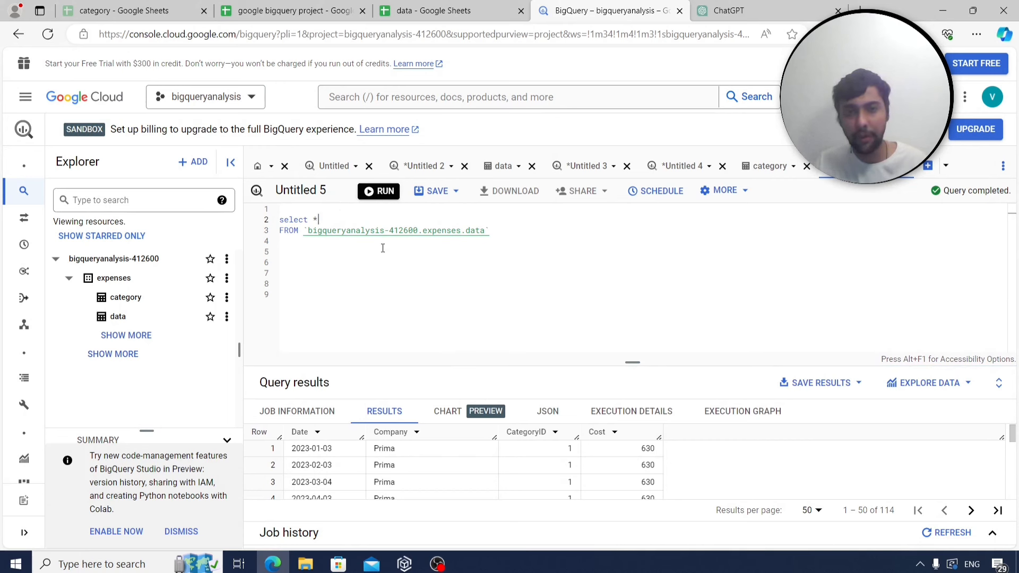
text(,)
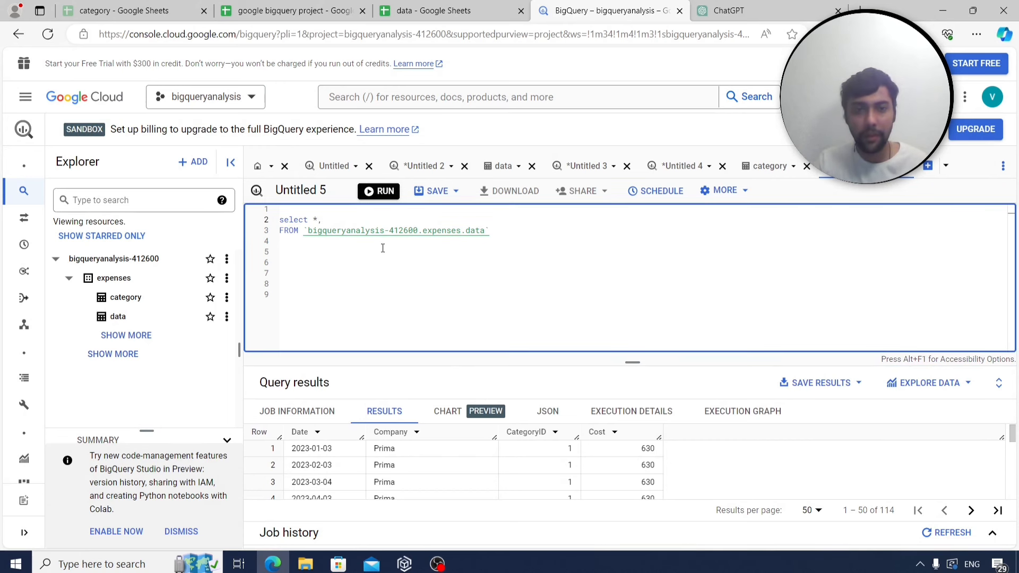
key(Return)
text(row)
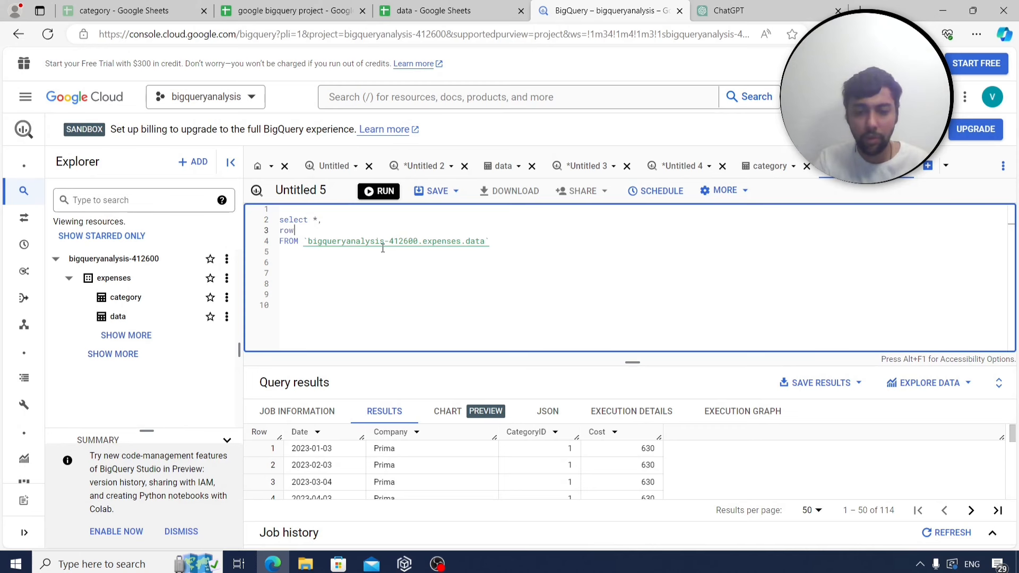
text(_number())
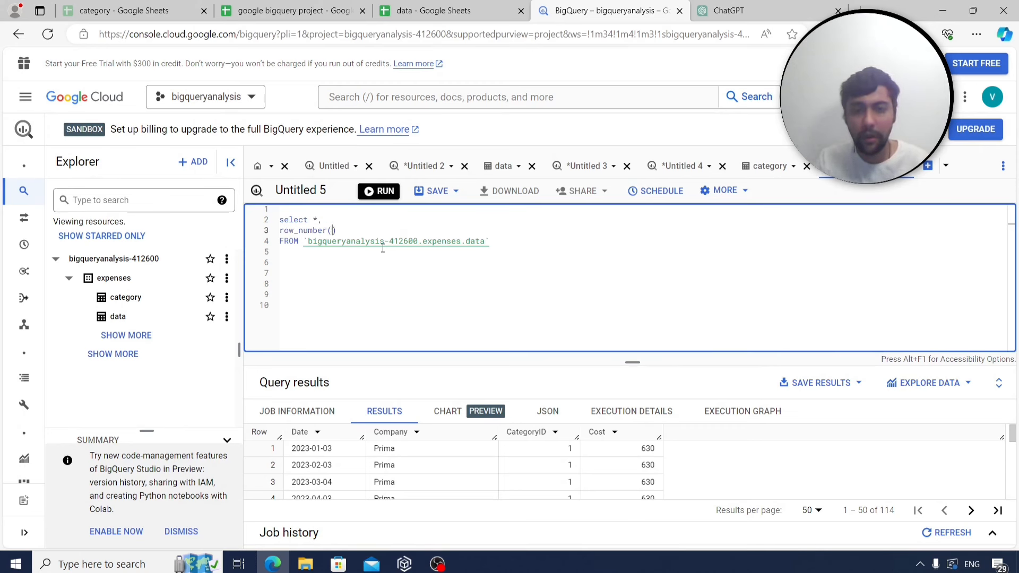
text( over )
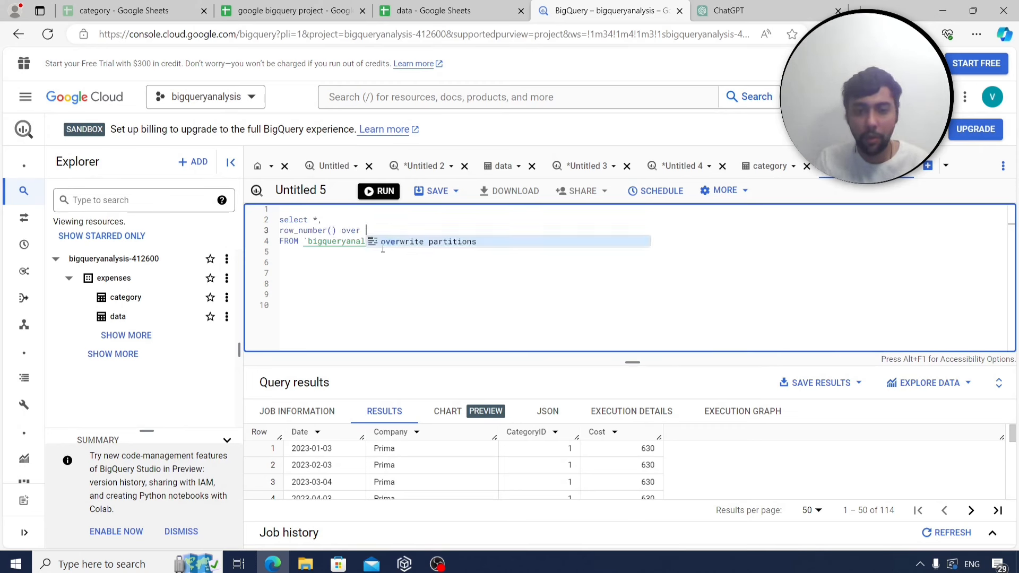
text((partition by )
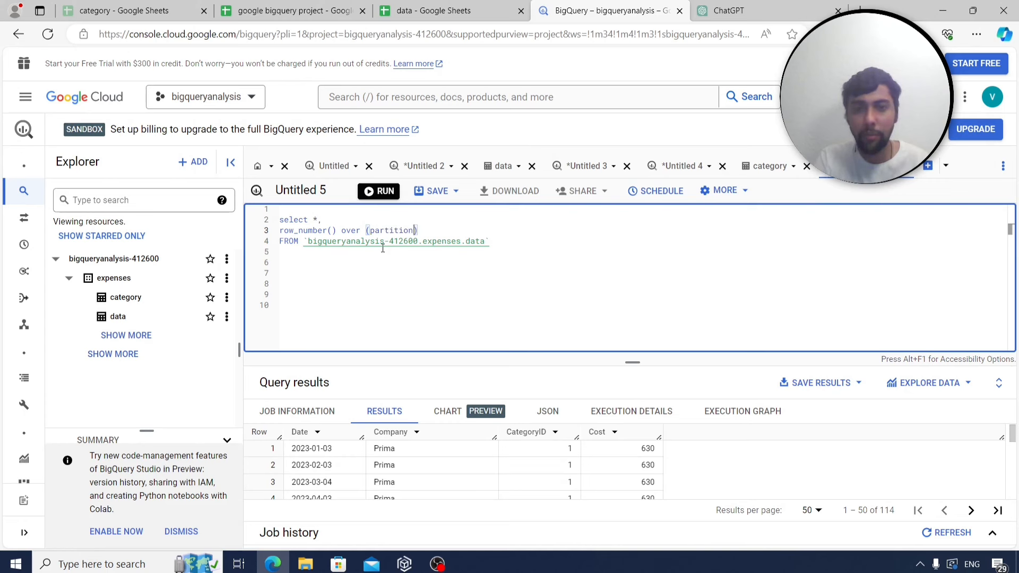
text(date,compay)
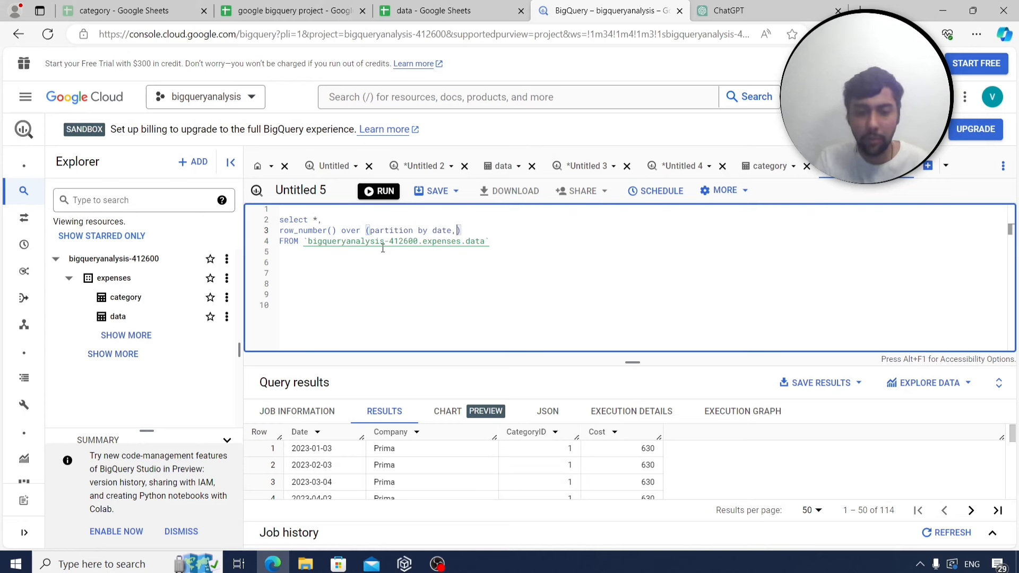
key(BackSpace)
text(ny,ca)
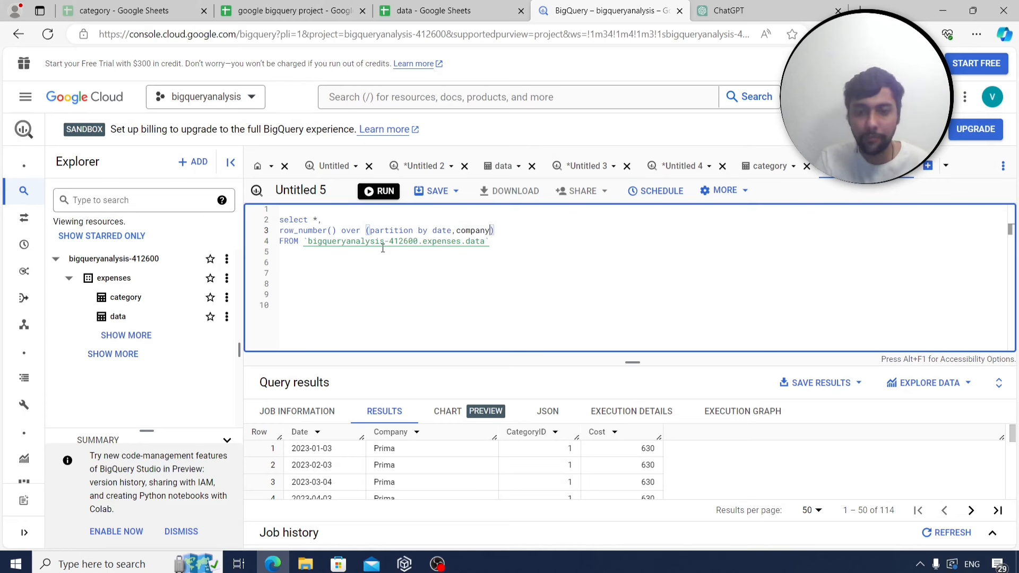
text(tegoryid)
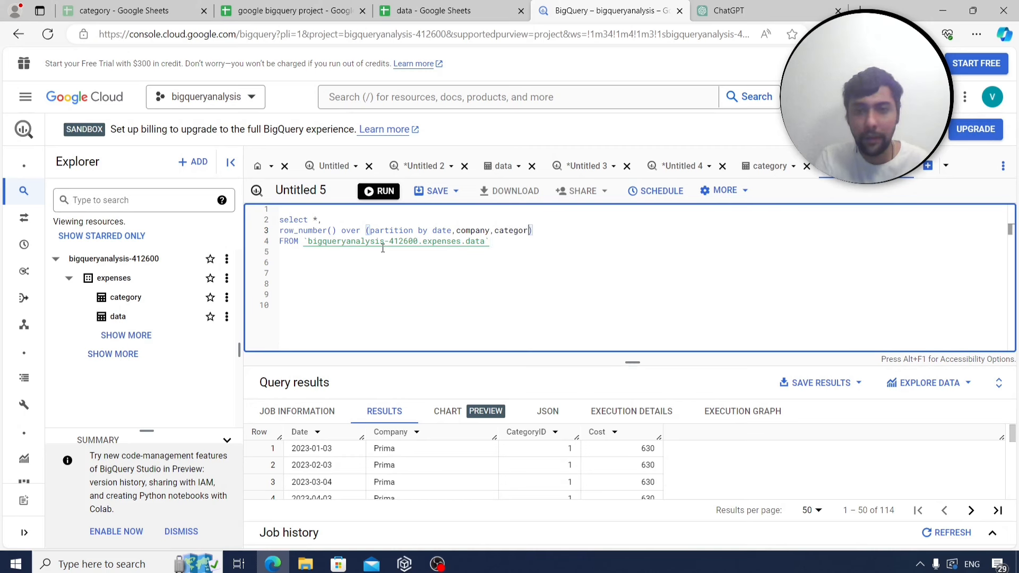
text(,cost)
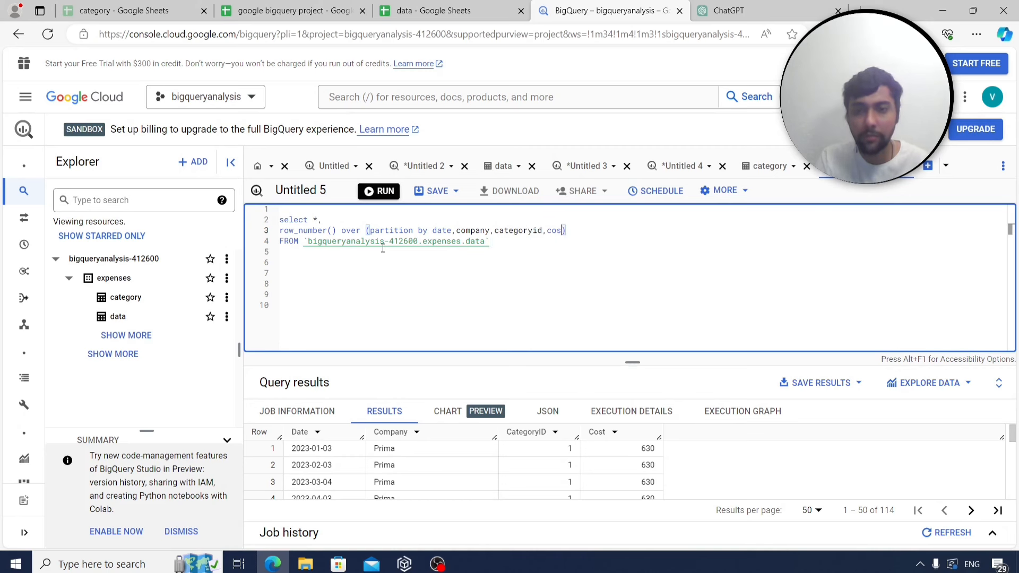
key(End)
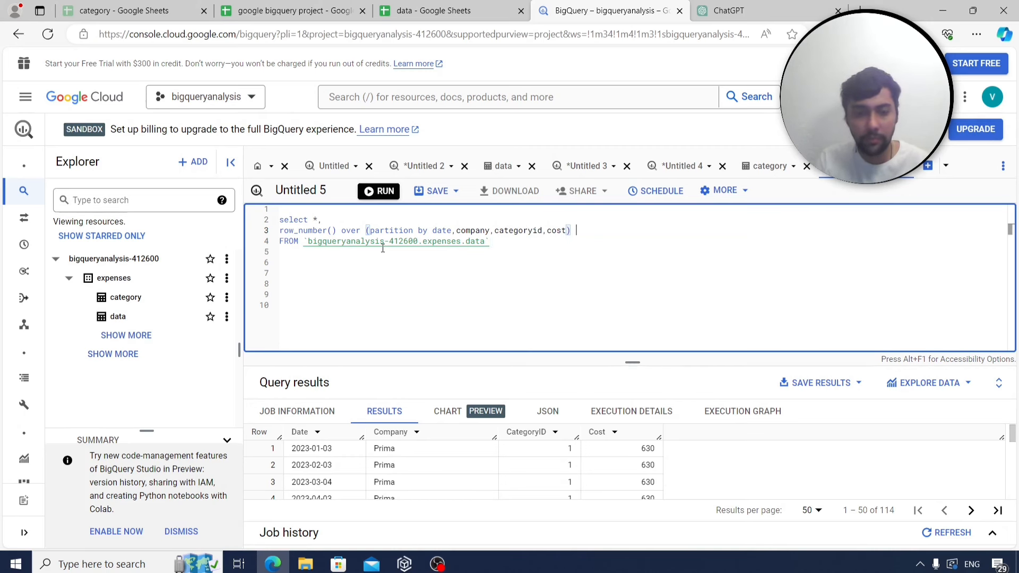
text(as rownumber)
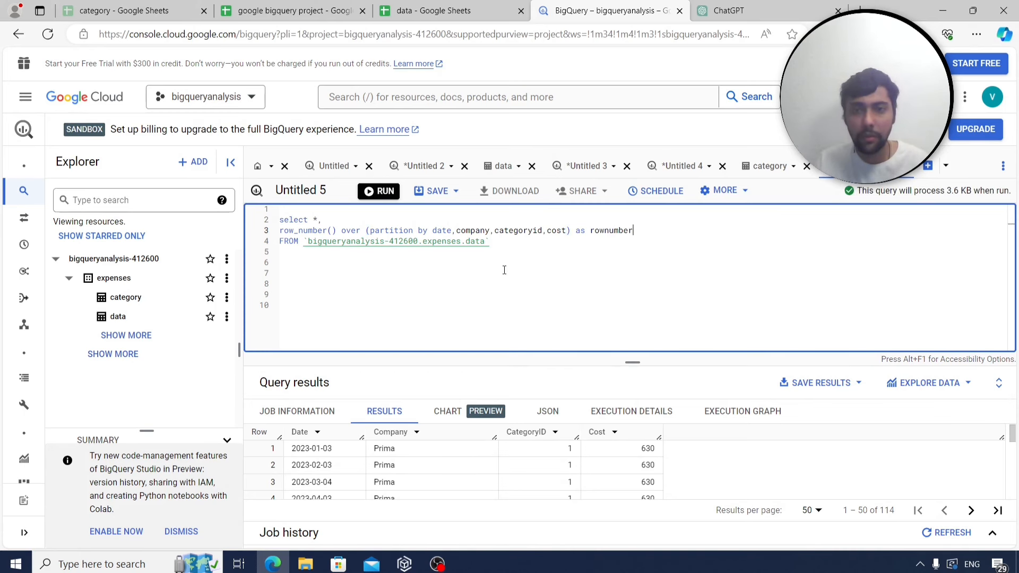
key(ctrl+Return)
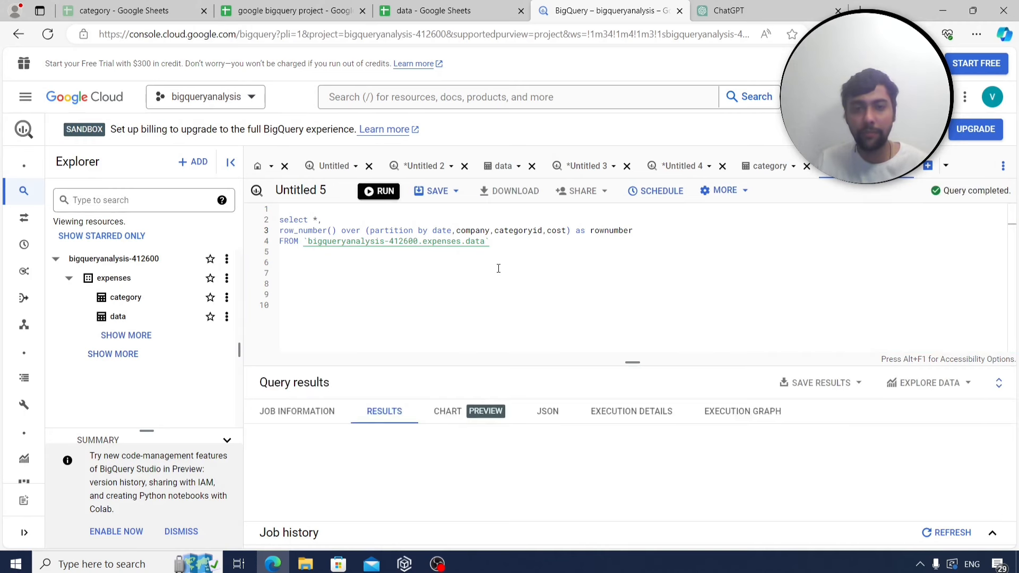
drag(528, 363, 528, 300)
Show 200 results per page so all 114 rownumber values appear, then return to the query's first line.
click(809, 512)
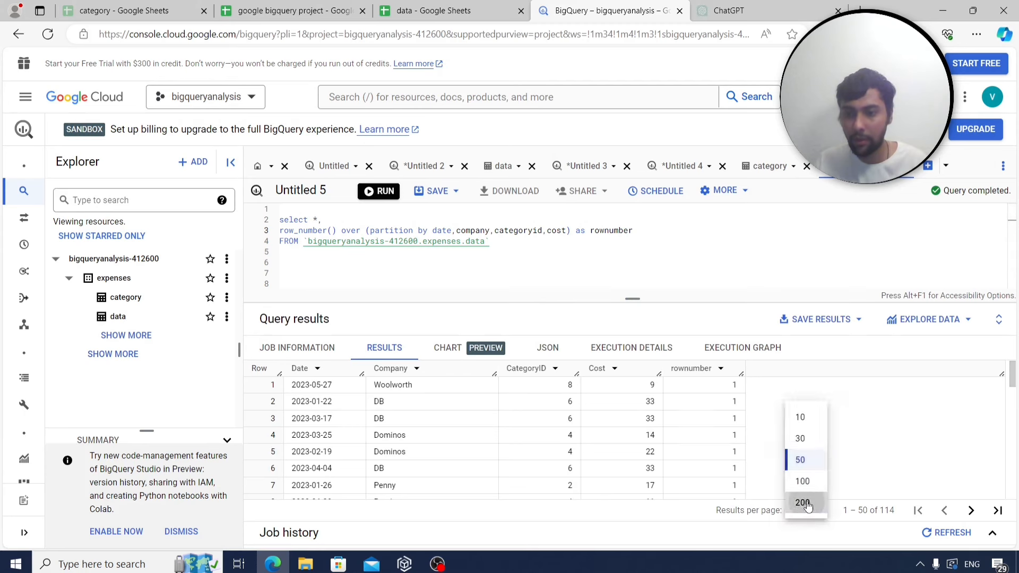
click(807, 503)
mouse_move(1013, 379)
mouse_down()
mouse_move(1011, 537)
mouse_move(1011, 369)
mouse_up()
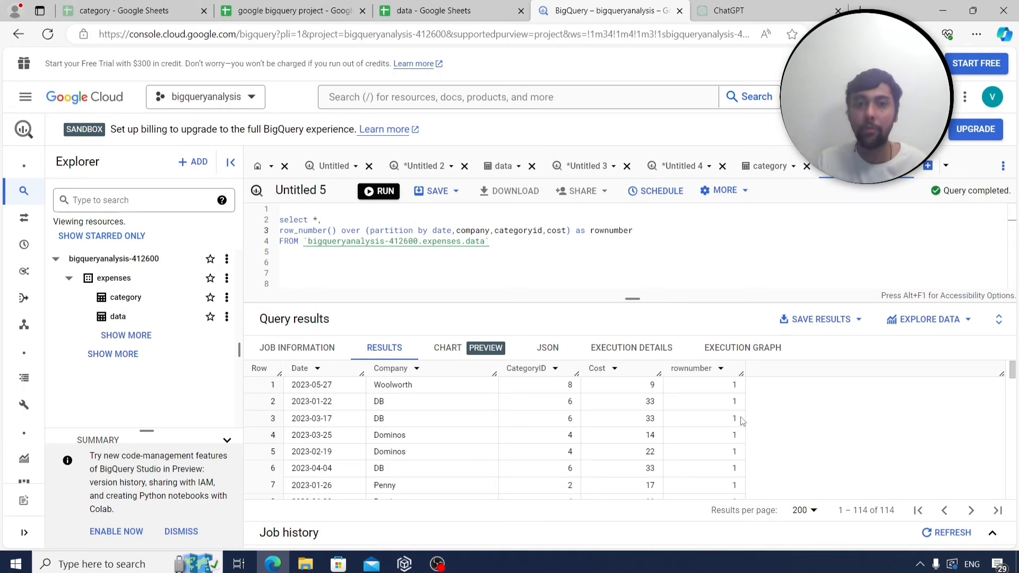
click(290, 214)
click(290, 207)
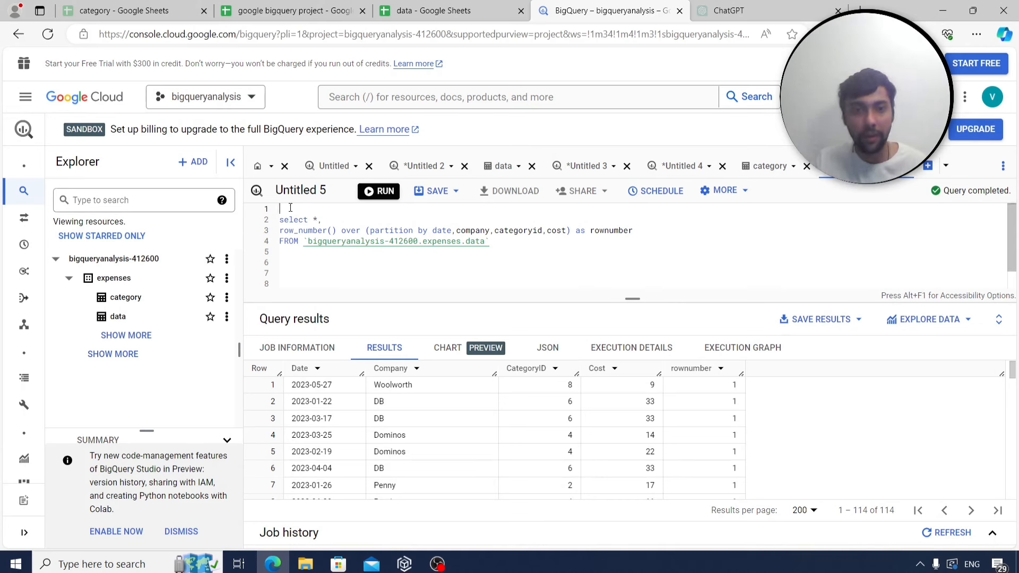
Wrap the query in 'with cte as (…)', add 'select * from cte where rownumber>1', and run it.
text(with cte)
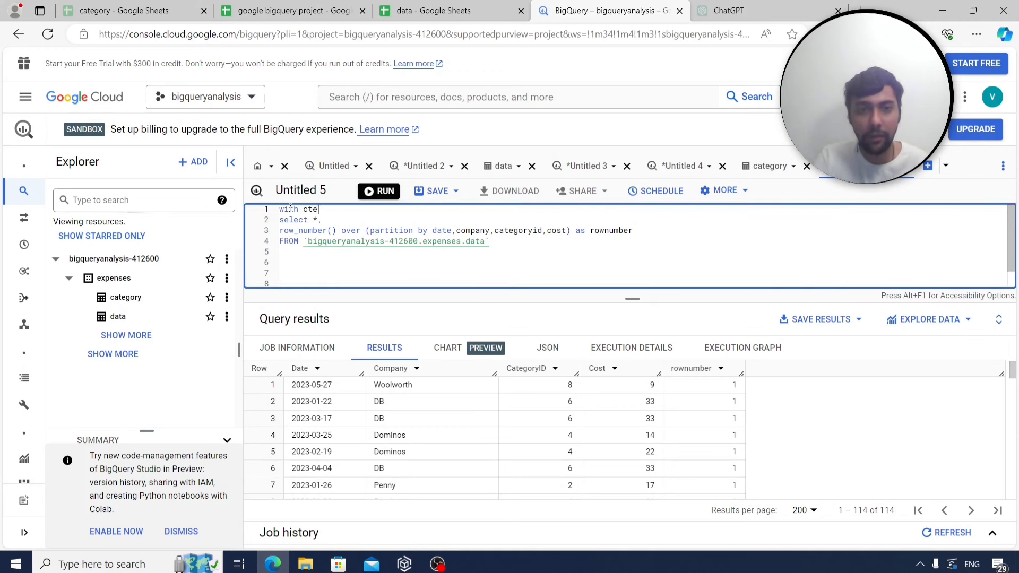
text( as ()
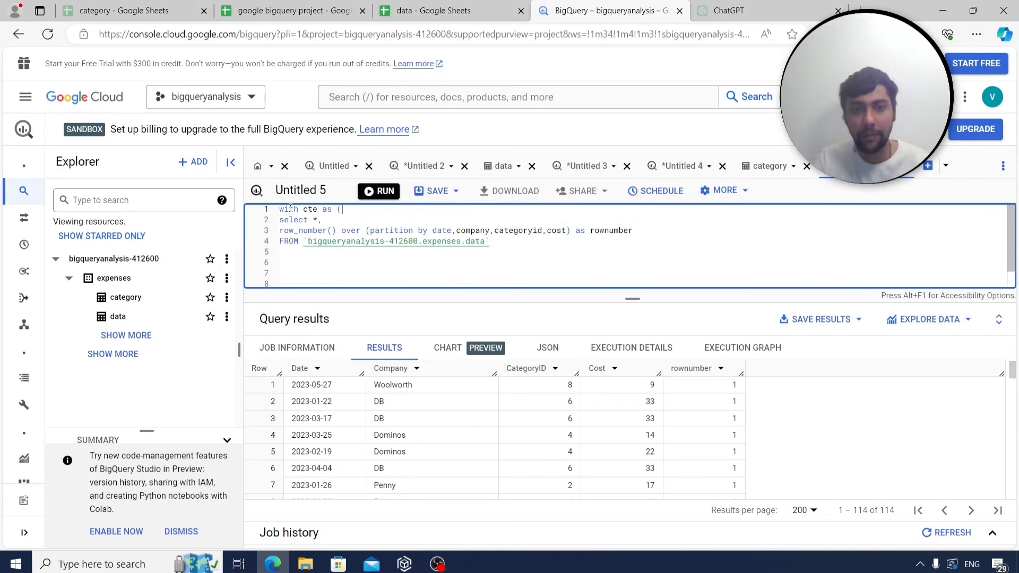
click(493, 241)
text()  s)
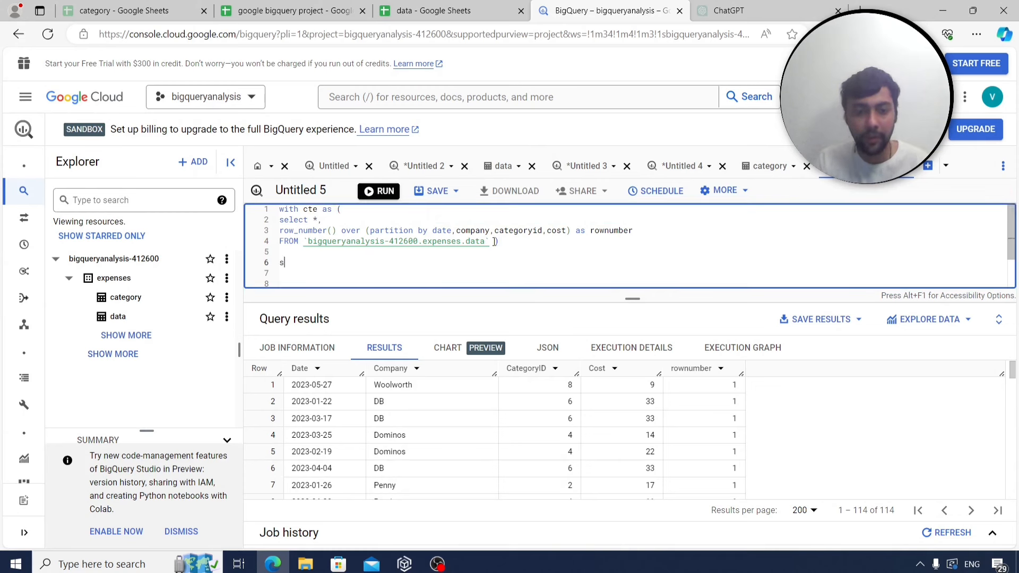
text(elect )
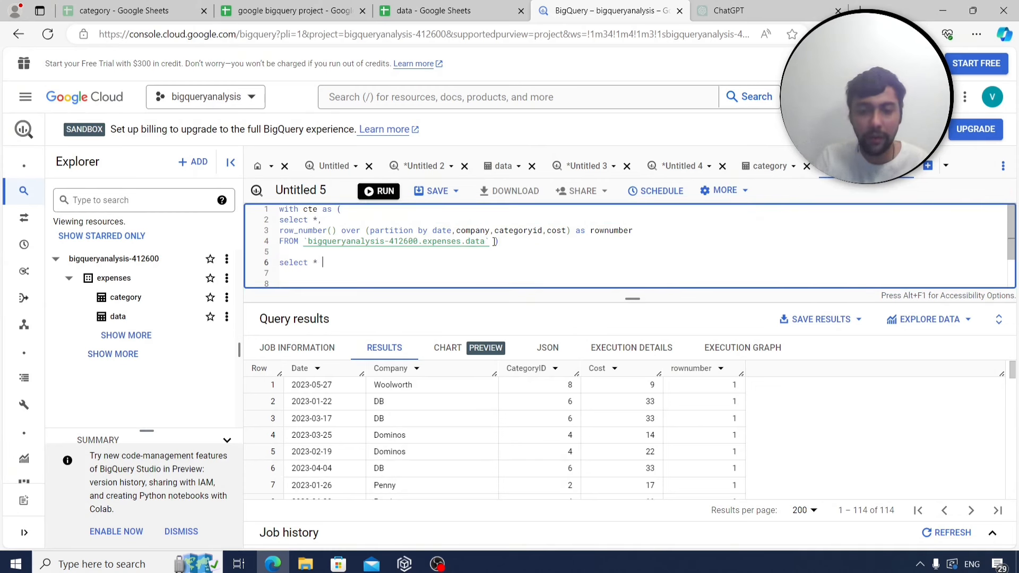
text(* from cte whe)
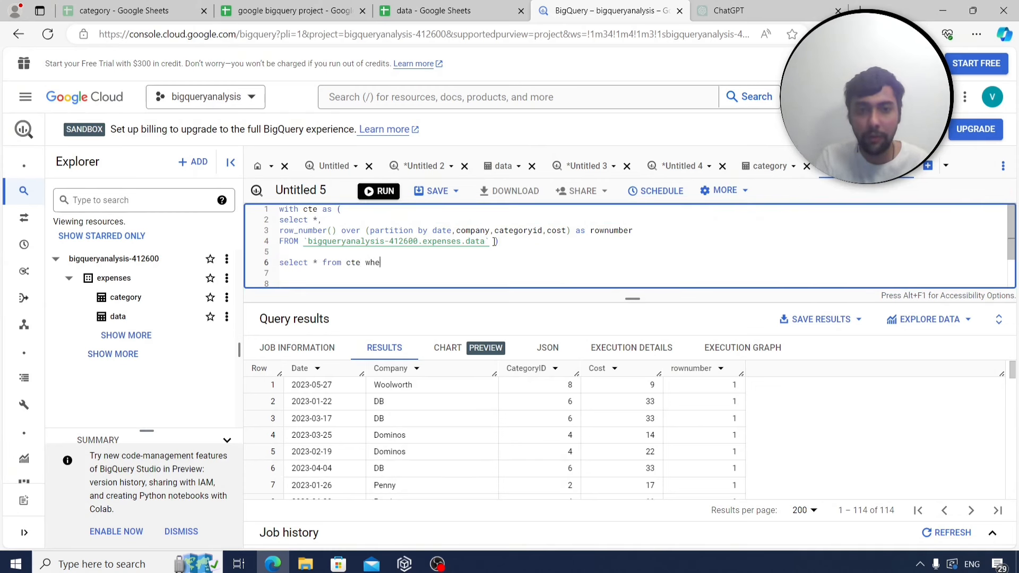
text(re rownumber>1)
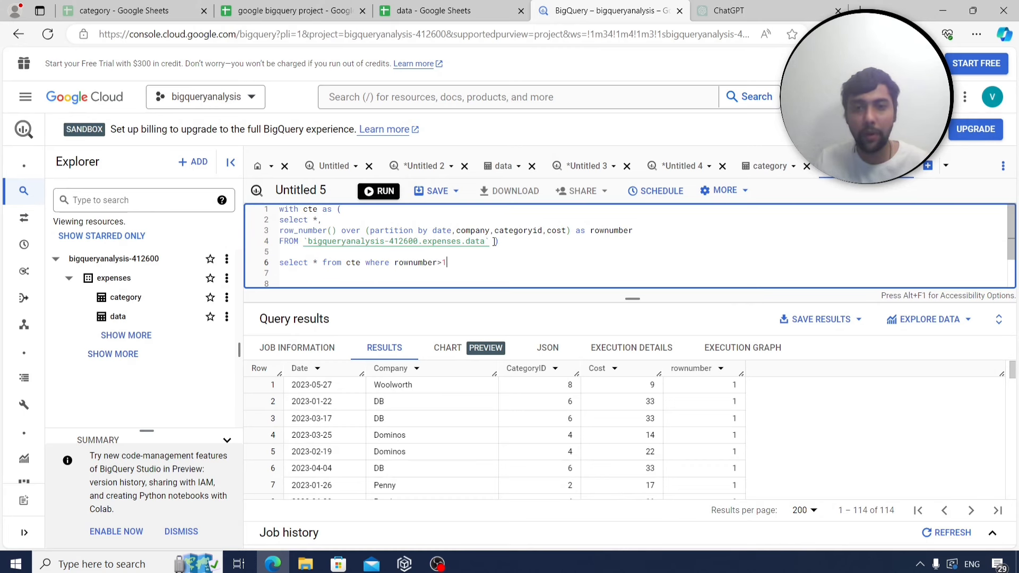
key(ctrl+Return)
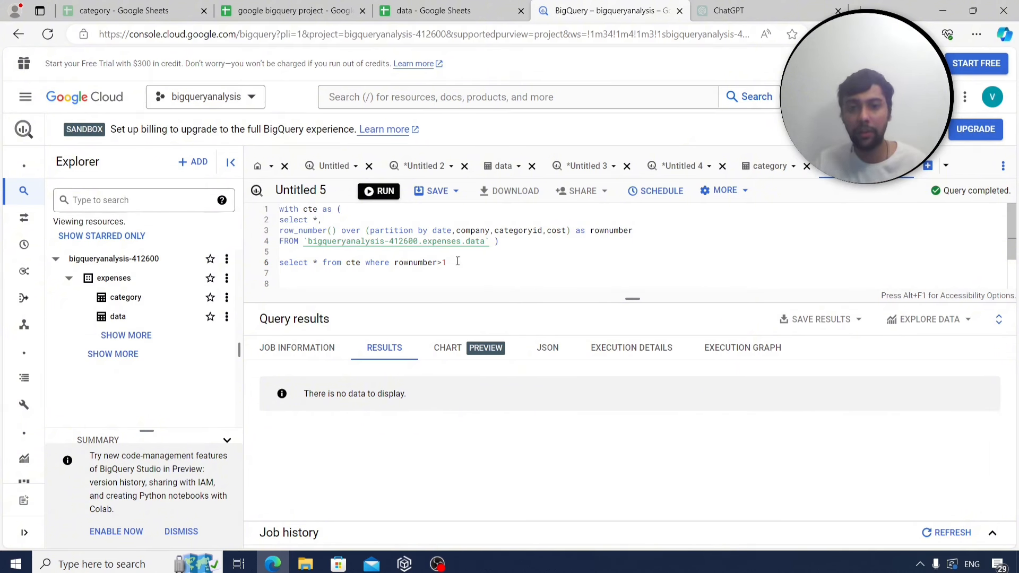
Copy the CTE query into Sheet4 cell B305, labelled q34 in column A.
drag(458, 260, 276, 209)
key(ctrl+c)
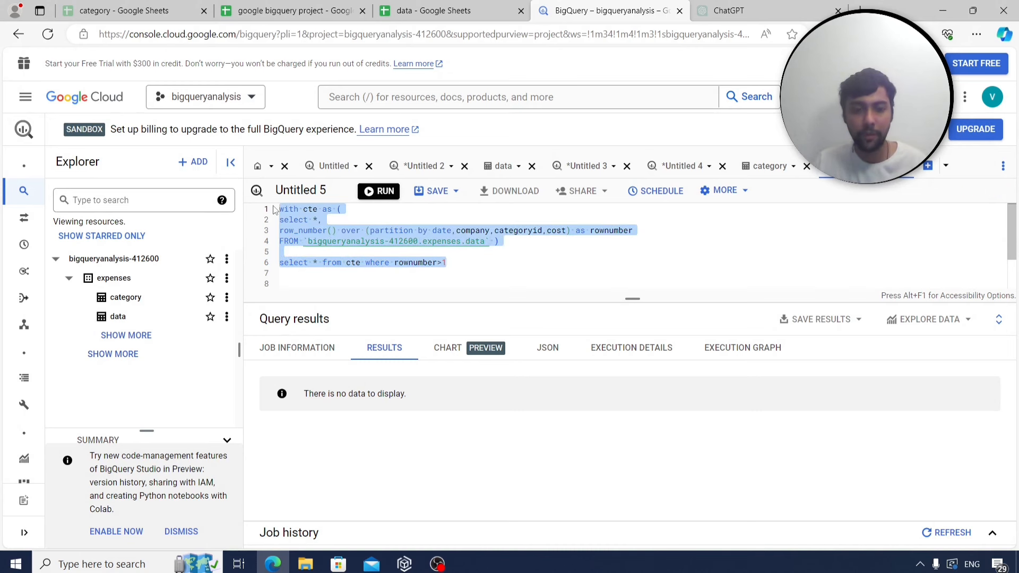
click(276, 8)
click(203, 535)
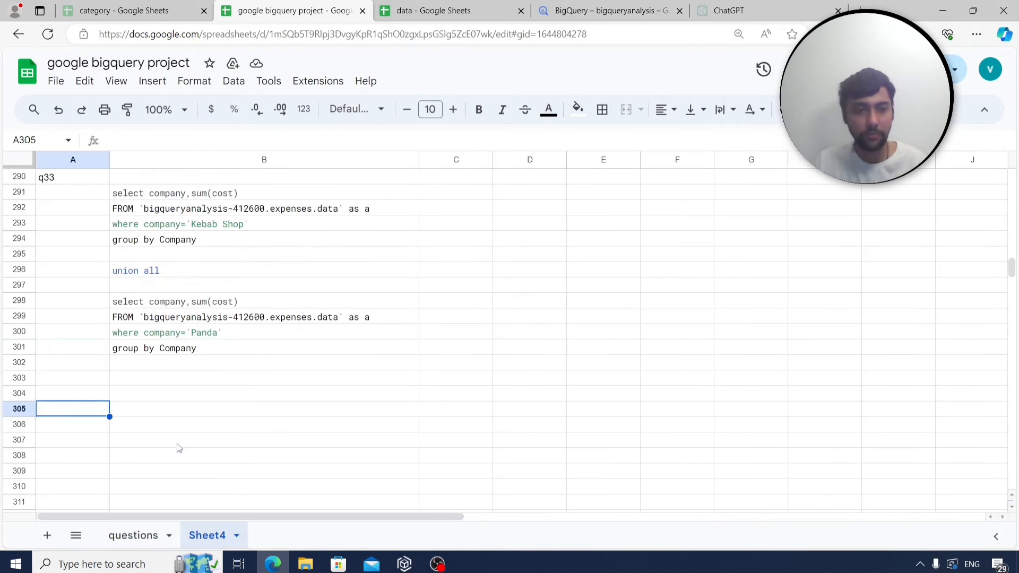
scroll(178, 448, down, 1)
text(q34)
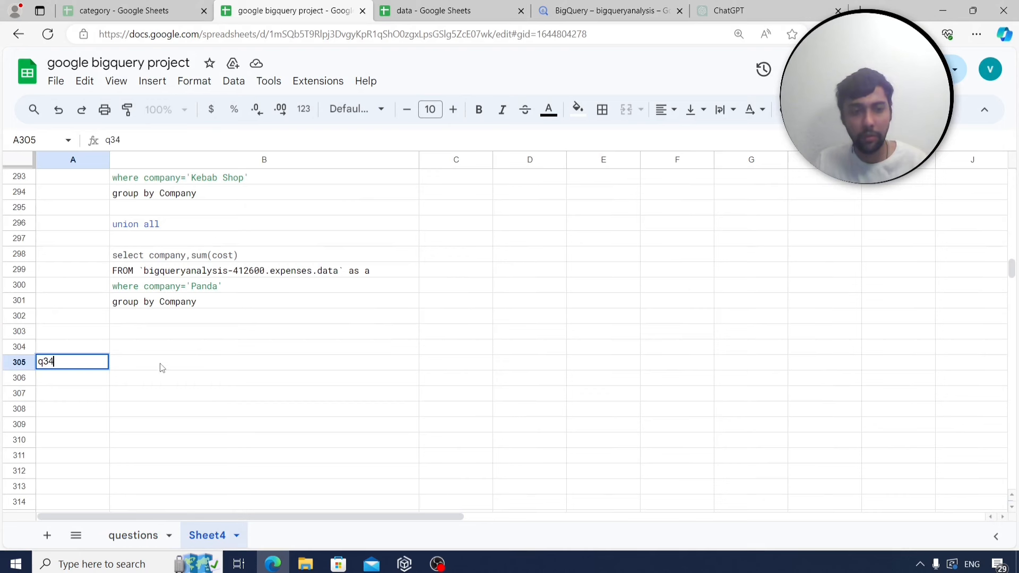
click(162, 368)
key(ctrl+v)
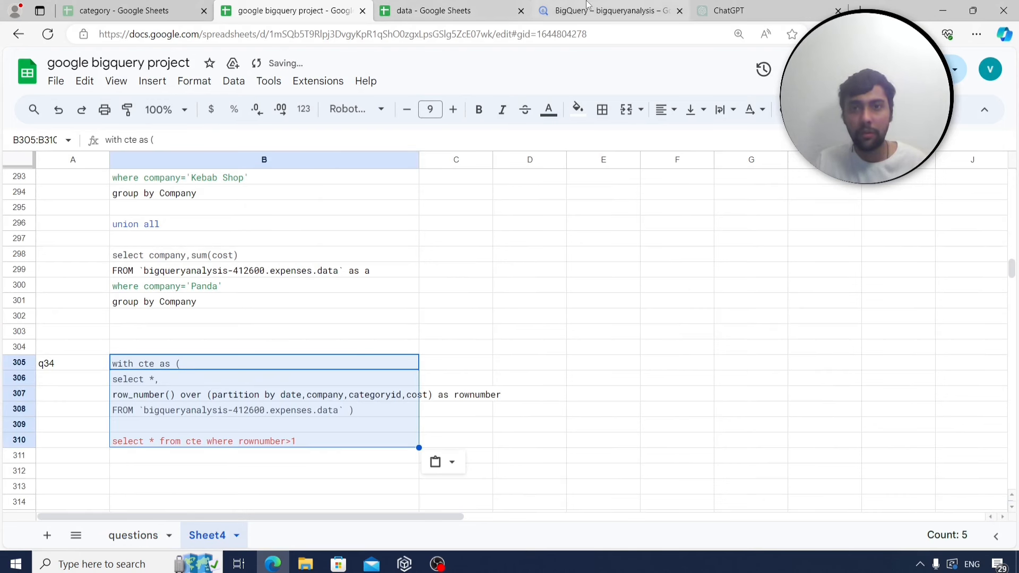
click(587, 8)
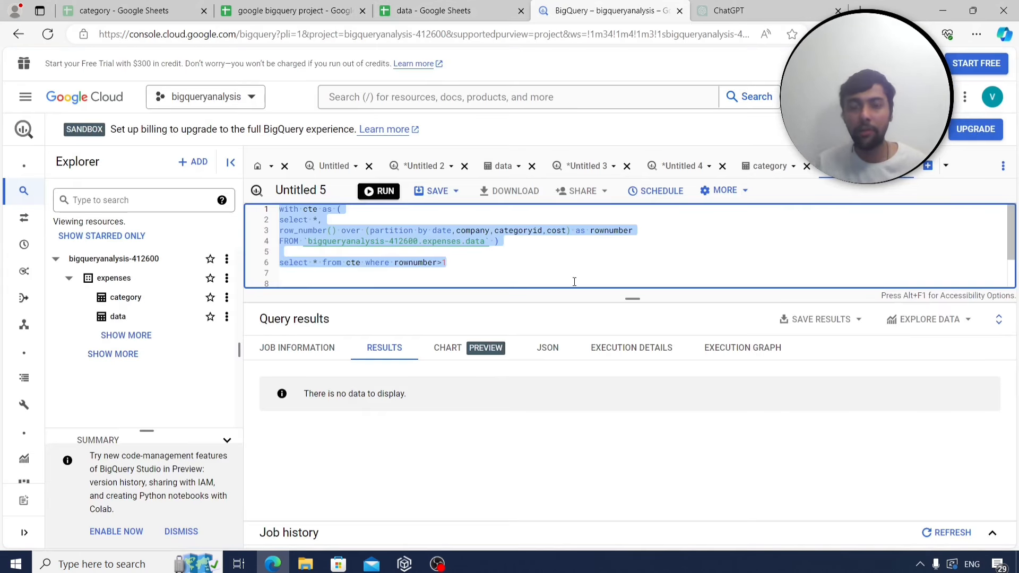
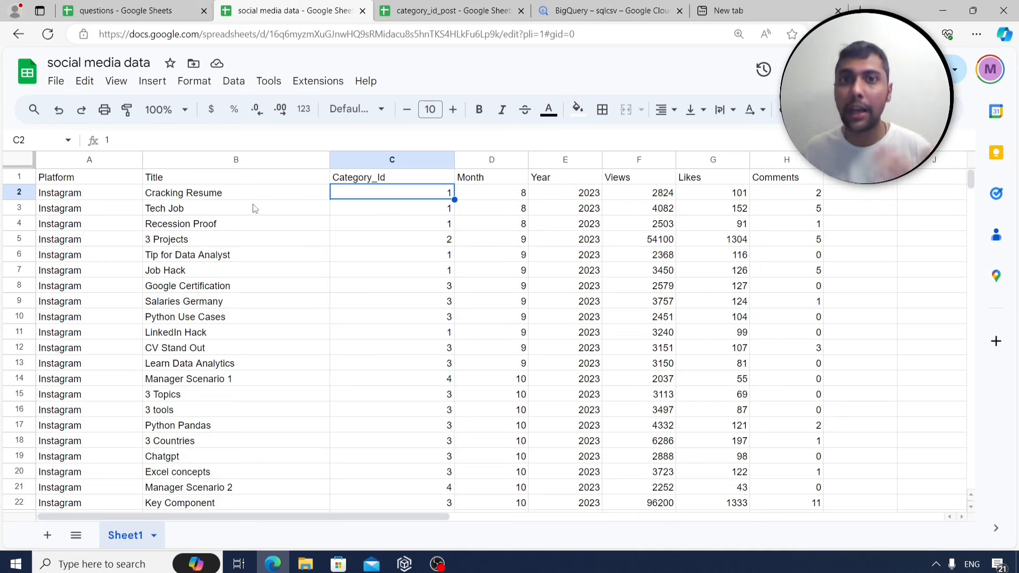
Review the posts data columns: Month, Year, Views, post title and Category_Id.
scroll(219, 304, down, 8)
scroll(219, 304, down, 12)
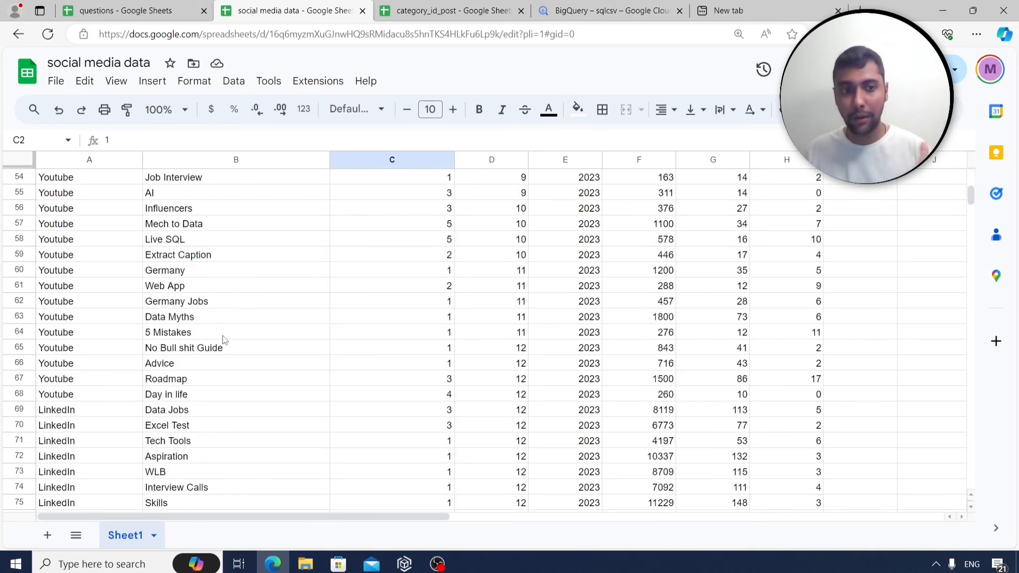
scroll(357, 313, up, 16)
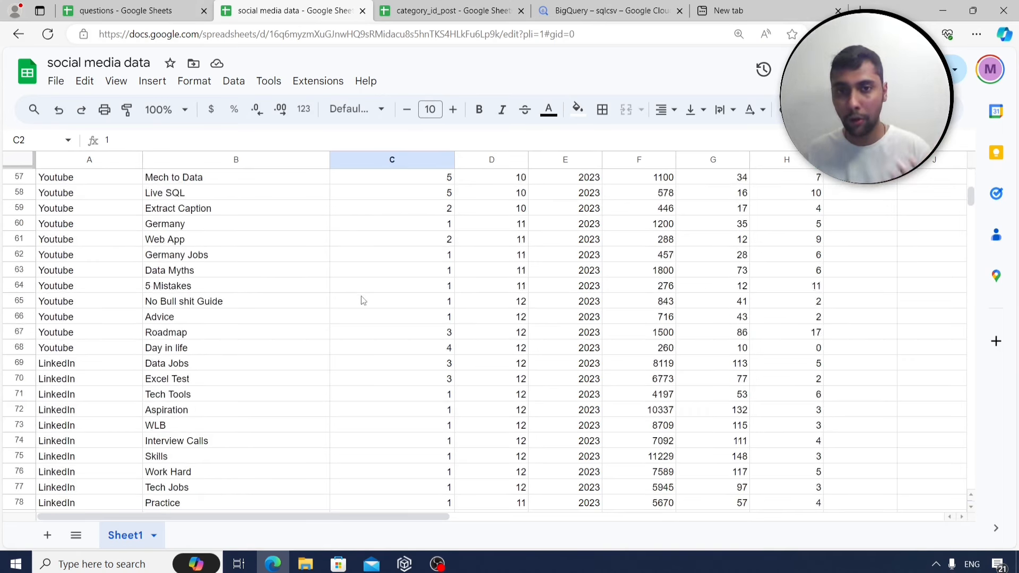
scroll(363, 298, up, 4)
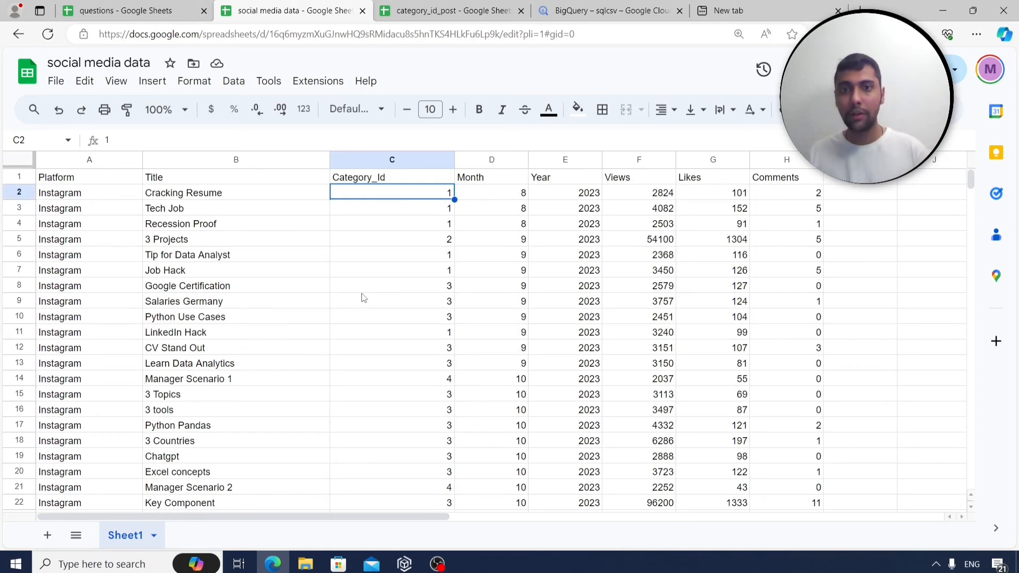
click(501, 196)
click(548, 197)
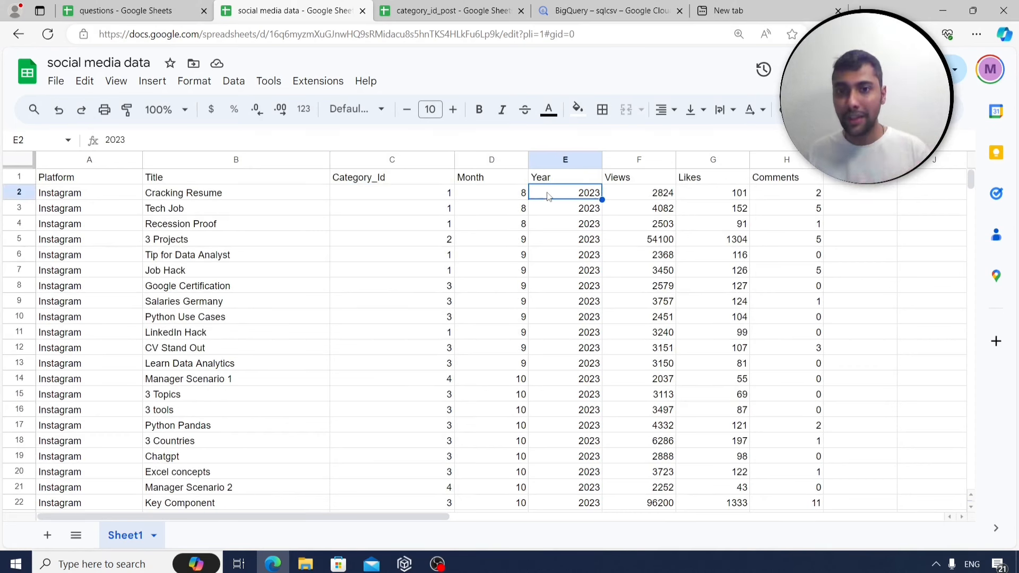
click(662, 198)
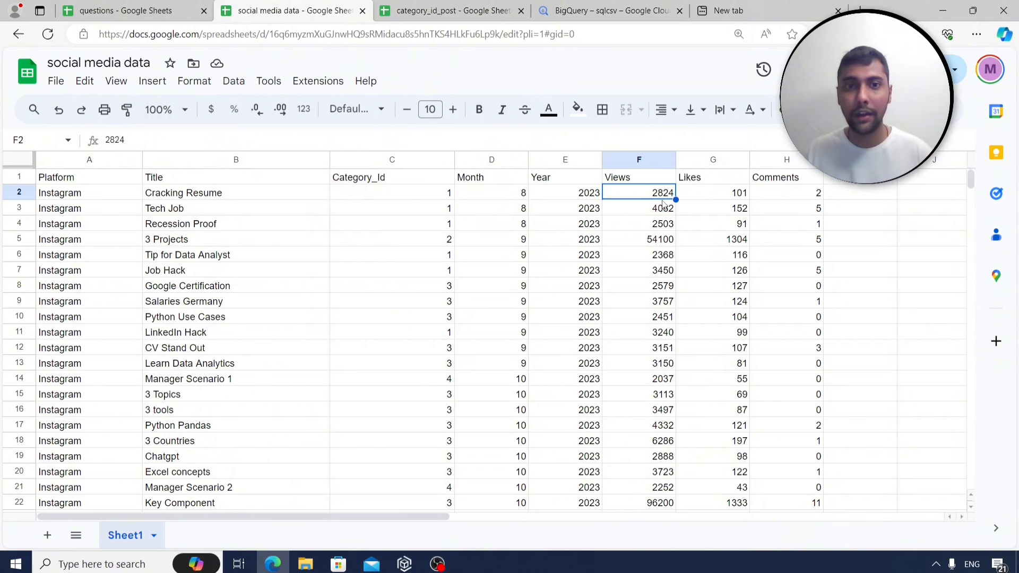
click(297, 194)
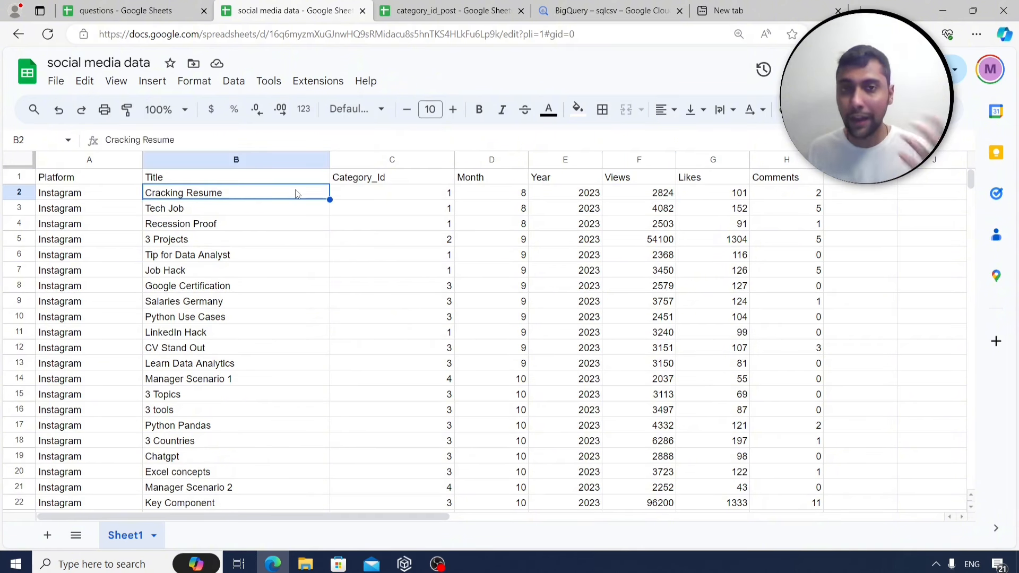
click(374, 198)
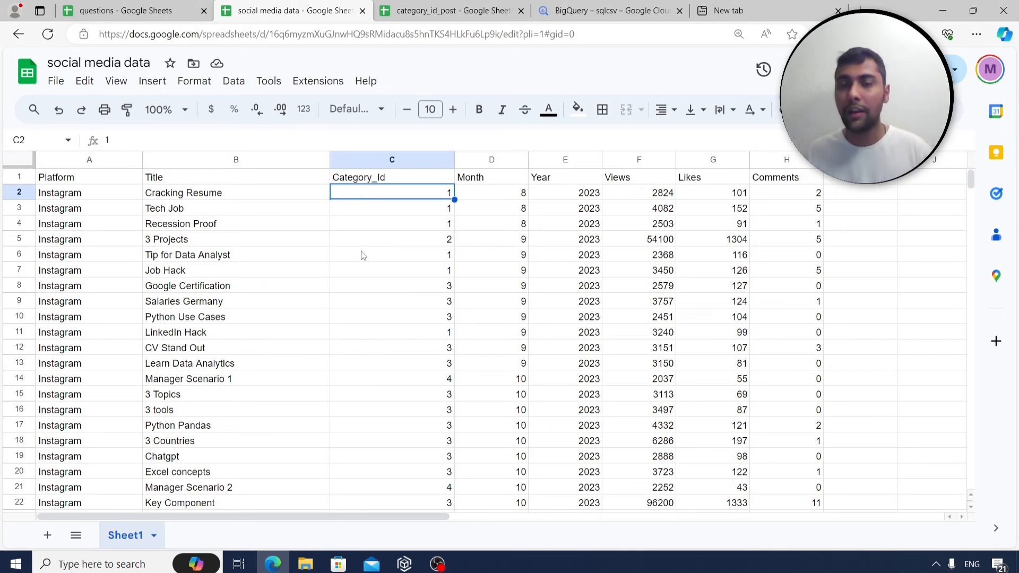
Switch to the category_id_post spreadsheet listing the five post categories.
scroll(411, 284, down, 1)
scroll(430, 317, up, 1)
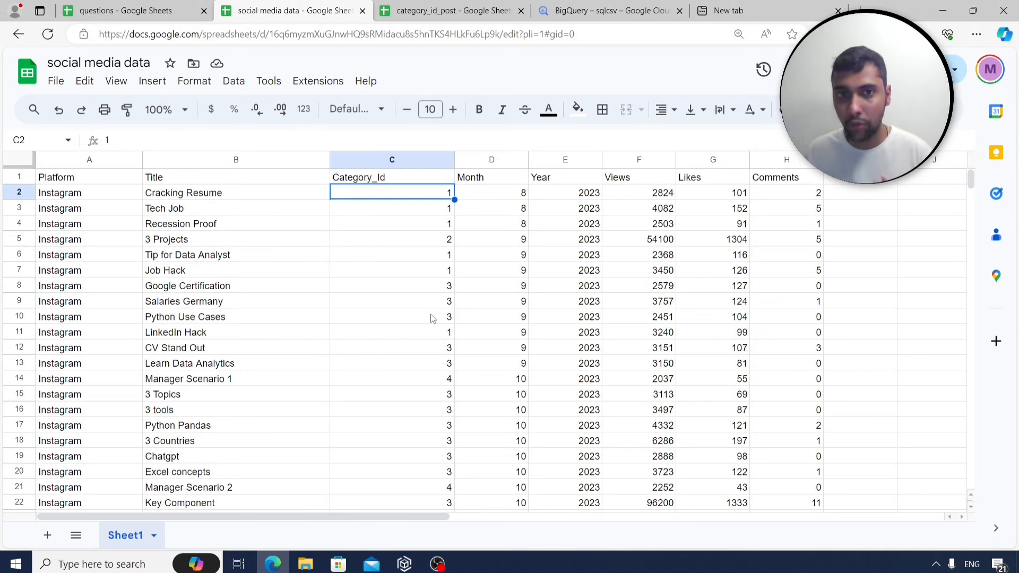
click(432, 14)
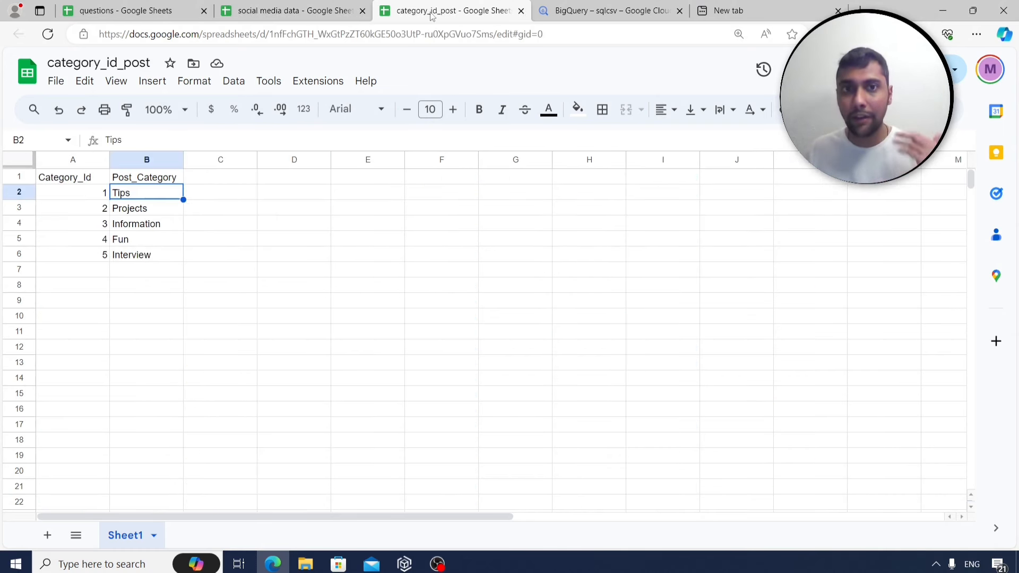
Pair Category_Ids with names (1 Tips, 2 Projects, 5 Interview, 4 Fun), then return to the posts data.
drag(76, 181, 102, 266)
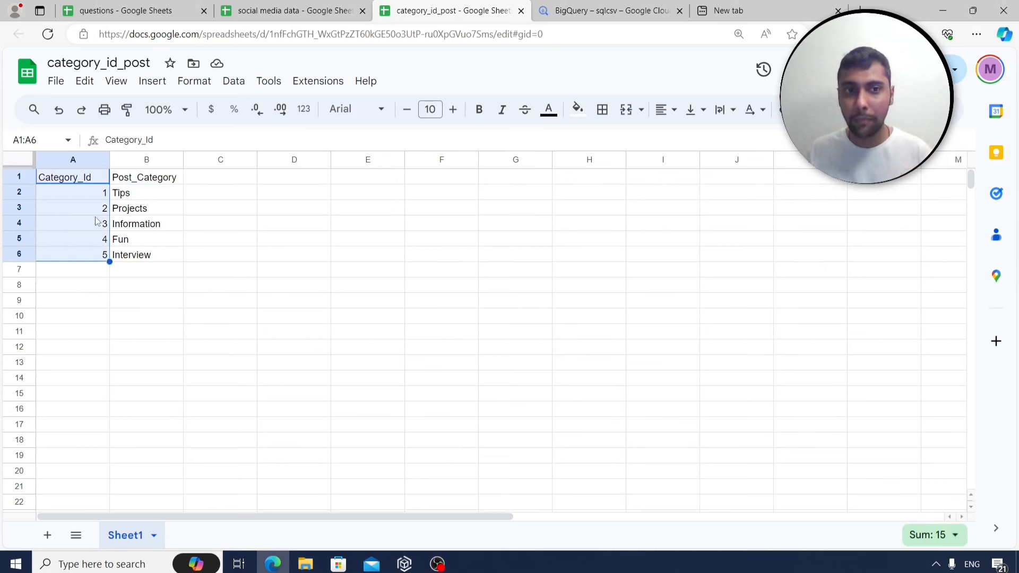
click(84, 195)
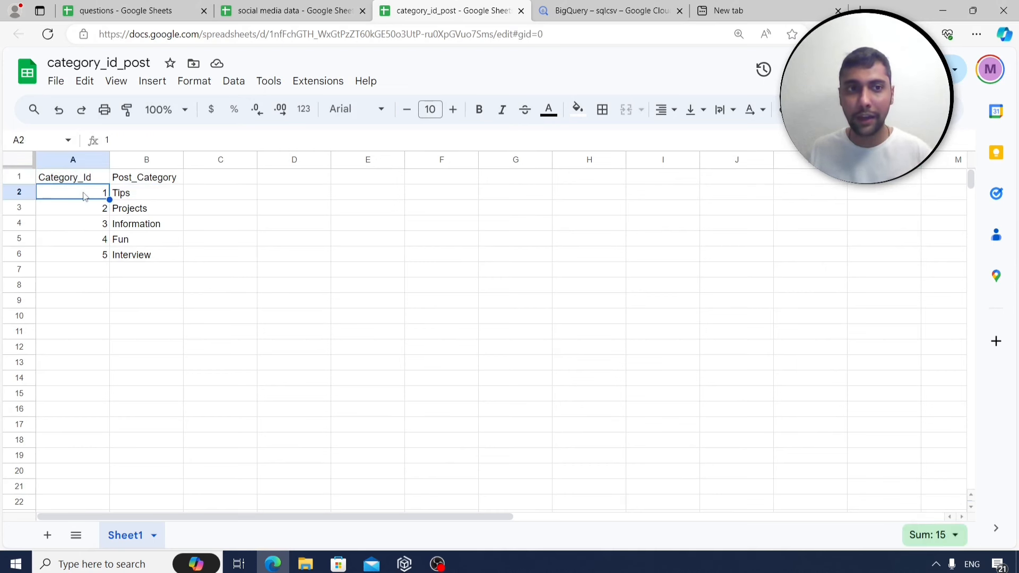
click(161, 193)
click(94, 210)
click(153, 214)
click(93, 254)
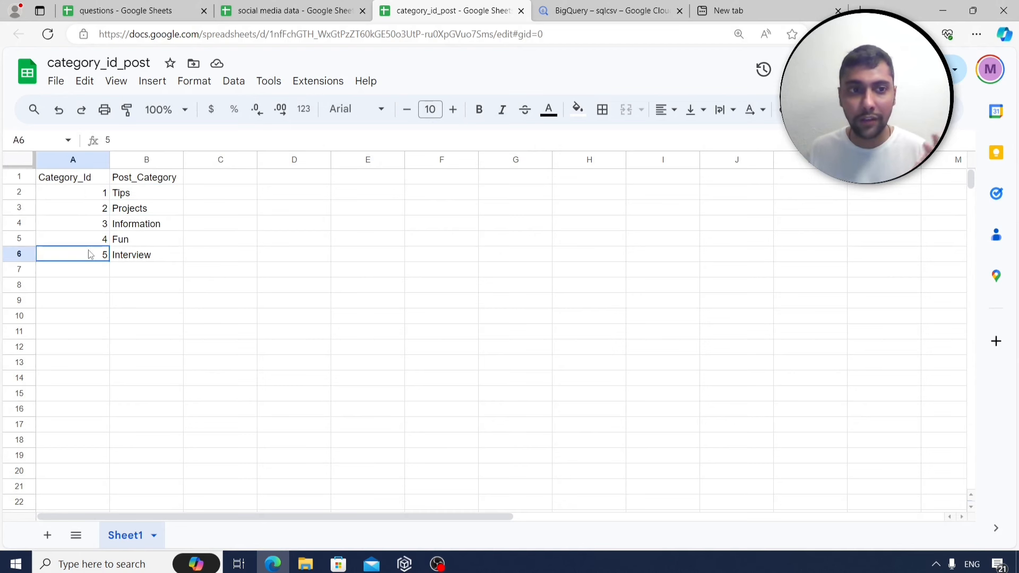
click(145, 257)
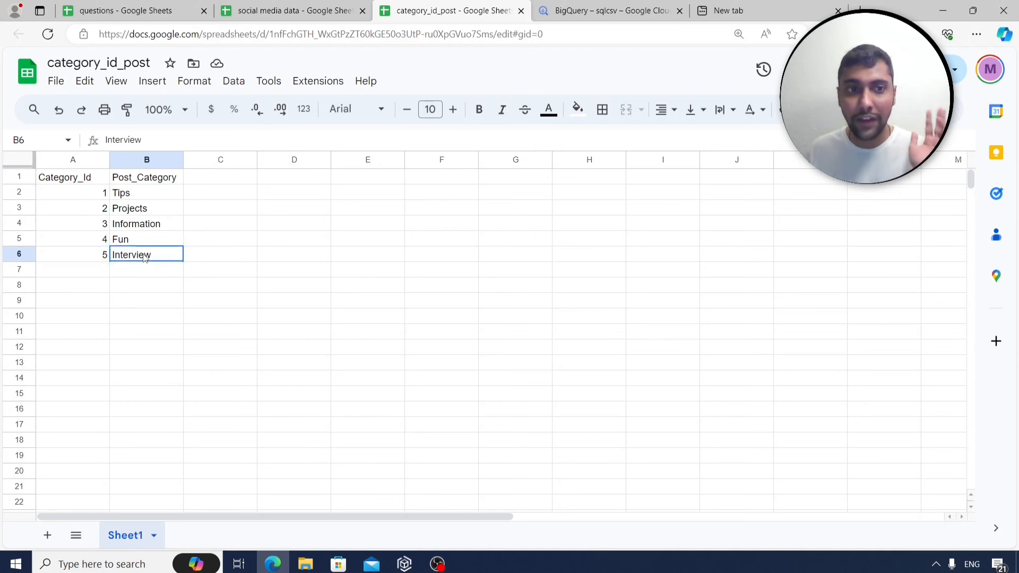
click(106, 244)
click(132, 242)
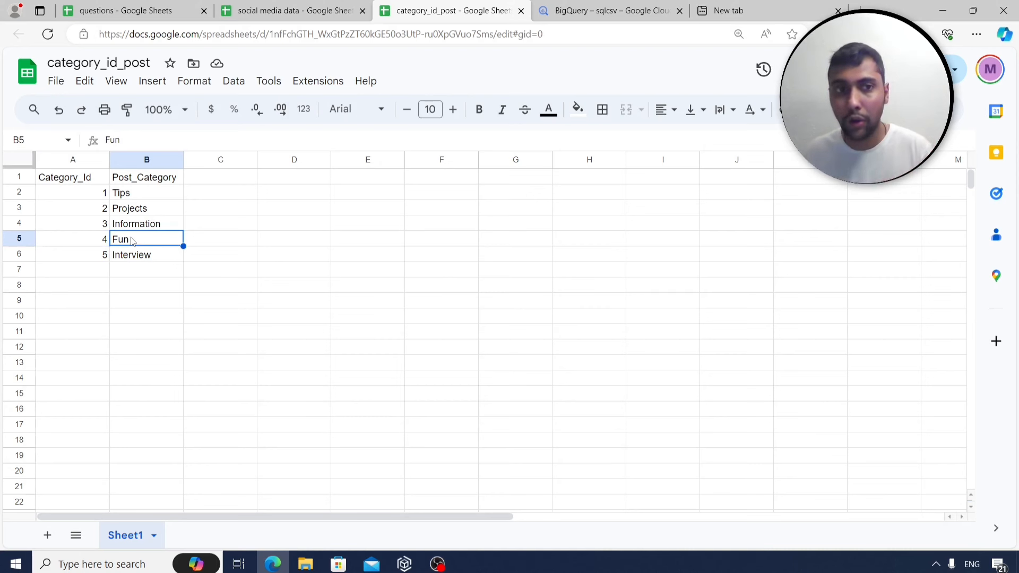
click(317, 9)
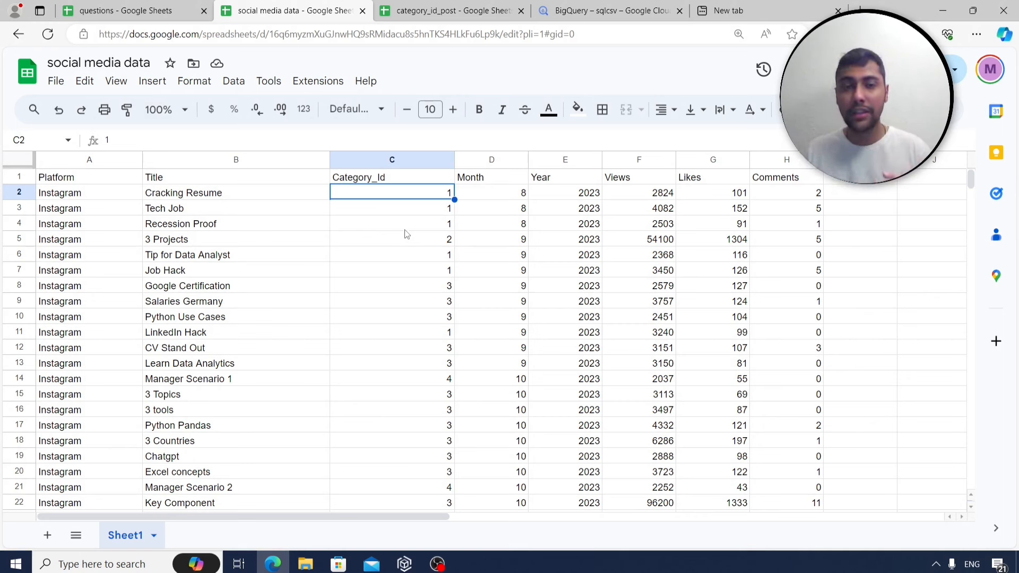
Download the social media data sheet as a .csv file and go to BigQuery.
click(56, 80)
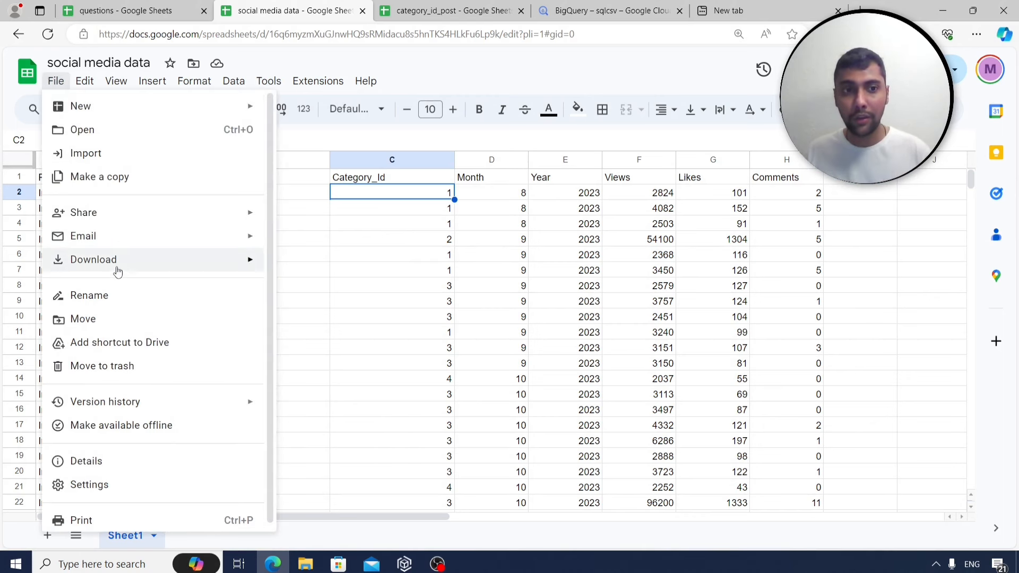
mouse_move(117, 270)
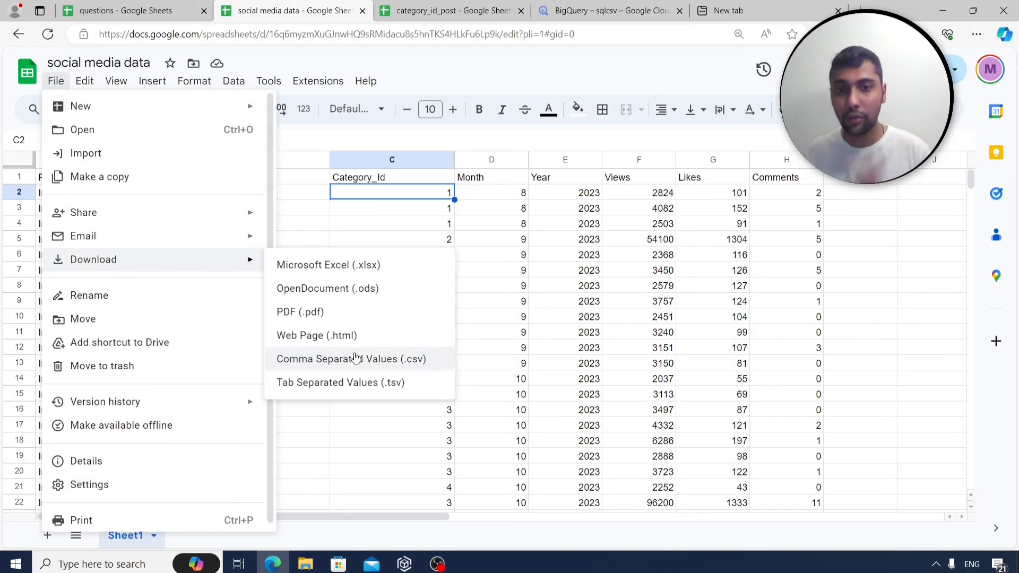
click(534, 299)
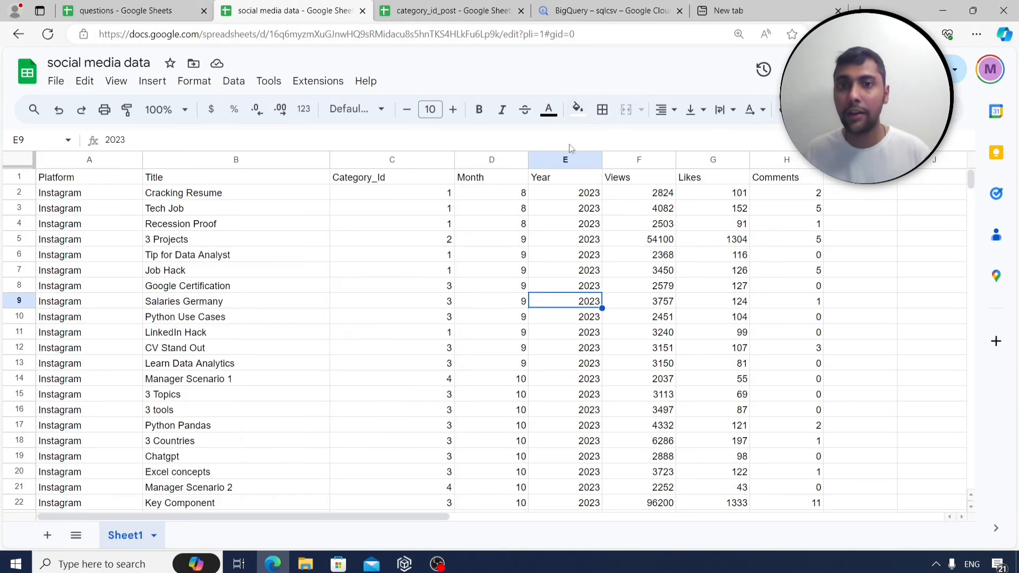
click(599, 6)
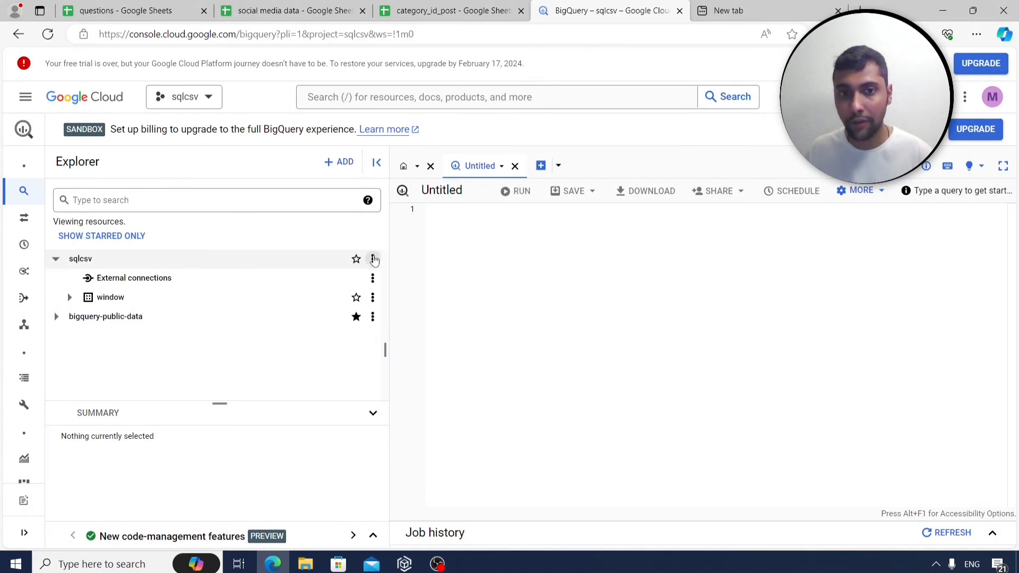
Create a new dataset named social in the sqlcsv project.
click(372, 259)
click(419, 285)
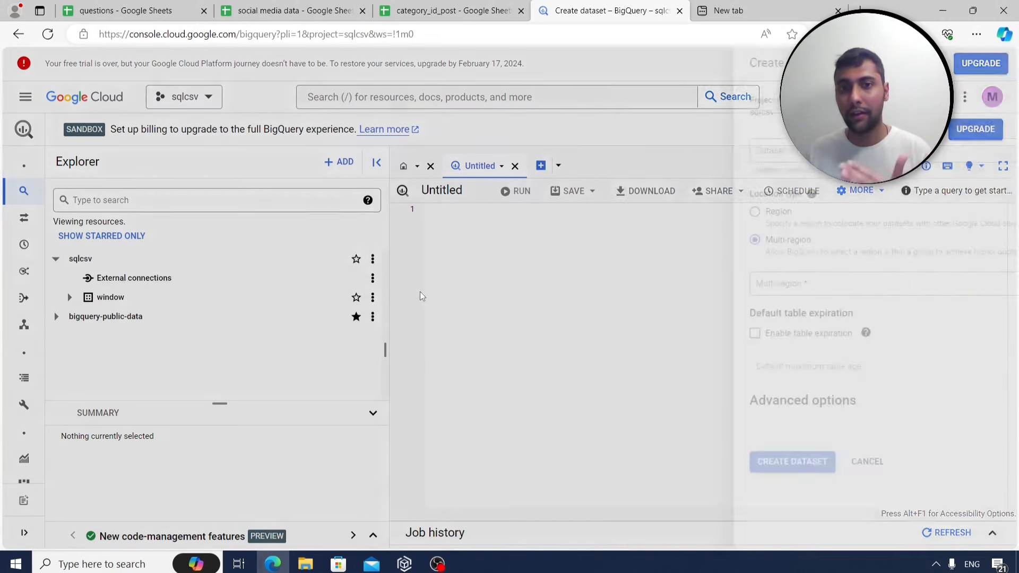
click(689, 154)
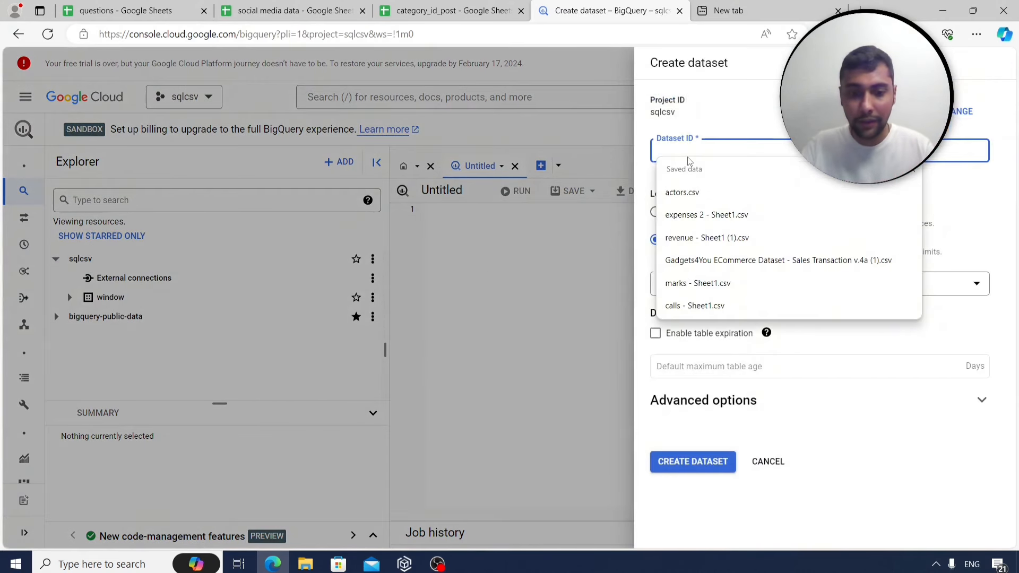
text(soi)
key(BackSpace)
key(BackSpace)
key(BackSpace)
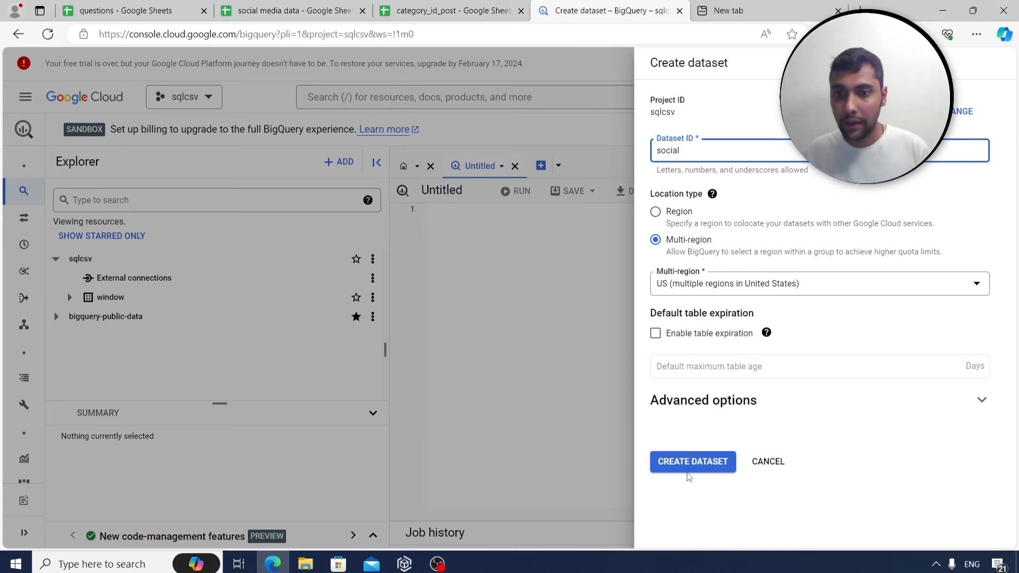
click(690, 469)
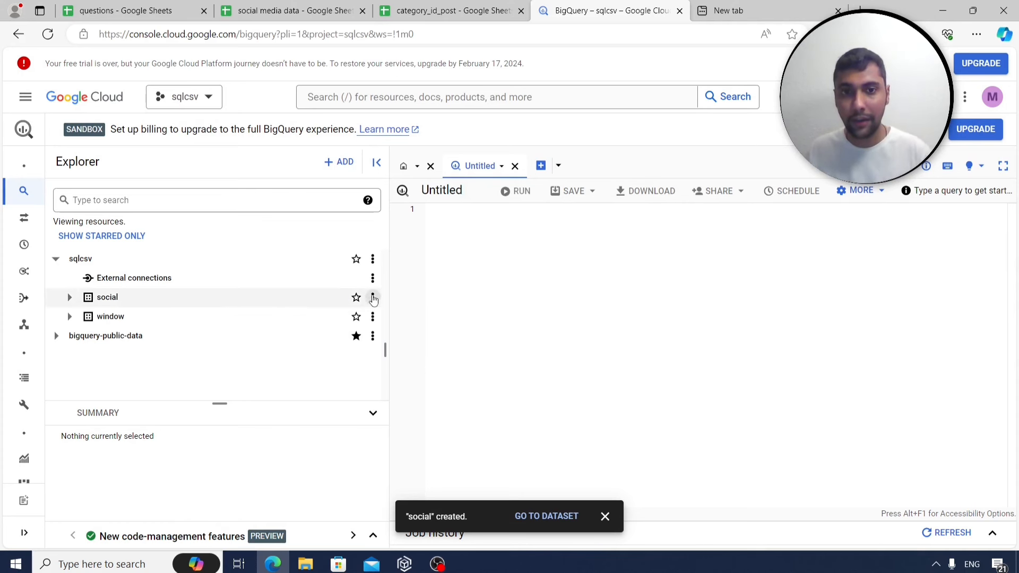
Start a table in social from the uploaded file 'social media data - Sheet1' CSV.
click(372, 297)
click(401, 375)
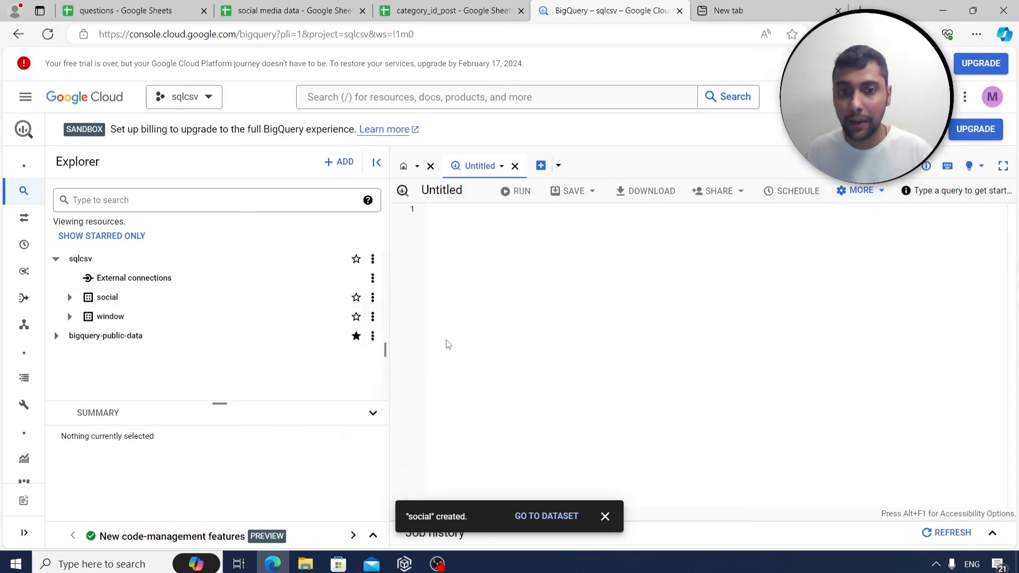
click(691, 135)
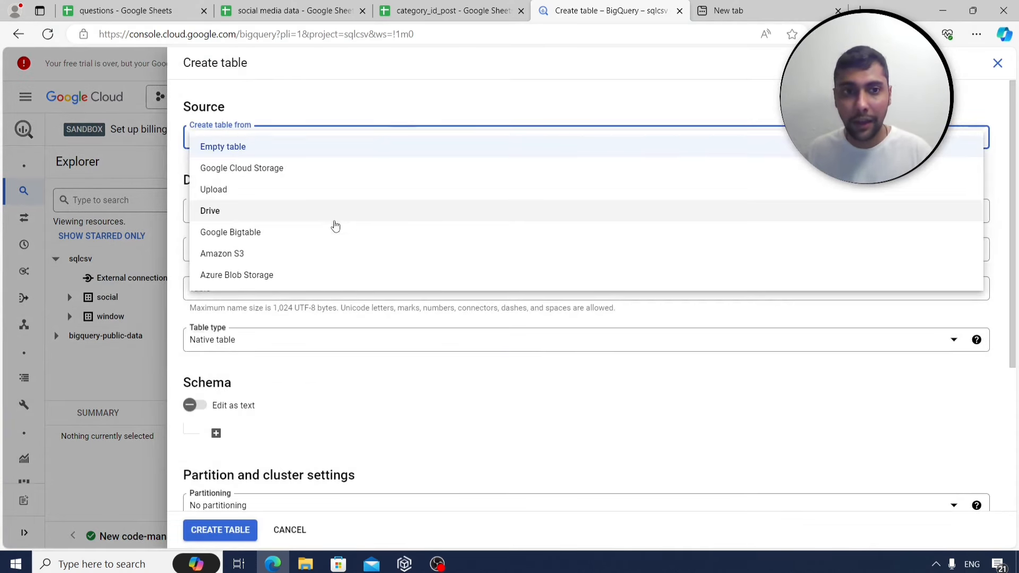
click(329, 196)
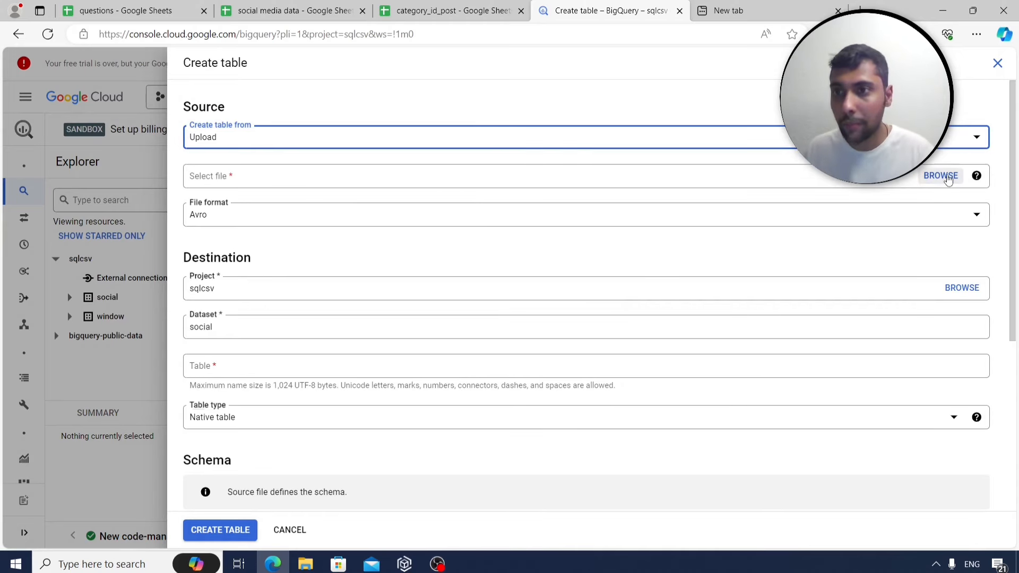
click(937, 176)
scroll(432, 87, down, 10)
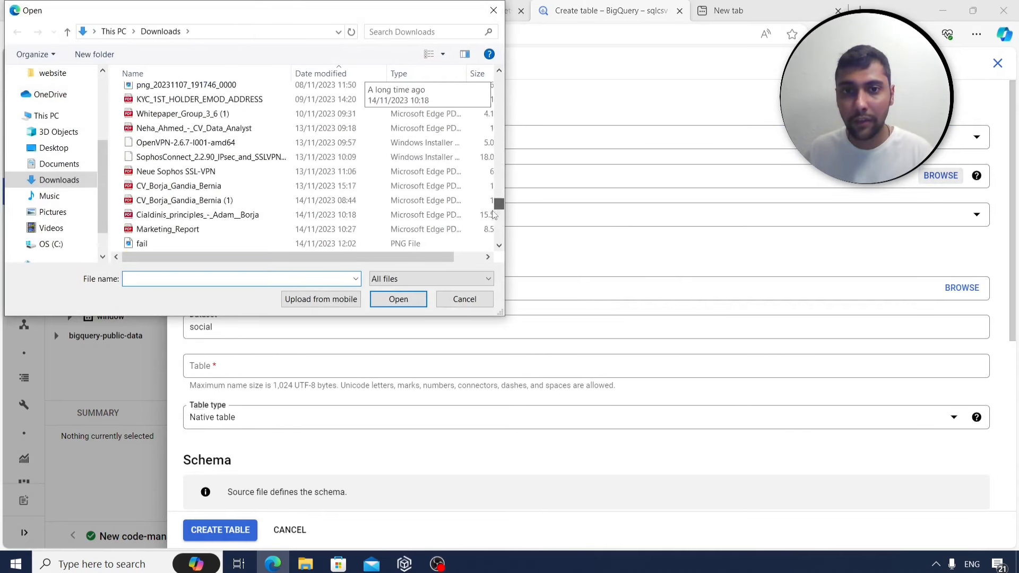
click(237, 243)
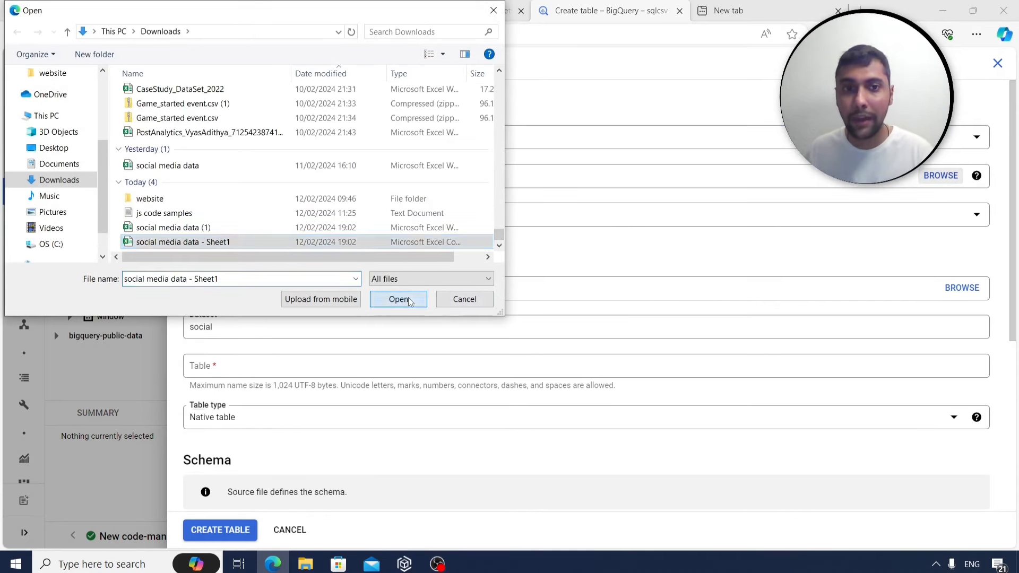
click(398, 299)
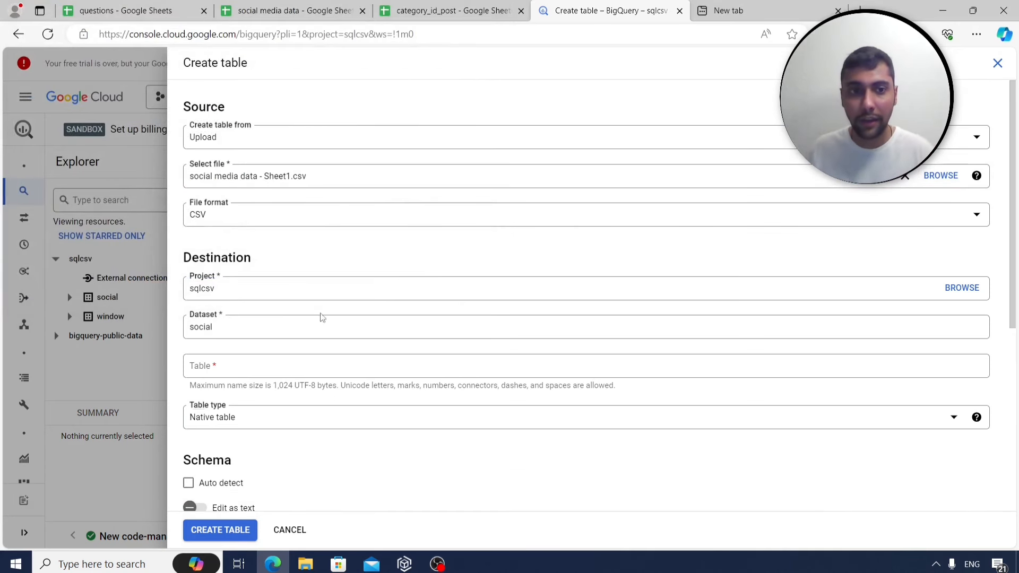
Name the table social_media, auto-detect its schema, and create it.
click(260, 362)
text(soc)
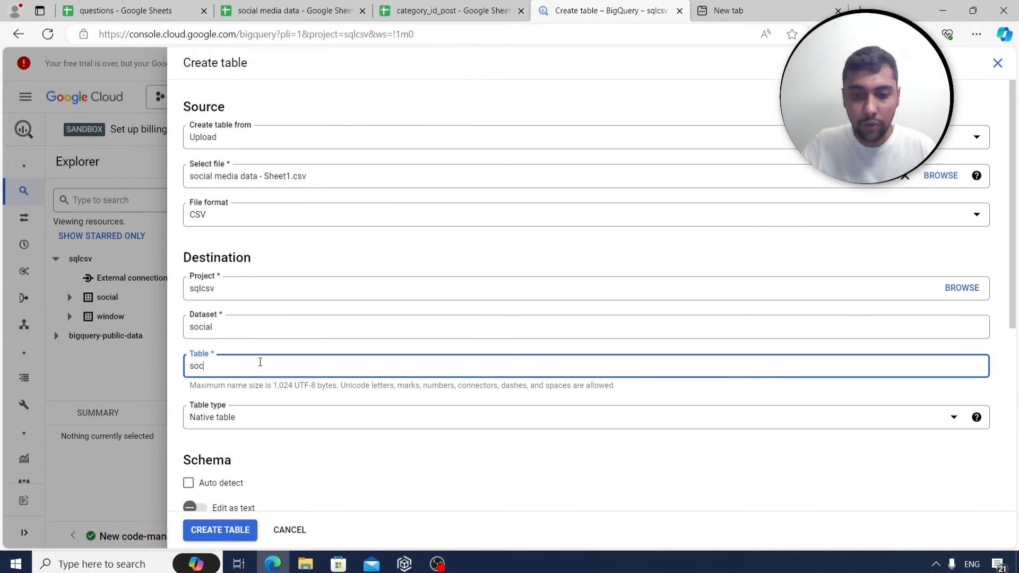
text(ial_media)
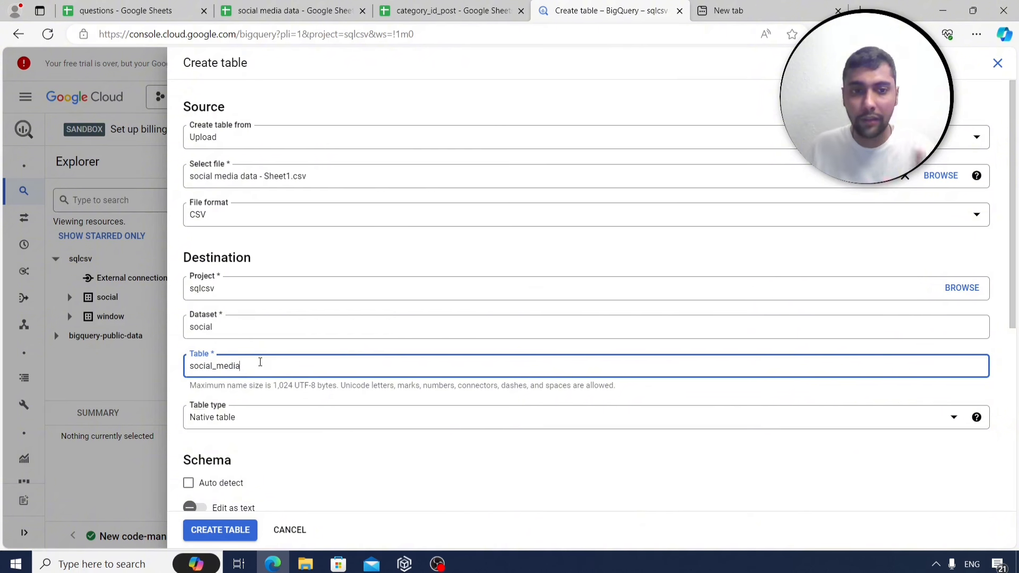
click(187, 484)
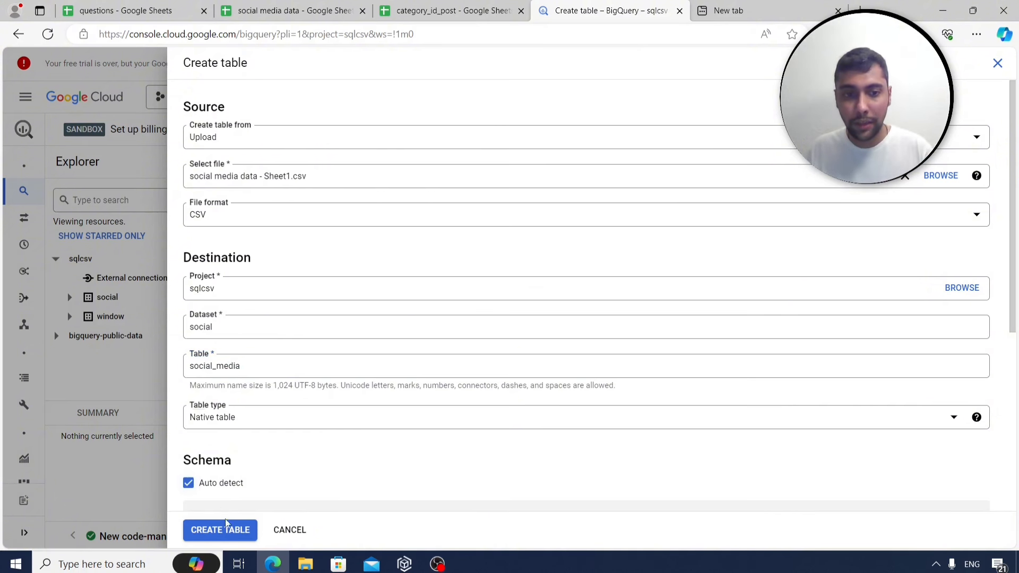
click(229, 530)
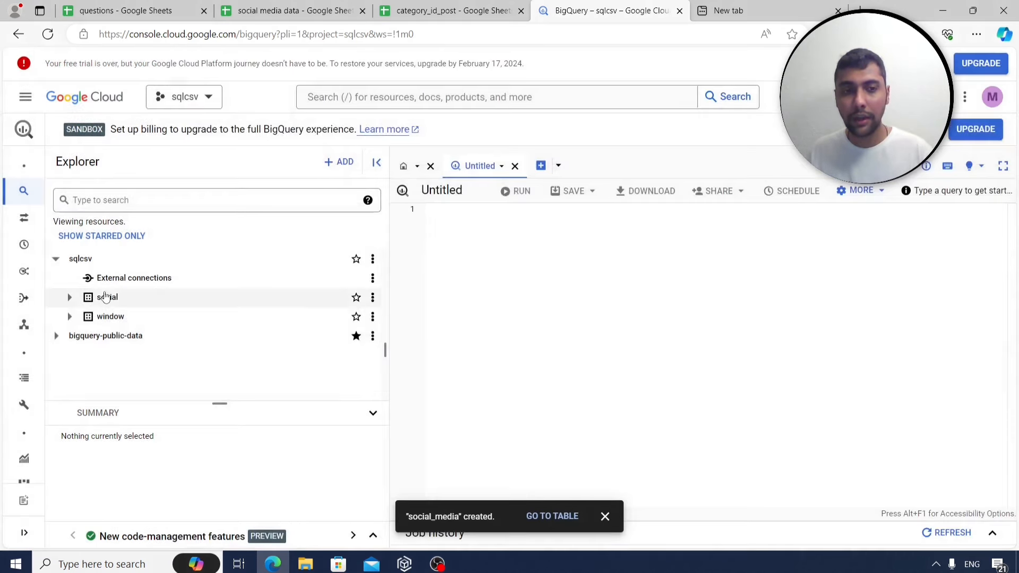
Preview all social_media rows with a SELECT * query, then go to the new browser tab.
click(373, 317)
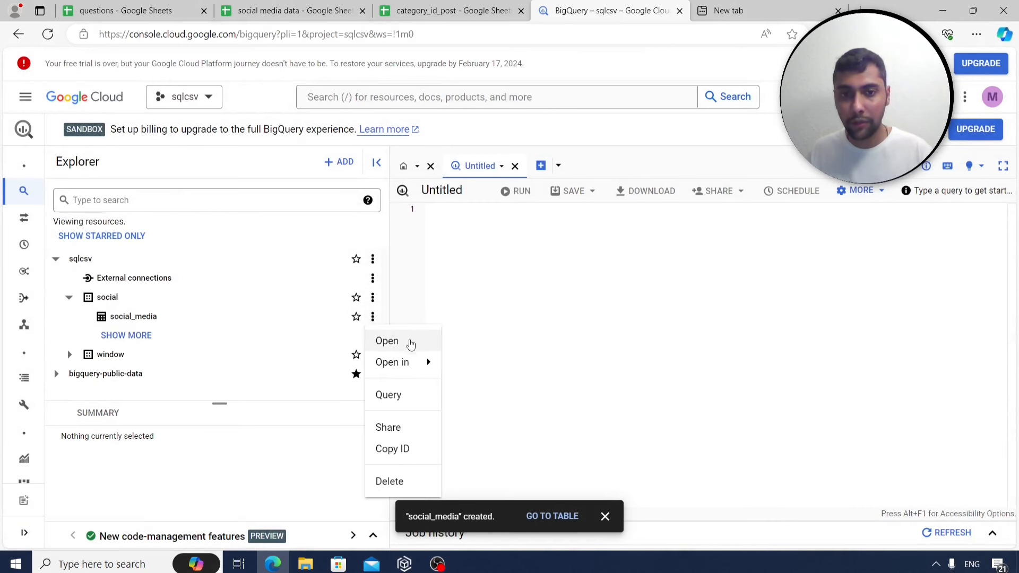
click(390, 394)
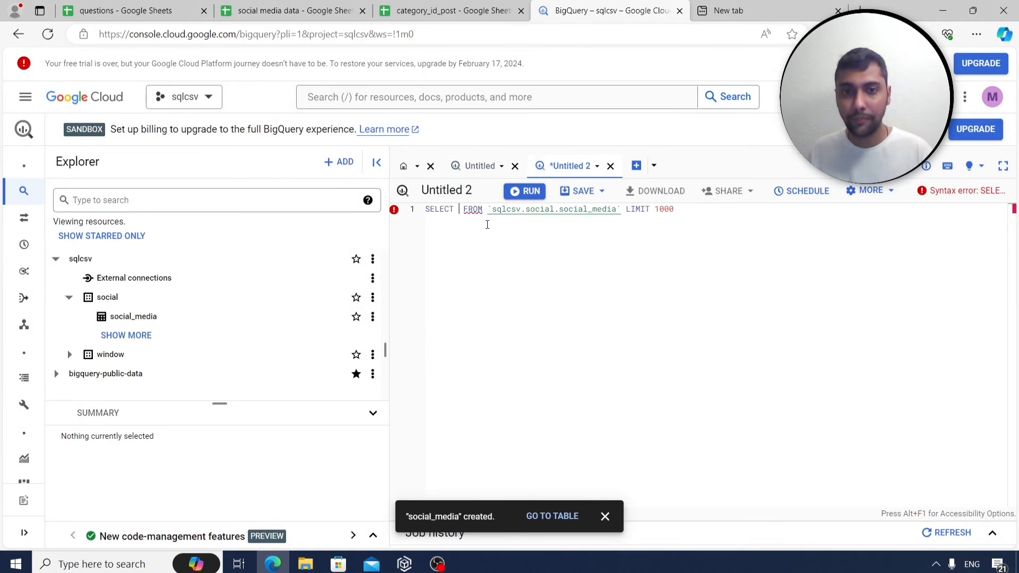
text(*)
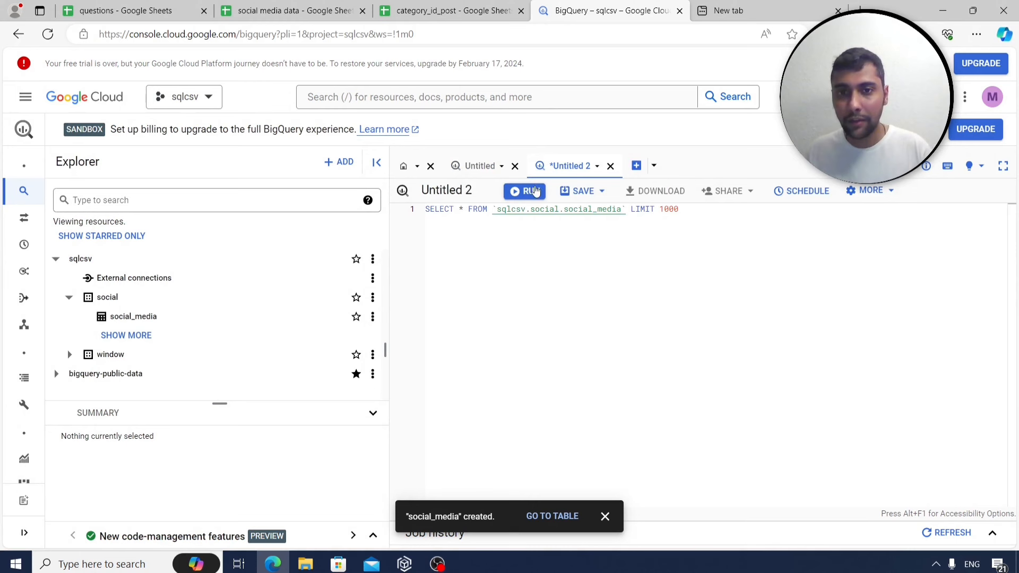
click(536, 191)
drag(389, 248, 328, 251)
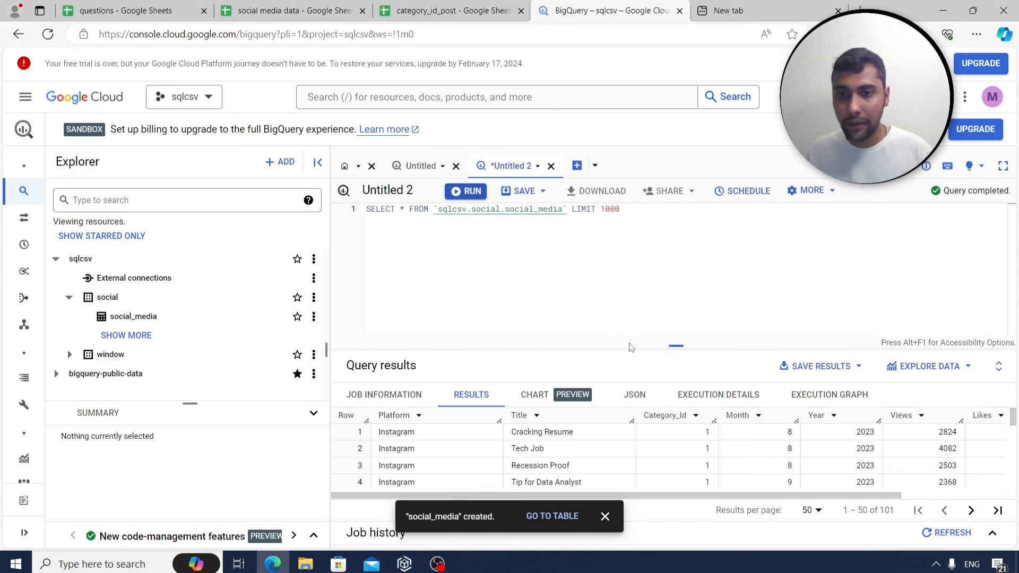
drag(628, 346, 628, 300)
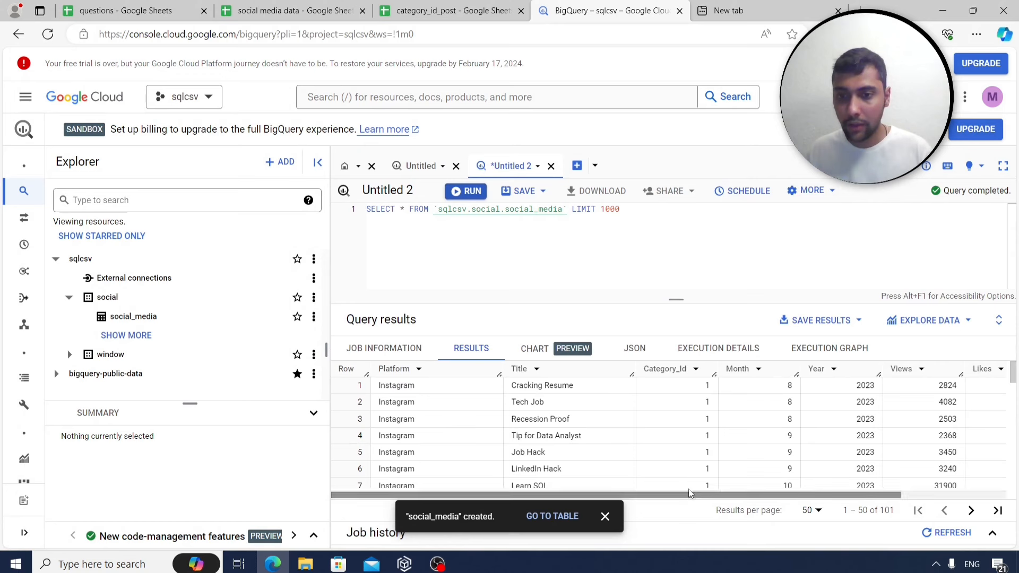
drag(699, 494, 609, 488)
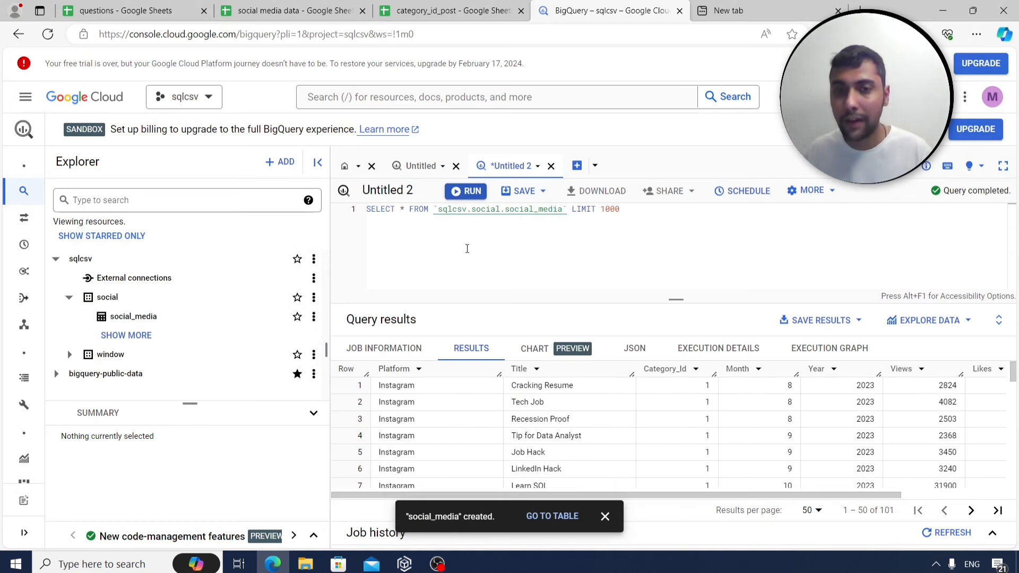
click(451, 11)
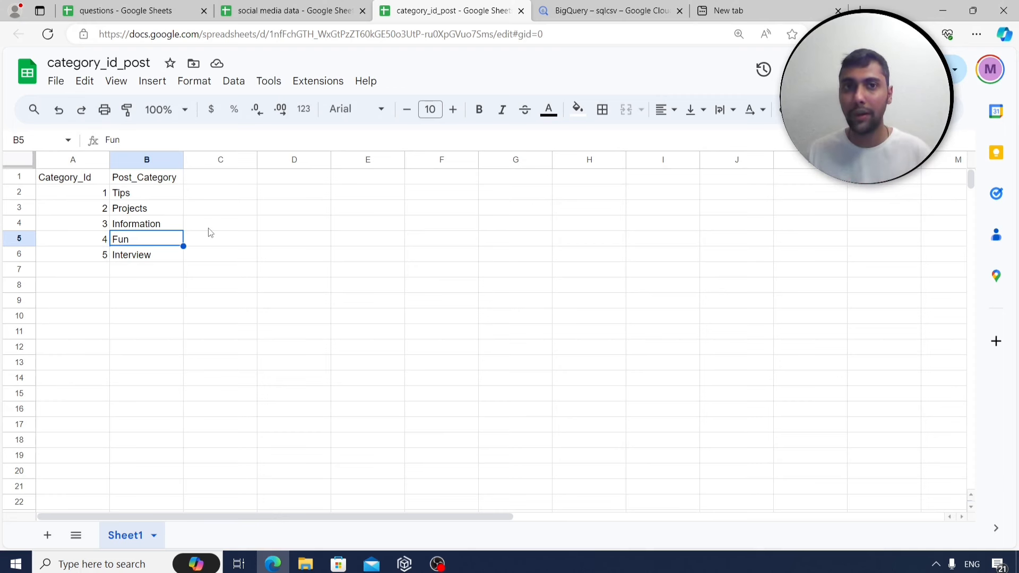
click(711, 11)
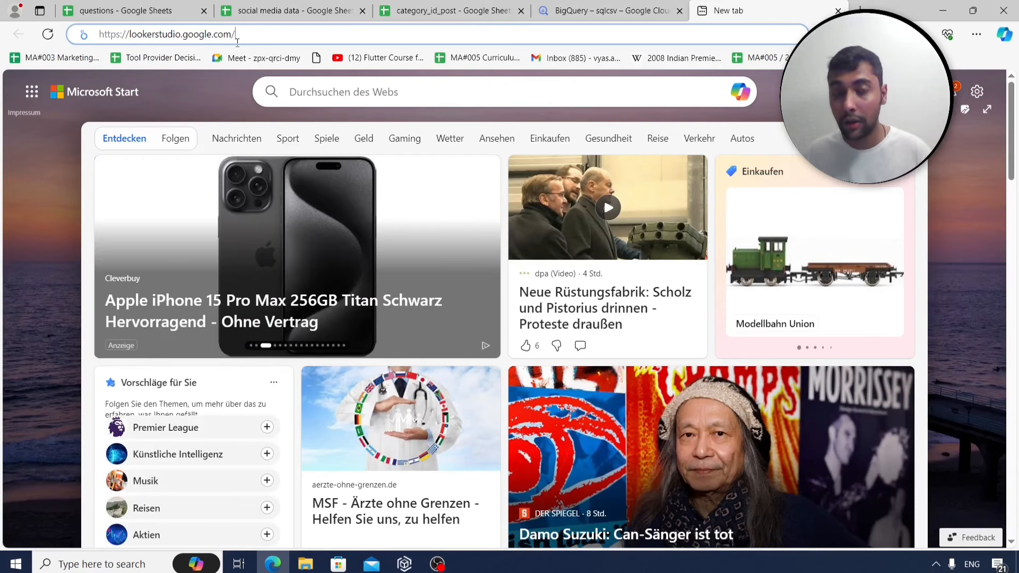
Load lookerstudio.google.com and start a Blank Report.
key(Return)
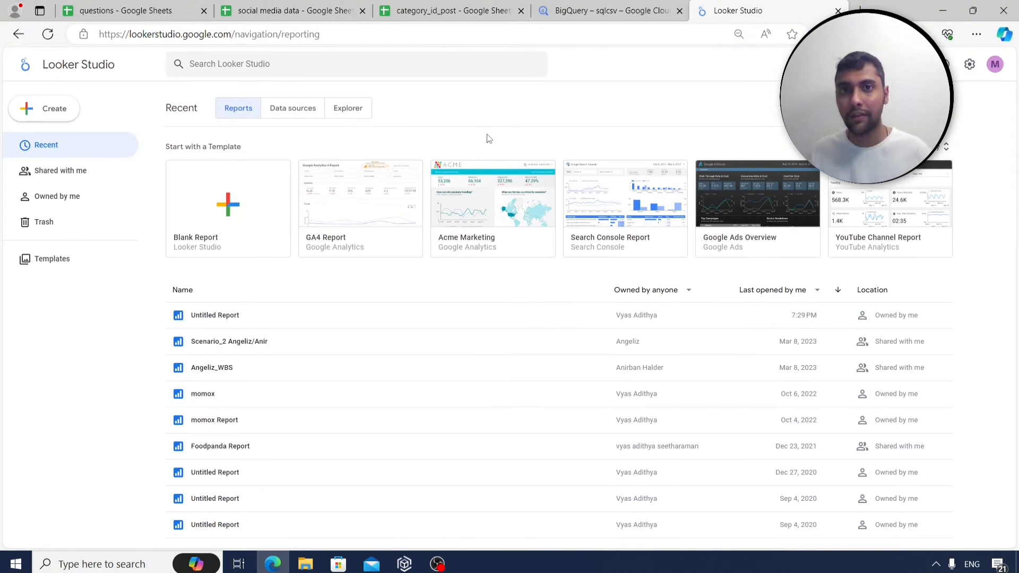
click(237, 203)
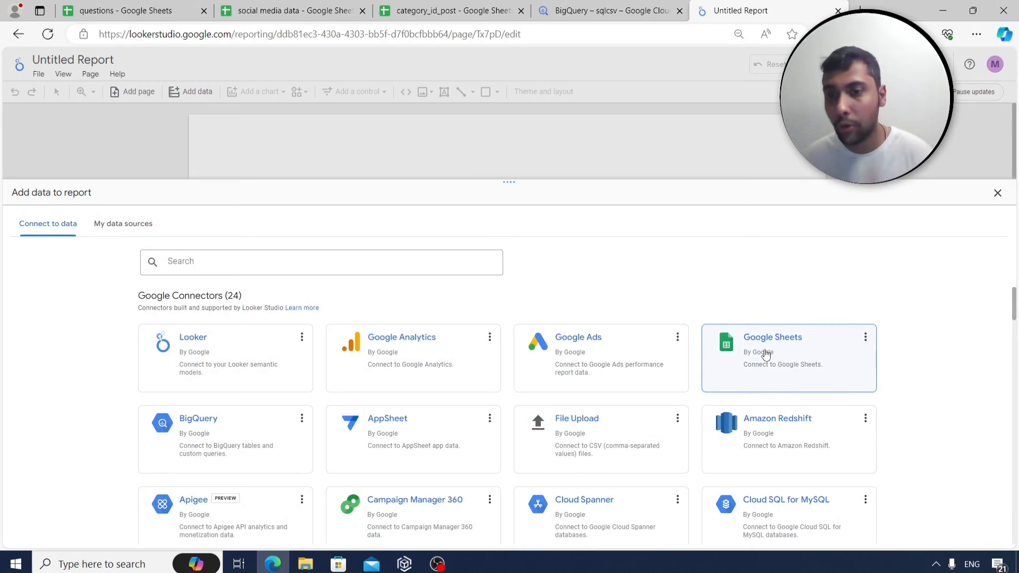
Choose the BigQuery connector and add table sqlcsv › social › social_media.
scroll(690, 403, down, 3)
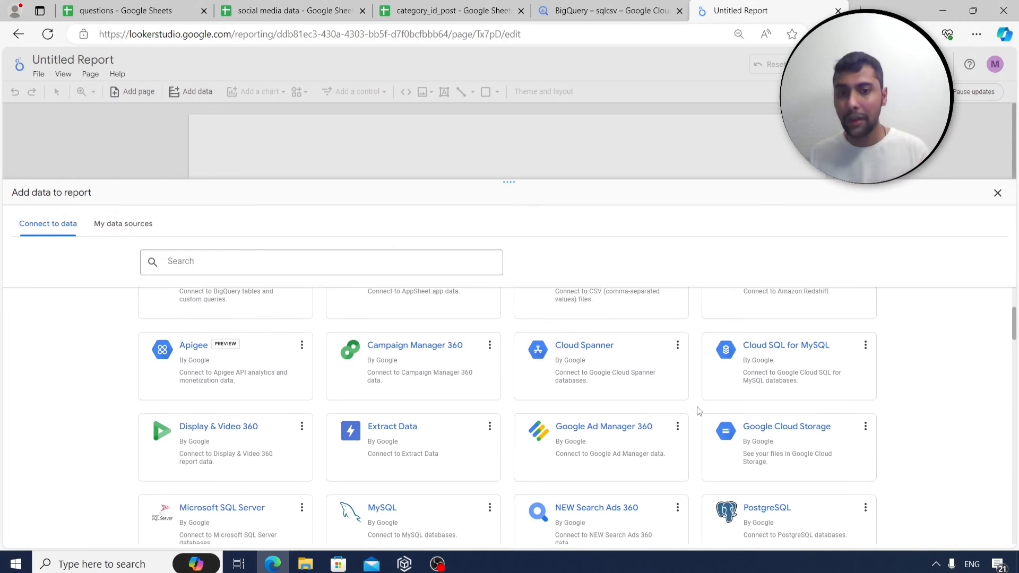
scroll(686, 419, up, 3)
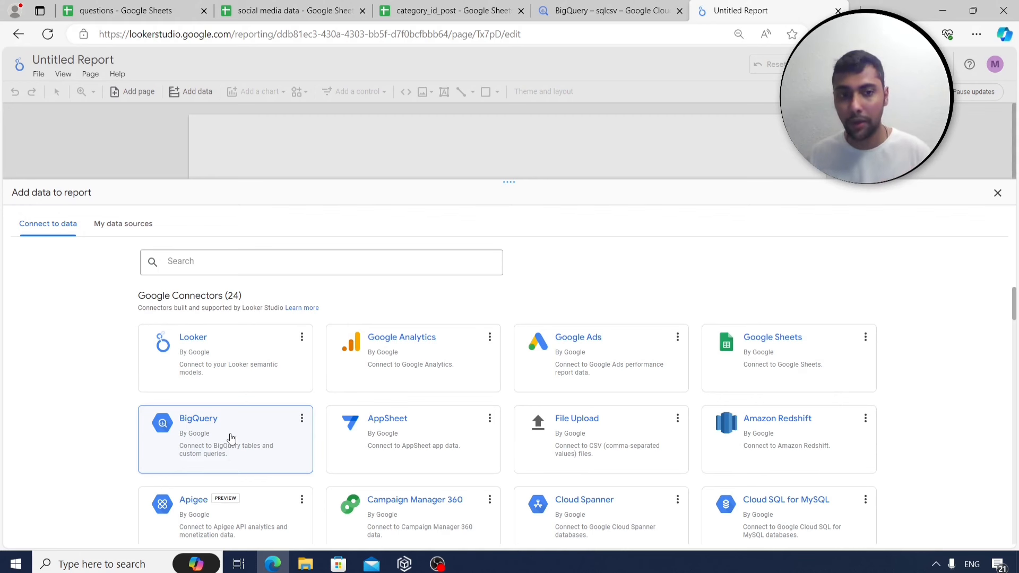
click(231, 438)
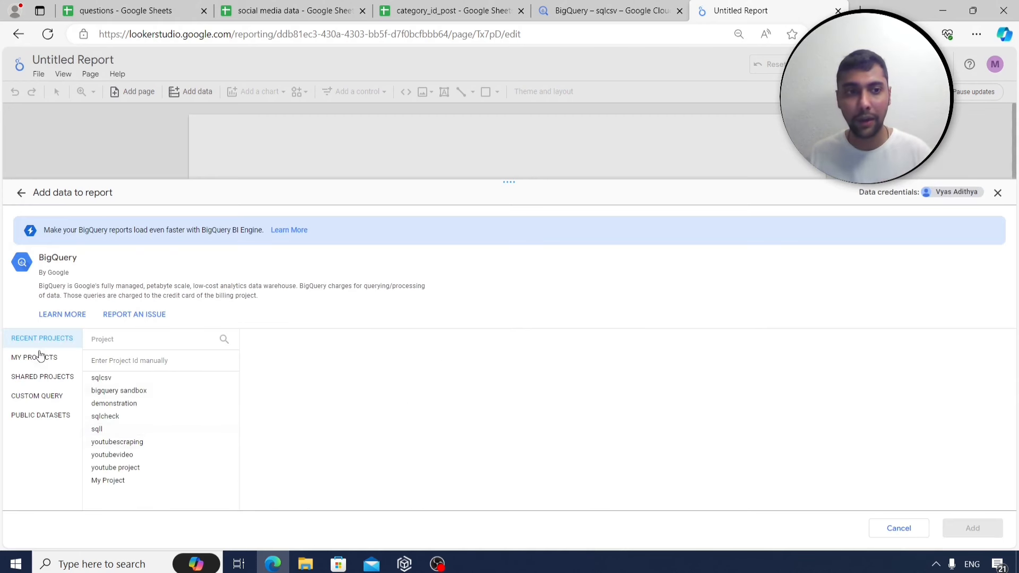
click(136, 382)
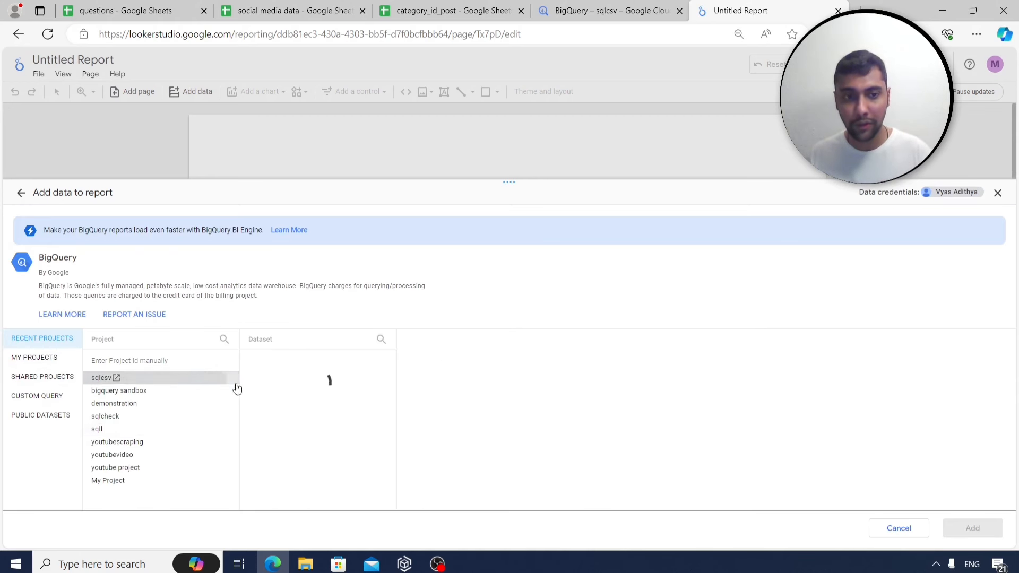
click(290, 359)
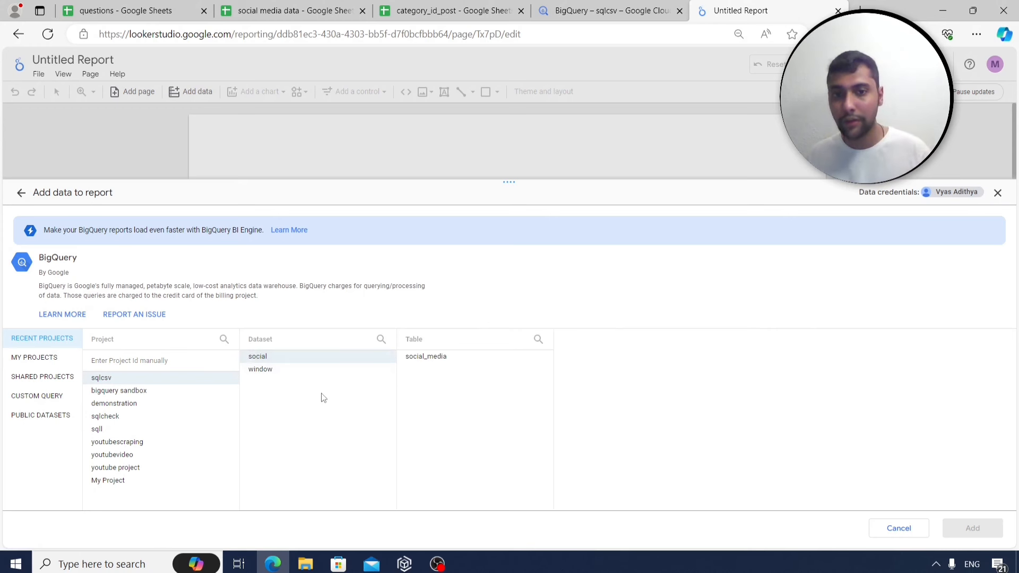
click(433, 357)
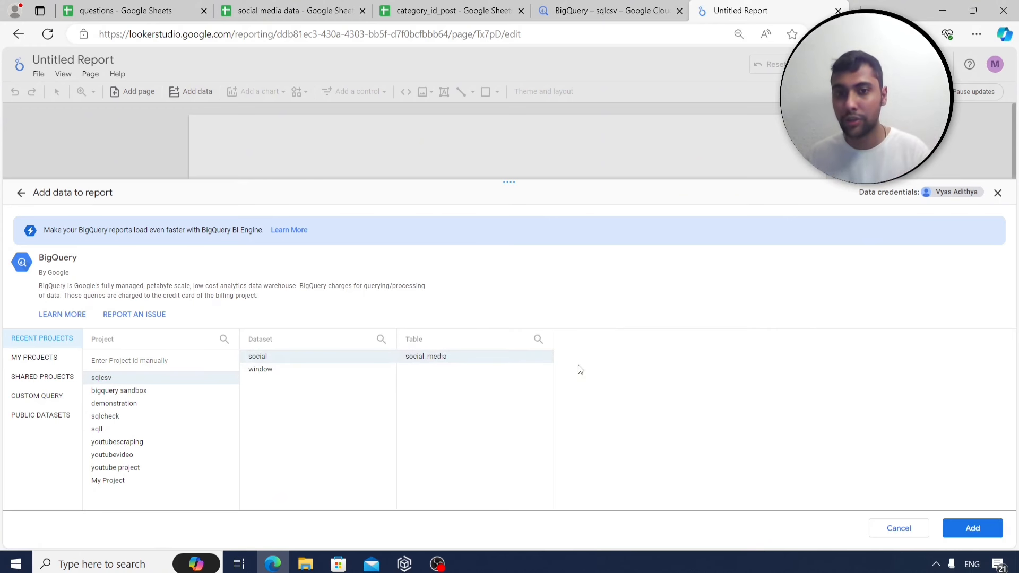
click(972, 529)
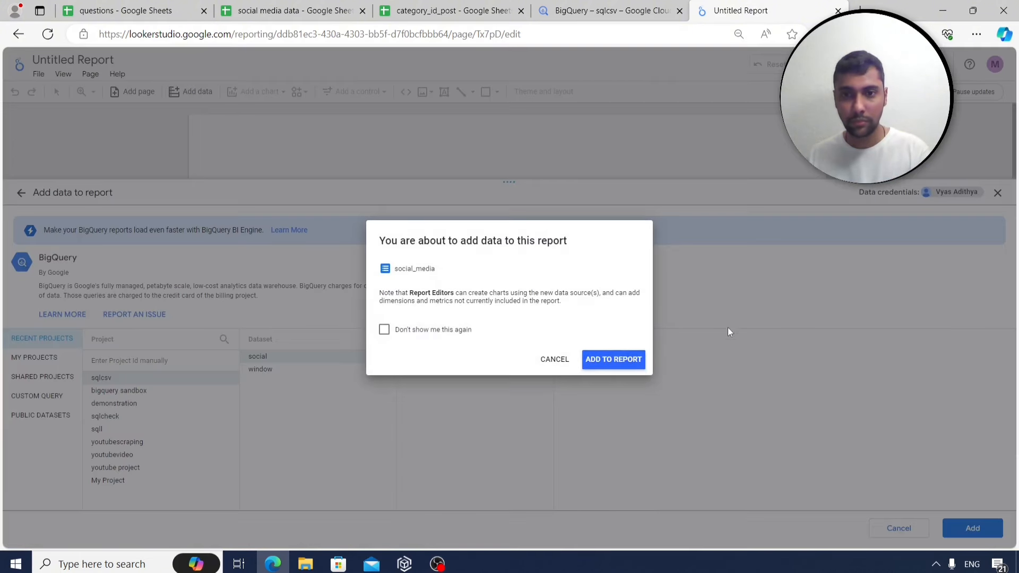
Add social_media to the report, swap Record Count for Views, and widen the table.
click(618, 366)
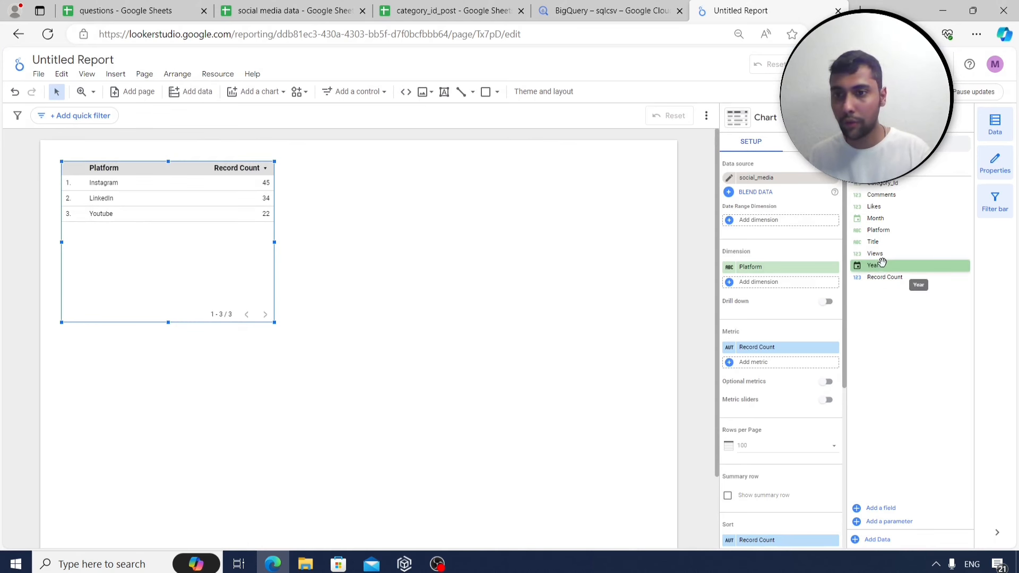
drag(885, 253, 776, 352)
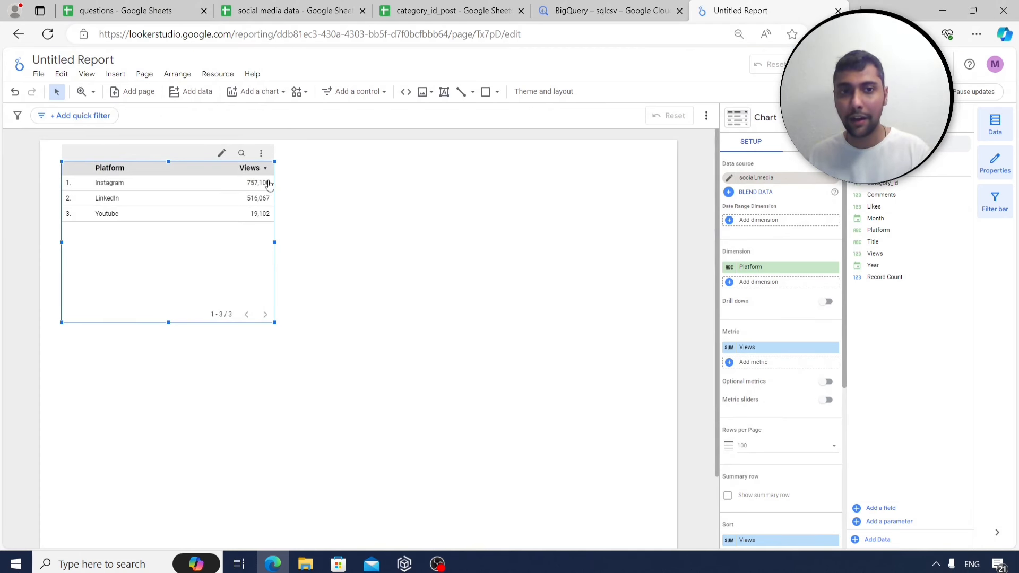
drag(274, 242, 342, 243)
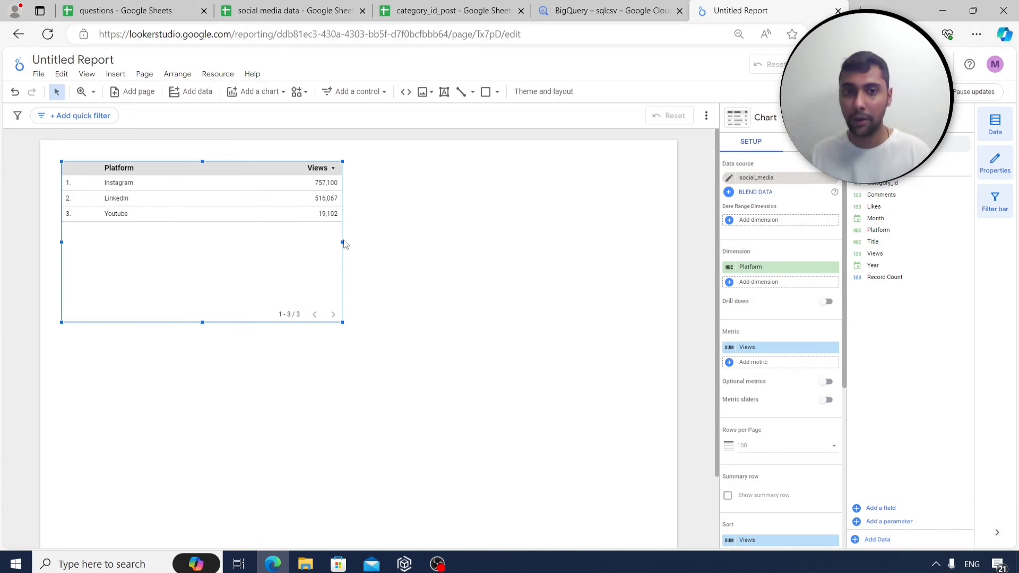
drag(343, 243, 381, 243)
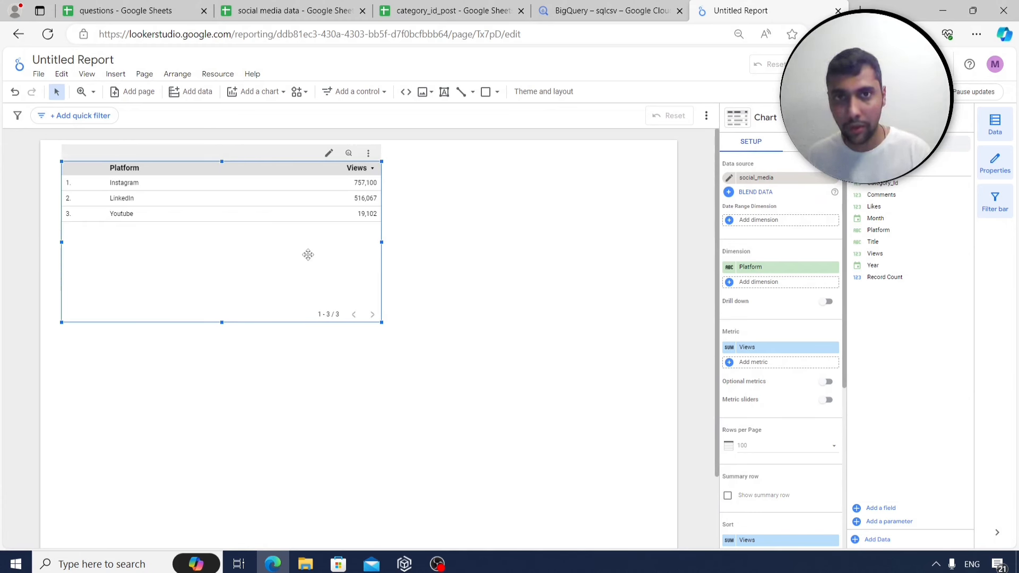
Review the questions sheet tasks: BigQuery import, merging sheet data, and the case statement.
click(165, 16)
click(237, 287)
click(162, 196)
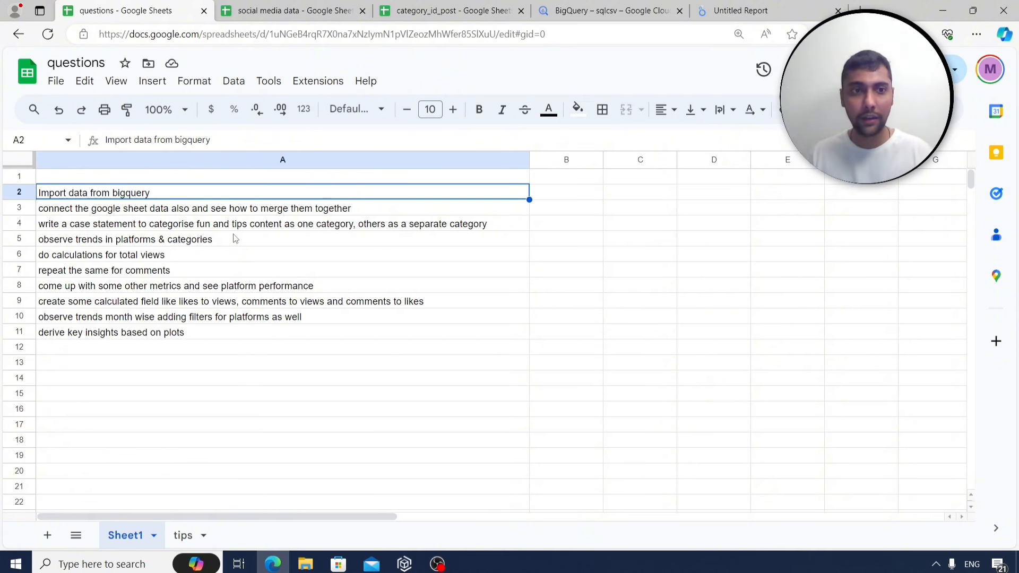
click(227, 211)
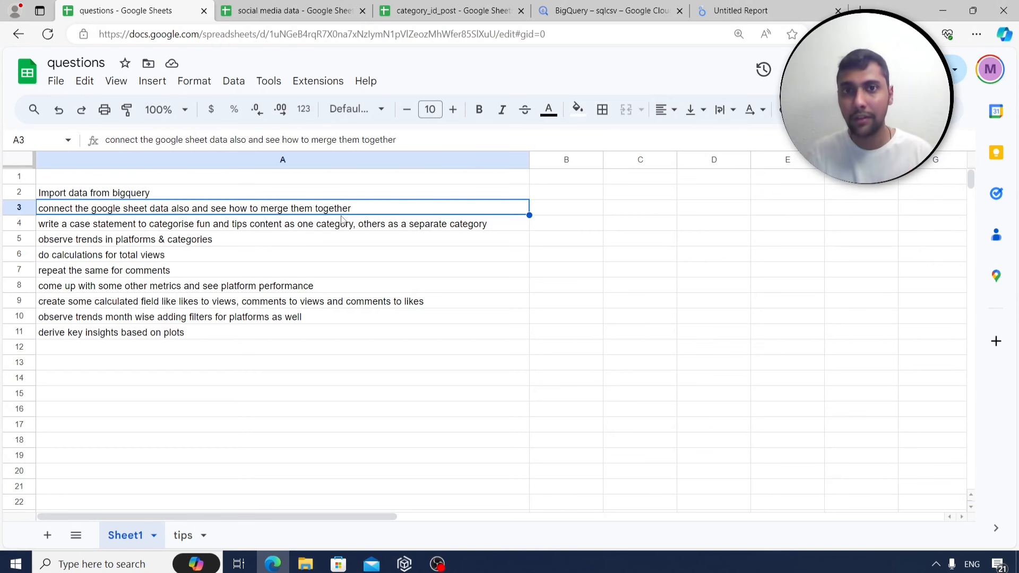
click(216, 224)
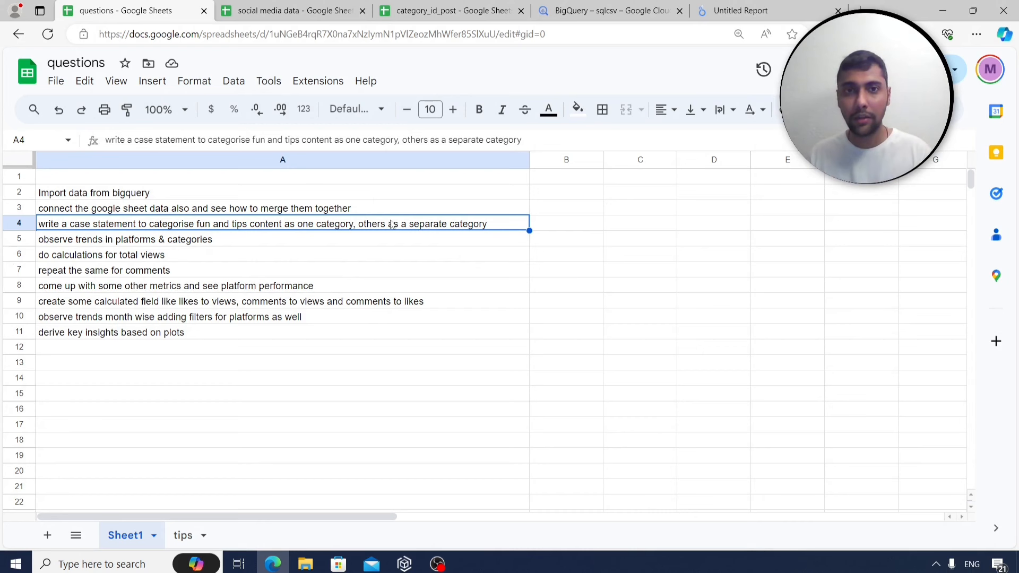
Check in category_id_post that Tips is id 1 and Fun is id 4.
click(422, 11)
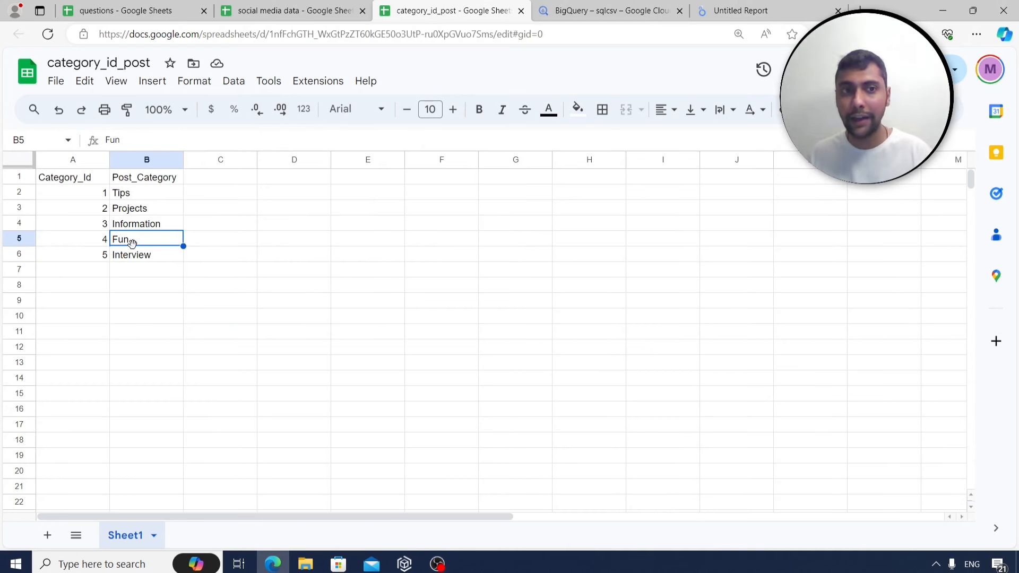
click(127, 196)
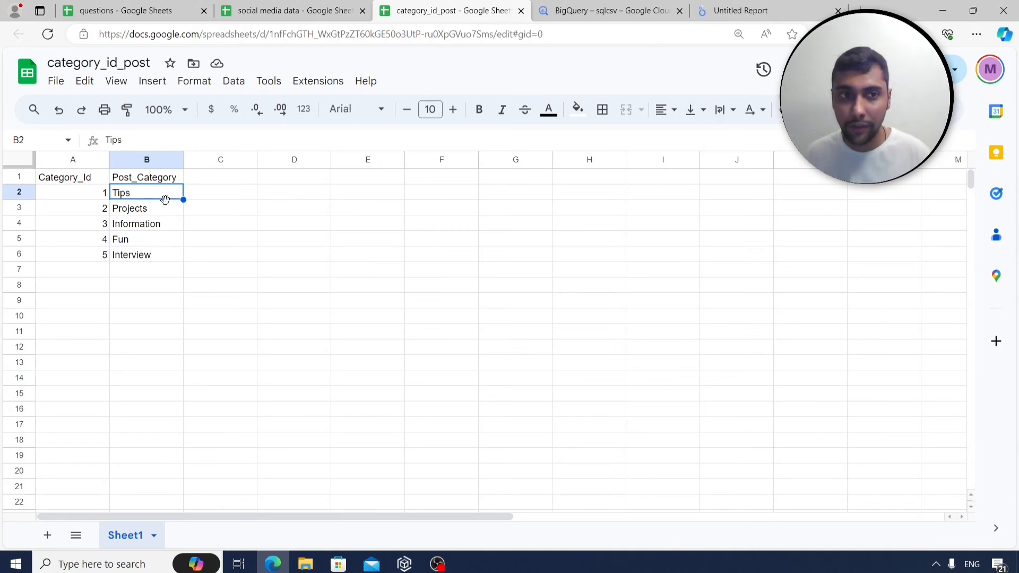
click(133, 242)
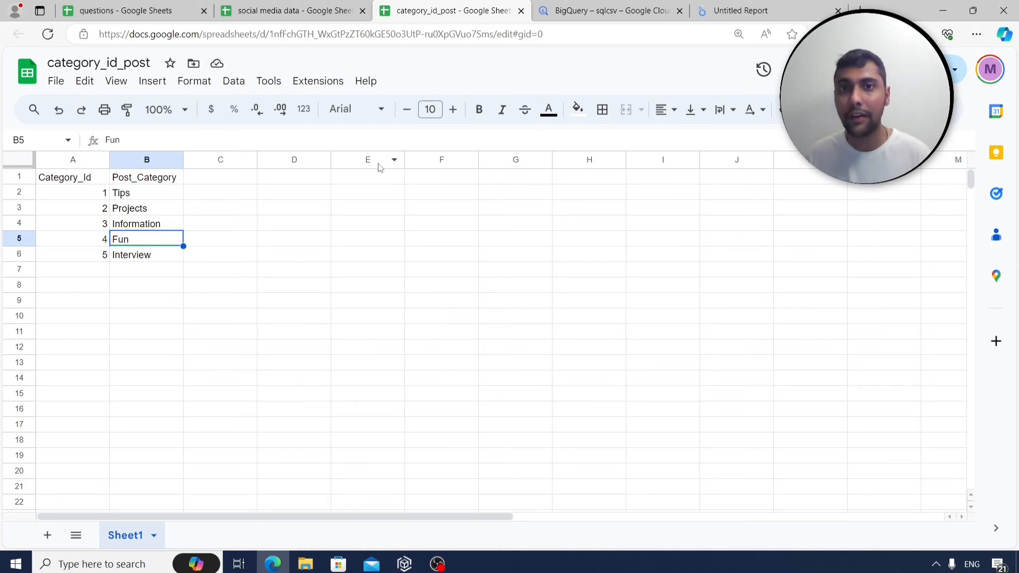
Rename the Looker Studio report to 'social media Report'.
click(743, 11)
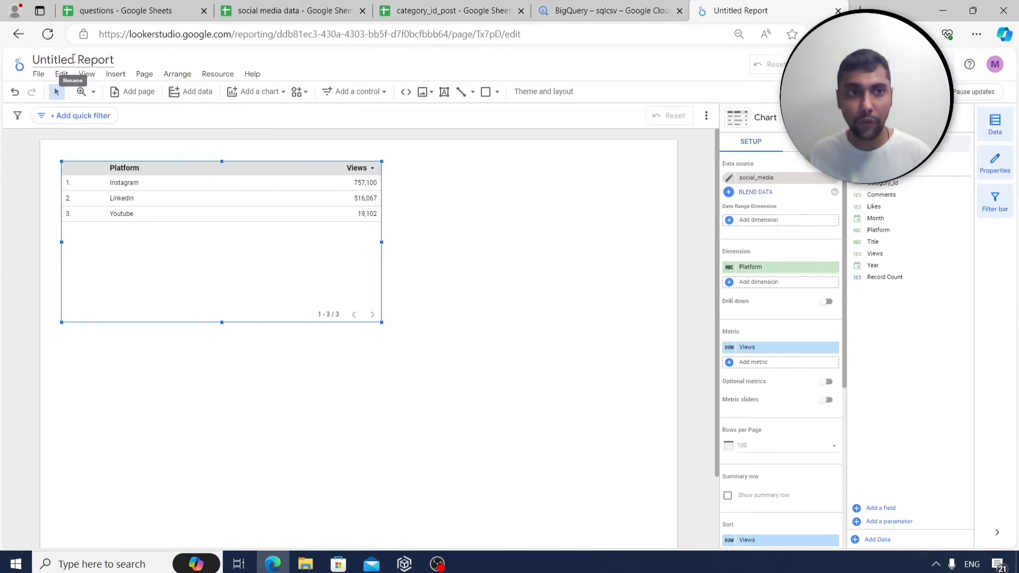
drag(73, 59, 32, 61)
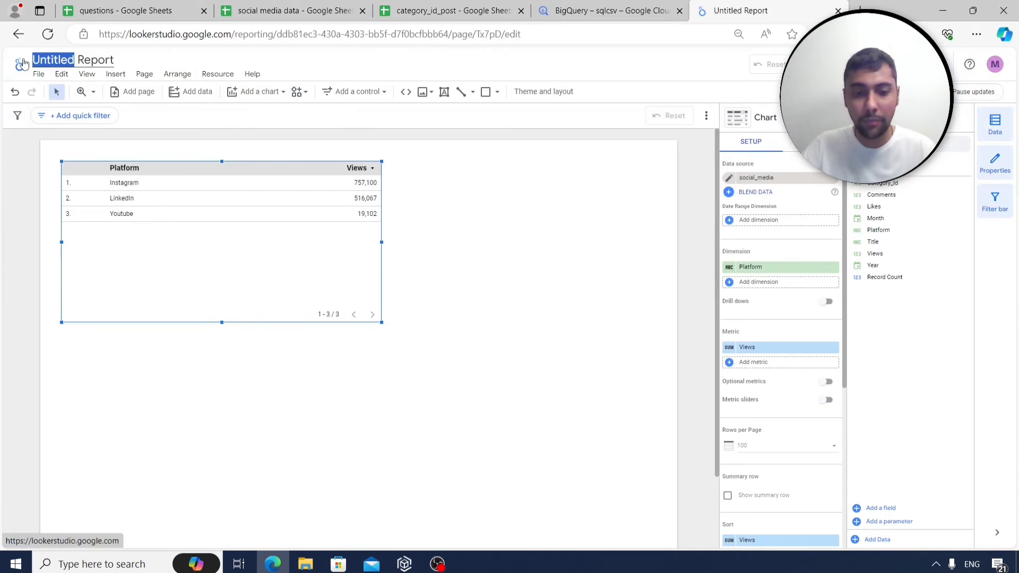
text(social medi)
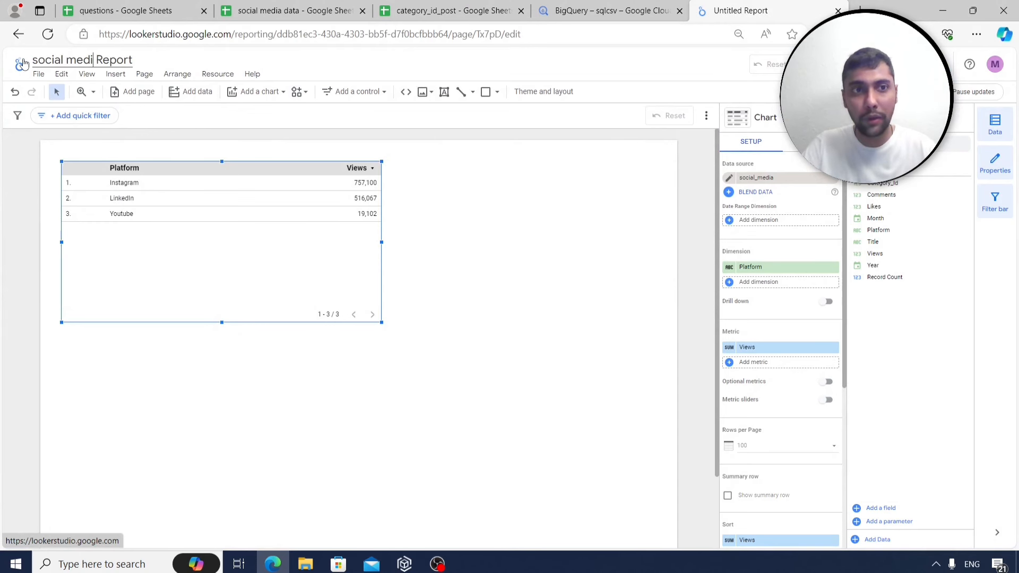
text(a)
click(225, 353)
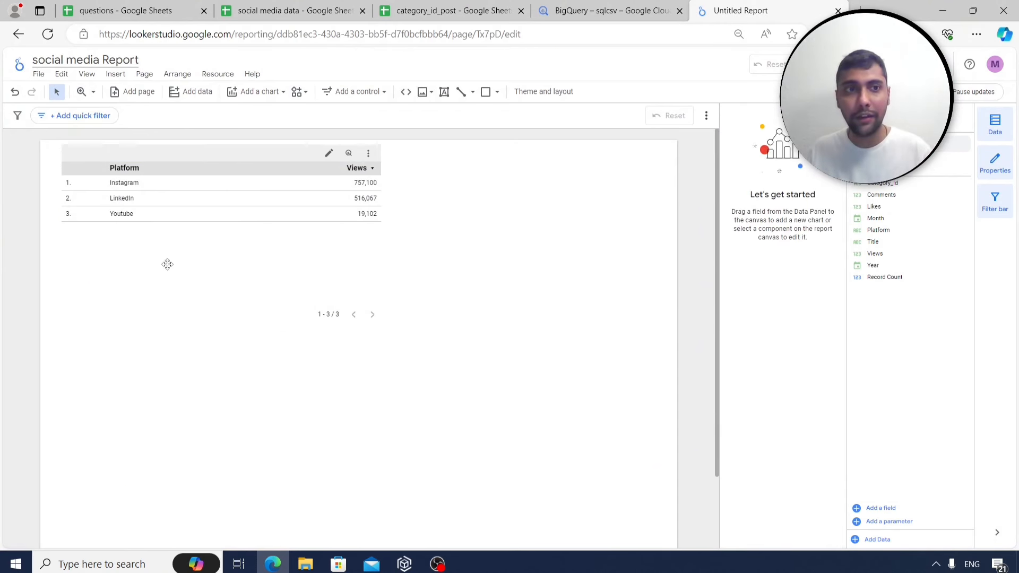
Open the social_media data source's fields for editing via Manage added data sources.
click(166, 225)
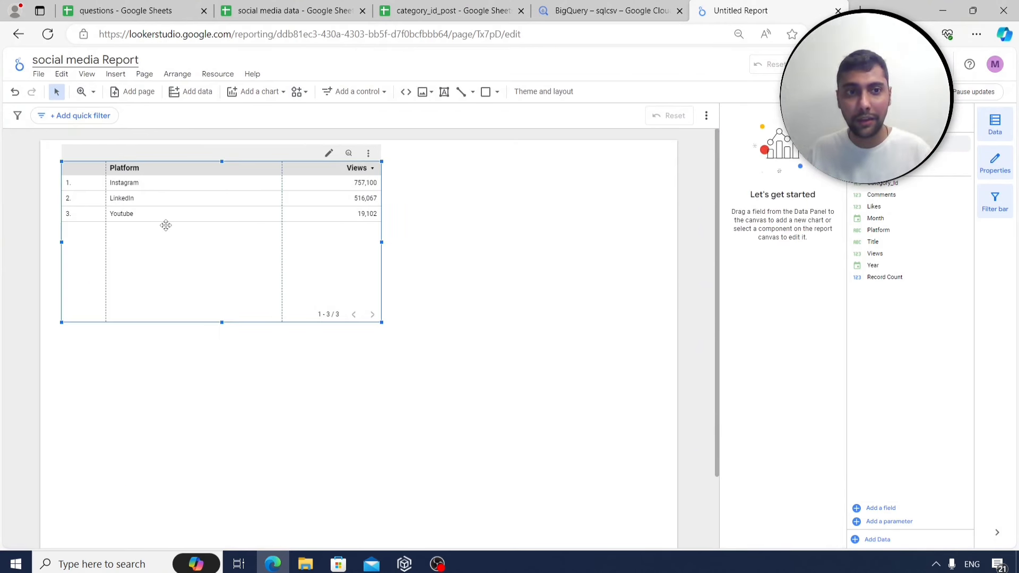
click(218, 75)
click(234, 92)
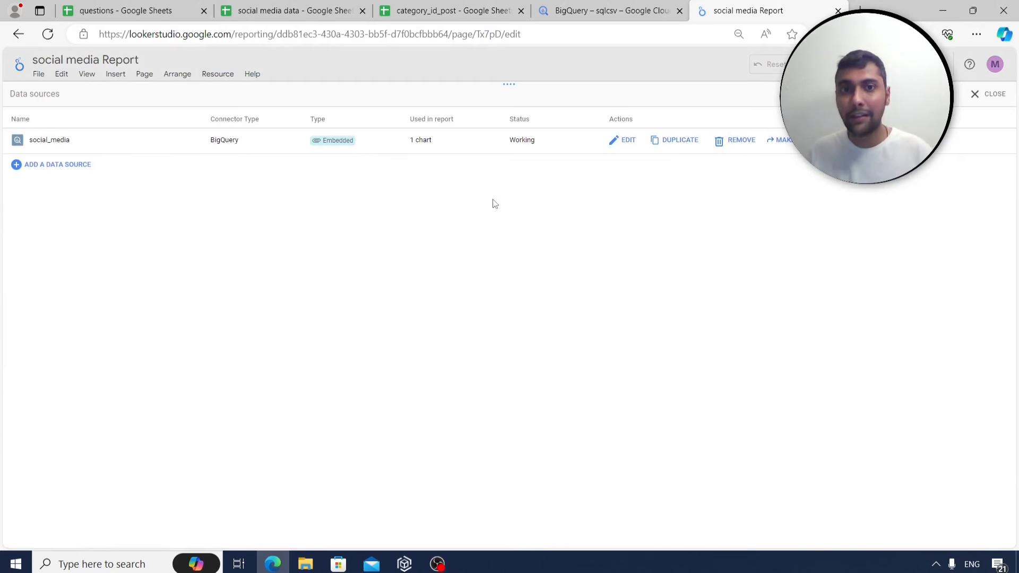
click(628, 141)
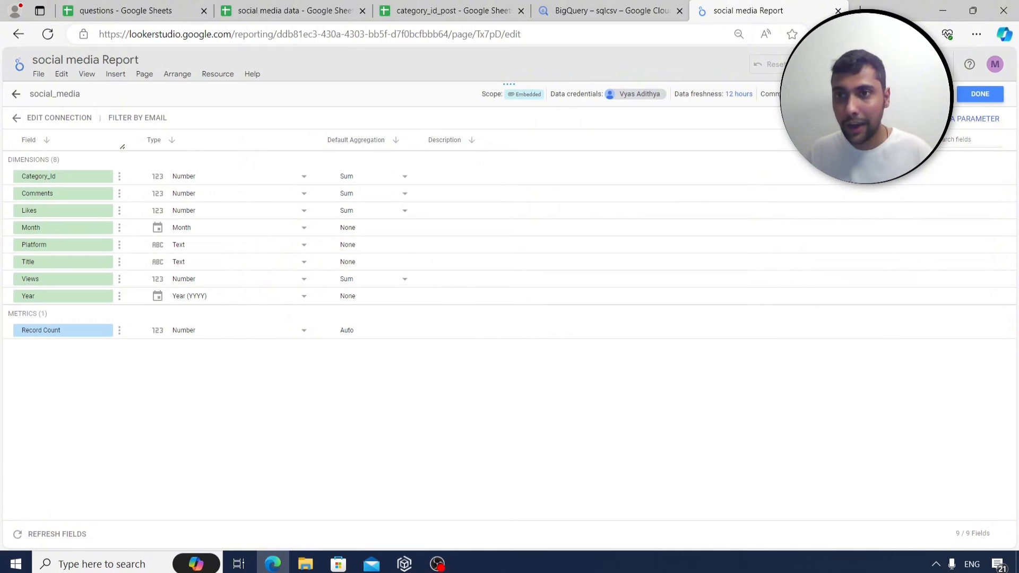
Create and save calculated field categorynew: CASE WHEN Category_Id IN (1,4) THEN 'fun_tips' ELSE 'other' END.
click(878, 137)
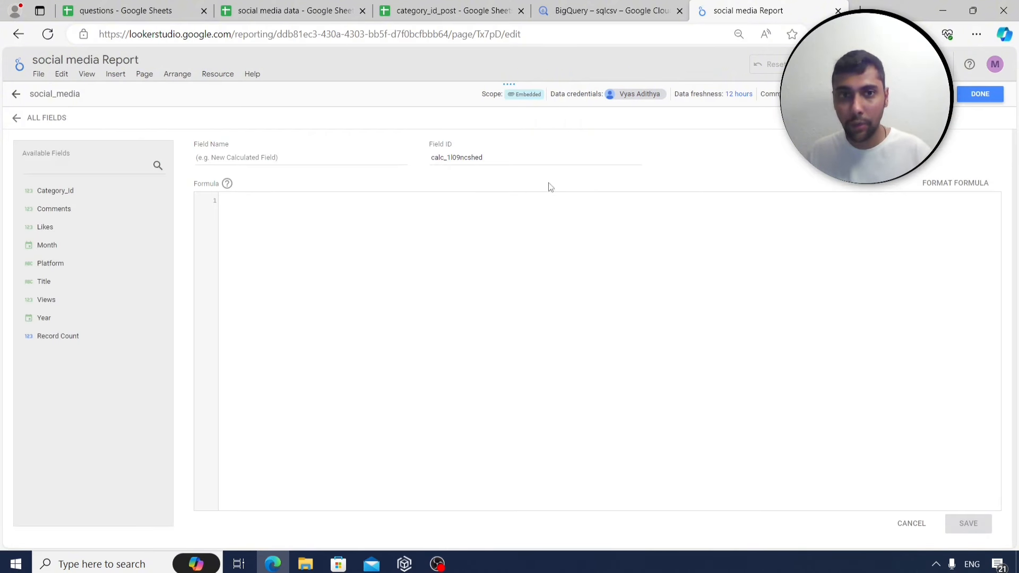
click(286, 152)
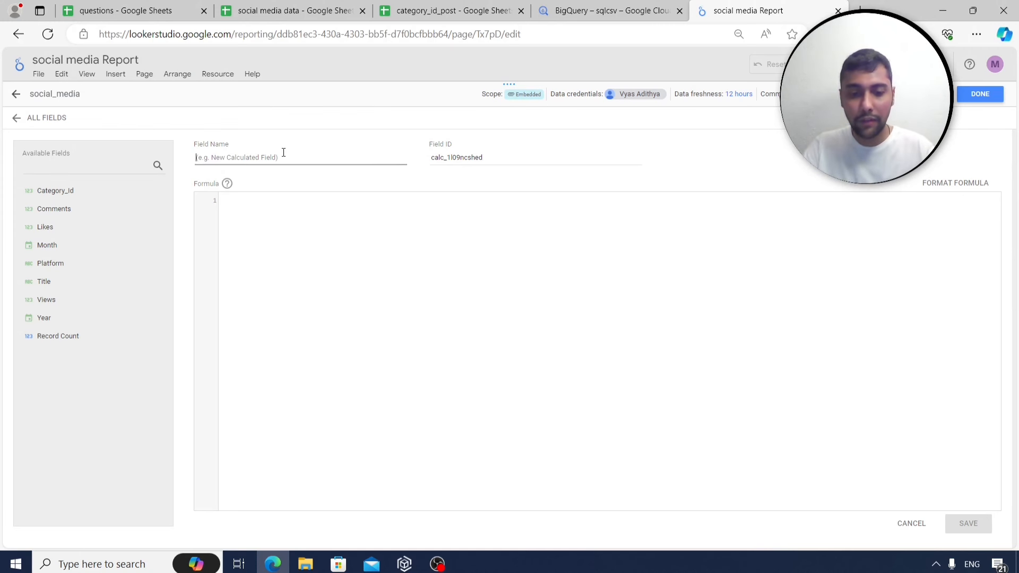
text(categorynew)
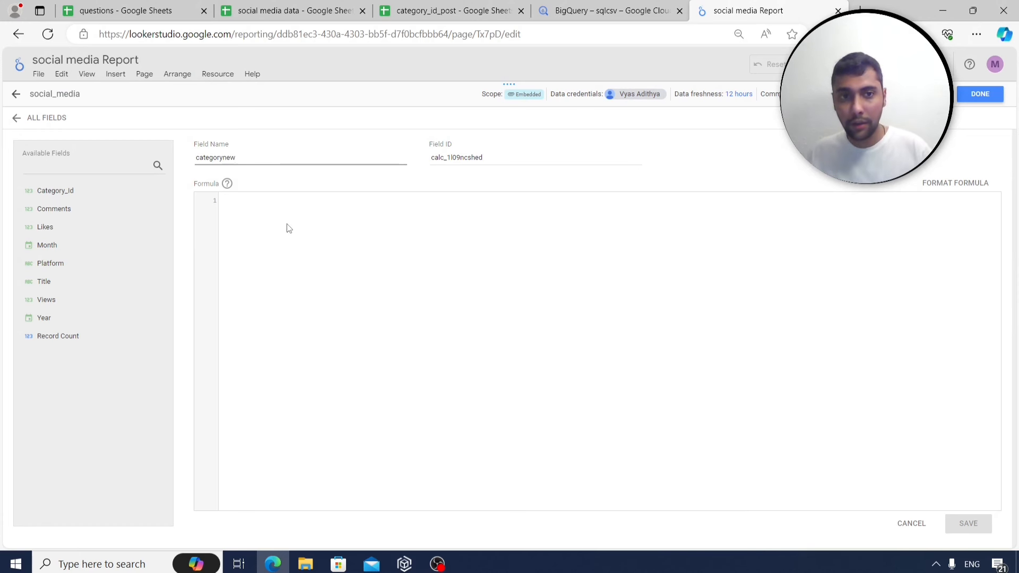
click(283, 216)
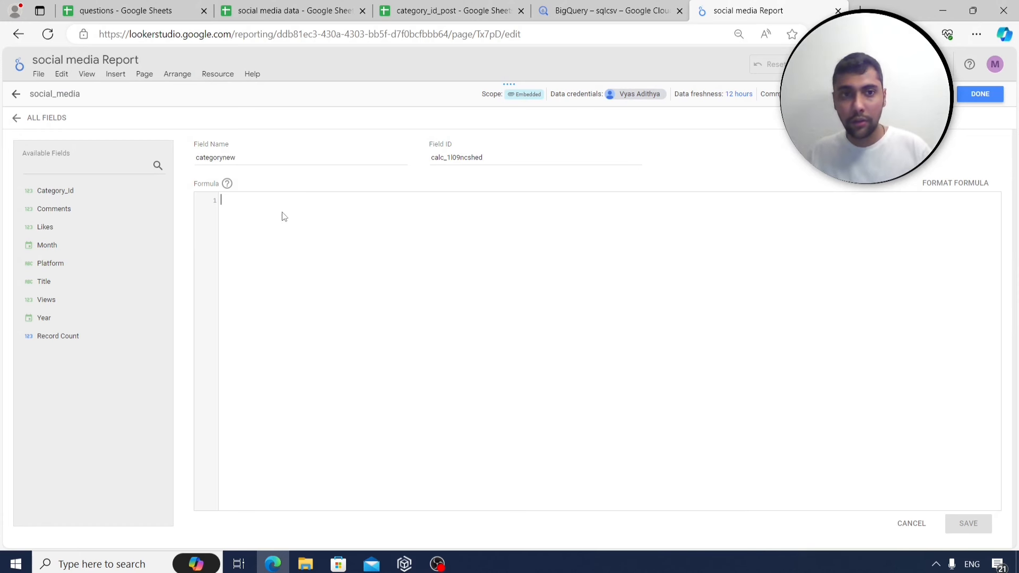
text(case when)
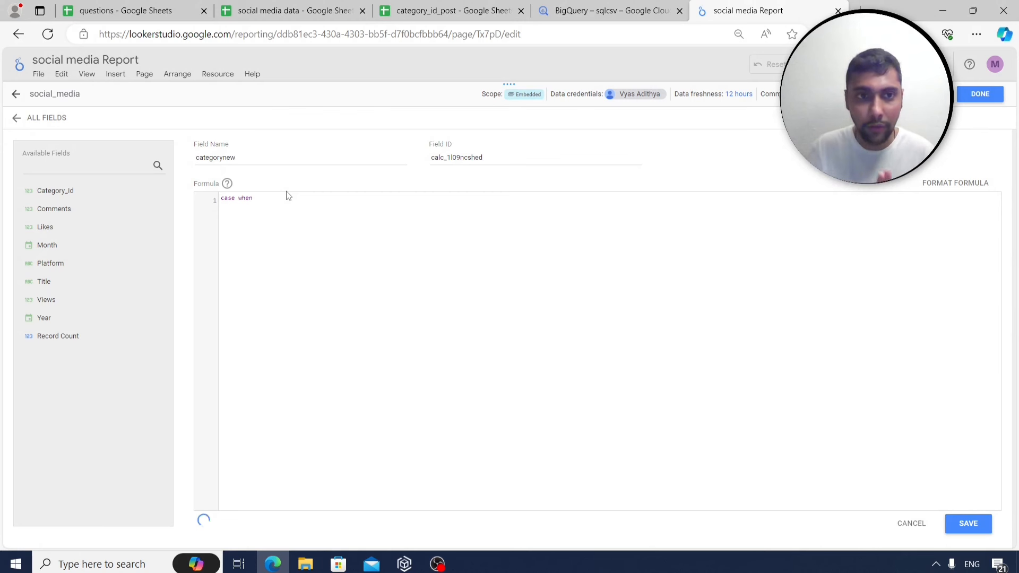
text( categ)
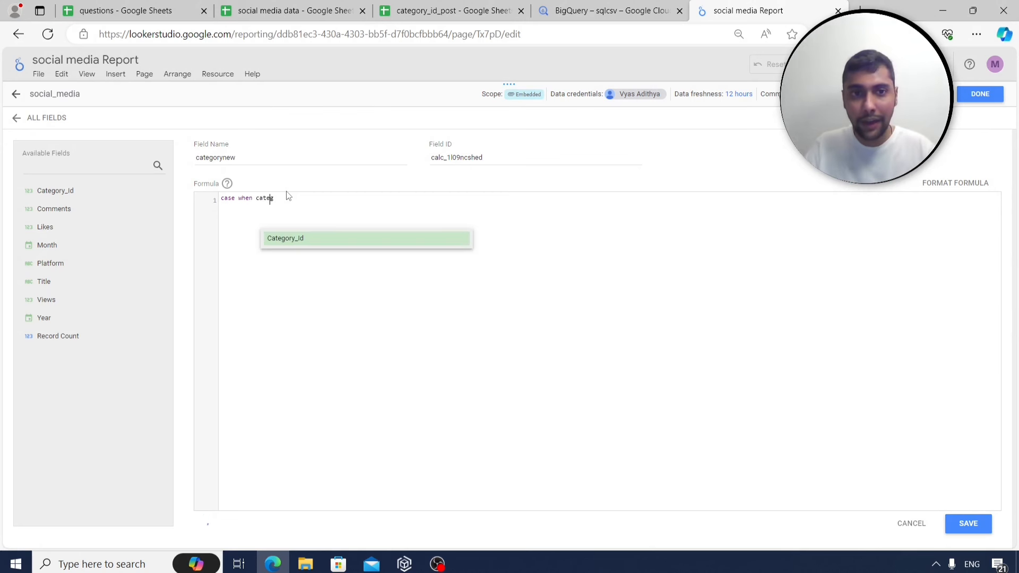
key(Return)
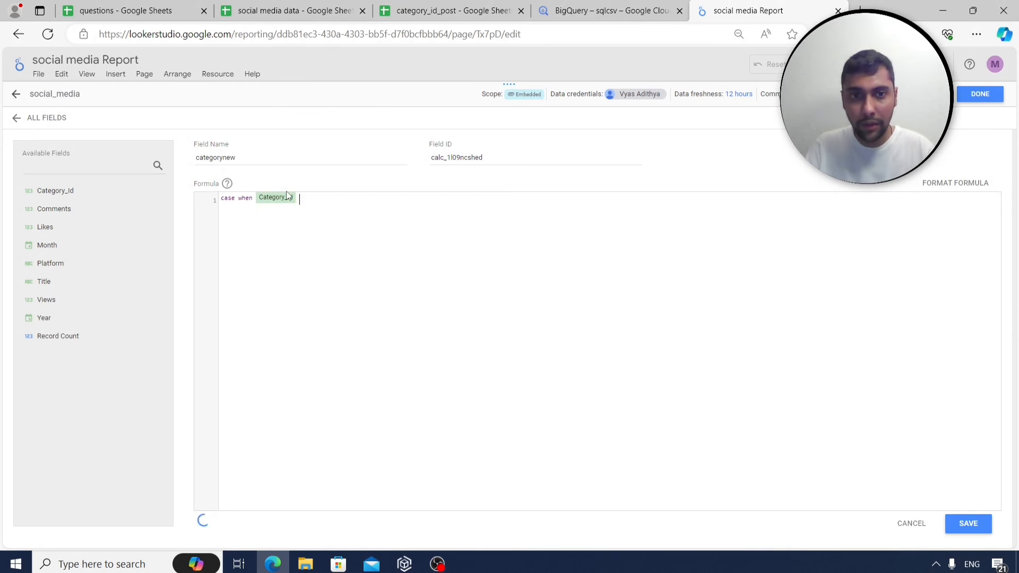
text(in ()
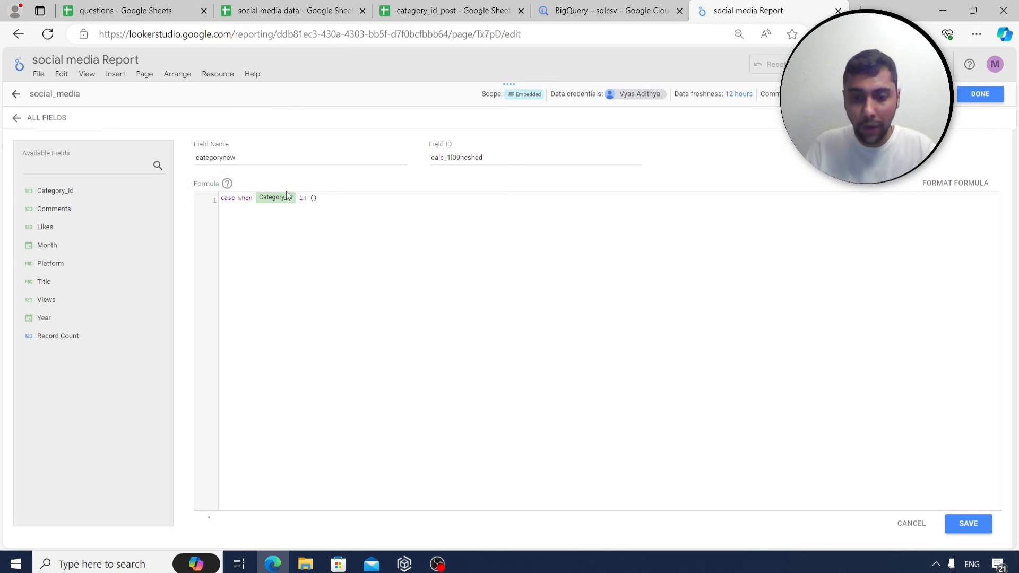
text(1,4)
text( then)
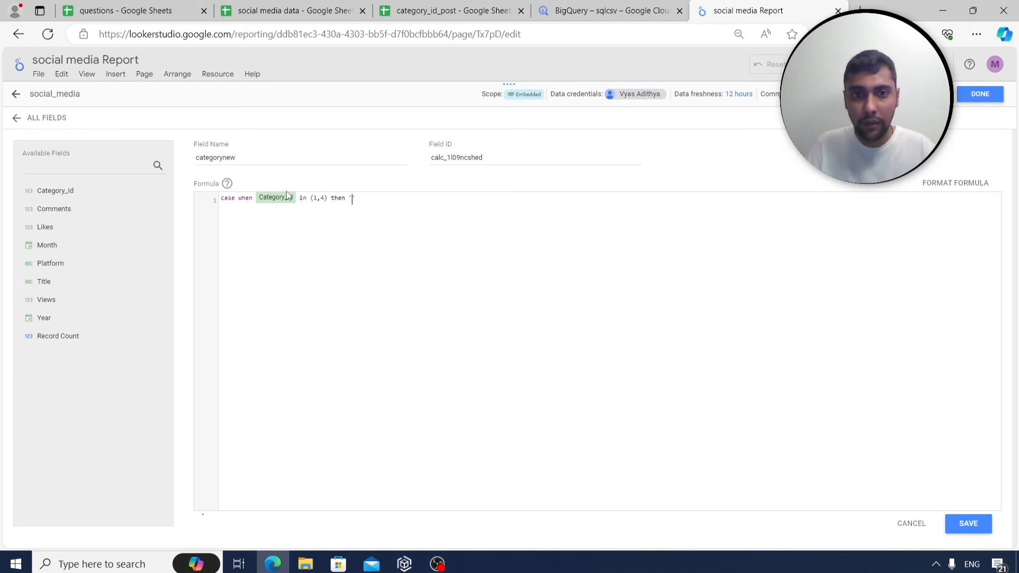
text( ')
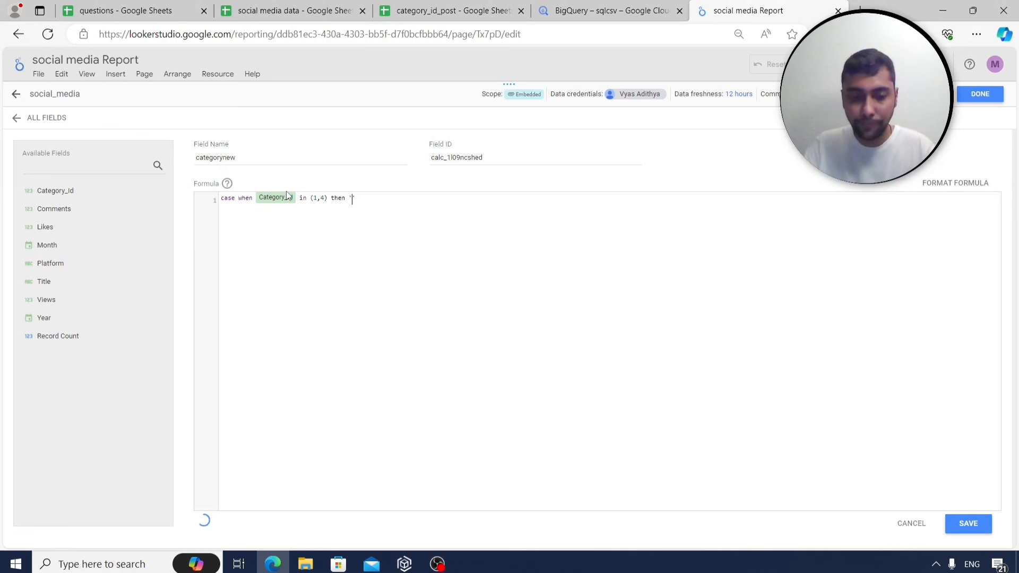
text(fun')
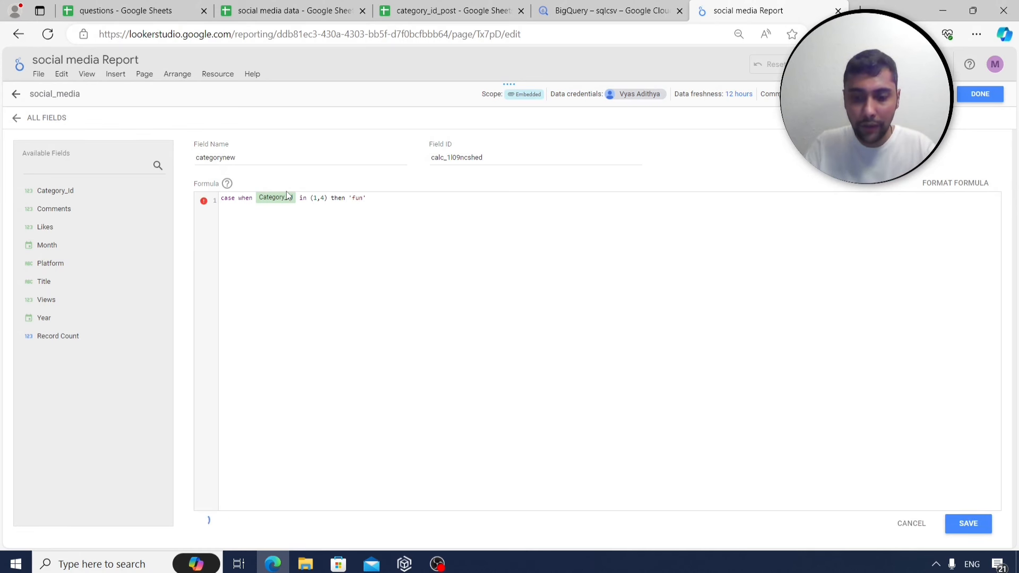
text(_tips)
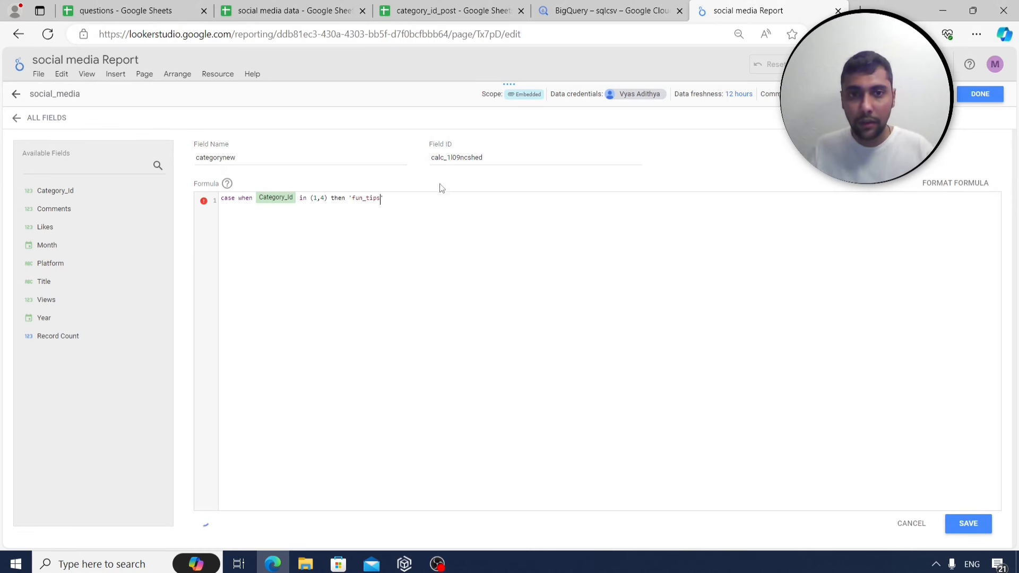
key(Return)
text(else 'other)
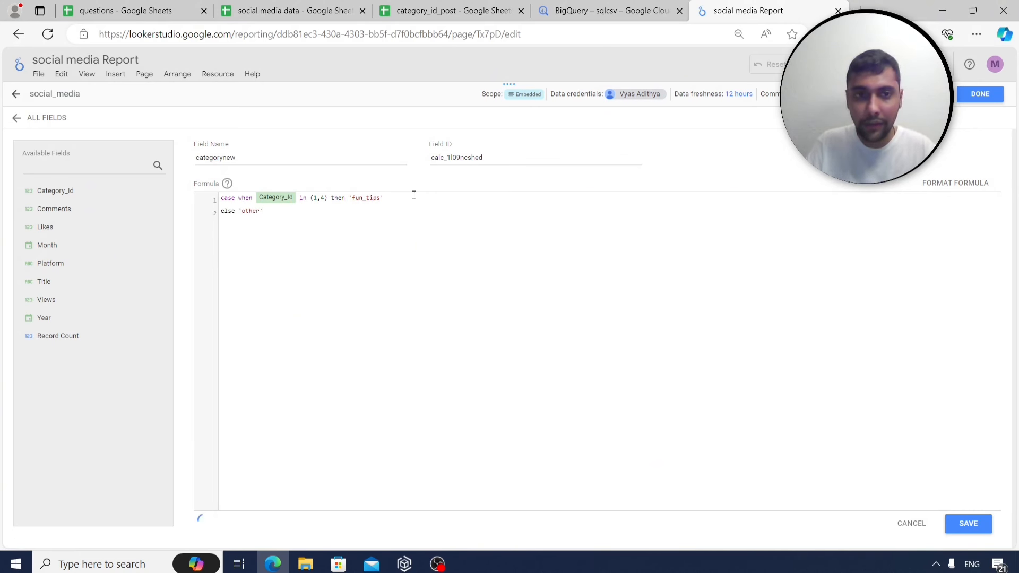
text(nd)
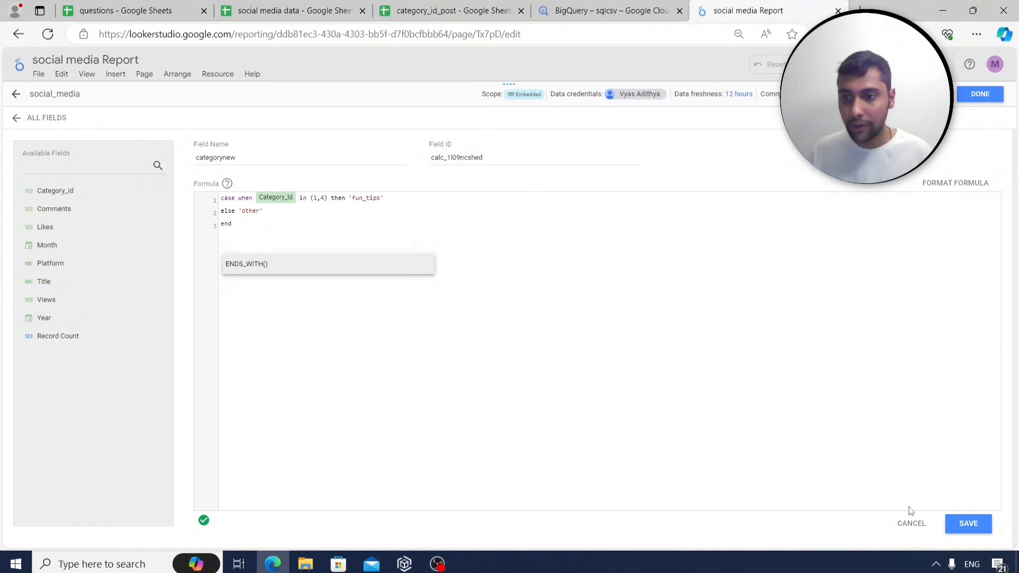
click(969, 524)
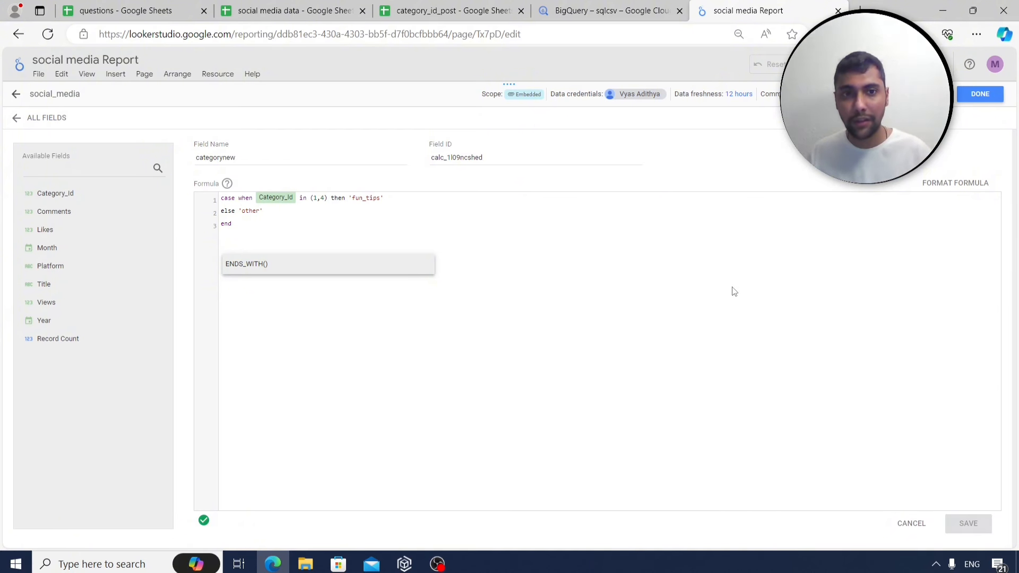
click(980, 94)
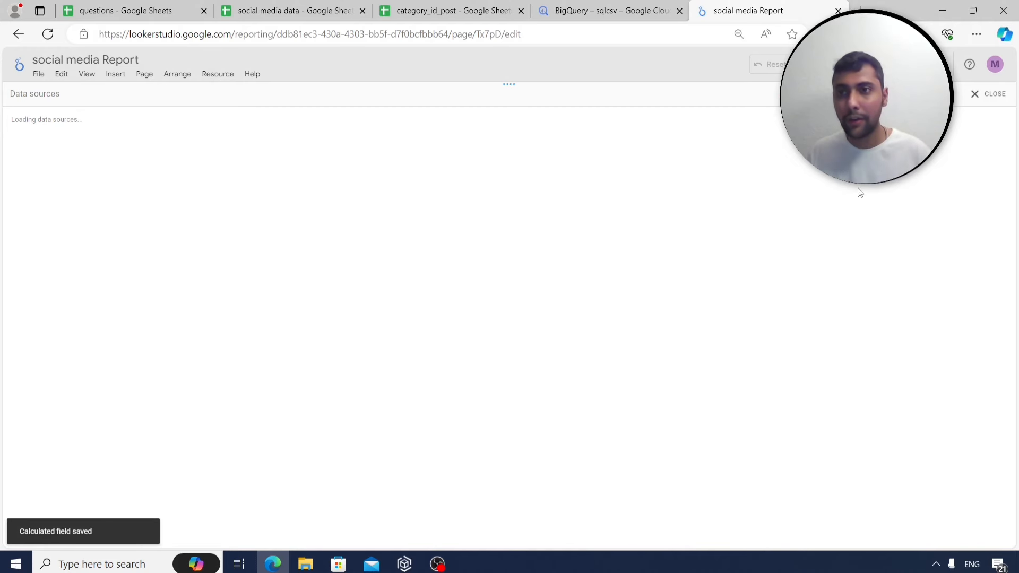
Replace Platform with categorynew as the table dimension, splitting Views into other and fun_tips.
click(978, 95)
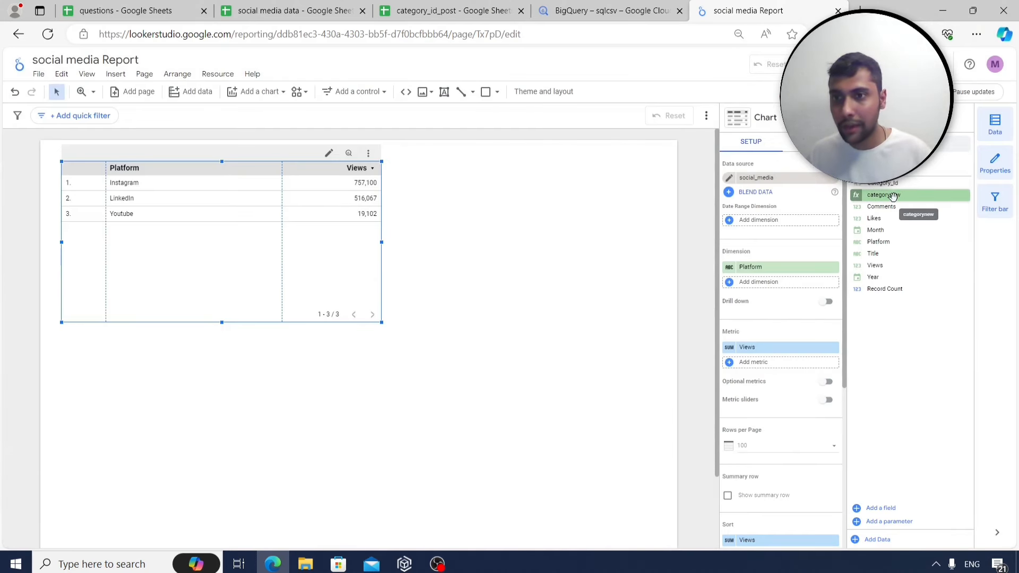
drag(893, 197, 780, 272)
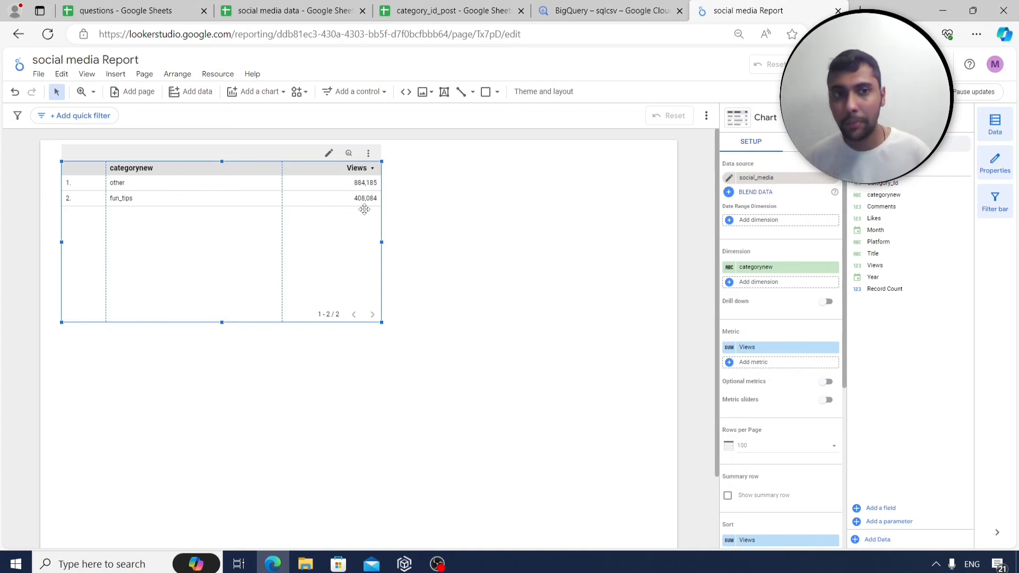
click(287, 11)
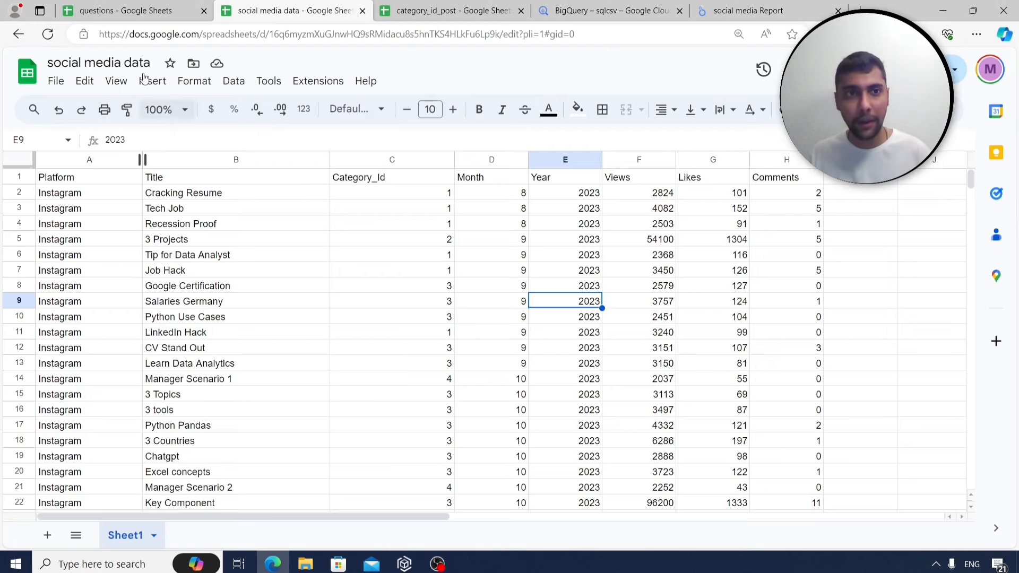
click(130, 9)
click(150, 209)
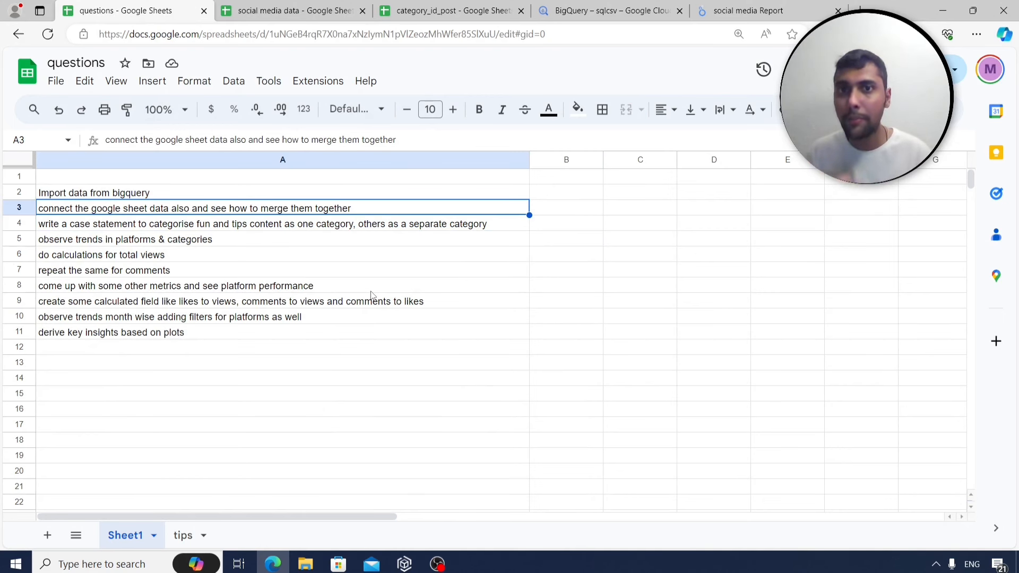
click(748, 11)
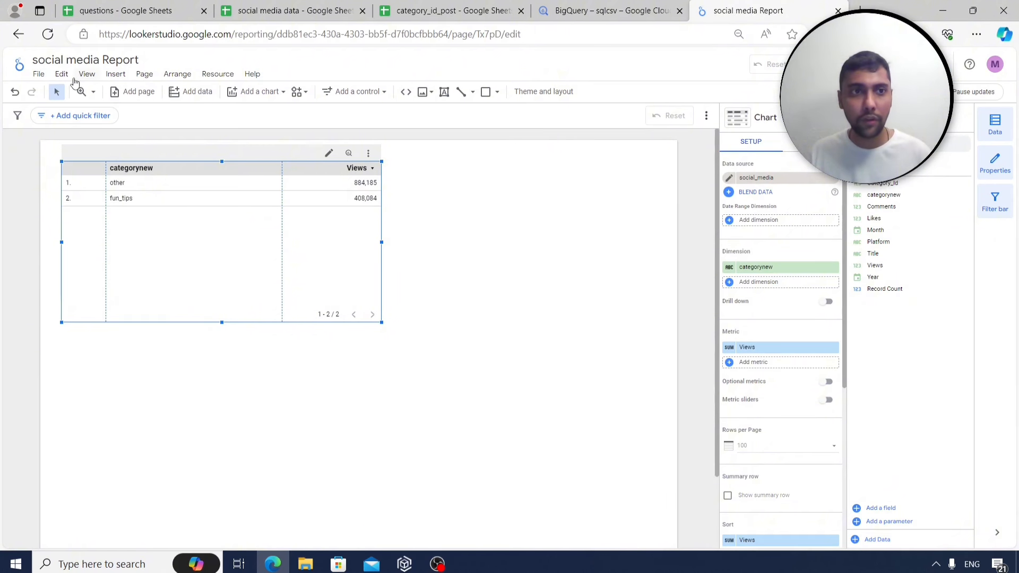
Connect Sheet1 of the category_id_post Google Sheet and add it to the report.
click(218, 74)
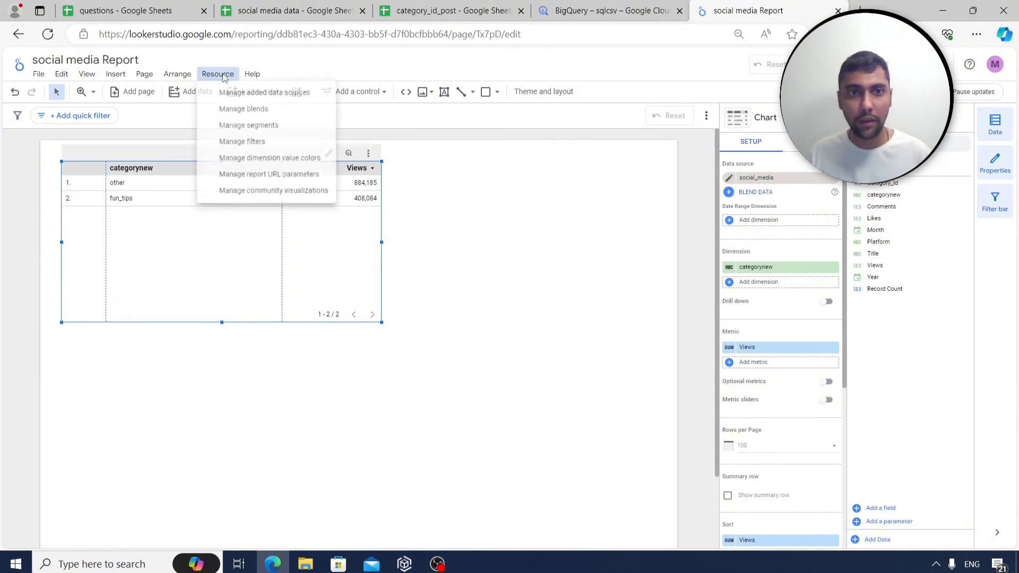
click(250, 94)
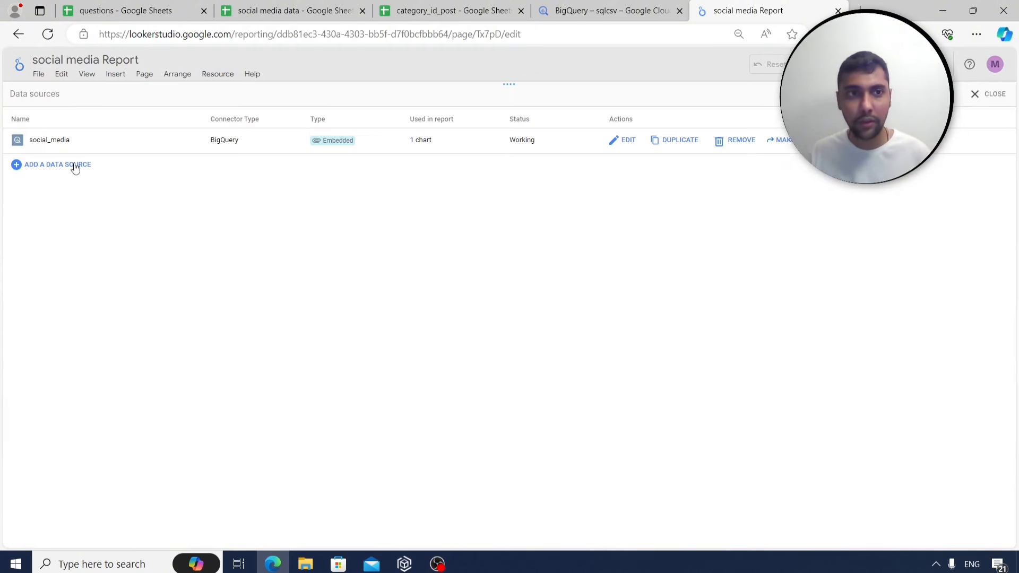
click(74, 168)
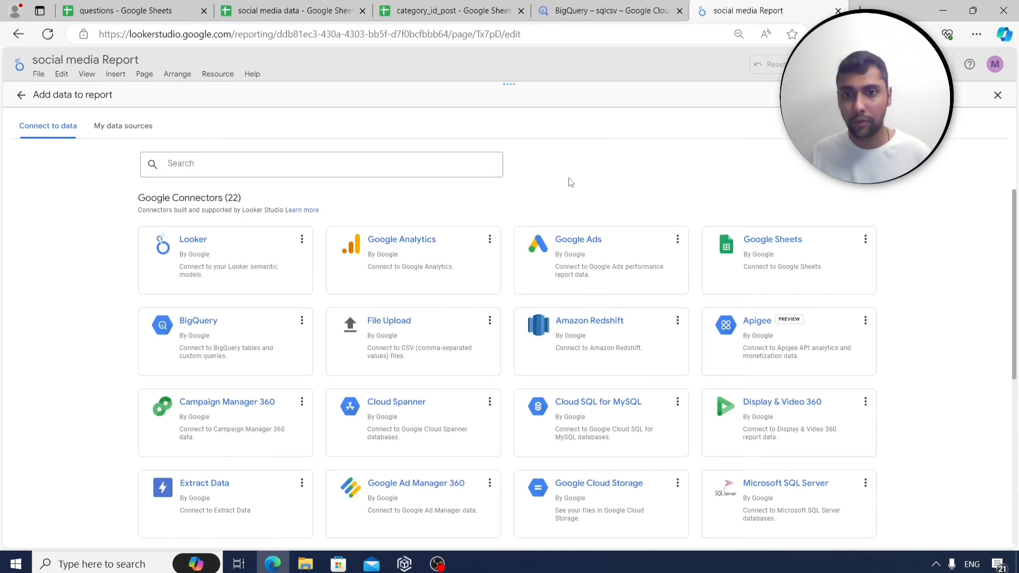
click(771, 242)
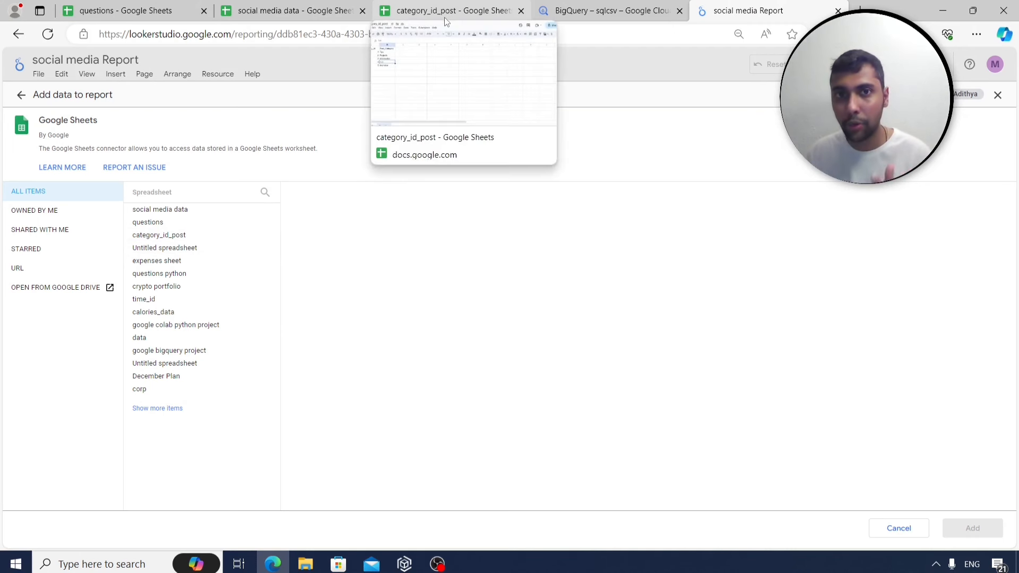
click(209, 235)
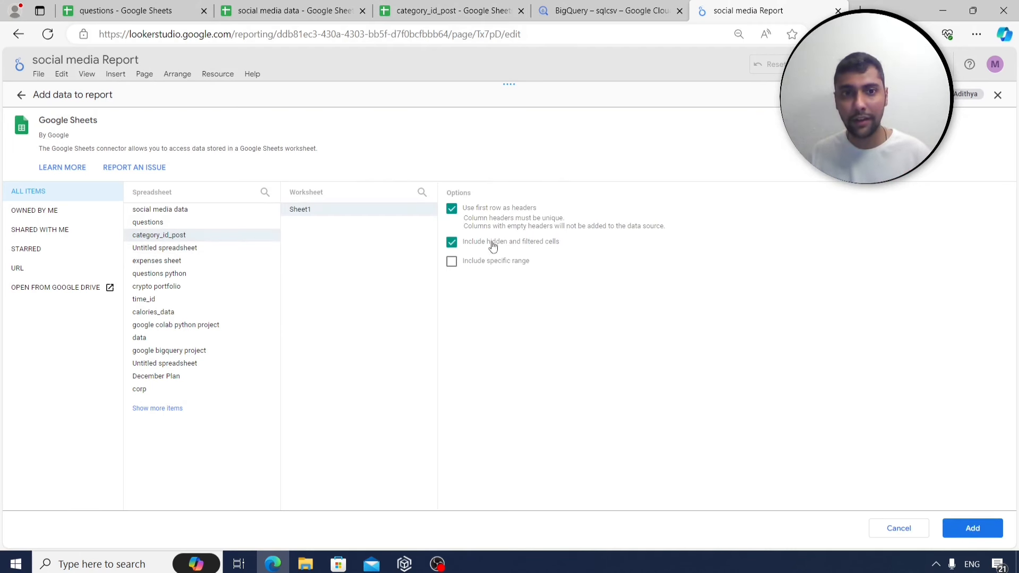
click(991, 536)
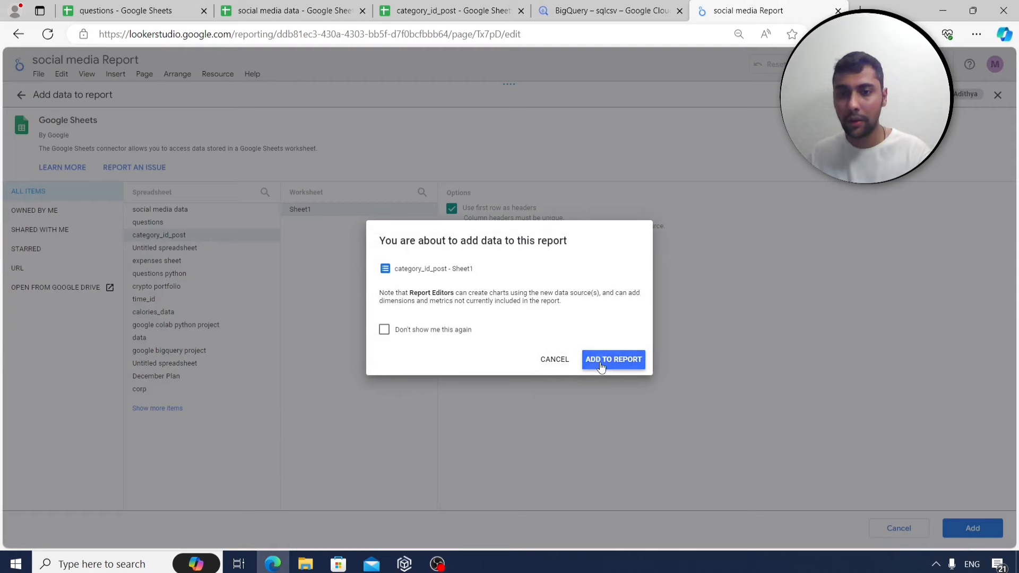
click(601, 366)
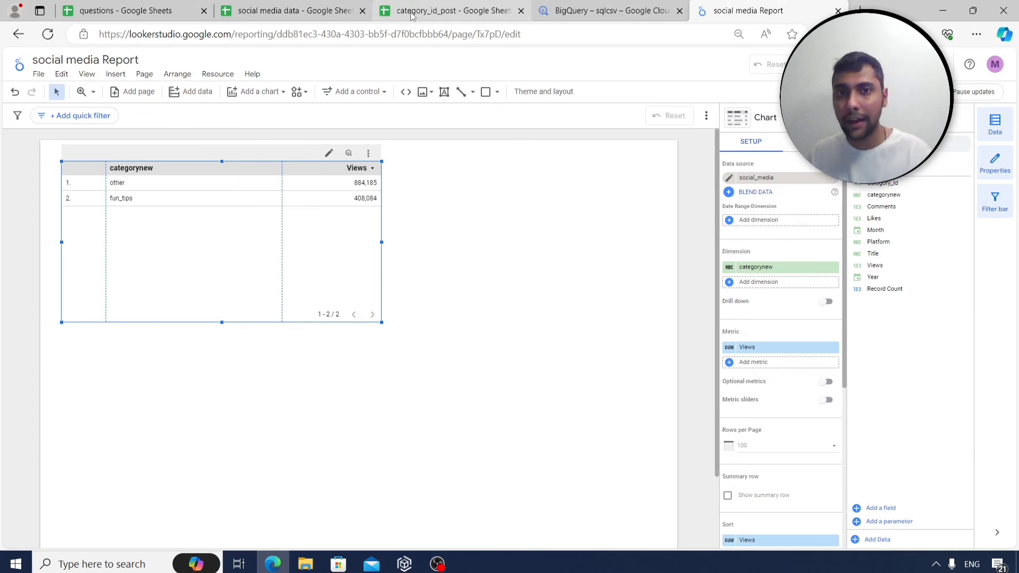
Start a blend with Category_Id, Month, Platform, Year, Title as dimensions and Likes, Comments as metrics.
click(756, 194)
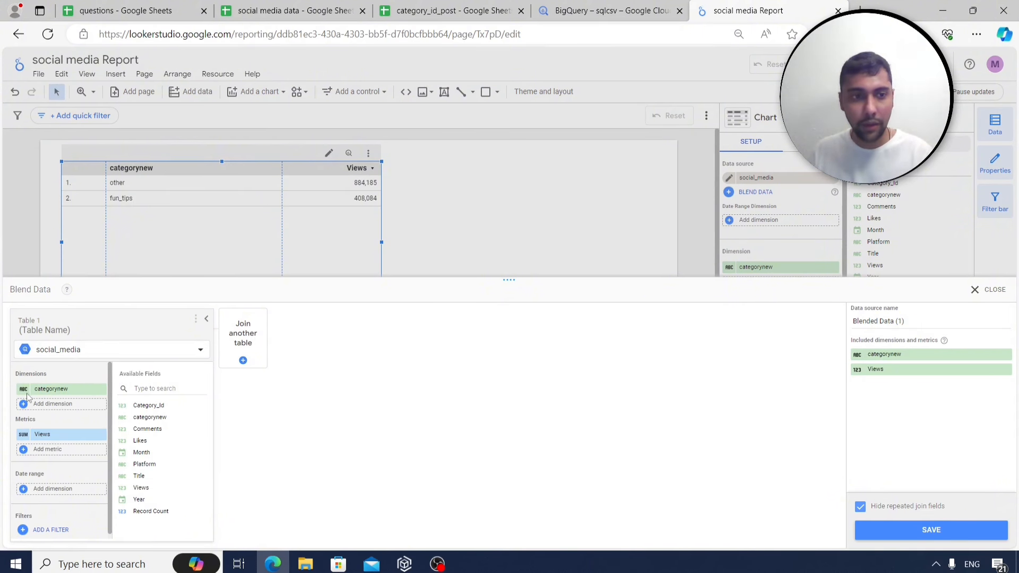
drag(151, 406, 67, 409)
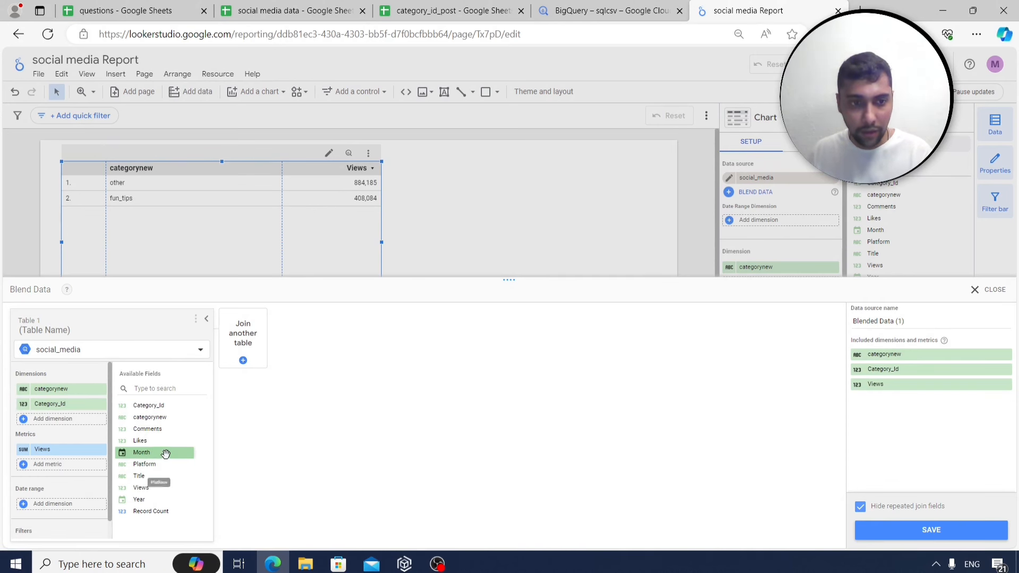
drag(159, 454, 90, 428)
drag(189, 466, 78, 441)
drag(178, 500, 79, 455)
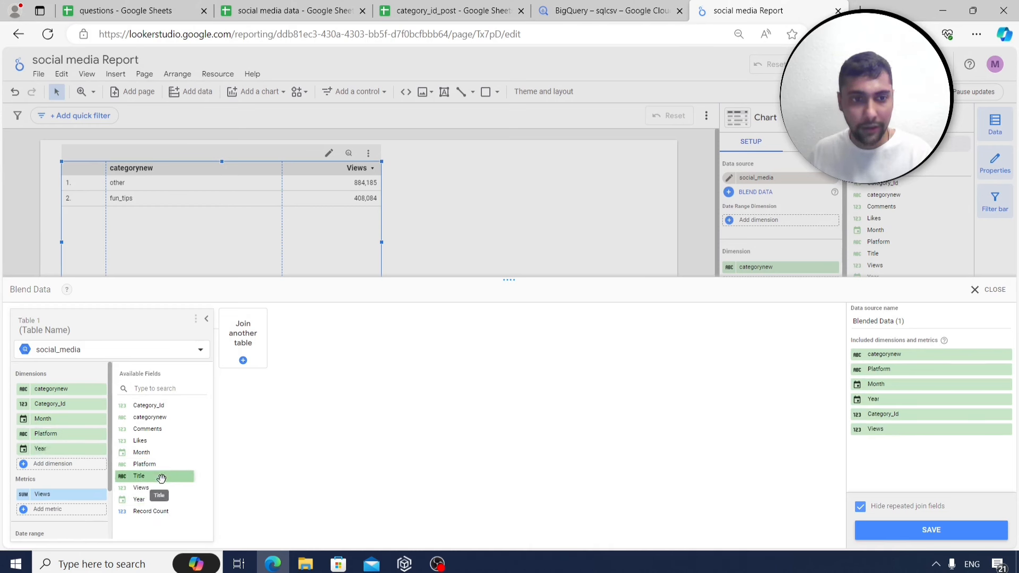
drag(159, 477, 82, 464)
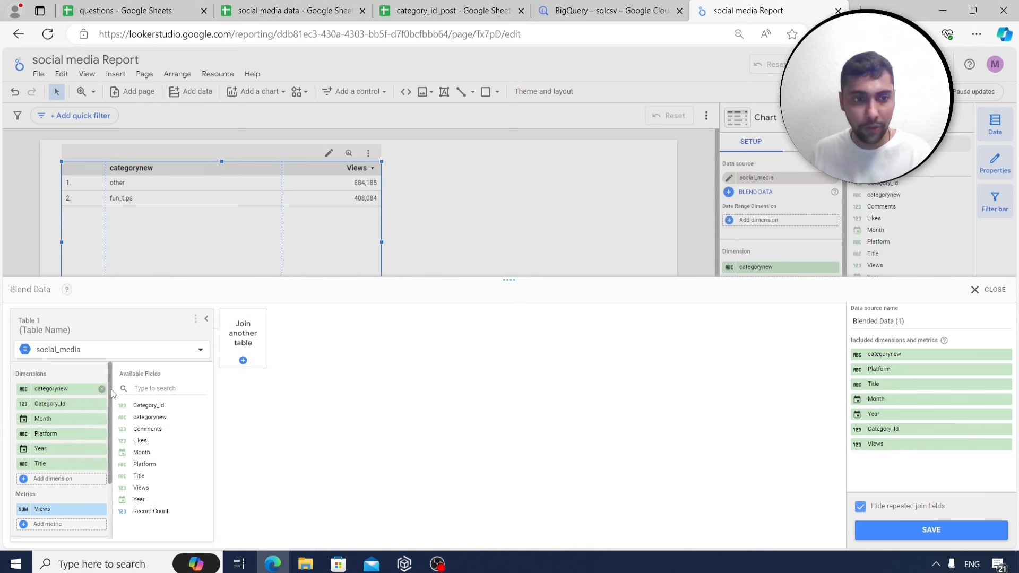
scroll(103, 408, down, 1)
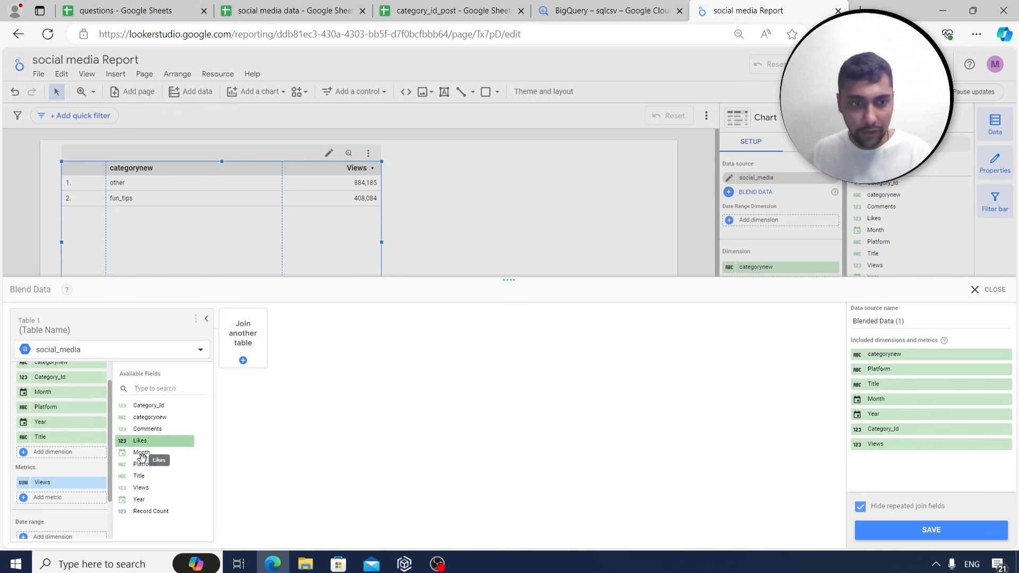
drag(142, 456, 64, 497)
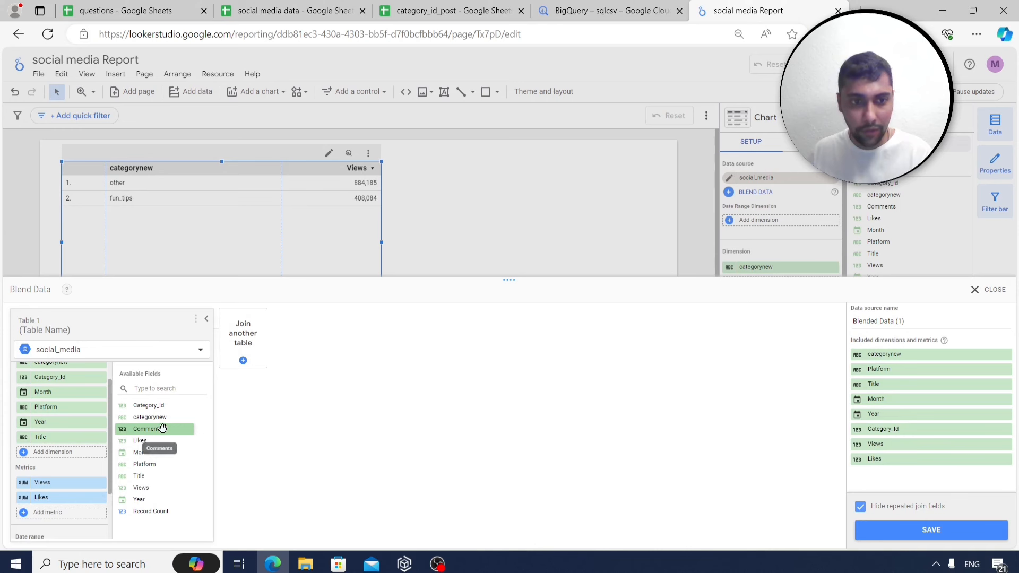
drag(162, 427, 64, 512)
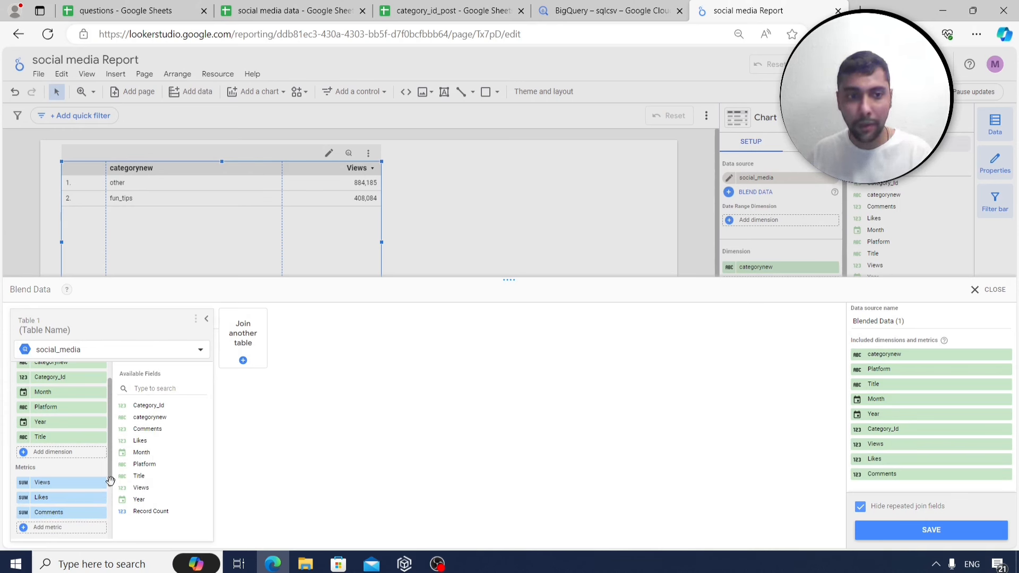
scroll(108, 400, up, 1)
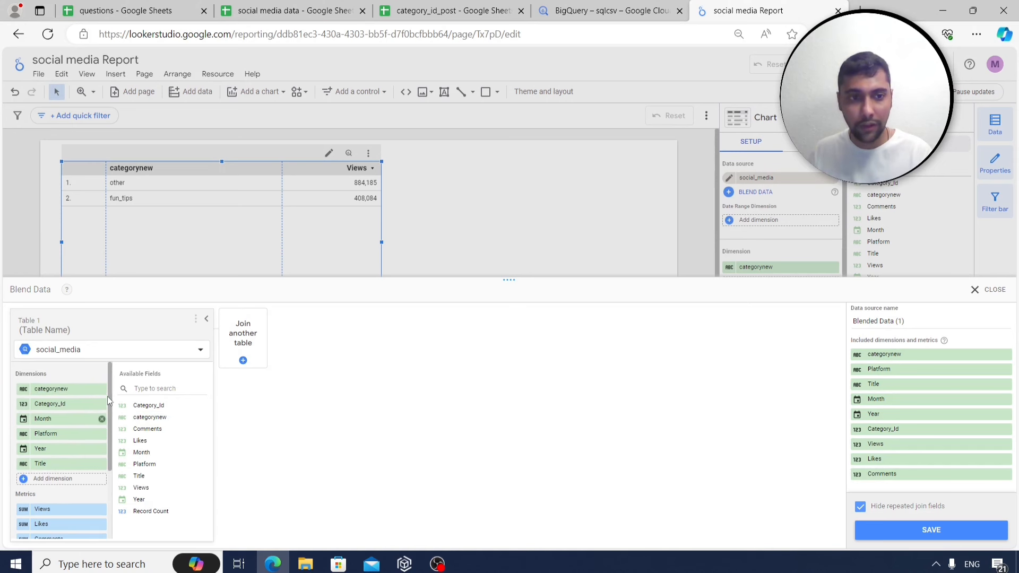
Join the category_id_post sheet as a second table with Post_Category as its dimension.
click(251, 338)
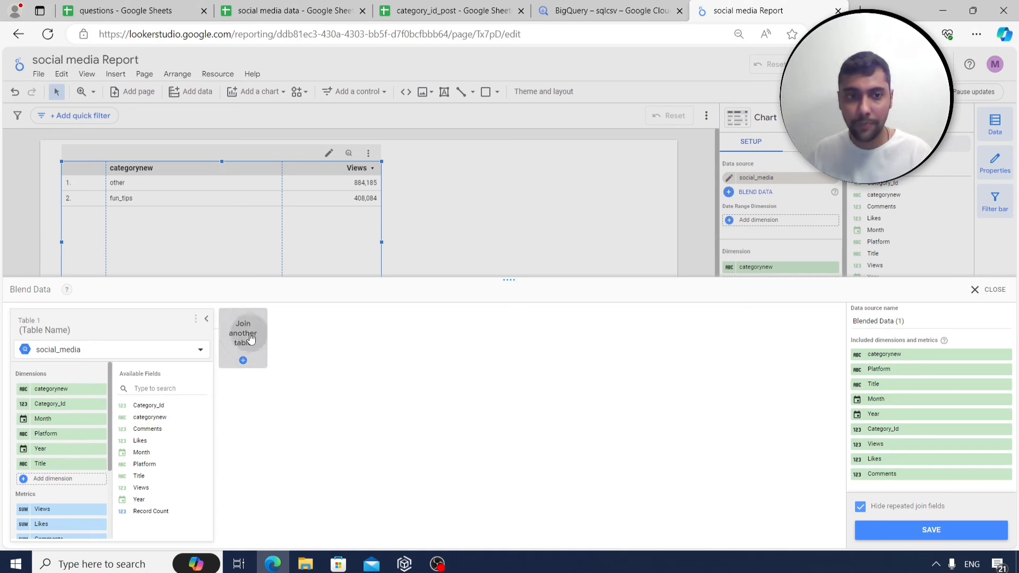
click(297, 365)
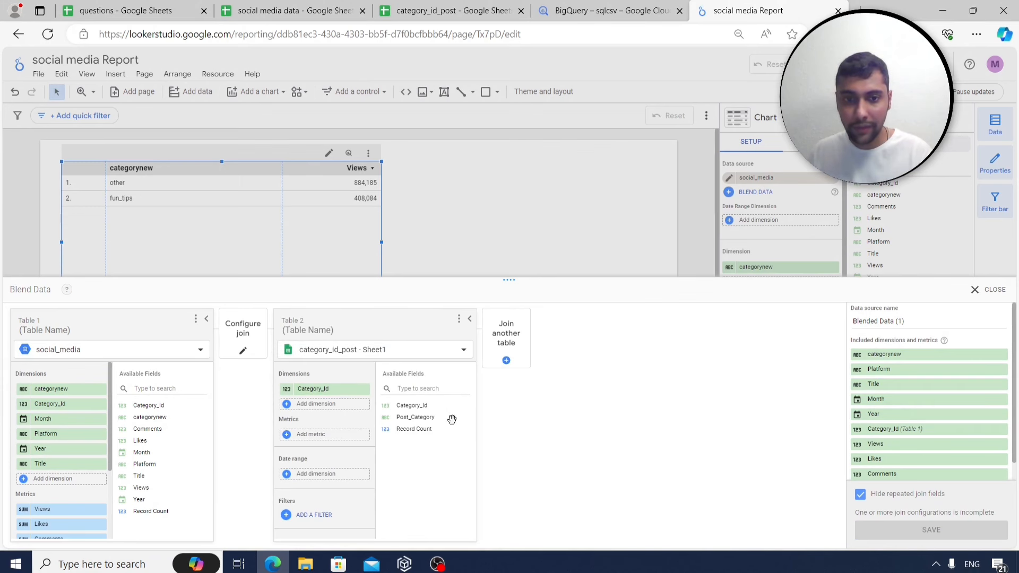
click(435, 417)
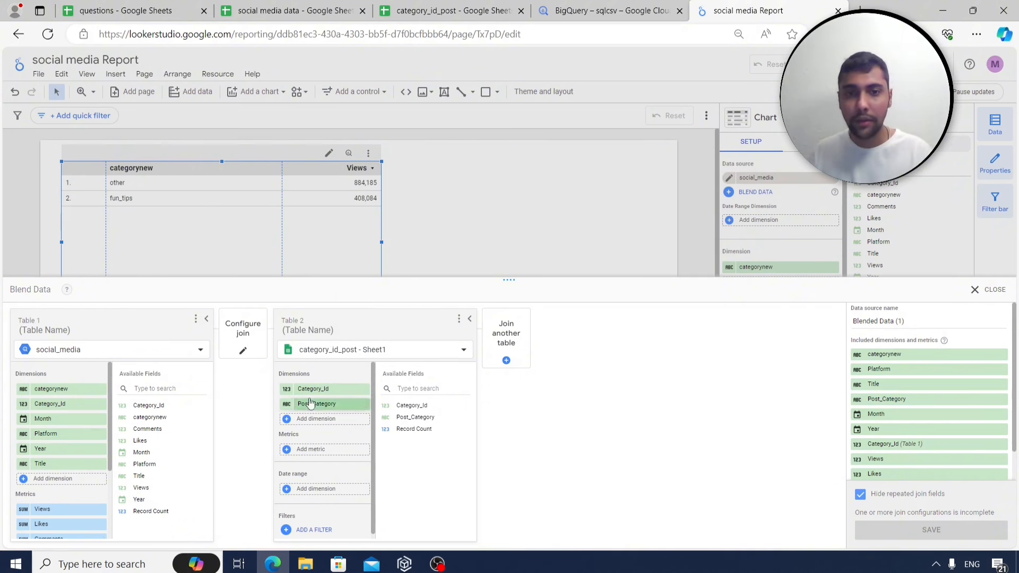
click(243, 340)
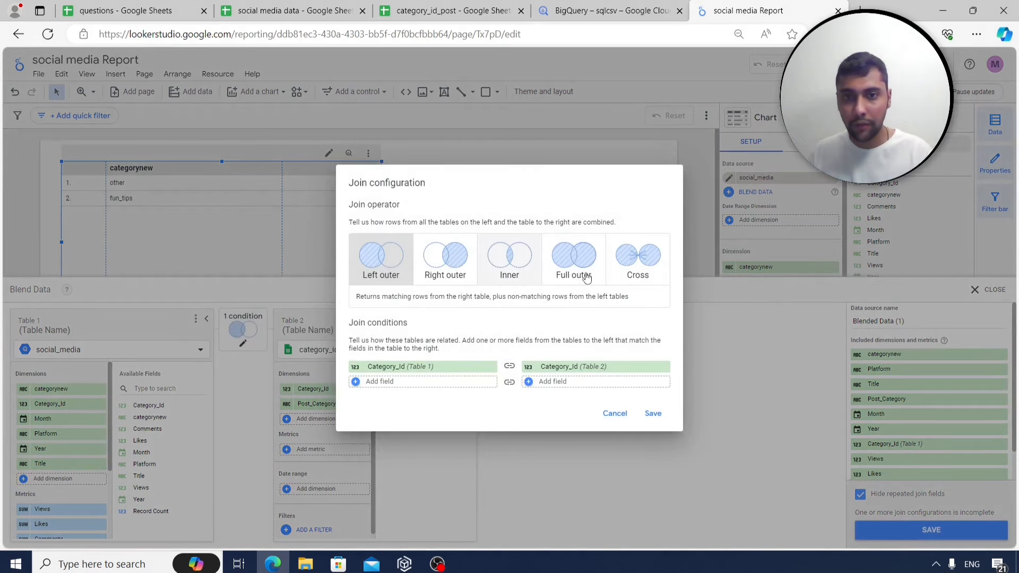
Set an inner join on Category_Id between both tables and save the blended data.
click(507, 263)
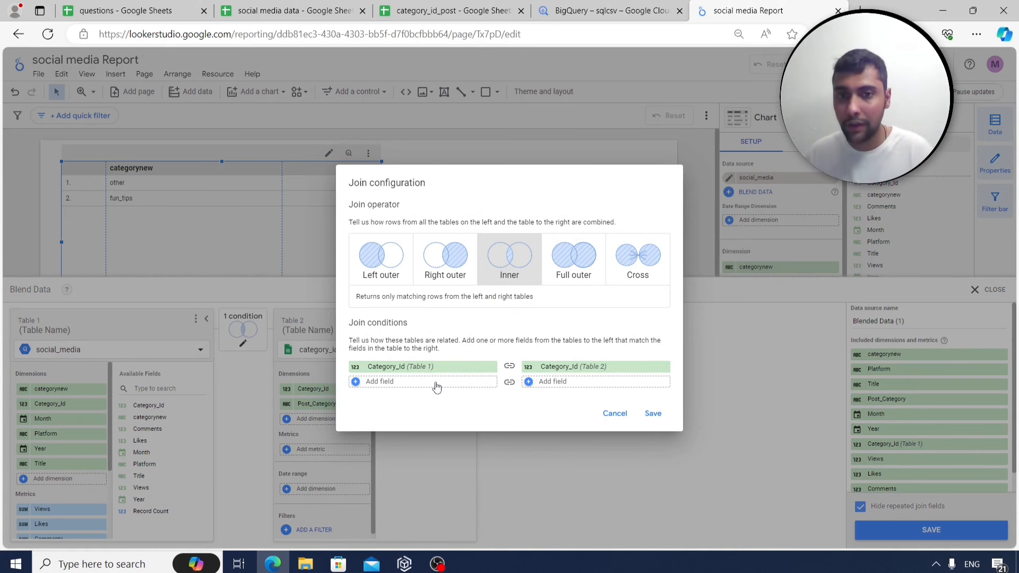
click(652, 416)
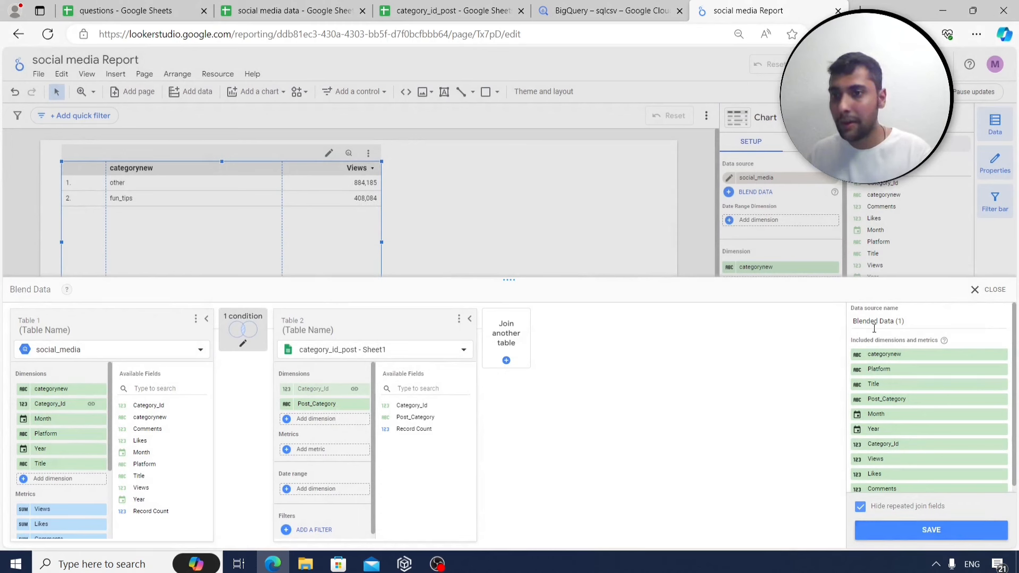
click(932, 533)
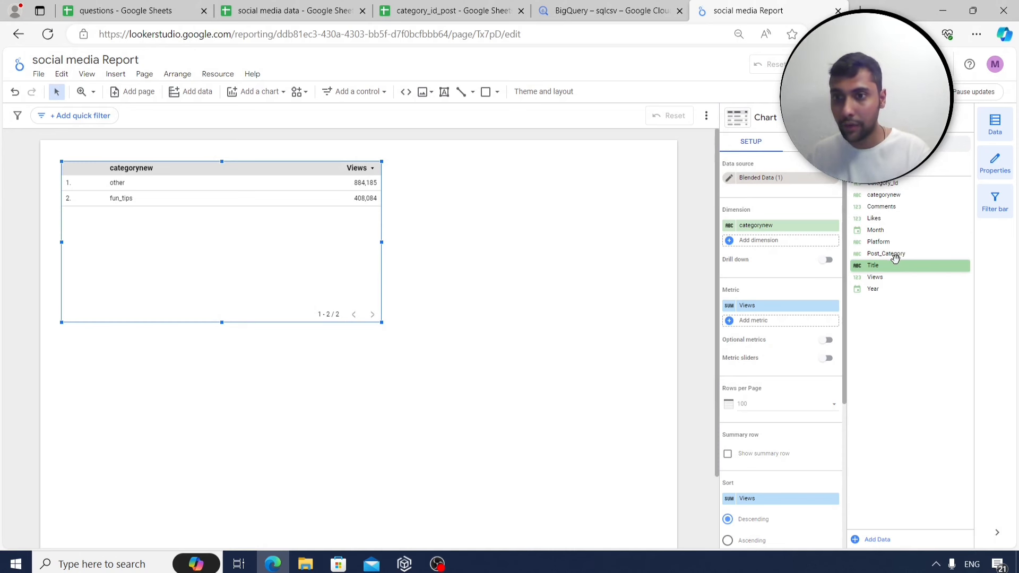
Add Post_Category and Category_Id as table dimensions, widen the table, and view the social media data sheet.
drag(891, 254, 793, 240)
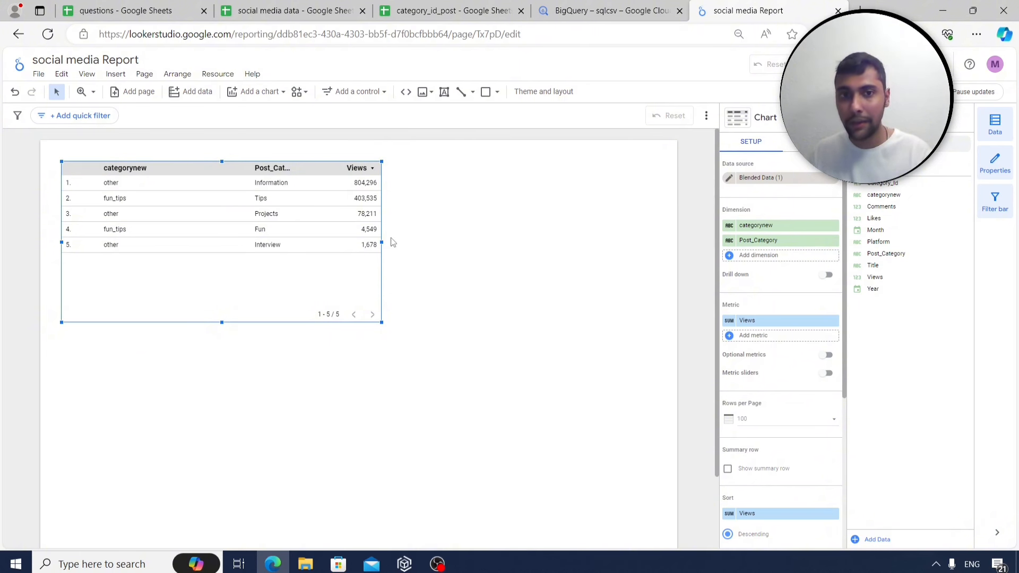
drag(381, 242, 413, 243)
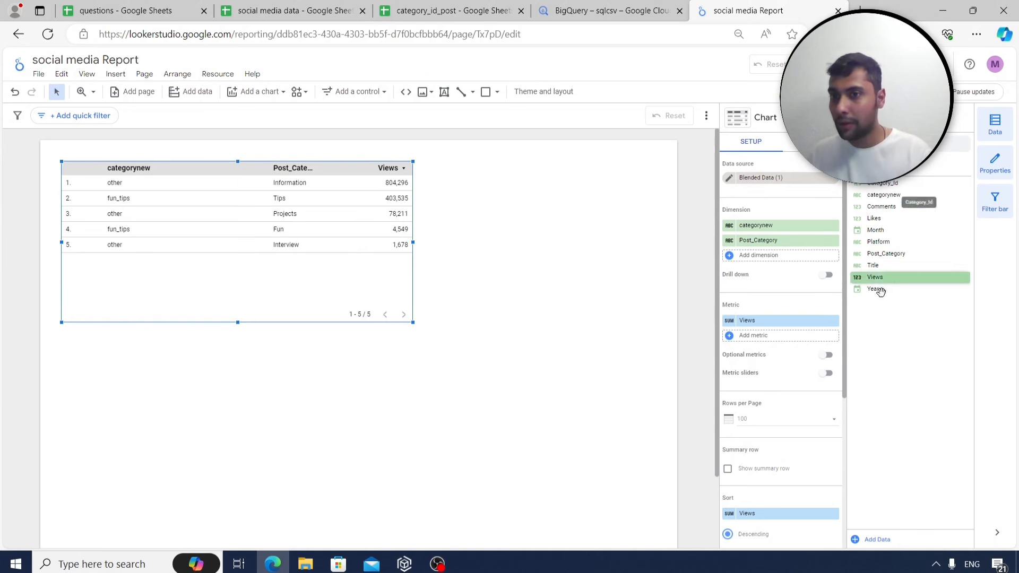
drag(883, 183, 775, 225)
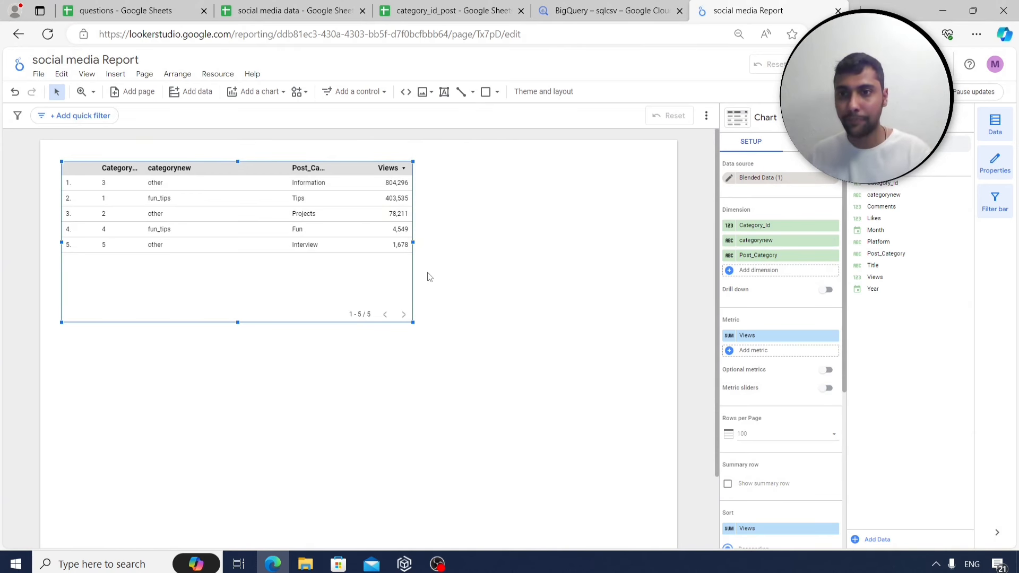
click(292, 10)
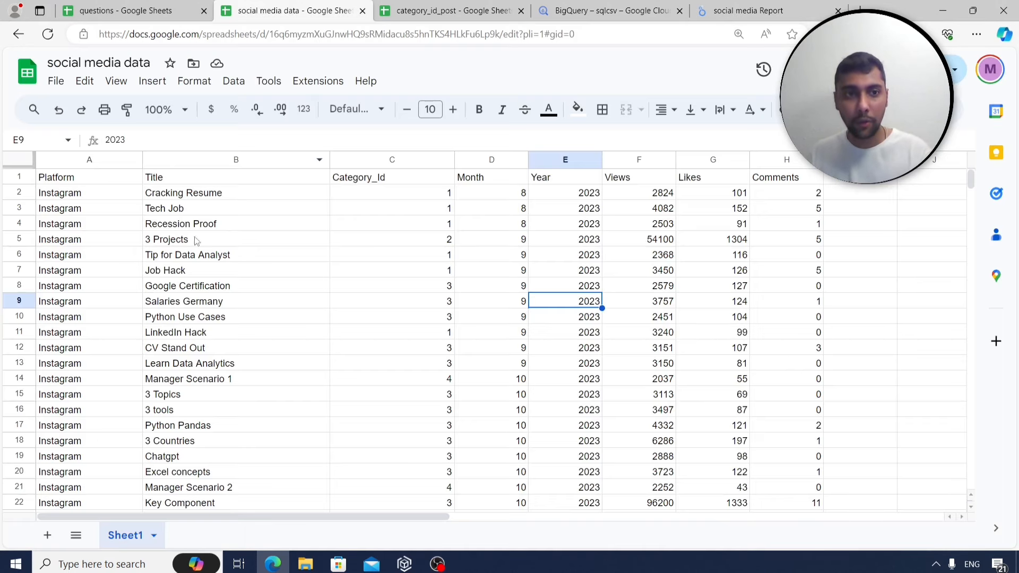
Review the categorising, total views and platform/category trends tasks, then go to BigQuery.
click(135, 11)
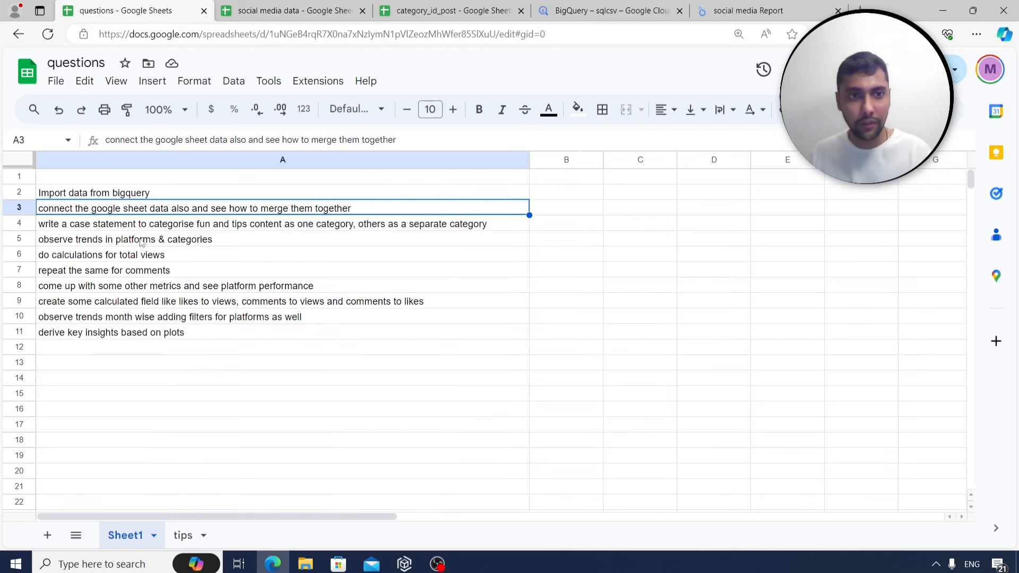
click(146, 225)
click(162, 255)
click(161, 243)
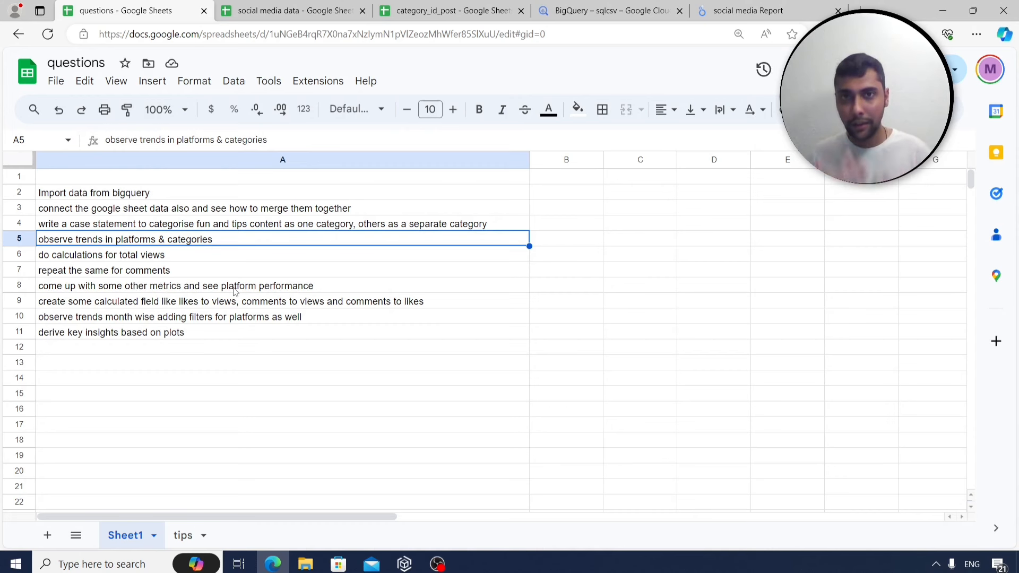
click(578, 9)
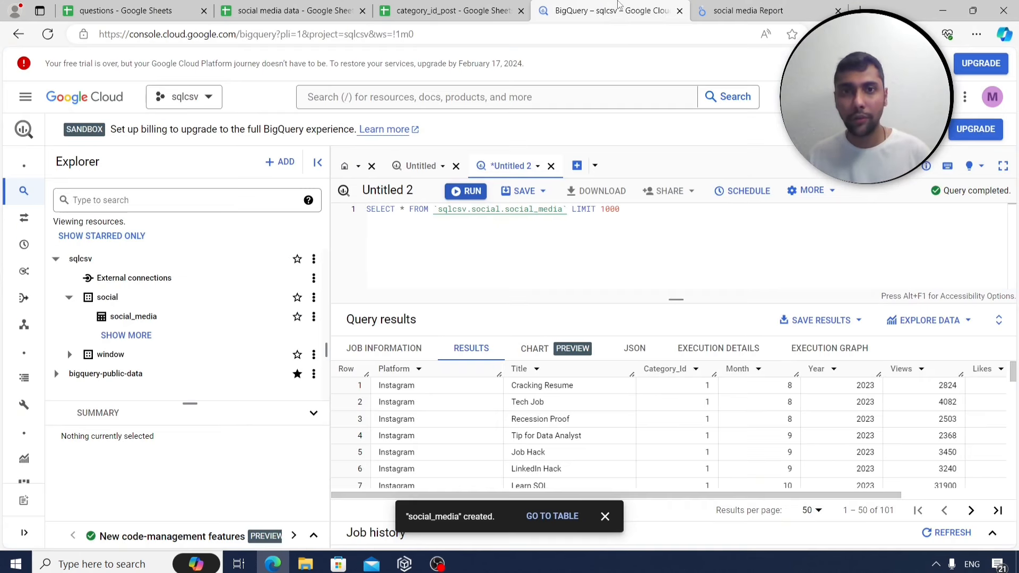
Return from BigQuery to the social media Report in Looker Studio.
click(732, 11)
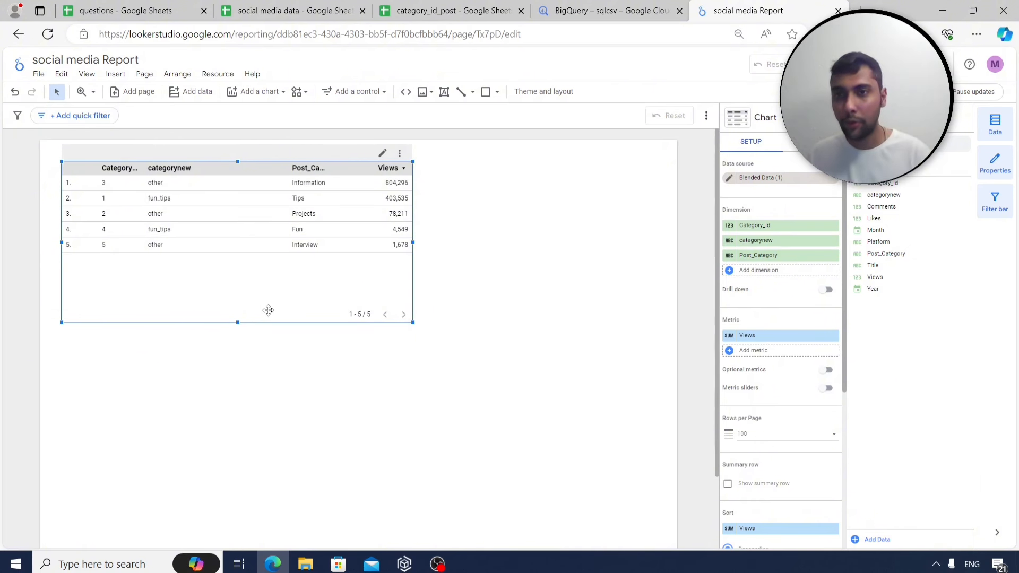
Cut the table from the page and add a scorecard showing total Likes.
right_click(217, 281)
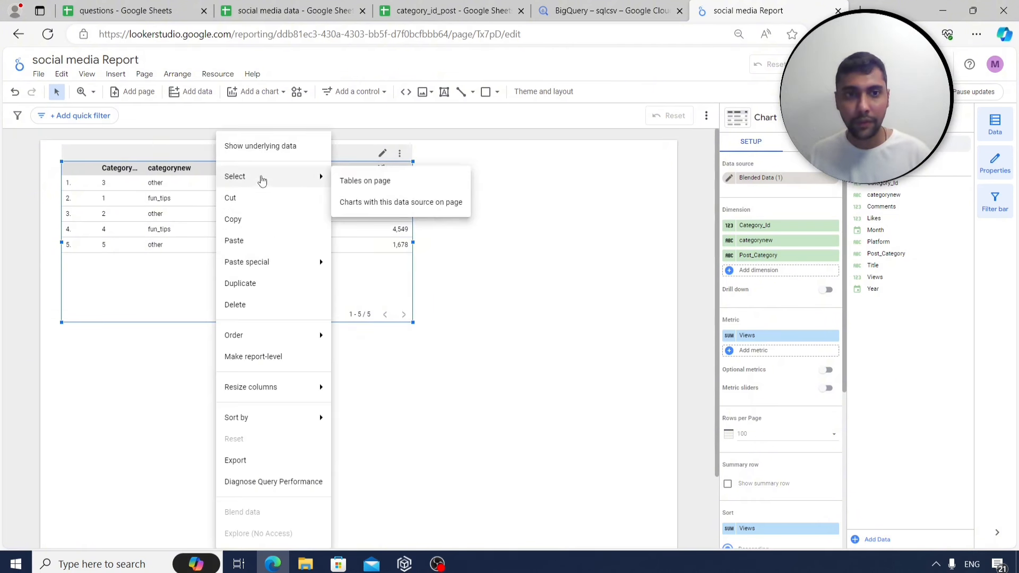
click(256, 198)
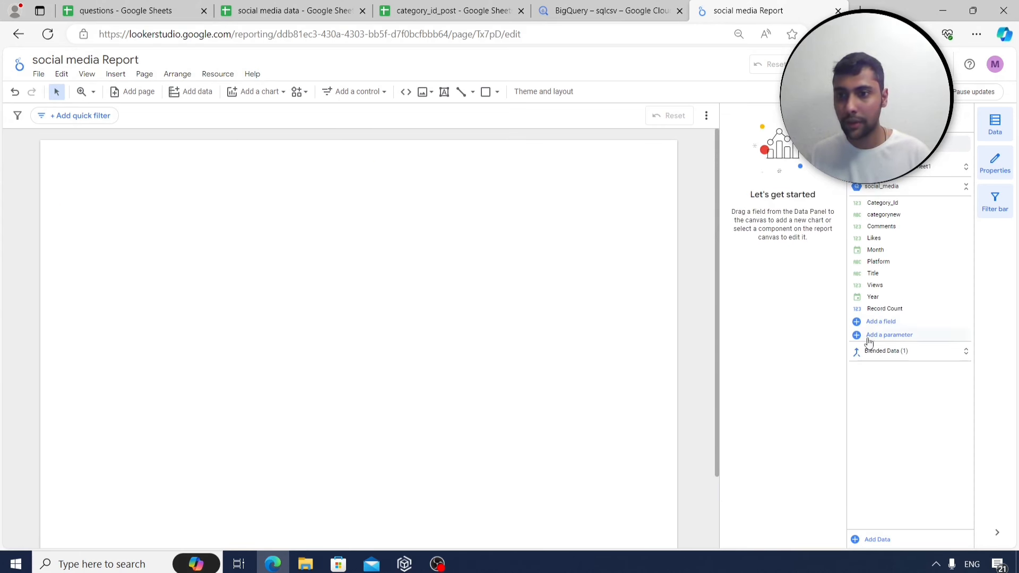
click(884, 351)
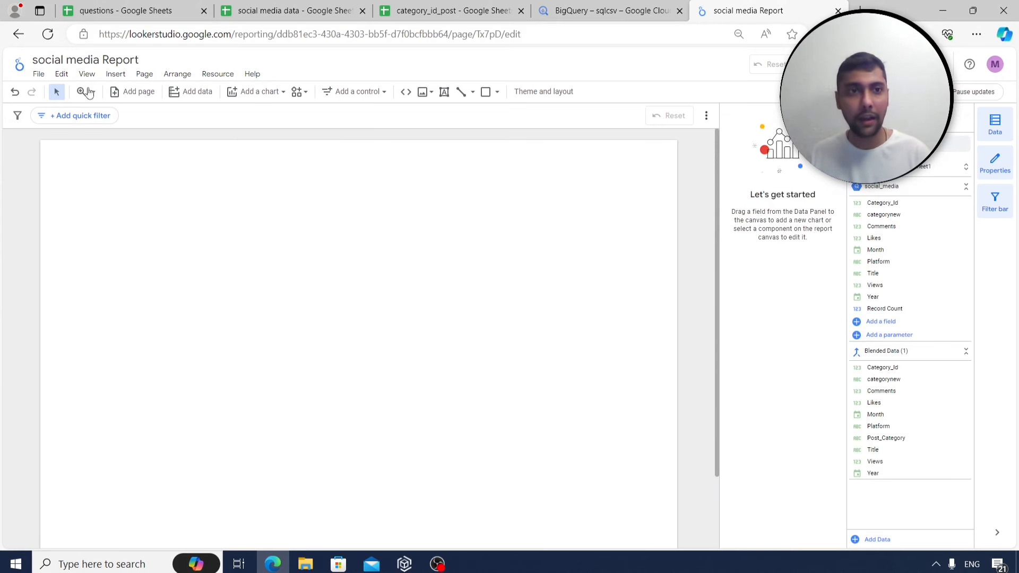
click(115, 74)
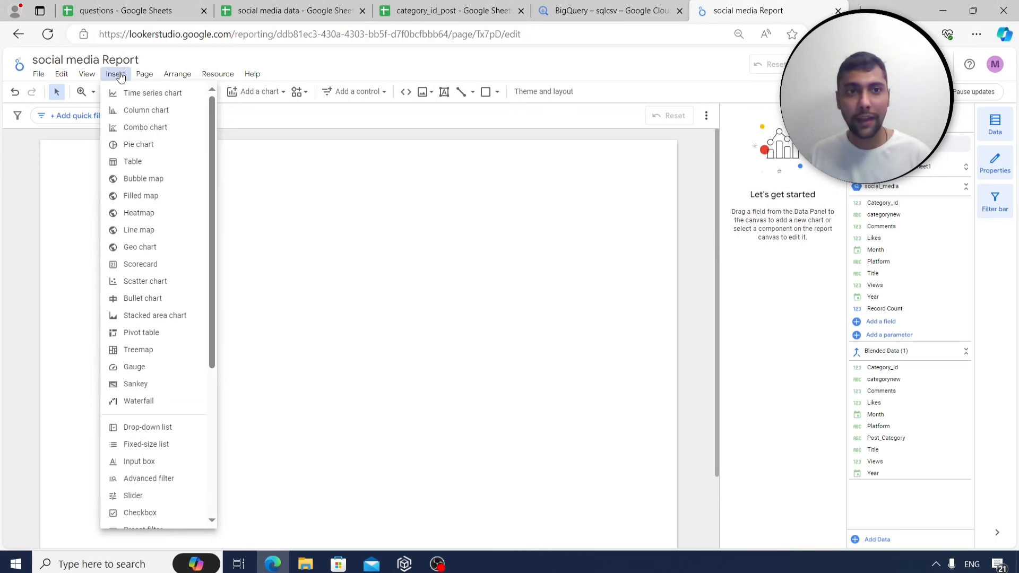
click(146, 265)
click(208, 191)
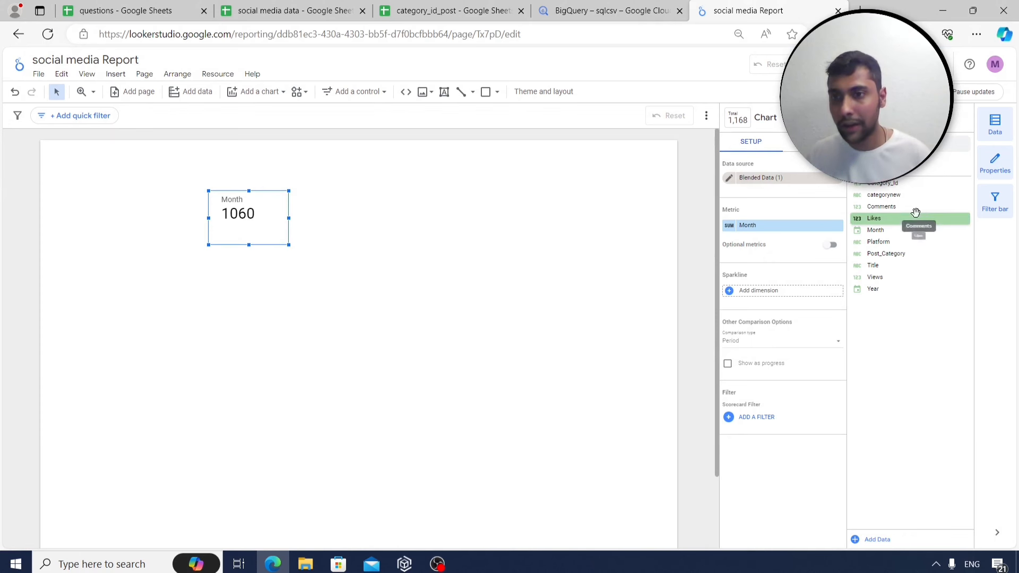
drag(916, 213, 794, 227)
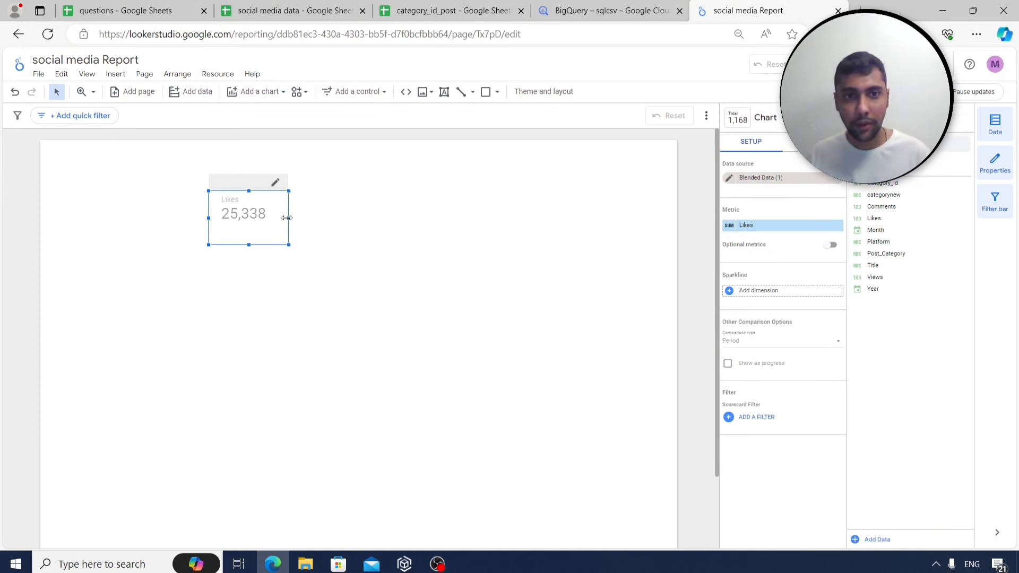
drag(287, 218, 293, 218)
drag(243, 194, 224, 190)
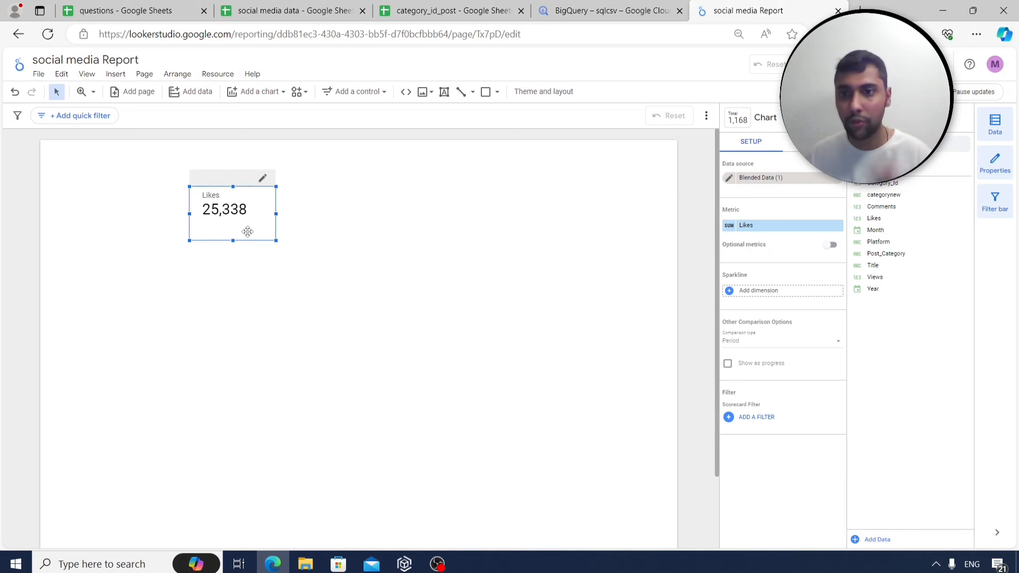
Duplicate the Likes scorecard beside it and make the copy show total Views.
right_click(234, 221)
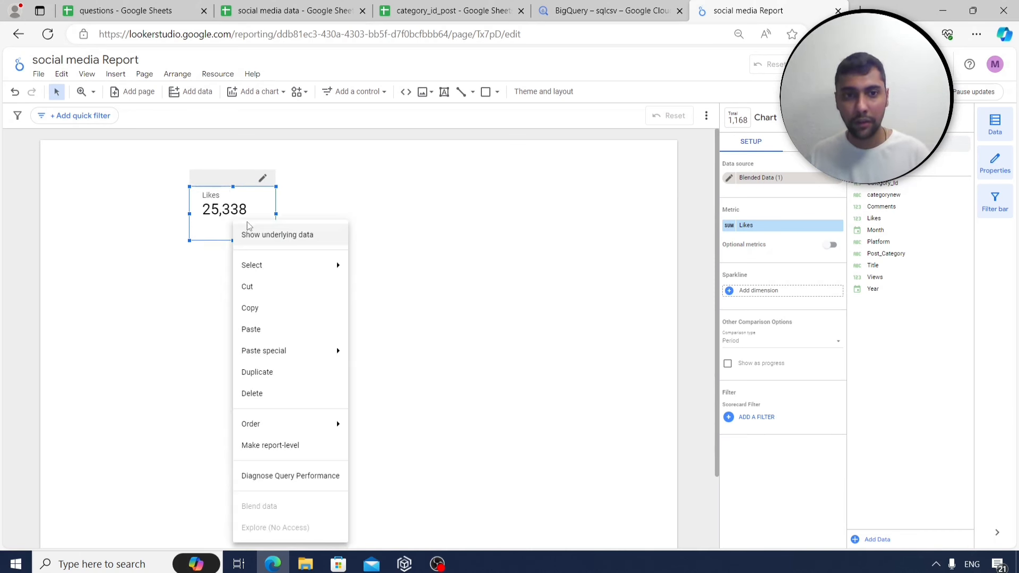
click(280, 304)
right_click(299, 205)
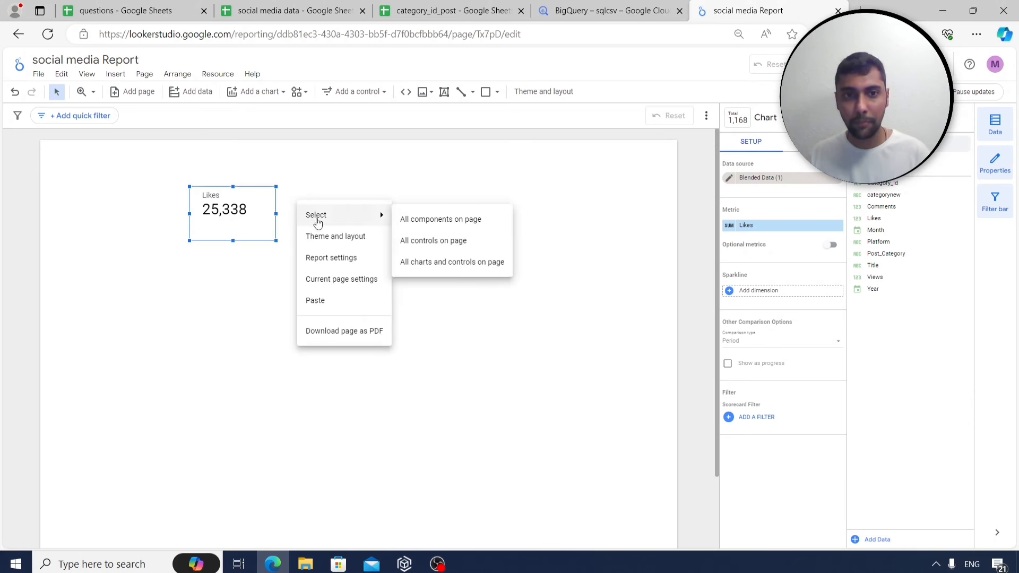
click(320, 300)
drag(269, 224, 387, 225)
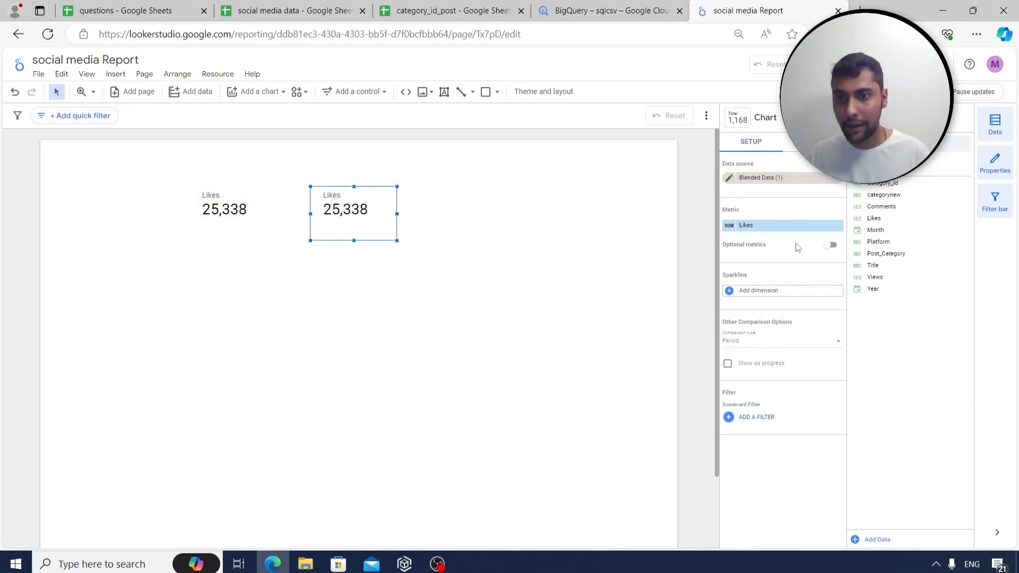
drag(901, 276, 790, 226)
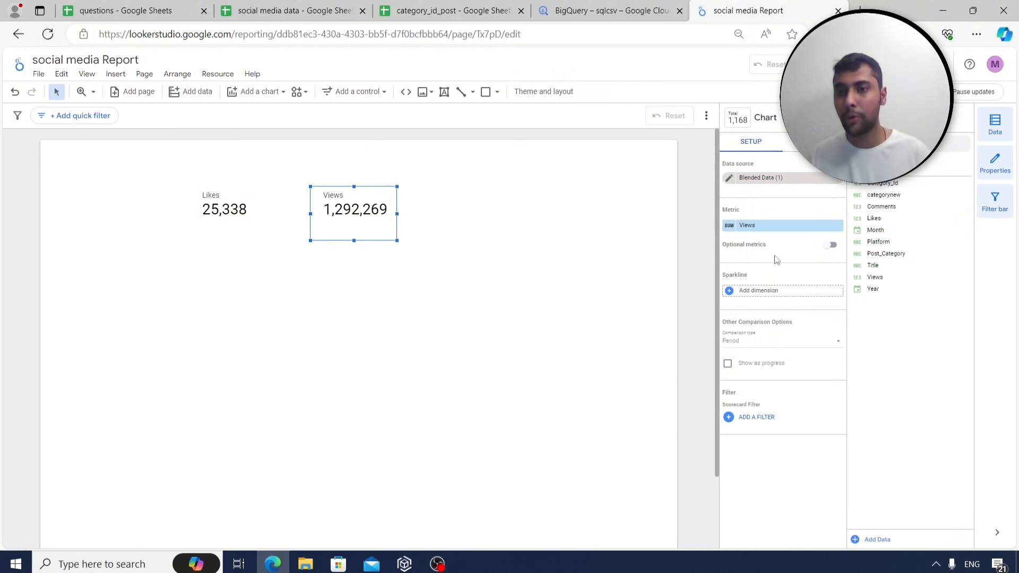
Duplicate the Views scorecard beside it and make the copy show total Comments.
right_click(367, 228)
click(400, 314)
right_click(371, 228)
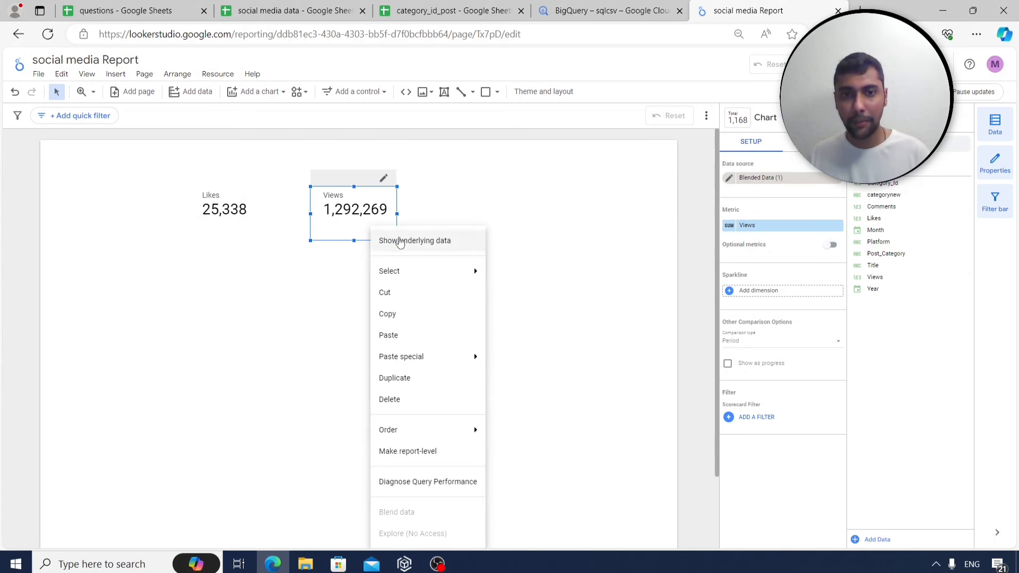
click(403, 335)
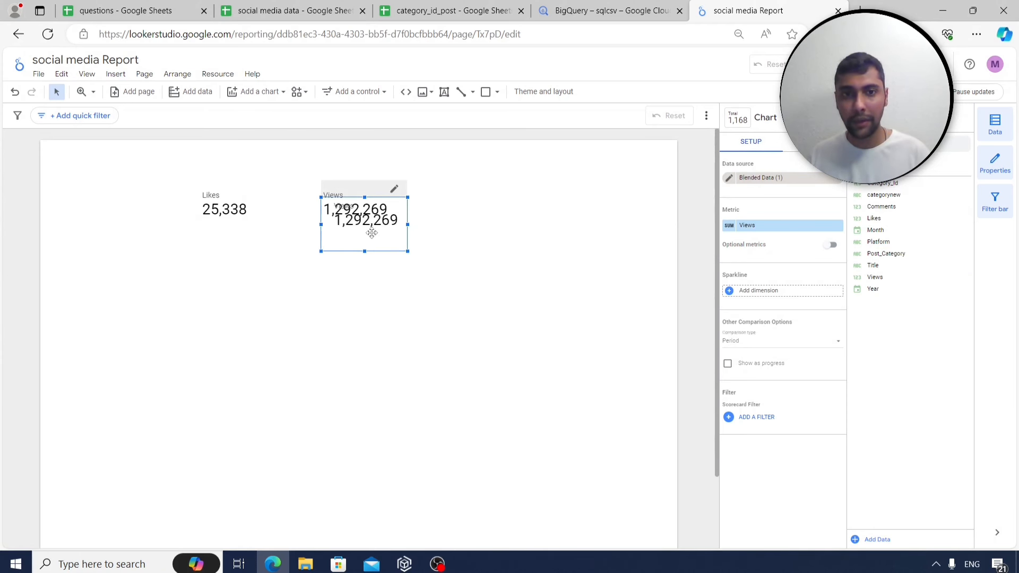
drag(372, 234, 482, 223)
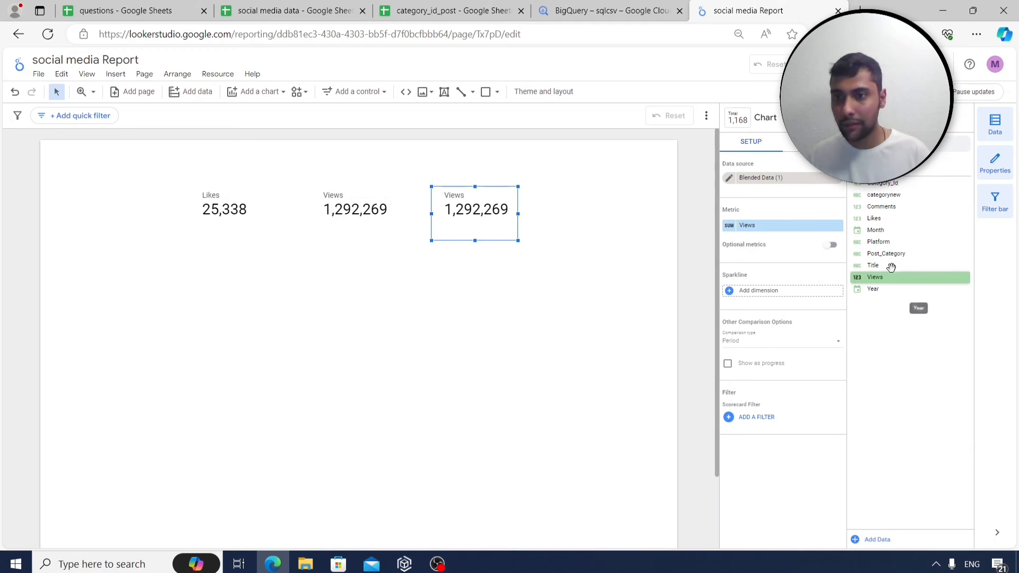
drag(881, 206, 793, 235)
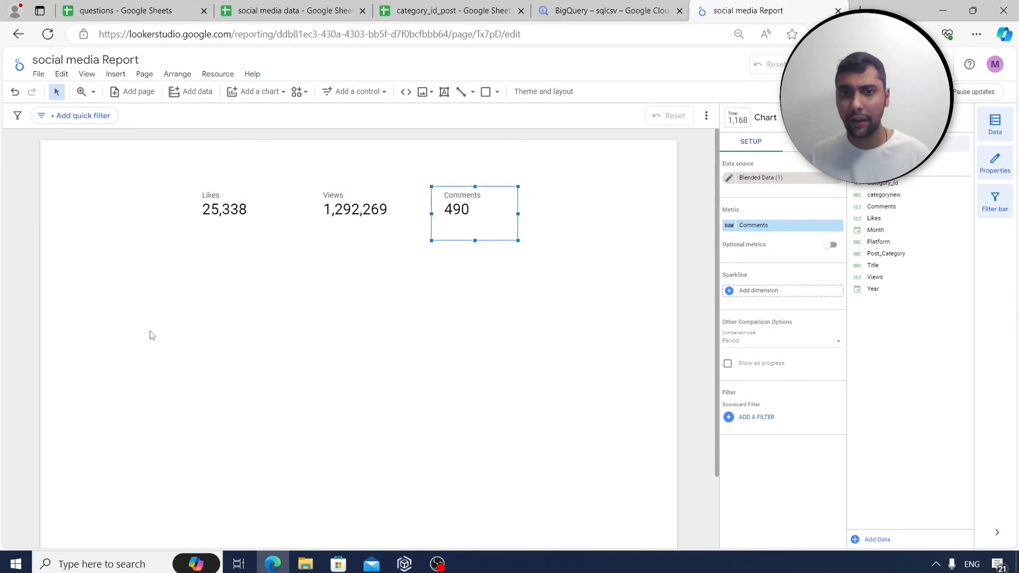
Select the Likes, Views and Comments scorecards one after another.
click(237, 228)
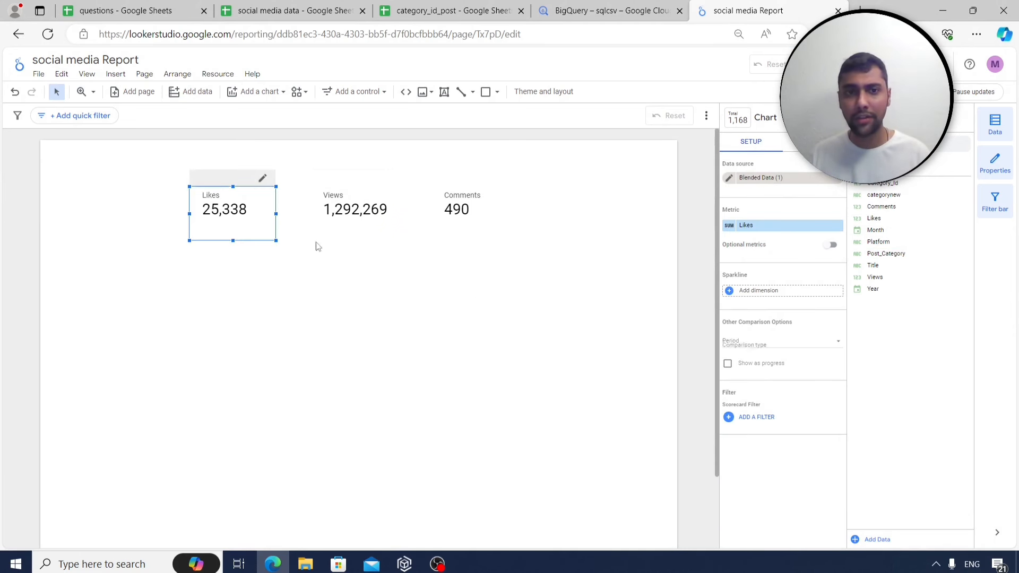
click(360, 232)
click(456, 223)
click(223, 231)
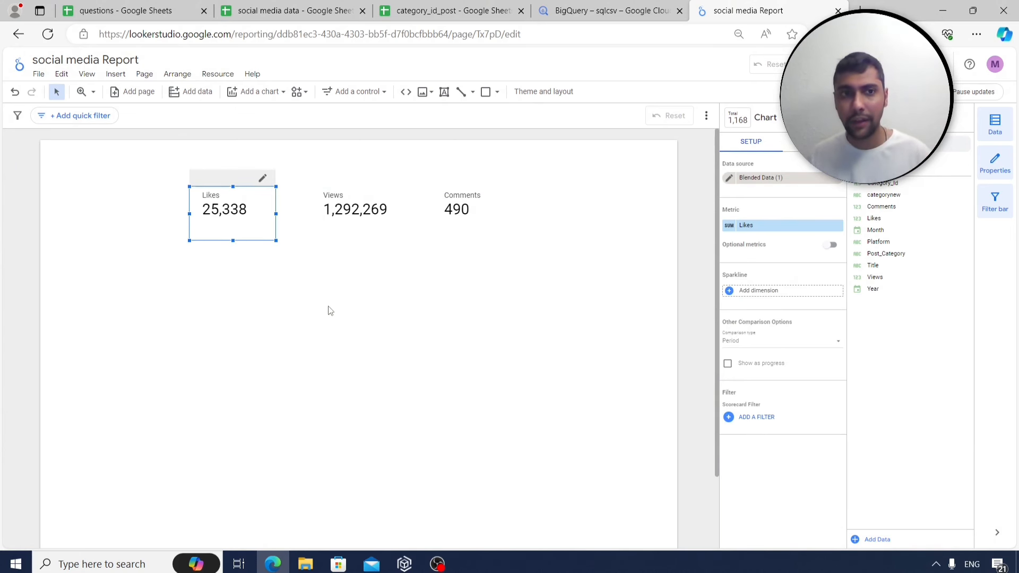
Place a text box at the top of the page.
click(115, 73)
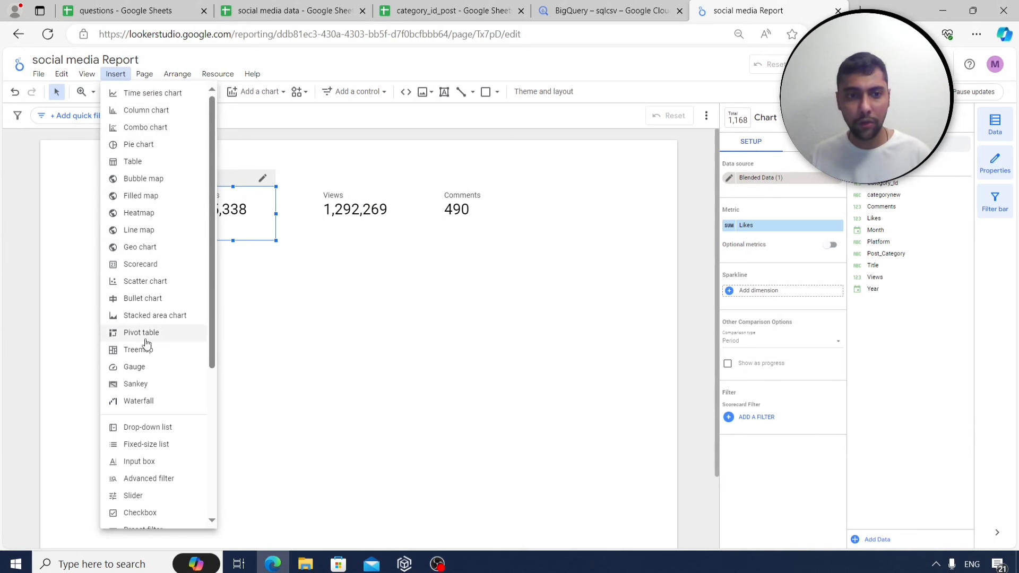
scroll(144, 345, down, 4)
click(133, 450)
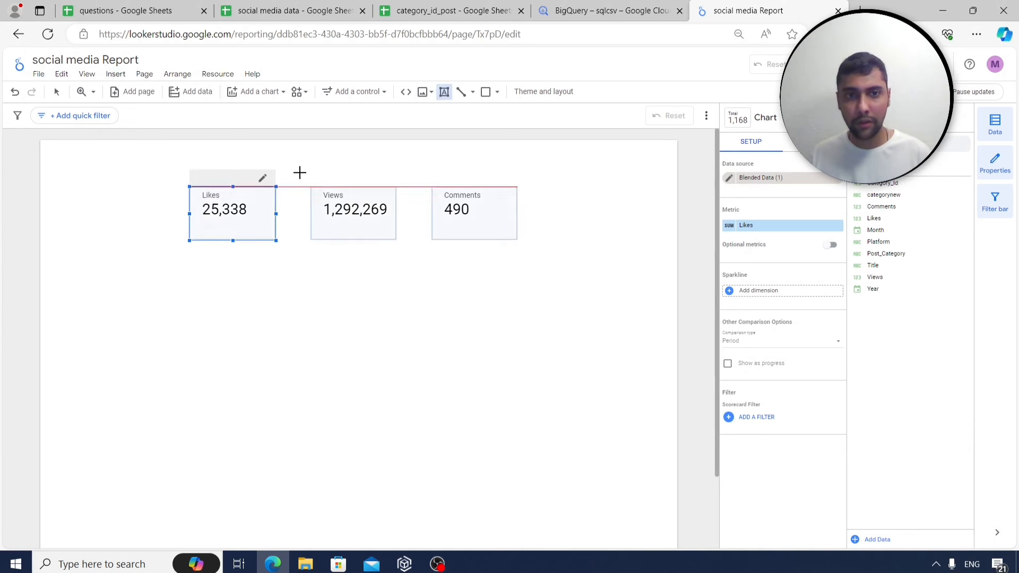
click(361, 160)
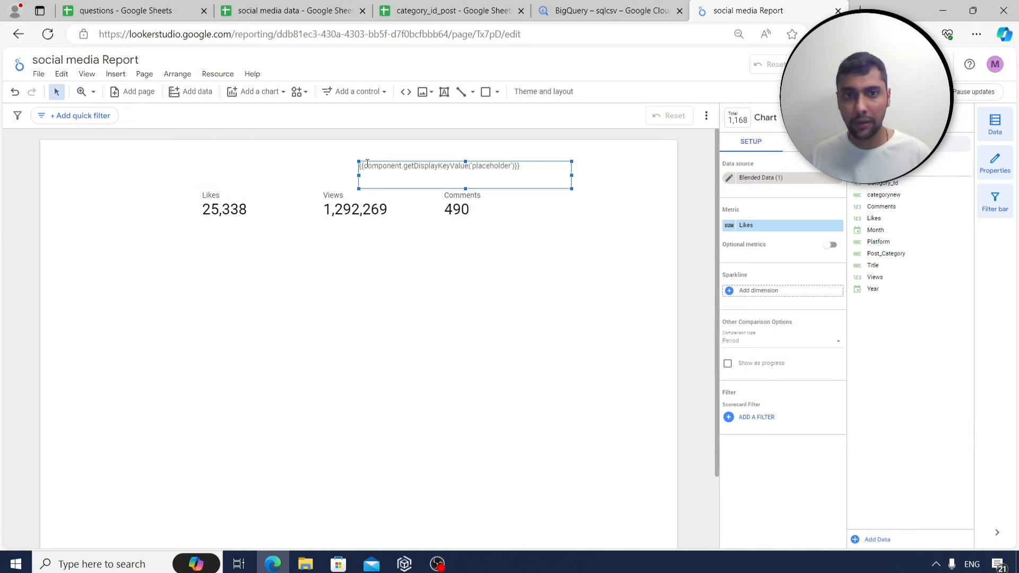
Move the Likes, Views and Comments scorecards down into a row below the text box.
drag(224, 208, 221, 276)
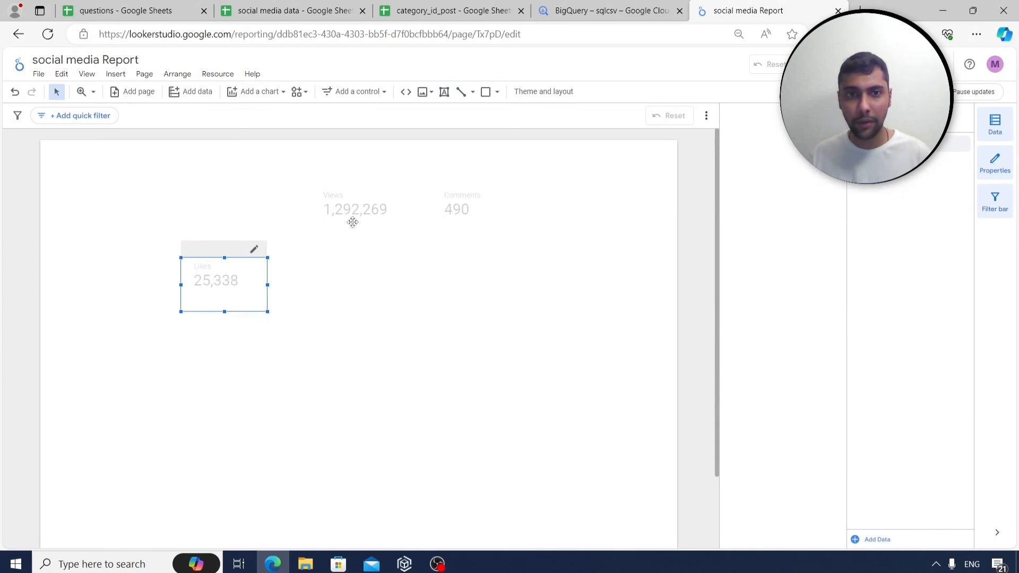
right_click(262, 311)
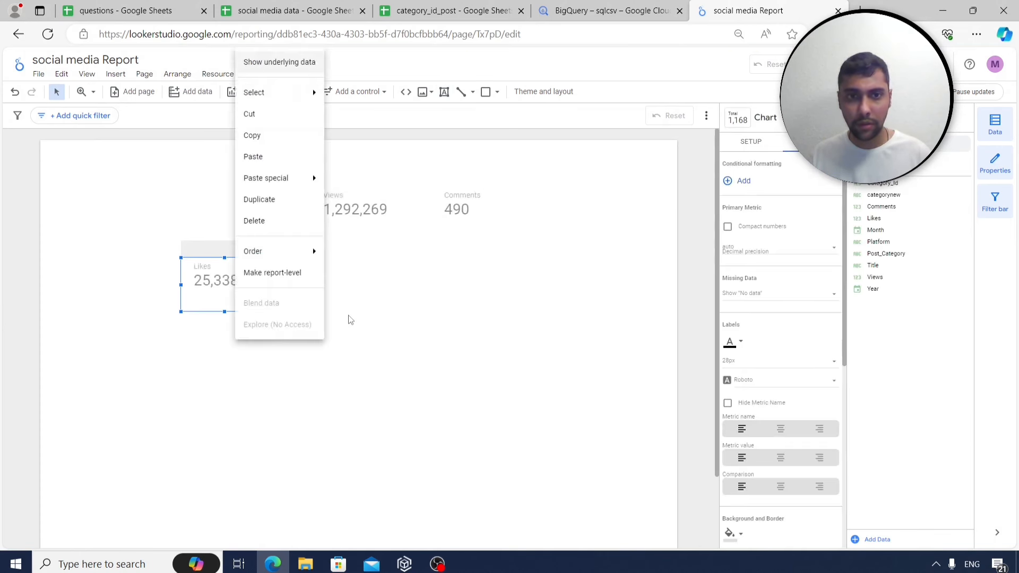
click(391, 328)
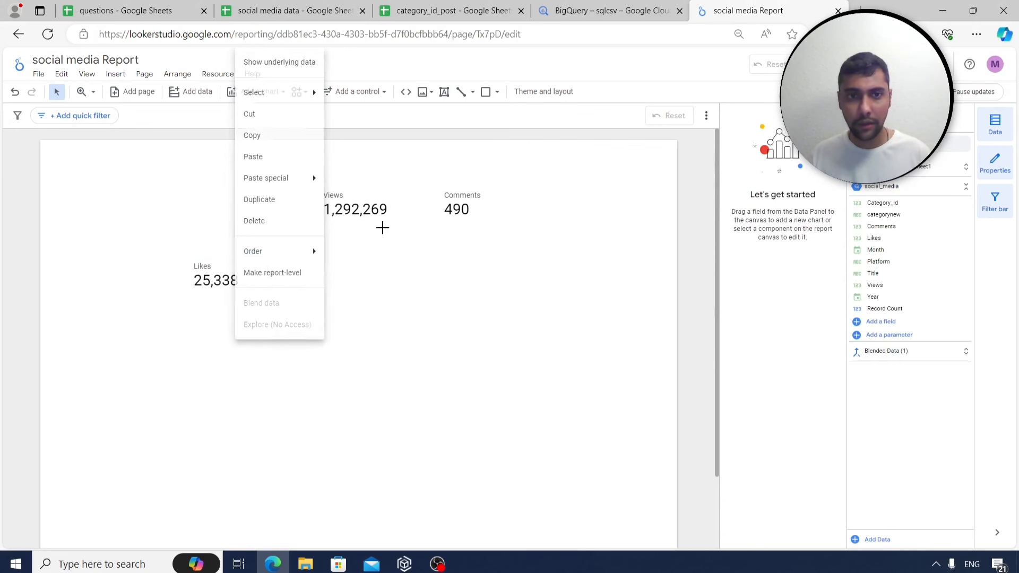
click(350, 204)
drag(350, 203, 345, 282)
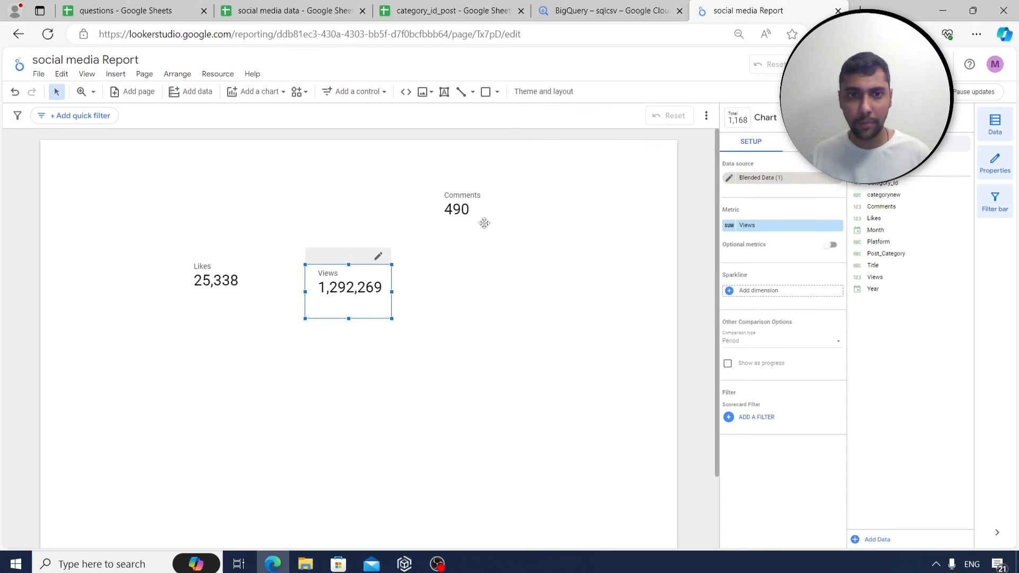
click(462, 203)
drag(463, 203, 461, 274)
click(115, 74)
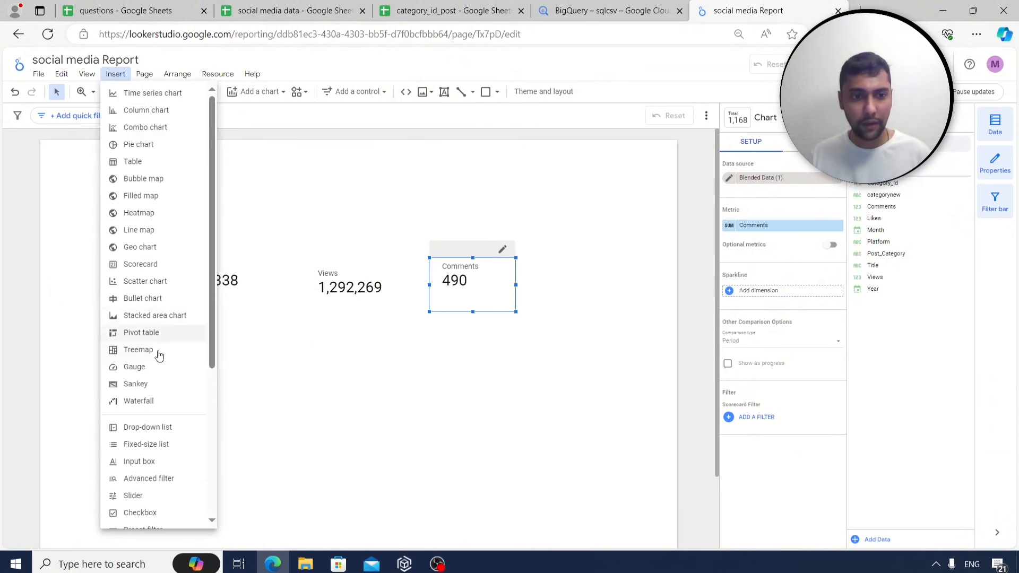
scroll(156, 388, down, 2)
scroll(157, 417, down, 3)
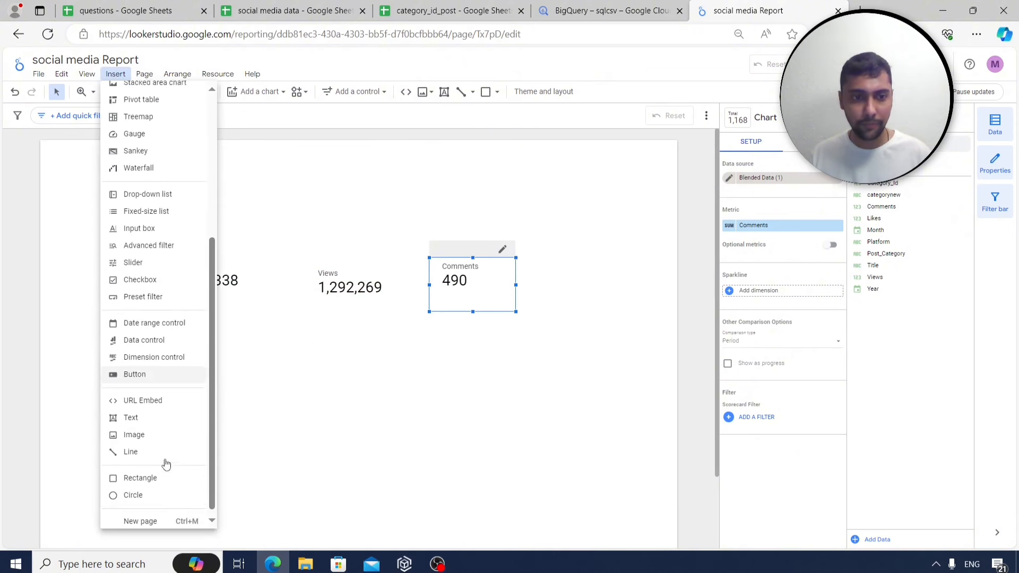
Add a bold 'Important Overall Information' title text box above the scorecards.
click(143, 415)
click(212, 176)
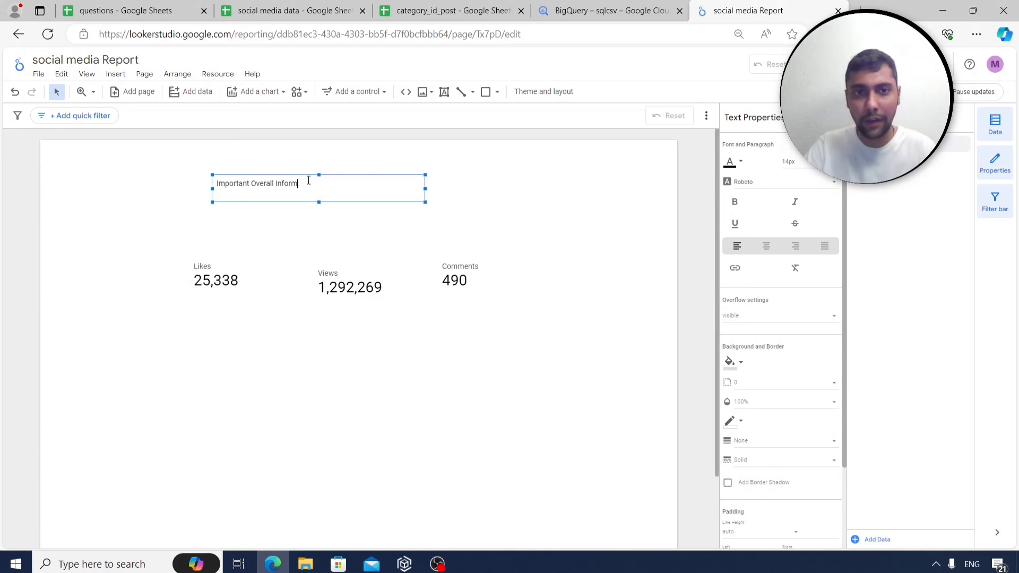
text(n)
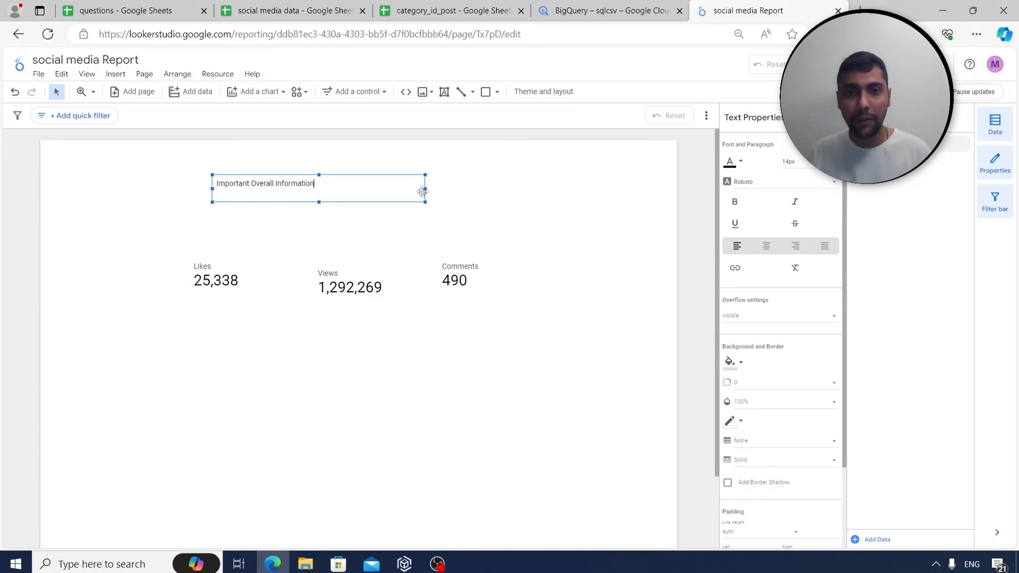
click(736, 203)
Make the title text box wider and taller.
drag(354, 183, 201, 186)
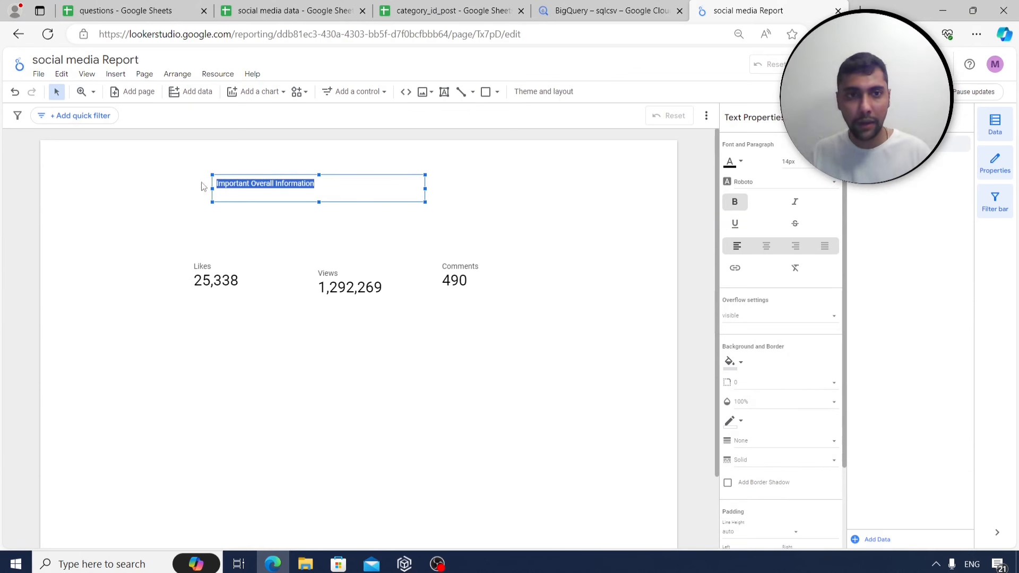
click(419, 195)
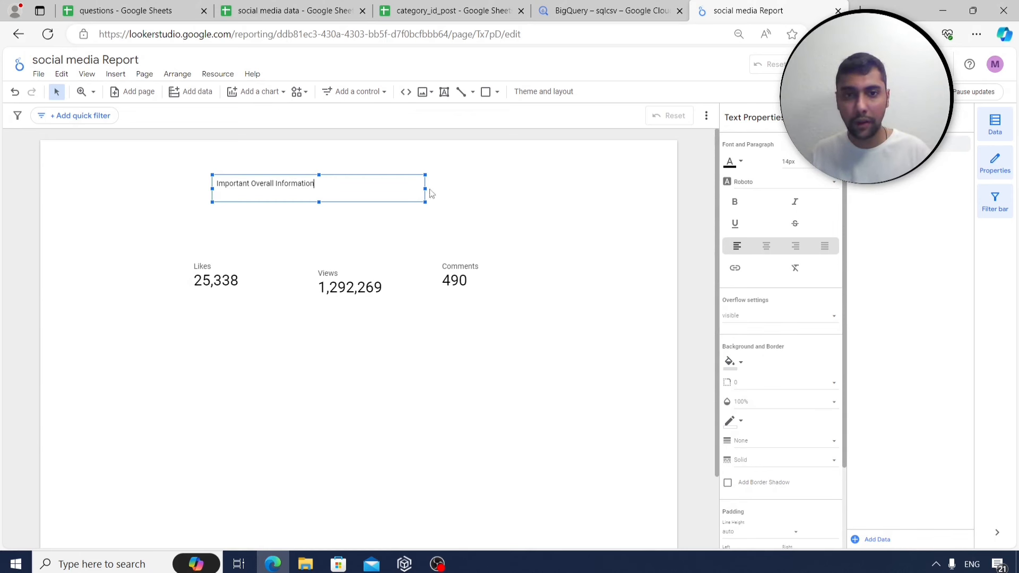
mouse_move(426, 189)
mouse_down()
mouse_move(446, 189)
mouse_move(436, 189)
mouse_up()
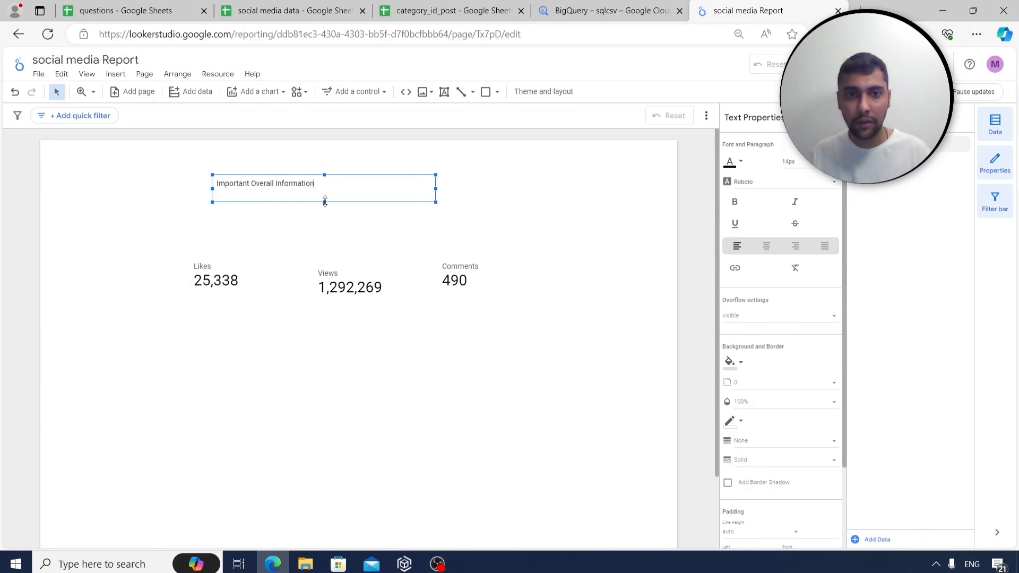
drag(324, 202, 324, 211)
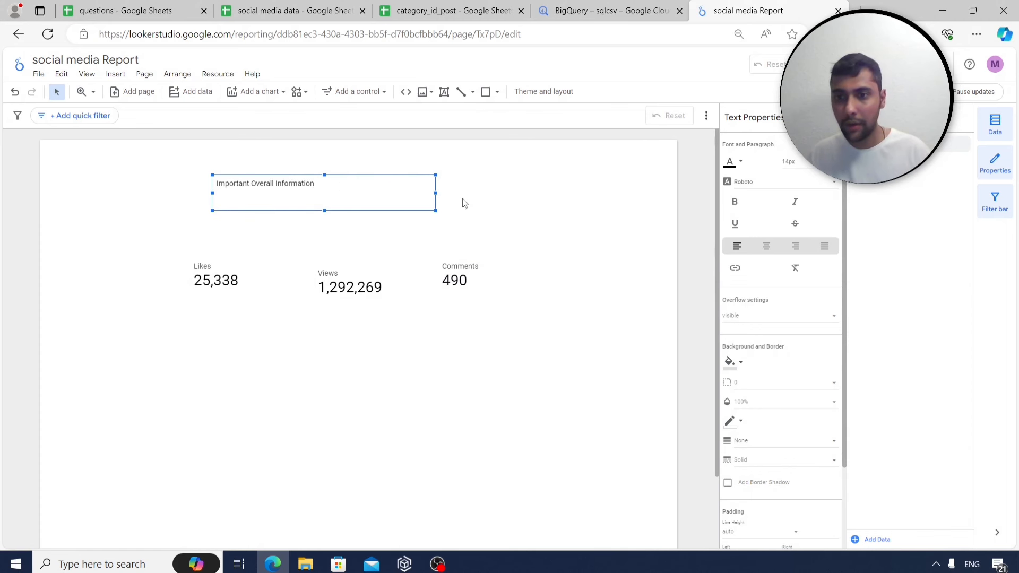
Set the title text font size to 20px, after first trying 18px.
click(794, 169)
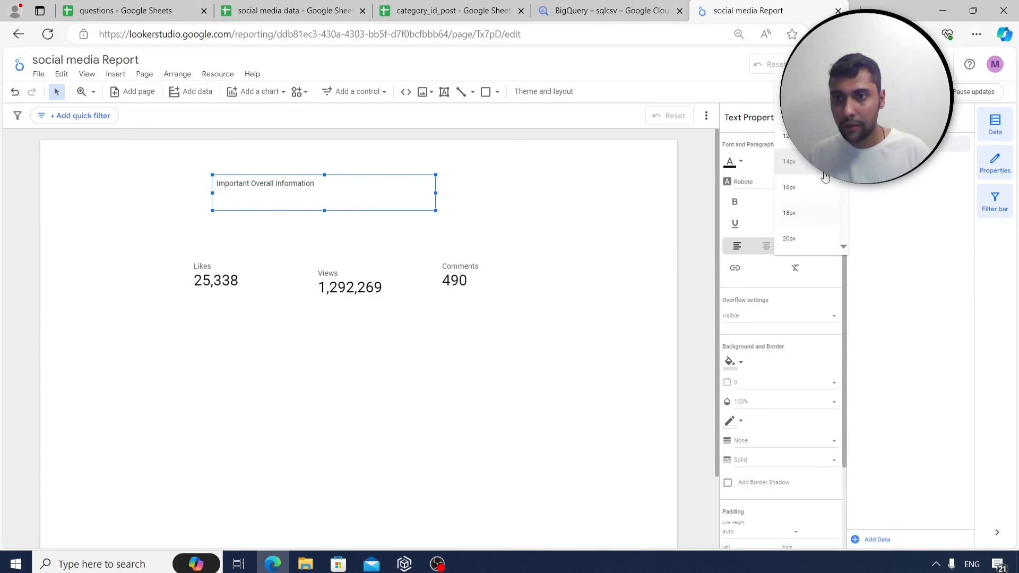
click(798, 219)
click(228, 186)
drag(333, 183, 208, 187)
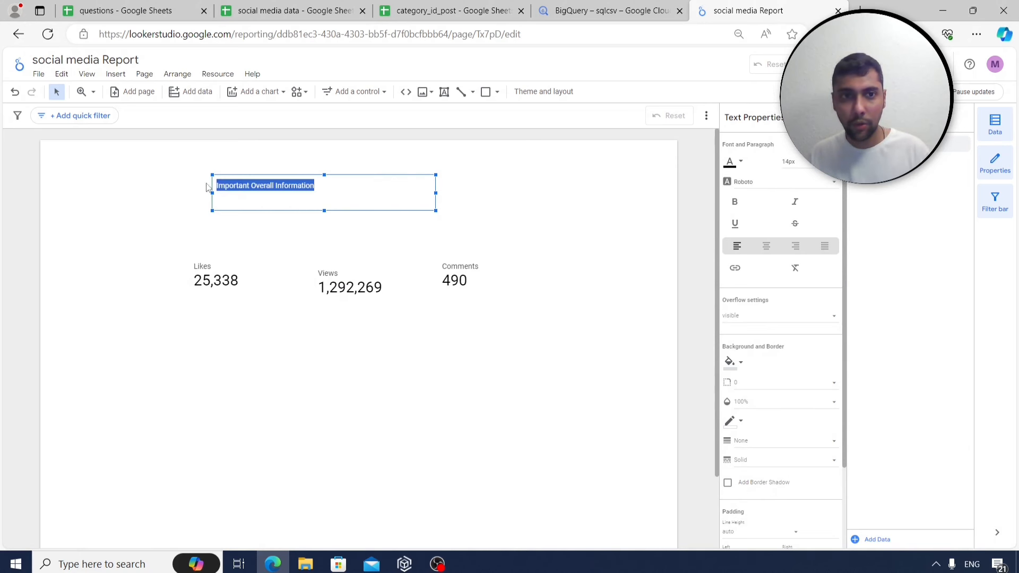
click(796, 164)
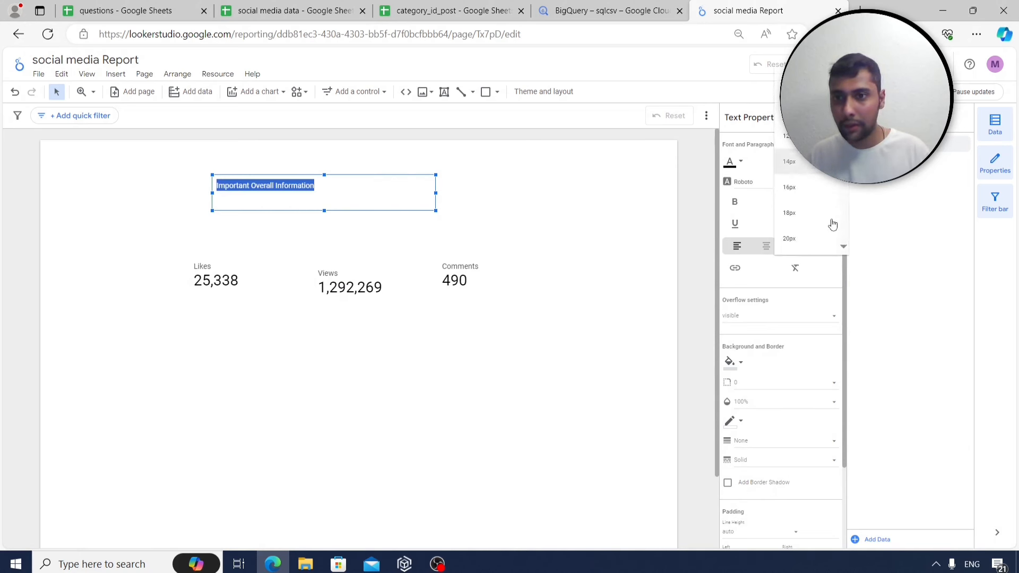
click(799, 241)
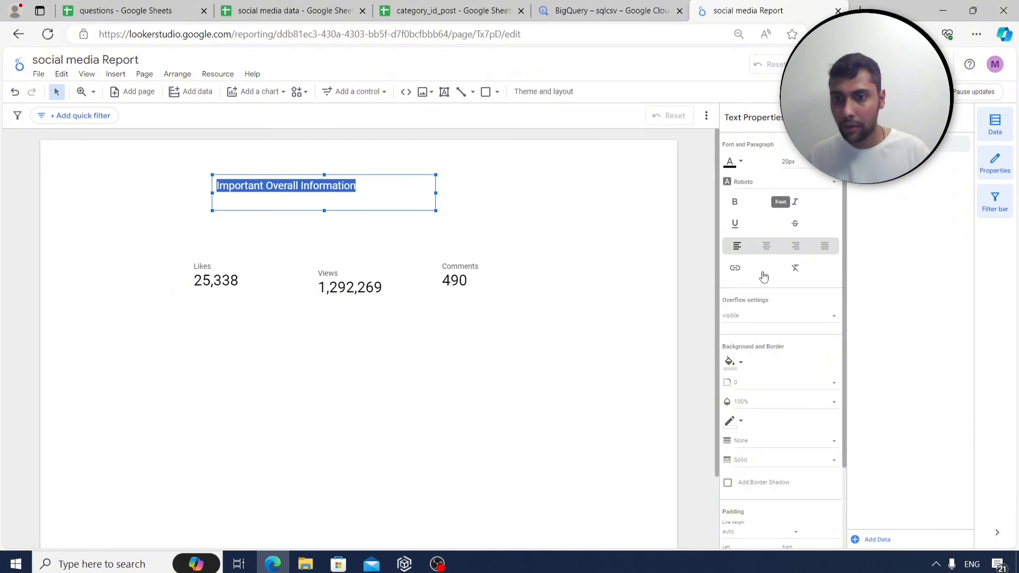
scroll(763, 282, down, 1)
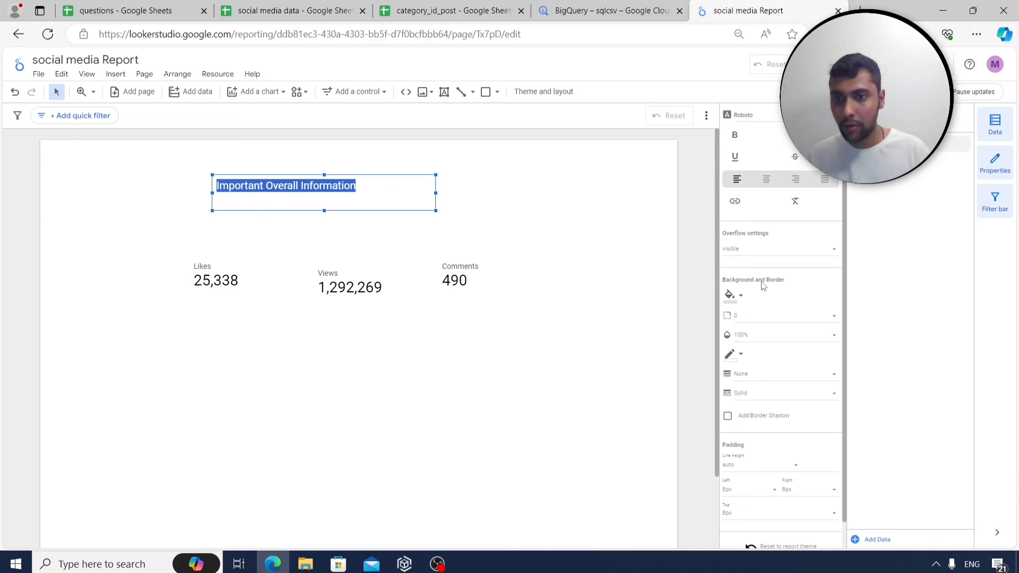
scroll(772, 285, down, 1)
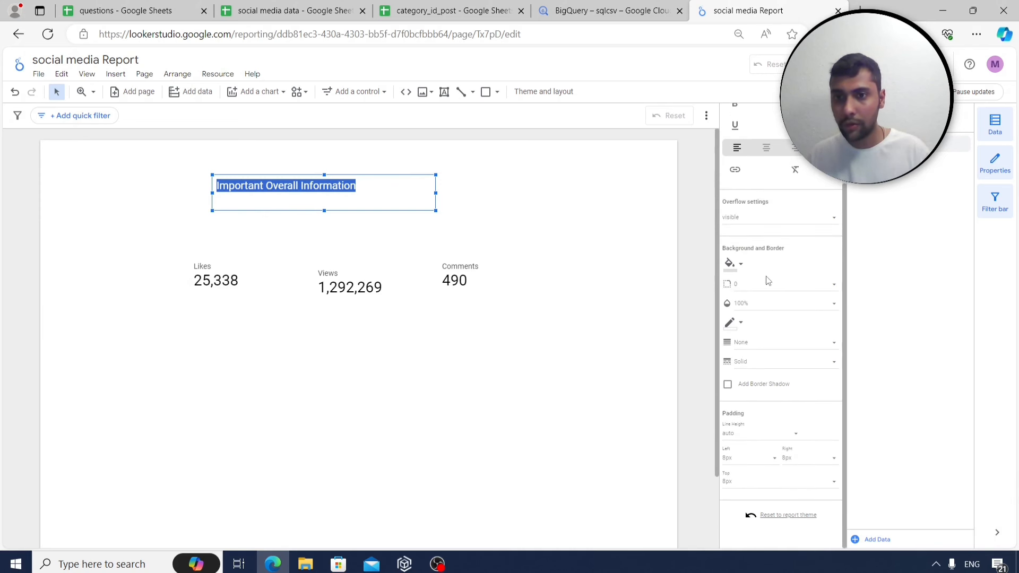
Fill the title box background with green.
click(741, 263)
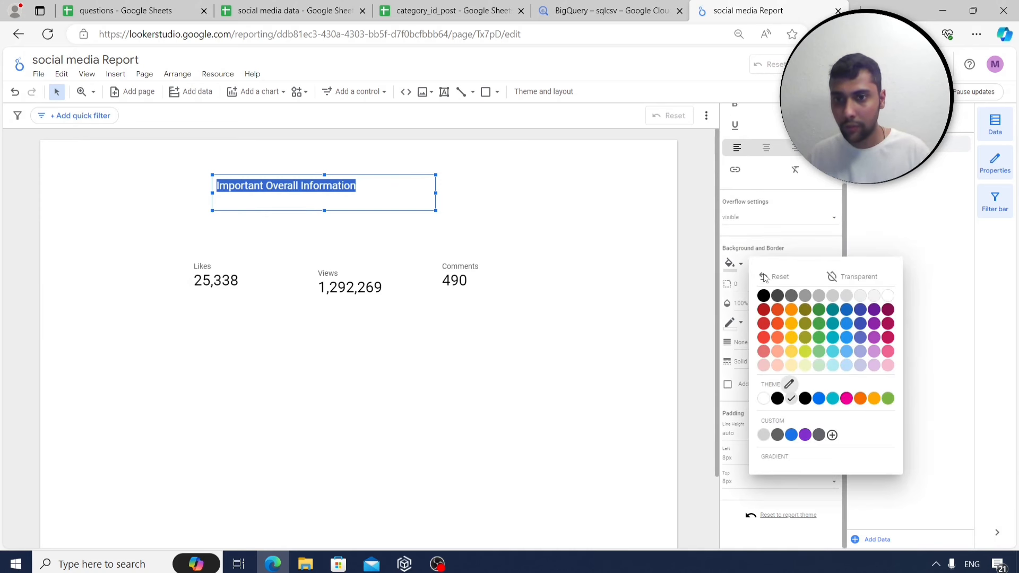
click(818, 310)
click(510, 170)
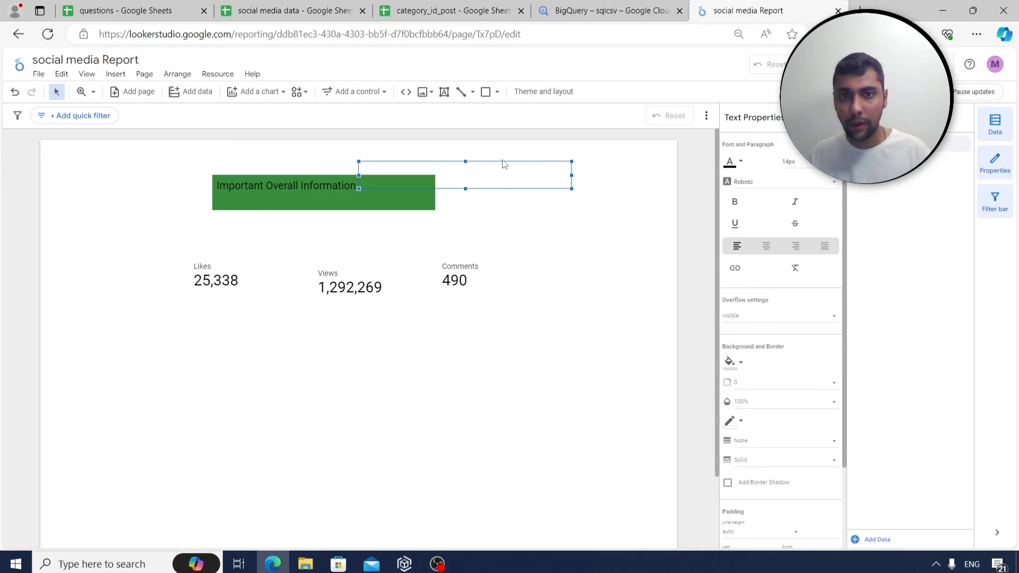
Delete the stray empty text box.
right_click(504, 165)
mouse_move(505, 170)
click(467, 164)
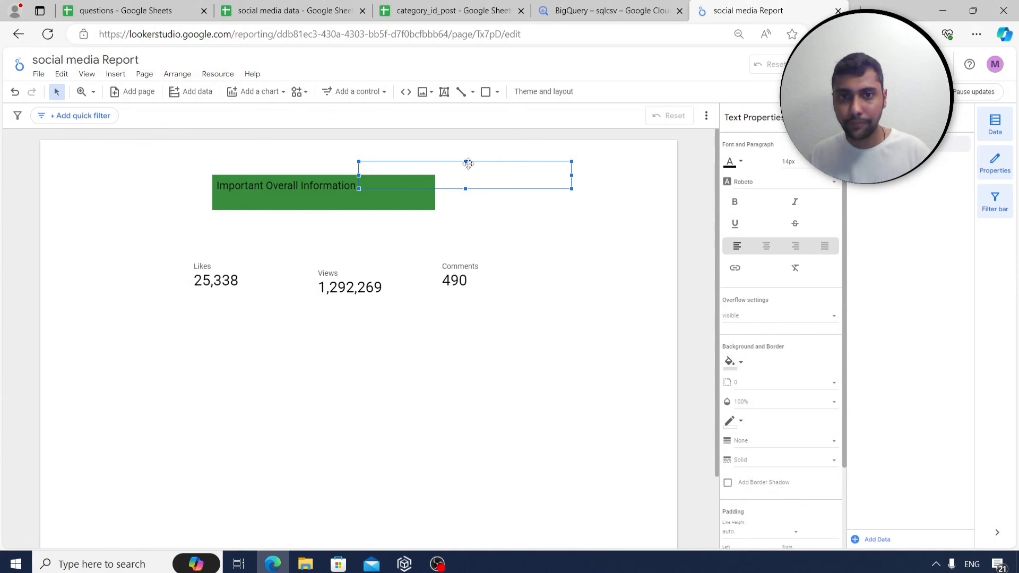
right_click(467, 165)
click(512, 198)
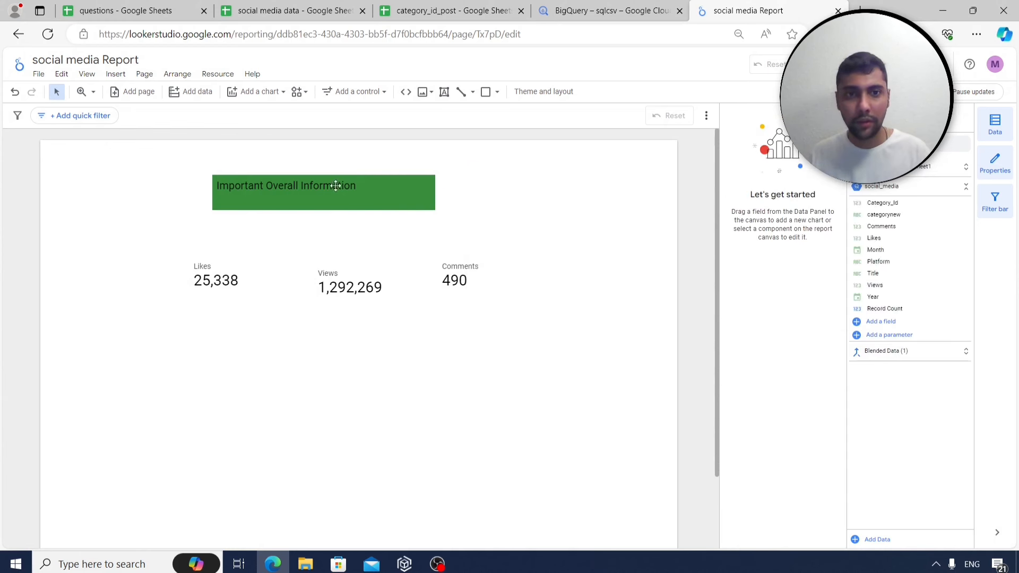
Check the green title box and the Likes, Views and Comments scorecards, then deselect all.
click(331, 187)
click(218, 281)
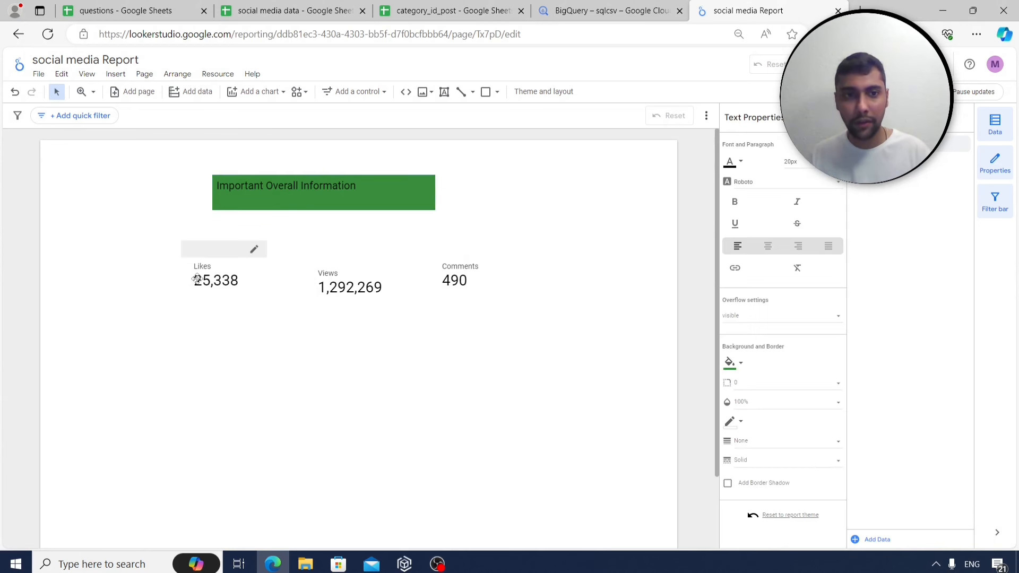
click(393, 288)
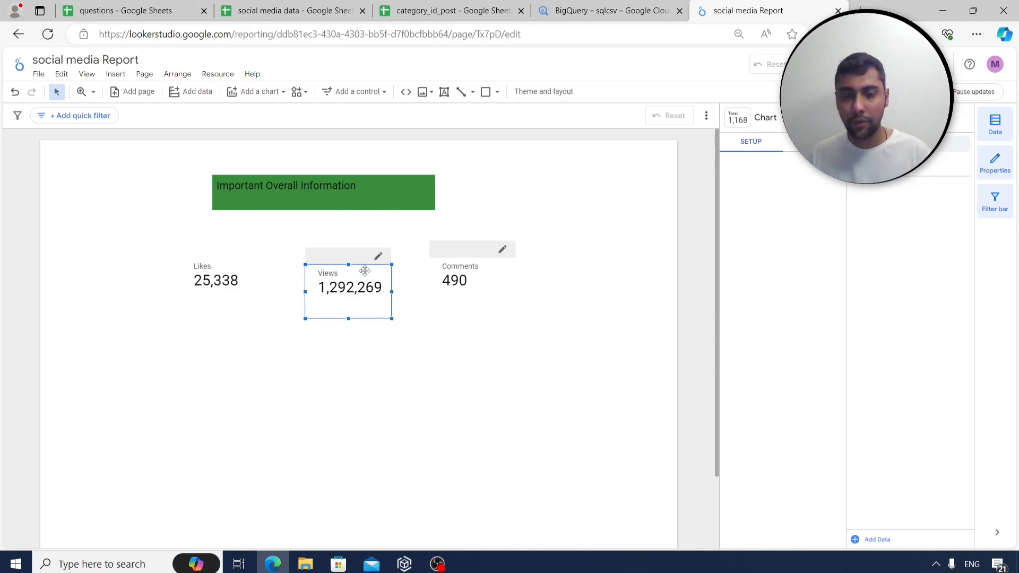
click(483, 282)
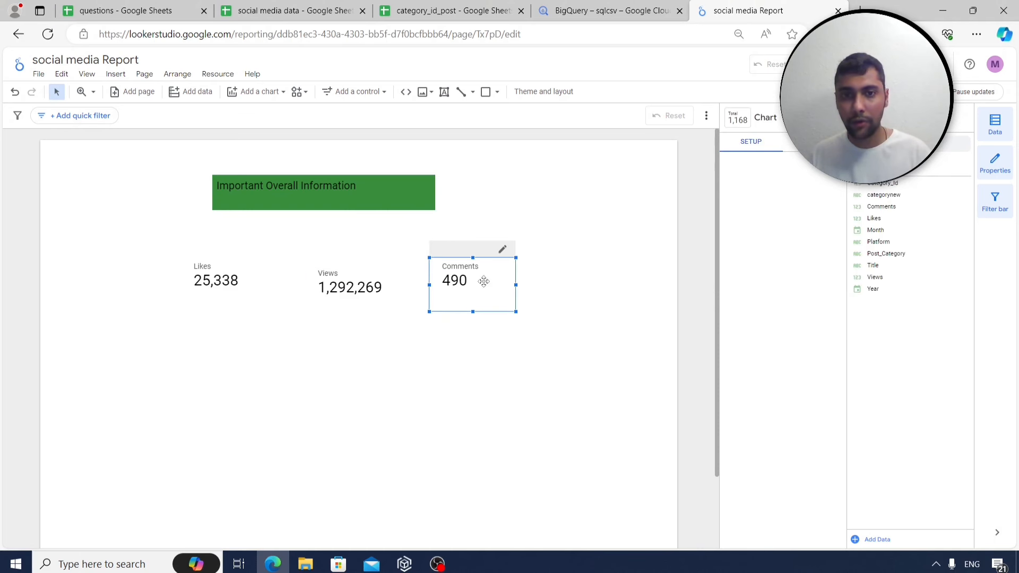
click(201, 288)
click(269, 351)
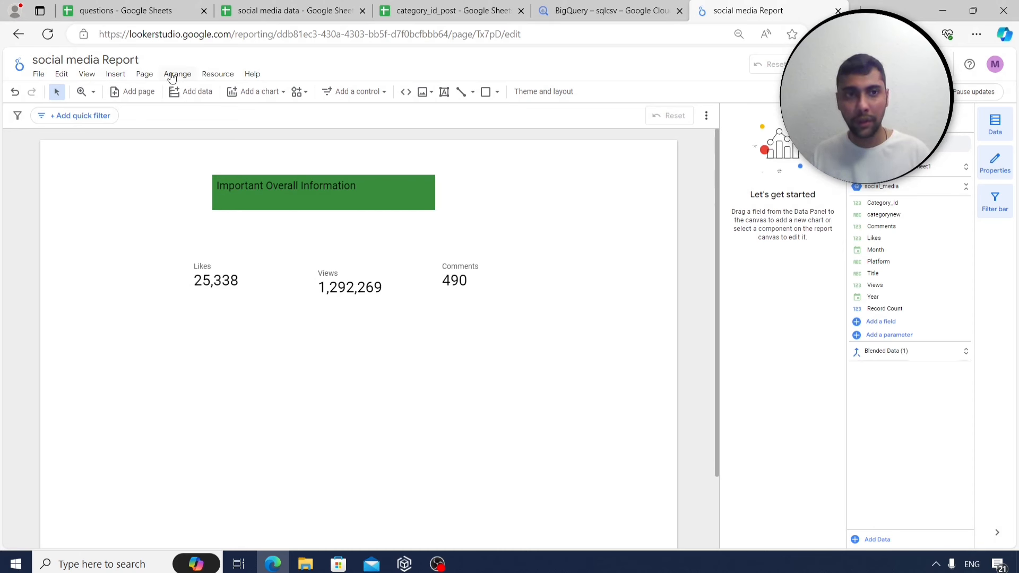
click(146, 74)
Add a new blank page and place a table on it.
click(174, 91)
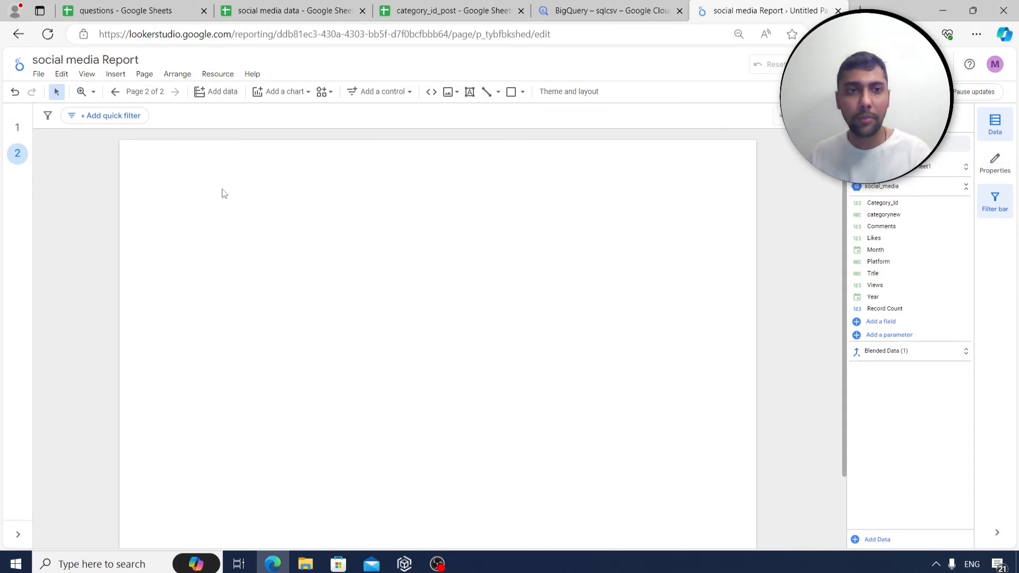
click(116, 75)
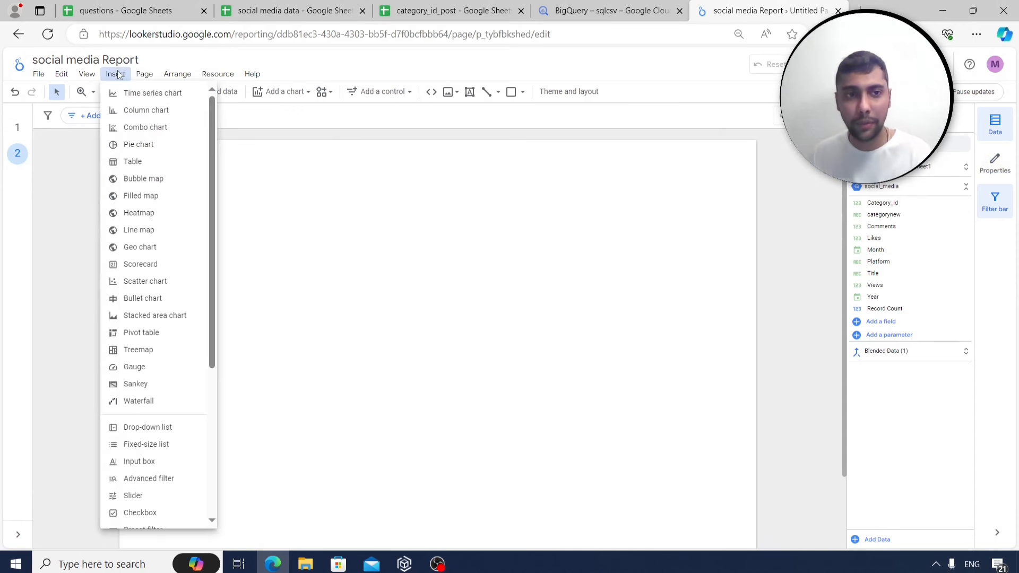
click(140, 162)
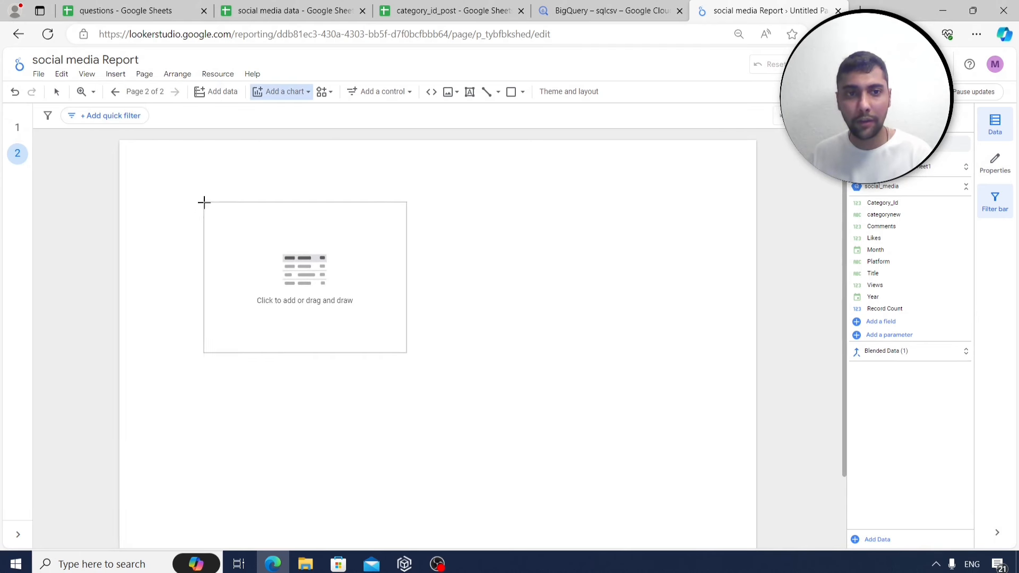
click(196, 195)
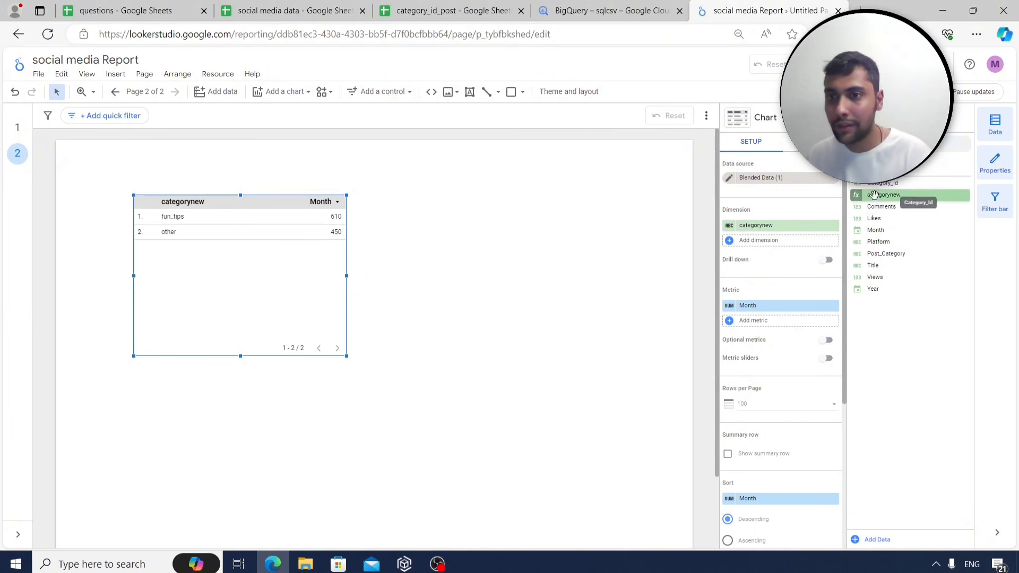
Give the table a Platform dimension with Views, Likes and Comments metrics, then widen and lower it.
drag(884, 241, 745, 227)
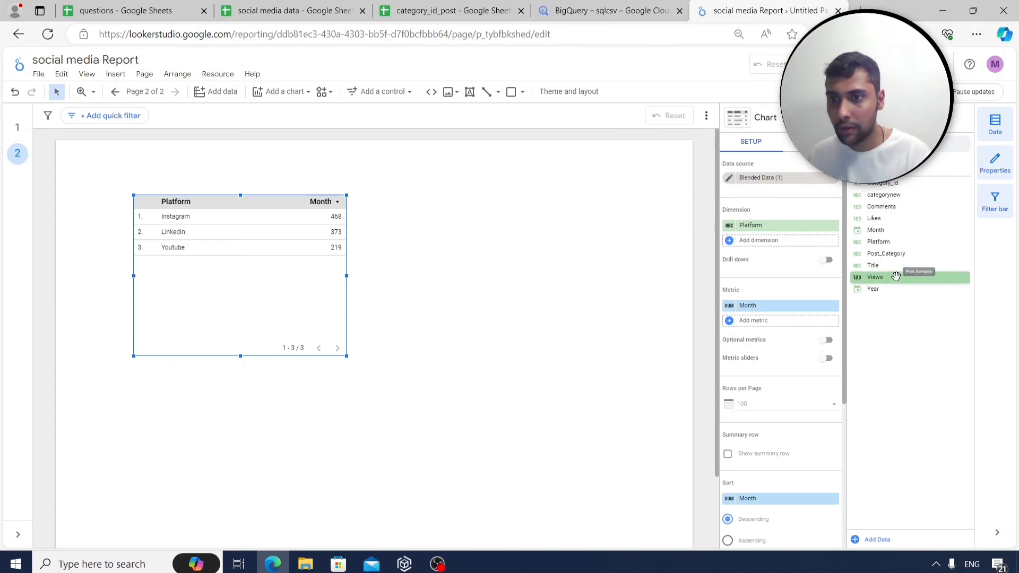
drag(895, 277, 771, 310)
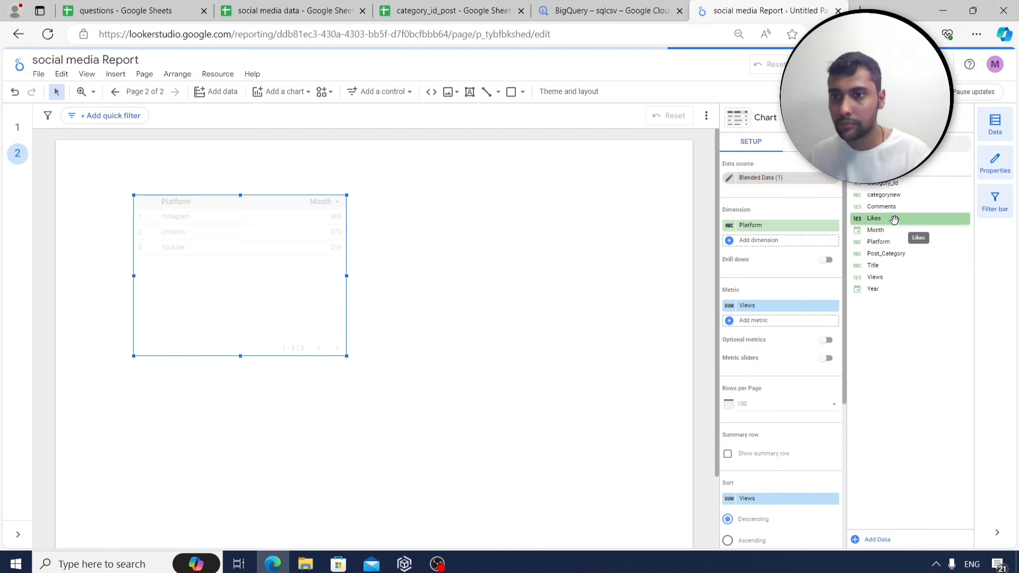
drag(894, 218, 789, 322)
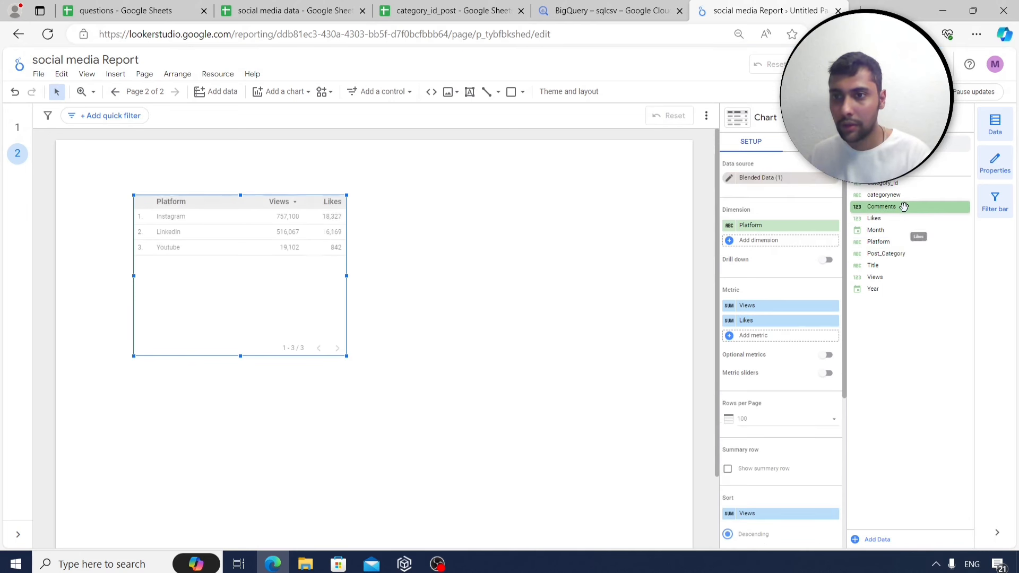
drag(900, 207, 781, 337)
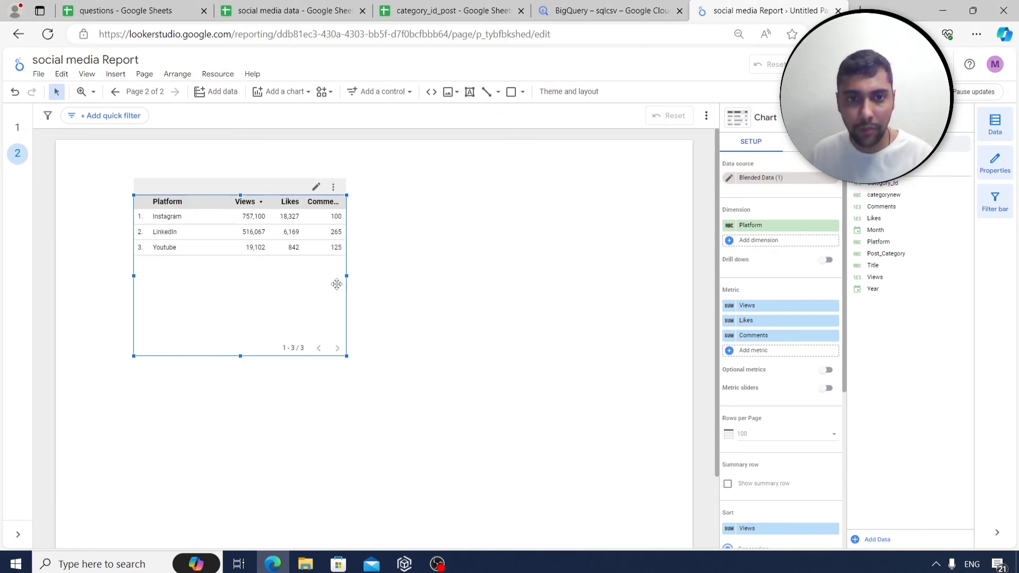
drag(346, 278, 499, 277)
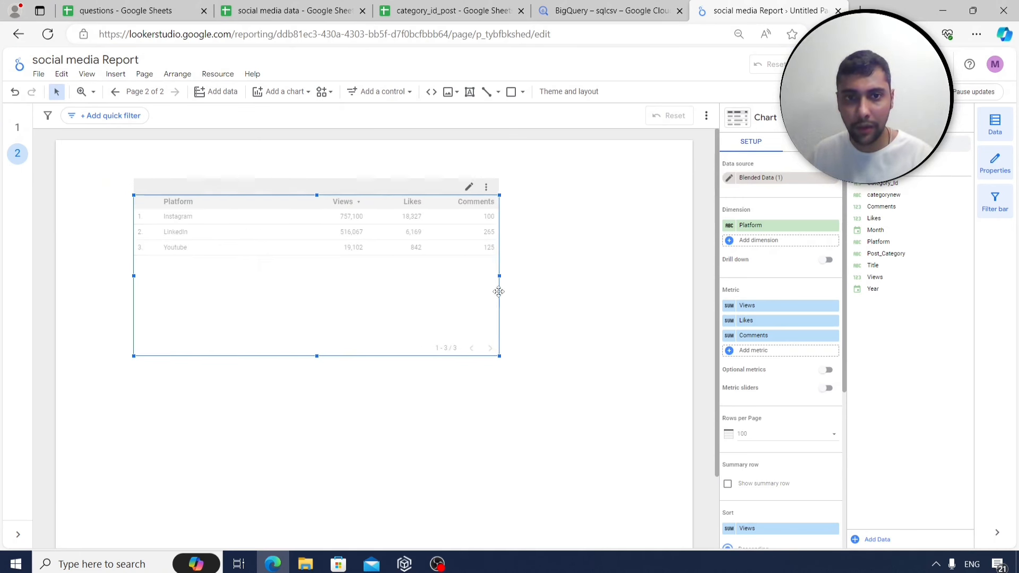
drag(273, 277, 273, 288)
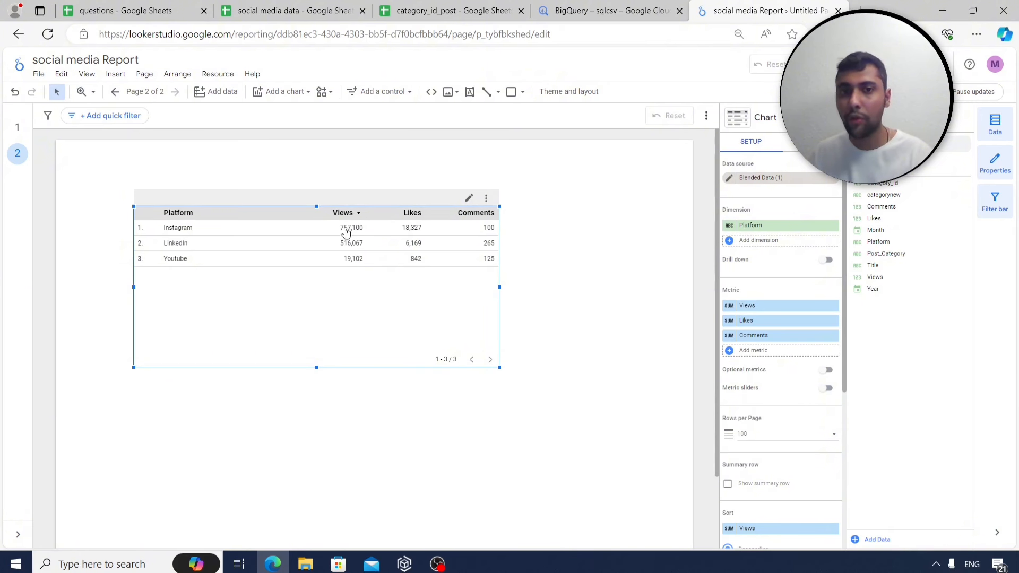
Show the Views metric column as a heatmap.
click(812, 142)
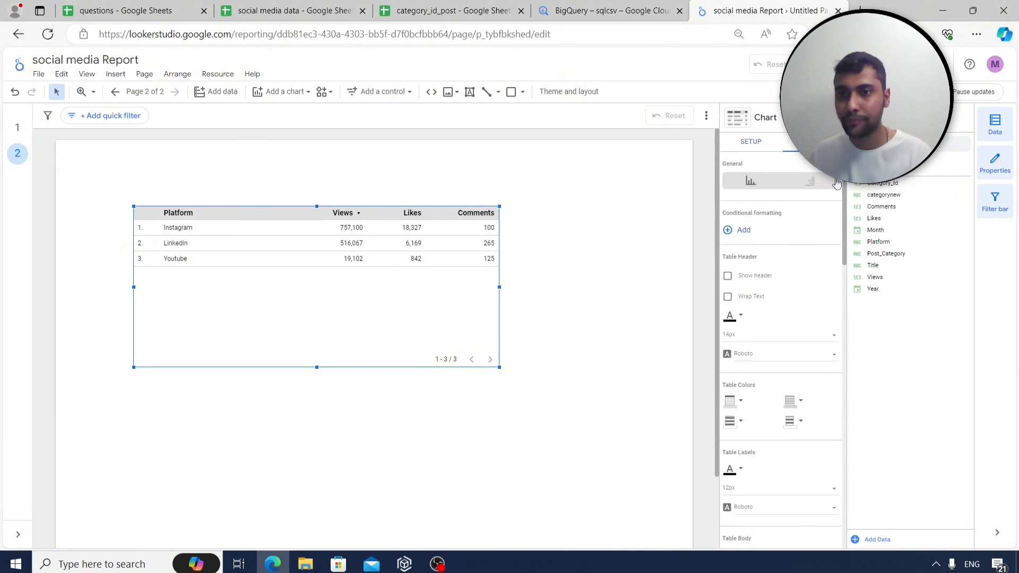
scroll(793, 282, down, 3)
scroll(793, 277, down, 6)
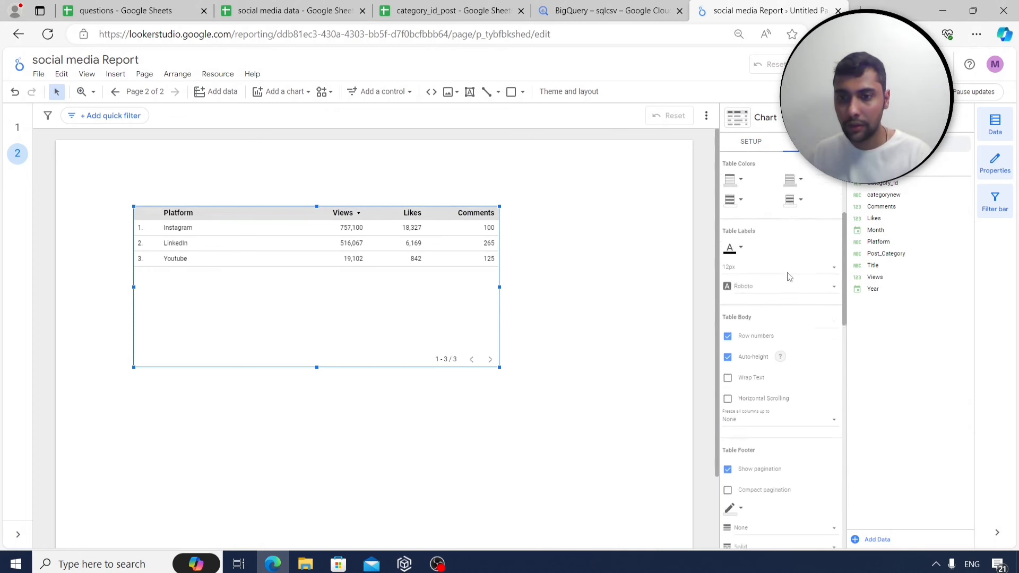
scroll(789, 288, down, 5)
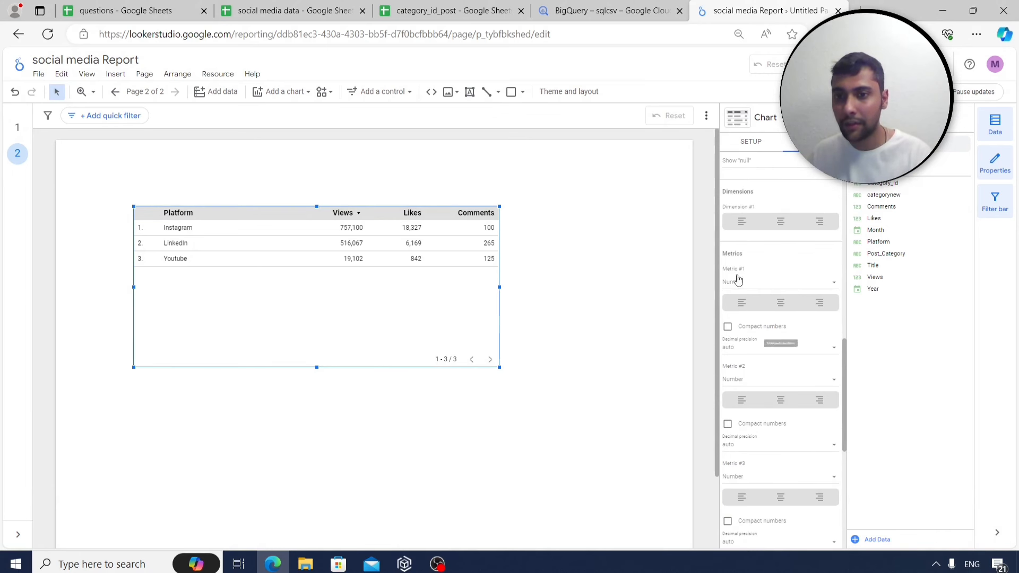
click(806, 284)
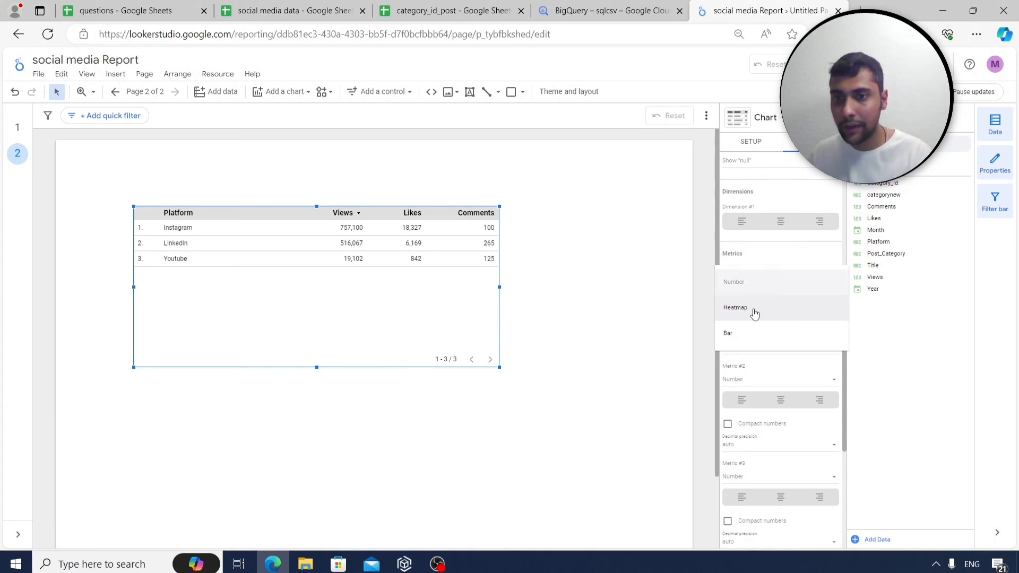
click(755, 315)
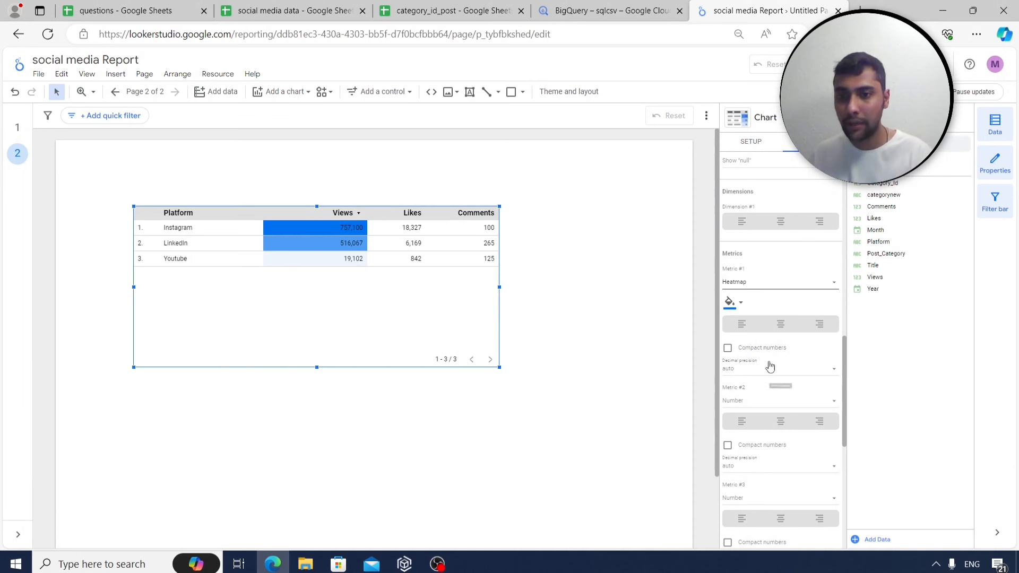
Show Likes as bars with their numbers displayed.
scroll(767, 363, down, 2)
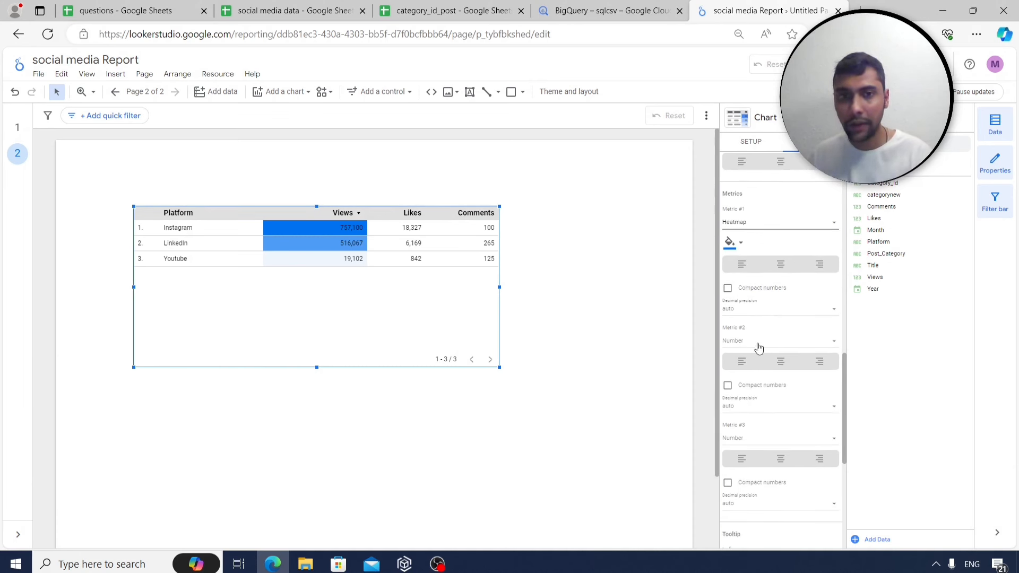
click(772, 343)
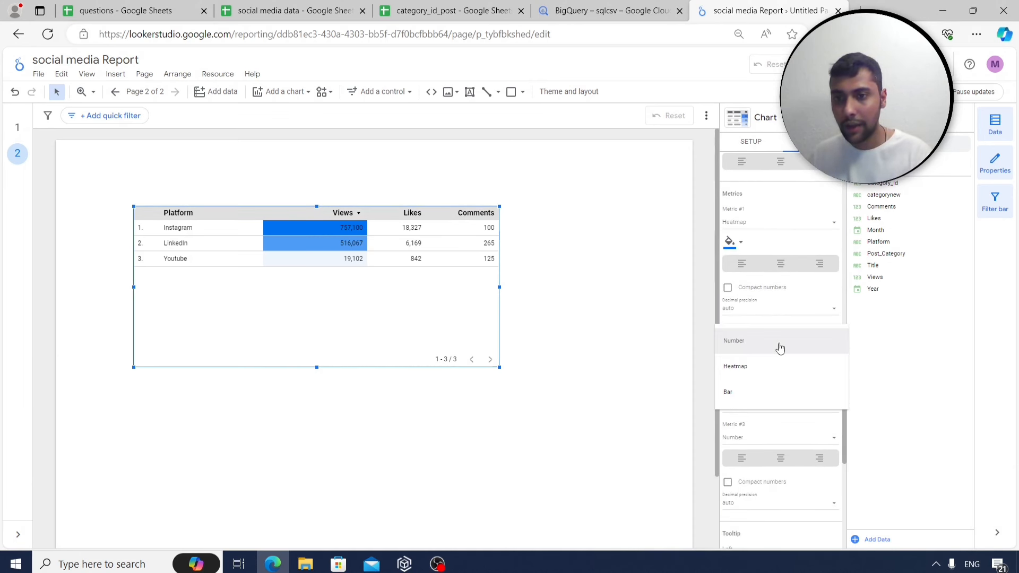
click(748, 396)
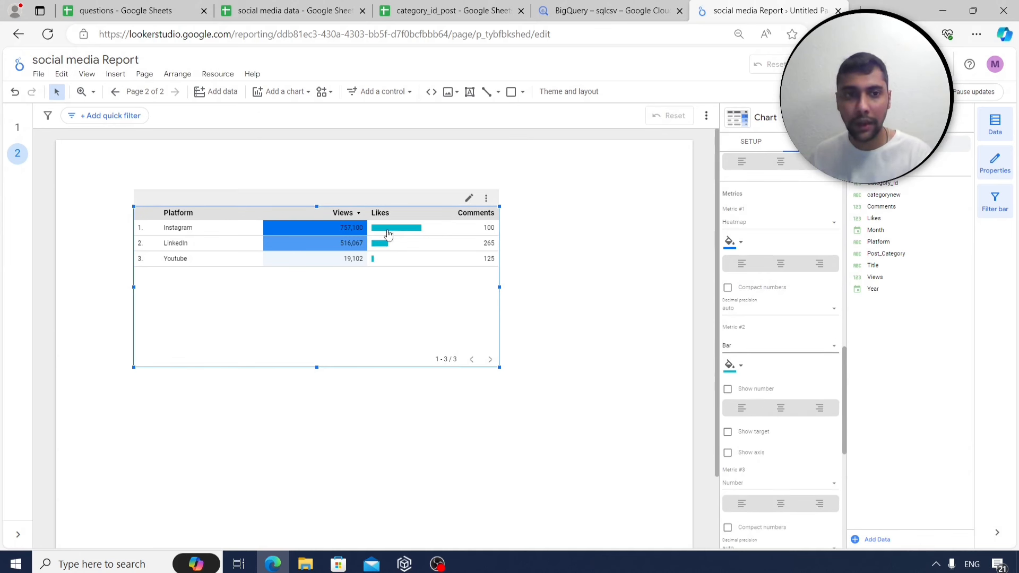
click(728, 390)
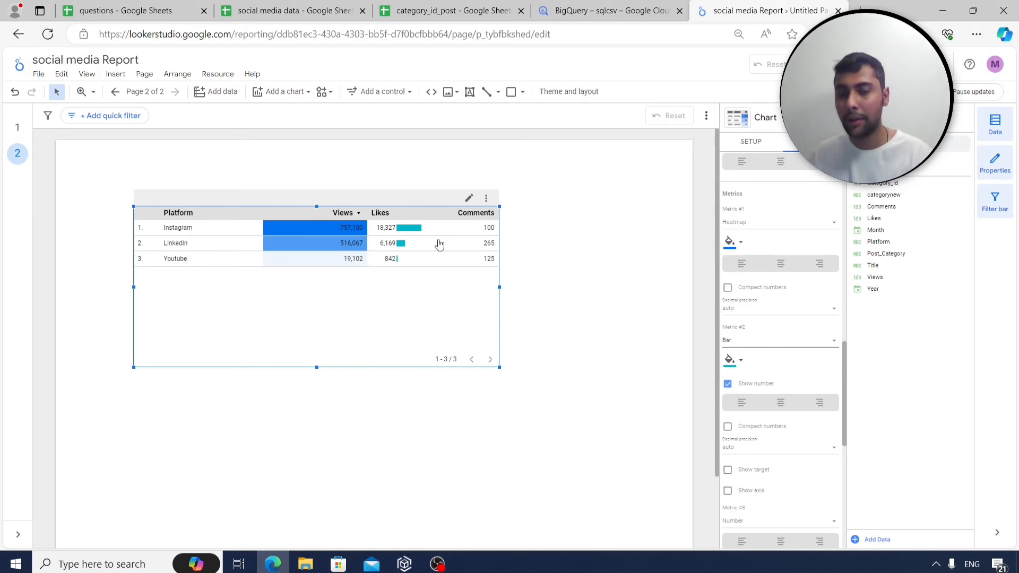
Show Comments as a heatmap and widen the table slightly.
scroll(767, 404, down, 2)
scroll(756, 412, down, 1)
click(753, 404)
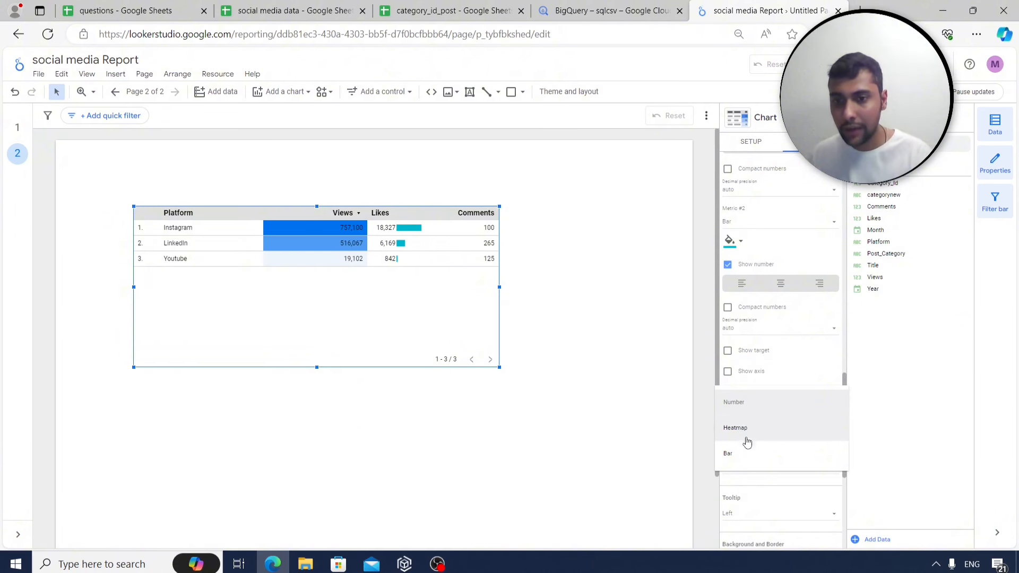
click(749, 431)
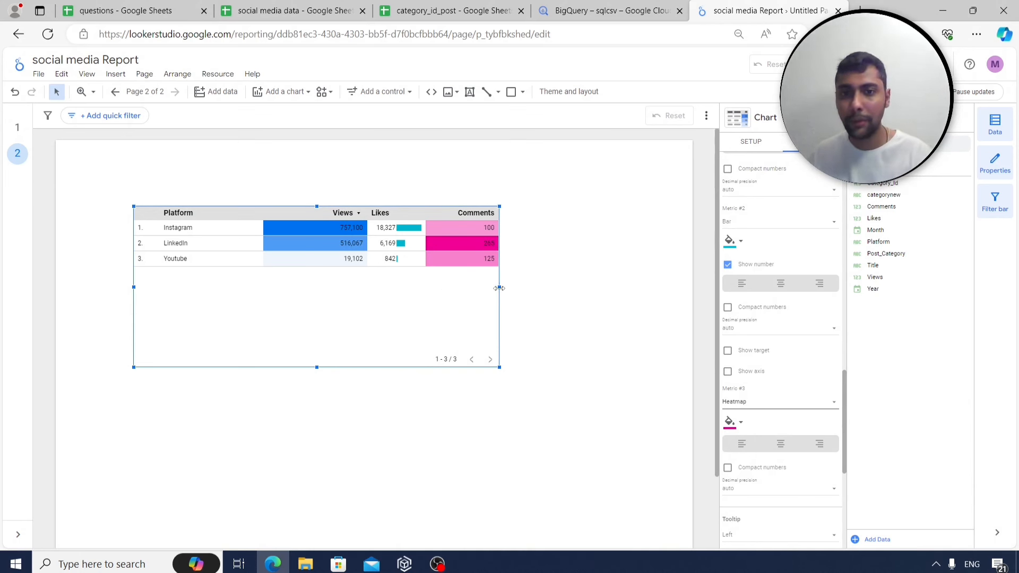
drag(499, 289, 521, 288)
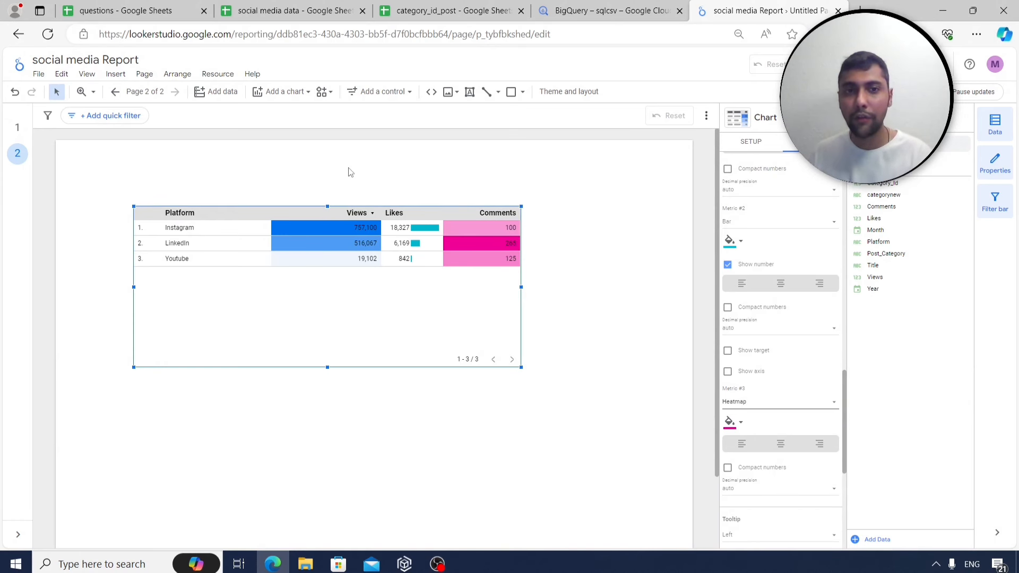
click(115, 74)
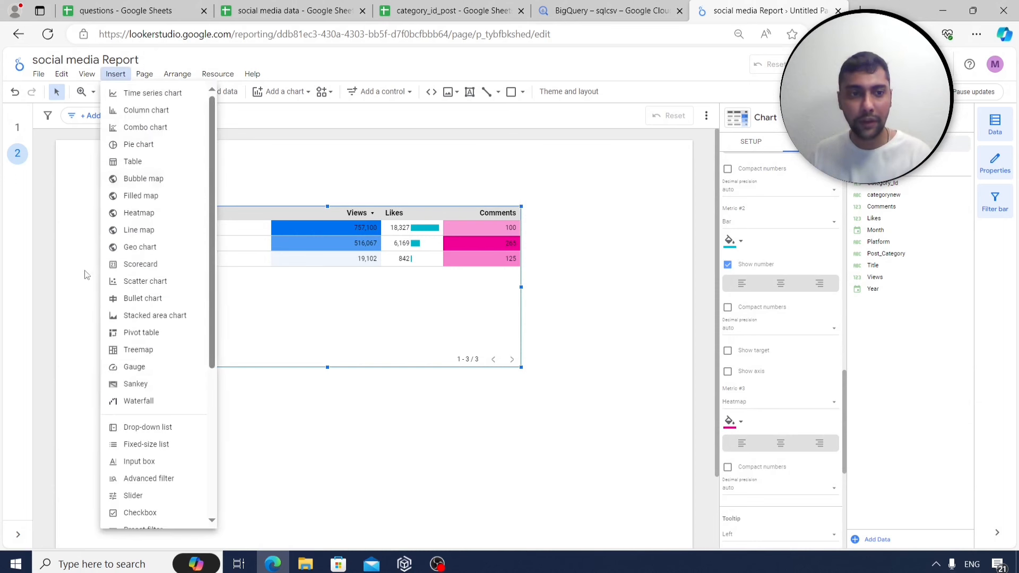
Add a drop-down list filter controlled by Month above the table.
click(139, 428)
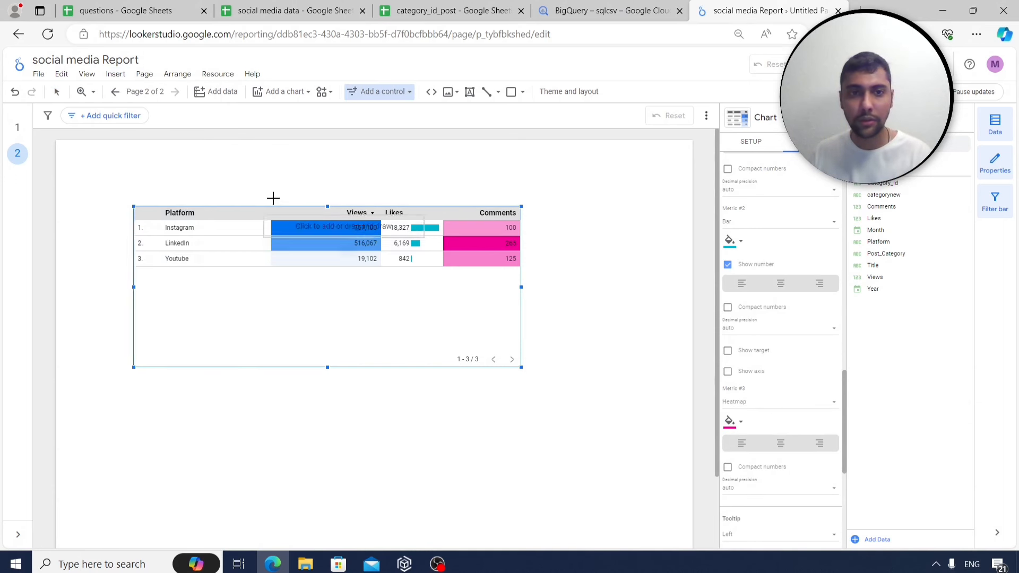
click(288, 155)
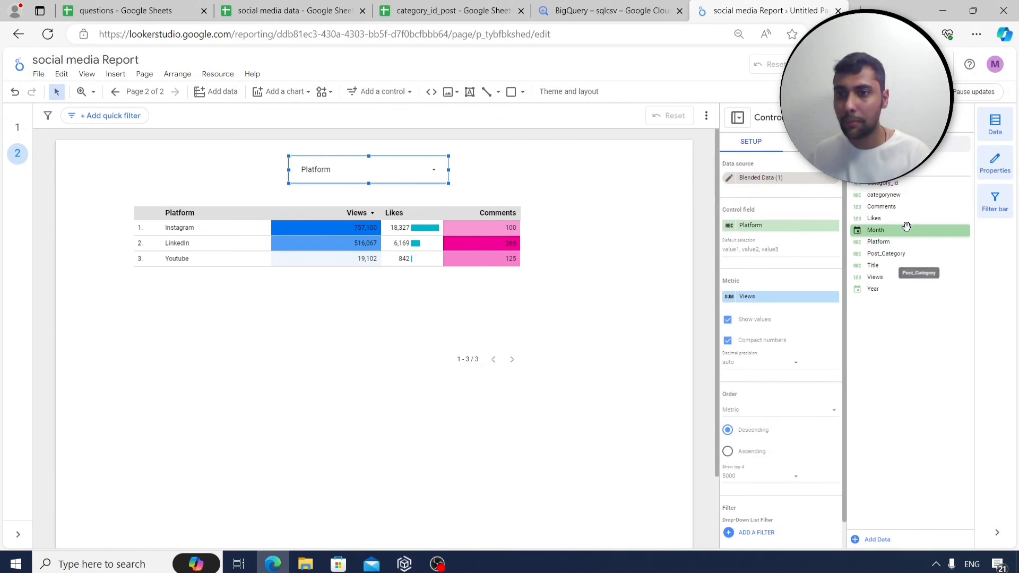
drag(904, 231, 780, 226)
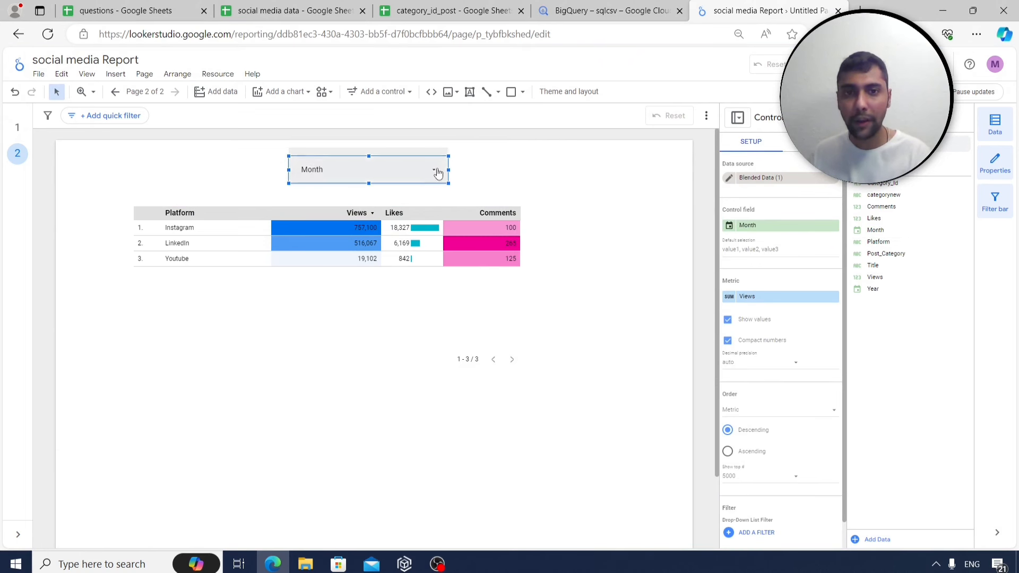
Test the Month filter on November and December, reselect all months, and lower the table.
click(435, 169)
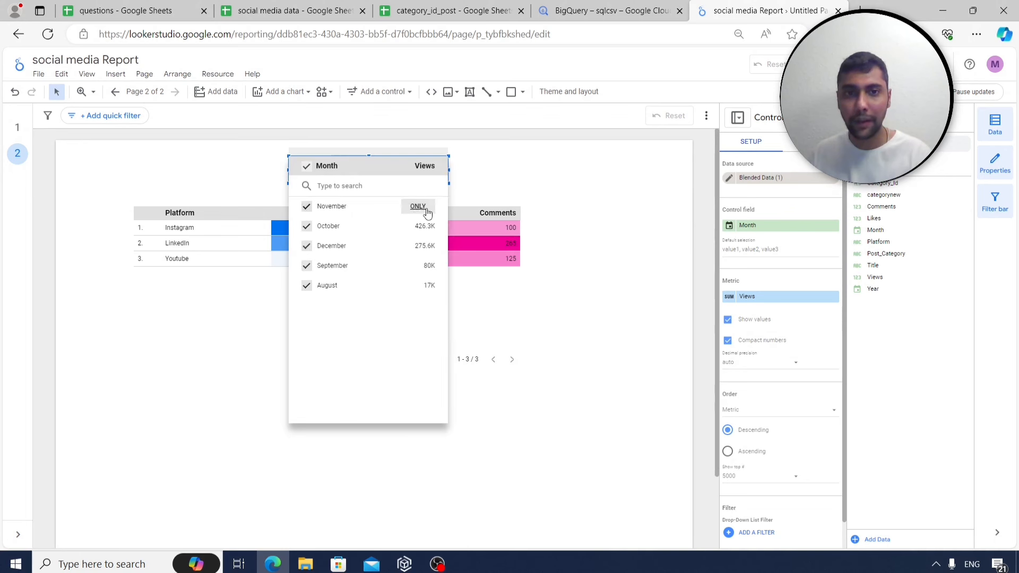
click(419, 208)
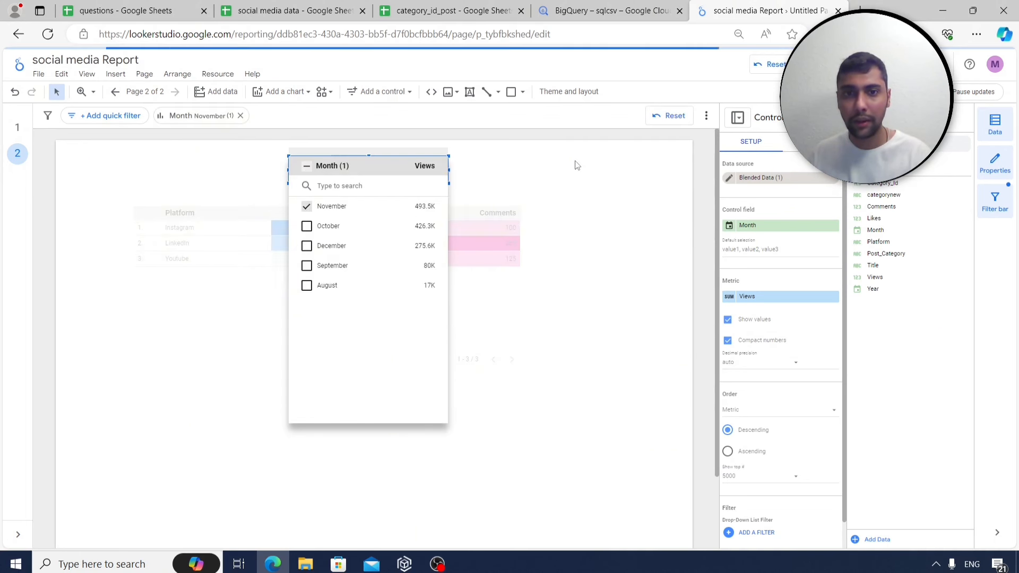
click(623, 271)
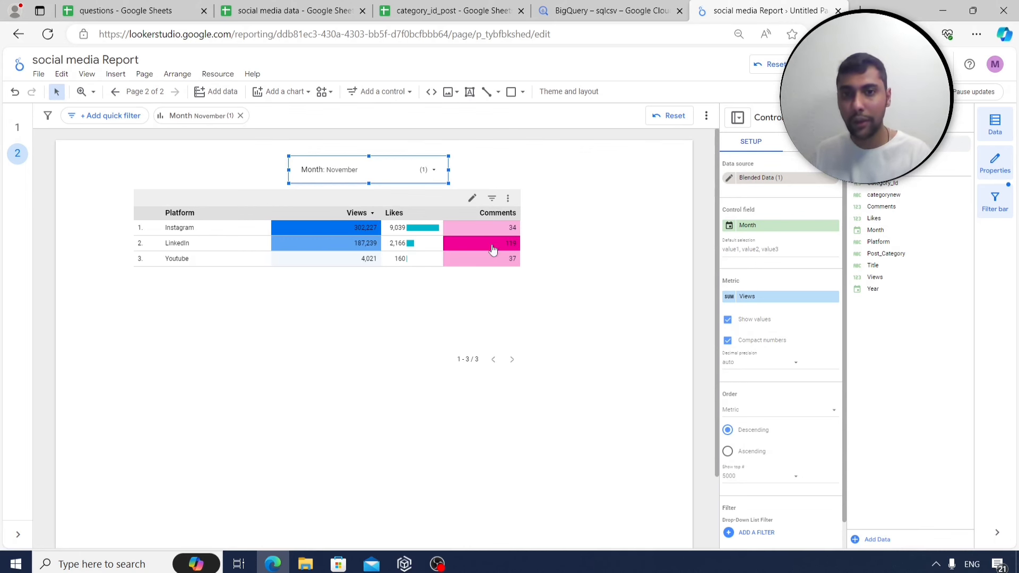
click(428, 170)
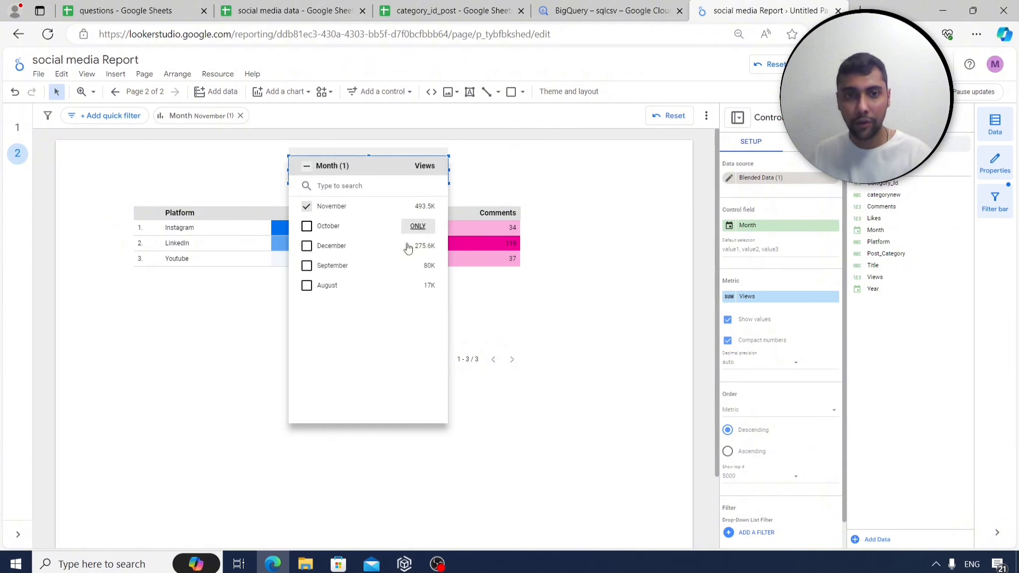
click(419, 247)
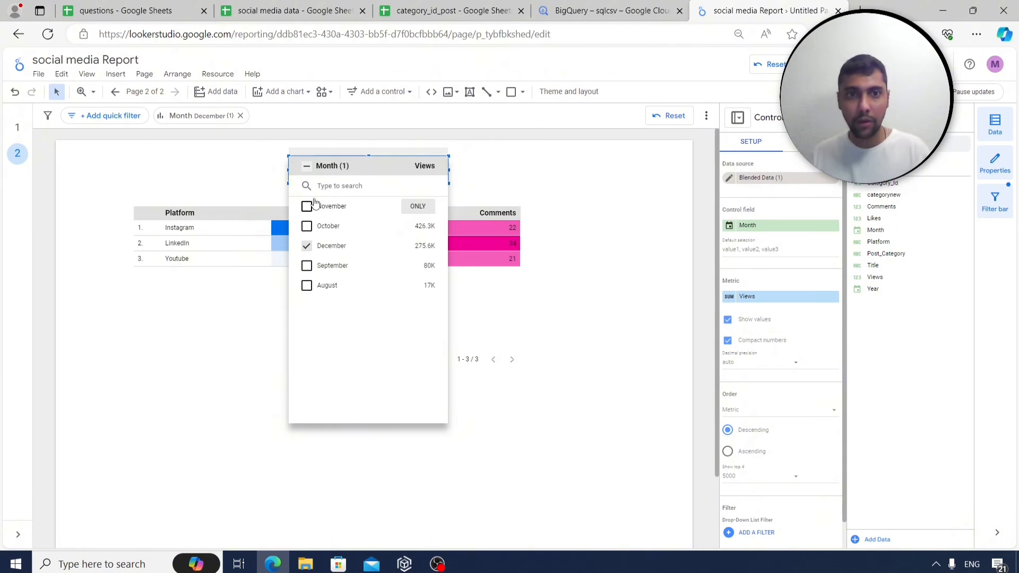
click(307, 168)
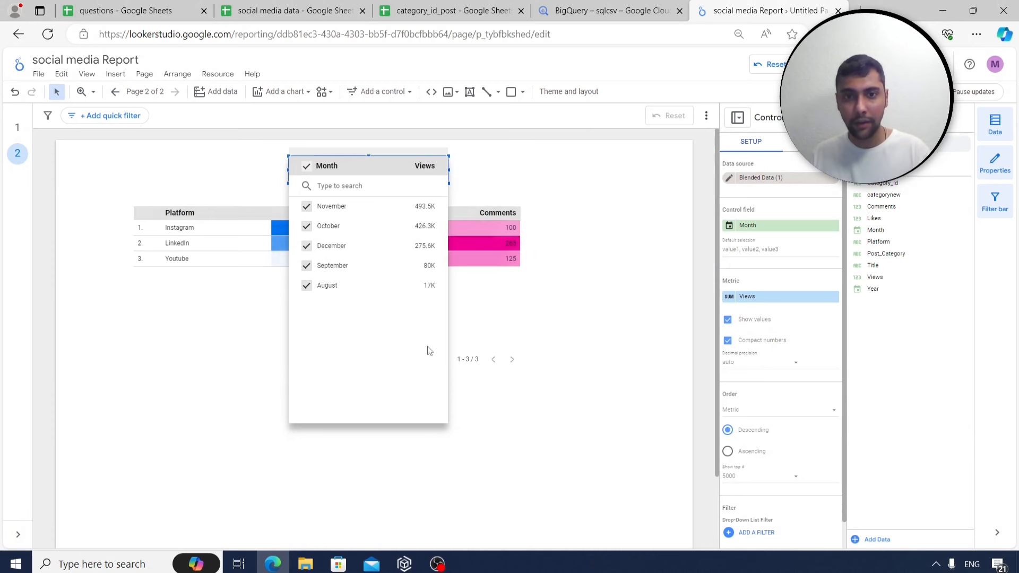
click(615, 188)
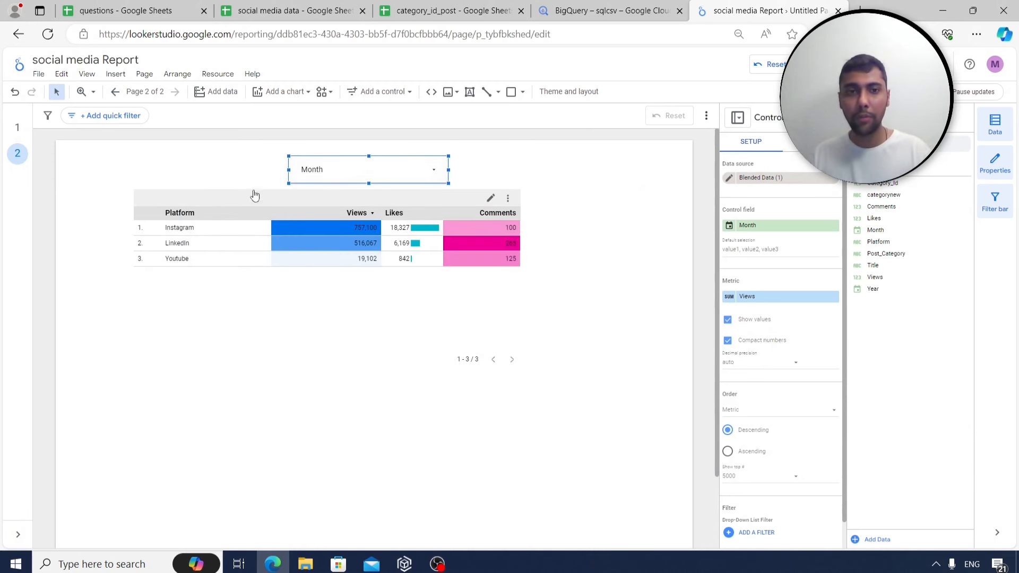
drag(237, 200, 235, 220)
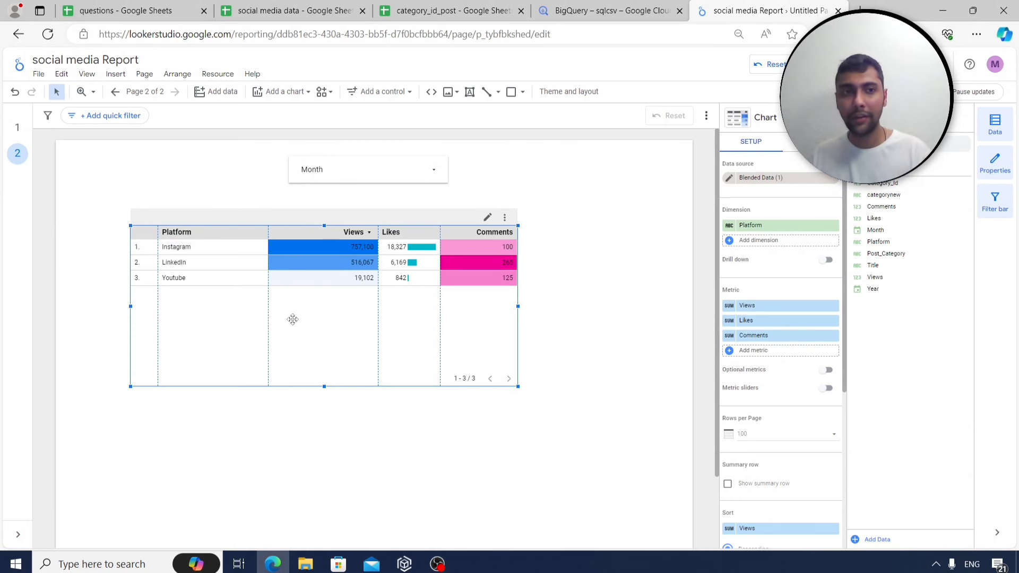
Review the current page's Style and Setup settings, then switch the report to view mode.
click(145, 76)
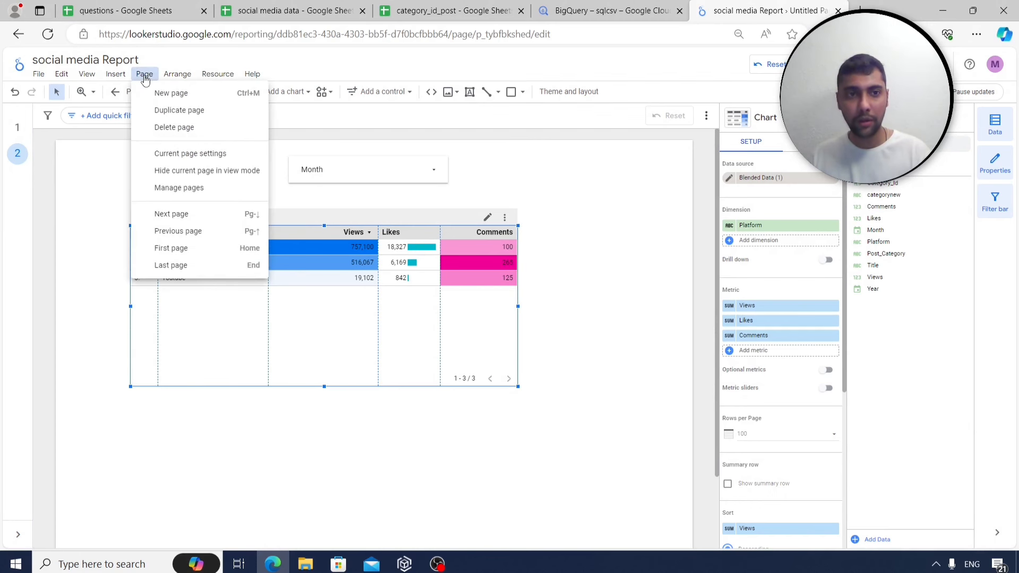
click(167, 157)
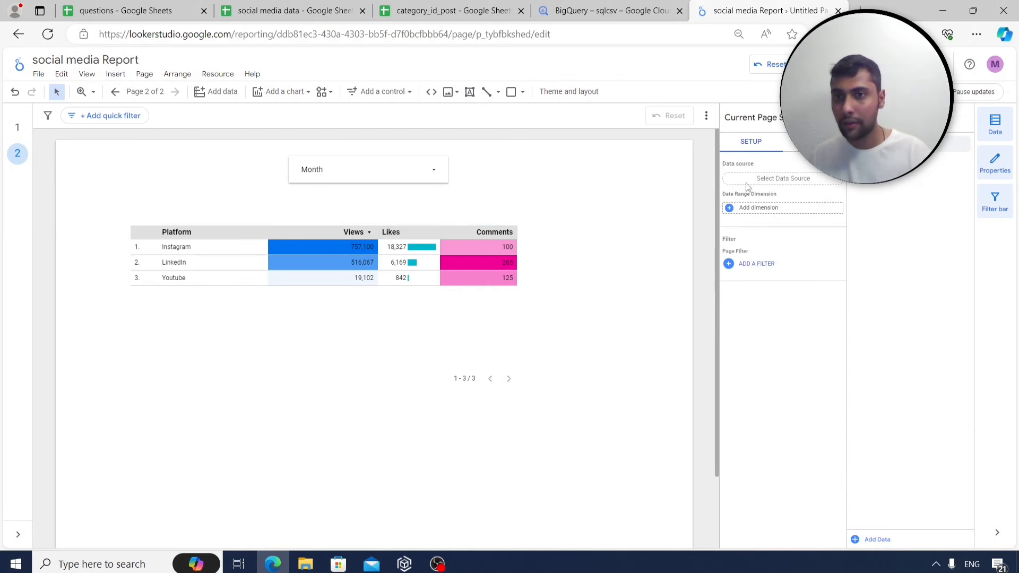
click(815, 142)
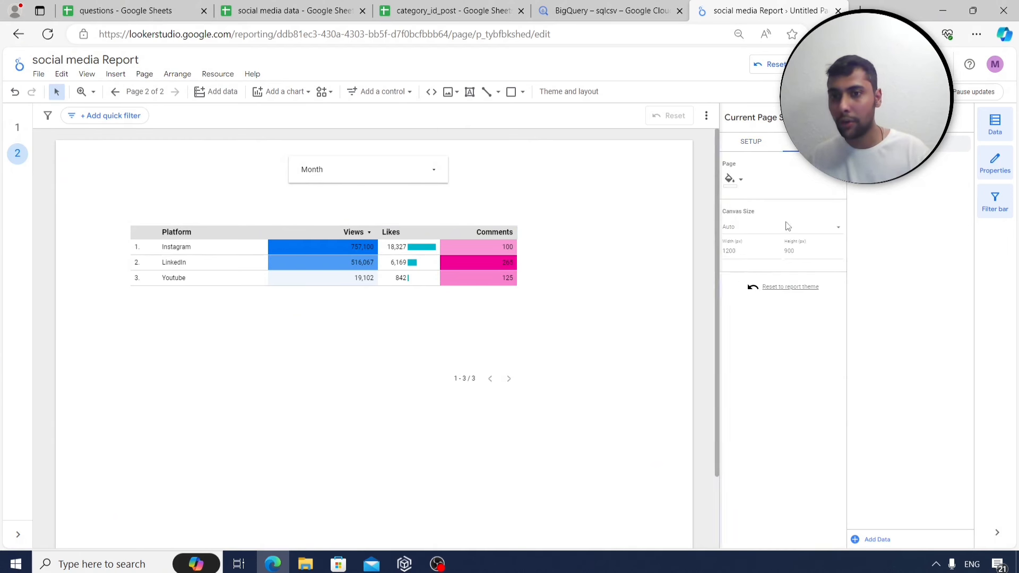
click(751, 144)
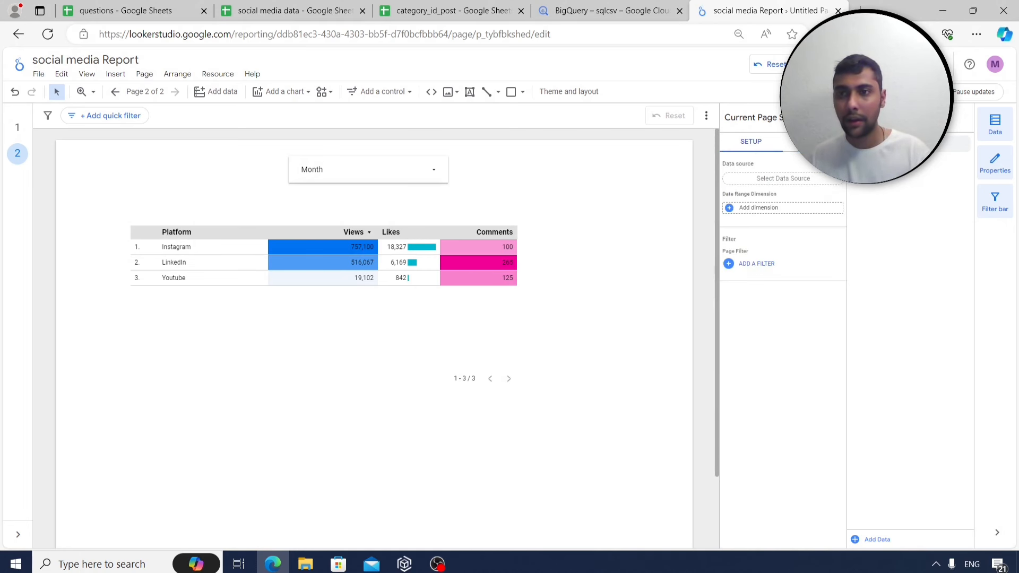
click(895, 64)
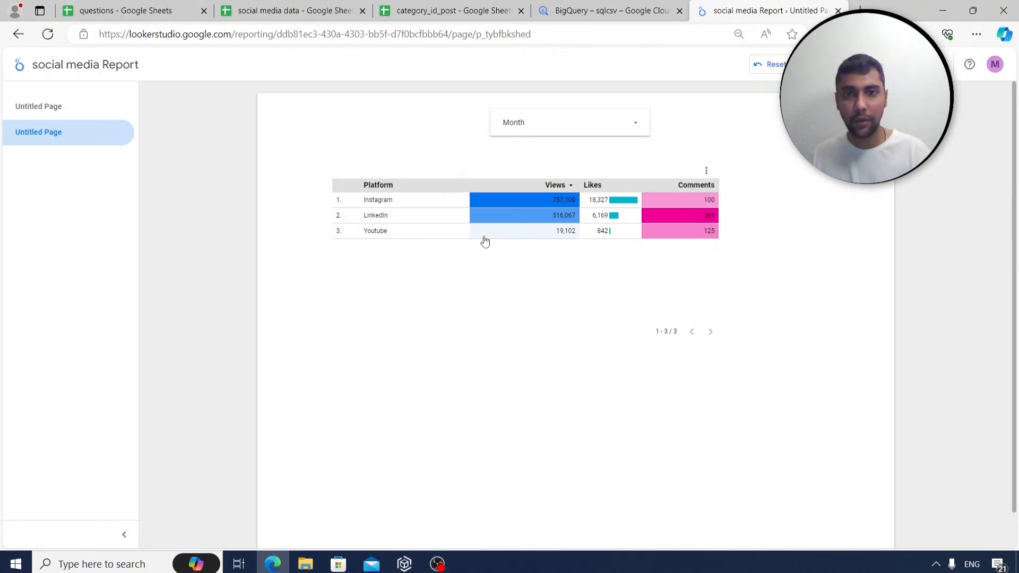
Filter the viewed report to August only, then select all months again.
click(629, 127)
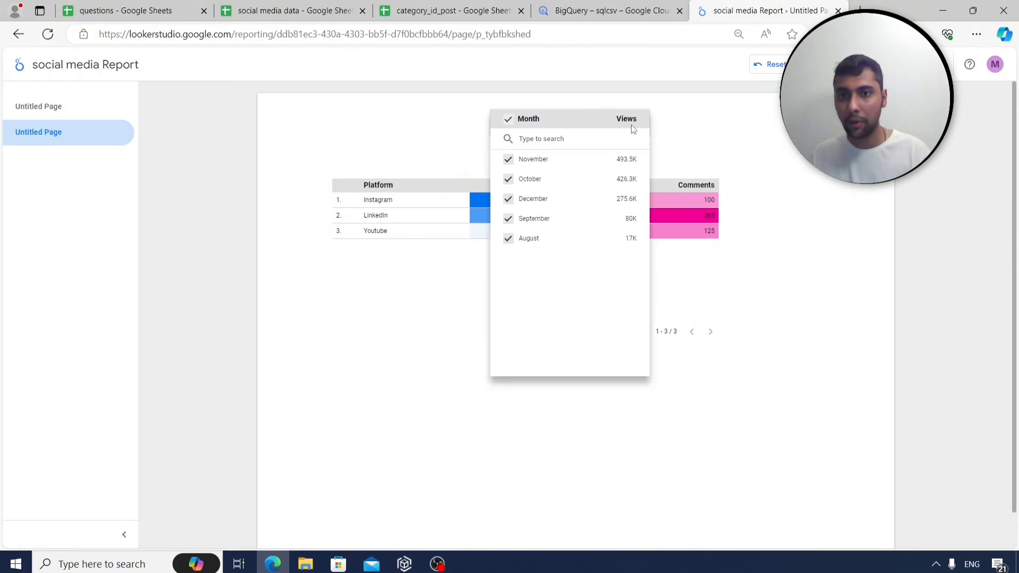
click(619, 239)
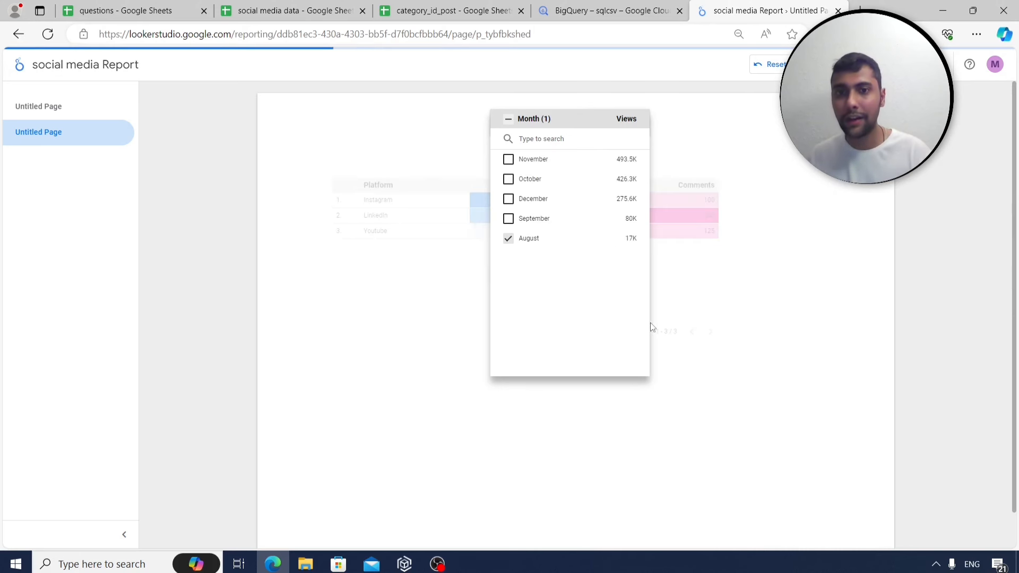
click(394, 334)
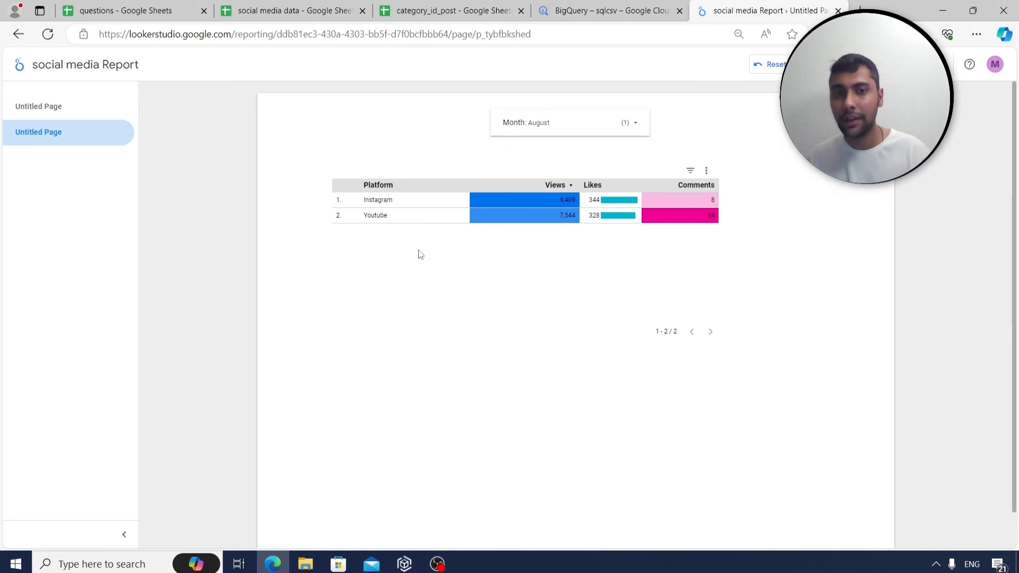
click(634, 126)
click(508, 119)
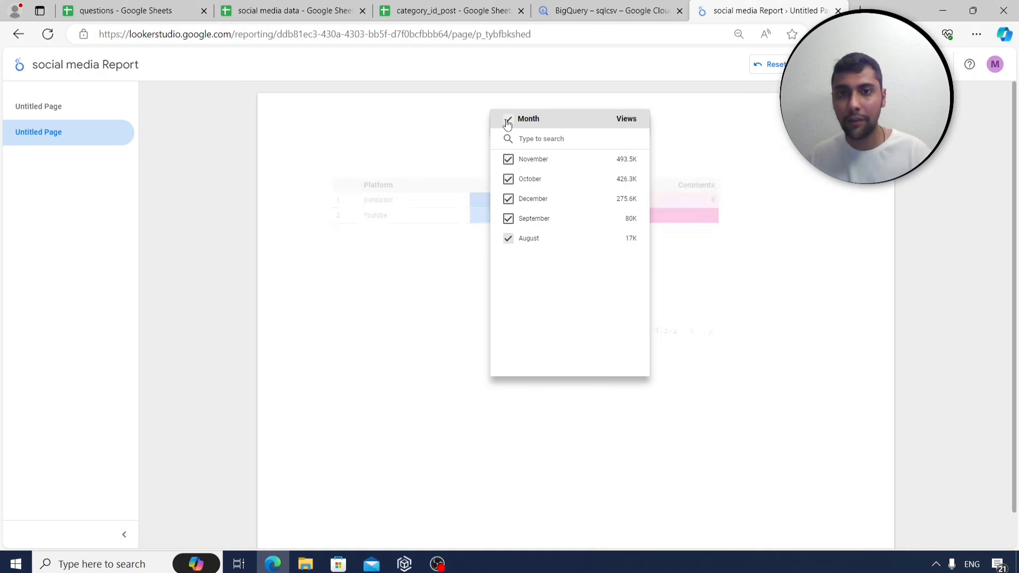
Return to edit mode and select the Platform table.
click(897, 65)
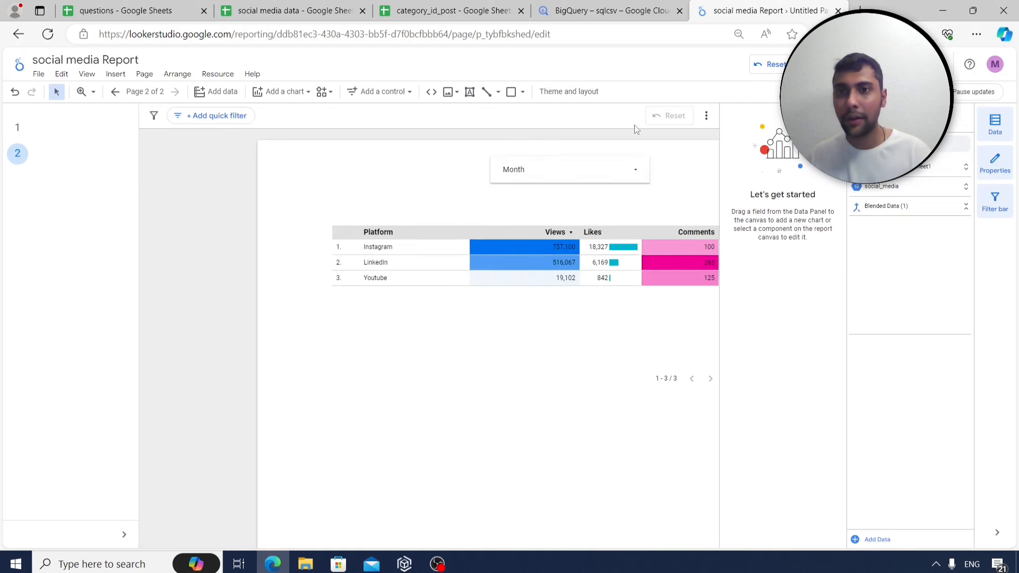
click(338, 318)
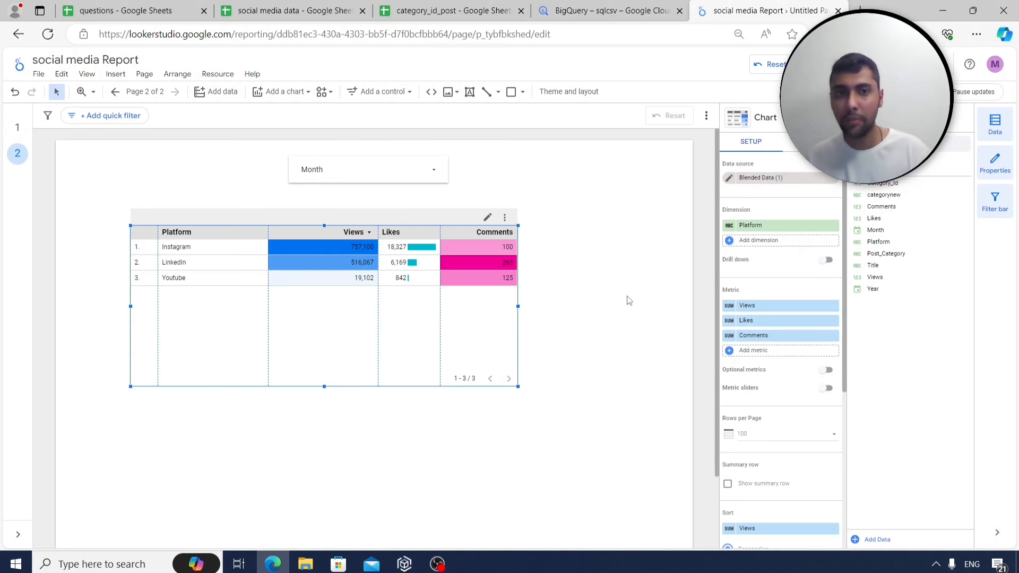
click(143, 74)
Add a third page and place a new table on it.
click(162, 92)
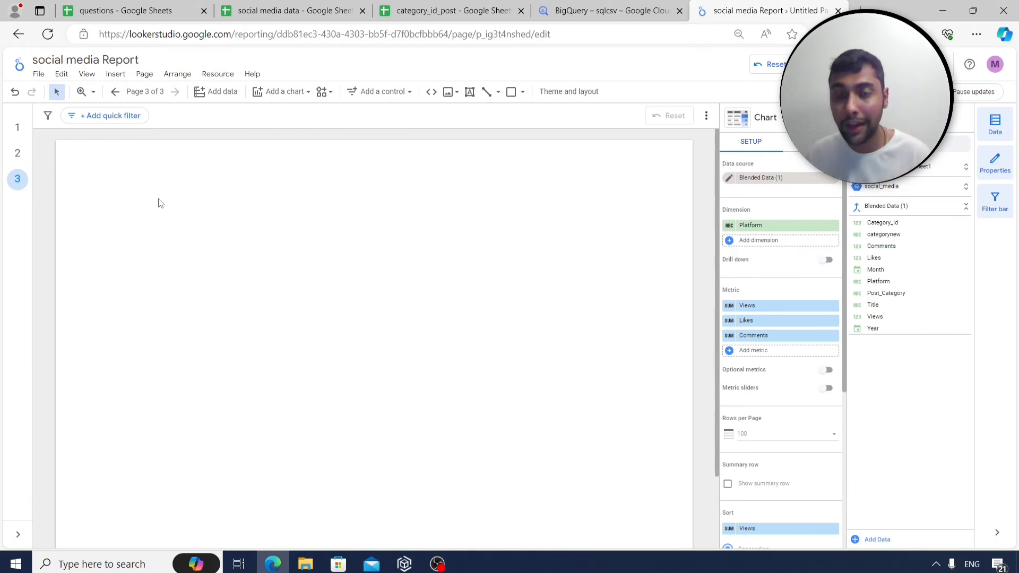
click(116, 74)
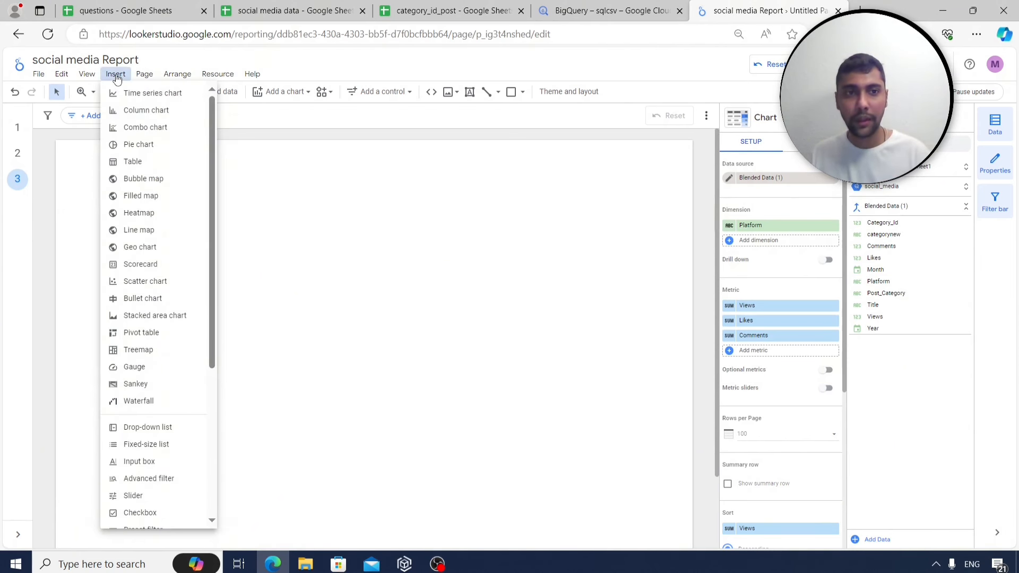
click(147, 167)
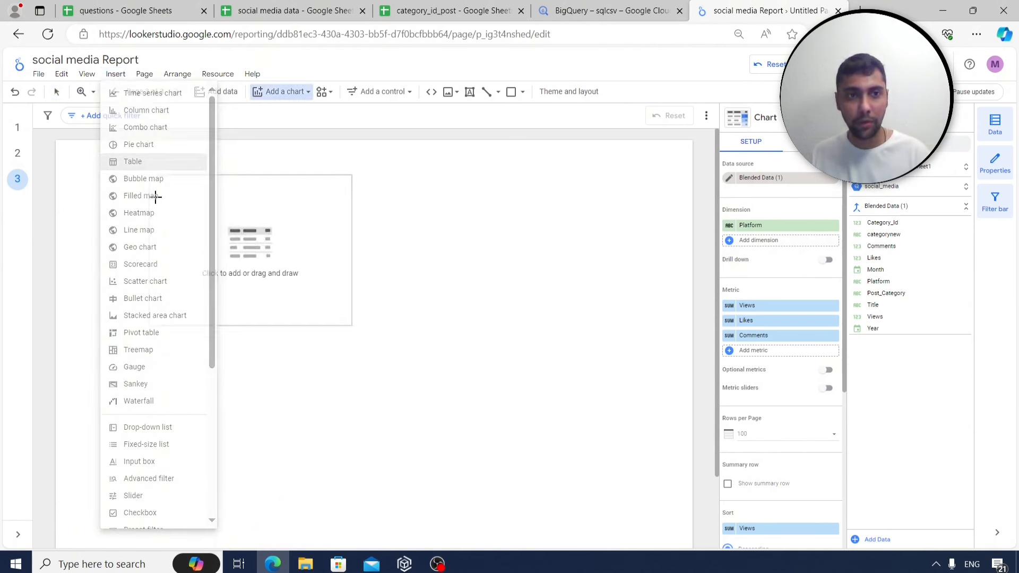
click(144, 195)
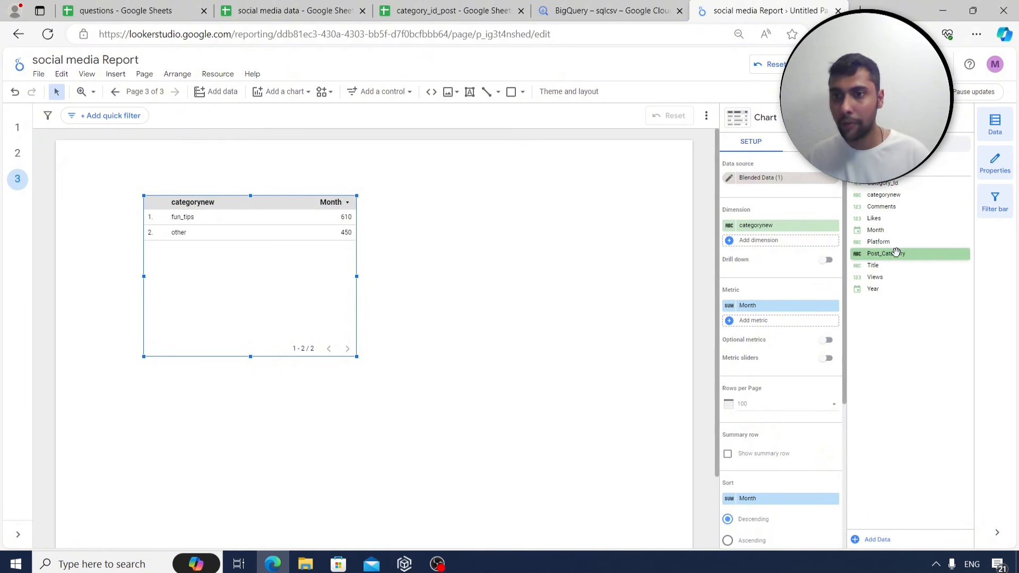
Set Post_Category as dimension with Likes, Comments and Views metrics, removing Month, and widen the table.
drag(897, 253, 786, 225)
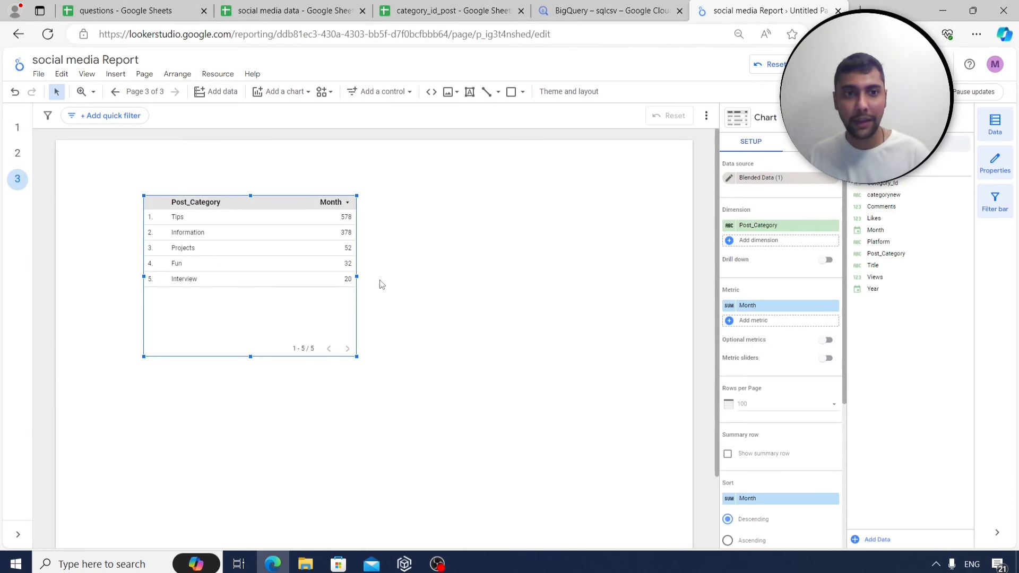
drag(357, 277, 448, 286)
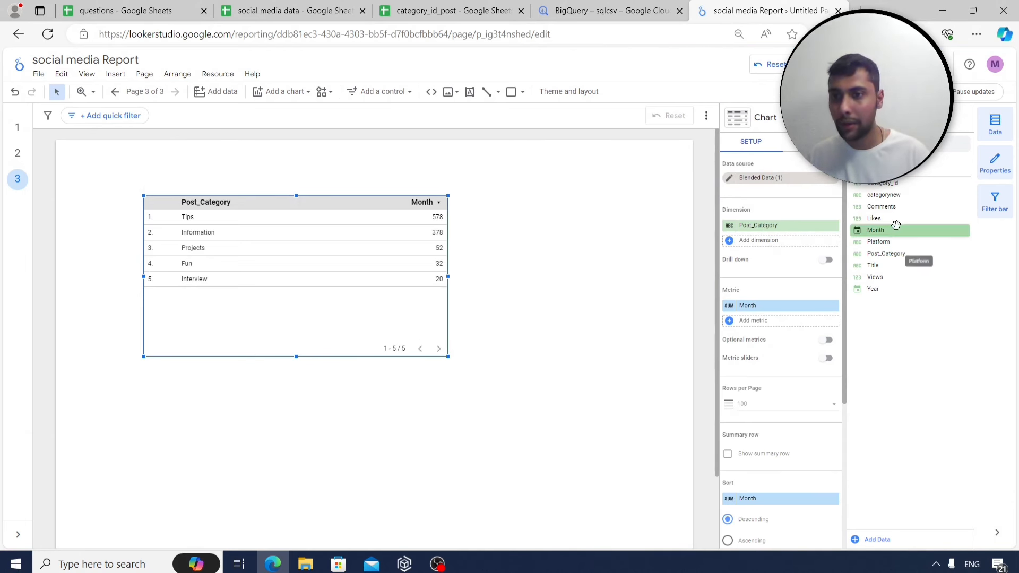
drag(894, 221, 796, 313)
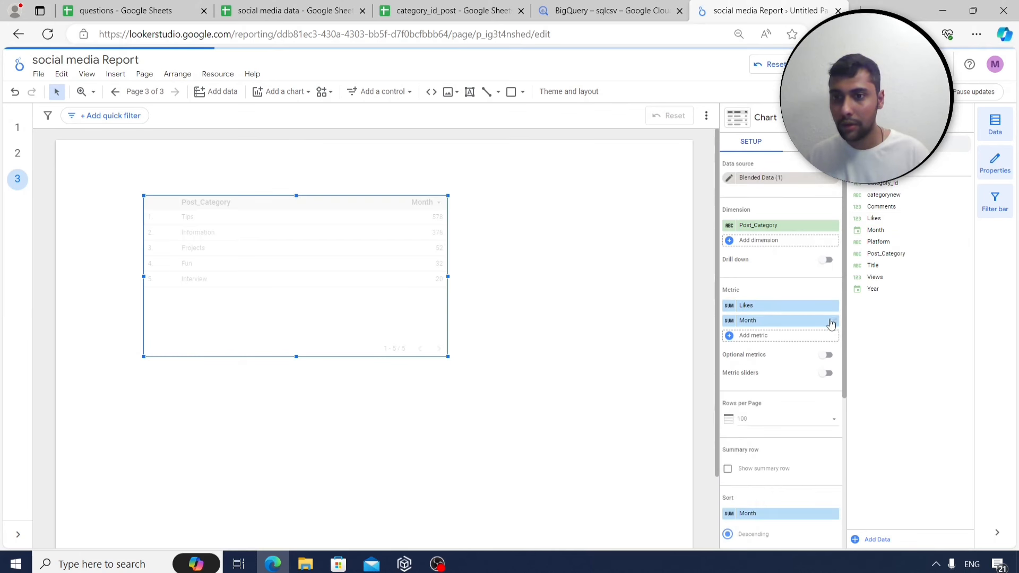
click(832, 321)
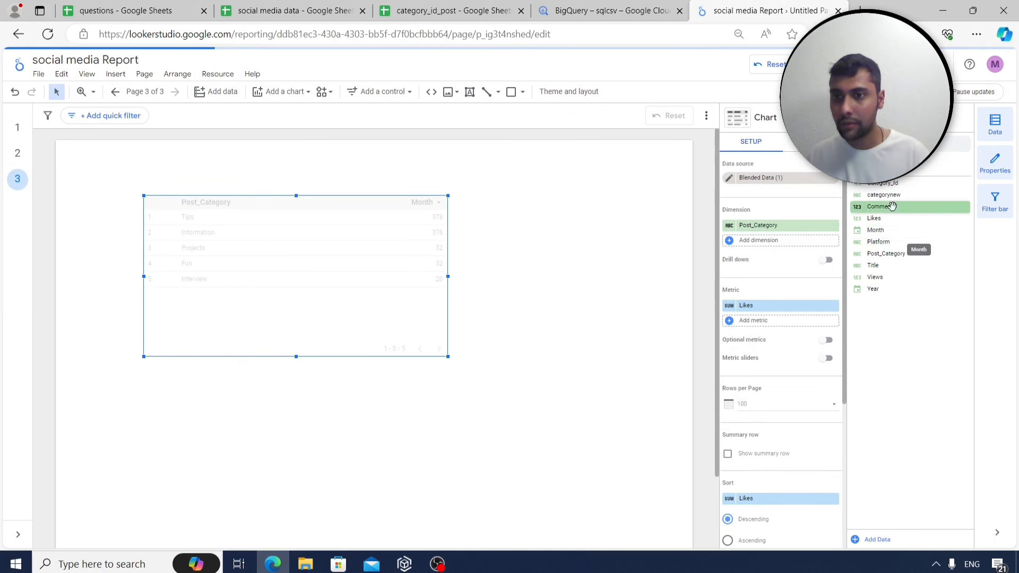
drag(891, 207, 780, 317)
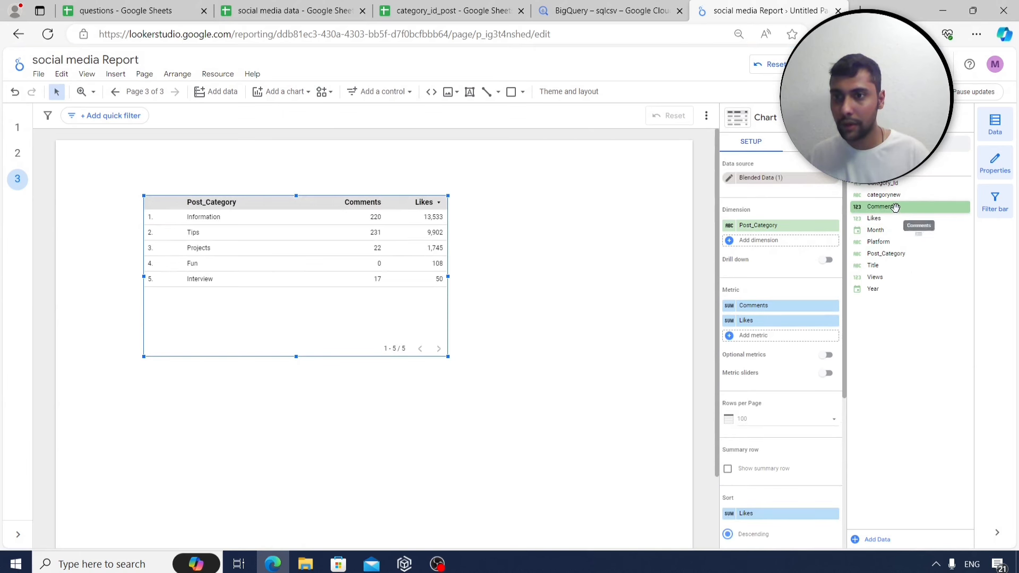
drag(897, 276, 768, 342)
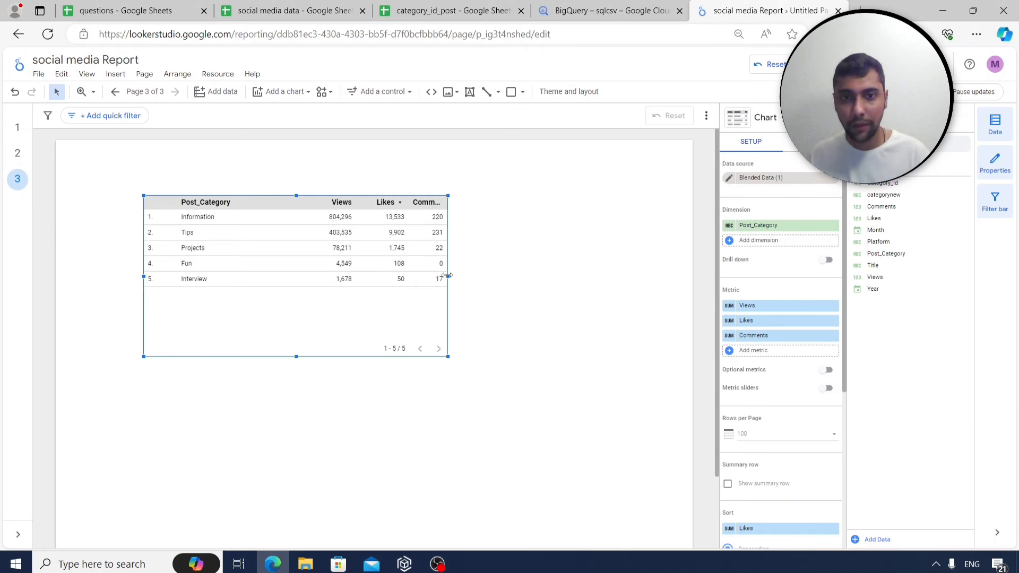
drag(448, 276, 507, 277)
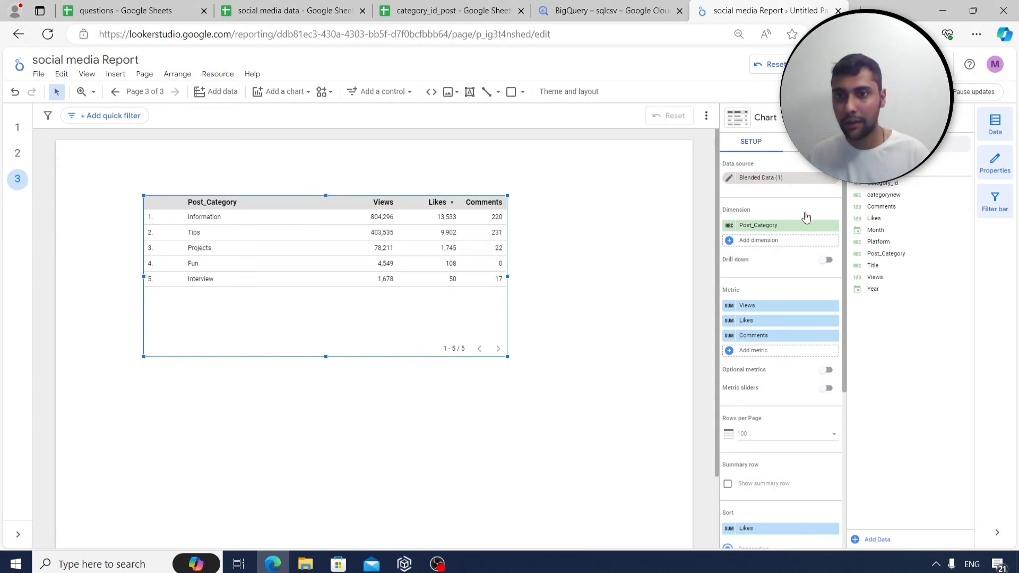
Show the Views column of the Post_Category table as a heatmap.
click(811, 141)
scroll(786, 318, down, 6)
scroll(768, 342, down, 3)
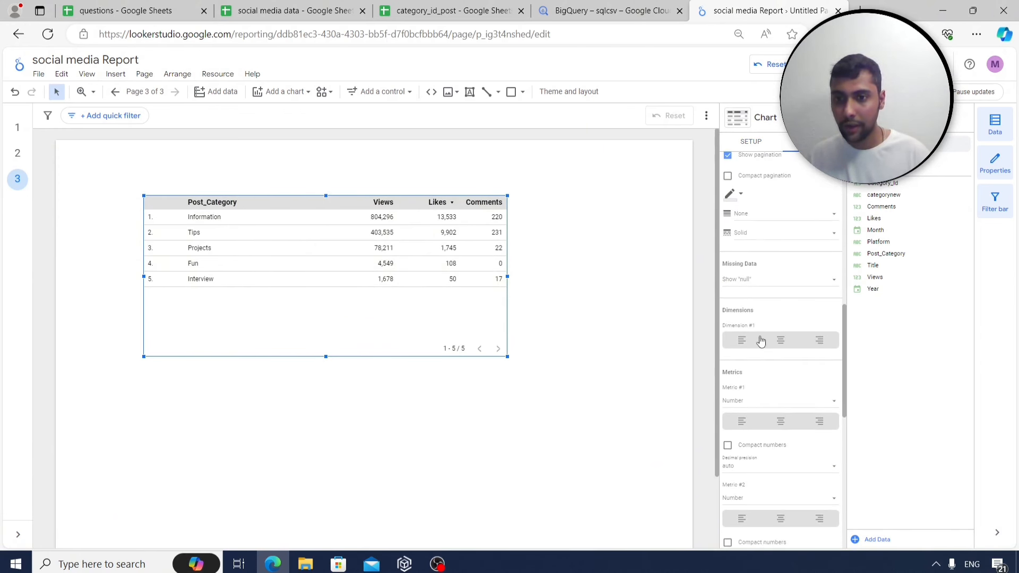
scroll(762, 342, down, 1)
click(772, 345)
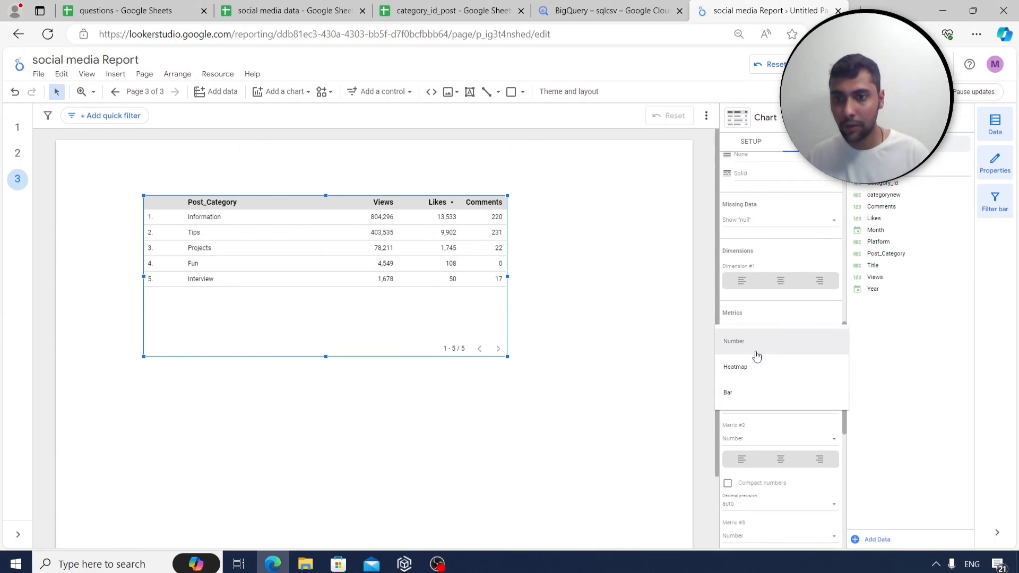
click(752, 368)
Show Likes and Comments as heatmaps and widen the table further.
scroll(776, 404, down, 1)
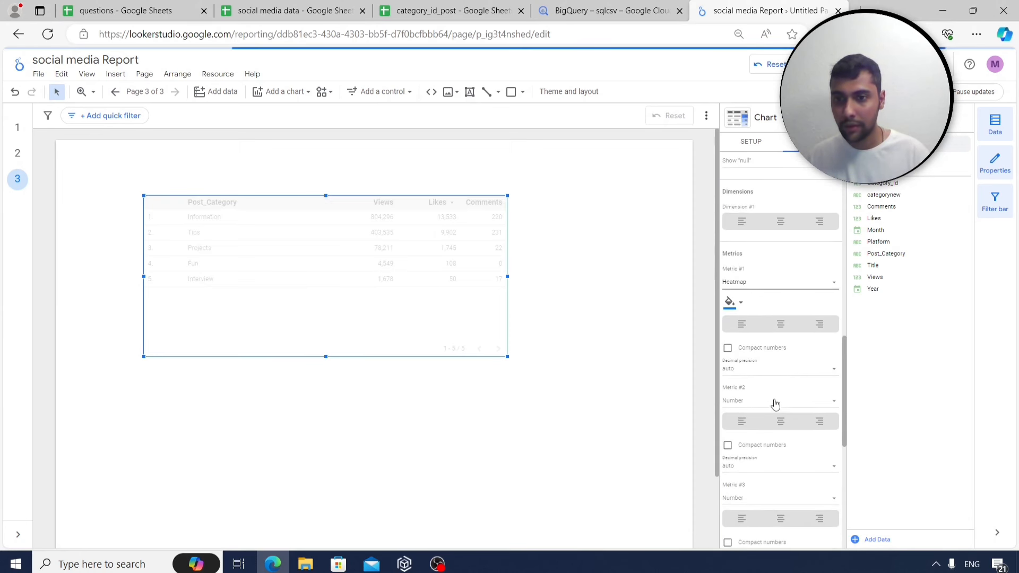
scroll(767, 424, down, 1)
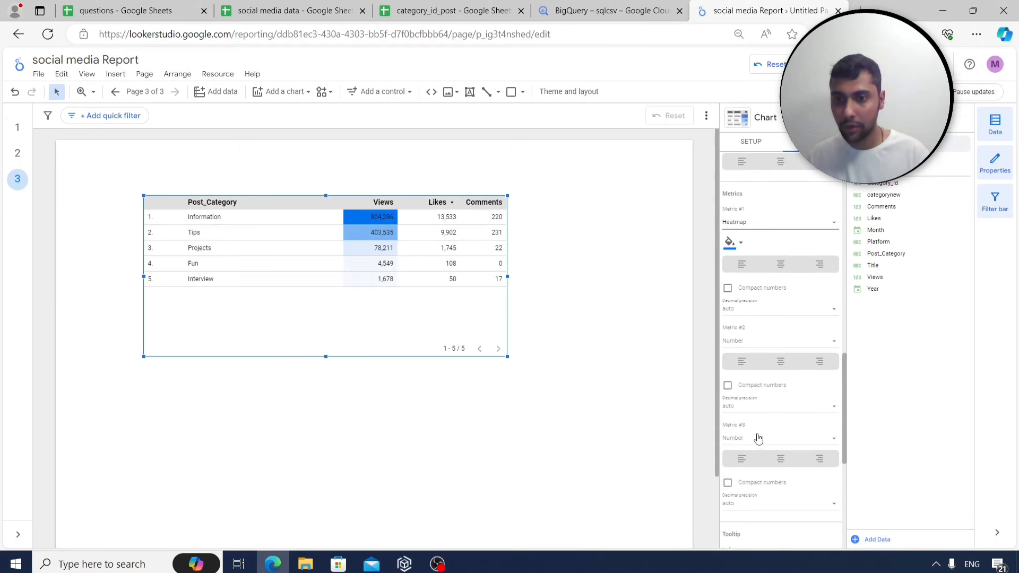
click(775, 343)
click(750, 370)
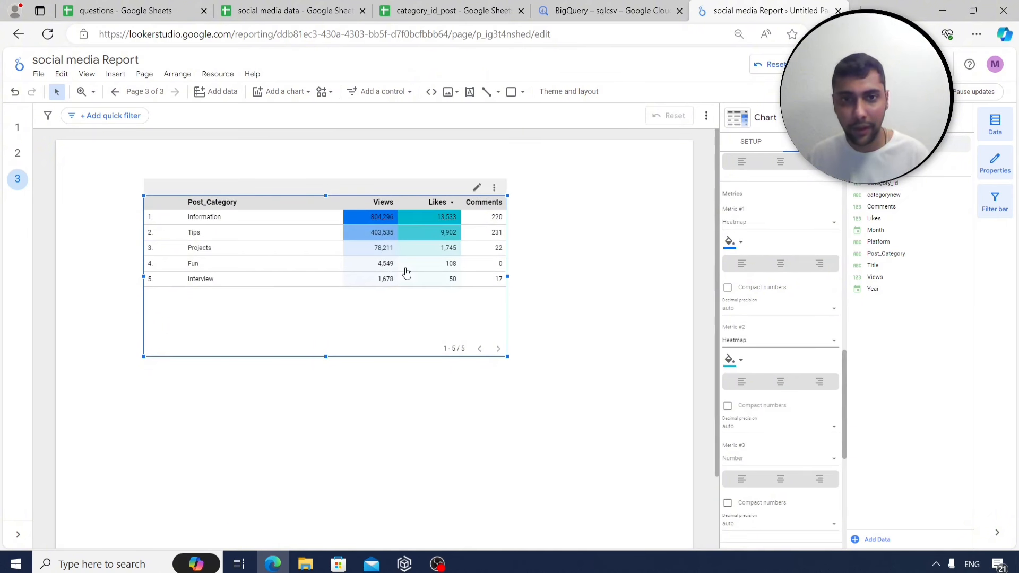
click(753, 458)
click(744, 493)
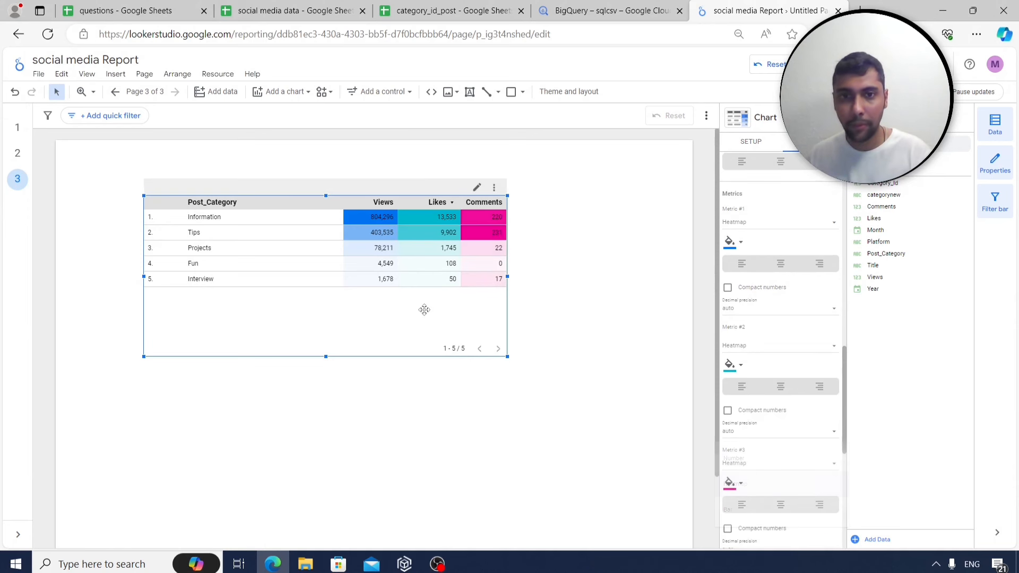
drag(507, 277, 560, 276)
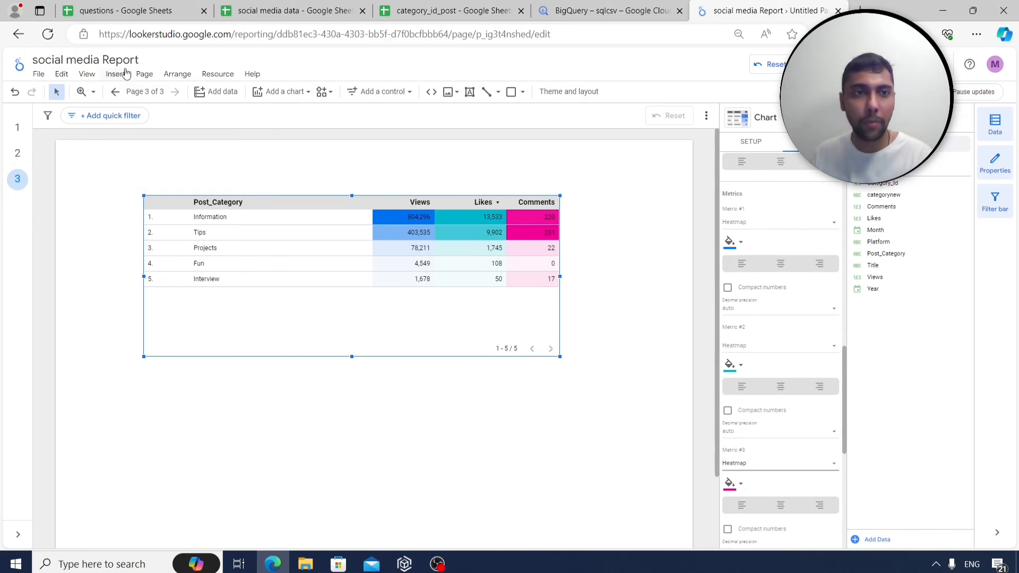
Lower the table and add a Platform drop-down filter above it.
drag(284, 310, 274, 343)
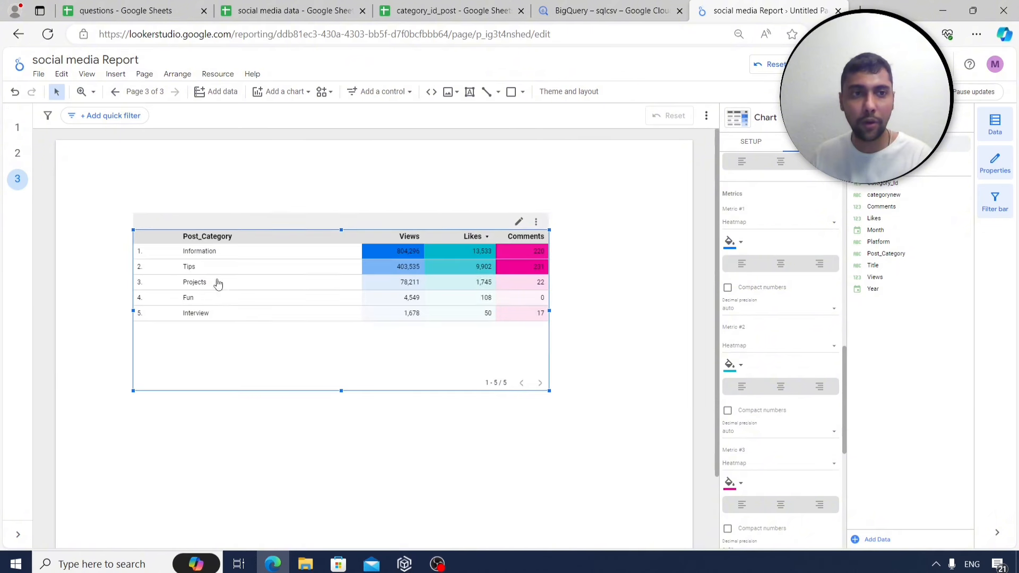
click(115, 73)
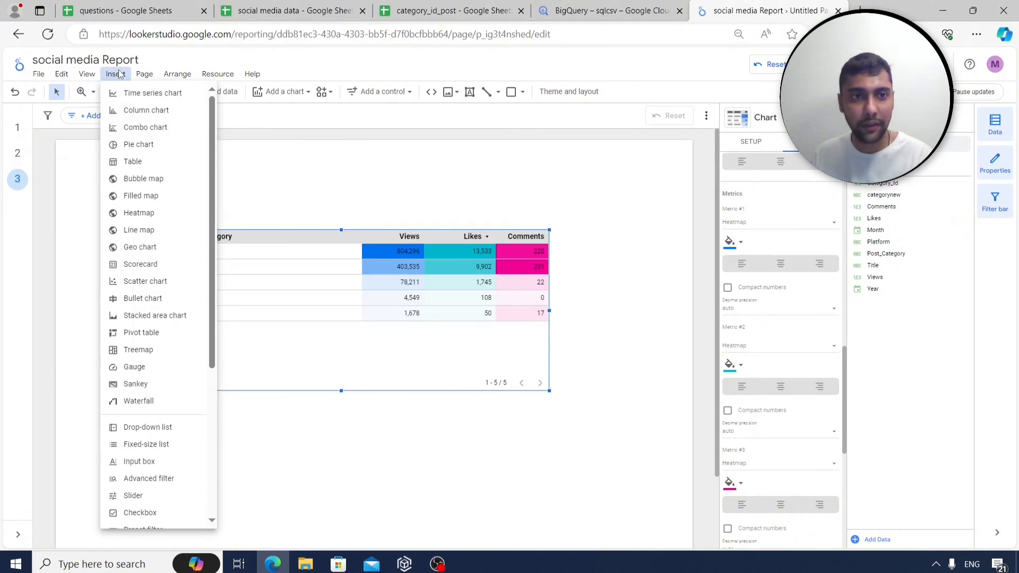
click(166, 427)
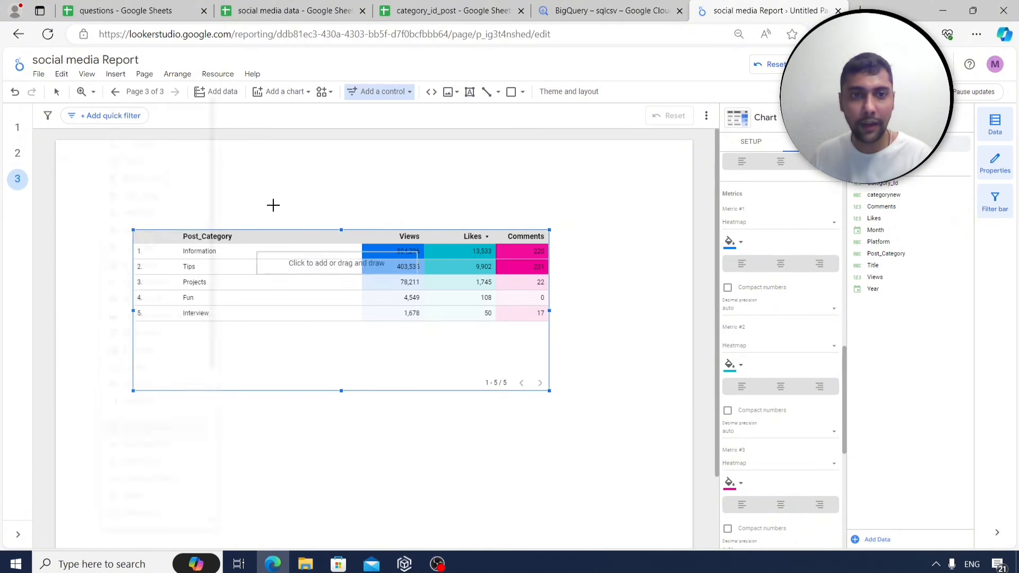
click(255, 157)
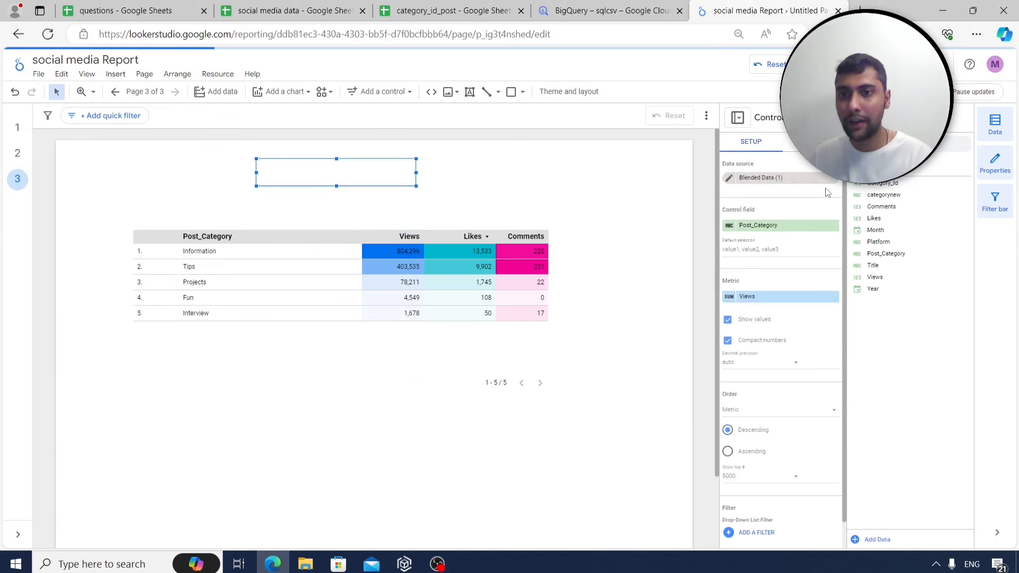
drag(906, 242, 791, 228)
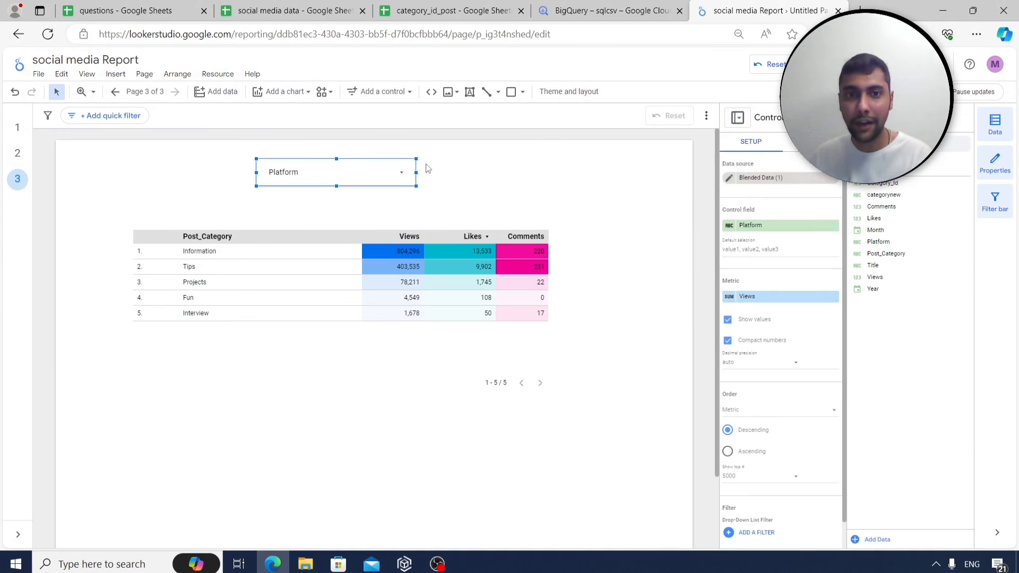
Narrow the Platform filter to Instagram only.
click(393, 173)
click(384, 210)
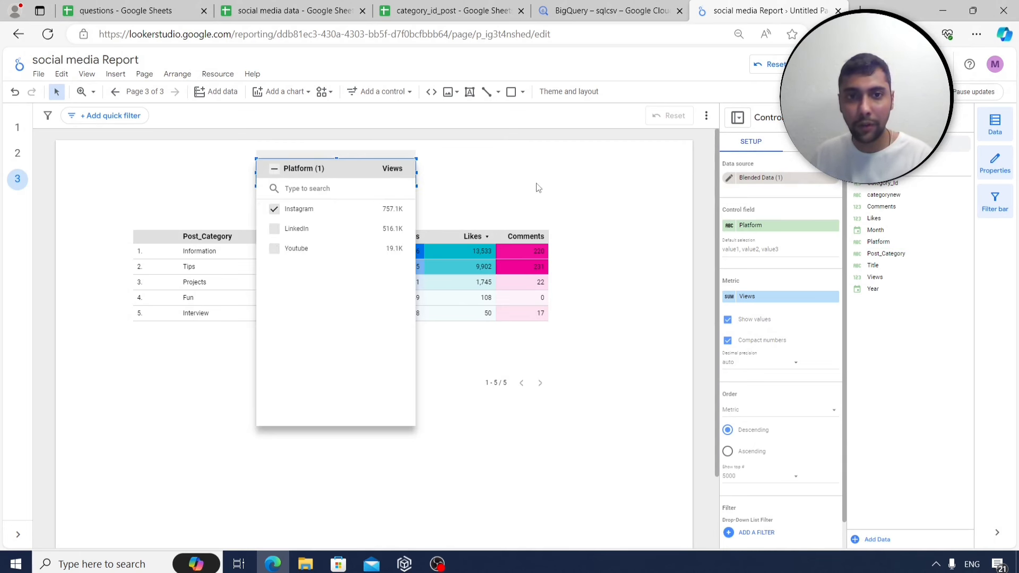
click(538, 189)
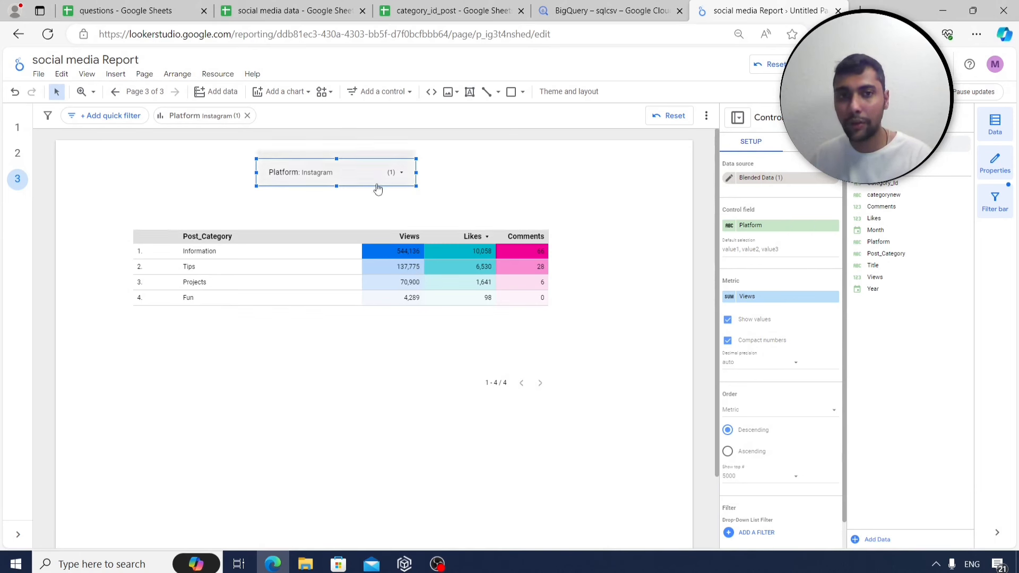
Filter the heatmap table to show LinkedIn posts only.
click(409, 183)
click(386, 229)
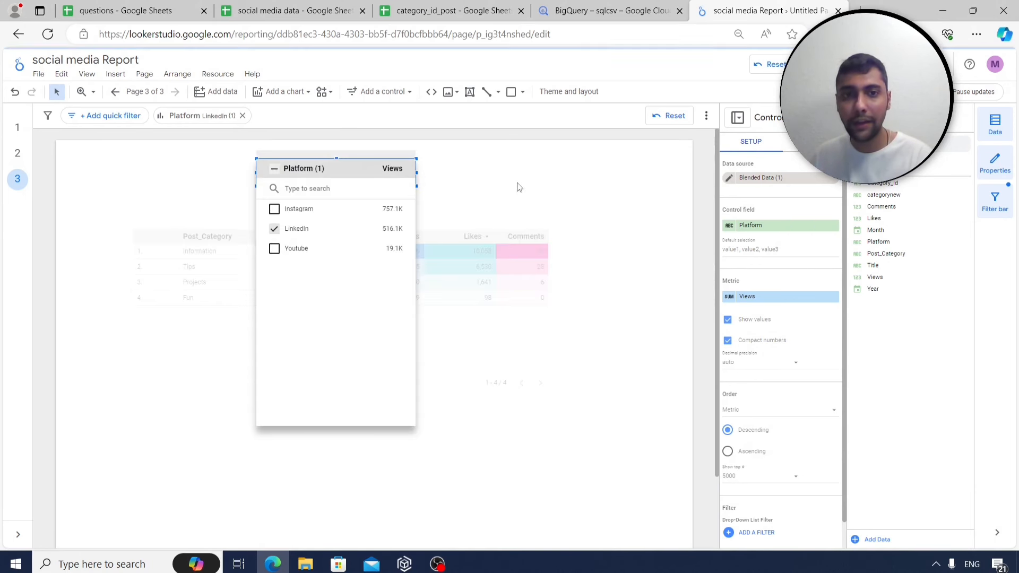
click(523, 172)
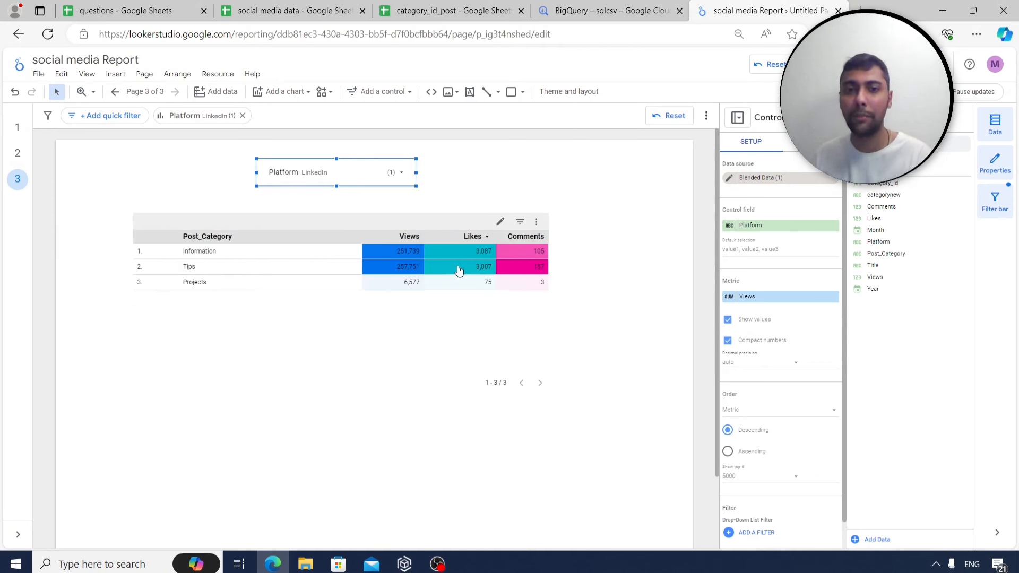
Switch the Platform filter to Youtube only, leaving Tips (8,009 views) and Interview (1,678).
click(406, 172)
click(393, 249)
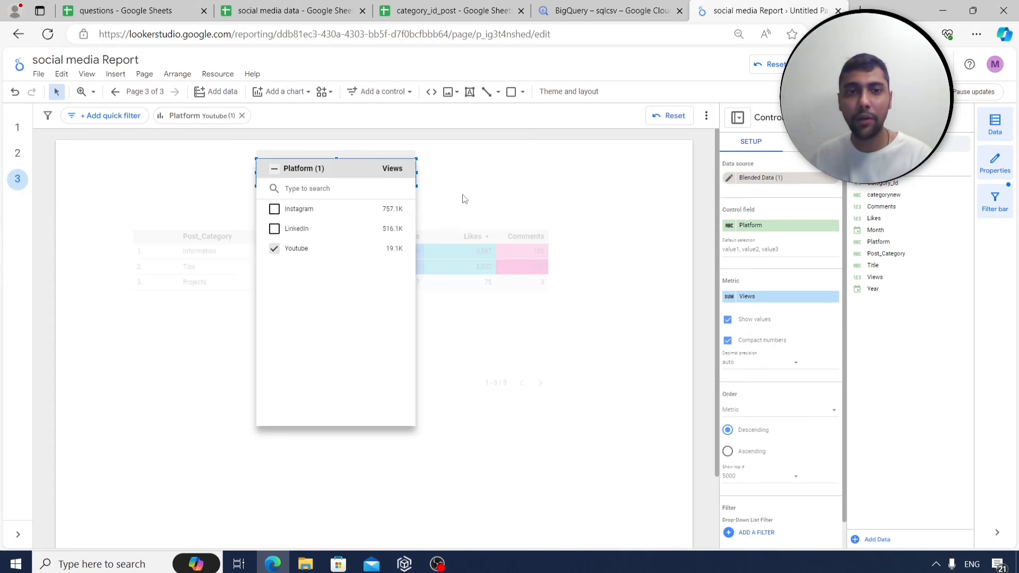
click(474, 172)
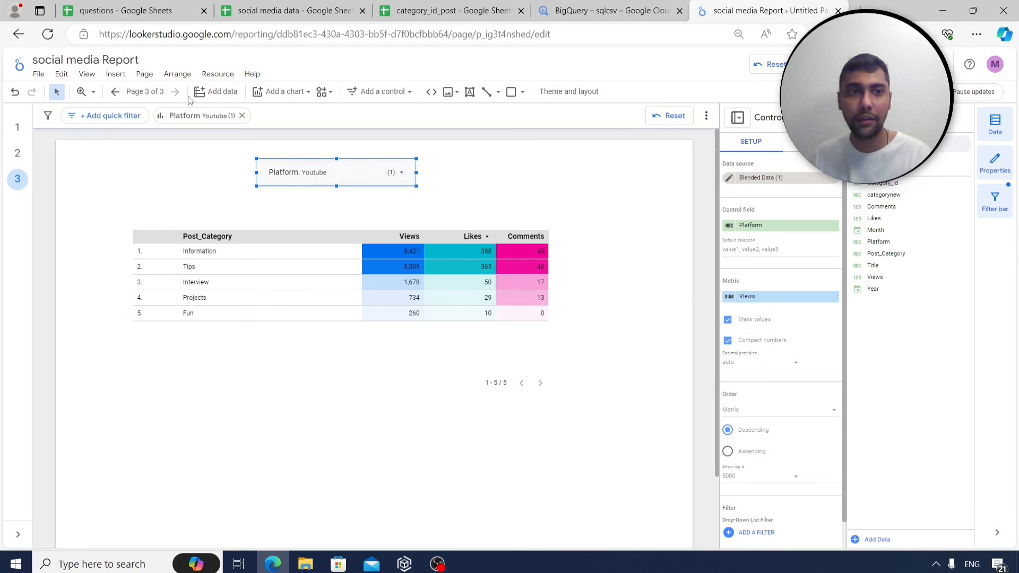
Add a new blank fourth page to the report.
click(135, 201)
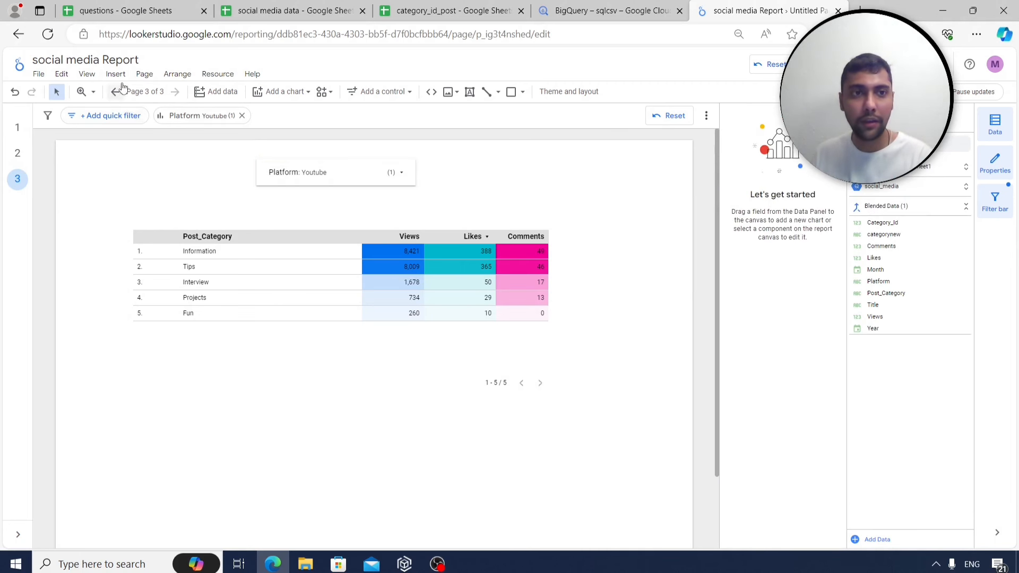
click(115, 74)
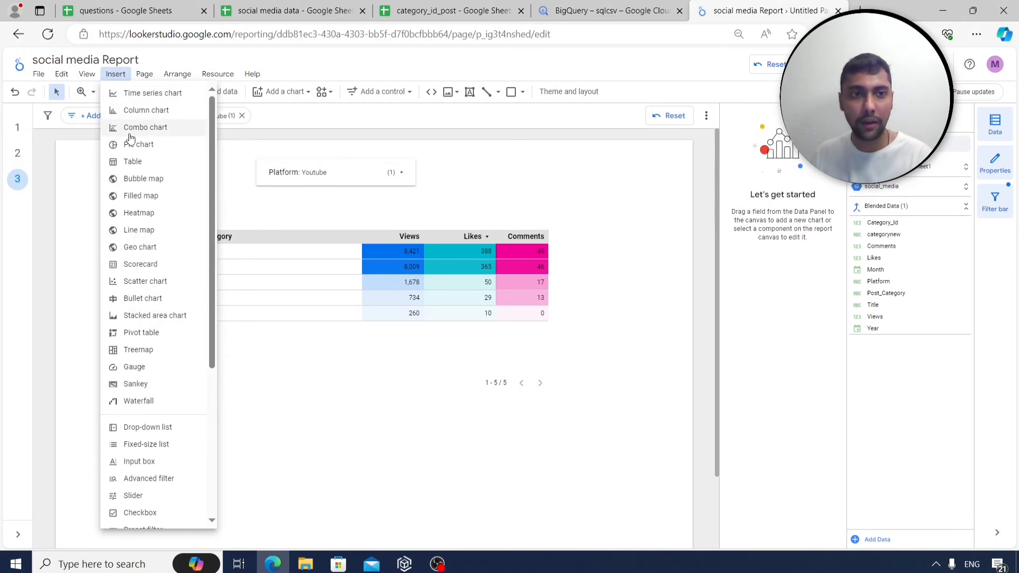
click(143, 74)
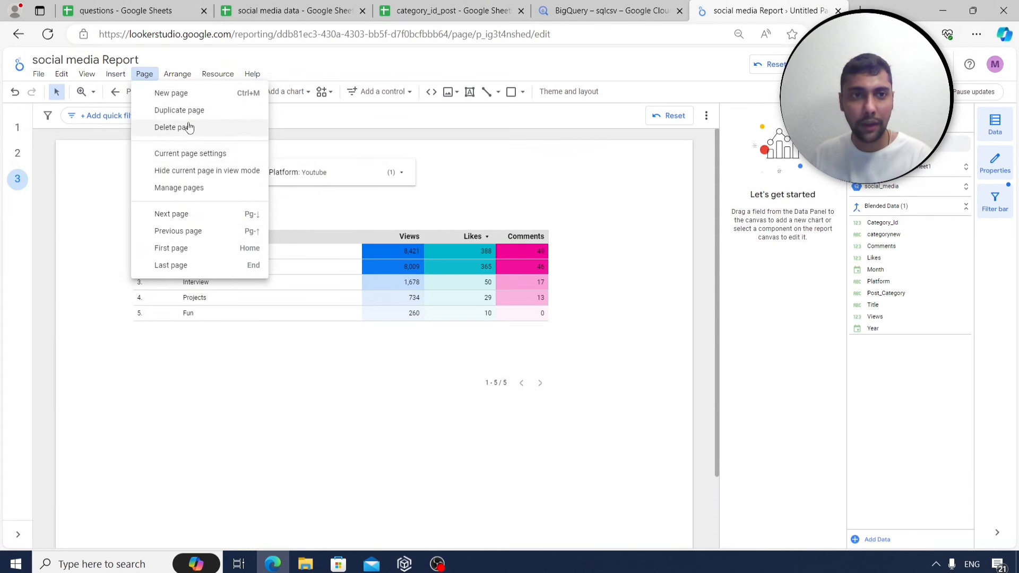
click(190, 95)
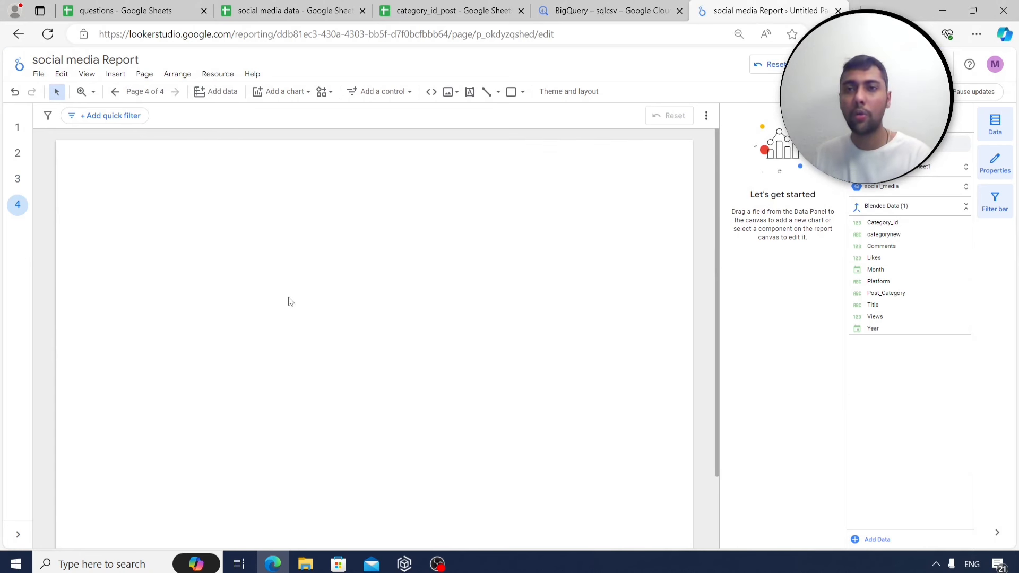
Place a table chart on the new page and widen it to the right.
click(116, 75)
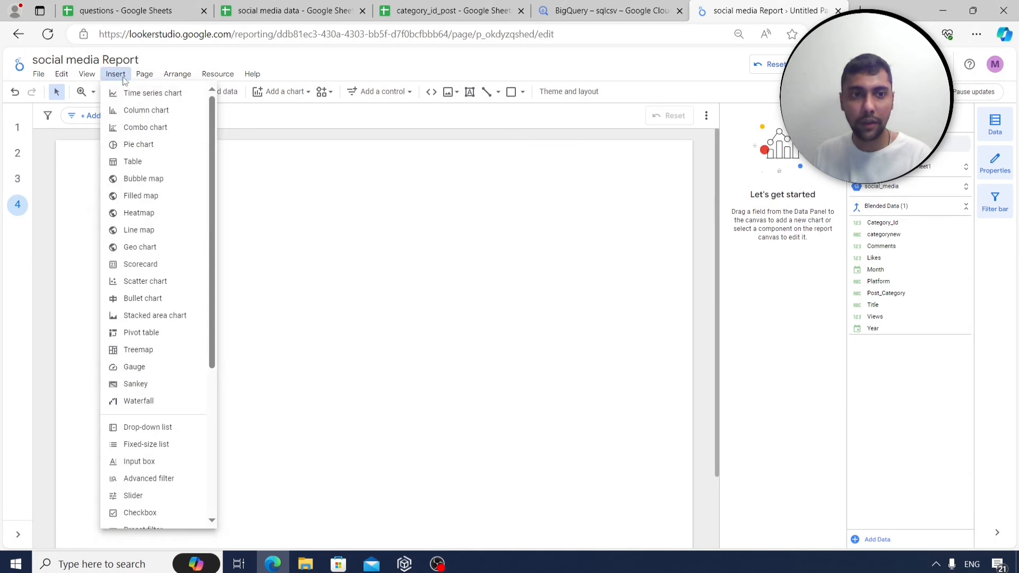
click(148, 161)
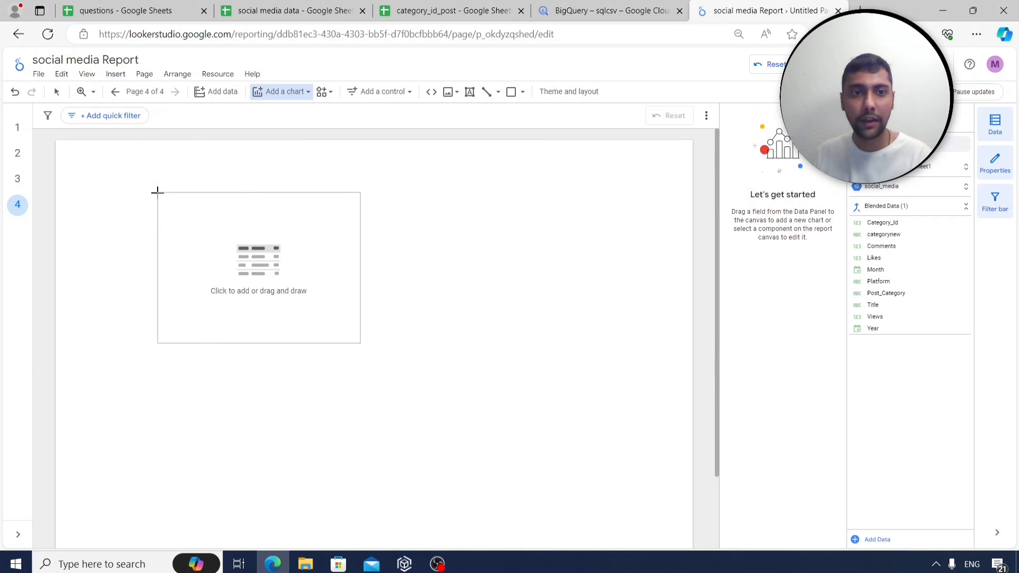
click(157, 191)
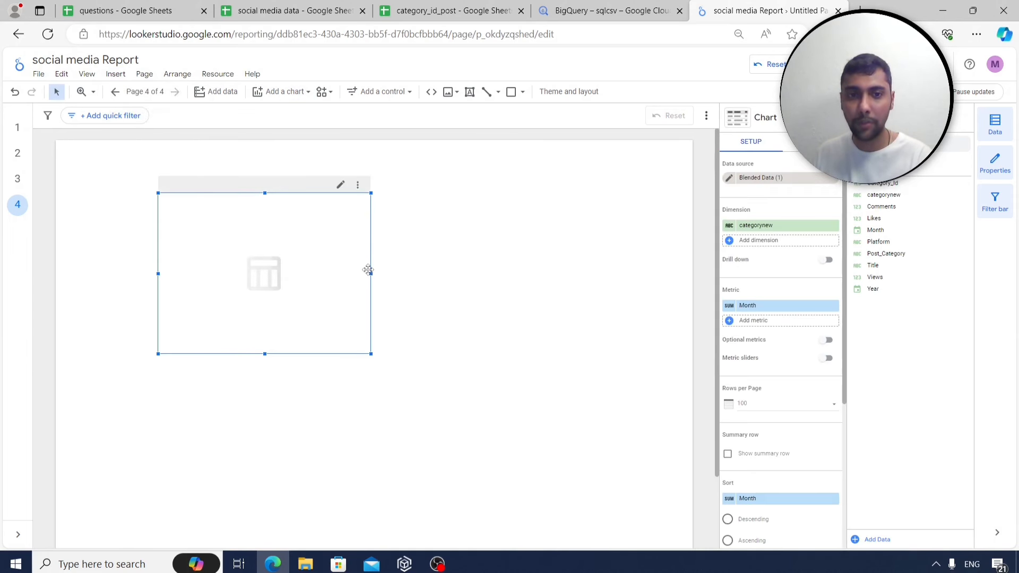
drag(371, 274, 447, 273)
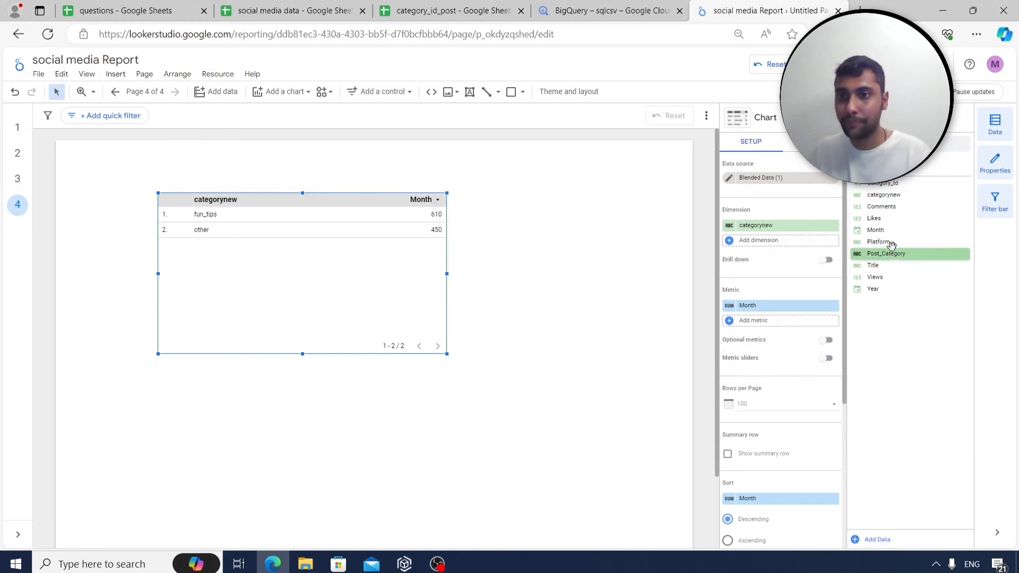
Make Platform the table's only dimension, remove the Month metric, and begin a new calculated field.
drag(887, 243, 755, 226)
click(833, 240)
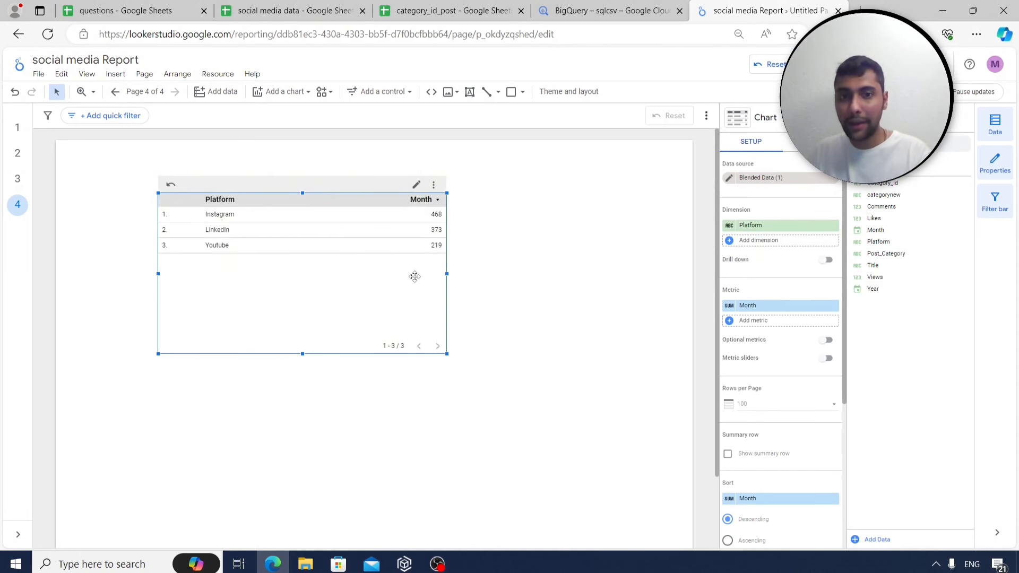
click(833, 307)
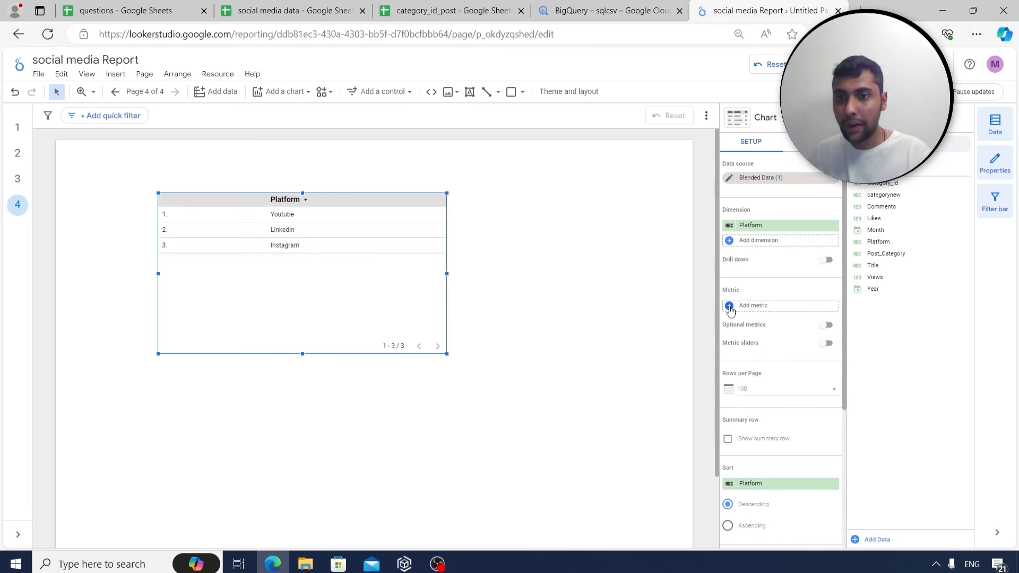
click(731, 308)
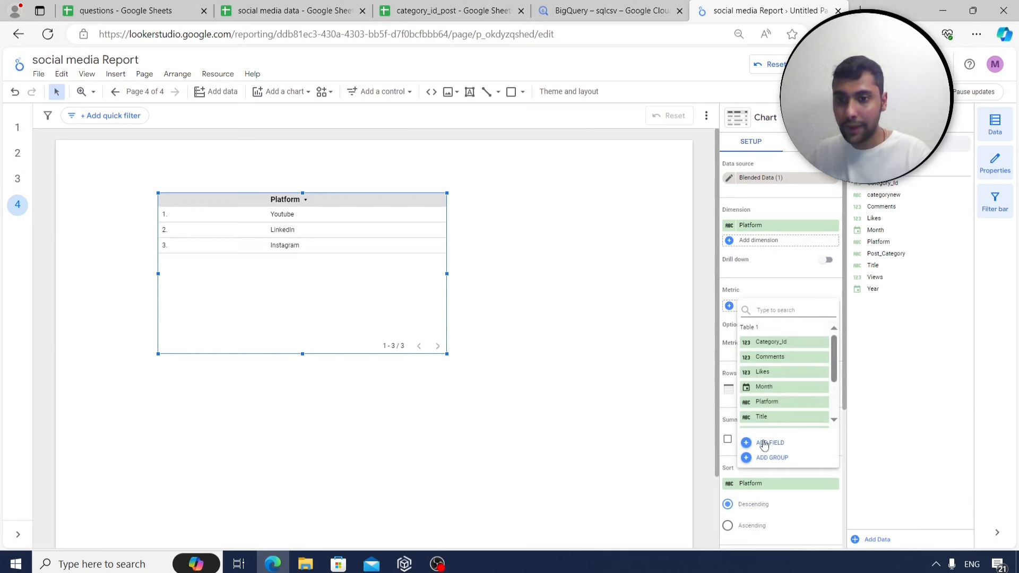
click(771, 443)
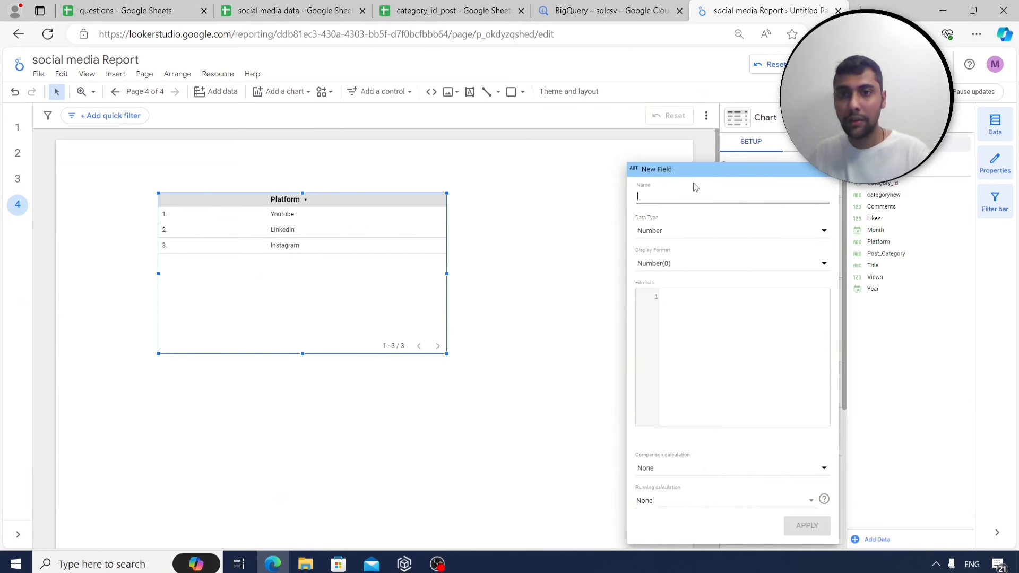
Create the likes_to_views field as SUM(Likes)/SUM(Views) with Percent (2 decimals) format.
text(lik)
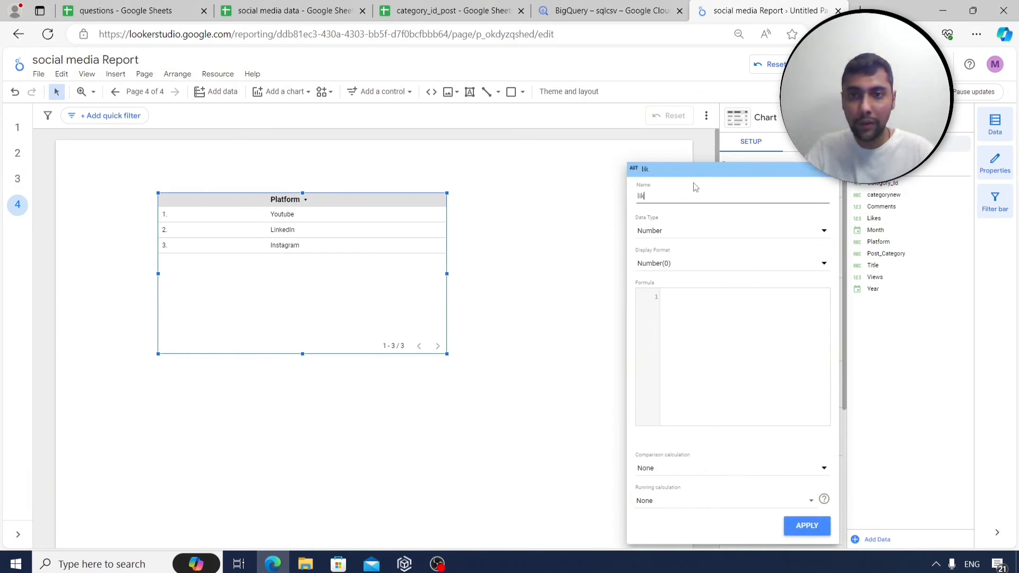
text(es_to_vi)
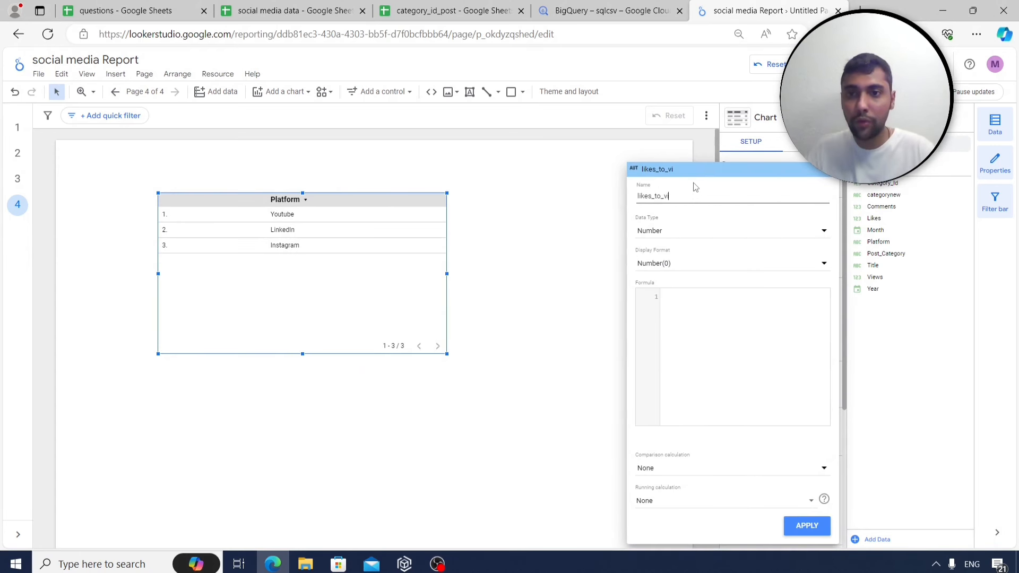
text(ews)
click(692, 301)
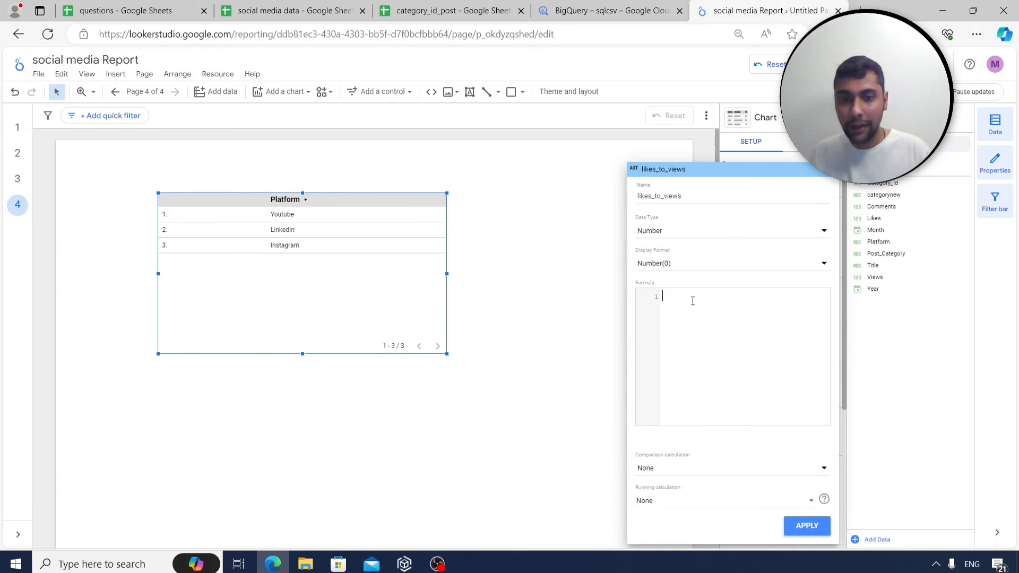
text(sum(likes)
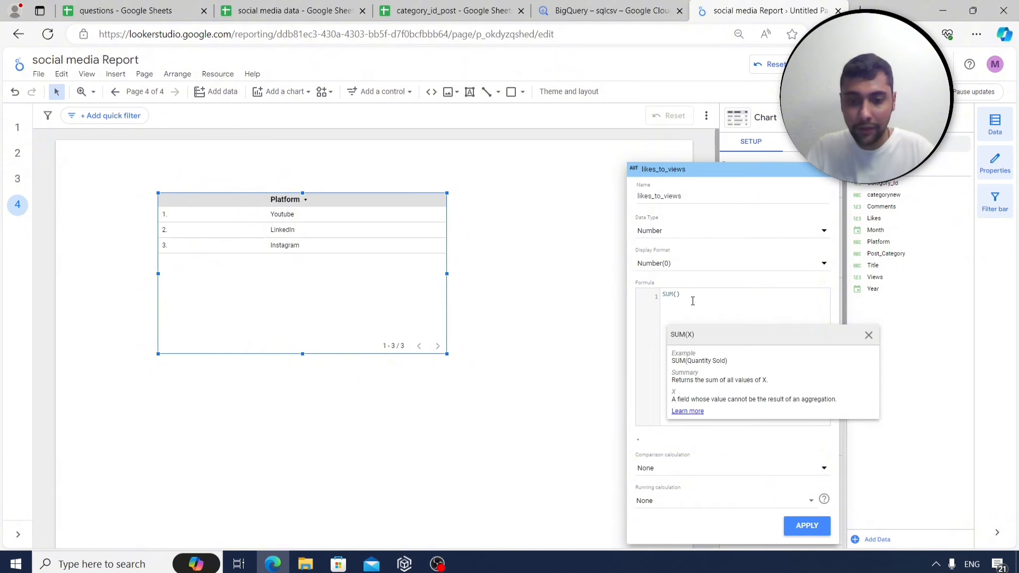
text())
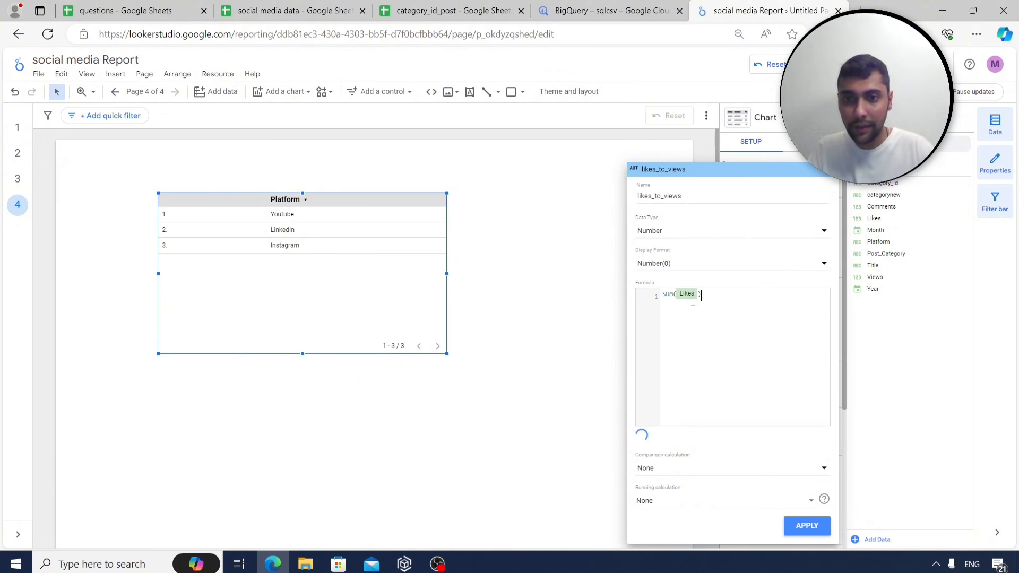
text(/sum()
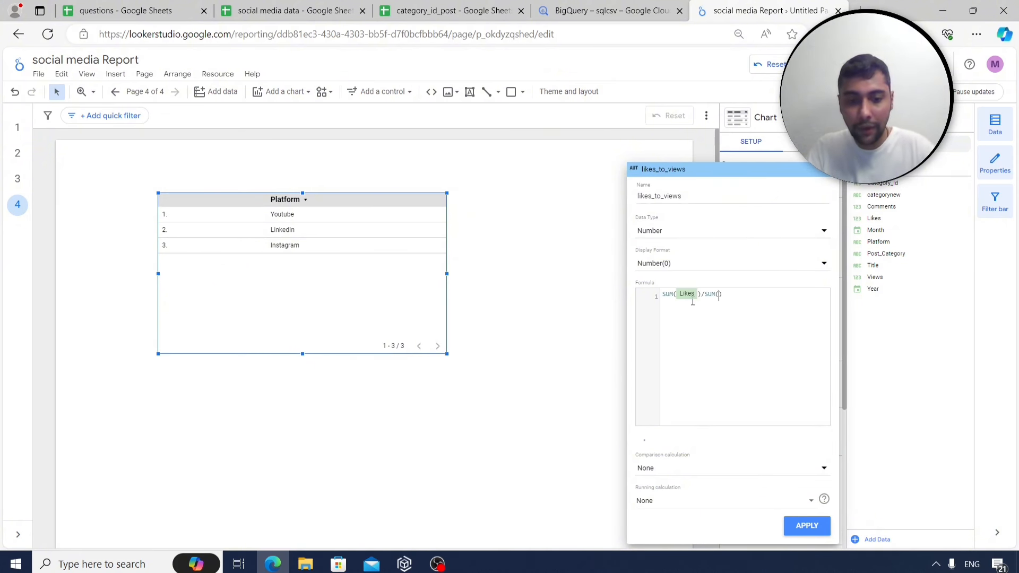
text(views)
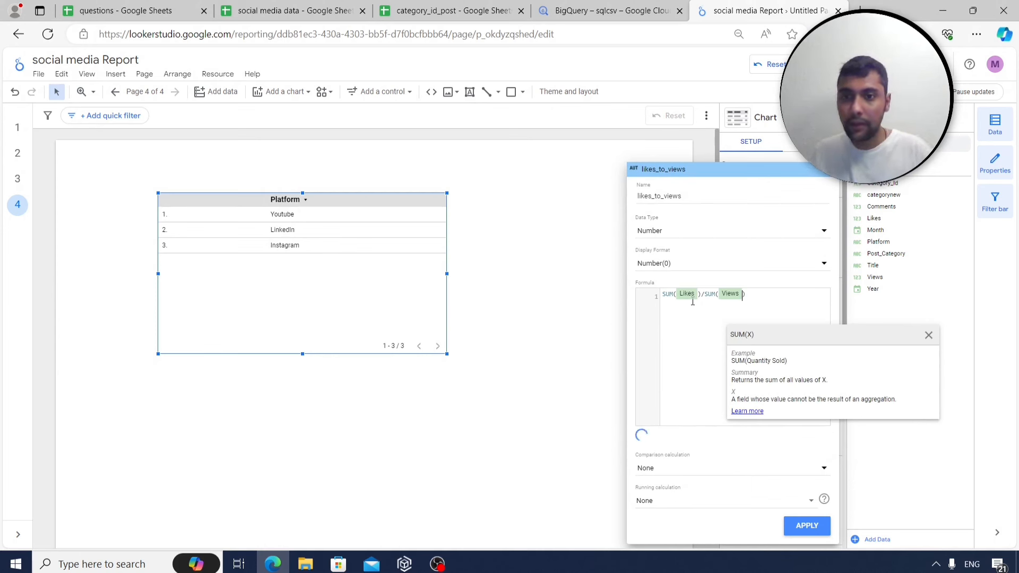
click(695, 357)
click(790, 266)
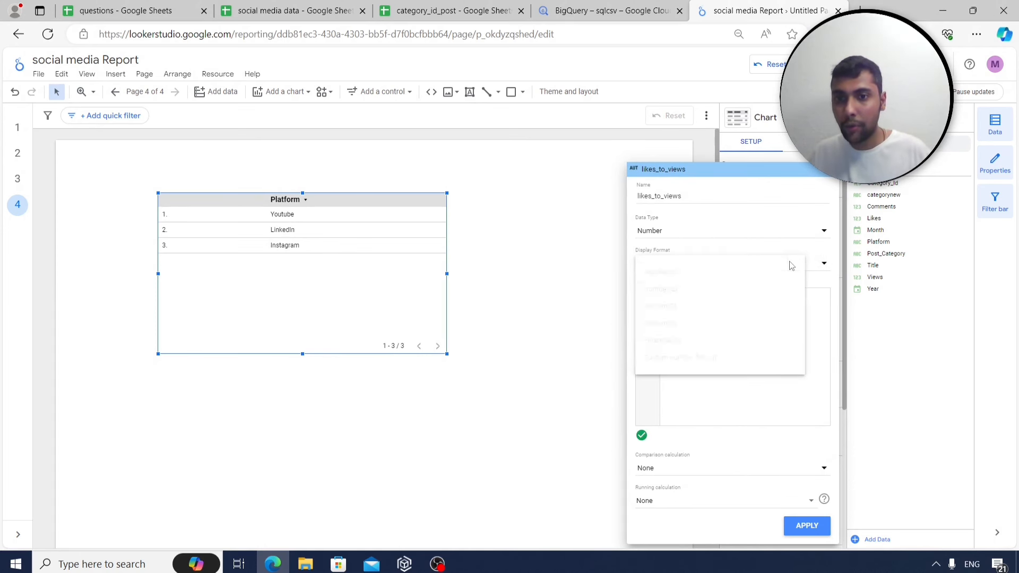
click(741, 324)
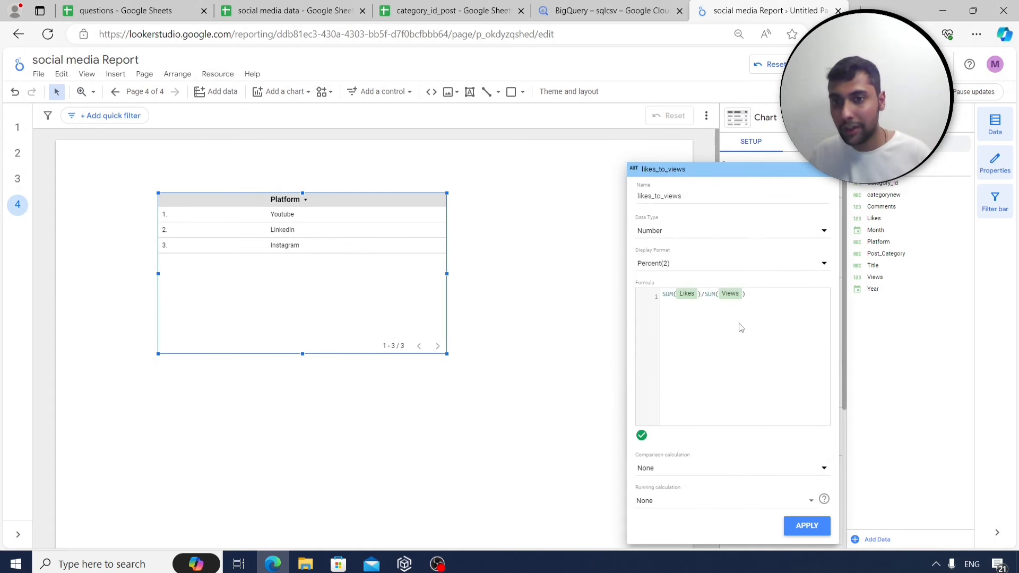
click(797, 527)
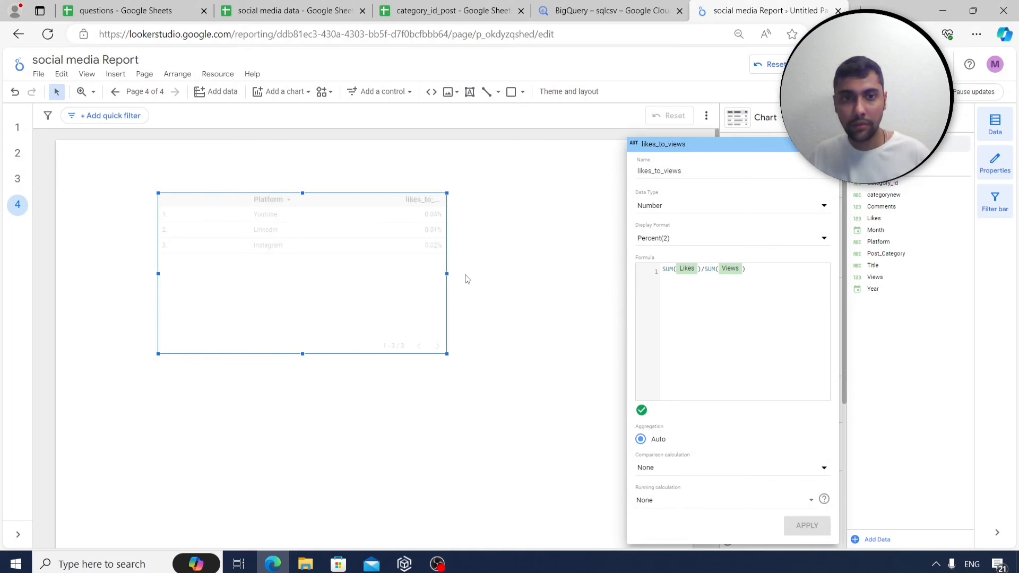
Widen the table so the full likes_to_views column header fits.
click(399, 298)
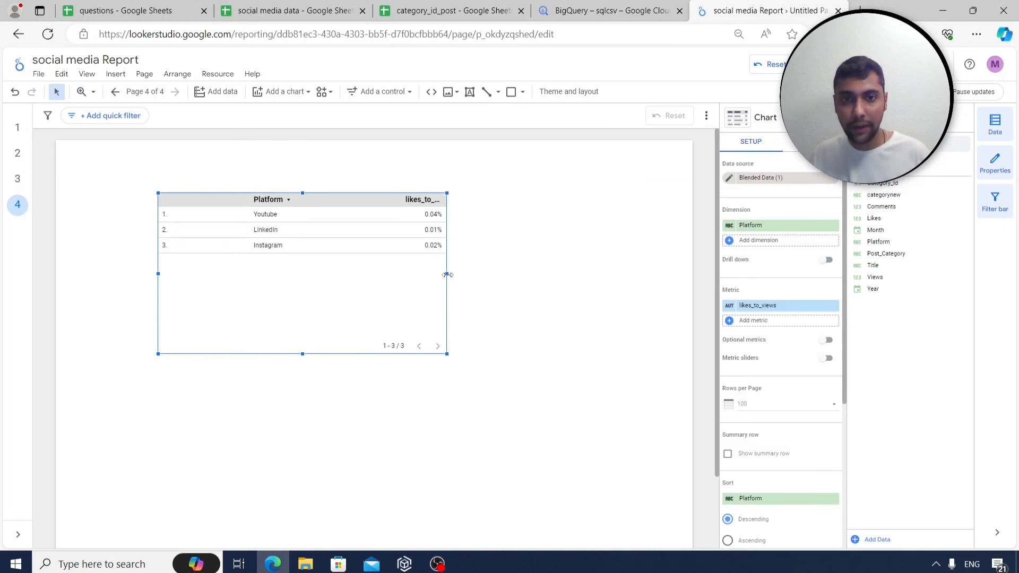
drag(447, 275, 506, 276)
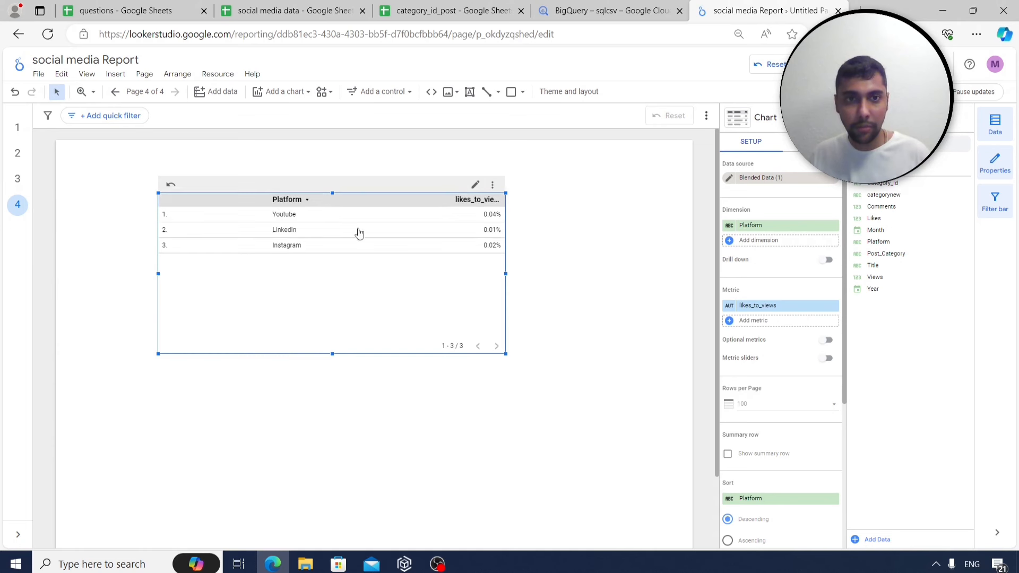
drag(508, 277, 541, 274)
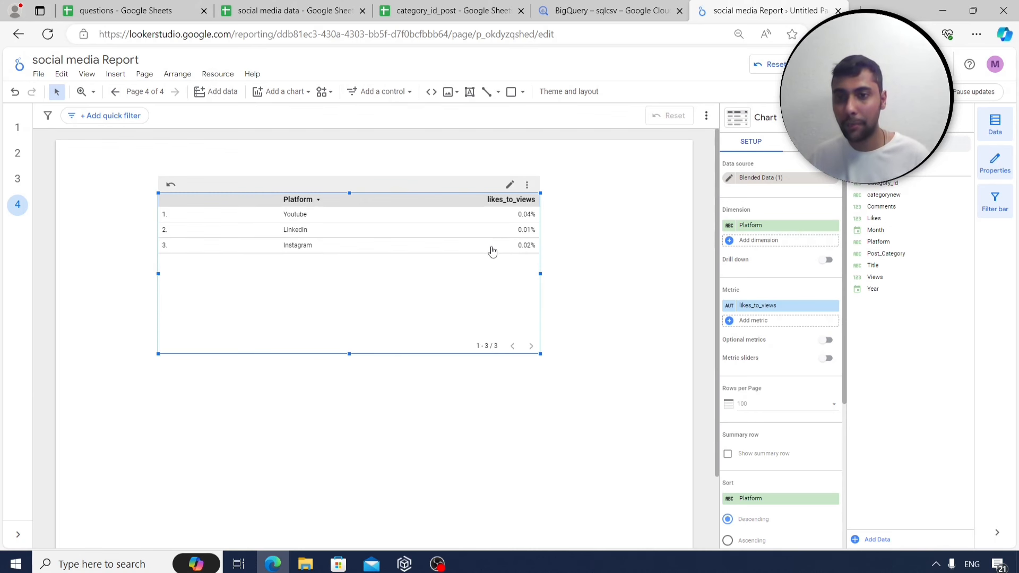
Start a second calculated field named comments_to_likes, formatted as a two-decimal percent.
click(730, 322)
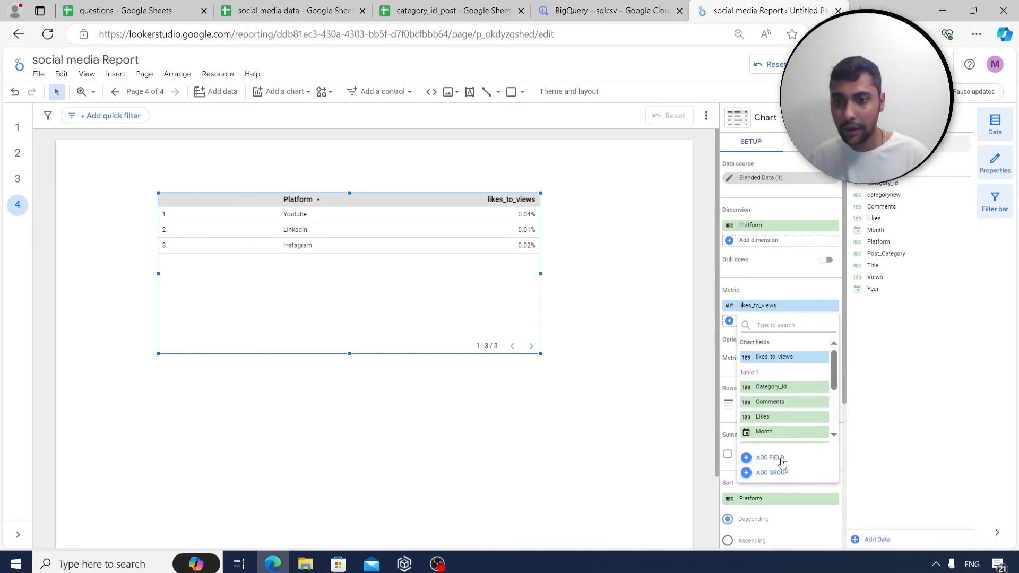
click(777, 460)
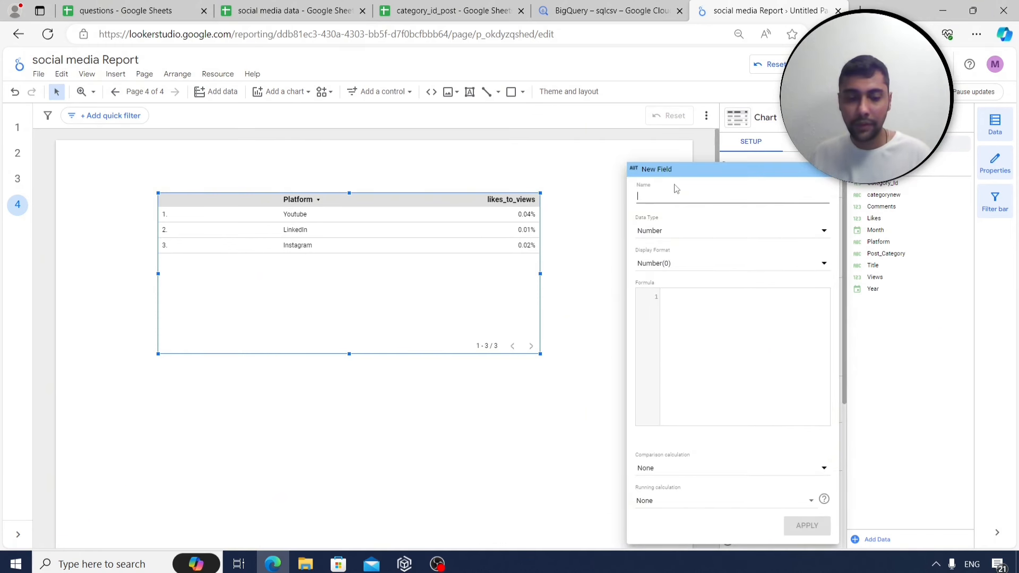
text(comments_to_likes)
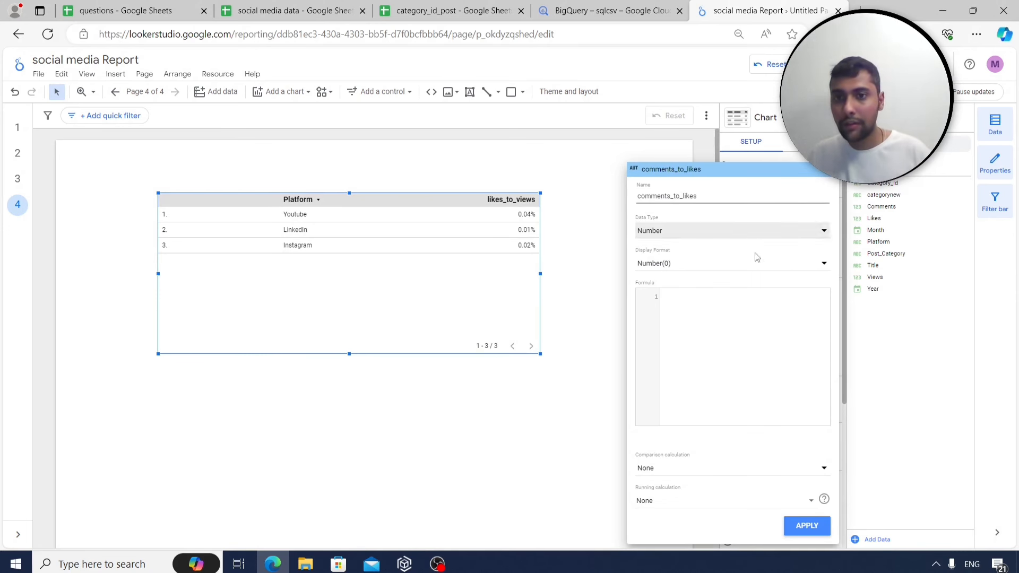
click(753, 272)
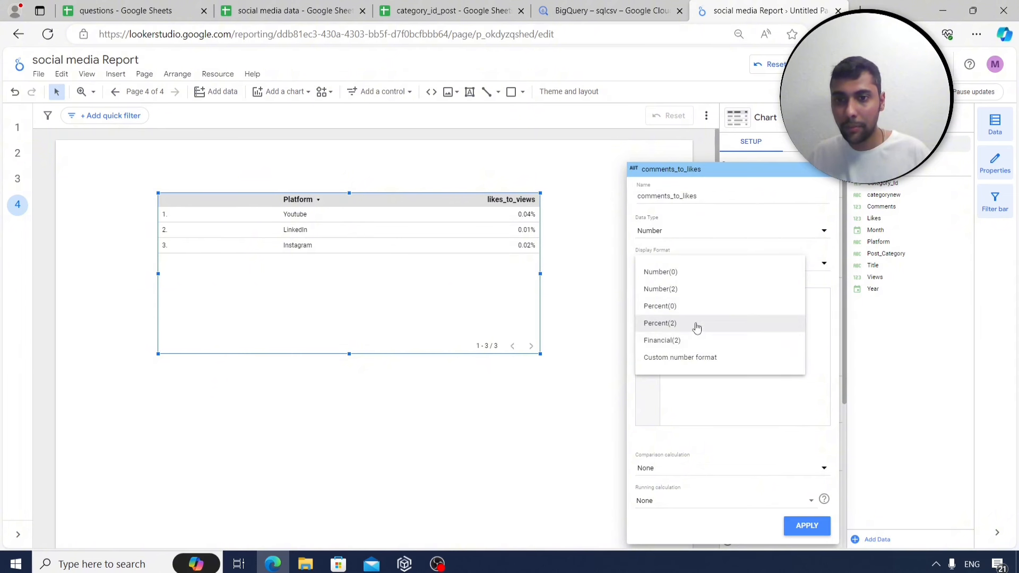
click(696, 324)
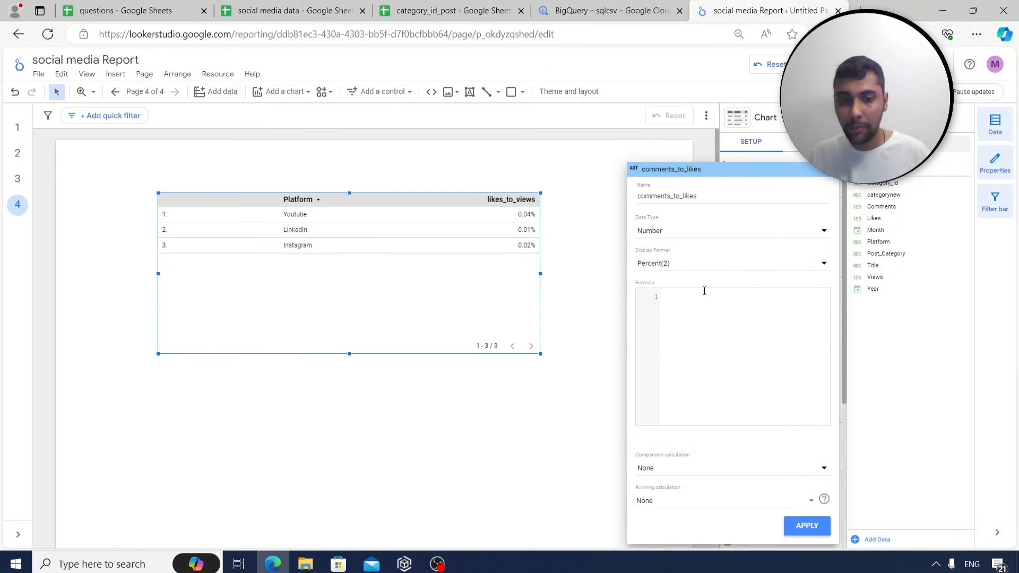
Enter SUM(Comments)/SUM(Likes) as its formula, apply it, and widen the table to fit.
text(sum)
key(Return)
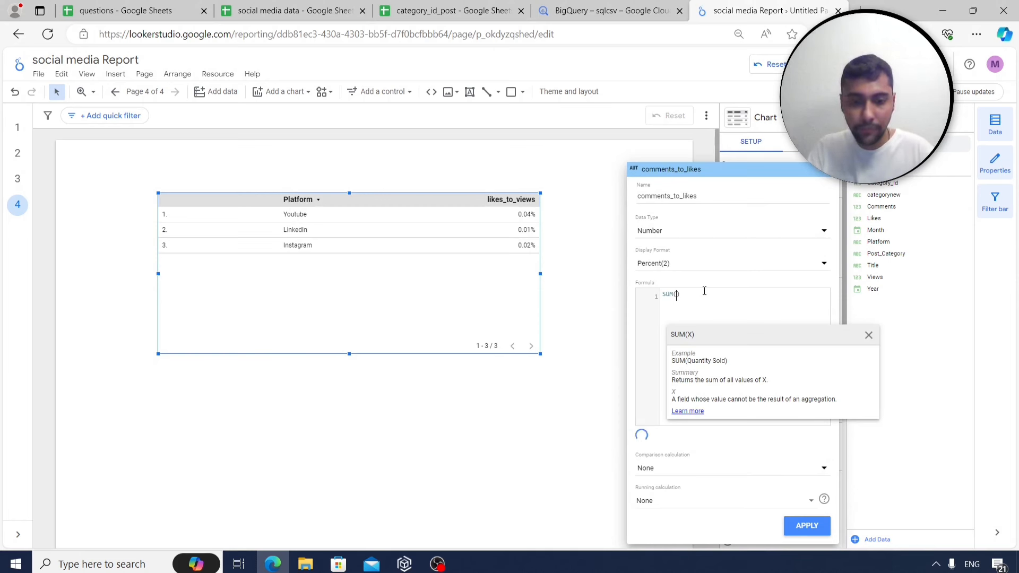
text(comments)
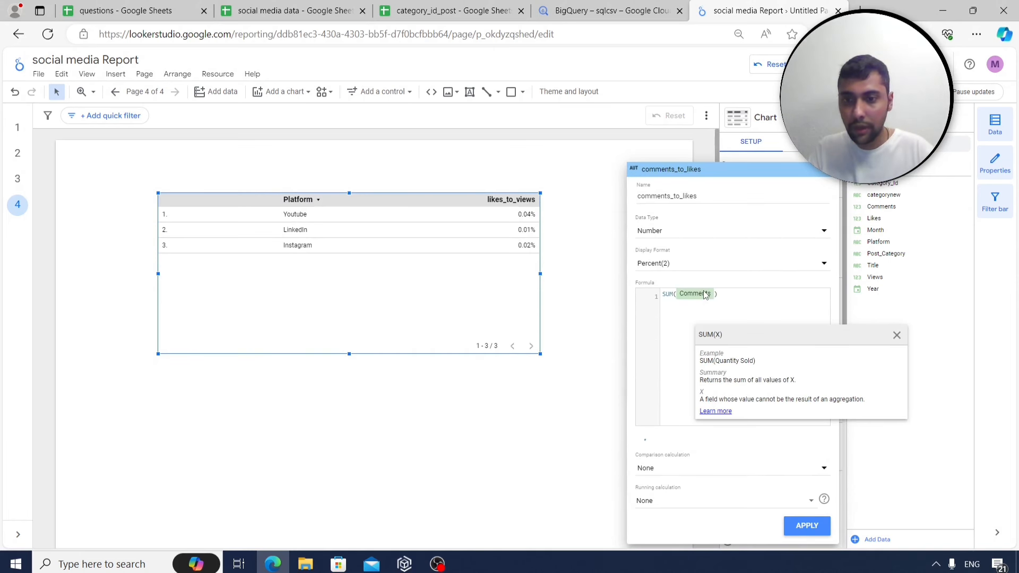
key(Right)
text(/sum(likes)
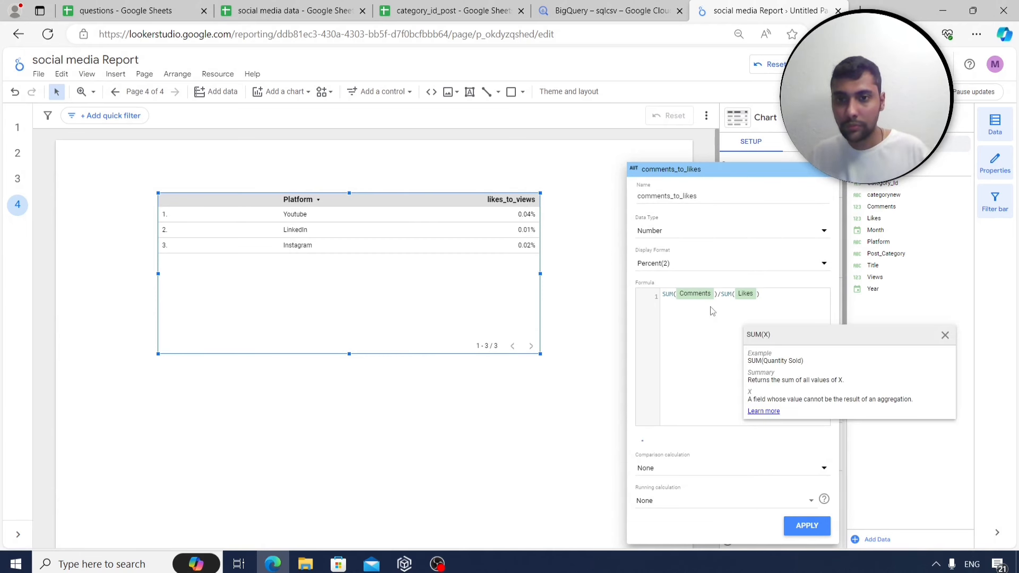
click(807, 526)
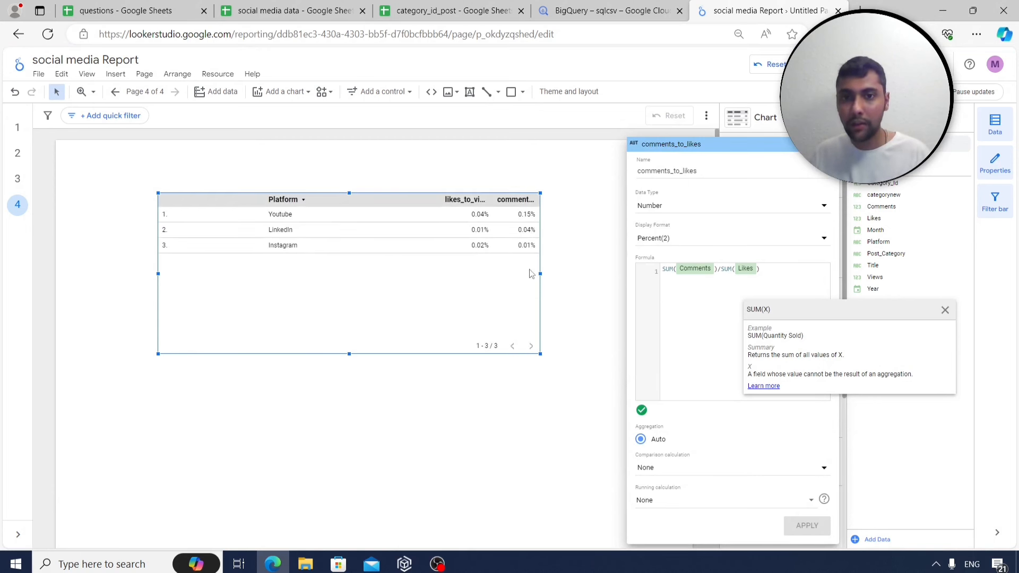
click(450, 382)
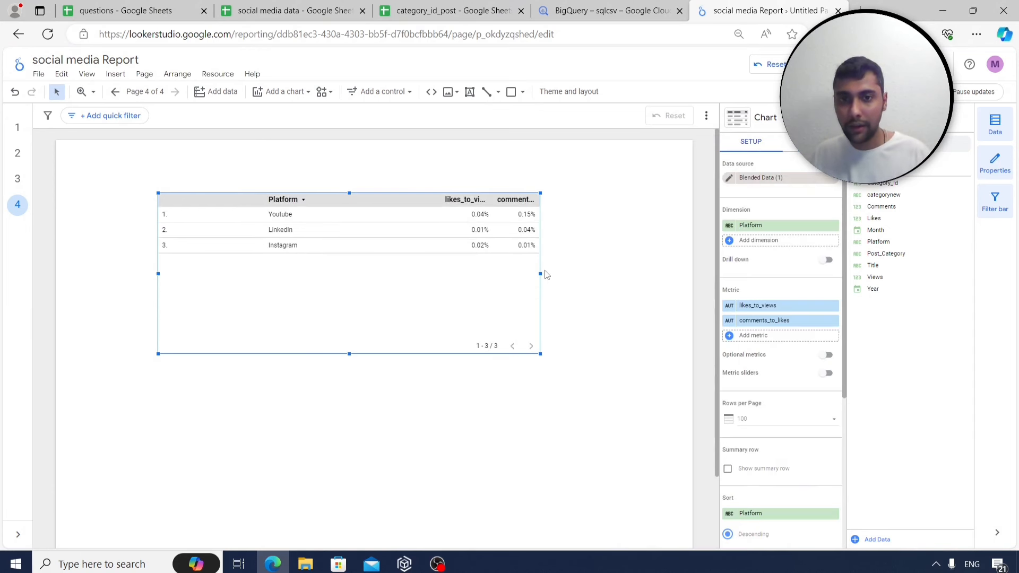
drag(539, 275, 628, 274)
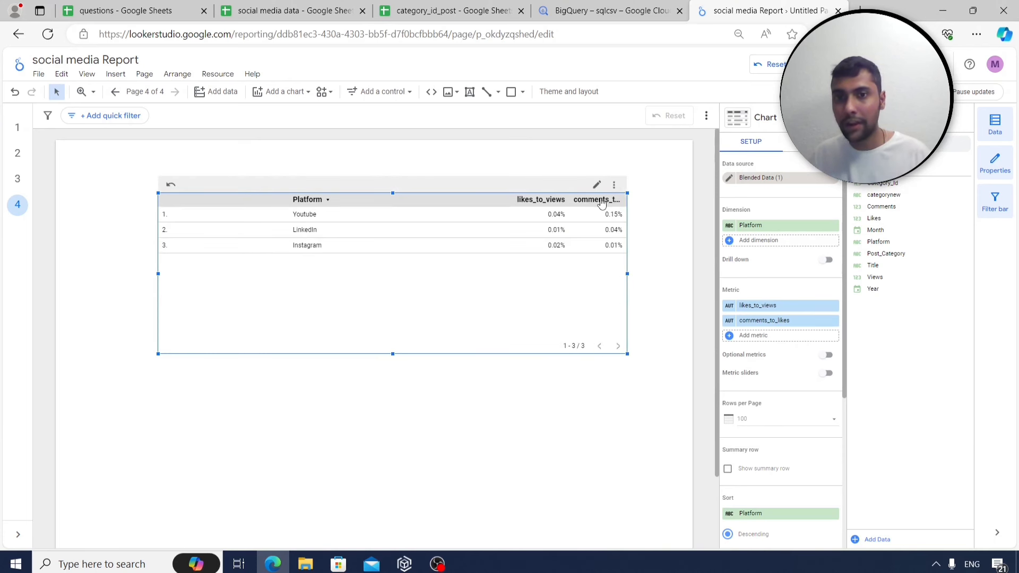
click(729, 336)
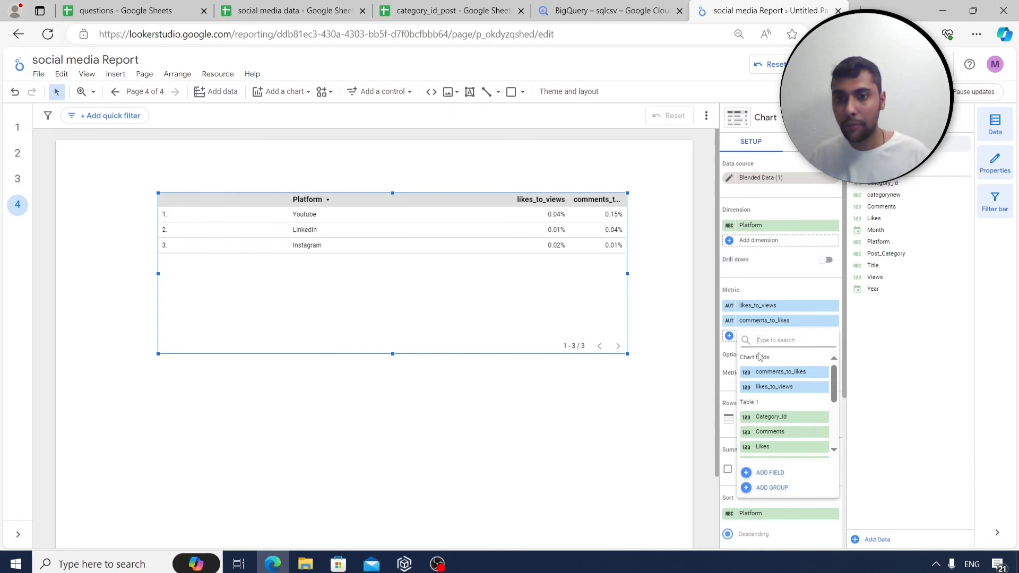
click(770, 473)
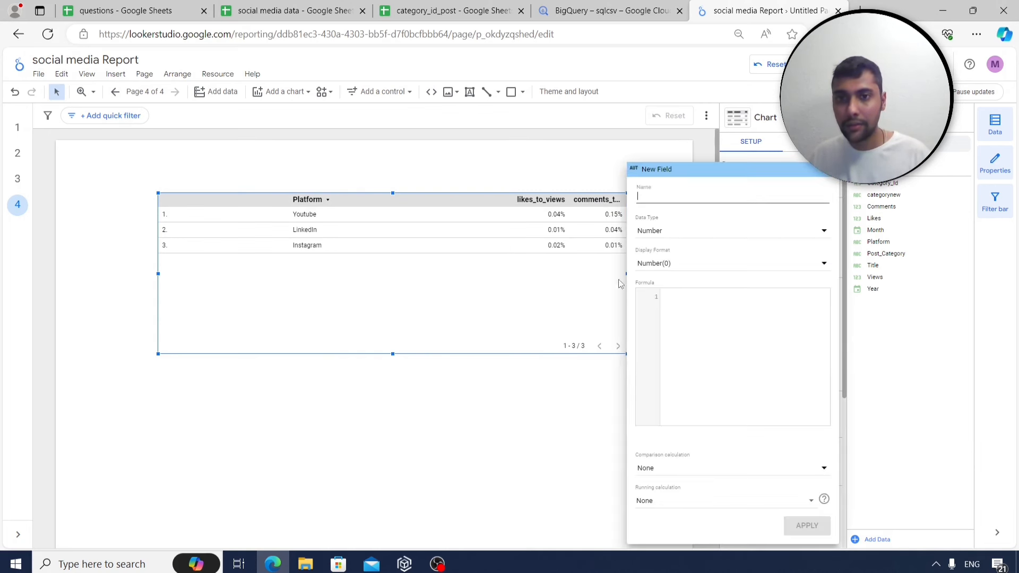
text(co)
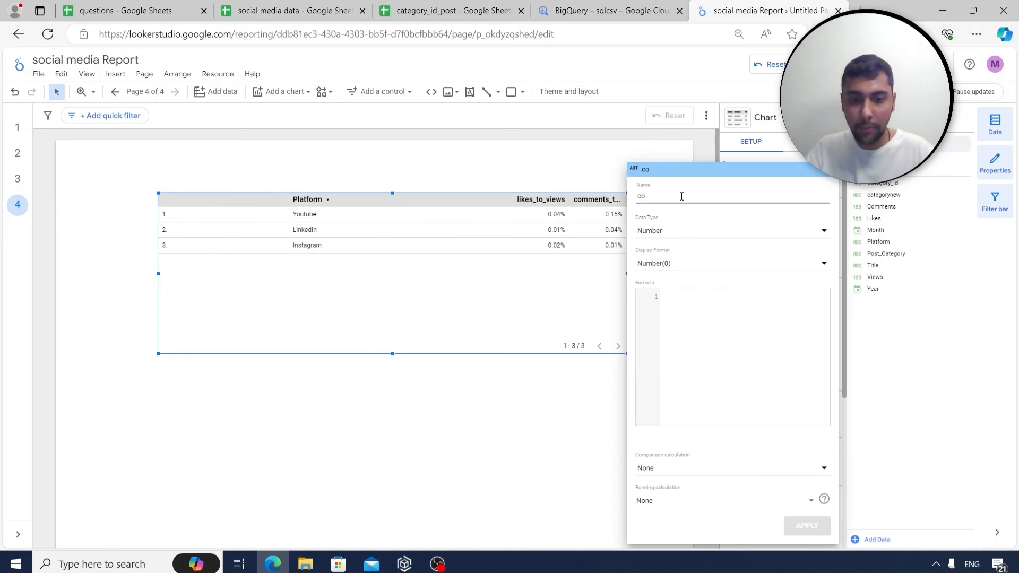
text(mments)
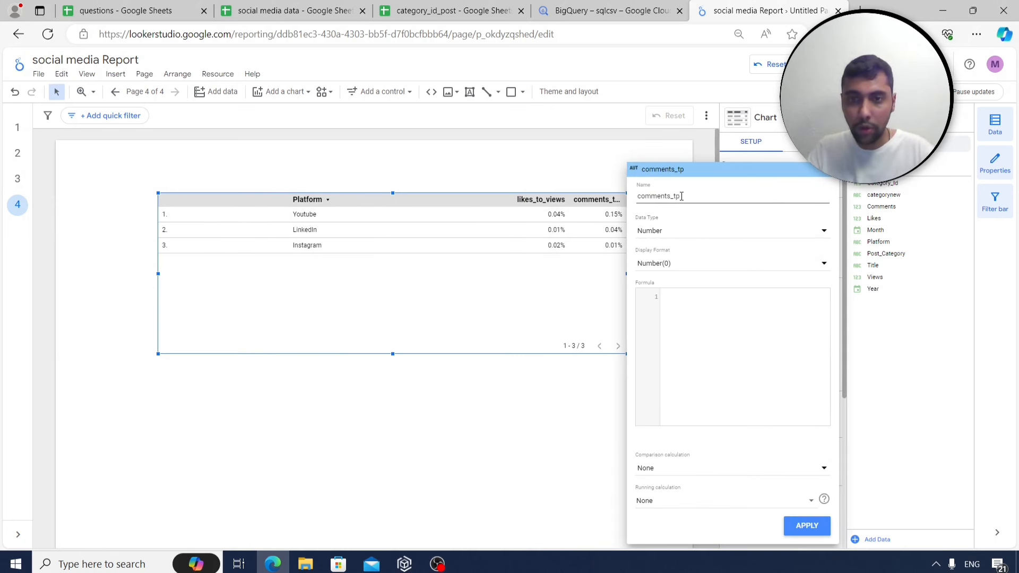
text(_to_views)
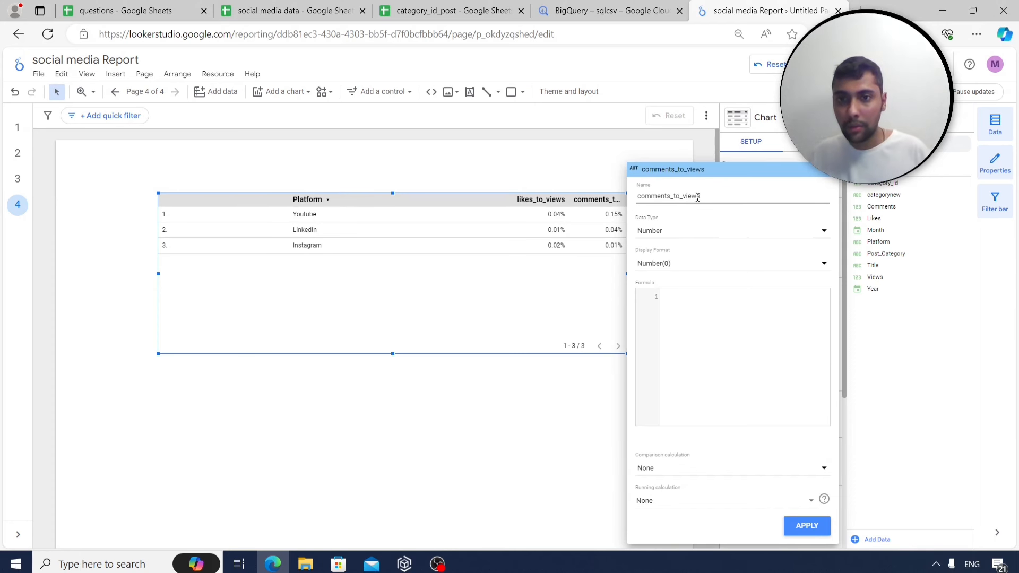
click(715, 269)
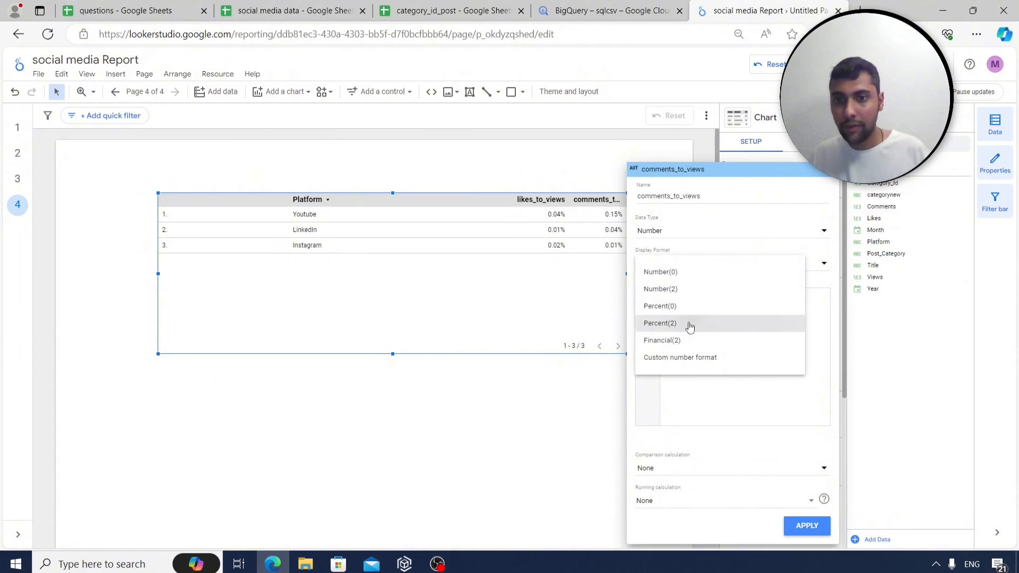
click(687, 323)
click(703, 314)
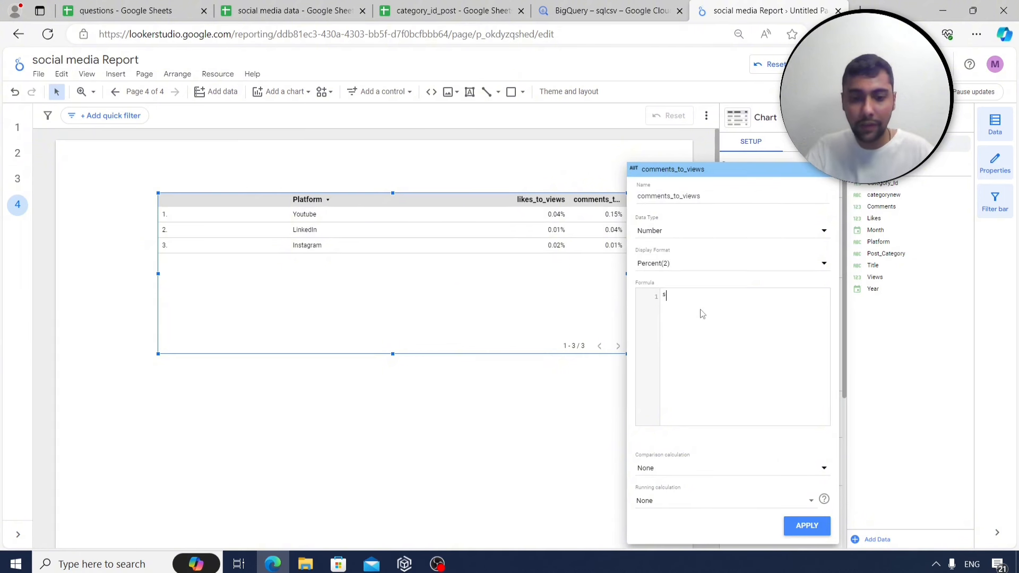
text(SUM( Comments)
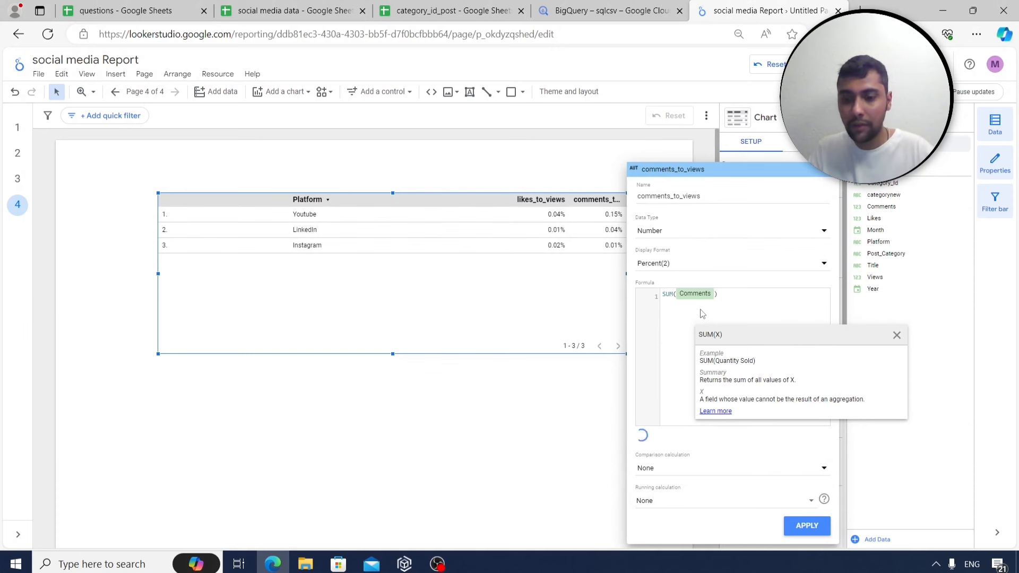
text(/sum(Views)
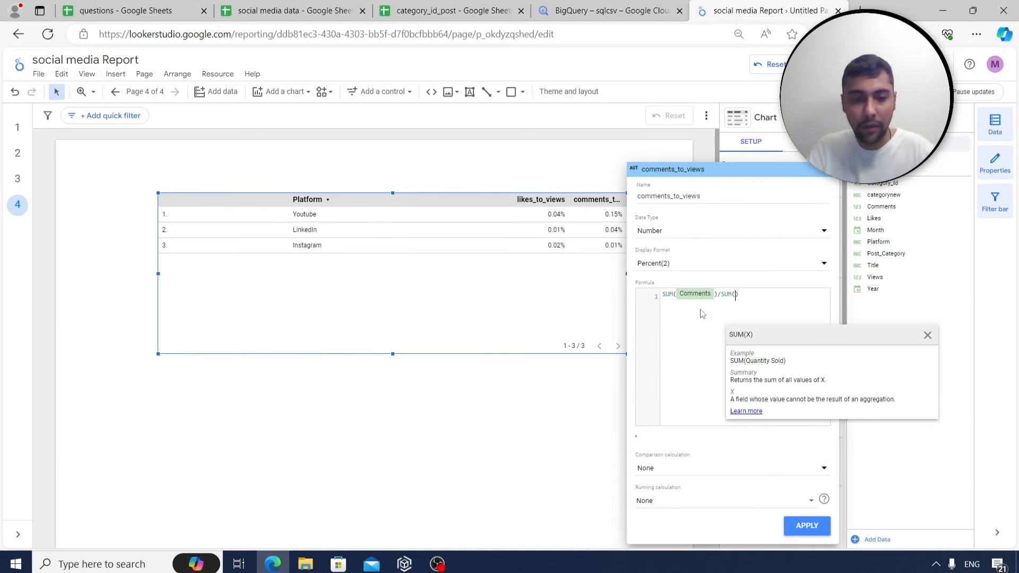
click(807, 525)
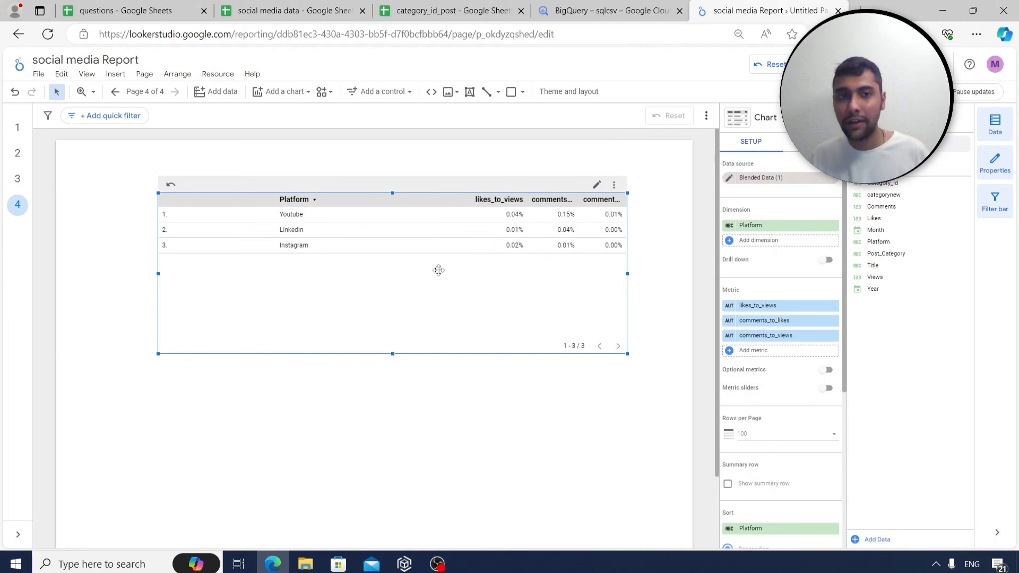
click(831, 338)
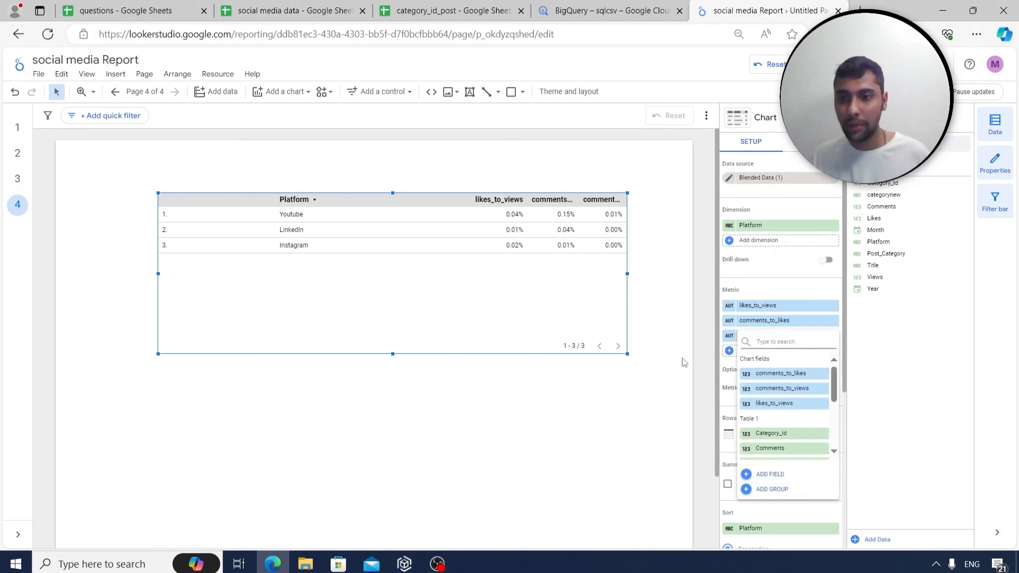
click(718, 385)
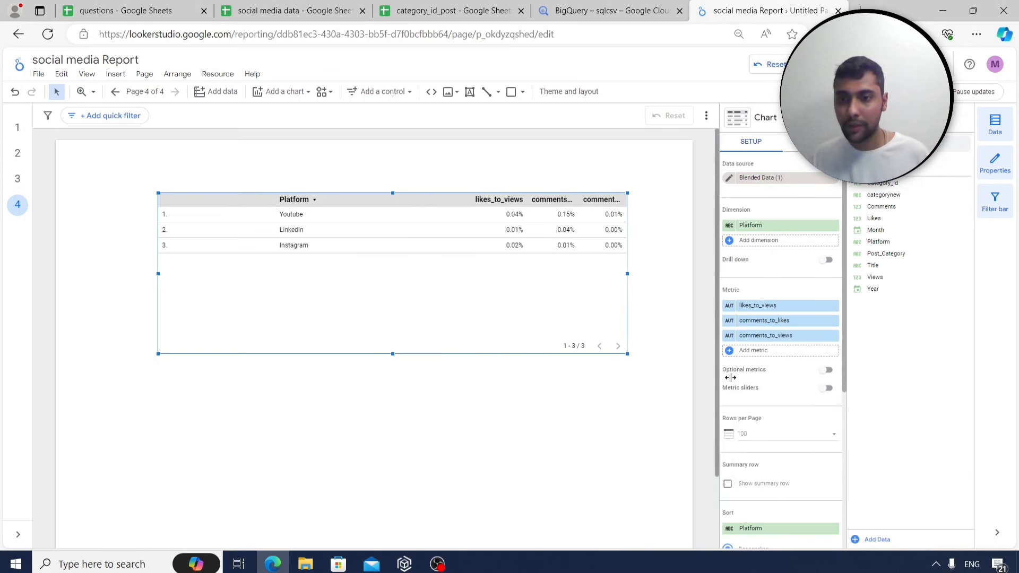
click(831, 336)
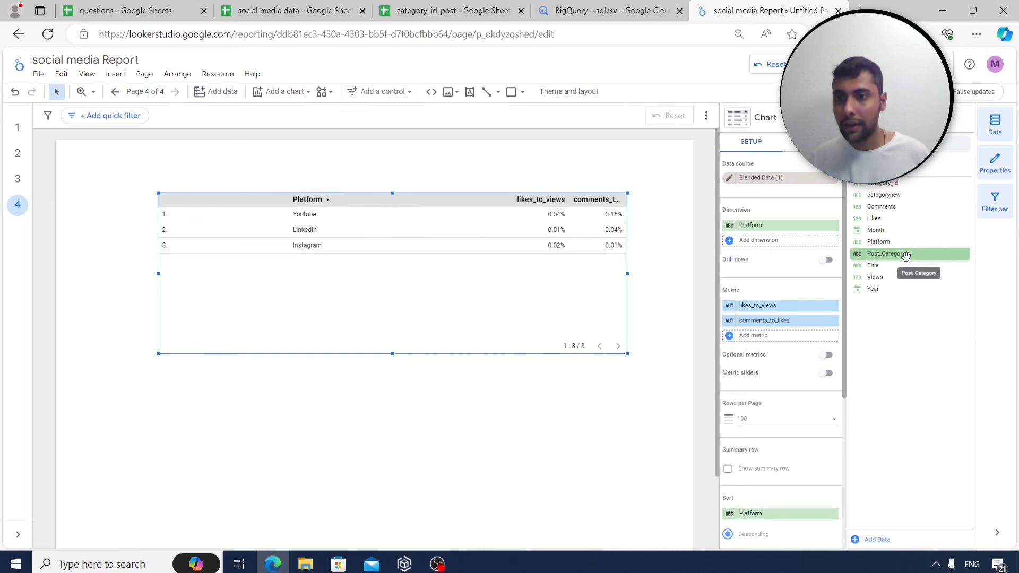
Add Post_Category under Platform and stretch the table down to show all 12 rows.
drag(906, 255, 765, 241)
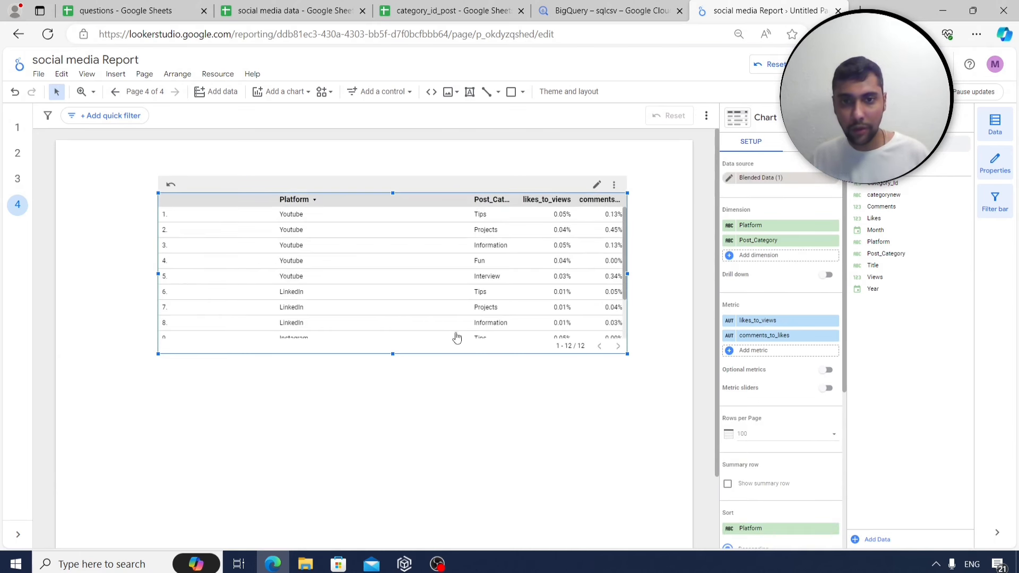
drag(393, 354, 391, 424)
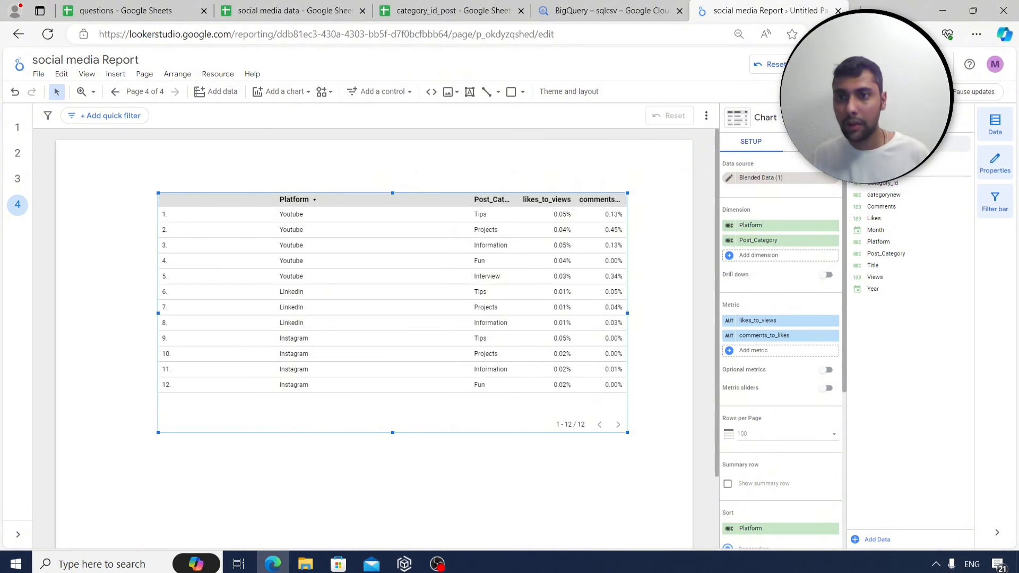
click(814, 142)
Change Metric #1 (likes_to_views) and Metric #2 (comments_to_likes) from Number to Heatmap.
scroll(779, 280, down, 5)
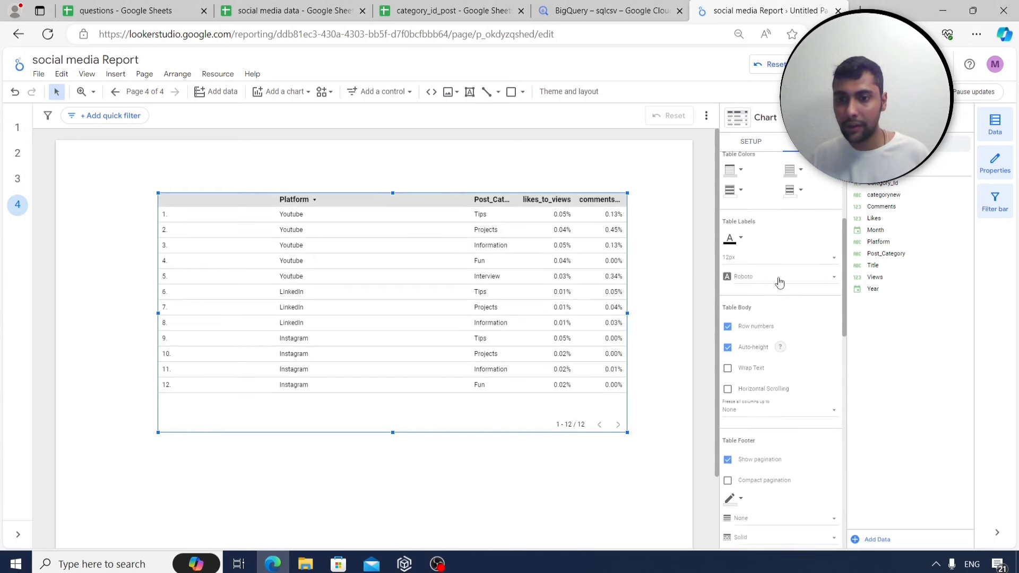
scroll(778, 284, down, 4)
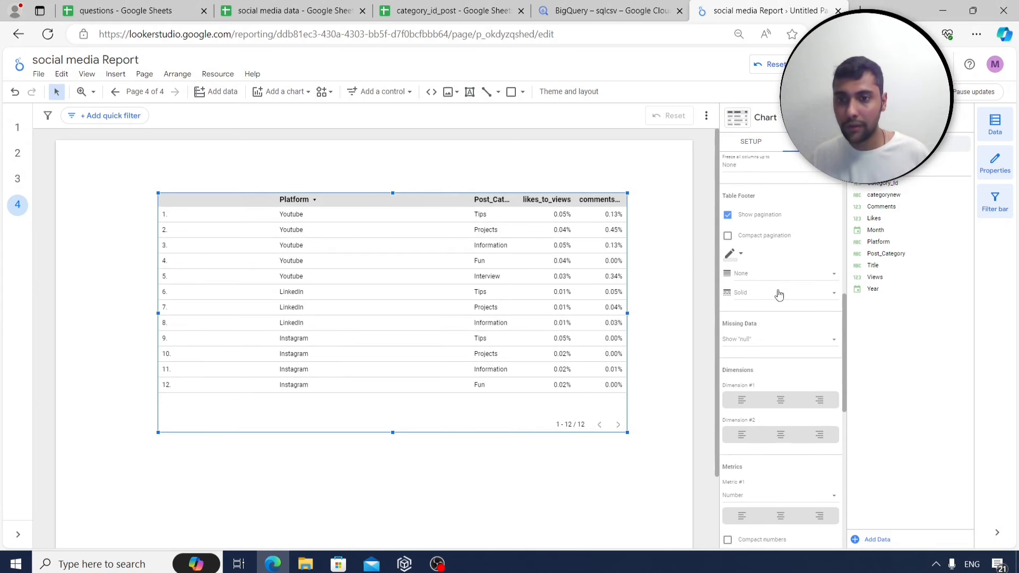
scroll(778, 283, down, 3)
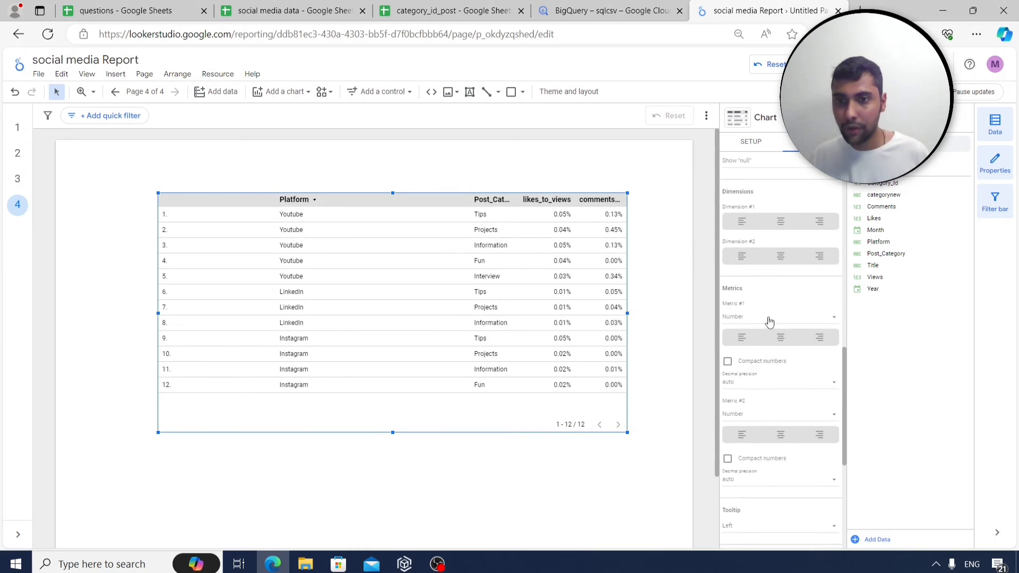
click(770, 318)
click(767, 346)
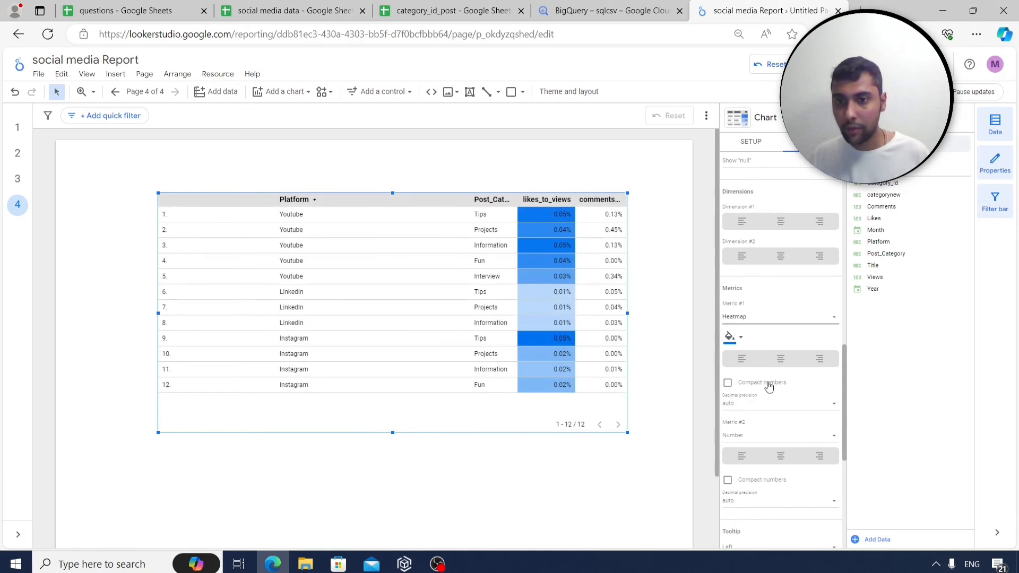
scroll(769, 387, down, 3)
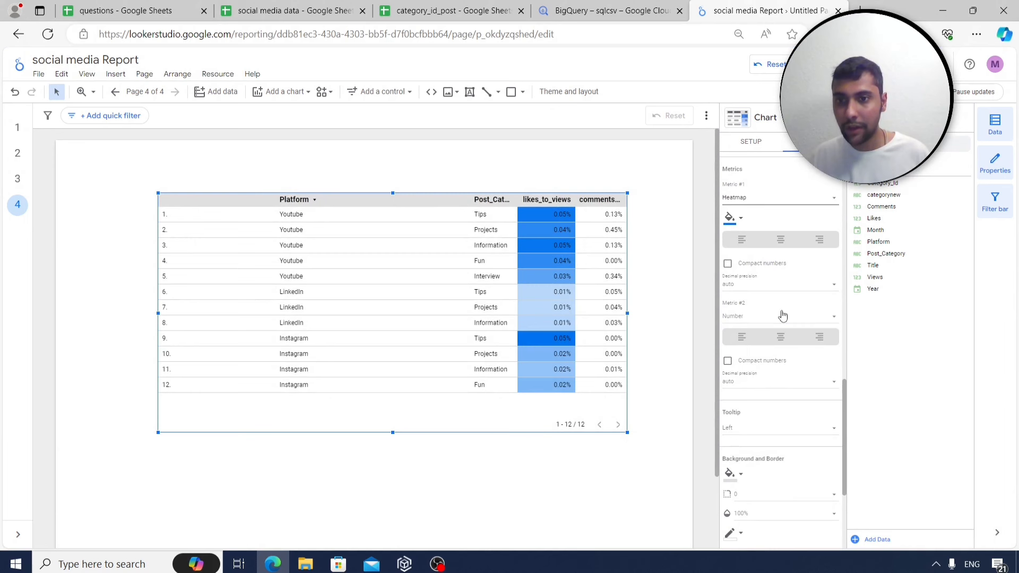
click(782, 316)
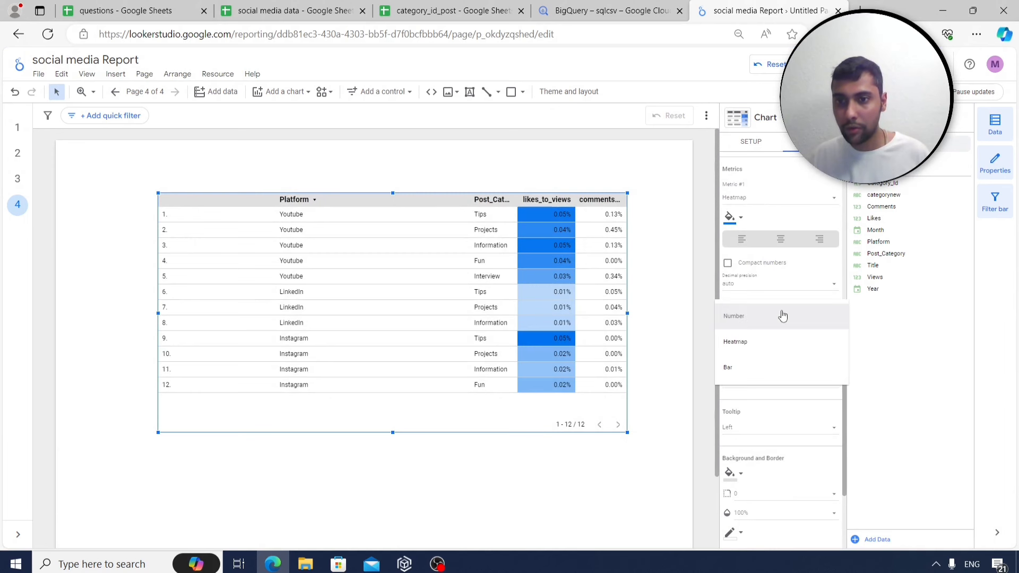
click(763, 342)
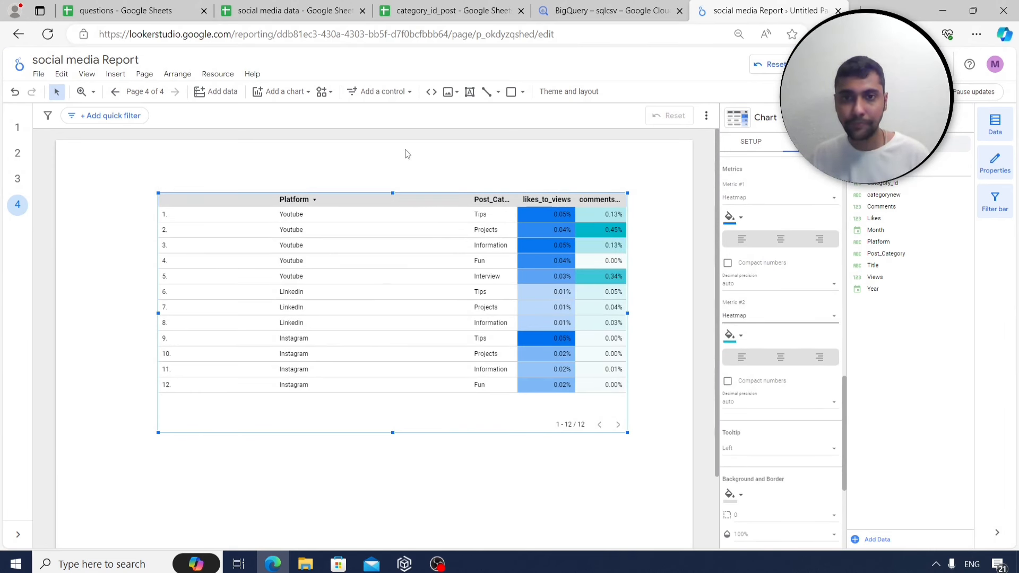
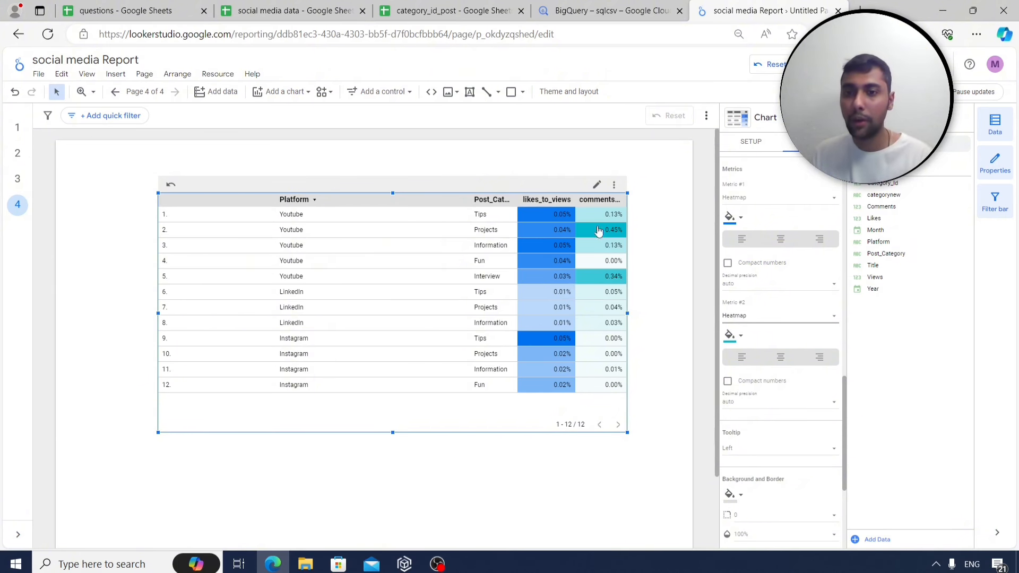
Review report pages 1, 2 and 4, checking the page 4 table's settings.
click(440, 454)
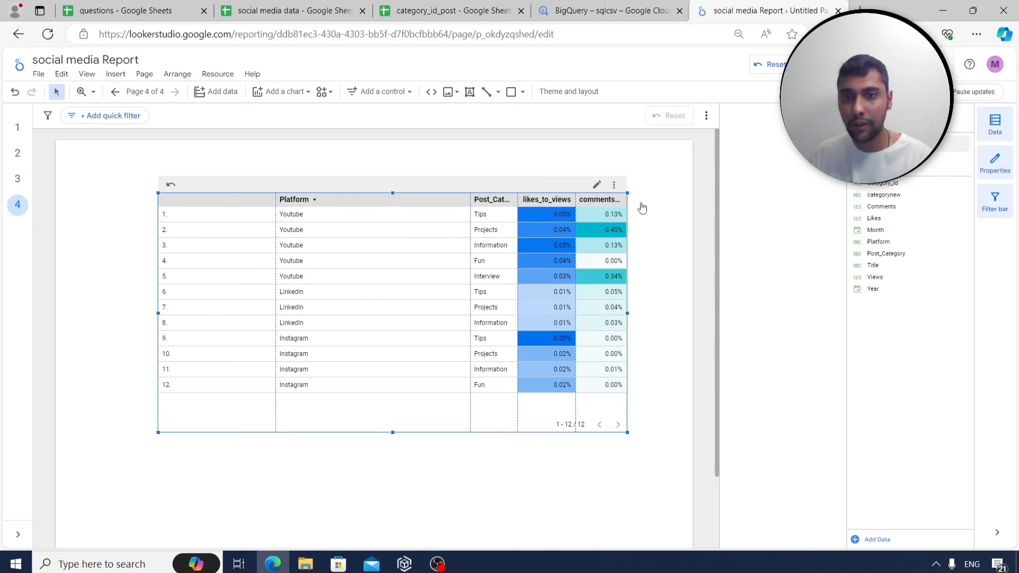
click(596, 205)
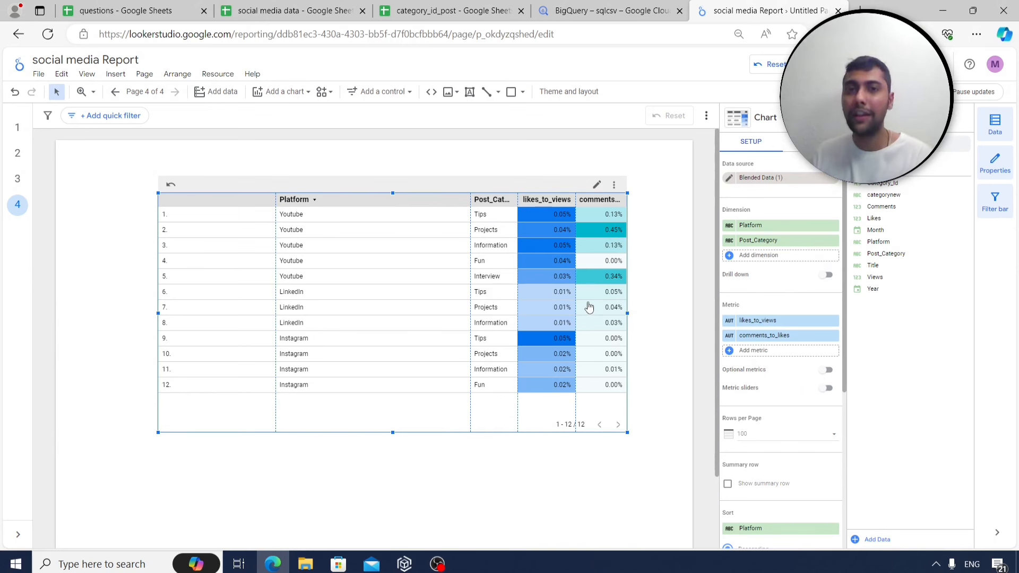
click(19, 129)
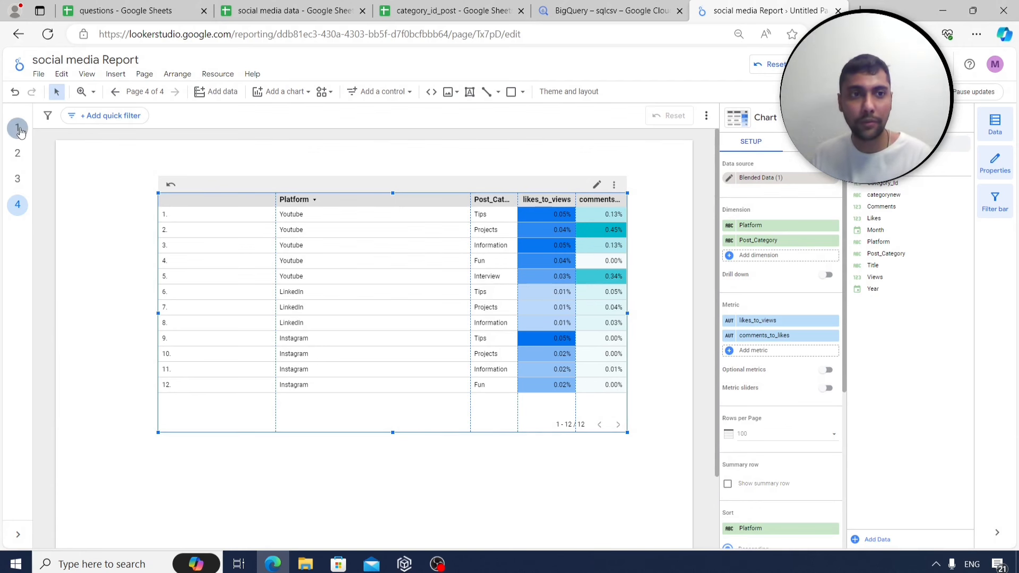
click(20, 154)
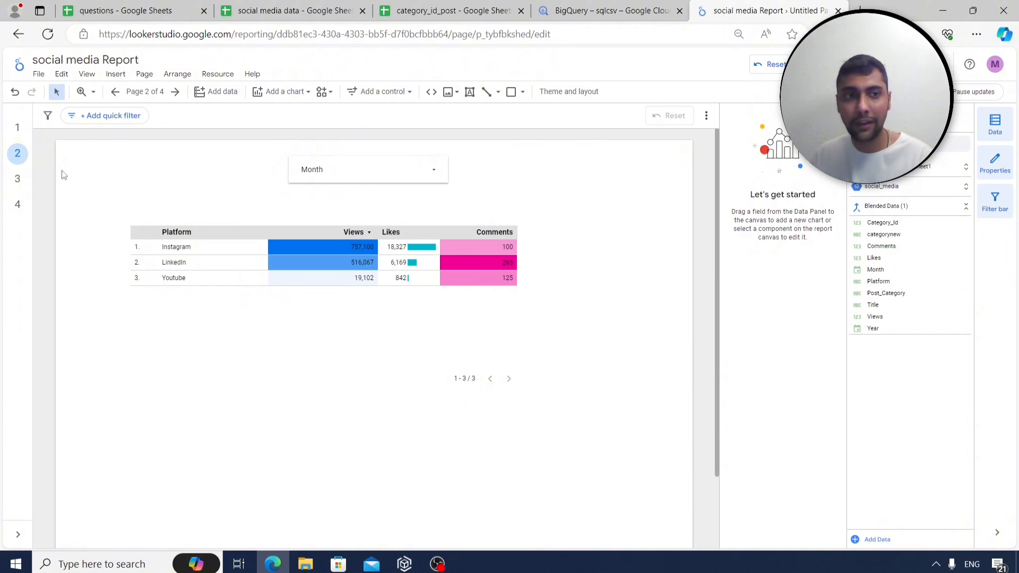
click(18, 204)
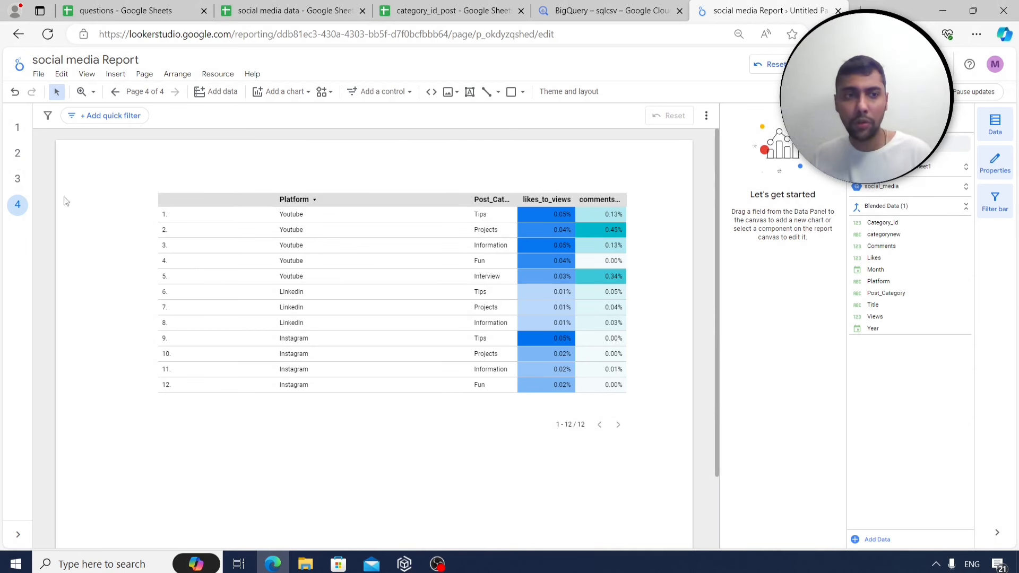
click(27, 135)
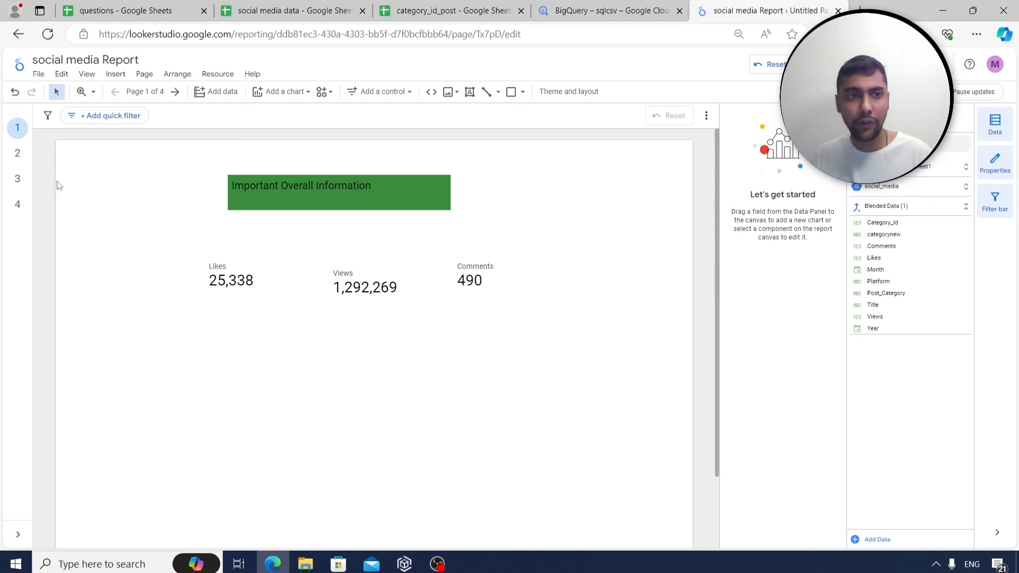
click(18, 154)
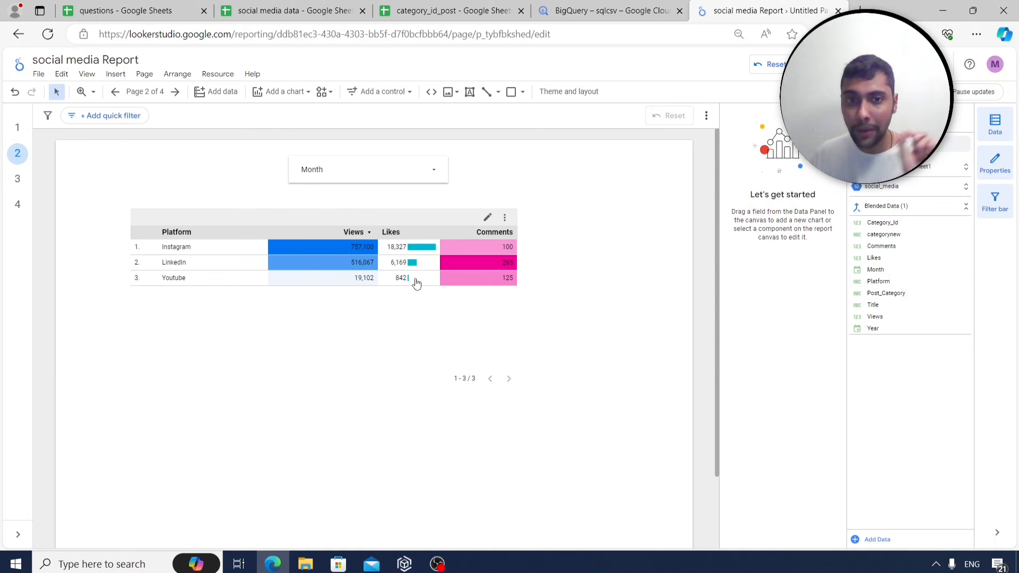
mouse_move(416, 284)
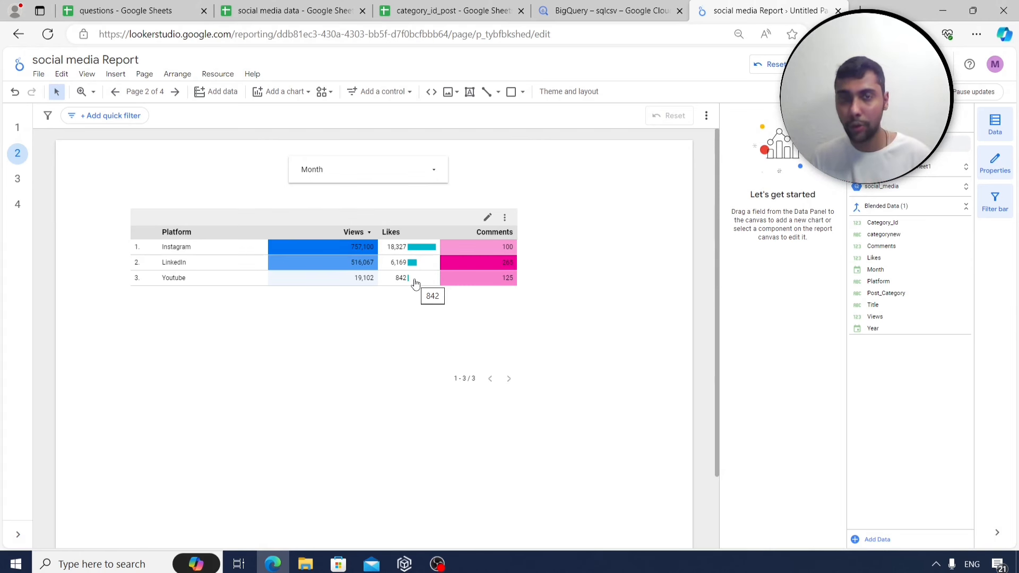
click(18, 205)
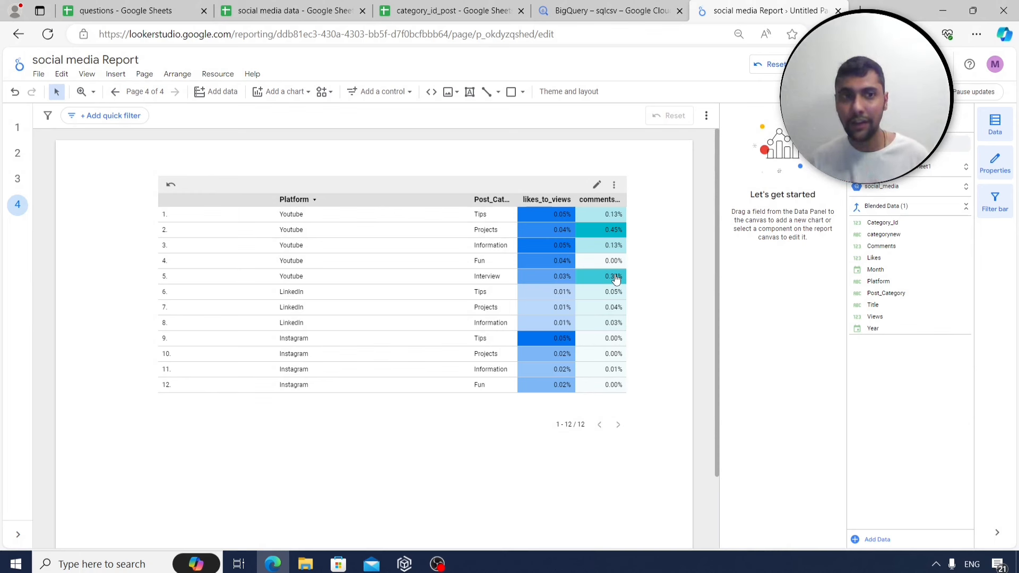
Add a new page 5 and place a column chart on it.
click(116, 74)
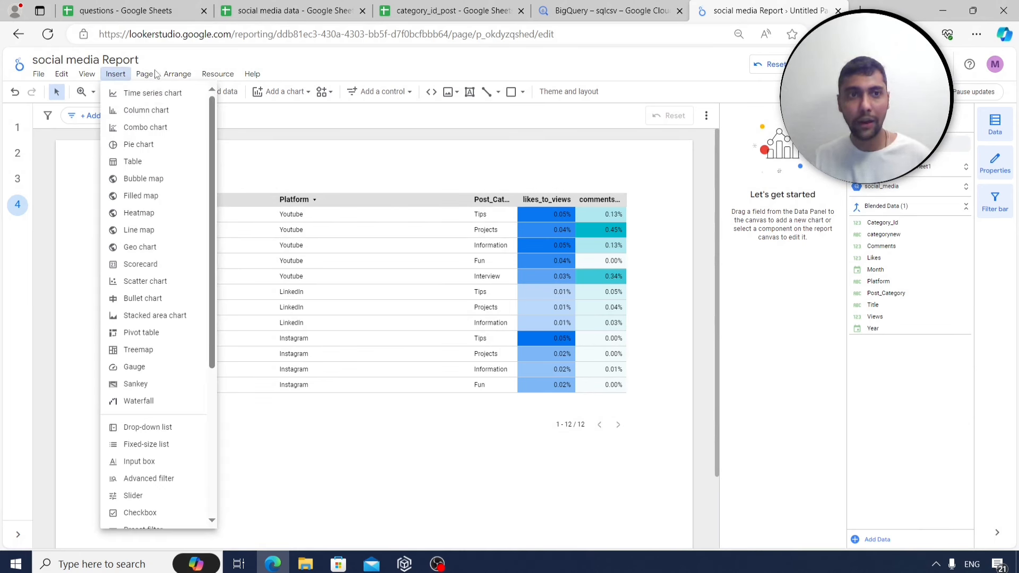
click(169, 93)
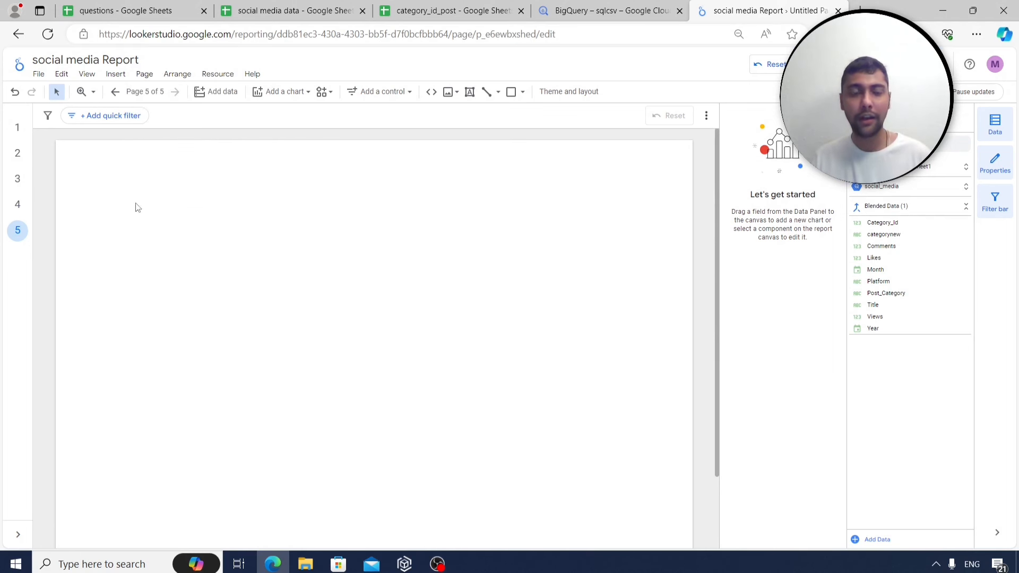
click(116, 75)
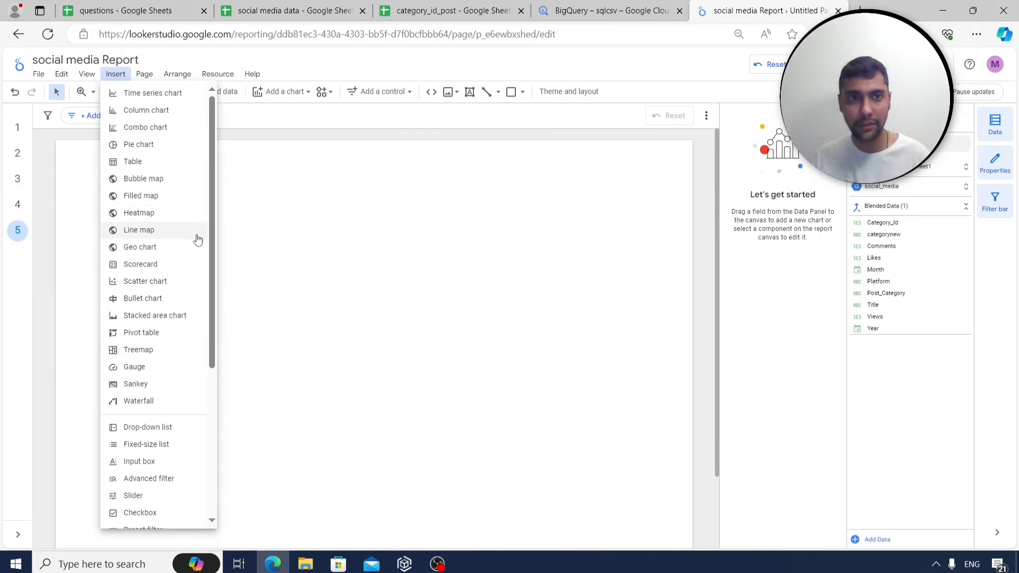
click(159, 110)
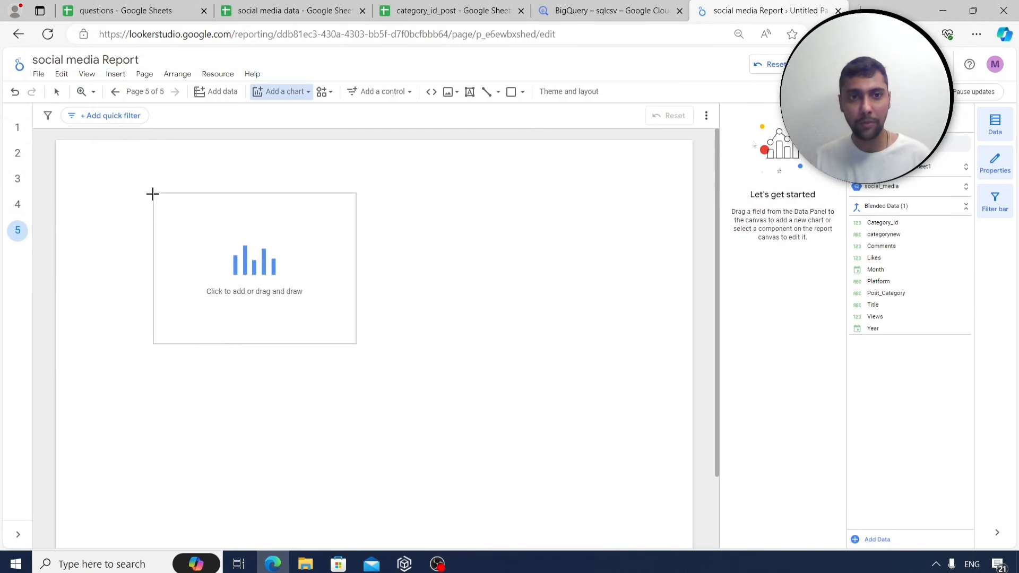
click(153, 194)
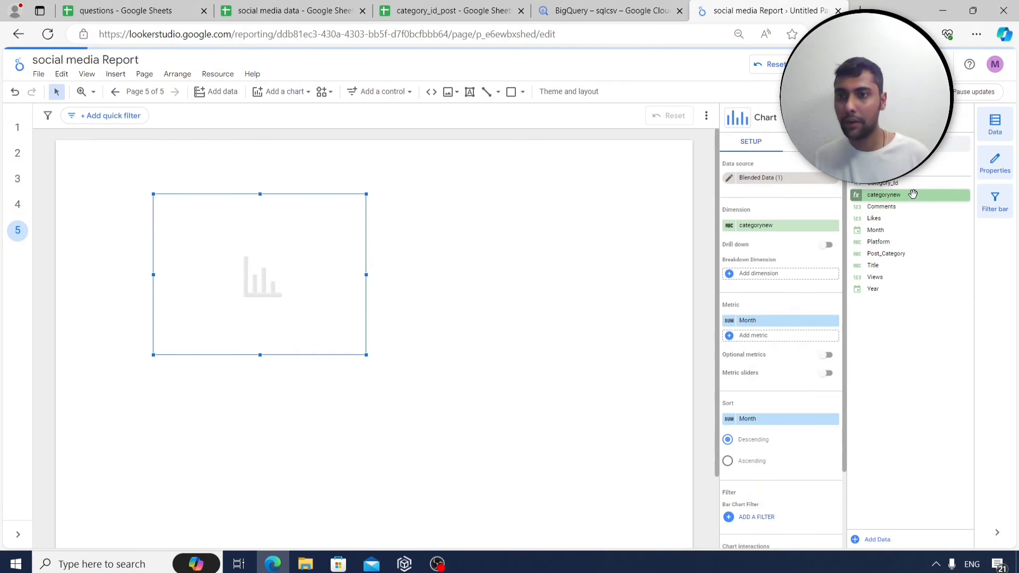
Chart Likes and Views by Post_Category without Month, then enlarge and reposition the chart.
drag(913, 253, 807, 230)
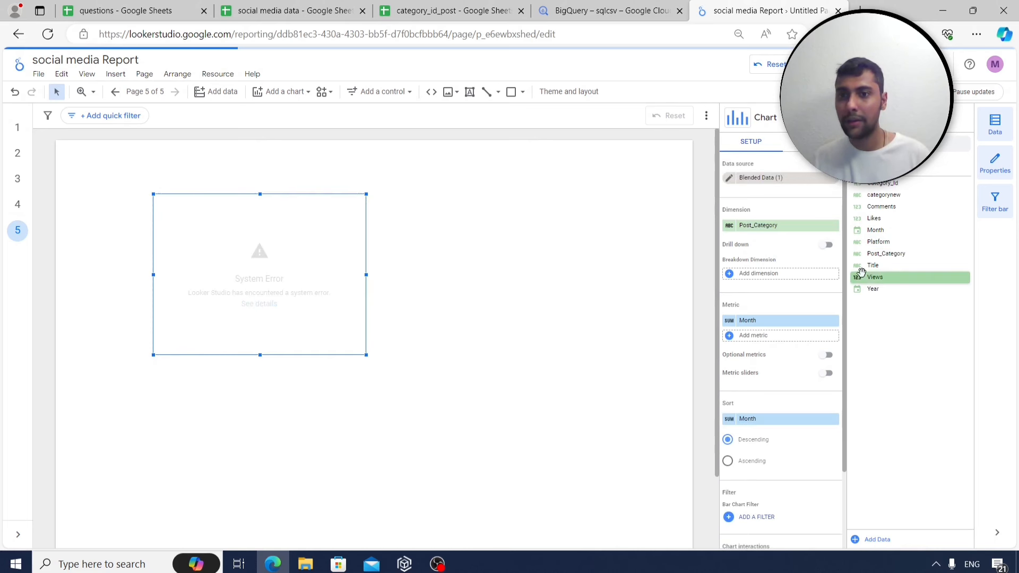
drag(875, 218, 789, 320)
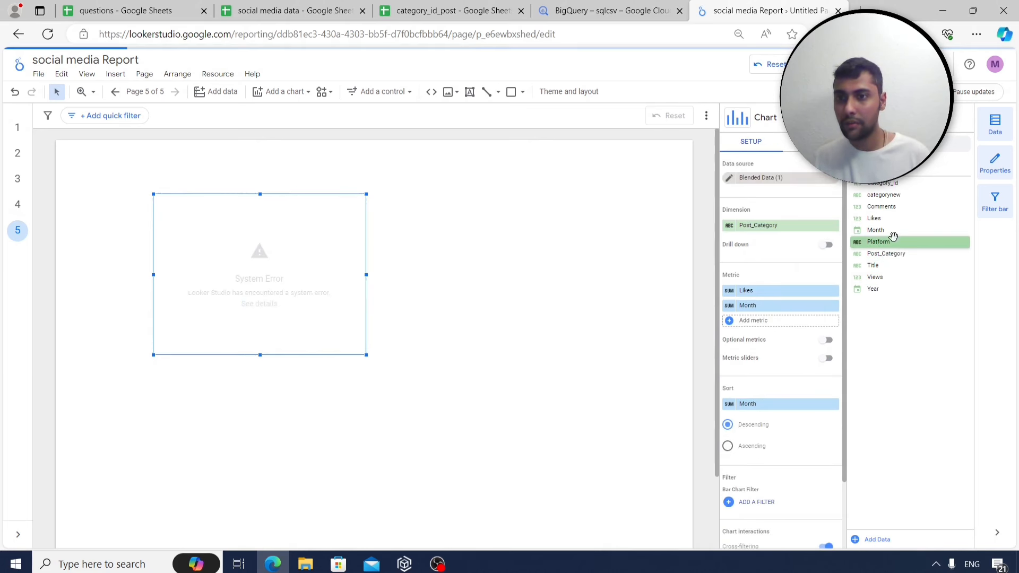
drag(886, 280, 808, 322)
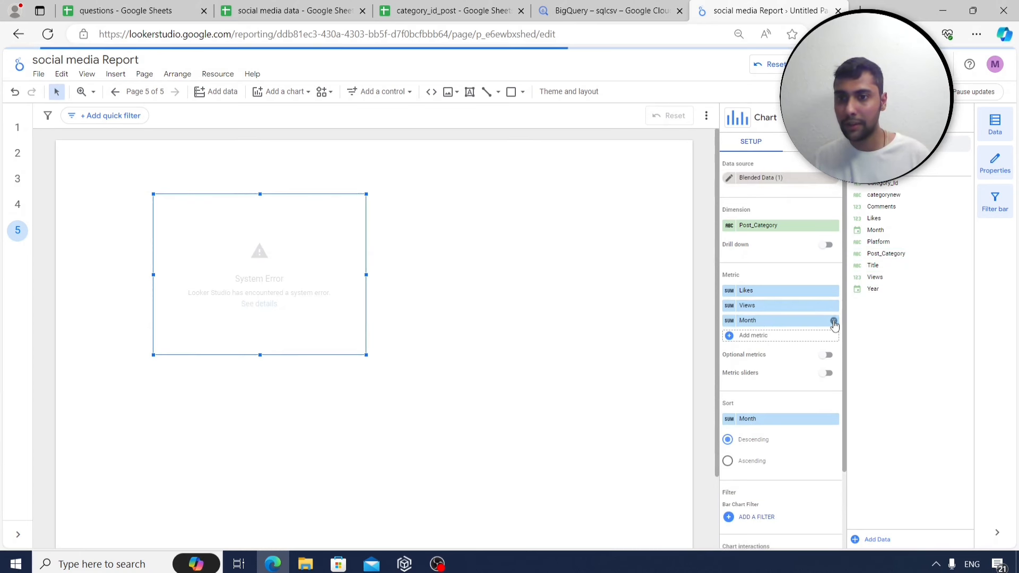
click(834, 321)
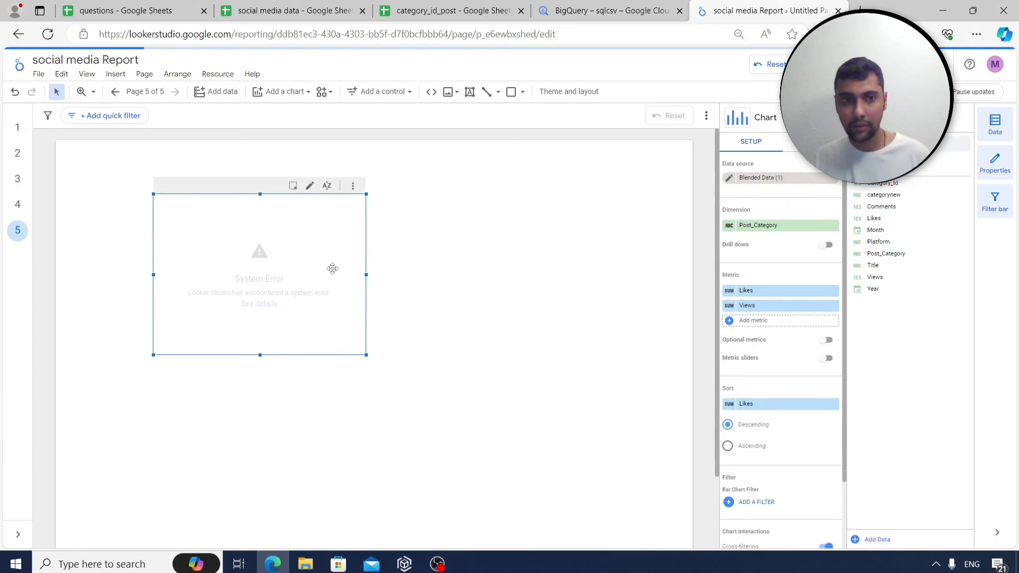
drag(366, 275, 423, 275)
drag(314, 354, 314, 375)
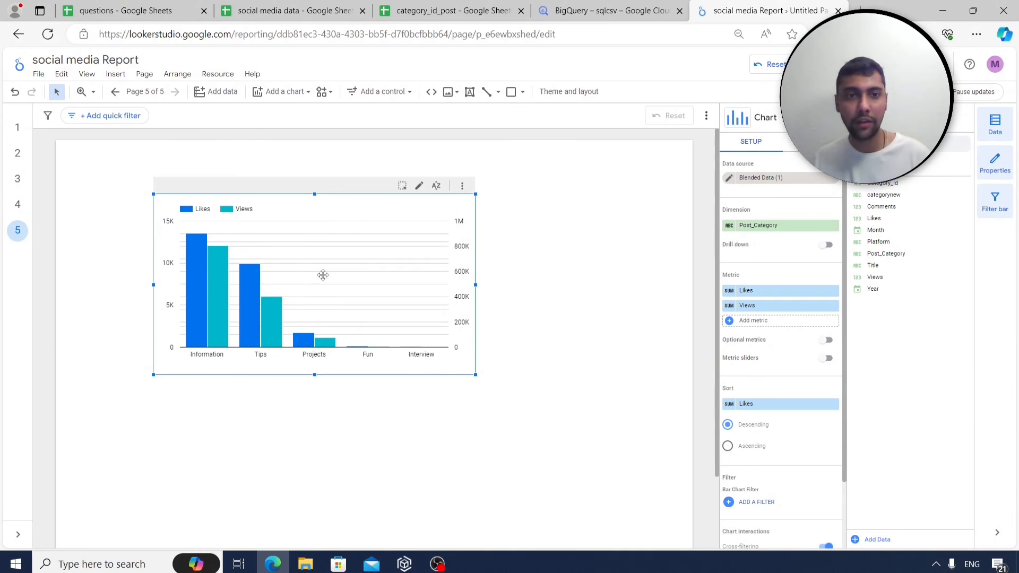
drag(317, 218, 302, 255)
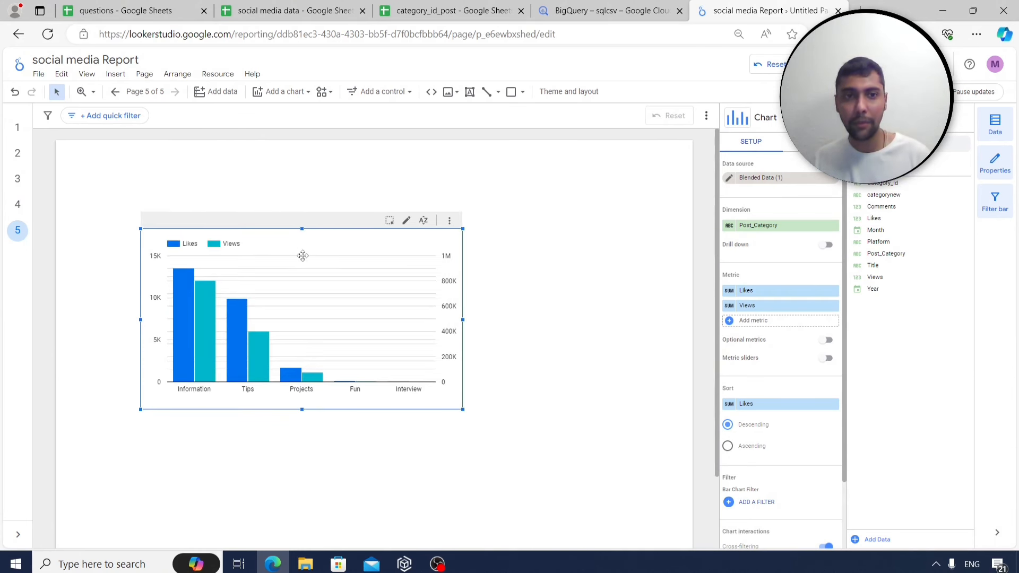
Place a drop-down control above the chart that filters by Platform.
click(116, 74)
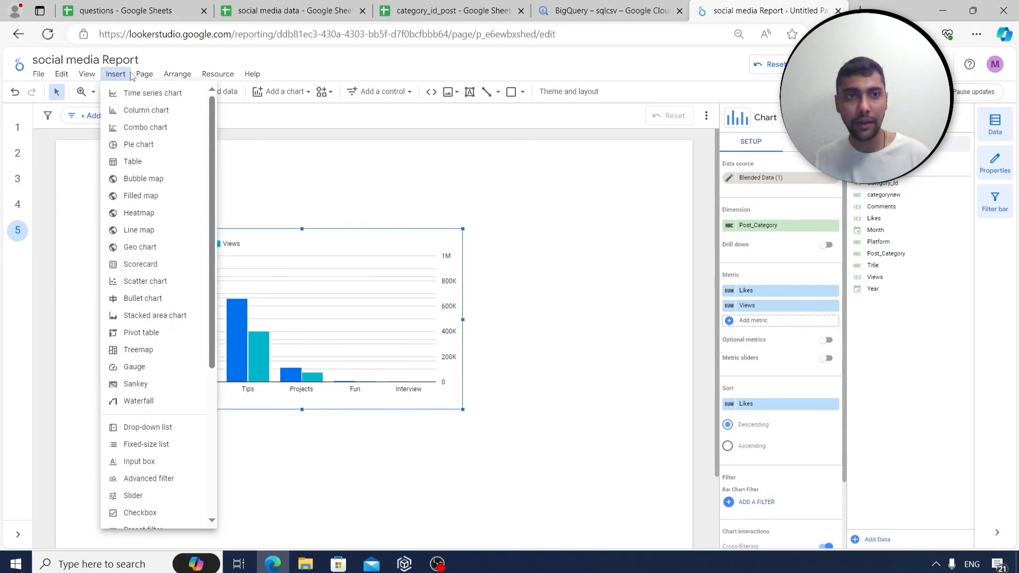
click(154, 427)
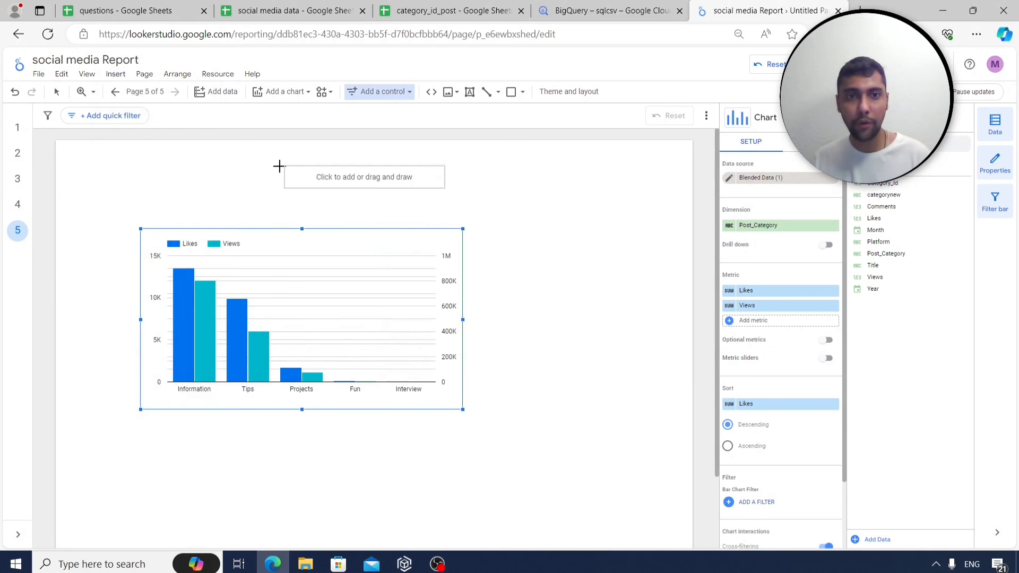
click(259, 165)
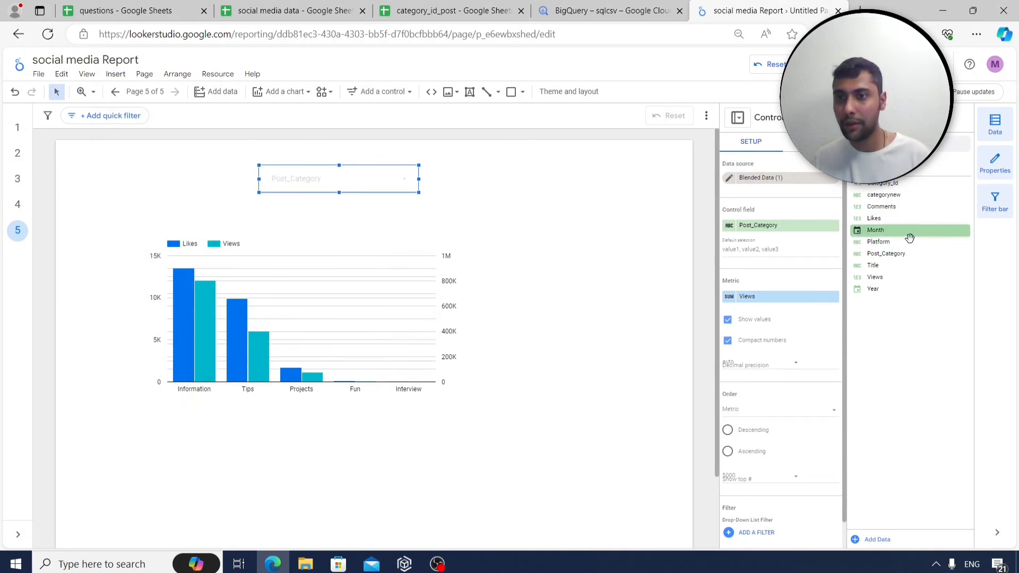
drag(879, 242, 767, 226)
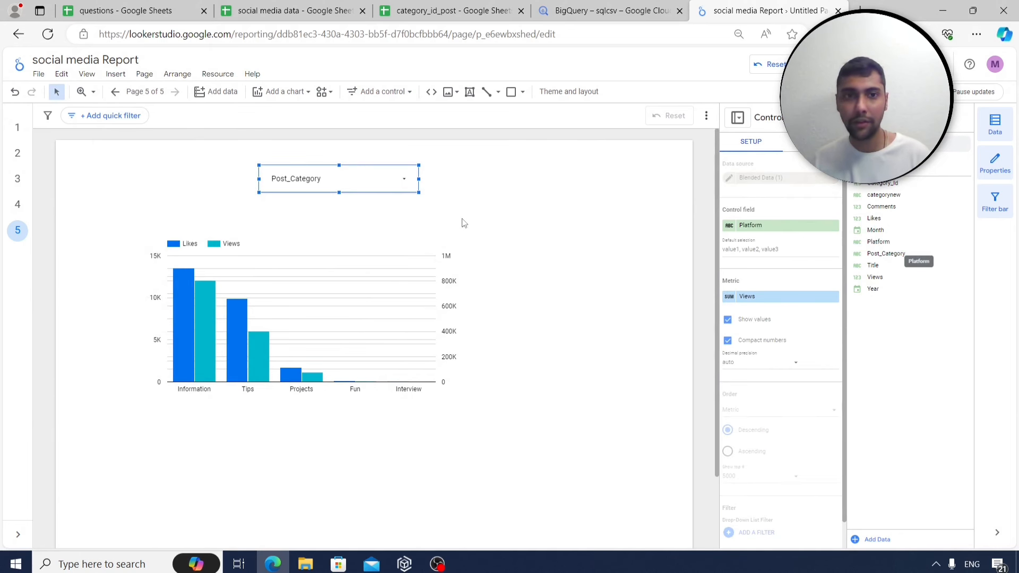
Test the filter with LinkedIn only, restore all platforms, and shift the chart up-left beneath it.
click(405, 182)
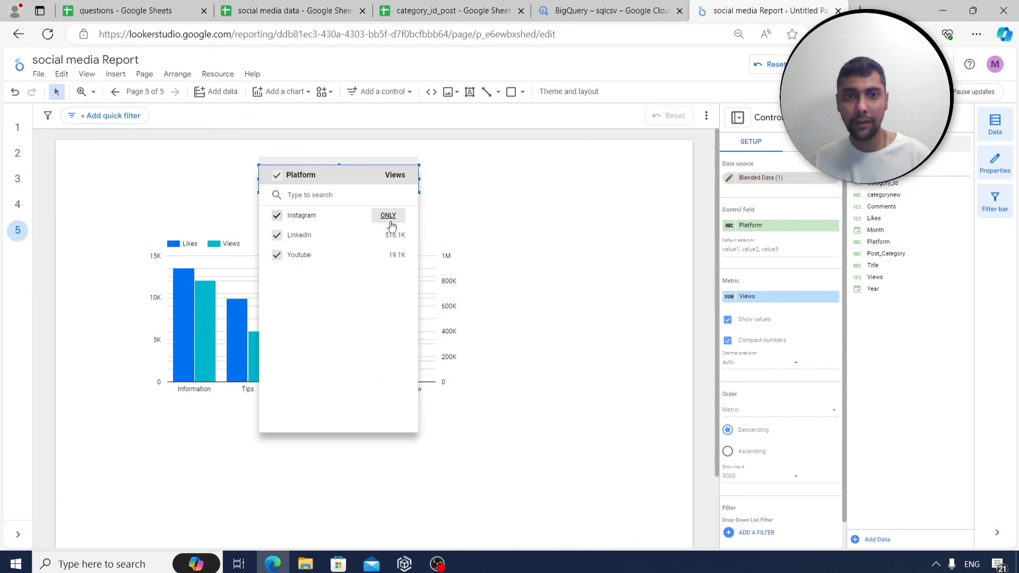
click(392, 234)
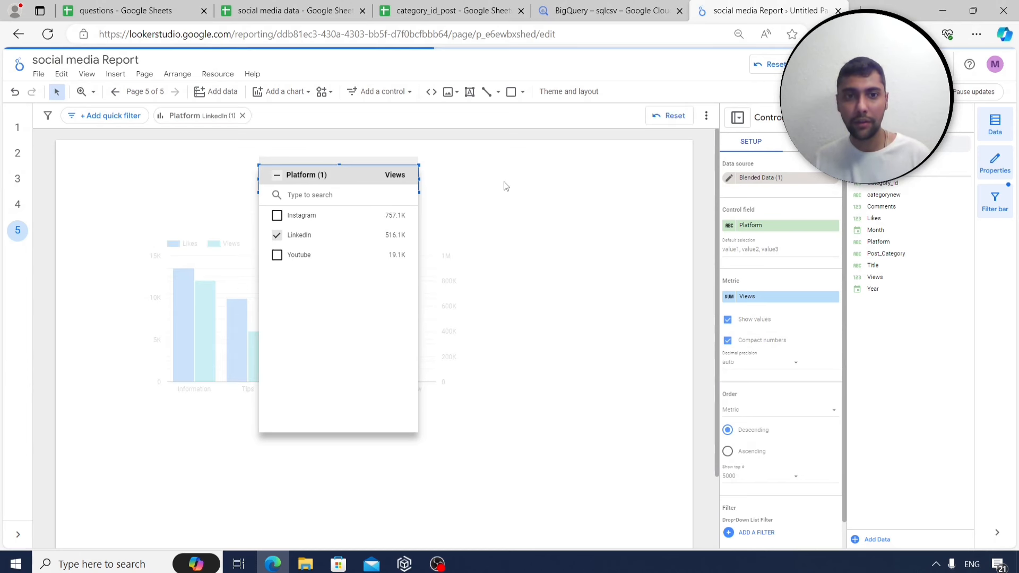
click(504, 186)
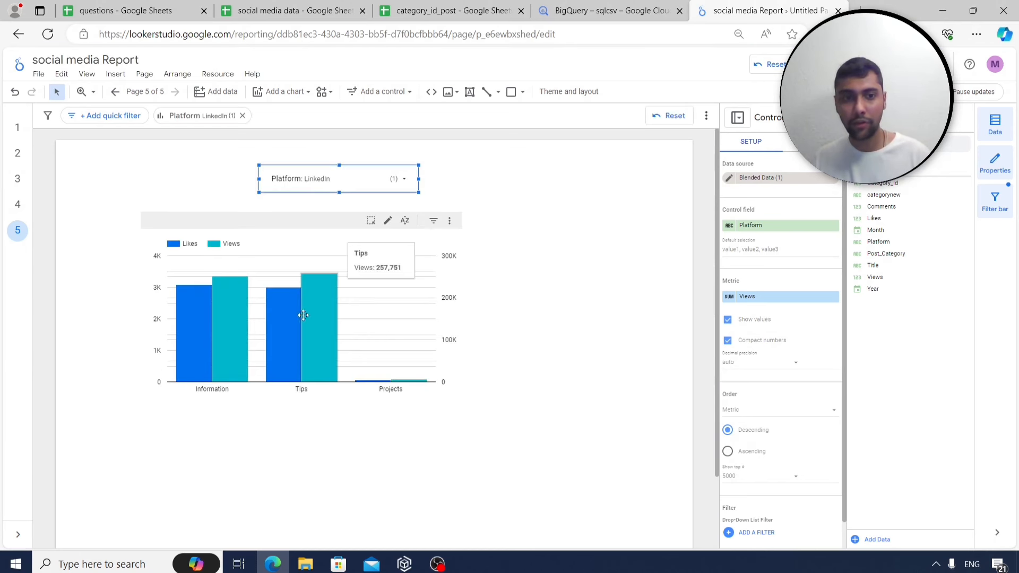
click(412, 182)
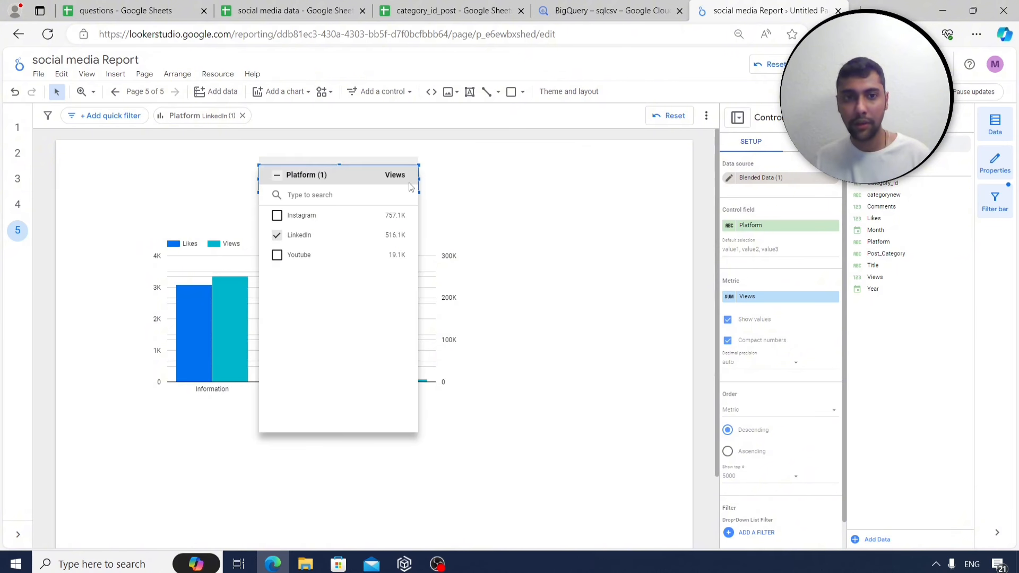
click(276, 181)
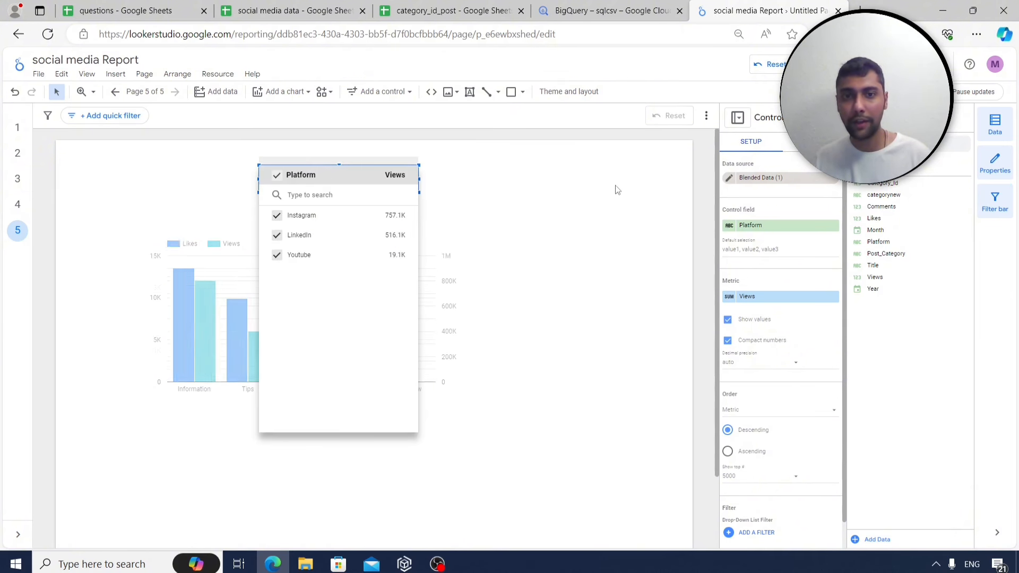
click(588, 190)
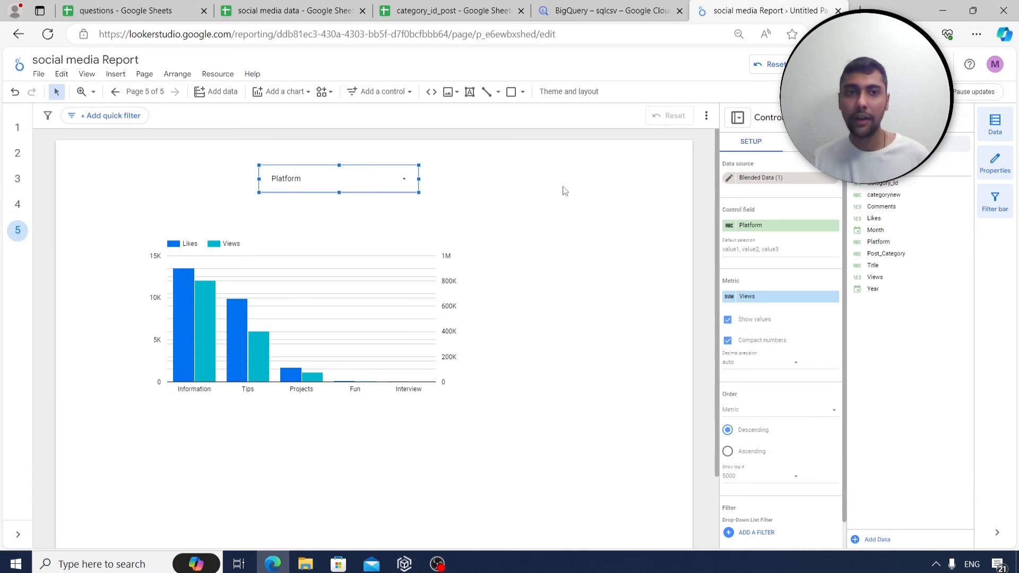
click(271, 309)
drag(260, 282, 209, 271)
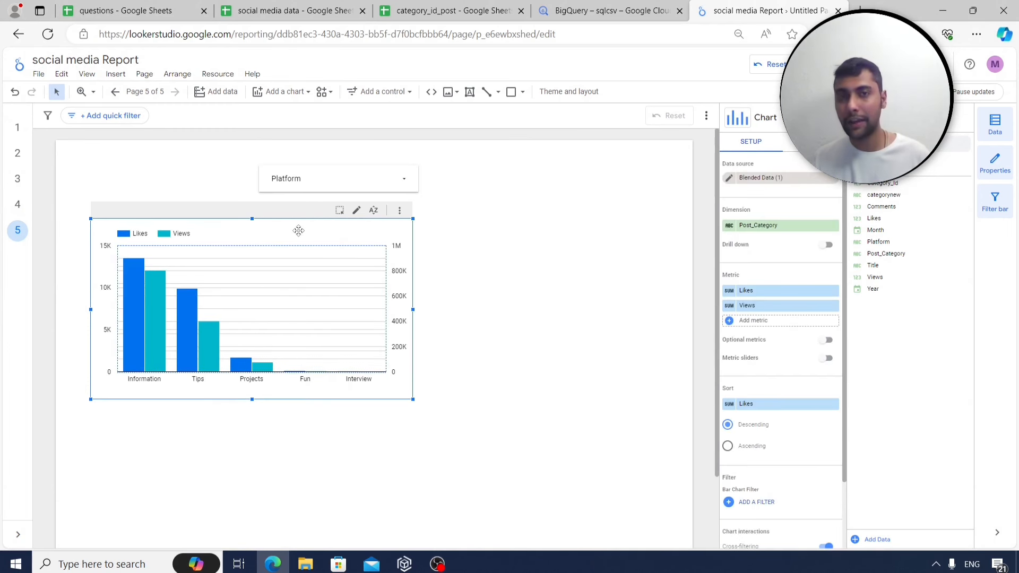
Insert a pie chart to the right of the column chart.
click(116, 74)
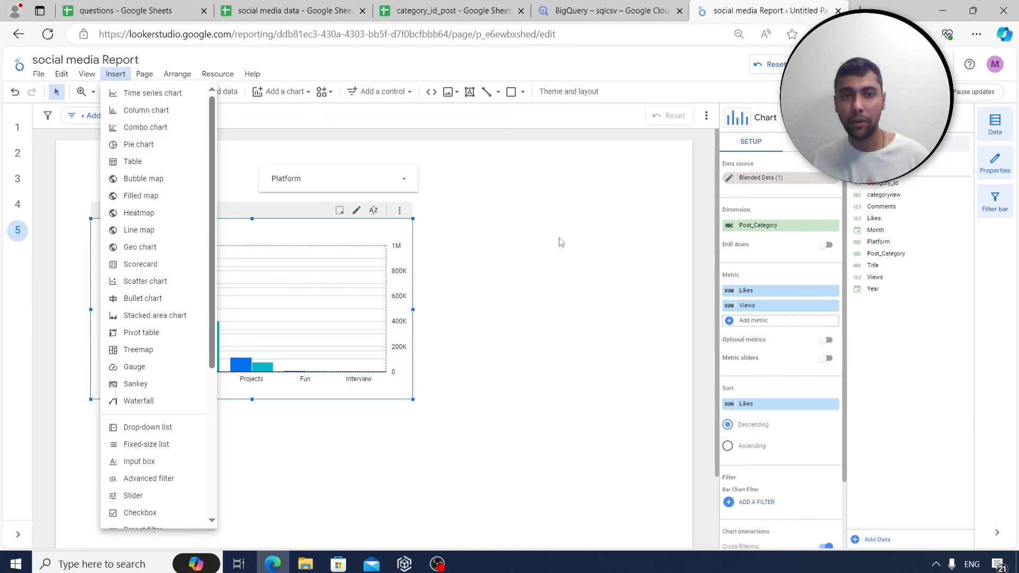
click(262, 277)
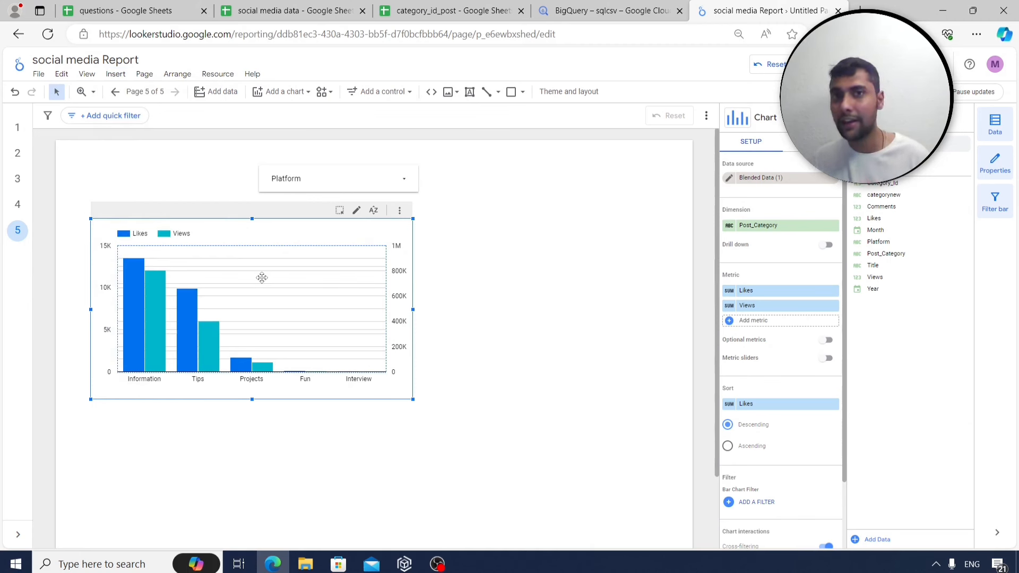
click(116, 75)
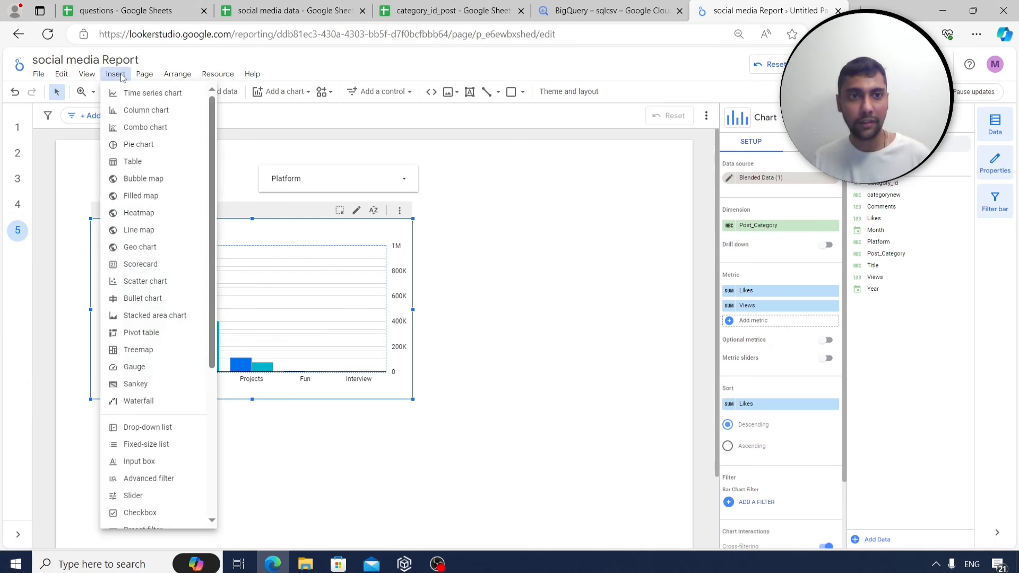
click(143, 149)
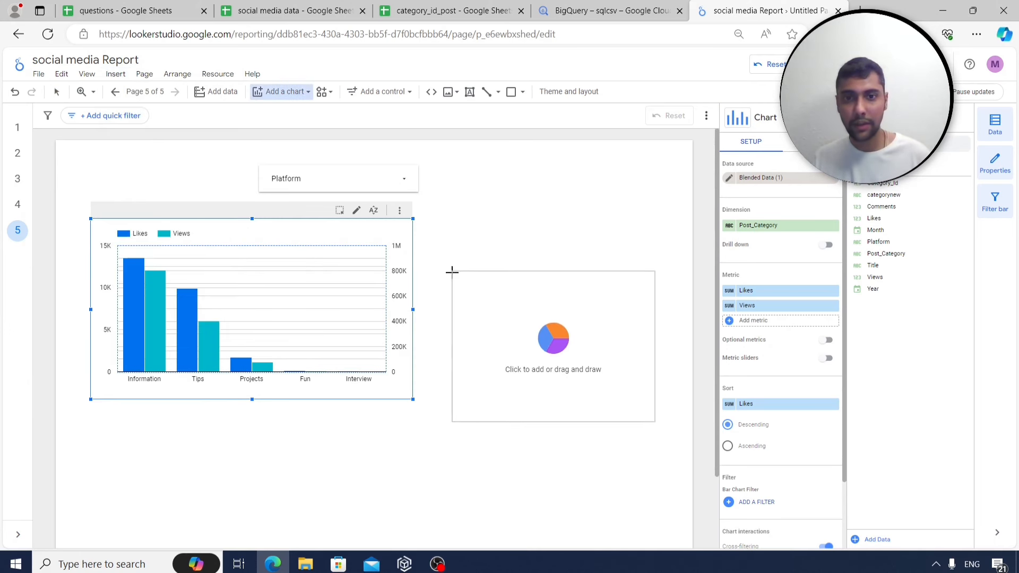
click(444, 246)
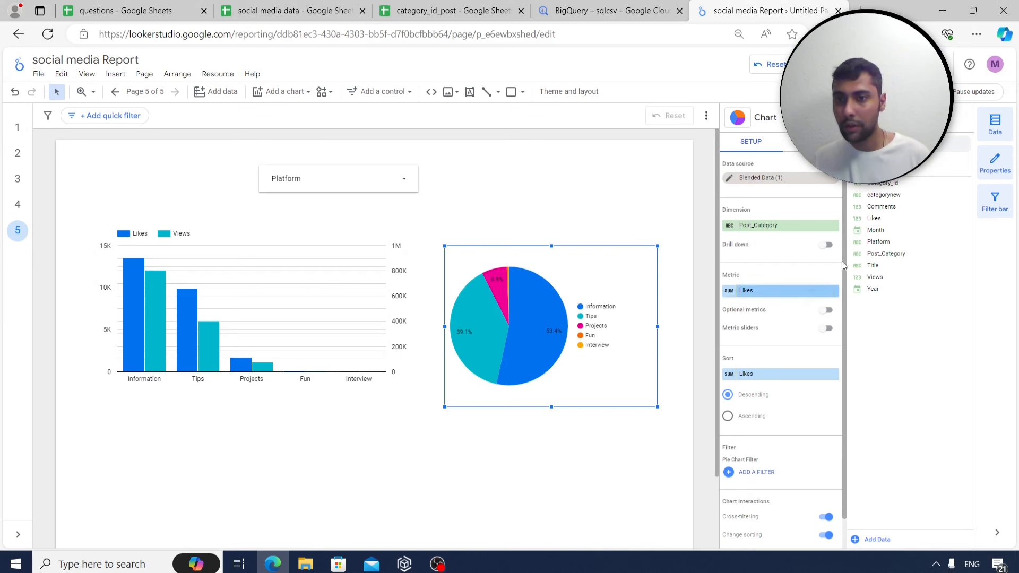
Set the pie to Platform dimension and Views metric (Instagram 58.6%, LinkedIn 39.9%, YouTube 1.5%).
drag(903, 242, 784, 226)
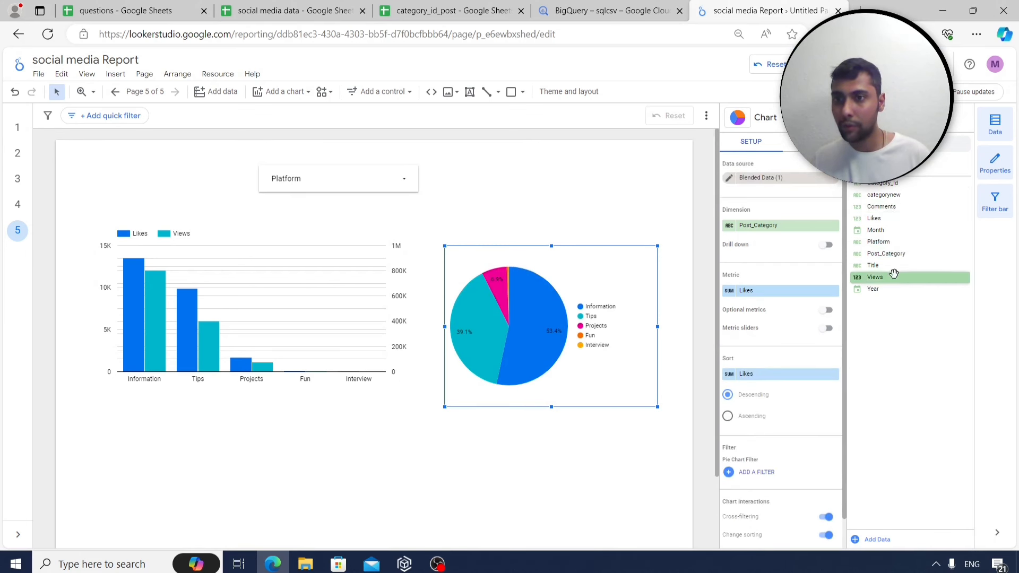
drag(894, 277, 787, 292)
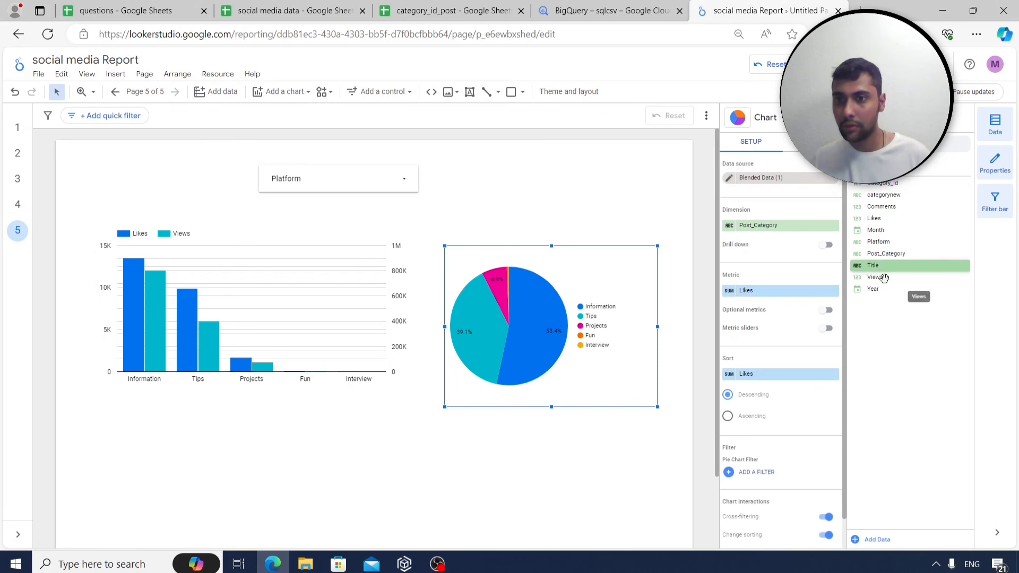
drag(884, 278, 767, 289)
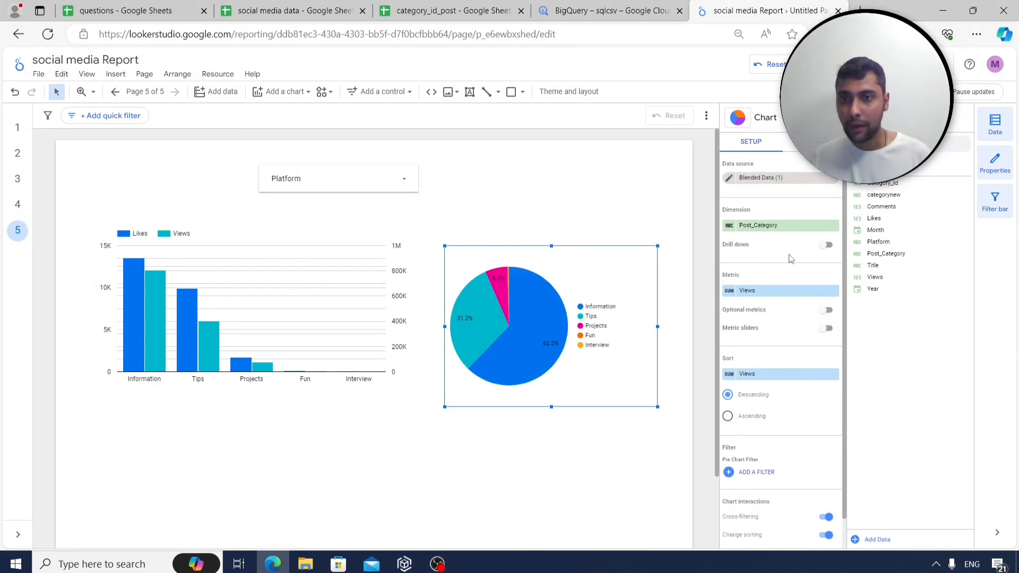
drag(898, 242, 536, 171)
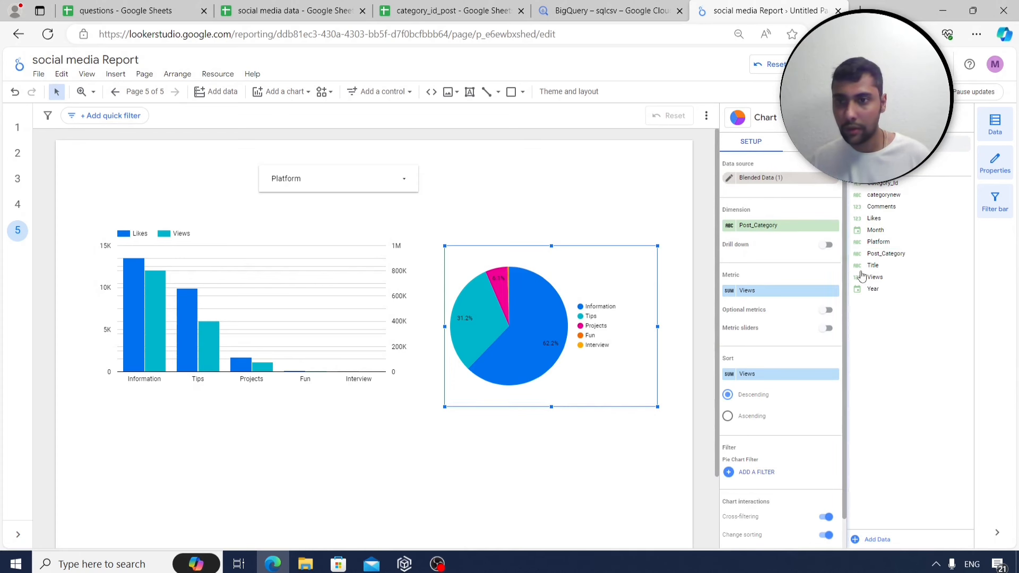
drag(887, 254, 772, 230)
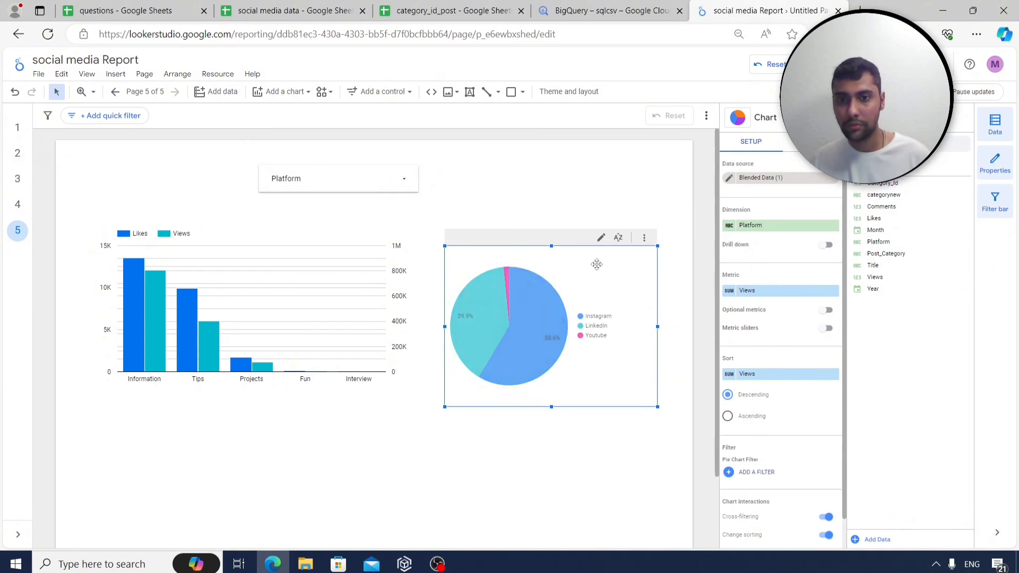
mouse_move(538, 343)
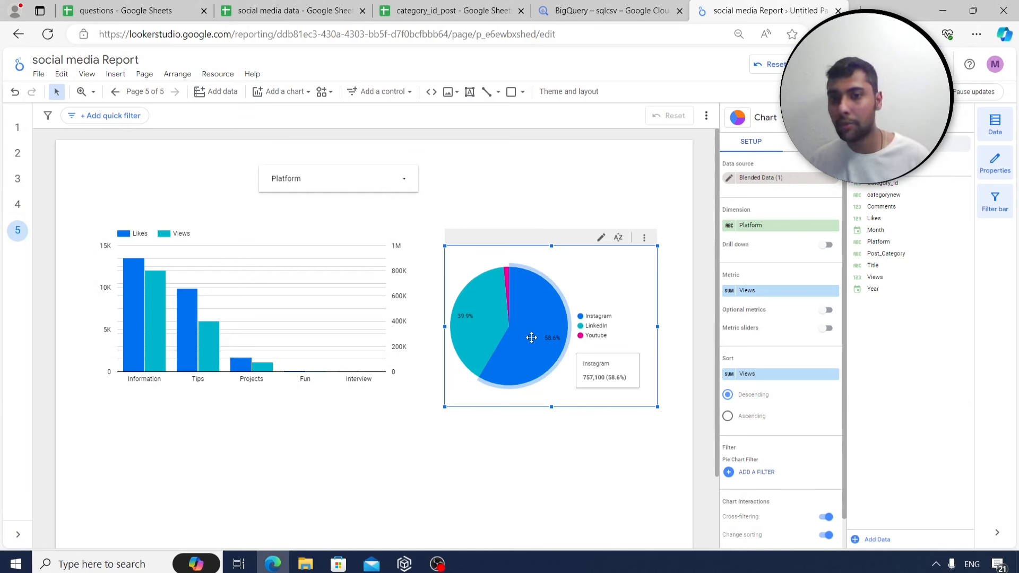
mouse_move(481, 311)
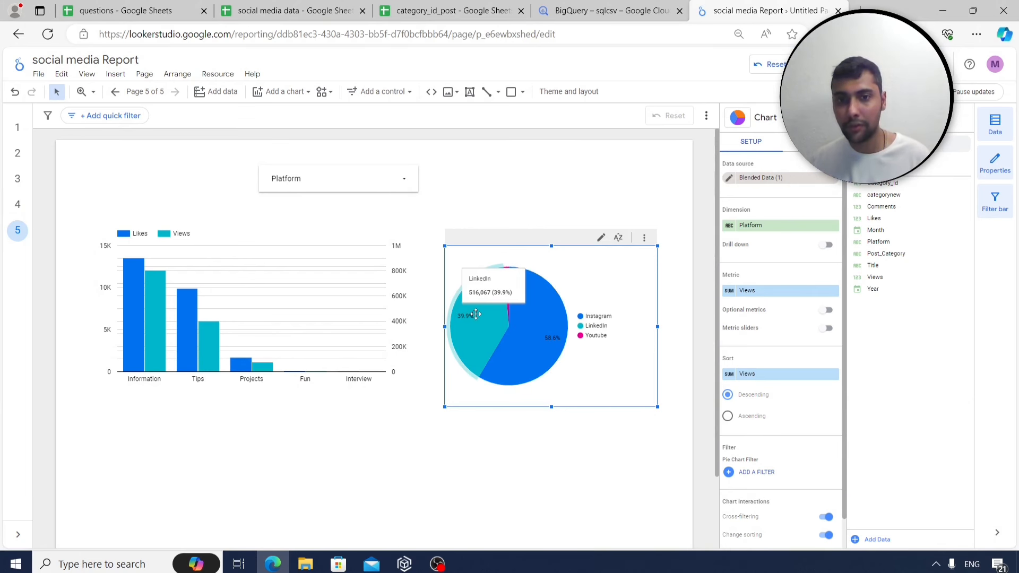
mouse_move(507, 272)
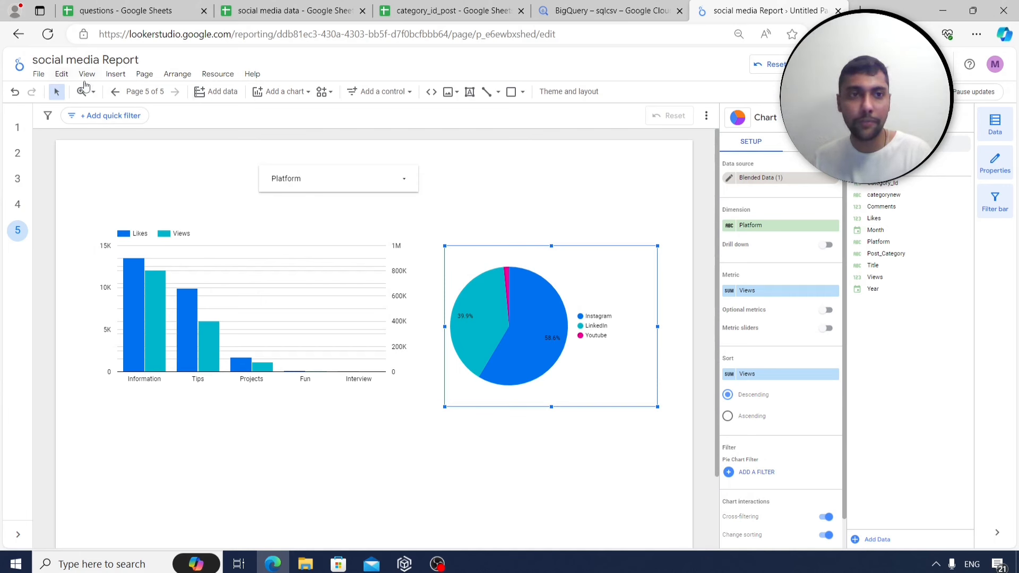
Add a text box above the pie chart for the 'View Share by Platform' title.
click(116, 74)
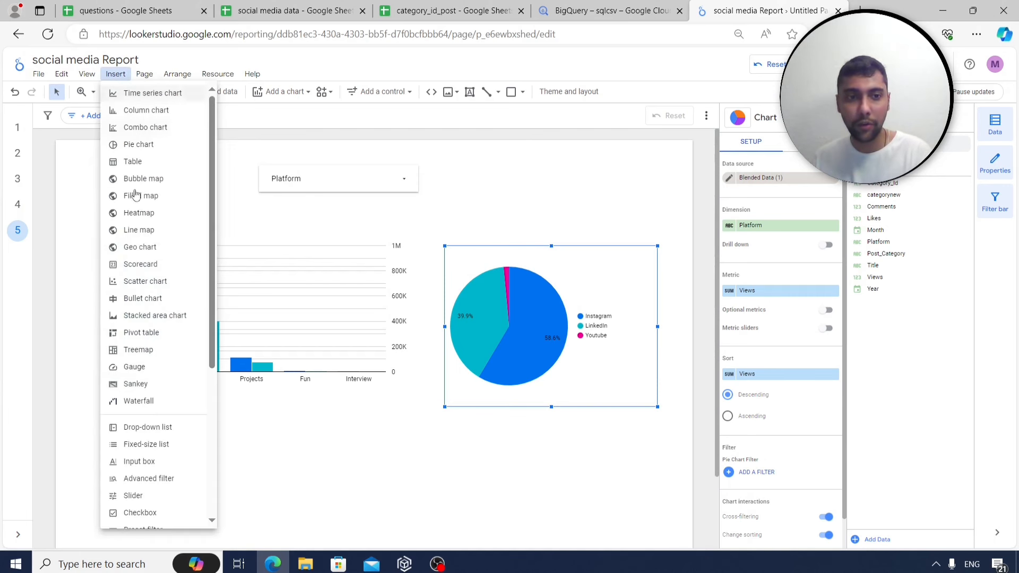
scroll(150, 472, down, 1)
scroll(150, 475, down, 2)
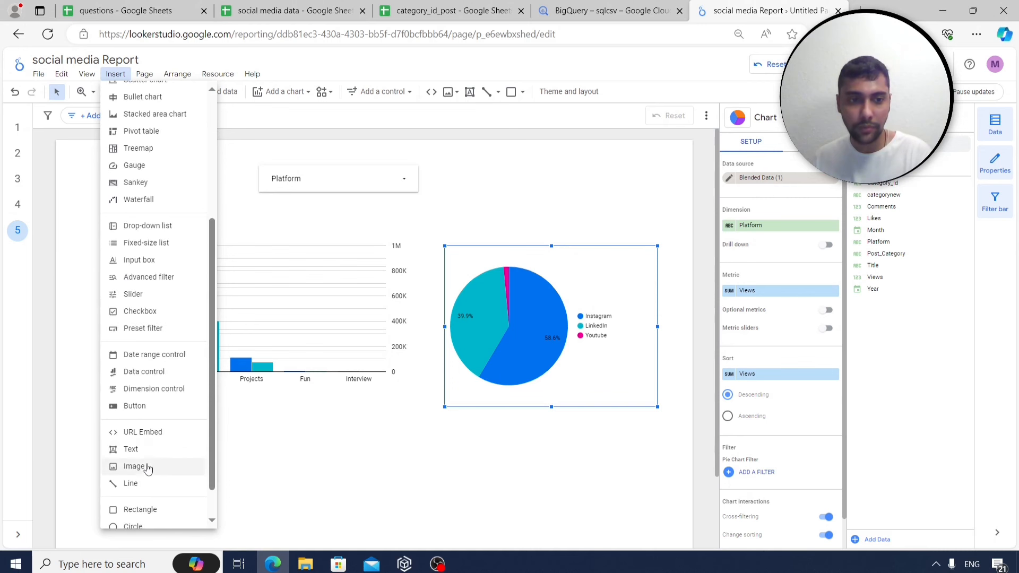
click(143, 450)
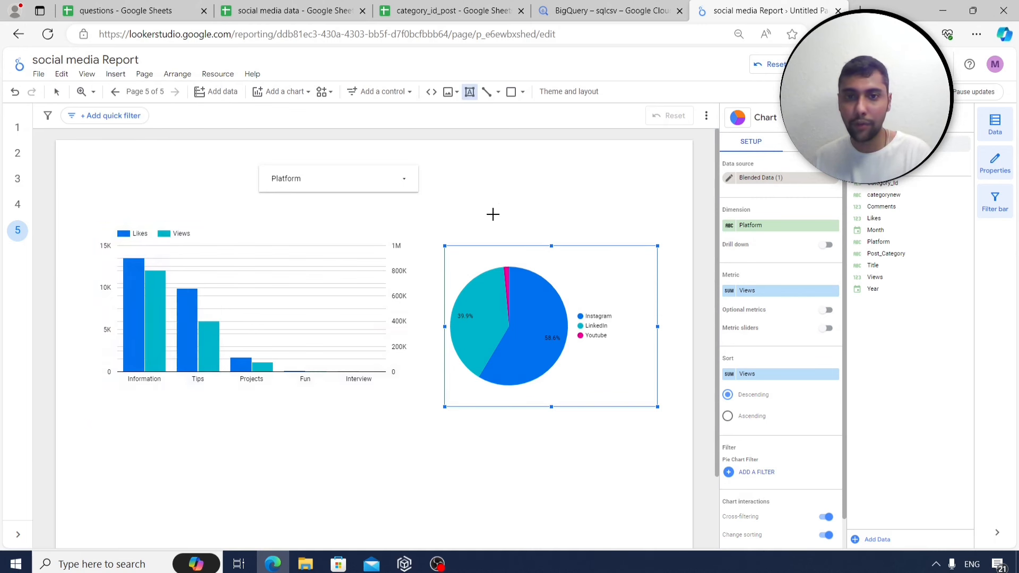
drag(500, 203, 714, 231)
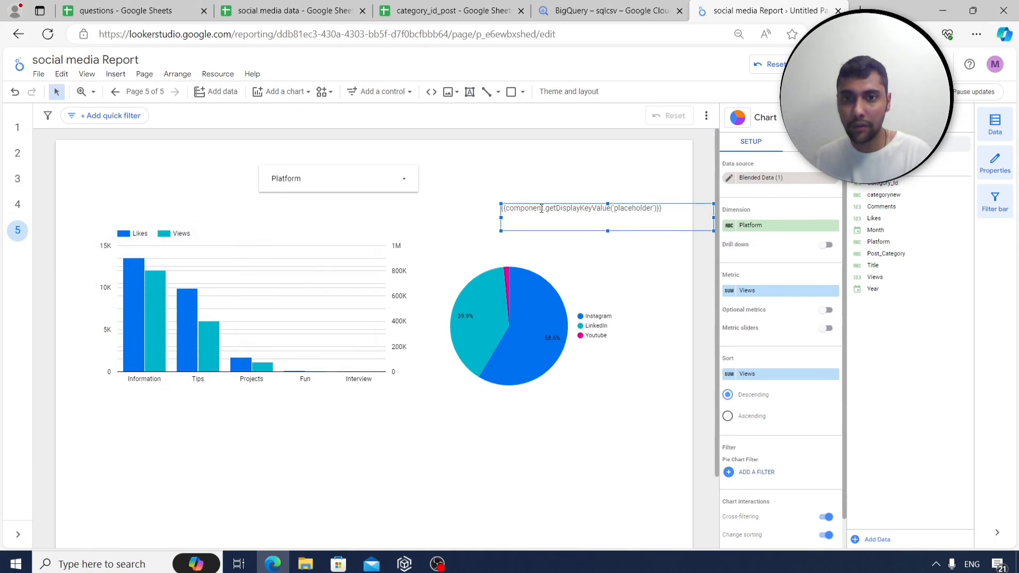
drag(561, 202, 527, 202)
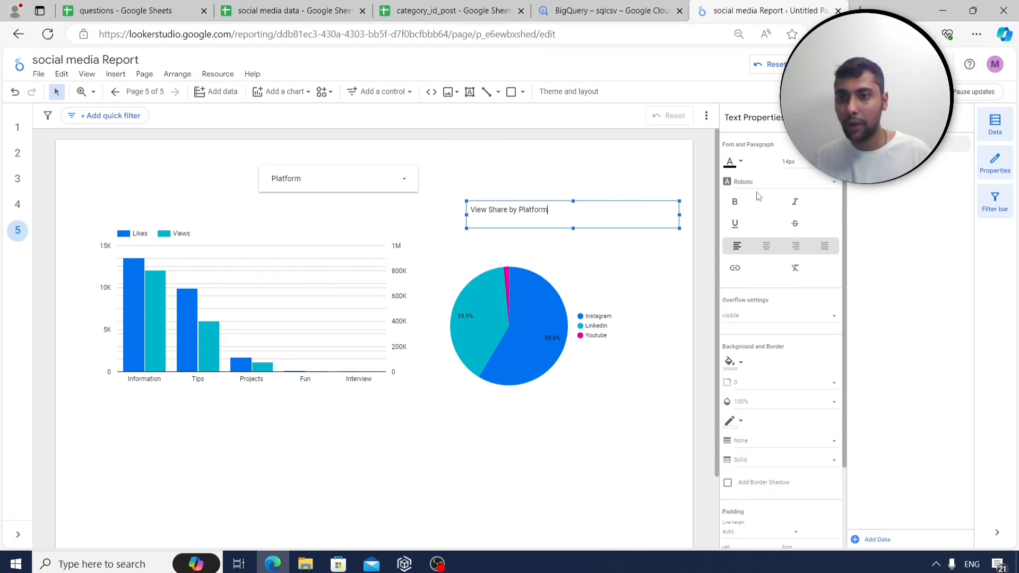
Style the title text at 24px with an orange-red background fill.
drag(548, 210, 456, 214)
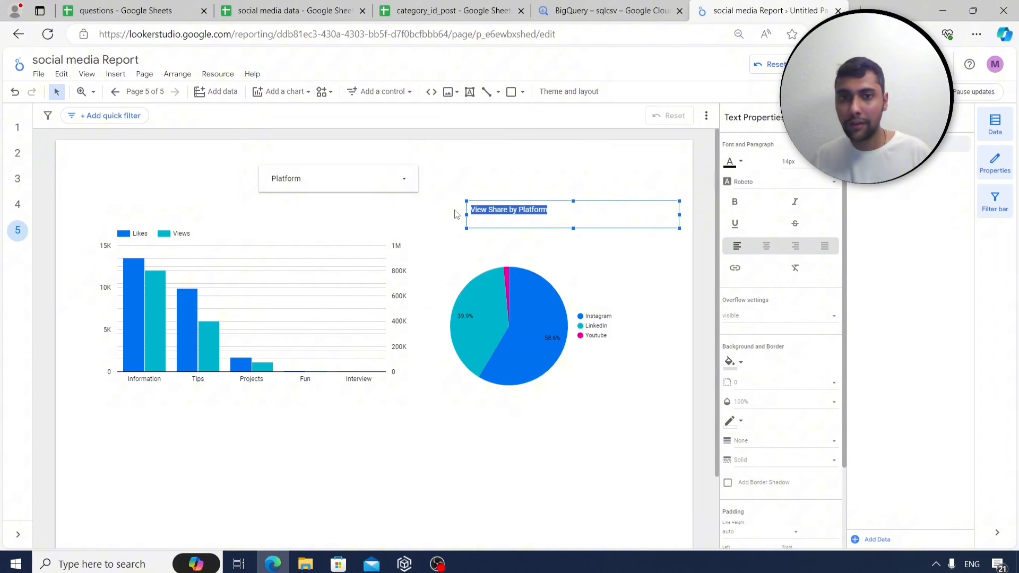
click(806, 162)
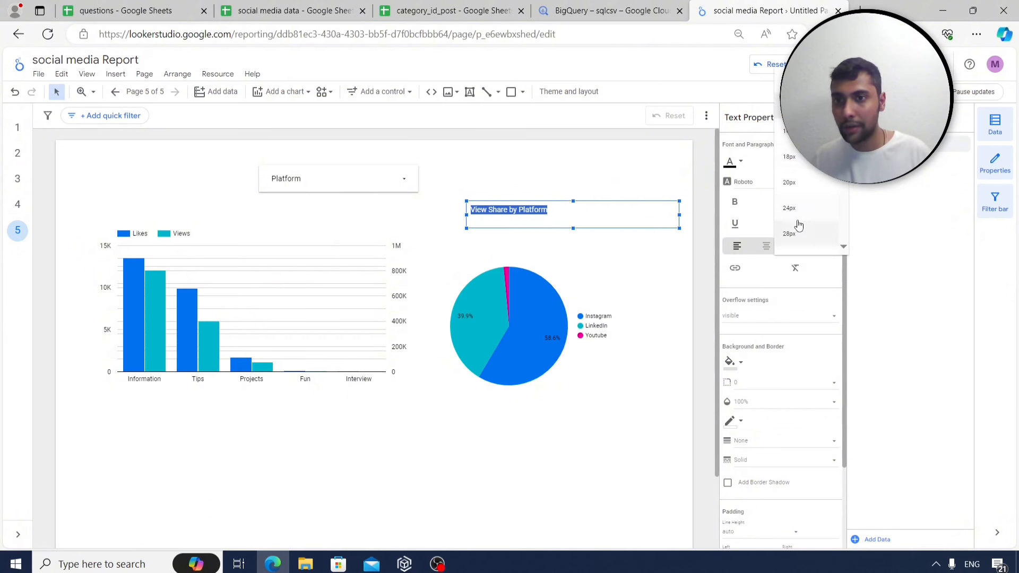
click(790, 208)
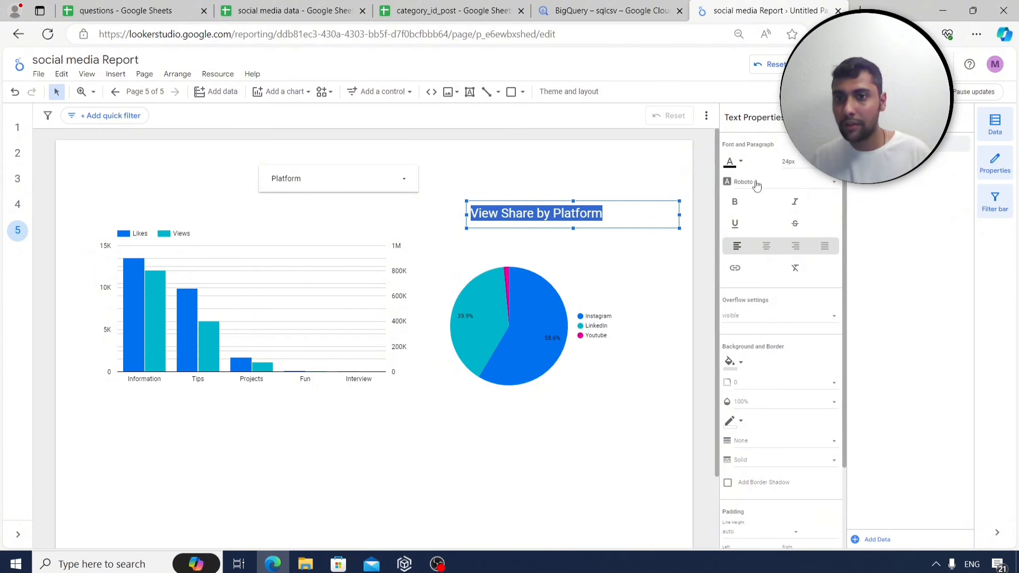
click(741, 362)
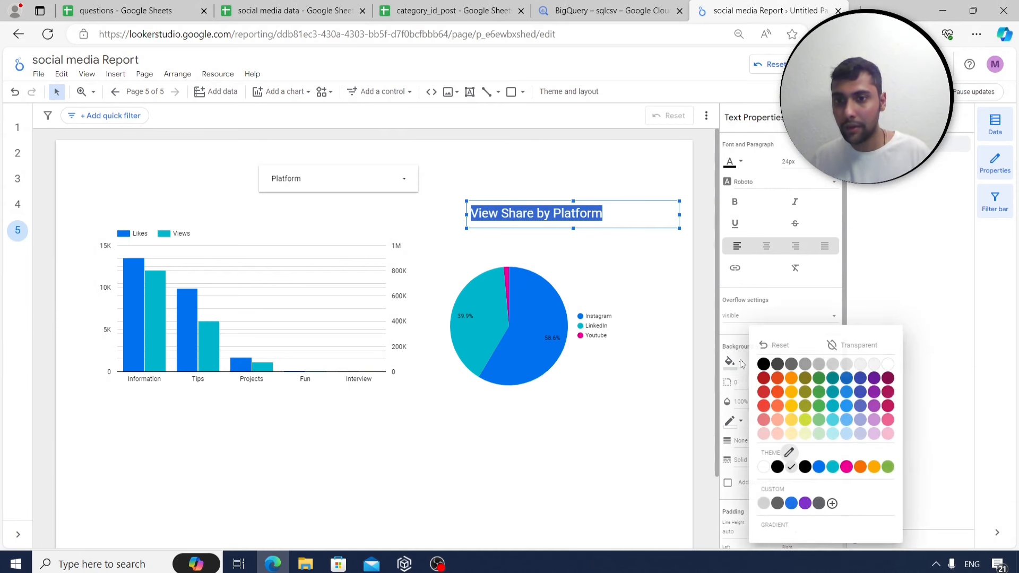
click(780, 382)
click(602, 178)
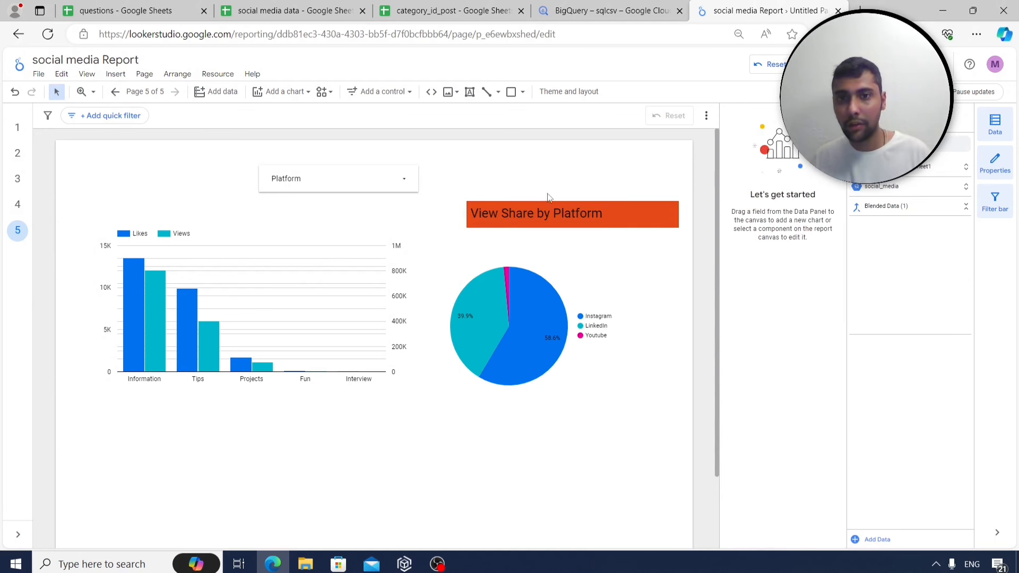
click(557, 254)
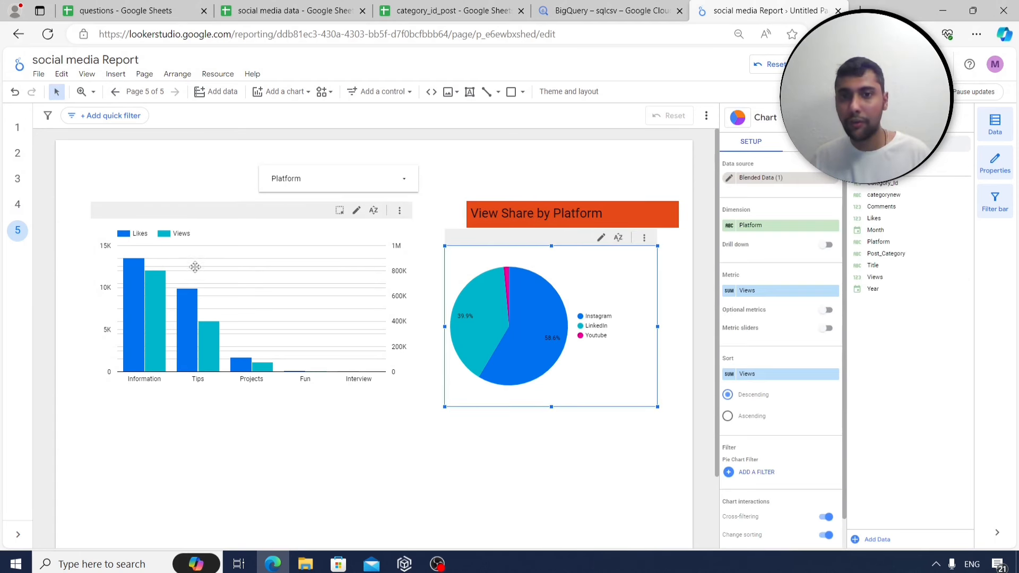
Nudge the title up-left, then visit pages 4, 3, 2, 3 and end on page 4's table.
drag(566, 211, 549, 202)
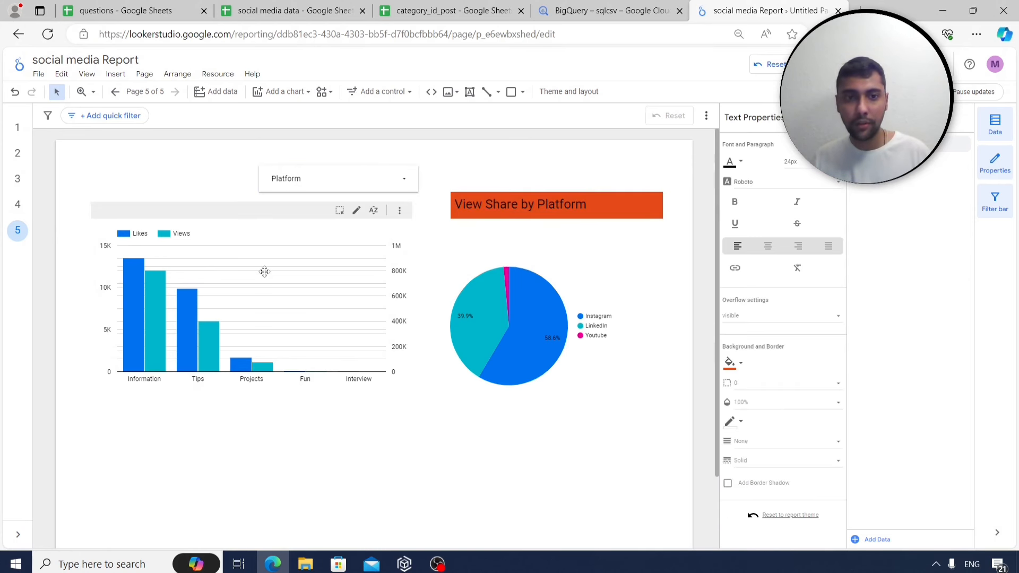
click(287, 280)
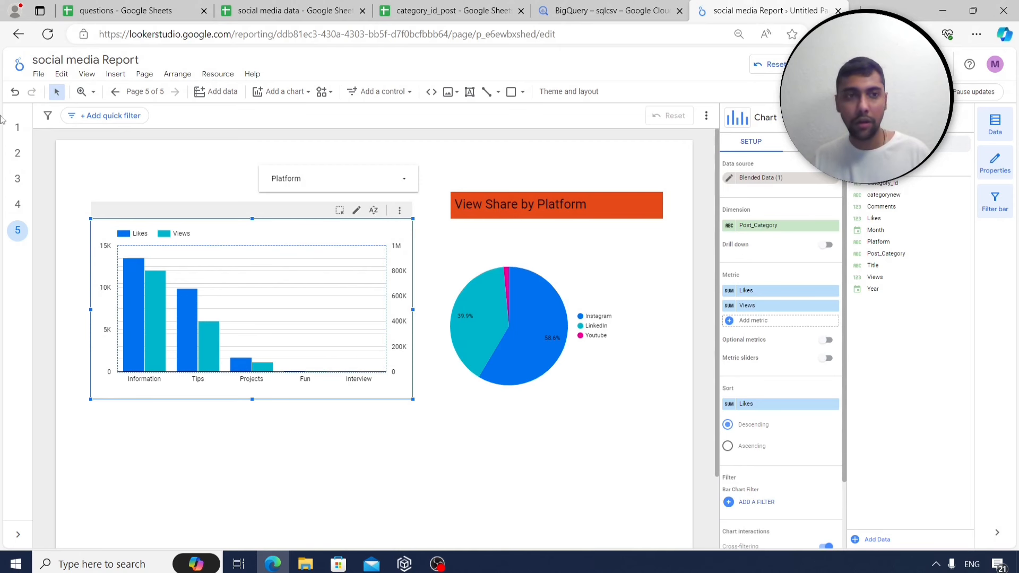
click(18, 205)
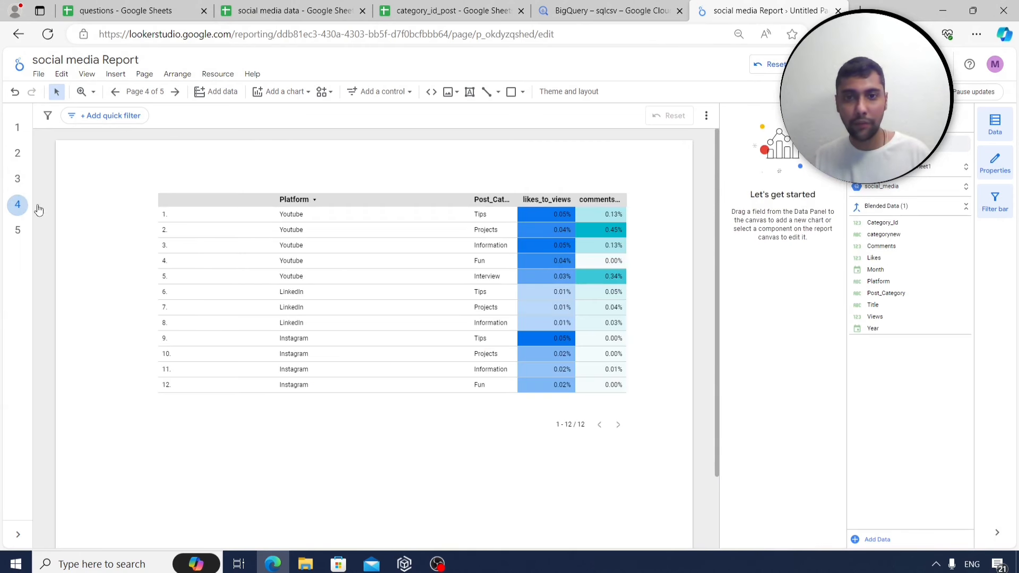
click(18, 181)
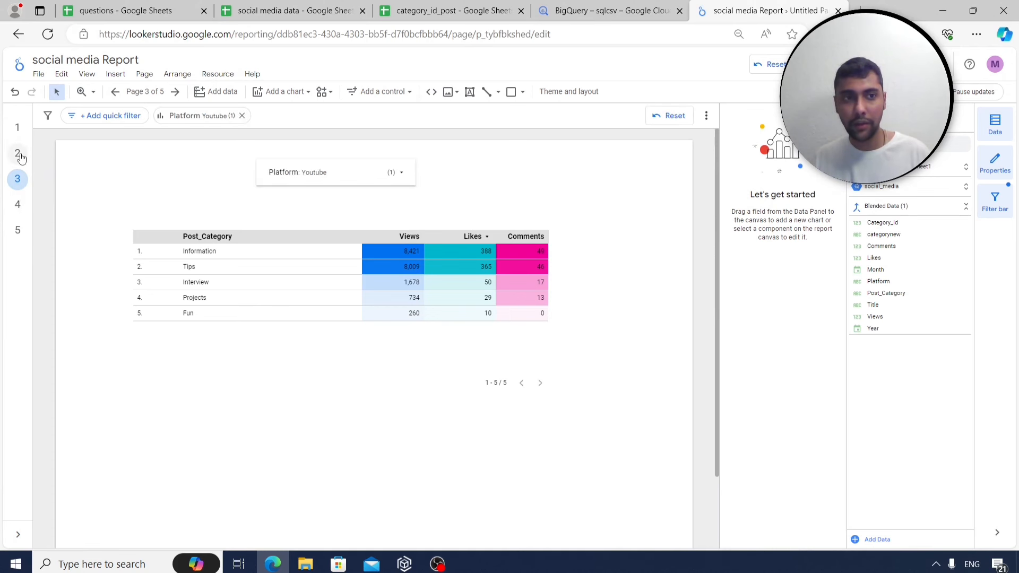
click(18, 155)
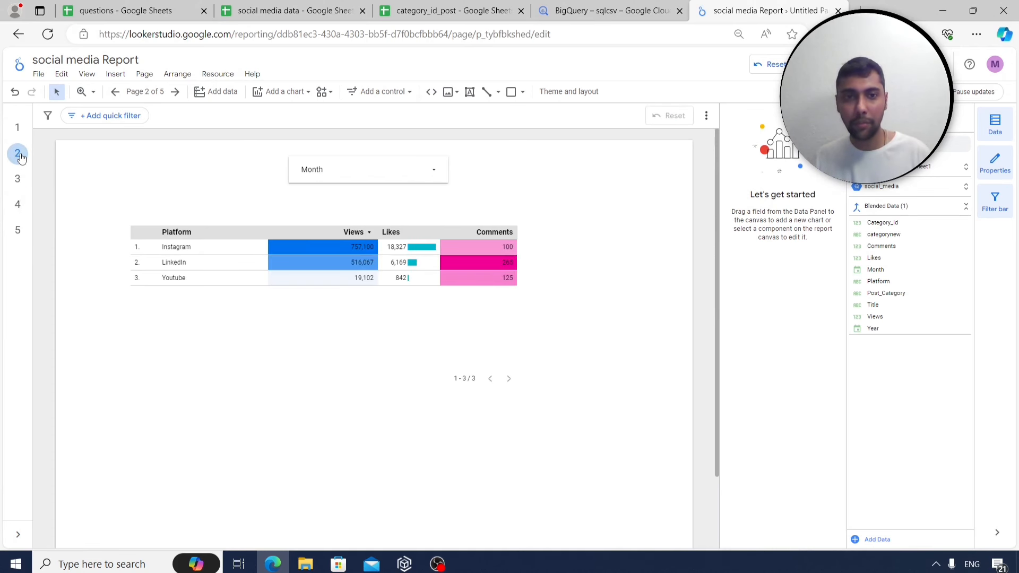
click(17, 179)
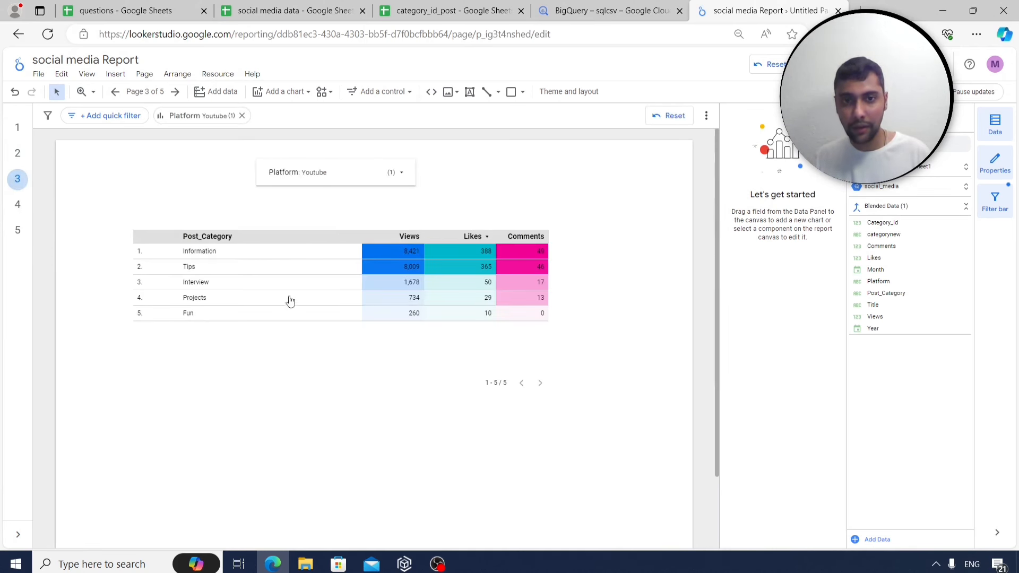
click(17, 205)
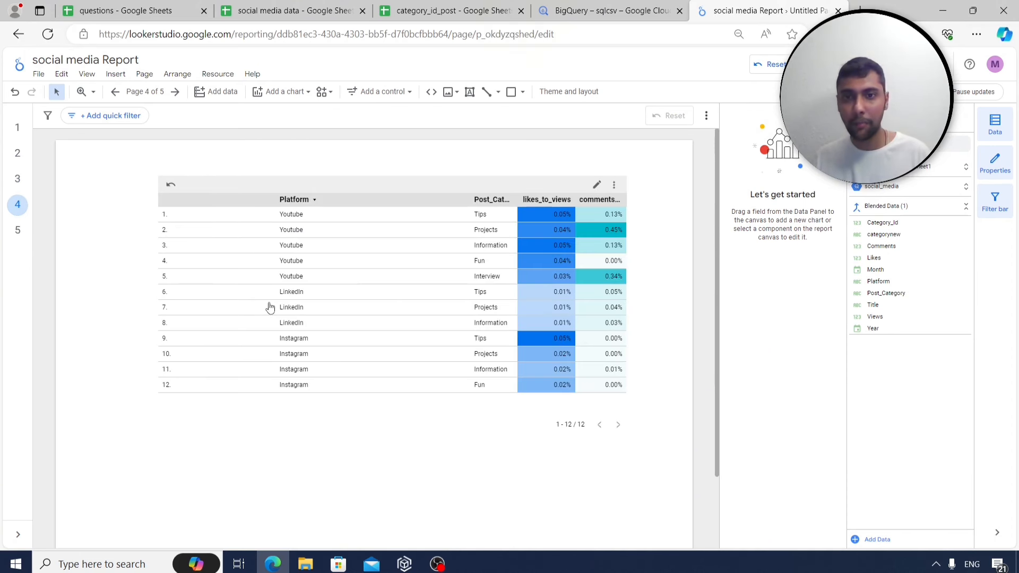
click(319, 259)
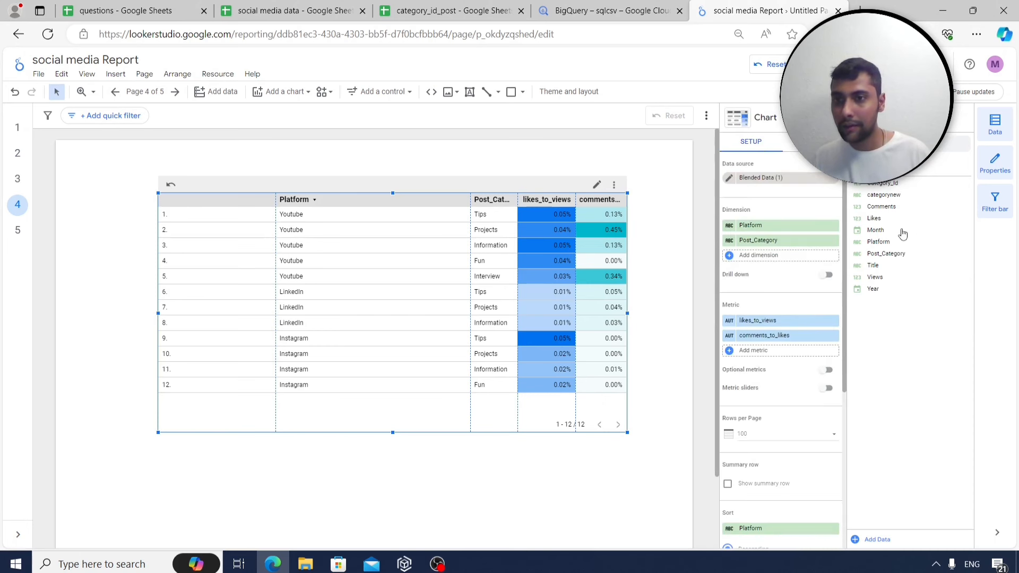
Add Views as a table metric and create a conditional rule for Views greater than 5000.
drag(896, 277, 807, 351)
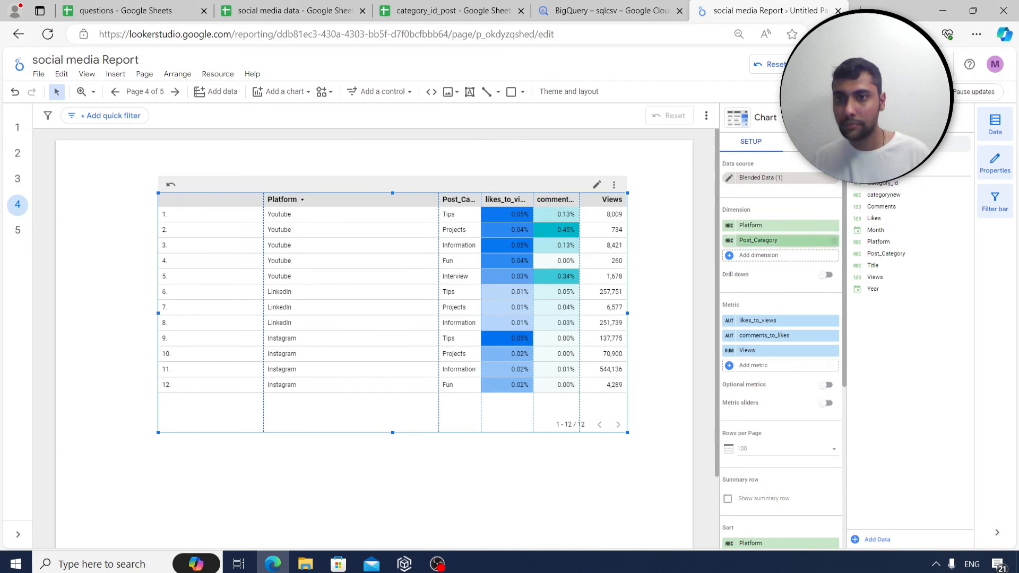
click(812, 141)
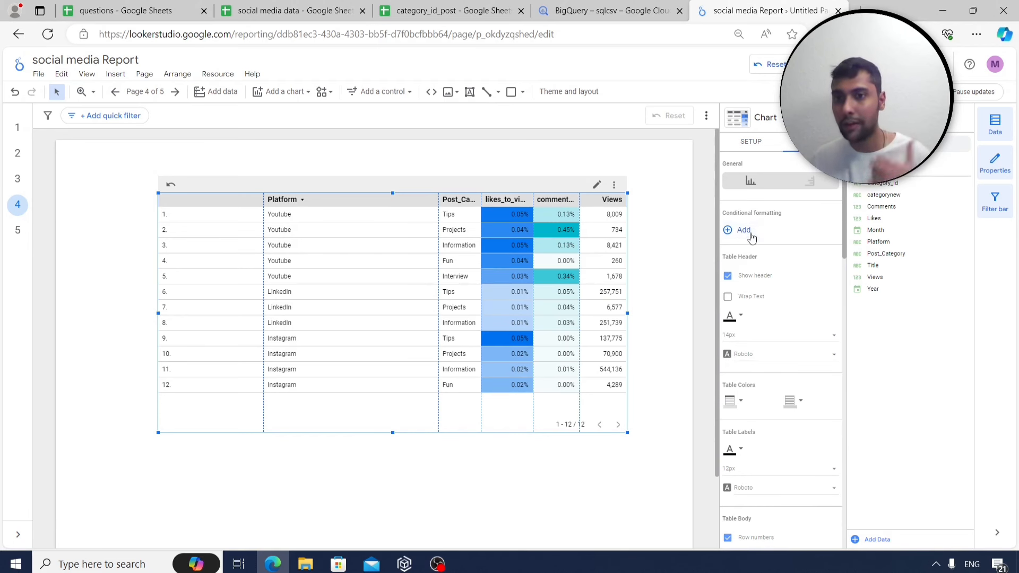
click(744, 231)
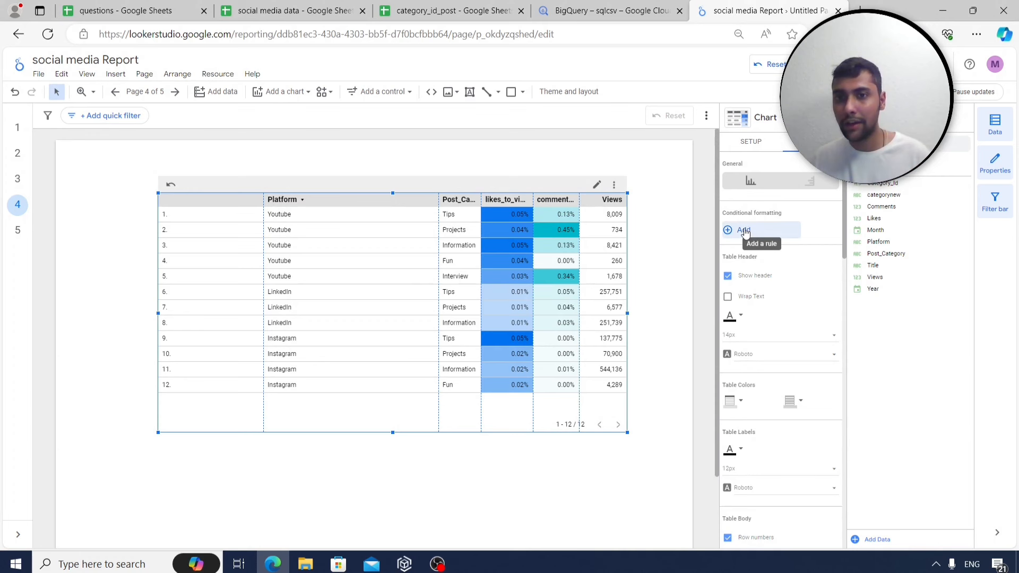
scroll(130, 352, down, 1)
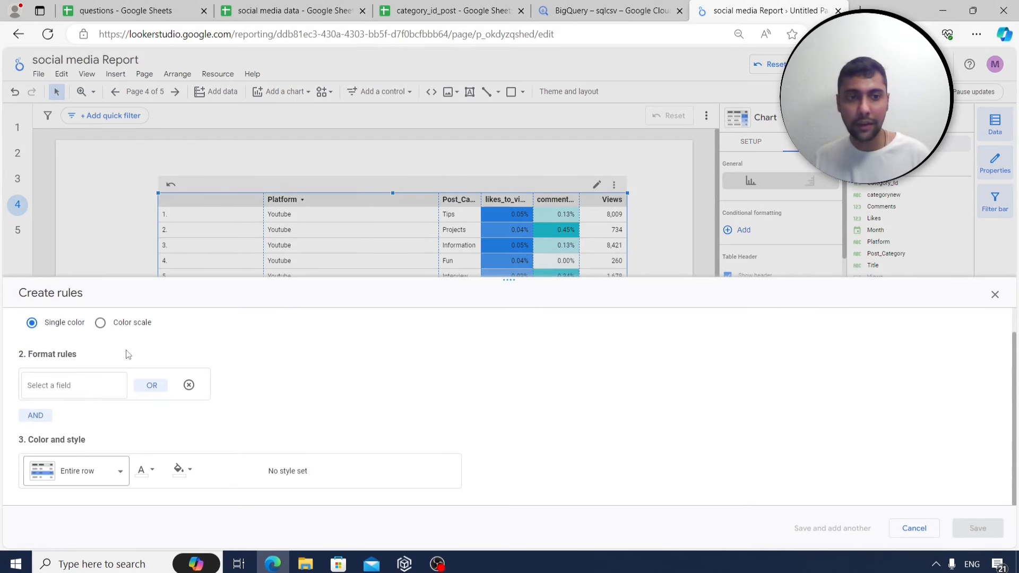
click(104, 389)
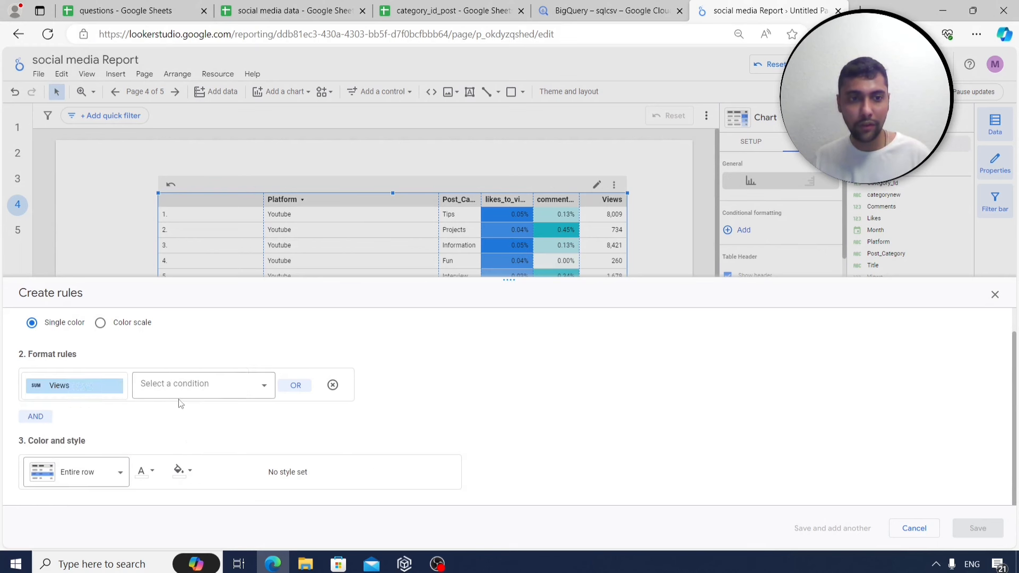
click(184, 389)
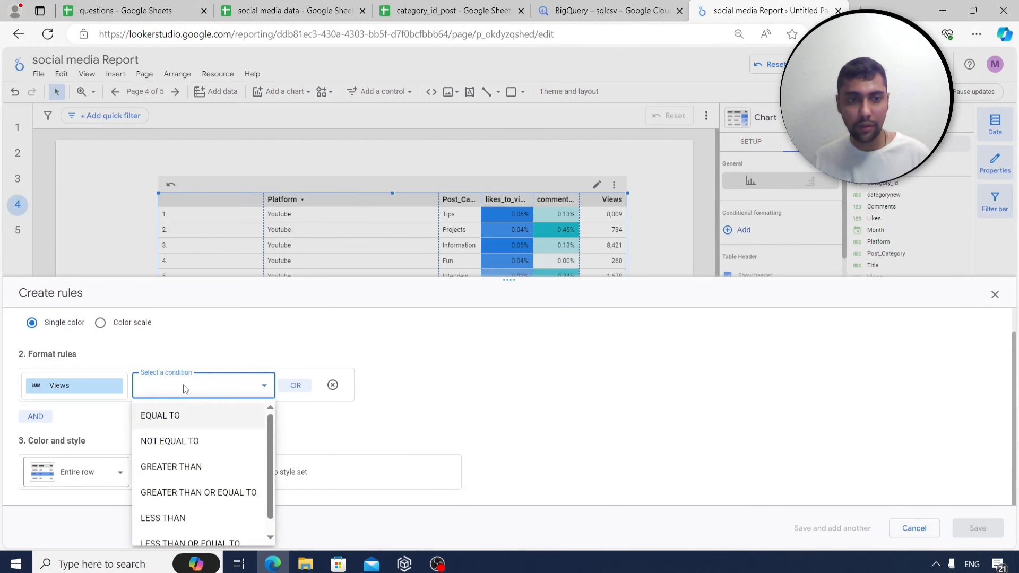
click(193, 467)
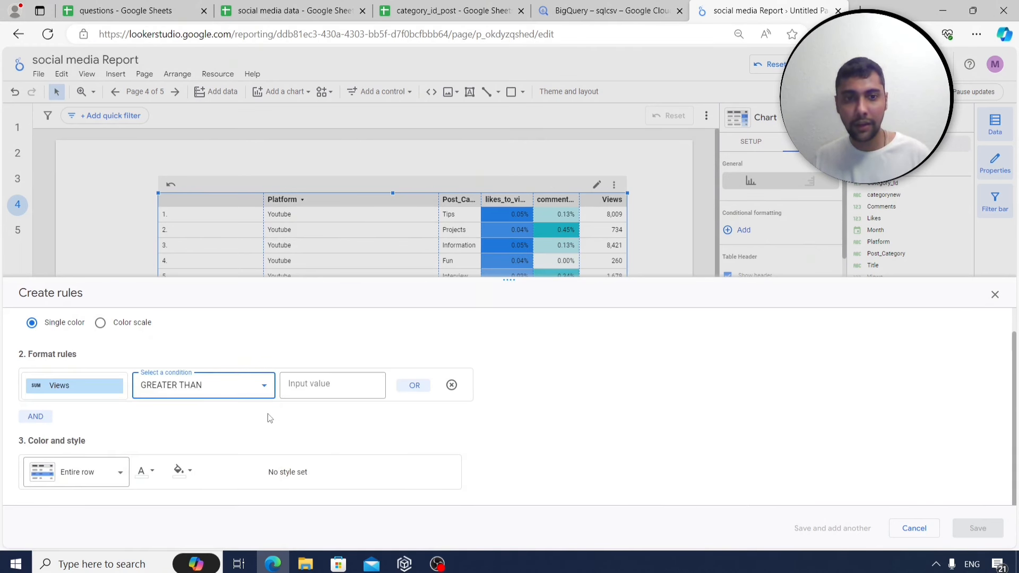
click(315, 389)
text(5000)
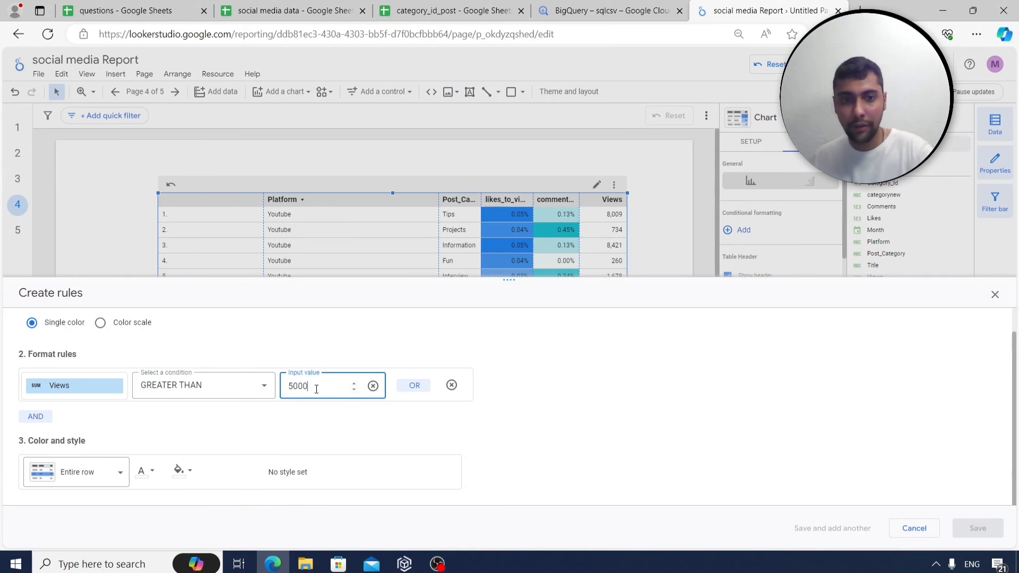
Apply a yellow fill to the entire row, save the rule, and review it.
click(109, 480)
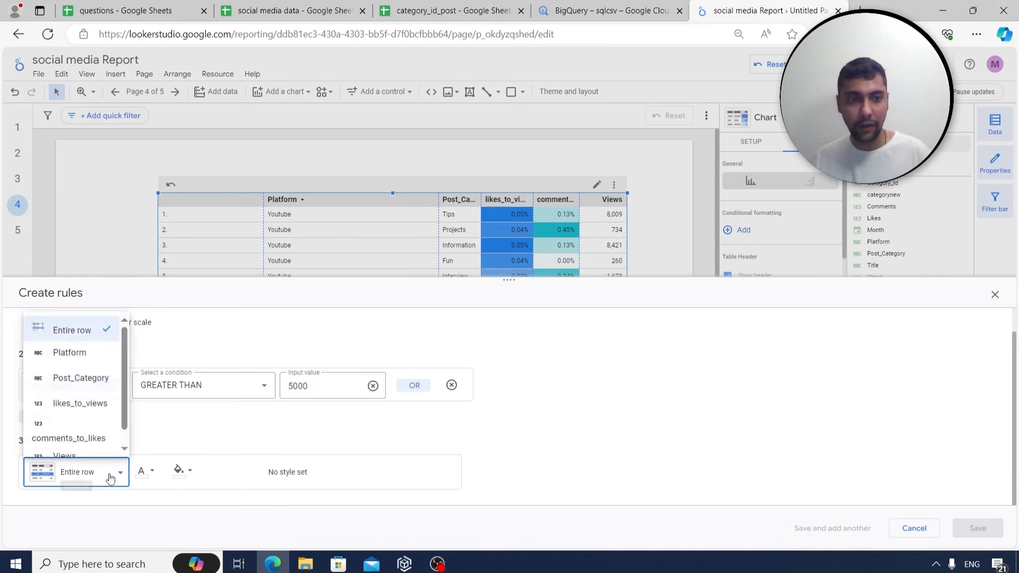
click(192, 474)
click(190, 472)
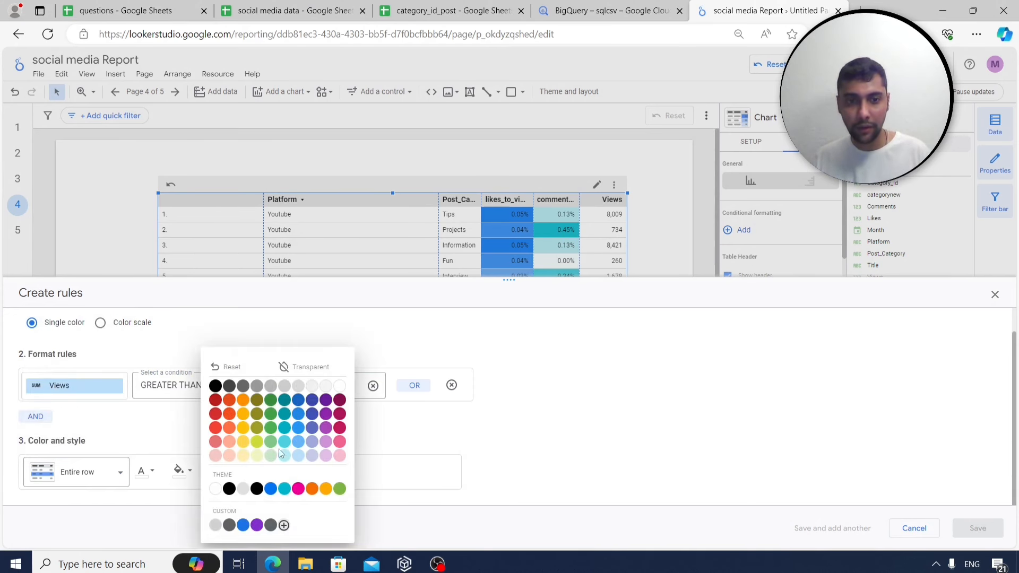
click(243, 428)
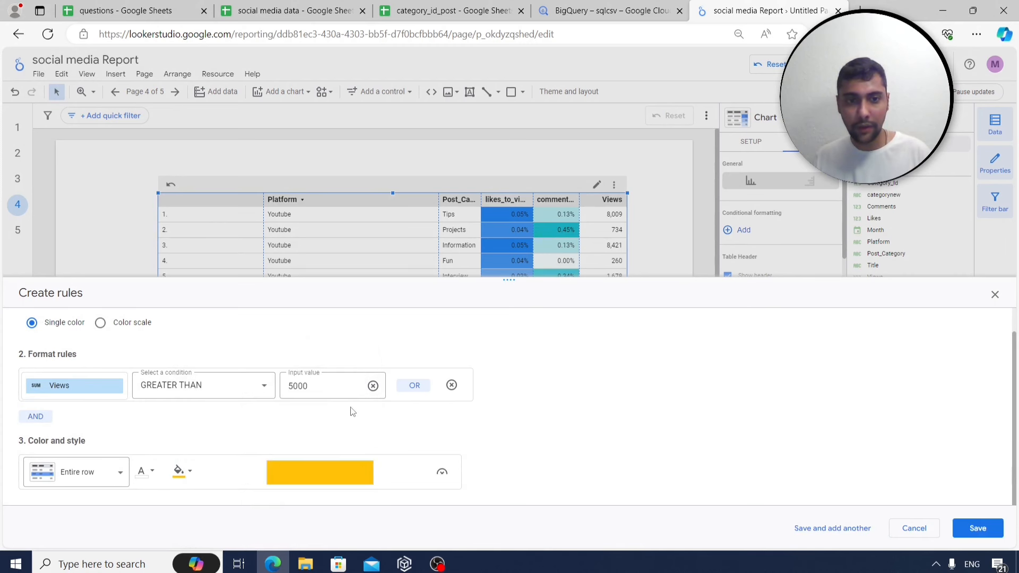
click(979, 528)
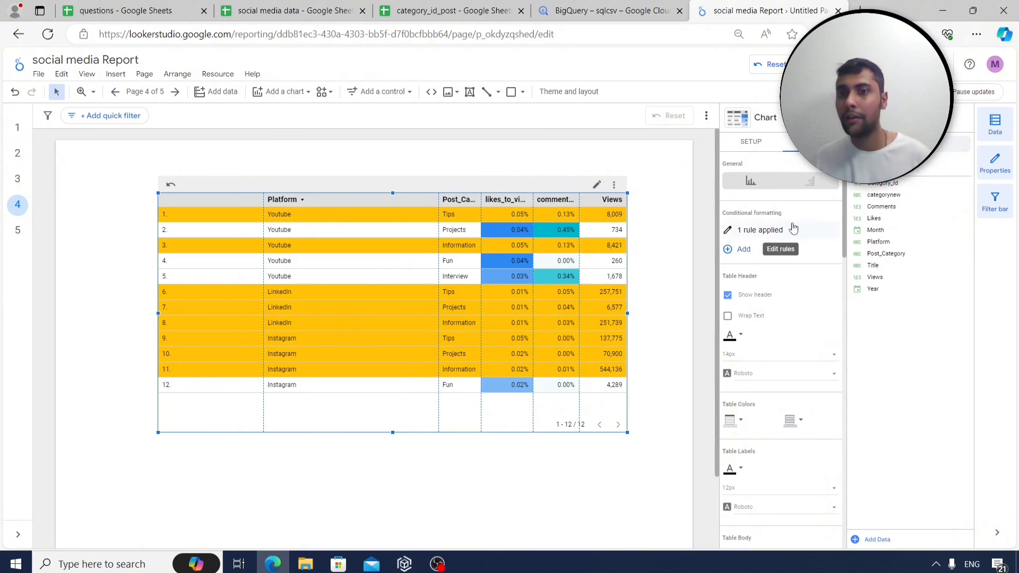
click(726, 229)
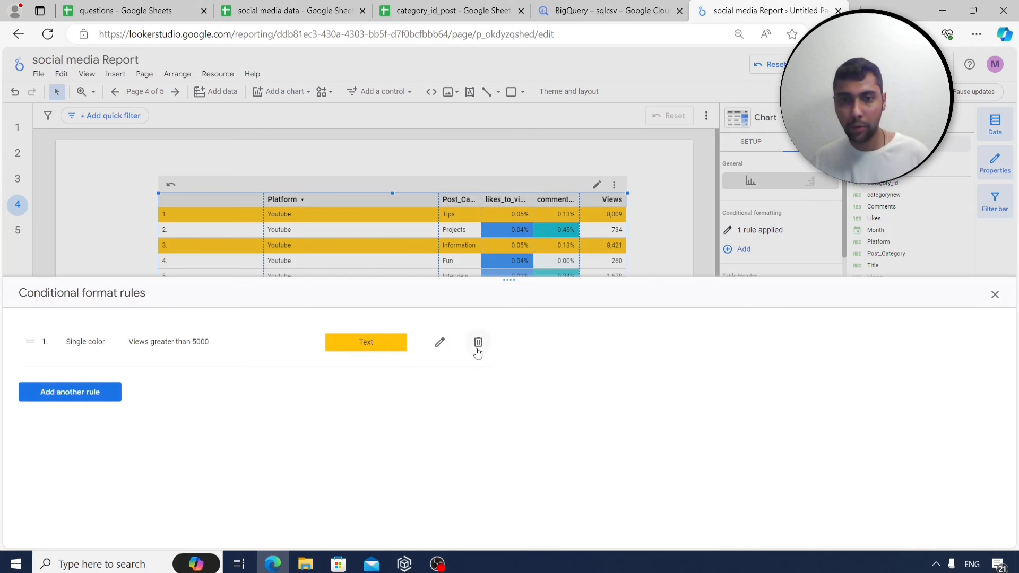
click(996, 297)
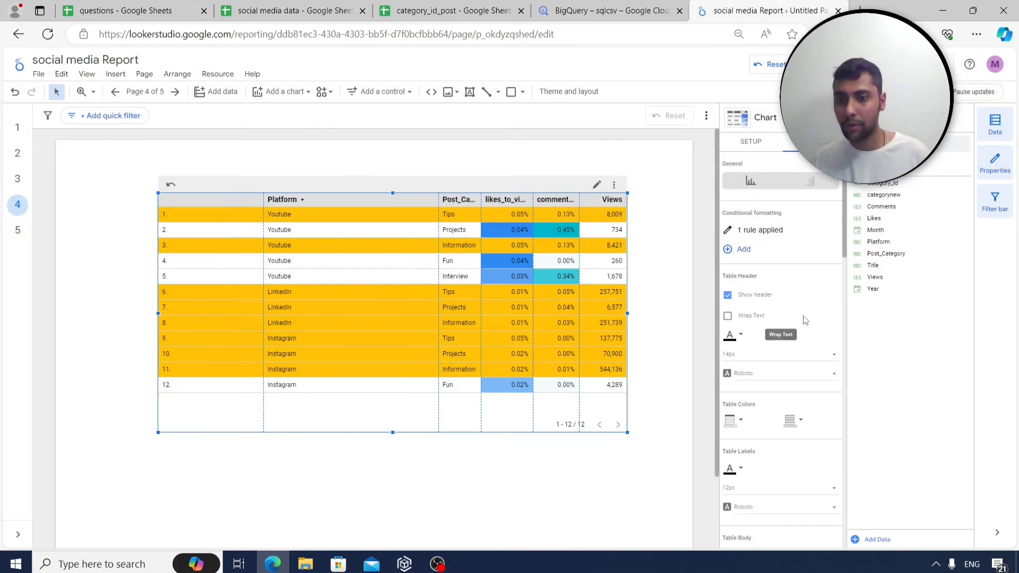
scroll(789, 328, down, 2)
scroll(789, 328, down, 8)
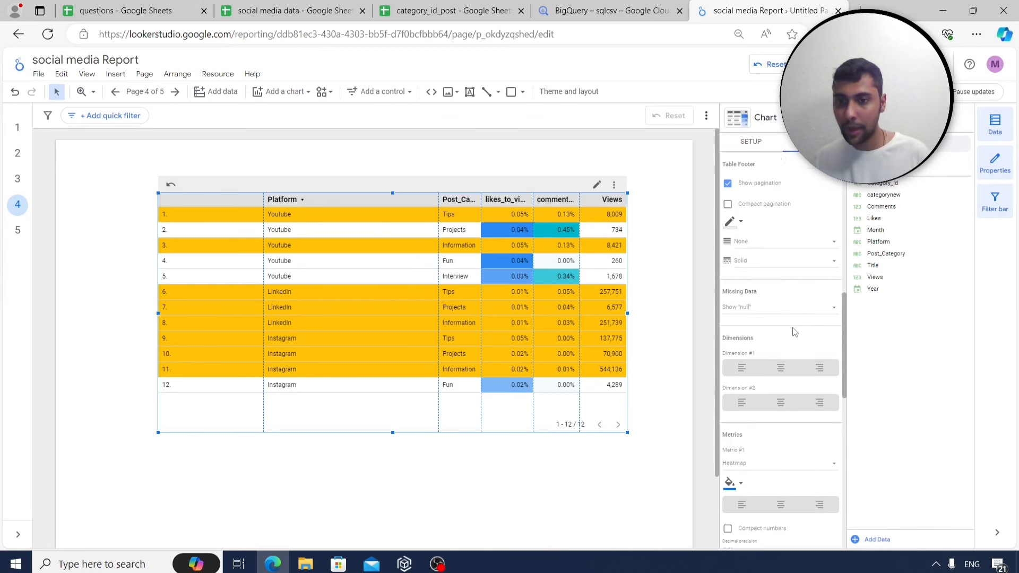
Select the YouTube post category table on page 3.
click(17, 179)
click(311, 276)
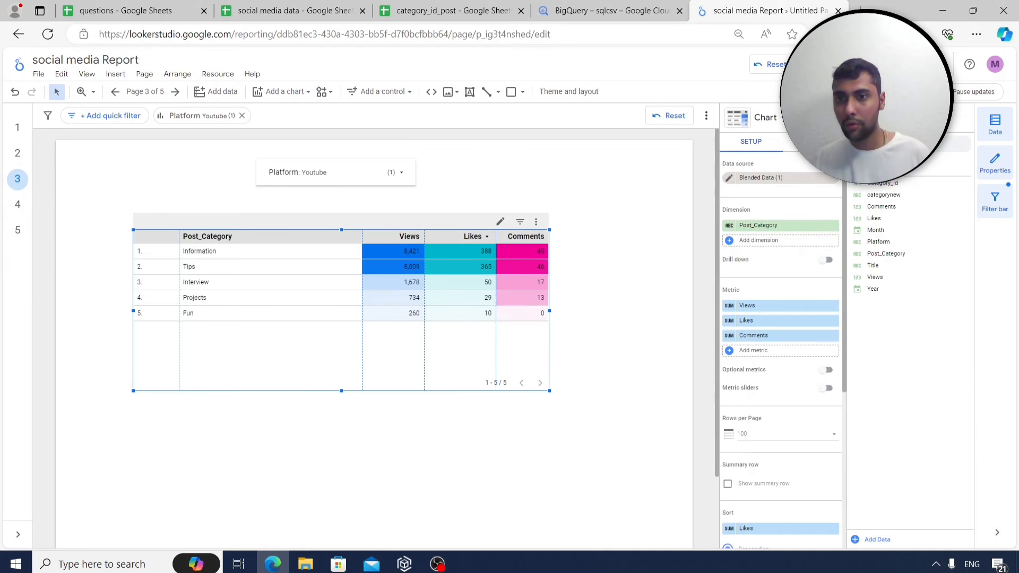
scroll(817, 374, down, 5)
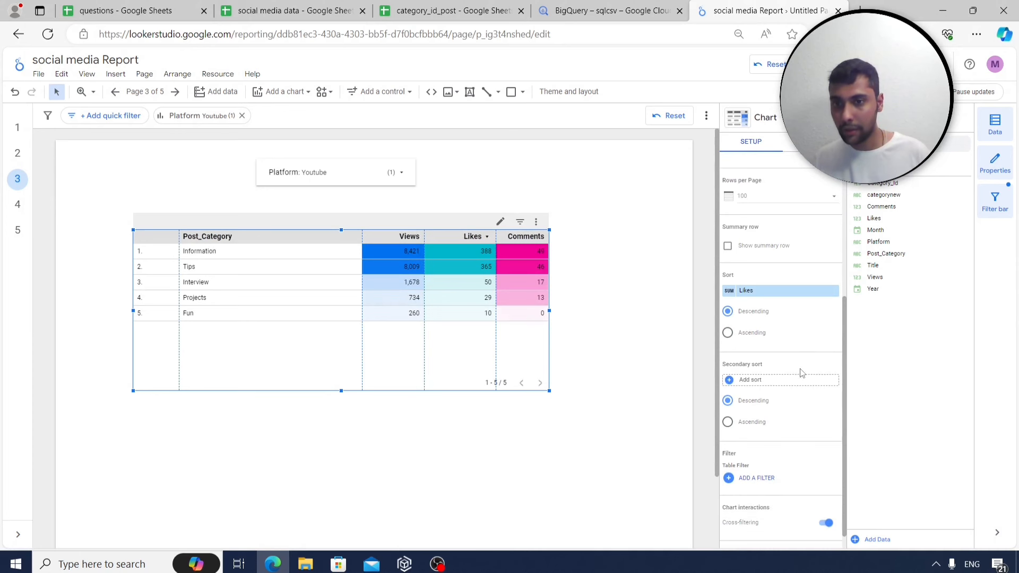
scroll(802, 373, down, 1)
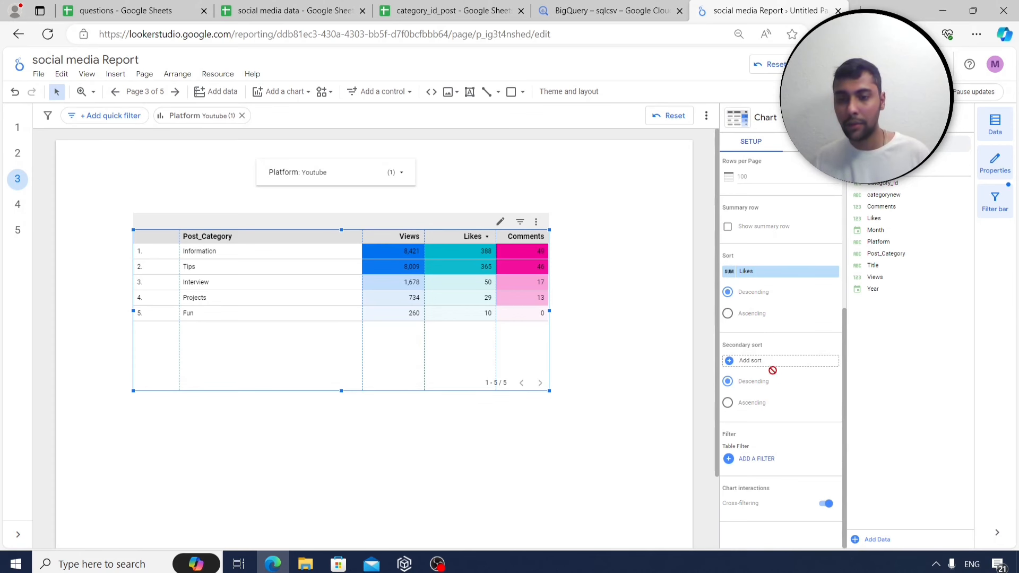
Start a new table filter up to its field list, then switch to the social media data sheet.
click(756, 459)
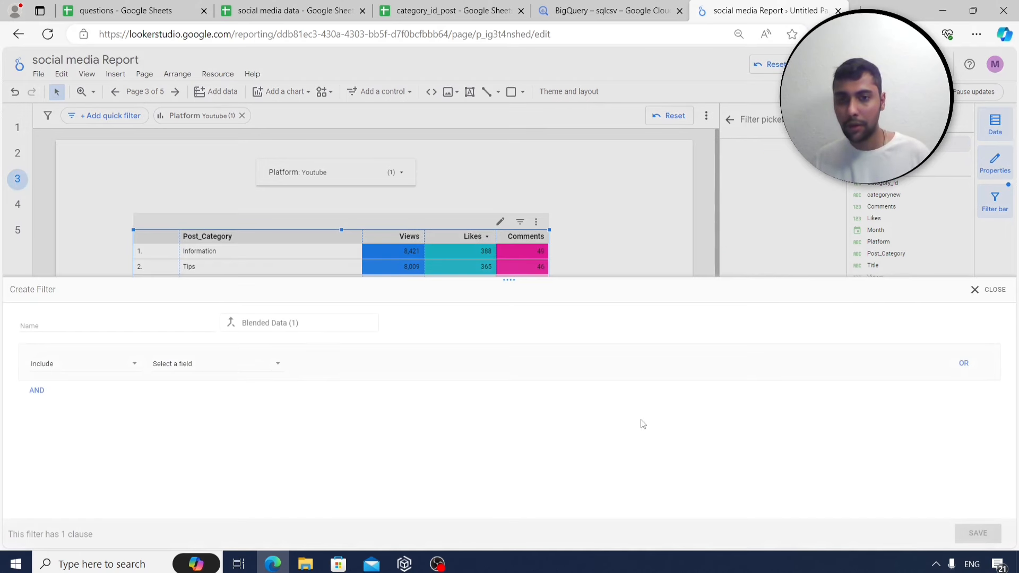
click(130, 365)
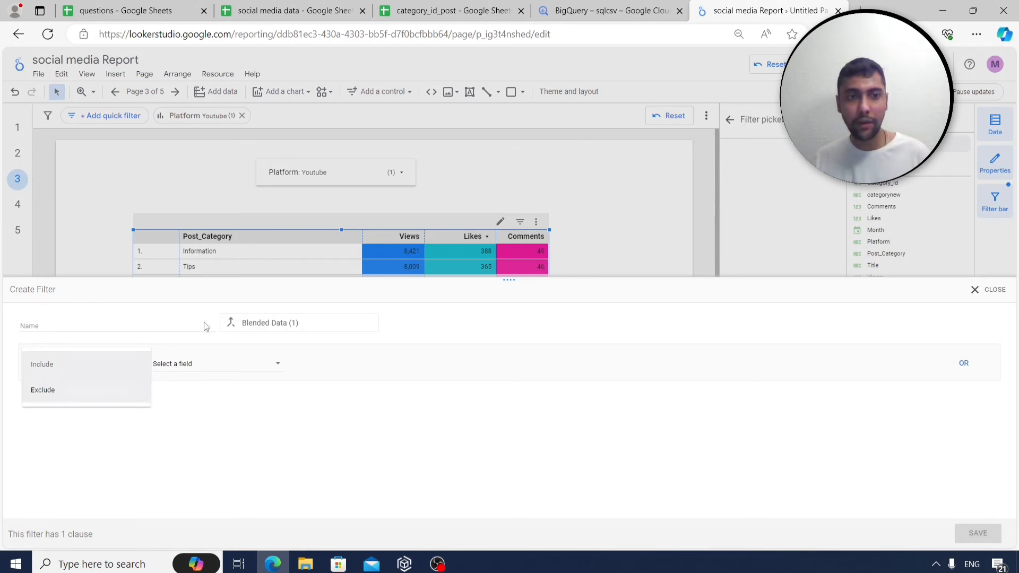
click(182, 325)
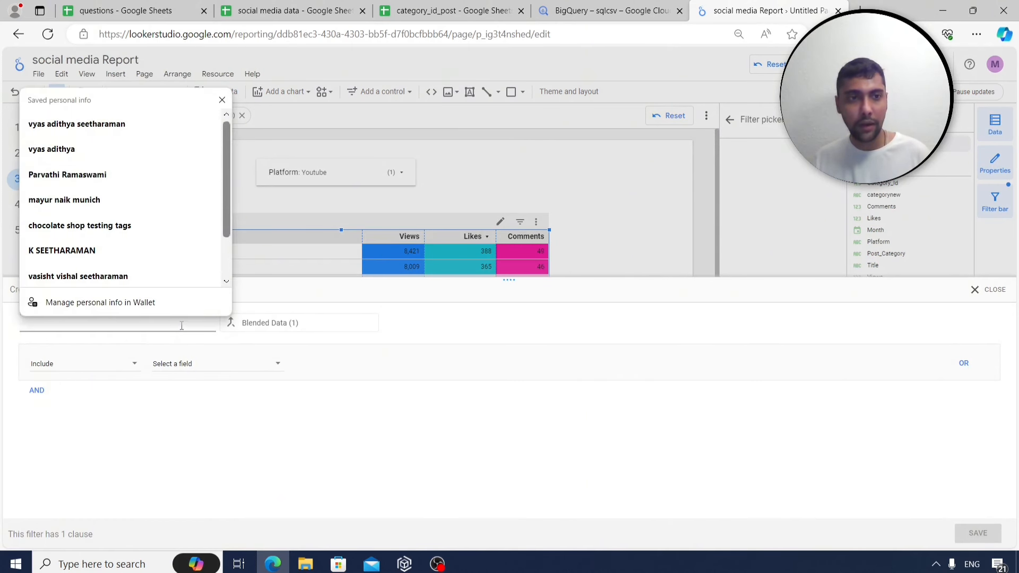
click(264, 407)
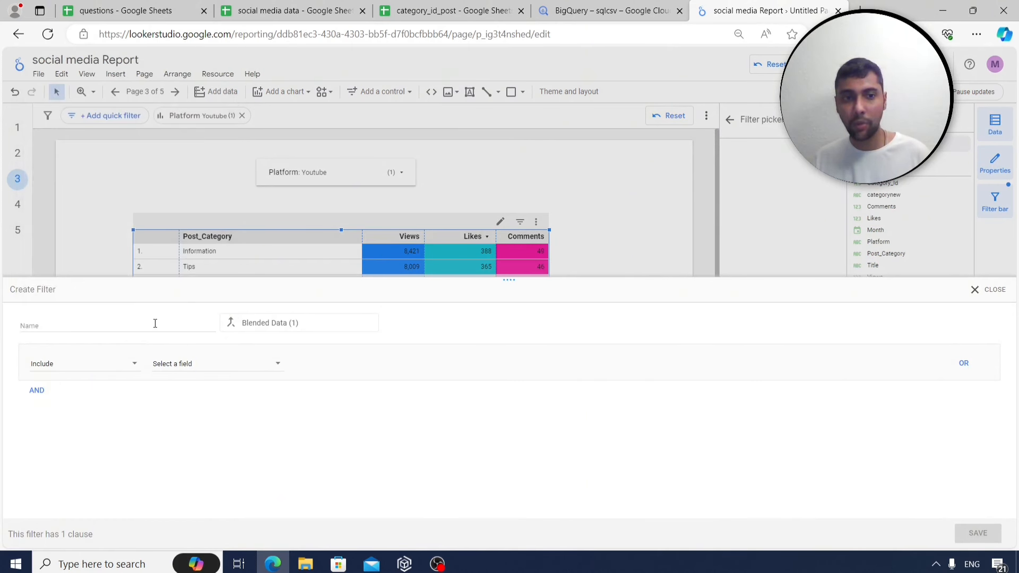
click(224, 368)
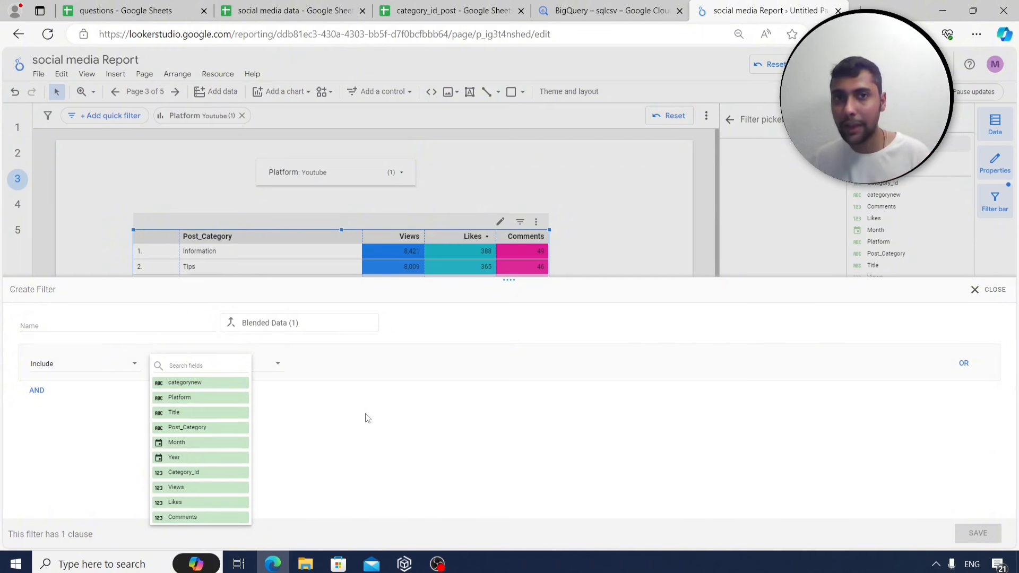
click(304, 11)
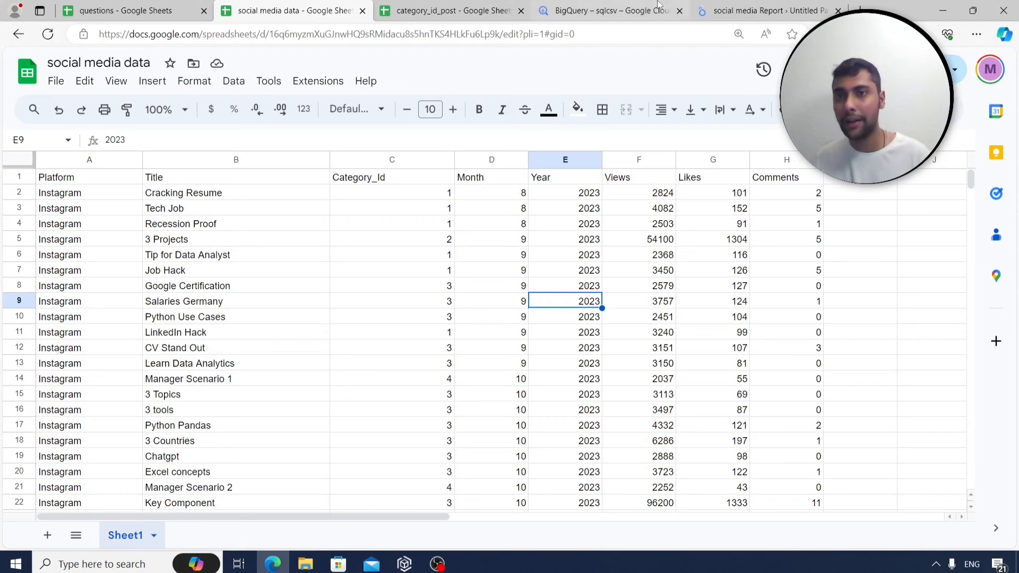
Back in the report, close the unfinished filter without saving.
click(730, 6)
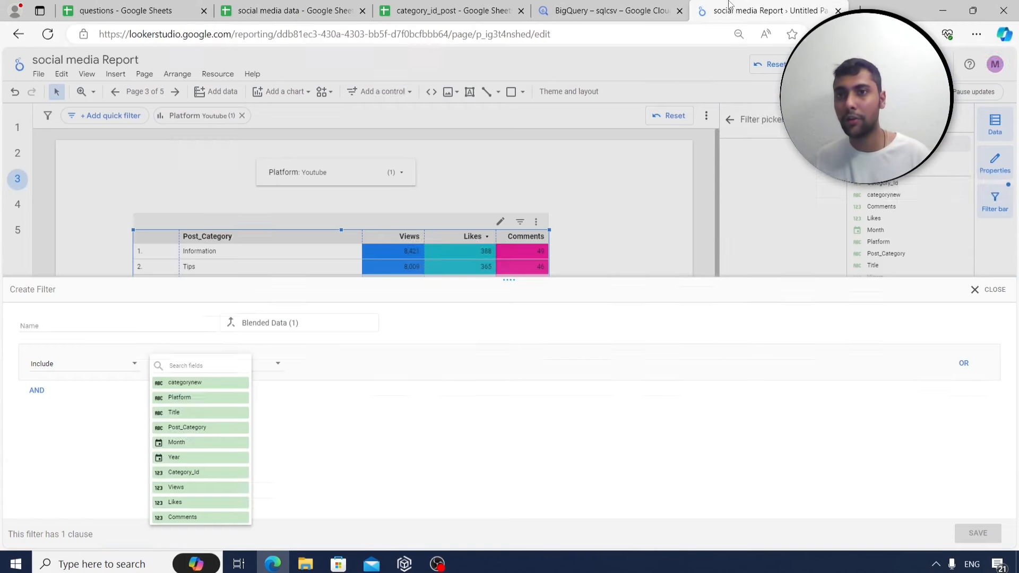
click(977, 295)
click(977, 292)
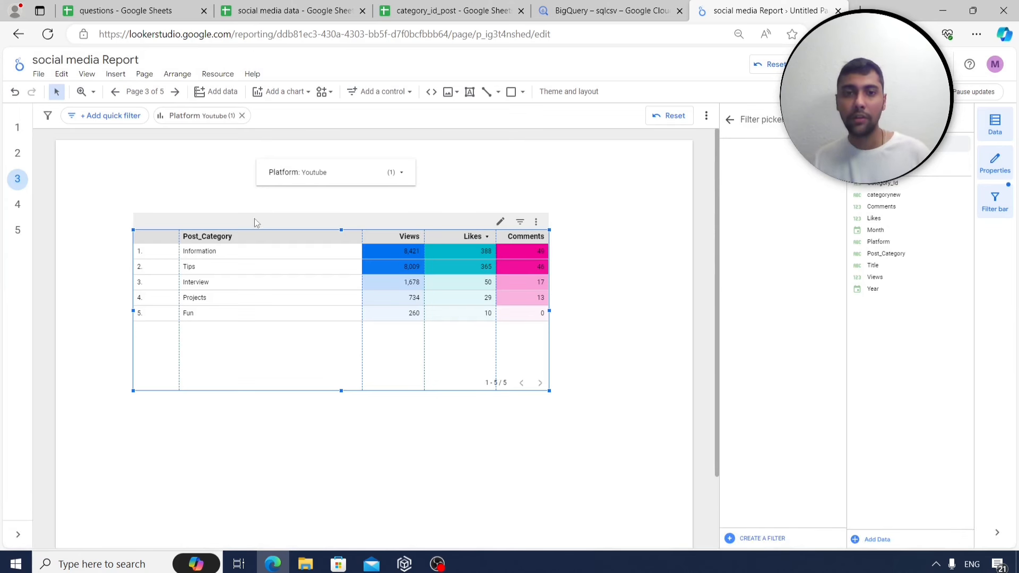
Open the questions sheet and read through tasks from total views to key insights.
click(256, 5)
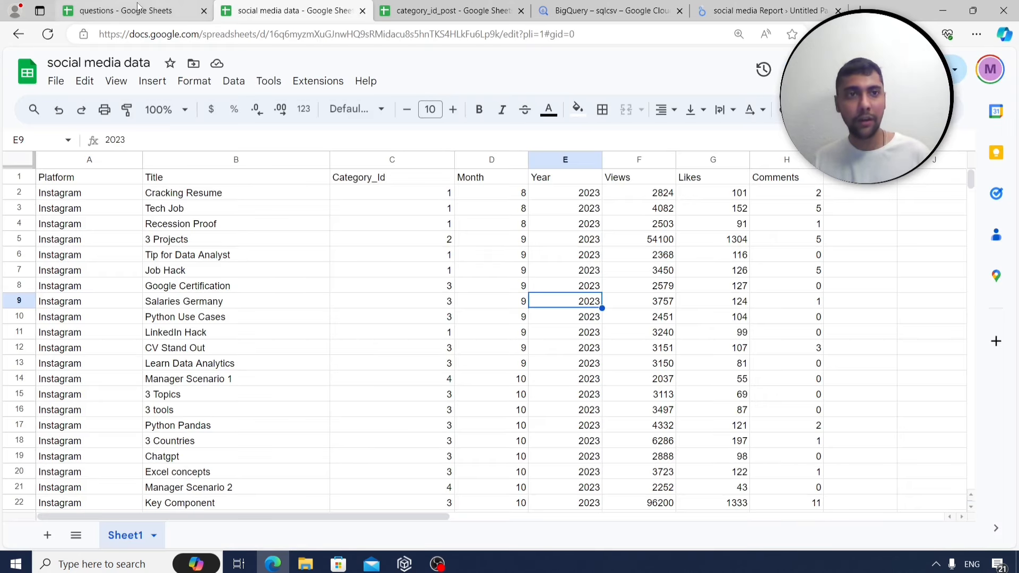
click(164, 8)
click(207, 286)
drag(170, 259, 151, 274)
click(253, 287)
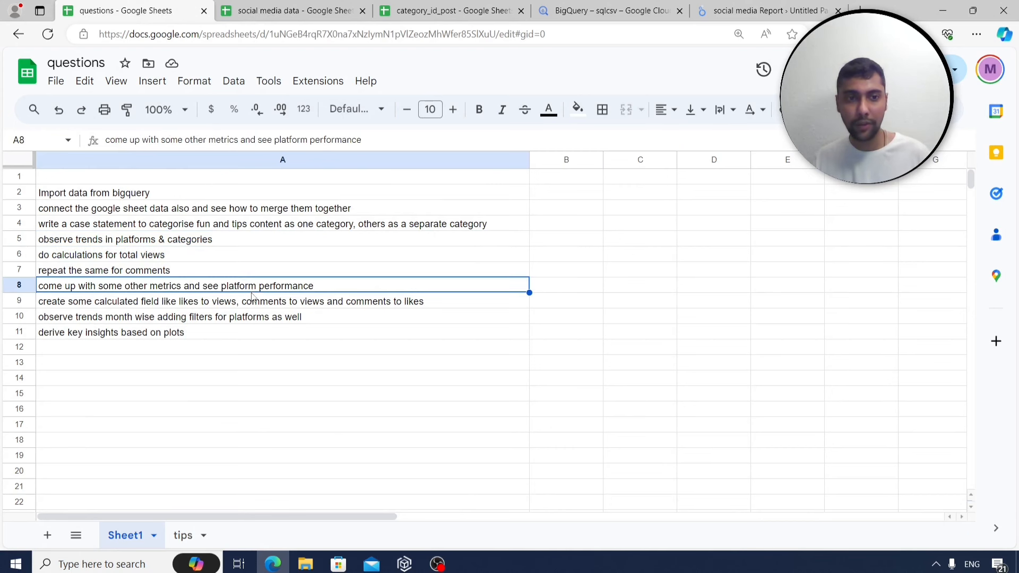
click(195, 324)
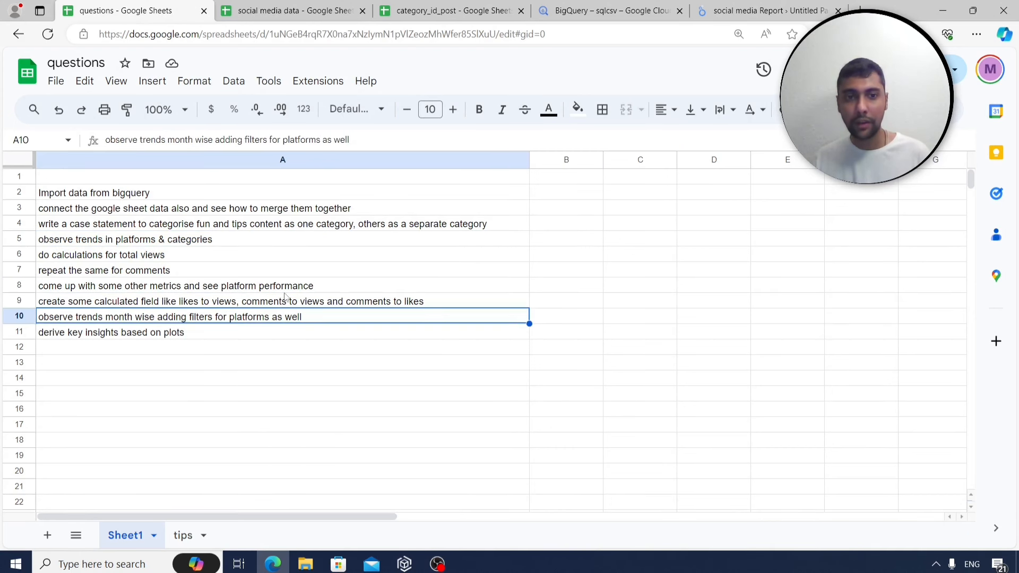
click(143, 337)
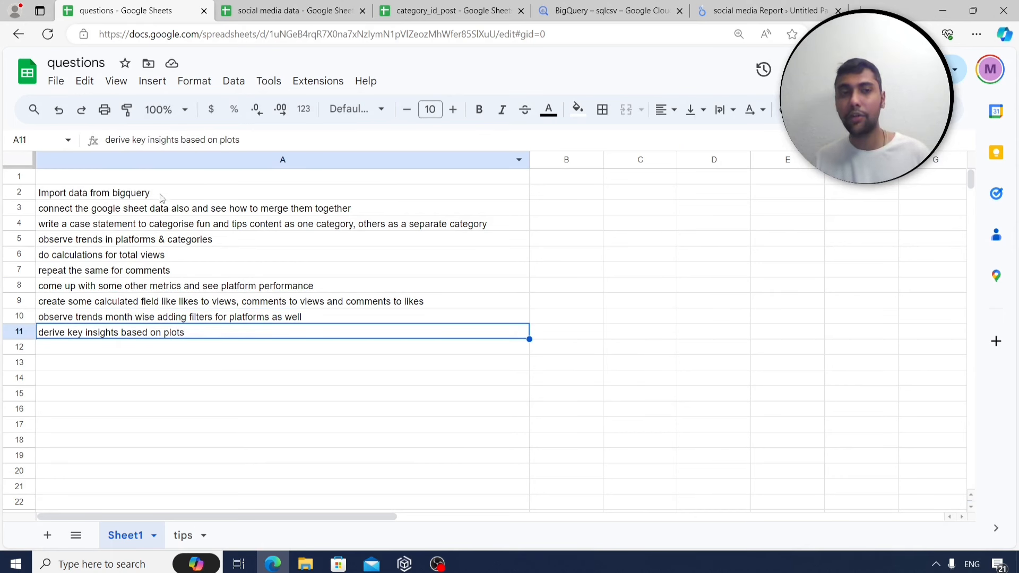
From page 5 of the report, create a blank page 6.
click(764, 11)
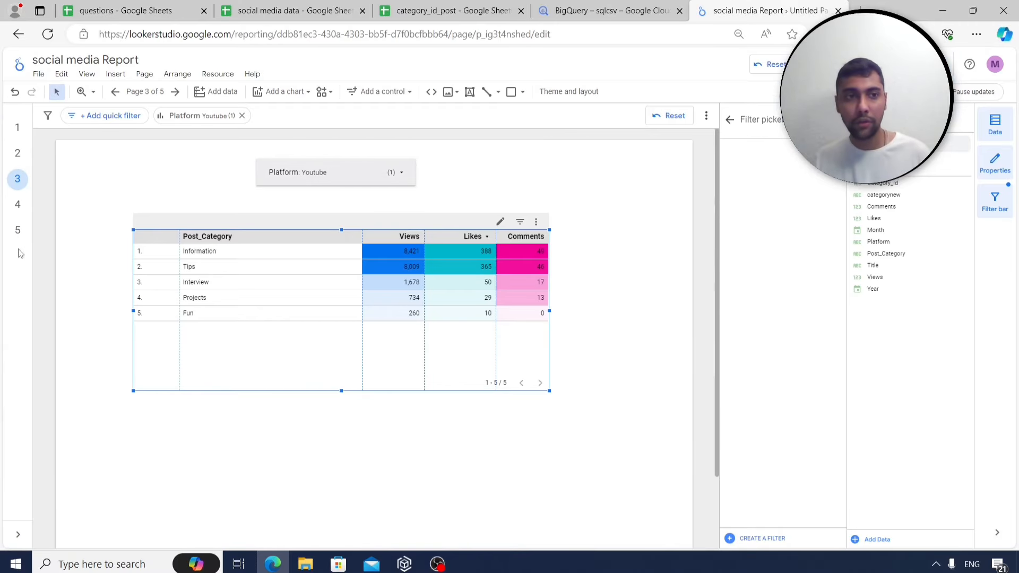
click(17, 232)
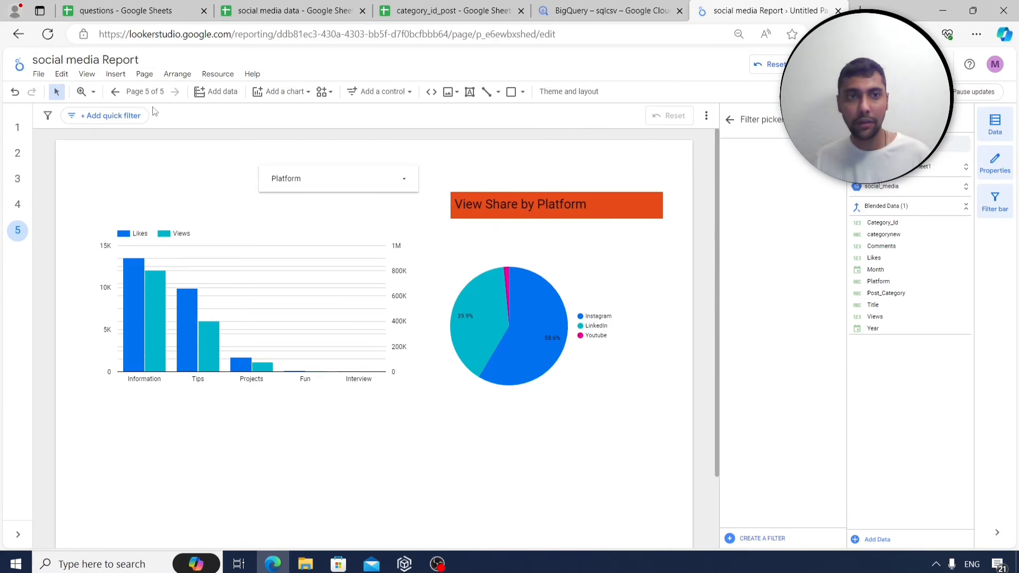
click(143, 75)
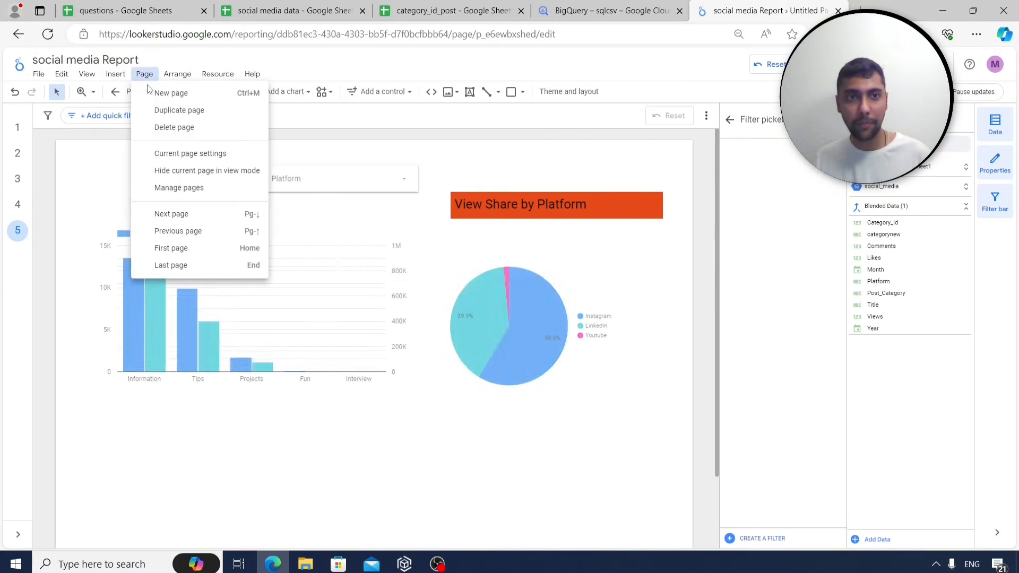
click(170, 93)
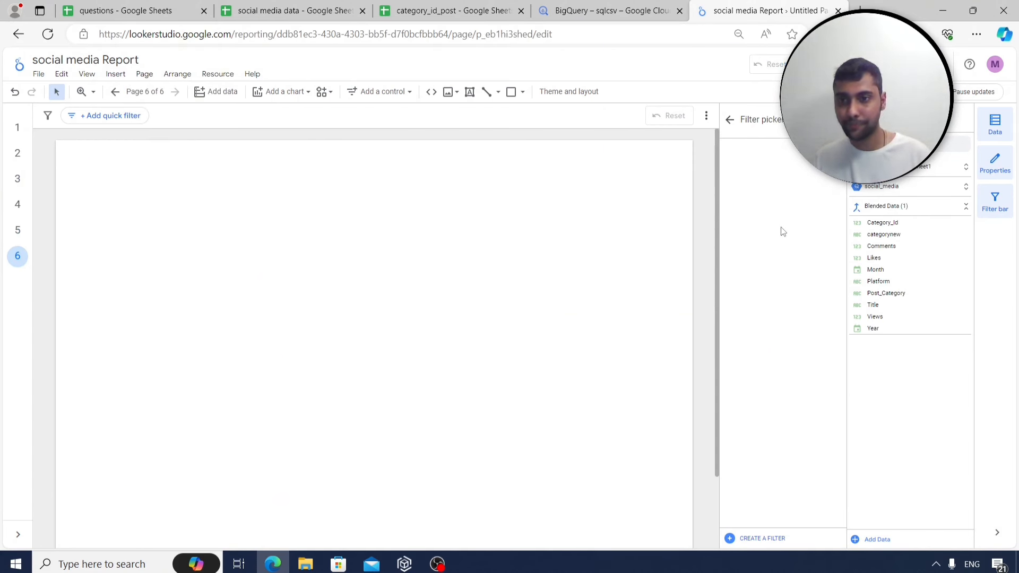
click(116, 74)
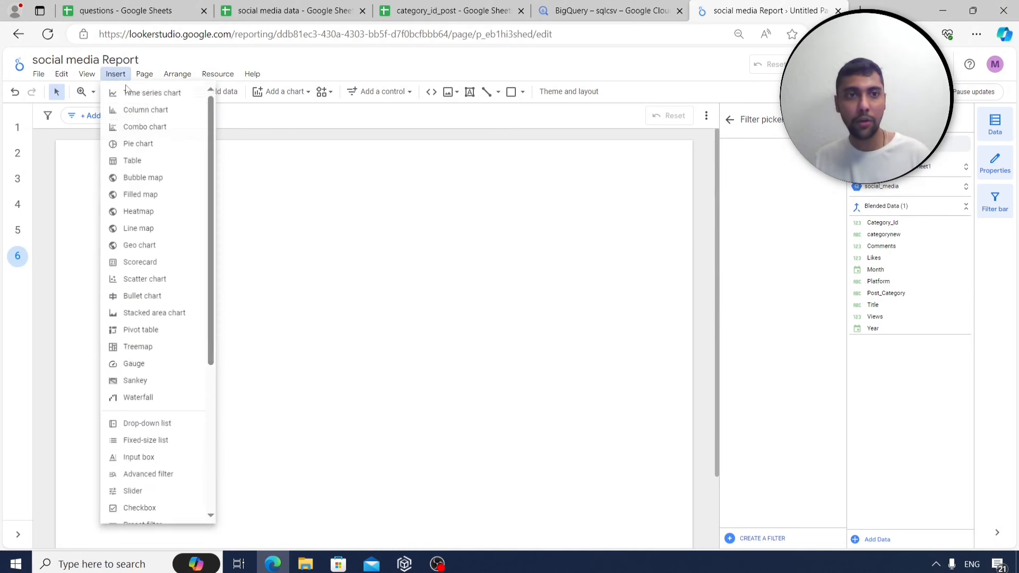
Insert a table on the blank page 6.
click(155, 162)
click(163, 195)
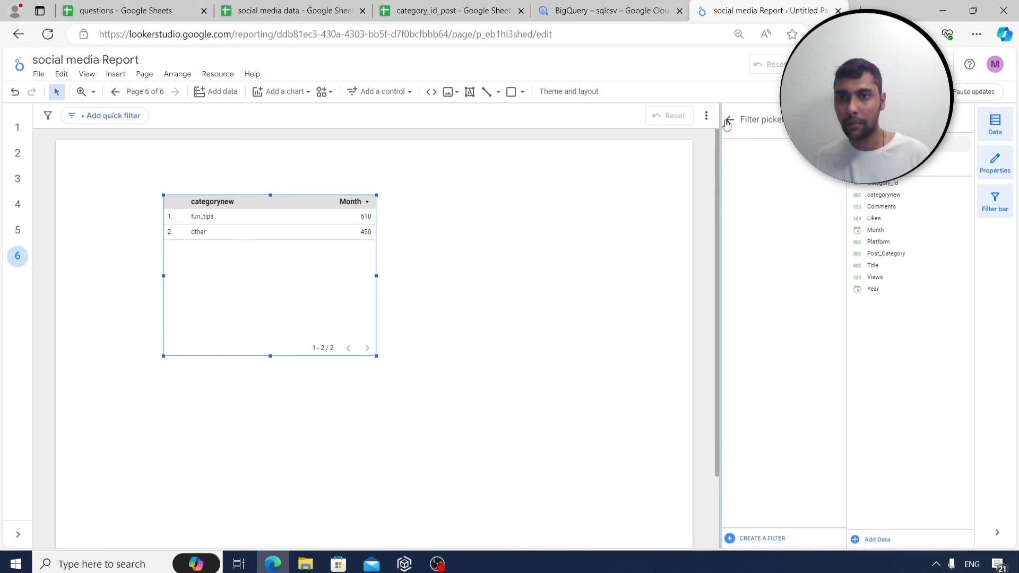
click(996, 164)
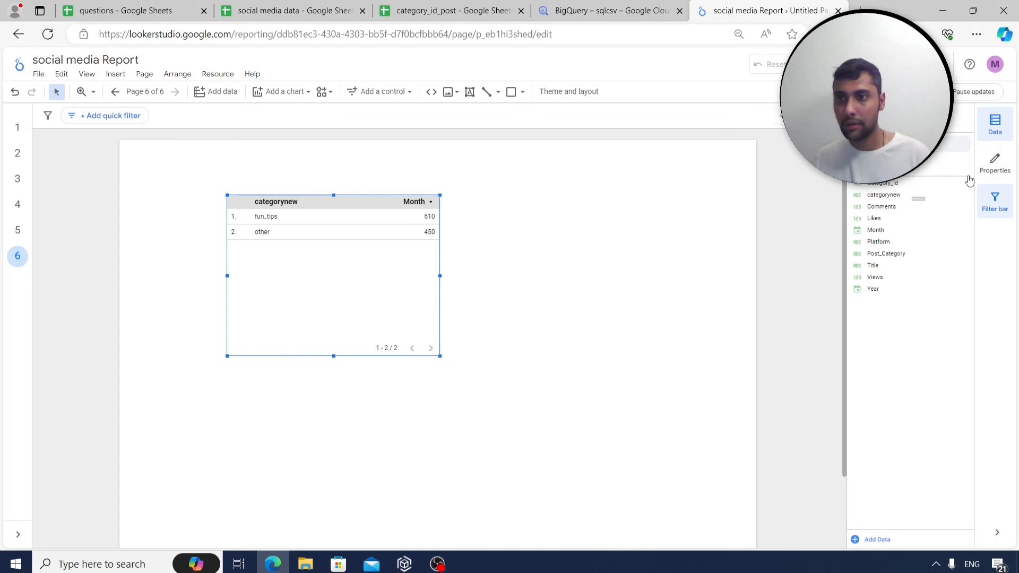
click(994, 163)
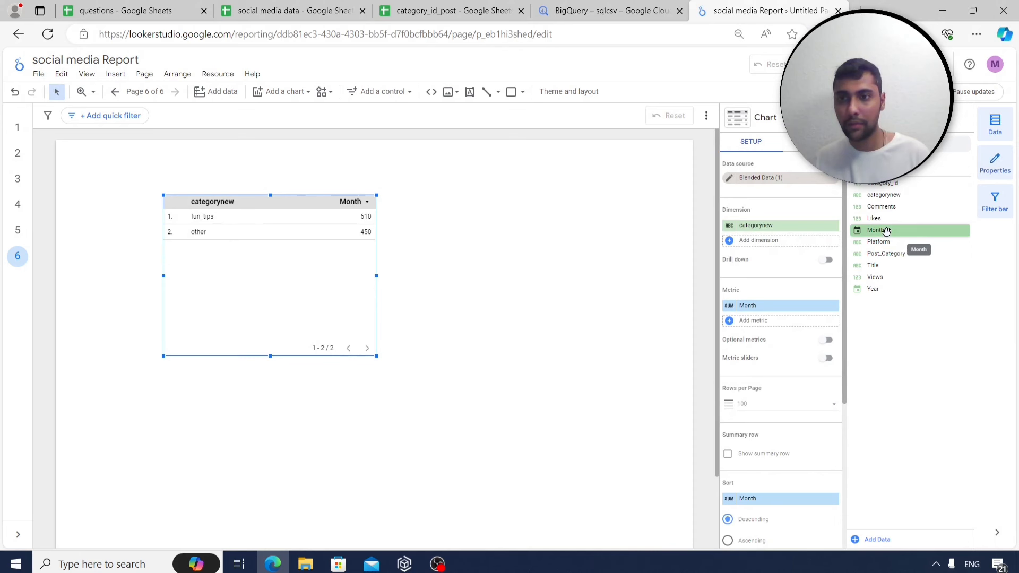
Set Month as dimension with Views, Likes and Comments metrics, and widen the table.
drag(886, 230, 767, 225)
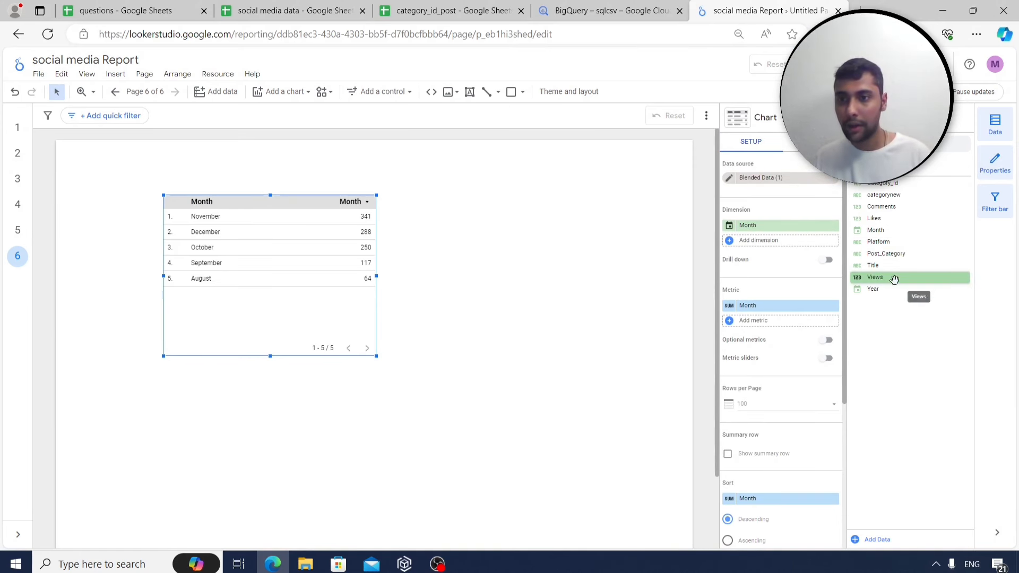
drag(893, 277, 781, 311)
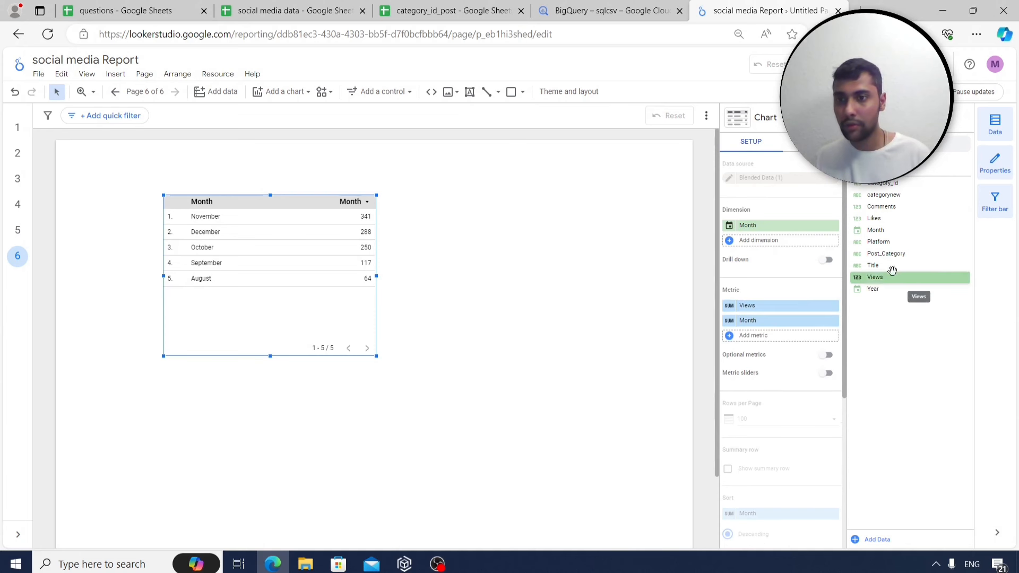
drag(876, 218, 773, 333)
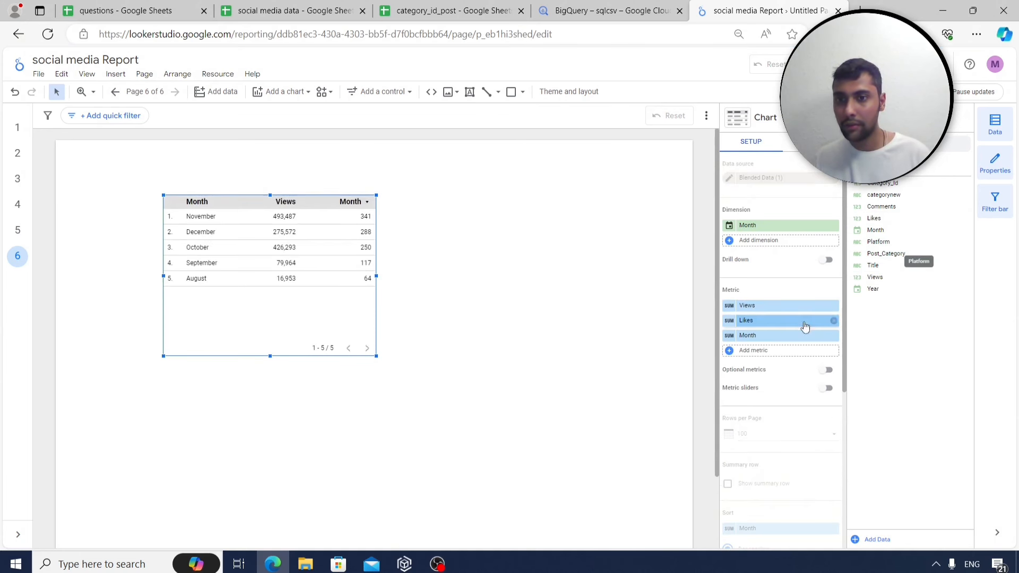
drag(887, 206, 785, 340)
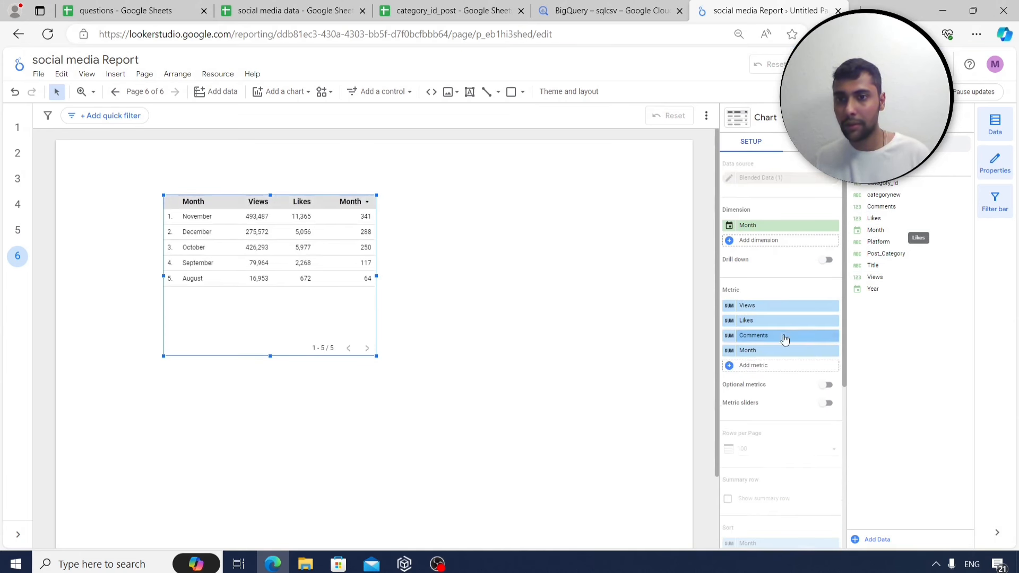
click(833, 350)
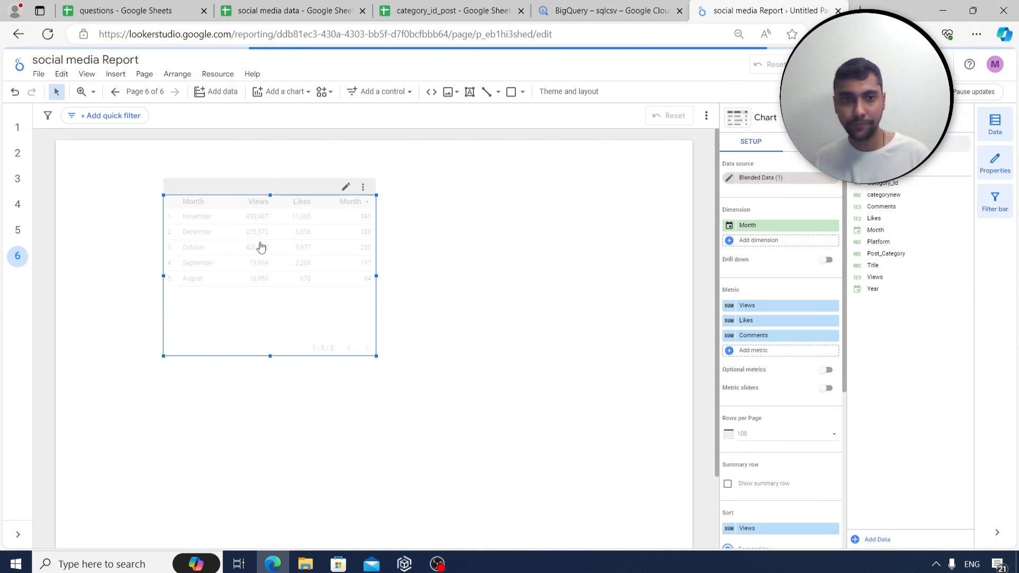
drag(376, 276, 476, 276)
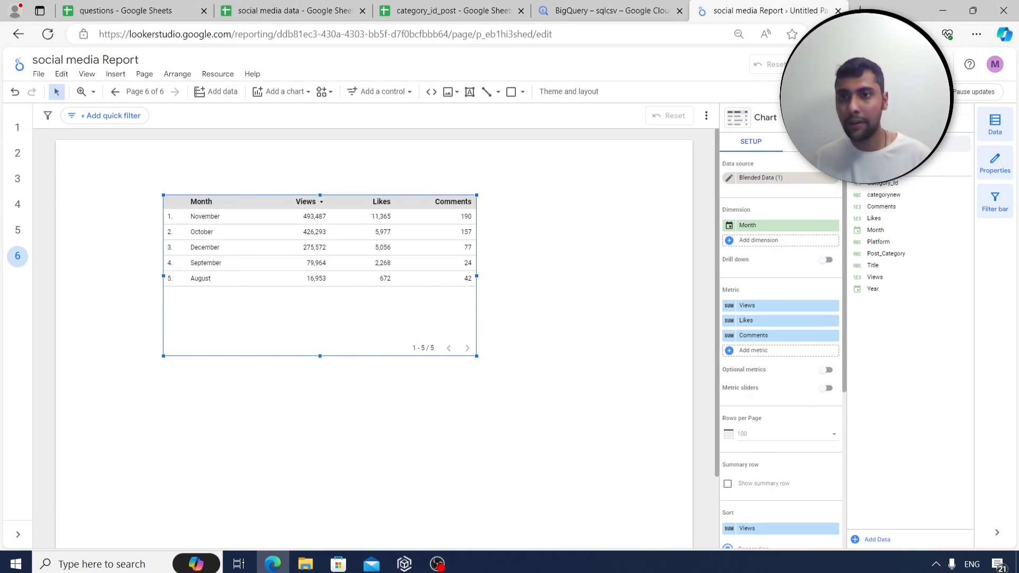
click(798, 141)
Show Views and Likes as bars, display Likes numbers beside the bars, then widen the table and move it down.
scroll(781, 295, down, 5)
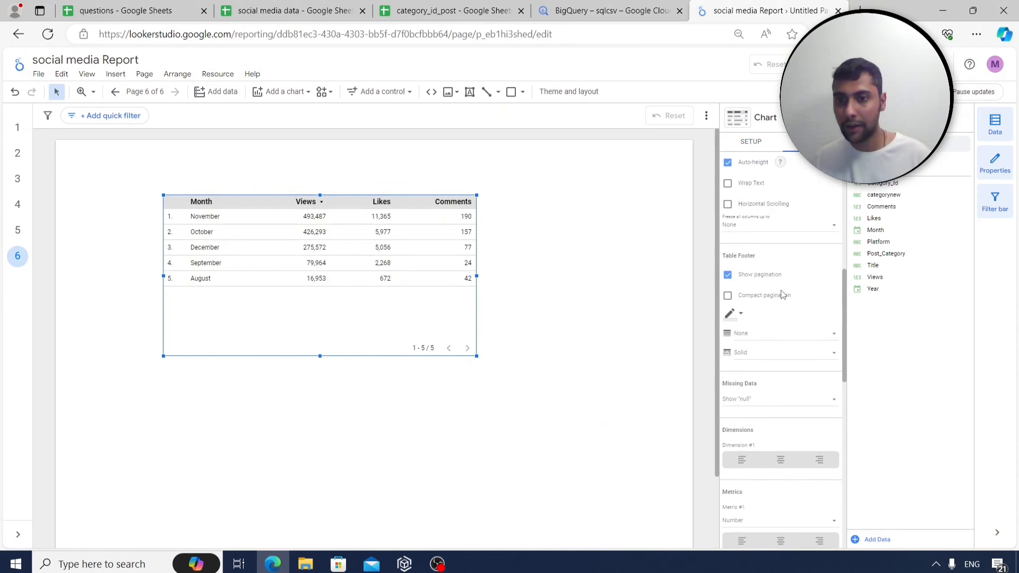
scroll(769, 305, down, 4)
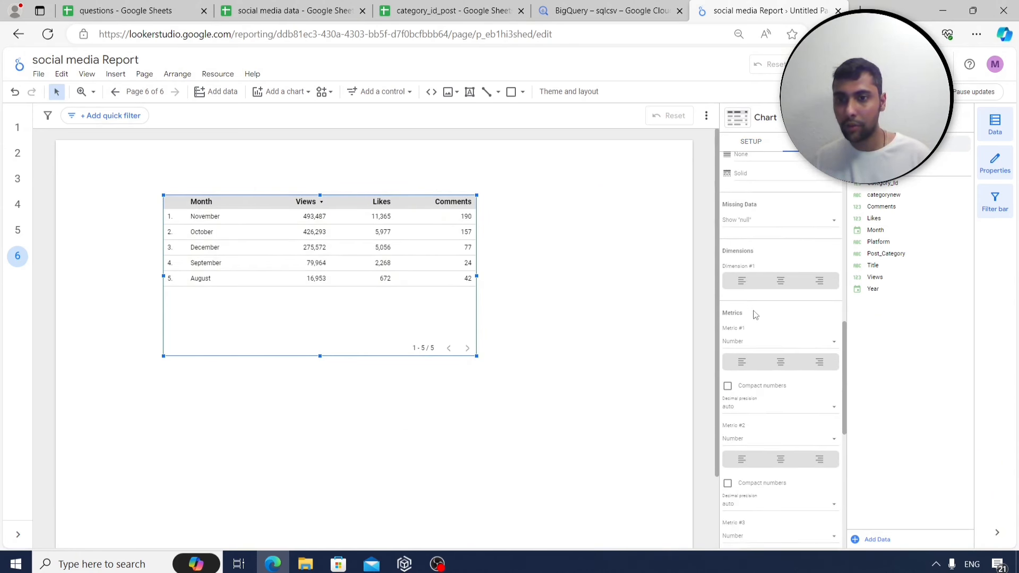
click(818, 342)
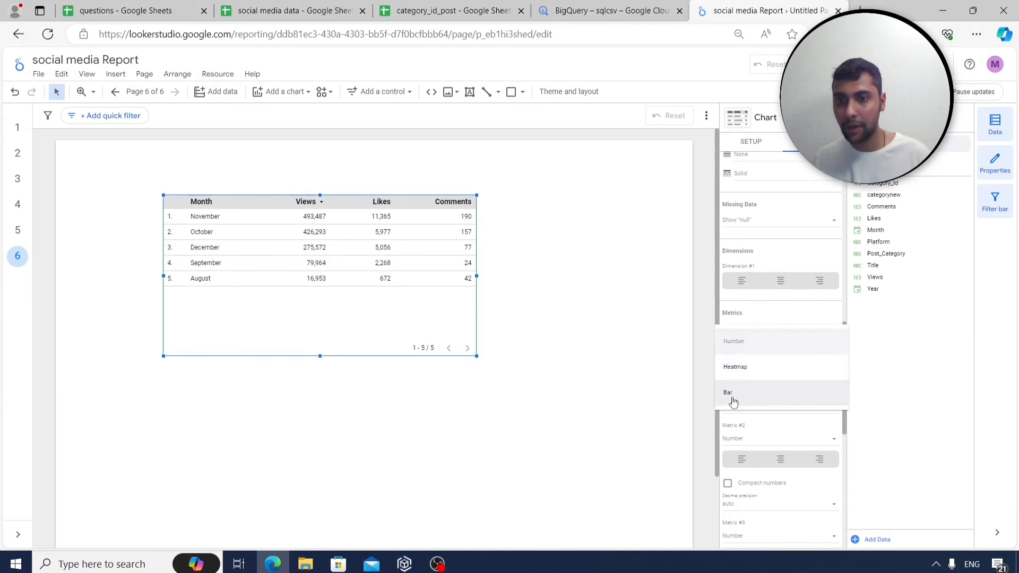
click(743, 398)
scroll(775, 382, down, 2)
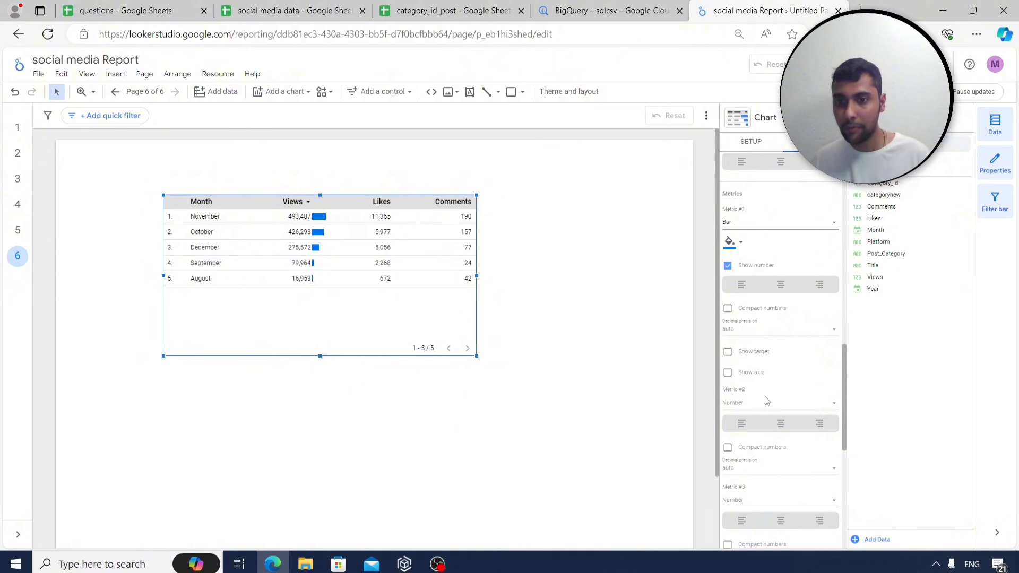
click(778, 404)
click(743, 454)
scroll(743, 451, down, 2)
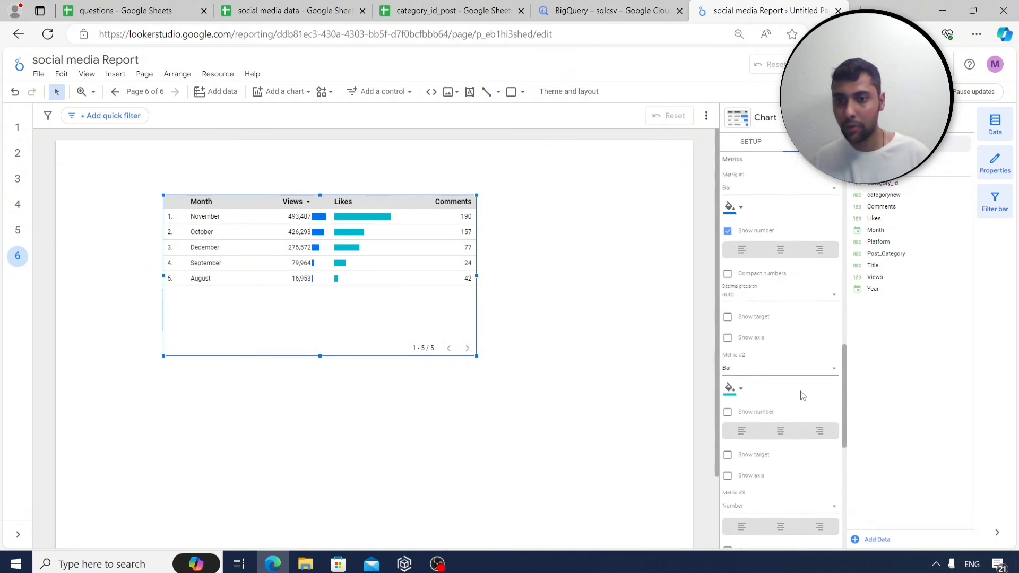
click(727, 327)
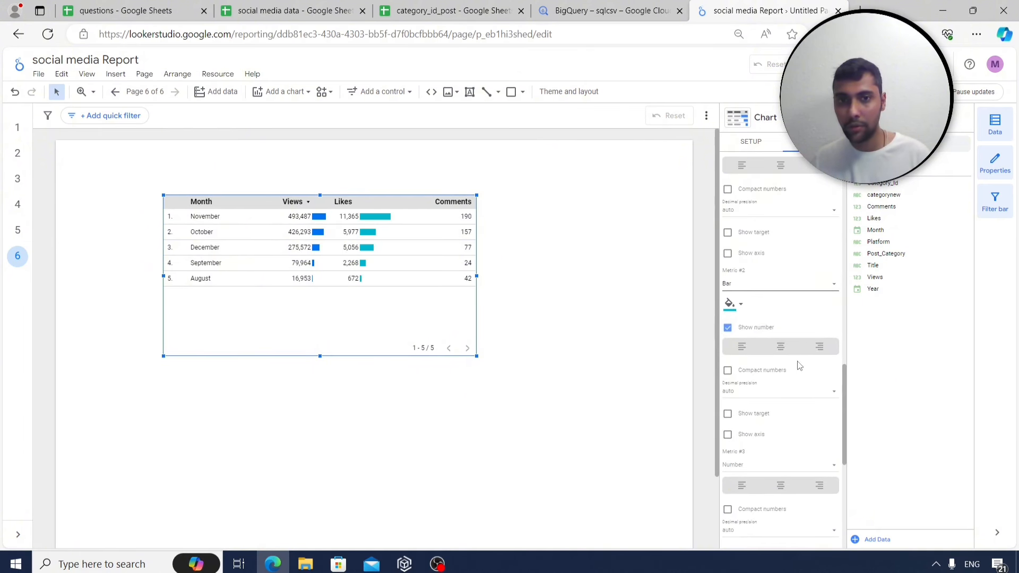
drag(477, 277, 546, 277)
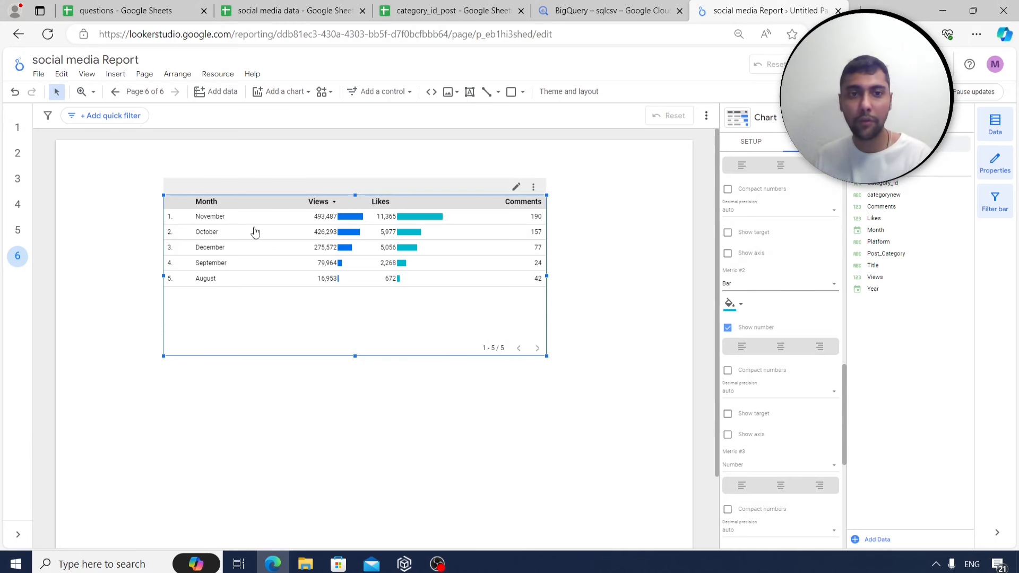
drag(255, 232, 253, 261)
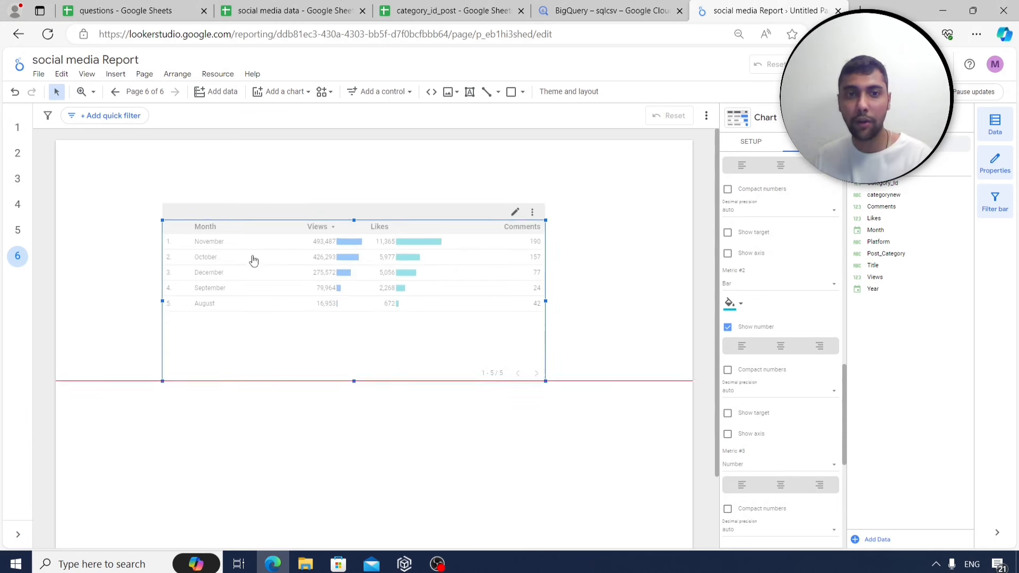
Insert a drop-down list control above the table and set its control field to Platform.
click(115, 74)
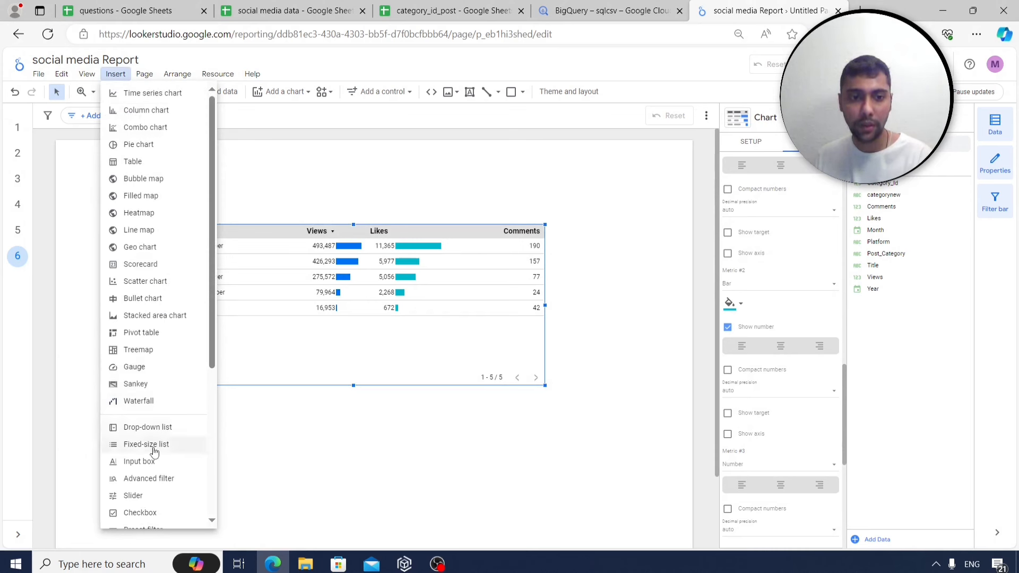
scroll(151, 444, down, 3)
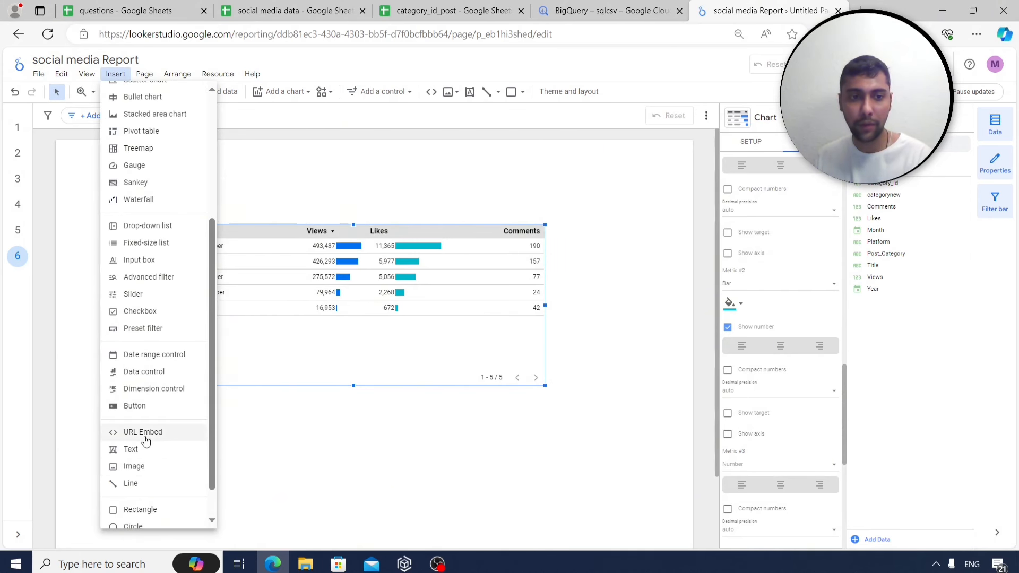
click(140, 449)
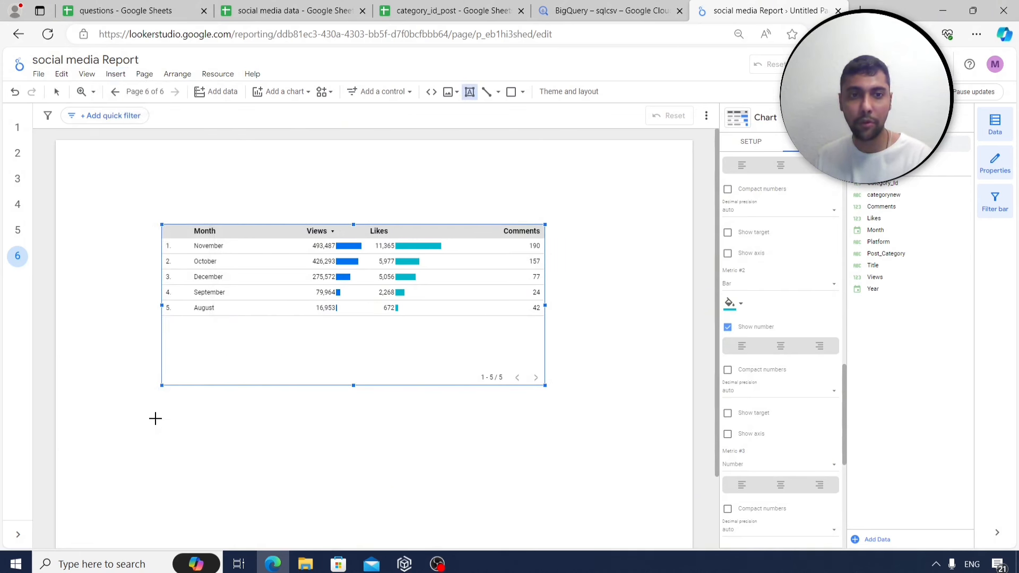
click(121, 77)
scroll(157, 329, down, 3)
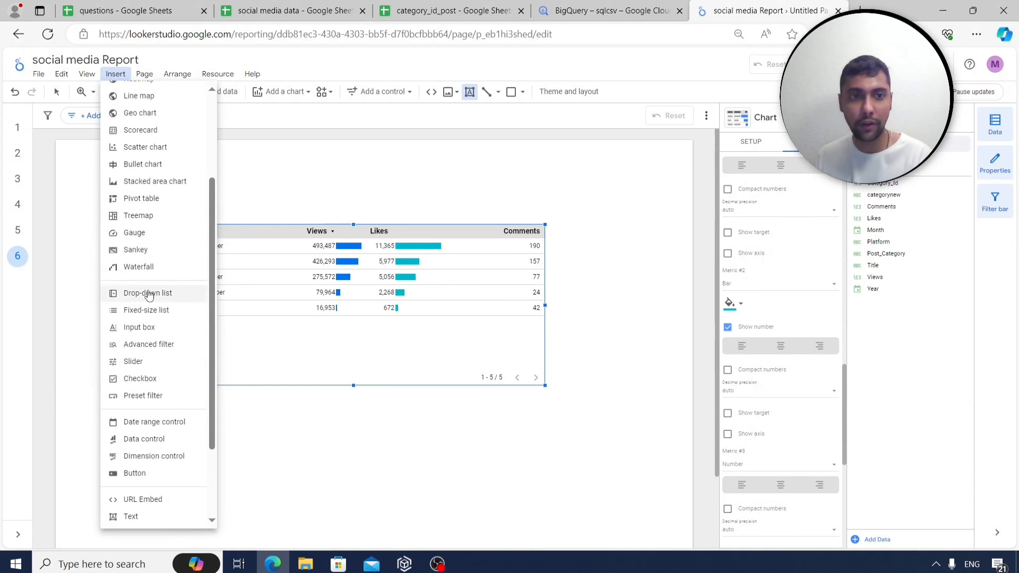
click(148, 295)
click(271, 161)
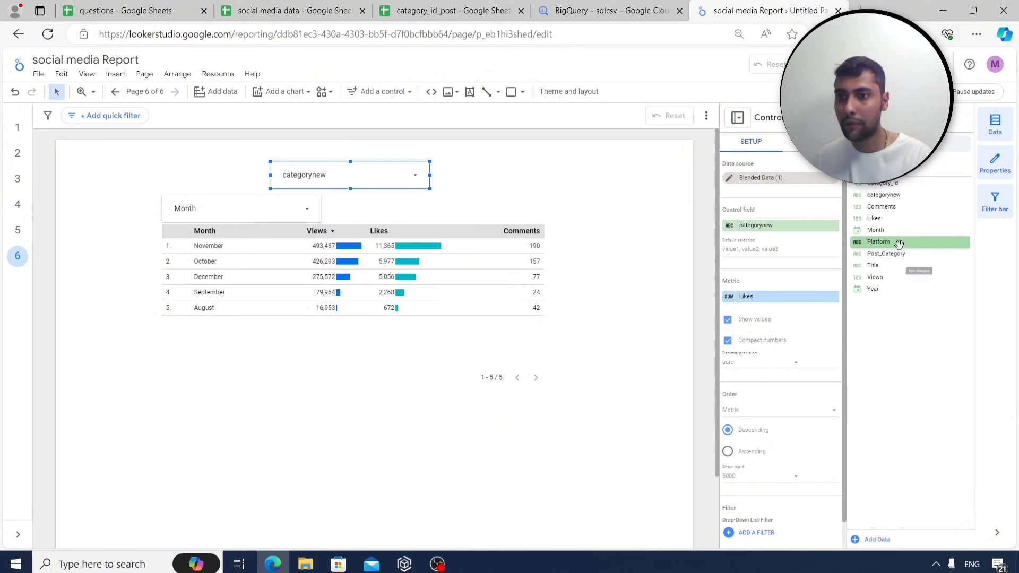
drag(898, 243, 791, 228)
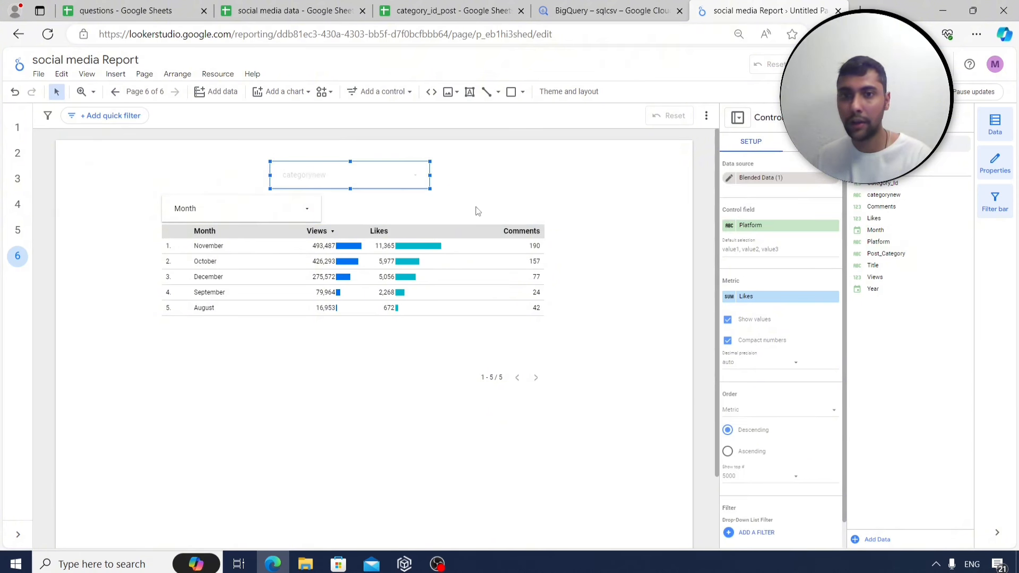
Cut the Month filter control from the page.
click(210, 205)
click(212, 205)
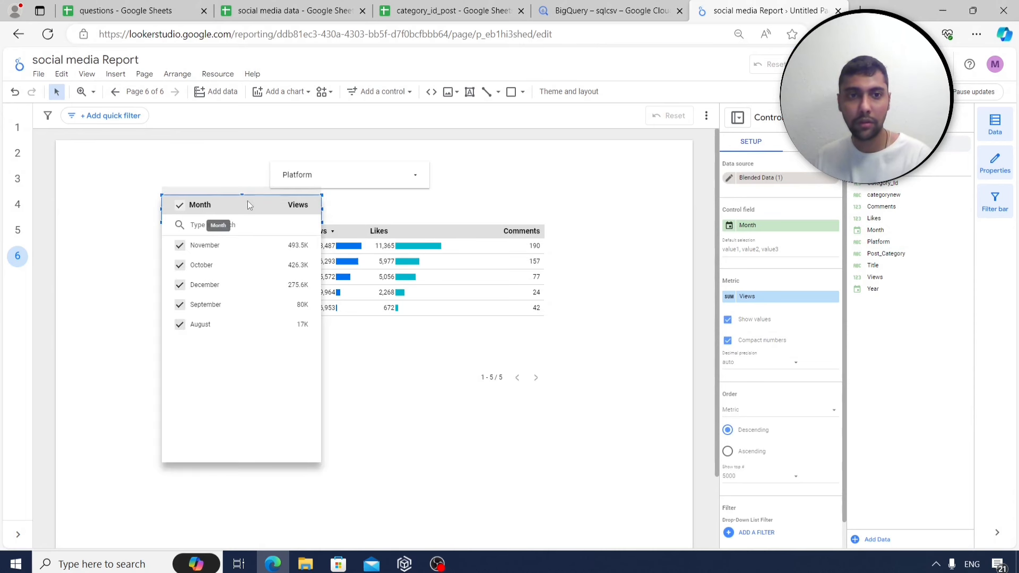
click(273, 208)
right_click(300, 209)
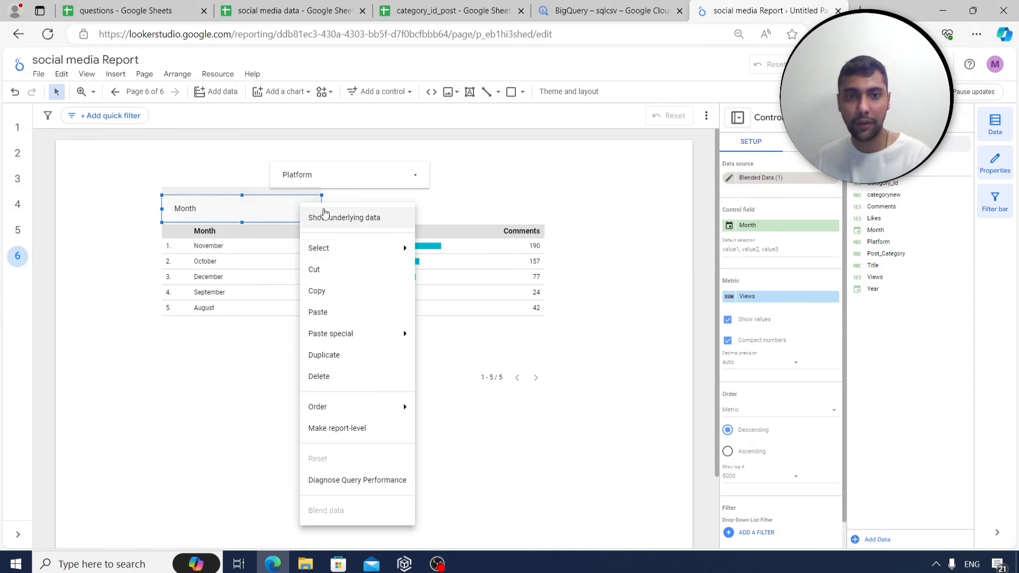
click(331, 269)
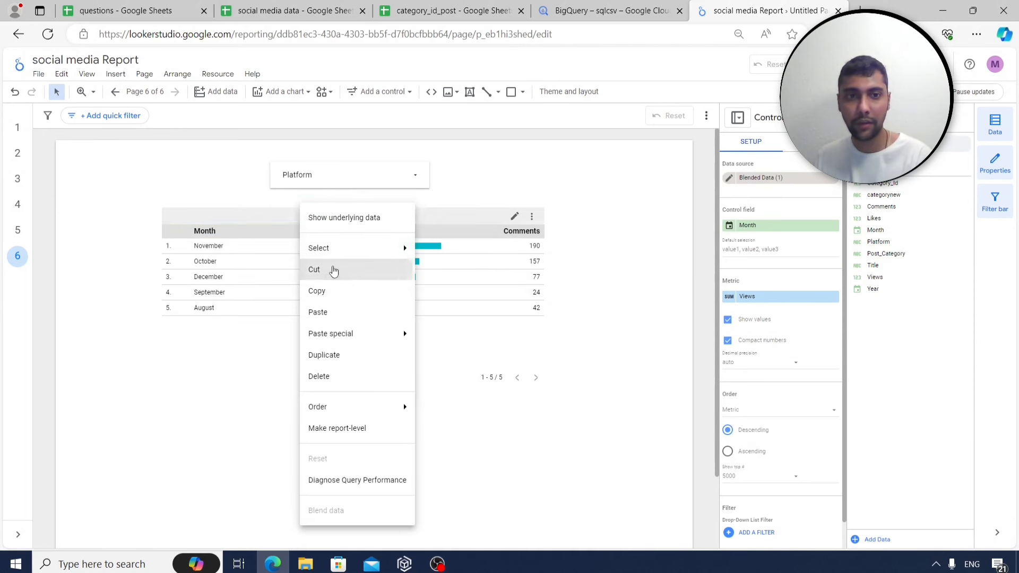
Filter the monthly table to LinkedIn only, then to YouTube only.
click(380, 175)
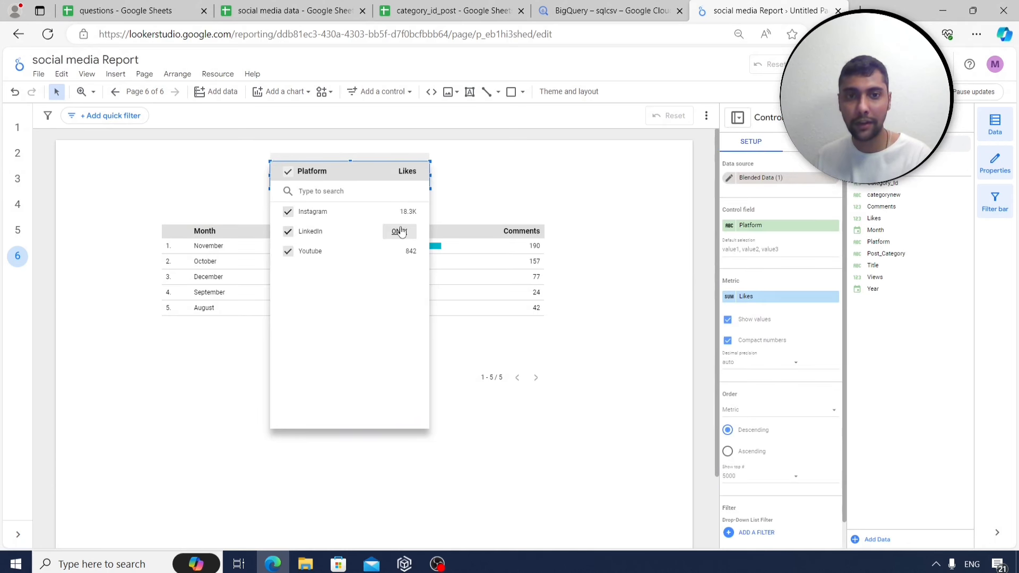
click(399, 231)
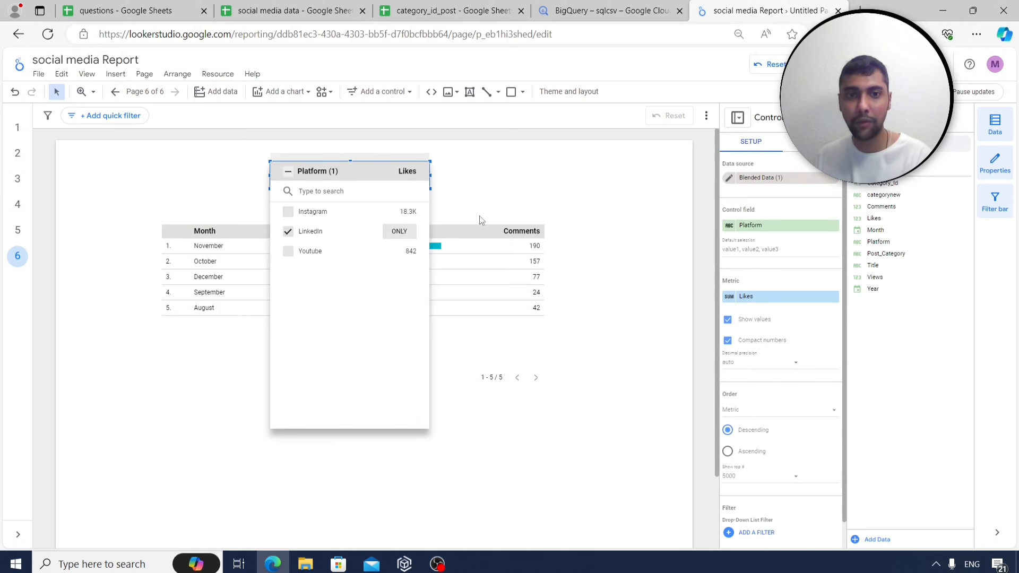
click(534, 179)
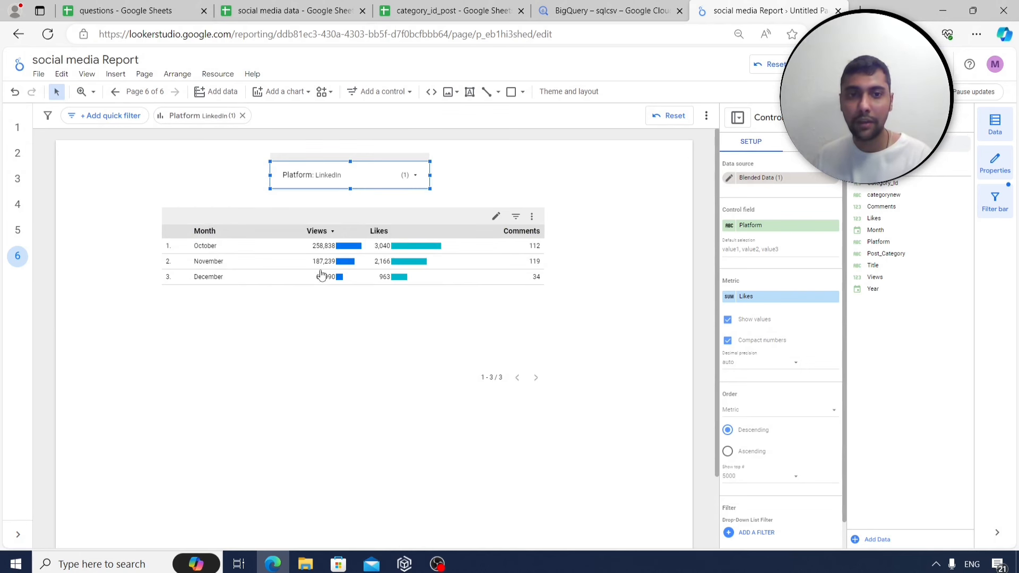
click(421, 183)
click(400, 252)
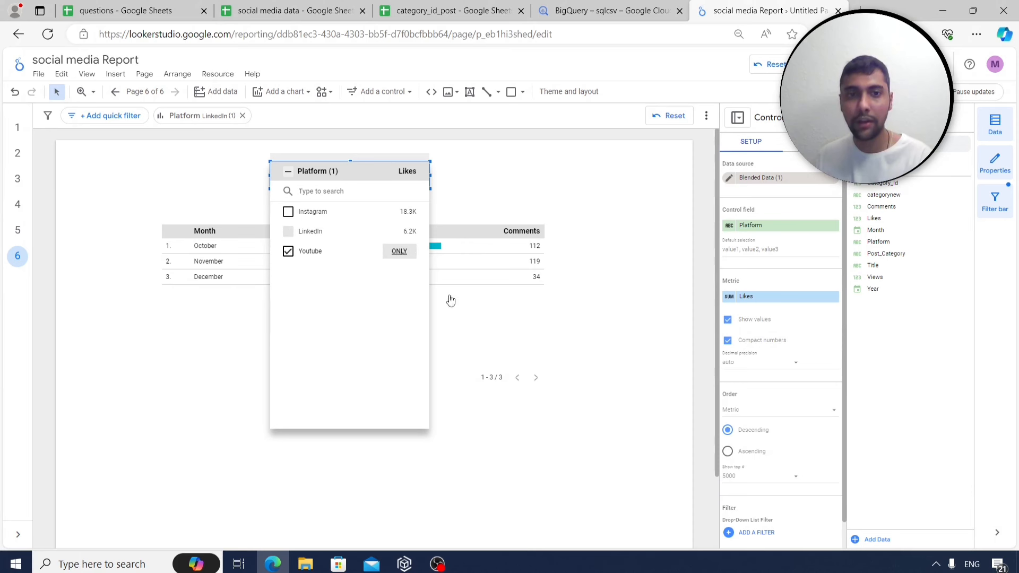
click(544, 174)
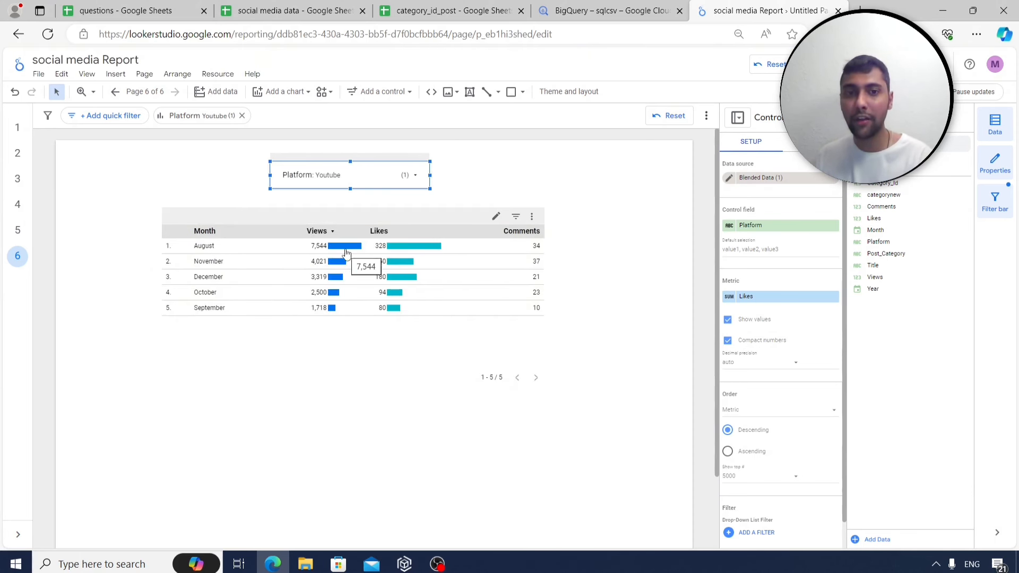
Filter to Instagram only, then select all platforms so the table shows every platform.
click(406, 178)
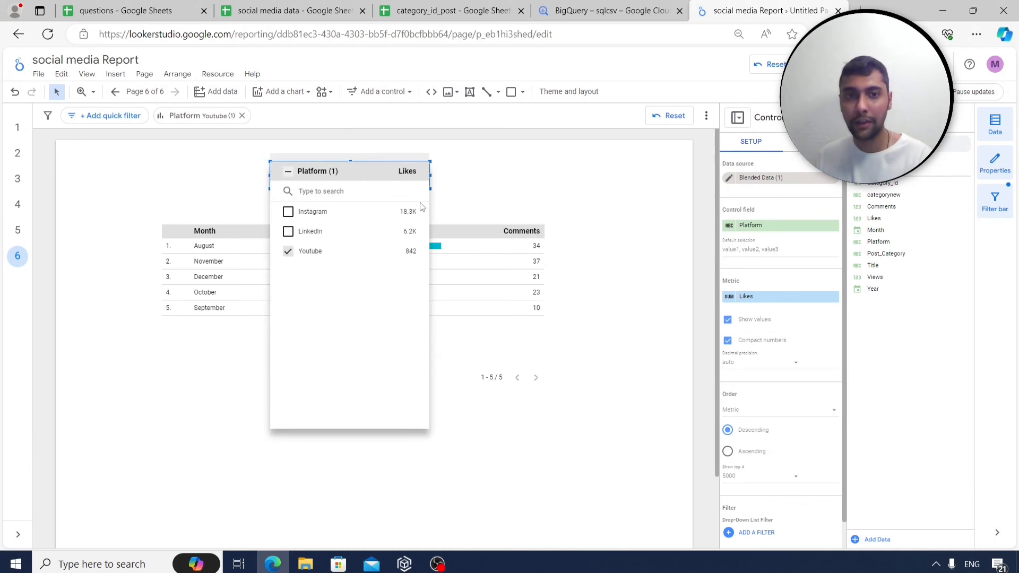
click(399, 212)
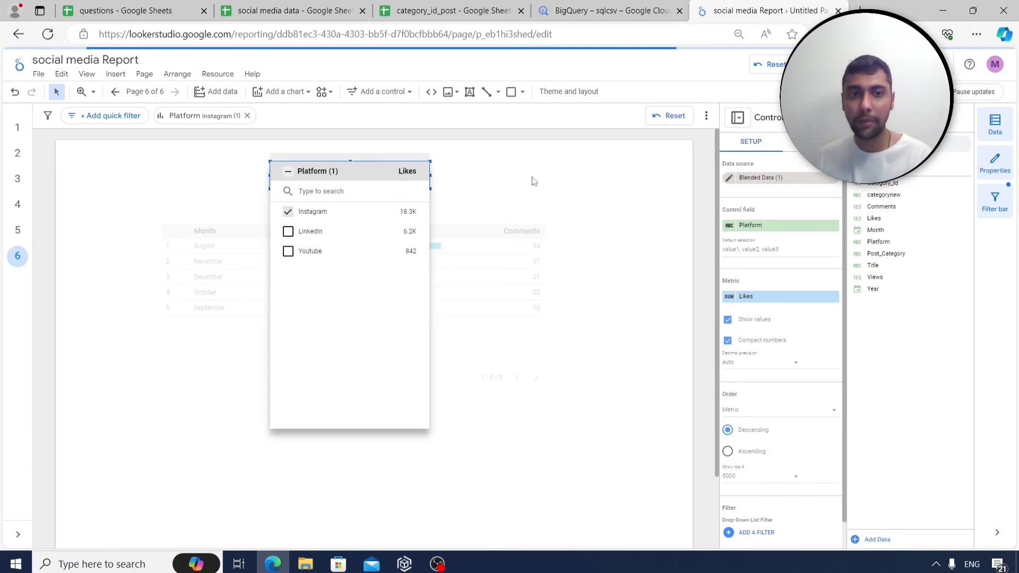
click(533, 178)
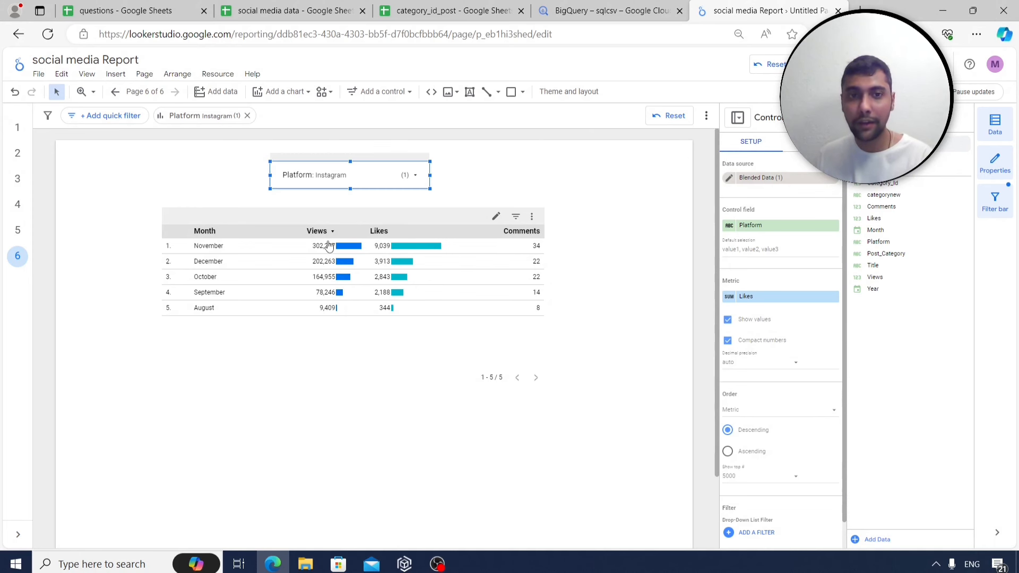
mouse_move(334, 257)
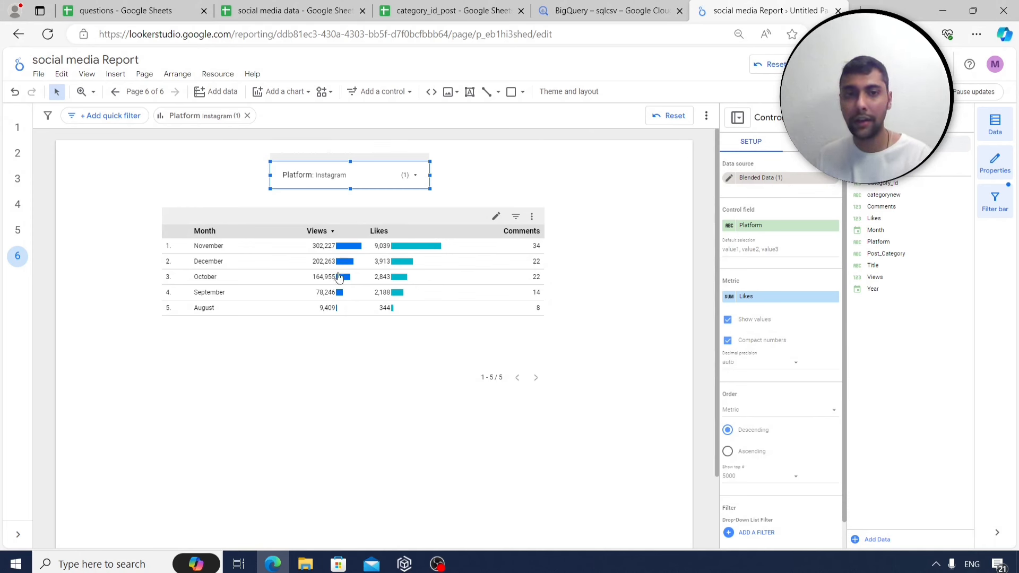
click(411, 176)
mouse_move(403, 217)
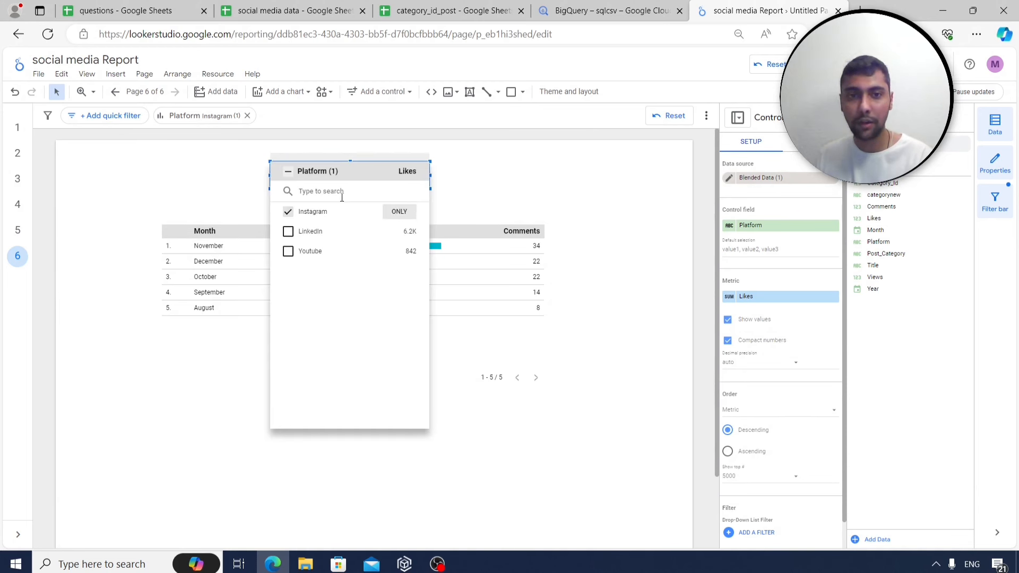
click(287, 171)
click(484, 181)
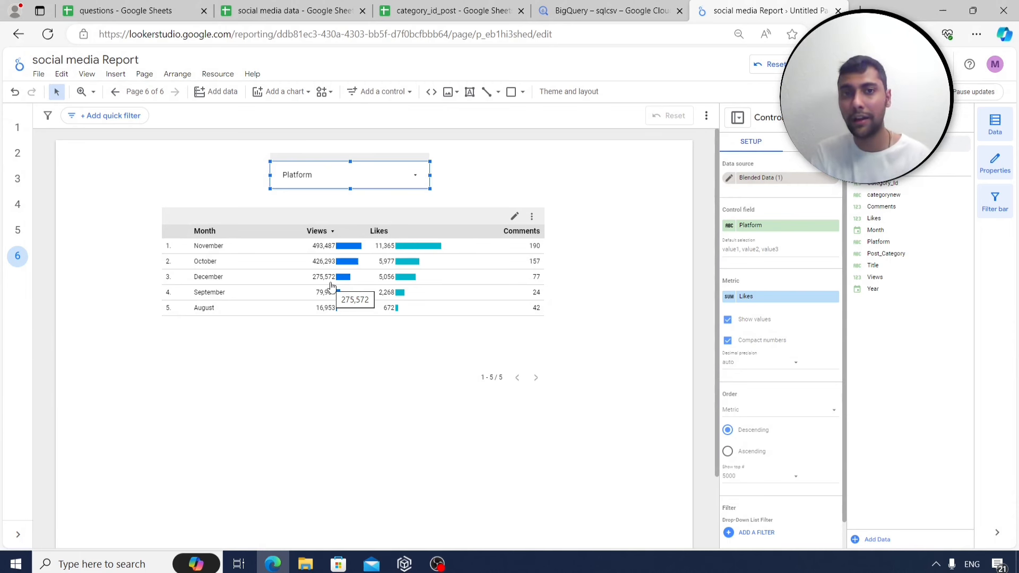
Switch the report's link access in File > Share from Restricted to Public.
click(266, 344)
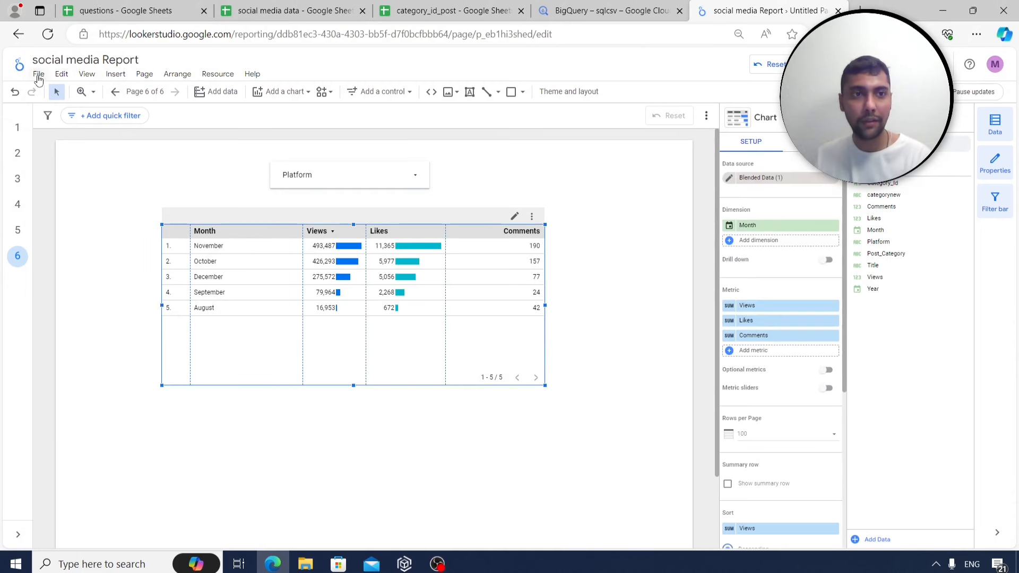
click(38, 73)
mouse_move(111, 232)
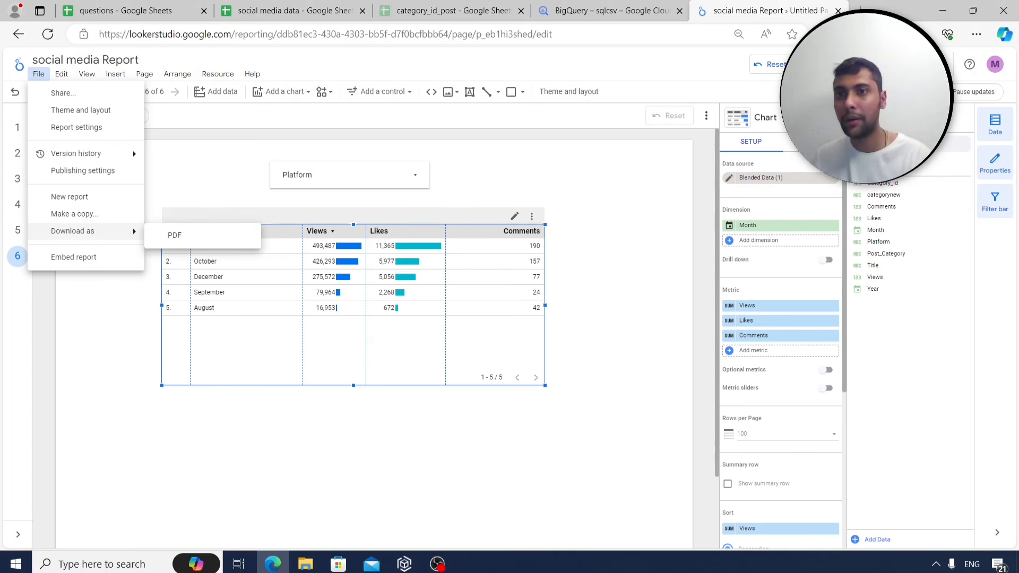
click(64, 93)
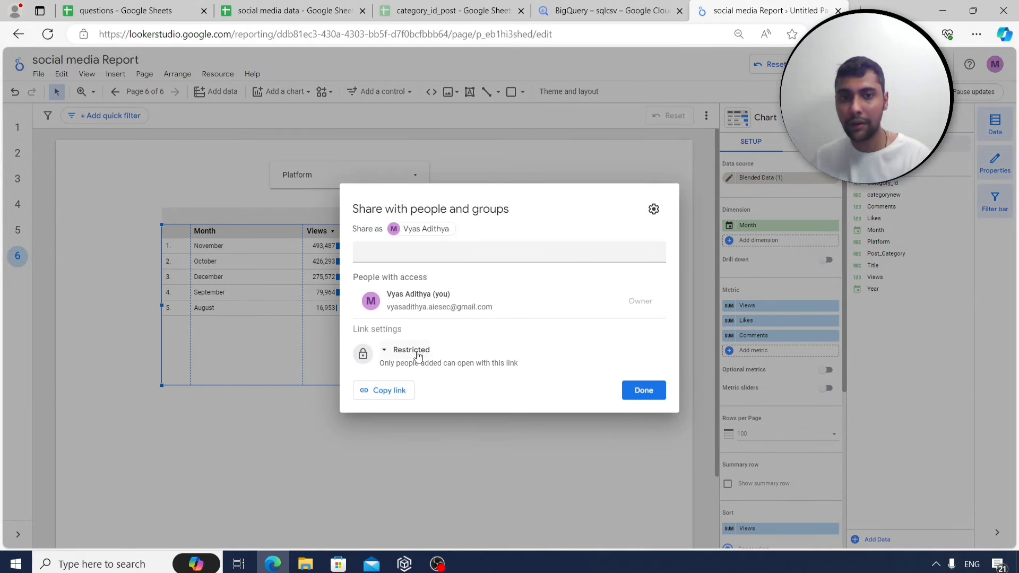
click(399, 353)
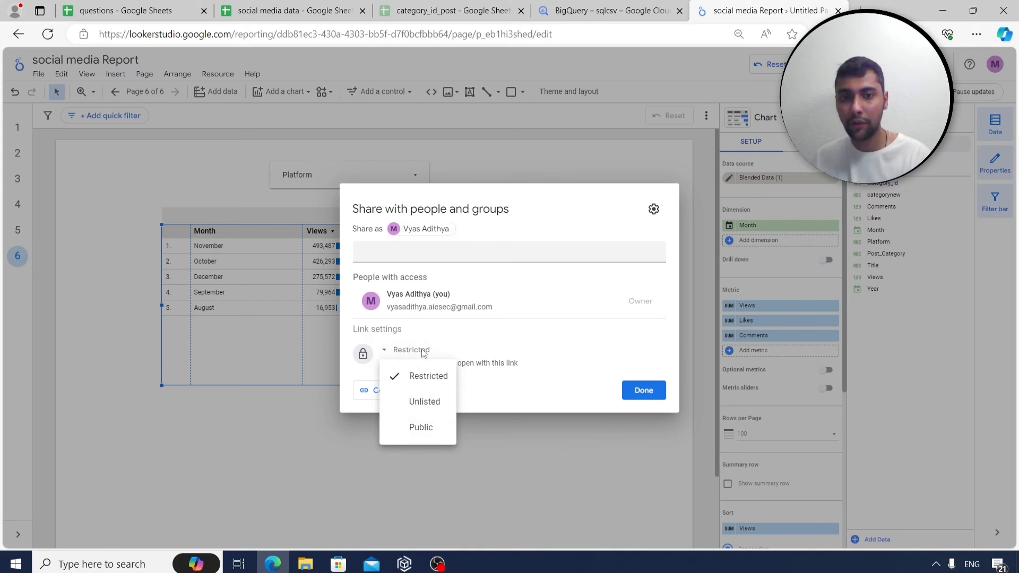
click(434, 426)
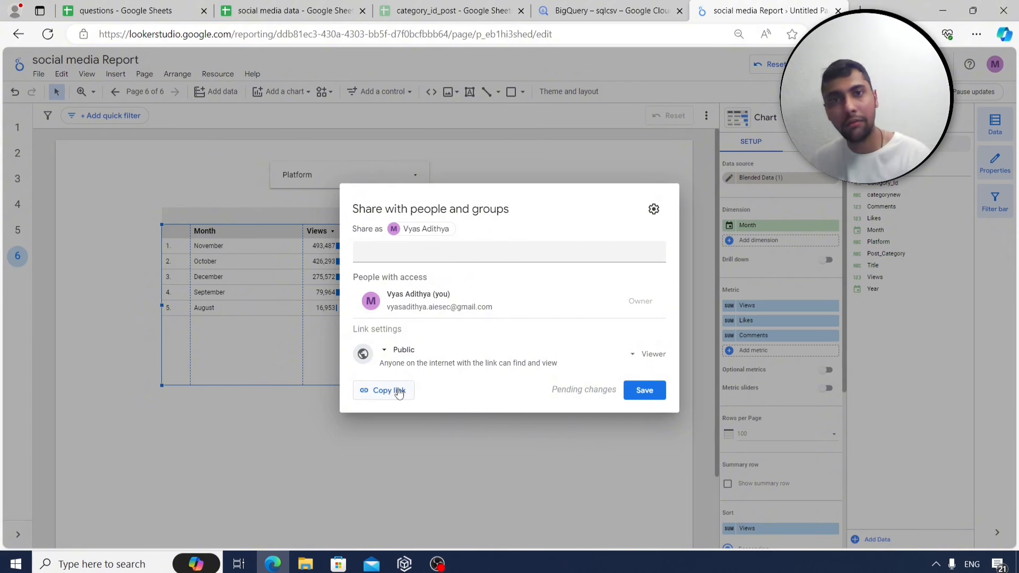
click(620, 450)
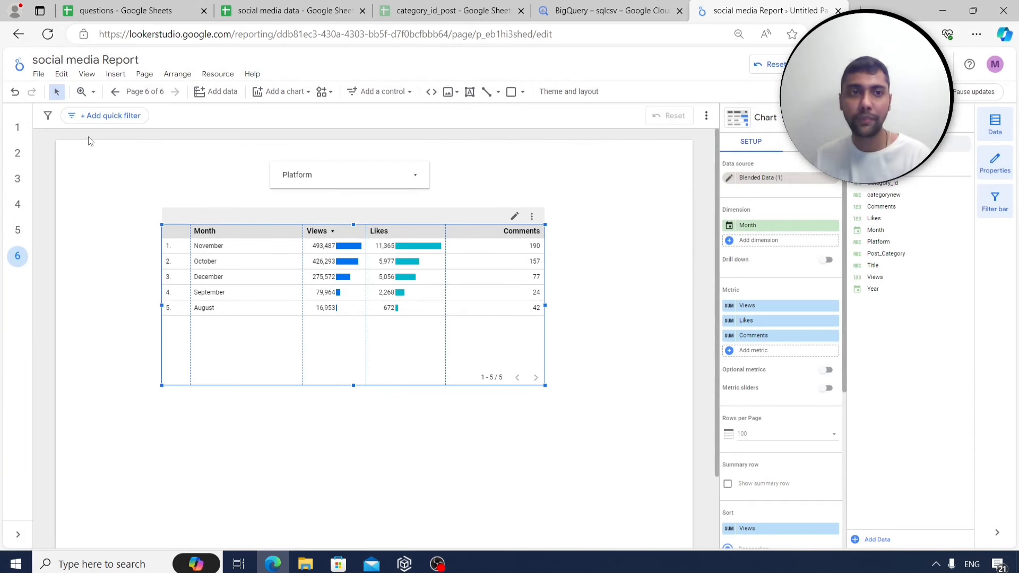
key(ctrl+shift+e)
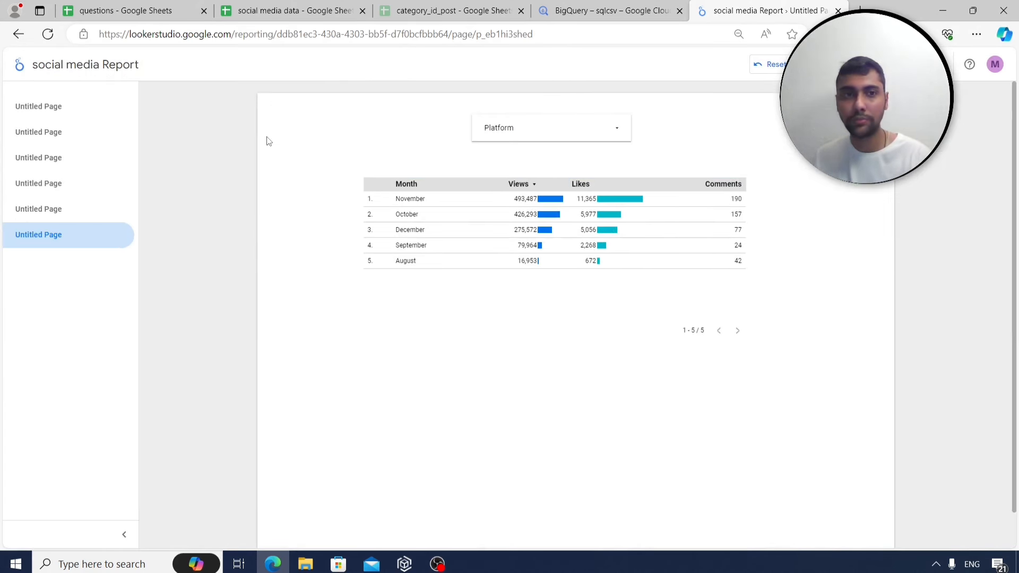
click(70, 210)
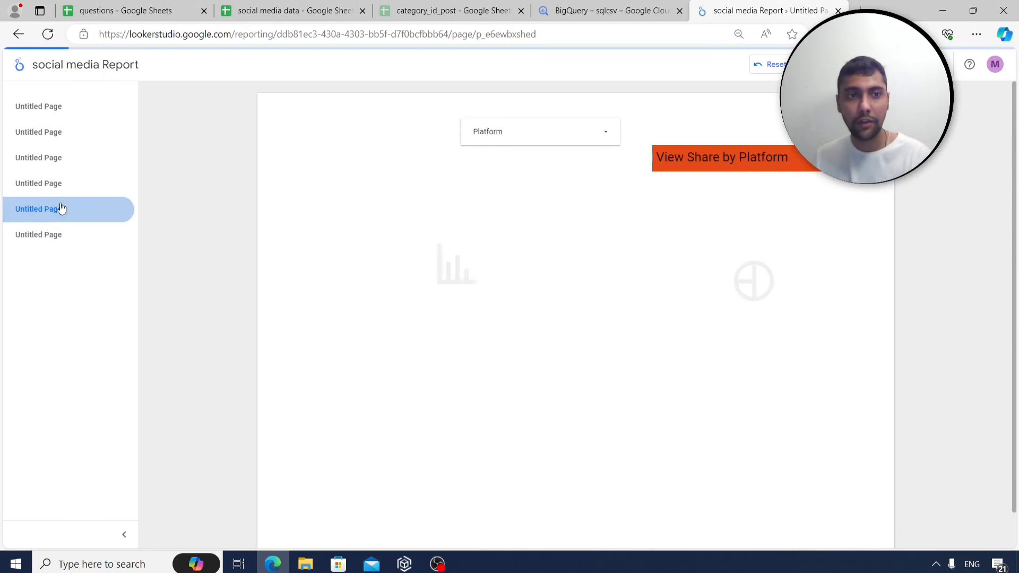
click(71, 183)
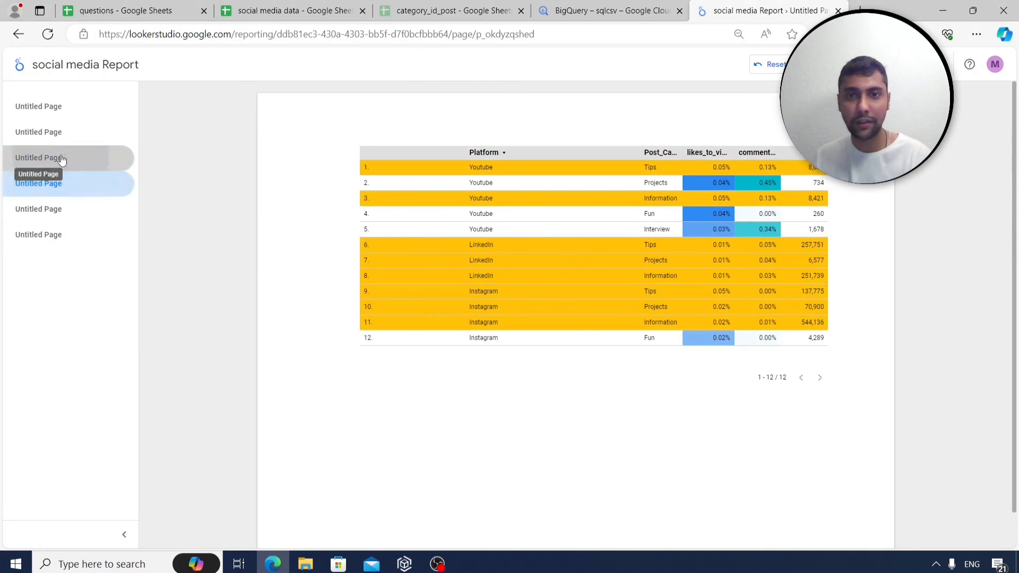
click(59, 158)
click(75, 131)
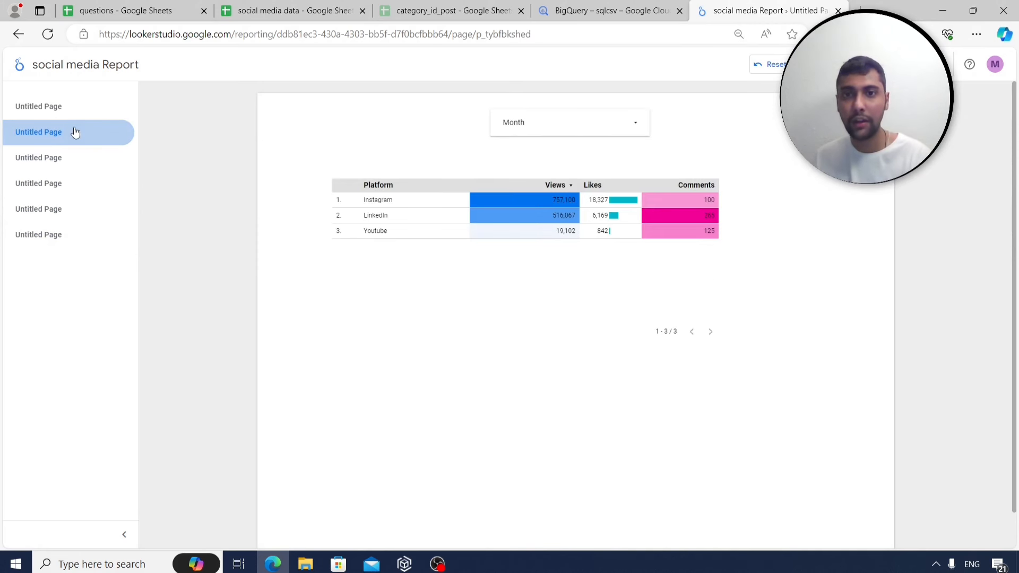
click(60, 108)
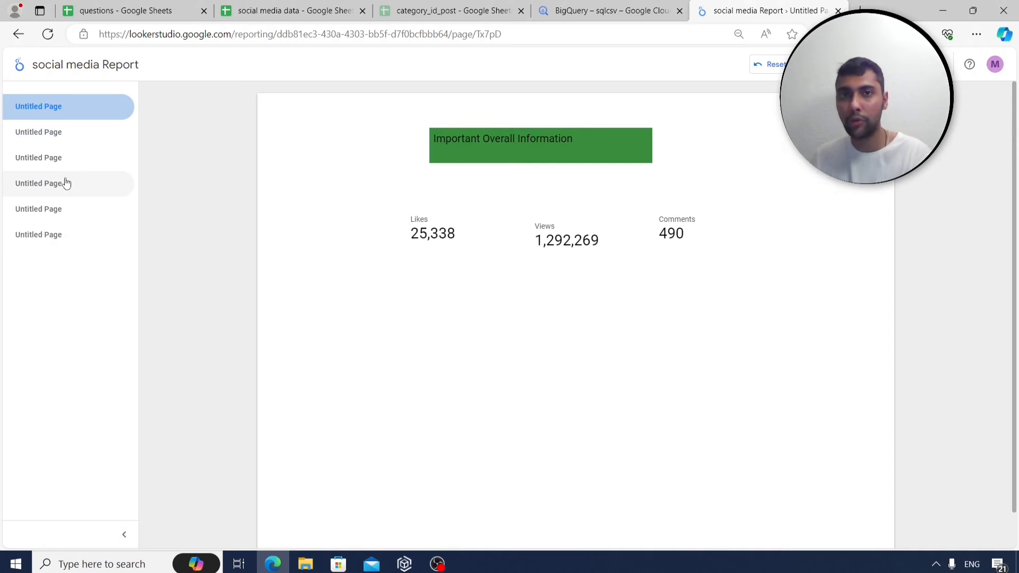
click(68, 241)
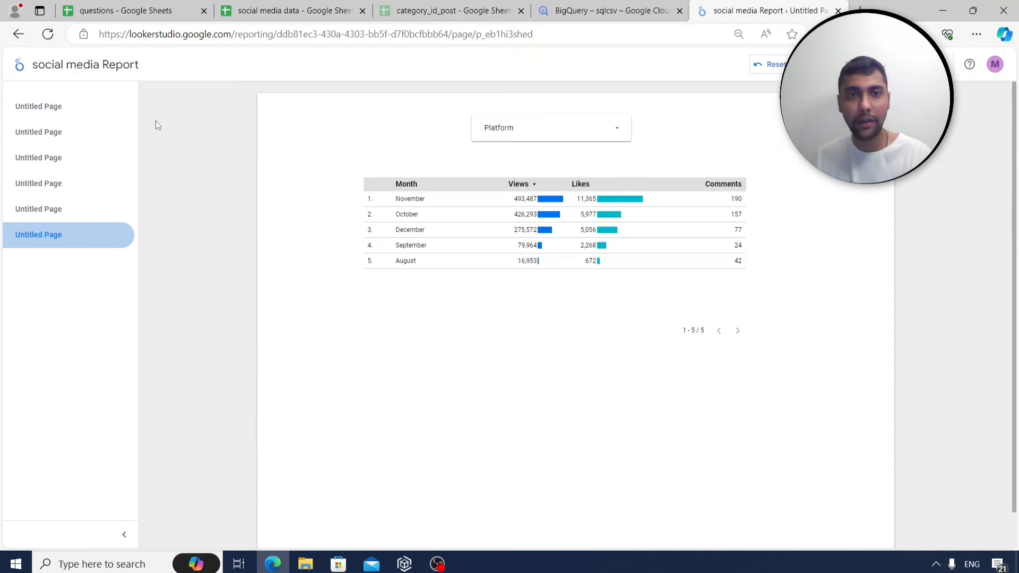
click(898, 64)
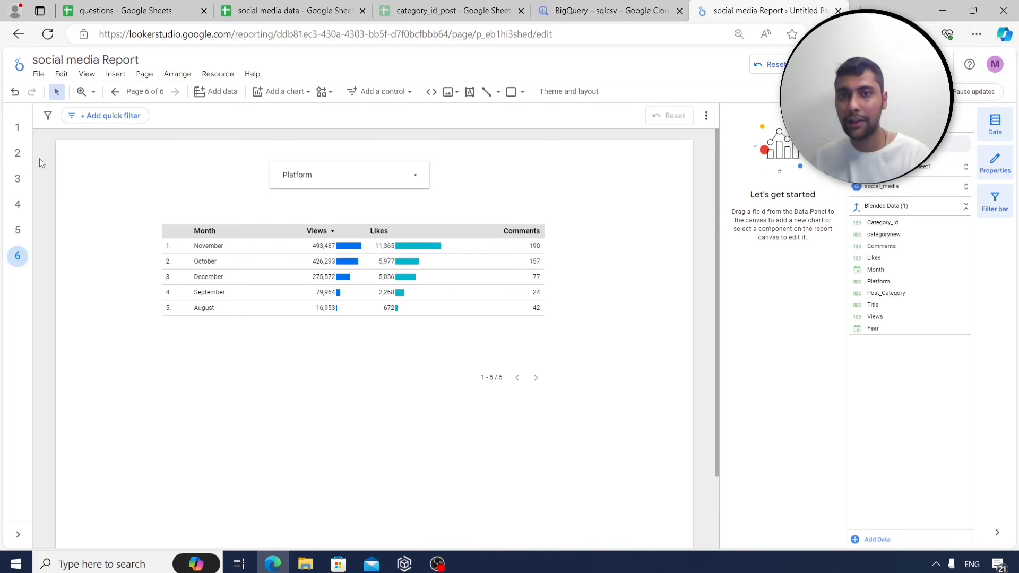
In Manage pages, rename the first page to 'Overall Info'.
click(147, 76)
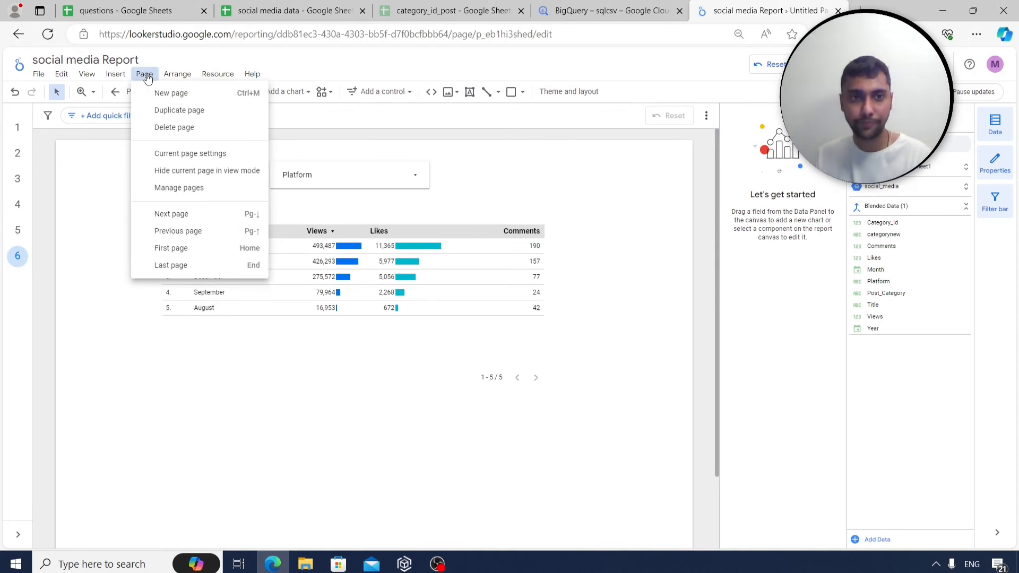
click(179, 188)
click(759, 183)
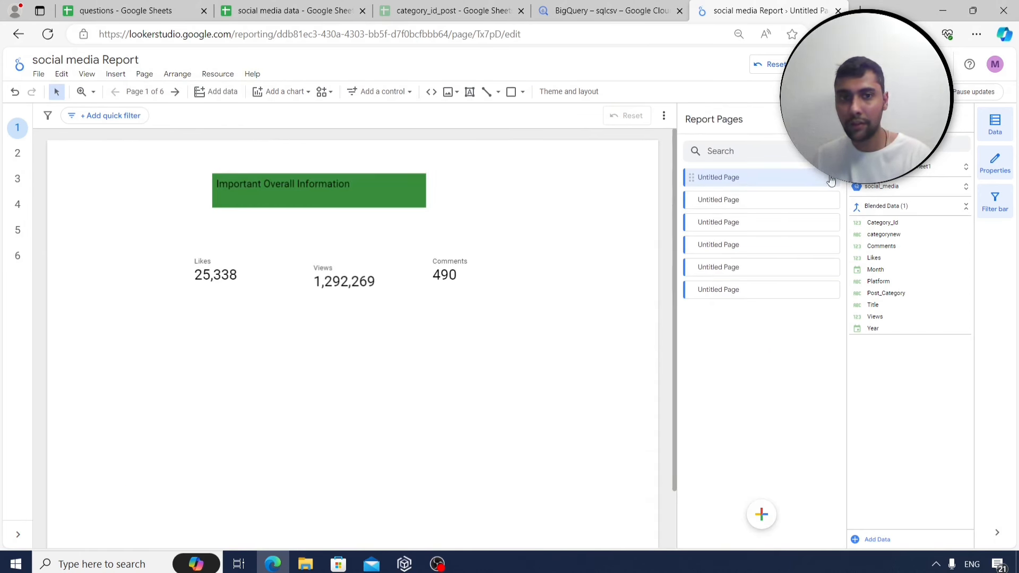
click(831, 179)
click(860, 187)
drag(764, 177, 700, 179)
text(P)
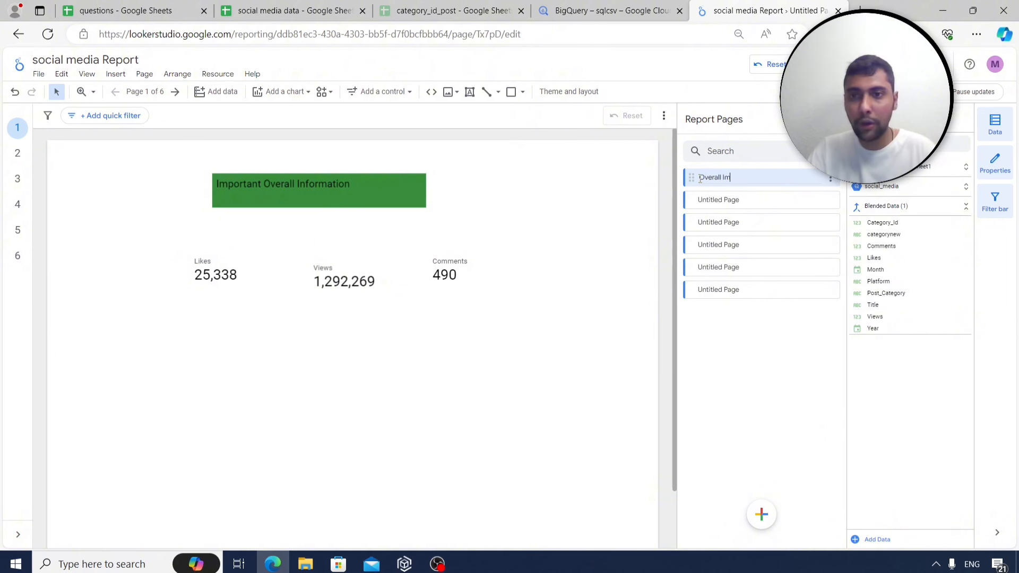
text(verall Info)
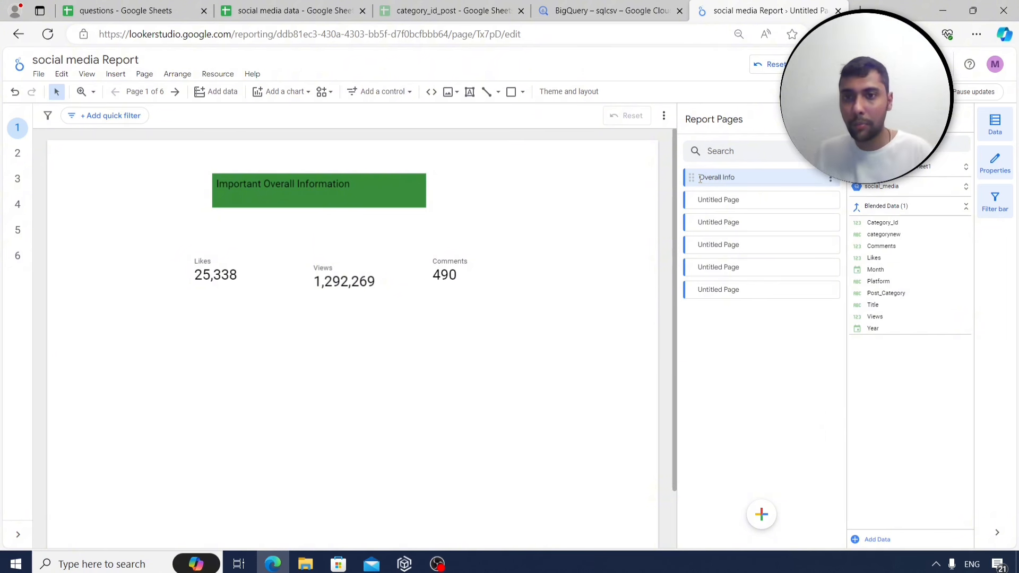
Rename the second page to 'Platform Wise Metrics'.
click(759, 199)
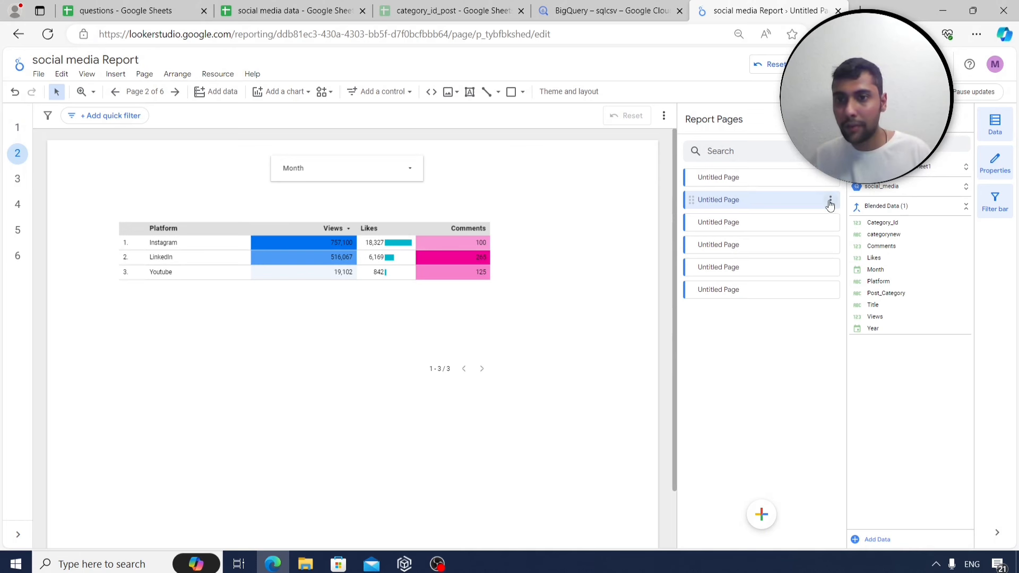
click(831, 201)
click(838, 212)
text(Platf)
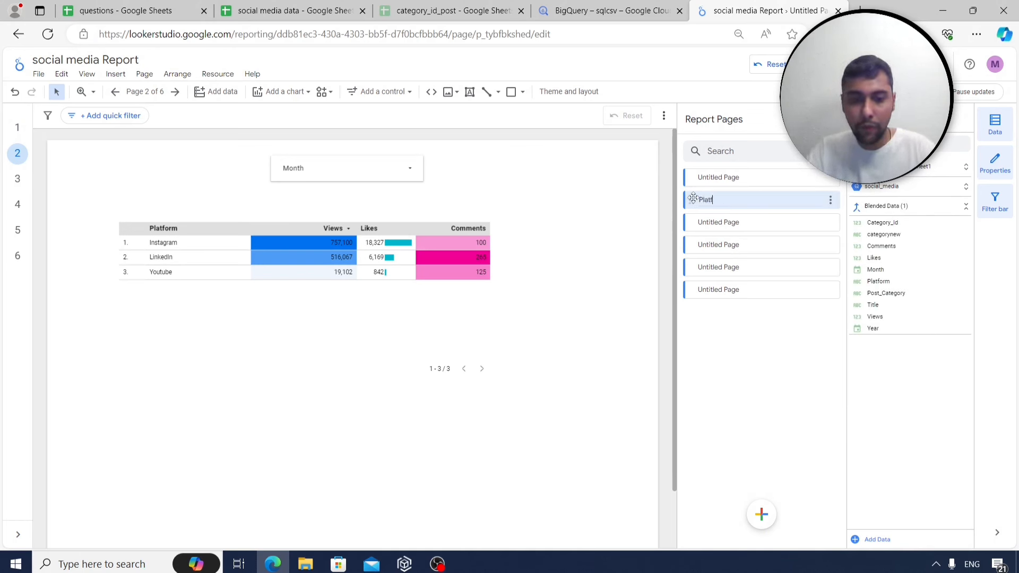
text(orm Wise Mte)
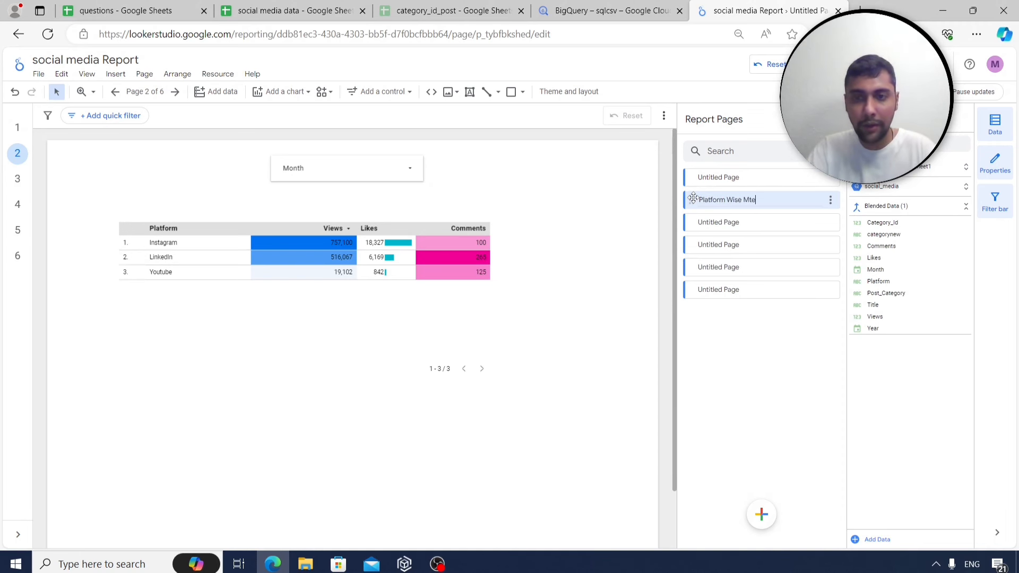
key(BackSpace)
key(BackSpace)
text(etrics)
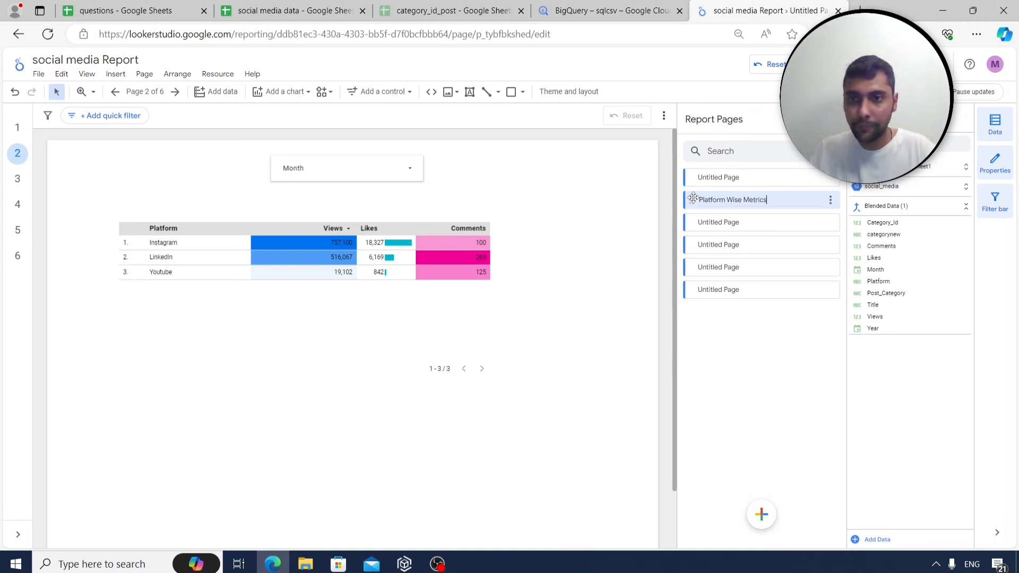
key(Return)
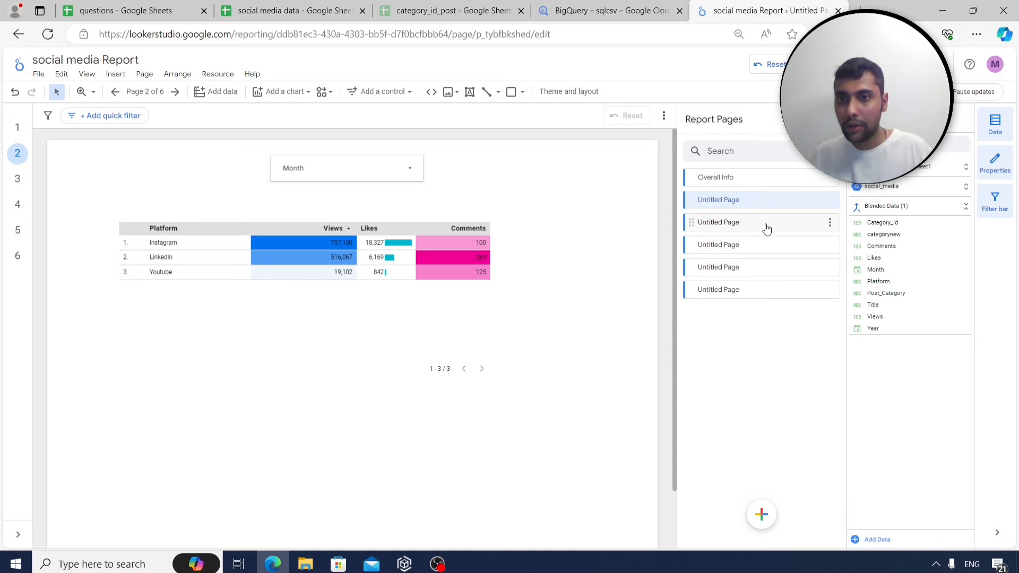
Rename the third page to 'Post Category Wise Metrics'.
click(767, 229)
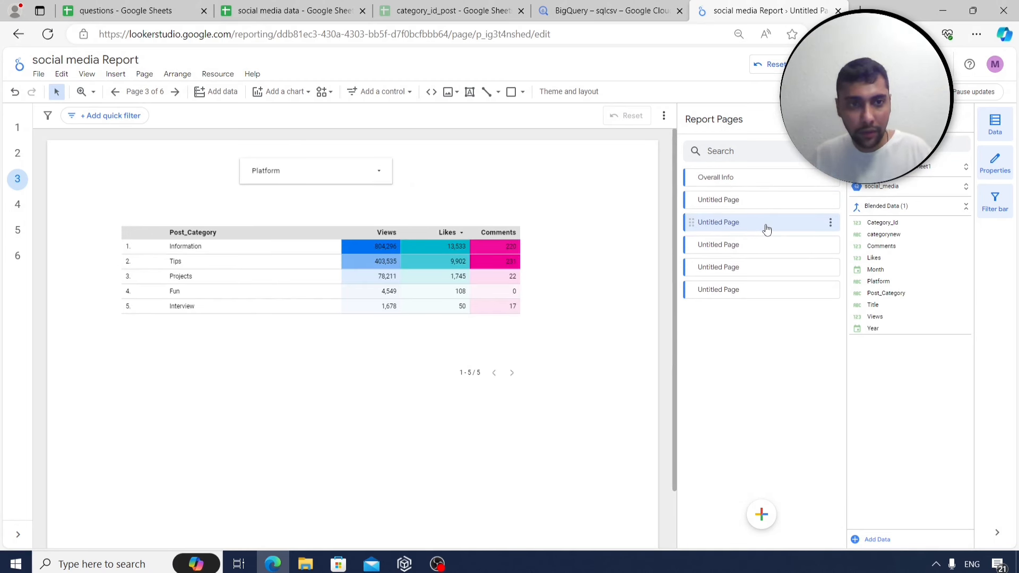
click(830, 223)
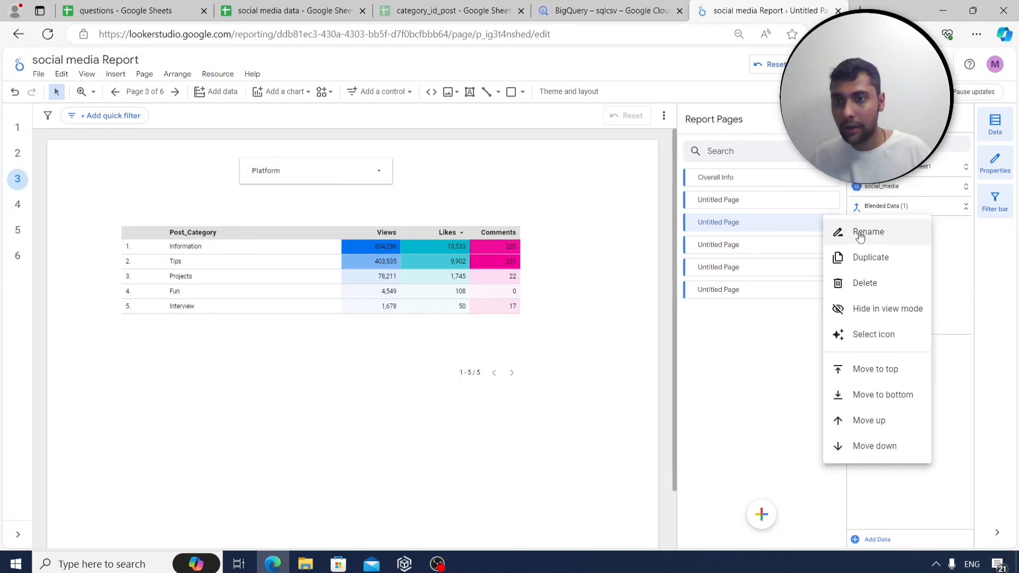
click(857, 231)
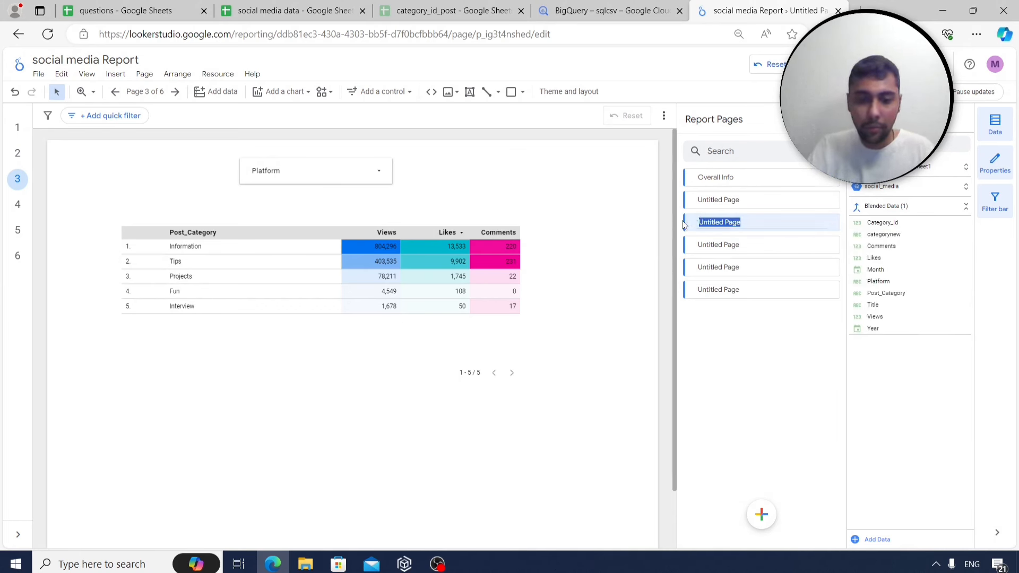
text(Post Category Wise Me)
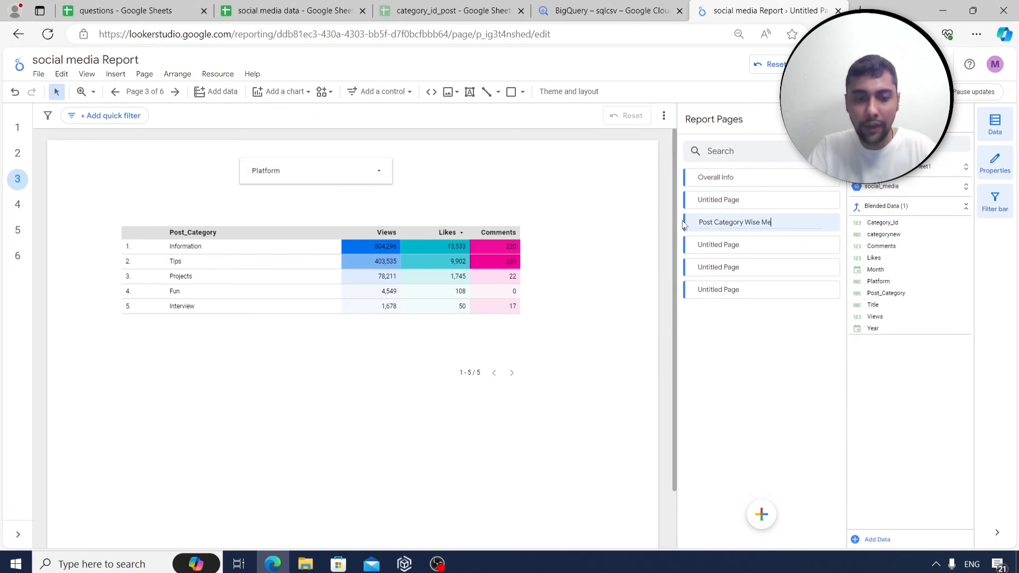
text(trics)
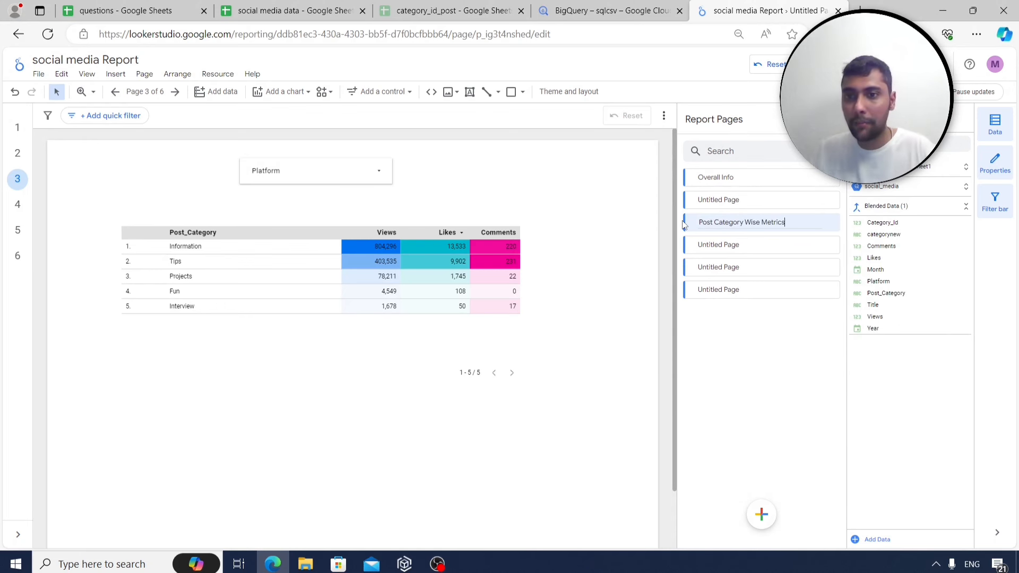
key(Return)
Rename page 4 to 'Specific KPIs per platform & category'.
click(734, 247)
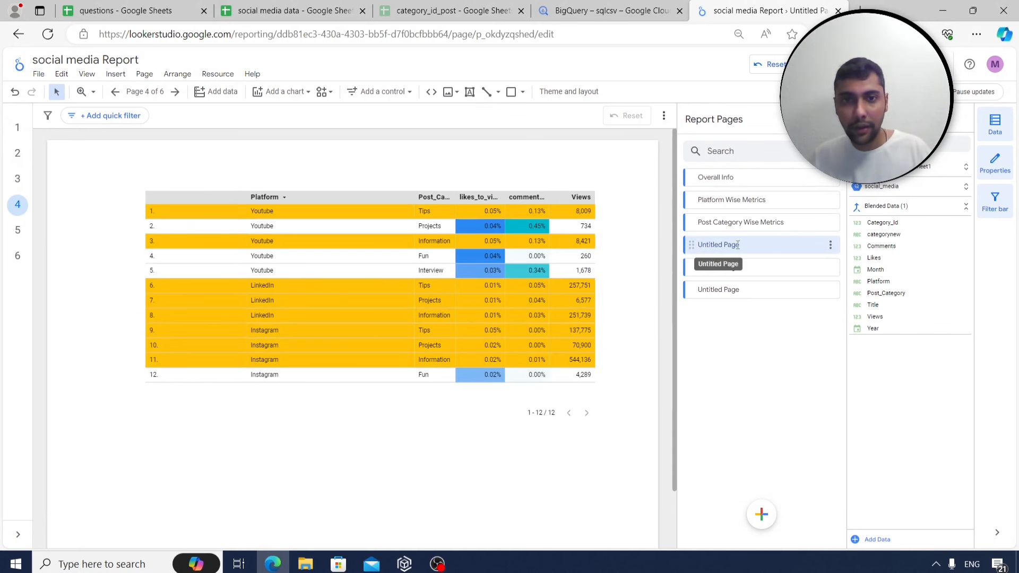
click(831, 244)
click(846, 258)
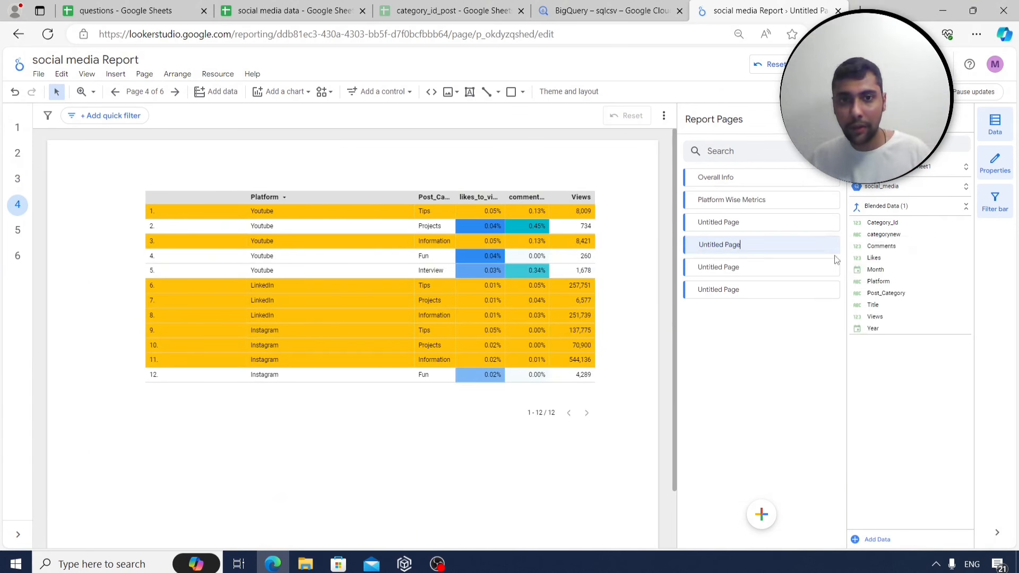
drag(742, 244, 689, 245)
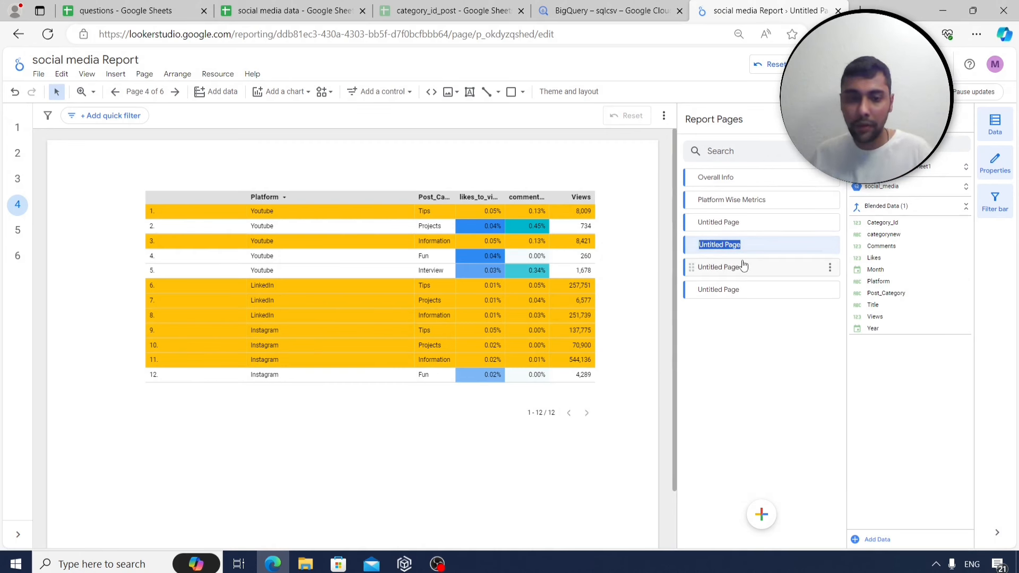
text(Specific KPIs per platform &)
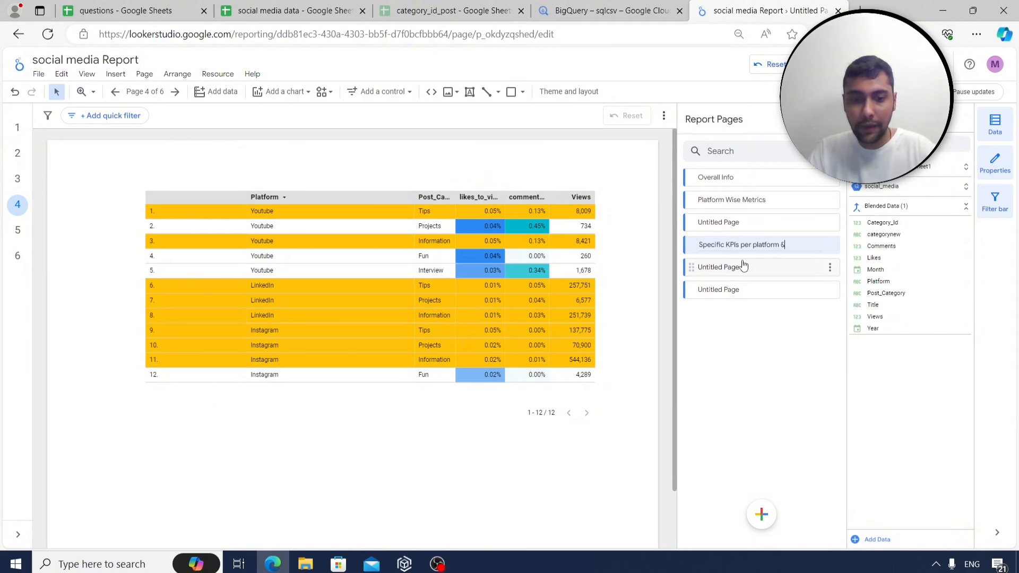
text(category)
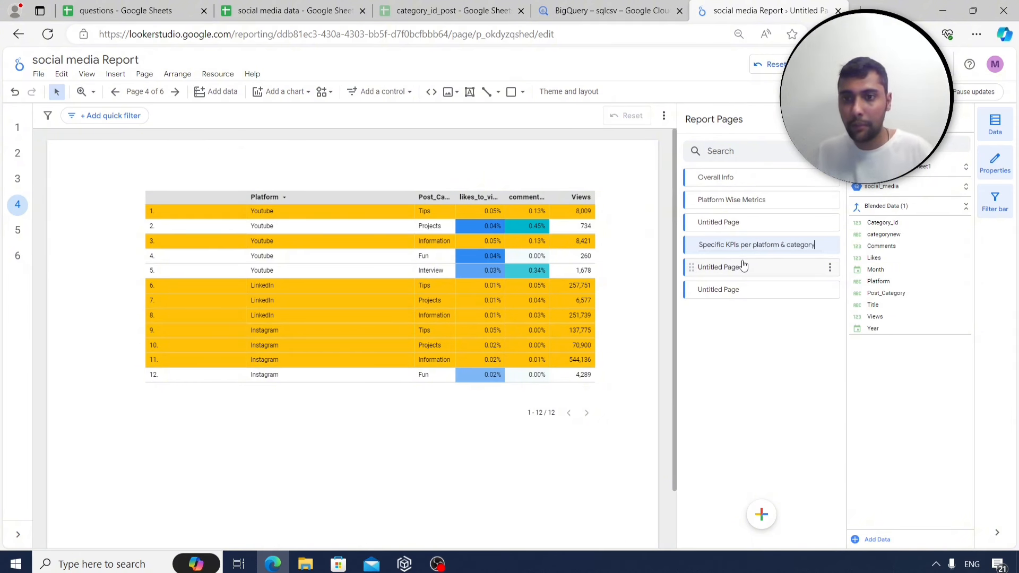
click(743, 265)
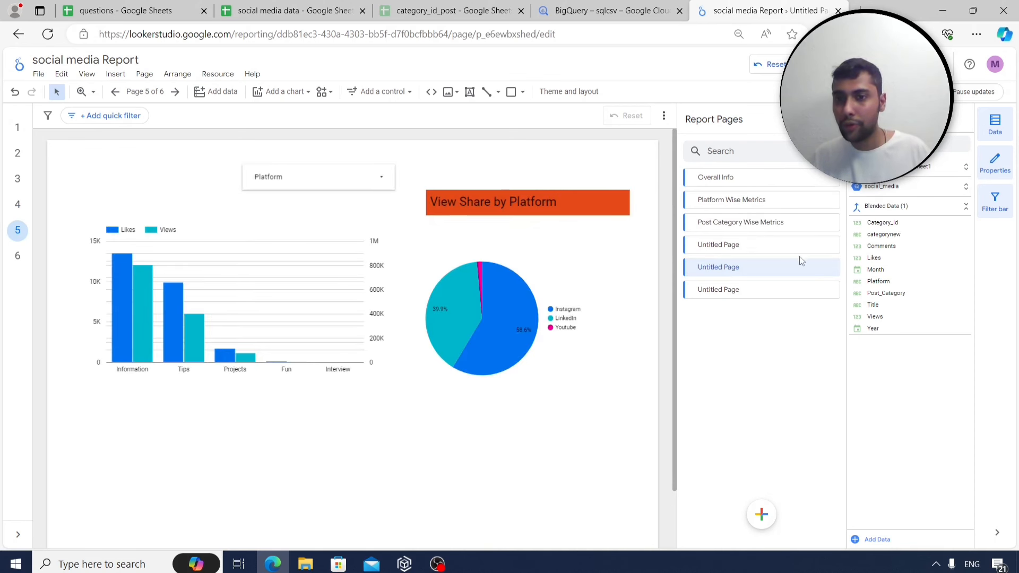
Rename page 5 to 'Likes & View Share by Platform & Category'.
click(831, 269)
click(860, 275)
drag(741, 267, 699, 261)
key(BackSpace)
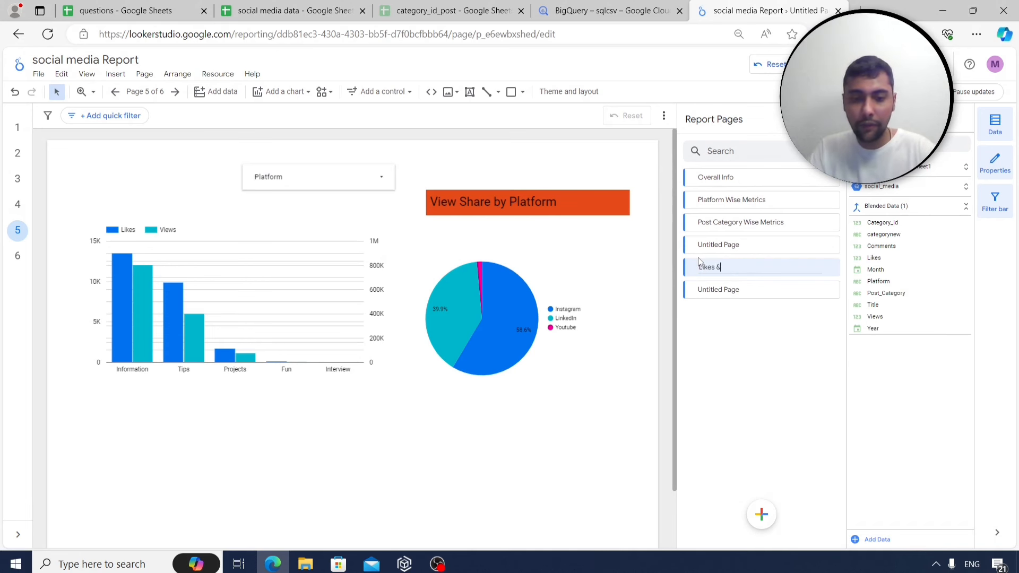
text(Likes & View S)
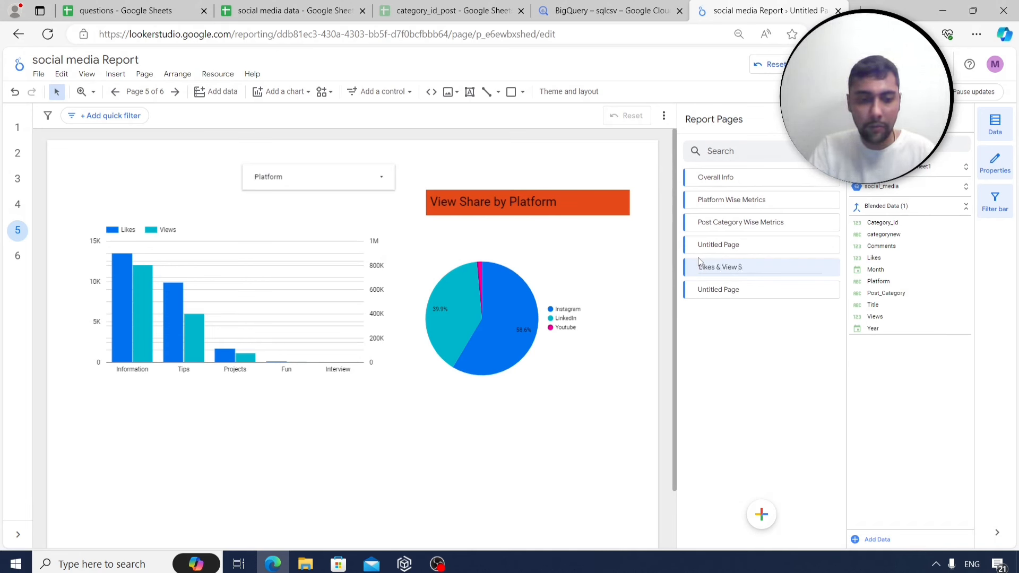
text(hare)
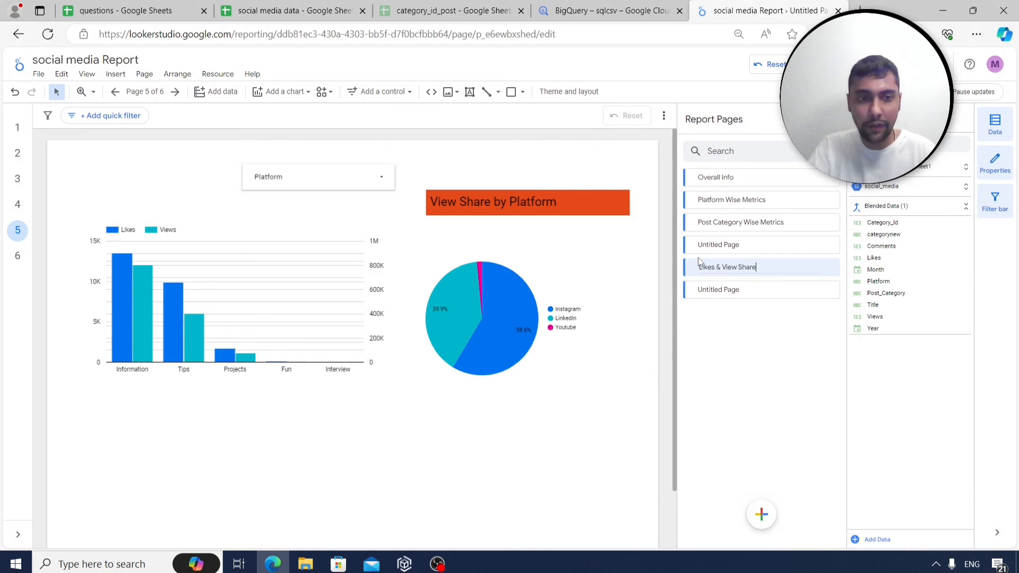
text( by Plat)
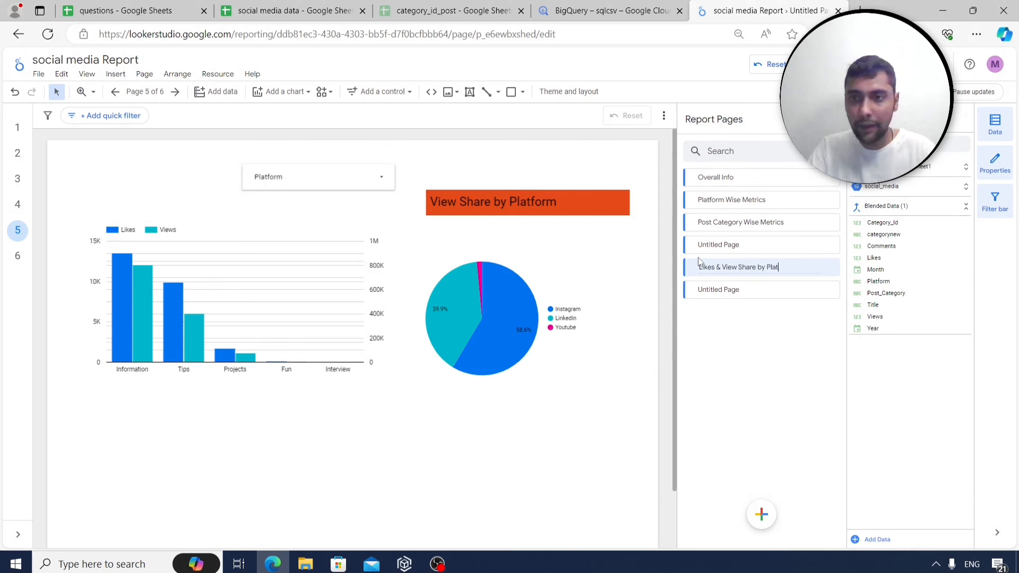
text(form &)
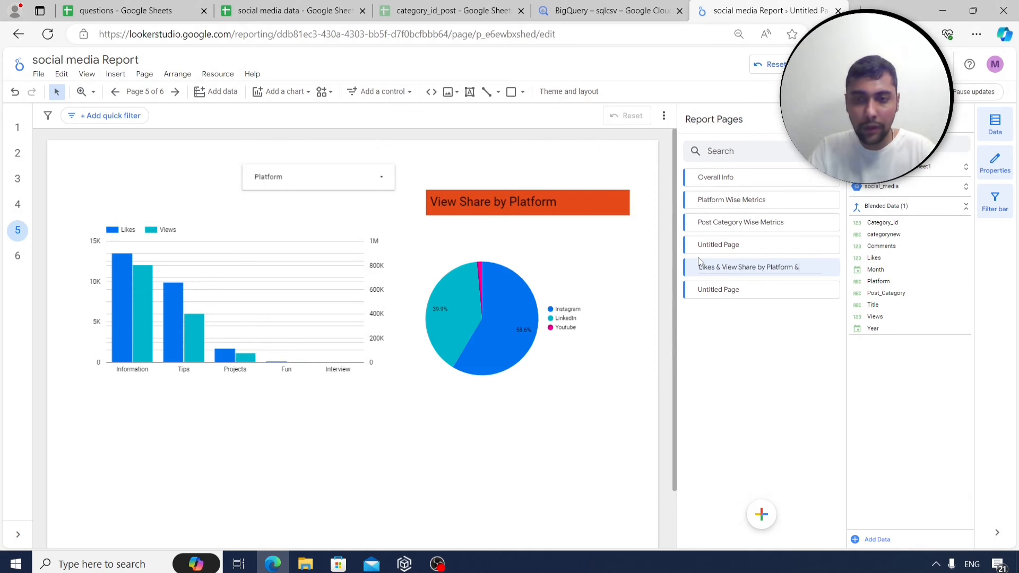
text( Category)
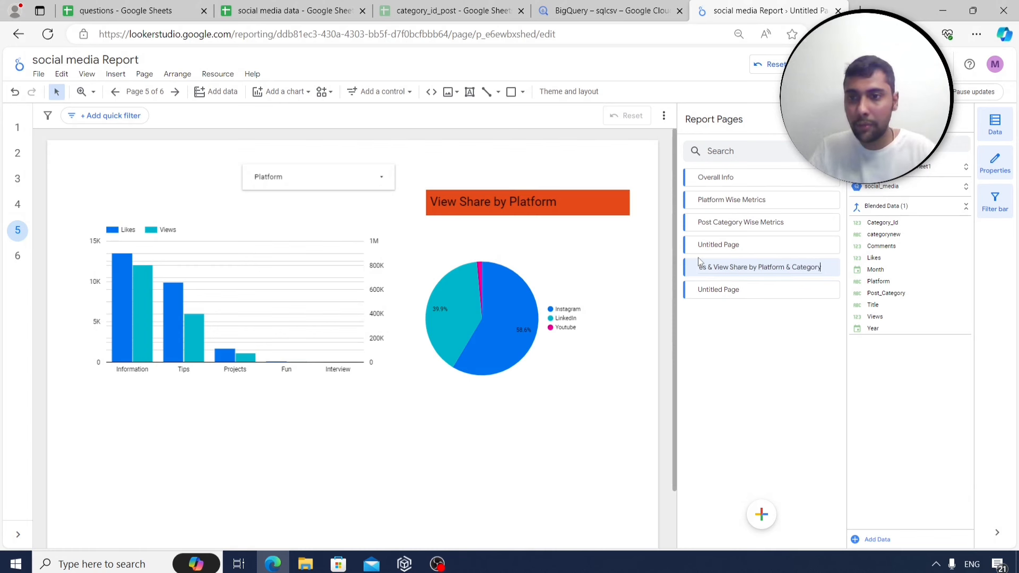
click(745, 292)
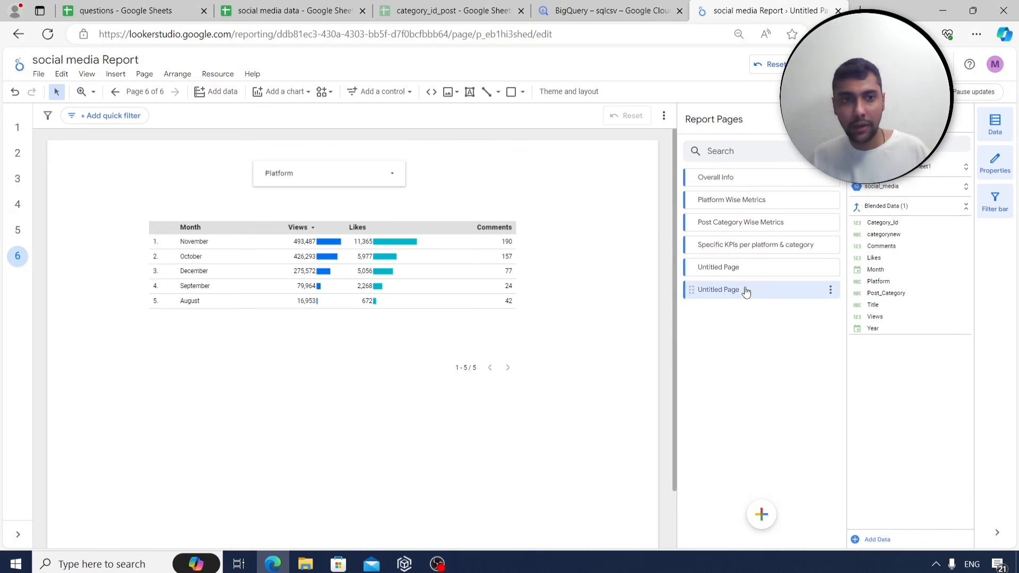
Rename page 6 to 'Month Wise Performance'.
click(829, 292)
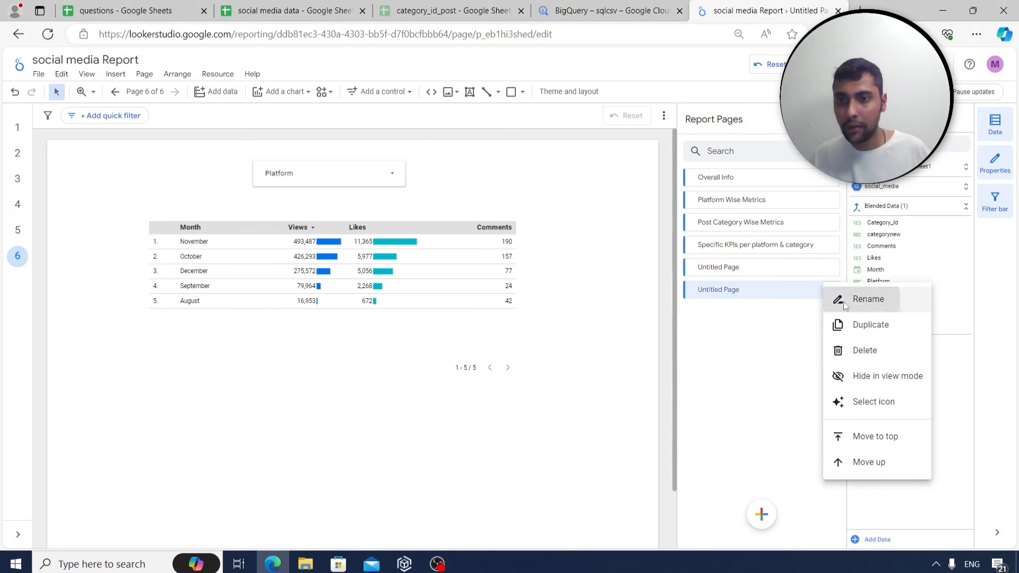
click(843, 297)
text(Month Wis)
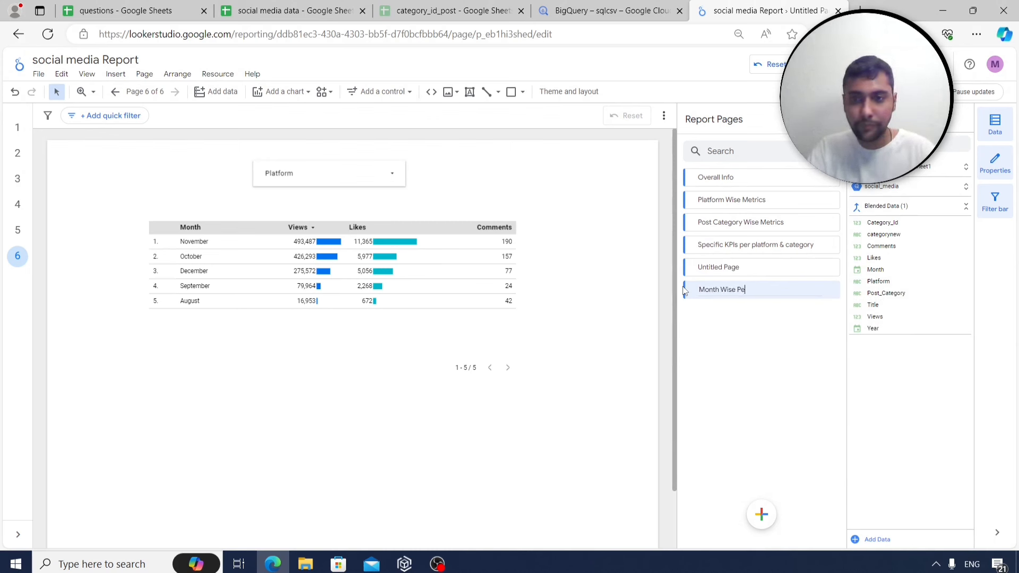
text(e Performance)
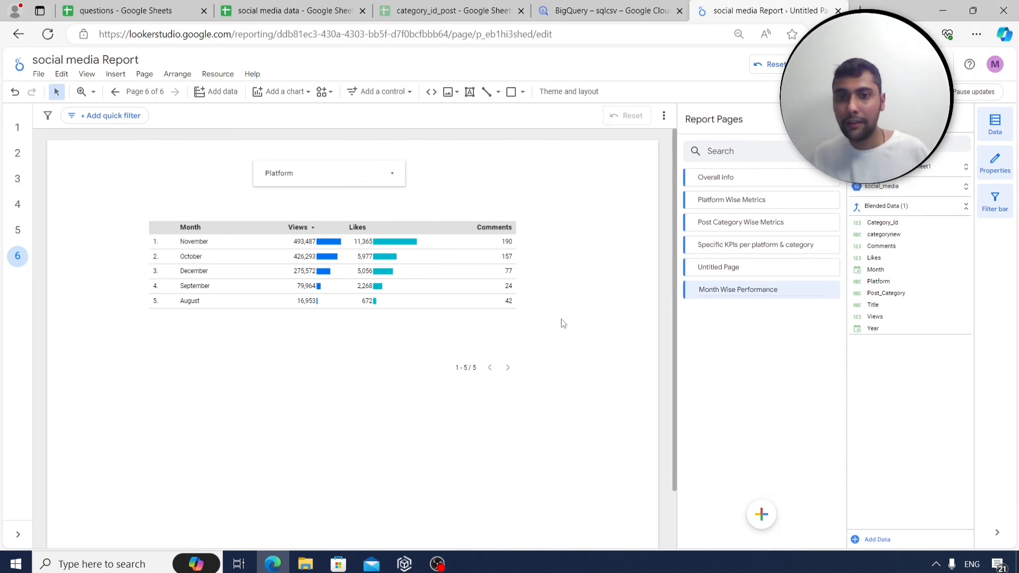
click(563, 323)
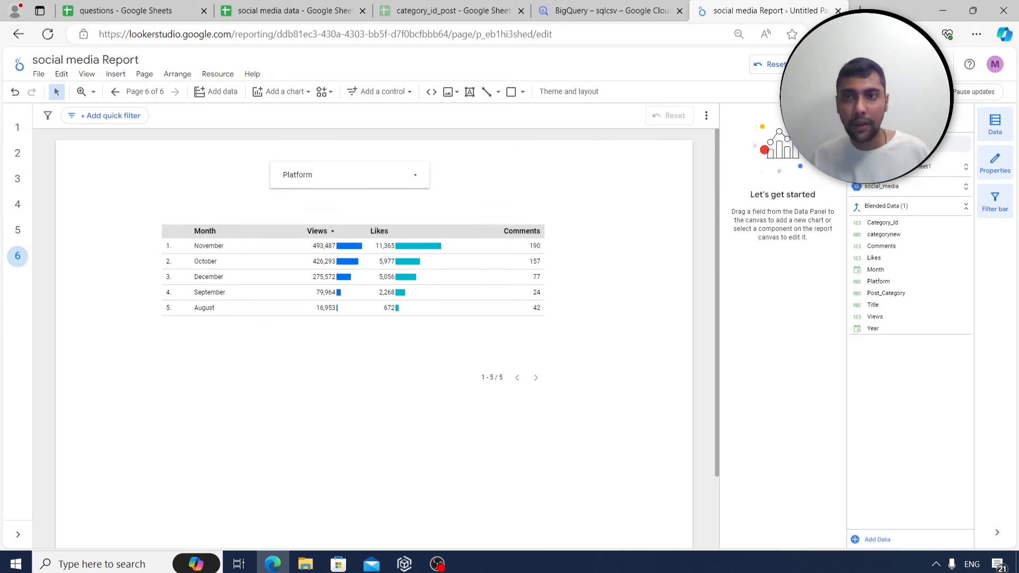
Preview Platform Wise Metrics, Post Category Wise Metrics, Specific KPIs and Overall Info in view mode, then resume editing.
click(897, 64)
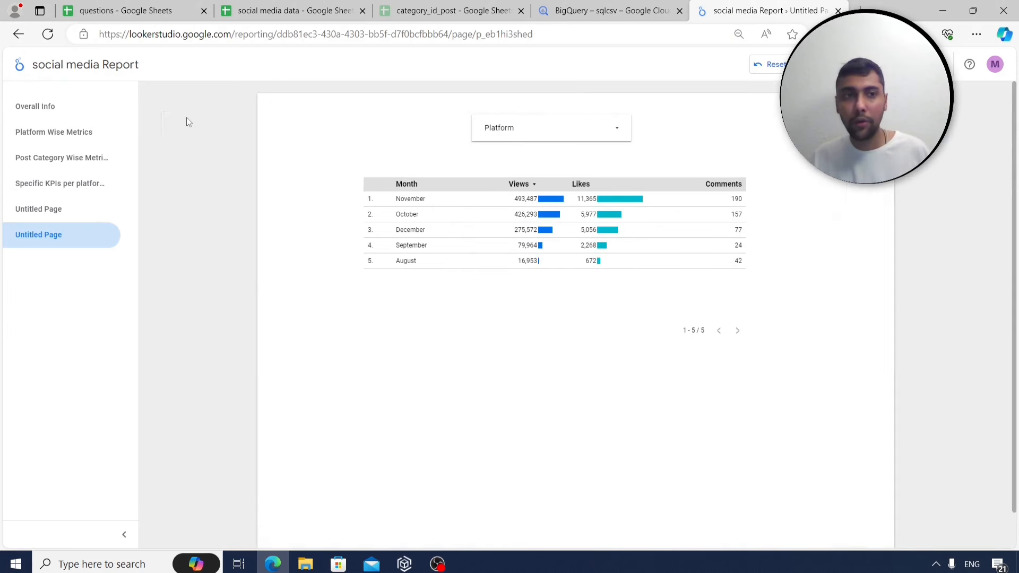
click(62, 138)
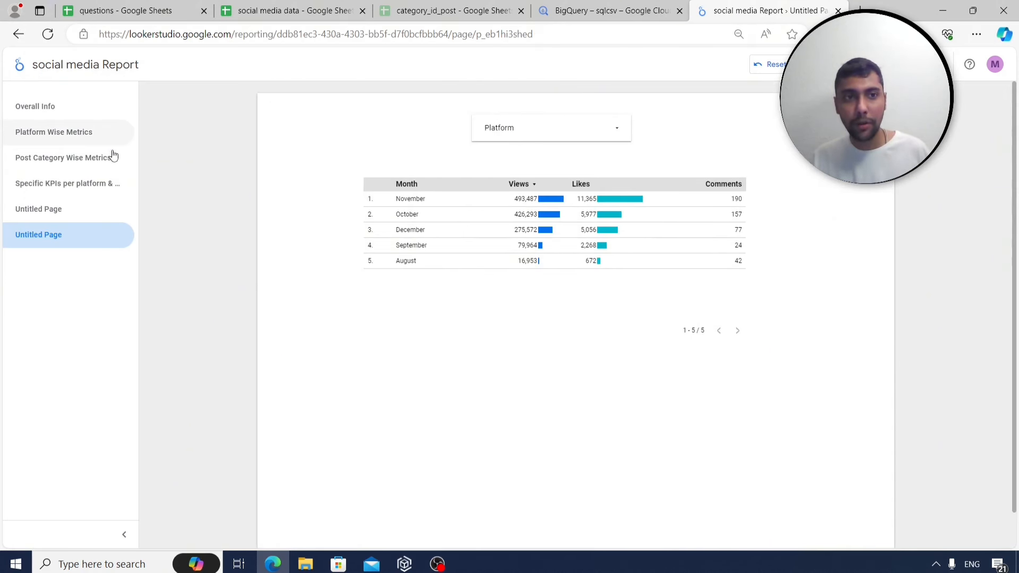
click(71, 169)
click(64, 185)
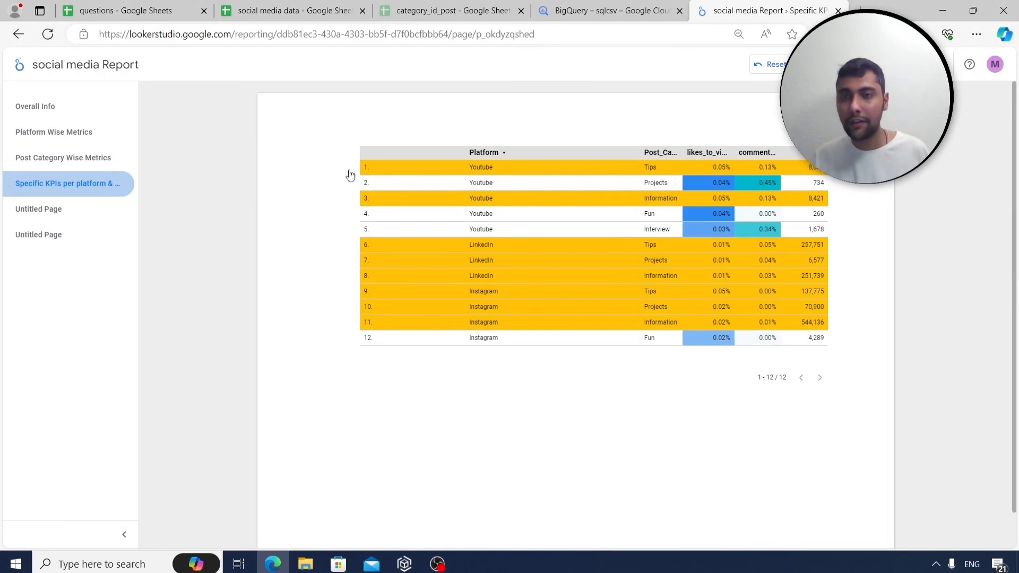
click(48, 108)
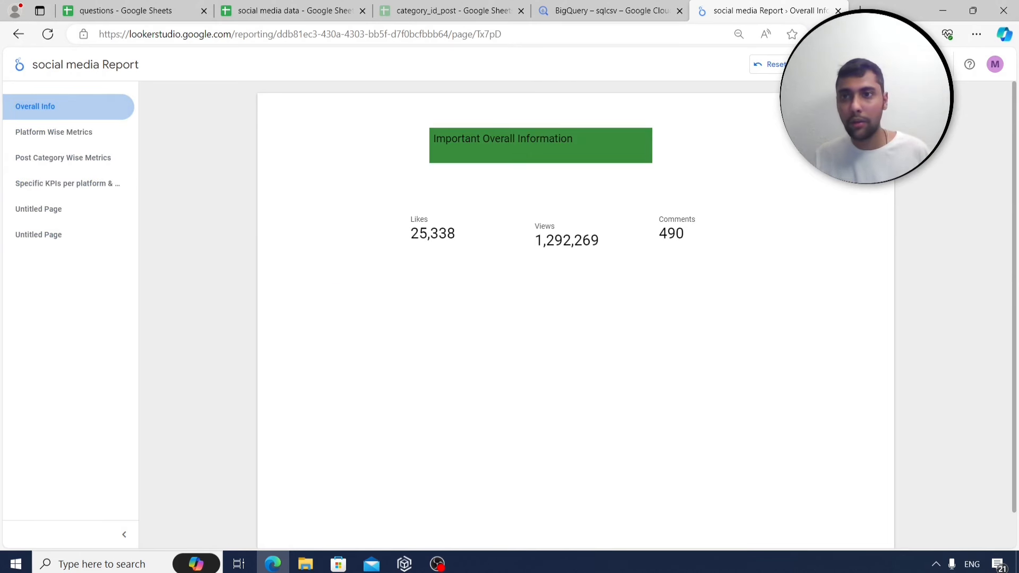
click(901, 64)
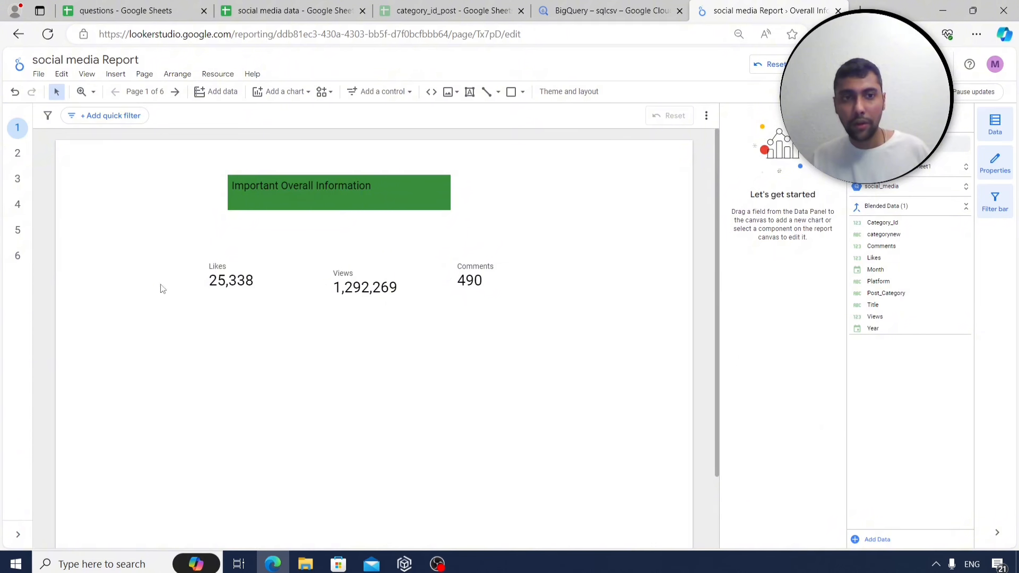
Go to the Specific KPIs page and select its KPI table to show the table's setup.
click(17, 178)
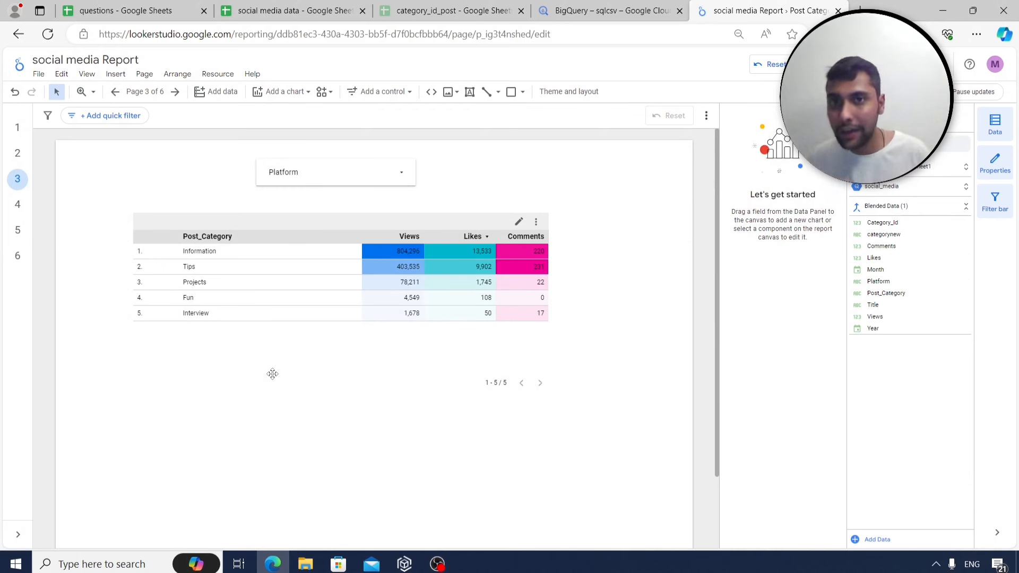
click(18, 206)
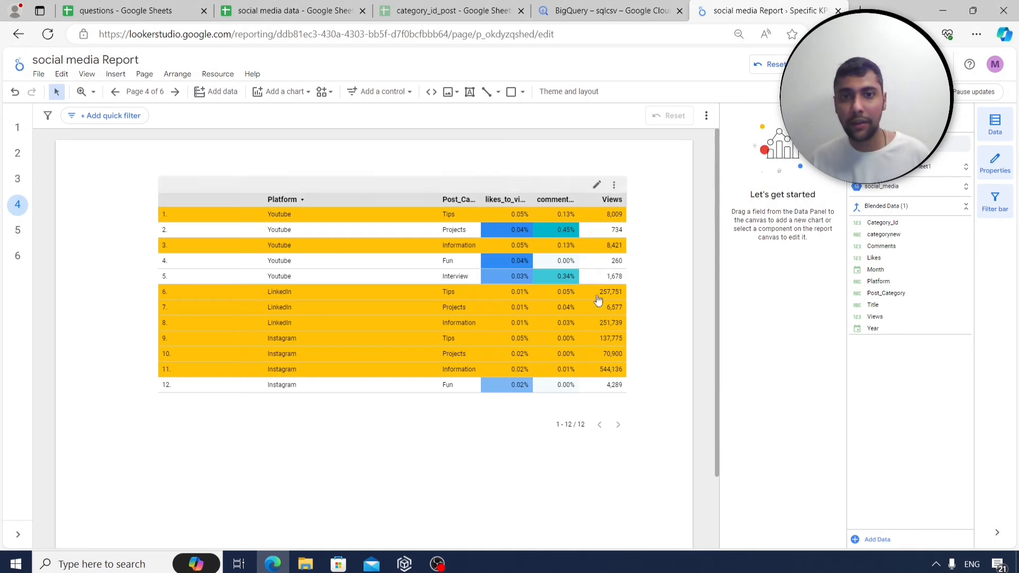
click(390, 353)
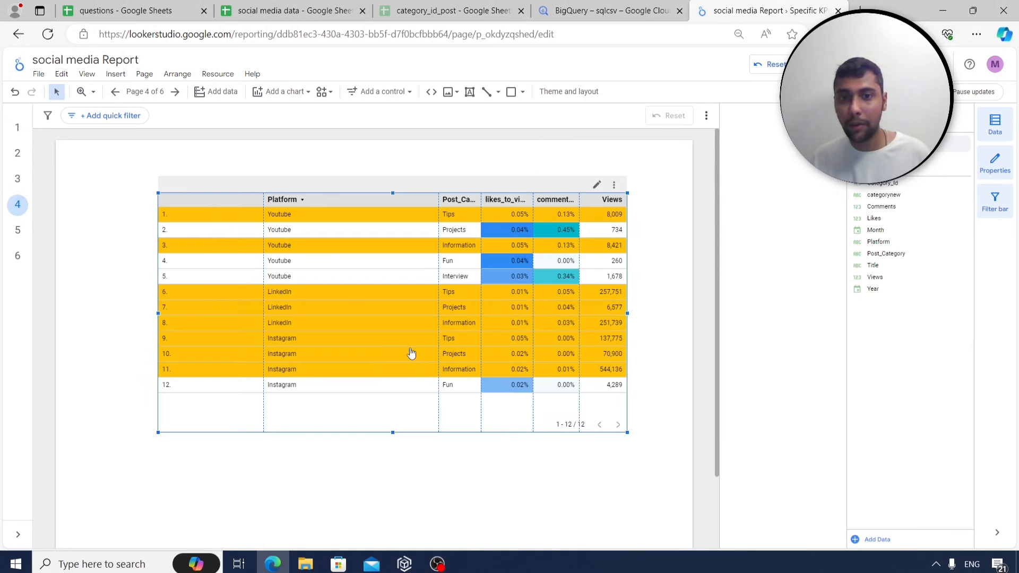
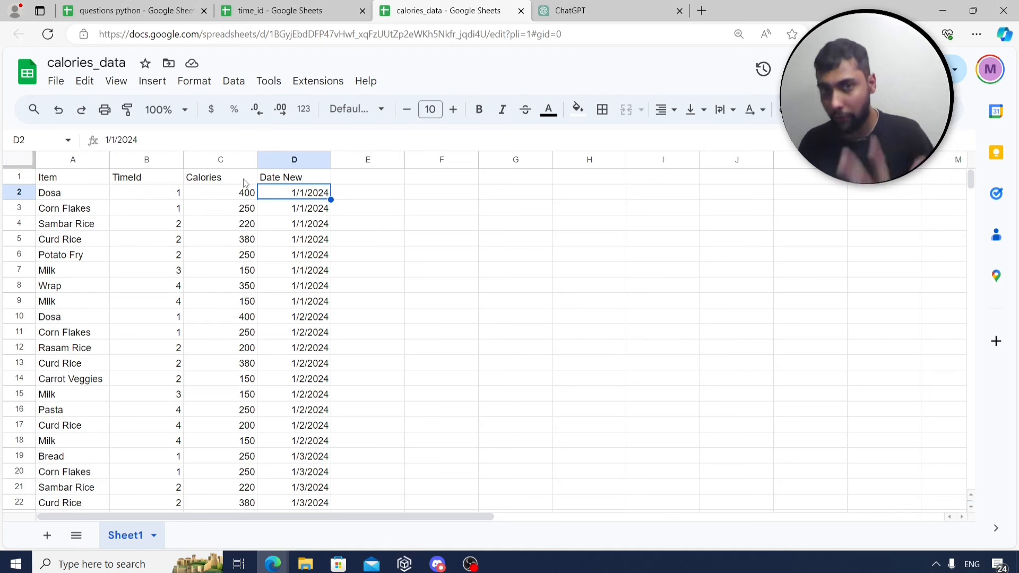
Browse the calories_data sheet's Item and TimeId columns, starting at Corn Flakes.
key(Down)
key(Left)
key(Left)
key(Left)
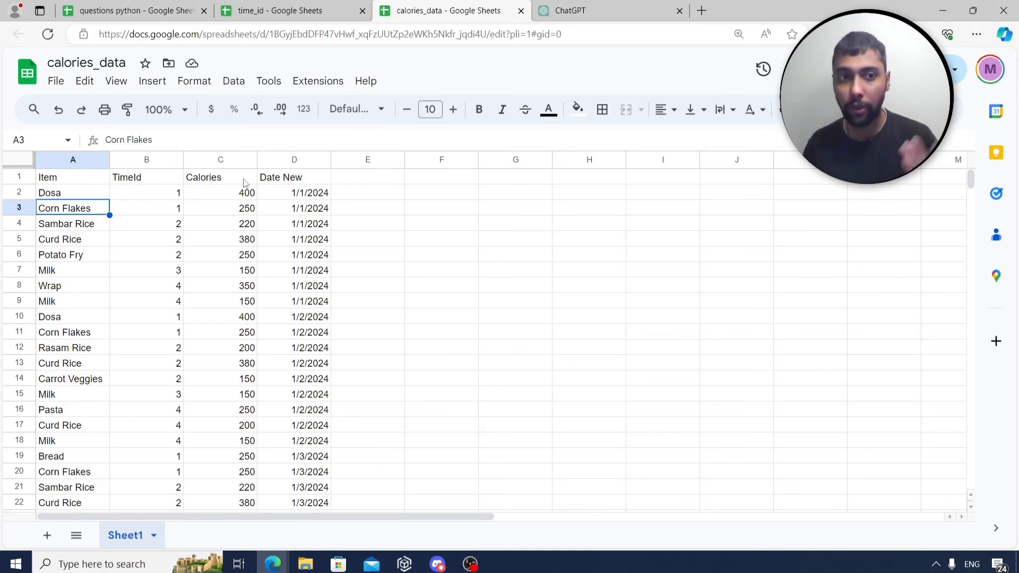
key(Up)
key(Down)
key(Down)
key(Down)
key(Down)
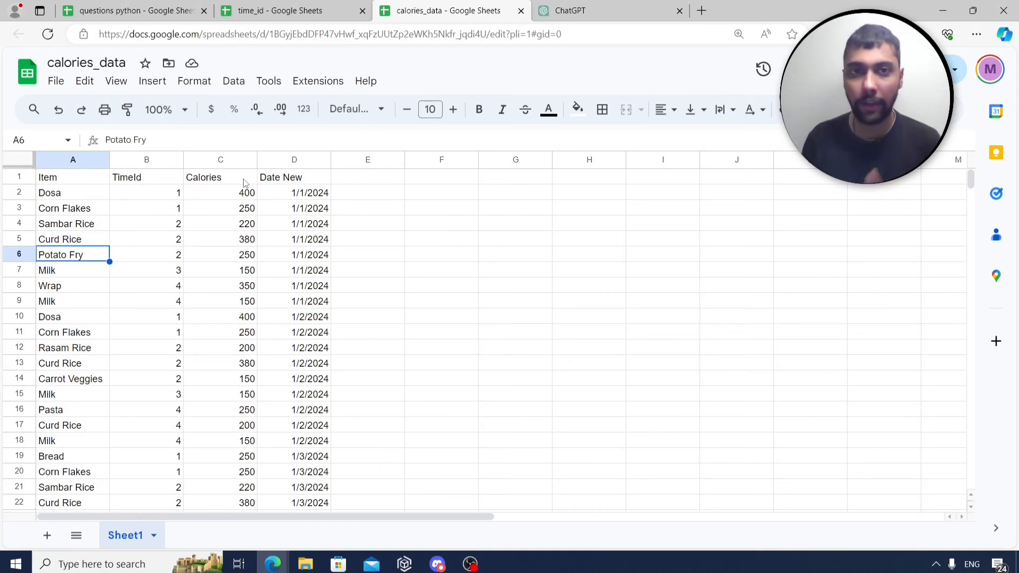
key(Right)
key(Up)
key(Up)
key(Up)
key(Up)
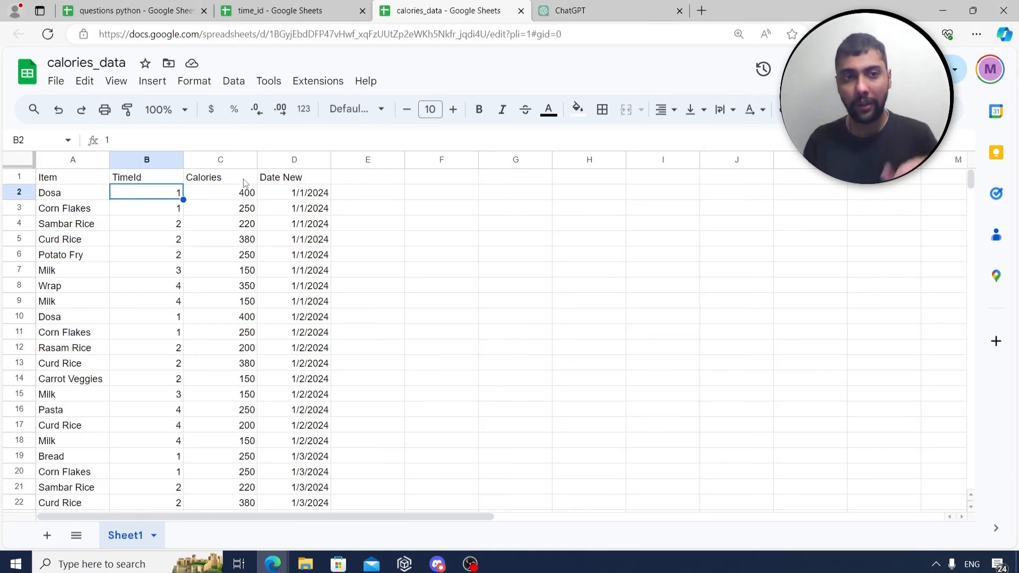
Check the meal names in the time_id sheet: Lunch, Snack and Dinner.
click(287, 15)
click(98, 198)
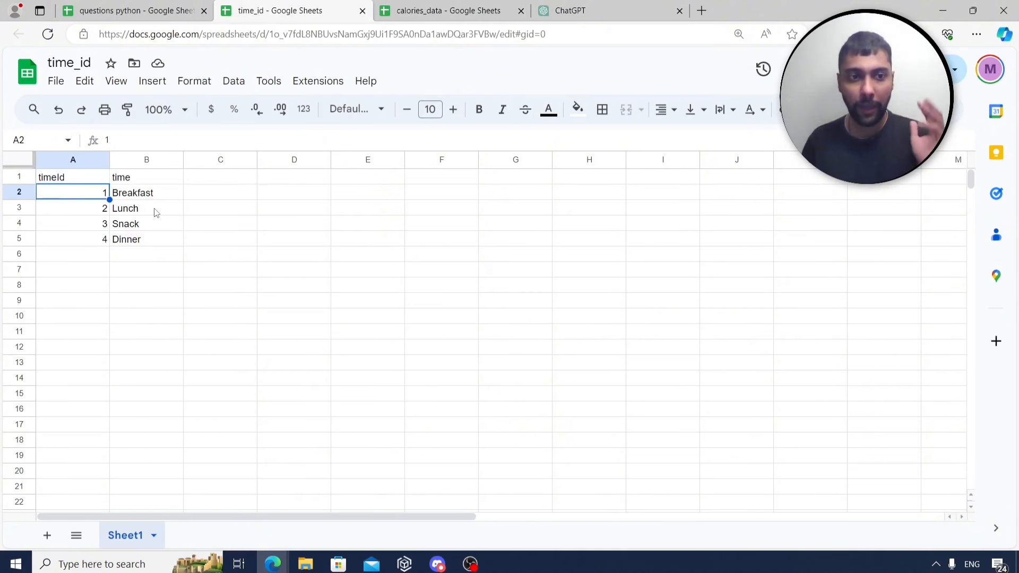
key(Down)
key(Right)
key(Down)
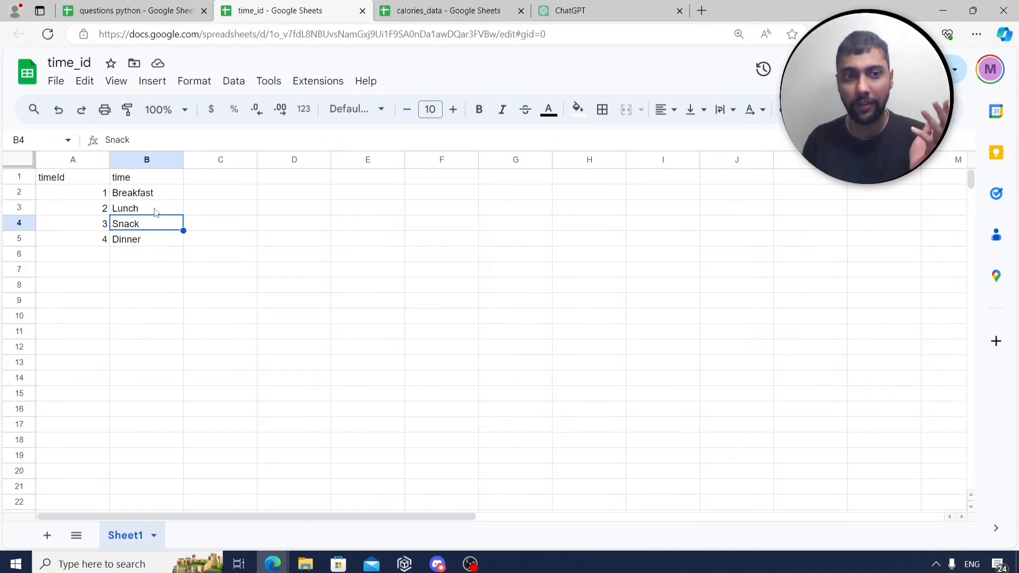
key(Down)
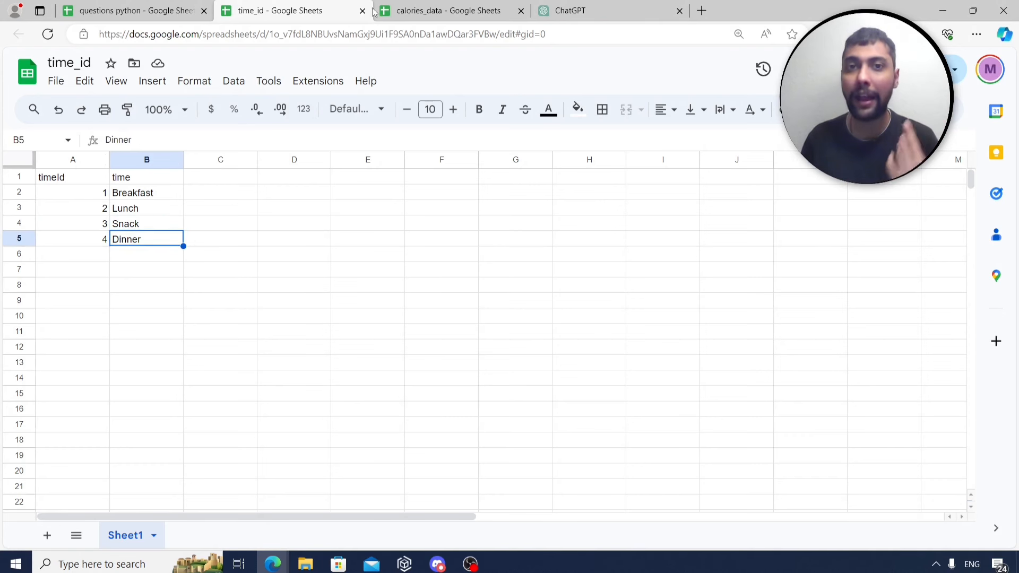
Review calories_data down to its last row, then return to the first Date New value.
click(435, 11)
key(Down)
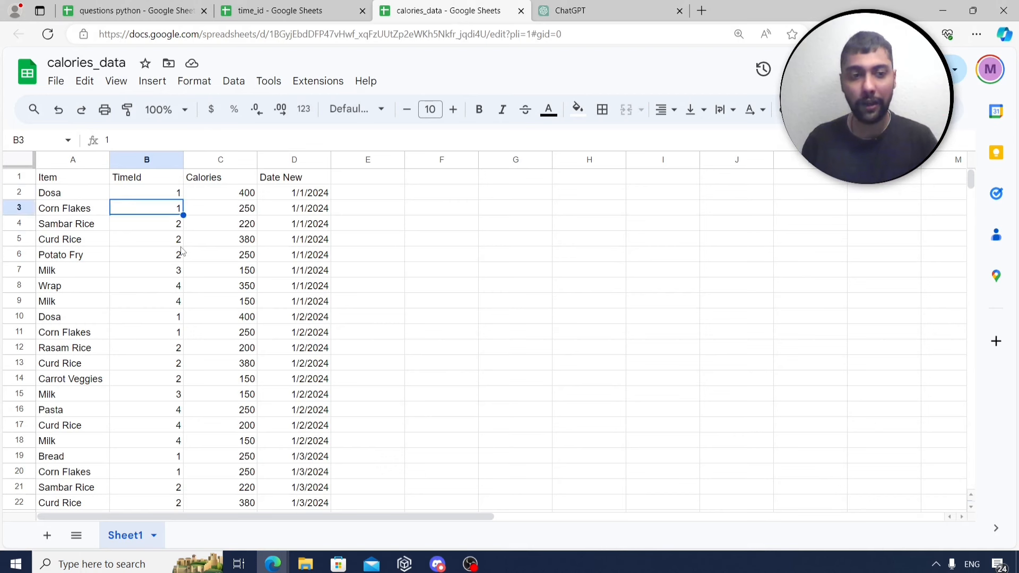
key(Down)
key(Left)
key(ctrl+Down)
key(Right)
key(Right)
key(Right)
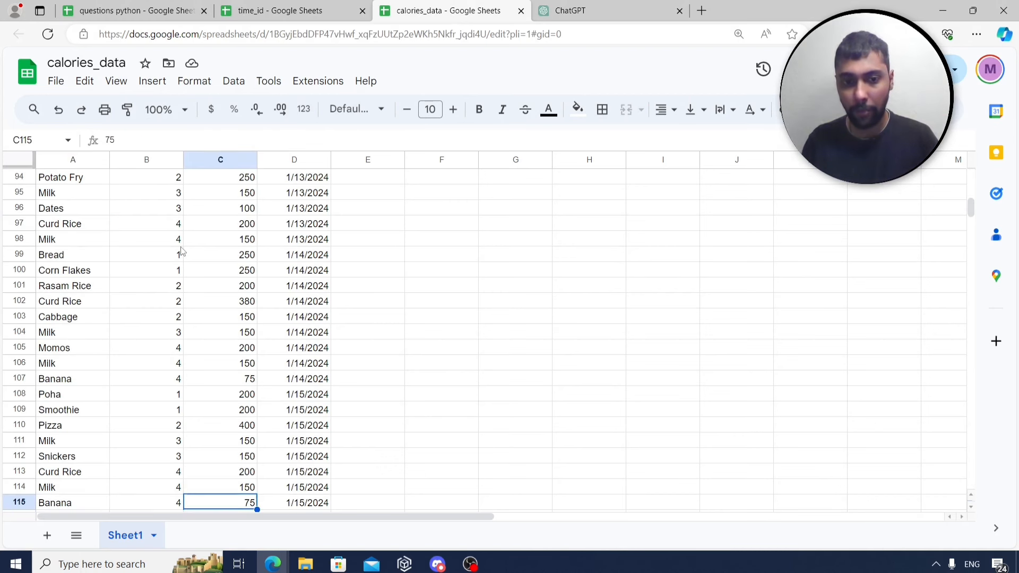
key(ctrl+Up)
key(Down)
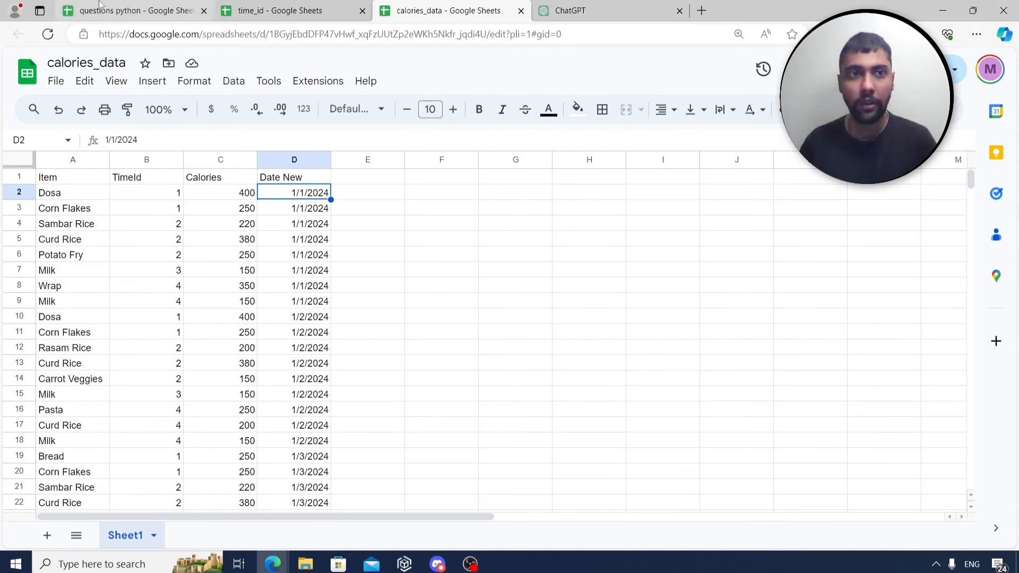
In the questions python sheet, select the Drive starter commands in C5:C7.
click(127, 11)
click(152, 208)
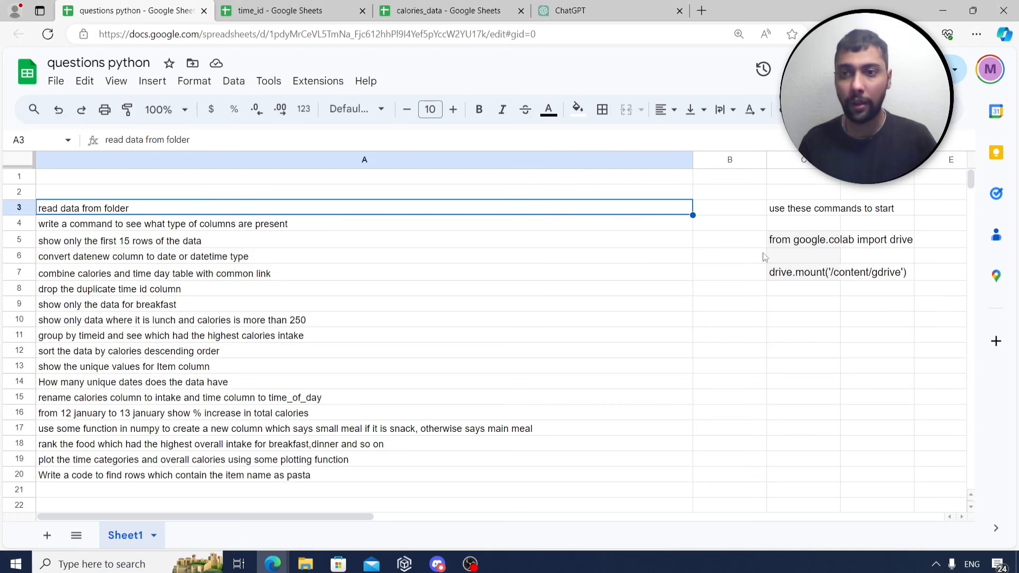
click(801, 209)
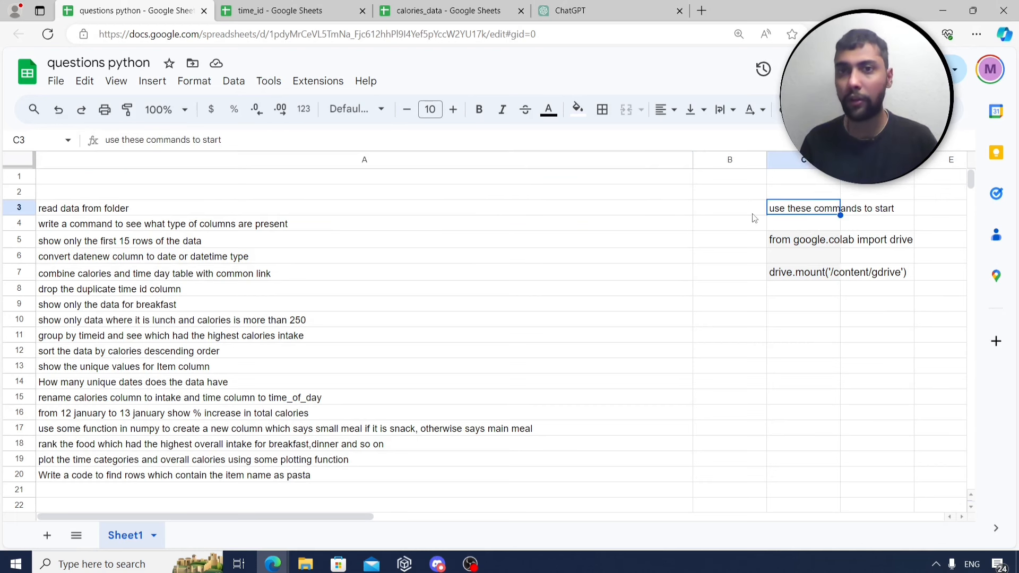
drag(790, 244, 803, 279)
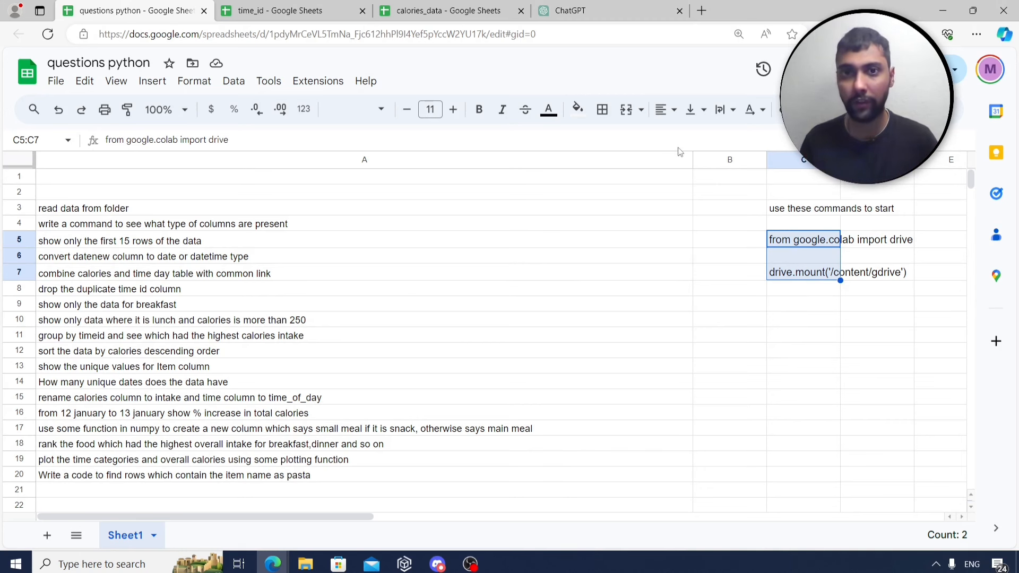
click(701, 10)
Go to colab.research.google.com and create a new blank notebook.
text(co)
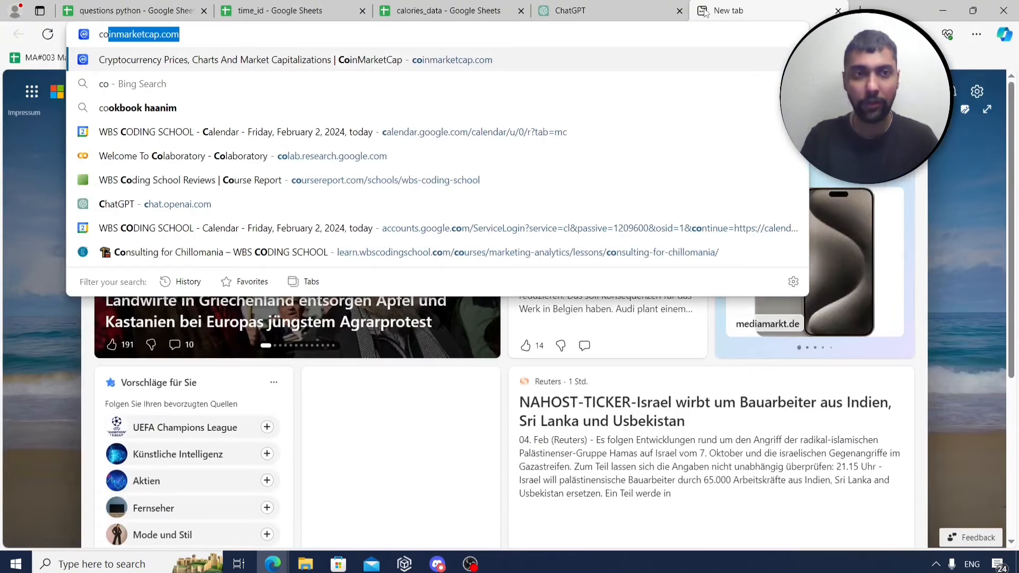
text(lab.research.googl)
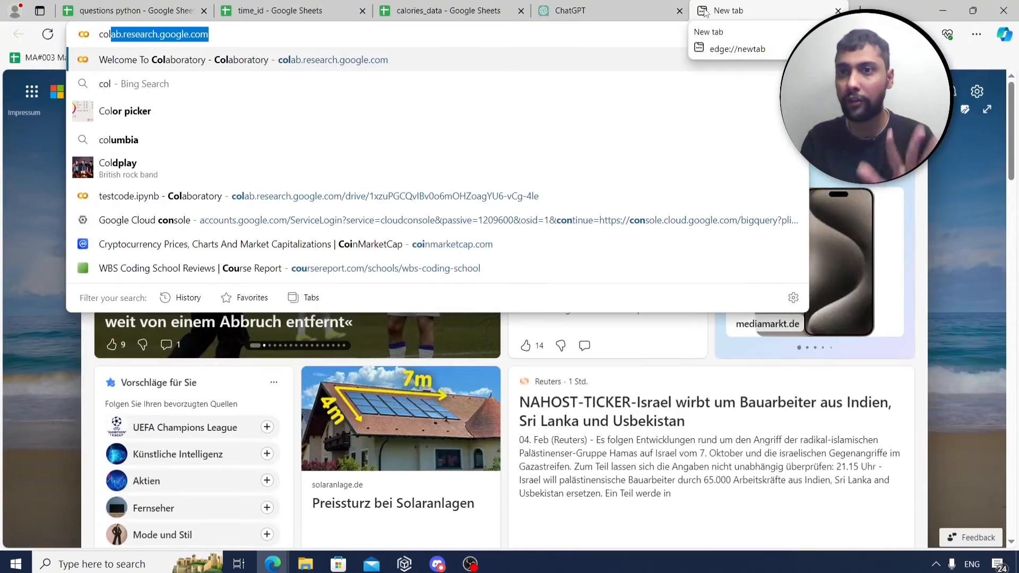
key(Return)
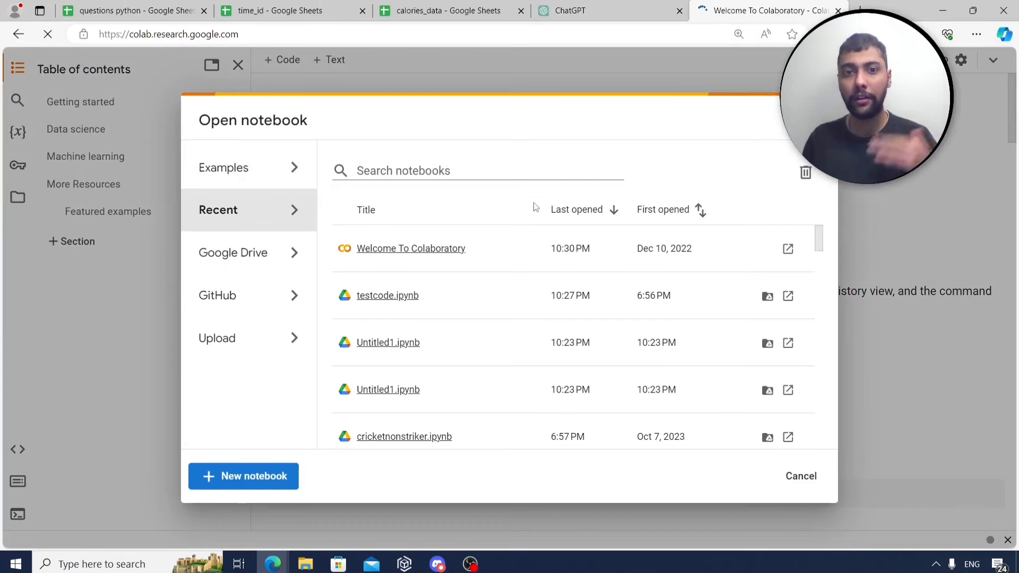
click(245, 477)
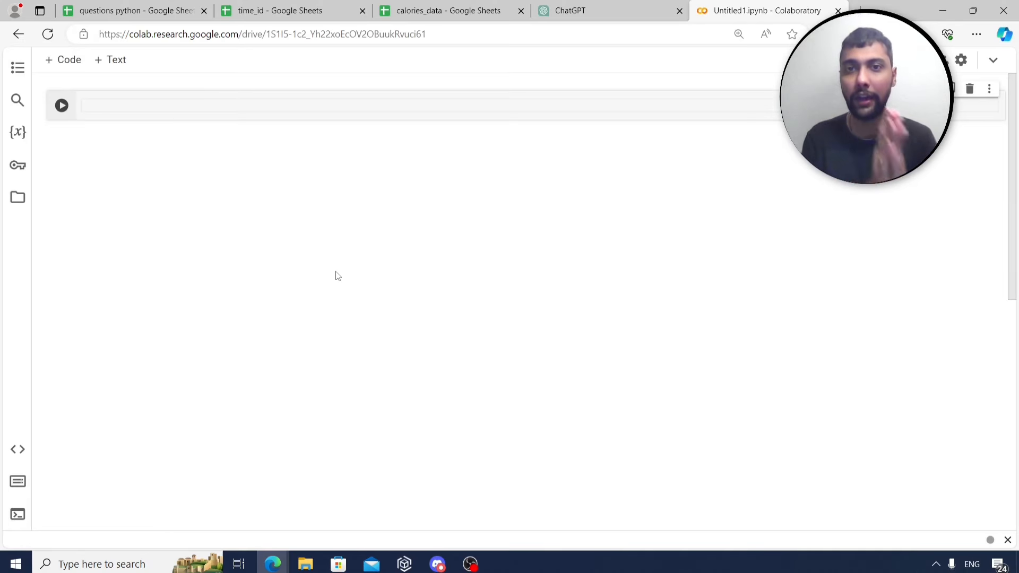
Copy the Drive commands from C5:C7 into the empty Colab code cell.
click(135, 10)
click(817, 305)
drag(792, 247, 787, 273)
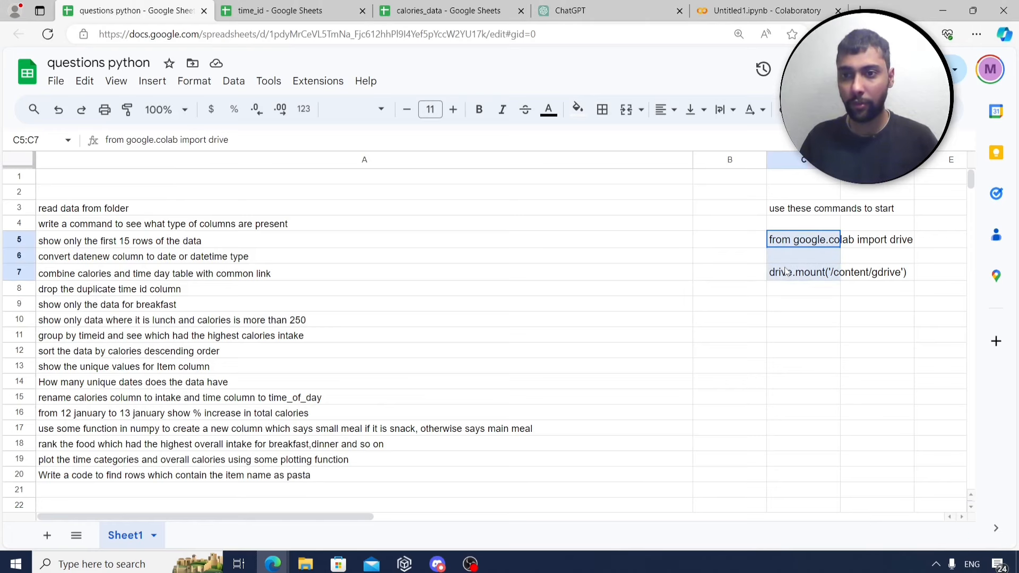
key(ctrl+c)
click(759, 10)
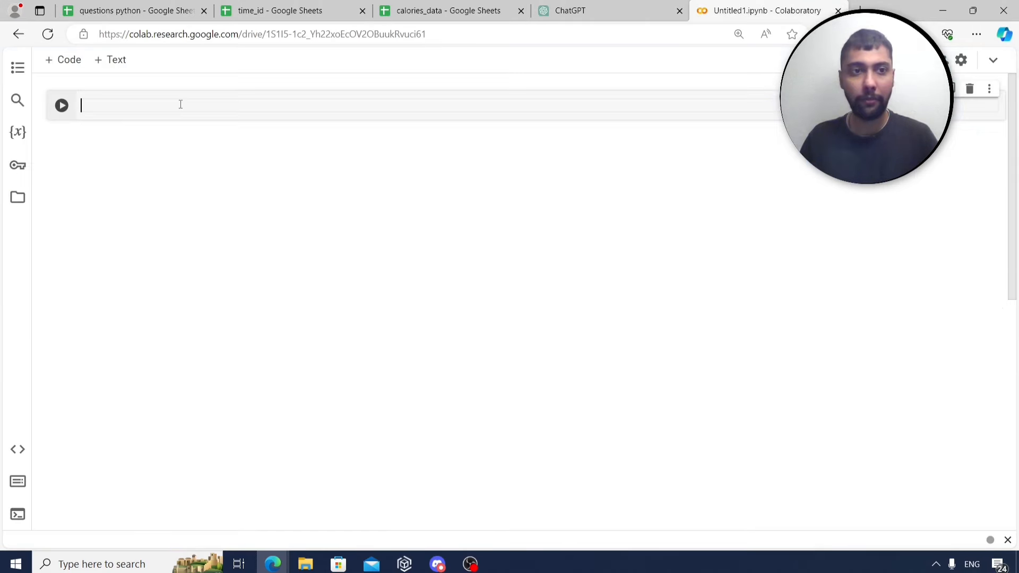
key(ctrl+v)
Replace the stray read_csv snippet with 'from google.colab import drive' from C5.
click(136, 10)
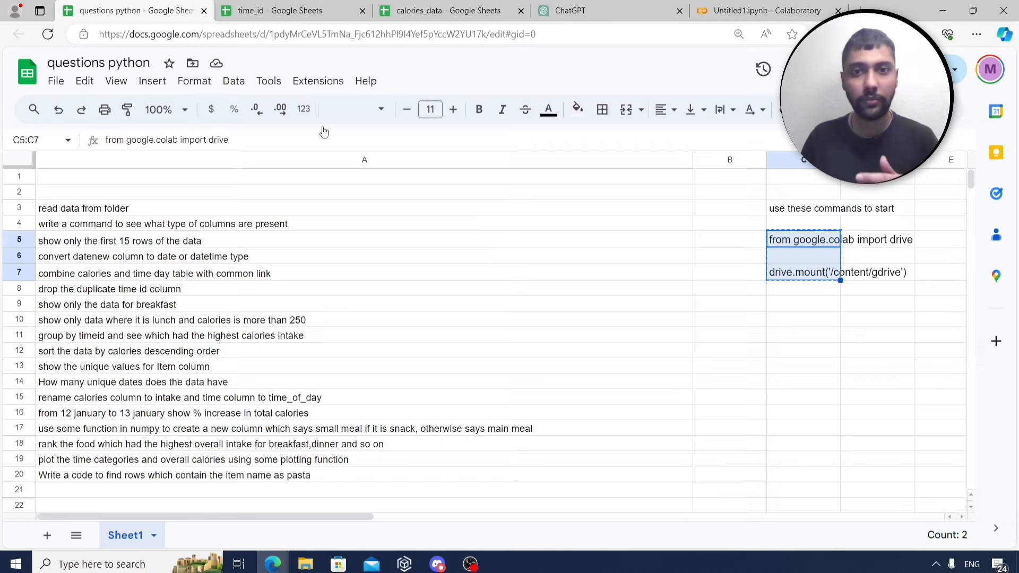
click(801, 305)
click(804, 242)
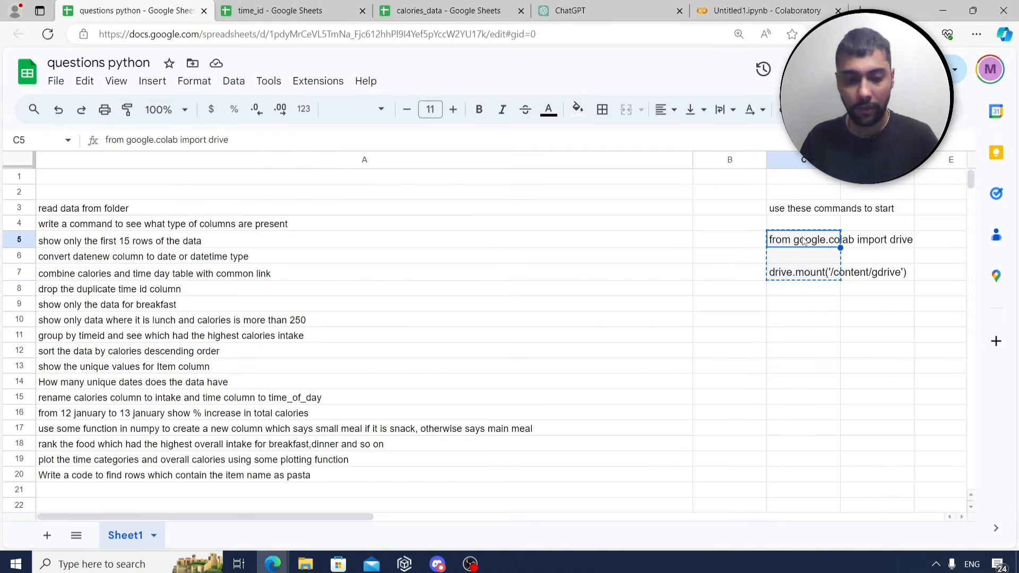
click(759, 10)
drag(215, 185, 73, 106)
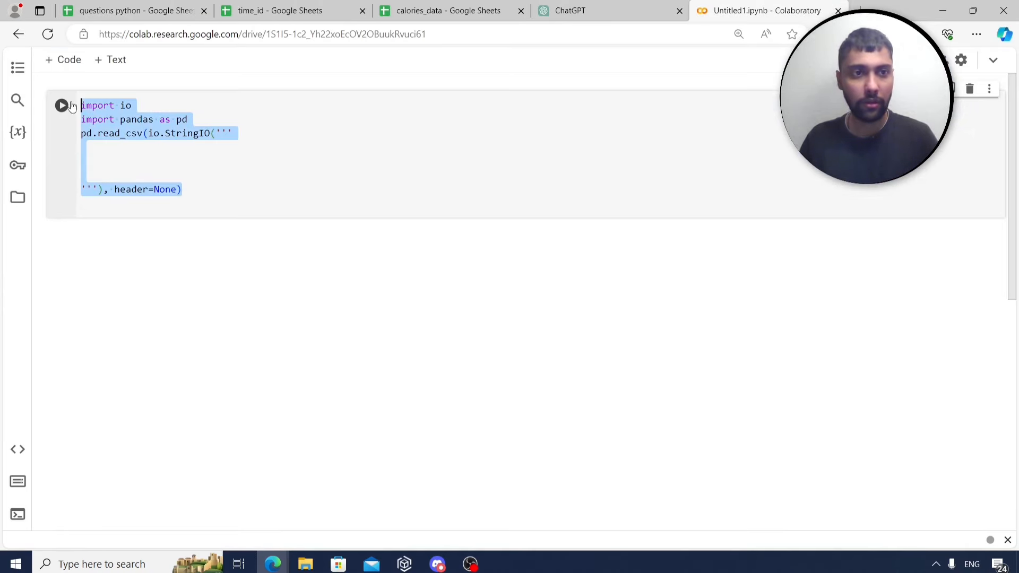
key(ctrl+v)
Add the drive.mount command from C7 on a new line below the import.
click(141, 10)
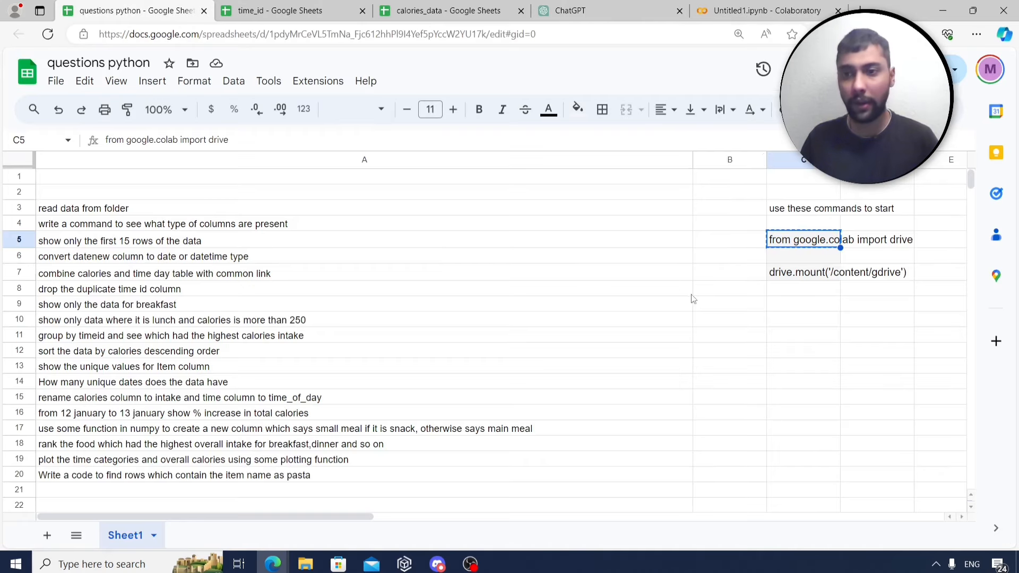
click(807, 273)
key(ctrl+c)
click(759, 10)
key(Return)
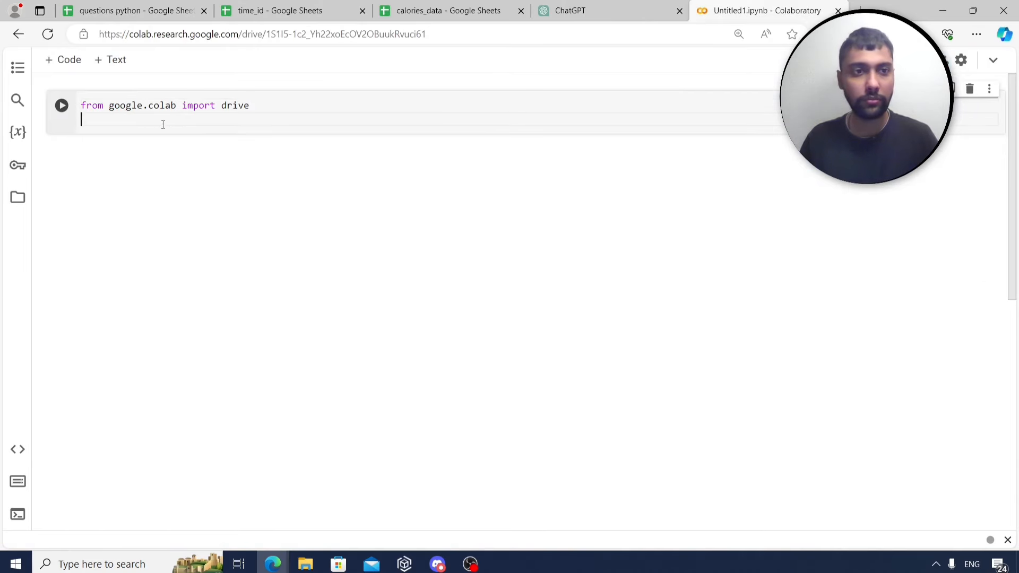
key(ctrl+v)
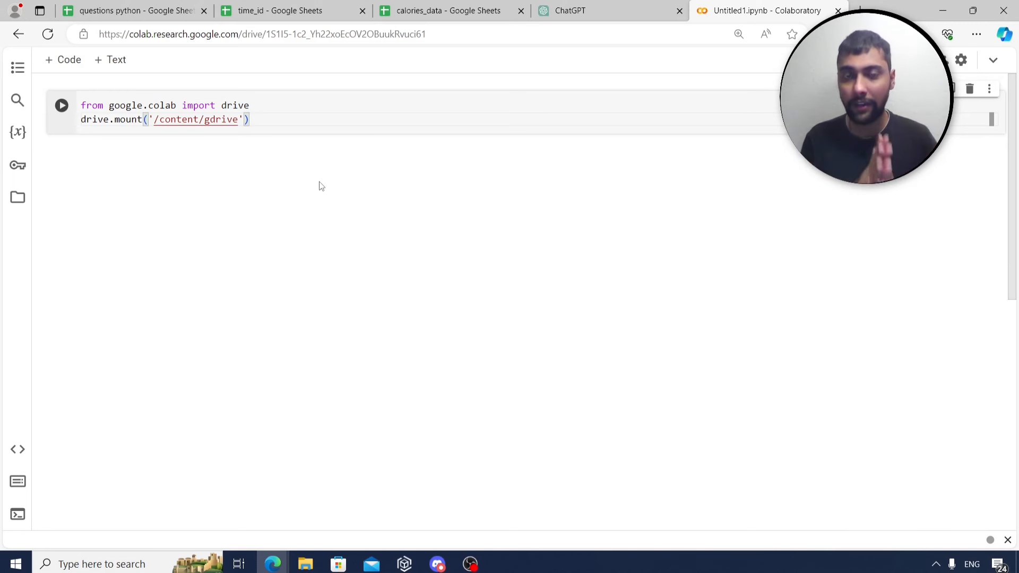
Open Google Drive in a new tab to see calories.csv and time_day.csv.
click(245, 19)
click(435, 7)
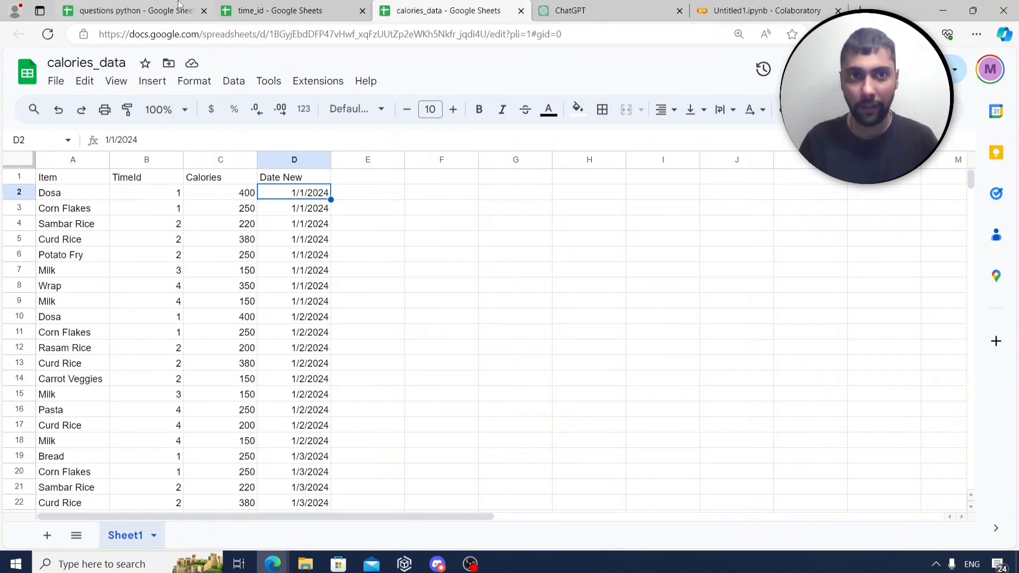
click(301, 7)
key(ctrl+t)
text(dr)
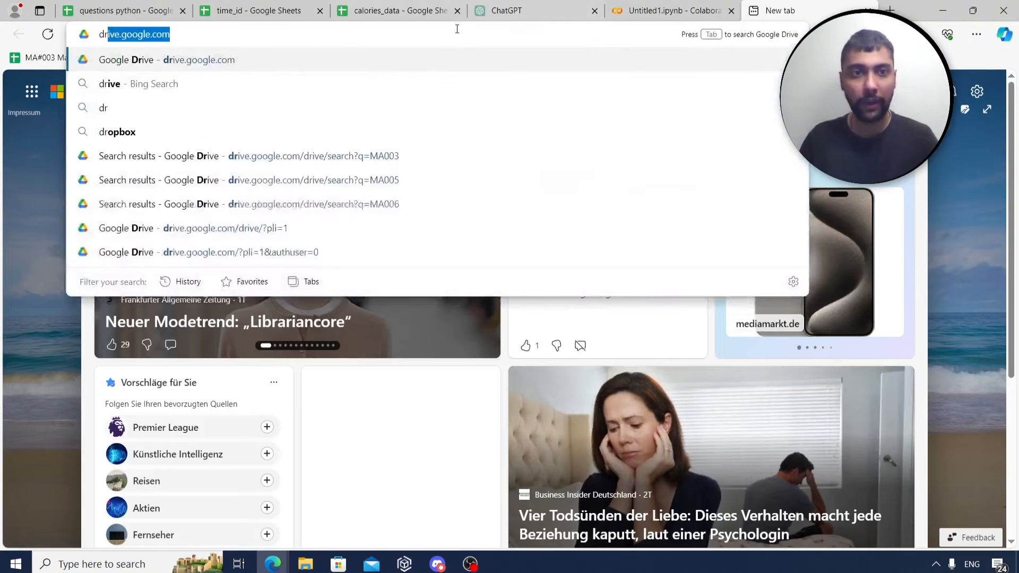
key(Return)
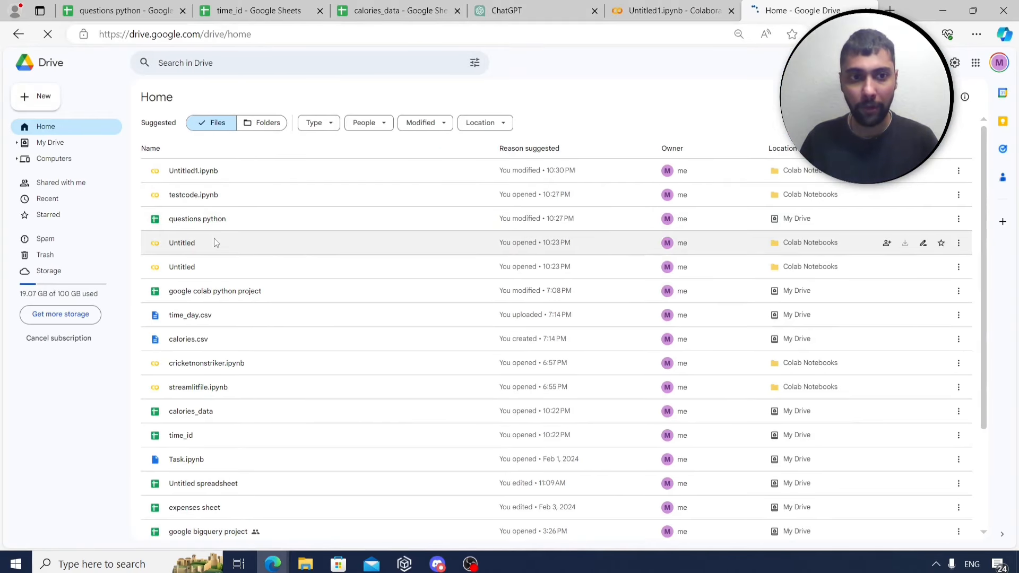
scroll(216, 242, down, 1)
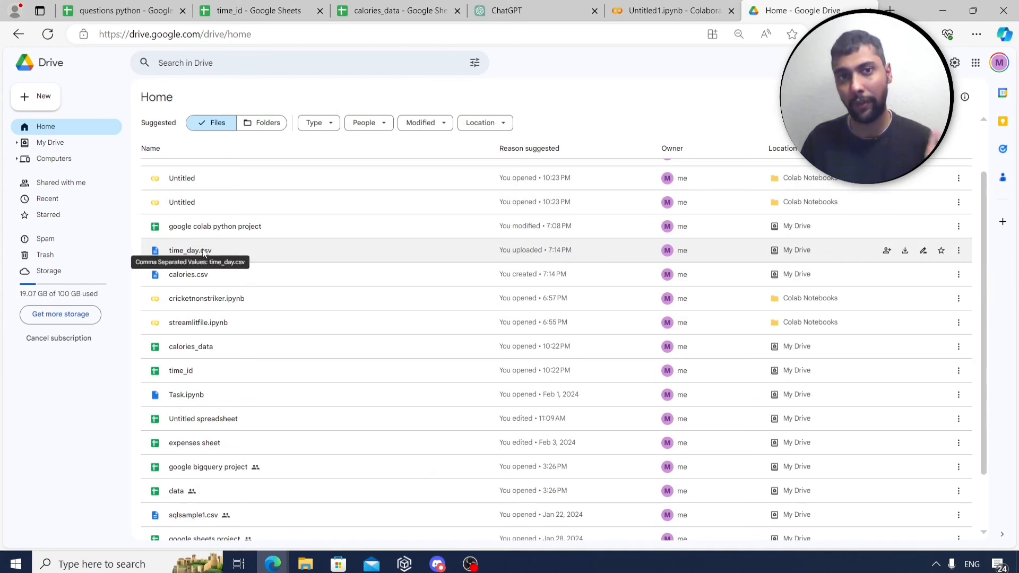
Cycle through the spreadsheets and return to the Untitled1.ipynb notebook.
click(398, 11)
click(69, 6)
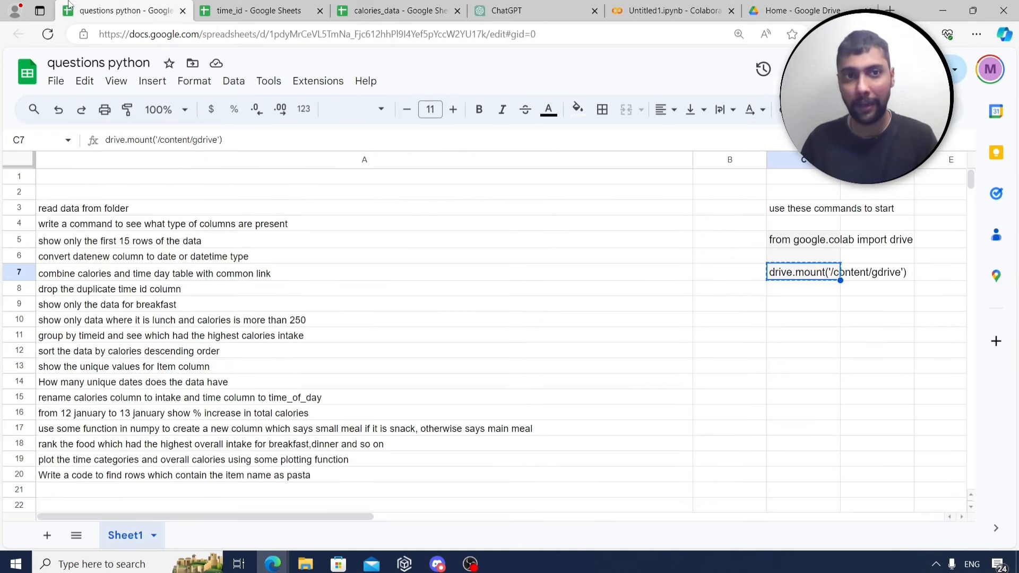
click(380, 6)
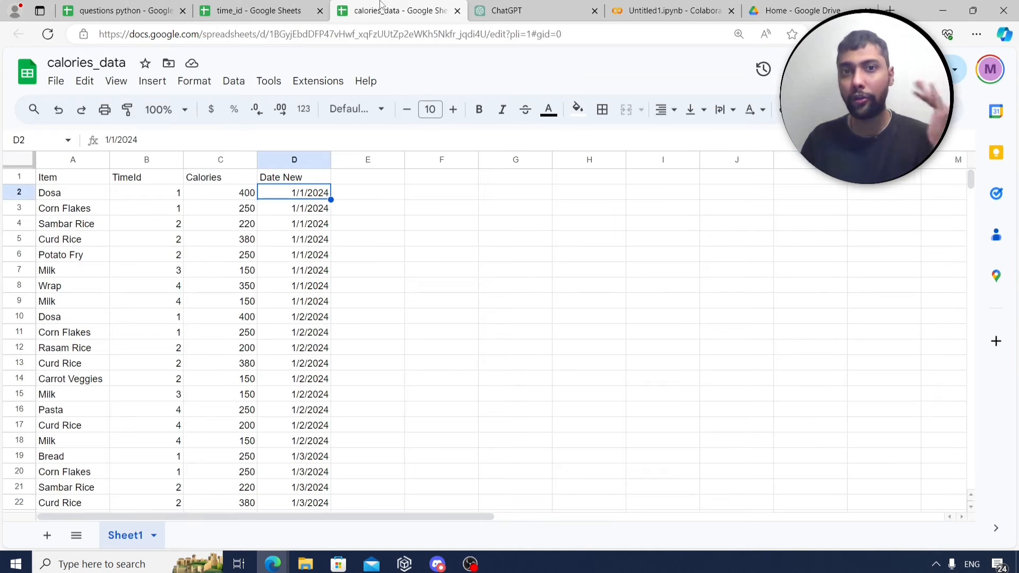
click(672, 9)
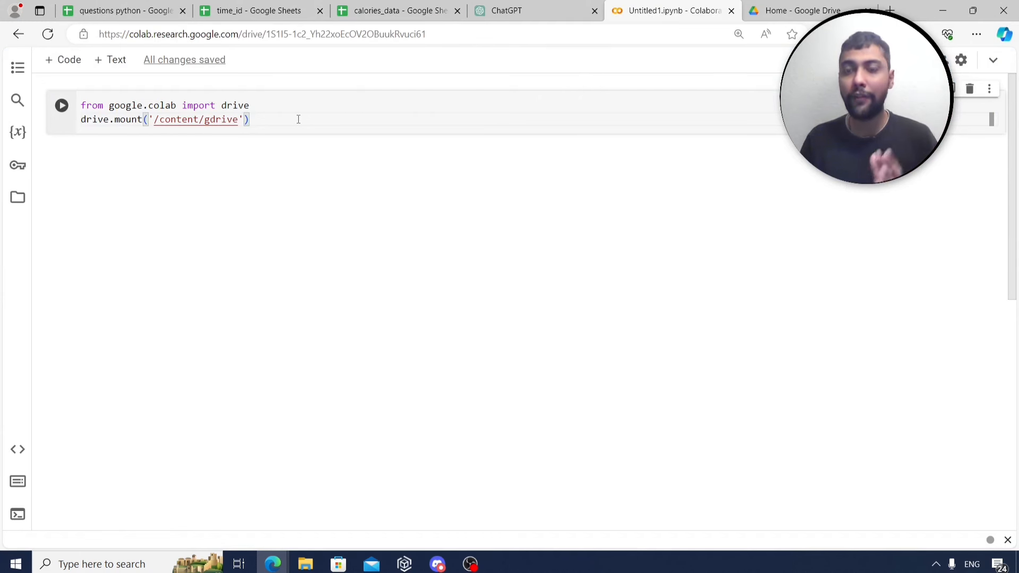
Run the drive.mount cell and grant Drive access so it mounts at /content/gdrive.
click(62, 107)
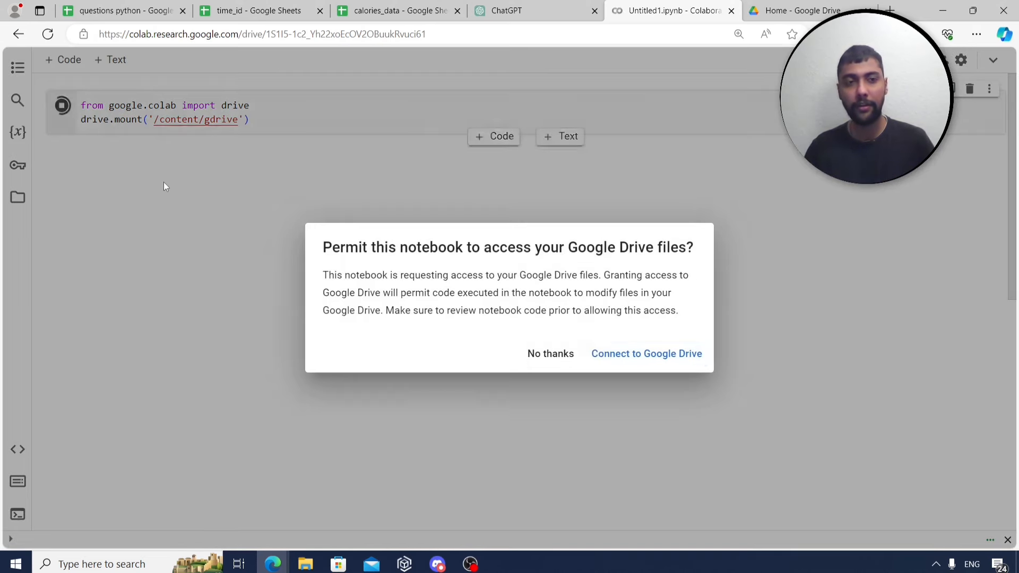
click(653, 363)
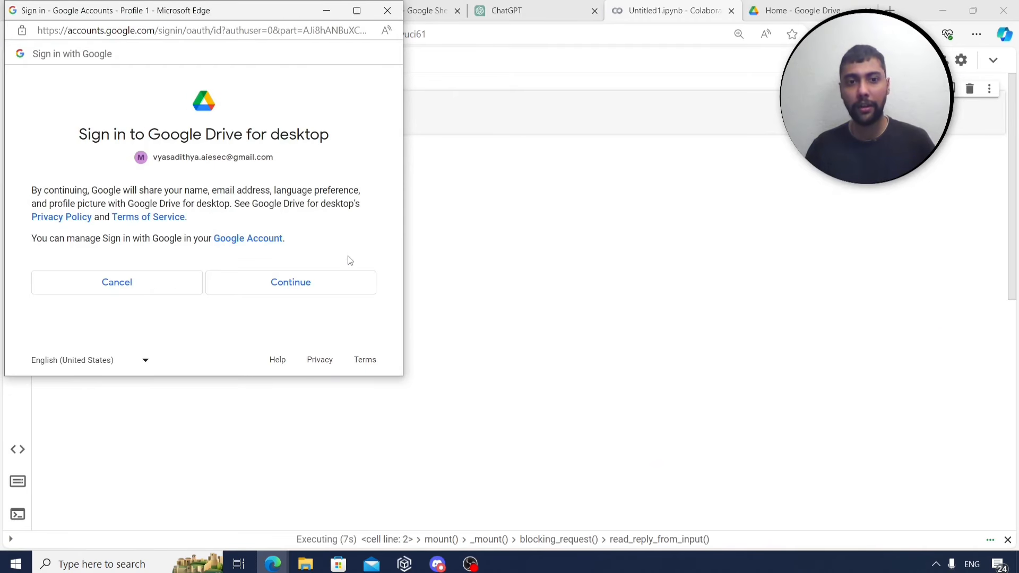
click(328, 290)
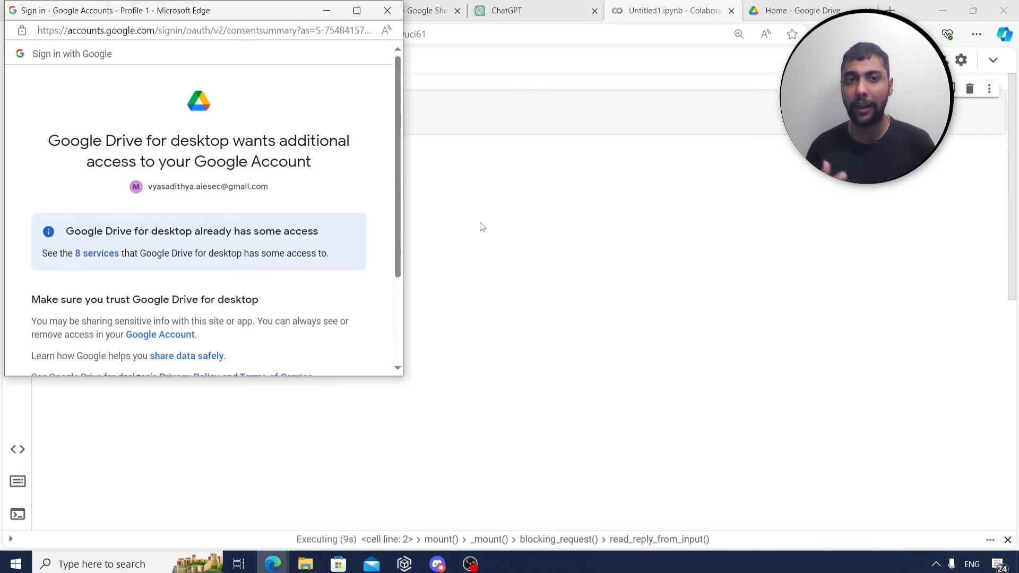
scroll(382, 257, down, 3)
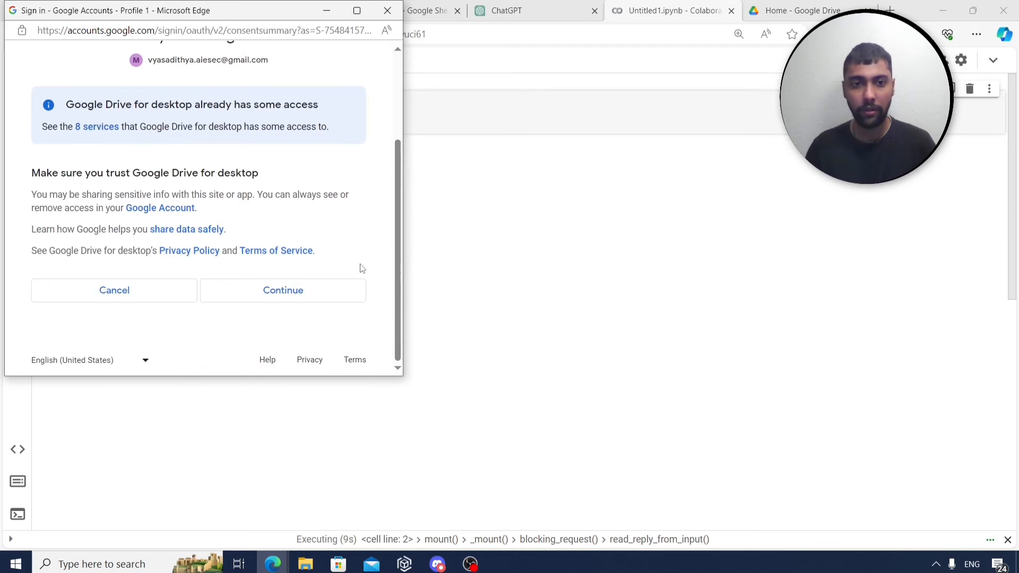
click(332, 292)
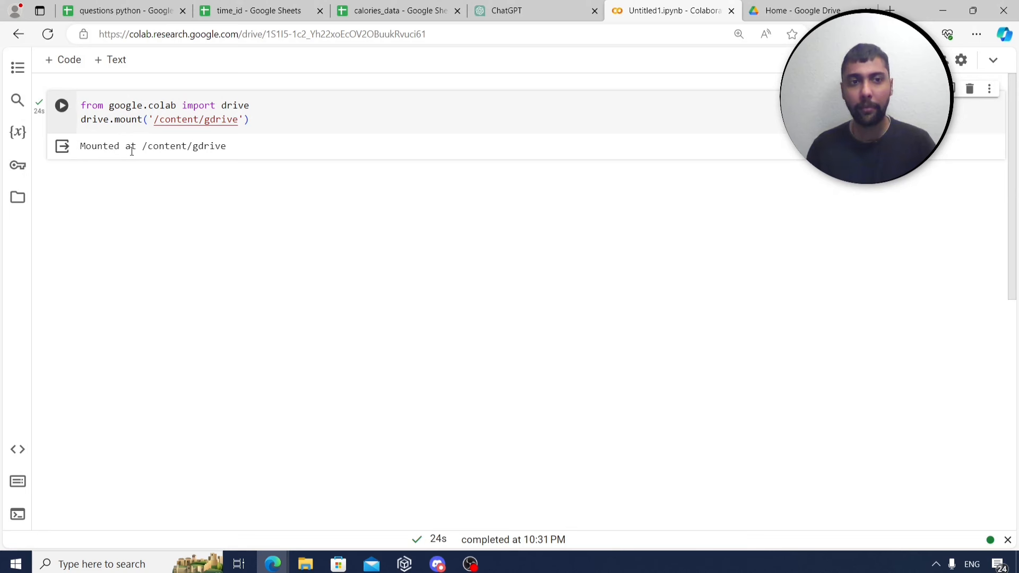
Add three code cells and run 'import pandas as pd' in the first.
click(59, 62)
click(59, 61)
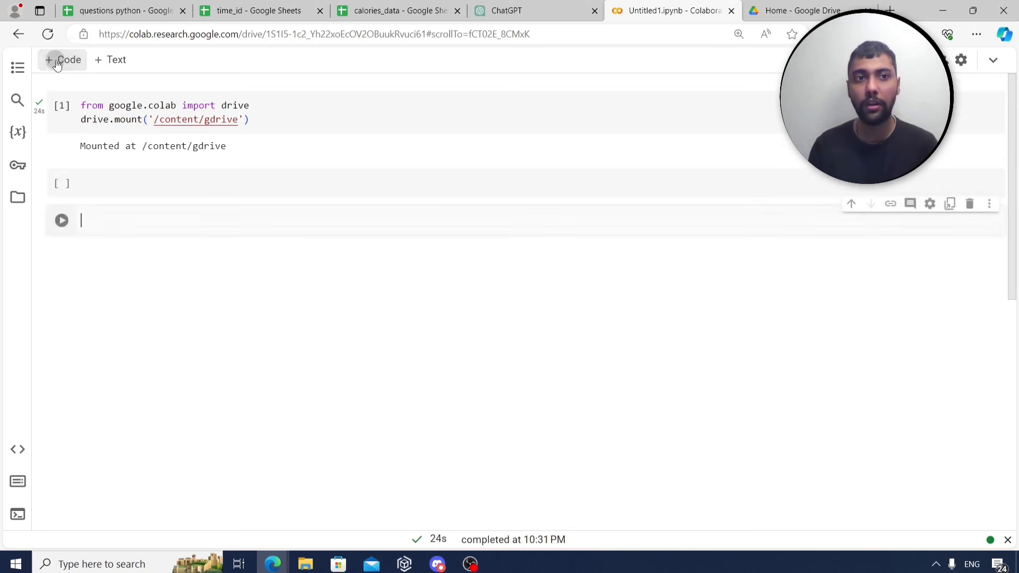
click(58, 62)
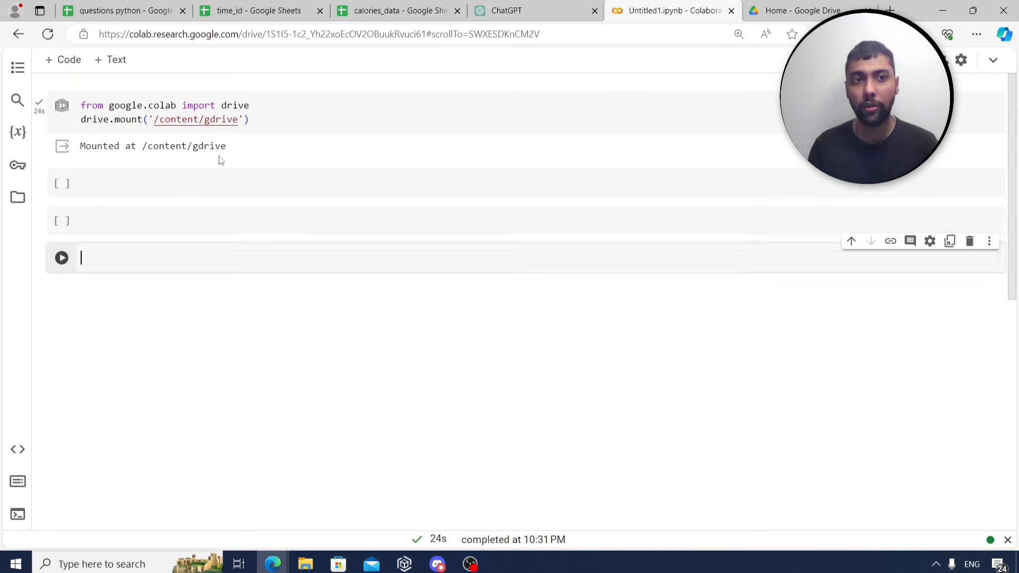
click(176, 181)
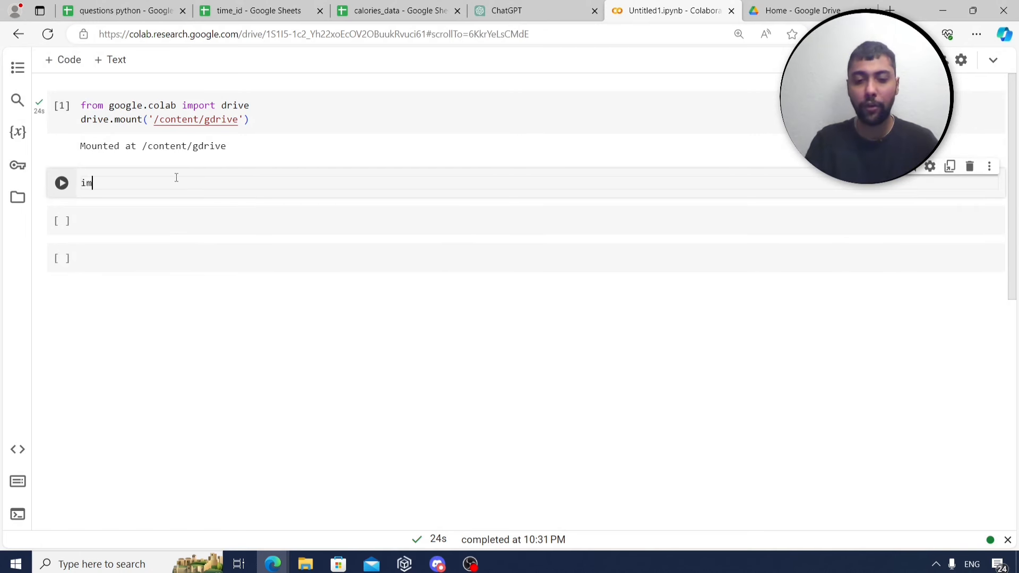
text(import )
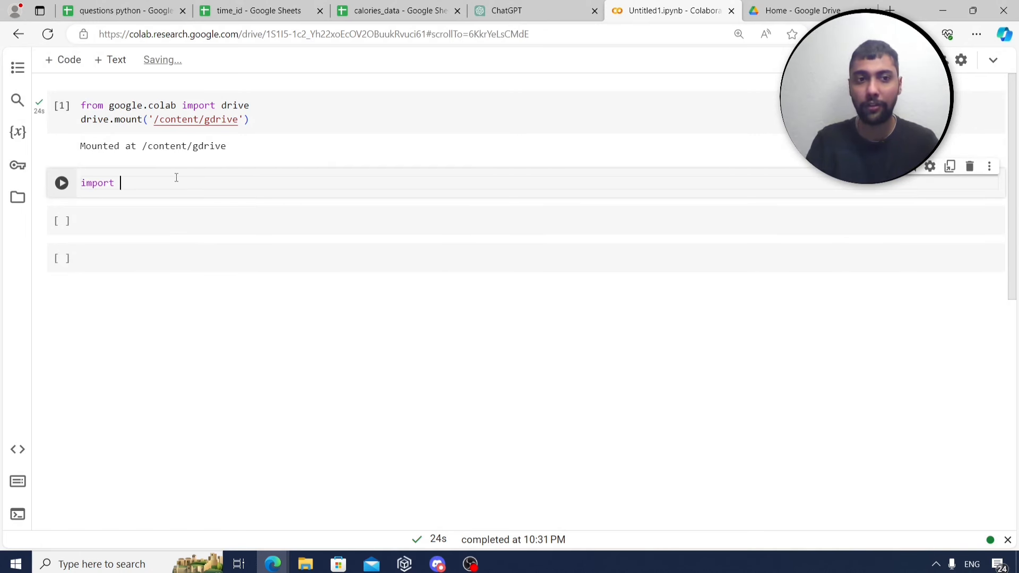
text(pandas as pd)
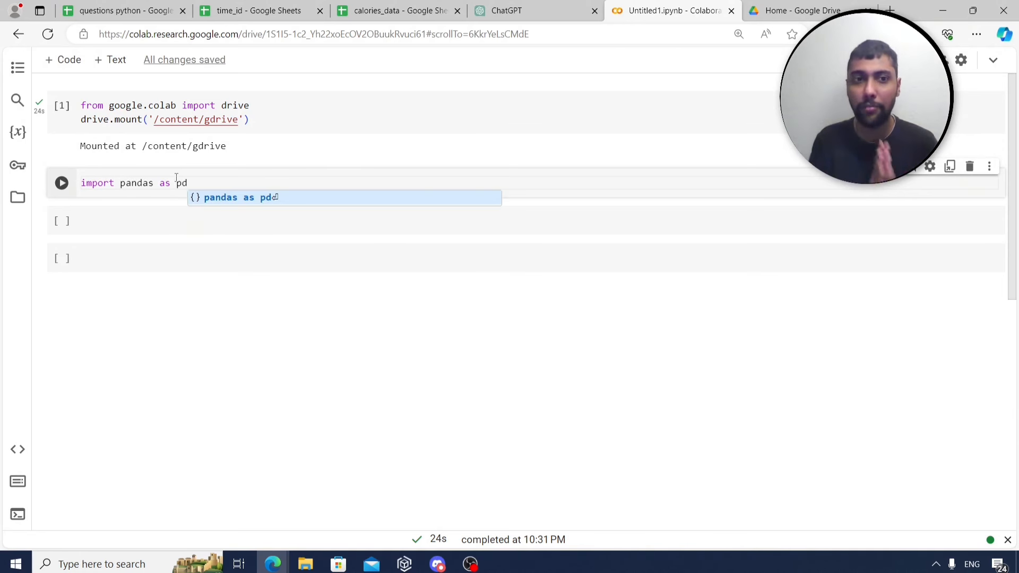
click(59, 184)
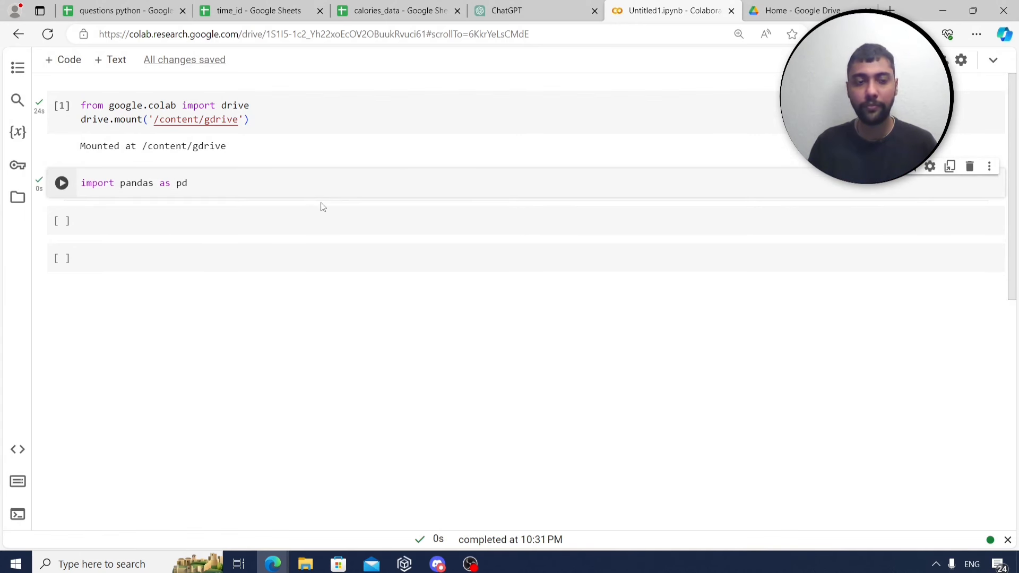
Write data=pd.read_csv('/content/gdrive/My Drive/calories.csv') in the next cell.
click(239, 217)
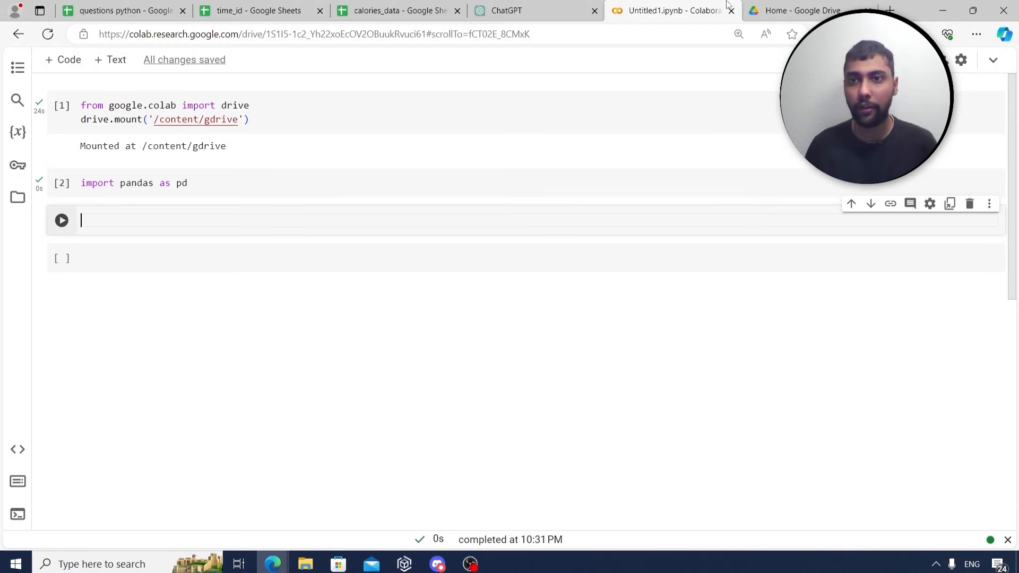
click(796, 11)
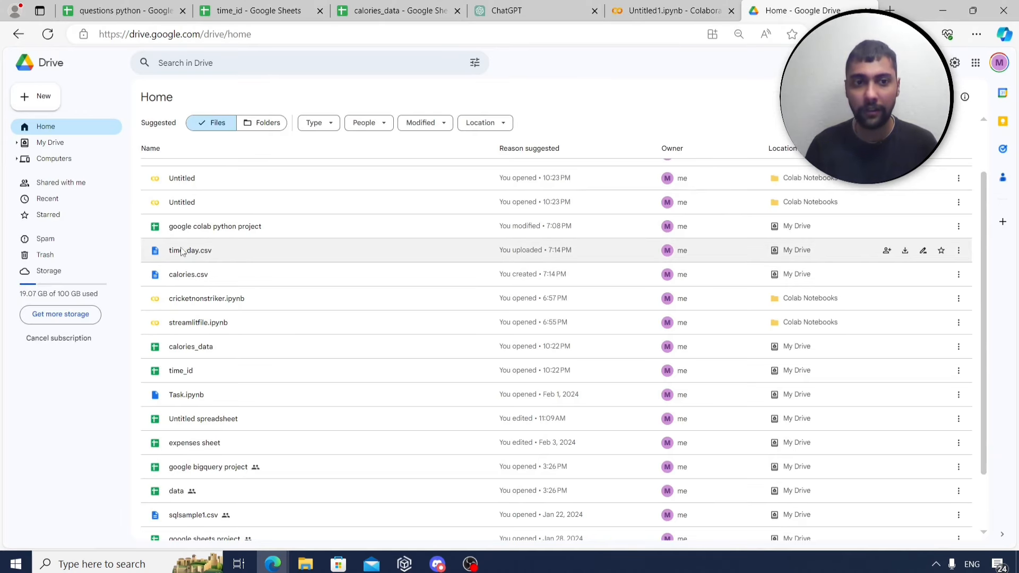
click(674, 10)
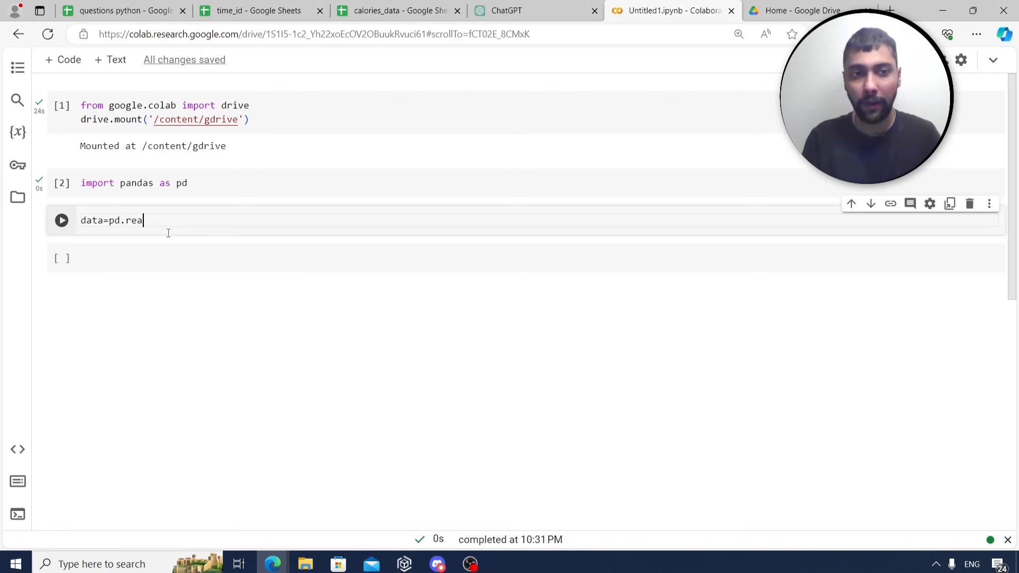
text(()
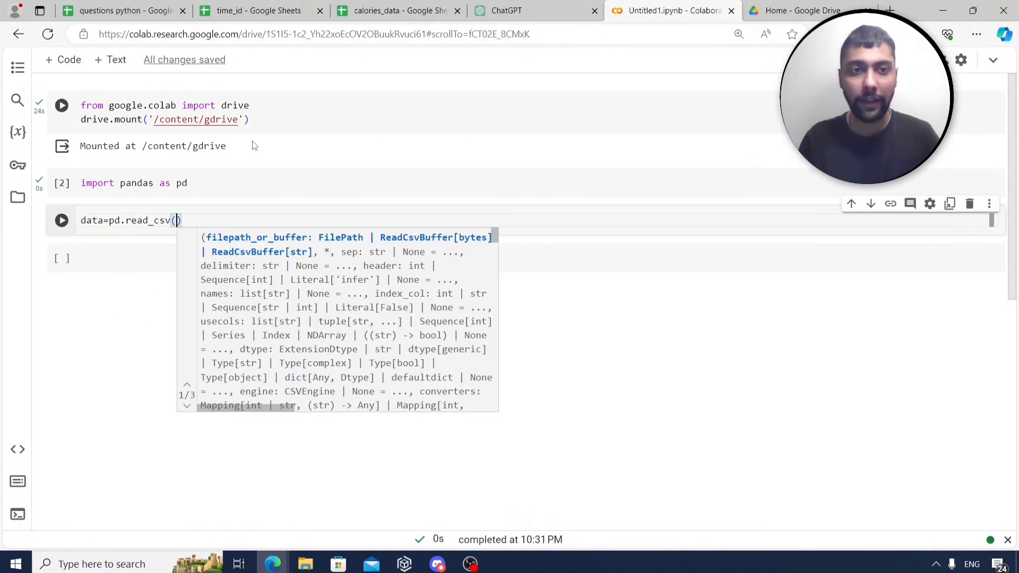
drag(154, 119, 242, 118)
key(ctrl+c)
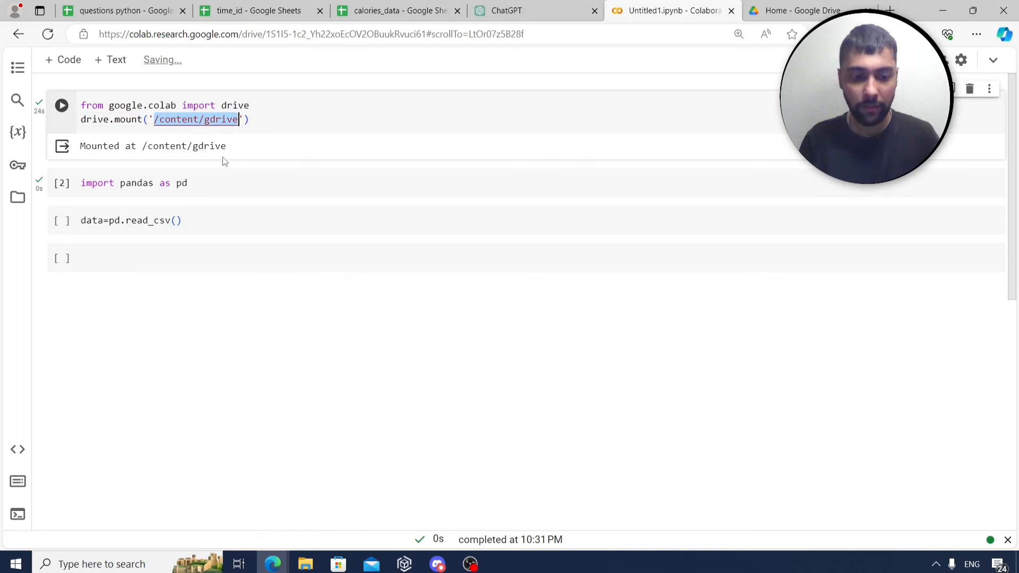
click(175, 221)
text(')
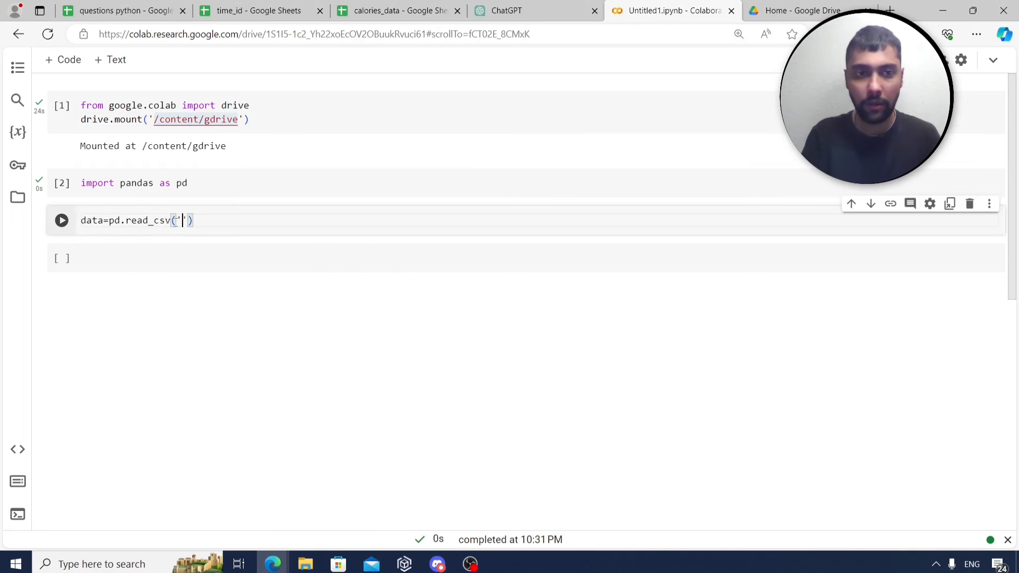
key(ctrl+v)
text(/My)
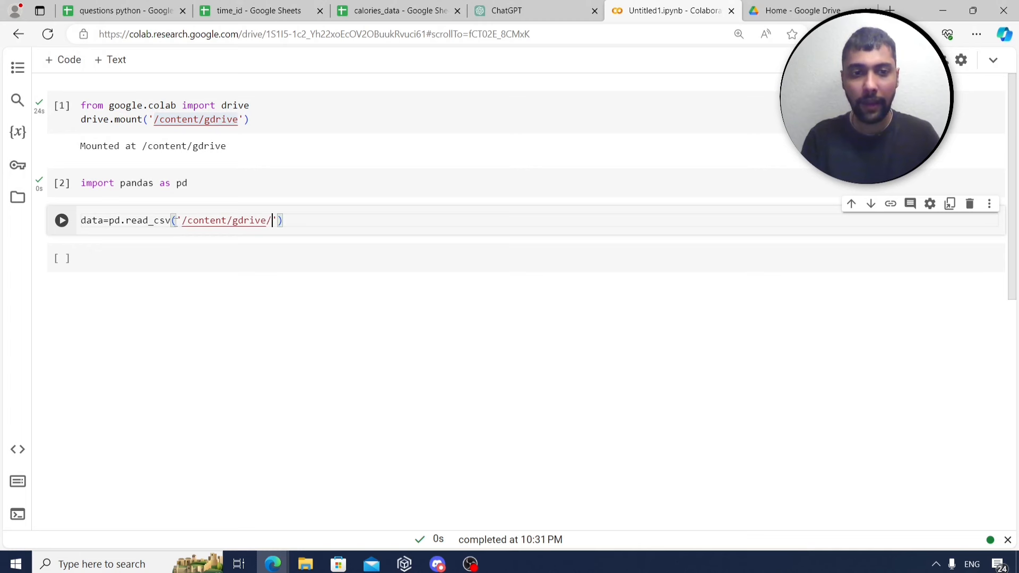
text(rive/)
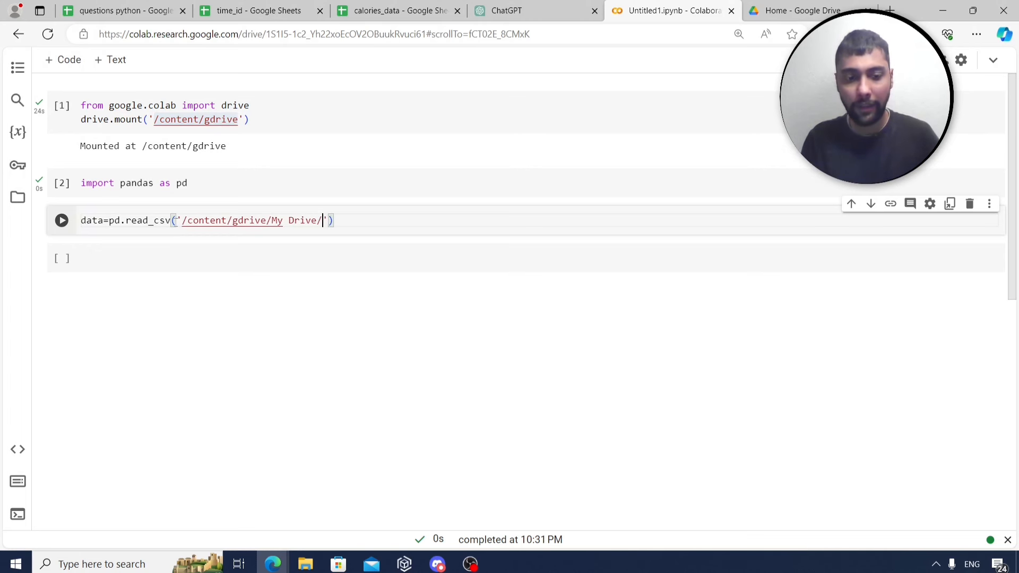
text(calories.c)
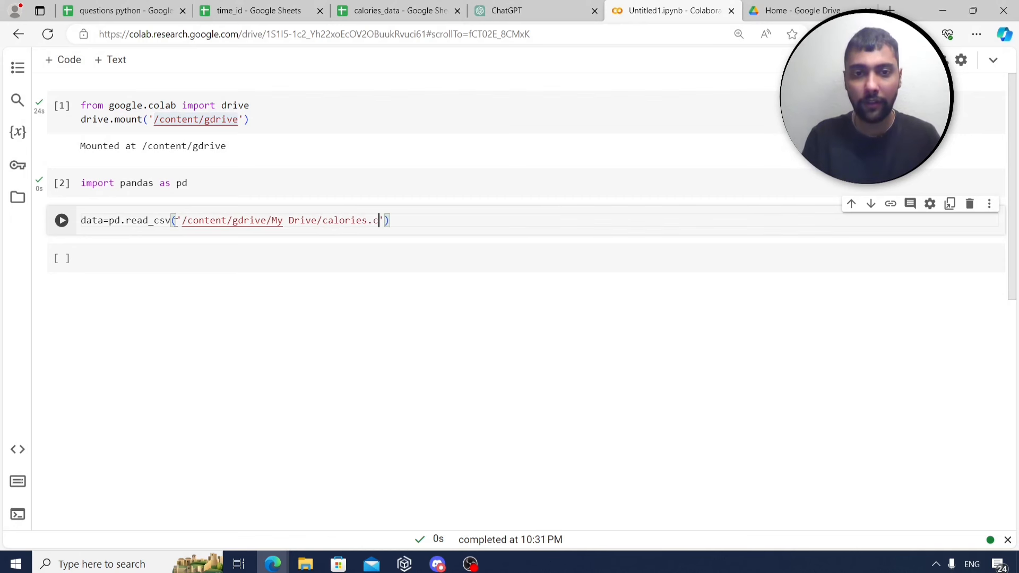
text(sv)
Add a 'data' line and run the cell to show the 115×4 calories table.
click(434, 220)
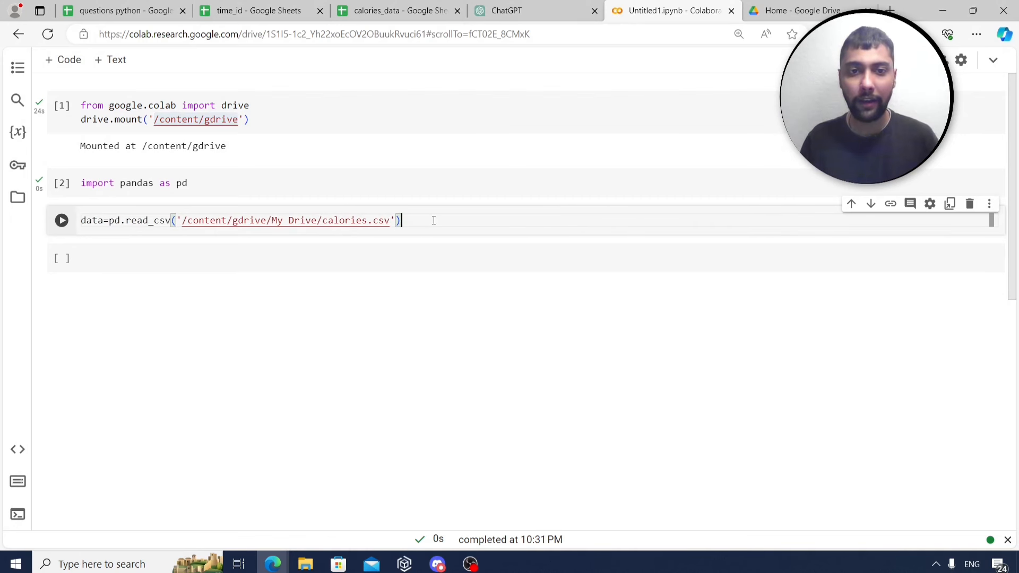
key(Return)
text(data)
key(BackSpace)
text(ta)
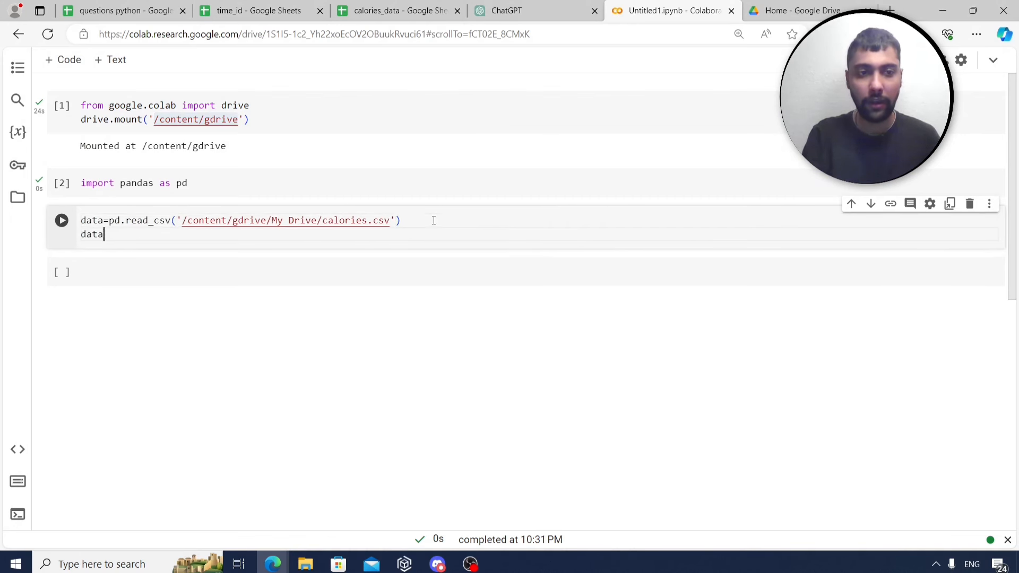
key(ctrl+Return)
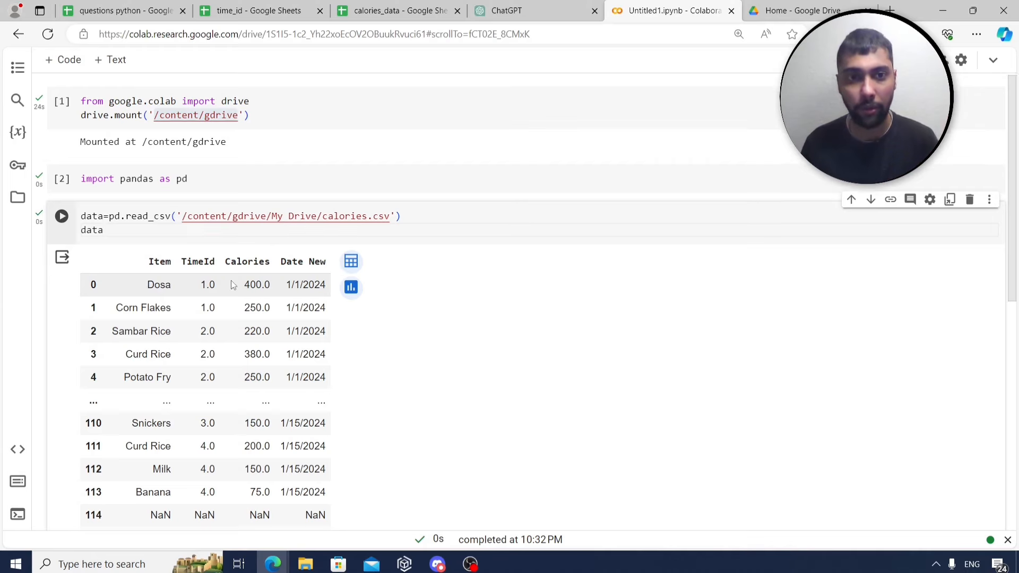
Select the two loading lines to reuse in the empty cell below.
scroll(224, 169, down, 1)
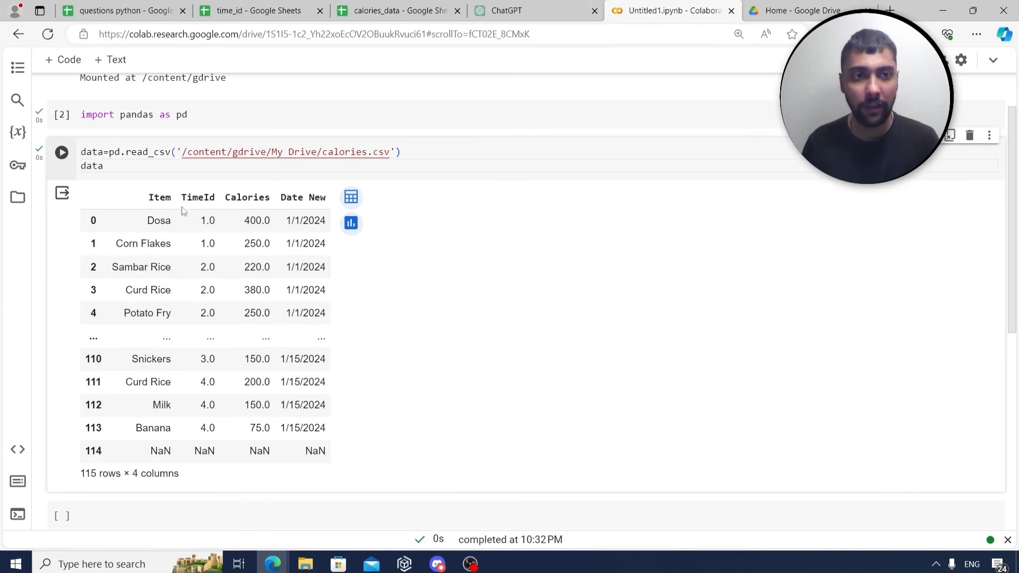
drag(123, 169, 82, 151)
key(ctrl+c)
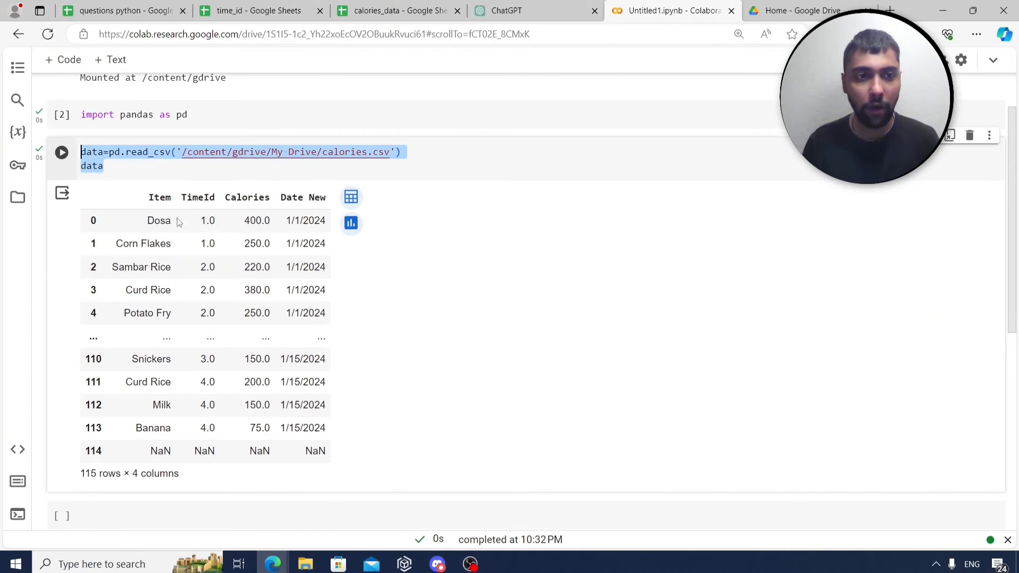
scroll(178, 223, down, 2)
click(145, 375)
Paste the loading code, rename it to timedata, point it at time_of_day, and run it.
key(ctrl+v)
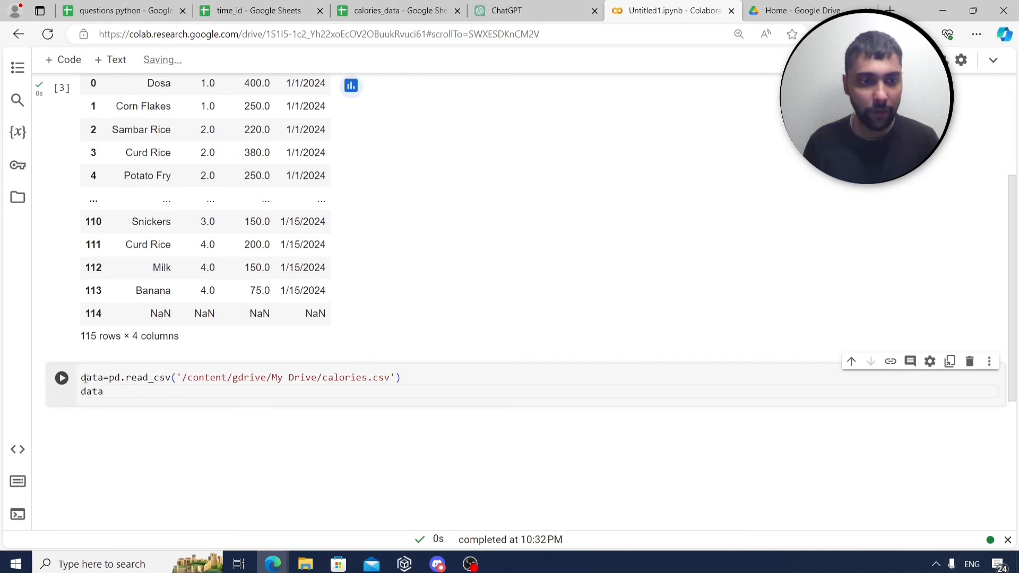
click(85, 378)
text(time)
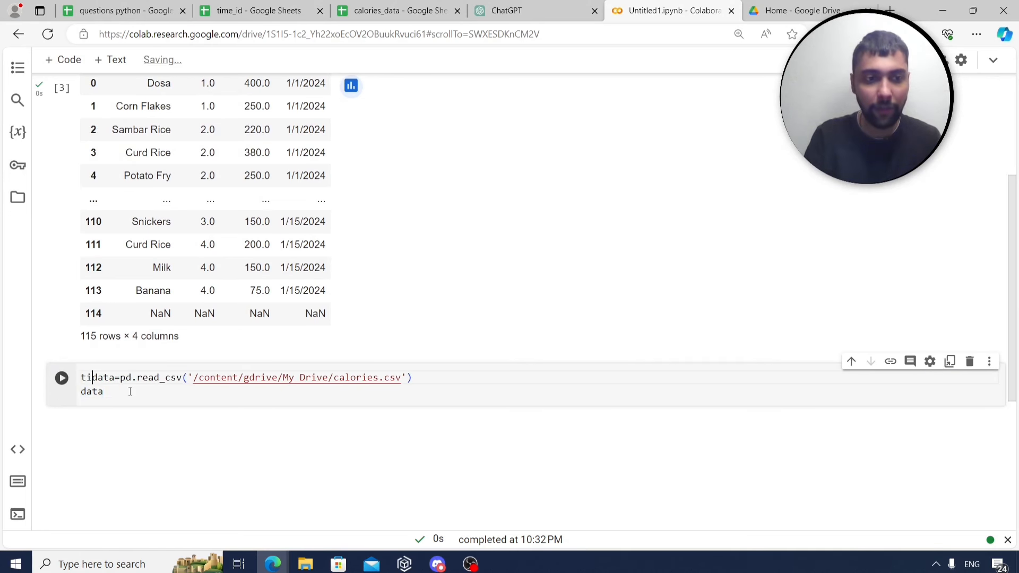
drag(128, 394, 68, 395)
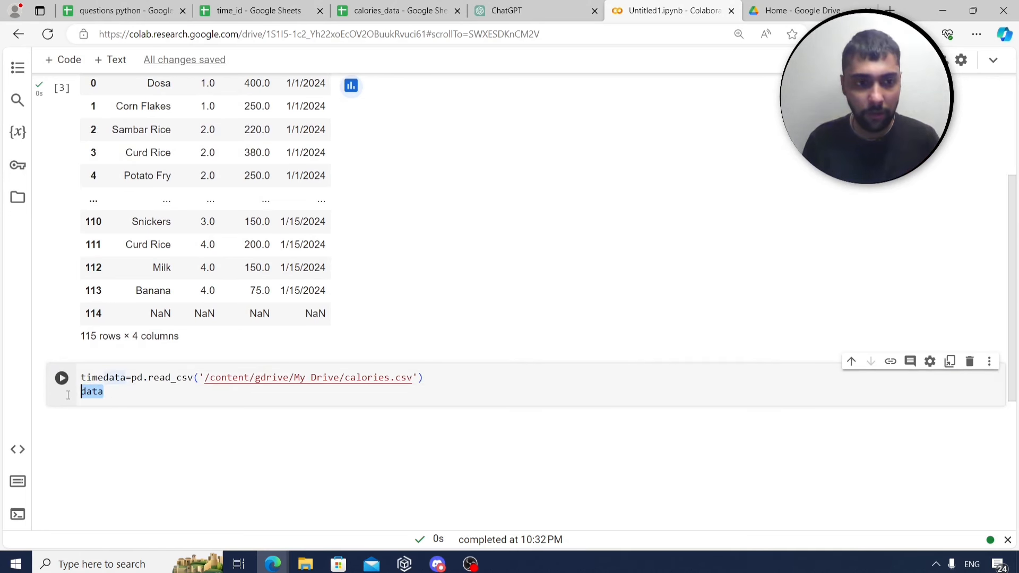
text(timeda)
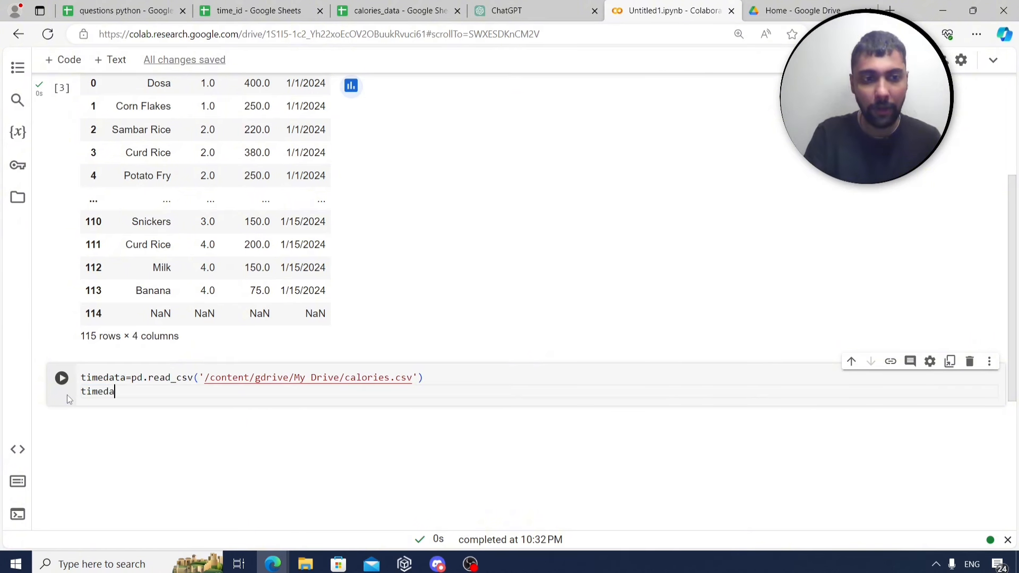
text(ta)
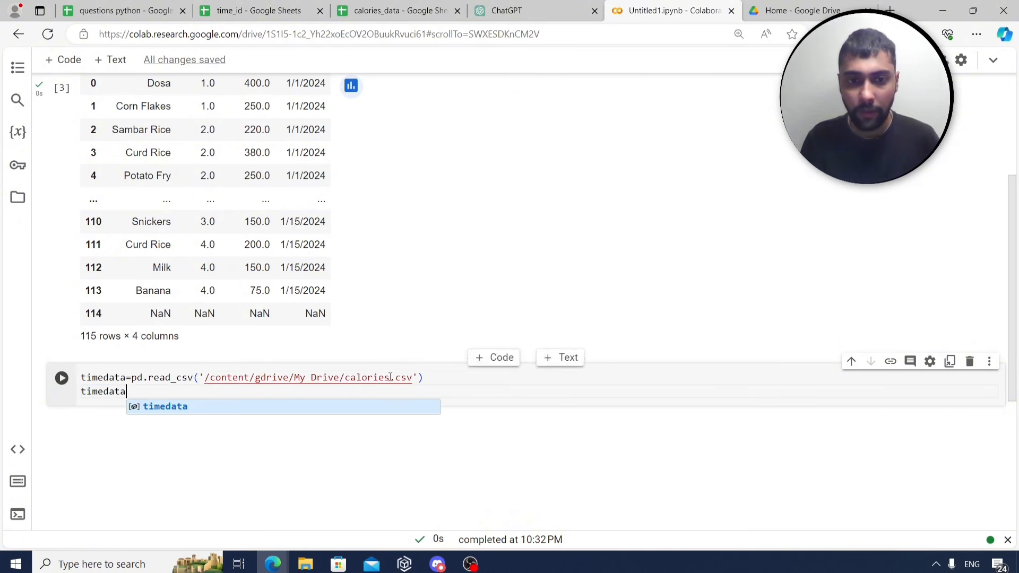
click(391, 377)
key(BackSpace)
key(BackSpace)
key(BackSpace)
key(BackSpace)
key(BackSpace)
key(BackSpace)
key(BackSpace)
key(BackSpace)
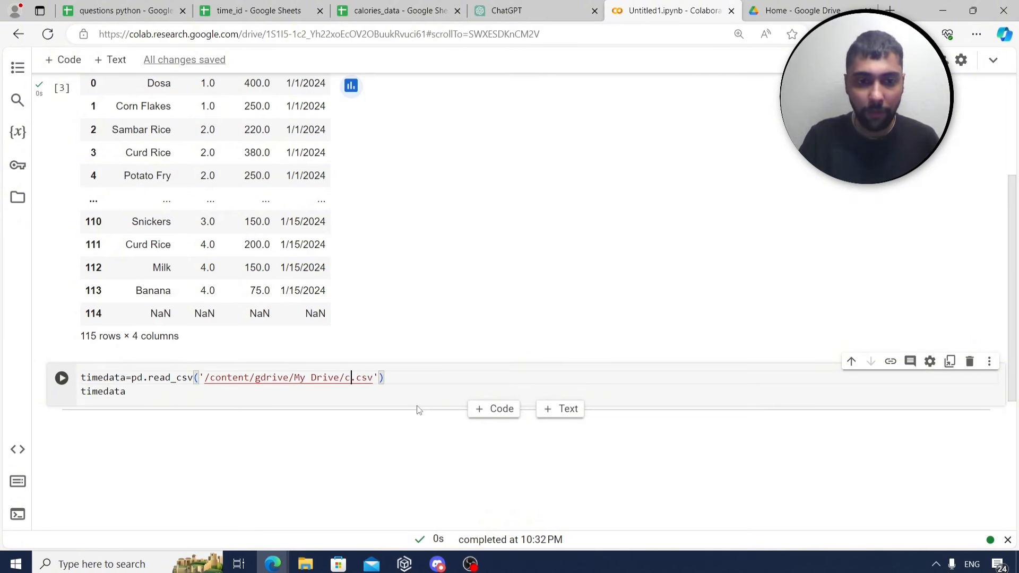
text(time_of_da)
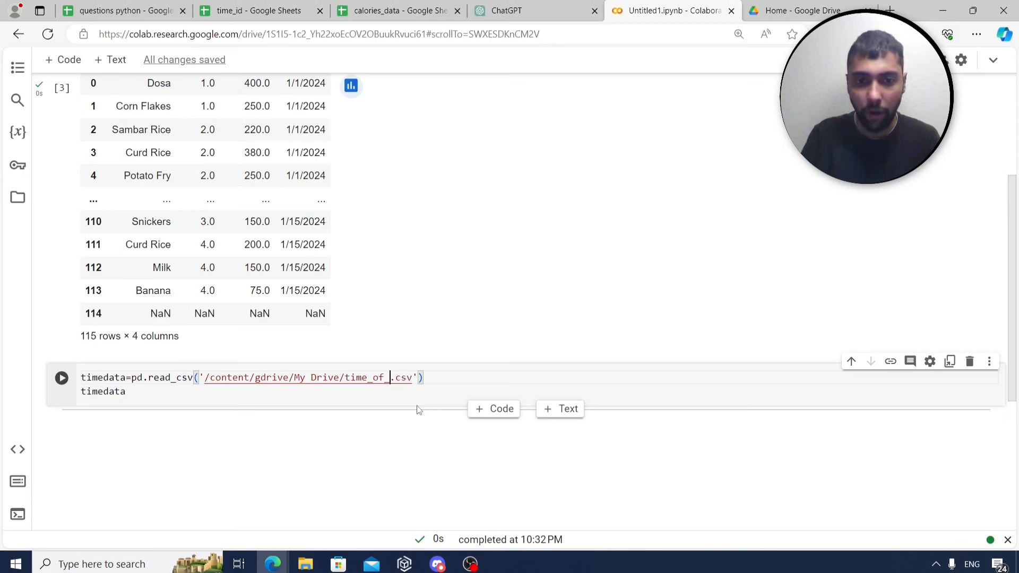
text(y)
key(ctrl+Return)
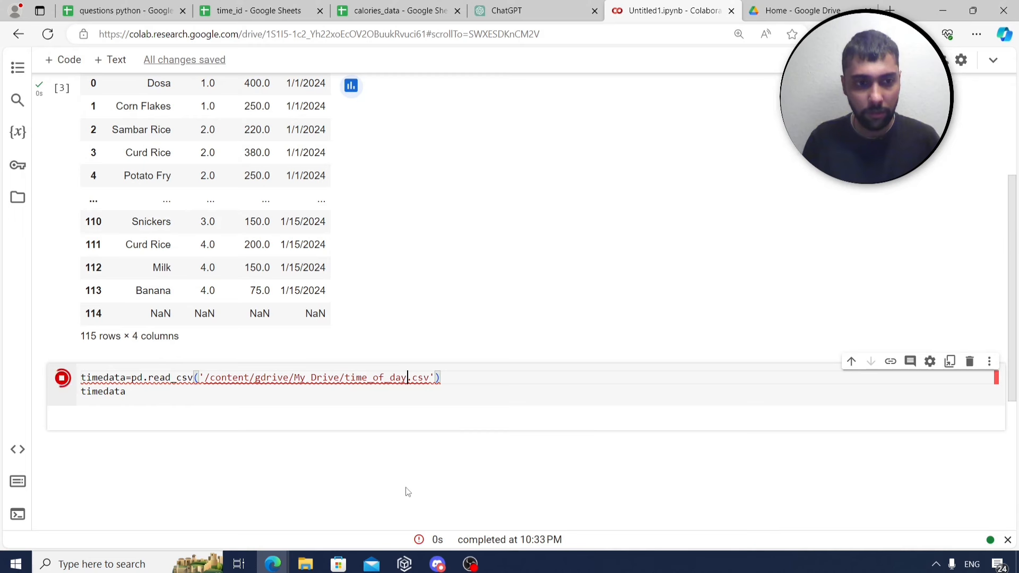
Fix the path to time_day.csv, rerun to show the four meal times, and add a cell.
scroll(352, 420, down, 1)
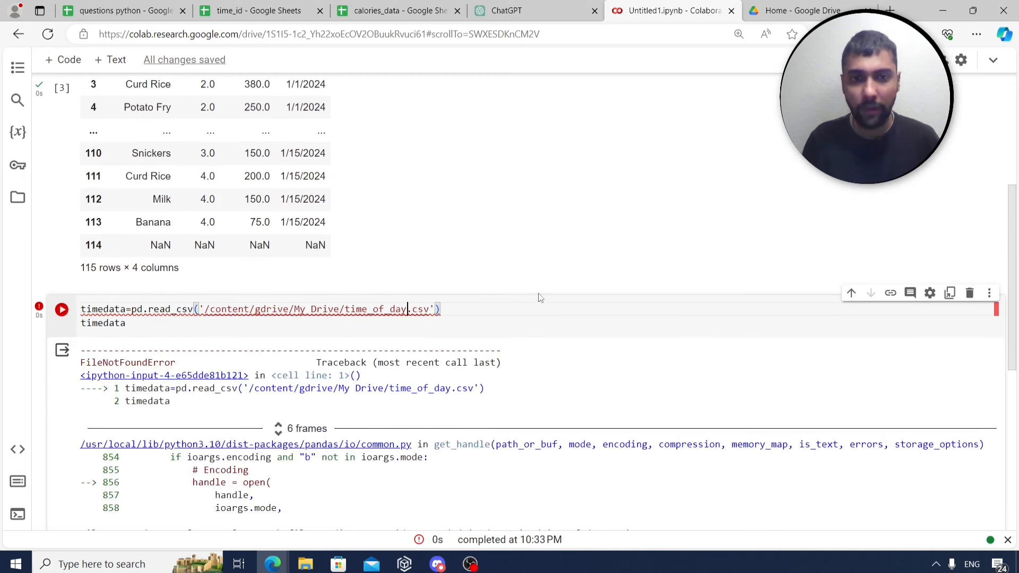
key(ctrl+Tab)
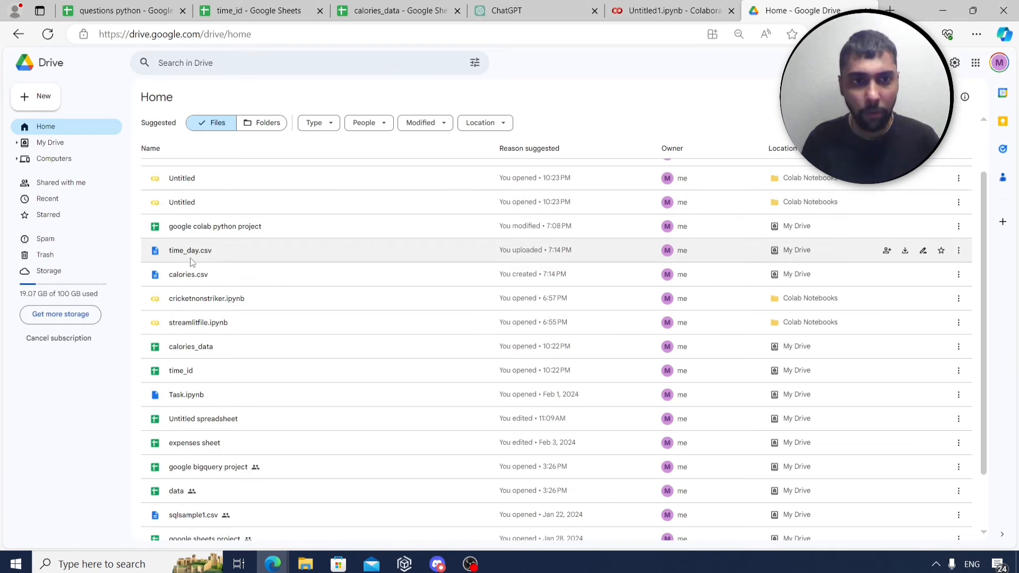
key(ctrl+shift+Tab)
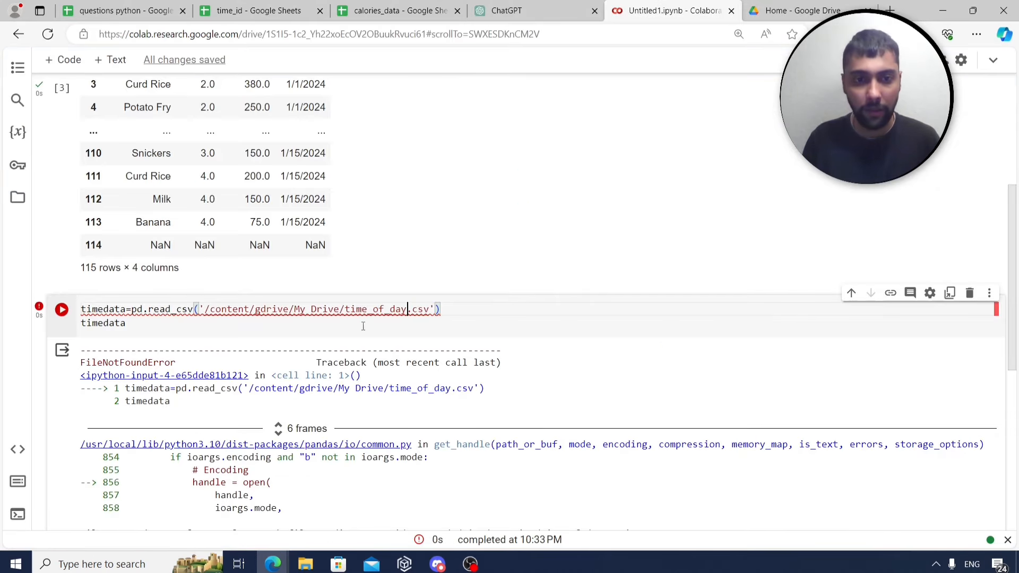
key(BackSpace)
key(BackSpace)
key(BackSpace)
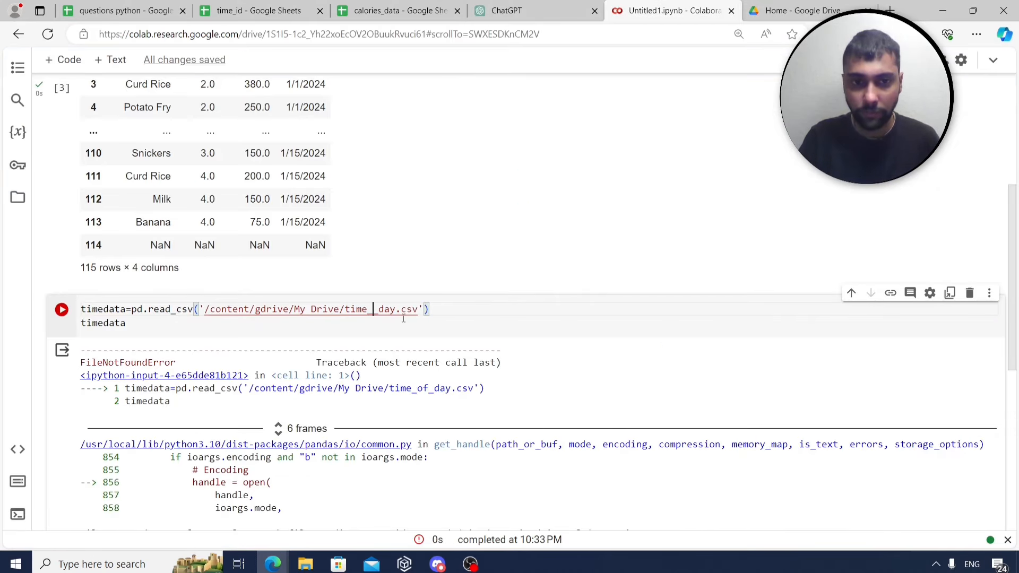
key(ctrl+Return)
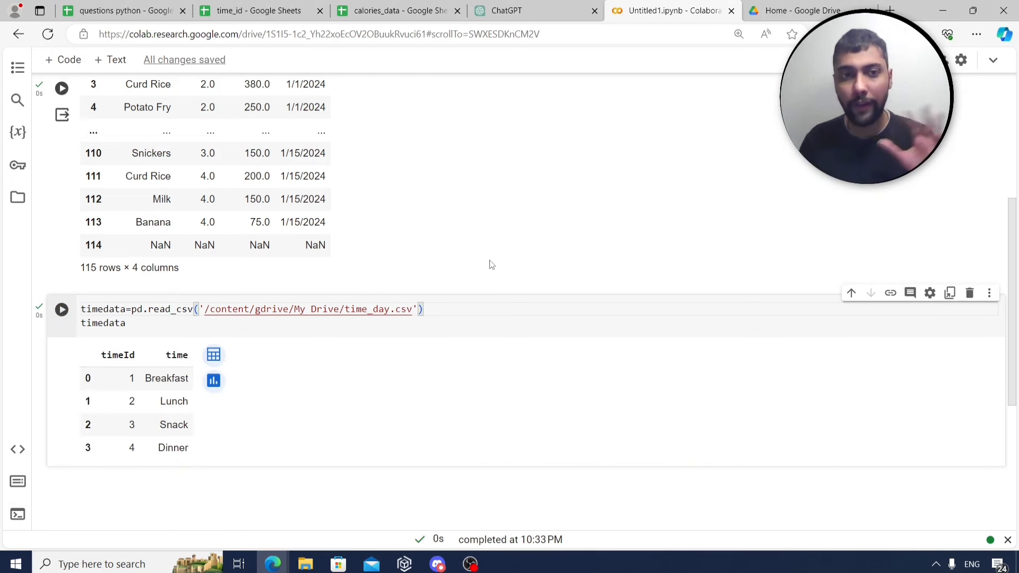
scroll(192, 335, up, 4)
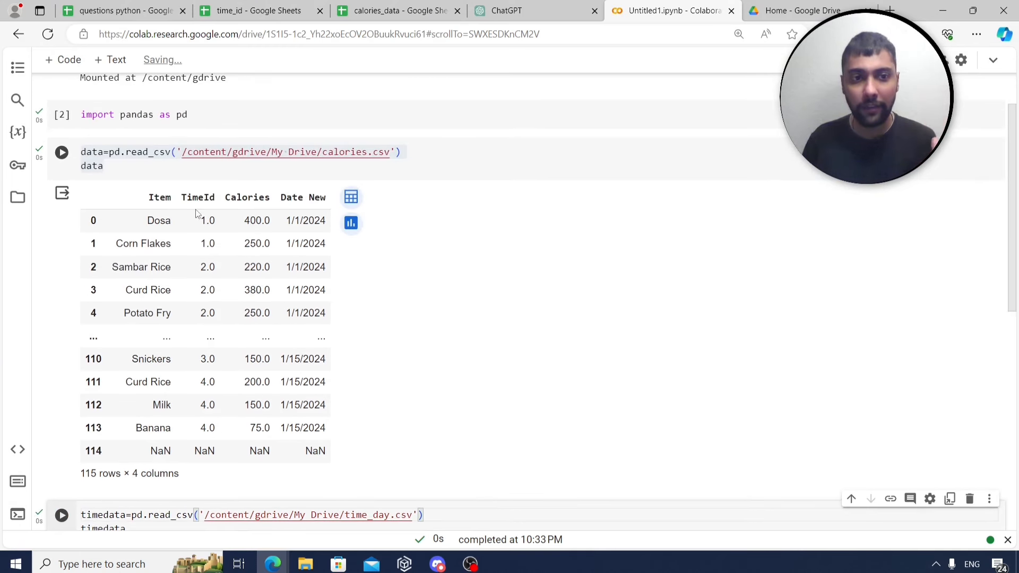
scroll(203, 262, down, 4)
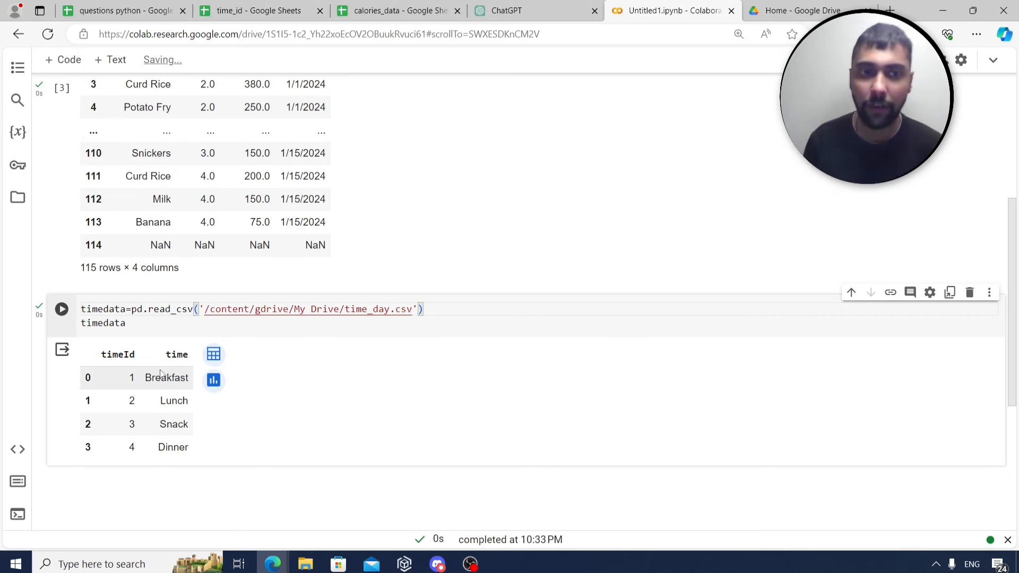
scroll(190, 336, up, 3)
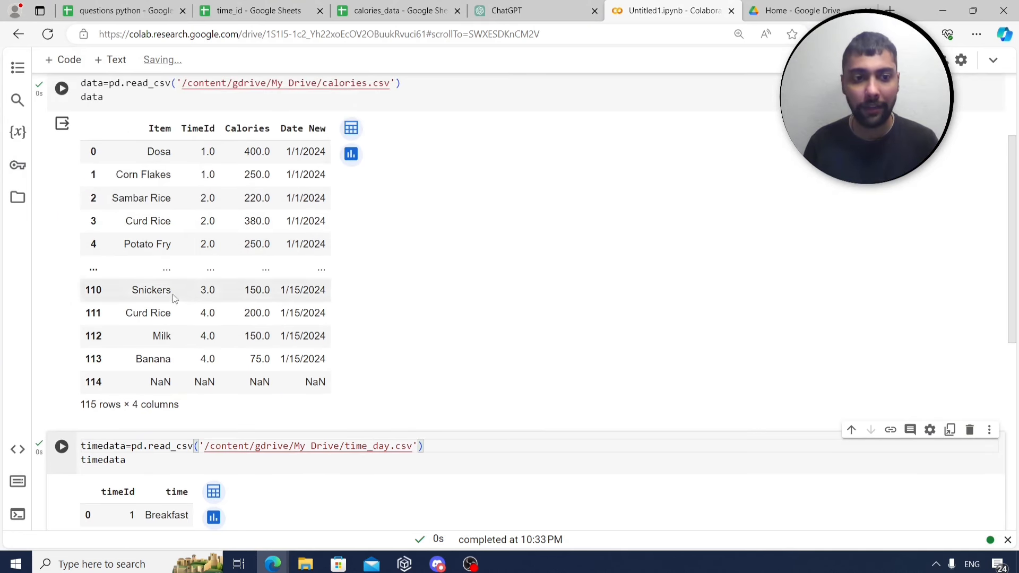
scroll(160, 298, down, 3)
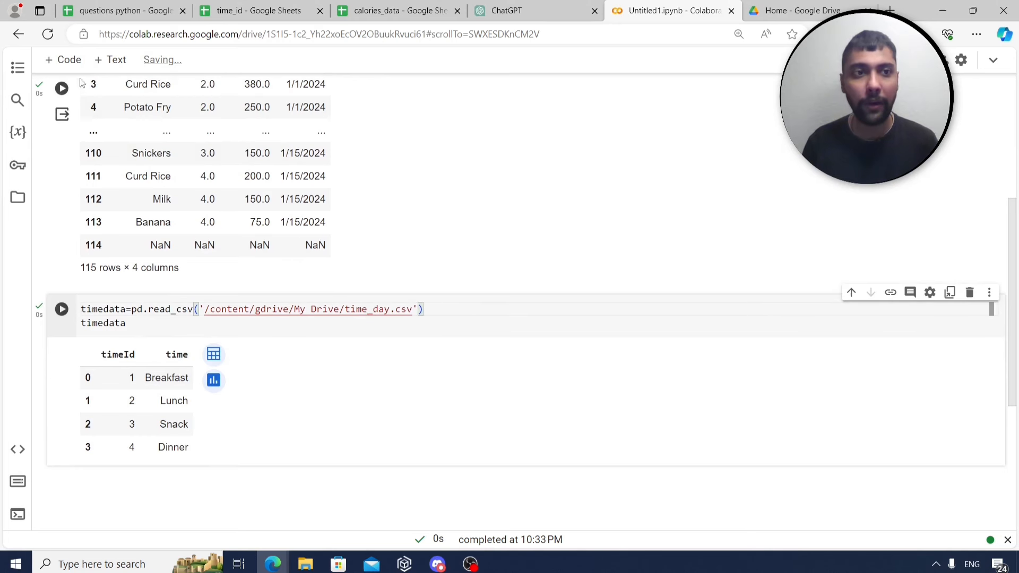
click(63, 60)
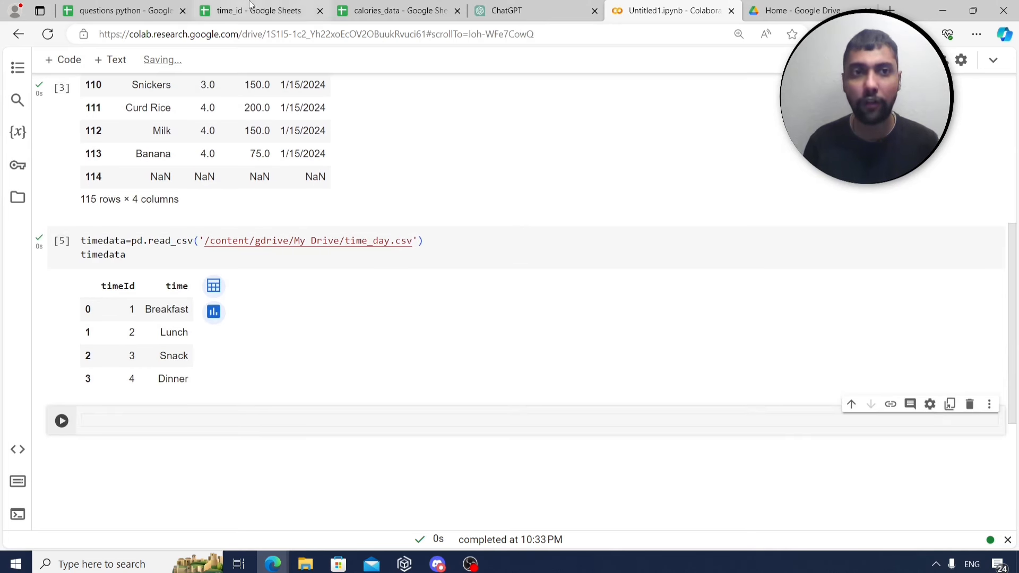
click(169, 7)
click(127, 211)
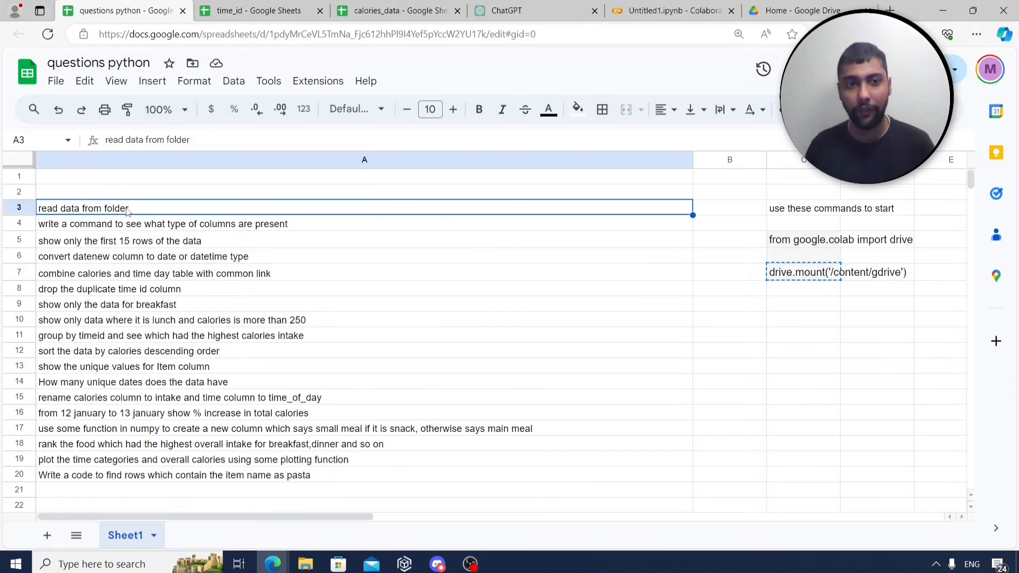
key(Down)
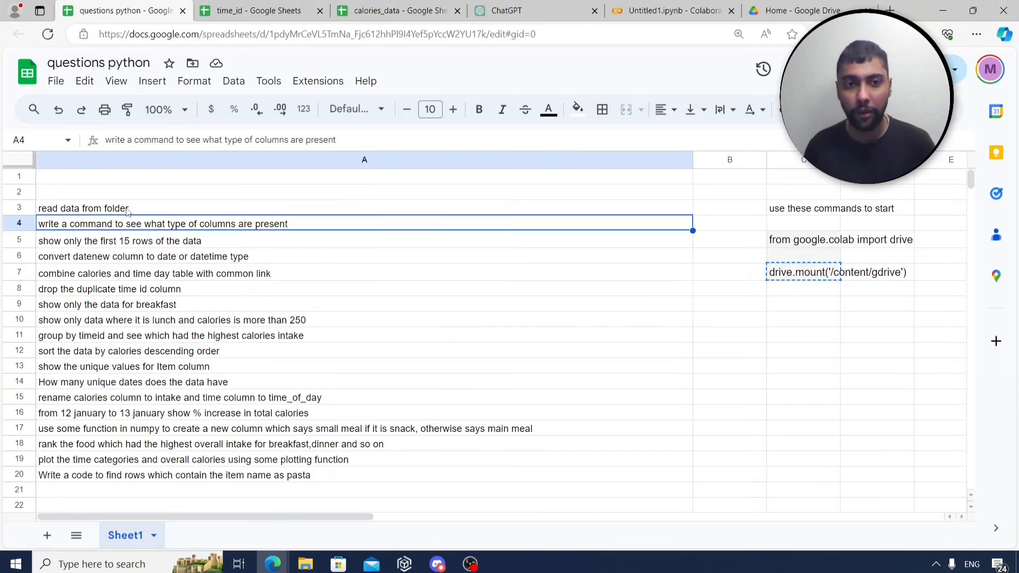
Run data.info() under the comment '#command to see what columns present'.
click(667, 7)
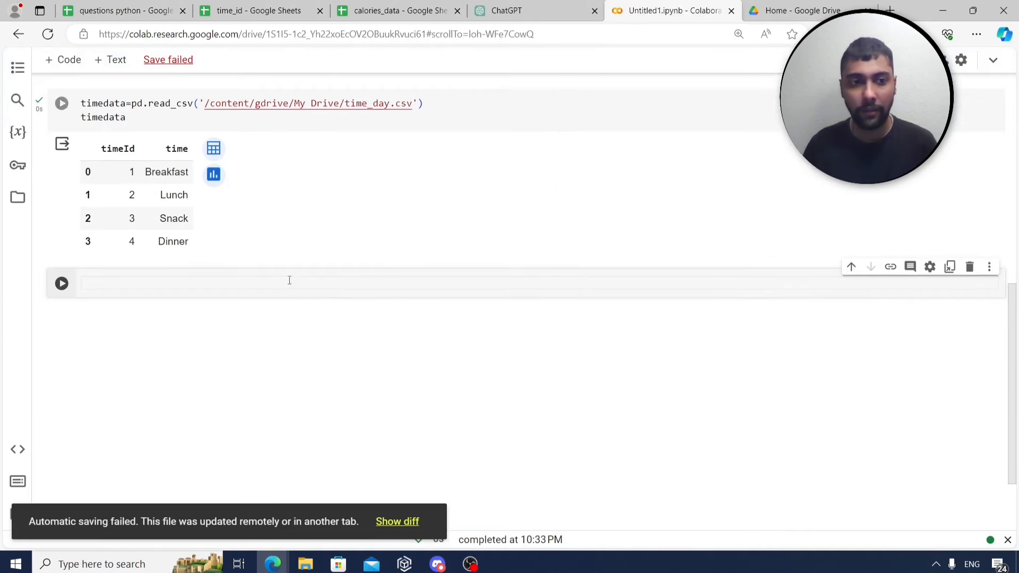
text(im)
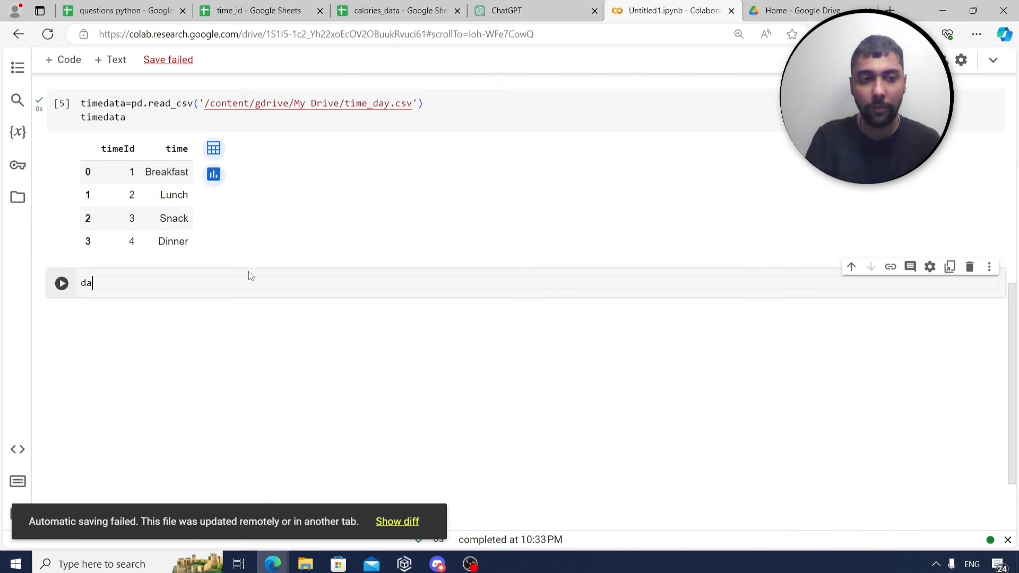
text(p)
key(BackSpace)
key(BackSpace)
key(BackSpace)
text(#)
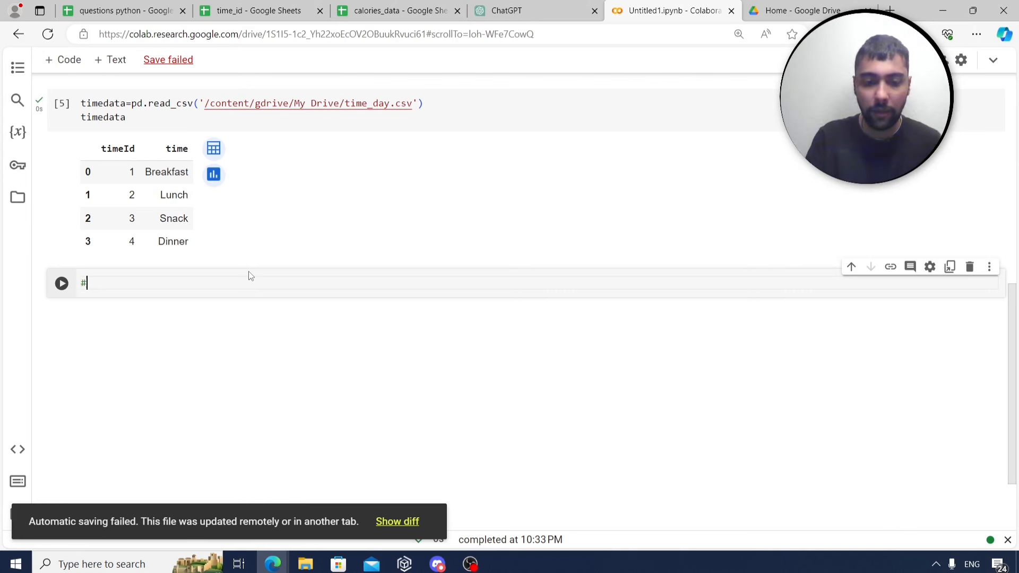
text(command to see )
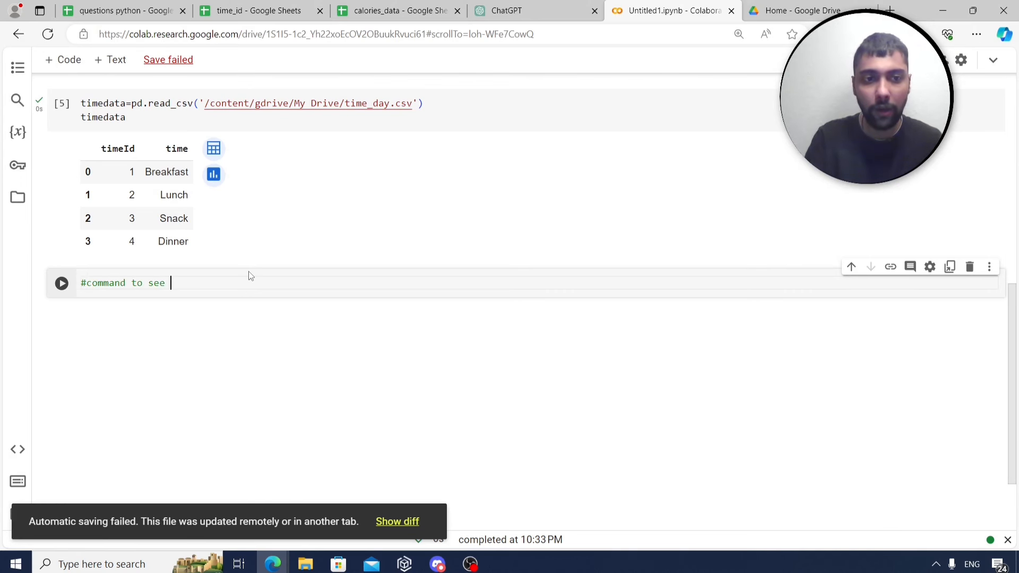
text(what columns )
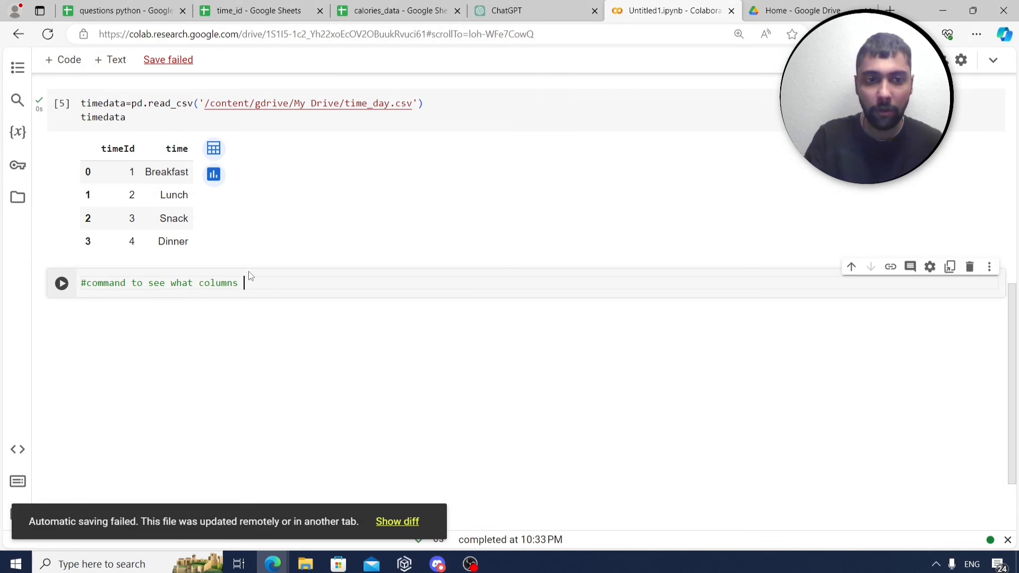
text(present)
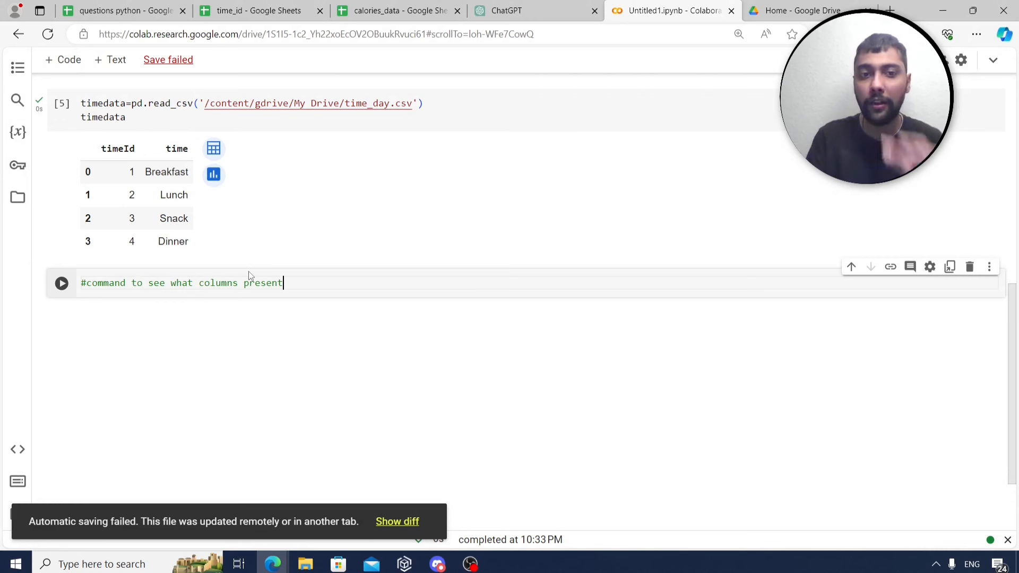
key(Return)
text(data)
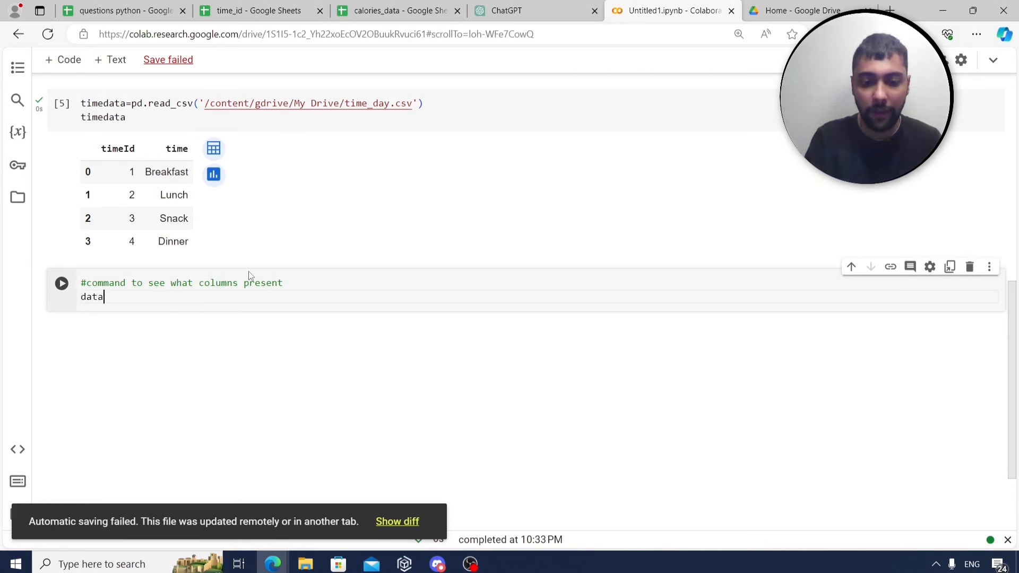
text(.info())
key(ctrl+Return)
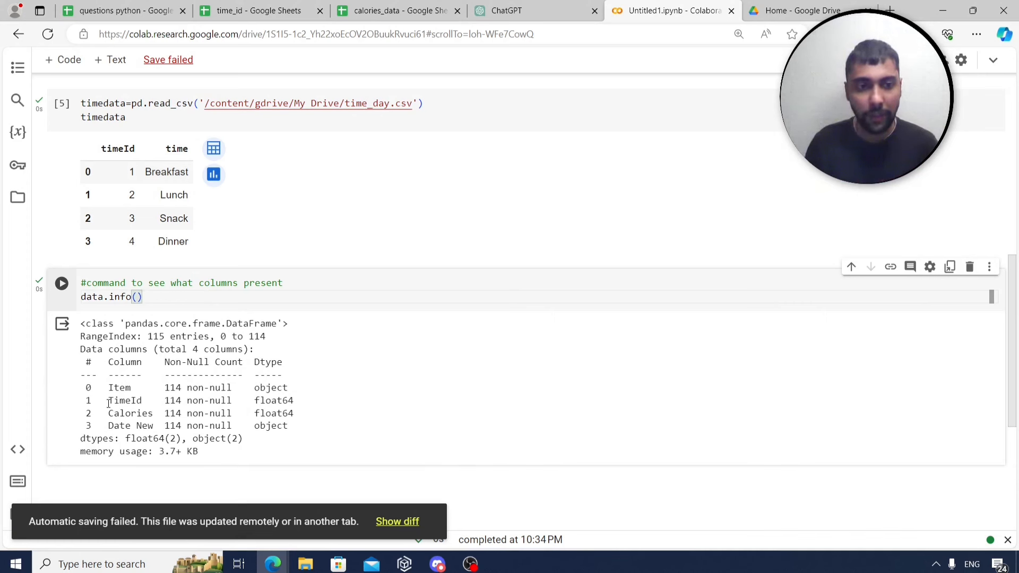
Note Date New's object type, add three empty cells, and check the first-15-rows task.
drag(113, 425, 154, 425)
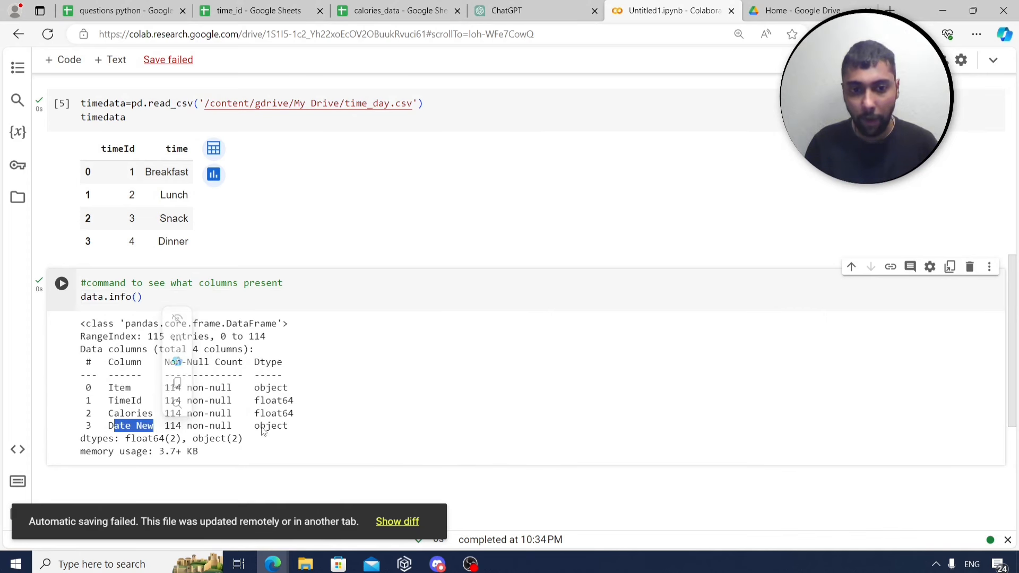
drag(260, 426, 285, 425)
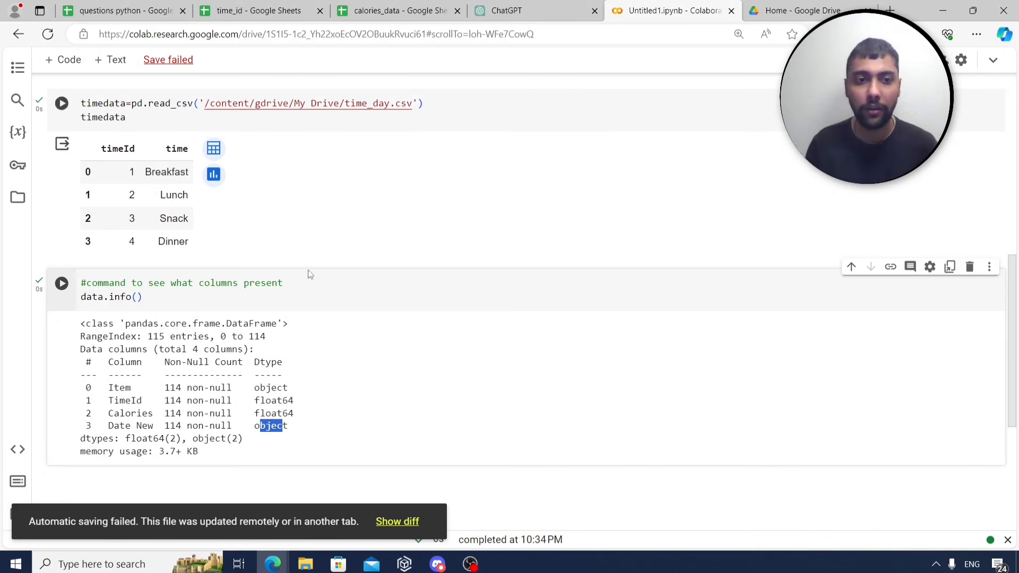
click(301, 286)
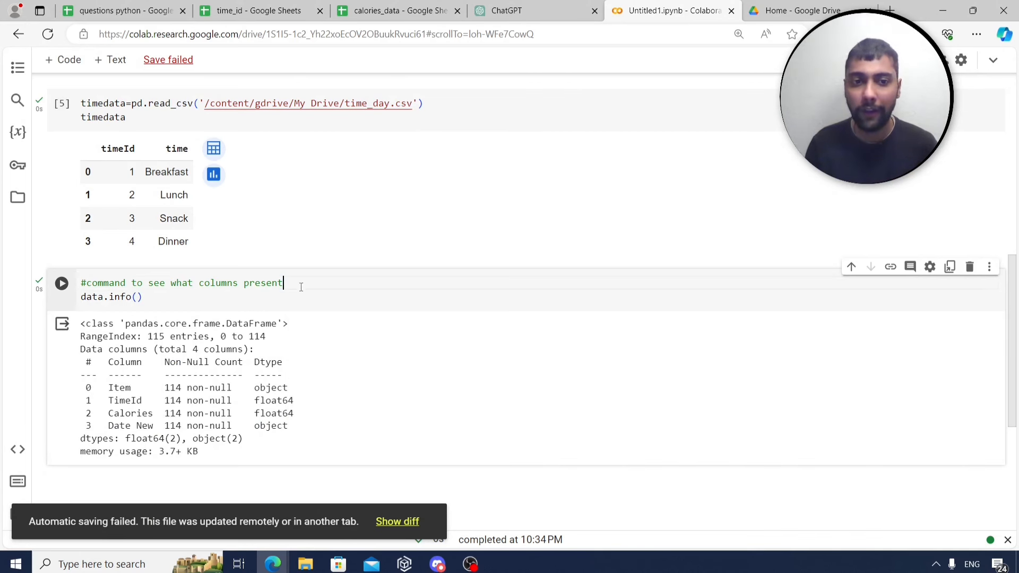
click(65, 57)
click(65, 60)
click(65, 59)
click(65, 60)
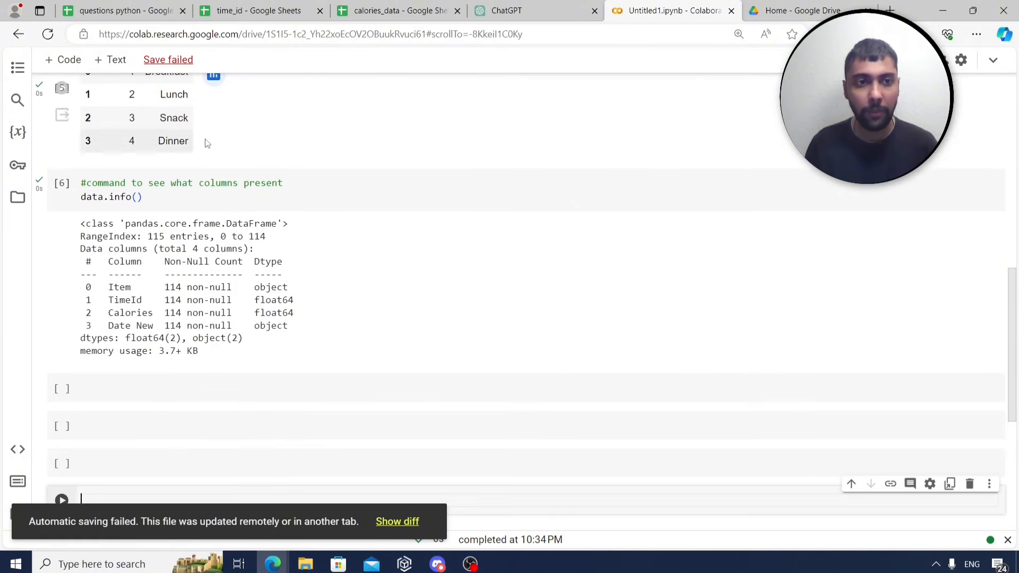
click(123, 8)
click(140, 246)
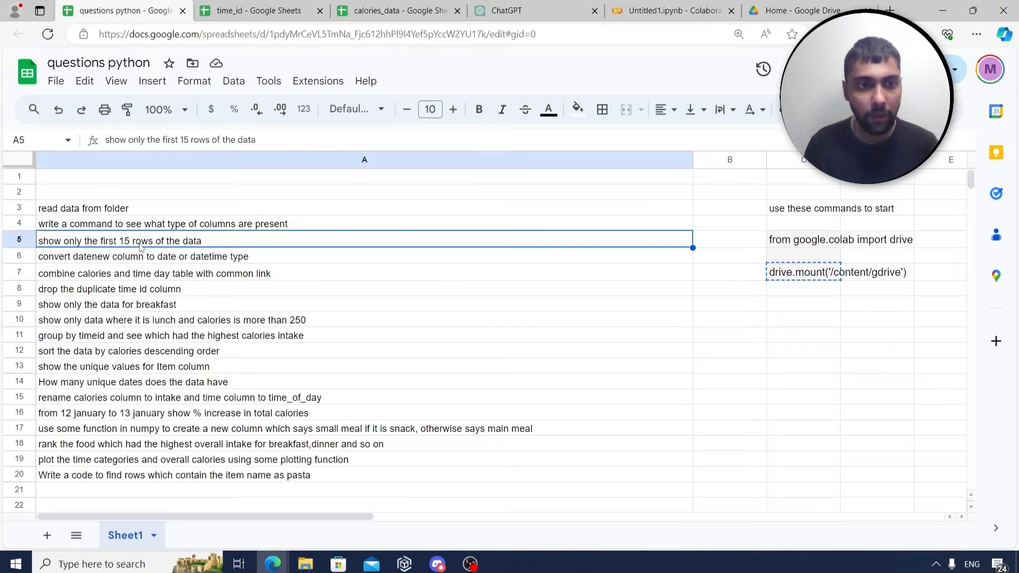
click(682, 12)
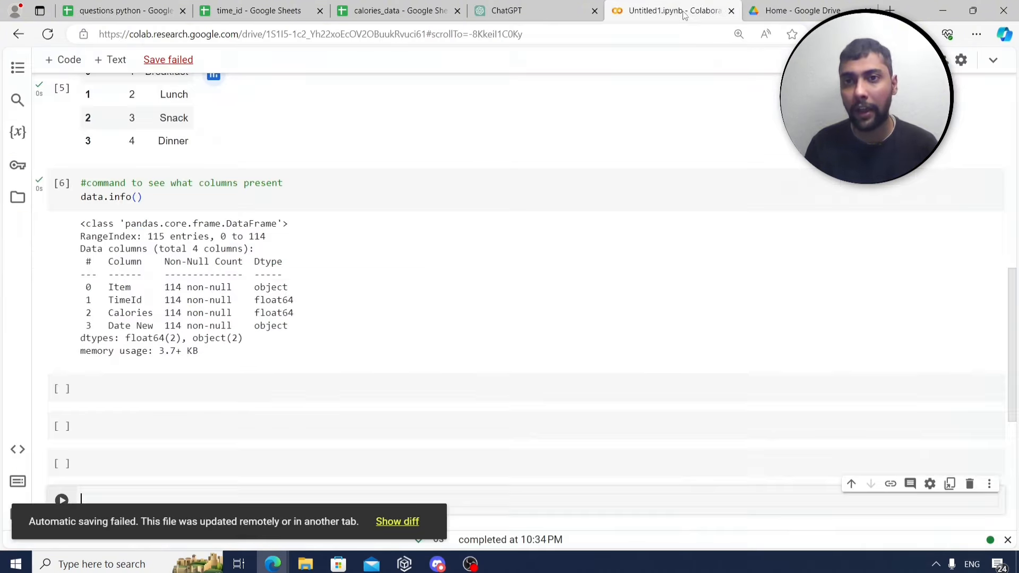
Run data.head(15) under the comment '#first 15 rows' and review the rows.
scroll(372, 186, down, 3)
click(260, 254)
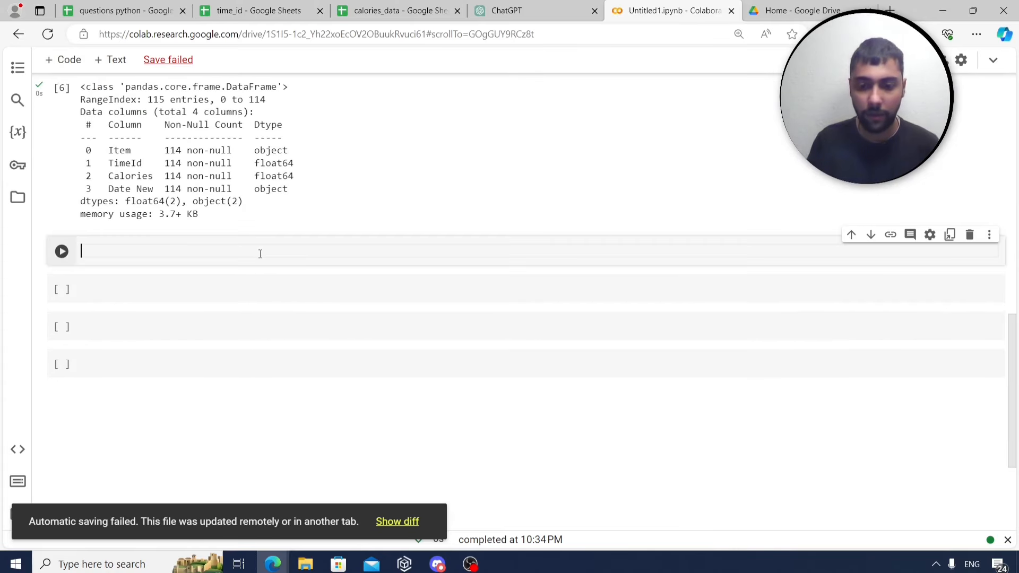
text(#first 15)
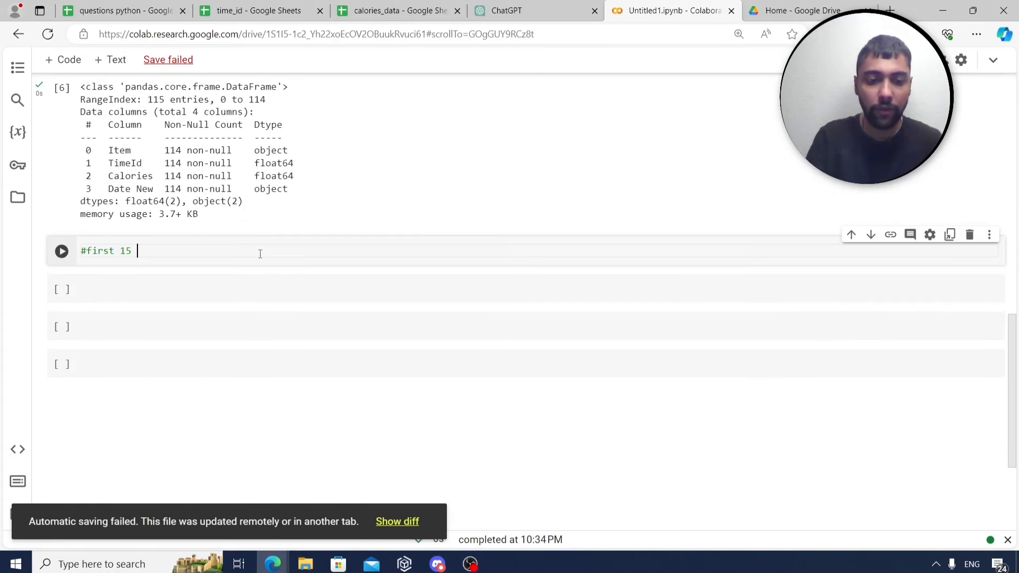
text( rows)
key(Return)
text(data)
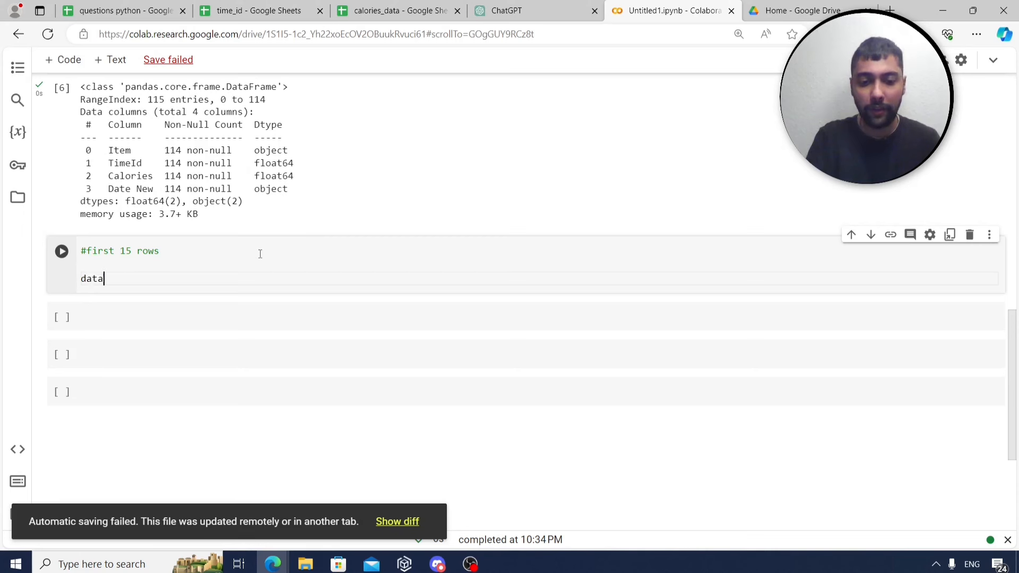
text(.head(15)
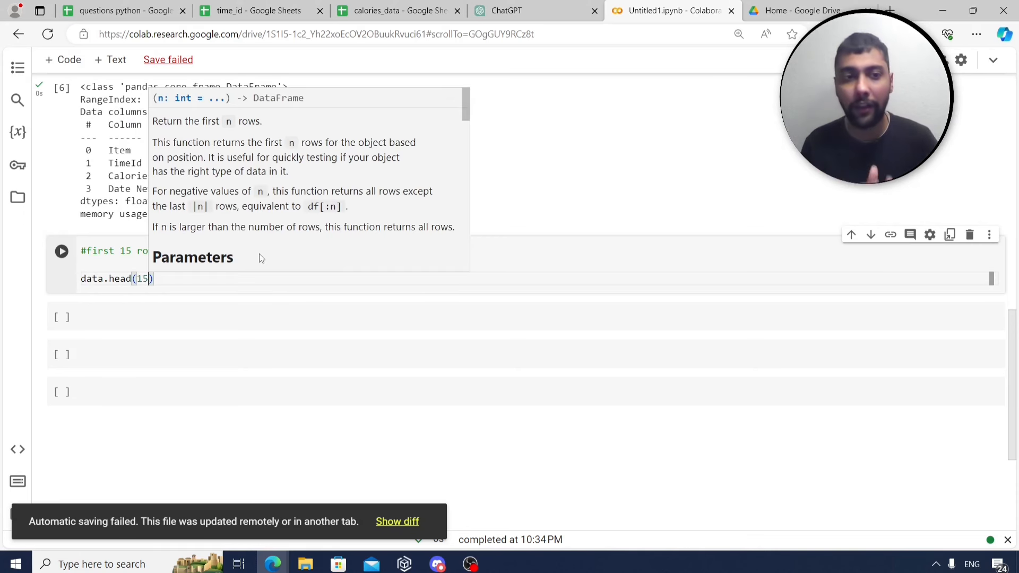
key(ctrl+Return)
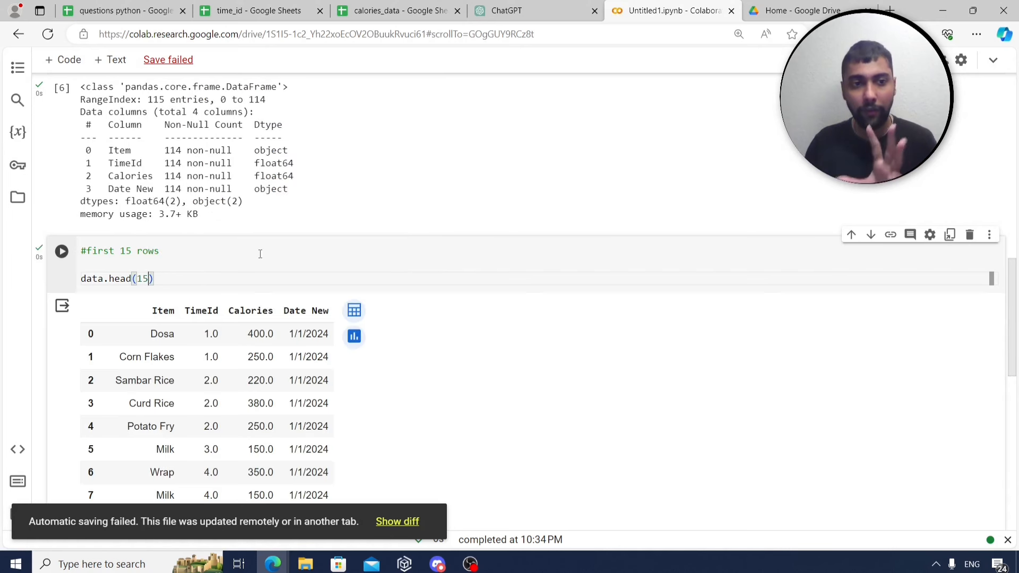
scroll(279, 270, down, 3)
scroll(108, 382, down, 3)
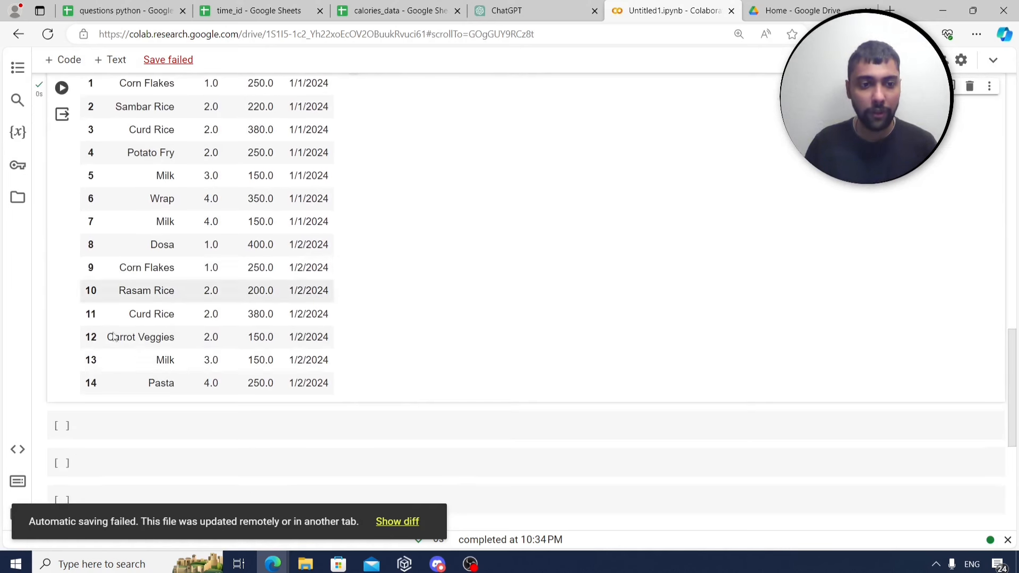
scroll(107, 382, up, 1)
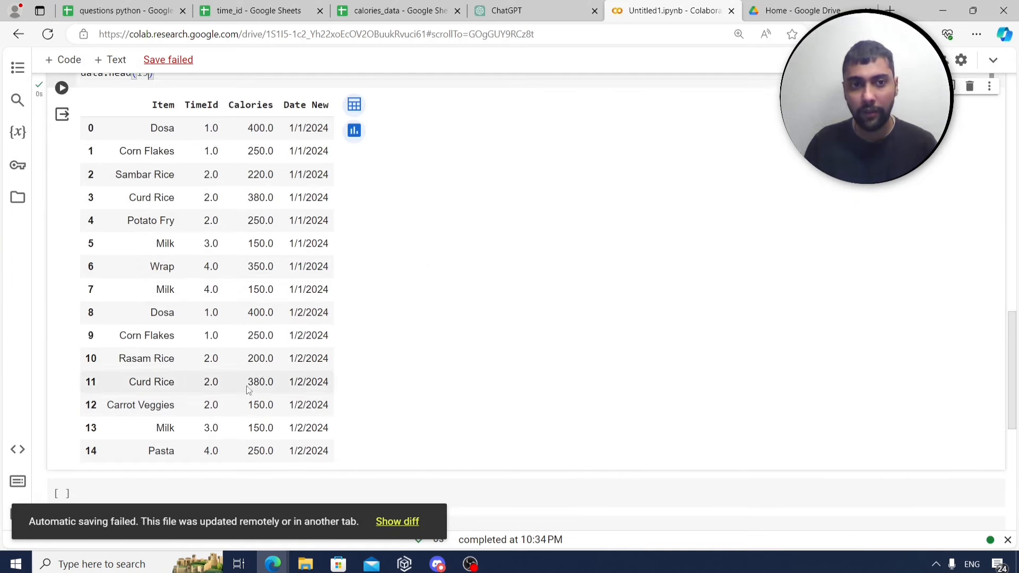
Read the date-conversion task and highlight the Date New column's object type.
click(104, 4)
click(202, 258)
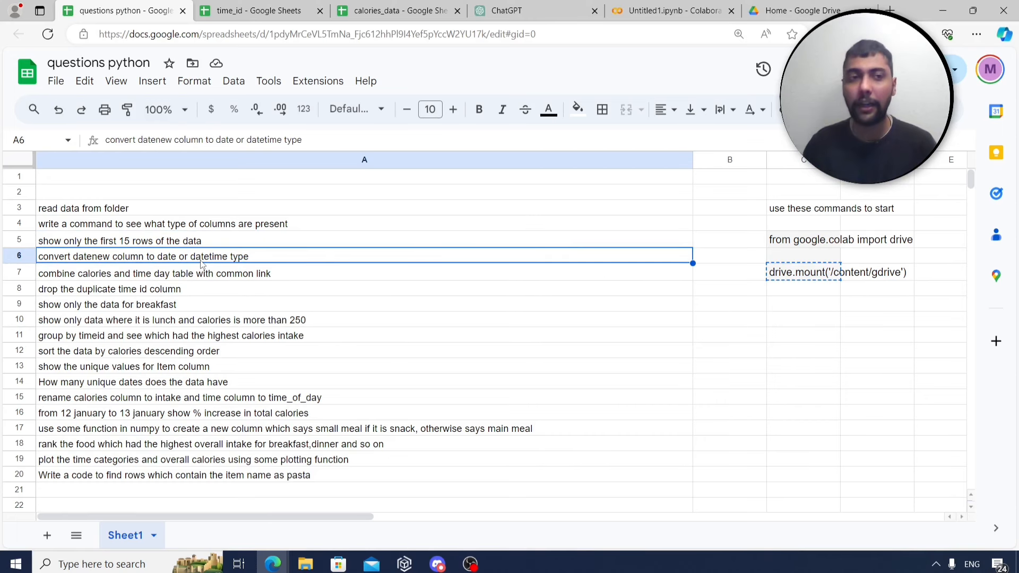
click(670, 10)
scroll(359, 205, up, 5)
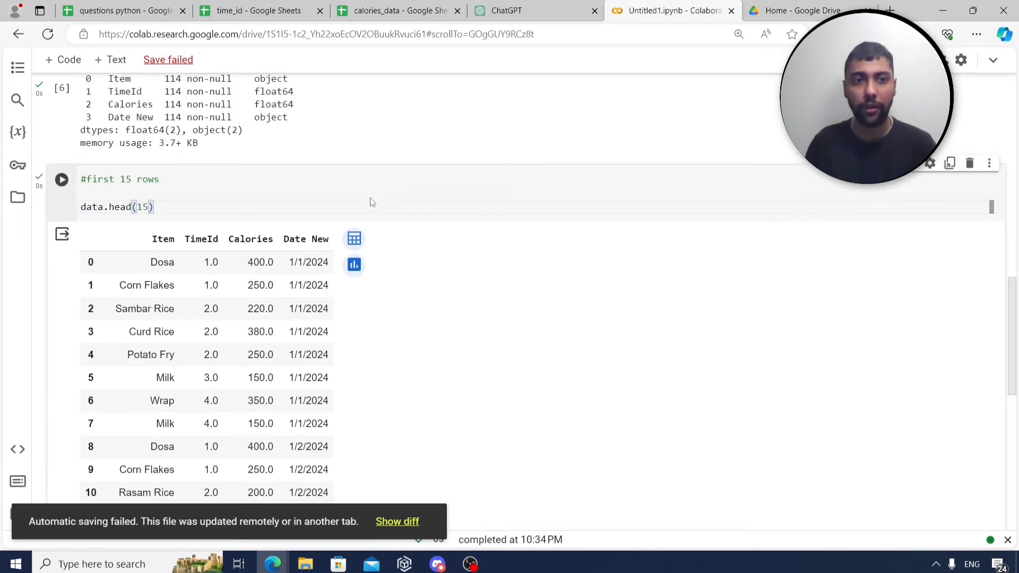
drag(112, 190, 294, 190)
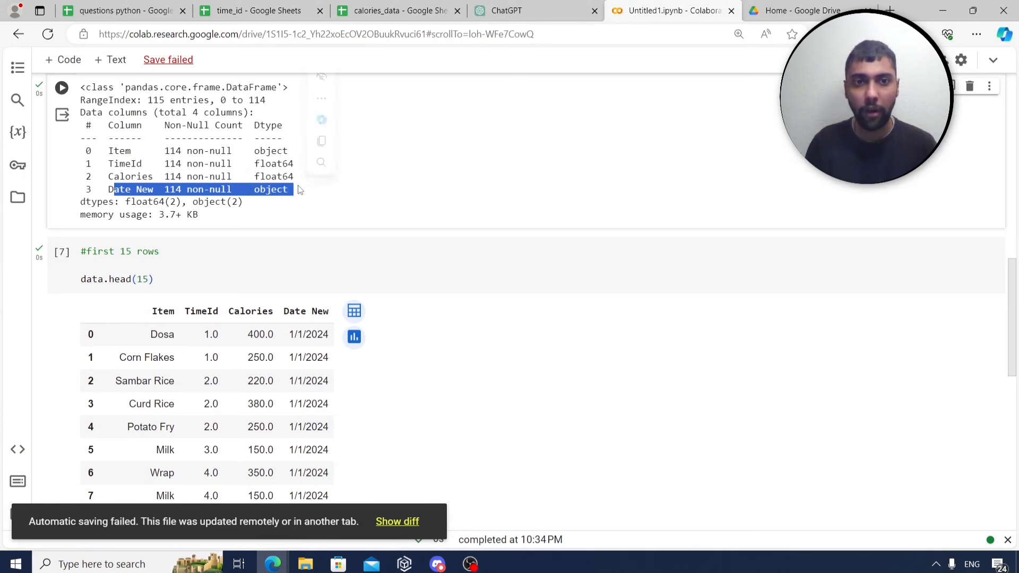
scroll(560, 243, down, 9)
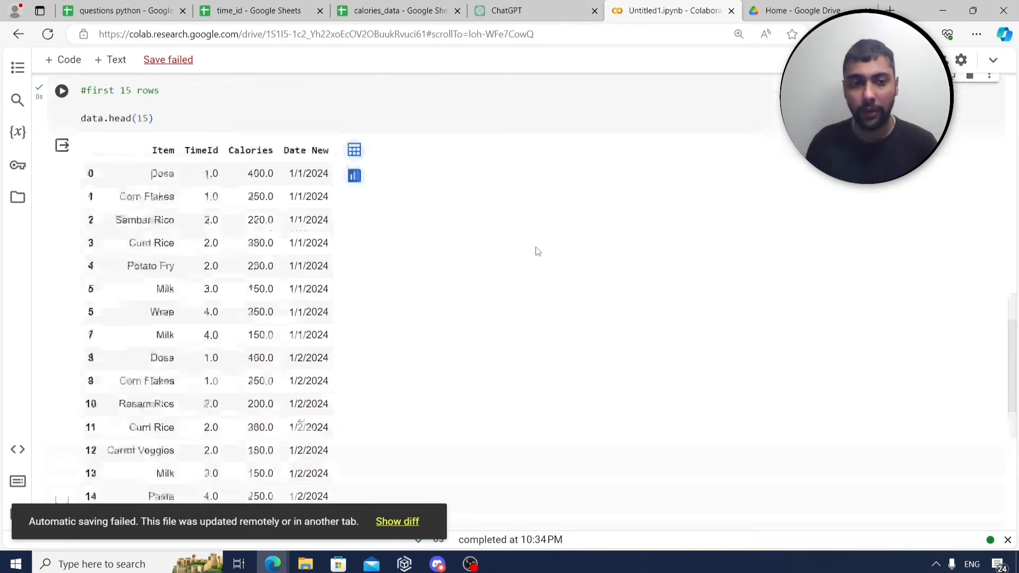
Add a '#convert datenew' cell converting data['Date New'] with pd.to_datetime, and run it.
click(347, 223)
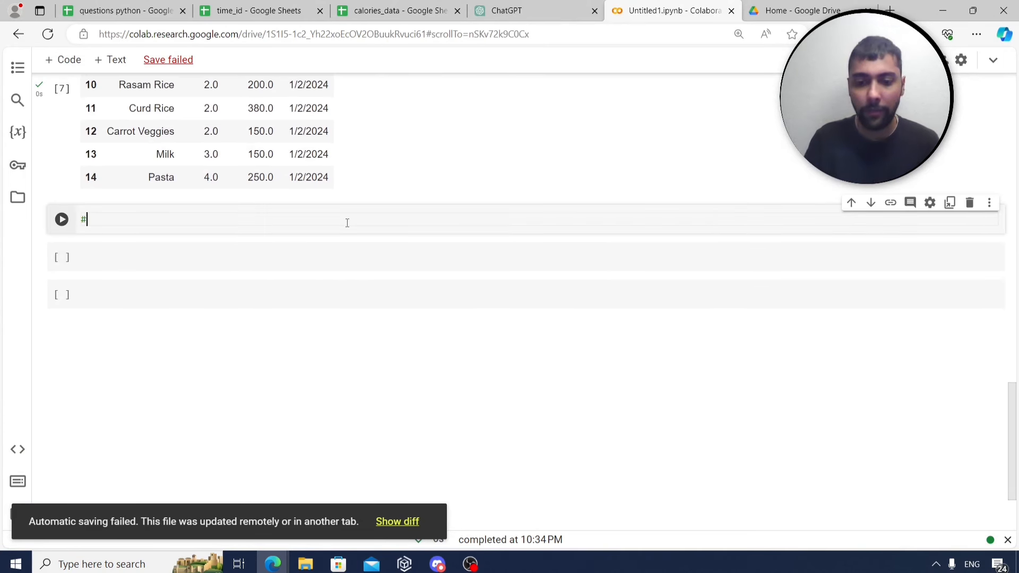
text(#convert d)
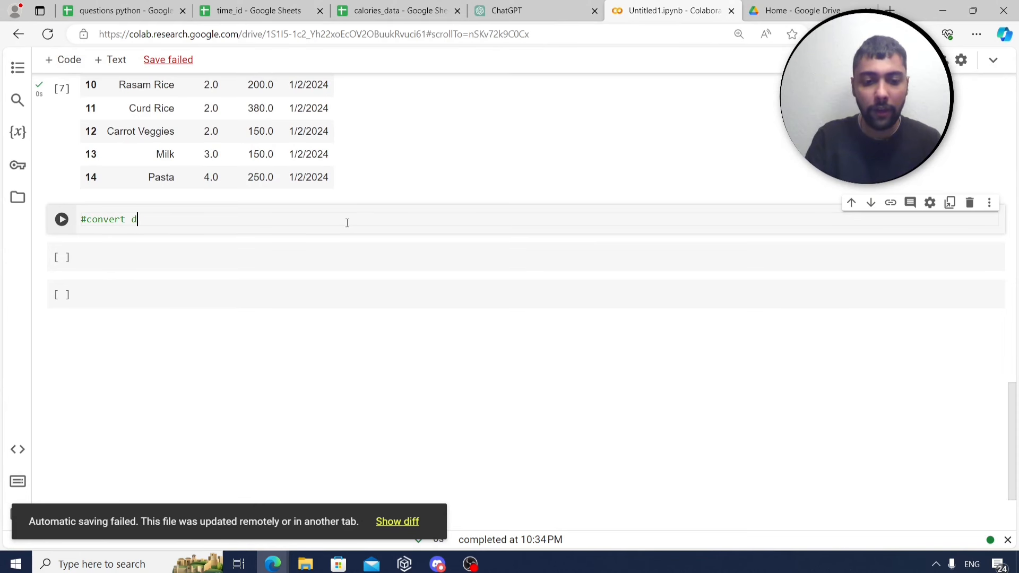
text(atenew)
key(Return)
key(Return)
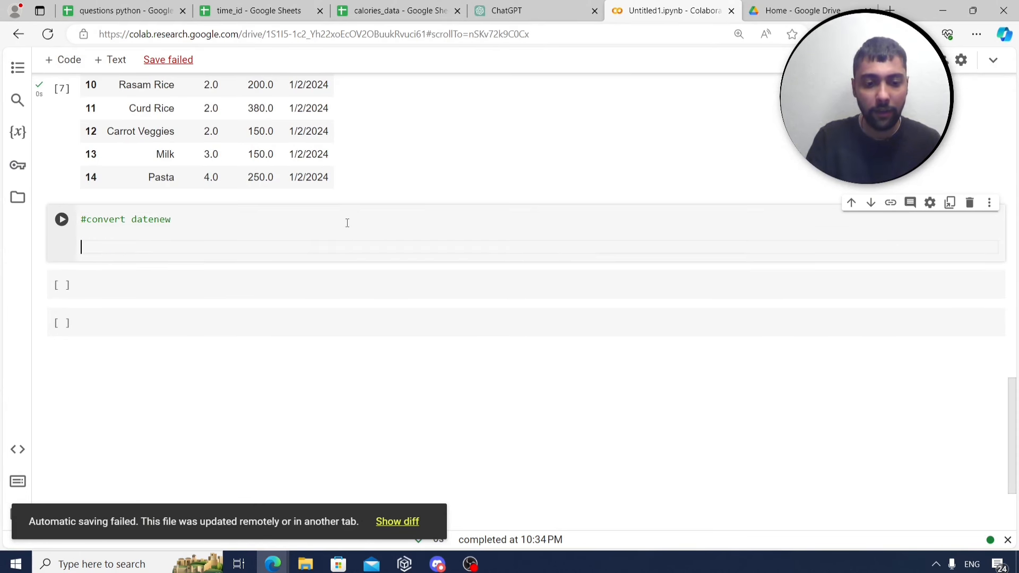
text(data[)
text('Date)
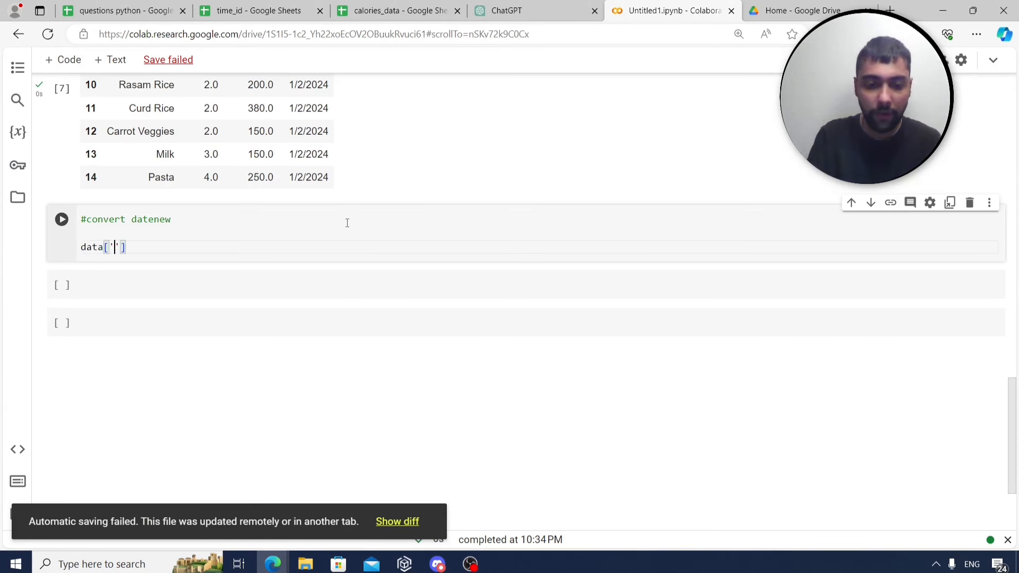
text( New'])
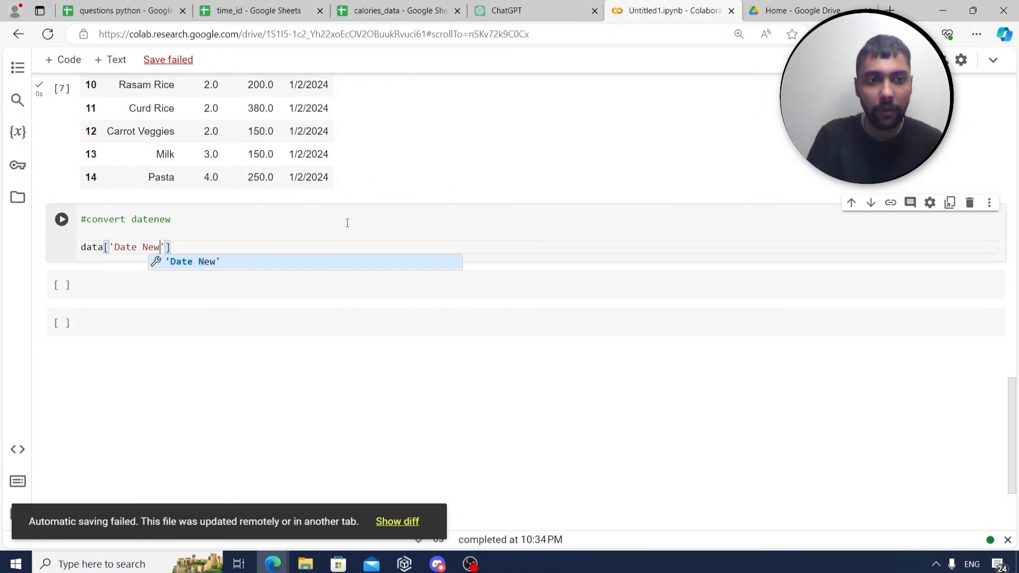
text(=d)
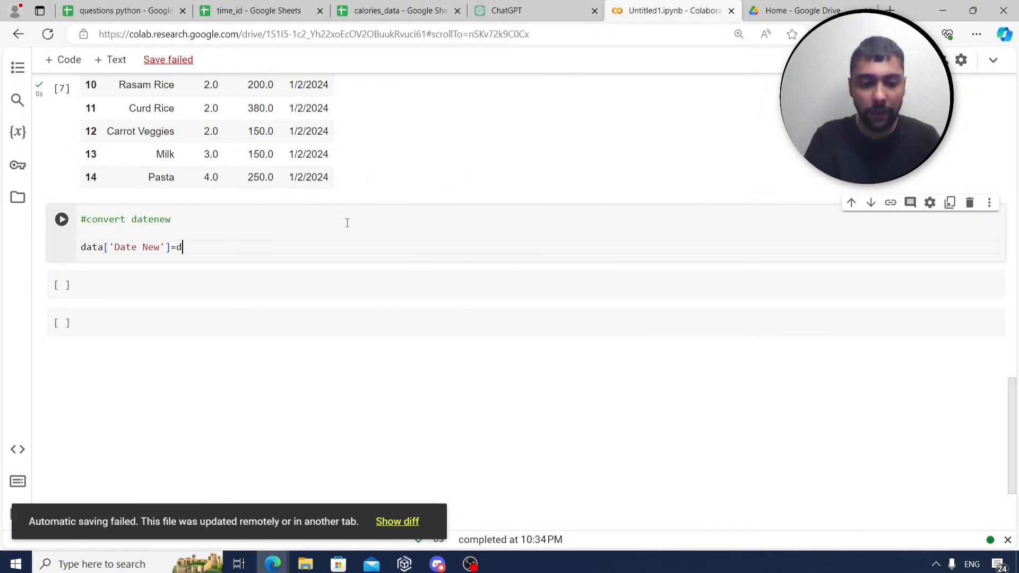
text(ata['D)
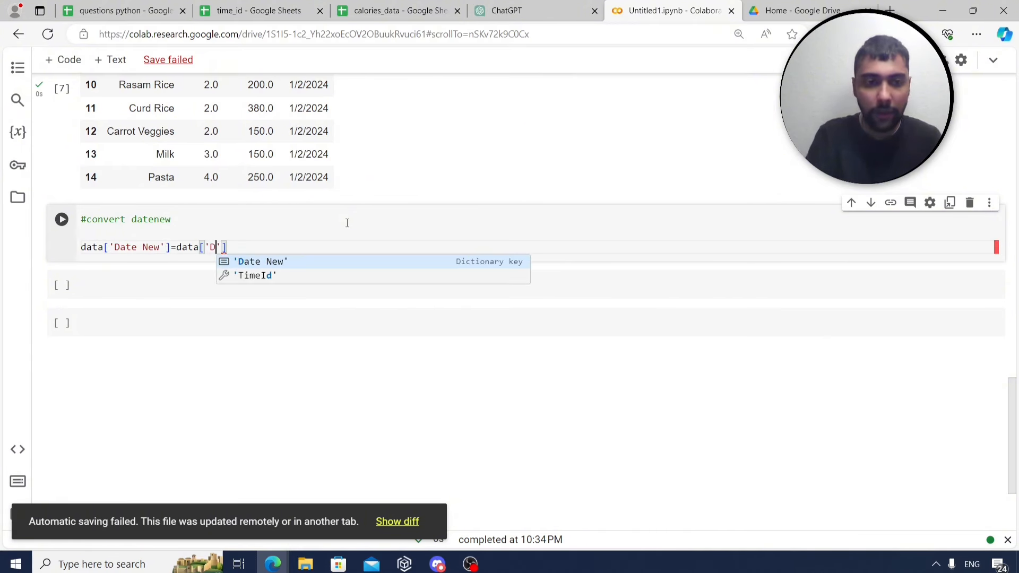
text(ate New)
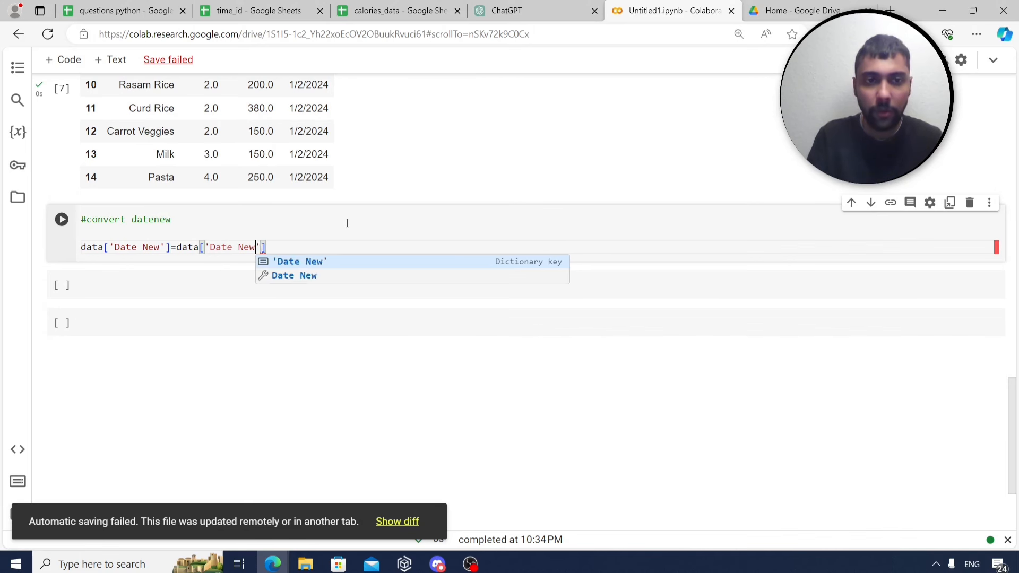
text('].apply)
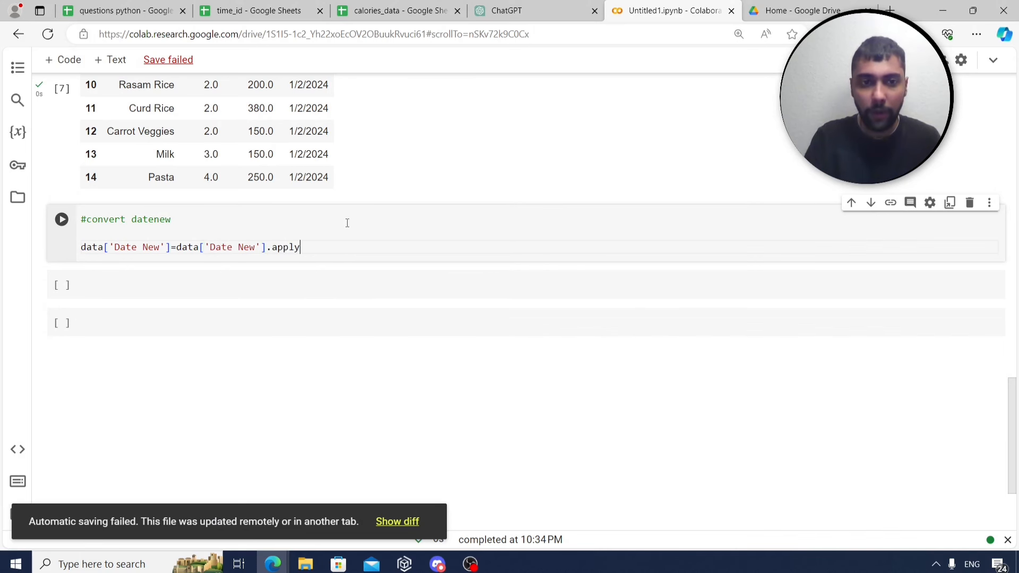
text((pd.t)
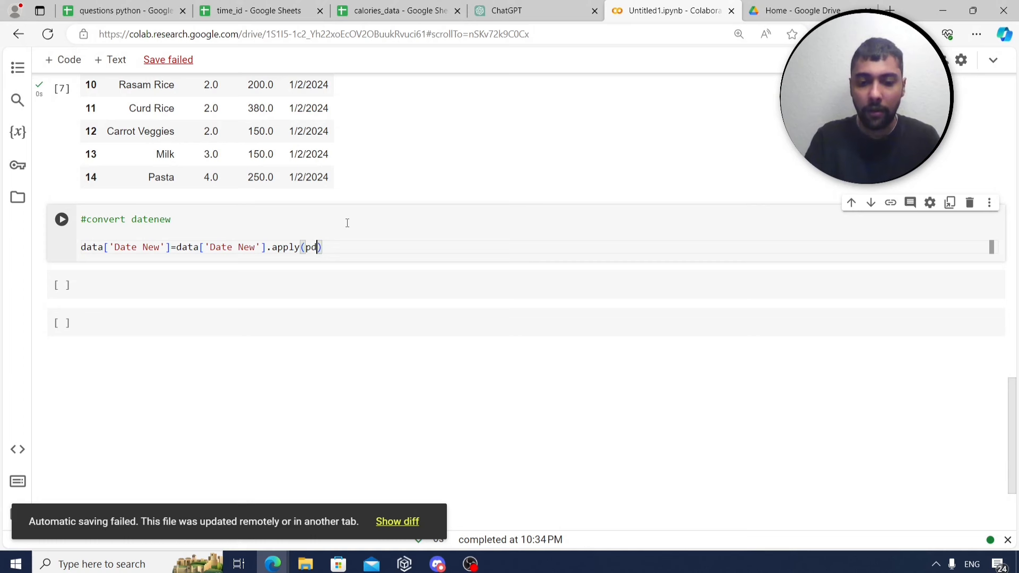
text(o_datet)
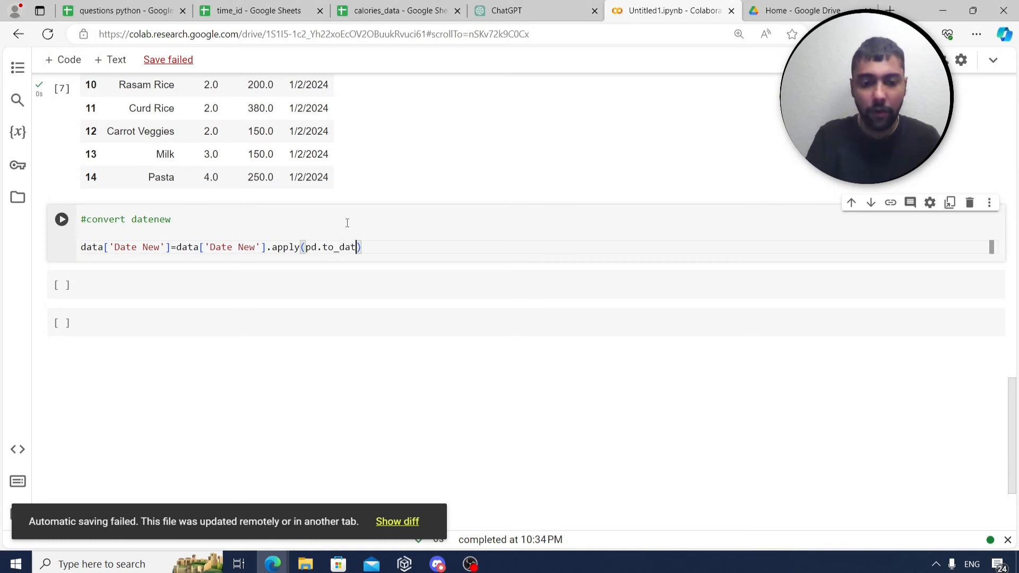
text(ime)
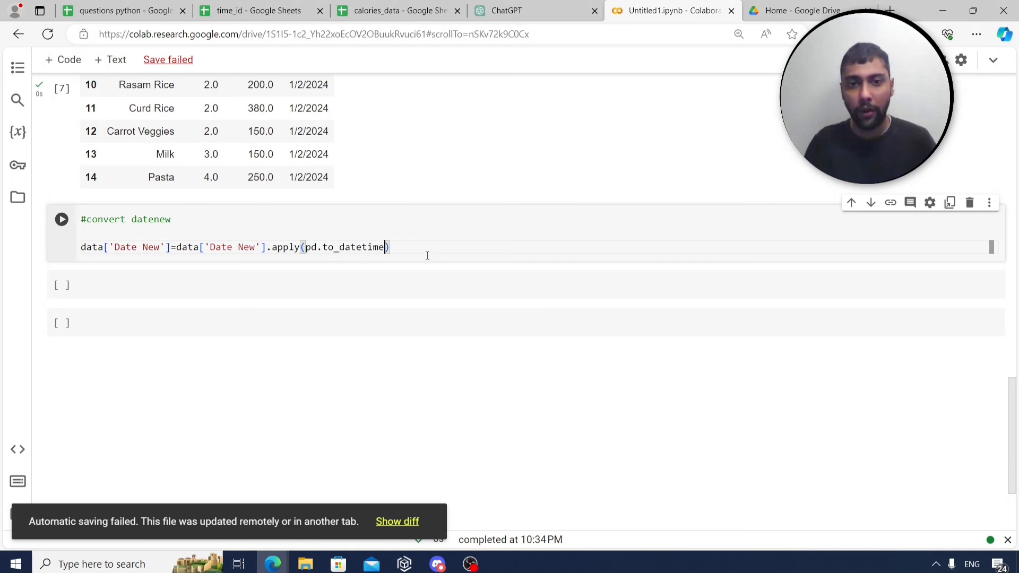
text())
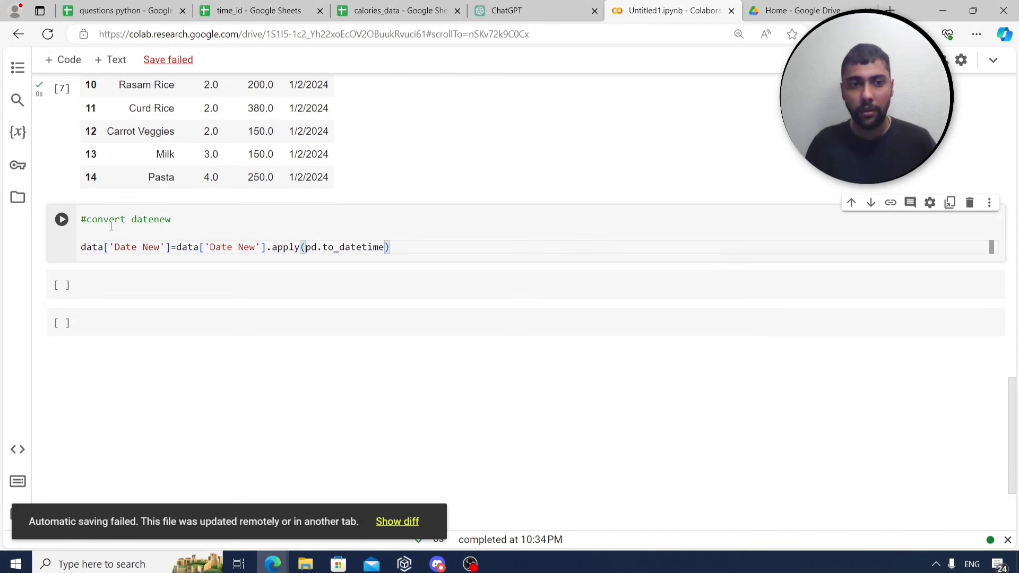
key(shift+Return)
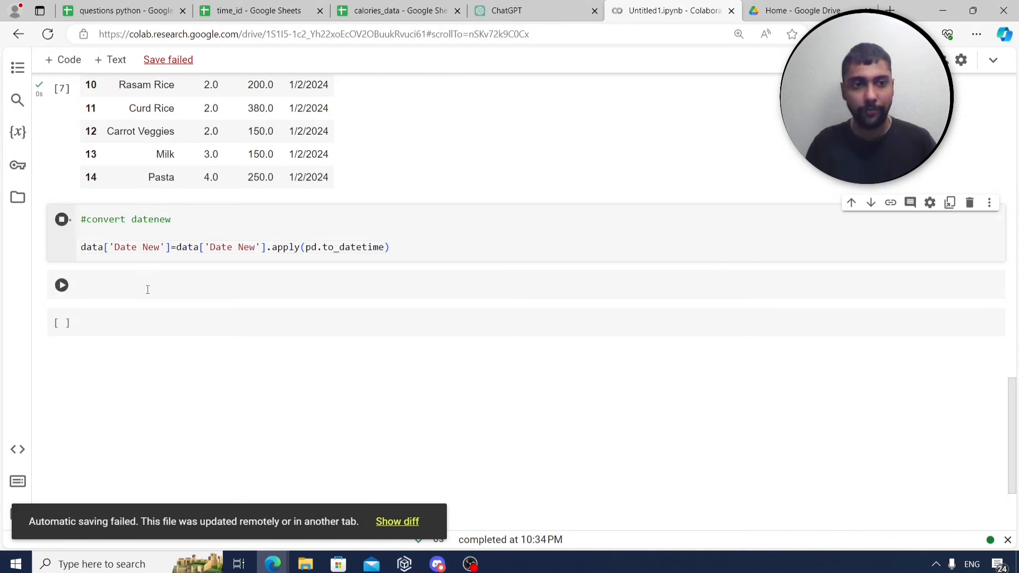
Rerun data.info() and confirm Date New is now datetime64[ns].
text(da)
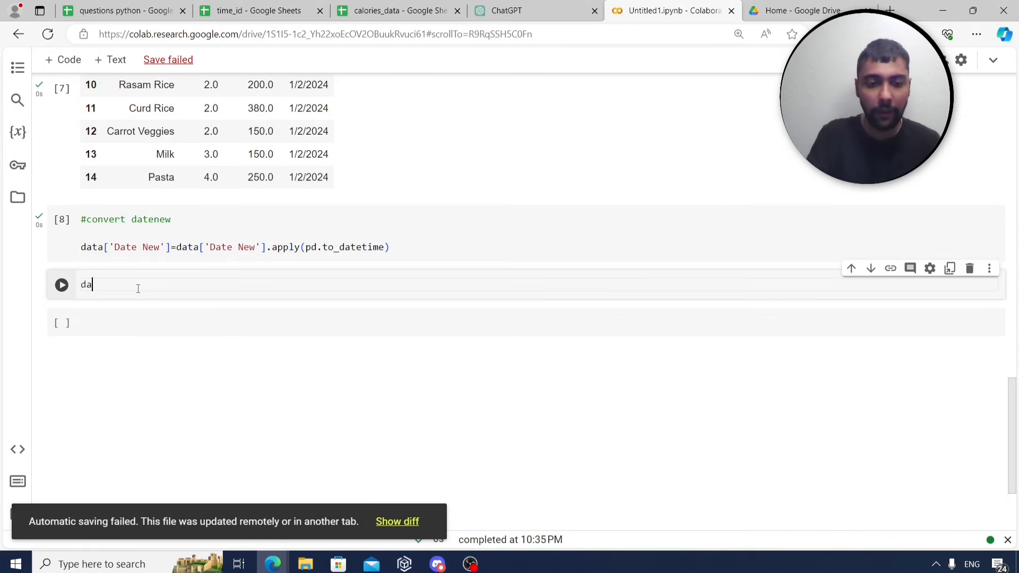
text(ta.info()
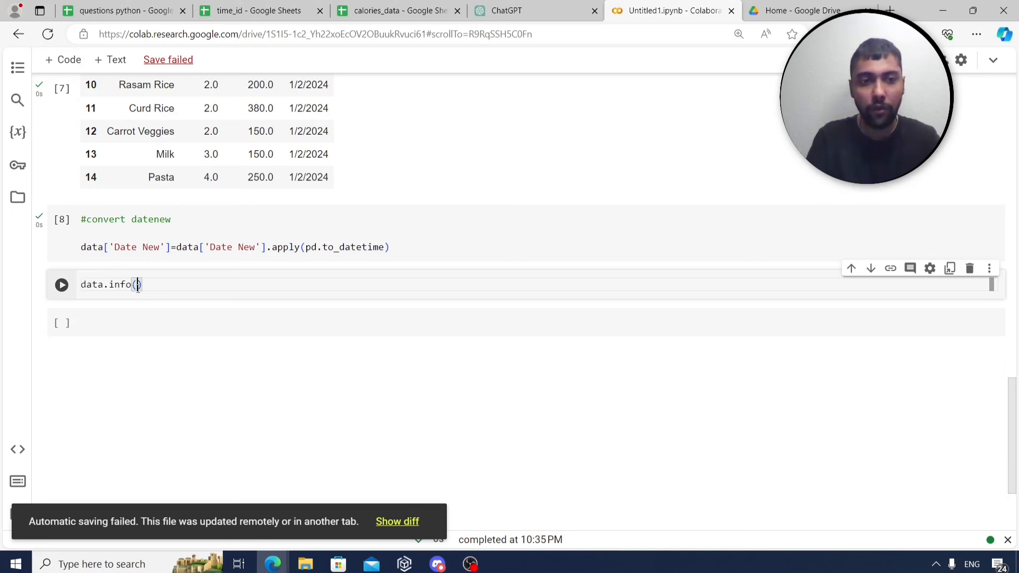
key(shift+Return)
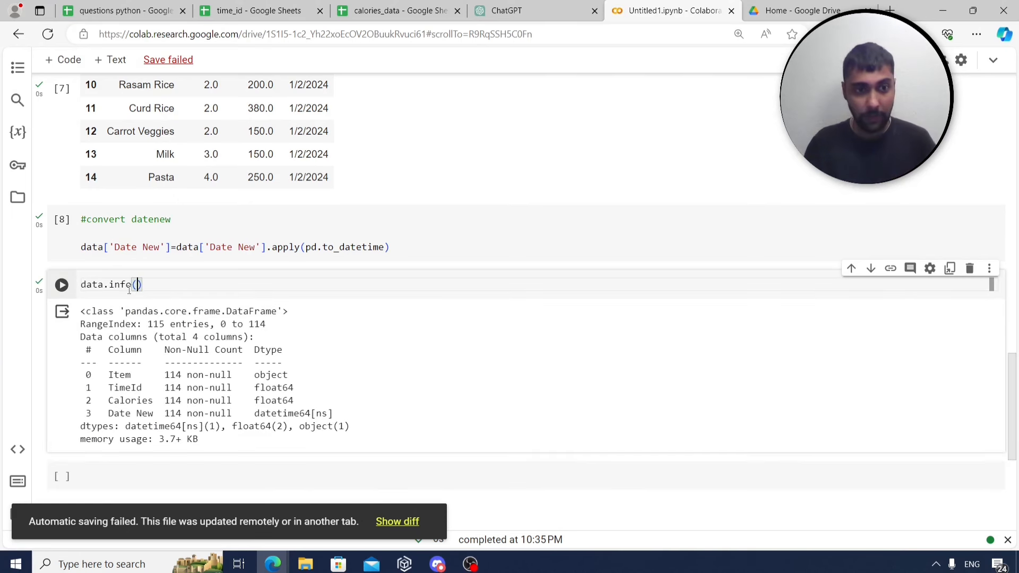
triple_click(130, 413)
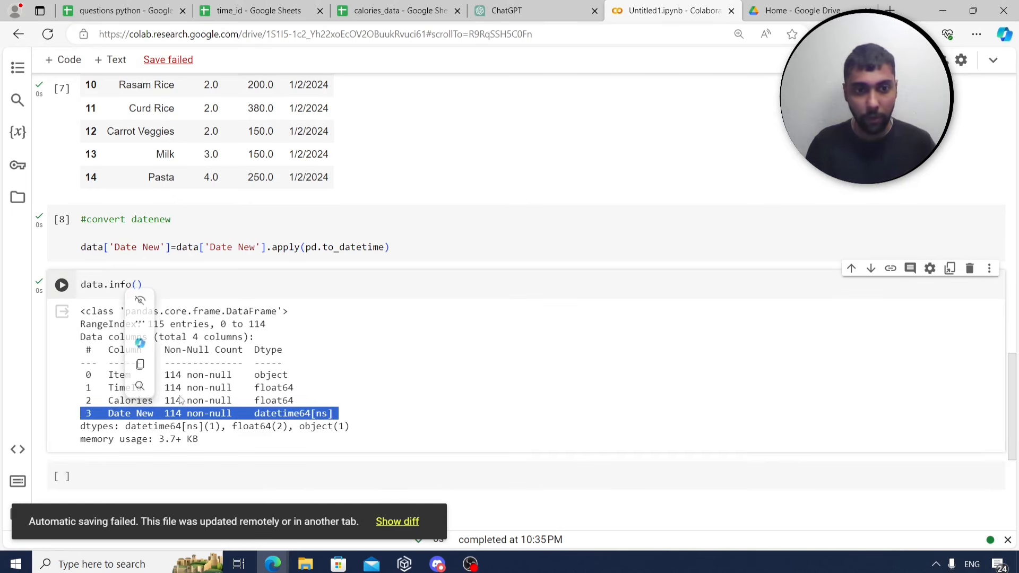
double_click(291, 414)
triple_click(291, 414)
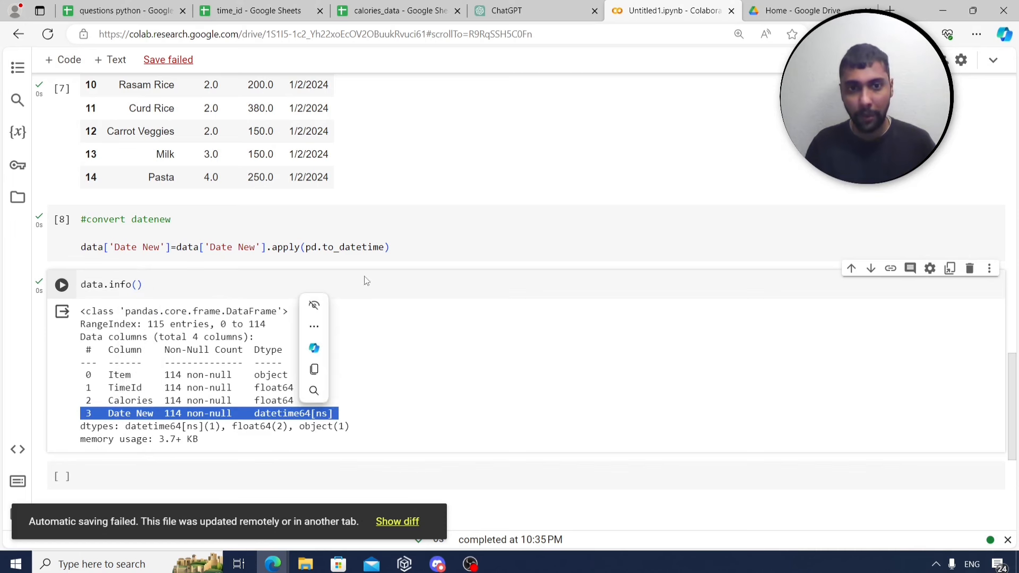
triple_click(408, 254)
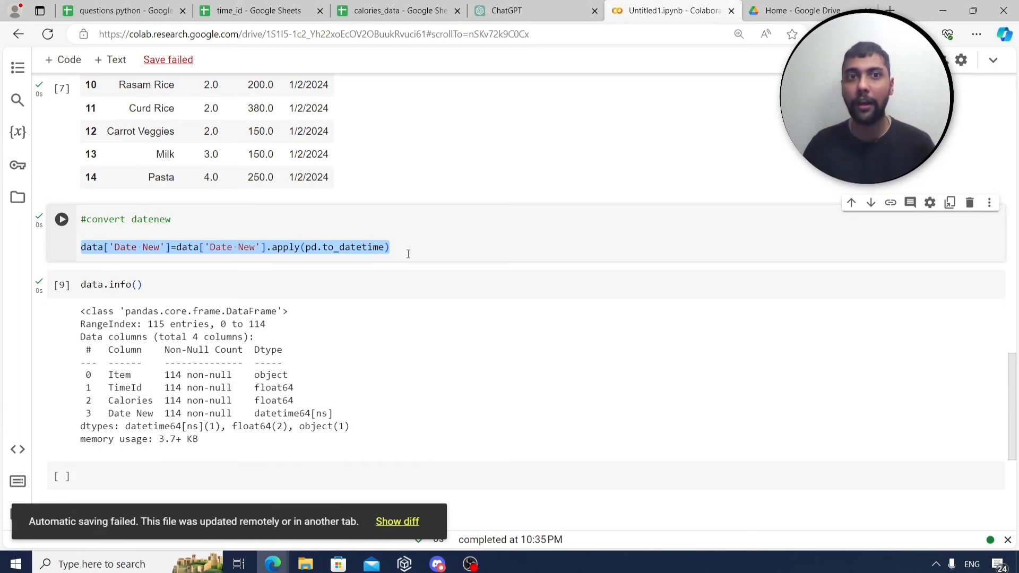
click(137, 10)
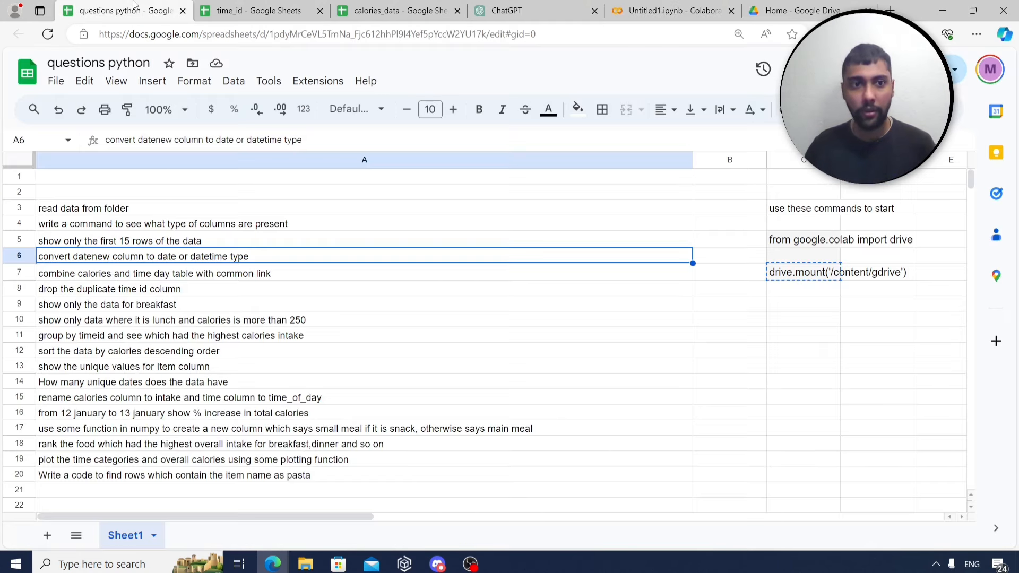
click(142, 276)
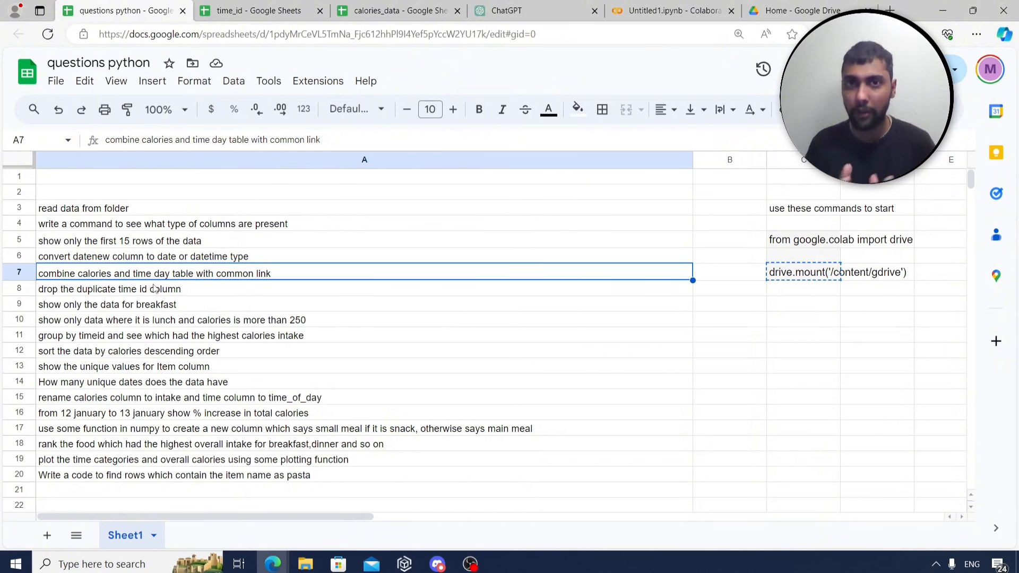
click(671, 9)
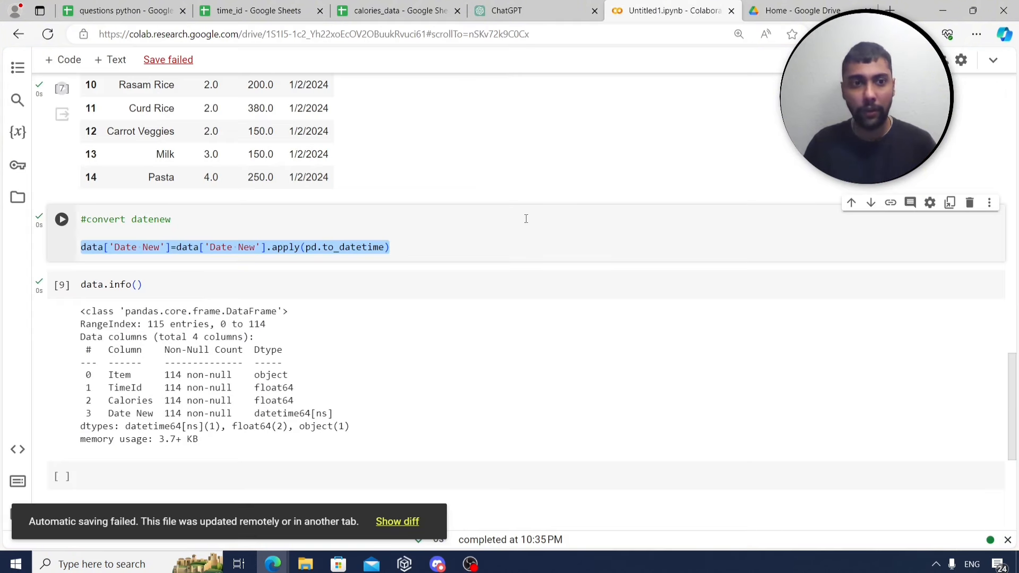
scroll(464, 229, up, 10)
scroll(464, 229, up, 4)
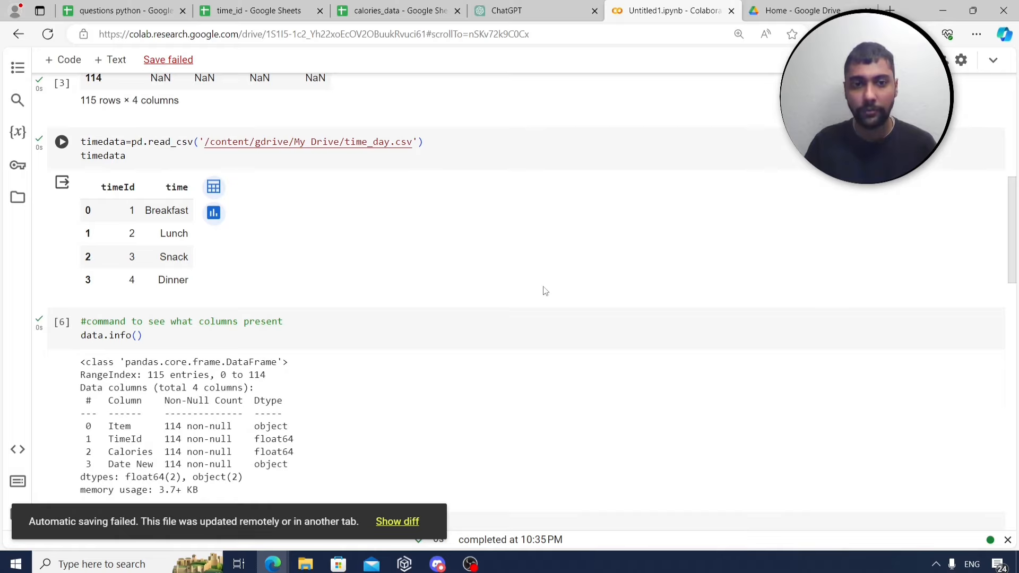
scroll(523, 302, down, 13)
scroll(516, 309, down, 3)
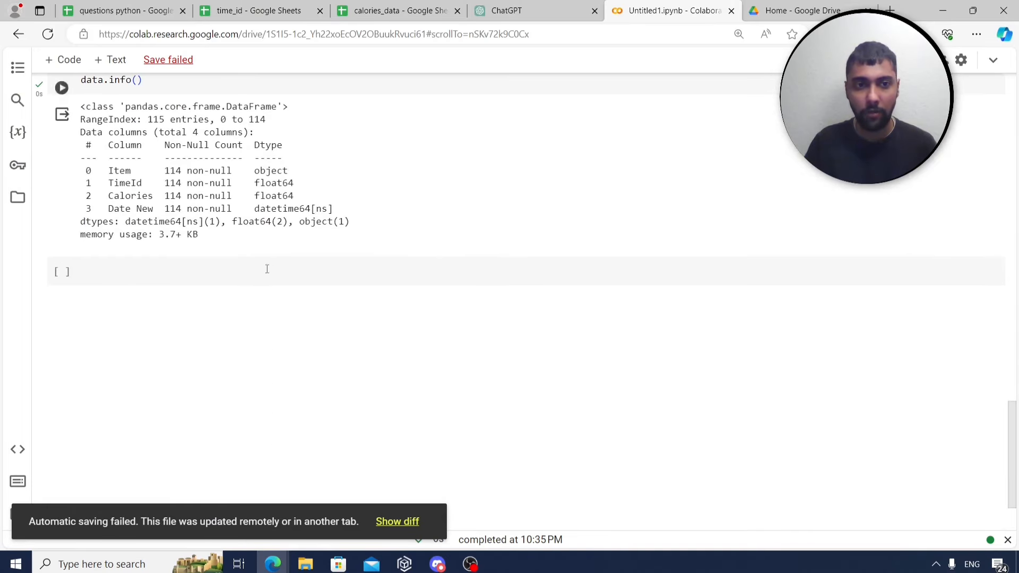
Begin merging data with timedata, checking the TimeId and timeId column names in earlier outputs.
click(250, 270)
text(combine)
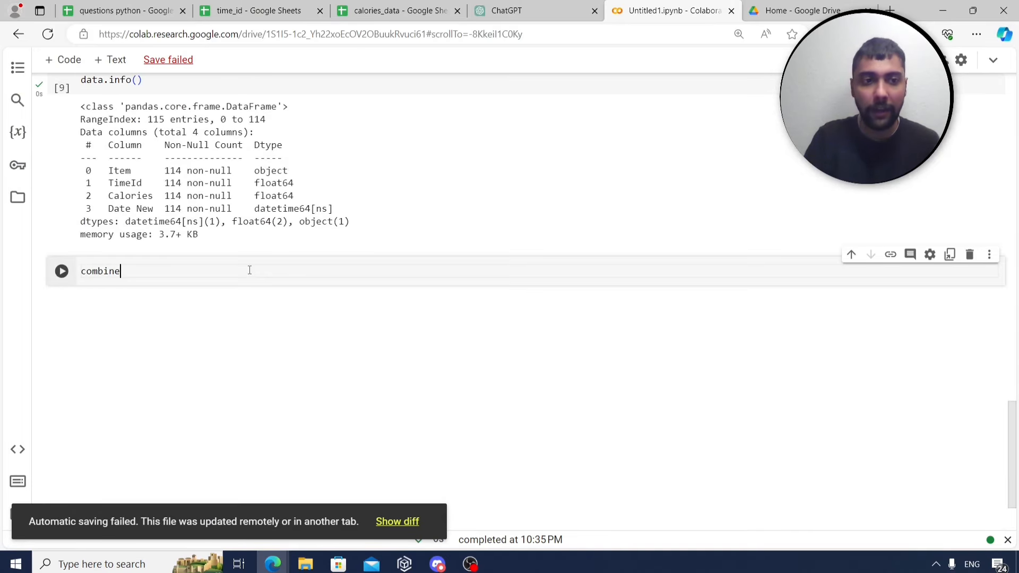
text(ddata)
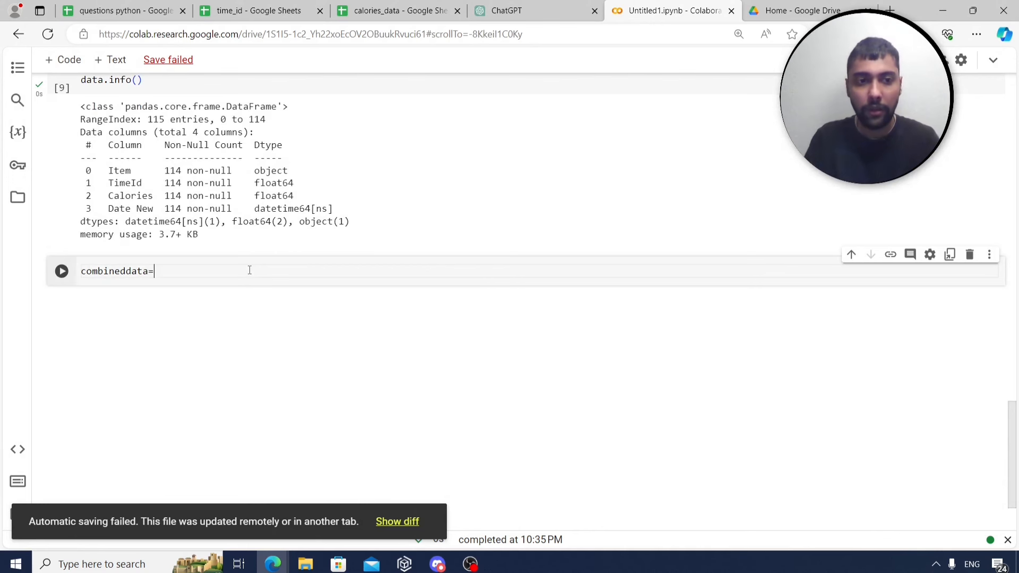
text(=data.m)
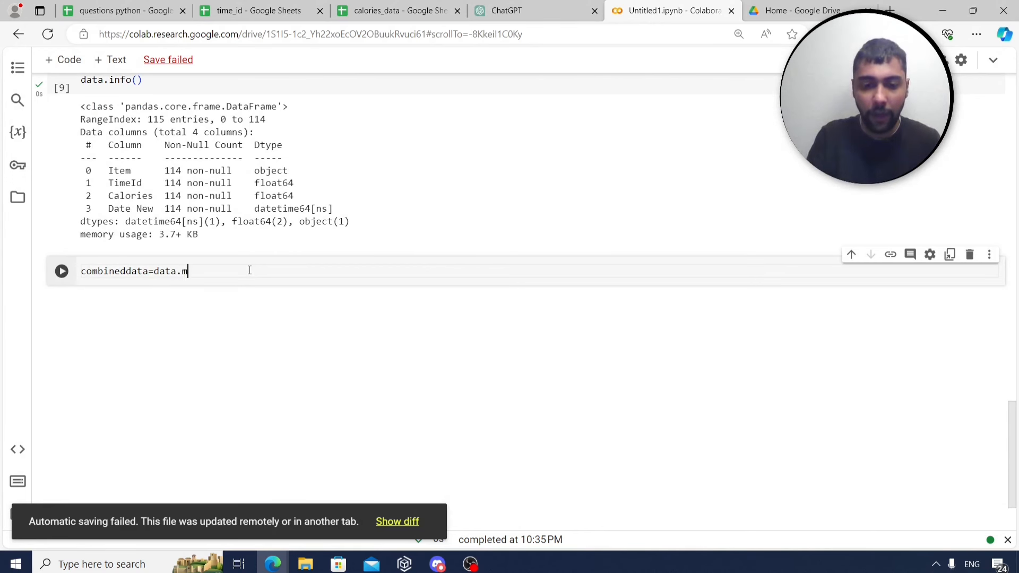
text(erge(time)
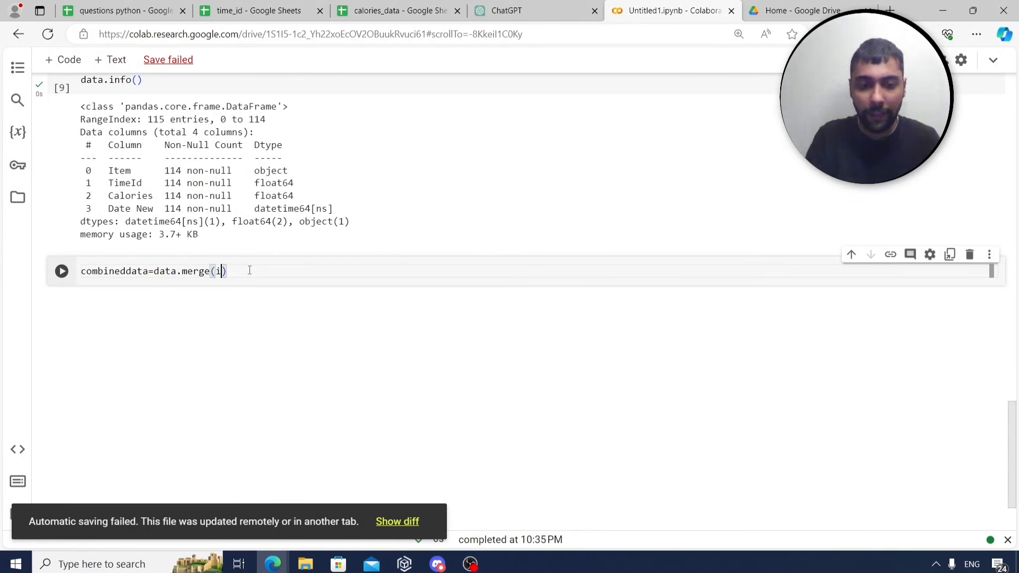
text(data)
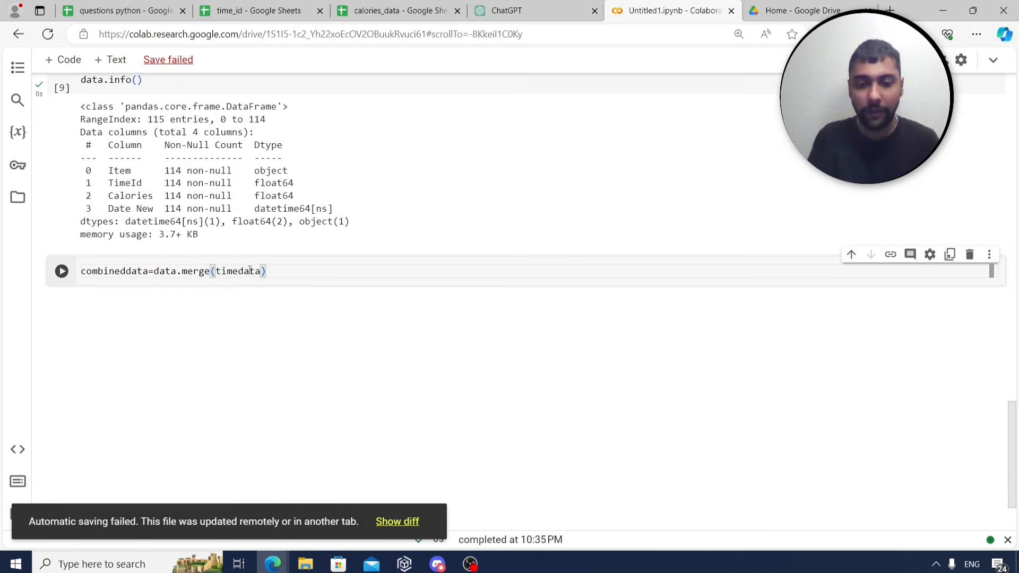
text(,)
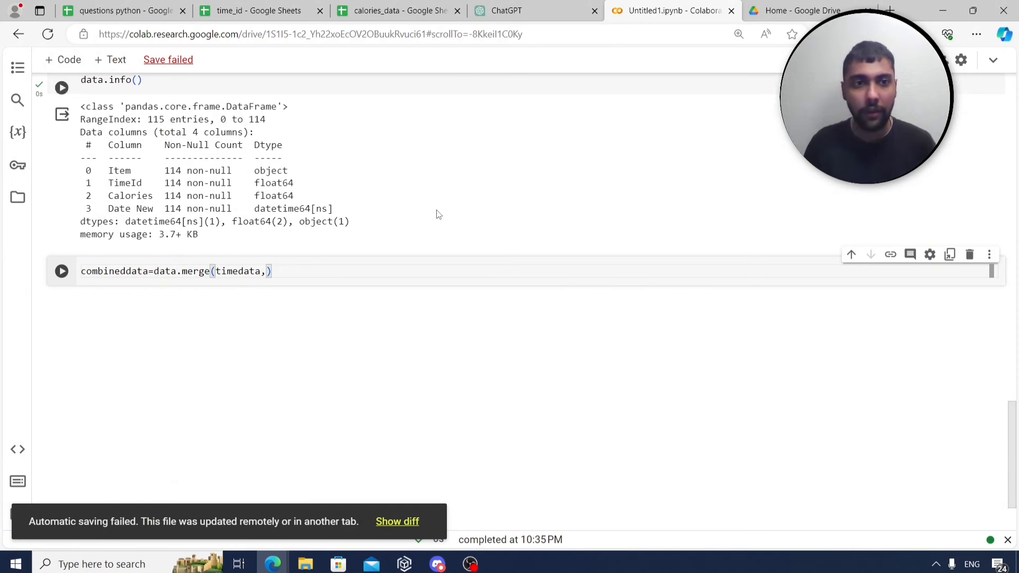
scroll(259, 246, up, 1)
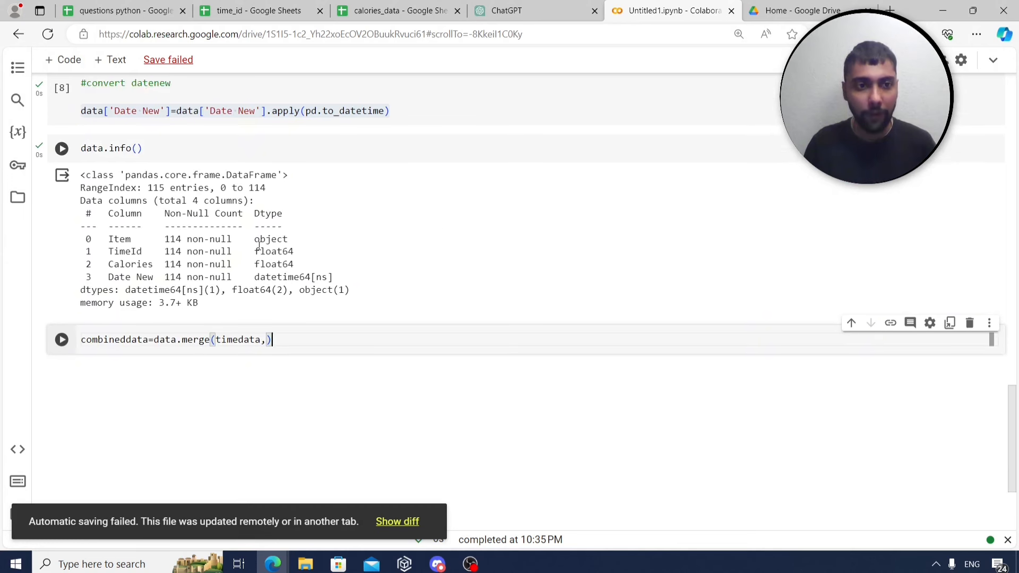
double_click(111, 251)
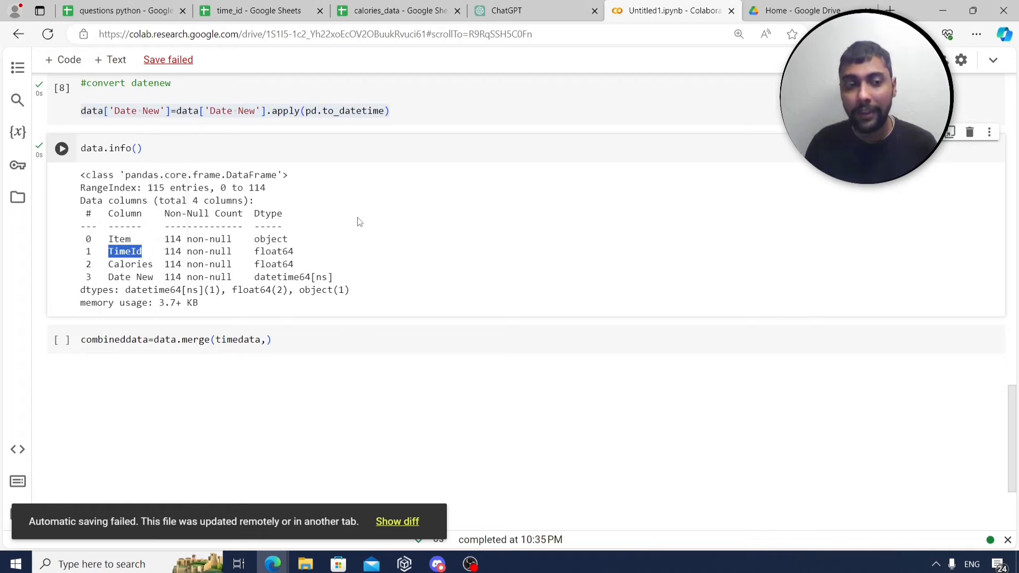
scroll(355, 219, up, 5)
scroll(355, 219, up, 12)
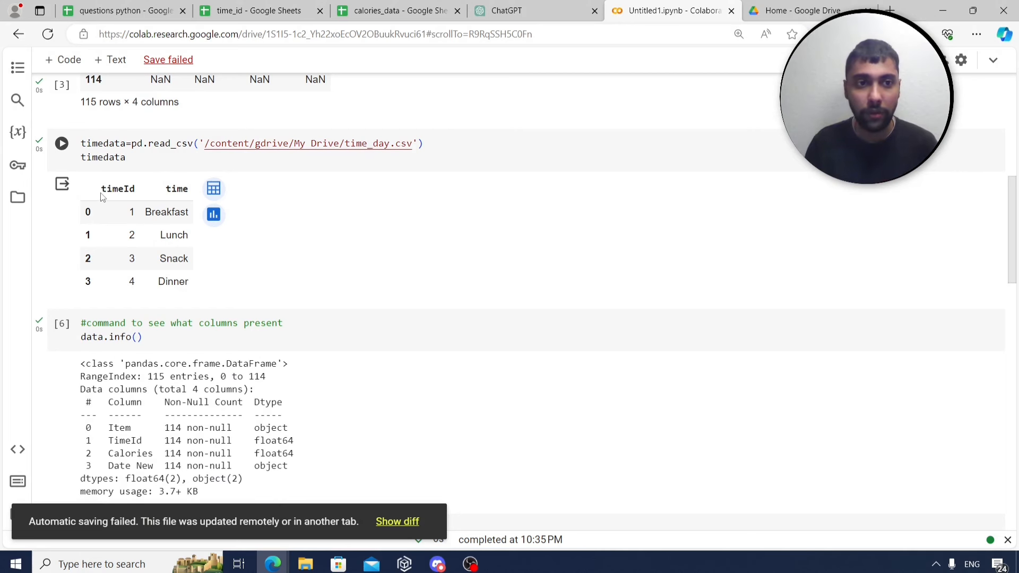
drag(102, 197, 143, 192)
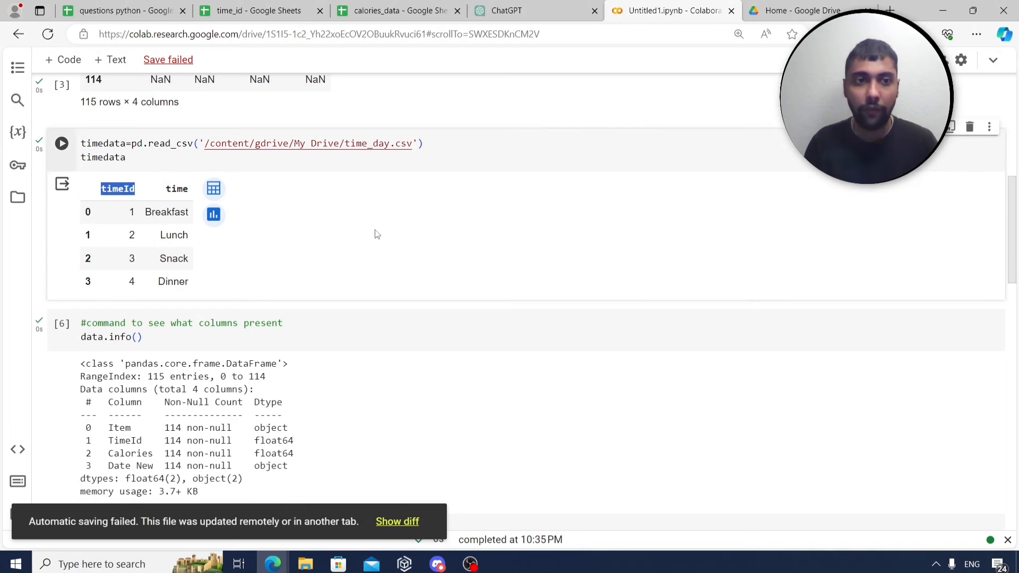
scroll(375, 232, down, 18)
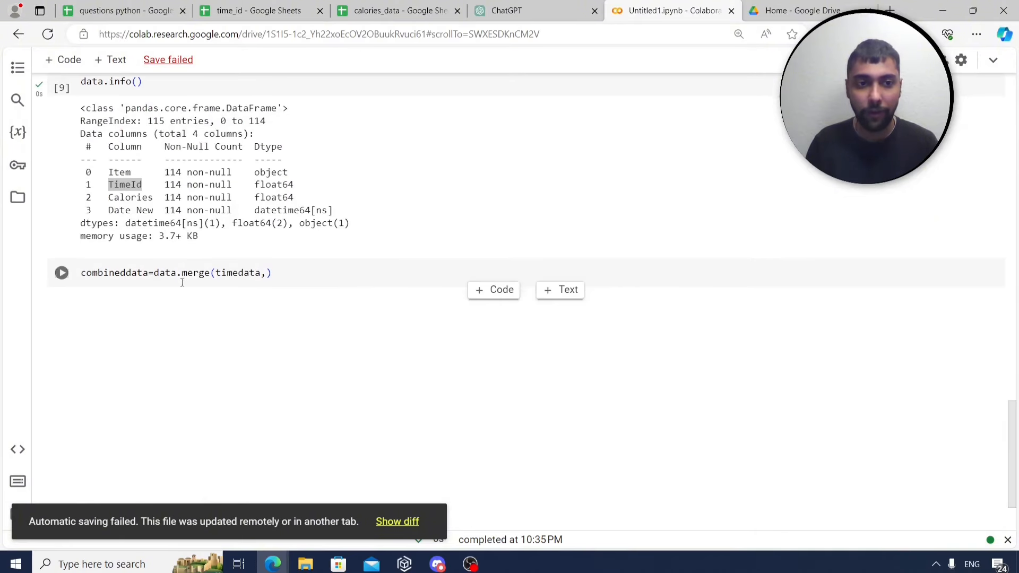
Join on left_on='TimeId' and right_on='timeId', display combineddata, and inspect the duplicate key headers.
click(269, 274)
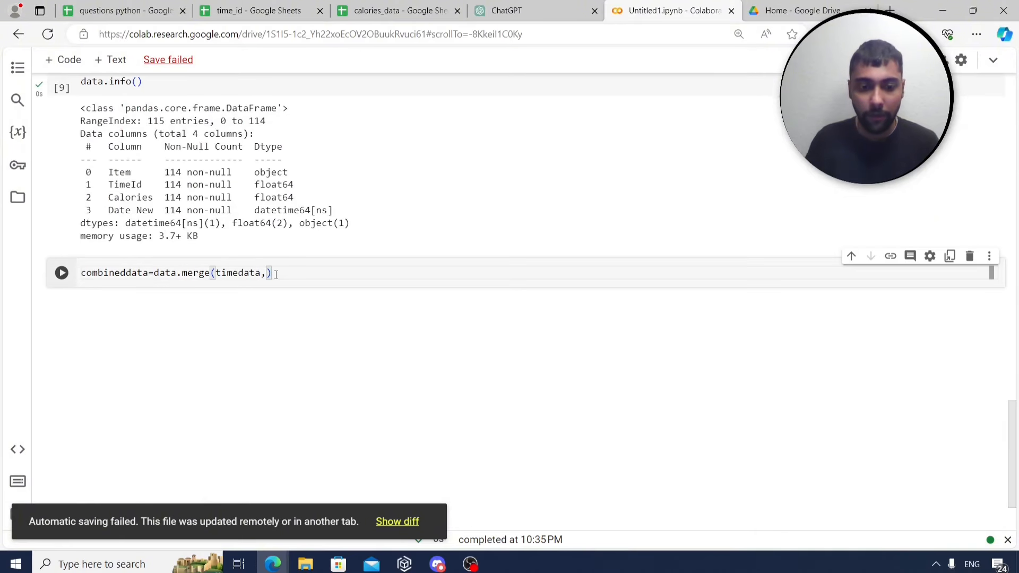
text(ledt)
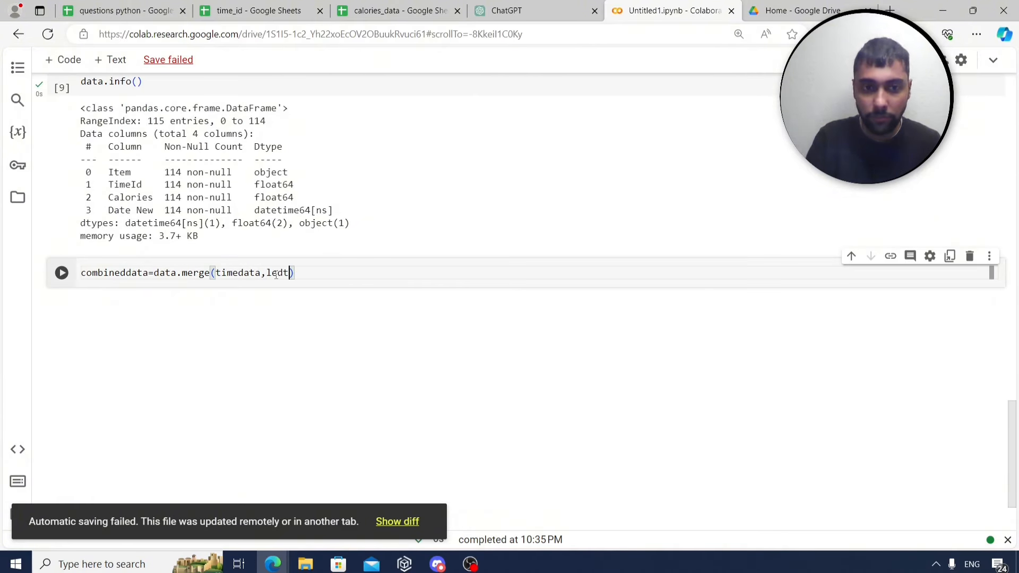
key(BackSpace)
key(BackSpace)
text(ft_on)
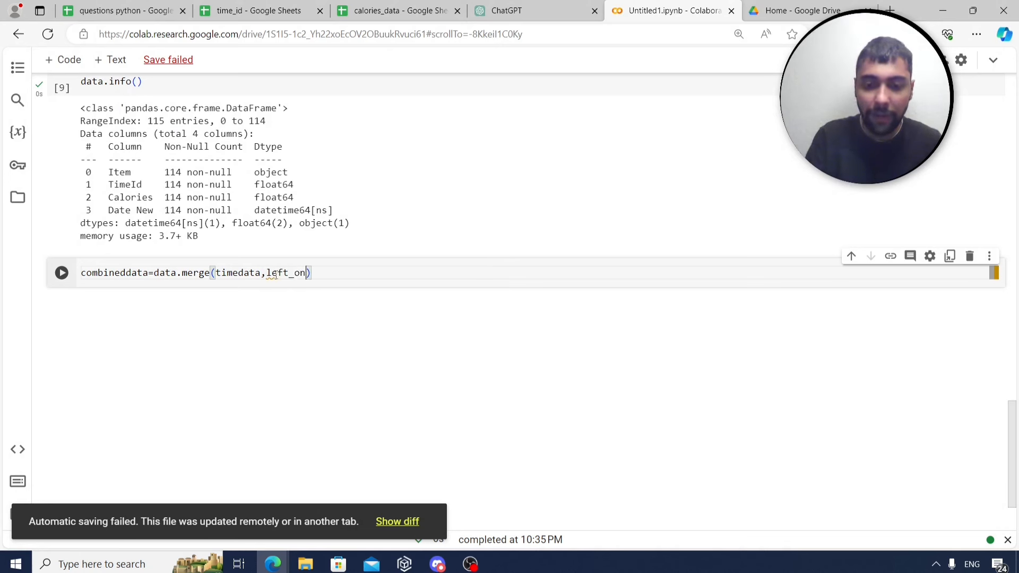
text(=)
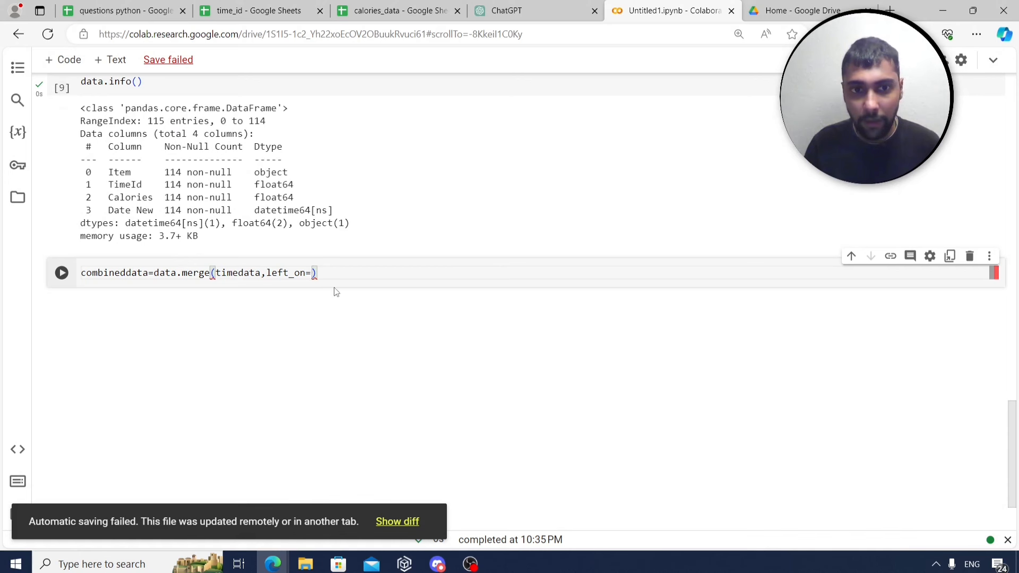
text('TimeI)
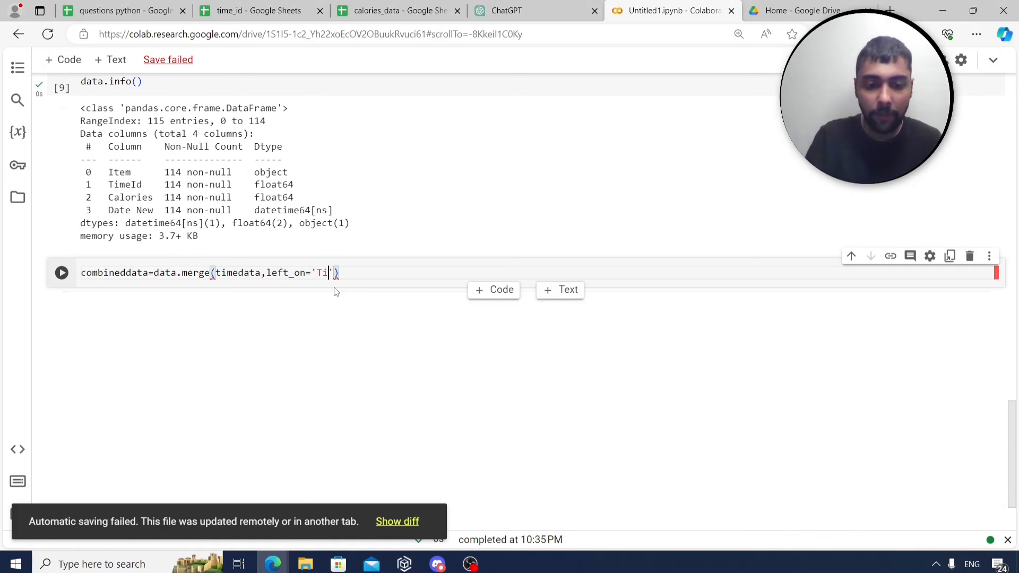
text(d',right)
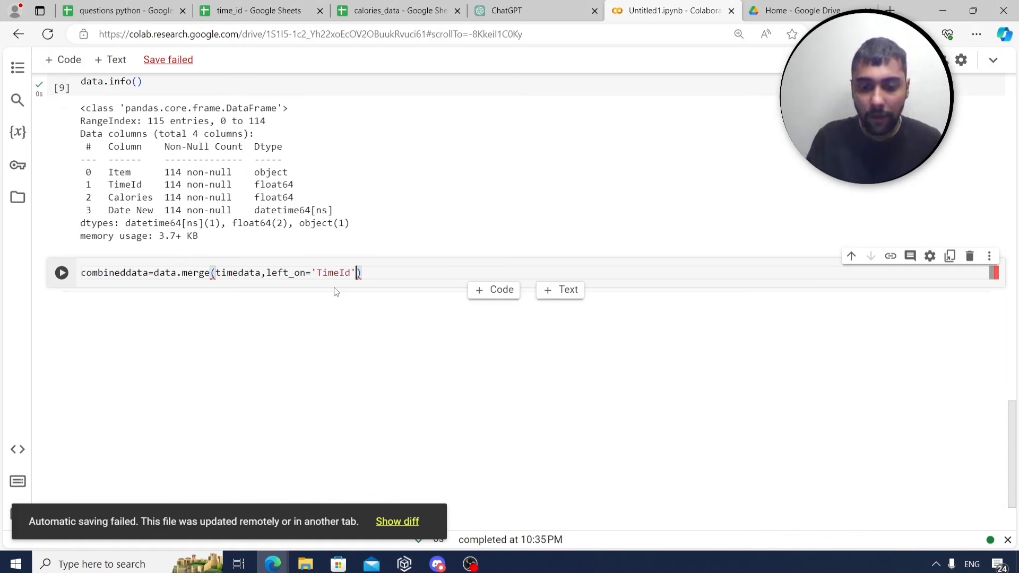
text(_on=)
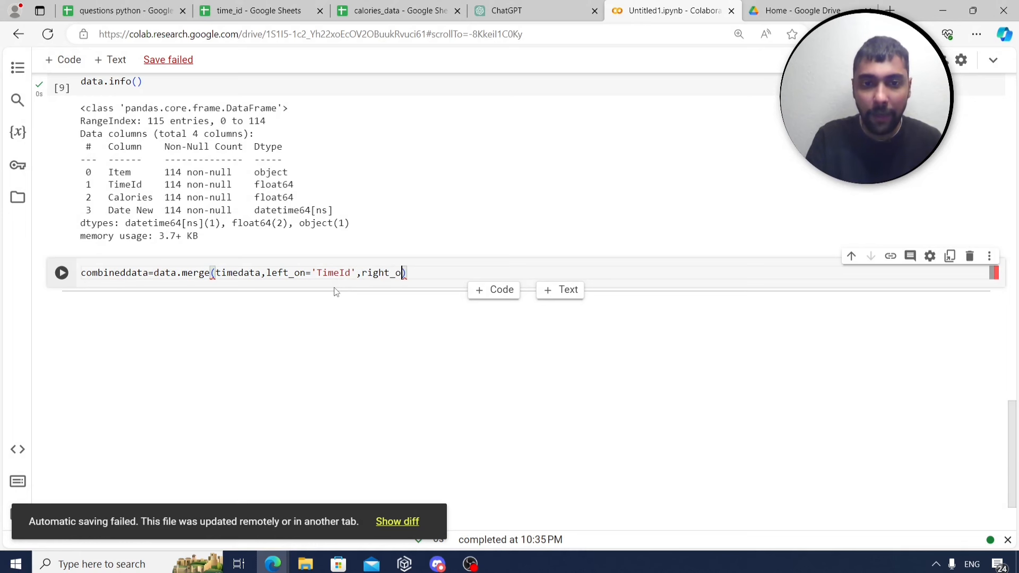
text('timeId)
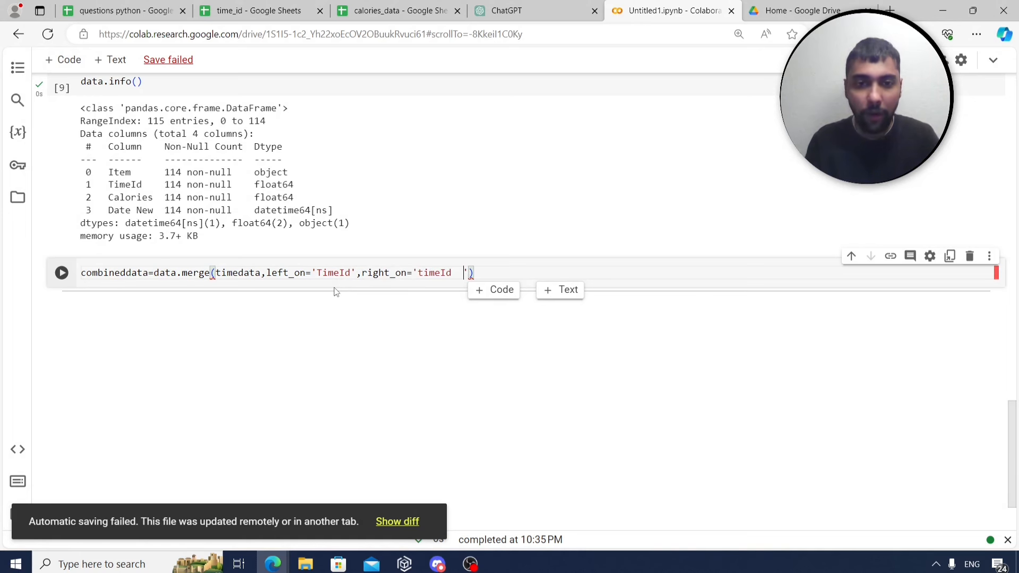
key(BackSpace)
key(BackSpace)
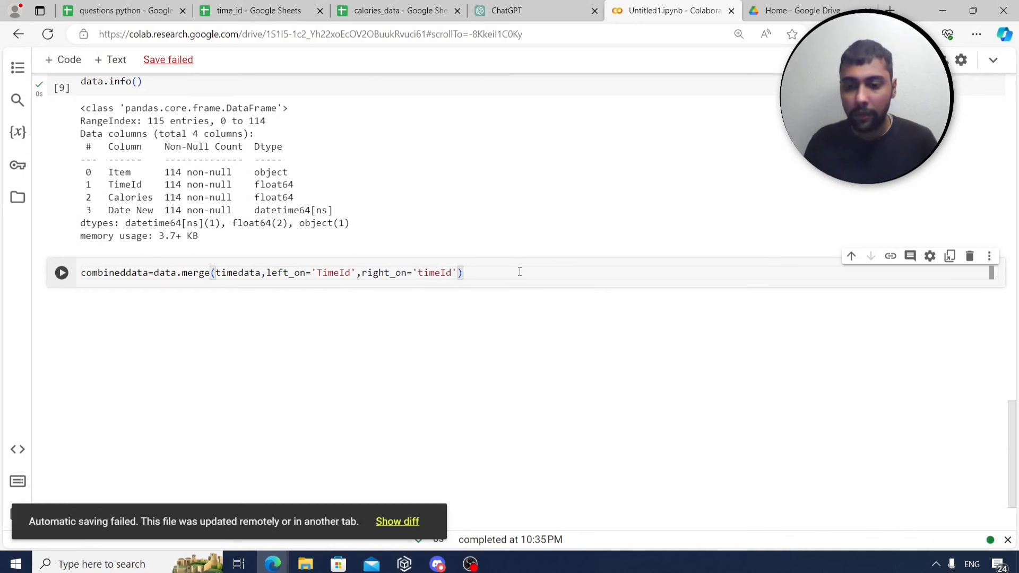
key(Return)
text(combine)
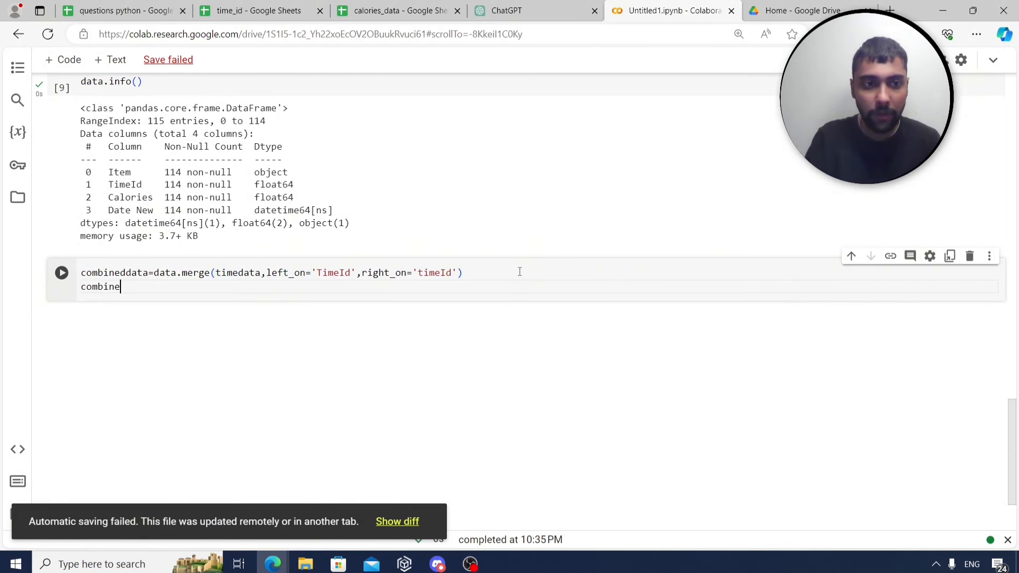
text(ddata)
key(ctrl+Return)
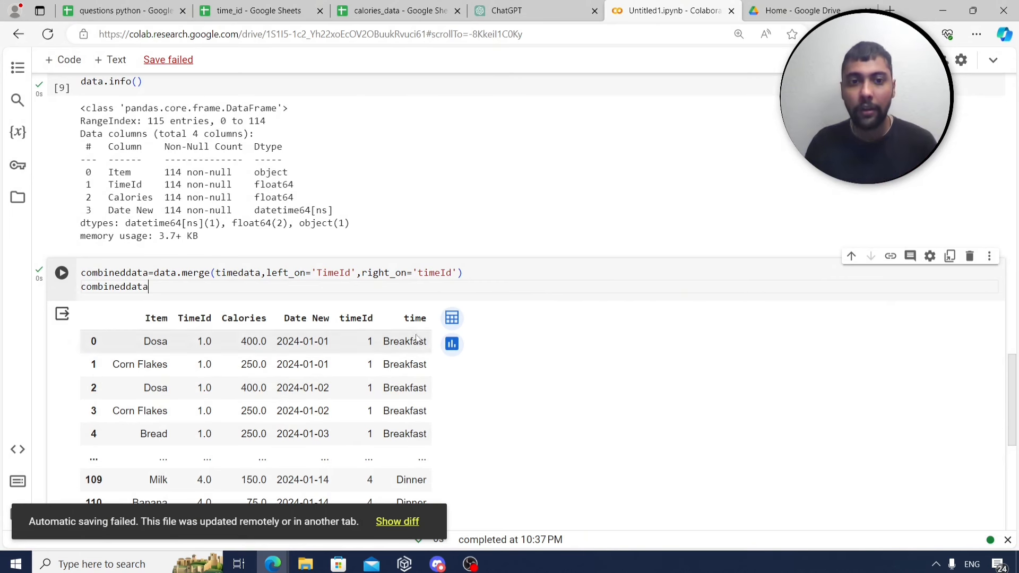
drag(337, 319, 374, 315)
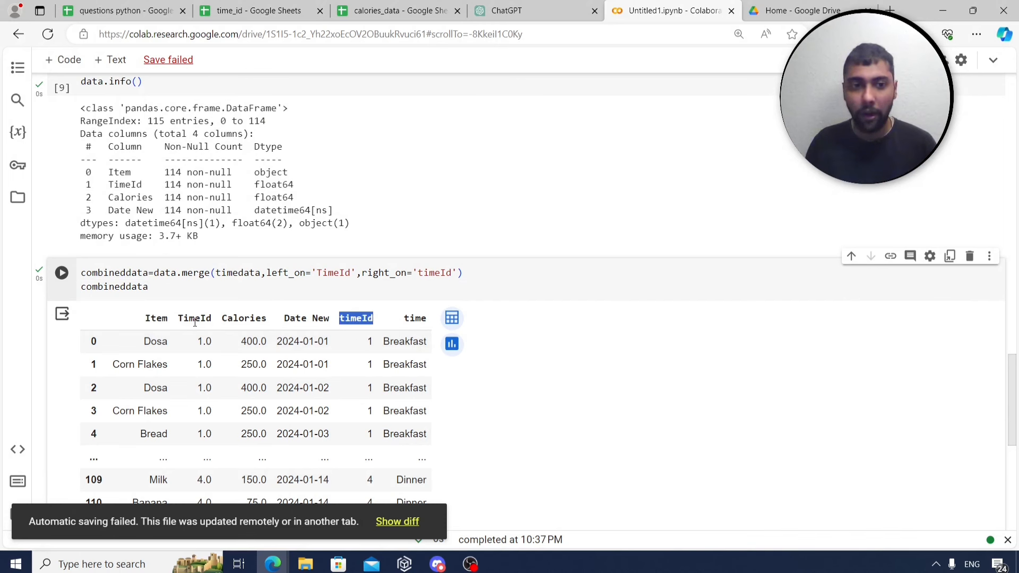
drag(179, 324, 213, 322)
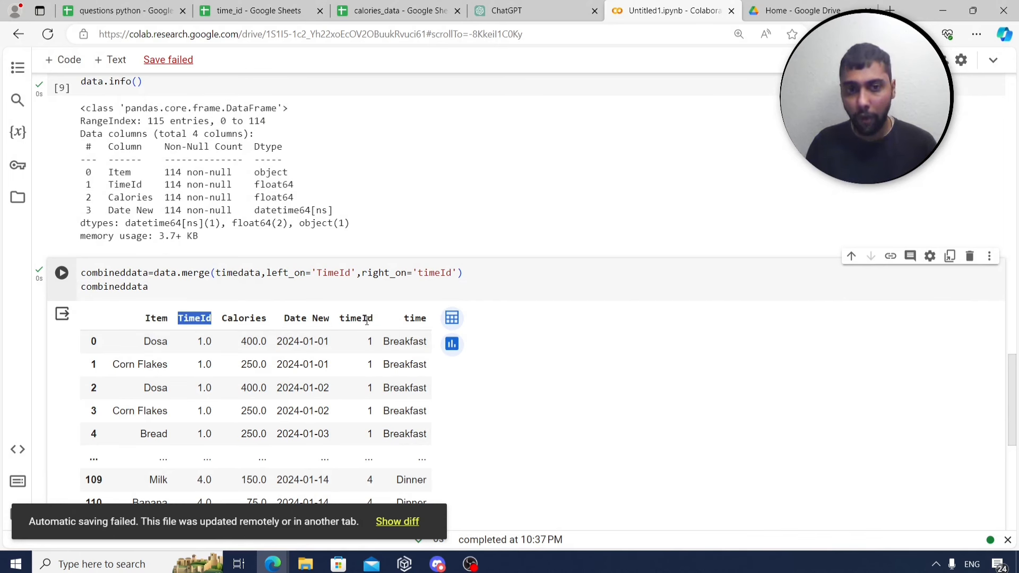
Drop the timeId column with axis=1 and inplace=True, then redisplay combineddata.
click(177, 292)
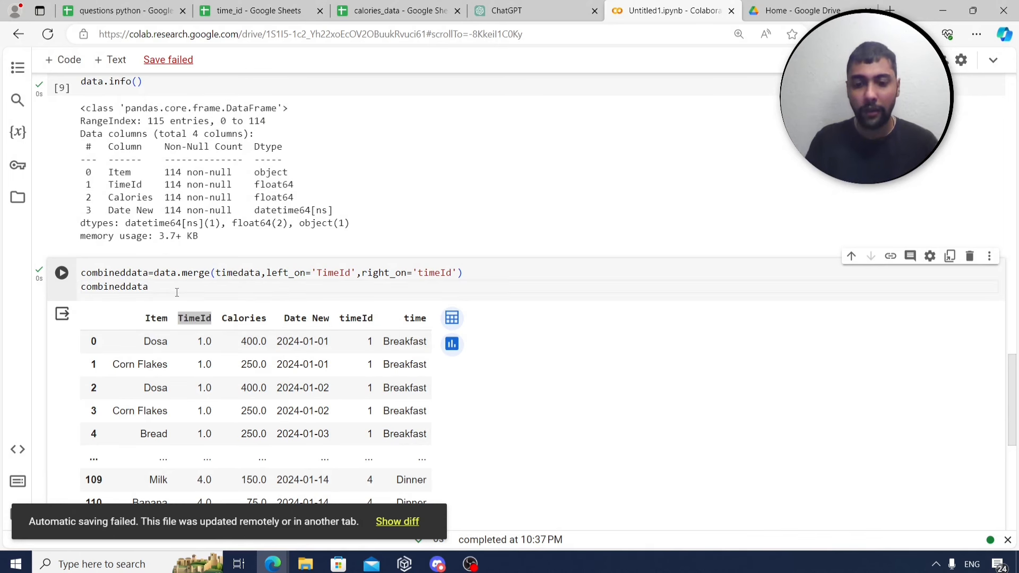
text(.drop()
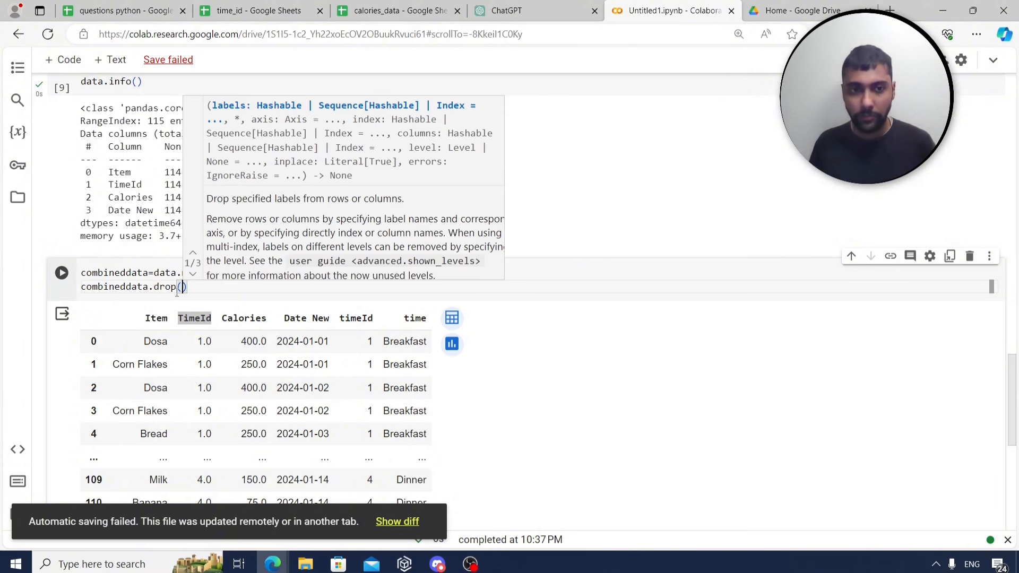
text('timeI)
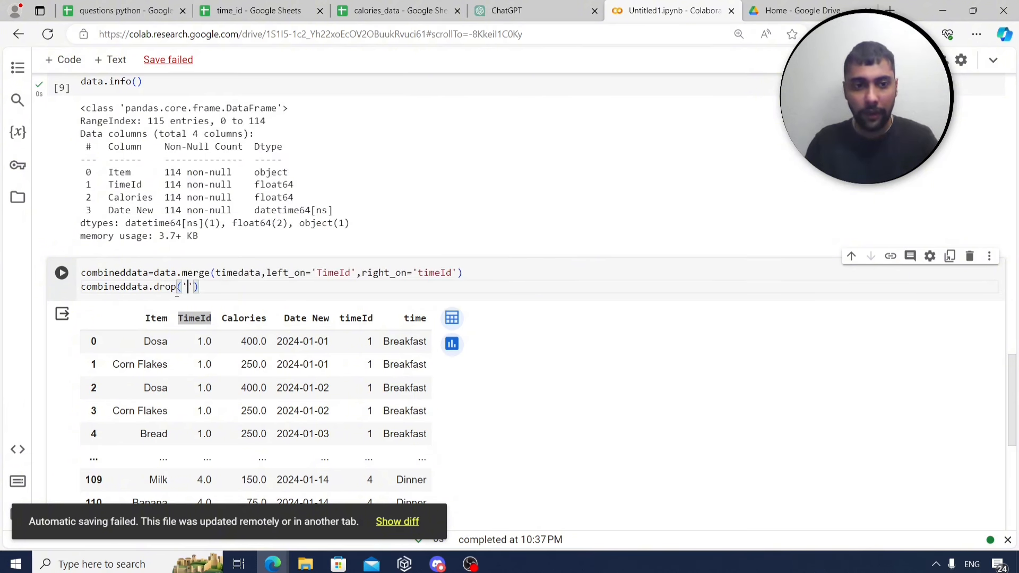
text(d')
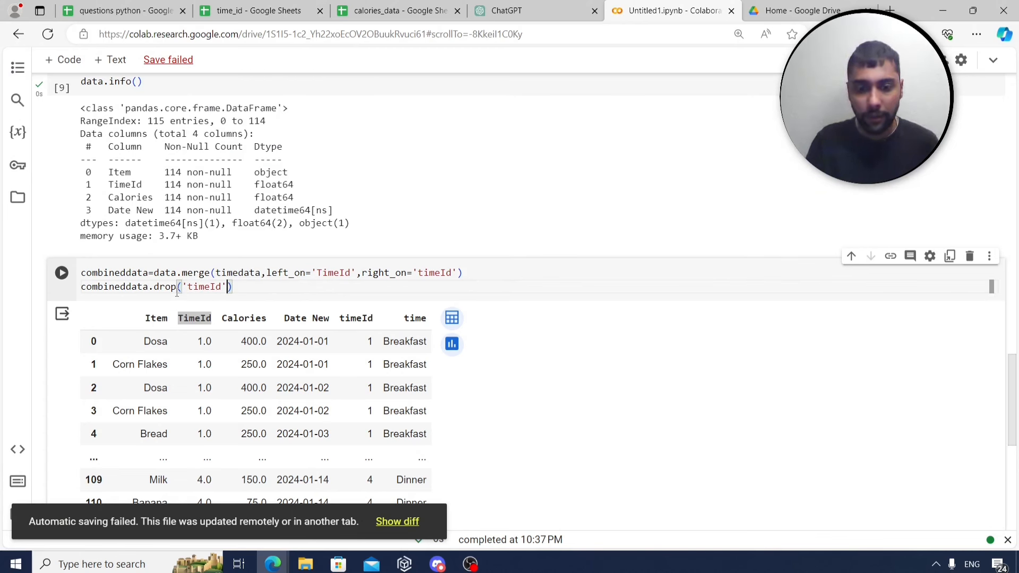
text(,axis)
text(=1)
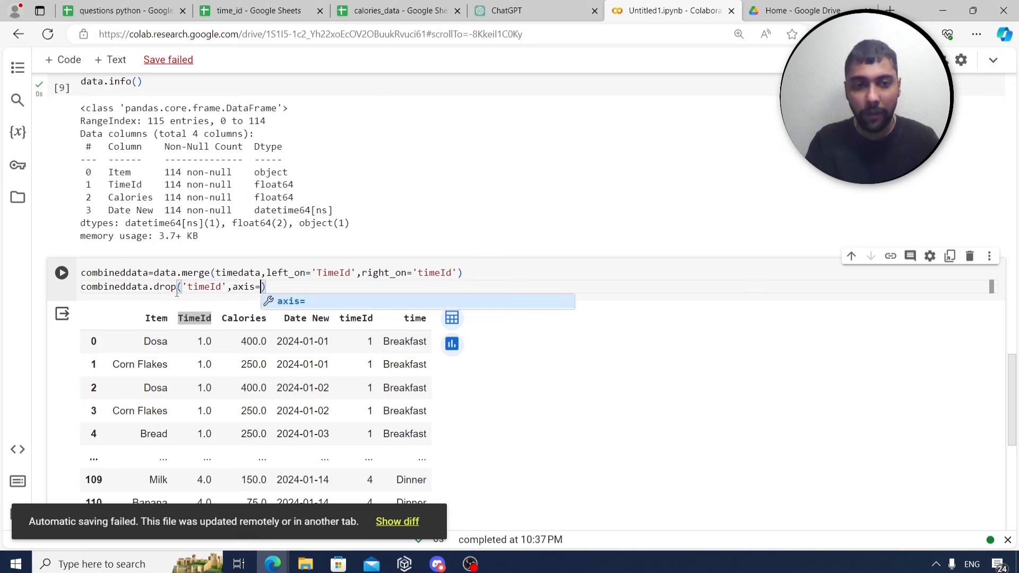
text(,inpla)
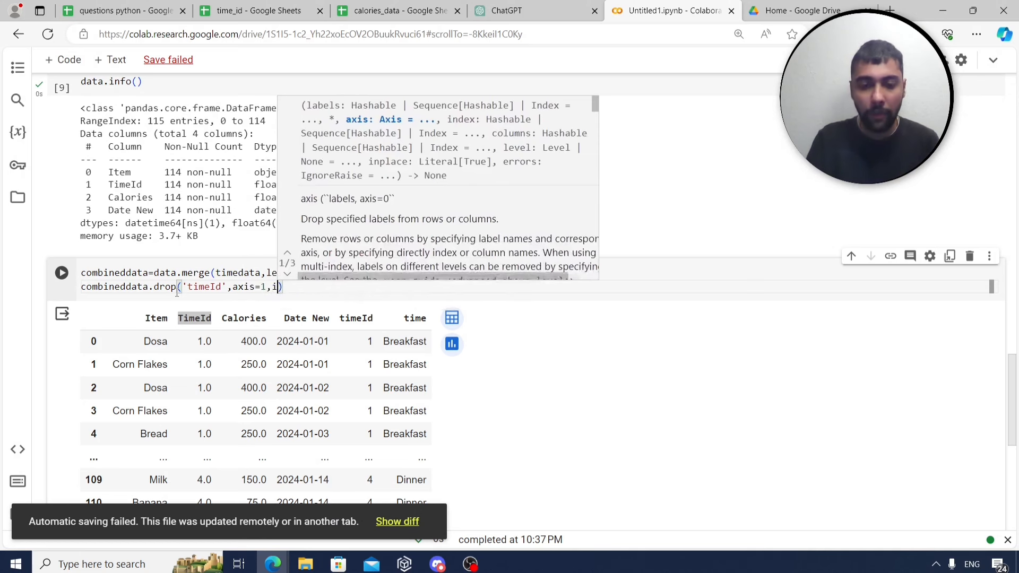
text(ce=T)
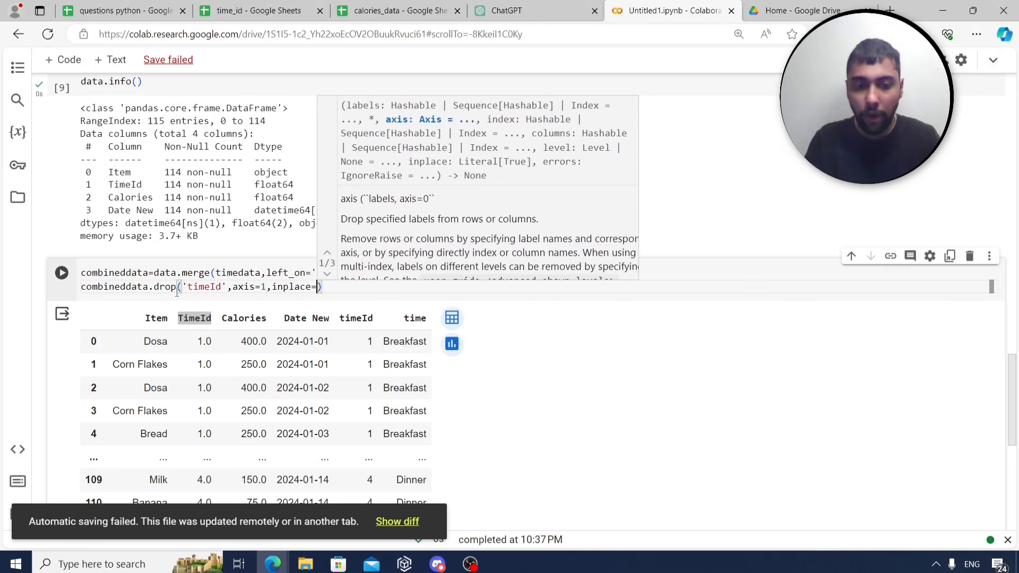
text(rue)
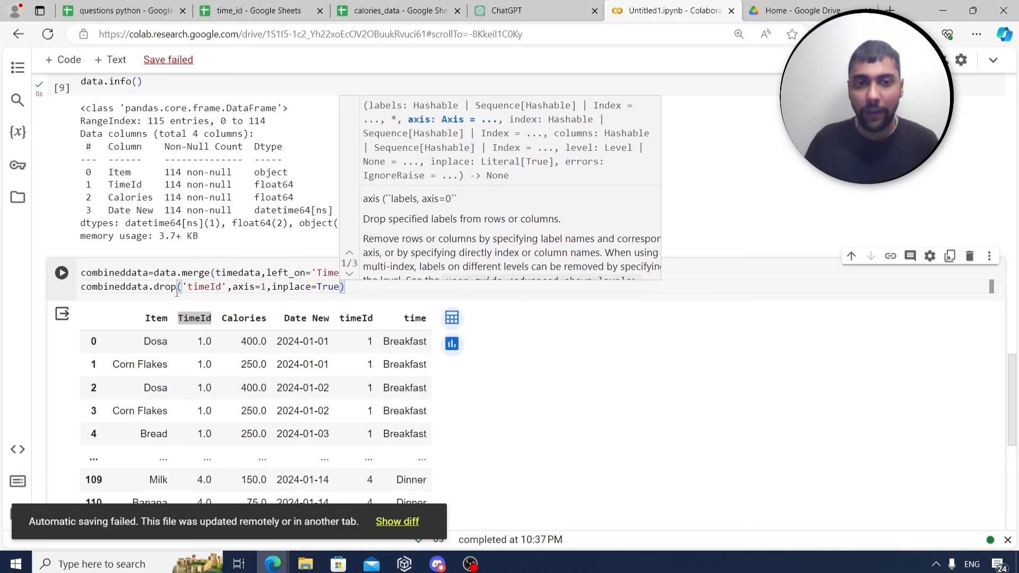
click(711, 288)
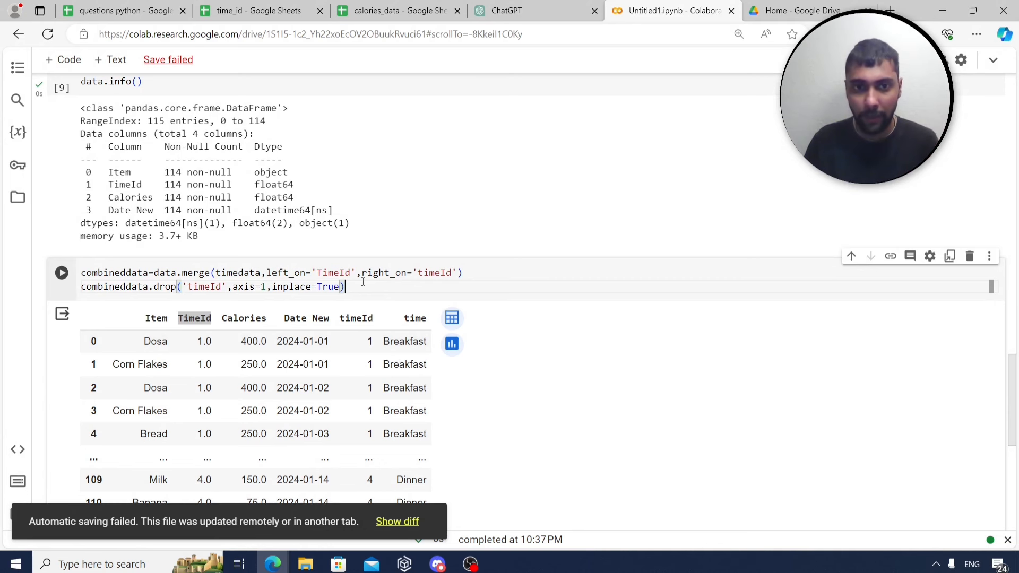
key(Return)
text(co)
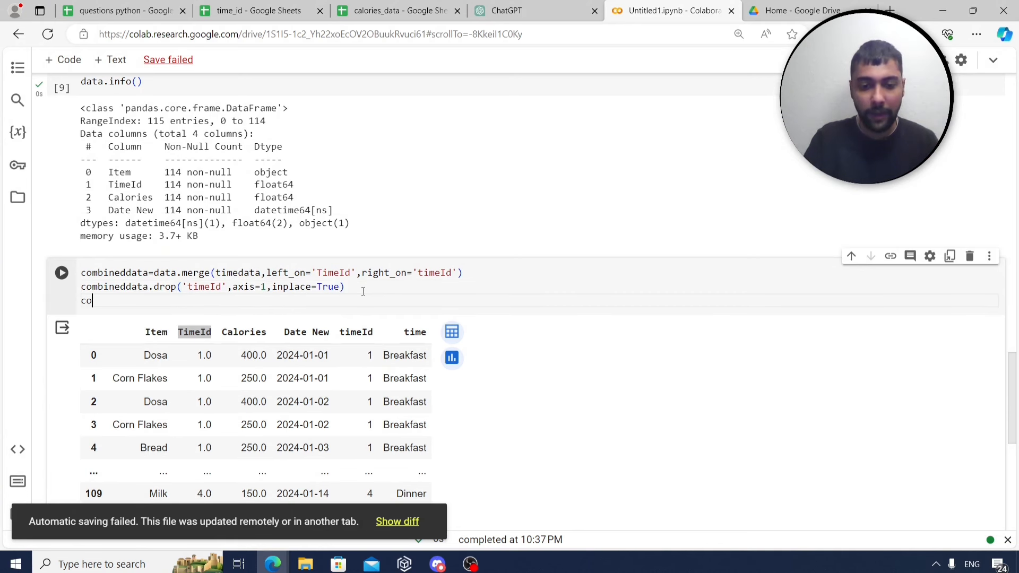
text(mbineddata)
key(shift+Return)
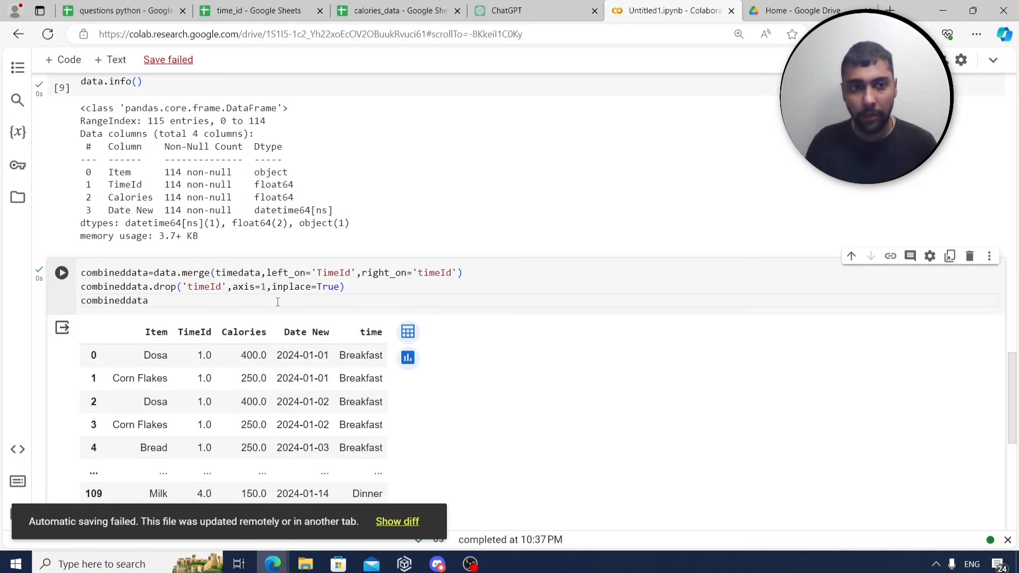
click(159, 12)
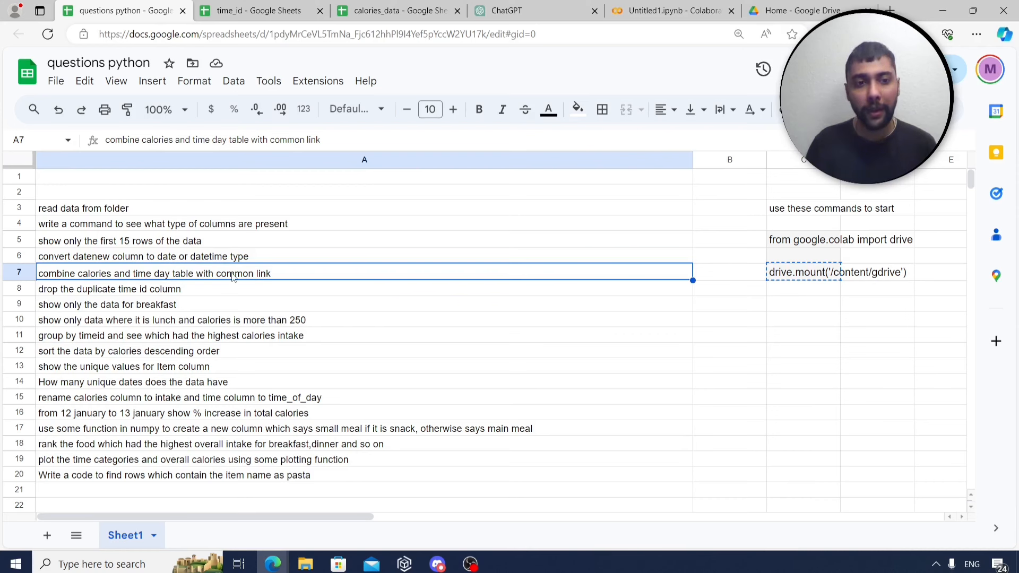
Read the tasks in cells A8 and A9, including the breakfast-only task, then return to the merge cell.
click(149, 290)
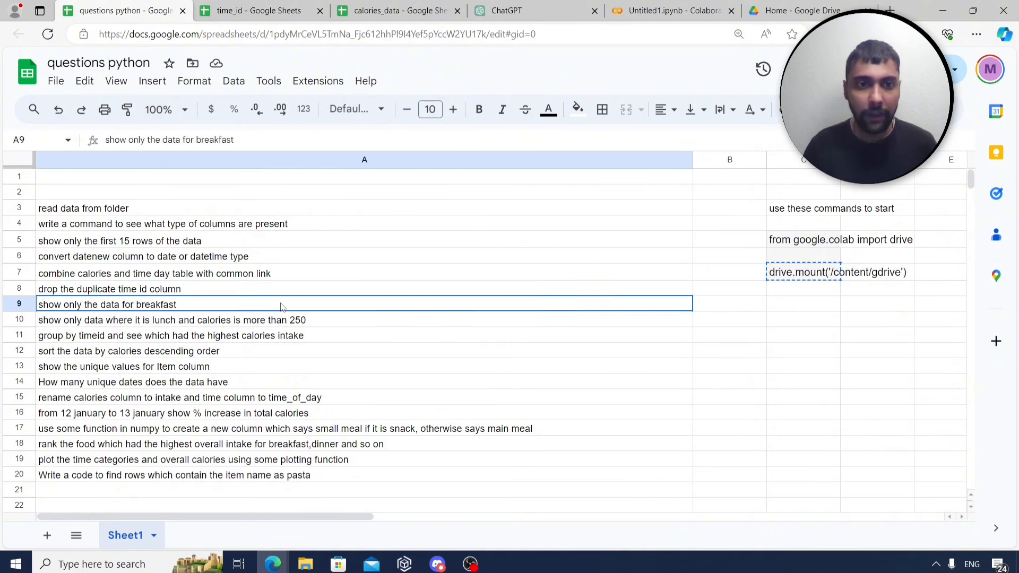
click(281, 307)
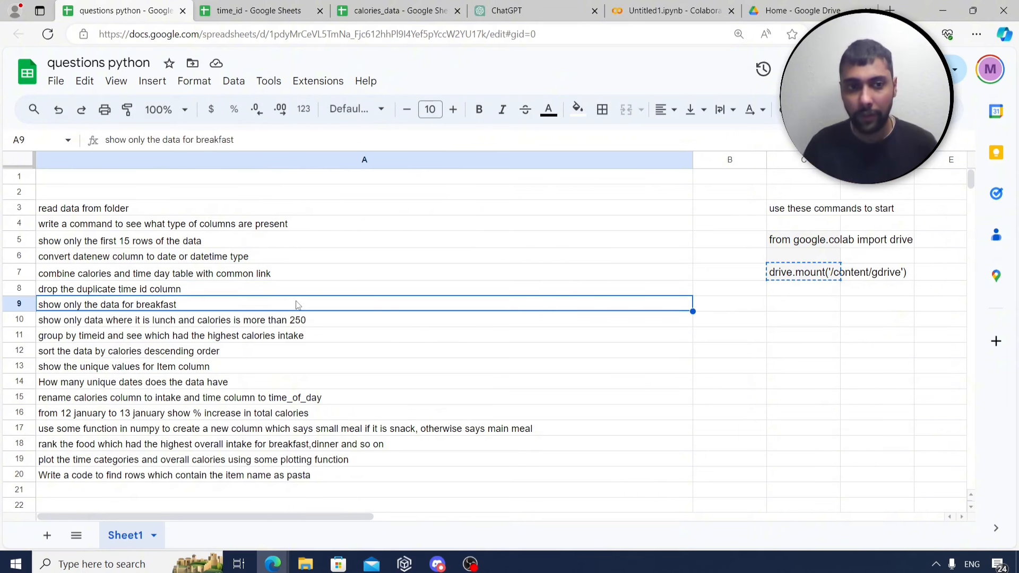
click(672, 11)
click(178, 231)
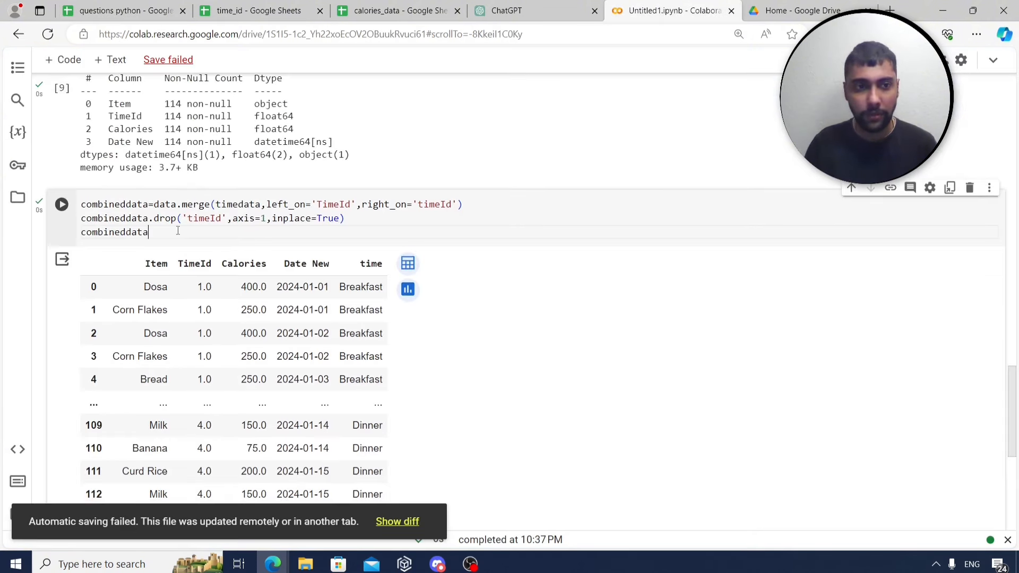
Add the comment '#merging the two datasets and also dropping duplicate column of time' above the merge code.
click(84, 207)
key(Return)
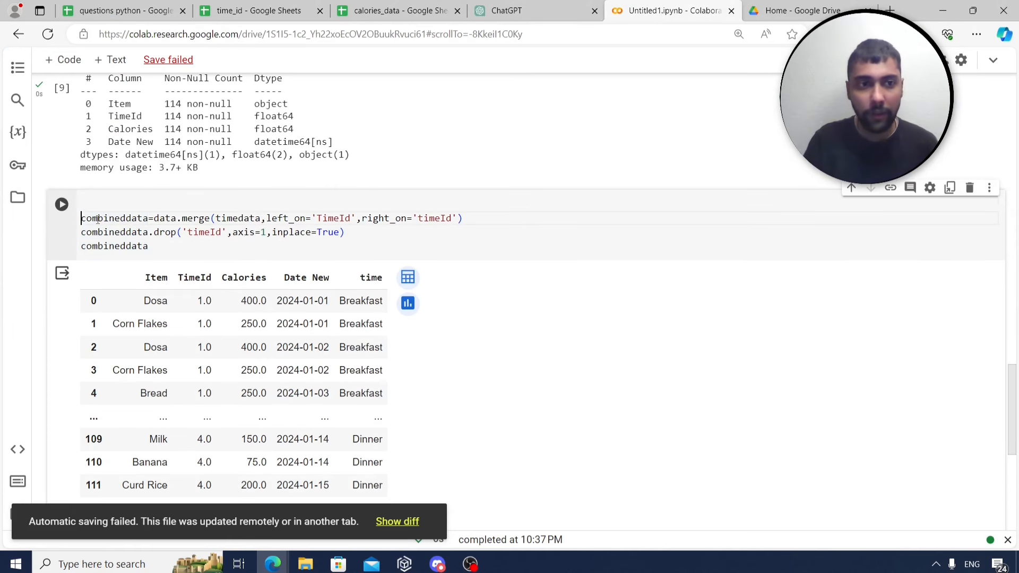
text(#merg)
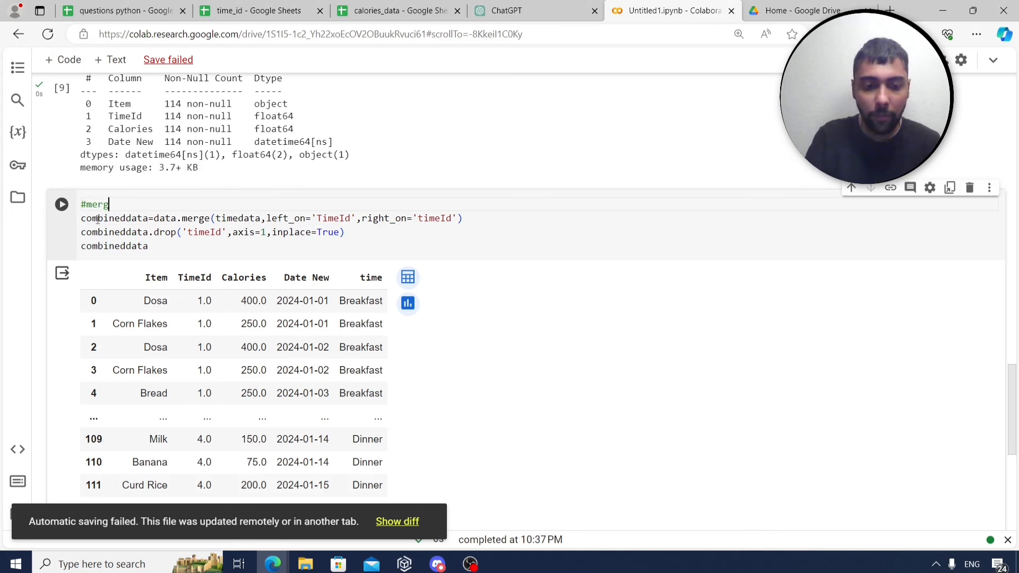
text(ing the two dat)
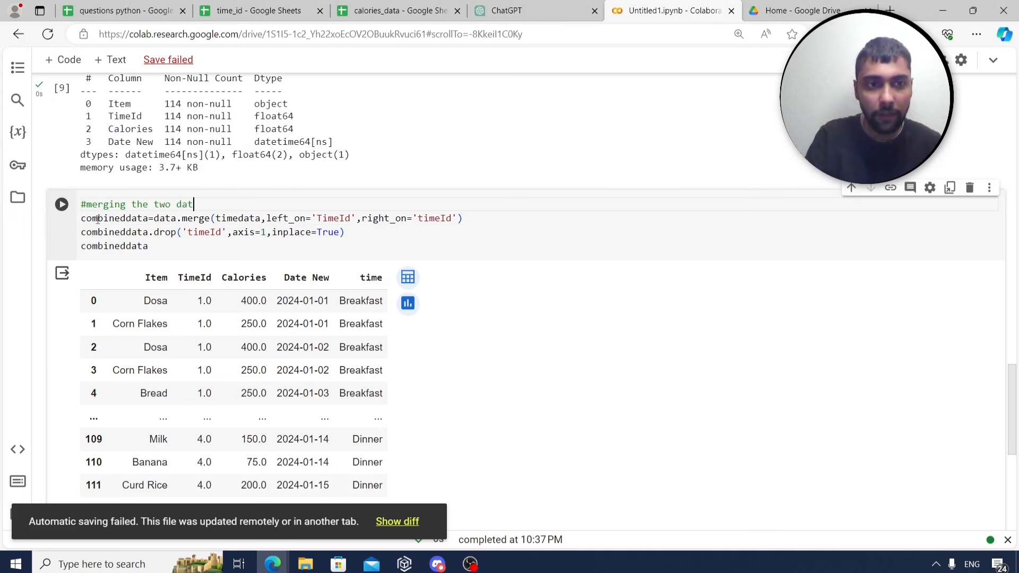
text(asets and also dro)
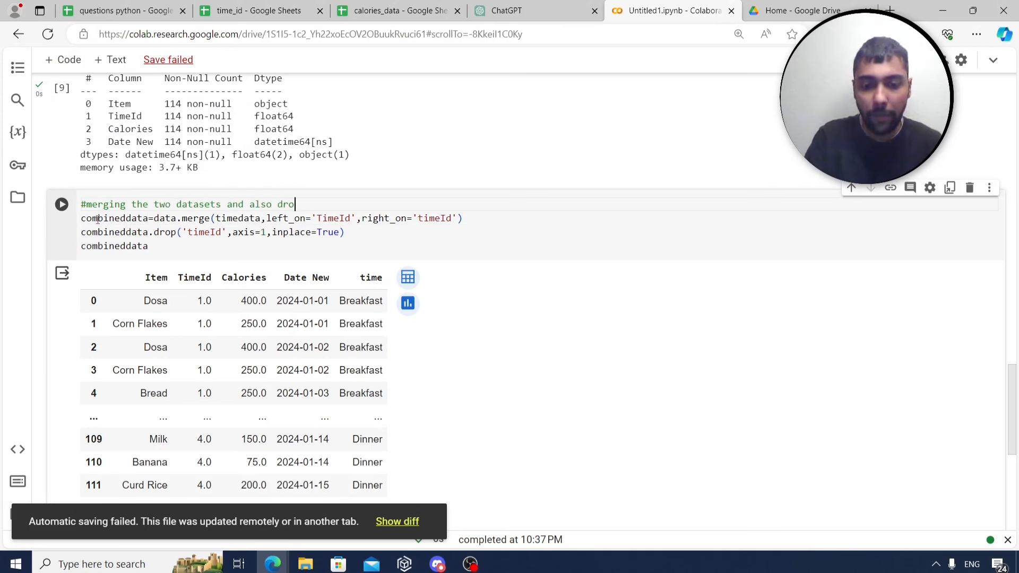
text(pping duplicate )
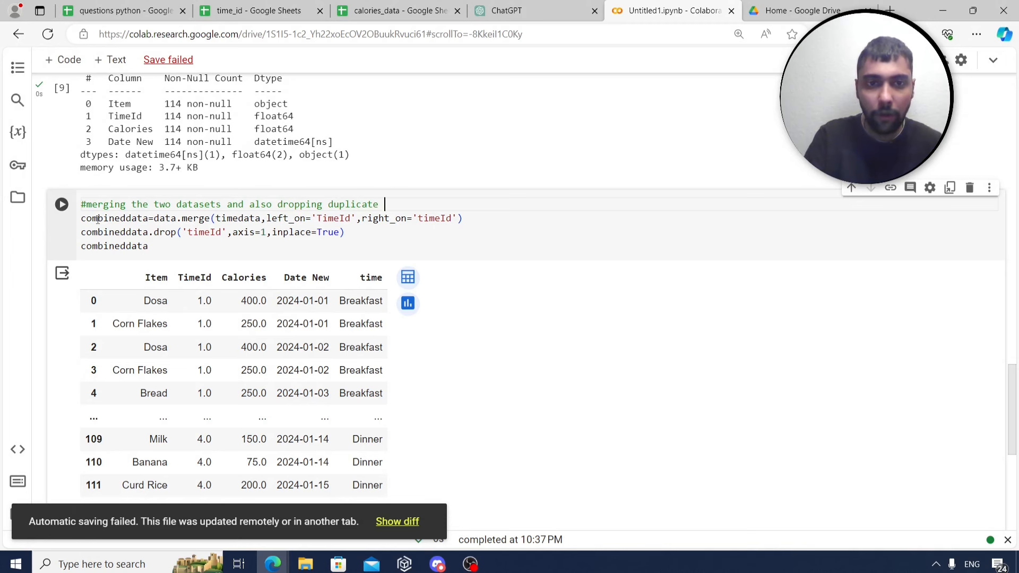
text(column of timeId)
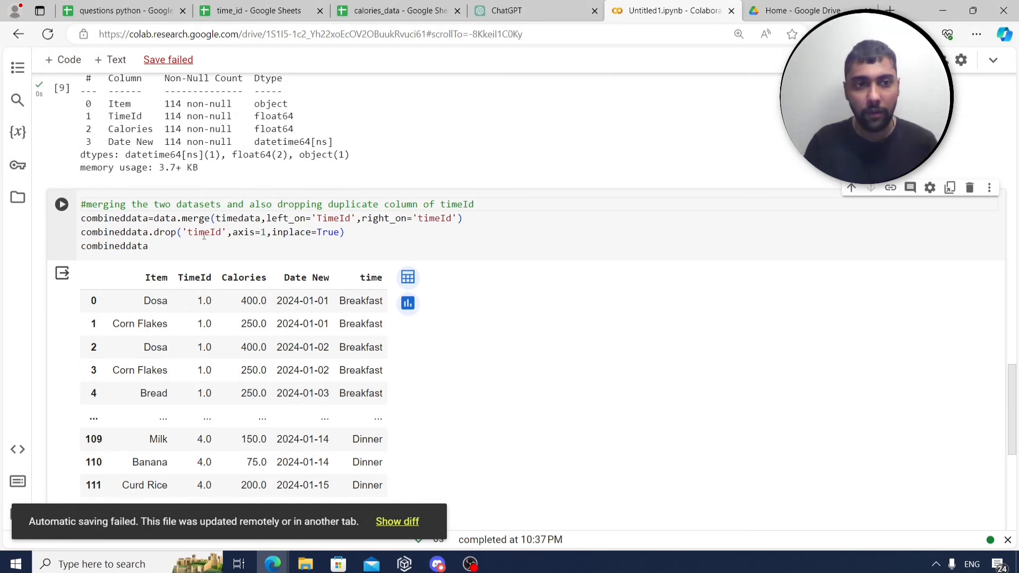
scroll(204, 236, down, 1)
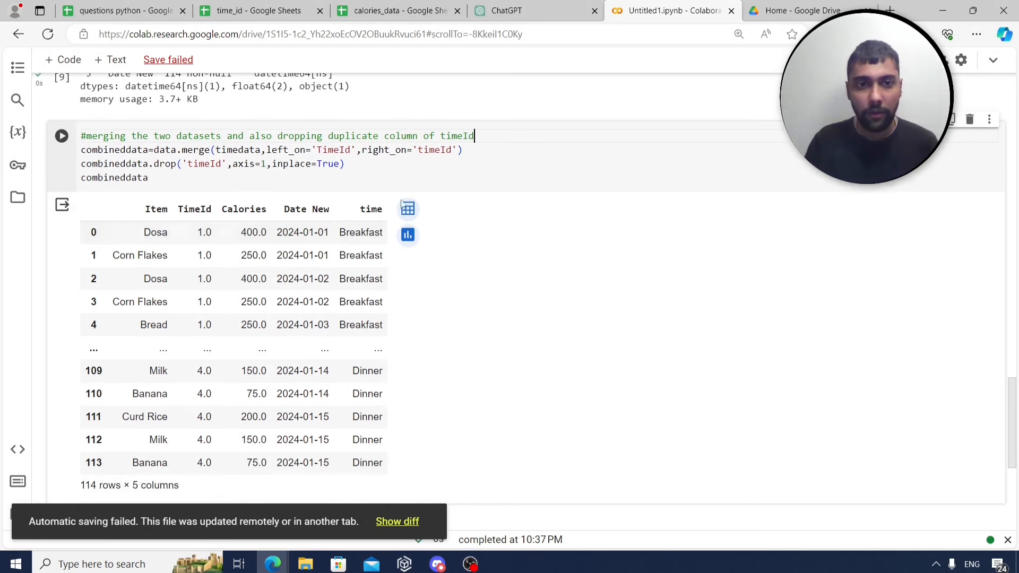
click(416, 171)
scroll(489, 257, down, 3)
scroll(487, 258, up, 2)
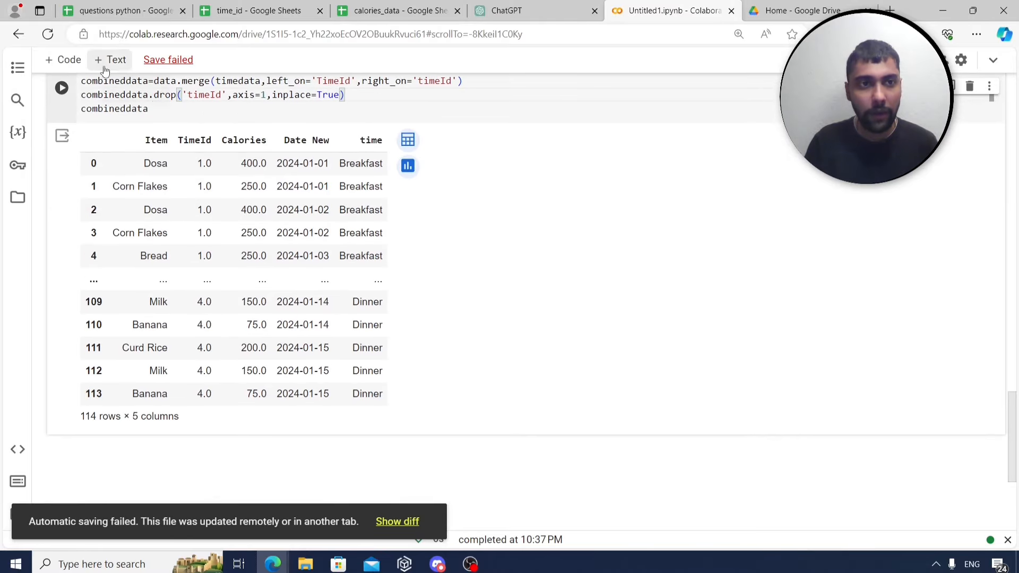
Insert a new empty code cell and save the notebook.
click(62, 59)
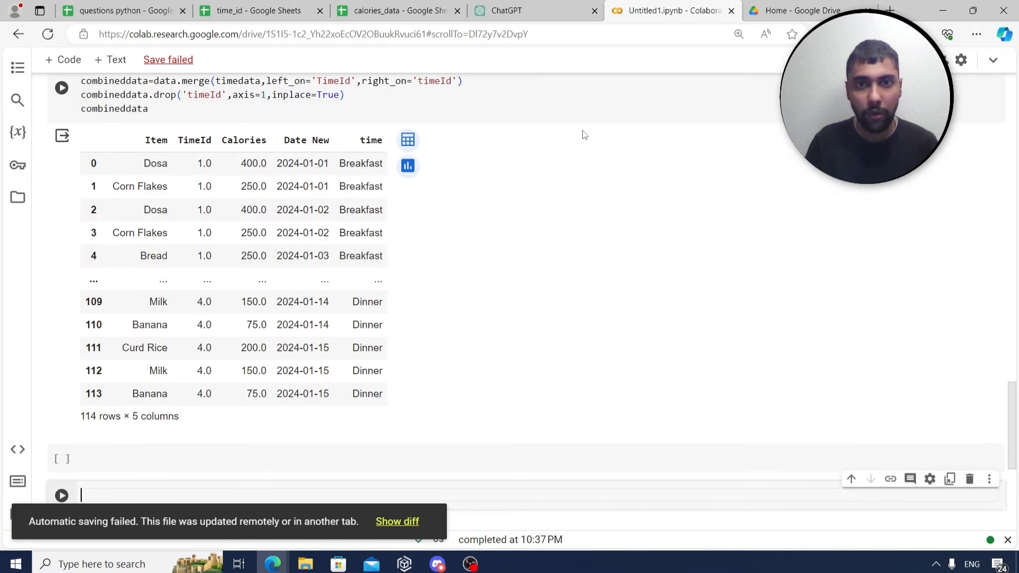
click(562, 111)
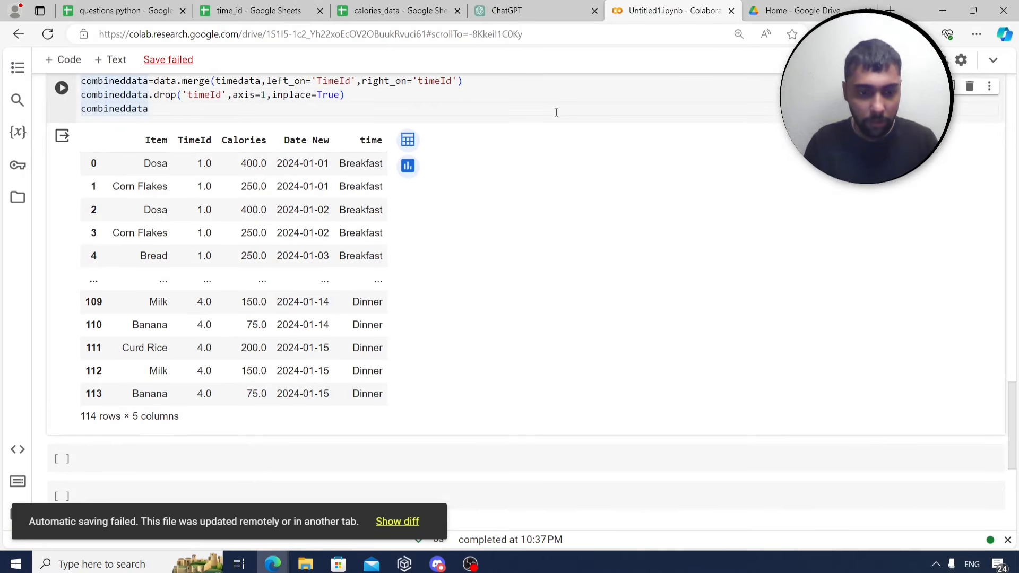
key(ctrl+s)
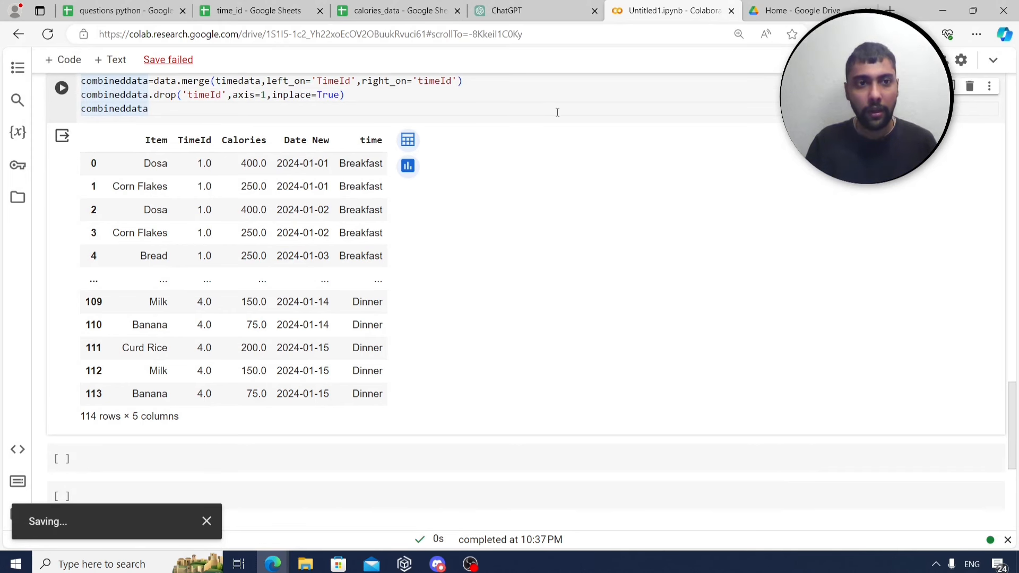
scroll(542, 221, down, 1)
Resolve the save conflict by overwriting the remote copy, then return to the empty code cell.
click(257, 389)
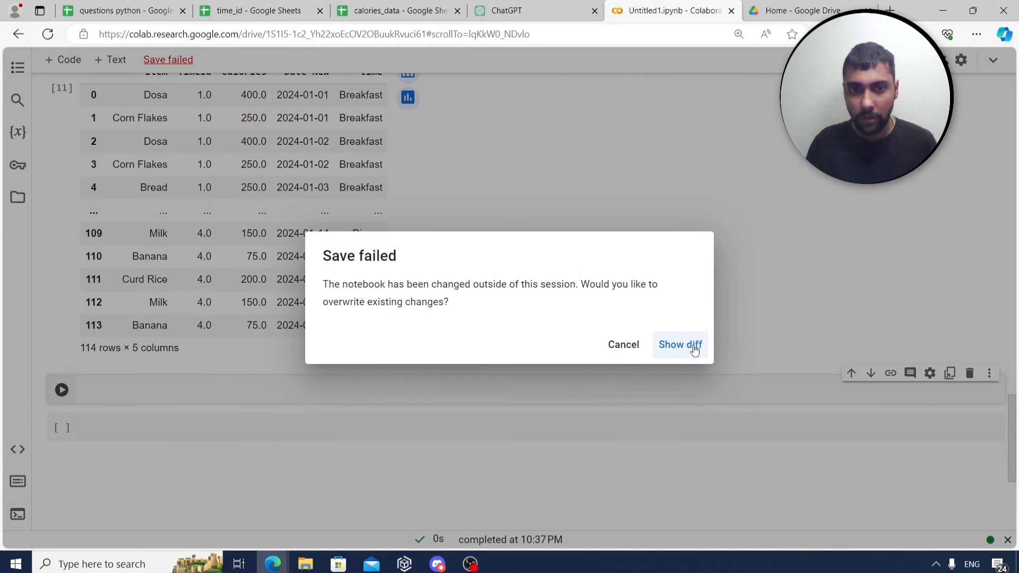
click(694, 351)
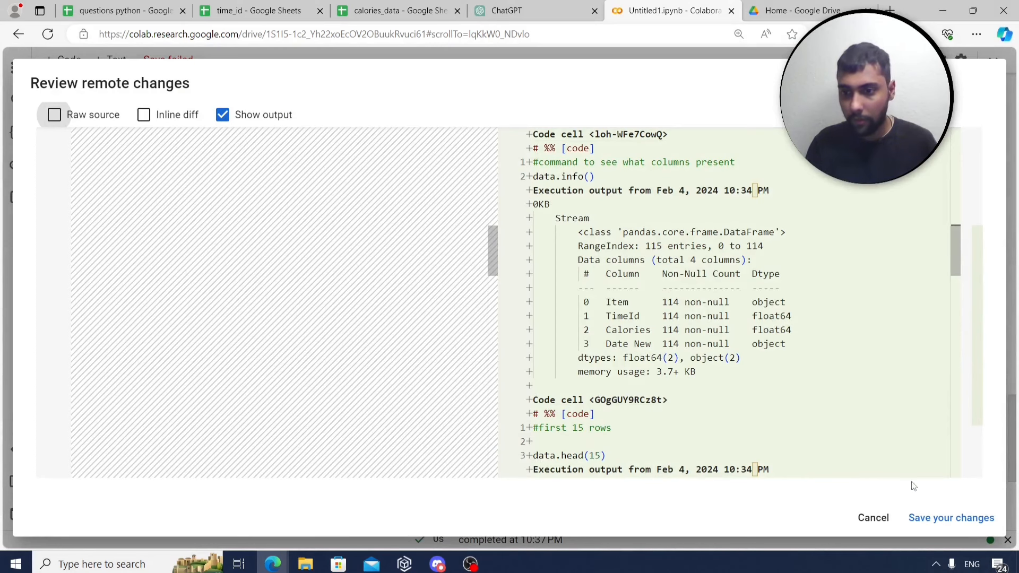
click(936, 518)
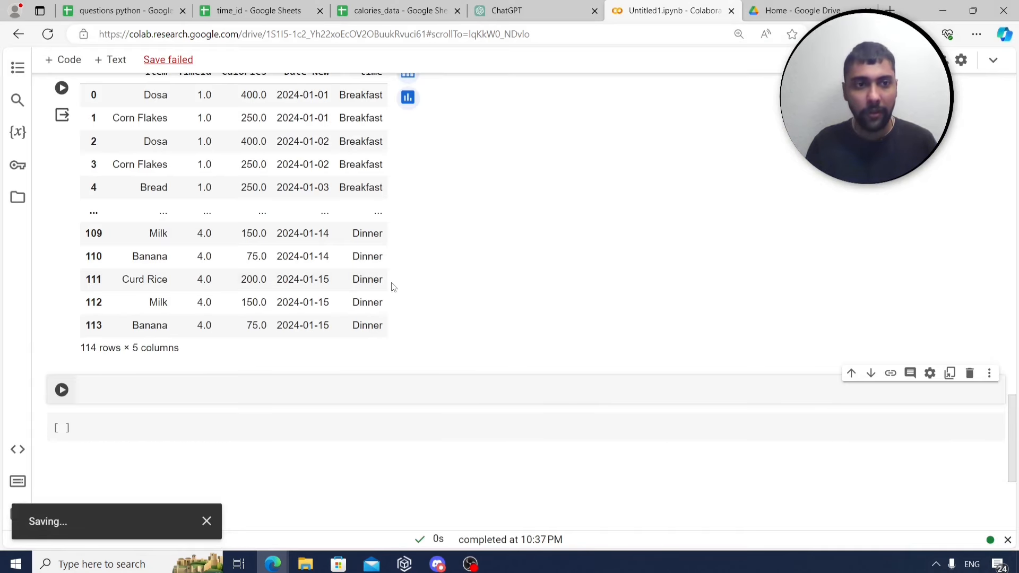
scroll(392, 287, up, 5)
scroll(319, 244, down, 5)
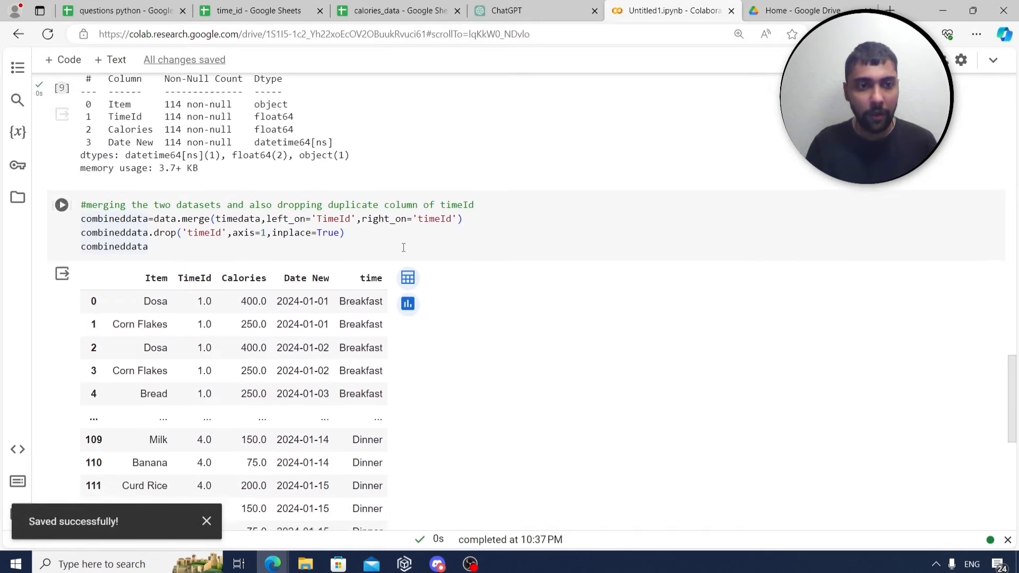
click(257, 319)
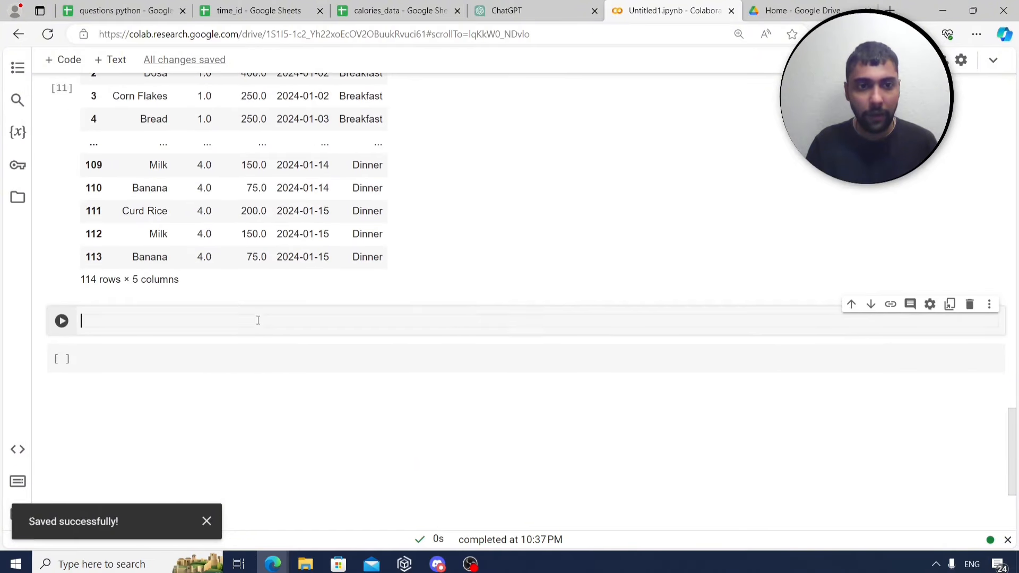
click(159, 10)
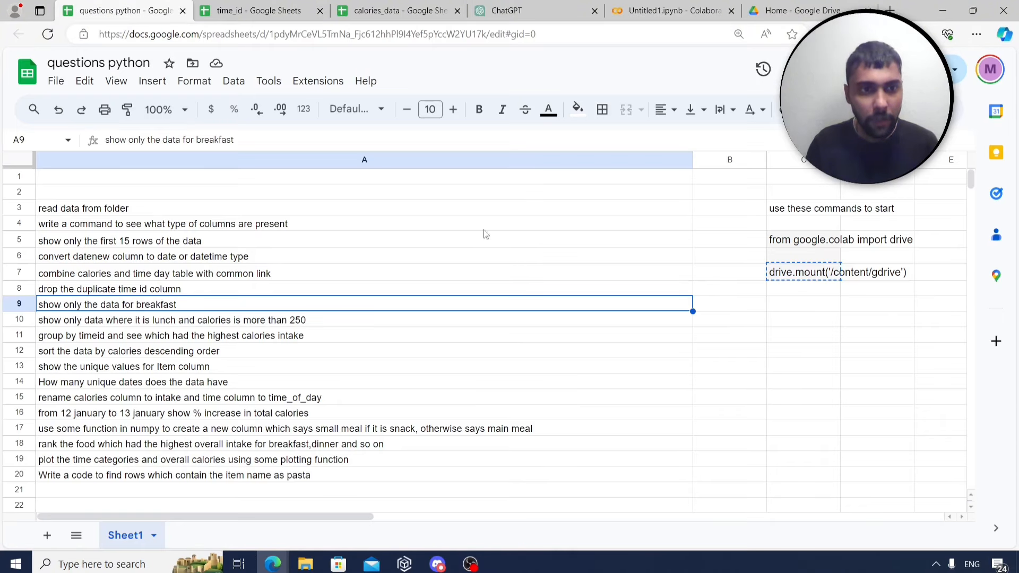
Label the new cell '#data for breakfast' after checking the Breakfast value in the time column.
click(673, 10)
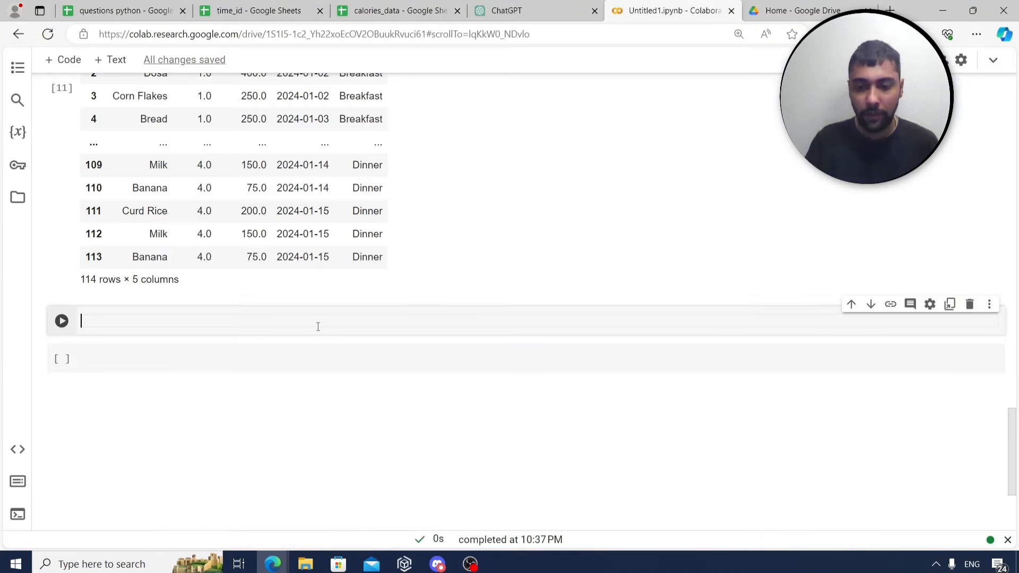
text(#data for bre)
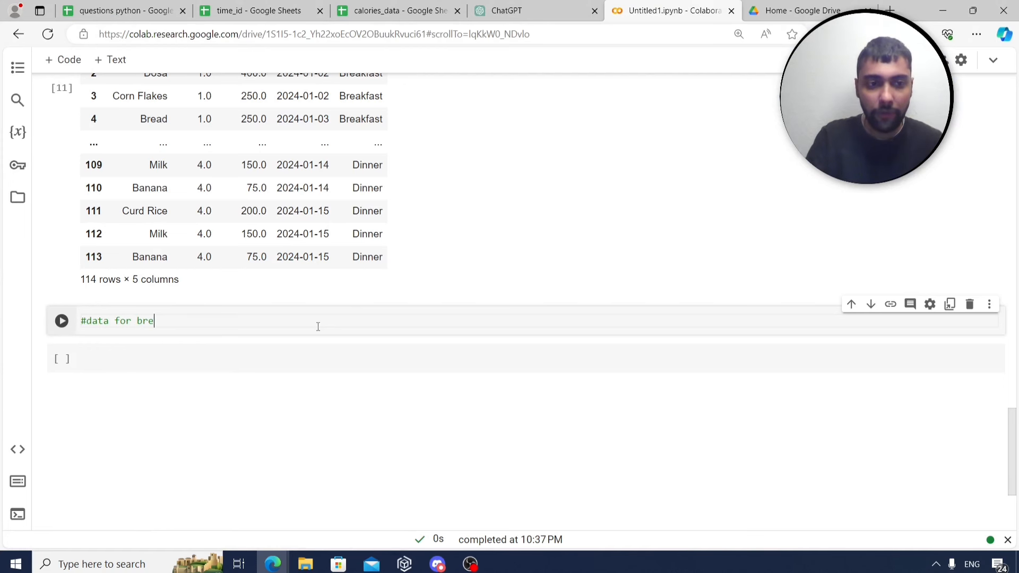
text(akfast)
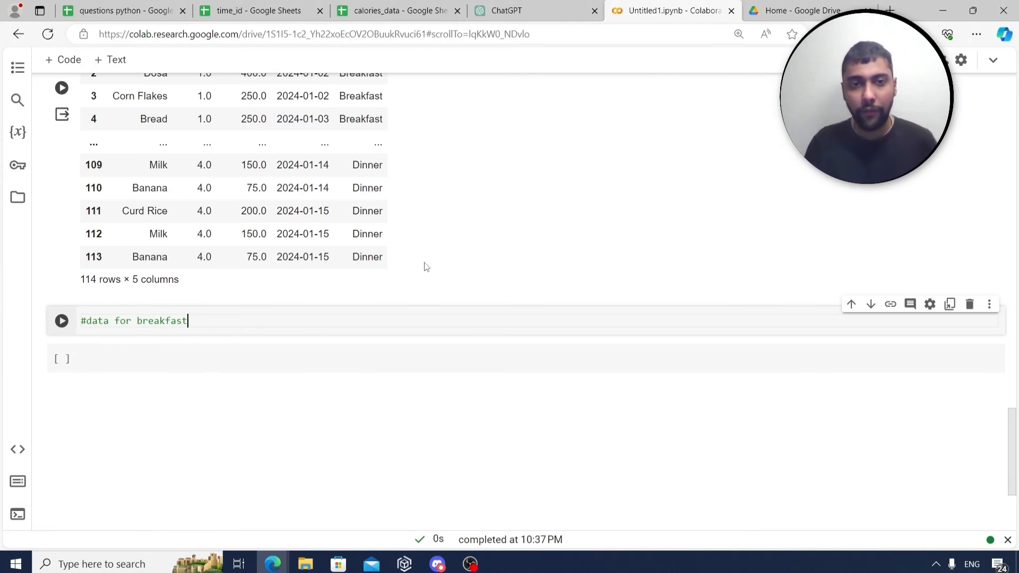
scroll(419, 233, up, 3)
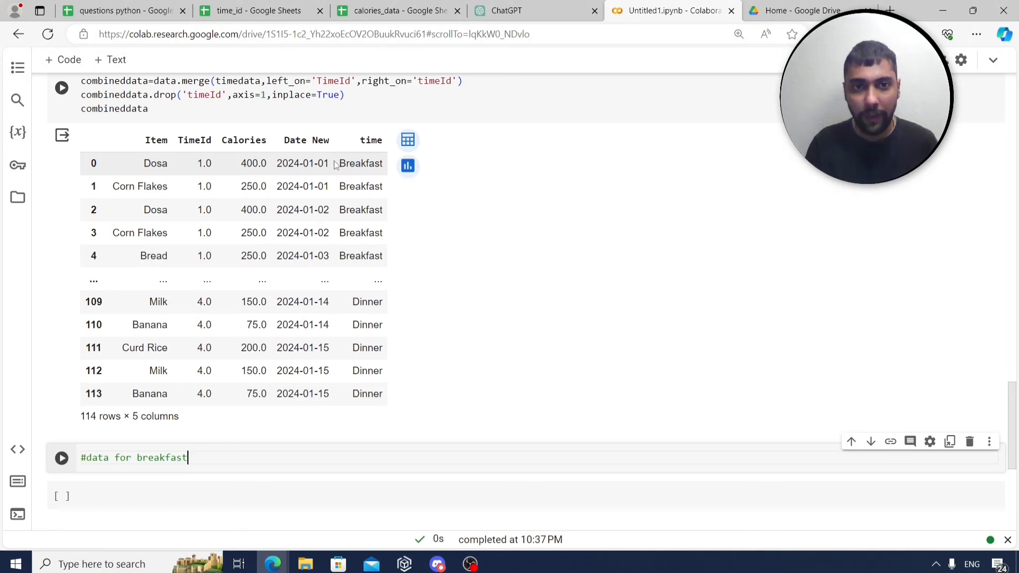
drag(339, 163, 383, 163)
scroll(284, 251, down, 3)
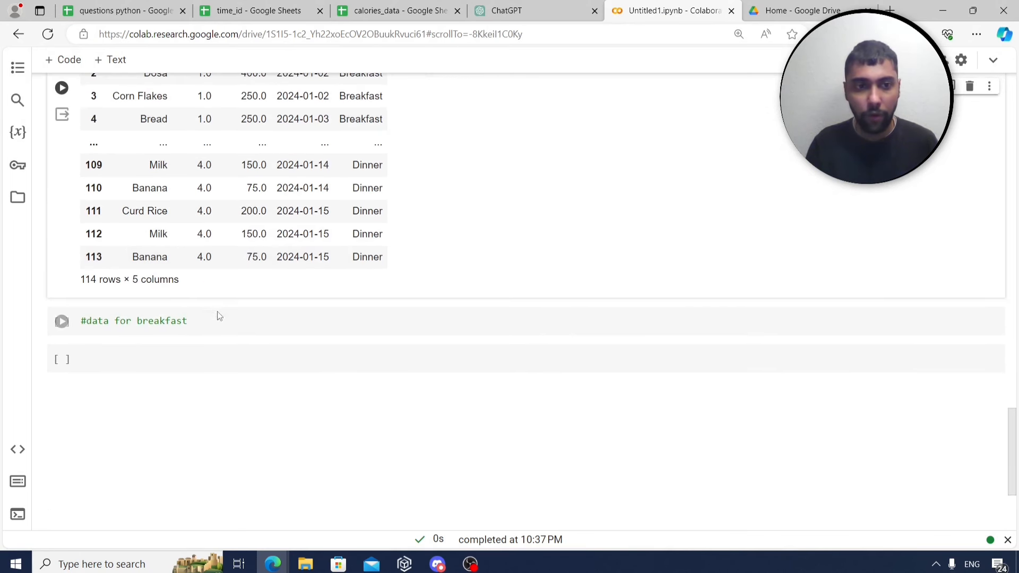
click(214, 317)
key(Return)
Filter combineddata where time == 'Breakfast' into databreakfast and display the resulting table.
text(databreakfast)
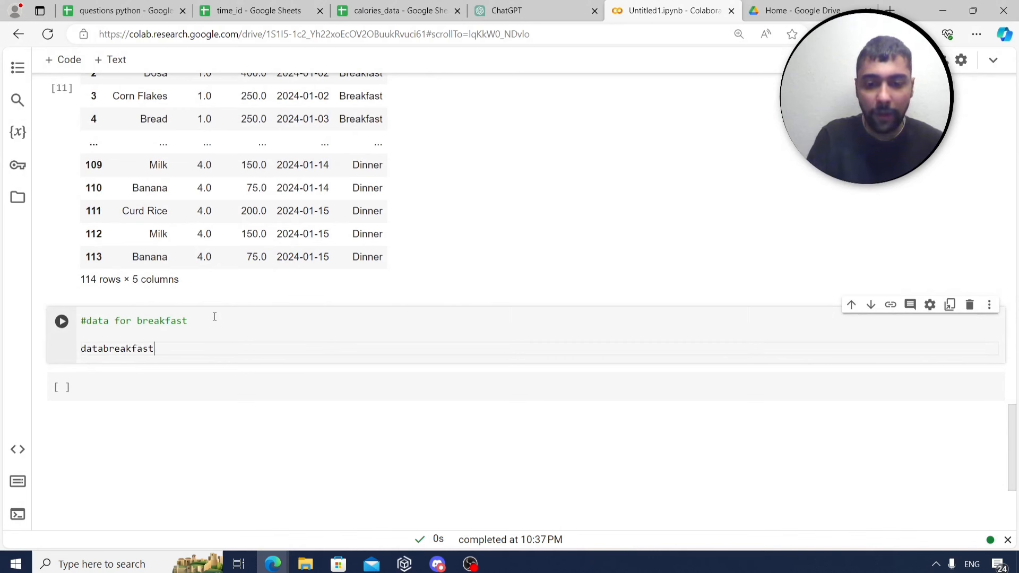
text(=combine)
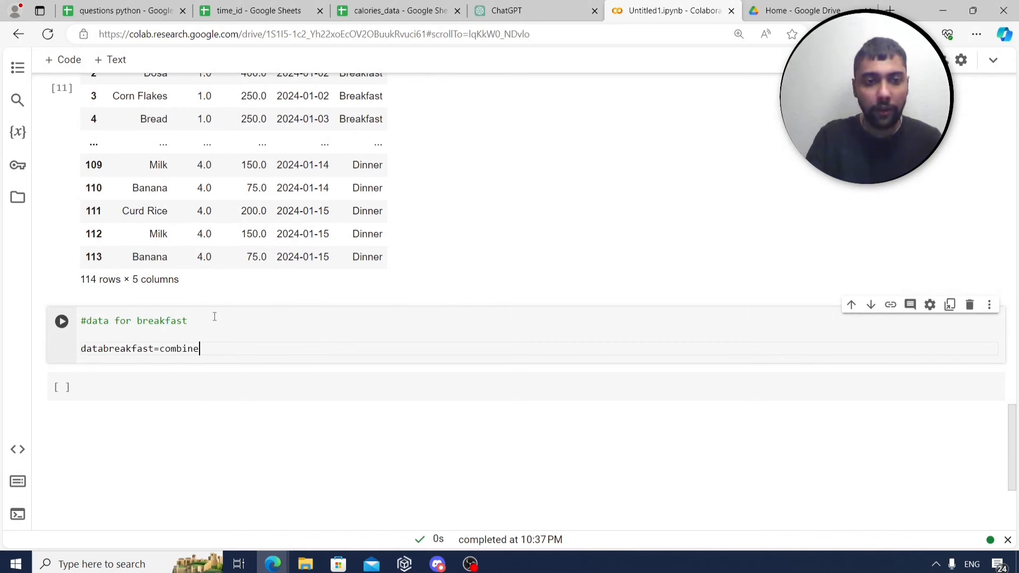
text(ddata[combinedda)
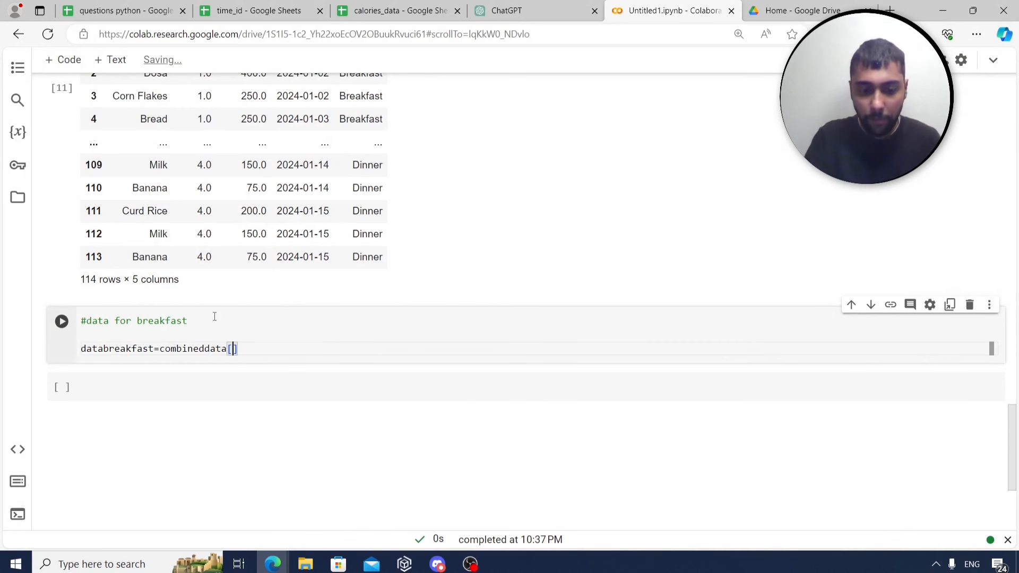
text(ta[)
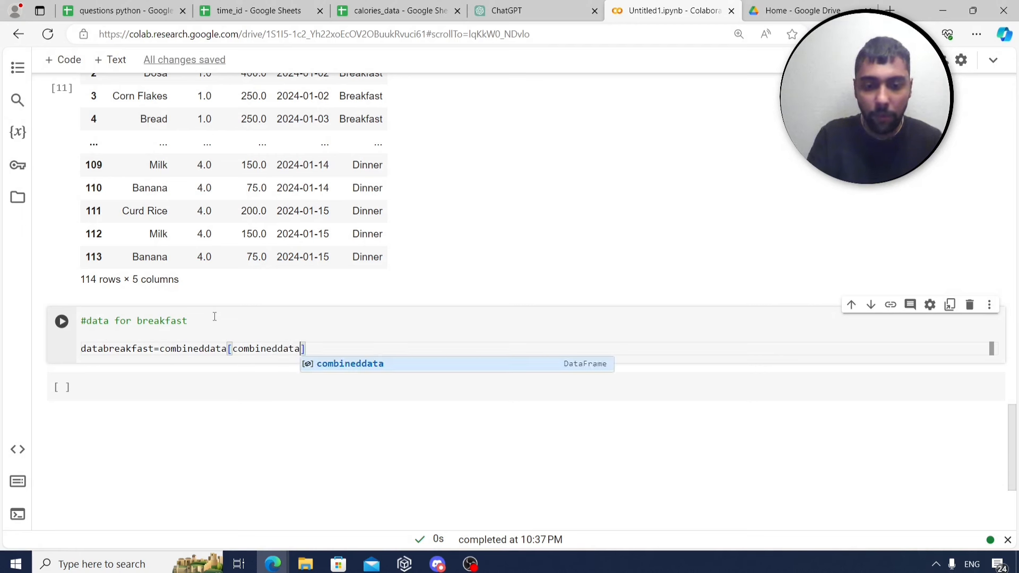
text('time')
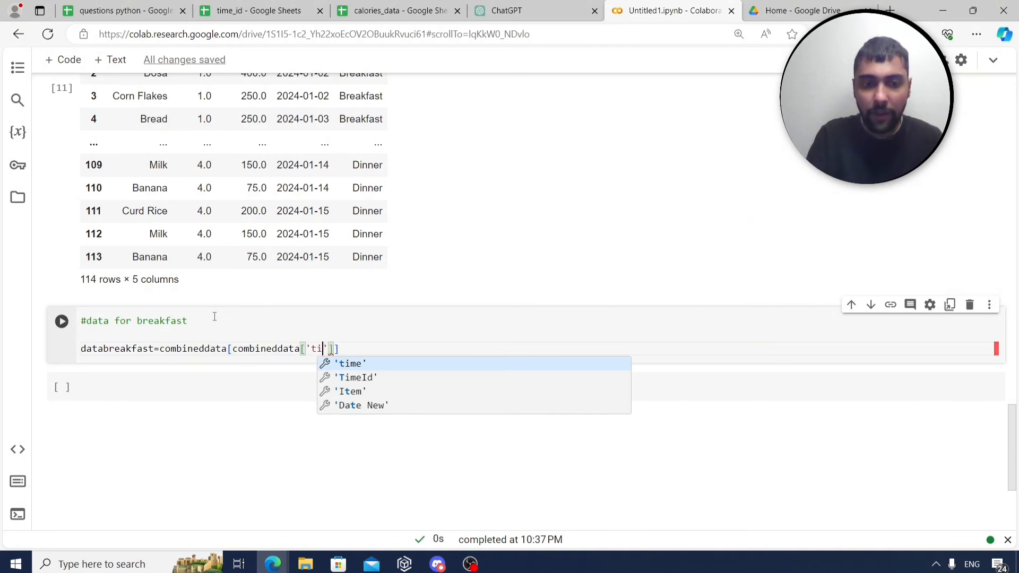
text(])
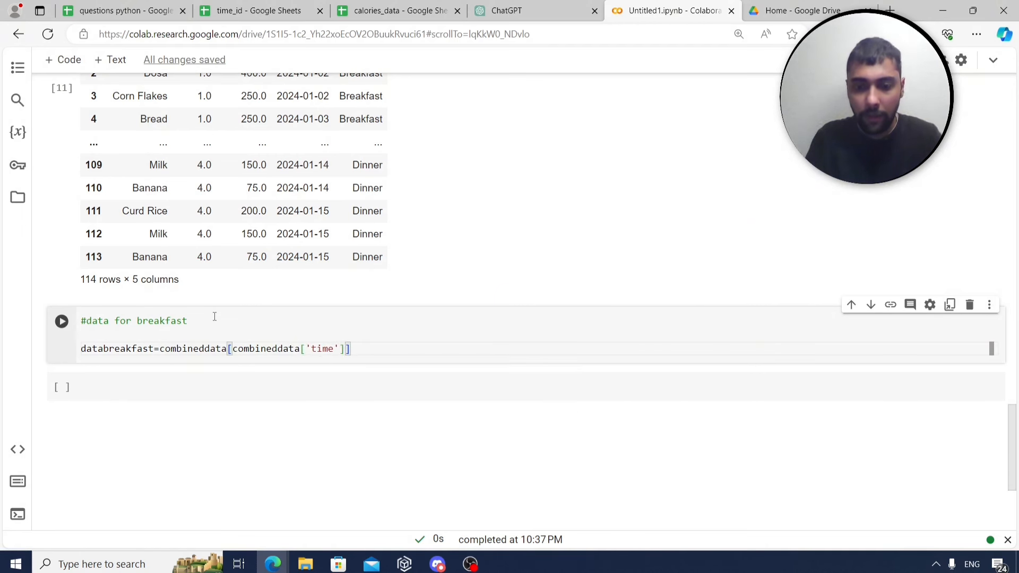
text(=='Breakfast)
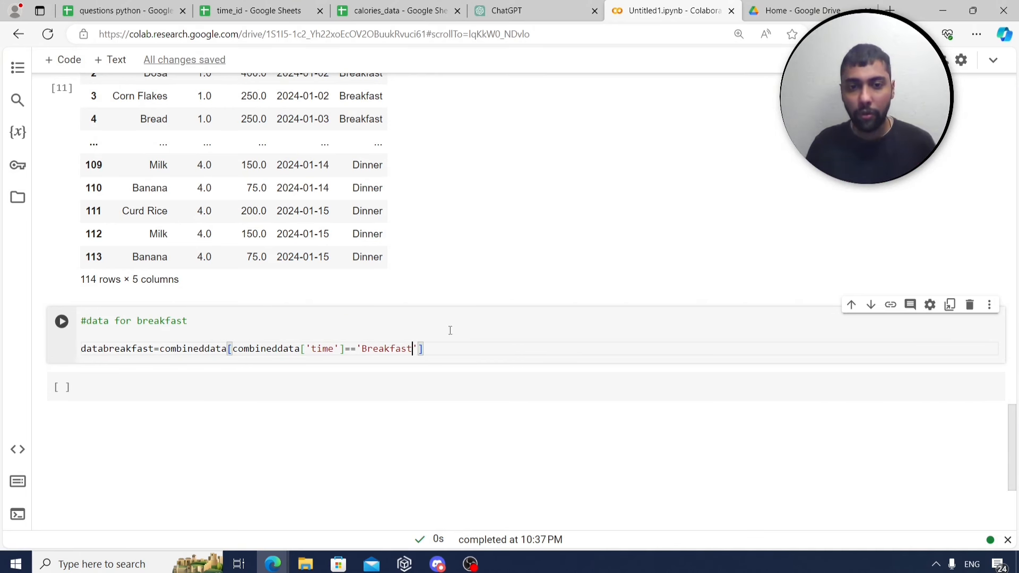
click(436, 346)
key(Return)
text(da)
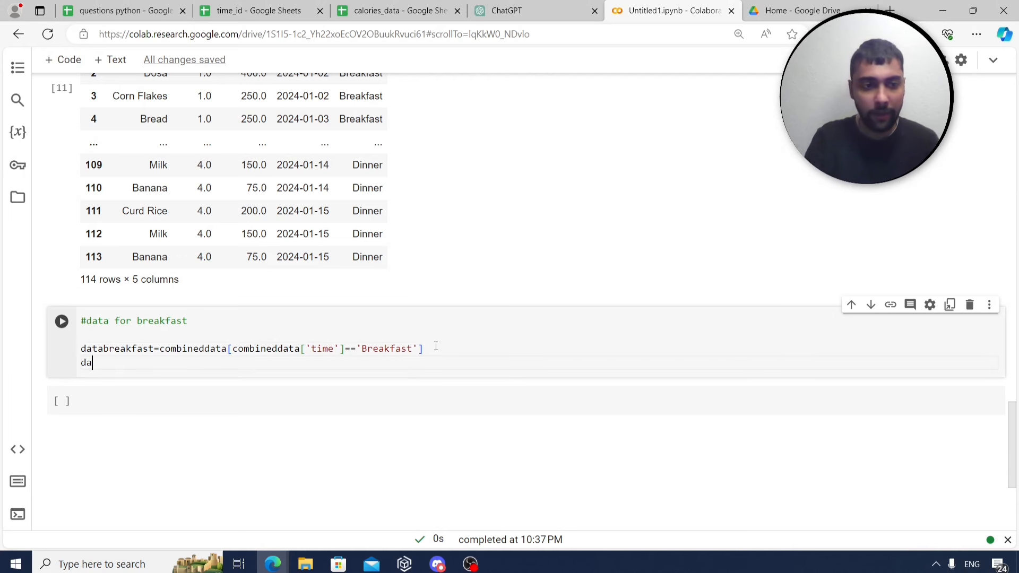
text(tabreakfast)
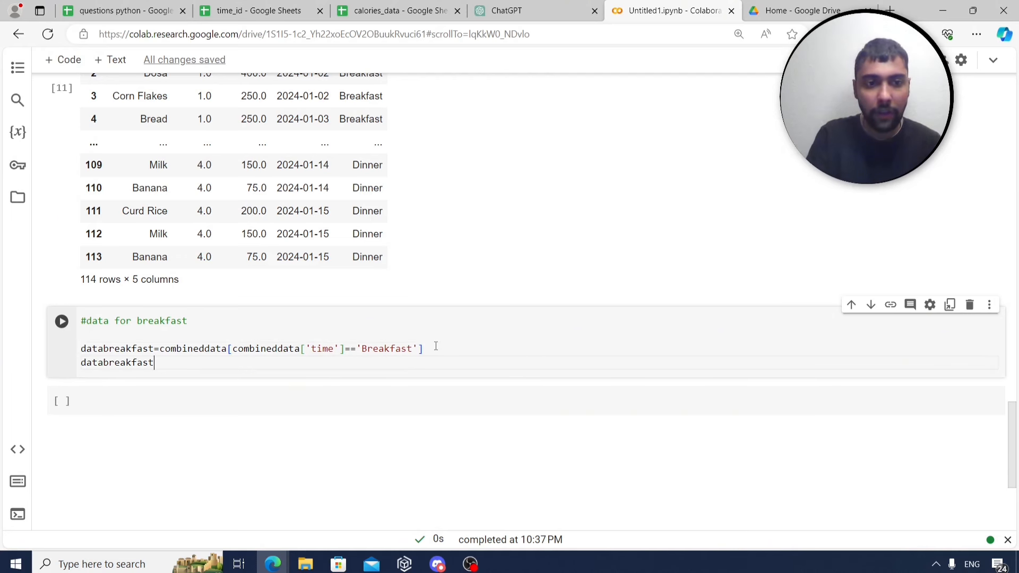
key(ctrl+Return)
scroll(208, 338, down, 3)
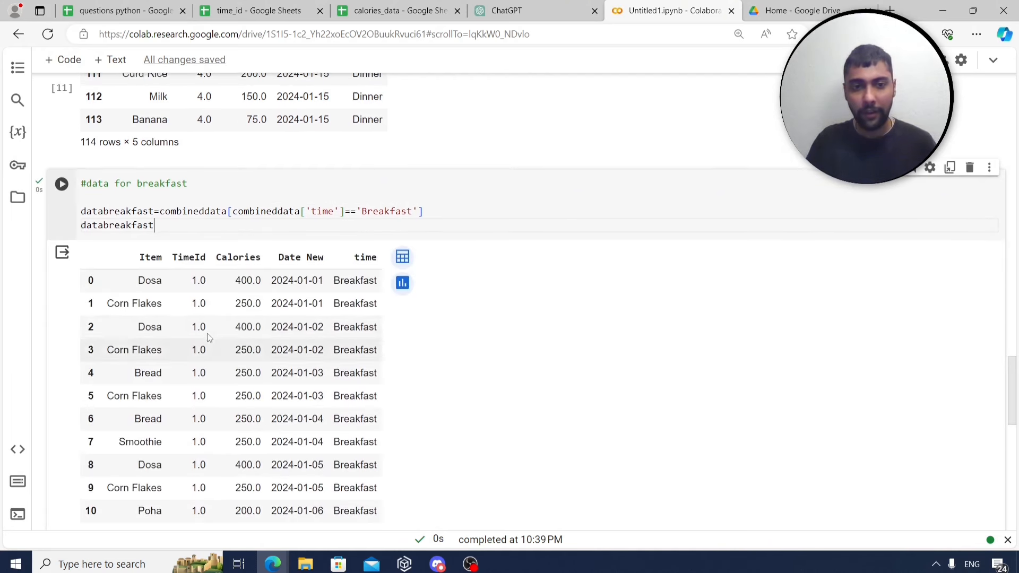
scroll(208, 338, down, 6)
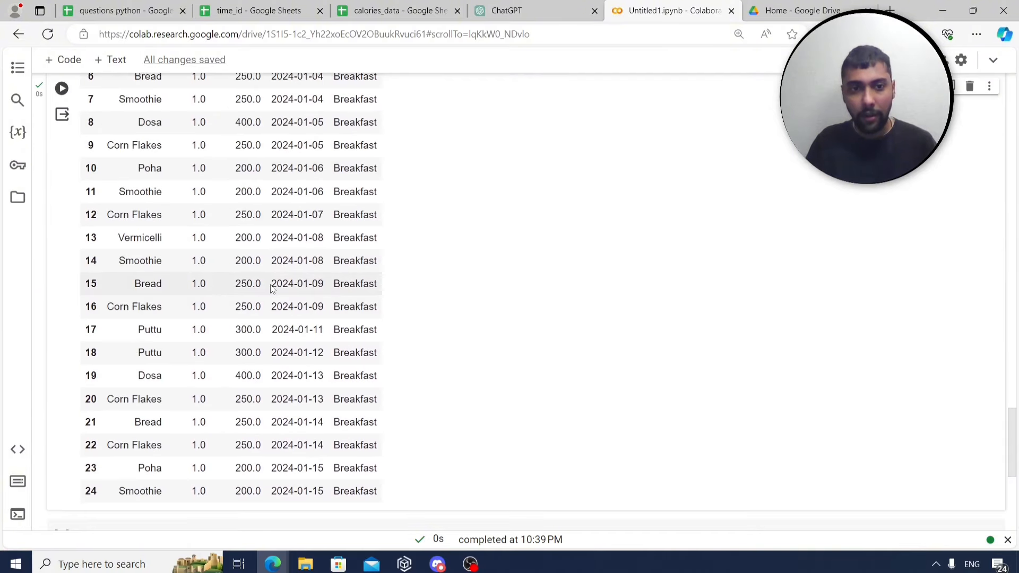
scroll(272, 288, down, 1)
scroll(273, 303, up, 7)
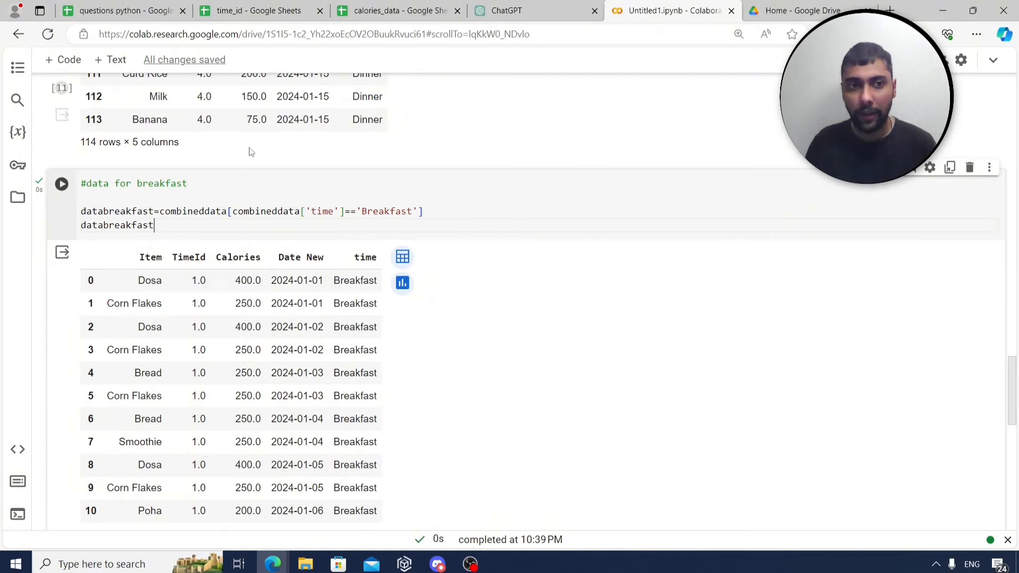
click(137, 6)
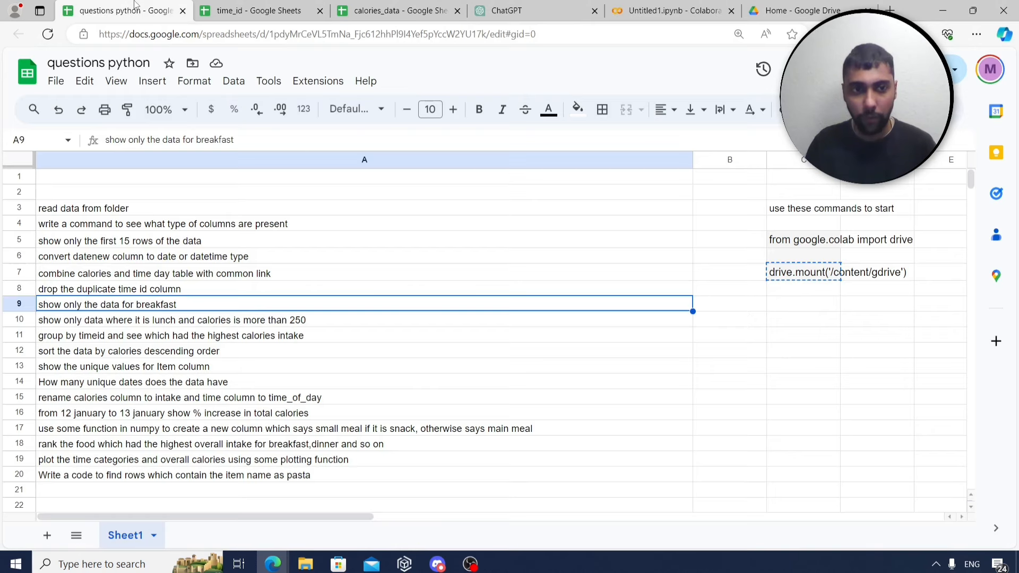
click(160, 320)
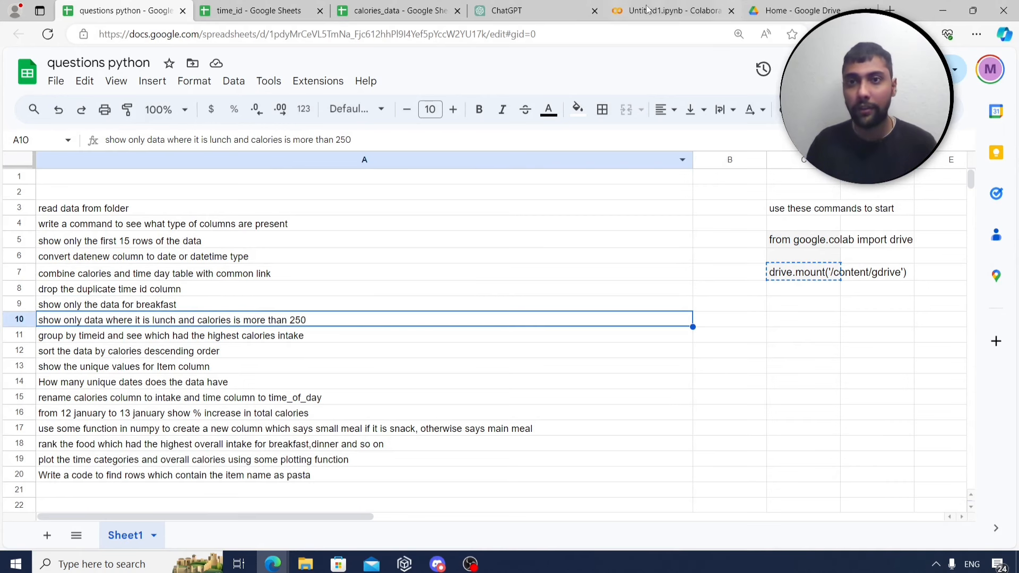
click(670, 10)
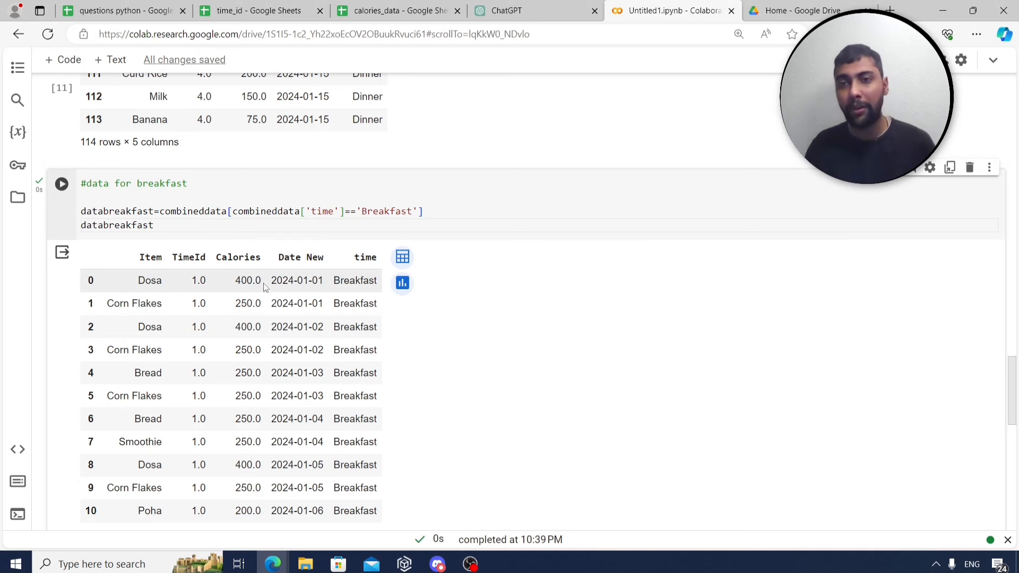
Comment the cell '#lunch and calories above 250' and begin the datalunchand250above filter on time == 'Lunch'.
scroll(265, 288, down, 10)
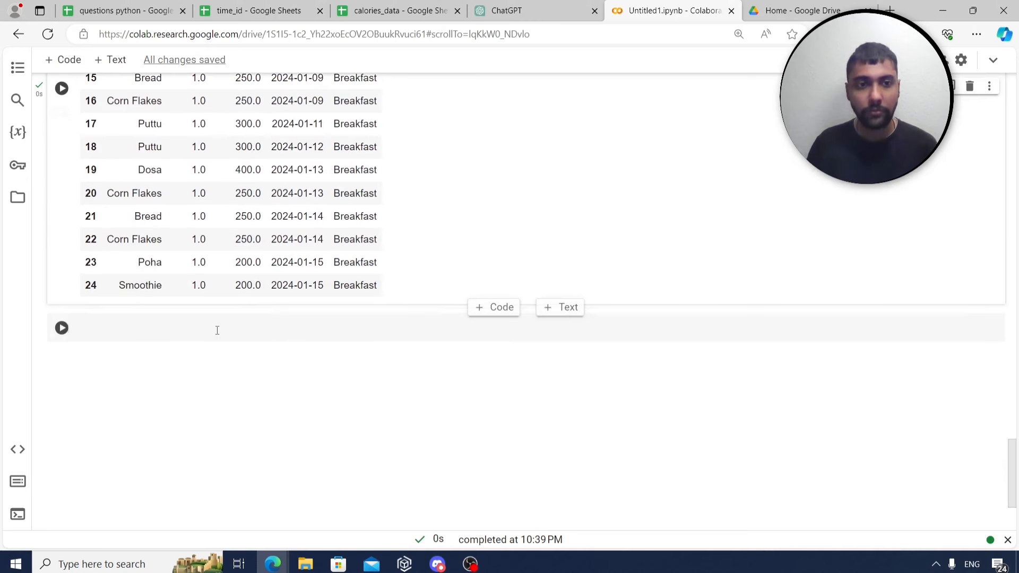
click(217, 331)
text(#lunch a)
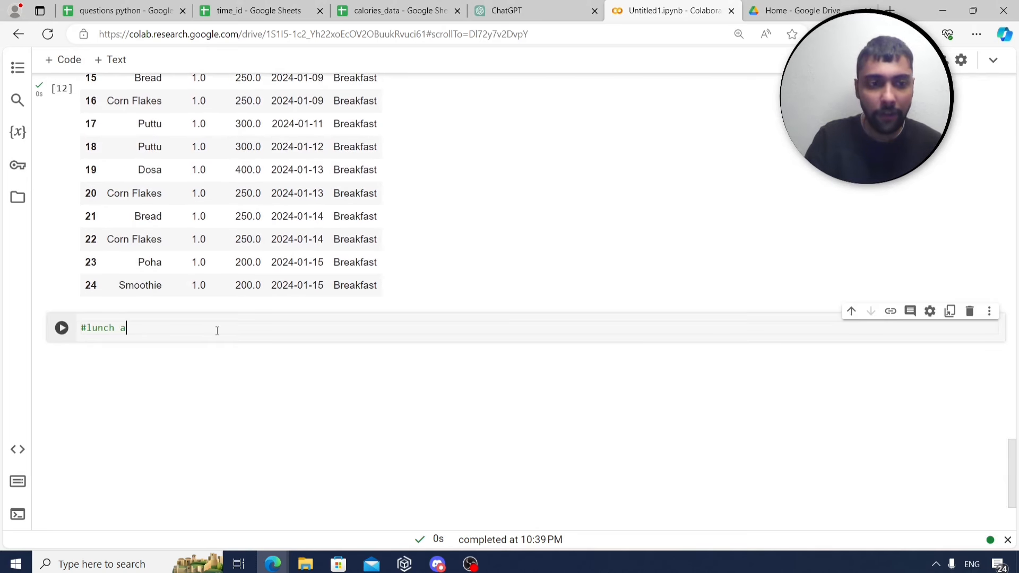
text(nd calories abov)
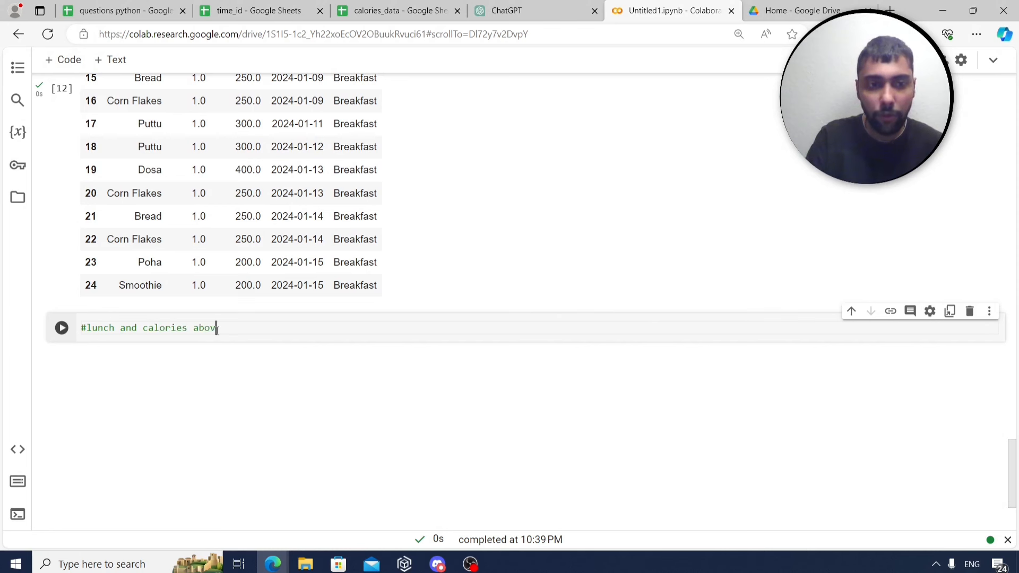
text(e 250)
key(Return)
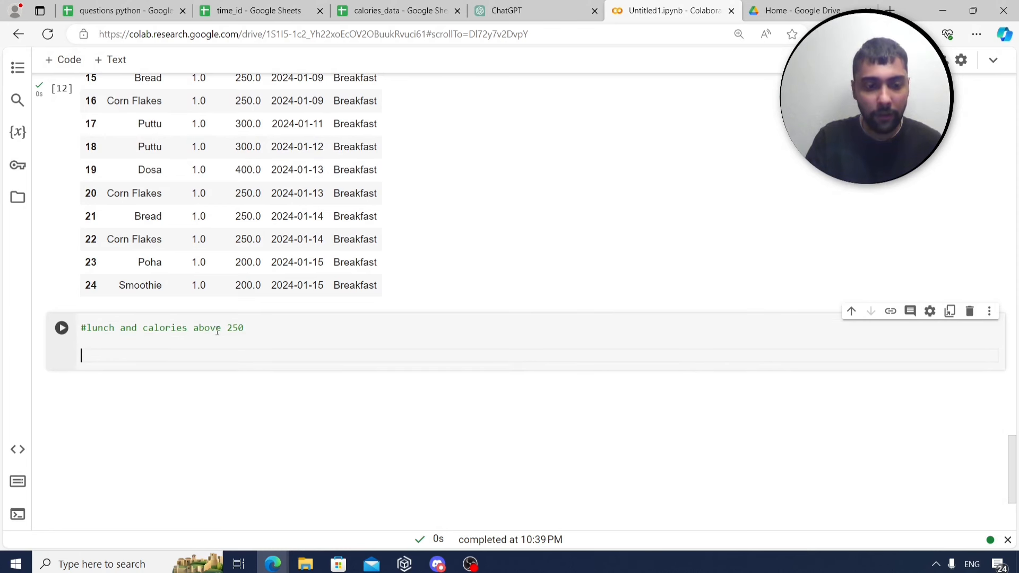
text(datal)
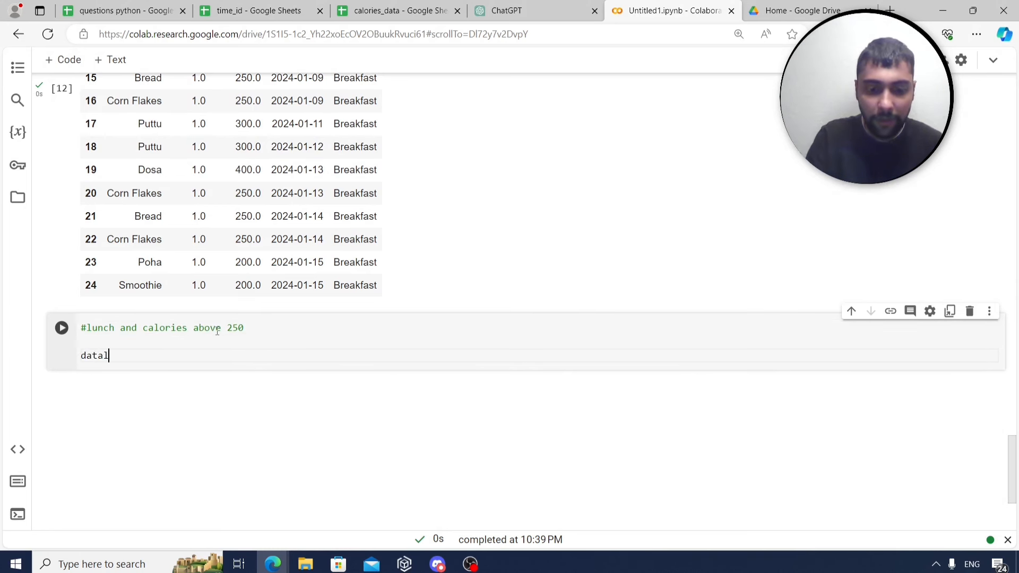
text(unch)
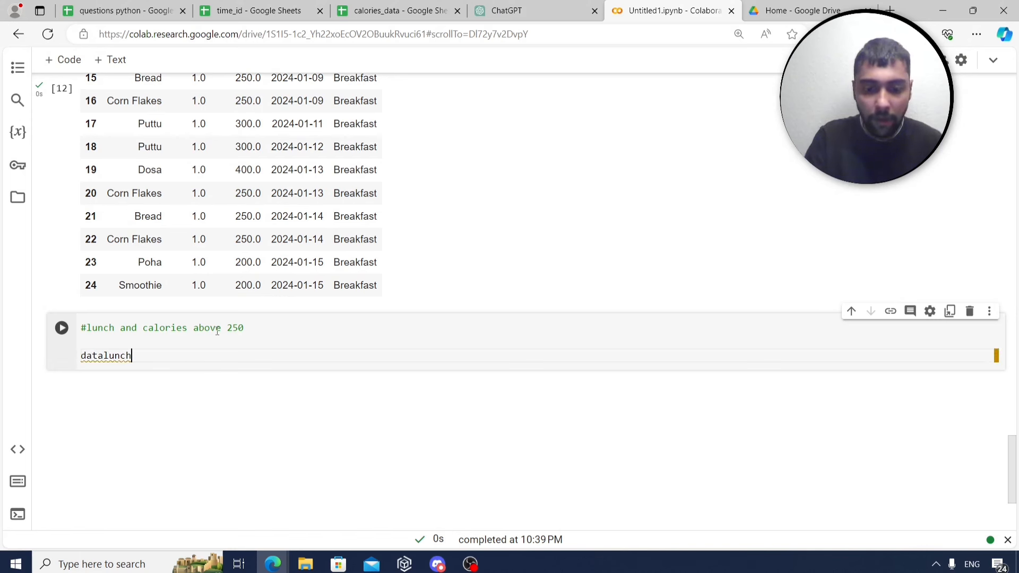
text(and250a)
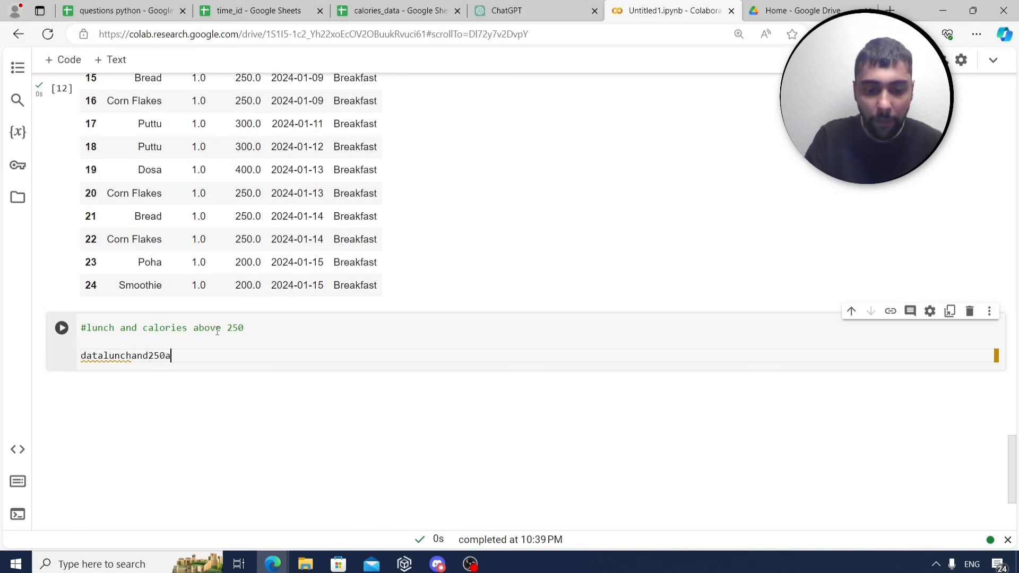
text(bove=co)
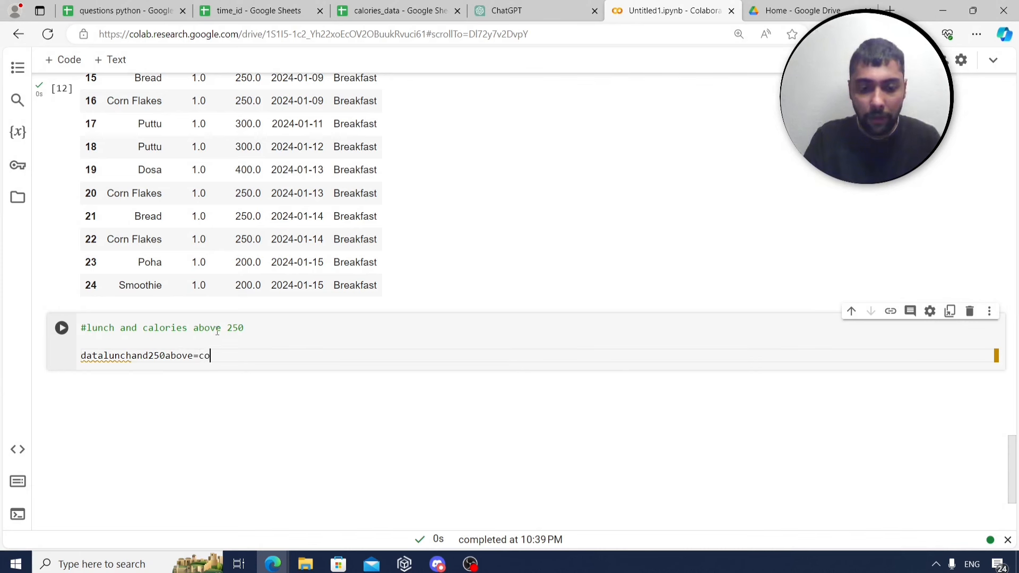
text(mbineddata[)
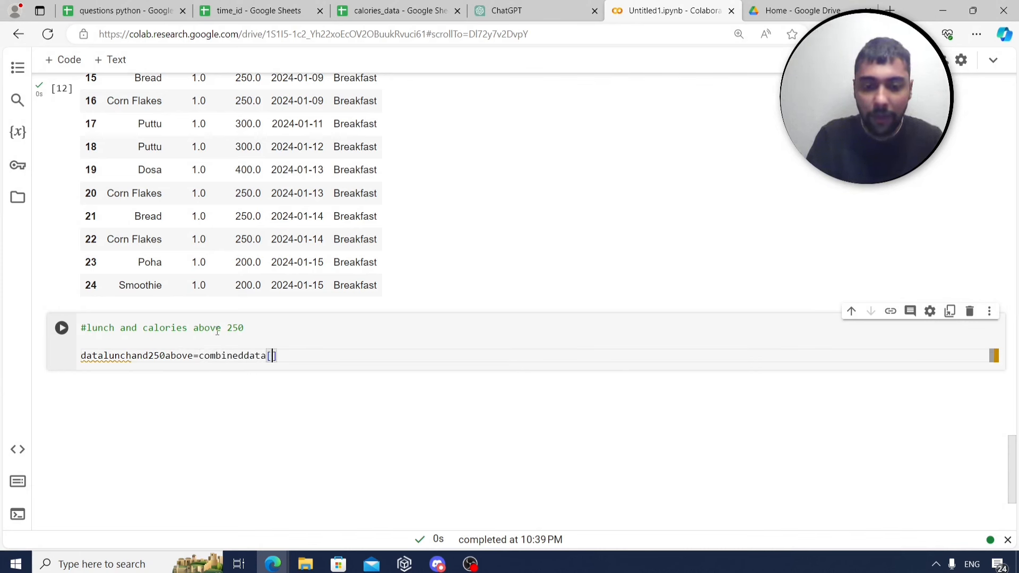
text(combineddt)
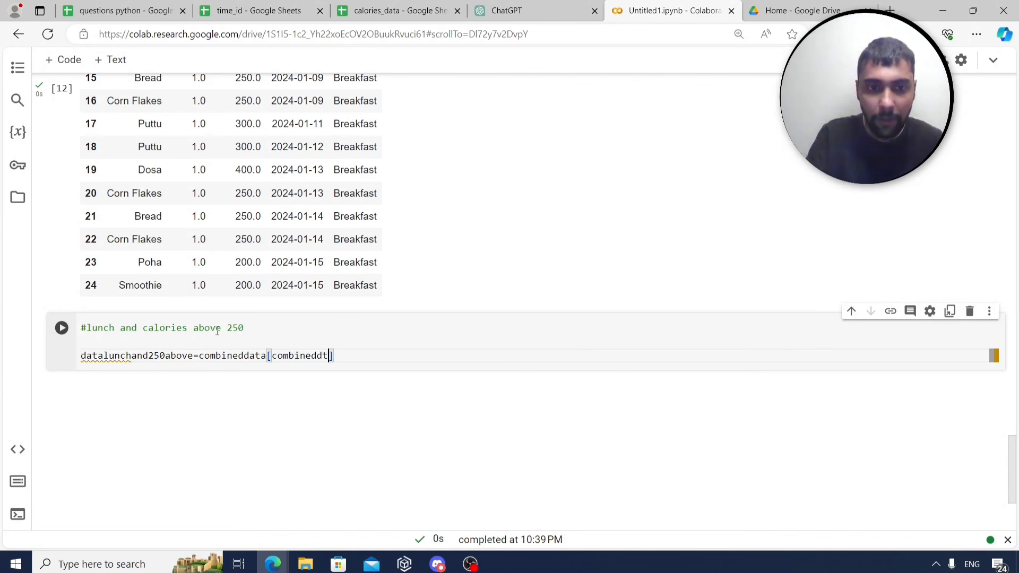
text(ta[)
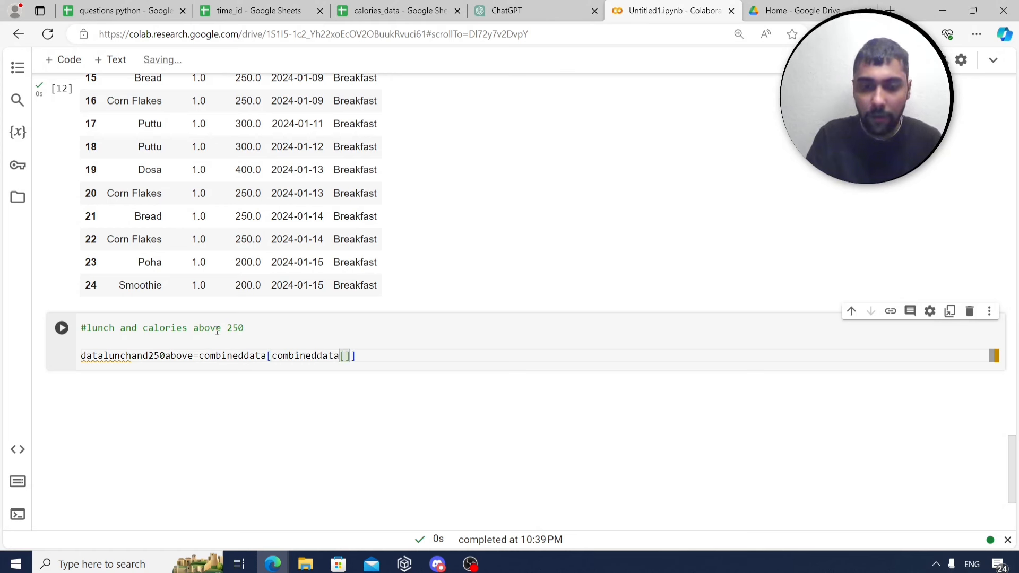
text(')
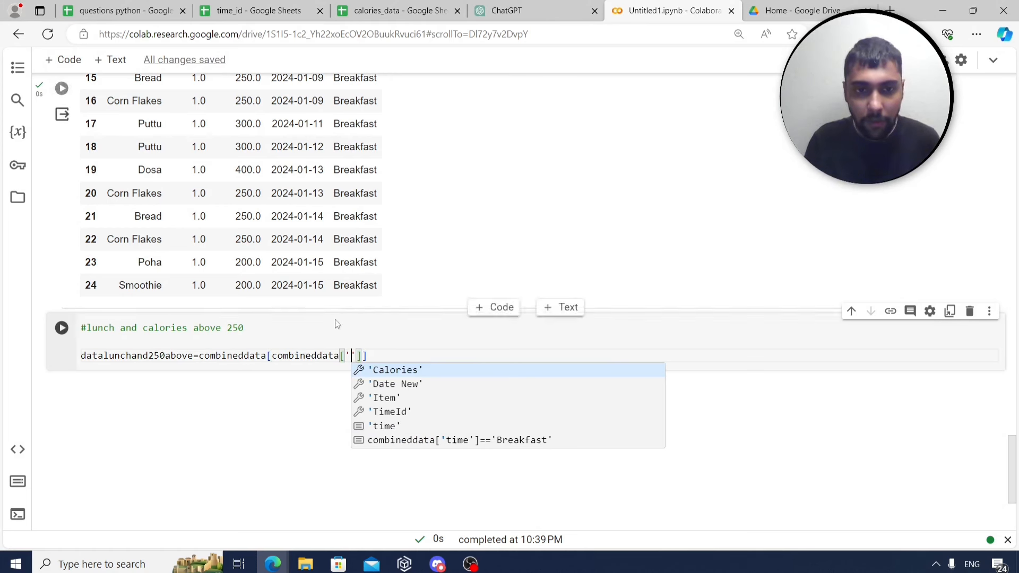
text(time)
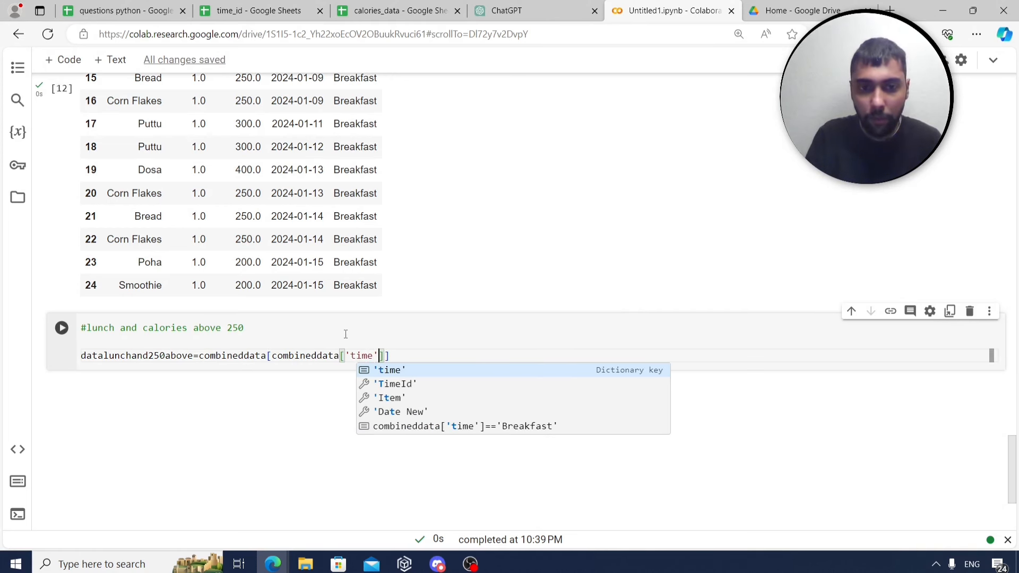
text(]=='L)
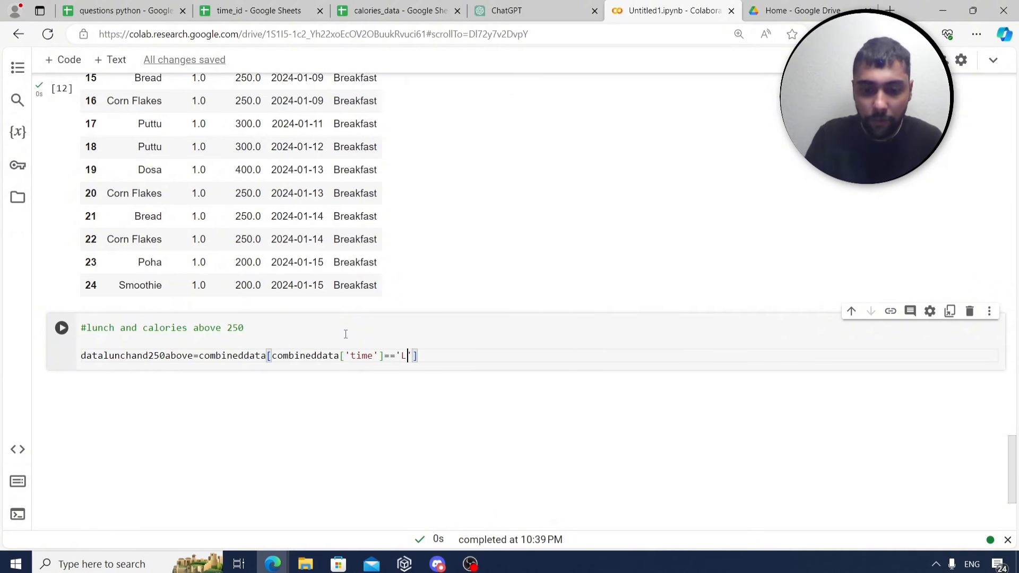
text(unch)
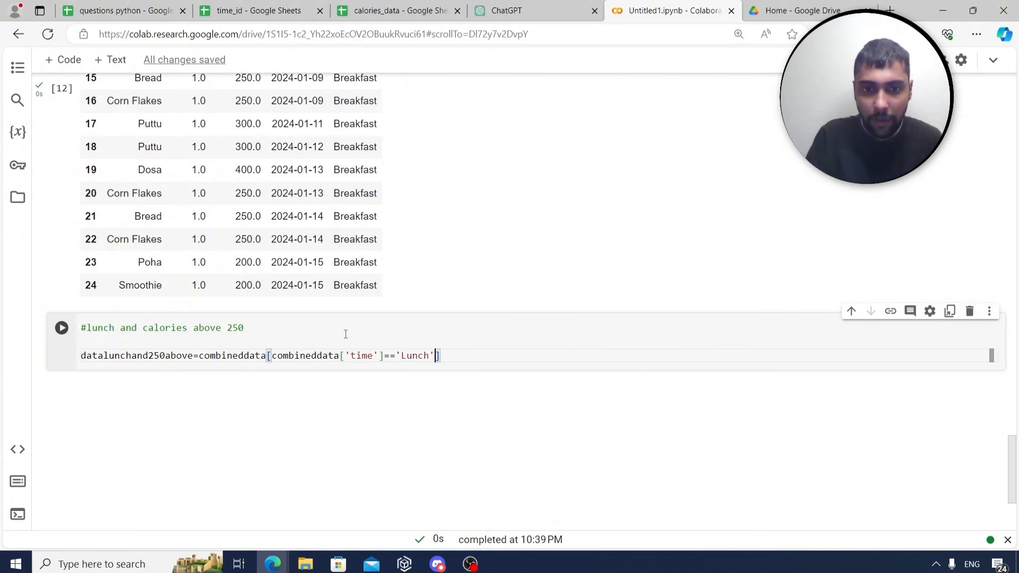
text(&)
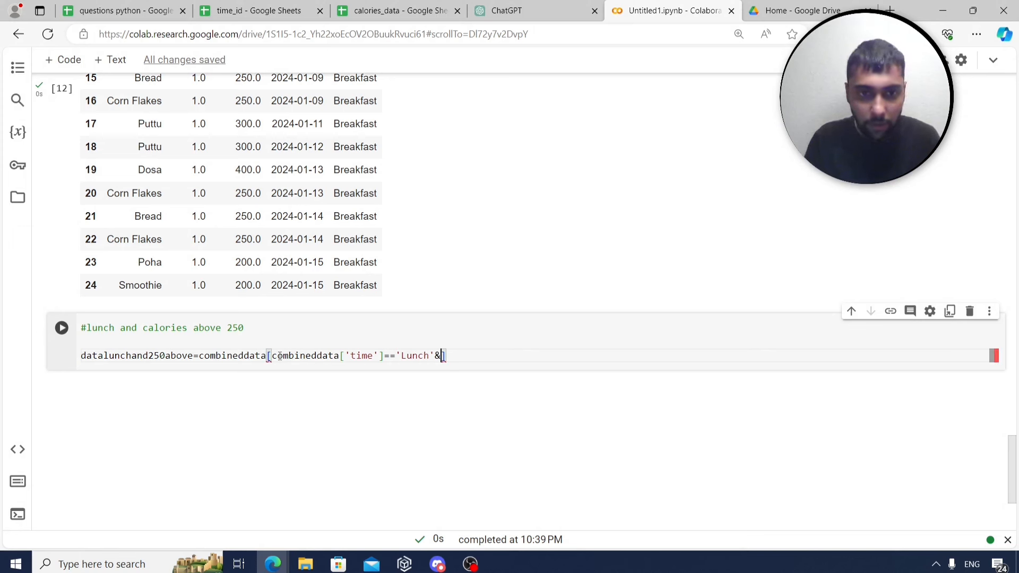
Duplicate the time condition after the & and change the copy to ['Calories']>250.
drag(268, 356, 385, 355)
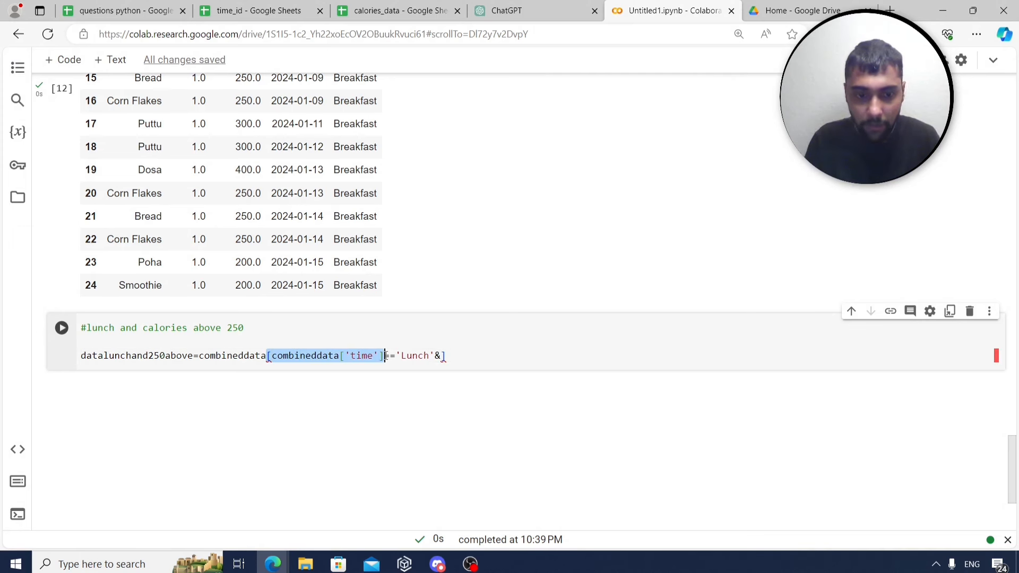
key(ctrl+c)
click(440, 355)
key(ctrl+v)
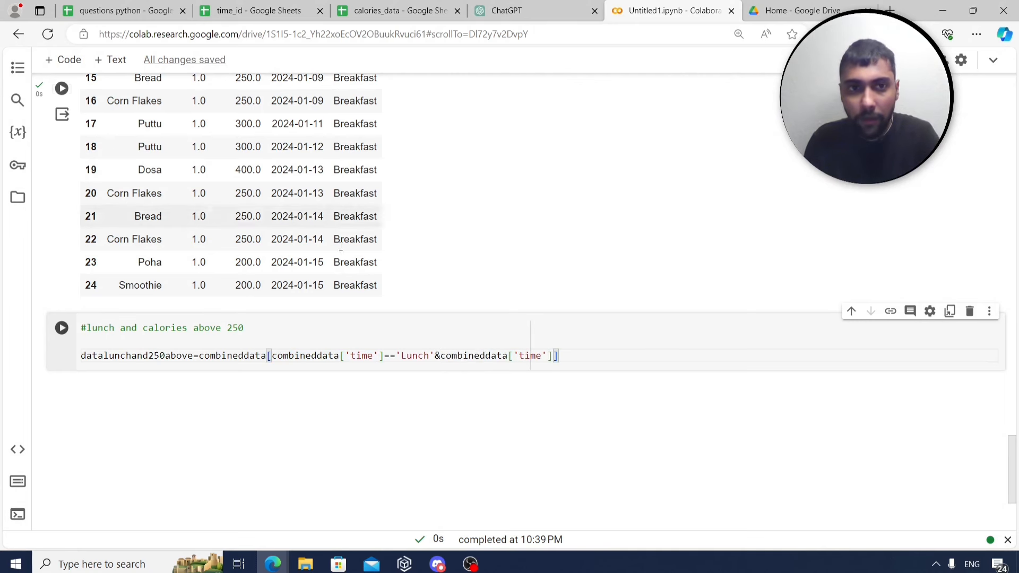
scroll(241, 182, up, 6)
scroll(241, 183, up, 2)
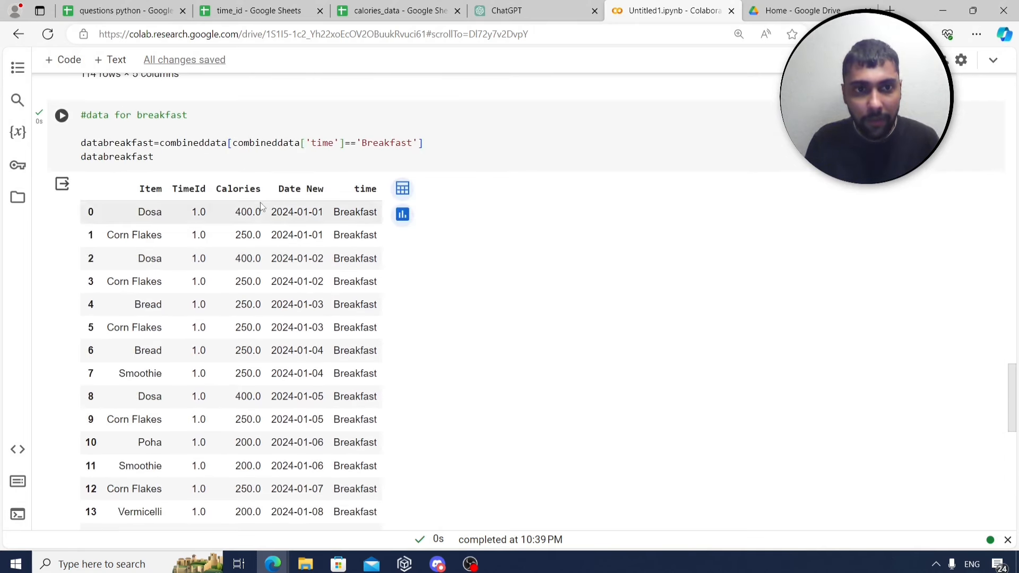
scroll(422, 357, down, 8)
click(542, 357)
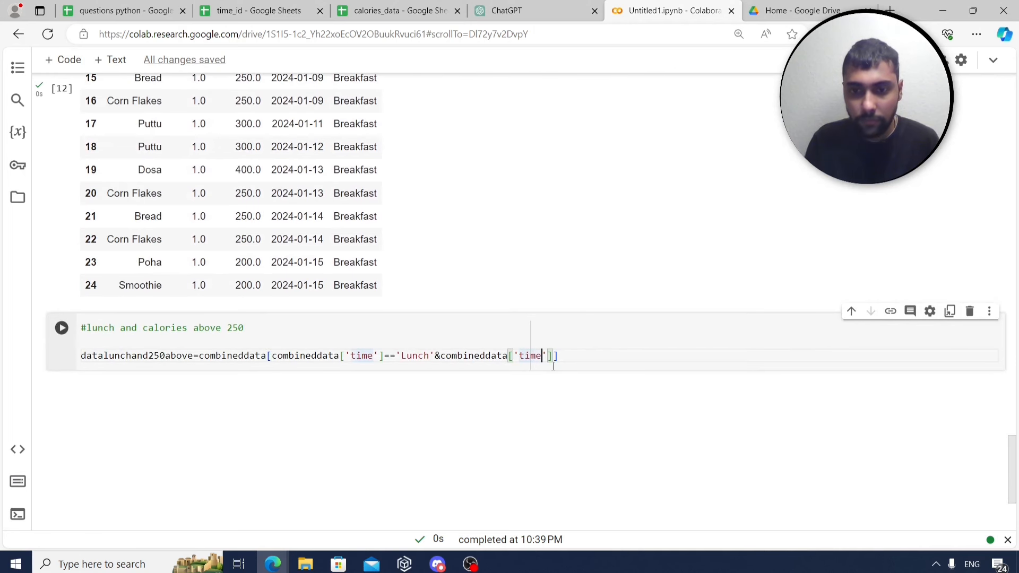
key(BackSpace)
key(BackSpace)
key(BackSpace)
key(BackSpace)
text(Calories'])
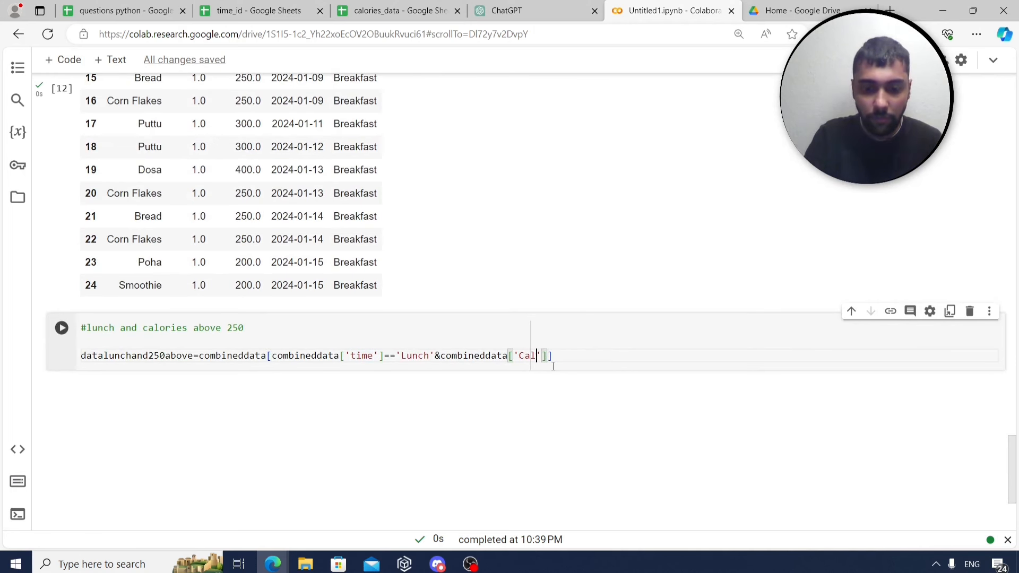
text(>2)
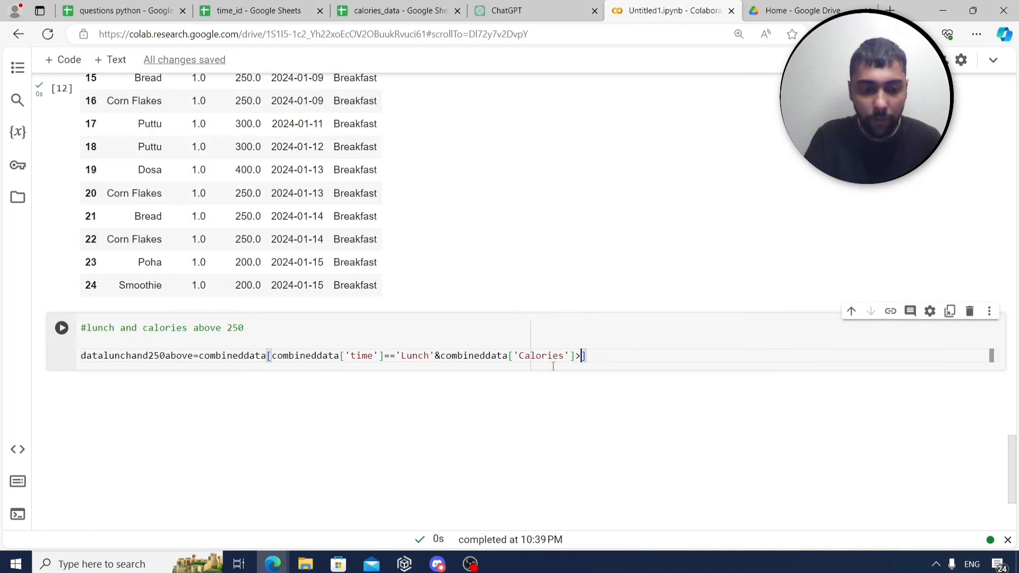
text(50)
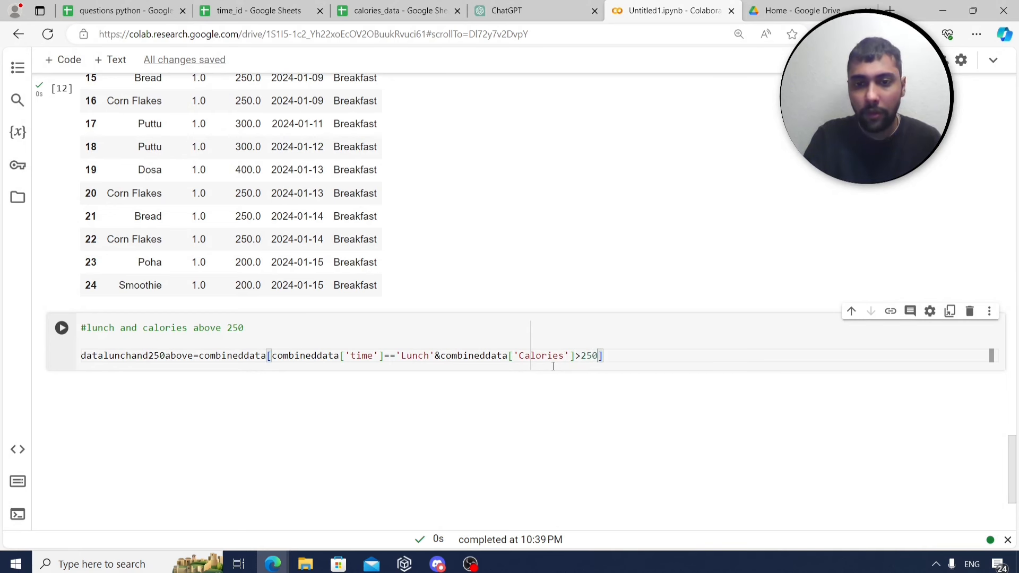
Wrap the Lunch condition and the Calories > 250 condition each in parentheses.
click(272, 355)
text(()
key(Right)
key(Right)
key(Right)
key(Right)
key(Right)
key(Right)
key(Right)
key(Right)
key(Right)
key(Right)
key(Right)
key(Right)
key(Right)
key(Right)
key(Right)
key(Right)
key(Right)
key(Right)
key(Right)
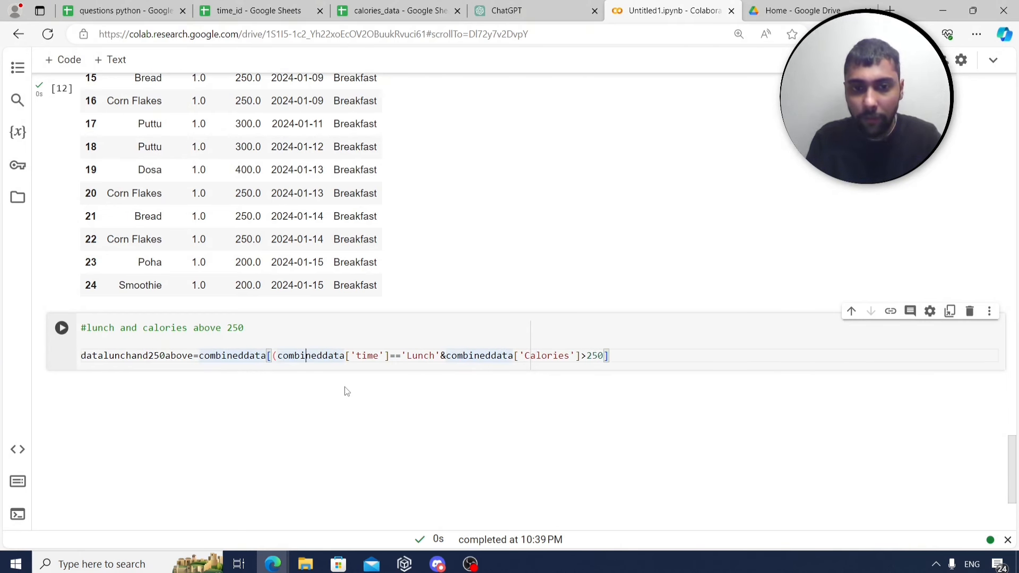
key(Right)
key(Right)
key(Right)
key(Right)
key(Right)
key(Right)
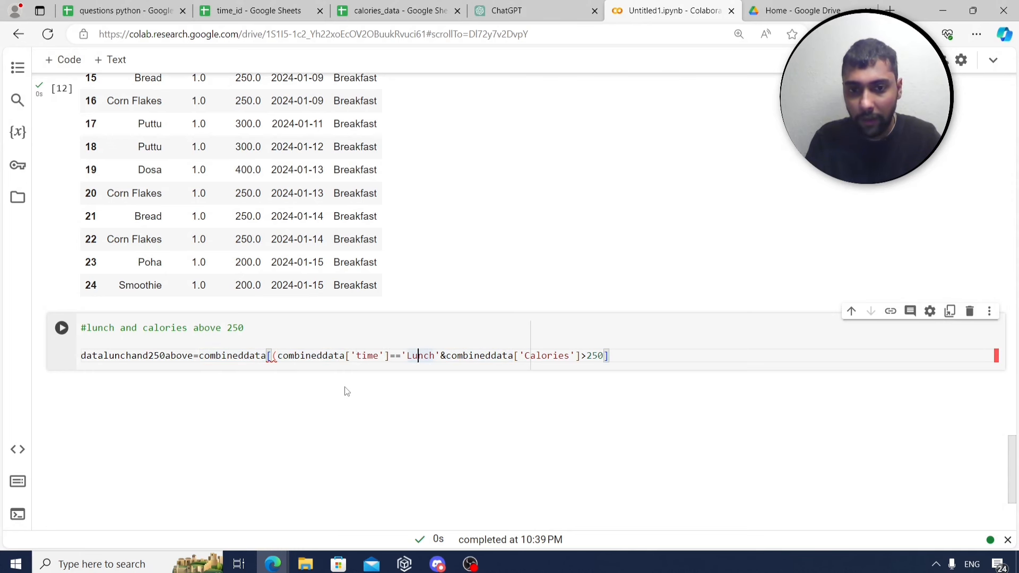
key(Right)
text())
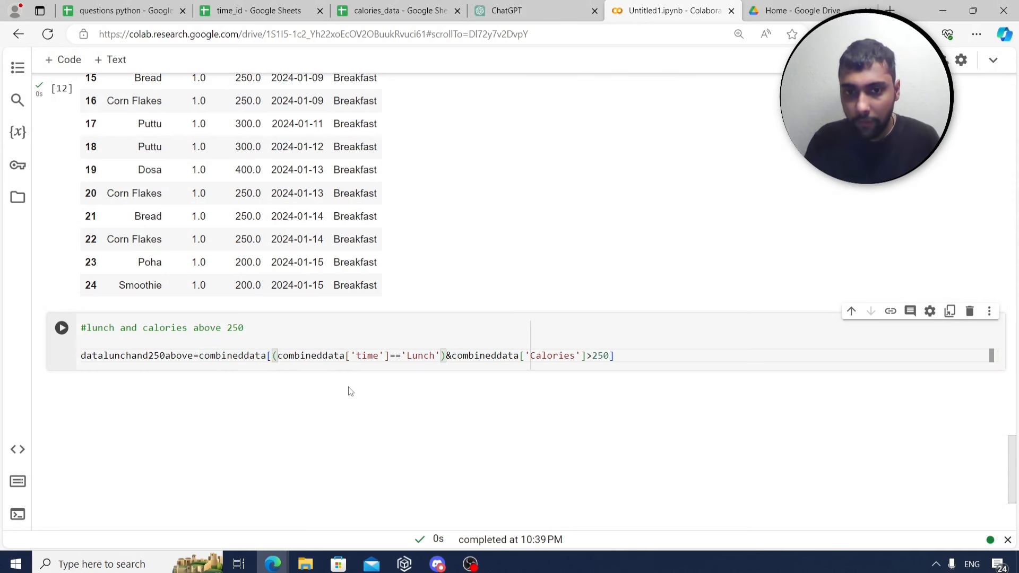
key(Right)
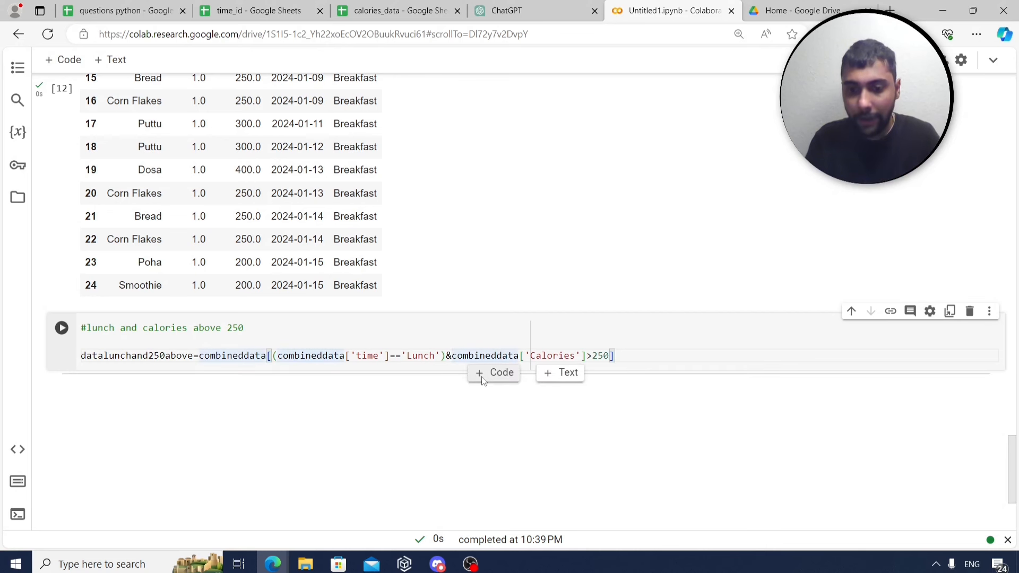
text(()
key(Right)
key(Right)
key(Right)
key(Right)
key(Right)
key(Right)
key(Right)
key(Right)
key(Right)
key(Right)
key(Right)
key(Right)
key(Right)
key(Right)
key(Right)
key(Right)
key(Right)
key(Right)
key(Right)
key(Right)
key(Right)
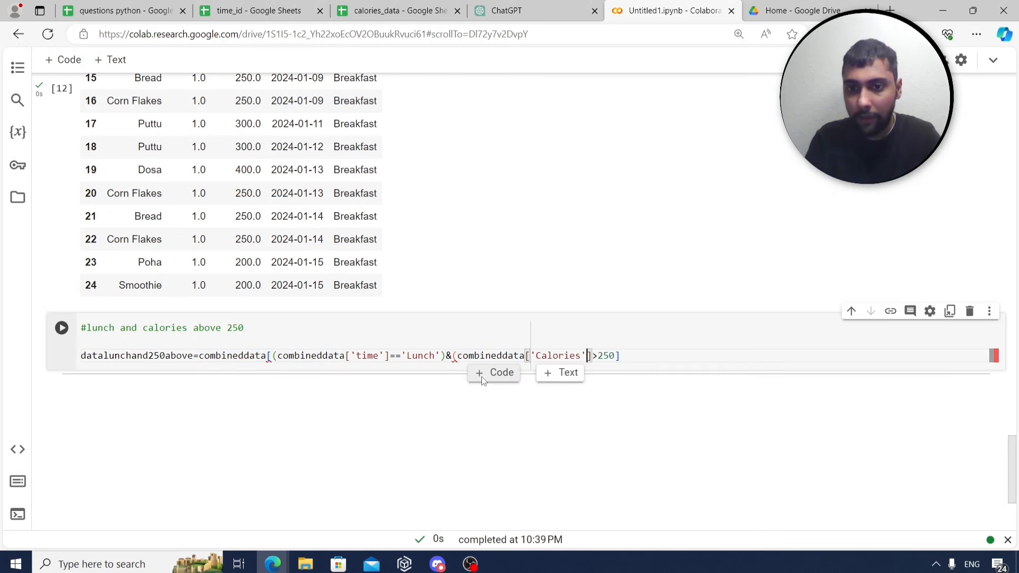
key(Right)
text())
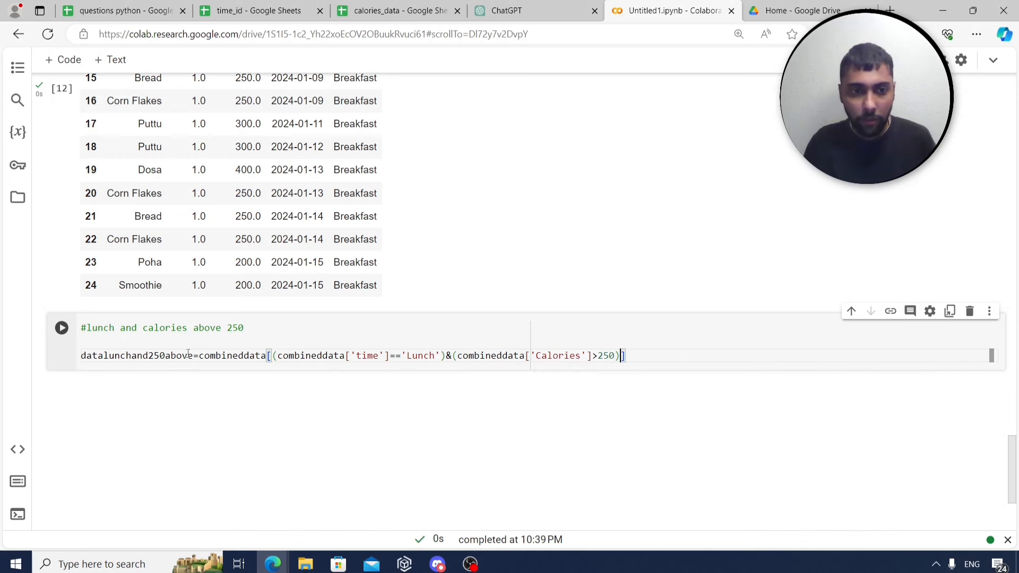
Display datalunchand250above on a new line and run it to show lunch rows above 250 calories.
drag(193, 354, 78, 361)
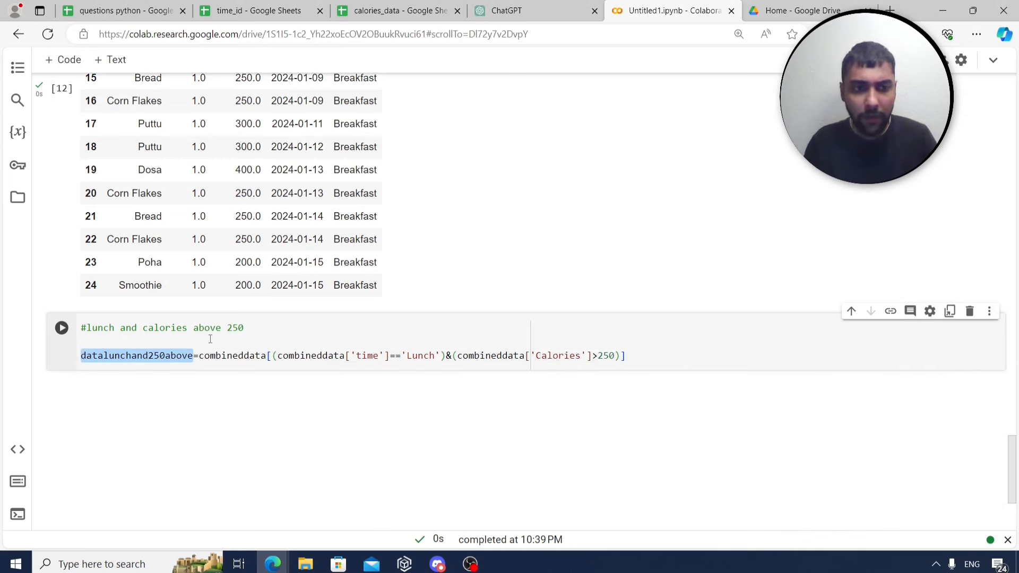
click(635, 356)
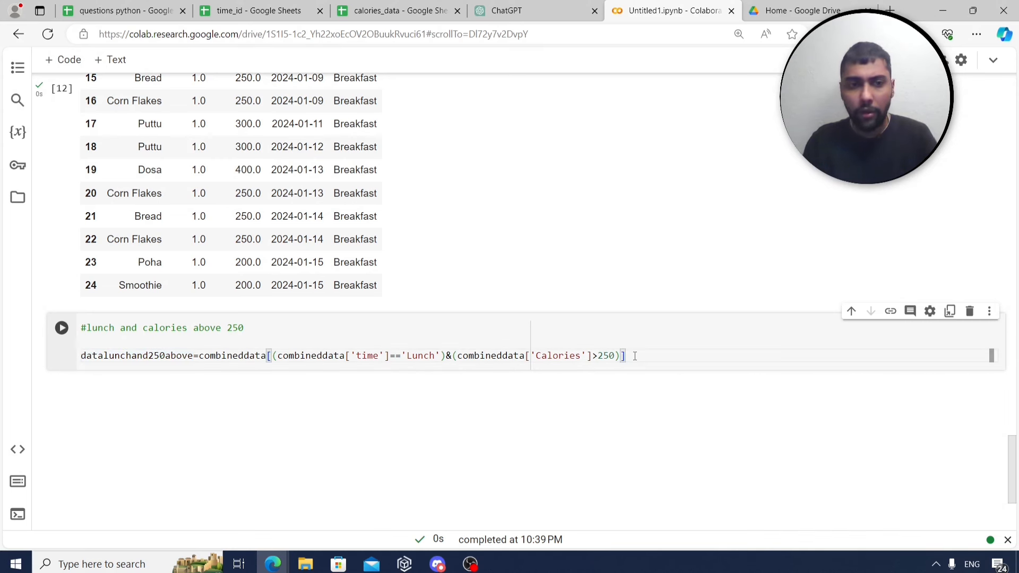
key(Return)
key(ctrl+v)
key(ctrl+Return)
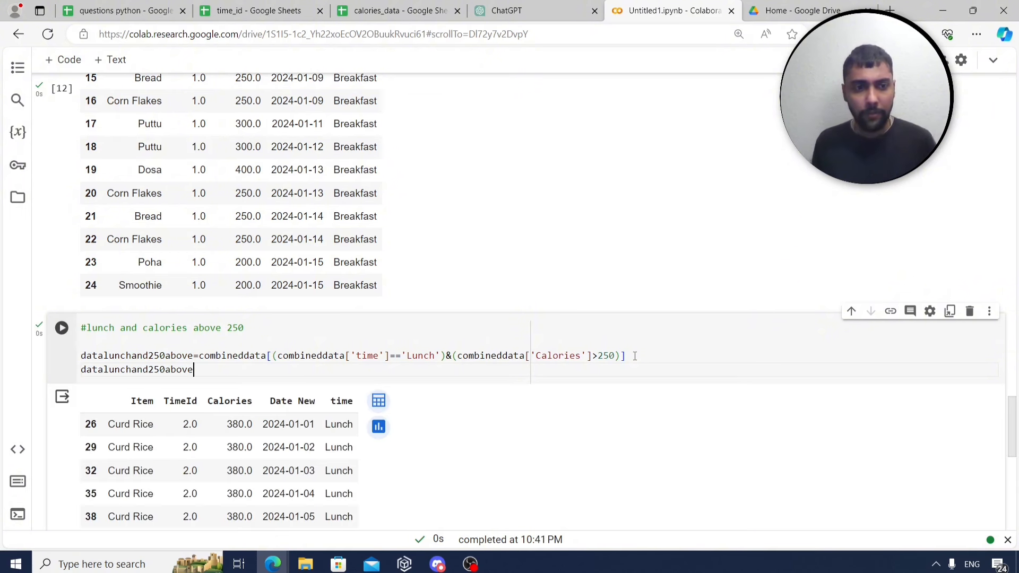
scroll(616, 384, down, 5)
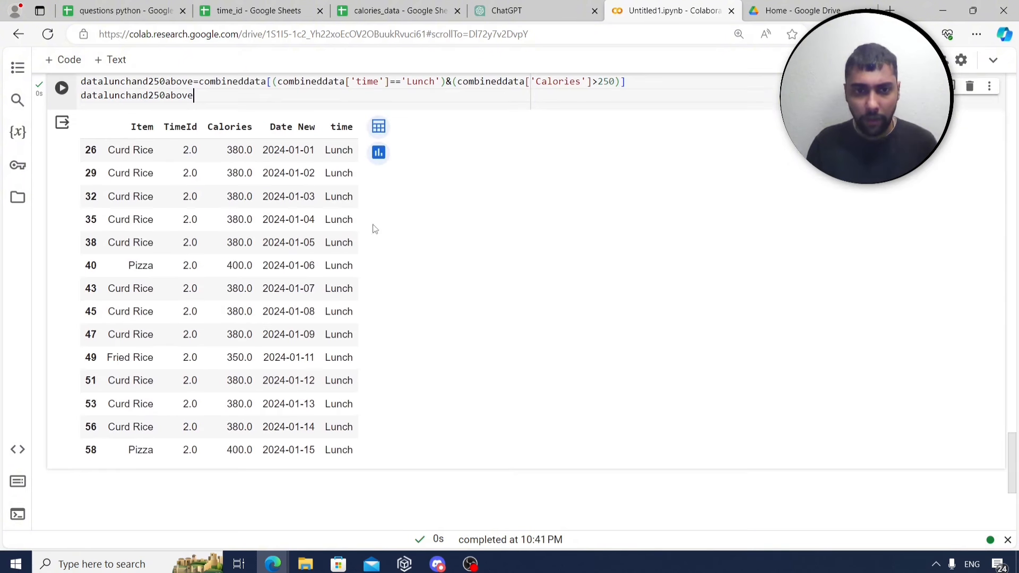
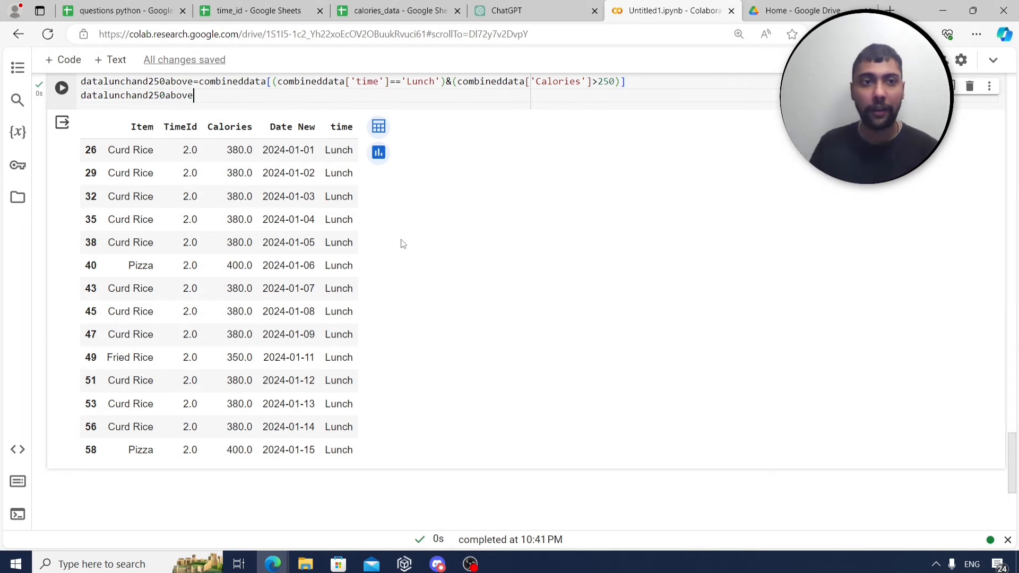
Review the group-by-time question in the sheet and add three empty code cells to the notebook.
click(149, 10)
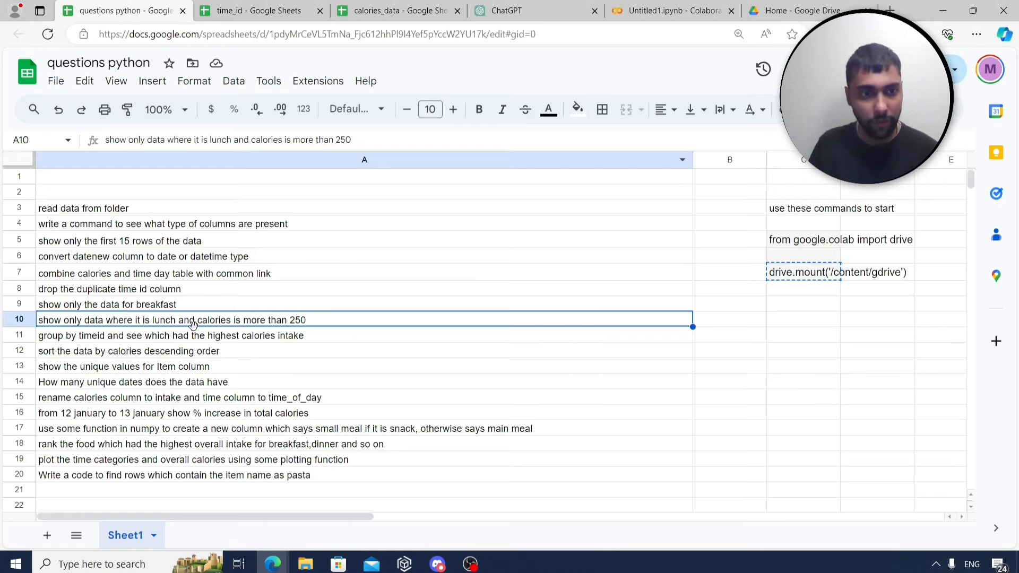
click(186, 339)
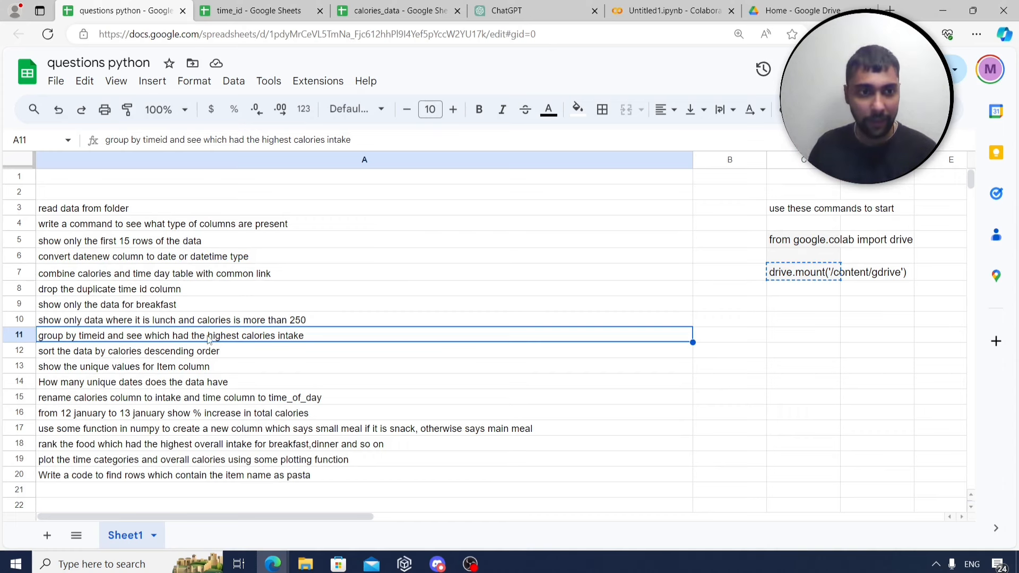
click(706, 11)
scroll(338, 245, up, 2)
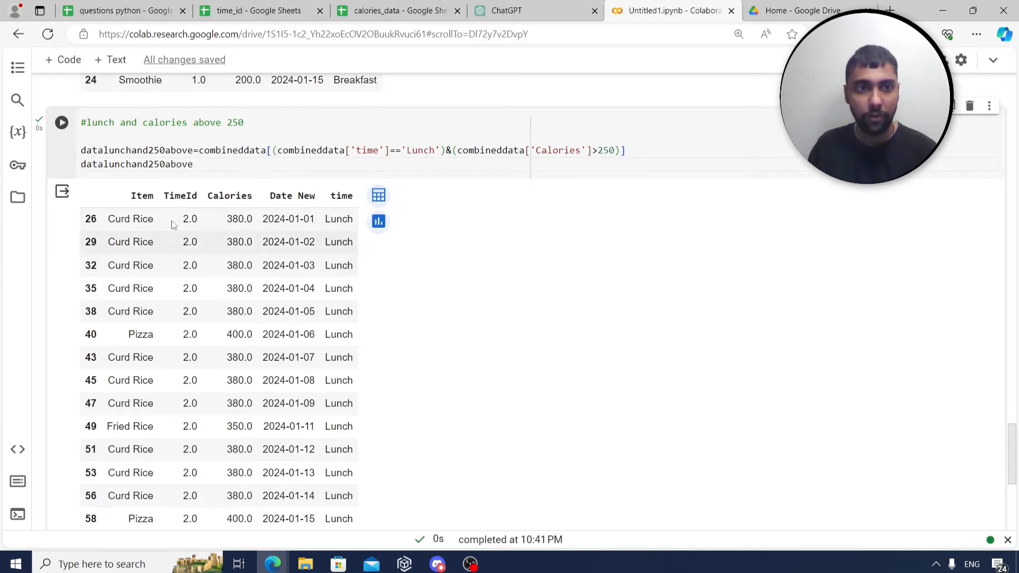
click(64, 60)
click(64, 67)
click(63, 67)
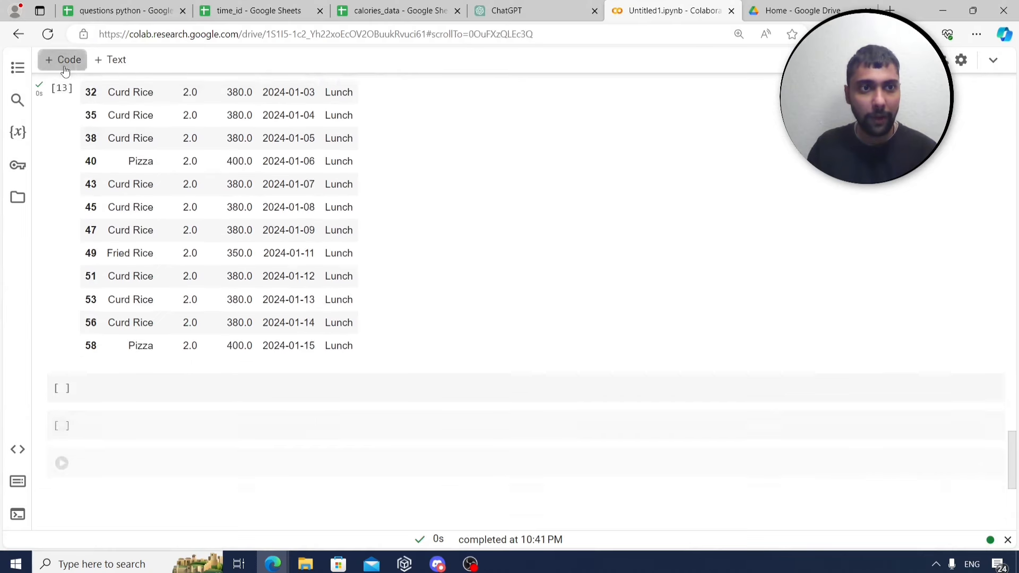
click(64, 66)
click(64, 67)
scroll(304, 342, down, 1)
Run combineddata.groupby('time')['Calories'].sum(): Breakfast 6650, Dinner 6175, Lunch 9150, Snack 2850.
click(297, 294)
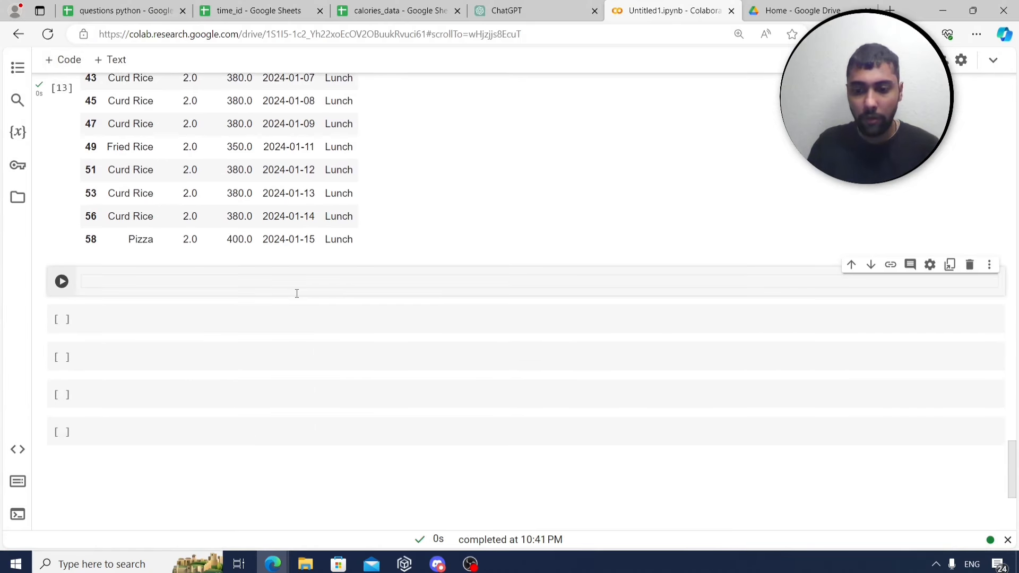
text(#calories by timeid)
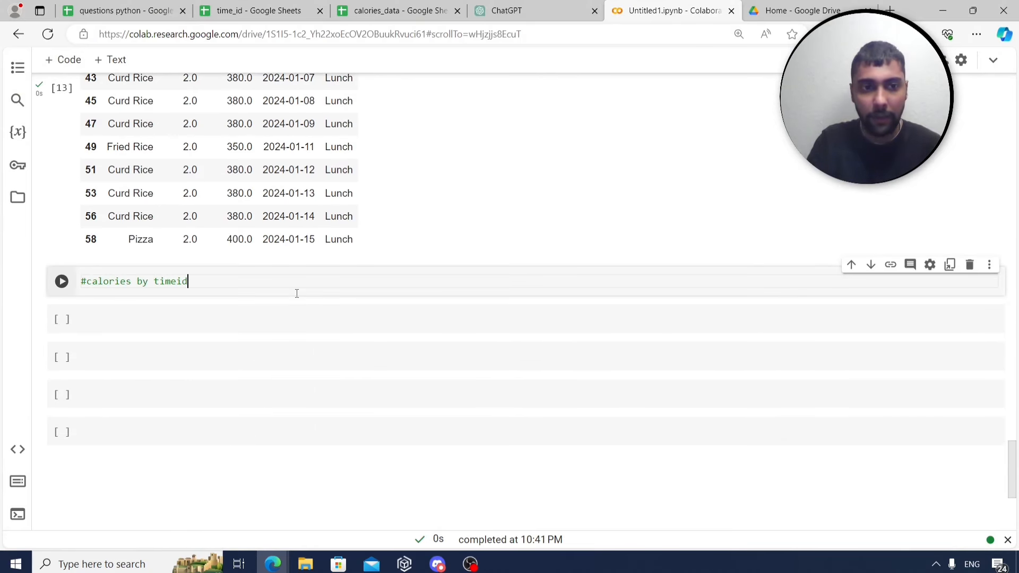
key(Return)
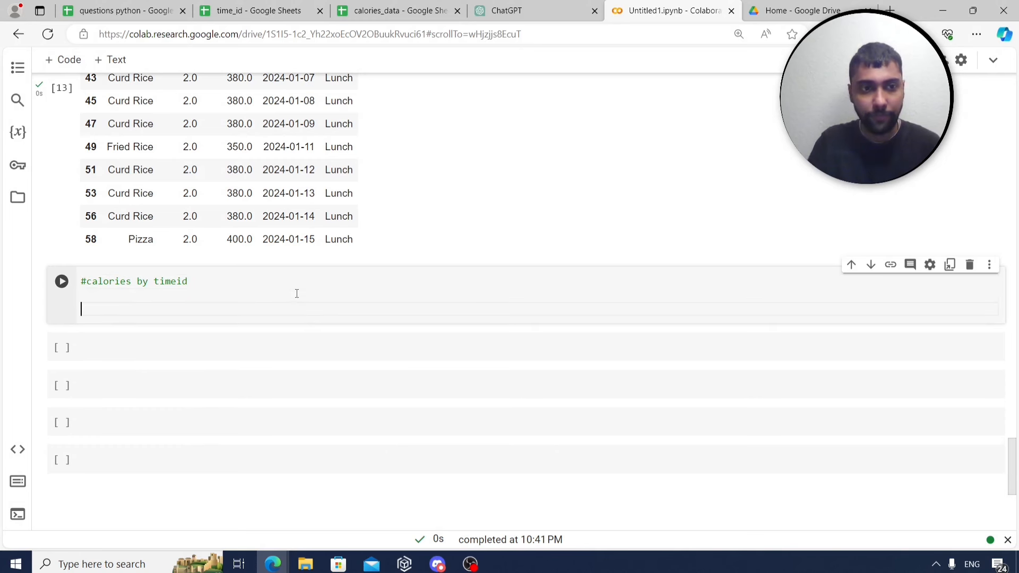
scroll(489, 227, up, 2)
scroll(489, 228, up, 2)
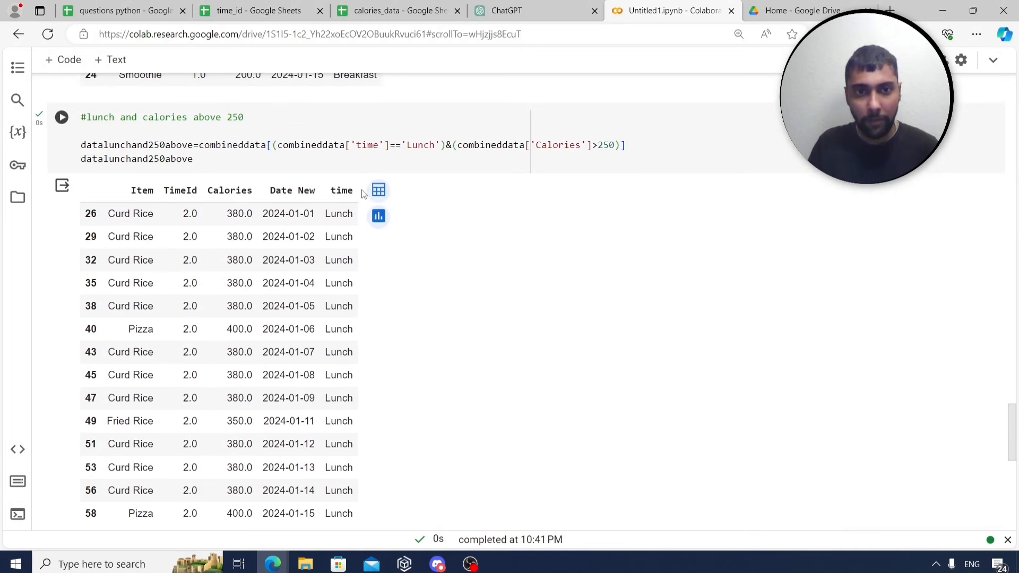
scroll(391, 344, down, 3)
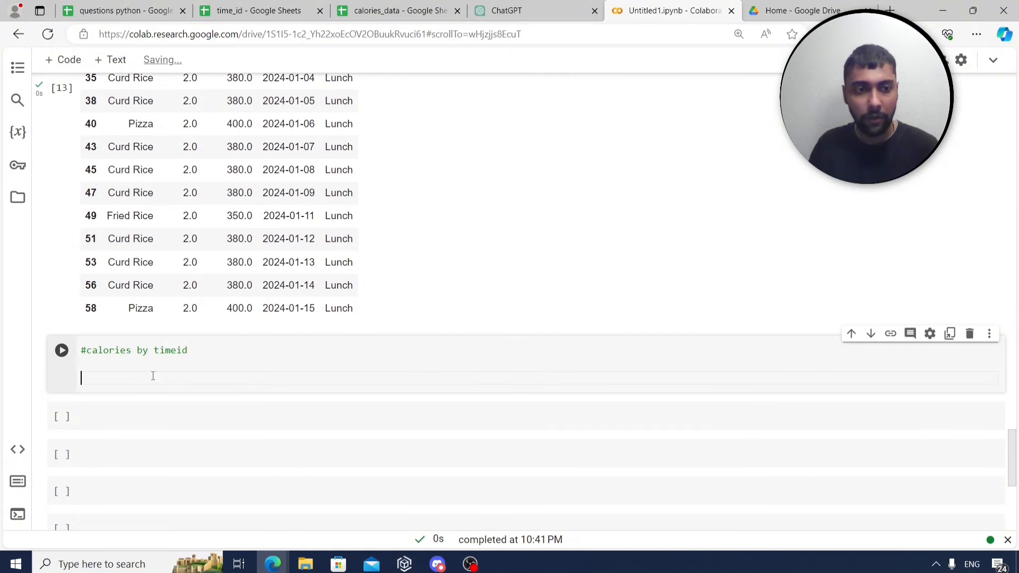
text(combi)
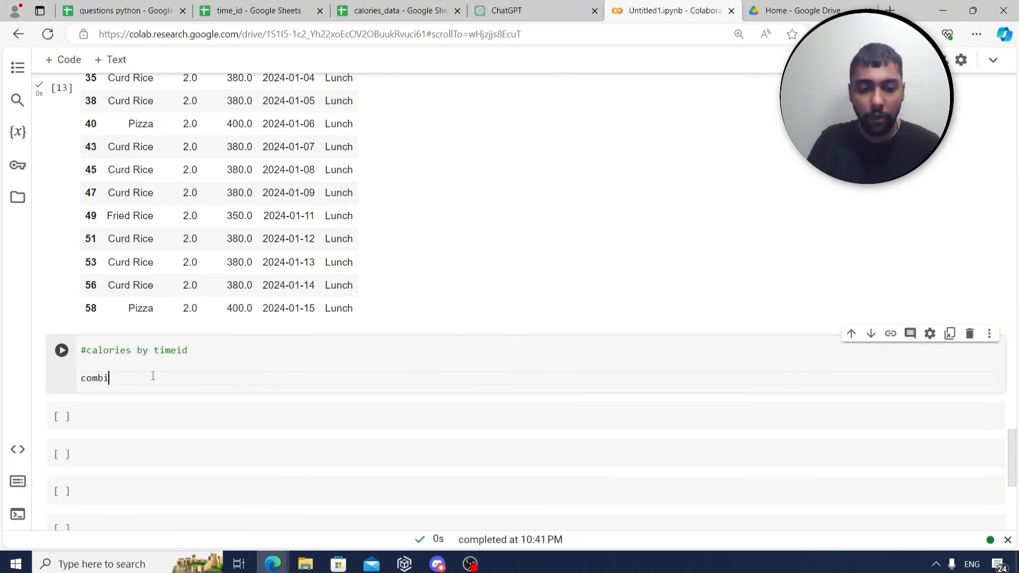
text(neddata.gr)
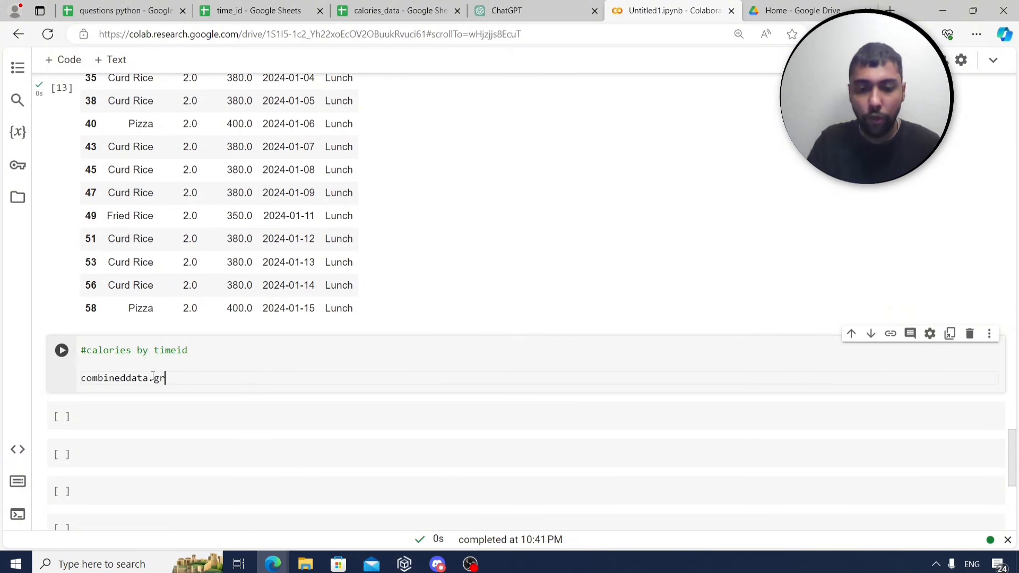
text(oupby()
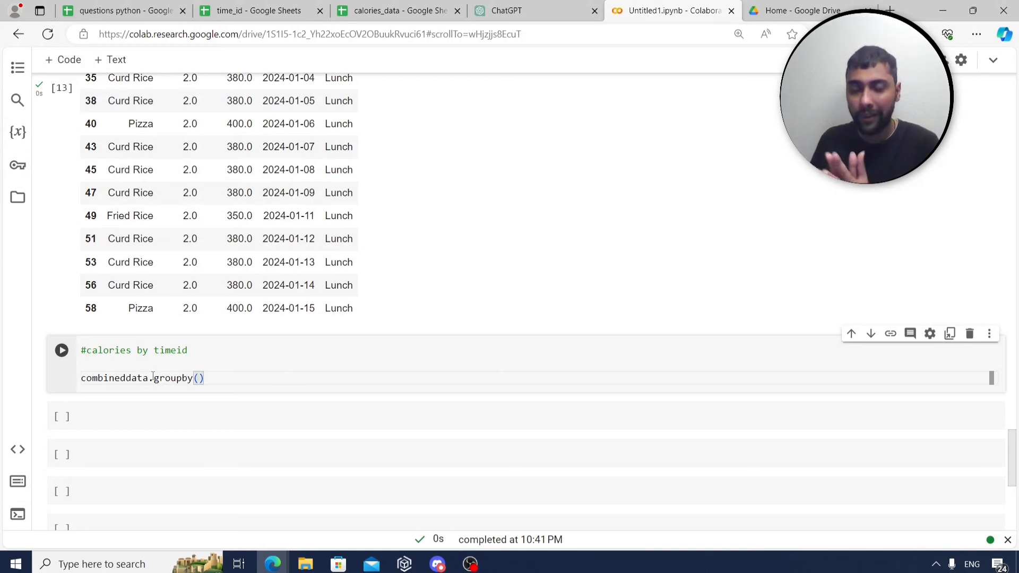
text('time')
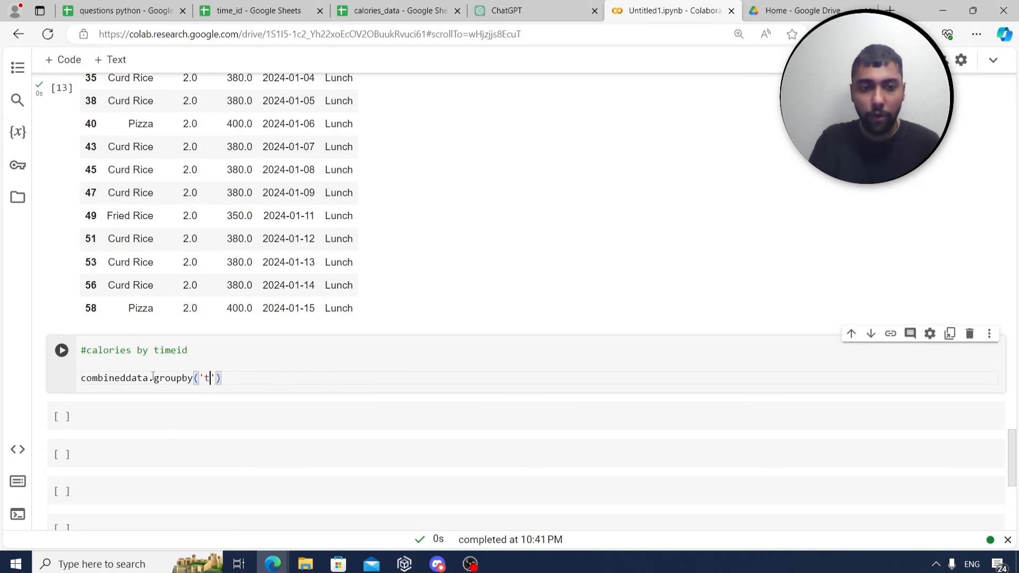
text()[)
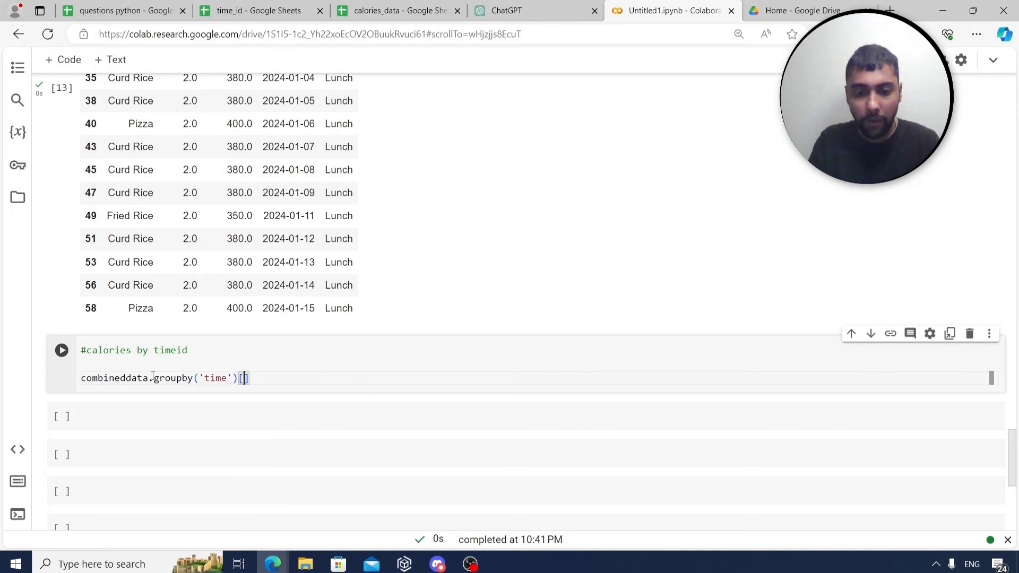
text('Calories')
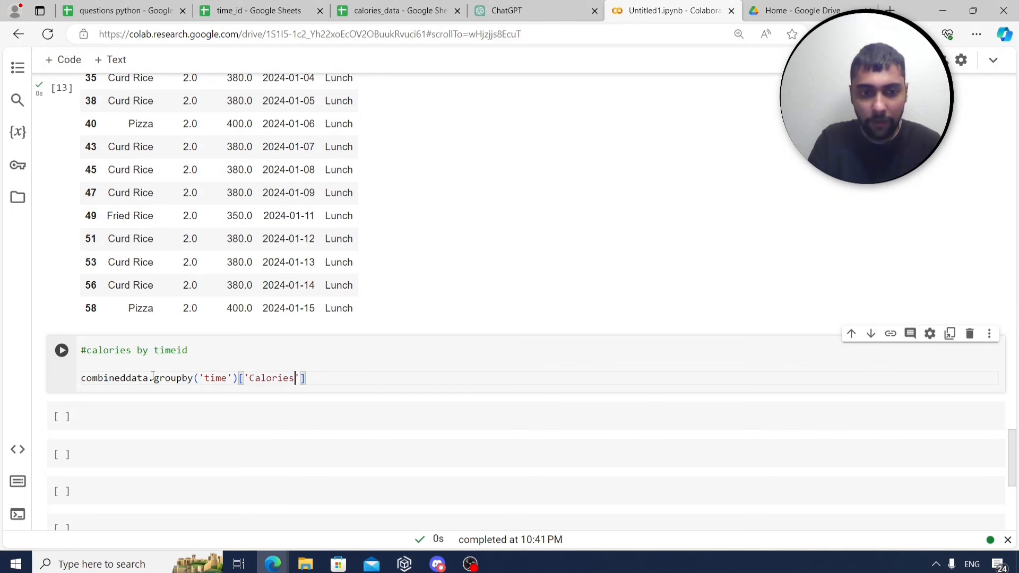
text(].sum()
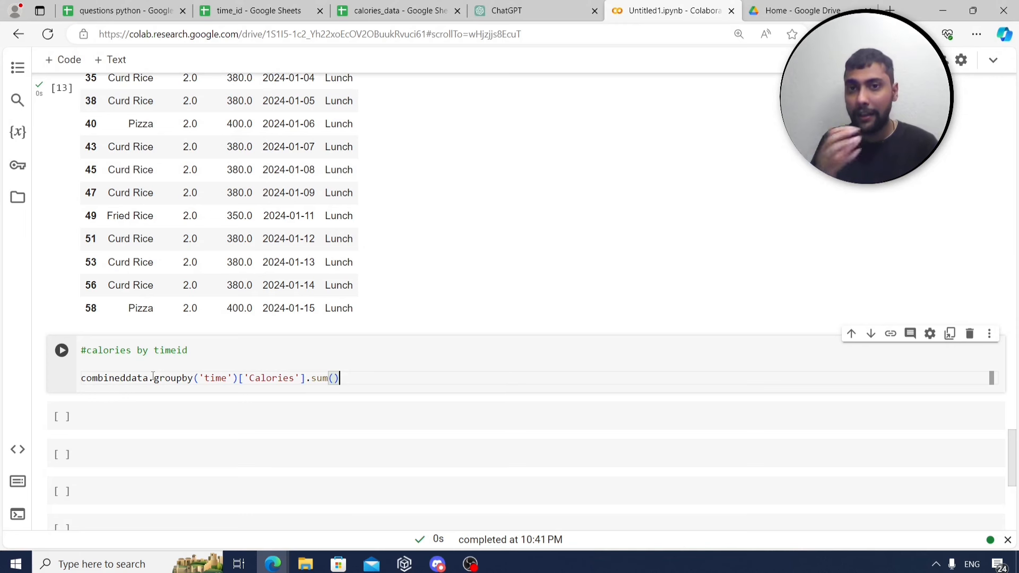
key(ctrl+Return)
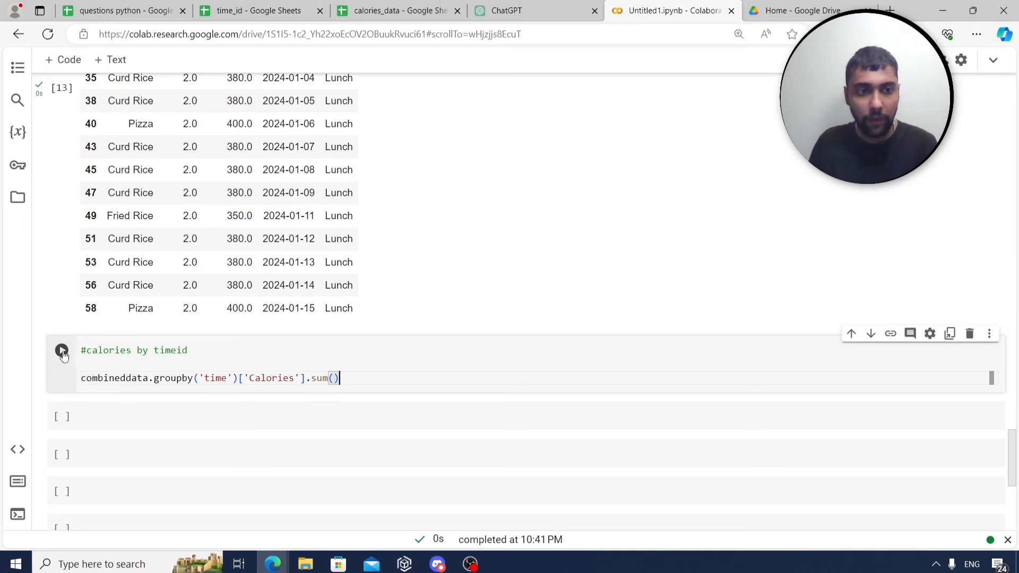
scroll(184, 344, down, 1)
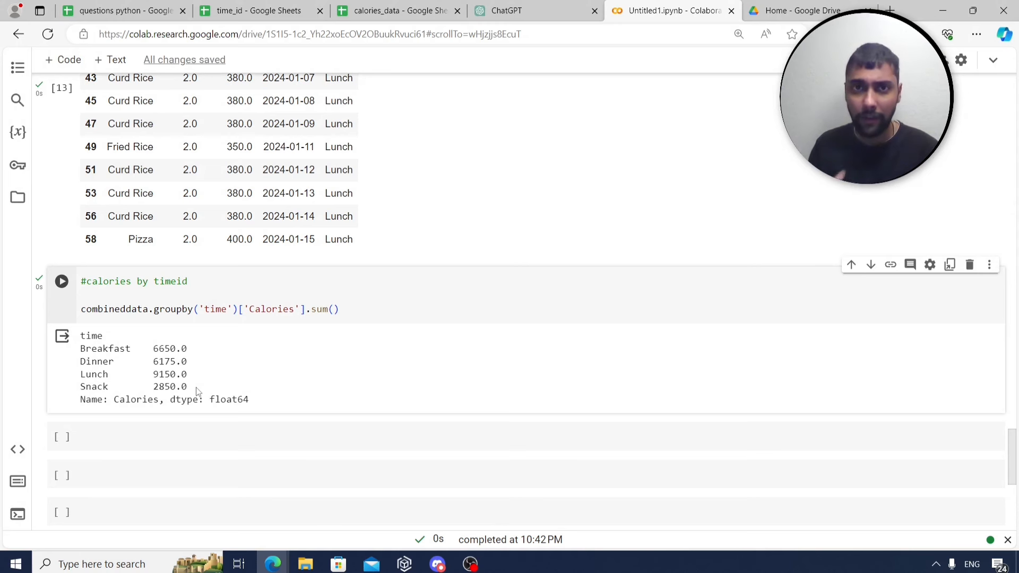
click(89, 7)
click(179, 357)
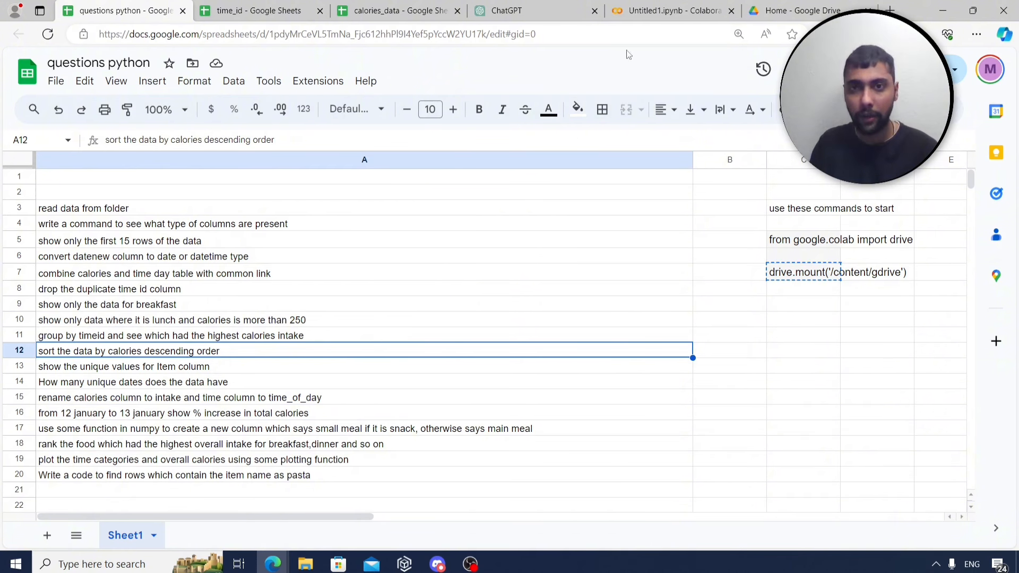
click(669, 10)
scroll(470, 241, down, 3)
click(268, 295)
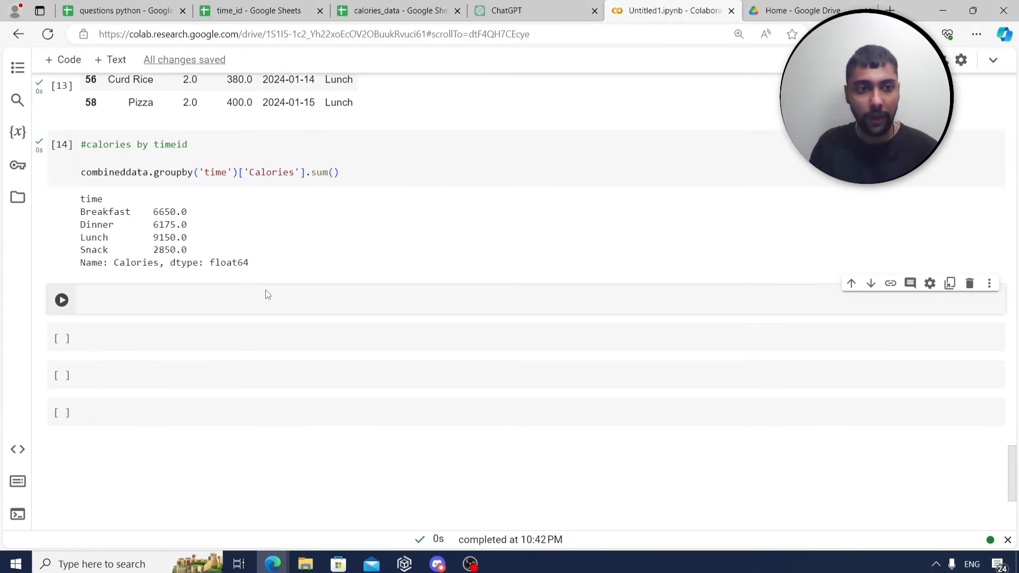
Write a '#sroort by calories' cell with combineddata.sort_values(by=['Calories'],ascending=False).
text(#sr)
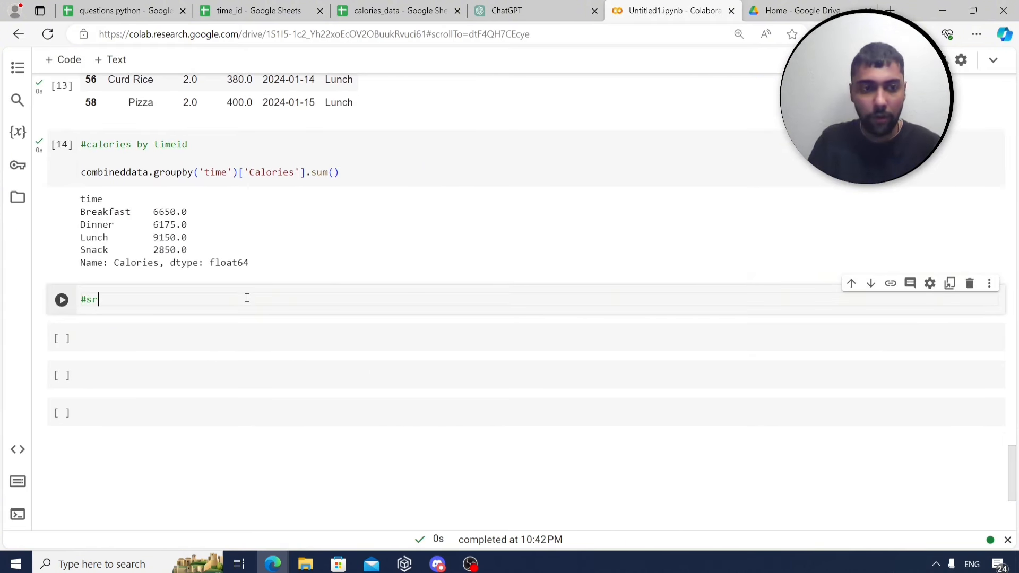
text(o)
text(ort by)
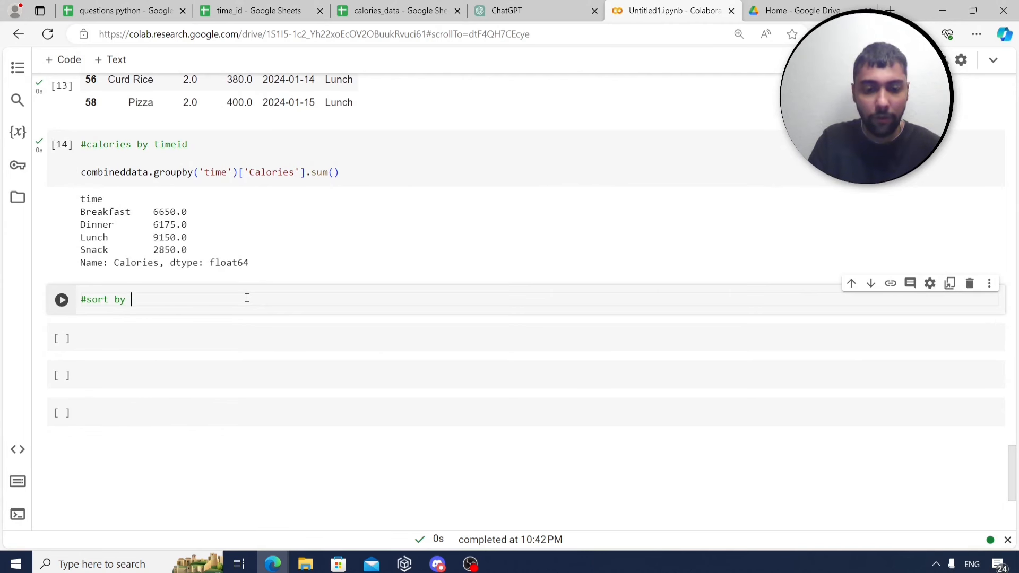
text( calories)
key(Return)
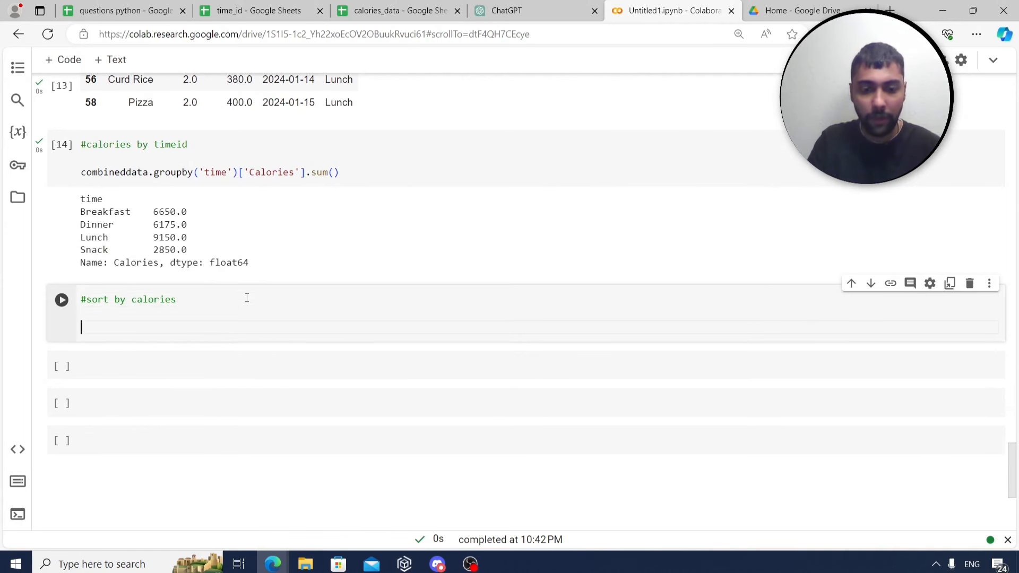
text(combineddat)
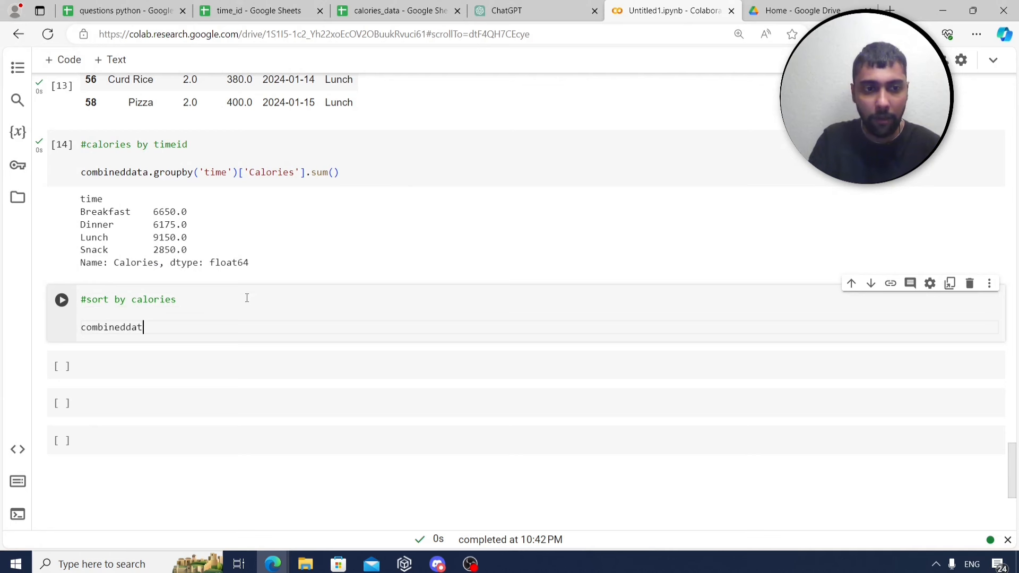
text(a.sort_)
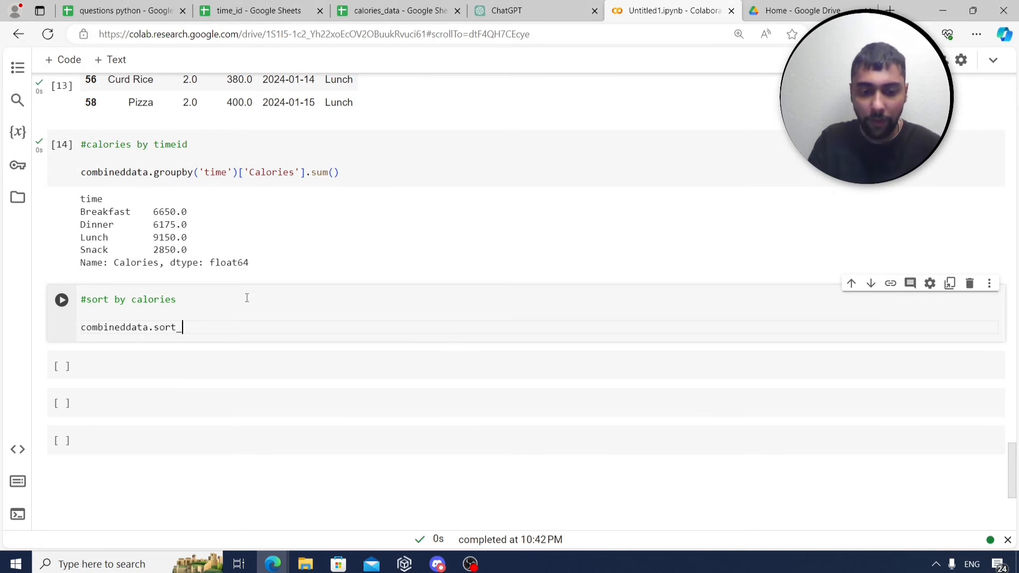
text(Values)
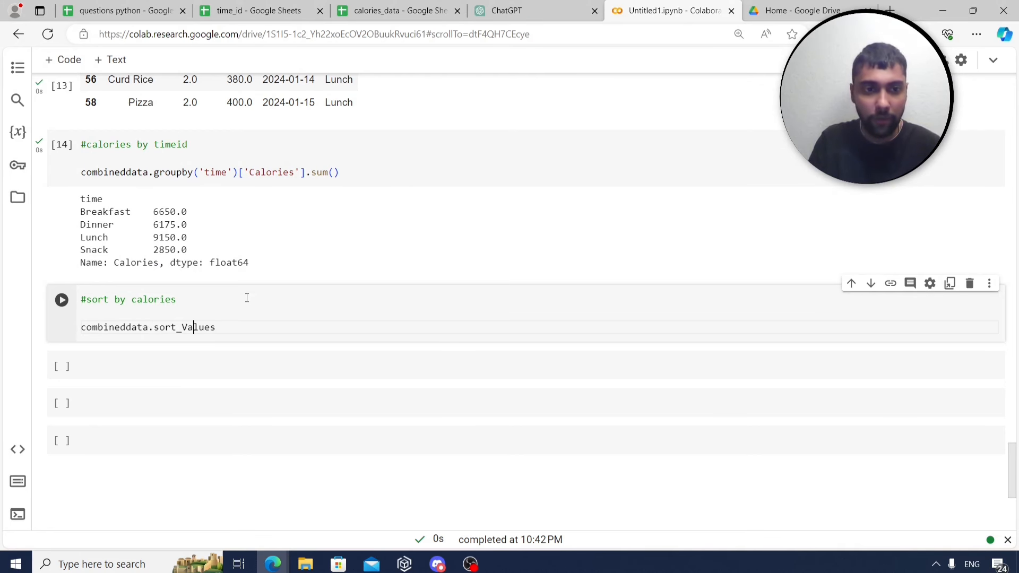
key(BackSpace)
key(BackSpace)
text(va)
key(Right)
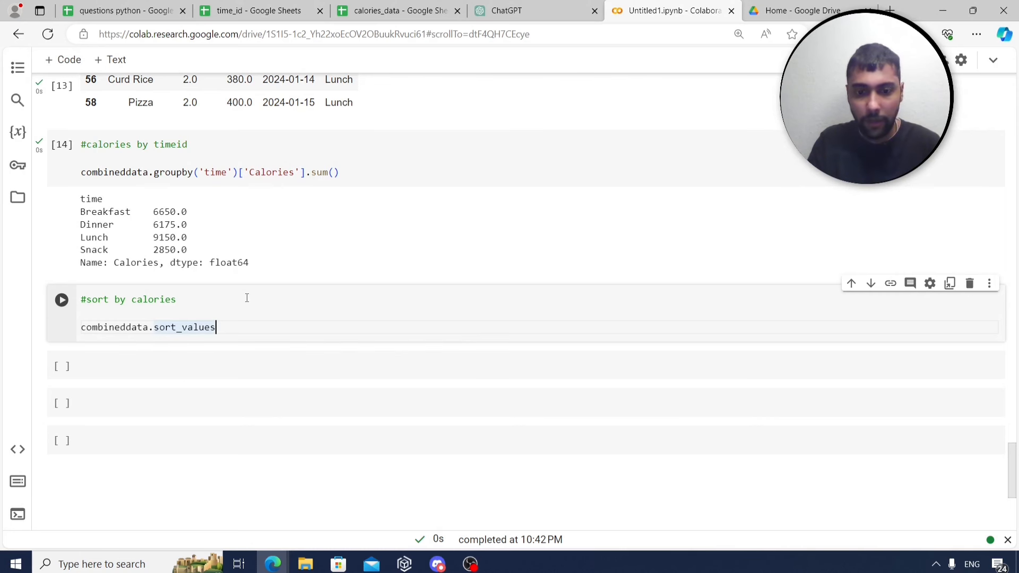
text((by)
text(=['C)
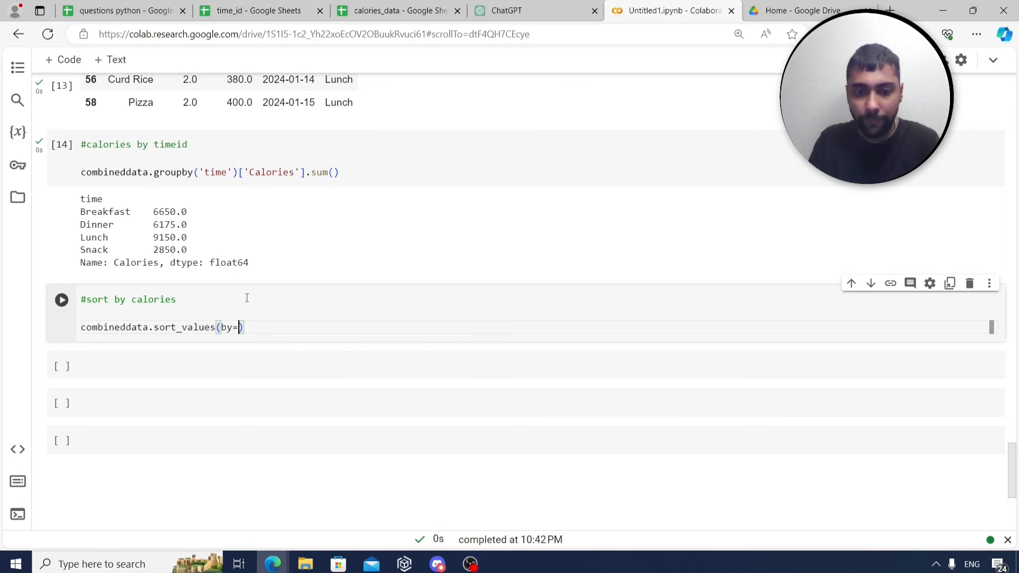
text(laorie)
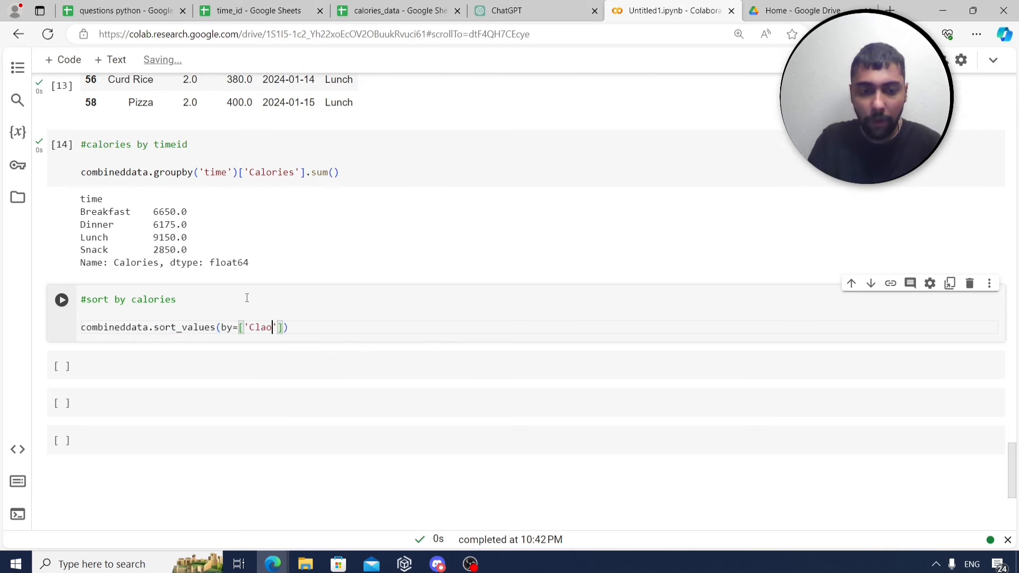
key(BackSpace)
key(BackSpace)
key(BackSpace)
key(BackSpace)
key(BackSpace)
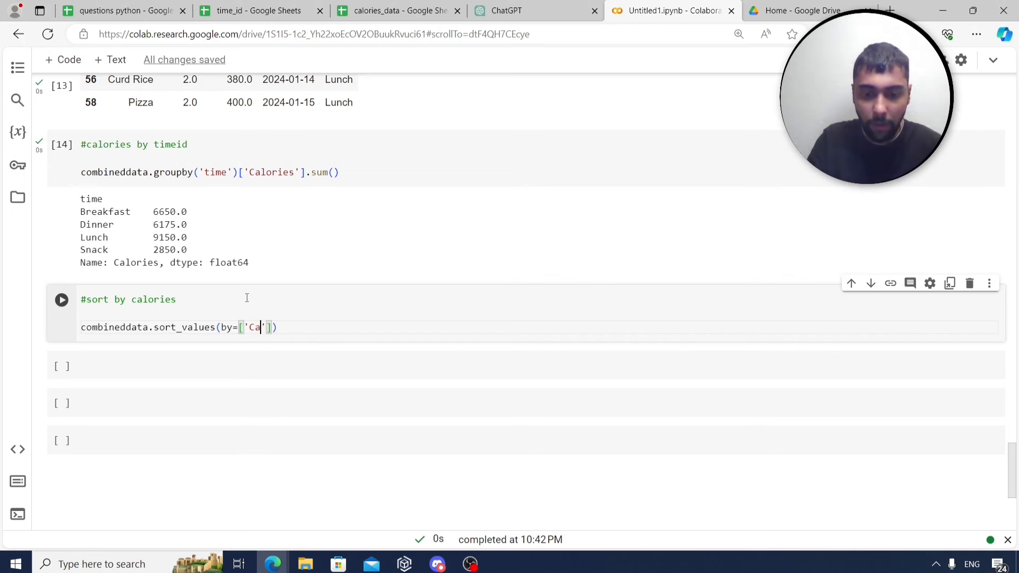
text(lories)
text(])
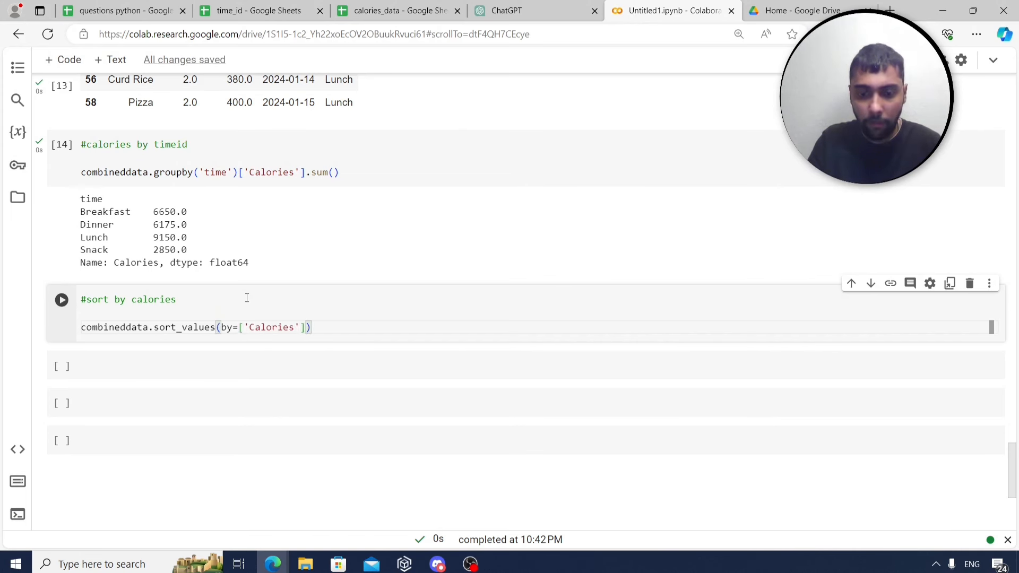
text(,ascen)
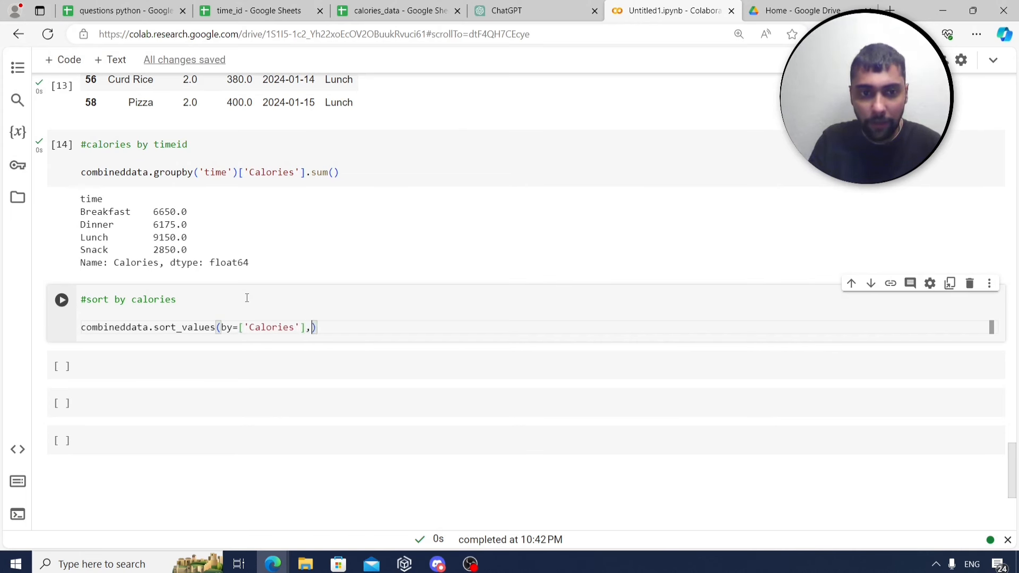
key(BackSpace)
key(BackSpace)
key(BackSpace)
text(cending=)
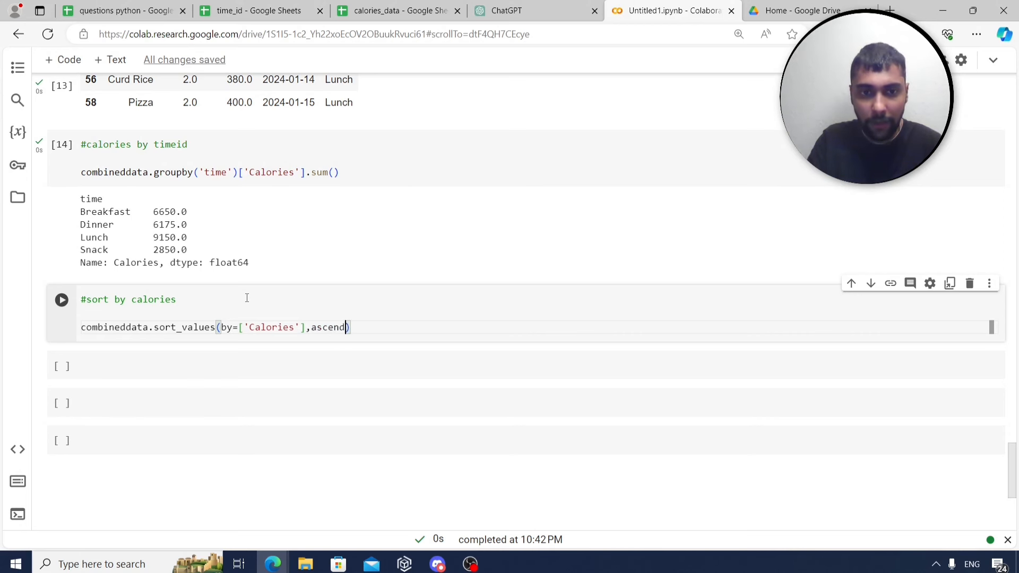
text(False)
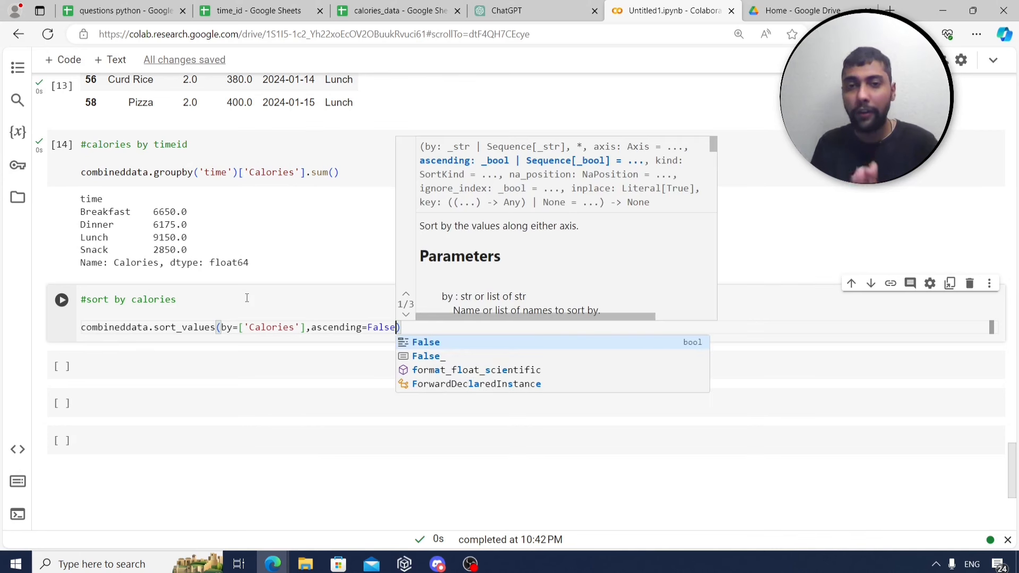
Run the sort cell to show rows by descending Calories, Dosa at 400 on top.
click(253, 303)
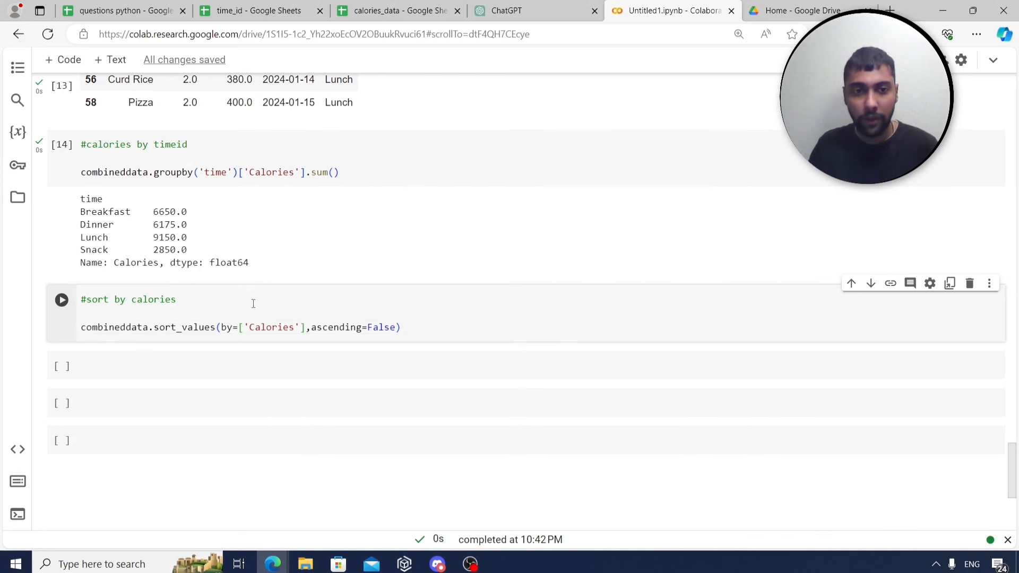
click(458, 338)
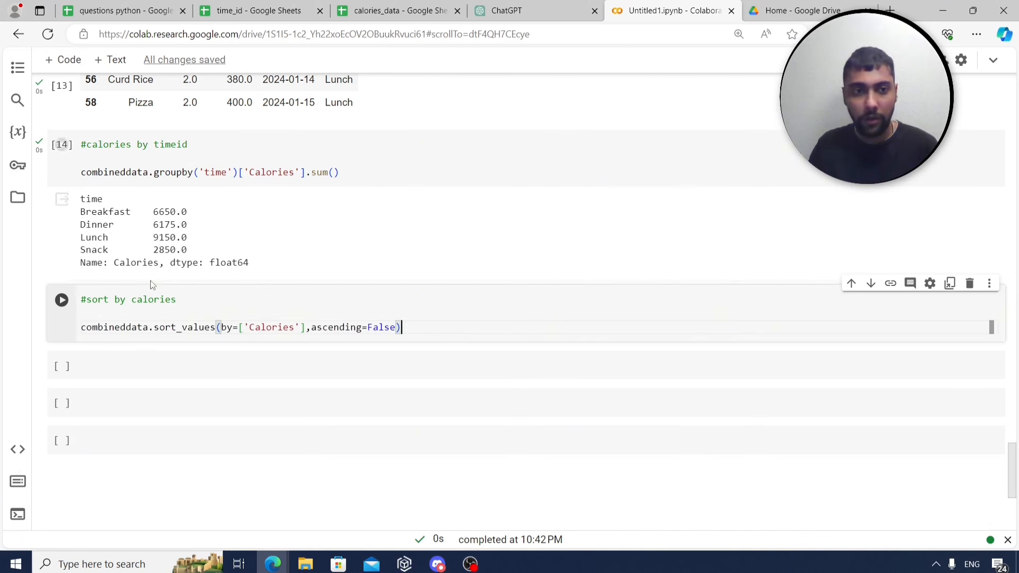
click(62, 300)
scroll(140, 281, down, 3)
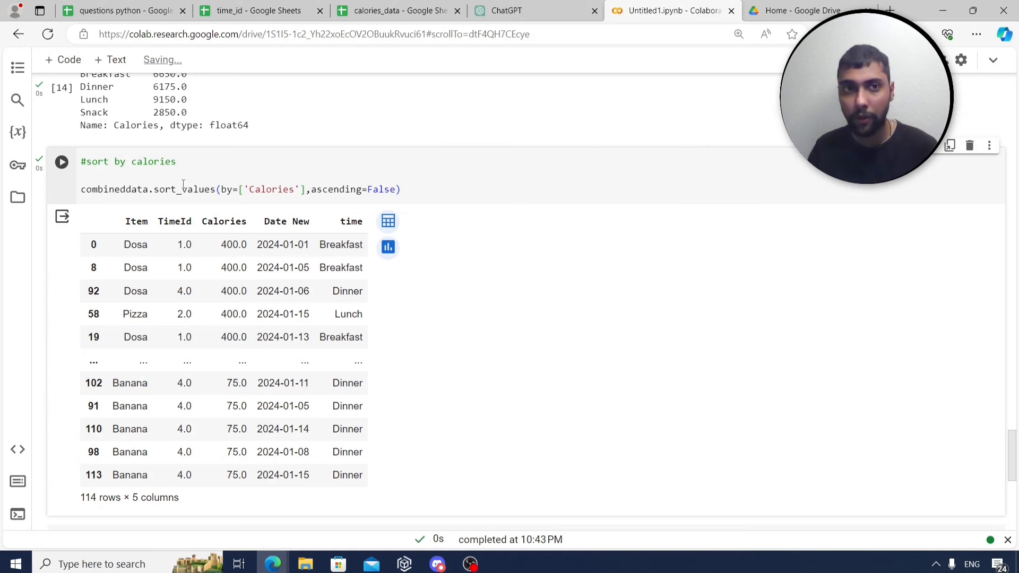
click(162, 6)
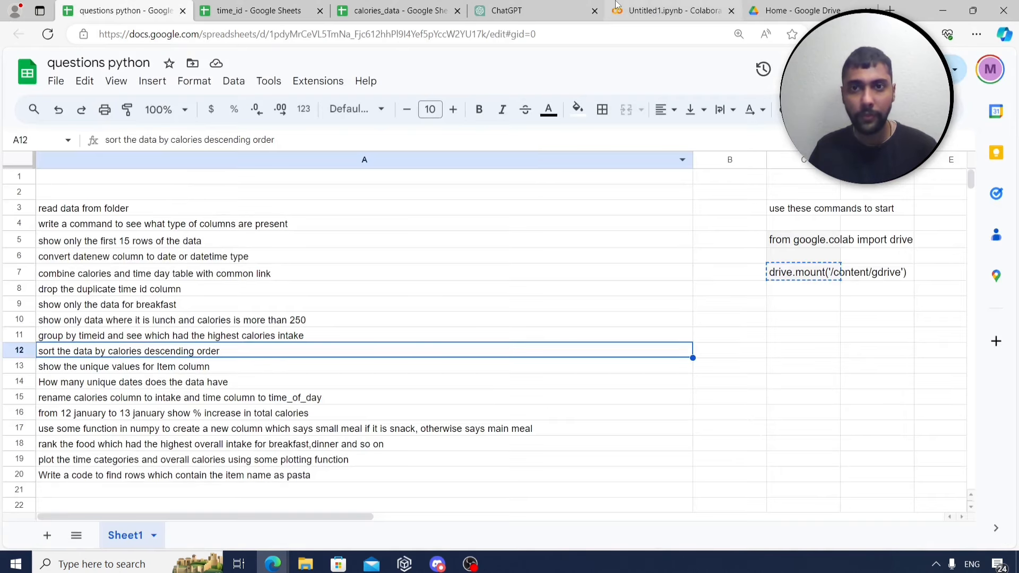
Save the Colab notebook with Ctrl+S.
click(665, 6)
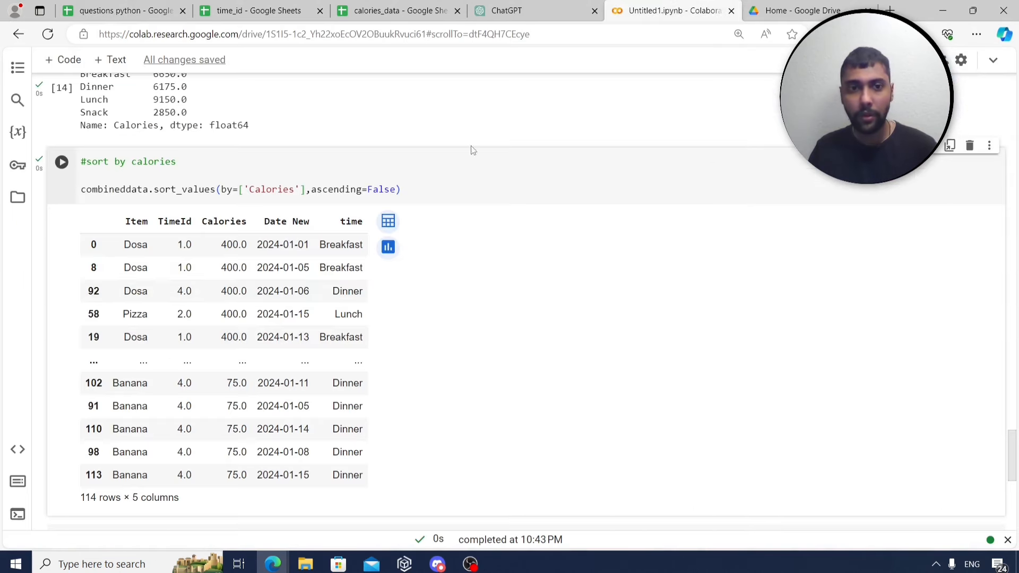
click(439, 175)
key(ctrl+s)
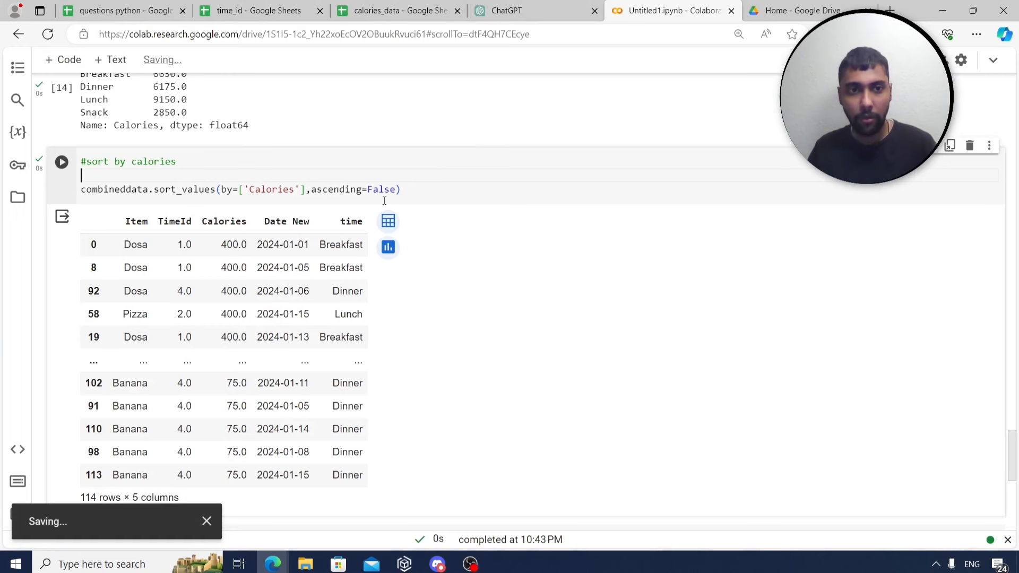
Select the next two questions: unique Item values and counting unique dates.
click(93, 7)
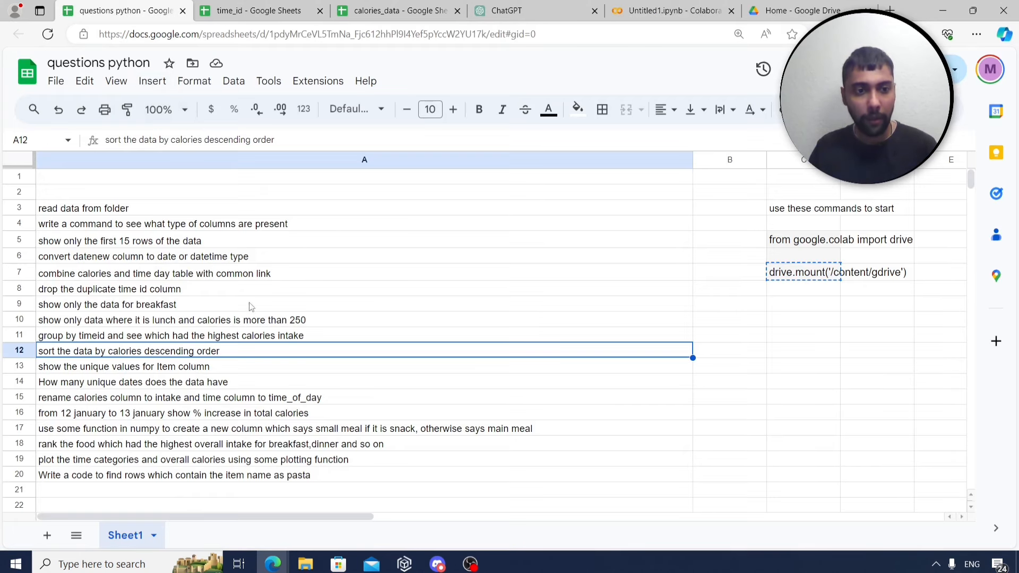
click(163, 365)
click(185, 382)
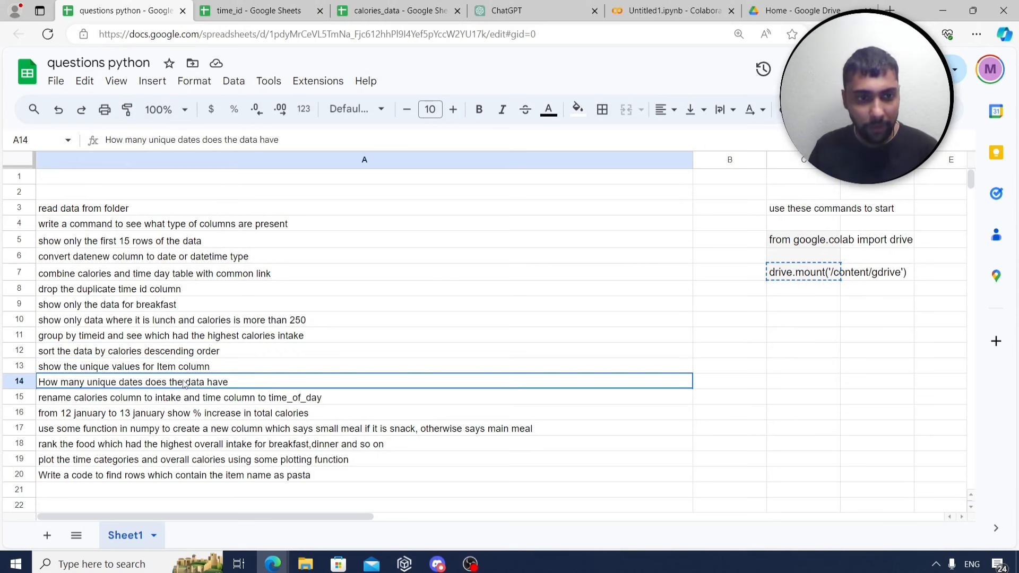
shift+click(179, 365)
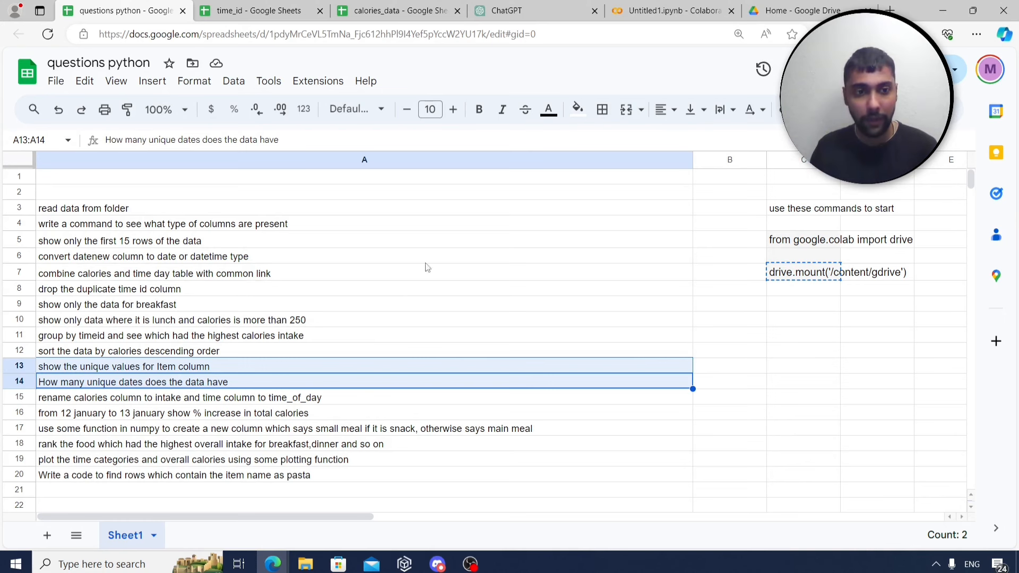
Add a '#unique items' cell running combineddata['Item'].unique() to list the distinct foods.
click(651, 13)
scroll(514, 229, down, 2)
scroll(296, 351, down, 1)
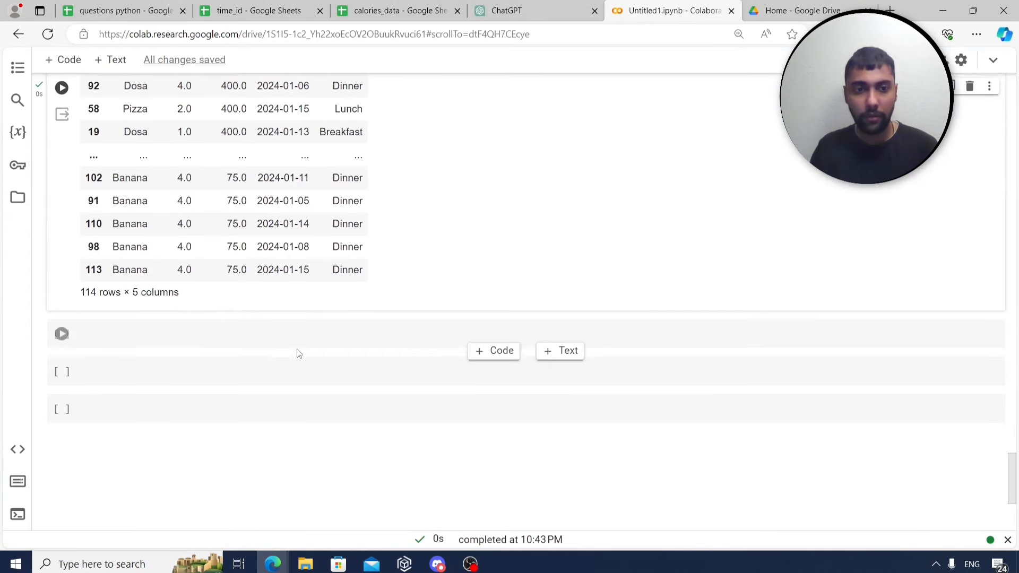
click(303, 329)
text(#un)
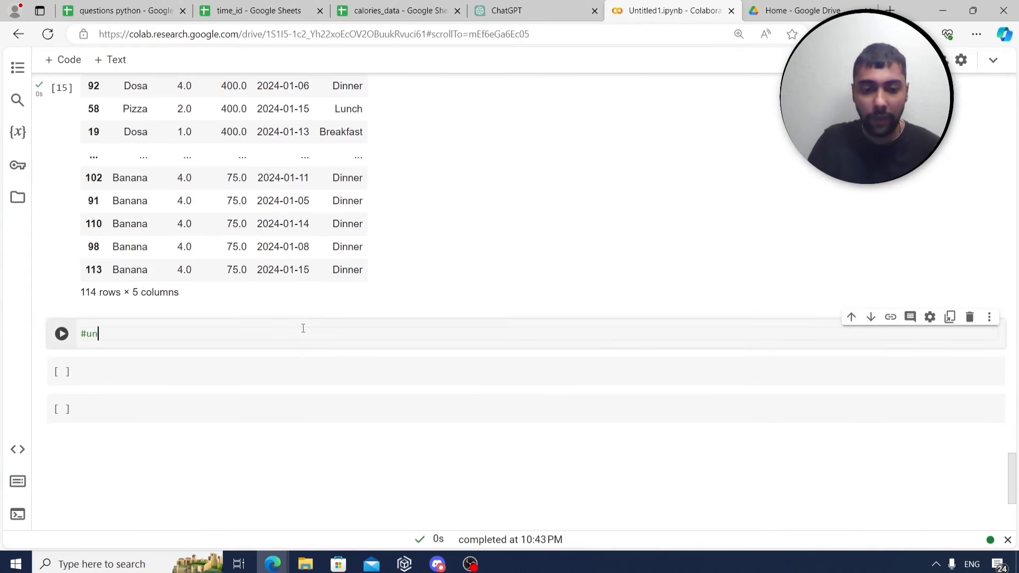
text(ique items)
key(Return)
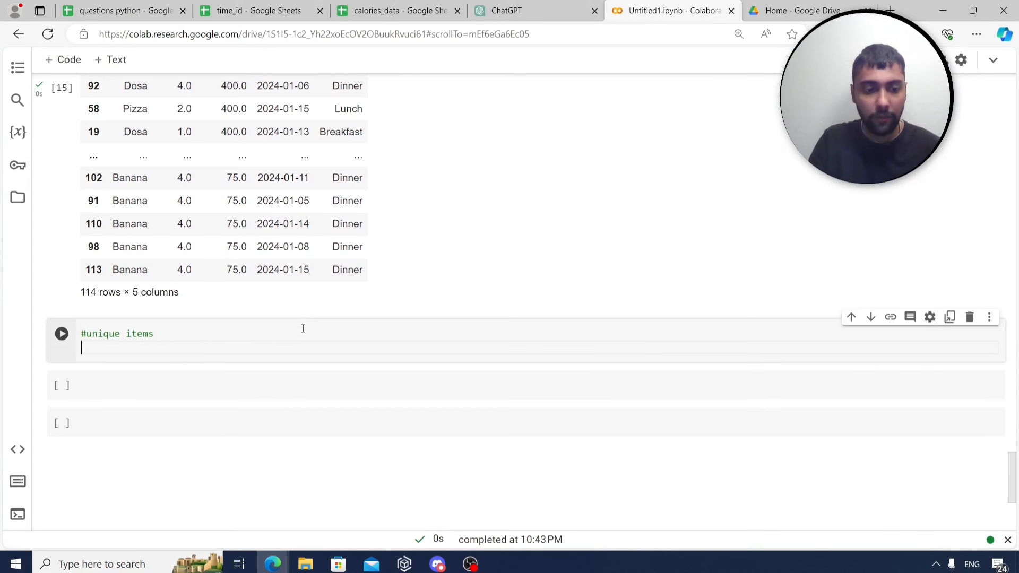
text(combineddata)
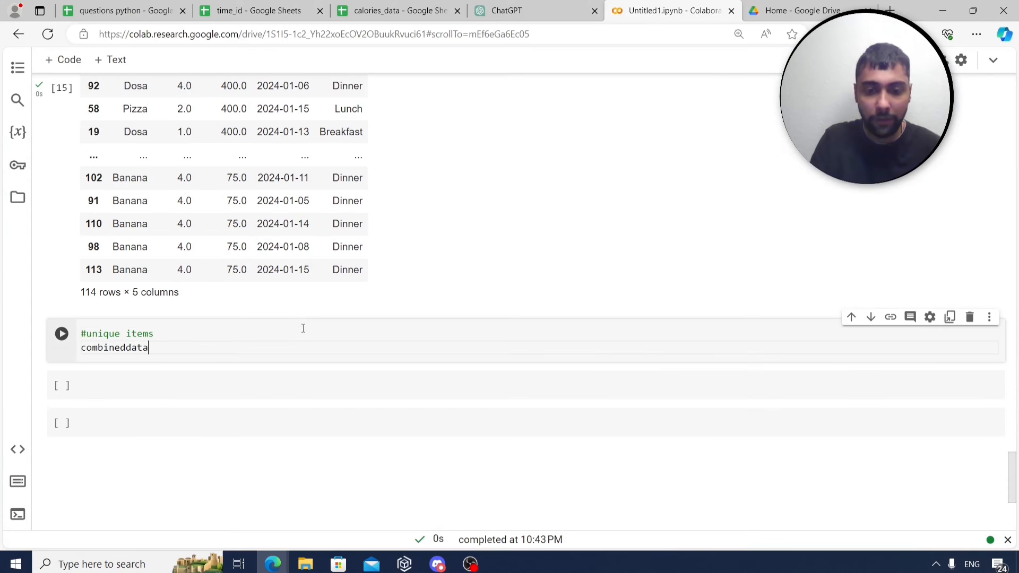
text(['Items)
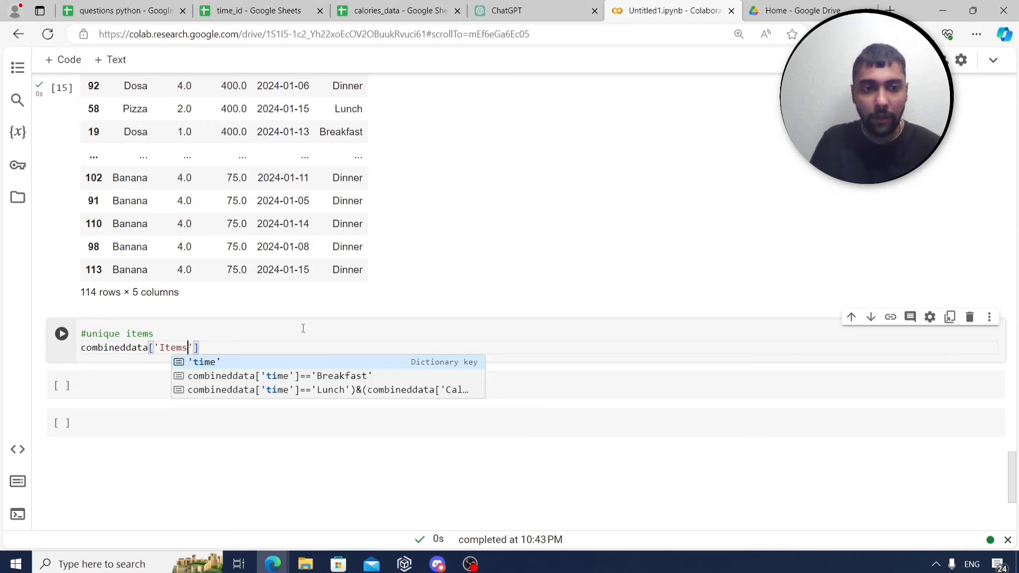
scroll(419, 287, up, 5)
scroll(206, 320, down, 5)
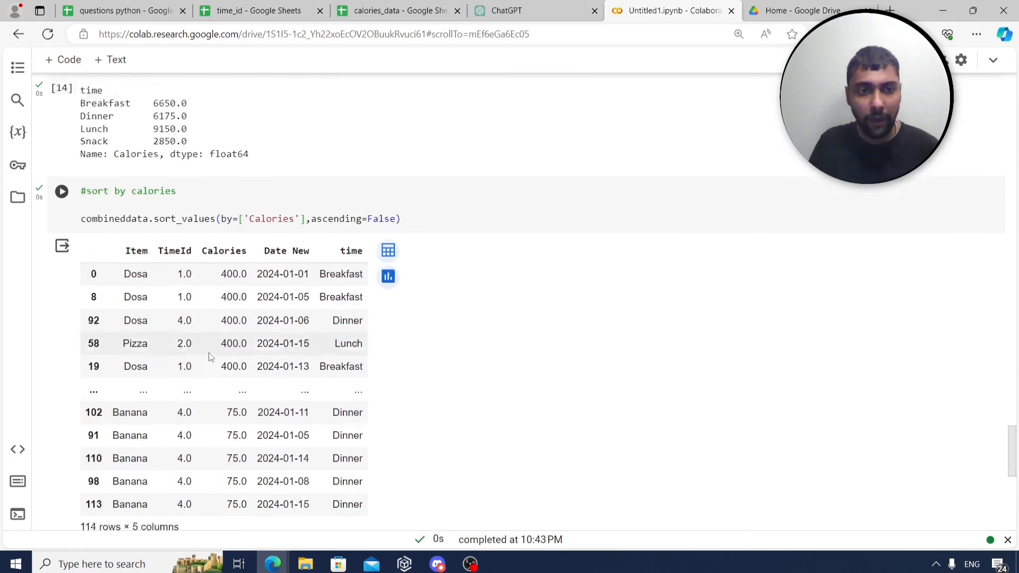
text(s)
key(BackSpace)
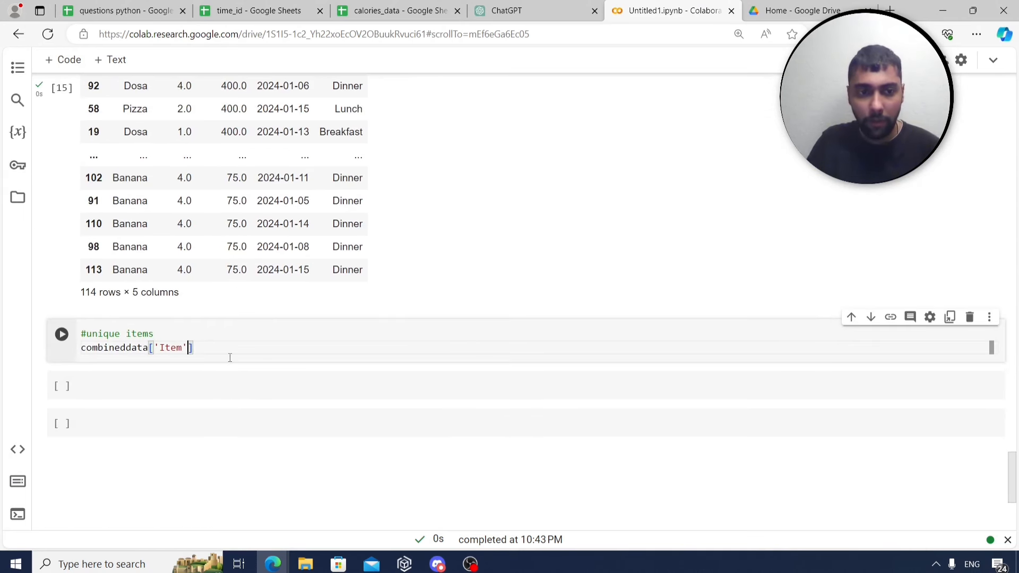
text(.unique()
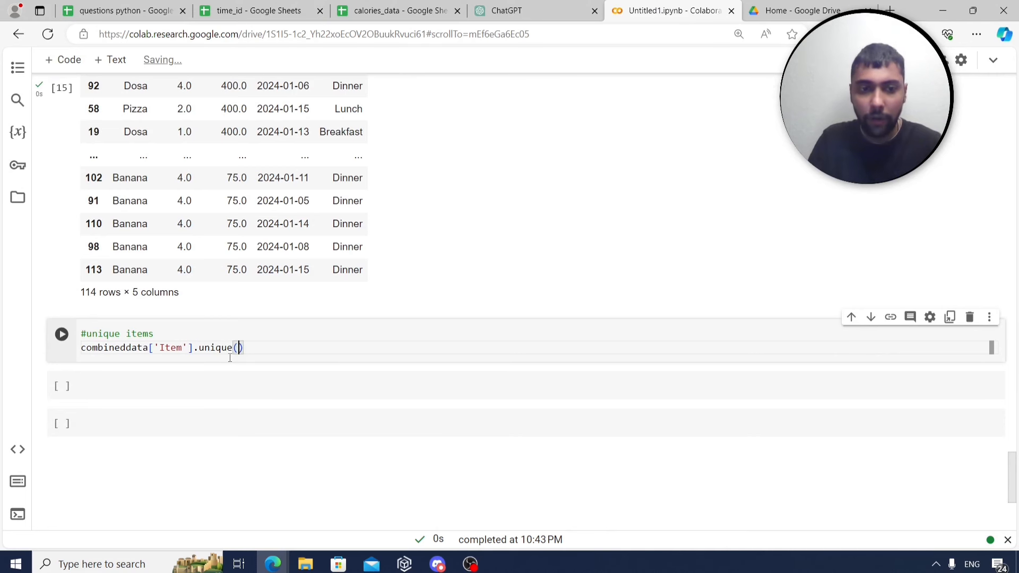
key(ctrl+Return)
scroll(228, 329, down, 1)
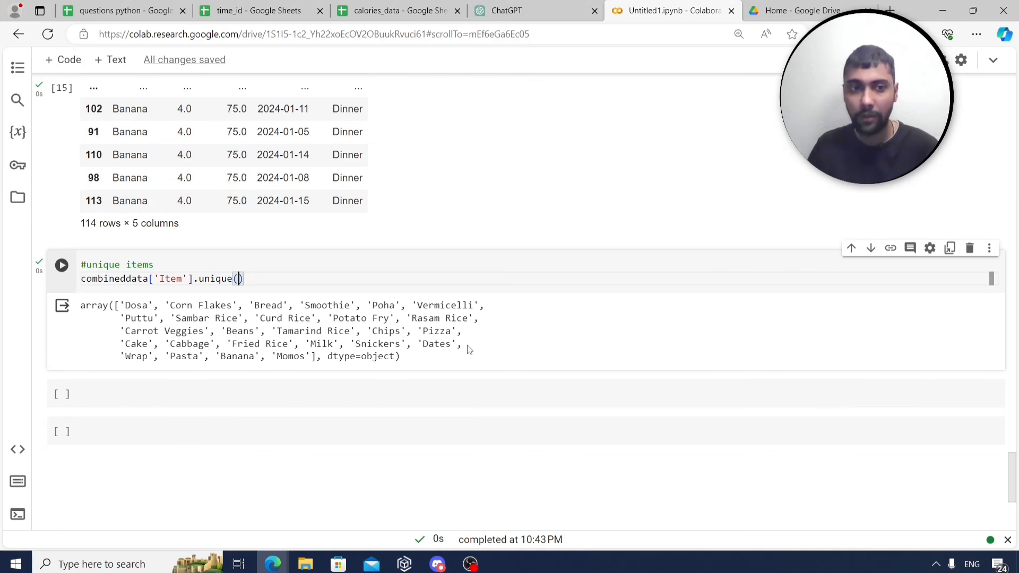
Start a '#unique dates count' cell from a copy of the unique line, with Item changed to 'Date New'.
click(145, 391)
text(#unique)
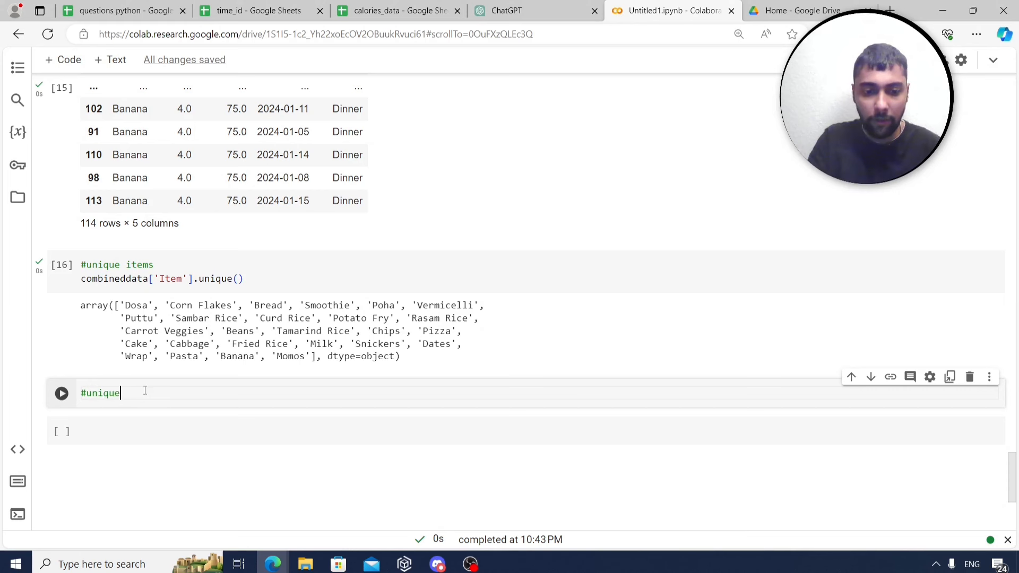
text( dates c)
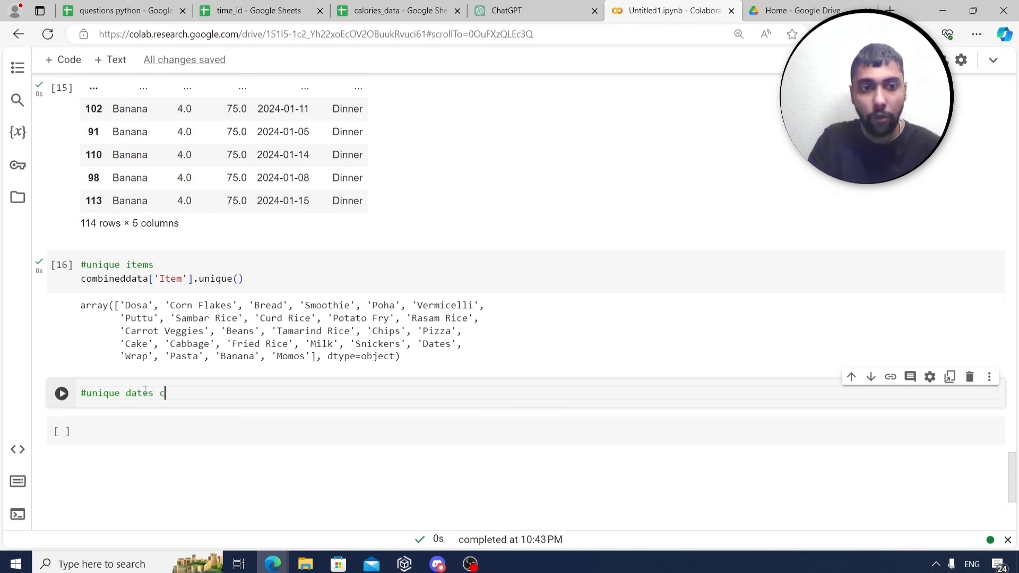
text(ount)
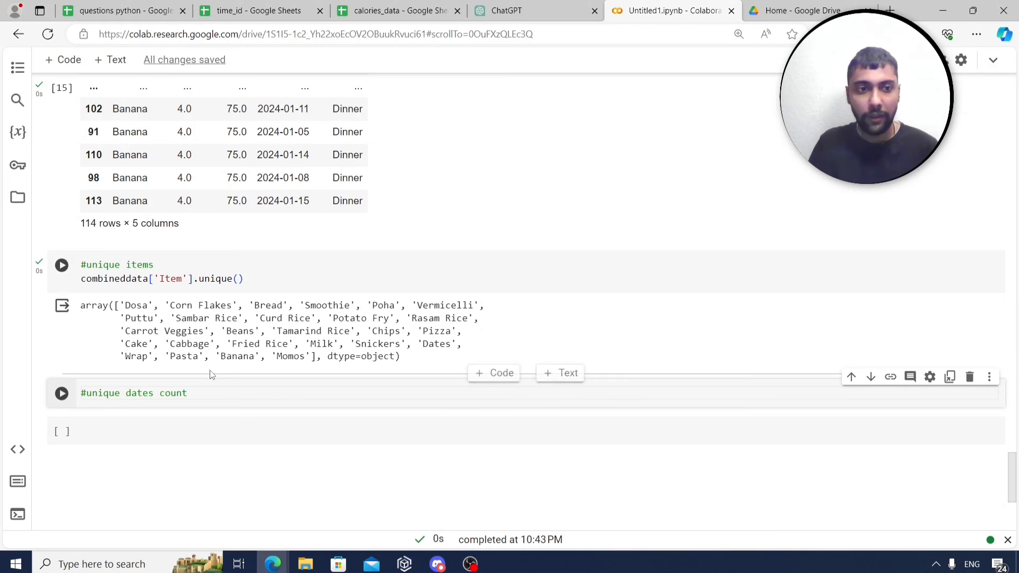
drag(252, 278, 61, 287)
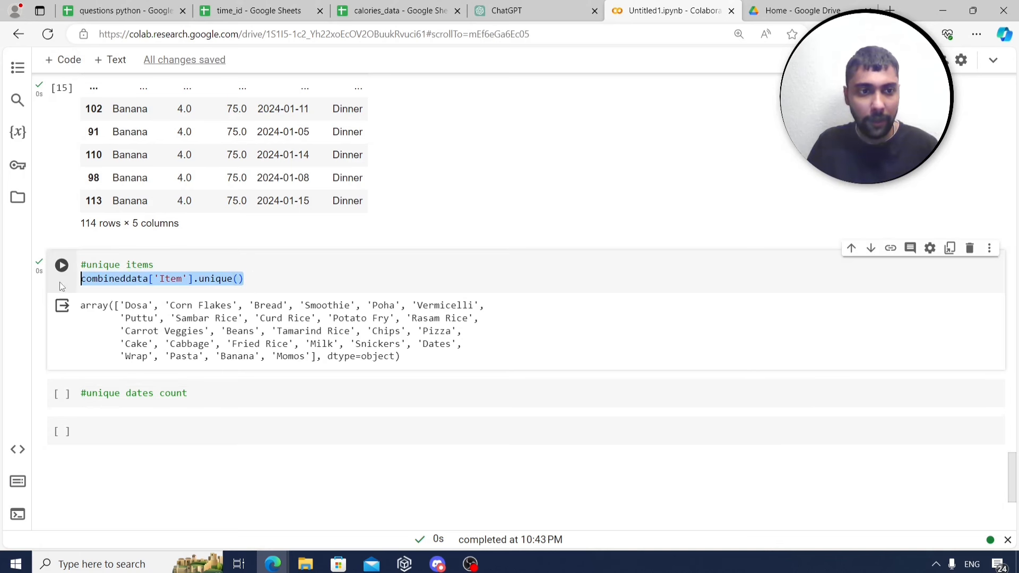
key(ctrl+c)
click(210, 392)
key(Return)
key(ctrl+v)
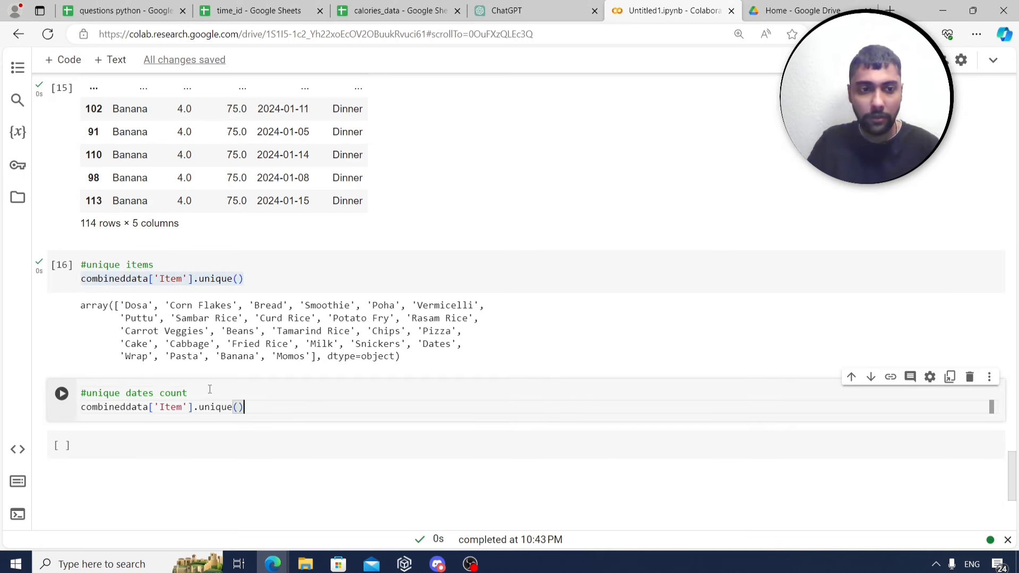
double_click(186, 409)
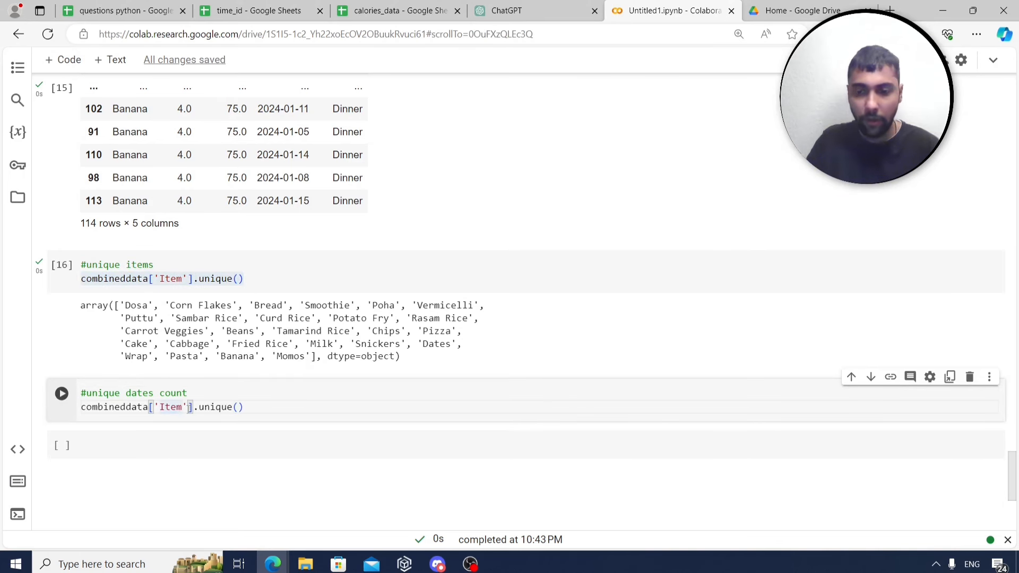
key(BackSpace)
text(Date New)
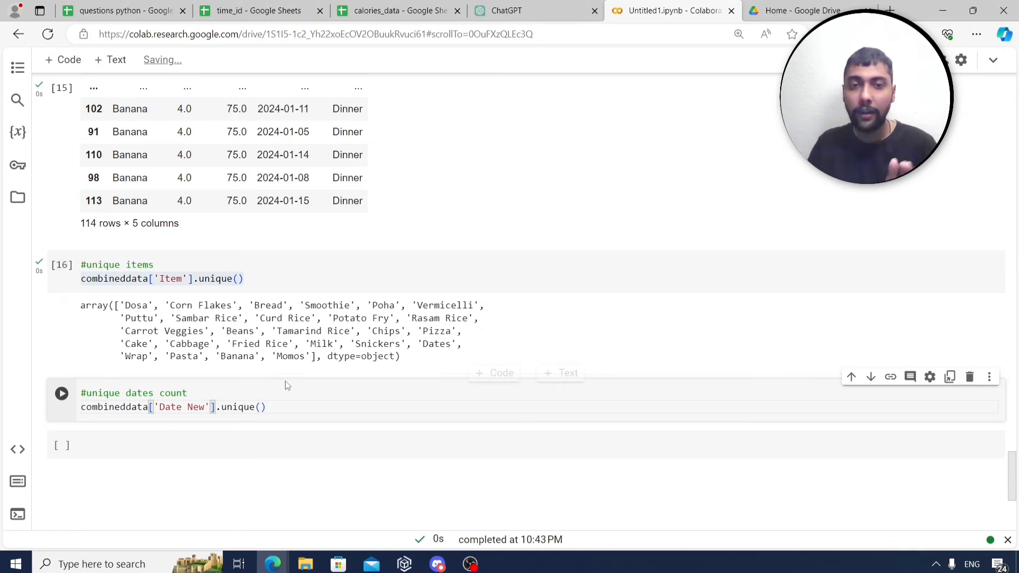
Change unique() to nunique() and run it, returning 14 unique dates.
click(253, 283)
key(shift+Home)
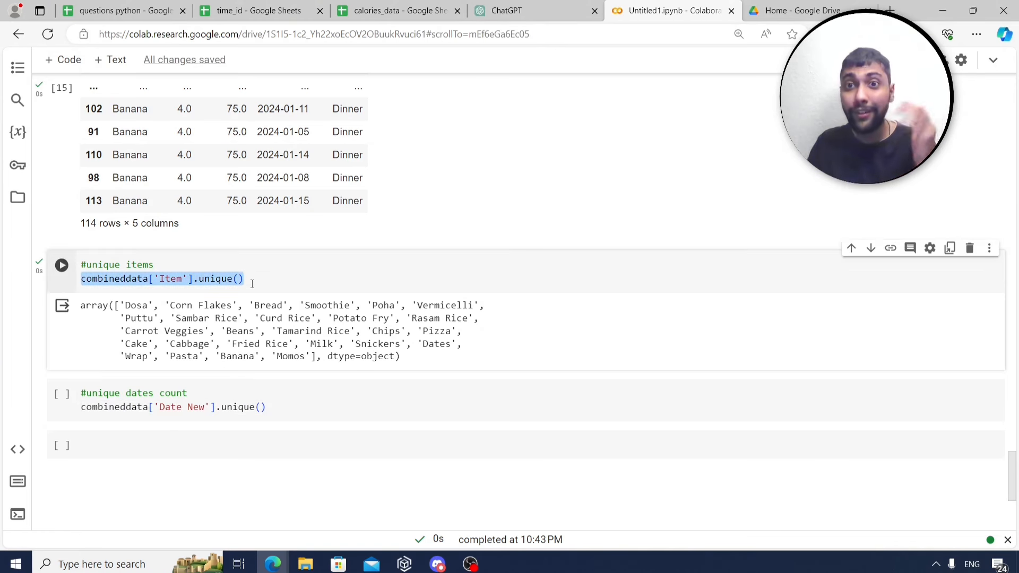
click(276, 405)
key(shift+Home)
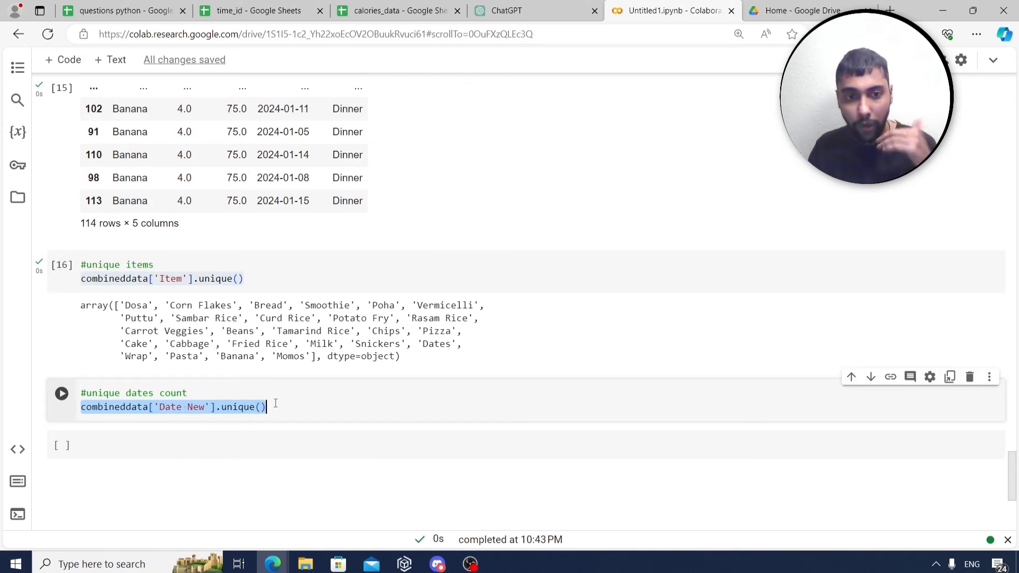
click(220, 407)
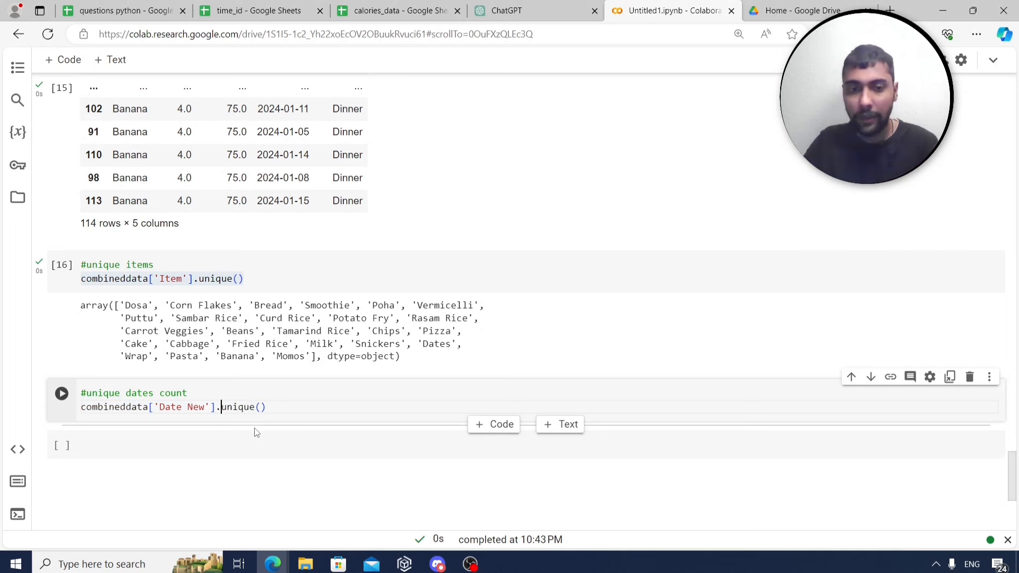
text(n)
key(ctrl+Return)
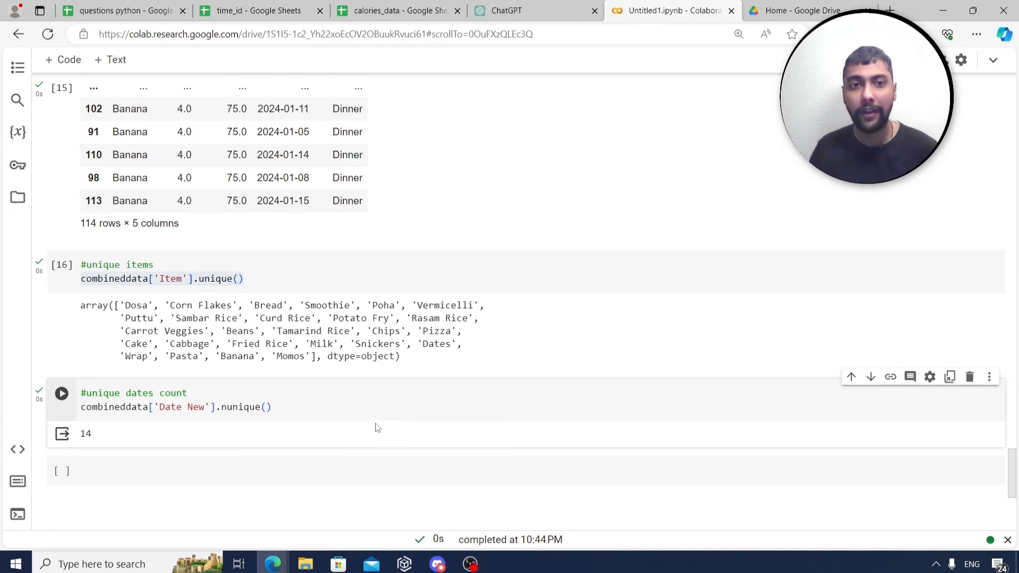
click(137, 6)
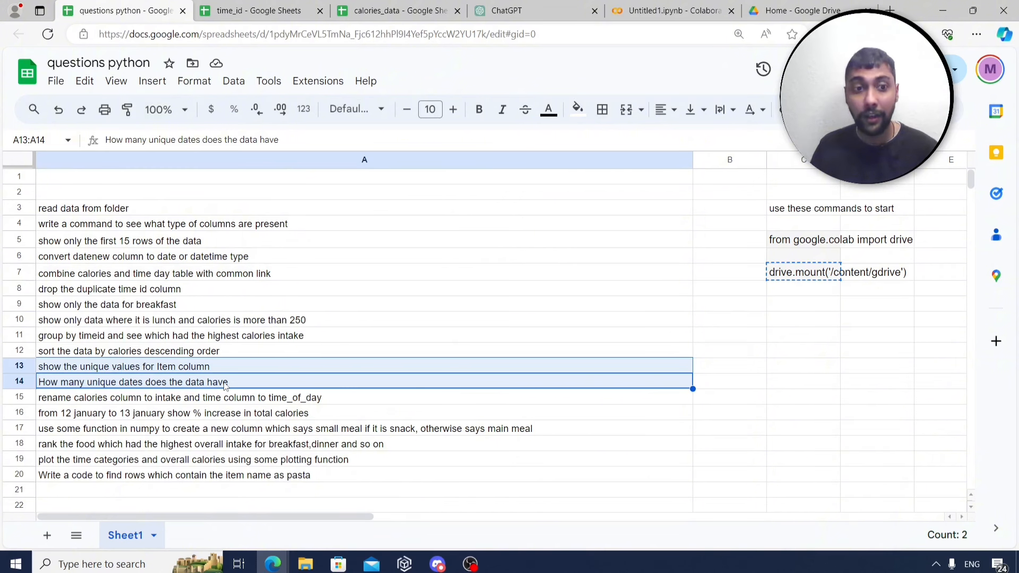
Read the A15 question about renaming Calories to intake and time to time_of_day.
scroll(365, 387, down, 1)
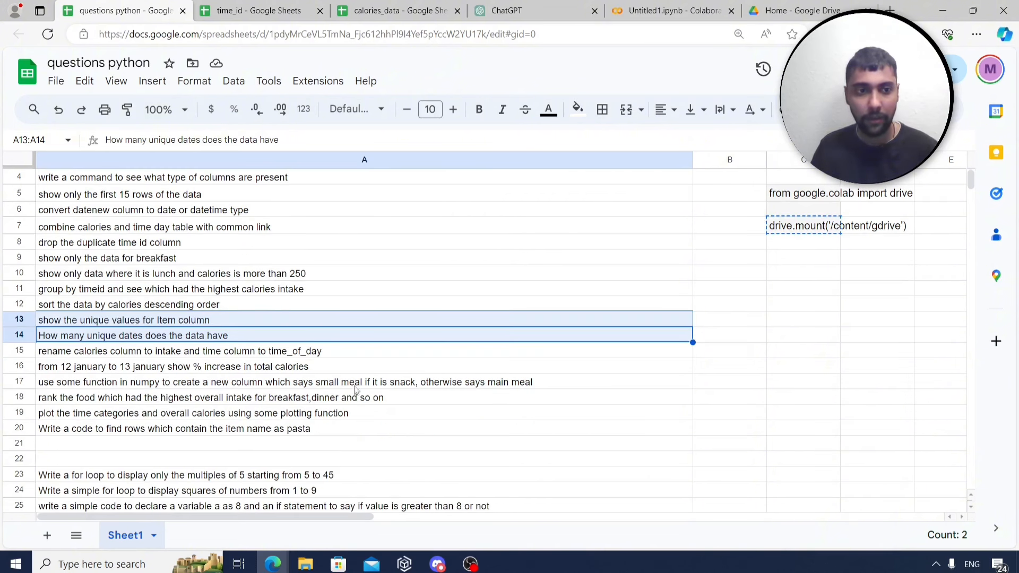
click(185, 358)
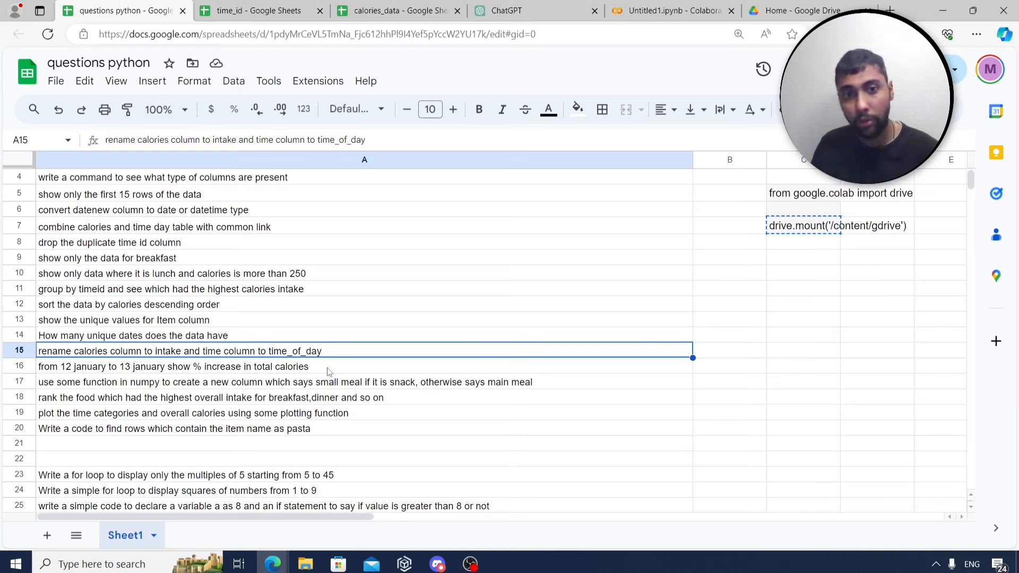
click(669, 10)
Write a '#rename columns' cell mapping 'Calories' to 'intake' and 'time' to 'time_of_day' with rename.
click(261, 402)
text(#rename column)
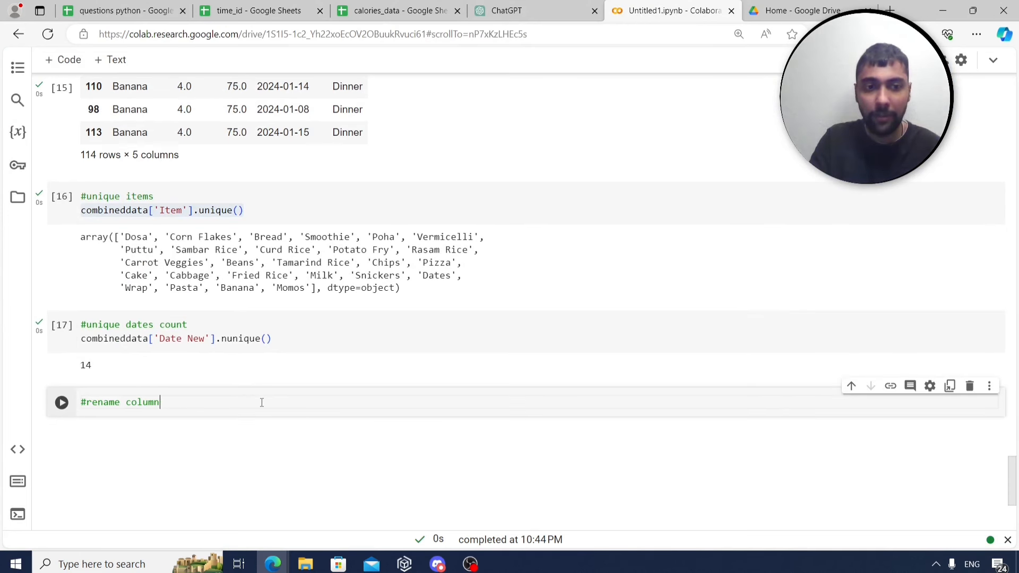
text(s)
key(Return)
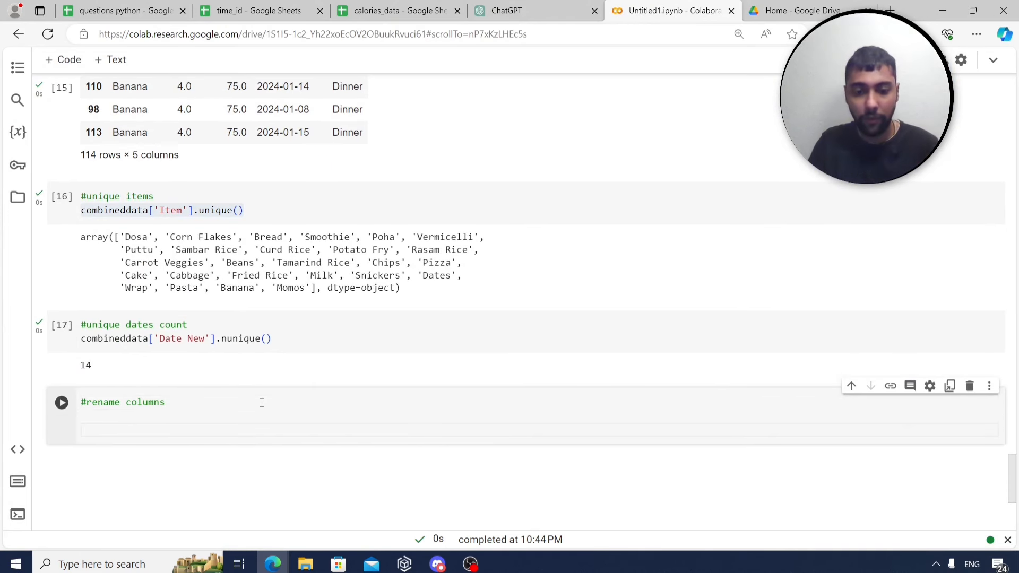
text(mao)
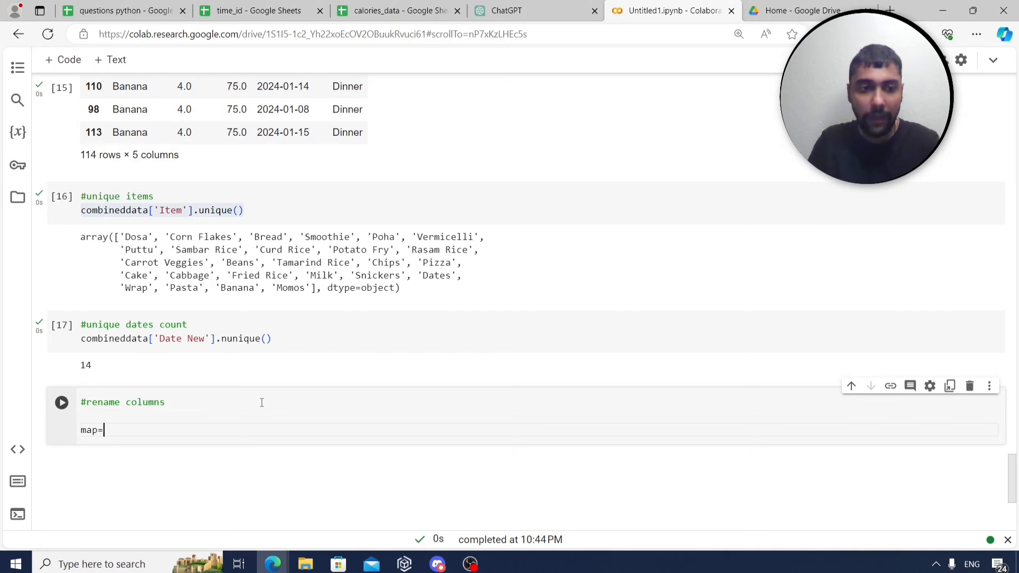
text(={)
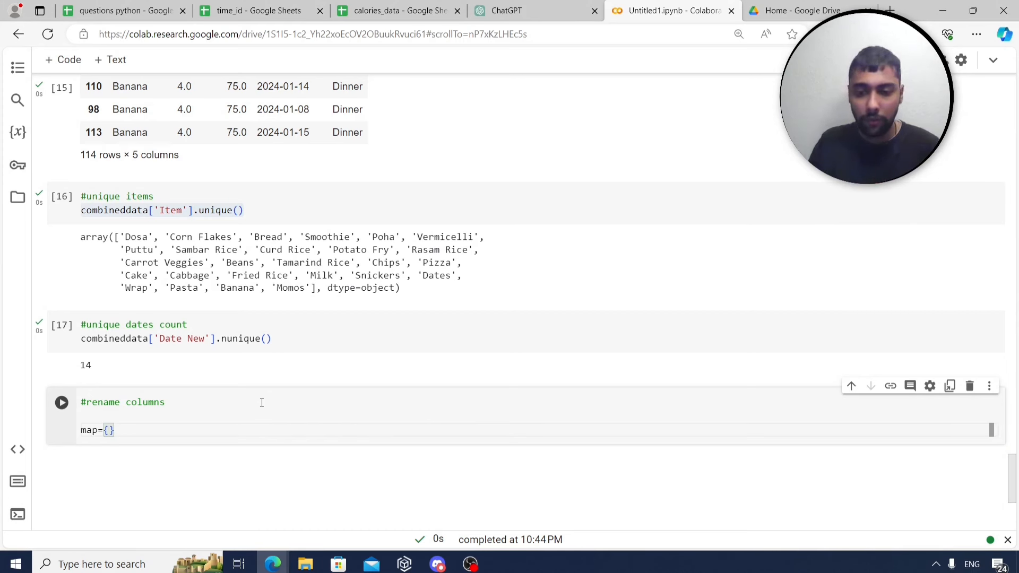
text('Calories)
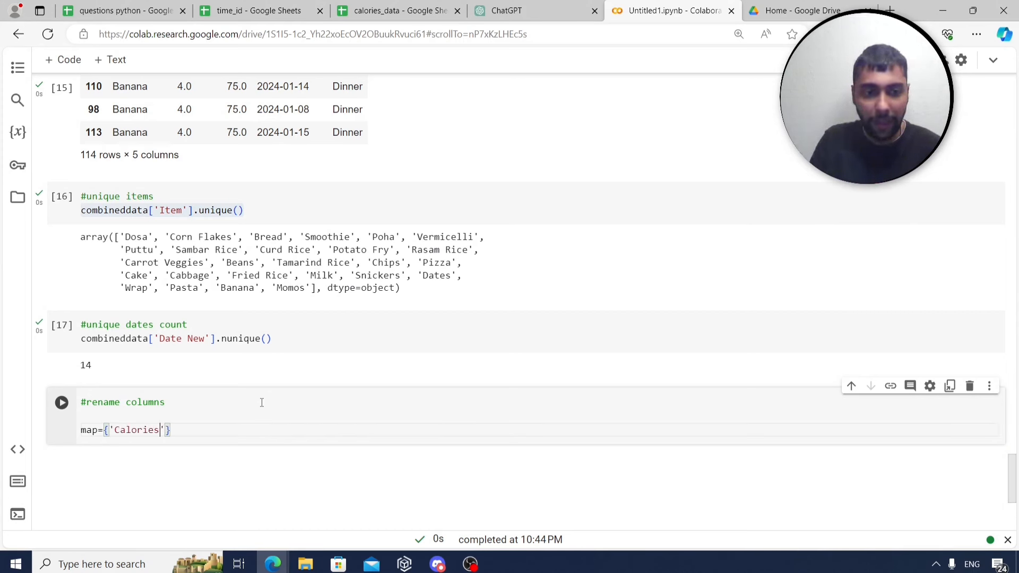
text( : 'i)
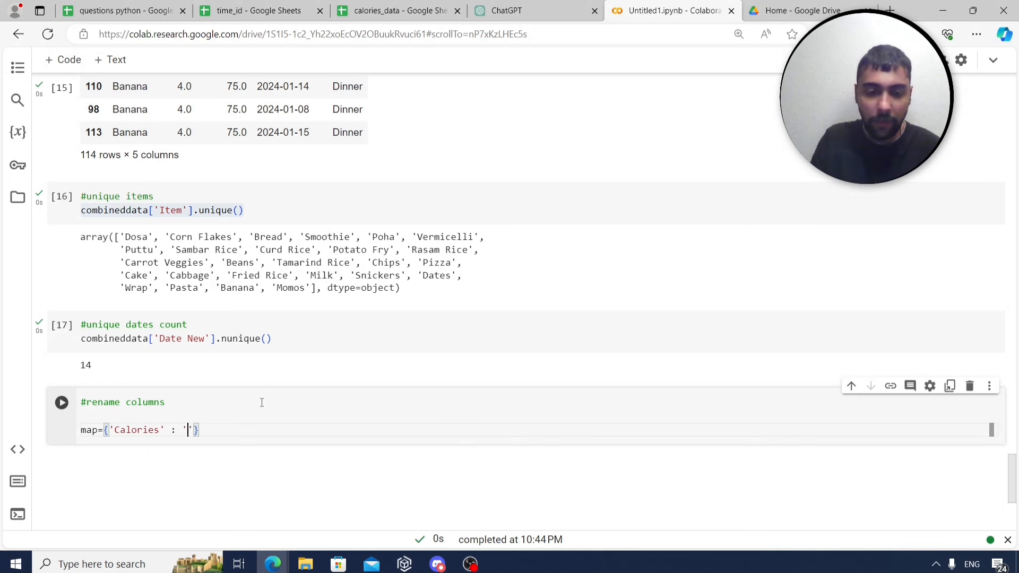
text(ntake)
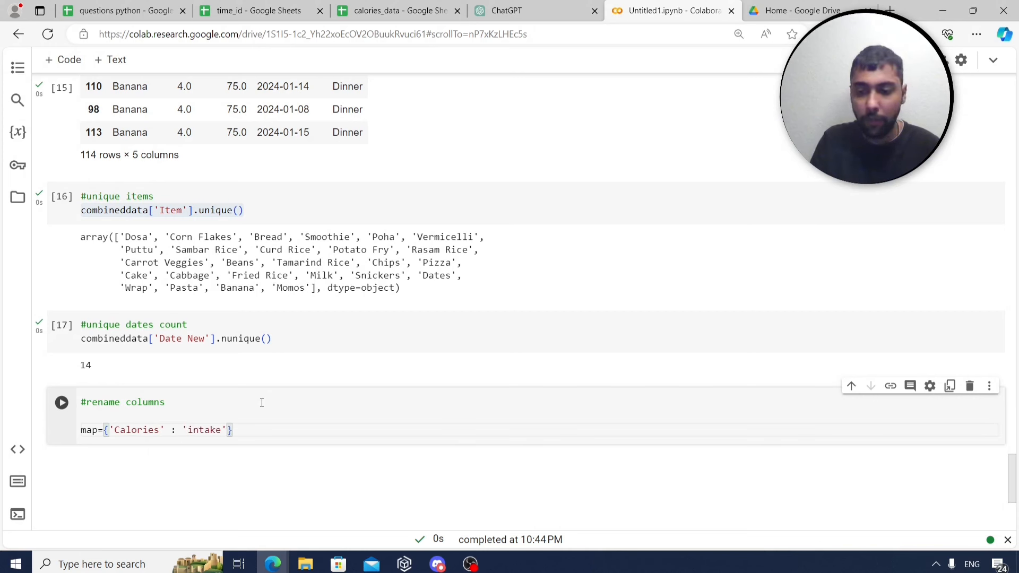
text(,)
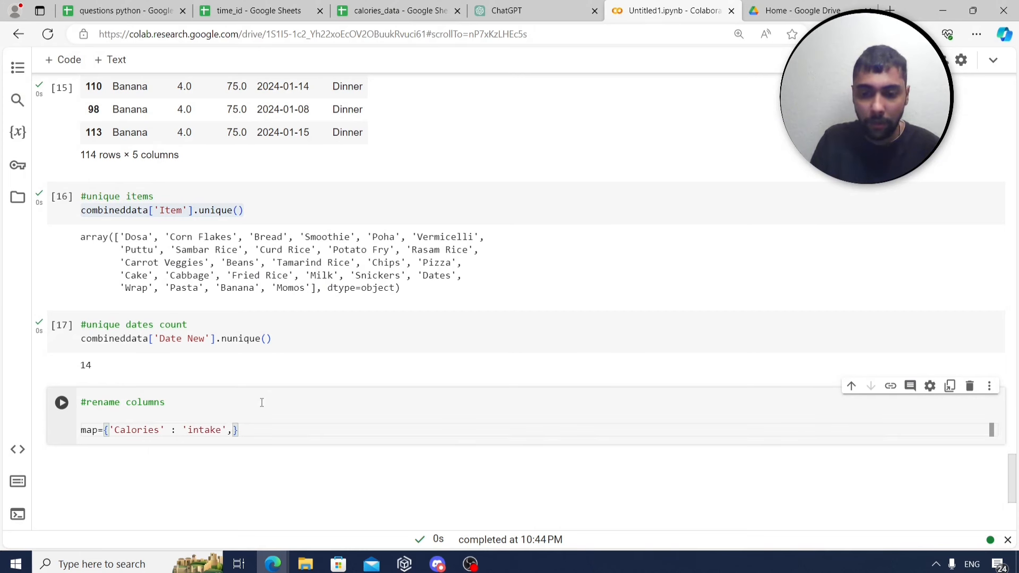
text('time' )
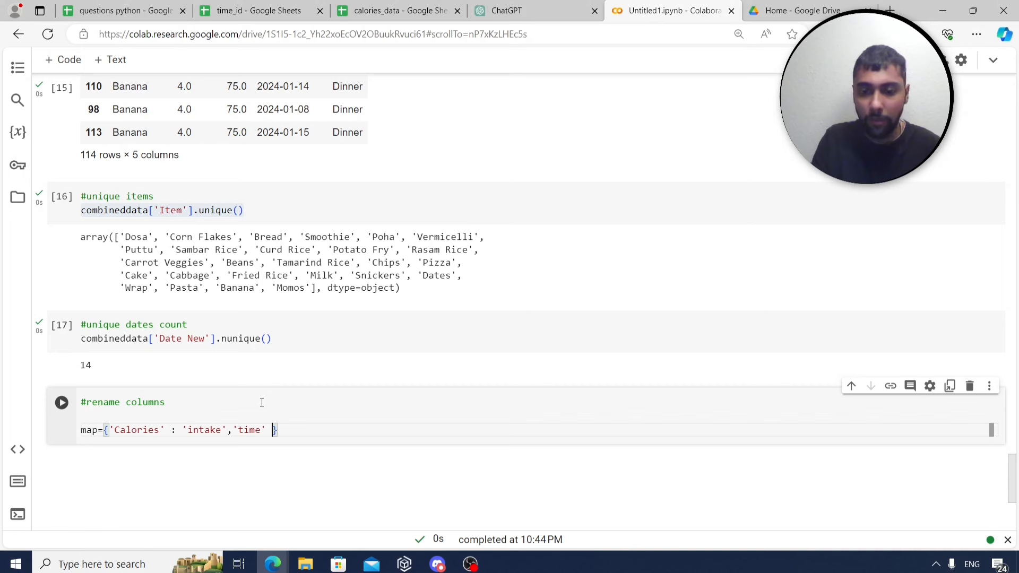
text(:)
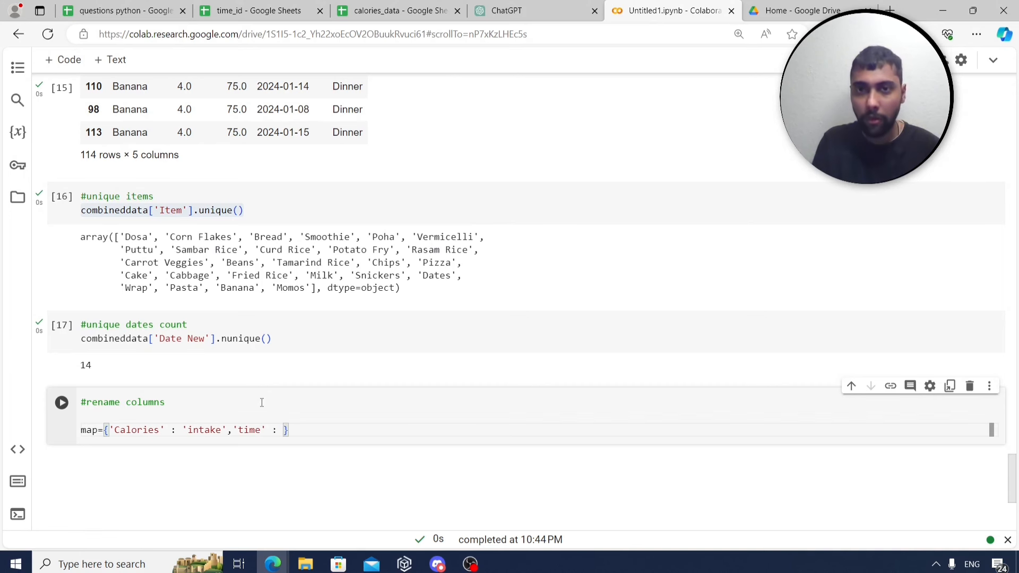
text( ')
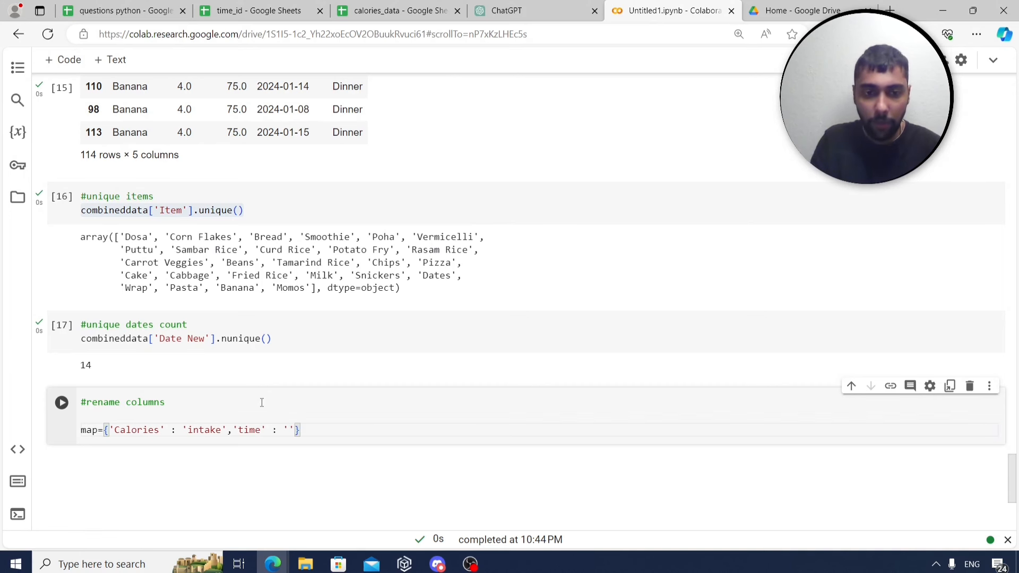
text(time_of_)
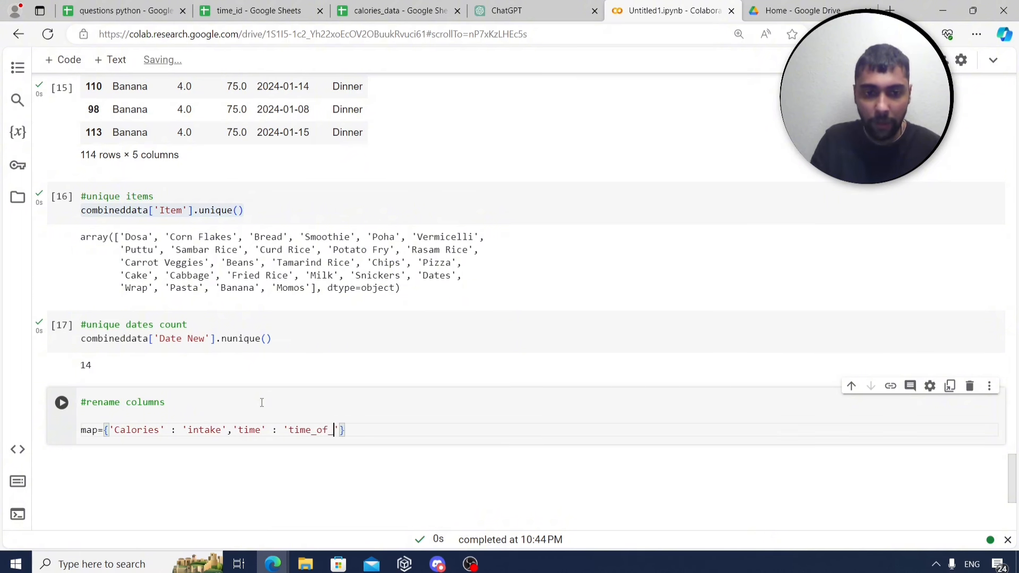
text(day)
click(392, 428)
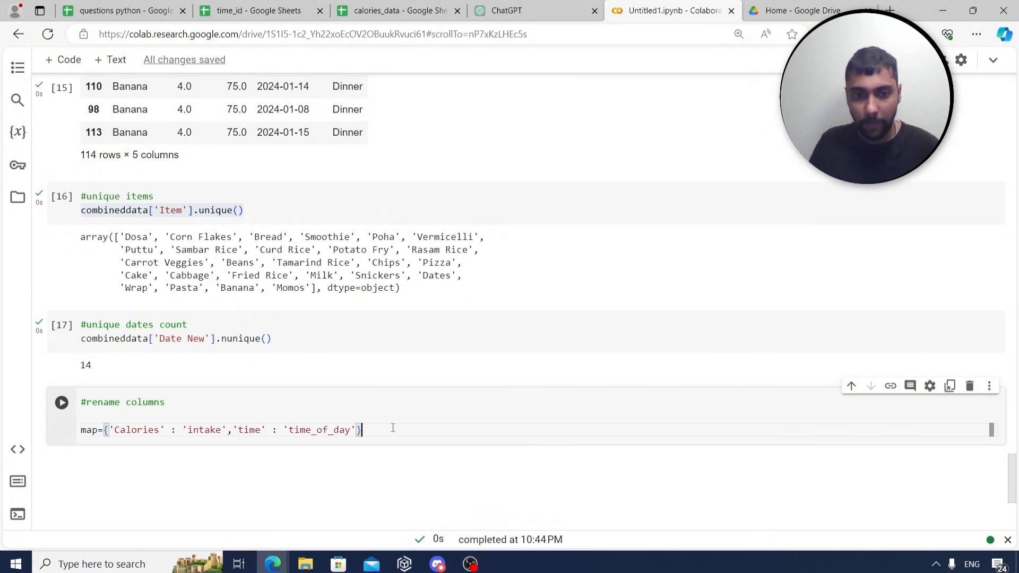
key(Return)
text(combineddata)
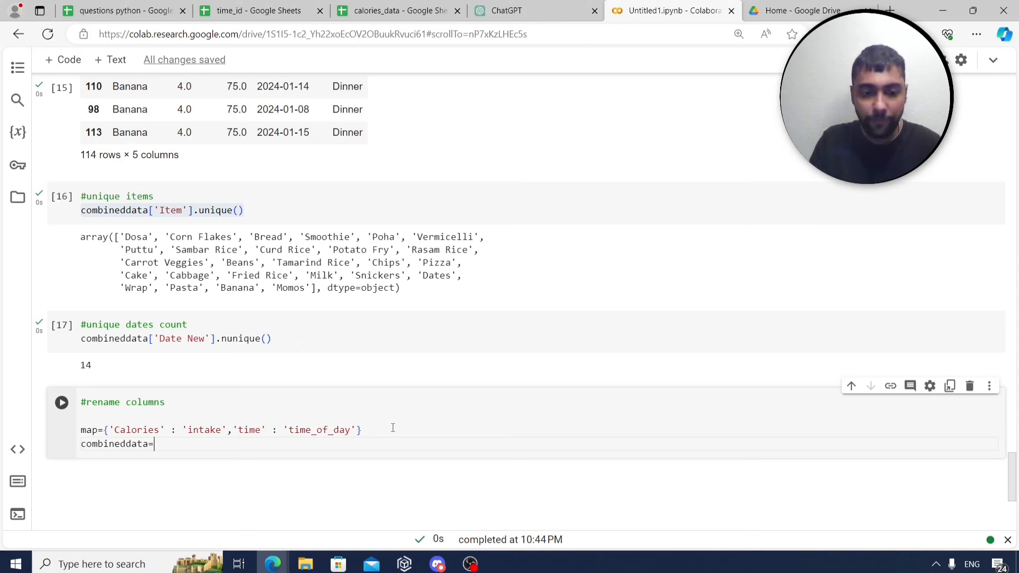
text(=combineddata.rename)
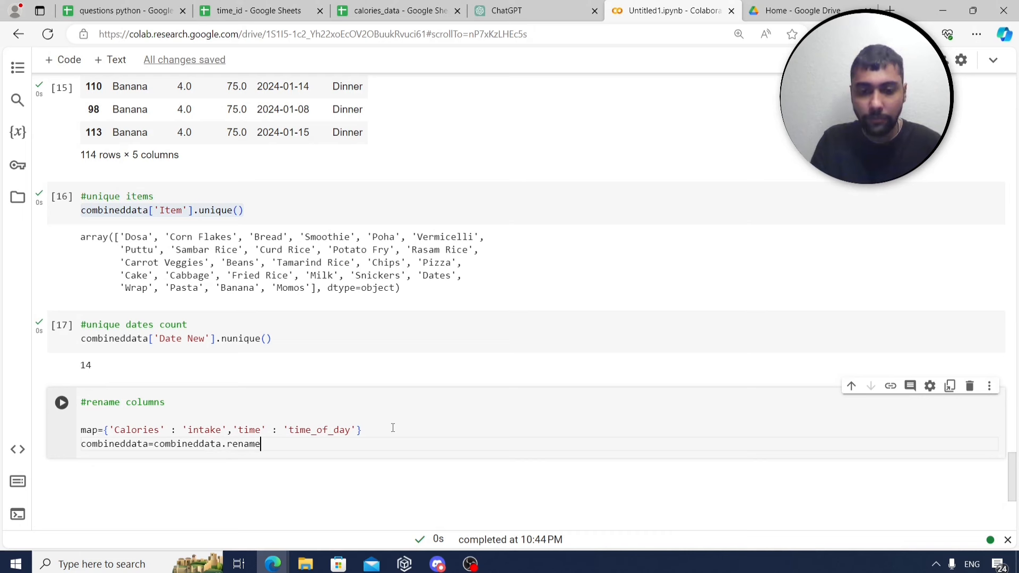
text((columns)
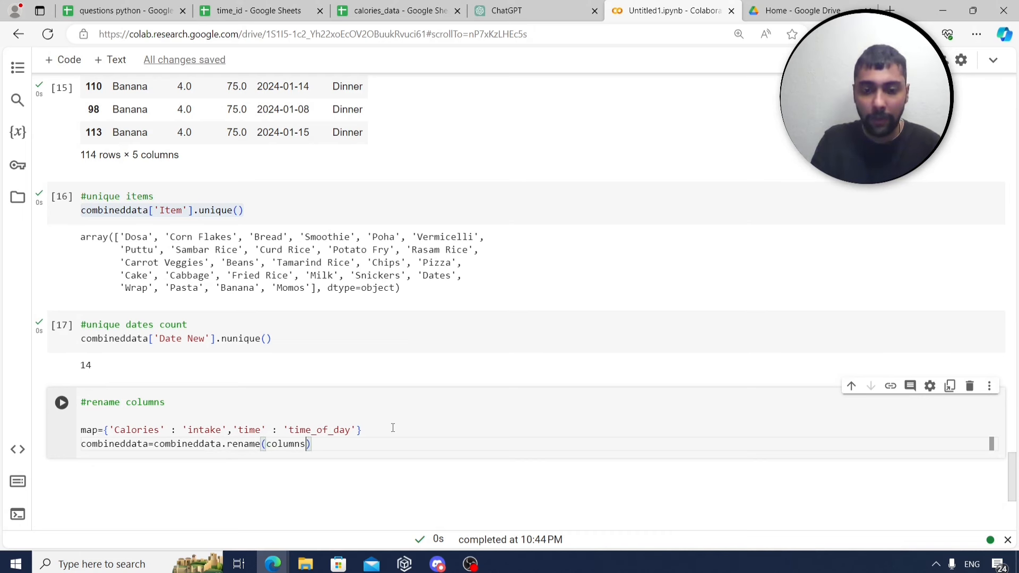
text(=m)
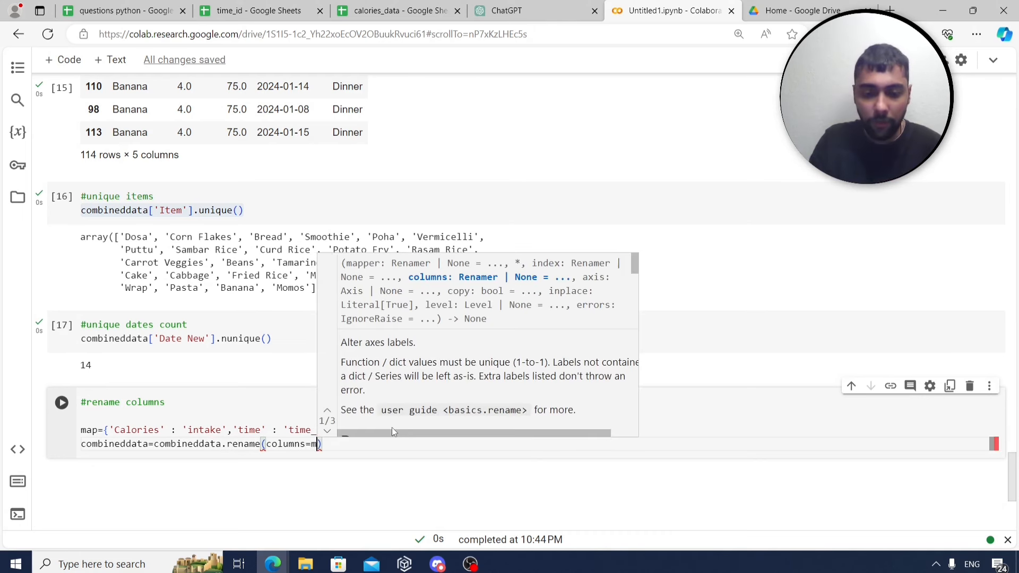
text(ap)
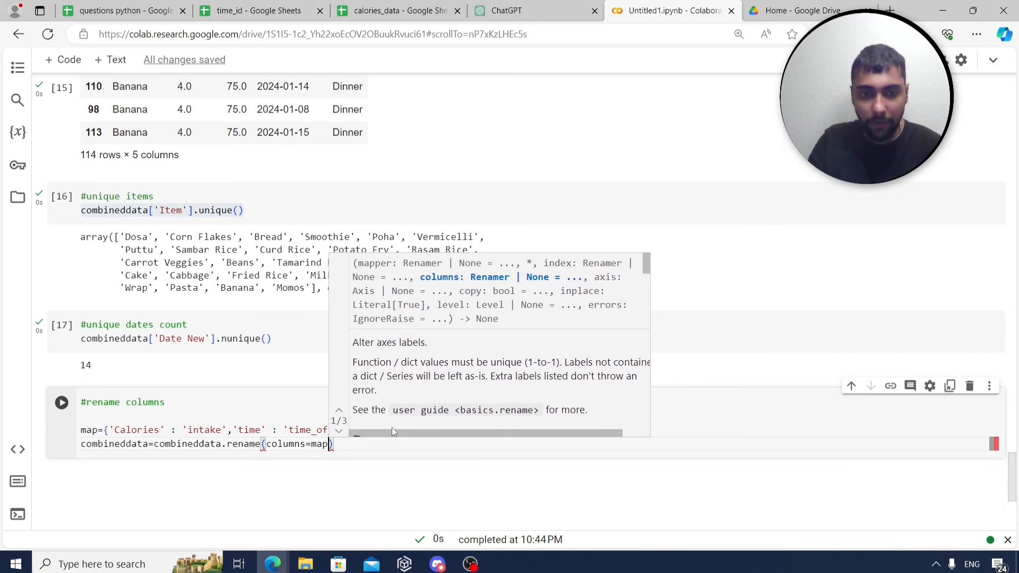
Display combineddata and run the cell, showing the intake and time_of_day columns.
click(439, 448)
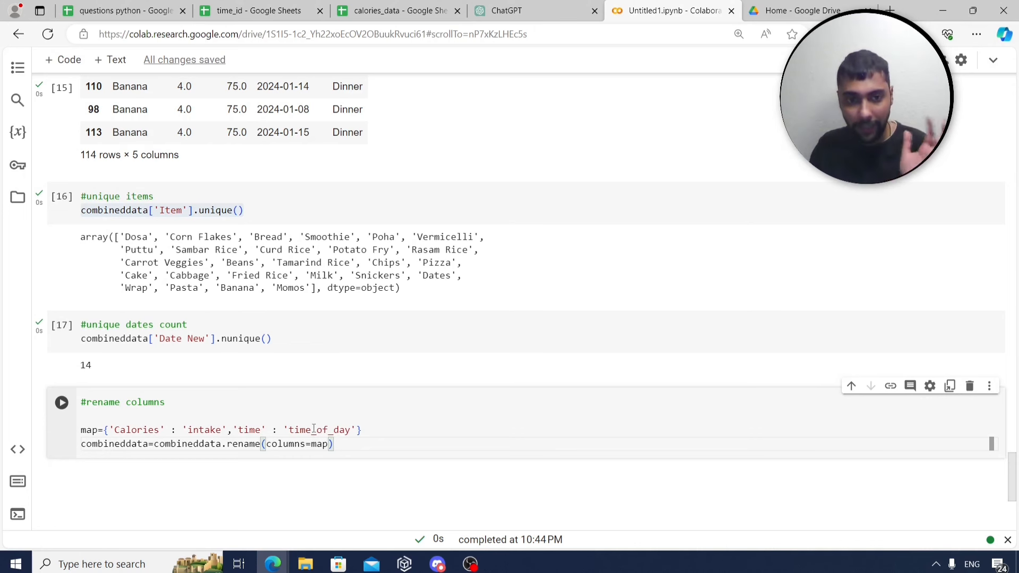
key(Return)
text(co)
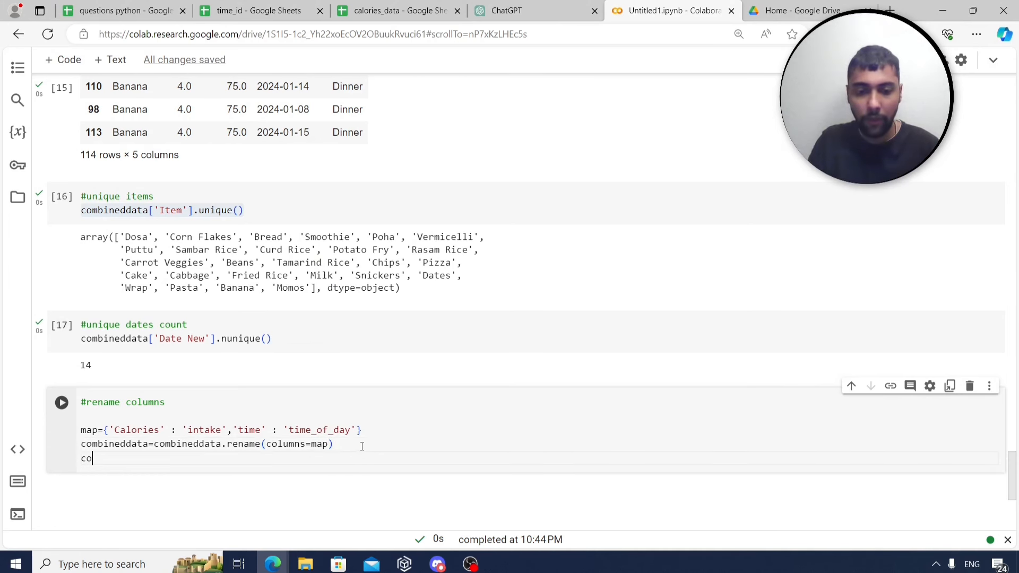
text(mbineddata)
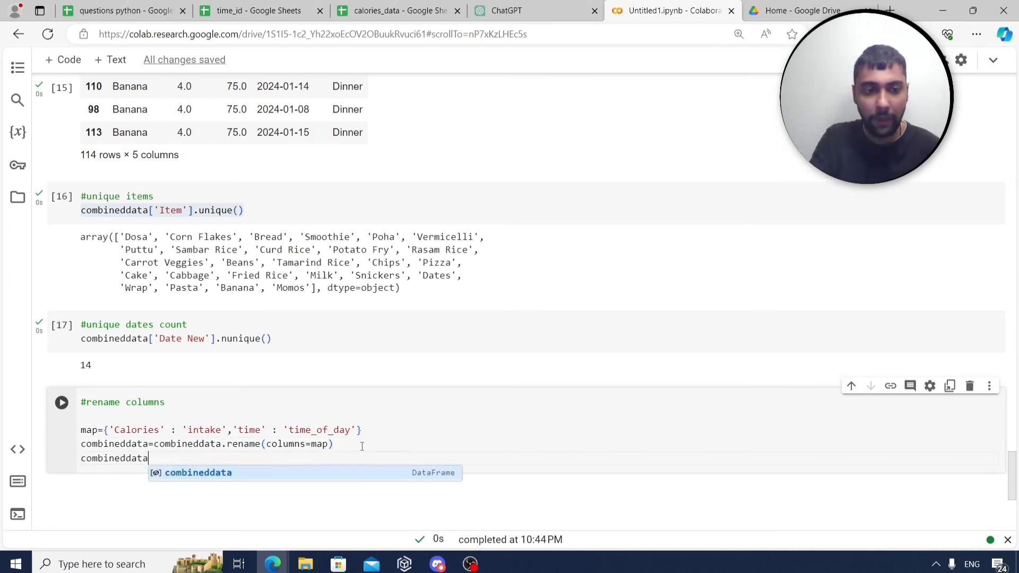
key(shift+Return)
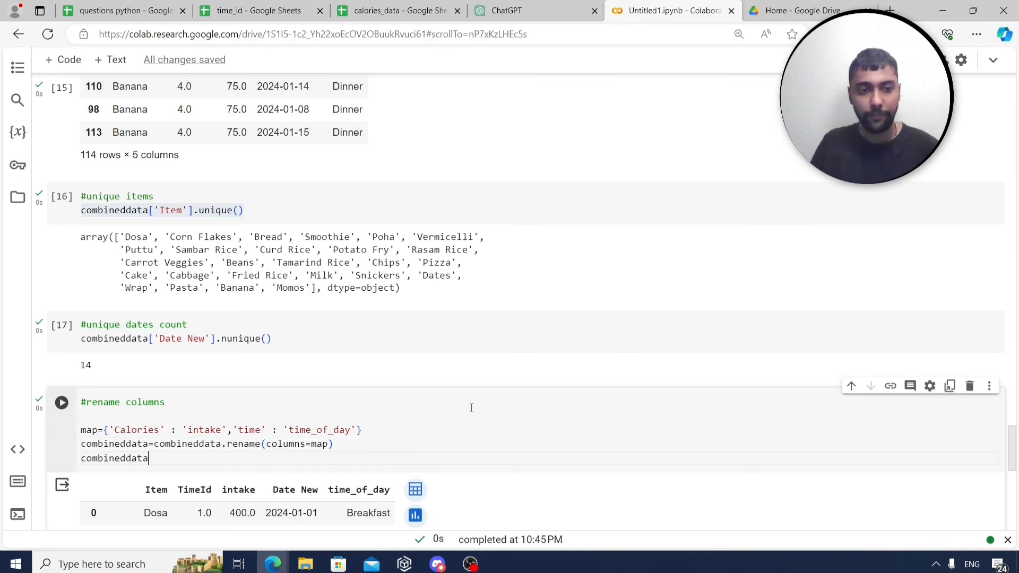
scroll(240, 345, down, 4)
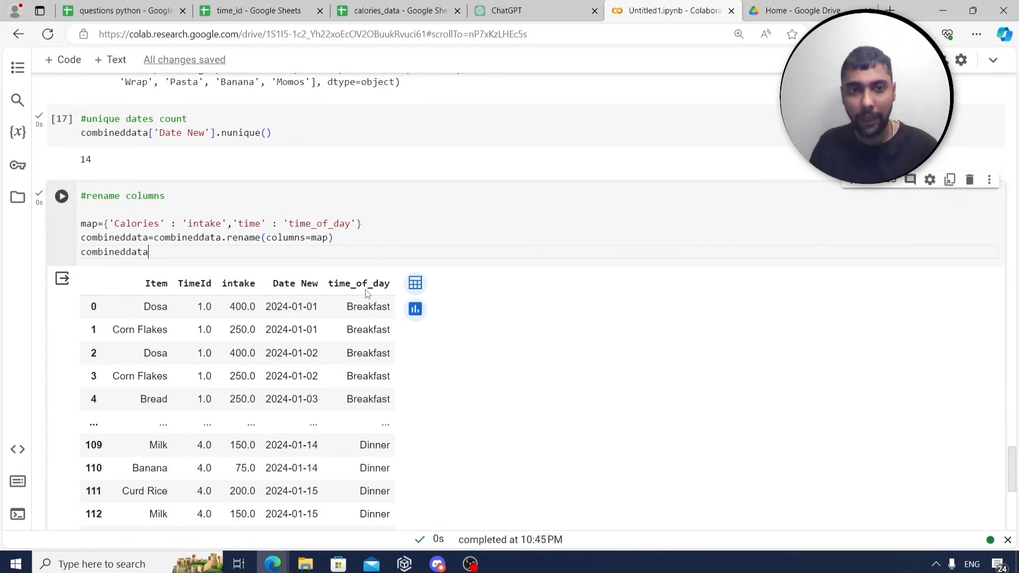
triple_click(390, 227)
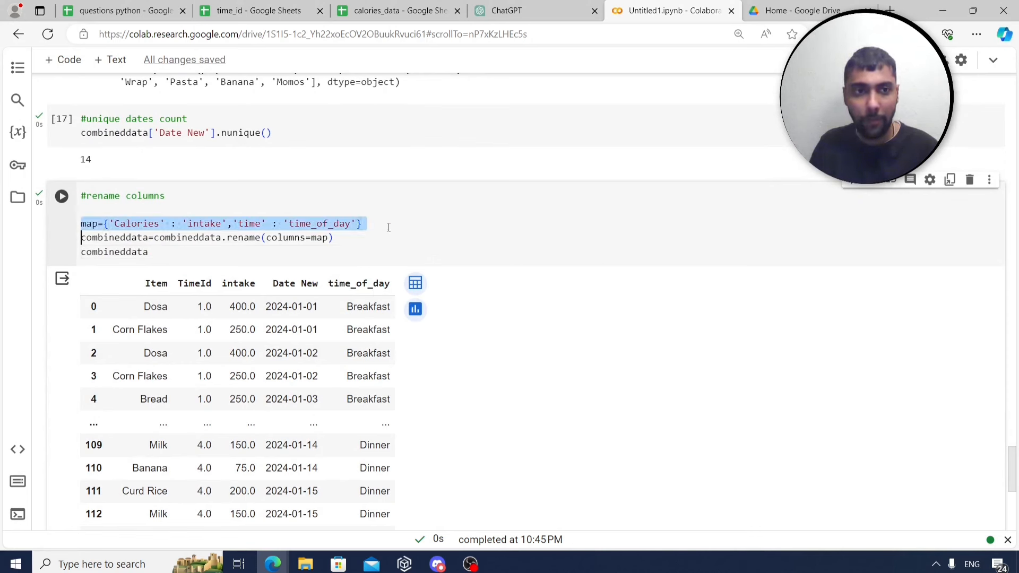
triple_click(229, 239)
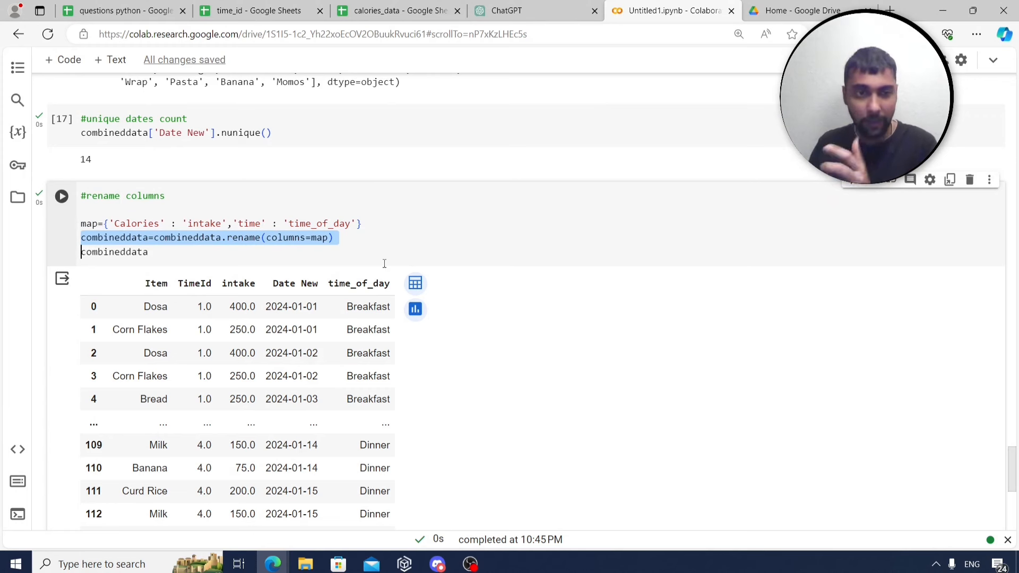
Read the row-16 question on % increase in total calories from 12 to 13 January.
click(124, 11)
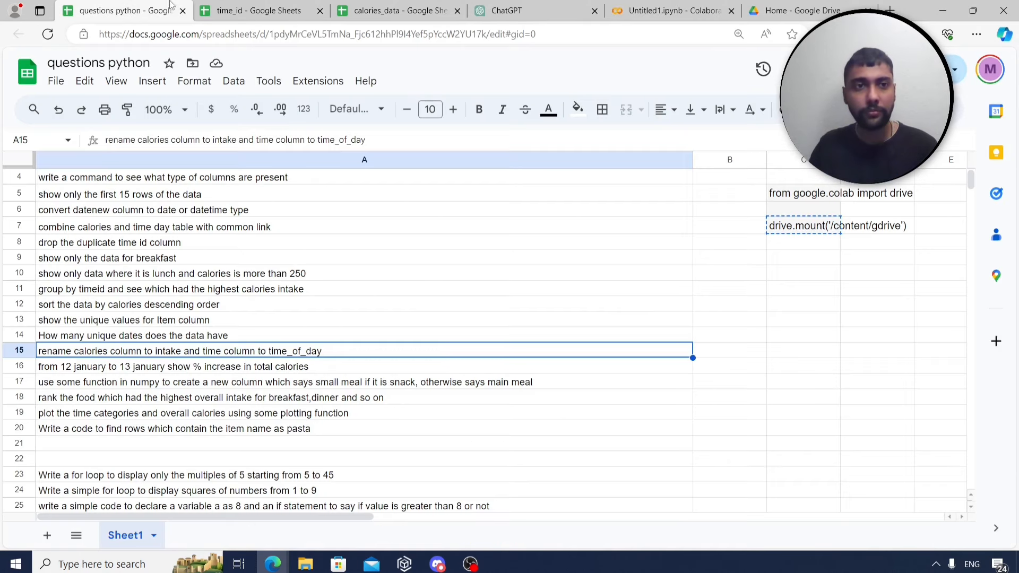
scroll(305, 353, down, 1)
key(Down)
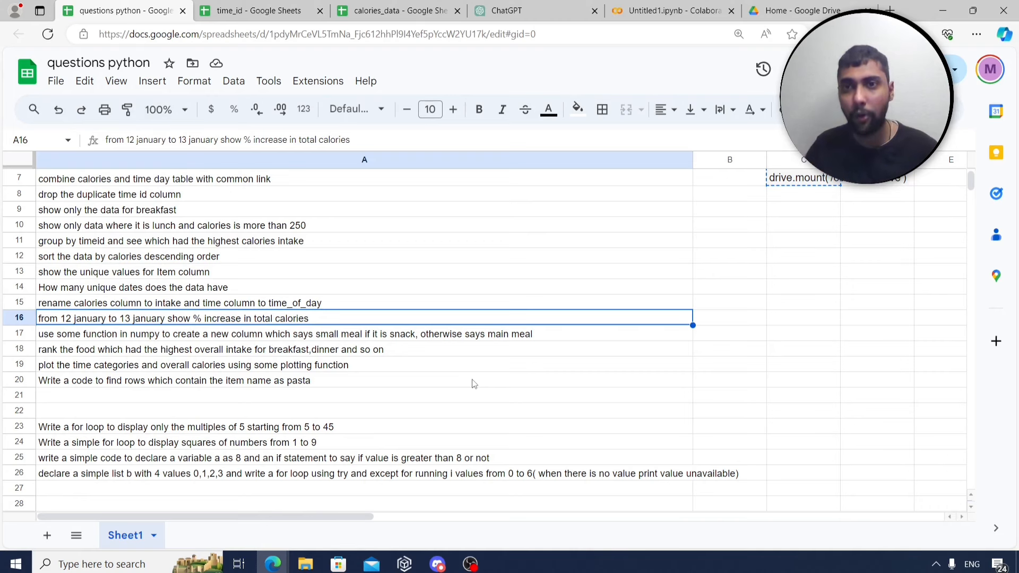
click(703, 6)
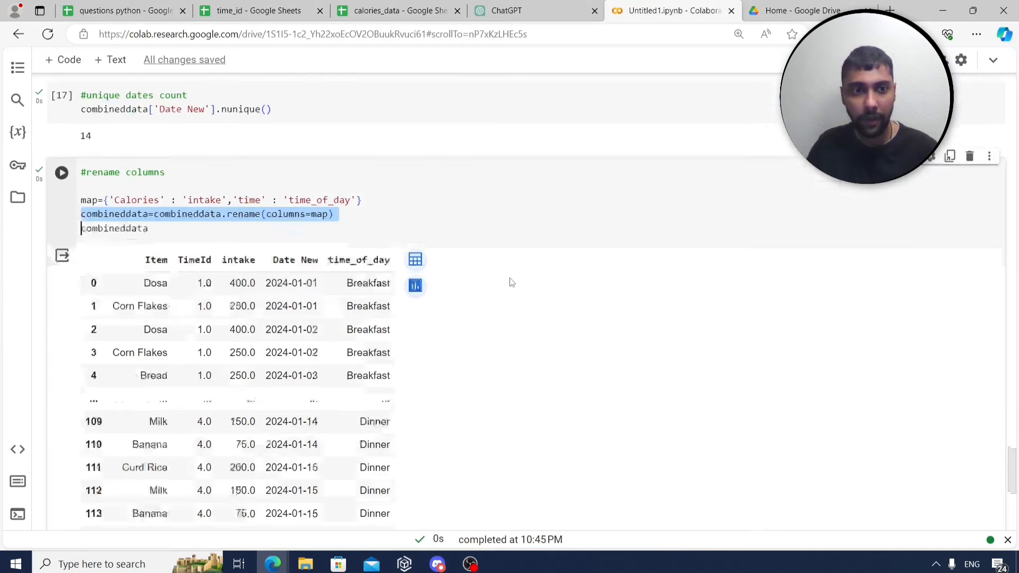
Add two code cells and start one with '#12 to 13 jan % change in calories' and combineddata.
scroll(513, 271, down, 2)
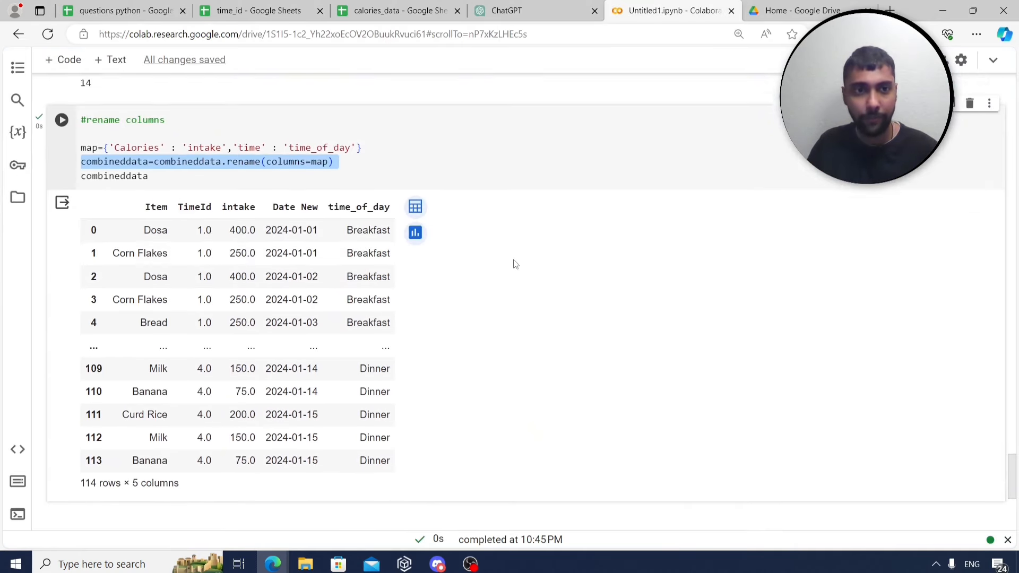
click(63, 59)
click(63, 60)
click(292, 288)
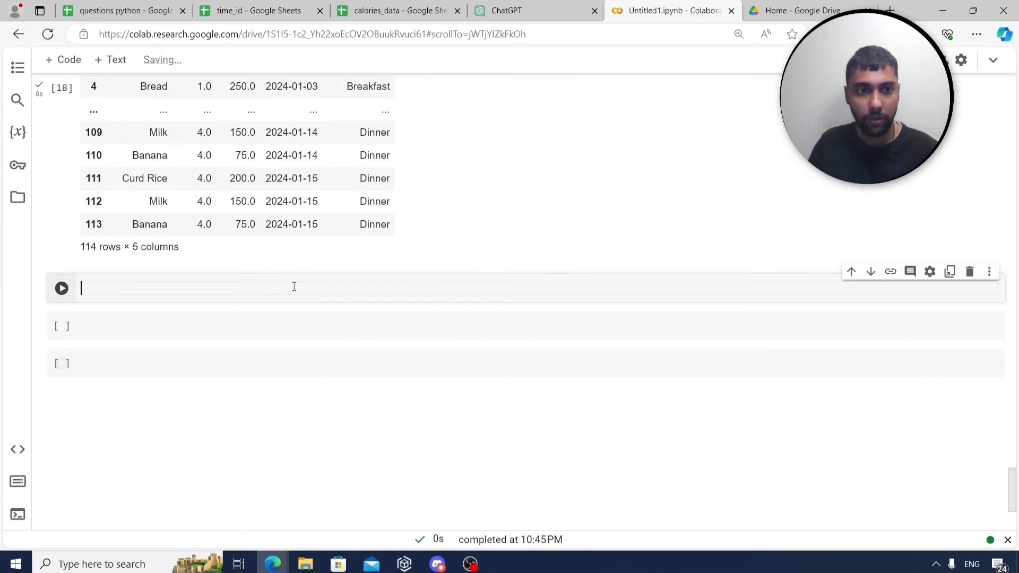
text(#12 to 1)
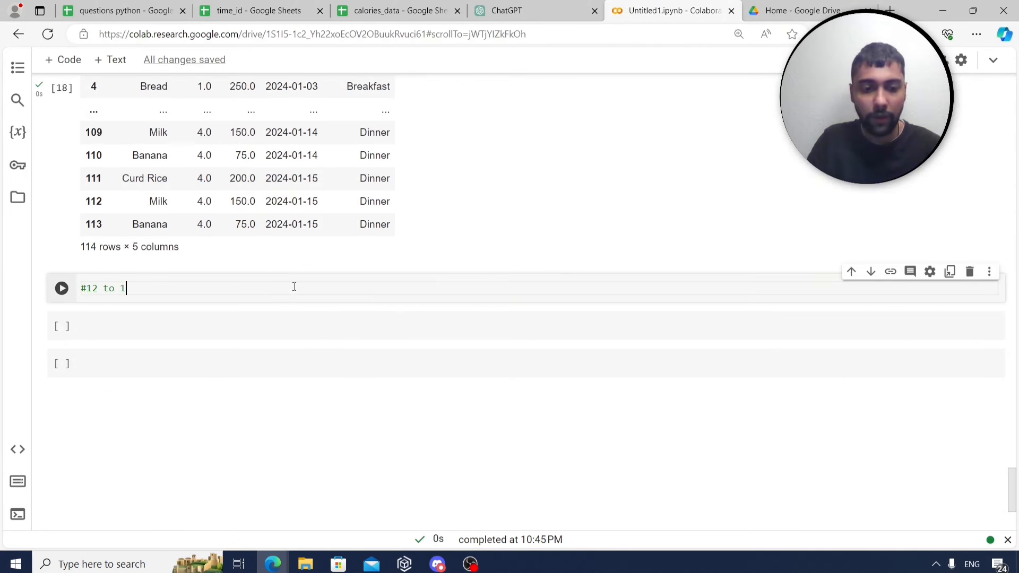
text(3 jan % chan)
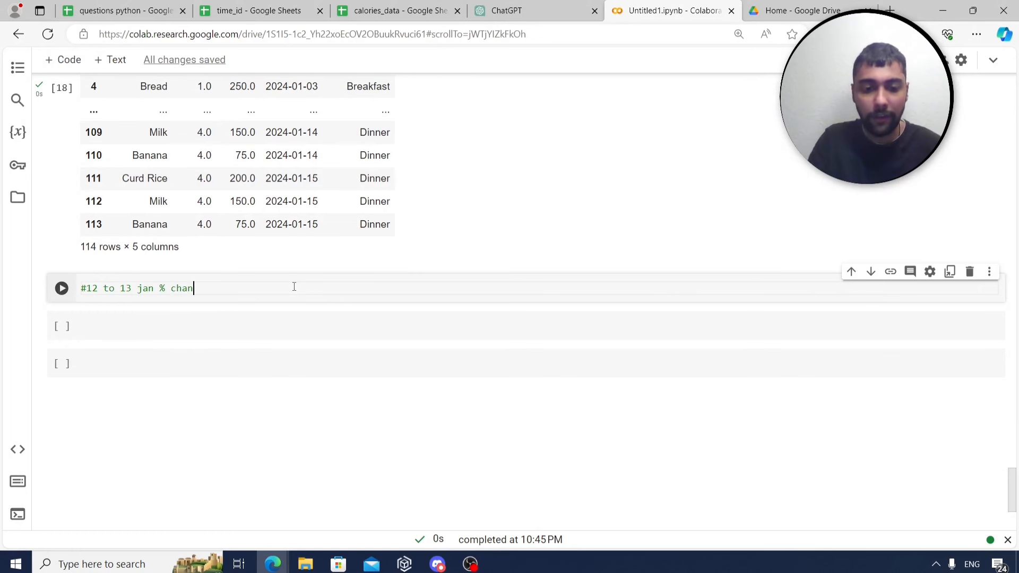
text(ge in calories)
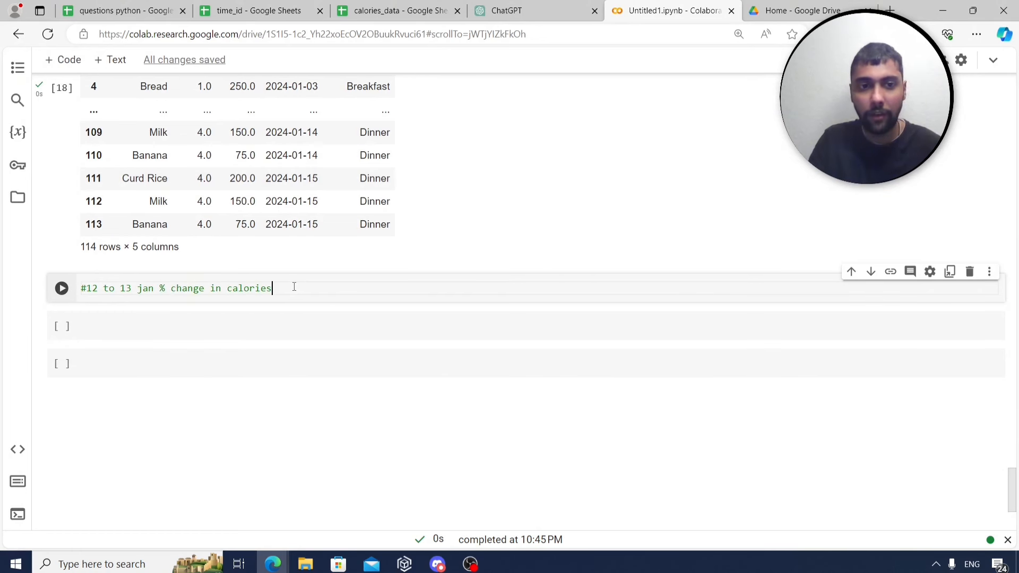
key(Return)
text(combine)
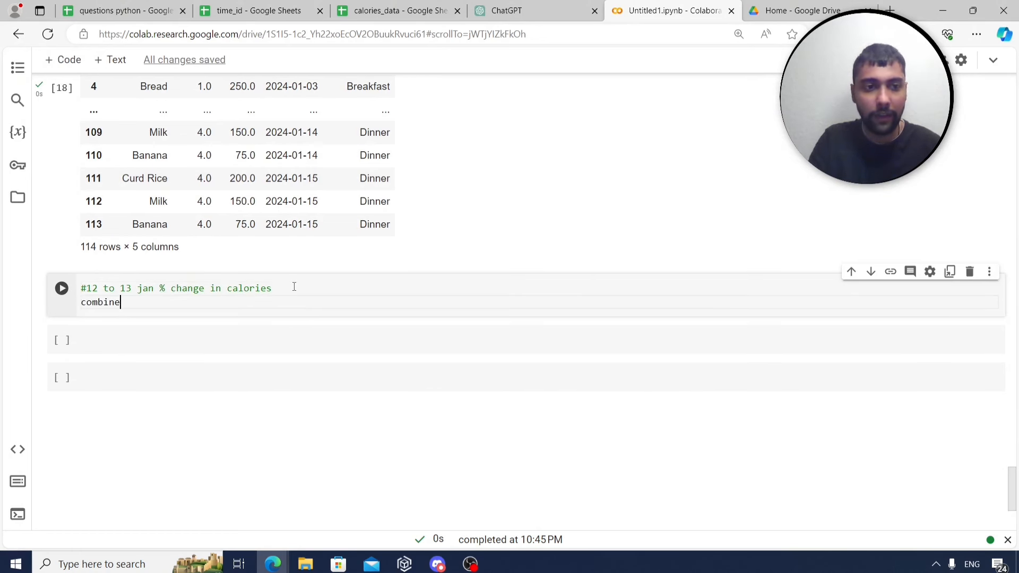
text(ddata)
key(ctrl+Return)
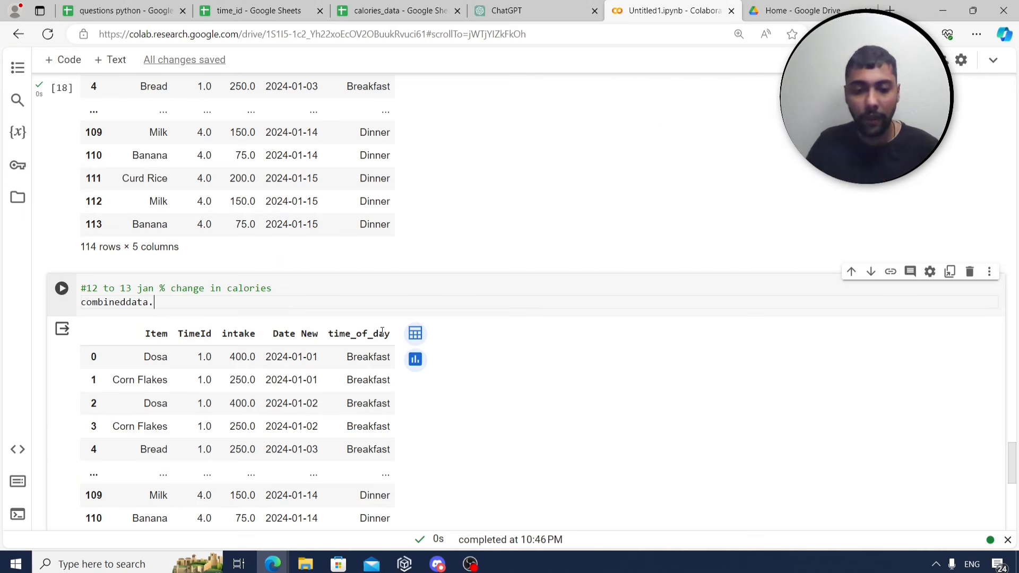
Sum intake per 'Date New' with reset_index() to produce a daily intake table.
text(group)
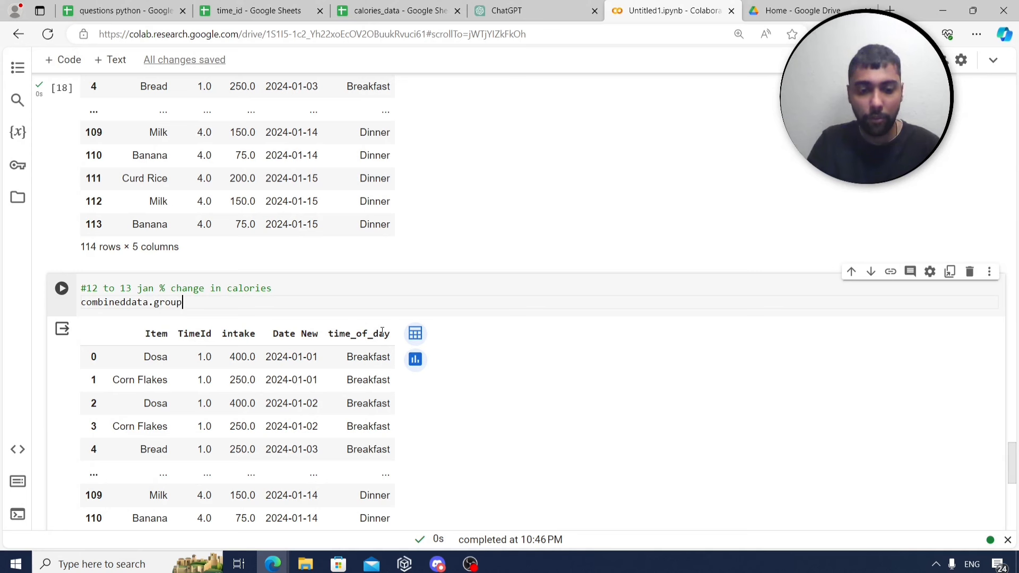
text(by('Da)
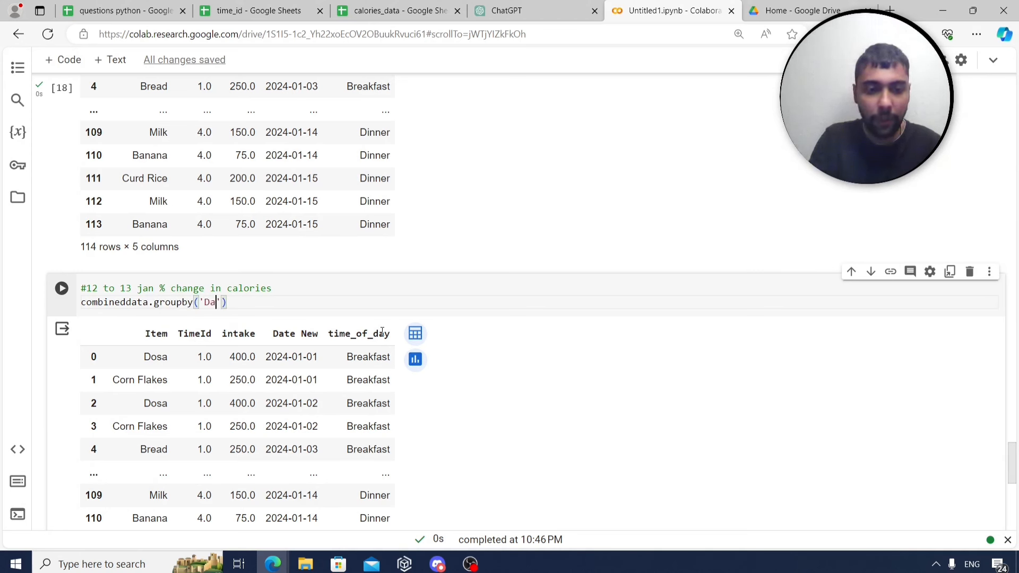
text(te New)
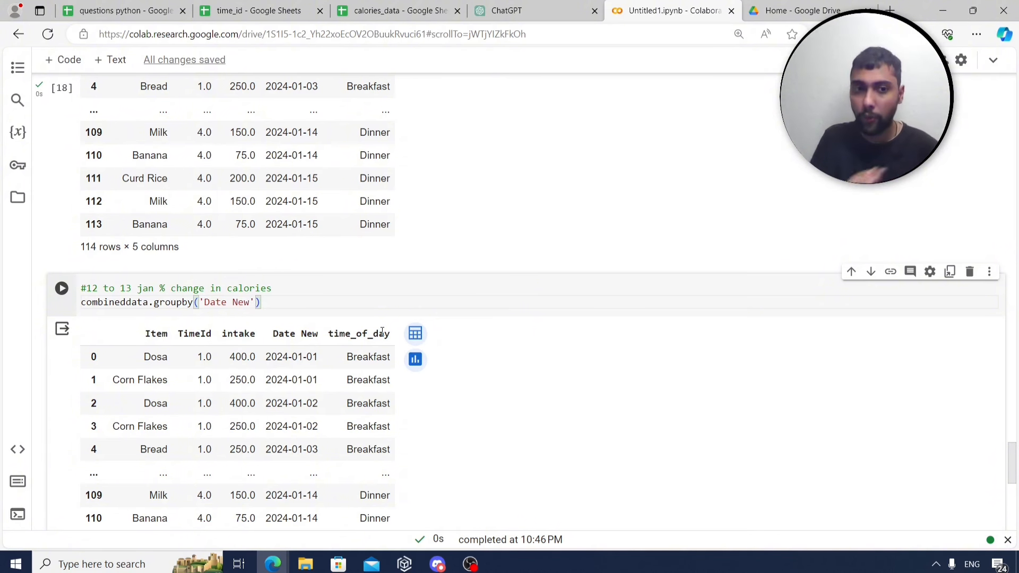
key(Right)
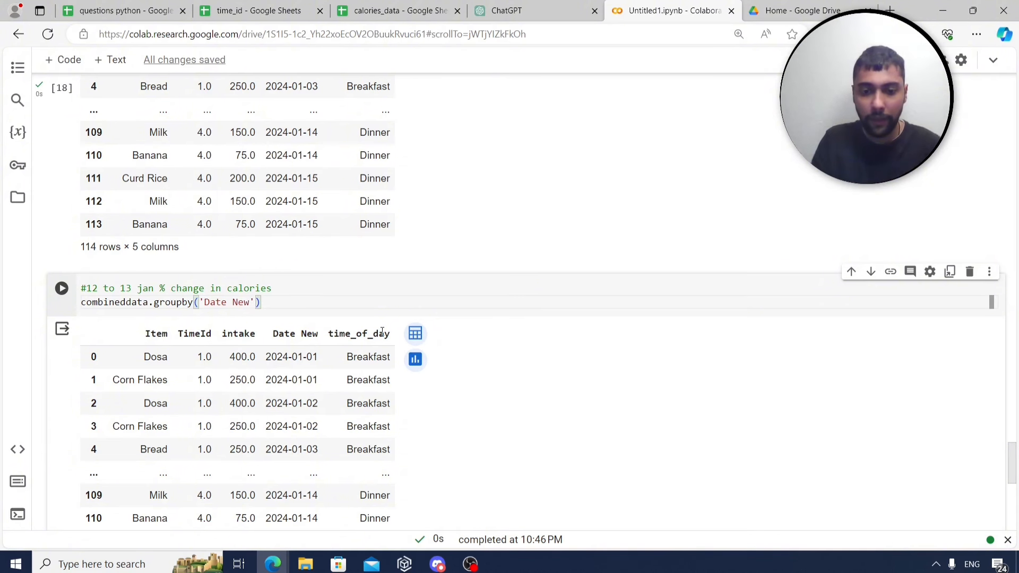
key(Right)
text(['intak)
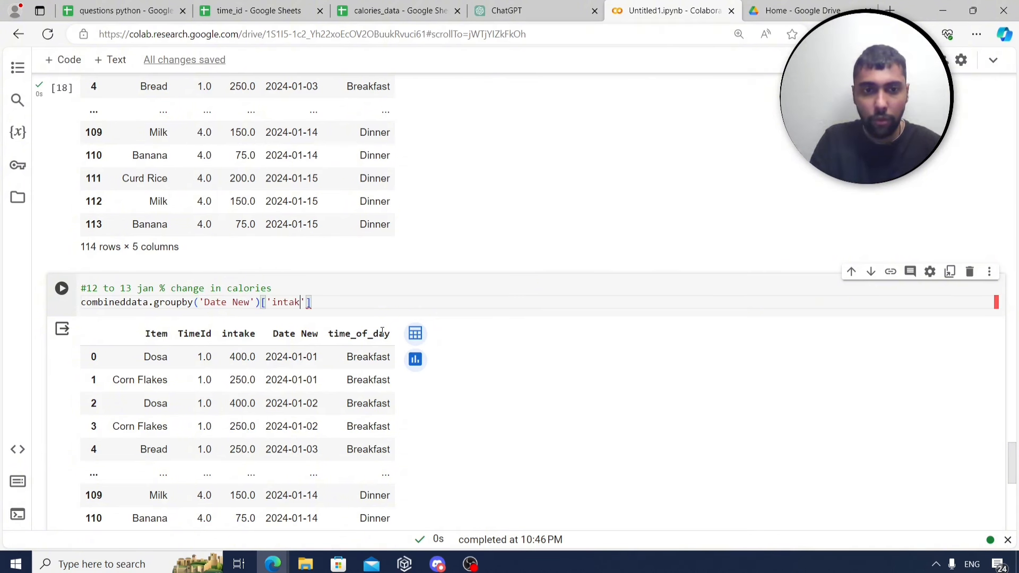
text(e'].sum)
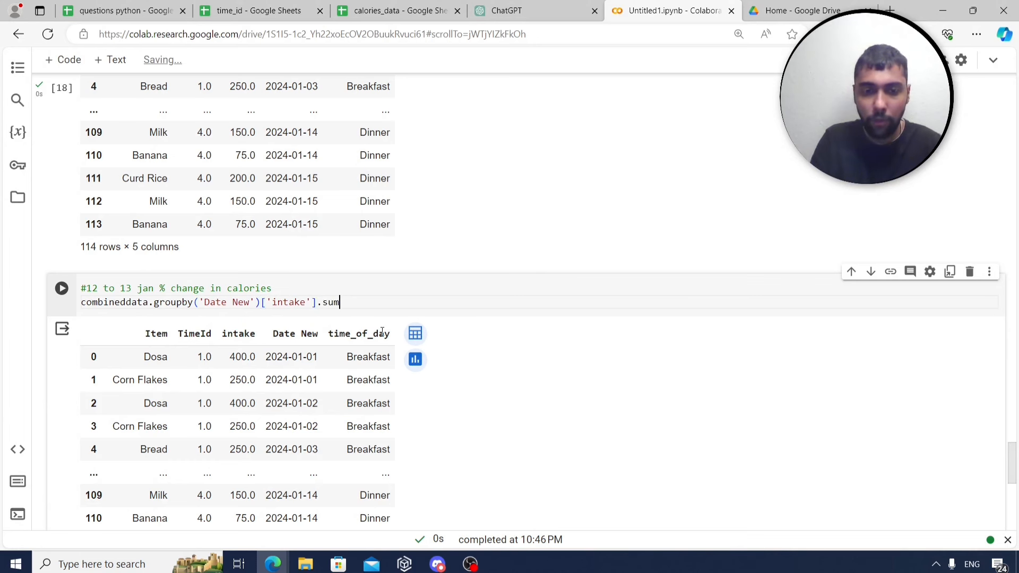
text(()
key(ctrl+Return)
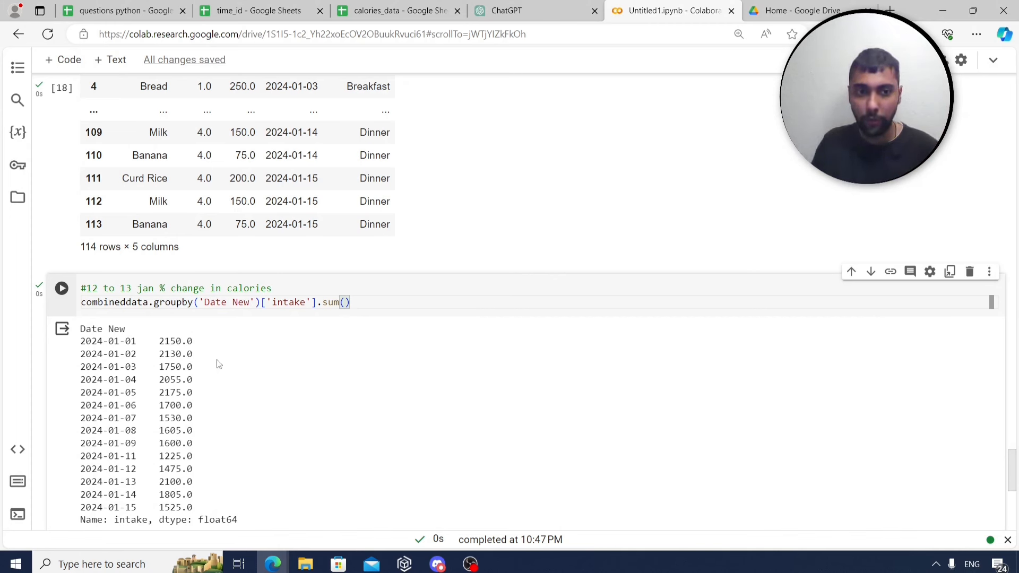
text(.r)
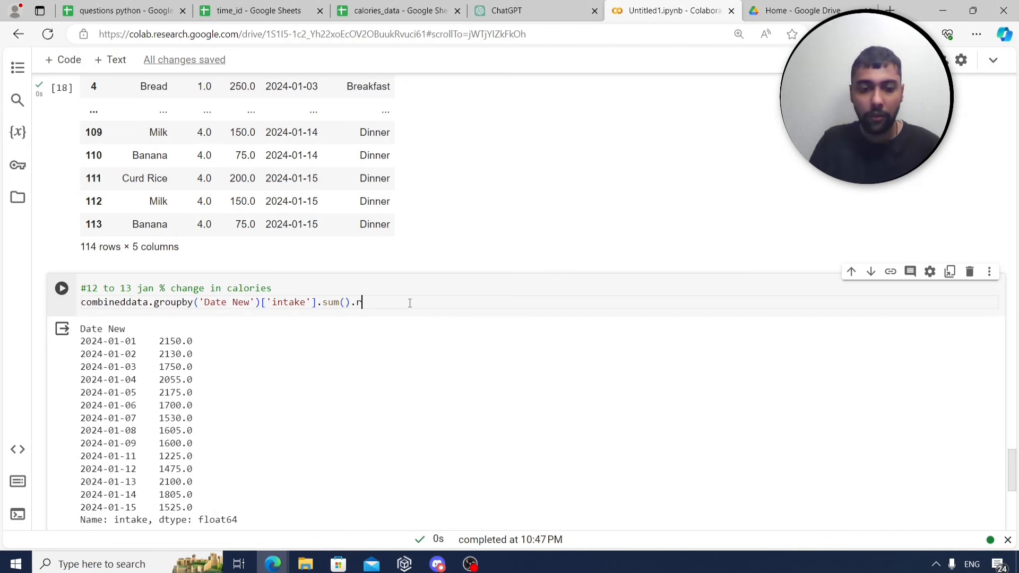
text(eset_index()
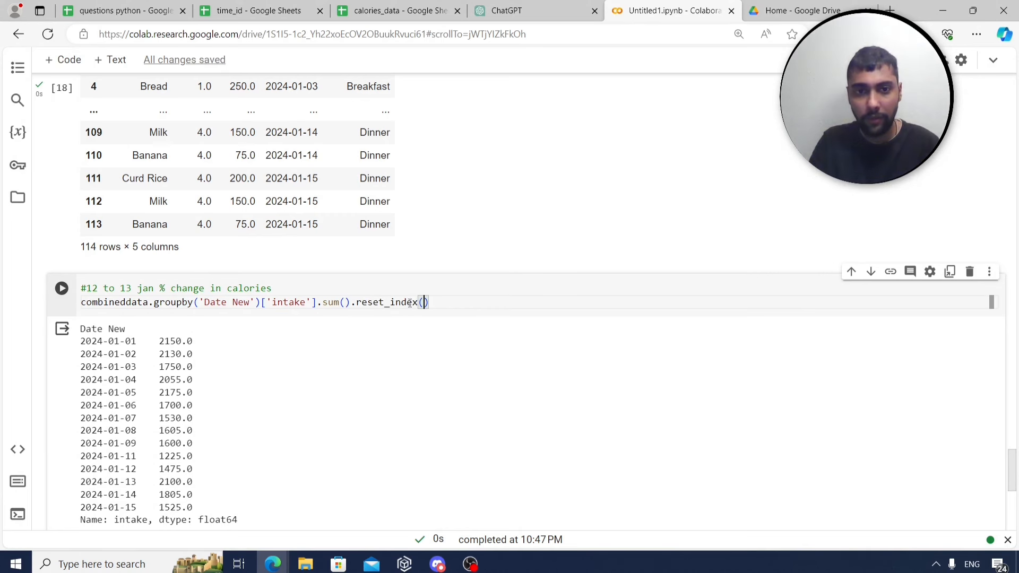
key(ctrl+Return)
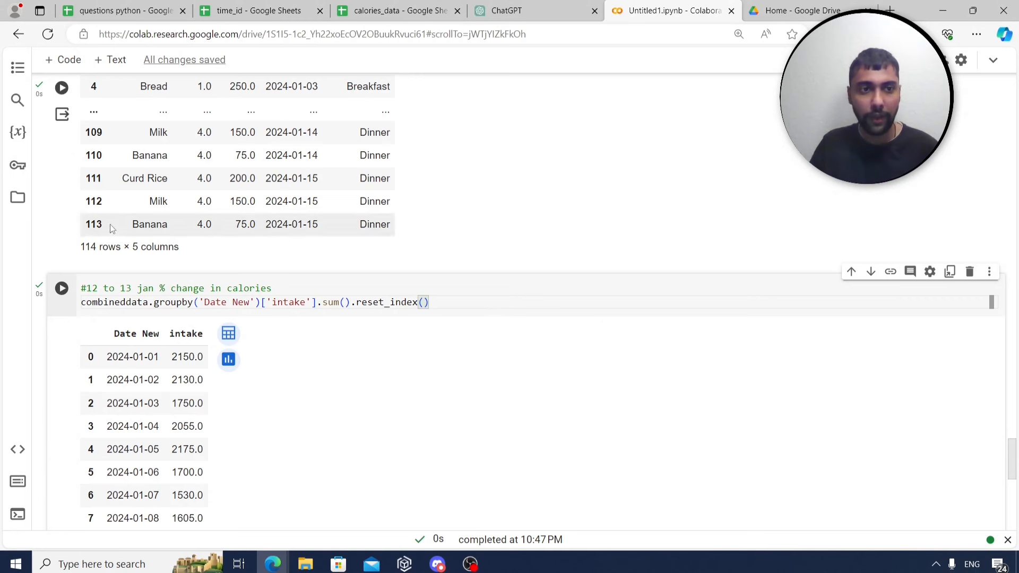
Create a previousvalue column holding intake shifted by 1, and begin a line to display combineddata.
click(53, 62)
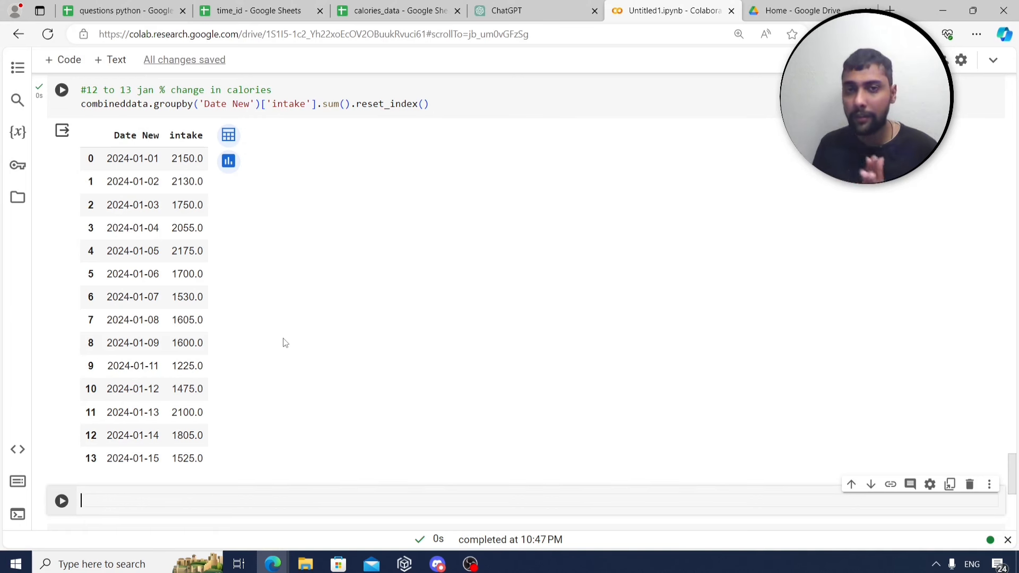
text(com)
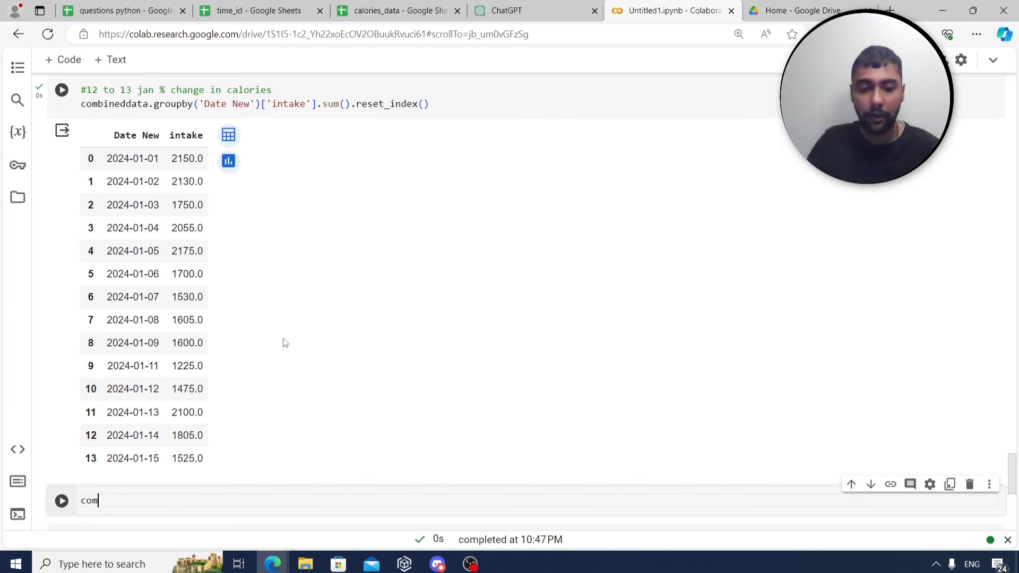
text(bineddata)
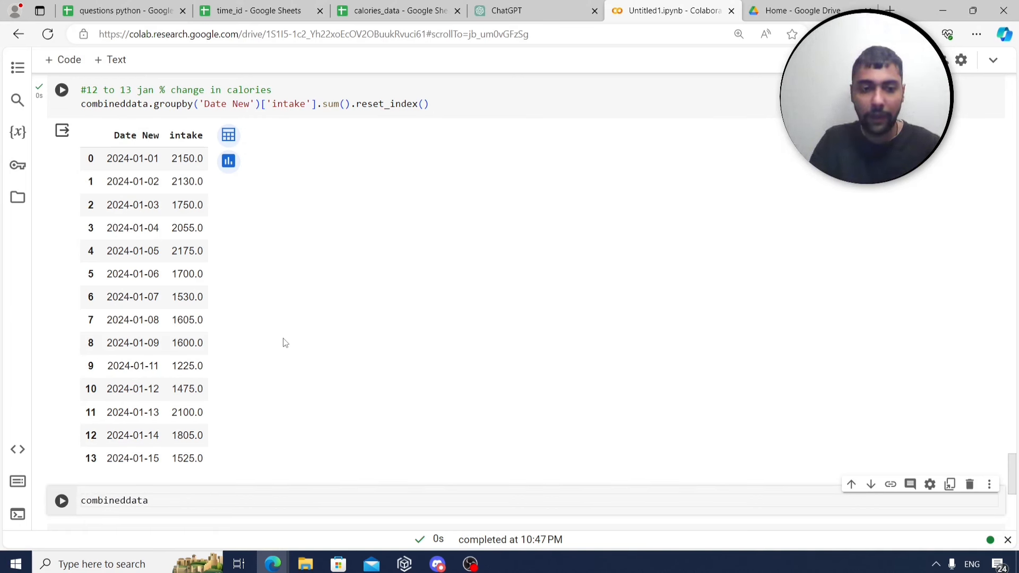
text(['pr)
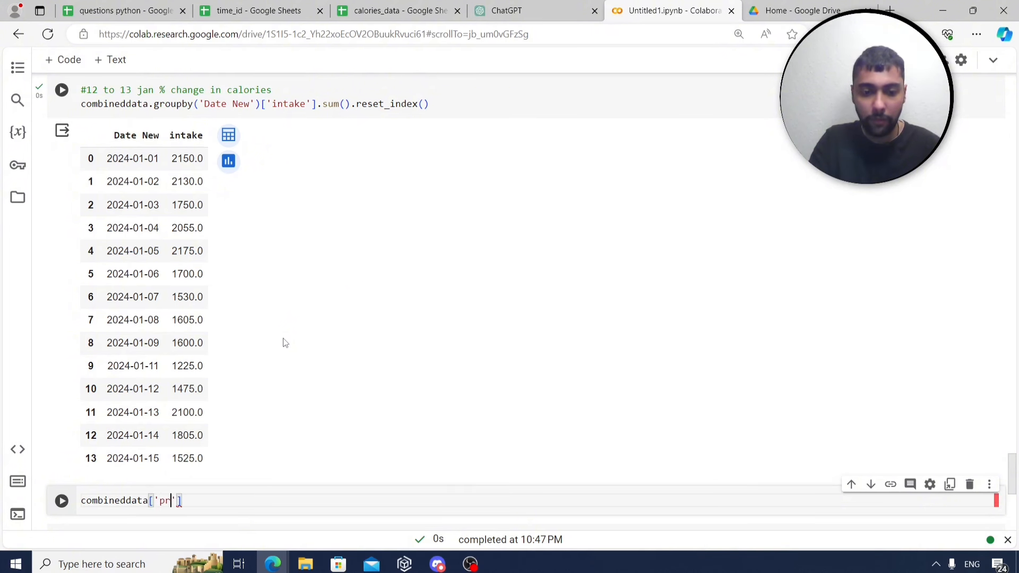
text(eviousval)
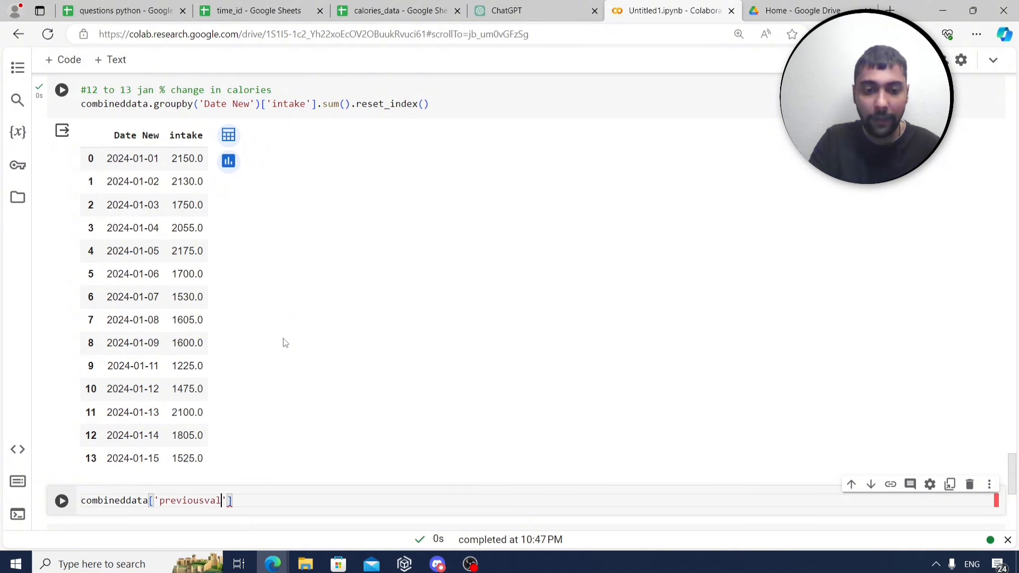
text(ue']=combinedd)
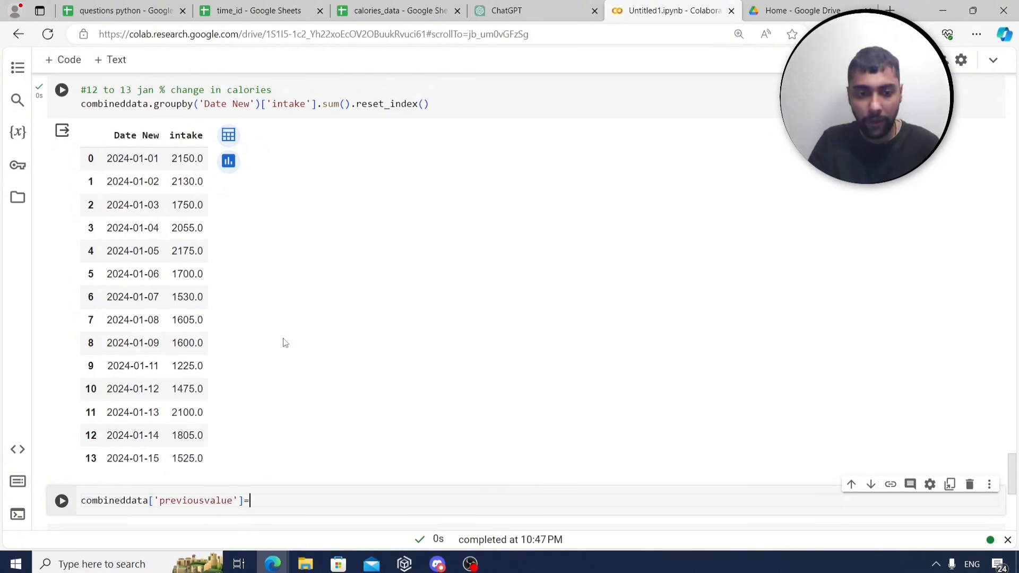
text(ata)
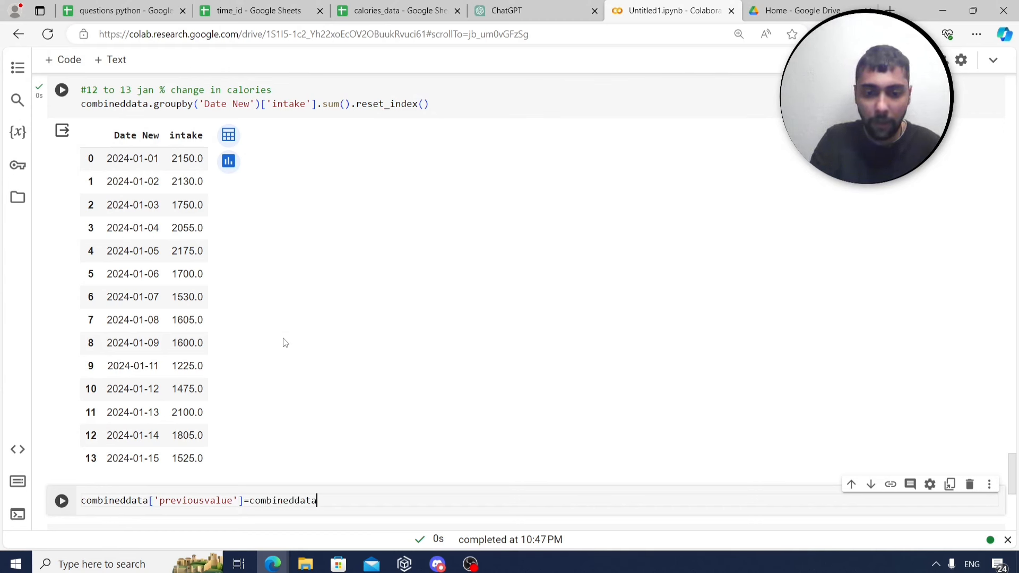
text(['intake'])
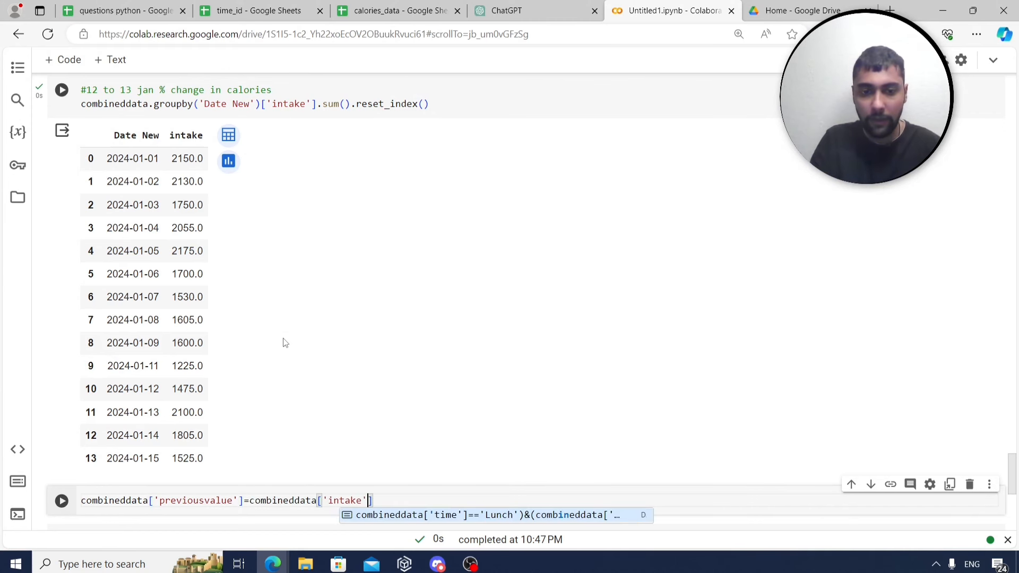
text(.shif)
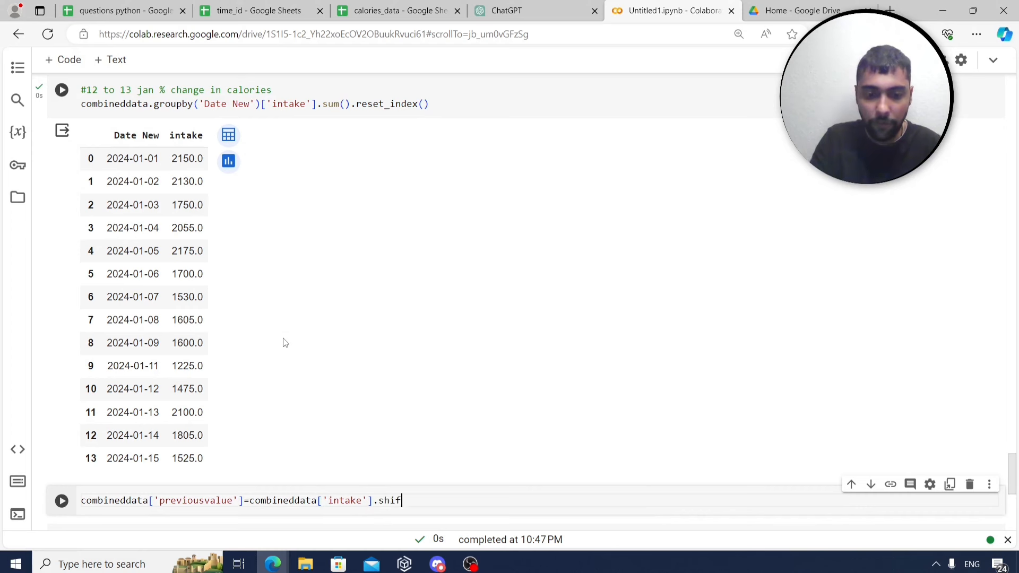
text(t(1)
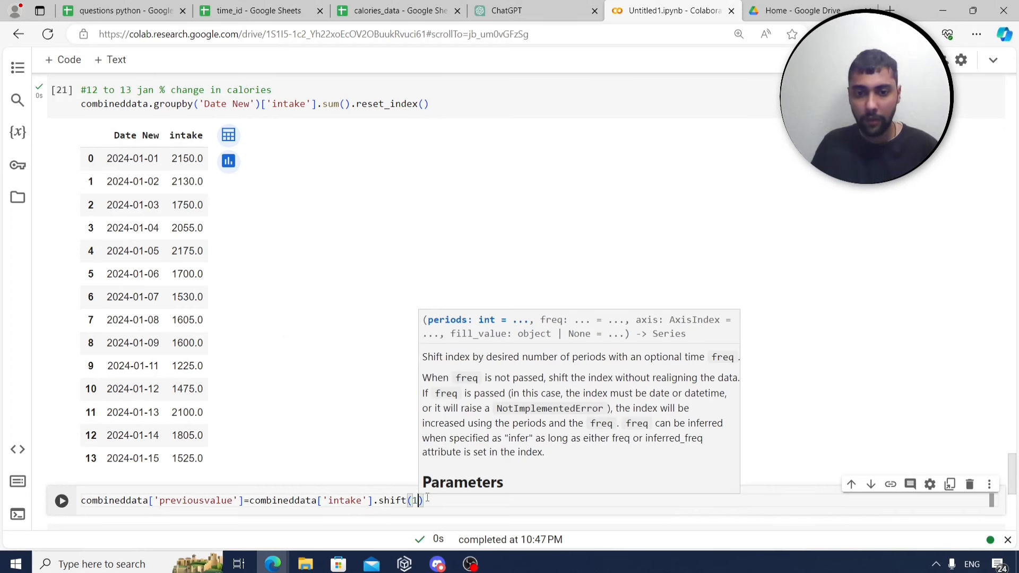
key(shift+Return)
key(shift+Return)
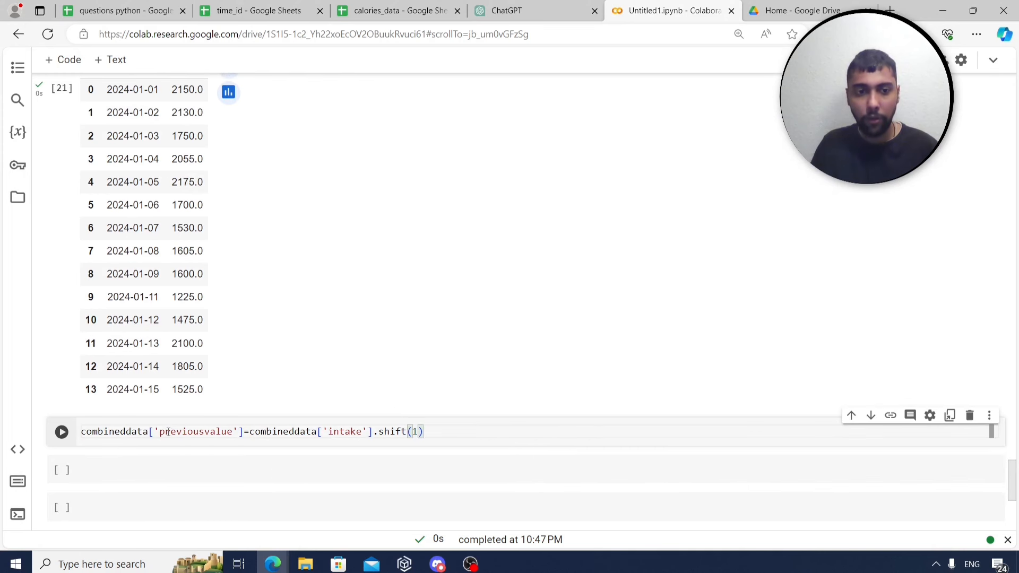
key(Return)
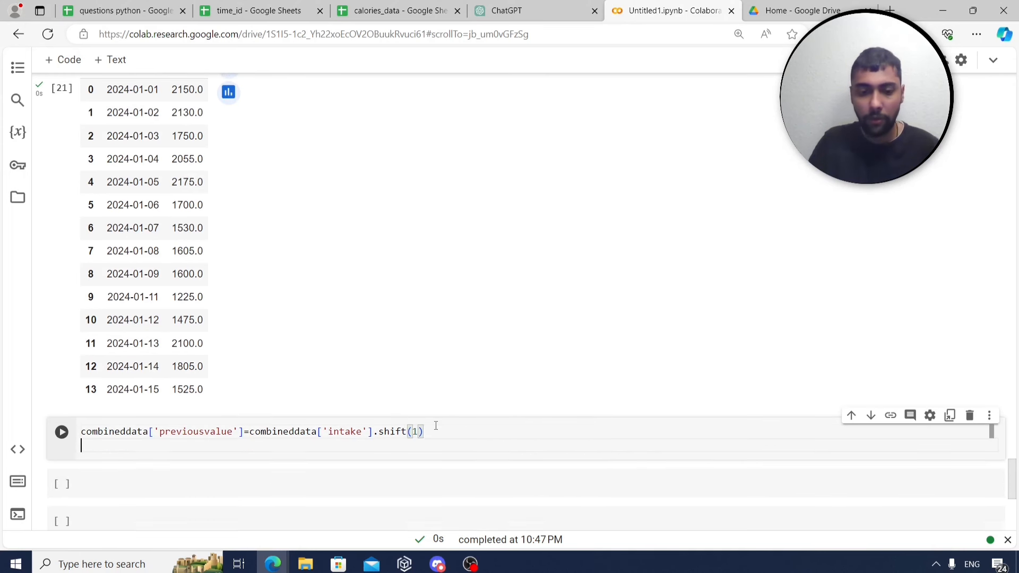
text(combi)
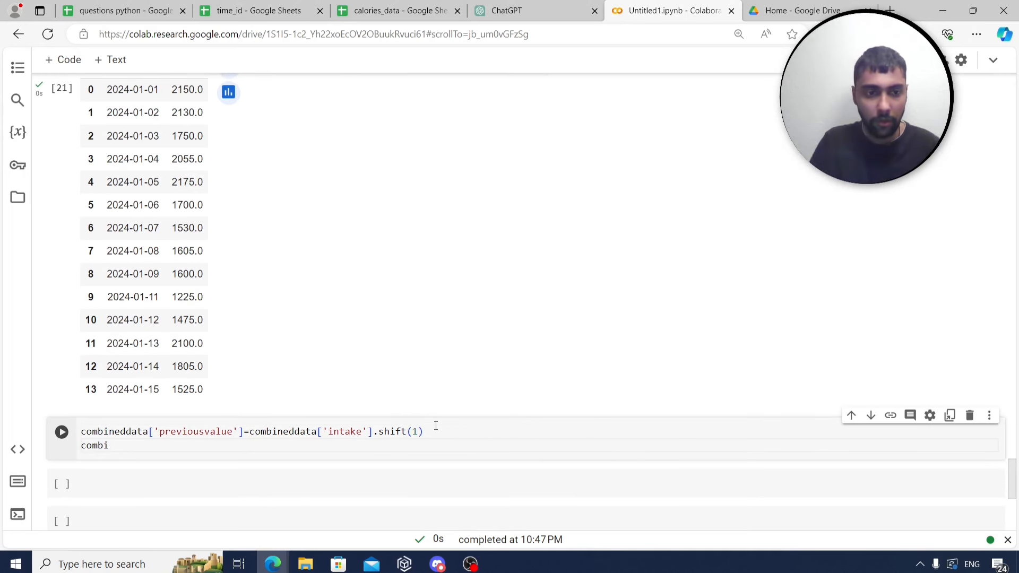
scroll(444, 402, up, 1)
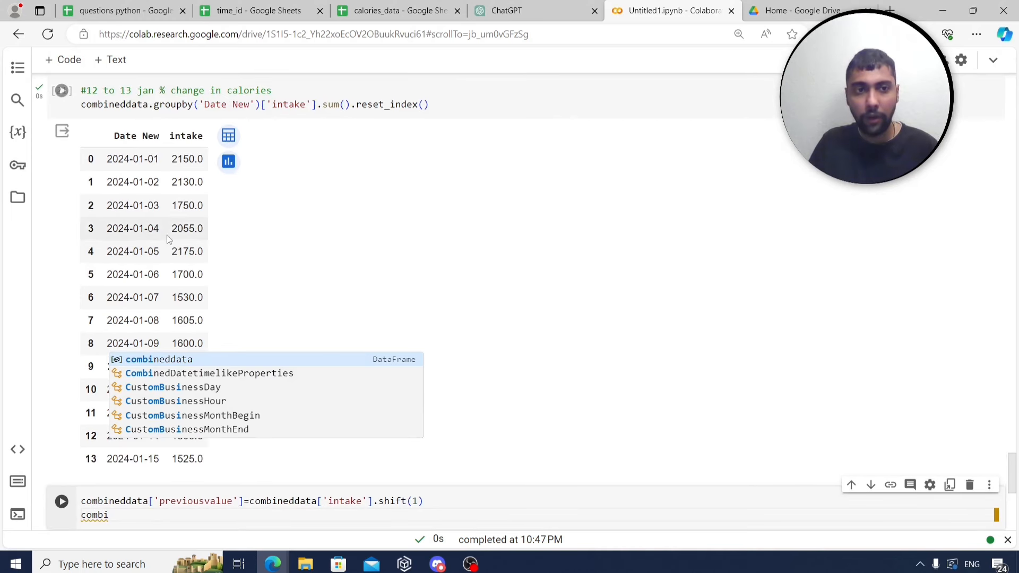
scroll(133, 236, up, 2)
Prefix the daily-intake groupby line with 'aggdata=' and run the cell to store the totals.
triple_click(178, 241)
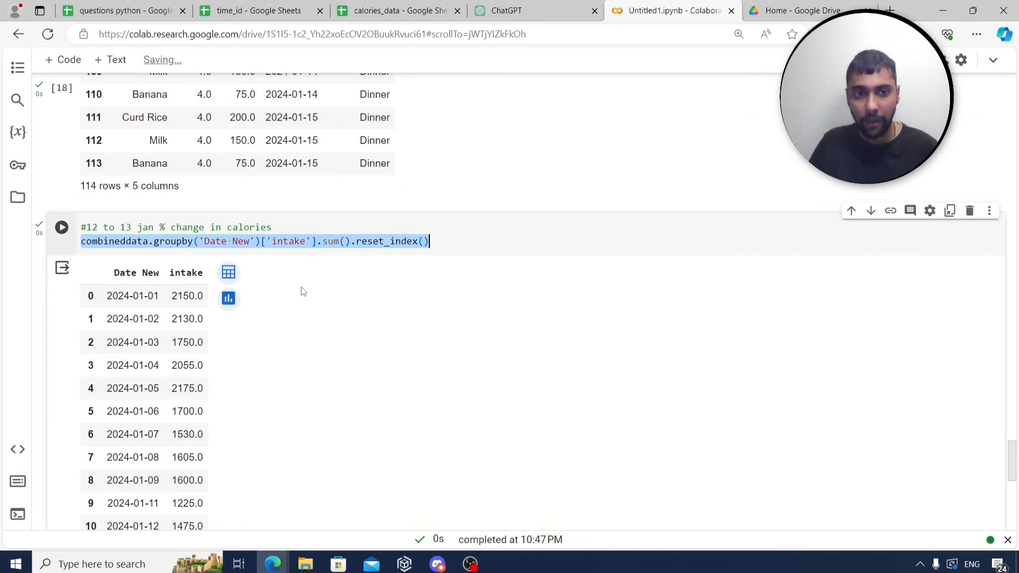
click(85, 245)
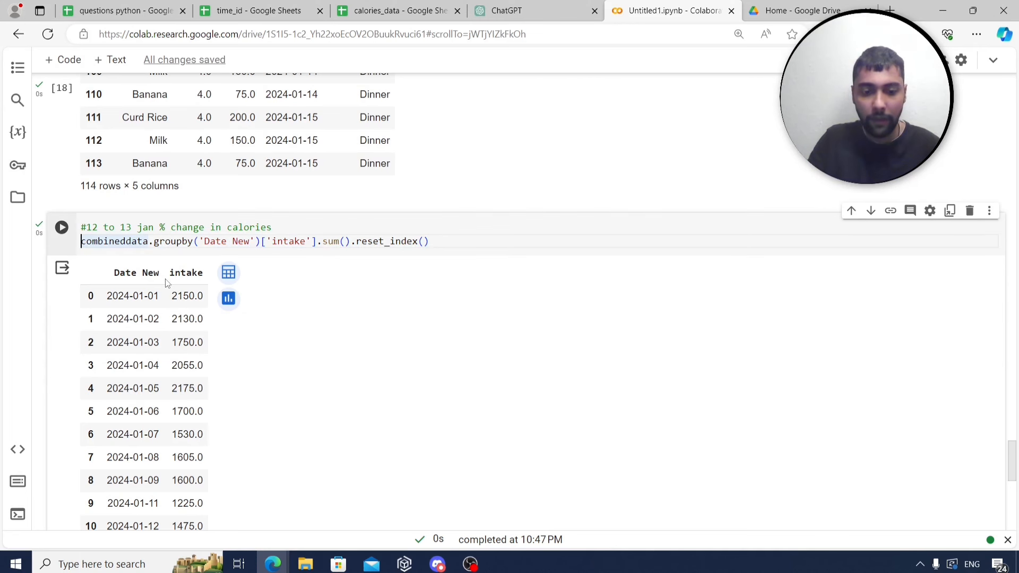
text(aggdata)
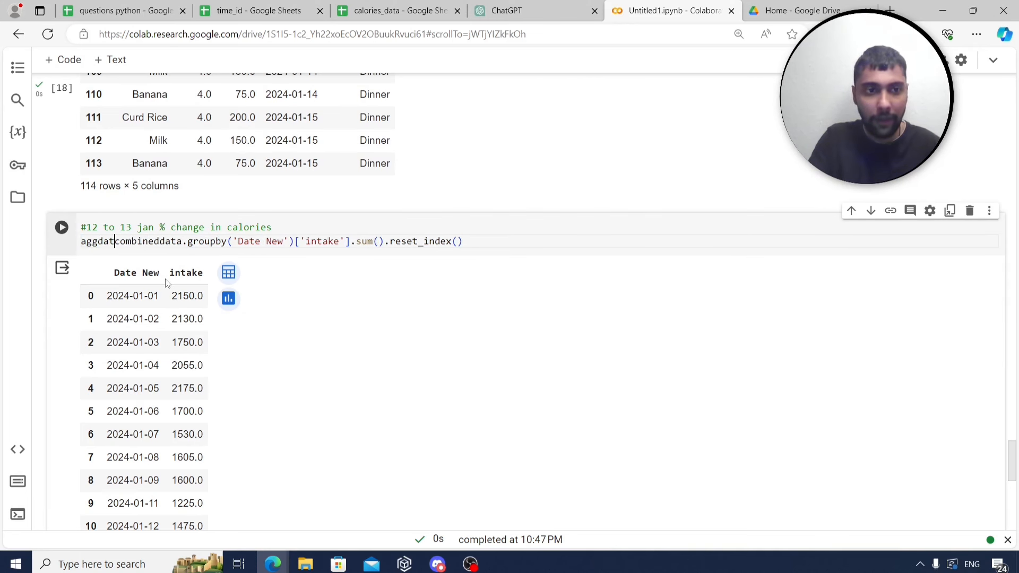
text(=)
scroll(493, 253, down, 1)
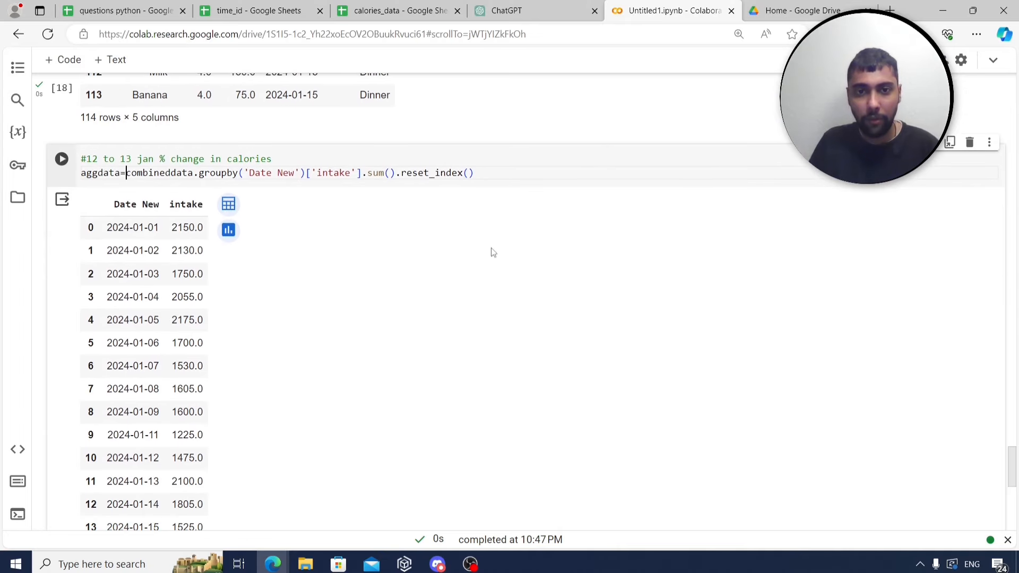
key(ctrl+Return)
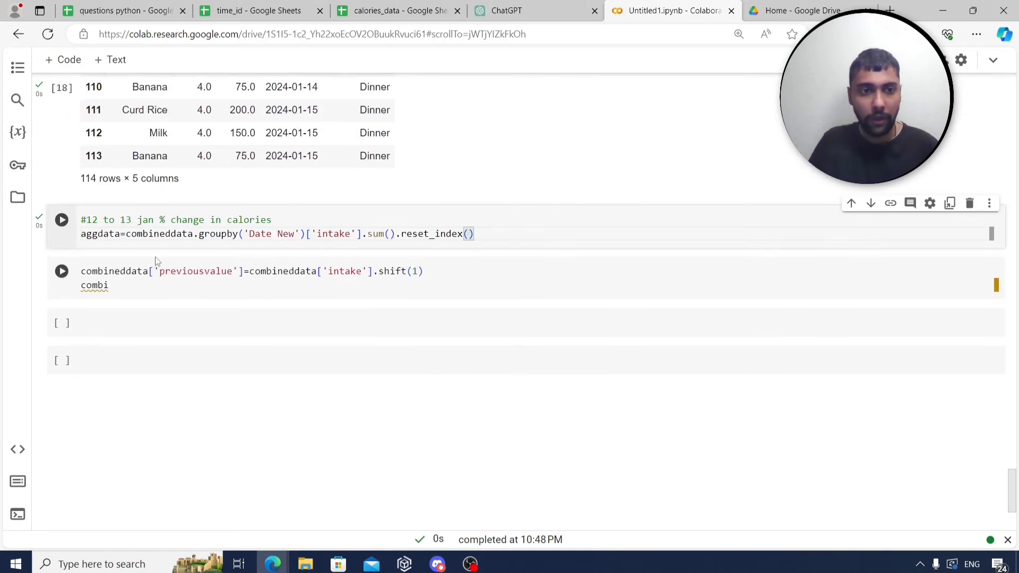
Retarget the previousvalue shift cell from combineddata to aggdata, end it with aggdata, and run it.
drag(149, 276, 81, 271)
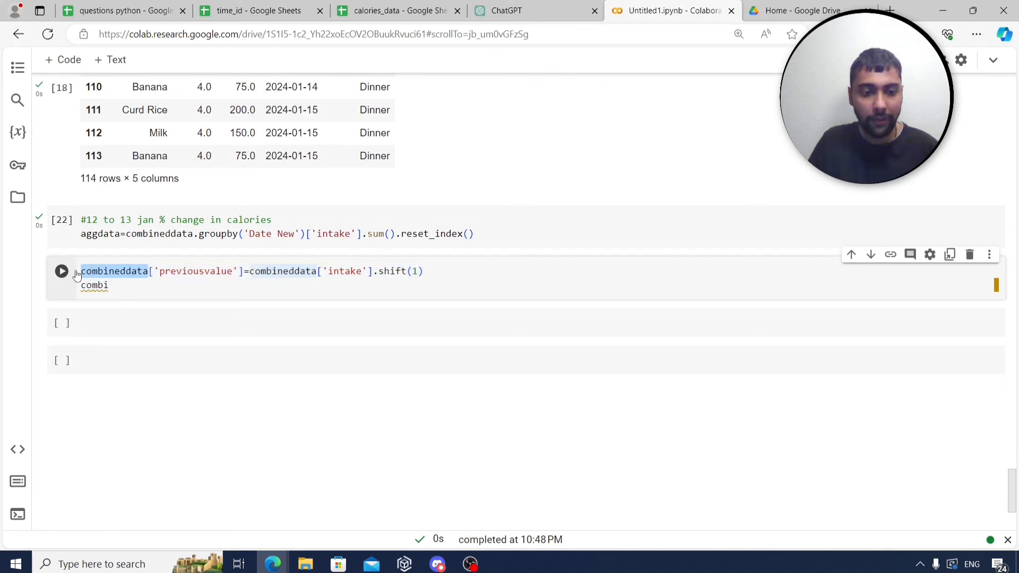
text(aggdata)
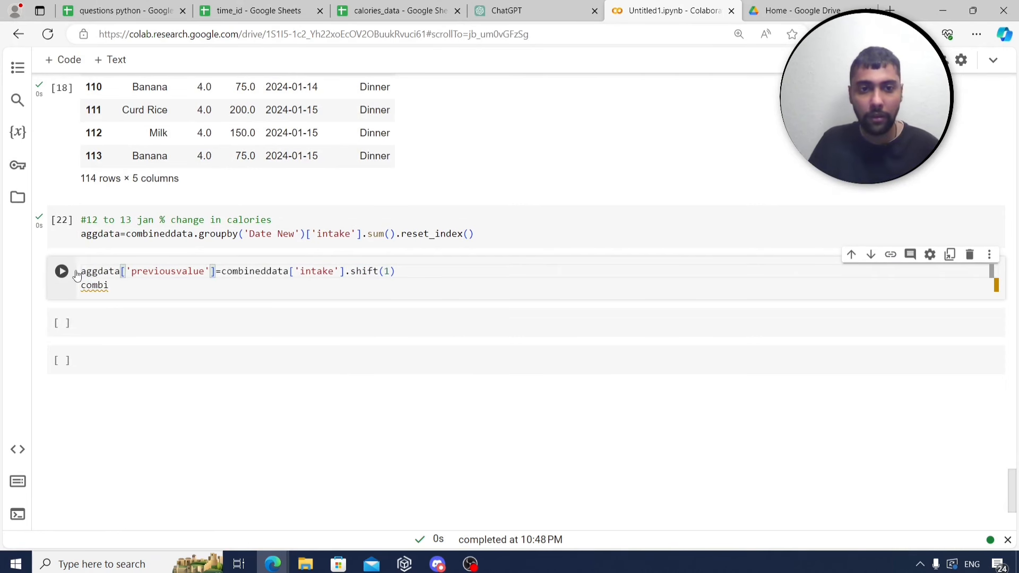
drag(260, 275, 230, 275)
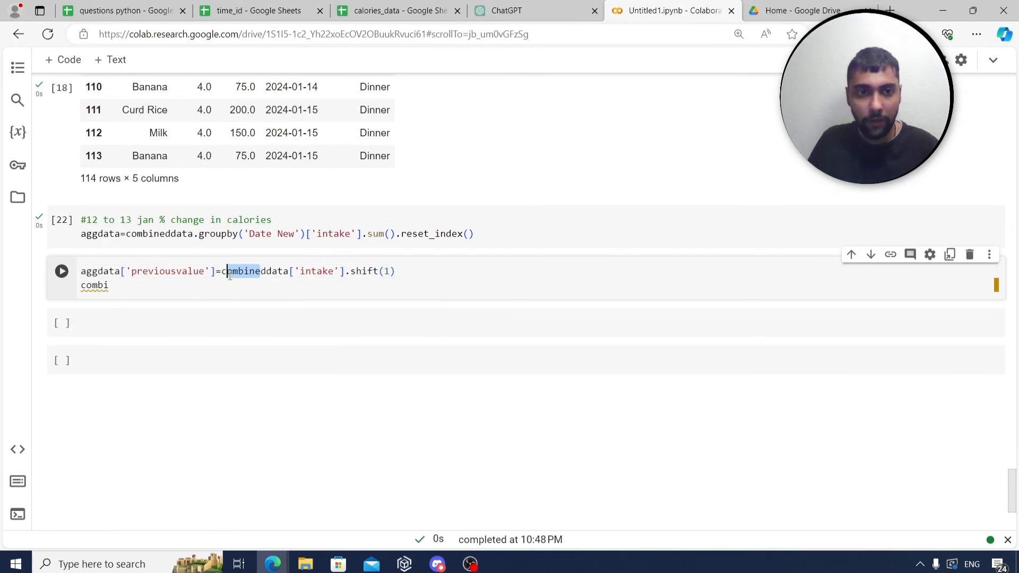
key(BackSpace)
key(Right)
key(BackSpace)
key(BackSpace)
text(agg)
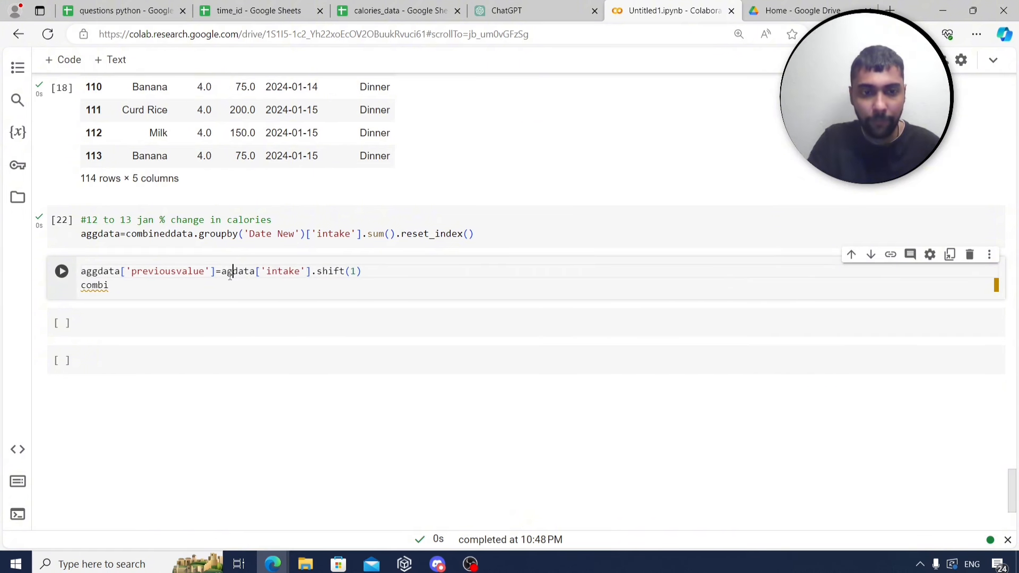
click(120, 285)
key(BackSpace)
key(BackSpace)
key(BackSpace)
key(BackSpace)
key(BackSpace)
text(aggdata)
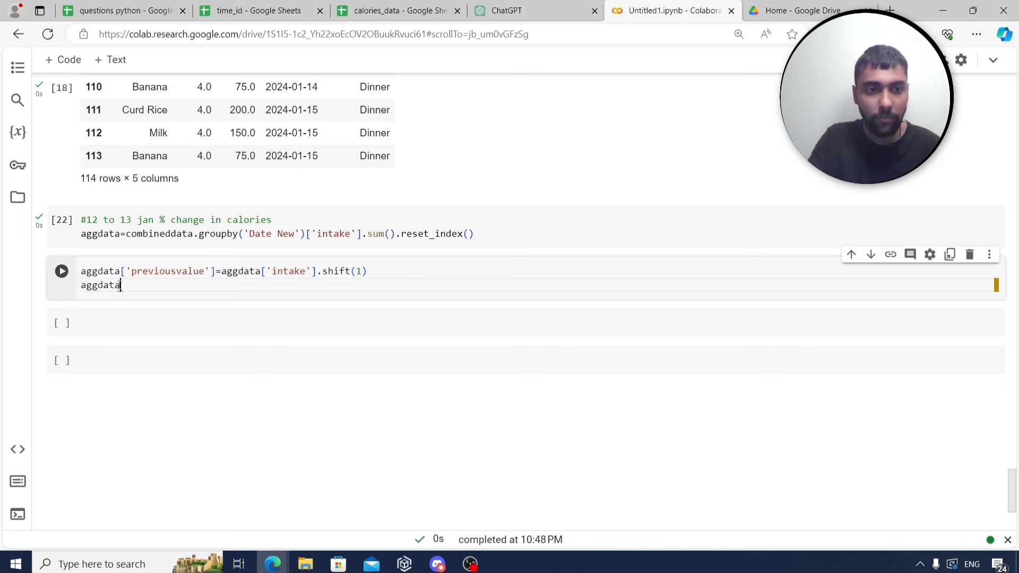
key(ctrl+Return)
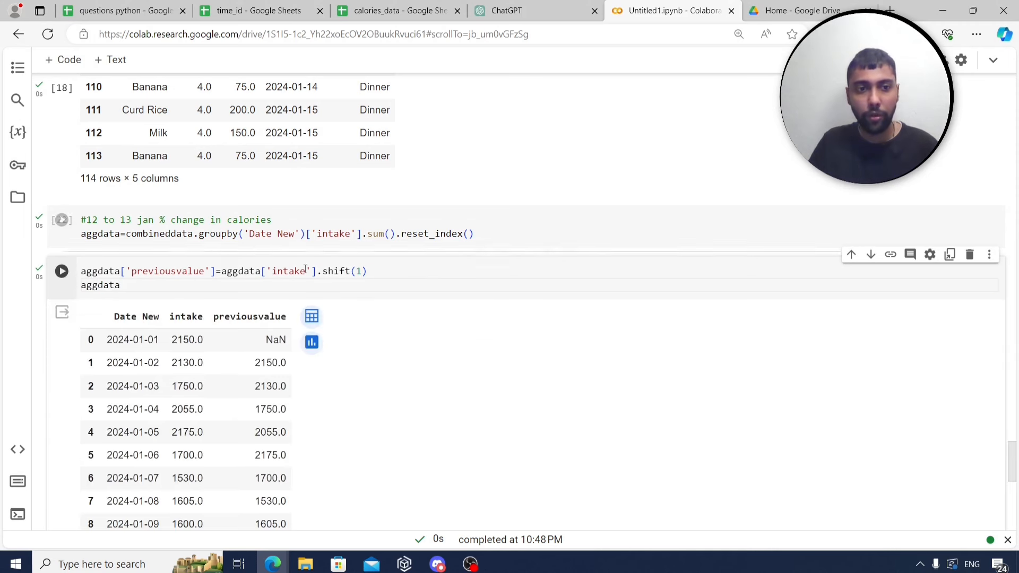
scroll(358, 303, down, 1)
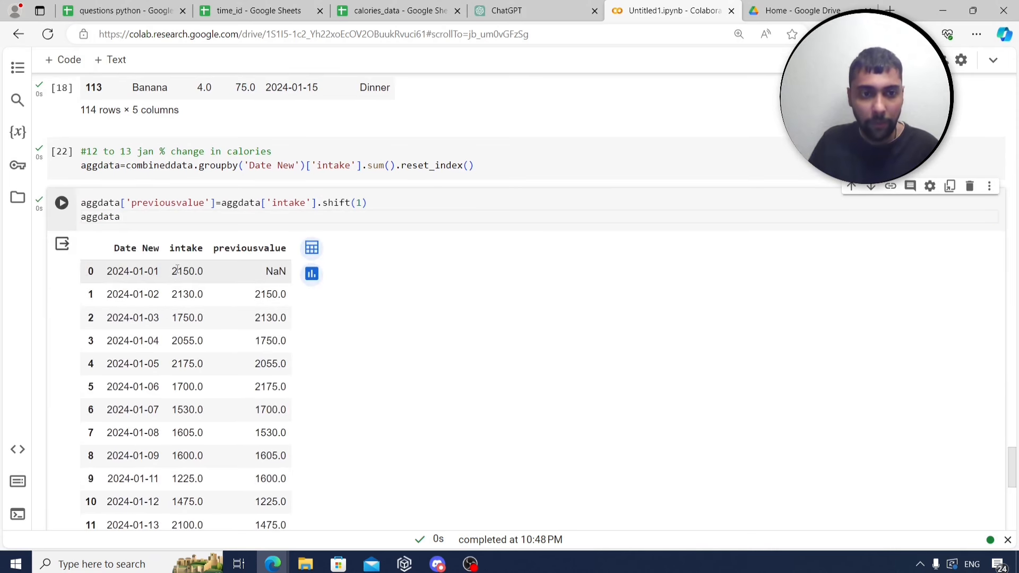
drag(174, 271, 205, 271)
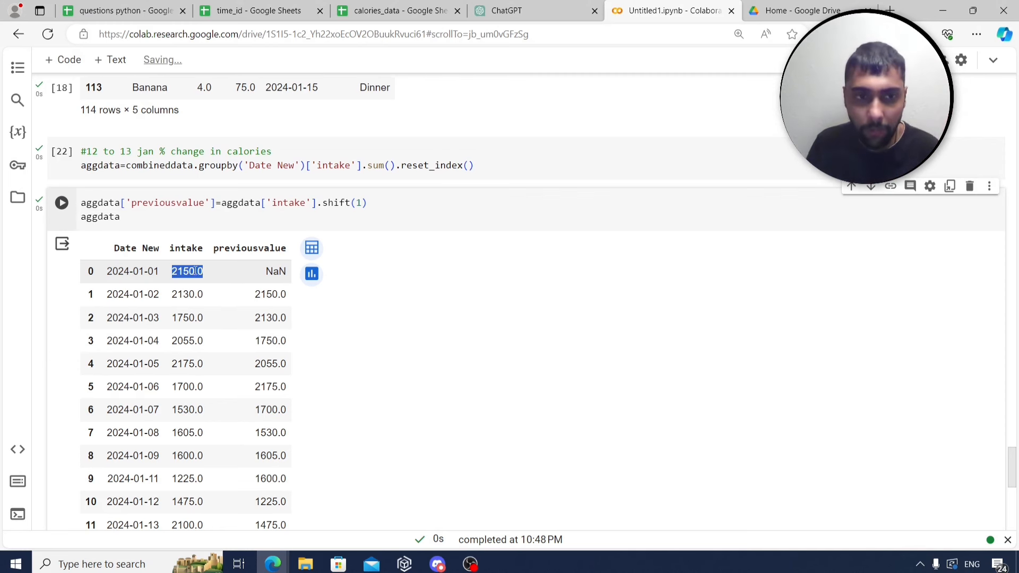
double_click(276, 271)
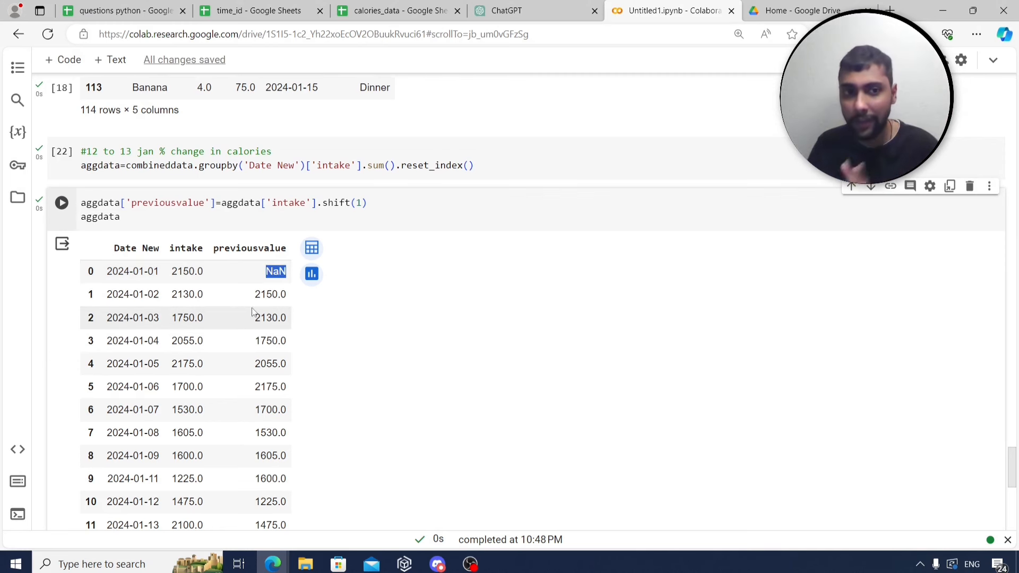
click(180, 298)
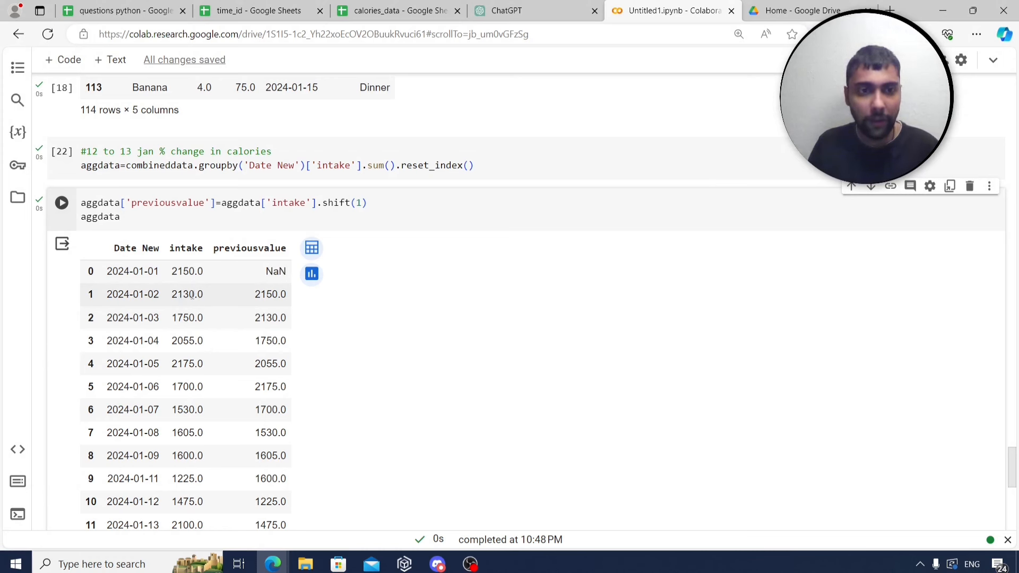
double_click(192, 296)
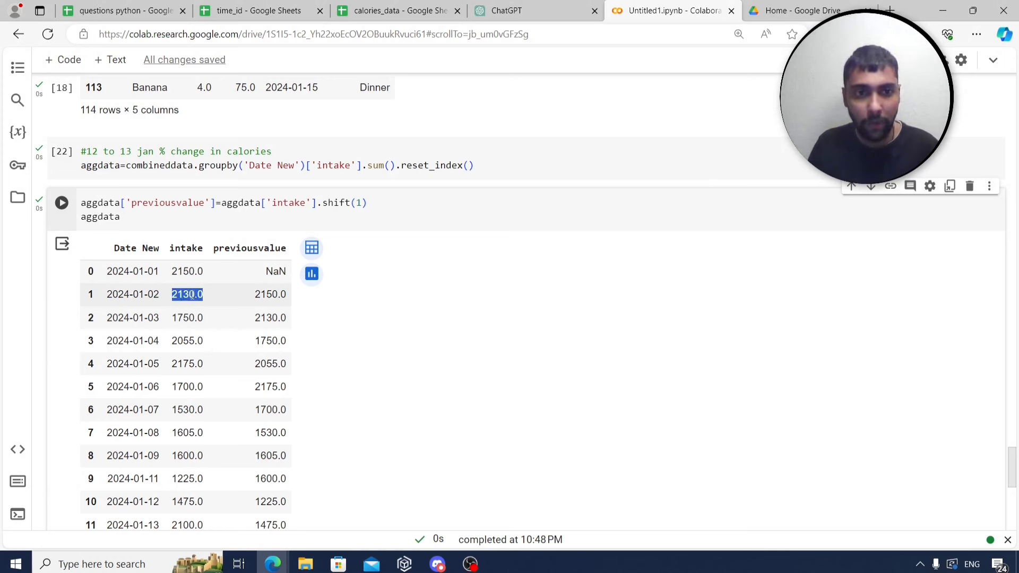
double_click(267, 295)
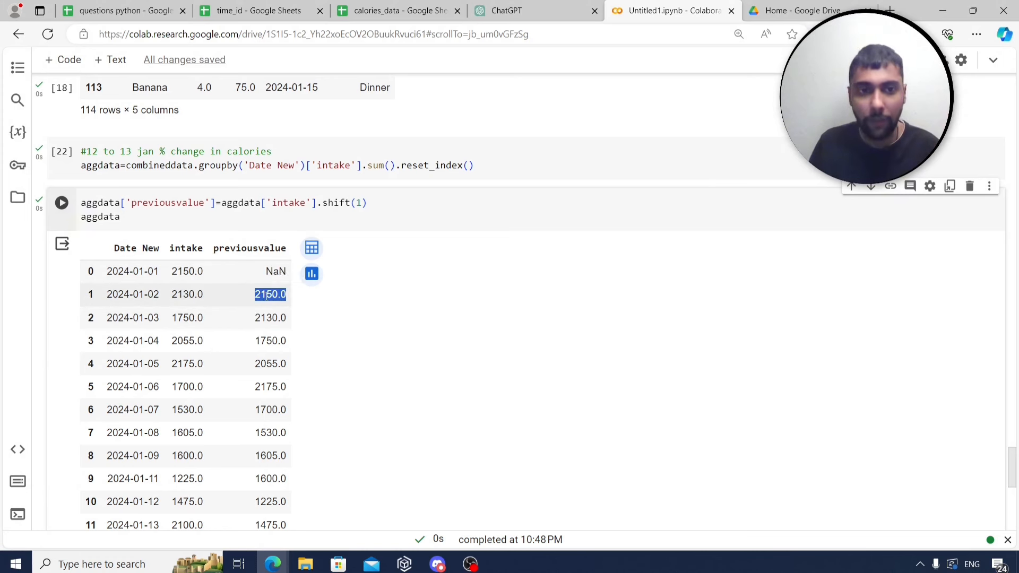
double_click(180, 339)
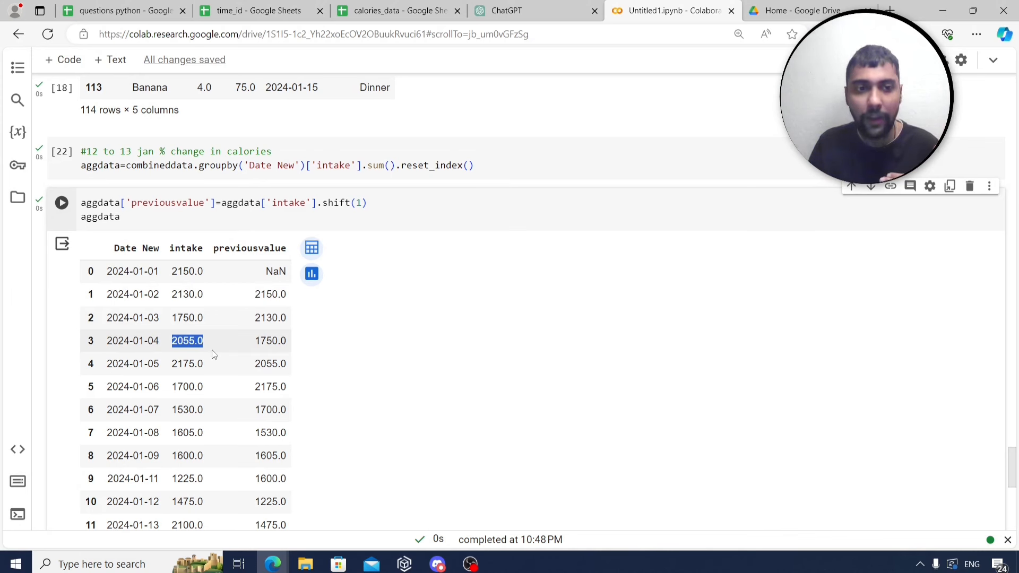
double_click(193, 317)
double_click(274, 339)
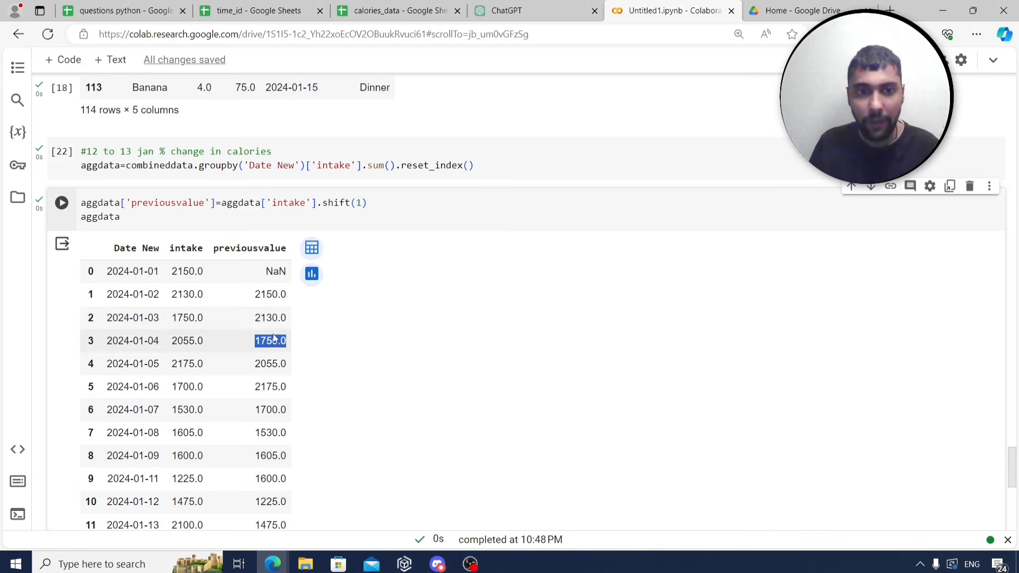
scroll(274, 339, down, 1)
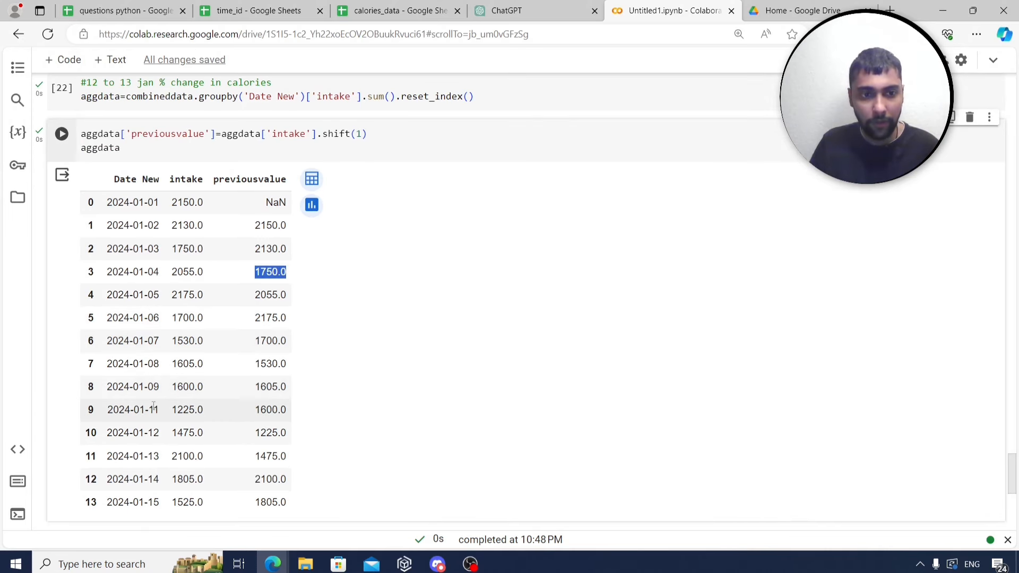
double_click(197, 408)
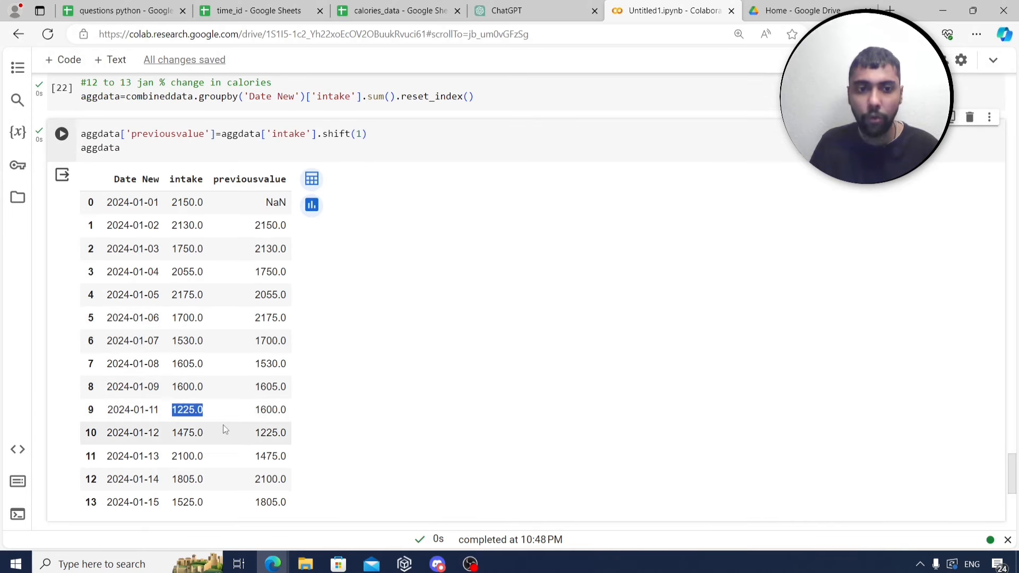
double_click(192, 386)
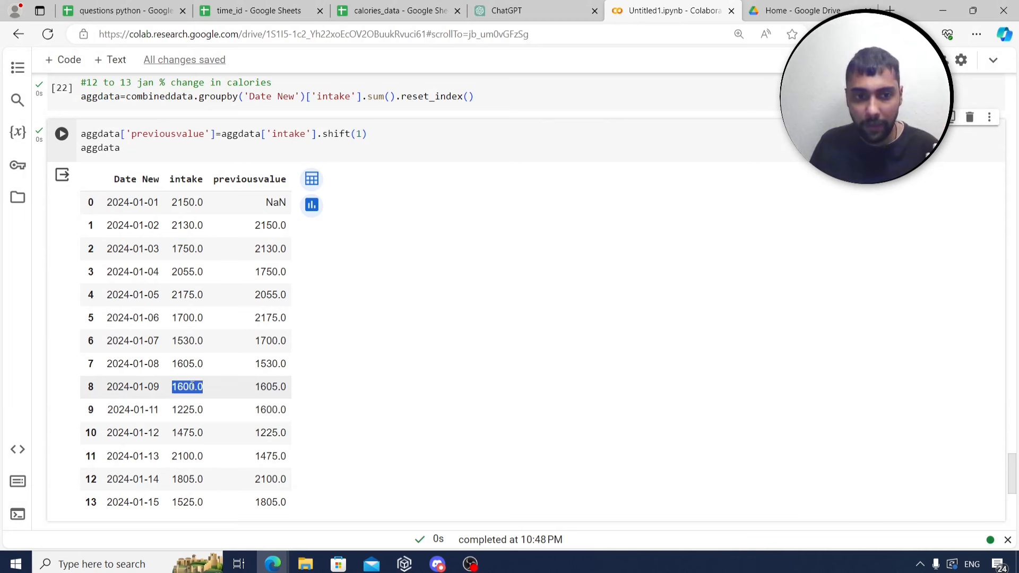
double_click(268, 412)
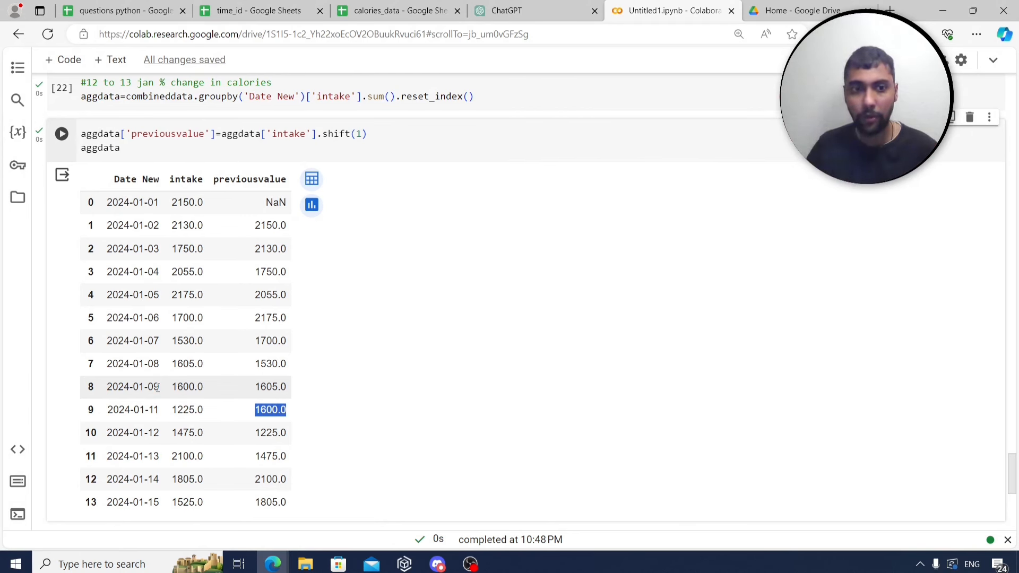
scroll(180, 382, up, 2)
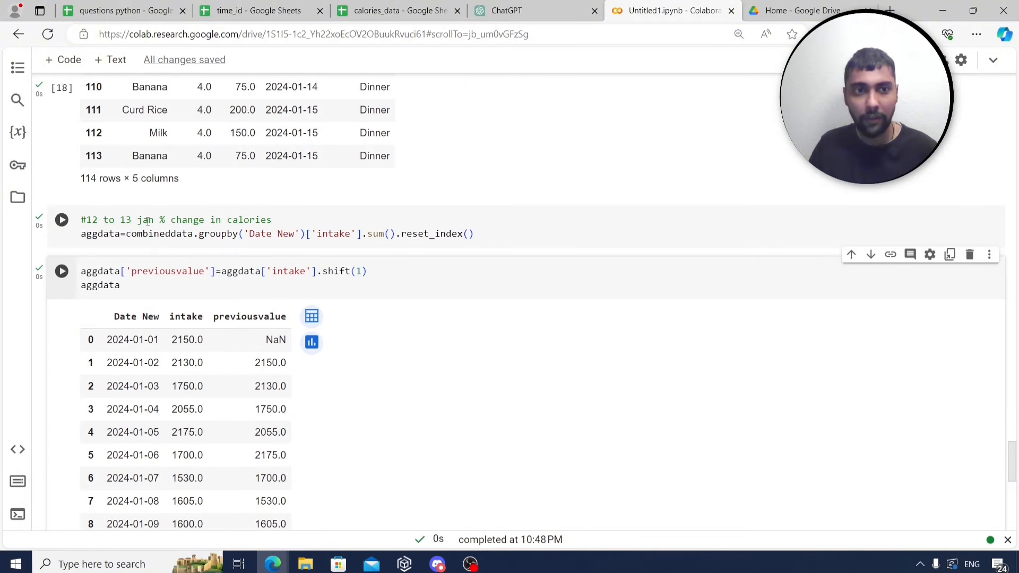
scroll(156, 321, down, 5)
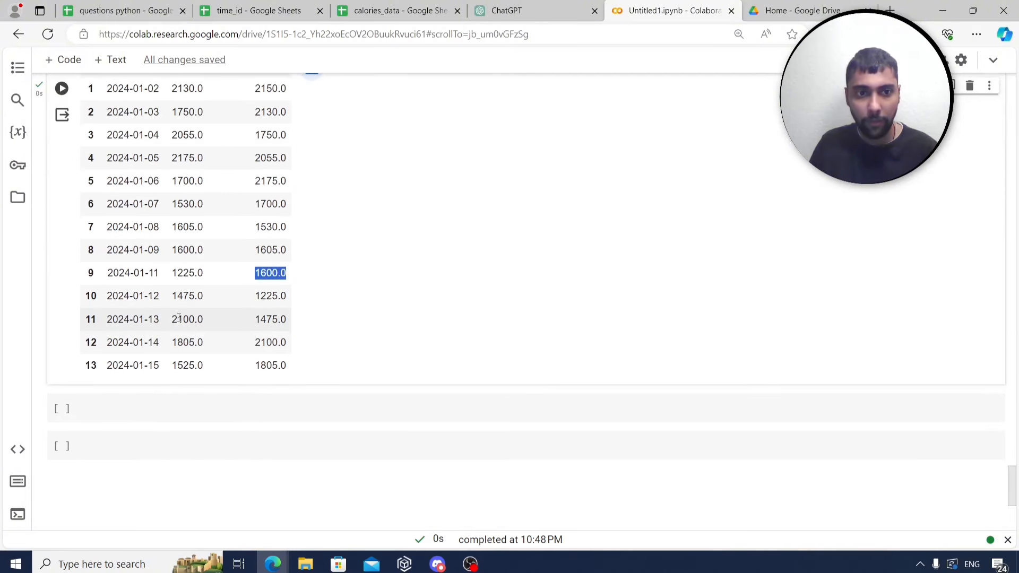
double_click(179, 319)
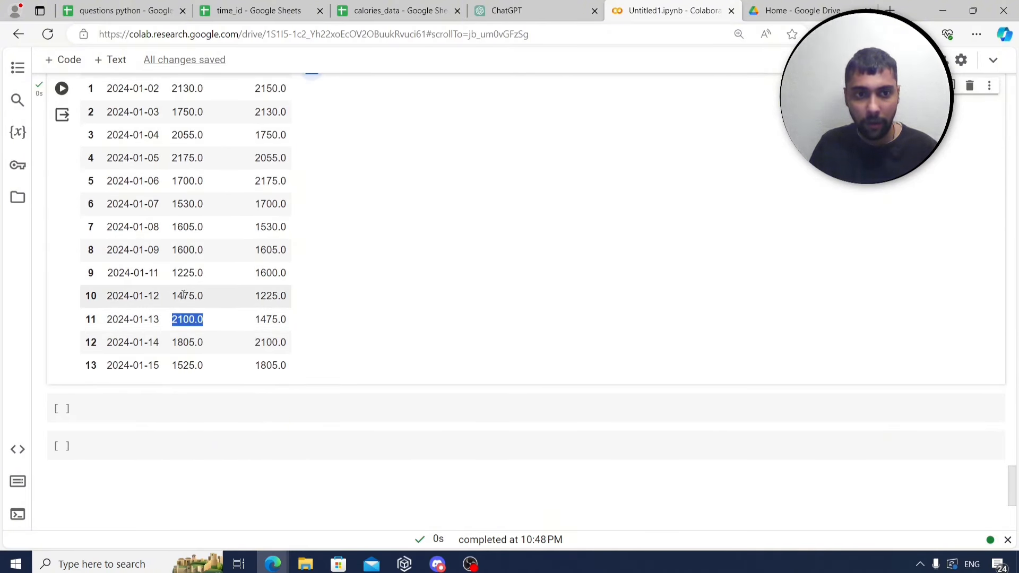
drag(183, 295, 186, 296)
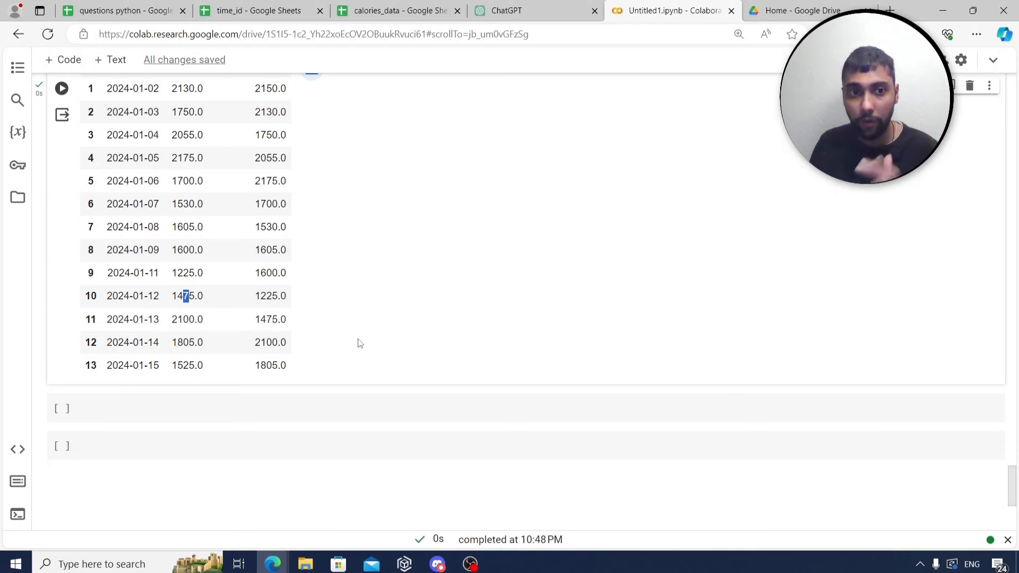
scroll(360, 343, up, 3)
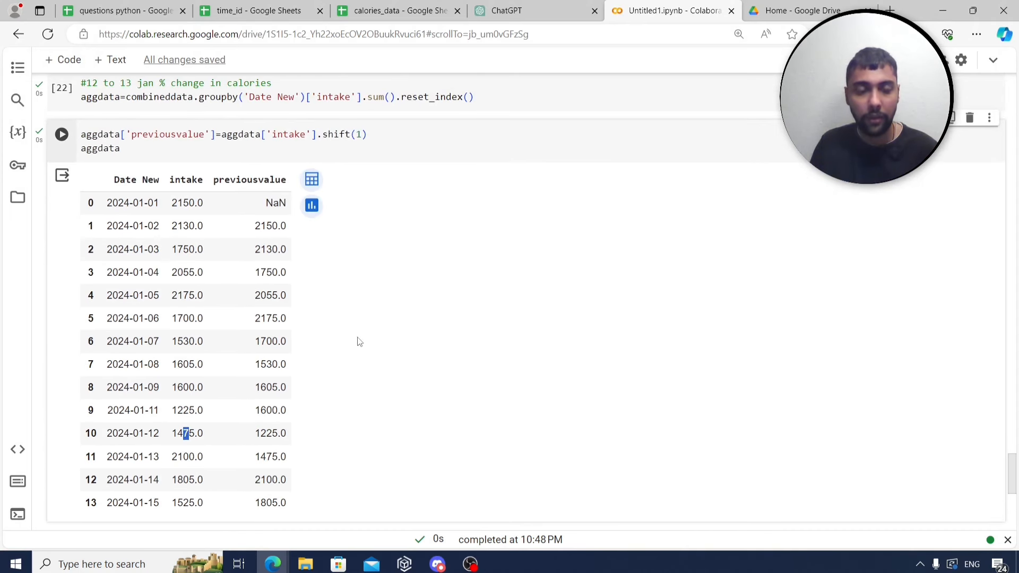
scroll(207, 371, down, 3)
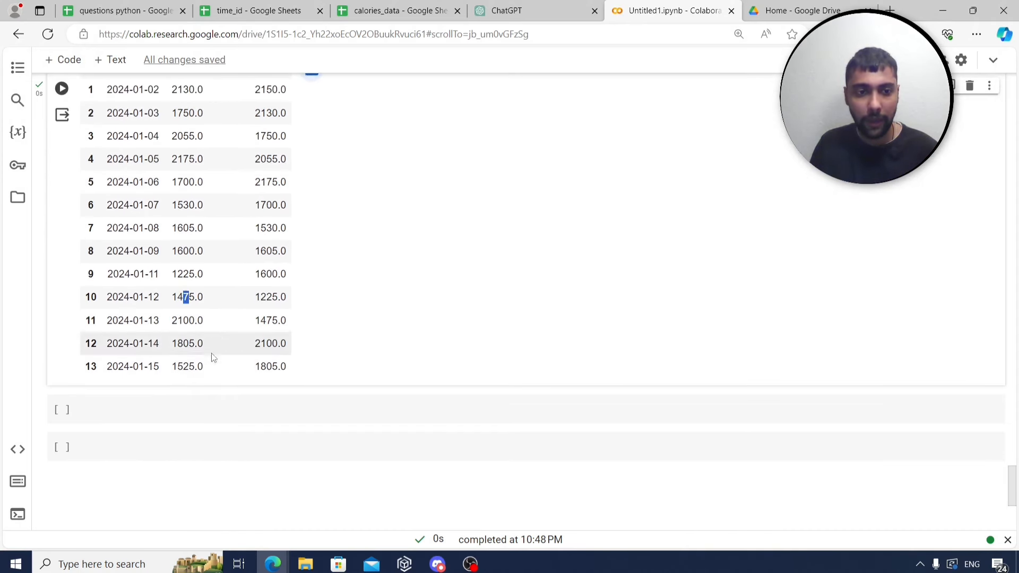
click(199, 402)
Compute aggdata['percent_change'] as (intake - previousvalue)/previousvalue and display aggdata.
text(aggdata[)
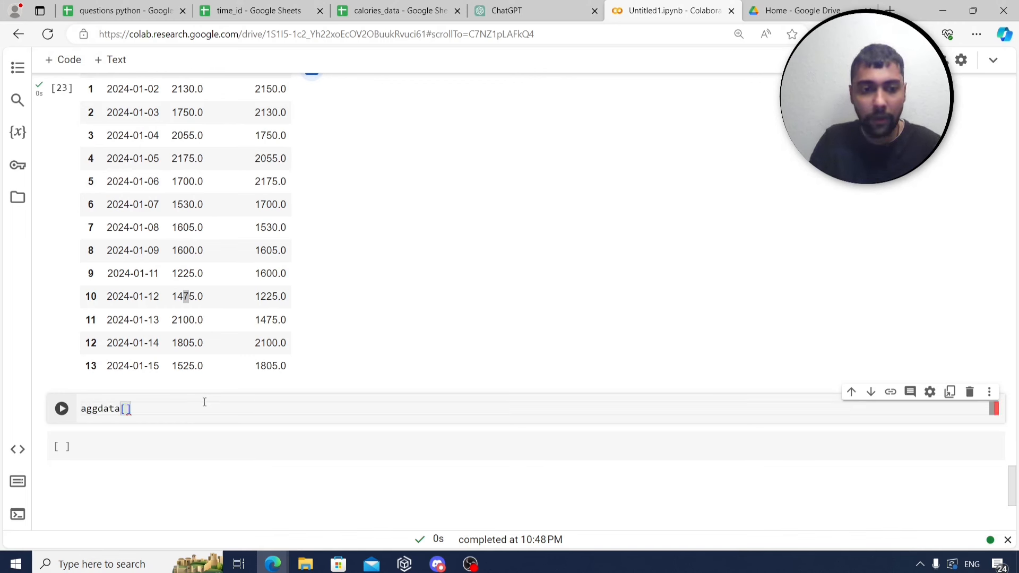
text(')
text(percent_change)
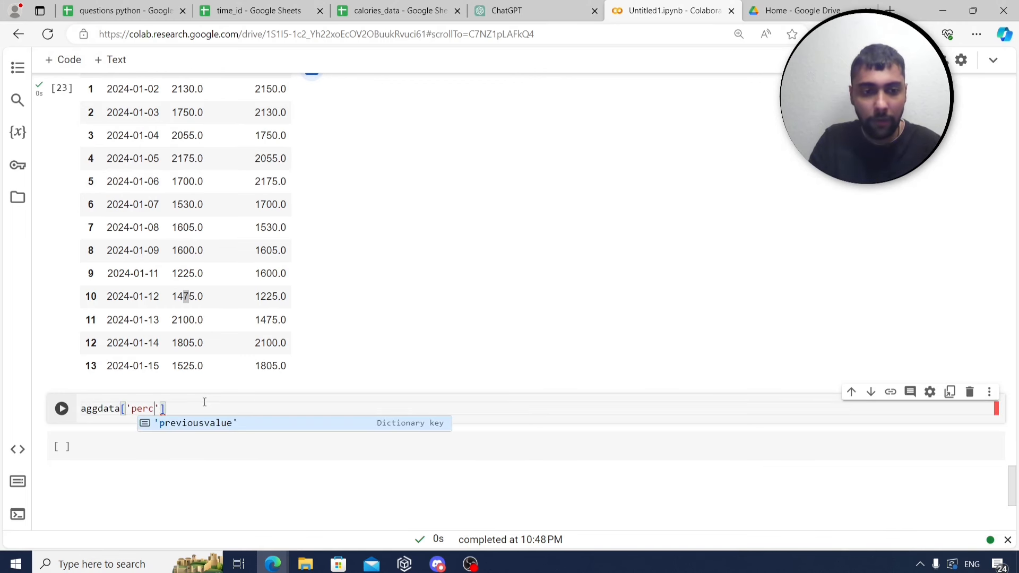
text(')
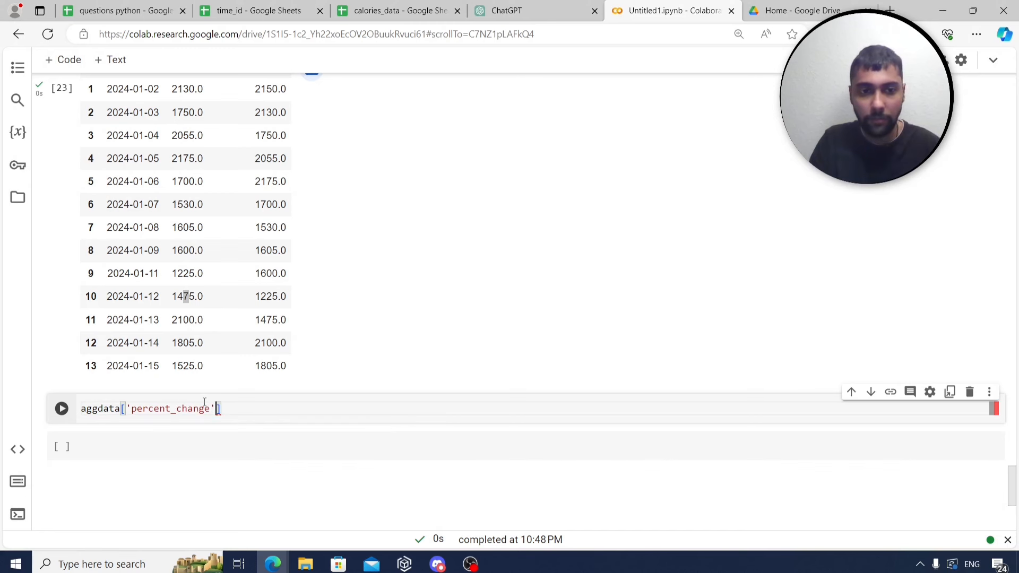
text(=)
text(agg)
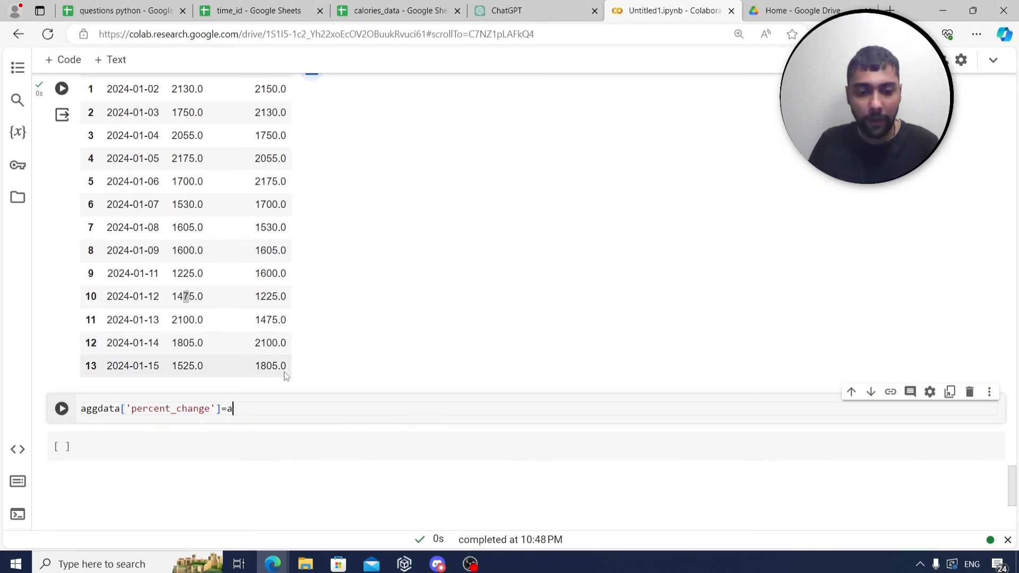
key(BackSpace)
key(BackSpace)
key(BackSpace)
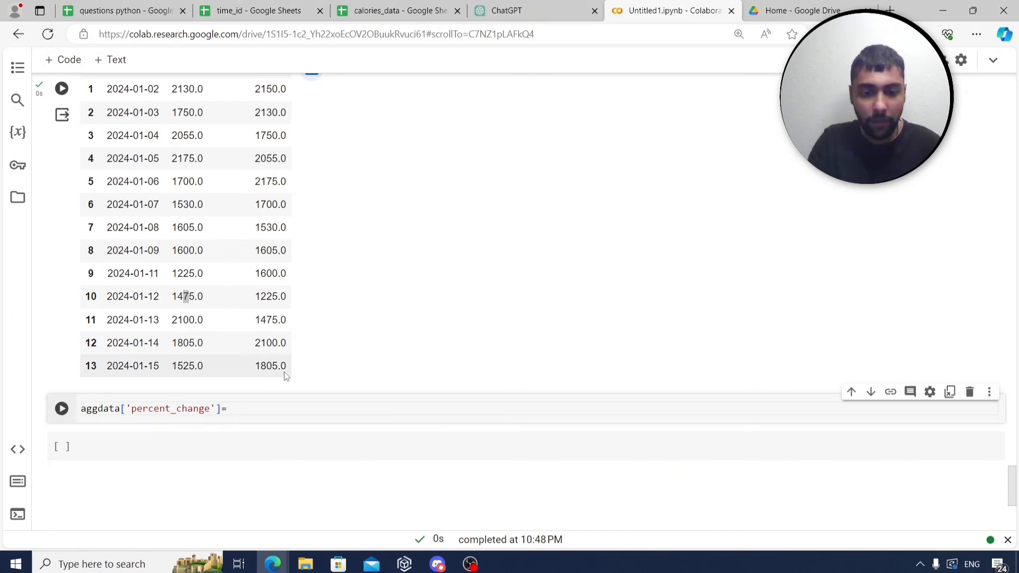
text((aggda)
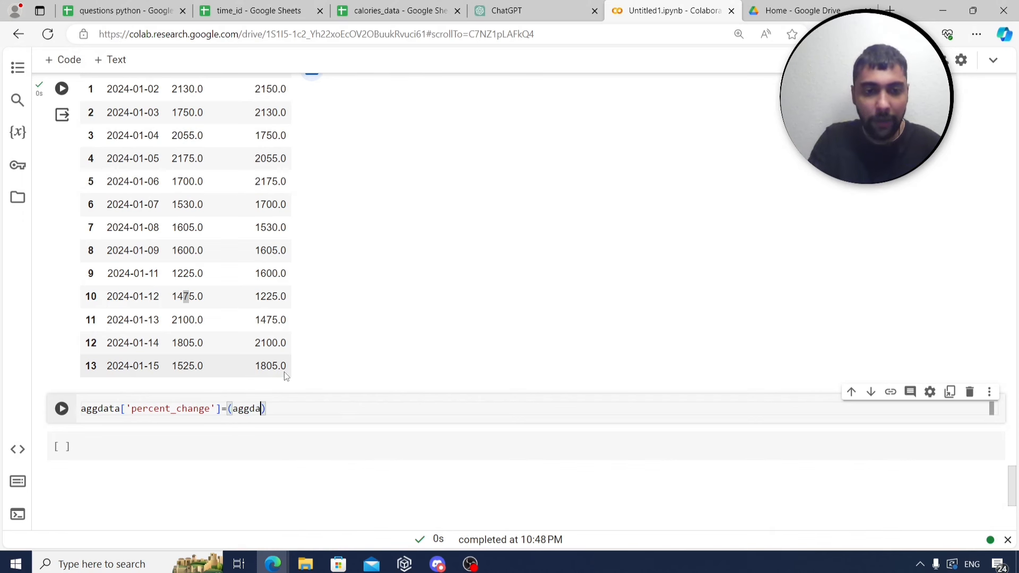
text(ta[)
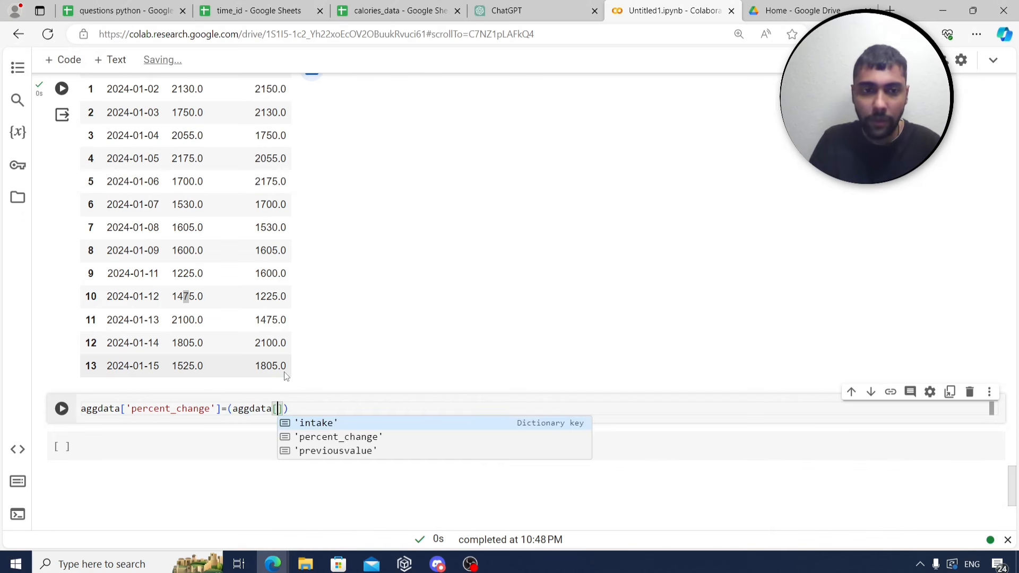
text('intak)
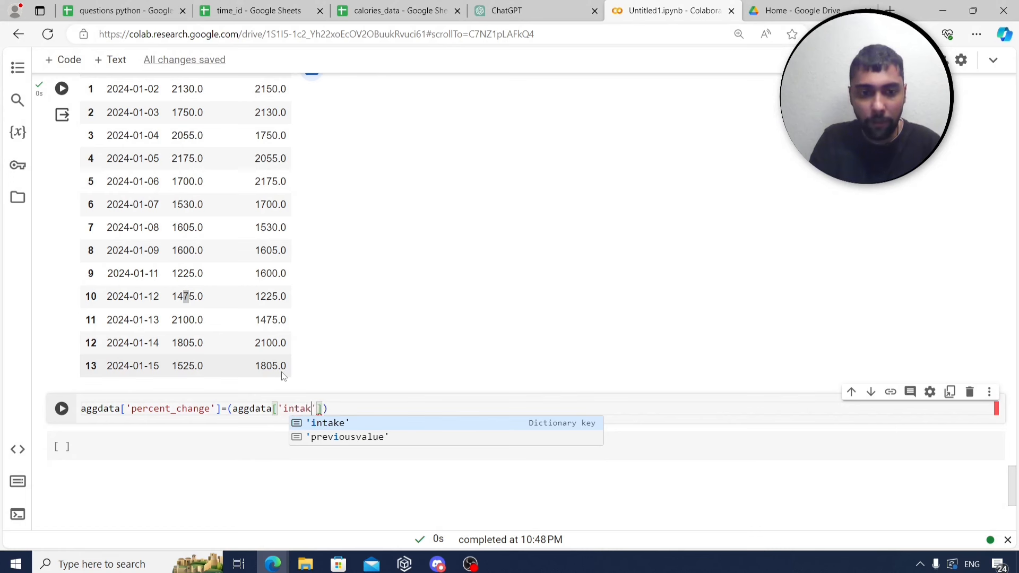
text(e'])
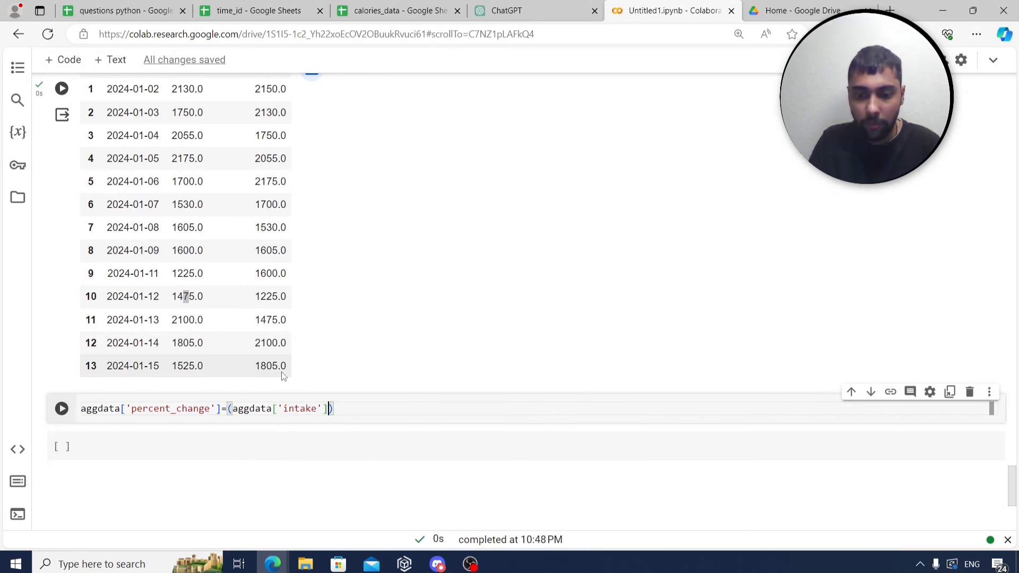
text(-aggdata[)
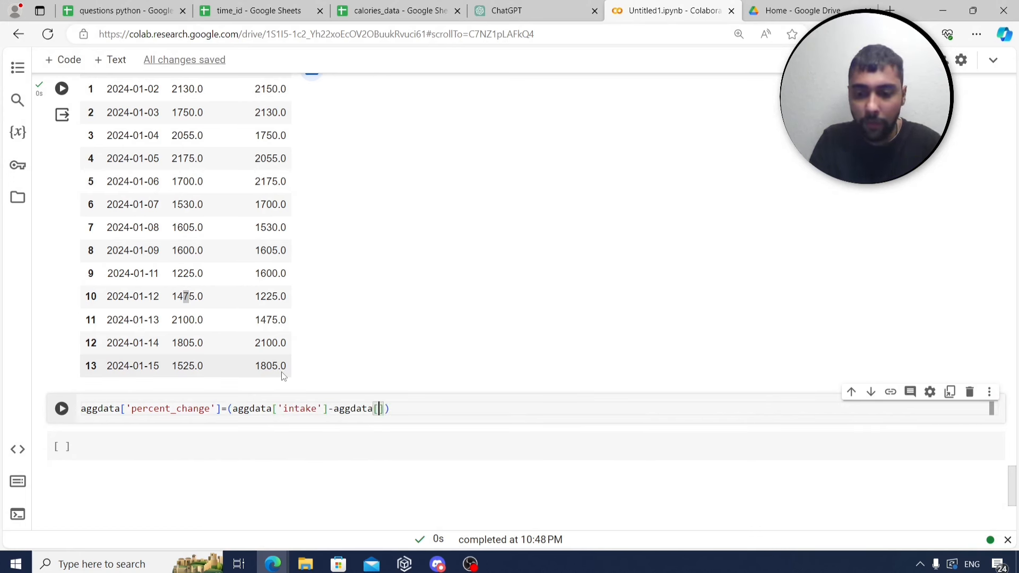
text('prev)
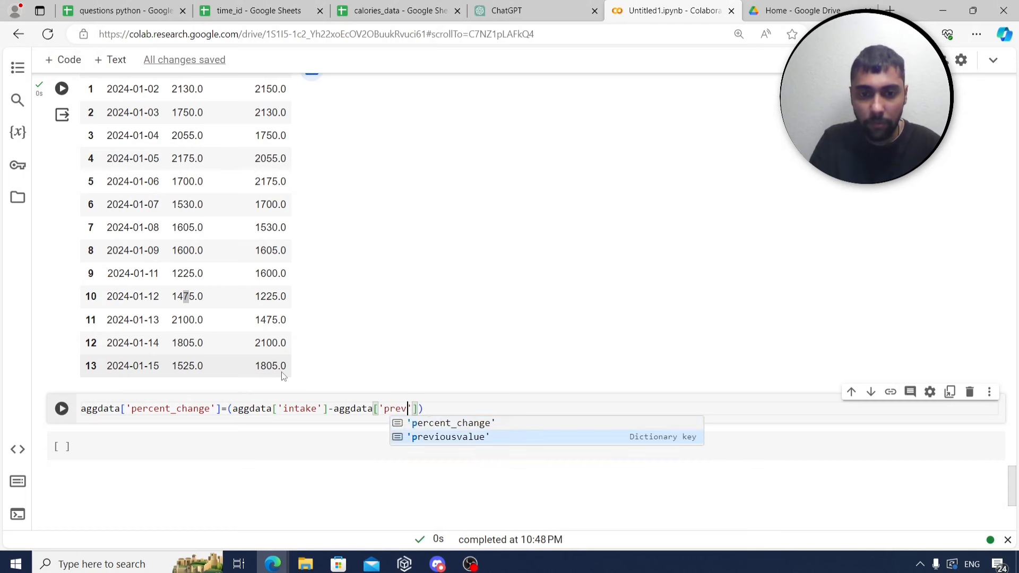
key(Tab)
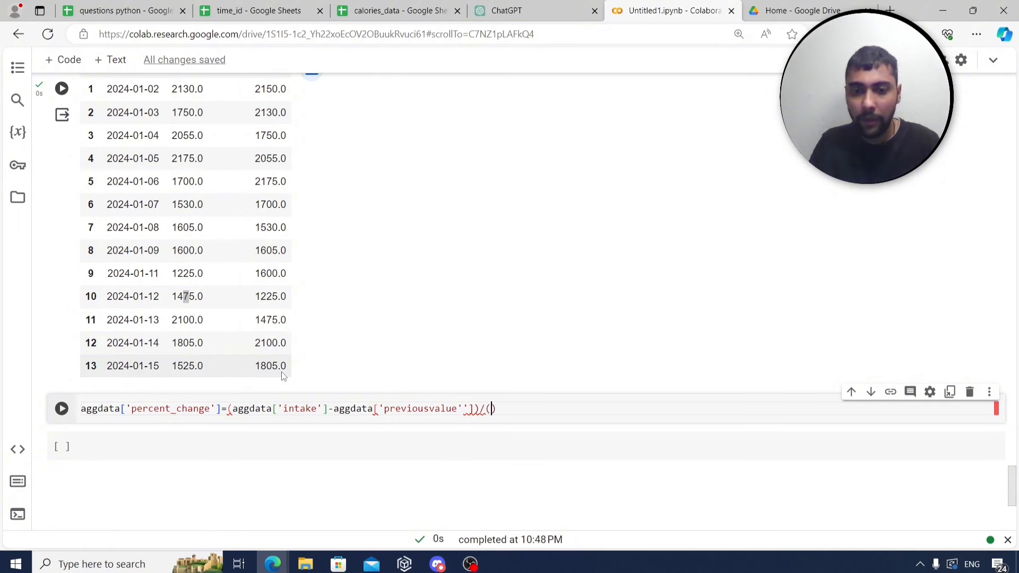
text(/(aggdata[)
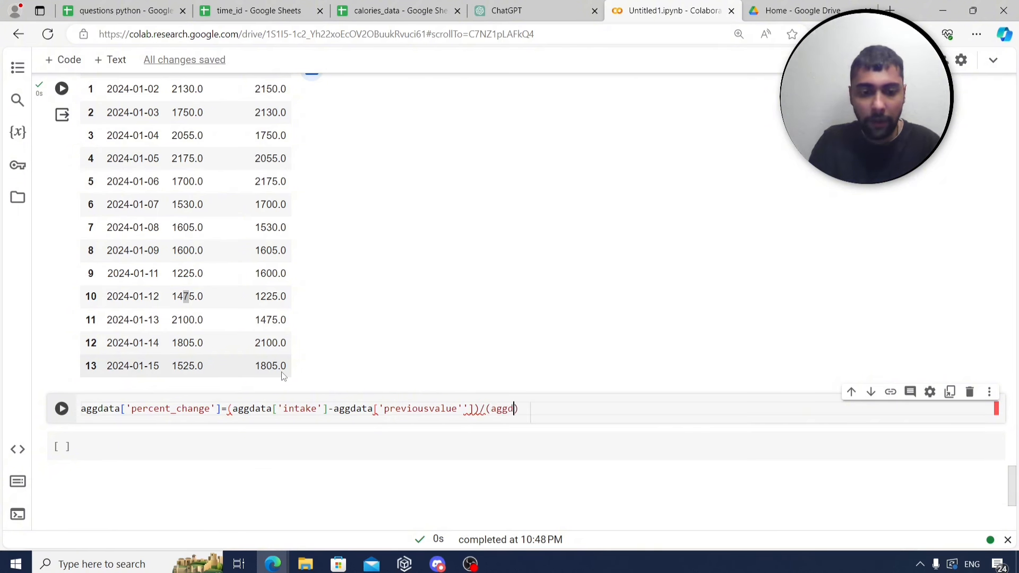
text(')
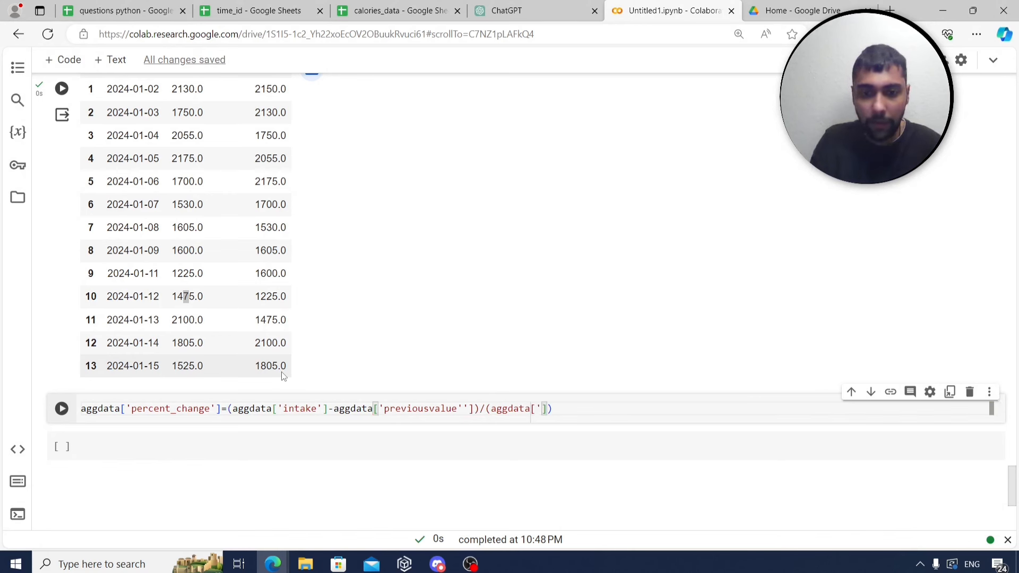
text(previo)
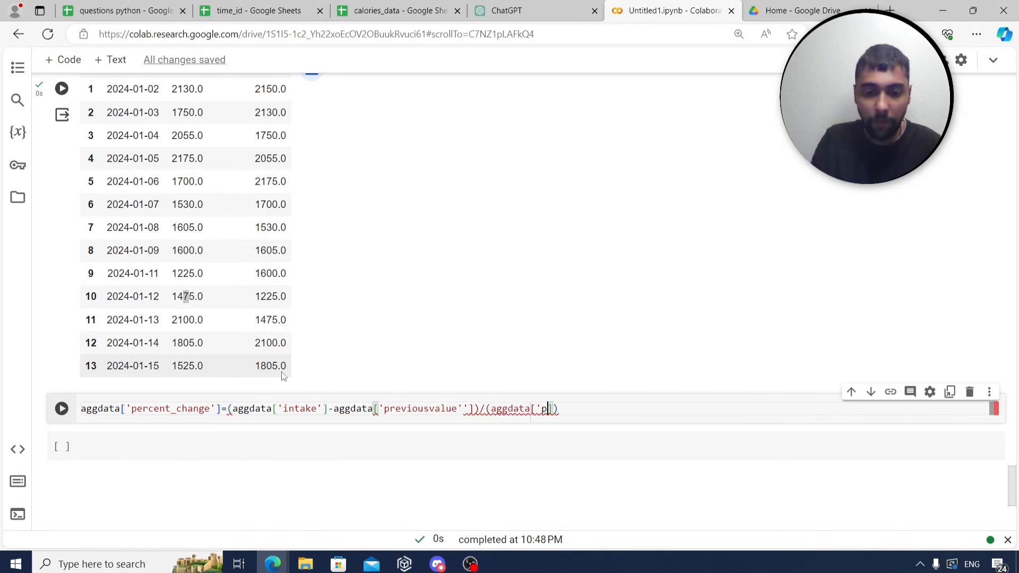
text(usvalue')
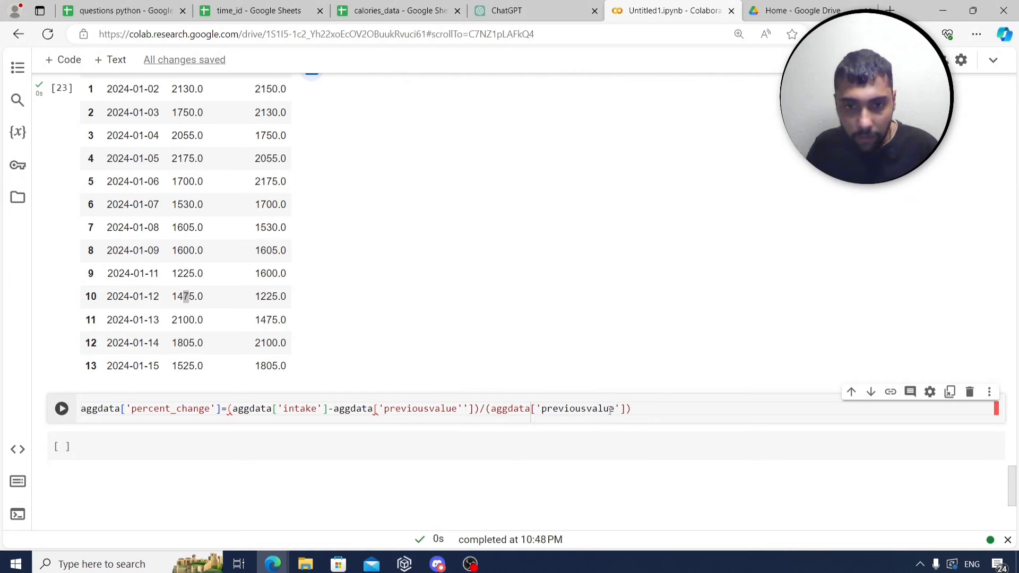
click(467, 411)
key(BackSpace)
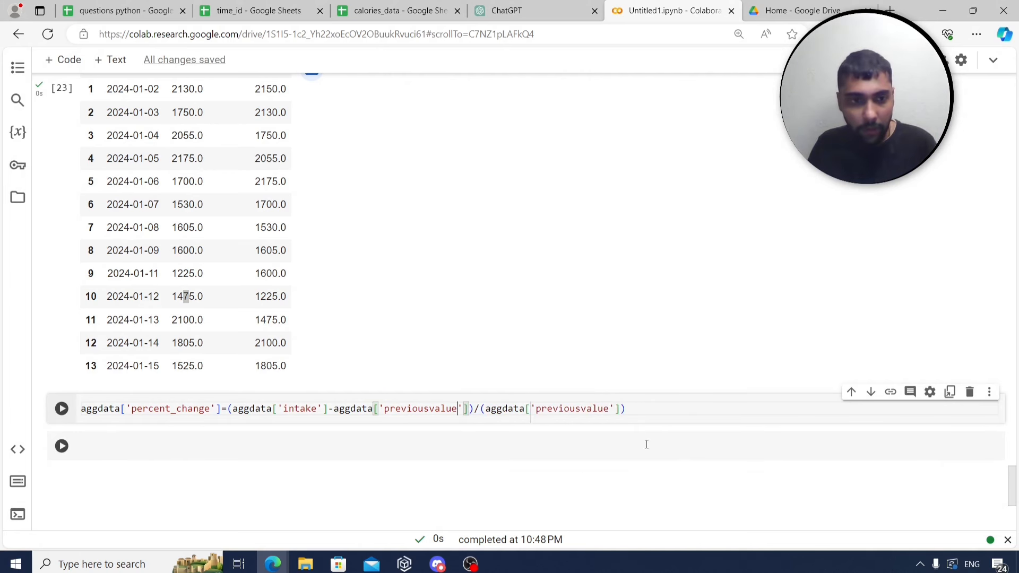
click(691, 413)
key(Return)
text(aggdata)
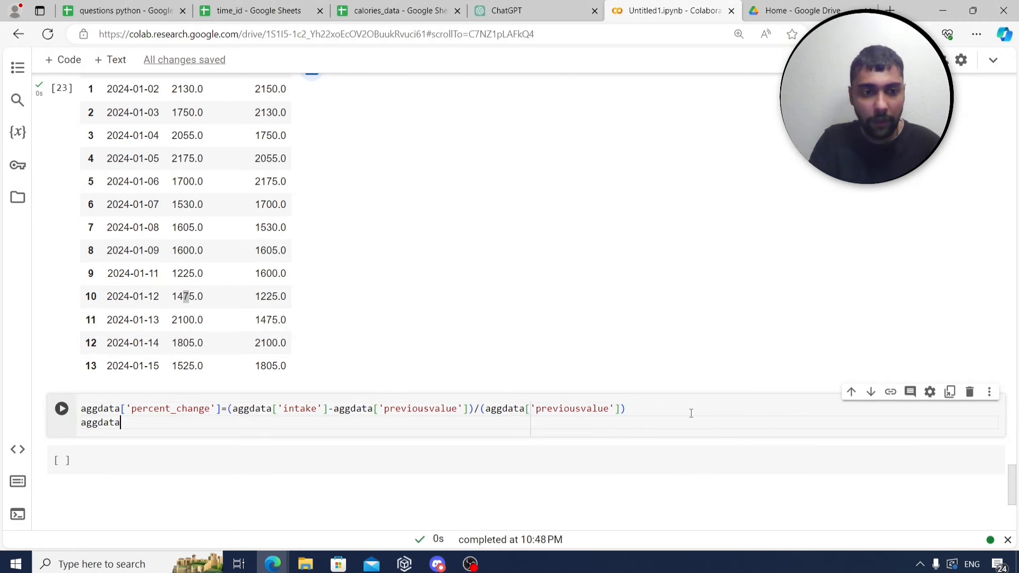
key(shift+Return)
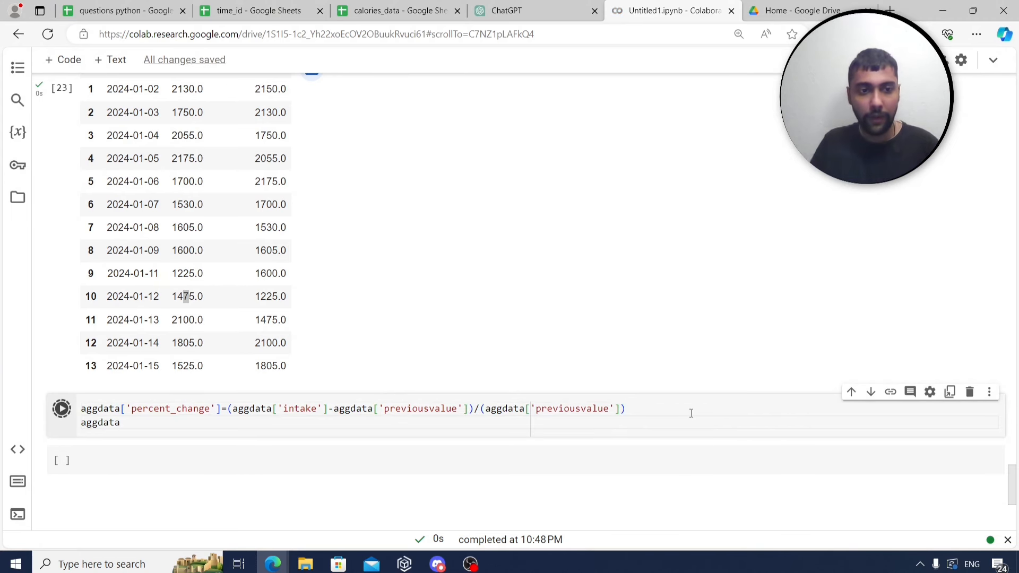
Insert two empty code cells below the percent_change output table.
scroll(680, 406, down, 3)
scroll(669, 404, down, 3)
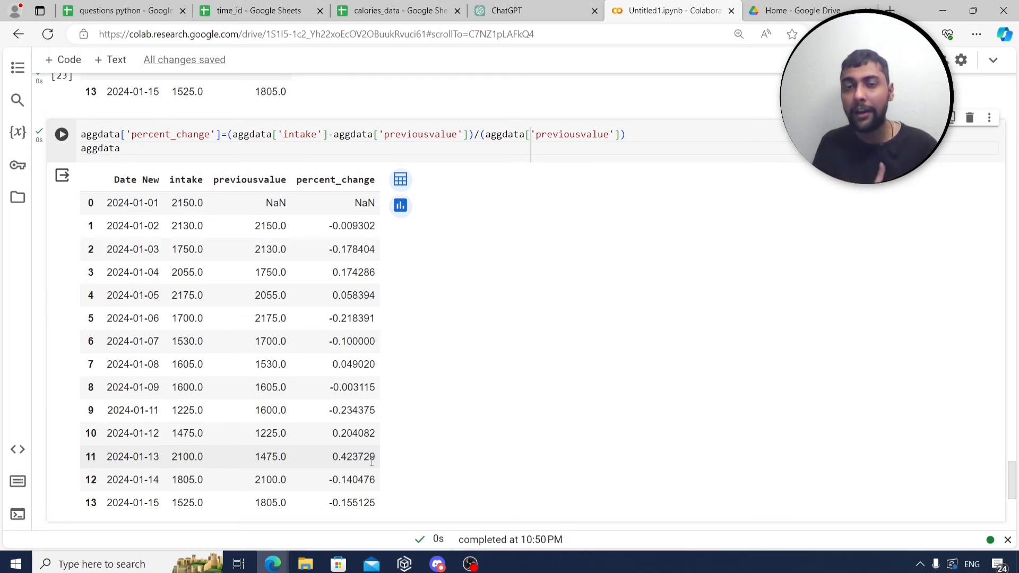
scroll(409, 157, up, 9)
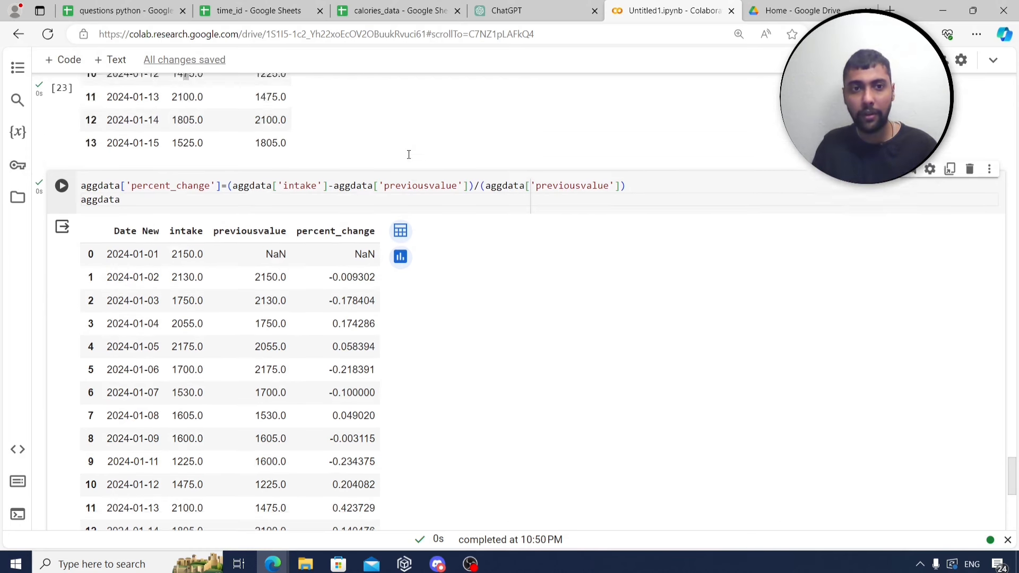
scroll(409, 162, up, 2)
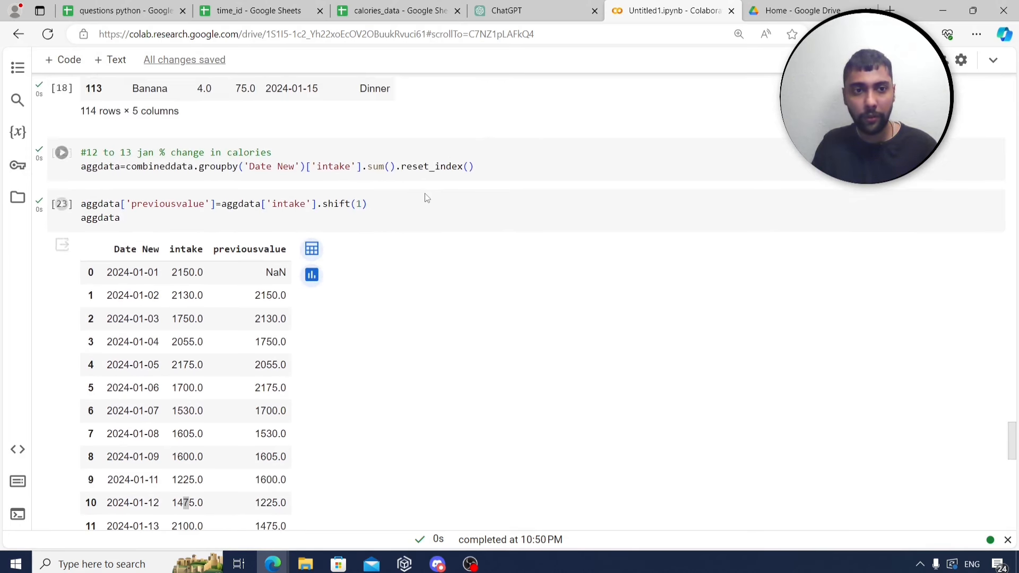
scroll(422, 196, down, 2)
scroll(423, 196, down, 6)
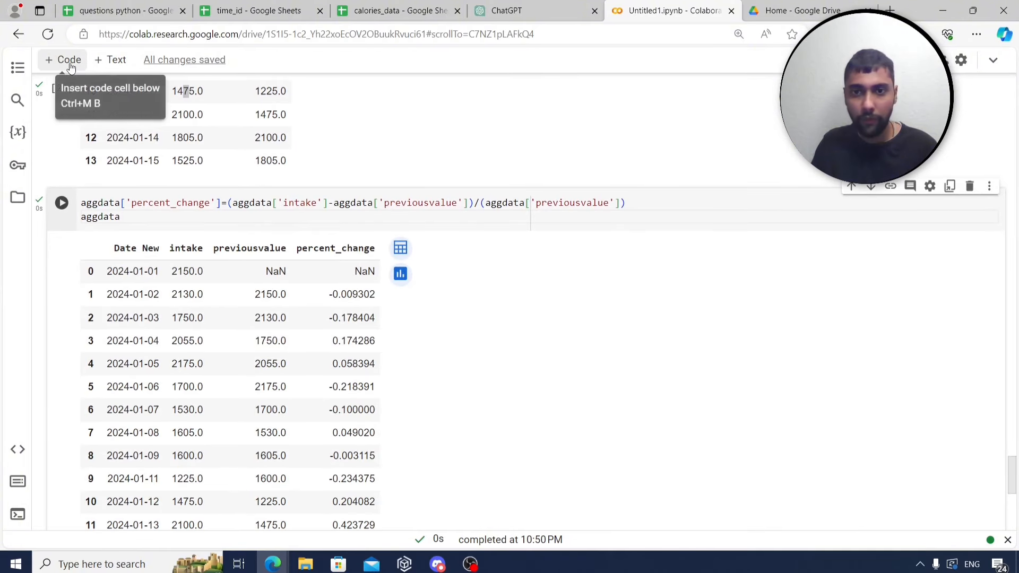
scroll(313, 160, up, 2)
scroll(313, 161, up, 6)
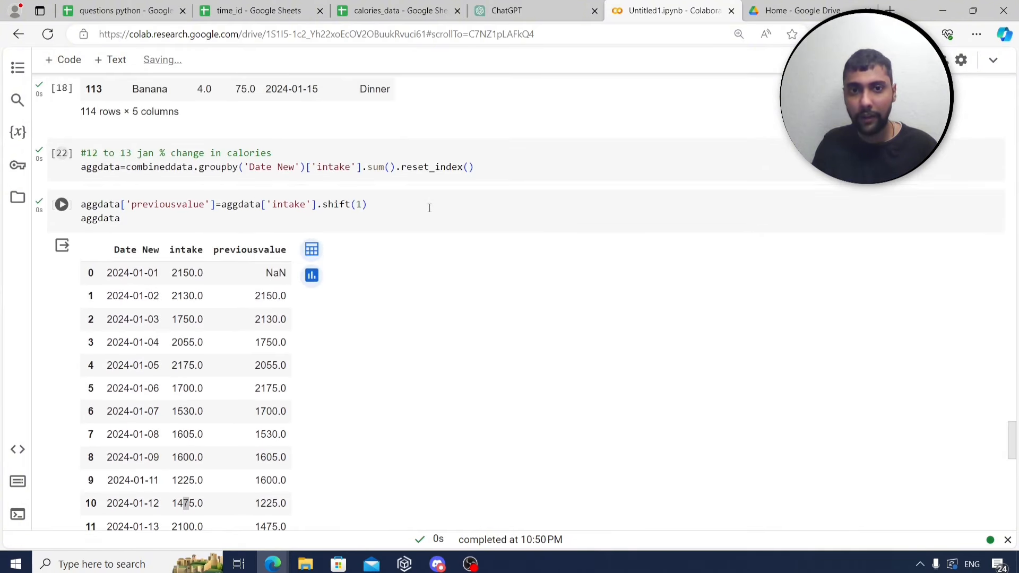
scroll(383, 278, down, 6)
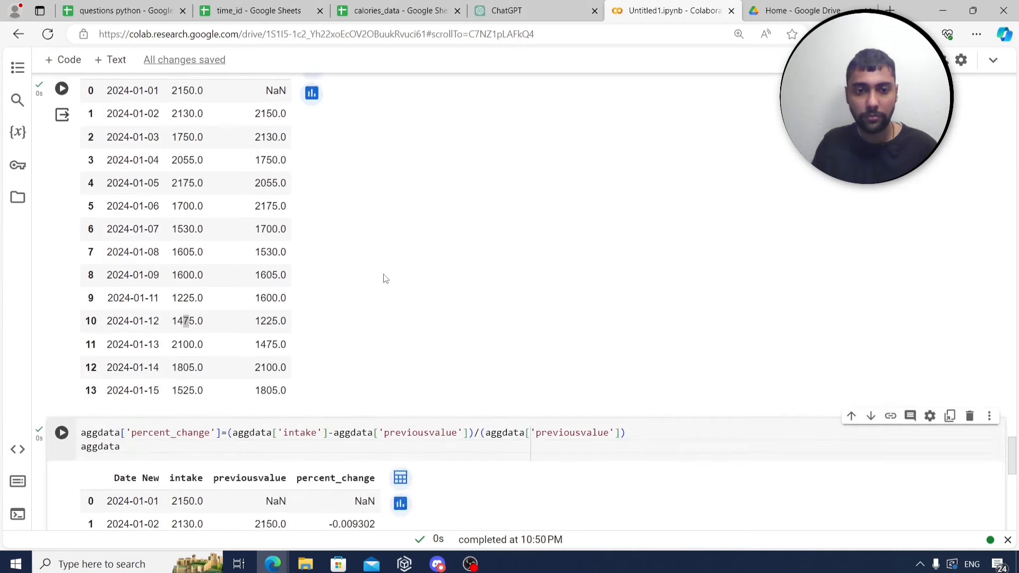
click(68, 60)
click(68, 62)
click(122, 10)
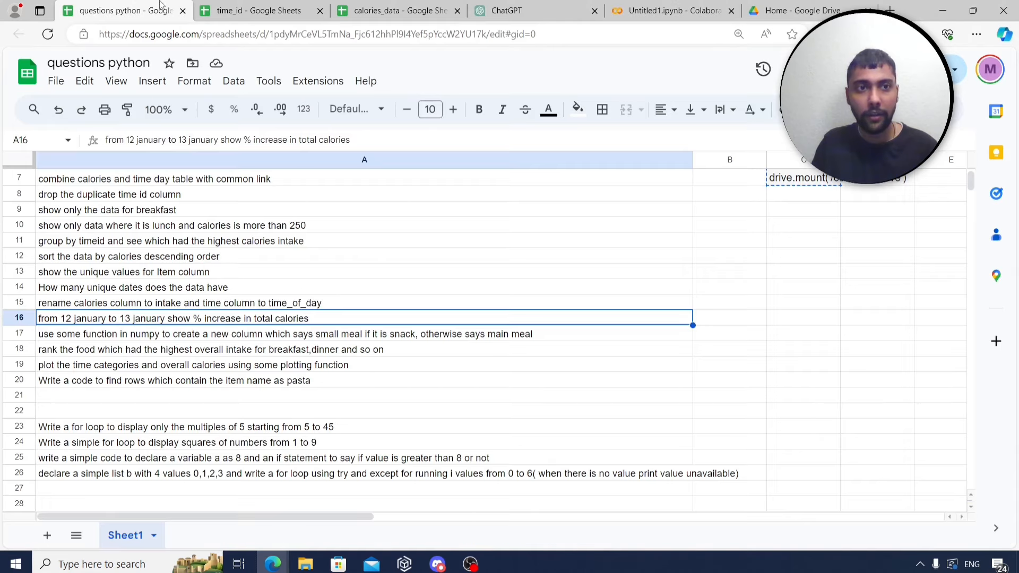
click(213, 333)
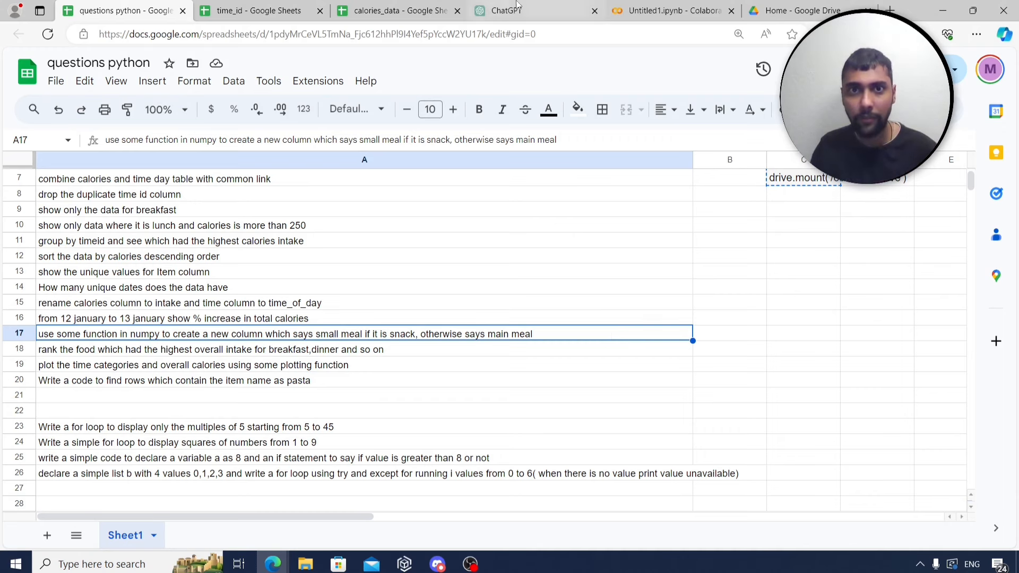
click(693, 11)
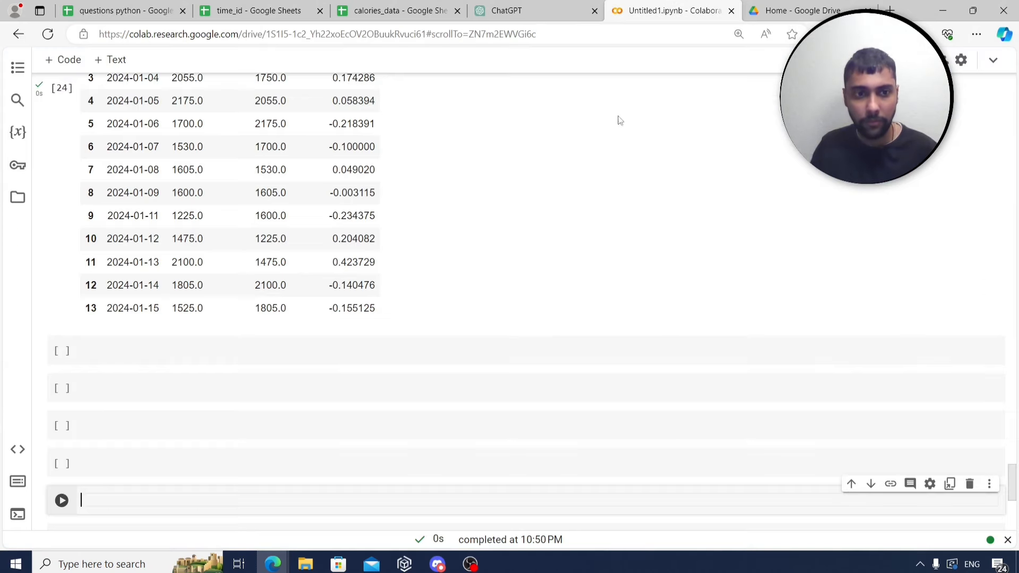
Start the first empty cell with a '#numpy function' comment and 'import numpy as np'.
scroll(337, 277, down, 3)
click(215, 212)
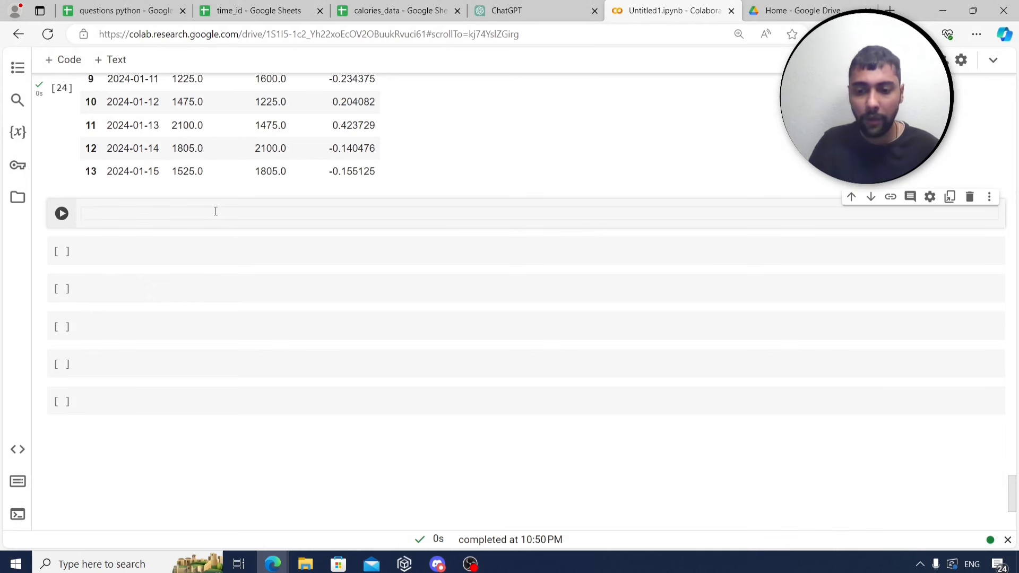
text(#num)
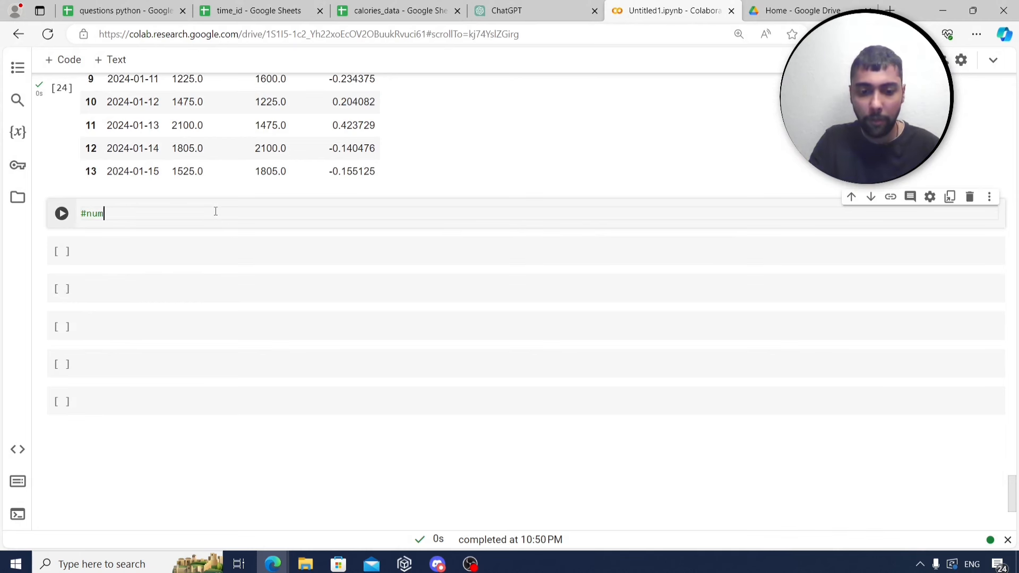
text(py function)
key(Return)
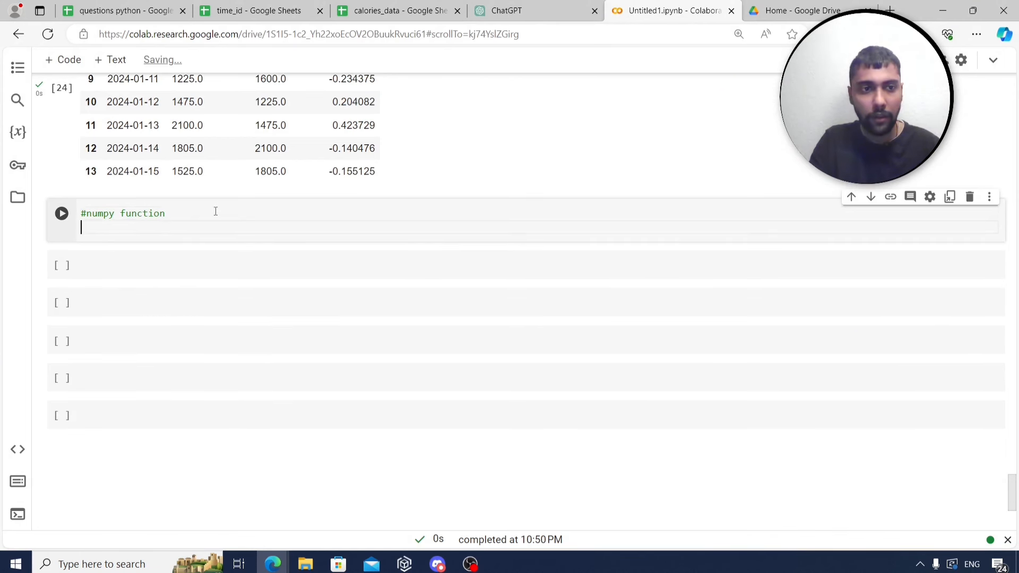
text(import numpy)
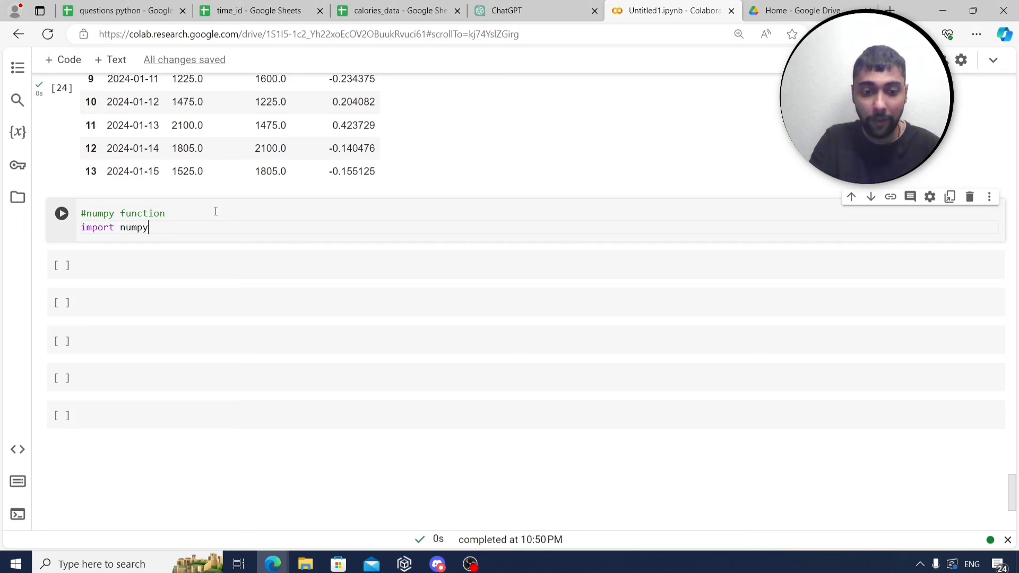
text( as np)
key(Return)
key(Return)
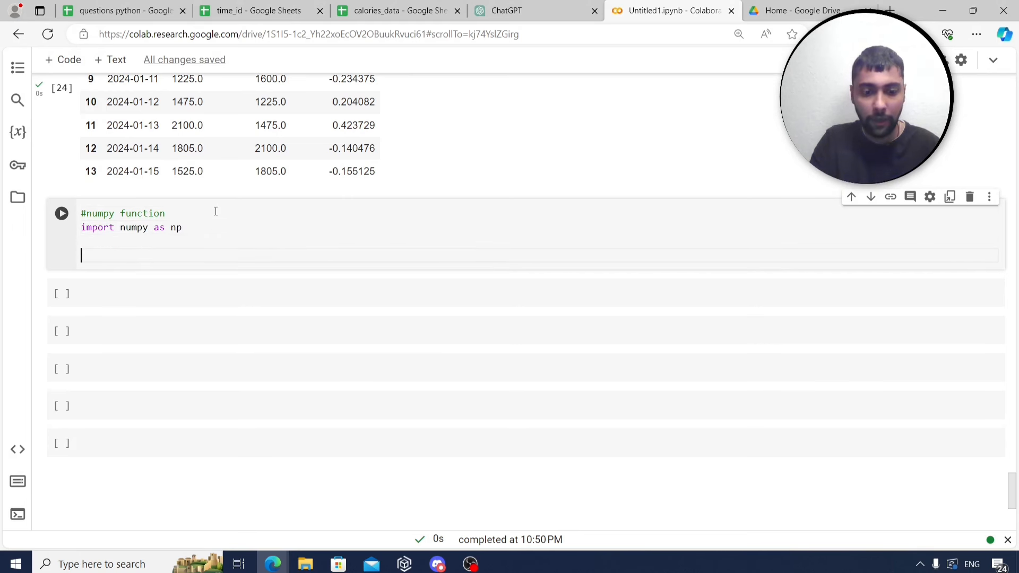
Set combineddata['meals'] with np.where: 'small meal' for Snack, otherwise 'big meal', and run it.
text(combineddata[')
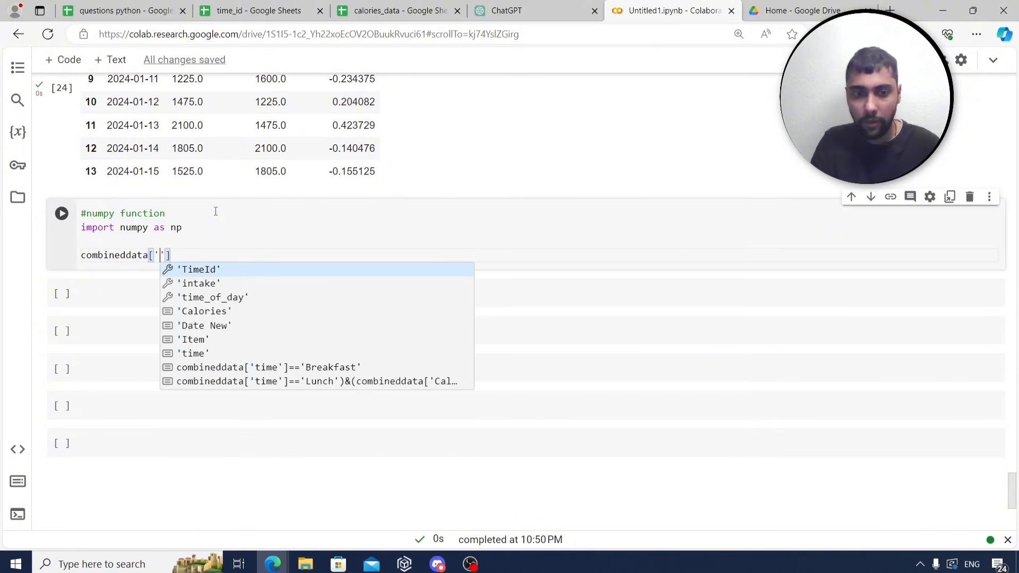
text(meals'])
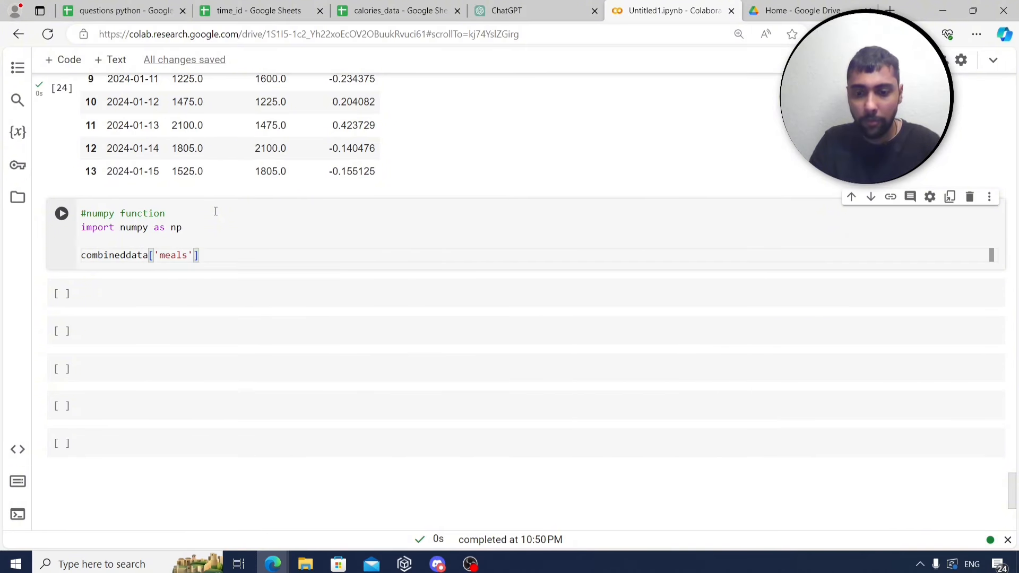
text(=np.where)
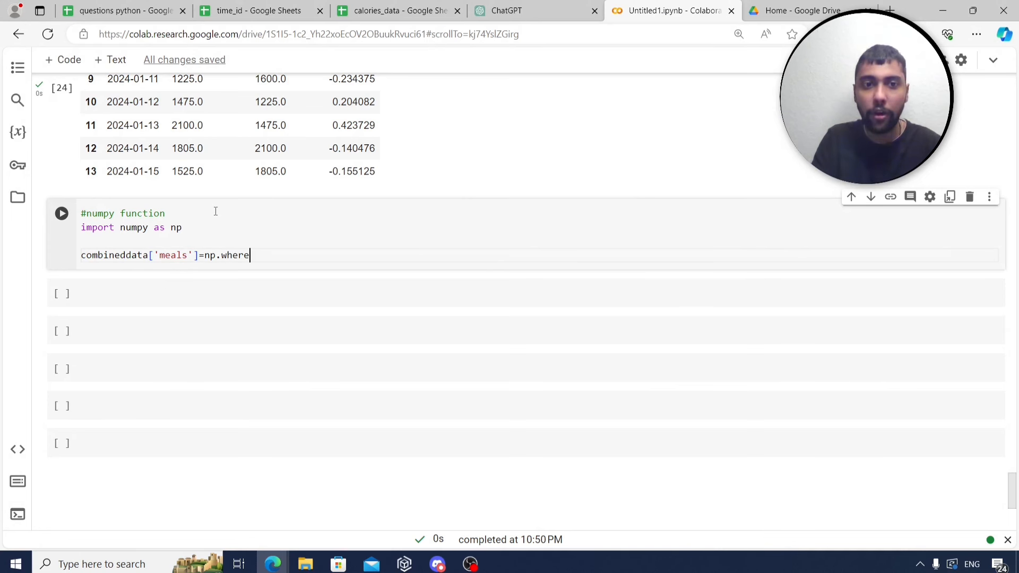
text(()
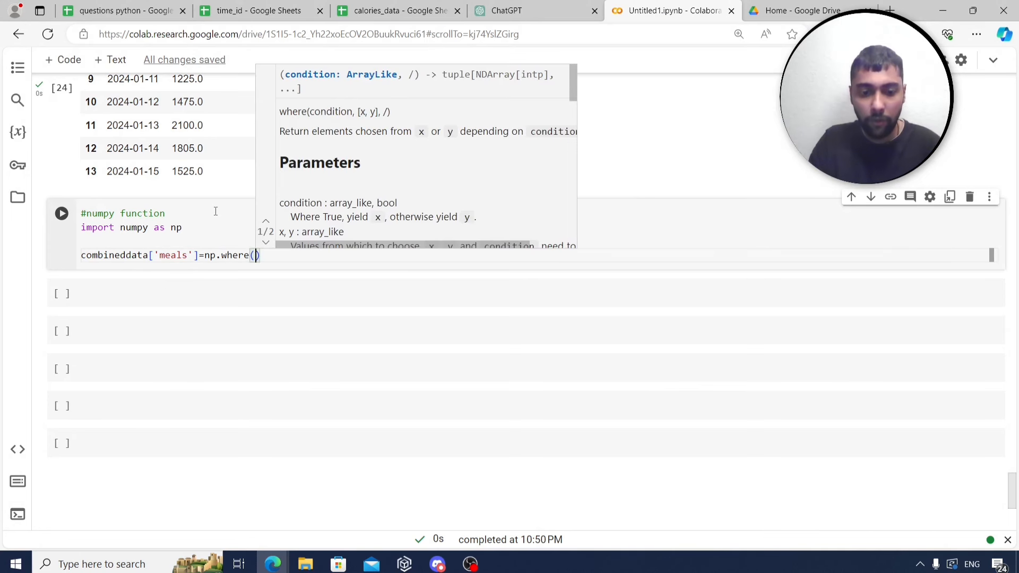
text(combineddata[)
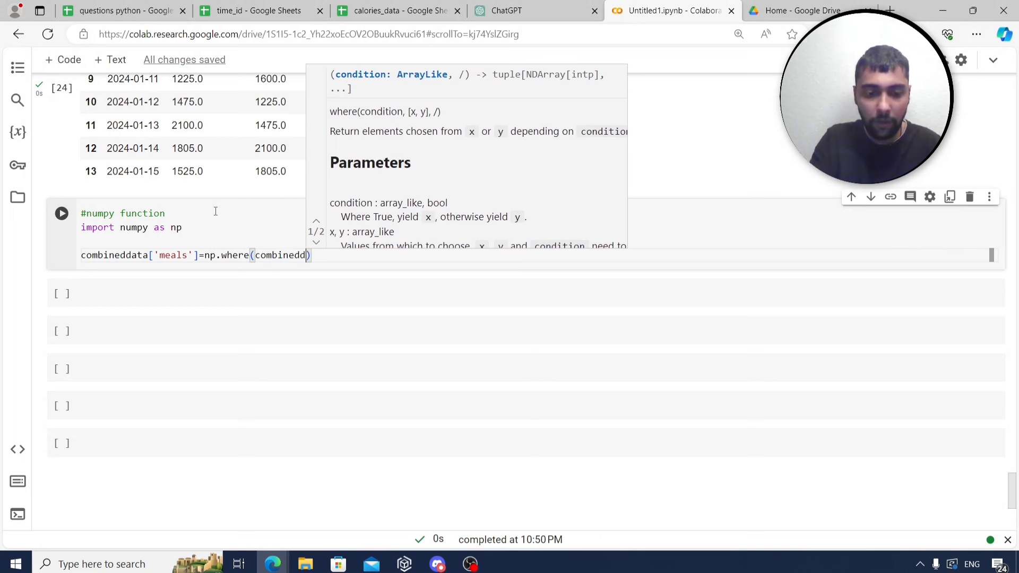
text('tm)
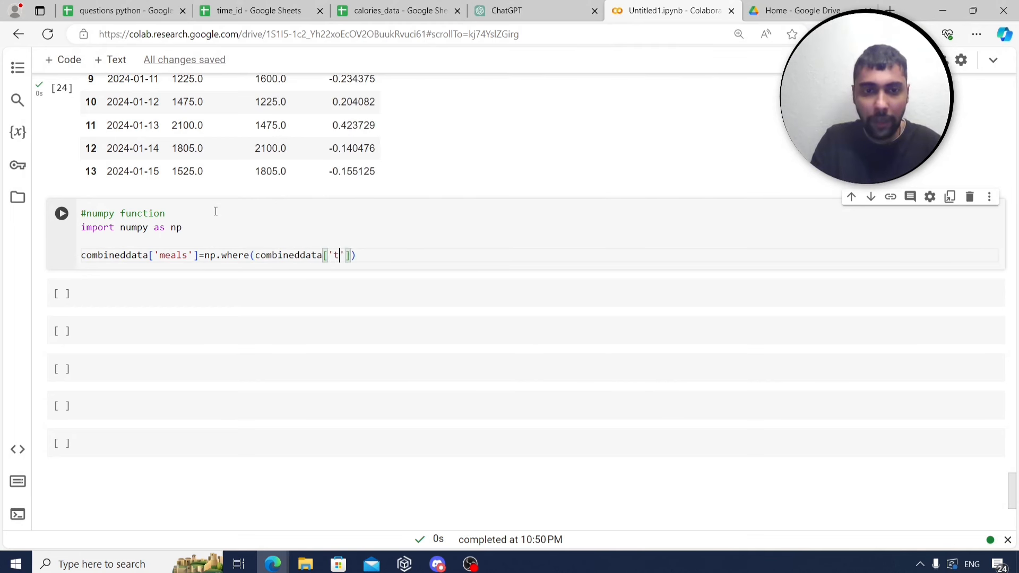
key(Tab)
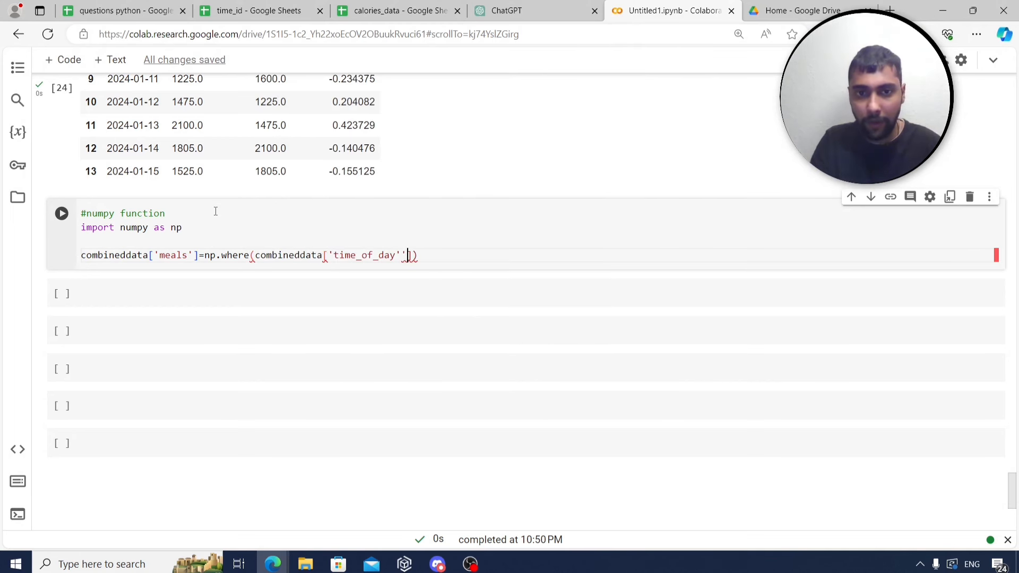
key(Right)
text(=)
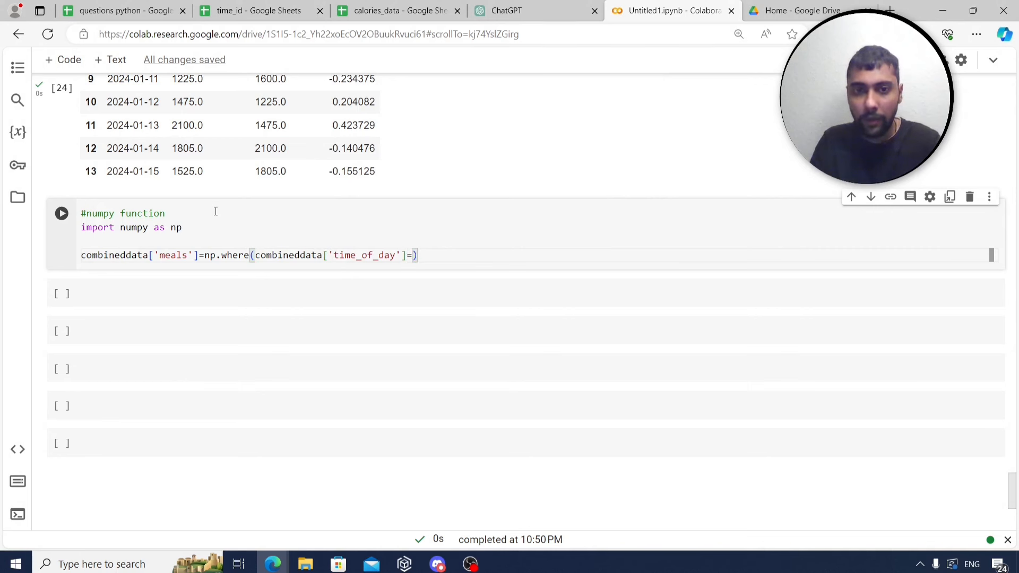
text(='S)
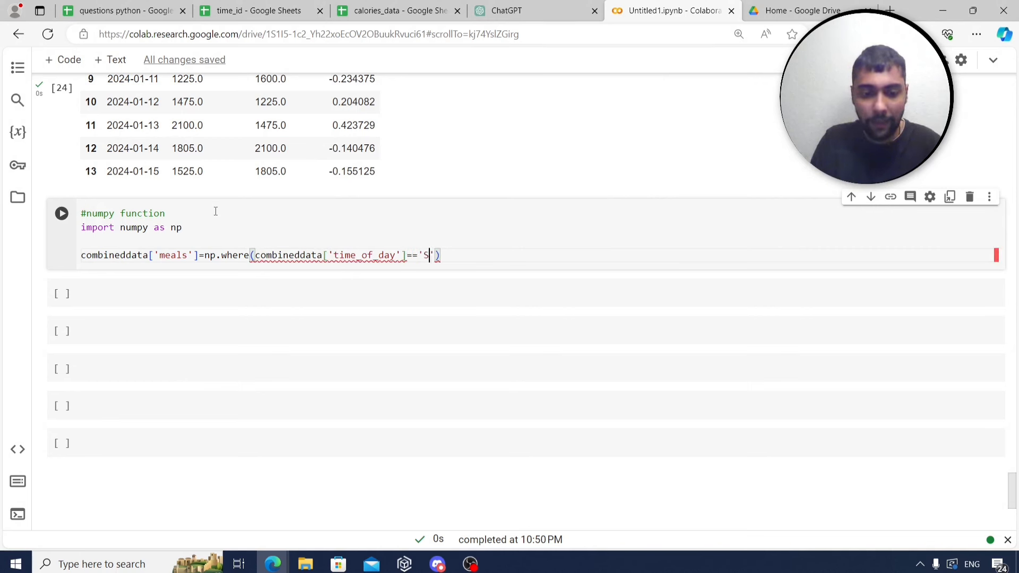
text(nack',)
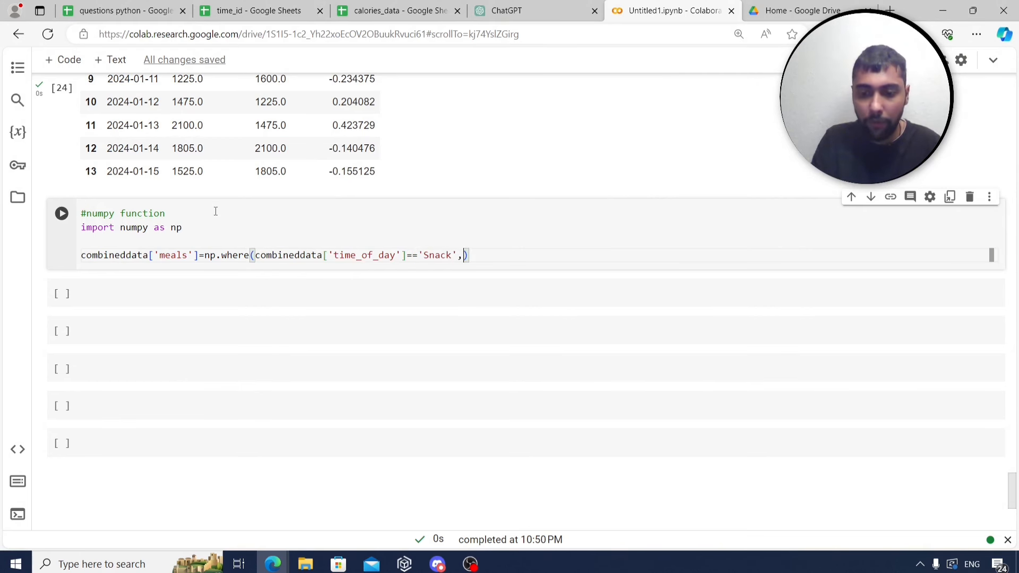
text('small meal)
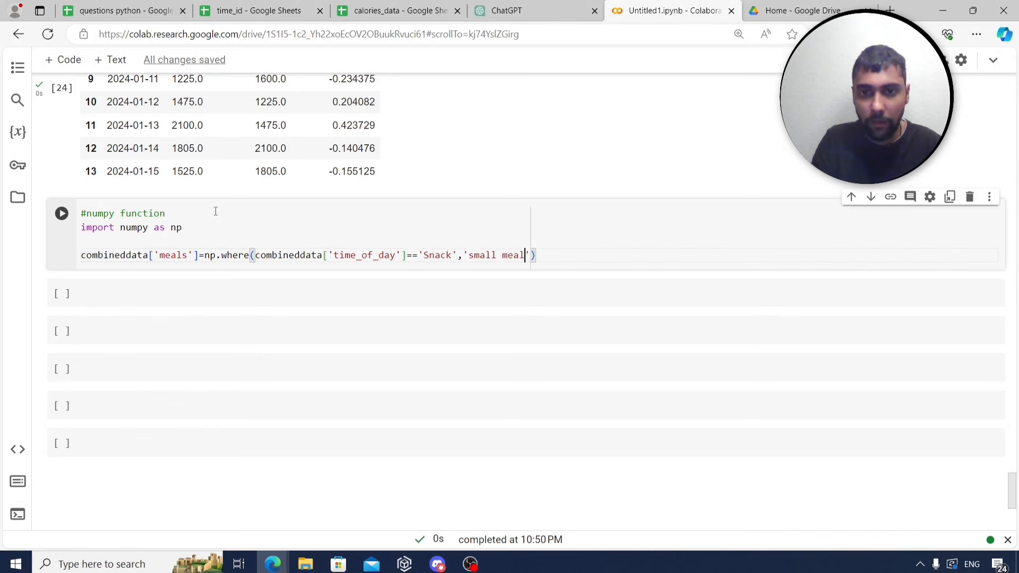
text(','b)
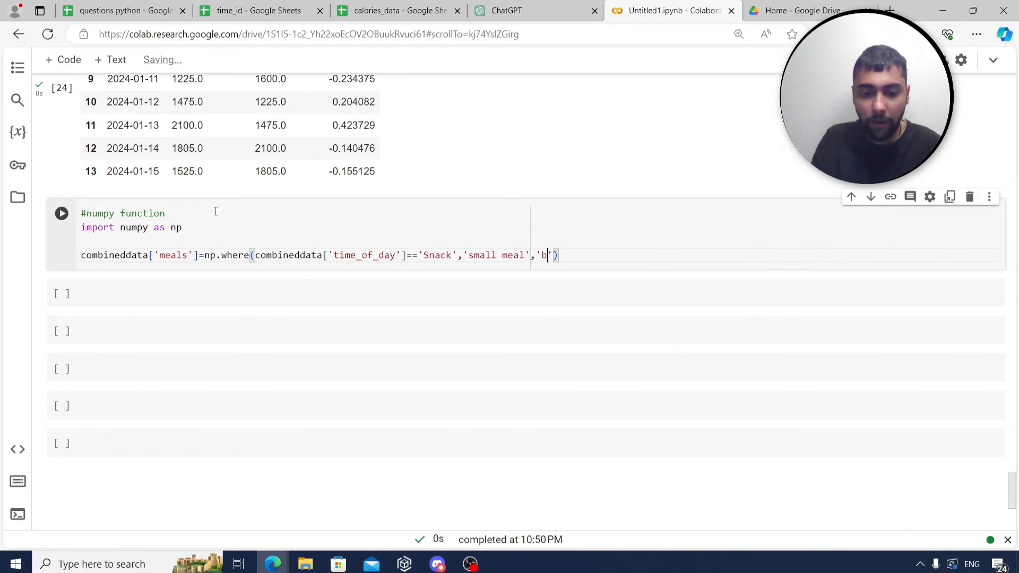
text(ig meal')
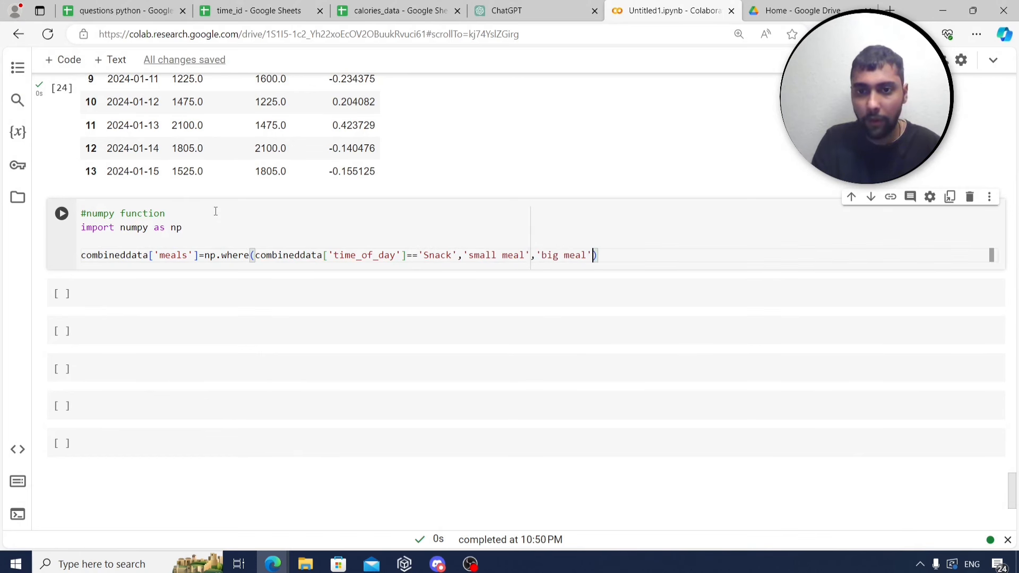
key(Return)
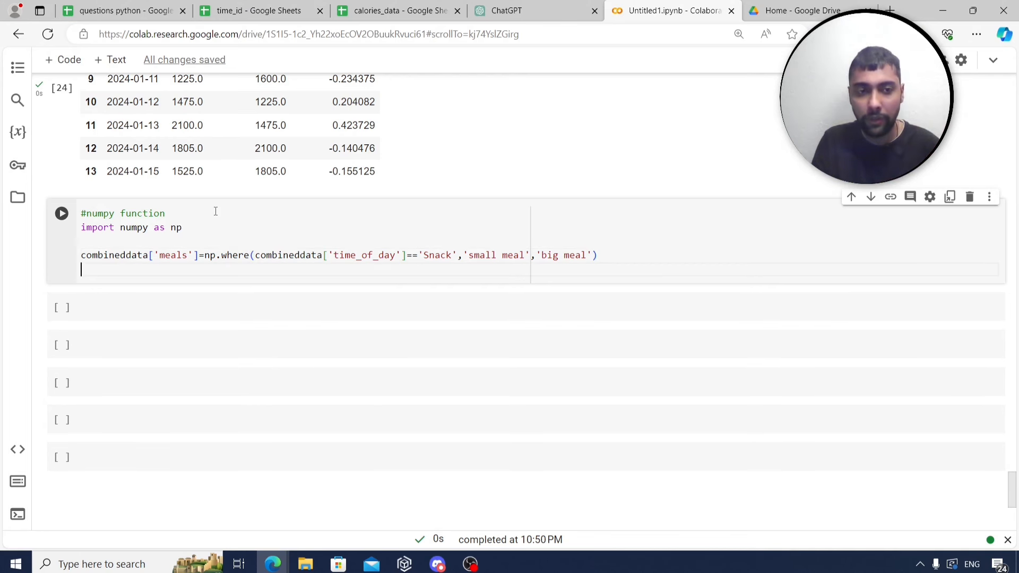
text(combineddata)
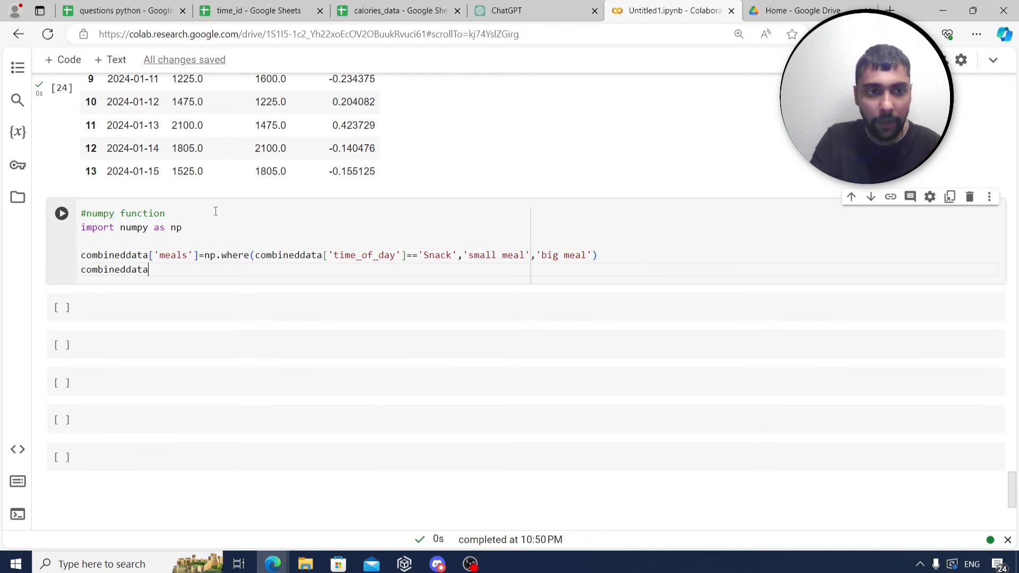
key(ctrl+Return)
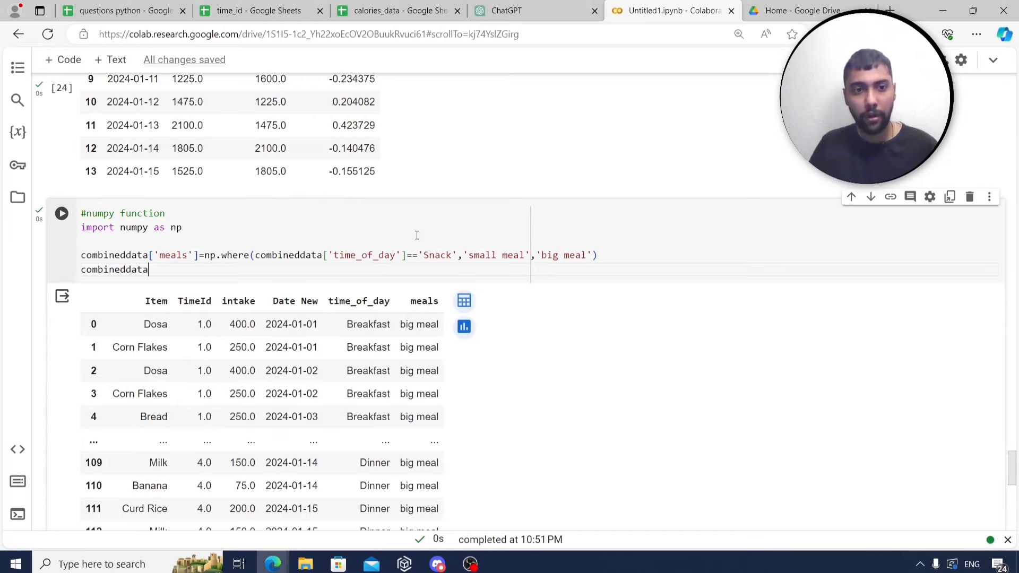
scroll(340, 272, down, 1)
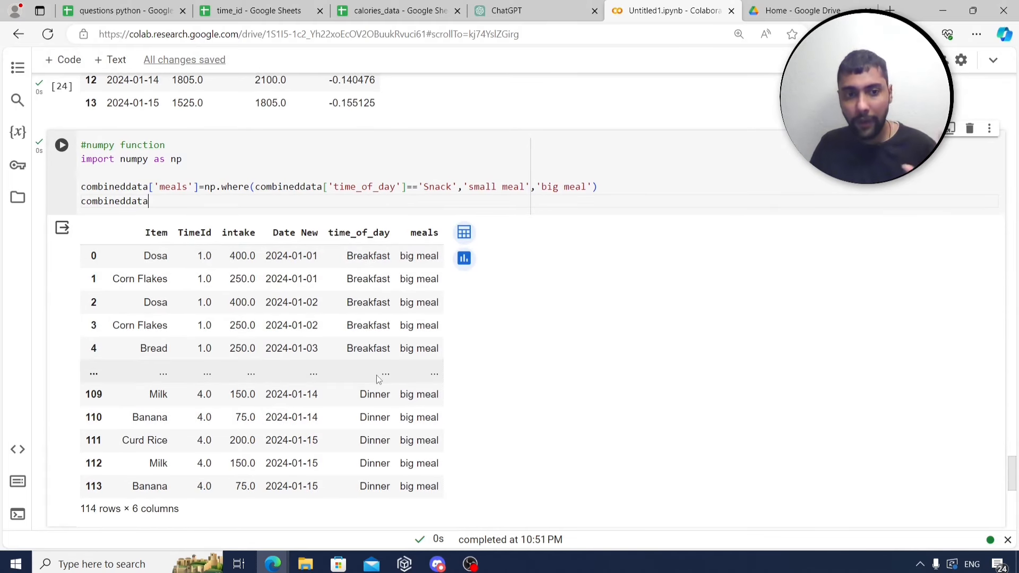
scroll(251, 313, down, 1)
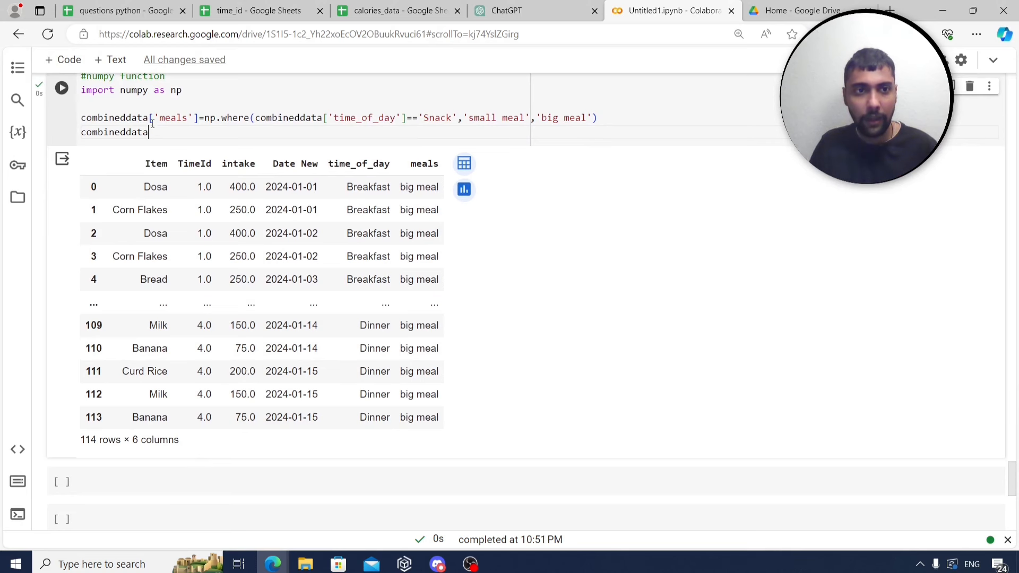
In a new cell, begin filtering combineddata on its time_of_day column.
double_click(138, 132)
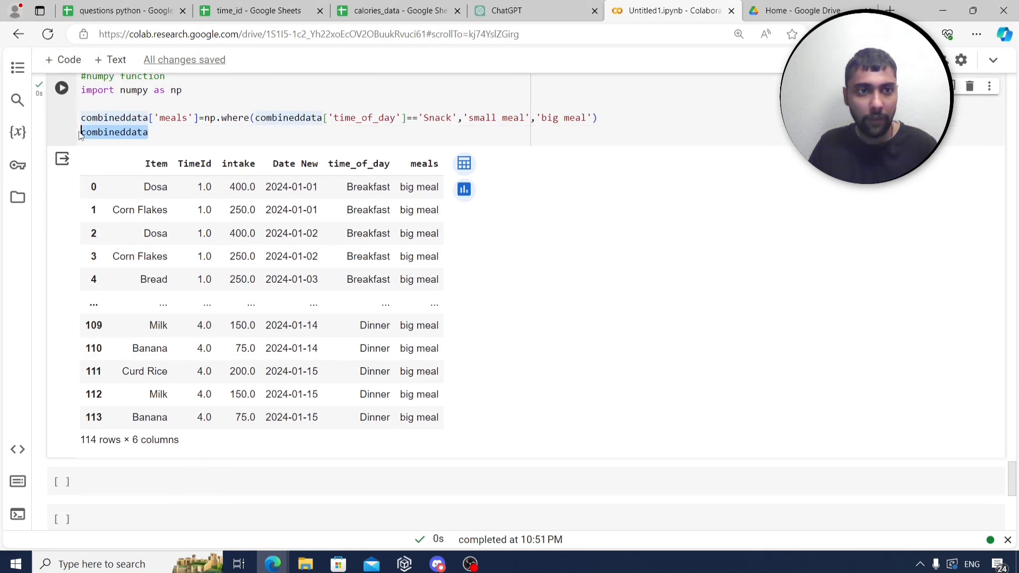
key(ctrl+c)
scroll(145, 144, down, 2)
click(171, 344)
key(ctrl+v)
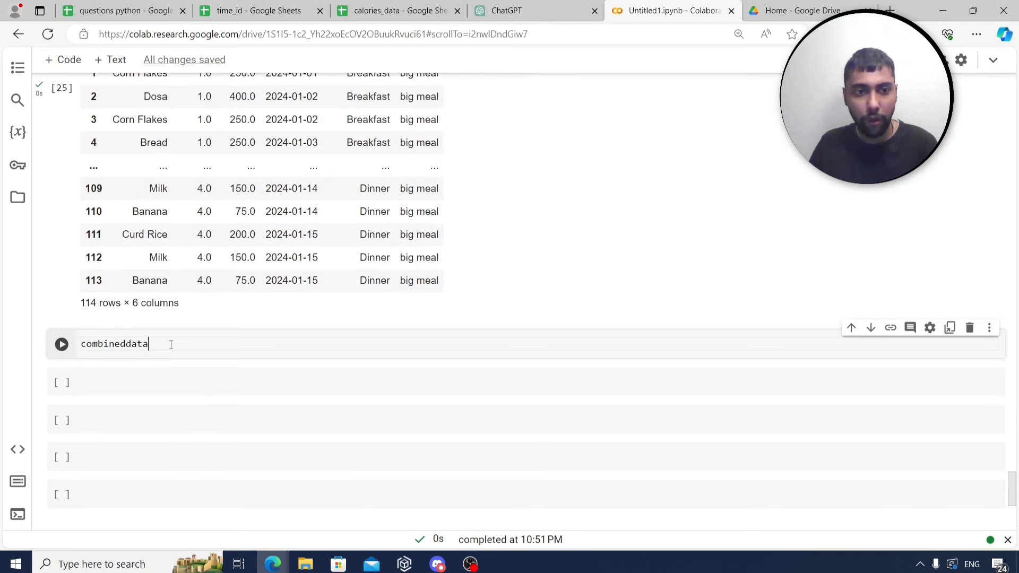
text([)
key(ctrl+v)
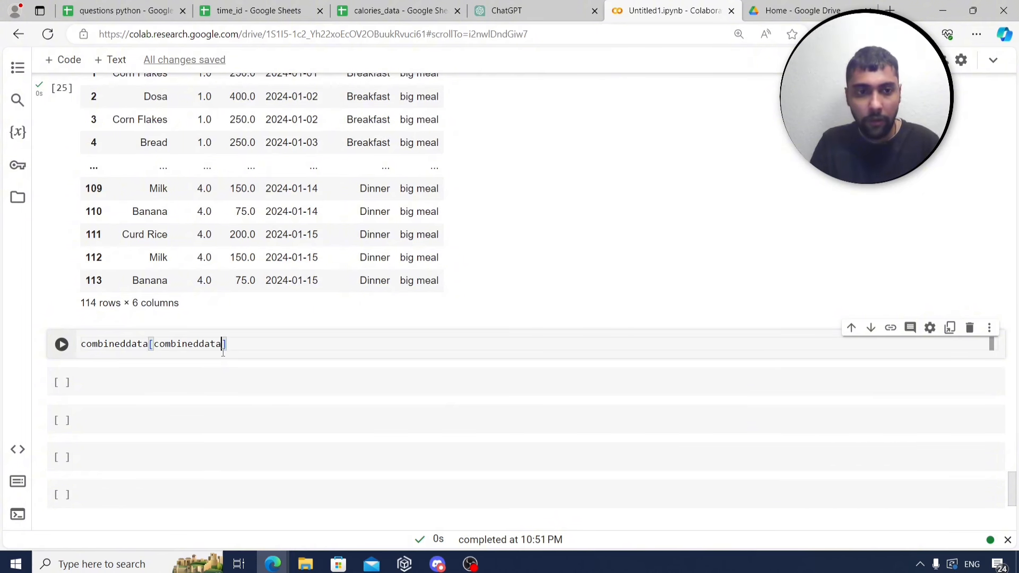
text(['tim)
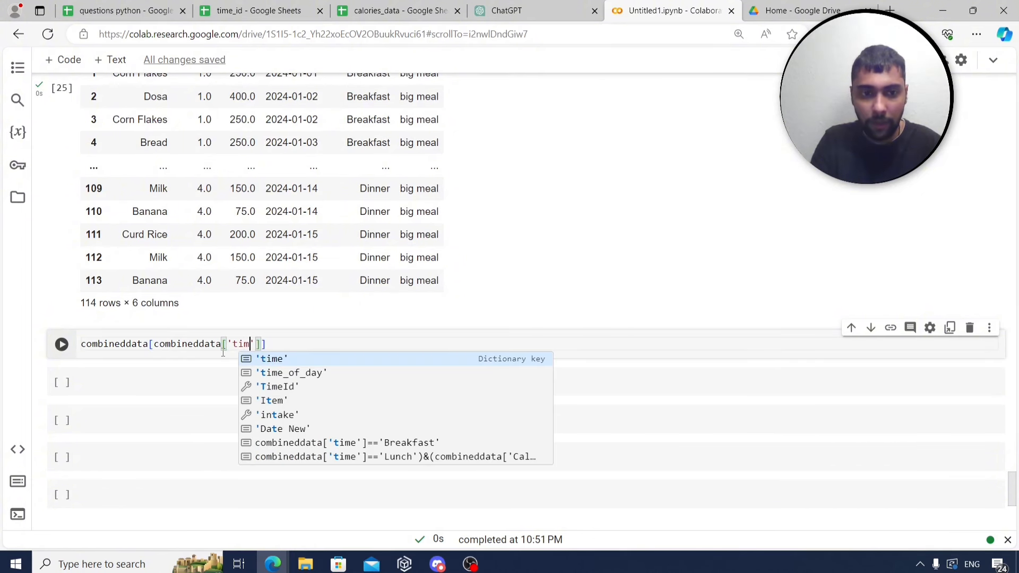
key(Down)
key(Return)
key(BackSpace)
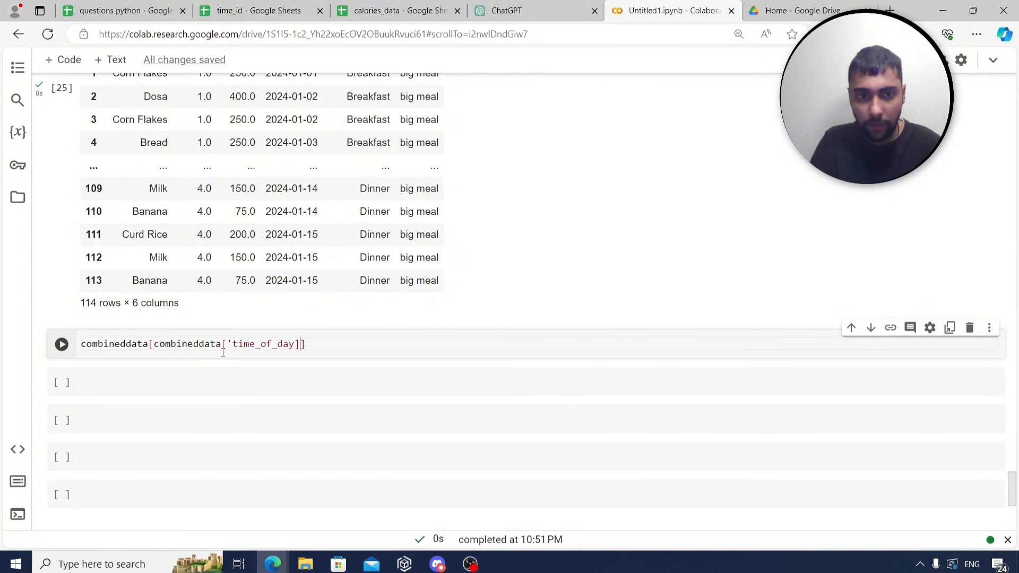
Complete the filter as time_of_day == 'Snack' and run it to list the Snack rows.
text(==')
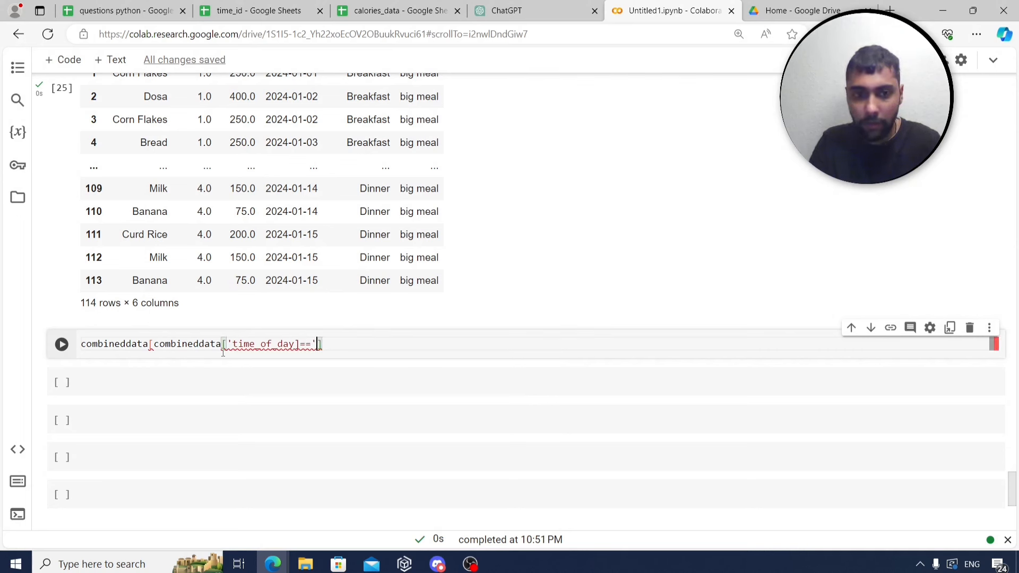
text(SNack')
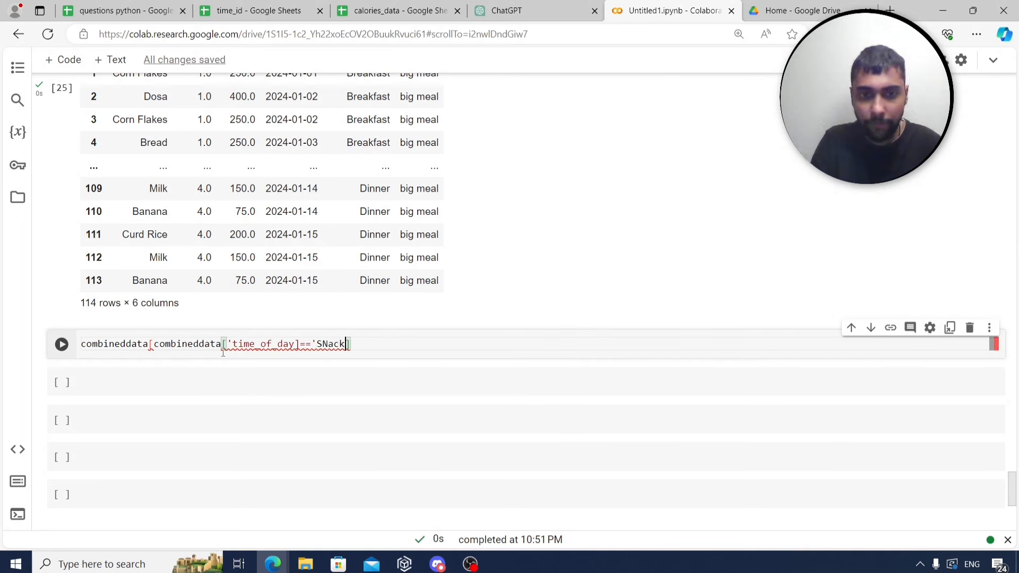
key(Left)
key(Left)
key(BackSpace)
text(n)
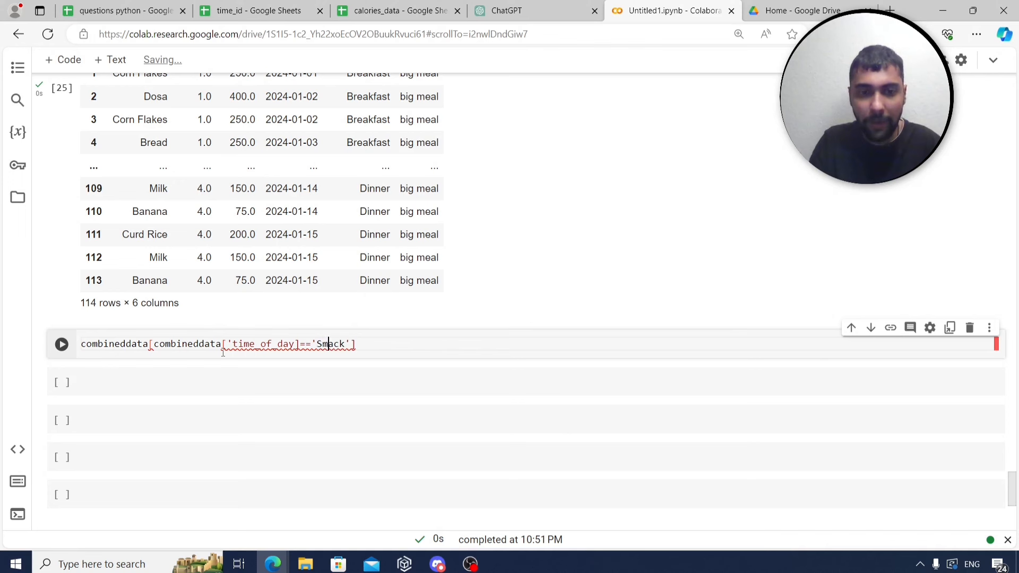
key(Left)
key(Left)
key(Left)
key(Left)
text(')
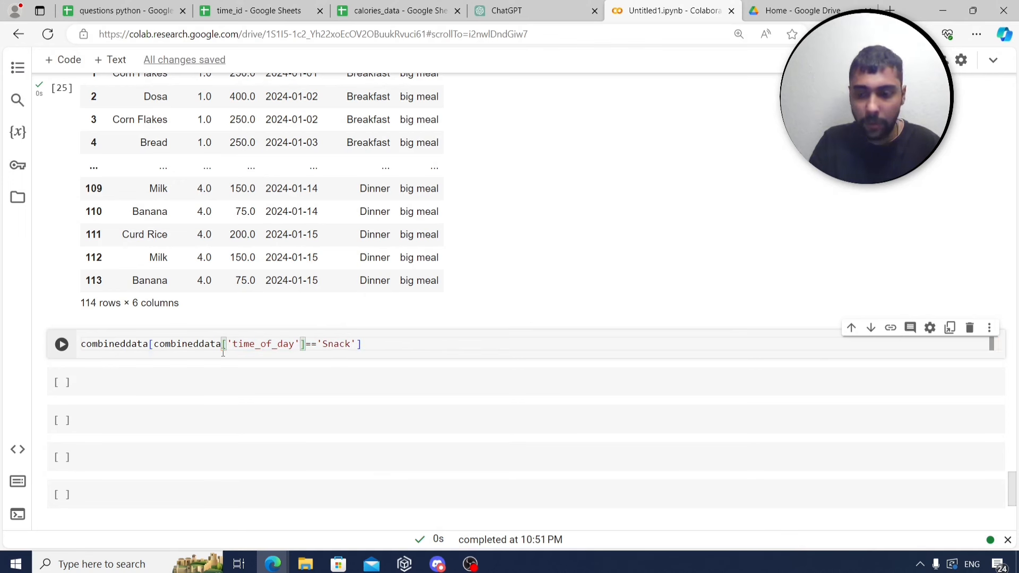
key(ctrl+Return)
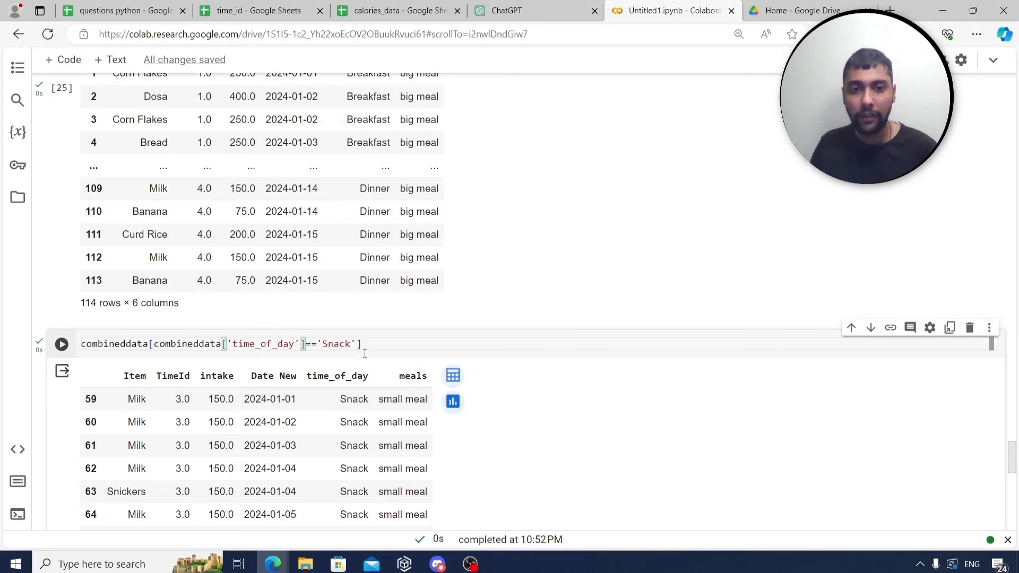
Re-run the numpy meals cell, then switch to the questions python spreadsheet.
click(378, 342)
key(ctrl+a)
scroll(378, 342, up, 5)
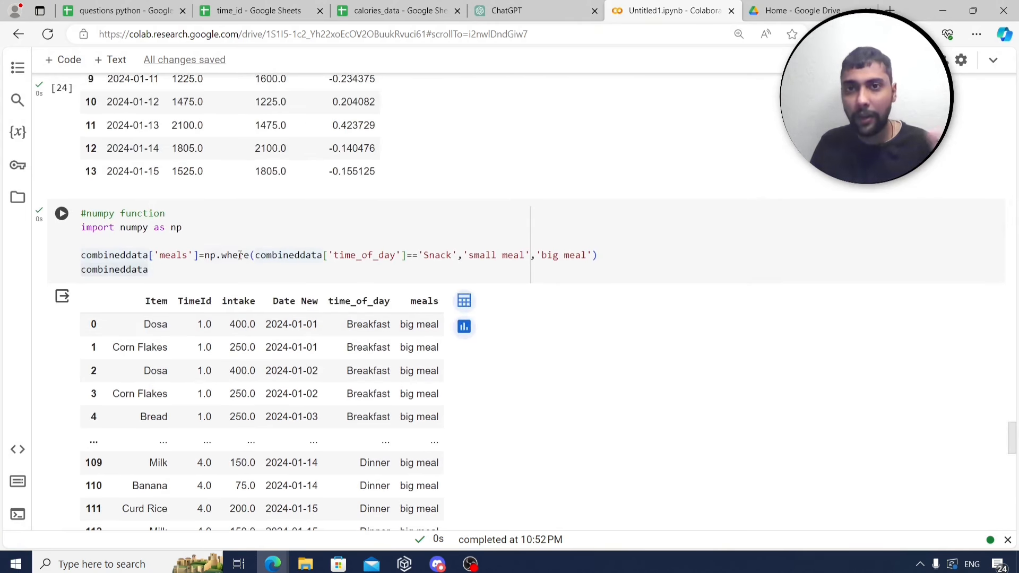
key(shift+Return)
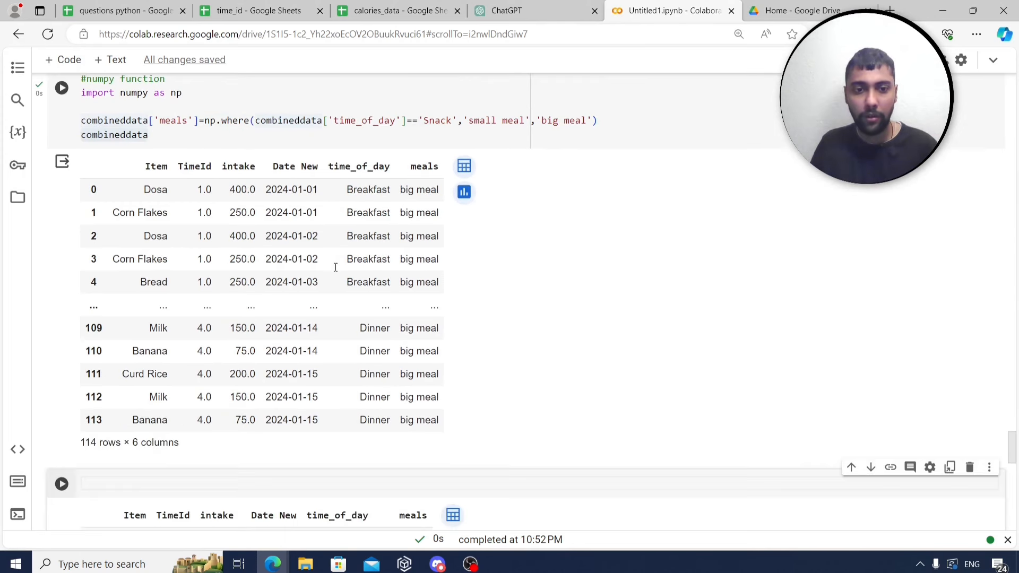
click(123, 11)
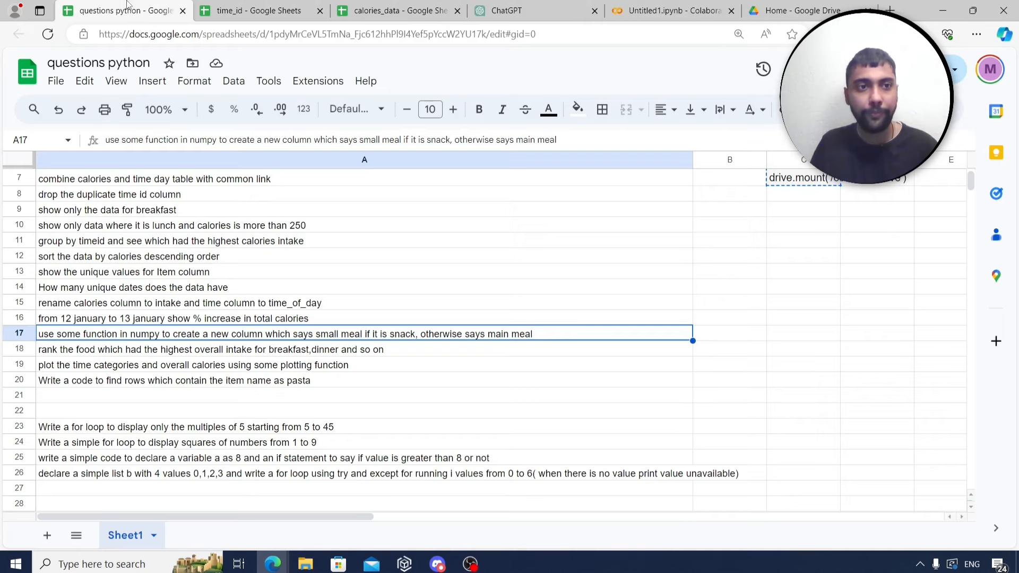
Read the row 18 question on ranking foods per time of day, then return to Colab's empty cell.
click(180, 353)
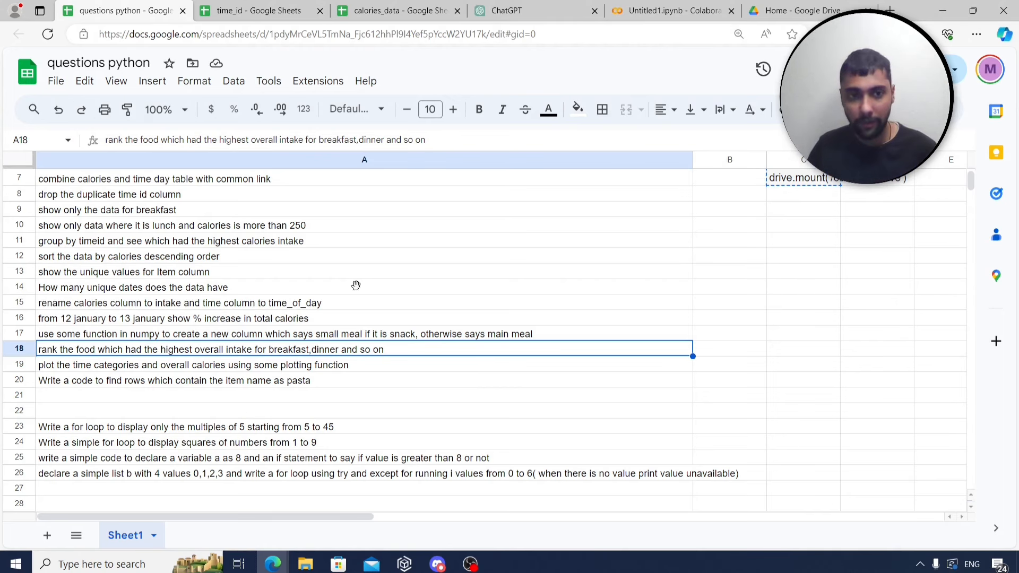
click(671, 11)
scroll(497, 229, down, 2)
click(327, 347)
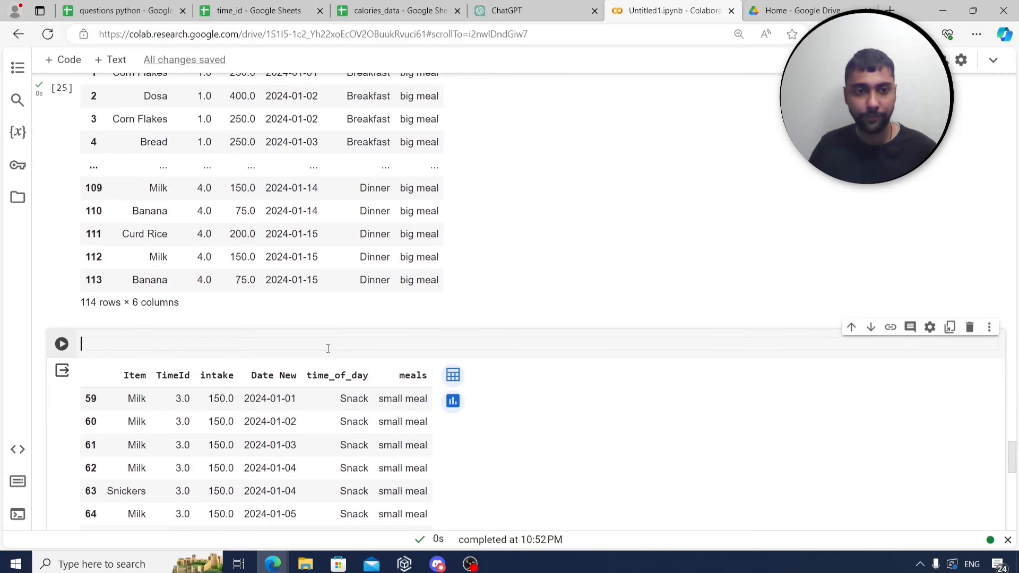
Start a cell commented '#rank food for each time of day' that displays combineddata.
text(#rank fo)
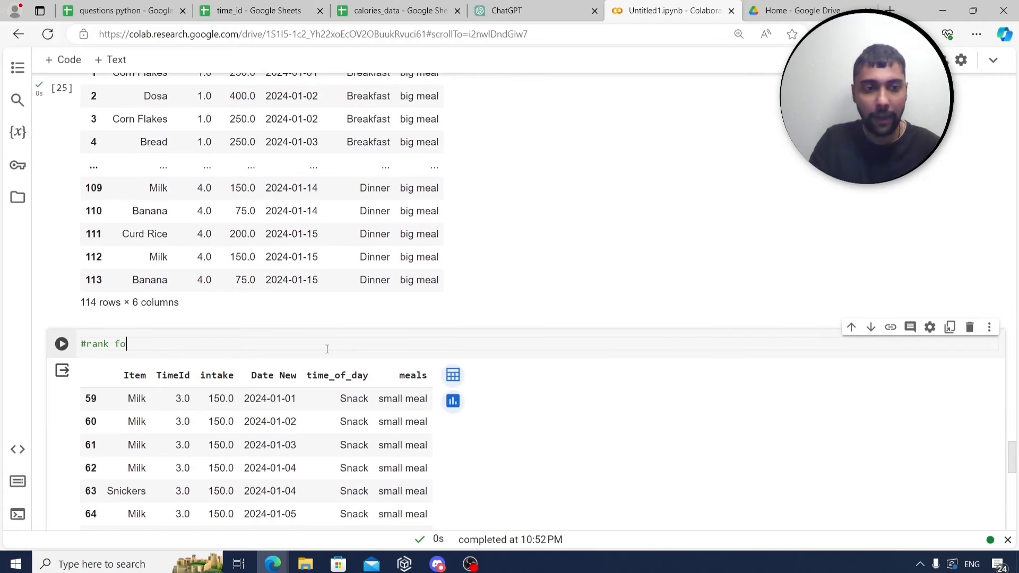
text(od for each time of day)
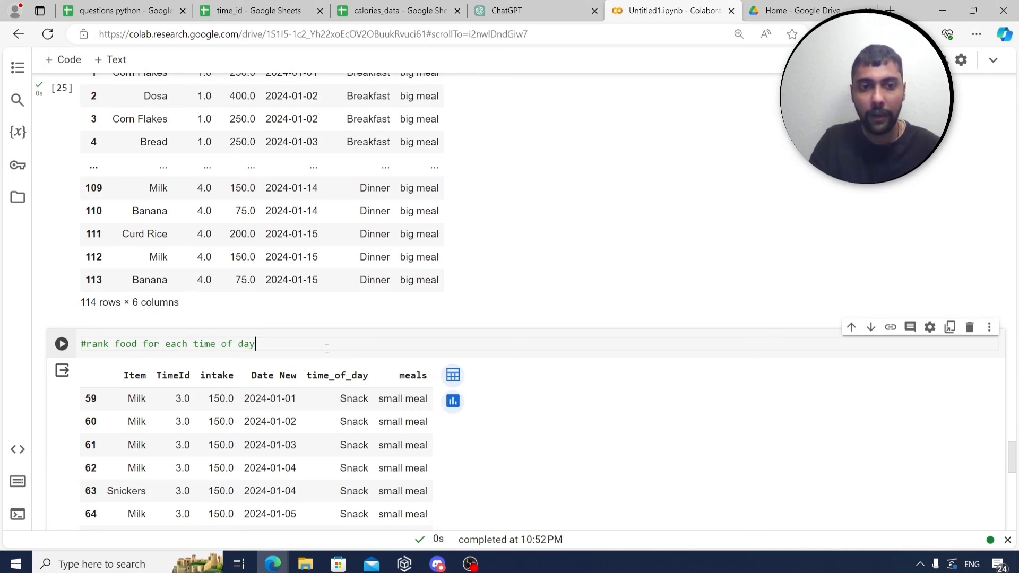
key(Return)
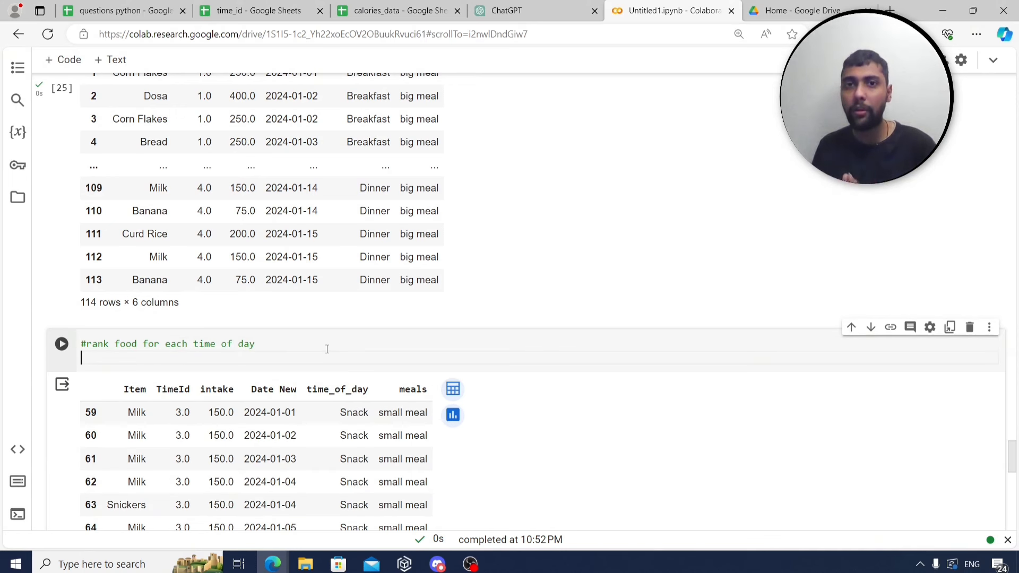
text(combineddata)
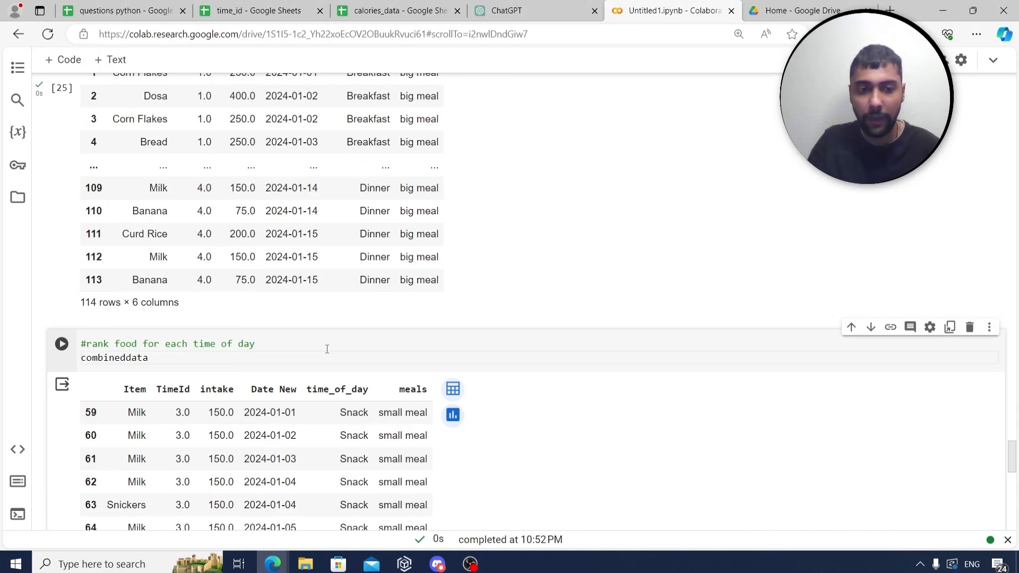
key(ctrl+Return)
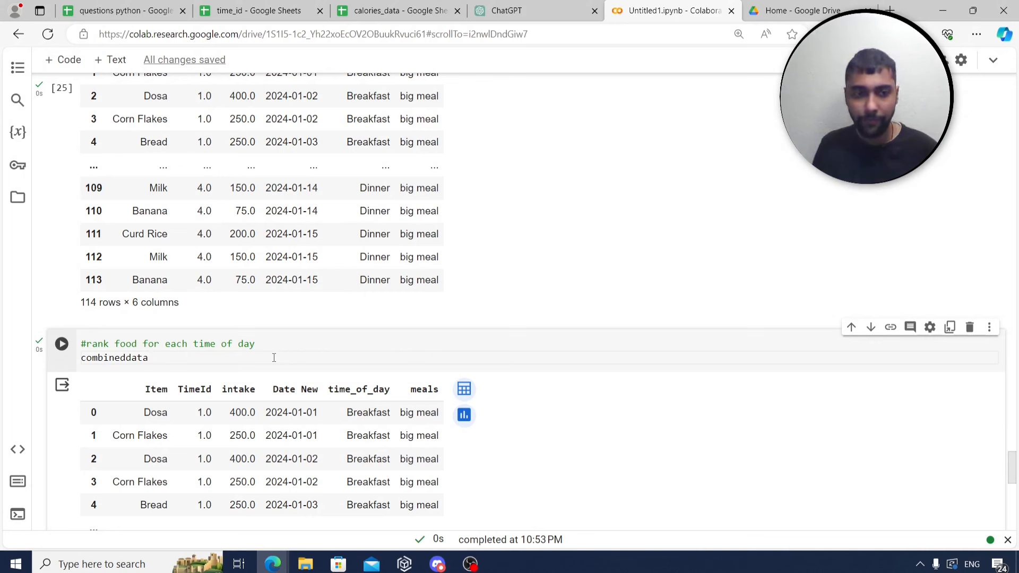
Replace it with rankdata = combineddata grouped by time_of_day and Item, summing intake, and run.
key(BackSpace)
key(BackSpace)
key(BackSpace)
key(BackSpace)
key(BackSpace)
key(BackSpace)
key(BackSpace)
key(BackSpace)
key(BackSpace)
key(BackSpace)
key(BackSpace)
key(BackSpace)
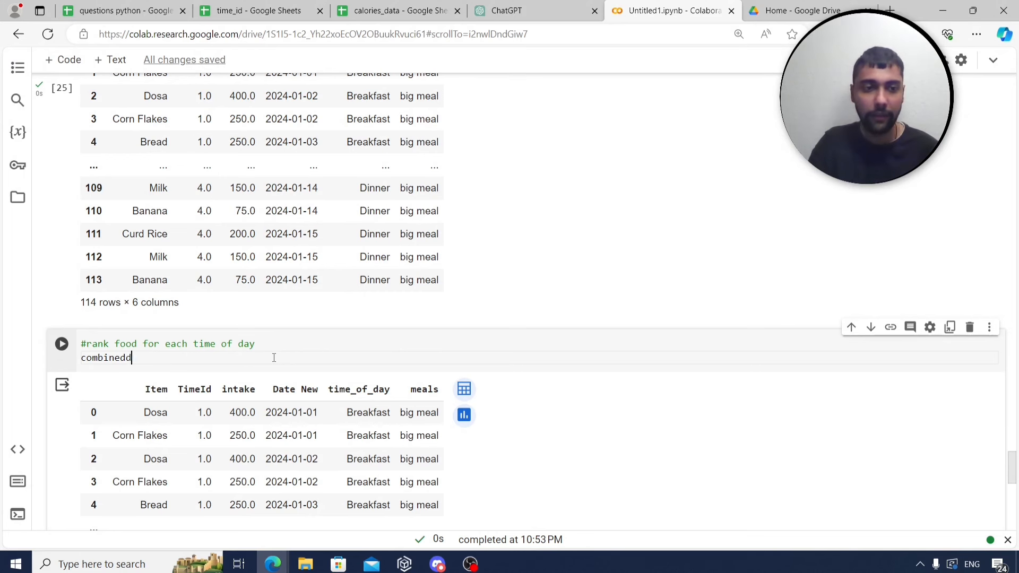
text(rn)
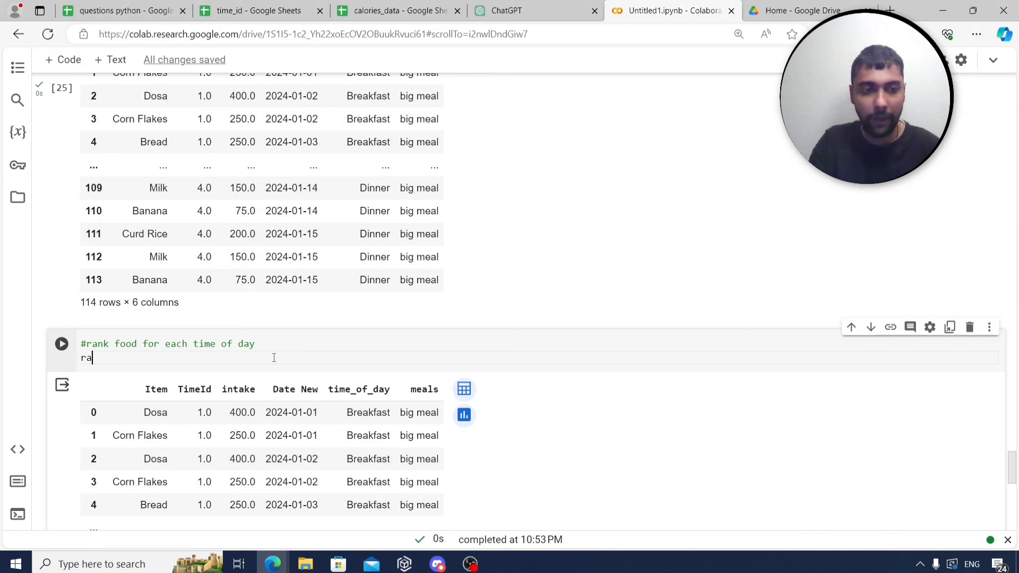
text(nkdata=)
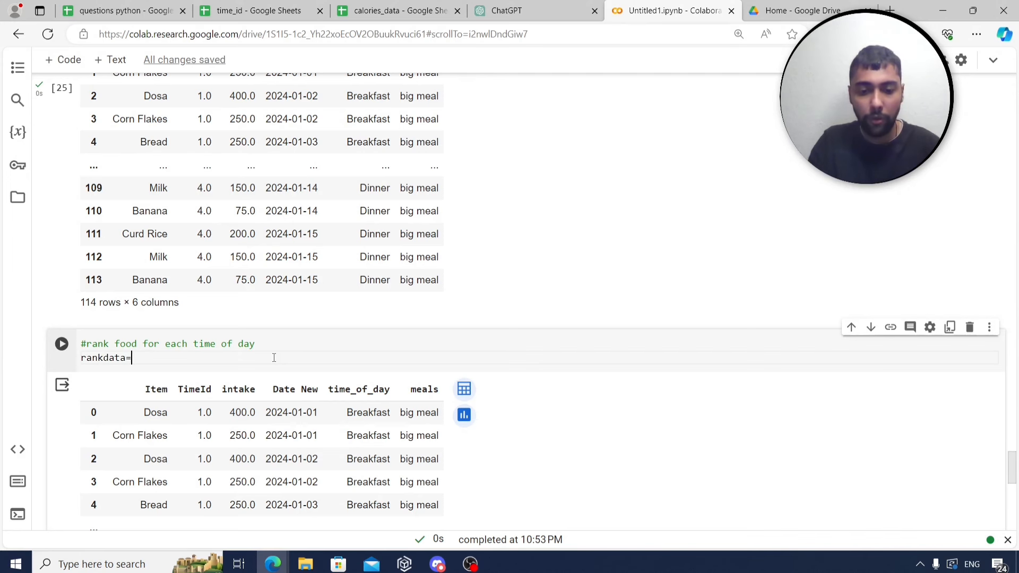
text(combineddata)
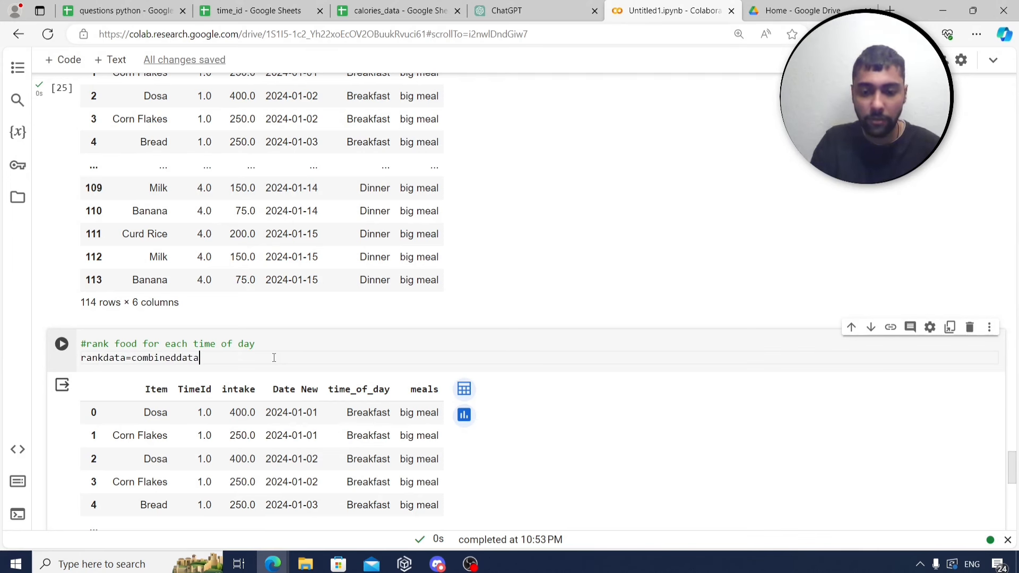
text(.groupby)
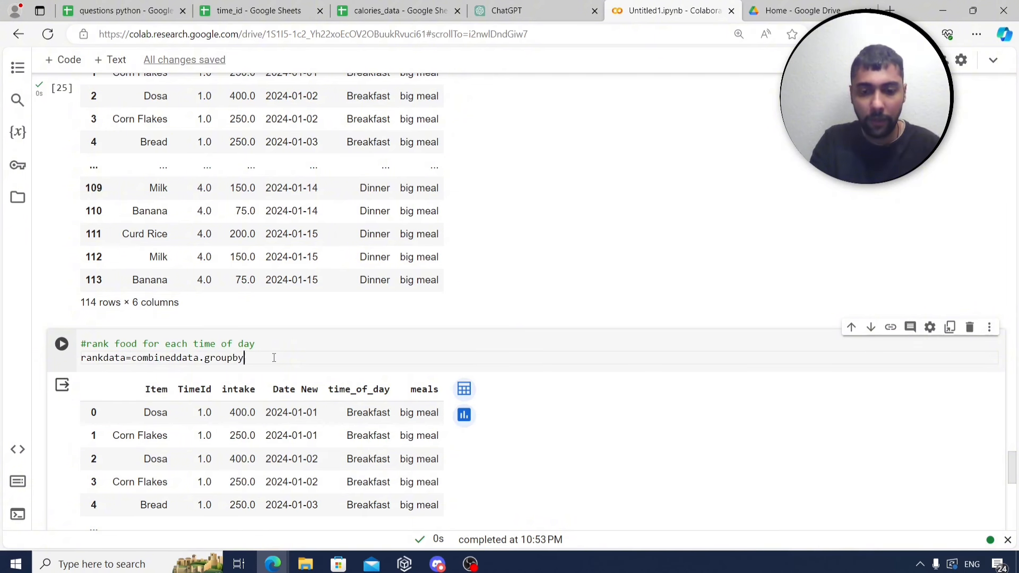
text(([)
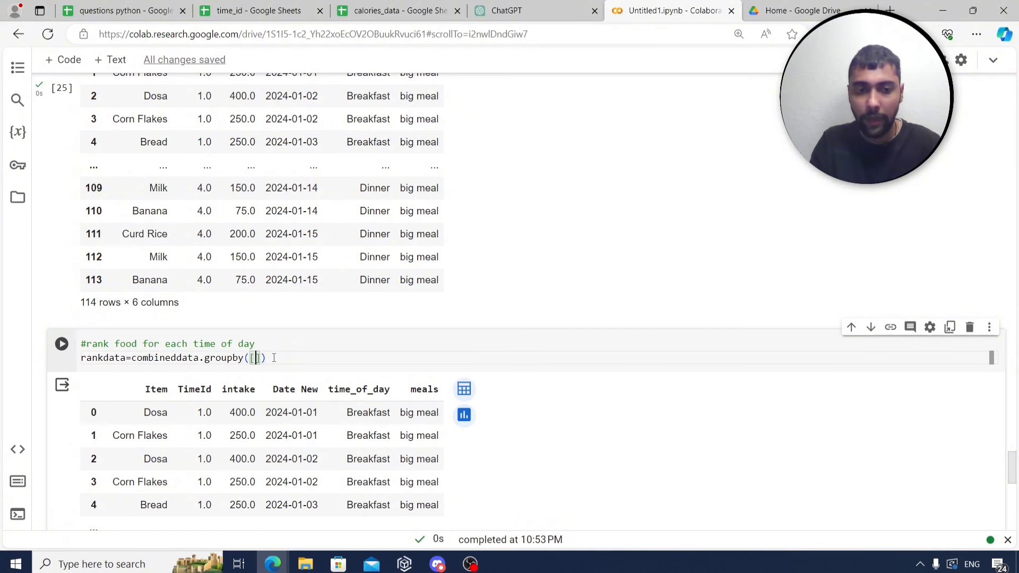
text(')
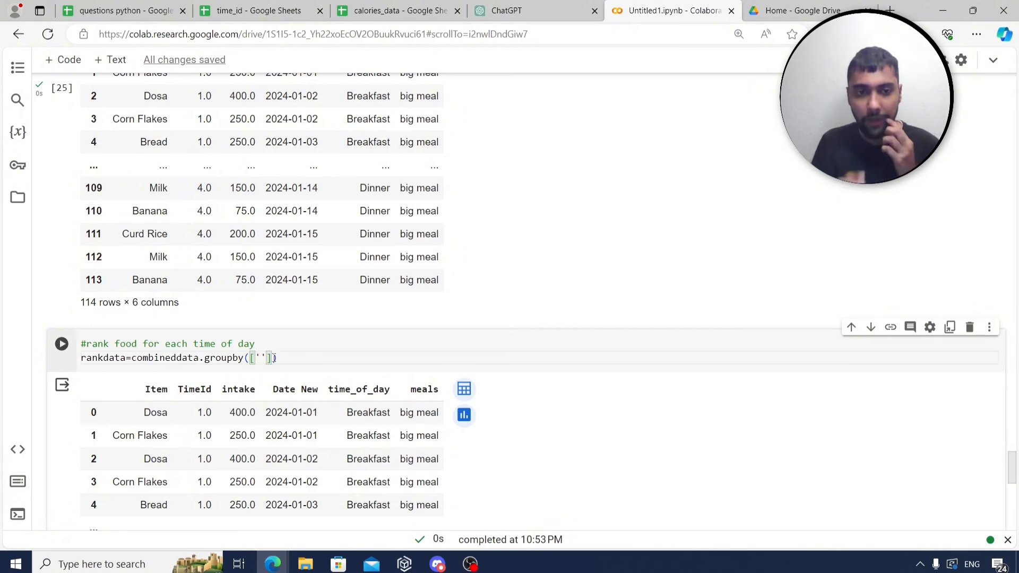
text(time_o)
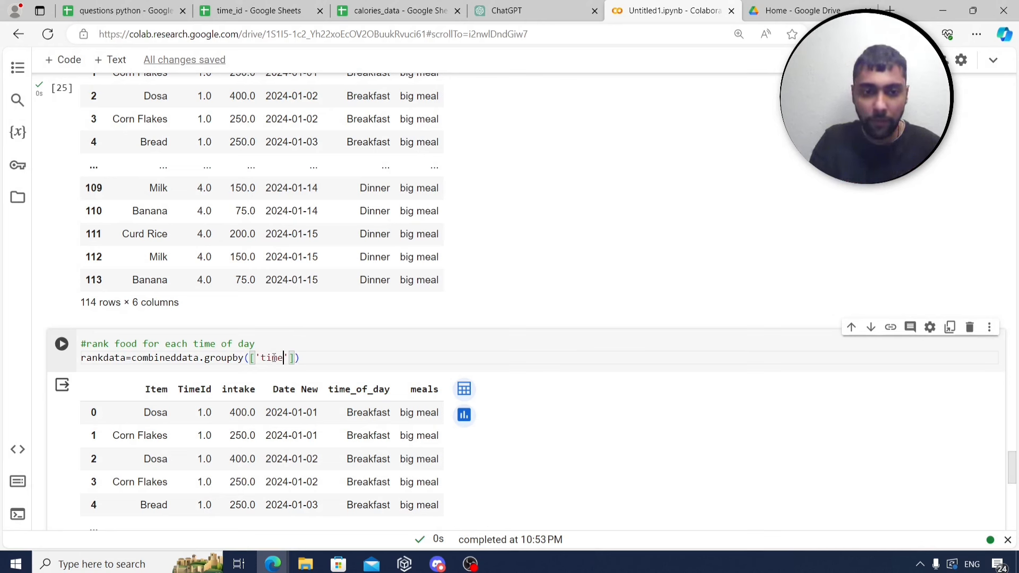
text(f_day)
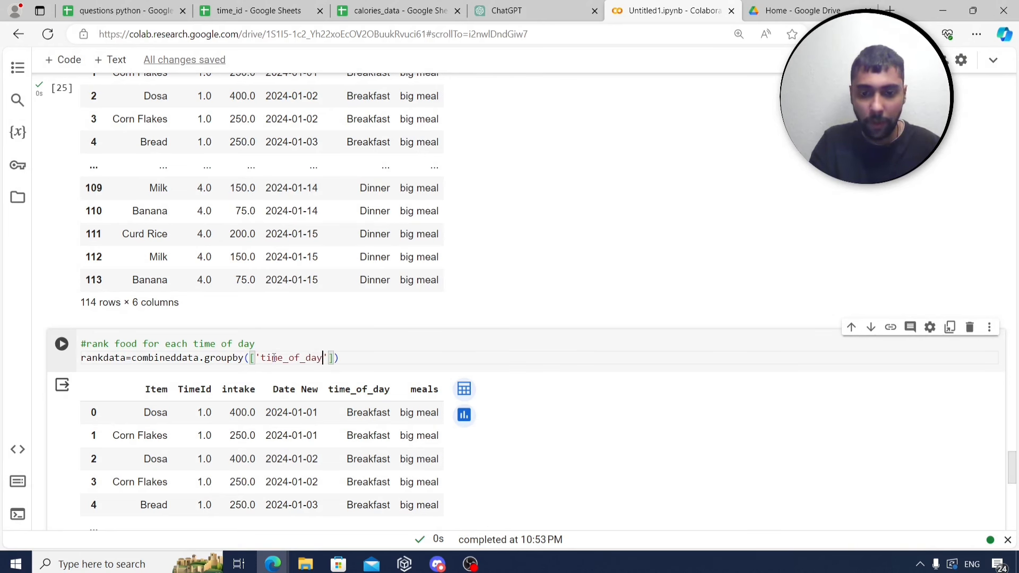
text(,)
key(BackSpace)
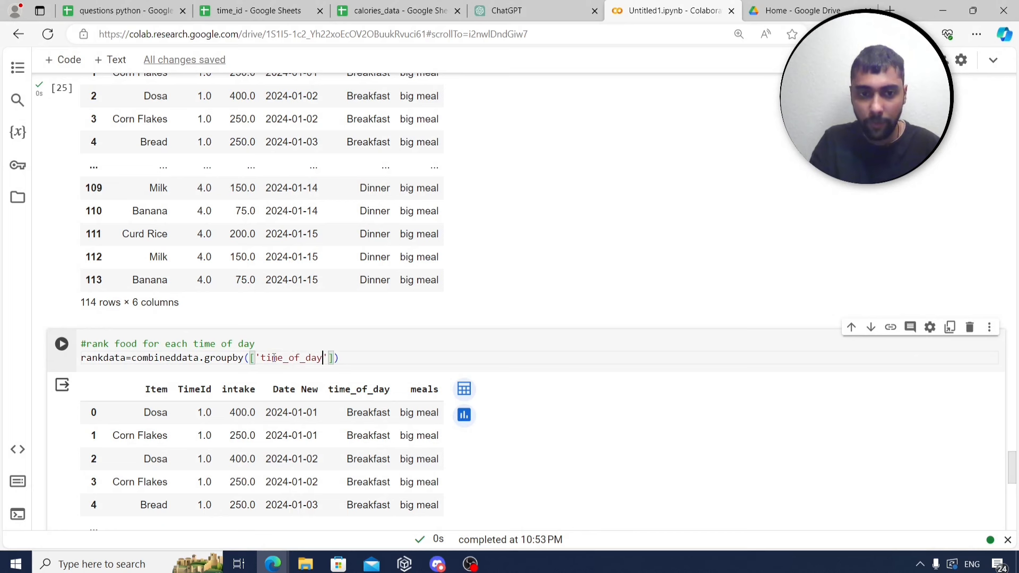
text(,'Item)
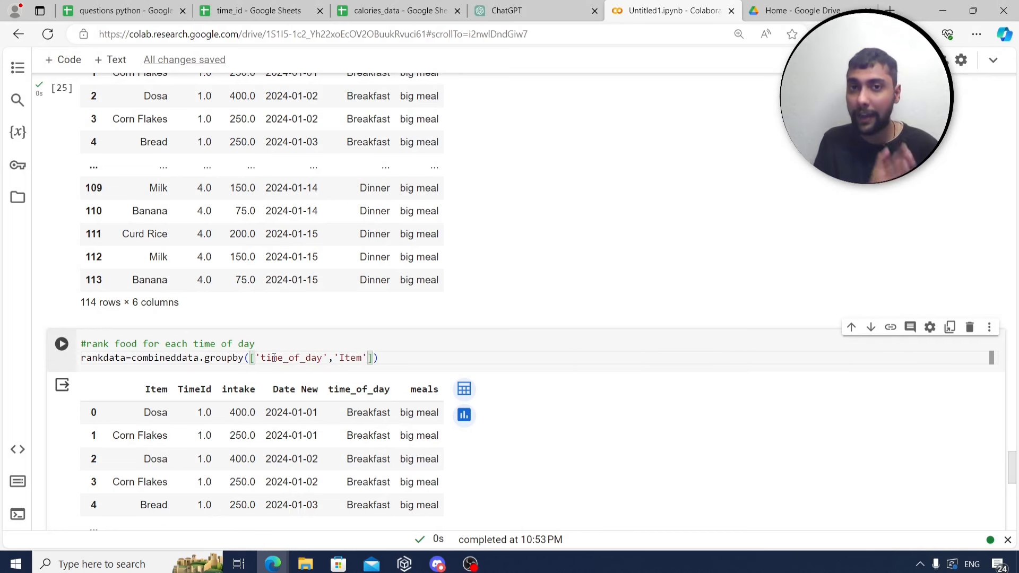
key(Right)
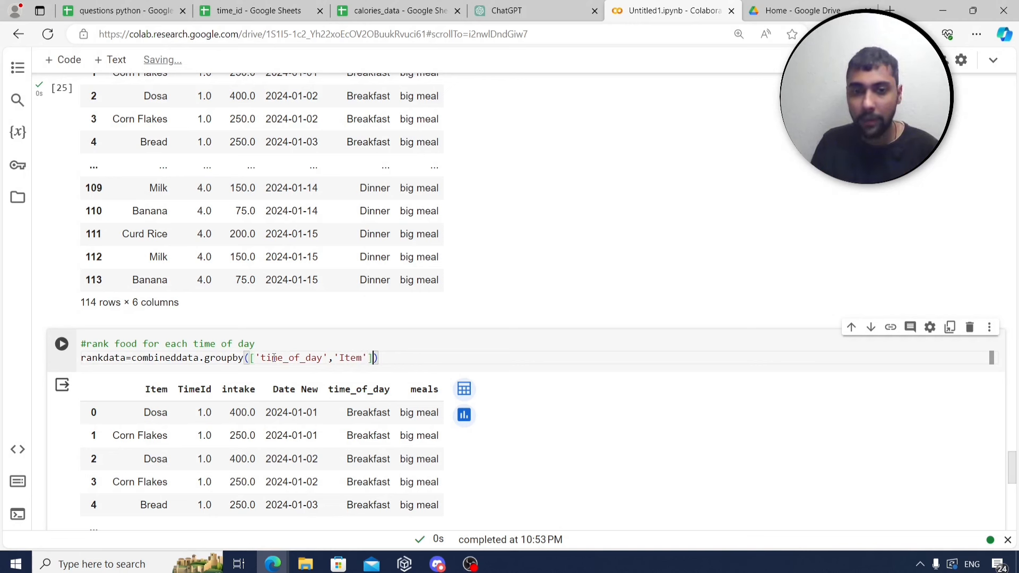
text(['intake)
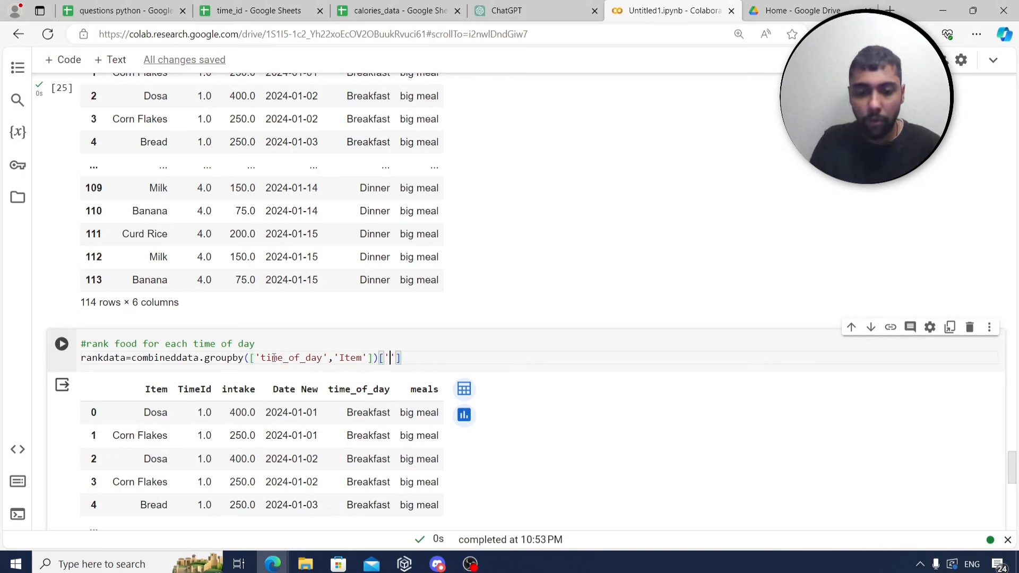
text(')
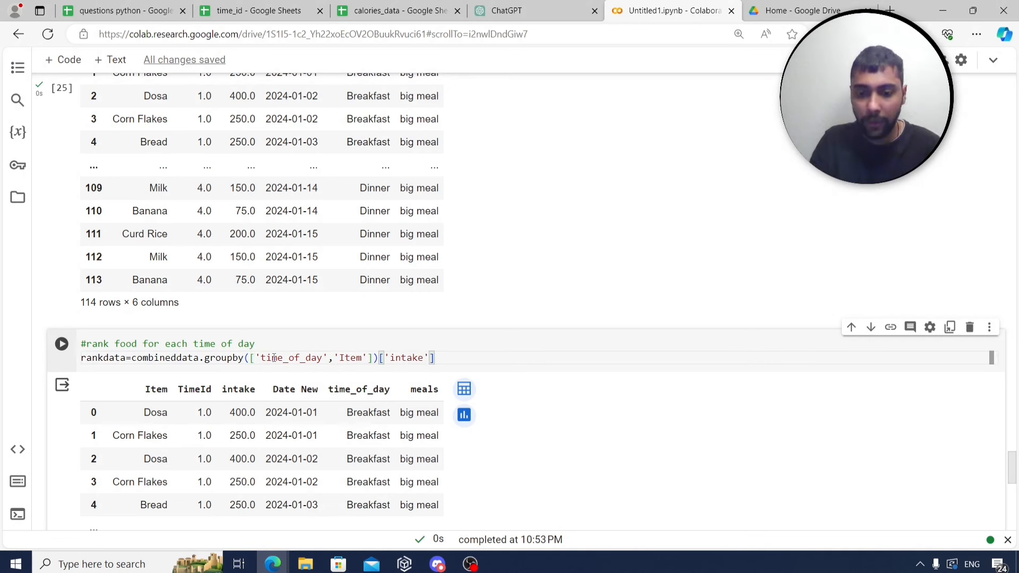
text(].sum()
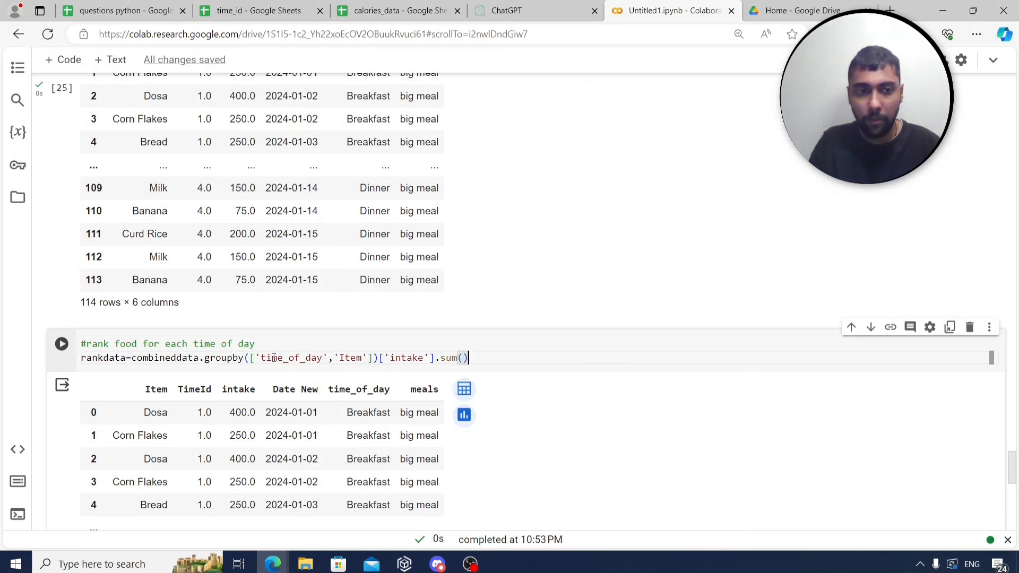
key(ctrl+Return)
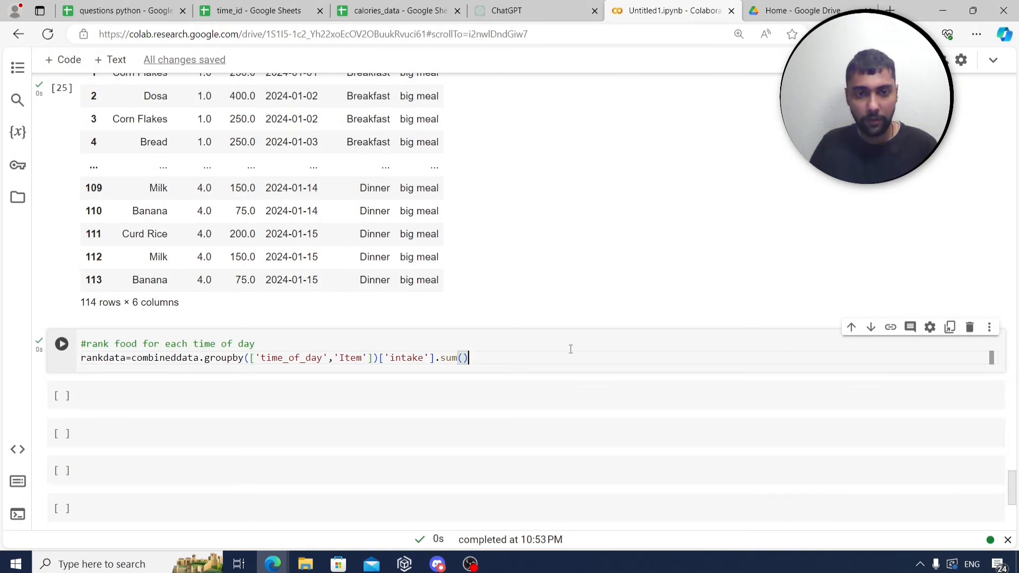
Add a cell below that displays rankdata.
click(308, 394)
text(r)
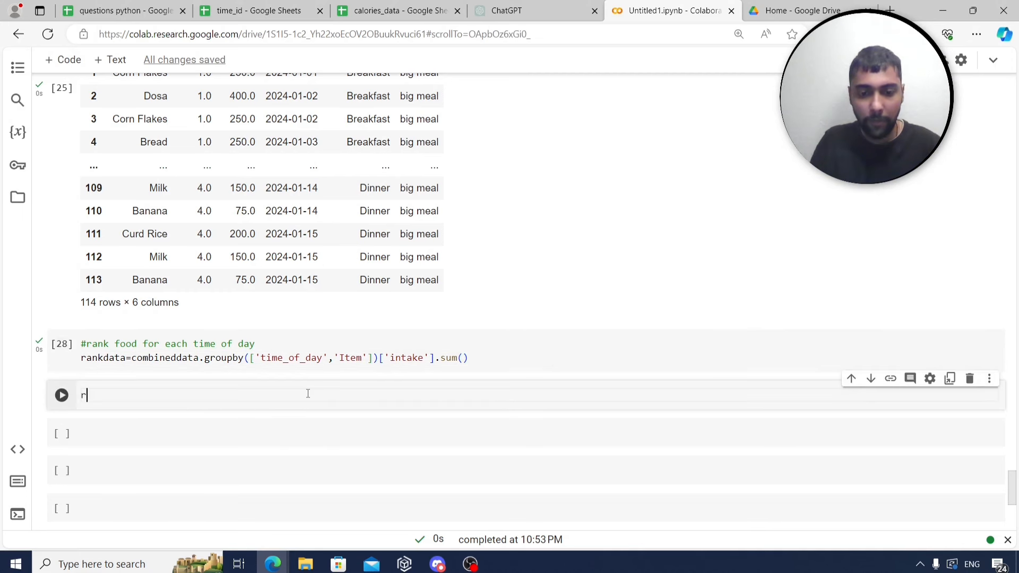
text(ankdata)
key(ctrl+Return)
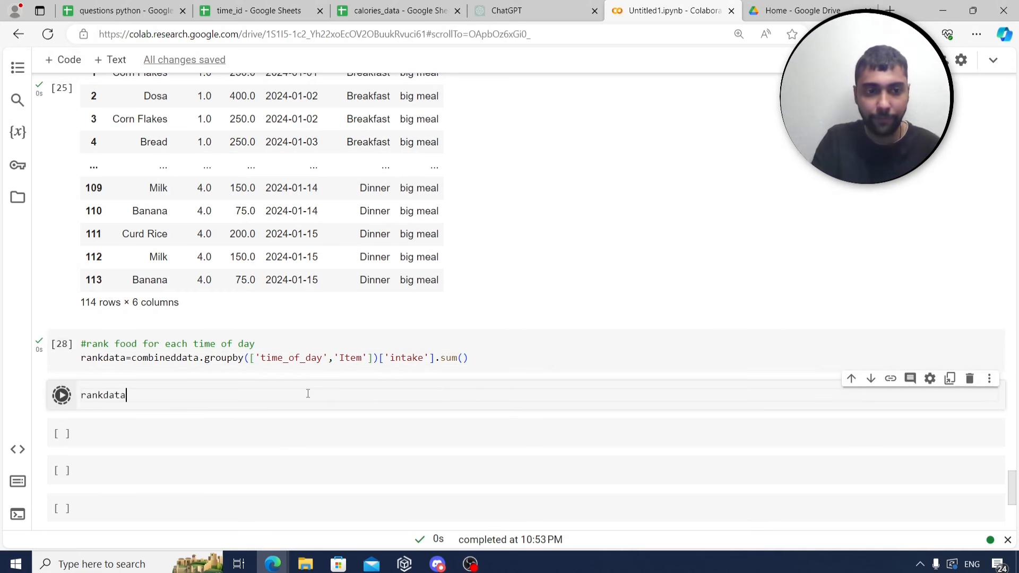
scroll(276, 403, down, 1)
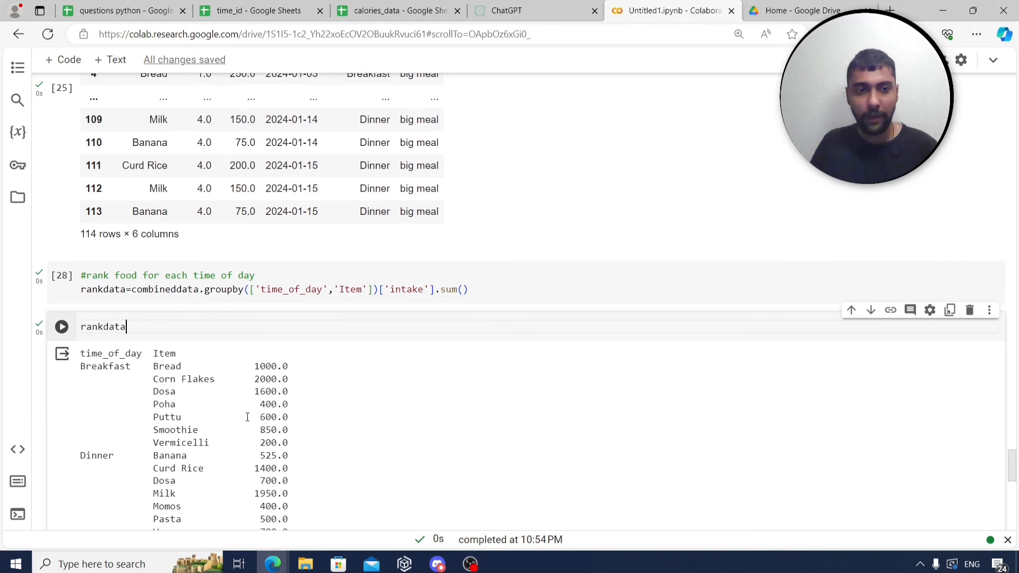
Append .reset_index() to the rankdata groupby, rerun both cells, then open the calories_data sheet.
click(495, 285)
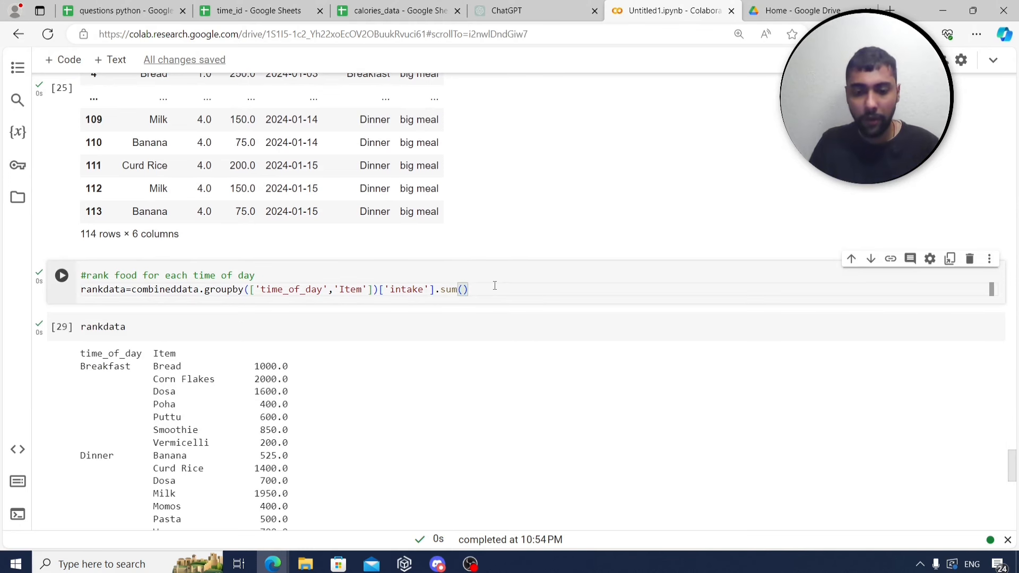
text(.reset_inde)
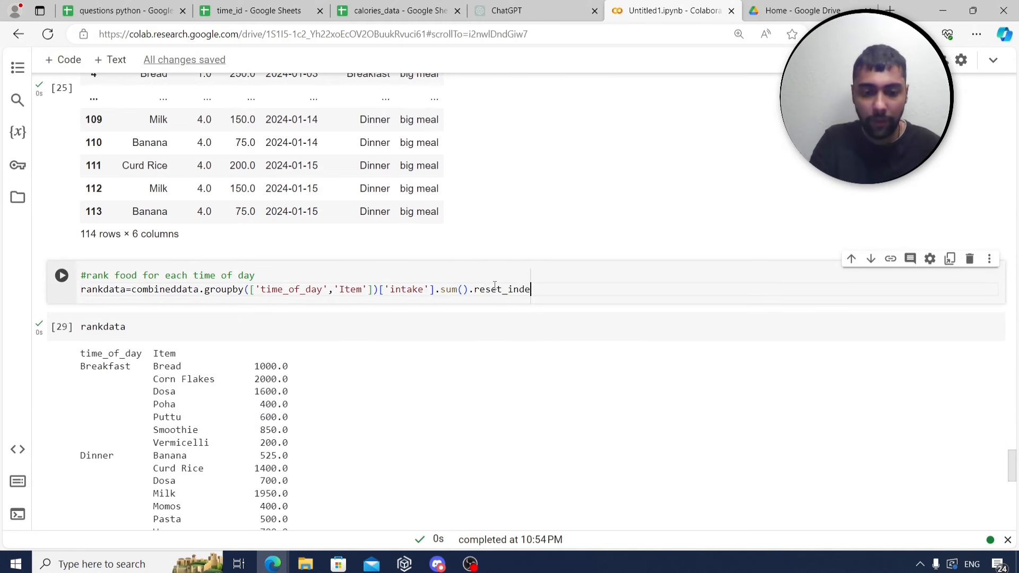
text(x())
key(ctrl+Return)
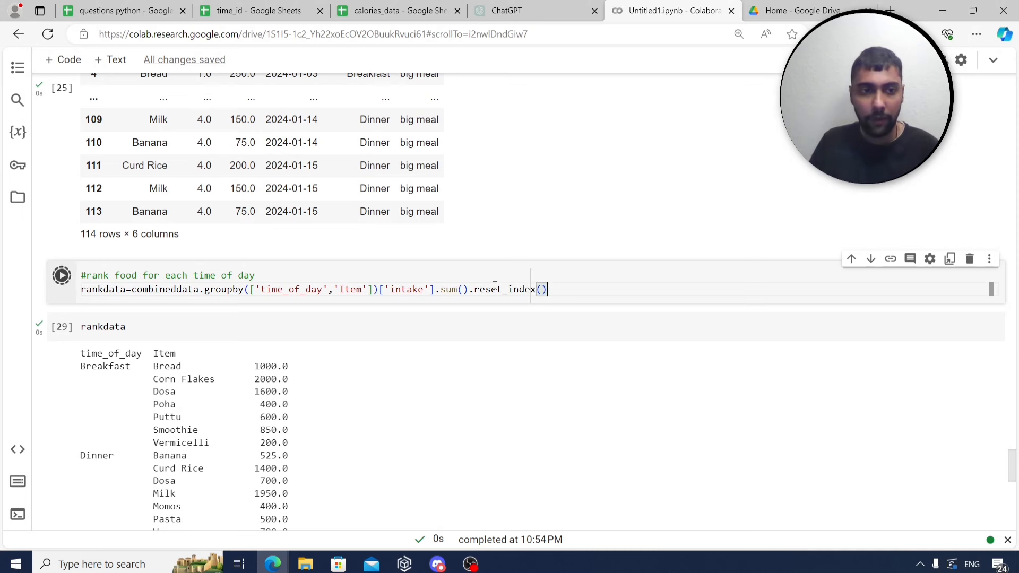
click(411, 333)
key(ctrl+Return)
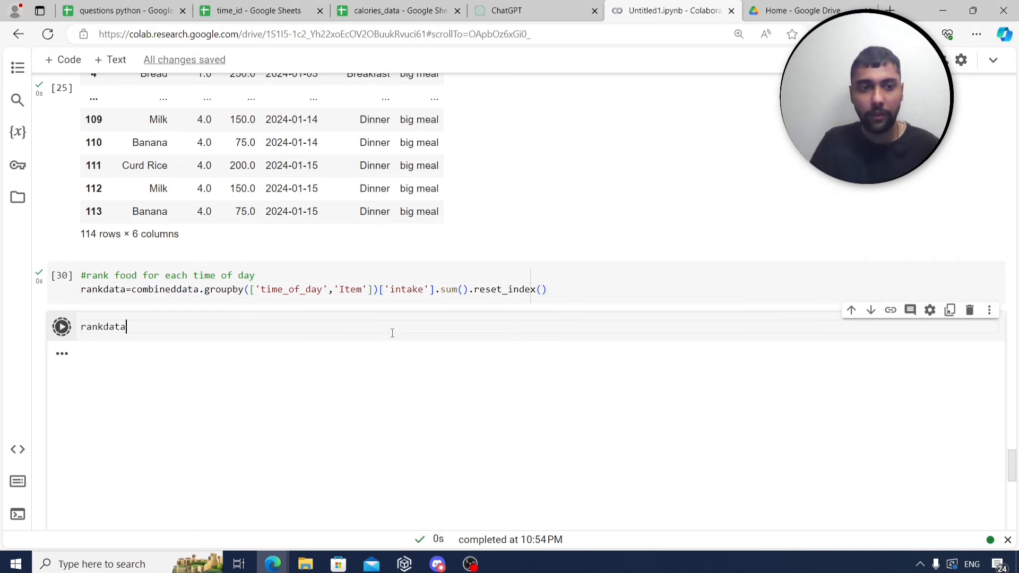
scroll(444, 323, down, 1)
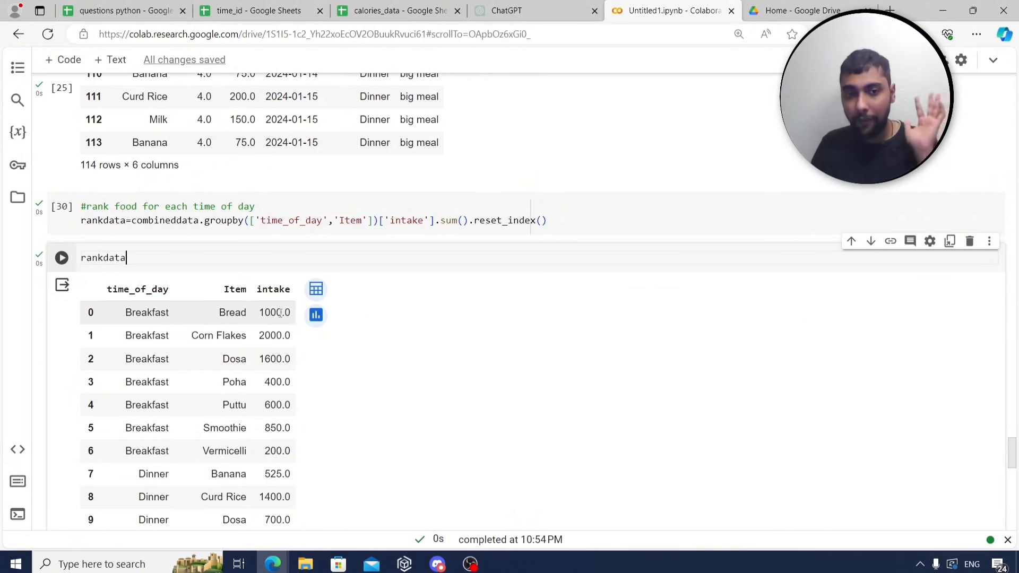
click(400, 11)
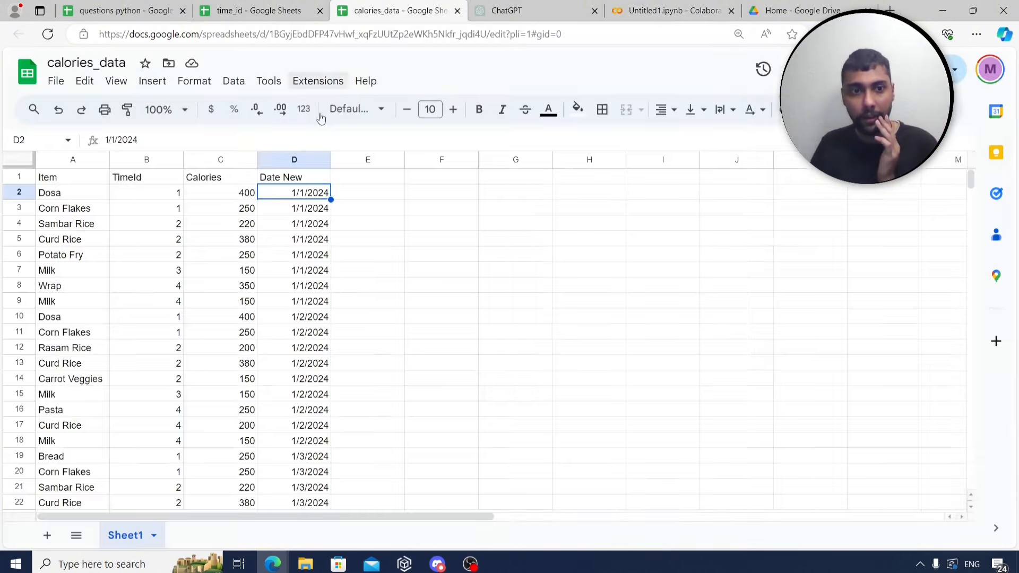
Check the Bread calorie value in cell C19 of calories_data, then go back to the Colab notebook.
scroll(208, 281, down, 1)
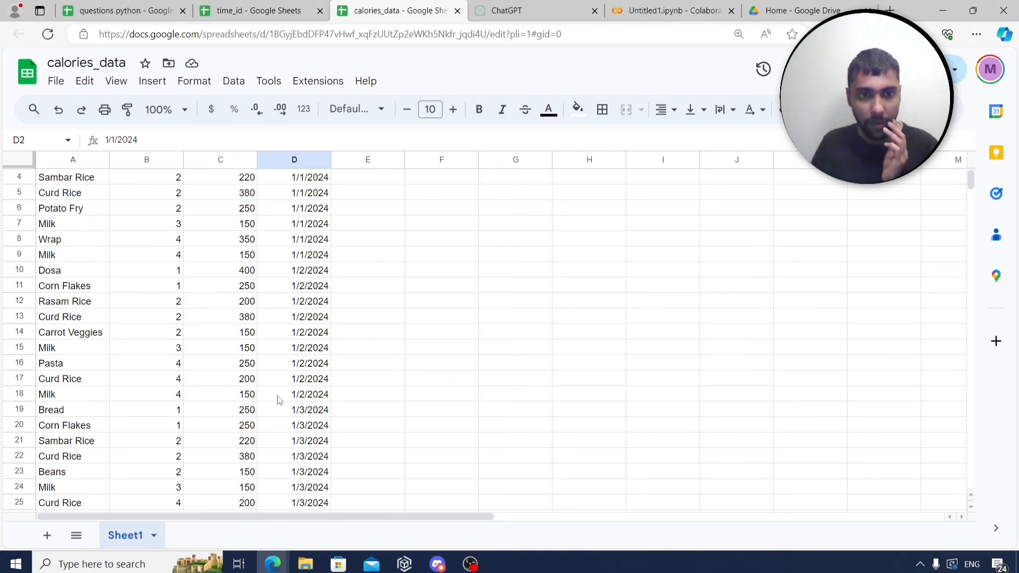
click(256, 410)
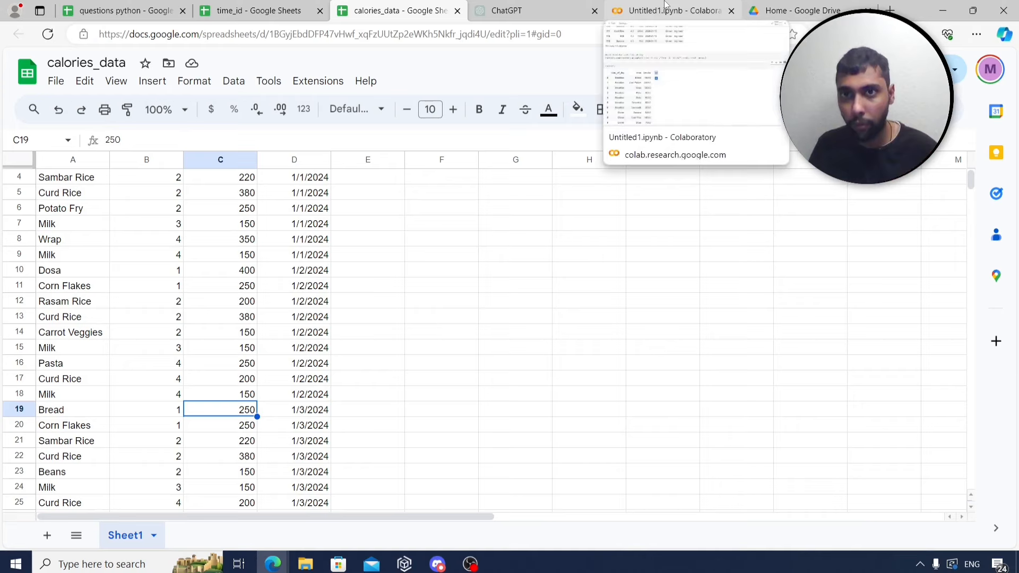
click(647, 13)
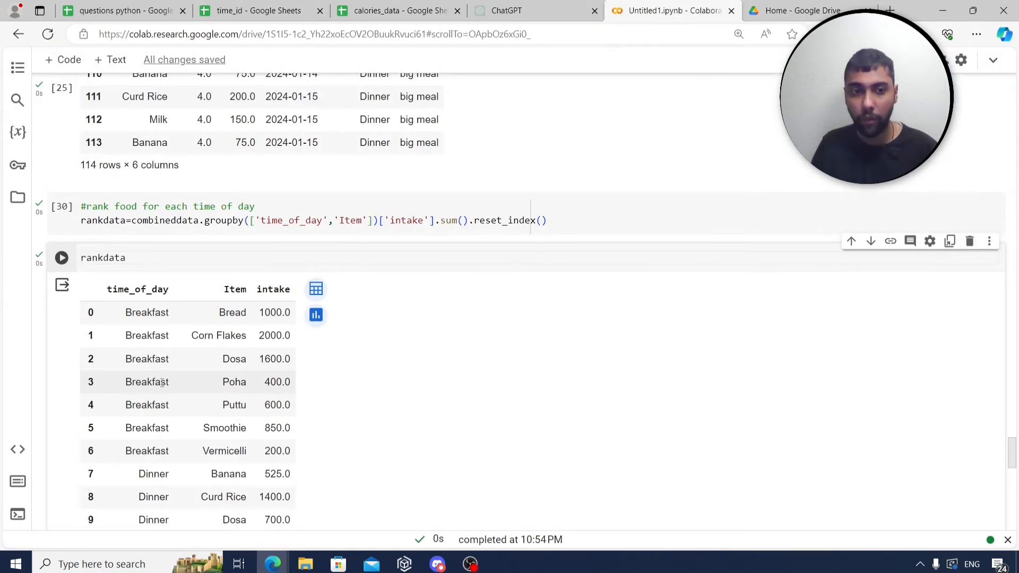
scroll(176, 378, down, 1)
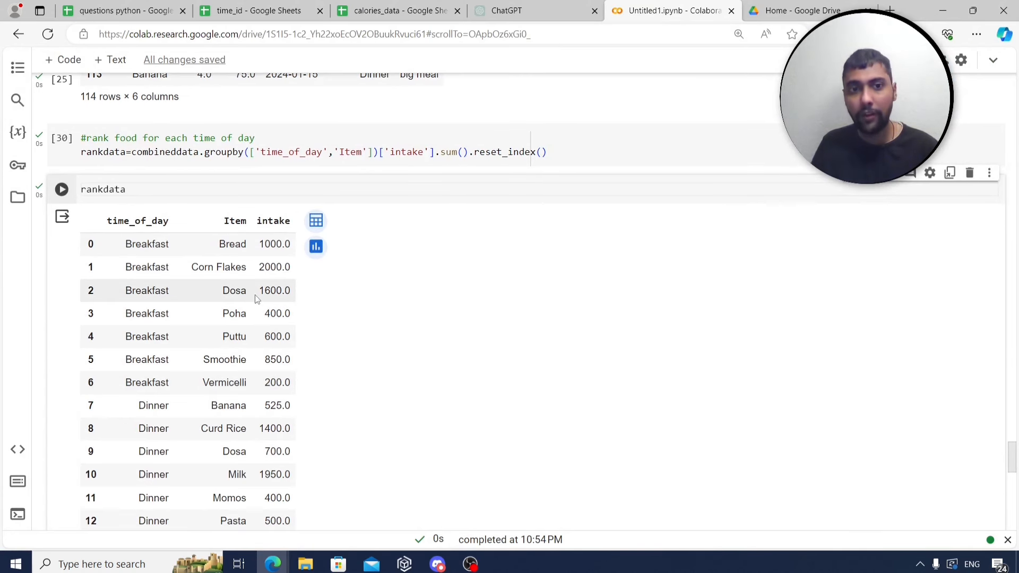
scroll(289, 313, down, 1)
scroll(286, 320, down, 5)
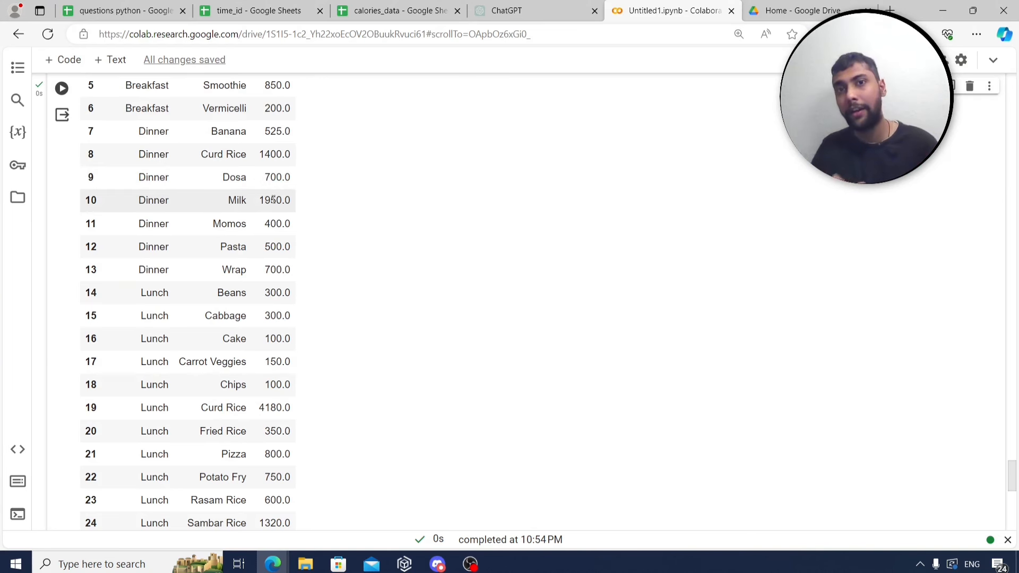
scroll(497, 257, up, 5)
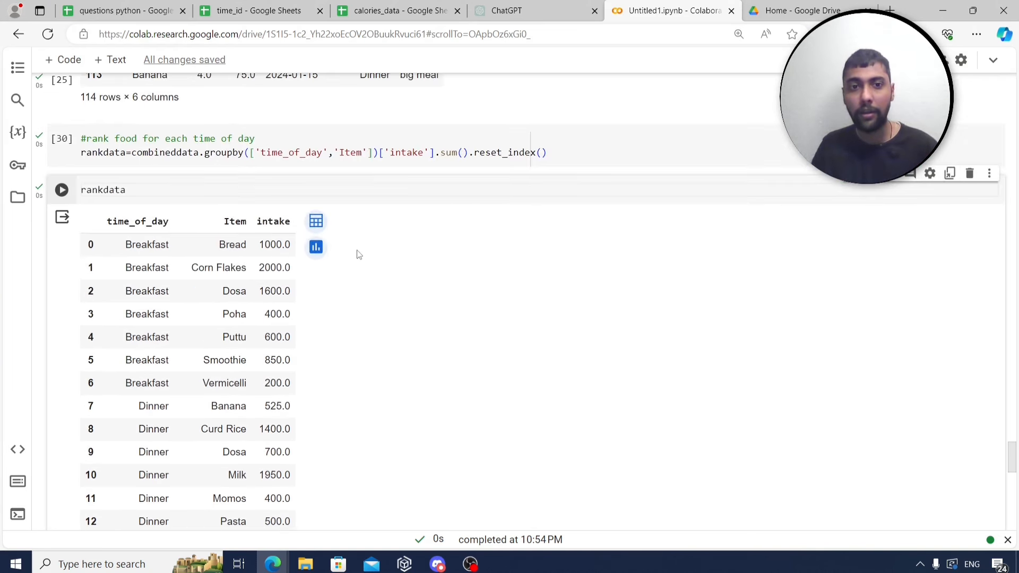
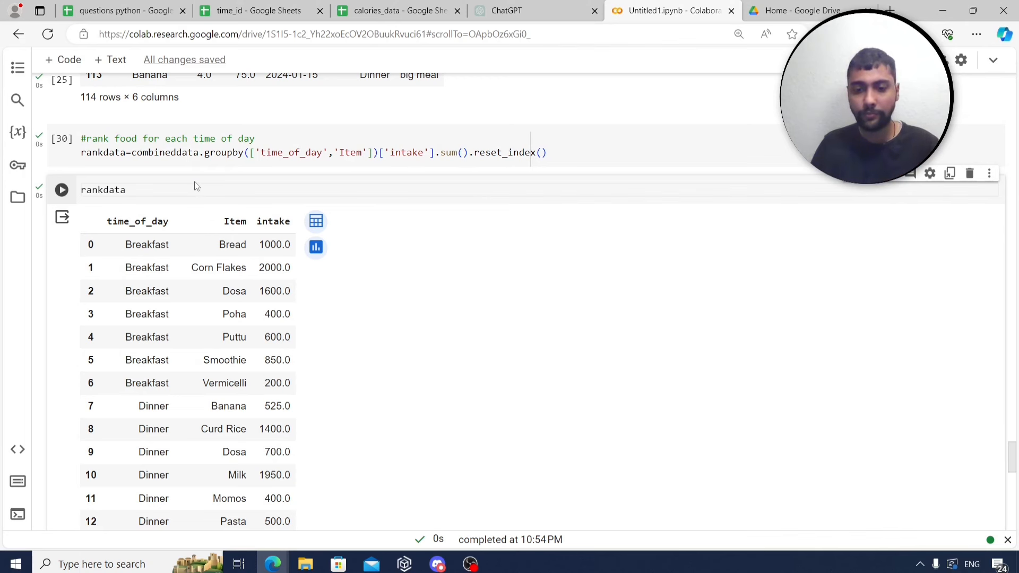
Add a rank column ranking intake within each time_of_day (method='first', descending), then display rankdata.
text(['rank)
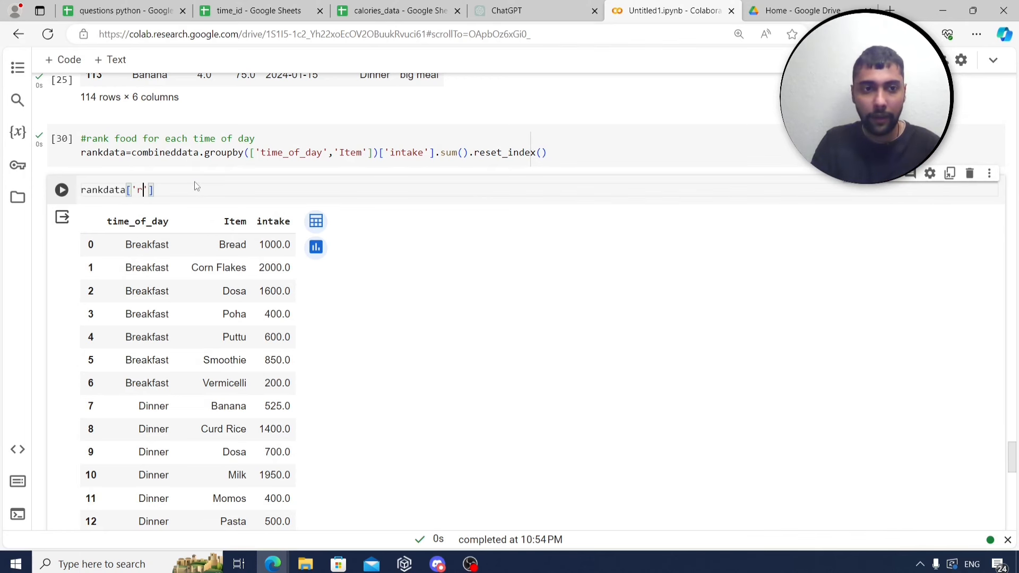
text(']=)
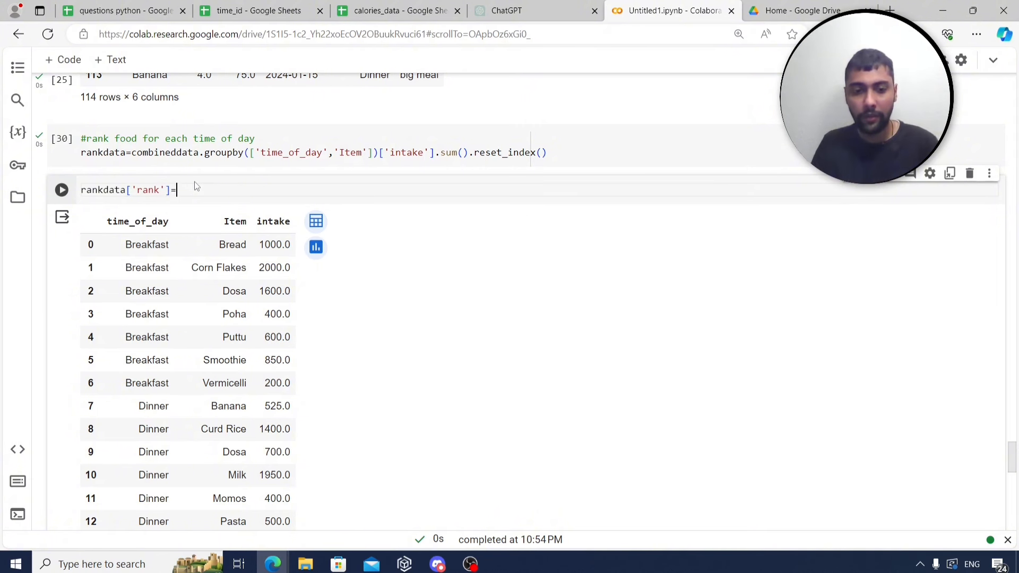
text(rankdata.)
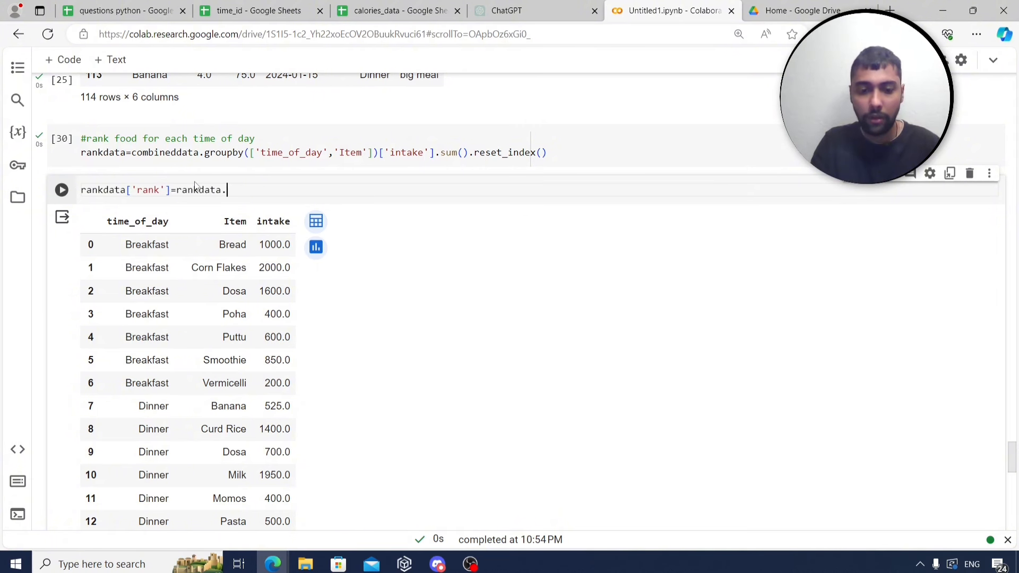
text(groupby)
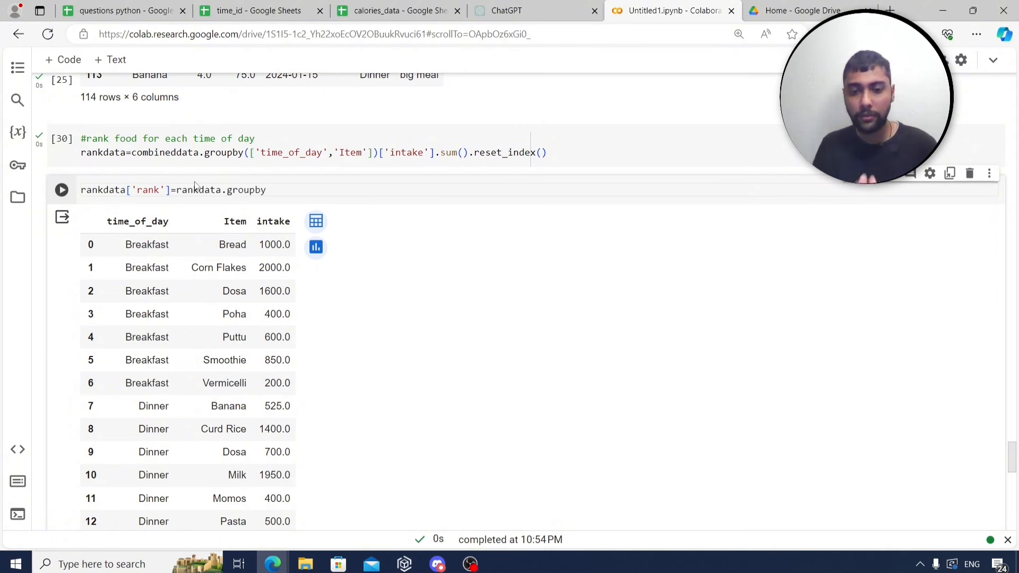
text(()
text('time_of)
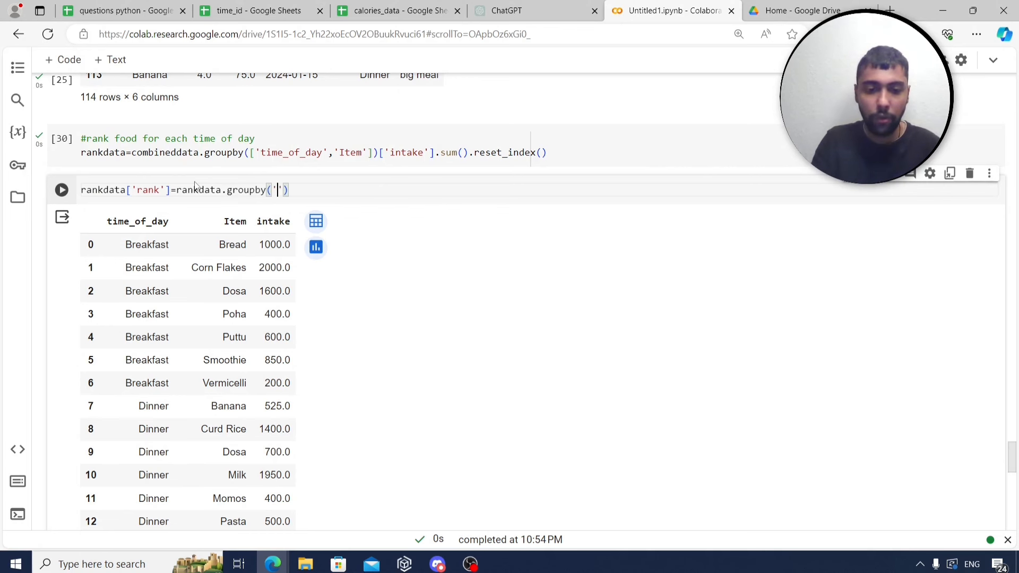
text(_day)
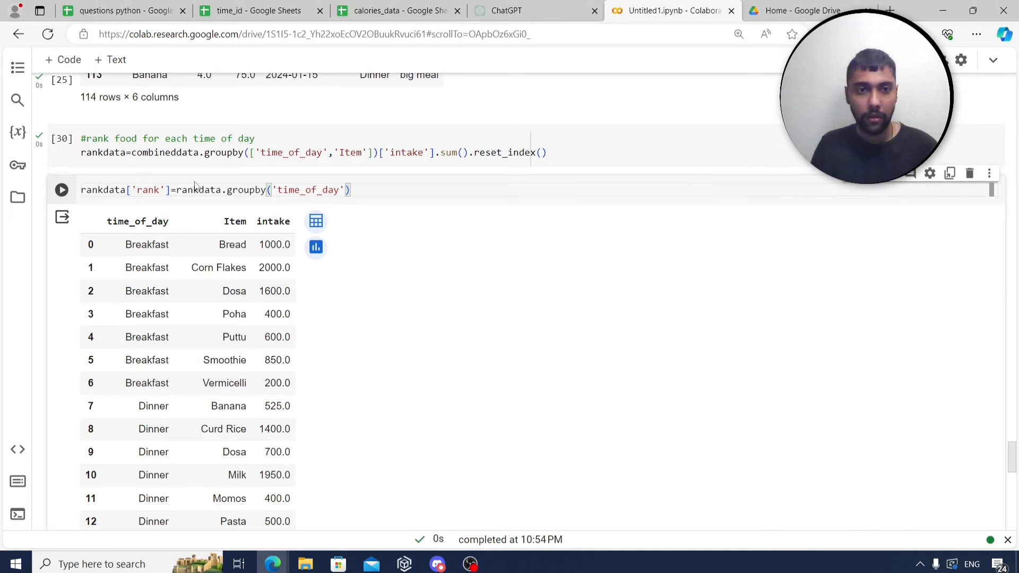
key(Right)
text(['intake')
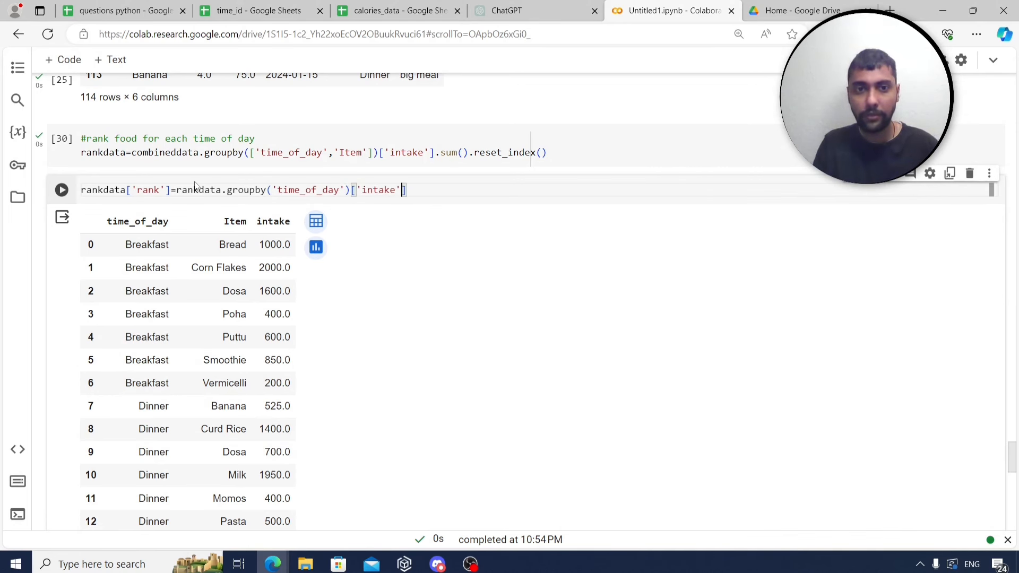
text(].ran)
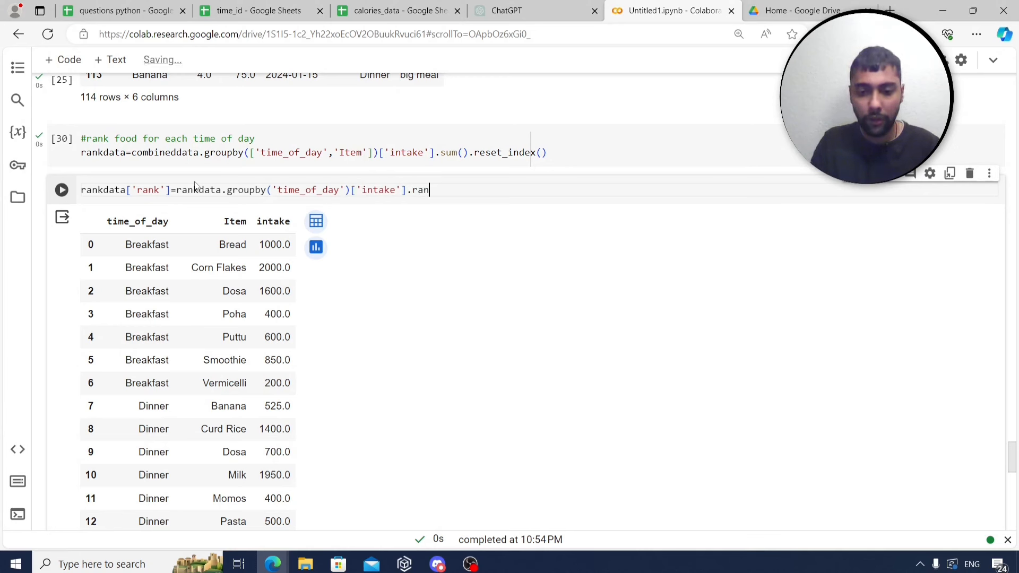
text(k(method=)
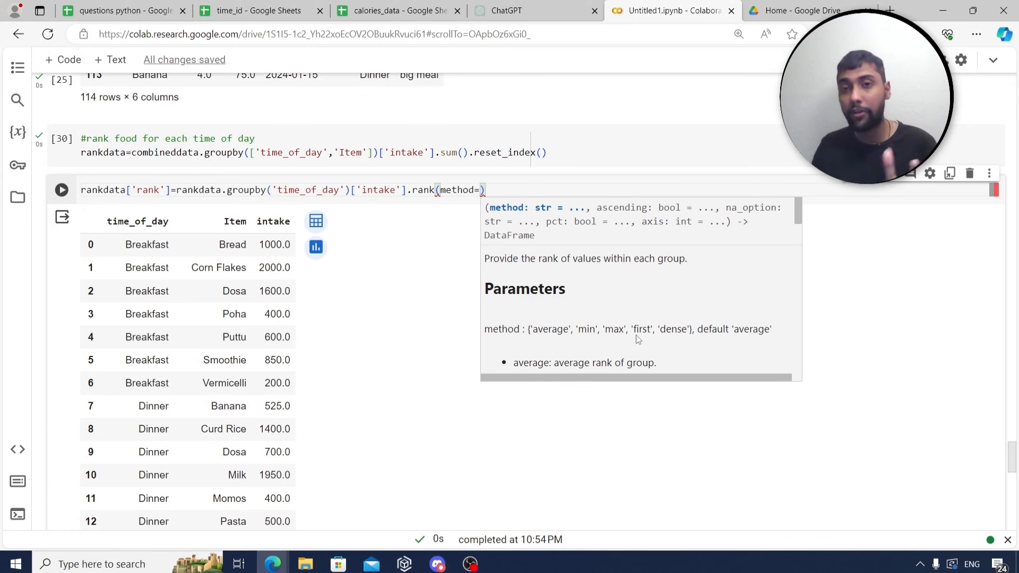
text('fir)
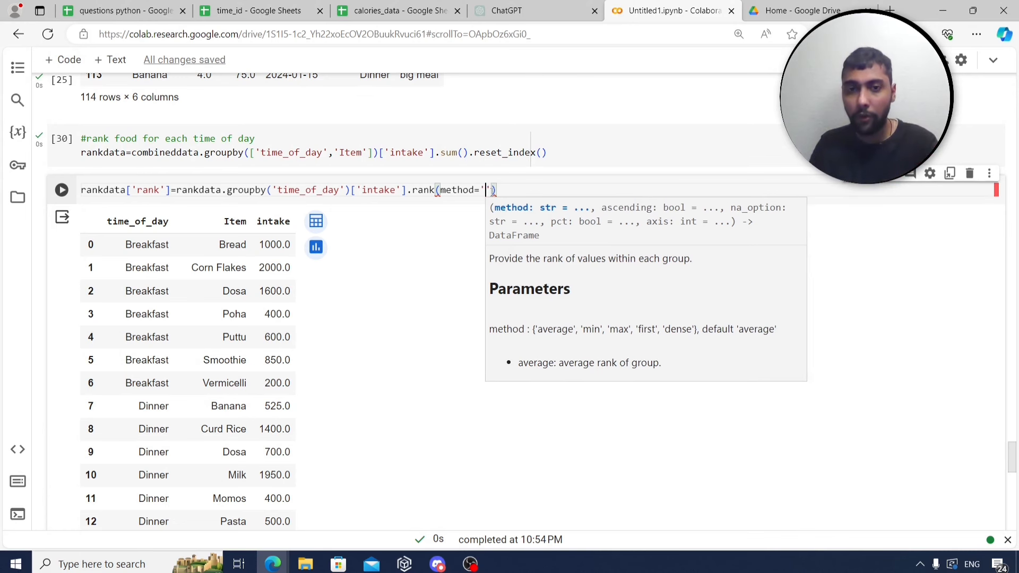
text(st')
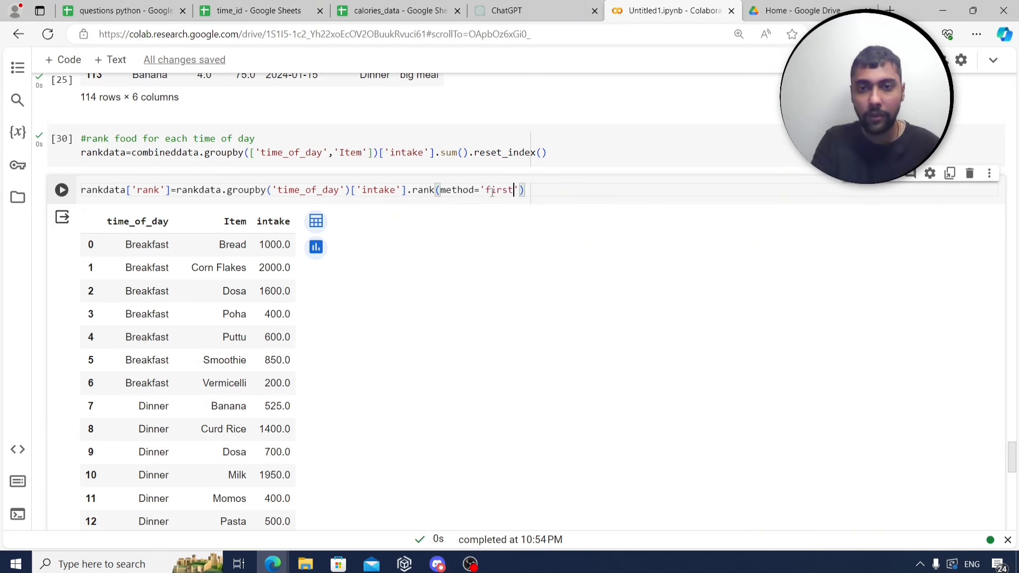
text(,ascendi)
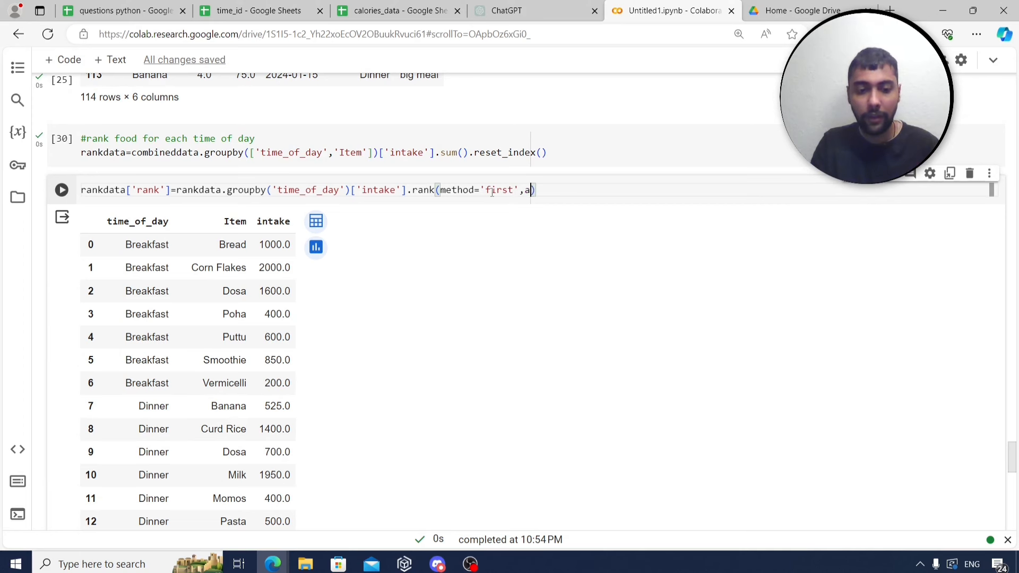
text(ng=)
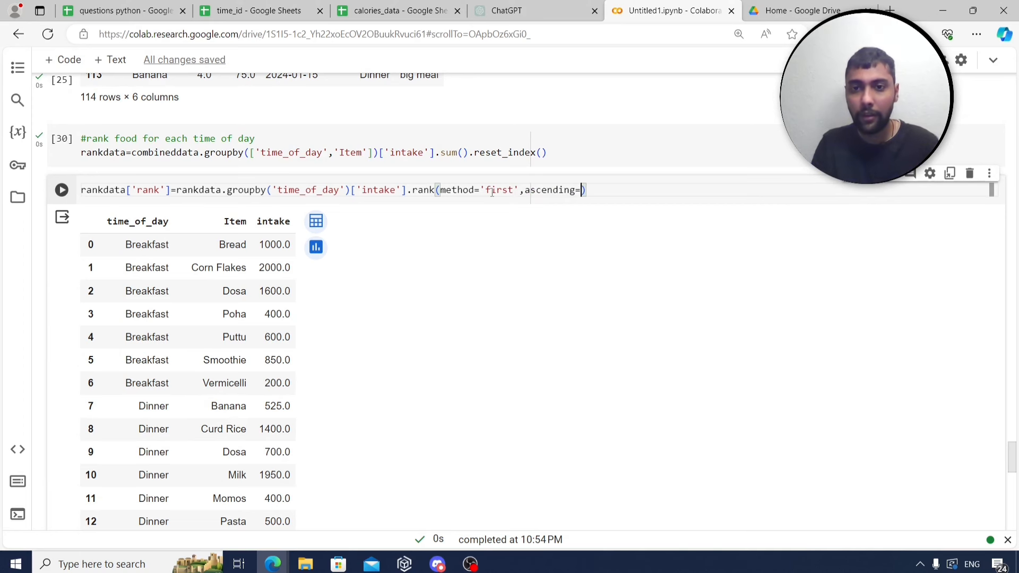
text(False)
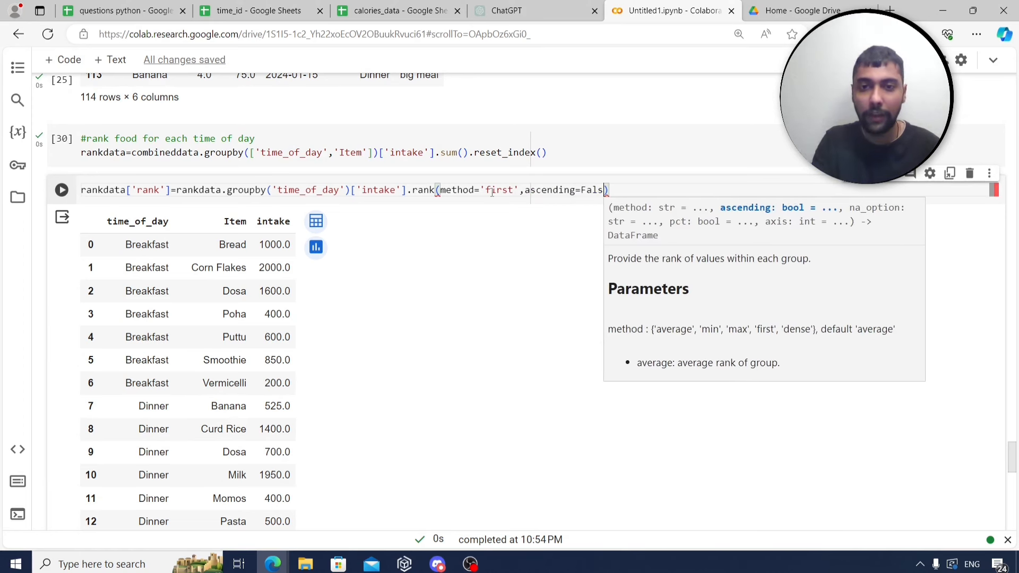
click(627, 191)
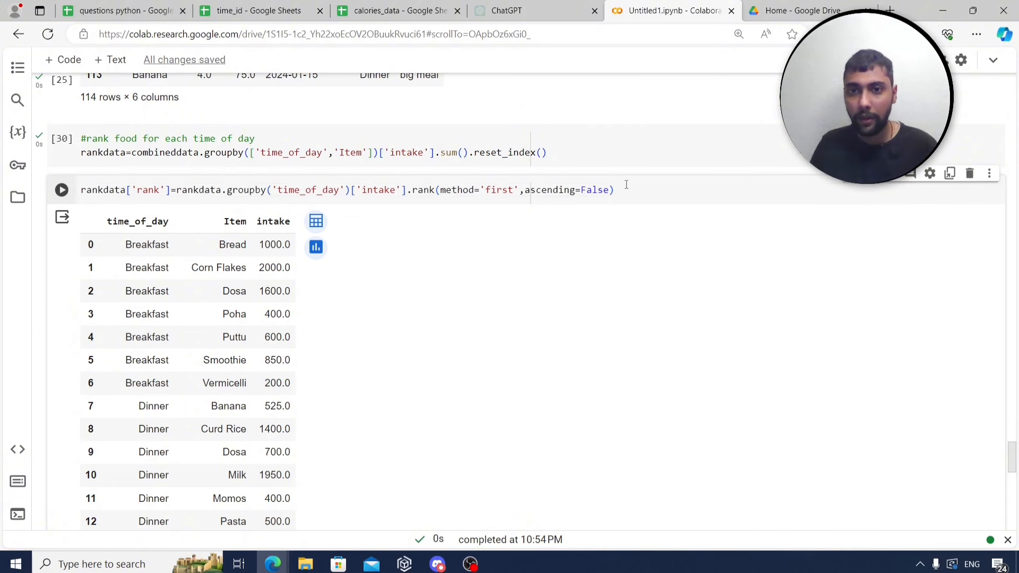
key(Return)
text(rankdata)
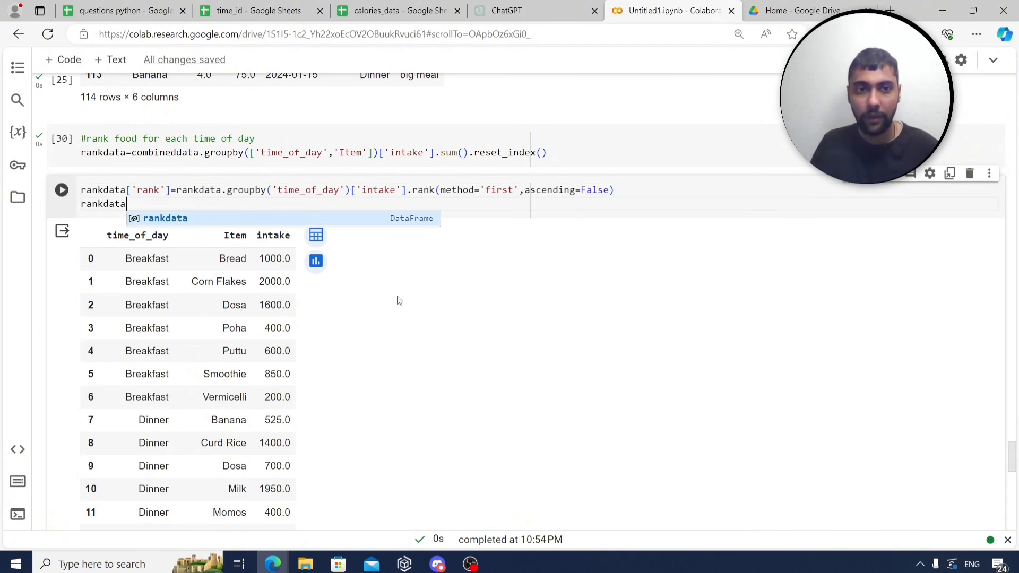
double_click(297, 190)
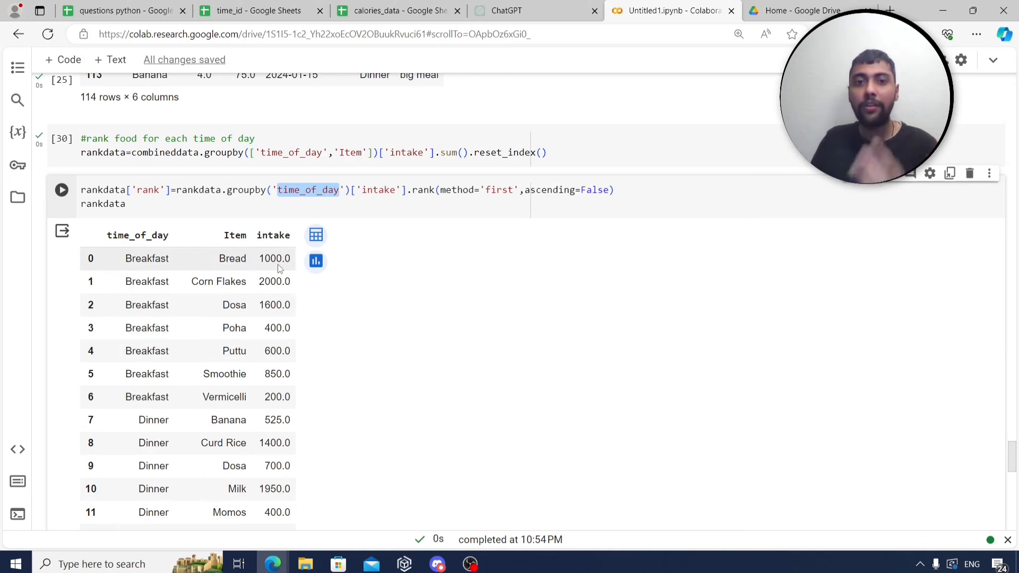
Run the ranking cell and scroll through rankdata to check the new rank column.
click(185, 203)
key(ctrl+Return)
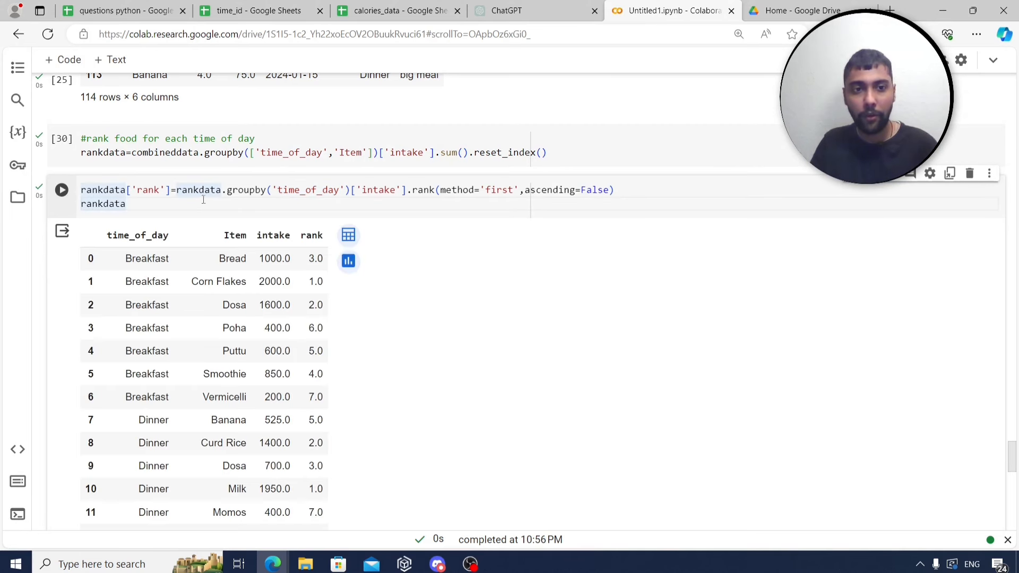
scroll(412, 287, down, 1)
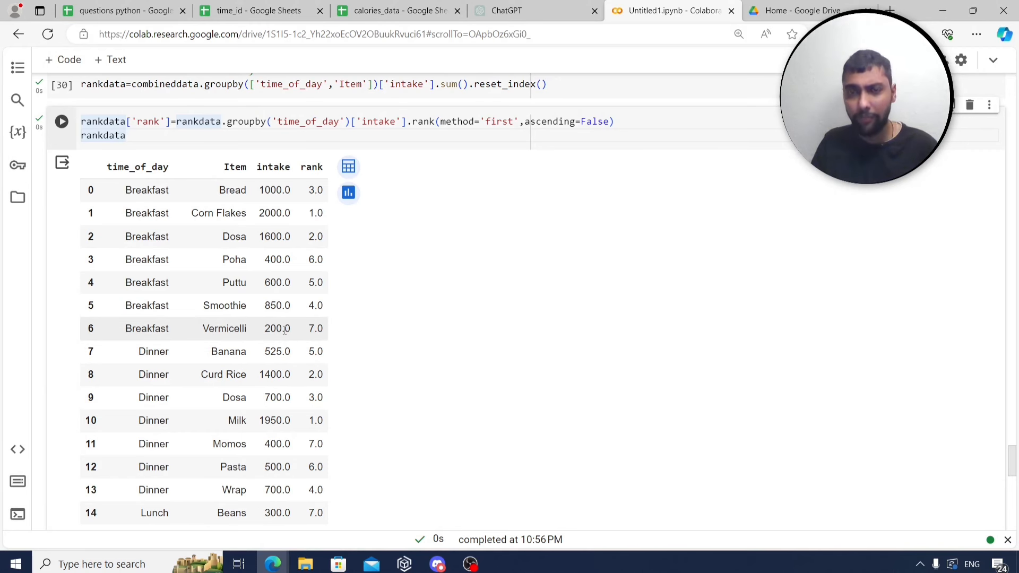
scroll(308, 329, down, 1)
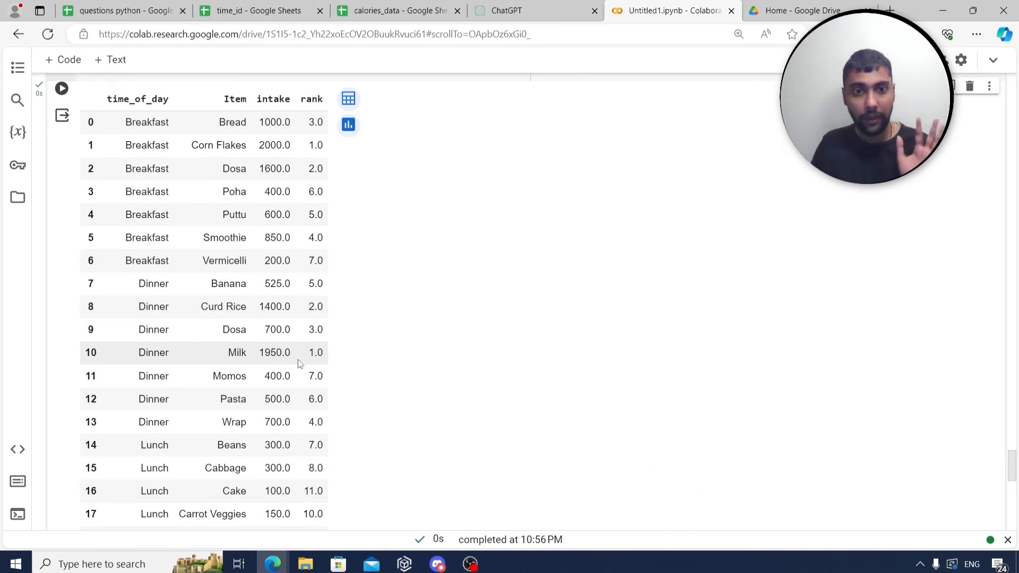
scroll(316, 354, down, 4)
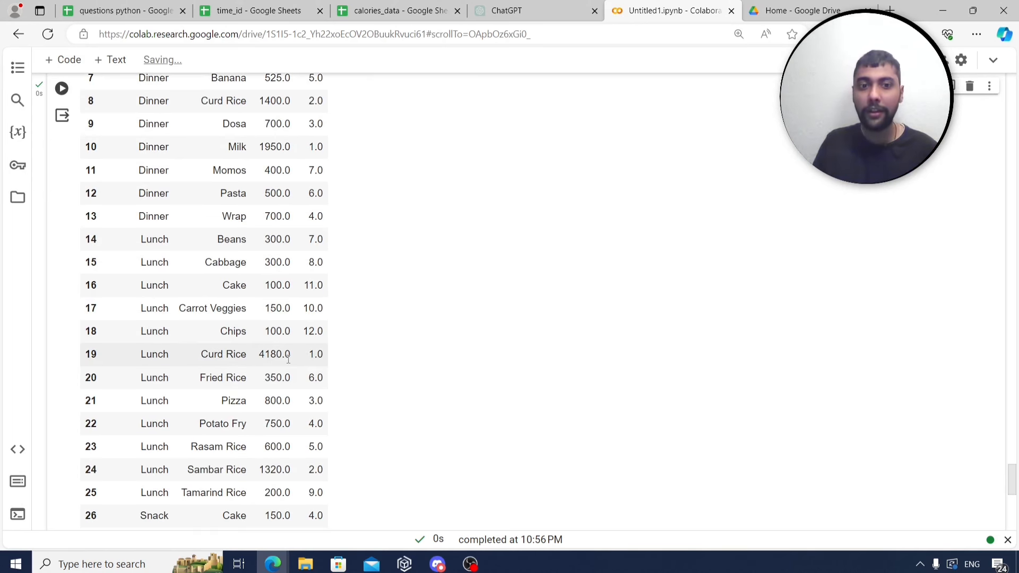
scroll(314, 367, down, 3)
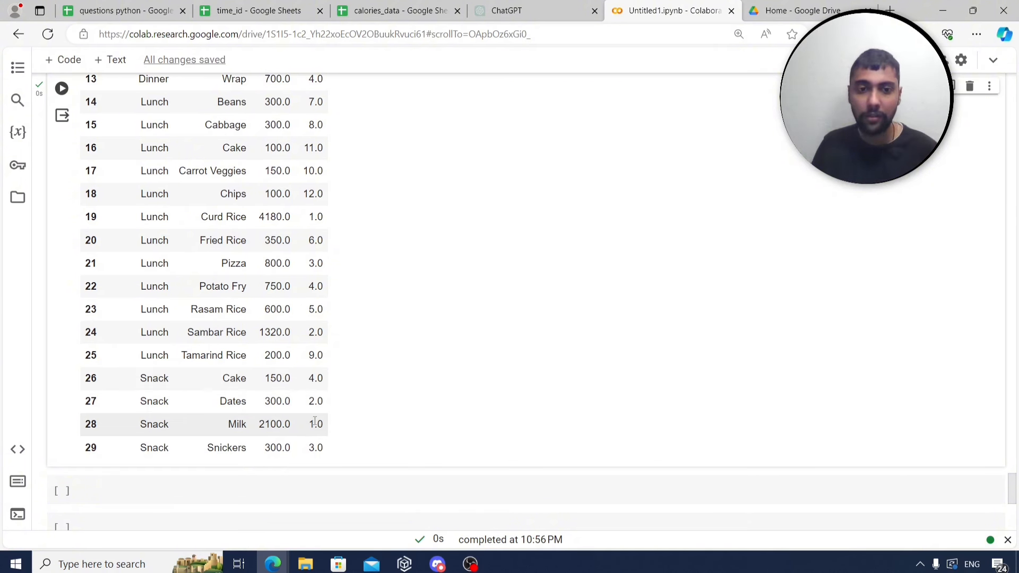
scroll(316, 421, up, 9)
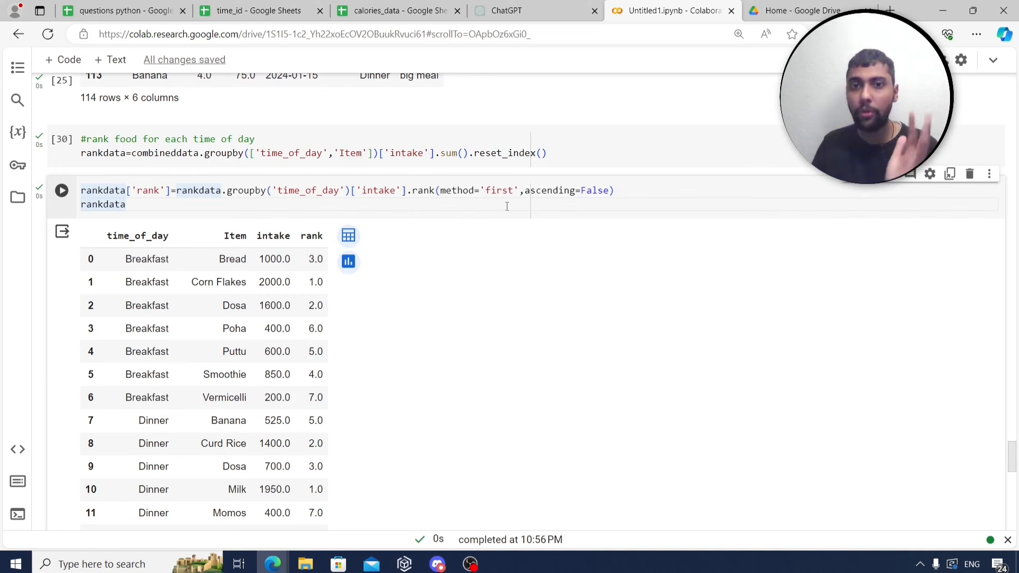
click(507, 206)
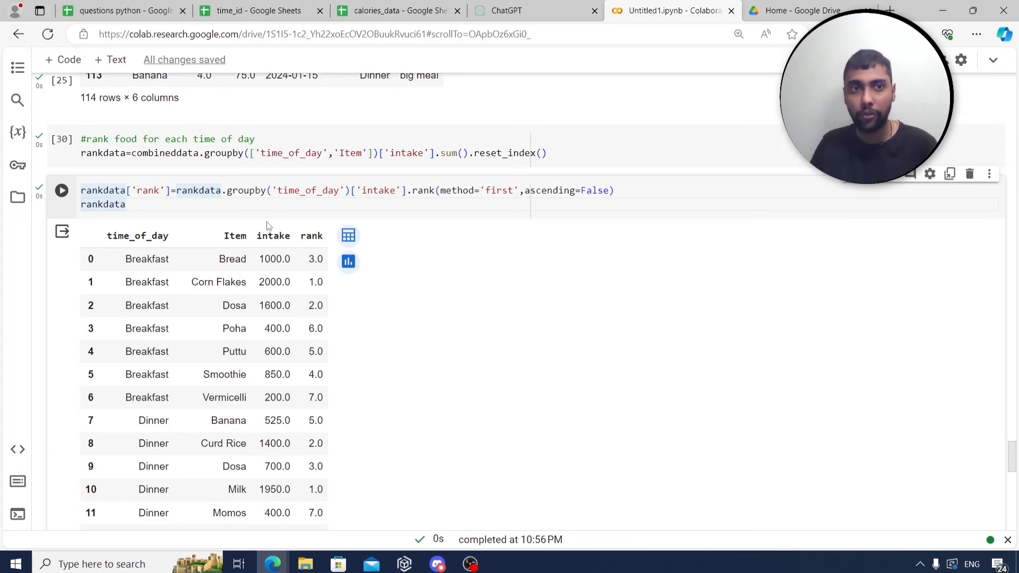
click(129, 7)
Read the row 19 question on plotting time categories against calories, then go to ChatGPT.
scroll(316, 292, down, 1)
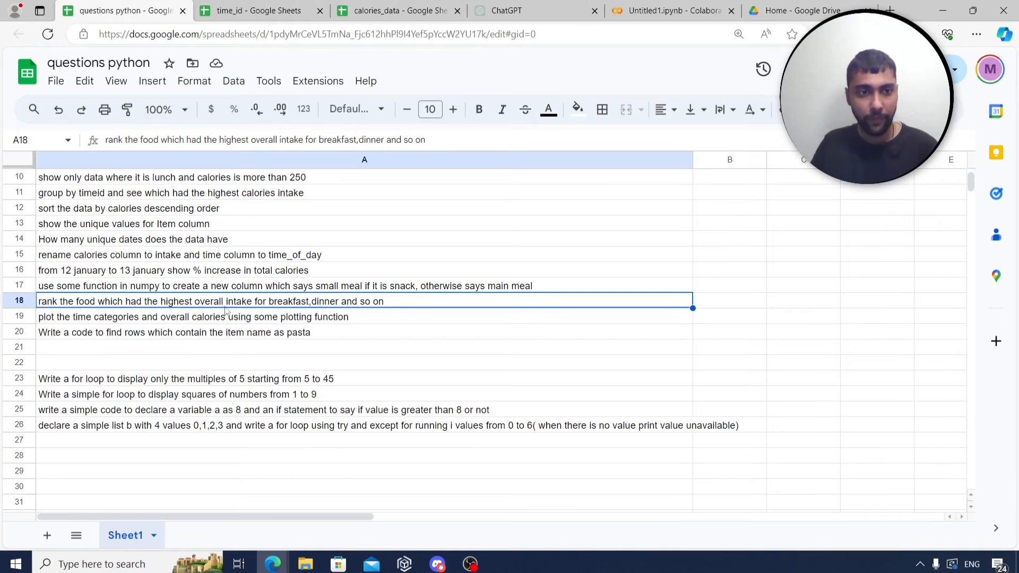
click(194, 324)
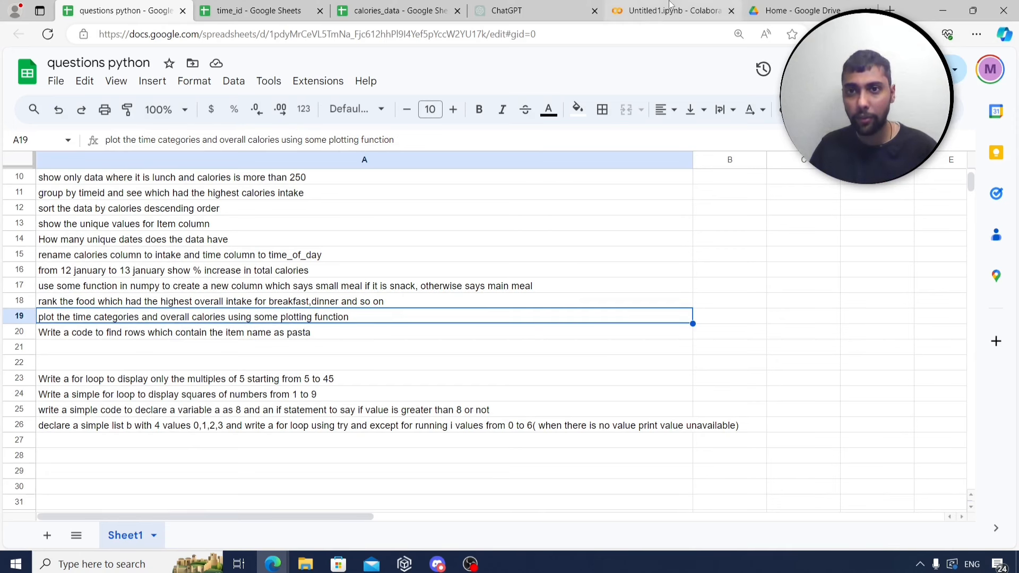
click(650, 10)
click(137, 5)
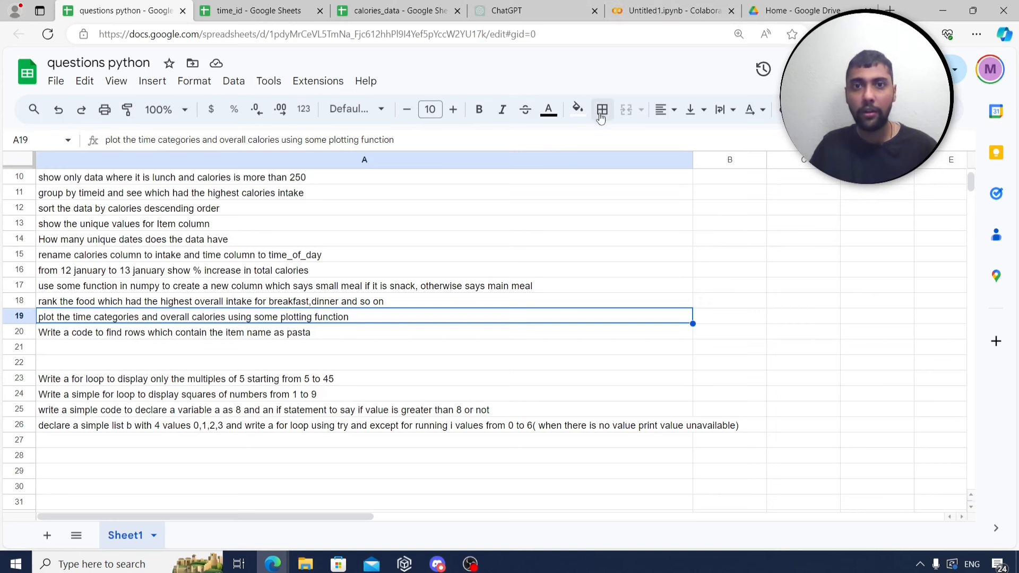
click(531, 6)
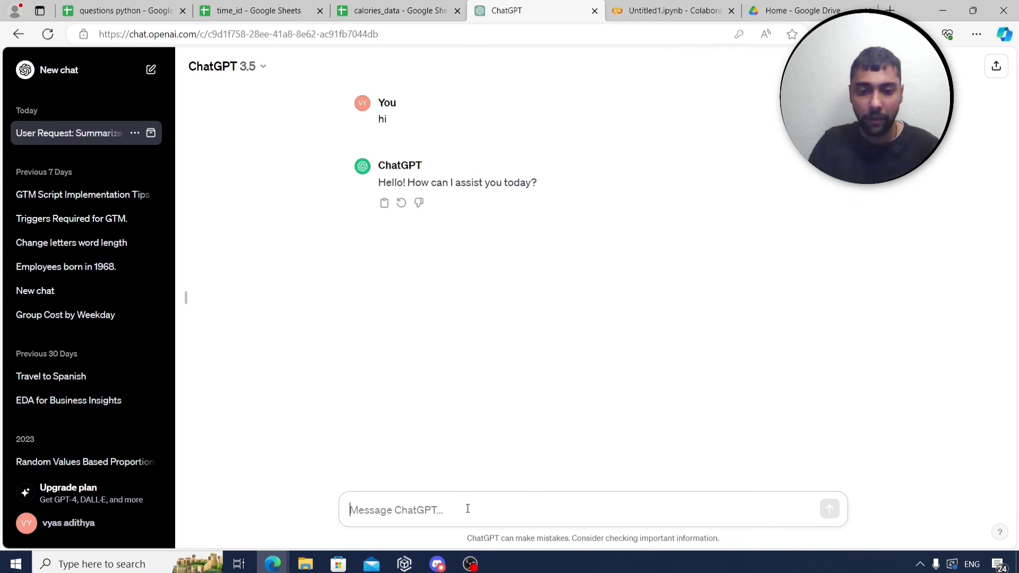
Ask ChatGPT how to import matplotlib and copy the 'import matplotlib.pyplot as plt' line.
text(p)
key(BackSpace)
text(plot pack)
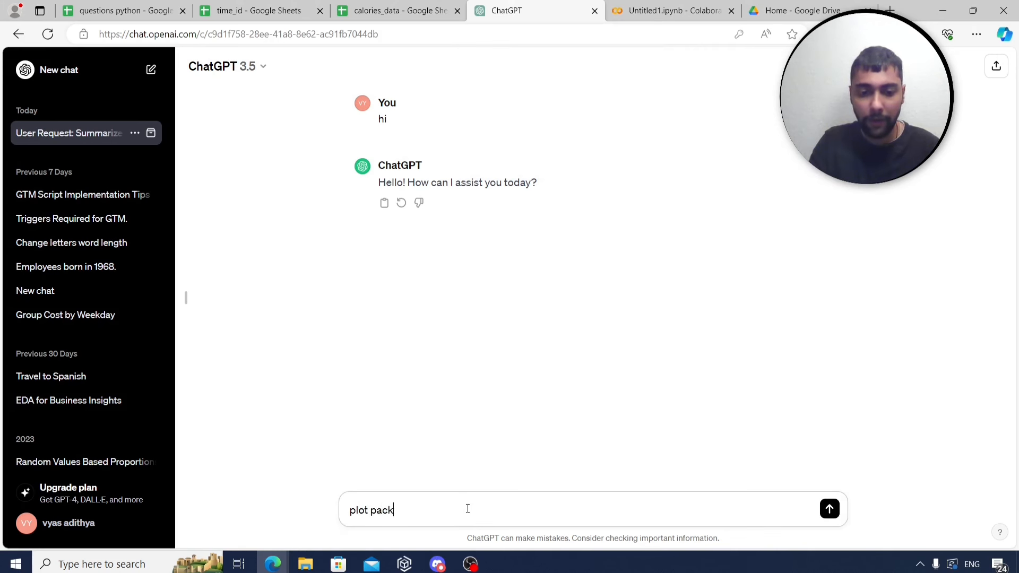
text(age matplot)
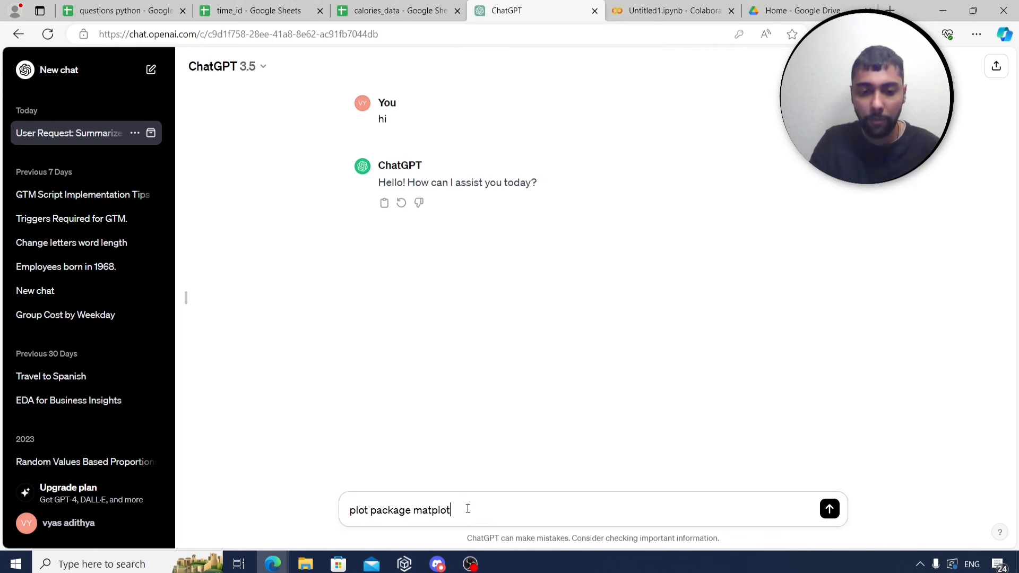
text(lib how ti)
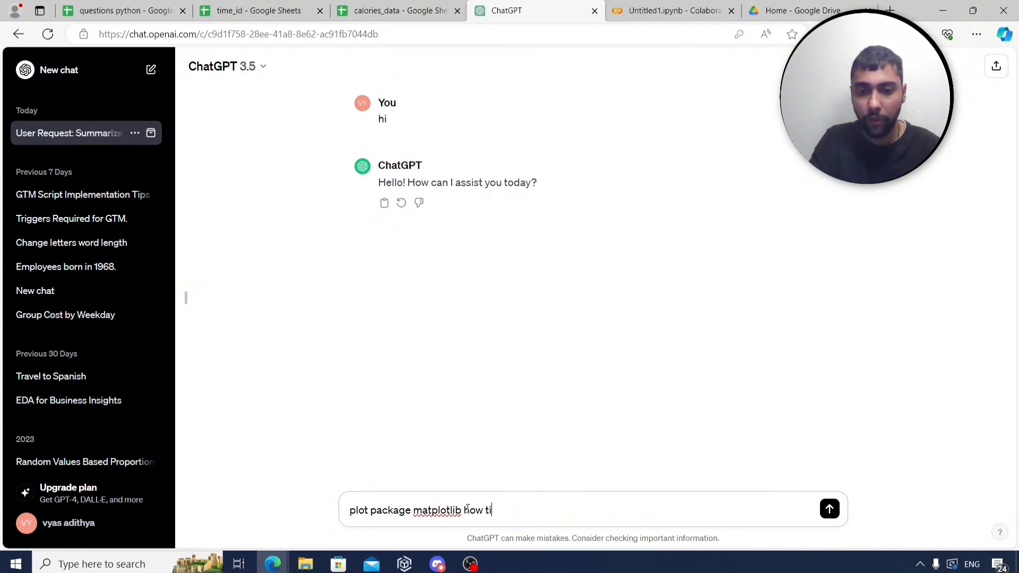
text( import)
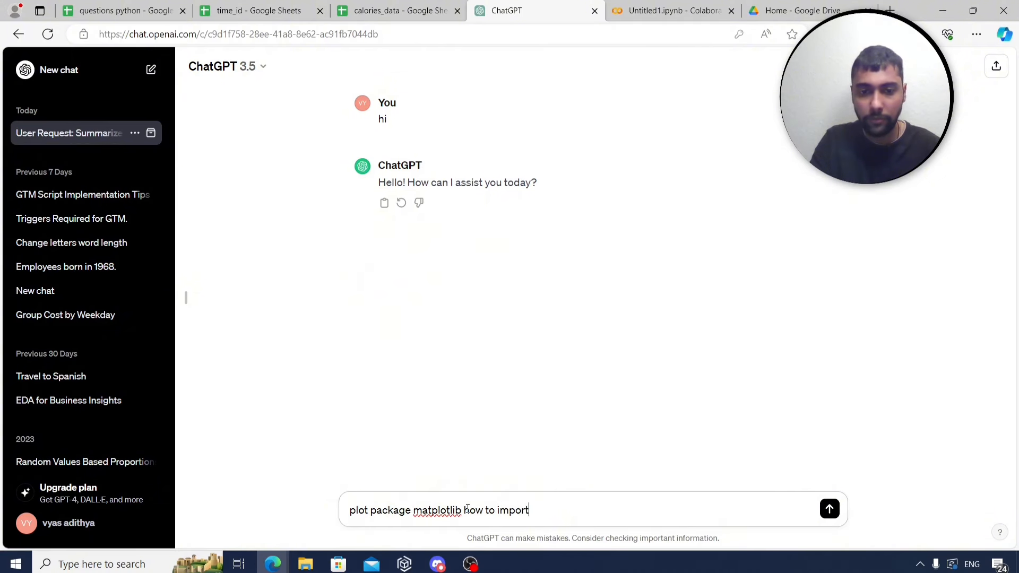
key(Return)
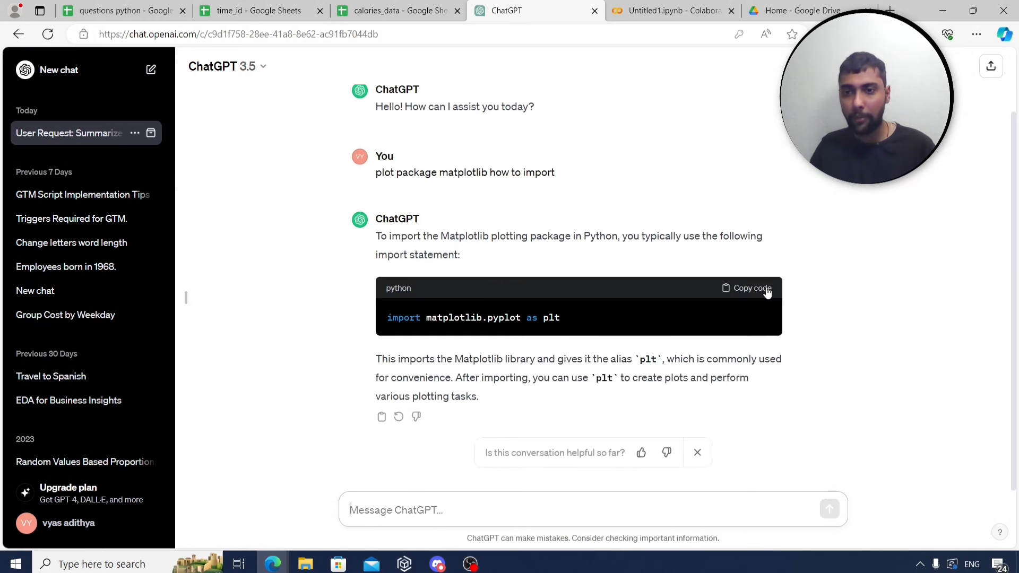
click(745, 289)
Start a '#plotting' cell containing the pasted matplotlib import line.
click(651, 5)
scroll(340, 345, down, 10)
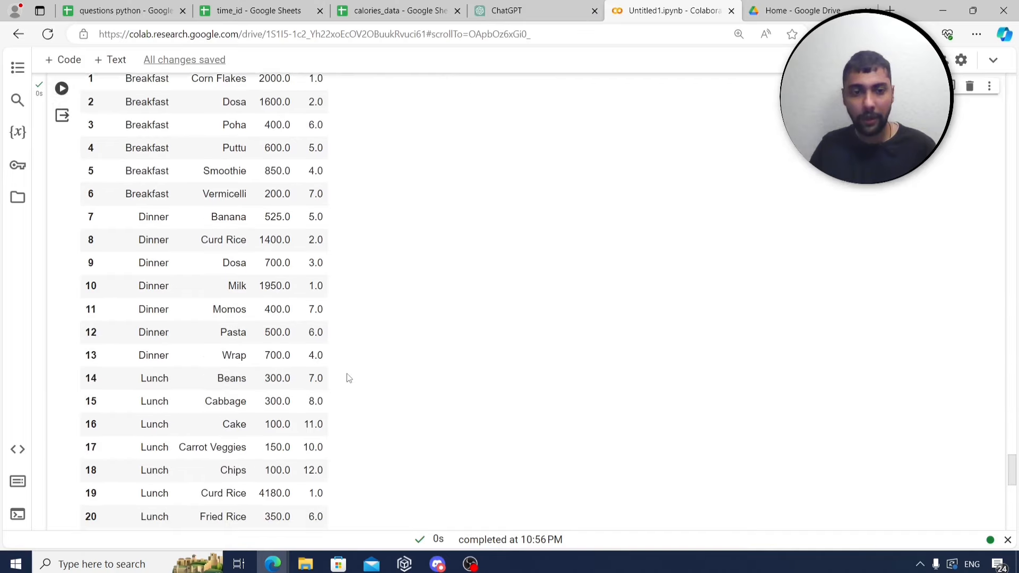
click(298, 425)
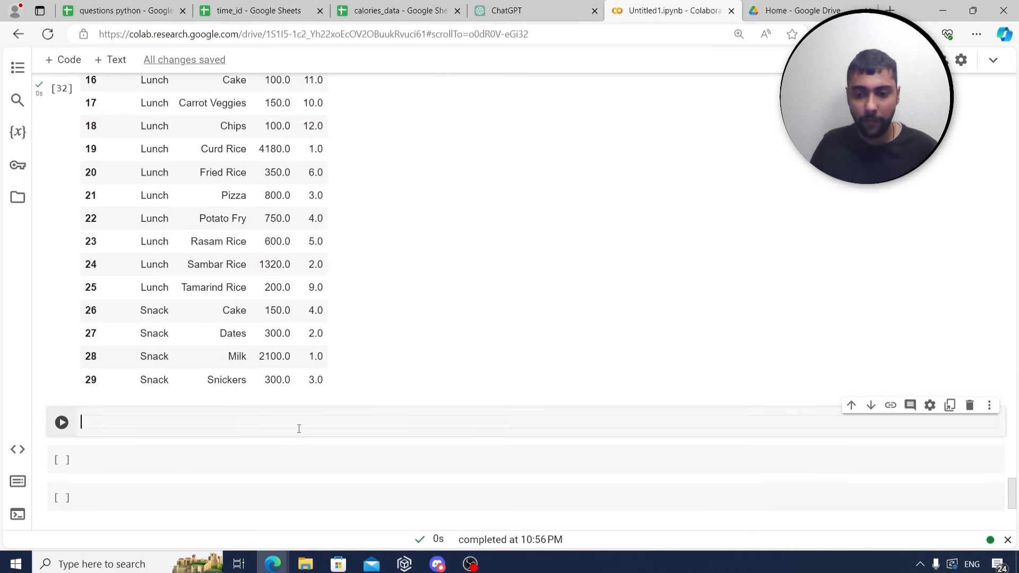
text(#plotting)
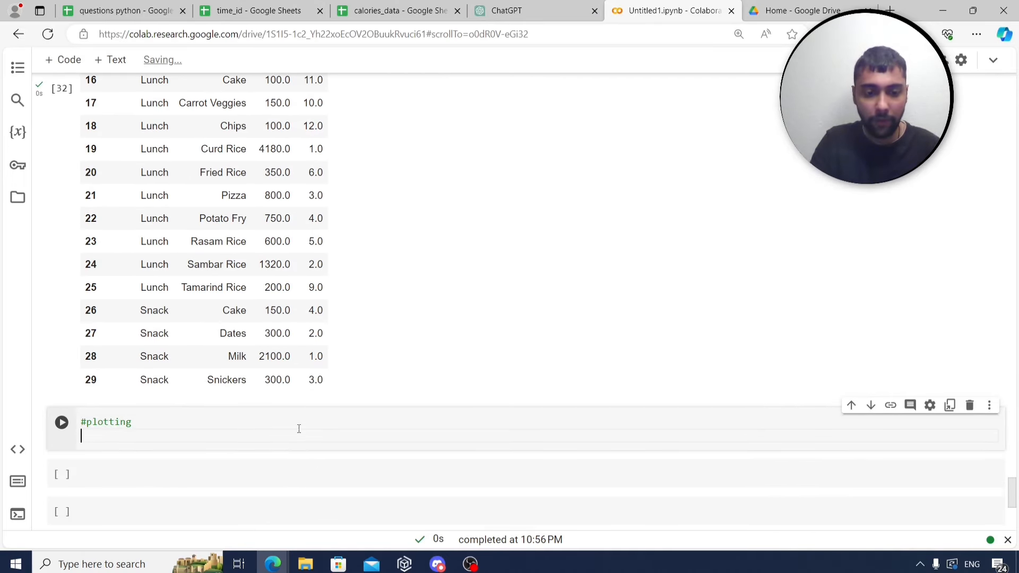
key(Return)
key(Return)
key(ctrl+v)
scroll(307, 422, down, 1)
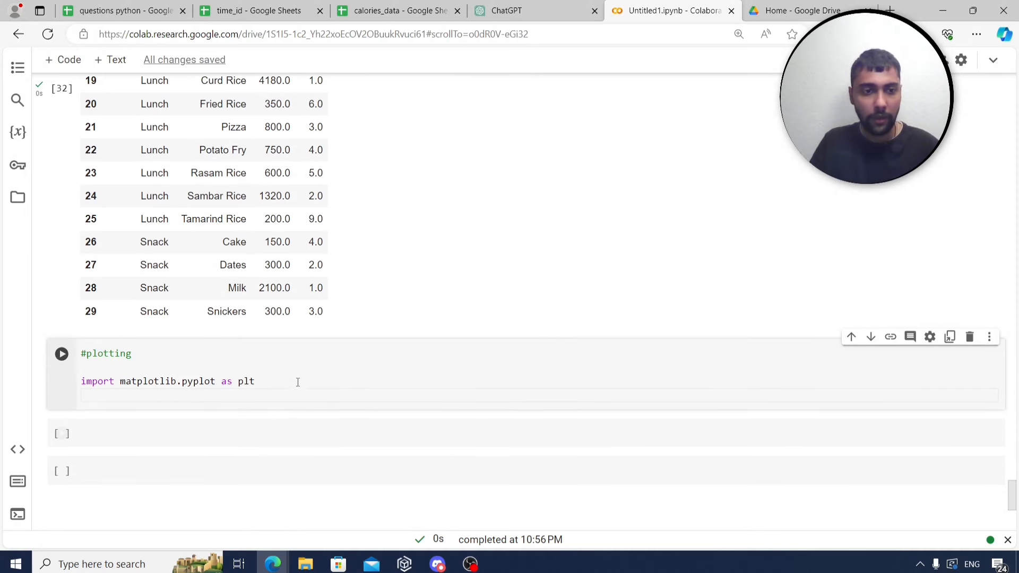
click(143, 6)
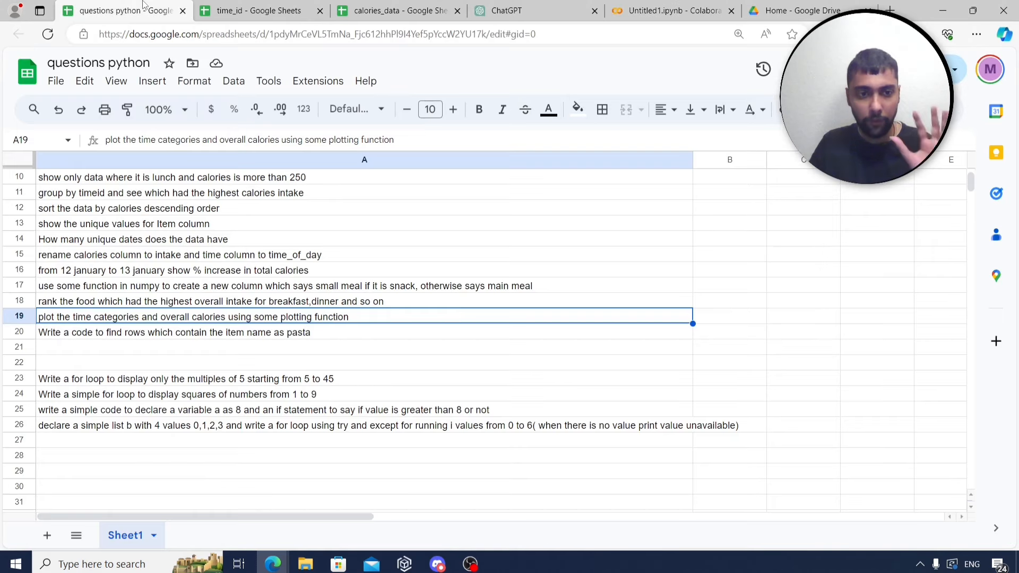
click(654, 6)
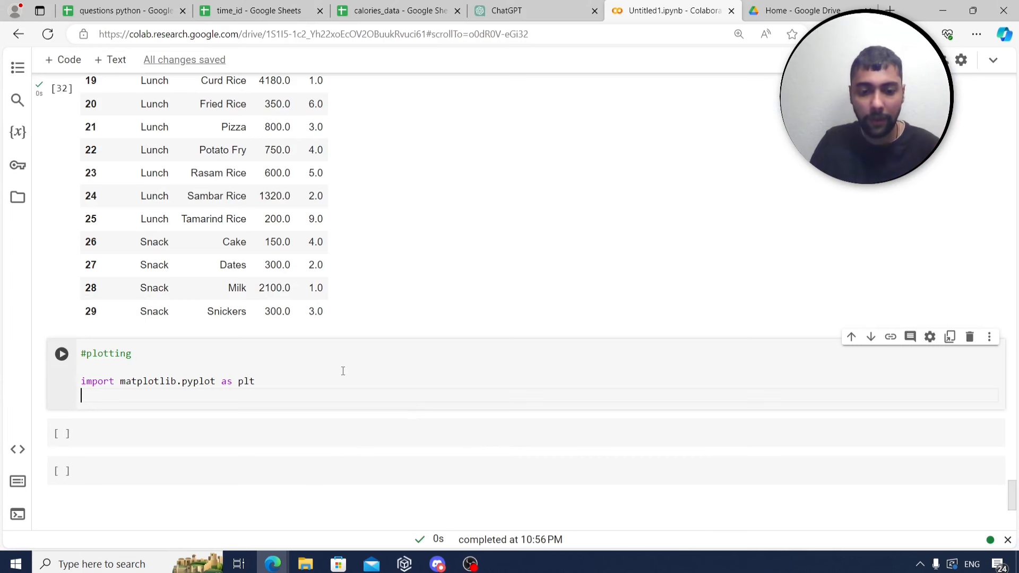
Compute plotdata as combineddata's intake summed by time_of_day and display it.
text(plotdata=)
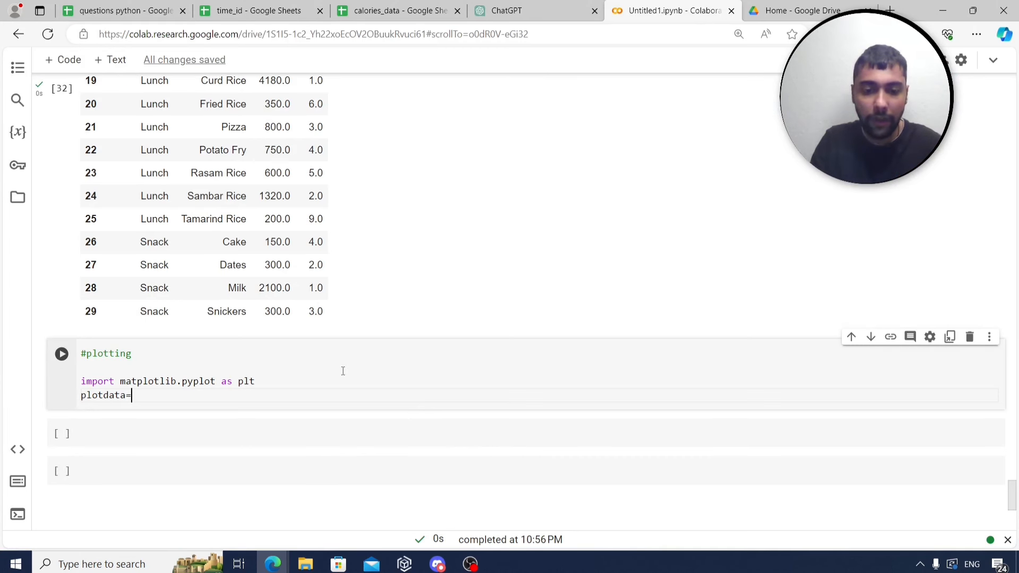
text(combineddata)
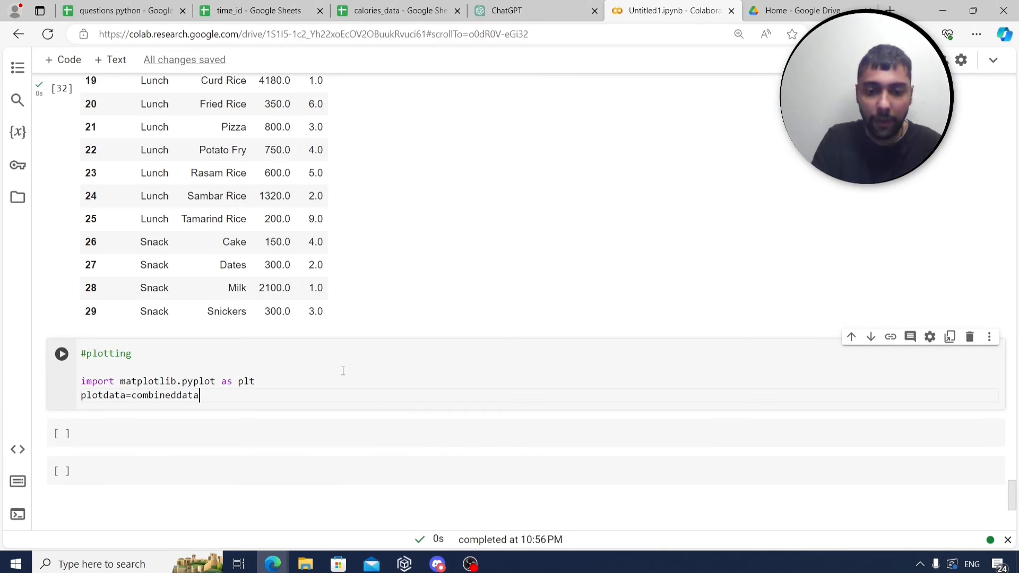
text(.group)
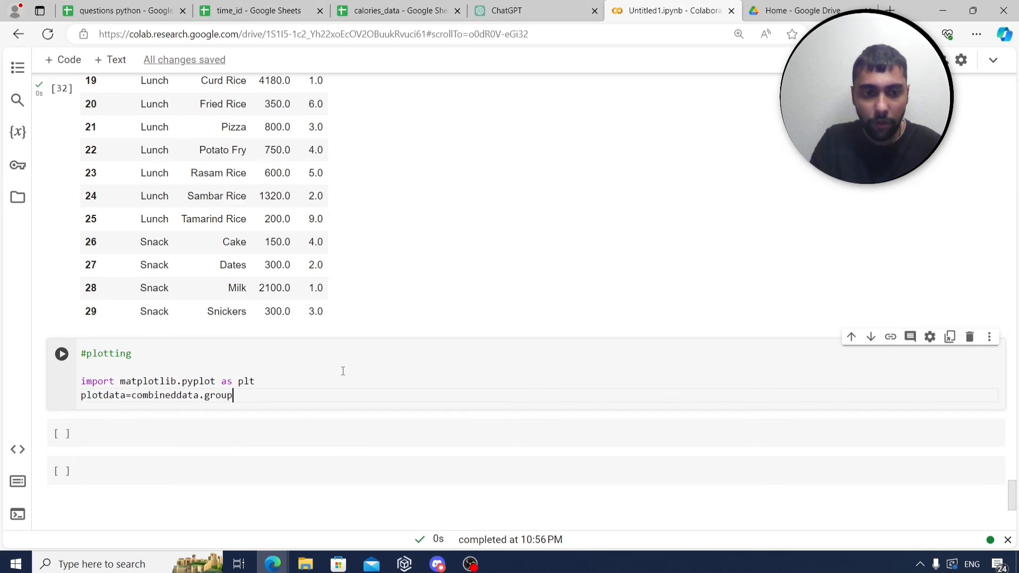
text(by('time_)
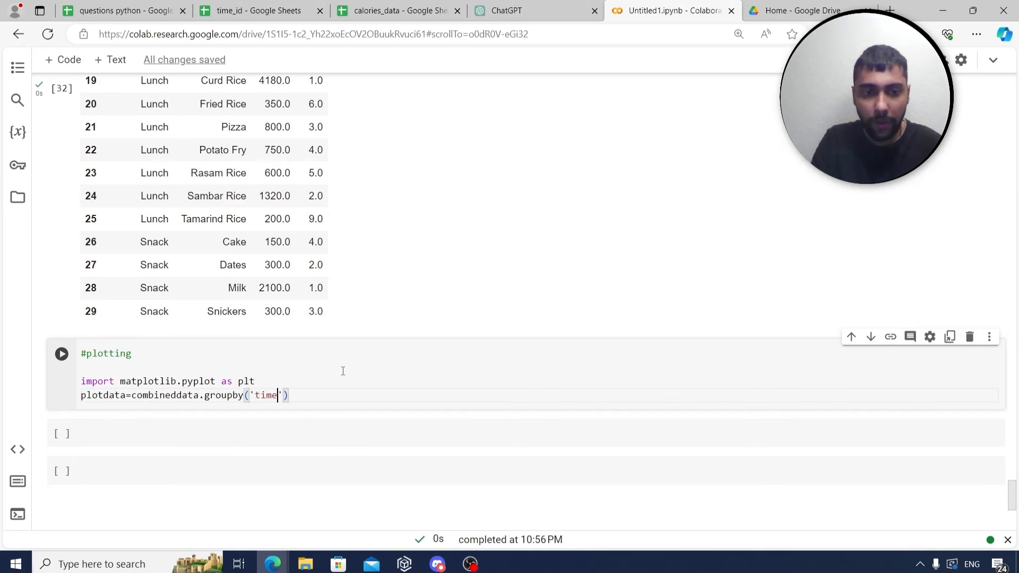
text(of_day'))
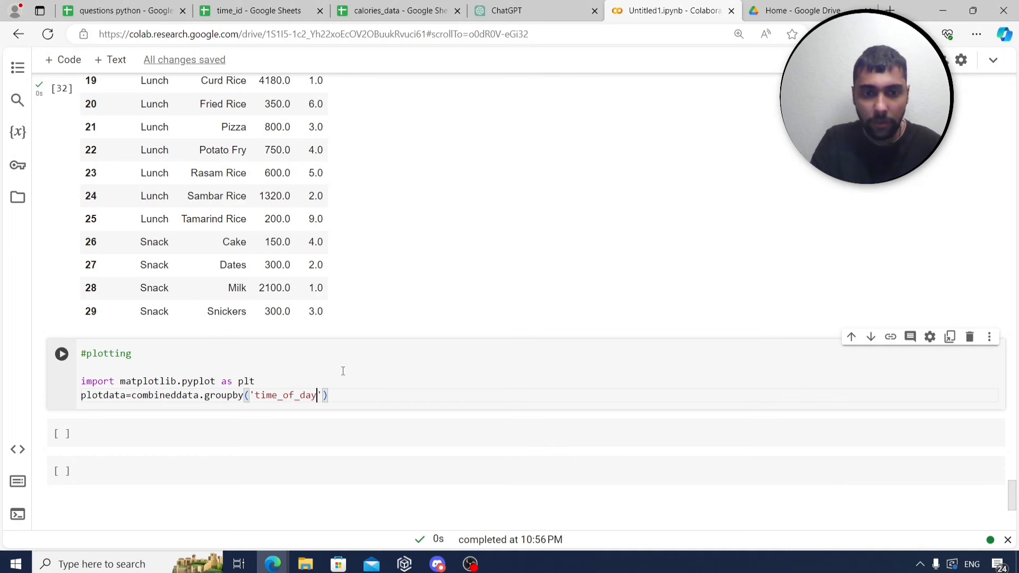
text(['intake'])
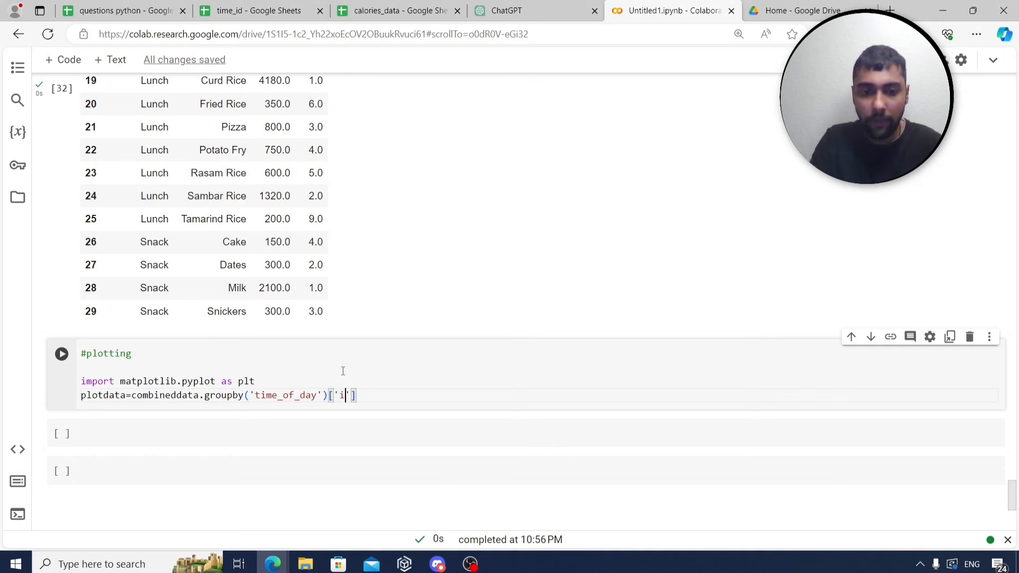
text(.sum()
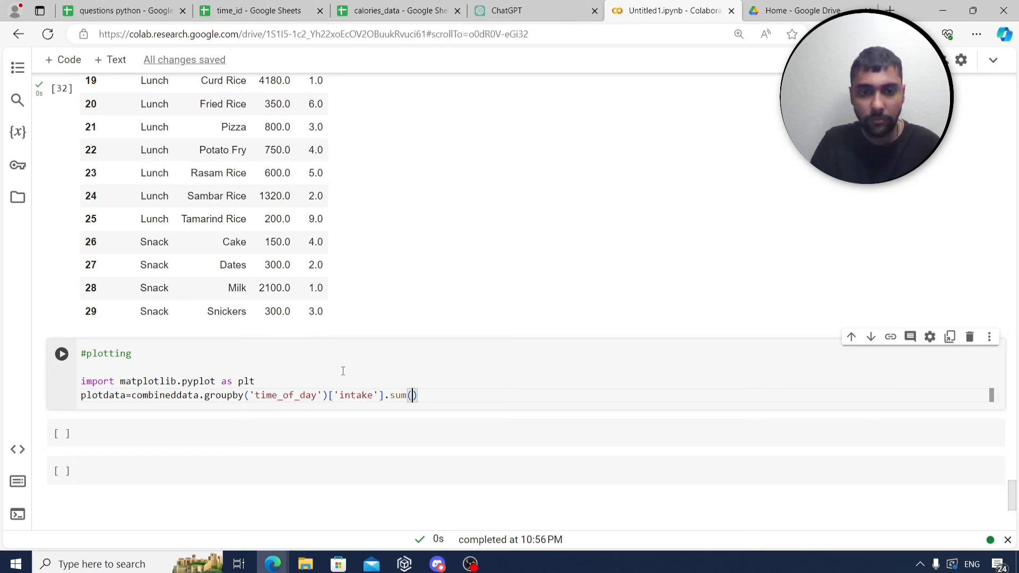
text())
key(Return)
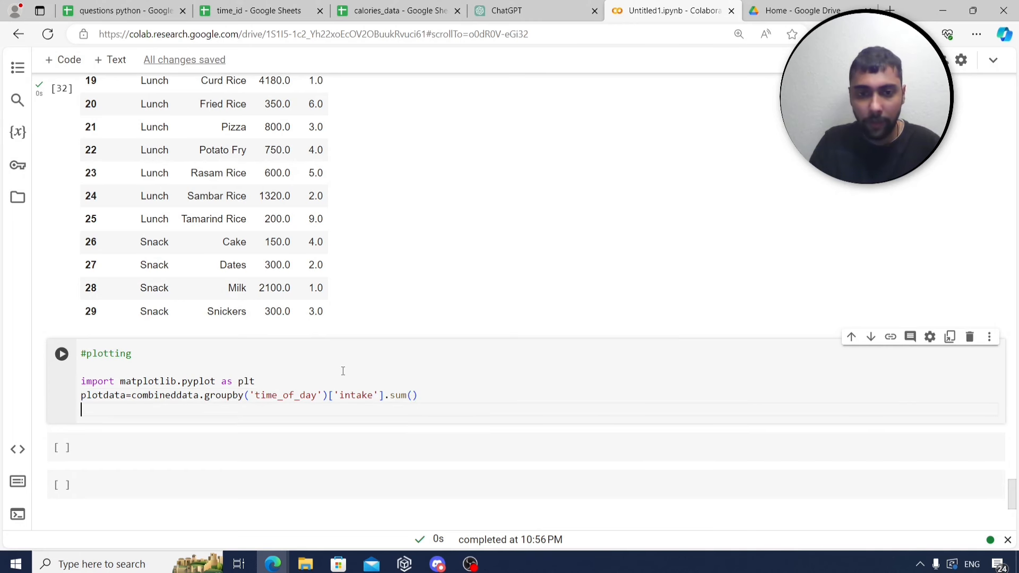
text(plotdata)
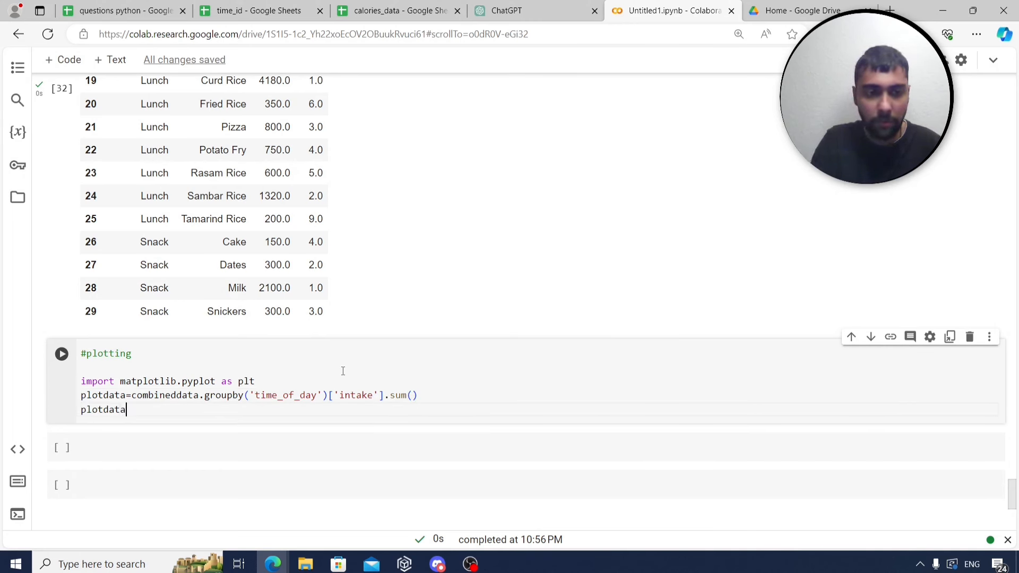
key(ctrl+Return)
scroll(373, 391, down, 1)
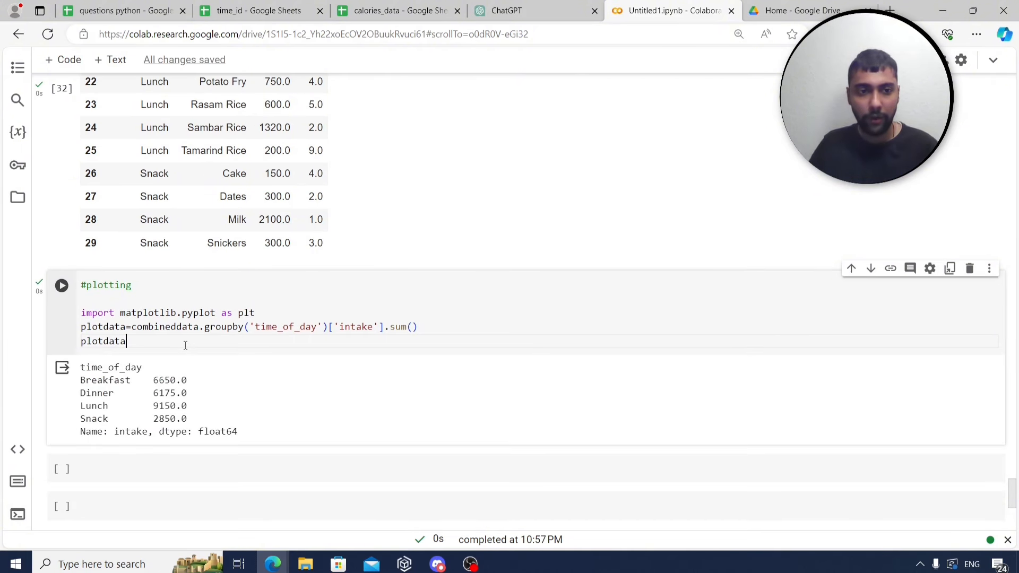
Add plt.bar(plotdata.index,plotdata.values) and run the cell to draw the chart.
key(Return)
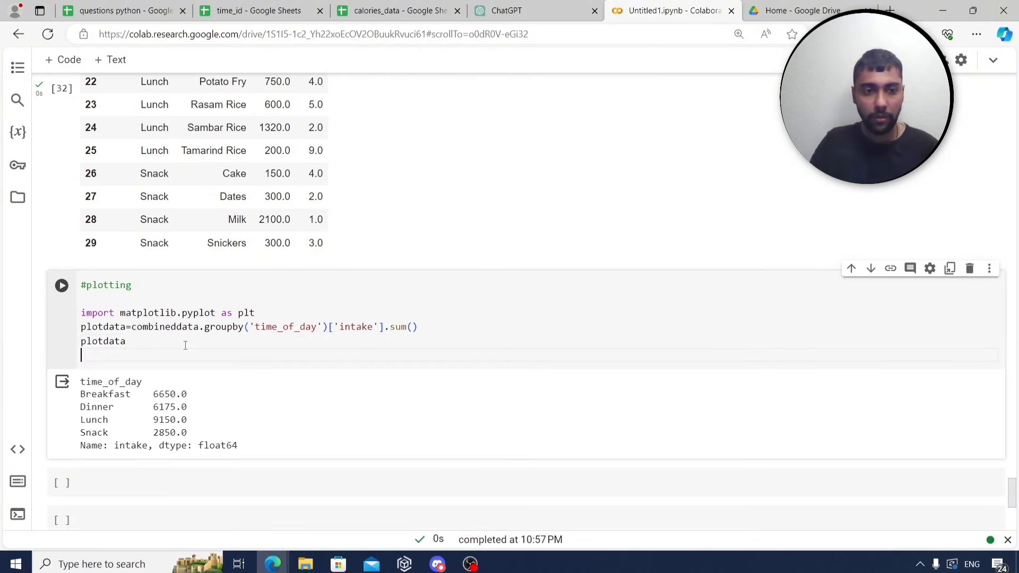
text(plt.)
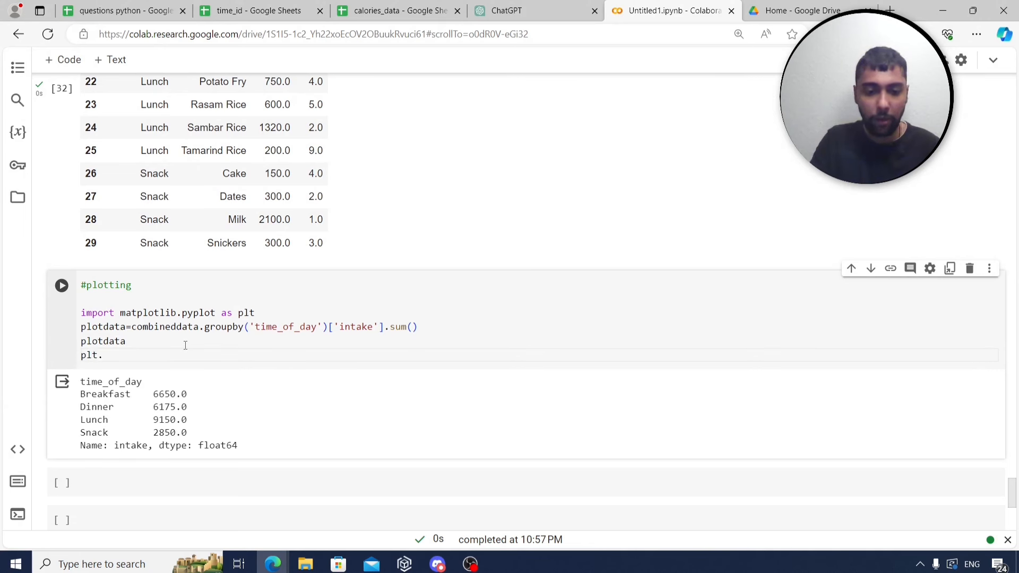
text(bar()
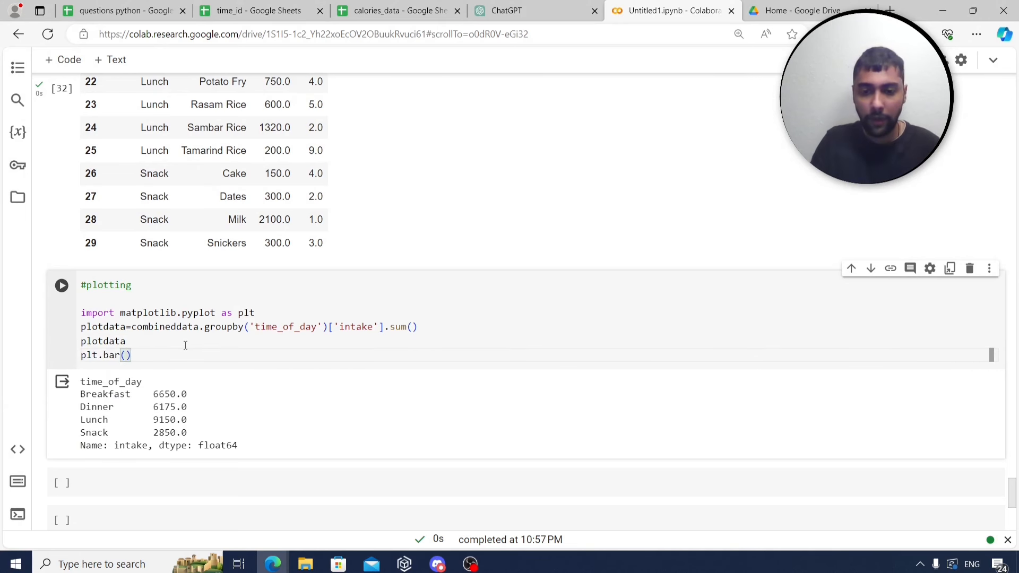
text(plotdata.ind)
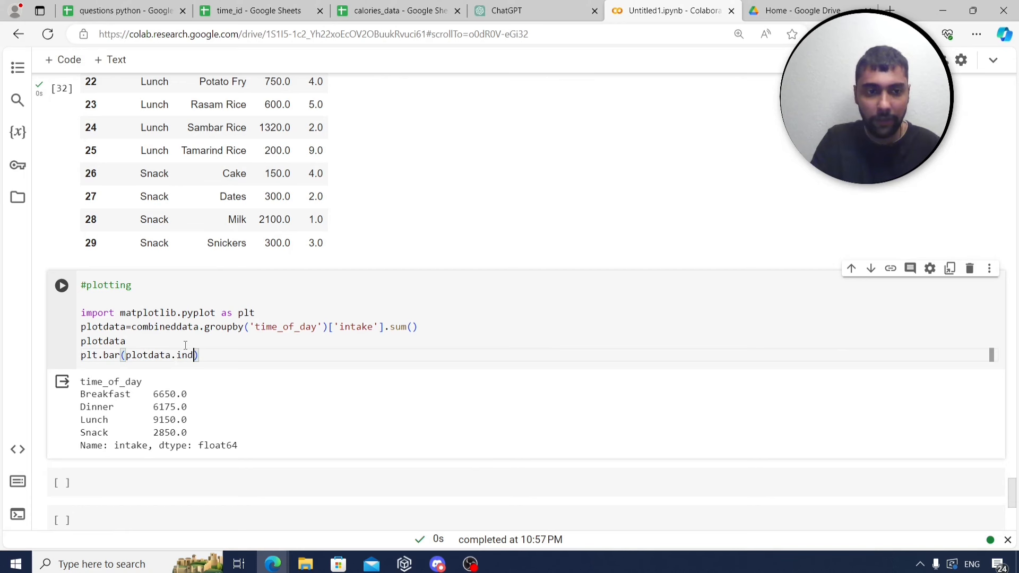
text(ex)
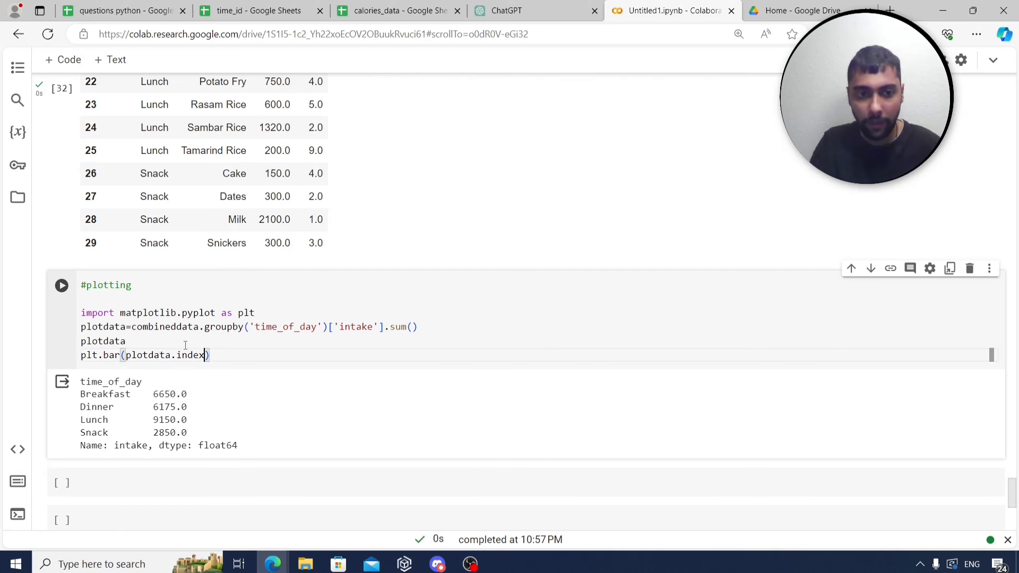
text(,plotdata.v)
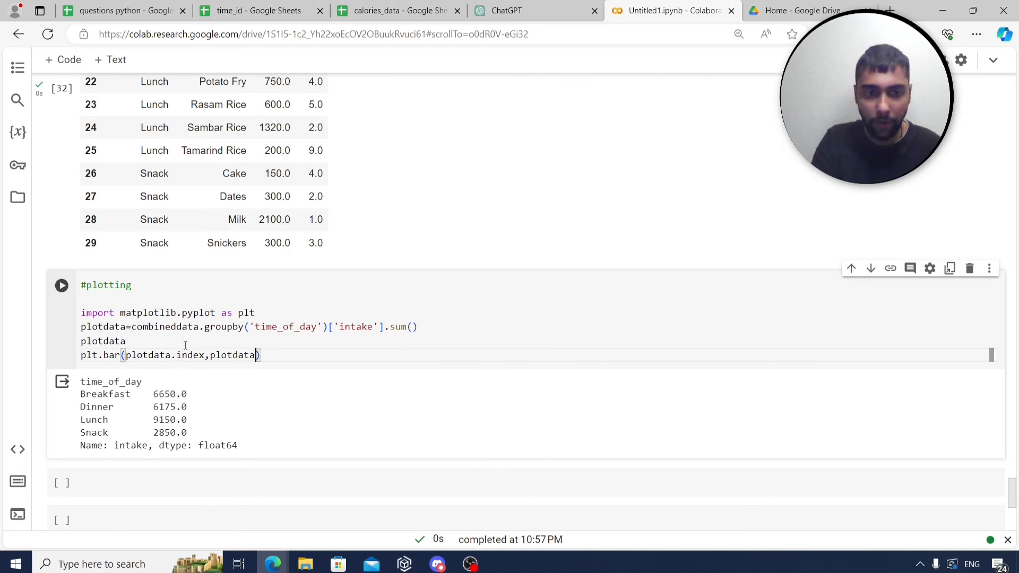
text(alues)
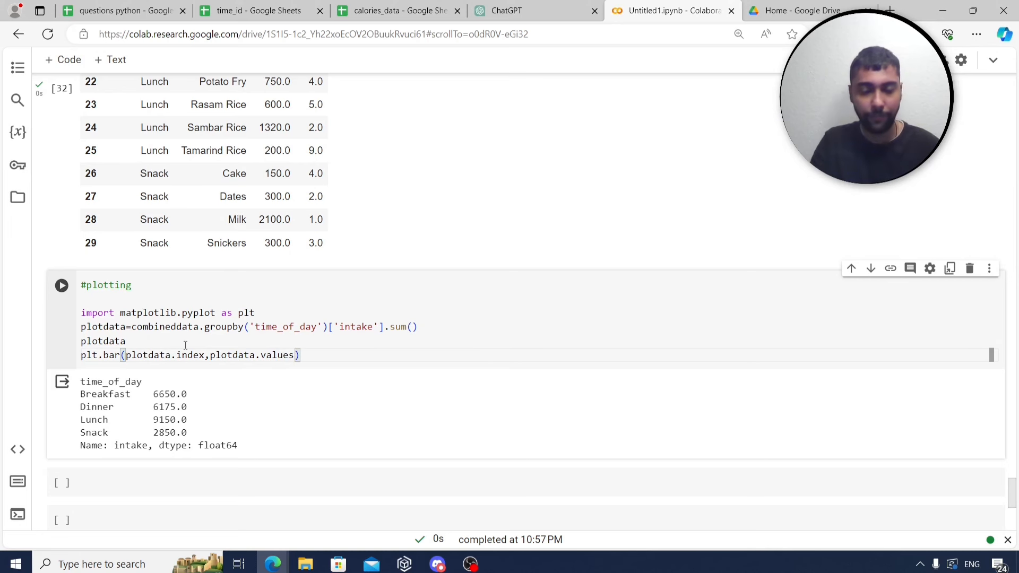
key(ctrl+Return)
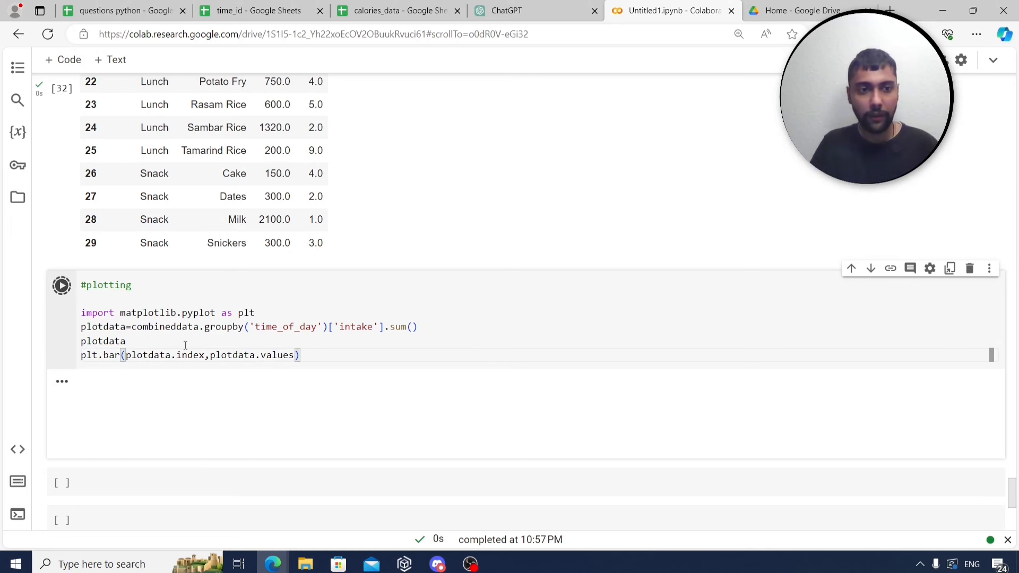
View the bar chart of total intake per time of day, with Lunch highest and Snack lowest.
scroll(176, 301, down, 5)
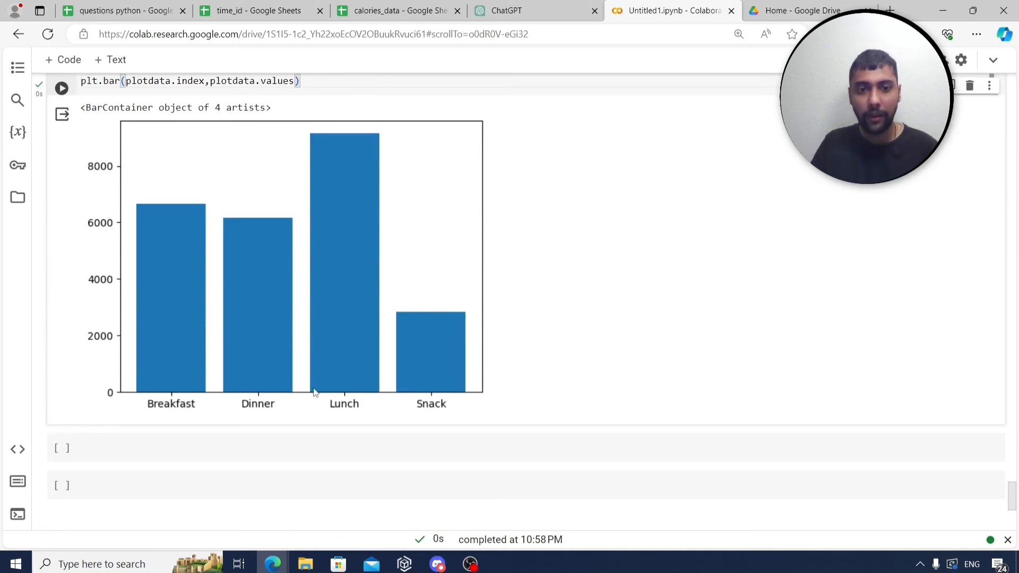
scroll(421, 218, up, 3)
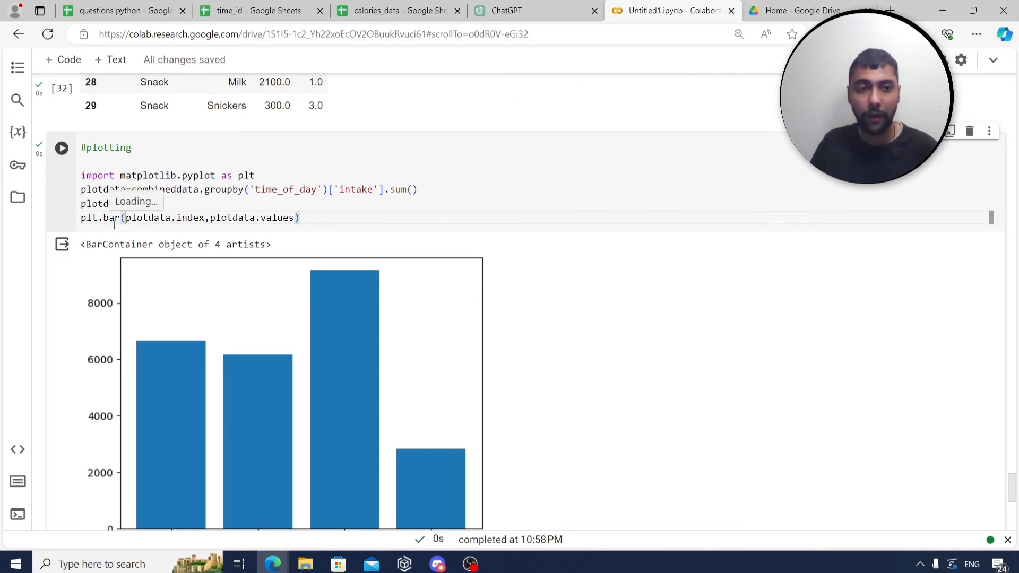
mouse_move(111, 220)
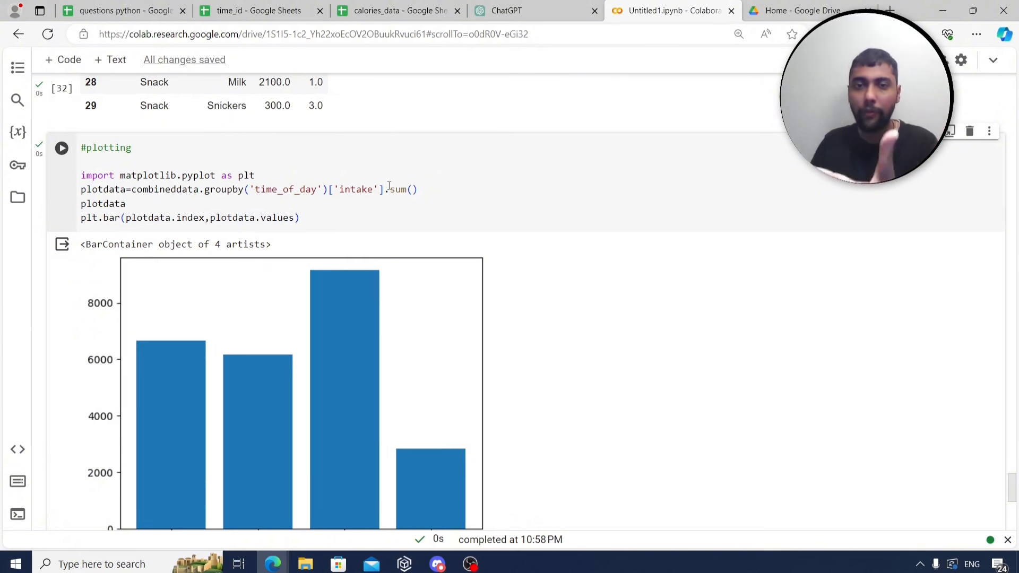
scroll(366, 239, down, 4)
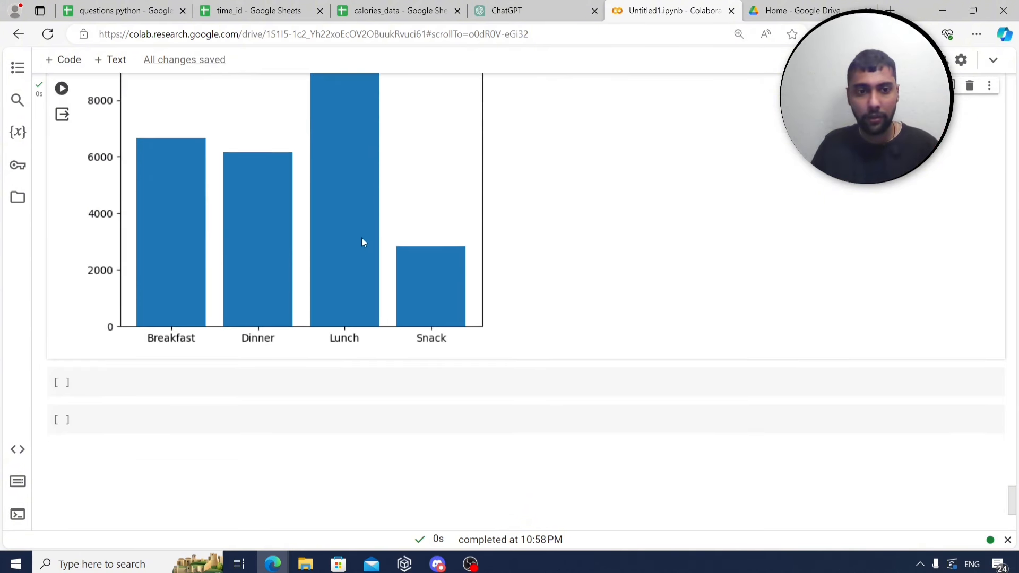
click(109, 10)
click(192, 339)
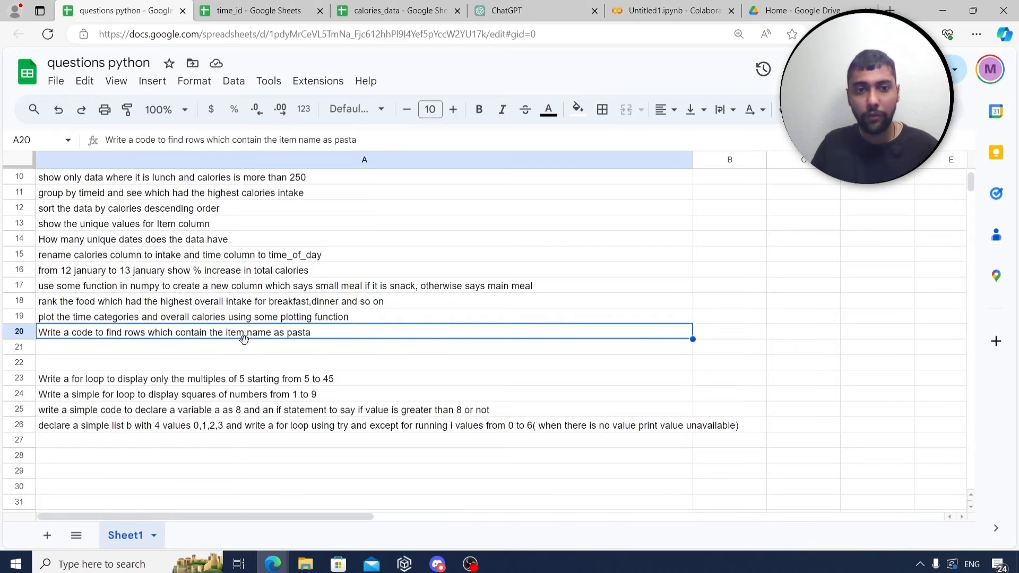
click(388, 10)
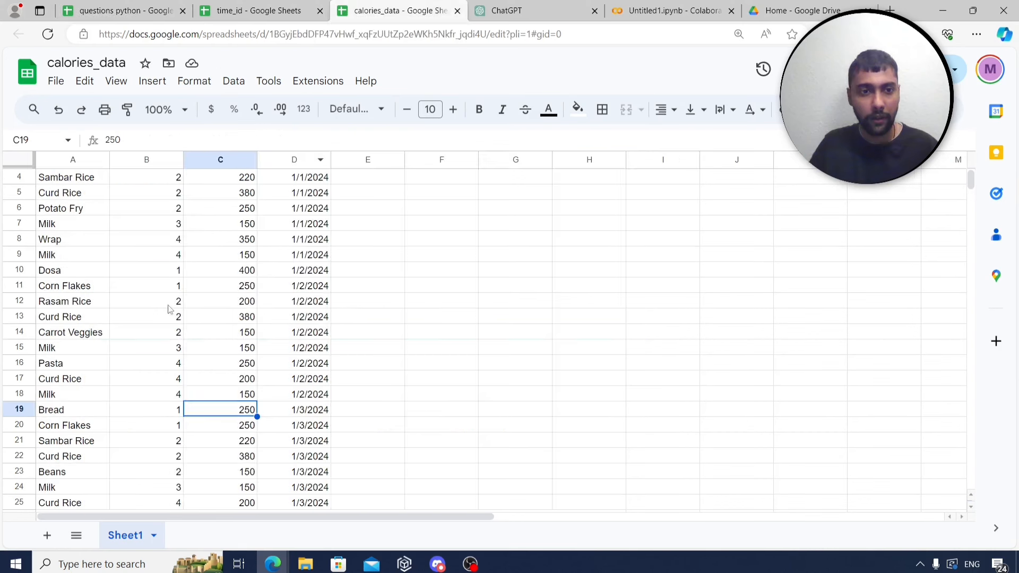
scroll(98, 350, down, 10)
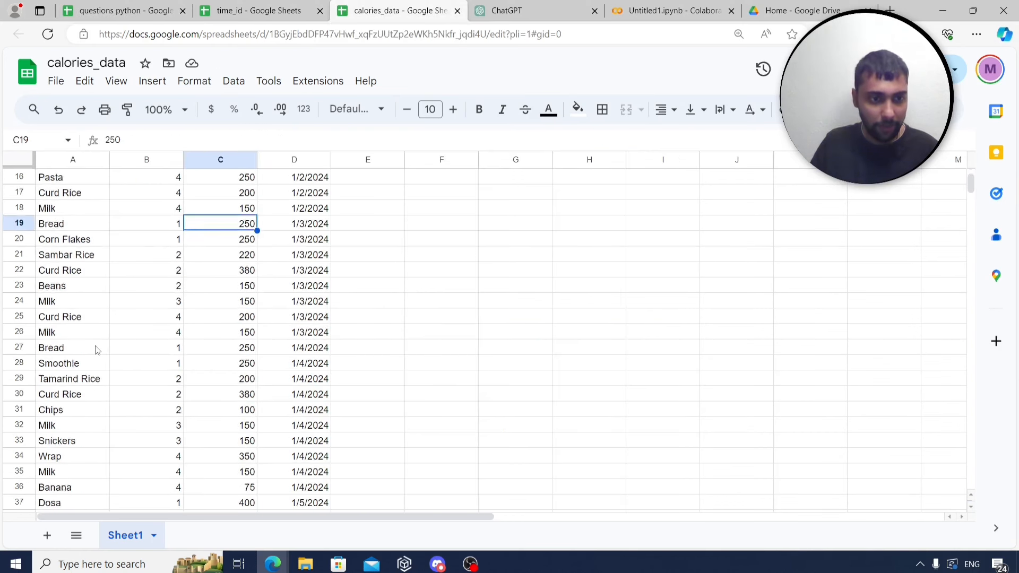
scroll(97, 350, down, 5)
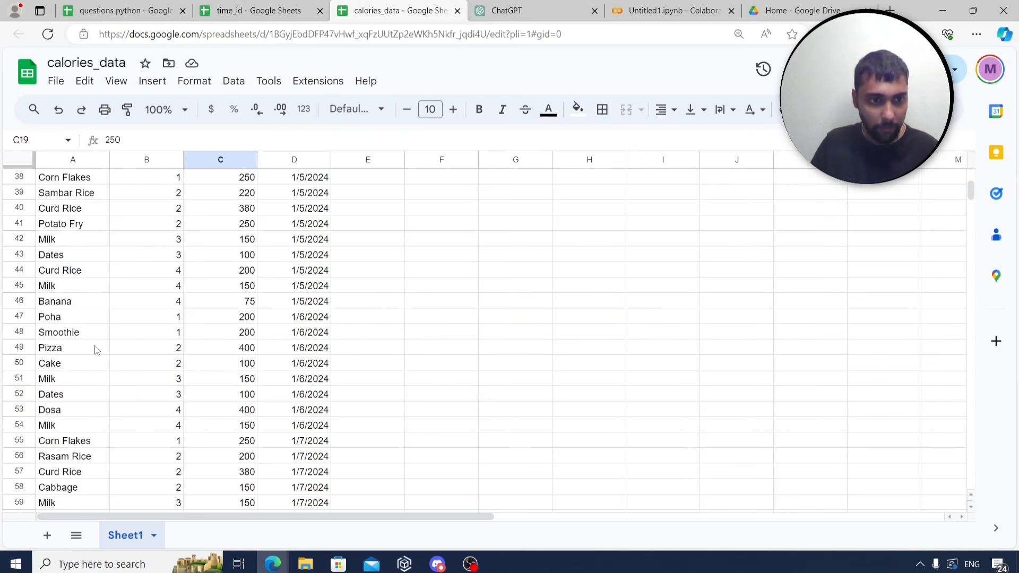
click(67, 381)
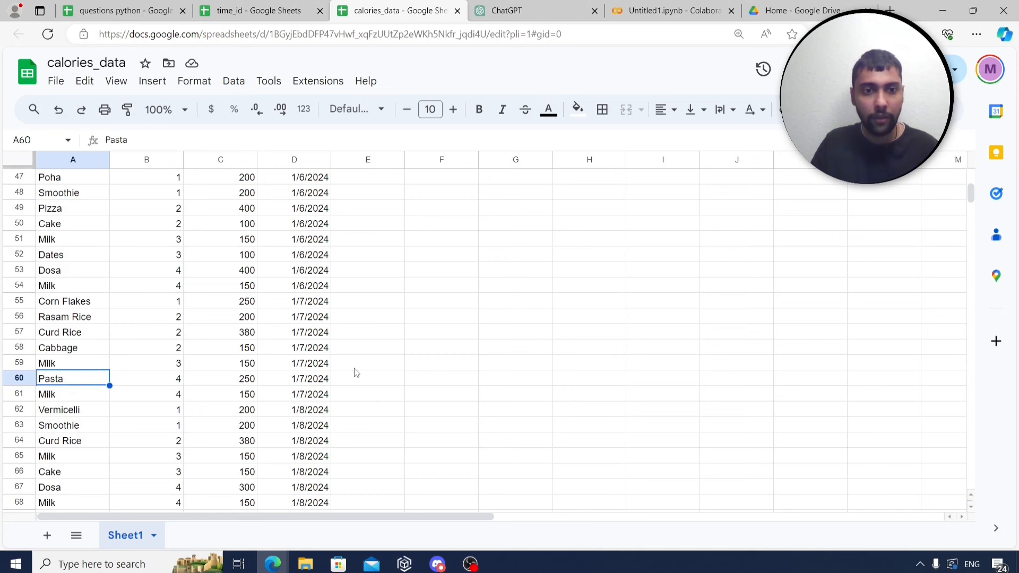
scroll(353, 372, up, 14)
scroll(351, 372, up, 1)
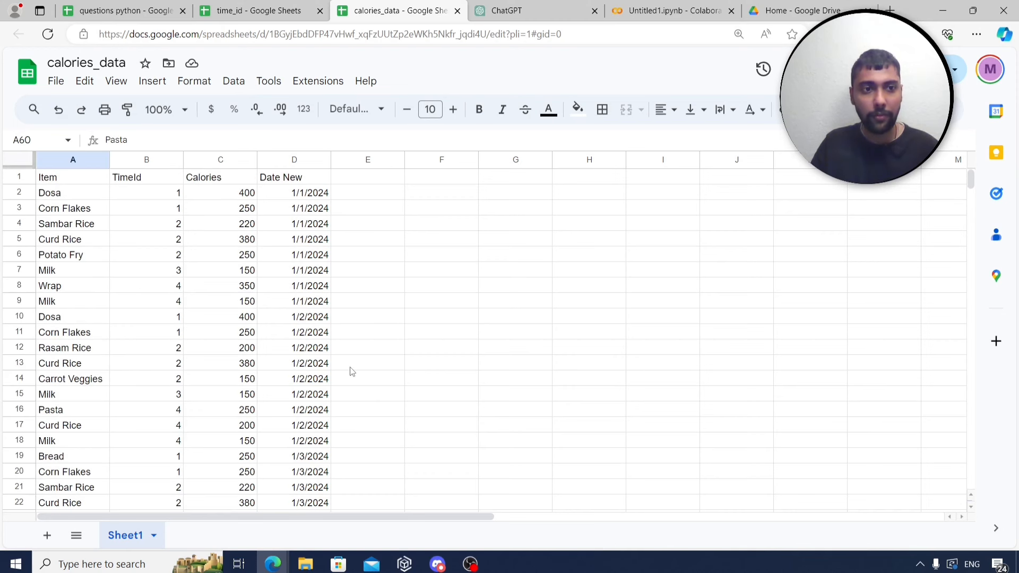
click(652, 10)
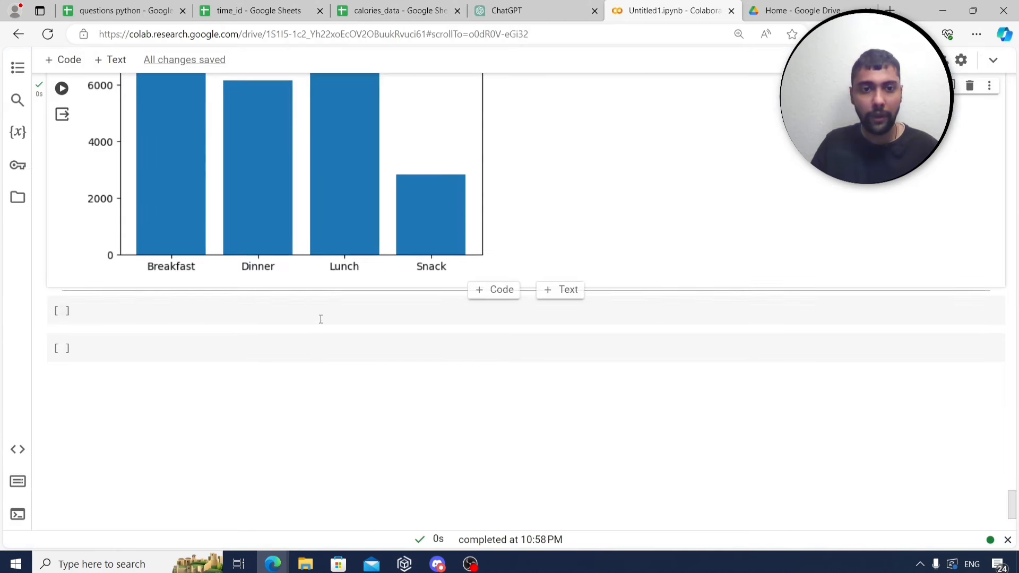
Add a checkpasta column using str.find('Pasta') on Item and display combineddata.
click(319, 319)
text(combine)
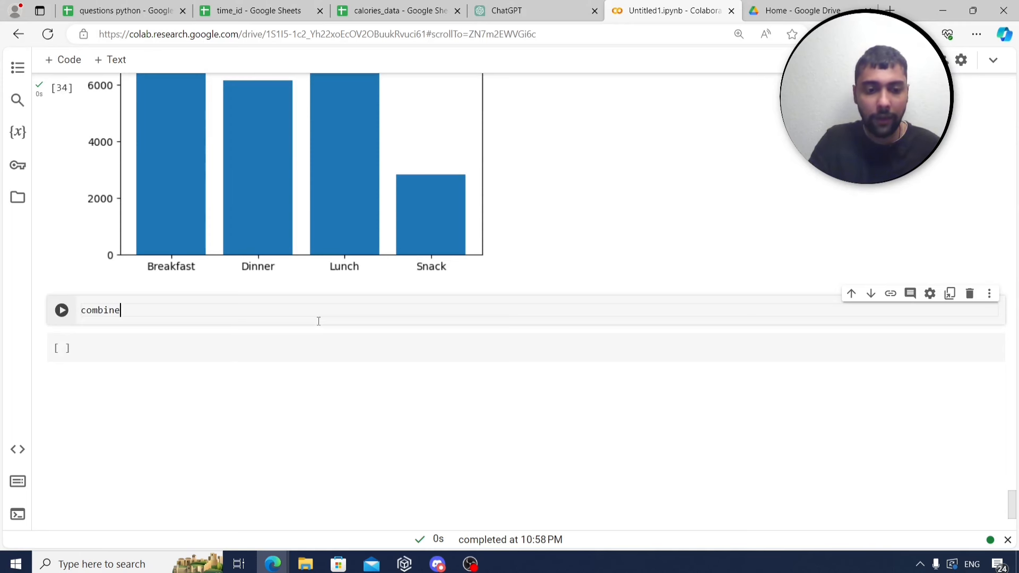
text(ddaata)
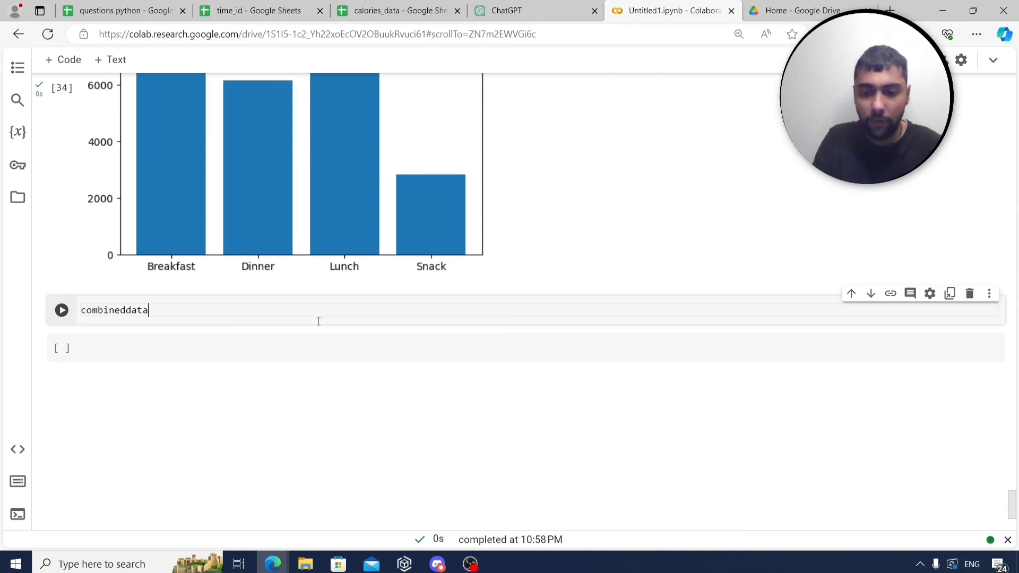
text([)
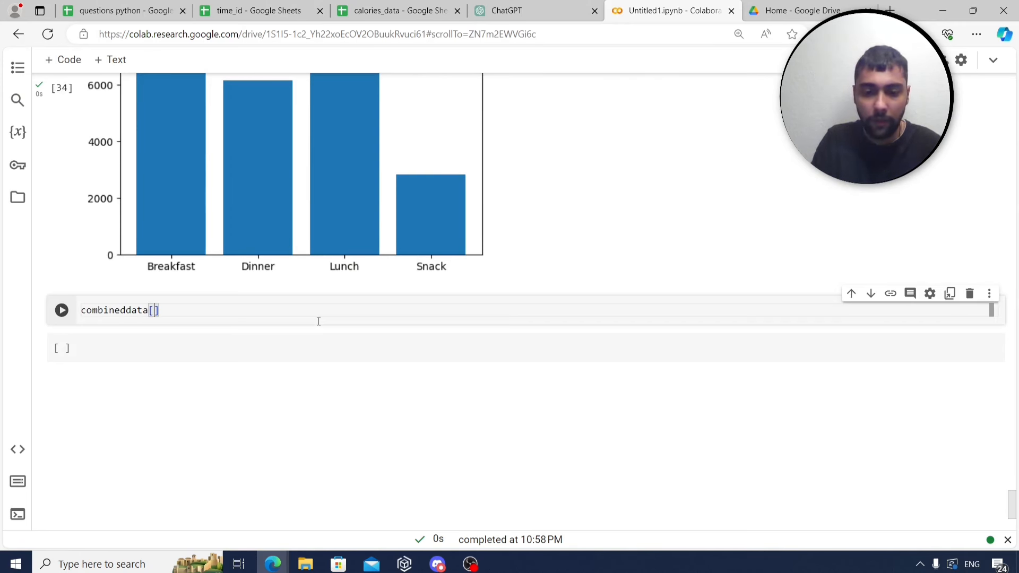
text('checkp)
text(asta'])
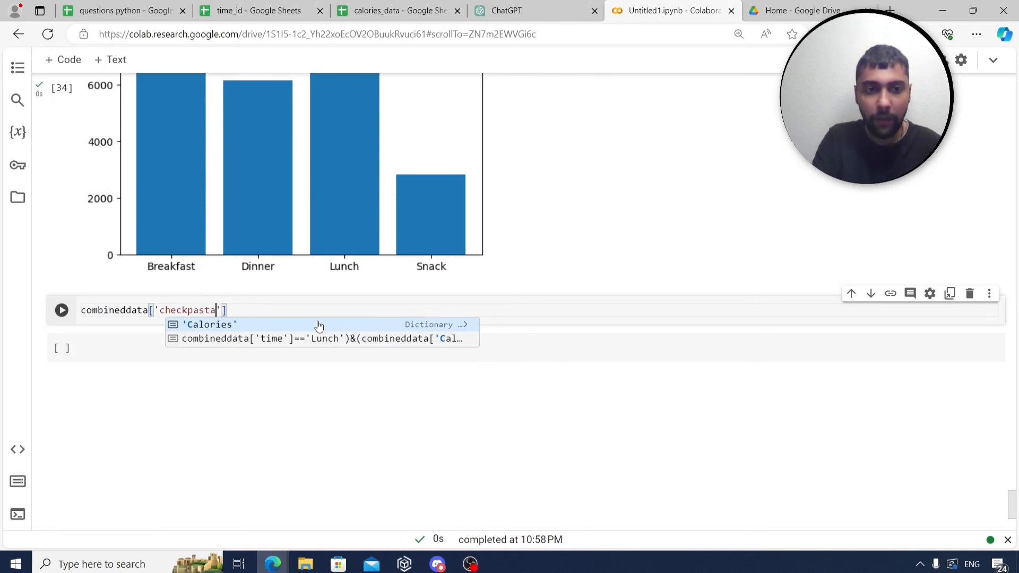
text(=combinedda)
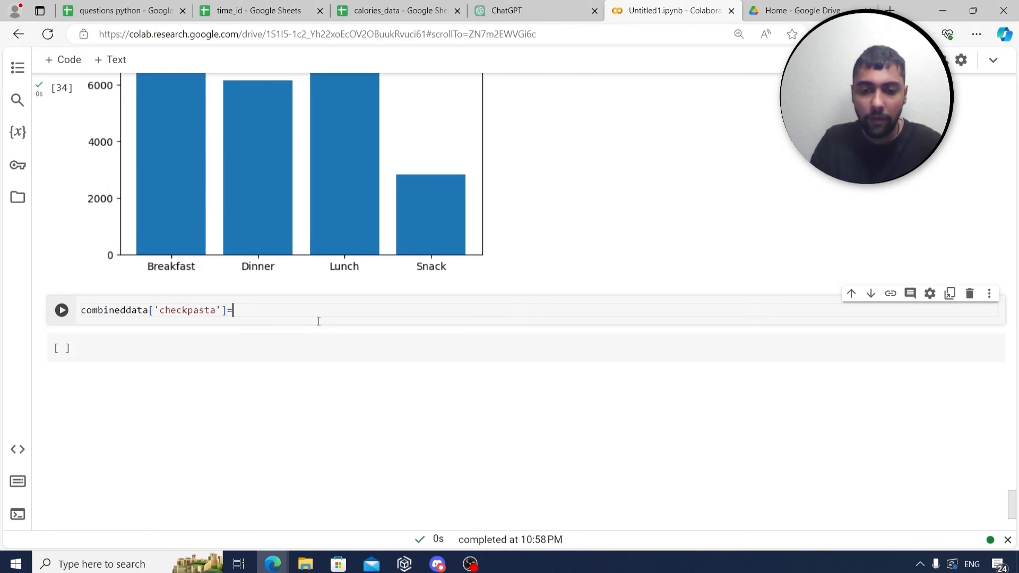
text(ta[')
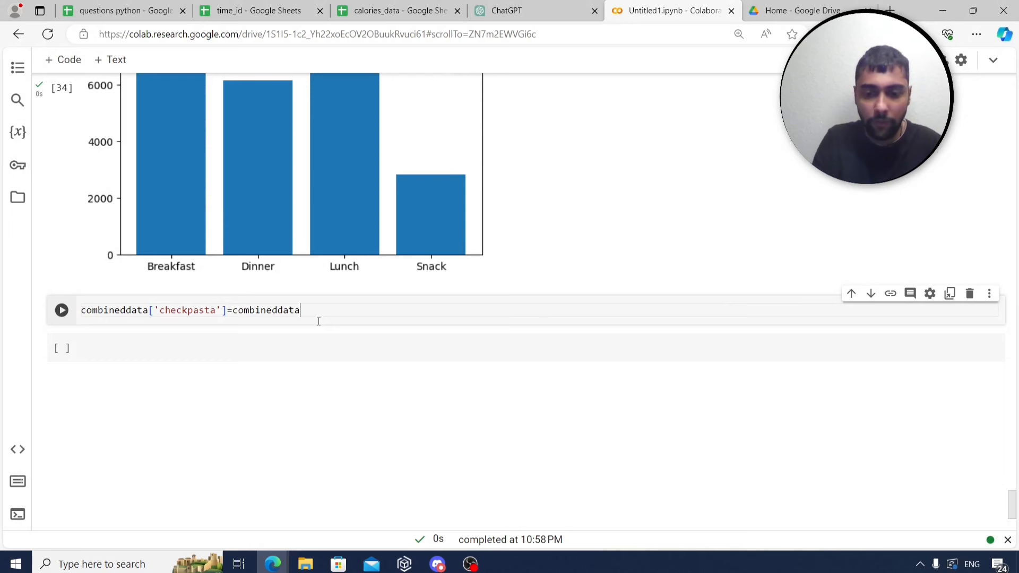
text(Item'])
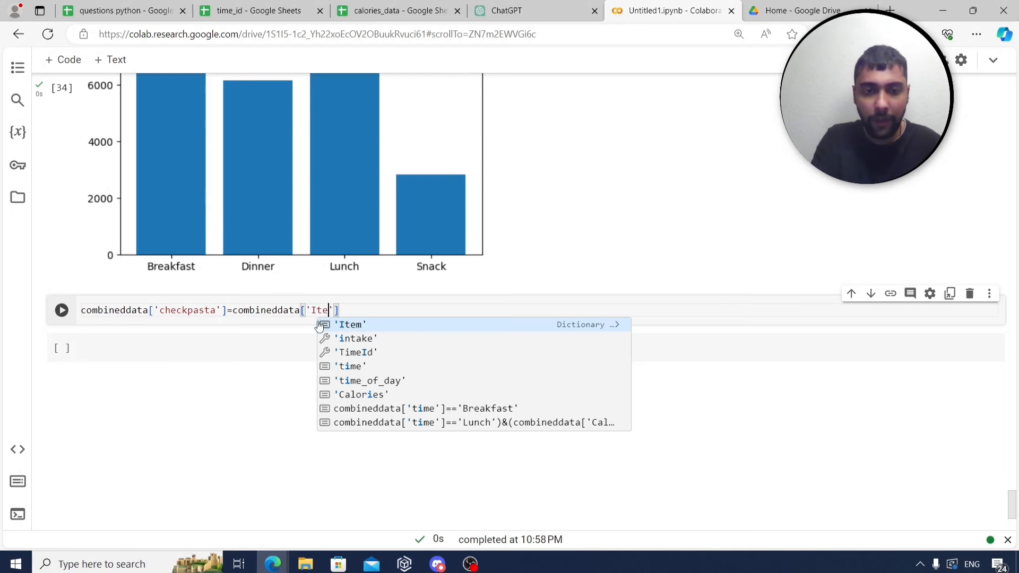
text(.str)
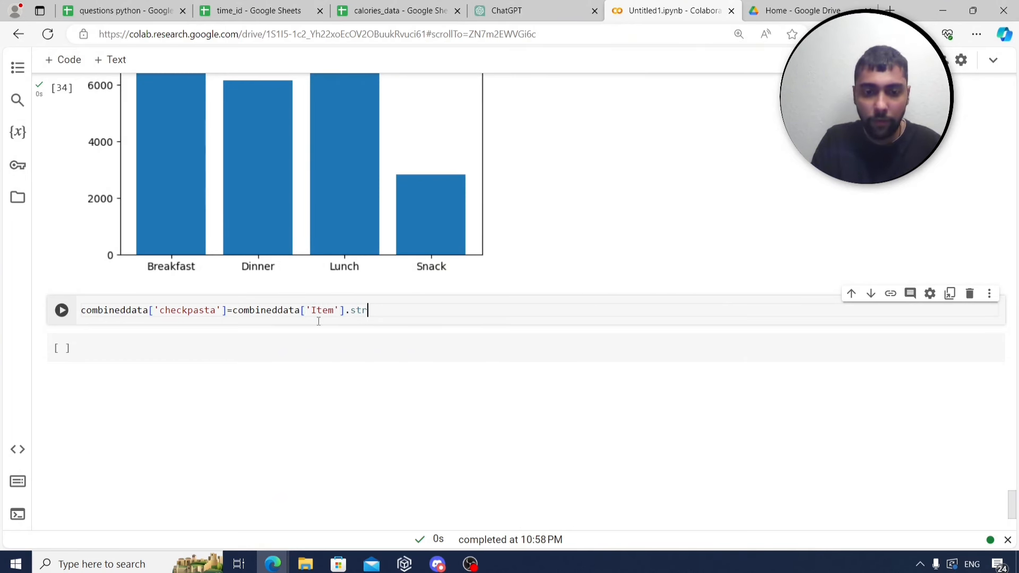
text(.find)
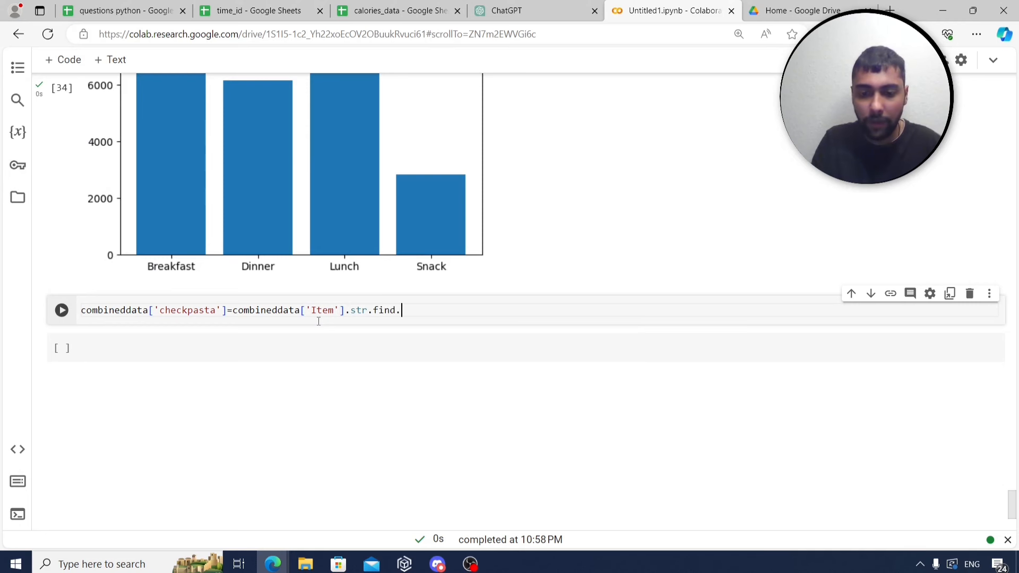
text(('Past)
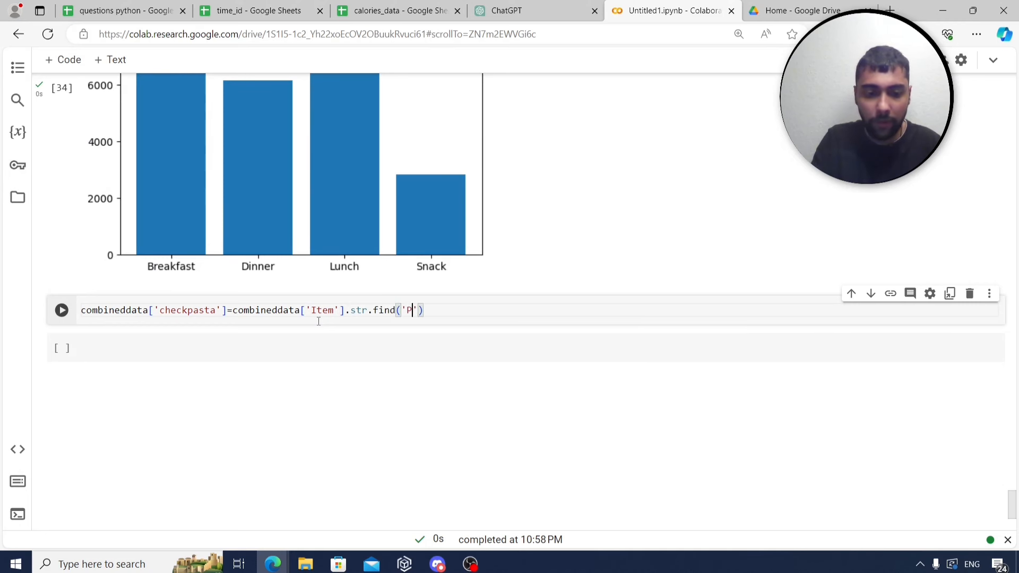
text(a'))
key(Return)
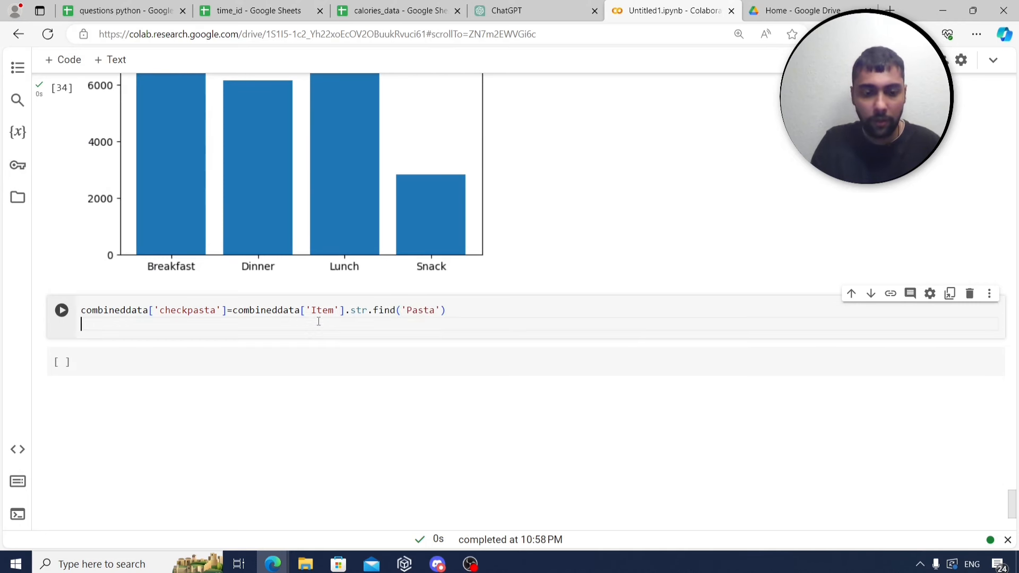
text(combineda)
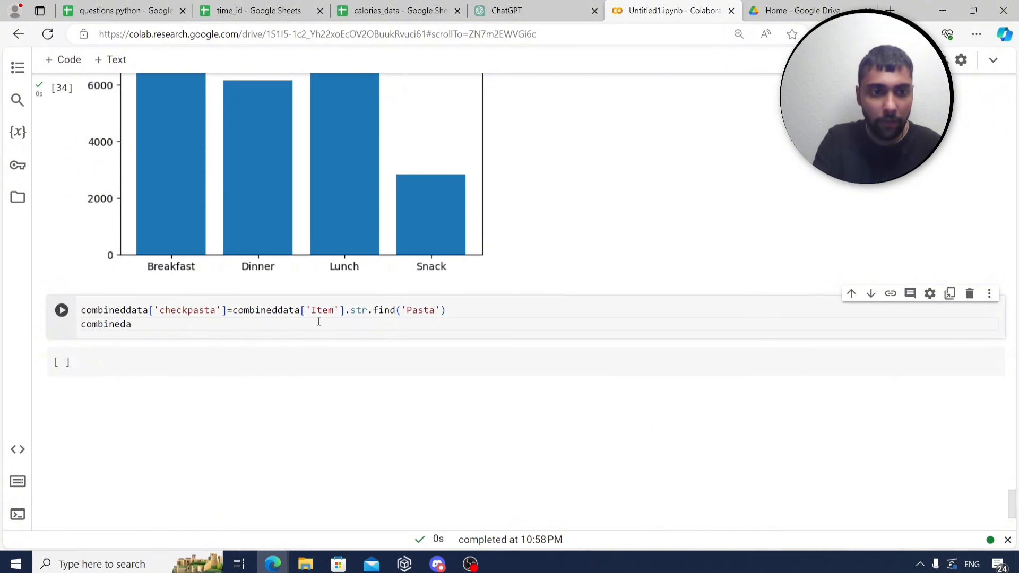
key(BackSpace)
text(data)
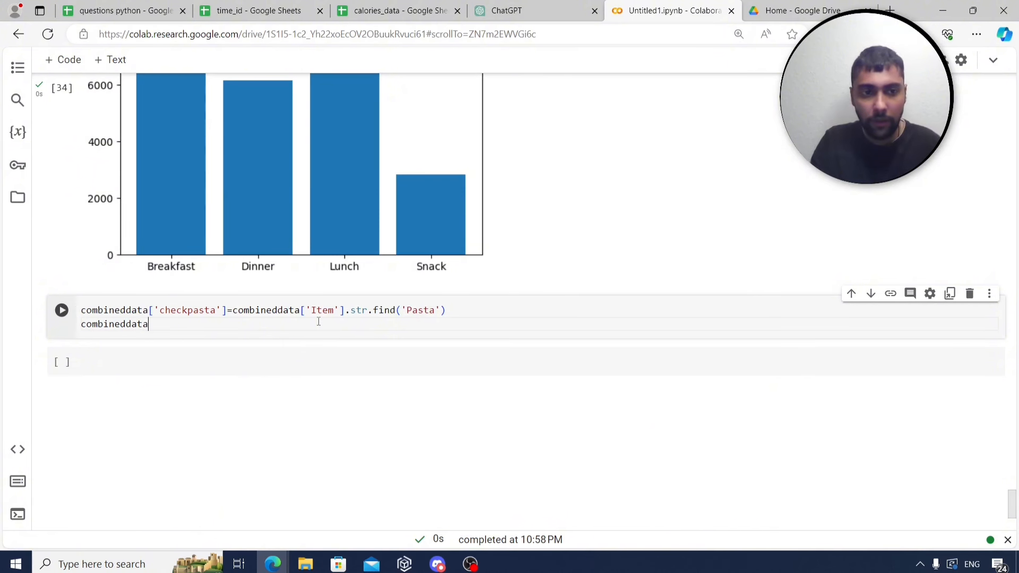
key(ctrl+Return)
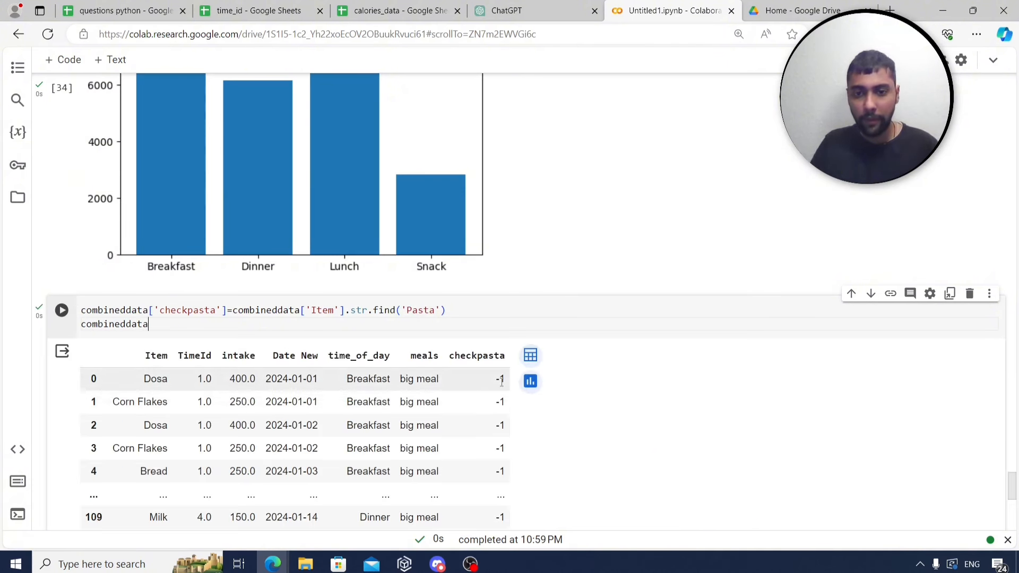
scroll(501, 382, down, 3)
scroll(501, 380, up, 2)
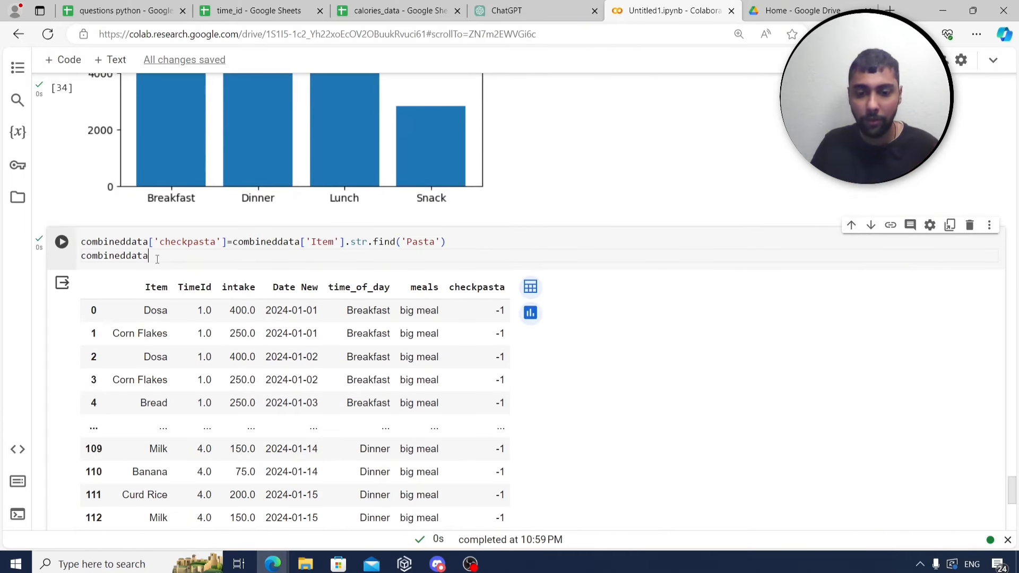
Filter combineddata to rows where checkpasta != -1, leaving the two Pasta dinner rows.
text([)
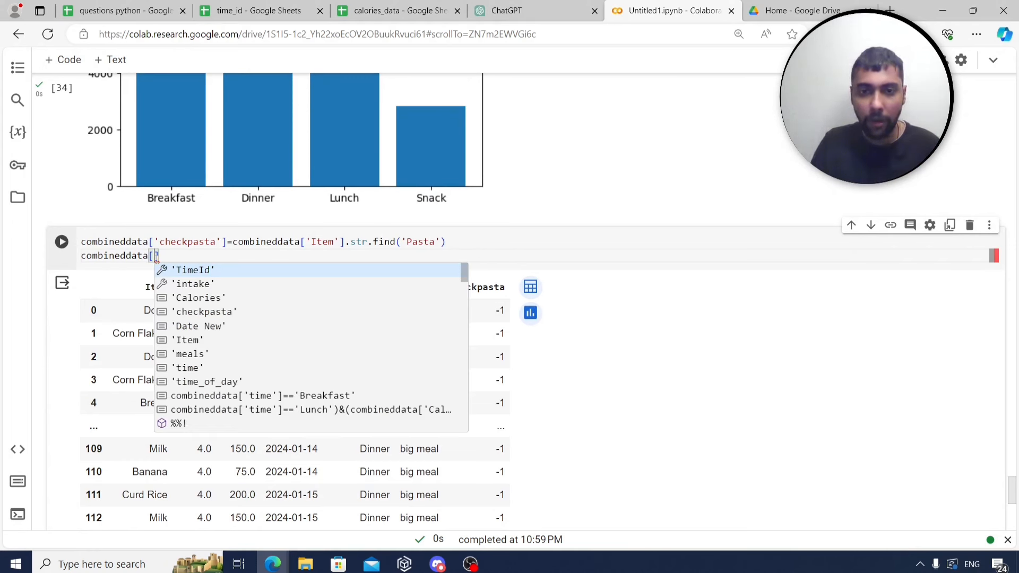
text(combineddata)
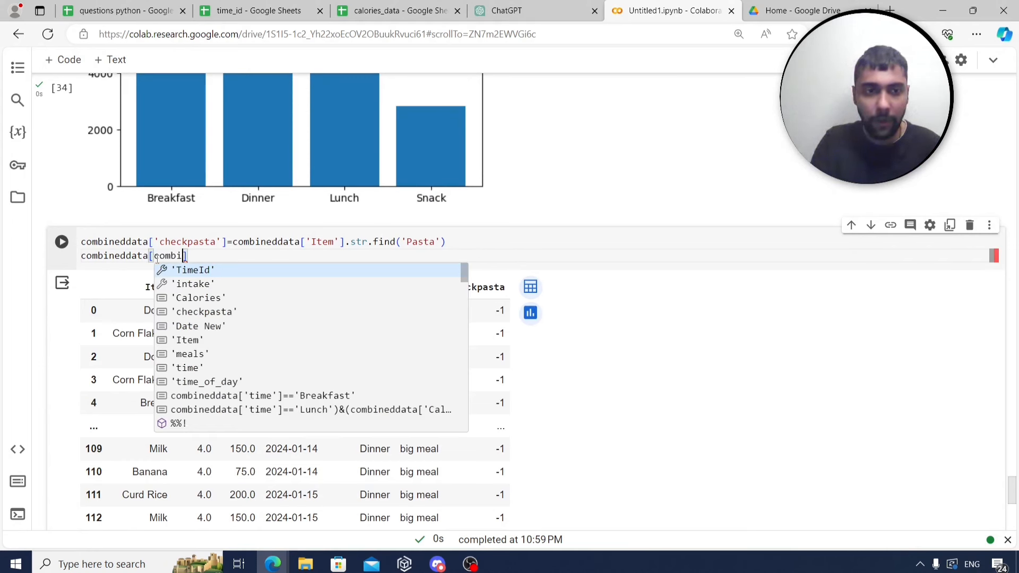
text(['ch)
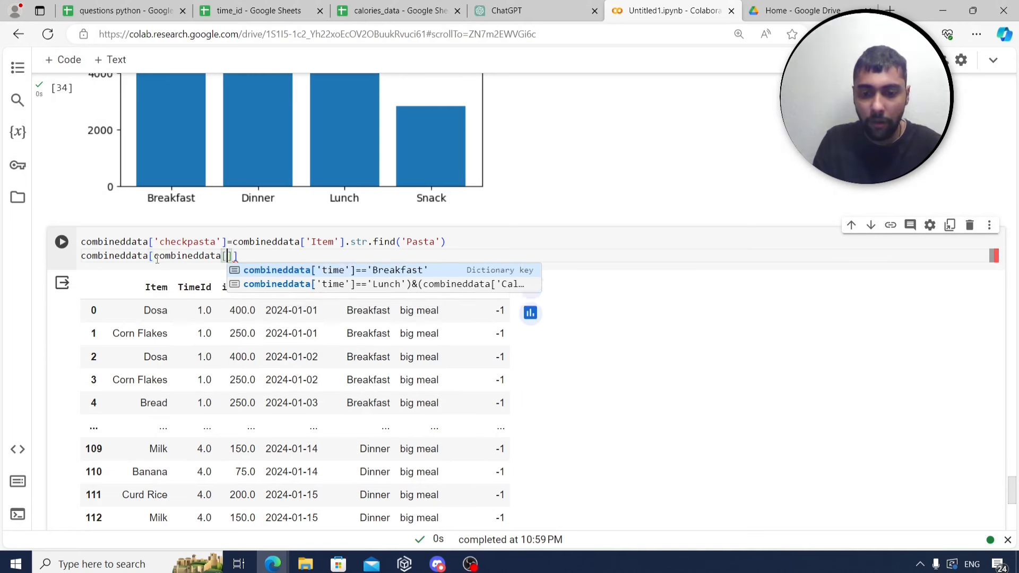
text(eck)
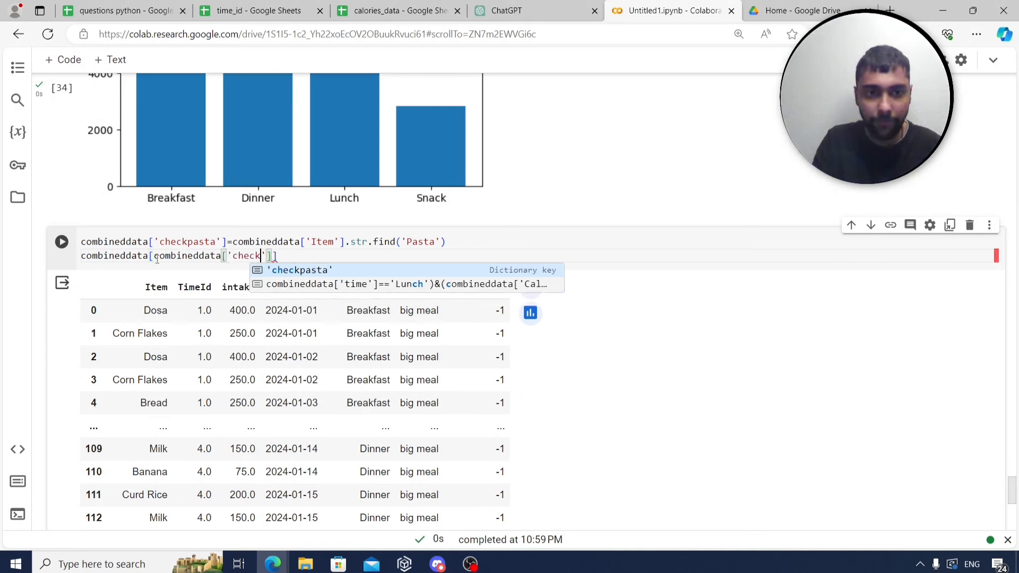
text(pasta)
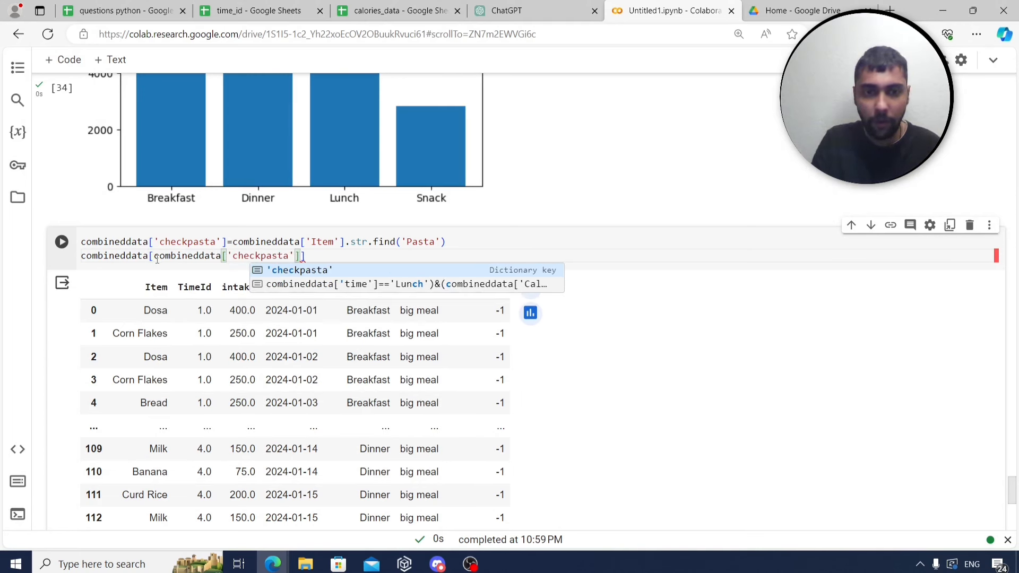
key(Down)
text(']>)
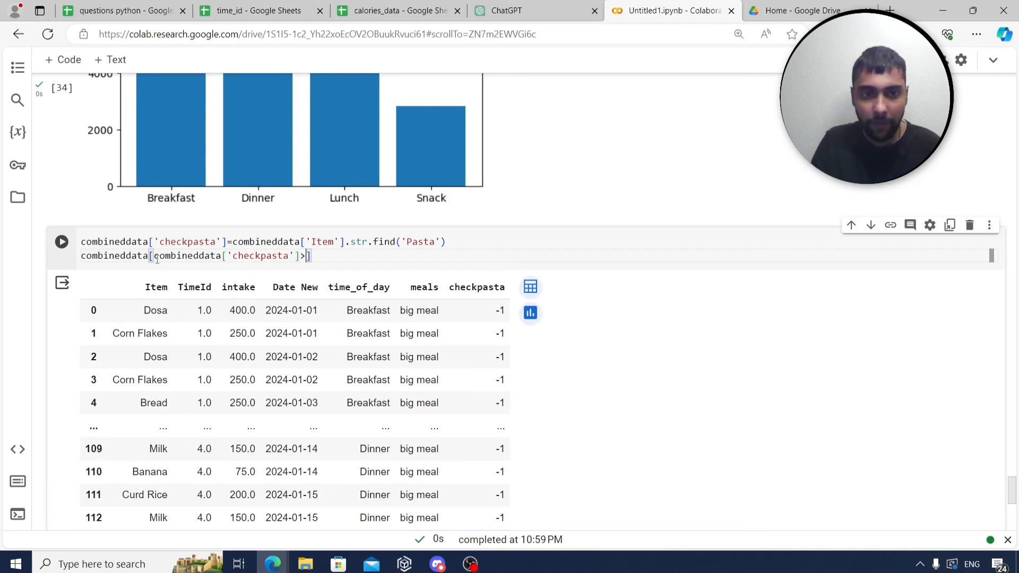
text(0)
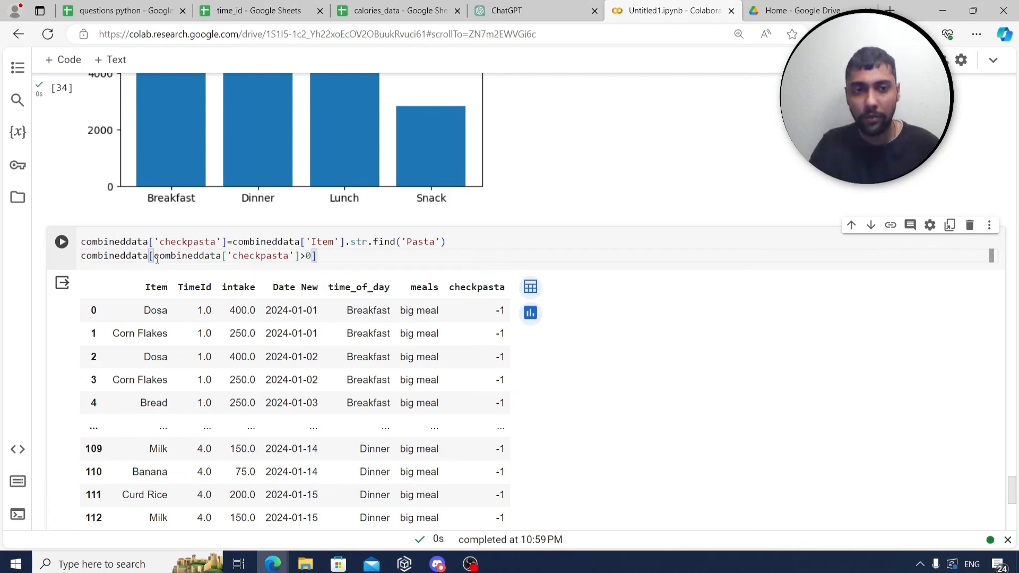
key(ctrl+Return)
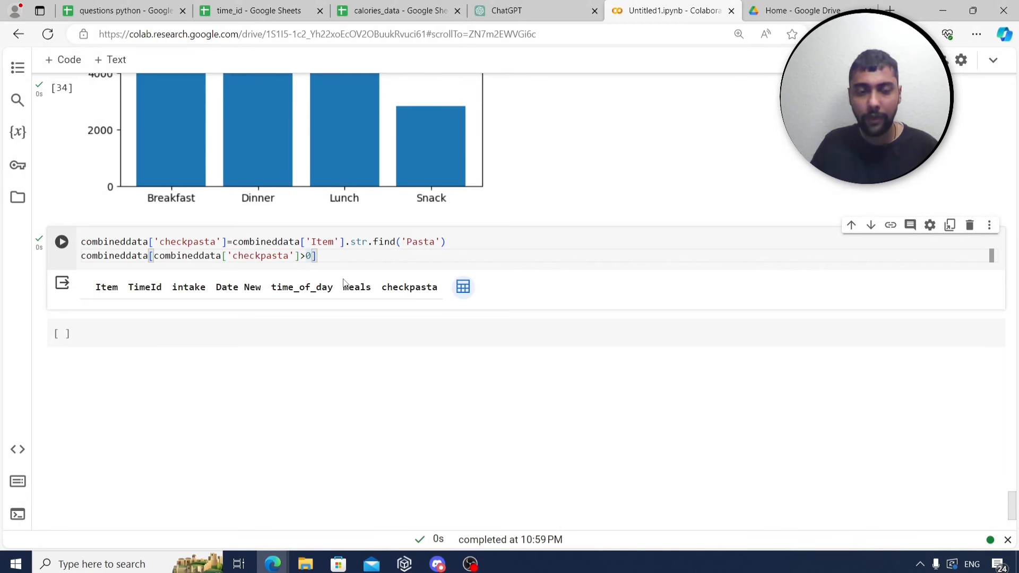
text(!=-1)
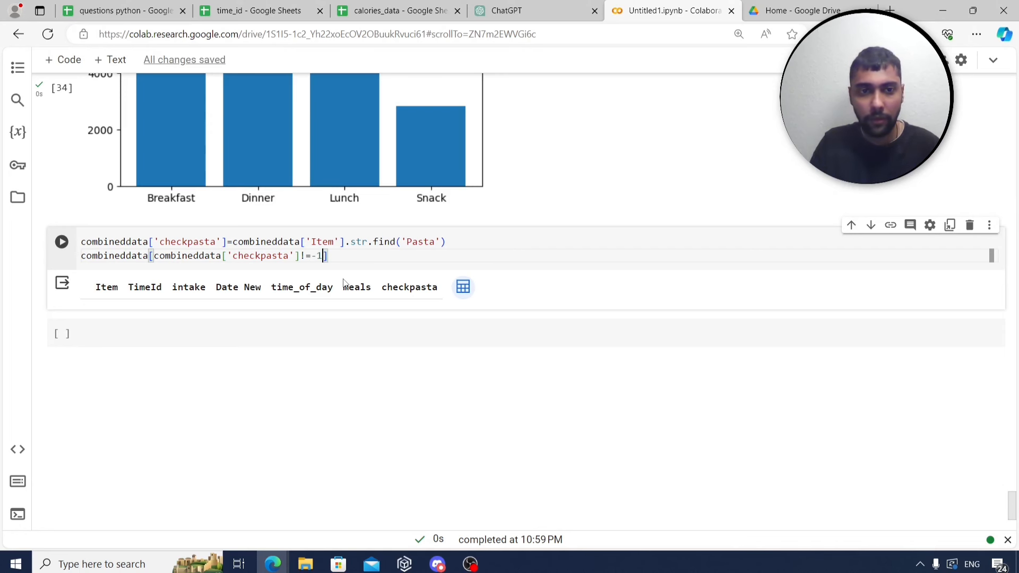
key(ctrl+Return)
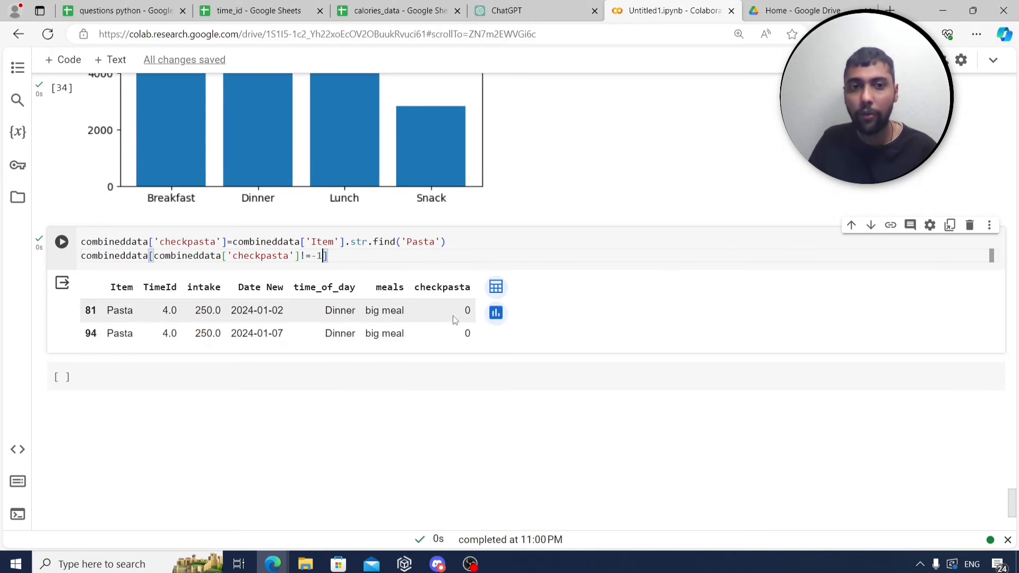
Review questions in rows 23–26, starting with the multiples-of-5 for loop.
click(160, 8)
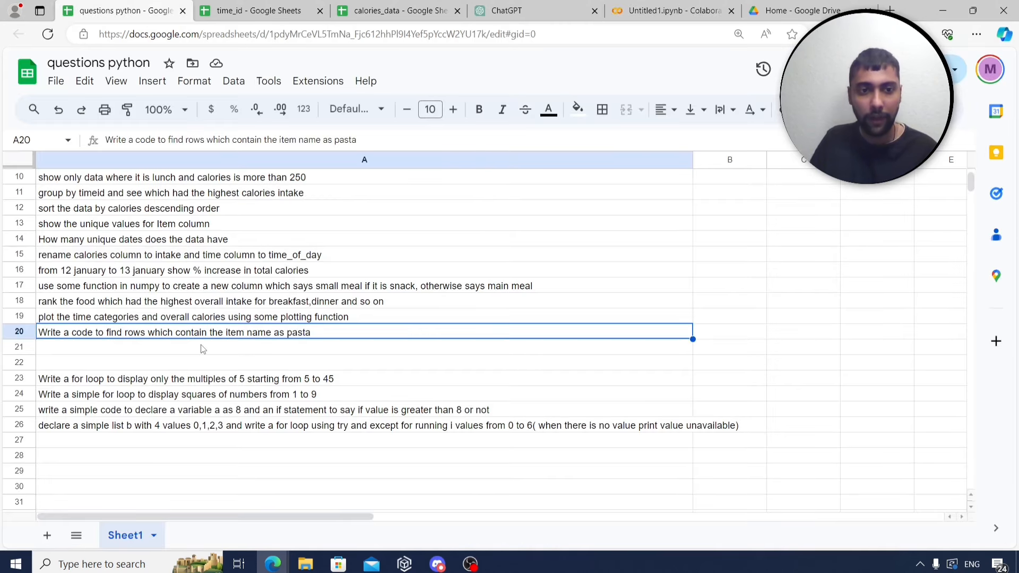
scroll(430, 377, down, 1)
click(248, 335)
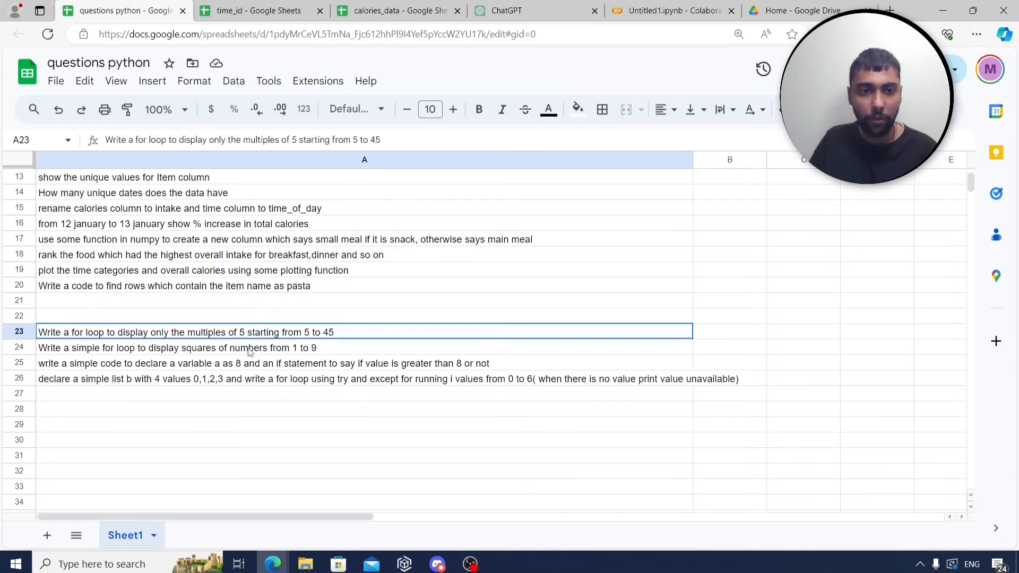
shift+click(257, 379)
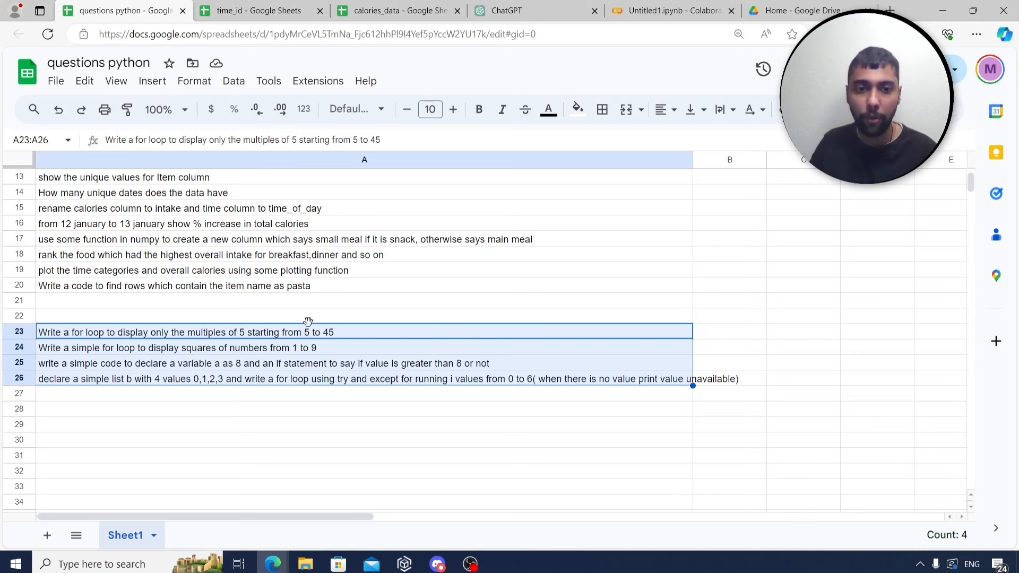
click(296, 333)
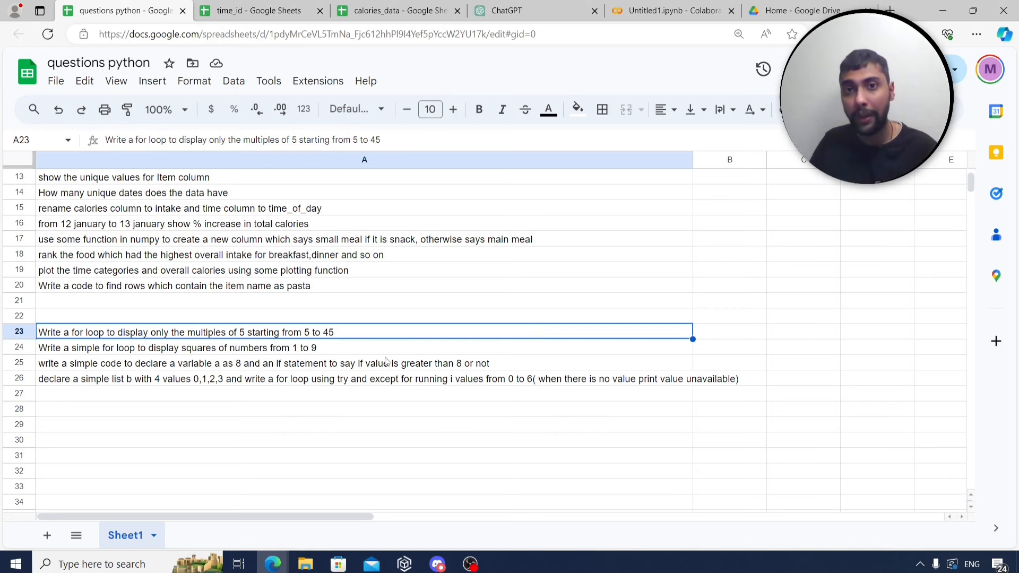
Add empty code cells and write a '# multiples of 5' loop printing range(5,45,5), then run it.
click(672, 11)
scroll(412, 276, down, 2)
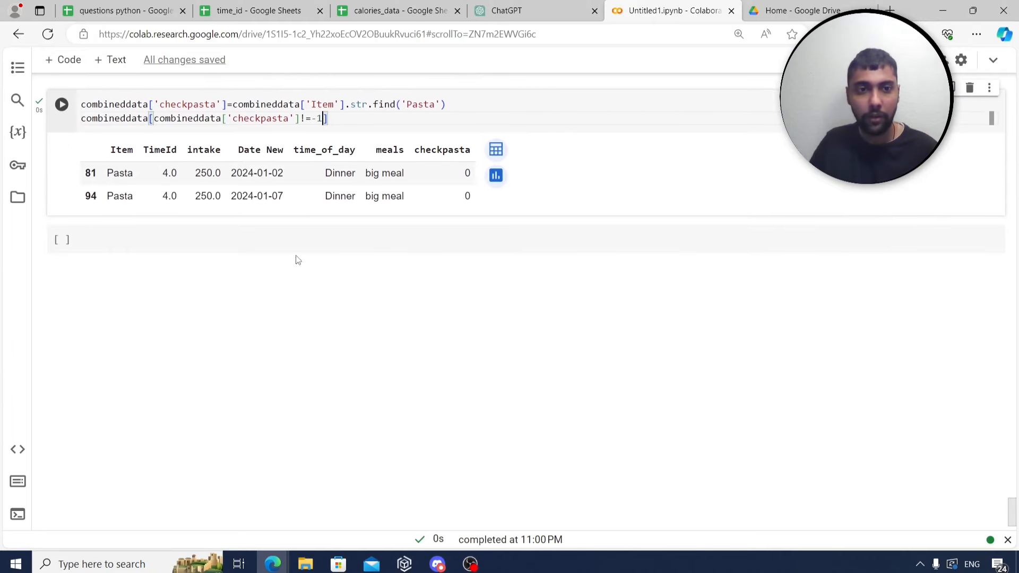
click(282, 243)
click(47, 60)
click(47, 60)
click(47, 60)
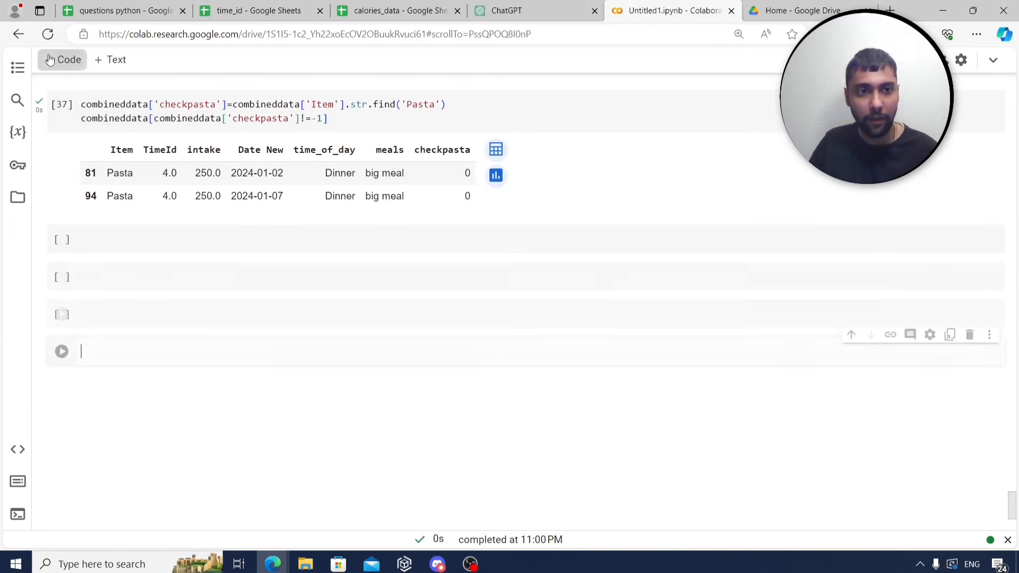
click(47, 60)
click(216, 246)
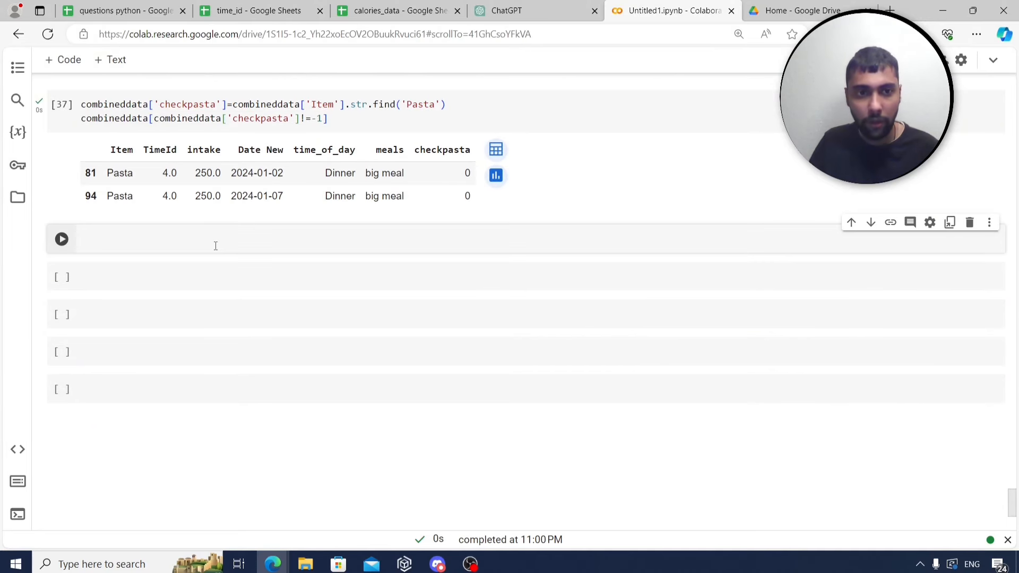
text(#)
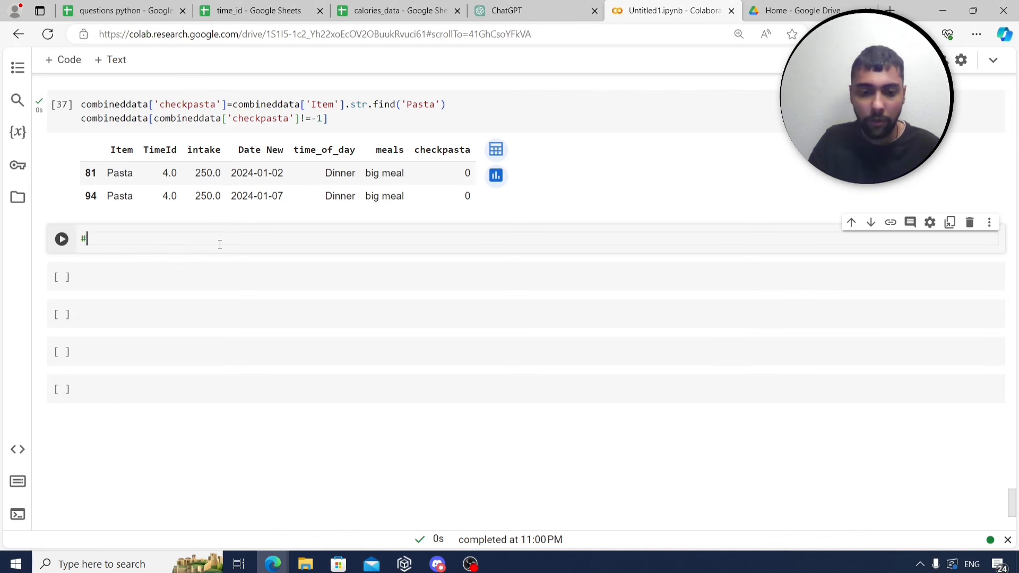
text( multiples of )
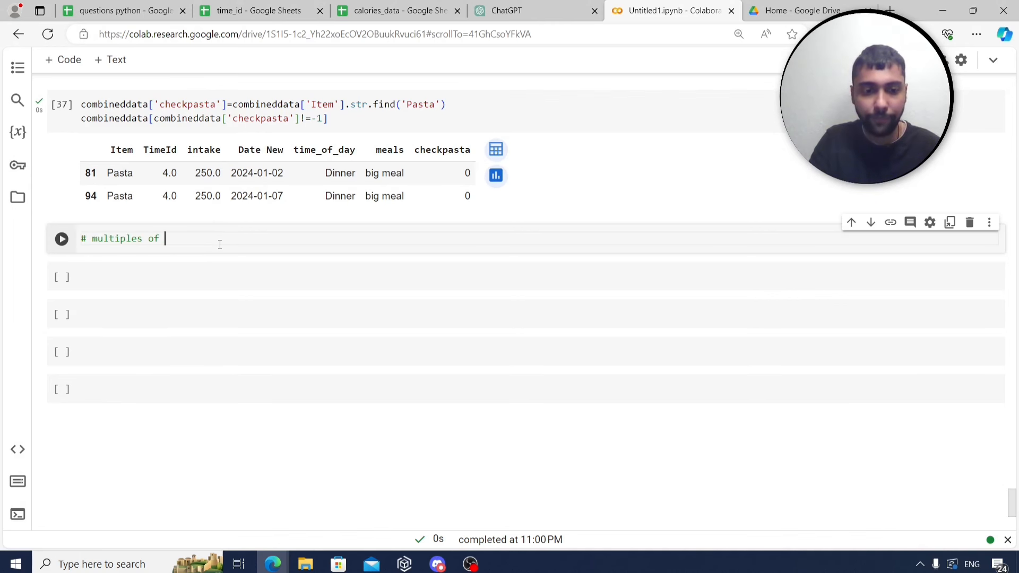
text(5)
key(Return)
key(Return)
text(for i)
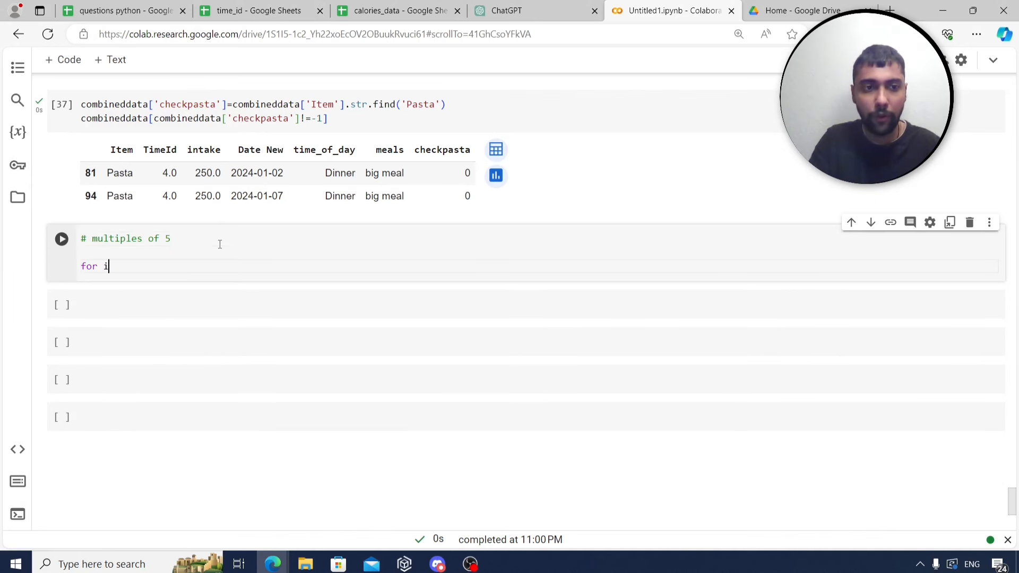
text( in range()
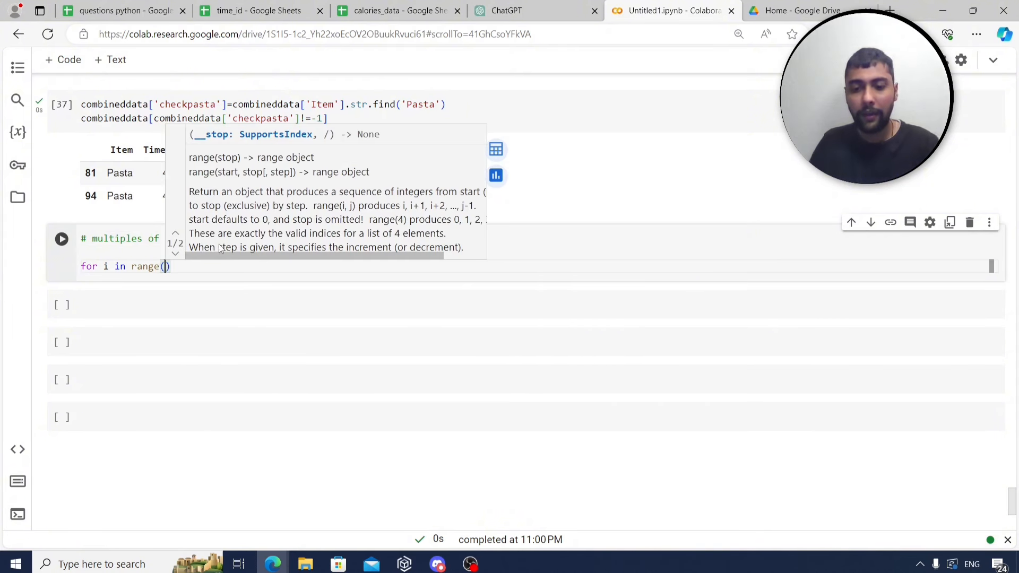
text(5,45,5))
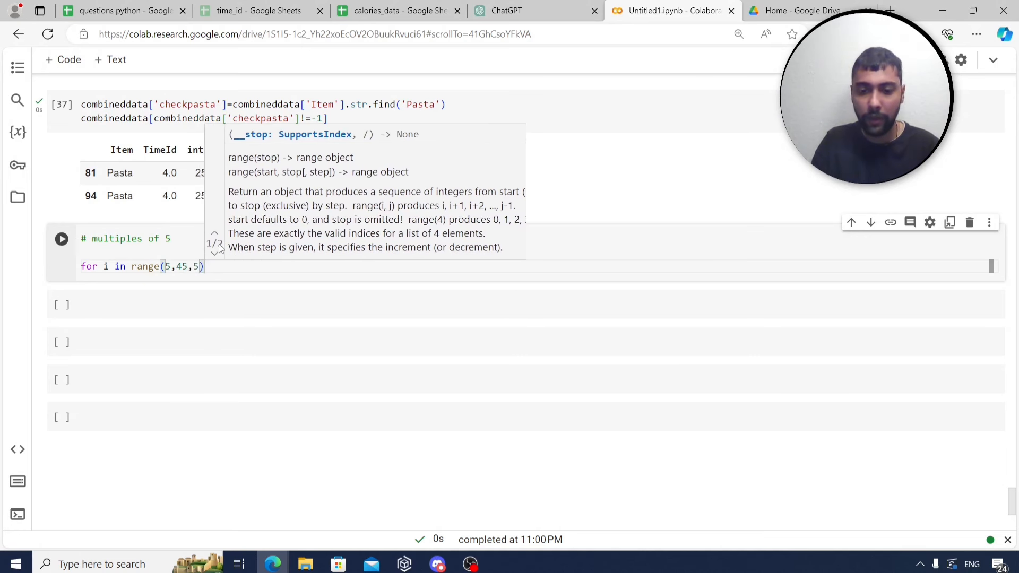
text(:)
key(Return)
text(print()
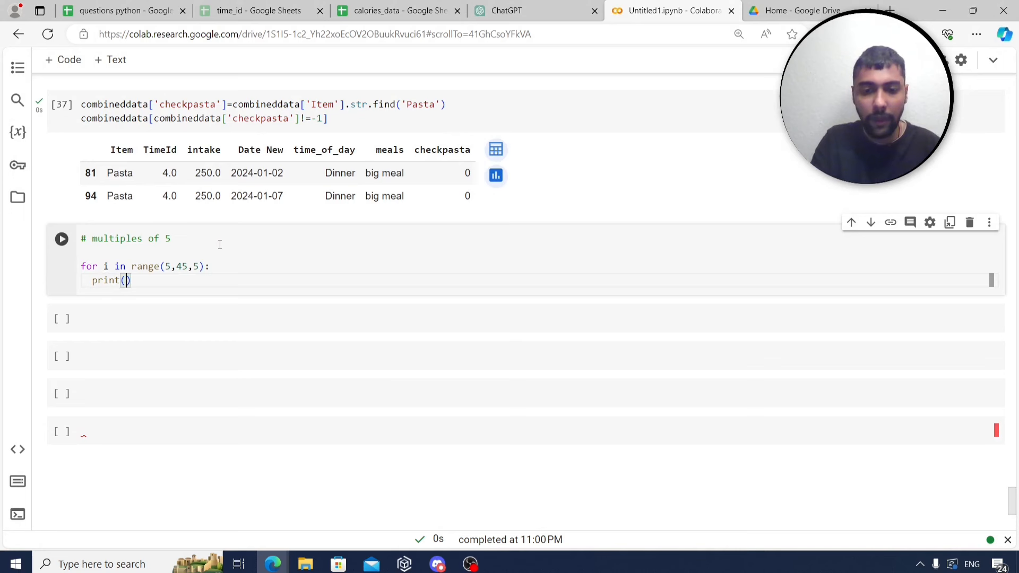
text(i)
key(ctrl+Return)
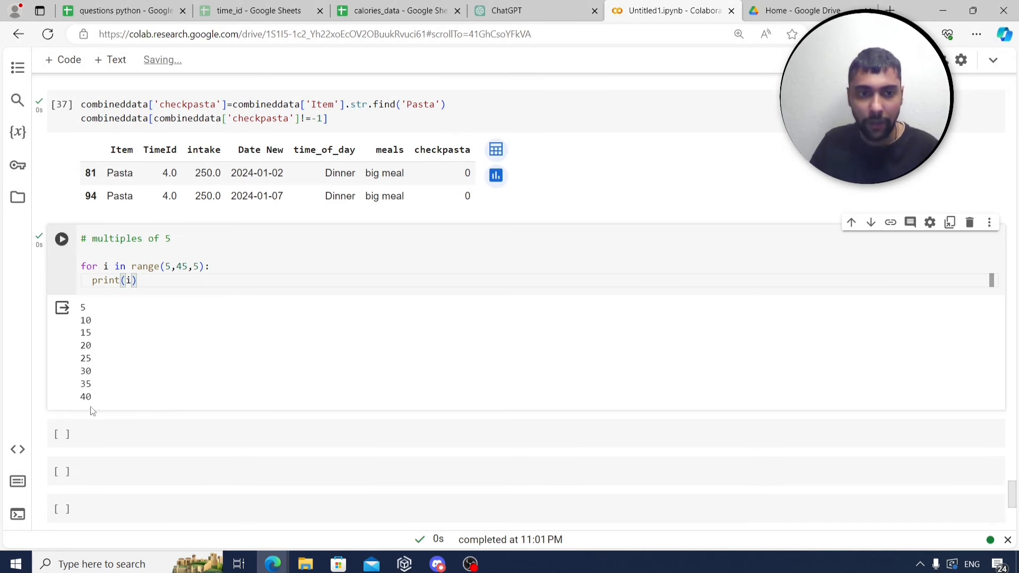
Change the range stop to 46 so 45 is printed, then read the row 24 squares question.
drag(177, 266, 189, 266)
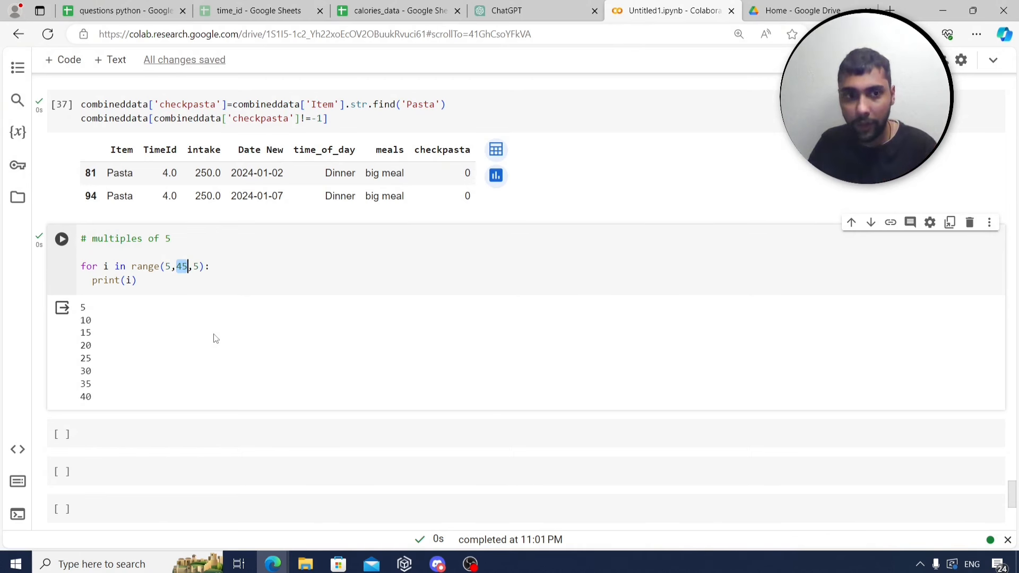
click(183, 267)
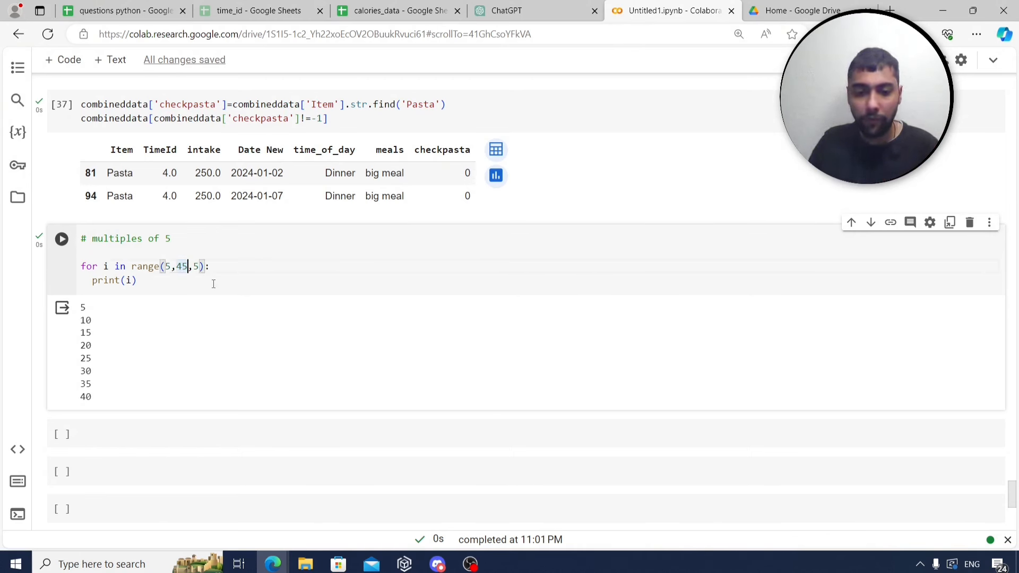
key(BackSpace)
text(6)
click(58, 243)
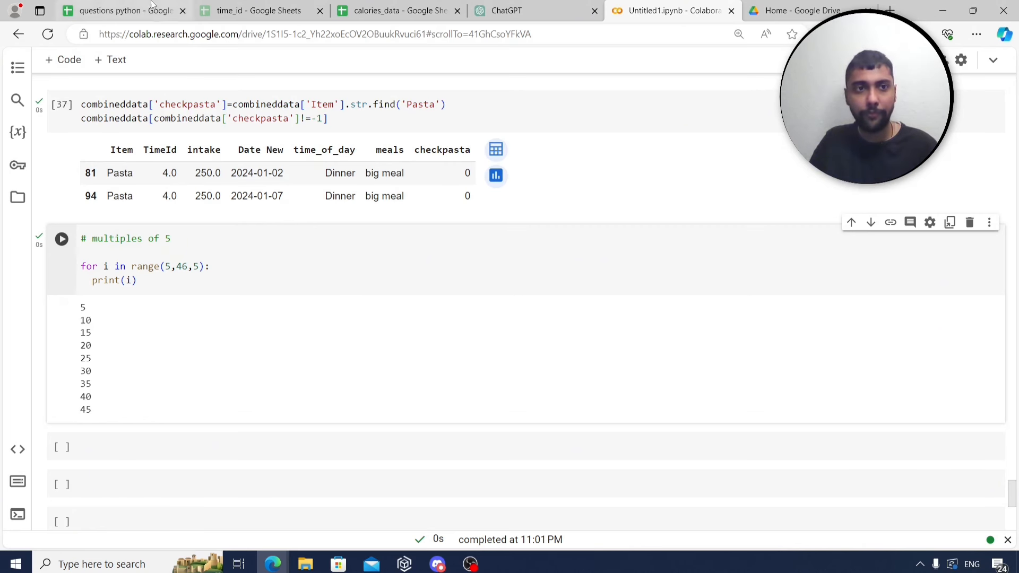
click(125, 10)
click(195, 350)
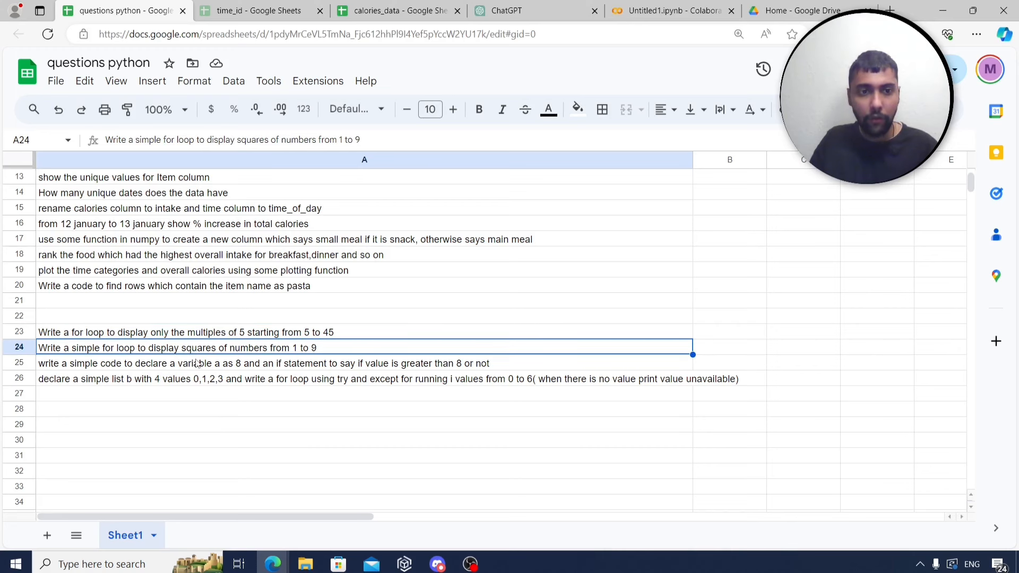
click(671, 11)
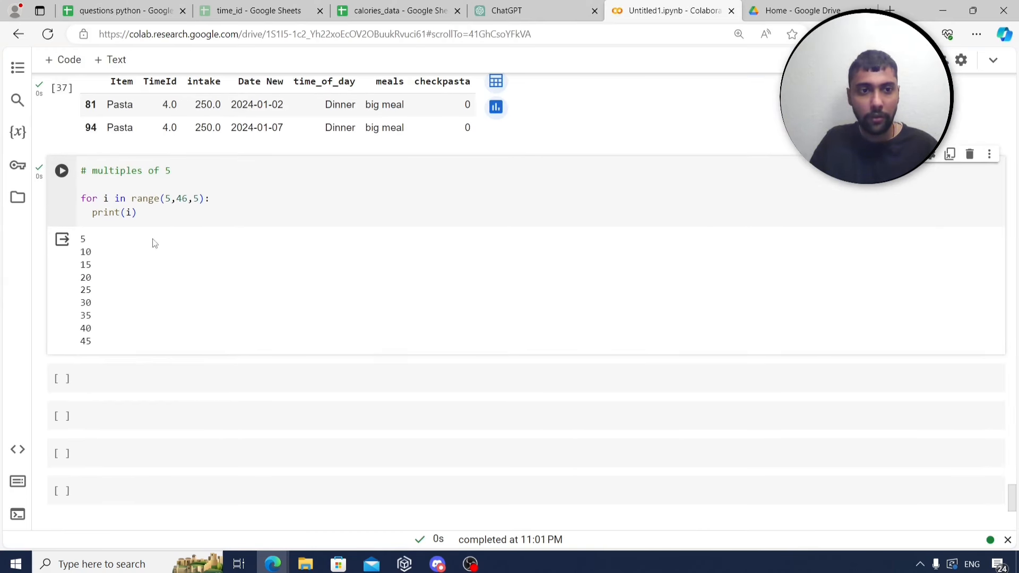
Copy the multiples-of-5 loop into a new cell under a '#squares of 1 to 9' comment.
drag(153, 214, 82, 198)
key(ctrl+c)
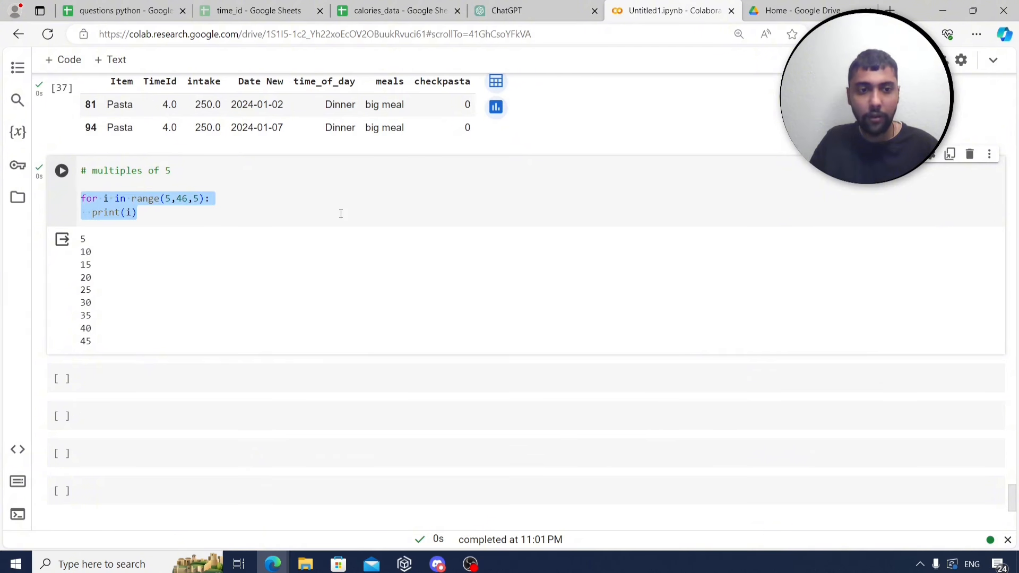
scroll(281, 249, down, 1)
click(203, 306)
text(#s)
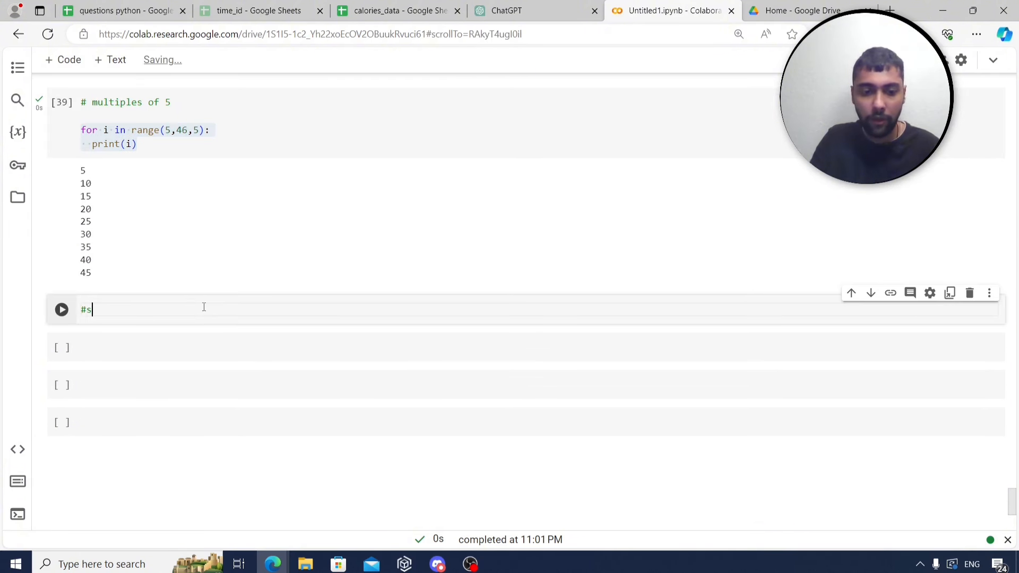
text(quares of 1 t)
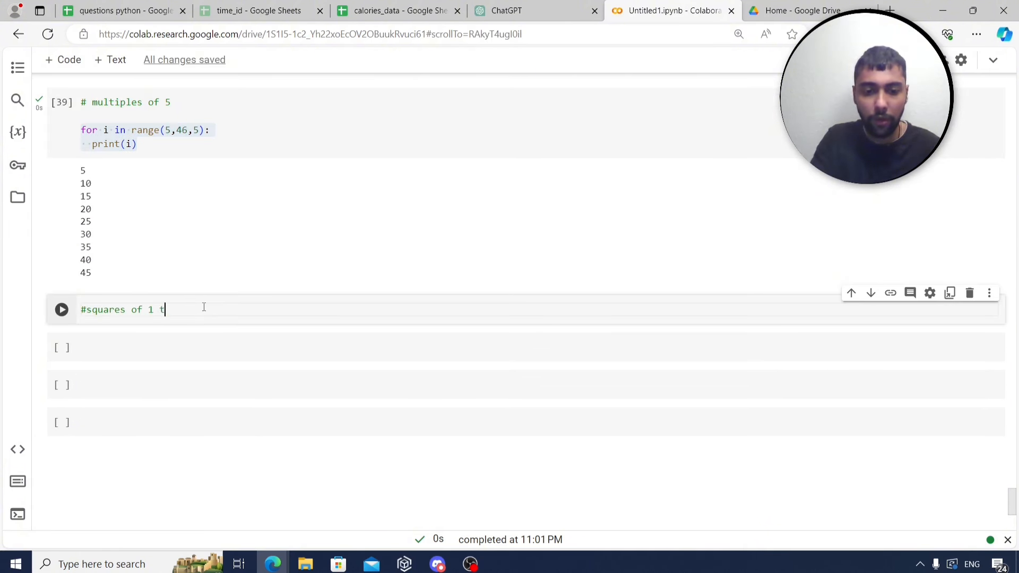
text(o 9)
key(Return)
key(ctrl+v)
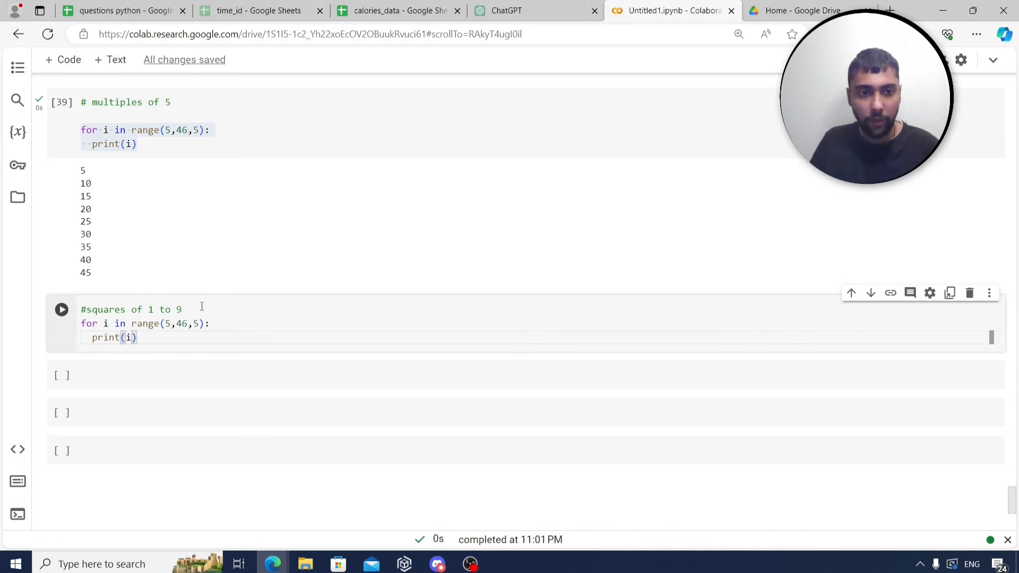
Change the pasted loop to range(1,10,1) printing i*i and run it, outputting 1 through 81.
click(168, 322)
key(Delete)
text(1)
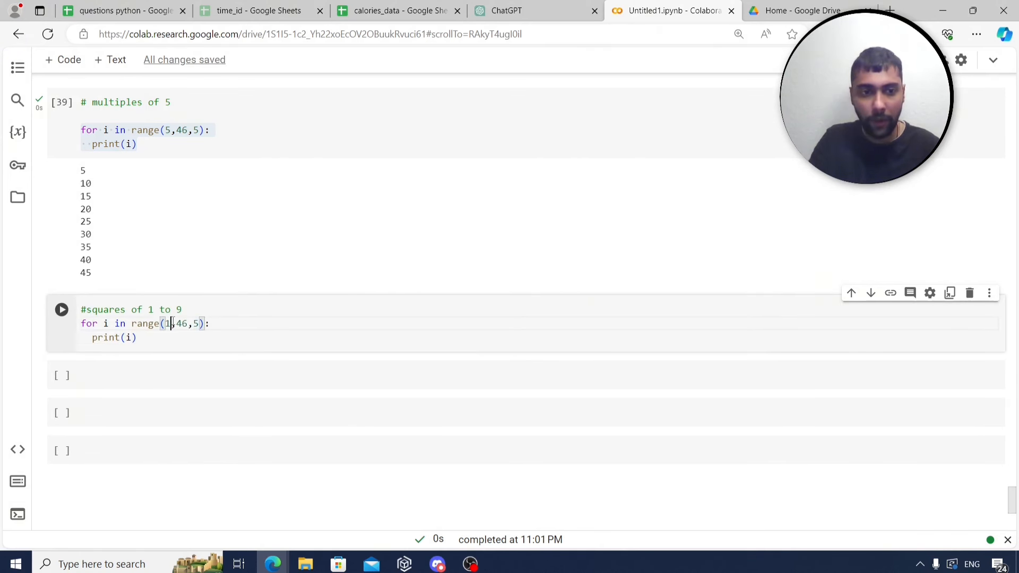
key(BackSpace)
key(BackSpace)
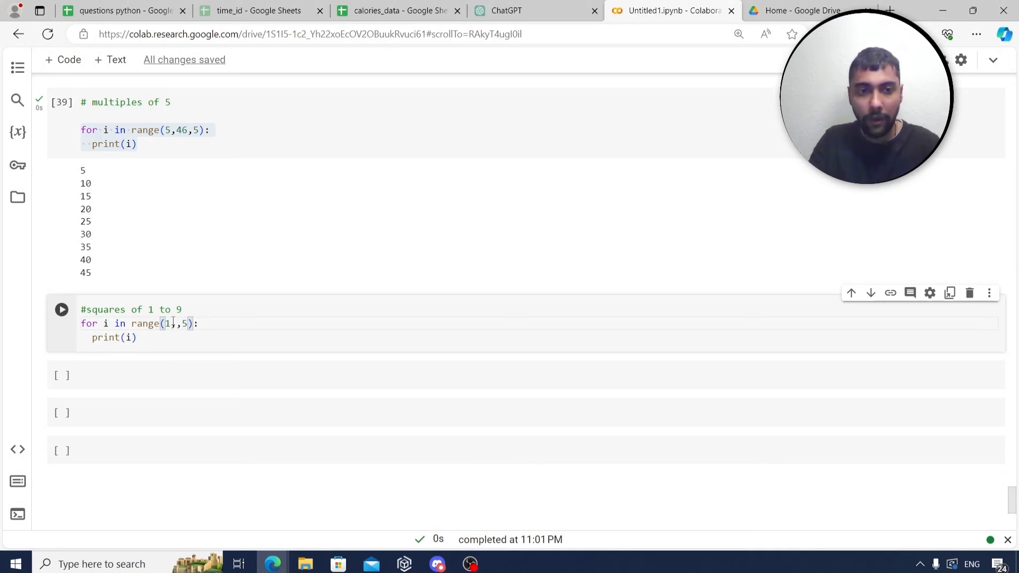
text(10,)
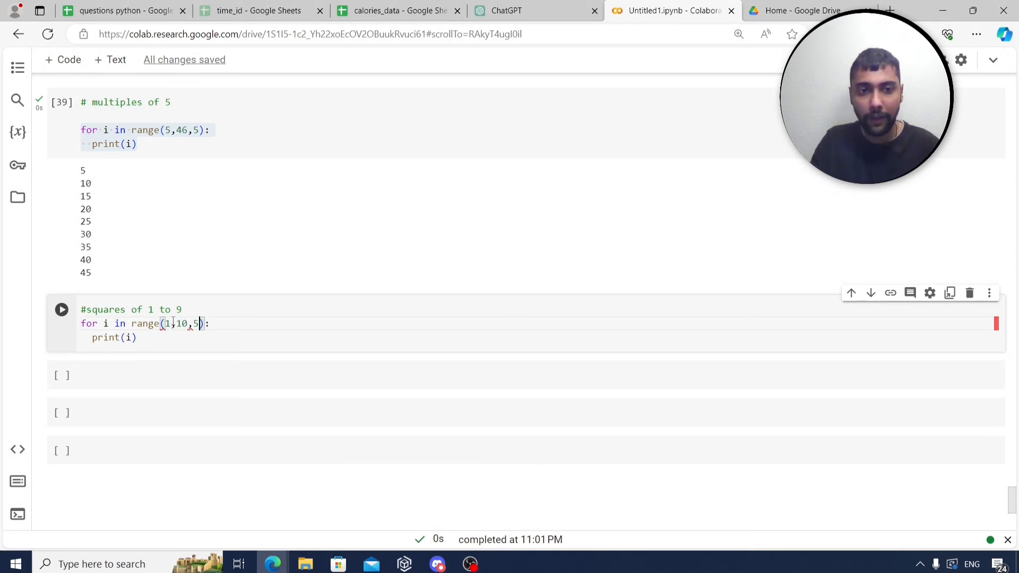
key(BackSpace)
text(1)
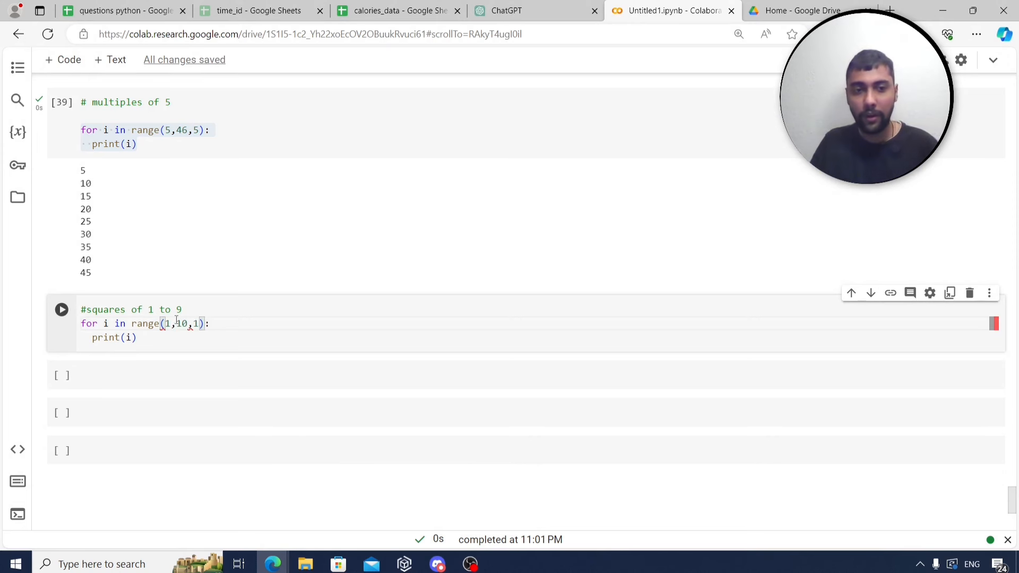
click(131, 338)
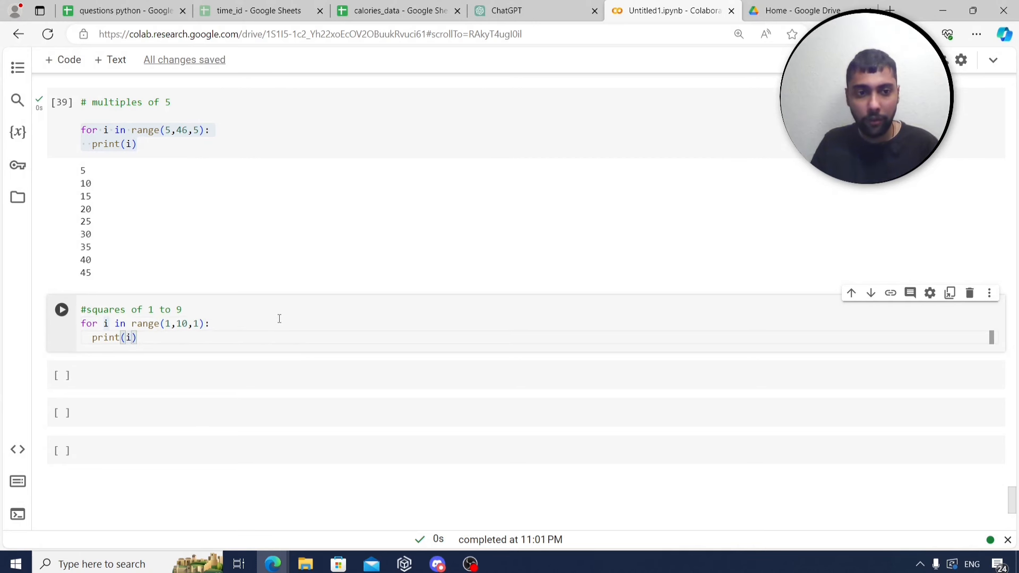
text(*i)
key(ctrl+Return)
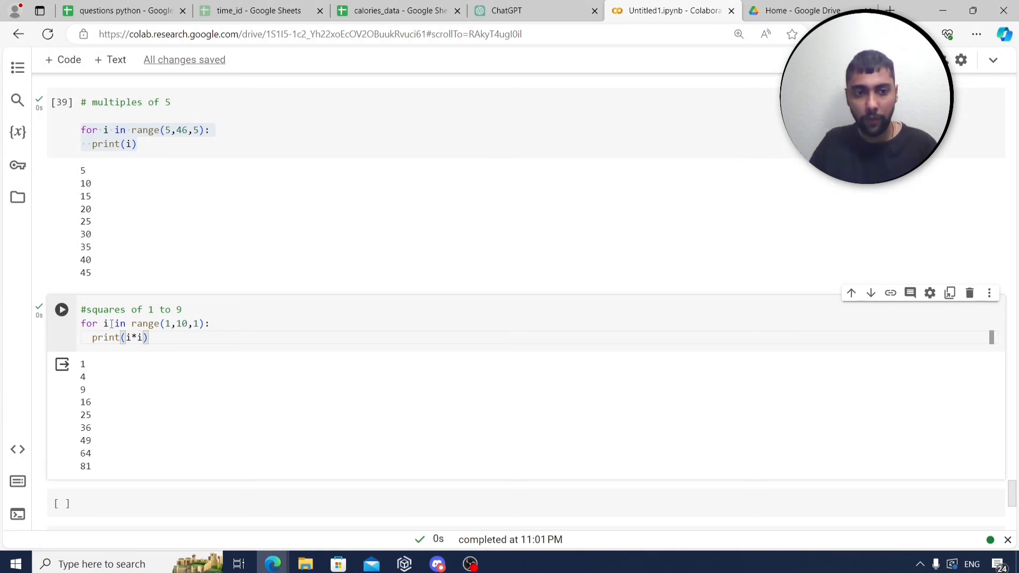
mouse_move(142, 338)
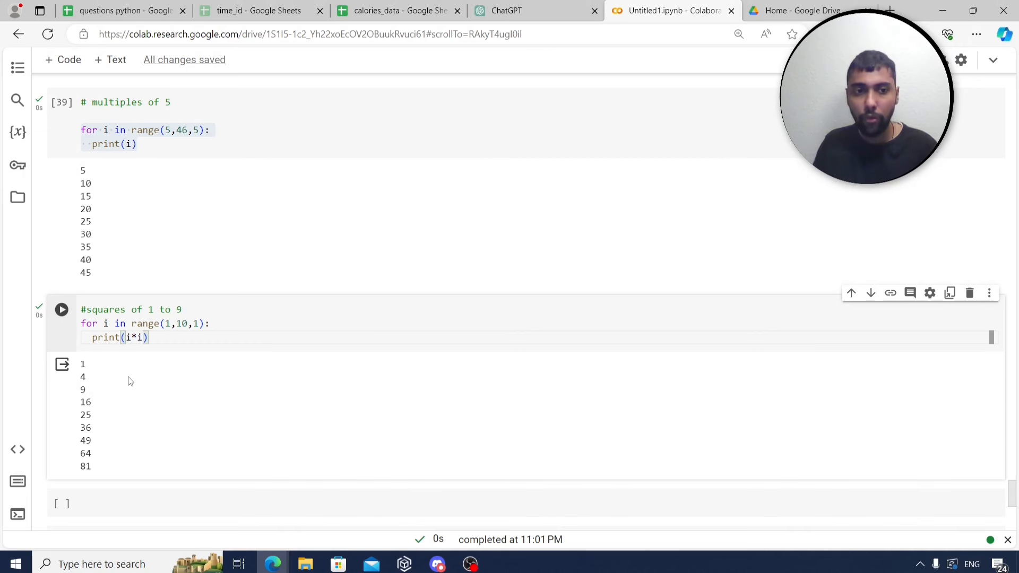
click(183, 323)
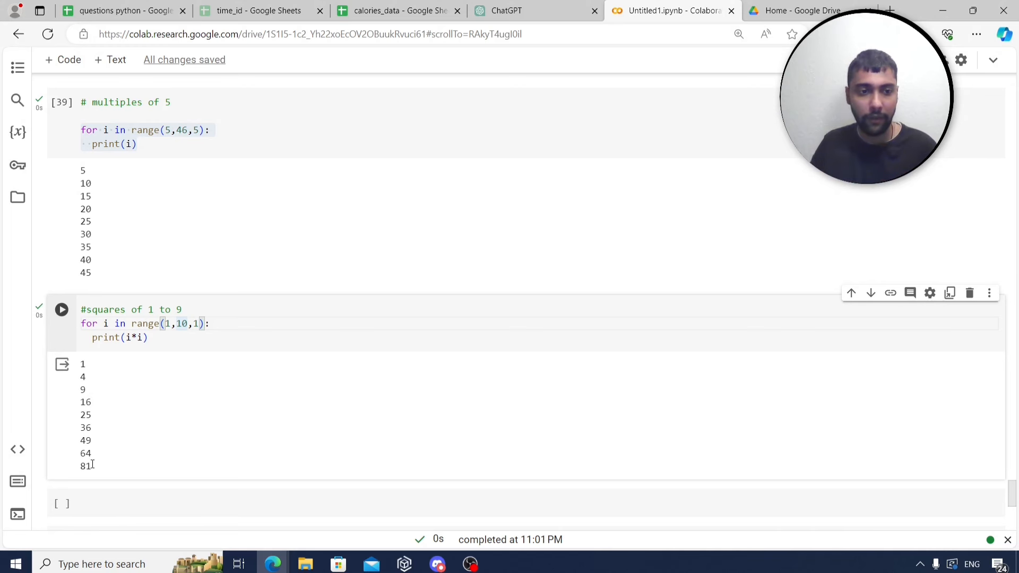
click(129, 4)
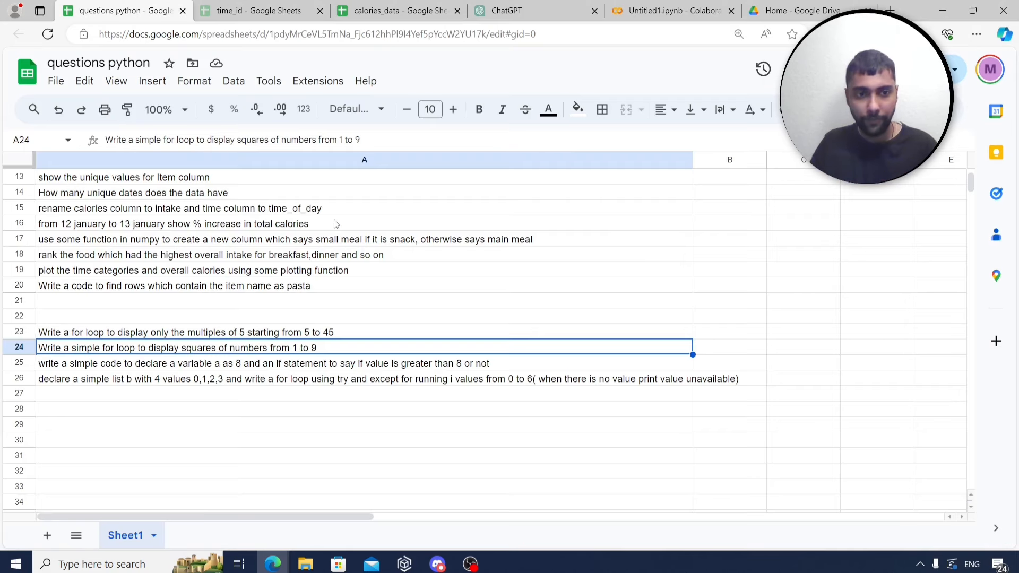
scroll(334, 220, down, 1)
click(176, 320)
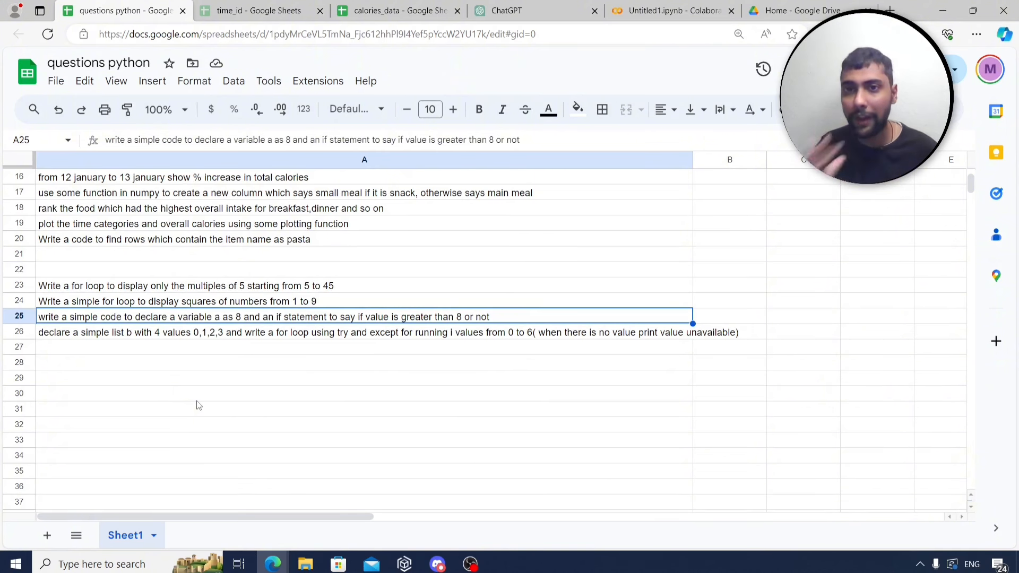
click(715, 8)
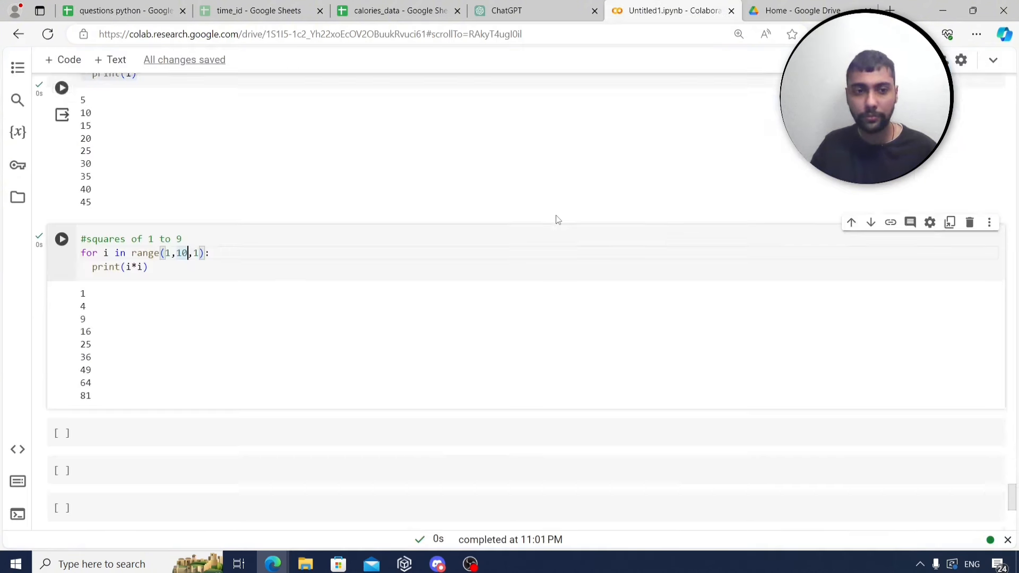
Write a '#if state' cell with a=8 and an if(a>8)/else check, and run it.
click(293, 363)
text(#)
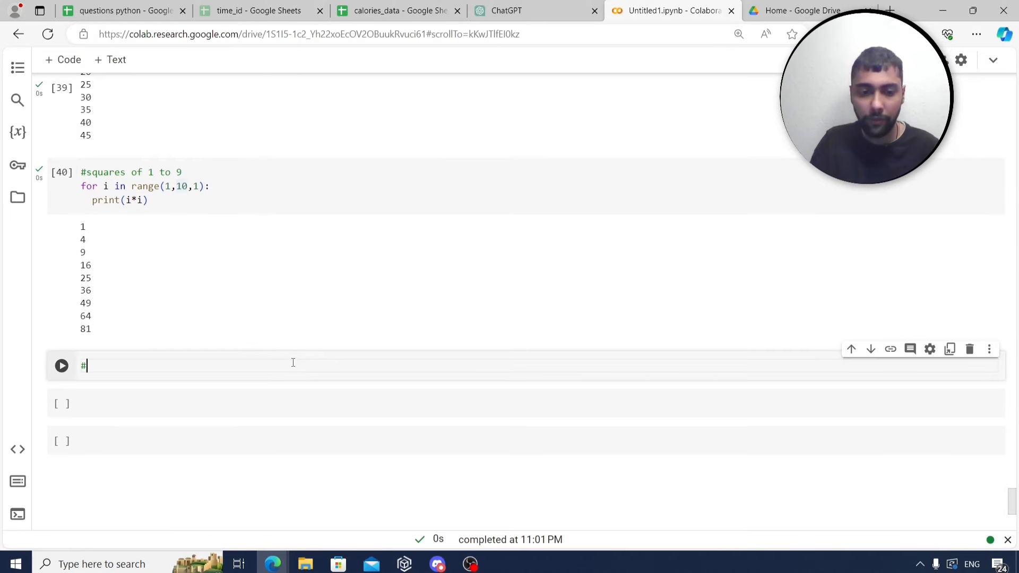
text(if state)
key(Return)
key(Return)
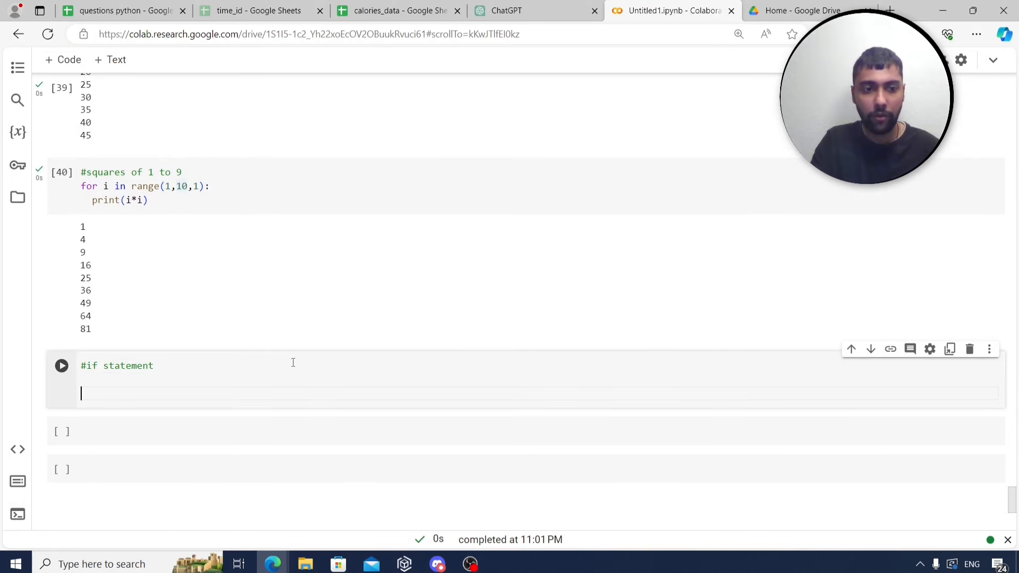
text(a=8)
key(Return)
key(Return)
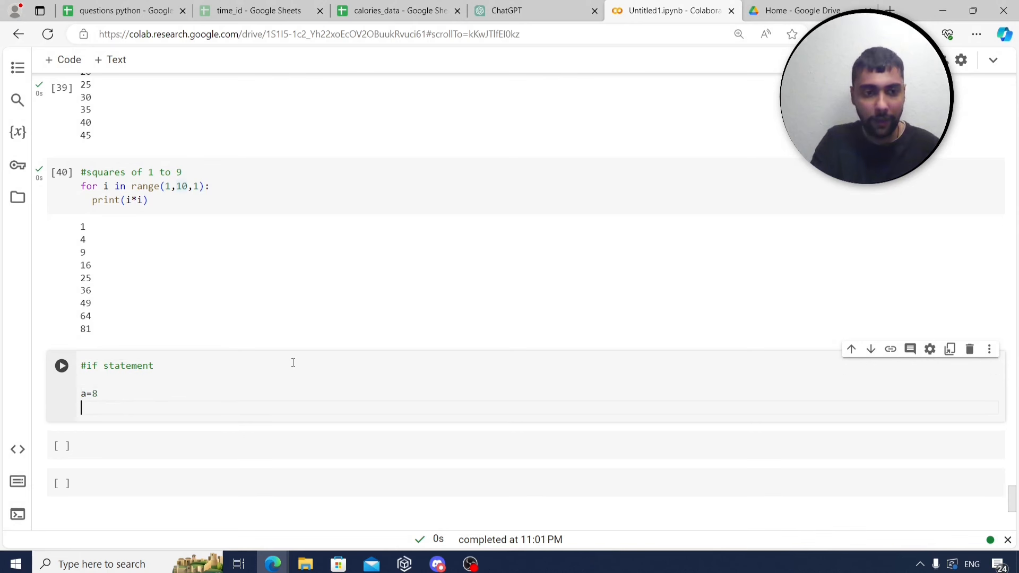
text(if(a>)
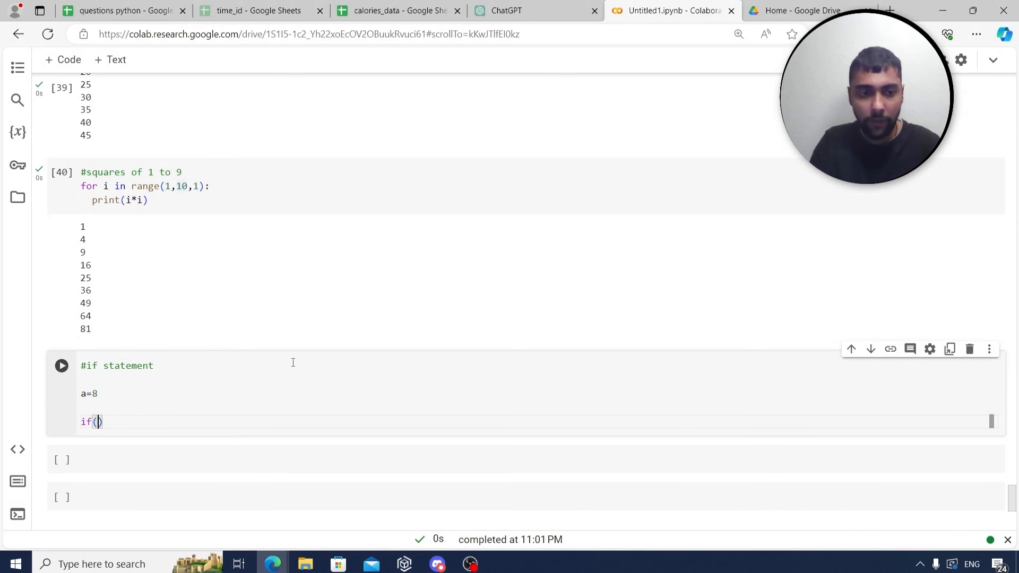
text(8))
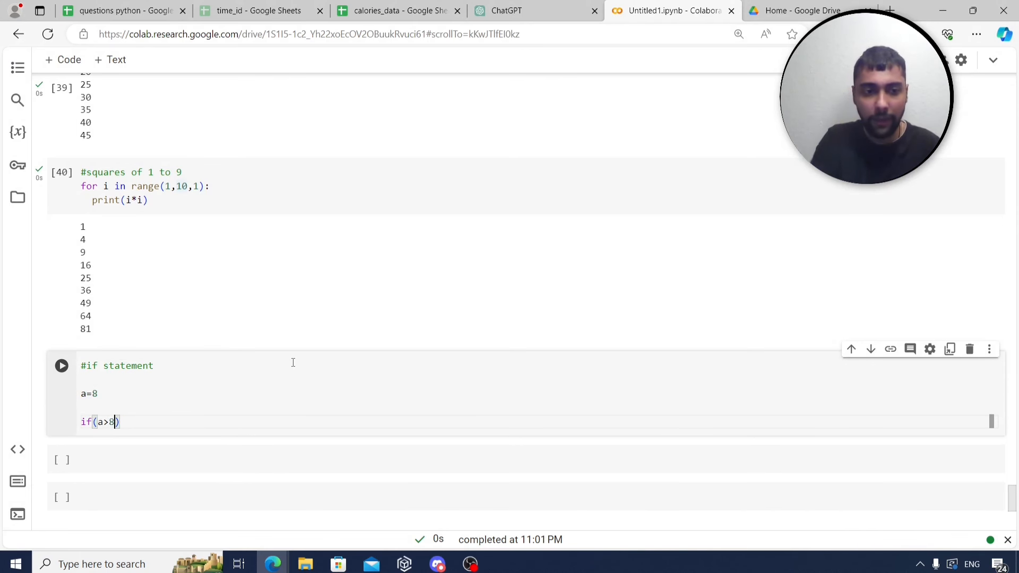
text(:)
key(Return)
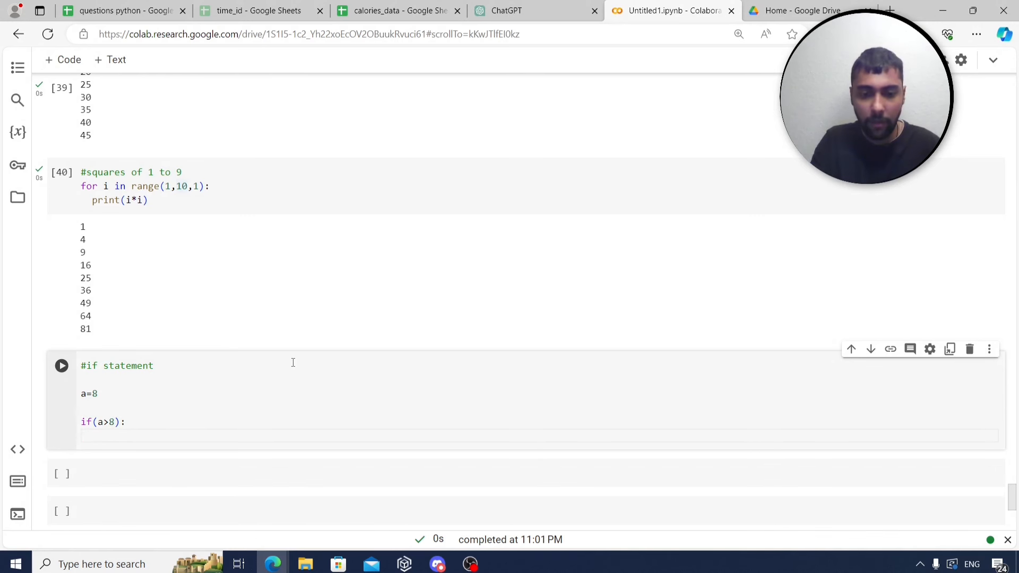
text(print('a is)
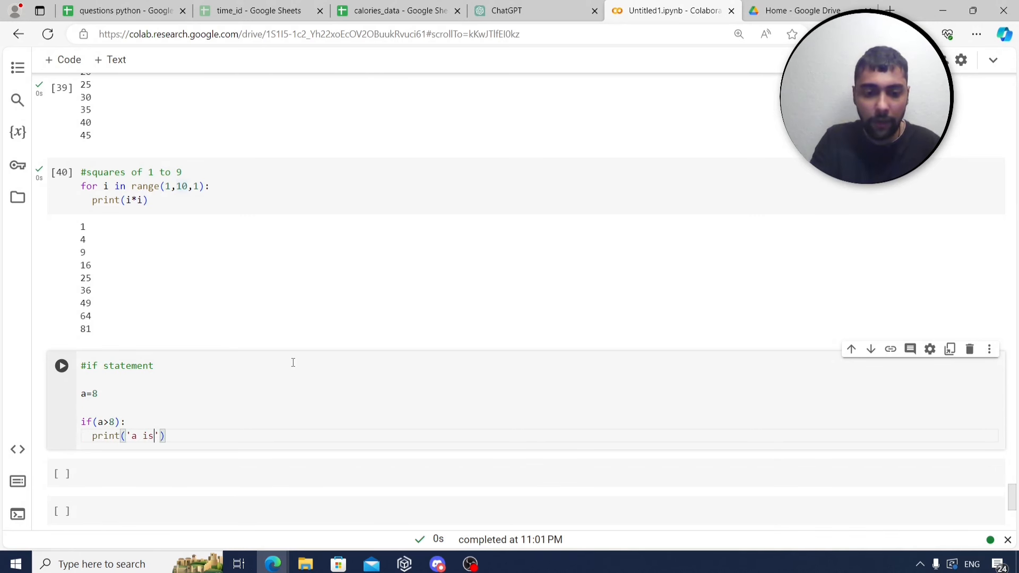
text( above 8)
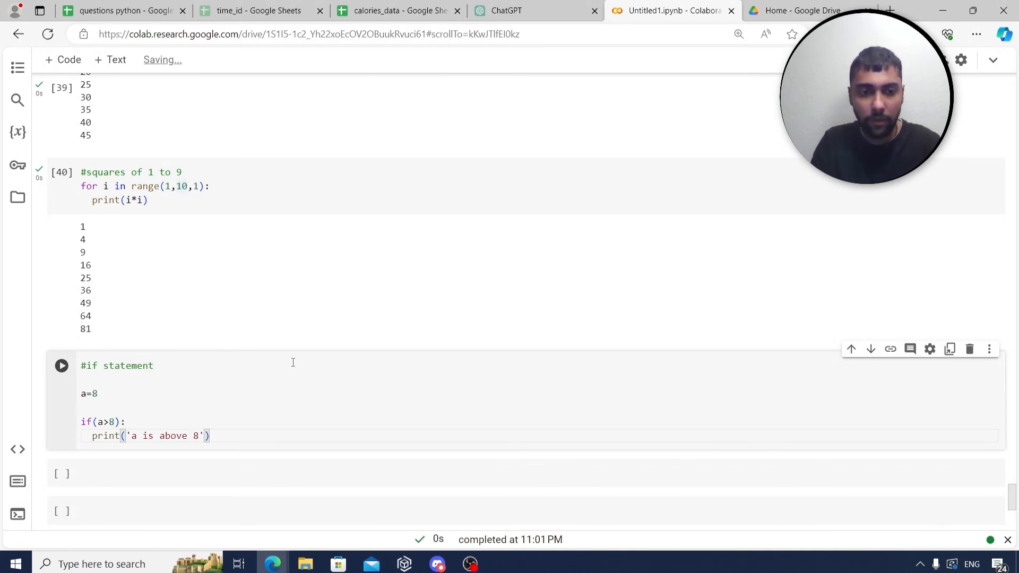
key(Return)
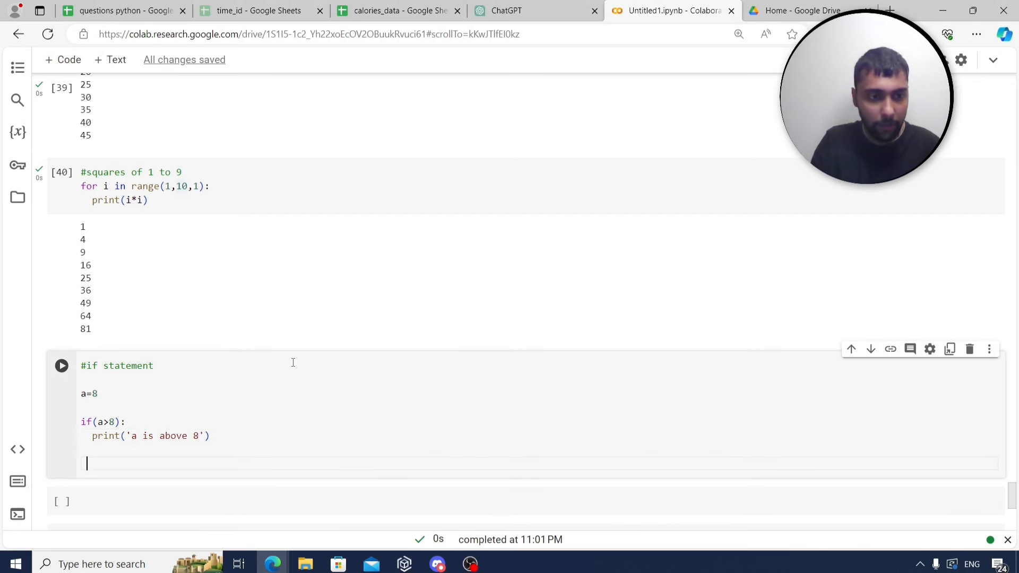
text(els)
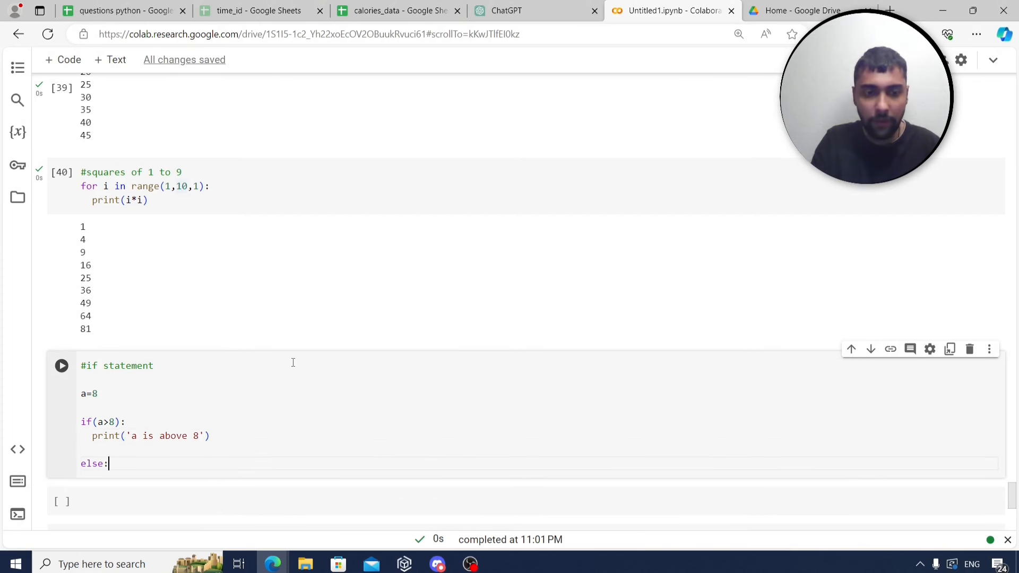
text(e:)
key(Return)
text(print('a)
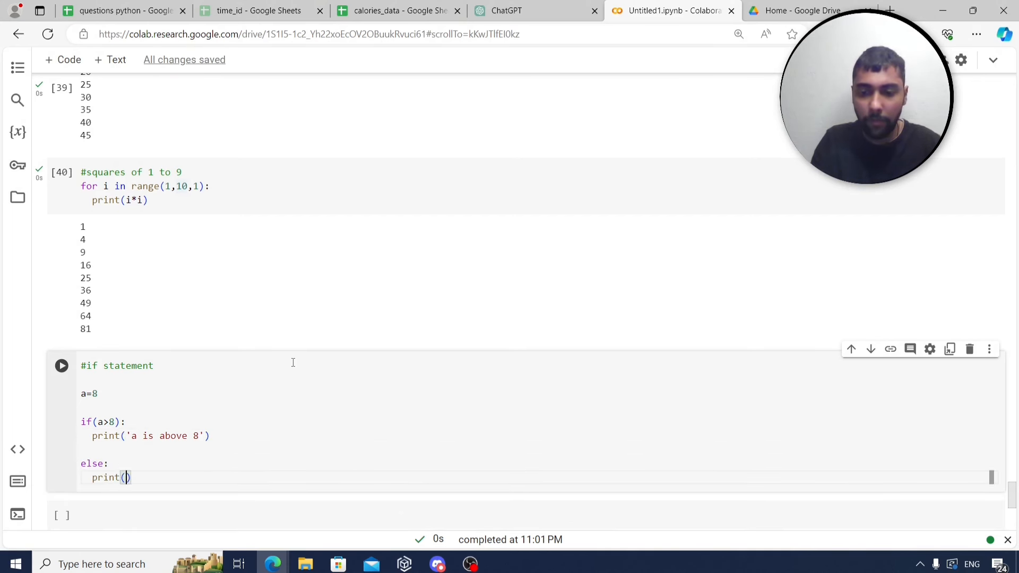
text( is not above)
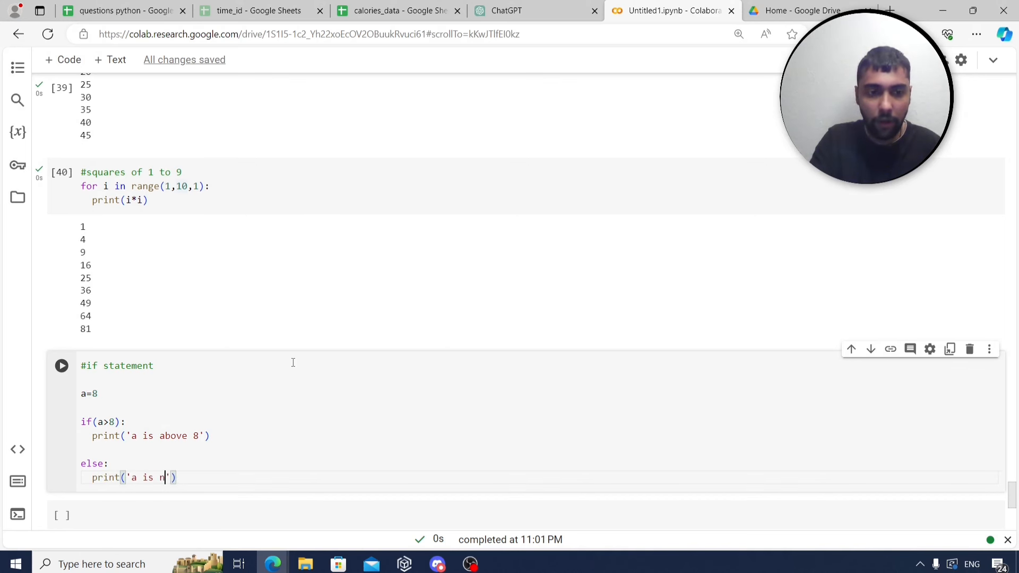
text( 8)
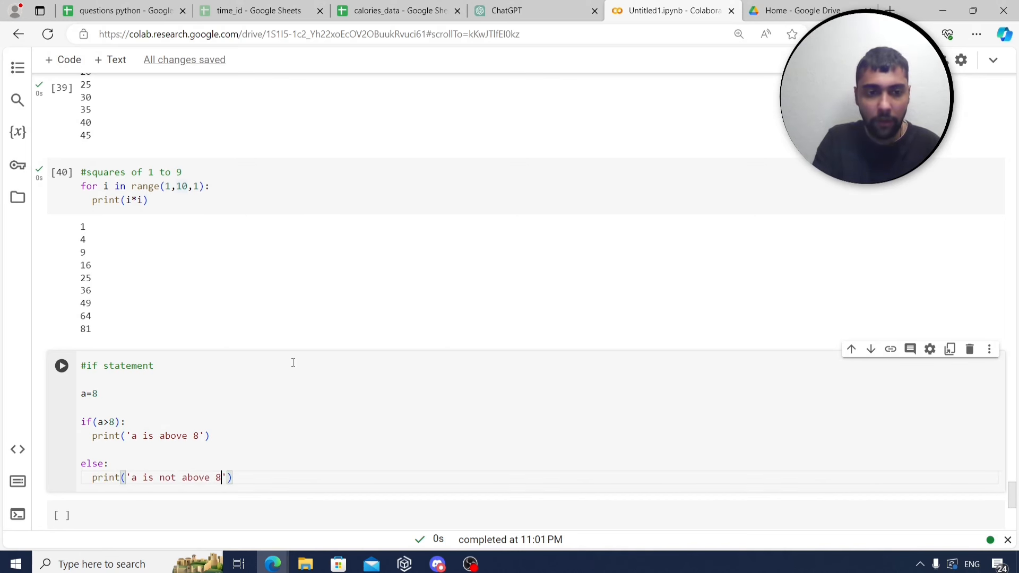
key(alt+Return)
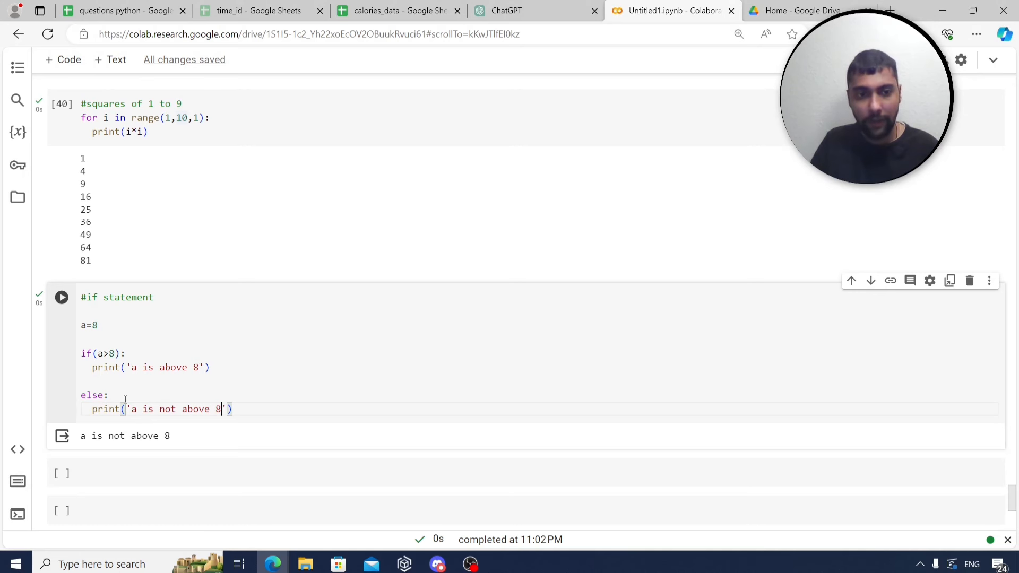
Set a to 6 and rerun the if/else check.
click(111, 329)
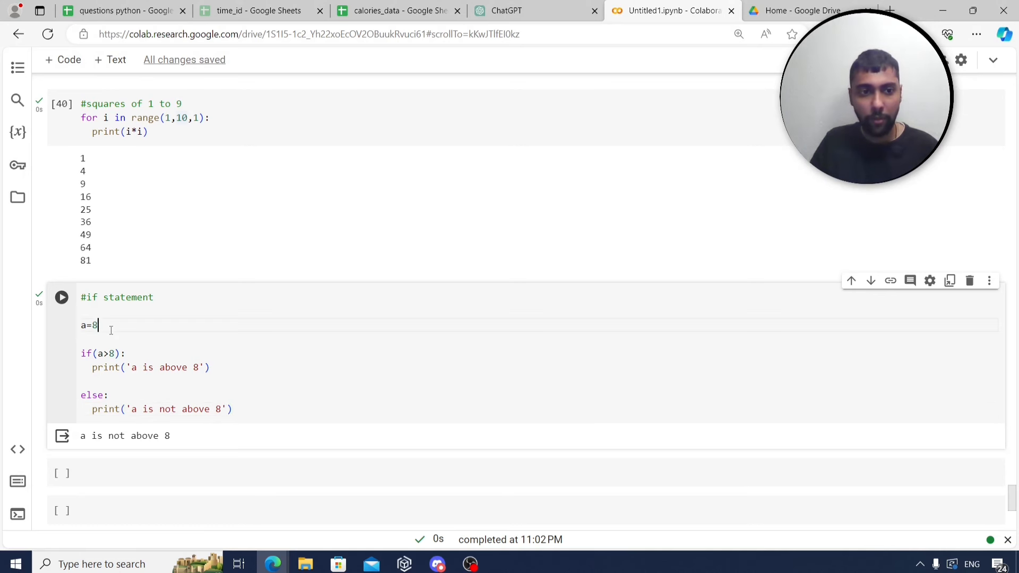
key(BackSpace)
text(6)
key(ctrl+Return)
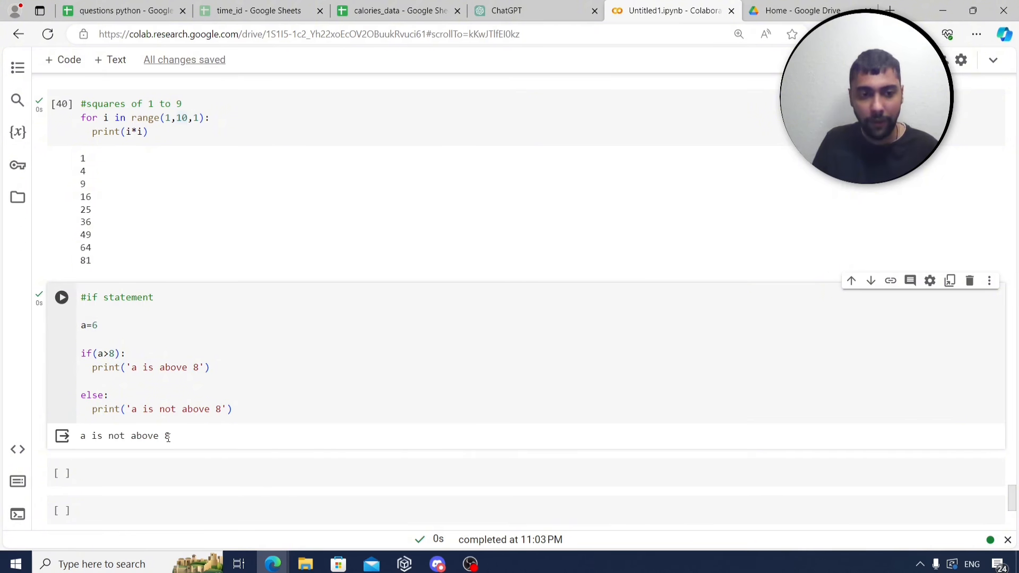
Set a to 13 and rerun the check, which now prints 'a is above 8'.
key(BackSpace)
text(13)
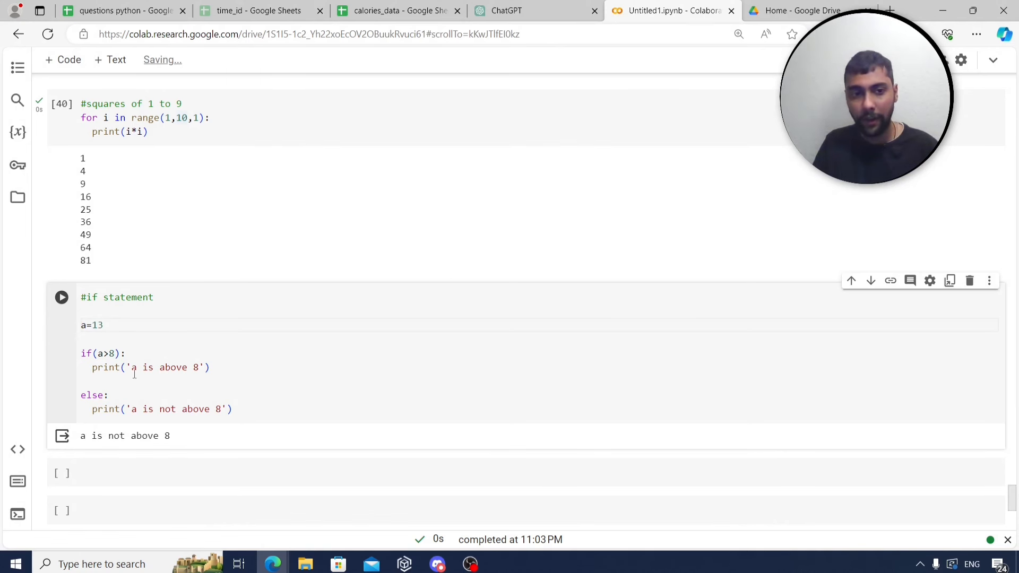
key(ctrl+Return)
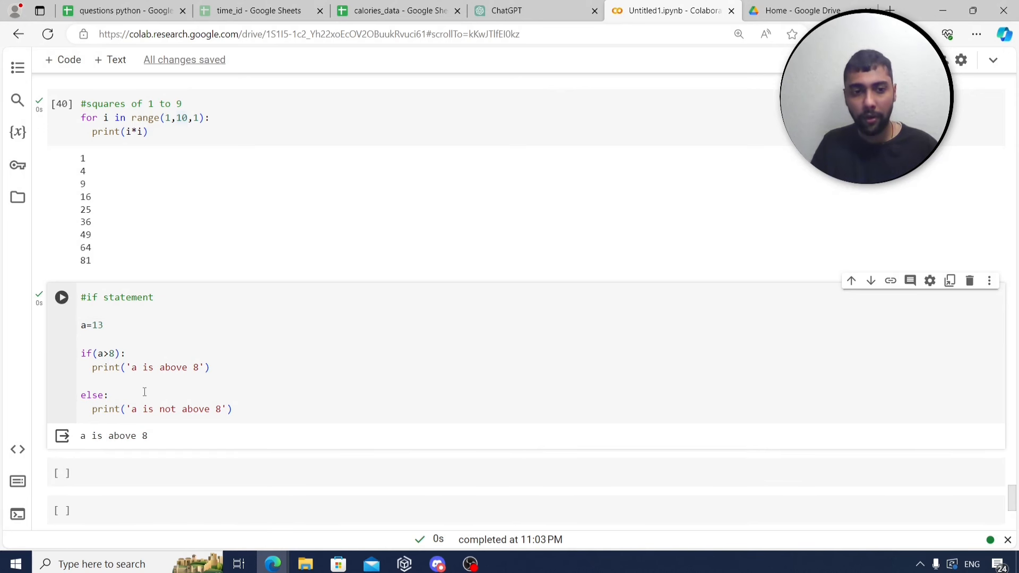
click(83, 355)
click(84, 397)
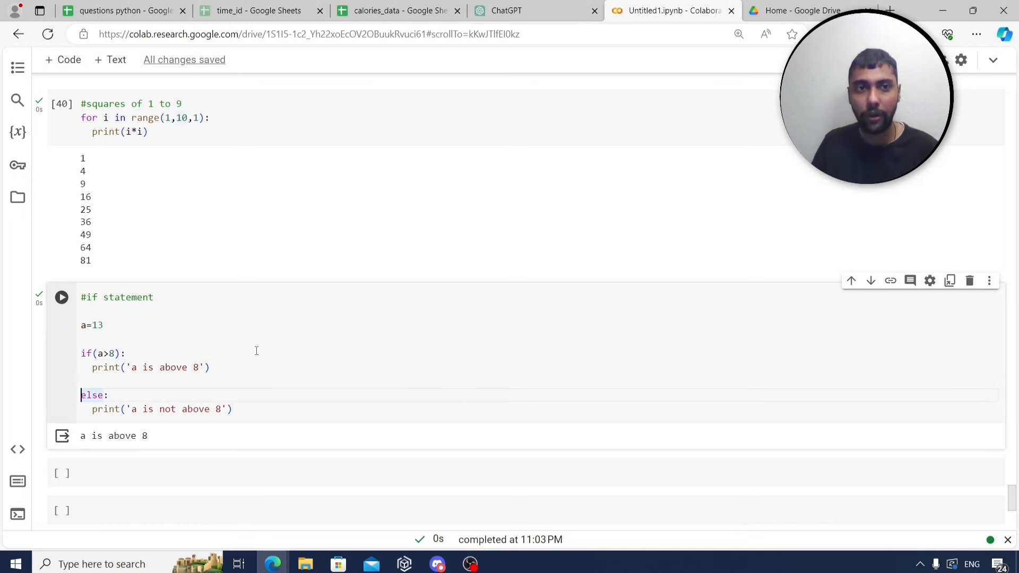
scroll(180, 182, down, 1)
Read the row 26 list b try/except task in the questions python sheet, then return to Colab.
click(122, 10)
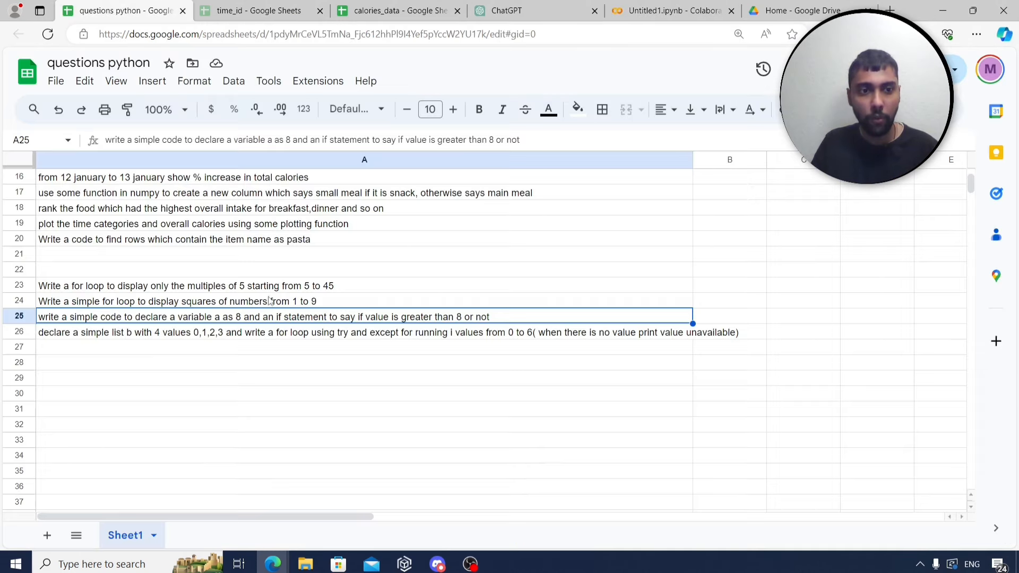
click(194, 334)
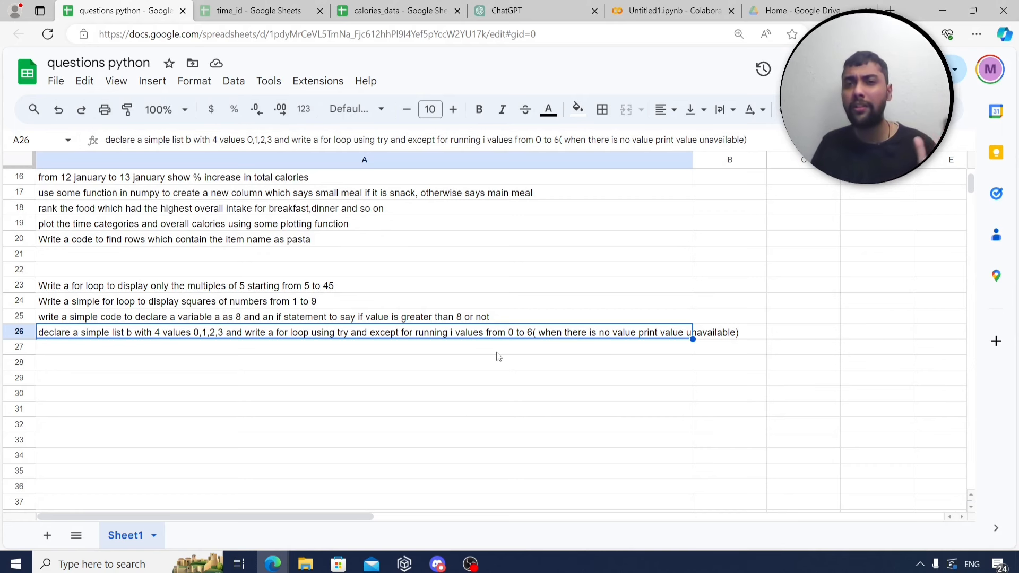
click(696, 4)
scroll(416, 235, down, 3)
Create a #list cell defining b=[0,1,2,3] and run it.
click(333, 273)
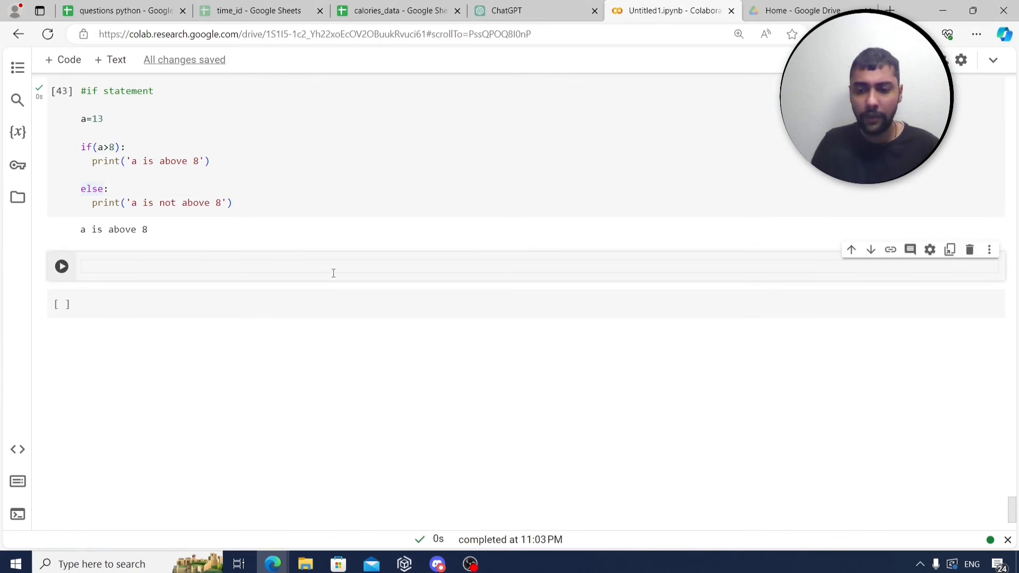
text(#list)
key(Return)
key(Return)
text(b)
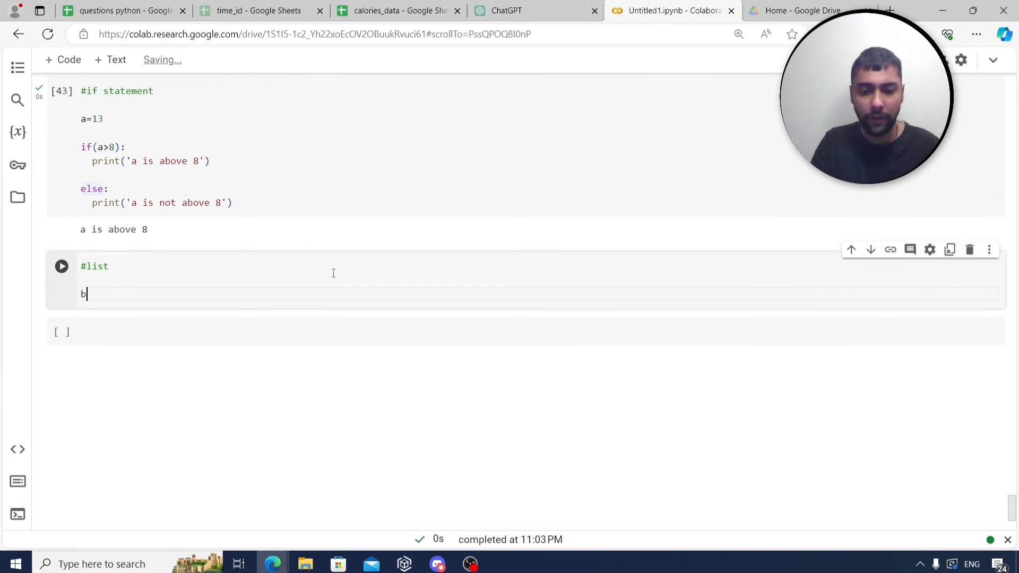
text(=[)
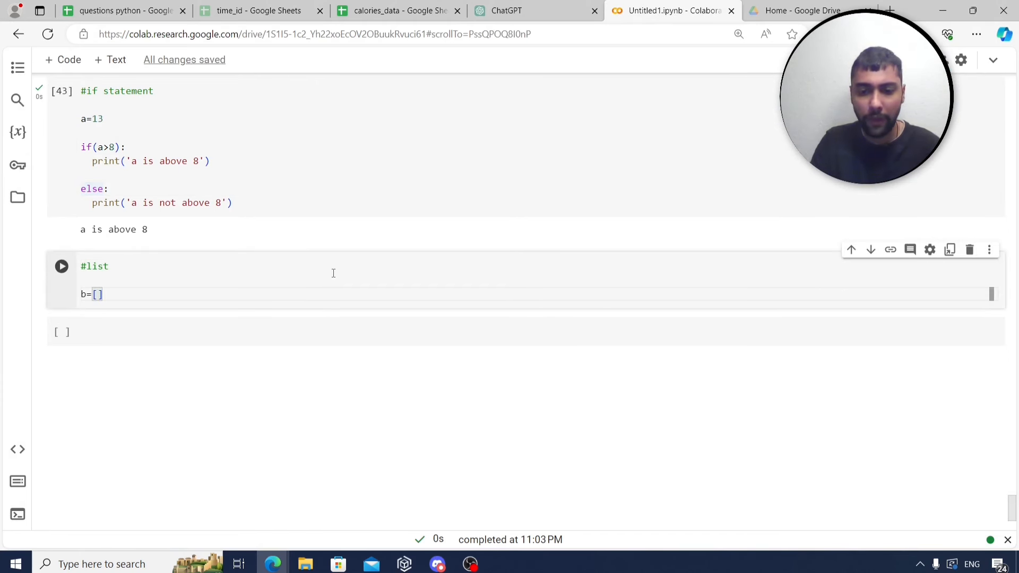
text(0,1,2,3)
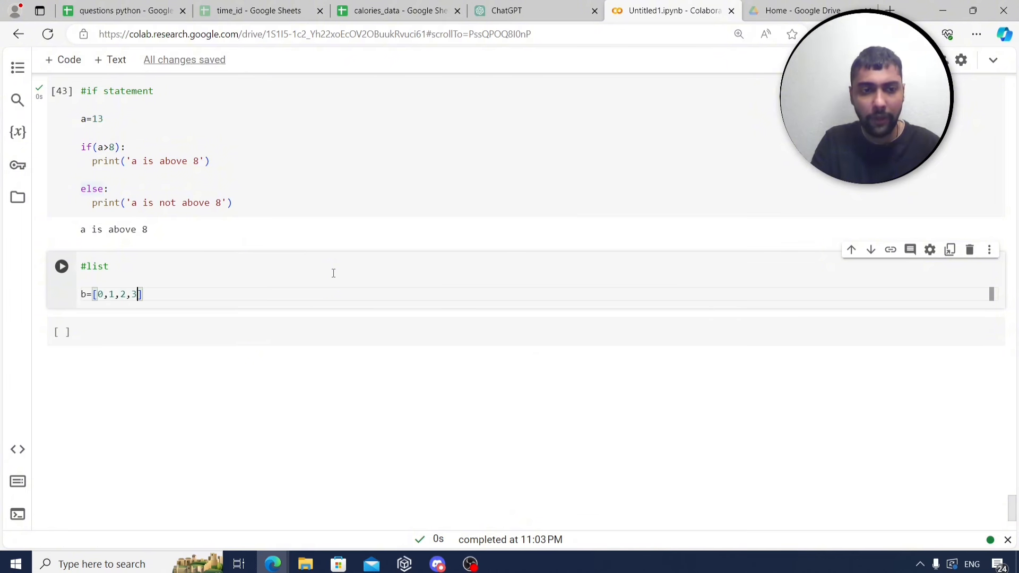
key(ctrl+Return)
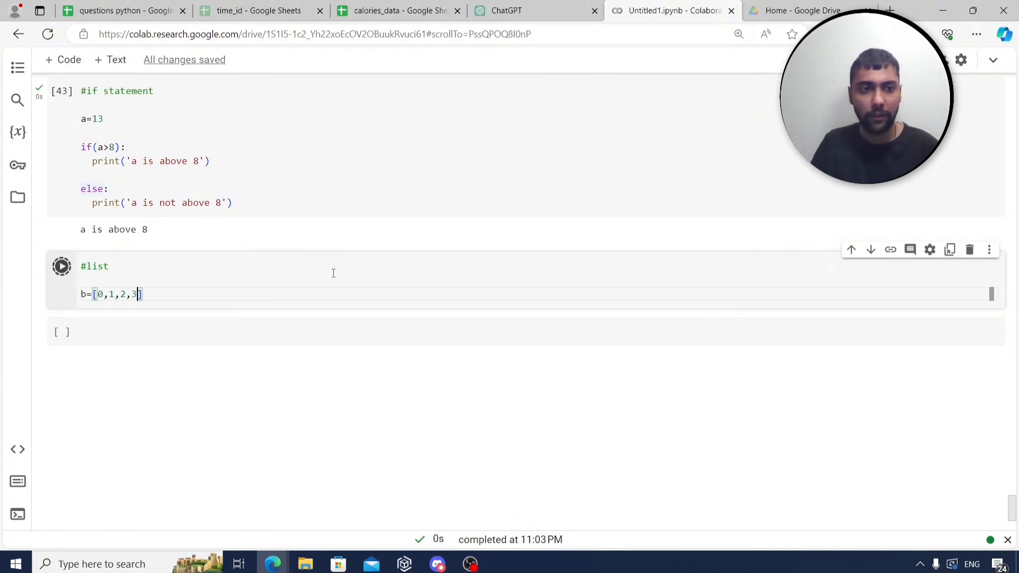
click(333, 339)
In a new cell, display b[0], b[1] and b[2].
click(276, 328)
text(b)
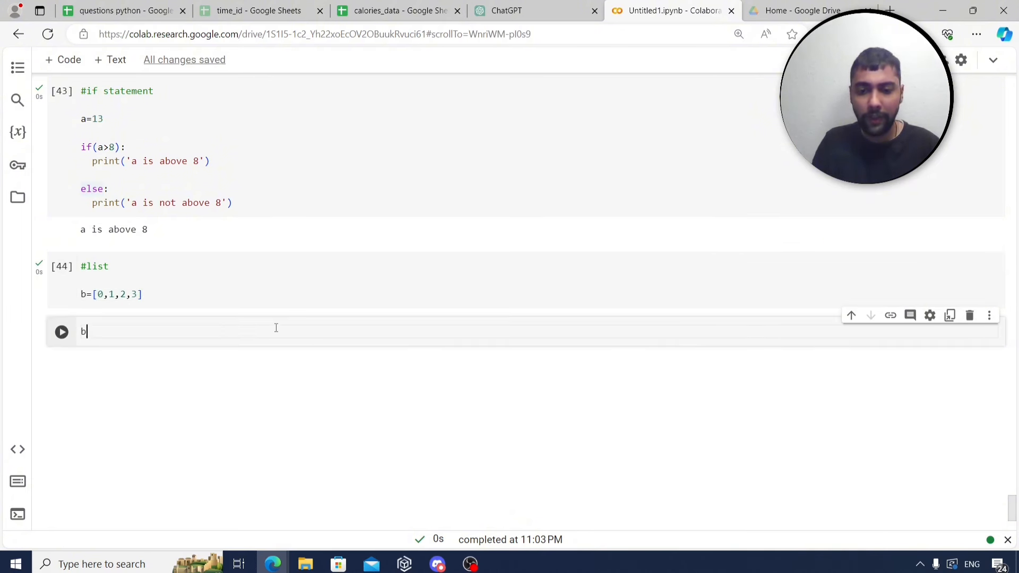
text([0)
key(ctrl+Return)
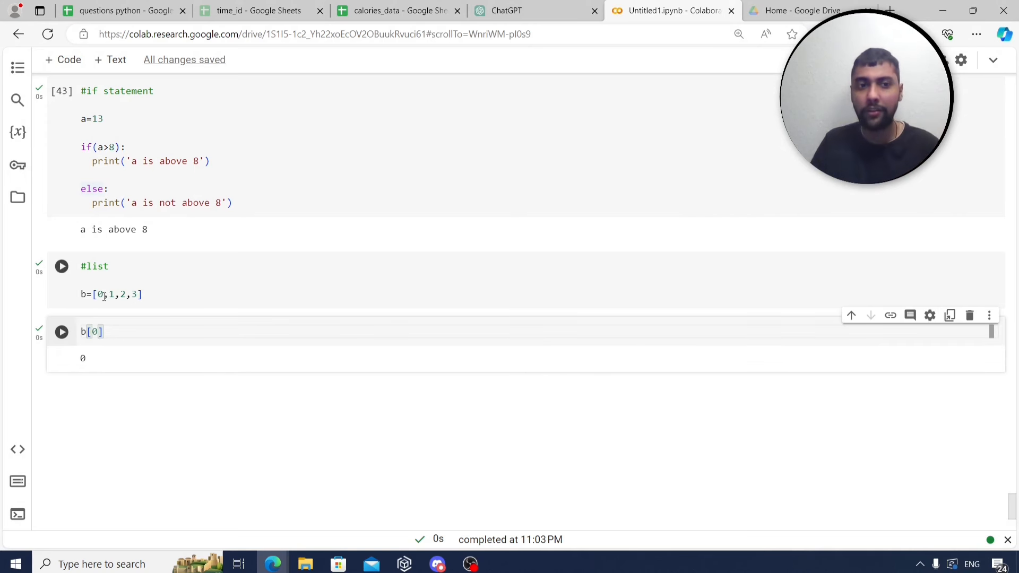
key(ctrl+Return)
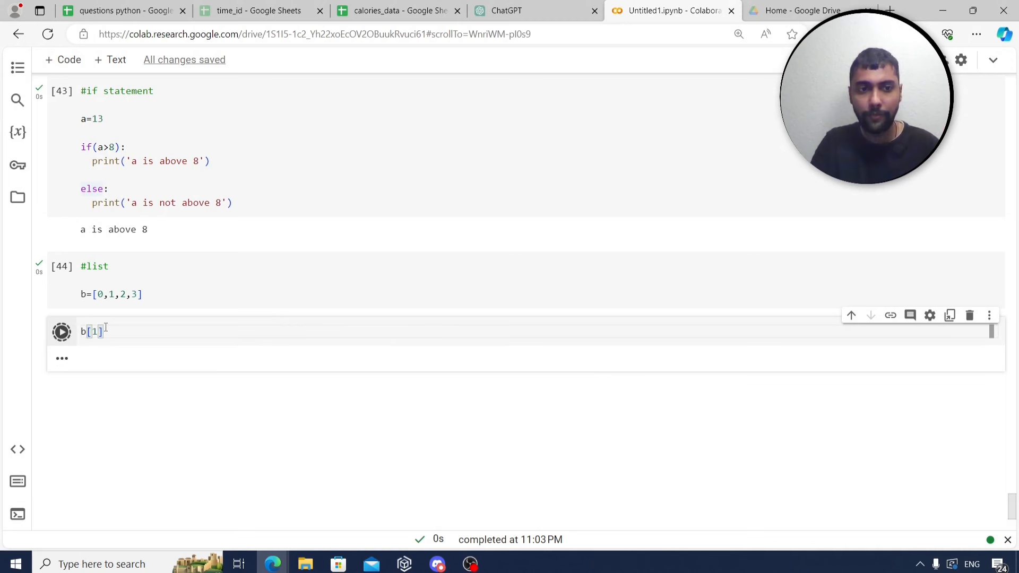
double_click(112, 295)
click(97, 331)
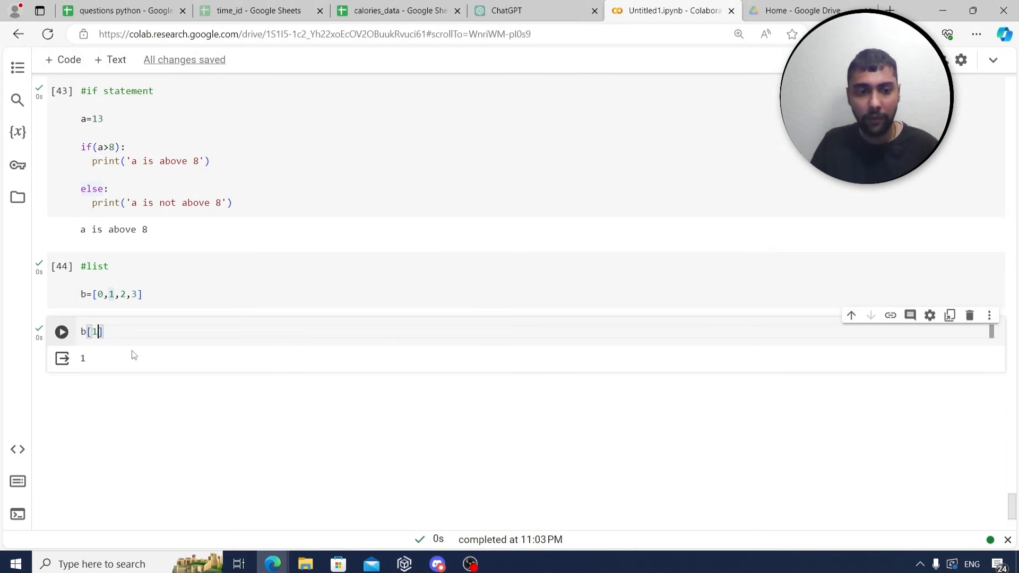
double_click(123, 294)
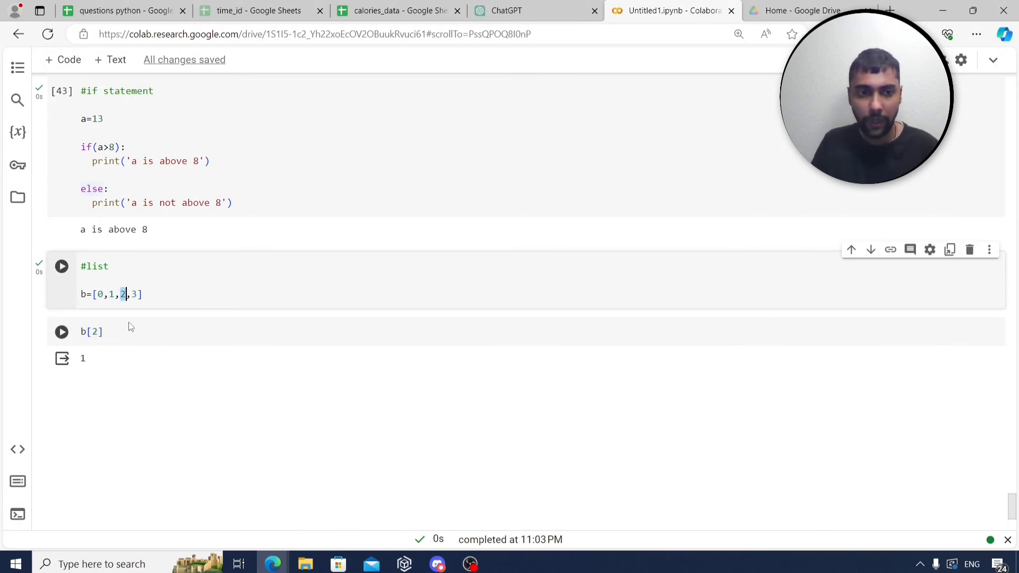
key(shift+Return)
key(ctrl+Return)
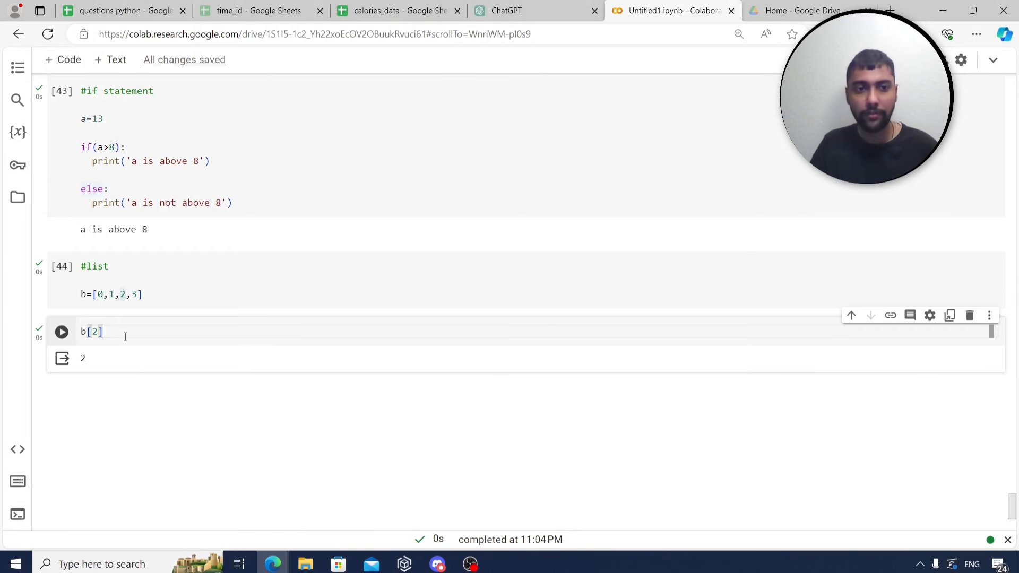
click(63, 60)
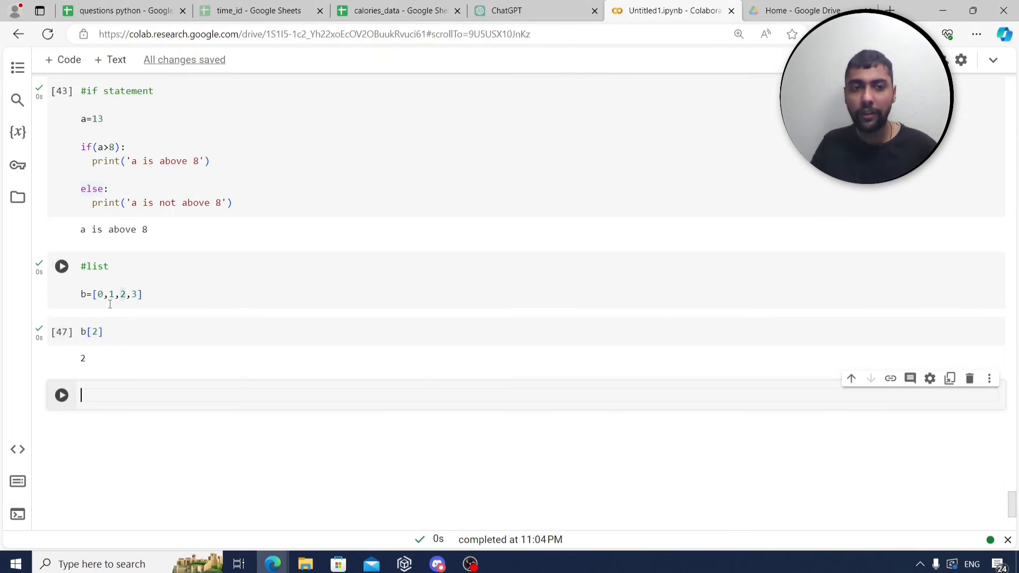
Change the index to 3, then 4 (raising IndexError), then back to 3.
click(122, 11)
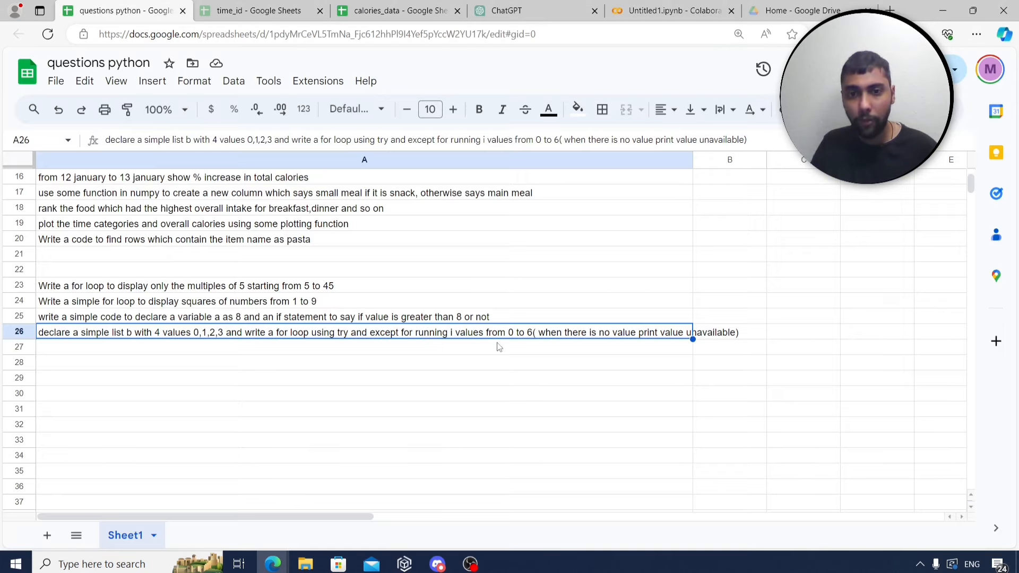
click(672, 11)
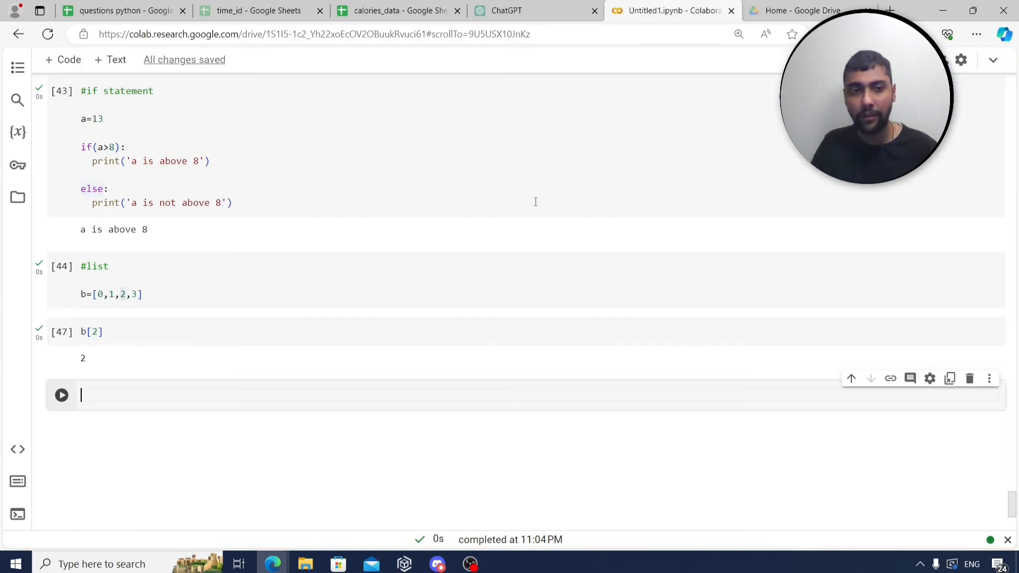
click(98, 332)
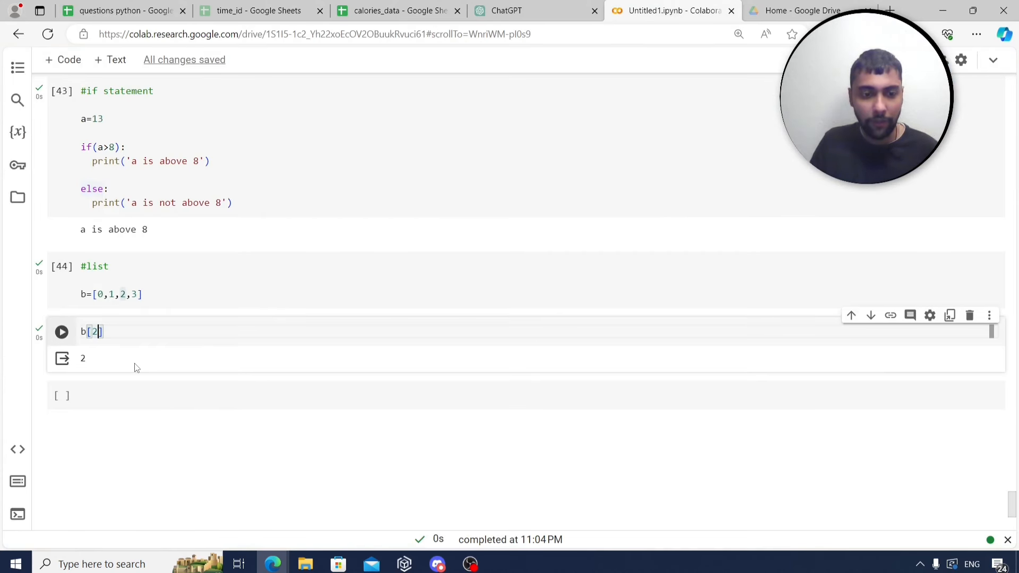
key(BackSpace)
text(3)
key(ctrl+Return)
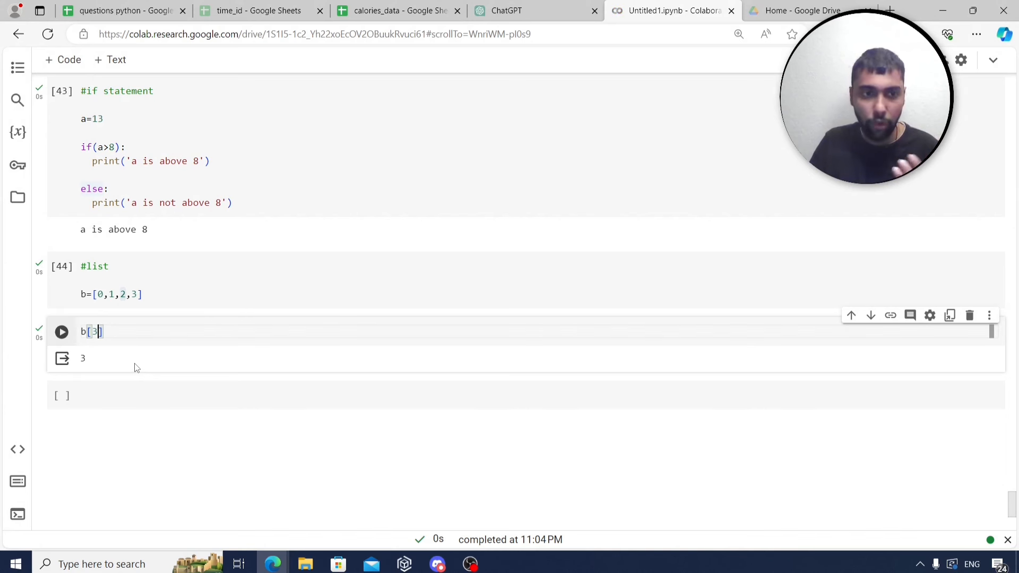
key(BackSpace)
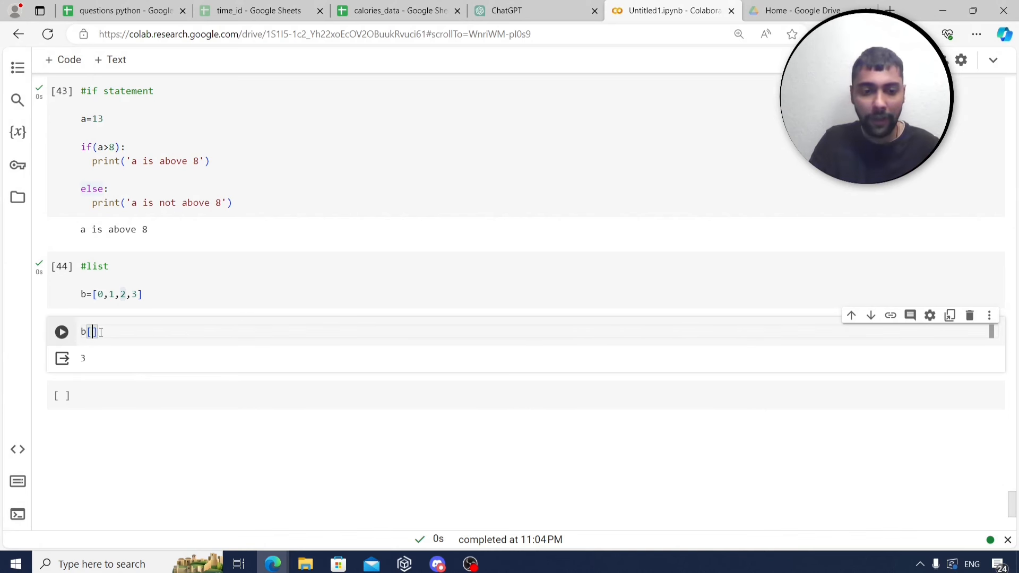
text(4)
key(ctrl+Return)
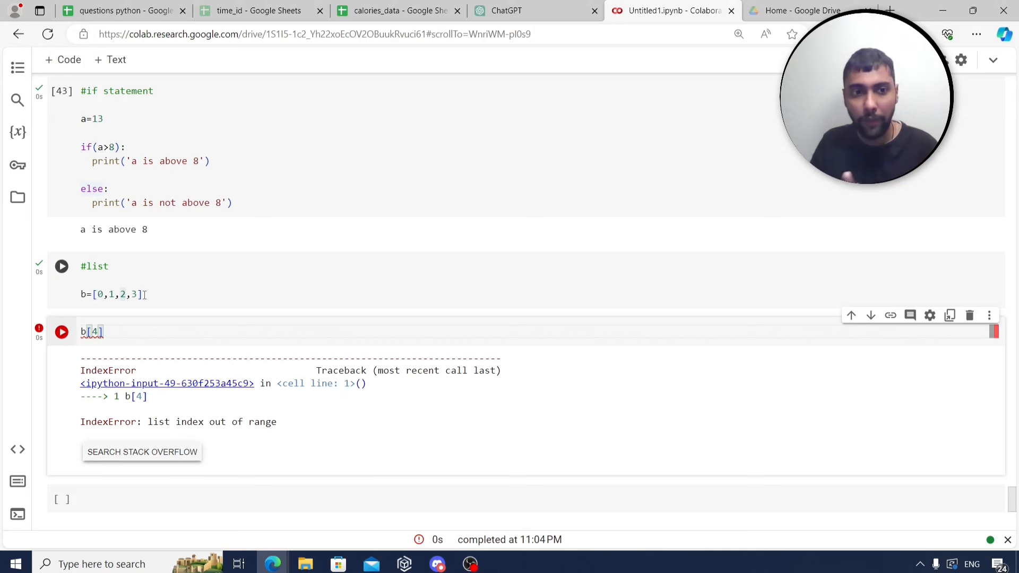
scroll(340, 352, down, 1)
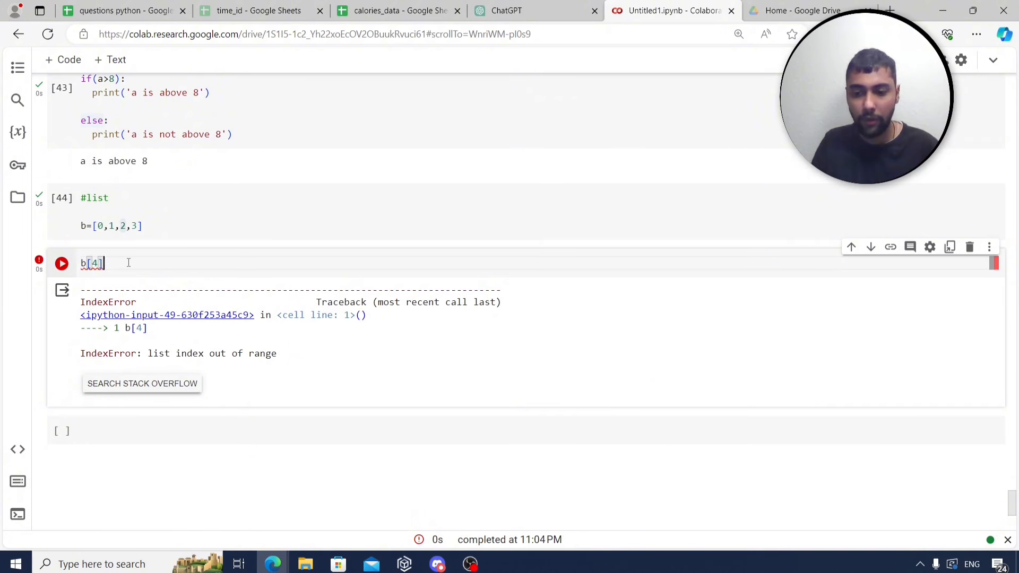
key(BackSpace)
text(3)
key(shift+Return)
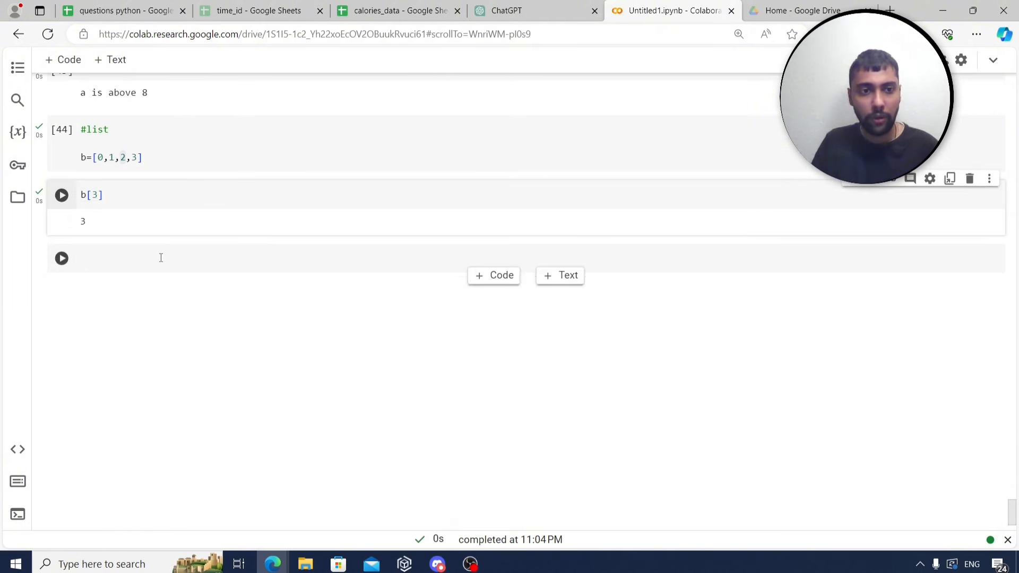
Add and run a for i in range(0,6) loop printing b[i], which fails after printing 3.
click(160, 258)
text(for i in)
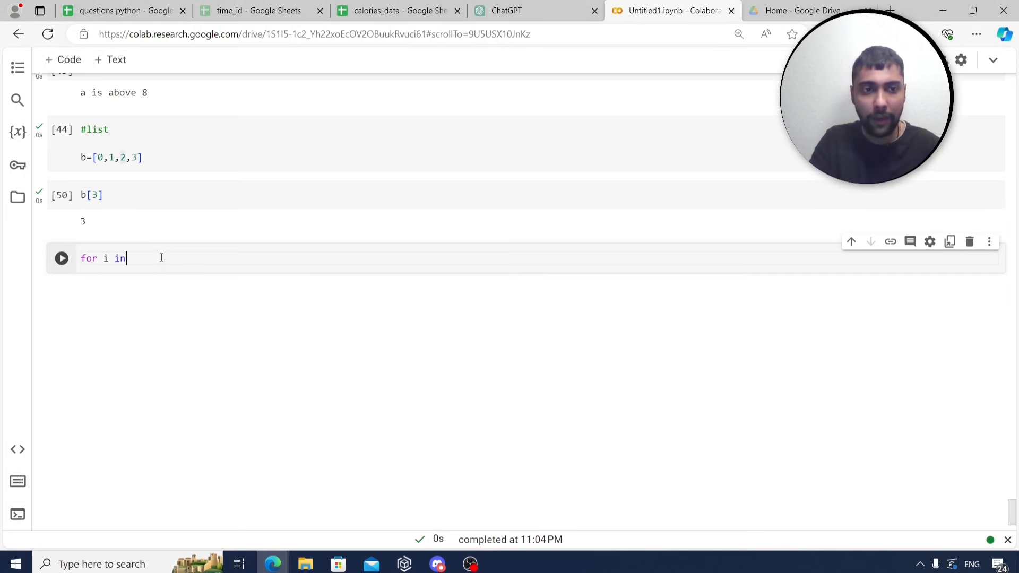
text( range)
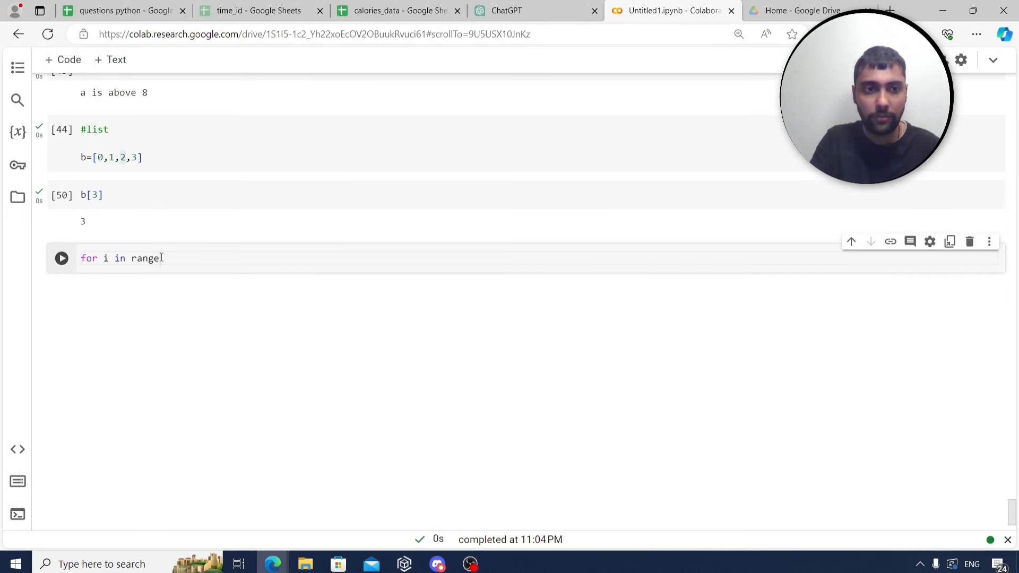
text((0)
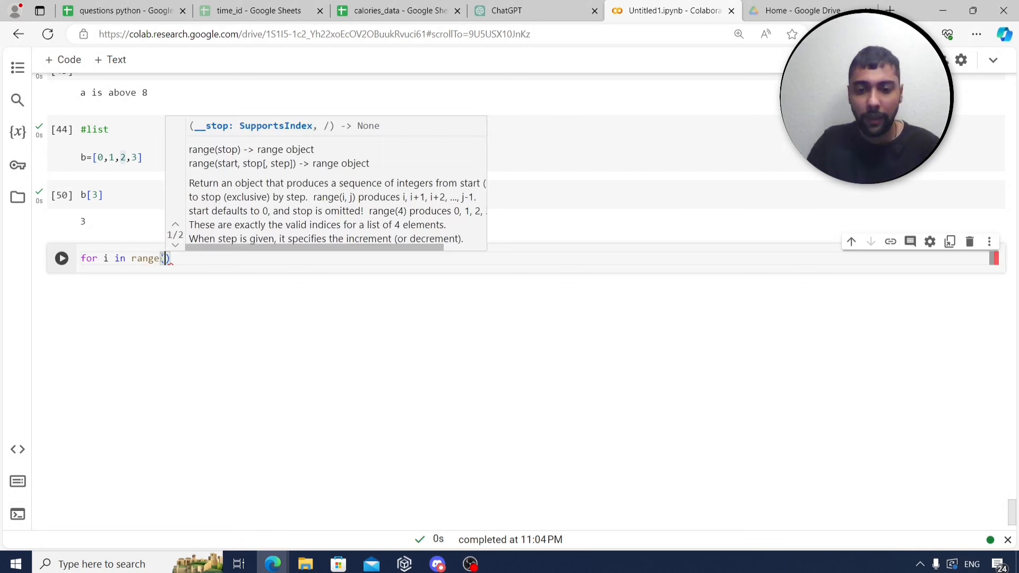
text(,6)
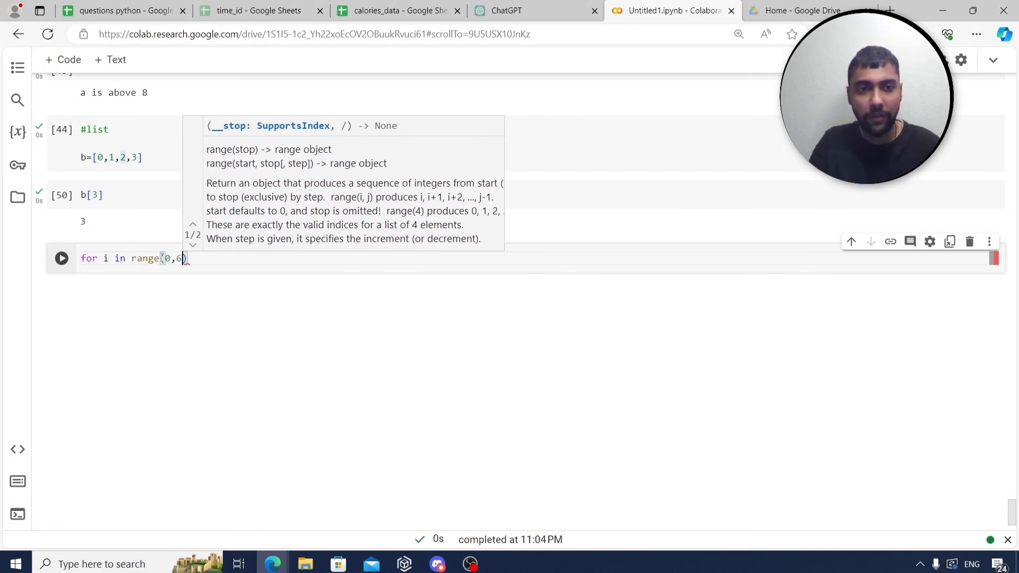
text())
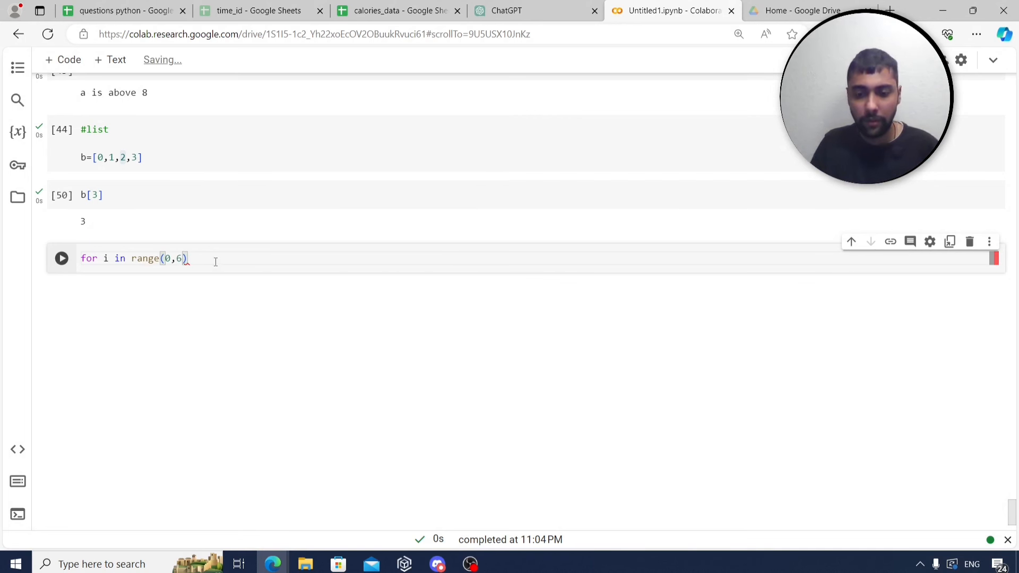
text(:)
key(Return)
text(pr)
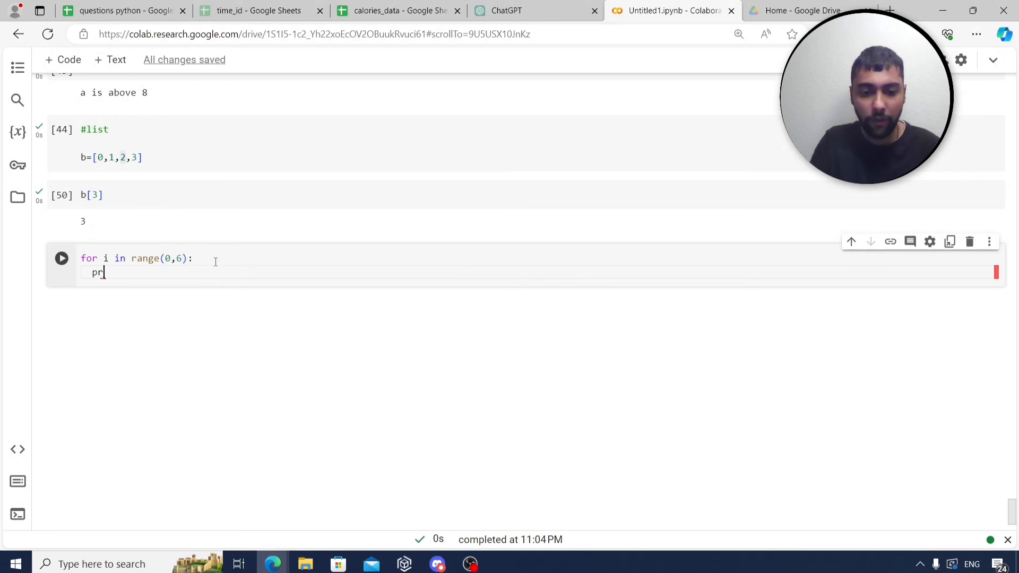
text(int(b[)
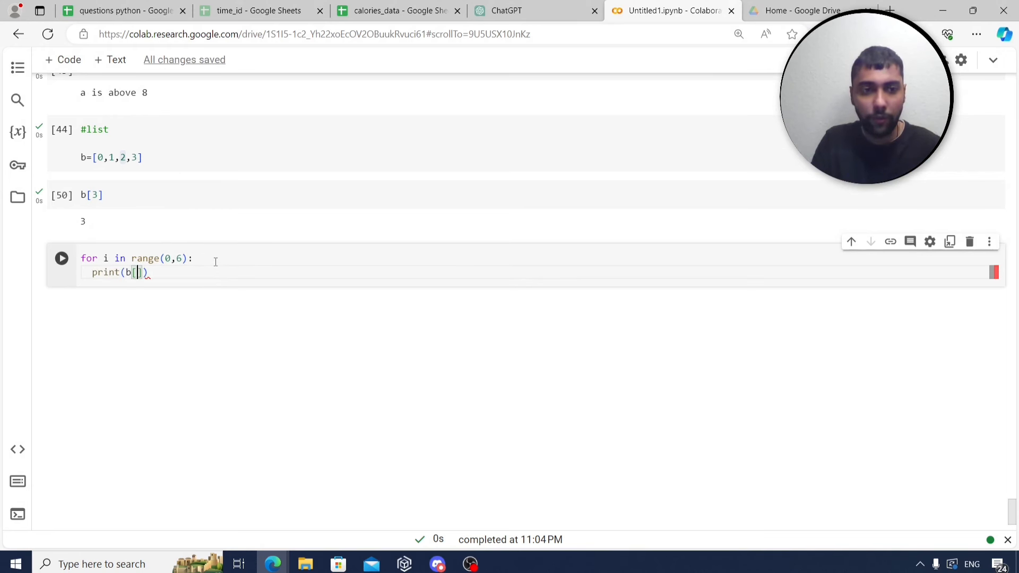
text(i)
key(ctrl+Return)
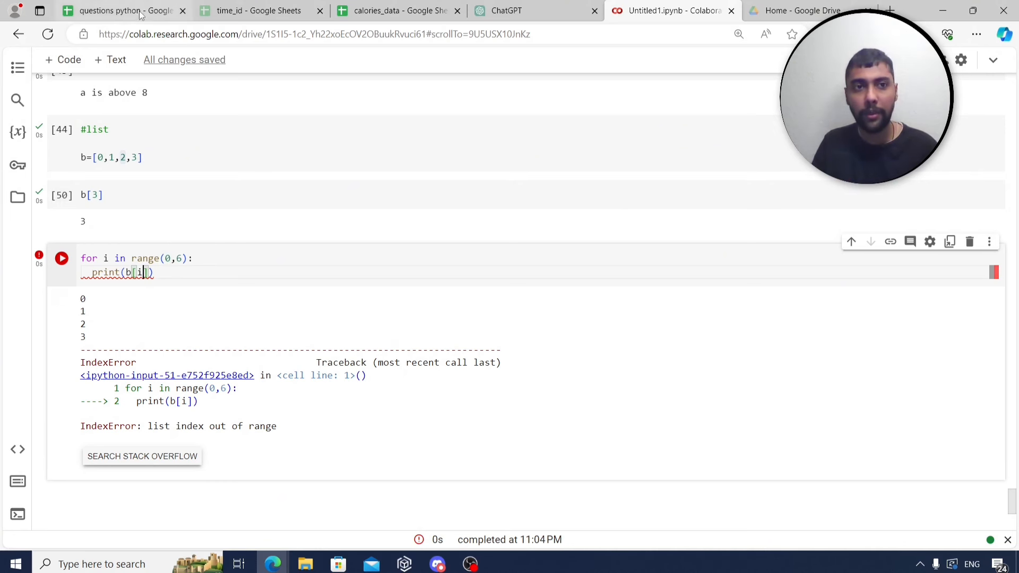
Reread the row 26 task, then add blank lines above the range(0,6) loop.
click(122, 11)
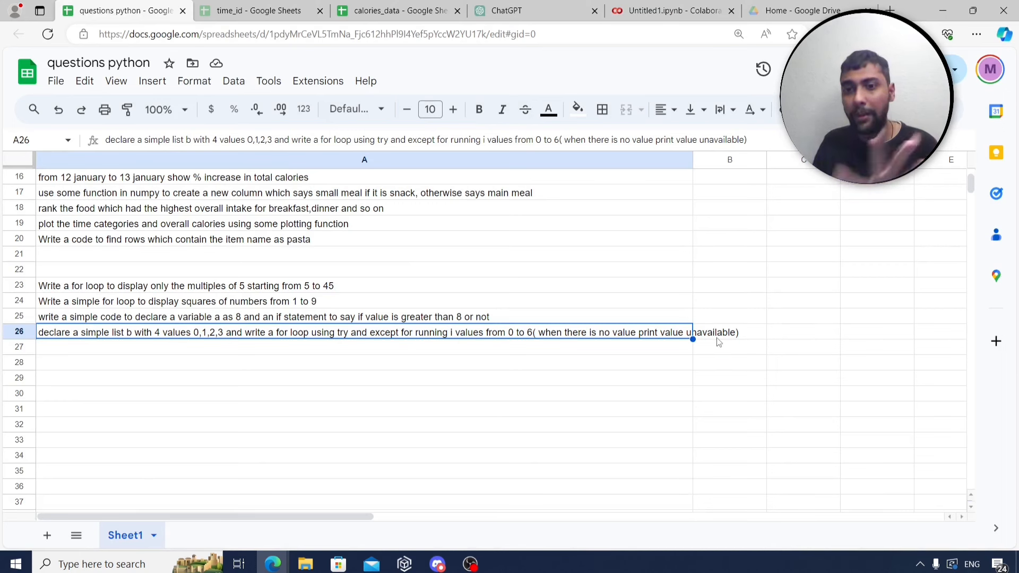
click(659, 4)
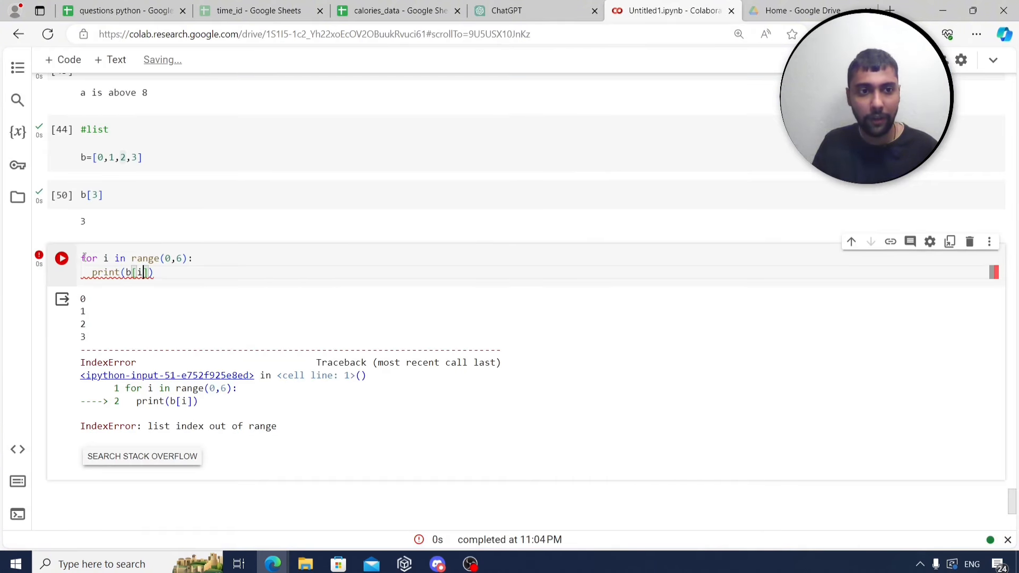
key(Return)
key(Return)
key(Return)
Add a try: line and move the b[i] loop indented underneath it.
key(Up)
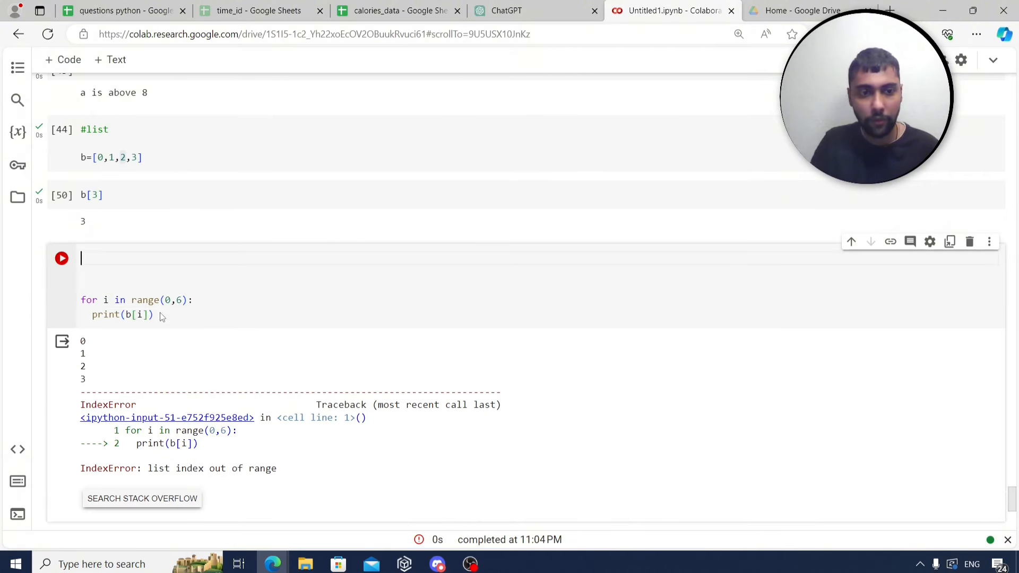
text(try:)
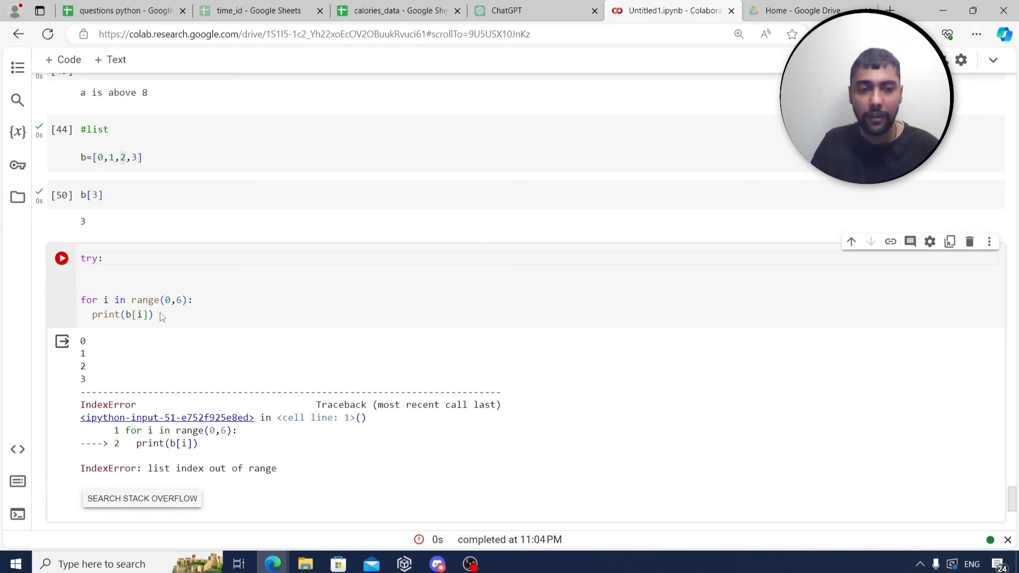
drag(218, 298, 77, 302)
key(ctrl+c)
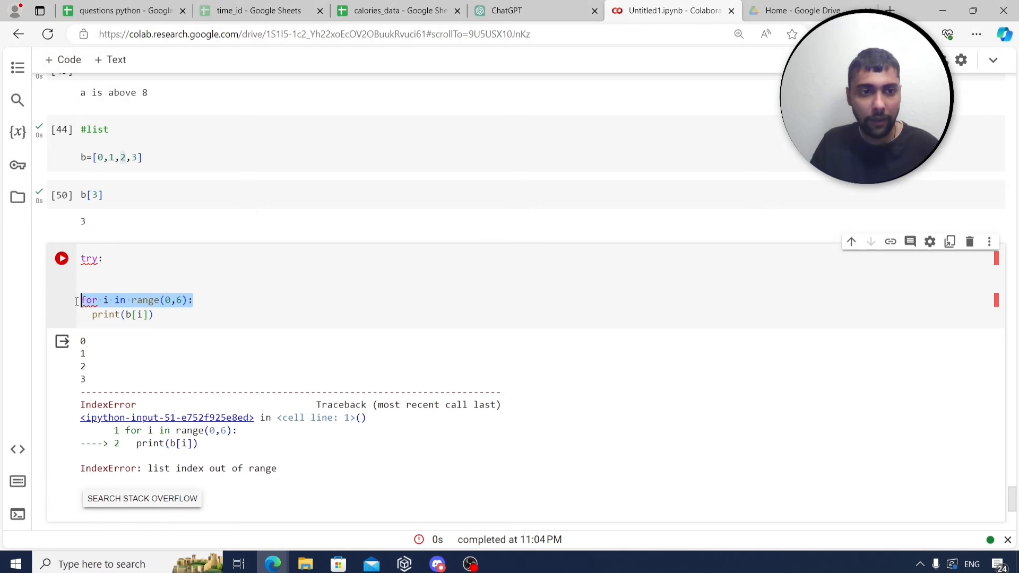
click(126, 264)
key(Return)
key(ctrl+v)
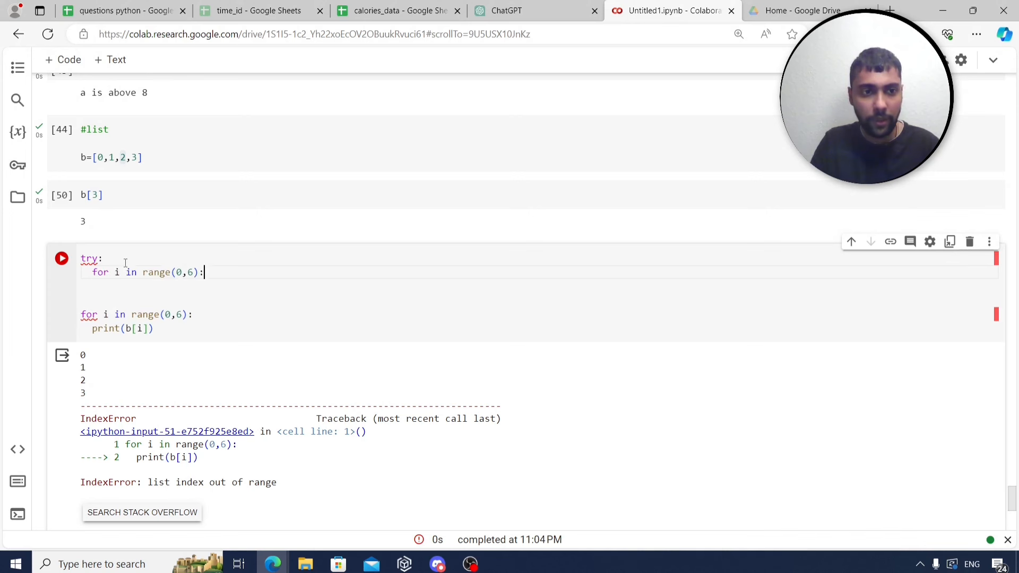
drag(164, 327, 81, 328)
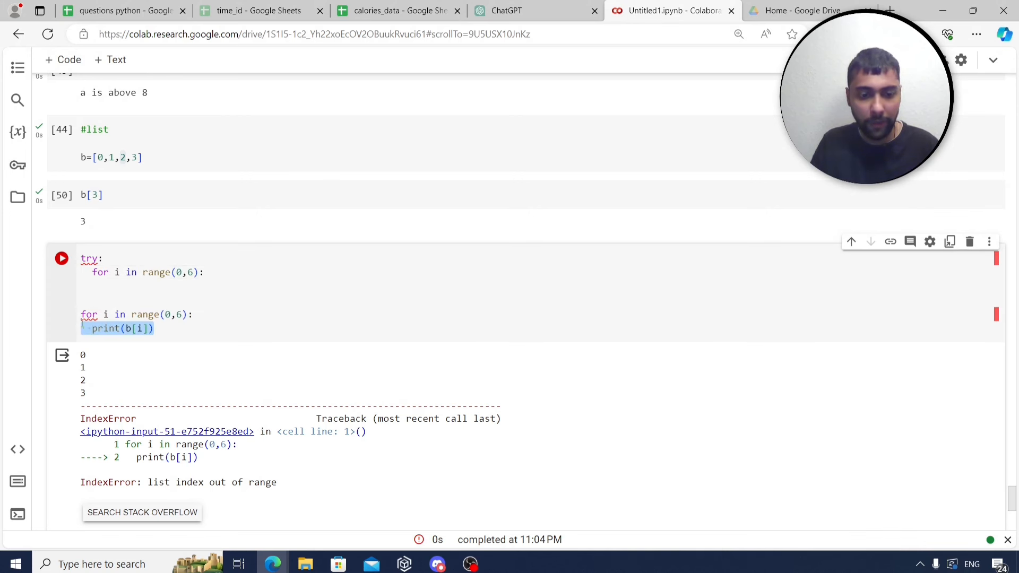
key(ctrl+x)
key(Return)
key(ctrl+v)
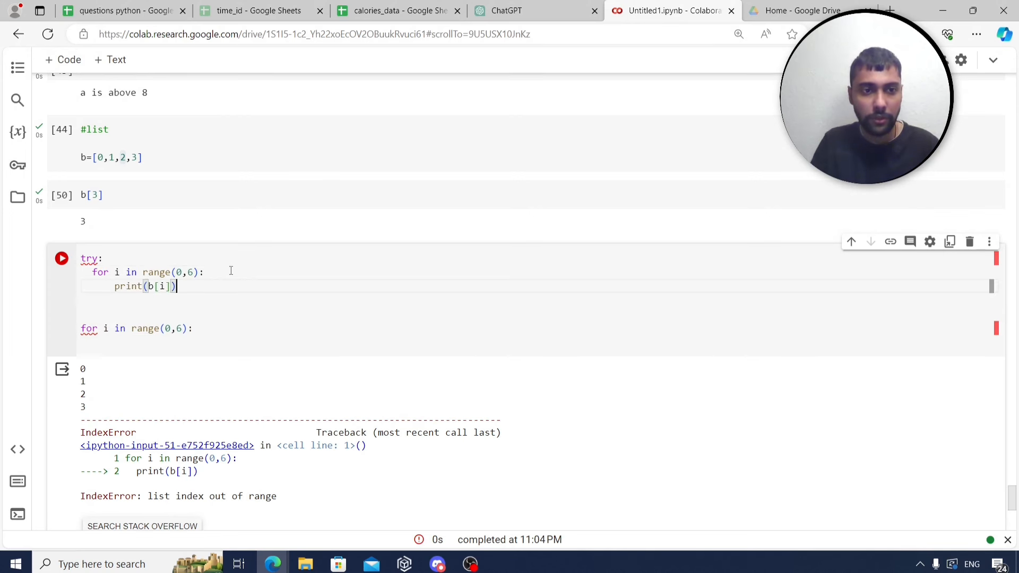
drag(200, 329, 87, 328)
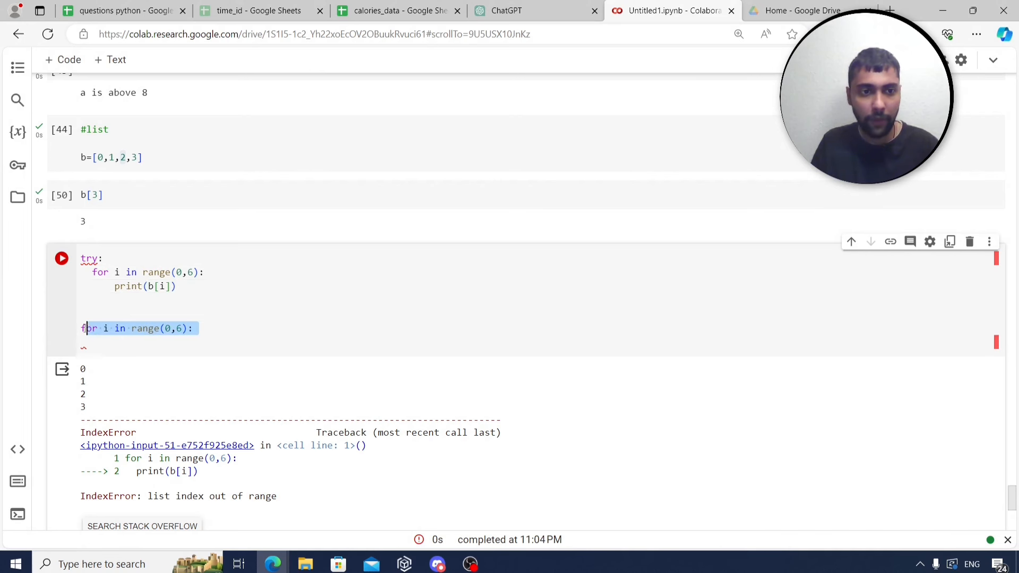
key(BackSpace)
key(BackSpace)
Add except IndexError: print('value unavailable') and run the cell.
text(e)
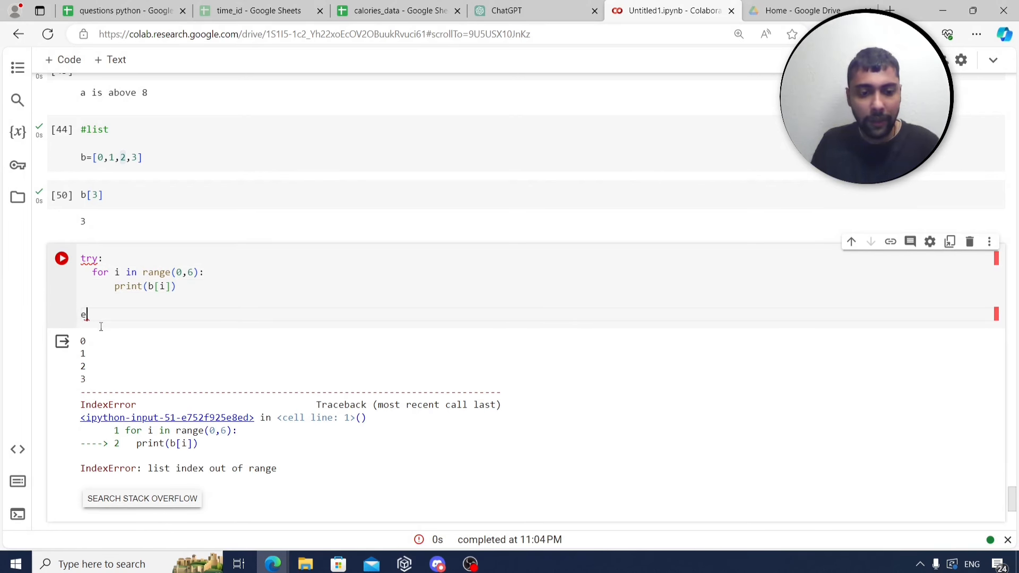
text(xcept)
text( Index)
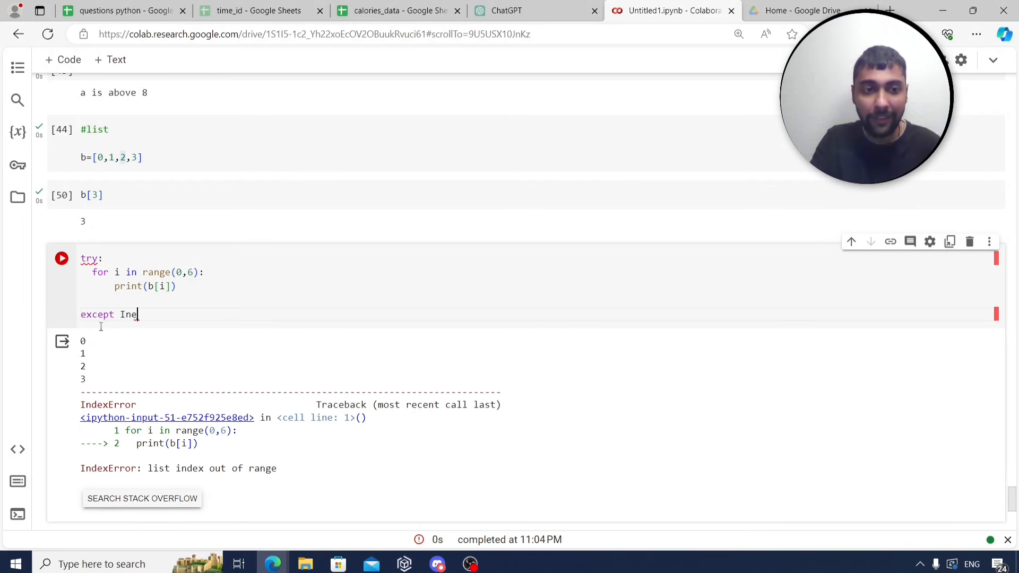
text(E)
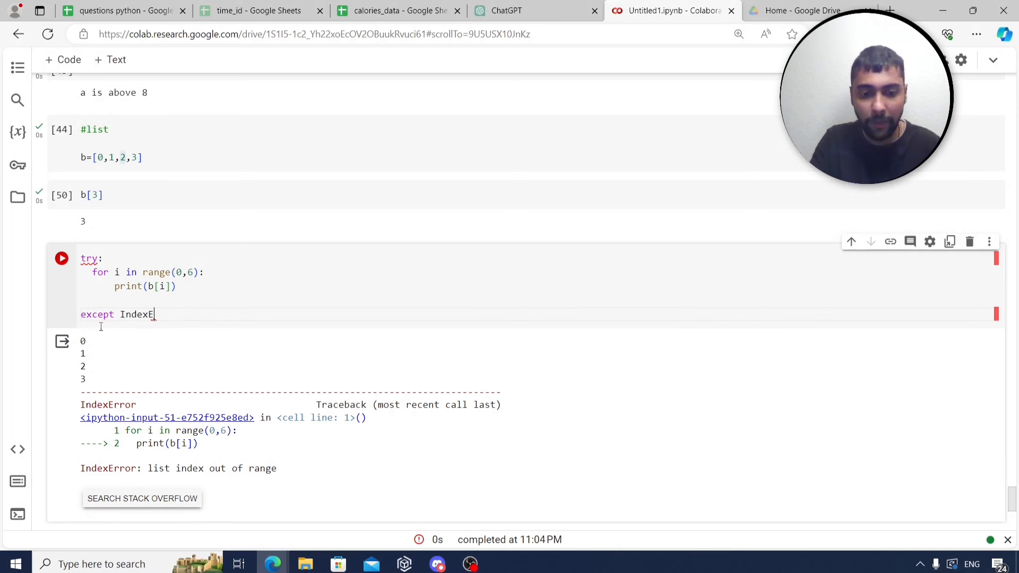
text(rror:)
key(Return)
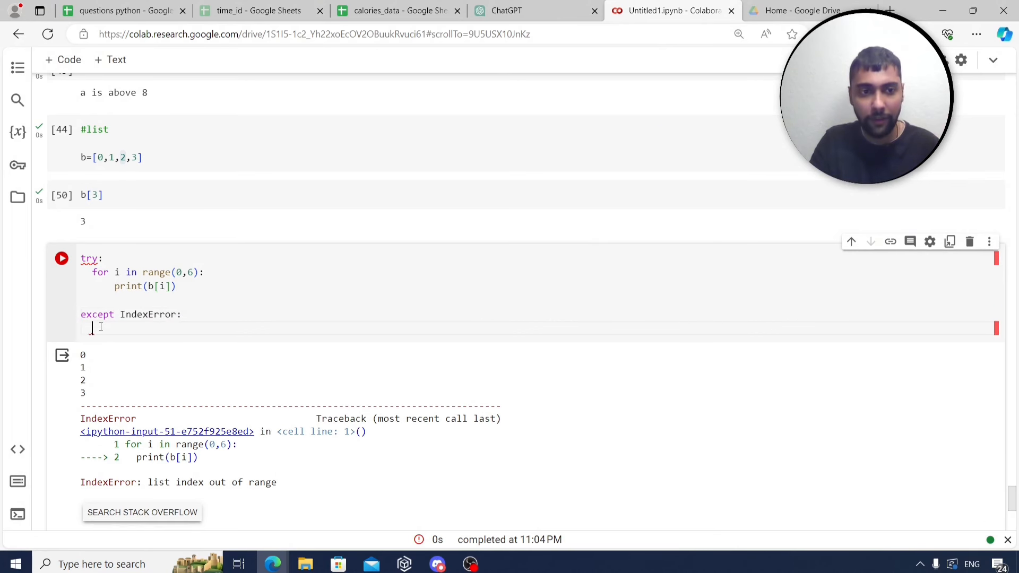
text(print()
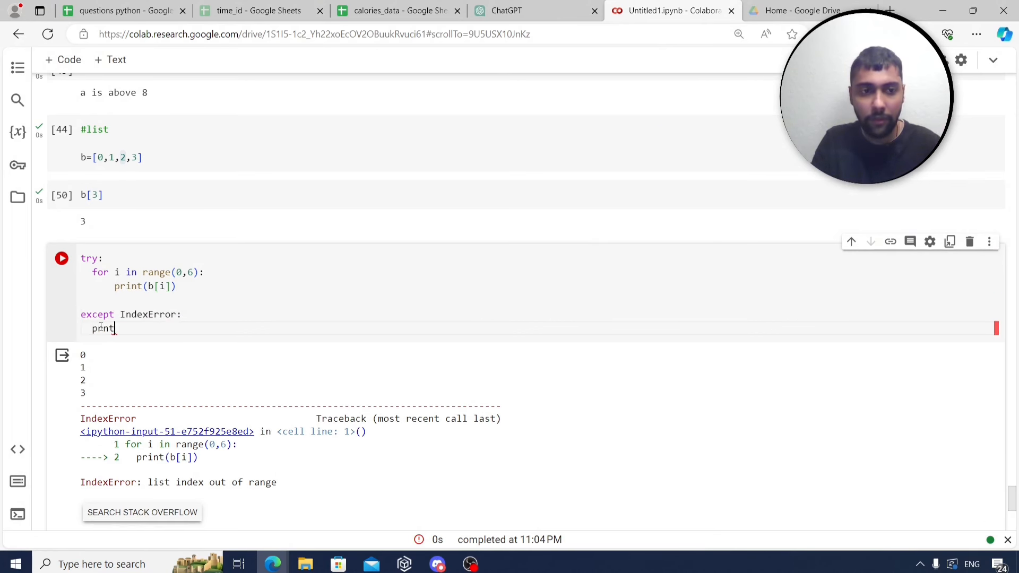
key(BackSpace)
key(BackSpace)
key(BackSpace)
key(BackSpace)
text(int('value u)
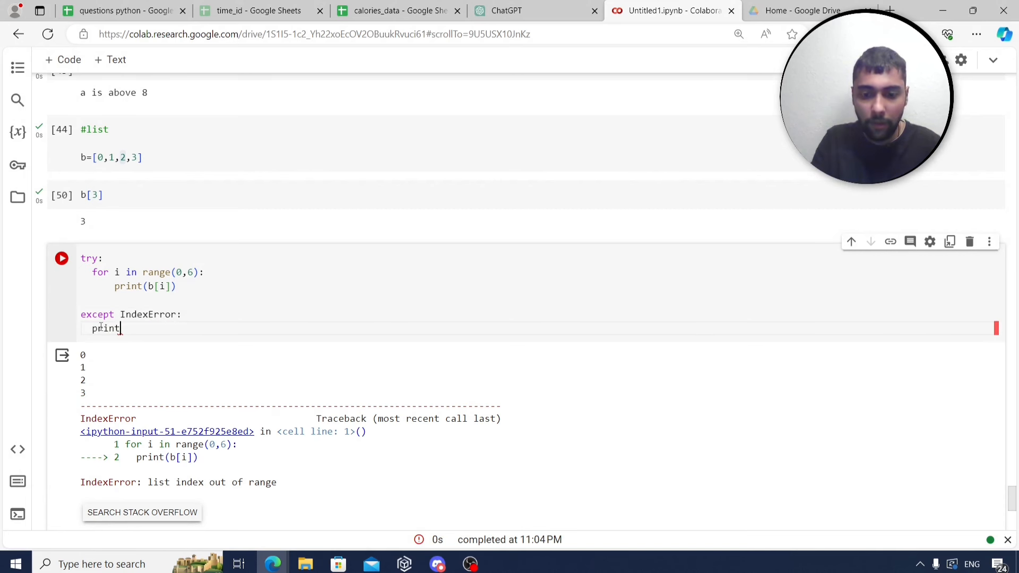
text(navailable)
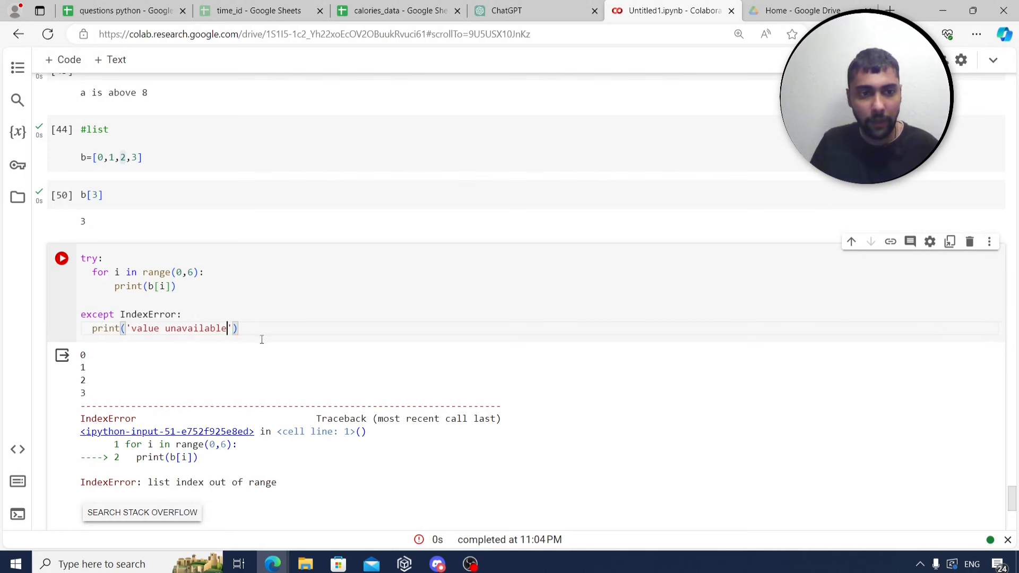
key(ctrl+Return)
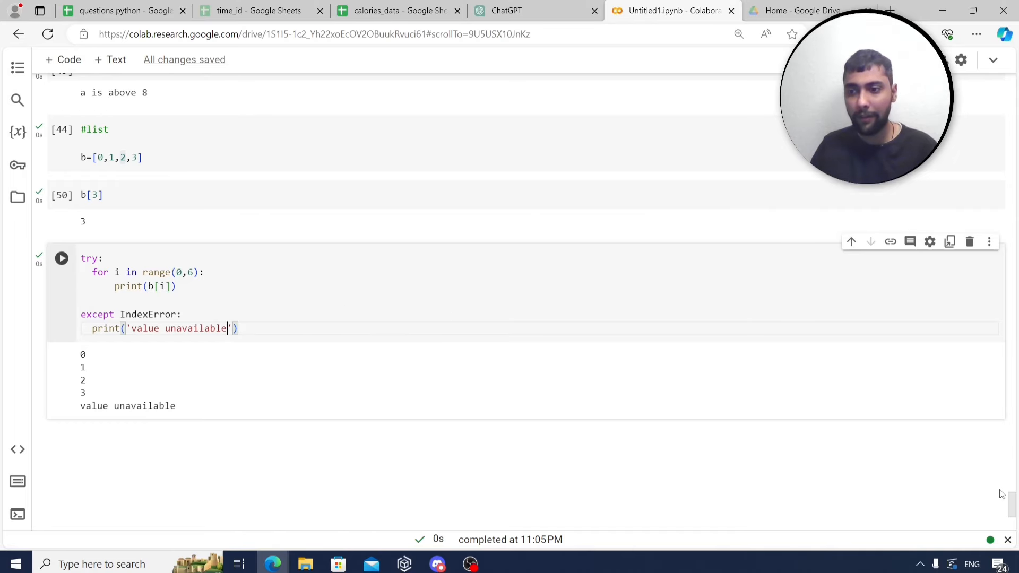
drag(1013, 504, 1013, 85)
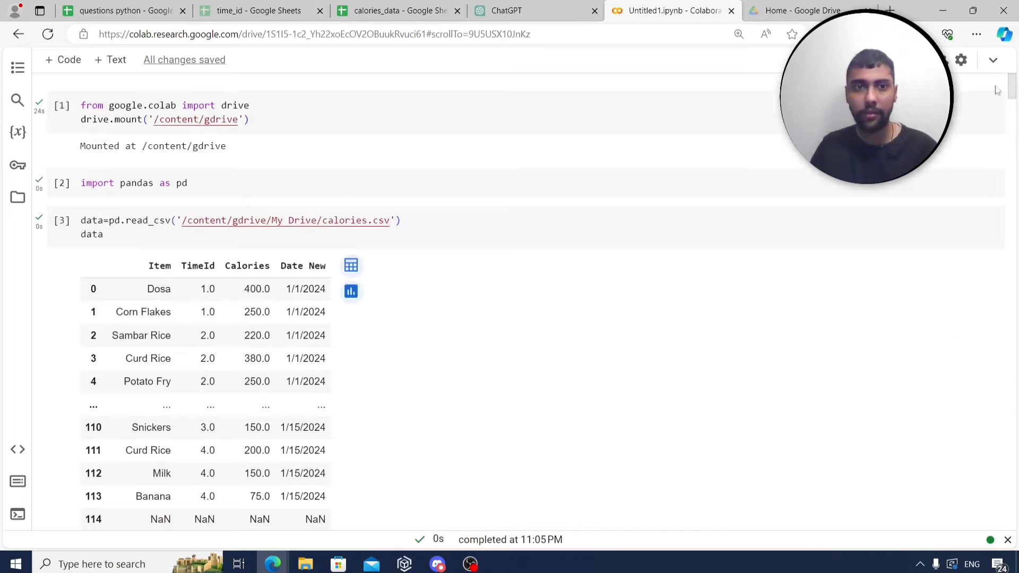